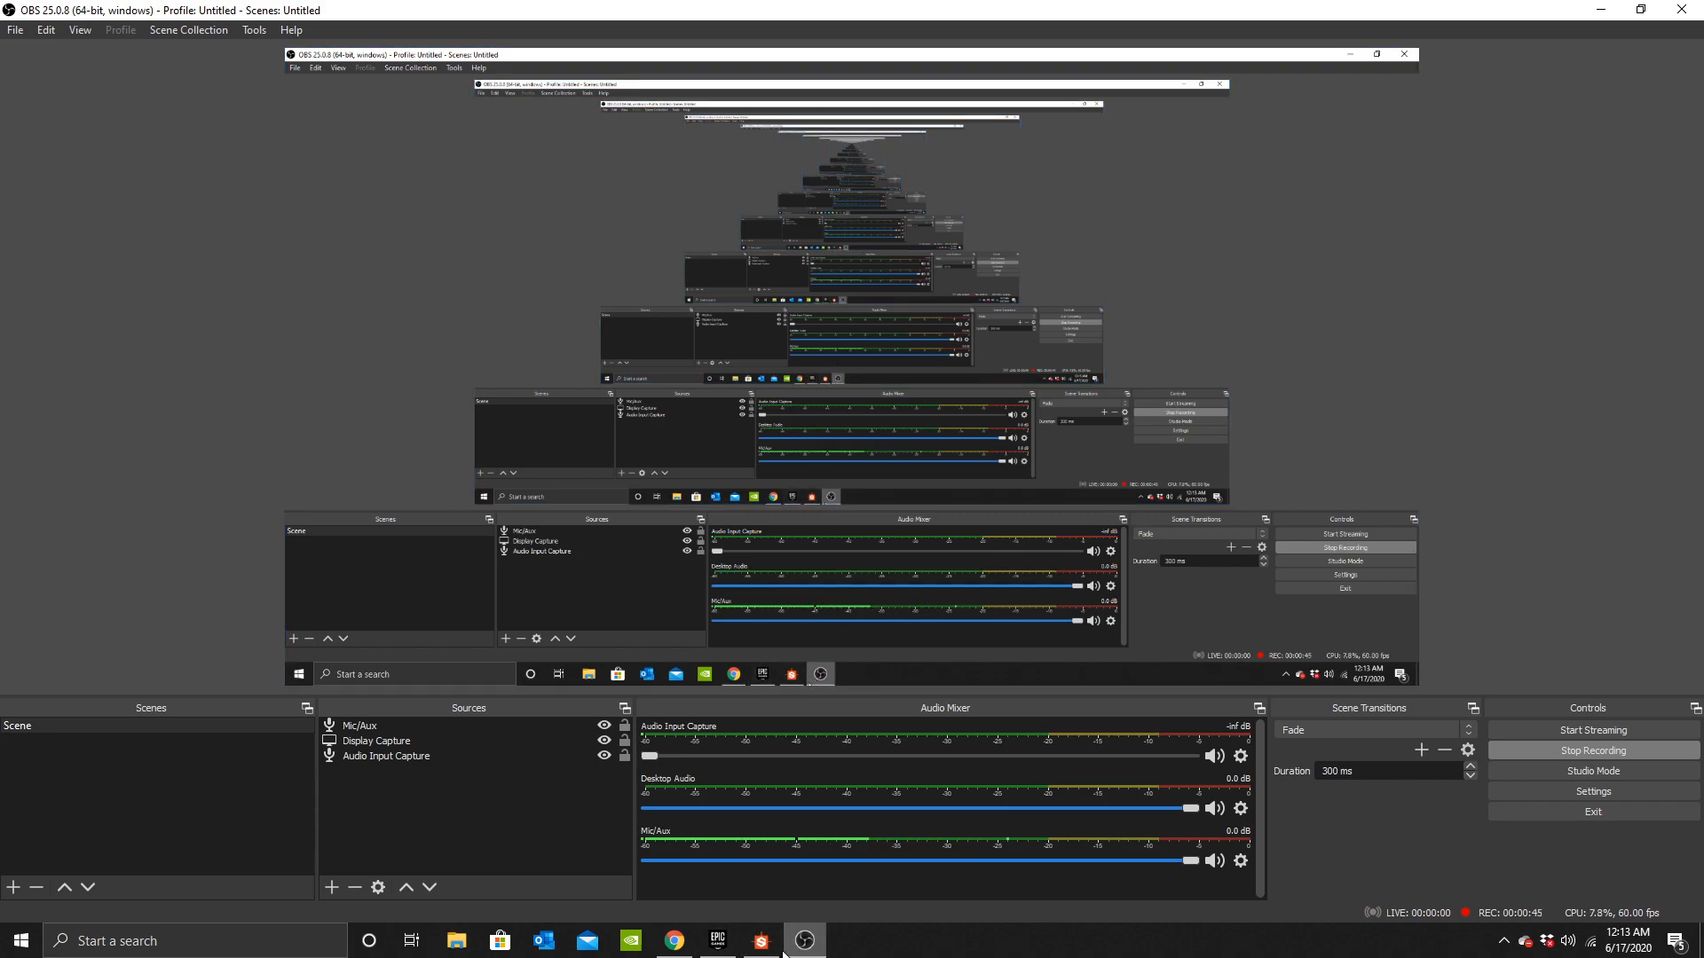
# Switch to Substance Designer and dismiss its welcome screen, resizing the view panels slightly.
pyautogui.moveTo(768, 951)
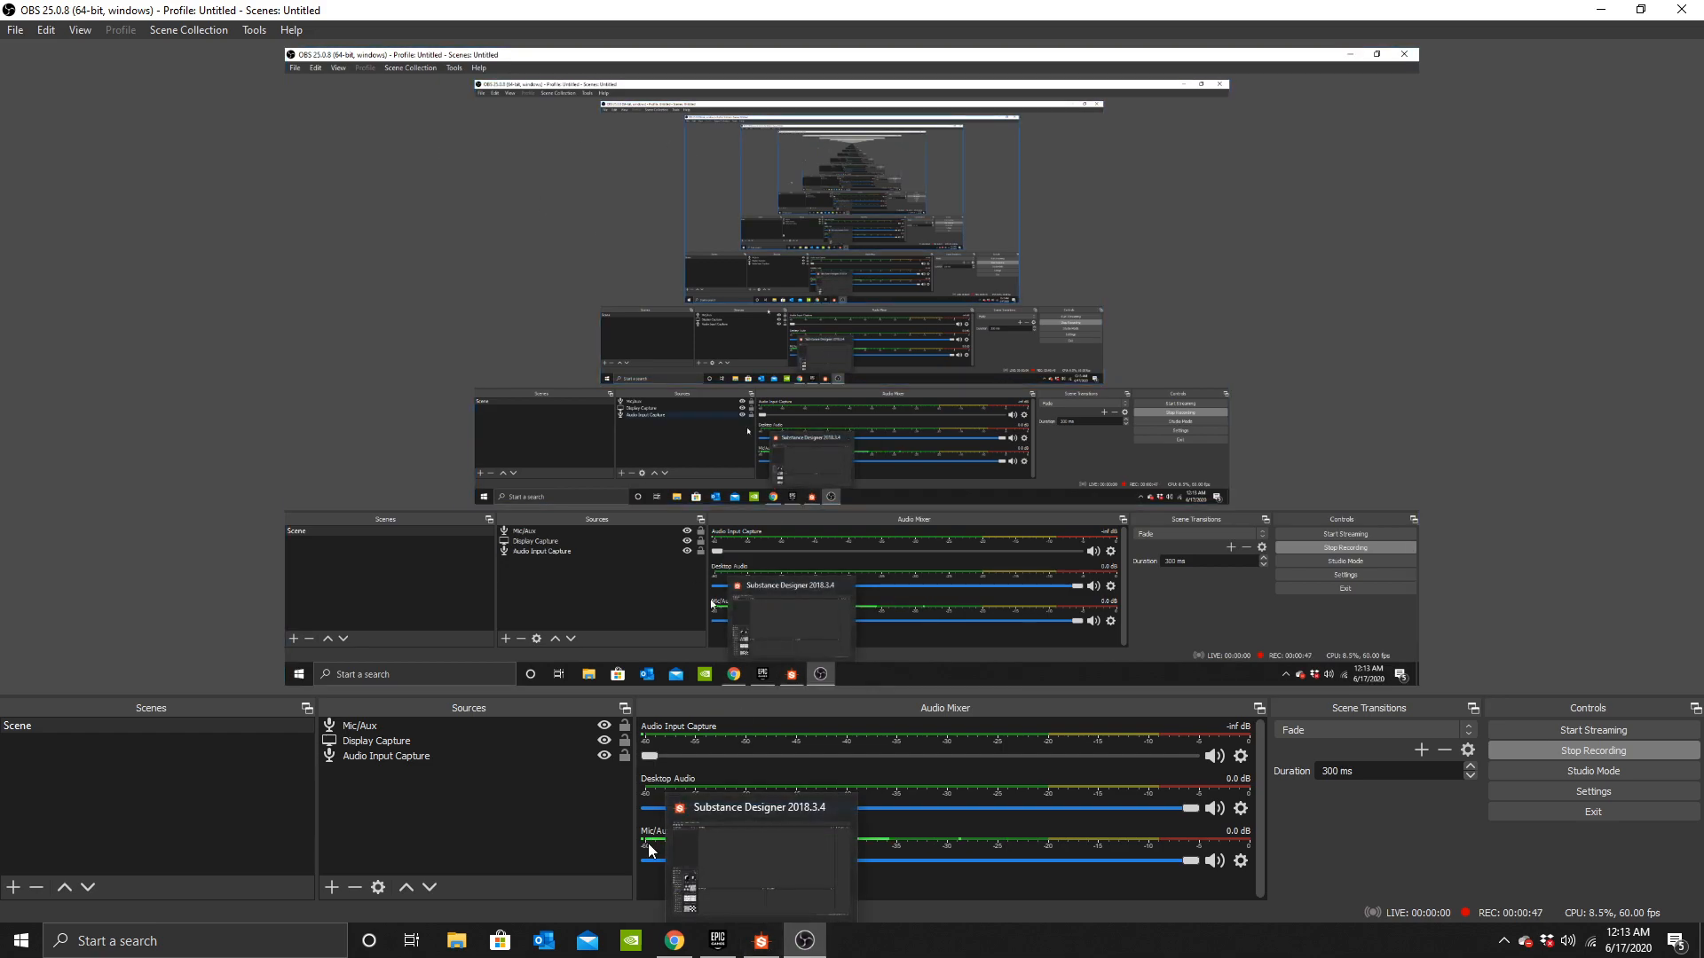
pyautogui.click(761, 948)
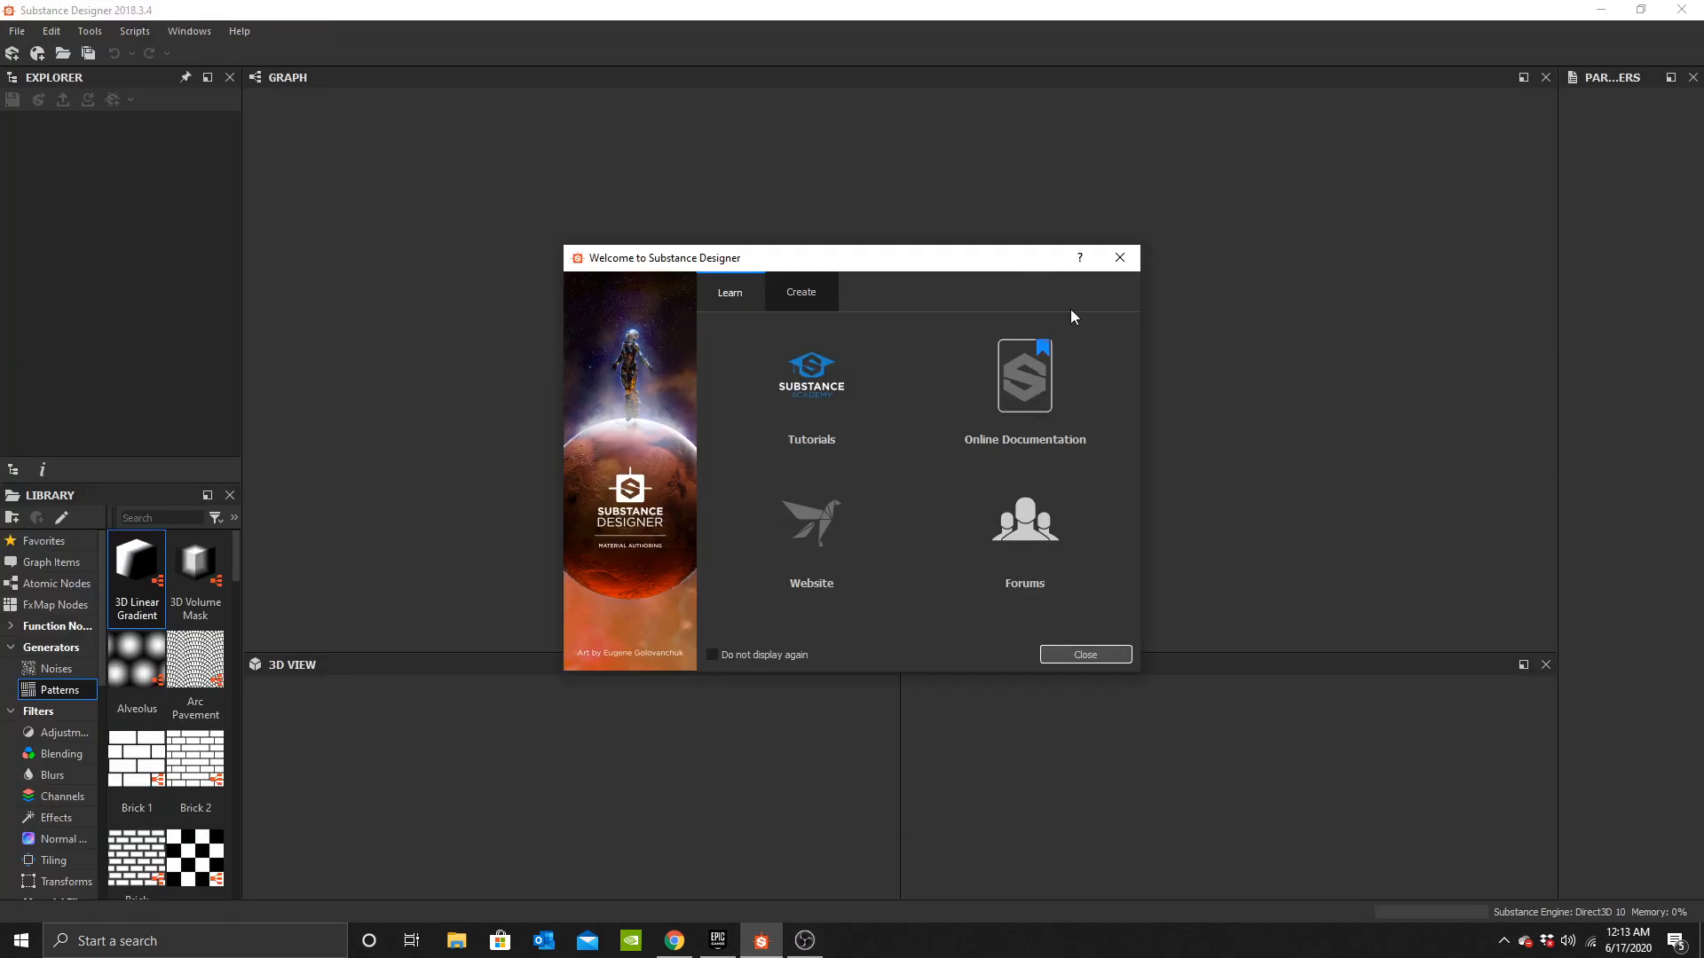
pyautogui.click(1084, 655)
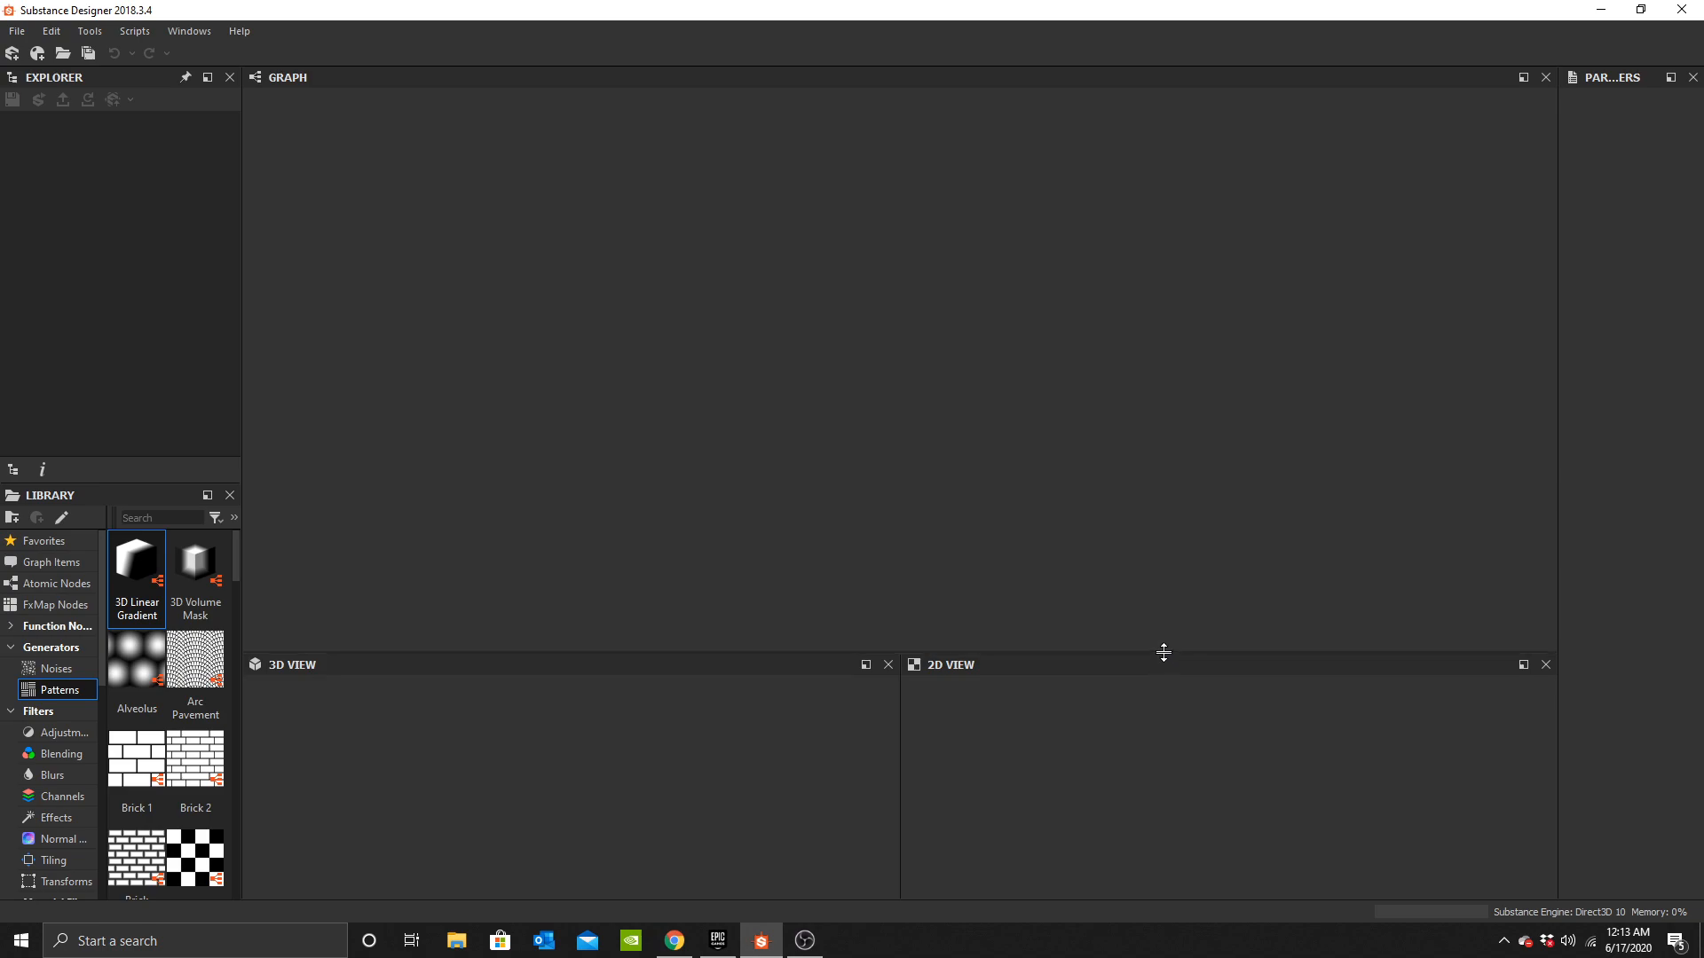
pyautogui.moveTo(1163, 652); pyautogui.dragTo(1166, 697)
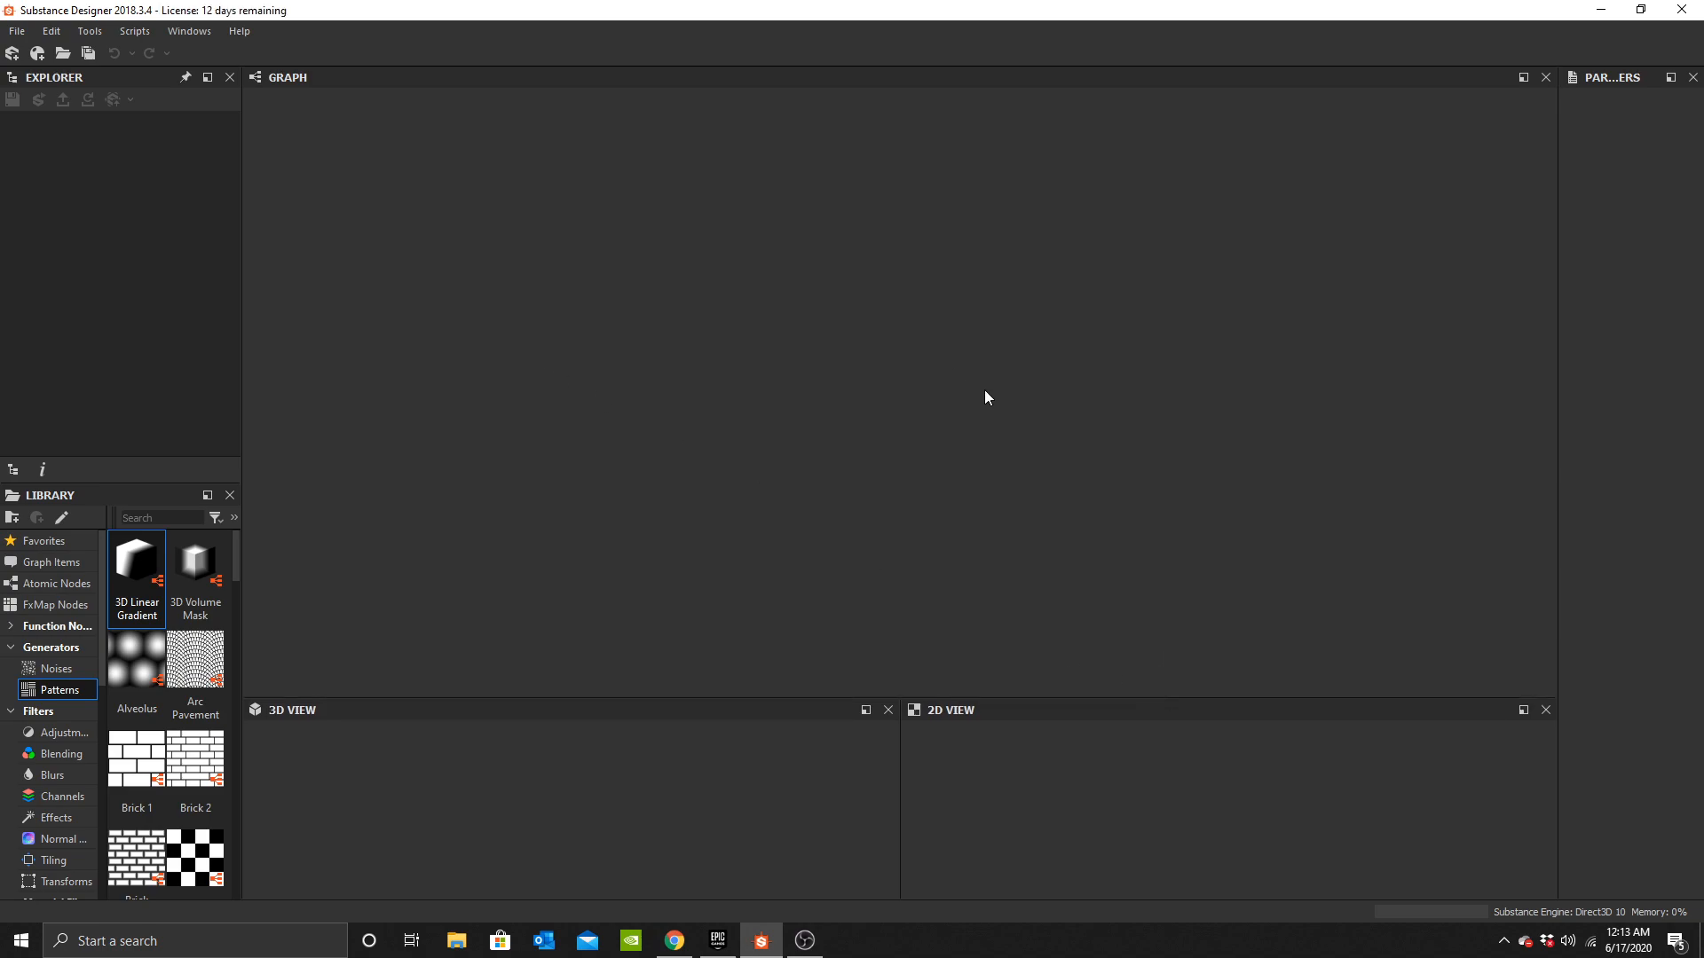
# Create a new empty Substance graph named Dungeon_Stone_Bricks.
pyautogui.click(12, 52)
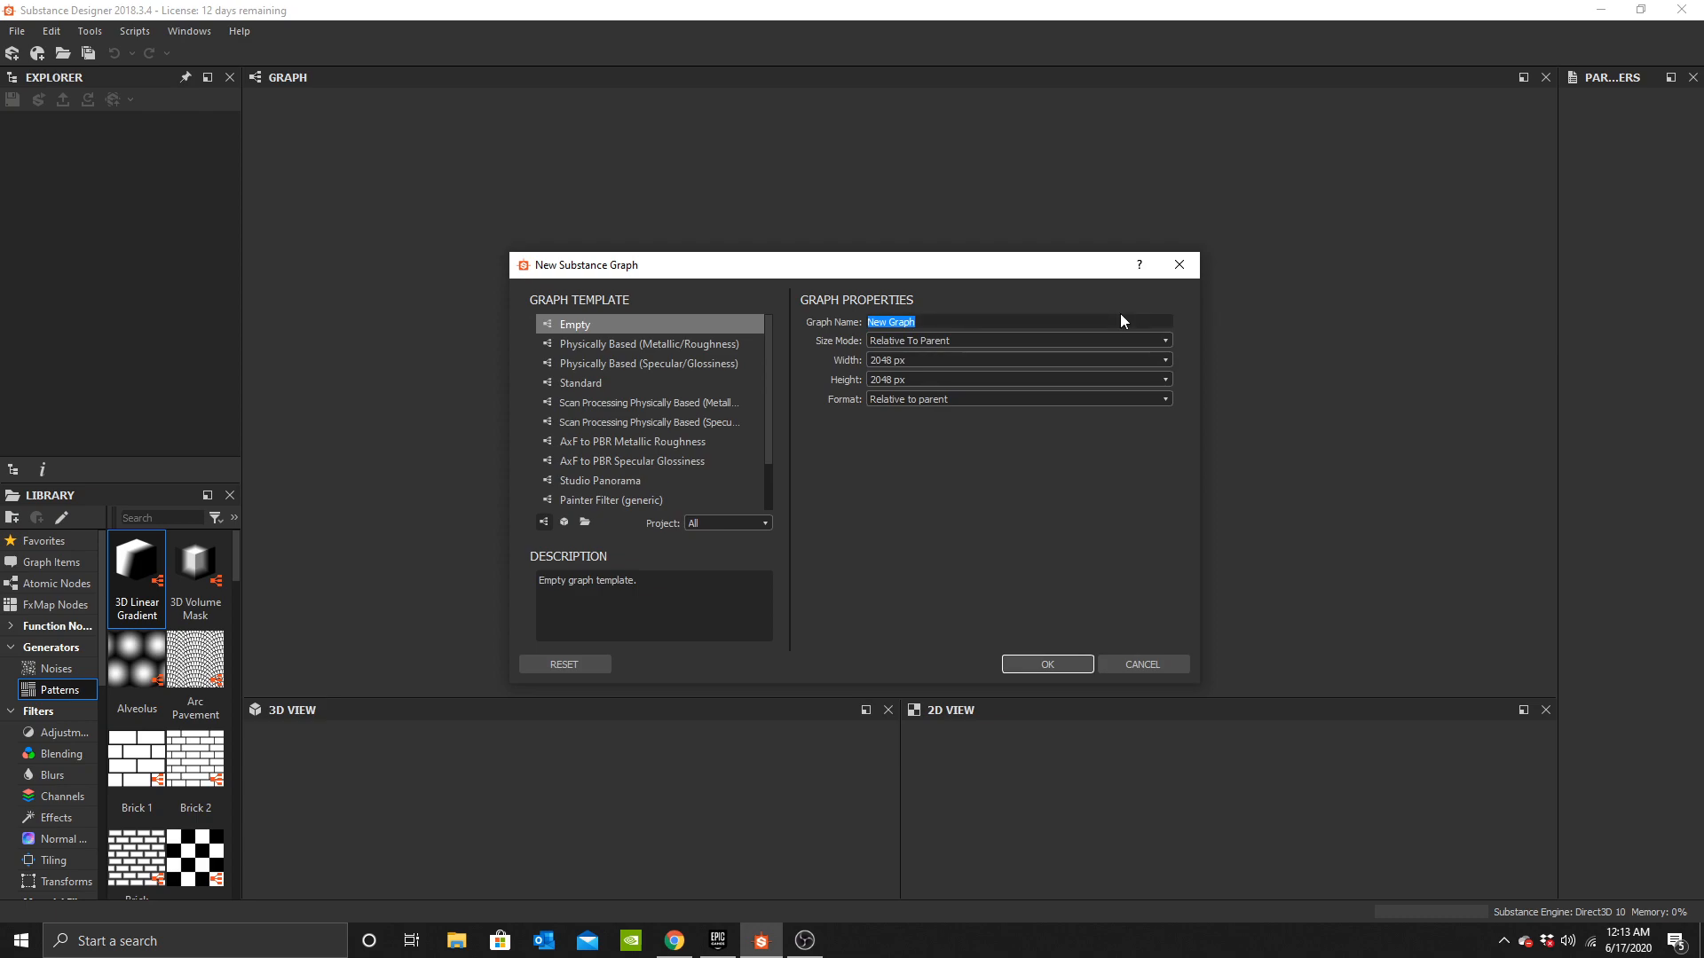
pyautogui.write('Stone')
pyautogui.press('BackSpace')
pyautogui.press('BackSpace')
pyautogui.press('BackSpace')
pyautogui.press('BackSpace')
pyautogui.press('BackSpace')
pyautogui.press('BackSpace')
pyautogui.write('Dungeon Stone Bricks')
pyautogui.press('Return')
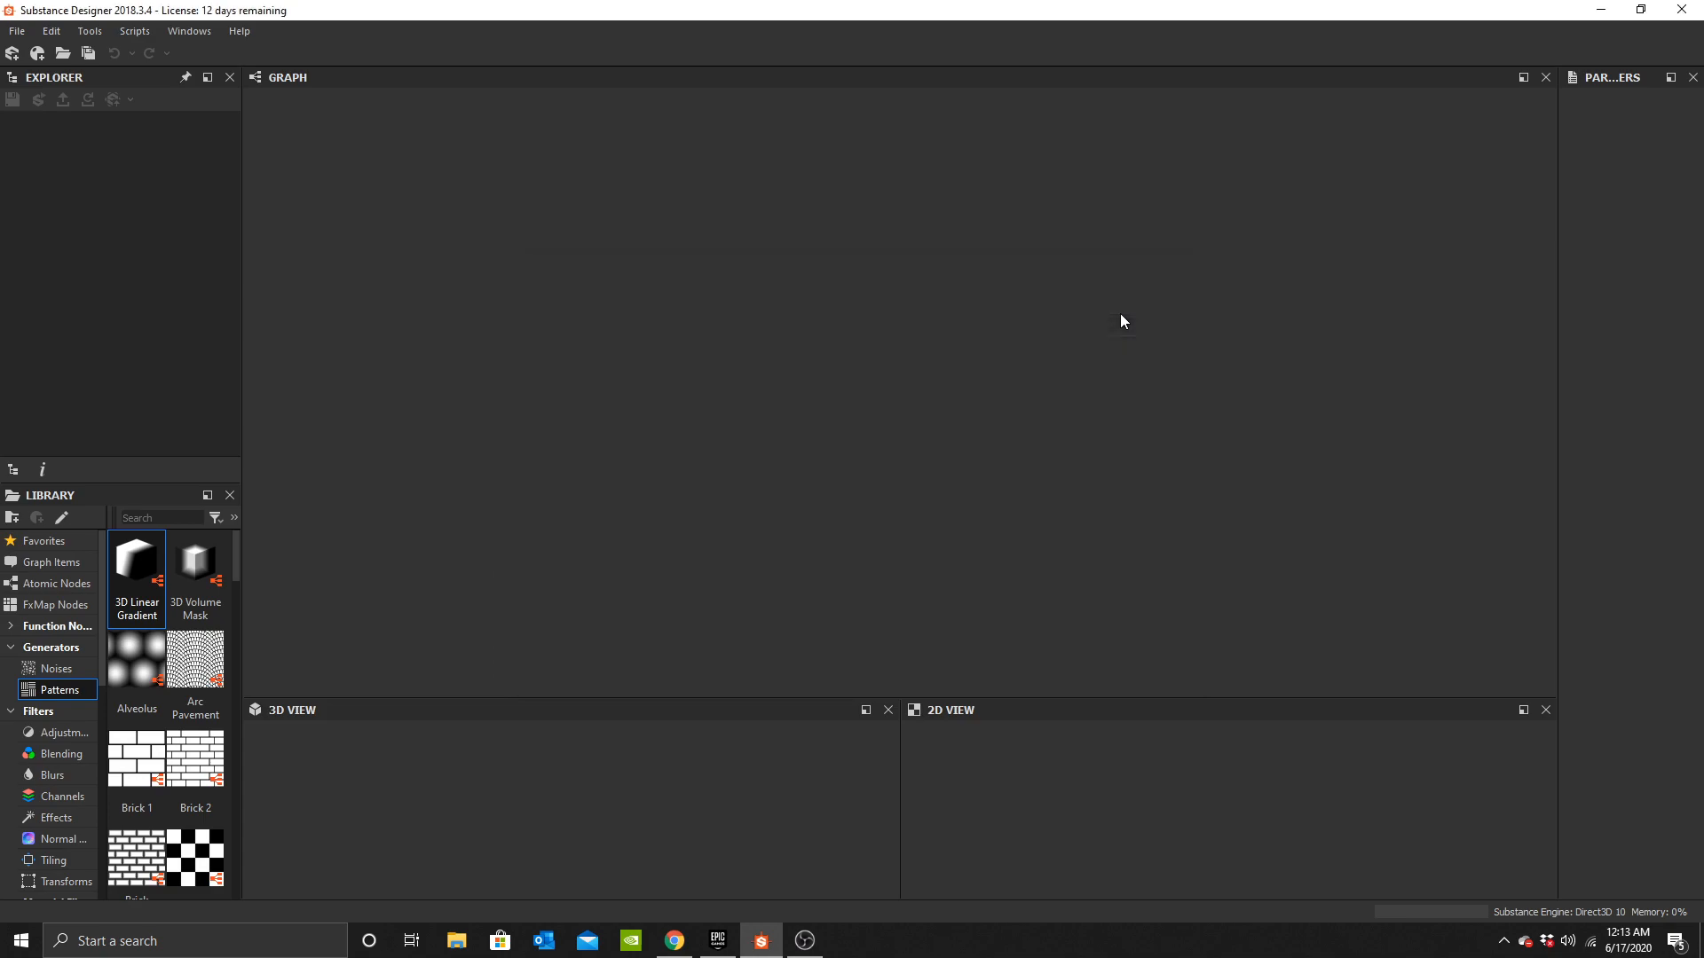
# Add a Base Material node to the graph.
pyautogui.press('space')
pyautogui.write('base')
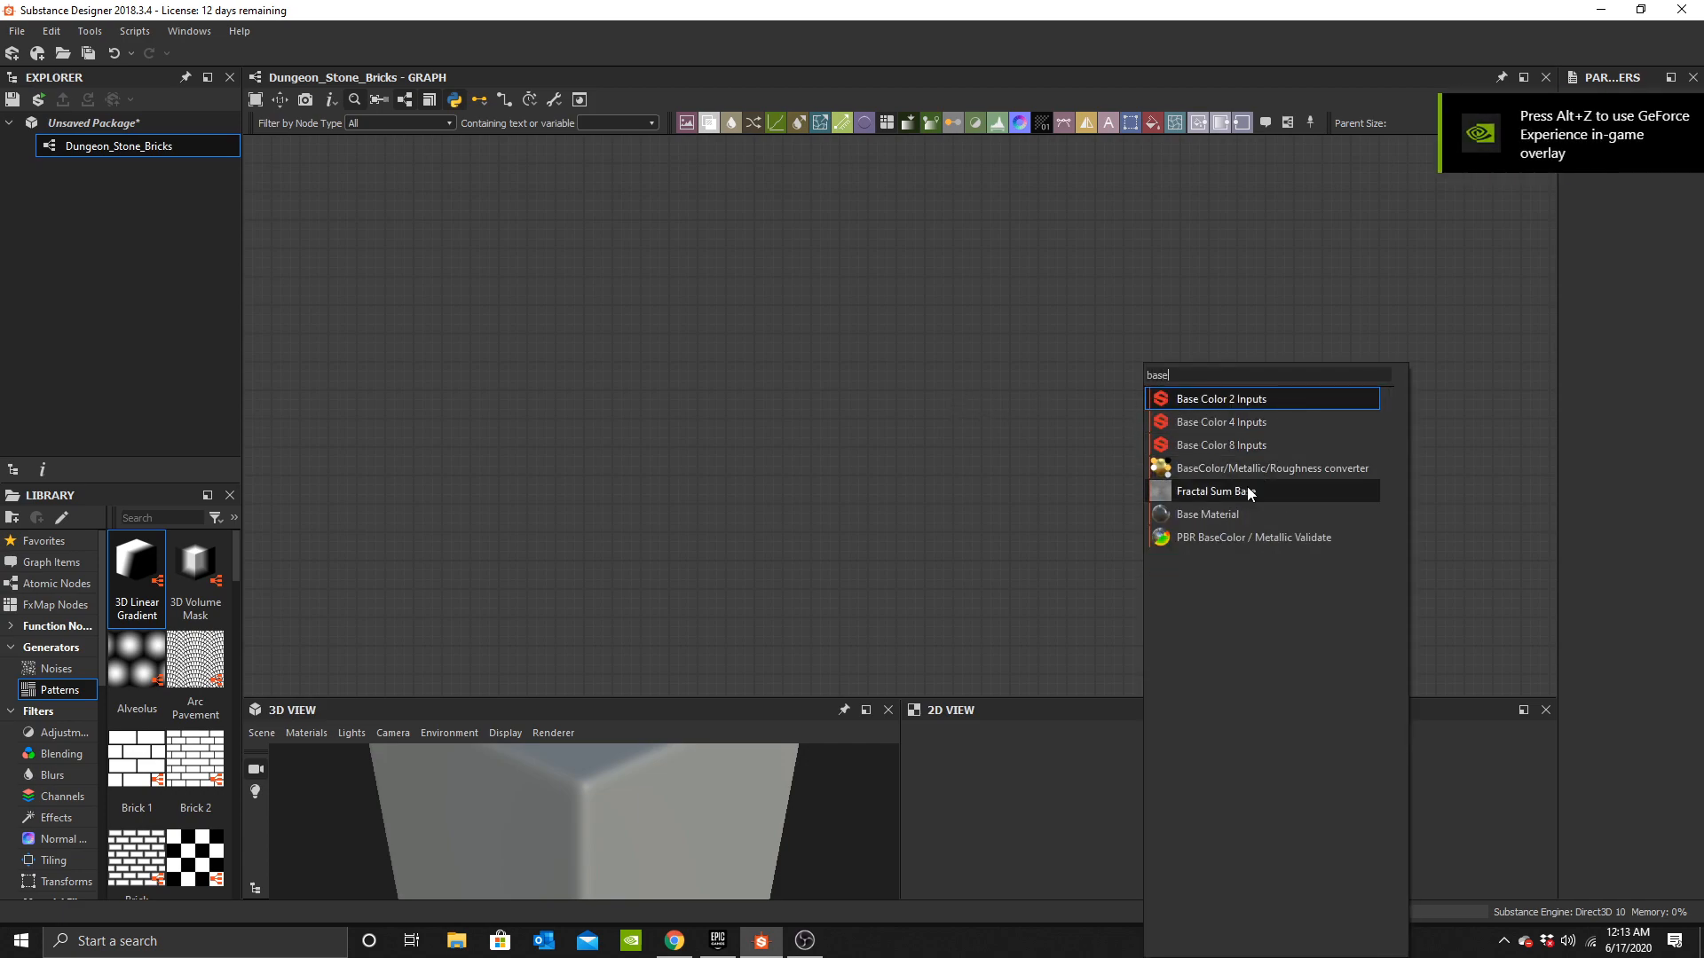
pyautogui.click(1222, 518)
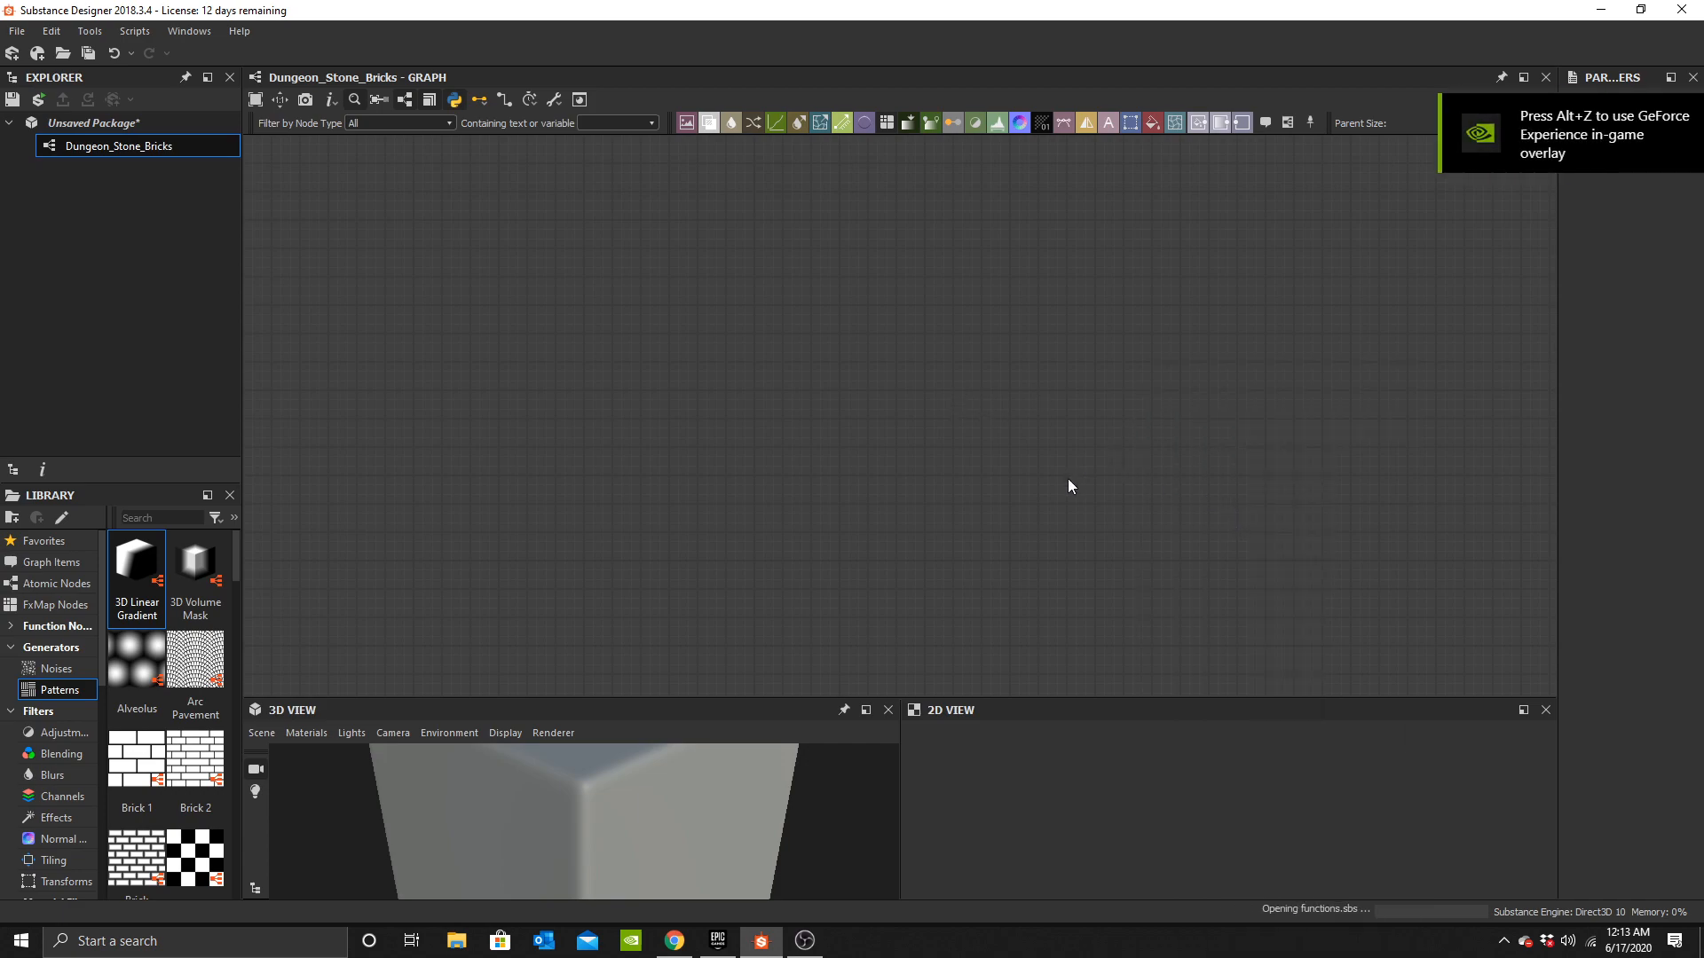
pyautogui.moveTo(1136, 451); pyautogui.dragTo(693, 797)
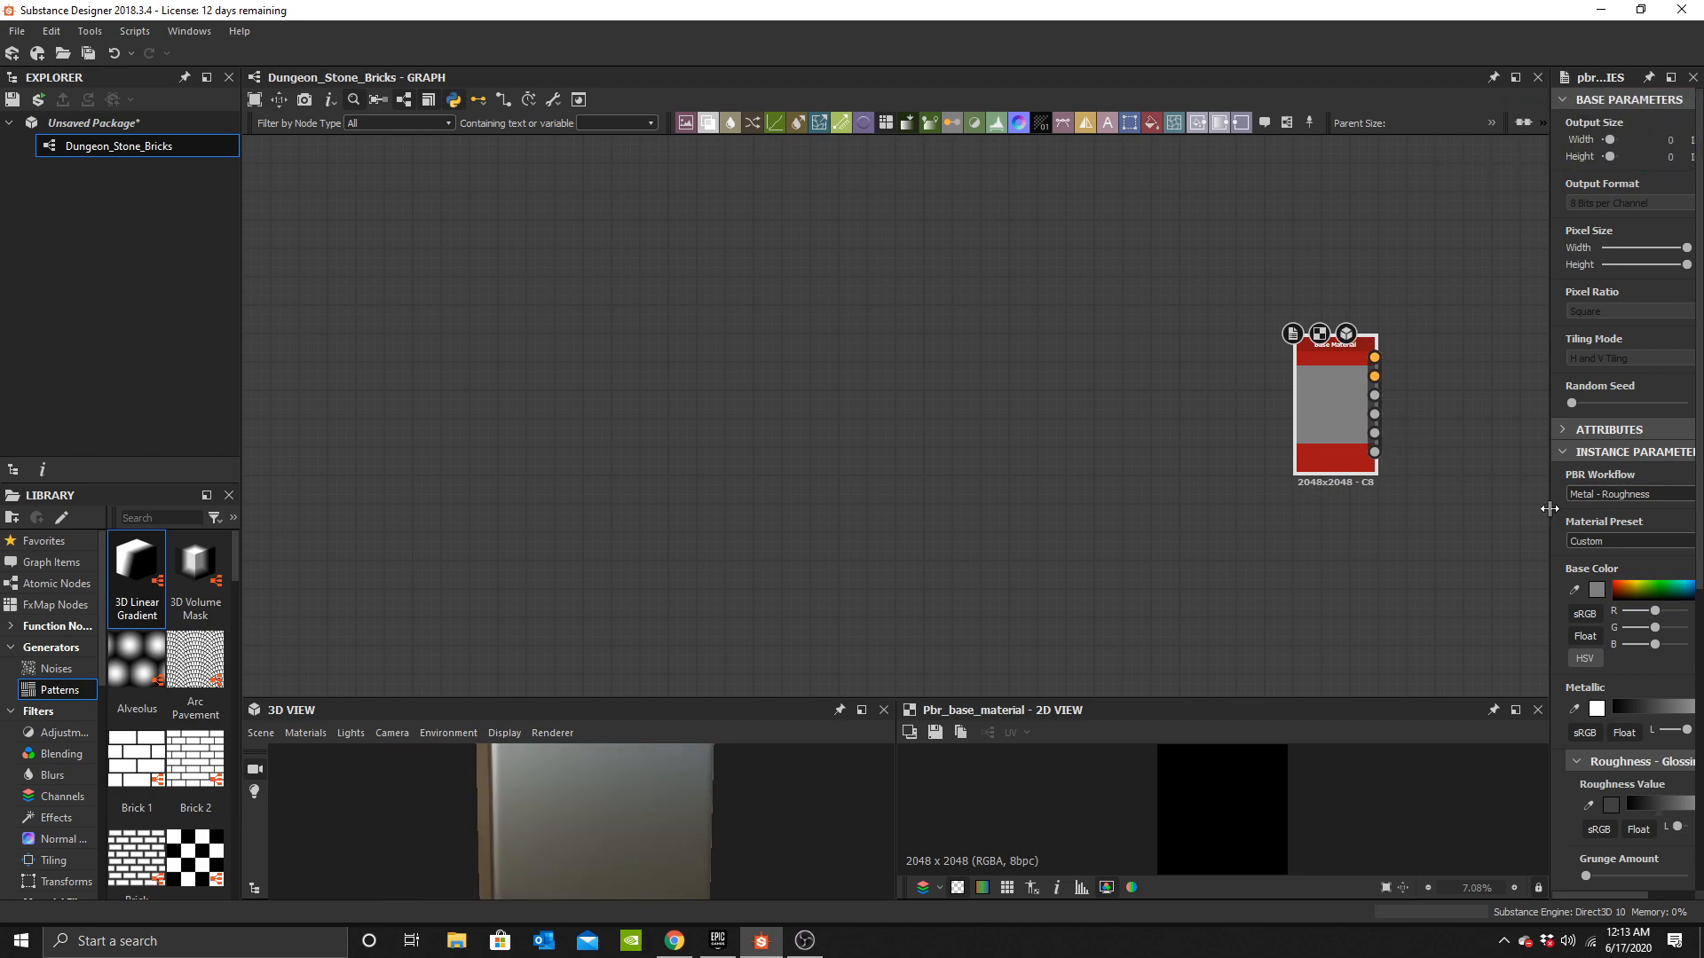
# Reset the window layout.
pyautogui.click(189, 31)
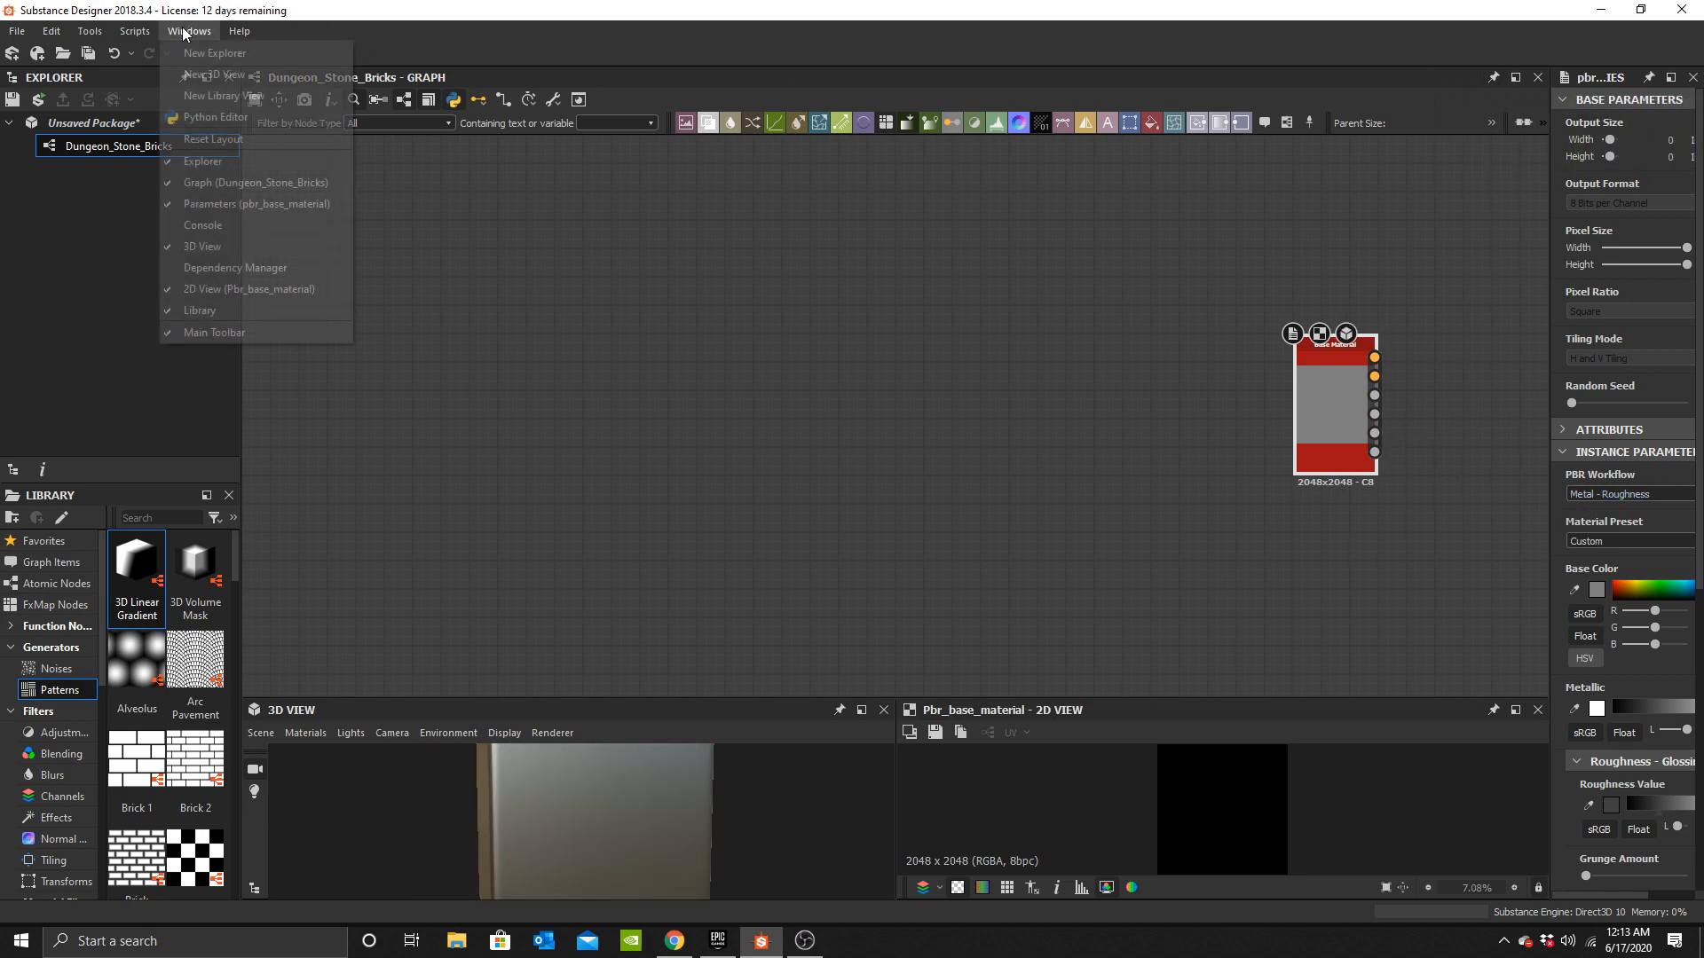
pyautogui.click(225, 139)
pyautogui.click(781, 477)
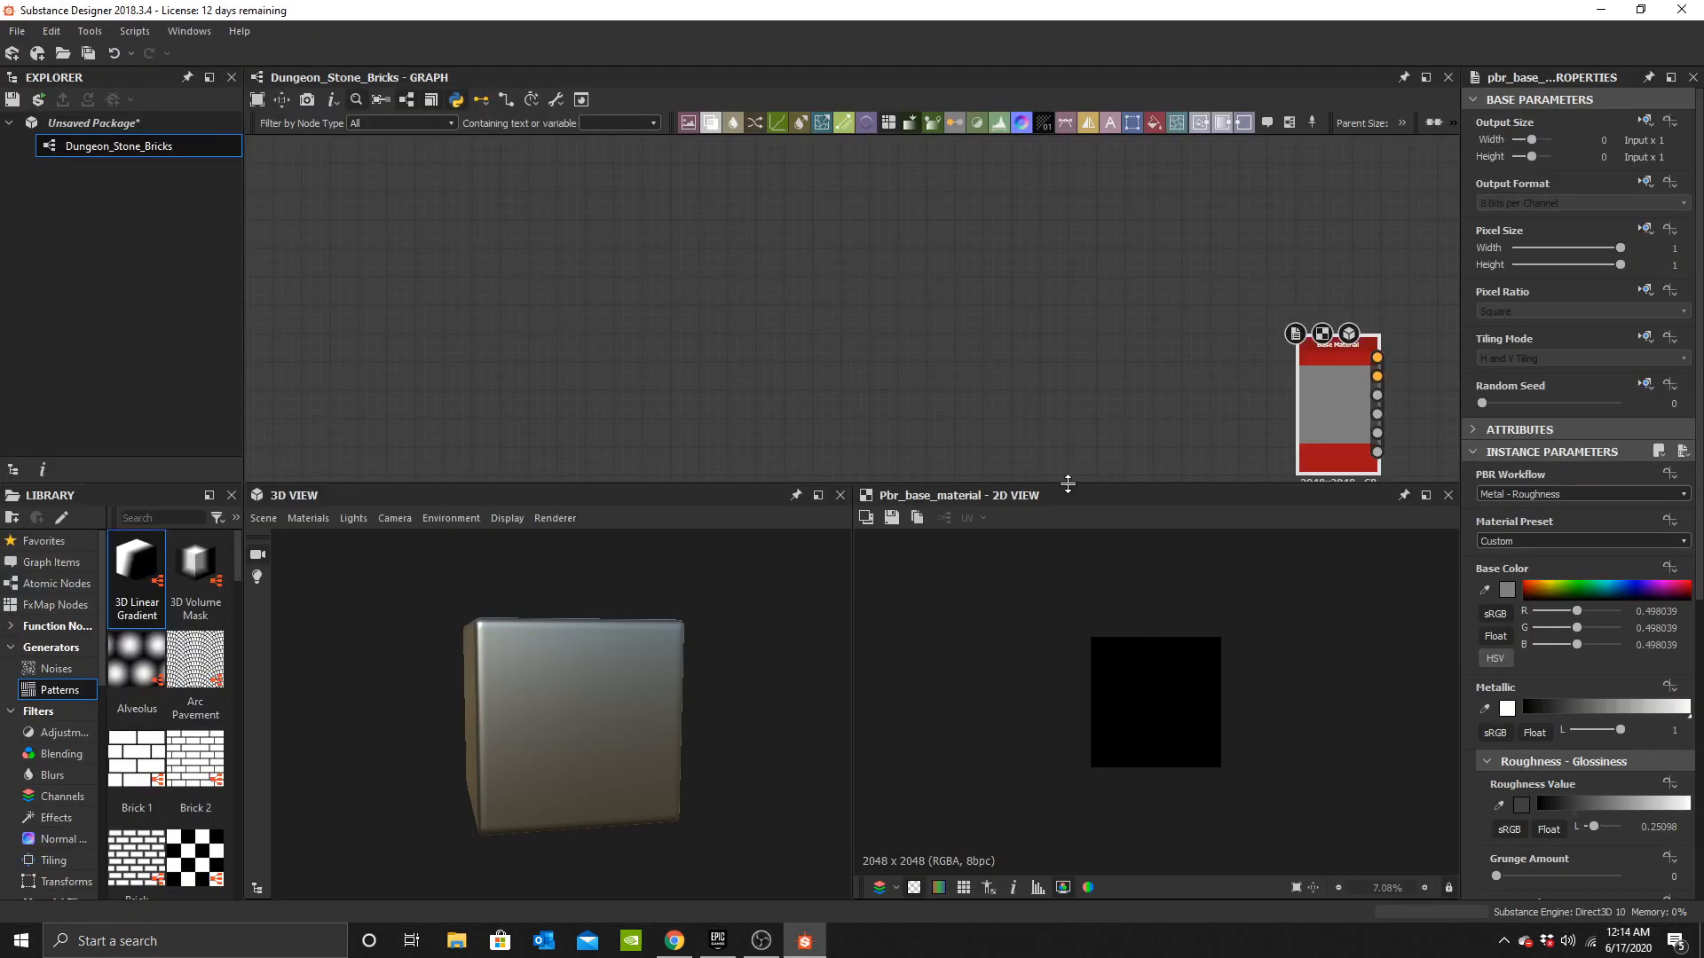
pyautogui.moveTo(1068, 483); pyautogui.dragTo(1070, 686)
# Save the package as Dungeon_Stone_Bricks in the 3rd Person Barbarian Game Assets folder.
pyautogui.click(86, 52)
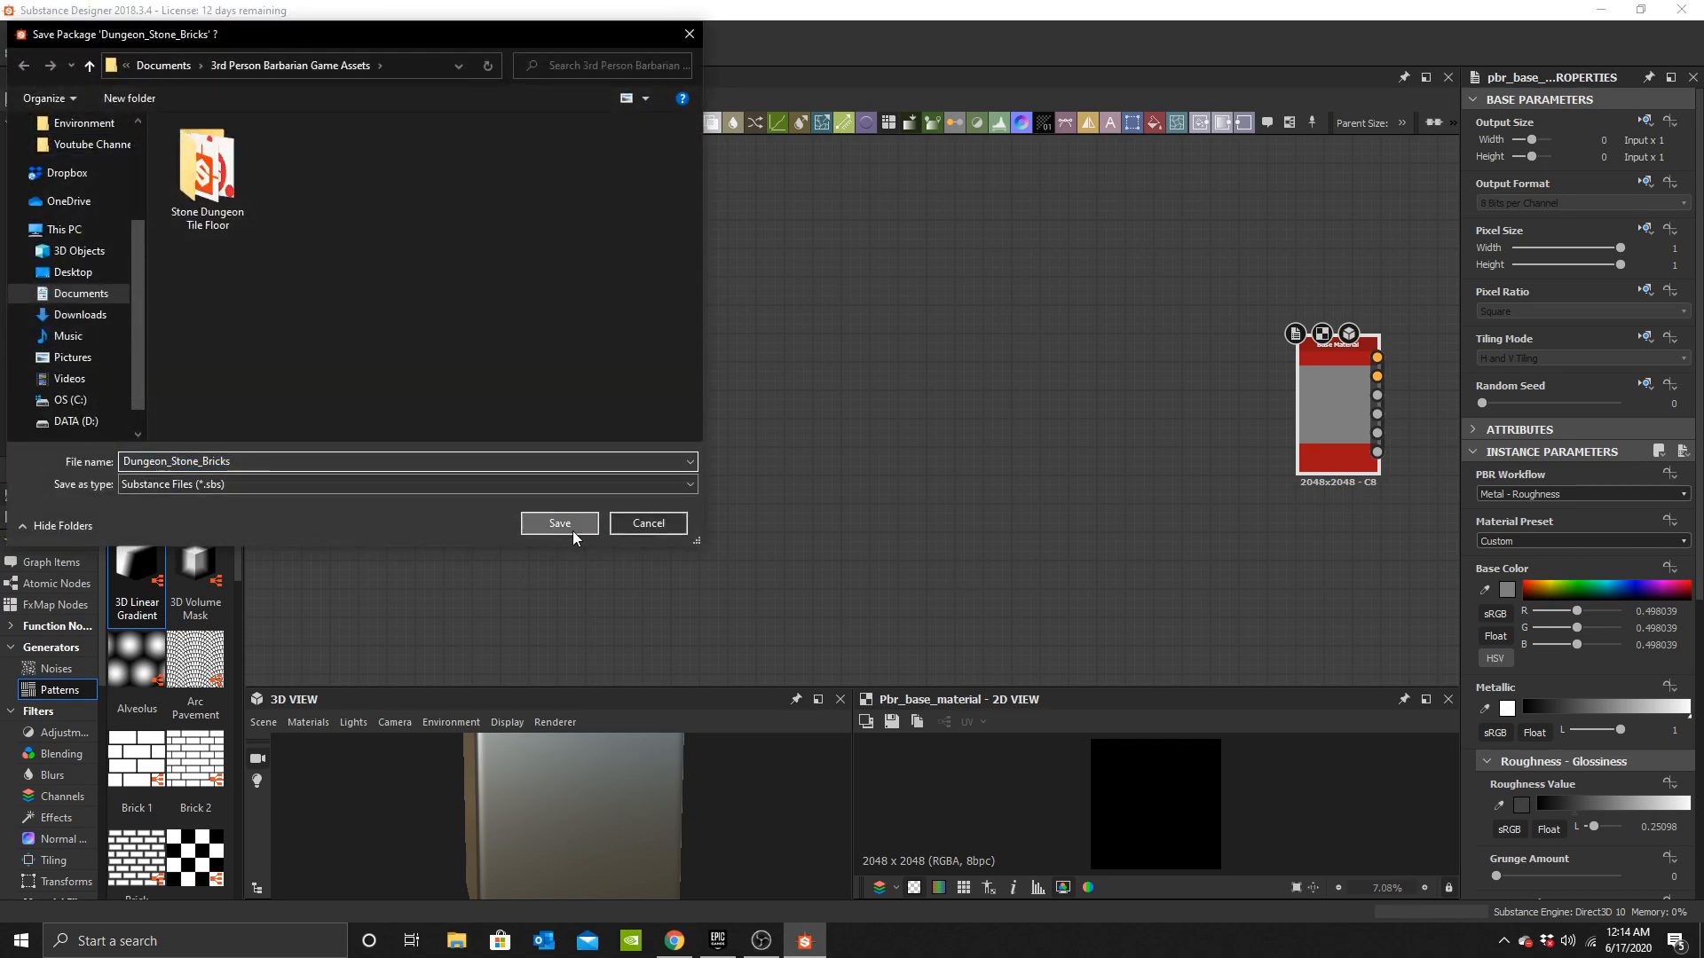
pyautogui.click(568, 525)
# Move the Base Material node slightly and set its material preset to Dielectric.
pyautogui.moveTo(1331, 419); pyautogui.dragTo(1245, 428)
pyautogui.click(1502, 543)
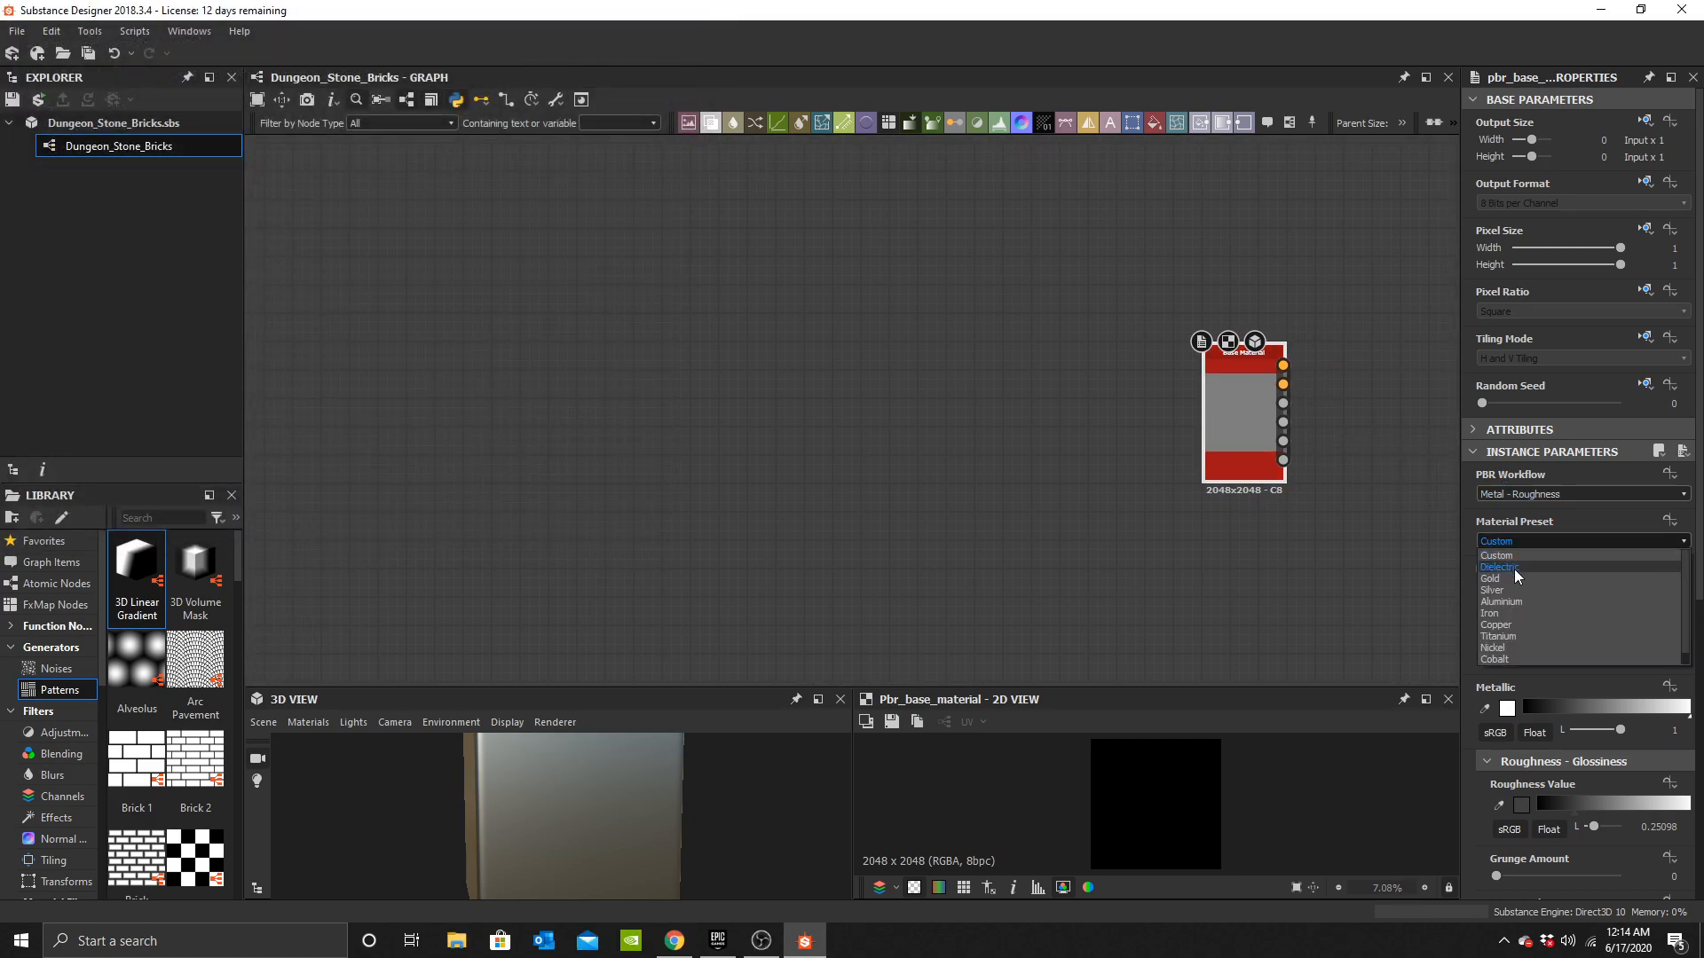
pyautogui.click(1513, 566)
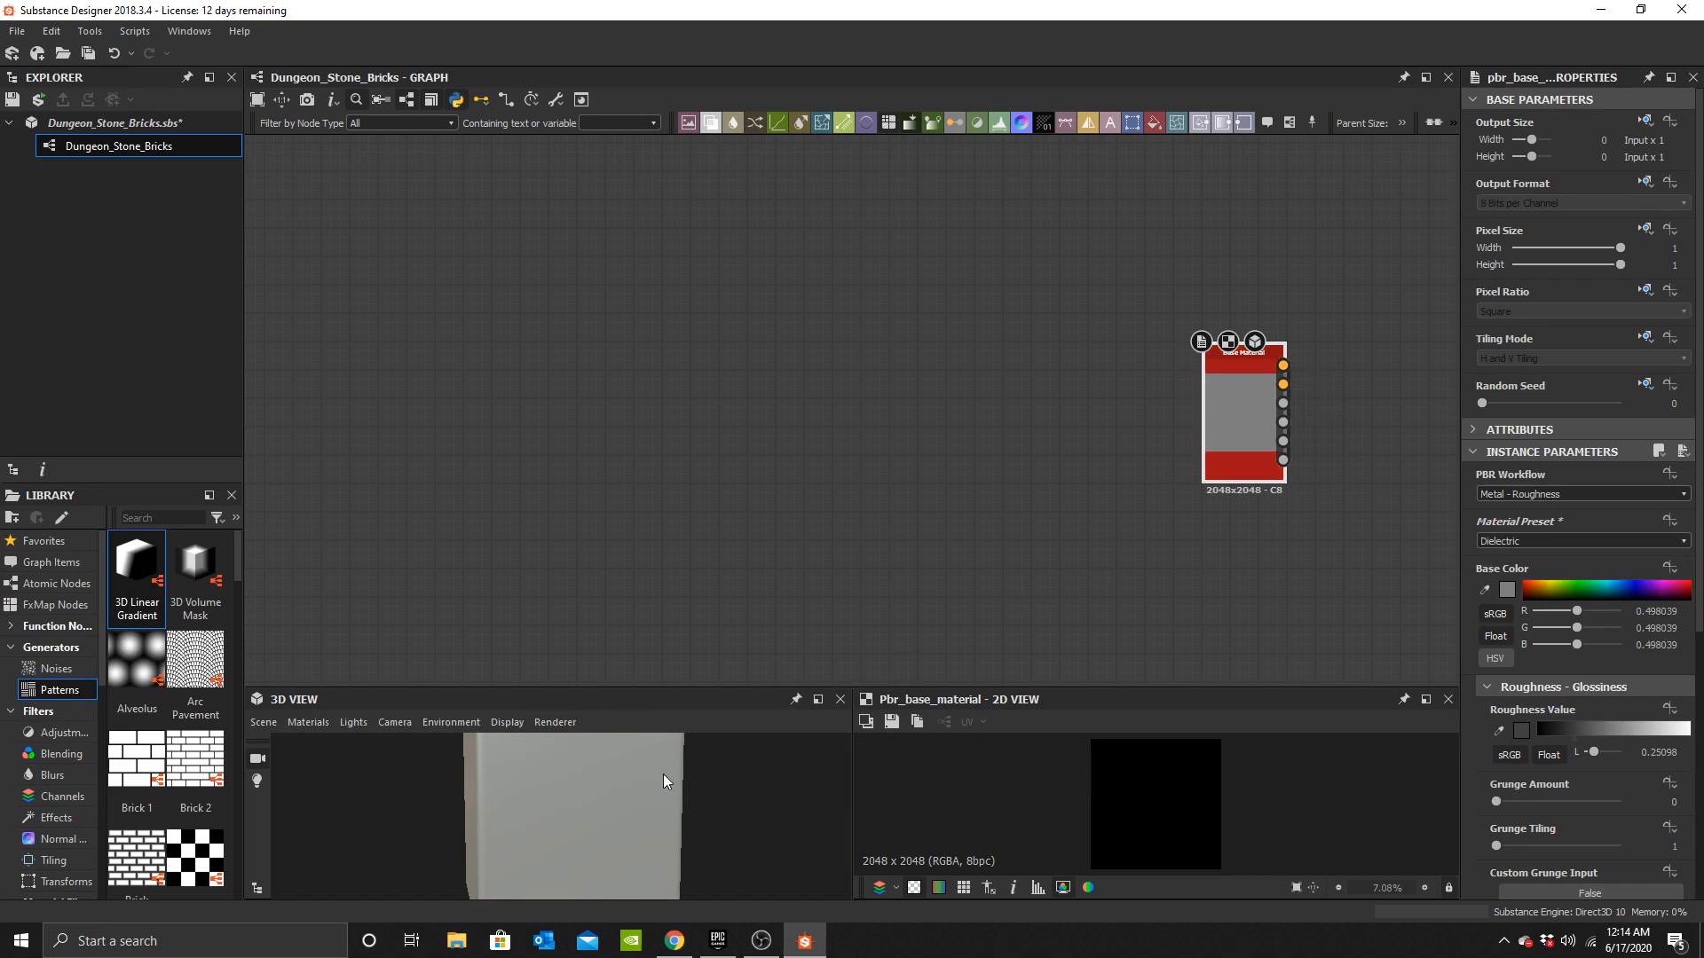
# Apply the Base Material to the mesh in the 3D view.
pyautogui.moveTo(1247, 421); pyautogui.dragTo(566, 829, button='right')
pyautogui.keyDown('alt'); pyautogui.moveTo(660, 803); pyautogui.dragTo(549, 852); pyautogui.keyUp('alt')
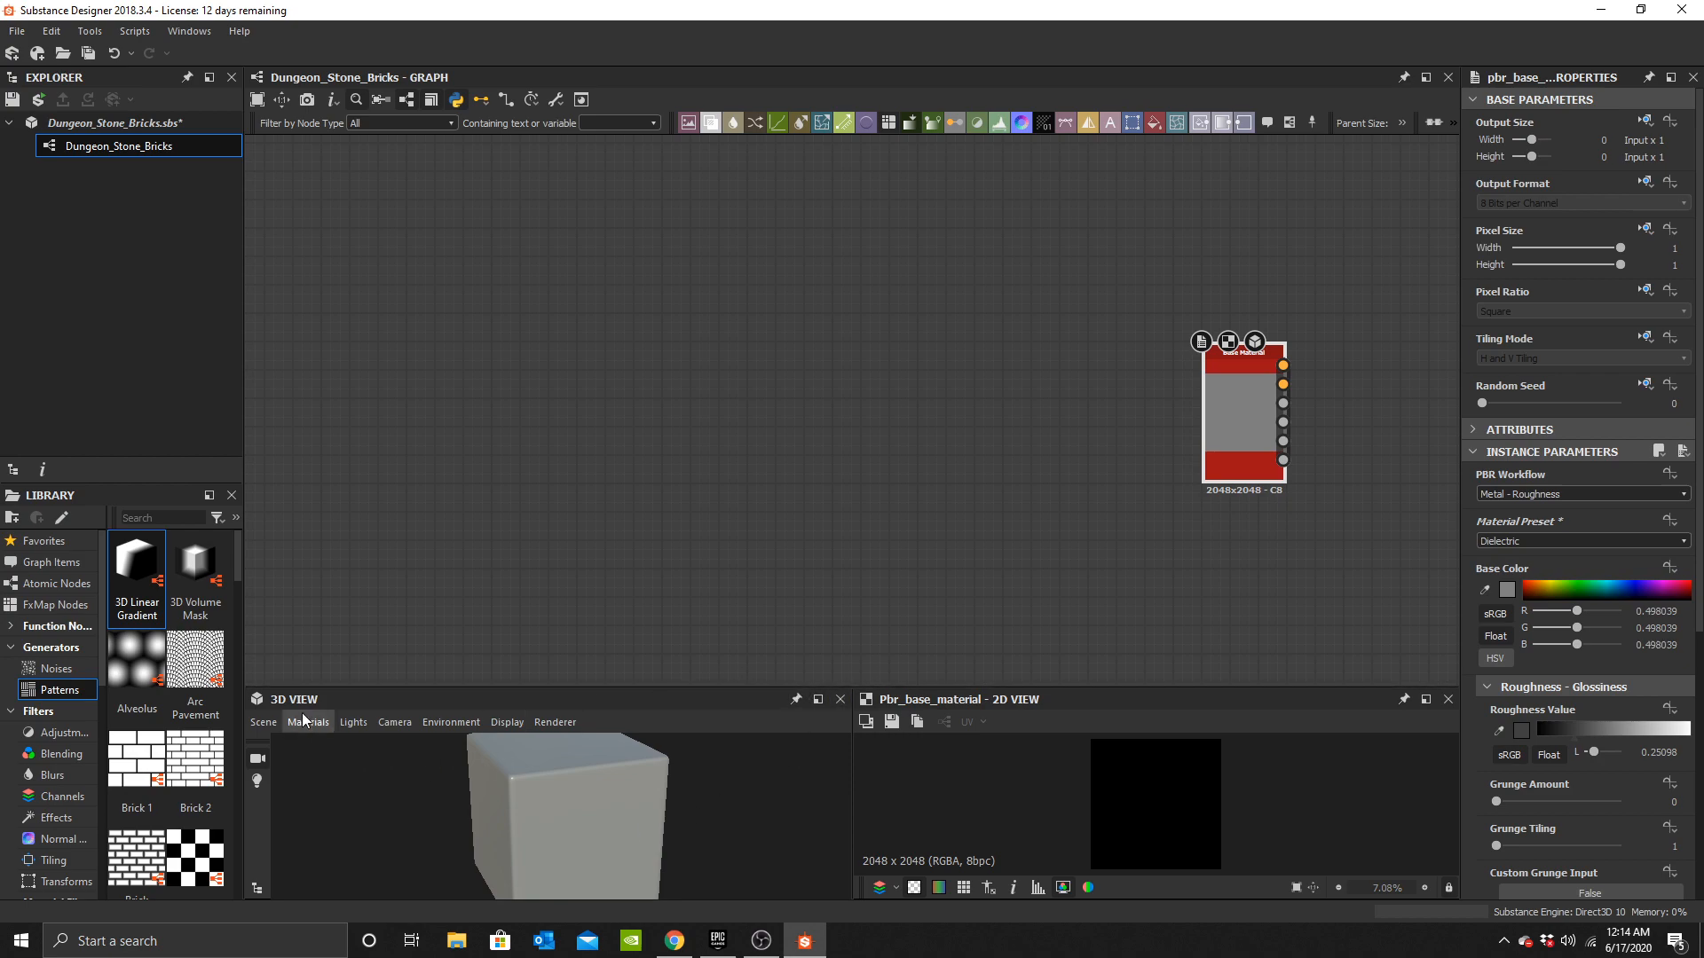
pyautogui.click(263, 723)
pyautogui.click(856, 601)
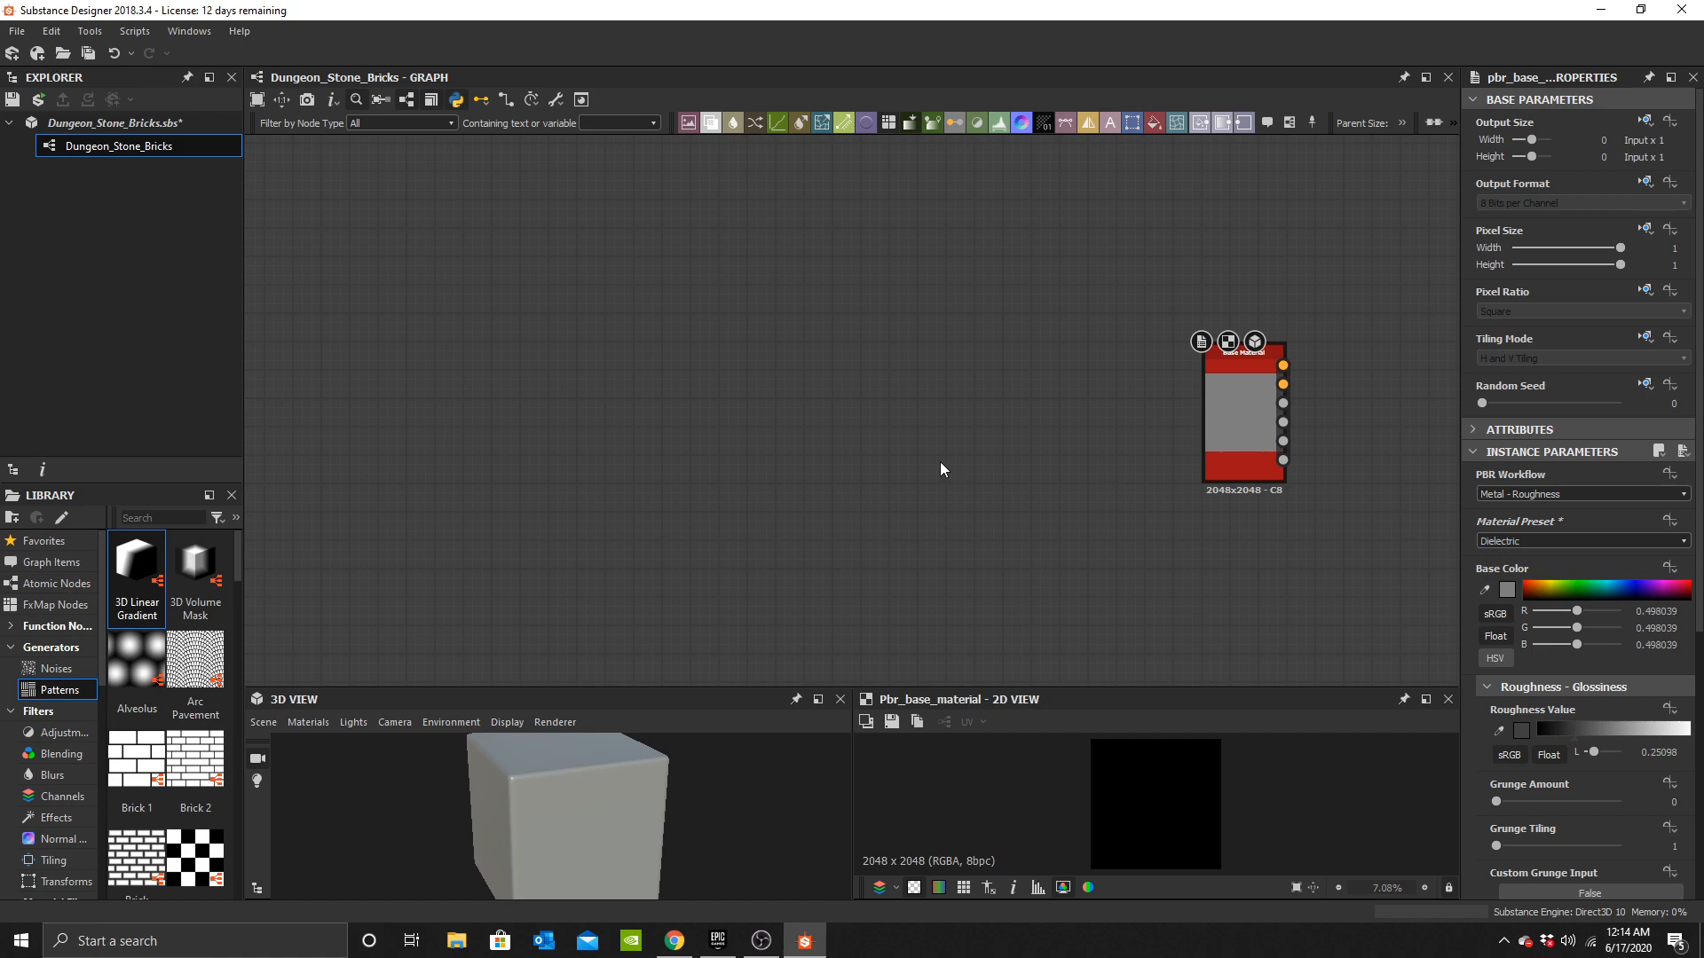
# Enable the user-defined Height map input on the Base Material.
pyautogui.scroll(-3, 1579, 699)
pyautogui.scroll(-2, 1579, 699)
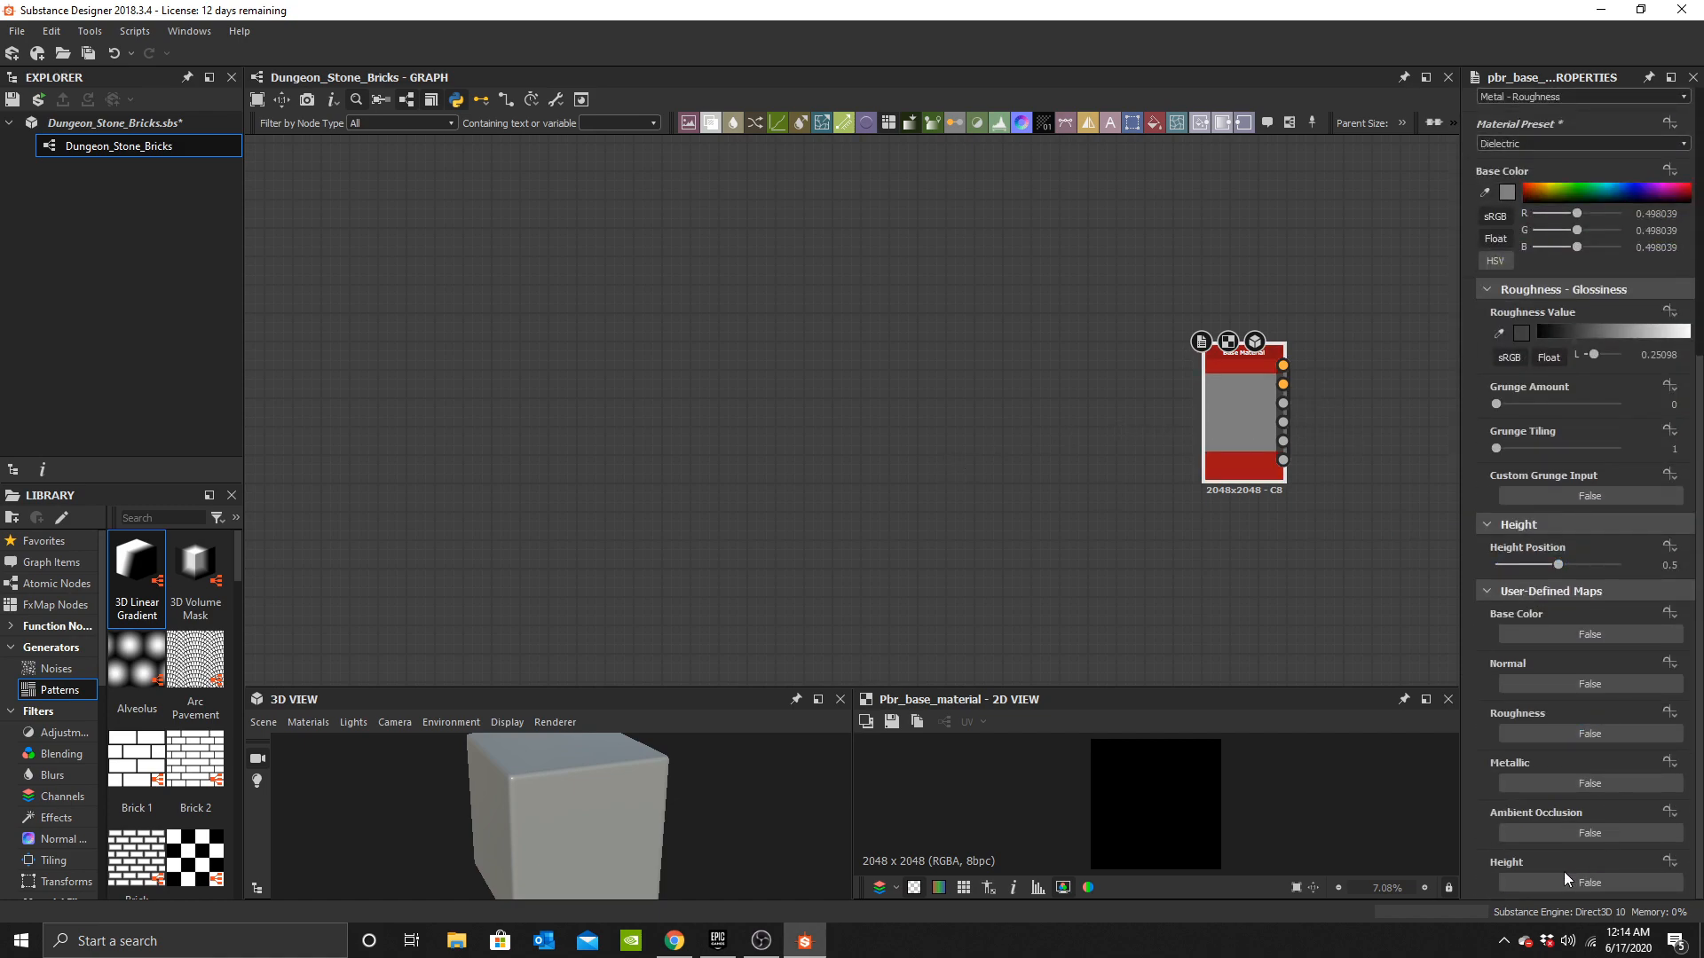
pyautogui.click(1565, 874)
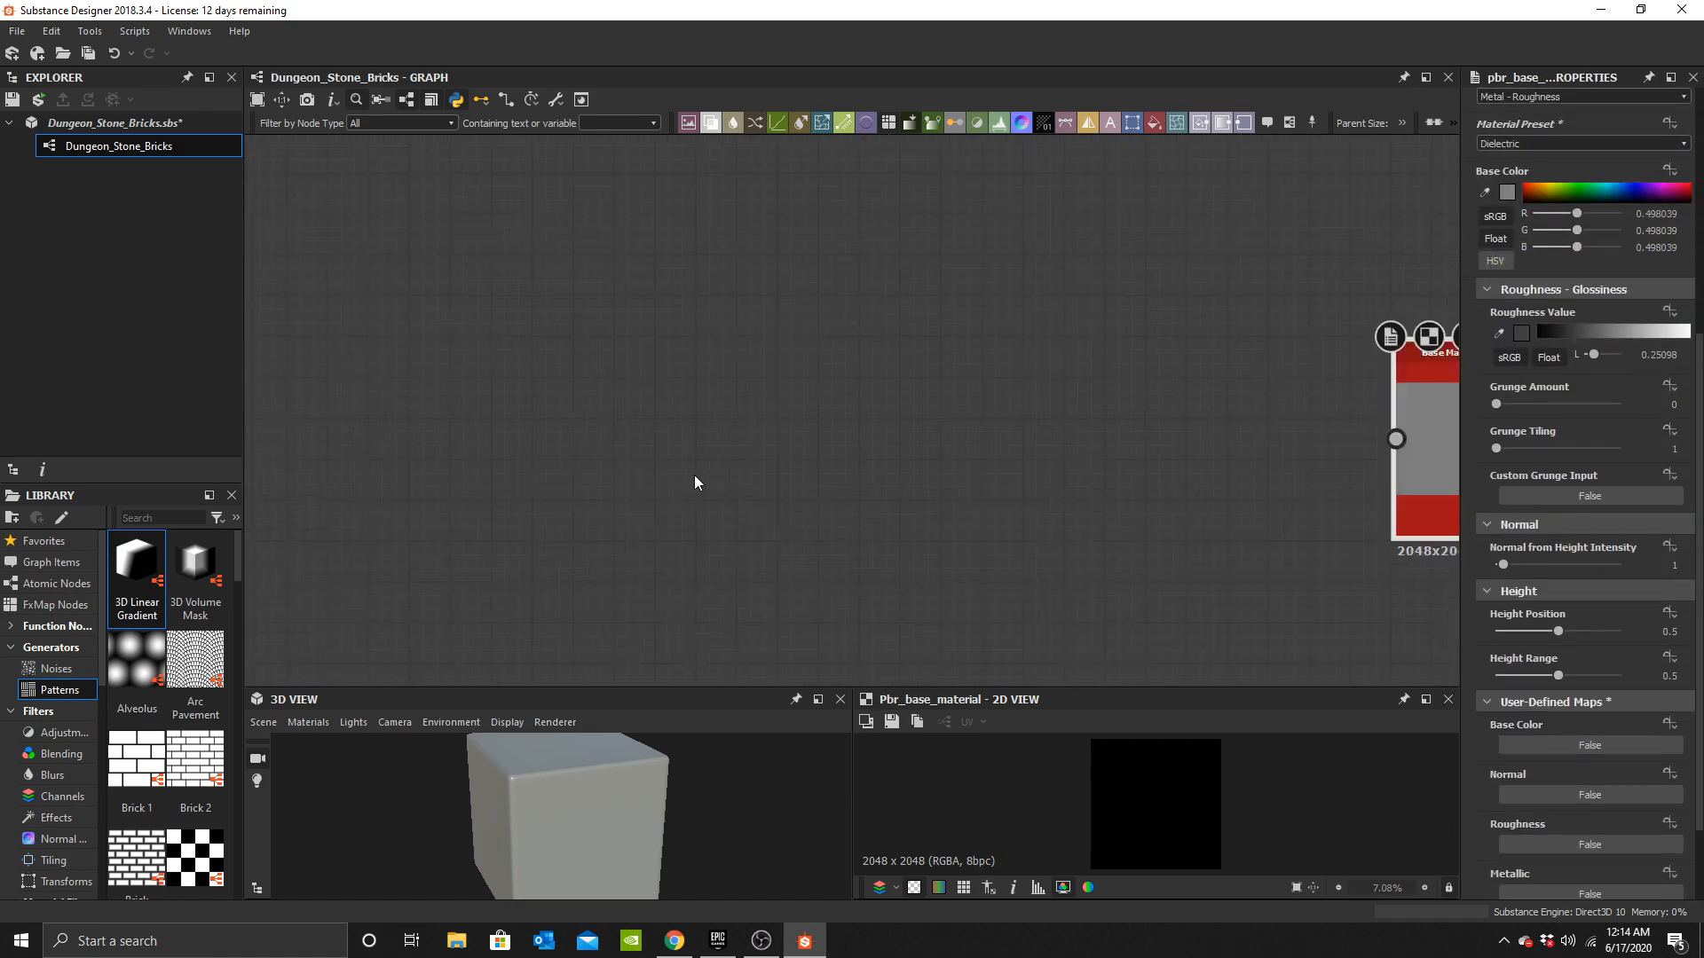
# Add a Brick Generator node to the graph.
pyautogui.press('space')
pyautogui.write('brick')
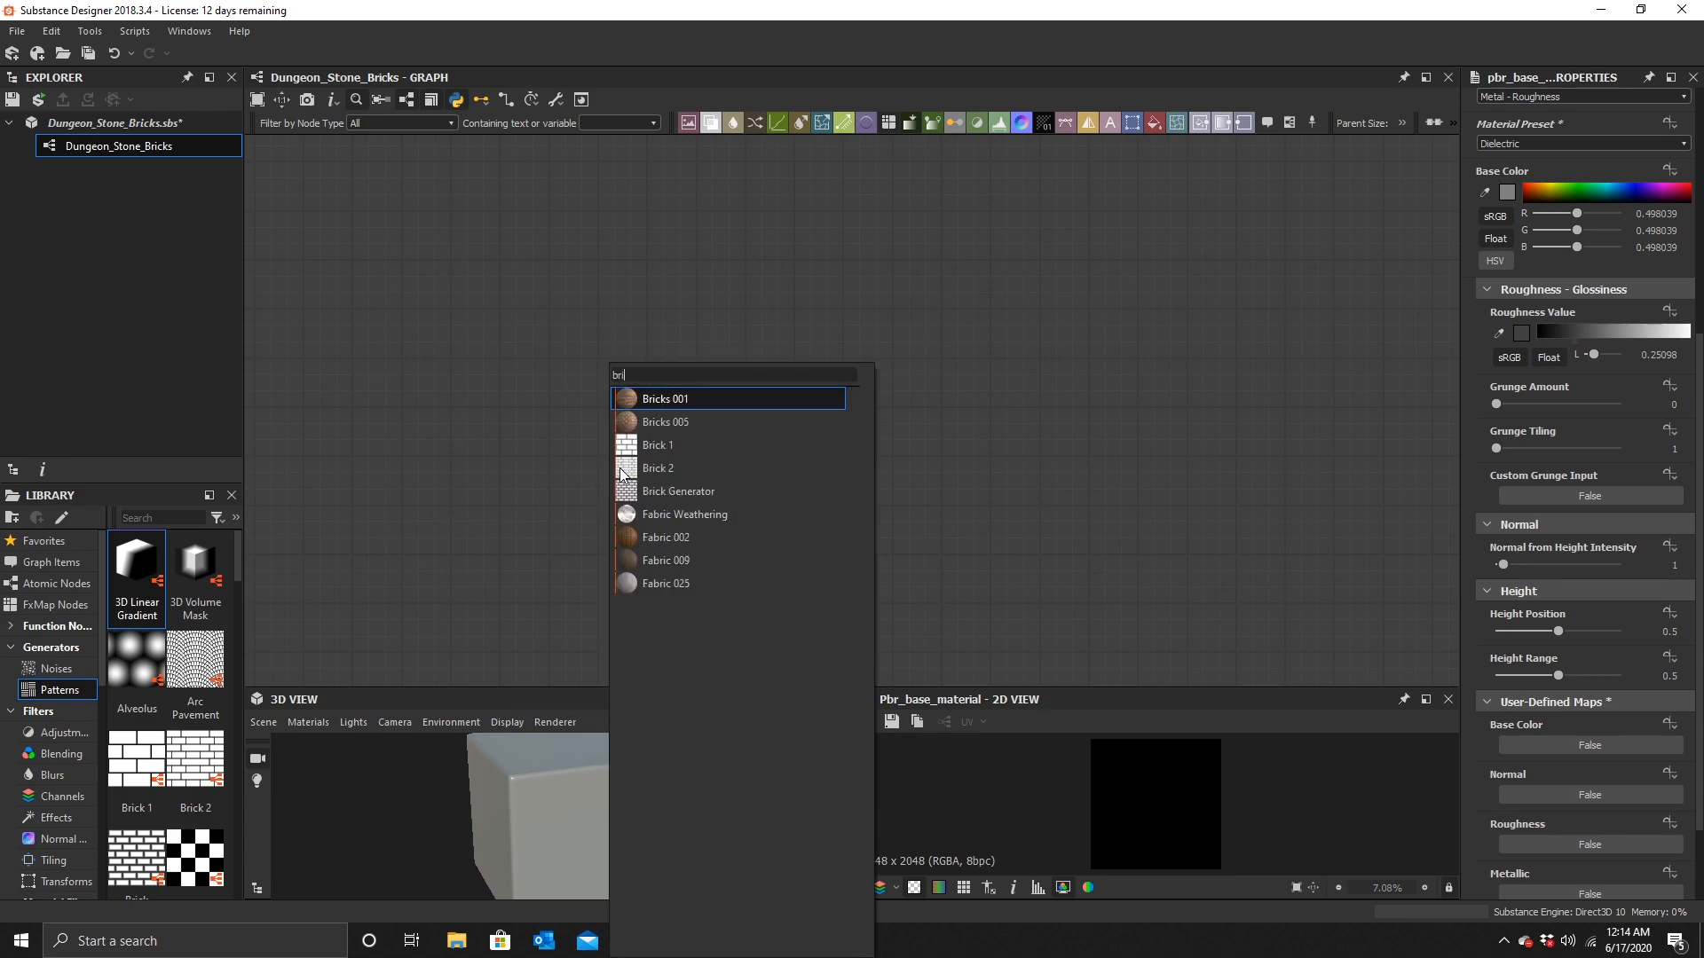
pyautogui.click(639, 492)
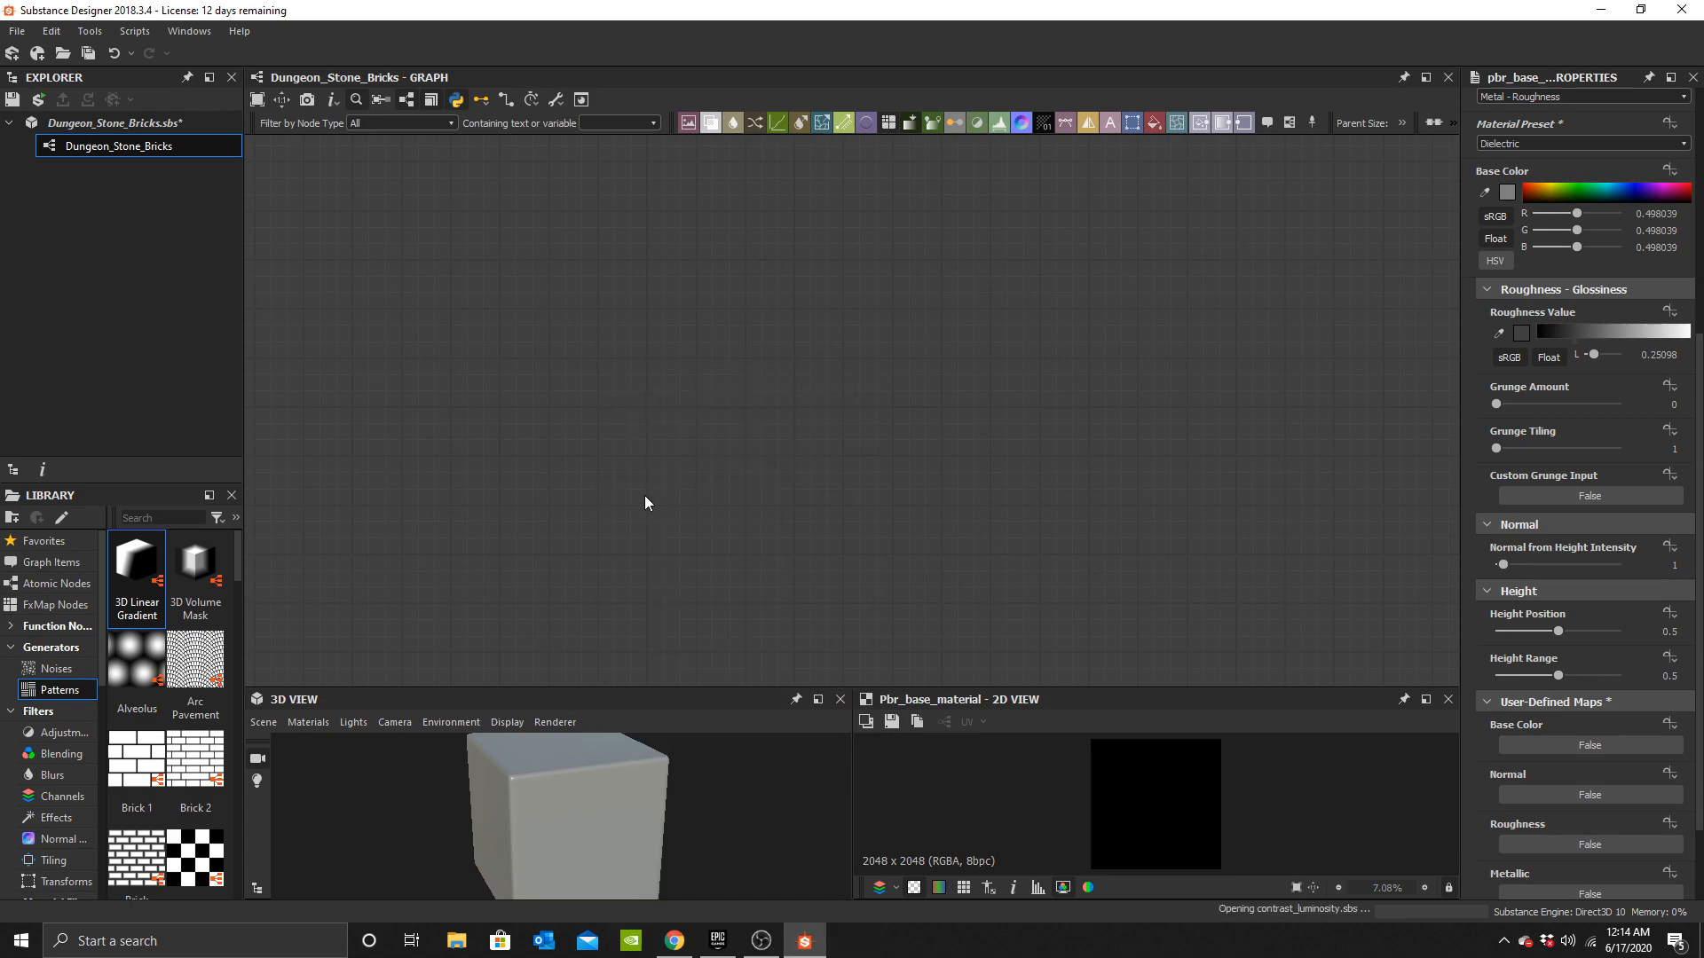
pyautogui.moveTo(622, 523)
pyautogui.mouseDown()
pyautogui.moveTo(647, 473)
pyautogui.moveTo(598, 523)
pyautogui.mouseUp()
pyautogui.scroll(-2, 621, 806)
pyautogui.moveTo(610, 817)
pyautogui.mouseDown(button='right')
pyautogui.moveTo(611, 788)
pyautogui.moveTo(620, 849)
pyautogui.mouseUp(button='right')
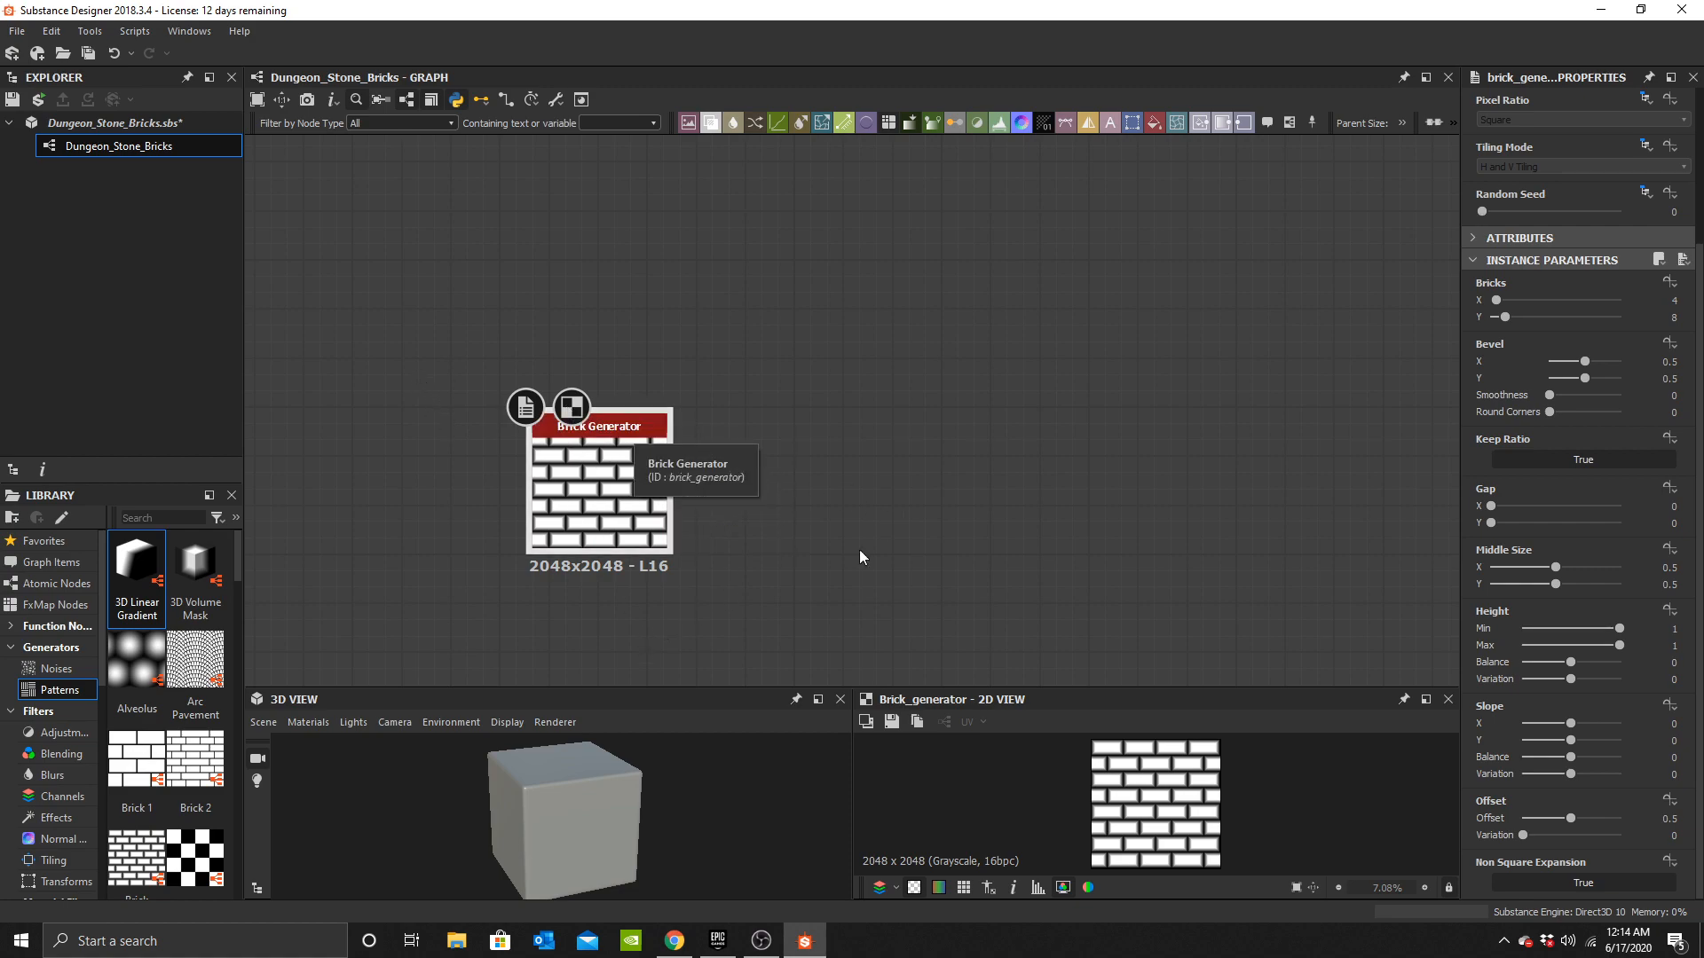
# Connect the Brick Generator output to the Base Material's height input.
pyautogui.moveTo(601, 503); pyautogui.dragTo(673, 479)
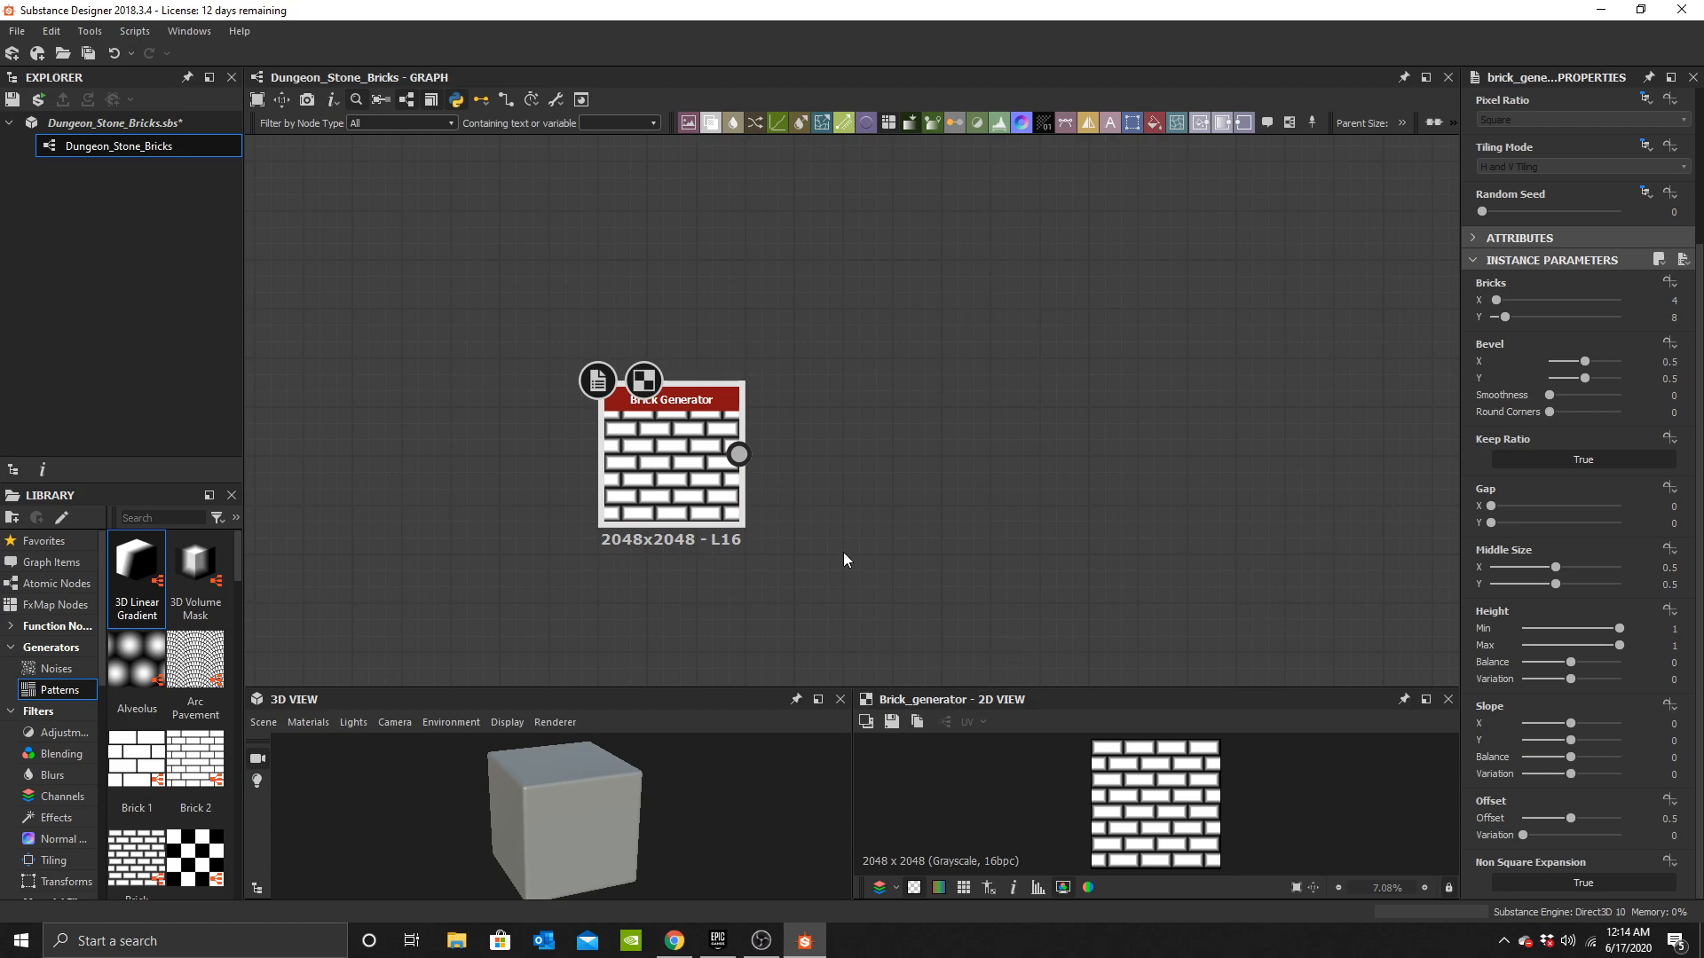
pyautogui.scroll(-4, 852, 577)
pyautogui.moveTo(1154, 528); pyautogui.dragTo(1029, 534, button='middle')
pyautogui.scroll(2, 789, 487)
pyautogui.moveTo(693, 451); pyautogui.dragTo(1264, 446)
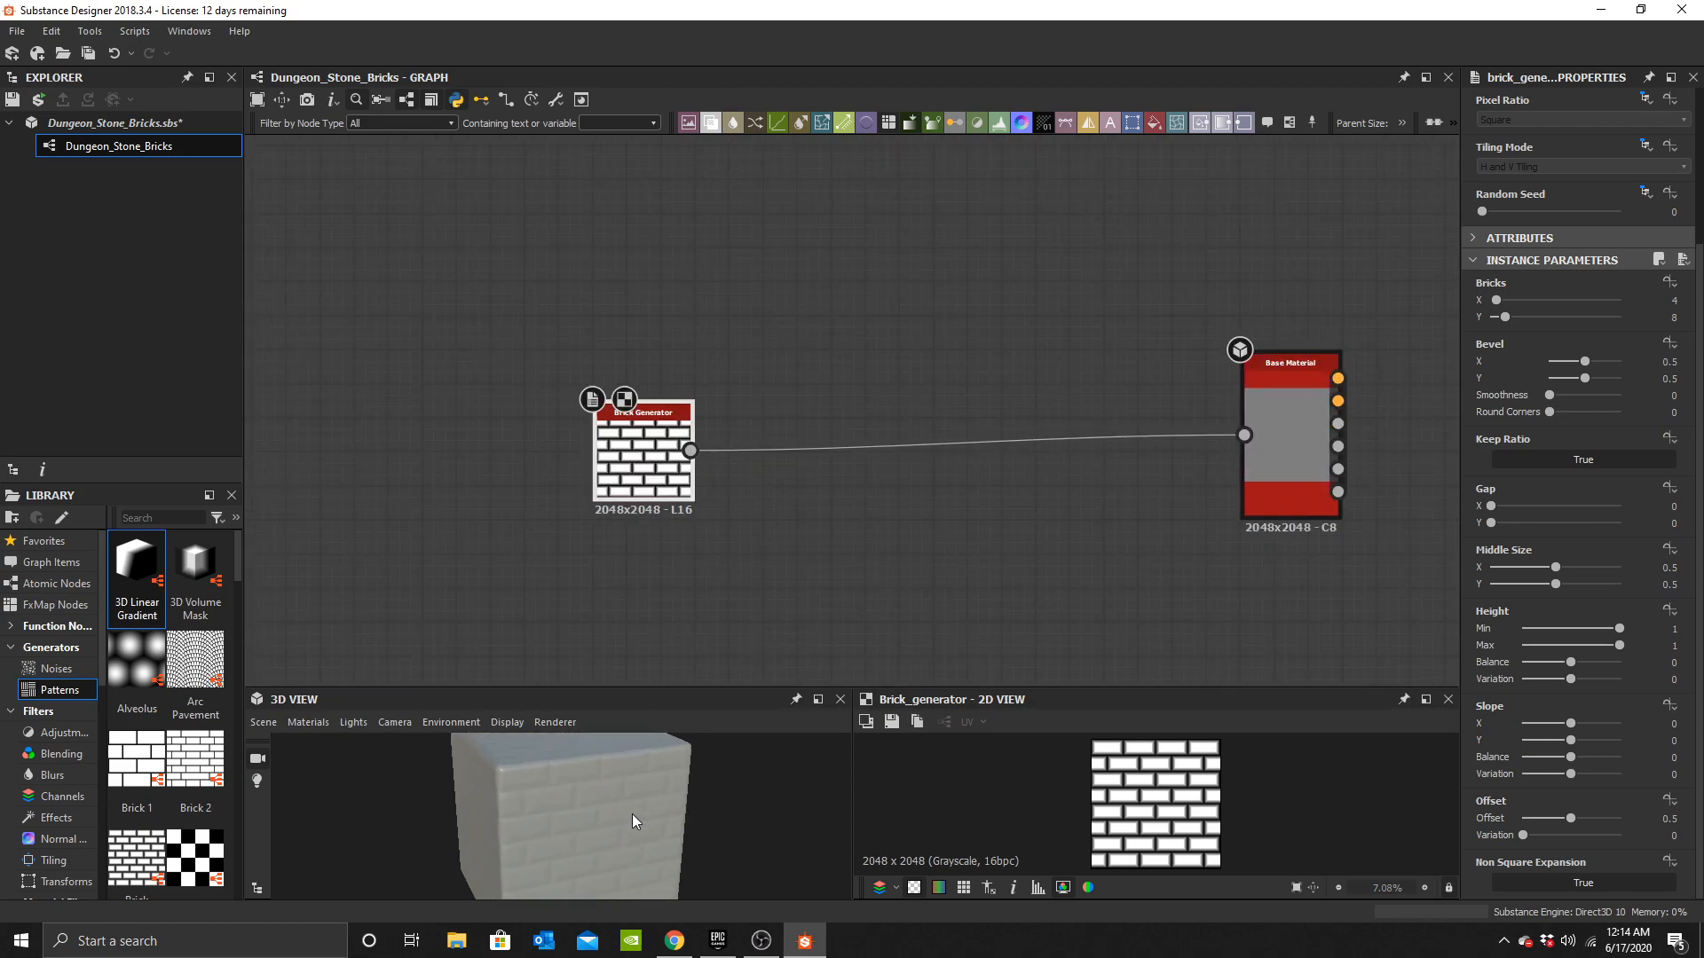
# Examine the Brick Generator node and the brick relief in the 3D preview.
pyautogui.scroll(5, 635, 825)
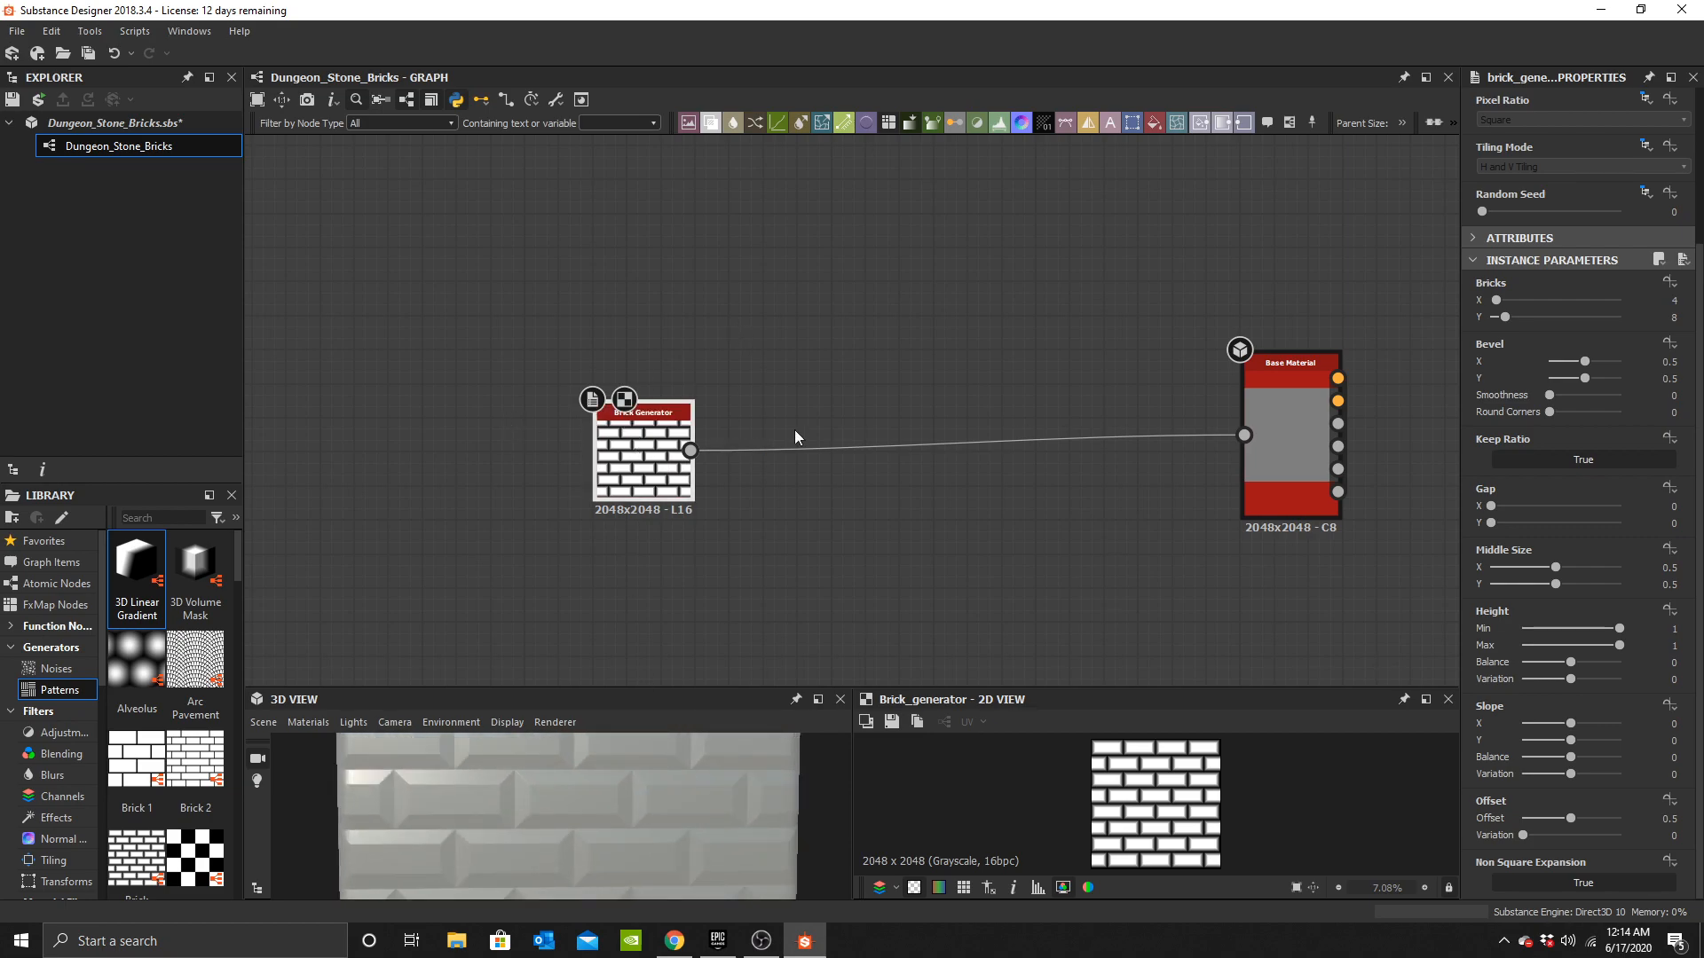
pyautogui.moveTo(614, 426); pyautogui.dragTo(652, 452, button='middle')
pyautogui.scroll(3, 652, 453)
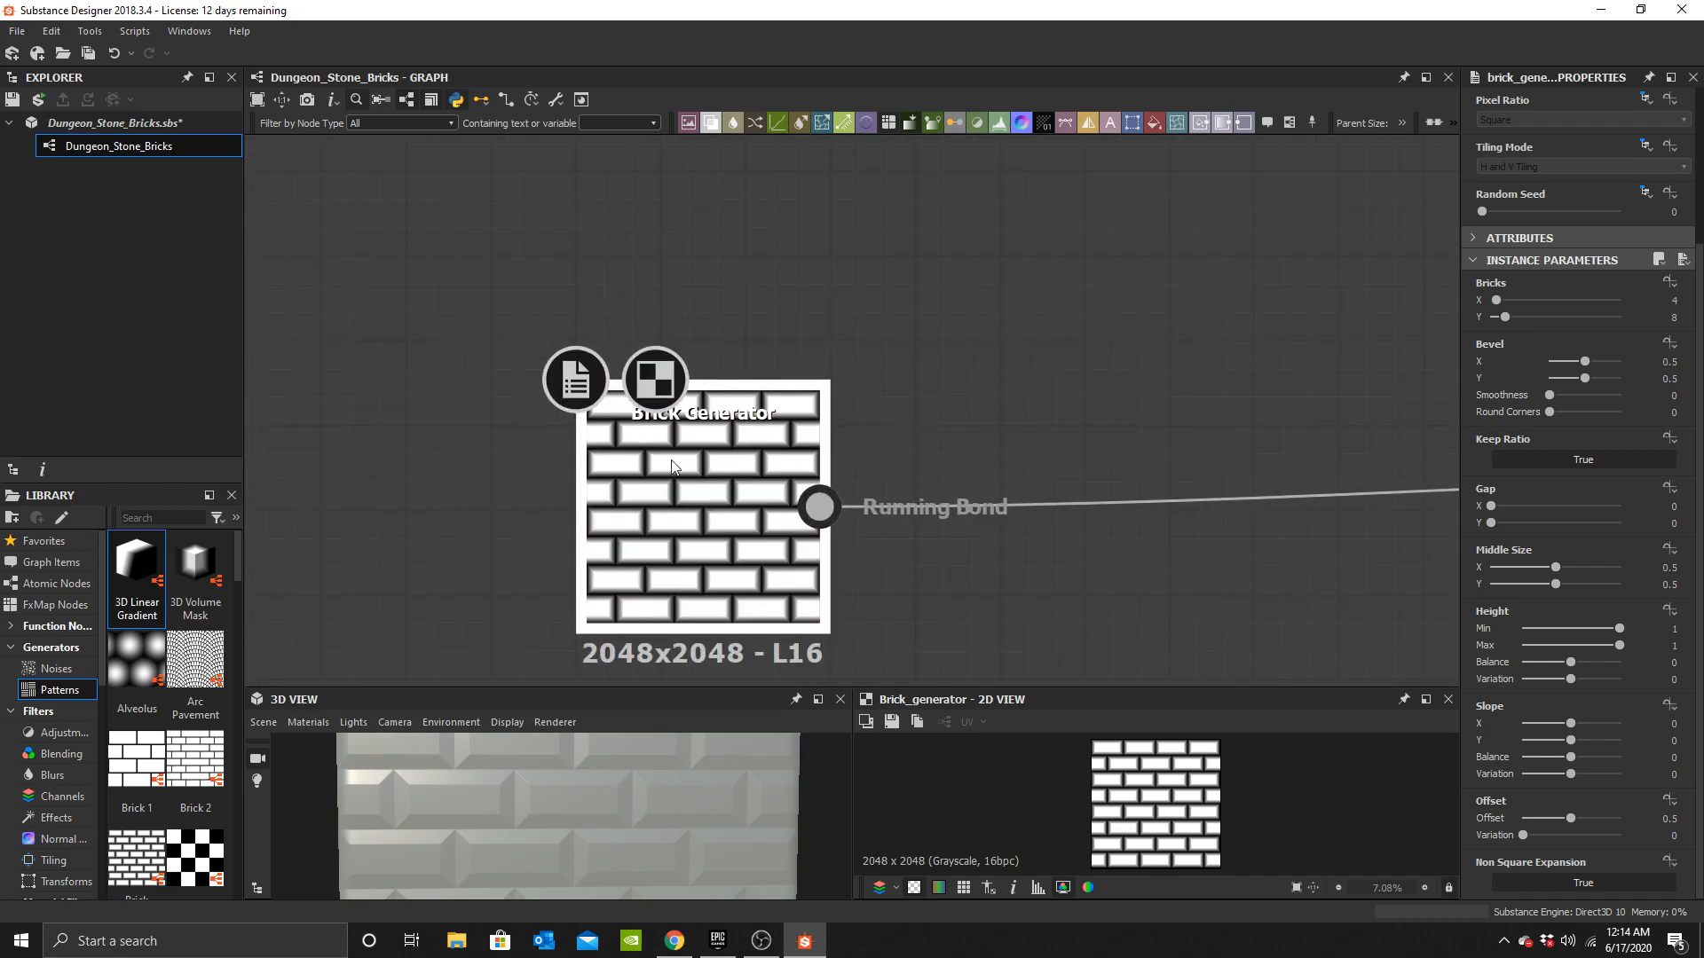
pyautogui.scroll(-3, 671, 557)
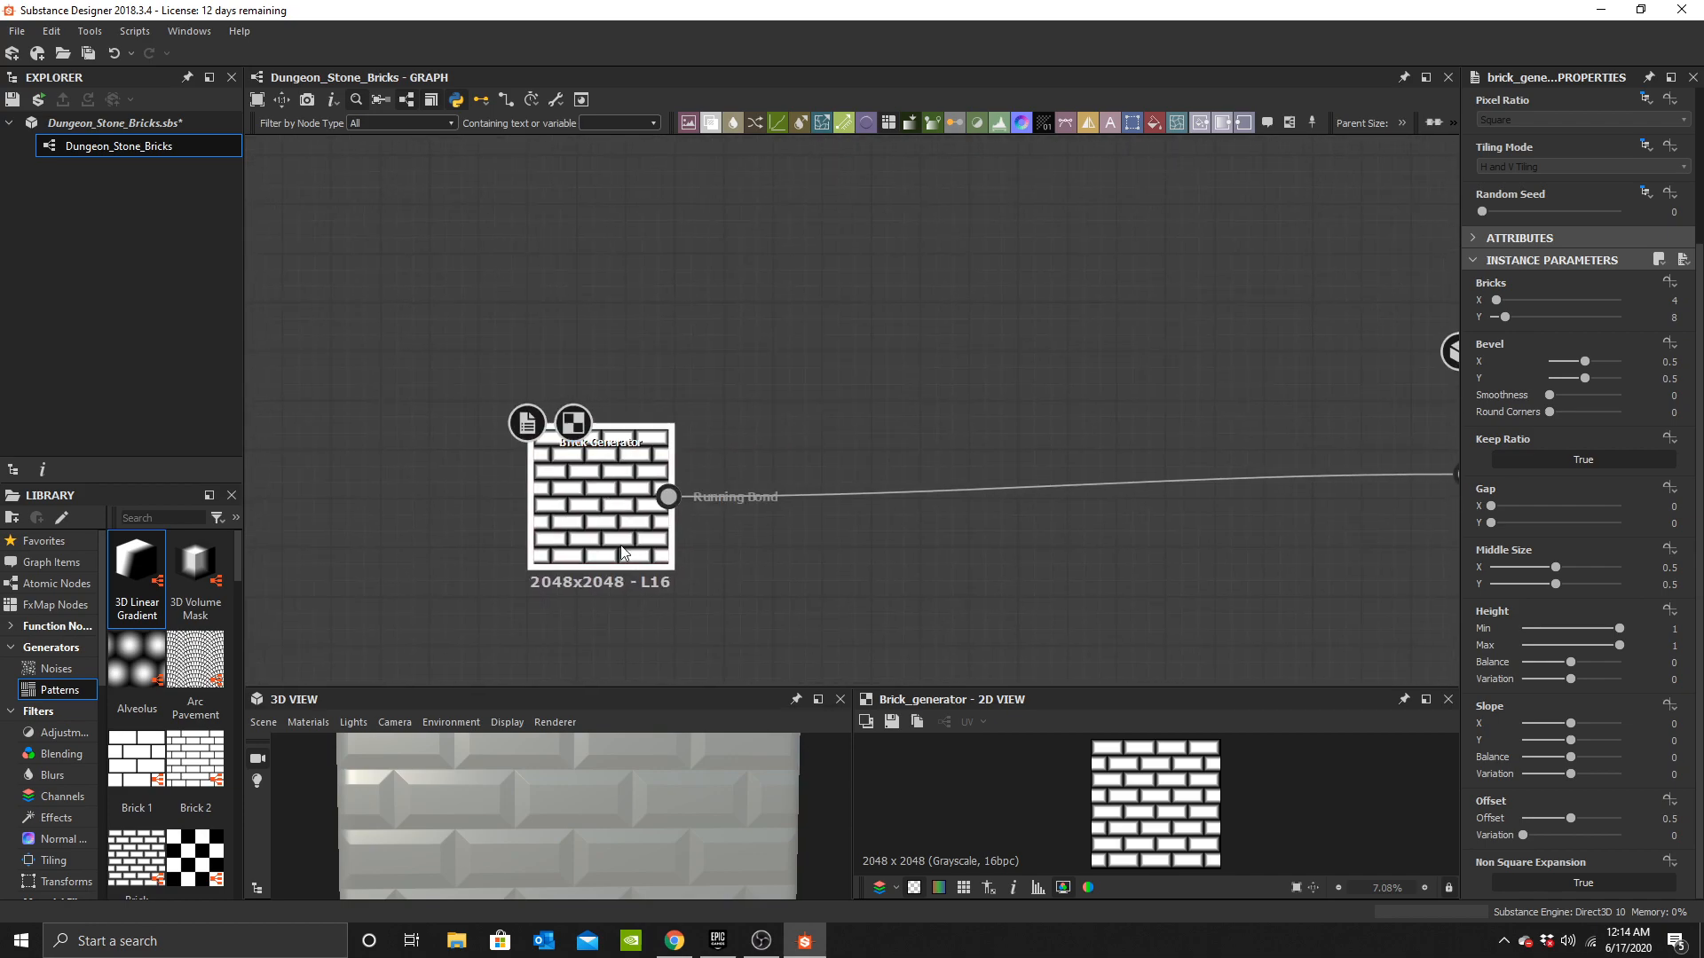
pyautogui.scroll(-3, 49, 732)
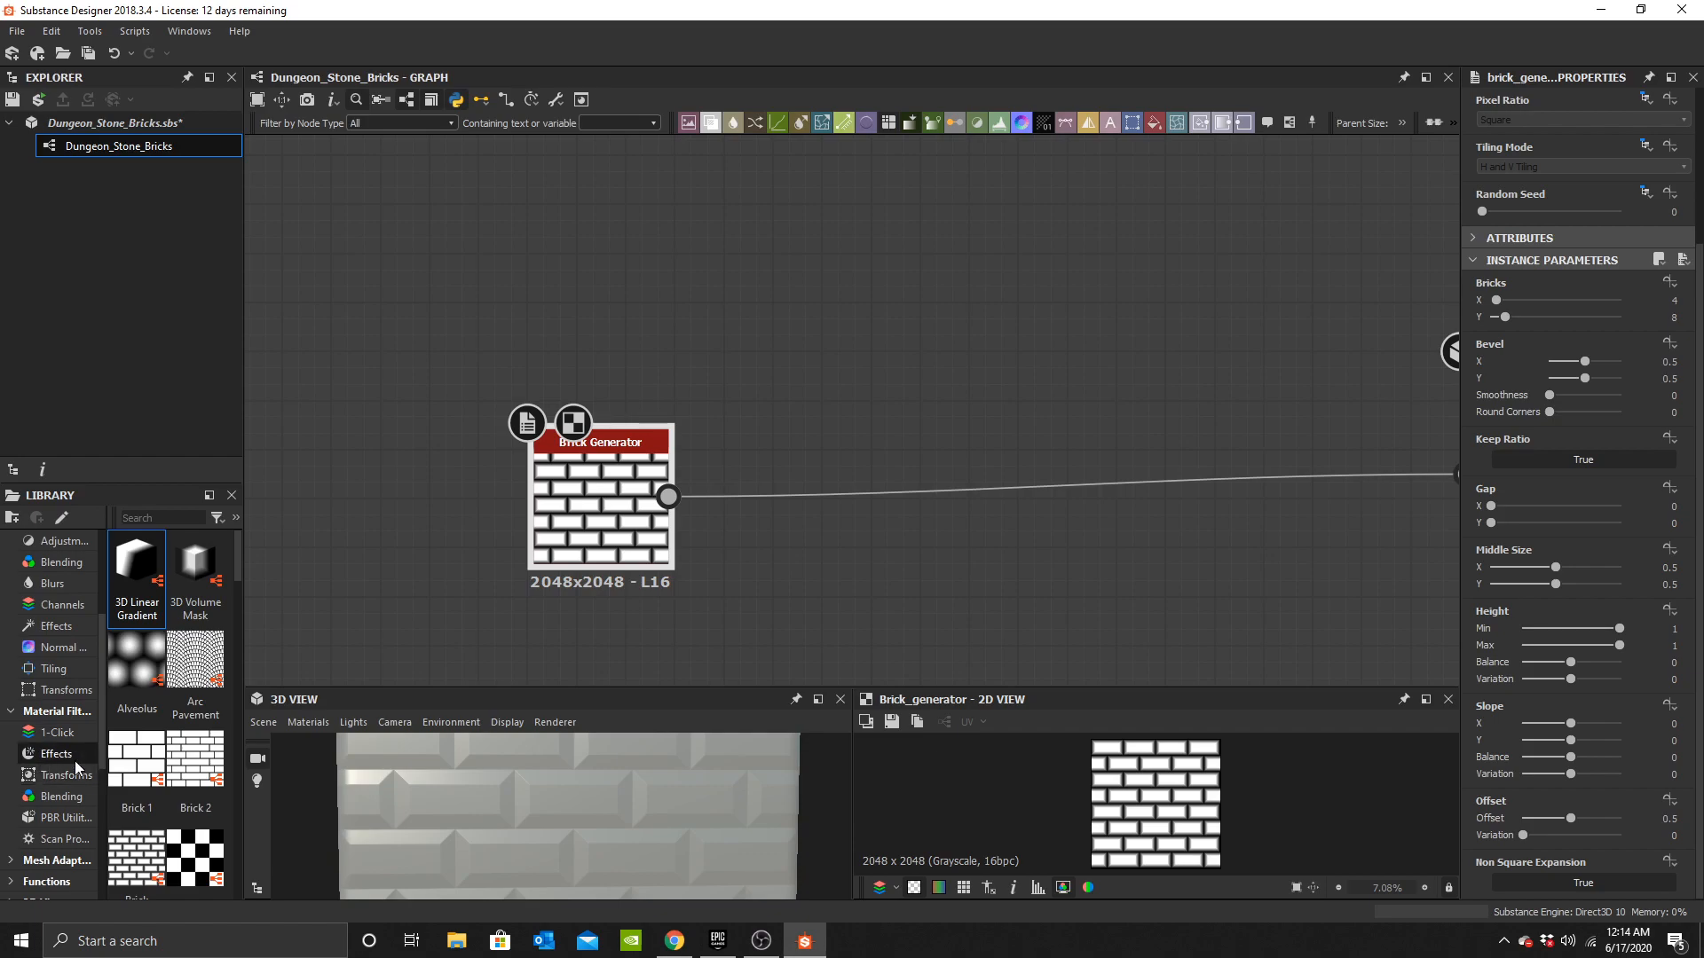
pyautogui.moveTo(594, 508); pyautogui.dragTo(601, 545)
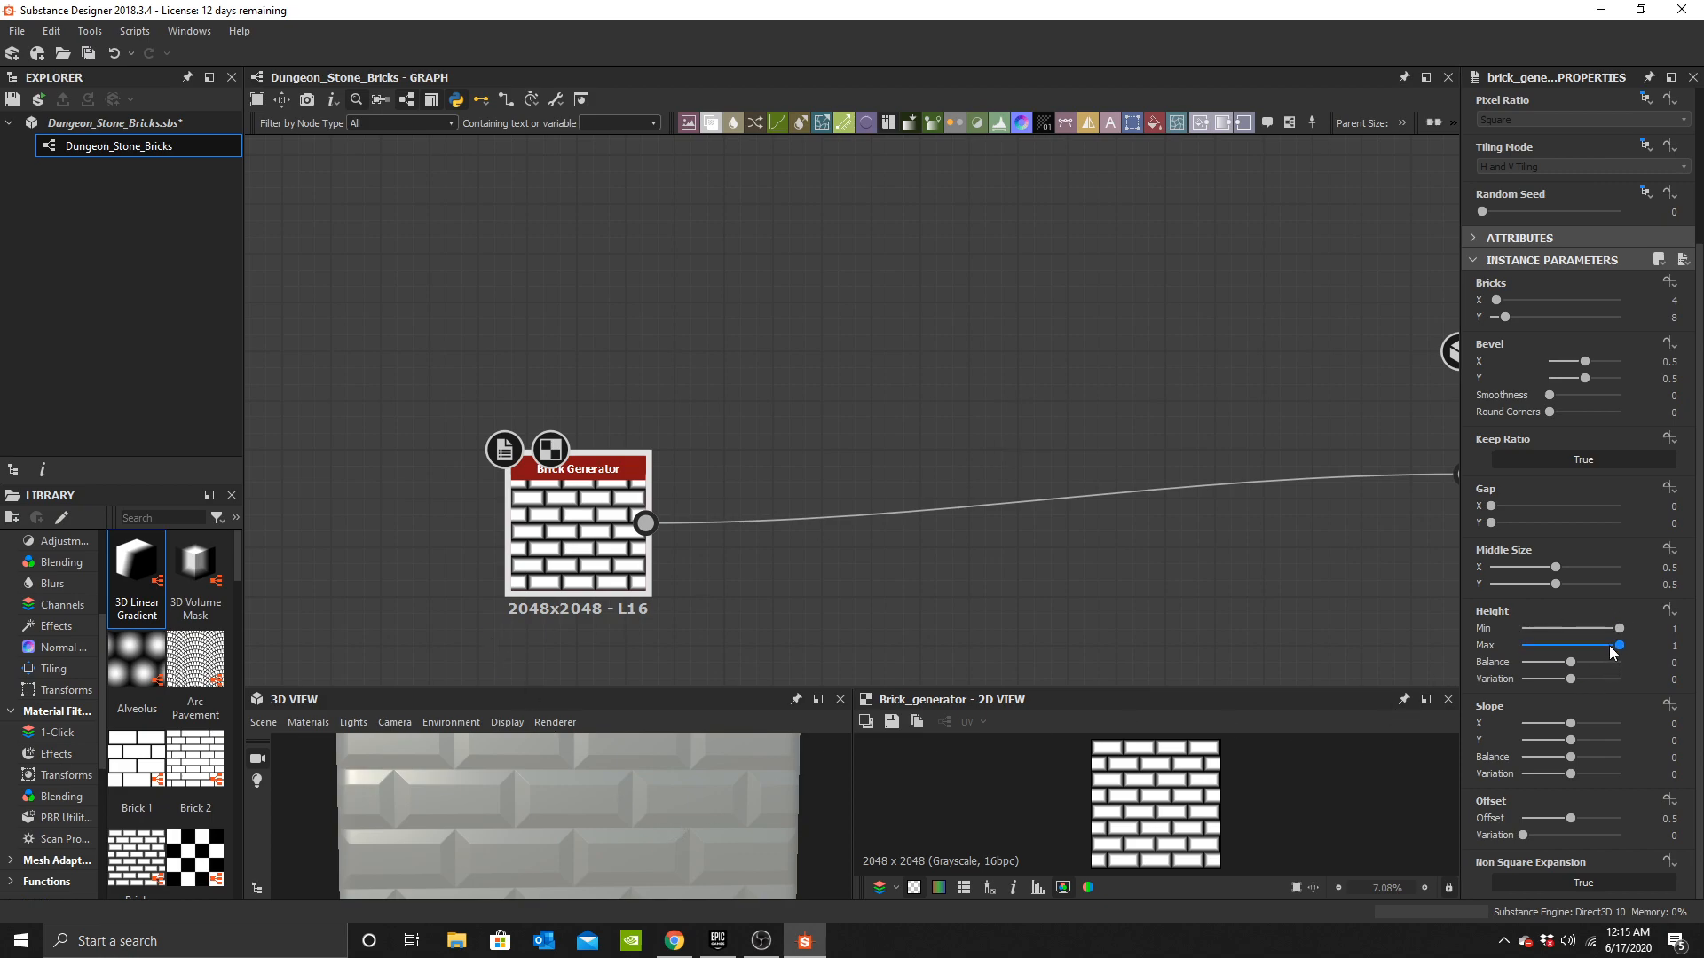
# Set the Brick Generator's bevel X and Y to 0.3.
pyautogui.scroll(2, 1583, 467)
pyautogui.click(1678, 415)
pyautogui.press('BackSpace')
pyautogui.write('2')
pyautogui.press('Return')
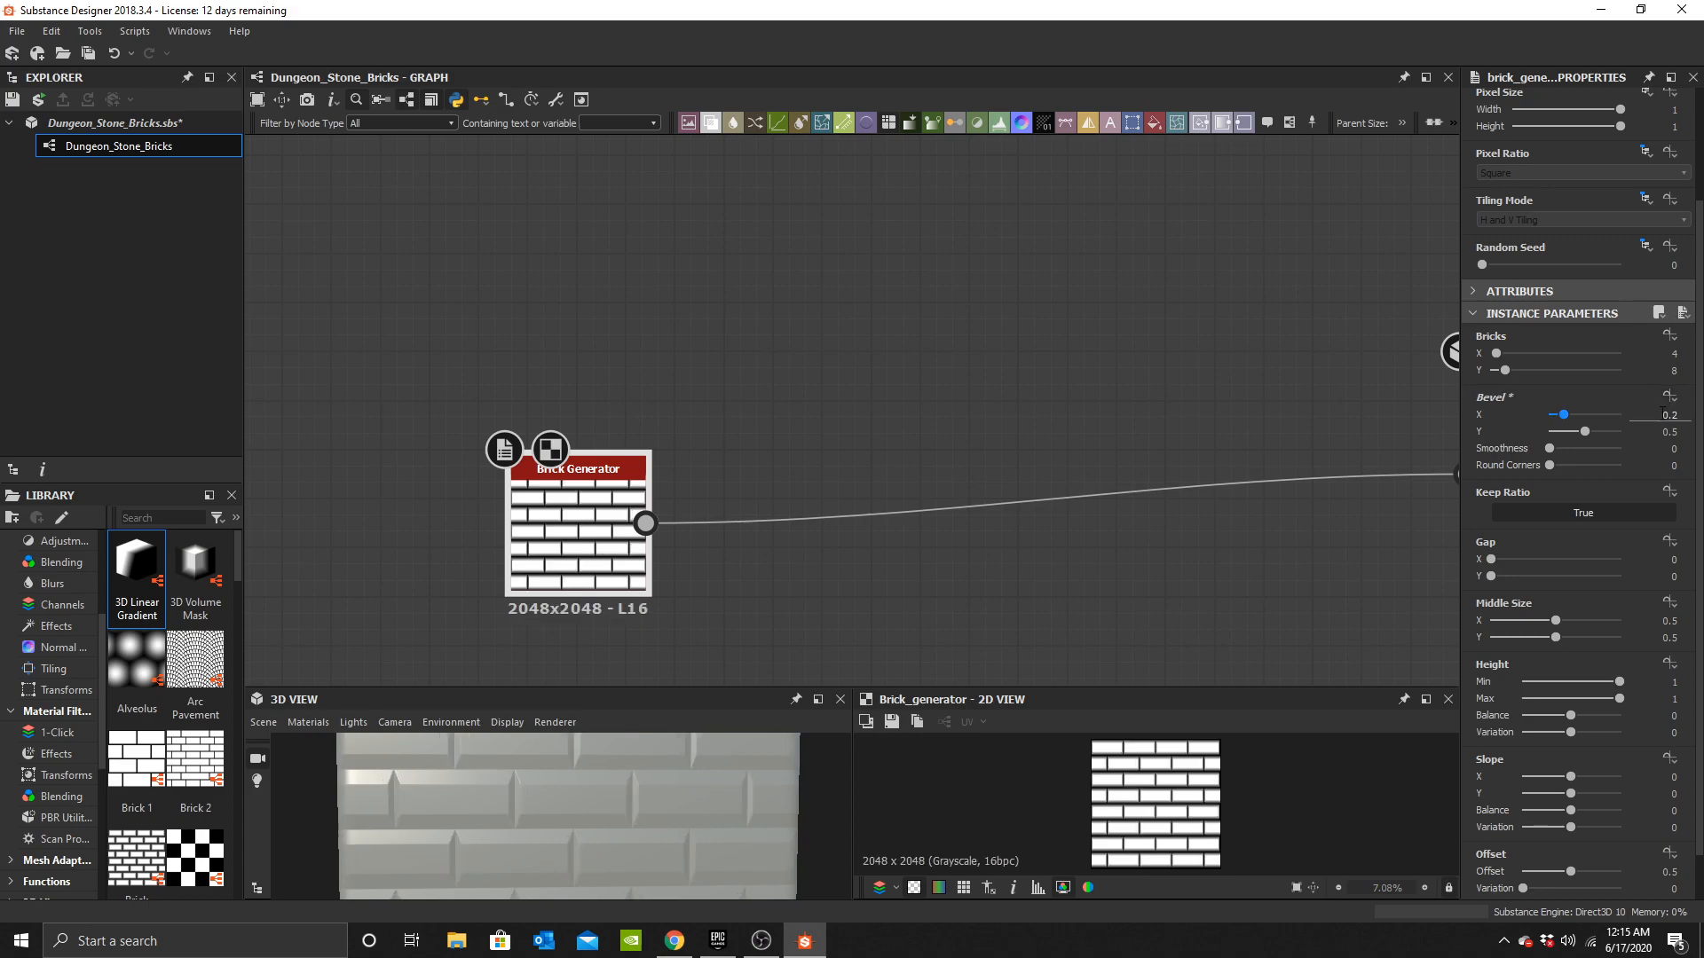
pyautogui.click(1673, 415)
pyautogui.write('3')
pyautogui.press('Return')
pyautogui.click(1677, 432)
pyautogui.write('3')
pyautogui.press('Return')
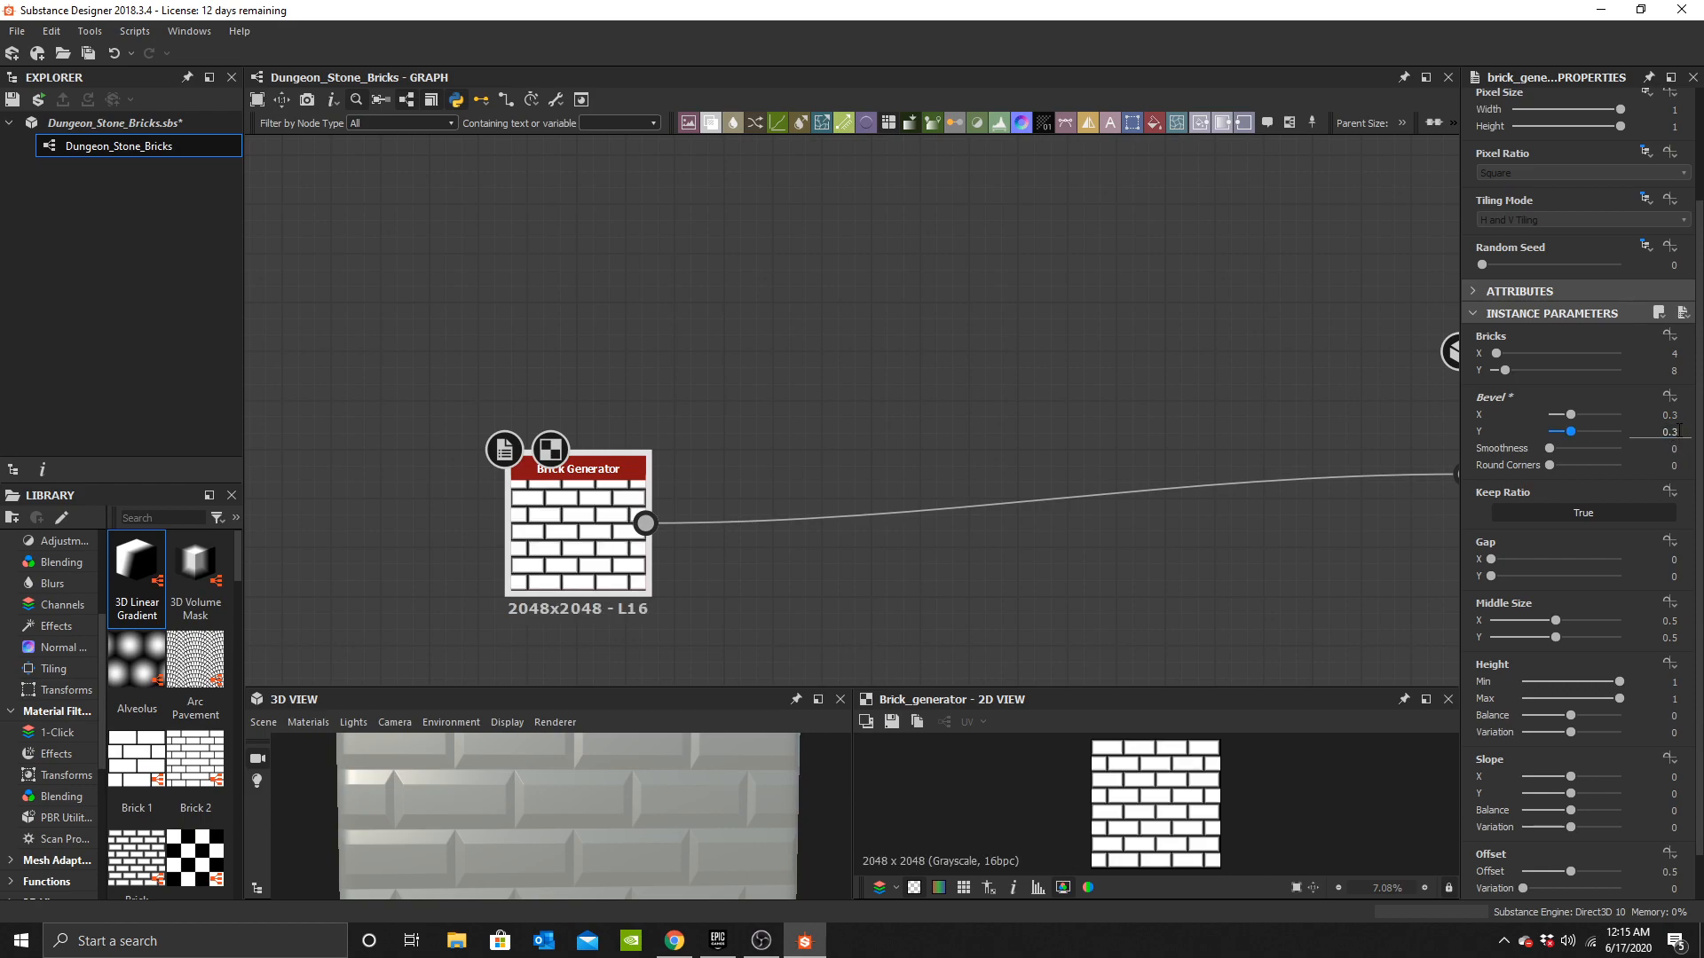
# Set the Brick Generator's slope X to 1, Y to -1 and variation to 1.
pyautogui.scroll(-2, 625, 828)
pyautogui.moveTo(625, 834)
pyautogui.mouseDown()
pyautogui.moveTo(589, 781)
pyautogui.moveTo(570, 786)
pyautogui.moveTo(648, 848)
pyautogui.moveTo(636, 838)
pyautogui.moveTo(685, 786)
pyautogui.moveTo(587, 820)
pyautogui.moveTo(609, 806)
pyautogui.mouseUp()
pyautogui.scroll(2, 676, 462)
pyautogui.scroll(-1, 1562, 540)
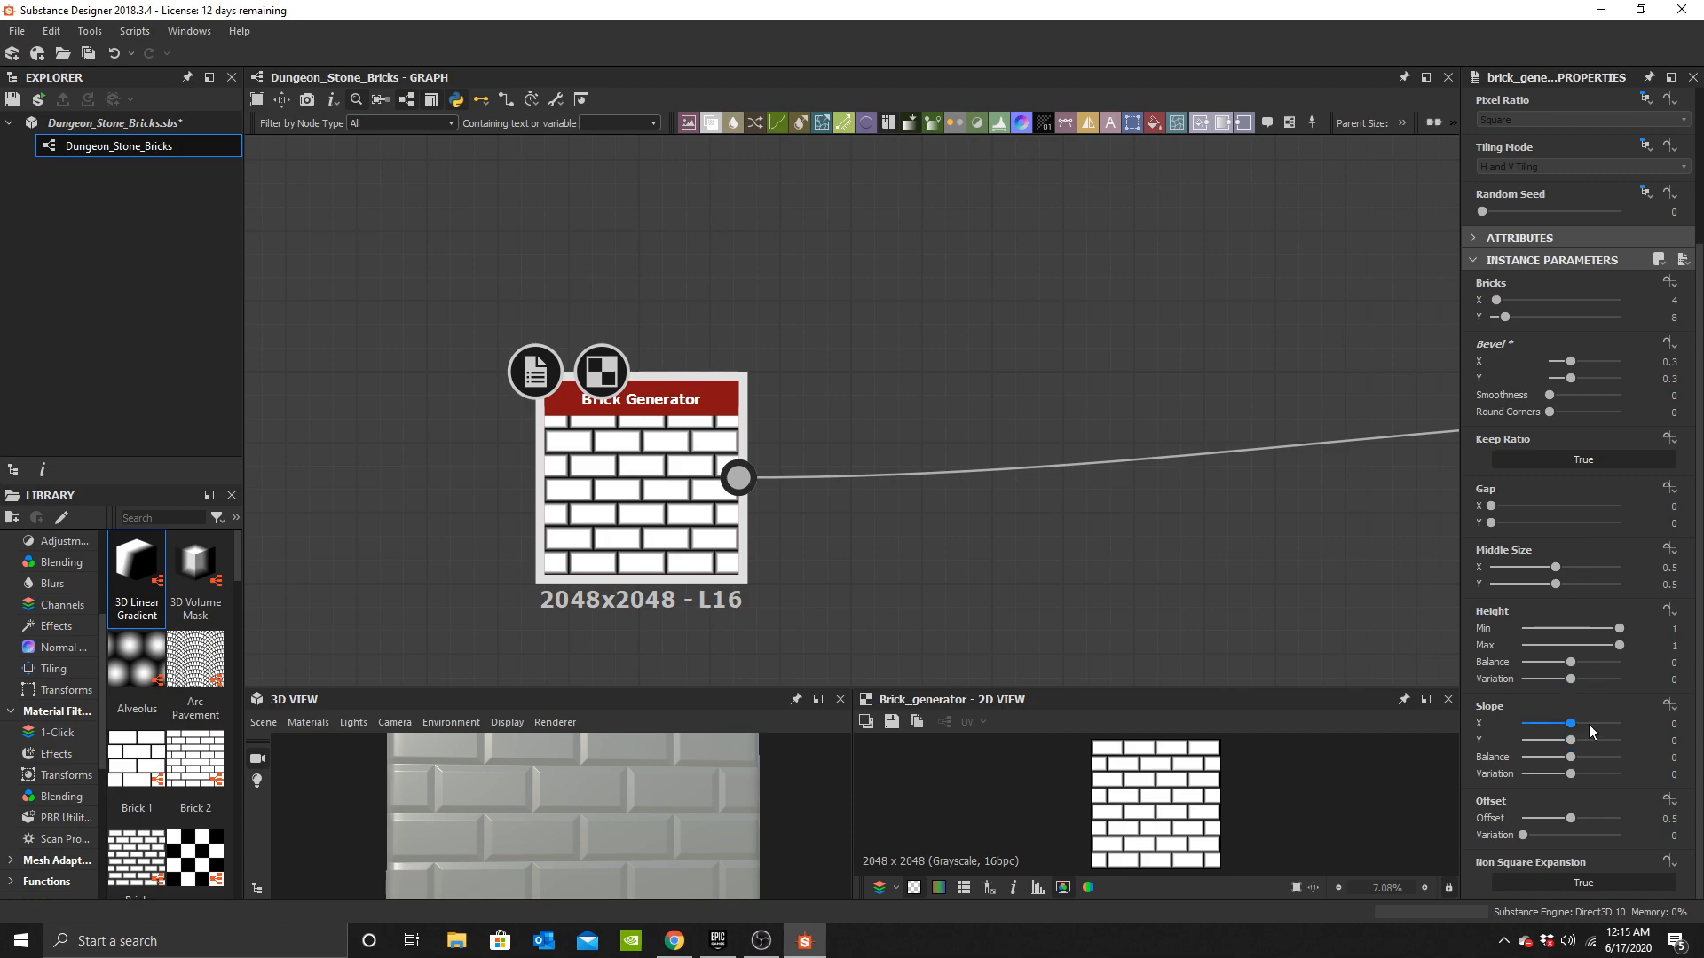
pyautogui.moveTo(1571, 774)
pyautogui.mouseDown()
pyautogui.moveTo(1622, 774)
pyautogui.moveTo(1627, 725)
pyautogui.moveTo(1629, 741)
pyautogui.moveTo(1468, 742)
pyautogui.mouseUp()
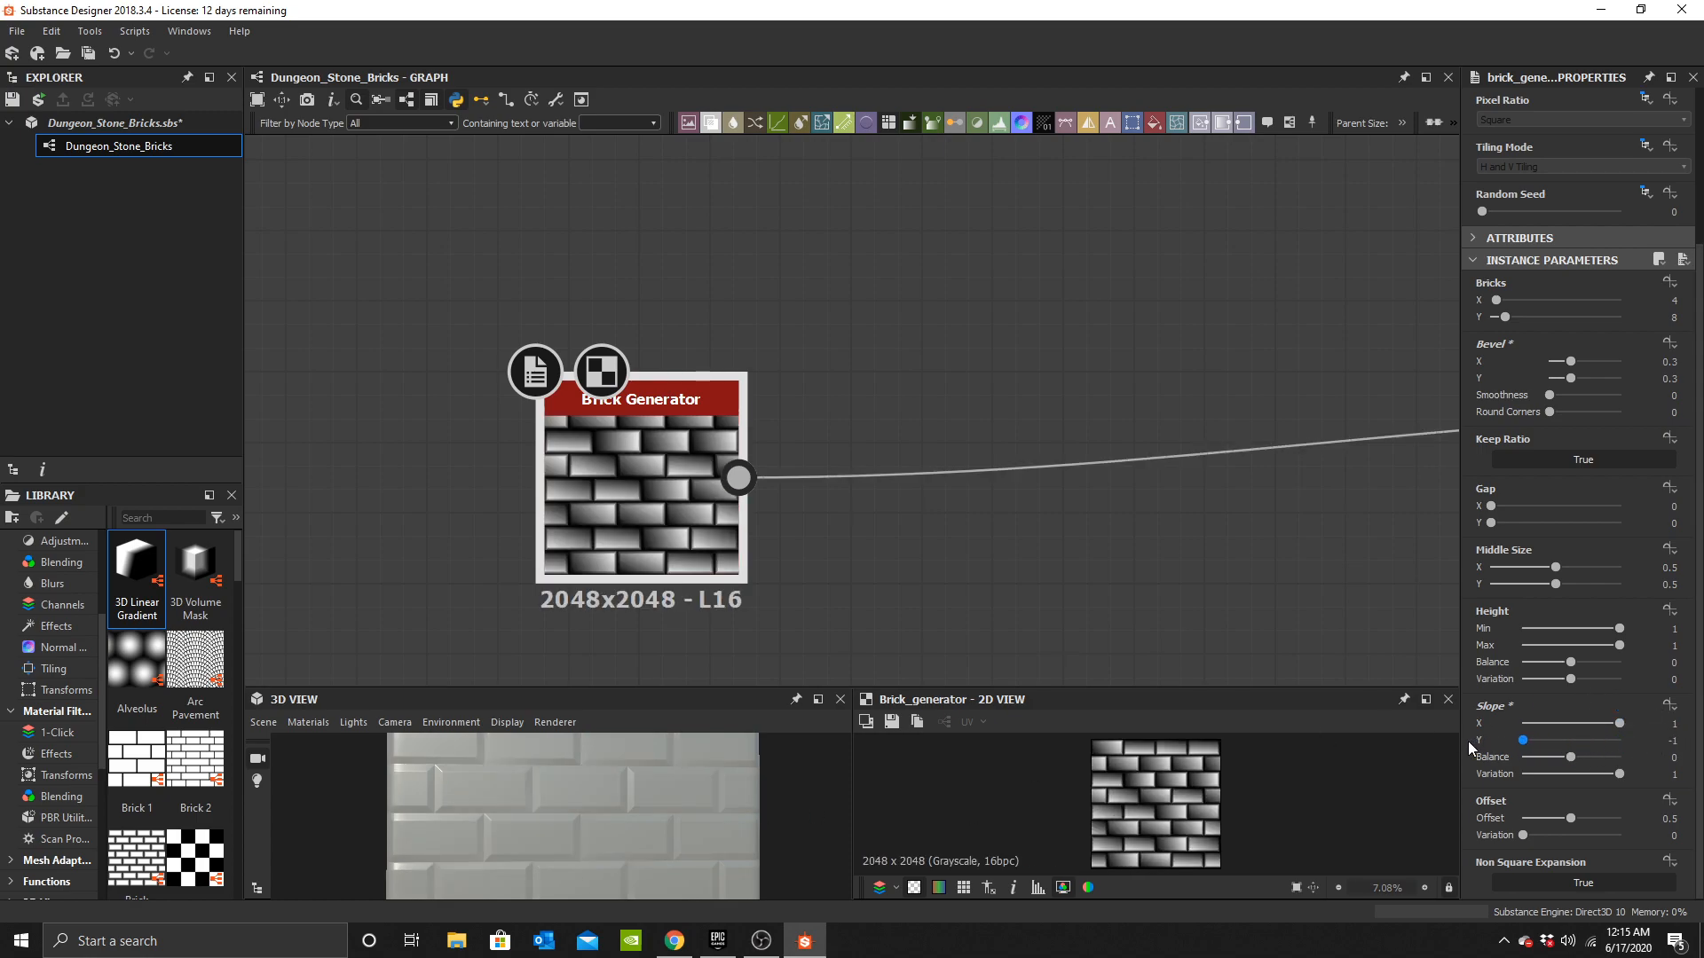
pyautogui.moveTo(1594, 724); pyautogui.dragTo(1479, 723)
pyautogui.hotkey('ctrl', 'z')
pyautogui.hotkey('ctrl', 'z')
pyautogui.moveTo(1589, 736); pyautogui.dragTo(1690, 749)
pyautogui.hotkey('ctrl', 'z')
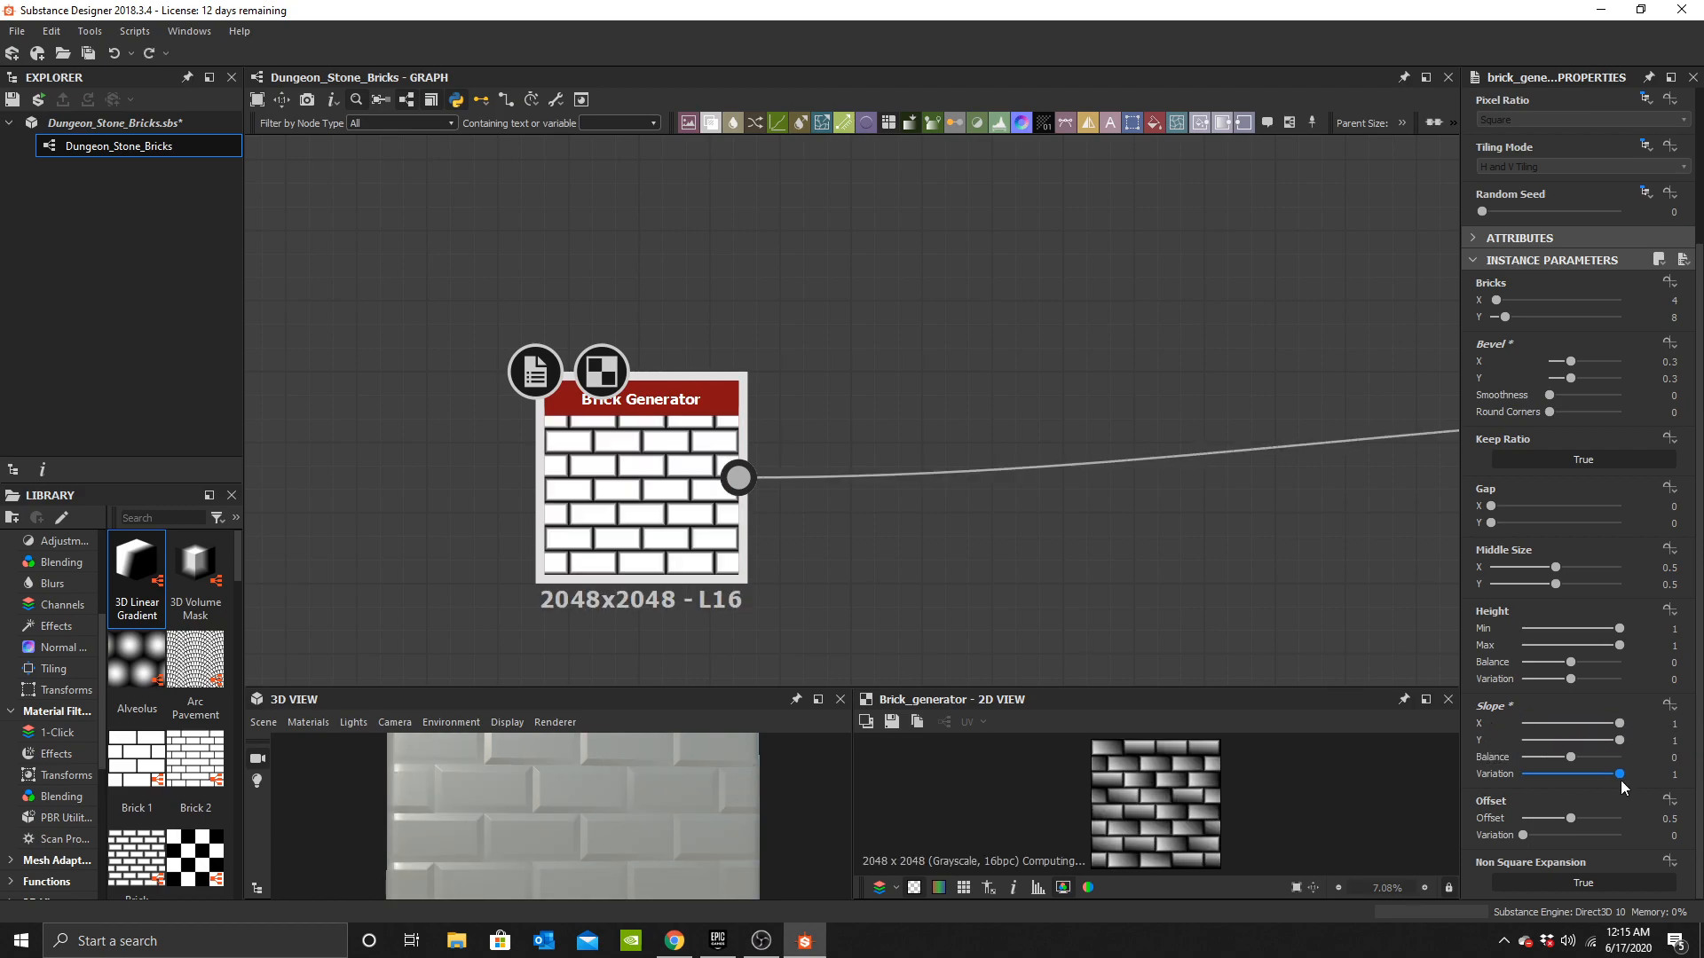
pyautogui.moveTo(1585, 768); pyautogui.dragTo(1519, 742)
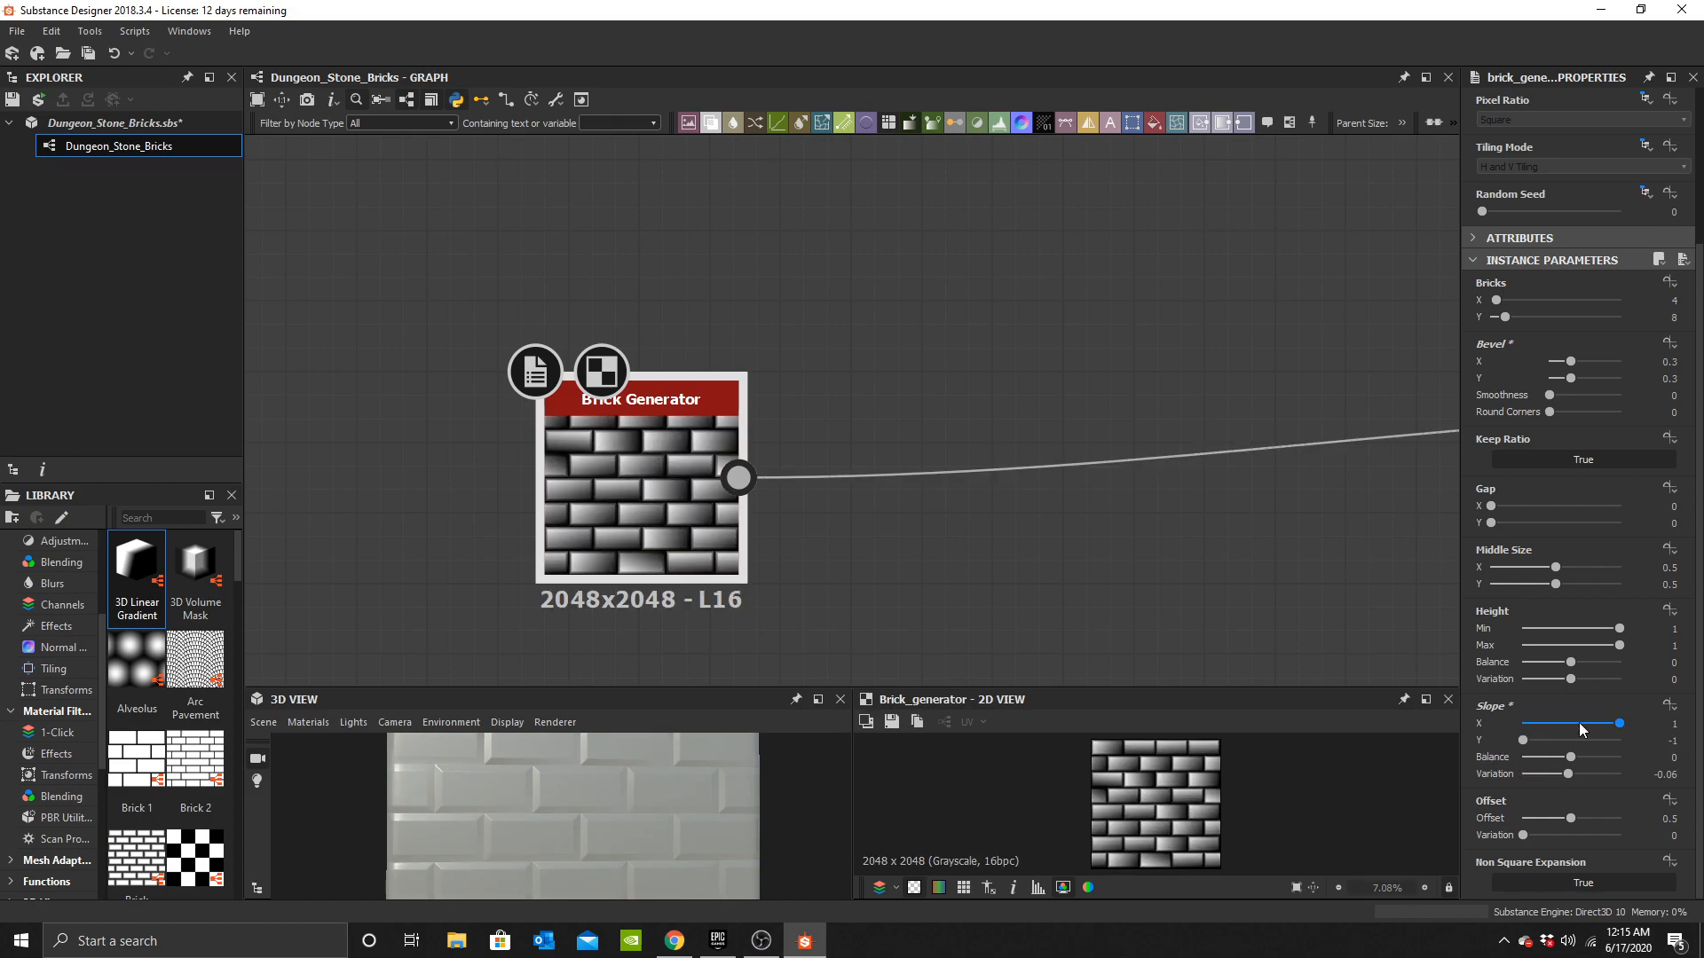
pyautogui.moveTo(1585, 723); pyautogui.dragTo(1624, 774)
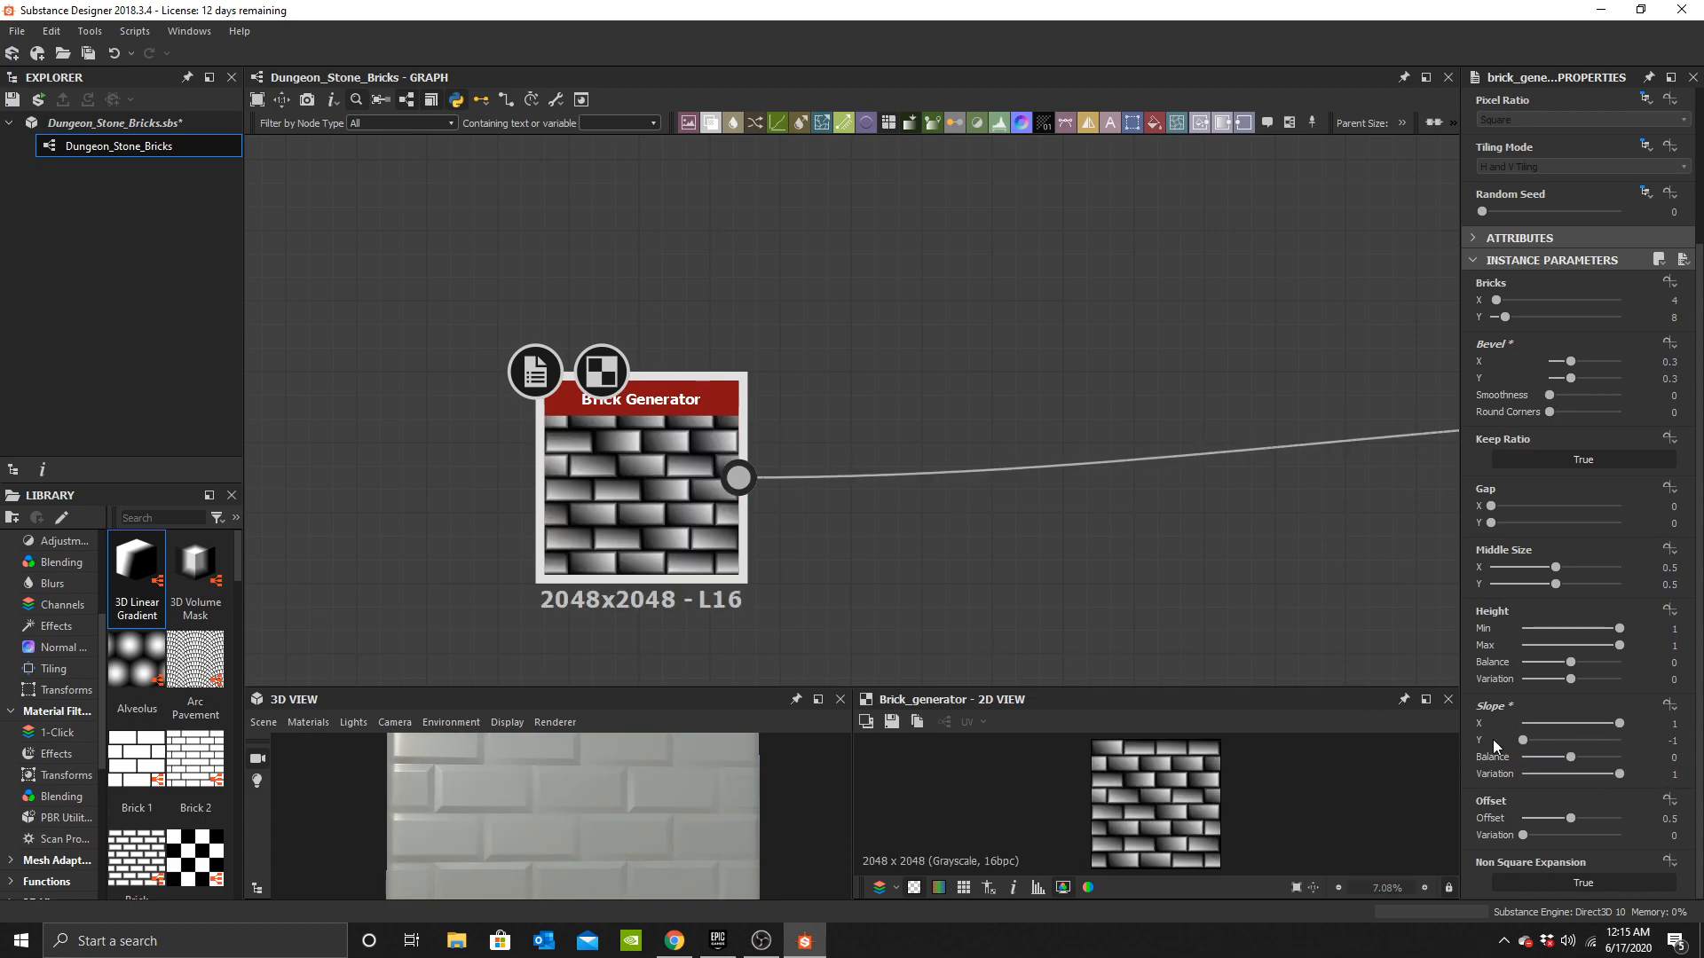
# Set the Brick Generator's offset variation to 0.1.
pyautogui.scroll(-2, 663, 821)
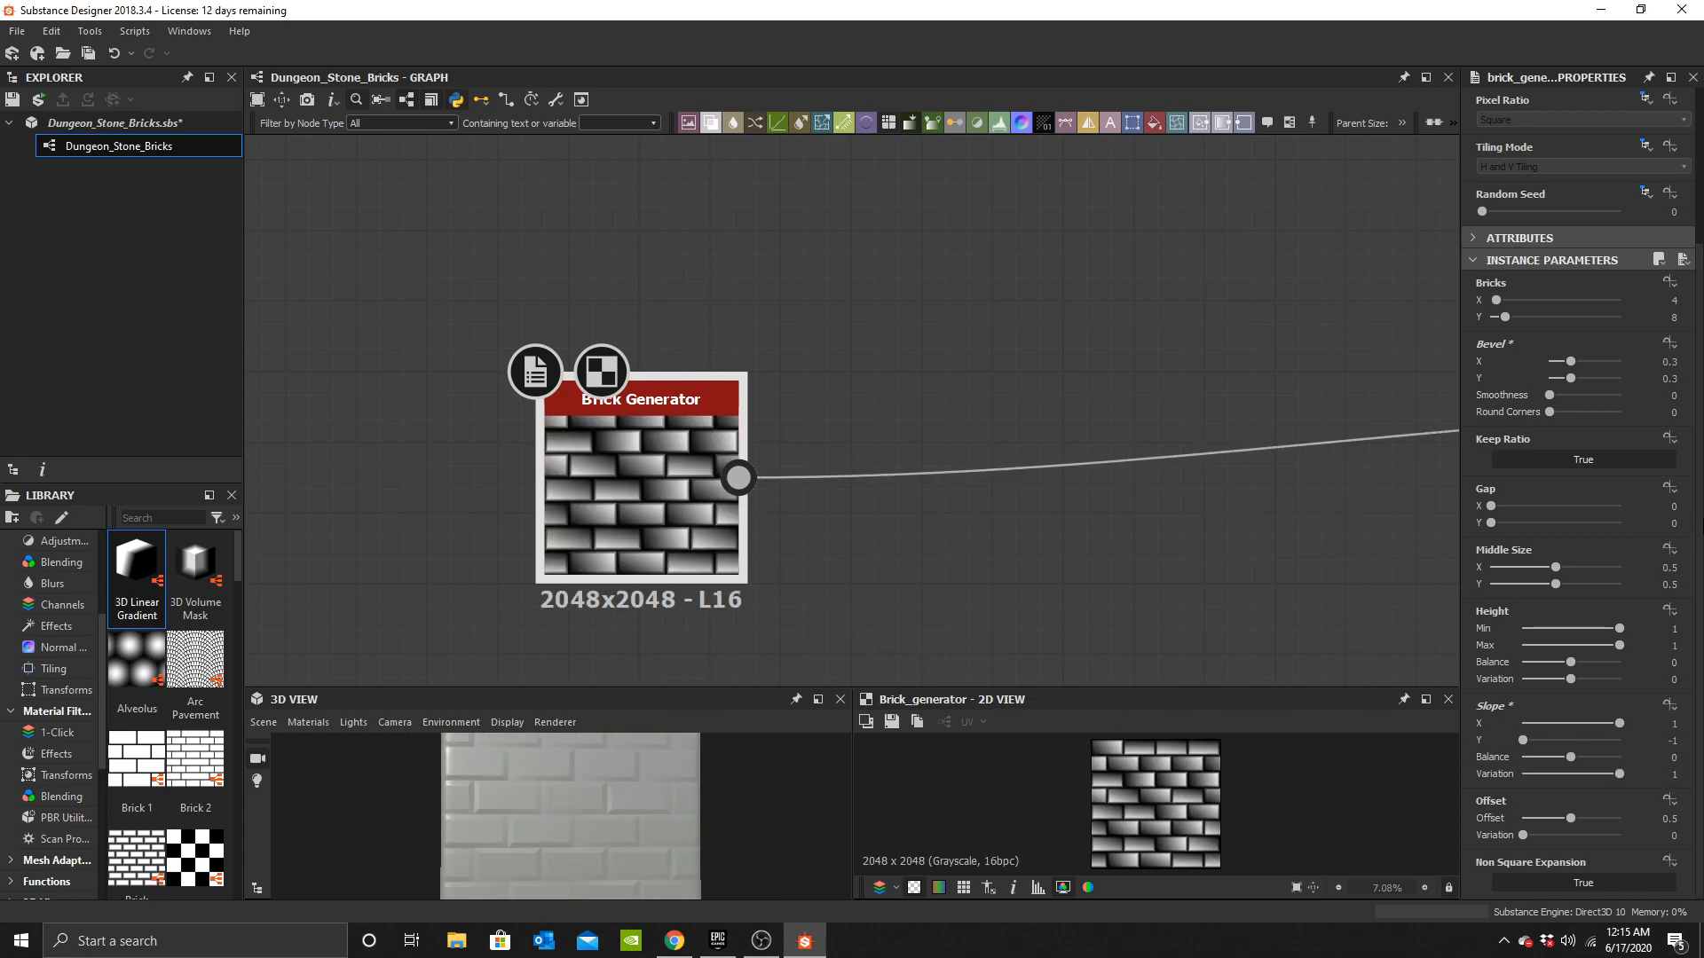
pyautogui.moveTo(663, 818); pyautogui.dragTo(607, 828)
pyautogui.scroll(2, 607, 622)
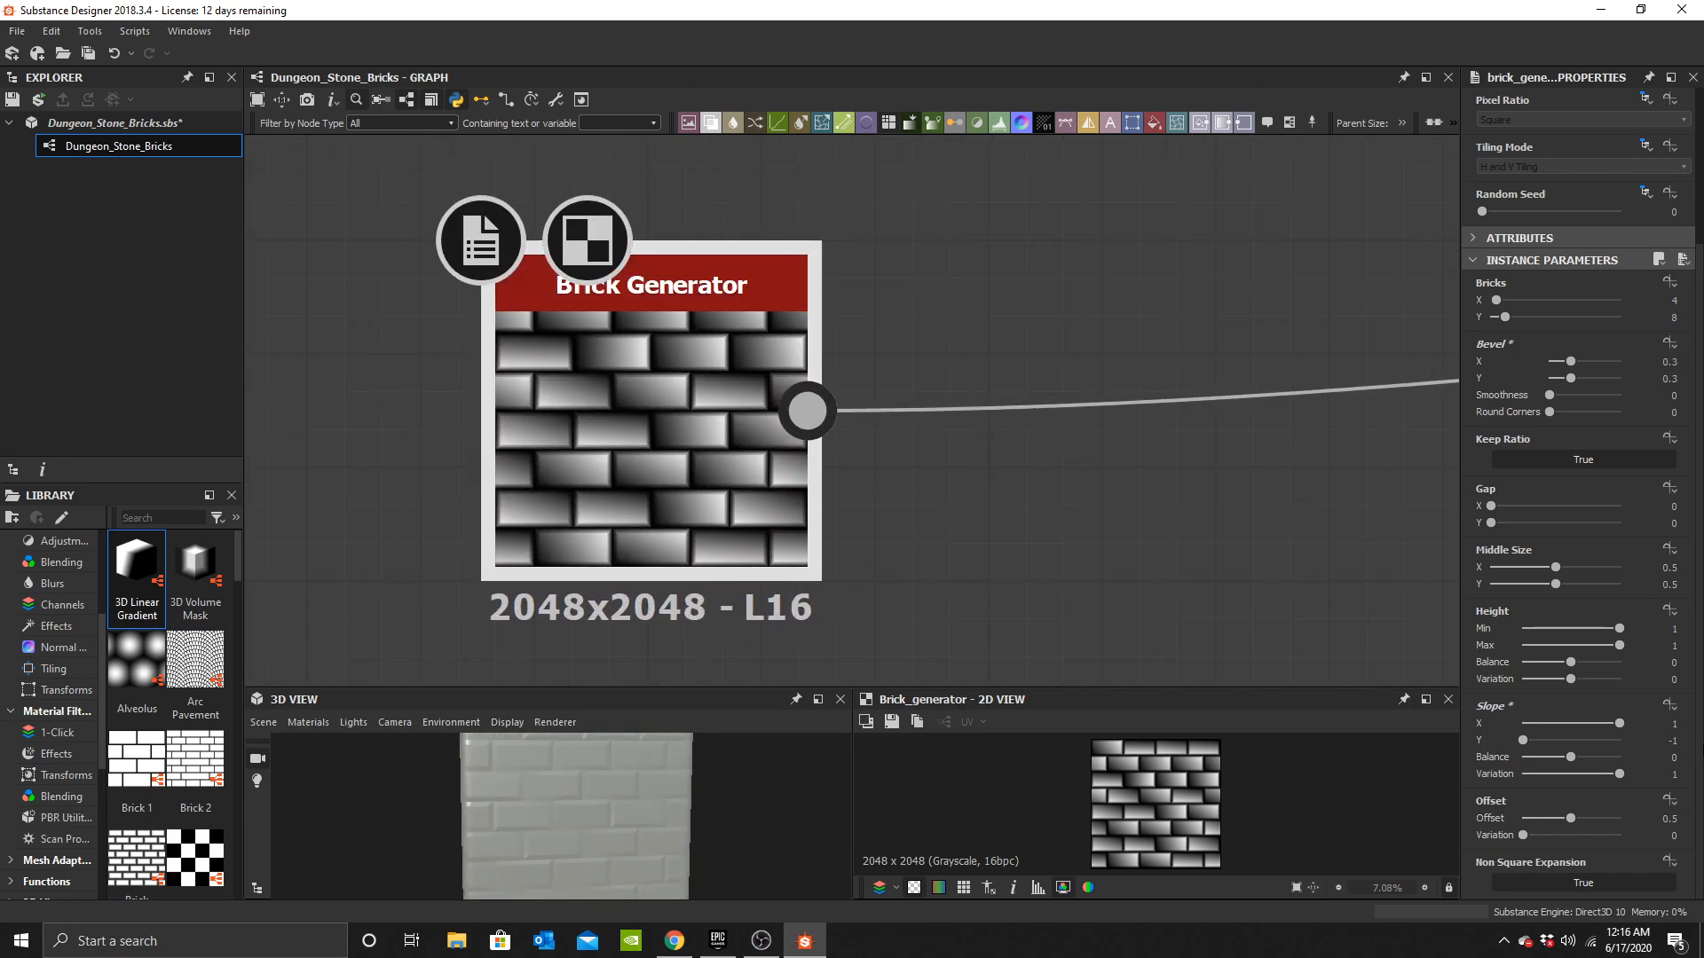
pyautogui.moveTo(1563, 738); pyautogui.dragTo(1368, 760)
pyautogui.moveTo(1569, 724); pyautogui.dragTo(1686, 726)
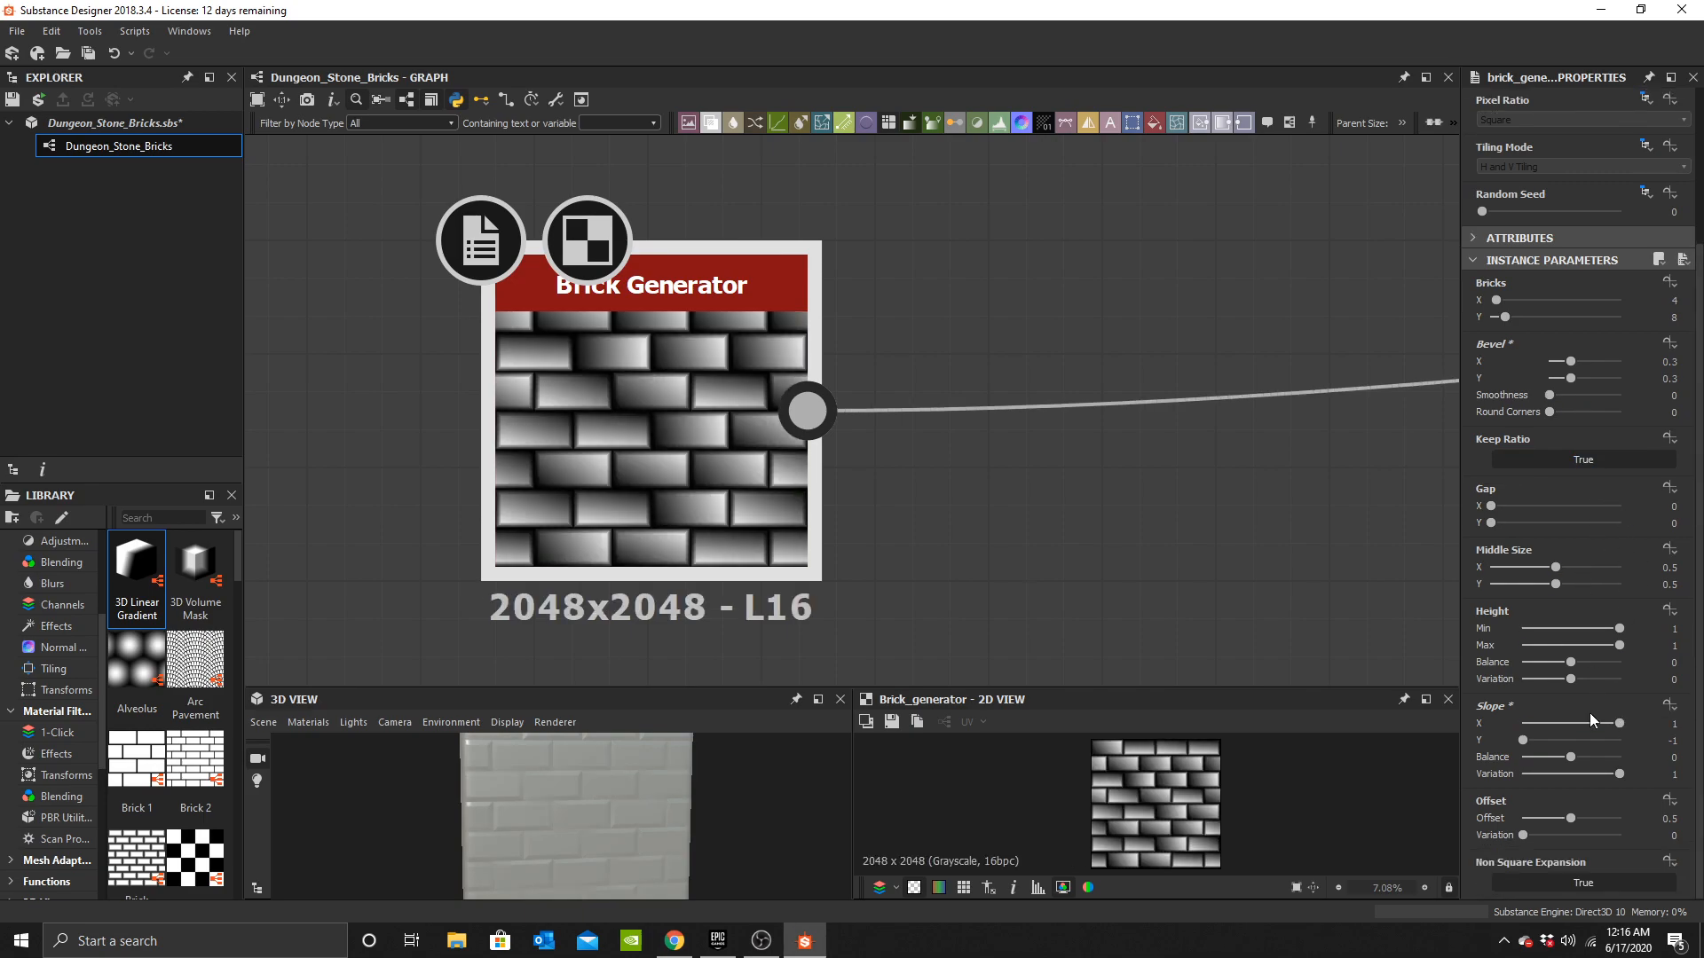
pyautogui.scroll(1, 1585, 581)
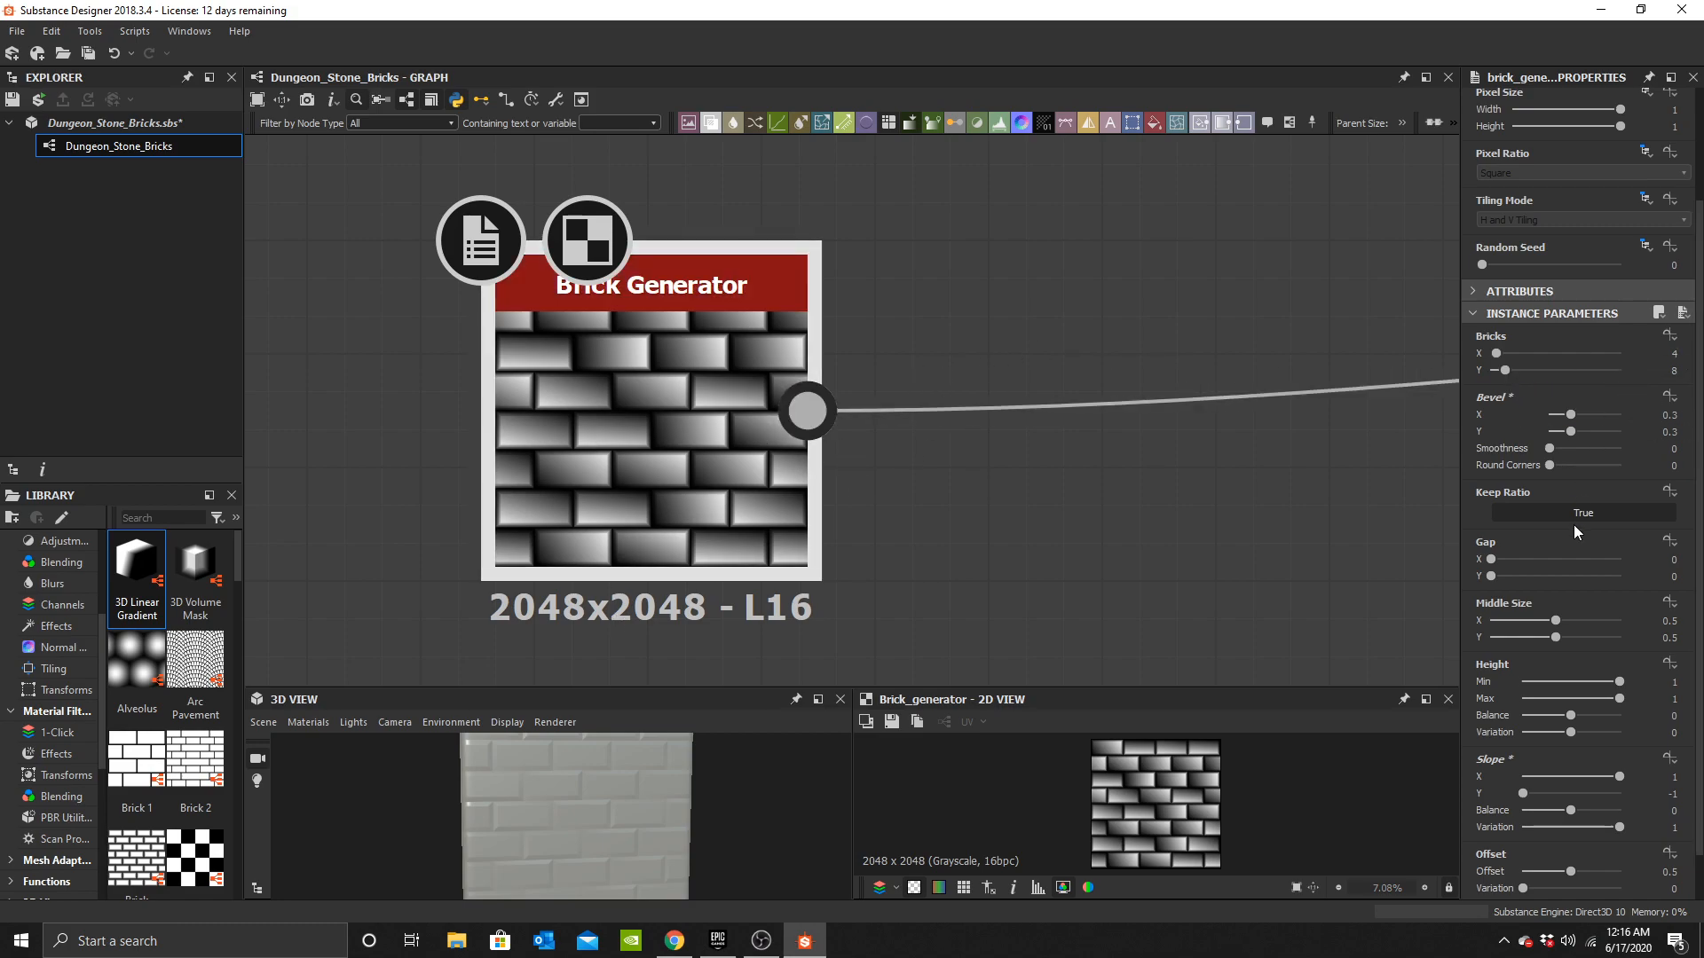
pyautogui.scroll(3, 1568, 478)
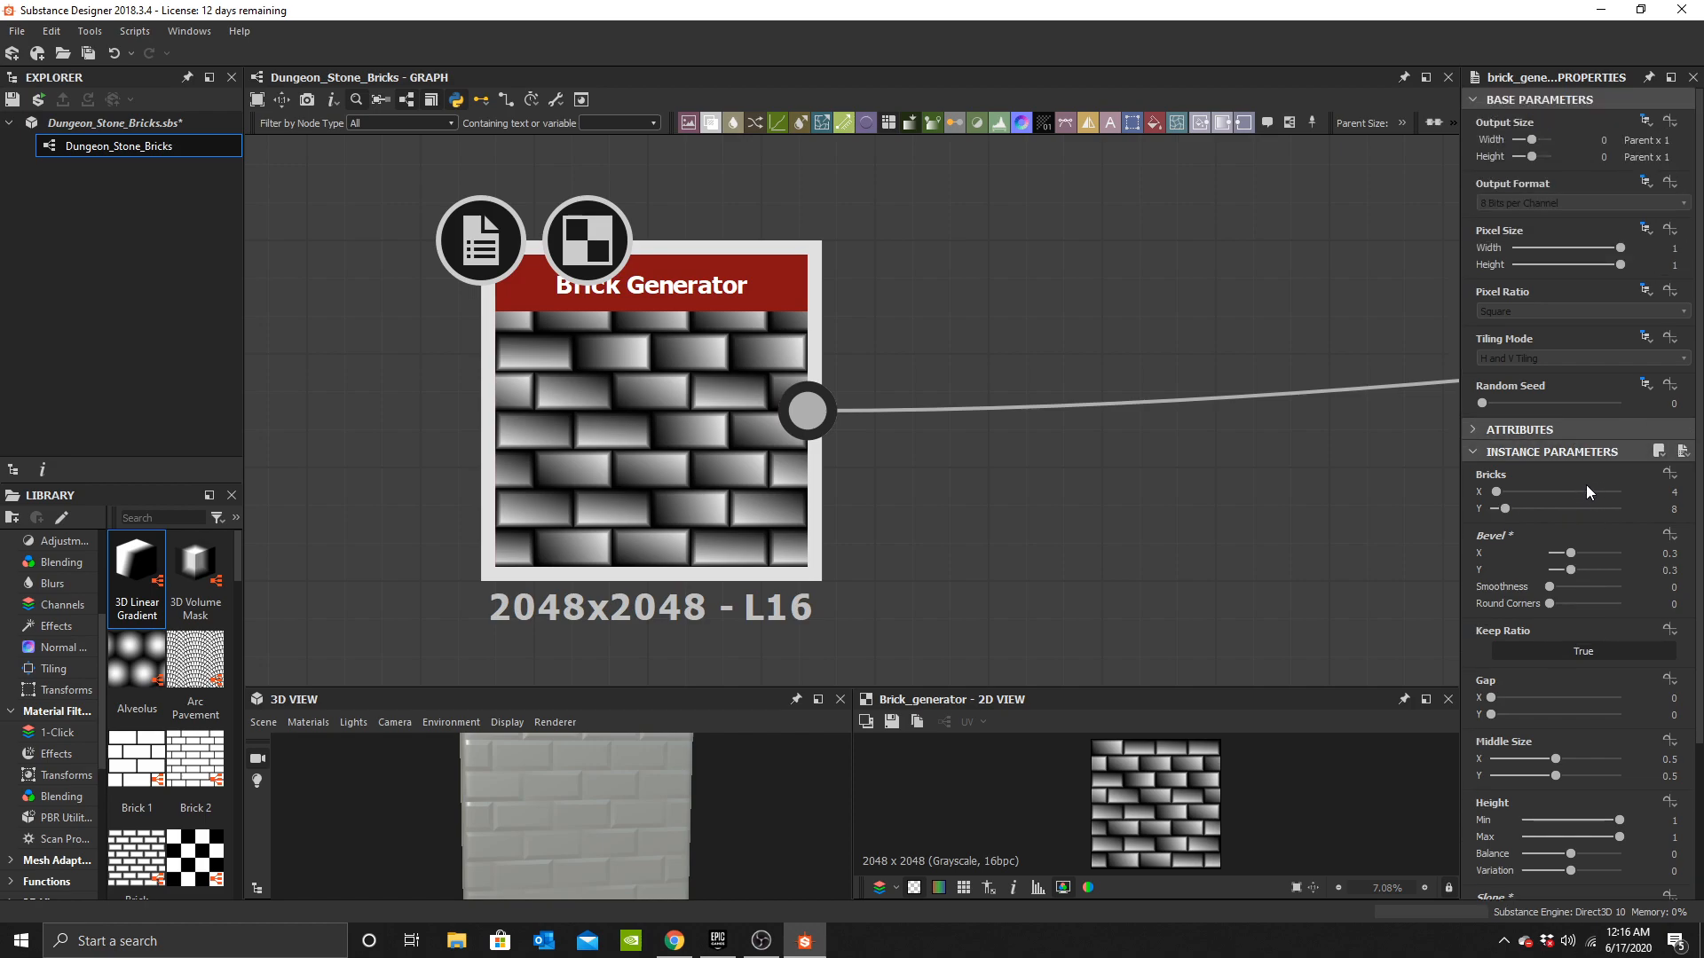
pyautogui.scroll(-3, 1553, 551)
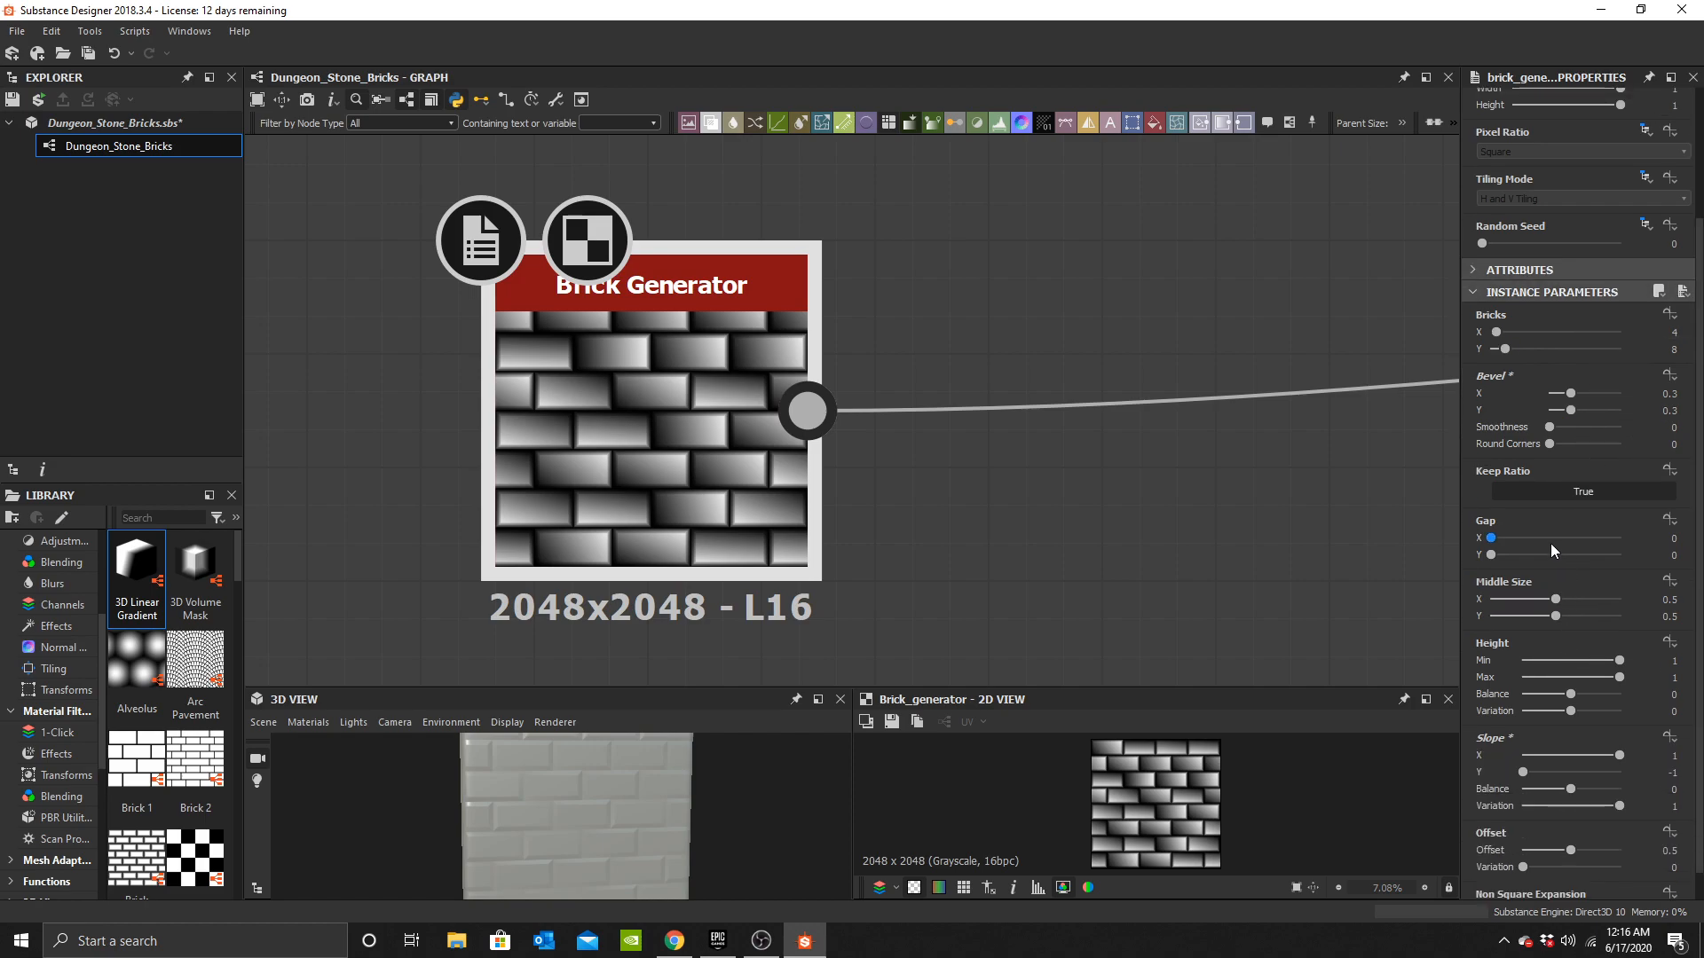
pyautogui.scroll(-1, 1553, 546)
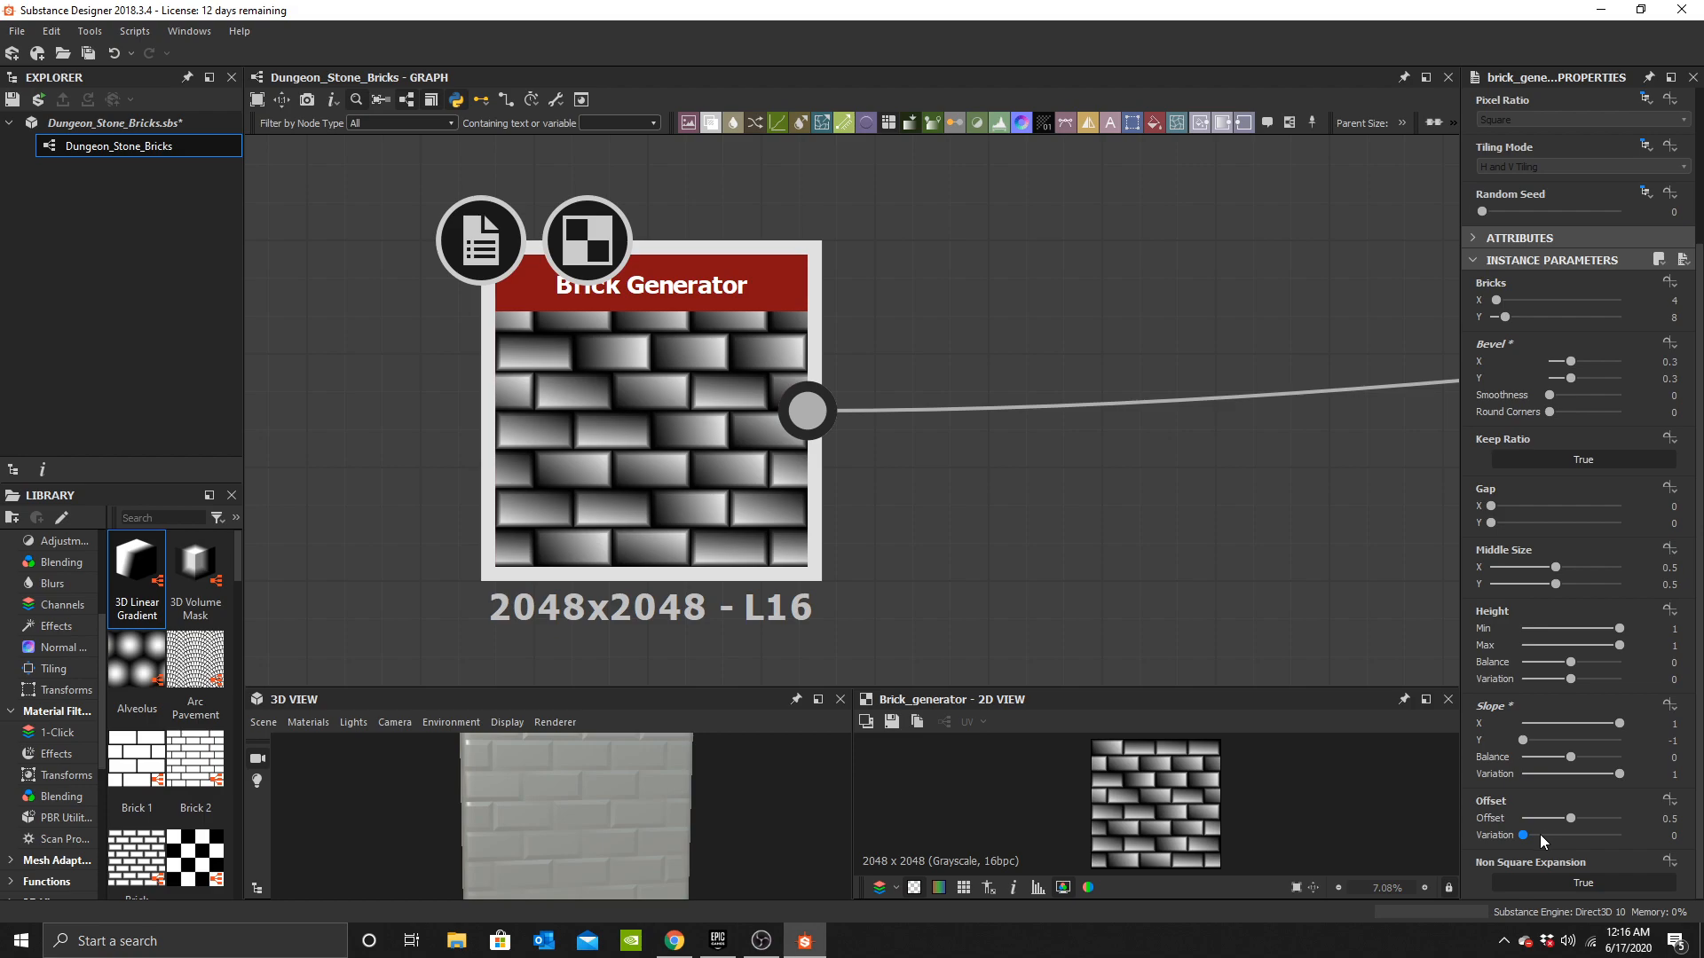
pyautogui.click(1676, 835)
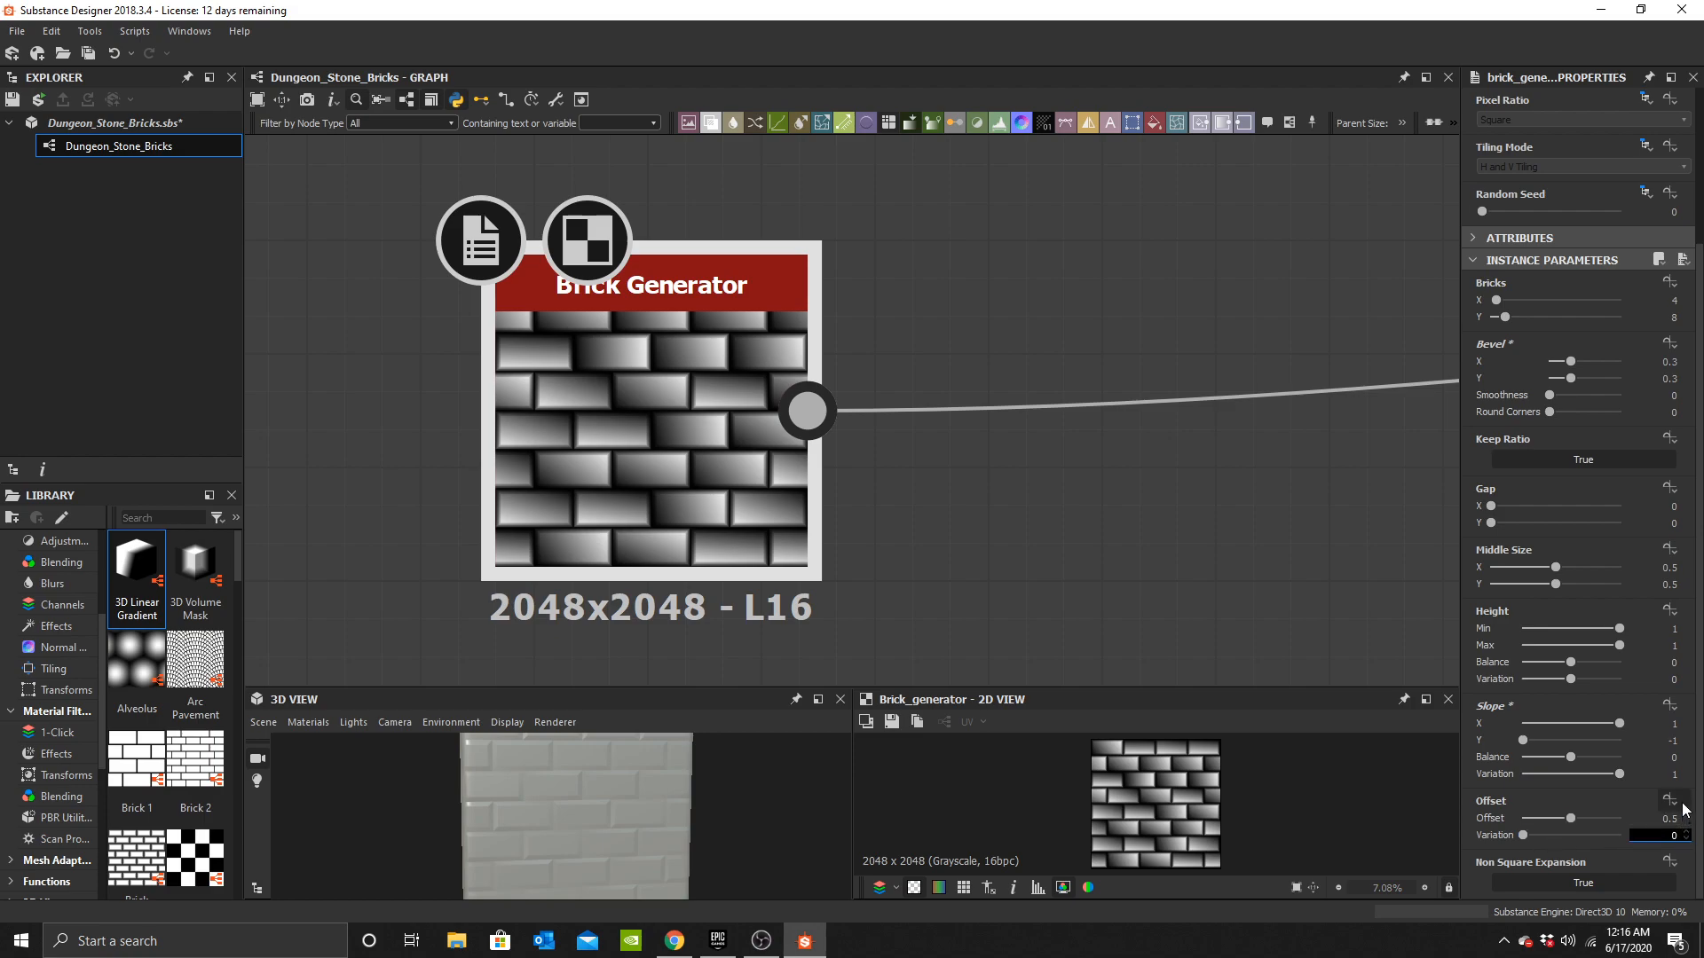
pyautogui.write('0.1')
pyautogui.press('Return')
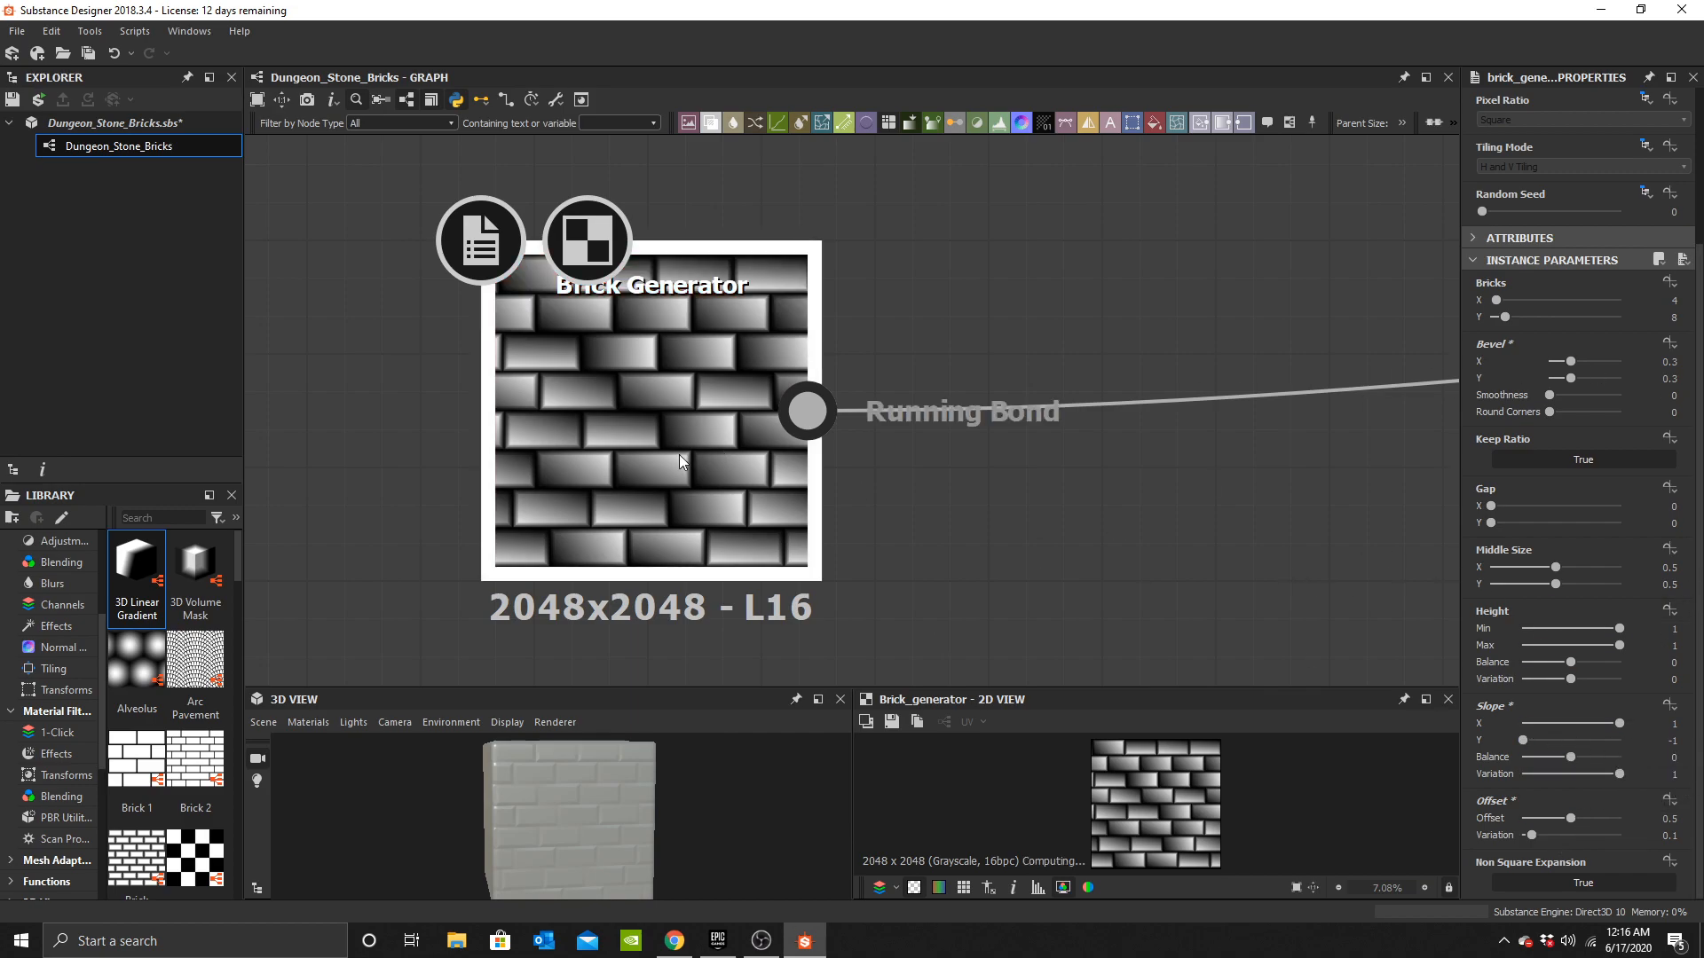
# Add a Shape node to the graph.
pyautogui.scroll(-5, 791, 461)
pyautogui.scroll(5, 802, 493)
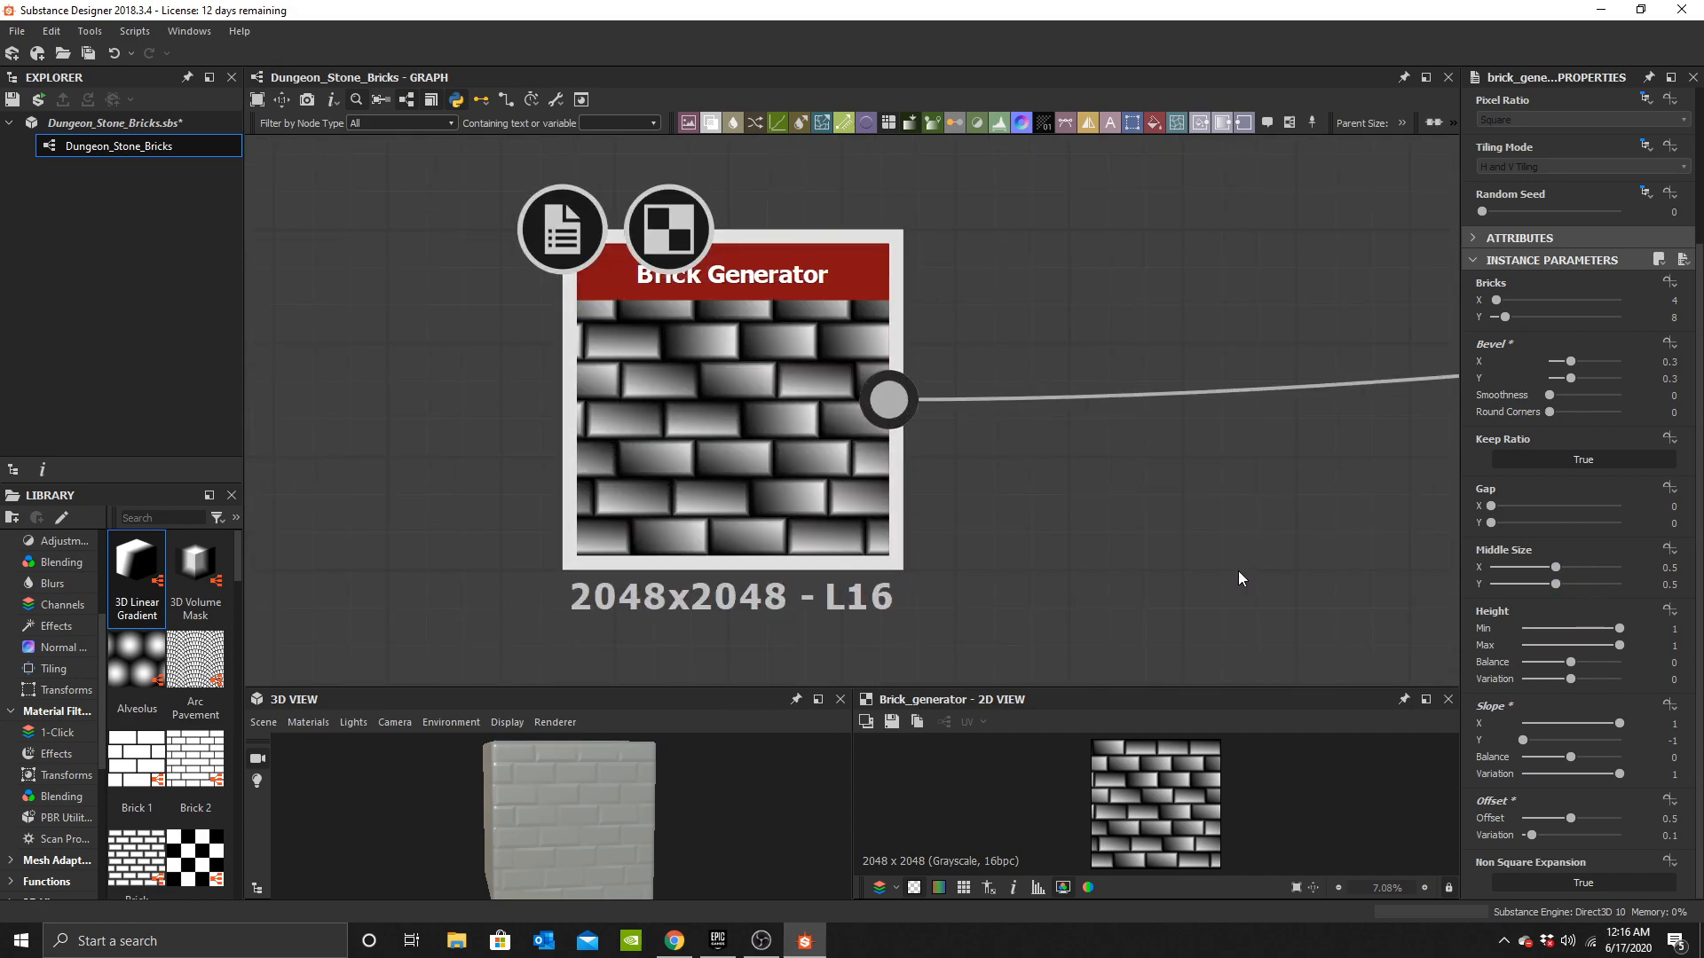
pyautogui.scroll(-1, 792, 500)
pyautogui.moveTo(776, 484); pyautogui.dragTo(705, 480, button='middle')
pyautogui.moveTo(877, 505); pyautogui.dragTo(877, 487, button='middle')
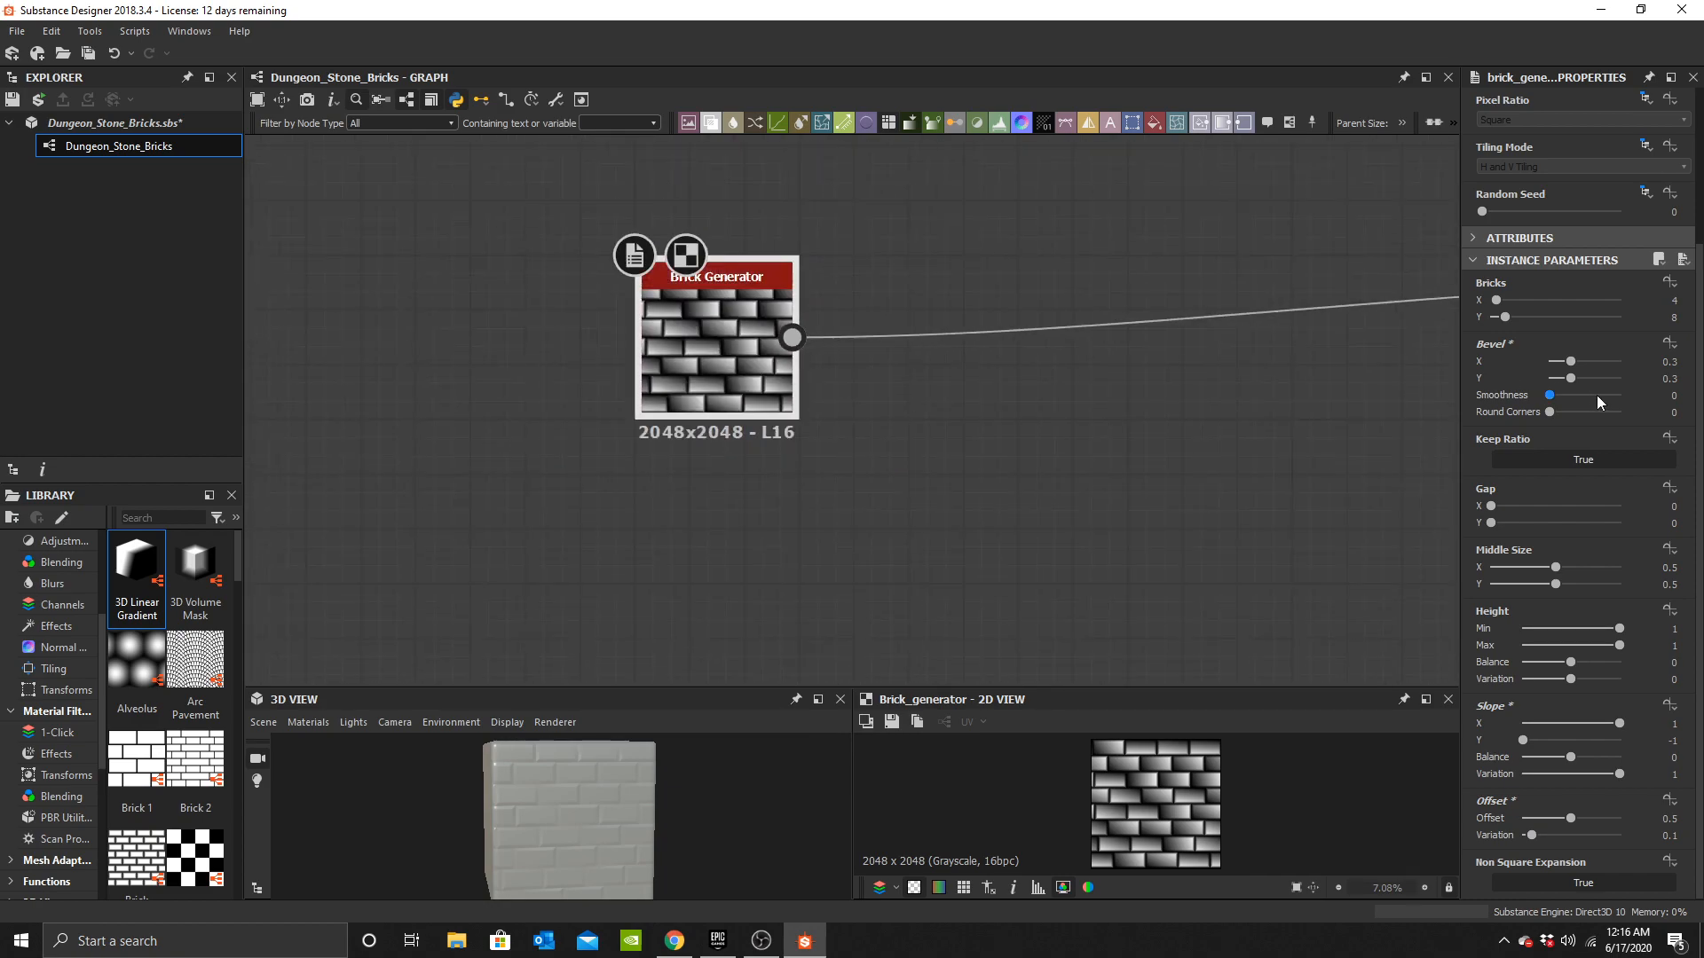
pyautogui.scroll(3, 1596, 430)
pyautogui.scroll(1, 1585, 428)
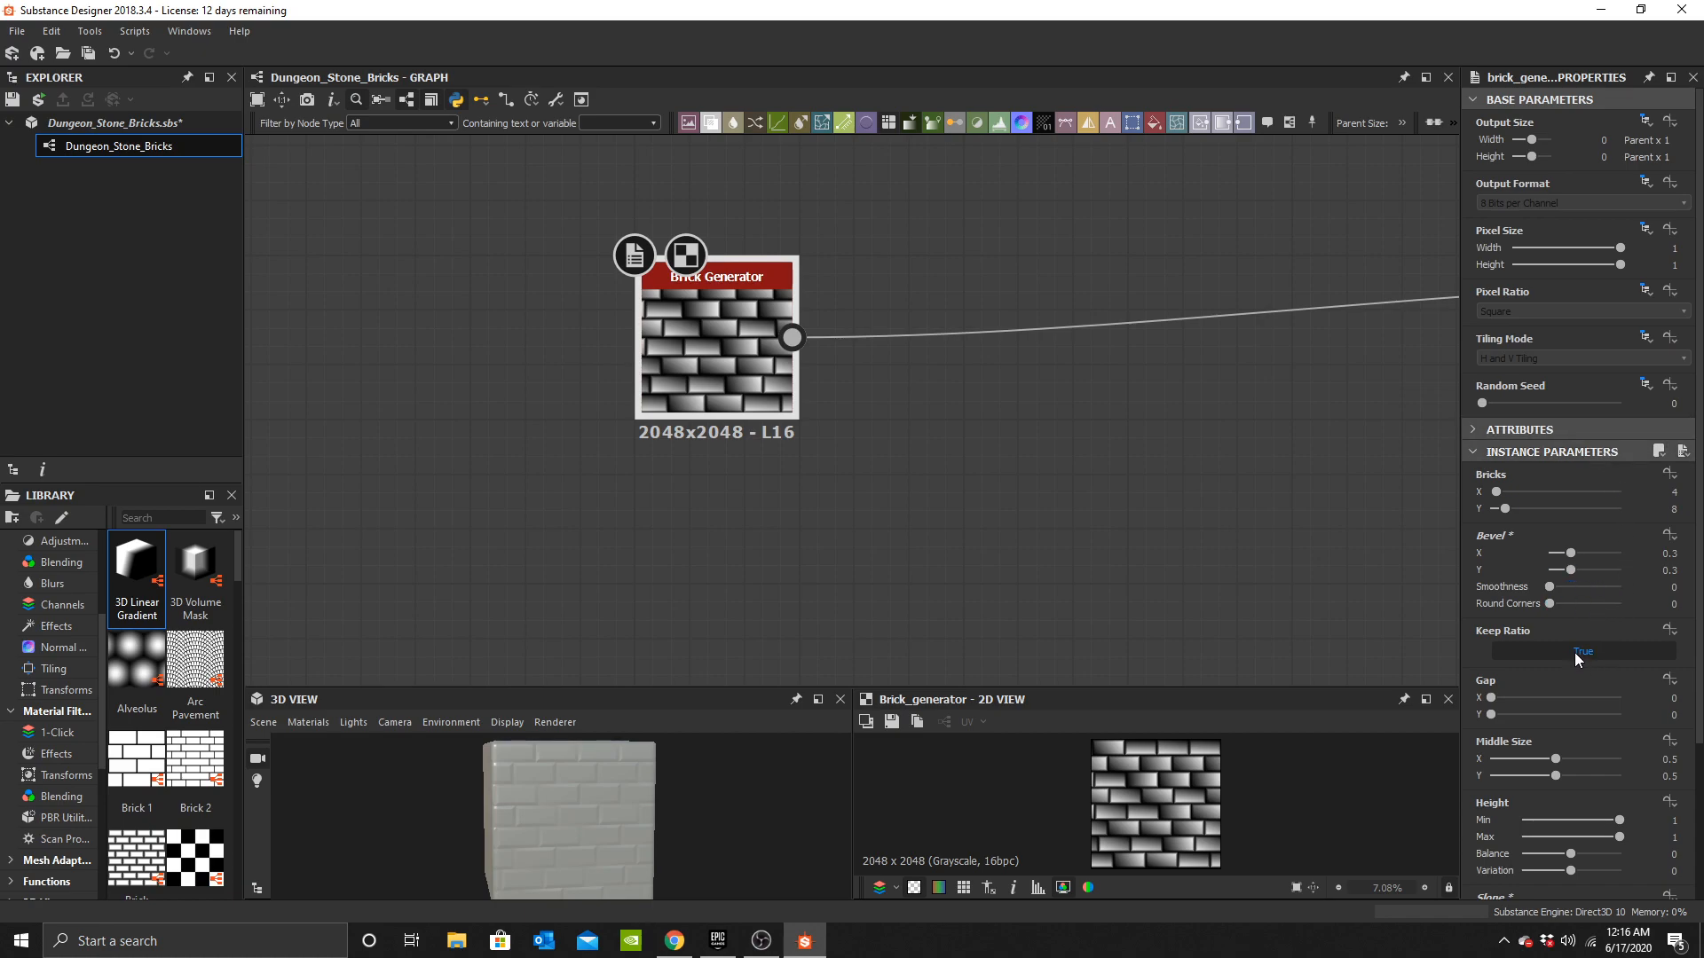
pyautogui.moveTo(787, 487); pyautogui.dragTo(689, 474, button='middle')
pyautogui.press('space')
pyautogui.write('sha')
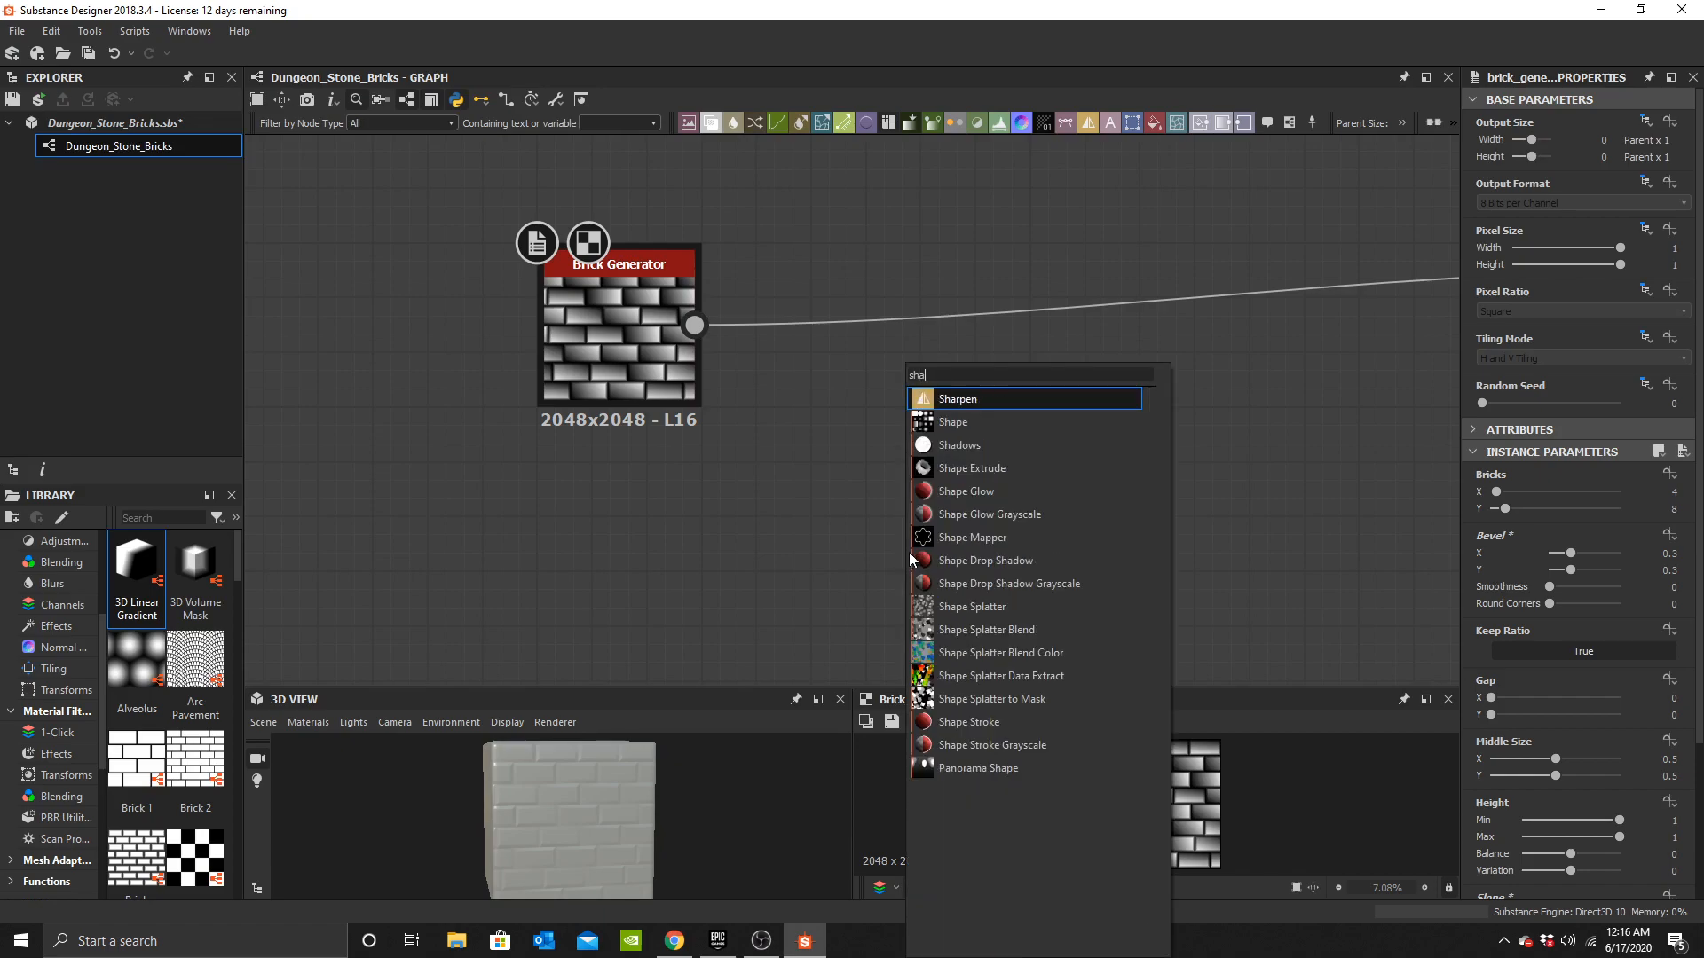
pyautogui.click(964, 420)
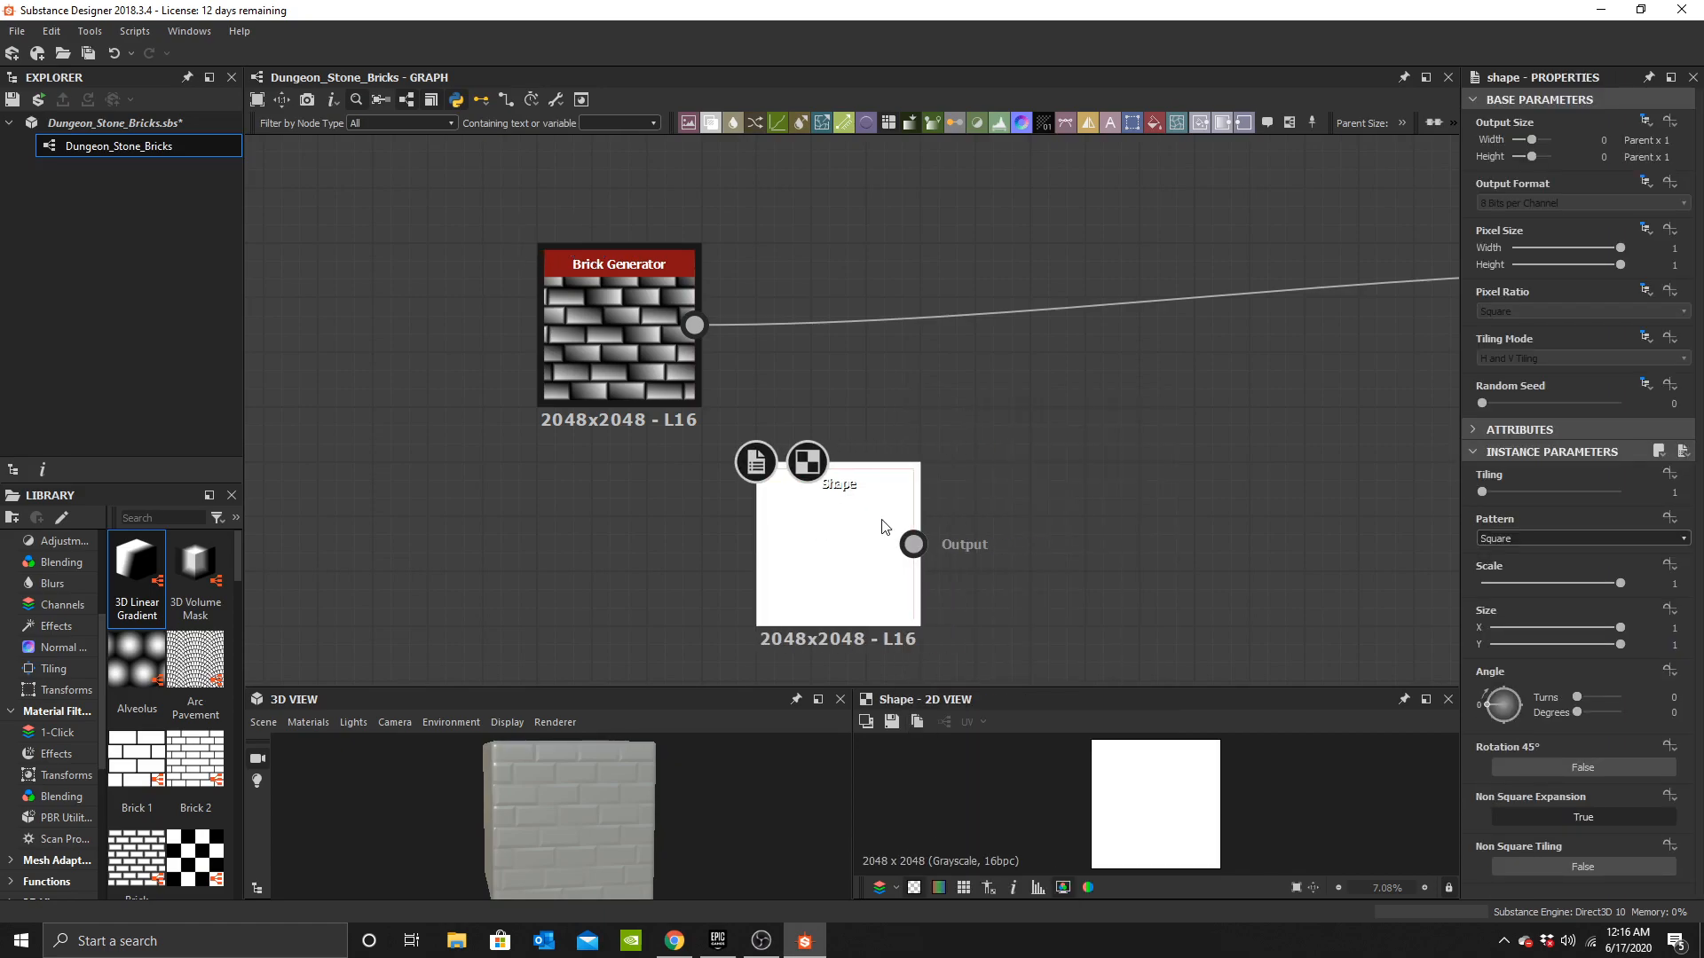
# Set the Shape node's size to X 1 and Y 0.5 and its scale to 0.99.
pyautogui.click(1672, 628)
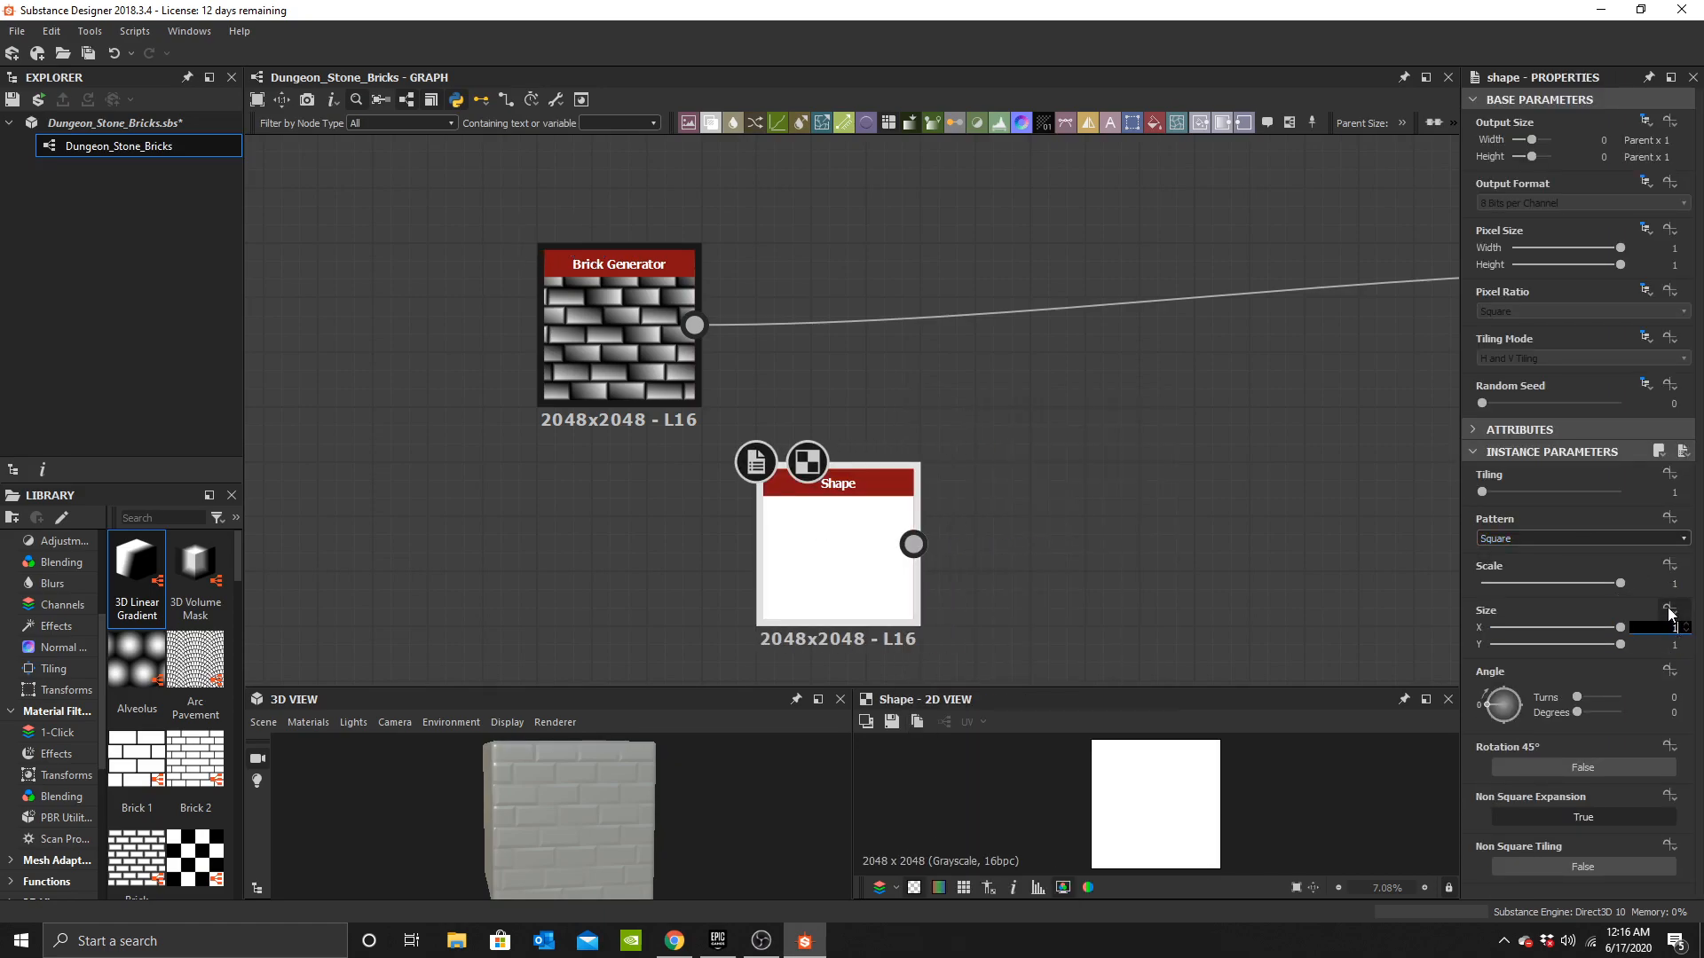
pyautogui.write('0.5')
pyautogui.press('Return')
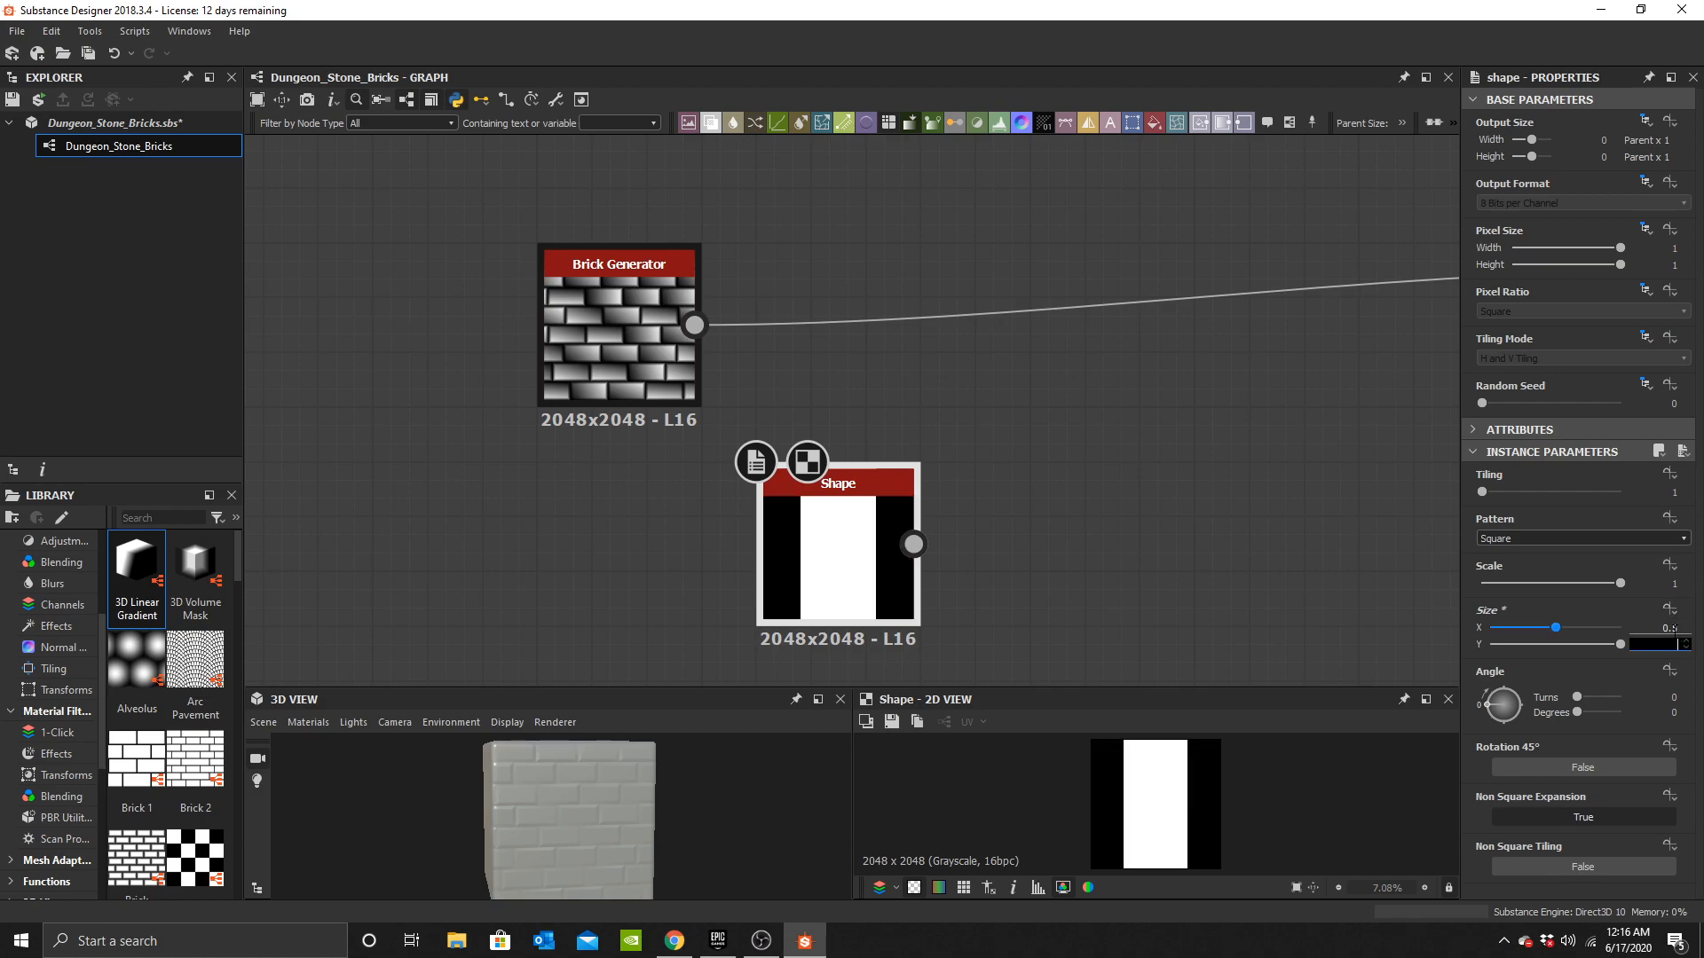
pyautogui.write('0.5')
pyautogui.press('Return')
pyautogui.moveTo(1582, 626); pyautogui.dragTo(1630, 626)
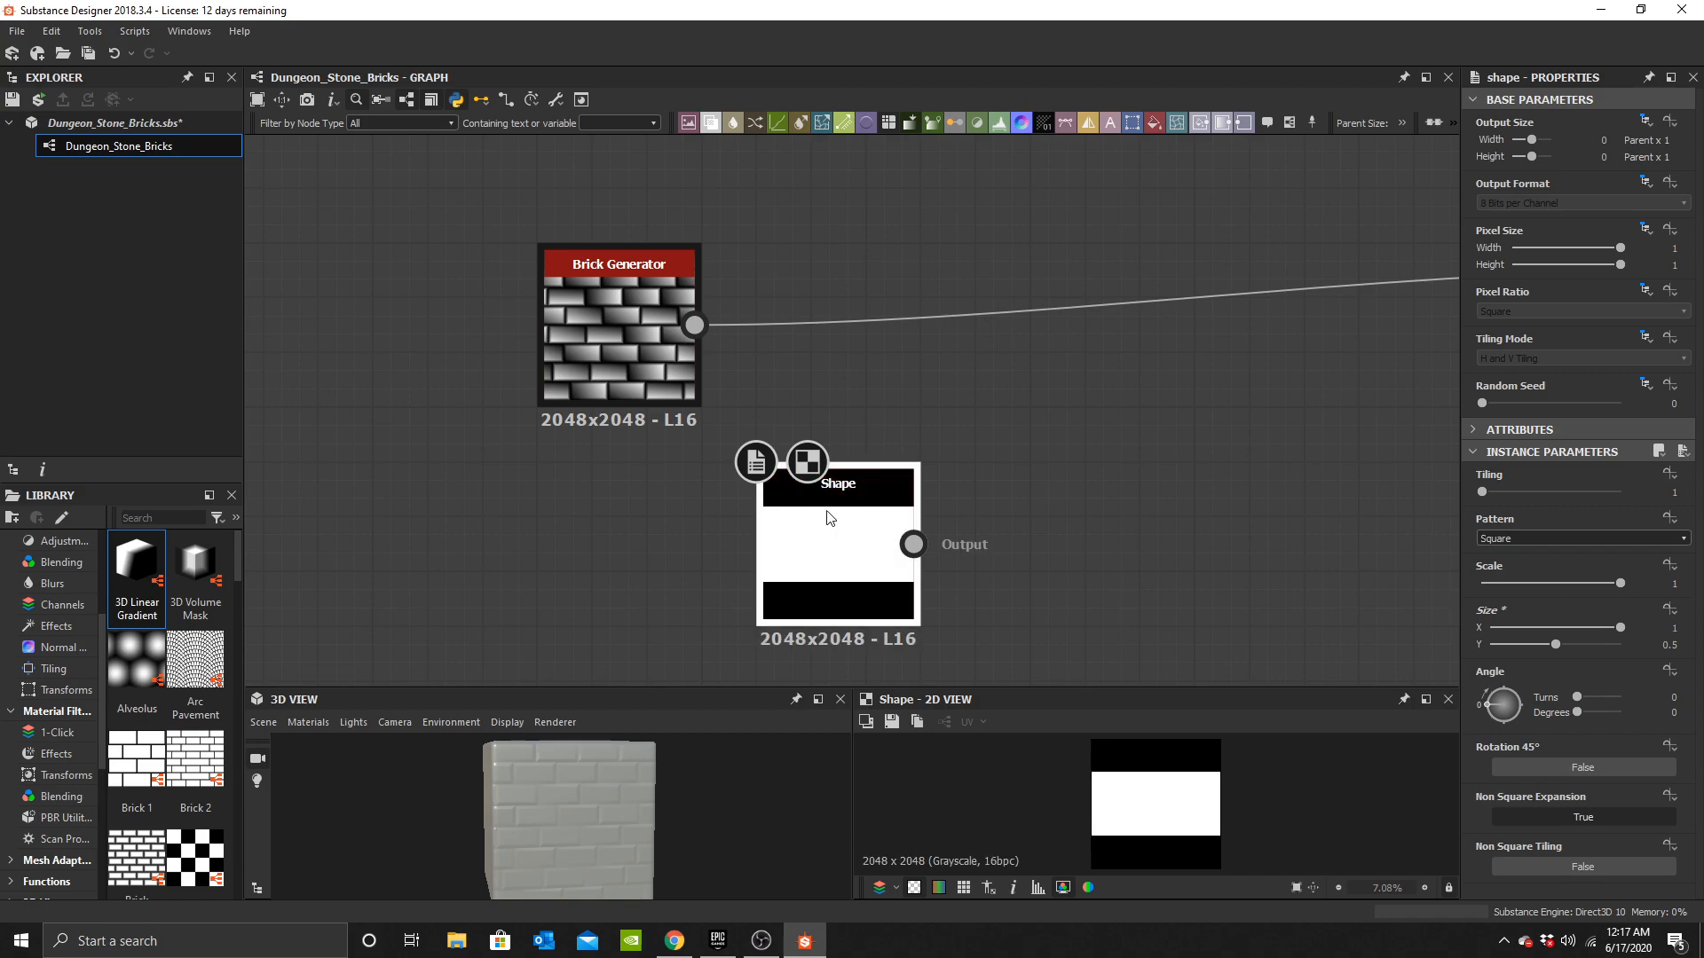
pyautogui.moveTo(825, 517); pyautogui.dragTo(804, 466, button='middle')
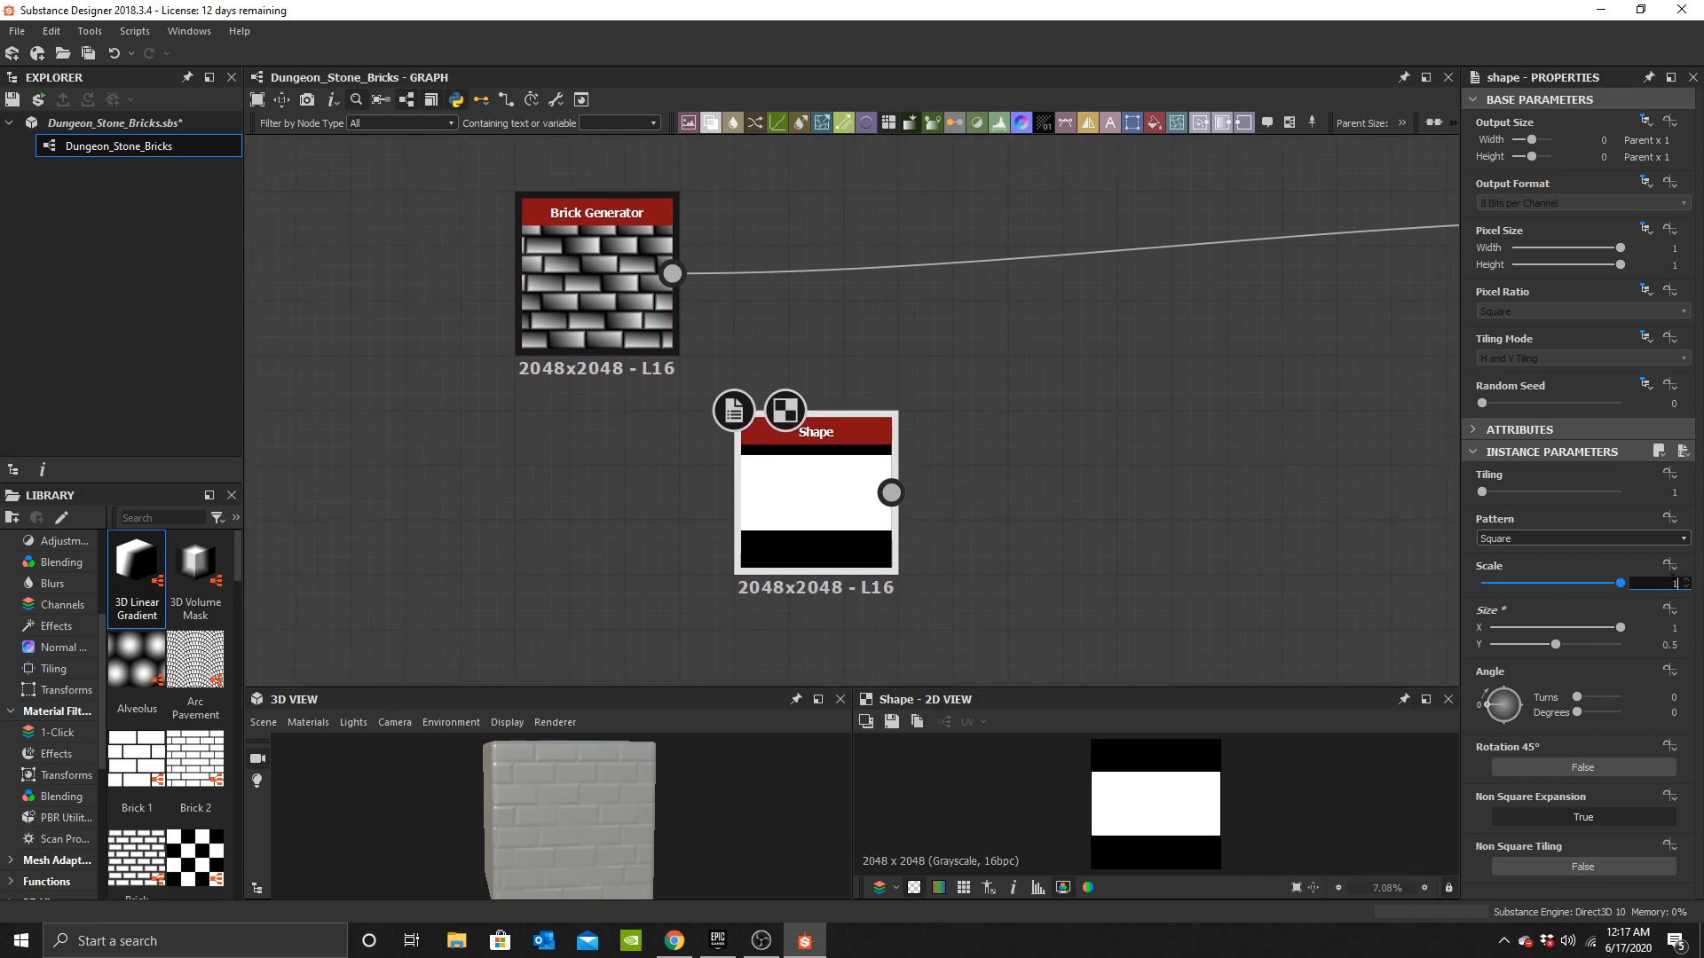
pyautogui.write('.99')
pyautogui.press('Return')
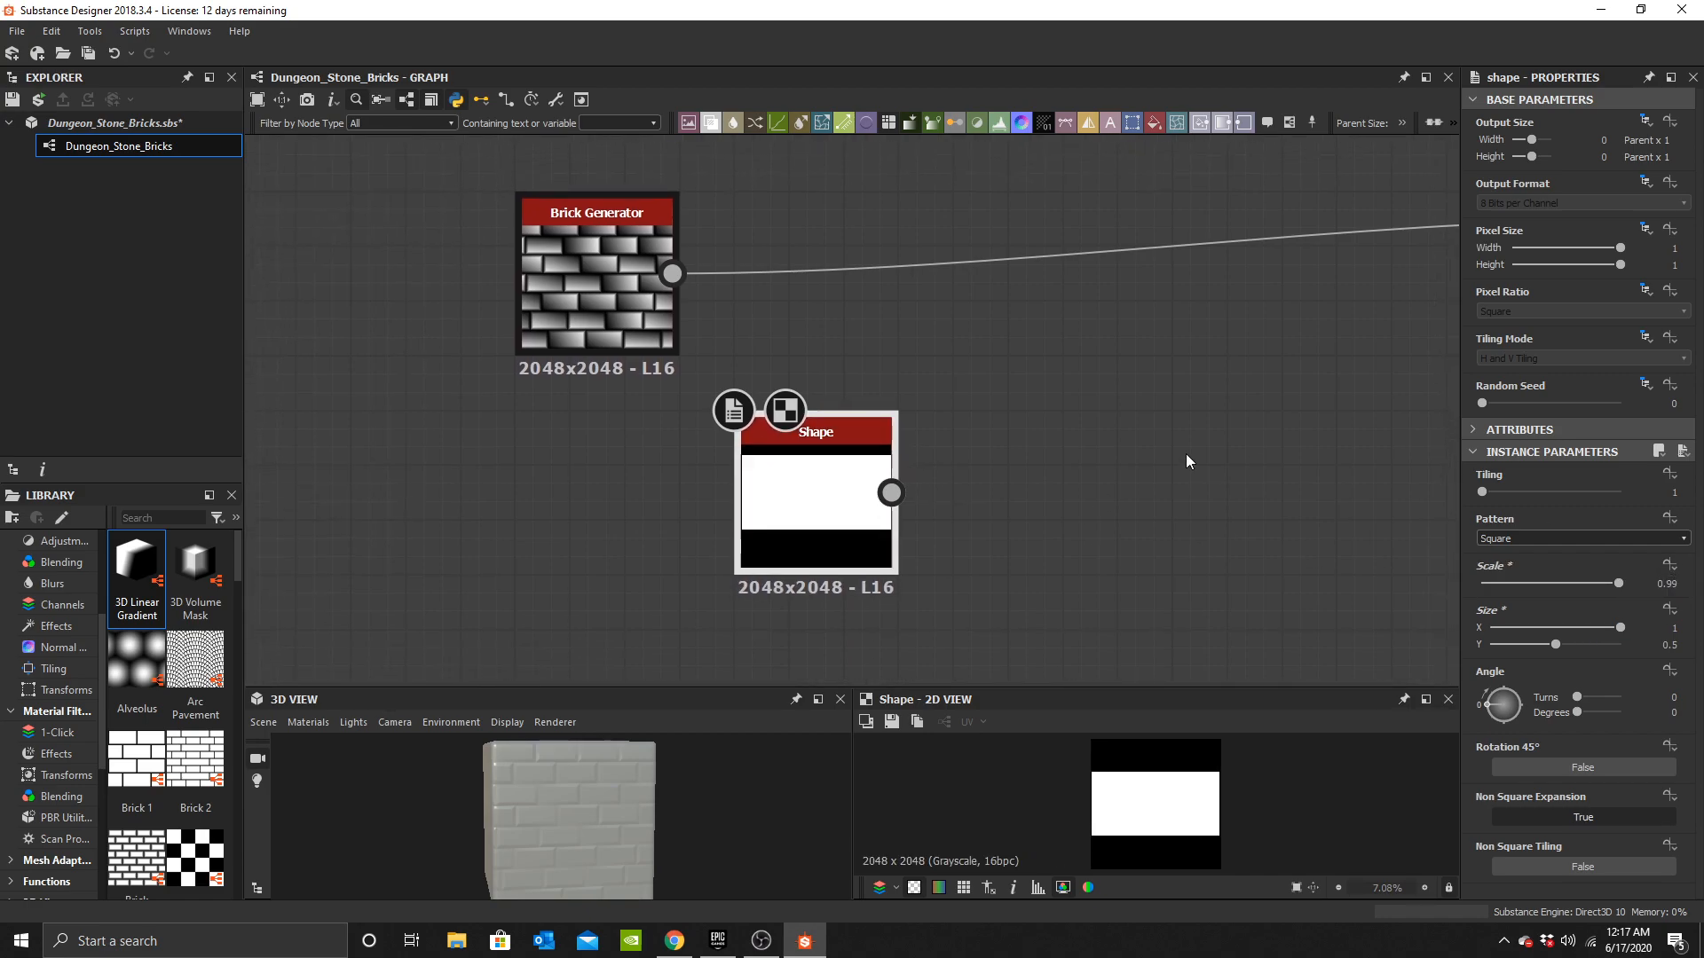
# Add a Tile Generator fed by the Shape output and set its X amount to 4 and Y amount to 8.
pyautogui.press('space')
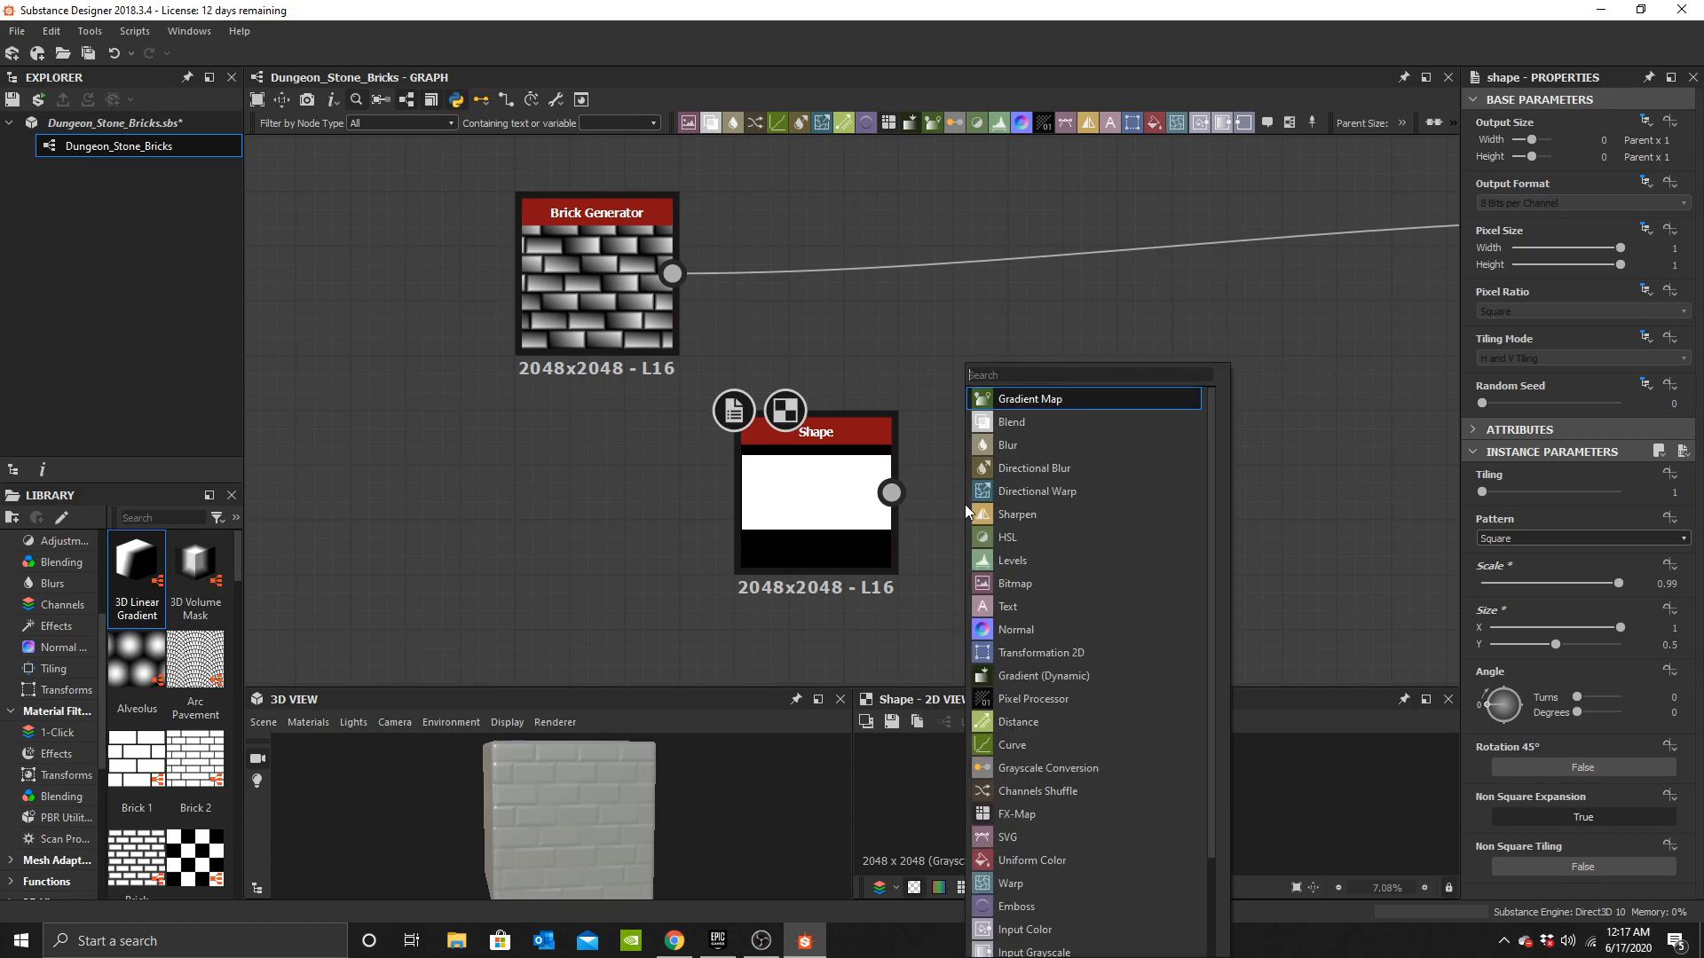
pyautogui.write('tile')
pyautogui.click(997, 494)
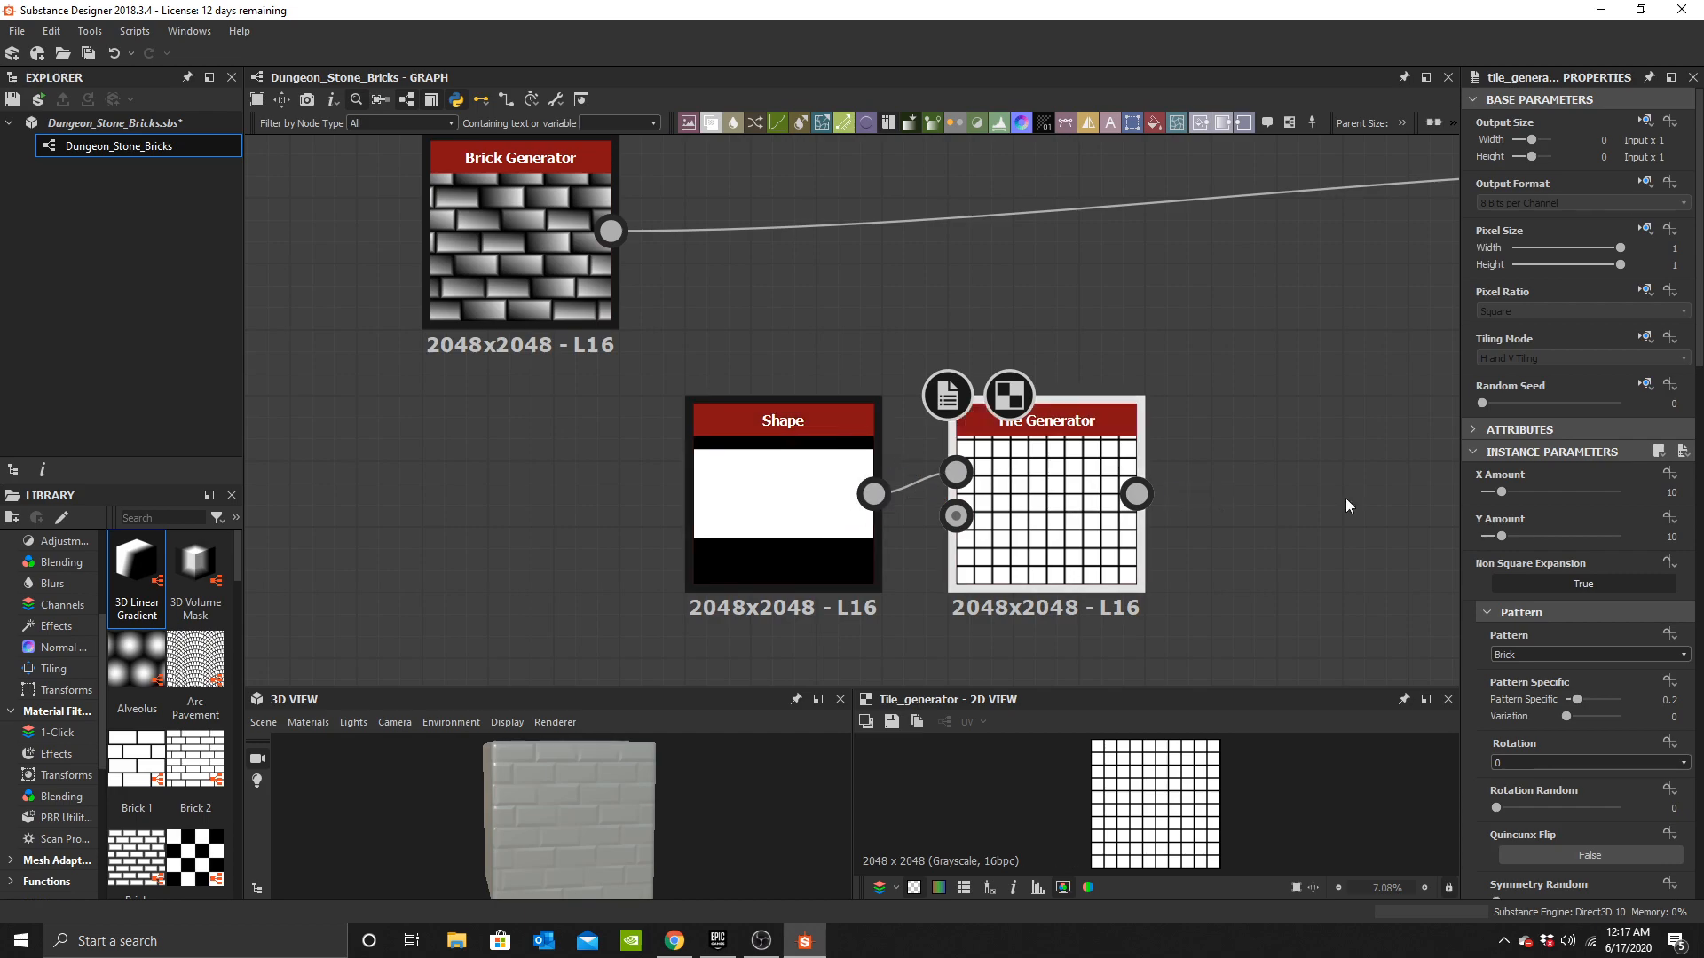
pyautogui.write('4')
pyautogui.press('Return')
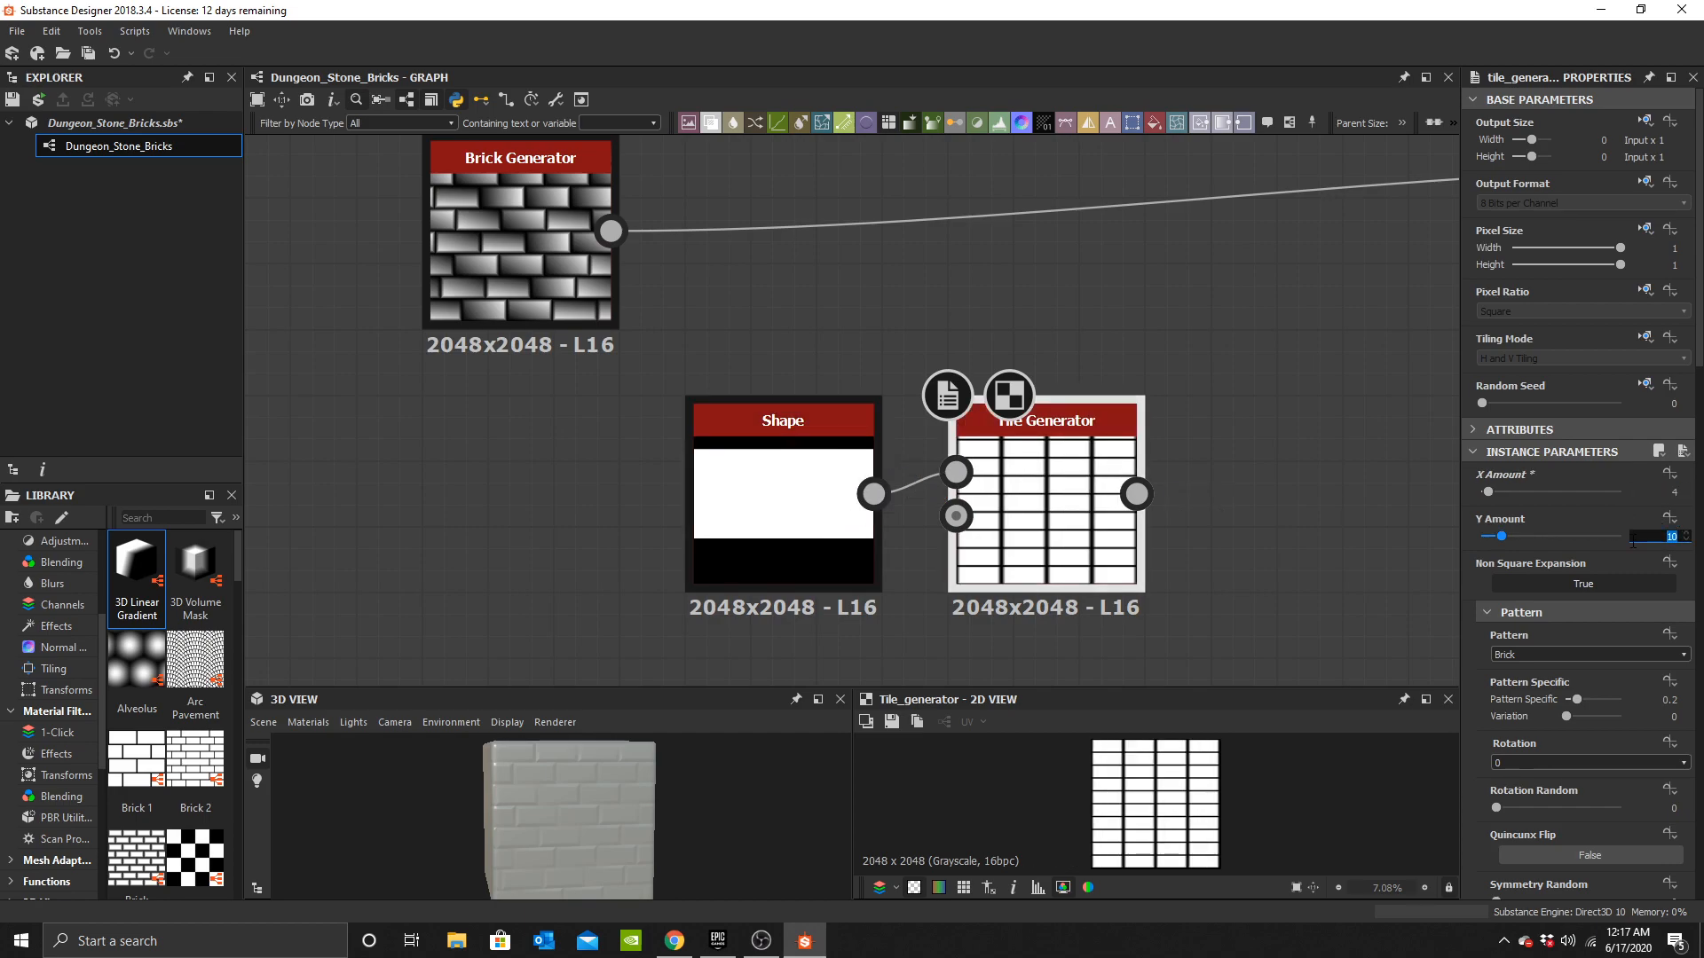
pyautogui.write('8')
pyautogui.press('Return')
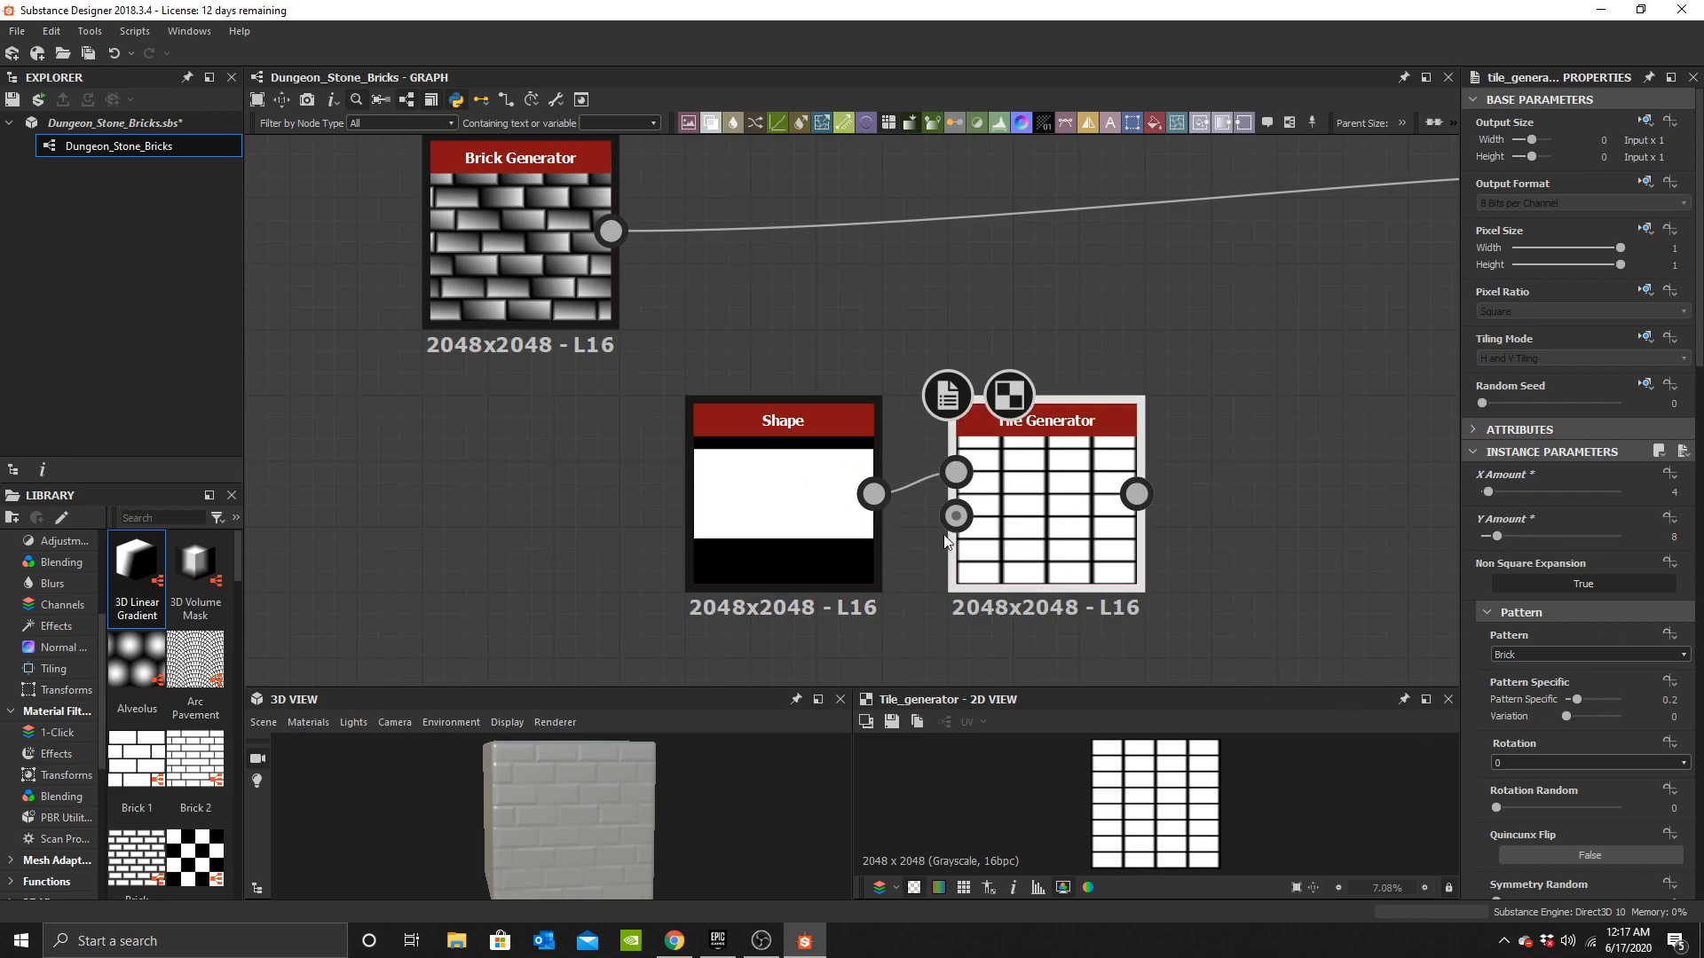
# Set the Tile Generator's position offset to 0.5.
pyautogui.scroll(-3, 1572, 669)
pyautogui.scroll(-3, 1573, 669)
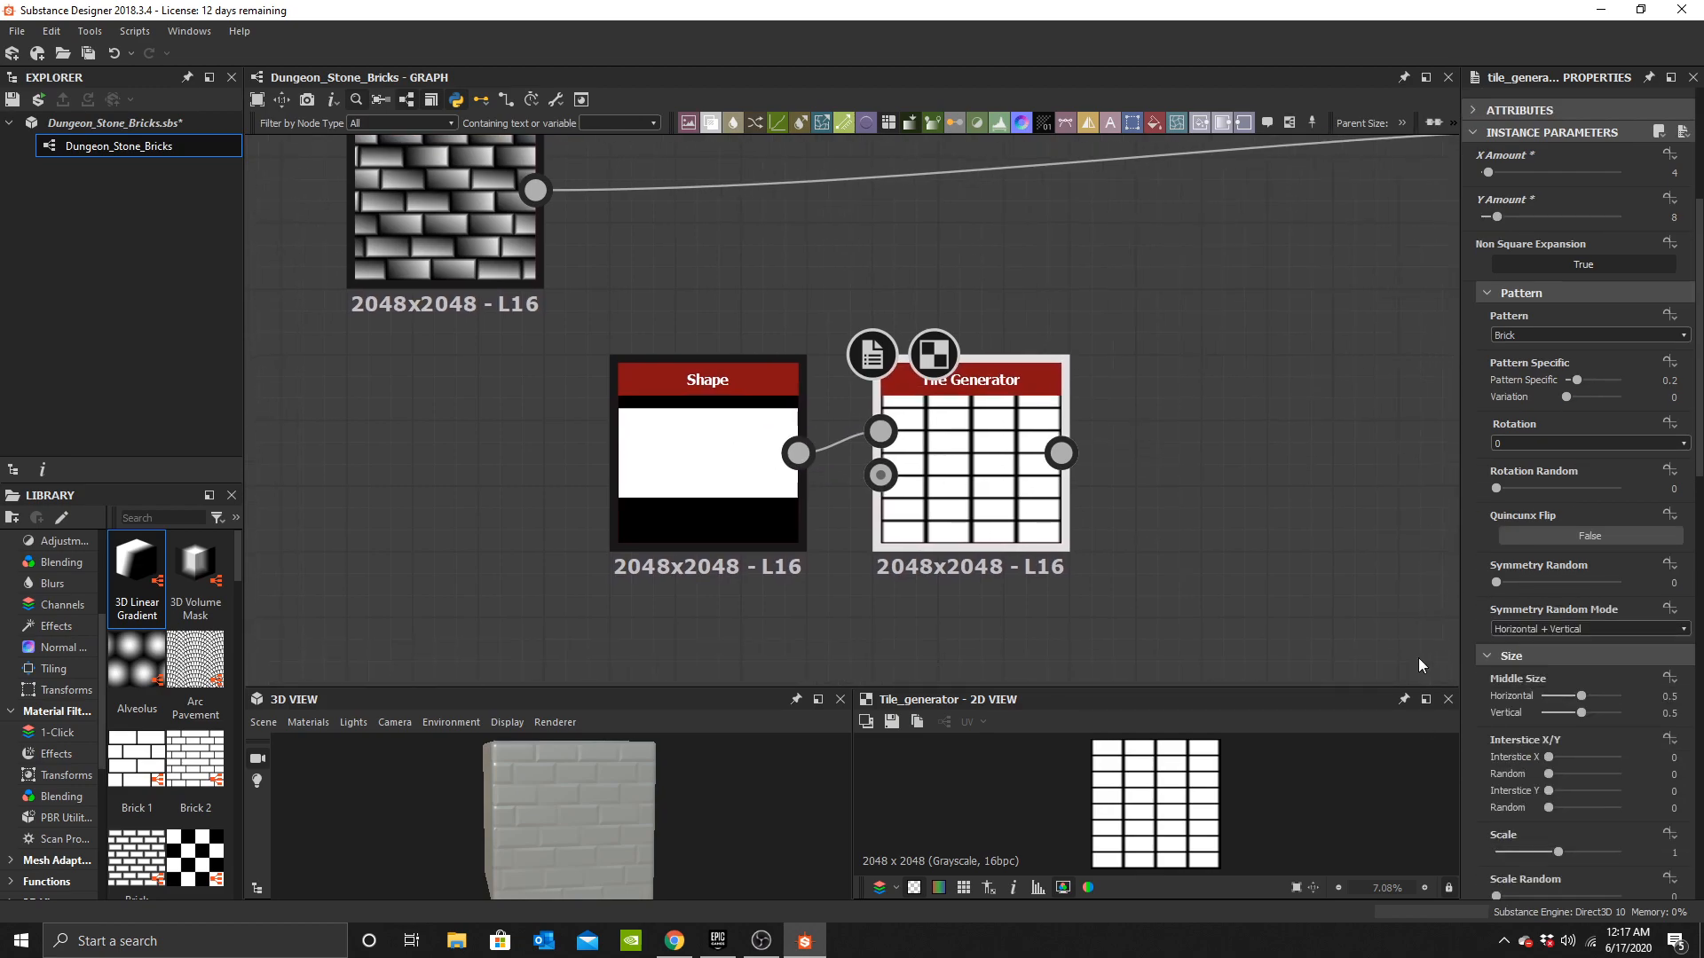
pyautogui.scroll(-7, 1607, 678)
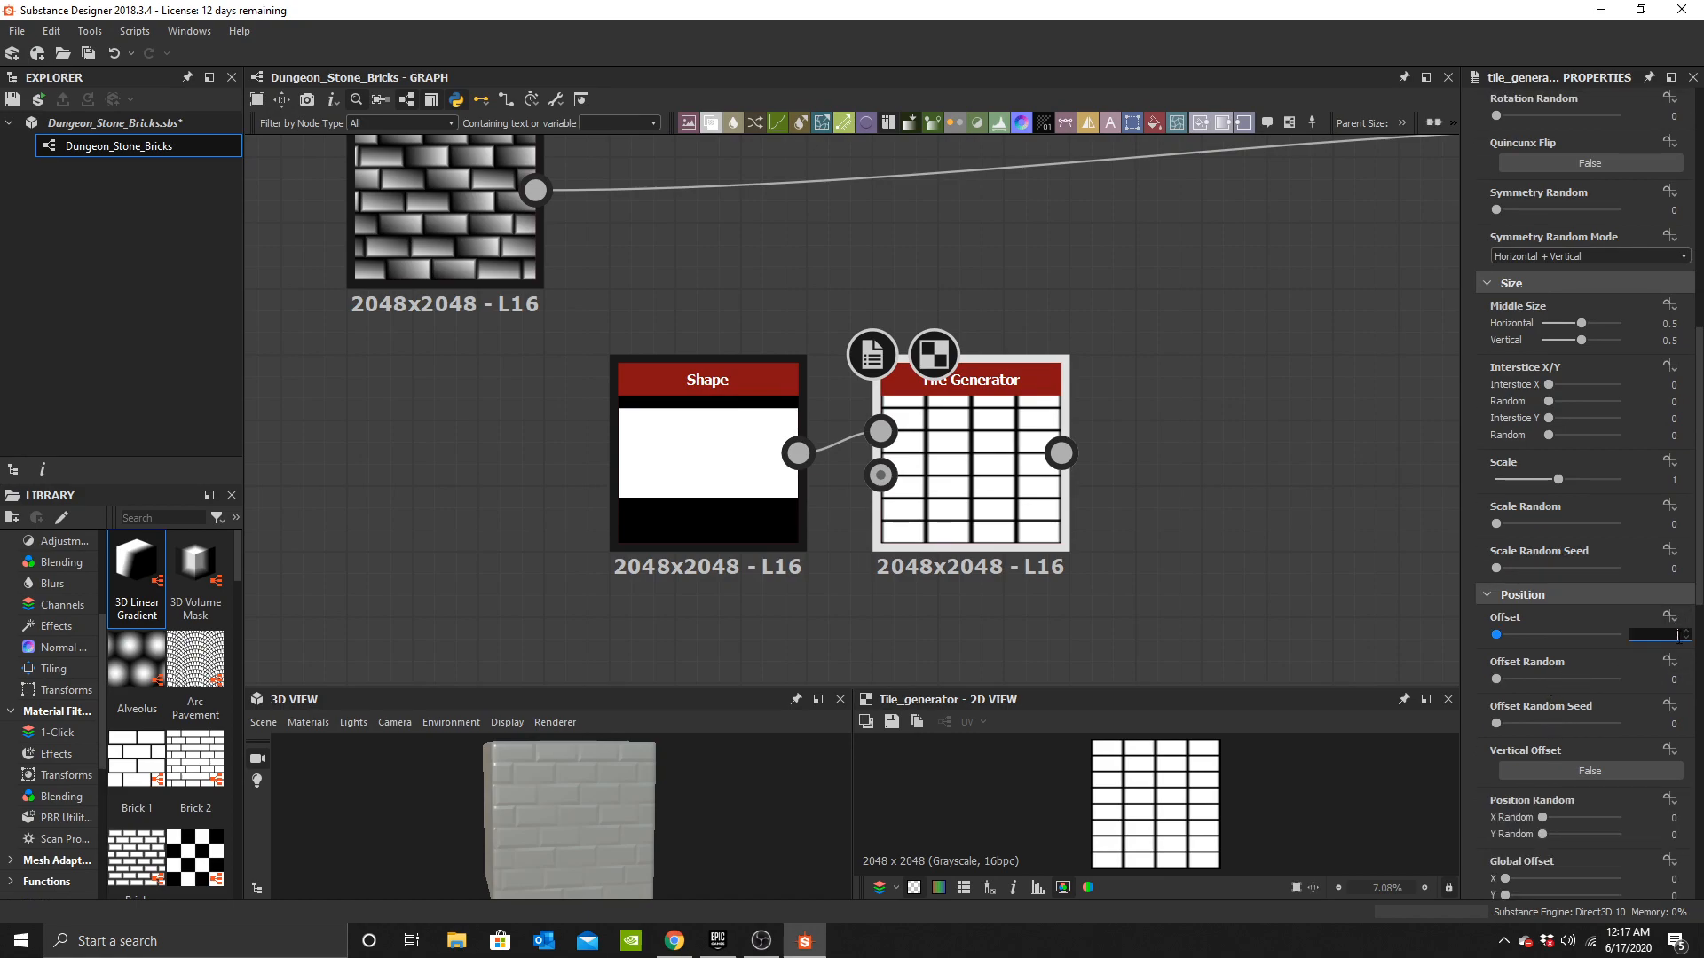
pyautogui.write('0.5')
pyautogui.press('Return')
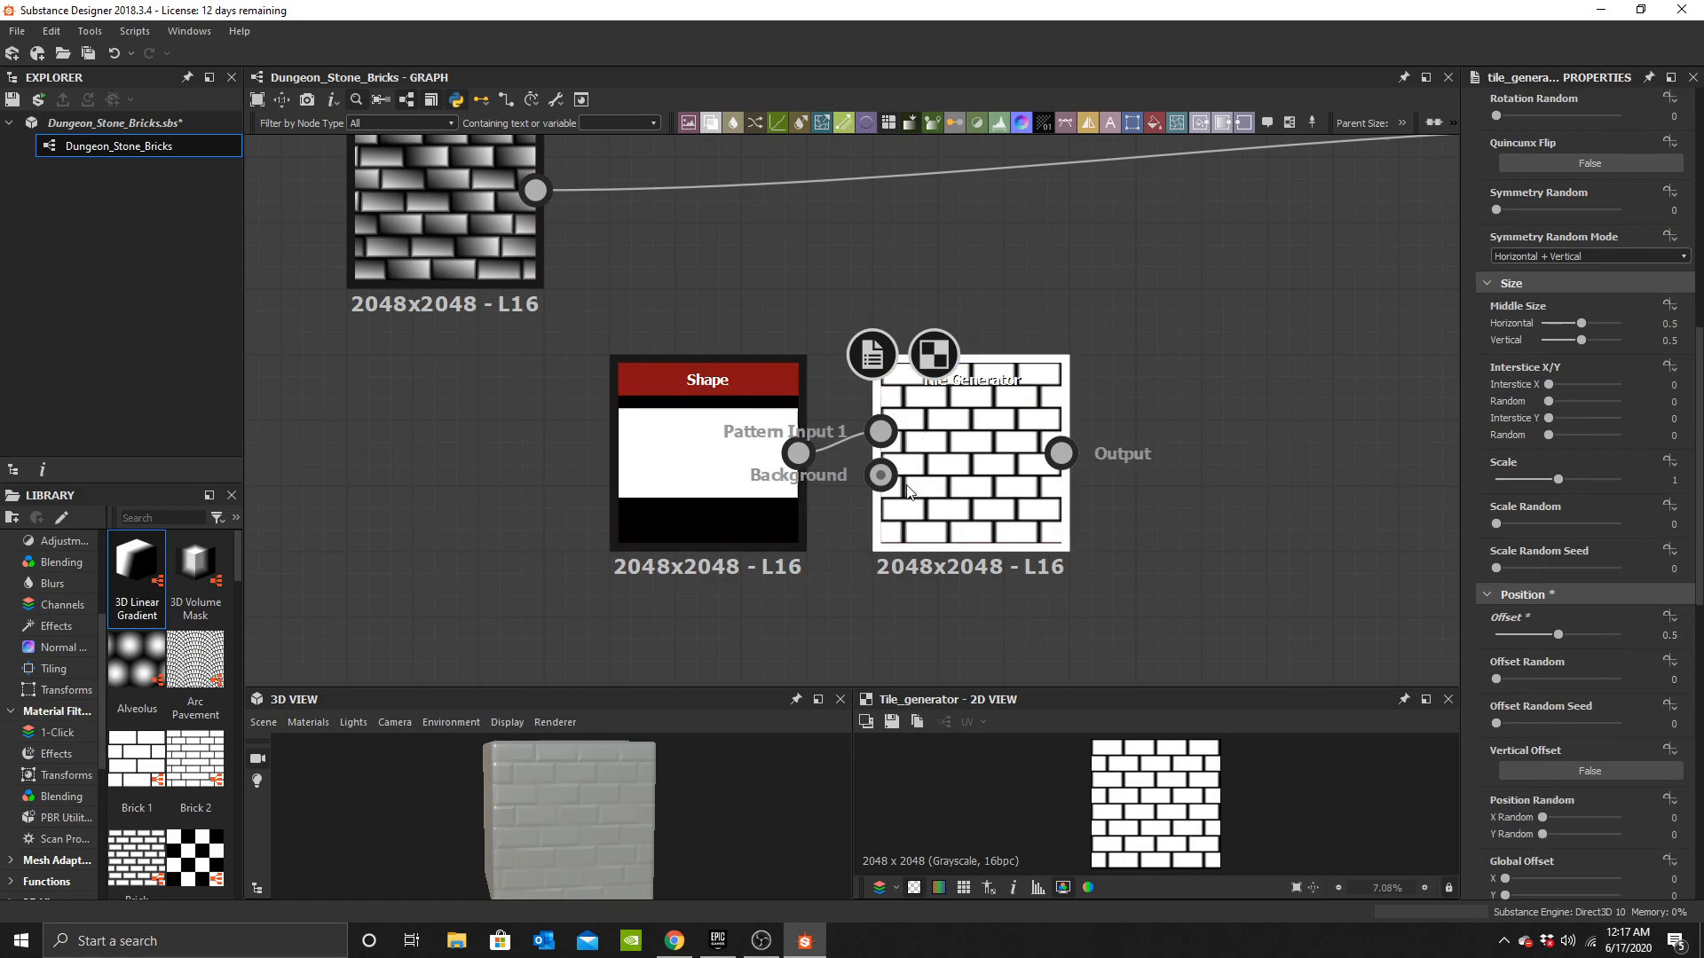
# Connect the Tile Generator output to the Base Material's height input in place of the Brick Generator.
pyautogui.scroll(-2, 1060, 448)
pyautogui.moveTo(1060, 447); pyautogui.dragTo(728, 532, button='middle')
pyautogui.moveTo(727, 533); pyautogui.dragTo(1195, 305)
pyautogui.scroll(5, 634, 834)
pyautogui.moveTo(584, 861); pyautogui.dragTo(617, 834)
pyautogui.scroll(-3, 606, 382)
pyautogui.moveTo(404, 419); pyautogui.dragTo(511, 392, button='middle')
pyautogui.scroll(3, 511, 392)
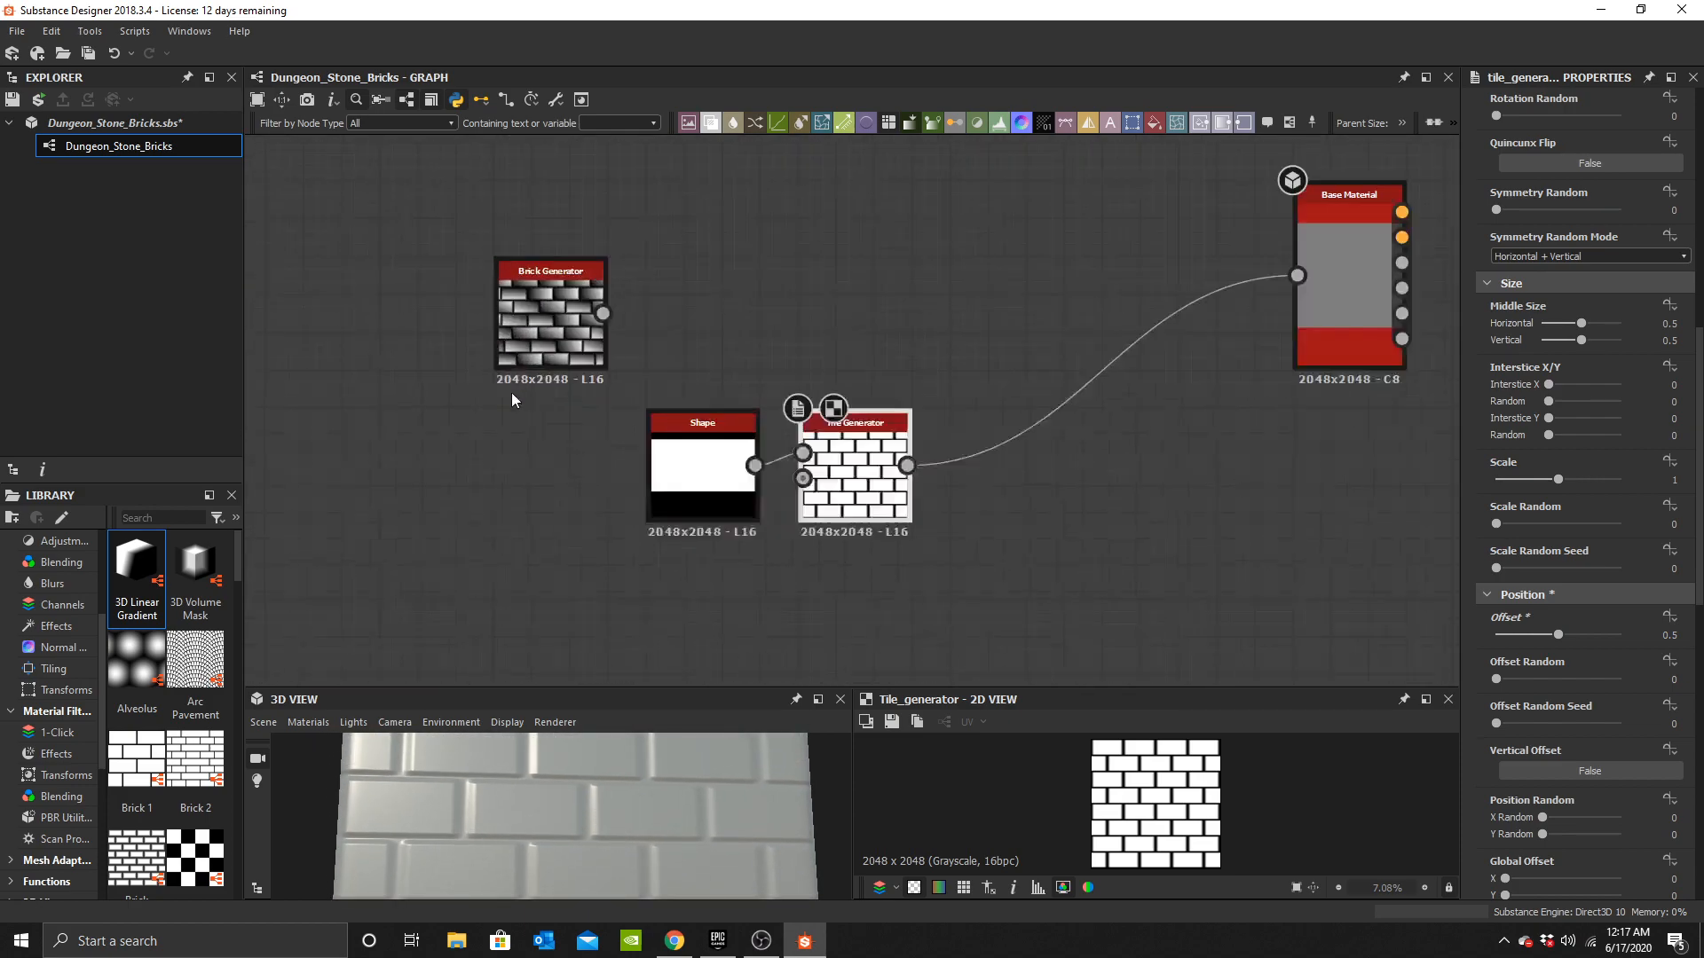
# Delete the Brick Generator node and move the Shape and Tile Generator nodes into place.
pyautogui.click(550, 308)
pyautogui.press('Delete')
pyautogui.moveTo(822, 512); pyautogui.dragTo(986, 513, button='middle')
pyautogui.moveTo(734, 343); pyautogui.dragTo(1221, 608)
pyautogui.moveTo(1097, 508); pyautogui.dragTo(733, 464)
pyautogui.press('f')
pyautogui.scroll(-10, 716, 840)
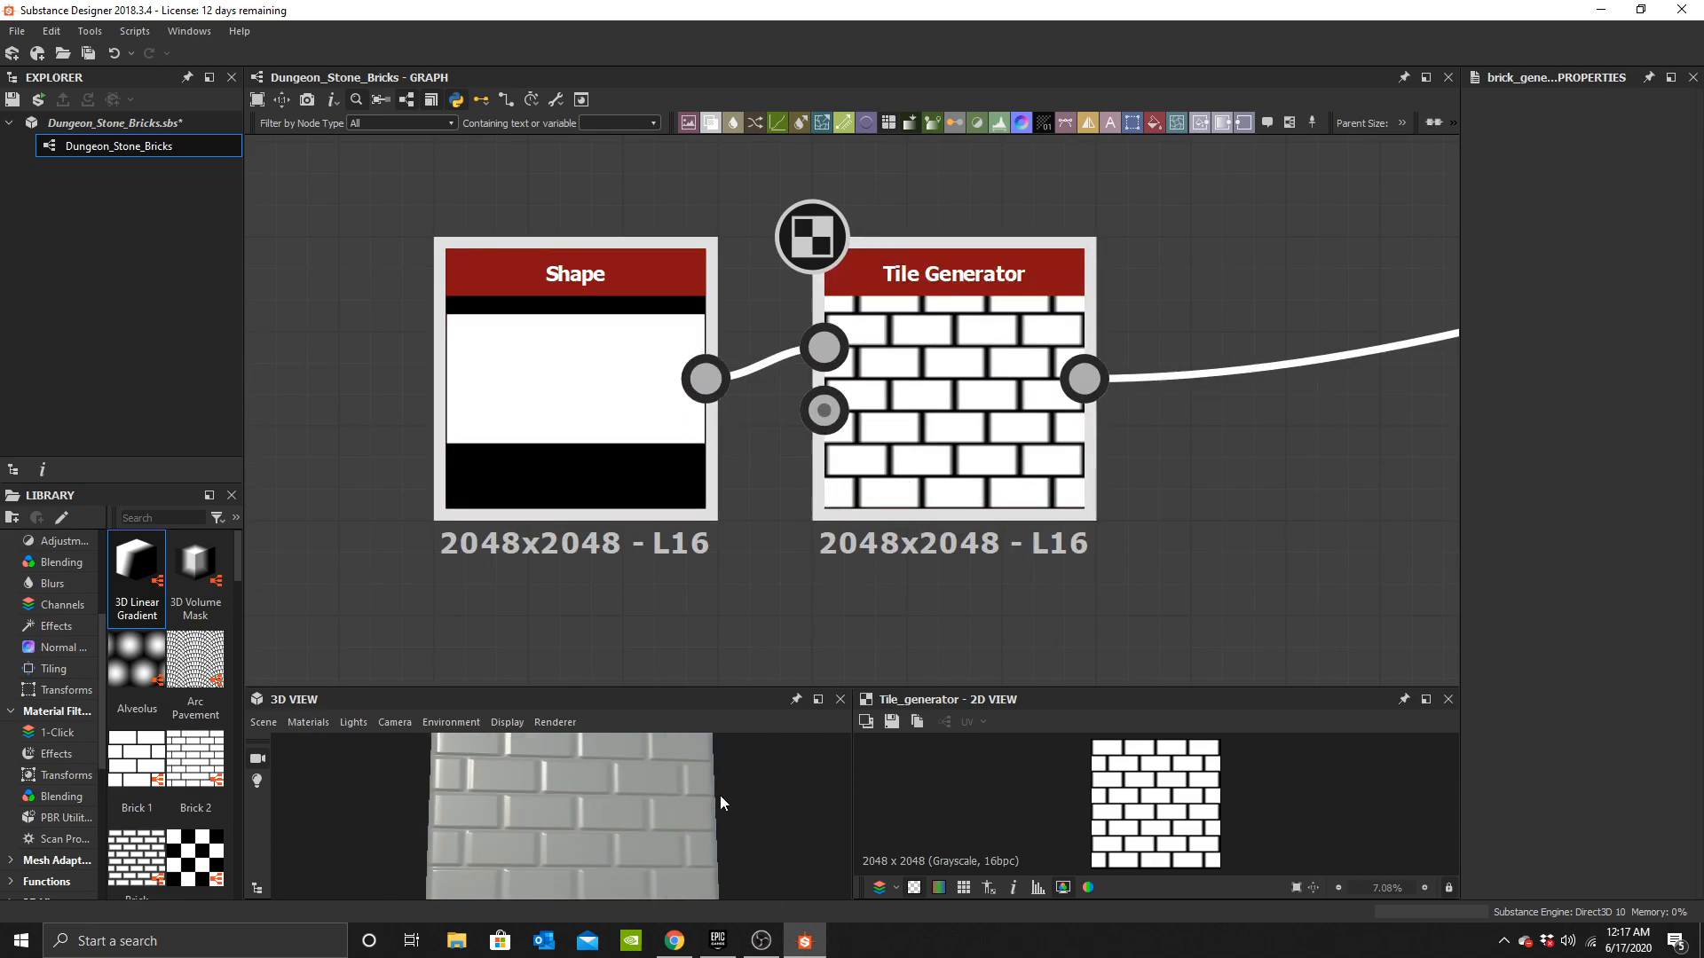
pyautogui.scroll(-2, 931, 328)
pyautogui.moveTo(936, 328); pyautogui.dragTo(955, 272, button='middle')
pyautogui.click(1249, 345)
pyautogui.moveTo(1009, 330); pyautogui.dragTo(926, 423, button='middle')
pyautogui.scroll(3, 652, 428)
pyautogui.moveTo(785, 413); pyautogui.dragTo(1037, 448, button='middle')
pyautogui.moveTo(1293, 415); pyautogui.dragTo(838, 428, button='middle')
pyautogui.scroll(-2, 879, 477)
pyautogui.moveTo(733, 460); pyautogui.dragTo(747, 450, button='middle')
pyautogui.click(834, 418)
pyautogui.click(901, 476)
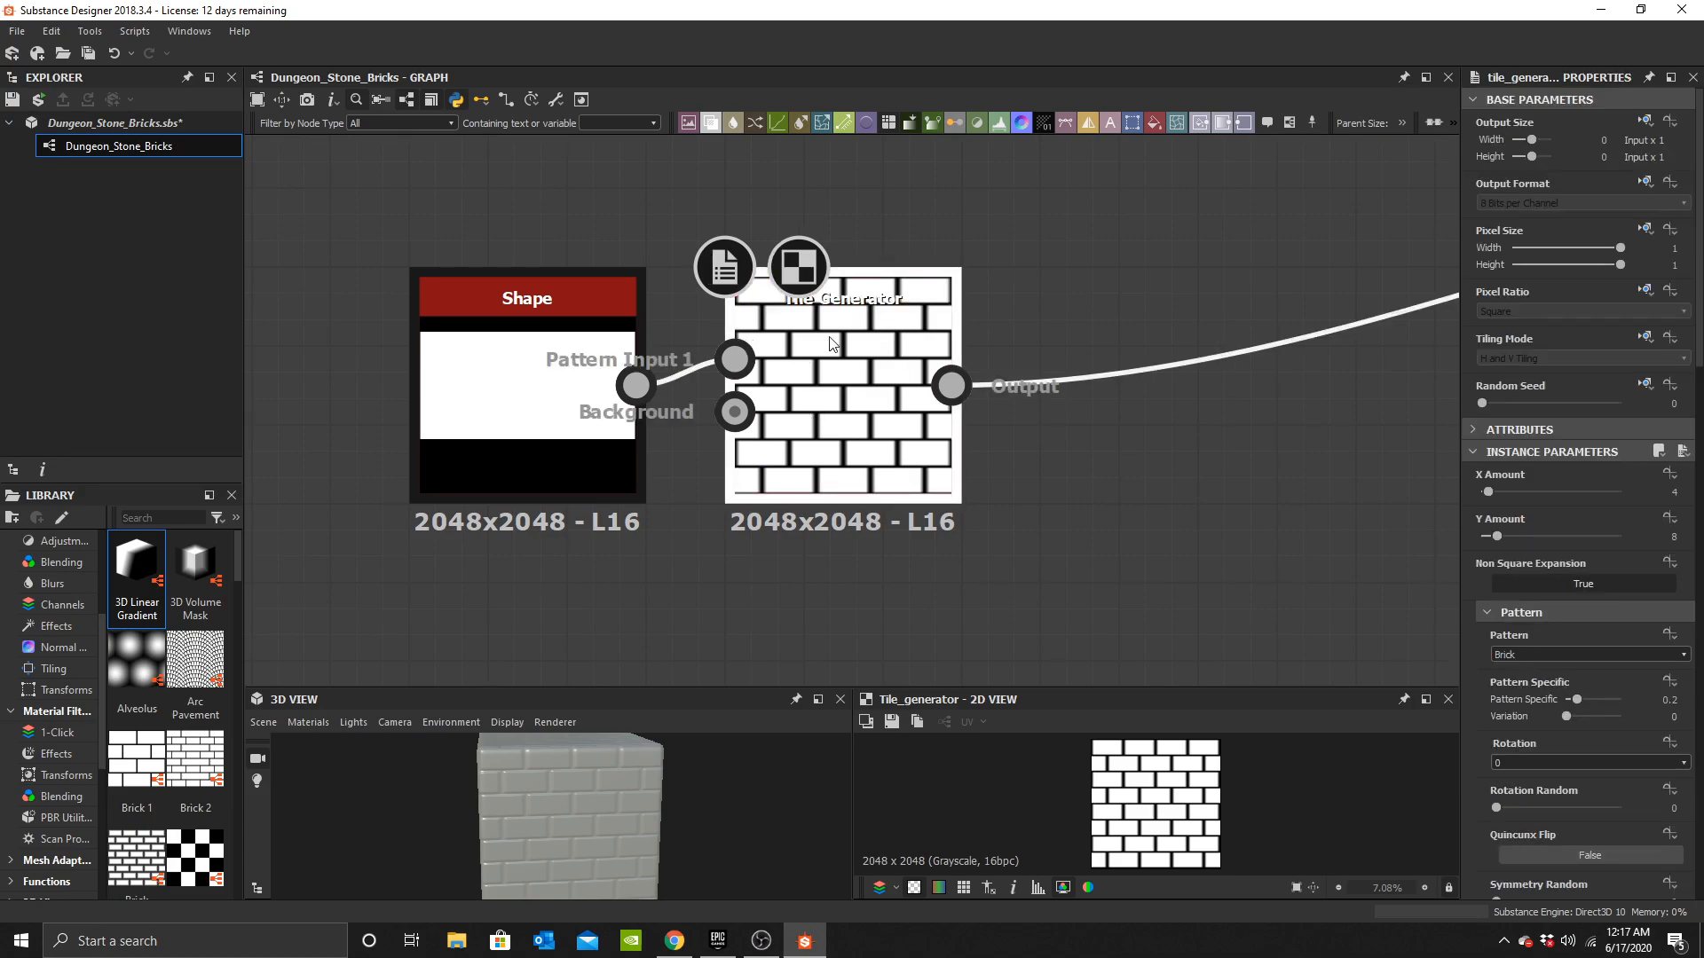
# Set the Tile Generator's luminance random to 1 and return it to 0.
pyautogui.scroll(-12, 1580, 736)
pyautogui.scroll(-3, 1589, 719)
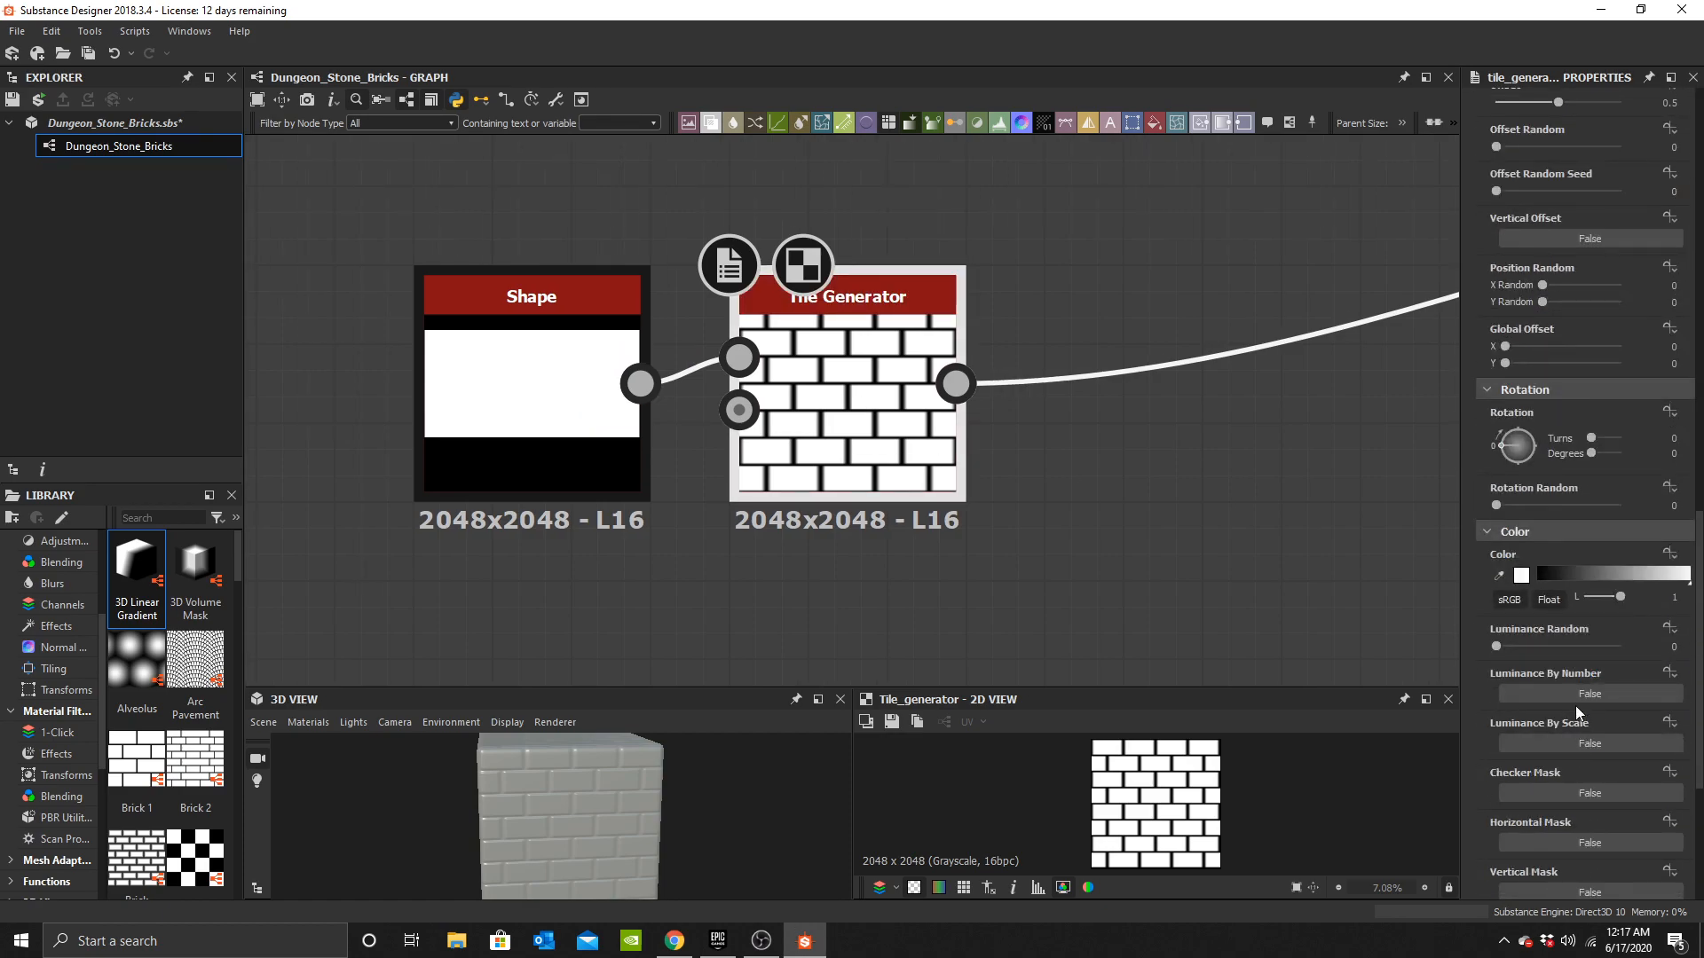
pyautogui.moveTo(1558, 645); pyautogui.dragTo(1633, 646)
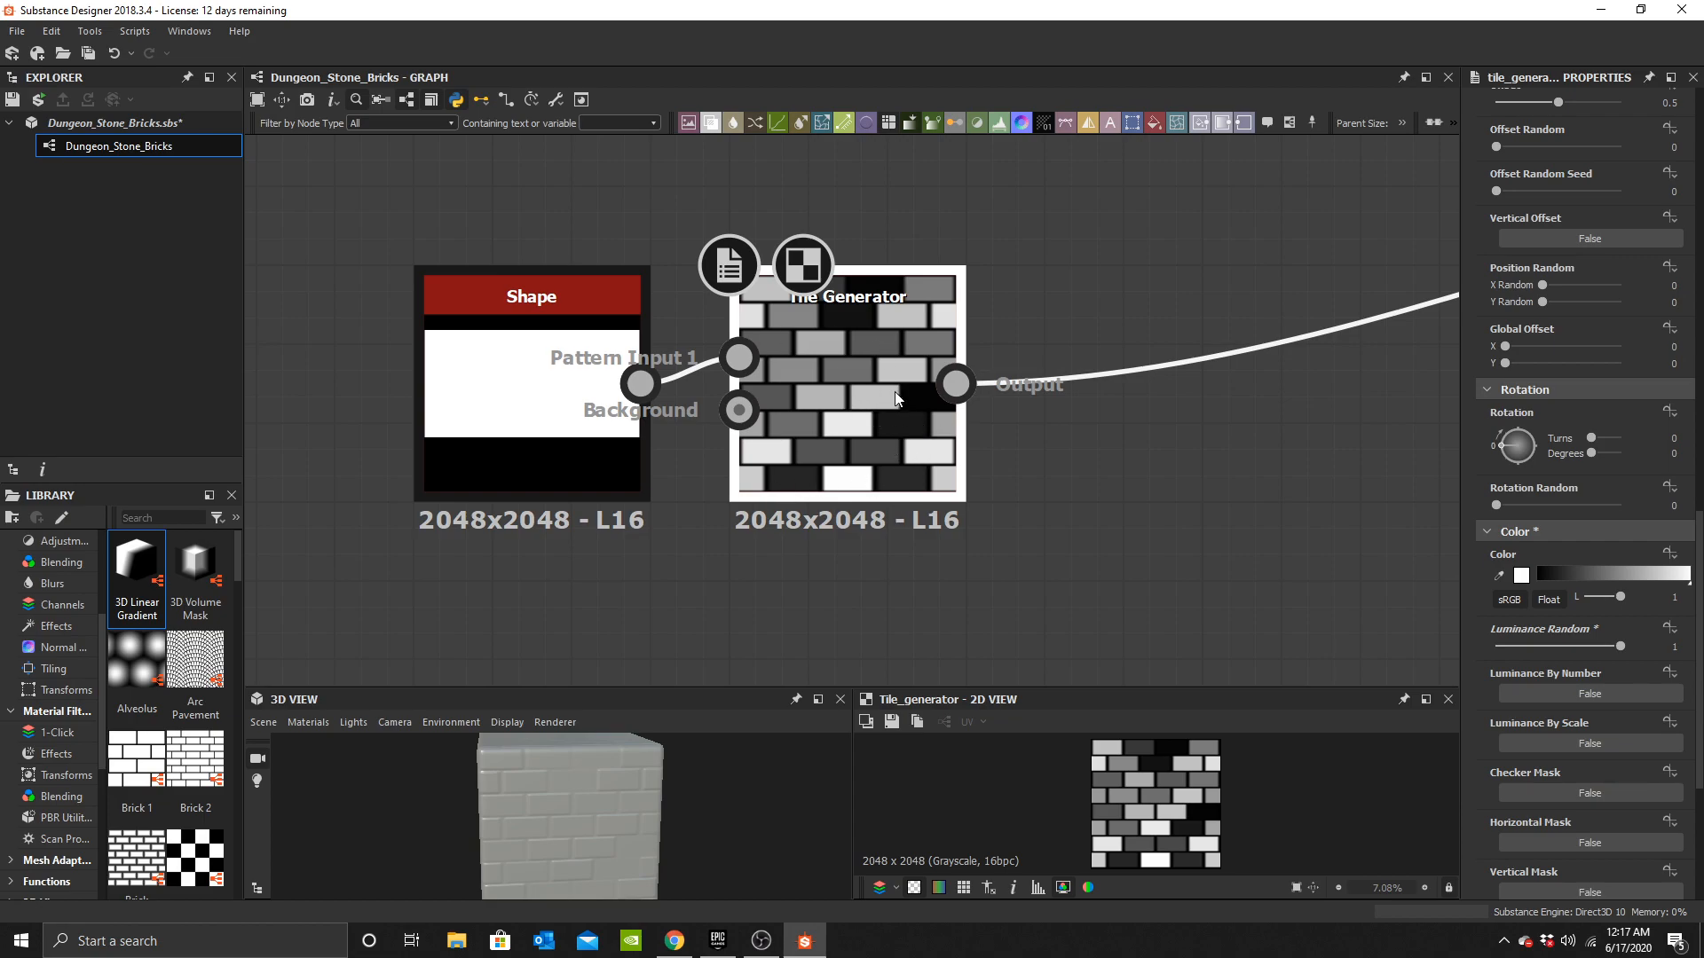
pyautogui.moveTo(1557, 643); pyautogui.dragTo(1464, 651)
pyautogui.moveTo(963, 509); pyautogui.dragTo(930, 515, button='middle')
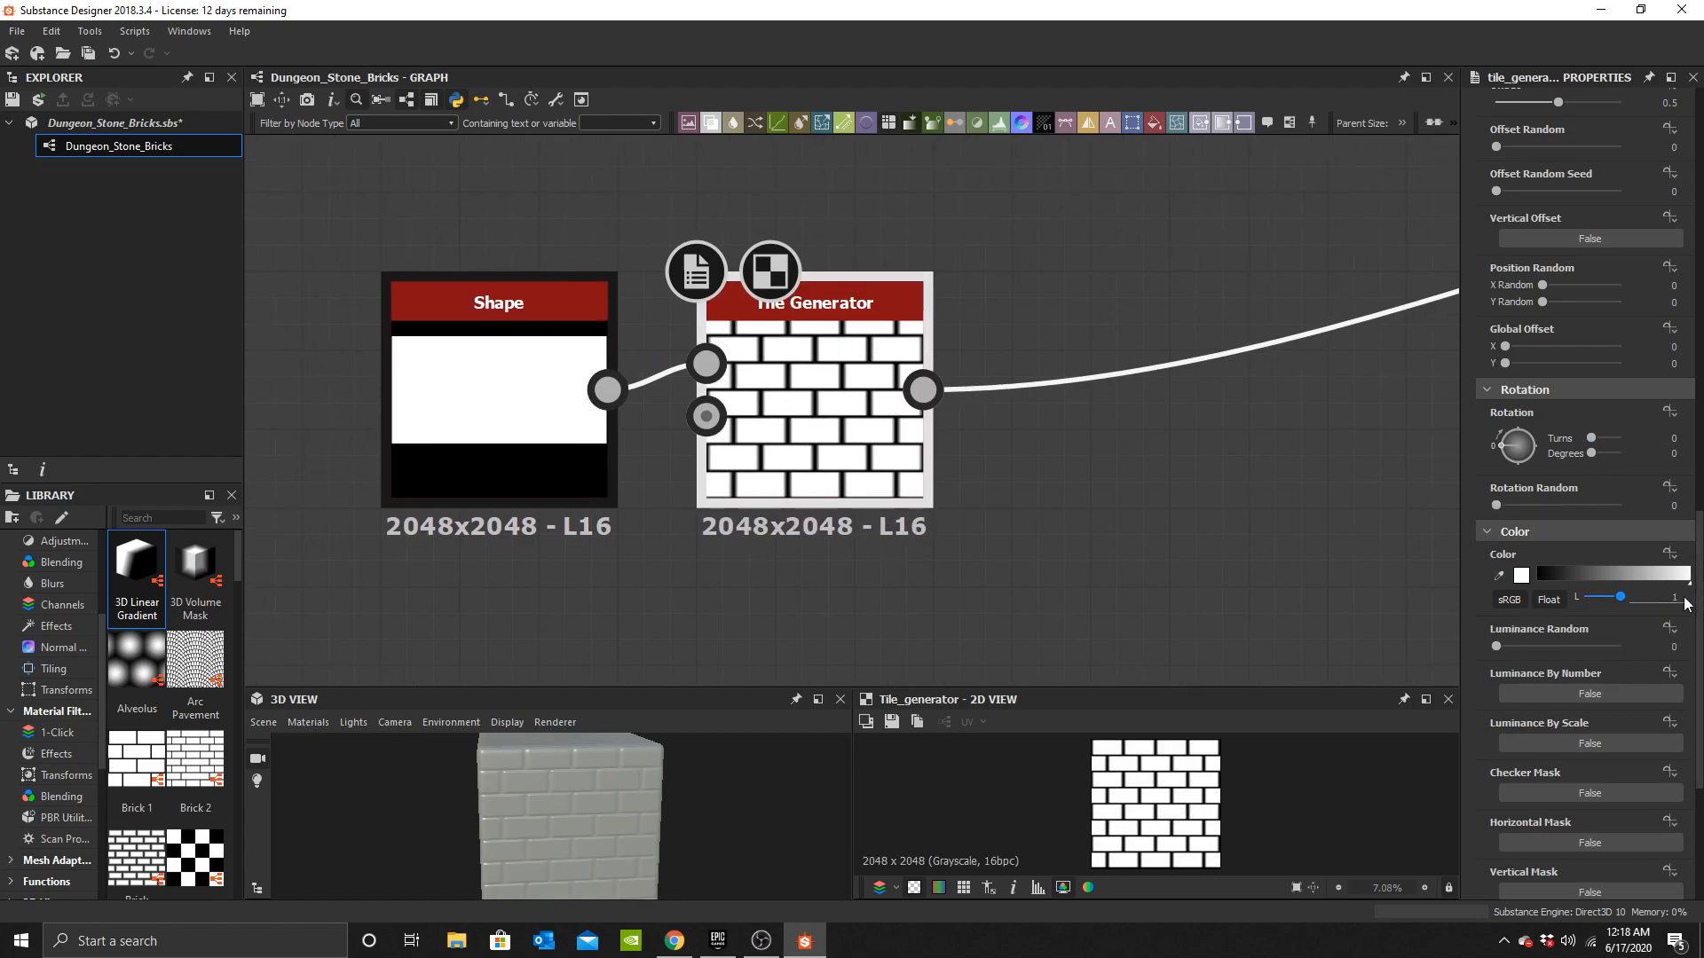
# Set the Tile Generator's rotation random to 0.01.
pyautogui.scroll(-2, 1487, 652)
pyautogui.scroll(3, 1592, 643)
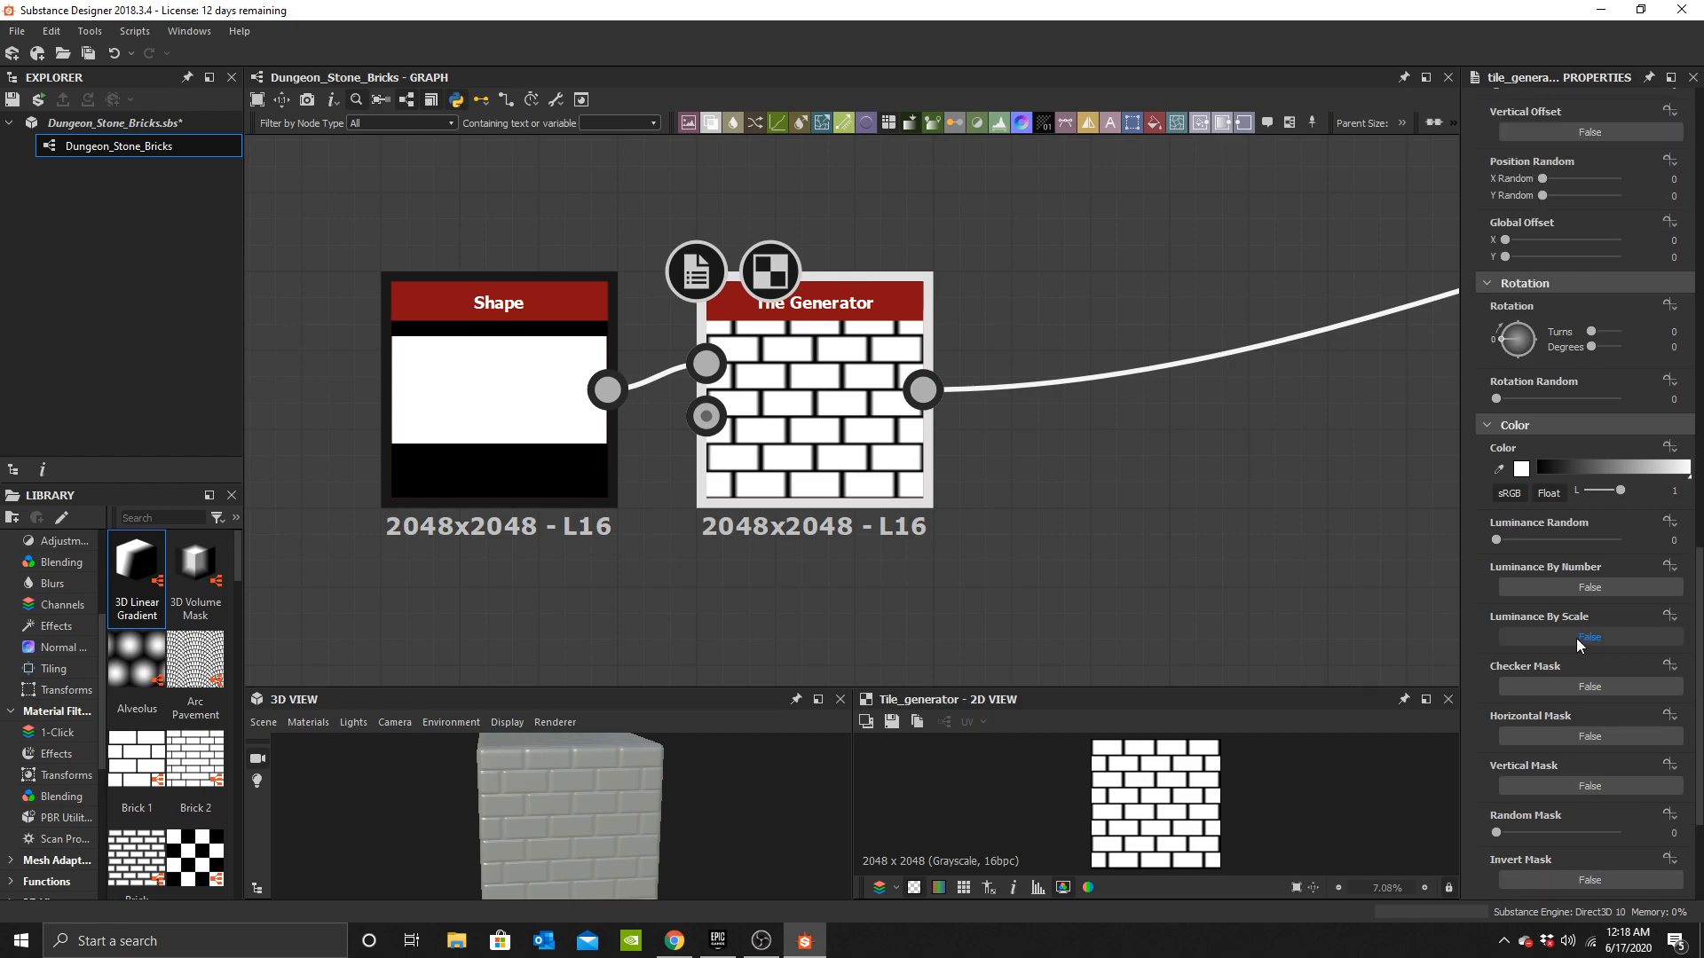
pyautogui.moveTo(1497, 613); pyautogui.dragTo(1504, 612)
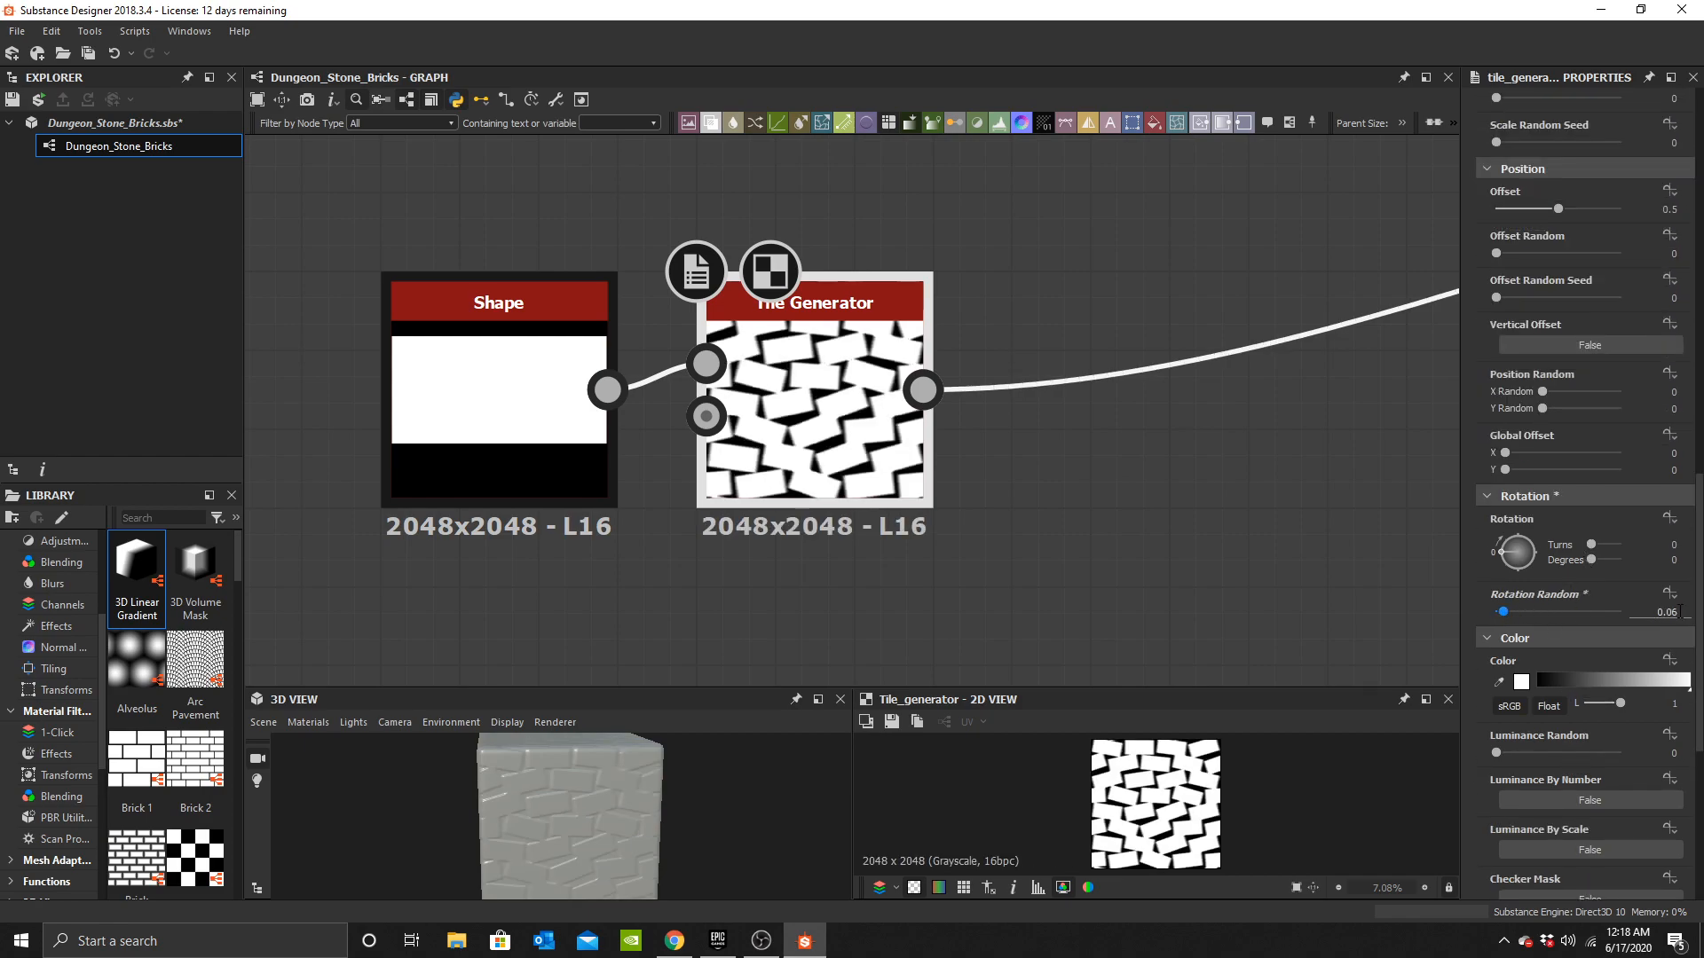
pyautogui.write('0.01')
pyautogui.press('Return')
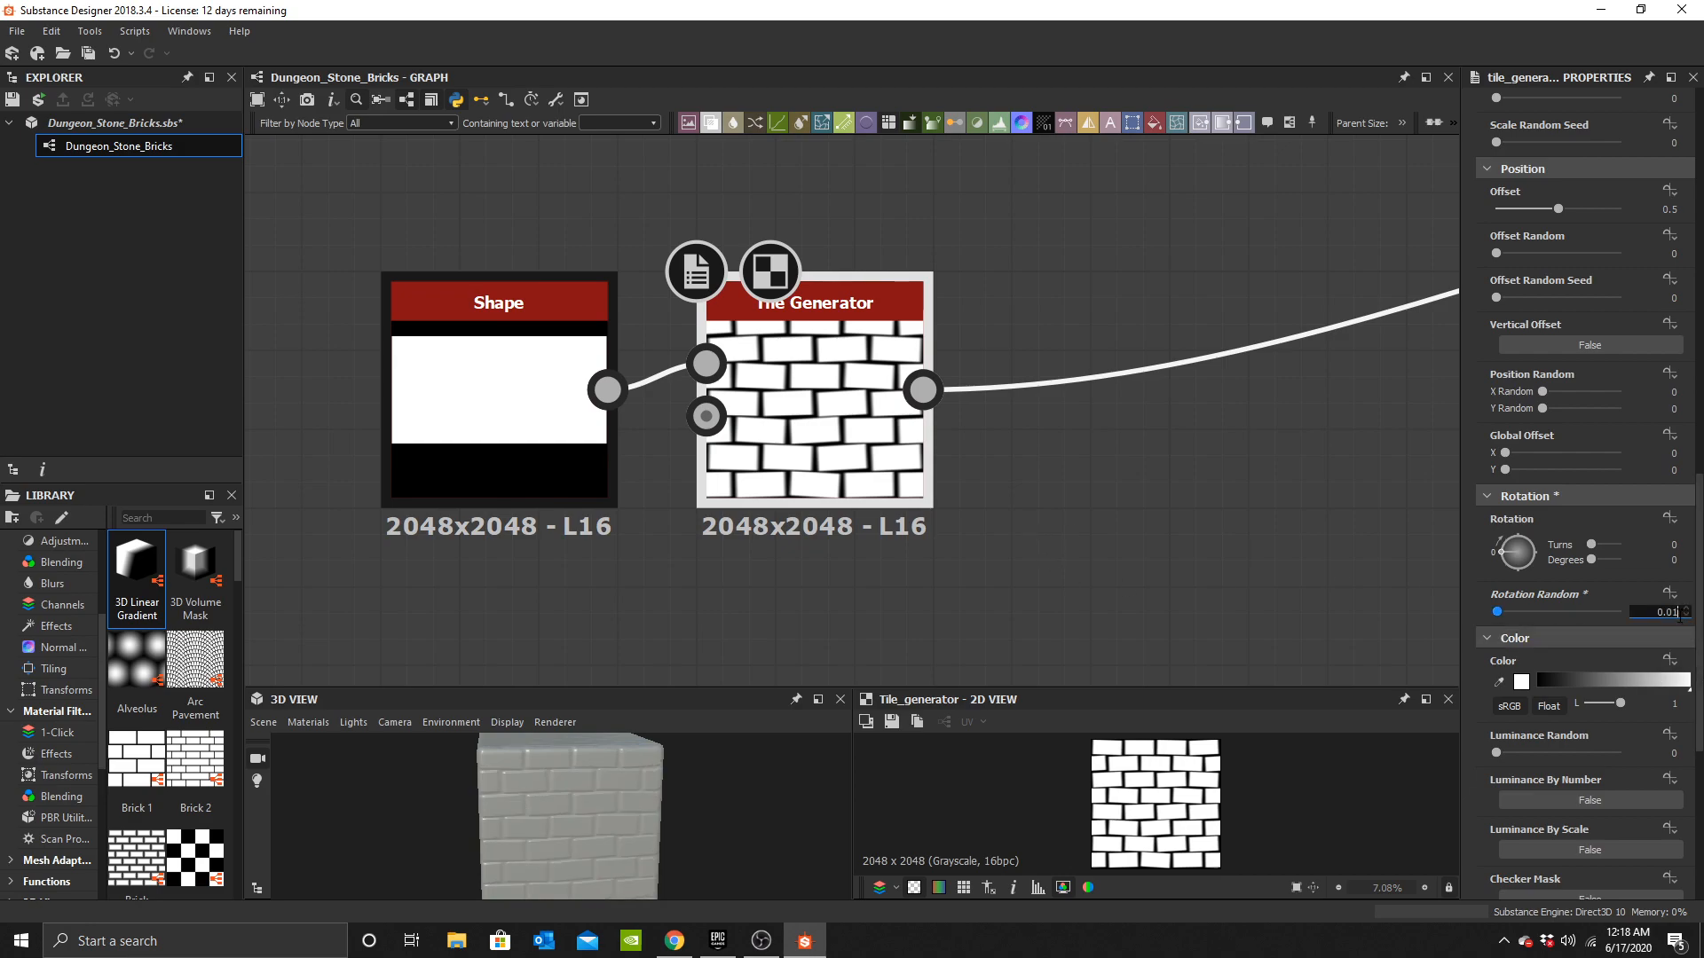
# Set the Tile Generator's rotation random to 0.005.
pyautogui.write('5')
pyautogui.press('Return')
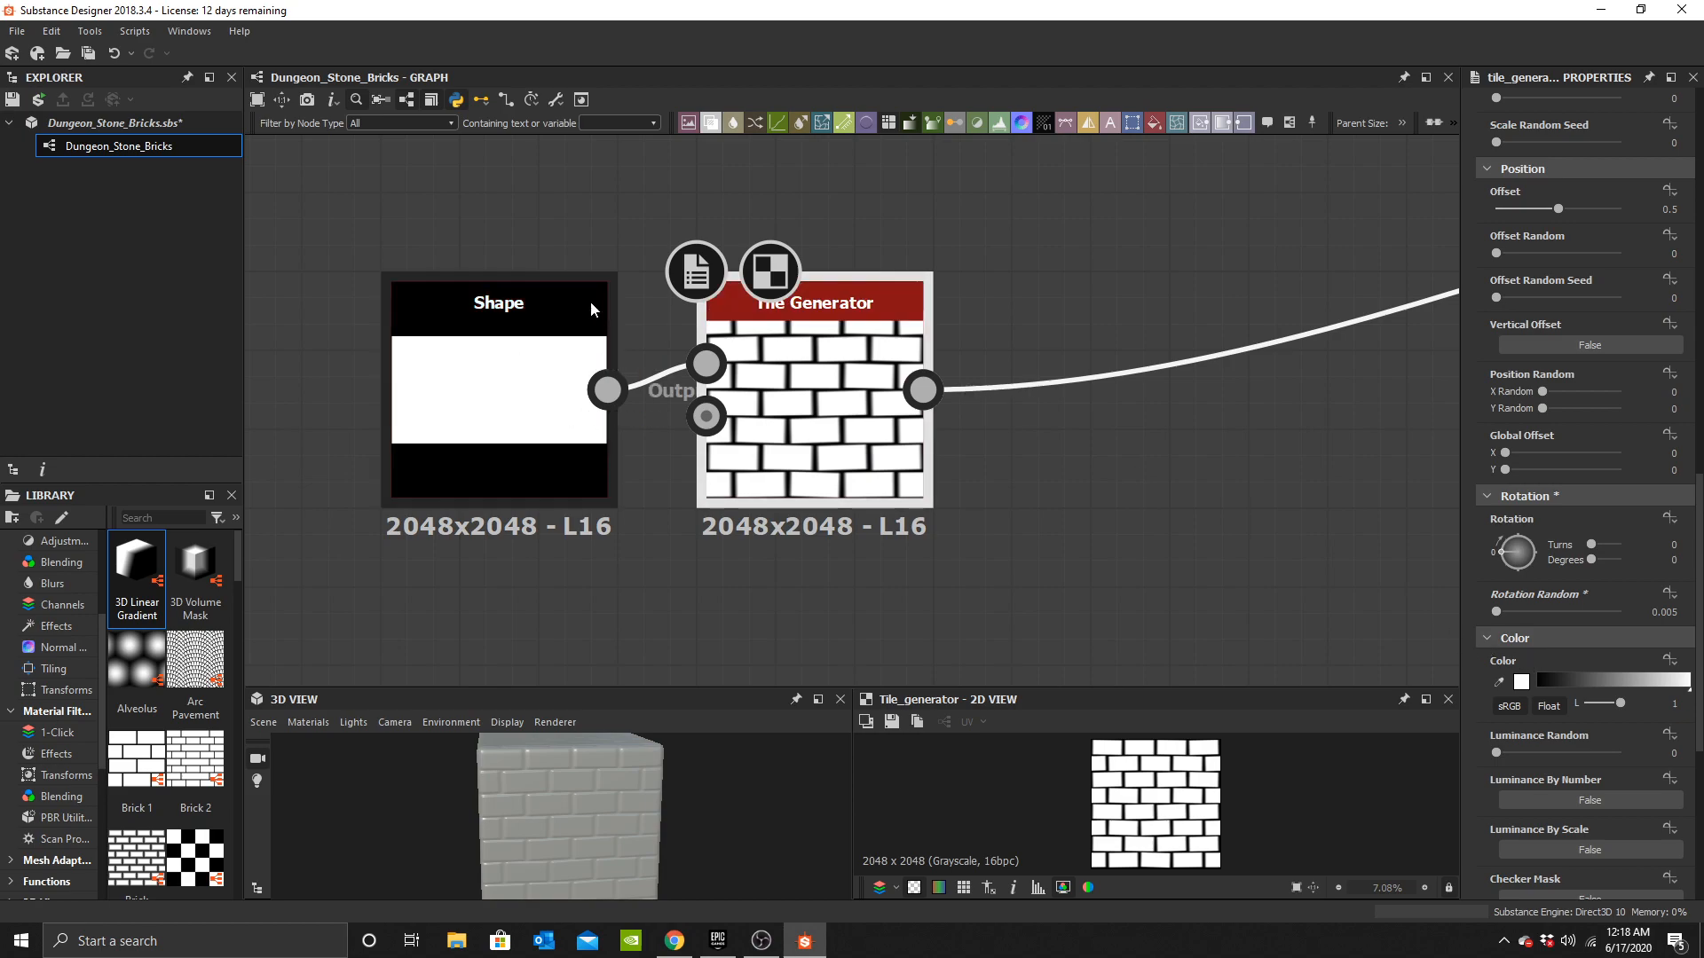
# Delete the Shape node and set the Tile Generator's pattern to Square.
pyautogui.scroll(6, 1576, 435)
pyautogui.scroll(9, 1564, 390)
pyautogui.click(1553, 337)
pyautogui.click(1527, 351)
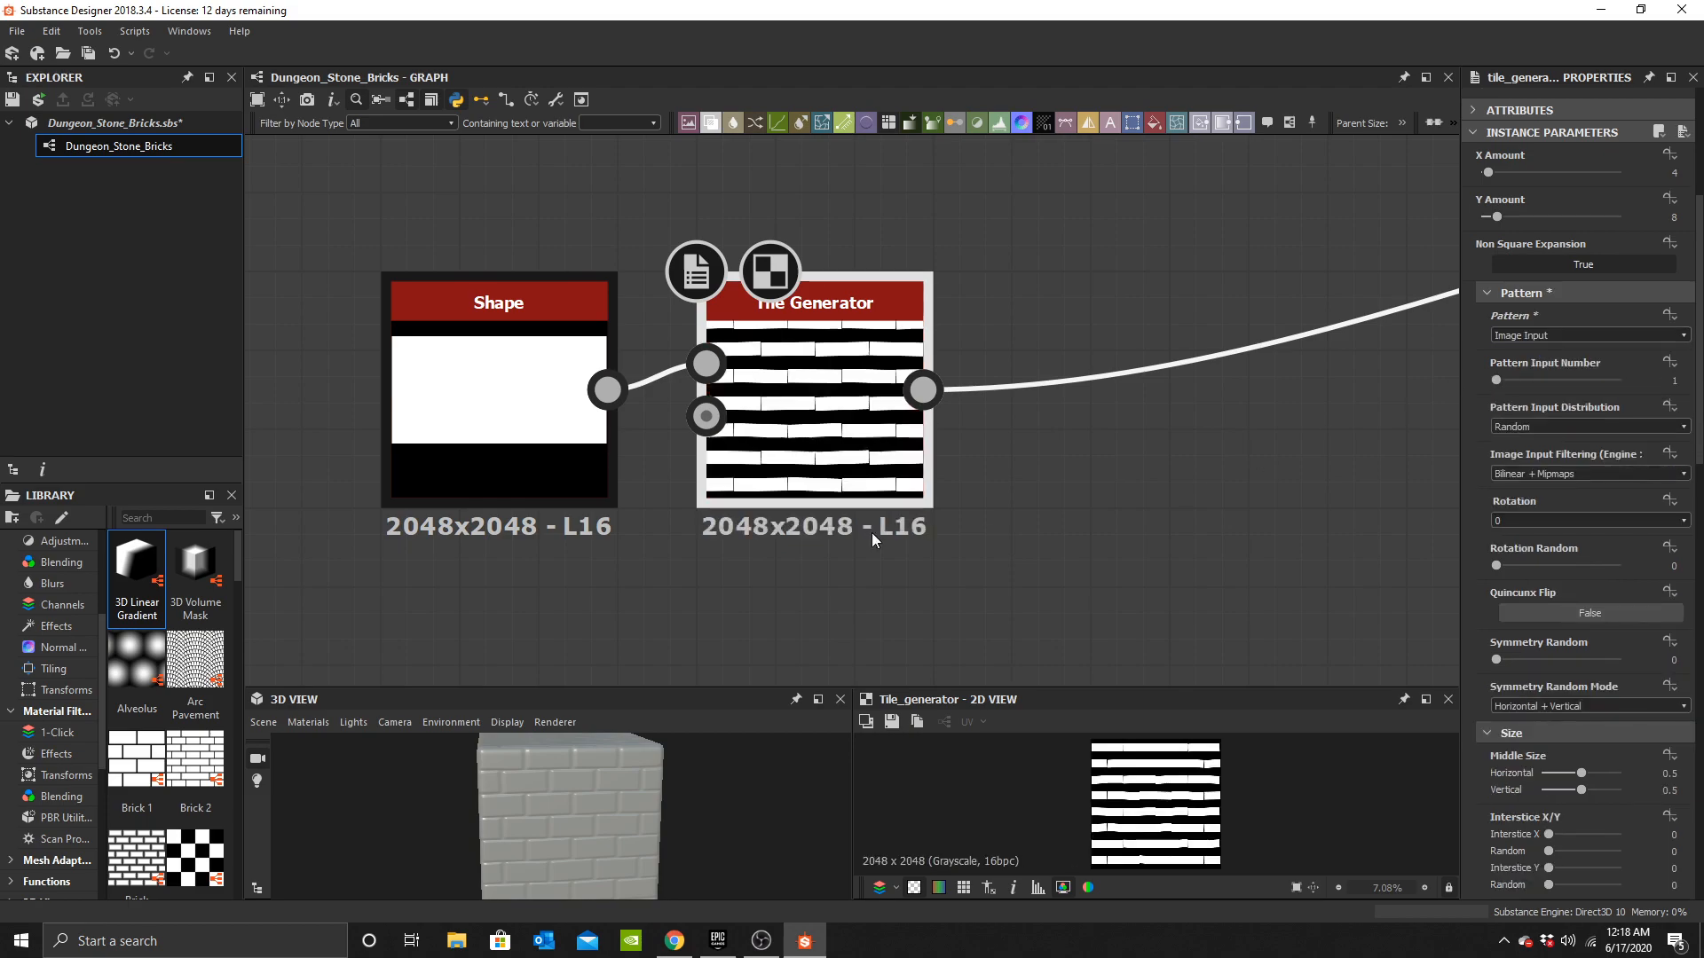
pyautogui.click(471, 387)
pyautogui.press('Delete')
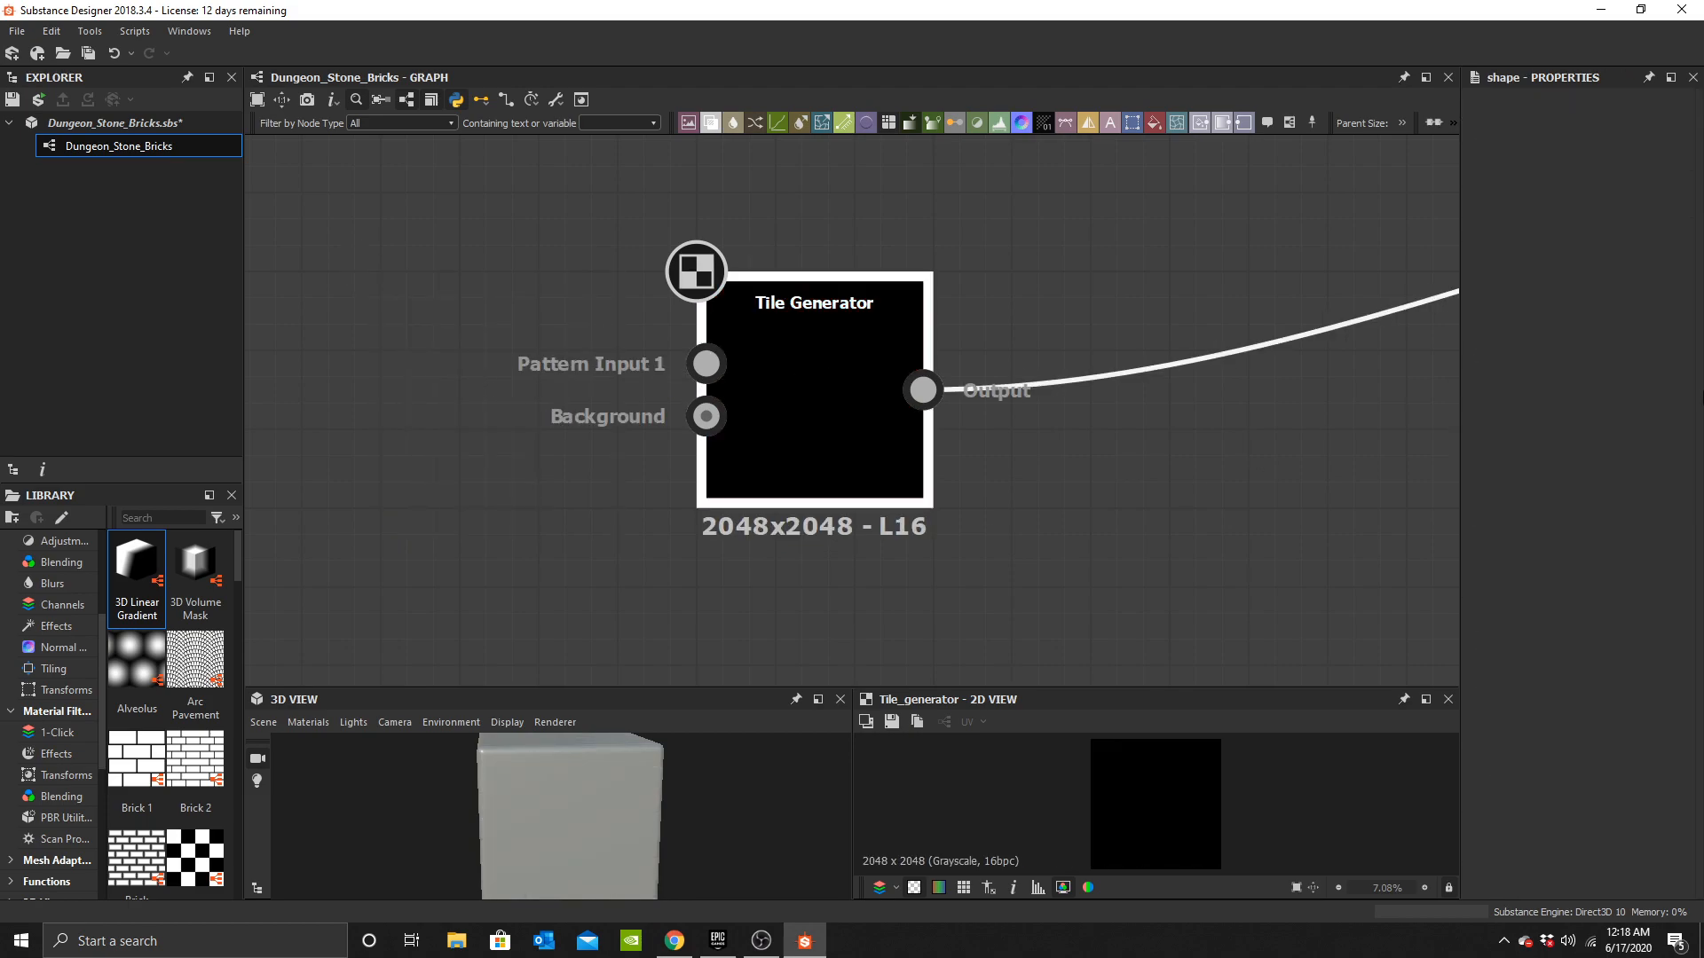
pyautogui.click(1534, 654)
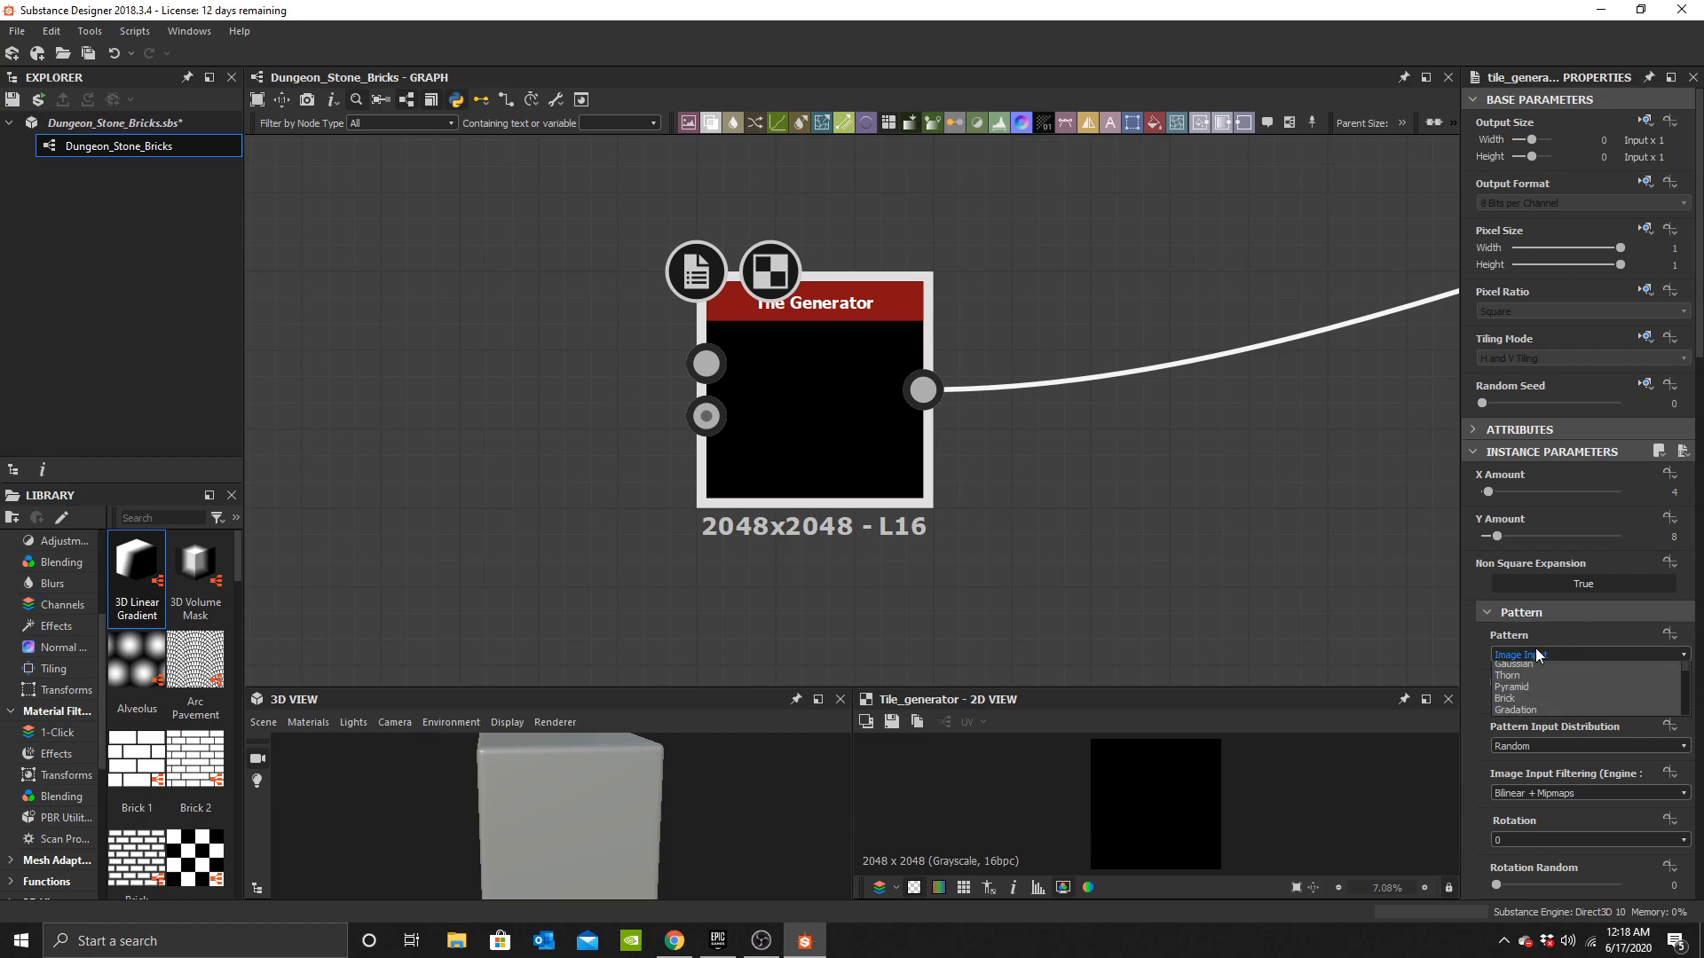
pyautogui.click(1542, 683)
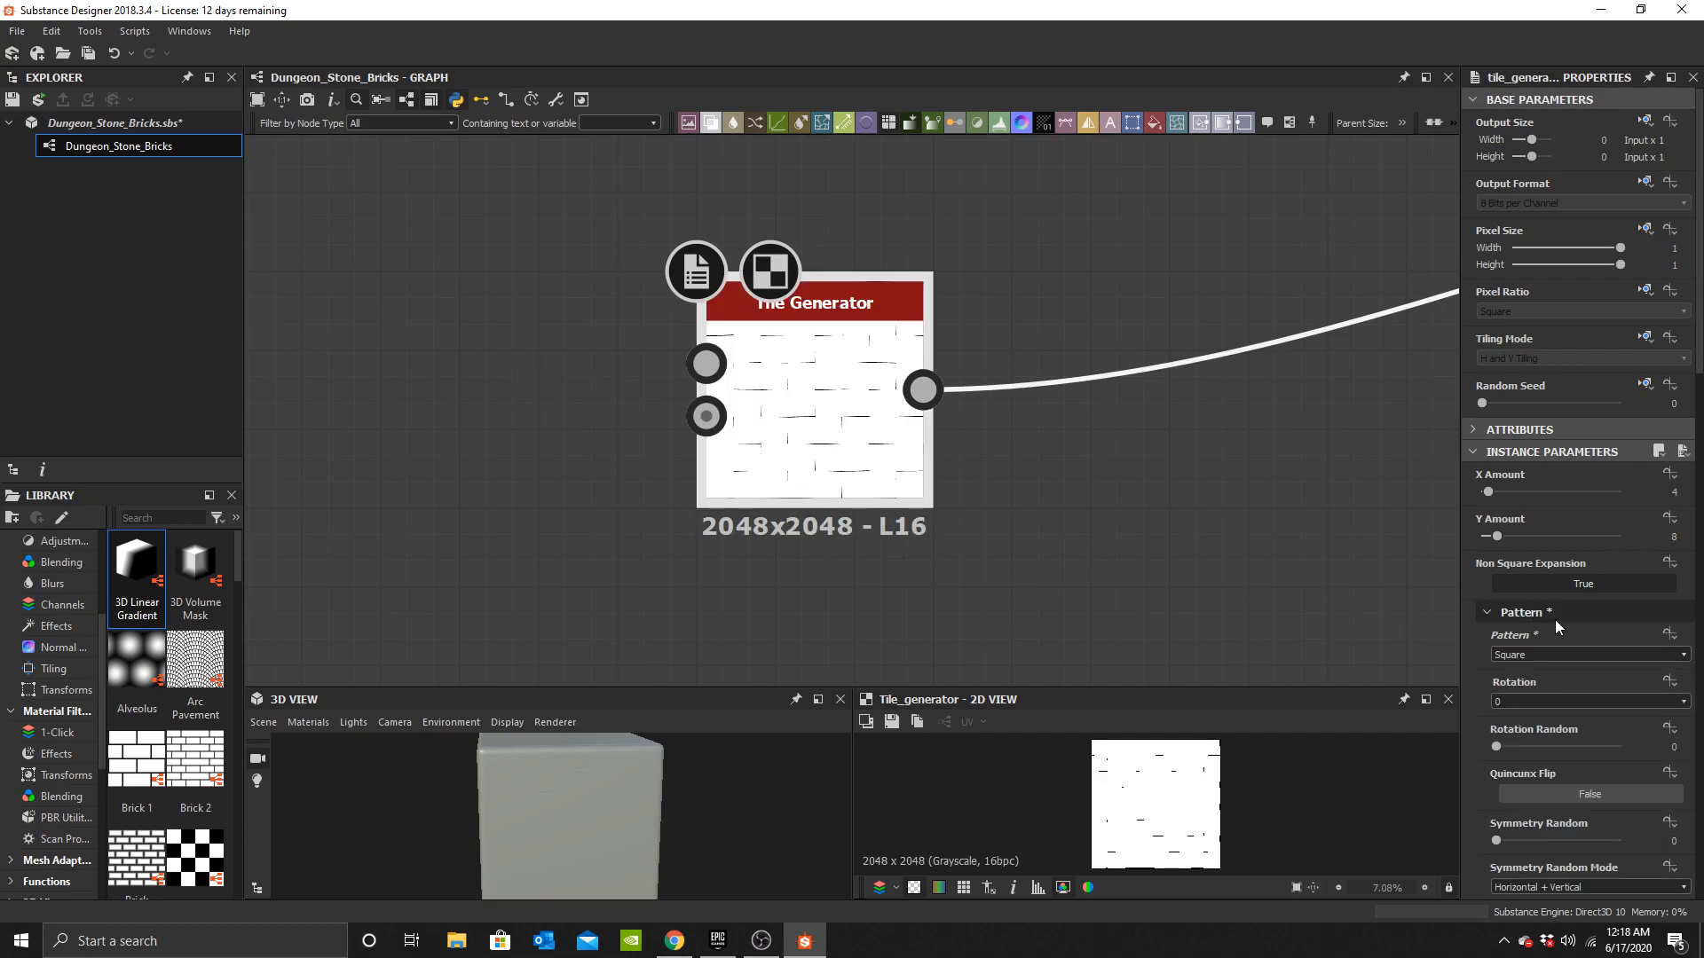
# Set the Tile Generator's scale to 0.95.
pyautogui.scroll(-3, 1600, 683)
pyautogui.scroll(-2, 1608, 674)
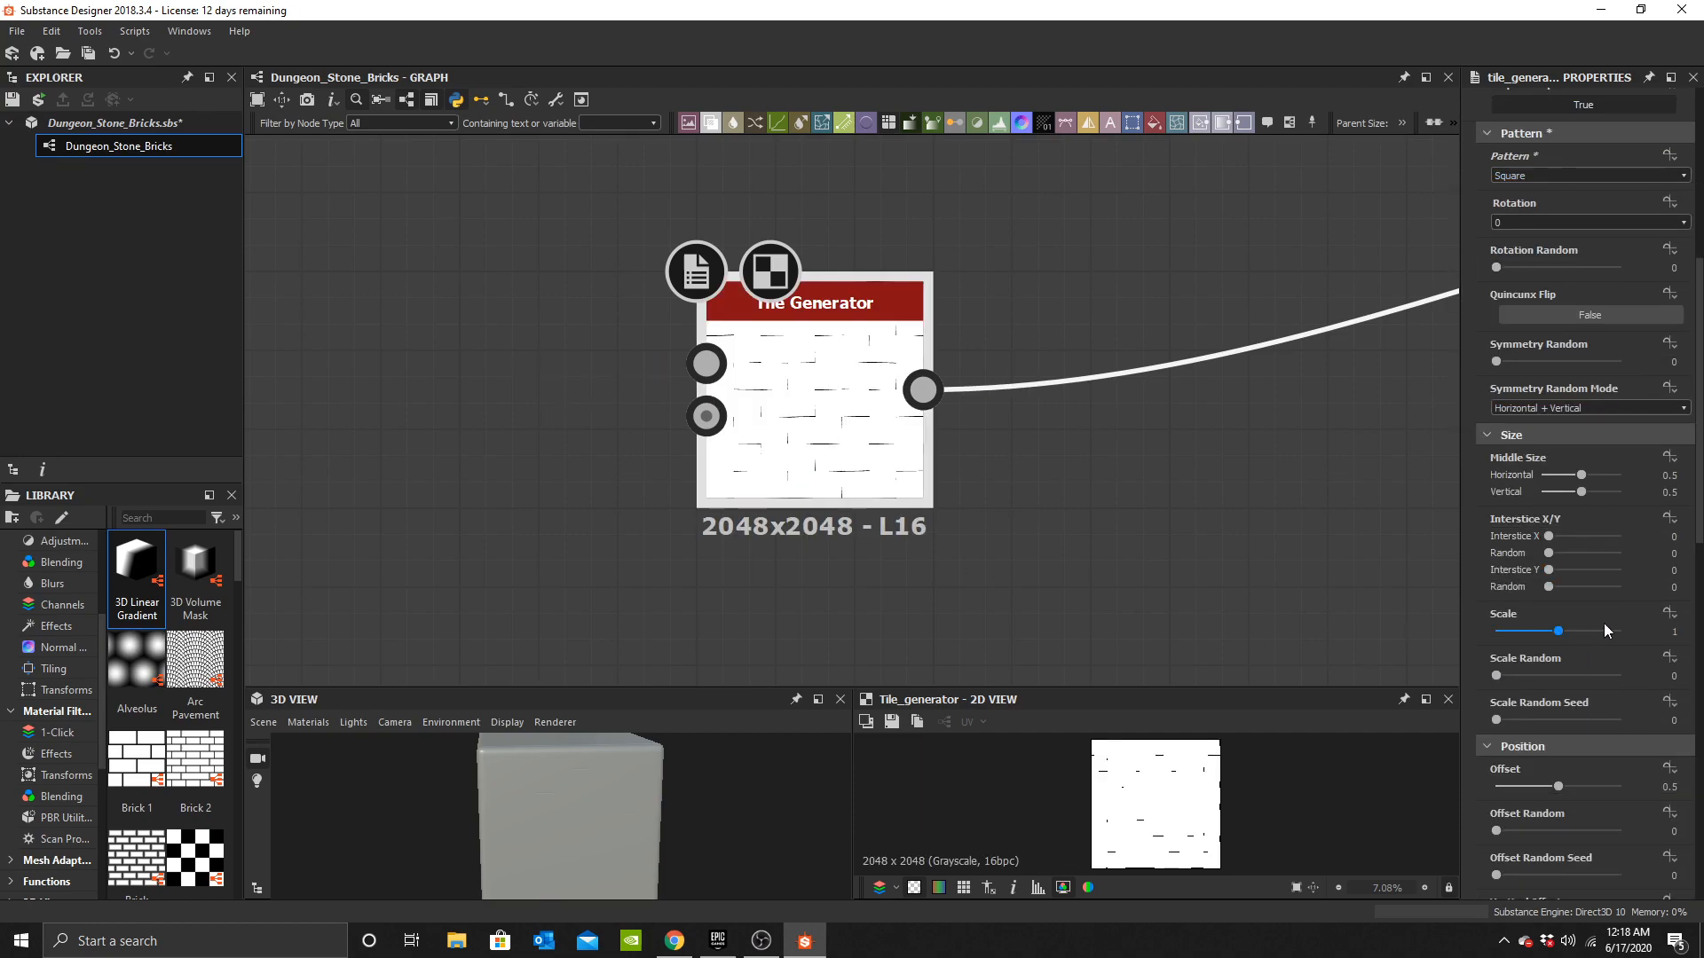
pyautogui.moveTo(1558, 632); pyautogui.dragTo(1555, 632)
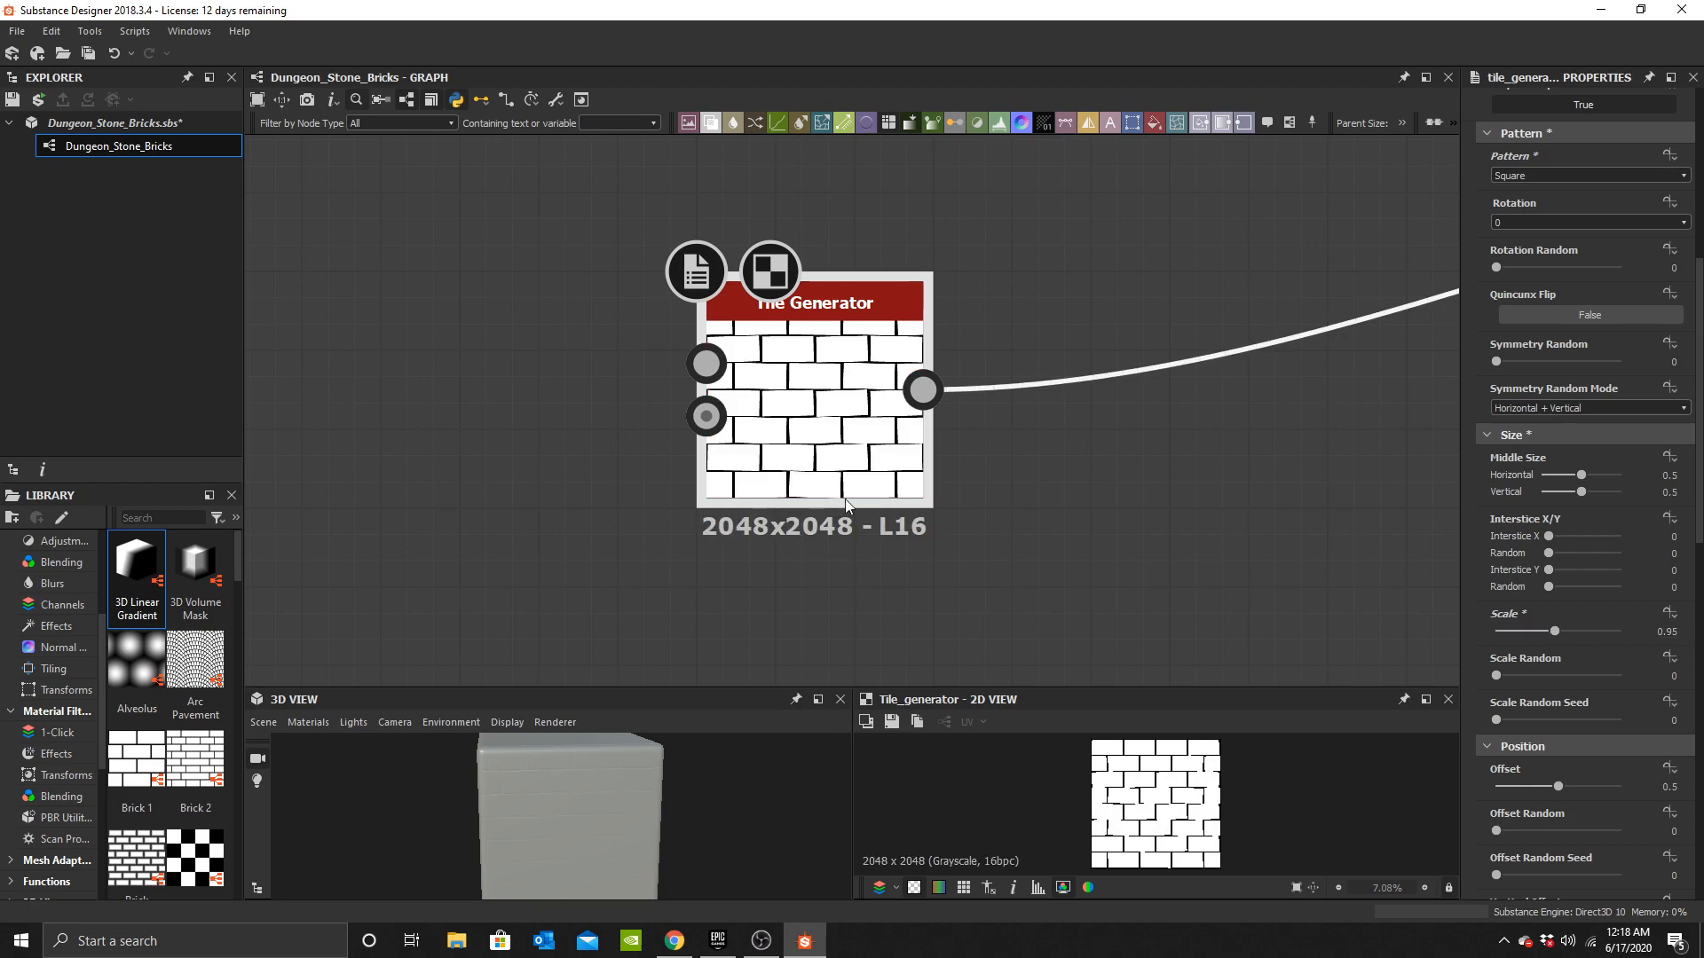
# Add a Bevel node between the Tile Generator and the height output, with distance -0.04.
pyautogui.scroll(5, 585, 854)
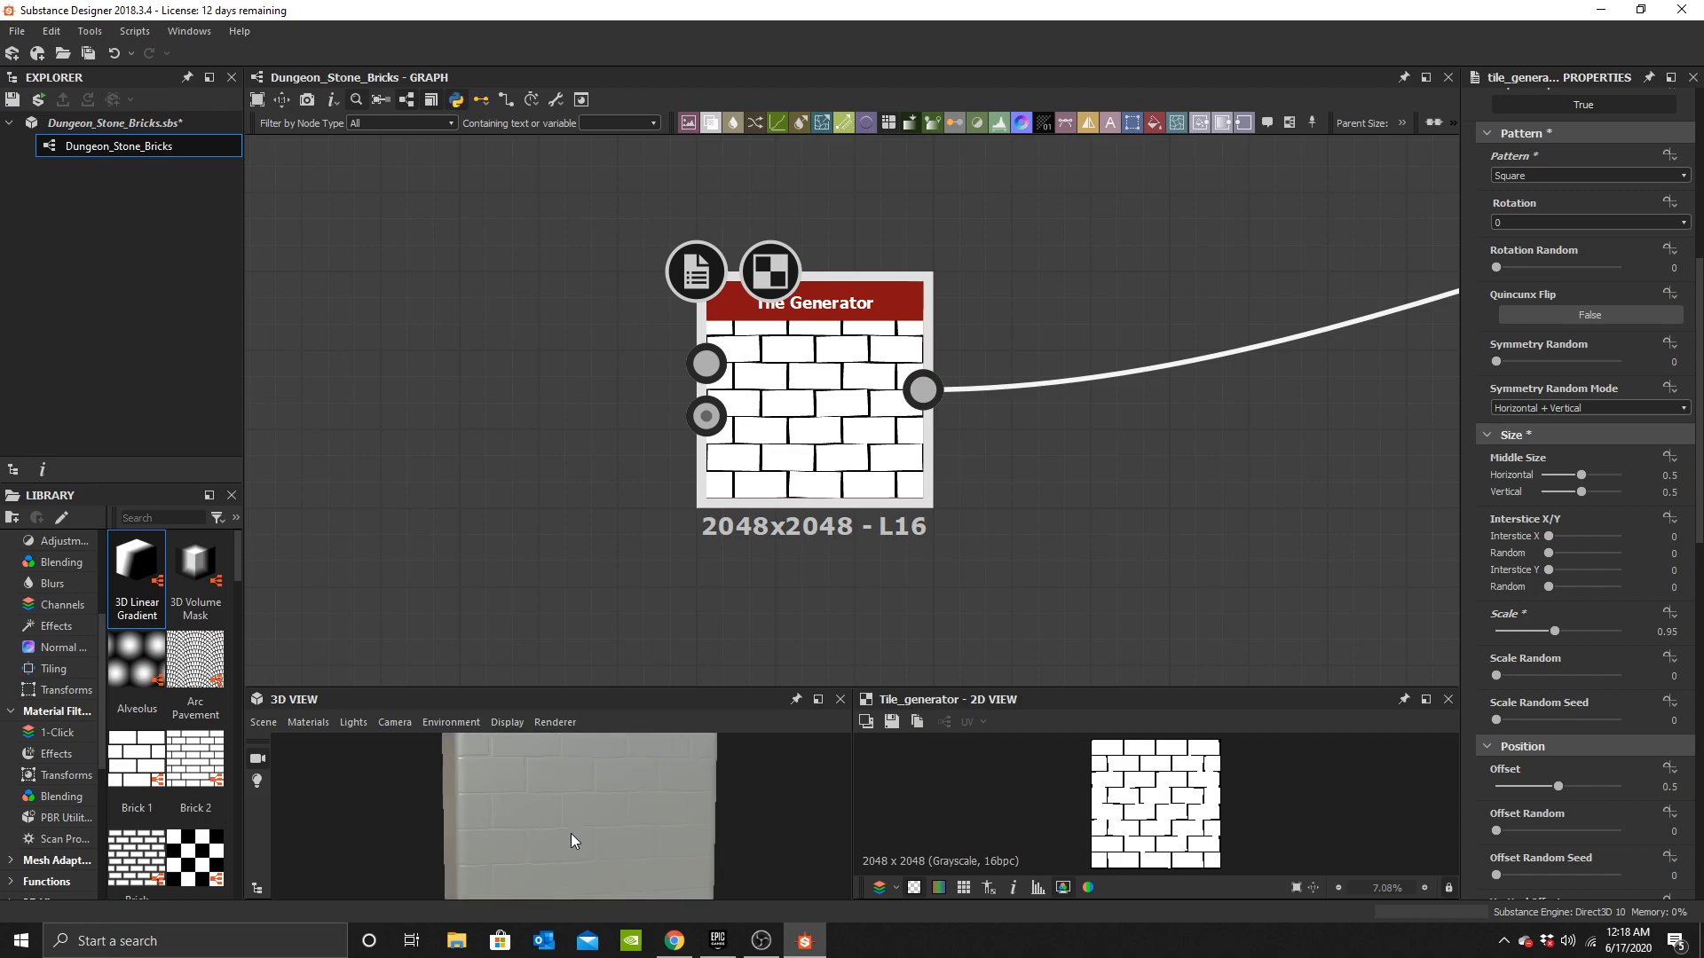
pyautogui.moveTo(807, 501); pyautogui.dragTo(652, 532, button='middle')
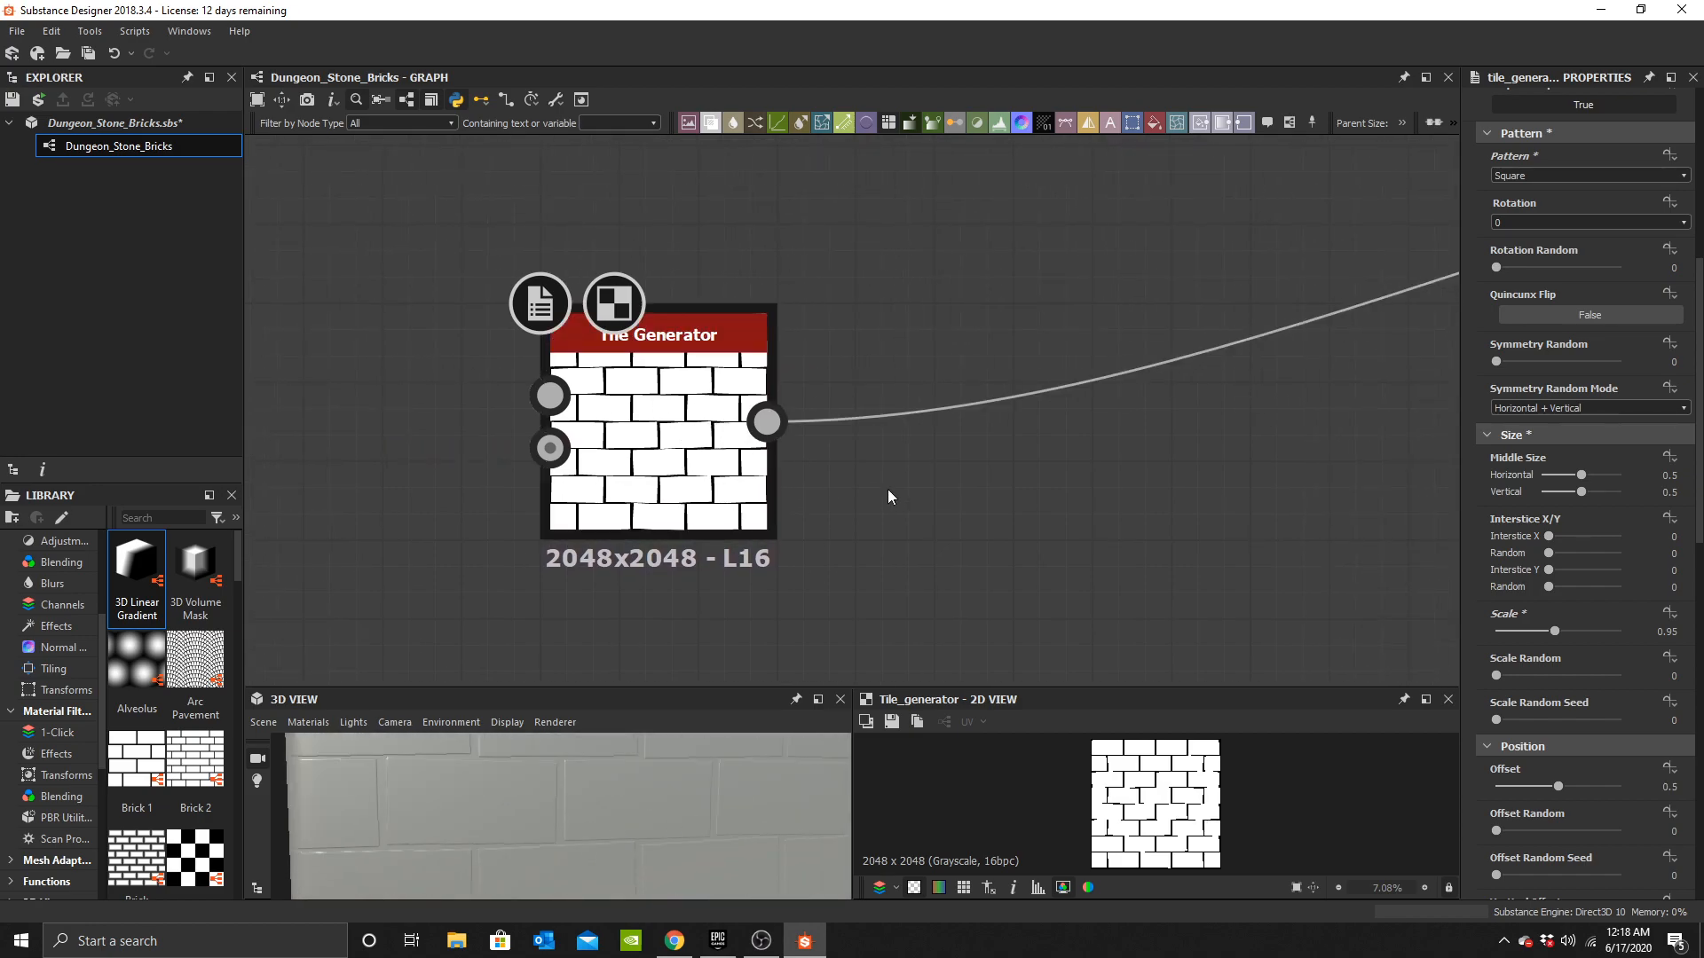
pyautogui.press('space')
pyautogui.write('beve')
pyautogui.press('Return')
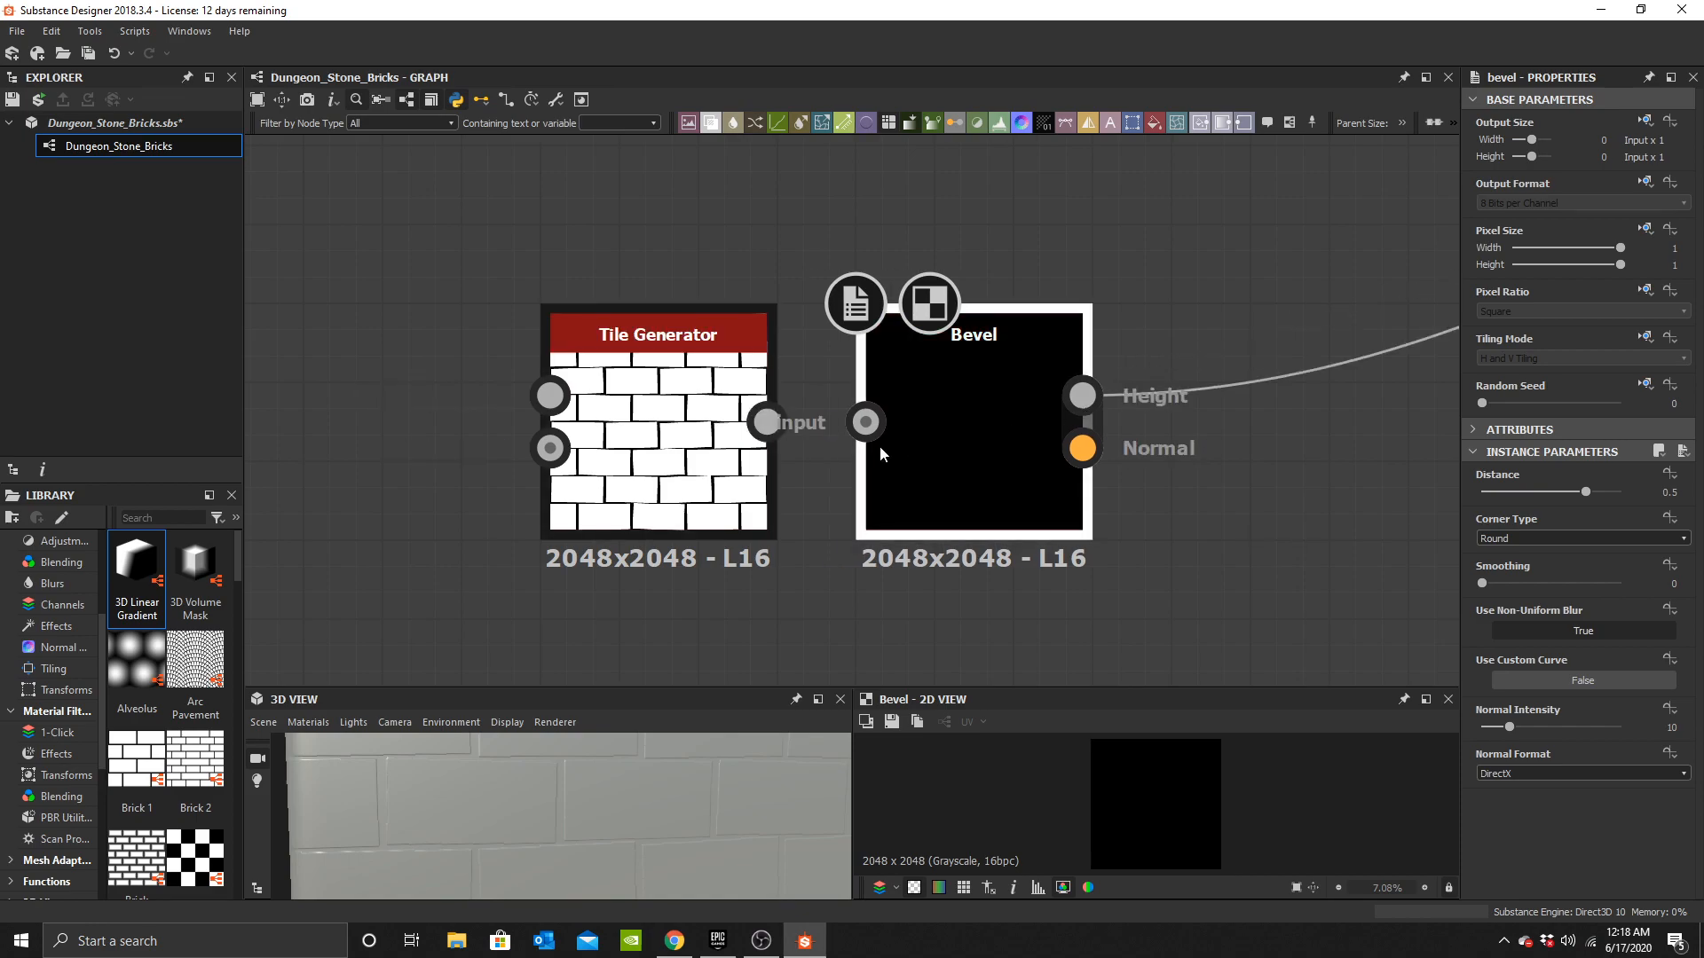
pyautogui.moveTo(968, 423); pyautogui.dragTo(958, 422)
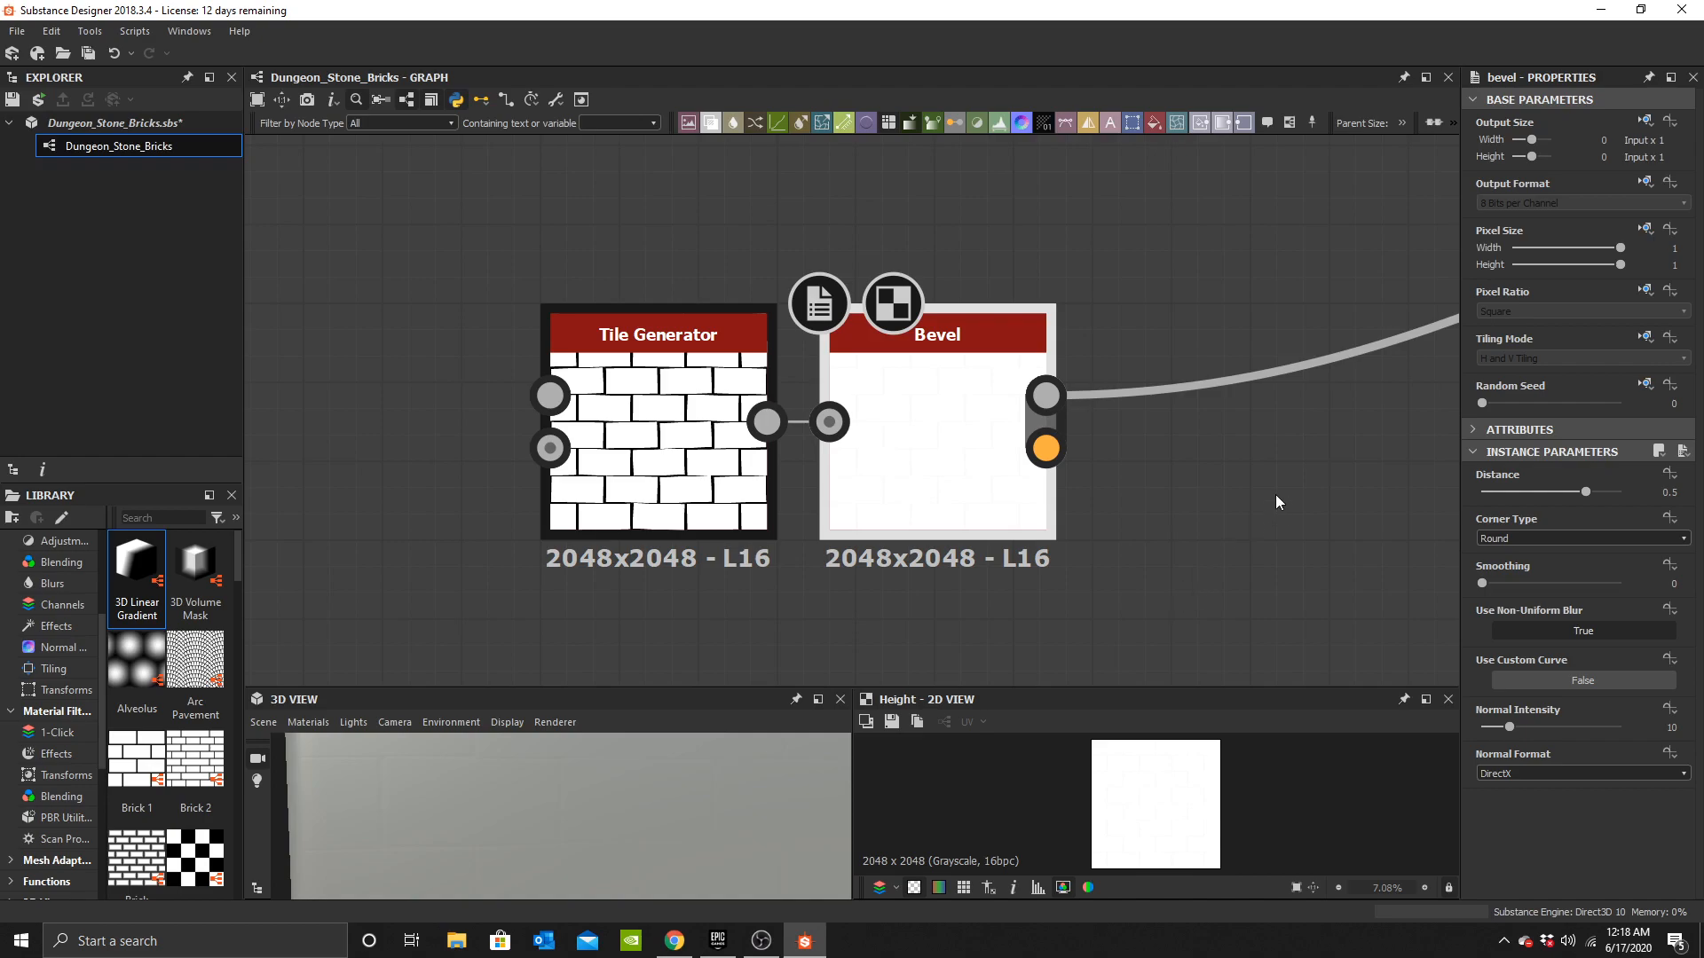
pyautogui.moveTo(1586, 491); pyautogui.dragTo(1547, 494)
pyautogui.moveTo(723, 515); pyautogui.dragTo(1041, 497, button='middle')
pyautogui.click(983, 454)
pyautogui.scroll(-1, 923, 510)
pyautogui.moveTo(923, 510); pyautogui.dragTo(985, 526, button='middle')
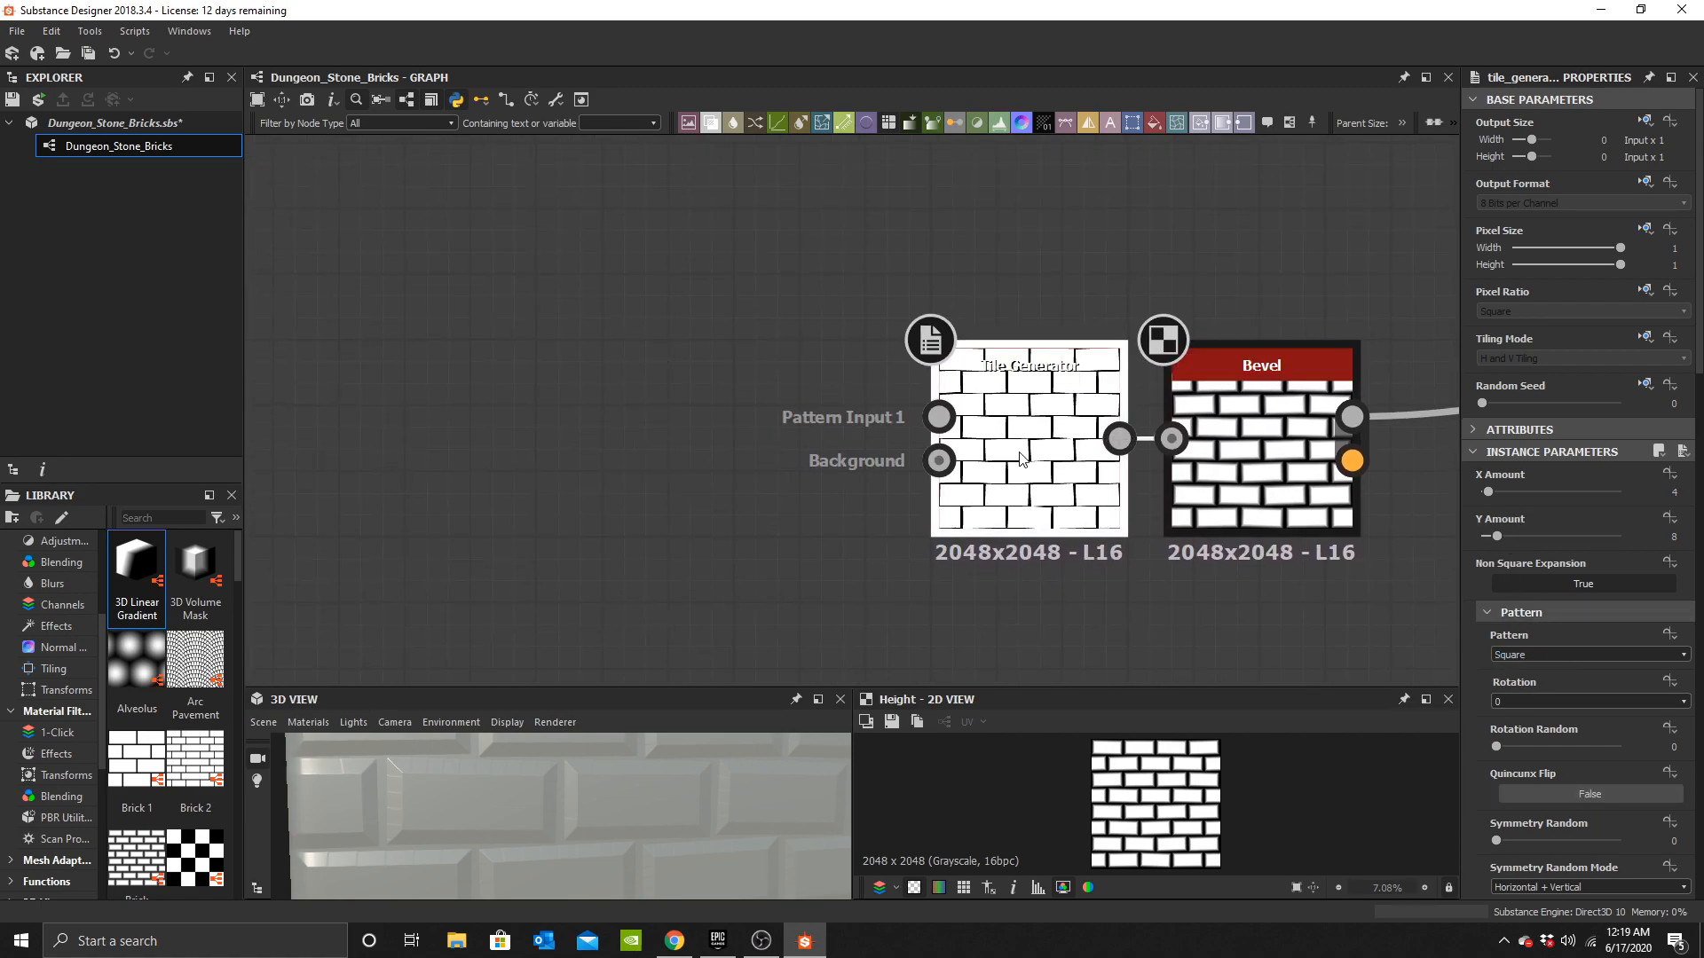
# Add a new Shape node to the left of the Tile Generator.
pyautogui.moveTo(870, 479); pyautogui.dragTo(822, 476, button='middle')
pyautogui.scroll(3, 824, 479)
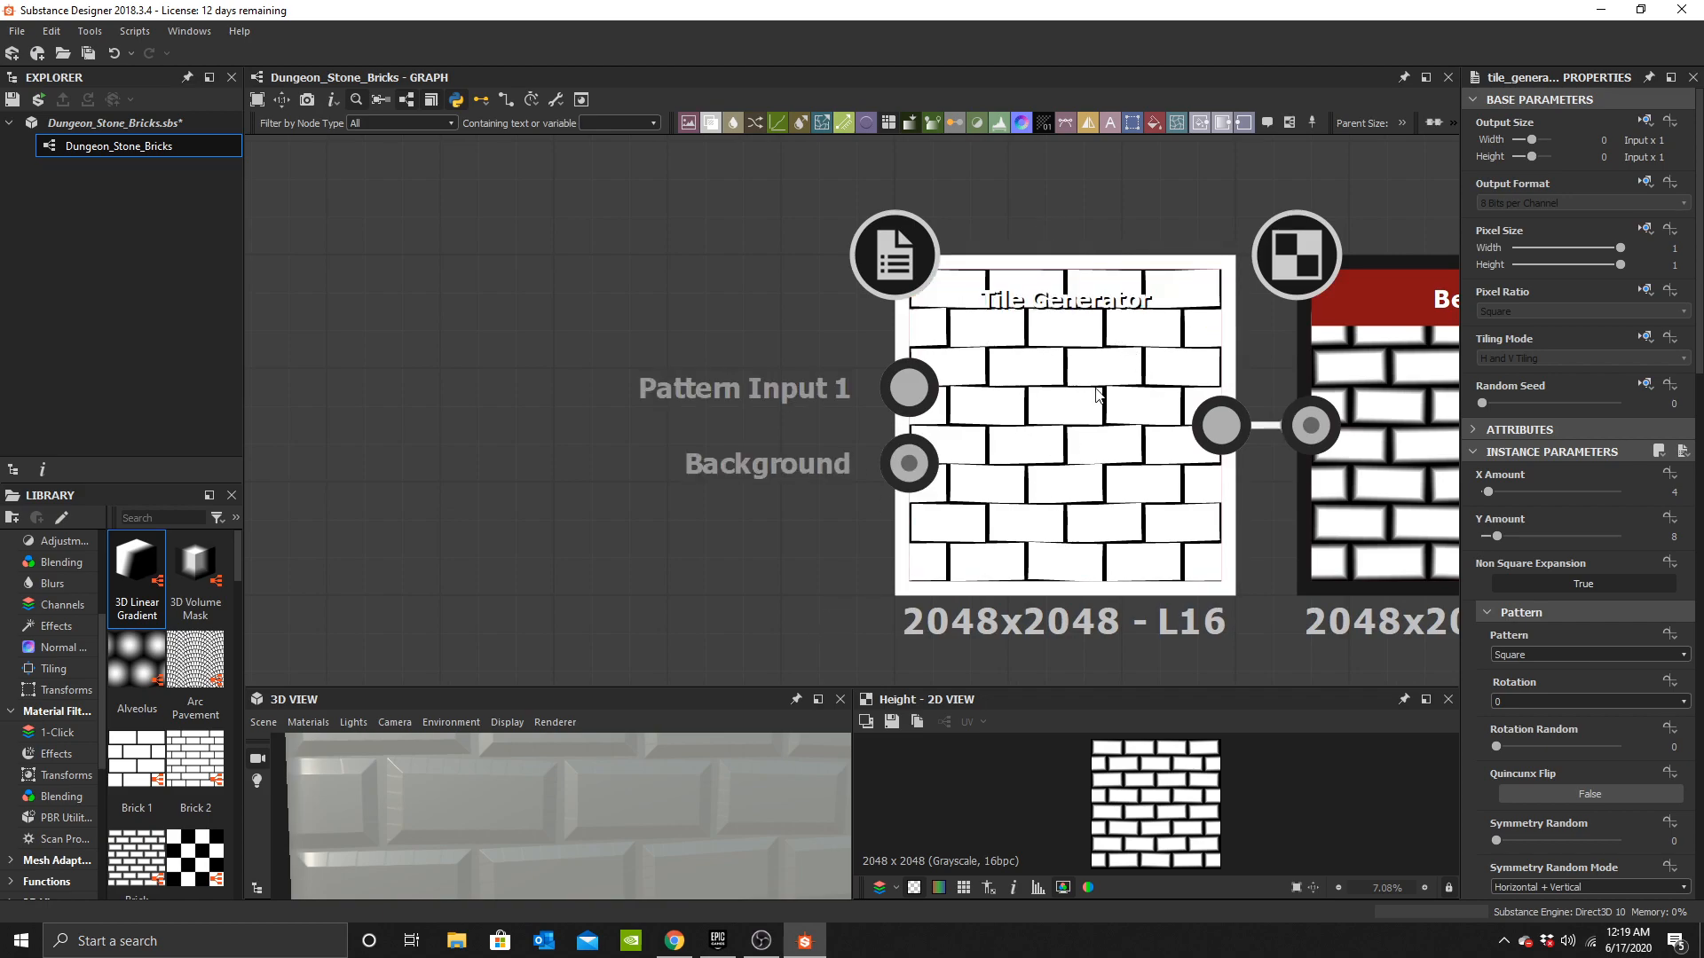
pyautogui.moveTo(1098, 392); pyautogui.dragTo(954, 329, button='middle')
pyautogui.scroll(-2, 872, 403)
pyautogui.moveTo(921, 396); pyautogui.dragTo(958, 431, button='middle')
pyautogui.moveTo(1158, 289); pyautogui.dragTo(1044, 433, button='middle')
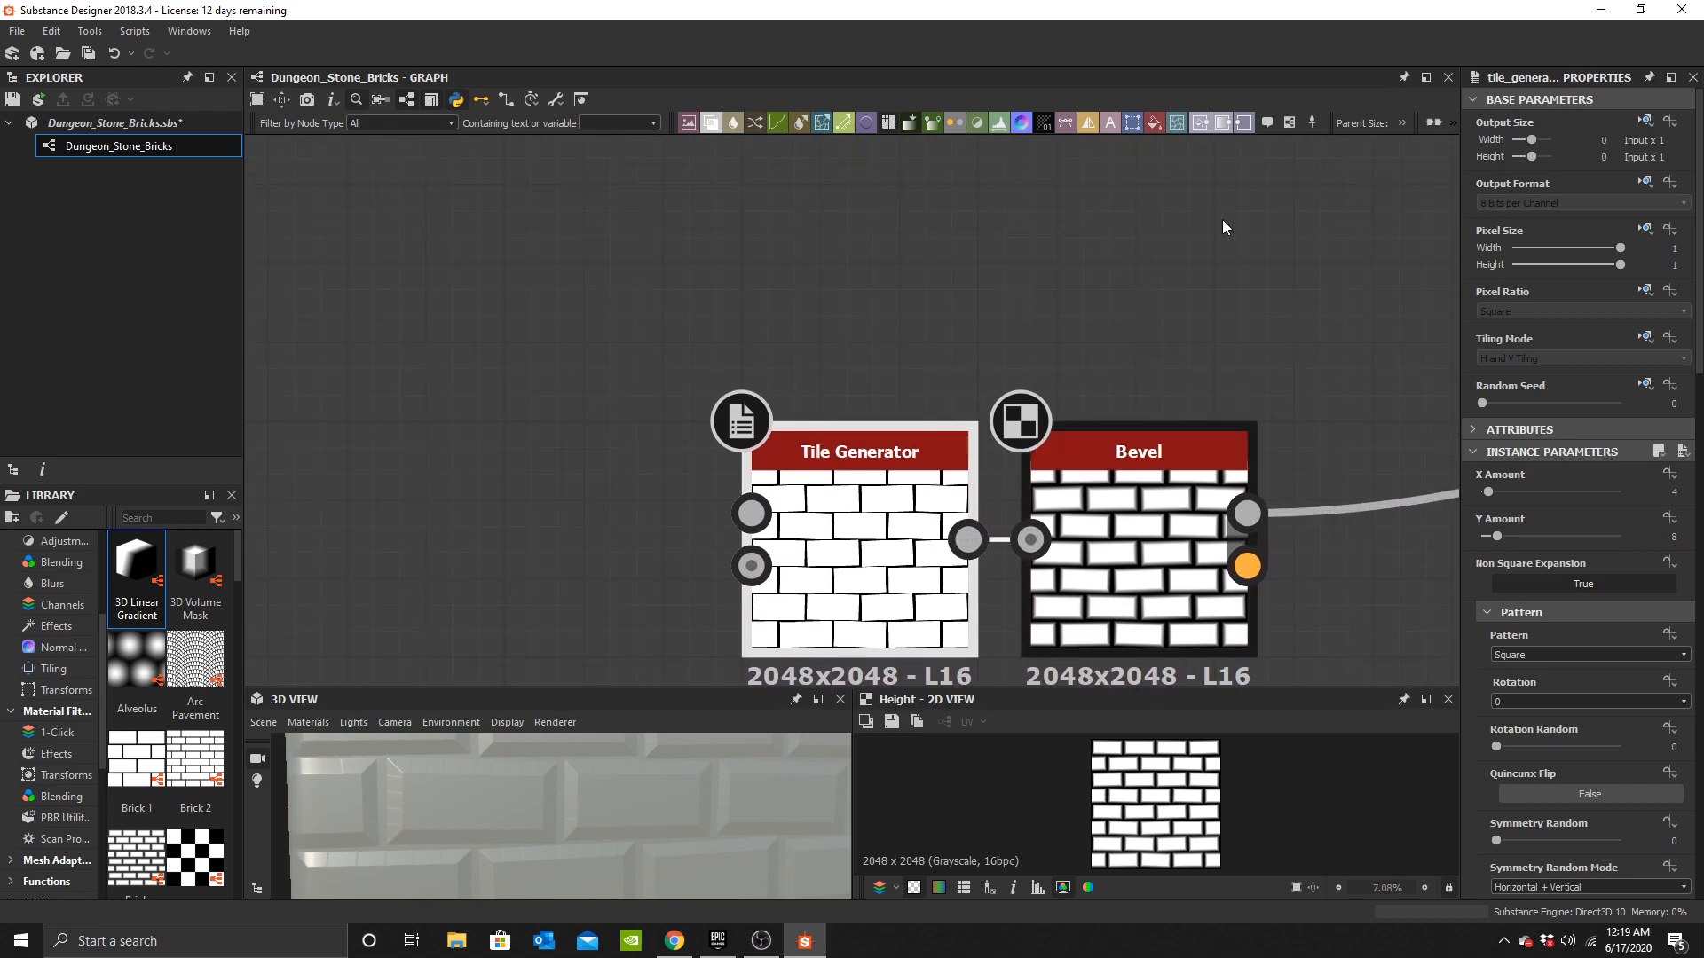
pyautogui.moveTo(929, 548); pyautogui.dragTo(979, 453, button='middle')
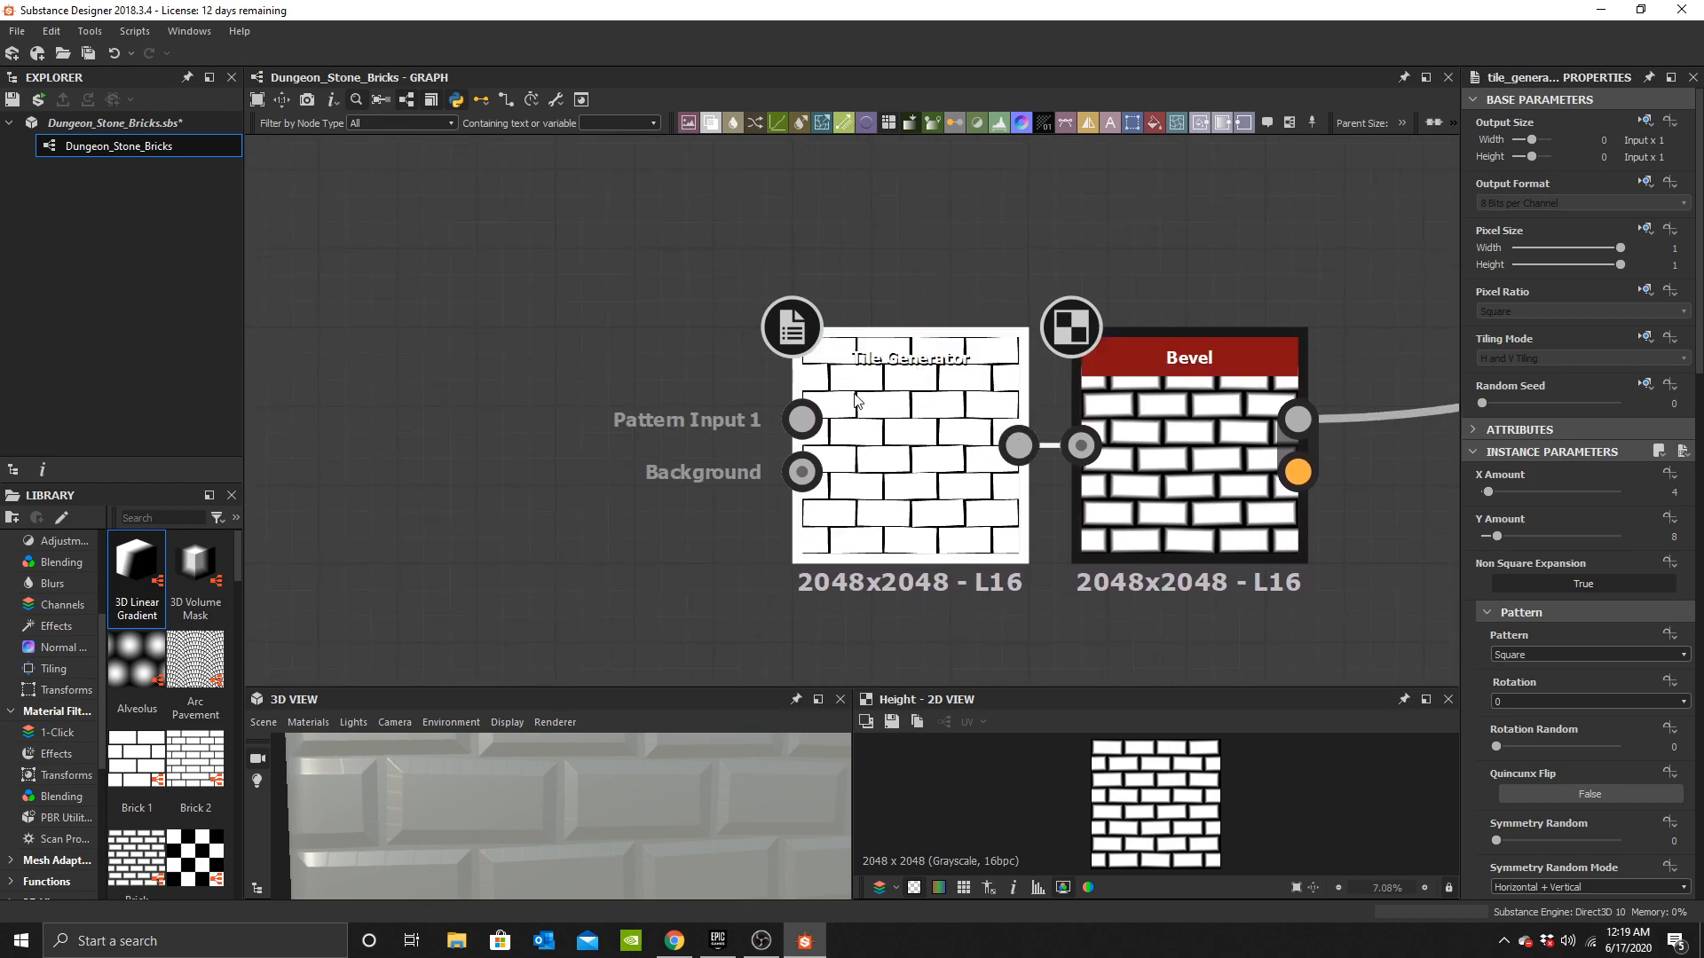
pyautogui.scroll(-2, 776, 423)
pyautogui.moveTo(449, 402); pyautogui.dragTo(653, 382, button='middle')
pyautogui.click(661, 382)
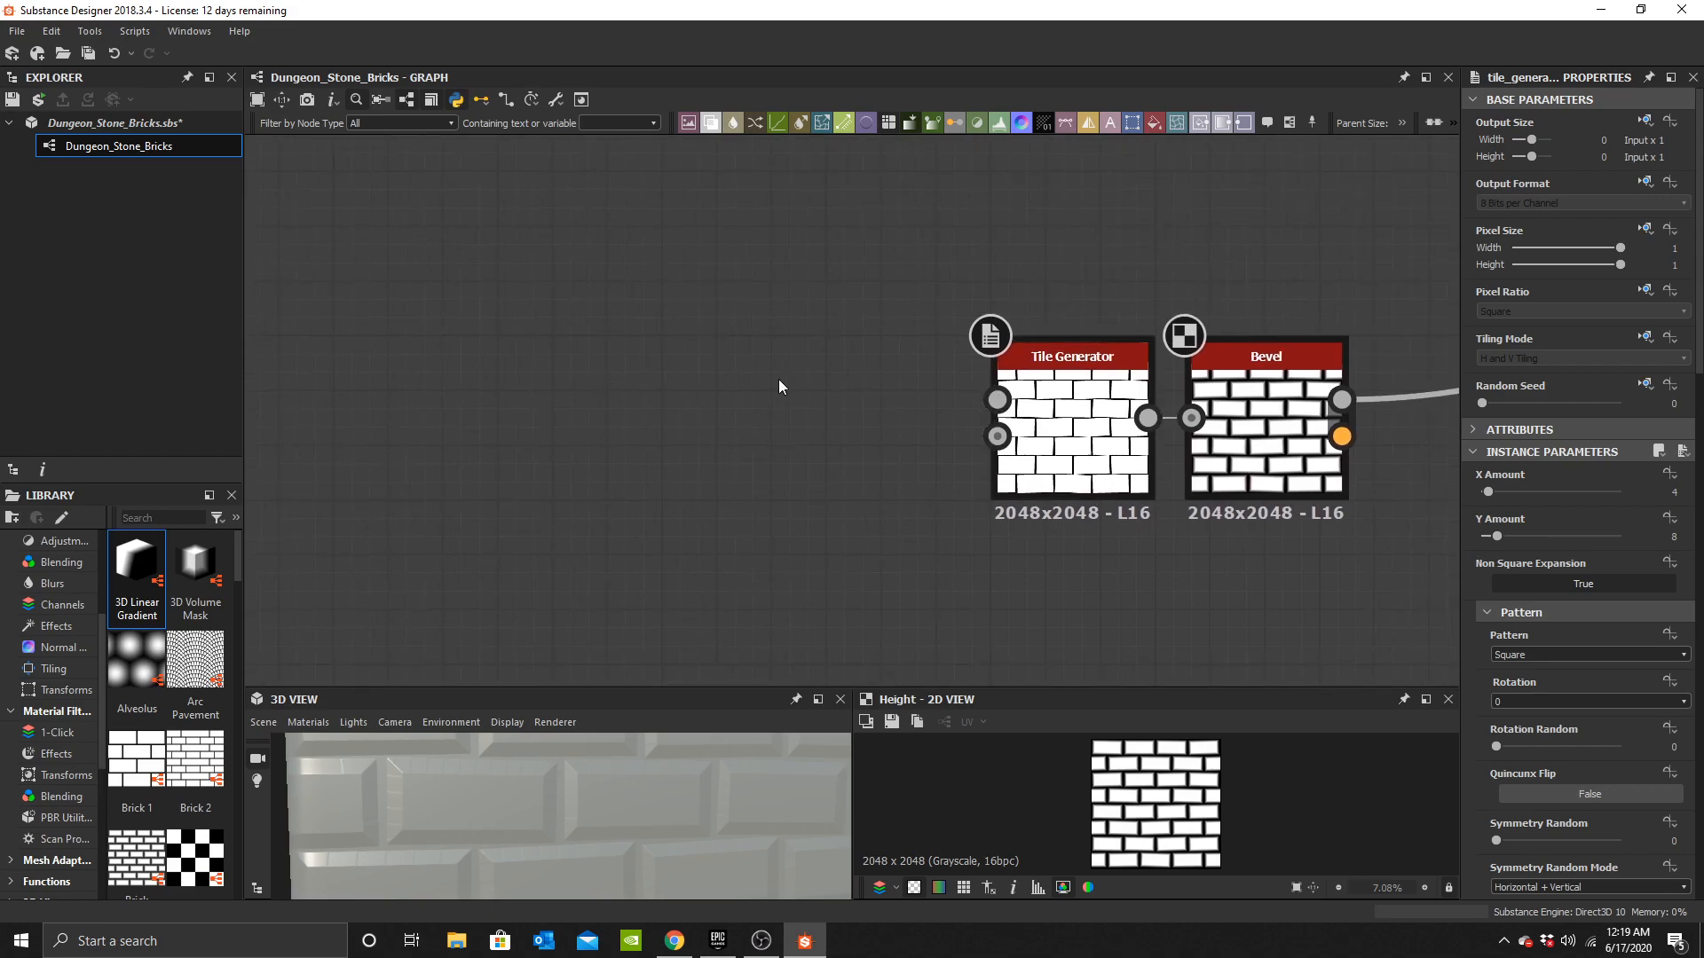
pyautogui.press('space')
pyautogui.write('sha')
pyautogui.click(813, 423)
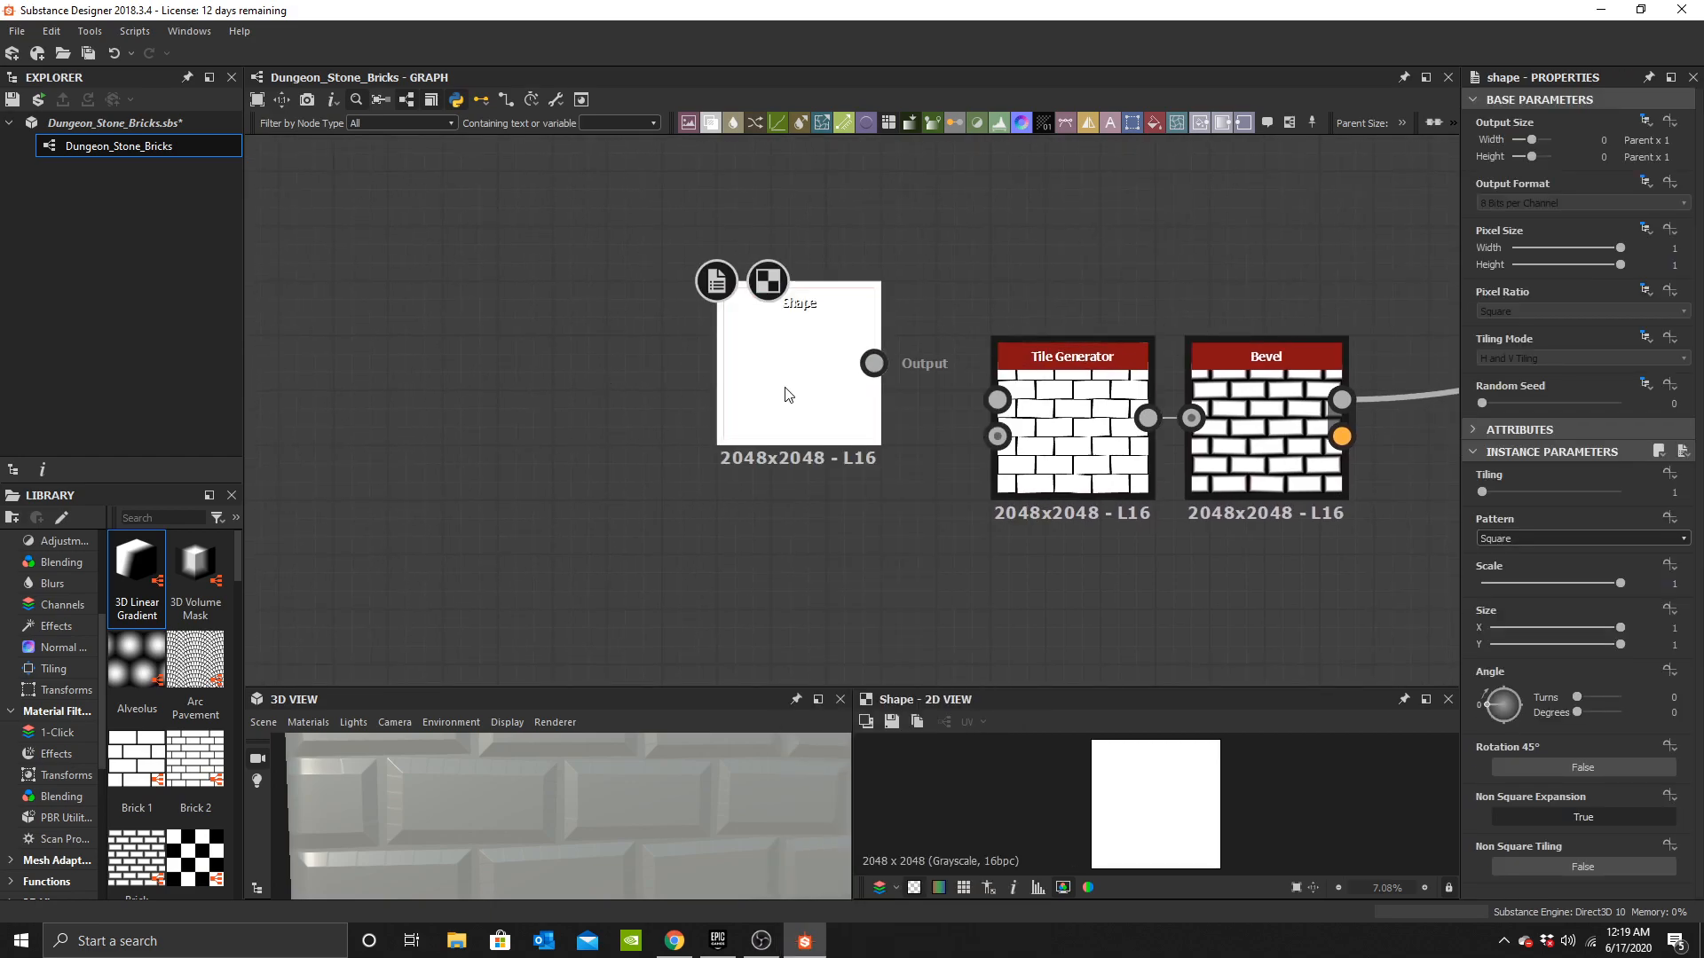
pyautogui.moveTo(787, 393); pyautogui.dragTo(543, 449)
# Set the Shape node's pattern to Square and its scale to 0.99.
pyautogui.click(1510, 538)
pyautogui.click(1509, 553)
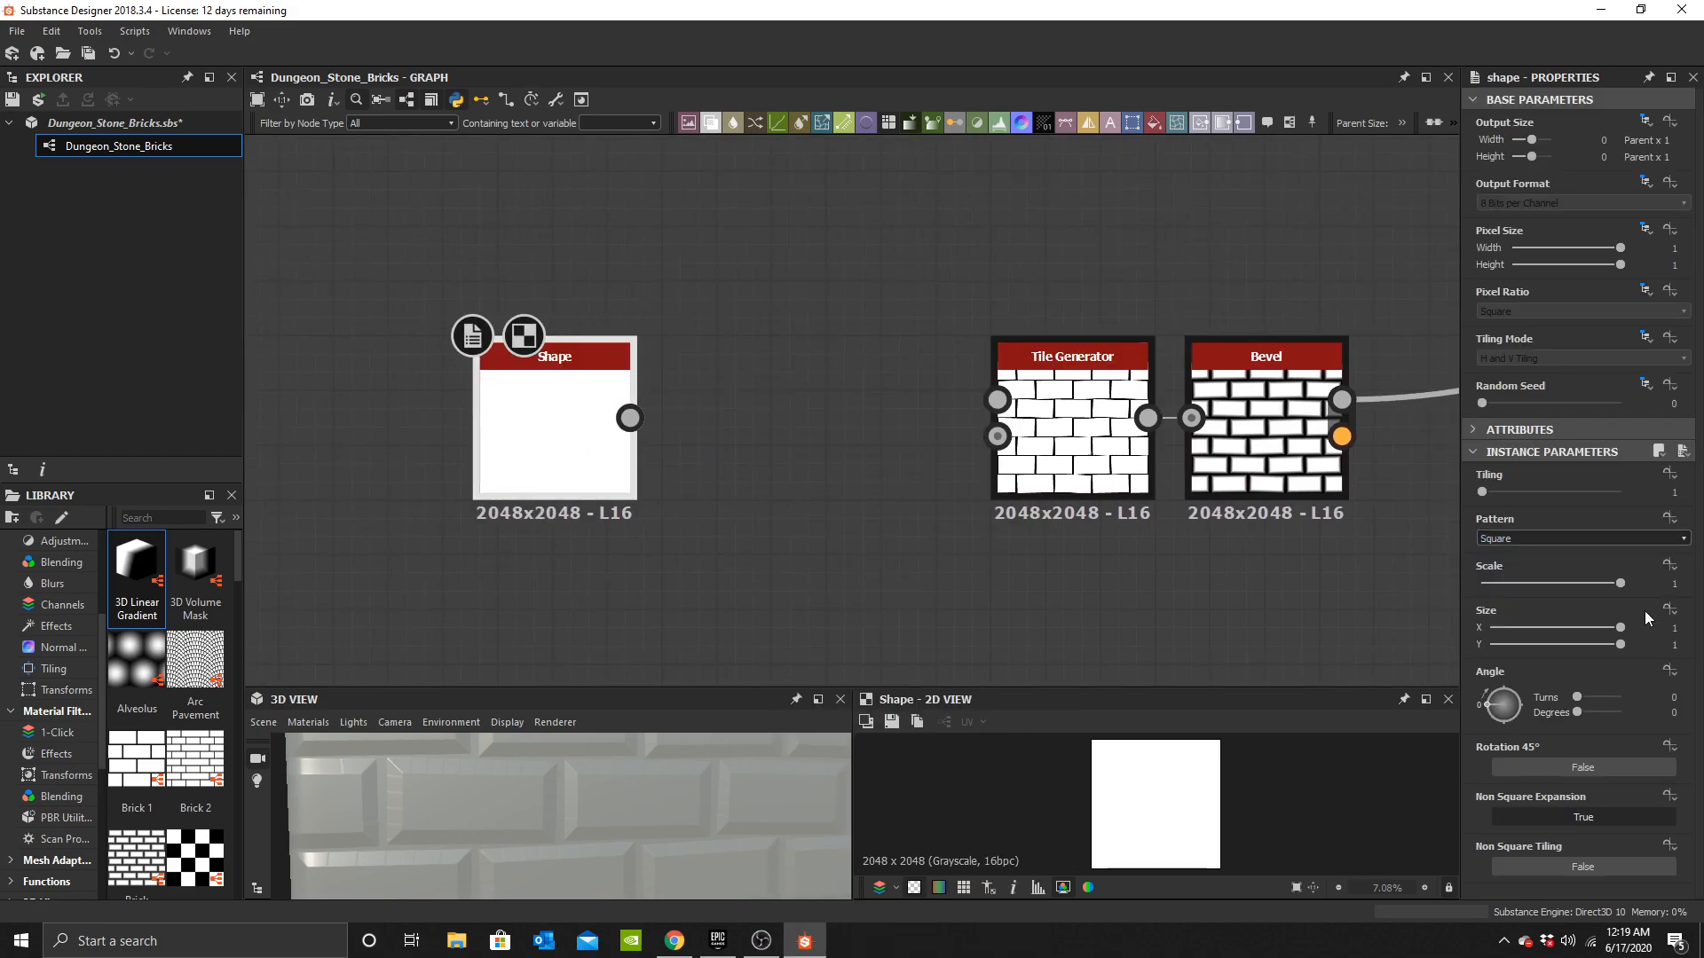
pyautogui.click(1676, 584)
pyautogui.write('.99')
pyautogui.press('Return')
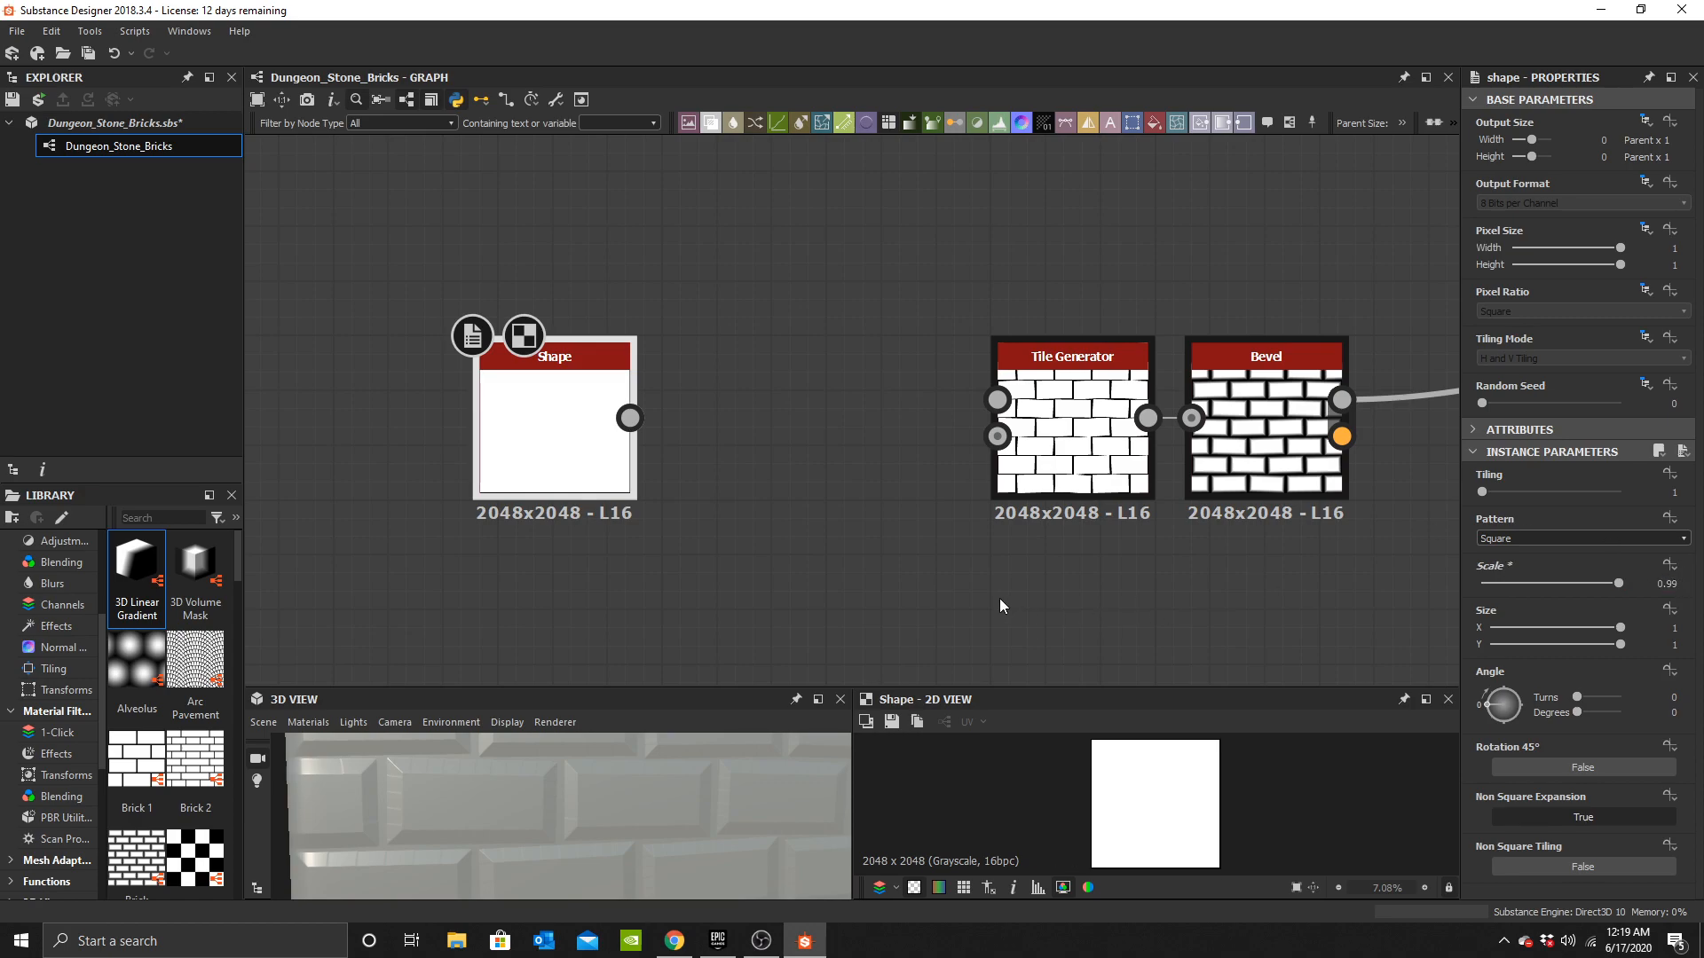
# Add a Blend node fed by the Shape node's output.
pyautogui.moveTo(587, 456); pyautogui.dragTo(782, 428, button='middle')
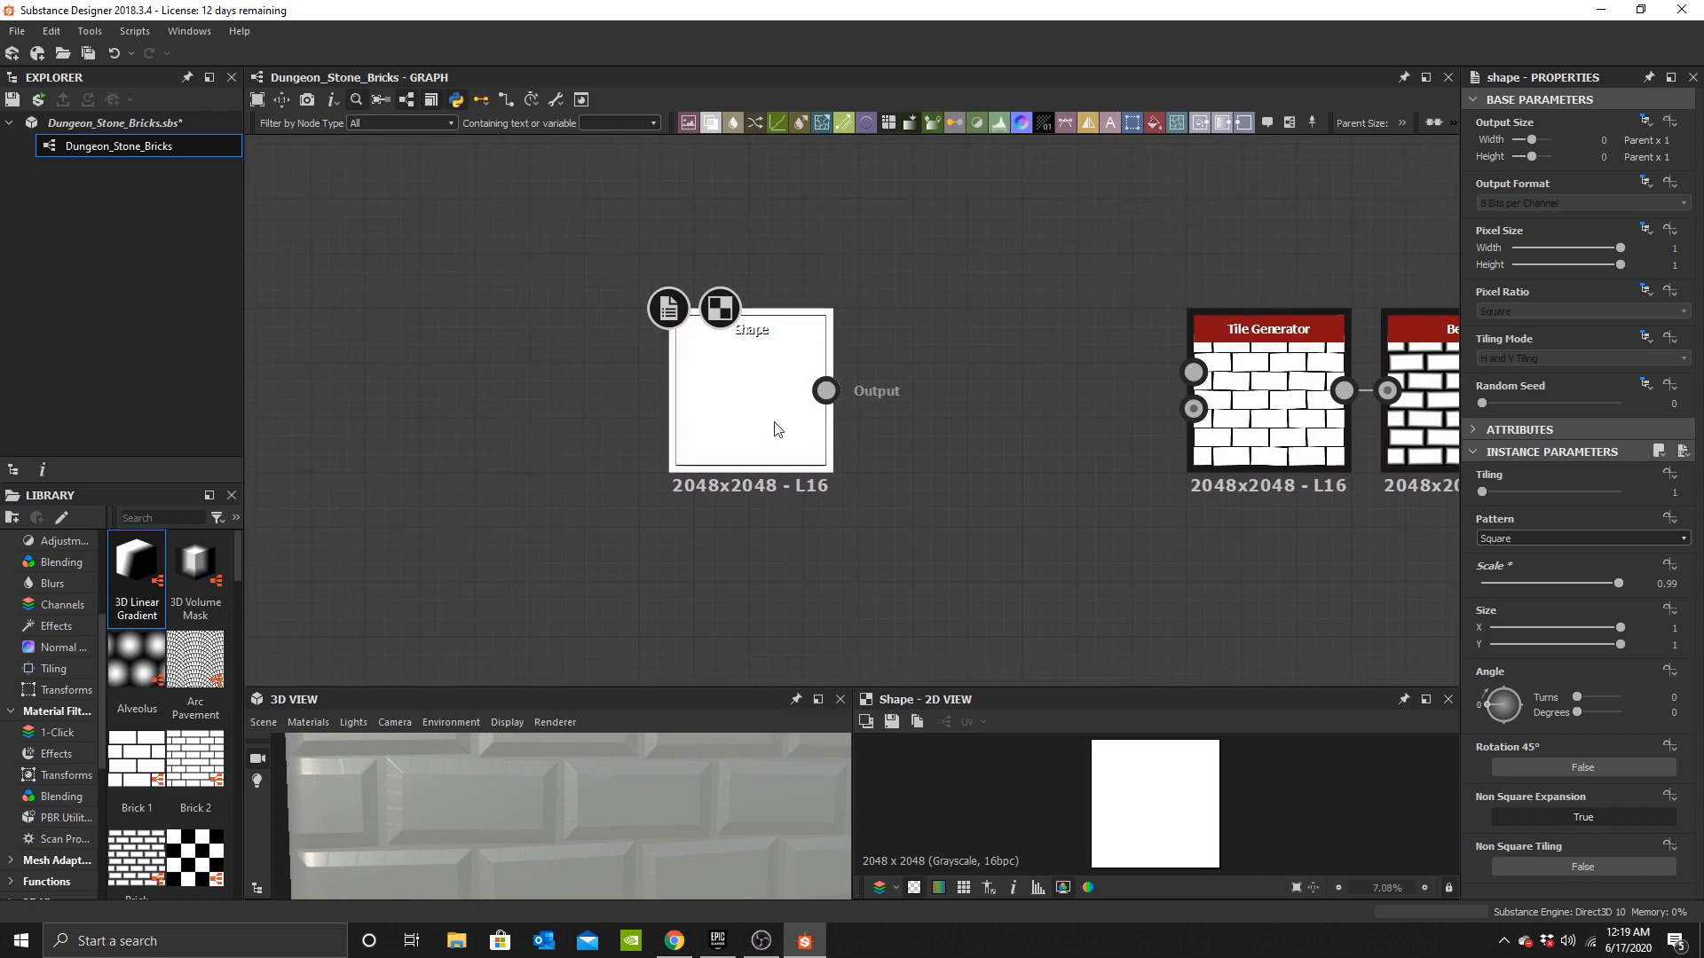
pyautogui.moveTo(782, 428); pyautogui.dragTo(558, 482)
pyautogui.click(774, 454)
pyautogui.rightClick(774, 455)
pyautogui.click(790, 440)
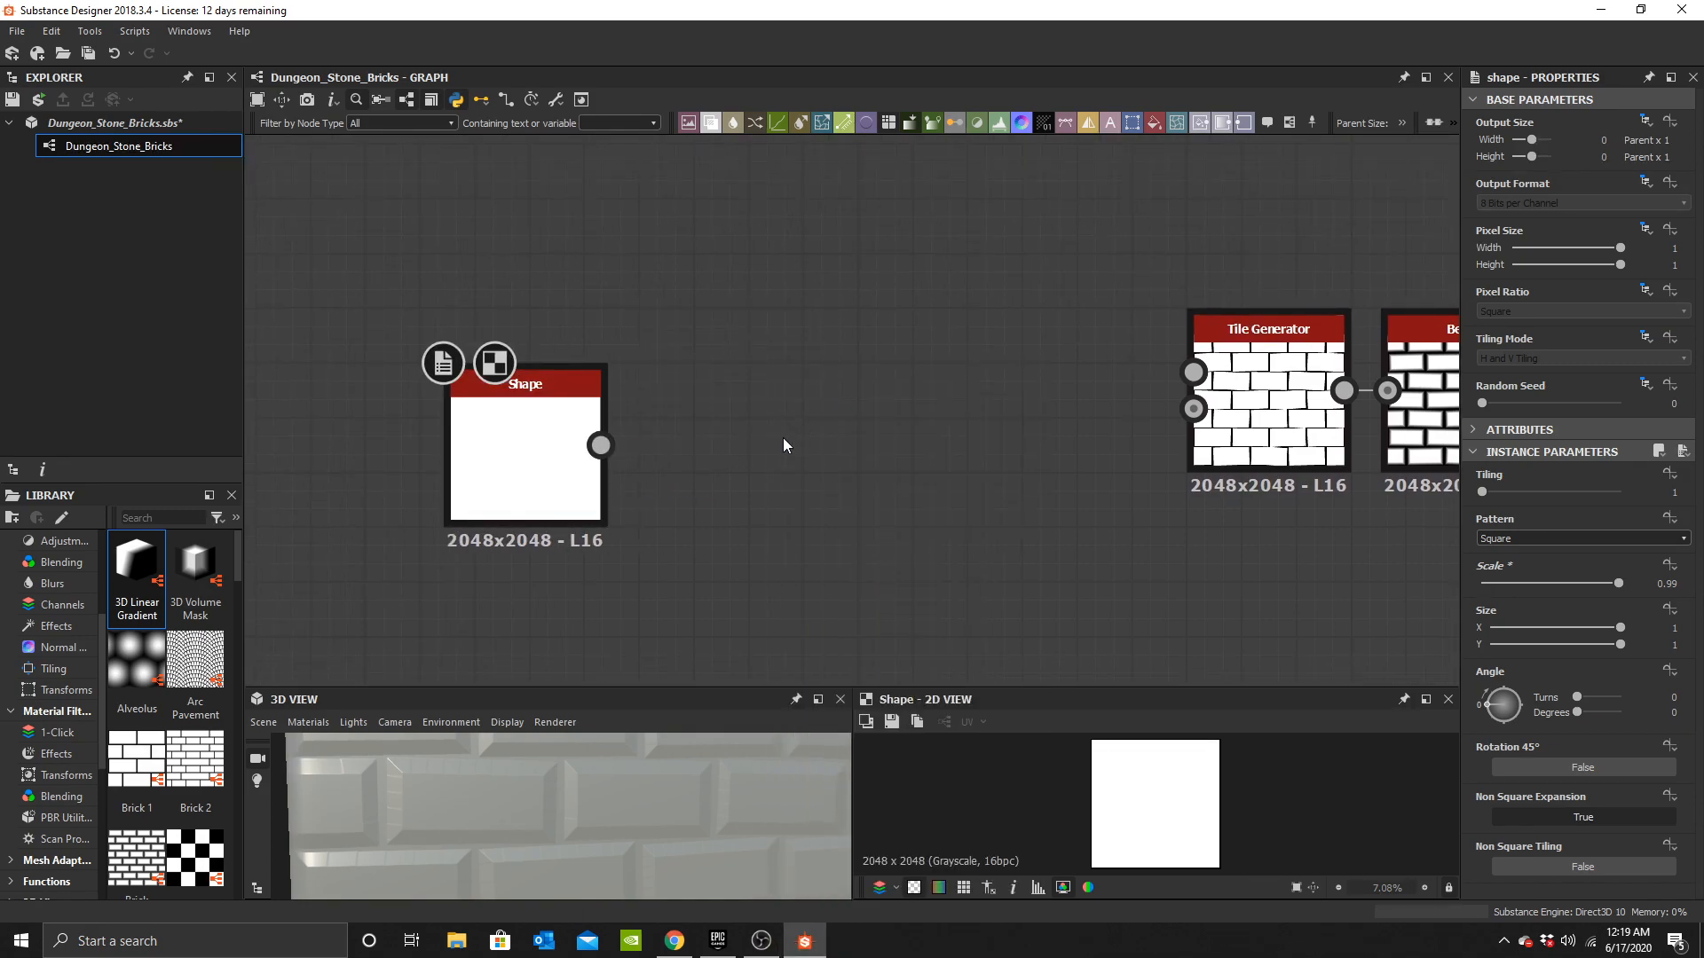
pyautogui.moveTo(788, 435); pyautogui.dragTo(912, 404, button='middle')
pyautogui.moveTo(762, 418); pyautogui.dragTo(824, 415)
pyautogui.moveTo(891, 430); pyautogui.dragTo(945, 429)
pyautogui.moveTo(739, 329); pyautogui.dragTo(760, 355, button='middle')
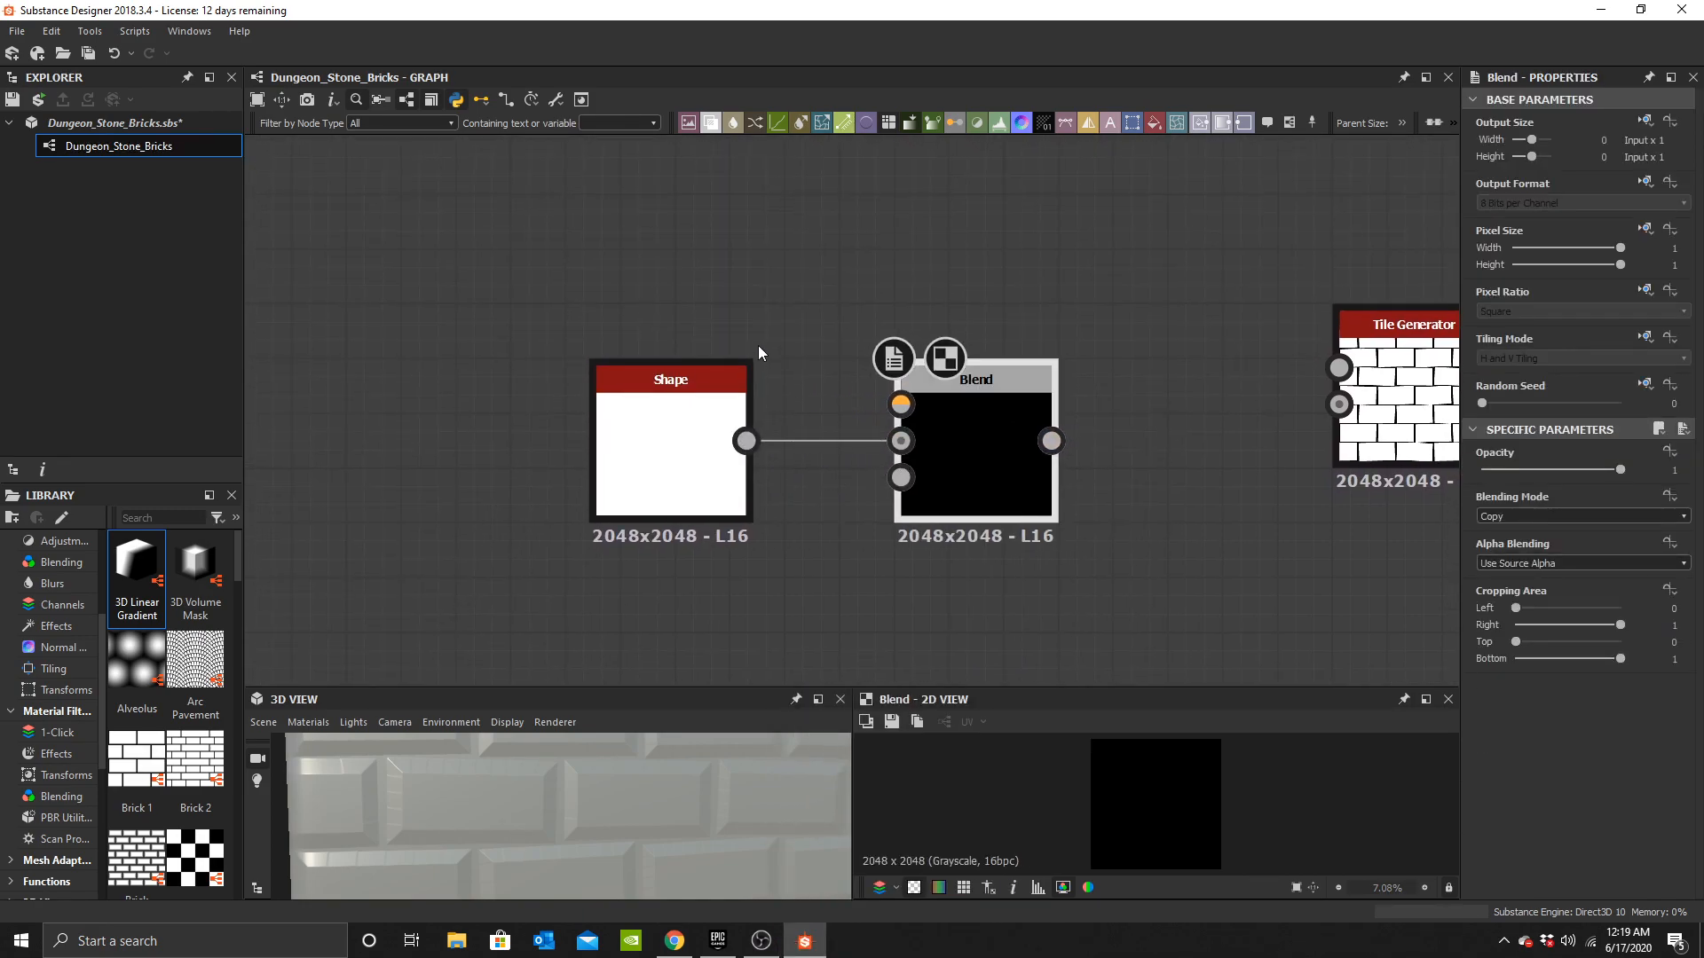
# Add a Gradient Linear 1 node and connect it into the Blend node.
pyautogui.click(754, 333)
pyautogui.press('space')
pyautogui.write('grad')
pyautogui.click(830, 487)
pyautogui.moveTo(689, 266); pyautogui.dragTo(735, 364, button='middle')
pyautogui.moveTo(735, 371); pyautogui.dragTo(928, 465)
pyautogui.doubleClick(920, 467)
pyautogui.moveTo(981, 507); pyautogui.dragTo(850, 405, button='middle')
# Connect the Blend output to the Tile Generator's Pattern Input 1.
pyautogui.scroll(-2, 845, 349)
pyautogui.moveTo(848, 404); pyautogui.dragTo(1123, 391)
pyautogui.click(1140, 415)
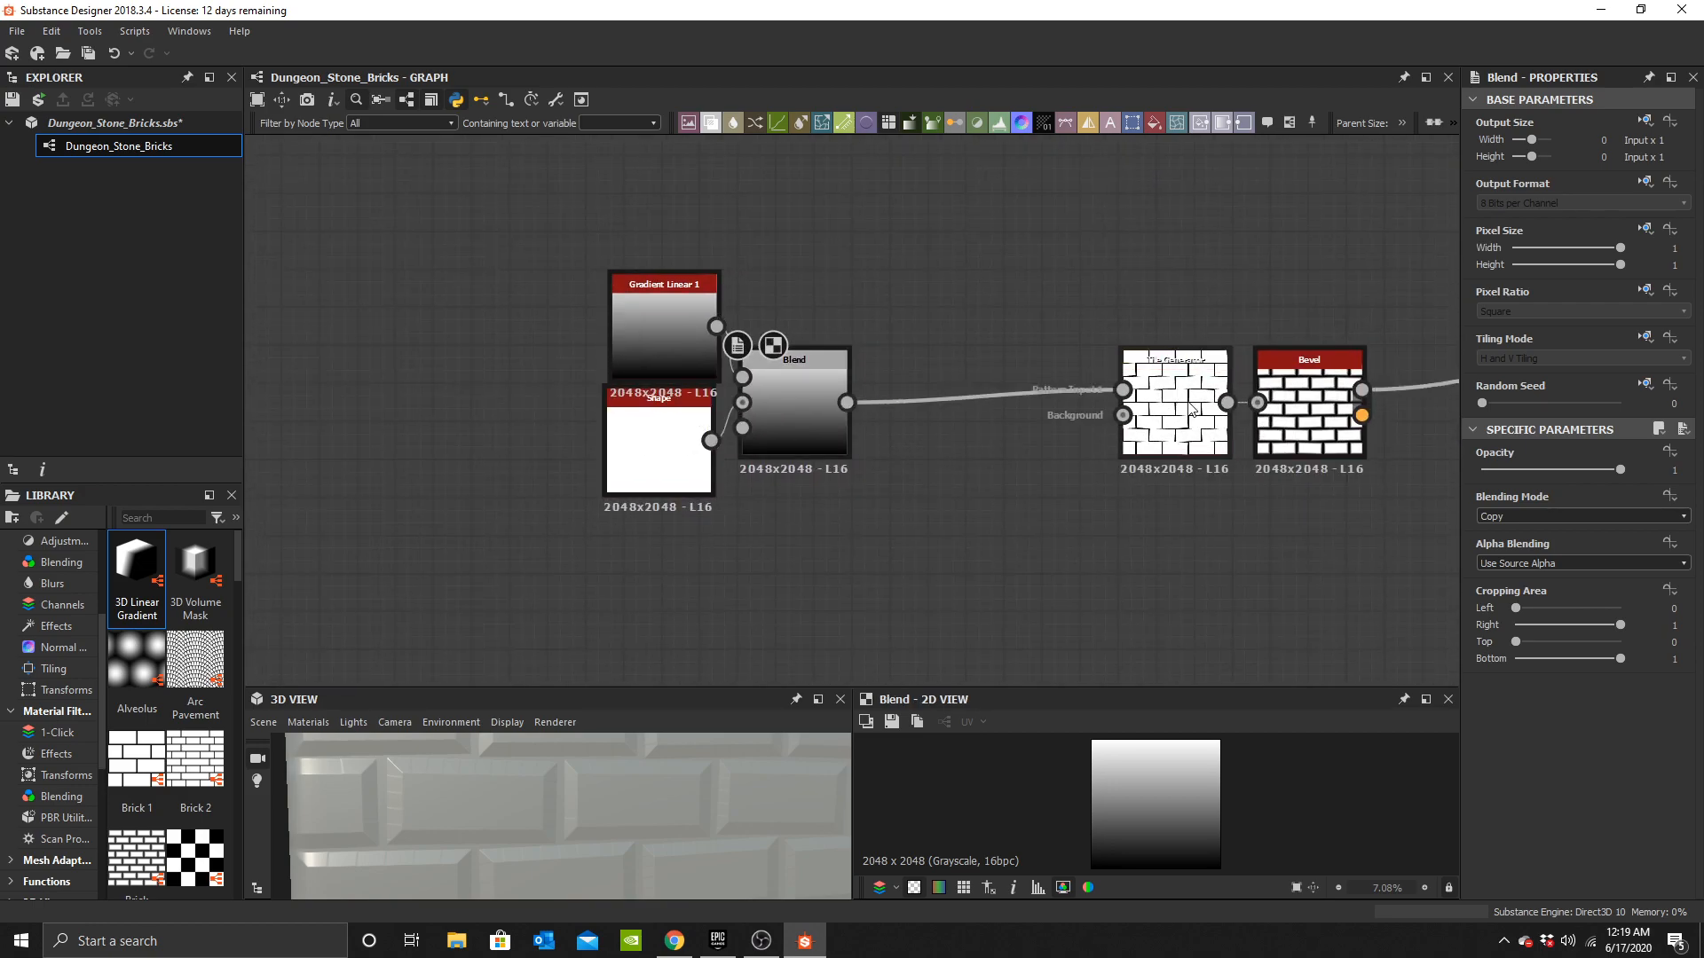
pyautogui.moveTo(1139, 416); pyautogui.dragTo(936, 426, button='middle')
# Set the Tile Generator's pattern to Image Input and its rotation random to 1.
pyautogui.click(1534, 659)
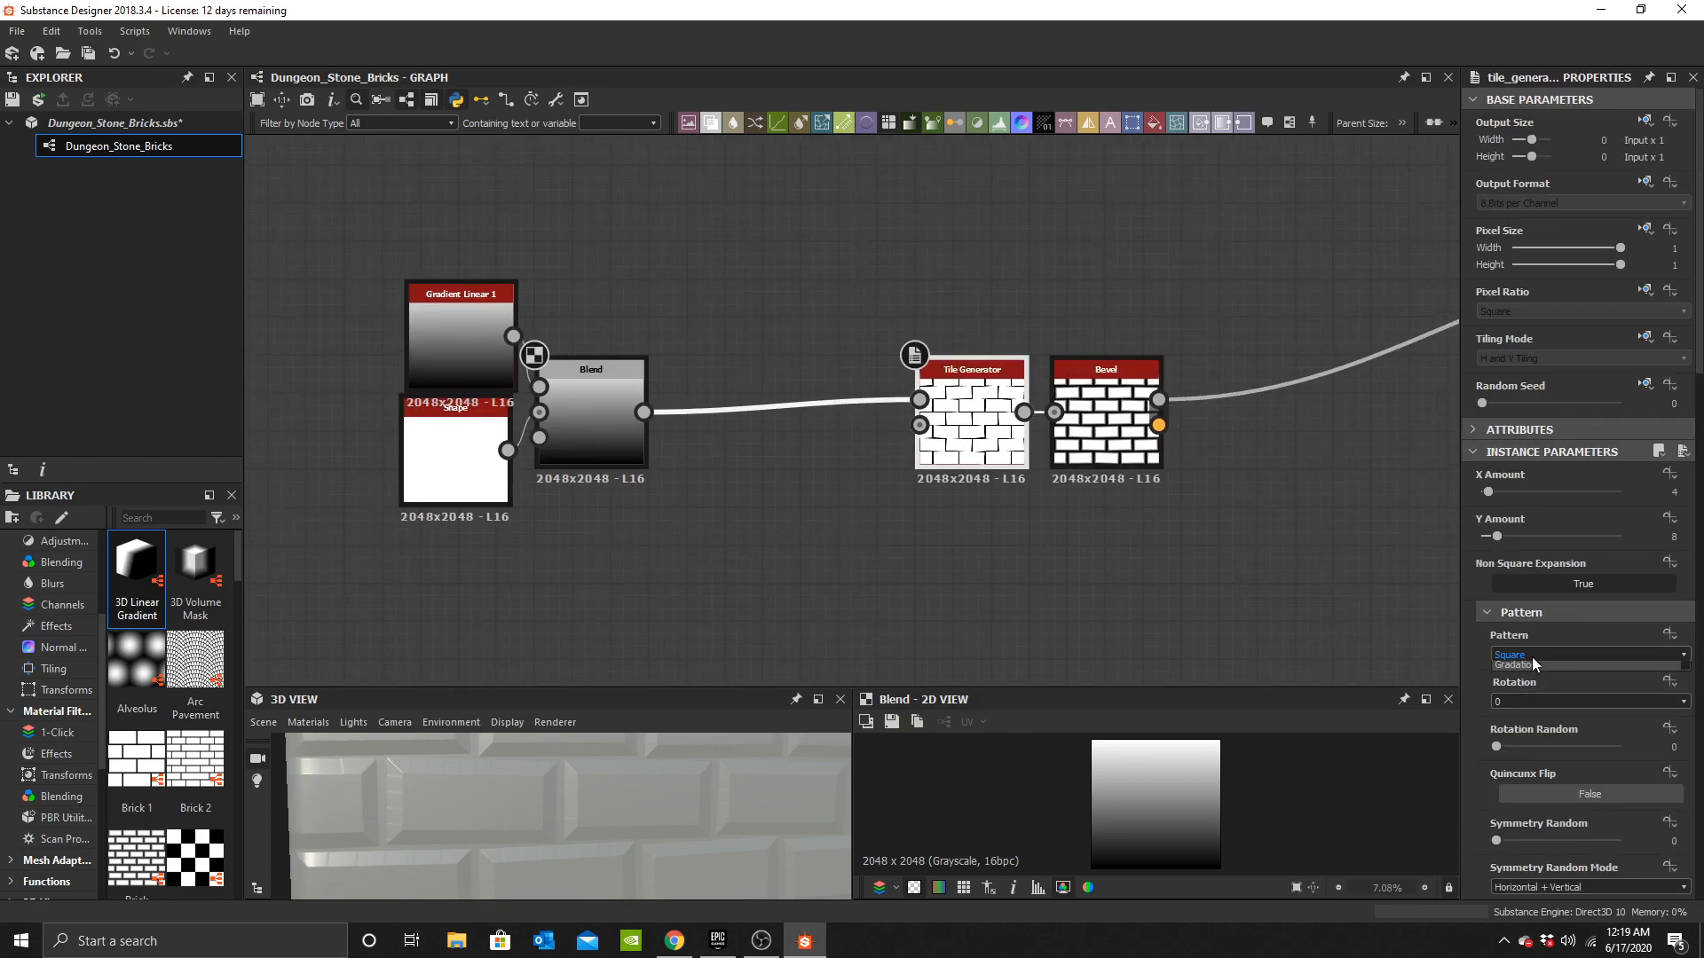
pyautogui.click(1541, 674)
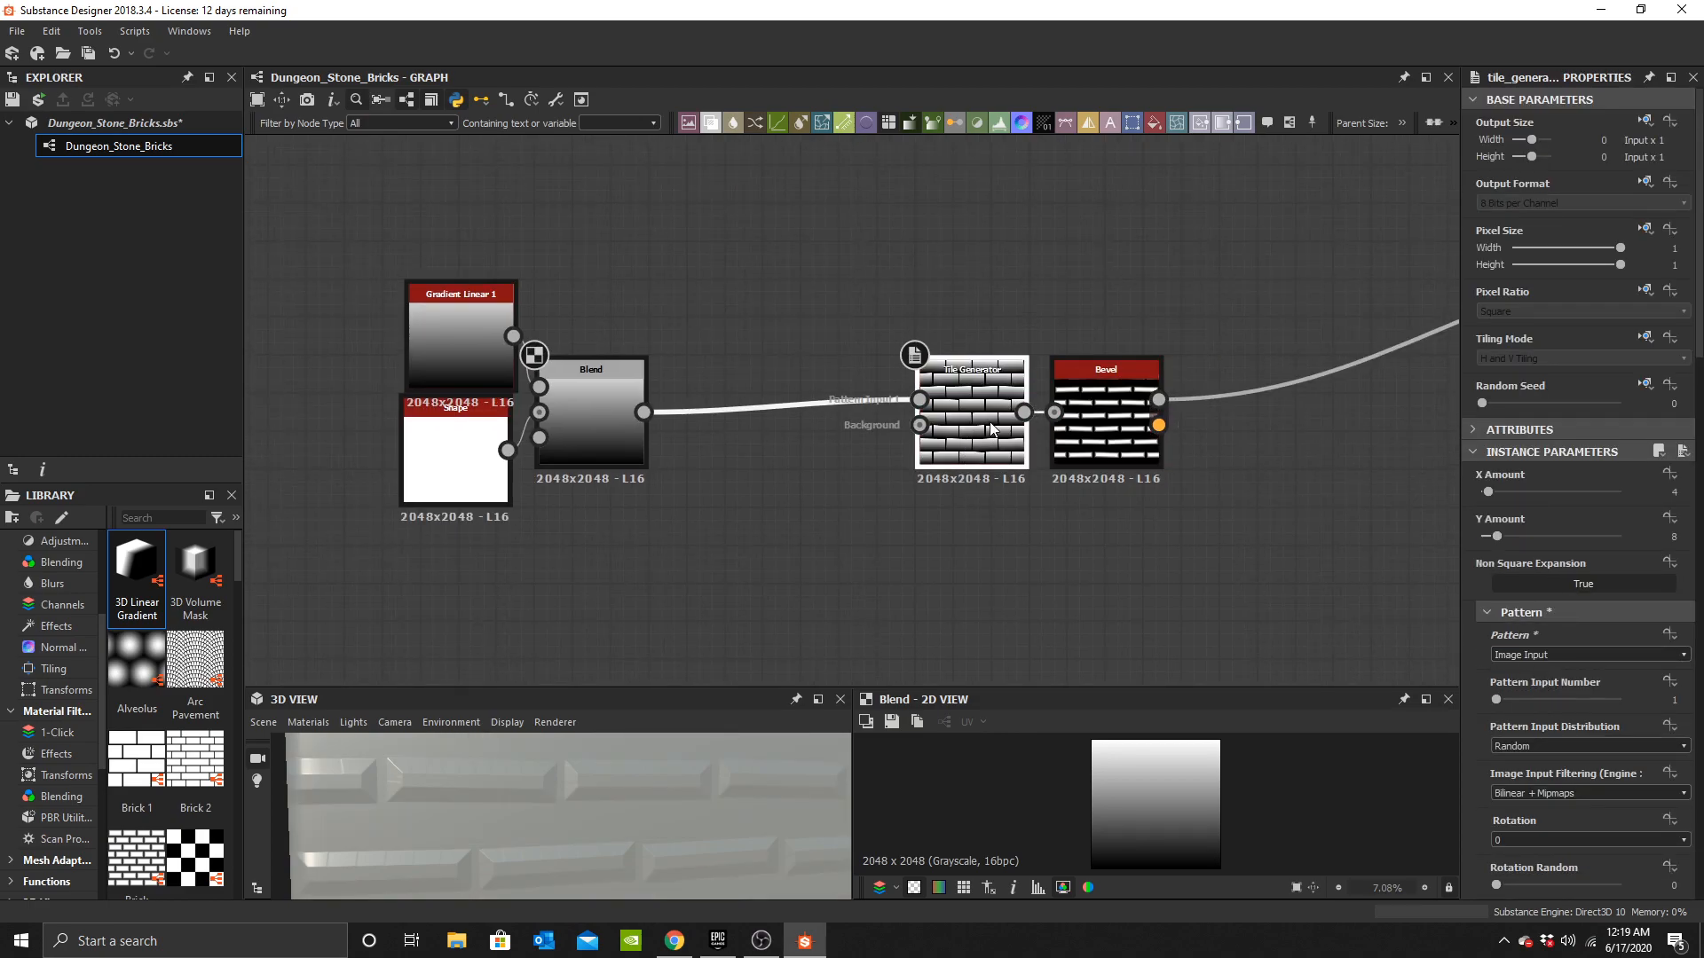
pyautogui.scroll(5, 993, 428)
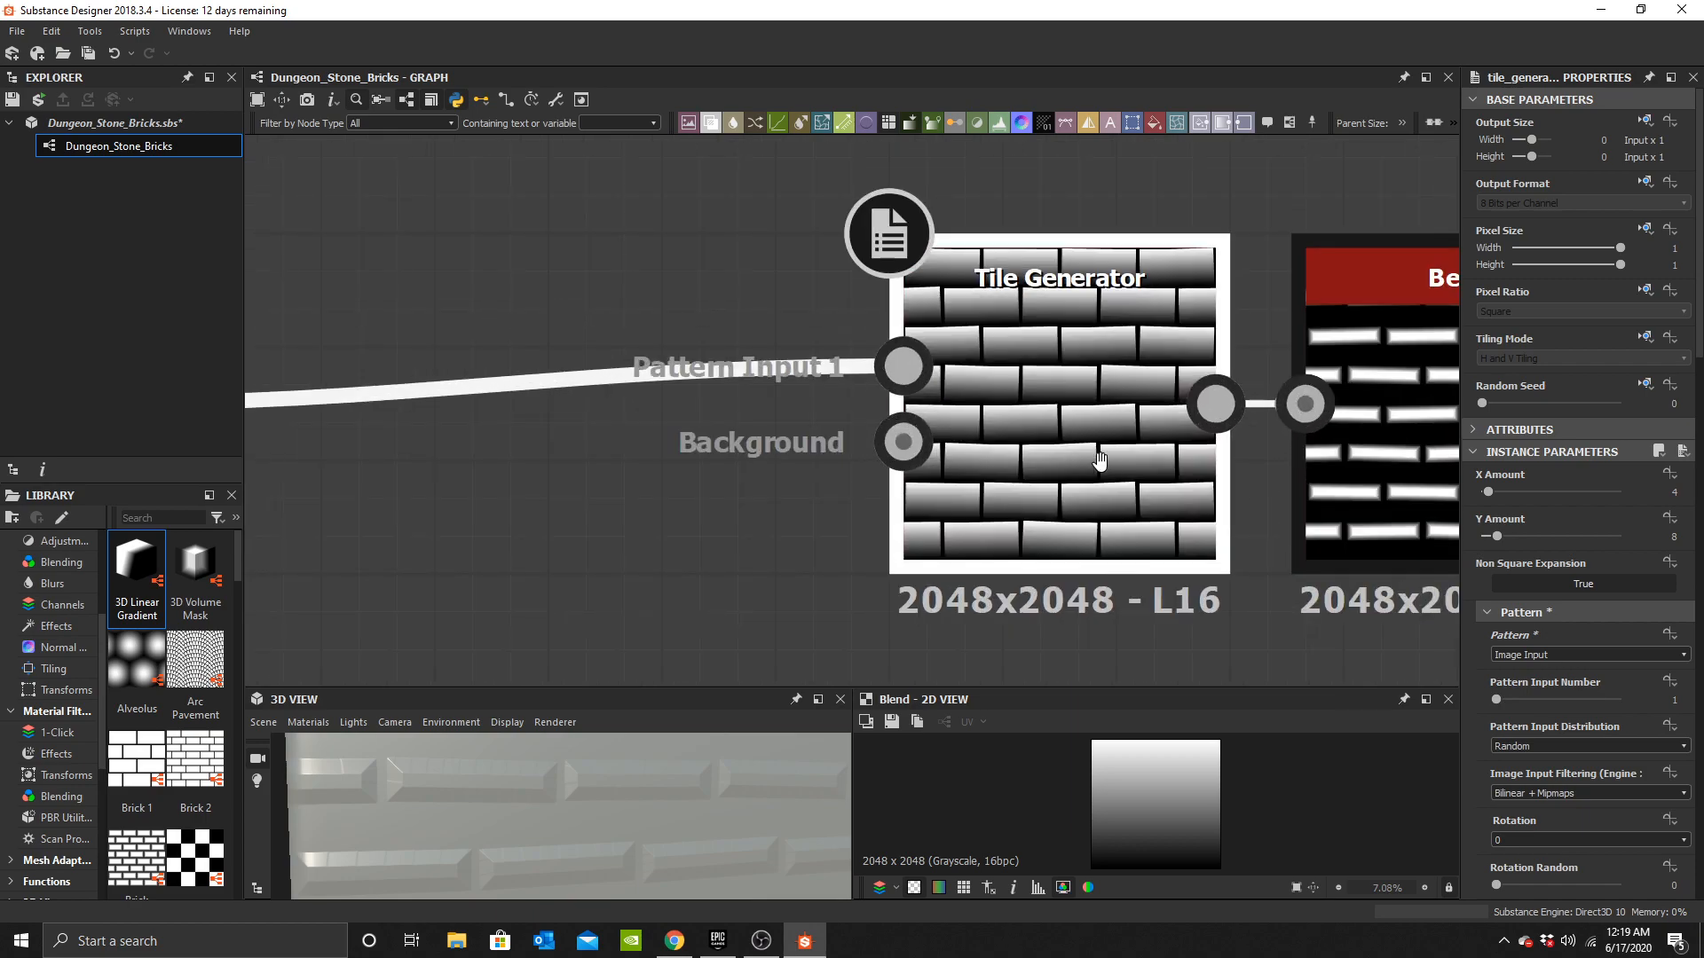
pyautogui.moveTo(1105, 459); pyautogui.dragTo(812, 431, button='middle')
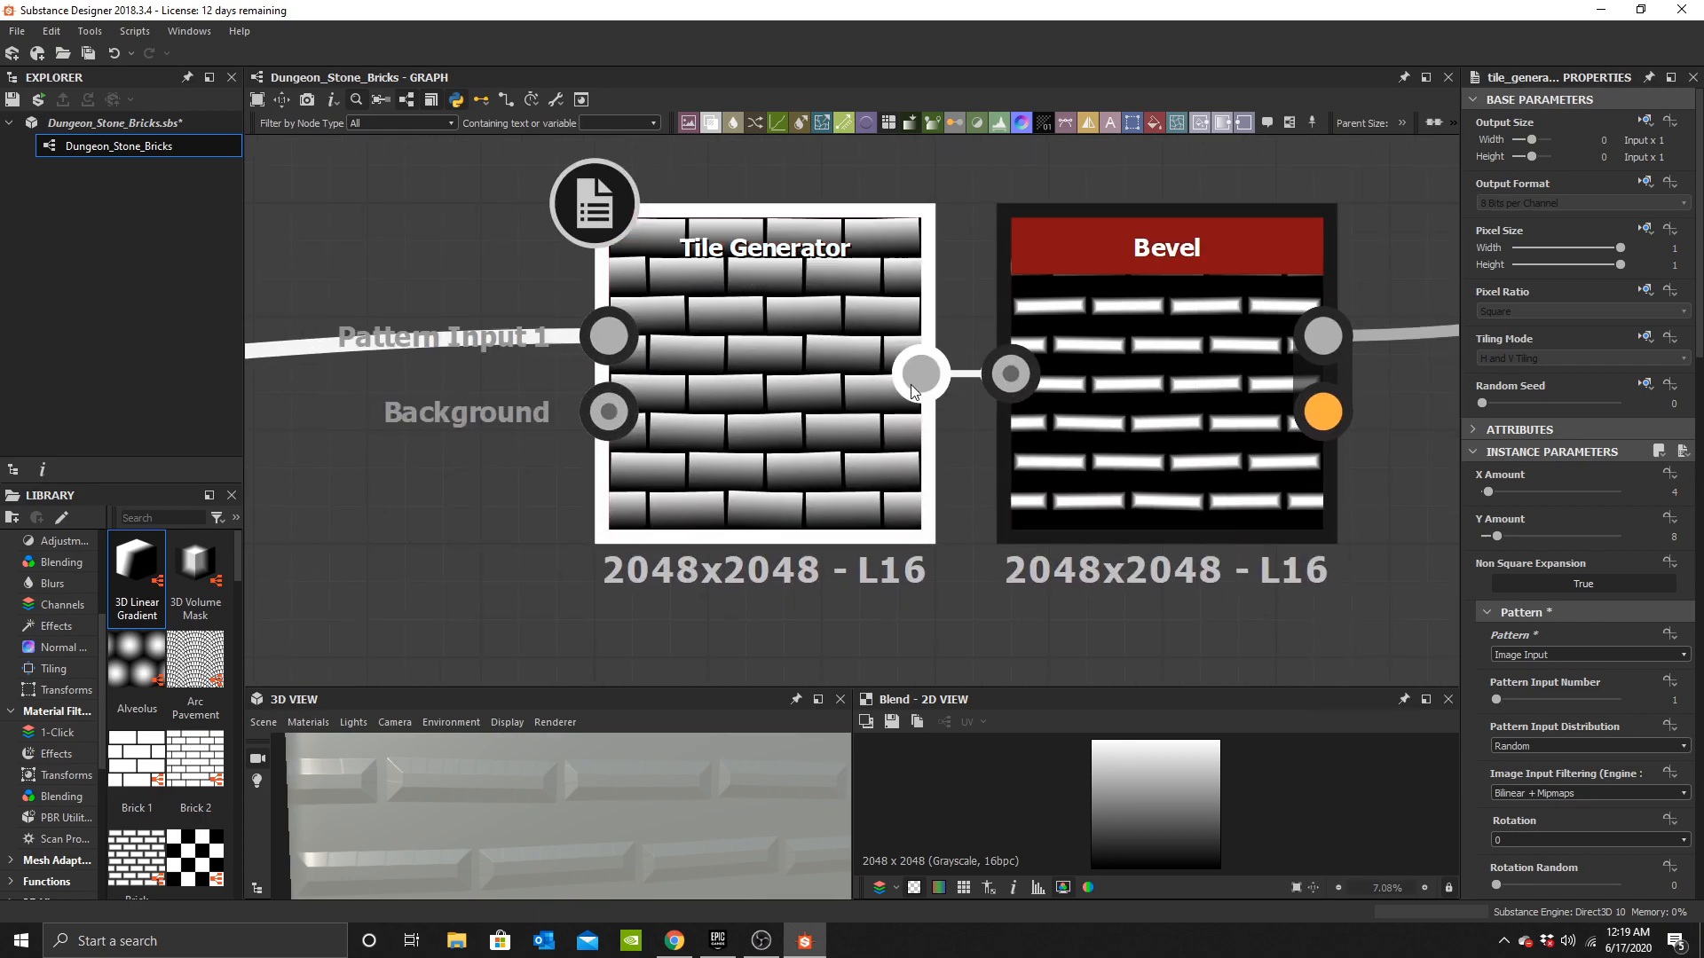
pyautogui.scroll(-4, 1576, 680)
pyautogui.moveTo(1576, 673); pyautogui.dragTo(1625, 673)
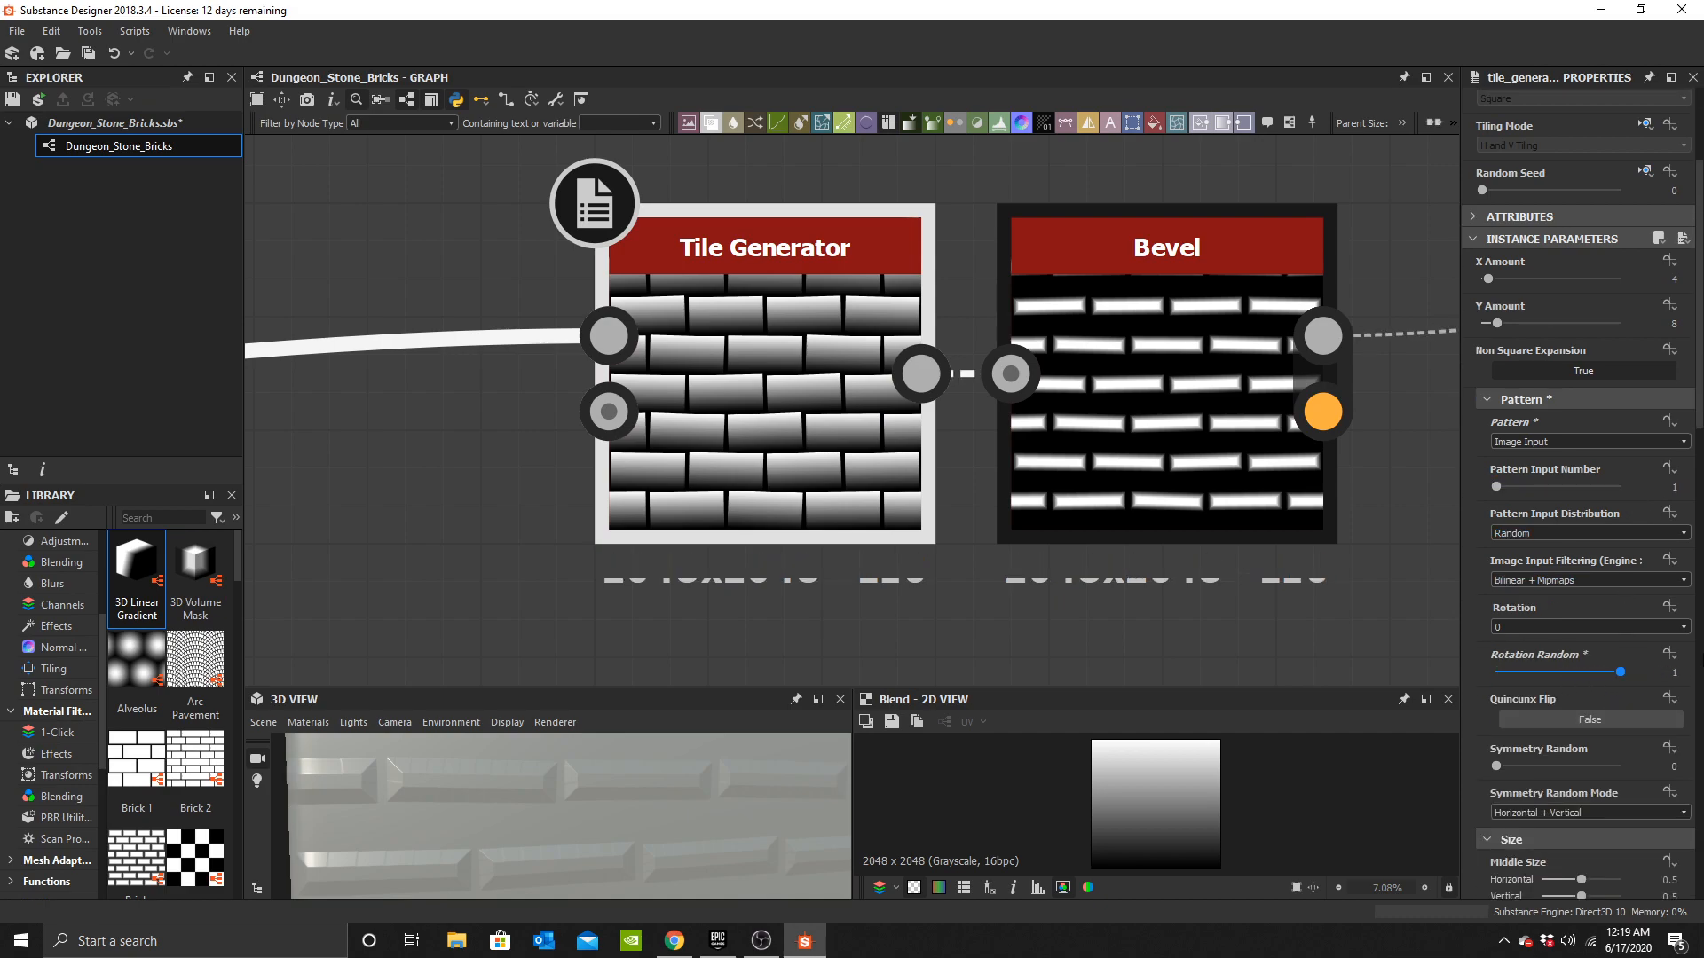
# Set the Bevel's corner type to Angular.
pyautogui.scroll(-3, 668, 806)
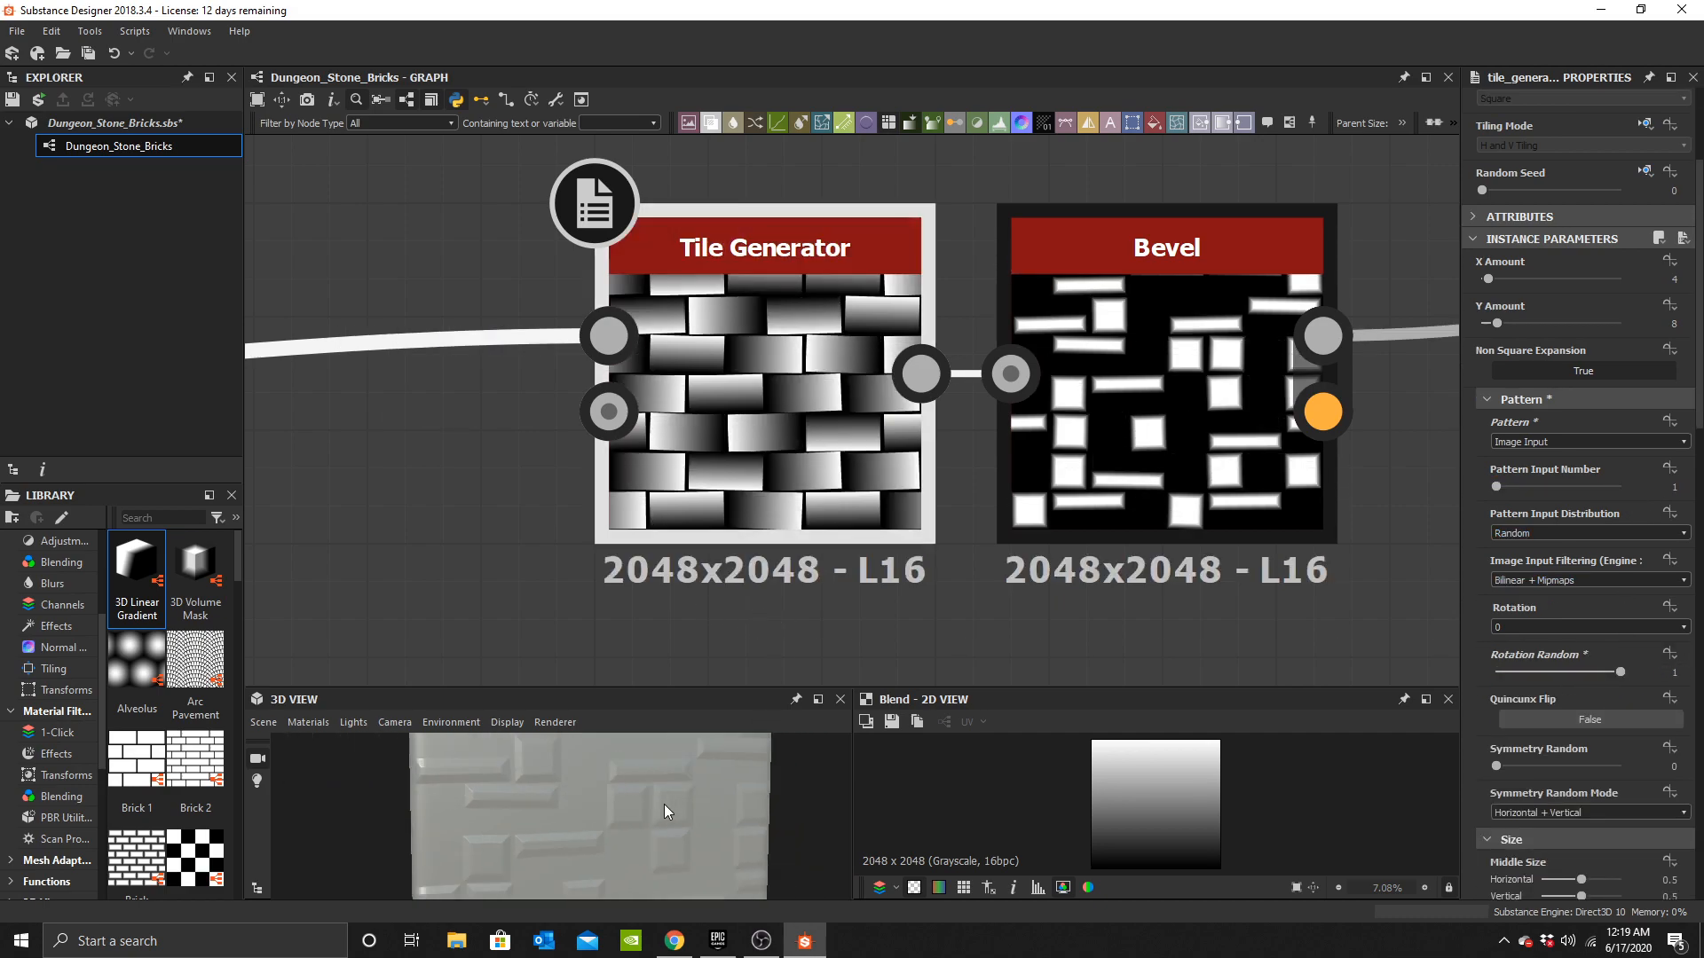
pyautogui.scroll(-2, 683, 792)
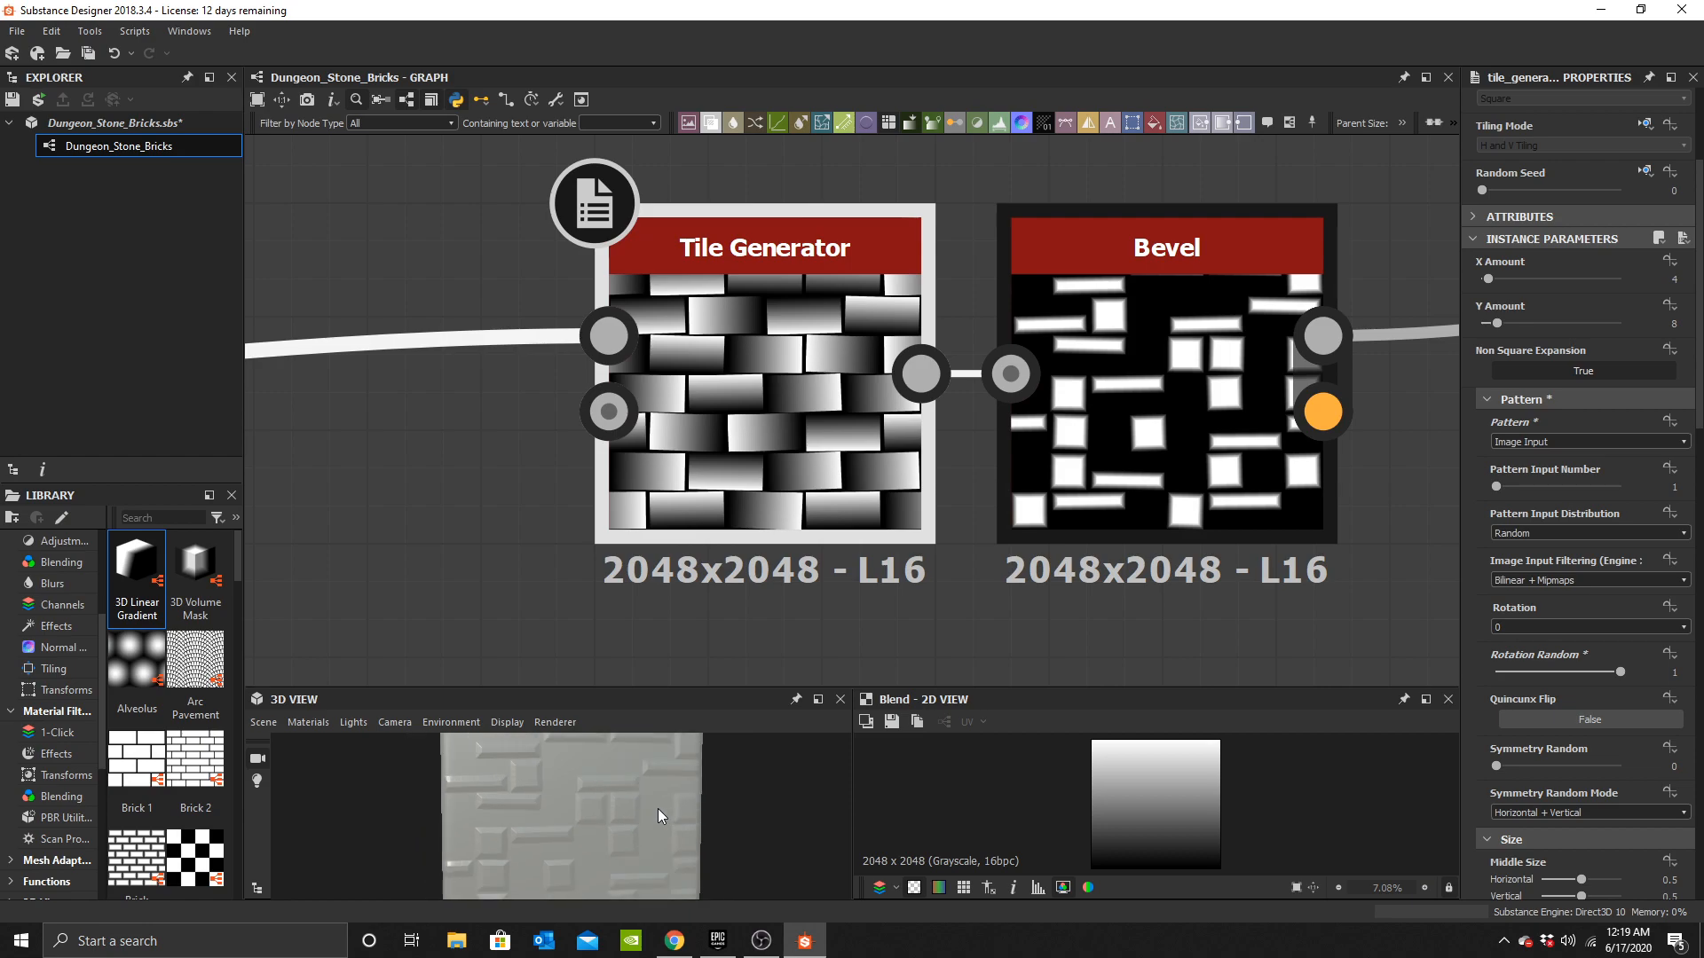
pyautogui.moveTo(1211, 445); pyautogui.dragTo(949, 383, button='middle')
pyautogui.scroll(-3, 745, 392)
pyautogui.moveTo(830, 380); pyautogui.dragTo(1003, 408, button='middle')
pyautogui.scroll(2, 1005, 414)
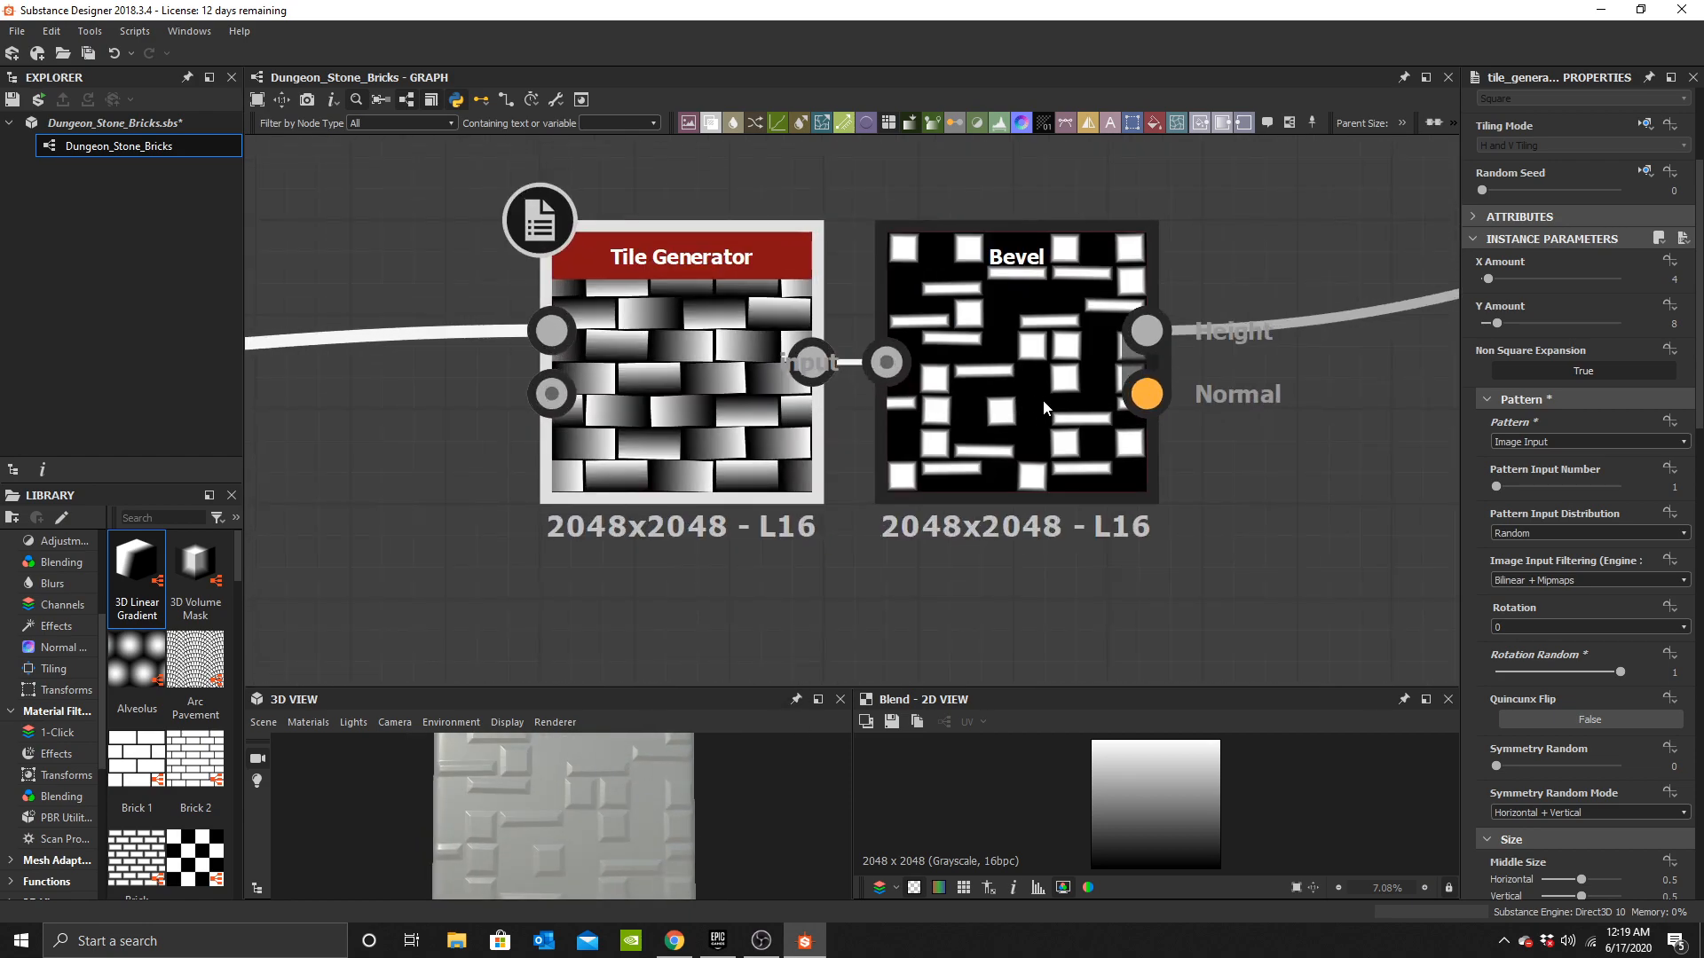
pyautogui.scroll(-3, 1042, 397)
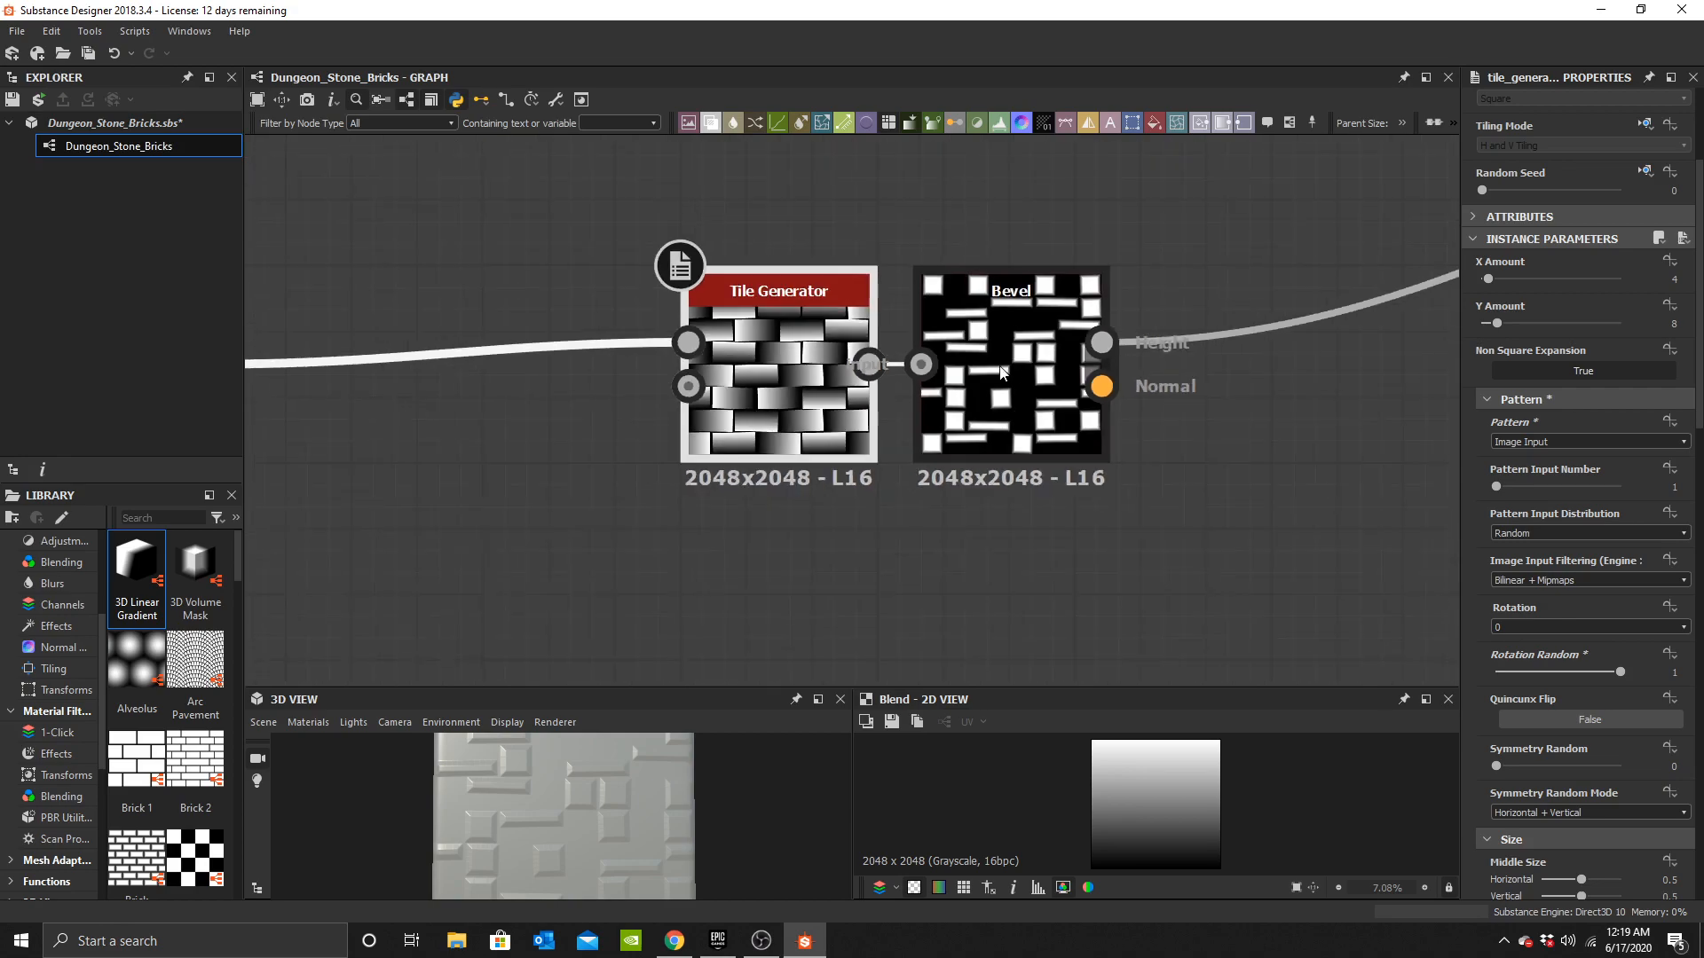
pyautogui.click(1025, 381)
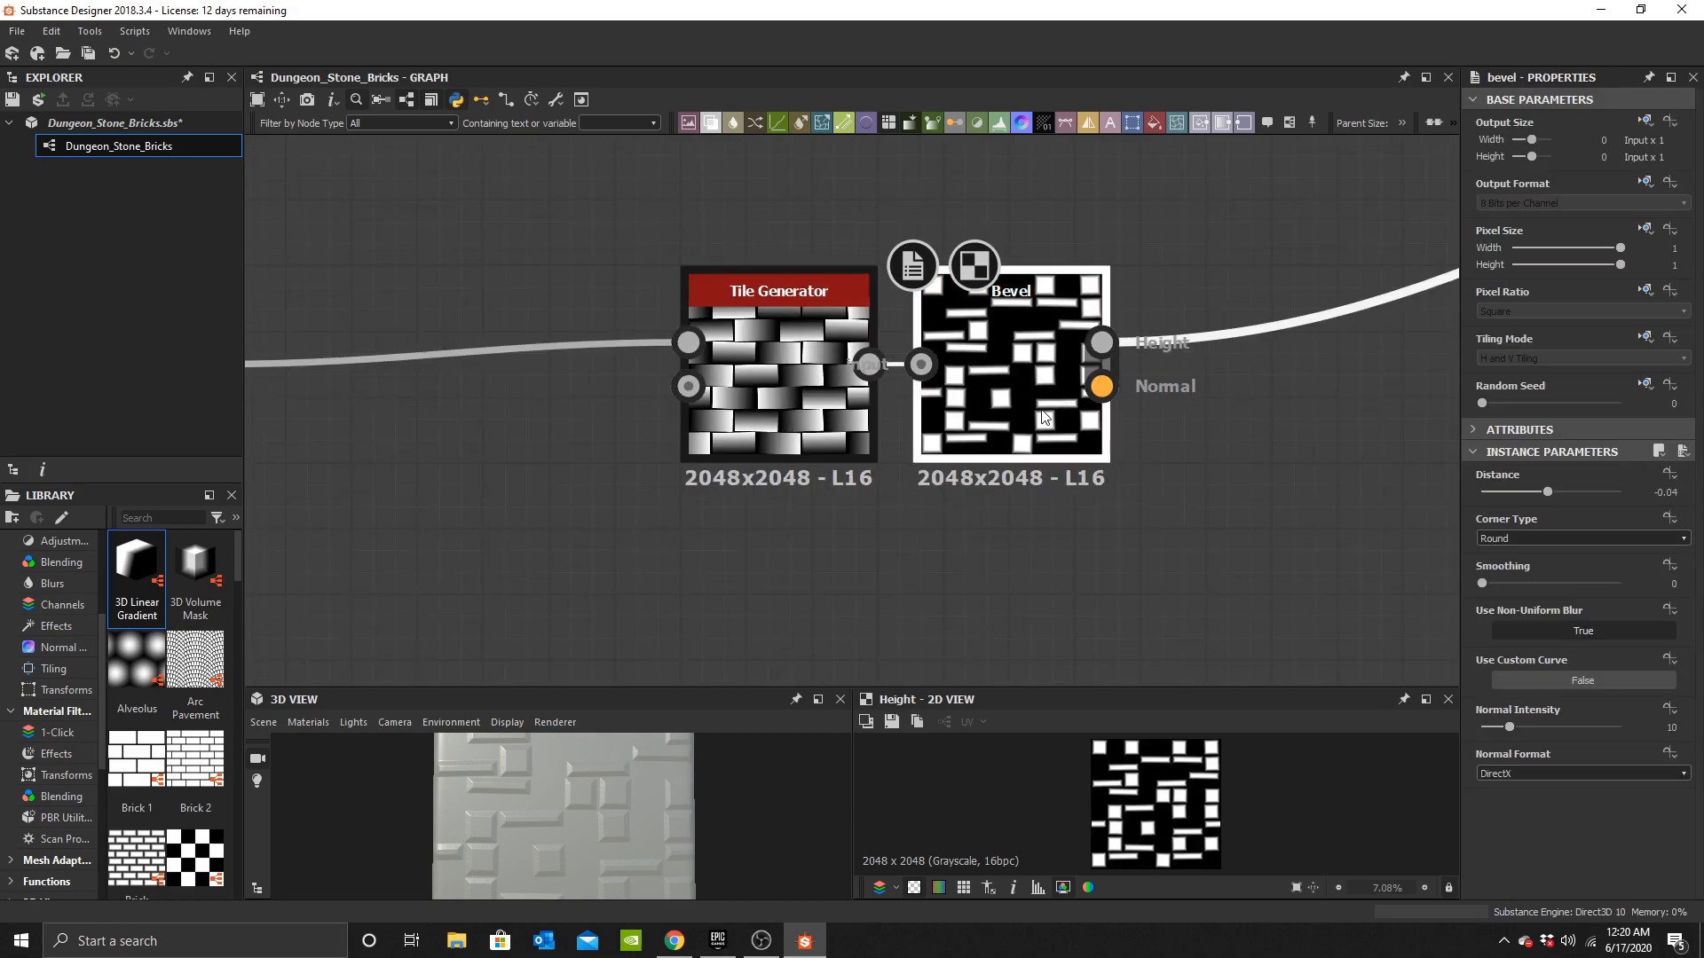
pyautogui.moveTo(1051, 403); pyautogui.dragTo(1001, 425, button='middle')
pyautogui.click(1511, 564)
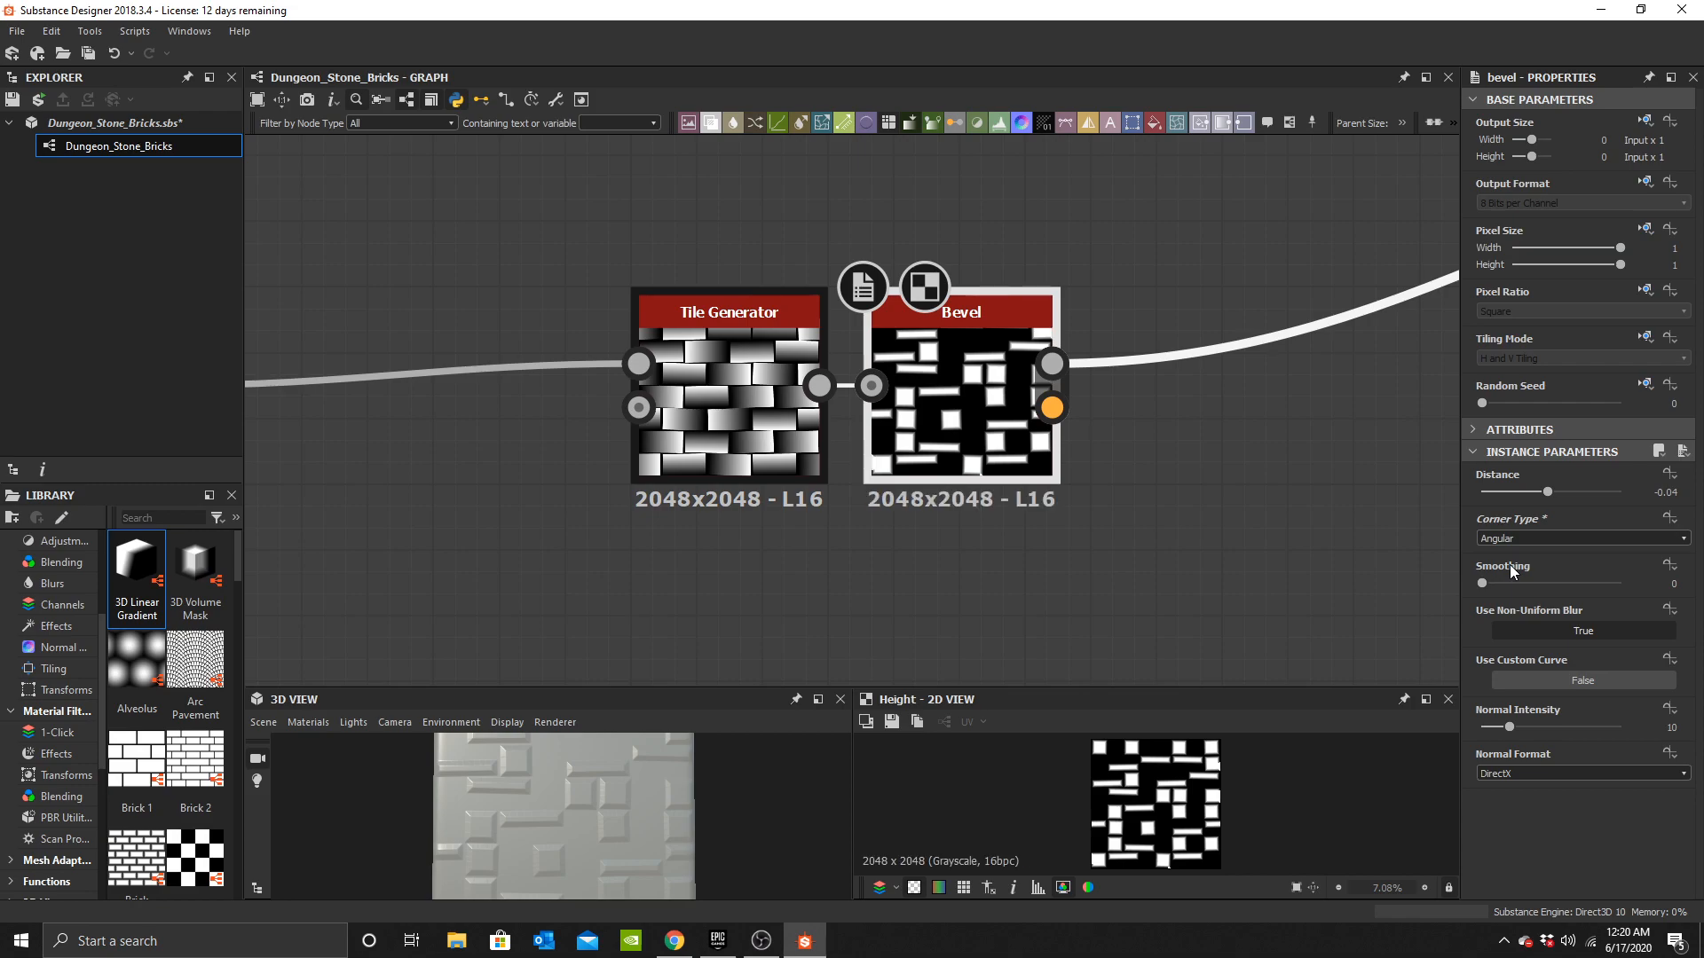
pyautogui.moveTo(993, 438); pyautogui.dragTo(946, 468, button='middle')
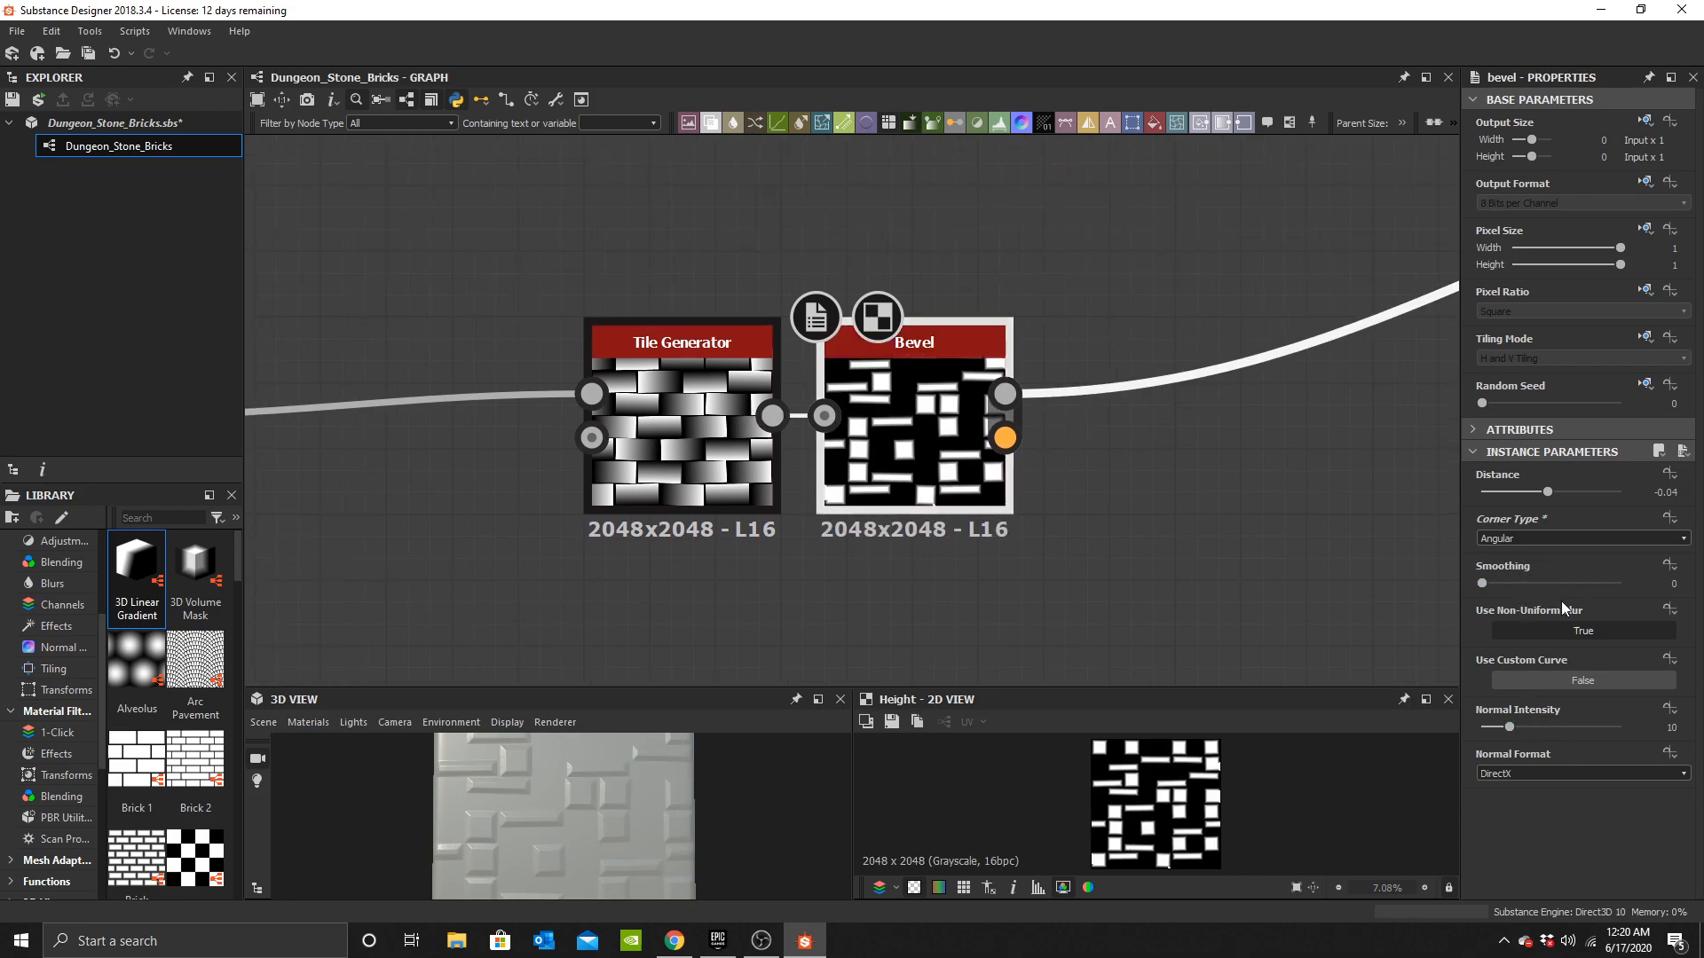
# Set the Bevel's corner type back to Round.
pyautogui.click(1511, 534)
pyautogui.click(1512, 550)
pyautogui.moveTo(905, 460); pyautogui.dragTo(1311, 404, button='middle')
pyautogui.moveTo(1310, 405); pyautogui.dragTo(683, 405)
pyautogui.moveTo(683, 420); pyautogui.dragTo(1180, 421, button='middle')
pyautogui.scroll(-2, 826, 438)
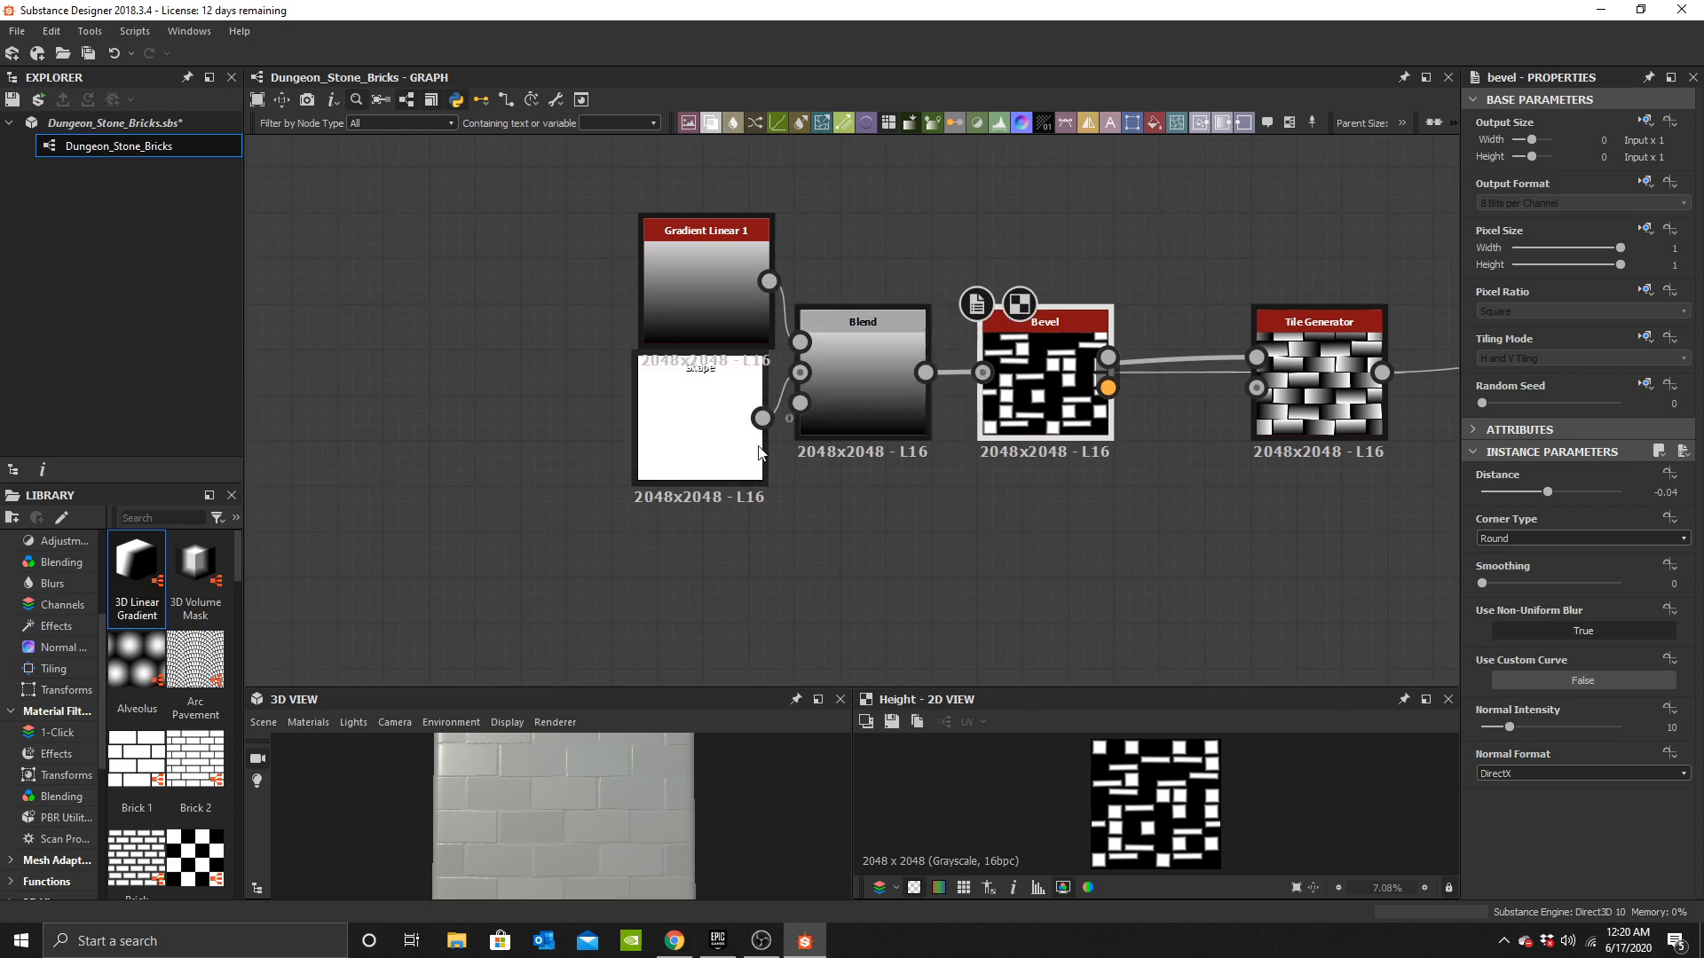
# Move the Bevel so the Shape feeds the Bevel and the Bevel's height feeds the Blend.
pyautogui.moveTo(704, 444); pyautogui.dragTo(594, 464)
pyautogui.moveTo(1037, 399); pyautogui.dragTo(650, 490)
pyautogui.moveTo(548, 444); pyautogui.dragTo(356, 513)
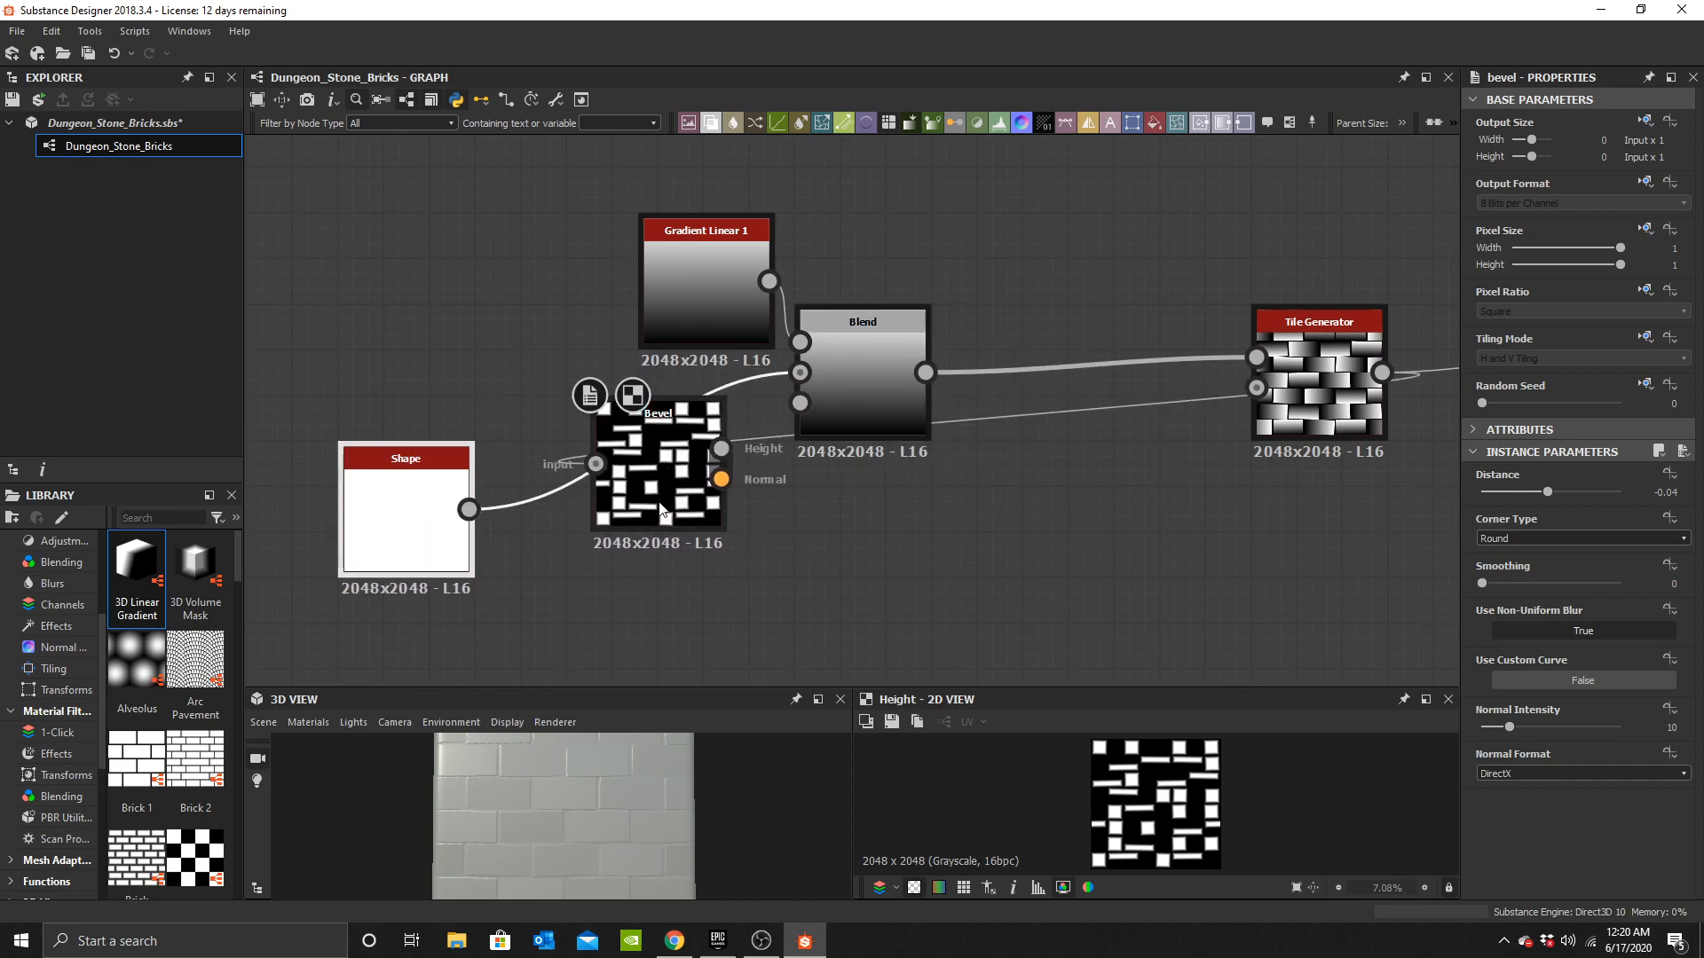
pyautogui.scroll(2, 656, 486)
pyautogui.moveTo(668, 445); pyautogui.dragTo(666, 448)
pyautogui.moveTo(666, 447); pyautogui.dragTo(631, 448)
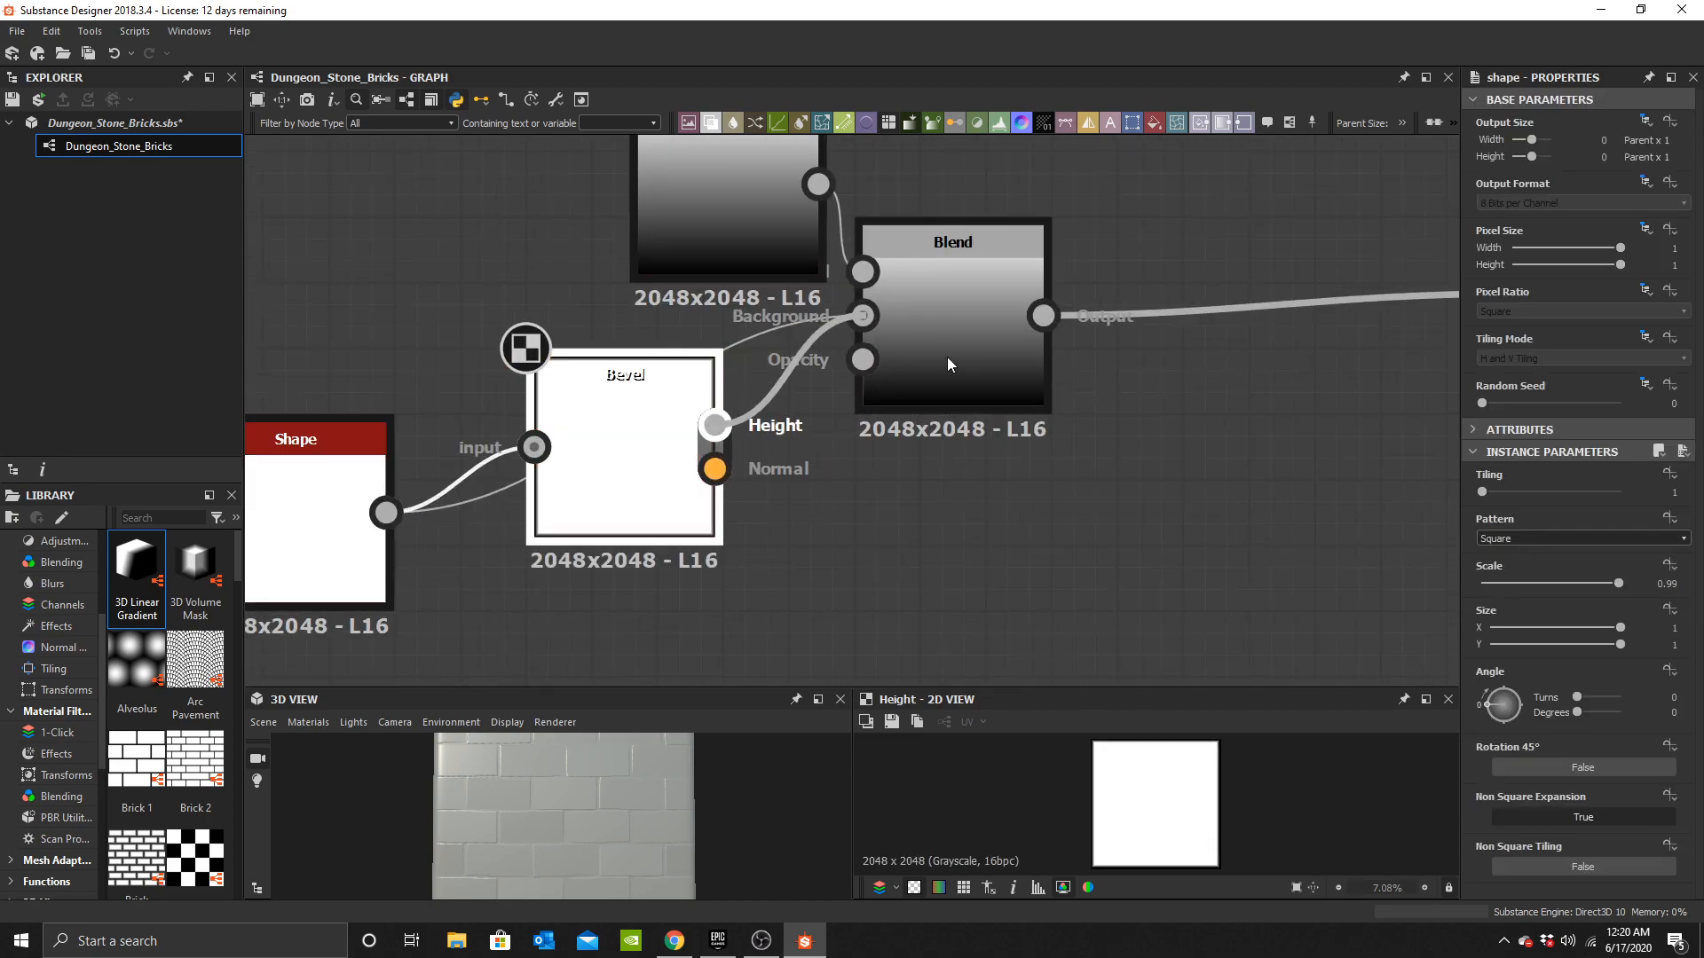
pyautogui.moveTo(939, 351); pyautogui.dragTo(943, 351)
pyautogui.moveTo(1267, 316); pyautogui.dragTo(850, 369, button='middle')
pyautogui.moveTo(973, 396); pyautogui.dragTo(1507, 256, button='middle')
# Set the Bevel's distance to about -0.31.
pyautogui.doubleClick(810, 397)
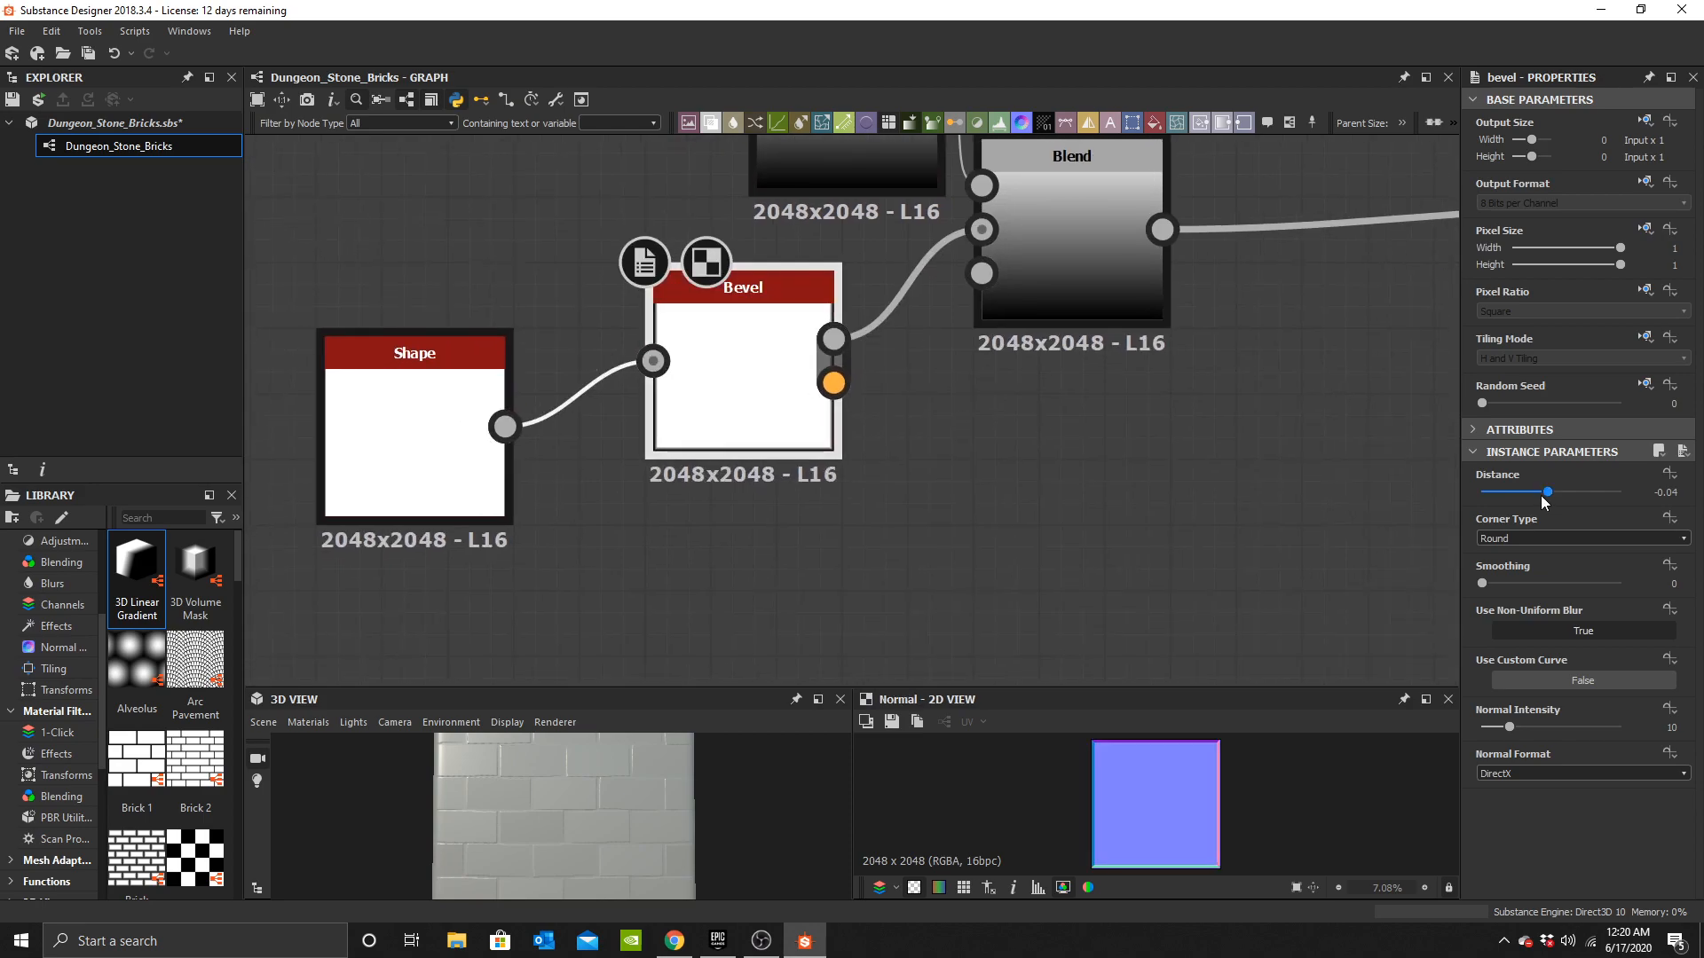
pyautogui.moveTo(1543, 499); pyautogui.dragTo(1525, 499)
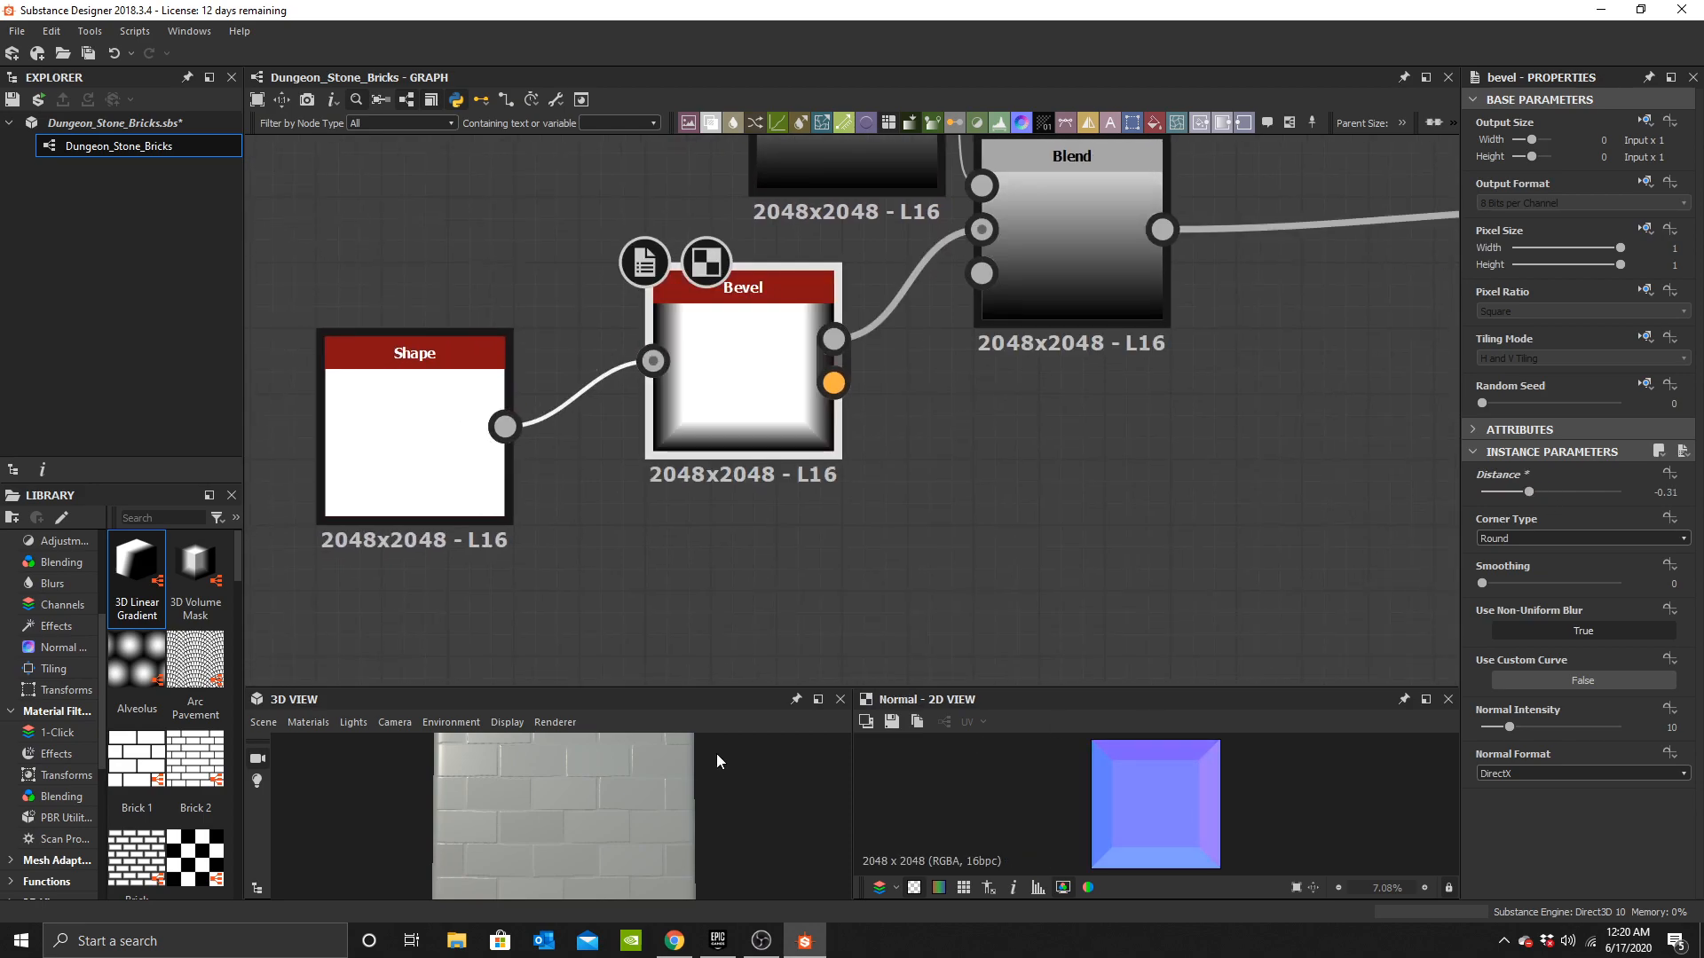
pyautogui.scroll(5, 579, 818)
pyautogui.scroll(-2, 1164, 391)
pyautogui.moveTo(1164, 391); pyautogui.dragTo(832, 472, button='middle')
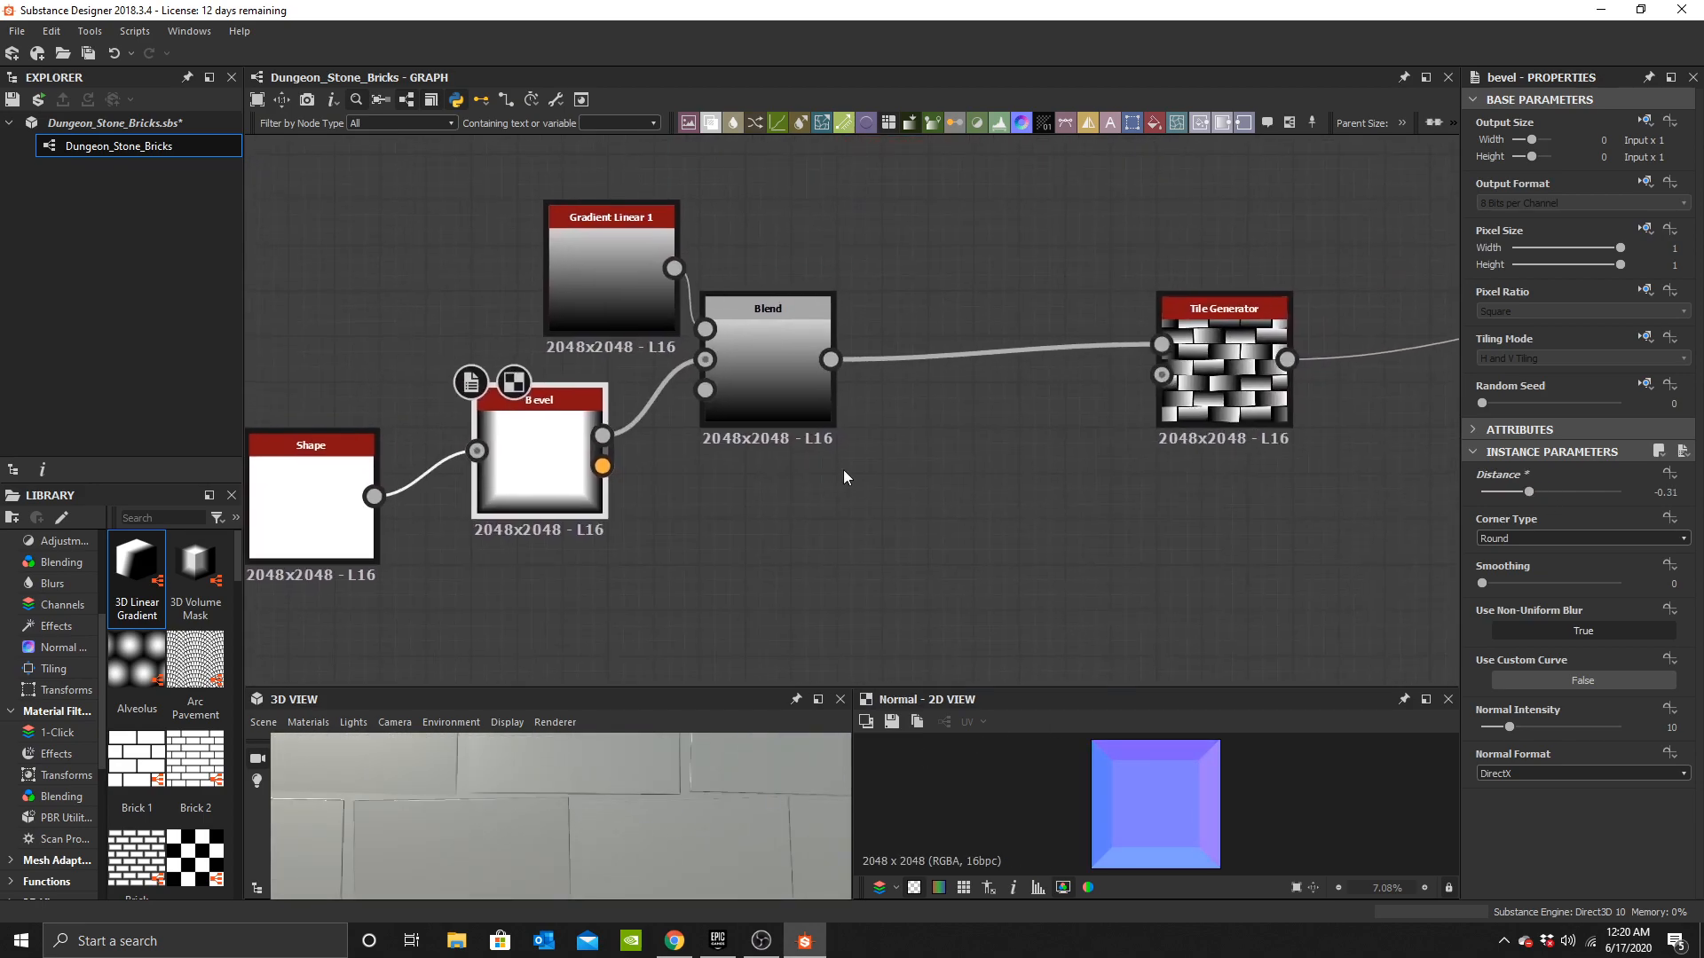
# Set the Blend node's blending mode to Multiply.
pyautogui.click(768, 382)
pyautogui.click(1582, 516)
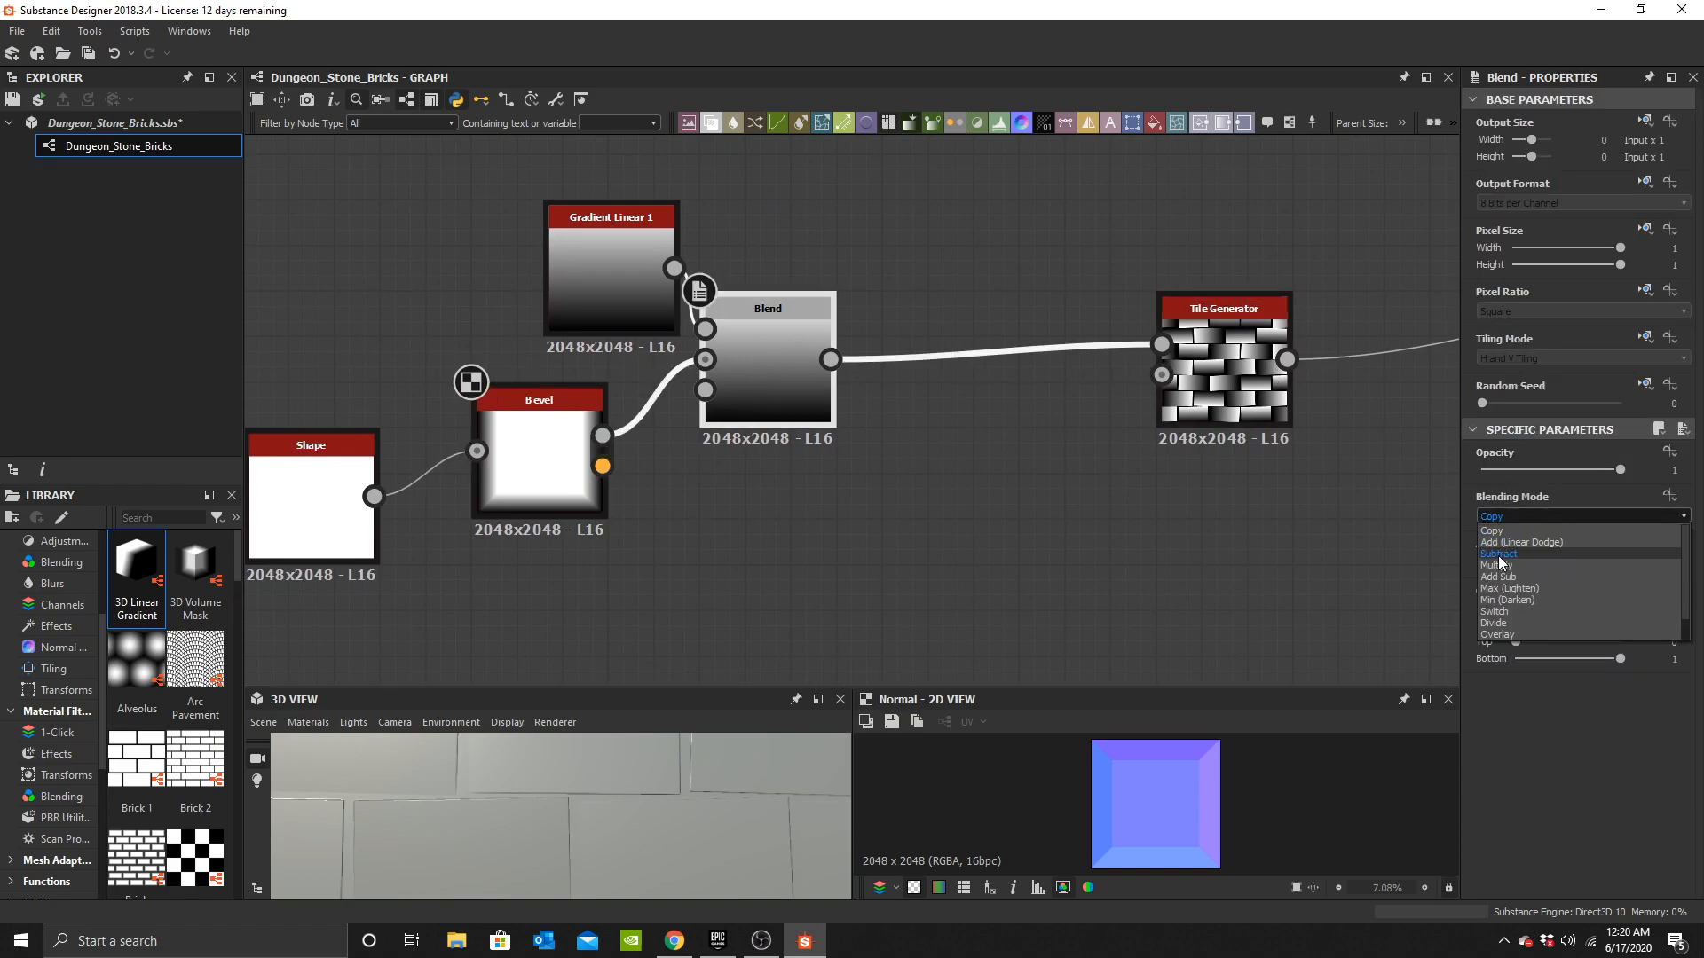
pyautogui.click(1500, 576)
pyautogui.scroll(-3, 666, 848)
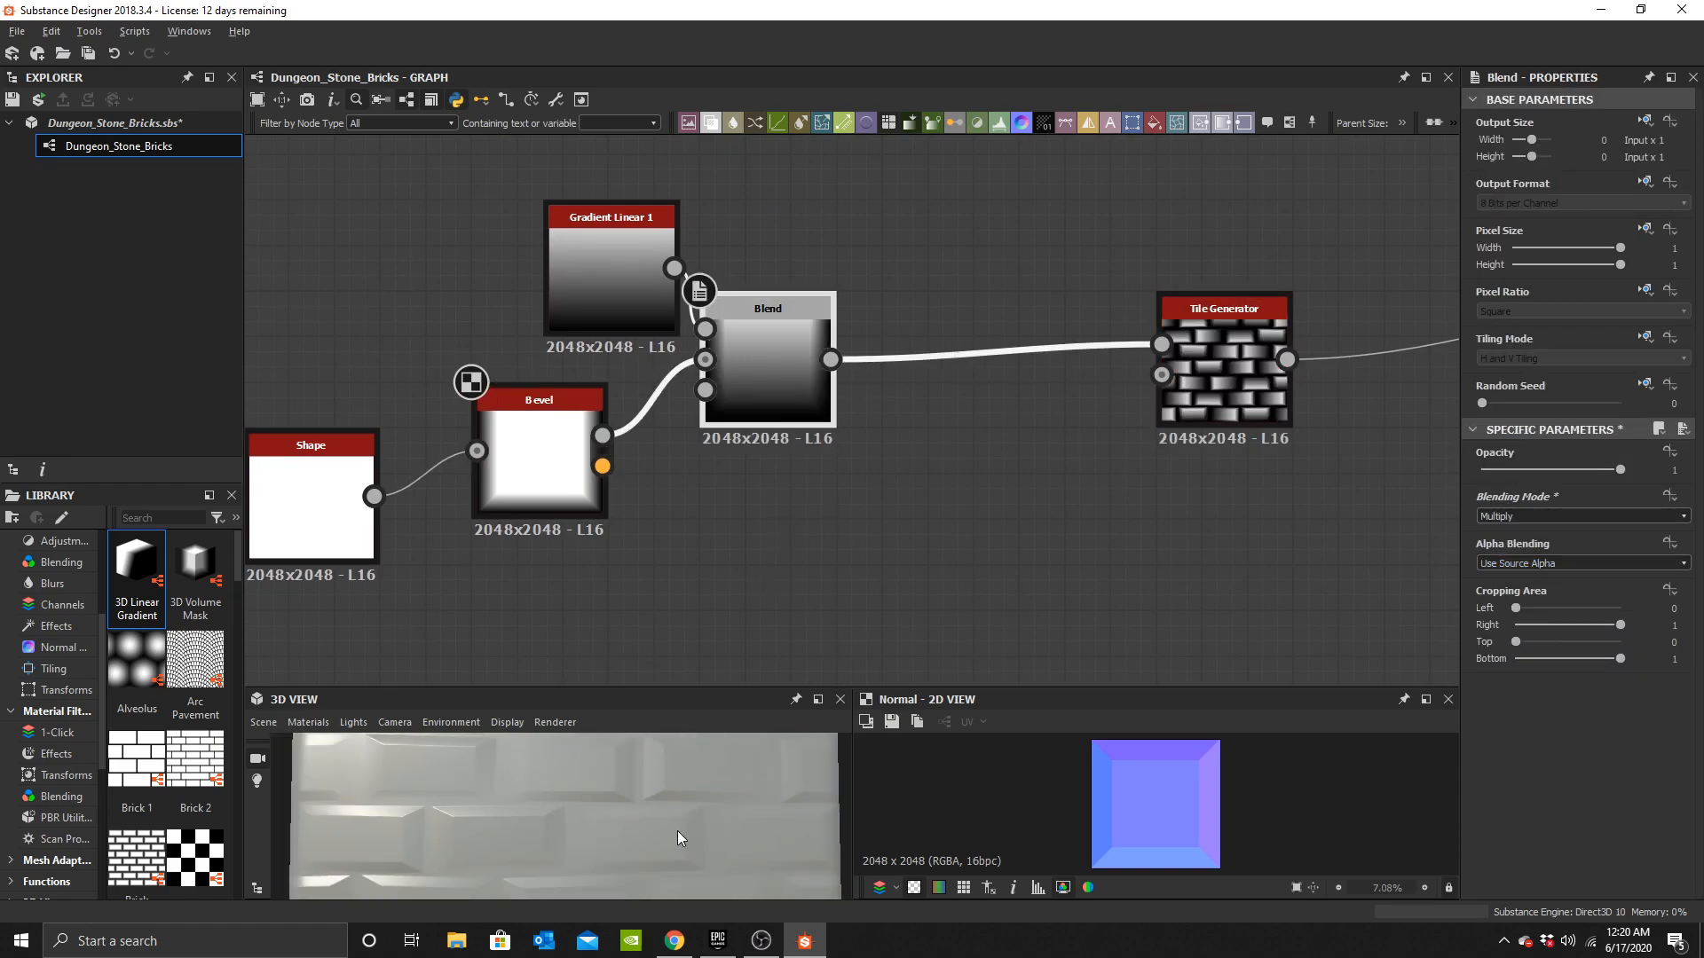
pyautogui.scroll(2, 768, 434)
# Set the Bevel's distance to -0.1.
pyautogui.click(769, 434)
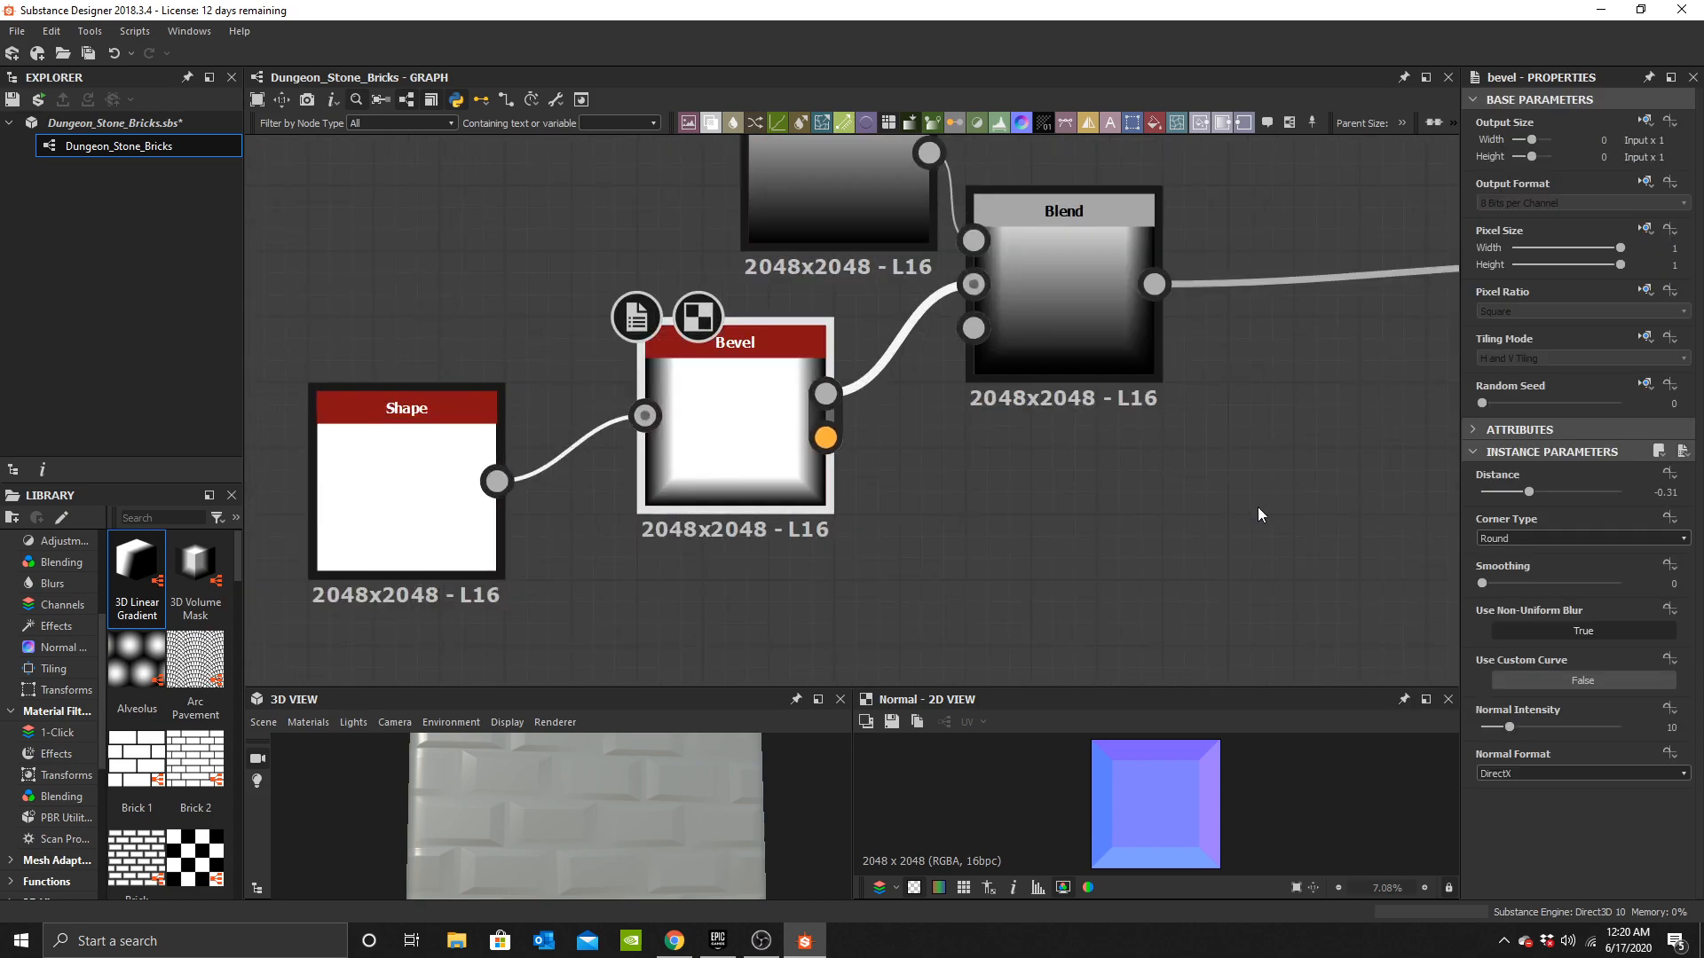
pyautogui.write('0.1')
pyautogui.press('Return')
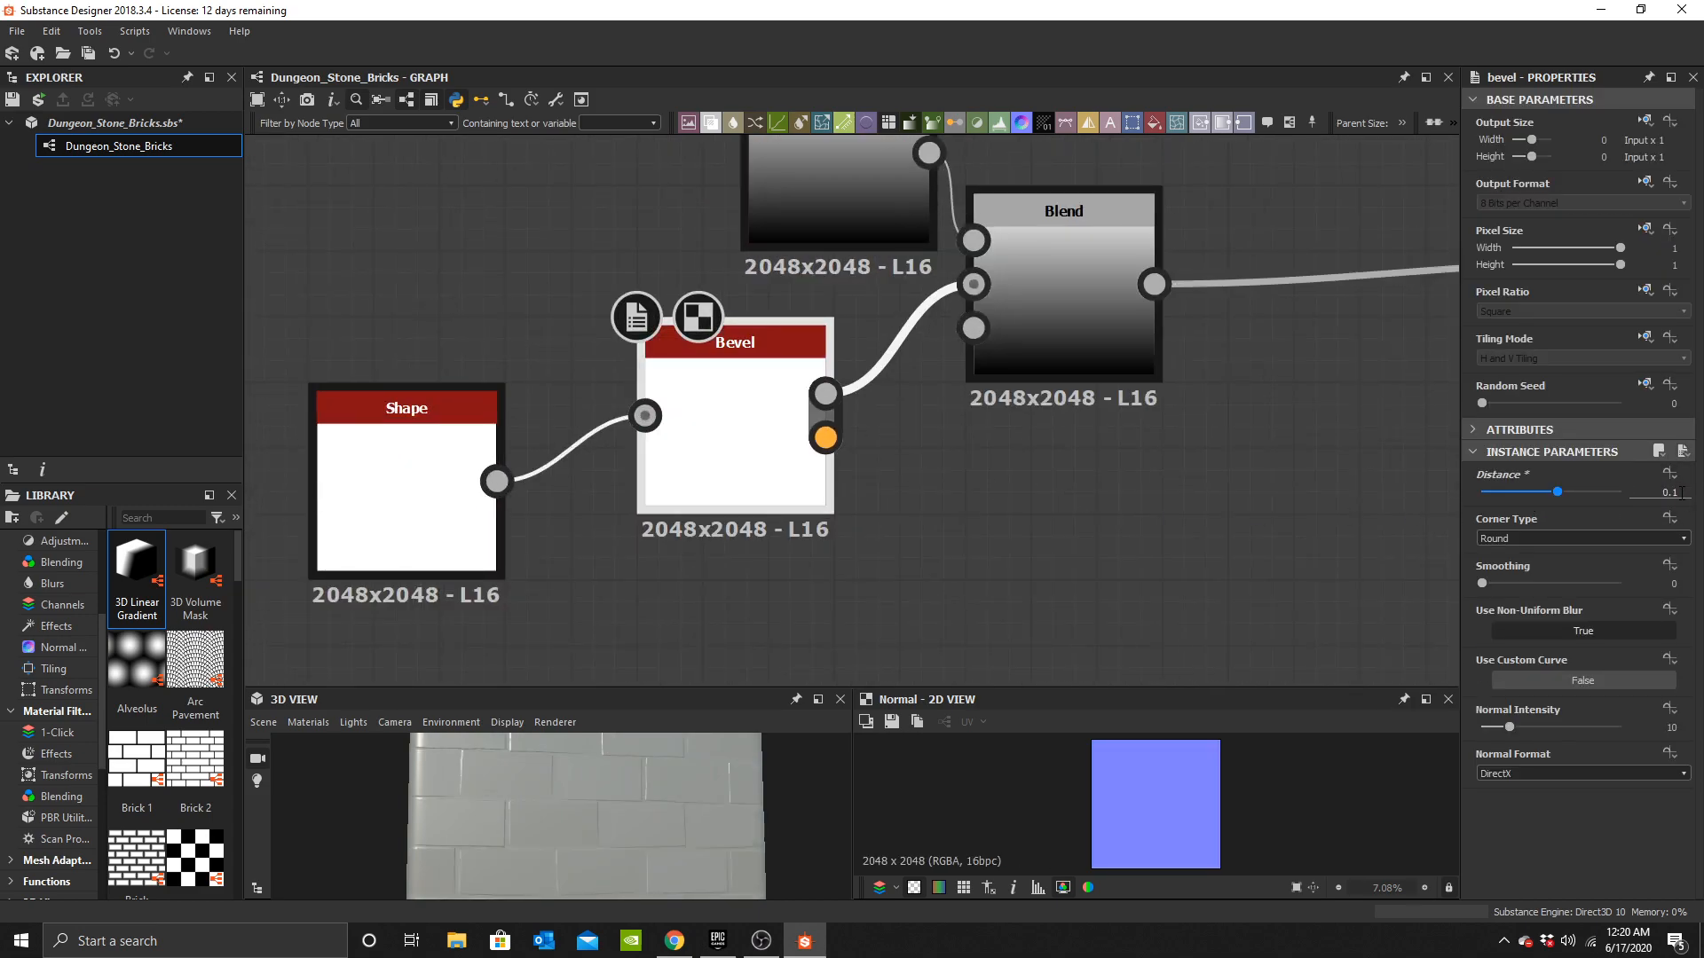
pyautogui.write('-0.1')
pyautogui.press('Return')
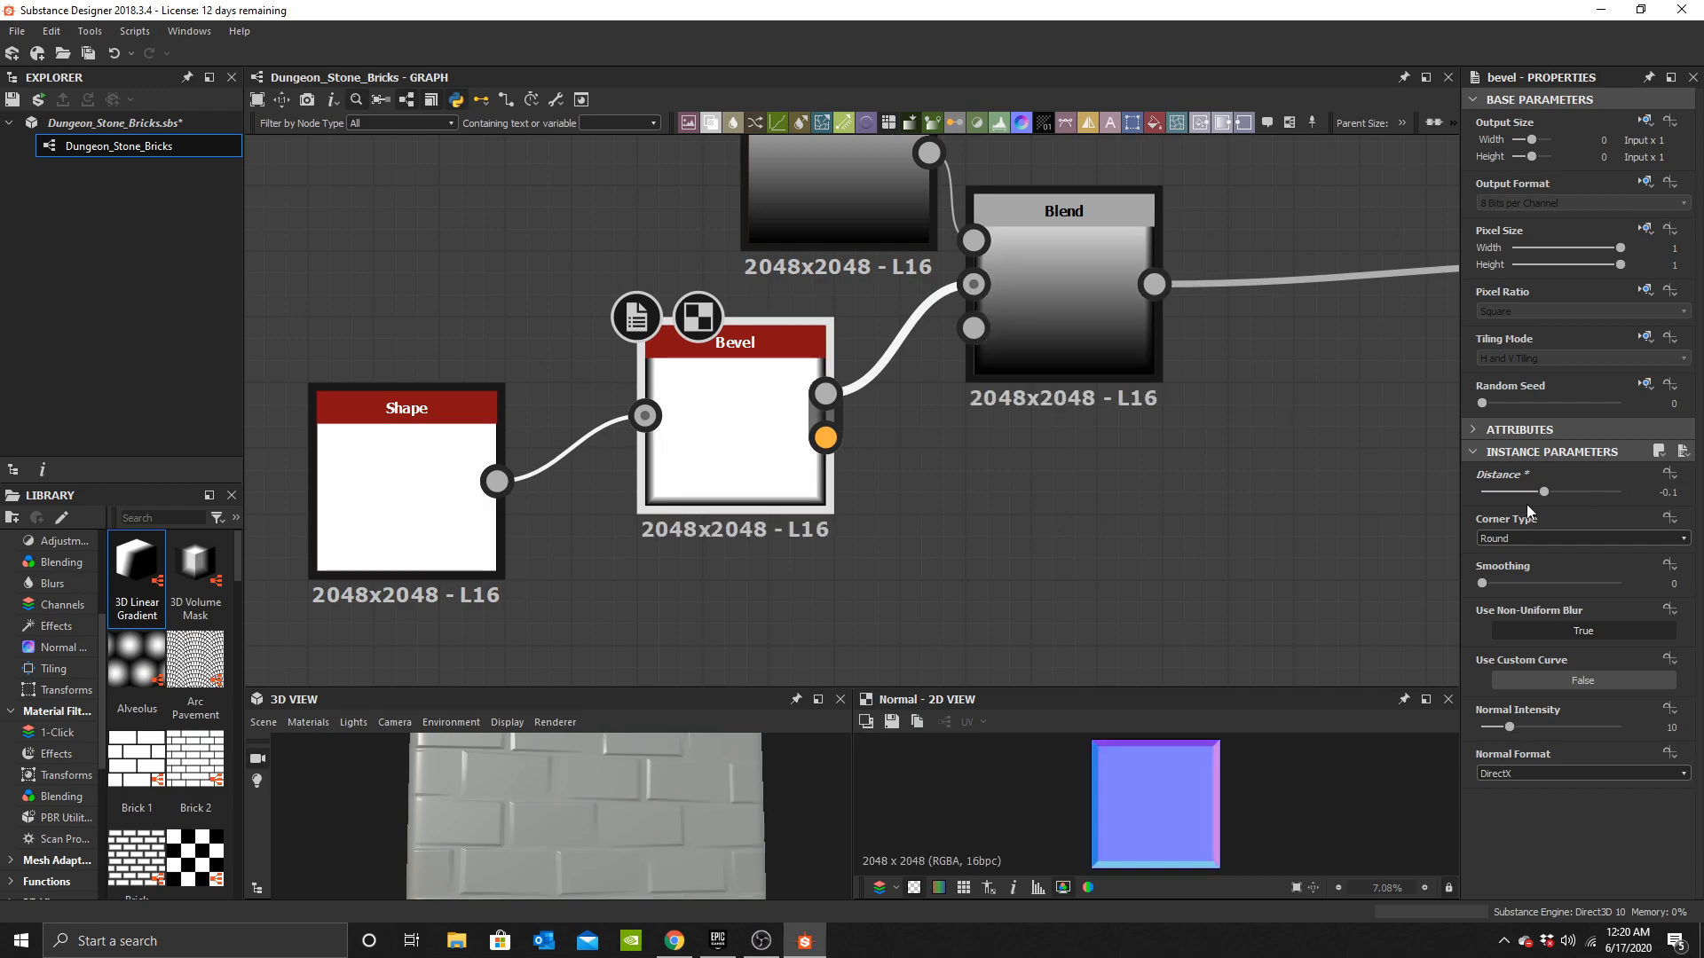
pyautogui.scroll(2, 584, 790)
pyautogui.moveTo(584, 789); pyautogui.dragTo(733, 809)
pyautogui.scroll(-2, 632, 816)
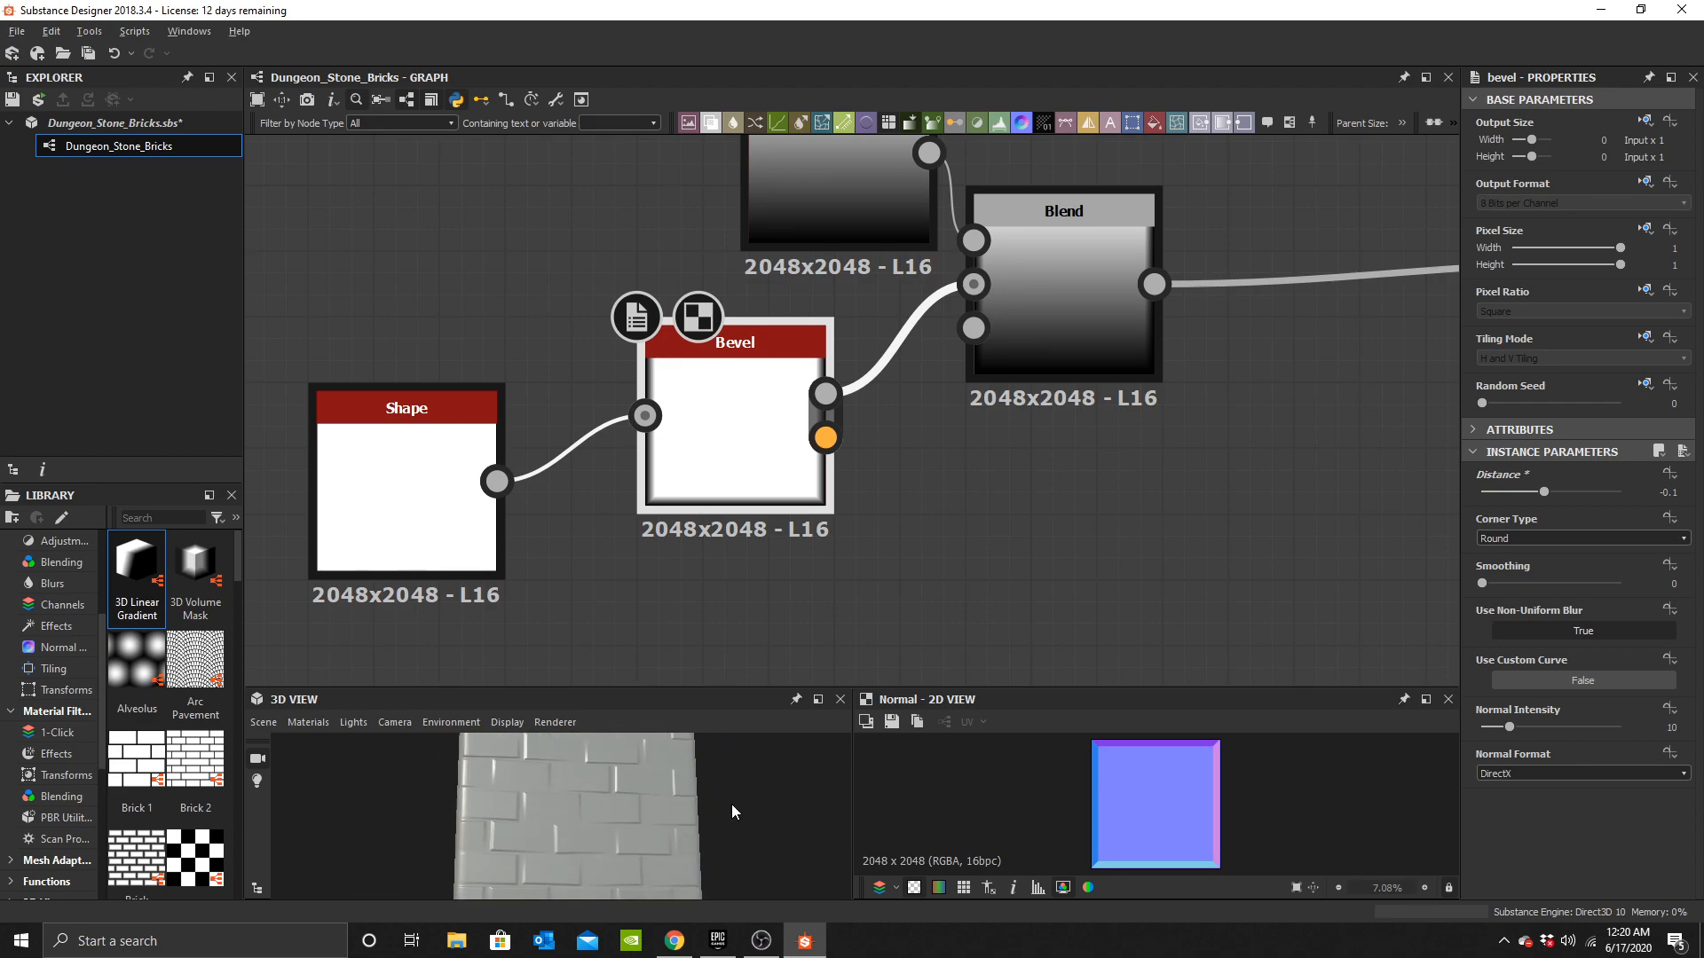
pyautogui.scroll(-3, 1032, 472)
# Rearrange the Blend and Tile Generator nodes closer together in the graph.
pyautogui.moveTo(1140, 456); pyautogui.dragTo(831, 468, button='middle')
pyautogui.moveTo(1151, 384); pyautogui.dragTo(957, 384)
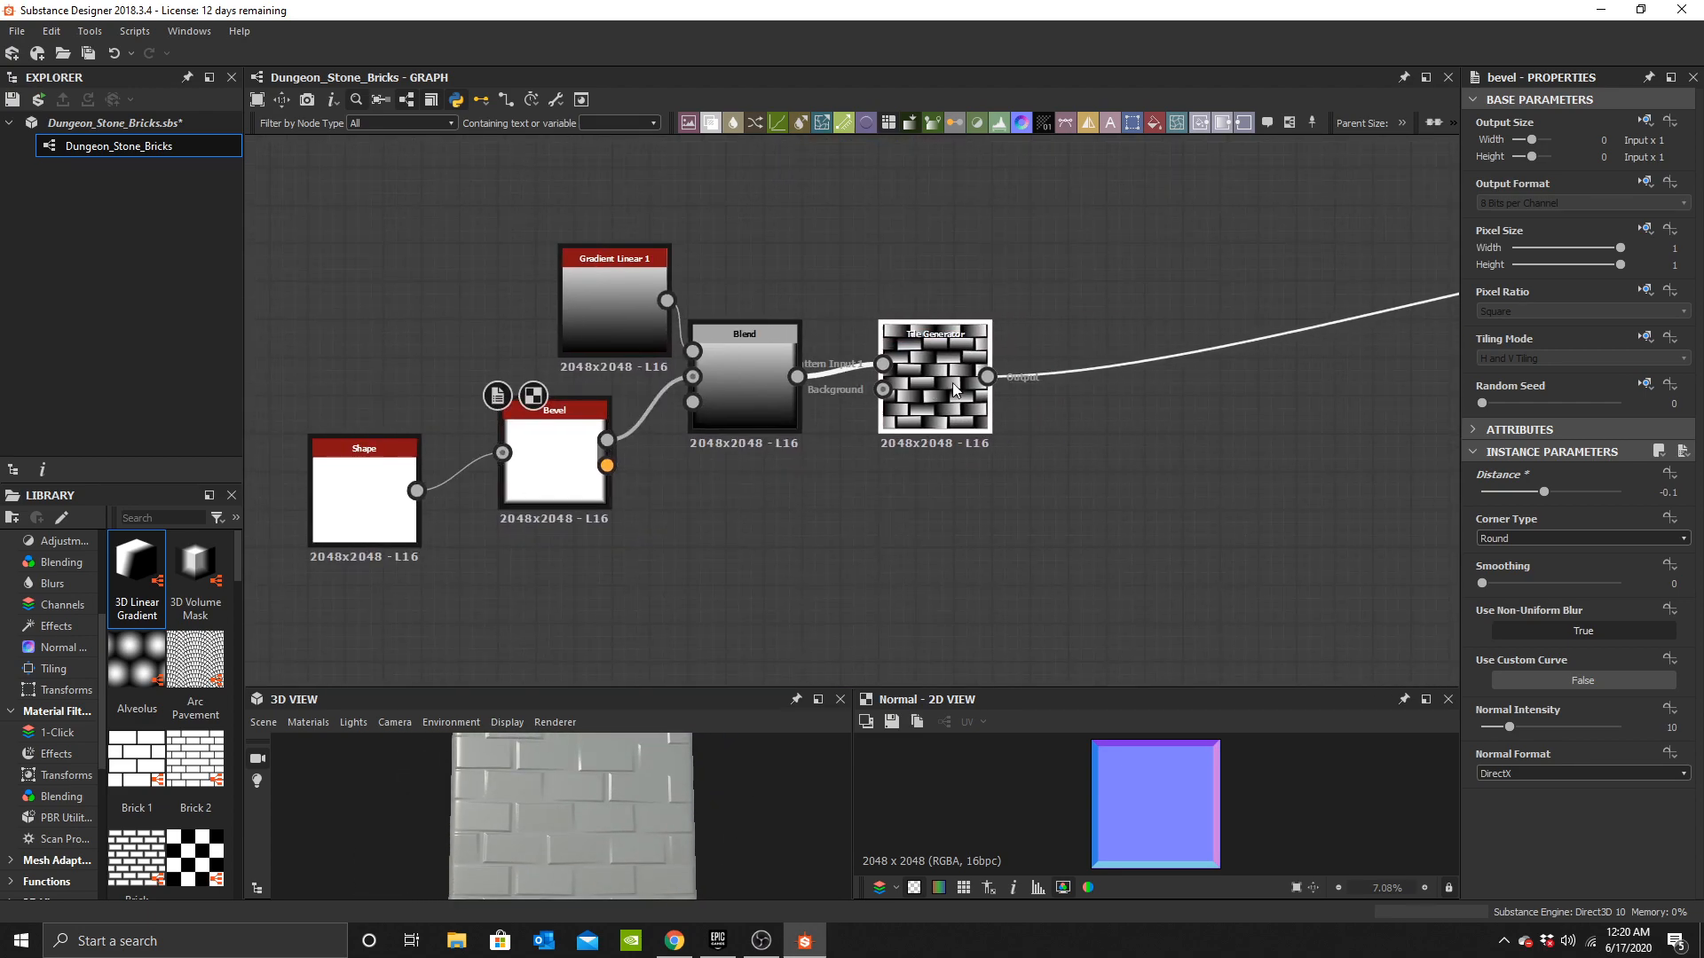
pyautogui.scroll(5, 1180, 815)
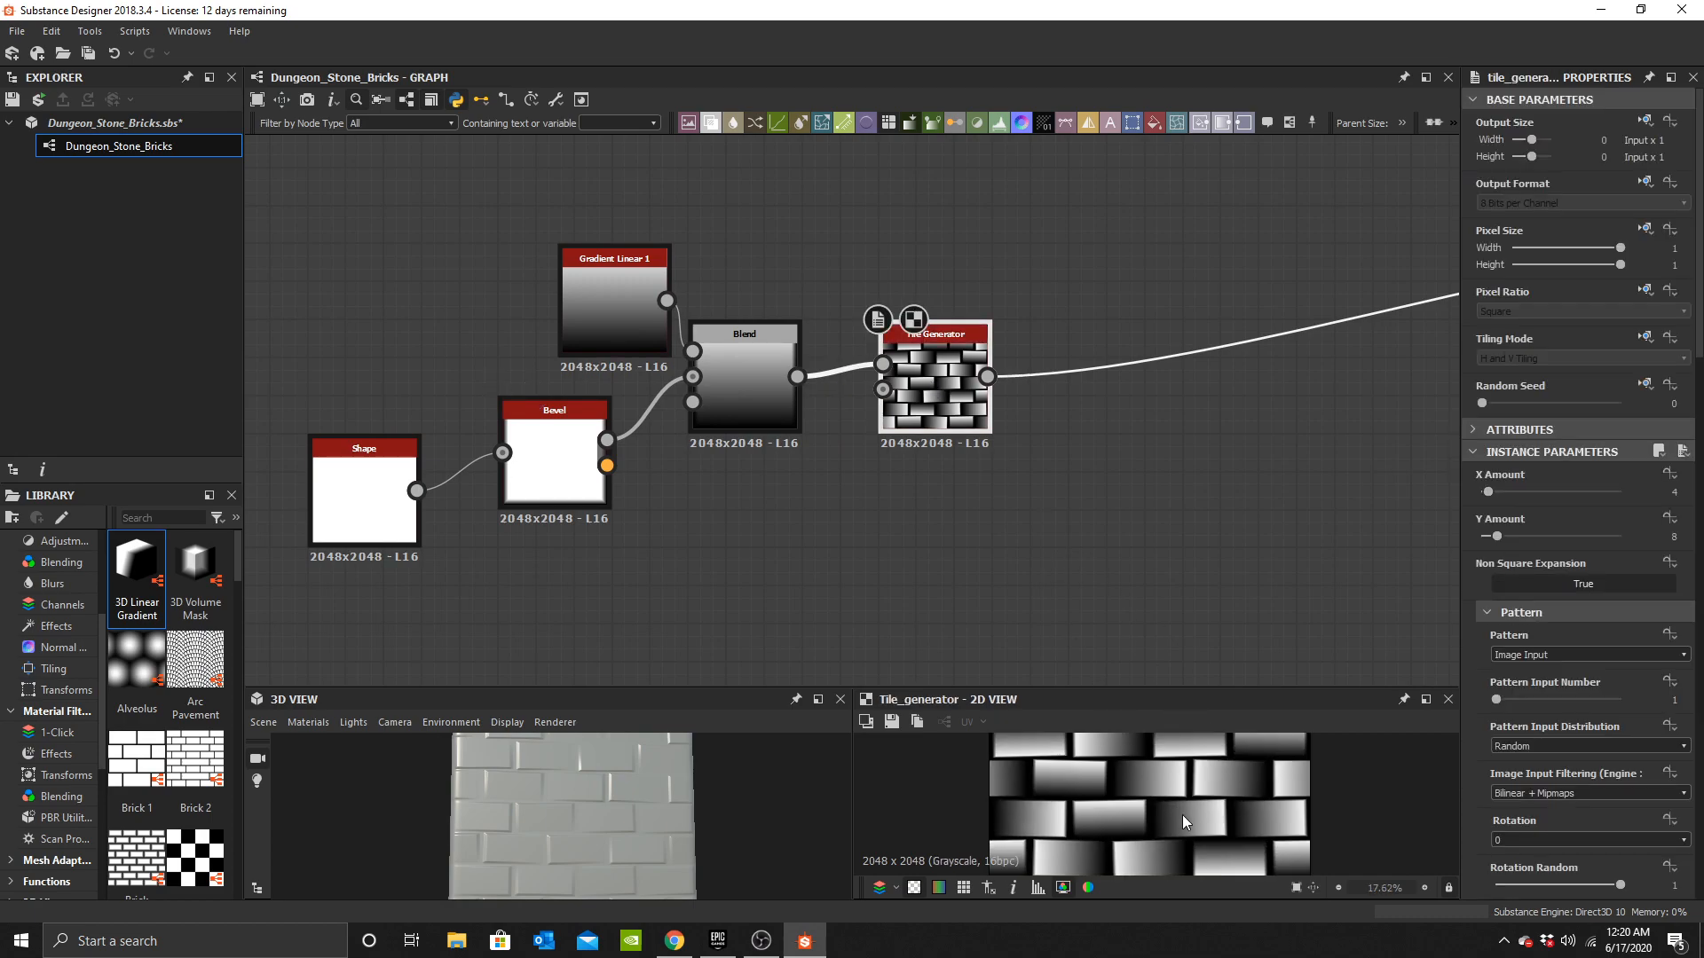
pyautogui.scroll(-4, 1248, 783)
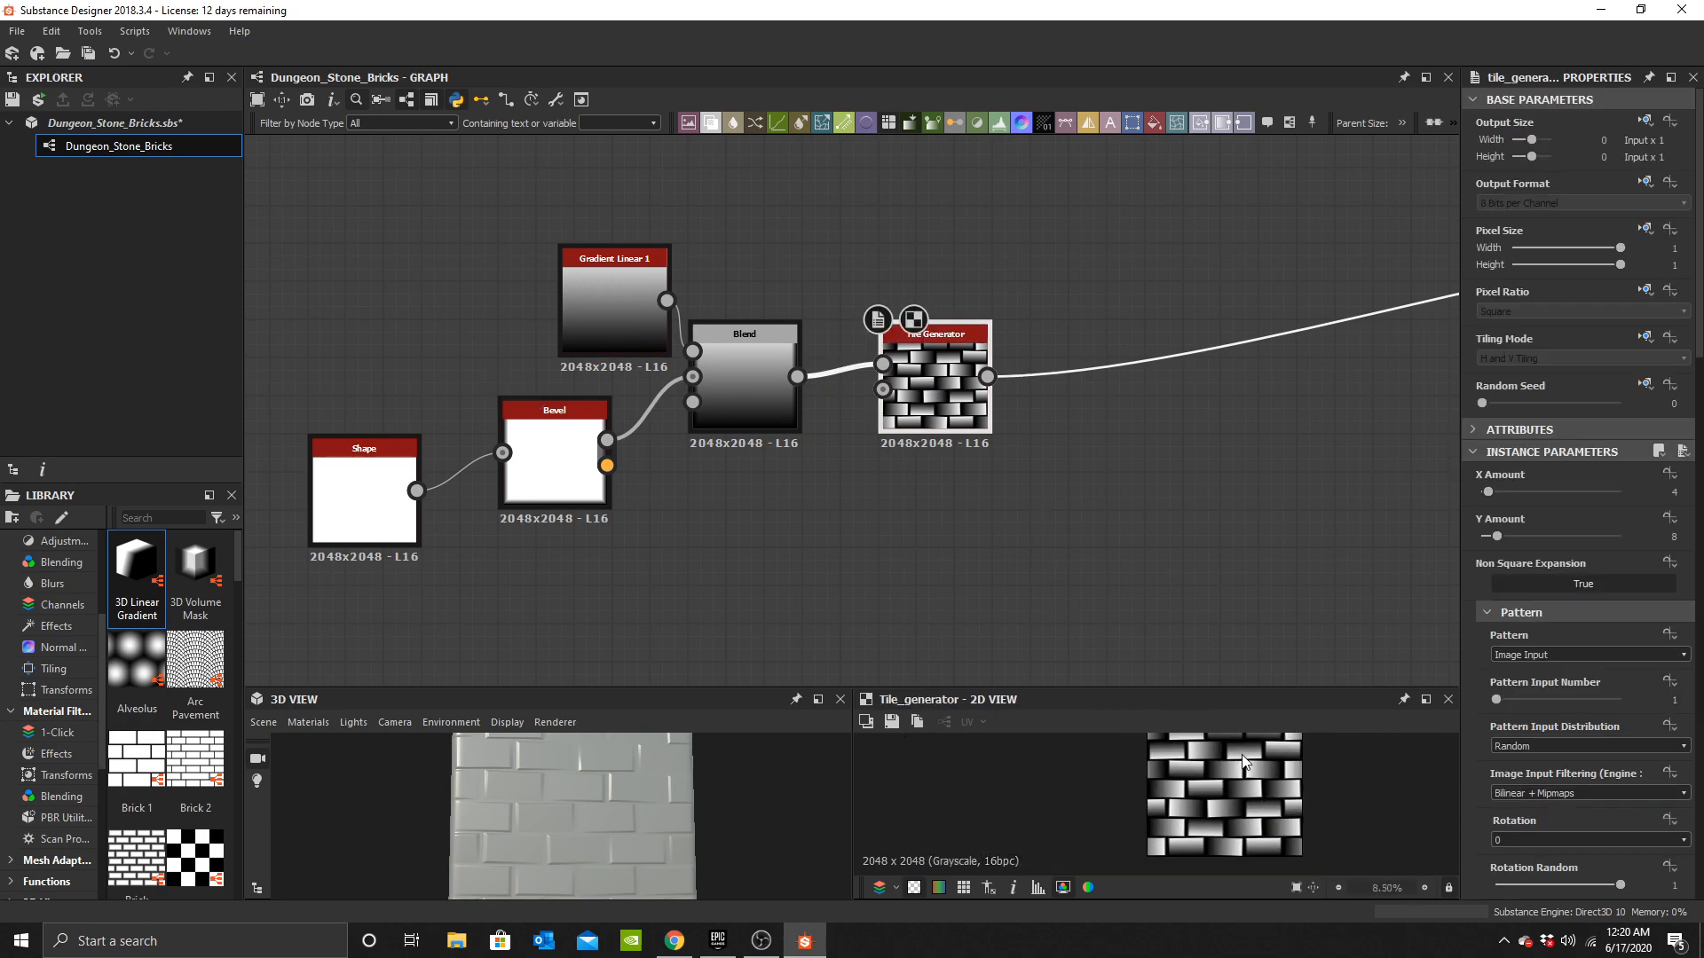
# Set the Blend node's opacity to 0.5.
pyautogui.moveTo(974, 365); pyautogui.dragTo(936, 365)
pyautogui.moveTo(1003, 411); pyautogui.dragTo(912, 497, button='middle')
pyautogui.scroll(5, 838, 509)
pyautogui.scroll(-3, 728, 495)
pyautogui.moveTo(573, 486); pyautogui.dragTo(860, 472, button='middle')
pyautogui.moveTo(527, 297); pyautogui.dragTo(472, 296)
pyautogui.click(815, 426)
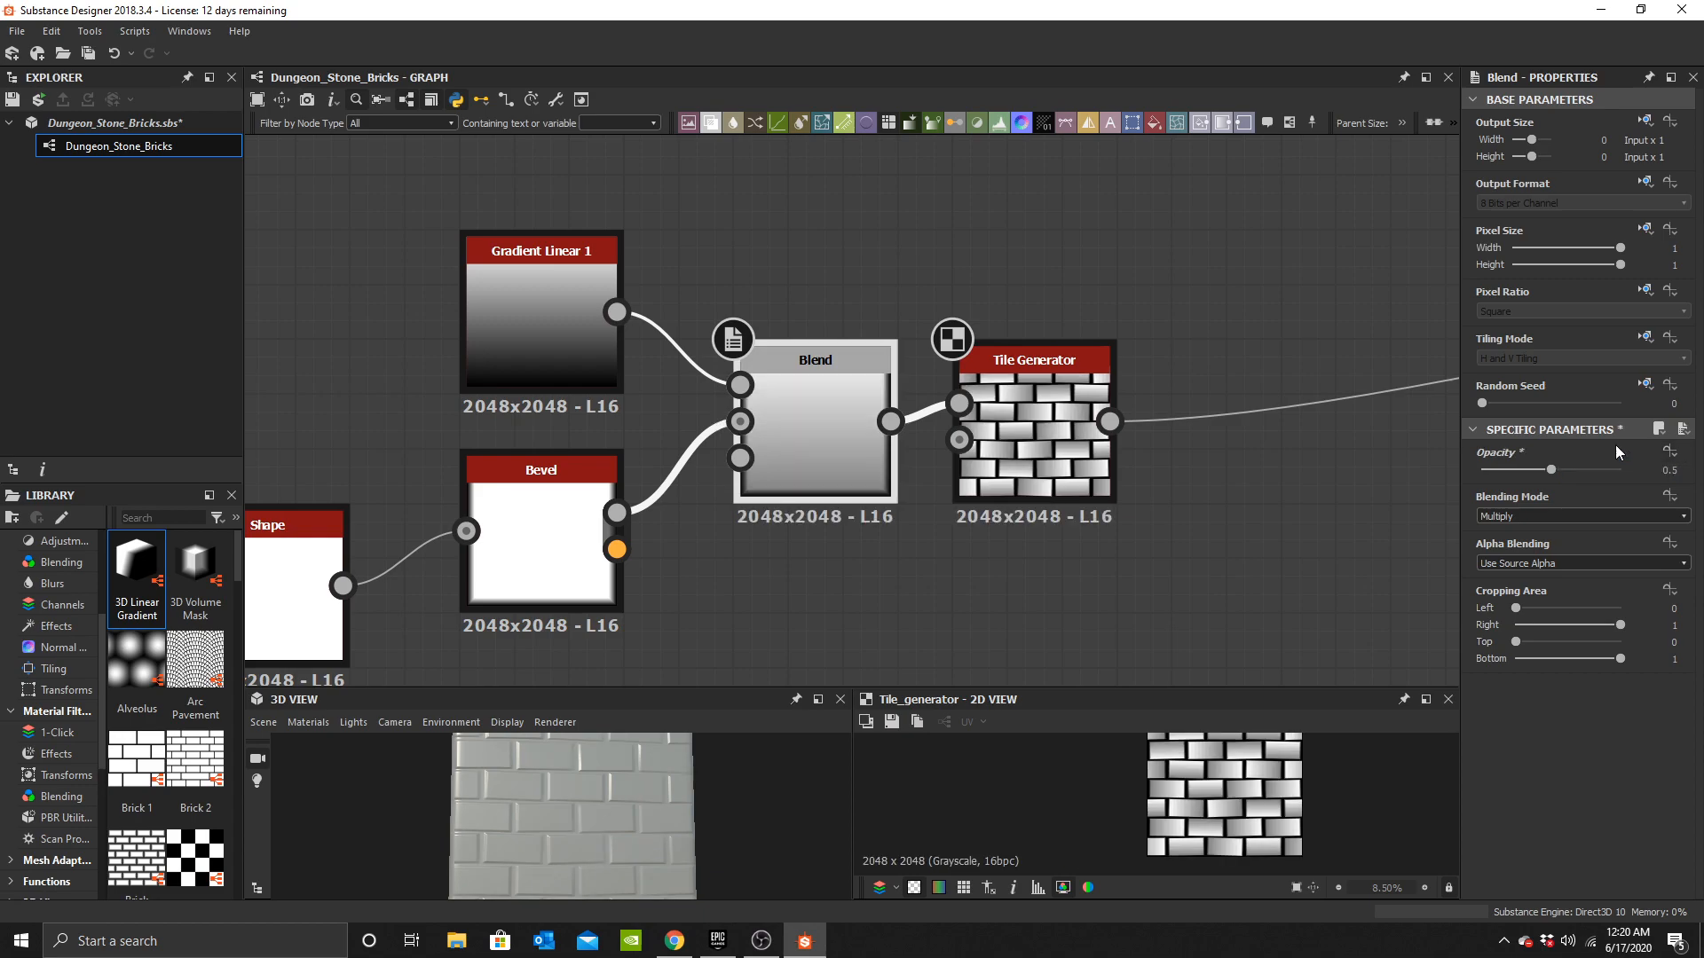
# Set the Tile Generator's scale to 1.
pyautogui.click(1017, 441)
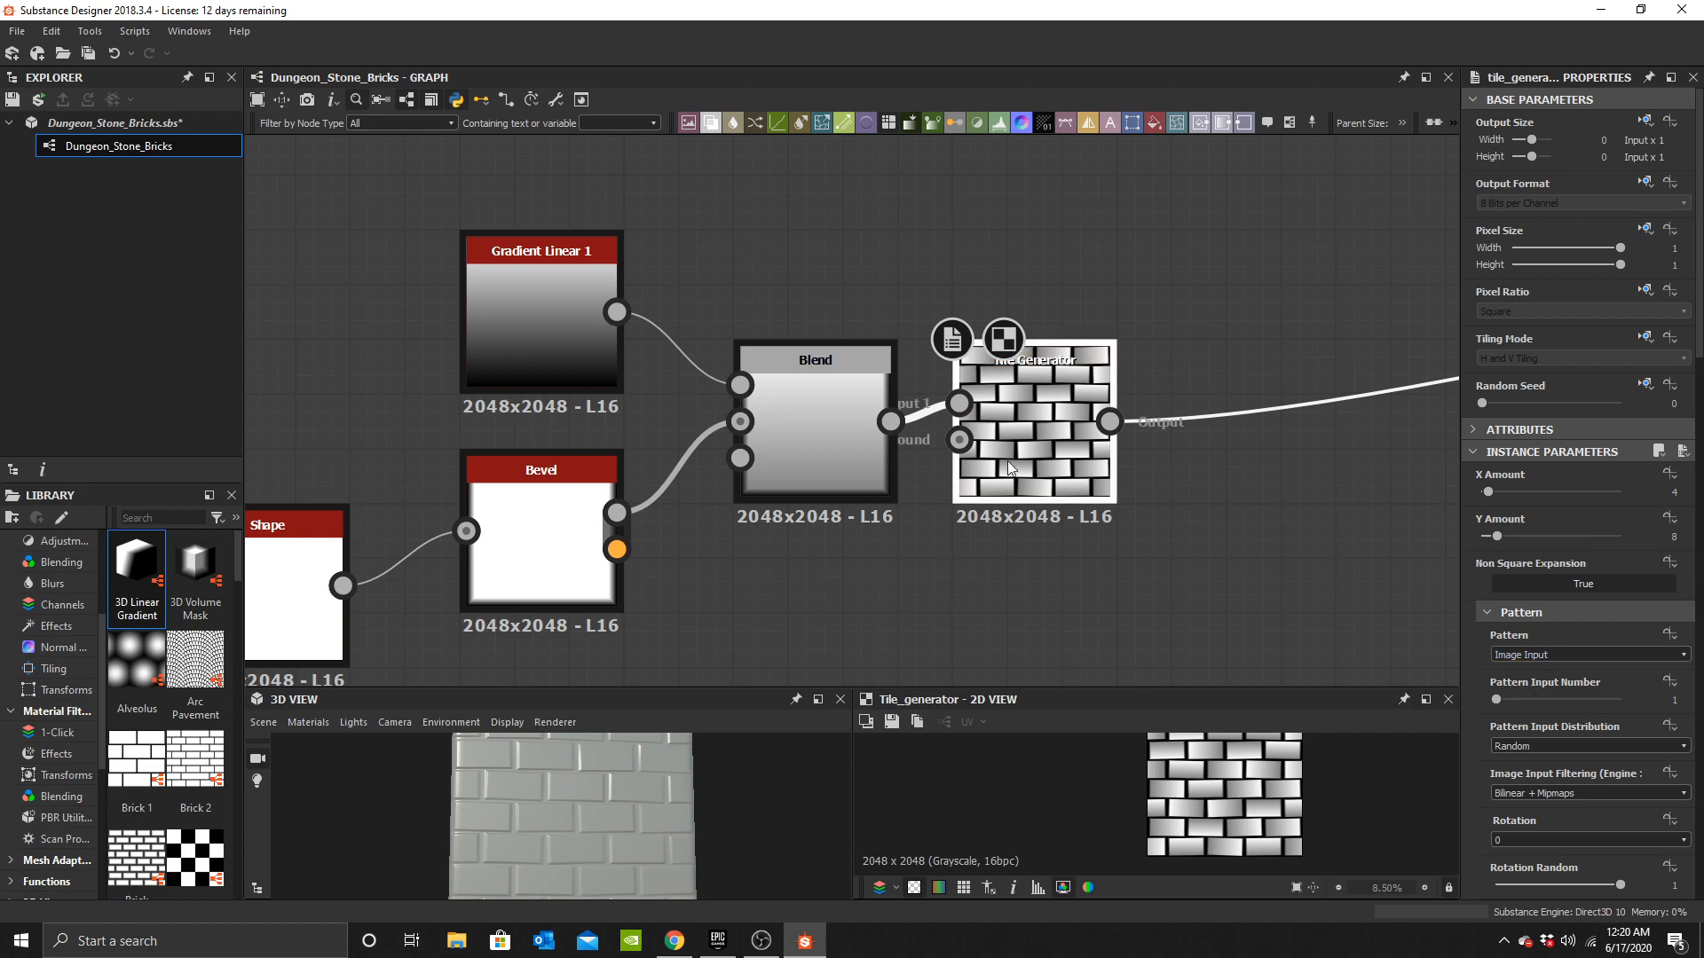
pyautogui.scroll(-7, 1545, 694)
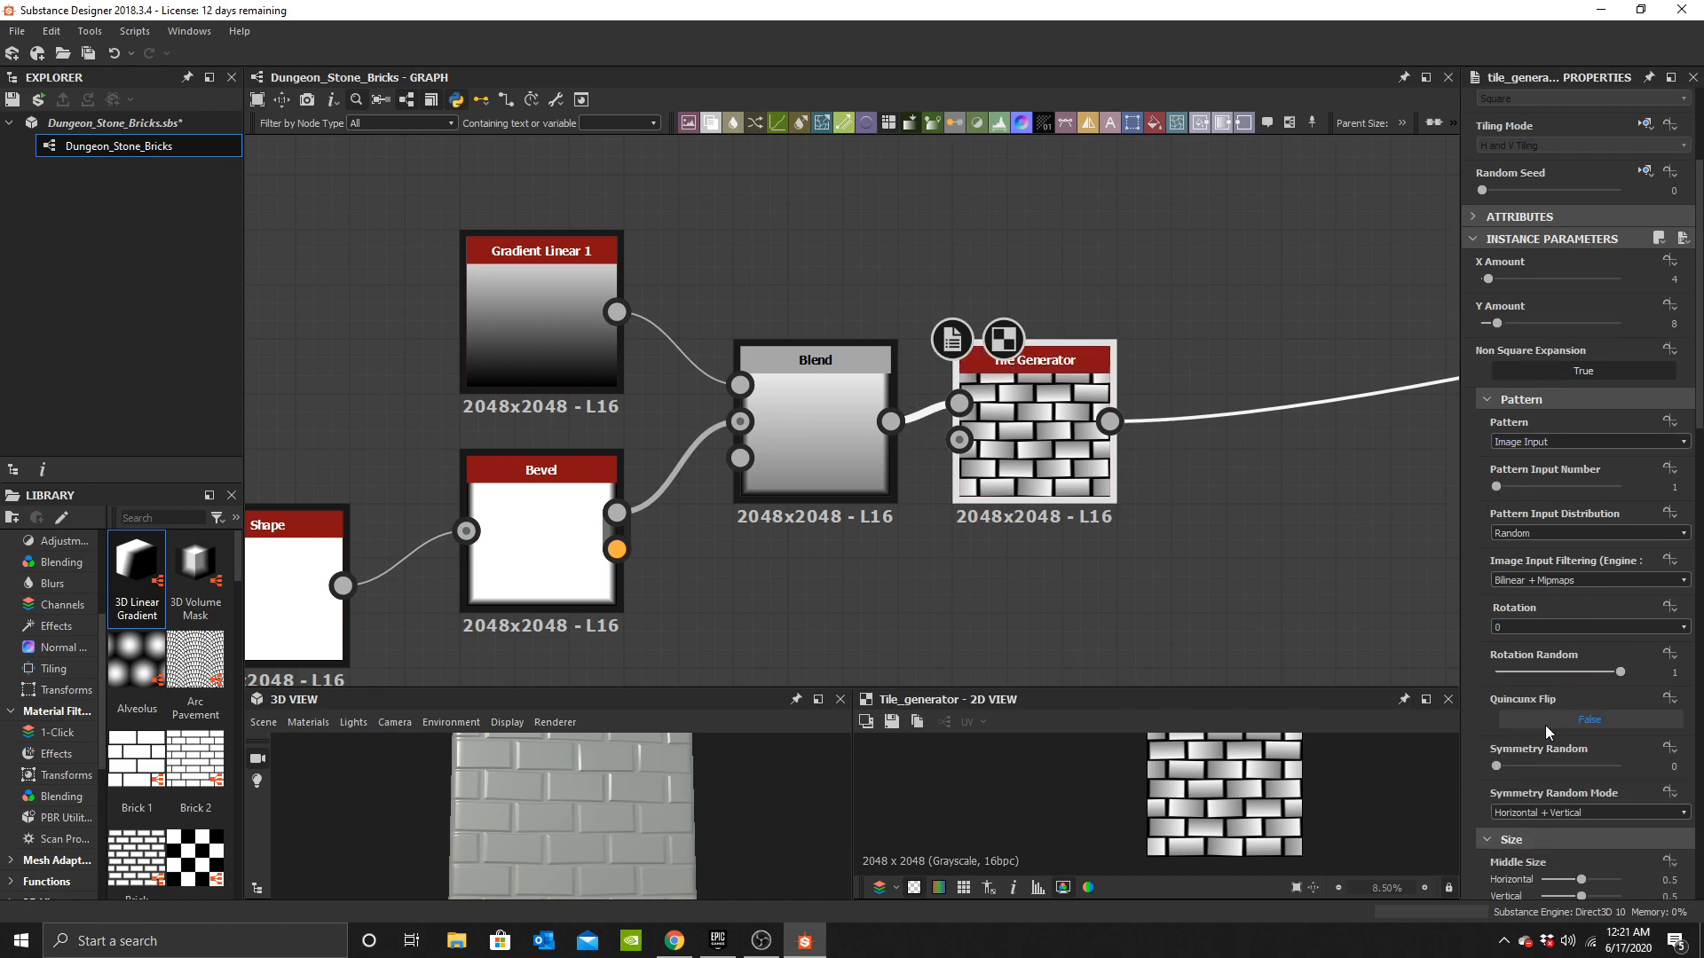
pyautogui.scroll(-2, 1545, 694)
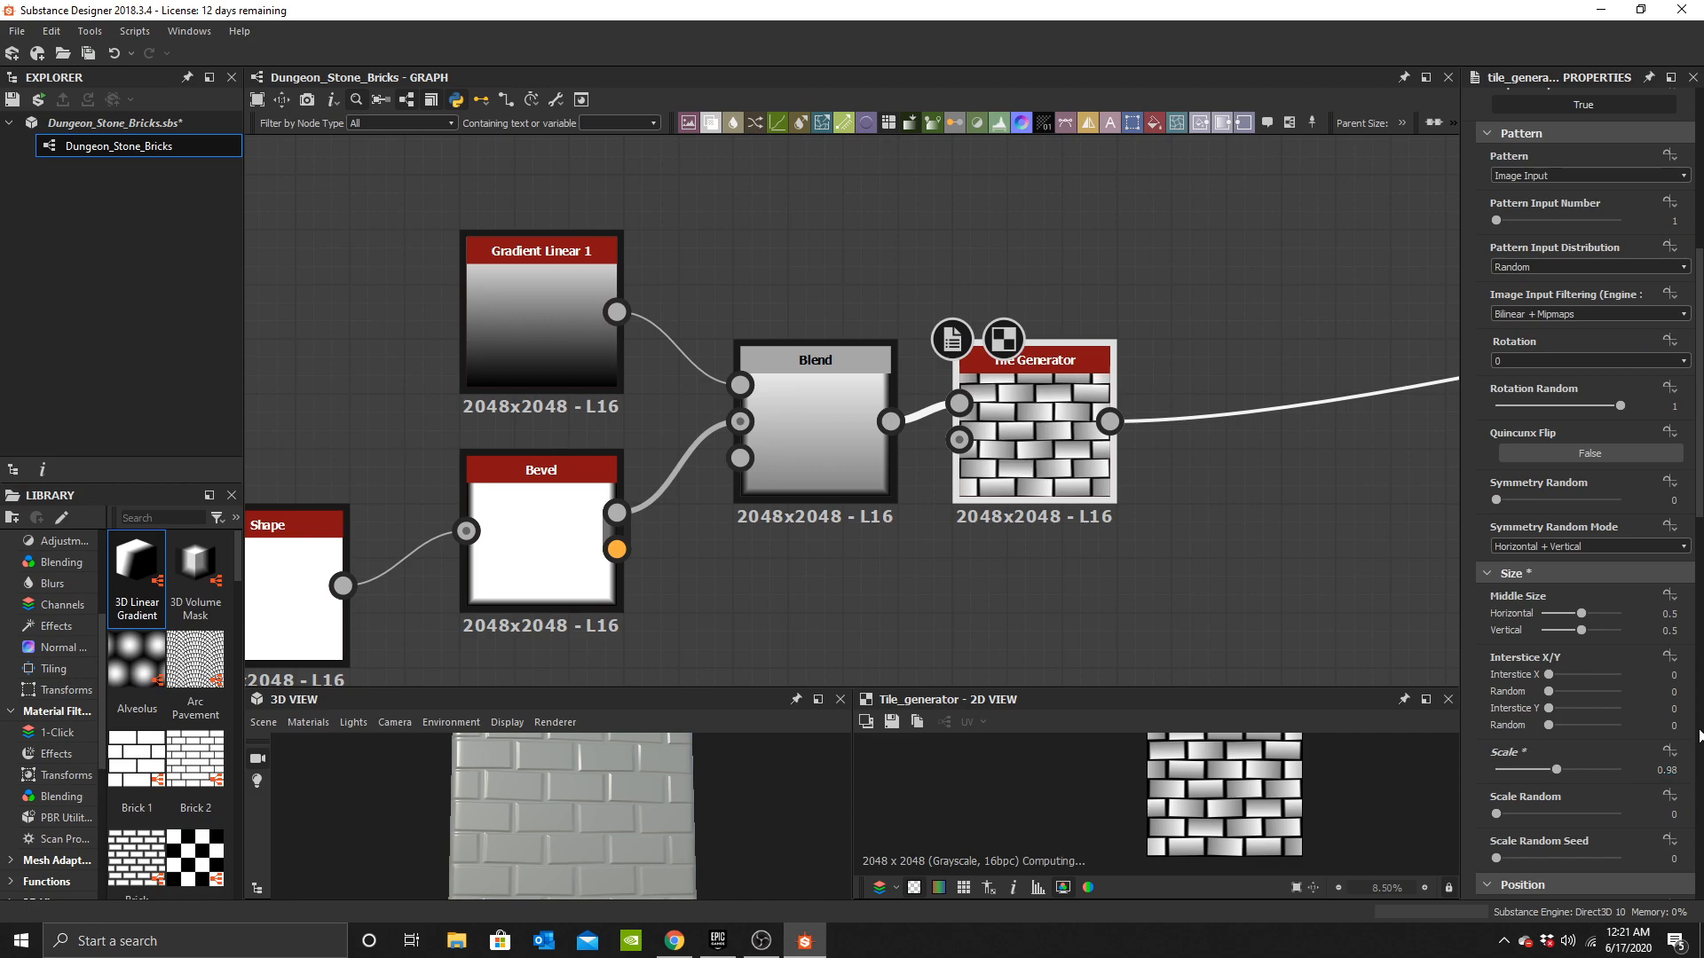
pyautogui.scroll(4, 1160, 443)
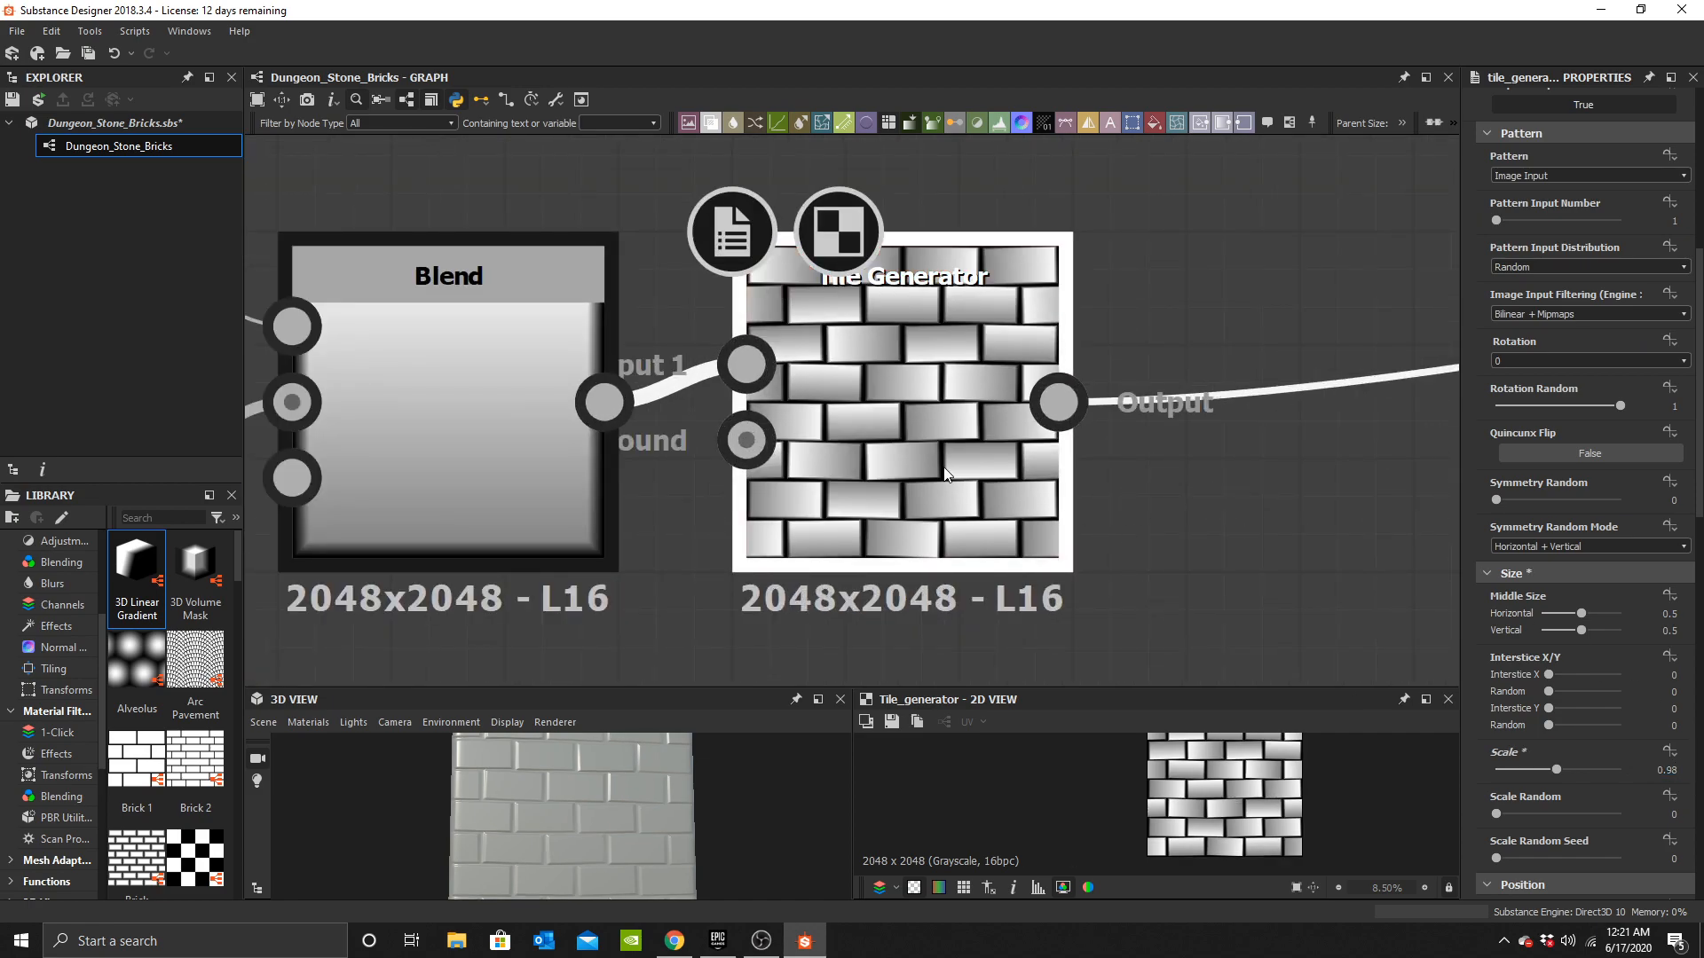
pyautogui.click(1684, 766)
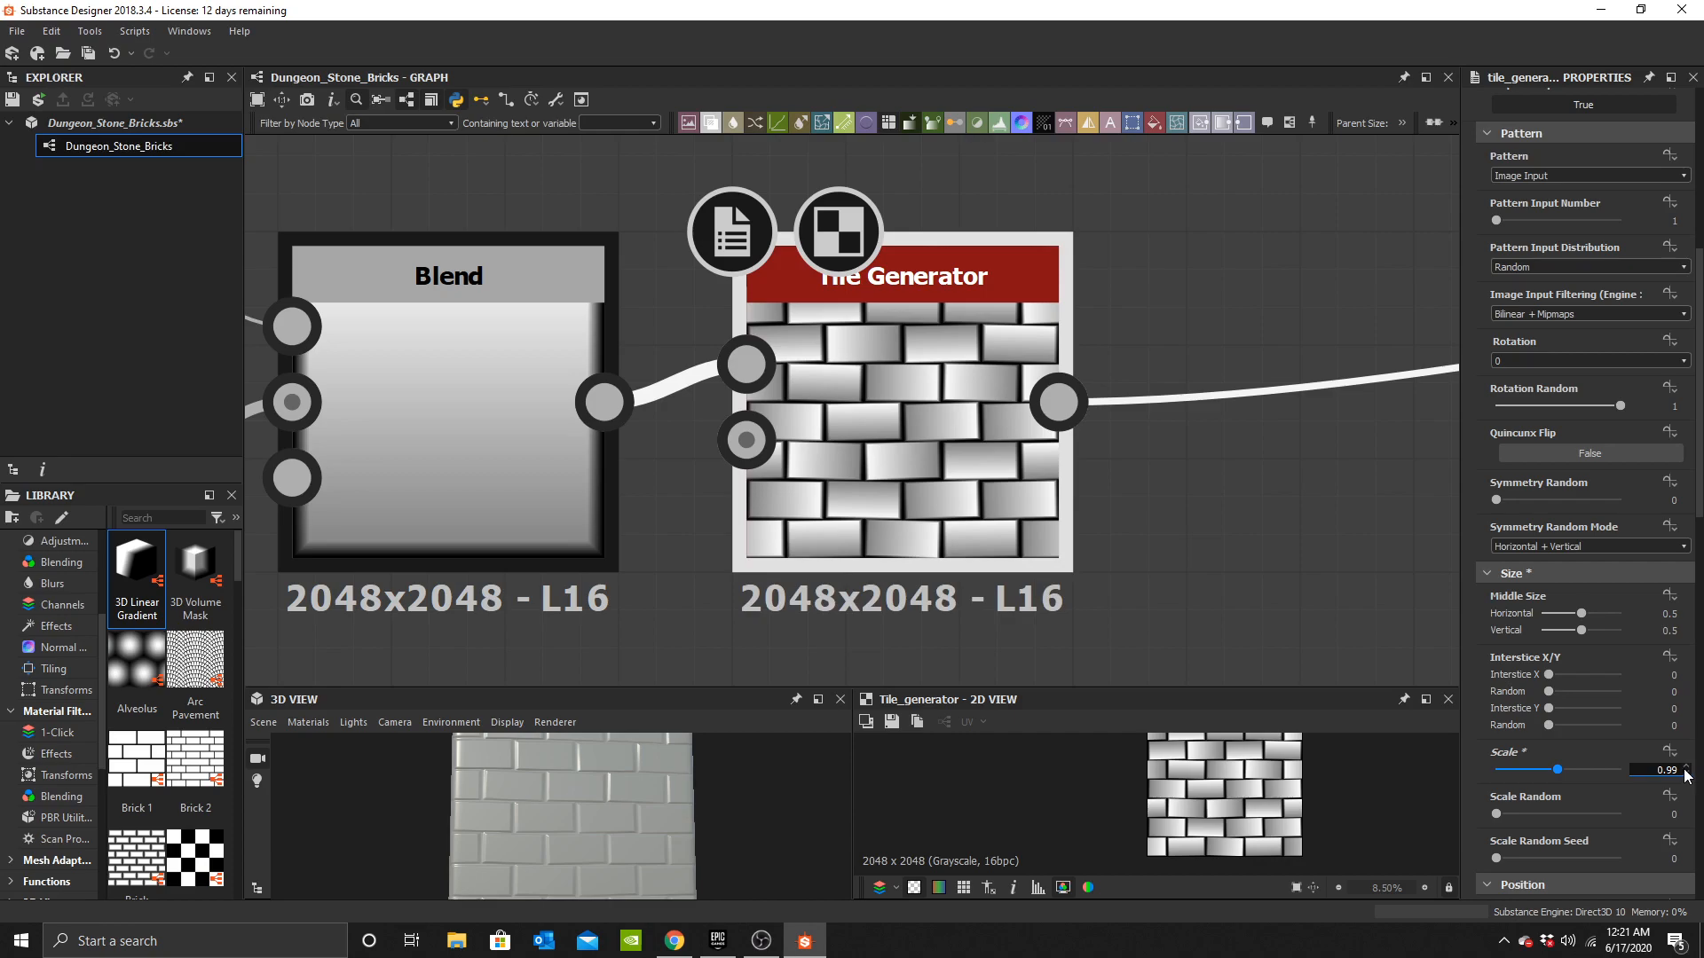
pyautogui.click(1687, 768)
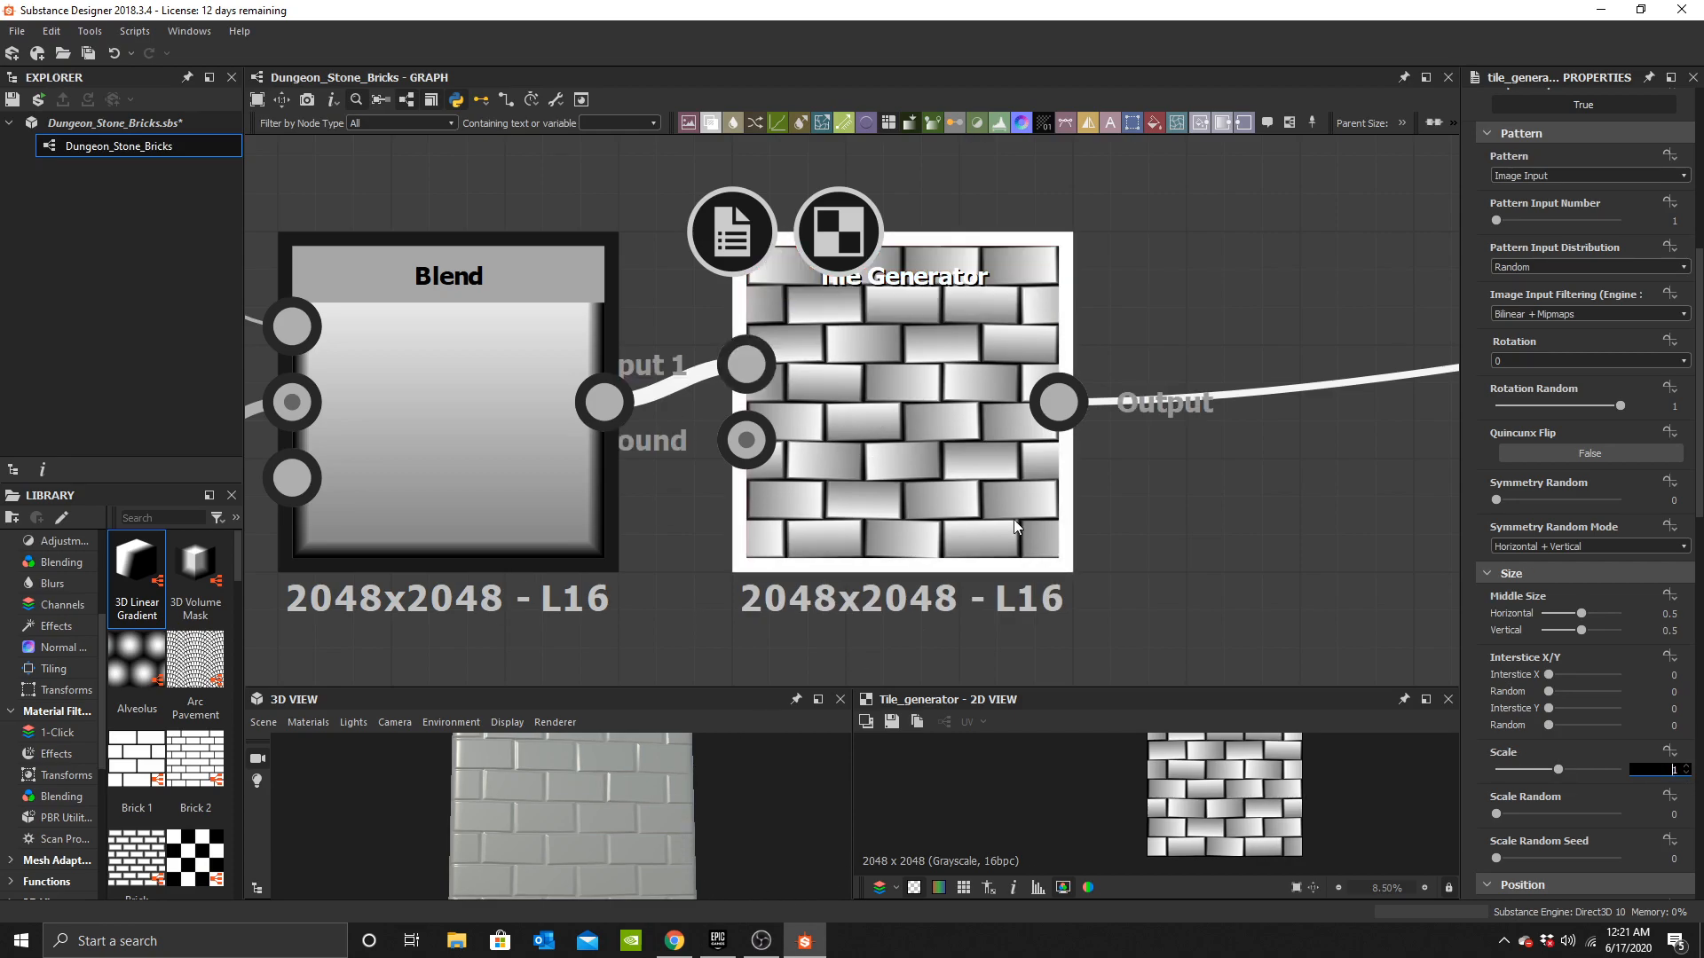
pyautogui.scroll(-3, 1003, 413)
pyautogui.moveTo(1008, 426); pyautogui.dragTo(821, 506, button='middle')
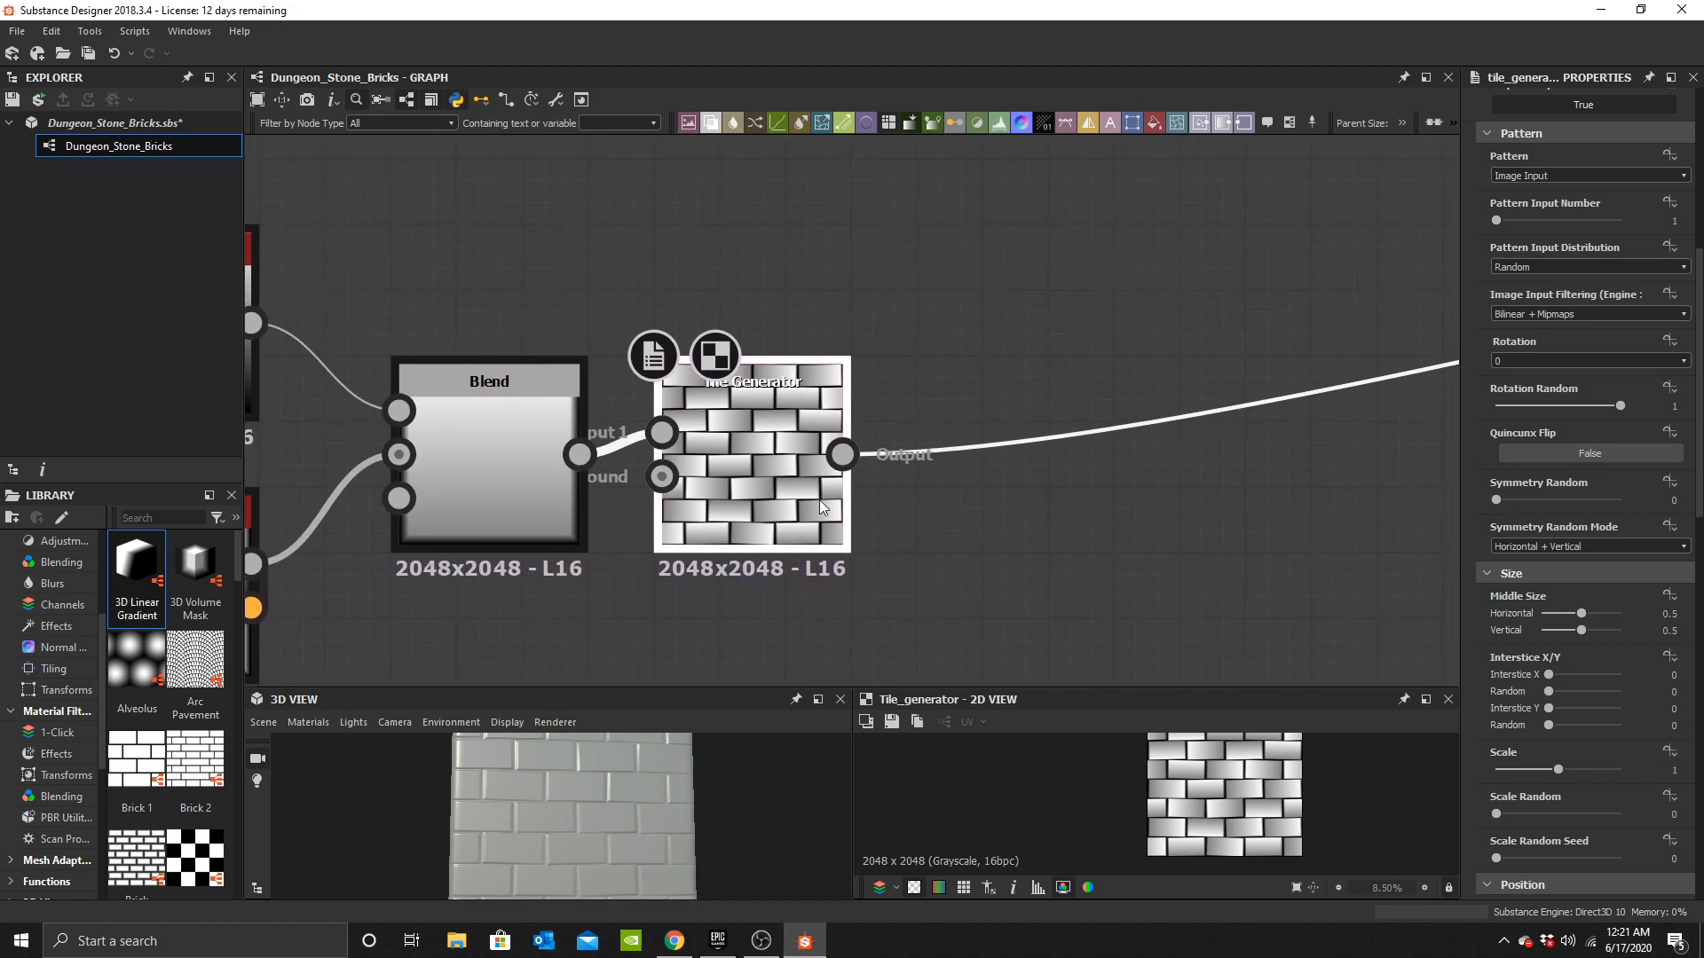
pyautogui.scroll(2, 801, 501)
pyautogui.scroll(-2, 859, 462)
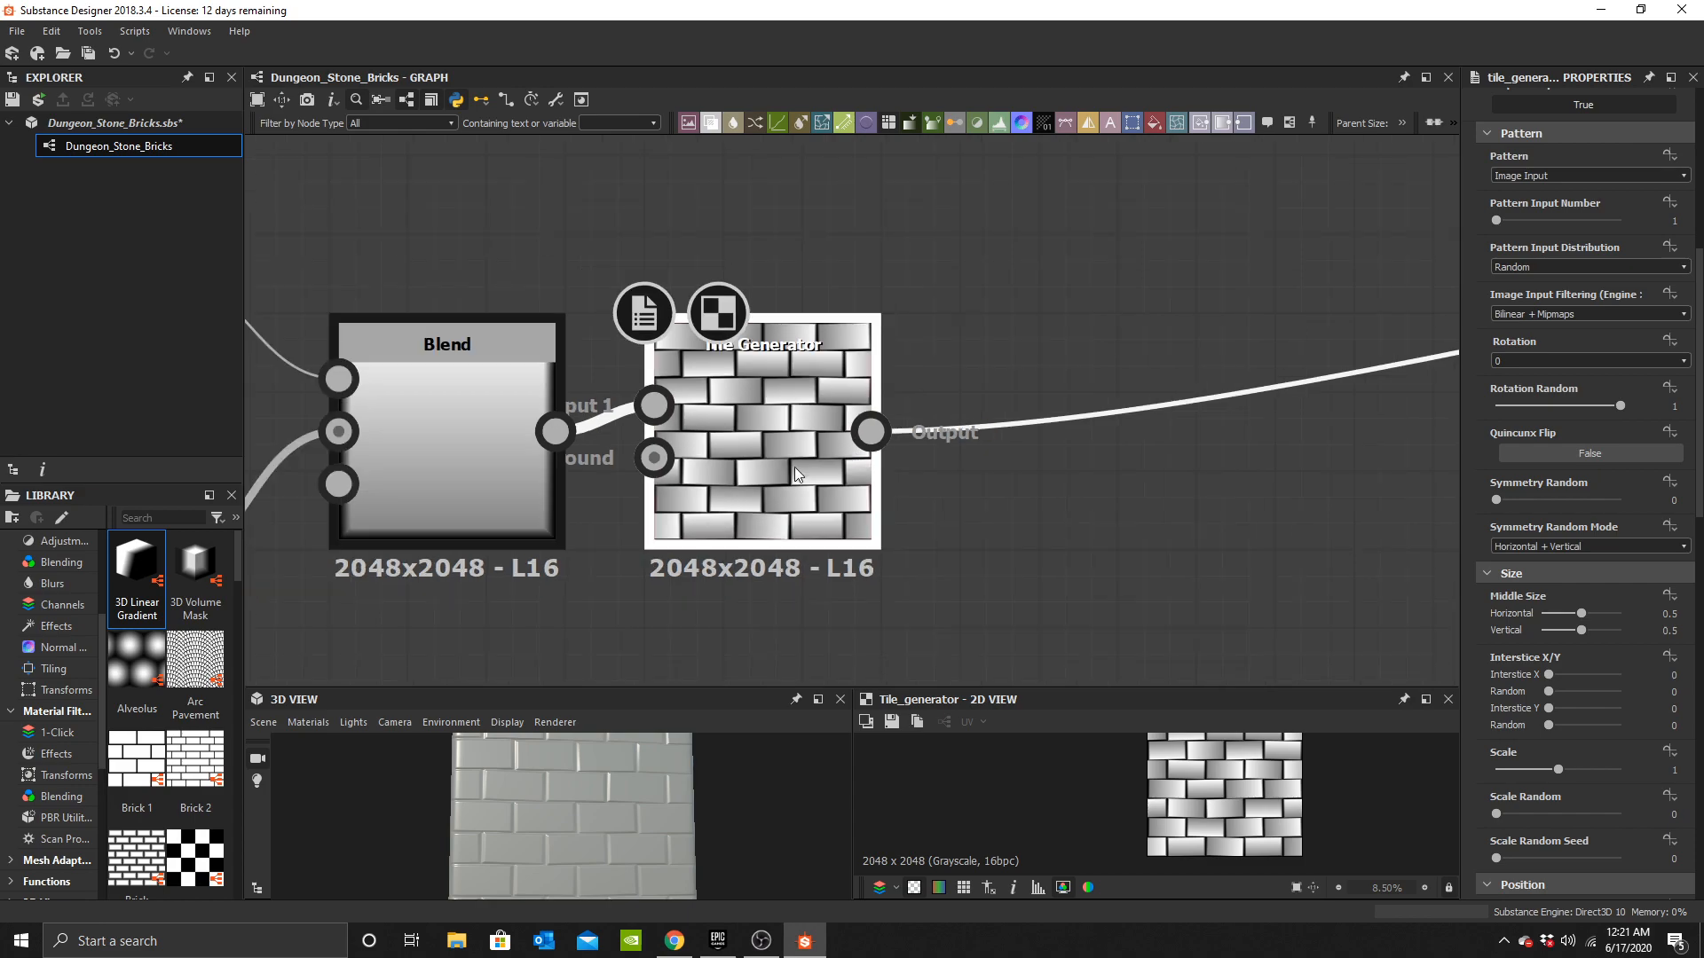
pyautogui.moveTo(917, 504); pyautogui.dragTo(765, 484, button='middle')
pyautogui.scroll(-4, 872, 428)
pyautogui.scroll(2, 871, 385)
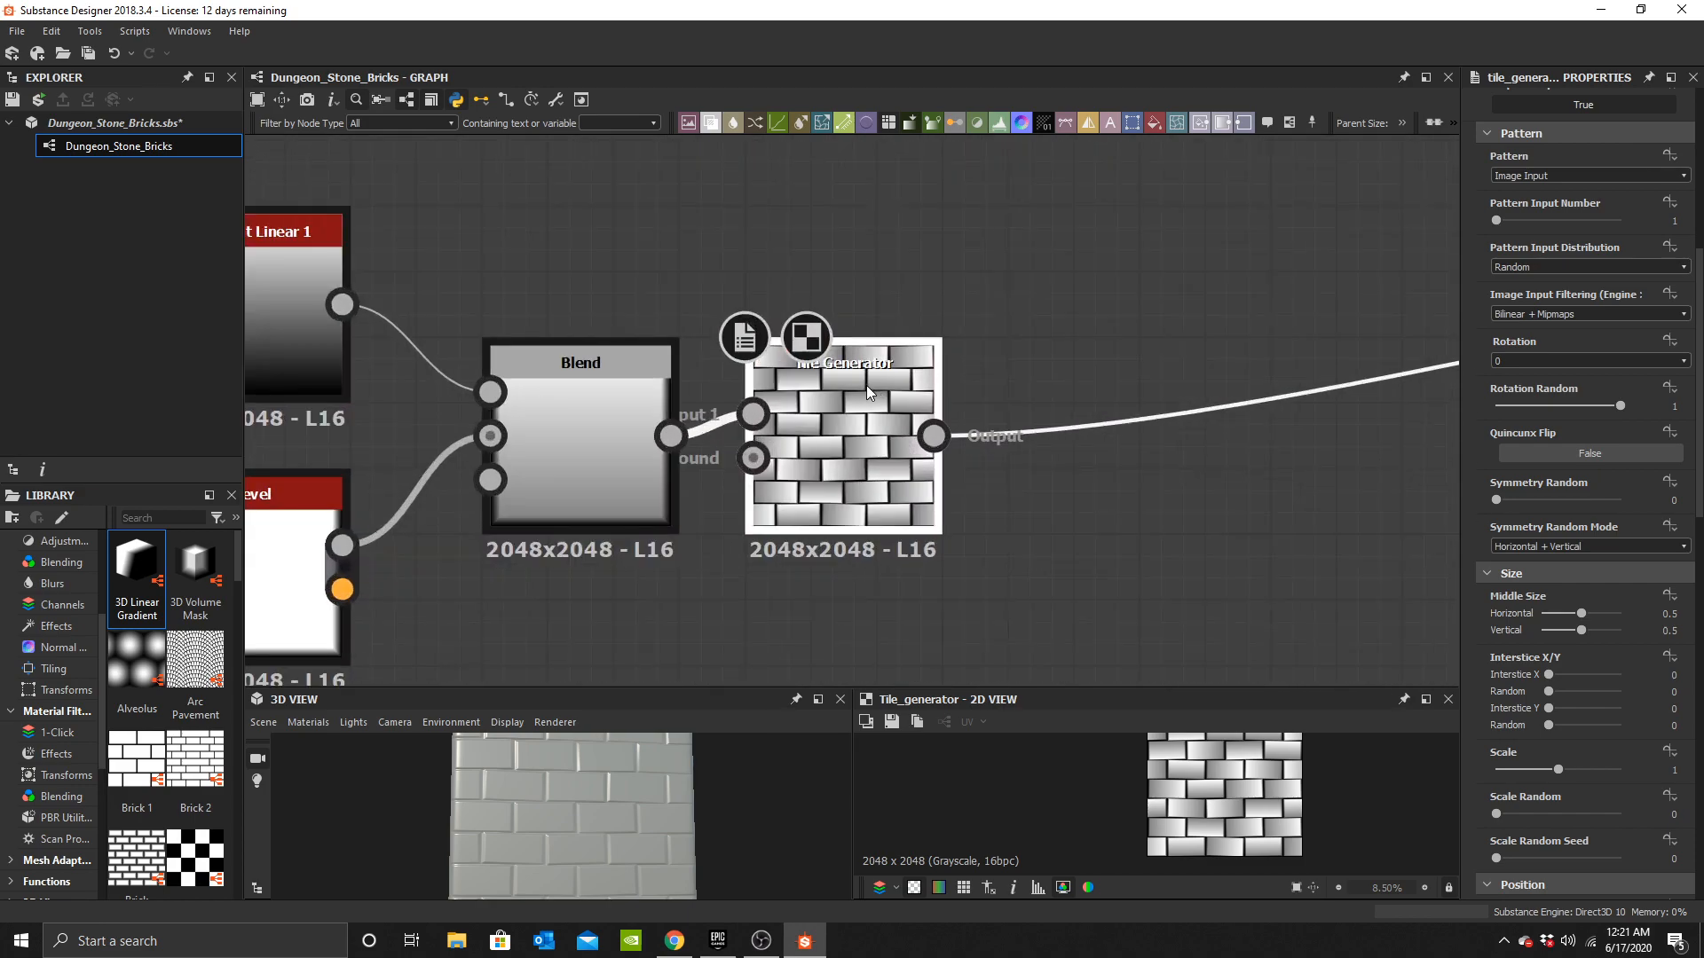
pyautogui.moveTo(691, 473); pyautogui.dragTo(840, 426, button='middle')
pyautogui.moveTo(1019, 356); pyautogui.dragTo(1019, 423)
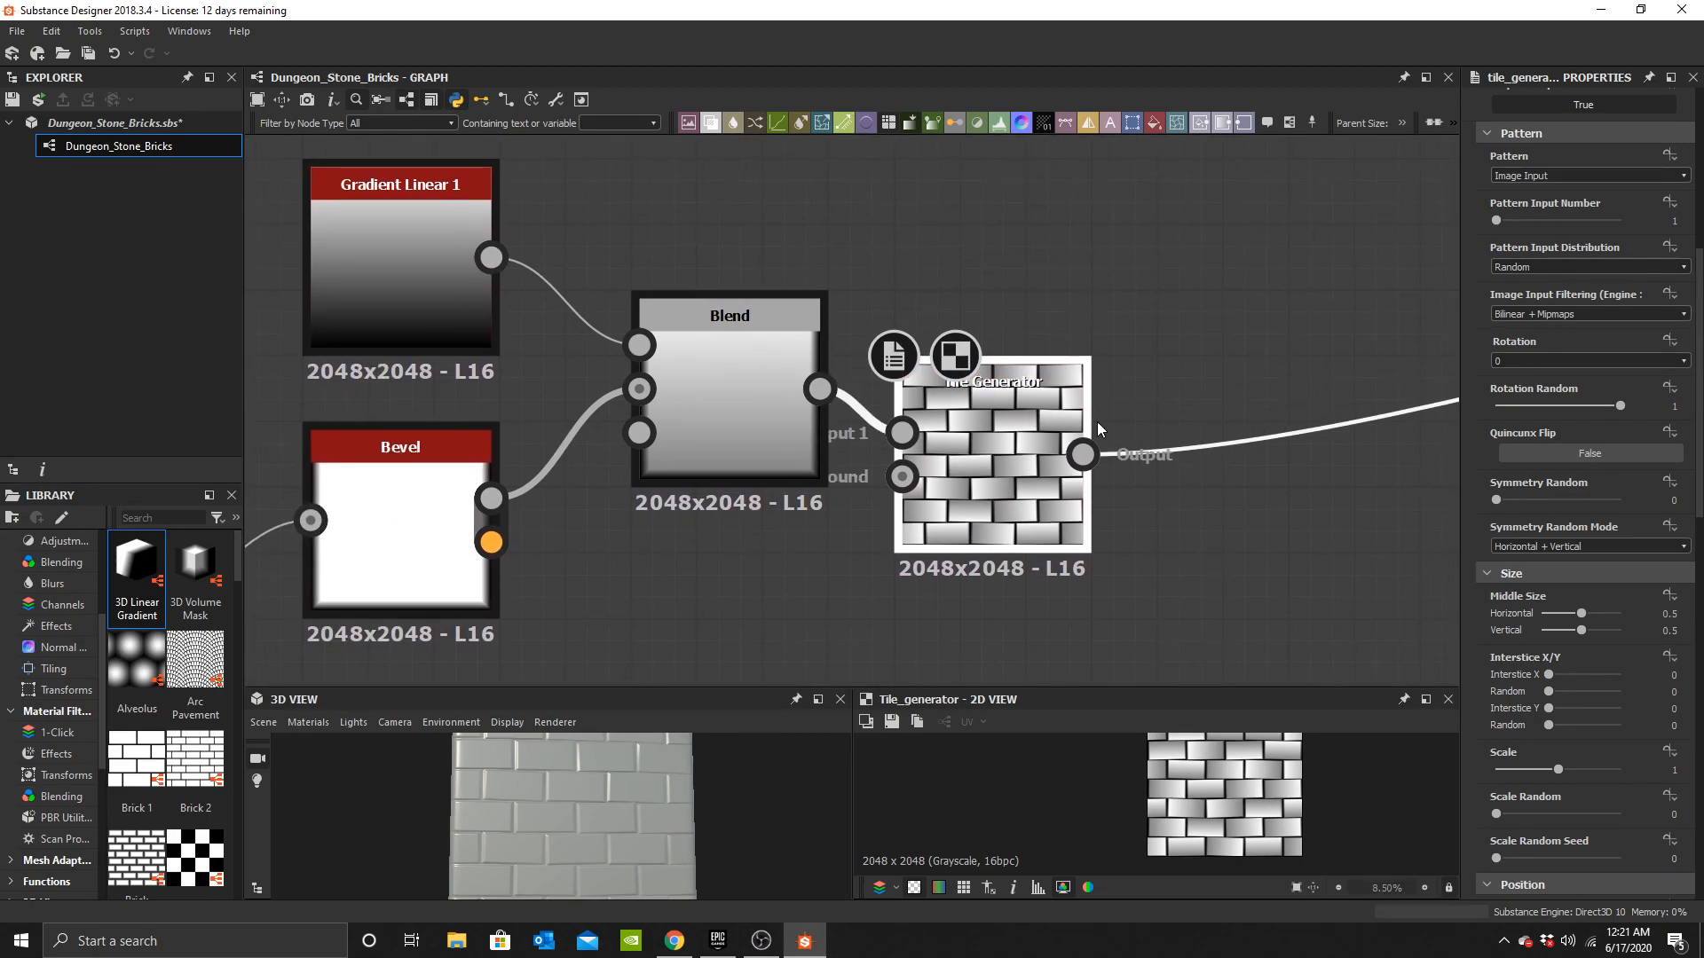
pyautogui.moveTo(1008, 497); pyautogui.dragTo(875, 471, button='middle')
pyautogui.scroll(-4, 950, 451)
pyautogui.scroll(5, 875, 472)
pyautogui.moveTo(728, 507); pyautogui.dragTo(970, 475, button='middle')
pyautogui.scroll(1, 1074, 402)
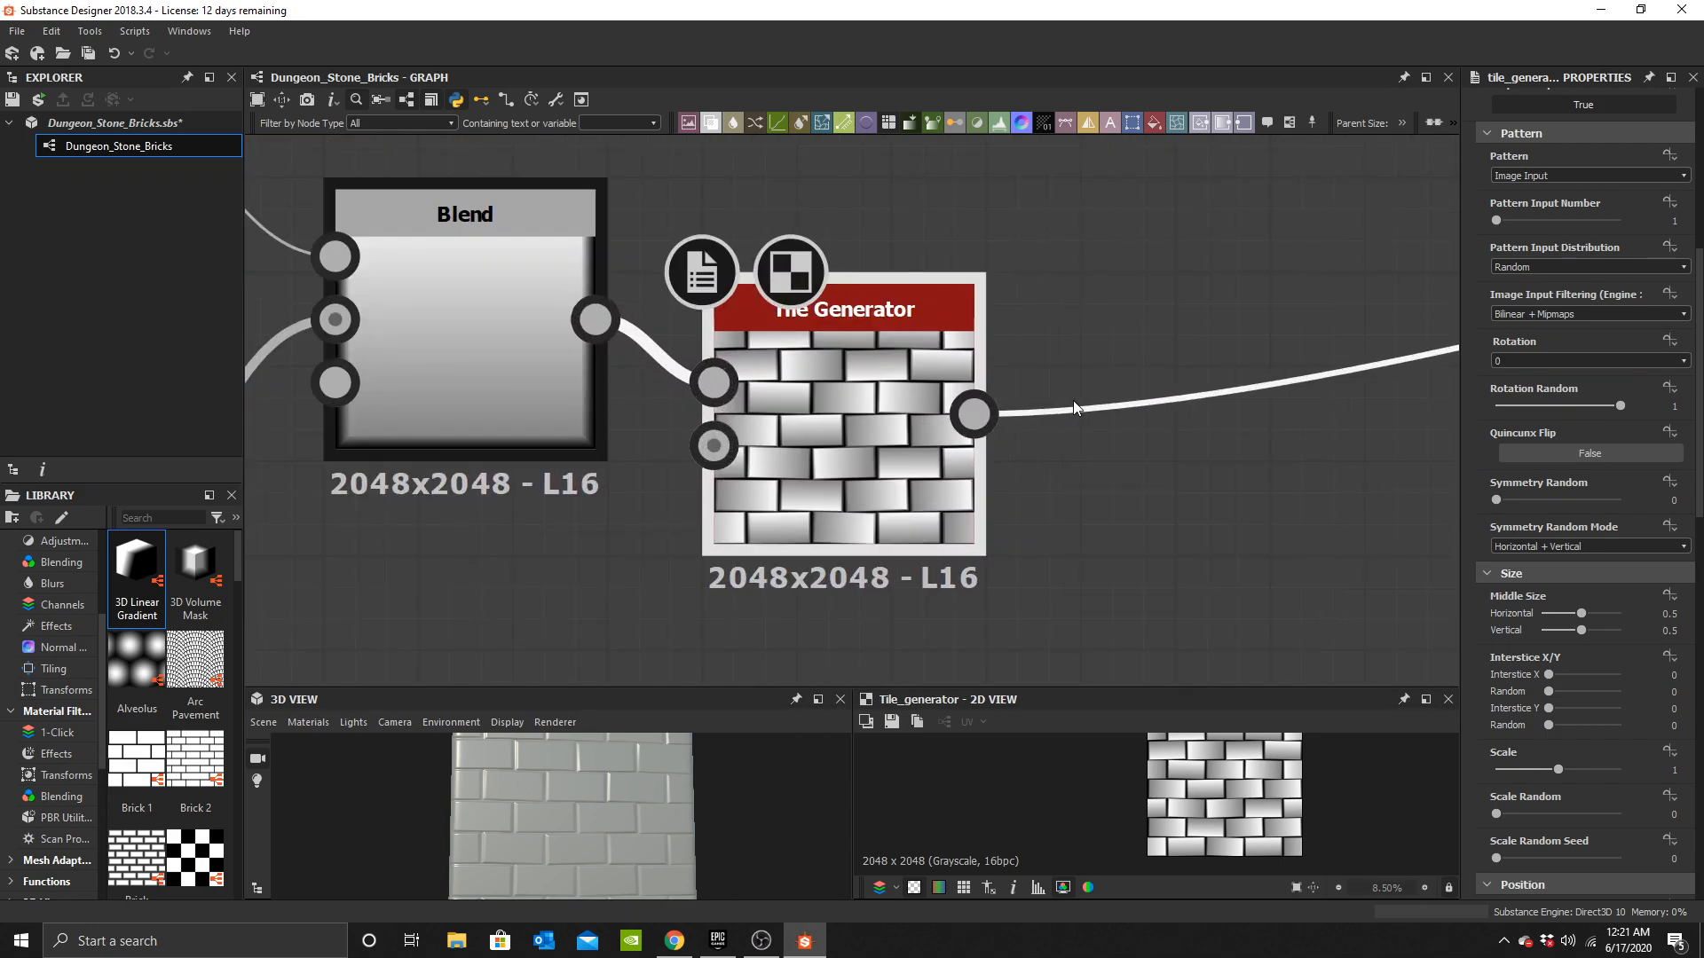
pyautogui.moveTo(1072, 402); pyautogui.dragTo(957, 391, button='middle')
pyautogui.scroll(1, 786, 413)
pyautogui.scroll(-3, 970, 426)
pyautogui.moveTo(1167, 485); pyautogui.dragTo(1022, 488, button='middle')
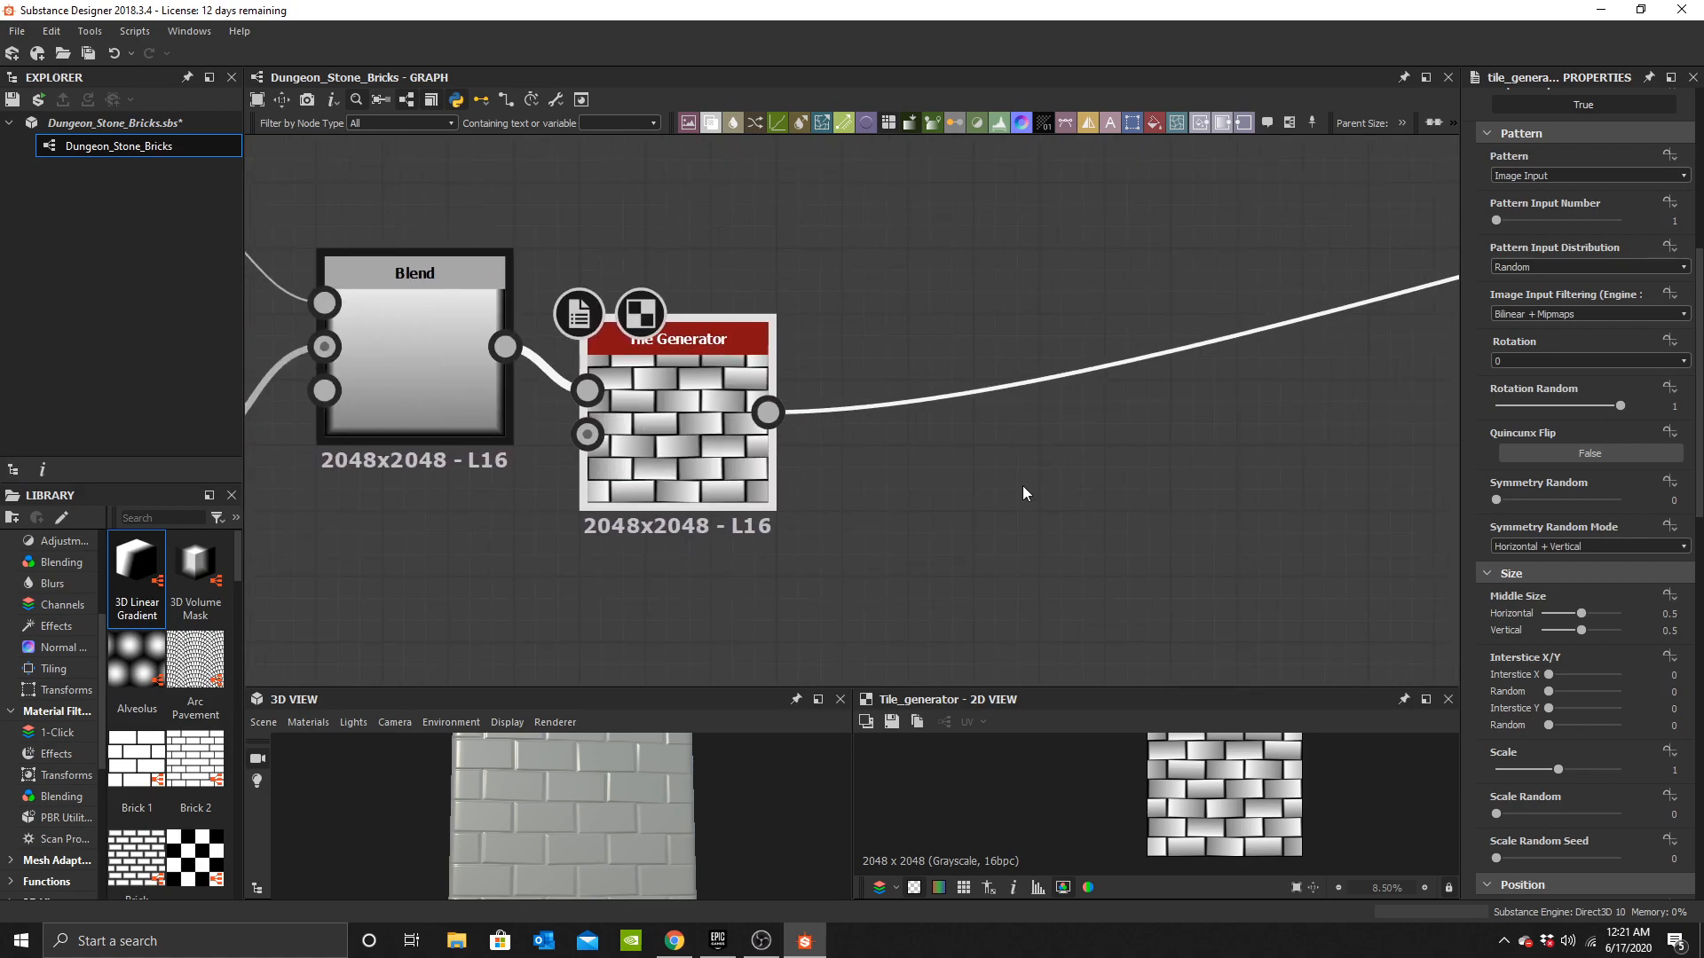
# Add a Grunge Map 003 node and place it below the Tile Generator.
pyautogui.press('space')
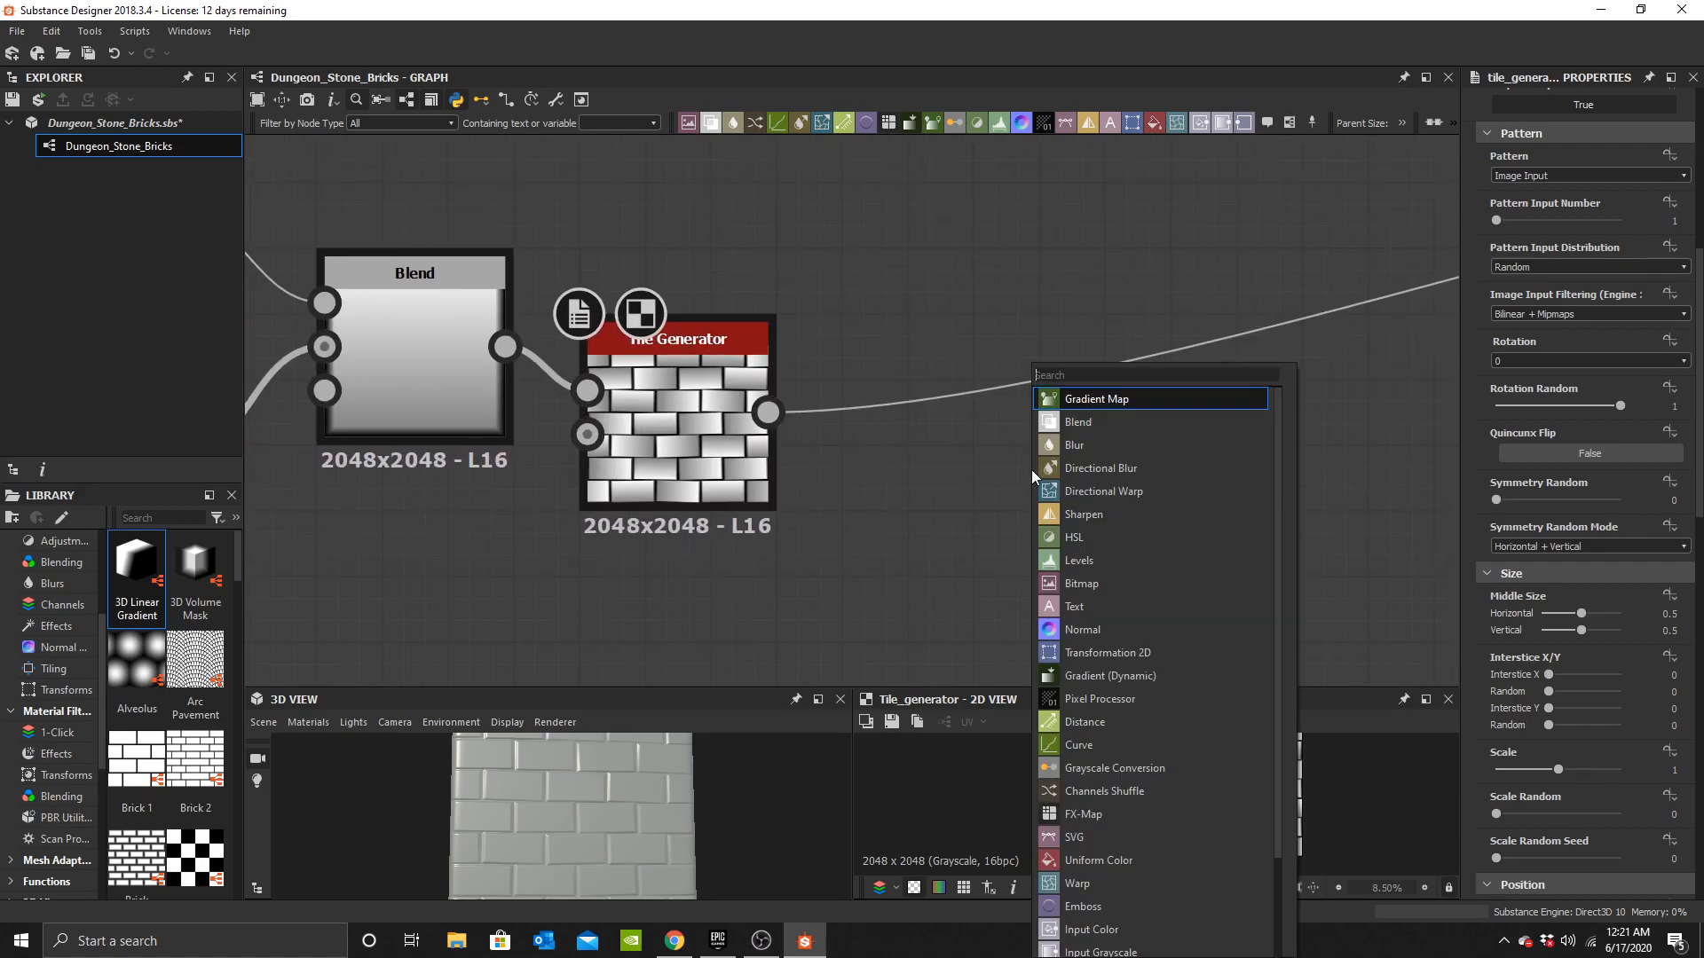
pyautogui.write('grunge')
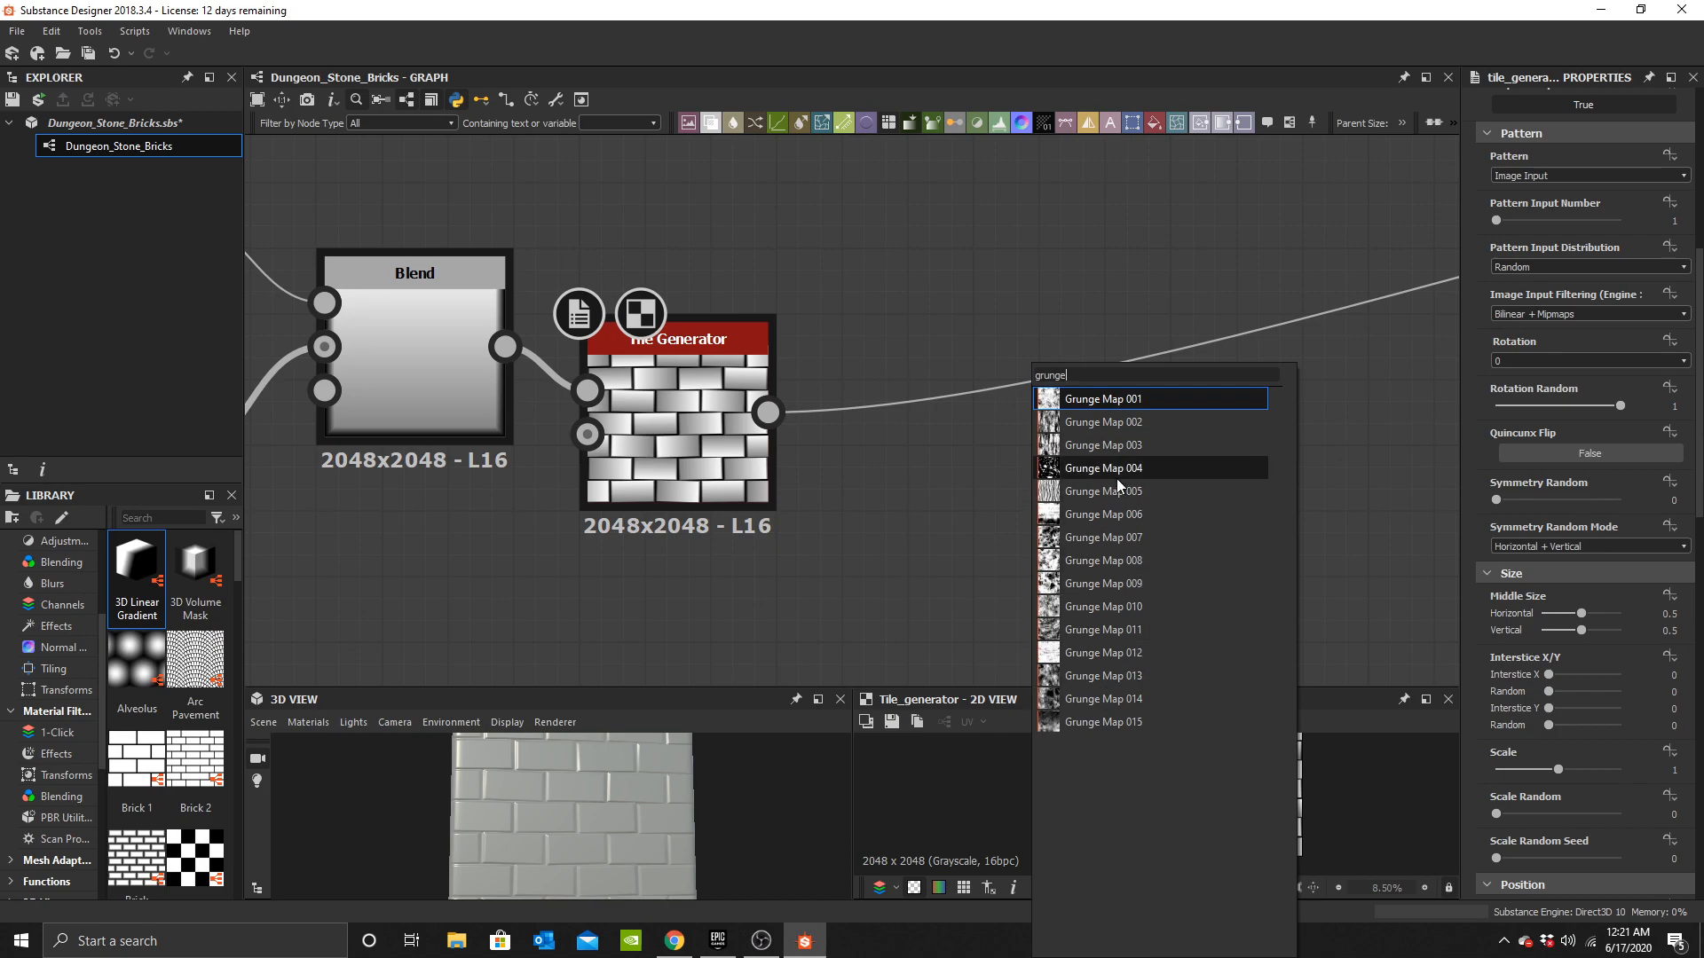
pyautogui.click(1121, 446)
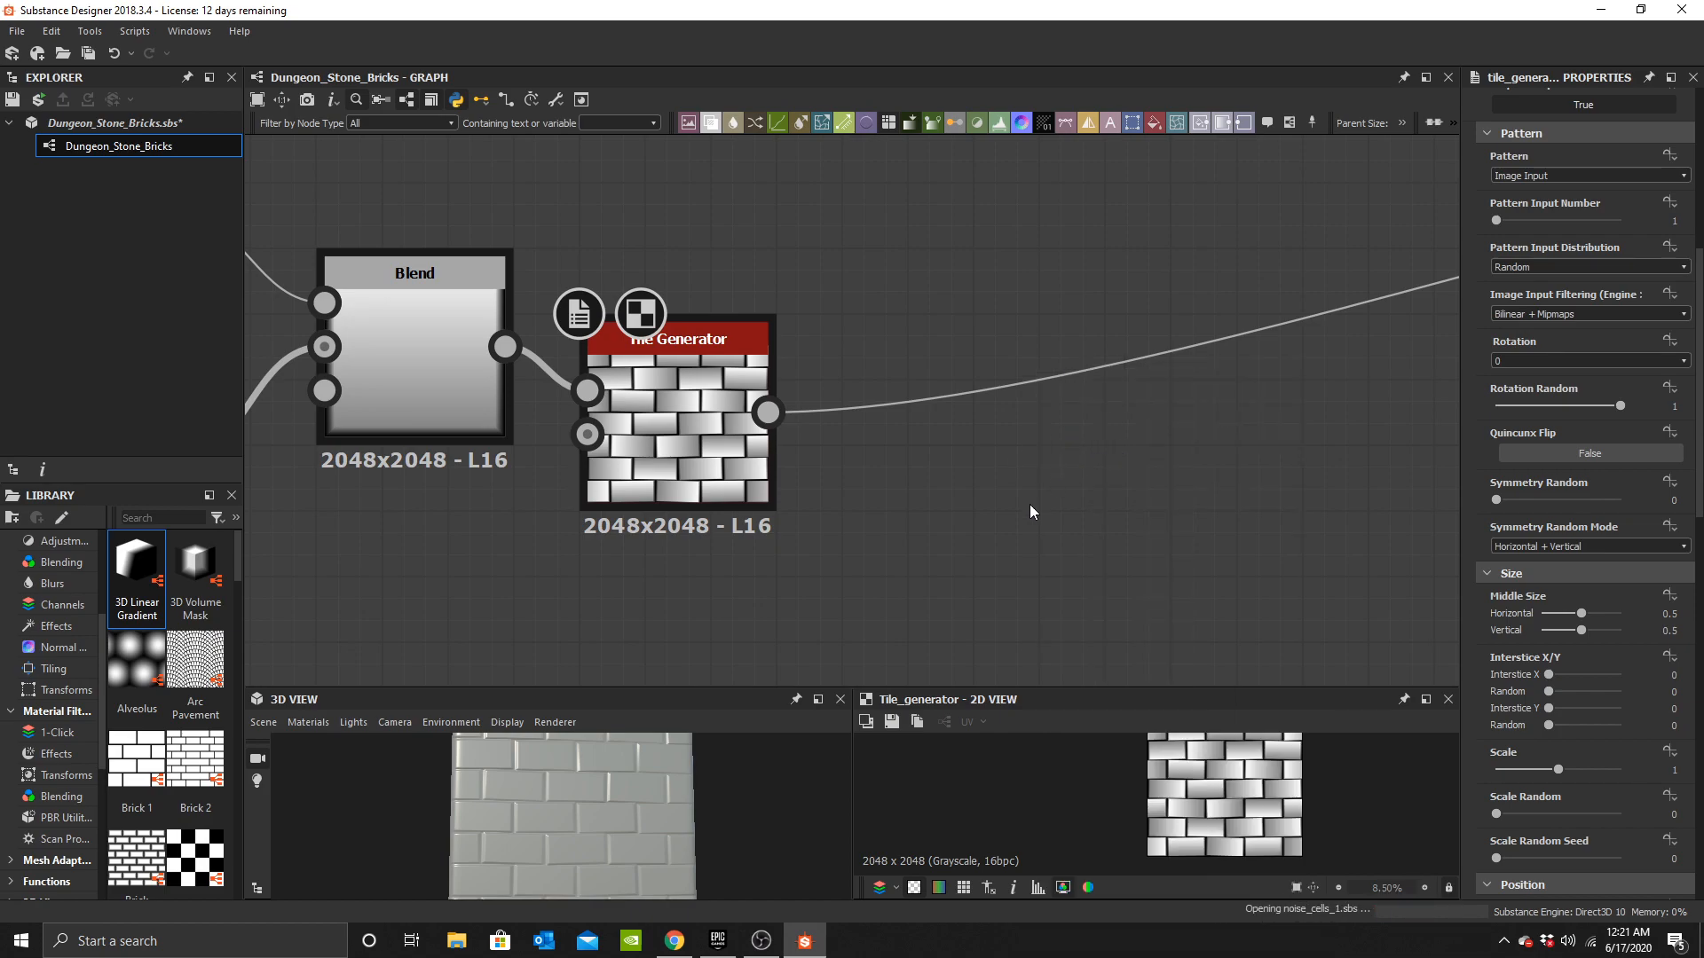
pyautogui.moveTo(1009, 550); pyautogui.dragTo(943, 546)
pyautogui.moveTo(1045, 485); pyautogui.dragTo(1192, 268, button='middle')
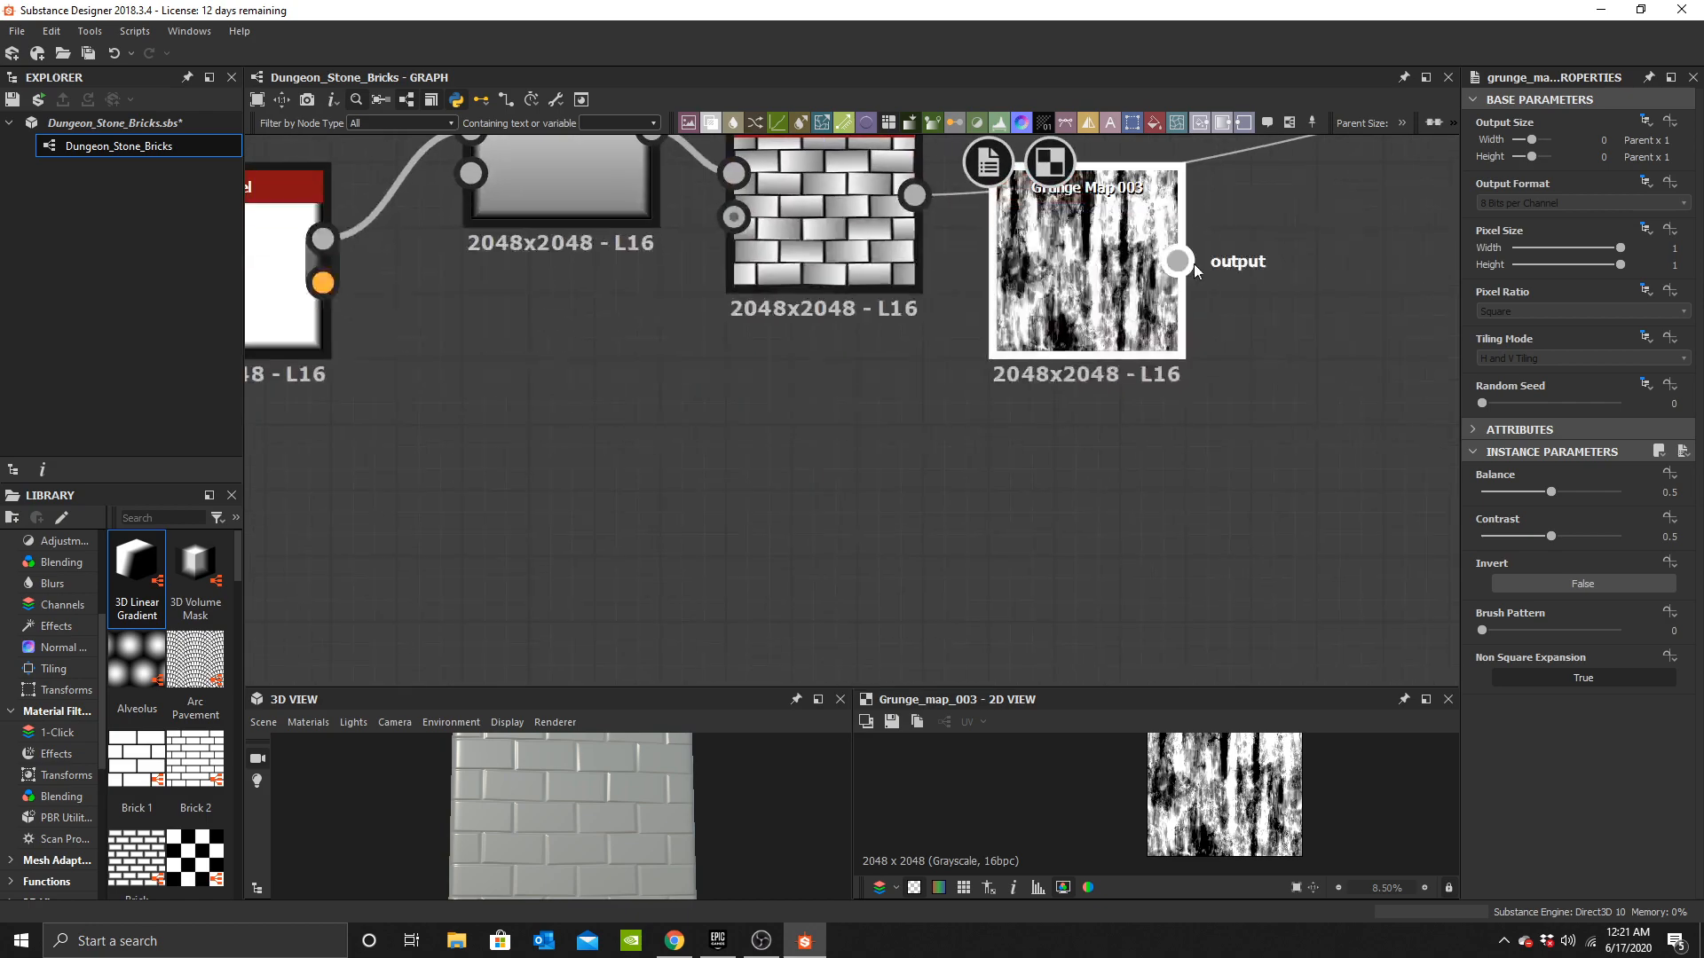
pyautogui.moveTo(1135, 279); pyautogui.dragTo(872, 444)
pyautogui.moveTo(1535, 486); pyautogui.dragTo(1519, 492)
pyautogui.moveTo(951, 309); pyautogui.dragTo(859, 485, button='middle')
# Add a new Blend node and connect the Tile Generator's output to its Background input.
pyautogui.click(925, 451)
pyautogui.press('space')
pyautogui.write('b')
pyautogui.click(1035, 401)
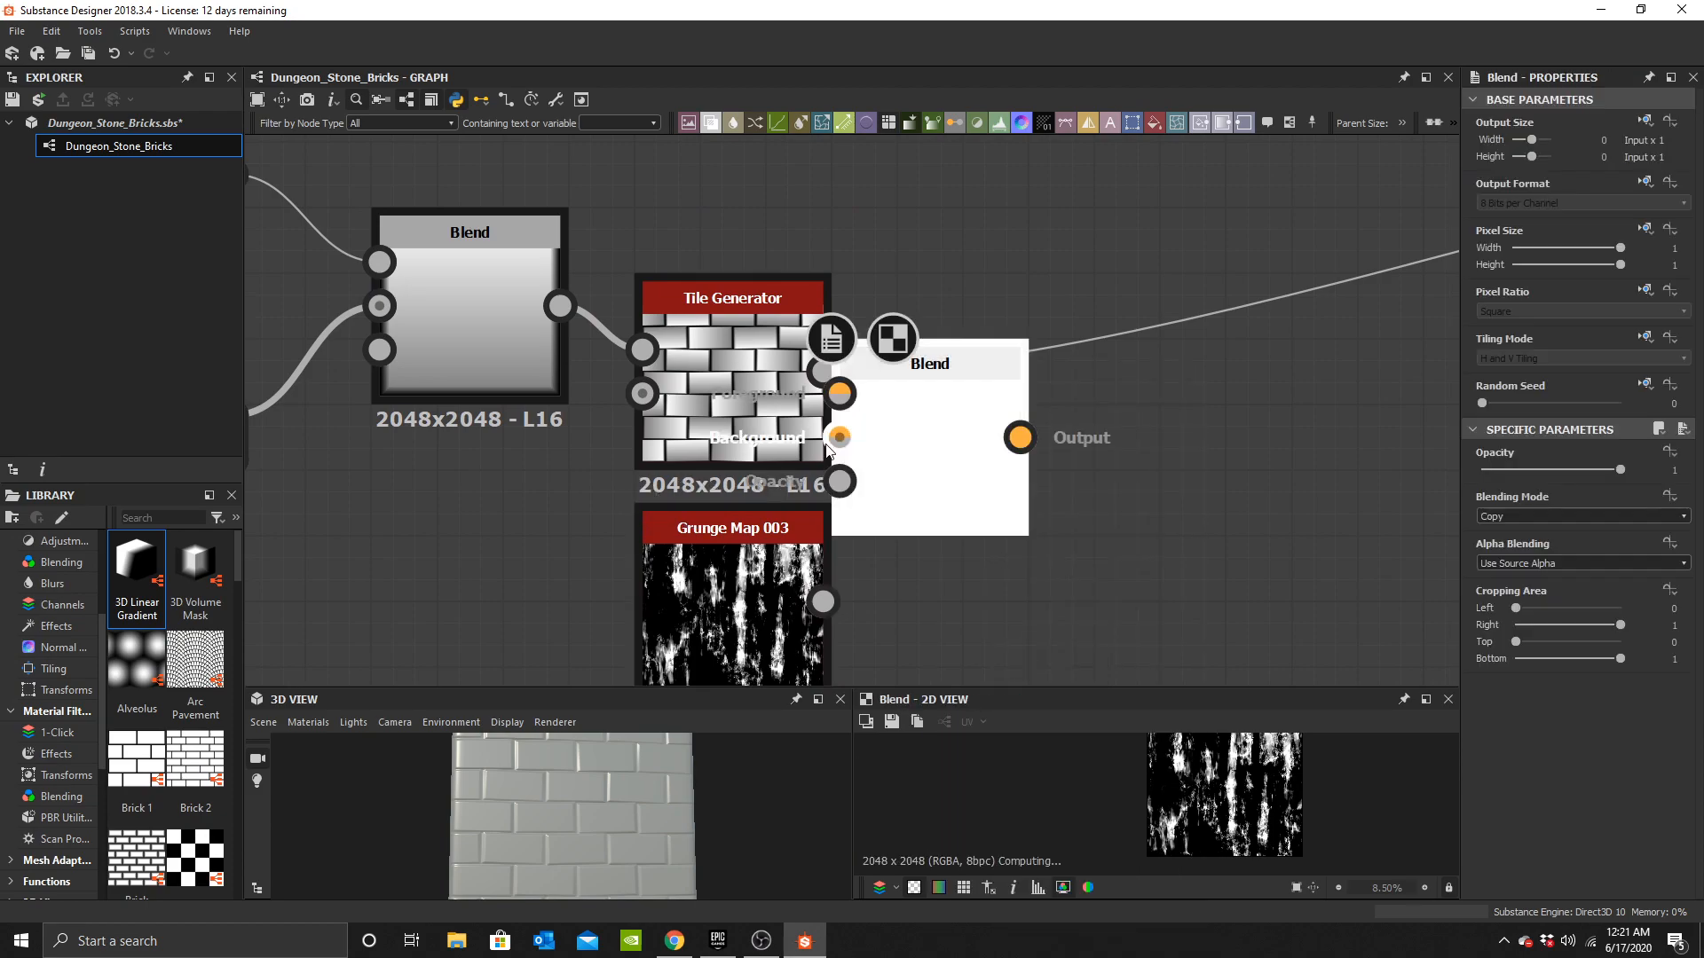
pyautogui.moveTo(935, 459); pyautogui.dragTo(1069, 464)
pyautogui.keyDown('shift'); pyautogui.moveTo(825, 373); pyautogui.dragTo(1099, 420); pyautogui.keyUp('shift')
pyautogui.moveTo(825, 372); pyautogui.dragTo(971, 437)
pyautogui.moveTo(799, 421); pyautogui.dragTo(791, 362, button='middle')
pyautogui.moveTo(778, 537); pyautogui.dragTo(738, 670, button='middle')
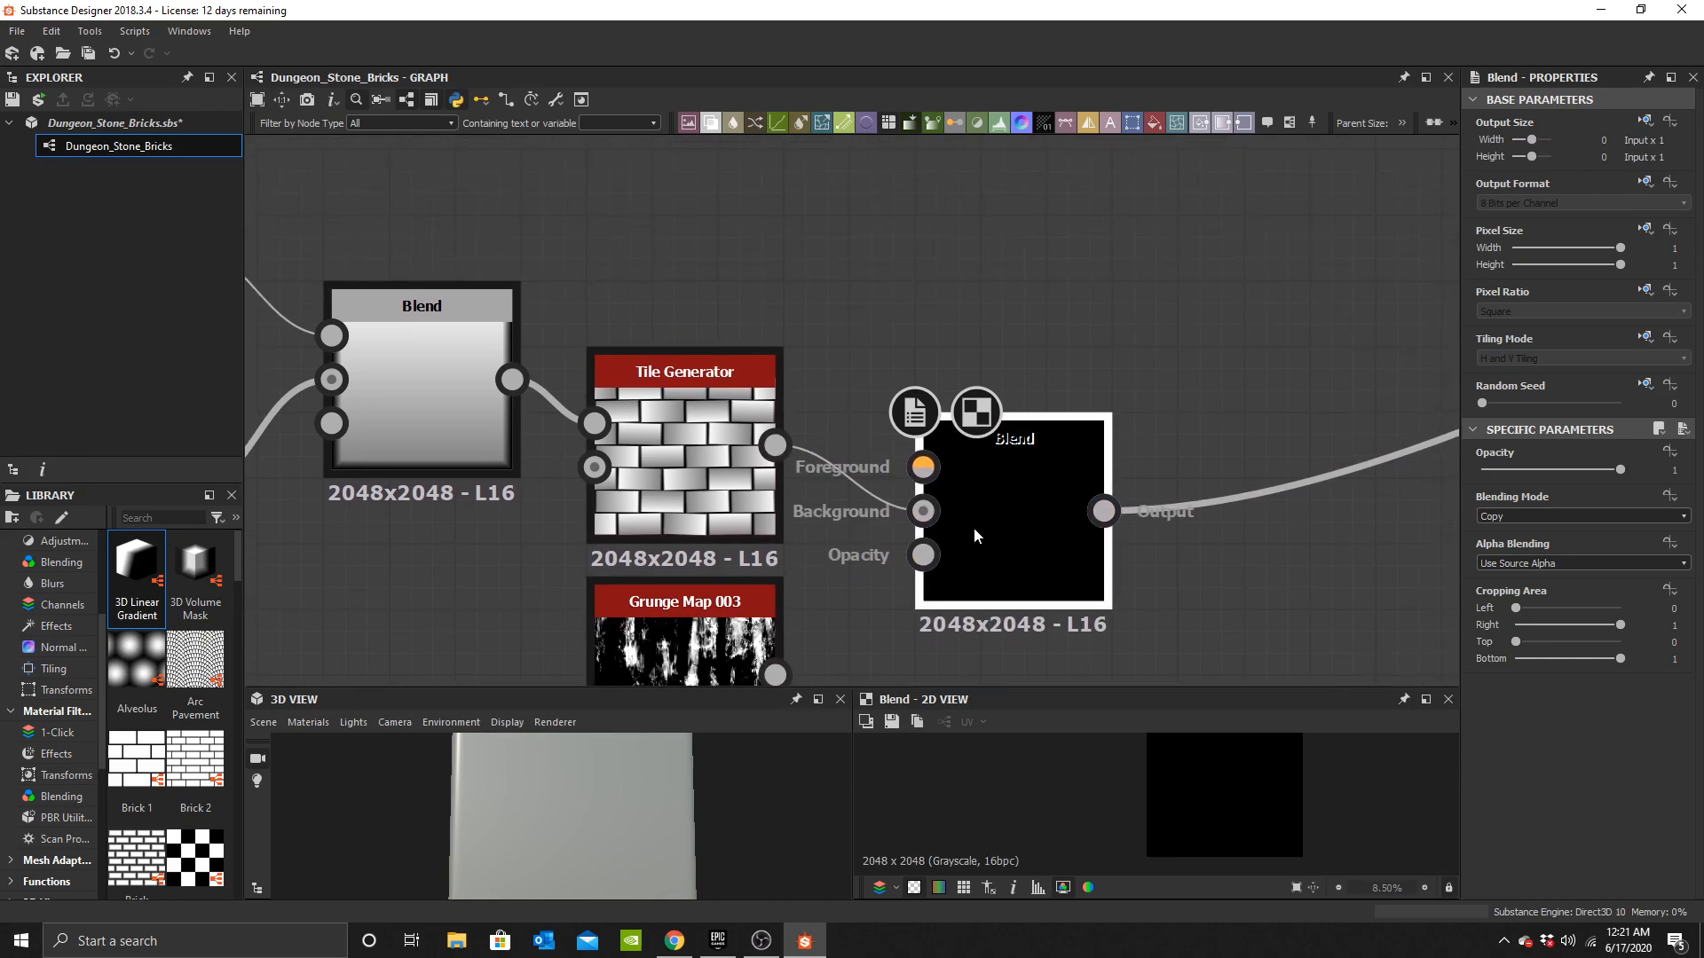
# Move the Grunge Map 003 node above the Tile Generator.
pyautogui.moveTo(971, 527); pyautogui.dragTo(971, 396)
pyautogui.moveTo(663, 645); pyautogui.dragTo(663, 218)
pyautogui.moveTo(661, 218); pyautogui.dragTo(646, 376, button='middle')
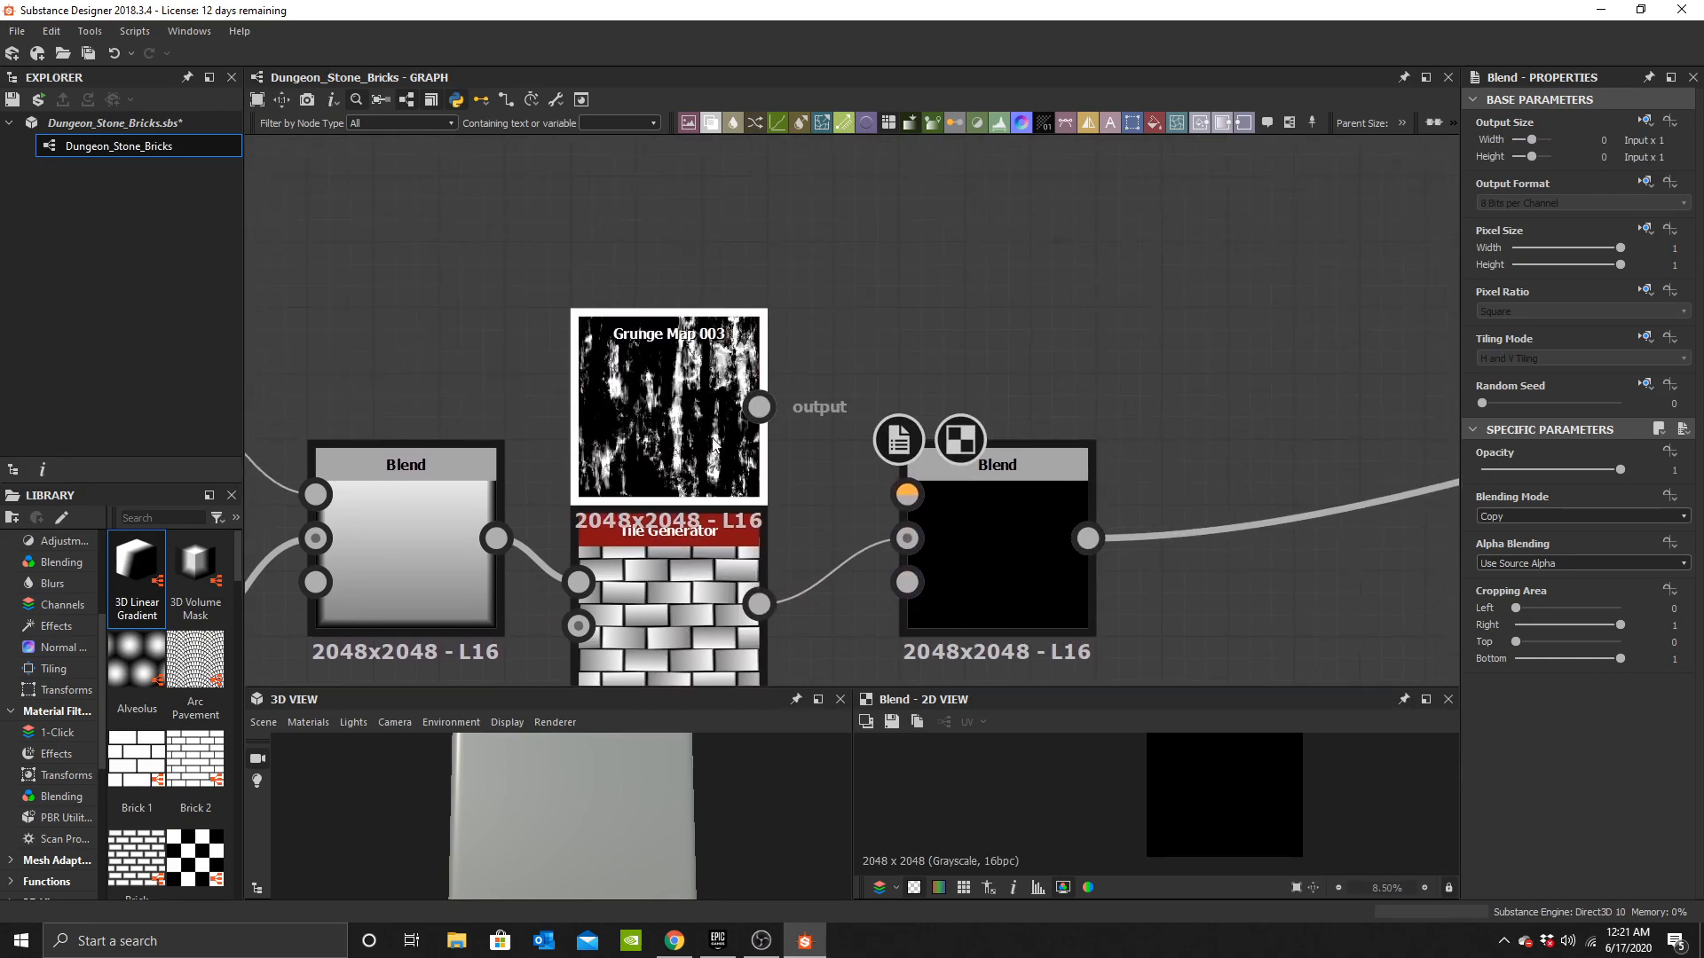
# Connect the Grunge Map 003 output to the new Blend node's Foreground input.
pyautogui.scroll(1, 760, 409)
pyautogui.moveTo(985, 496); pyautogui.dragTo(963, 501)
pyautogui.moveTo(1021, 508); pyautogui.dragTo(1083, 317, button='middle')
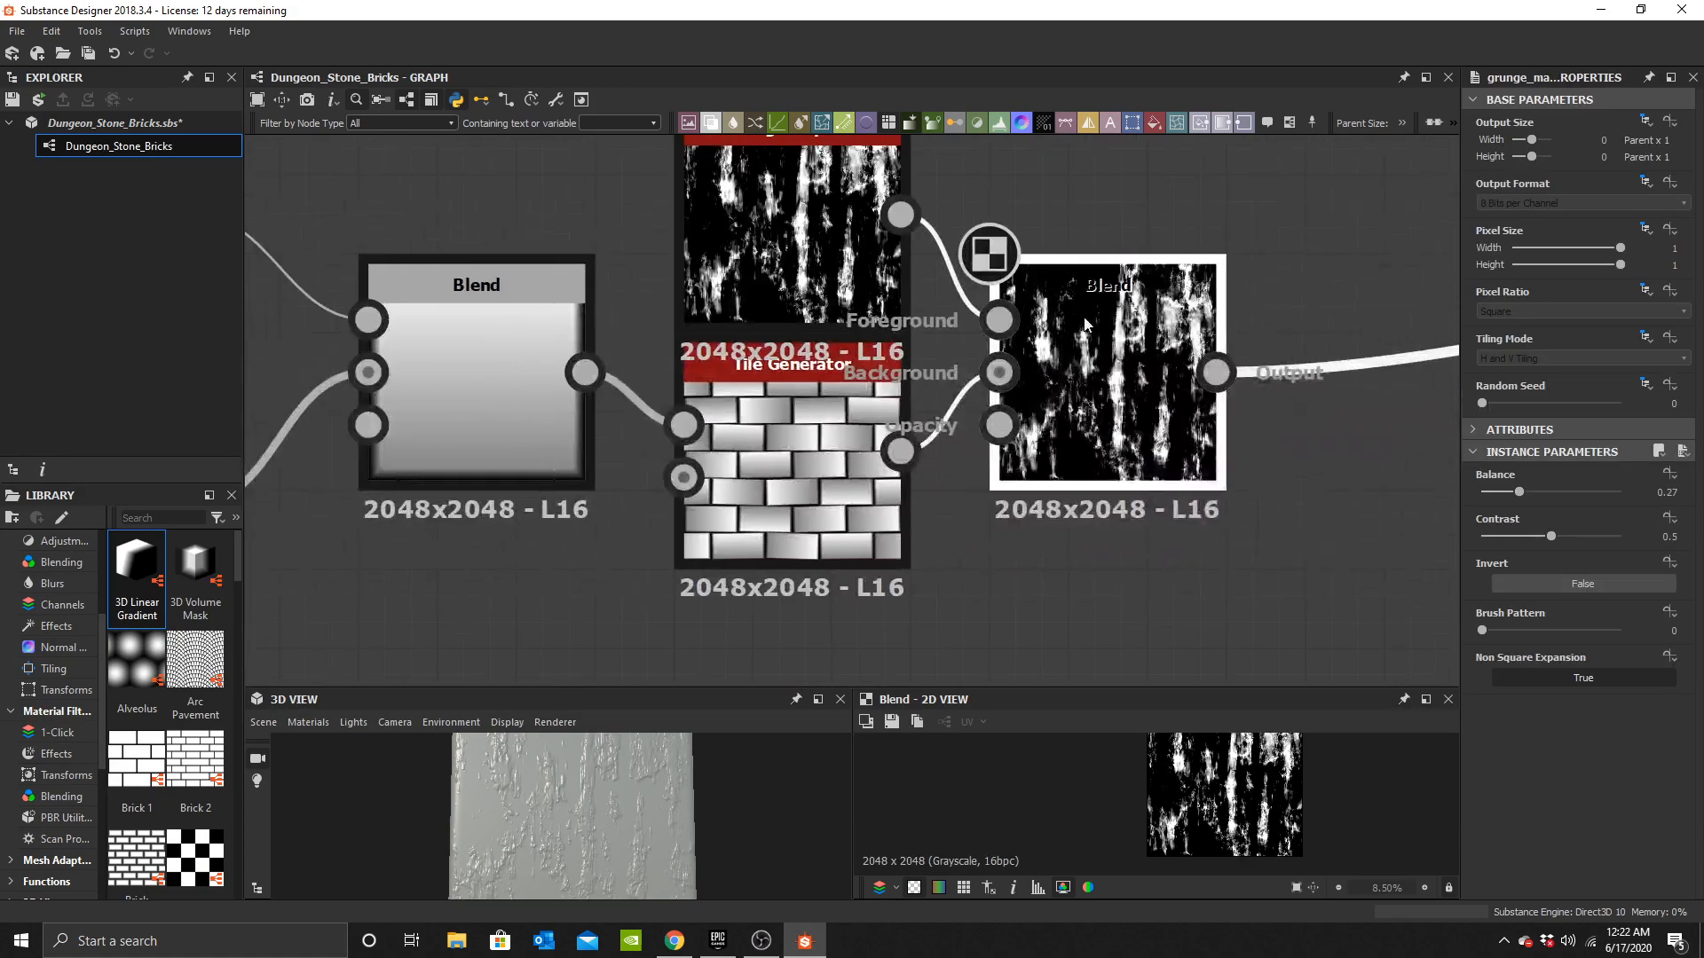
# Set the grunge Blend node to Subtract blending mode with an opacity of 0.1.
pyautogui.click(1137, 385)
pyautogui.click(1509, 518)
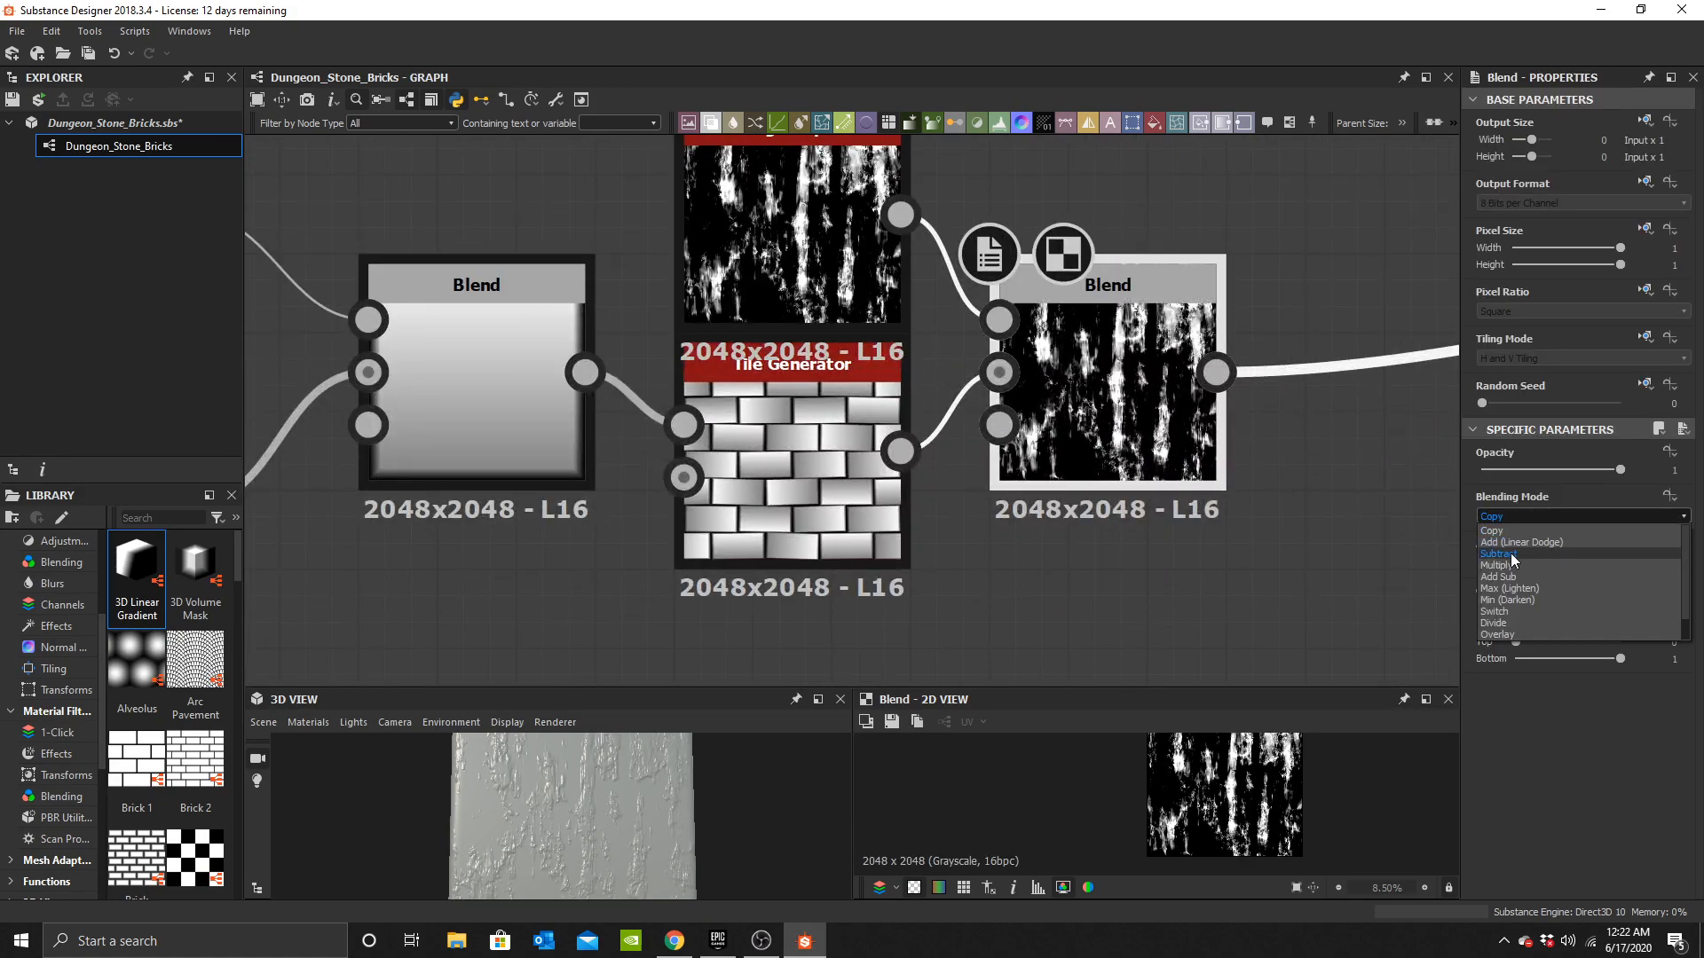
pyautogui.click(1516, 554)
pyautogui.moveTo(663, 823)
pyautogui.mouseDown()
pyautogui.moveTo(590, 820)
pyautogui.moveTo(586, 867)
pyautogui.moveTo(711, 836)
pyautogui.moveTo(653, 781)
pyautogui.moveTo(611, 843)
pyautogui.moveTo(650, 827)
pyautogui.mouseUp()
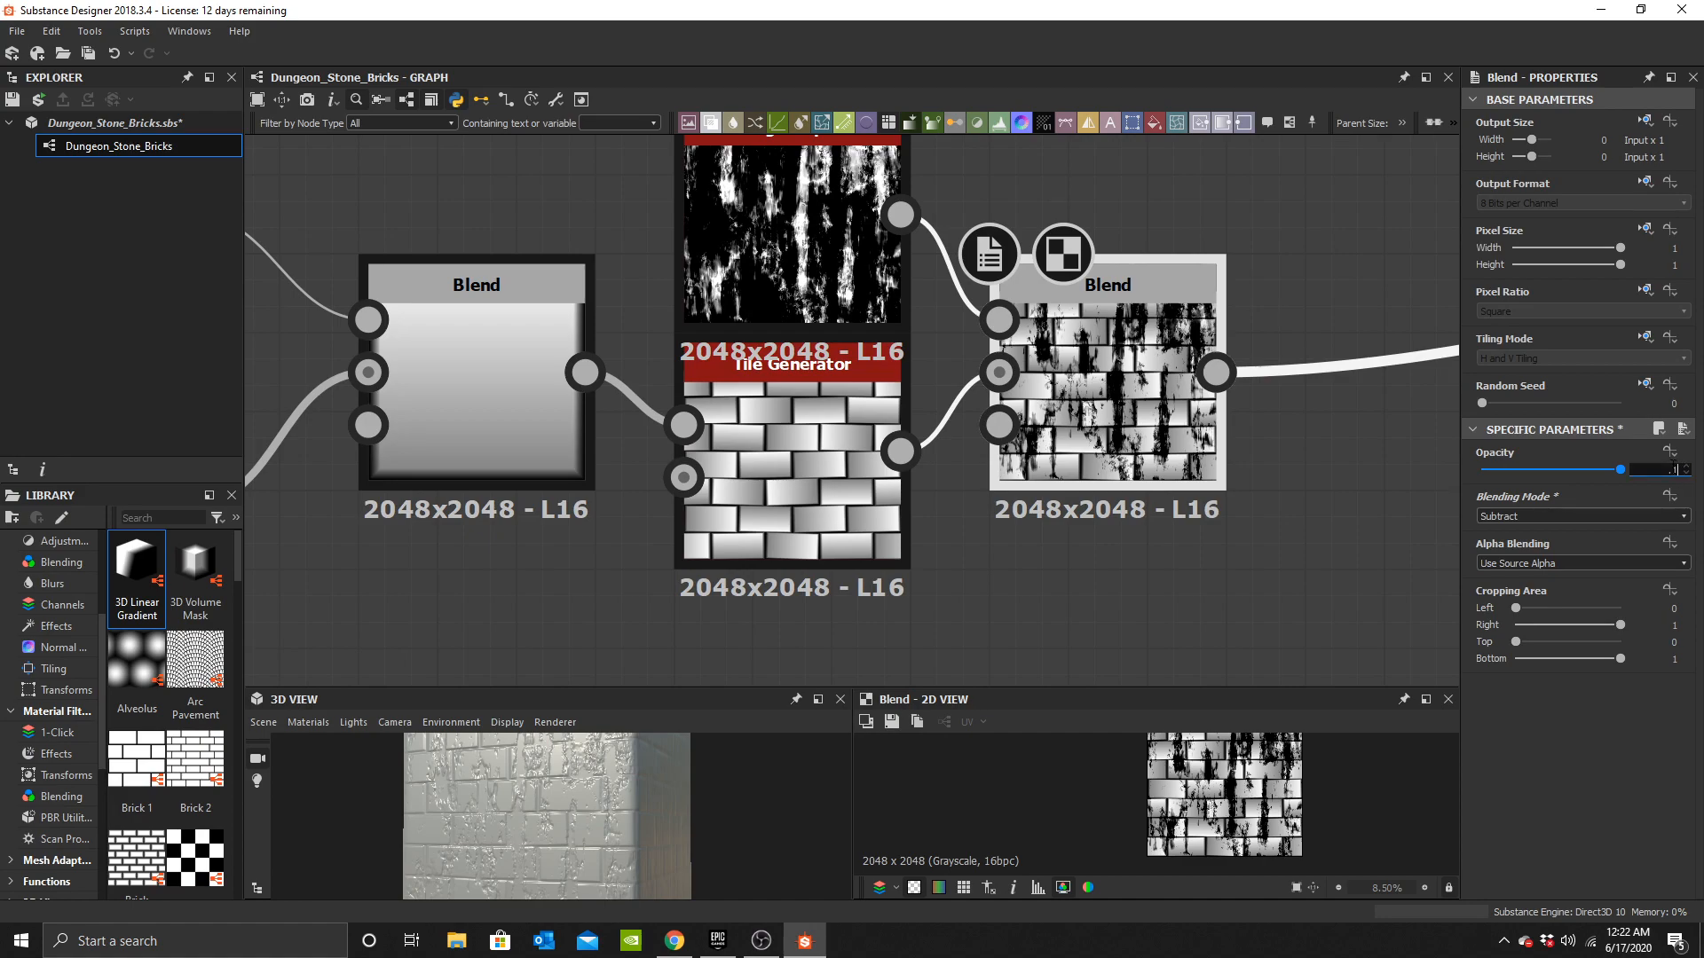
pyautogui.write('0.1')
pyautogui.press('Return')
# Move the grunge Blend node and the Grunge Map 003 node further to the right of the Tile Generator.
pyautogui.moveTo(591, 803); pyautogui.dragTo(764, 799)
pyautogui.scroll(-5, 959, 395)
pyautogui.moveTo(932, 399); pyautogui.dragTo(757, 404, button='middle')
pyautogui.scroll(3, 764, 391)
pyautogui.moveTo(907, 375); pyautogui.dragTo(1288, 374)
pyautogui.moveTo(985, 383); pyautogui.dragTo(840, 489, button='middle')
pyautogui.moveTo(536, 337); pyautogui.dragTo(916, 286)
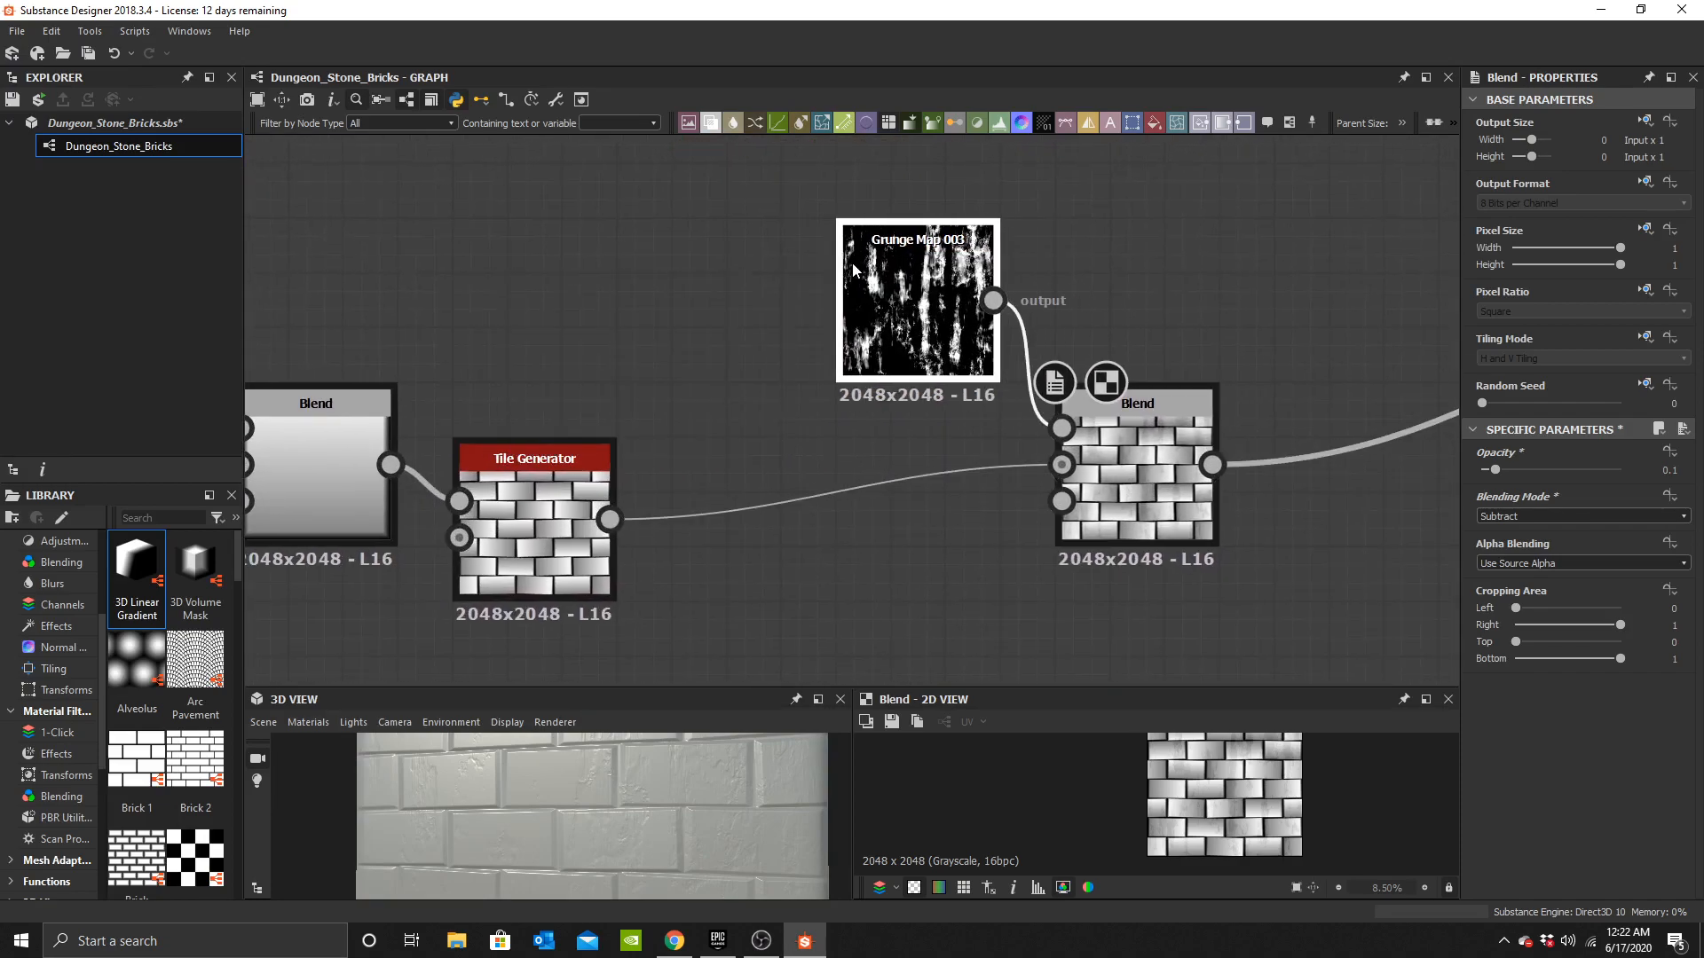
pyautogui.moveTo(1181, 465); pyautogui.dragTo(1374, 465)
pyautogui.moveTo(915, 342); pyautogui.dragTo(1104, 312)
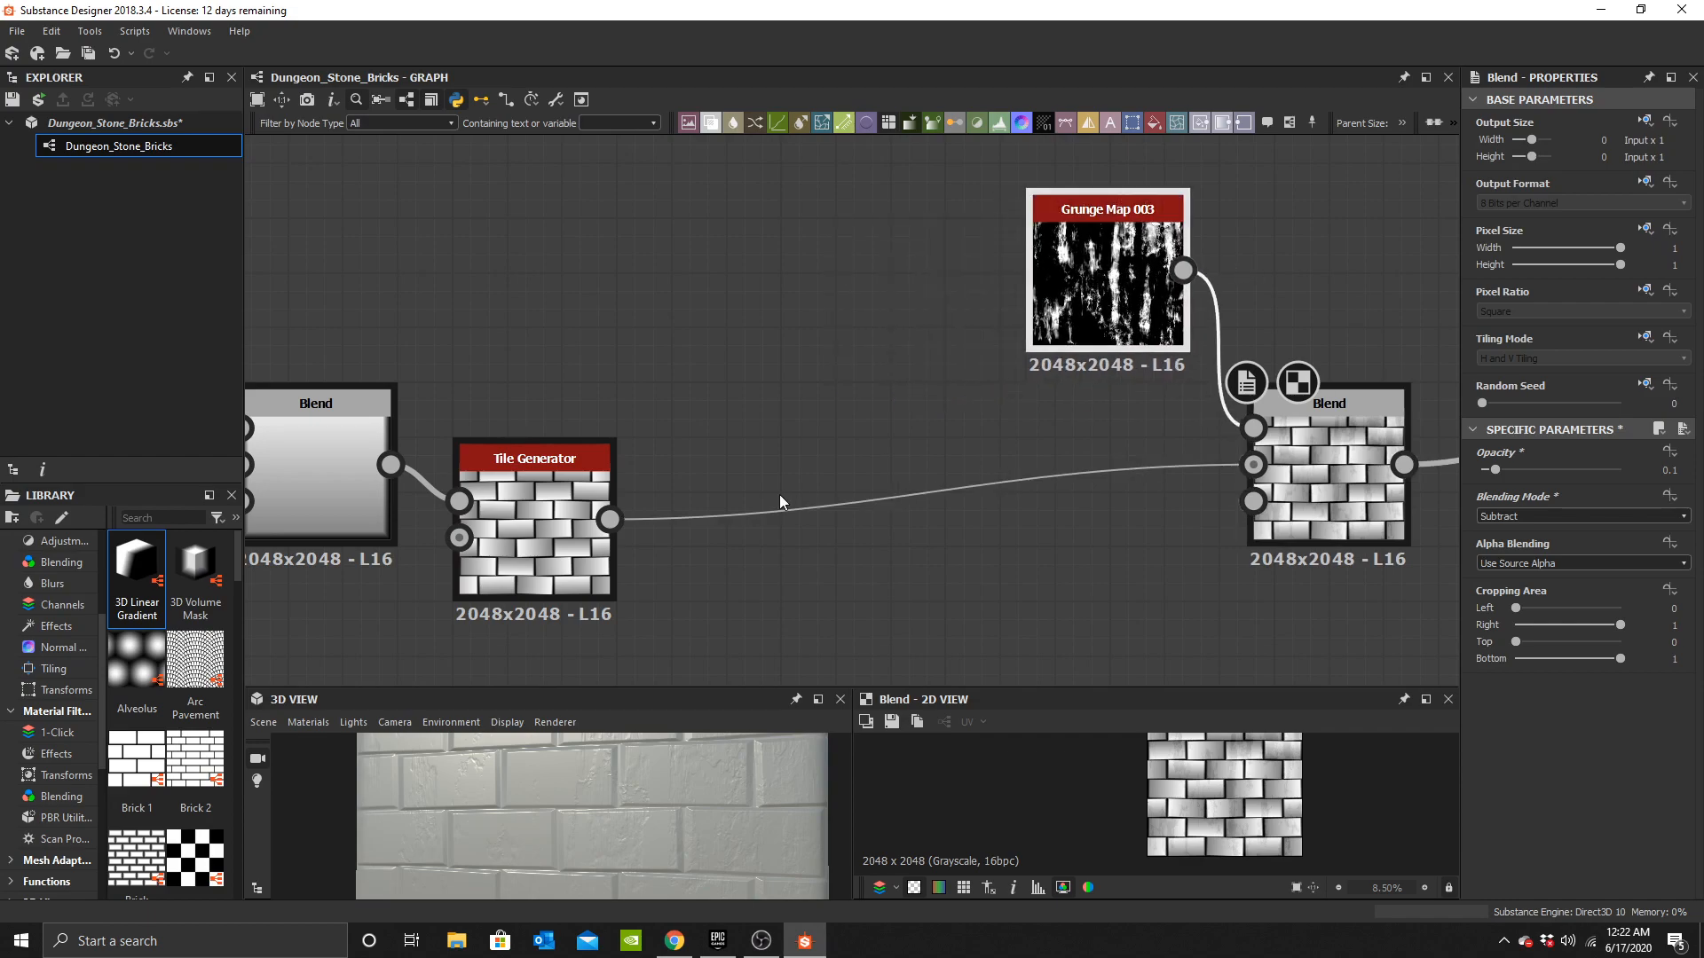
# Add a new Blend node after the Tile Generator, feeding the Tile Generator into its Background.
pyautogui.moveTo(713, 586); pyautogui.dragTo(806, 495, button='middle')
pyautogui.press('space')
pyautogui.write('b')
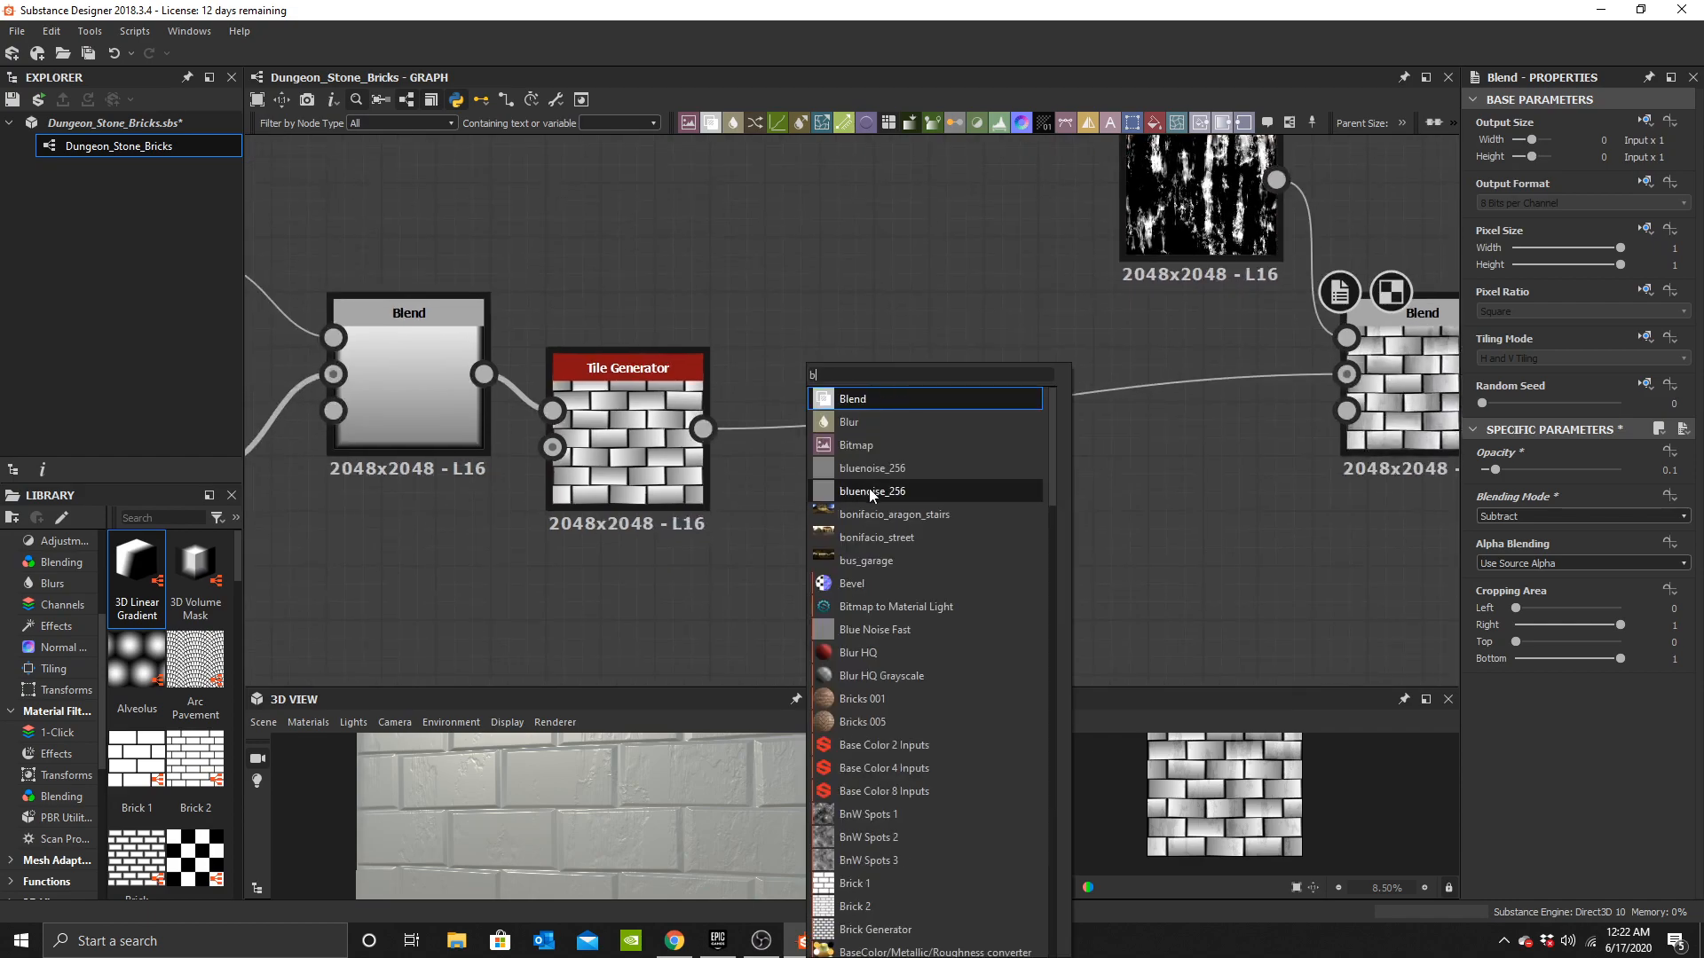
pyautogui.click(884, 398)
pyautogui.scroll(2, 866, 418)
pyautogui.keyDown('shift'); pyautogui.moveTo(633, 435); pyautogui.dragTo(847, 356); pyautogui.keyUp('shift')
pyautogui.moveTo(553, 219); pyautogui.dragTo(786, 345, button='middle')
# Add a Gaussian Noise node and connect it to the new Blend's Foreground input.
pyautogui.press('space')
pyautogui.write('gau')
pyautogui.click(813, 323)
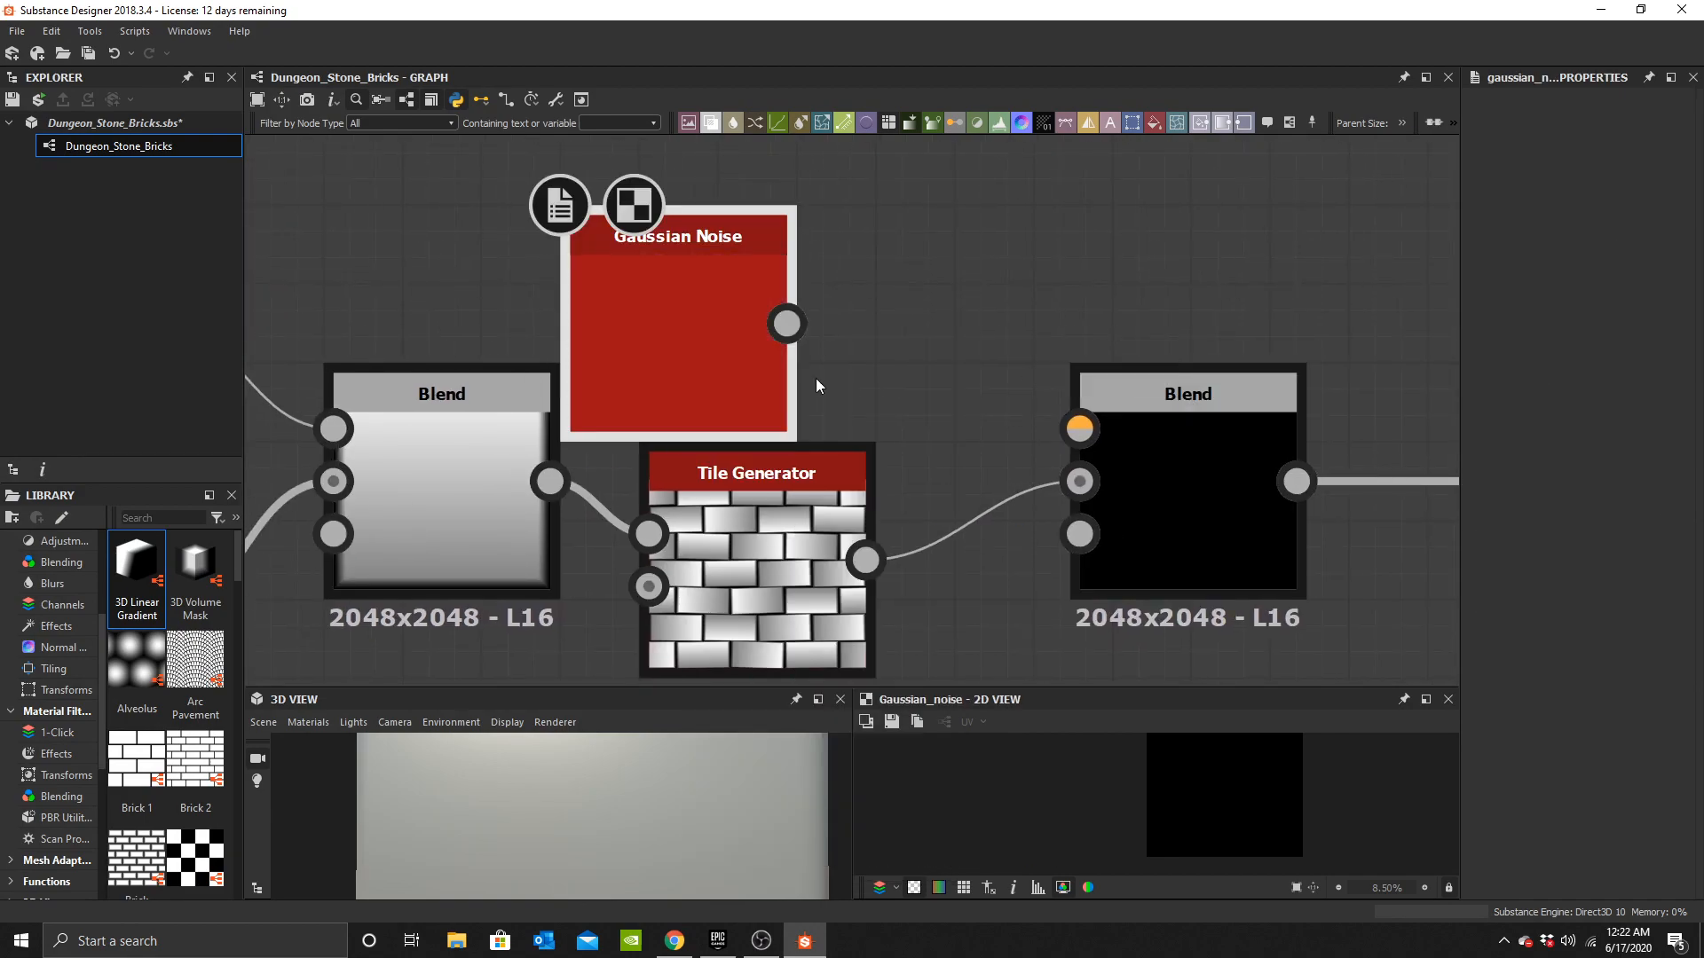
pyautogui.moveTo(866, 323); pyautogui.dragTo(1079, 428)
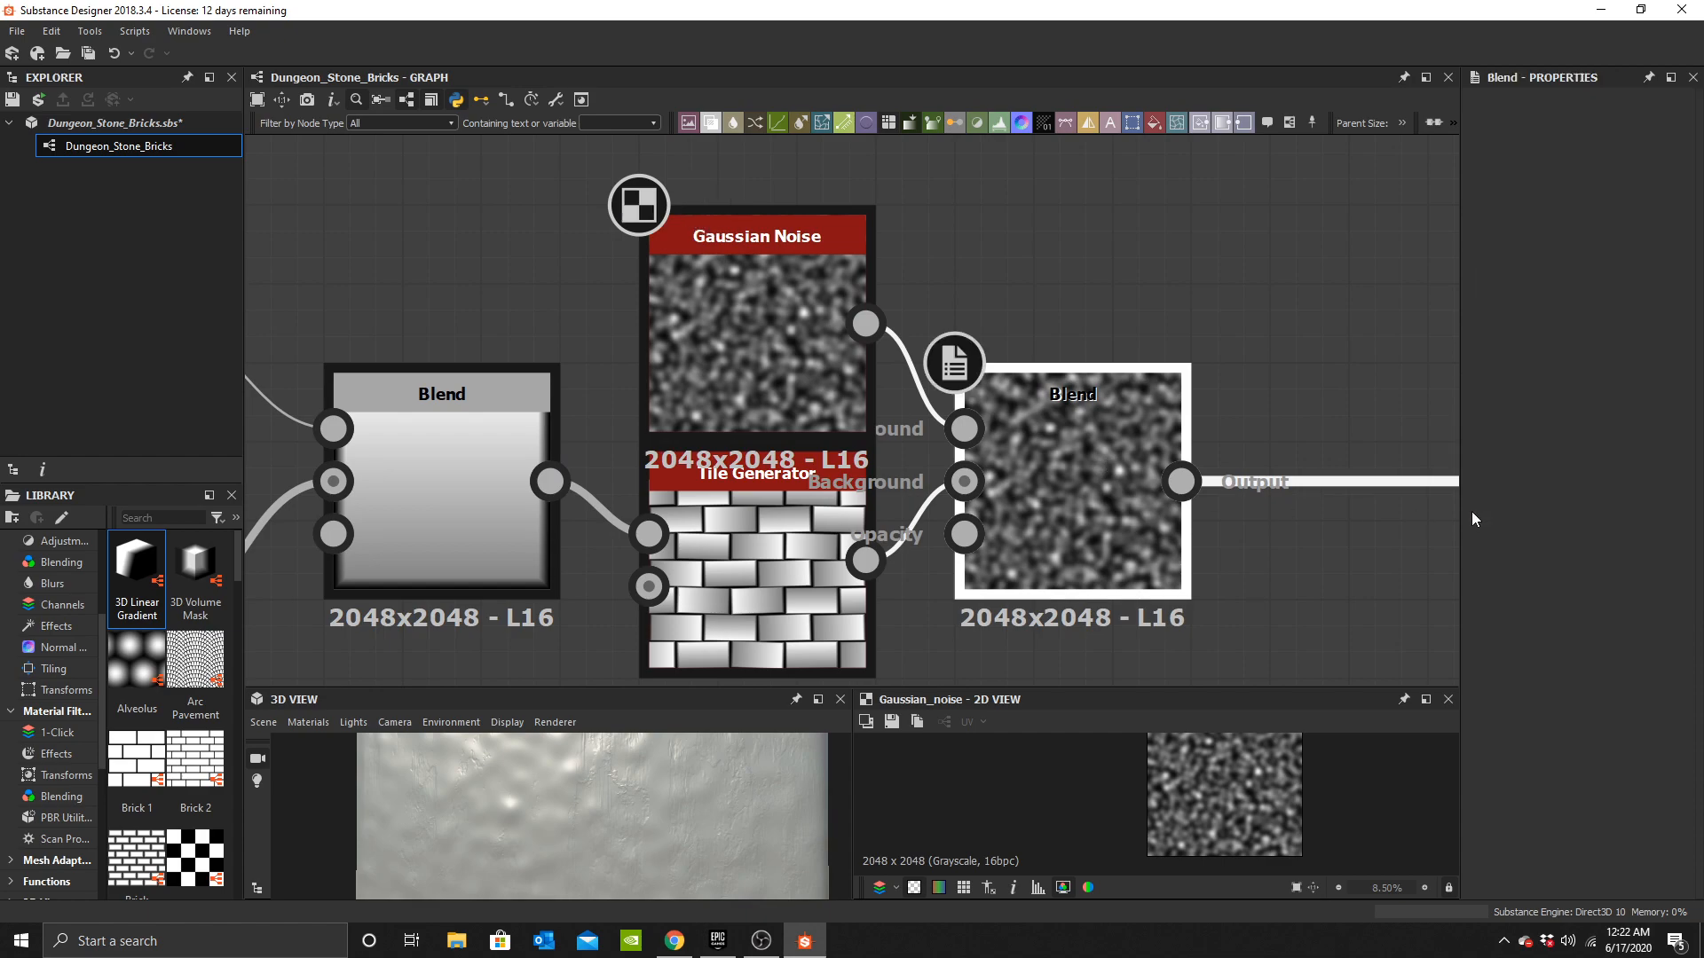
# Set the Gaussian noise Blend to Subtract blending mode with an opacity of 0.1.
pyautogui.click(1580, 517)
pyautogui.click(1530, 554)
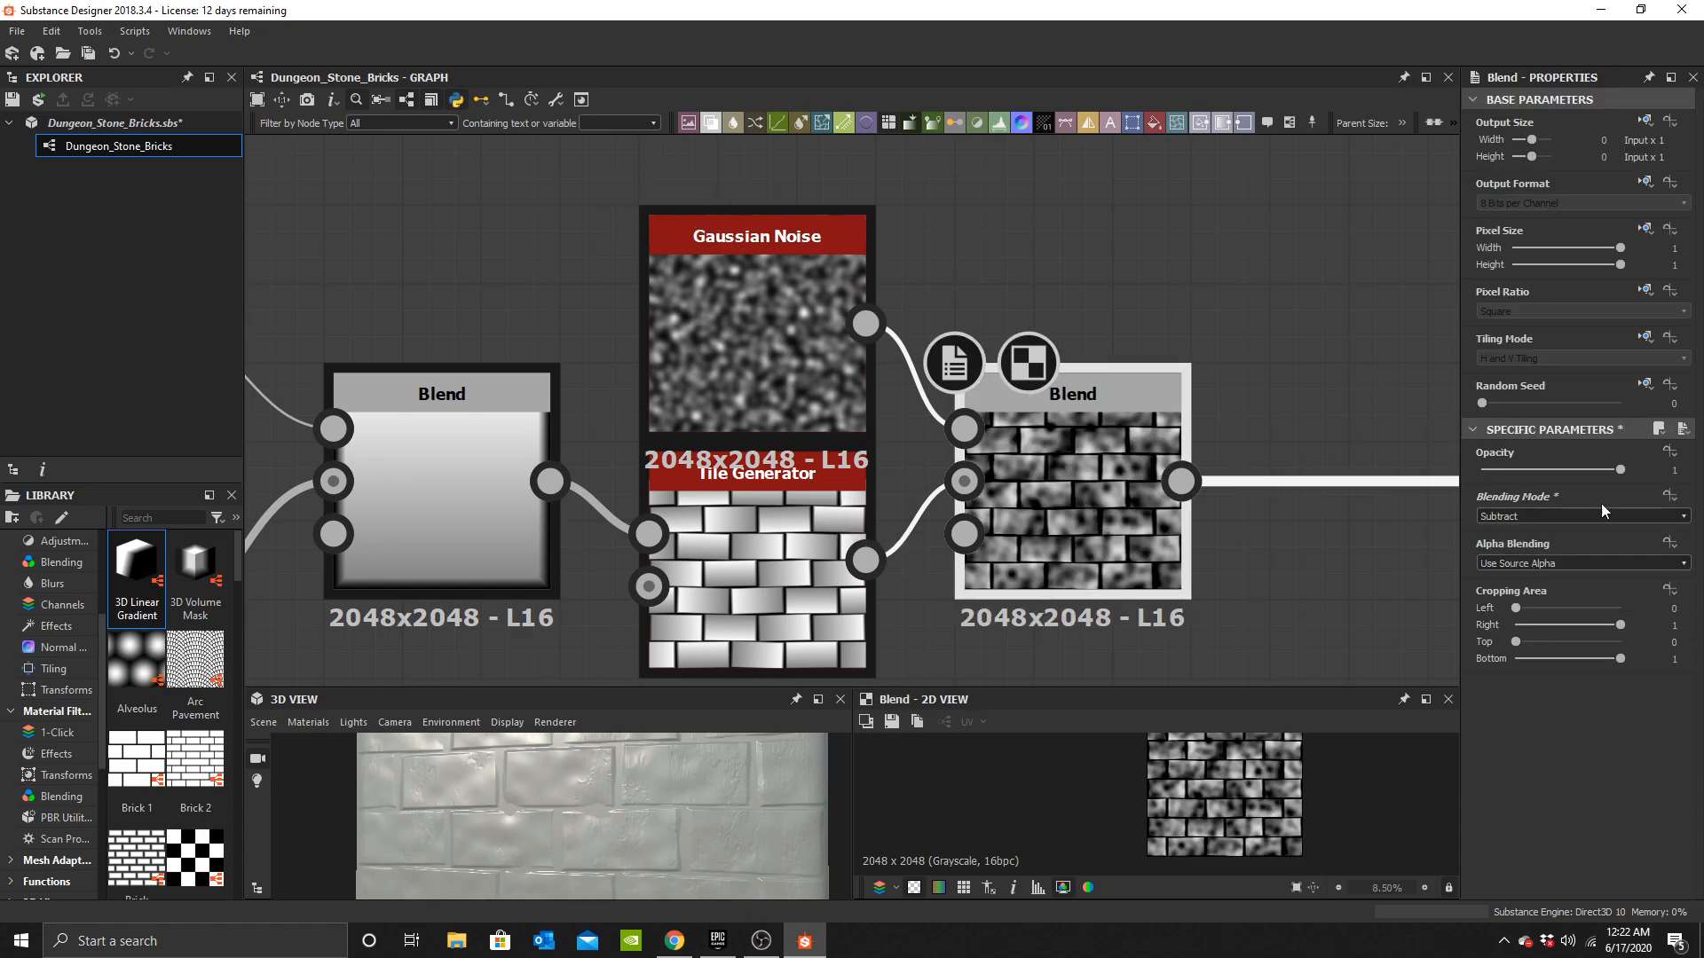
pyautogui.click(1678, 471)
pyautogui.write('.1')
pyautogui.press('Return')
# Set the Gaussian Noise node's scale to 64.
pyautogui.moveTo(621, 790); pyautogui.dragTo(591, 773)
pyautogui.scroll(3, 582, 824)
pyautogui.click(775, 344)
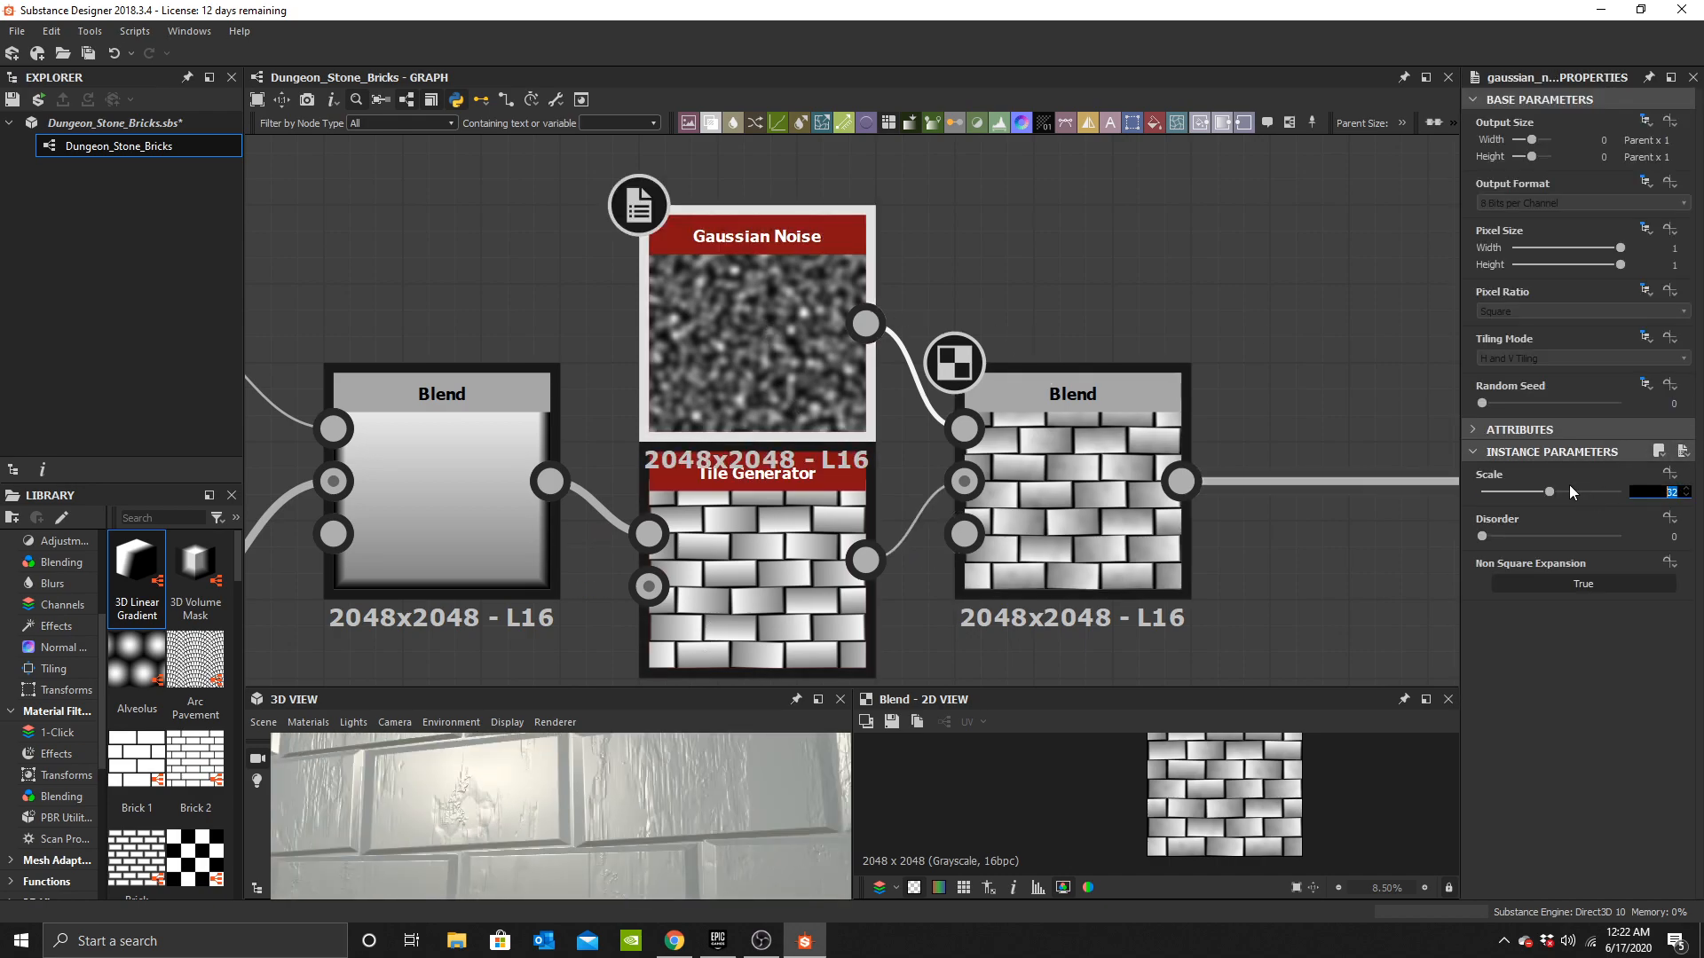
pyautogui.write('64')
pyautogui.press('Return')
pyautogui.moveTo(586, 773); pyautogui.dragTo(710, 774)
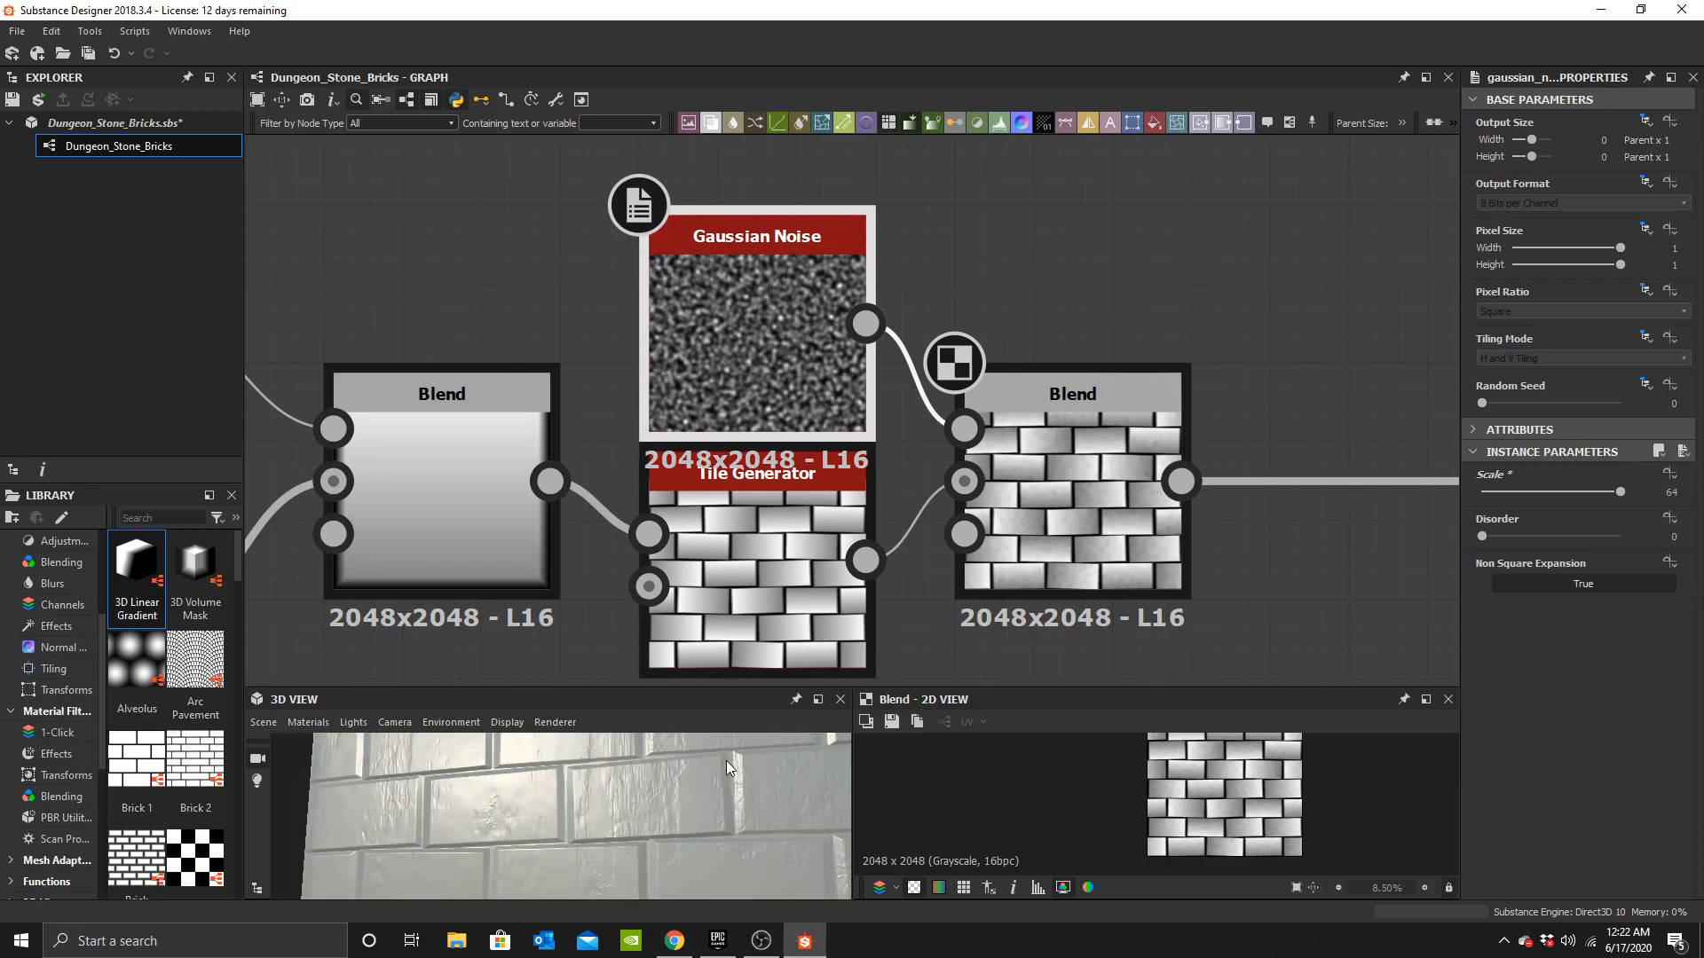
# Enable the Base Material's Normal user-defined map input.
pyautogui.scroll(-4, 984, 429)
pyautogui.moveTo(1189, 482); pyautogui.dragTo(672, 449, button='middle')
pyautogui.moveTo(1363, 350); pyautogui.dragTo(1026, 381, button='middle')
pyautogui.moveTo(1079, 326); pyautogui.dragTo(1247, 538)
pyautogui.scroll(-10, 1539, 694)
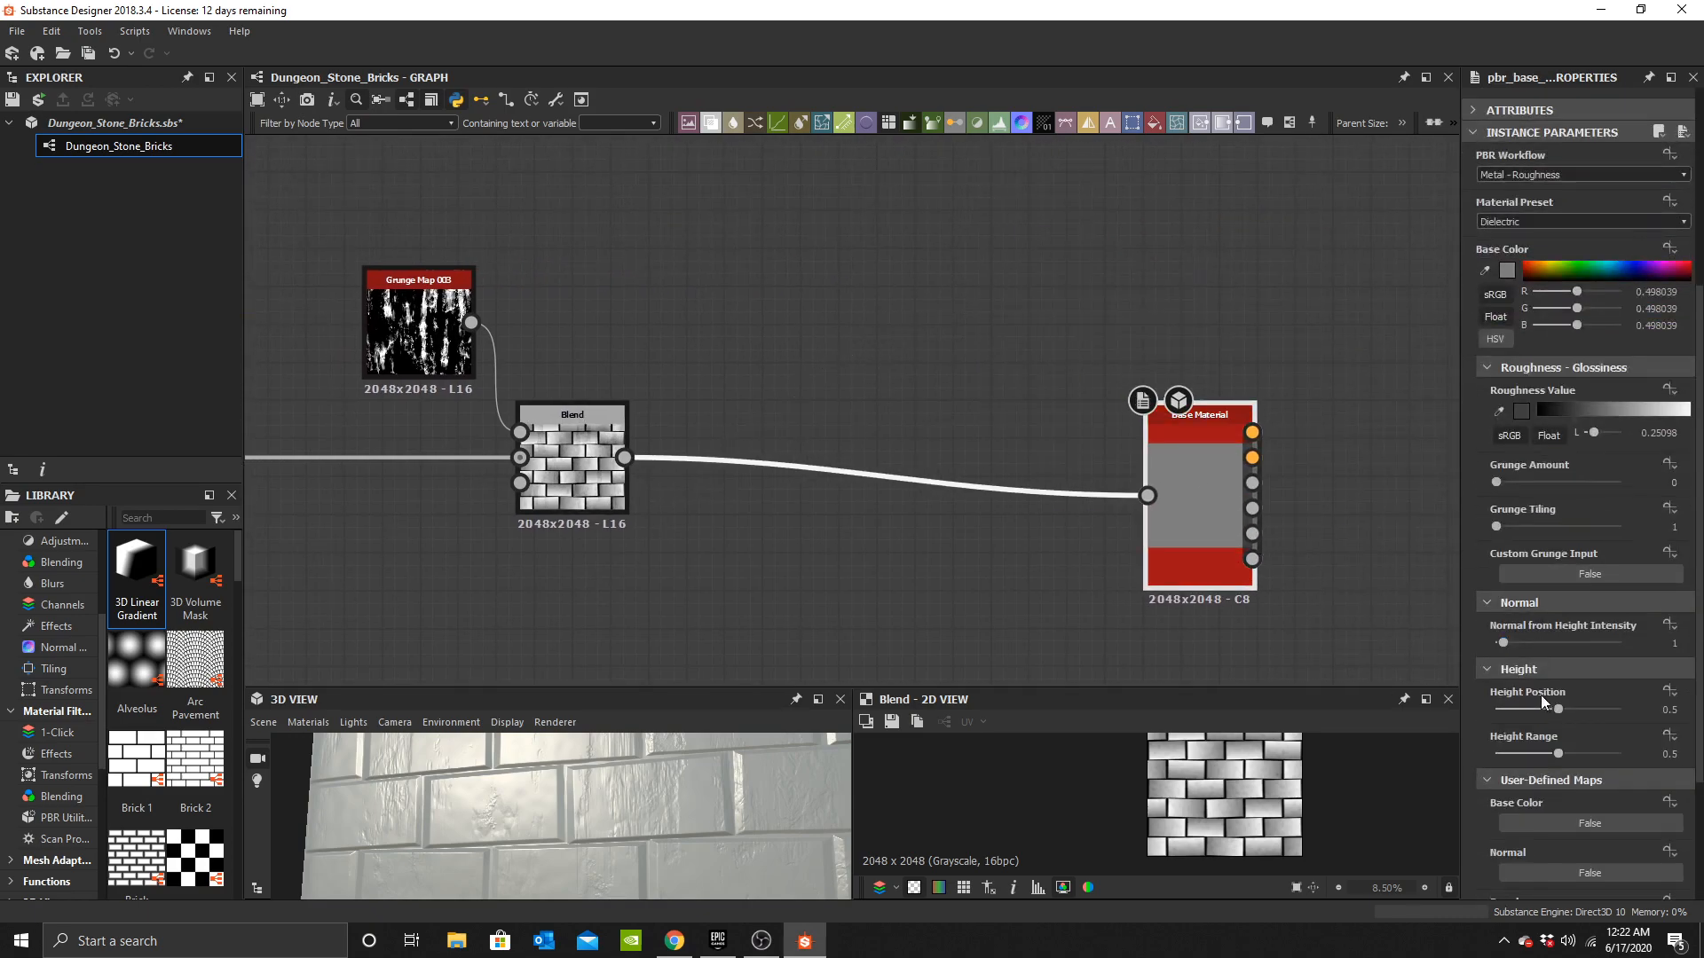
pyautogui.scroll(2, 1557, 680)
pyautogui.click(1553, 834)
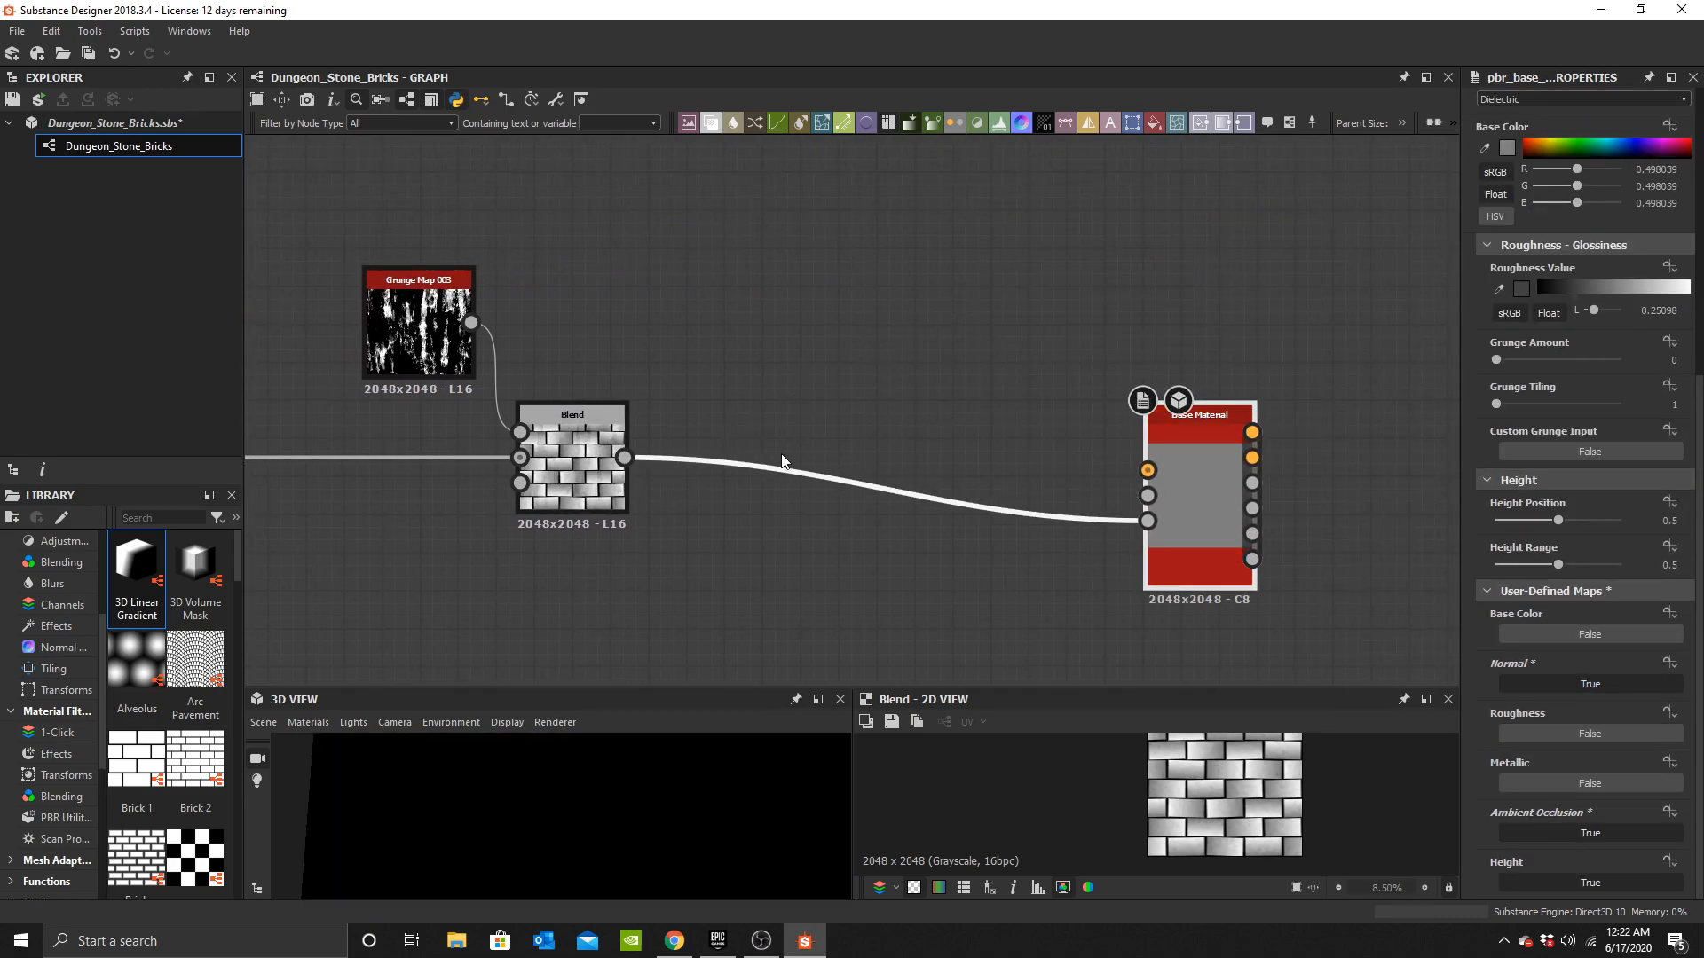
# Add a Normal node between the grunge Blend and the Base Material's normal input.
pyautogui.moveTo(661, 454); pyautogui.dragTo(641, 433, button='middle')
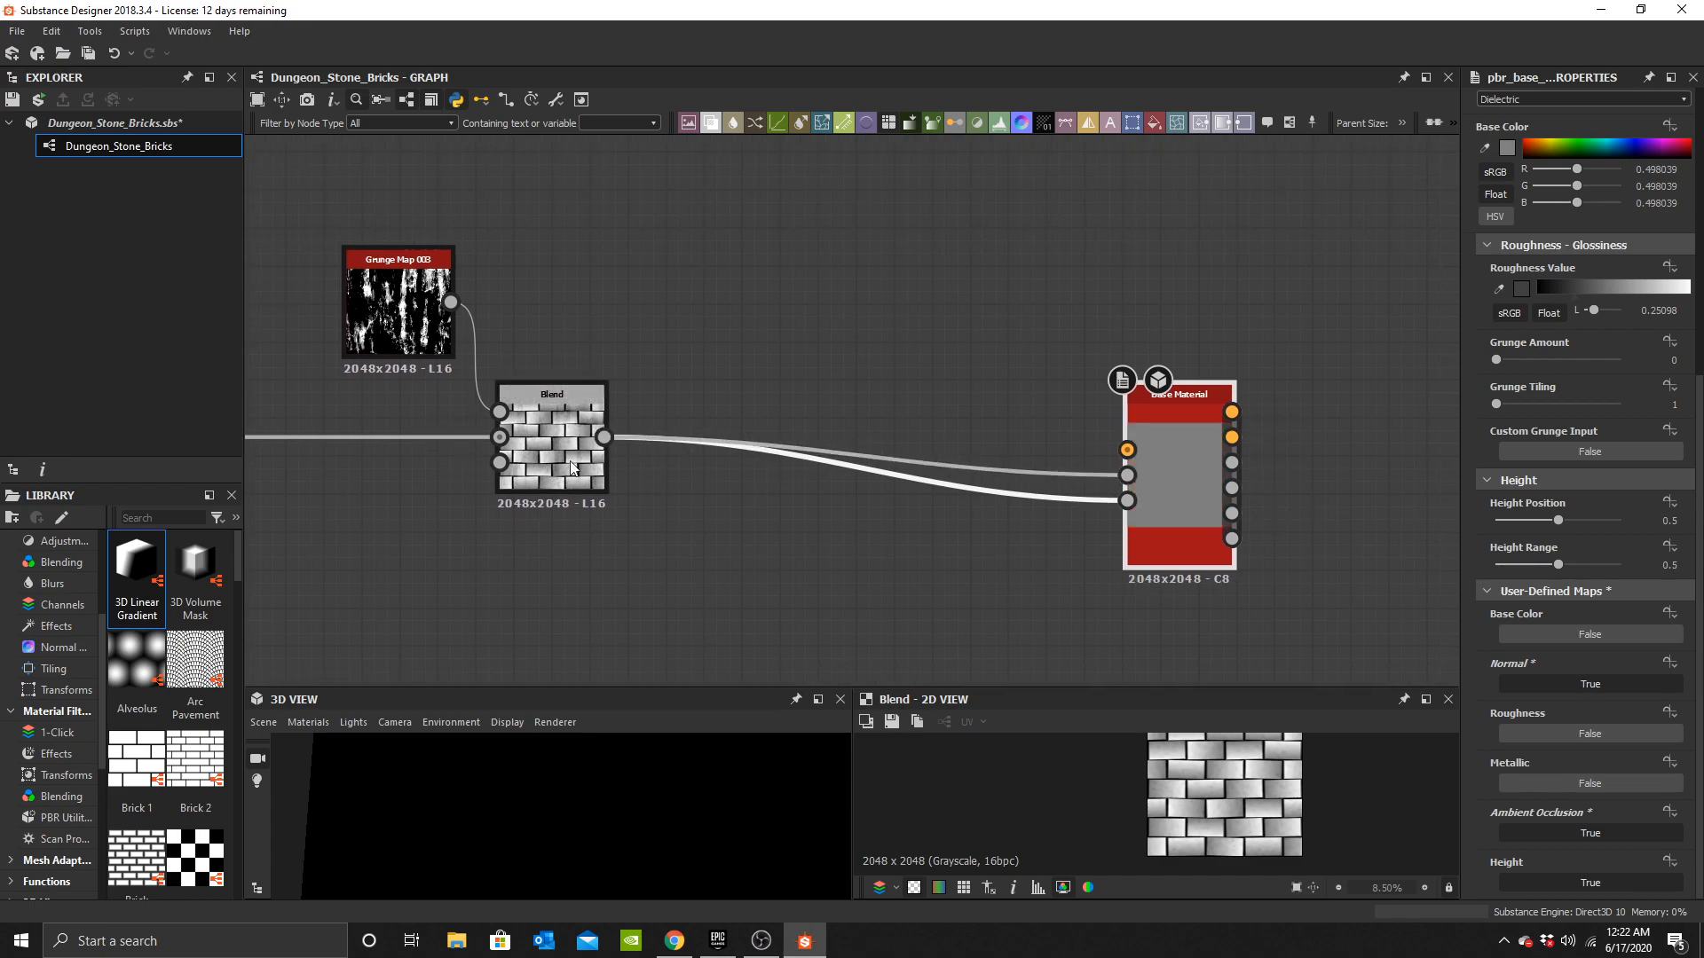
pyautogui.press('space')
pyautogui.write('normal')
pyautogui.click(1077, 401)
pyautogui.moveTo(854, 489); pyautogui.dragTo(941, 355)
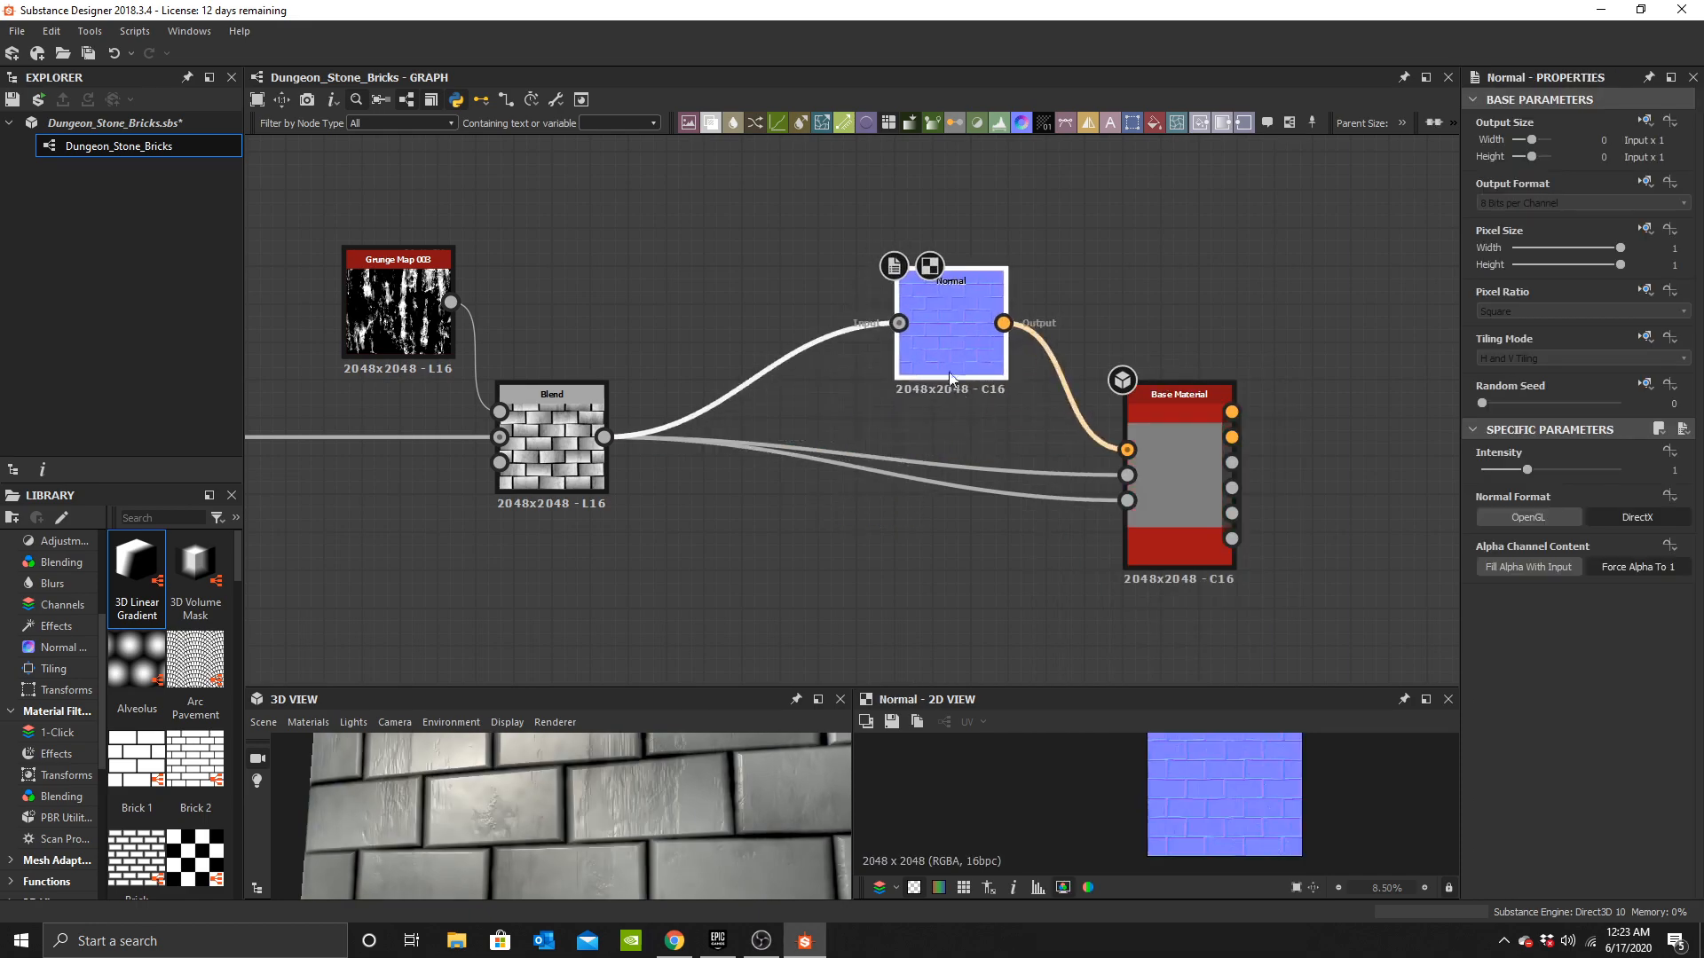
# Add an HBAO node feeding the Base Material's ambient occlusion input and set its Height Depth to 0.01.
pyautogui.press('space')
pyautogui.write('hb')
pyautogui.click(1091, 399)
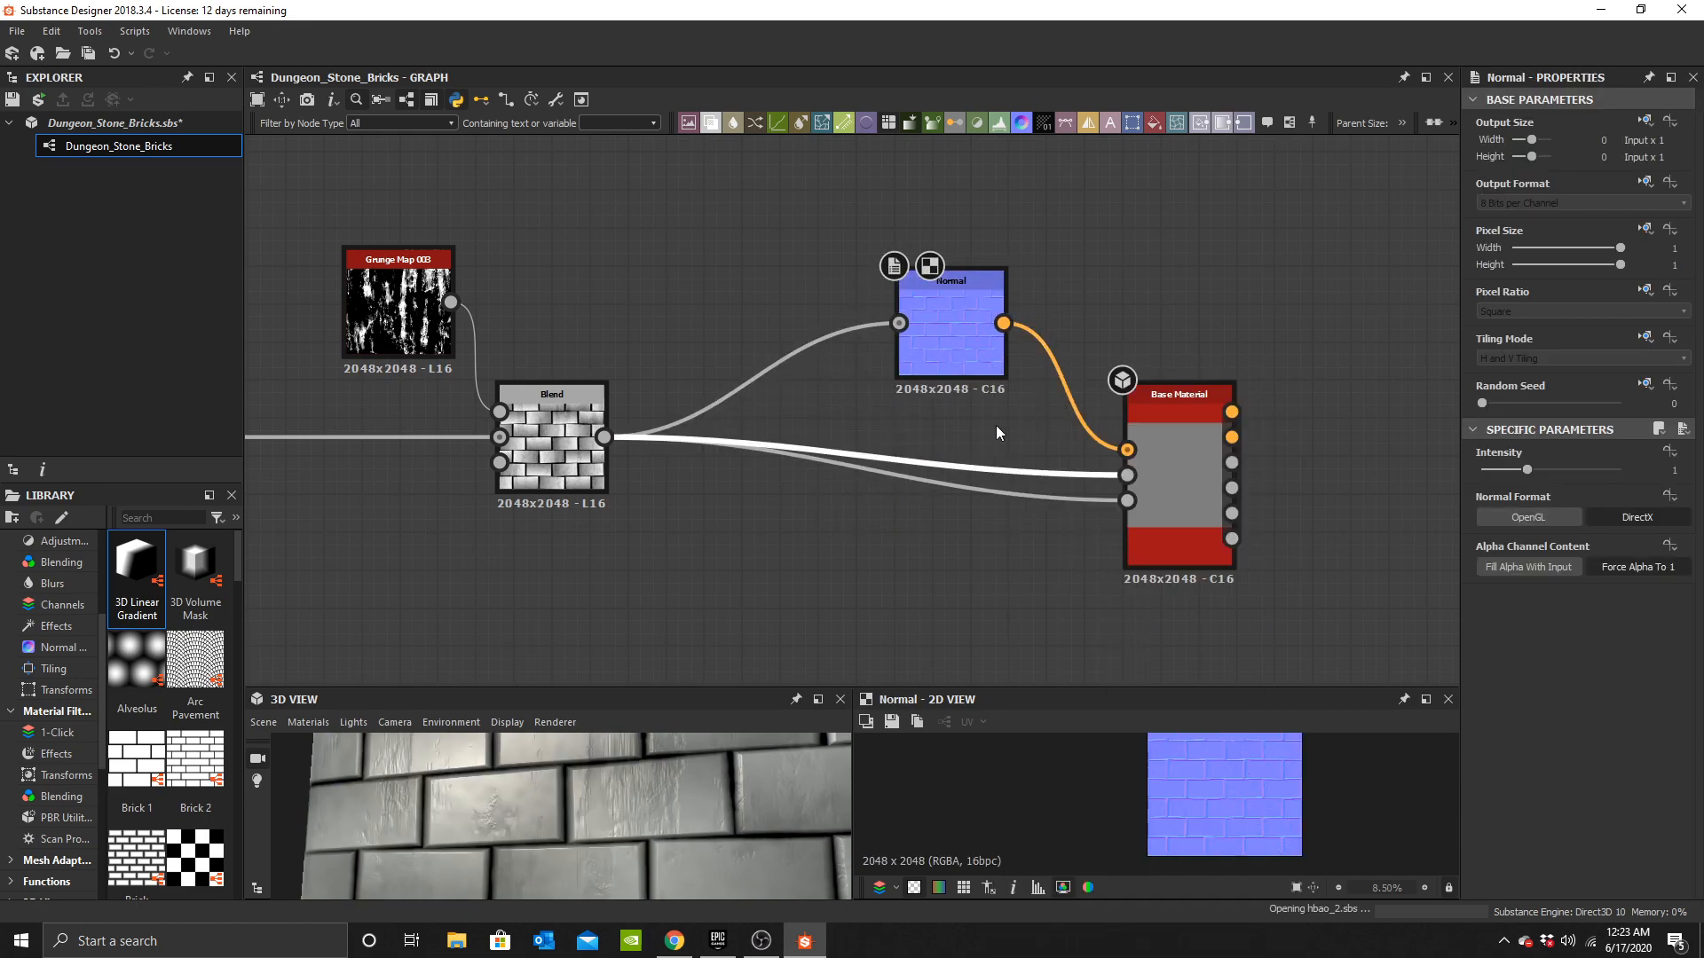
pyautogui.moveTo(874, 424); pyautogui.dragTo(1003, 232)
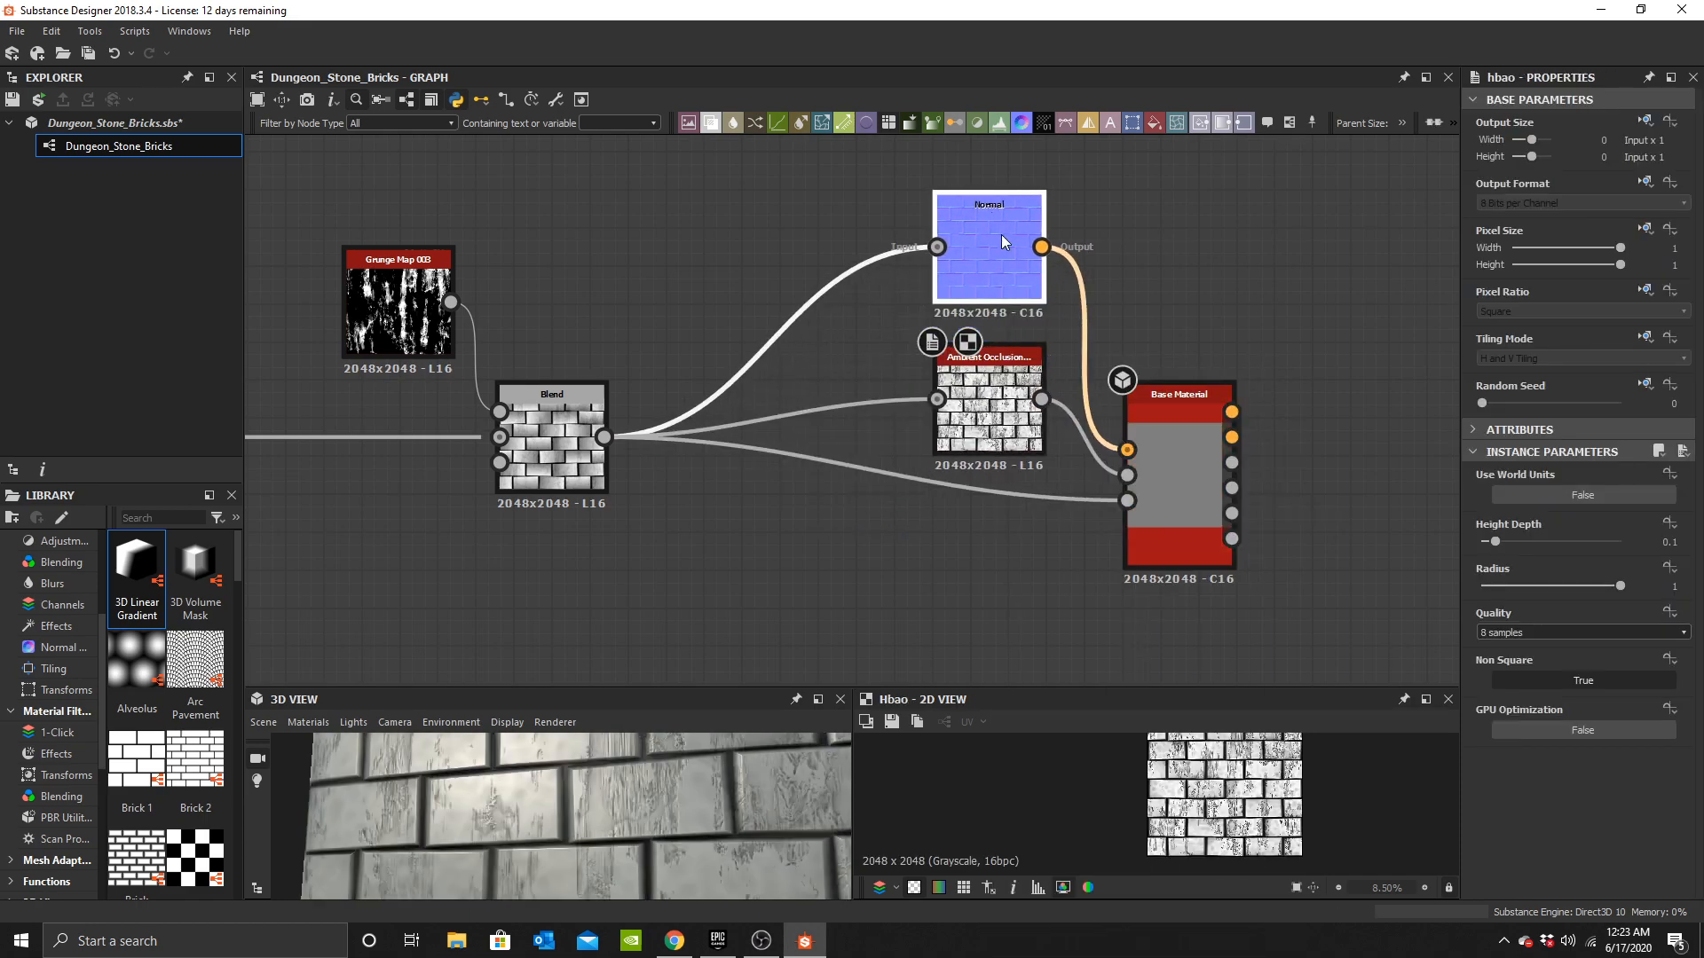
pyautogui.write('0.01')
pyautogui.press('Return')
pyautogui.scroll(-4, 597, 763)
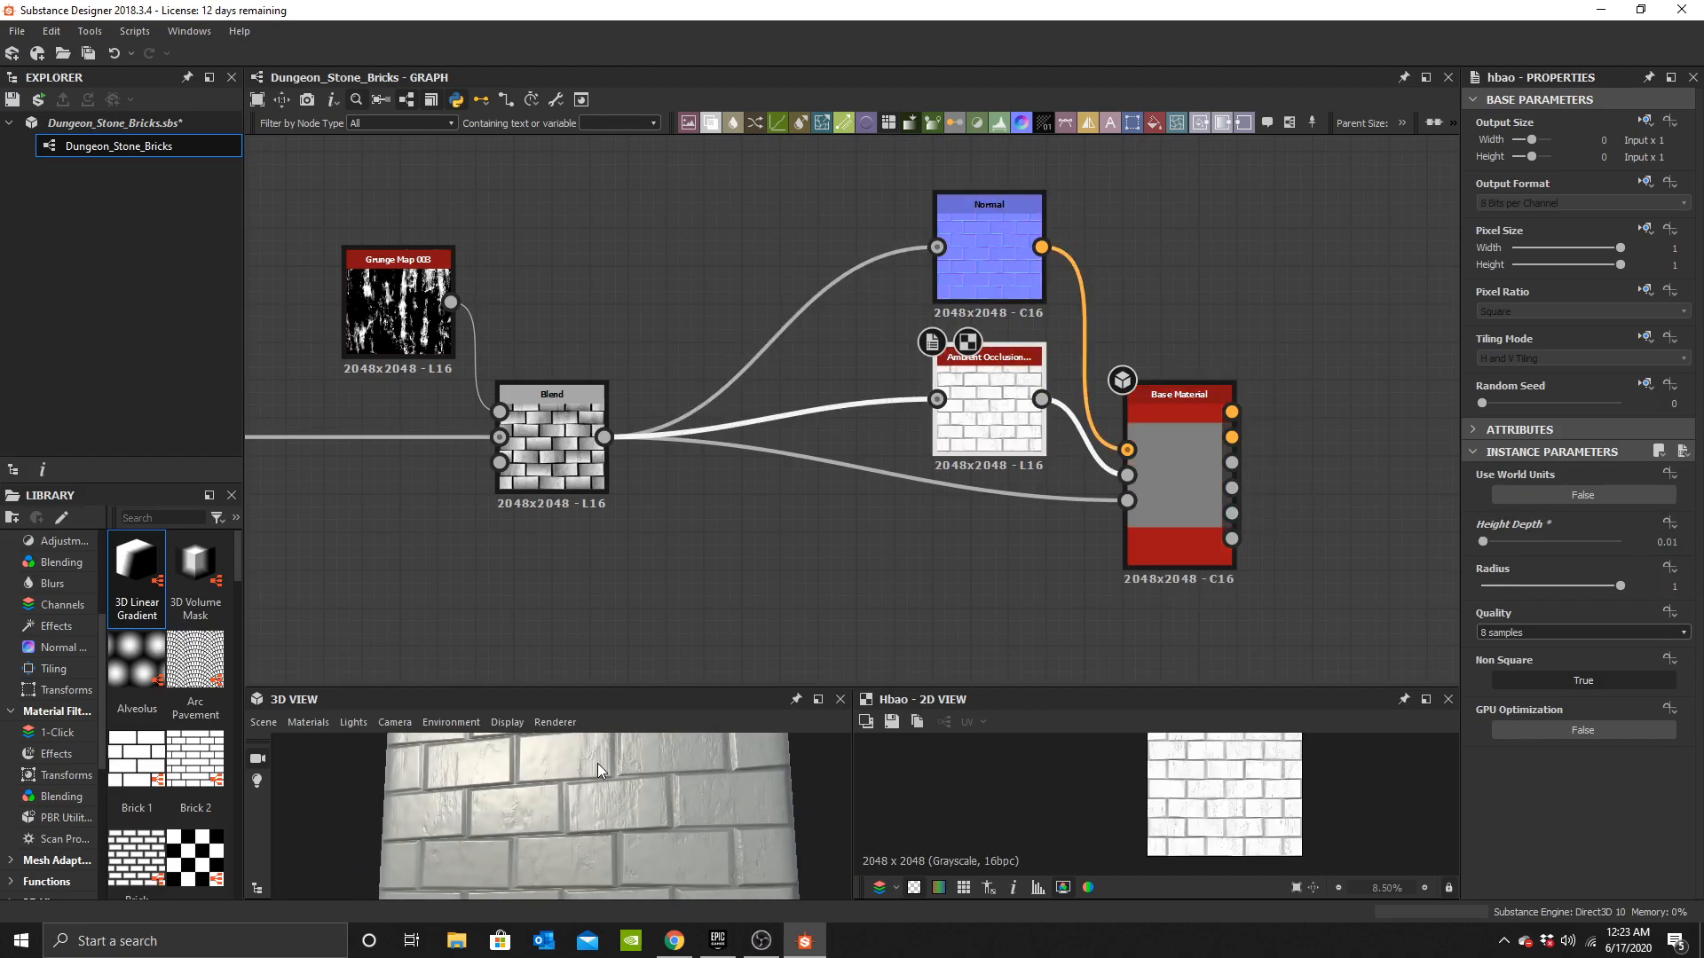
# Move the Base Material node further to the right of the Normal and HBAO nodes.
pyautogui.moveTo(834, 388); pyautogui.dragTo(754, 409, button='middle')
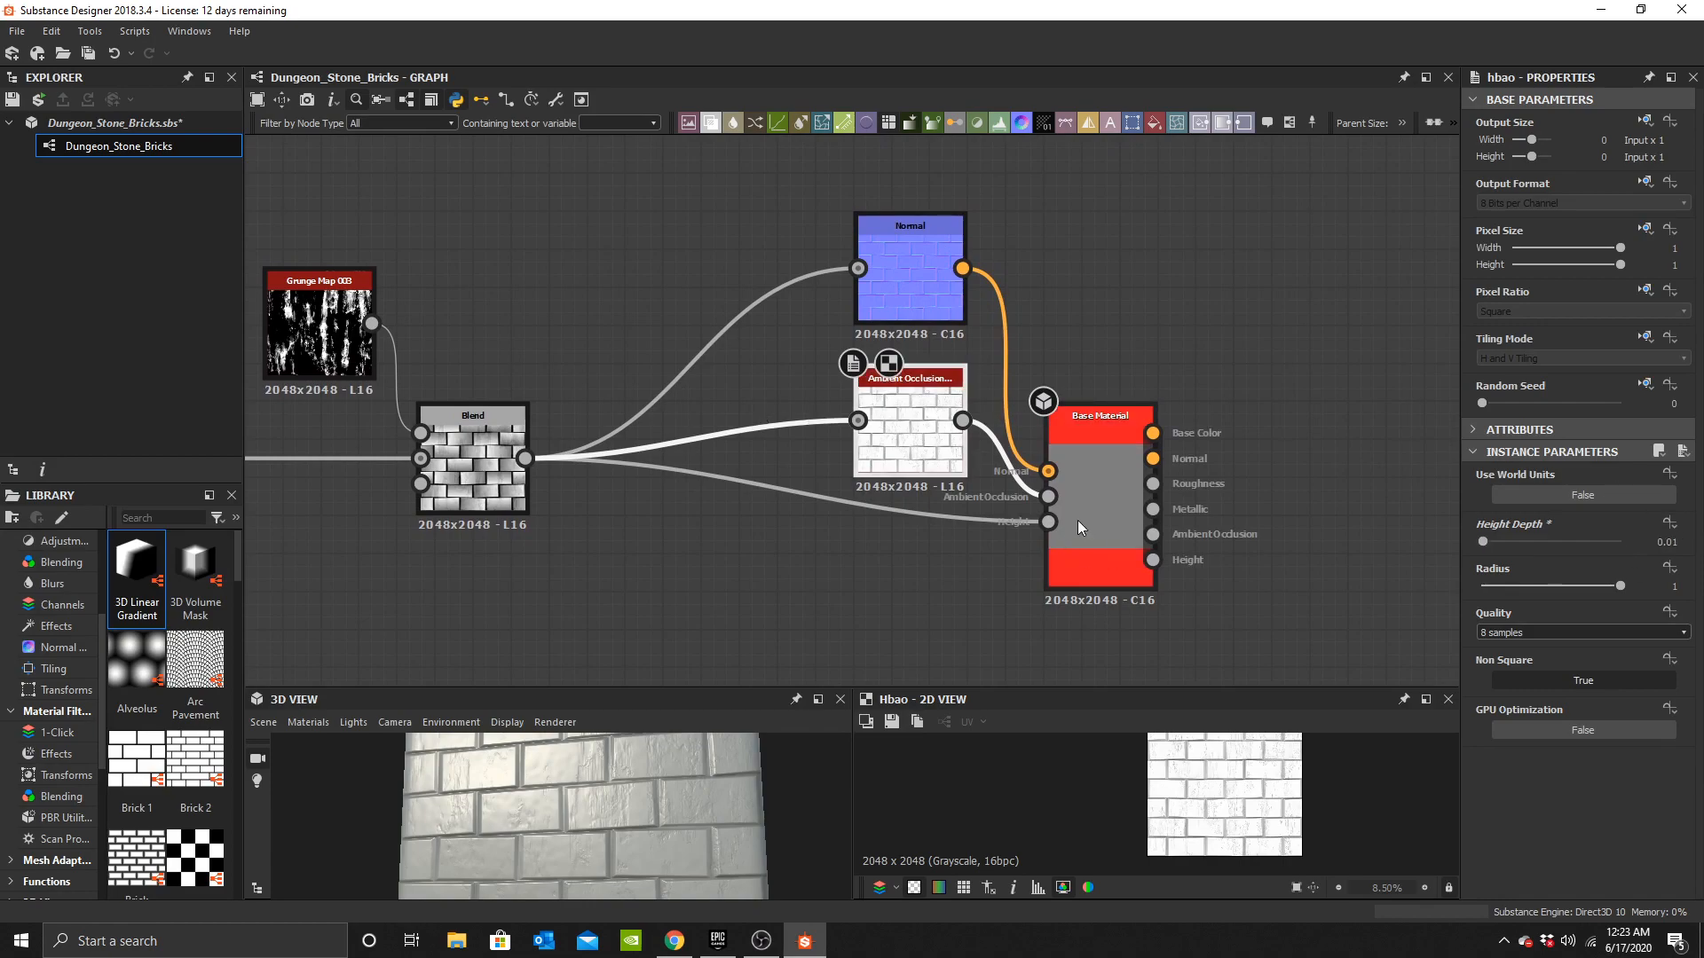
pyautogui.moveTo(1065, 416); pyautogui.dragTo(1178, 378)
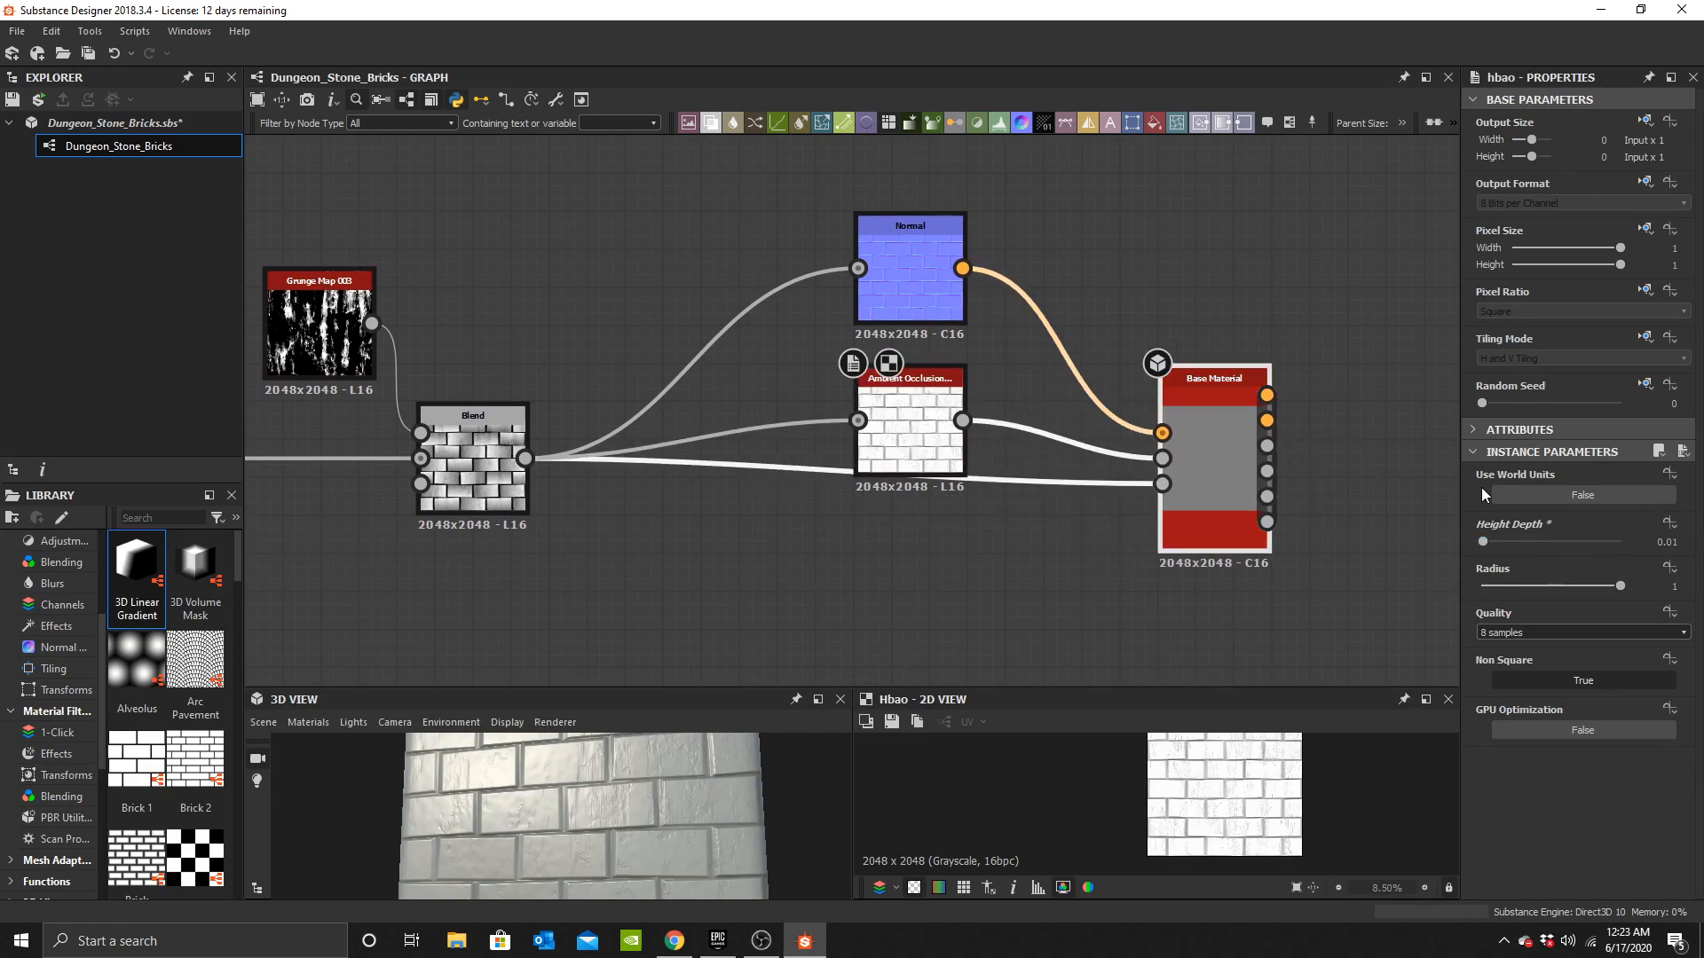
pyautogui.moveTo(721, 221); pyautogui.dragTo(1212, 539)
pyautogui.scroll(-2, 1213, 539)
pyautogui.moveTo(1230, 453); pyautogui.dragTo(1099, 440, button='middle')
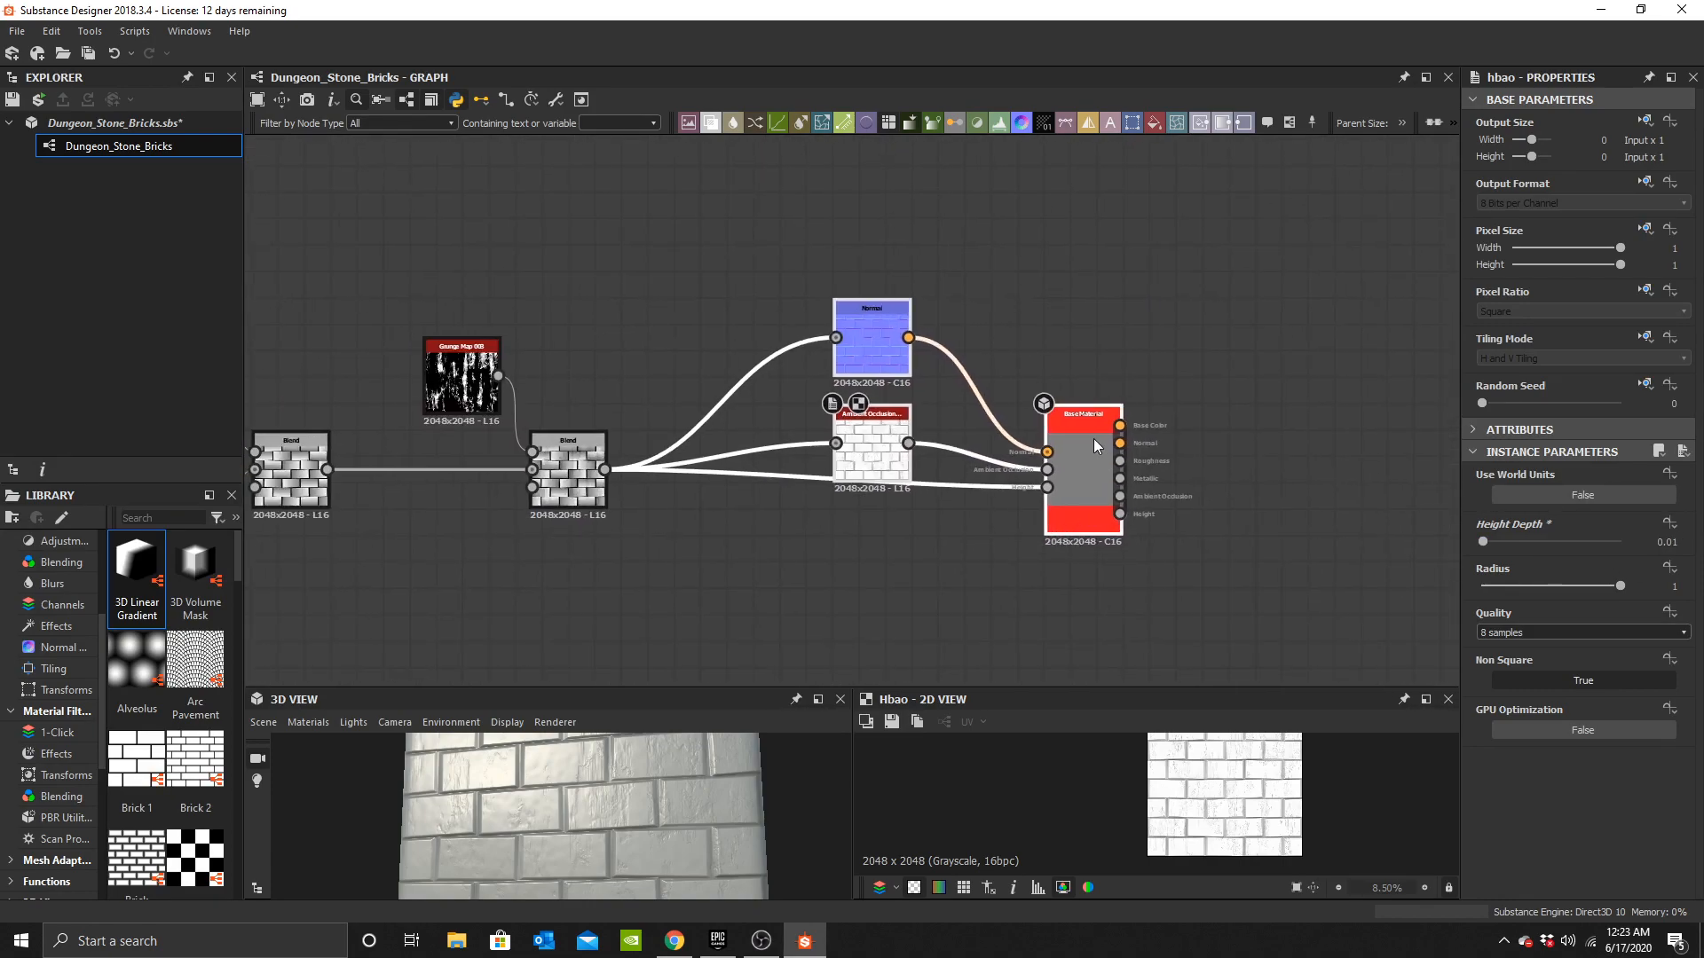
pyautogui.moveTo(1099, 440); pyautogui.dragTo(1311, 388)
pyautogui.scroll(5, 643, 802)
pyautogui.moveTo(643, 804); pyautogui.dragTo(550, 830)
pyautogui.moveTo(568, 290); pyautogui.dragTo(854, 259, button='middle')
pyautogui.scroll(3, 744, 416)
# Set the grunge Blend node's opacity to 0.05.
pyautogui.doubleClick(914, 462)
pyautogui.moveTo(647, 801); pyautogui.dragTo(572, 802)
pyautogui.moveTo(586, 810); pyautogui.dragTo(621, 814)
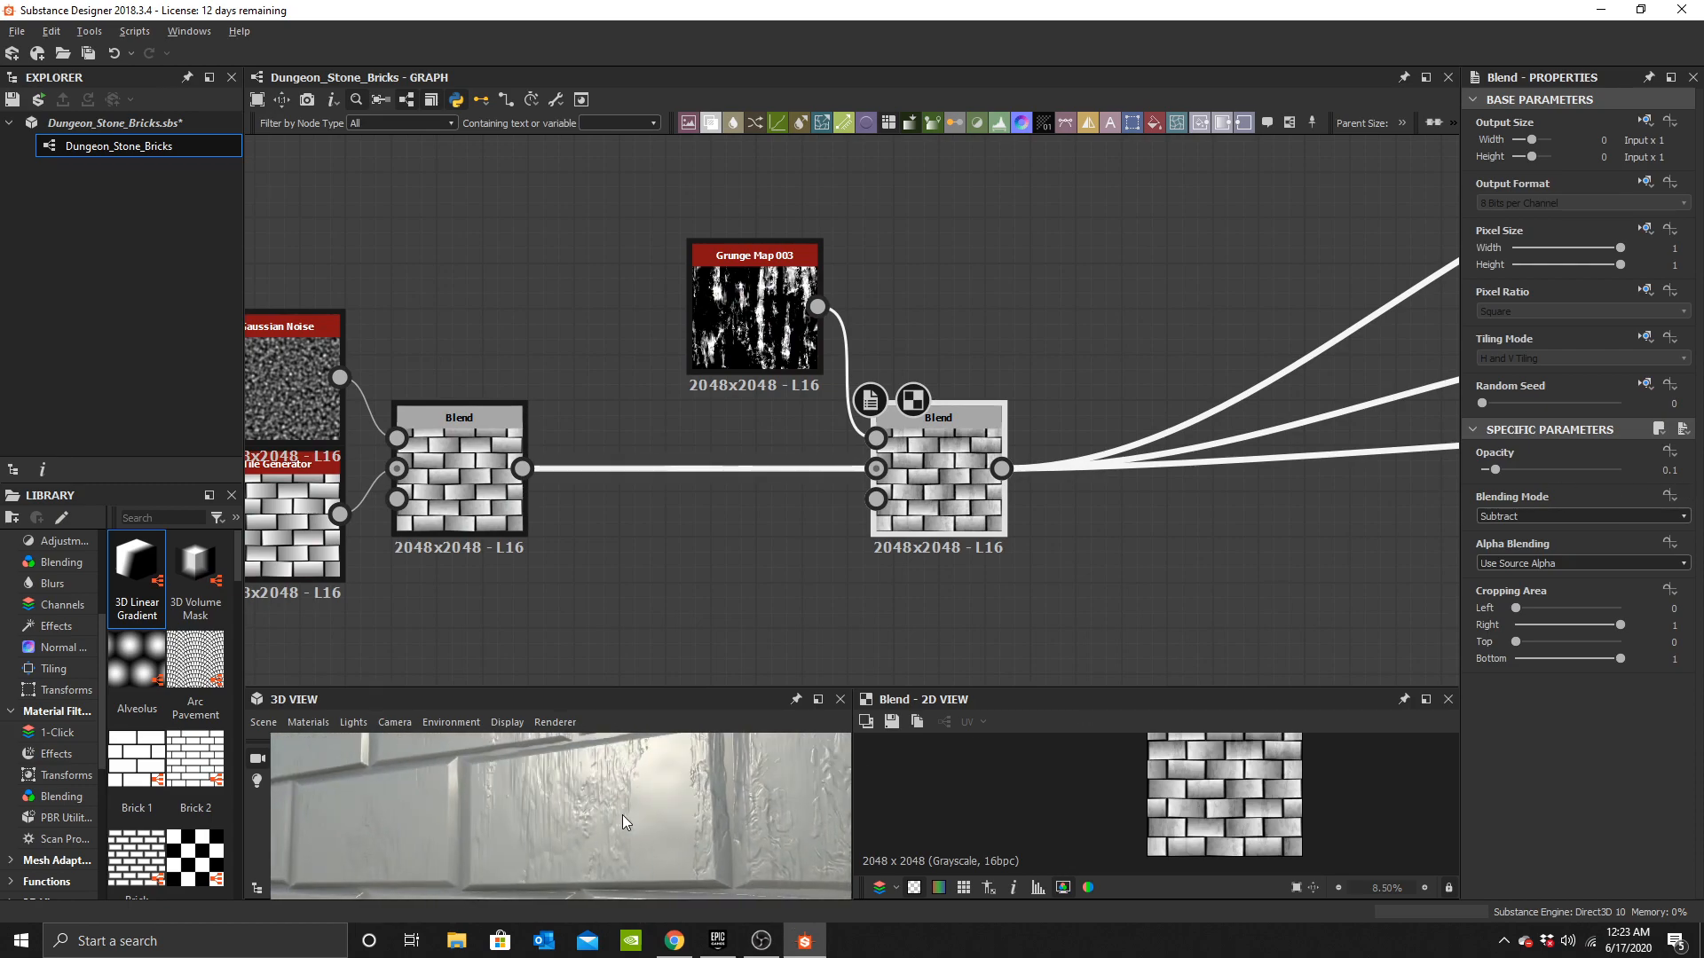
pyautogui.scroll(2, 621, 815)
pyautogui.doubleClick(1669, 468)
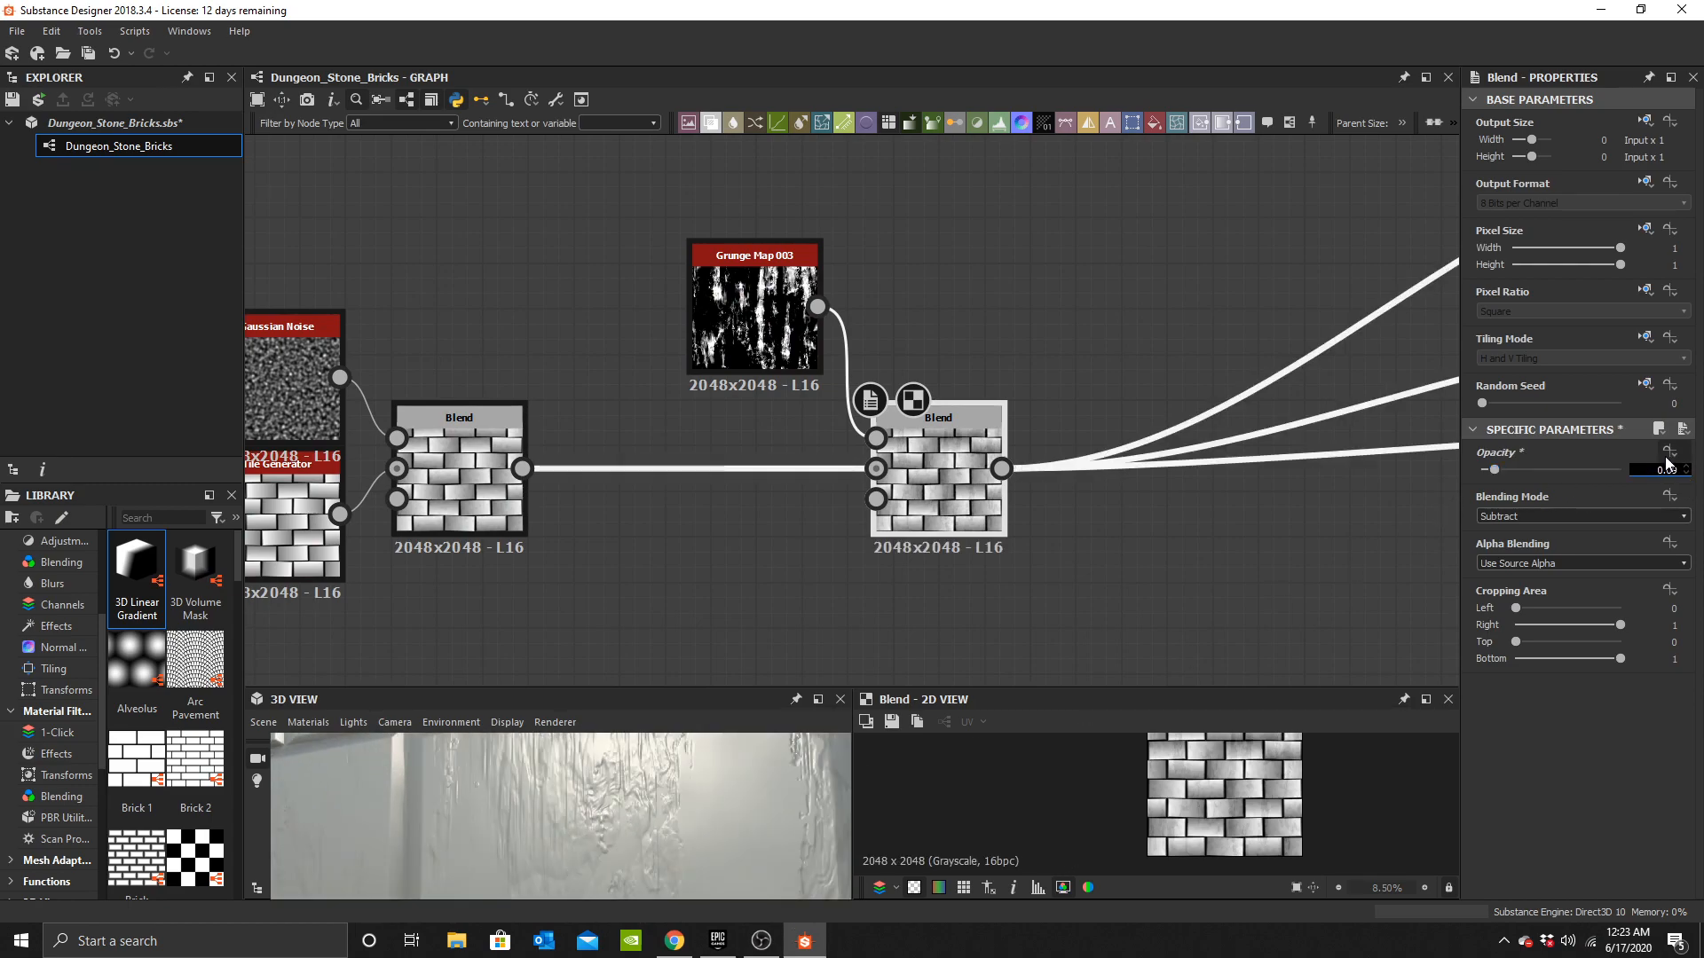
pyautogui.write('0.05')
pyautogui.press('Return')
# Set the Gaussian Noise node's scale to 128.
pyautogui.moveTo(637, 838)
pyautogui.mouseDown()
pyautogui.moveTo(680, 845)
pyautogui.moveTo(657, 839)
pyautogui.moveTo(659, 854)
pyautogui.mouseUp()
pyautogui.moveTo(636, 478); pyautogui.dragTo(940, 439, button='middle')
pyautogui.click(584, 339)
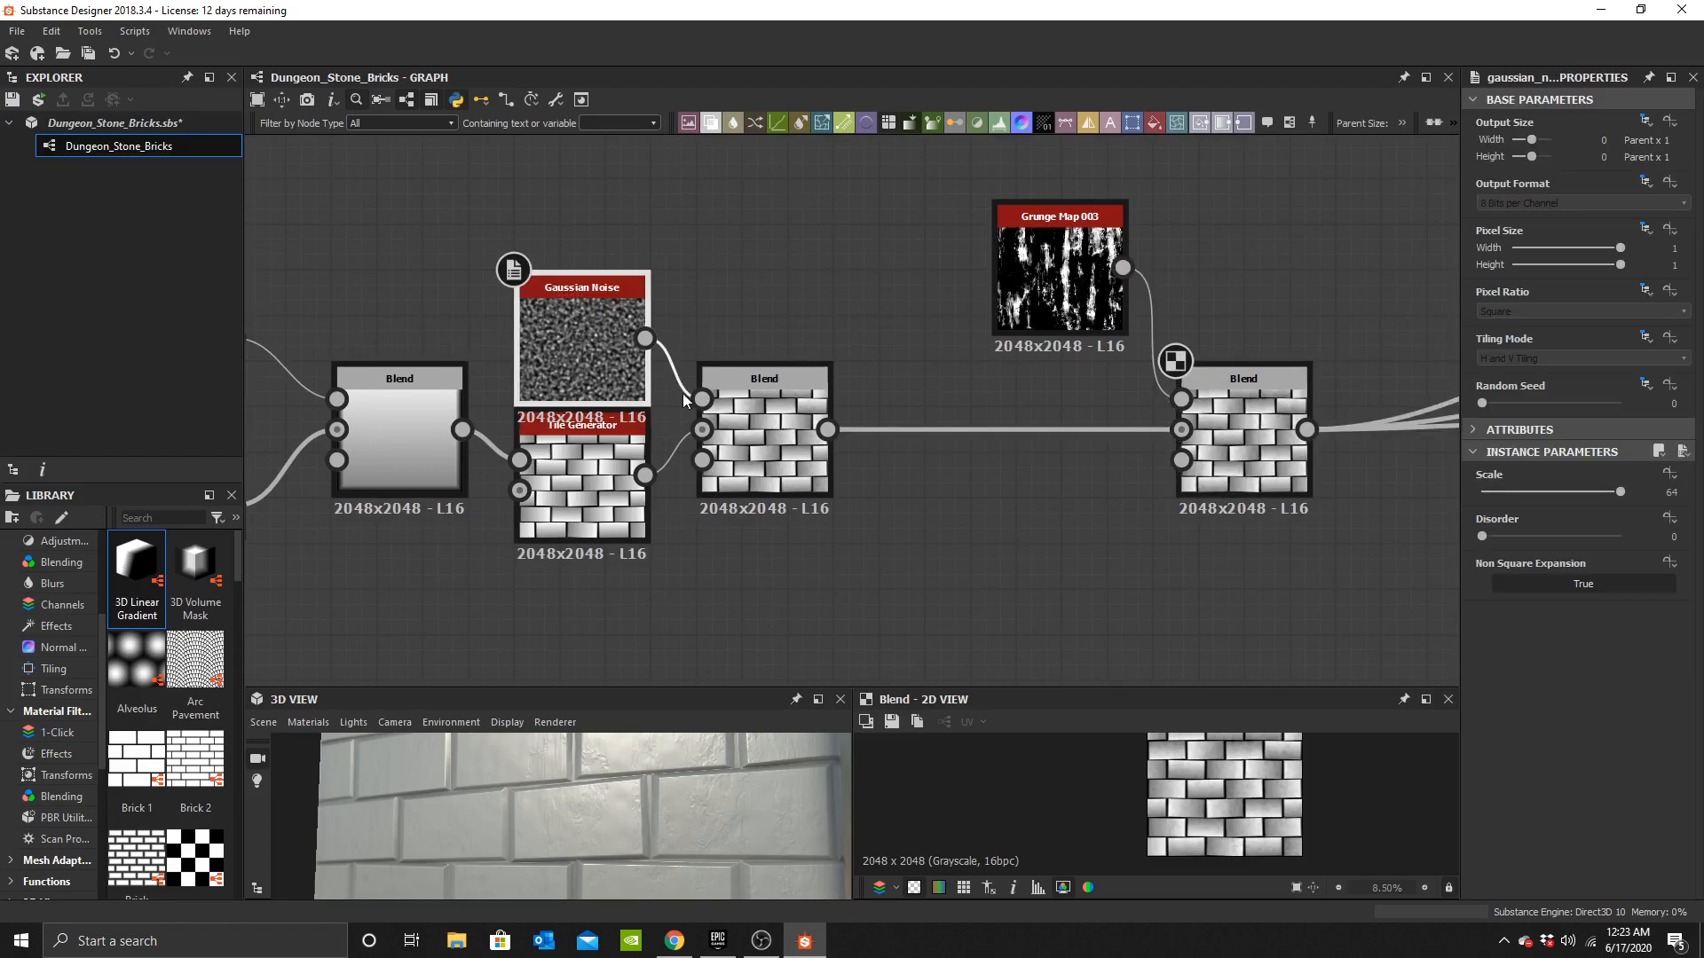
pyautogui.write('128')
pyautogui.press('Return')
pyautogui.scroll(3, 662, 797)
pyautogui.moveTo(662, 799)
pyautogui.mouseDown()
pyautogui.moveTo(642, 806)
pyautogui.moveTo(653, 797)
pyautogui.mouseUp()
# Set the Gaussian noise Blend node's opacity to 0.05.
pyautogui.scroll(-3, 653, 797)
pyautogui.scroll(4, 653, 797)
pyautogui.click(738, 450)
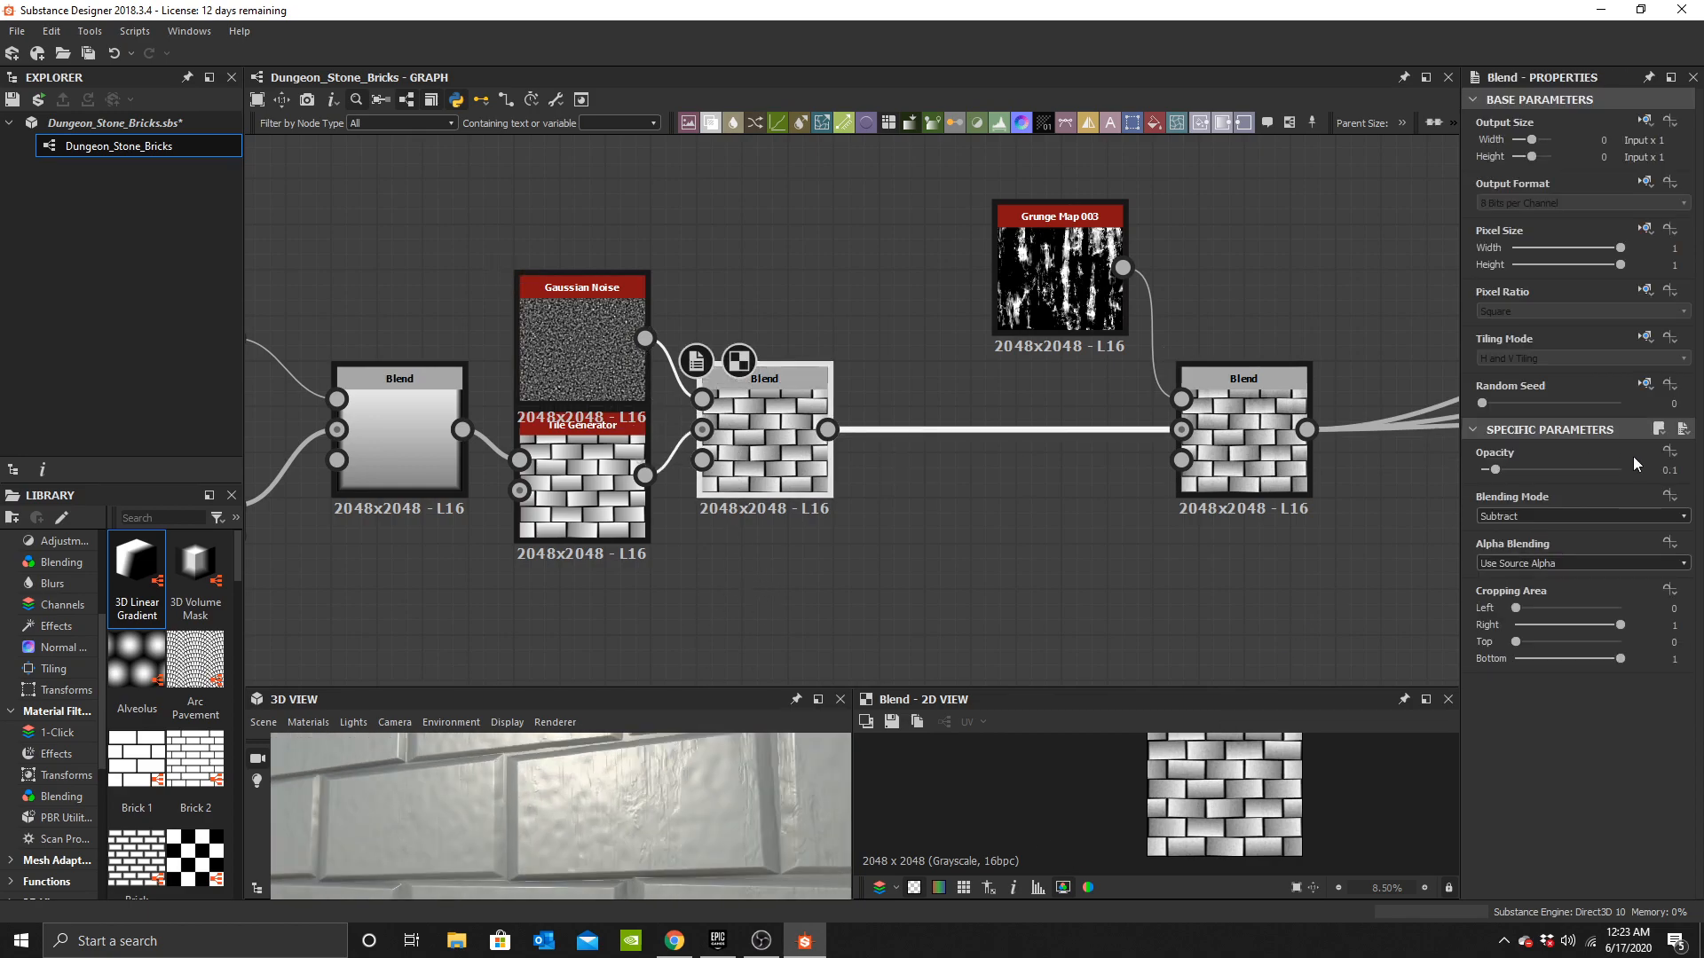
pyautogui.scroll(-4, 662, 811)
pyautogui.moveTo(659, 808); pyautogui.dragTo(598, 807)
pyautogui.scroll(-2, 642, 823)
pyautogui.scroll(3, 593, 809)
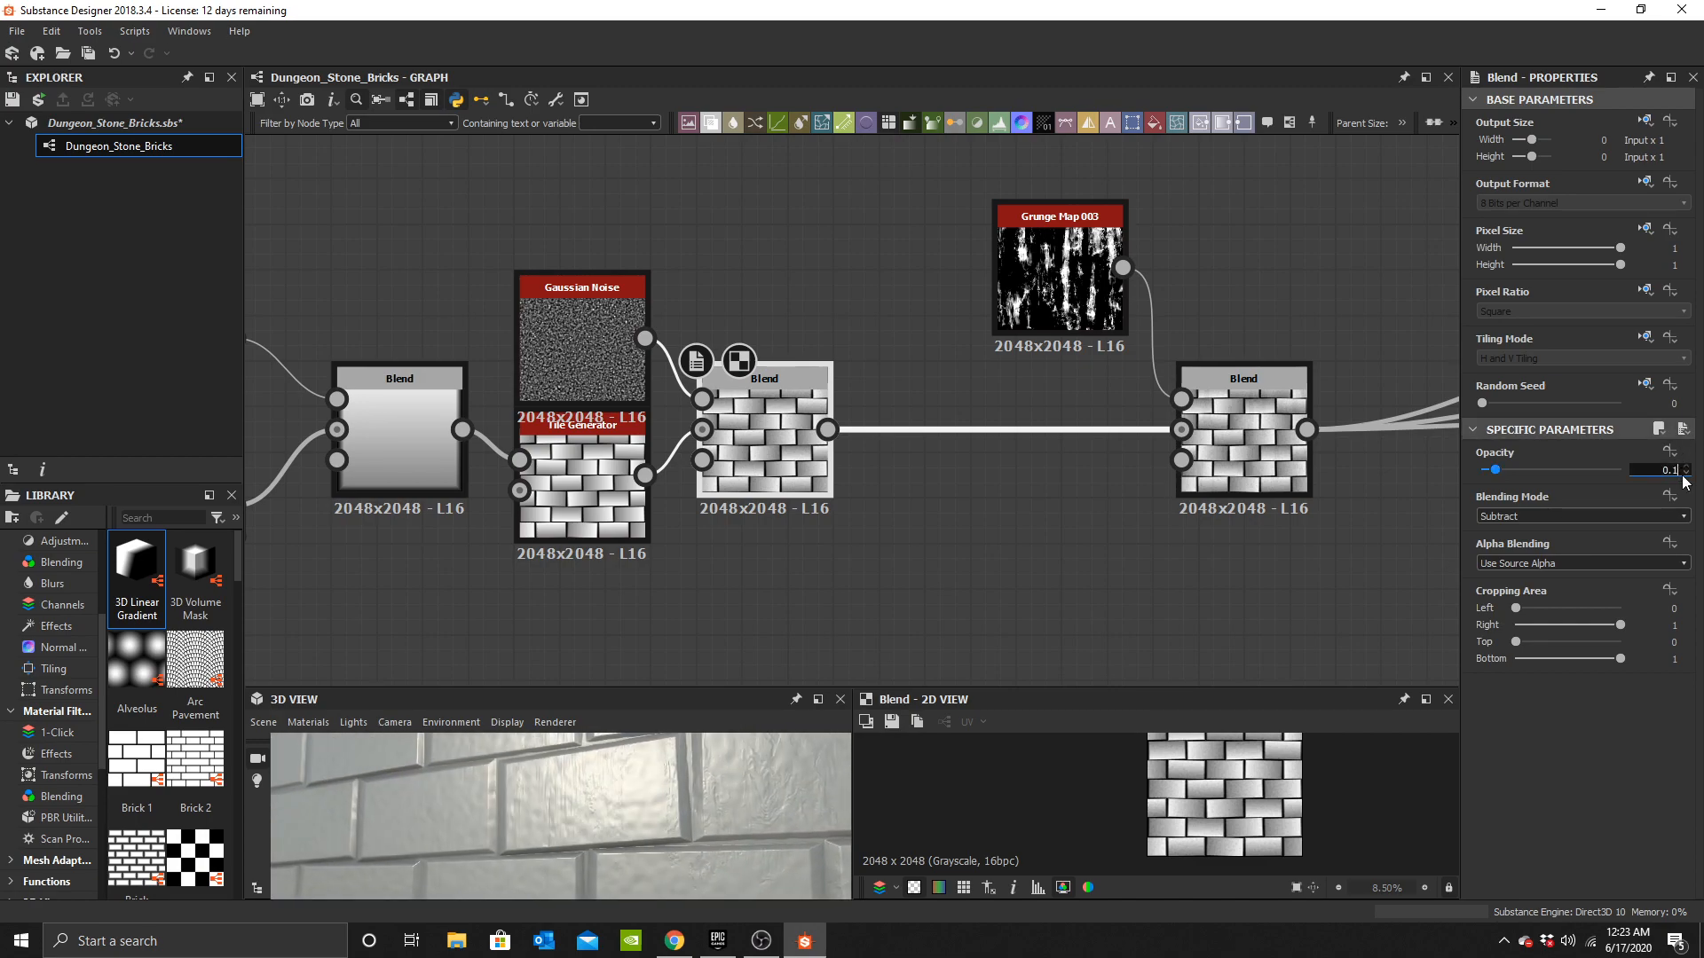
pyautogui.write('0.05')
pyautogui.press('Return')
# Add a Cells 2 node to the graph.
pyautogui.moveTo(567, 866); pyautogui.dragTo(631, 838)
pyautogui.moveTo(1167, 446); pyautogui.dragTo(752, 440, button='middle')
pyautogui.scroll(-3, 753, 441)
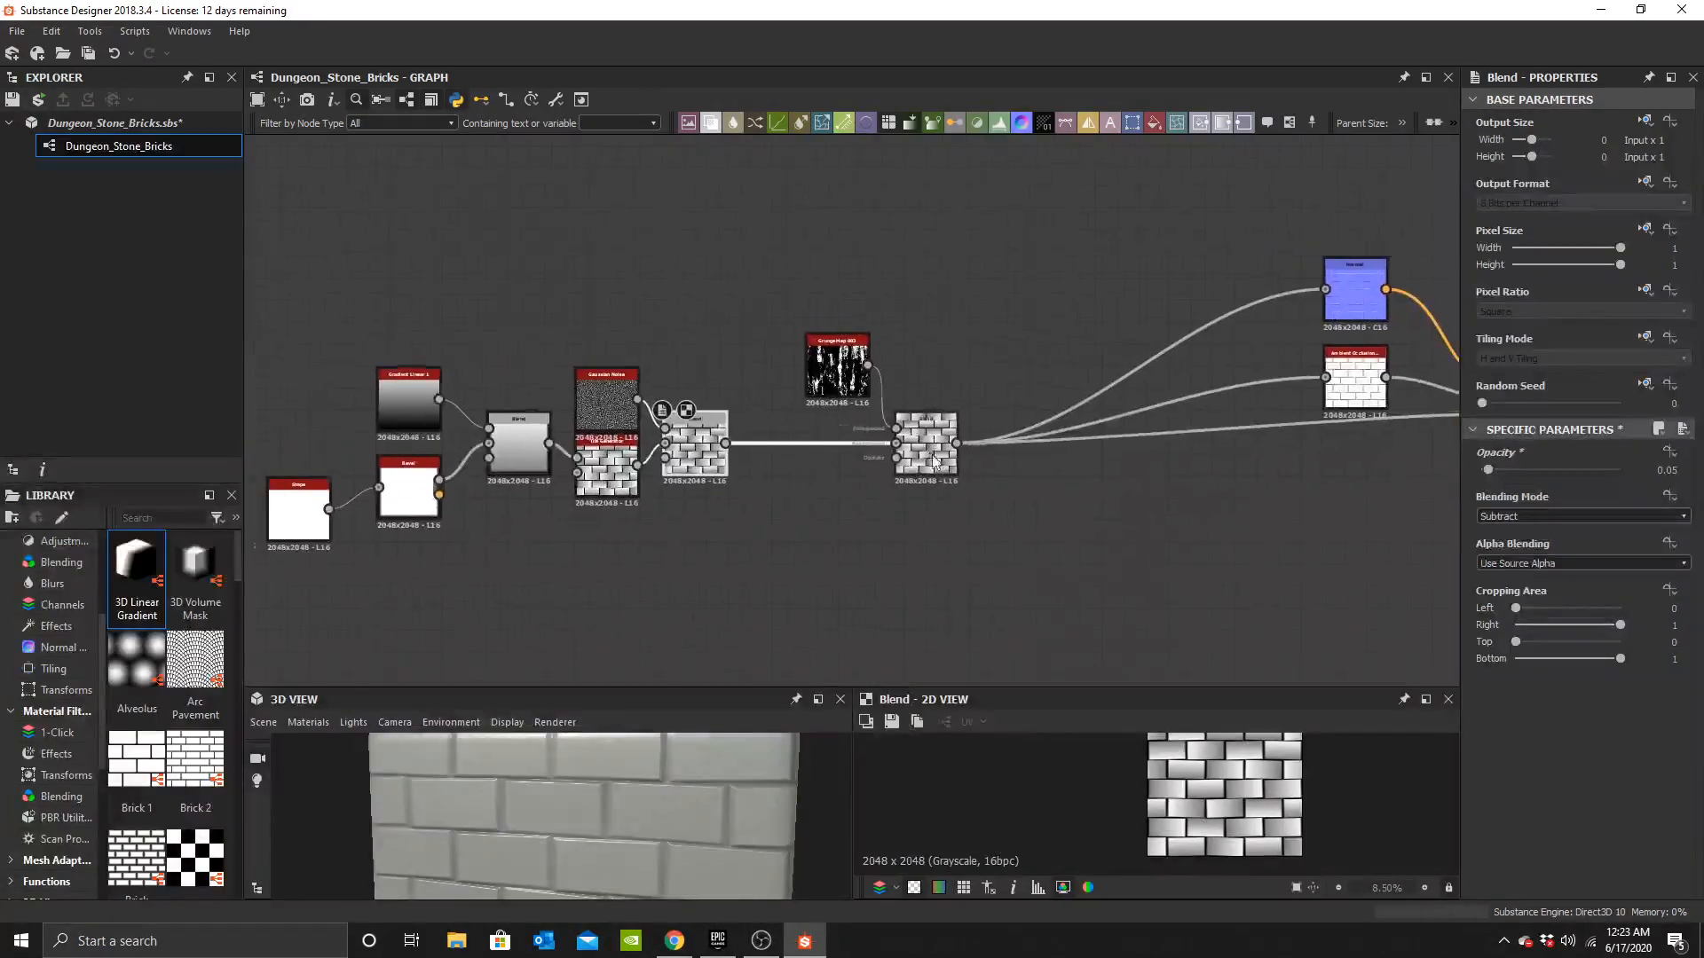
pyautogui.moveTo(923, 458); pyautogui.dragTo(801, 458)
pyautogui.scroll(3, 850, 464)
pyautogui.moveTo(843, 469); pyautogui.dragTo(889, 468, button='middle')
pyautogui.click(955, 578)
pyautogui.press('space')
pyautogui.write('cell')
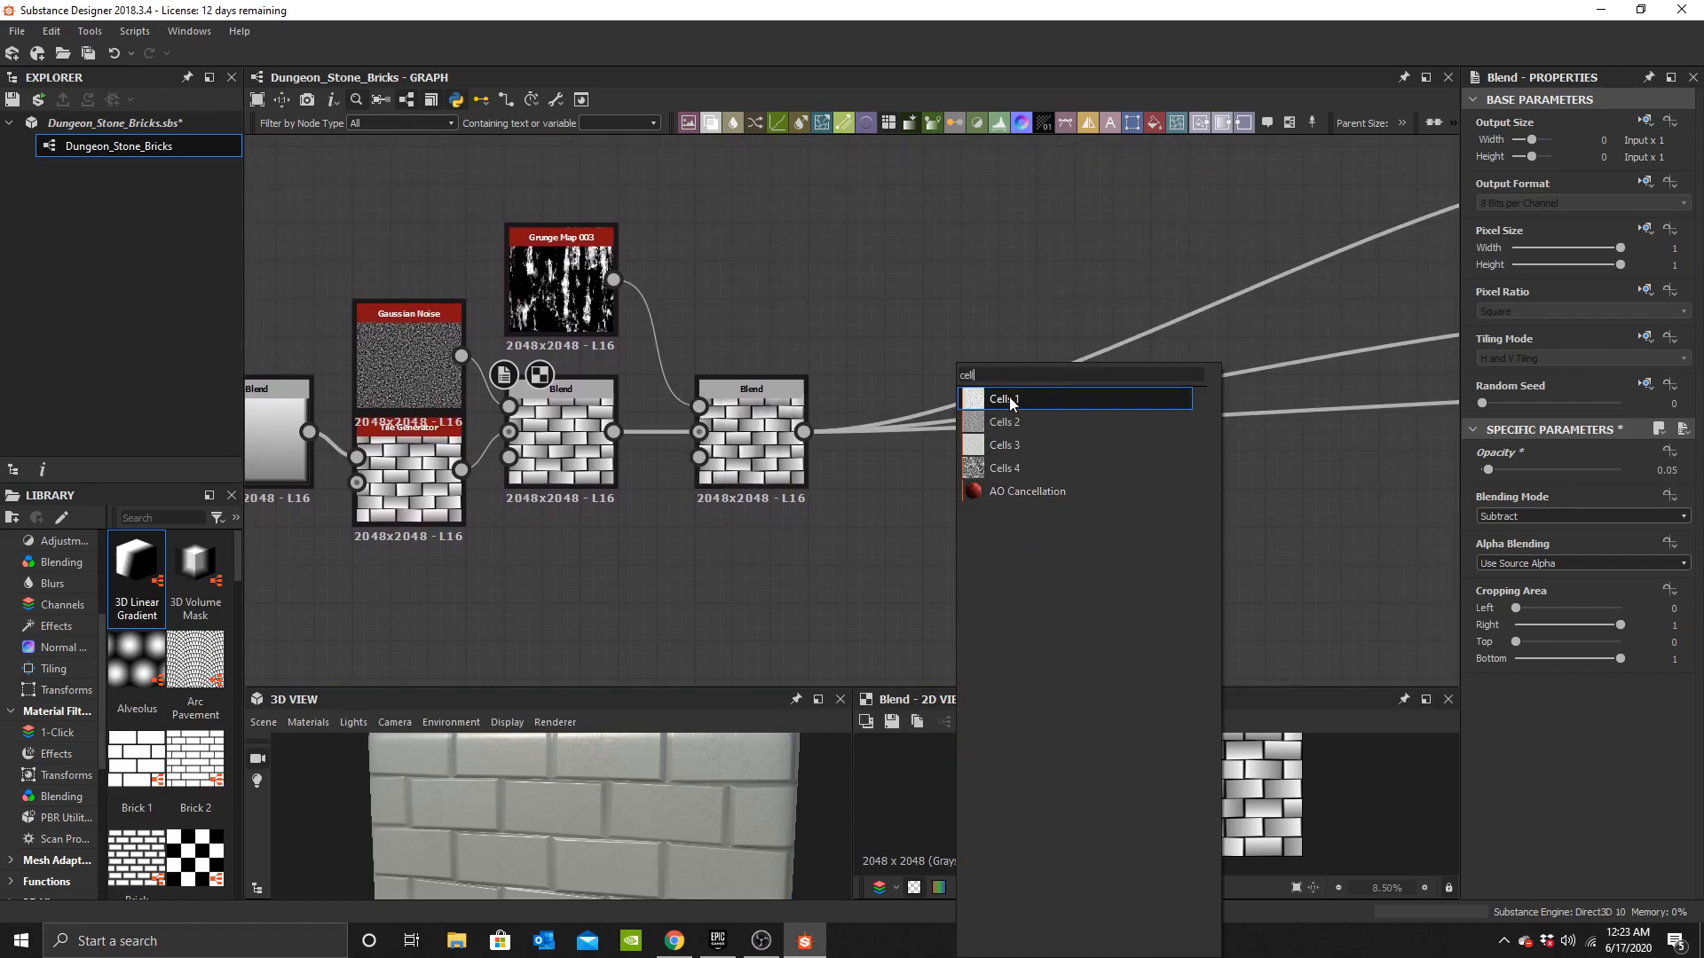
pyautogui.click(1009, 432)
# Move the Cells 2 node above the grunge Blend node.
pyautogui.scroll(4, 954, 586)
pyautogui.scroll(-3, 942, 593)
pyautogui.moveTo(940, 589); pyautogui.dragTo(973, 608, button='middle')
pyautogui.moveTo(974, 608); pyautogui.dragTo(742, 240)
pyautogui.moveTo(770, 314); pyautogui.dragTo(781, 391, button='middle')
pyautogui.scroll(3, 763, 328)
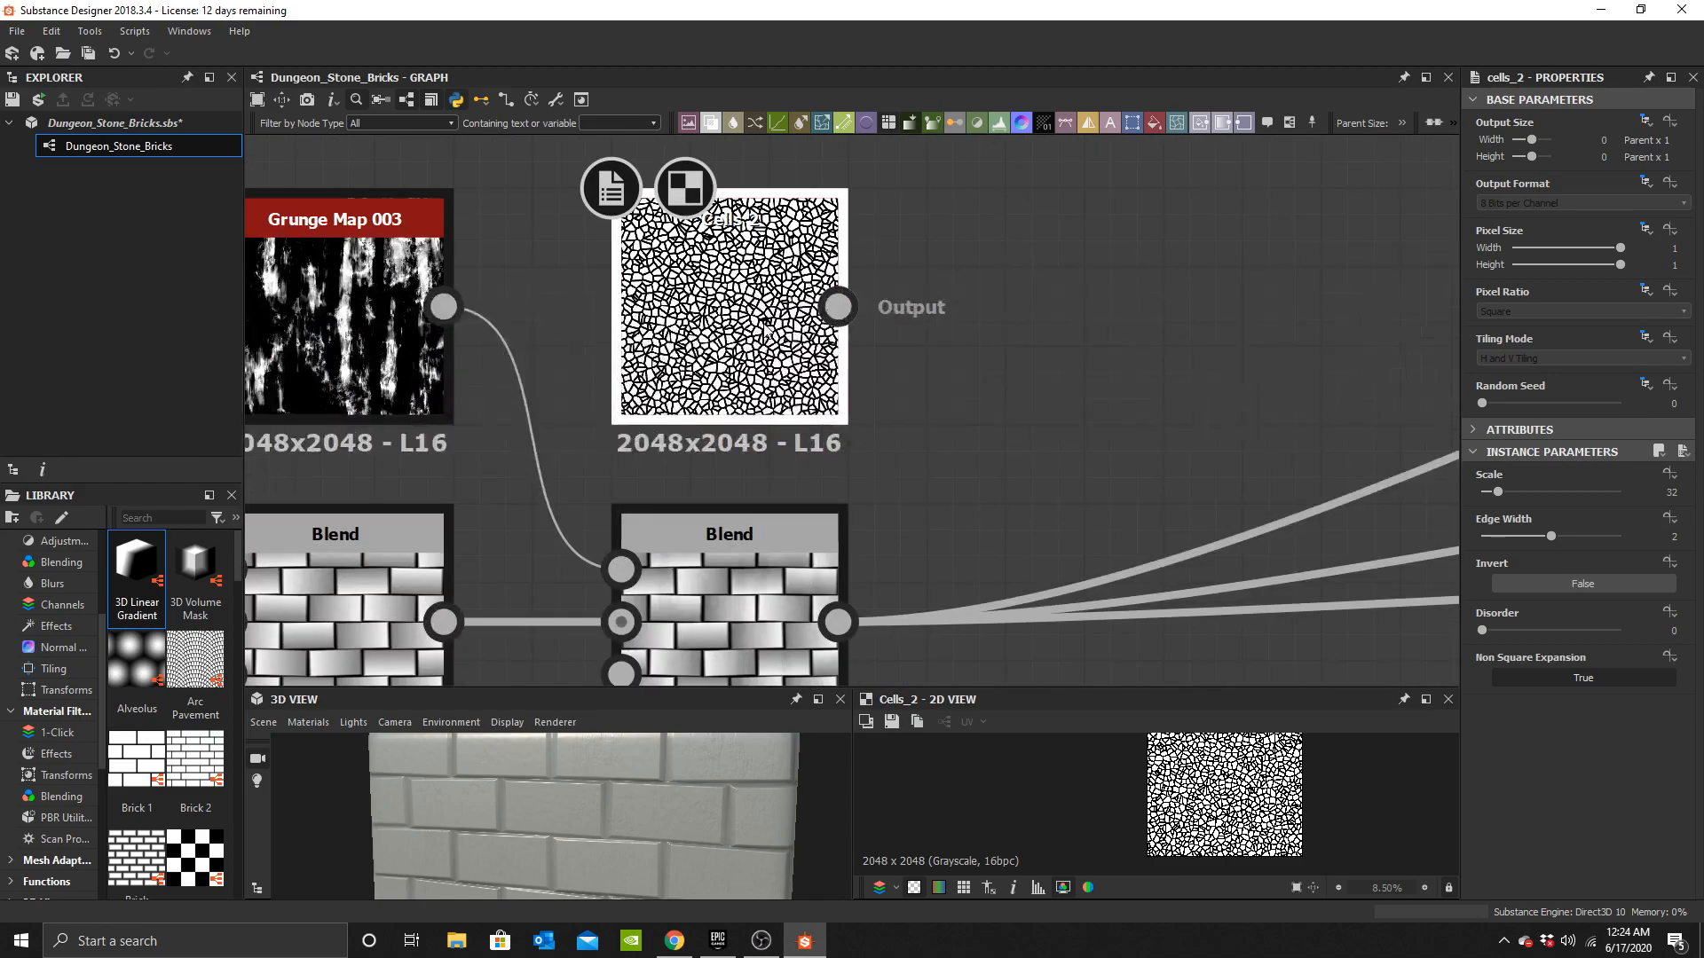
# Insert a new Blend node after the grunge Blend, feeding the grunge Blend into its Background.
pyautogui.moveTo(944, 463); pyautogui.dragTo(862, 217, button='middle')
pyautogui.press('space')
pyautogui.click(939, 390)
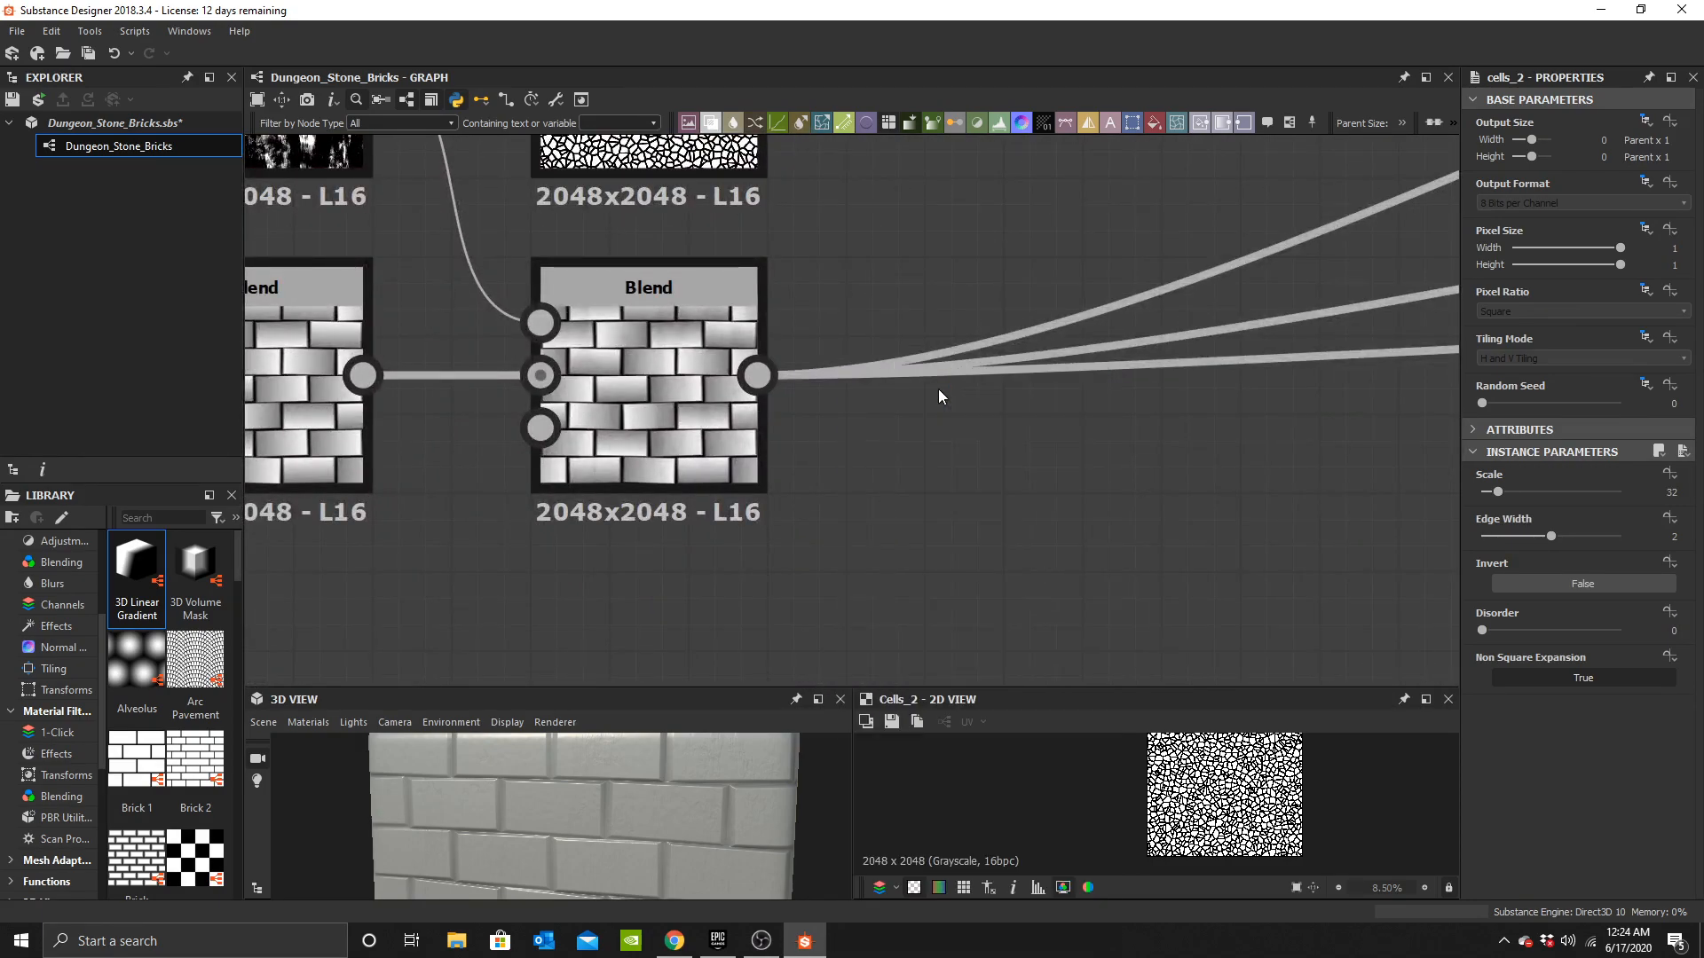
pyautogui.scroll(2, 903, 451)
pyautogui.moveTo(798, 506); pyautogui.dragTo(1037, 408)
pyautogui.keyDown('shift'); pyautogui.moveTo(688, 352); pyautogui.dragTo(1087, 383); pyautogui.keyUp('shift')
pyautogui.scroll(-4, 968, 366)
pyautogui.moveTo(921, 329); pyautogui.dragTo(827, 467, button='middle')
# Invert the Cells 2 node and feed it into the new Blend's Foreground input.
pyautogui.click(781, 377)
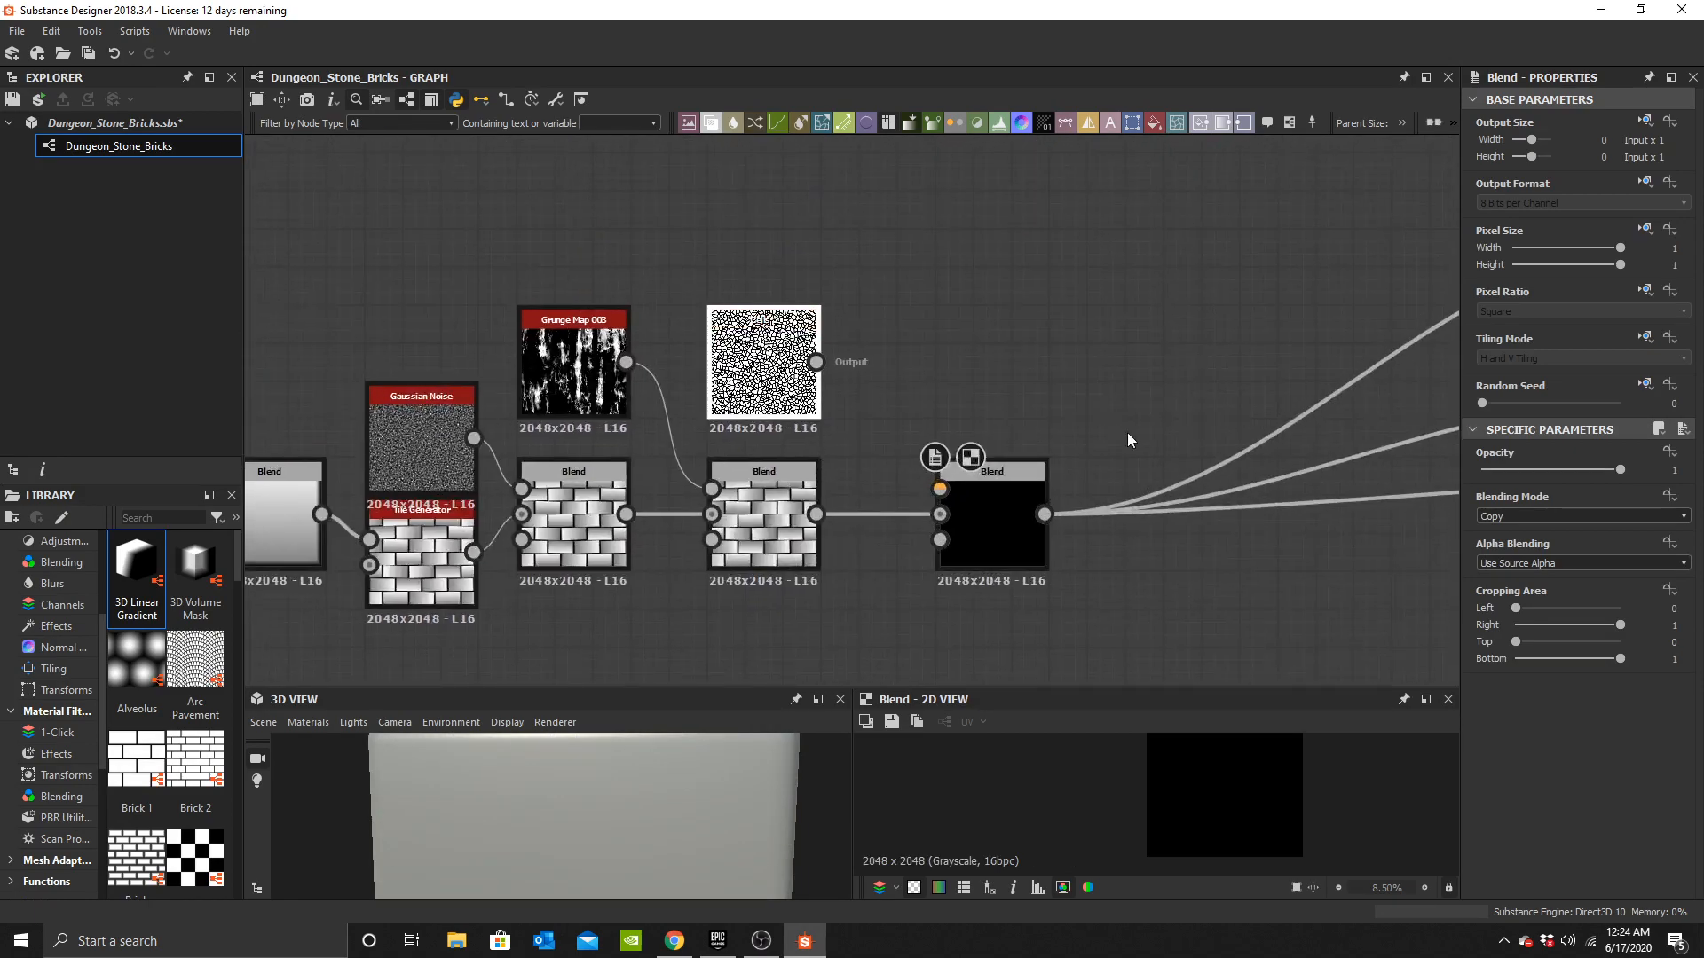
pyautogui.click(1532, 589)
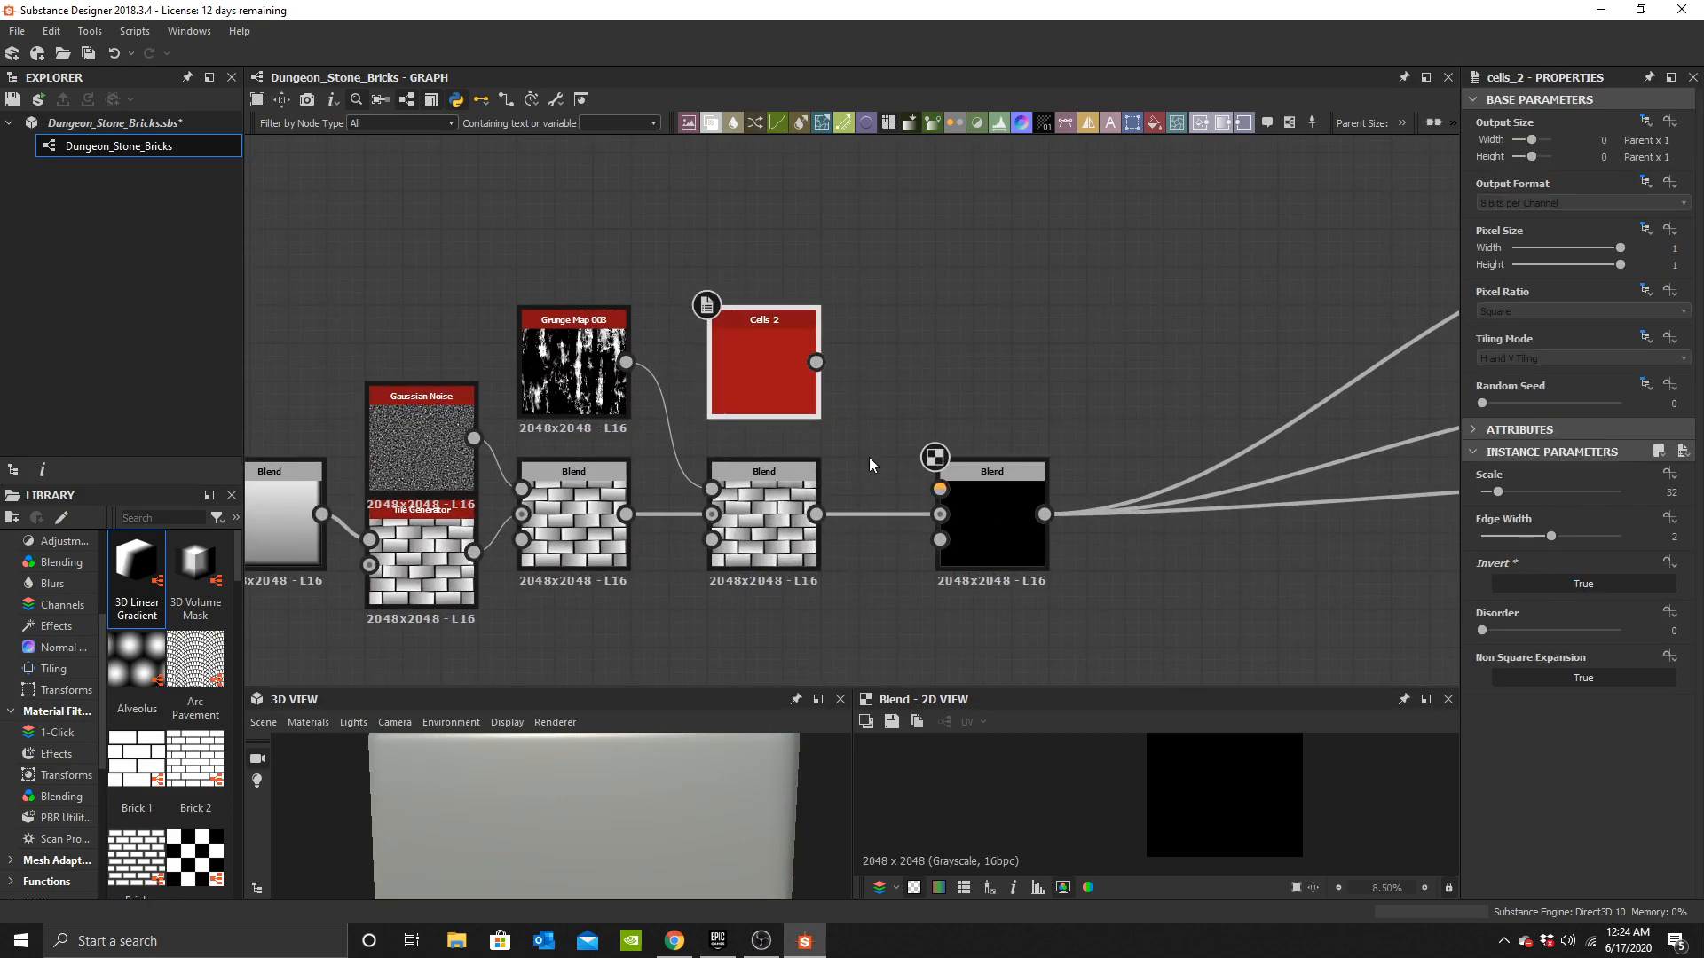
# Set the cells Blend node's blending mode to Subtract.
pyautogui.click(992, 486)
pyautogui.click(1528, 516)
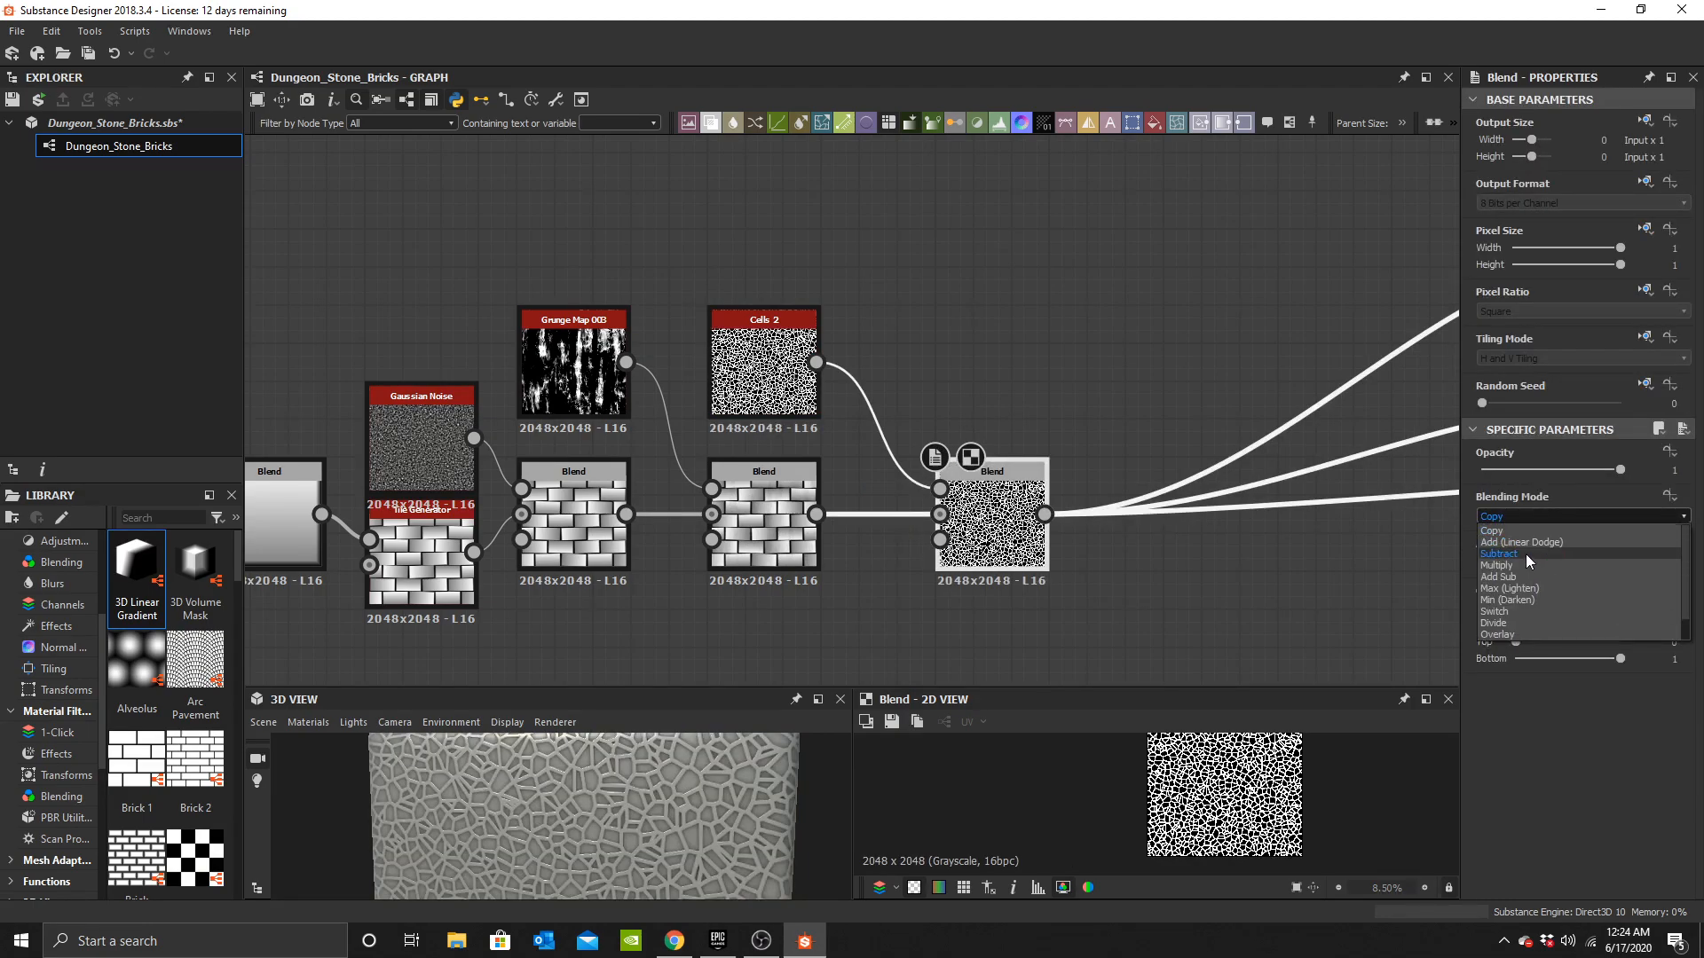
pyautogui.click(1527, 555)
pyautogui.scroll(-3, 586, 833)
pyautogui.moveTo(620, 813); pyautogui.dragTo(667, 765)
pyautogui.scroll(2, 791, 338)
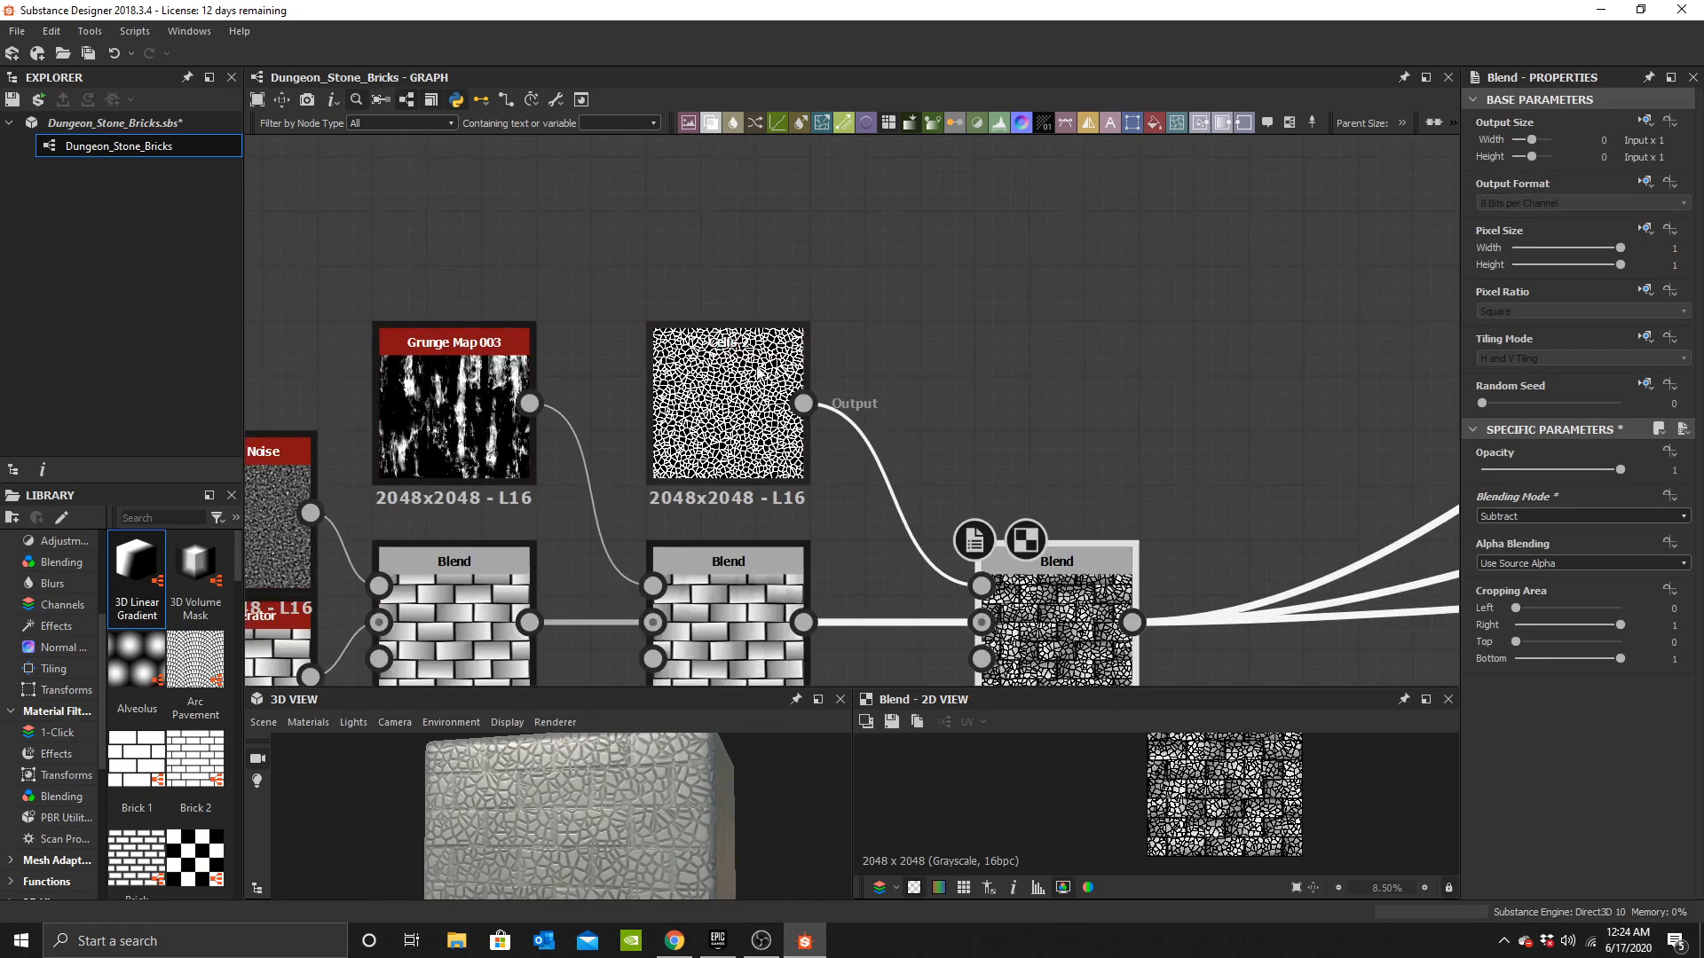
# Set the Cells 2 node's scale to 4.
pyautogui.click(763, 373)
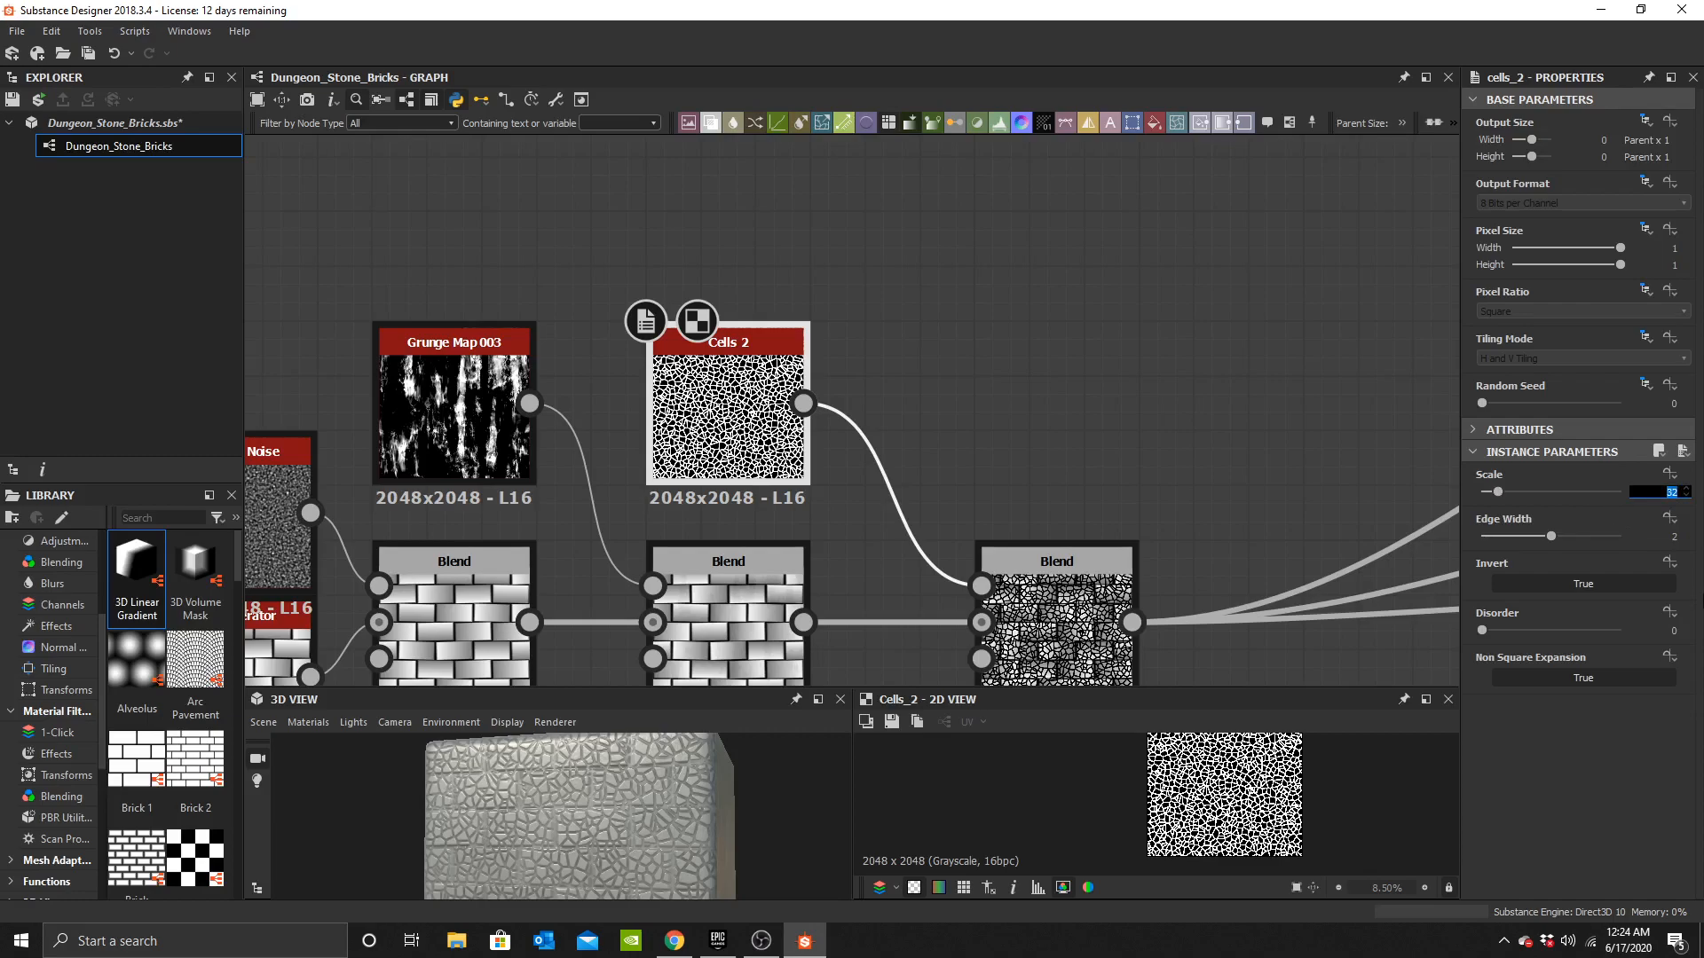
pyautogui.write('4')
pyautogui.press('Return')
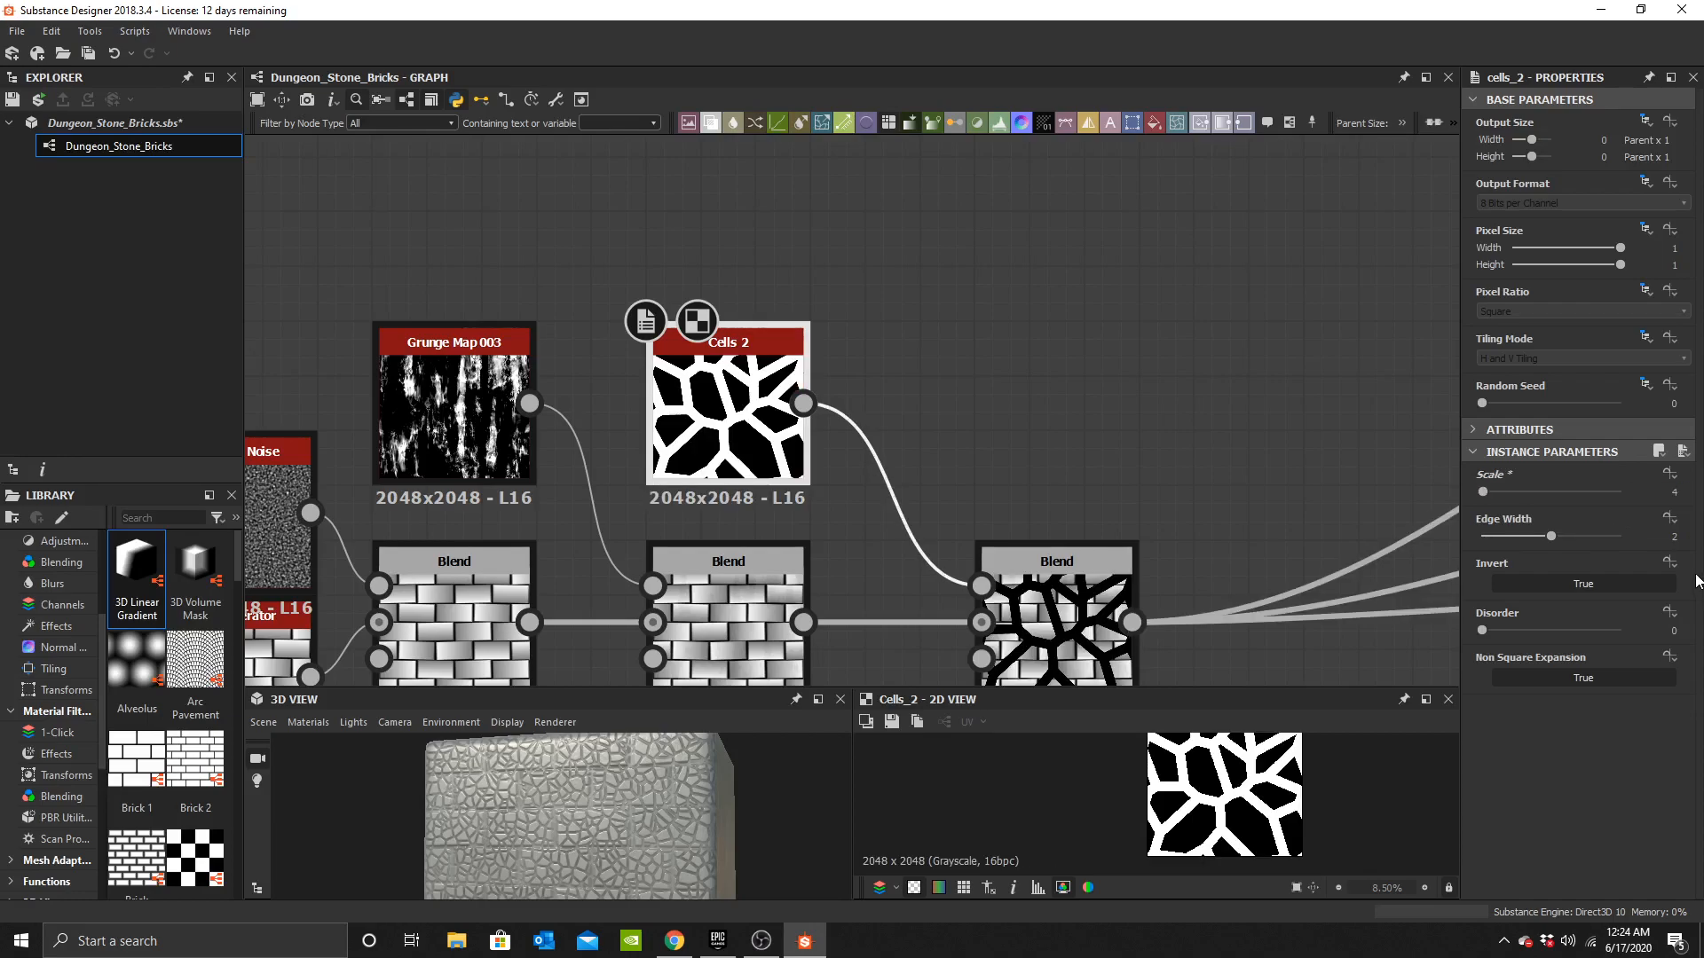
# Set the Cells 2 node's edge width to 0.1.
pyautogui.scroll(-1, 586, 825)
pyautogui.moveTo(890, 568); pyautogui.dragTo(879, 510, button='middle')
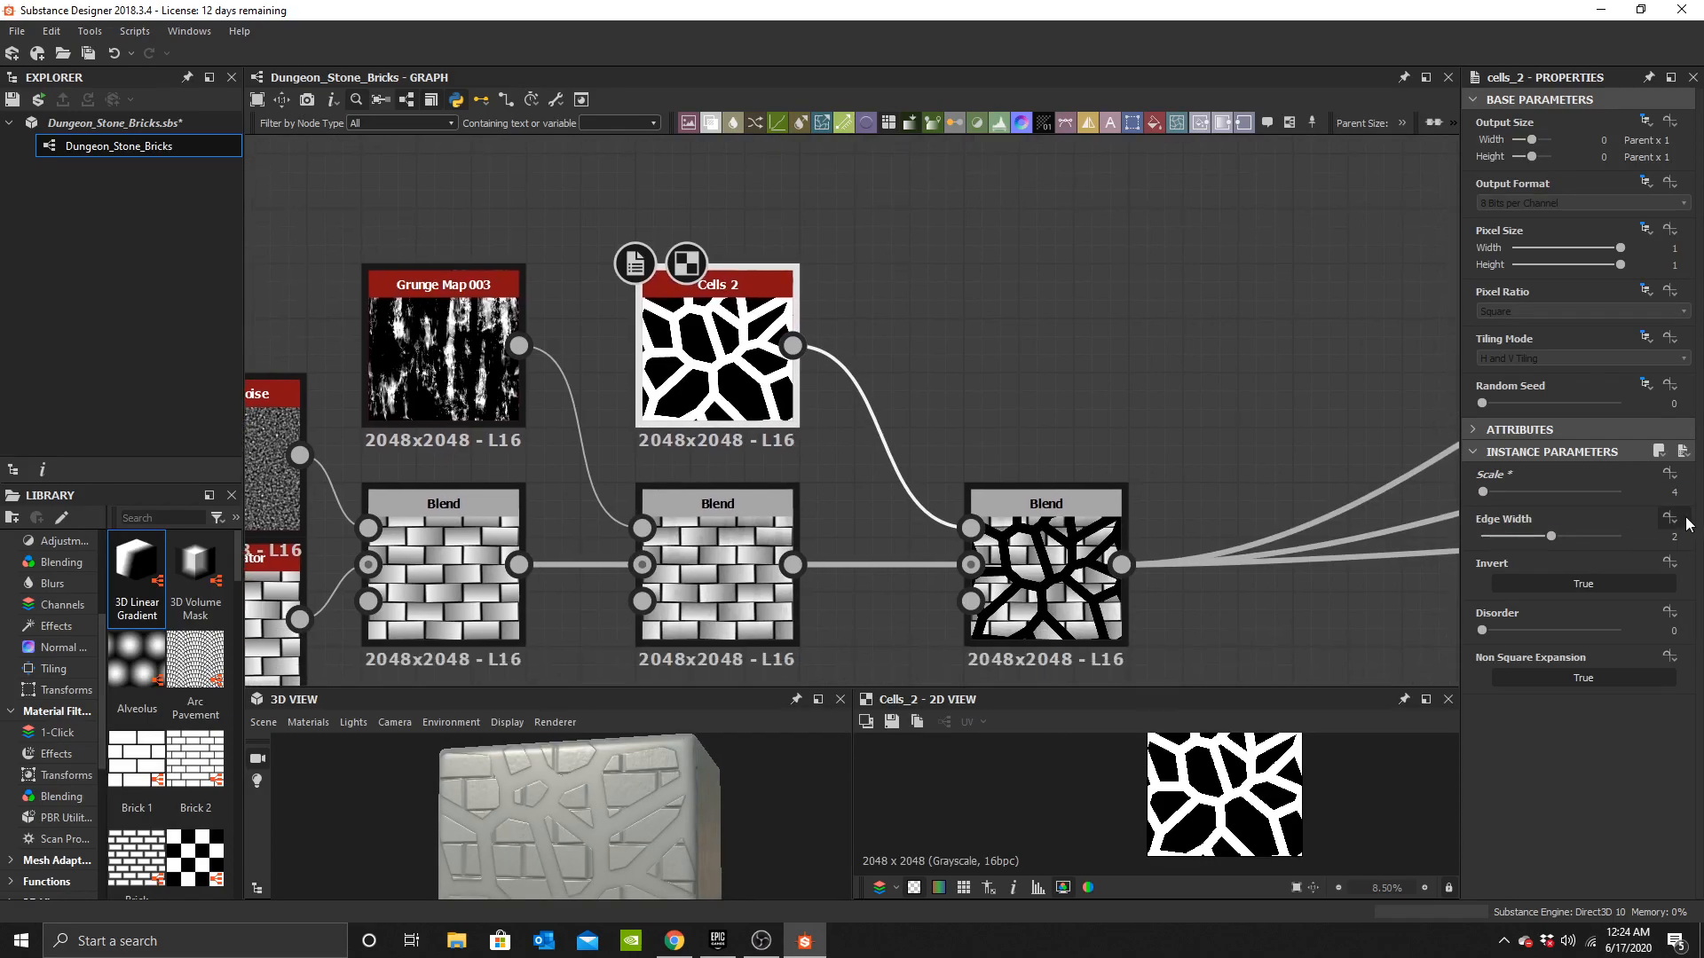
pyautogui.moveTo(1502, 543); pyautogui.dragTo(1478, 538)
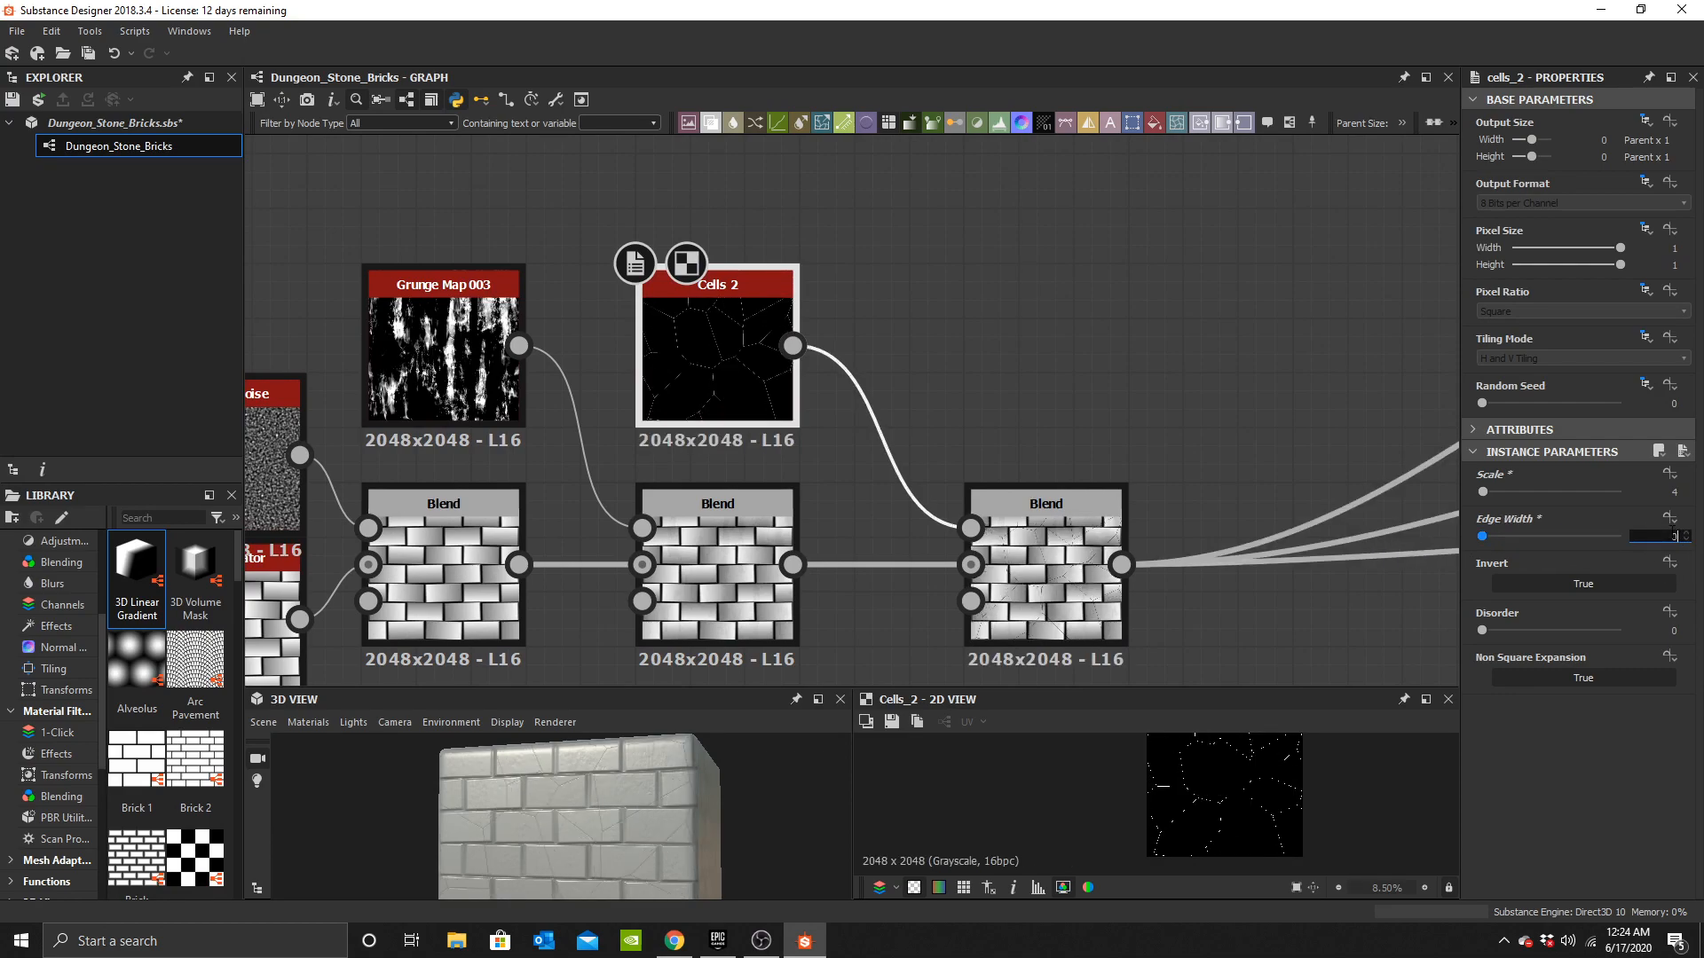
pyautogui.press('Return')
# Duplicate the brick Tile Generator and place the copy below the original.
pyautogui.moveTo(603, 774); pyautogui.dragTo(635, 799)
pyautogui.moveTo(1053, 550); pyautogui.dragTo(986, 538)
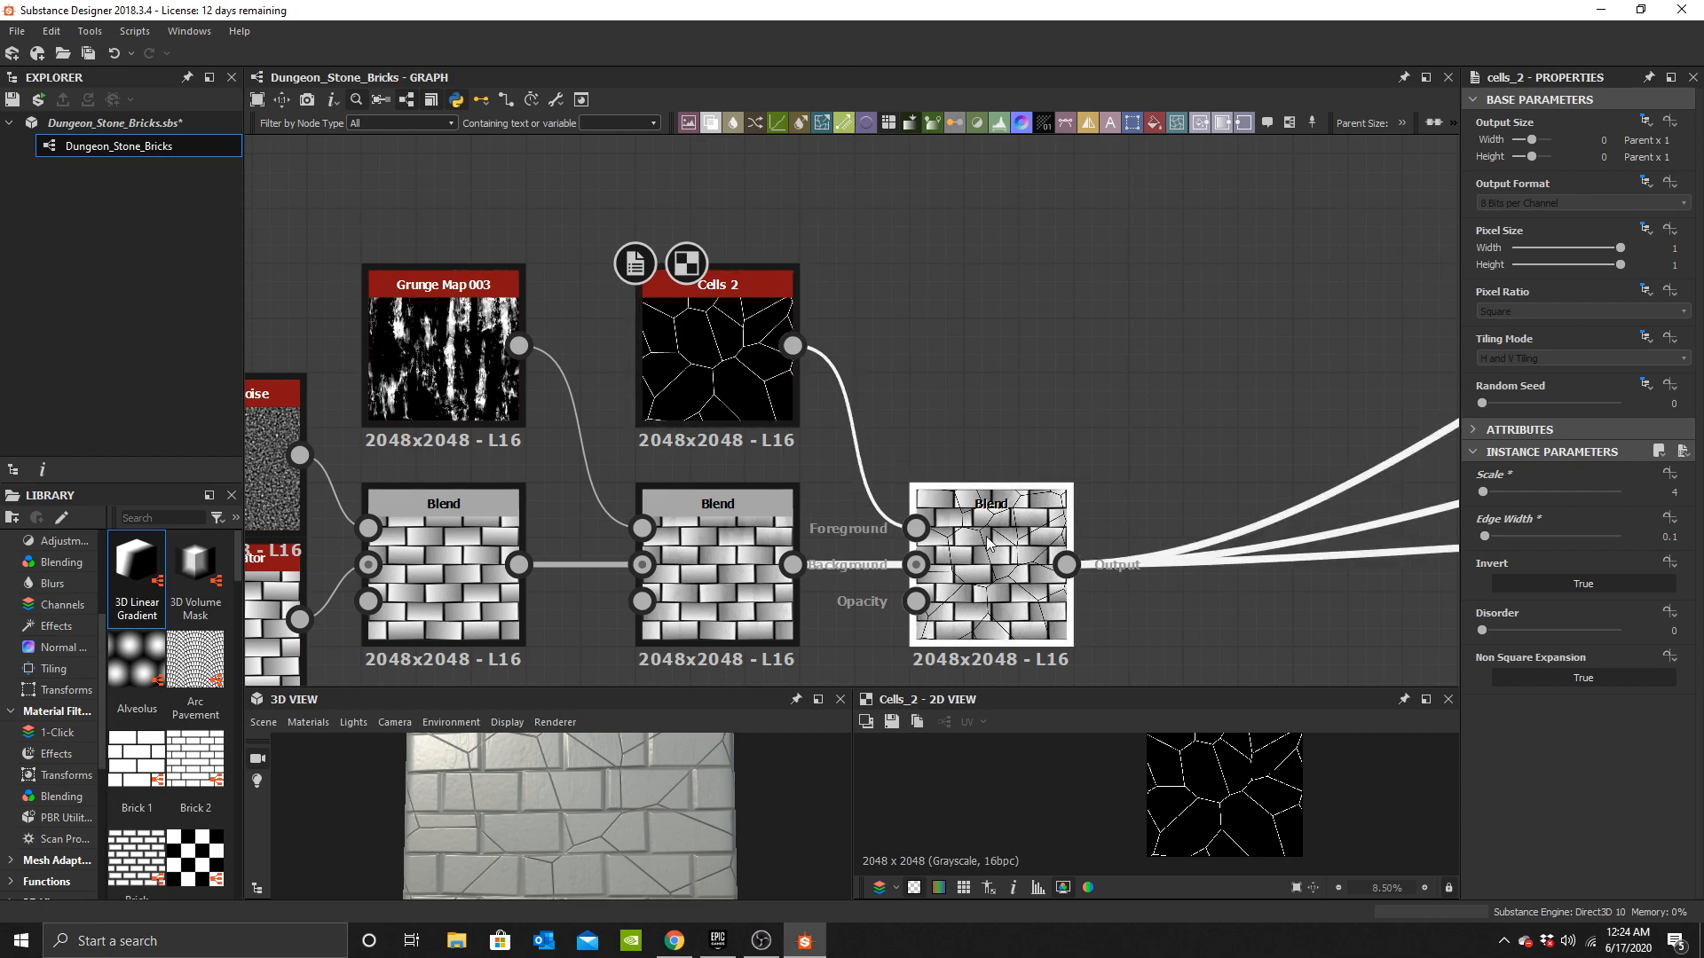
pyautogui.scroll(-2, 918, 563)
pyautogui.scroll(2, 727, 497)
pyautogui.moveTo(883, 607); pyautogui.dragTo(843, 418, button='middle')
pyautogui.scroll(-2, 843, 418)
pyautogui.moveTo(708, 829); pyautogui.dragTo(667, 833)
pyautogui.moveTo(690, 416); pyautogui.dragTo(881, 455, button='middle')
pyautogui.scroll(2, 863, 426)
pyautogui.scroll(-1, 794, 441)
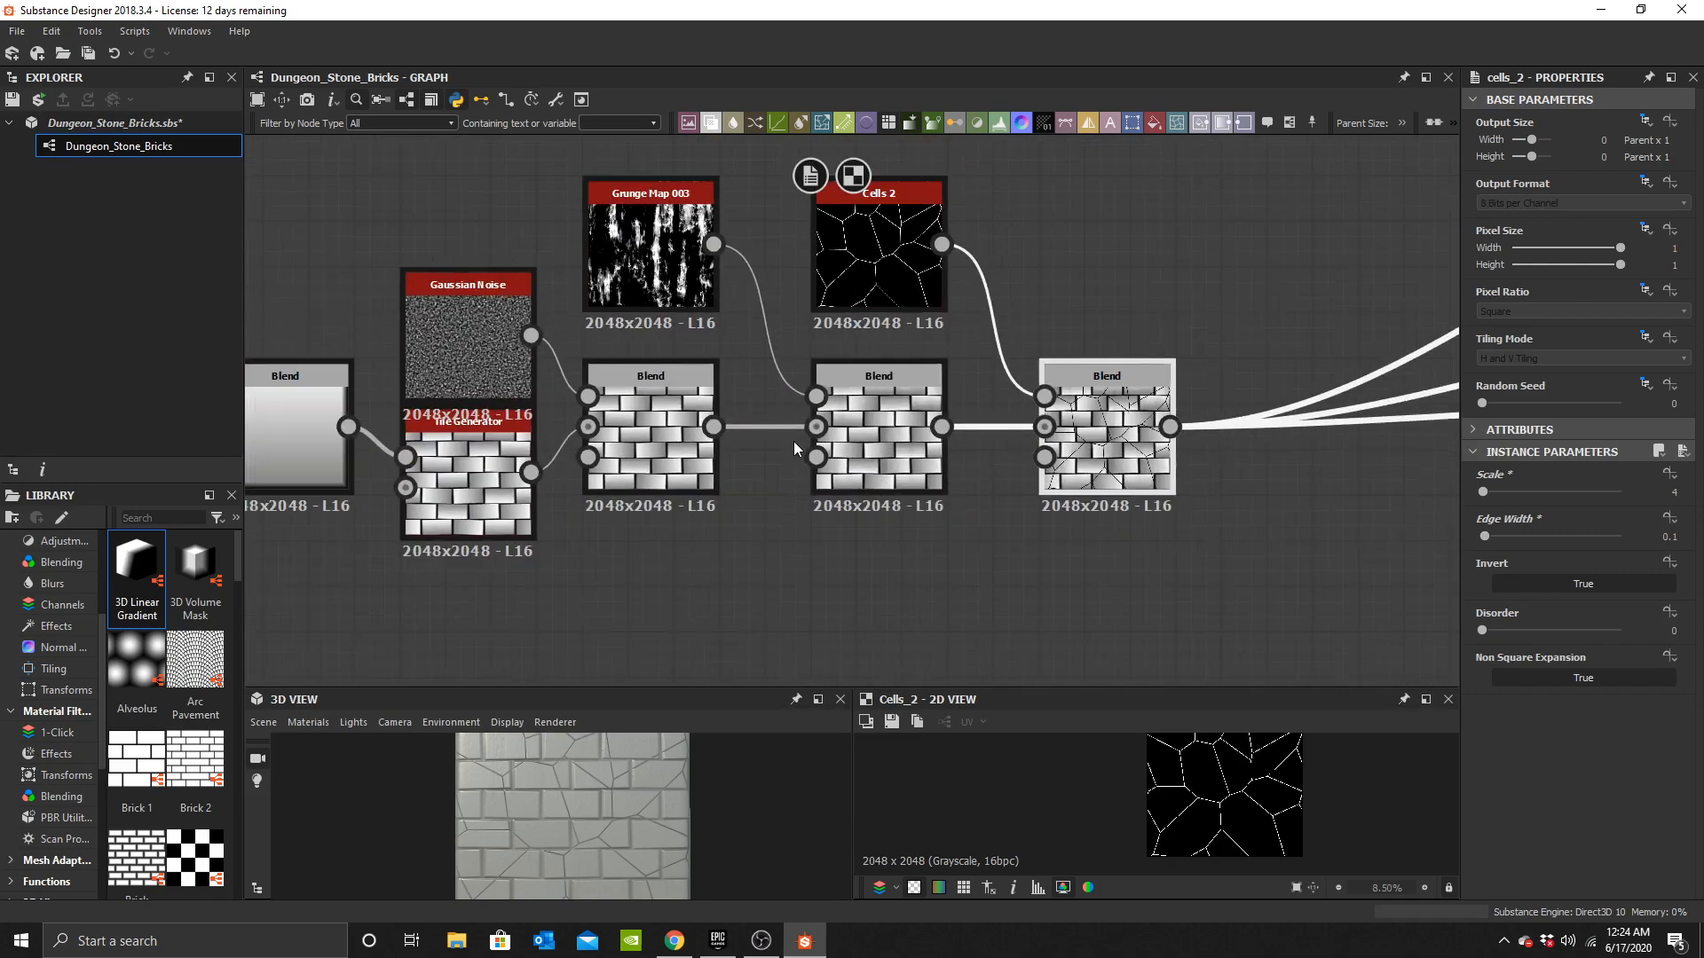
pyautogui.click(897, 450)
pyautogui.moveTo(619, 552); pyautogui.dragTo(833, 437, button='middle')
pyautogui.scroll(-3, 721, 413)
pyautogui.scroll(4, 832, 428)
pyautogui.click(836, 424)
pyautogui.scroll(-1, 861, 462)
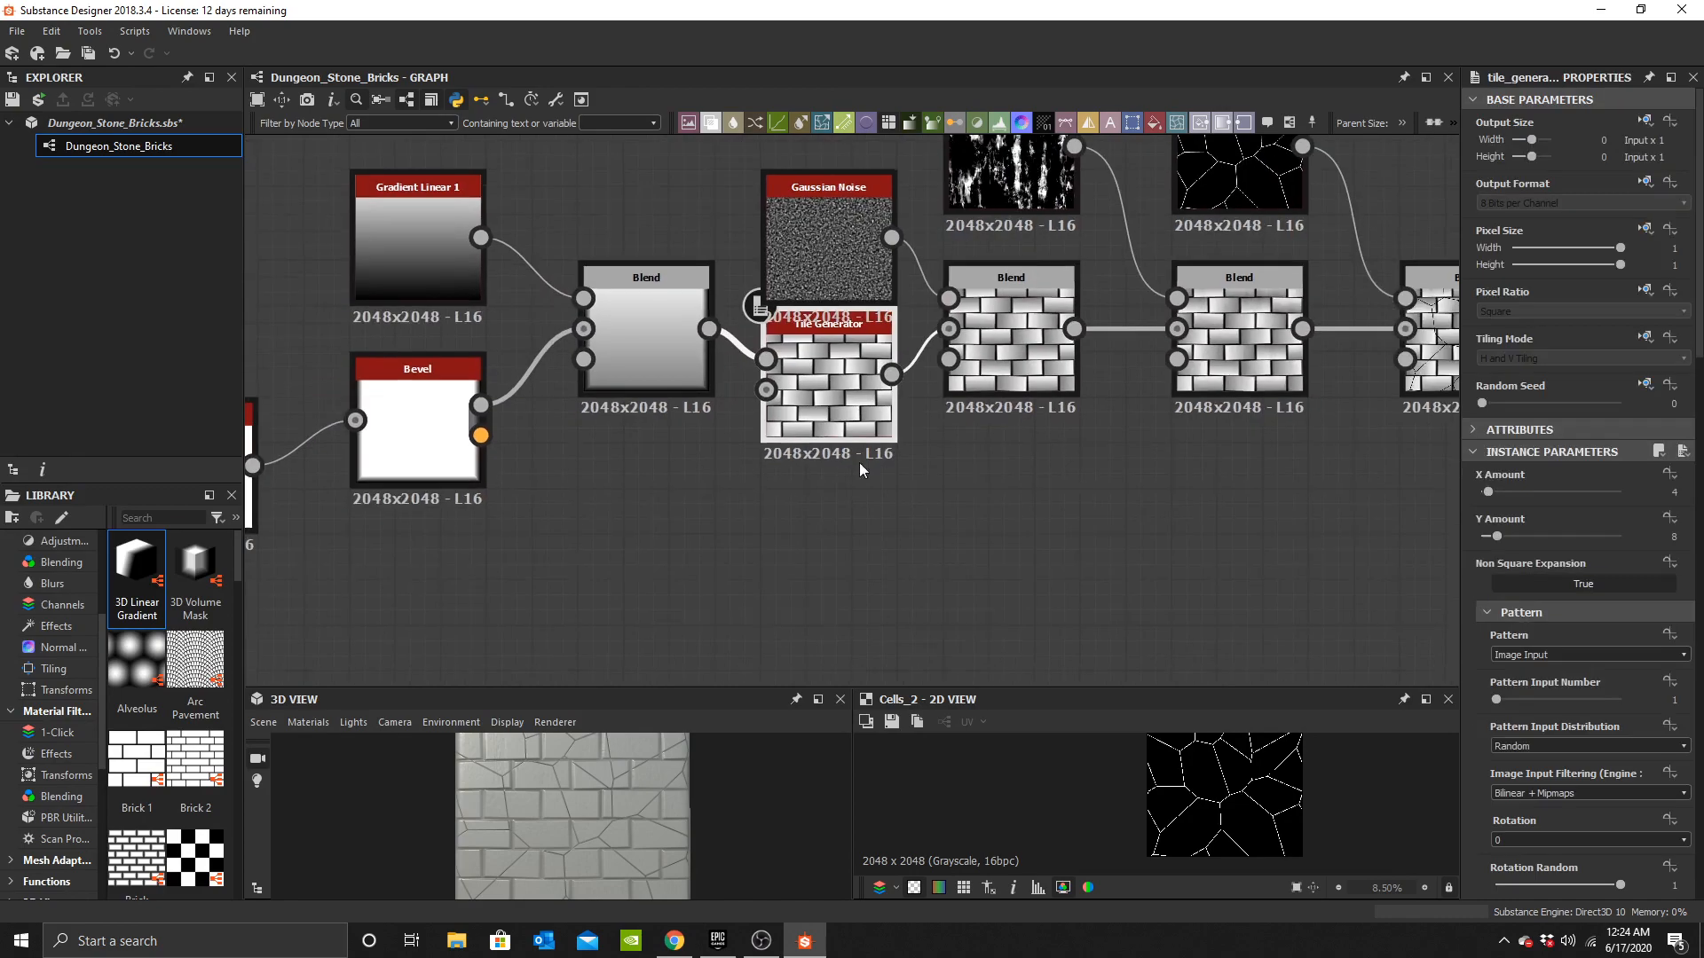
pyautogui.moveTo(836, 433); pyautogui.dragTo(808, 569)
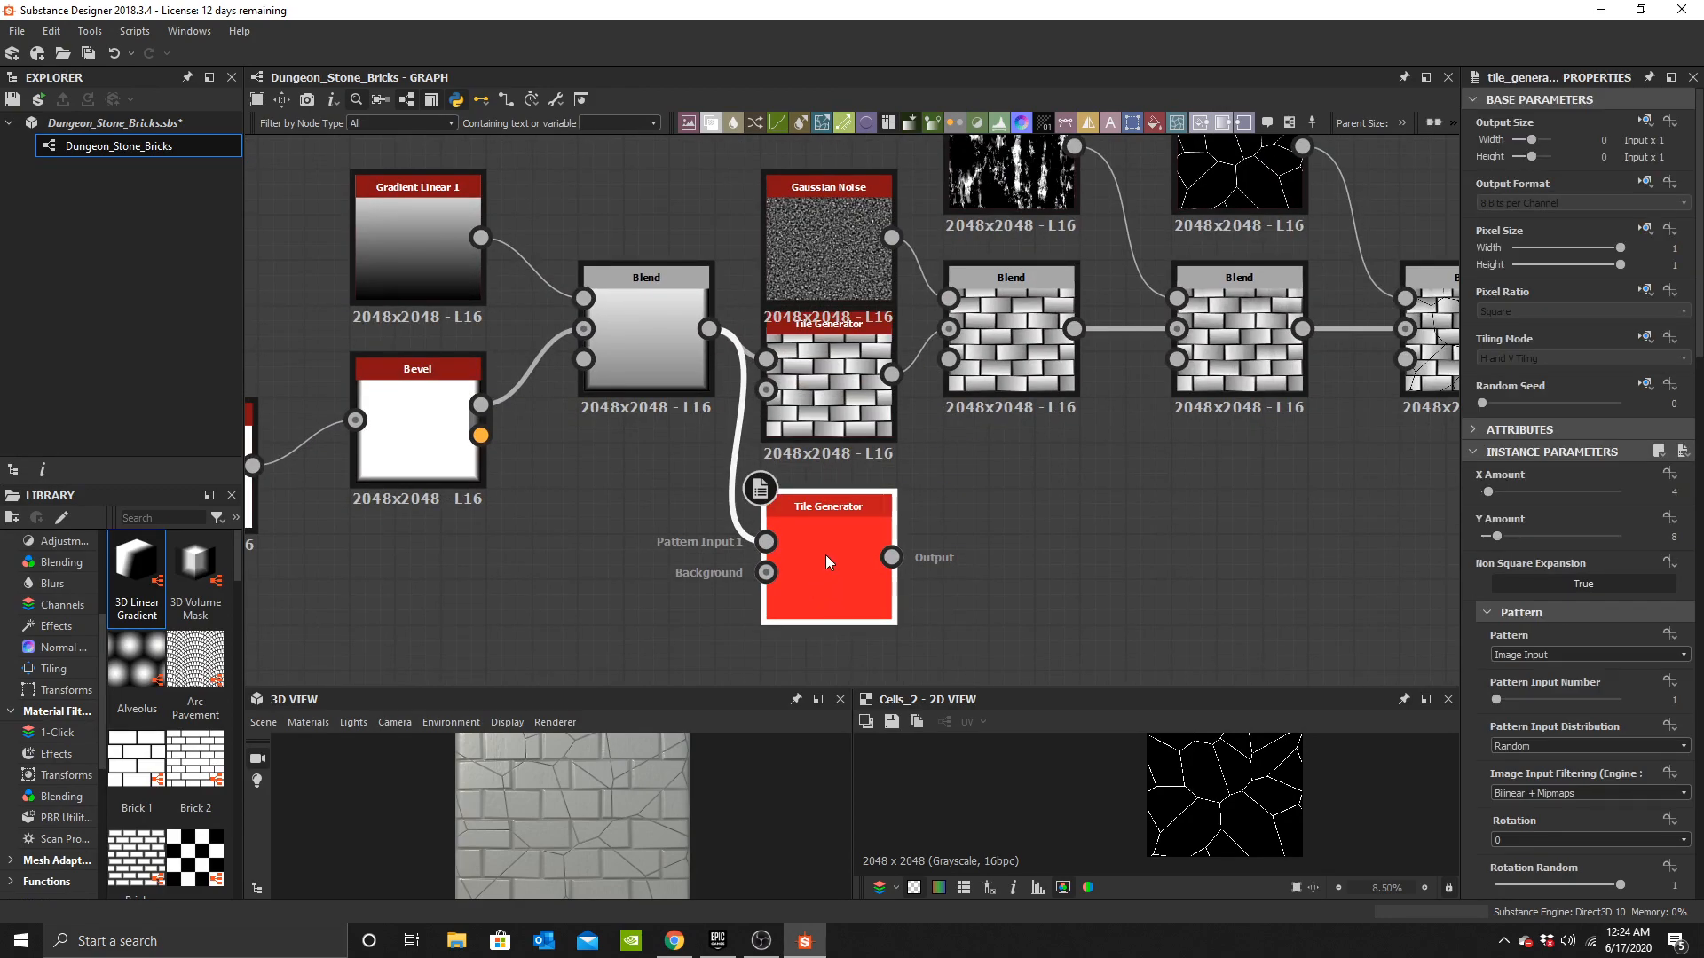
# Set the new Tile Generator's pattern to Square and its Luminance Random to 1.
pyautogui.doubleClick(826, 556)
pyautogui.click(1537, 668)
pyautogui.click(1526, 680)
pyautogui.scroll(-15, 1590, 763)
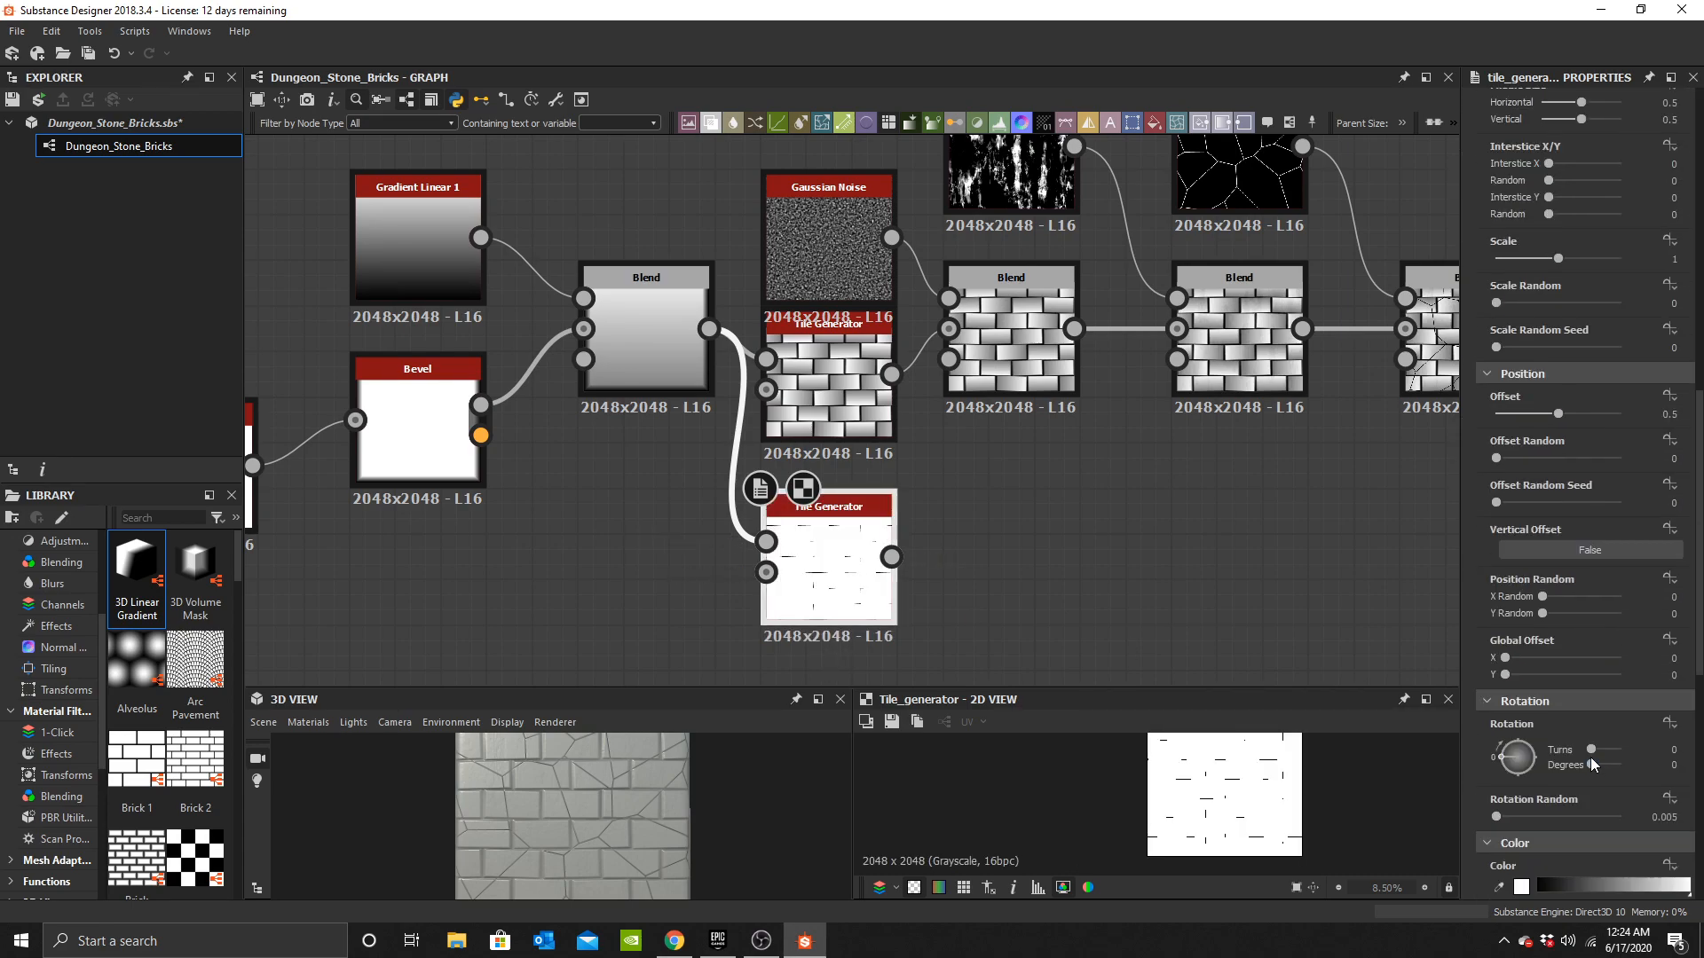
pyautogui.moveTo(1496, 585); pyautogui.dragTo(1624, 585)
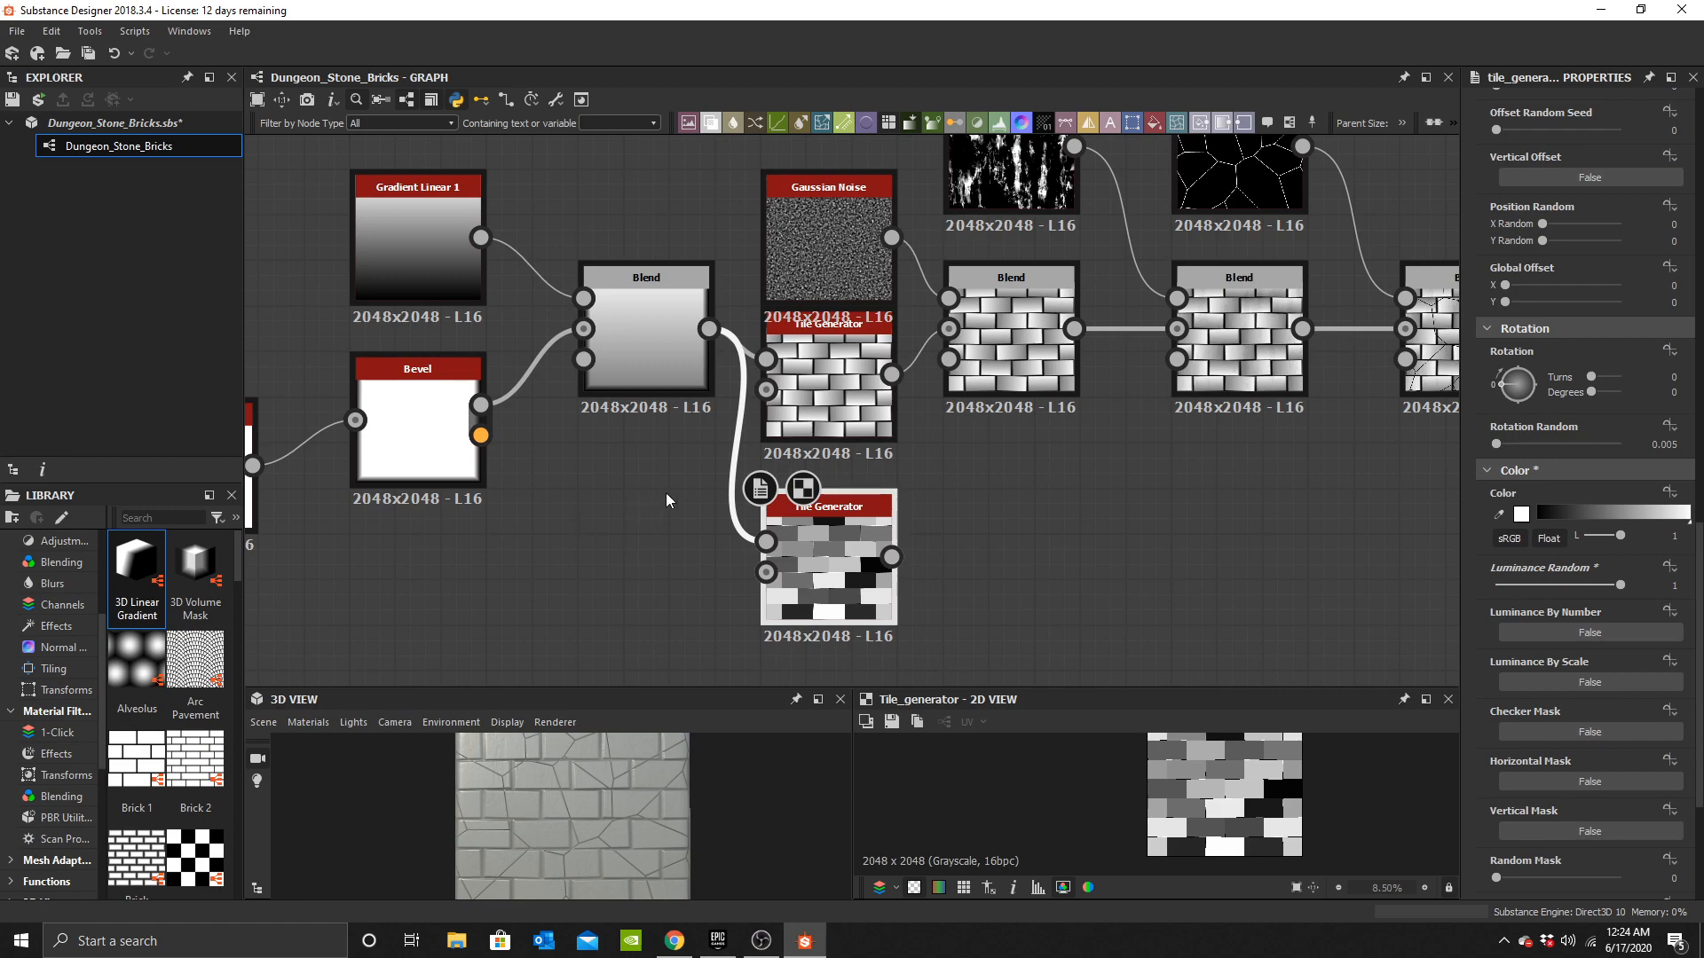
# Connect the new Tile Generator's output to the Cells 2 Blend's Opacity input.
pyautogui.scroll(-2, 765, 568)
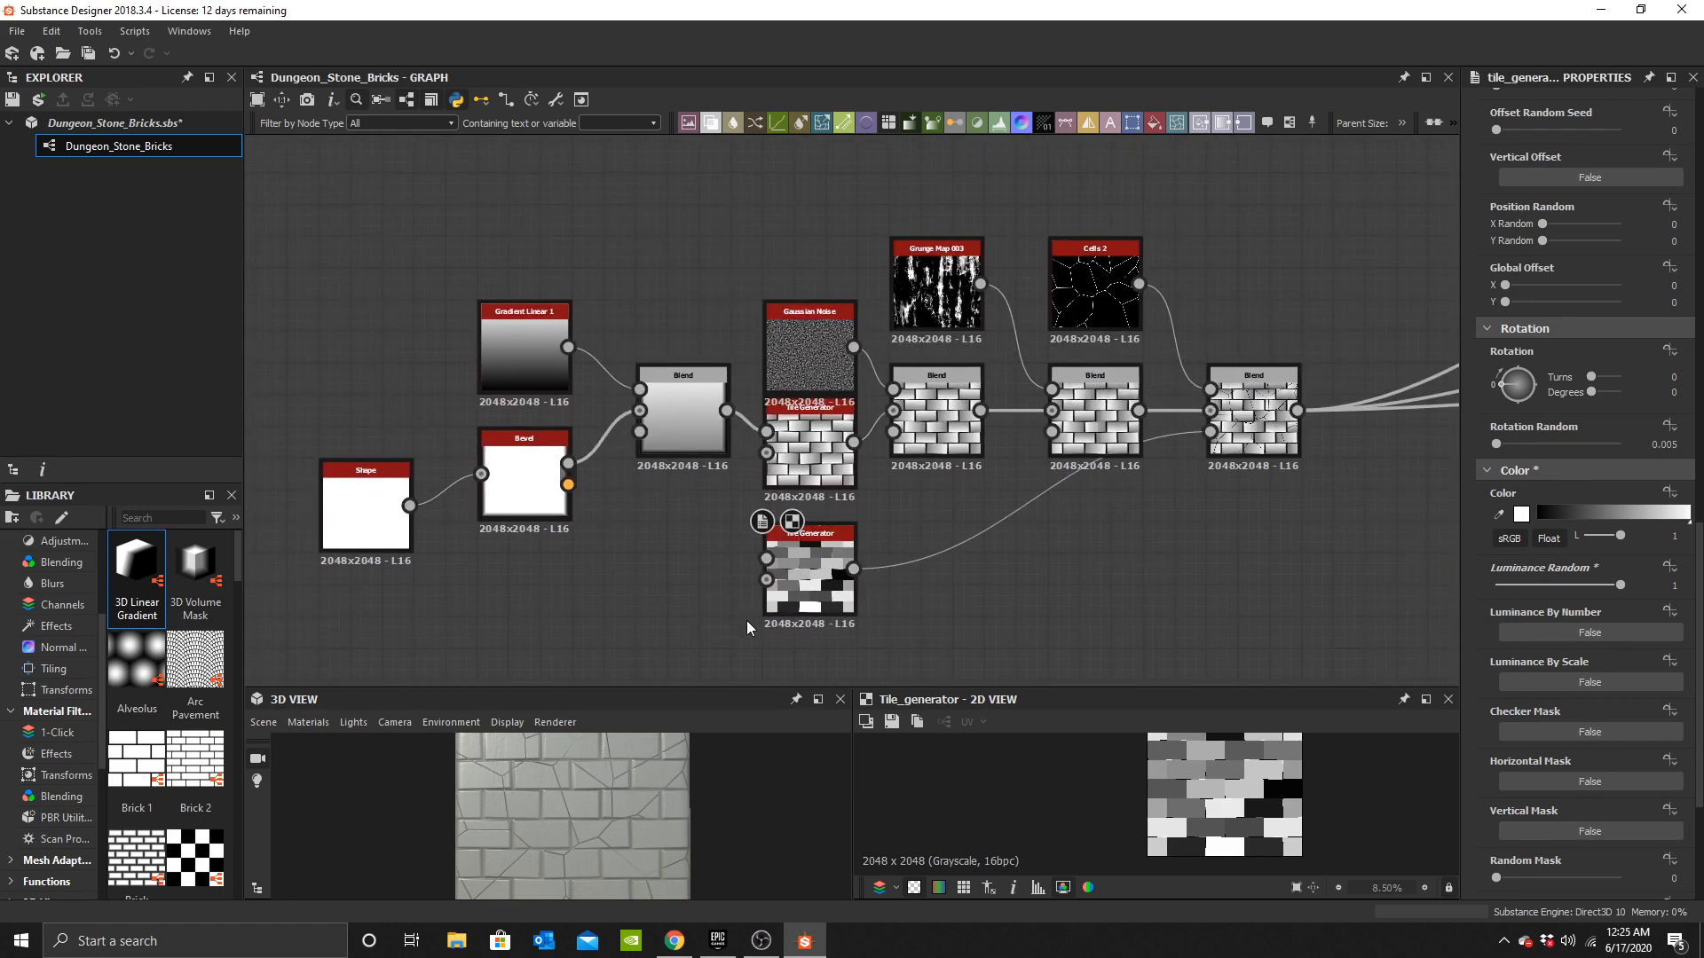
pyautogui.moveTo(846, 588); pyautogui.dragTo(1086, 536)
pyautogui.moveTo(701, 781); pyautogui.dragTo(655, 750)
# Add a new Blend node after the Cells 2 Blend, feeding that Blend into its Background.
pyautogui.moveTo(1307, 453); pyautogui.dragTo(838, 486, button='middle')
pyautogui.scroll(3, 881, 449)
pyautogui.scroll(2, 841, 524)
pyautogui.click(902, 487)
pyautogui.press('space')
pyautogui.click(956, 400)
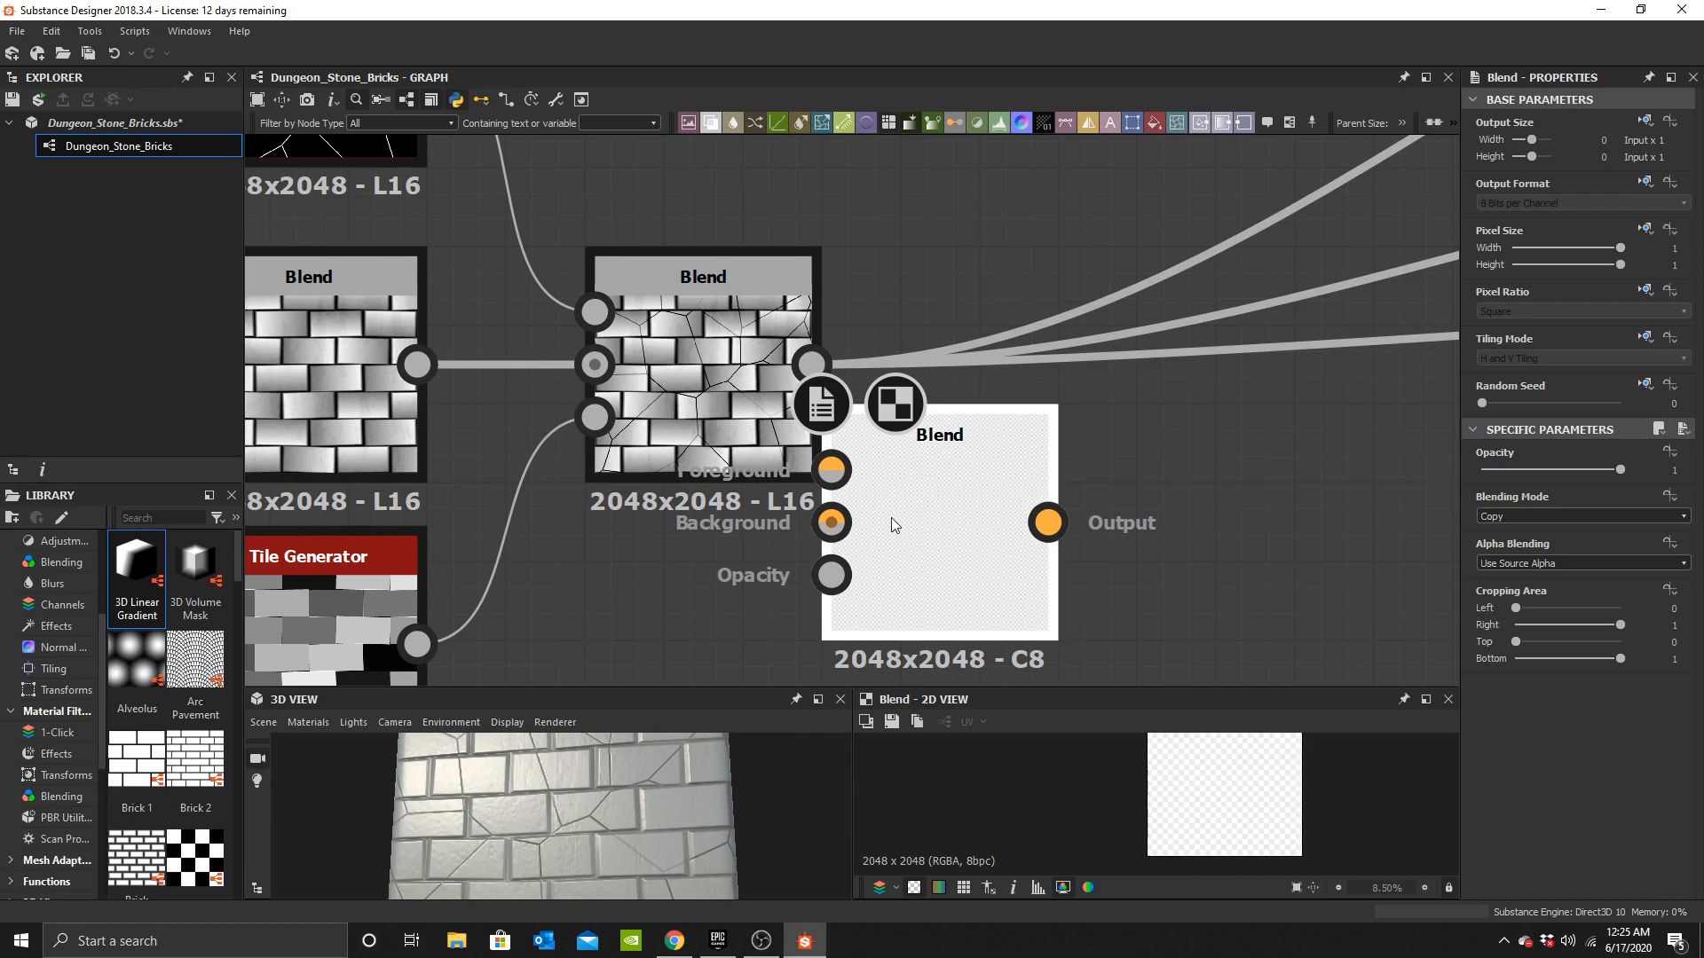
pyautogui.moveTo(891, 512); pyautogui.dragTo(952, 378)
pyautogui.keyDown('shift'); pyautogui.moveTo(812, 365); pyautogui.dragTo(1126, 364); pyautogui.keyUp('shift')
pyautogui.moveTo(812, 365); pyautogui.dragTo(910, 365)
pyautogui.scroll(-2, 983, 394)
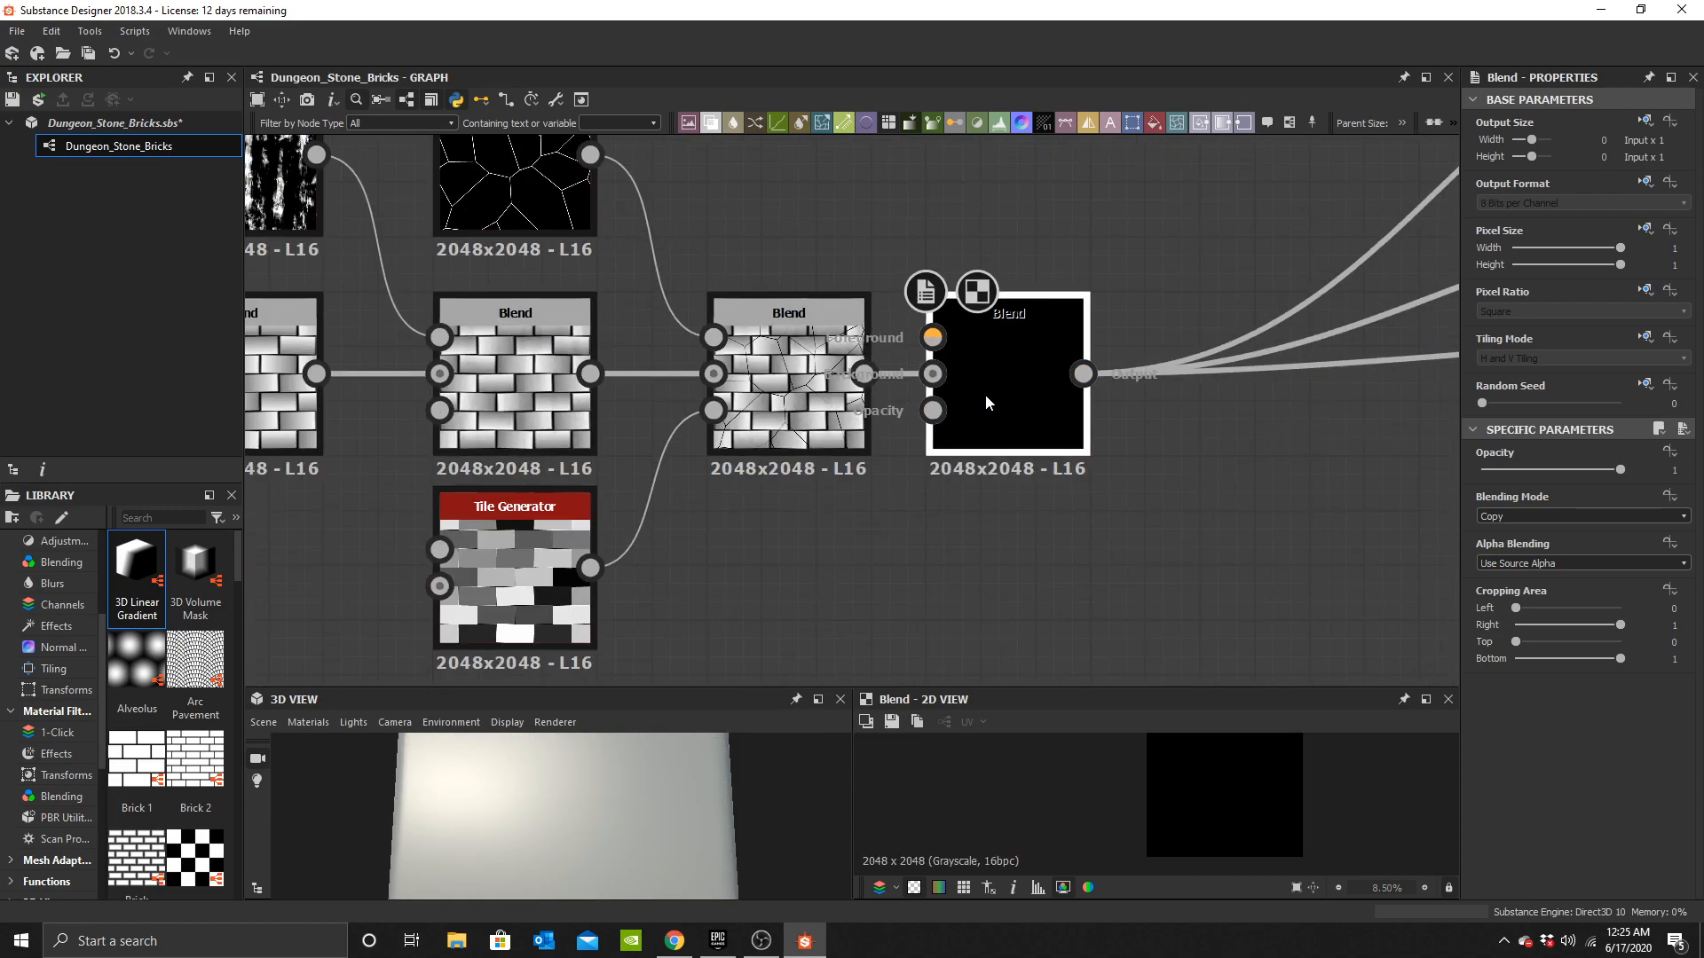
pyautogui.moveTo(984, 394); pyautogui.dragTo(1155, 563, button='middle')
pyautogui.moveTo(849, 396); pyautogui.dragTo(769, 436, button='middle')
# Add a Cells 3 node into the new Blend's Foreground and route the Tile Generator into its Opacity.
pyautogui.click(892, 339)
pyautogui.press('space')
pyautogui.write('cells')
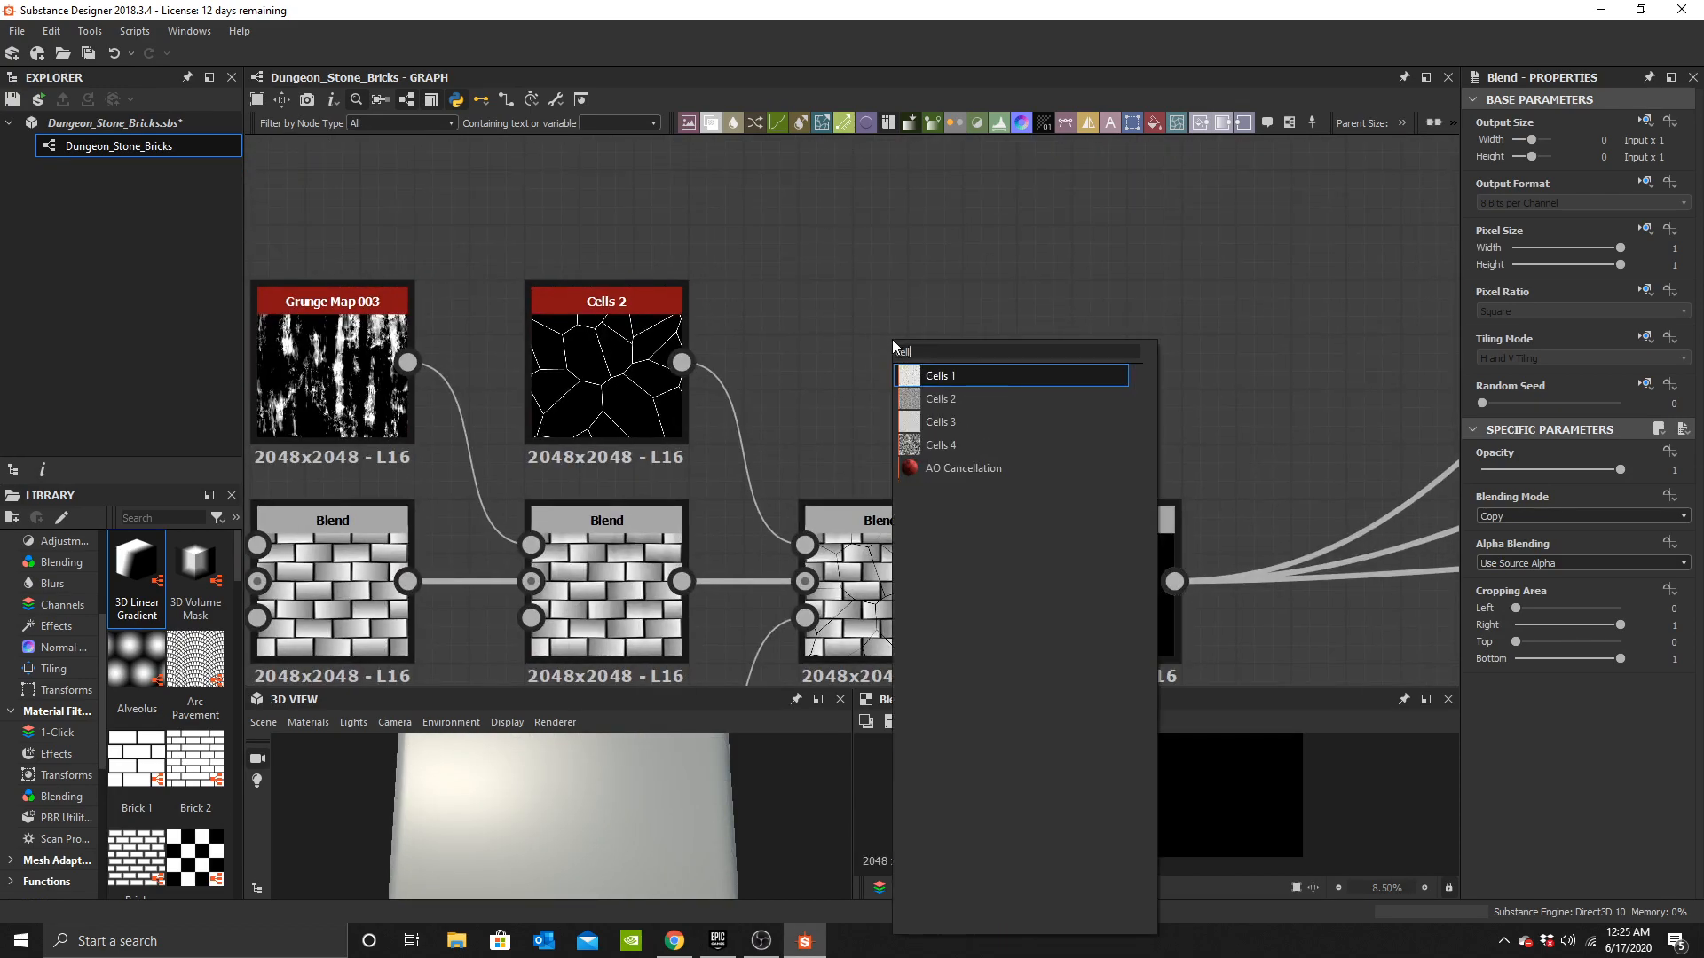
pyautogui.click(939, 419)
pyautogui.moveTo(955, 362); pyautogui.dragTo(1024, 544)
pyautogui.moveTo(976, 513); pyautogui.dragTo(898, 205, button='middle')
pyautogui.moveTo(737, 438); pyautogui.dragTo(947, 310)
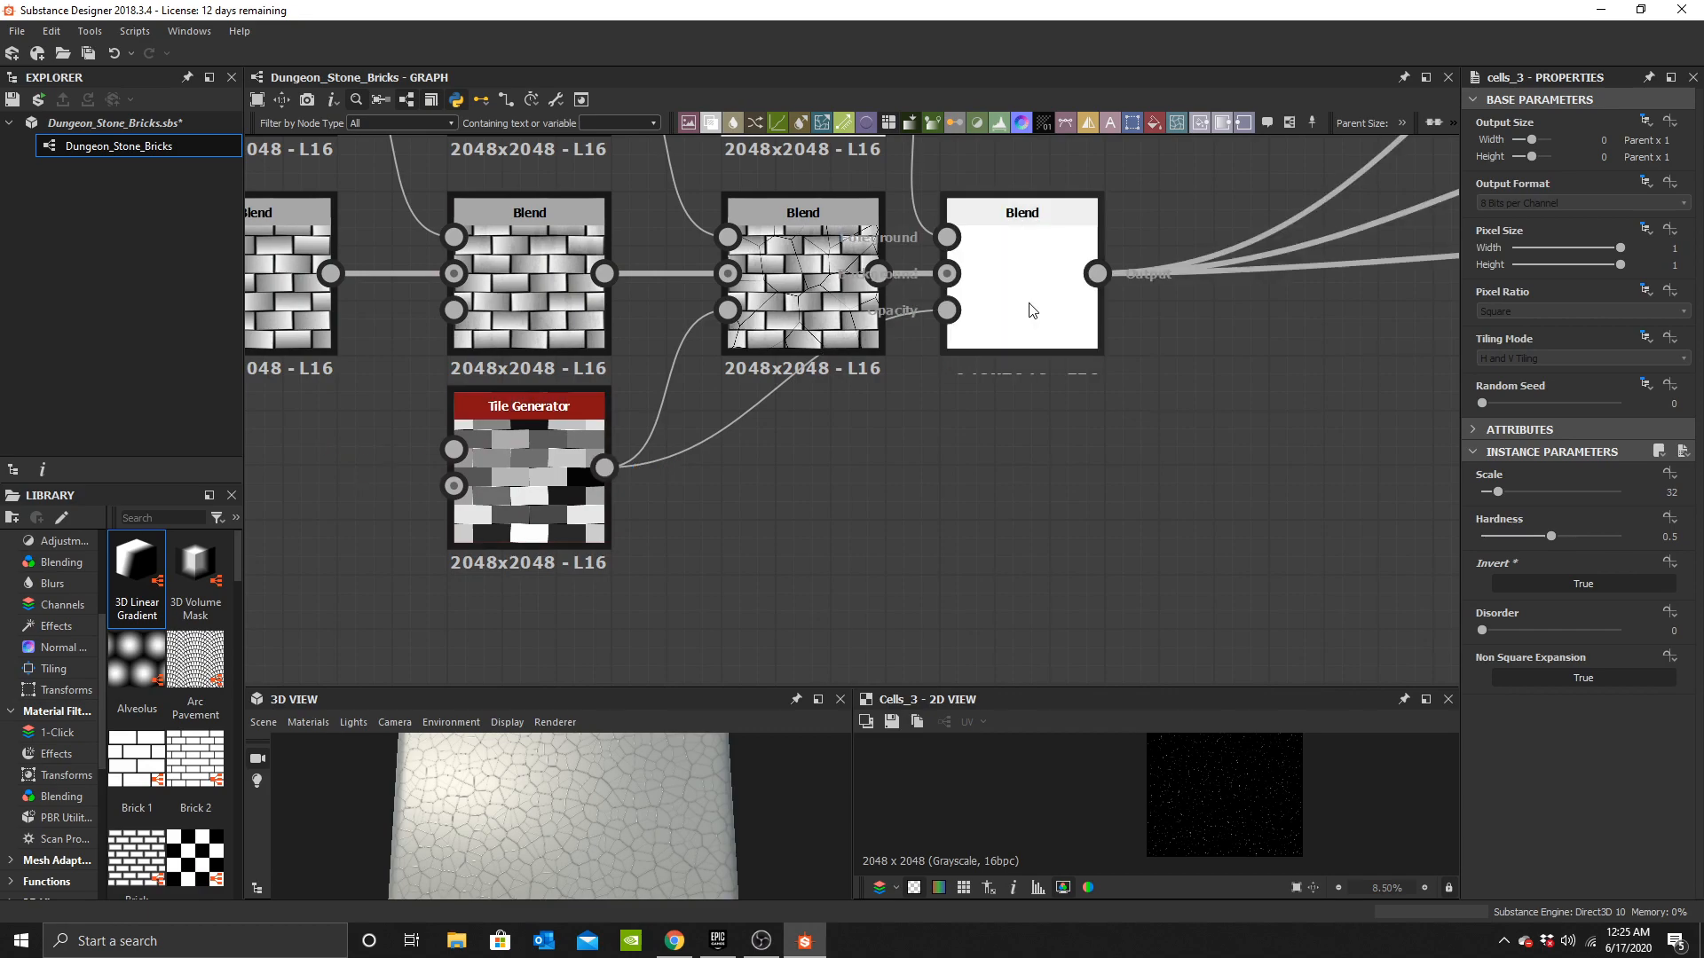
# Set the new Blend's blending mode to Subtract.
pyautogui.click(1022, 284)
pyautogui.click(1521, 516)
pyautogui.click(1521, 552)
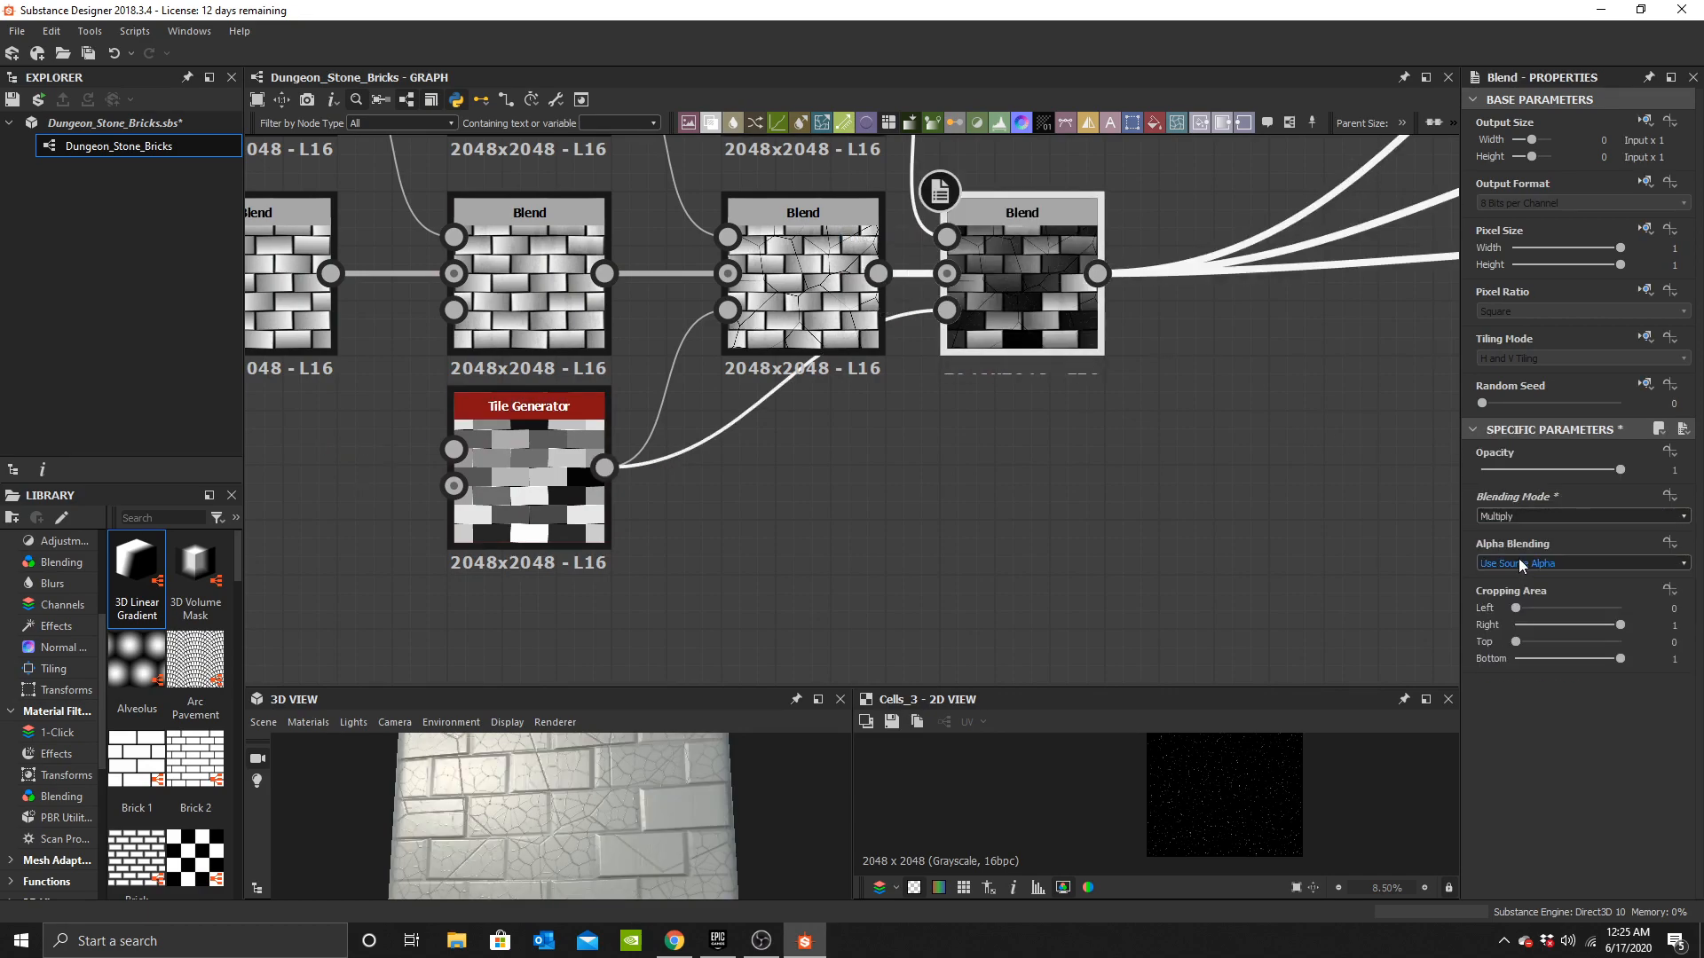
pyautogui.click(1530, 513)
pyautogui.click(1524, 552)
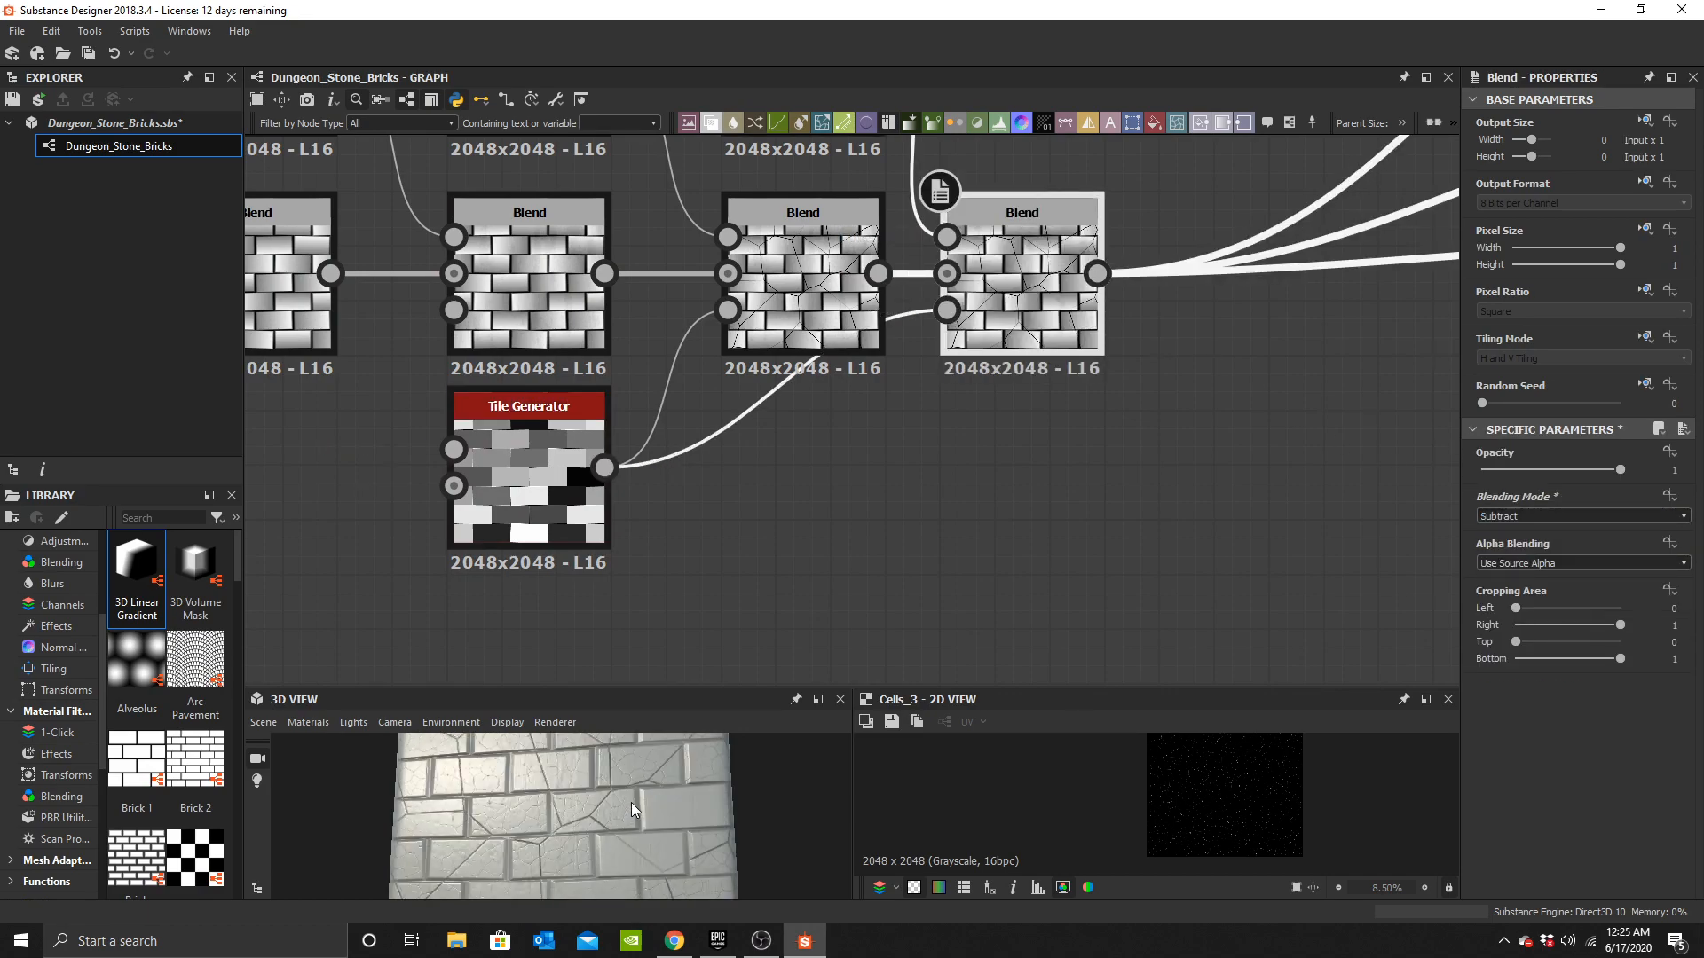
# Set the Cells 3 Blend node's opacity to 0.25.
pyautogui.scroll(5, 631, 802)
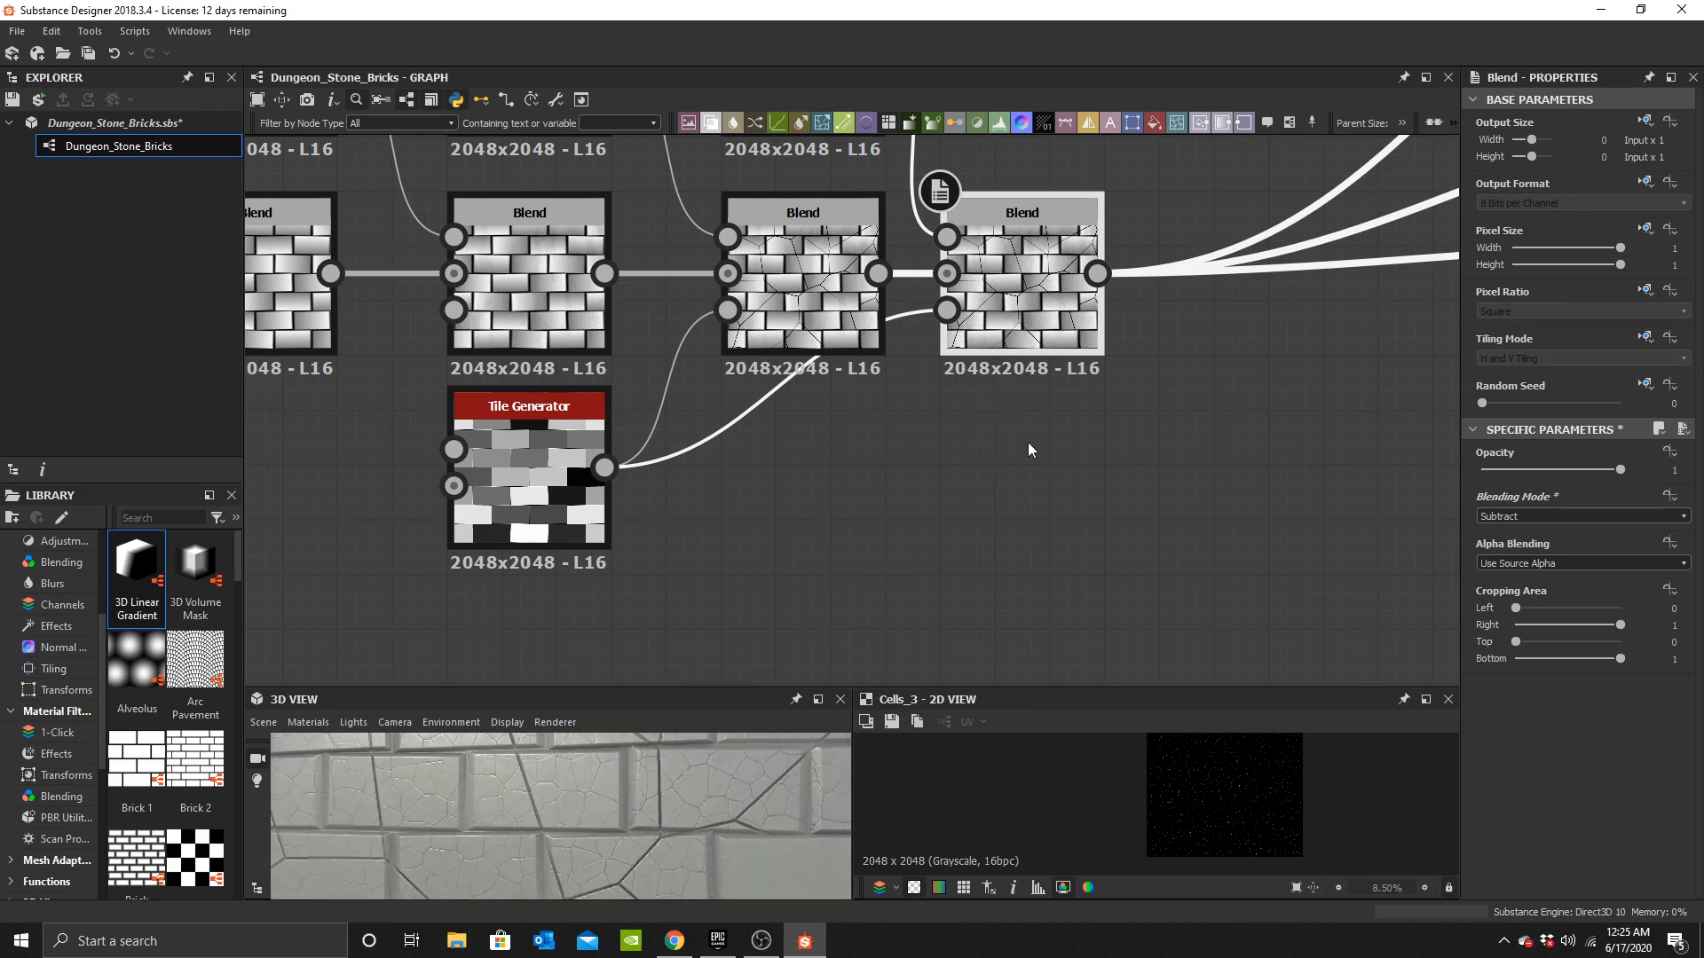
pyautogui.moveTo(1003, 407); pyautogui.dragTo(965, 518, button='middle')
pyautogui.doubleClick(765, 400)
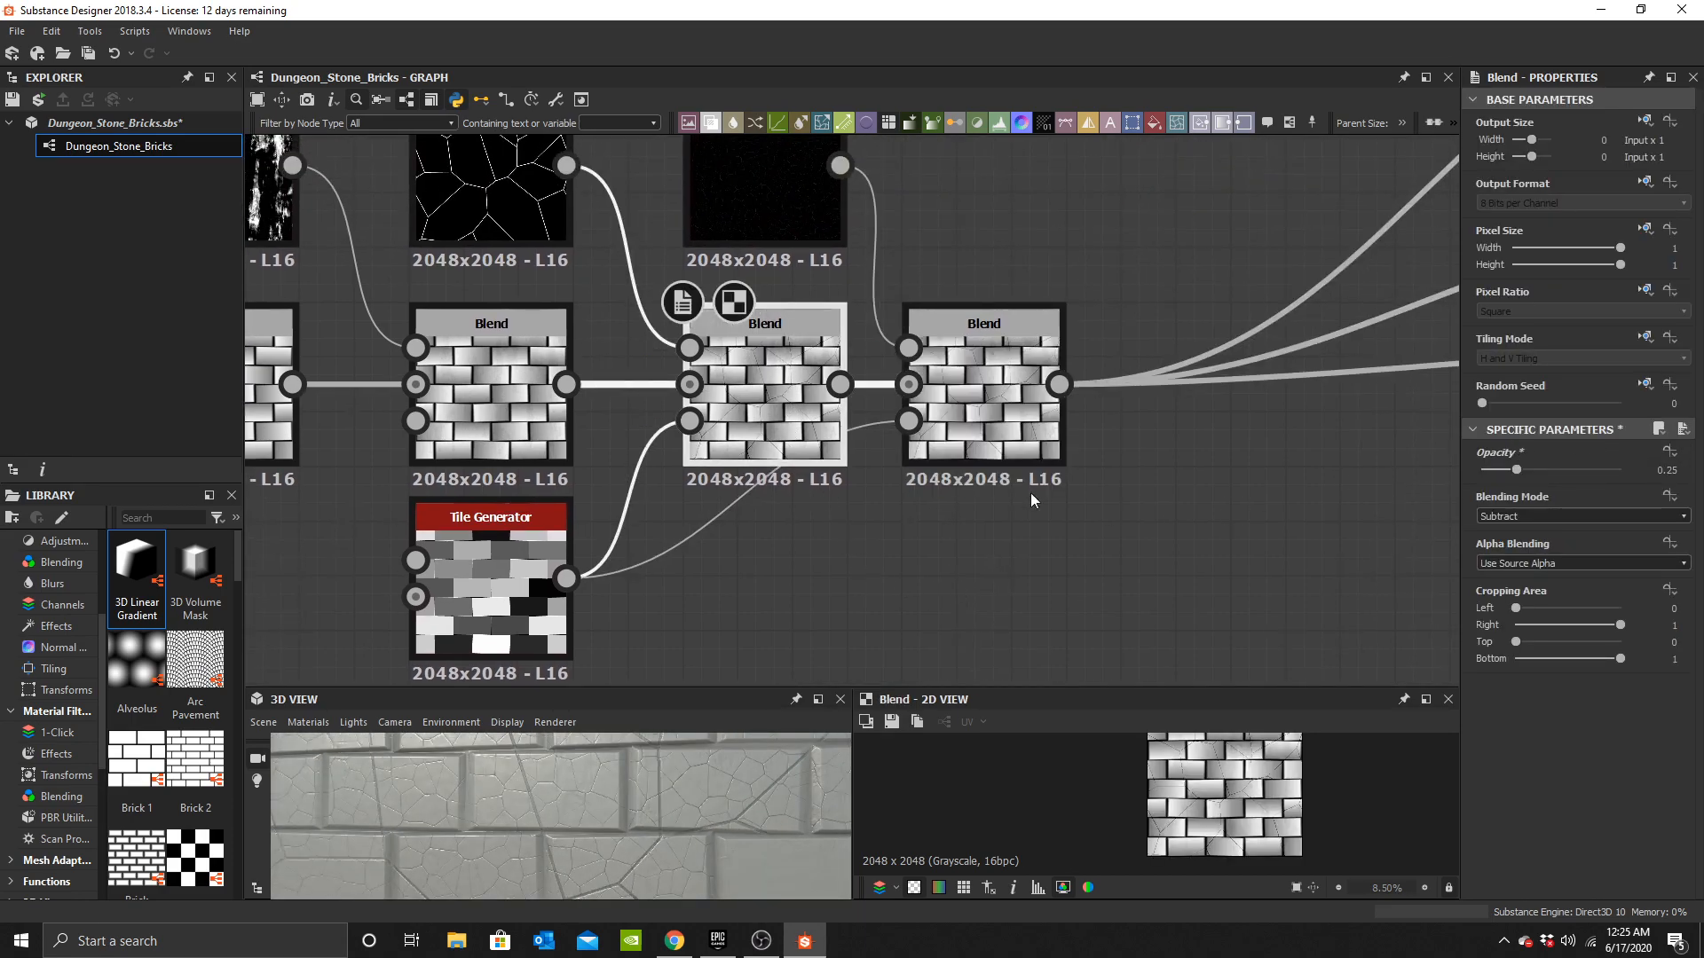
pyautogui.click(1038, 440)
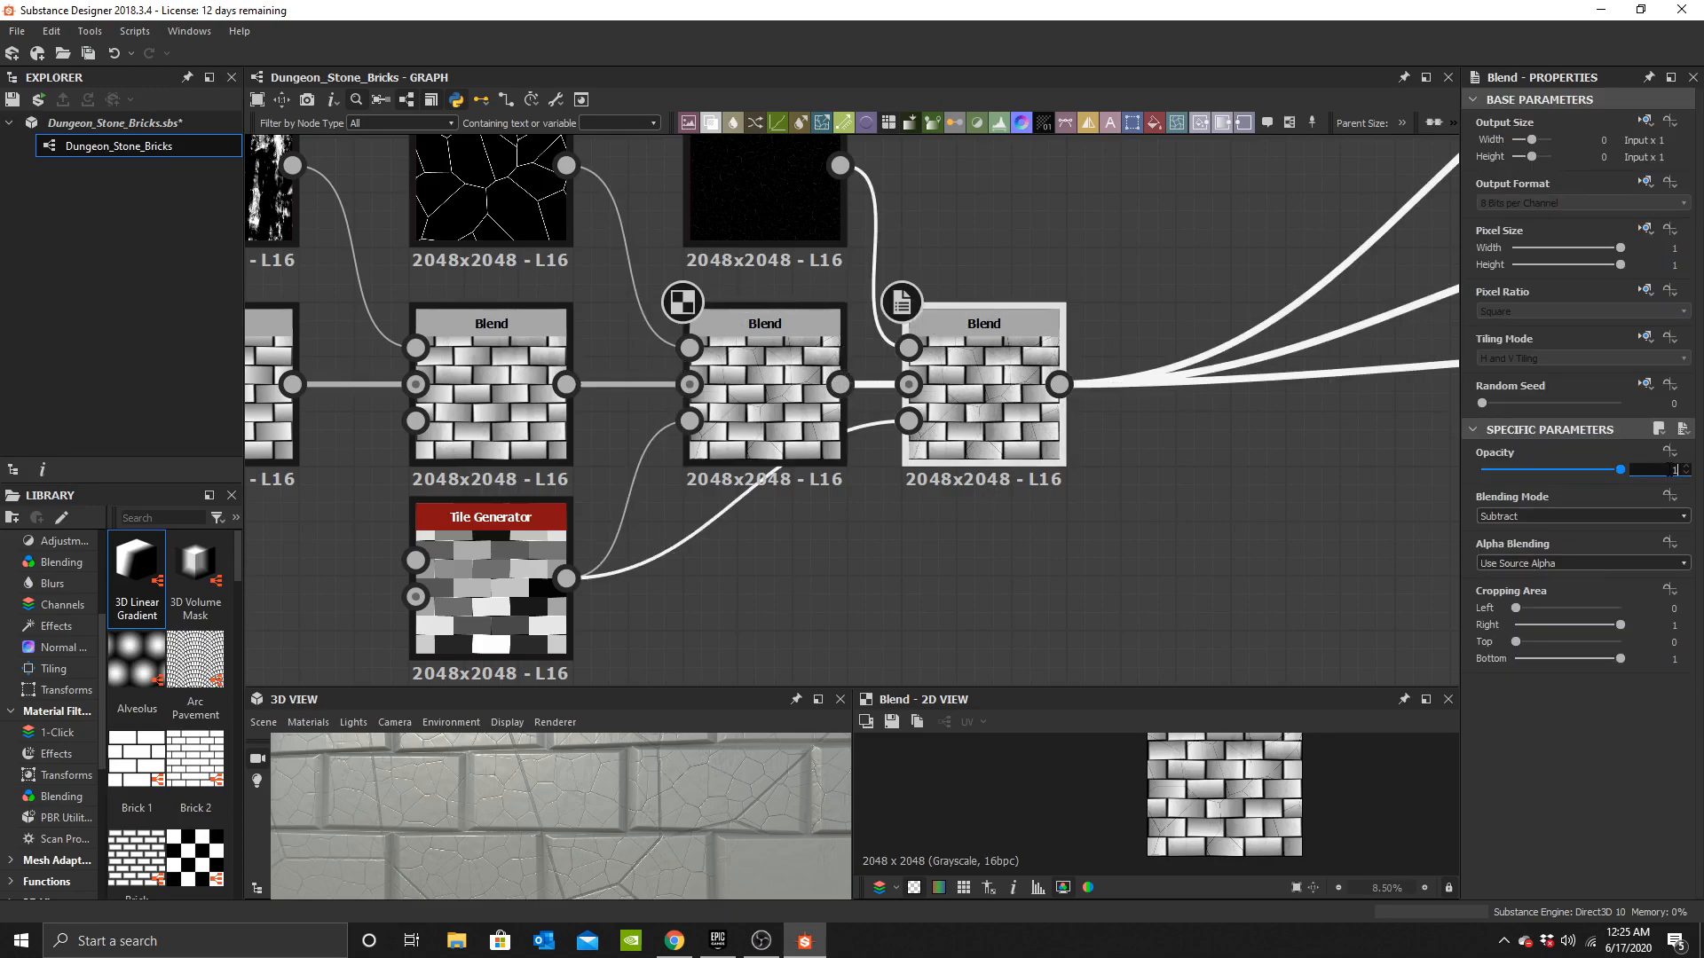
pyautogui.click(1657, 468)
pyautogui.write('.25')
pyautogui.press('Return')
# Insert a Levels node between the new Tile Generator and the Blends it feeds.
pyautogui.scroll(-5, 630, 827)
pyautogui.moveTo(631, 829); pyautogui.dragTo(632, 745)
pyautogui.scroll(-3, 854, 411)
pyautogui.moveTo(898, 407); pyautogui.dragTo(832, 429, button='middle')
pyautogui.moveTo(584, 525); pyautogui.dragTo(599, 550)
pyautogui.moveTo(636, 799); pyautogui.dragTo(607, 510)
pyautogui.scroll(3, 726, 421)
pyautogui.moveTo(684, 507); pyautogui.dragTo(687, 454, button='middle')
pyautogui.moveTo(568, 504); pyautogui.dragTo(568, 559)
pyautogui.press('space')
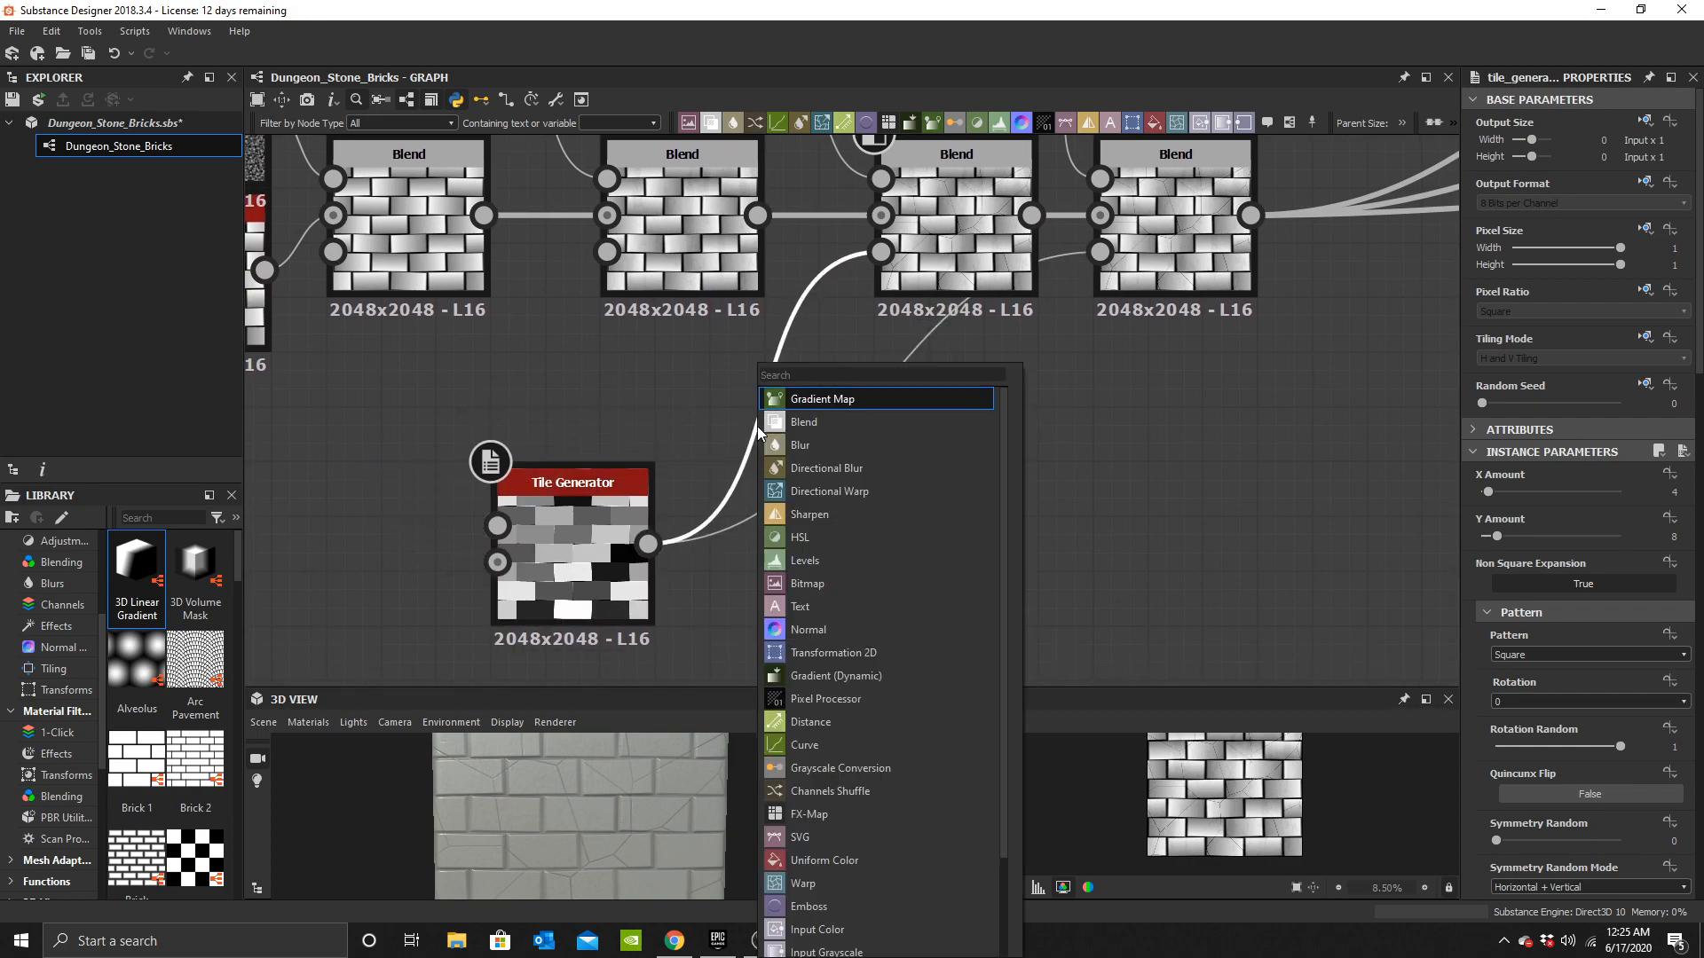
pyautogui.write('leve')
pyautogui.click(831, 394)
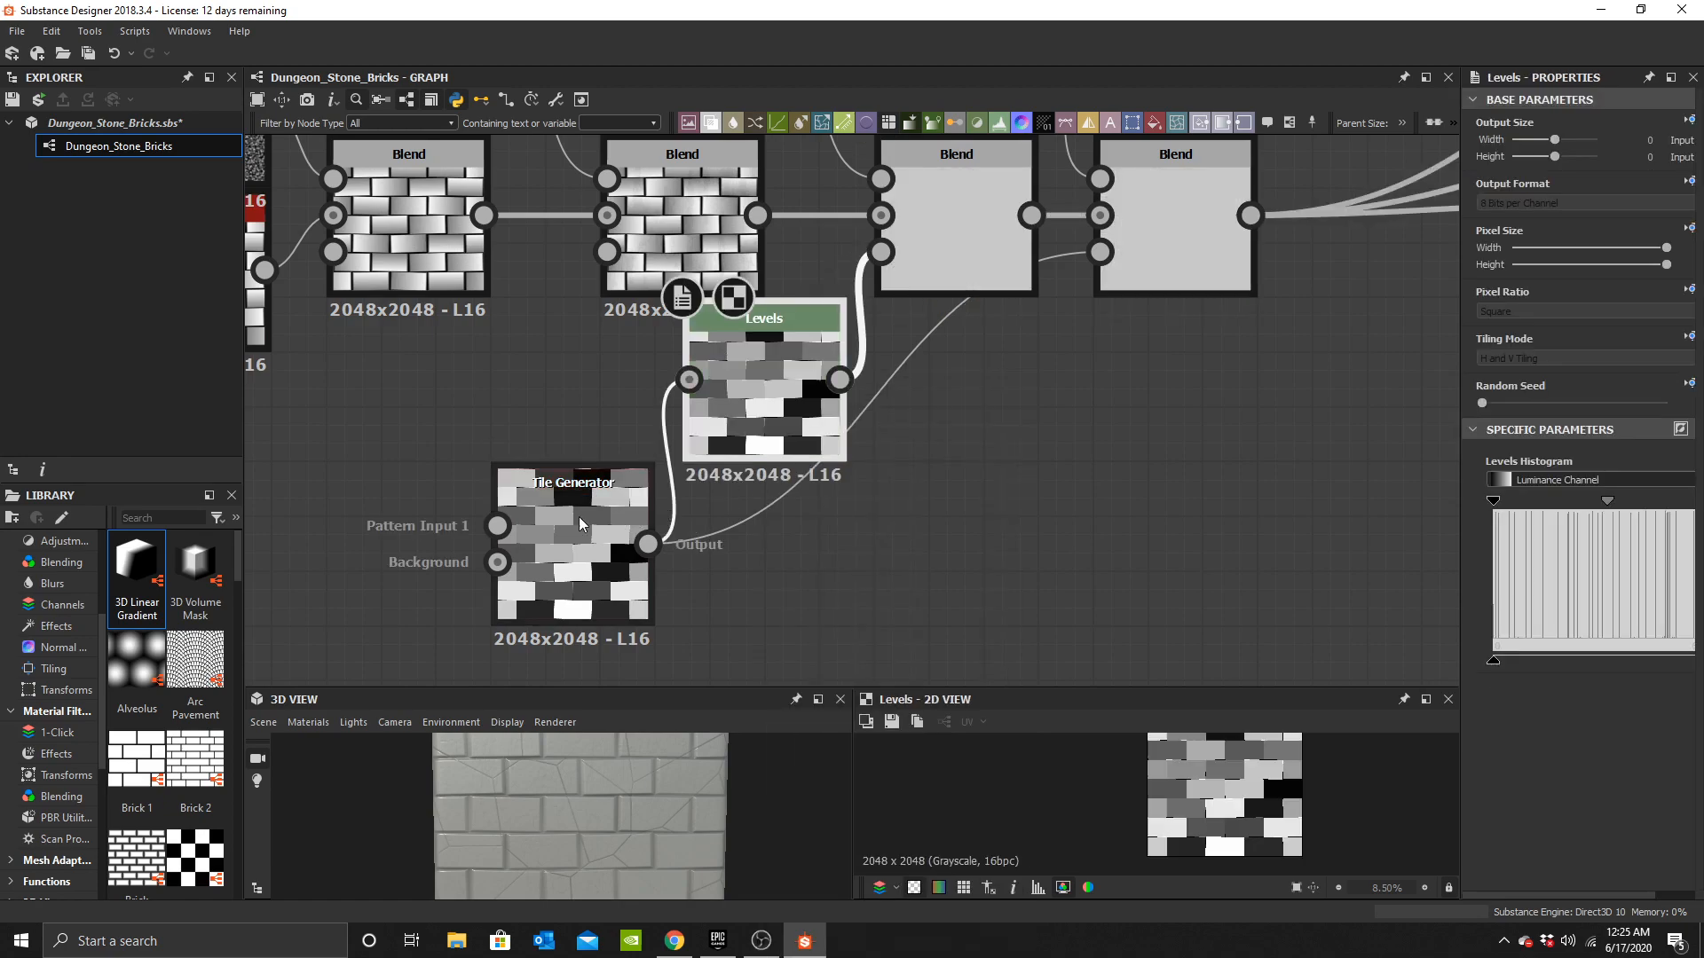
# Raise the Levels node's low input handle to darken most of the tiles.
pyautogui.moveTo(582, 524); pyautogui.dragTo(526, 578)
pyautogui.moveTo(851, 468); pyautogui.dragTo(869, 565, button='middle')
pyautogui.moveTo(967, 293); pyautogui.dragTo(872, 361, button='middle')
pyautogui.scroll(3, 621, 261)
pyautogui.scroll(-3, 896, 405)
pyautogui.moveTo(622, 572); pyautogui.dragTo(714, 268, button='middle')
pyautogui.moveTo(888, 342); pyautogui.dragTo(837, 397)
pyautogui.moveTo(1461, 551); pyautogui.dragTo(1369, 551)
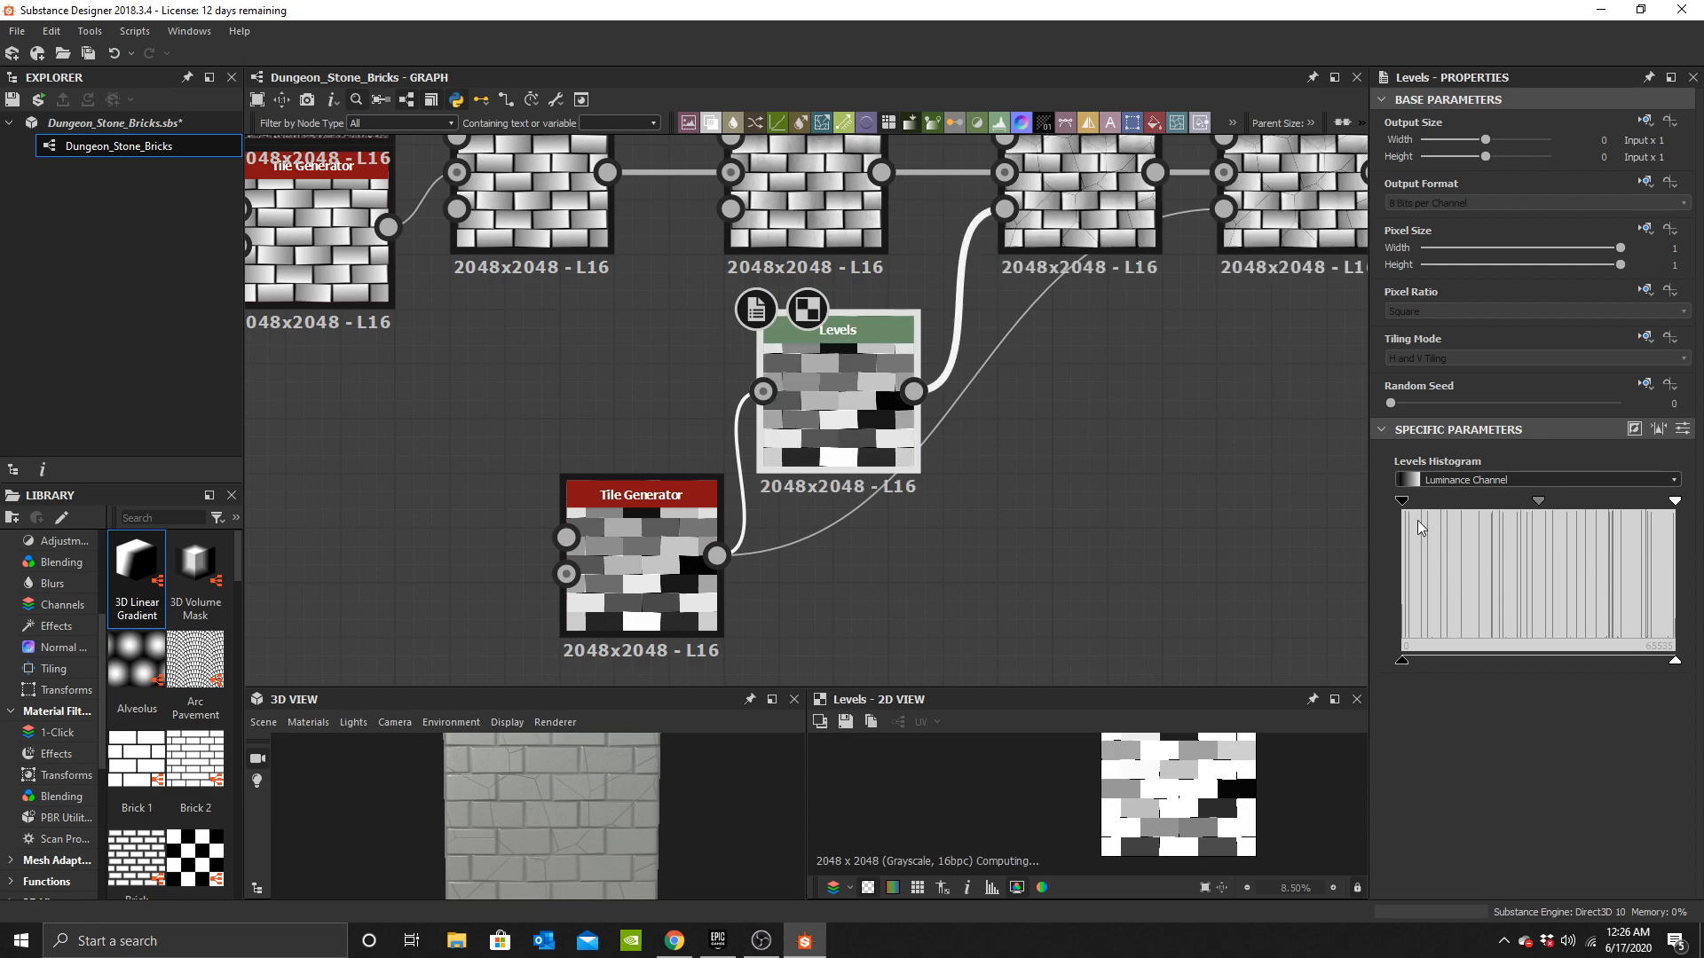
pyautogui.moveTo(1527, 504); pyautogui.dragTo(1543, 505)
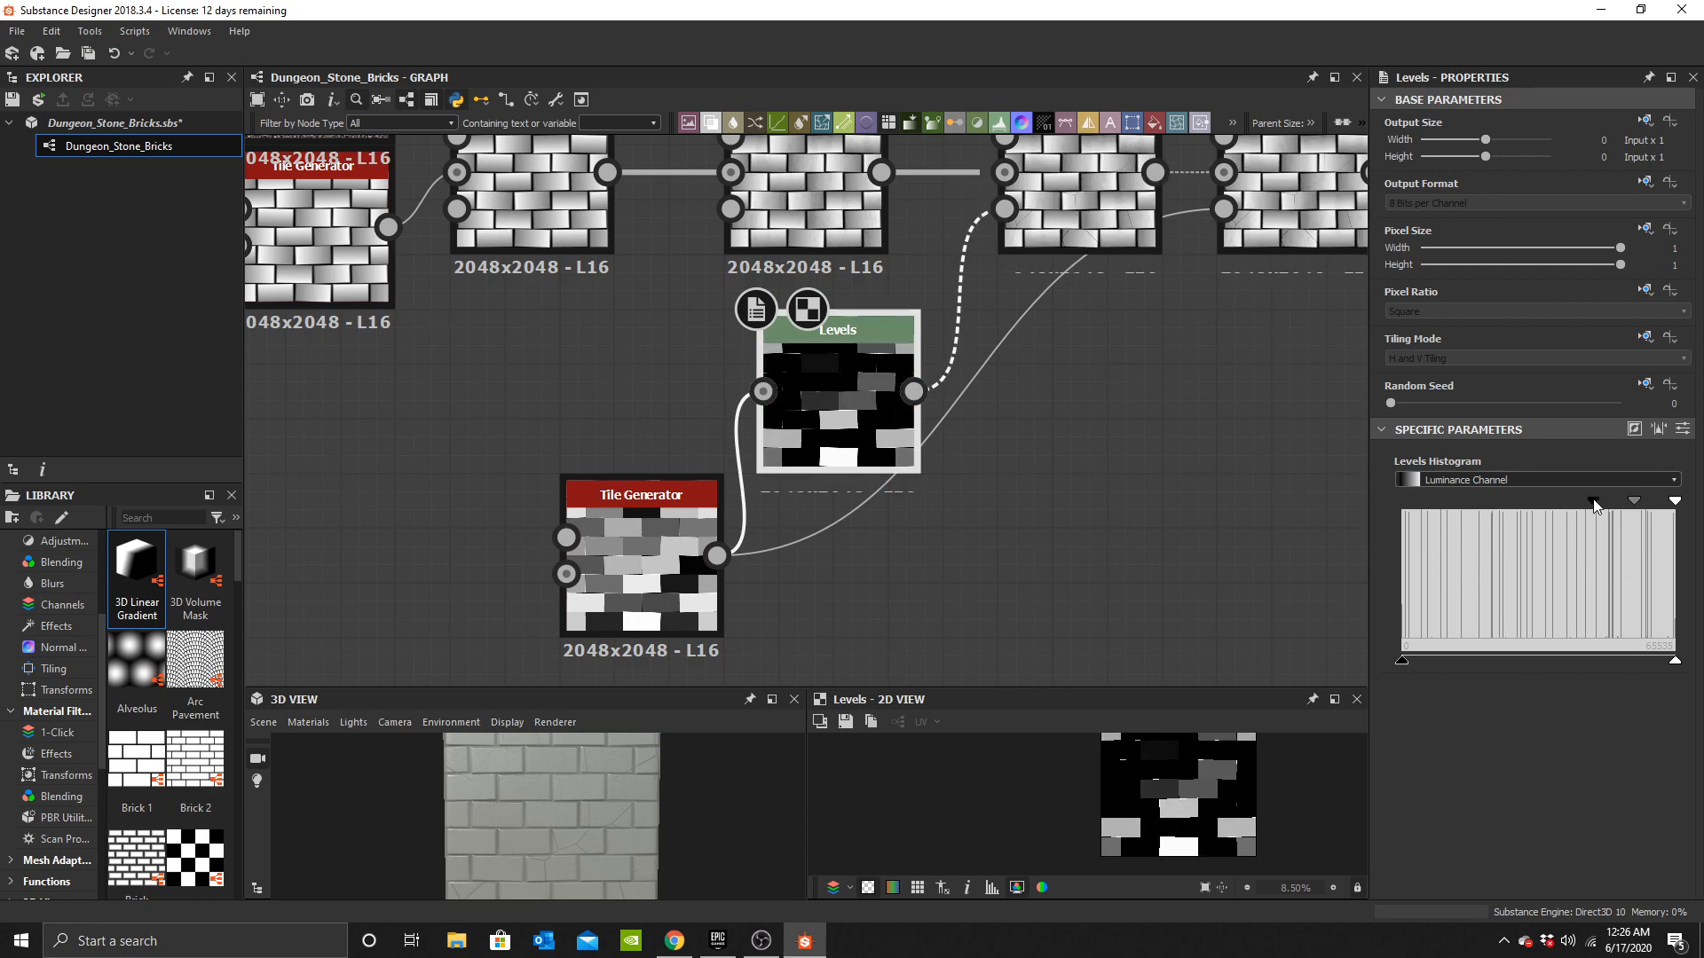
pyautogui.moveTo(1595, 506); pyautogui.dragTo(1595, 506)
# Set the Cells 2 Blend node's opacity to 1.
pyautogui.moveTo(572, 856); pyautogui.dragTo(636, 857)
pyautogui.scroll(5, 594, 826)
pyautogui.scroll(-4, 640, 845)
pyautogui.moveTo(1450, 470); pyautogui.dragTo(1633, 472)
pyautogui.scroll(-3, 619, 841)
pyautogui.scroll(5, 589, 839)
pyautogui.moveTo(618, 840)
pyautogui.mouseDown()
pyautogui.moveTo(590, 840)
pyautogui.moveTo(612, 859)
pyautogui.moveTo(603, 840)
pyautogui.mouseUp()
pyautogui.moveTo(809, 196); pyautogui.dragTo(763, 581, button='middle')
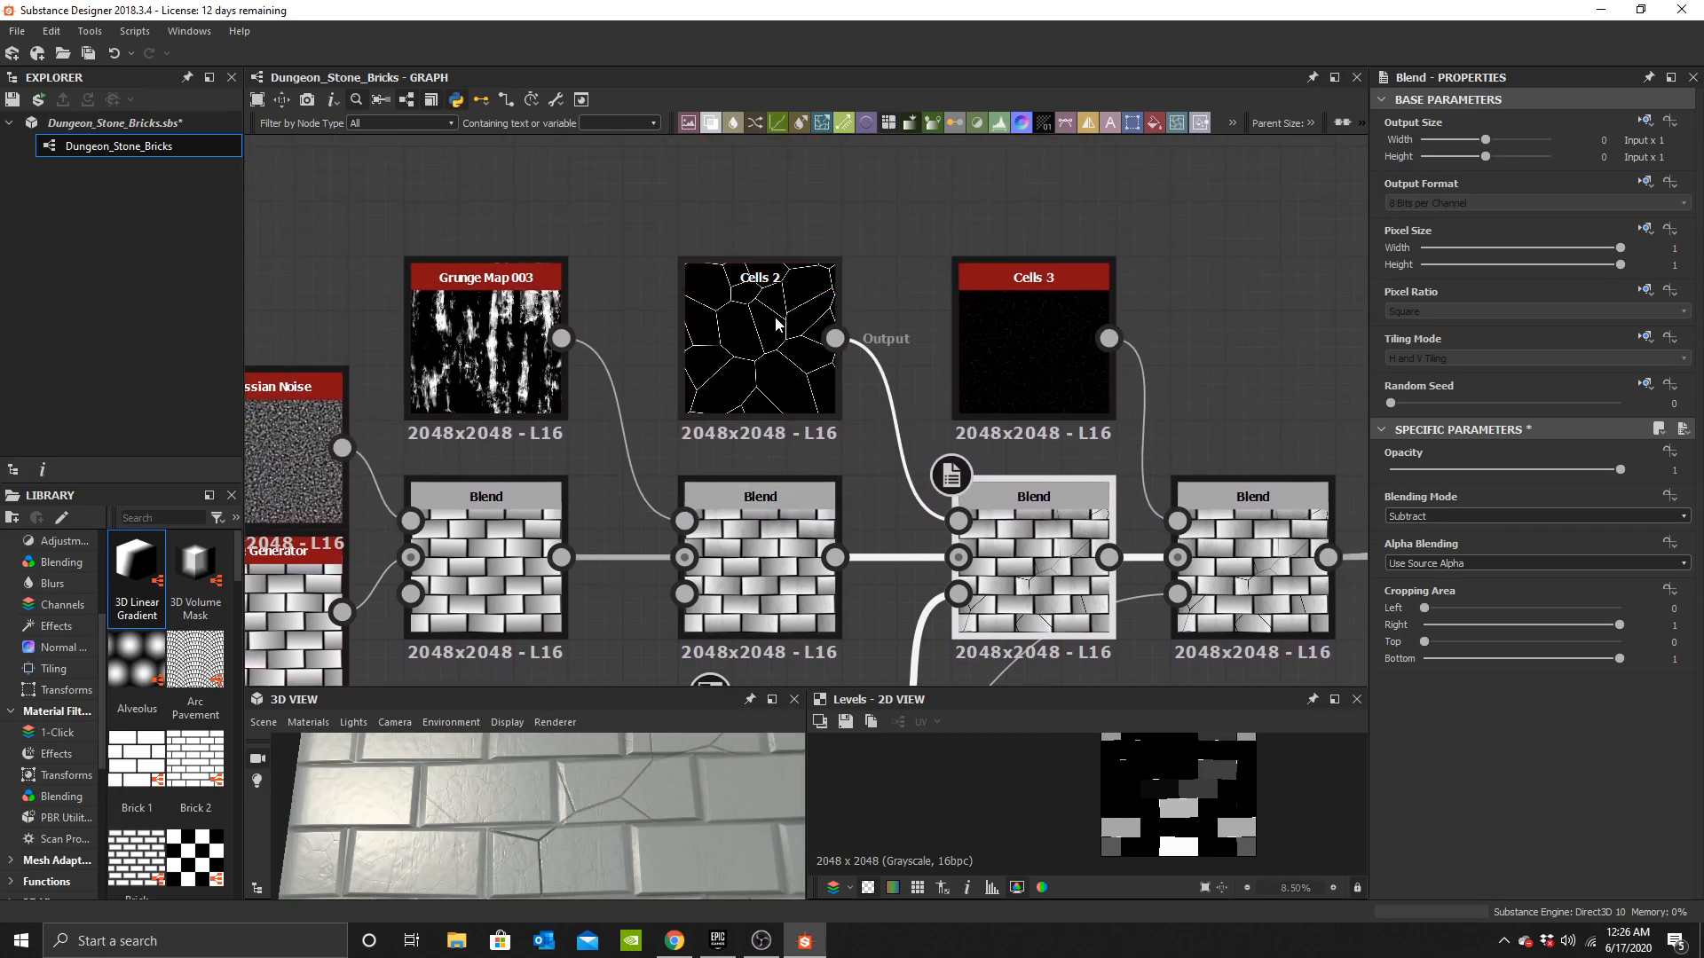
# Set the Cells 2 edge width to 0.4 and undo the change.
pyautogui.click(759, 355)
pyautogui.click(1413, 536)
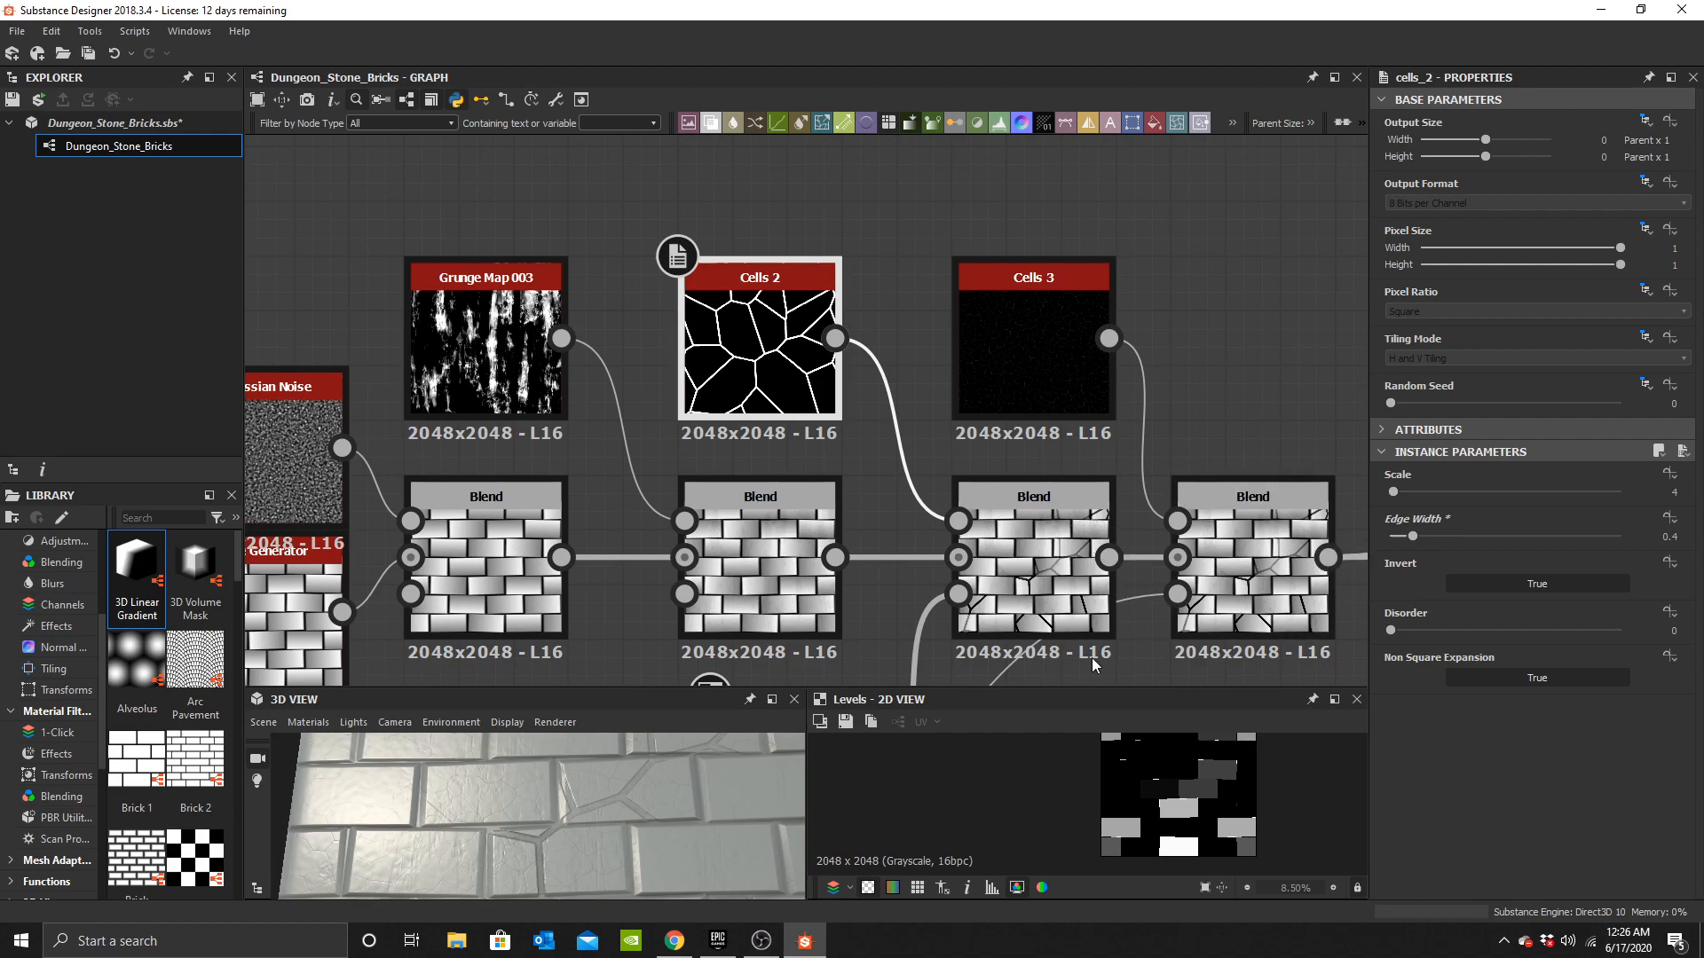
pyautogui.hotkey('ctrl', 'z')
# Inspect the bricks in the 3D view and open the last Blend in the 2D view.
pyautogui.scroll(-2, 648, 829)
pyautogui.moveTo(648, 829); pyautogui.dragTo(673, 886)
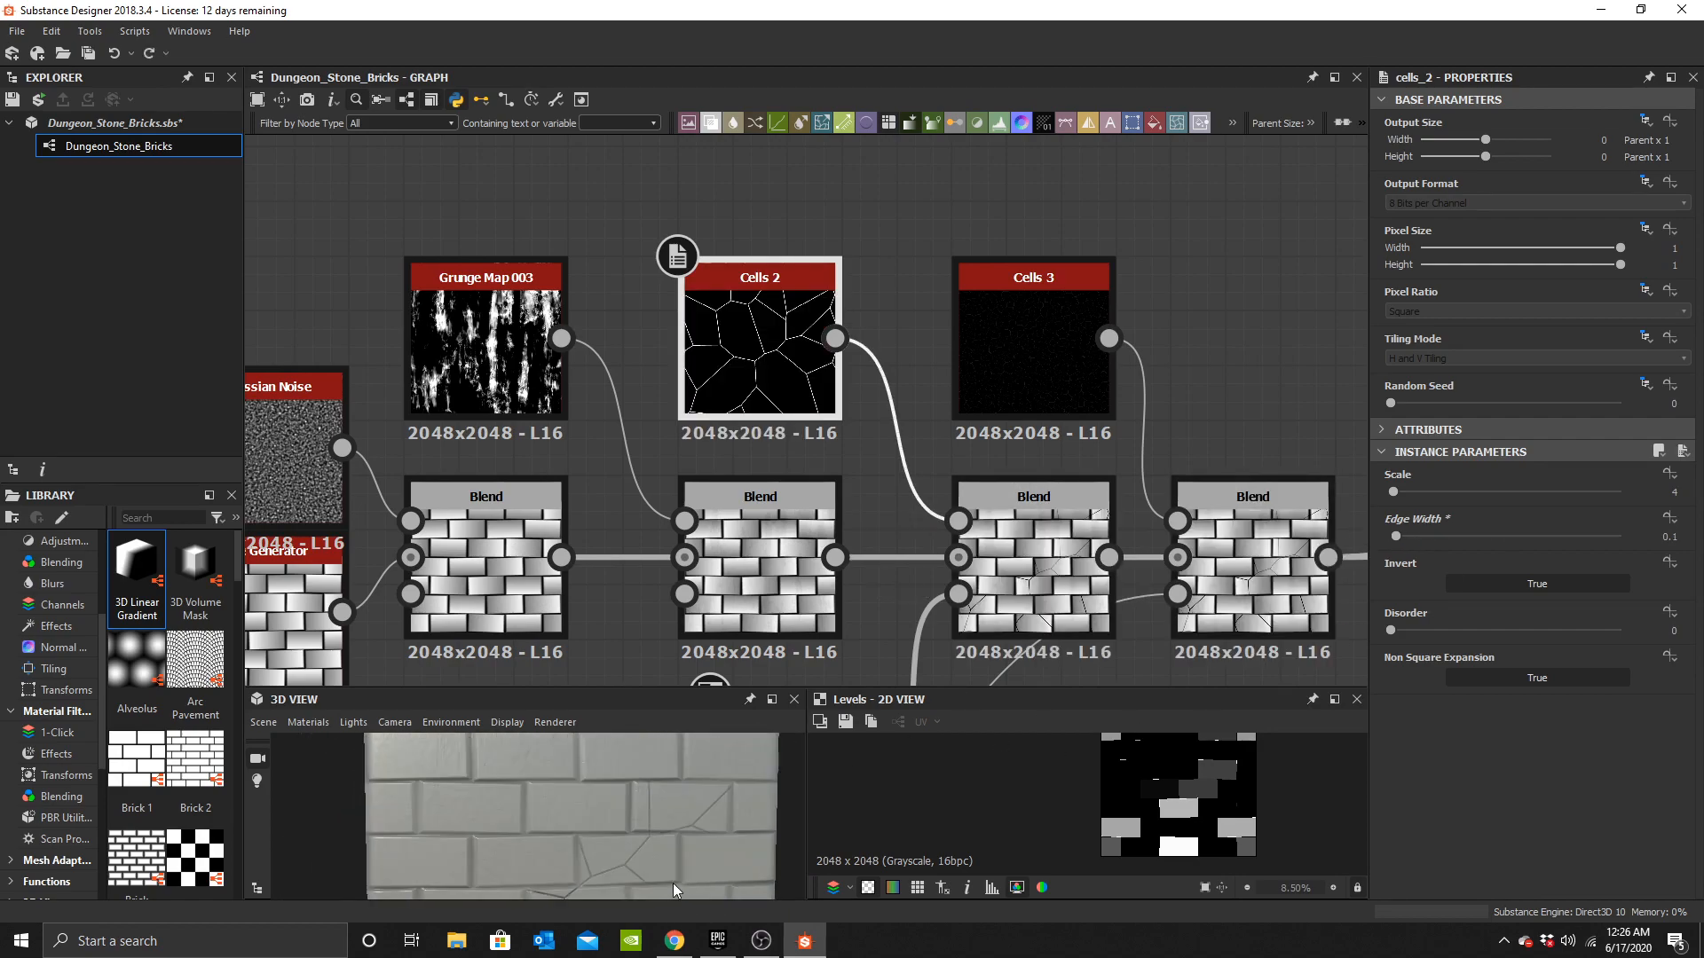
pyautogui.moveTo(672, 886); pyautogui.dragTo(668, 775, button='middle')
pyautogui.scroll(-3, 668, 775)
pyautogui.moveTo(667, 774); pyautogui.dragTo(678, 824)
pyautogui.moveTo(678, 824); pyautogui.dragTo(628, 859, button='middle')
pyautogui.moveTo(629, 859); pyautogui.dragTo(601, 816)
pyautogui.scroll(-3, 1033, 476)
pyautogui.moveTo(1229, 519); pyautogui.dragTo(769, 413, button='middle')
pyautogui.scroll(3, 768, 412)
pyautogui.doubleClick(651, 417)
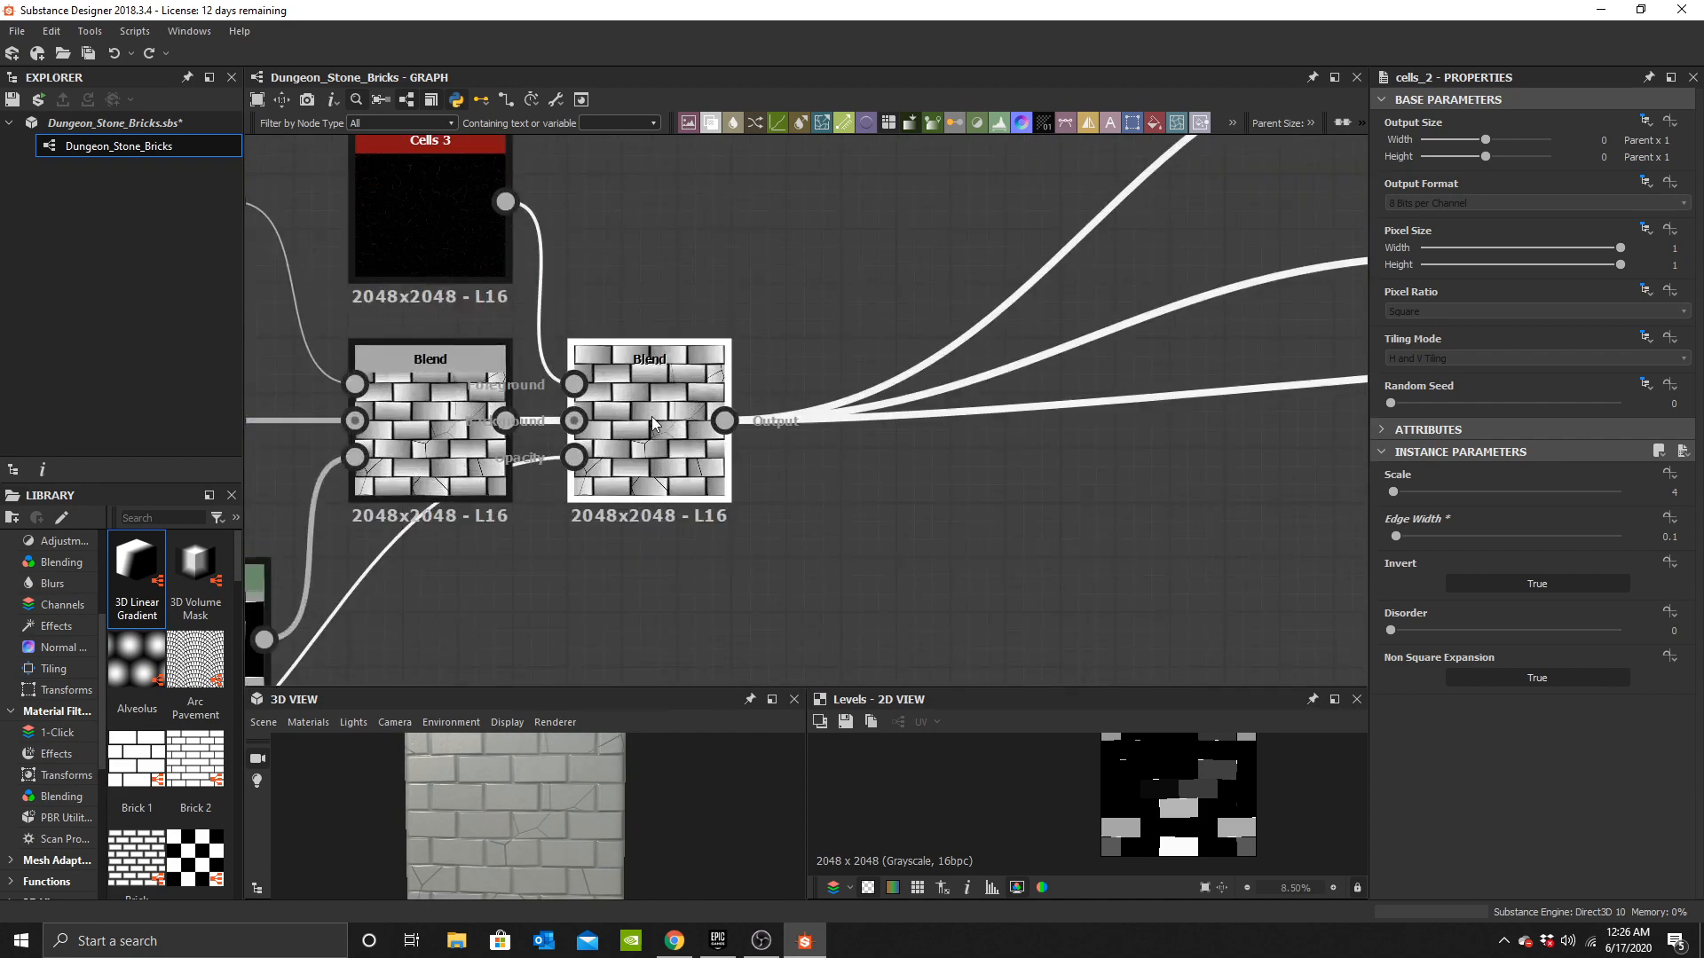
# Insert a Slope Blur Grayscale node after the last Blend, routing its output to the material outputs.
pyautogui.scroll(4, 1223, 806)
pyautogui.moveTo(1189, 776); pyautogui.dragTo(1204, 828, button='middle')
pyautogui.scroll(-2, 901, 453)
pyautogui.moveTo(866, 448); pyautogui.dragTo(764, 470, button='middle')
pyautogui.scroll(-3, 958, 504)
pyautogui.moveTo(690, 276); pyautogui.dragTo(1067, 576)
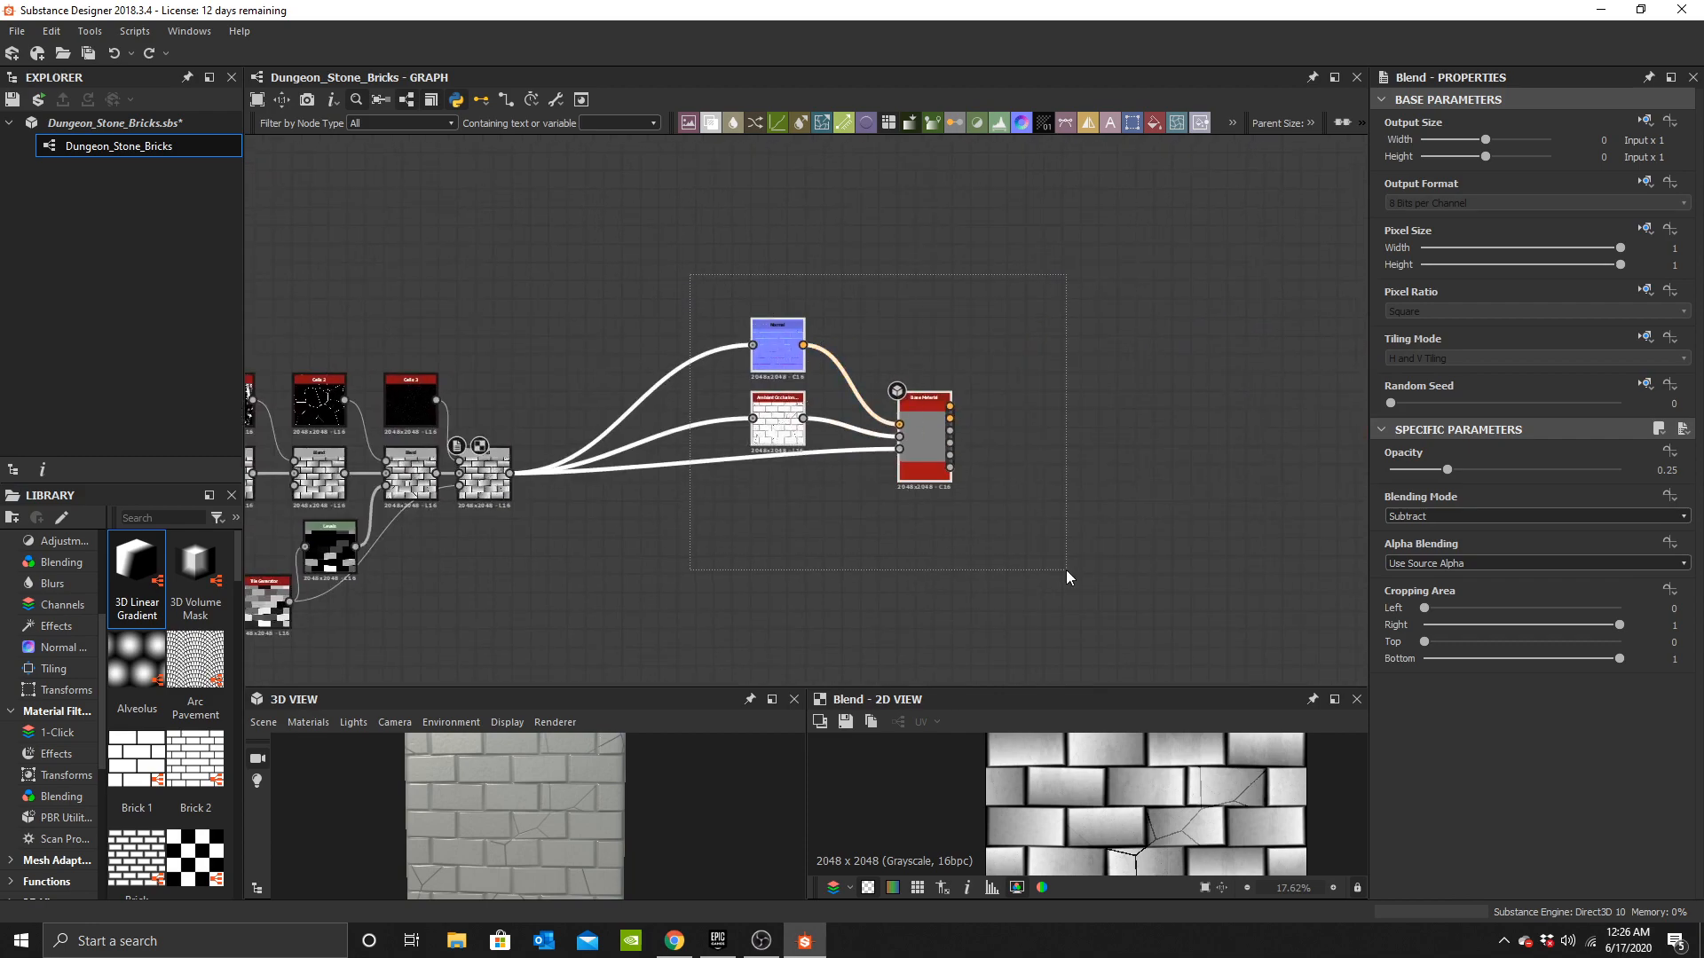
pyautogui.scroll(4, 733, 482)
pyautogui.press('space')
pyautogui.write('slop')
pyautogui.click(941, 426)
pyautogui.moveTo(848, 433); pyautogui.dragTo(792, 483, button='middle')
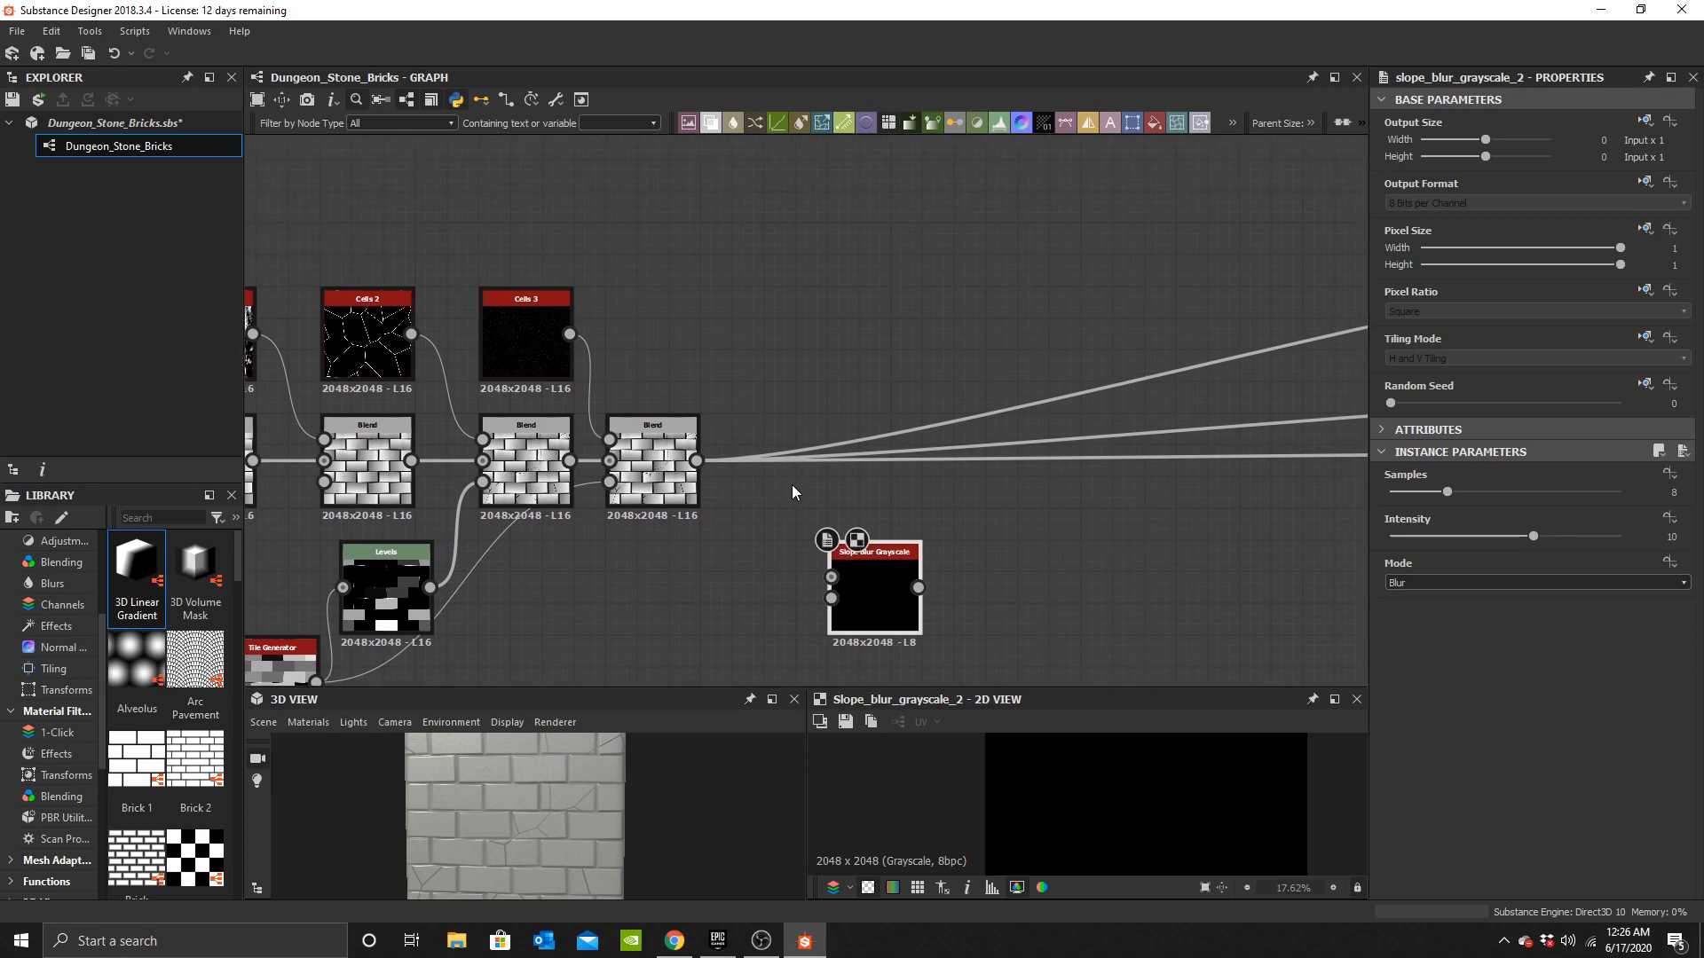
pyautogui.scroll(3, 830, 552)
pyautogui.moveTo(884, 584); pyautogui.dragTo(781, 381)
pyautogui.scroll(2, 692, 515)
pyautogui.keyDown('shift'); pyautogui.moveTo(690, 467); pyautogui.dragTo(989, 455); pyautogui.keyUp('shift')
pyautogui.moveTo(632, 458); pyautogui.dragTo(772, 429)
pyautogui.scroll(-1, 892, 488)
pyautogui.moveTo(892, 488); pyautogui.dragTo(1039, 360, button='middle')
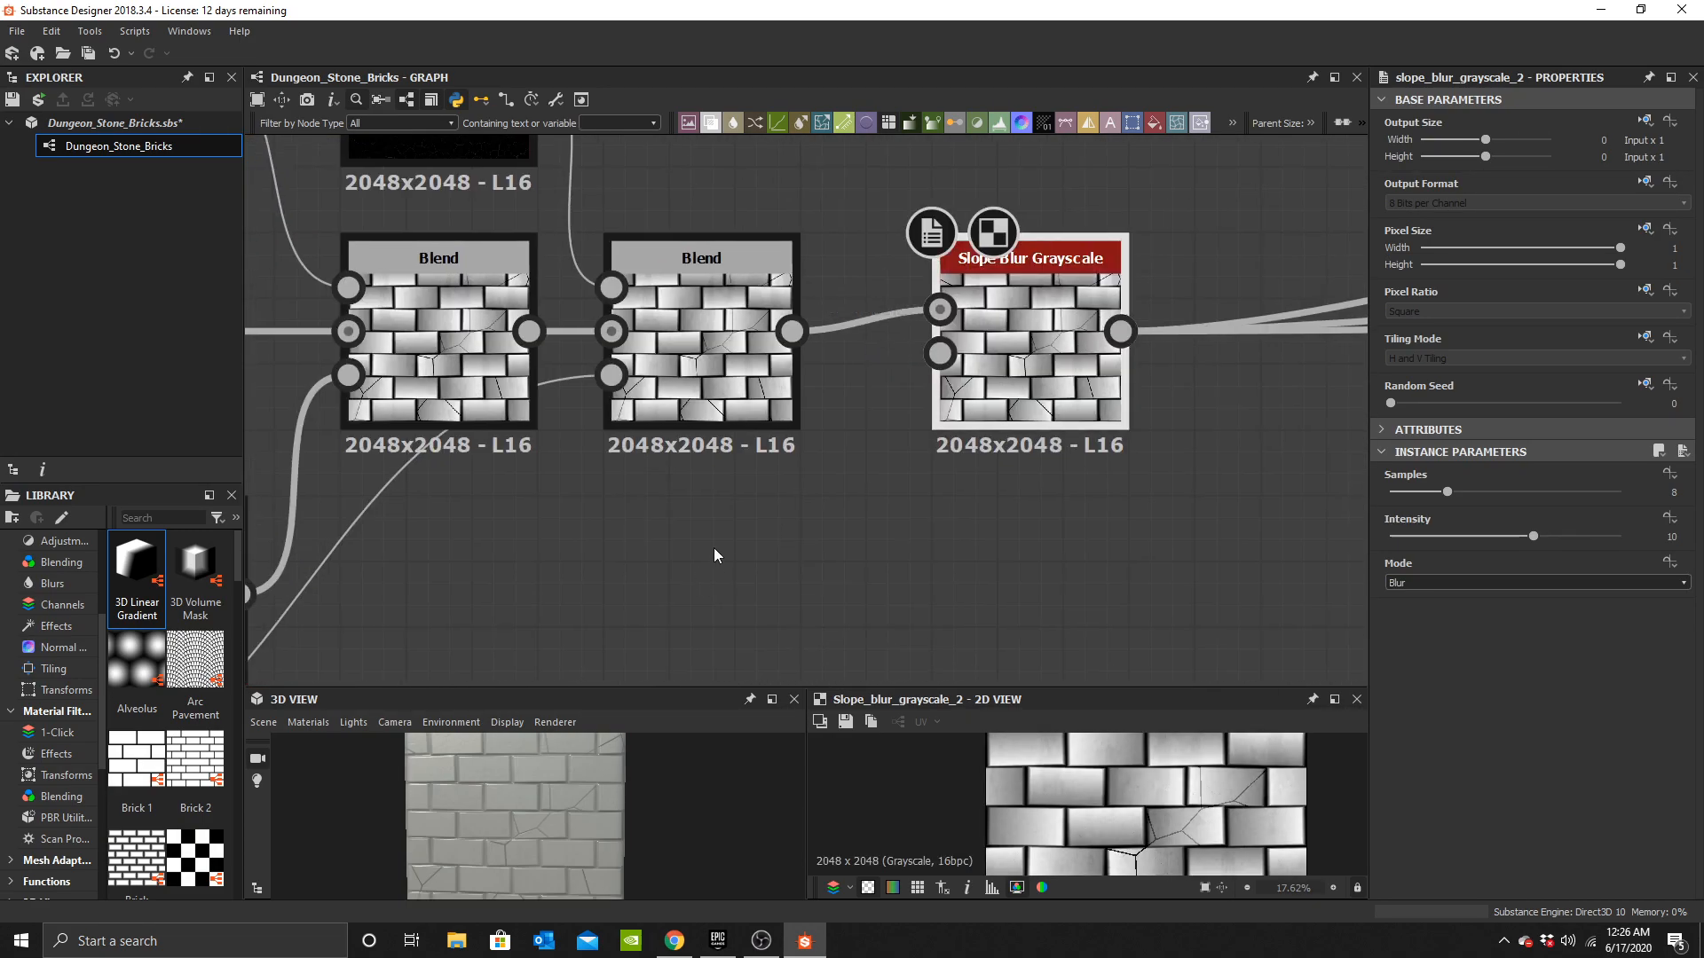
# Add a Perlin Noise node and connect it to the Slope Blur's Slope input.
pyautogui.press('space')
pyautogui.write('per')
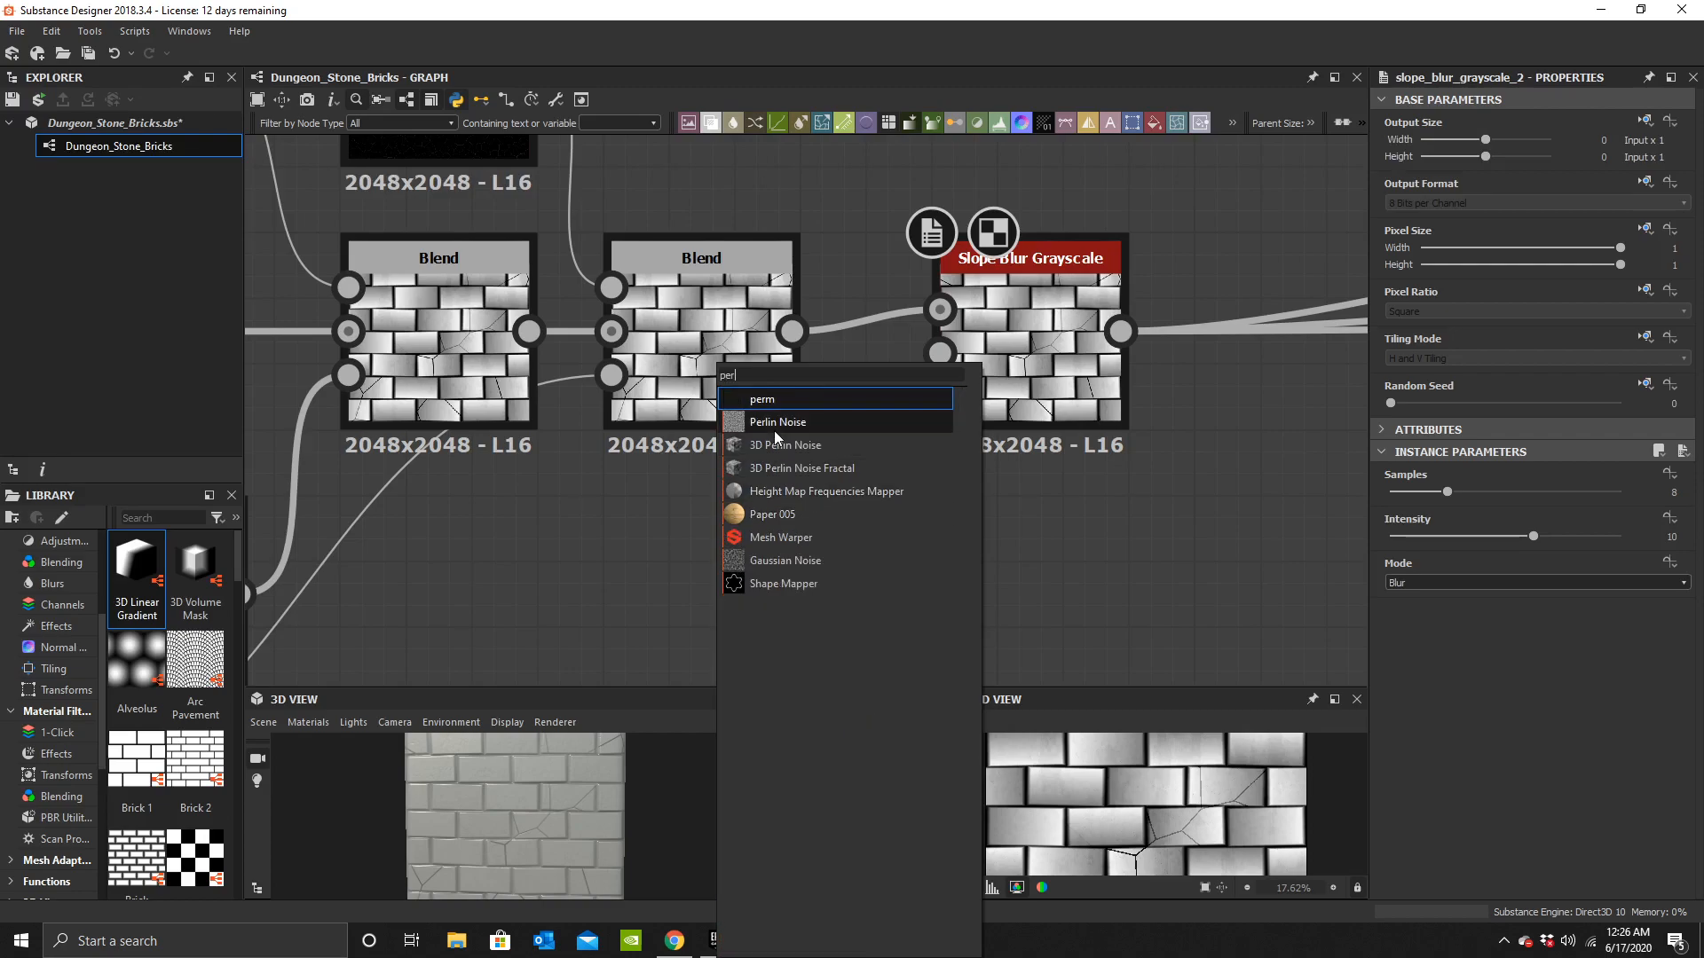
pyautogui.click(774, 422)
pyautogui.moveTo(749, 542); pyautogui.dragTo(729, 582)
pyautogui.moveTo(863, 515); pyautogui.dragTo(940, 354)
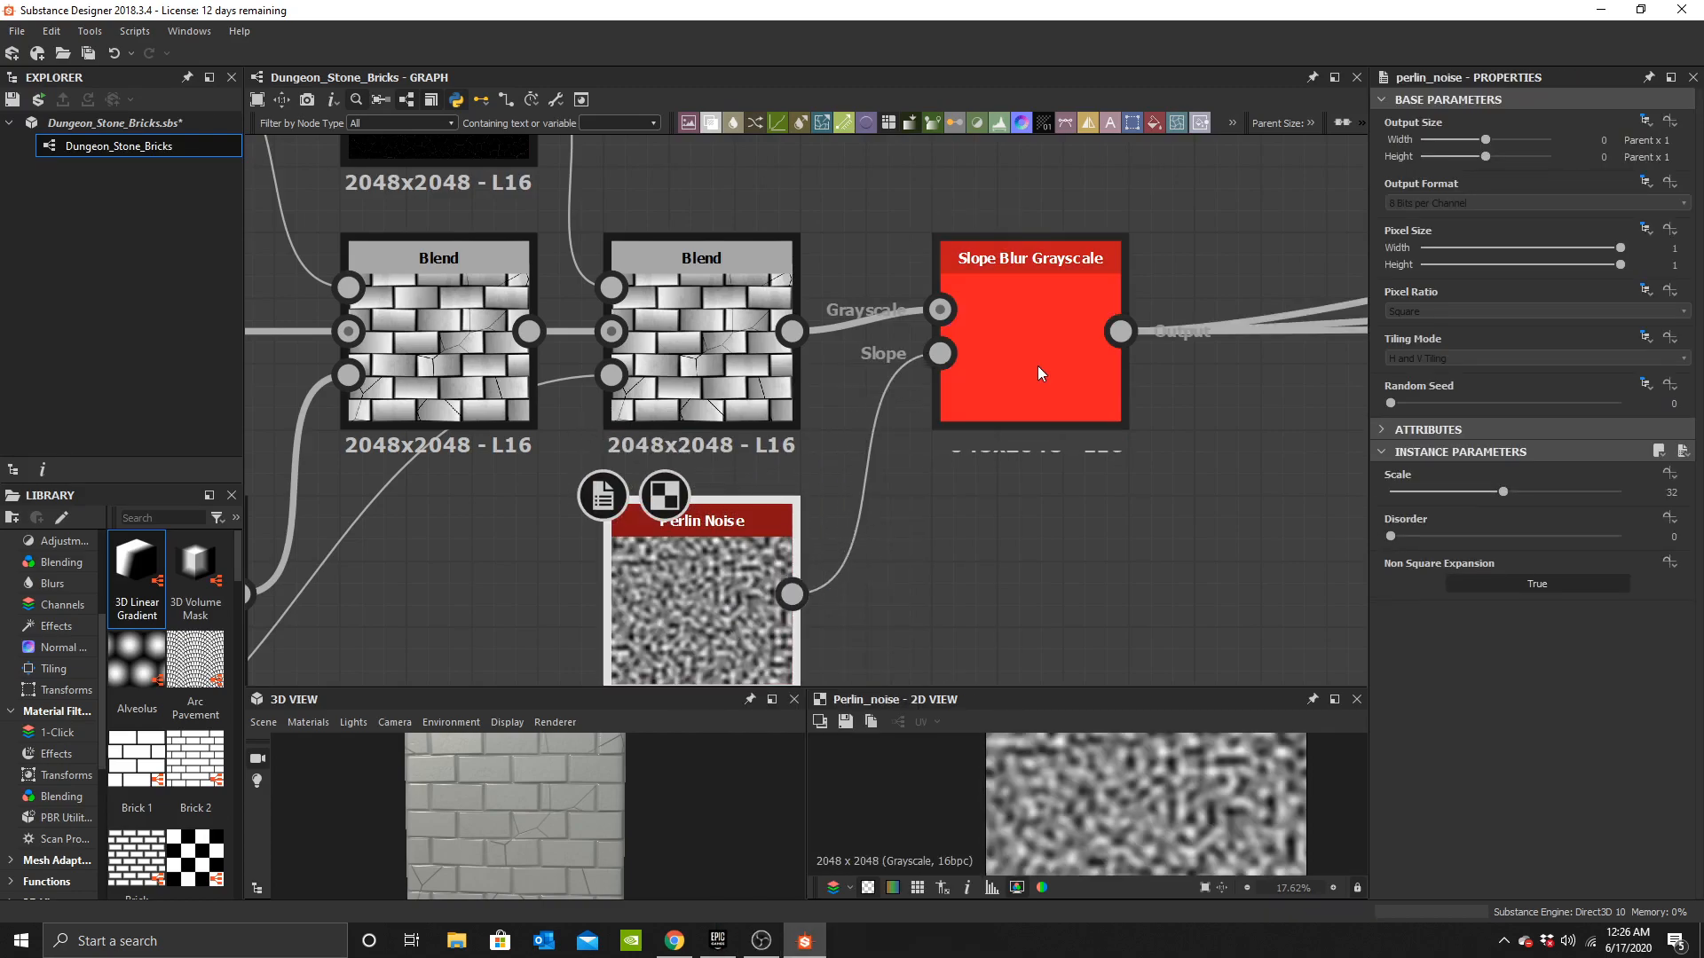
# Set the Slope Blur Grayscale samples to 32 and its mode to Min.
pyautogui.click(1036, 366)
pyautogui.moveTo(1535, 498); pyautogui.dragTo(1601, 531)
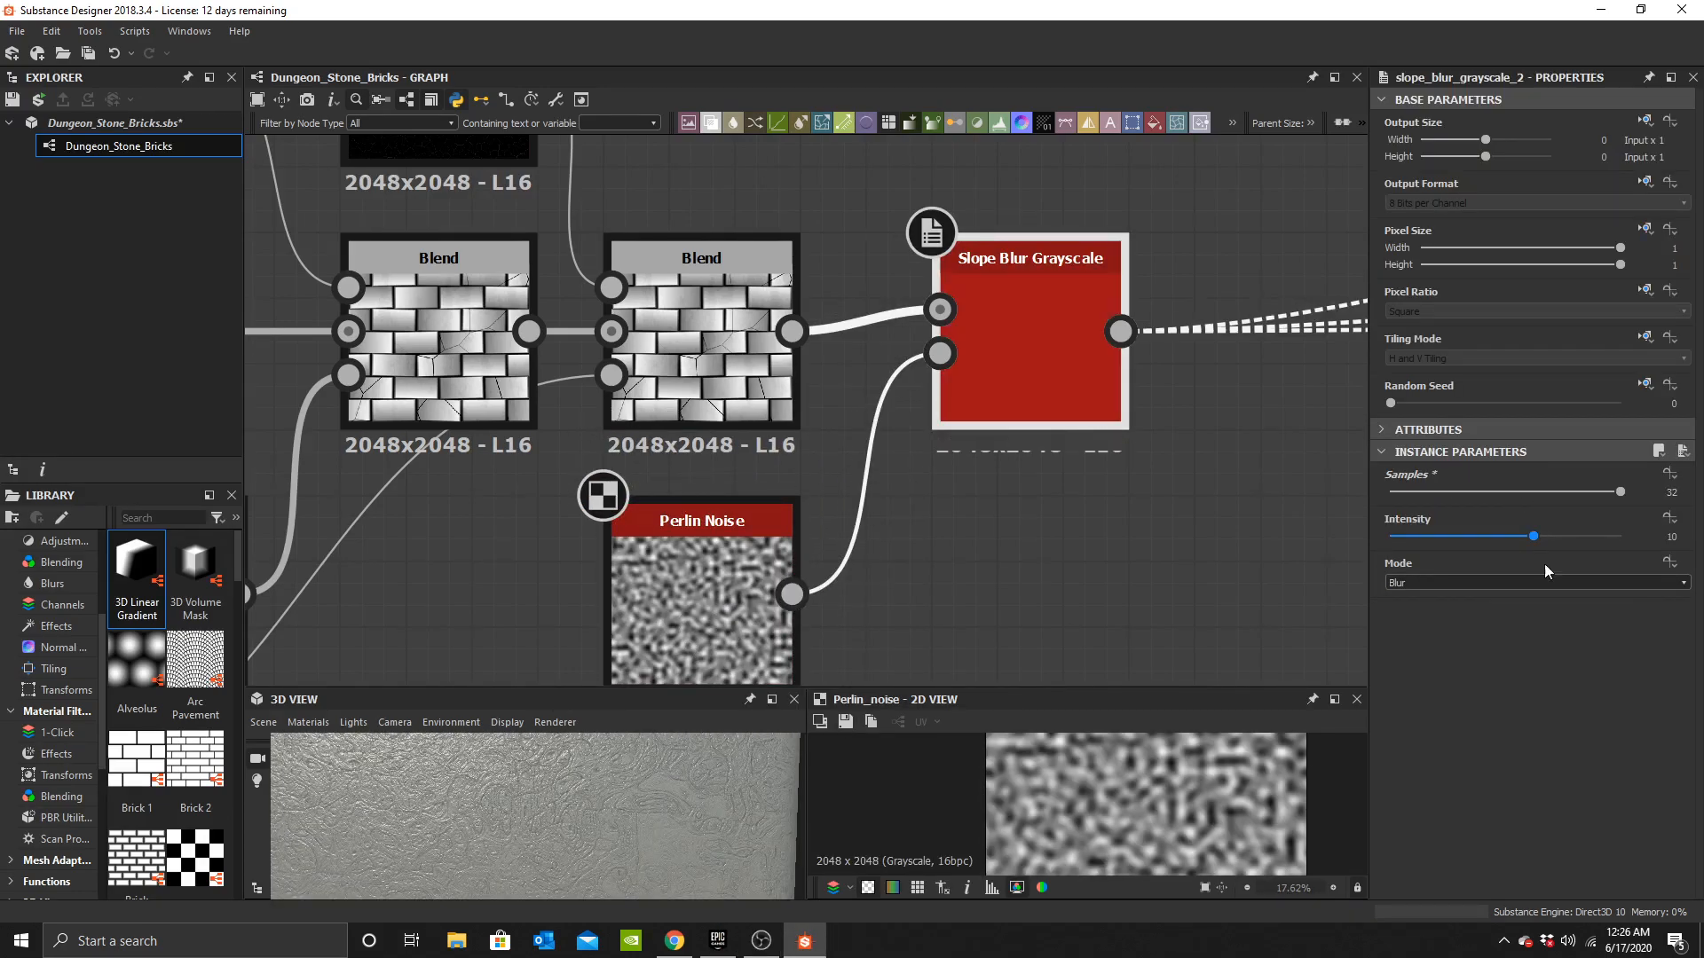
pyautogui.click(1456, 582)
pyautogui.click(1446, 610)
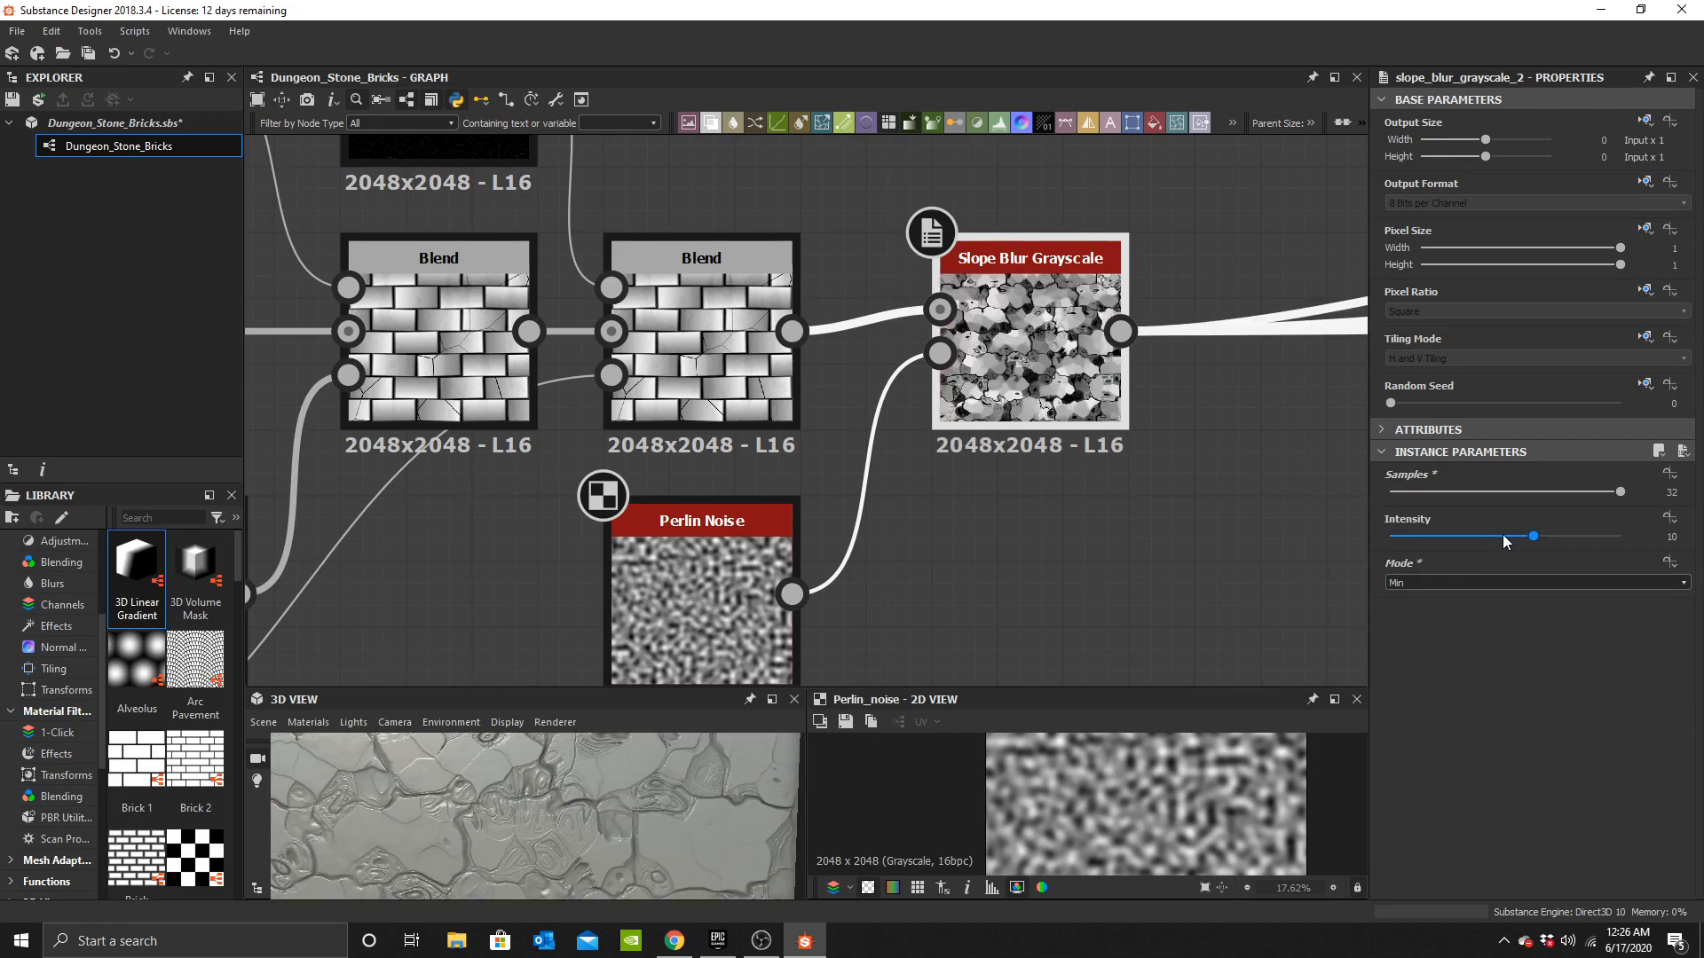
# Set the Slope Blur Grayscale intensity to 0.1, checking the effect on the bricks in the 3D view.
pyautogui.moveTo(1431, 540); pyautogui.dragTo(1418, 541)
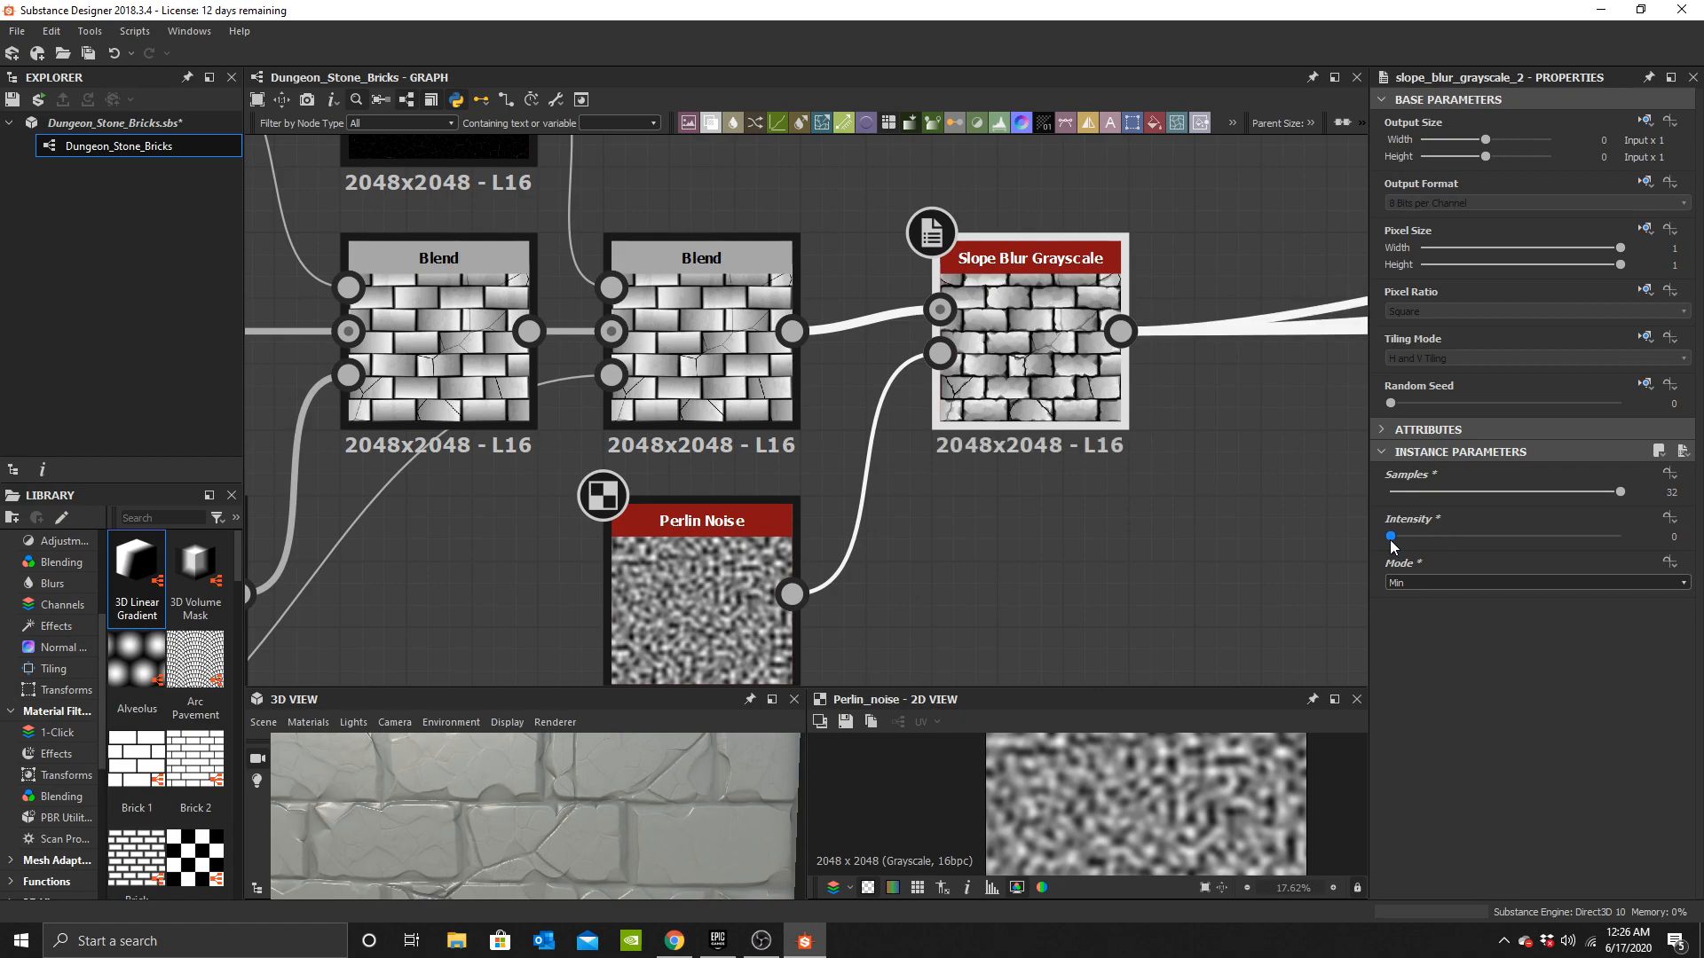
pyautogui.moveTo(1391, 537); pyautogui.dragTo(1397, 537)
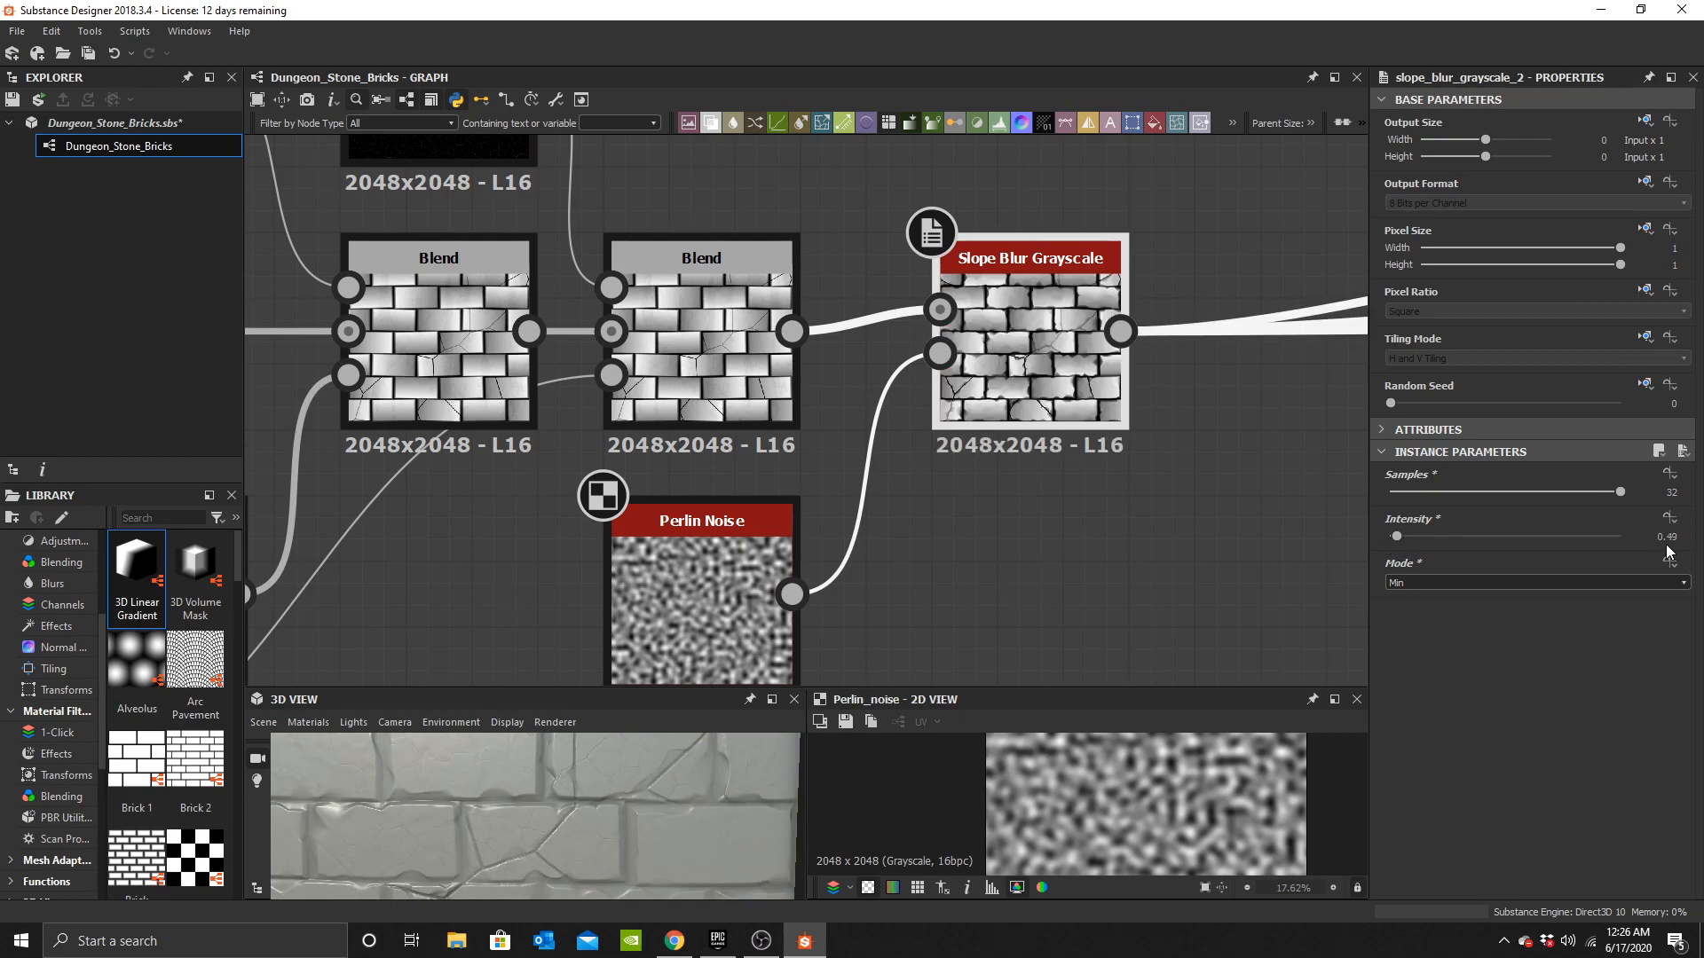
pyautogui.write('0.25')
pyautogui.press('Return')
pyautogui.moveTo(527, 852); pyautogui.dragTo(597, 797)
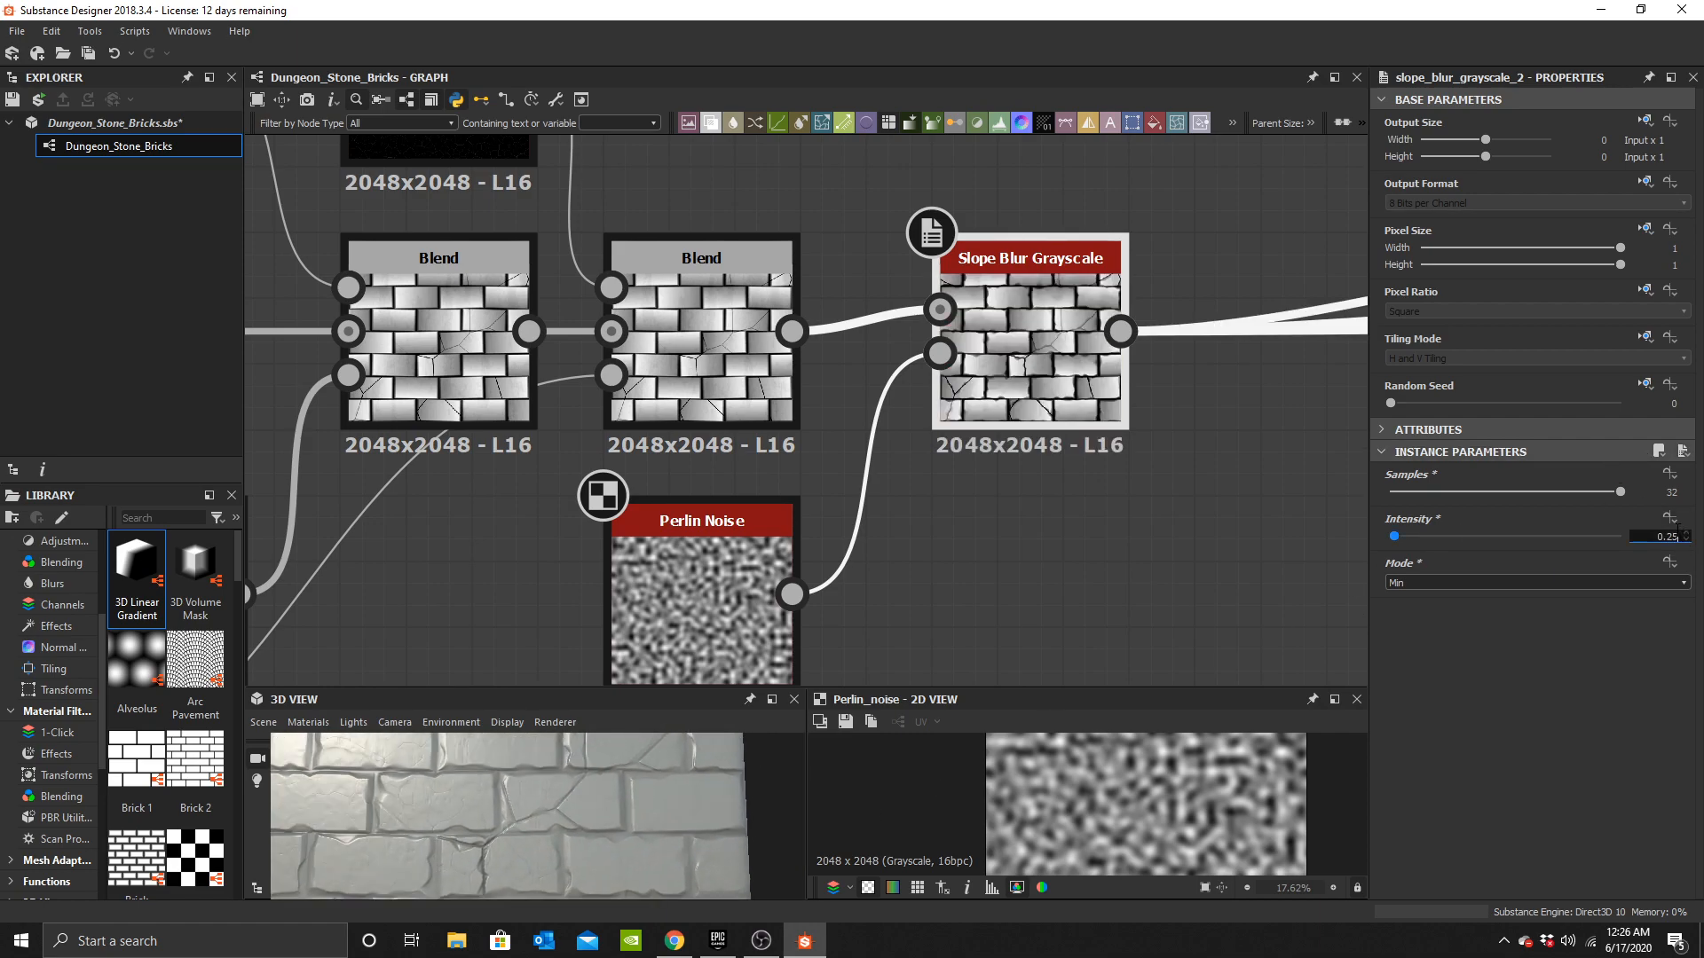
pyautogui.write('0.1')
pyautogui.press('Return')
# Duplicate the Slope Blur Grayscale node and chain the copy after the original Slope Blur.
pyautogui.moveTo(692, 808); pyautogui.dragTo(586, 848)
pyautogui.moveTo(1204, 381); pyautogui.dragTo(840, 455, button='middle')
pyautogui.hotkey('ctrl', 'd')
pyautogui.moveTo(671, 432); pyautogui.dragTo(962, 431)
pyautogui.moveTo(757, 404); pyautogui.dragTo(868, 383)
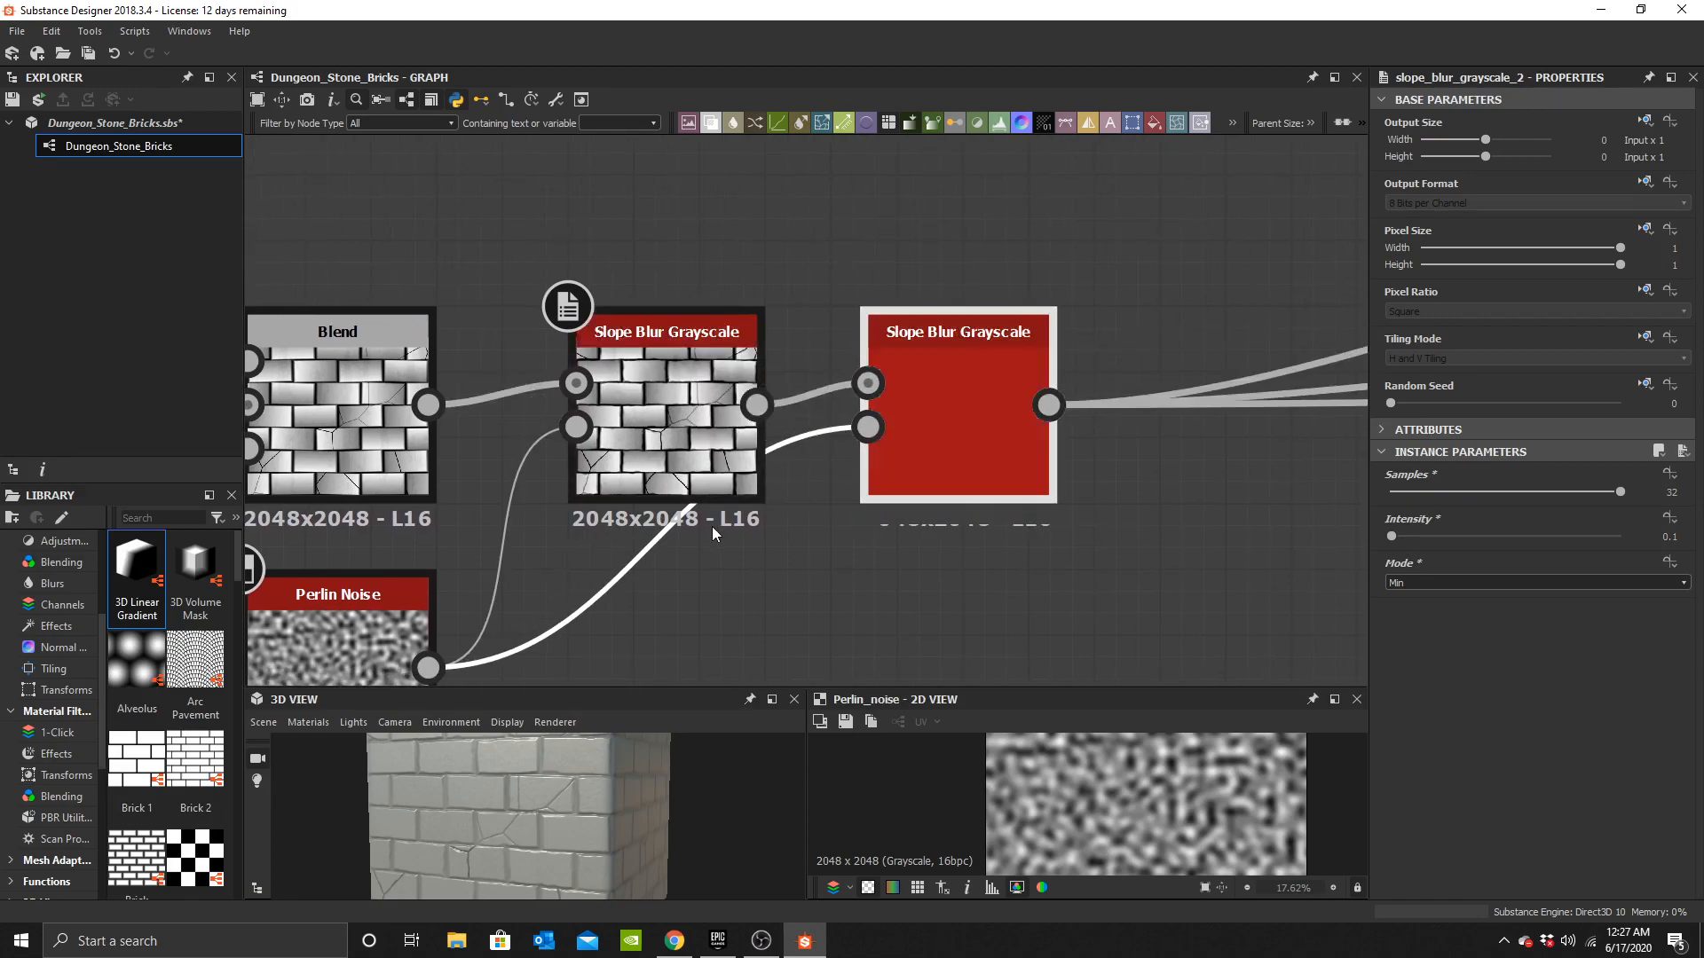
# Duplicate the Perlin Noise node and connect the copy to the second Slope Blur's Slope input.
pyautogui.scroll(-2, 715, 532)
pyautogui.moveTo(439, 618); pyautogui.dragTo(590, 498, button='middle')
pyautogui.click(590, 498)
pyautogui.hotkey('ctrl', 'd')
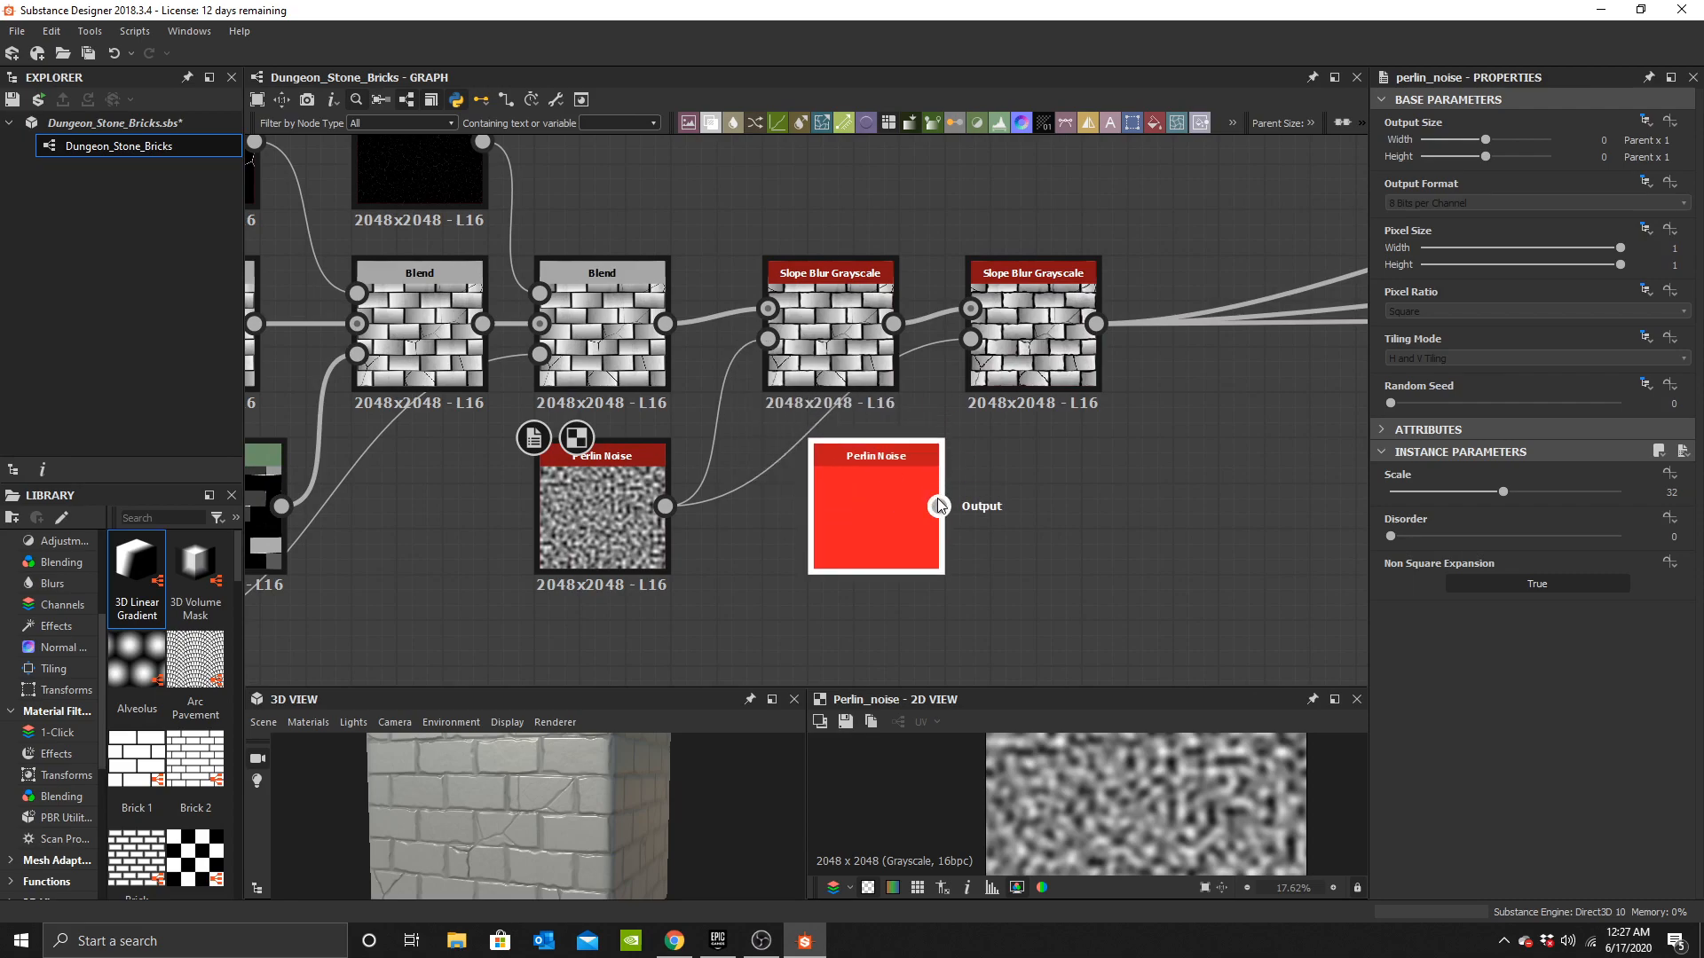
pyautogui.click(881, 483)
# Set the duplicated Perlin Noise scale to 64 and open the second Slope Blur in the 2D view.
pyautogui.click(1685, 495)
pyautogui.write('64')
pyautogui.press('Return')
pyautogui.scroll(5, 613, 799)
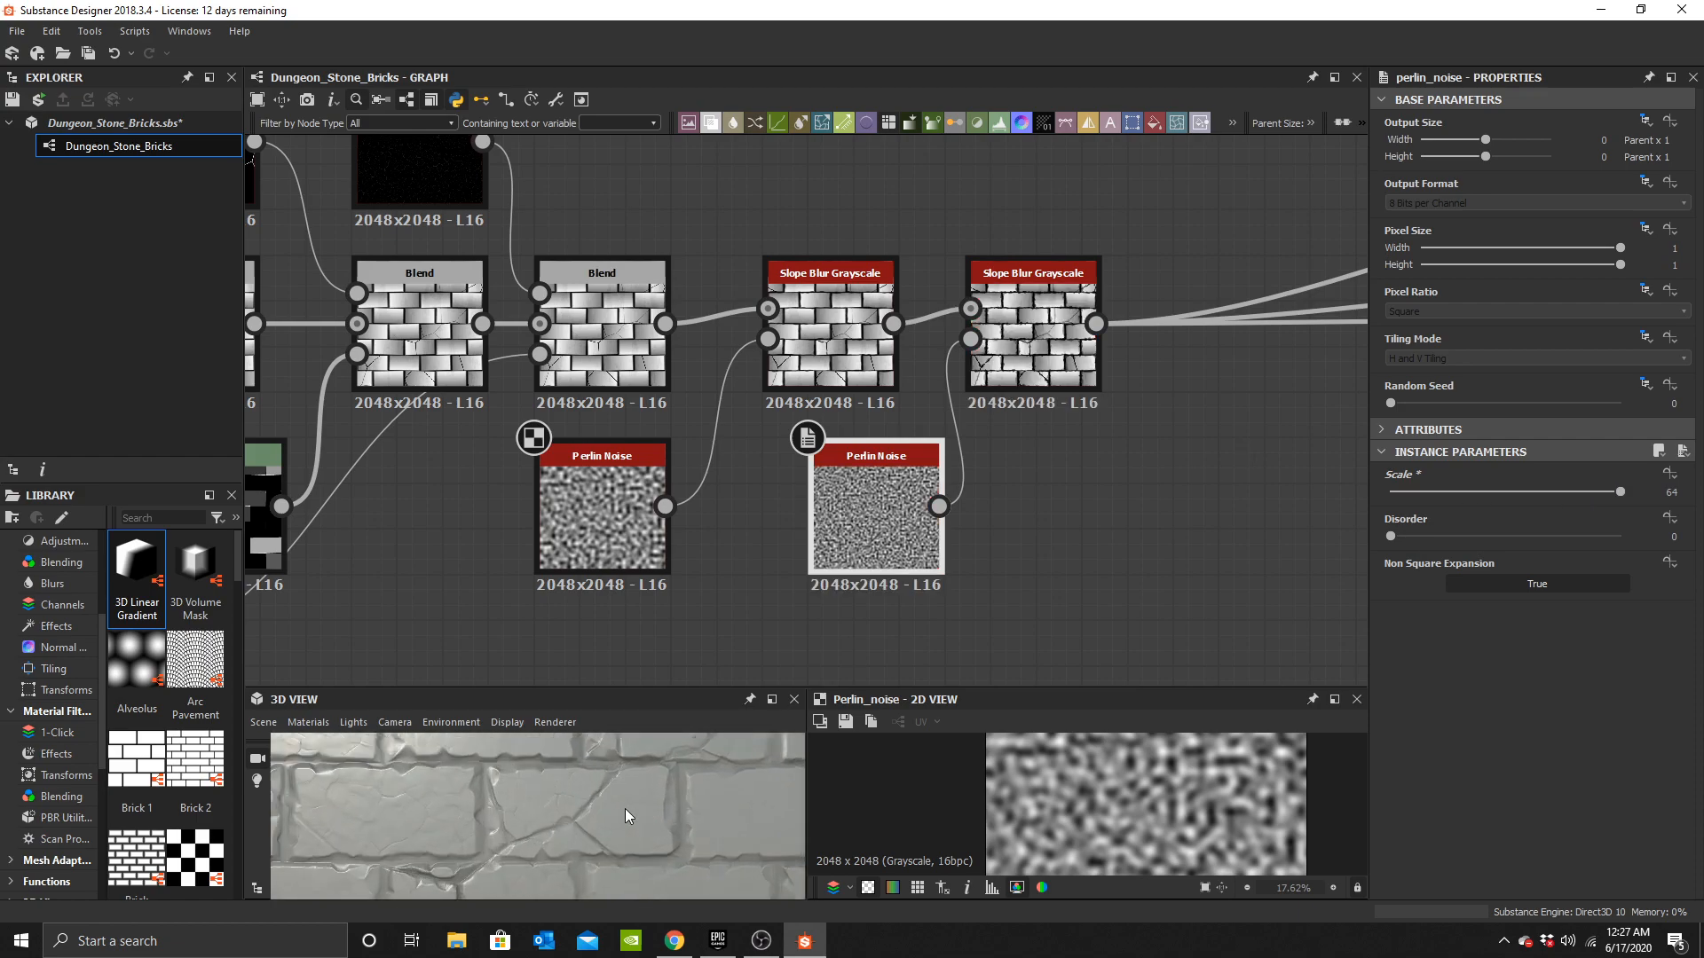
pyautogui.click(1034, 338)
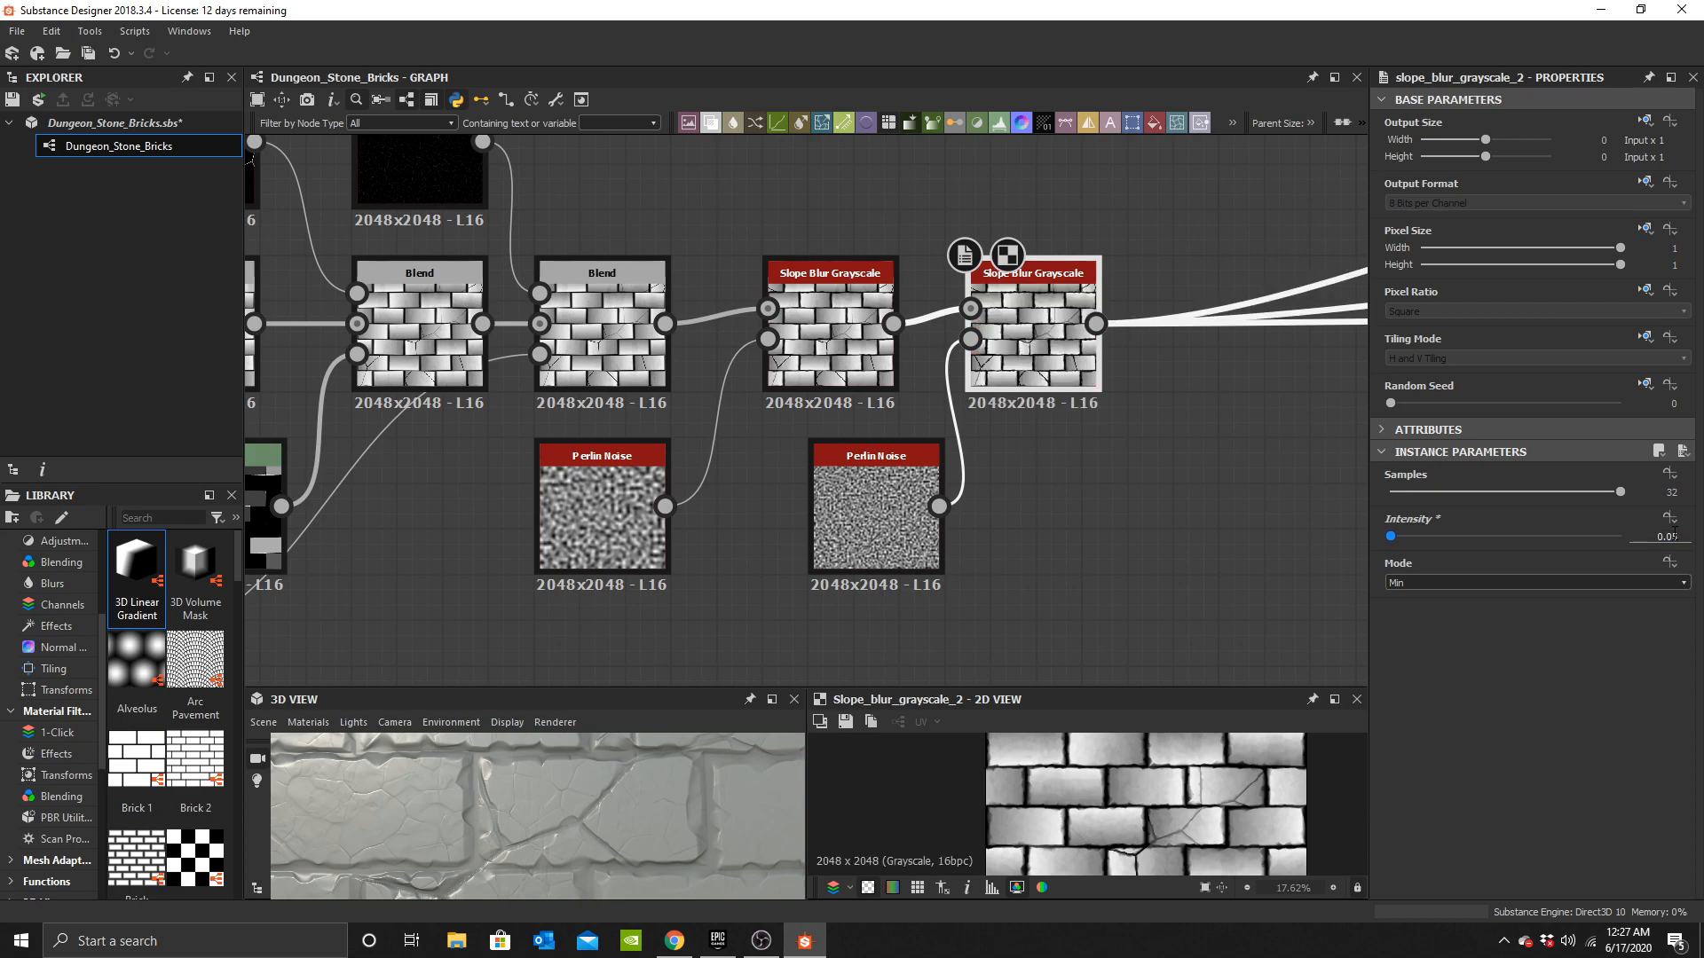
# Orbit and zoom the 3D view to examine the slope blur detail on the bricks.
pyautogui.moveTo(544, 808); pyautogui.dragTo(584, 839)
pyautogui.scroll(3, 584, 840)
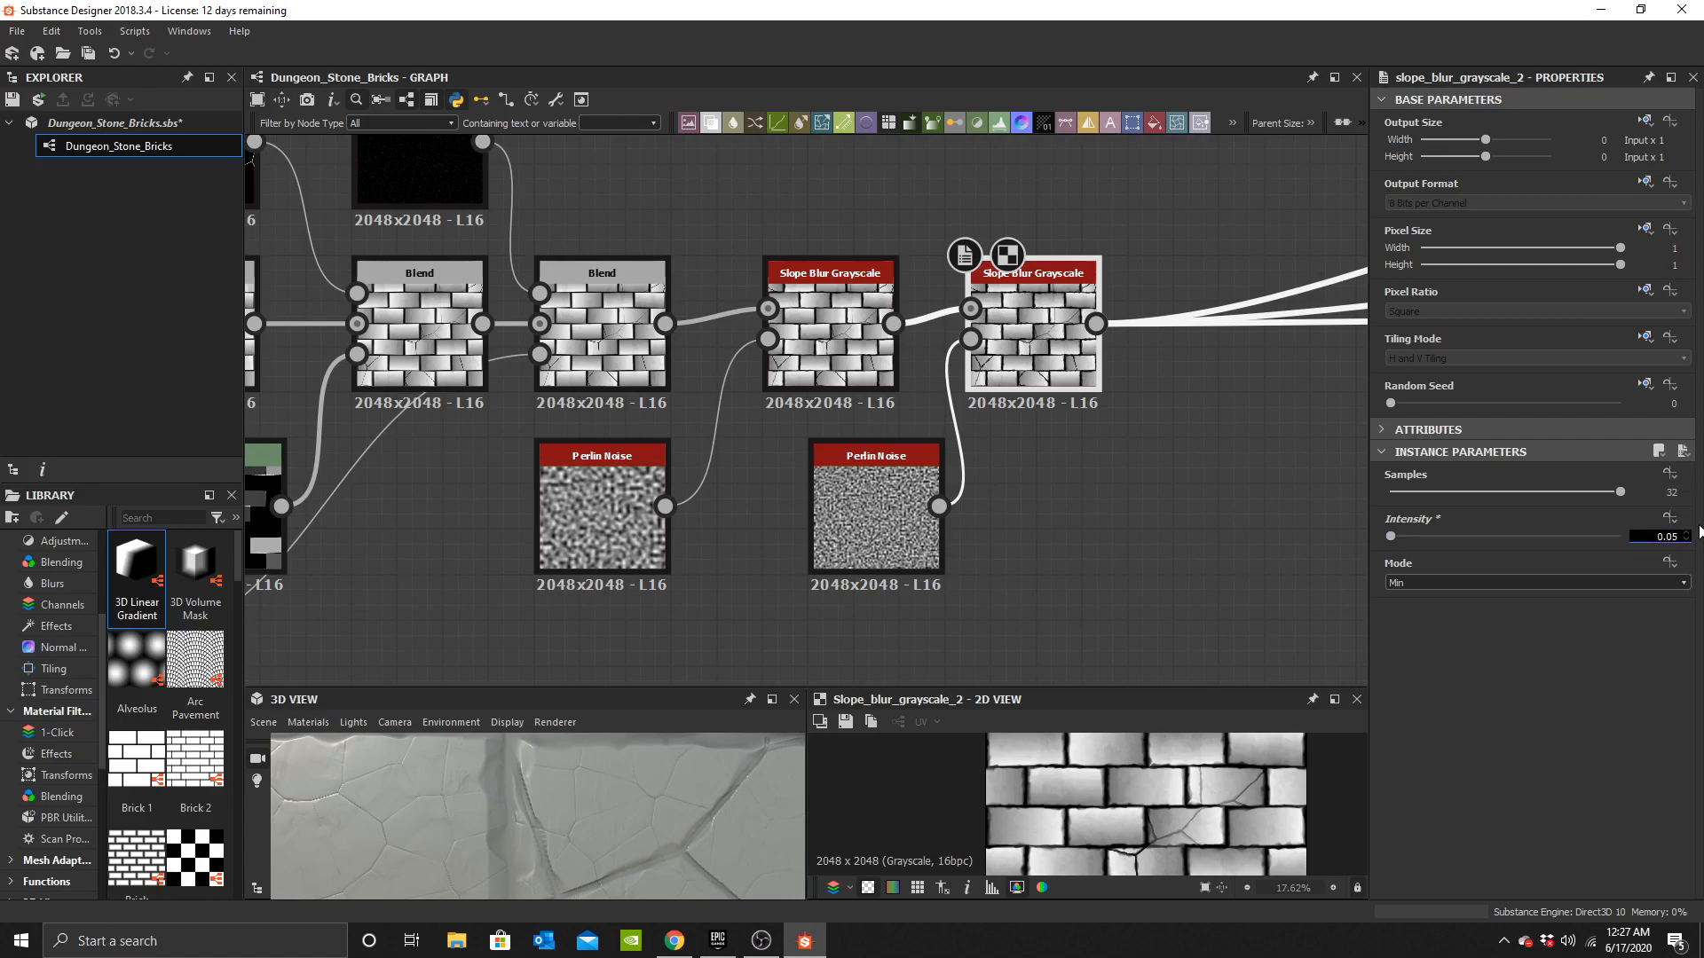
pyautogui.scroll(-5, 621, 781)
pyautogui.hotkey('ctrl', 'z')
pyautogui.scroll(-5, 589, 806)
pyautogui.moveTo(593, 837); pyautogui.dragTo(578, 848)
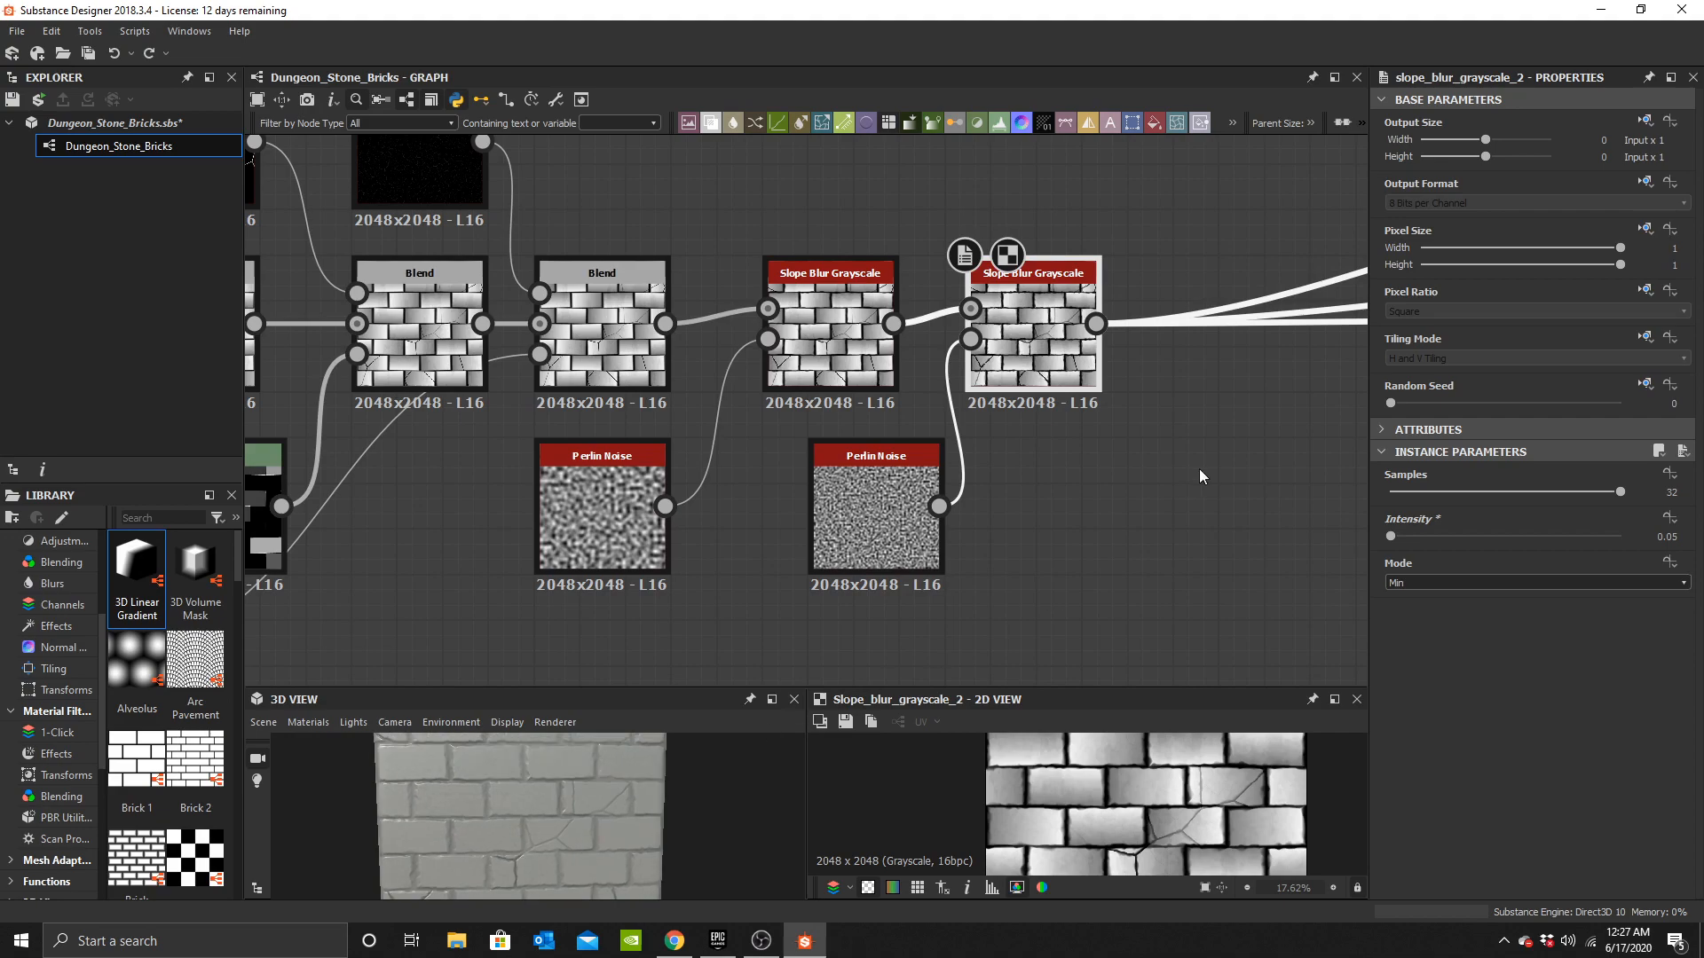
# Duplicate the second Slope Blur Grayscale node and chain the copy after it.
pyautogui.moveTo(1166, 454); pyautogui.dragTo(811, 536, button='middle')
pyautogui.scroll(3, 799, 523)
pyautogui.scroll(-3, 532, 399)
pyautogui.moveTo(551, 410); pyautogui.dragTo(751, 400, button='middle')
pyautogui.hotkey('ctrl', 'd')
pyautogui.moveTo(781, 418); pyautogui.dragTo(840, 382)
pyautogui.scroll(2, 746, 380)
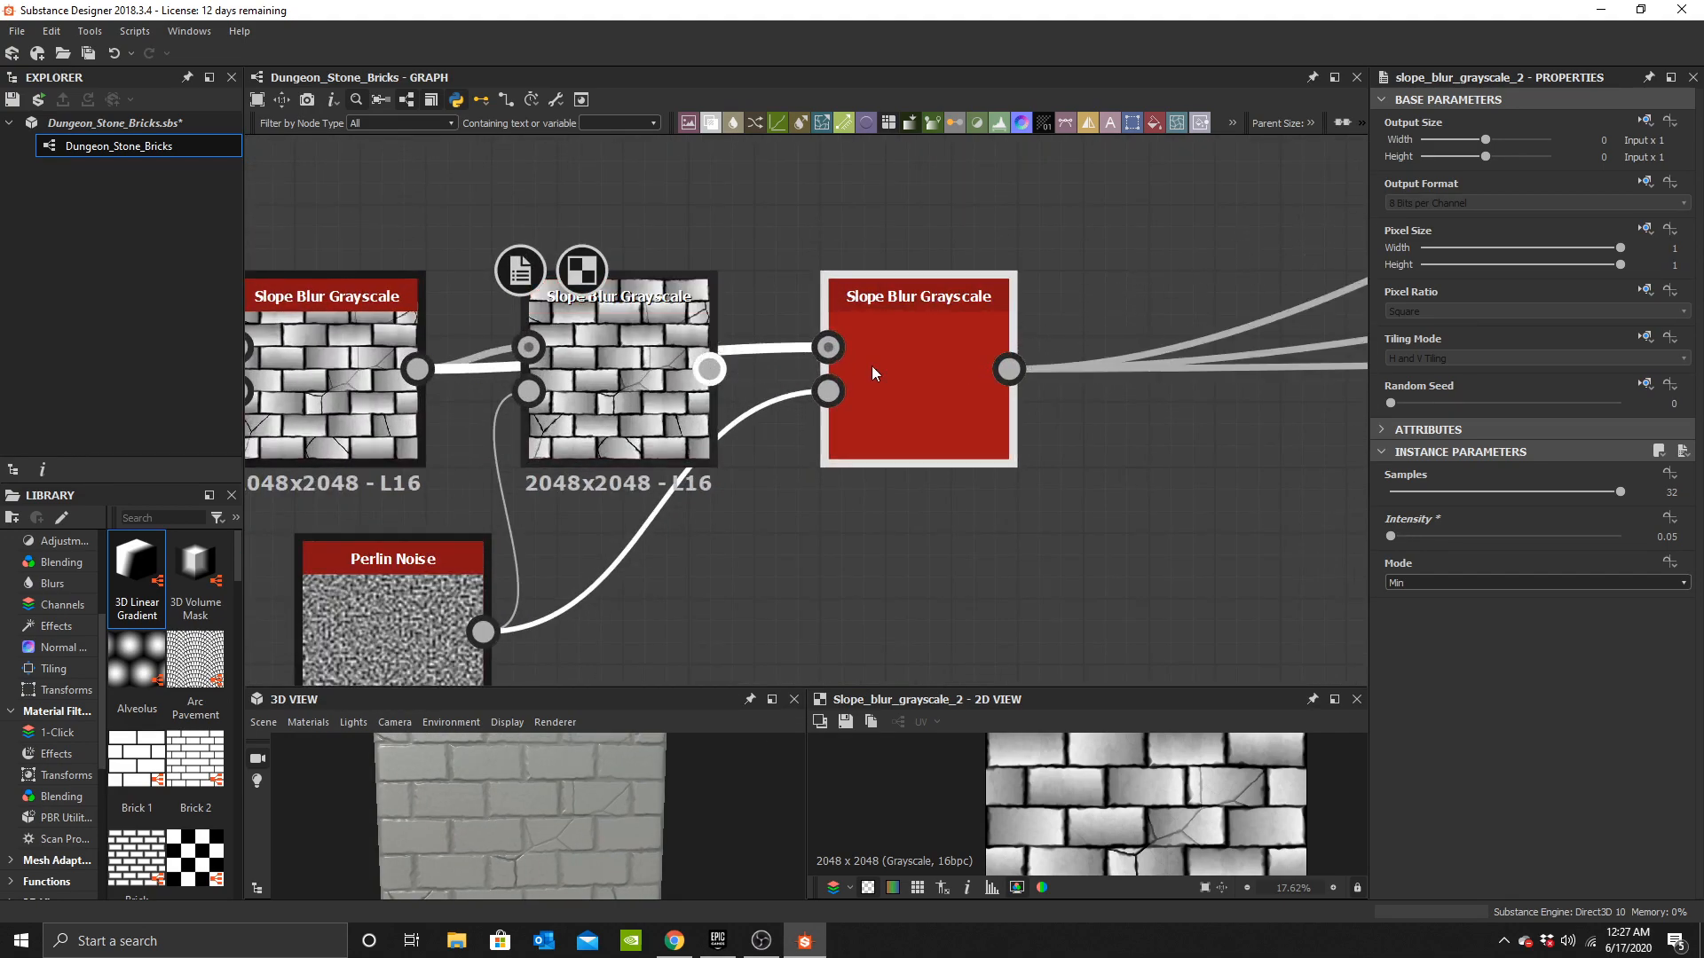
# Duplicate the Perlin Noise node and connect the copy to the third Slope Blur's Slope input.
pyautogui.moveTo(627, 547); pyautogui.dragTo(753, 483, button='middle')
pyautogui.hotkey('ctrl', 'd')
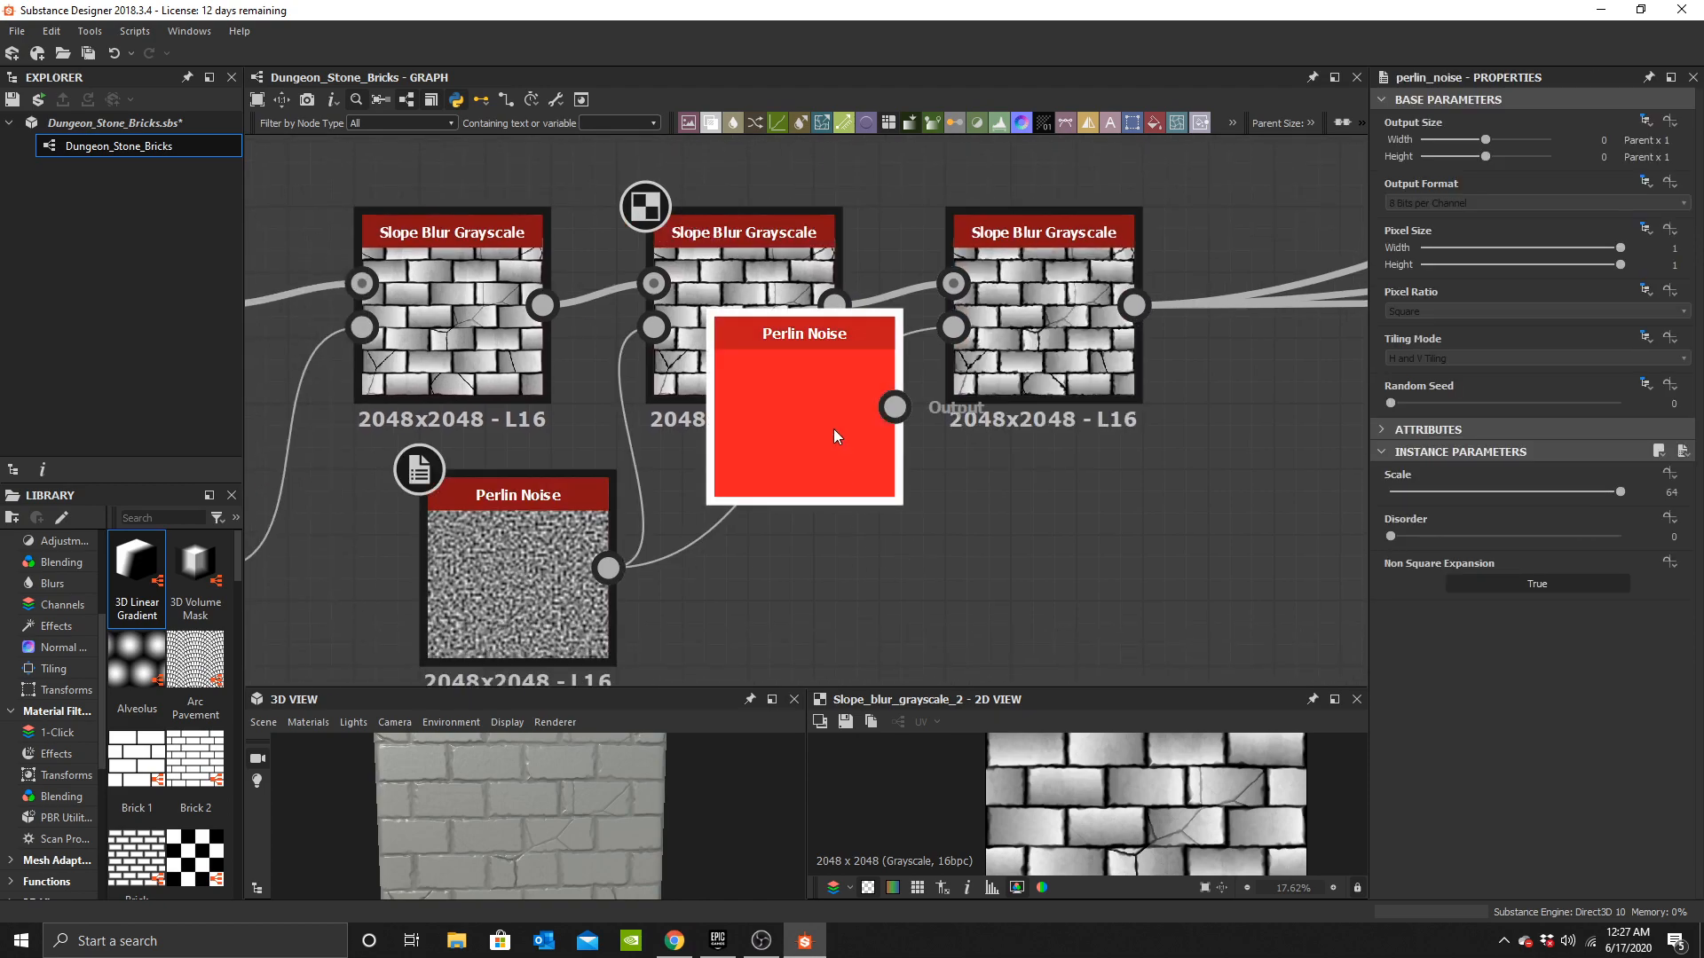
pyautogui.moveTo(833, 430); pyautogui.dragTo(809, 591)
pyautogui.moveTo(970, 362); pyautogui.dragTo(953, 328)
# Set the new Perlin Noise scale to 128.
pyautogui.doubleClick(768, 575)
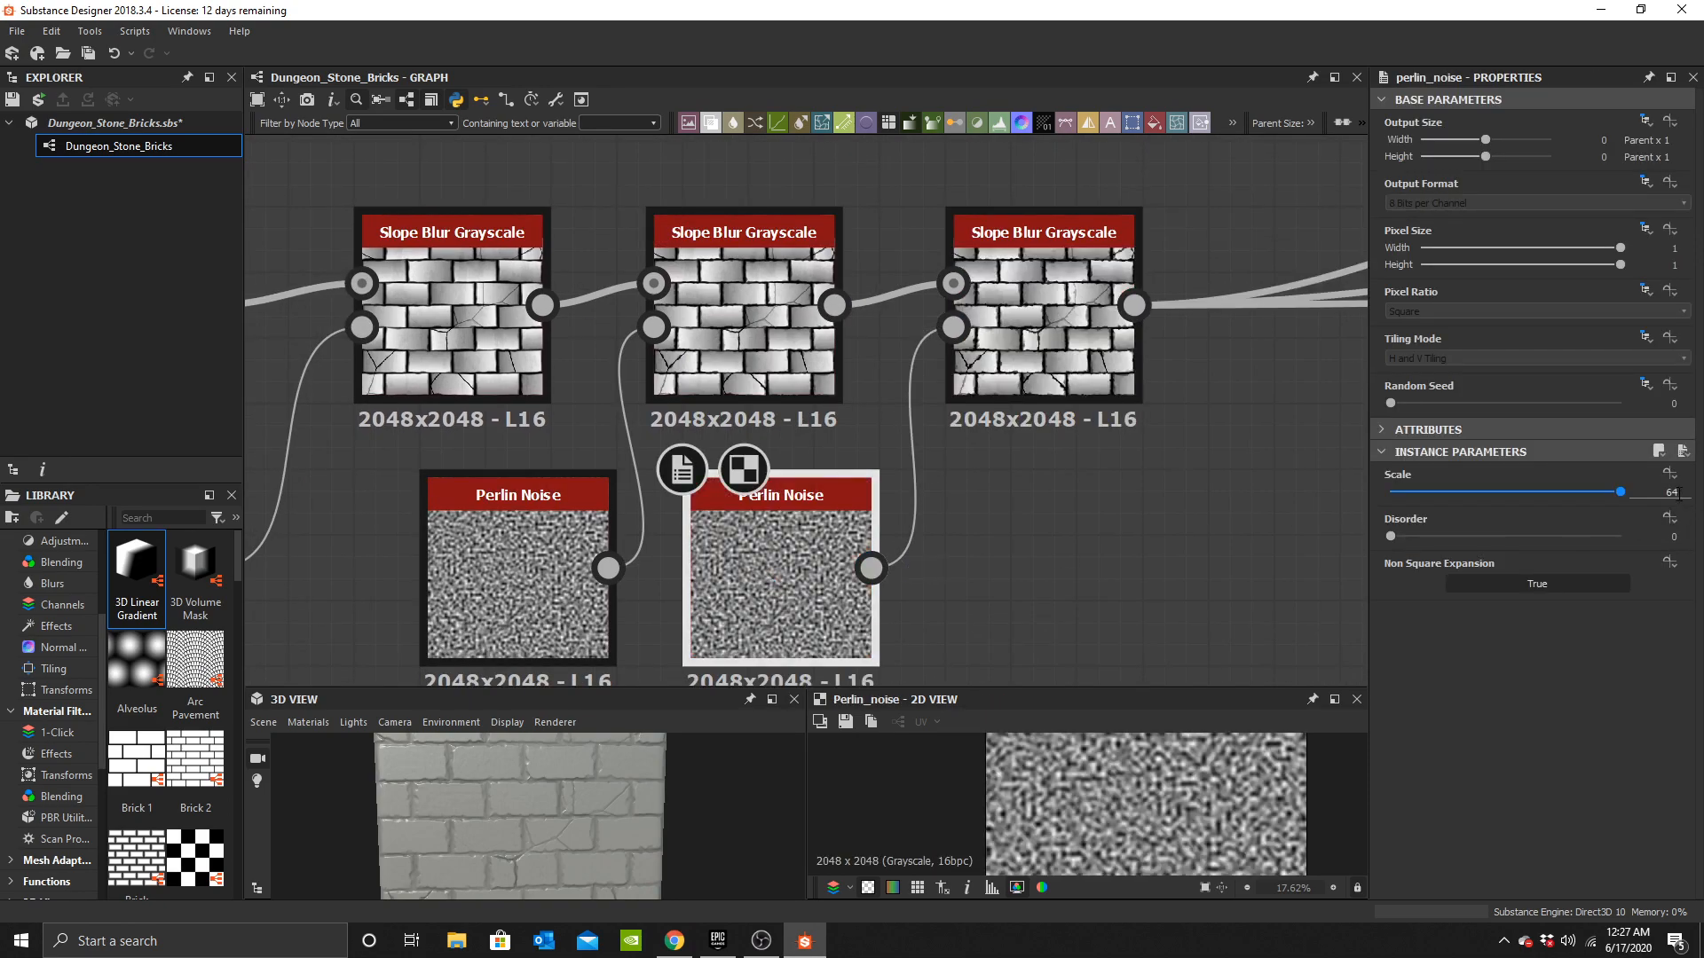
pyautogui.write('128')
pyautogui.press('Return')
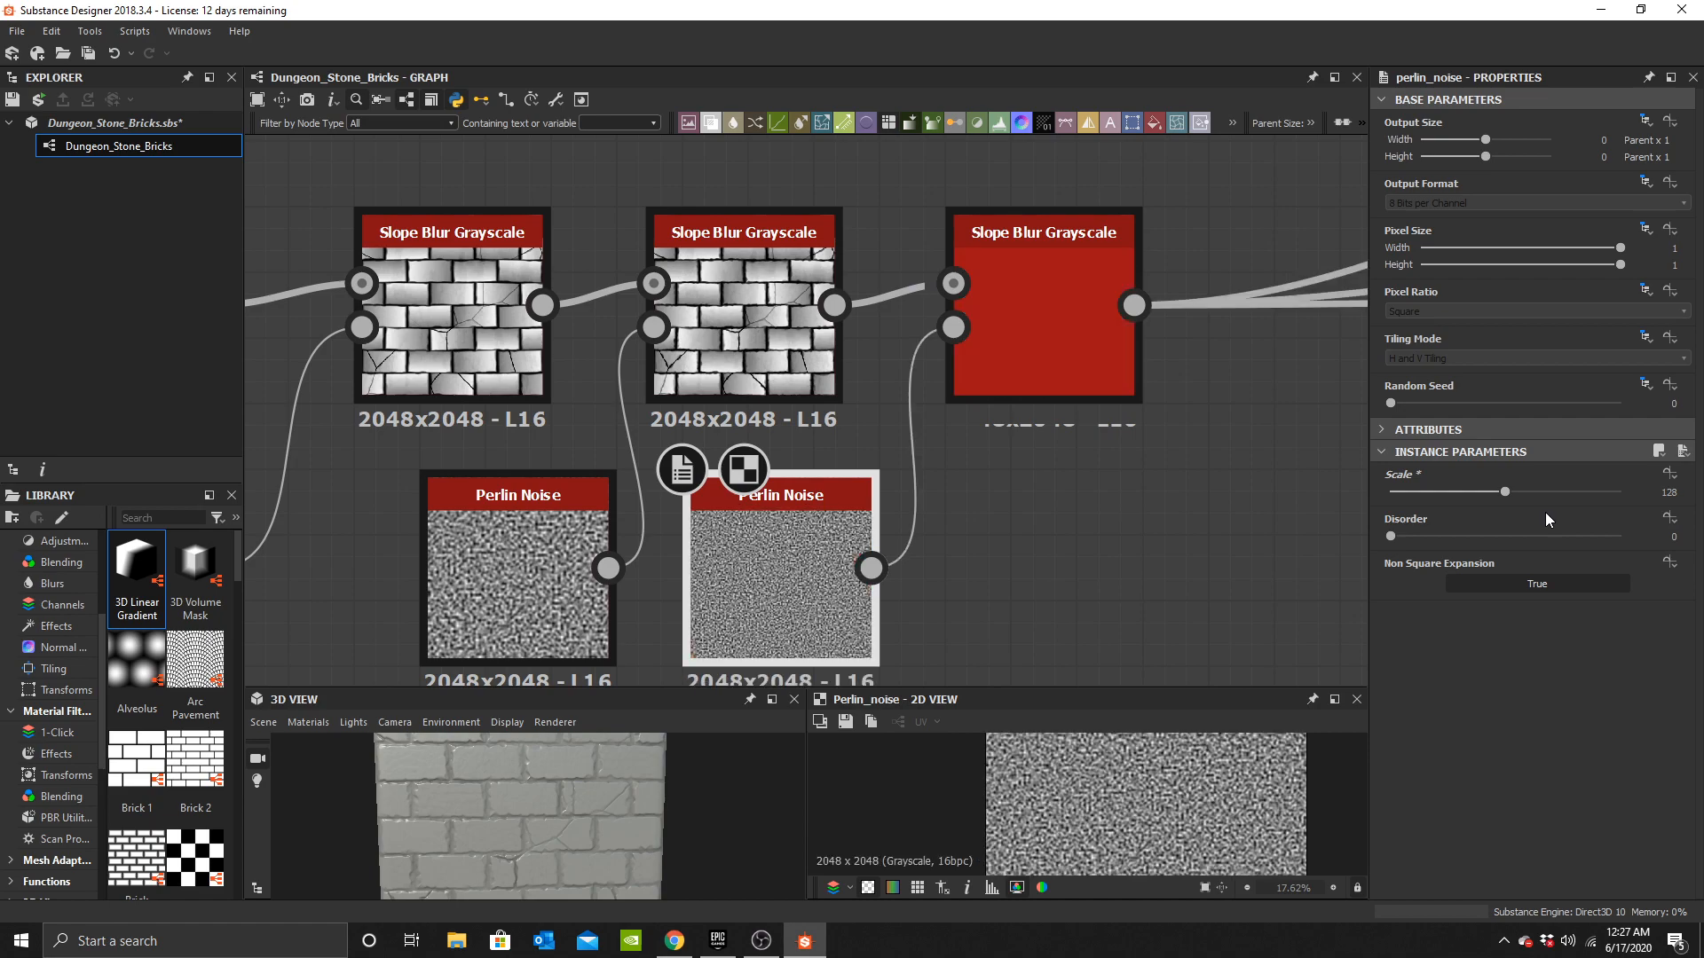
pyautogui.scroll(8, 512, 854)
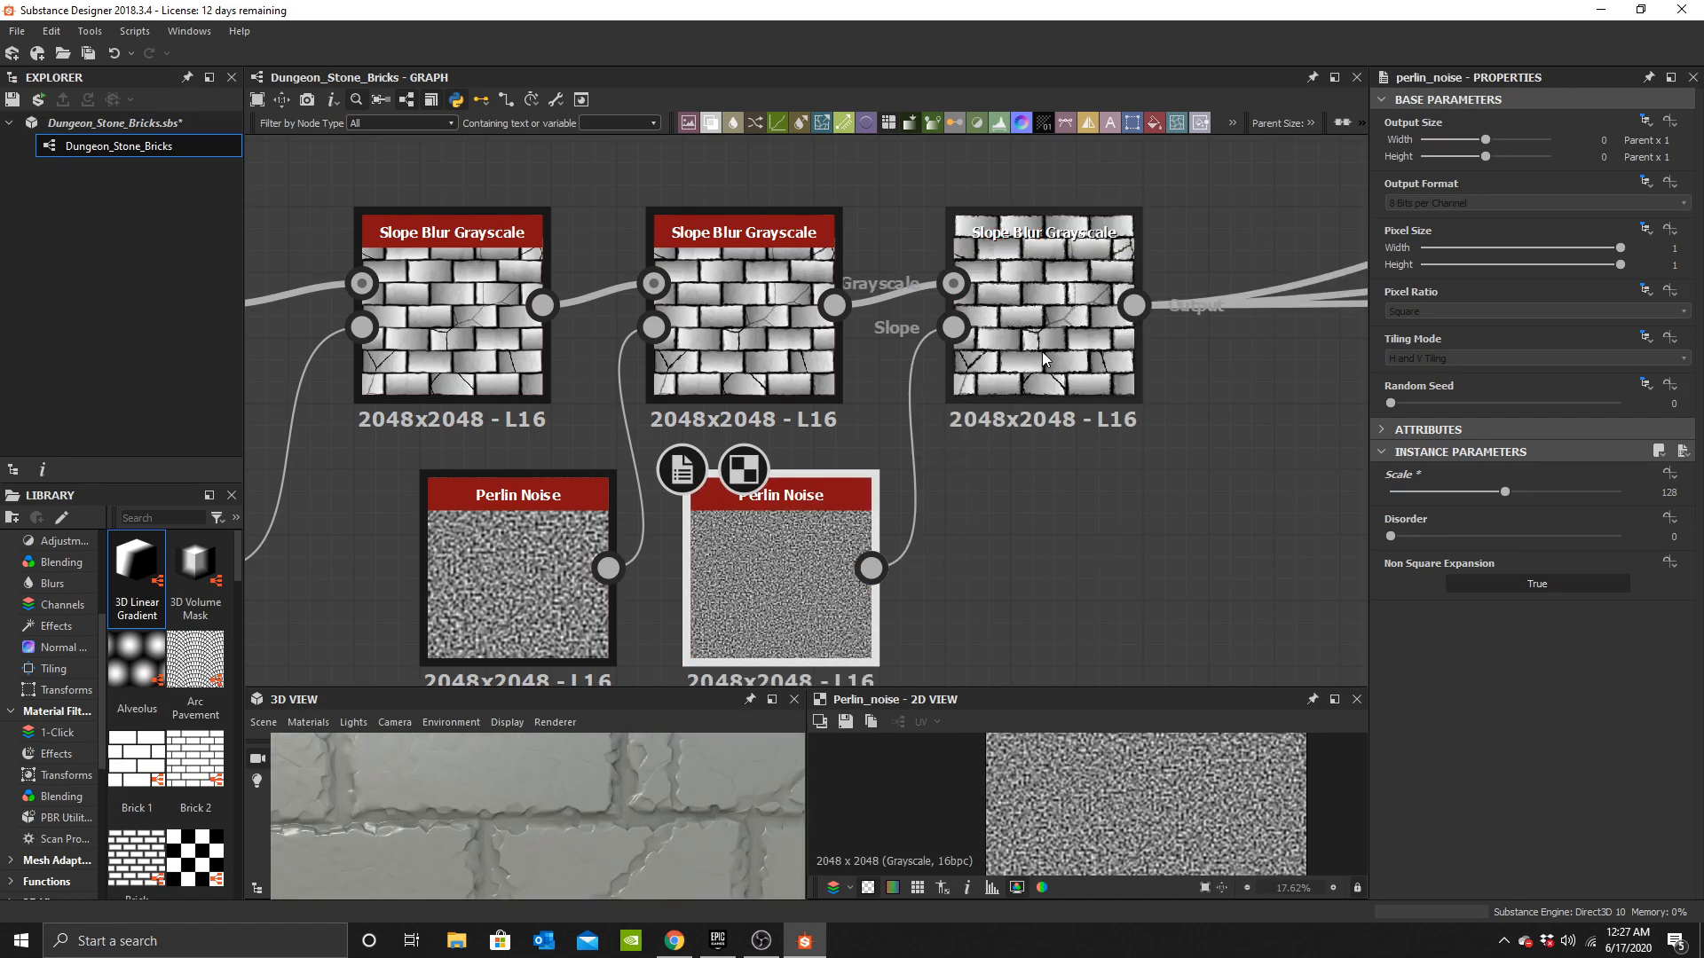
# Set the third Slope Blur's intensity to 0.02 and check the bricks in the 3D view.
pyautogui.doubleClick(1046, 353)
pyautogui.click(1686, 533)
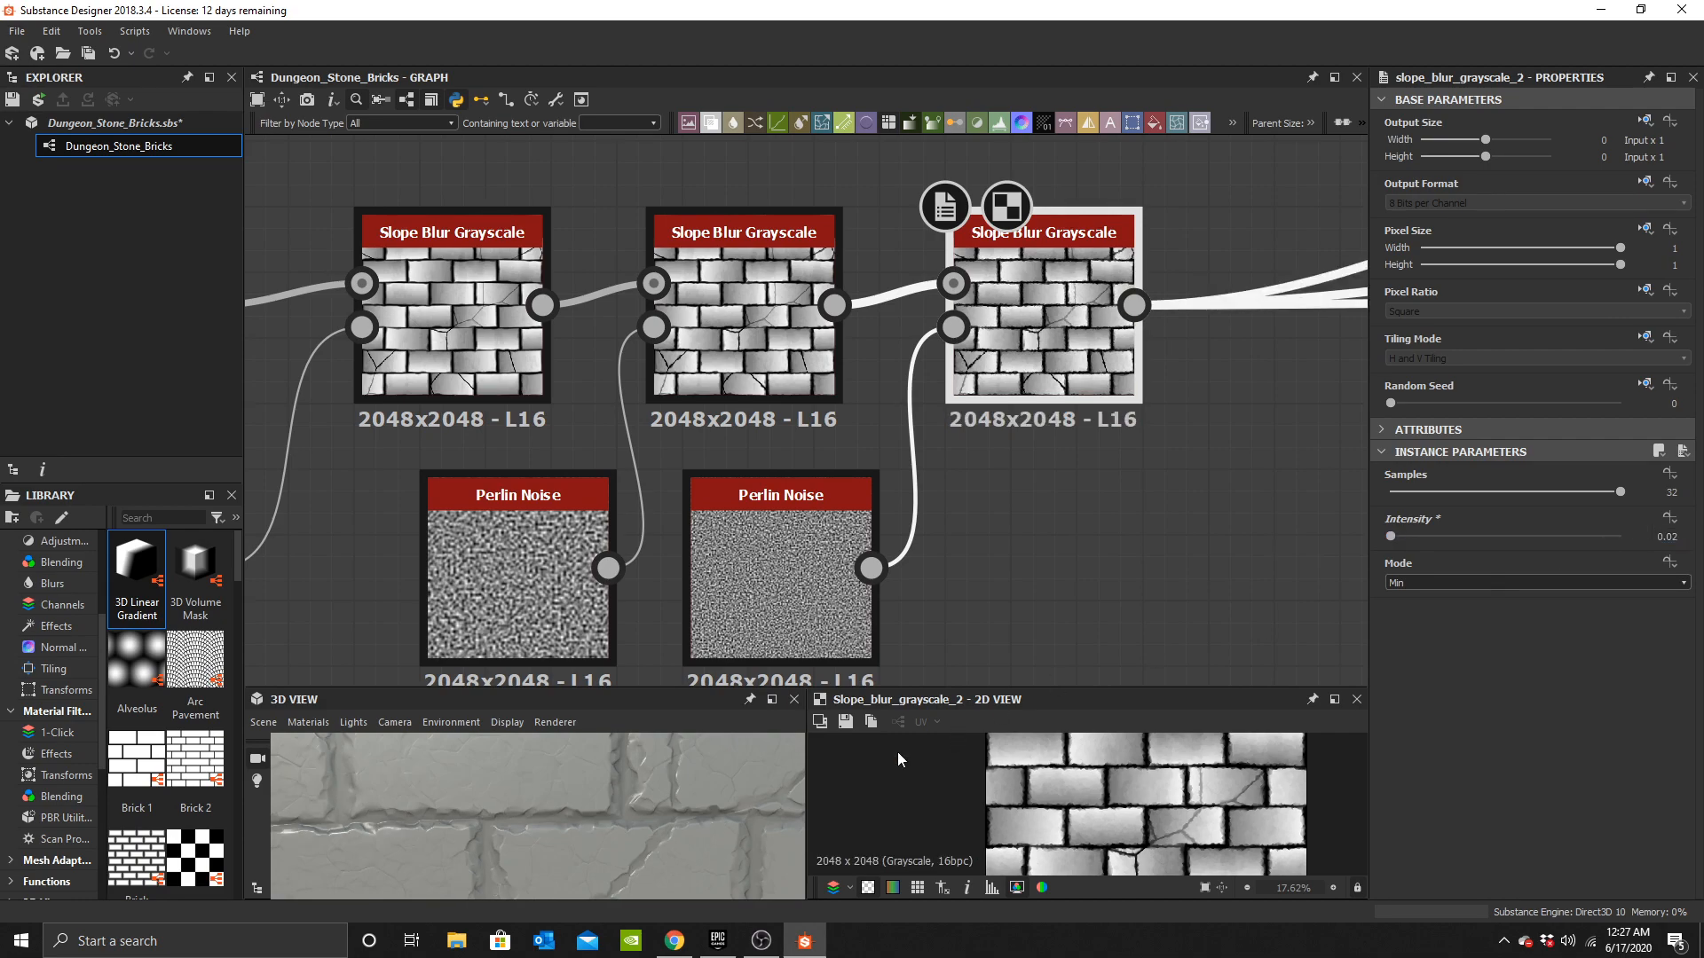
pyautogui.scroll(-3, 585, 821)
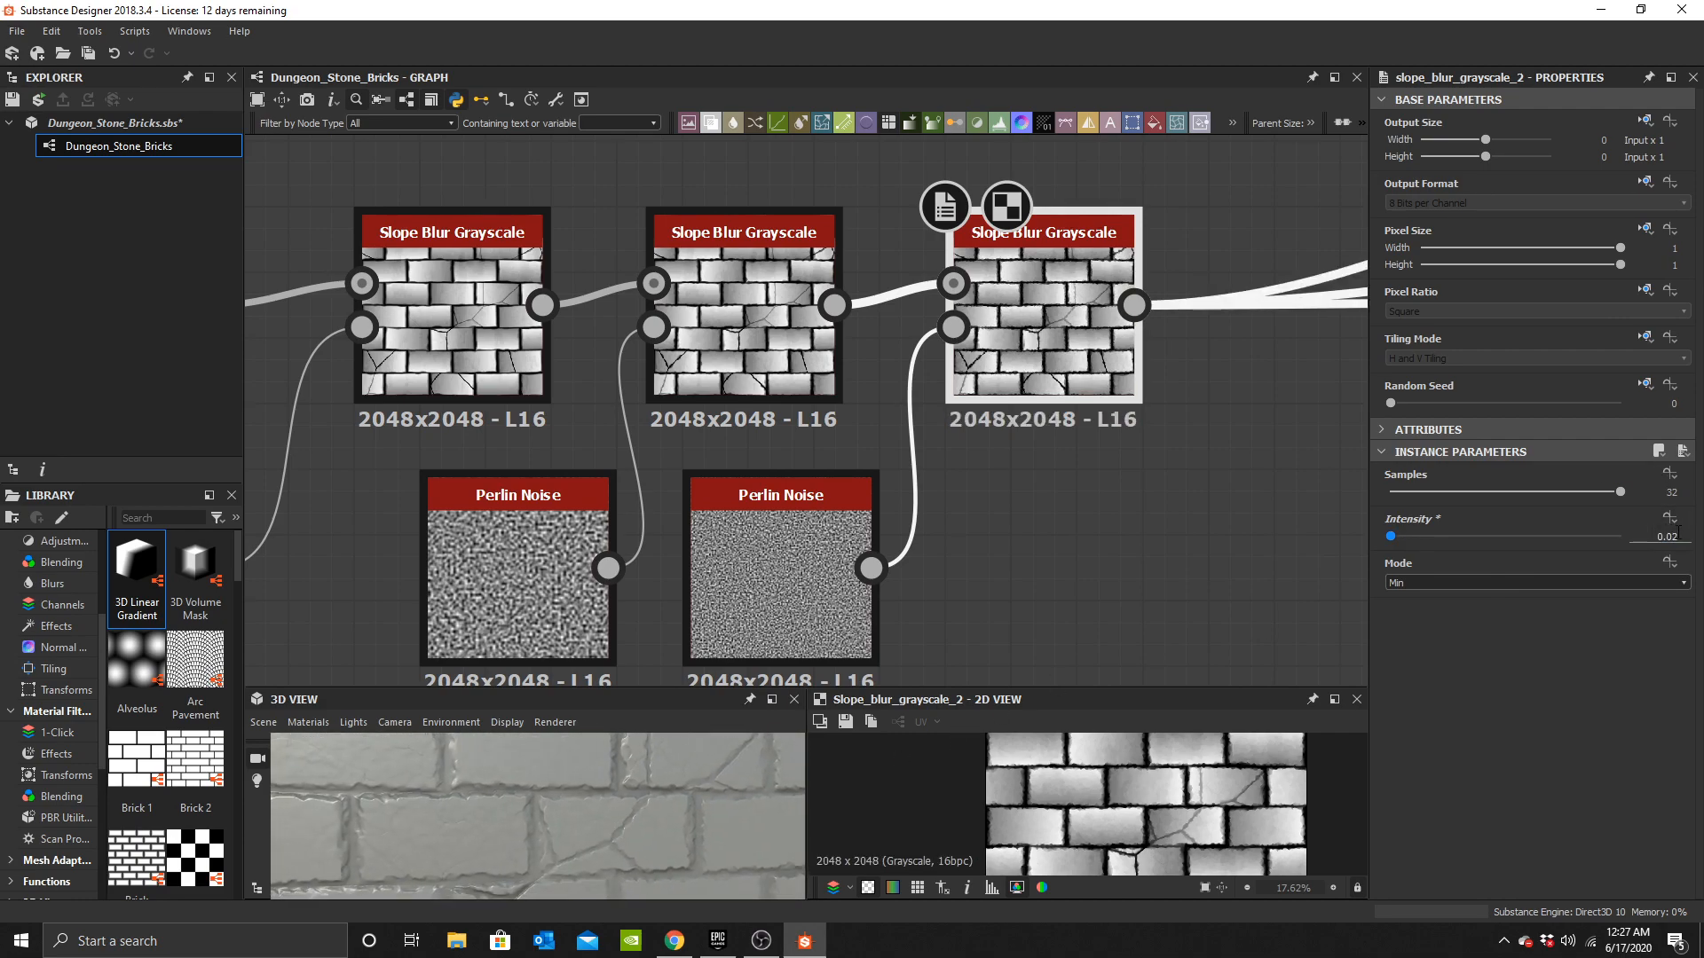
pyautogui.scroll(-4, 598, 831)
pyautogui.moveTo(599, 828); pyautogui.dragTo(627, 802)
# Duplicate the third Slope Blur Grayscale node and chain the copy after it as a fourth blur.
pyautogui.doubleClick(835, 303)
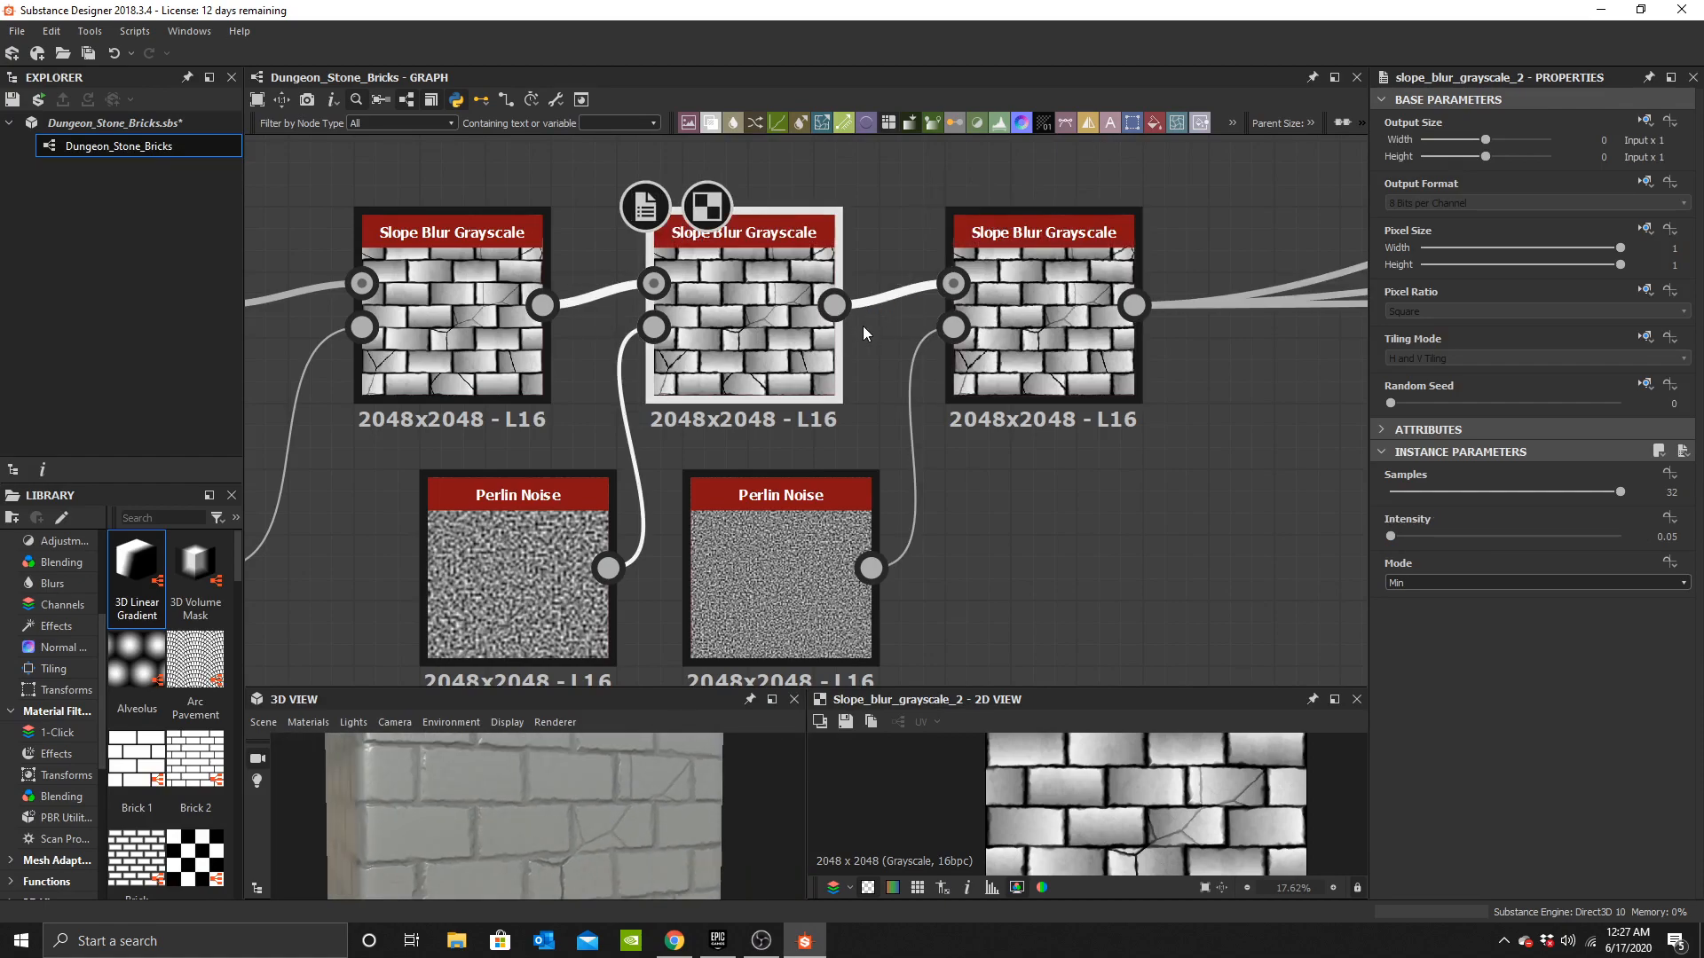
pyautogui.scroll(5, 1196, 823)
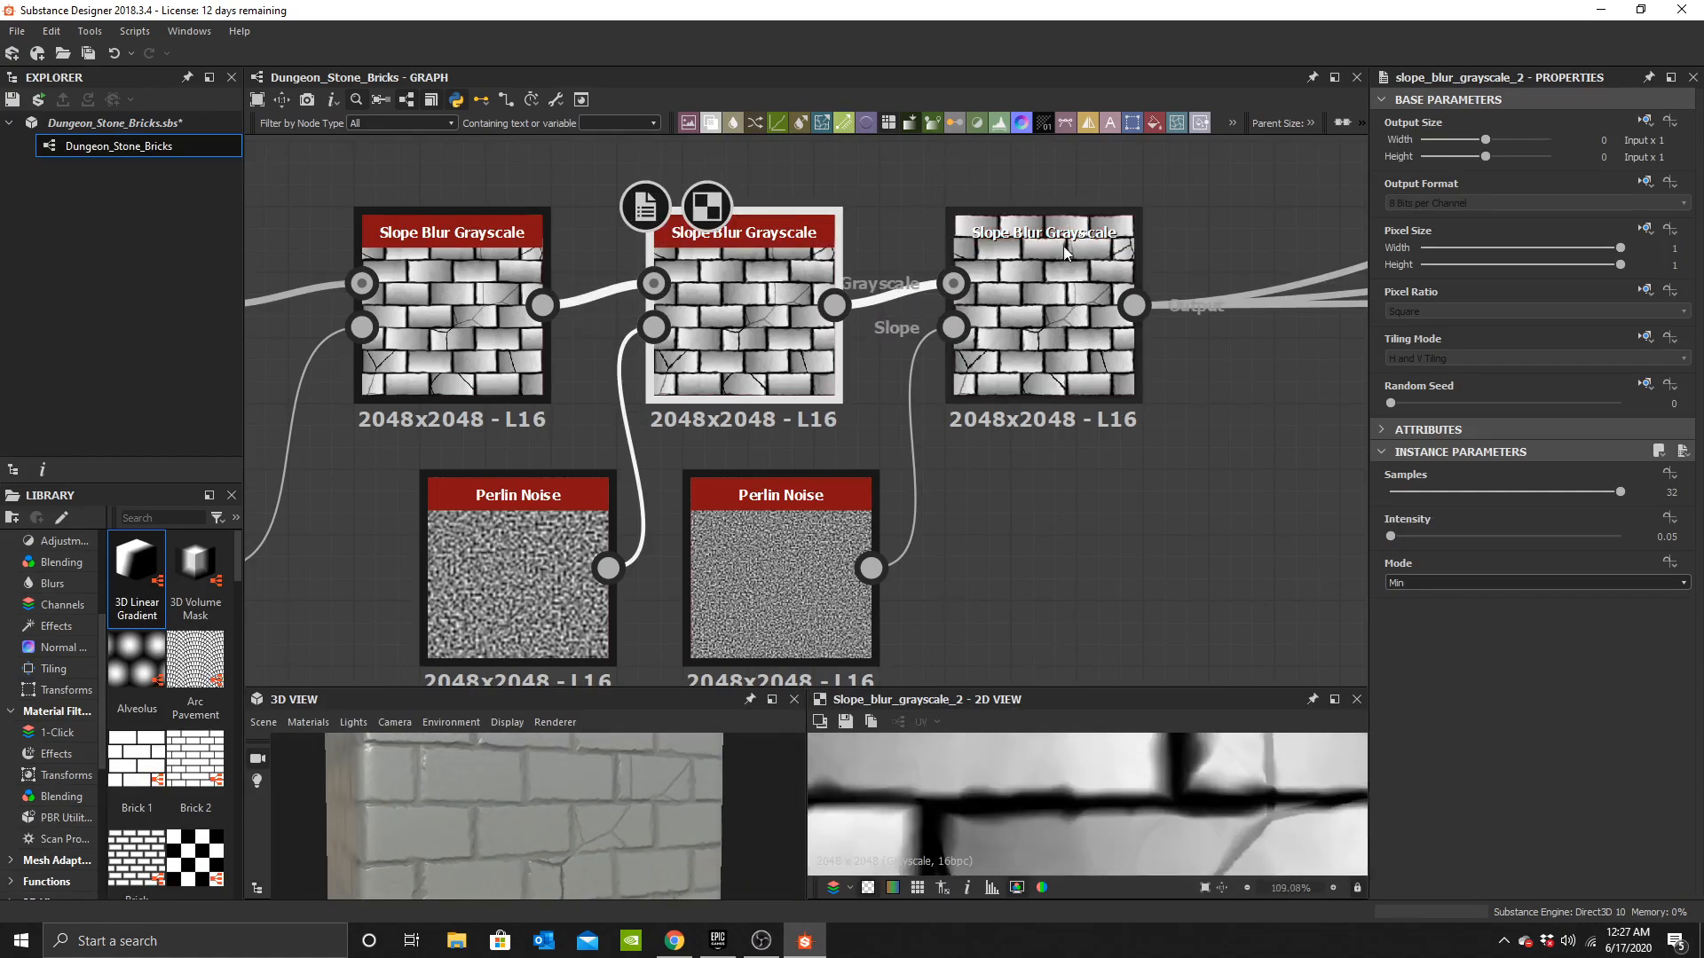
pyautogui.doubleClick(1060, 262)
pyautogui.scroll(-2, 1095, 430)
pyautogui.moveTo(1186, 419); pyautogui.dragTo(802, 429, button='middle')
pyautogui.scroll(2, 968, 421)
pyautogui.hotkey('ctrl', 'd')
pyautogui.moveTo(648, 474); pyautogui.dragTo(935, 362)
pyautogui.keyDown('shift'); pyautogui.moveTo(675, 382); pyautogui.dragTo(944, 375); pyautogui.keyUp('shift')
pyautogui.moveTo(944, 374); pyautogui.dragTo(944, 405)
pyautogui.moveTo(675, 380); pyautogui.dragTo(821, 362)
pyautogui.moveTo(720, 484); pyautogui.dragTo(844, 423, button='middle')
# Add a Fractal Sum Base node and connect it to the fourth Slope Blur's Slope input.
pyautogui.click(818, 479)
pyautogui.press('space')
pyautogui.write('gfer')
pyautogui.press('BackSpace')
pyautogui.press('BackSpace')
pyautogui.press('BackSpace')
pyautogui.press('BackSpace')
pyautogui.write('fract')
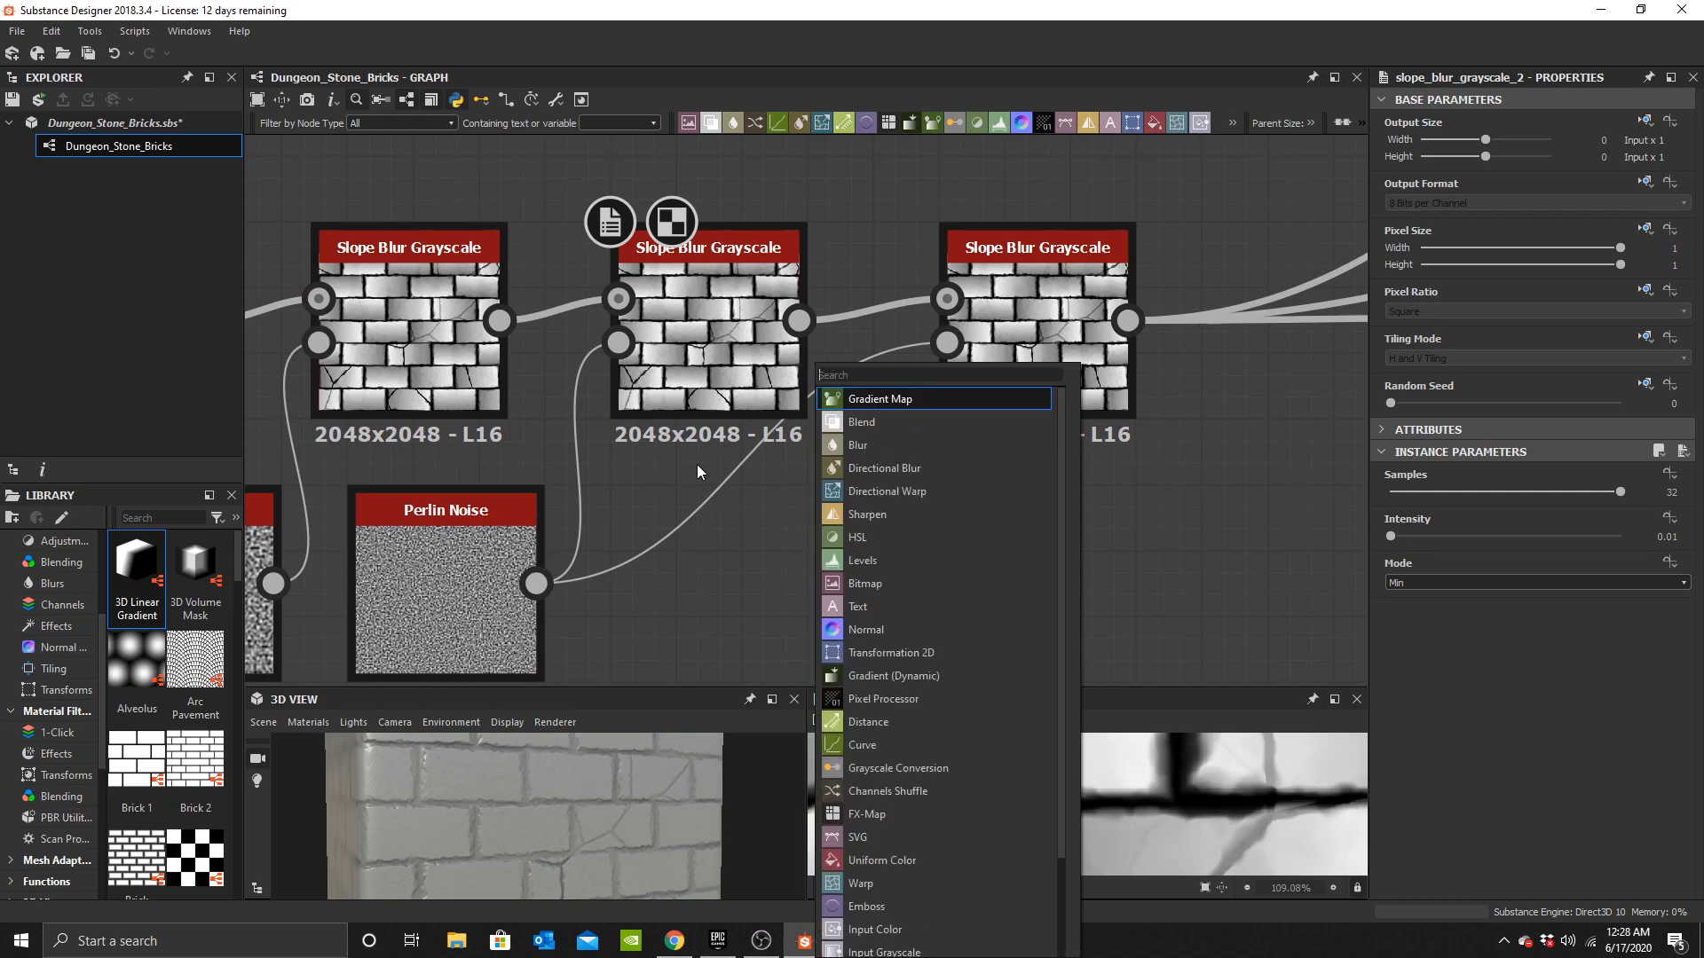
pyautogui.click(888, 491)
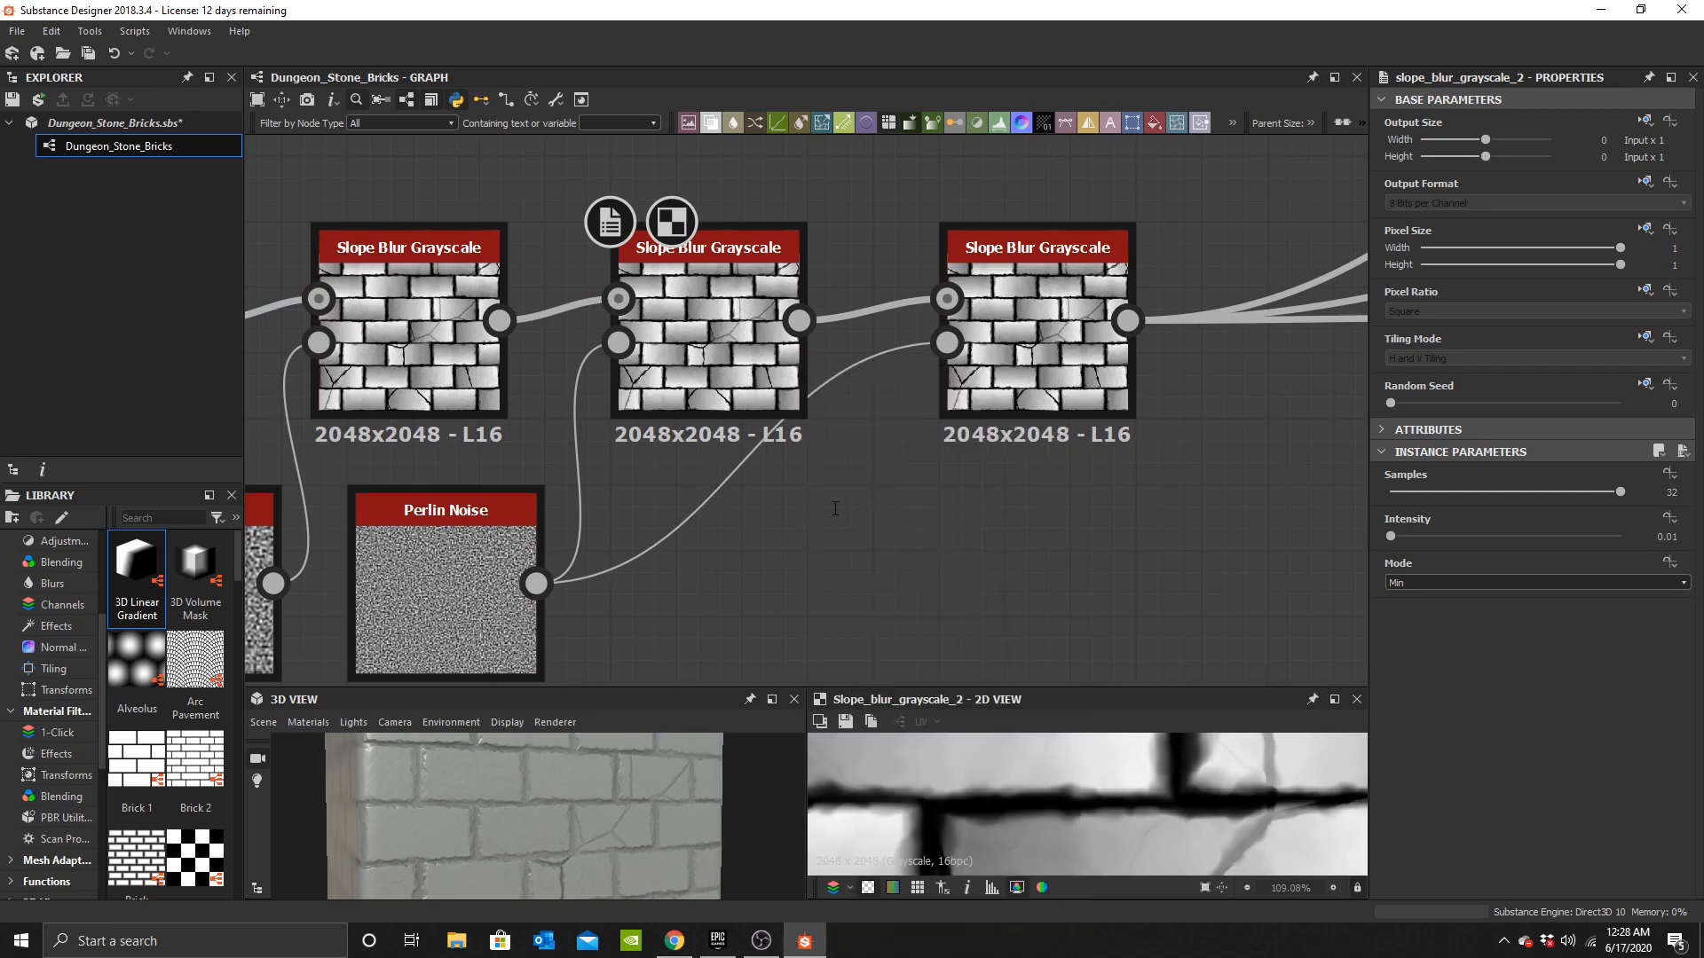
pyautogui.moveTo(865, 584); pyautogui.dragTo(947, 343)
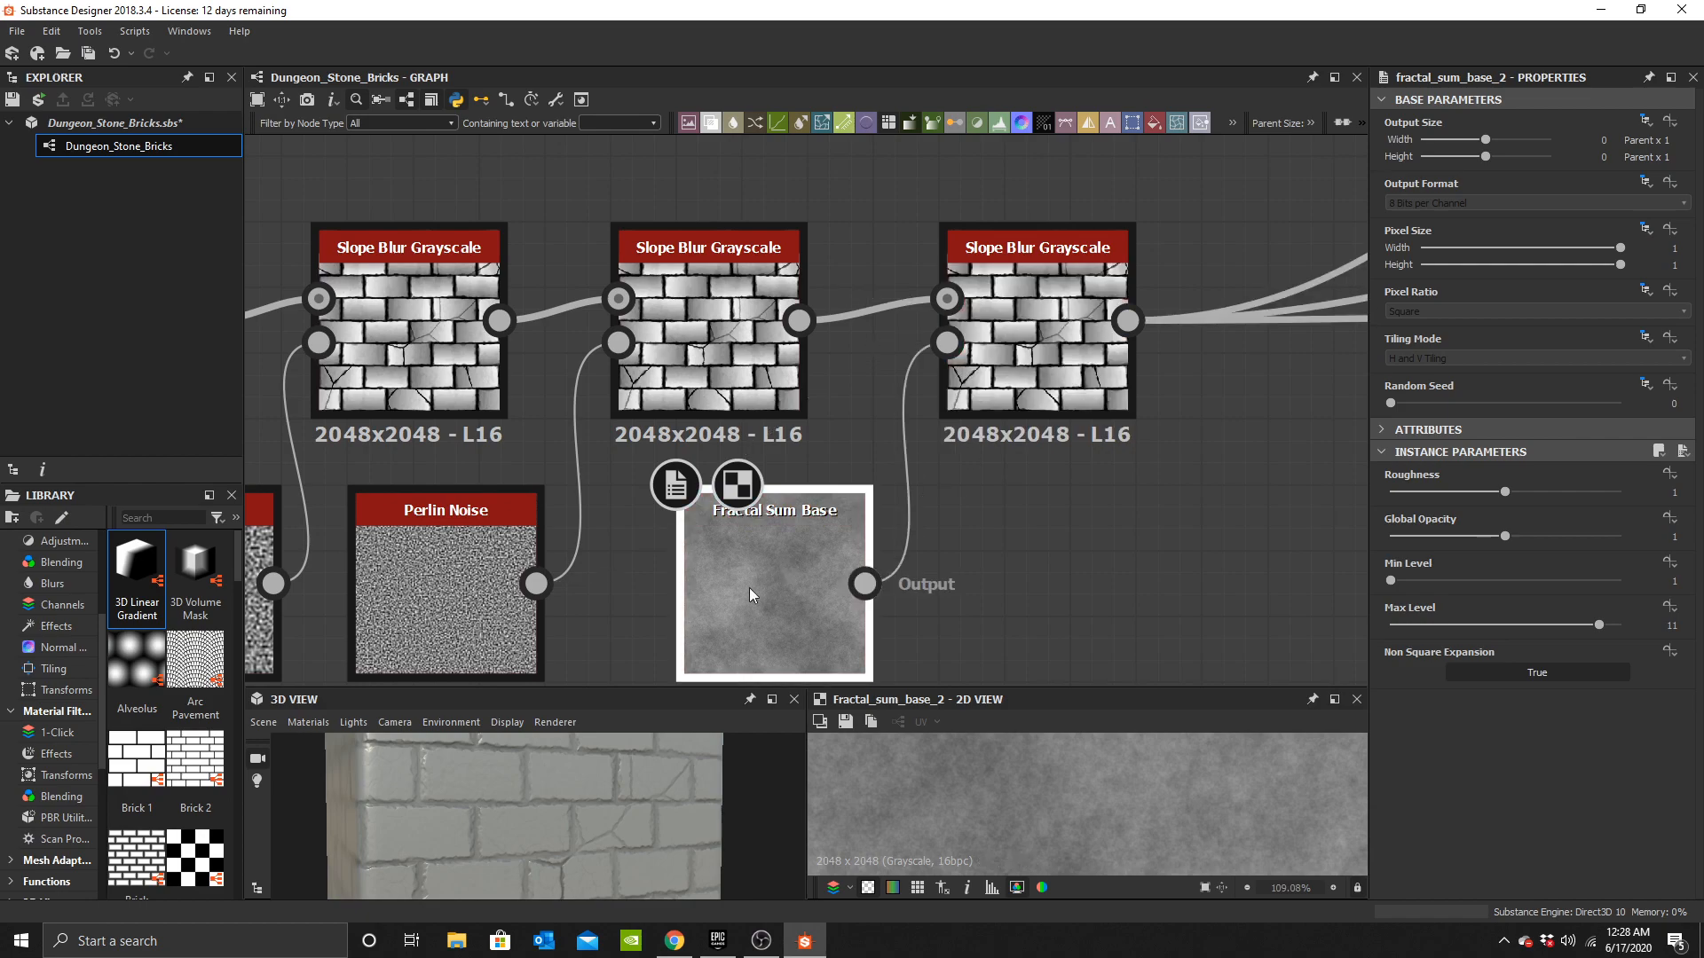
# Set the fourth Slope Blur's intensity to 0.1.
pyautogui.click(1040, 372)
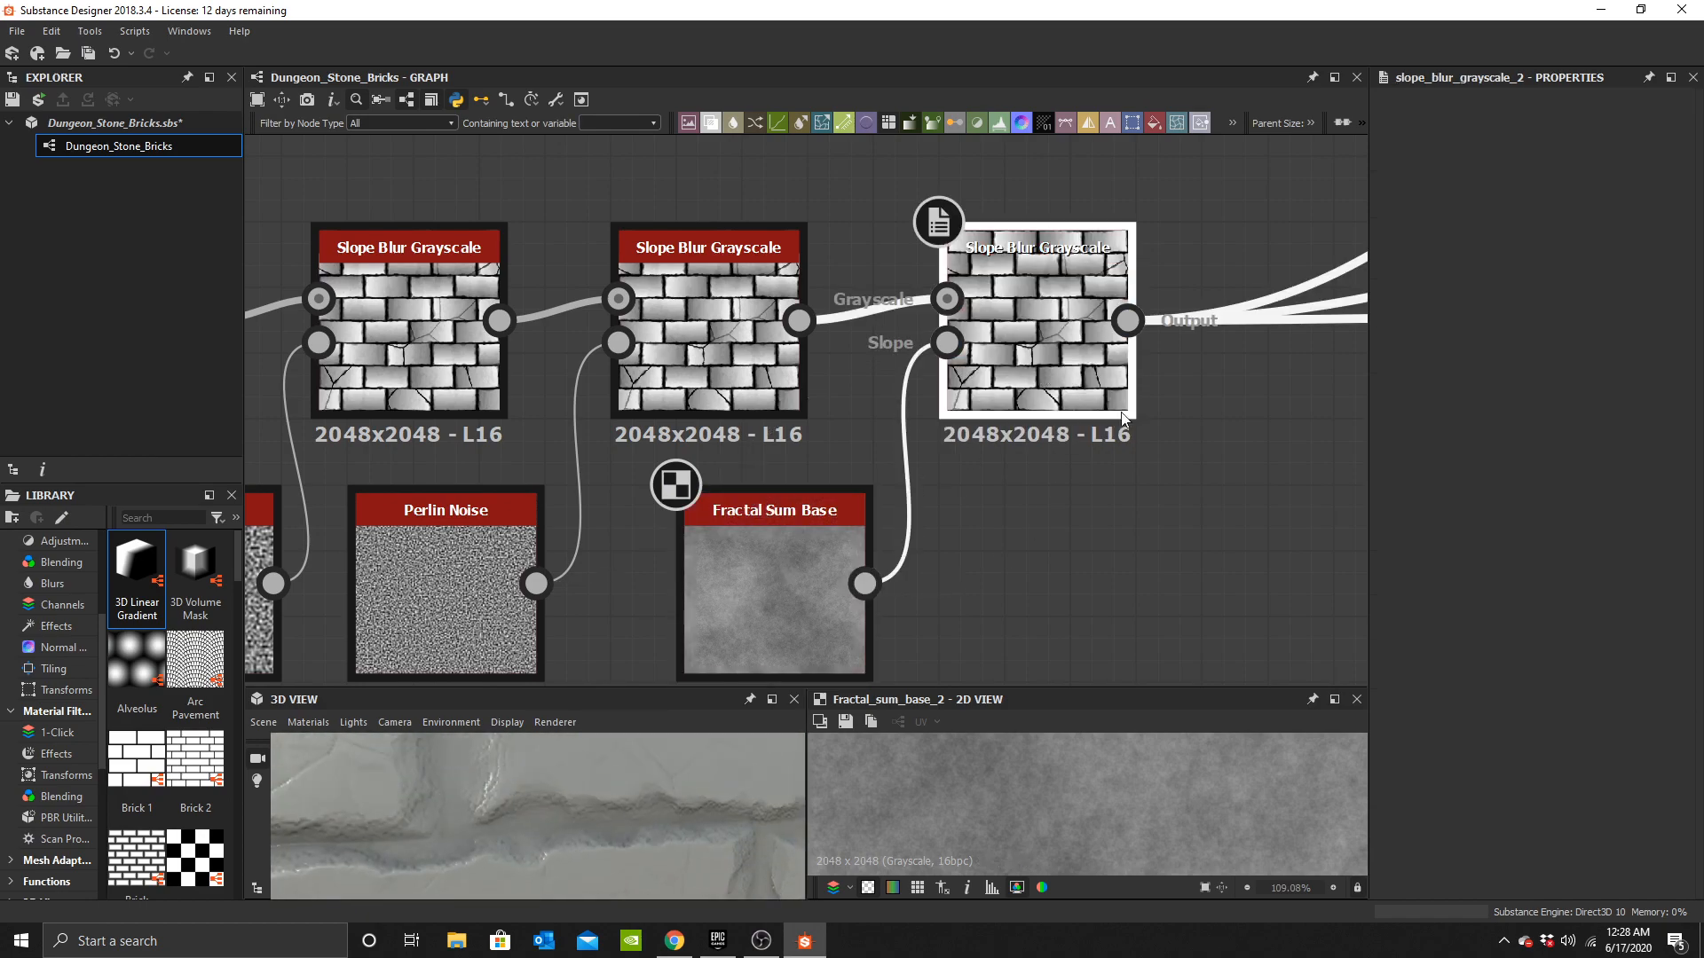
pyautogui.moveTo(1420, 536); pyautogui.dragTo(1396, 541)
pyautogui.write('0.2')
pyautogui.press('Return')
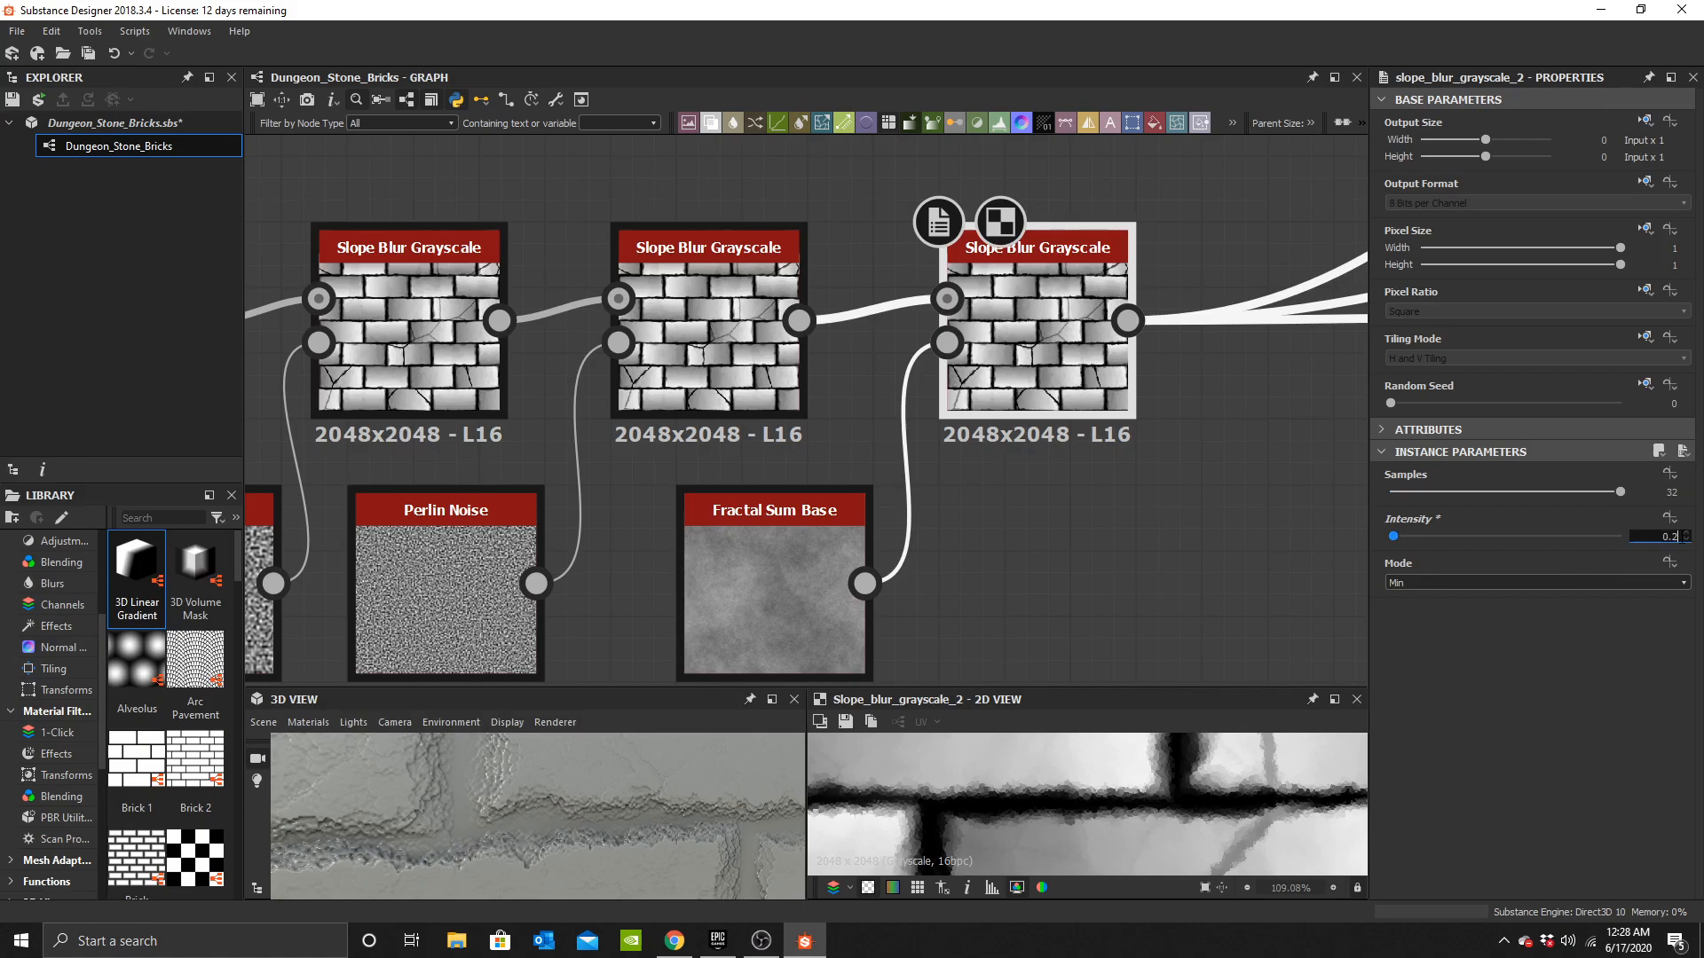
pyautogui.write('0.1')
pyautogui.press('Return')
# Enlarge the 3D view and orbit around the brick surface to inspect the new detail.
pyautogui.scroll(-8, 510, 843)
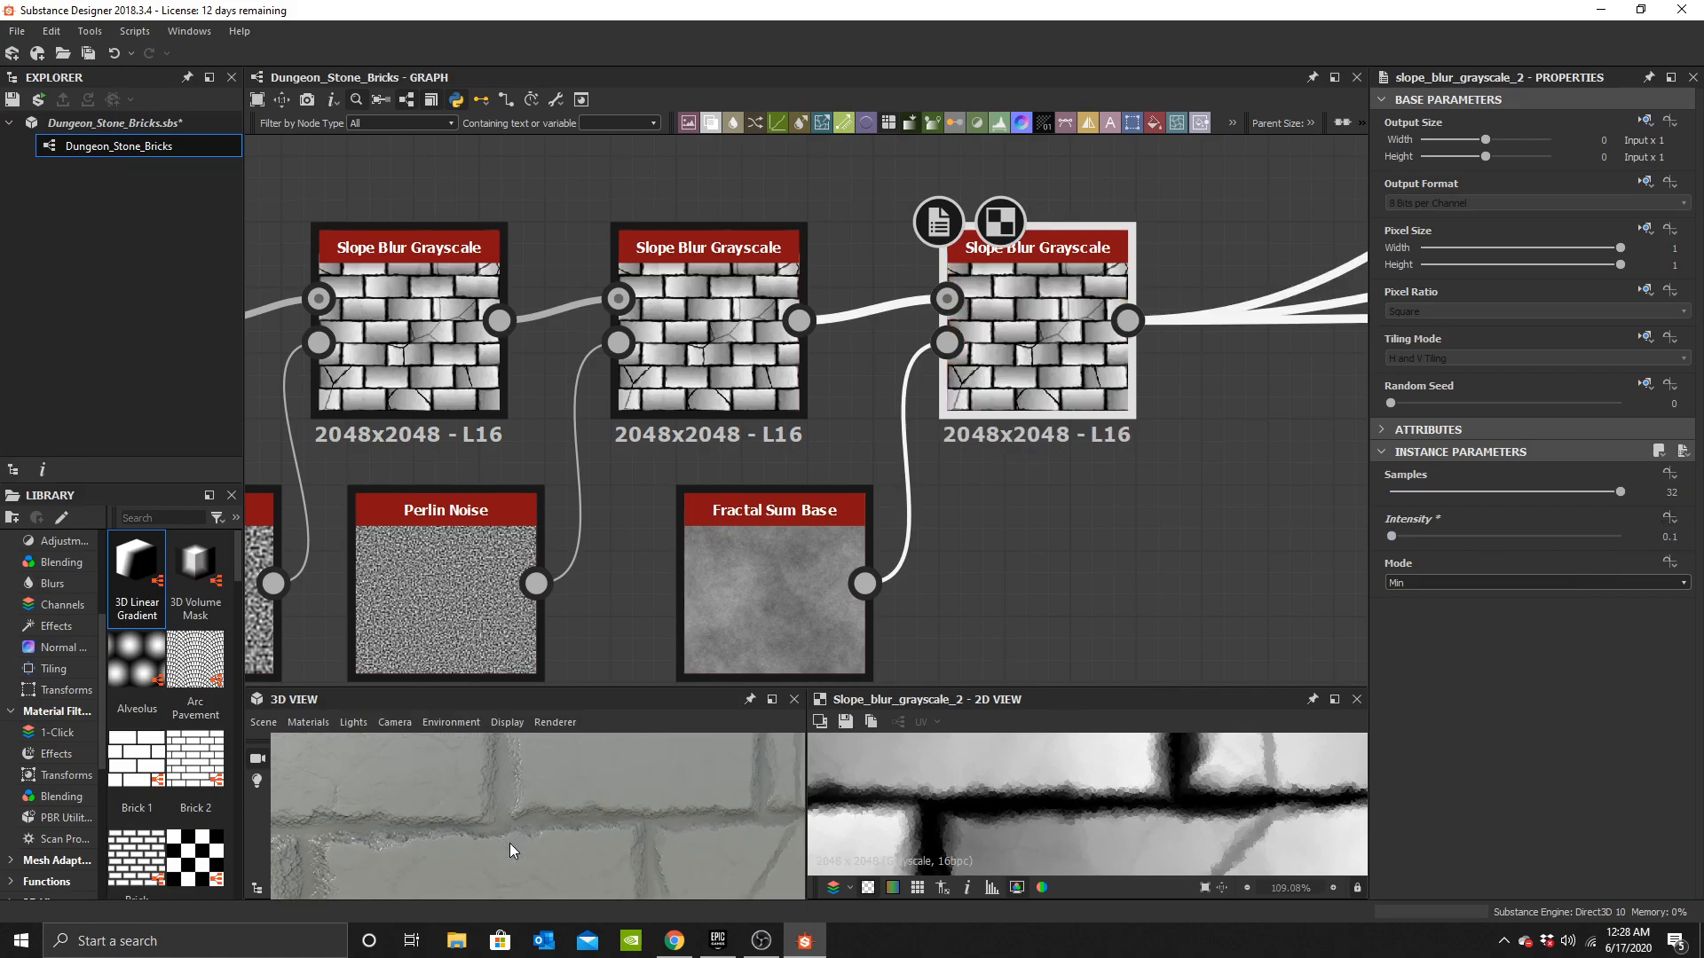
pyautogui.scroll(4, 536, 848)
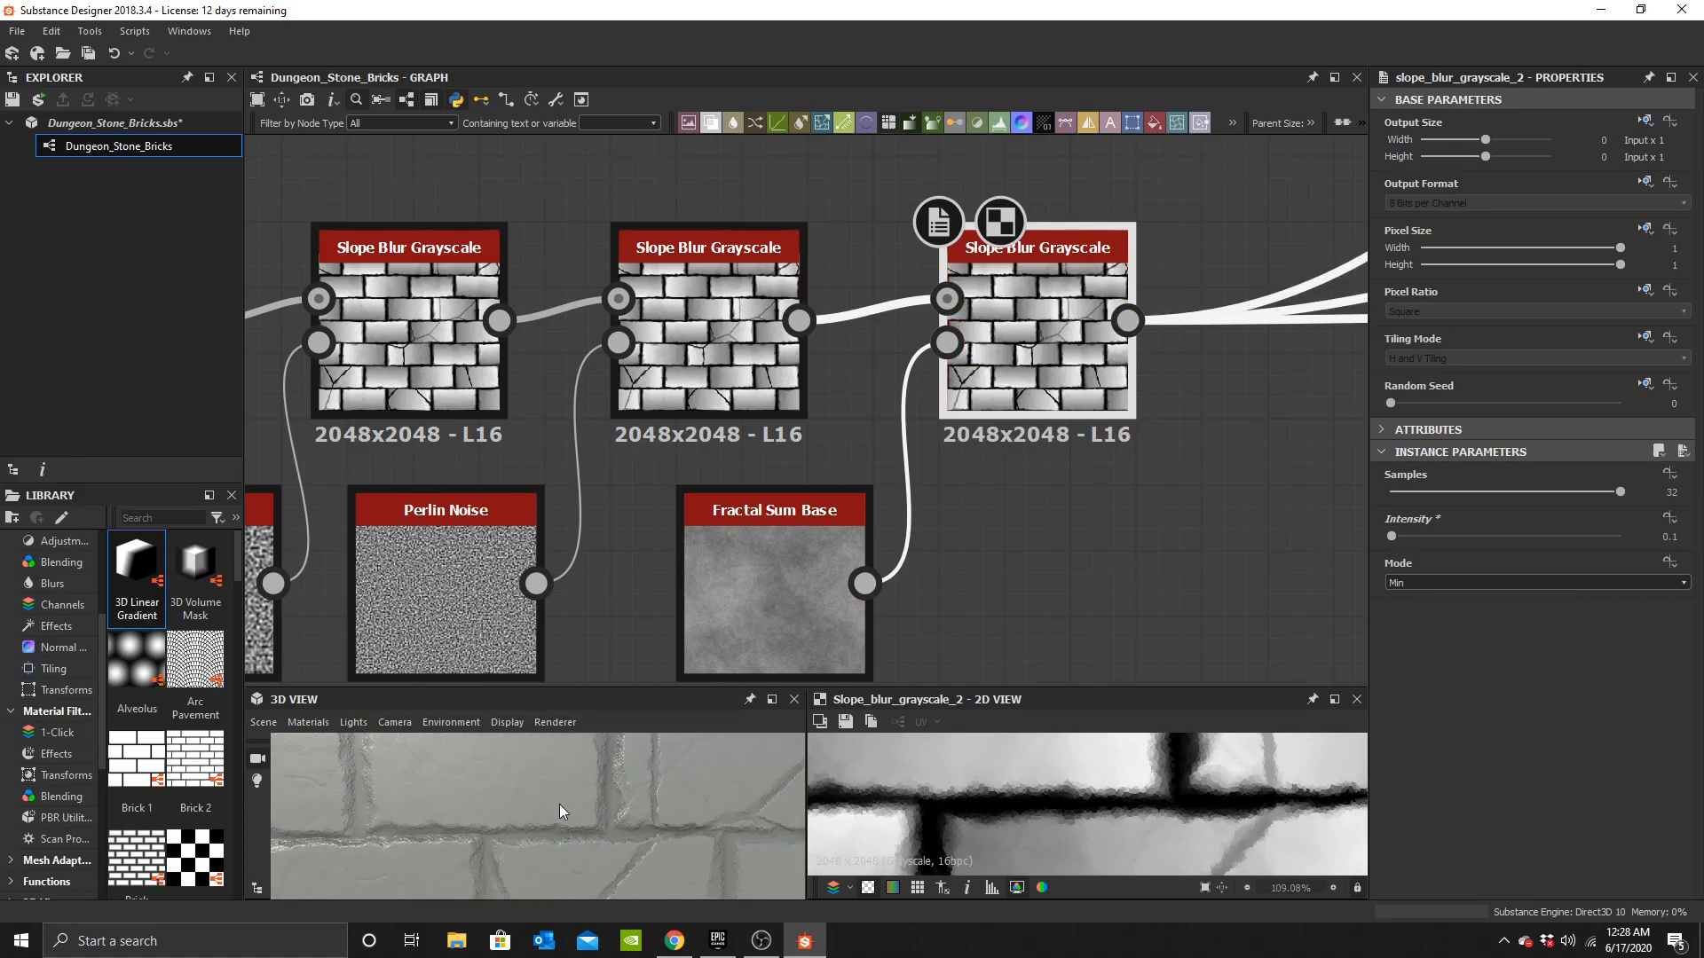
pyautogui.scroll(-8, 586, 818)
pyautogui.moveTo(609, 833); pyautogui.dragTo(612, 797)
pyautogui.scroll(5, 587, 821)
pyautogui.moveTo(616, 685); pyautogui.dragTo(568, 447)
pyautogui.scroll(4, 557, 692)
pyautogui.moveTo(558, 713); pyautogui.dragTo(576, 760)
pyautogui.scroll(-5, 536, 737)
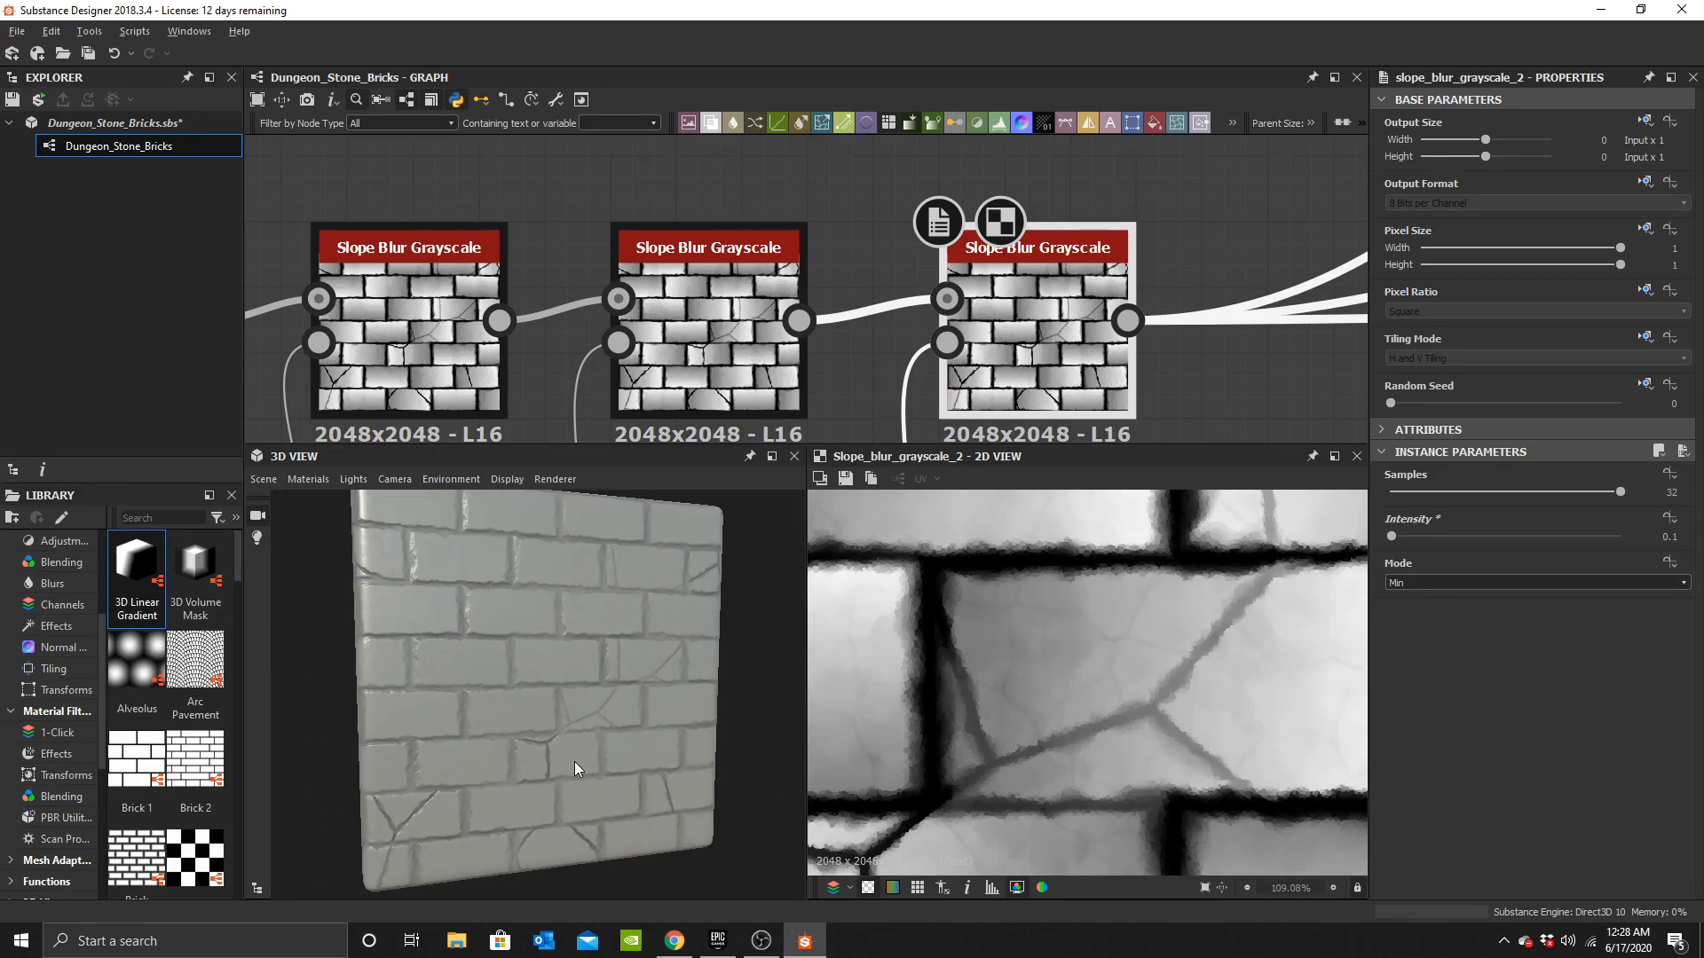
pyautogui.scroll(4, 550, 743)
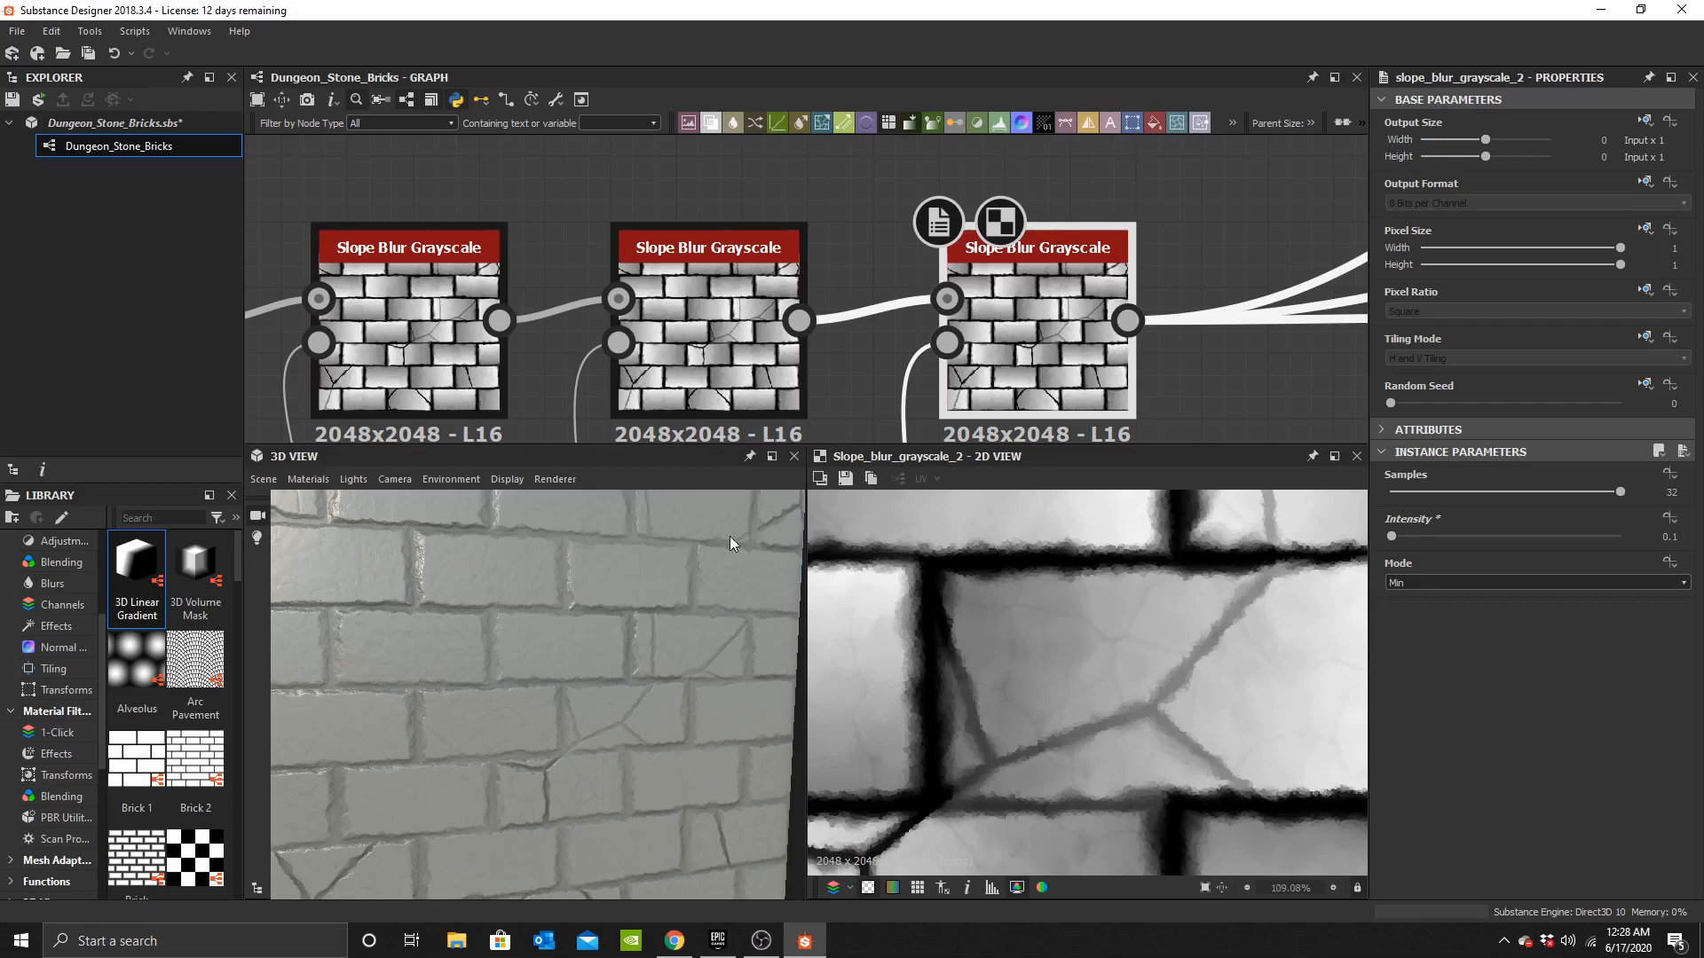
pyautogui.scroll(-5, 593, 648)
pyautogui.moveTo(593, 650)
pyautogui.mouseDown()
pyautogui.moveTo(657, 662)
pyautogui.moveTo(598, 641)
pyautogui.mouseUp()
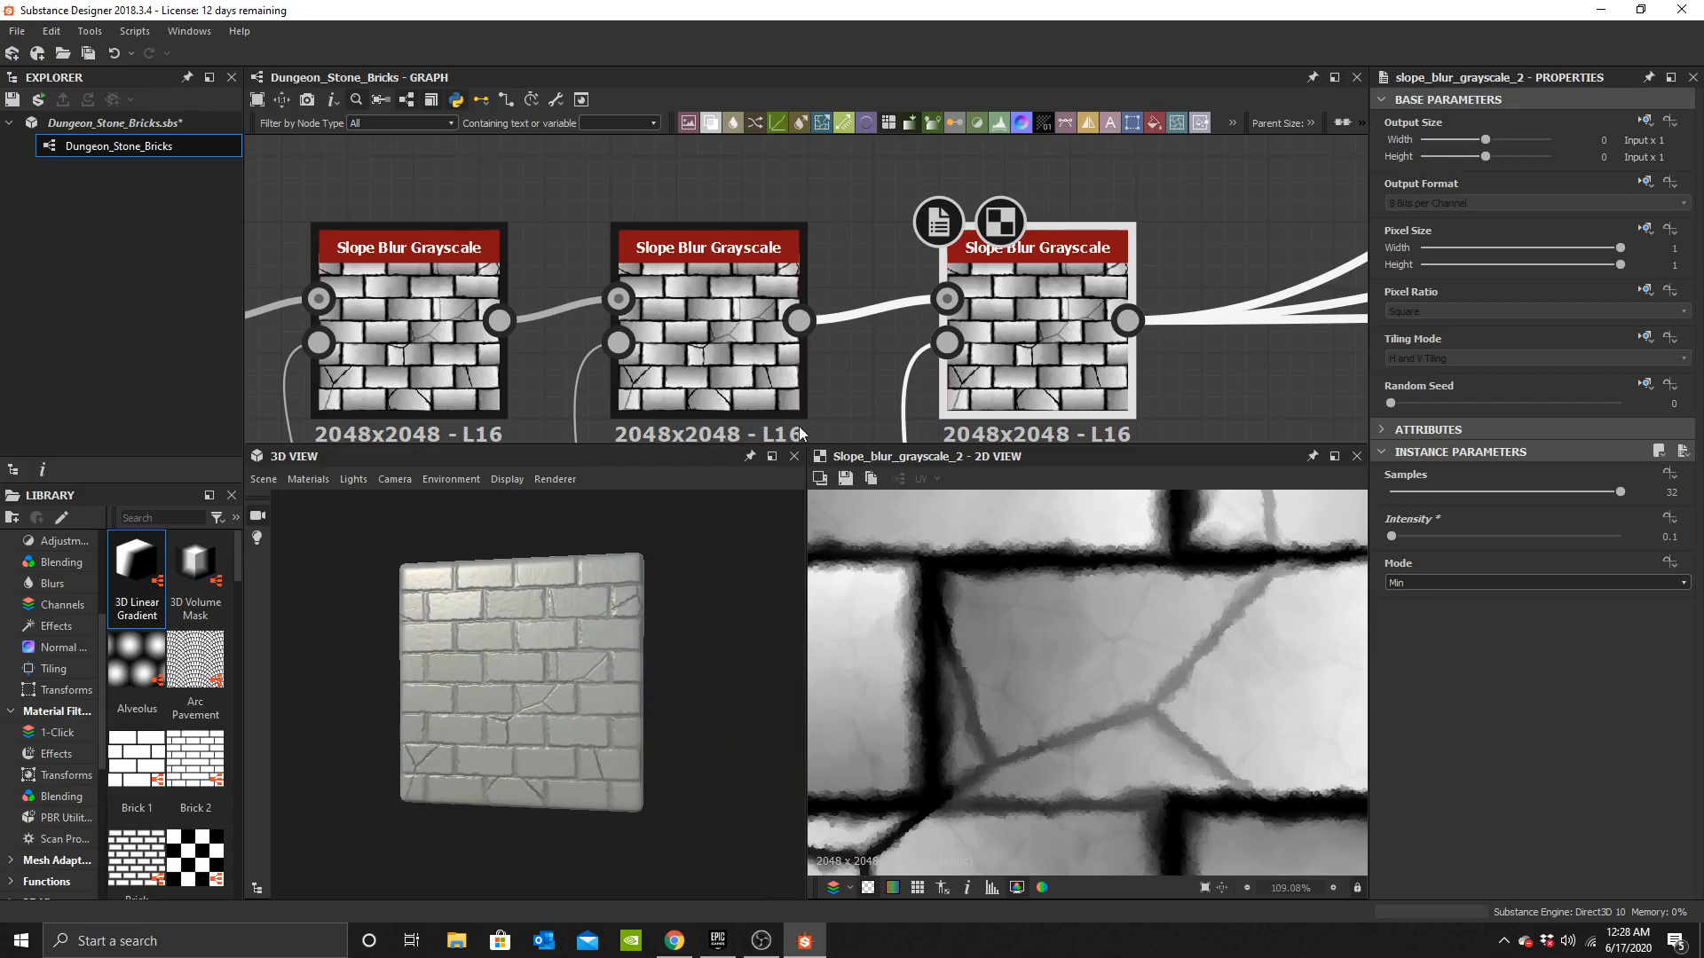
pyautogui.moveTo(829, 441); pyautogui.dragTo(772, 786)
pyautogui.scroll(-2, 759, 733)
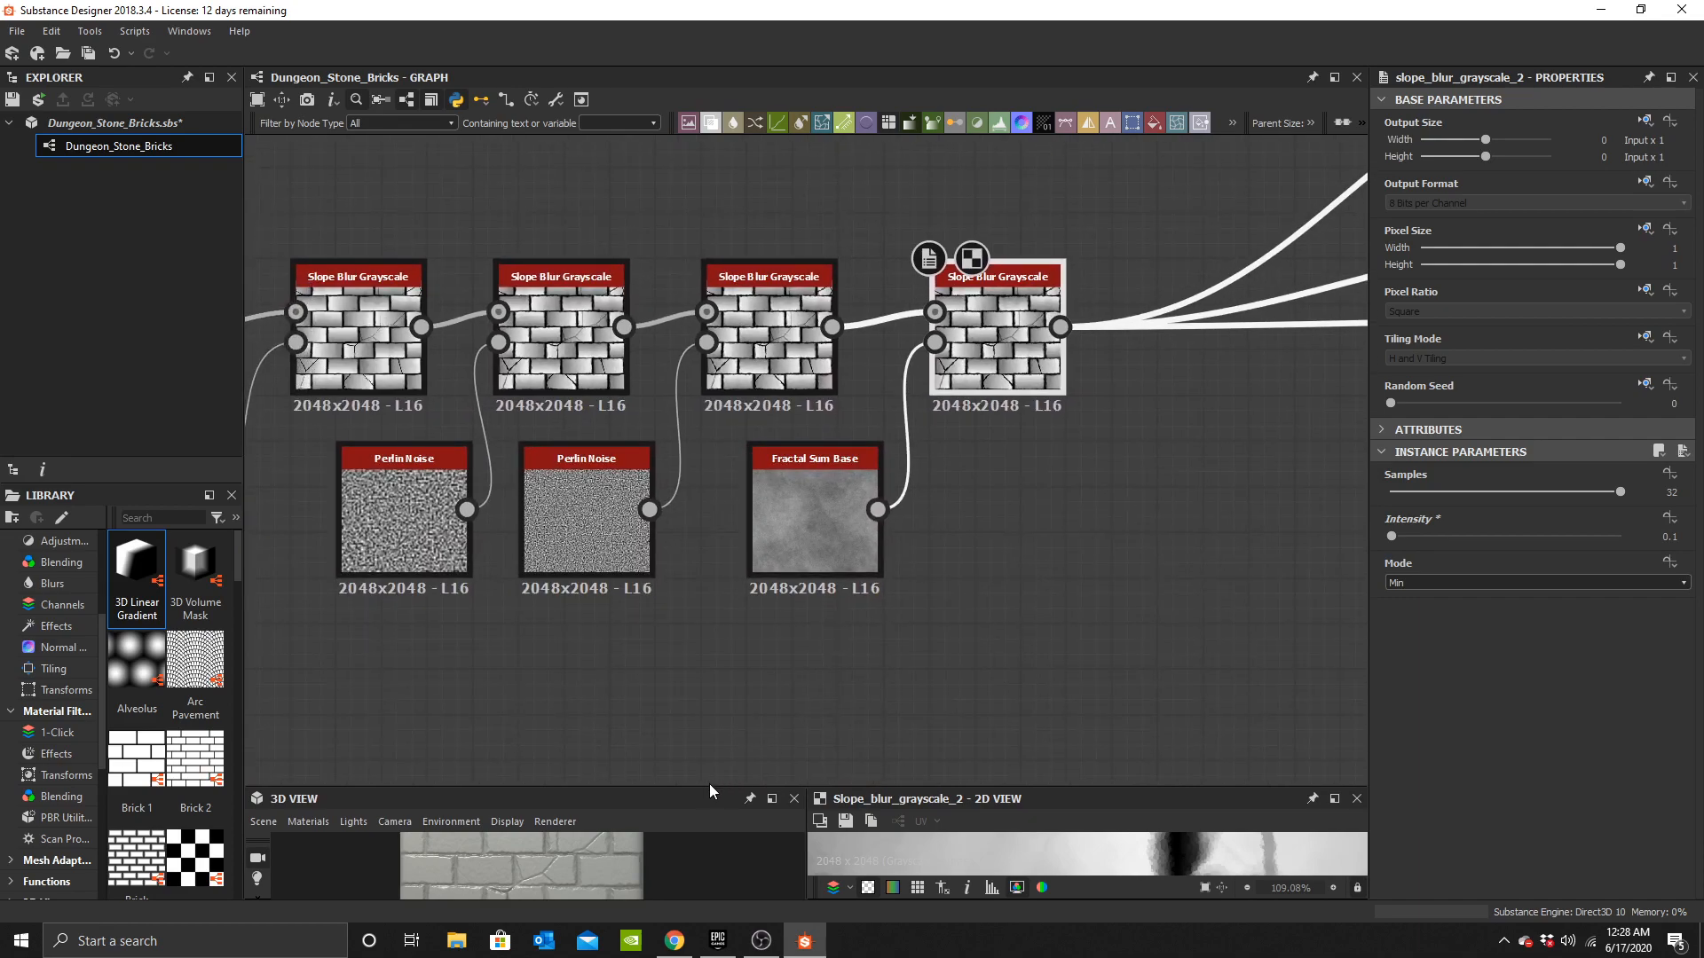
# Restore the default window layout.
pyautogui.doubleClick(708, 787)
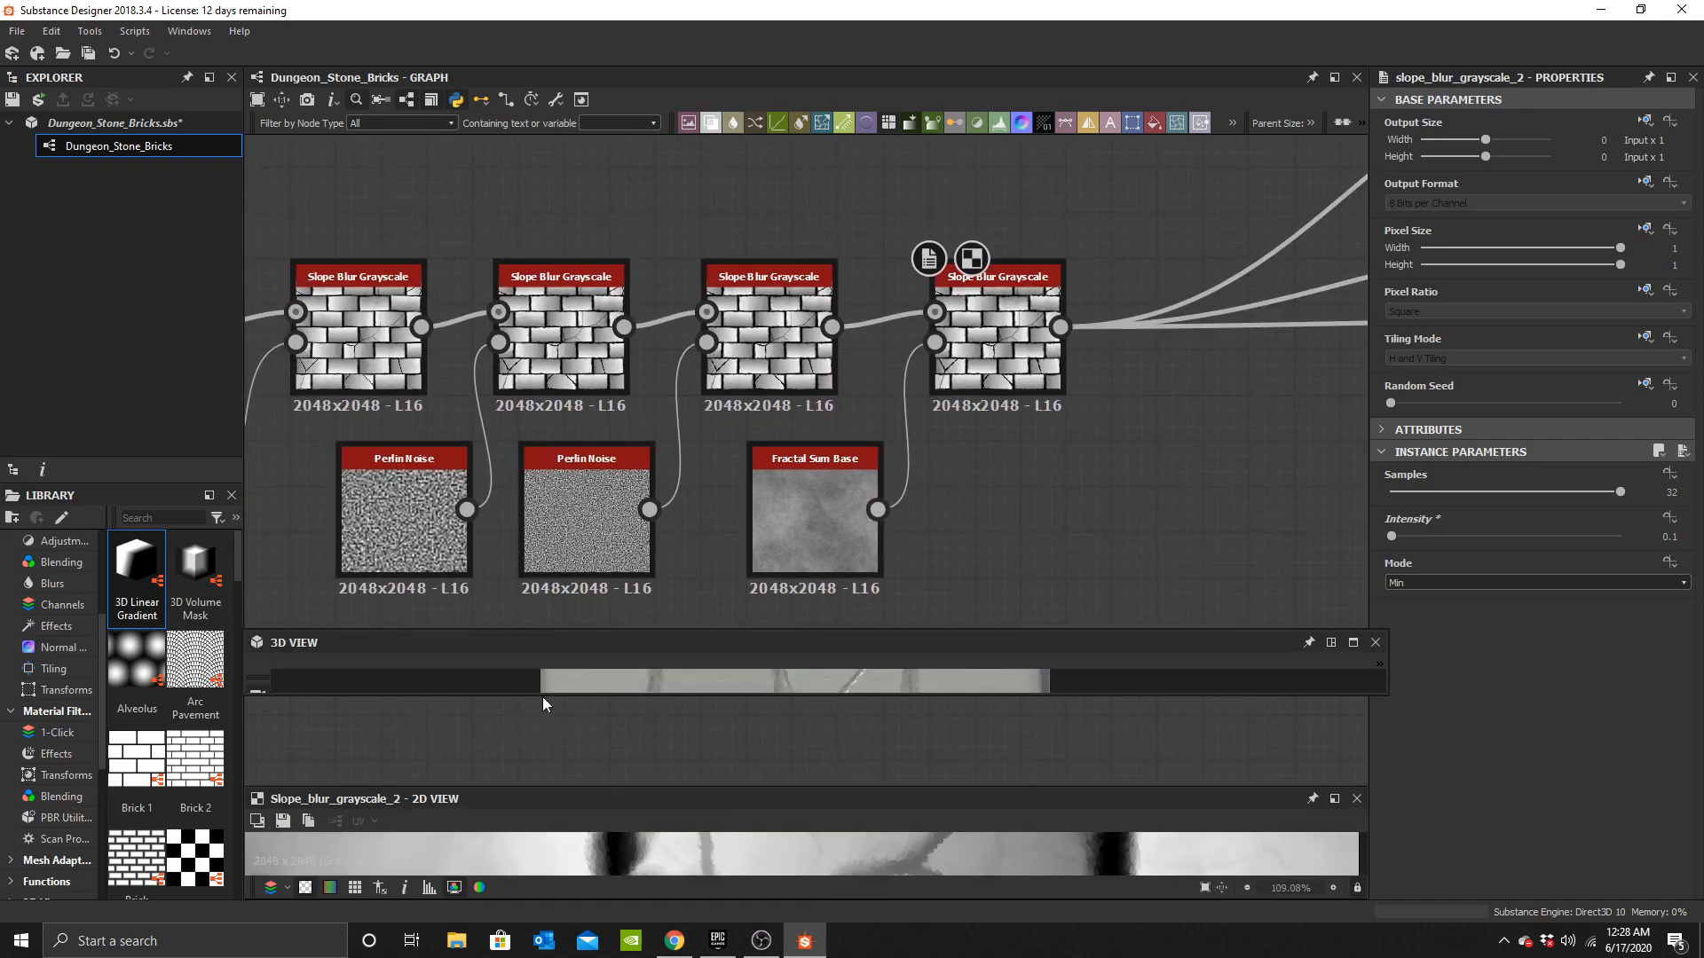
pyautogui.click(190, 31)
pyautogui.click(213, 139)
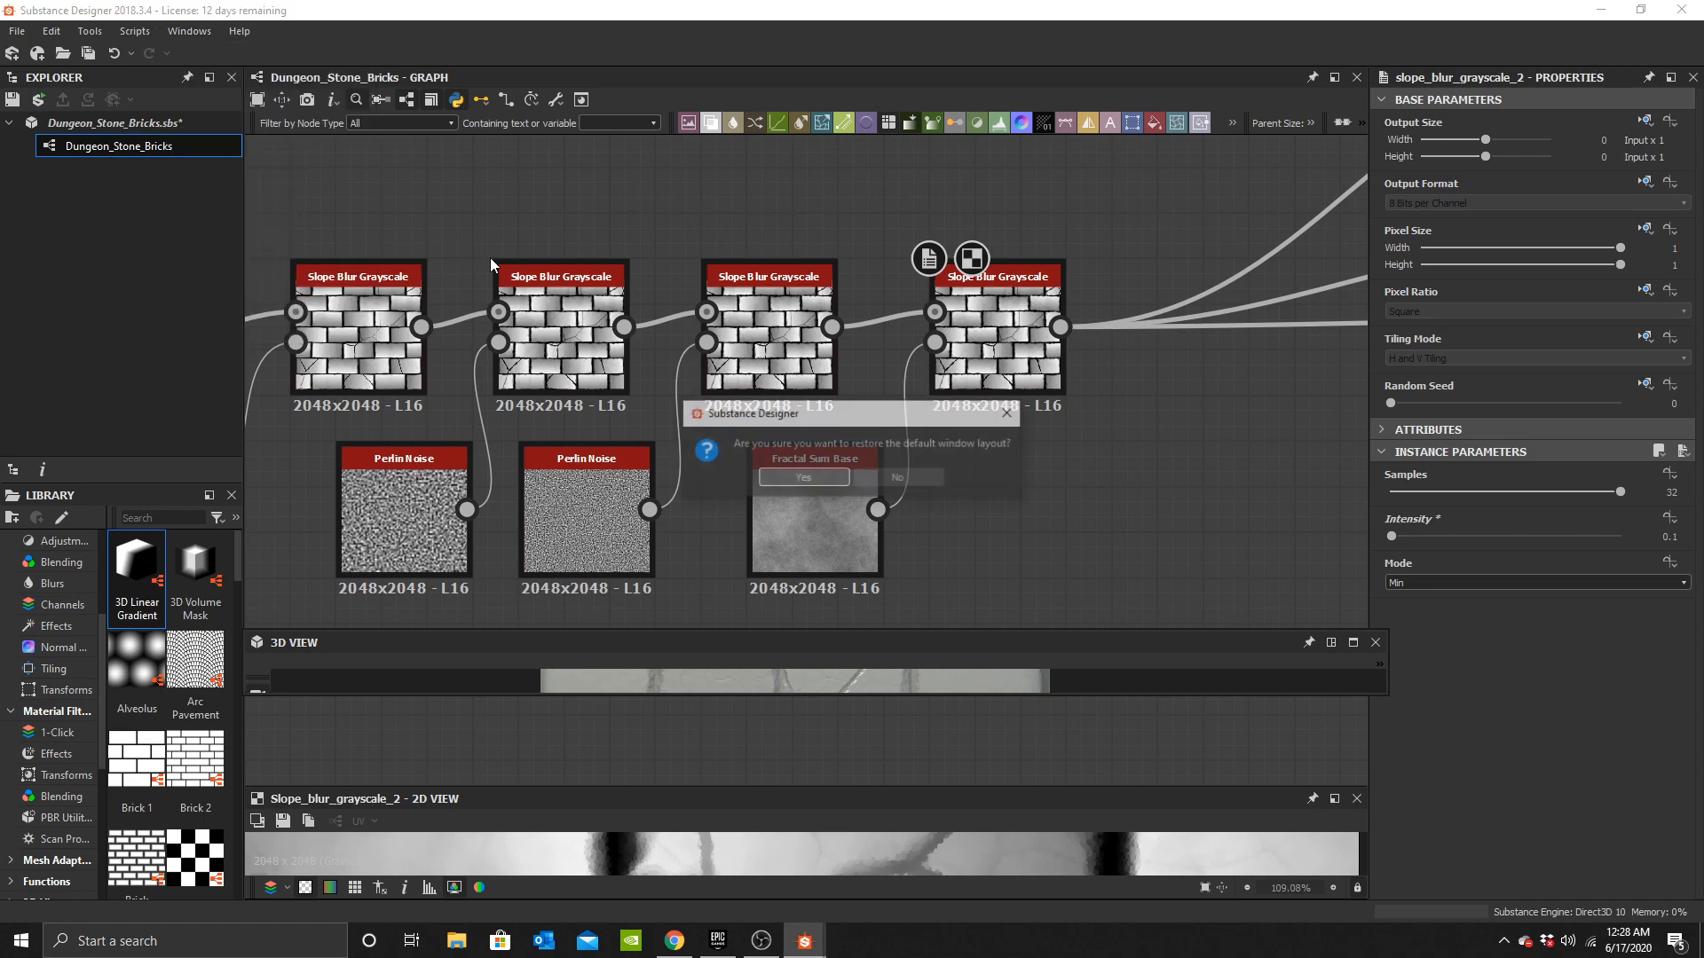
pyautogui.click(804, 473)
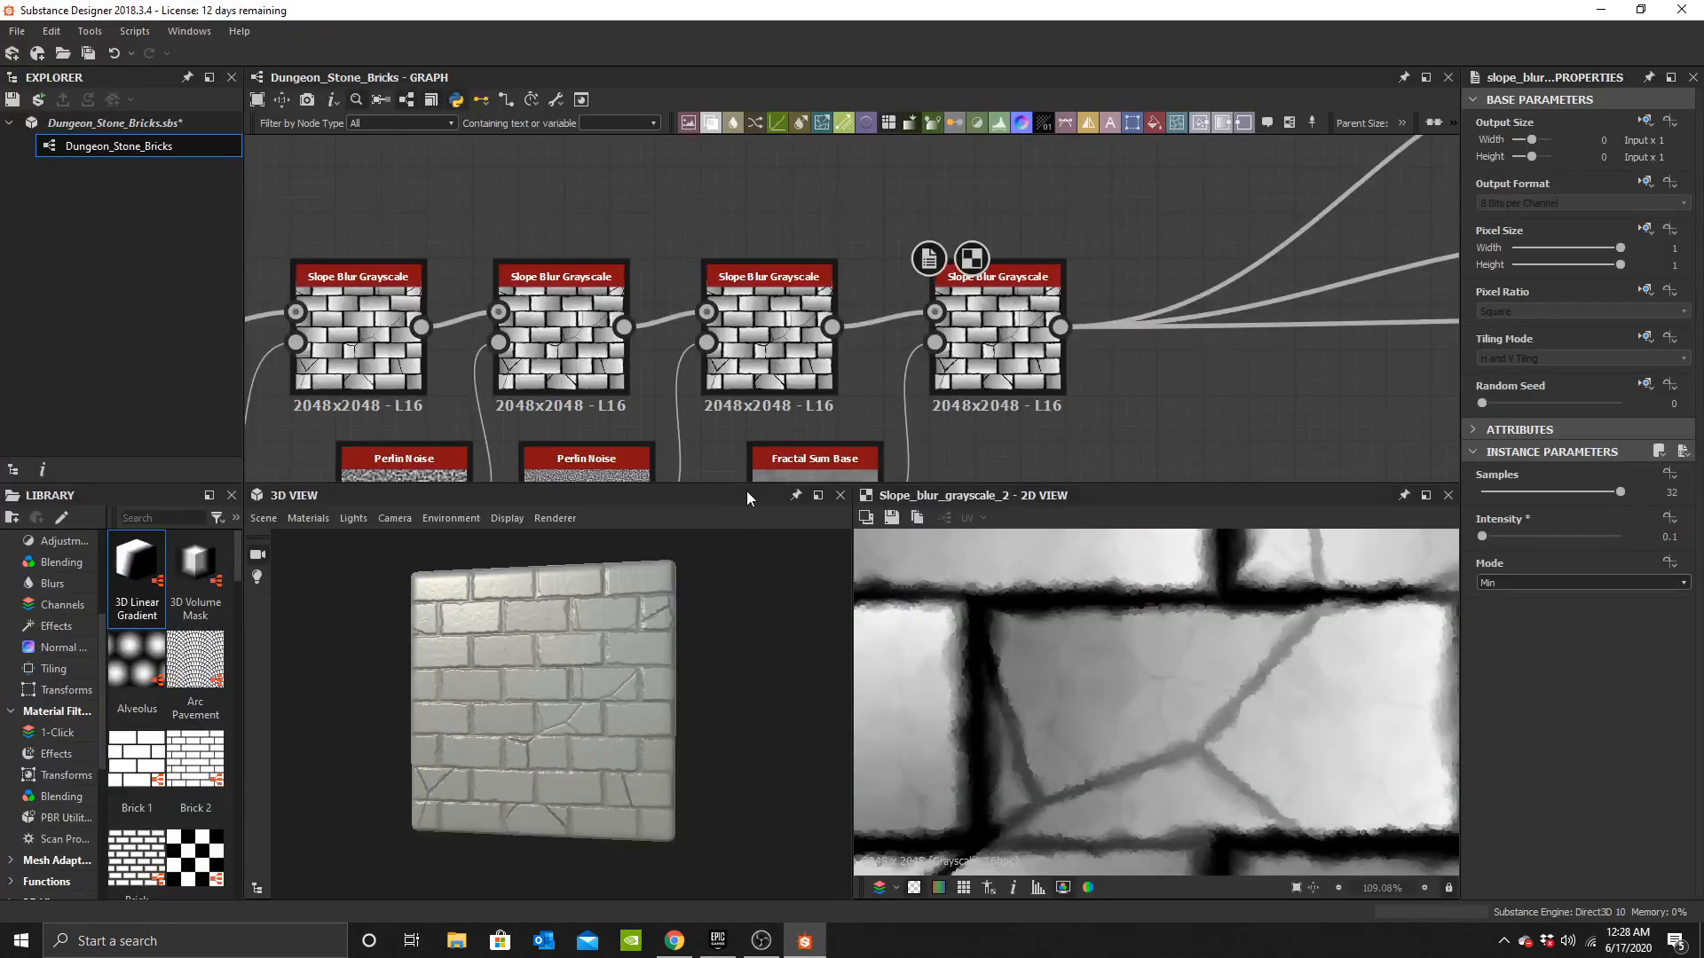
# Add a Directional Warp node and feed the Cells 2 output into its input.
pyautogui.moveTo(740, 484); pyautogui.dragTo(741, 682)
pyautogui.moveTo(337, 471); pyautogui.dragTo(1119, 362, button='middle')
pyautogui.scroll(-3, 1118, 368)
pyautogui.moveTo(789, 404); pyautogui.dragTo(1185, 461, button='middle')
pyautogui.moveTo(1166, 333); pyautogui.dragTo(811, 599, button='middle')
pyautogui.scroll(3, 960, 500)
pyautogui.moveTo(788, 411); pyautogui.dragTo(599, 192)
pyautogui.moveTo(637, 279); pyautogui.dragTo(806, 543, button='middle')
pyautogui.moveTo(758, 412); pyautogui.dragTo(508, 304)
pyautogui.click(773, 299)
pyautogui.press('space')
pyautogui.write('direct')
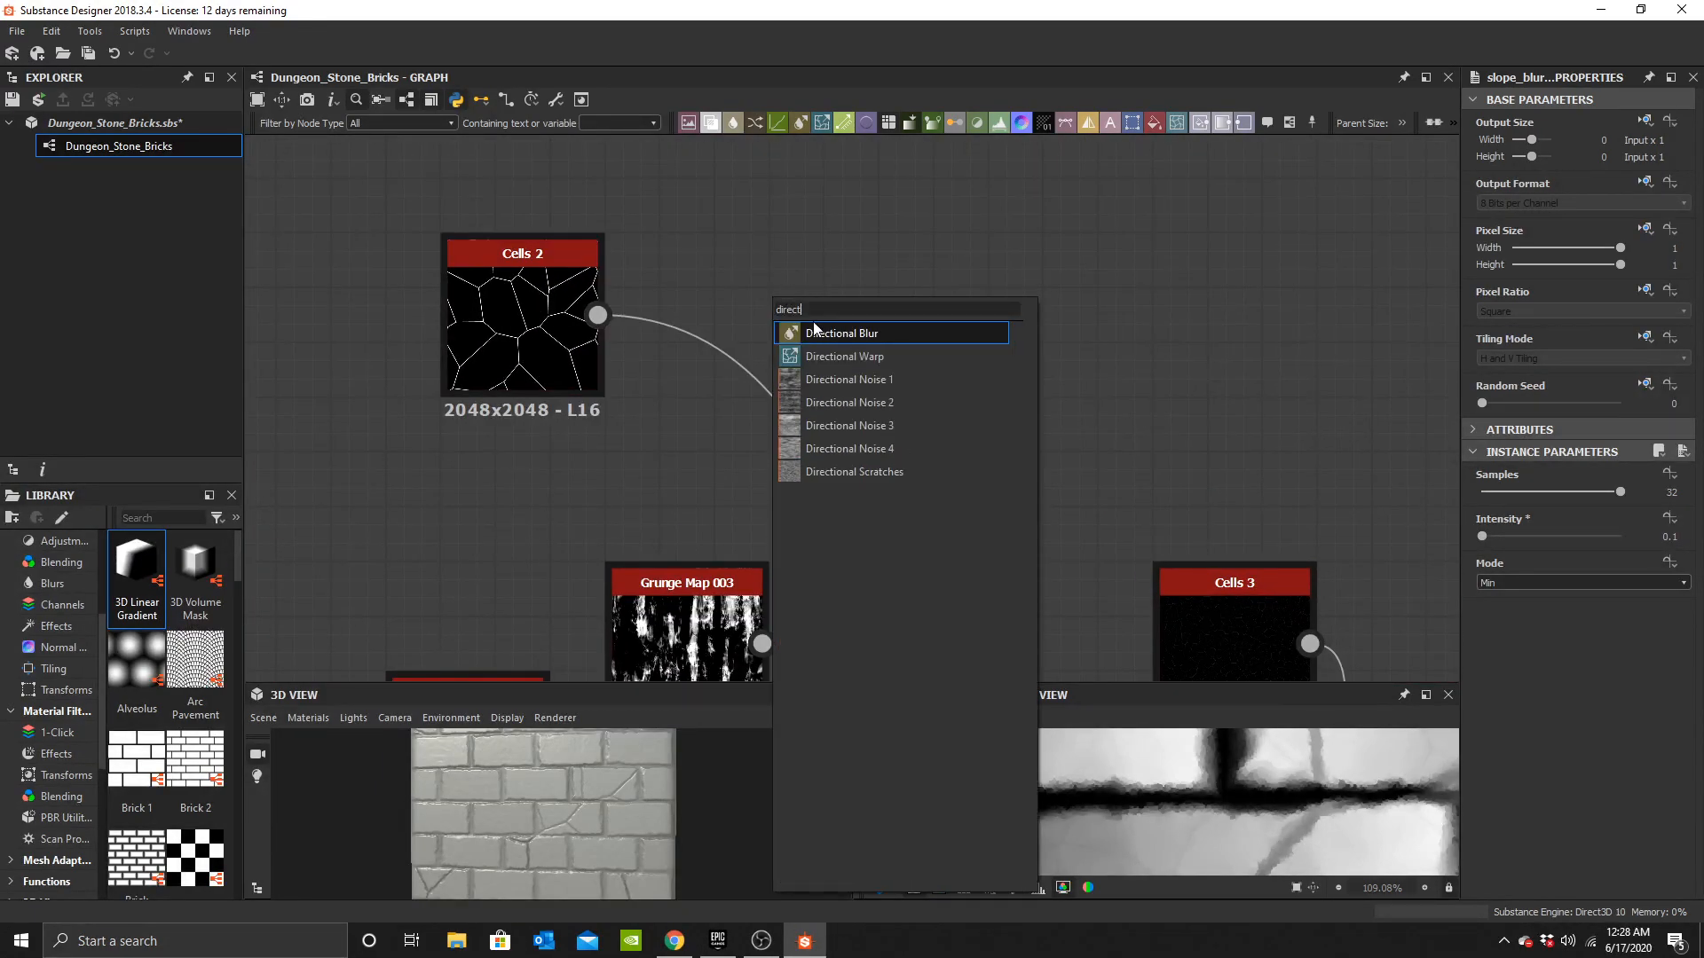
pyautogui.click(818, 354)
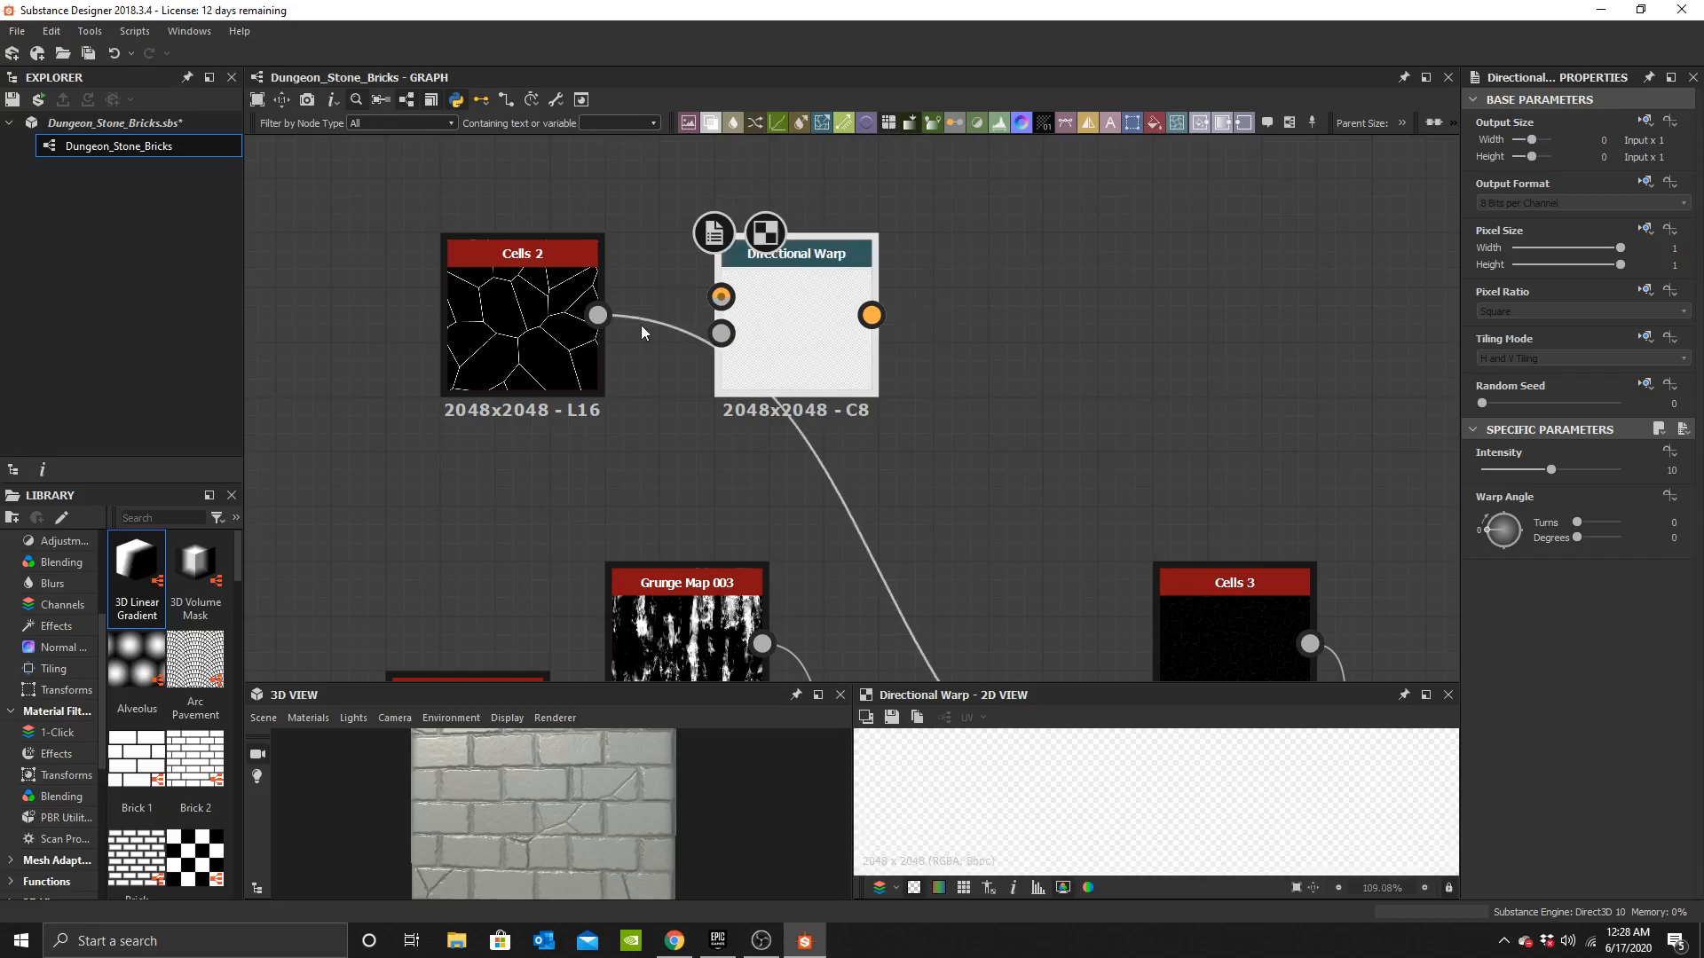
pyautogui.moveTo(599, 315); pyautogui.dragTo(721, 297)
# Add a Perlin Noise node and connect it to the Directional Warp's intensity input.
pyautogui.press('space')
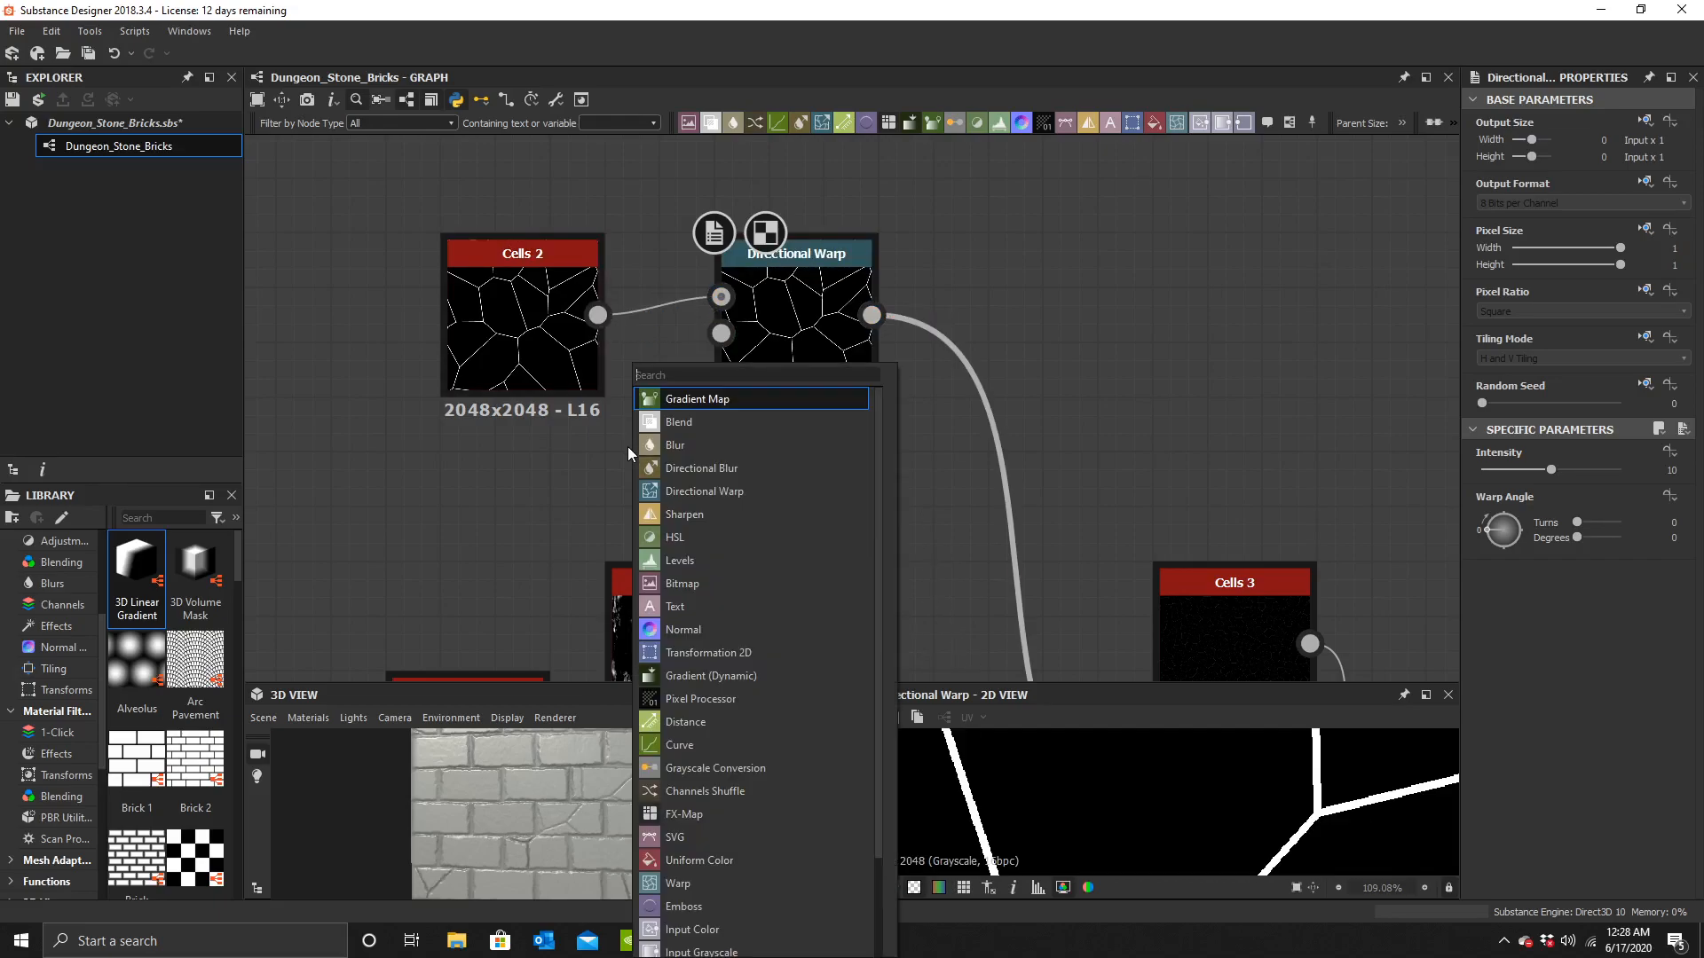
pyautogui.write('per')
pyautogui.click(647, 424)
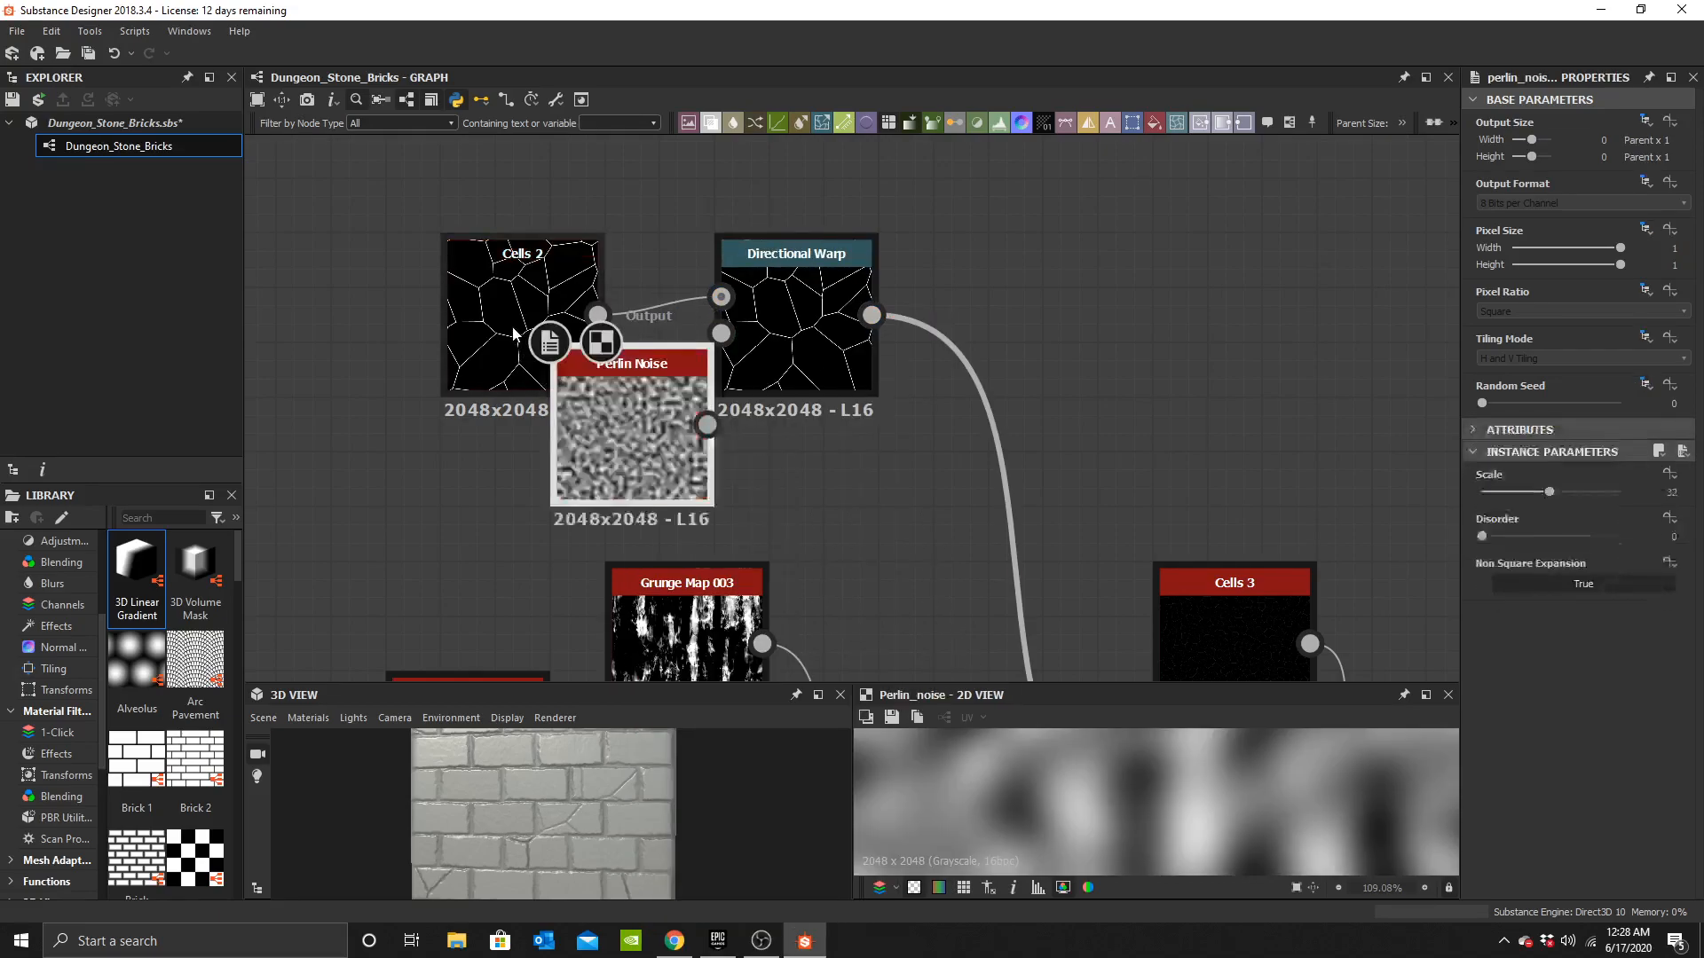
pyautogui.moveTo(519, 336); pyautogui.dragTo(519, 281)
pyautogui.moveTo(697, 392); pyautogui.dragTo(597, 415)
pyautogui.moveTo(726, 366); pyautogui.dragTo(724, 342)
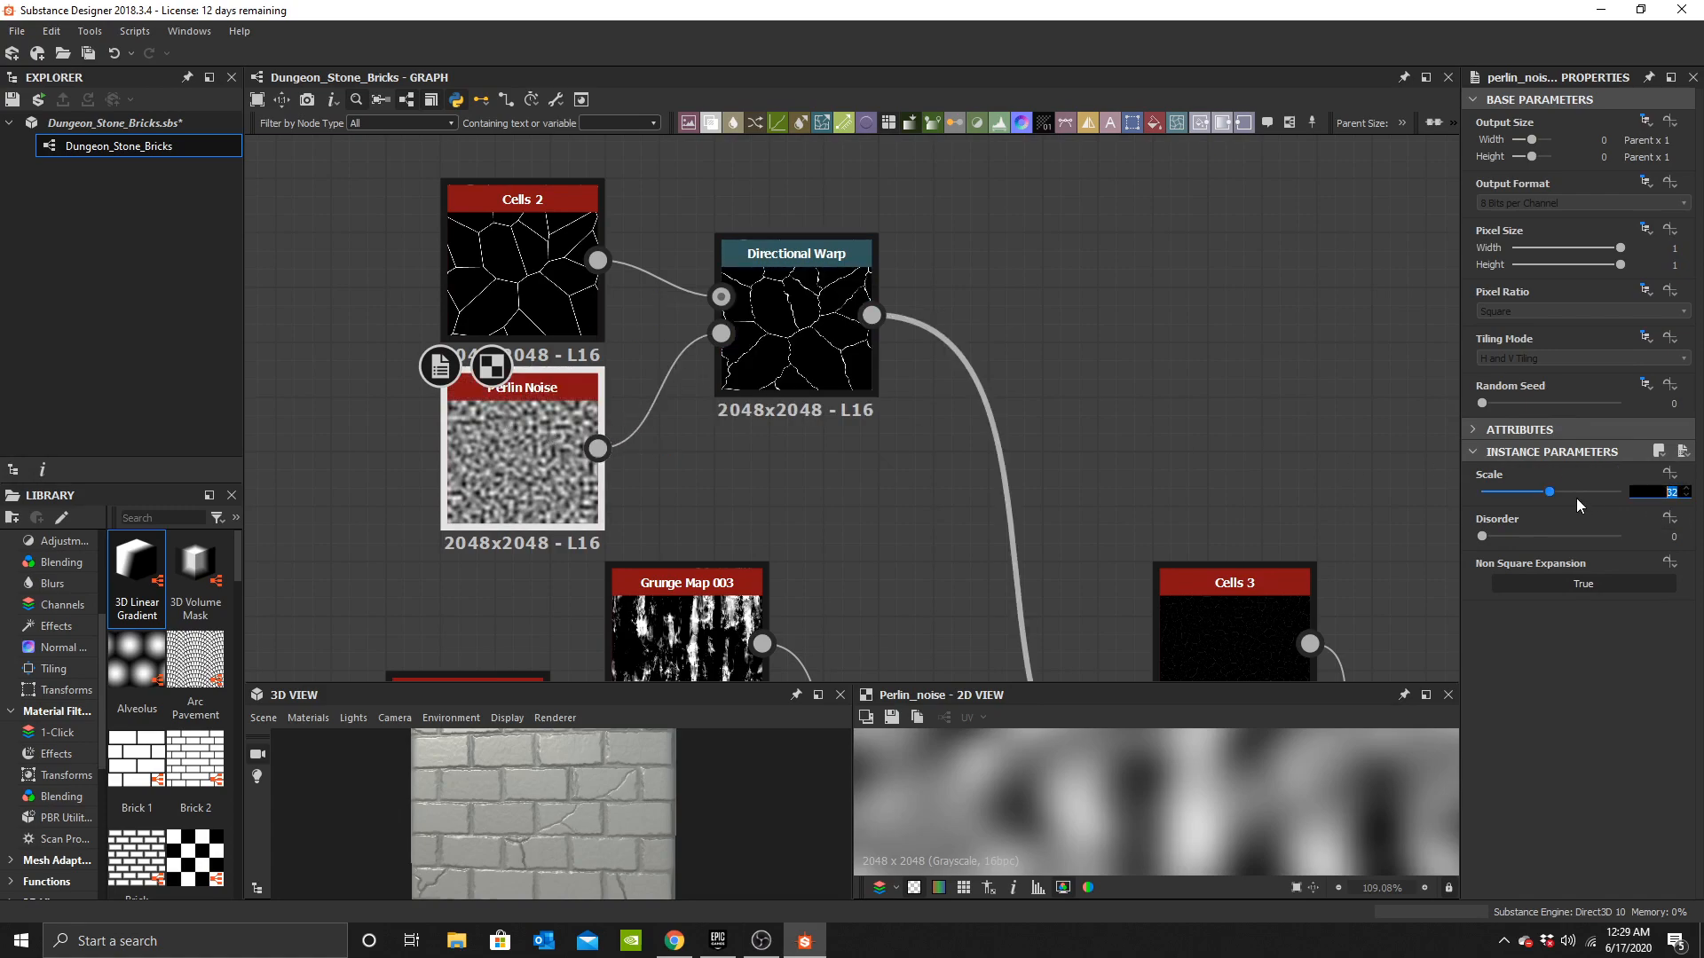
pyautogui.press('Return')
# Set the Directional Warp angle to about 0.62 turns (223 degrees).
pyautogui.scroll(2, 645, 781)
pyautogui.doubleClick(818, 339)
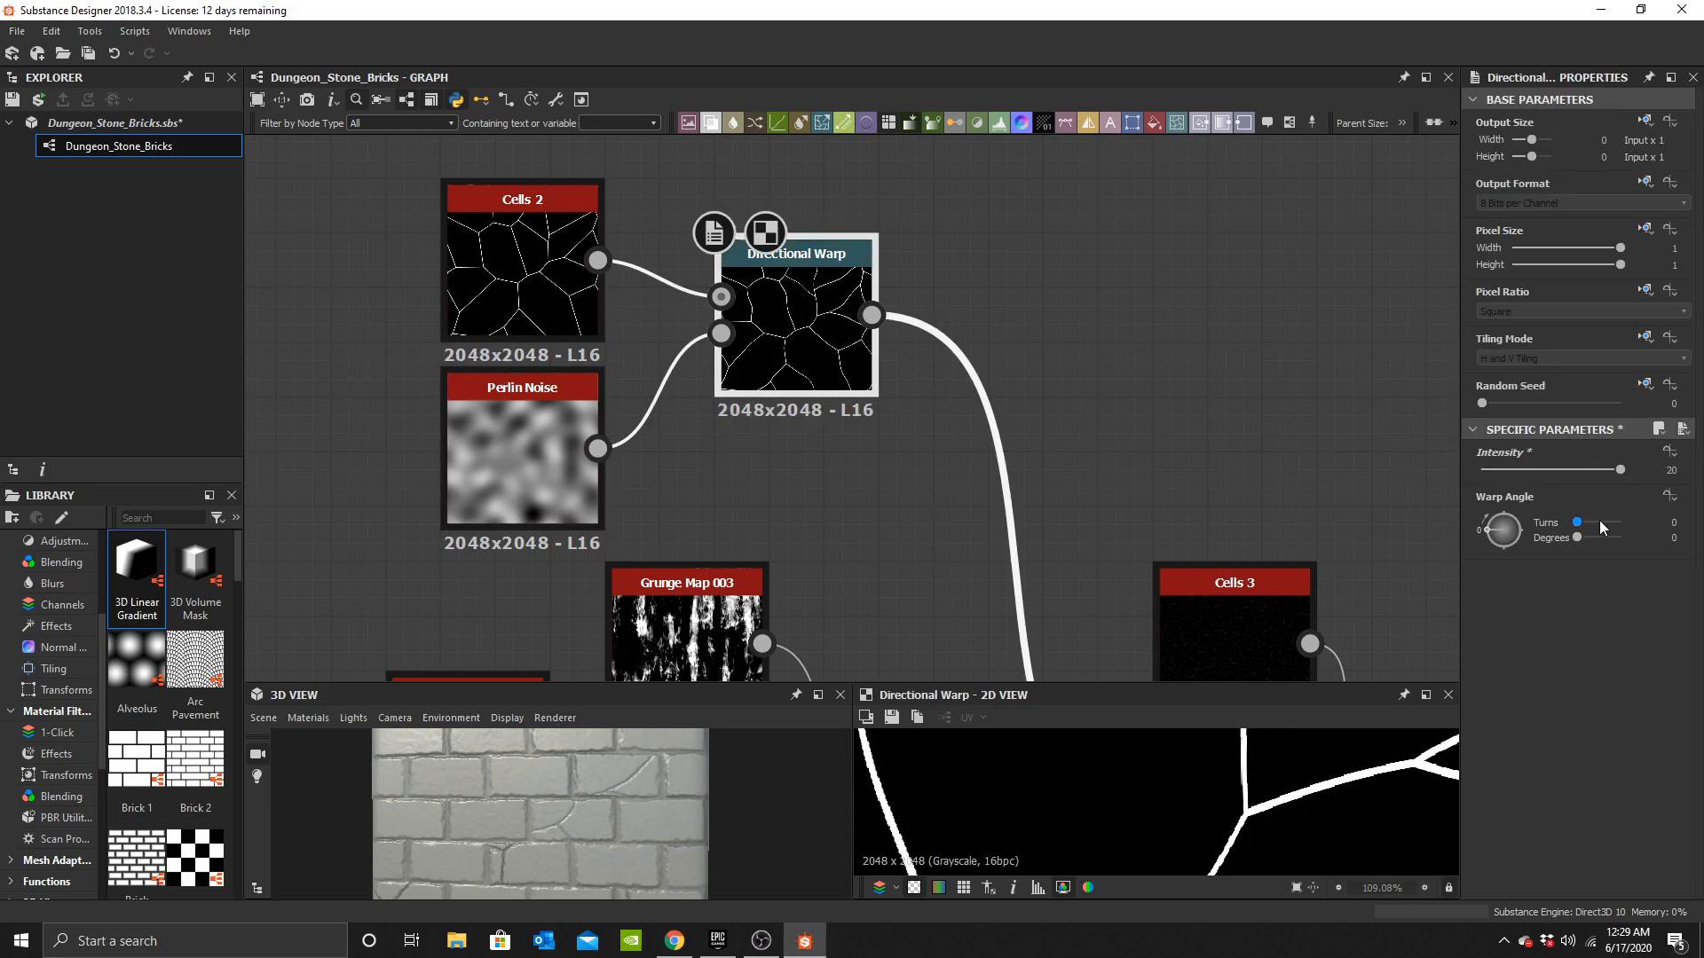
pyautogui.moveTo(1595, 524); pyautogui.dragTo(1607, 525)
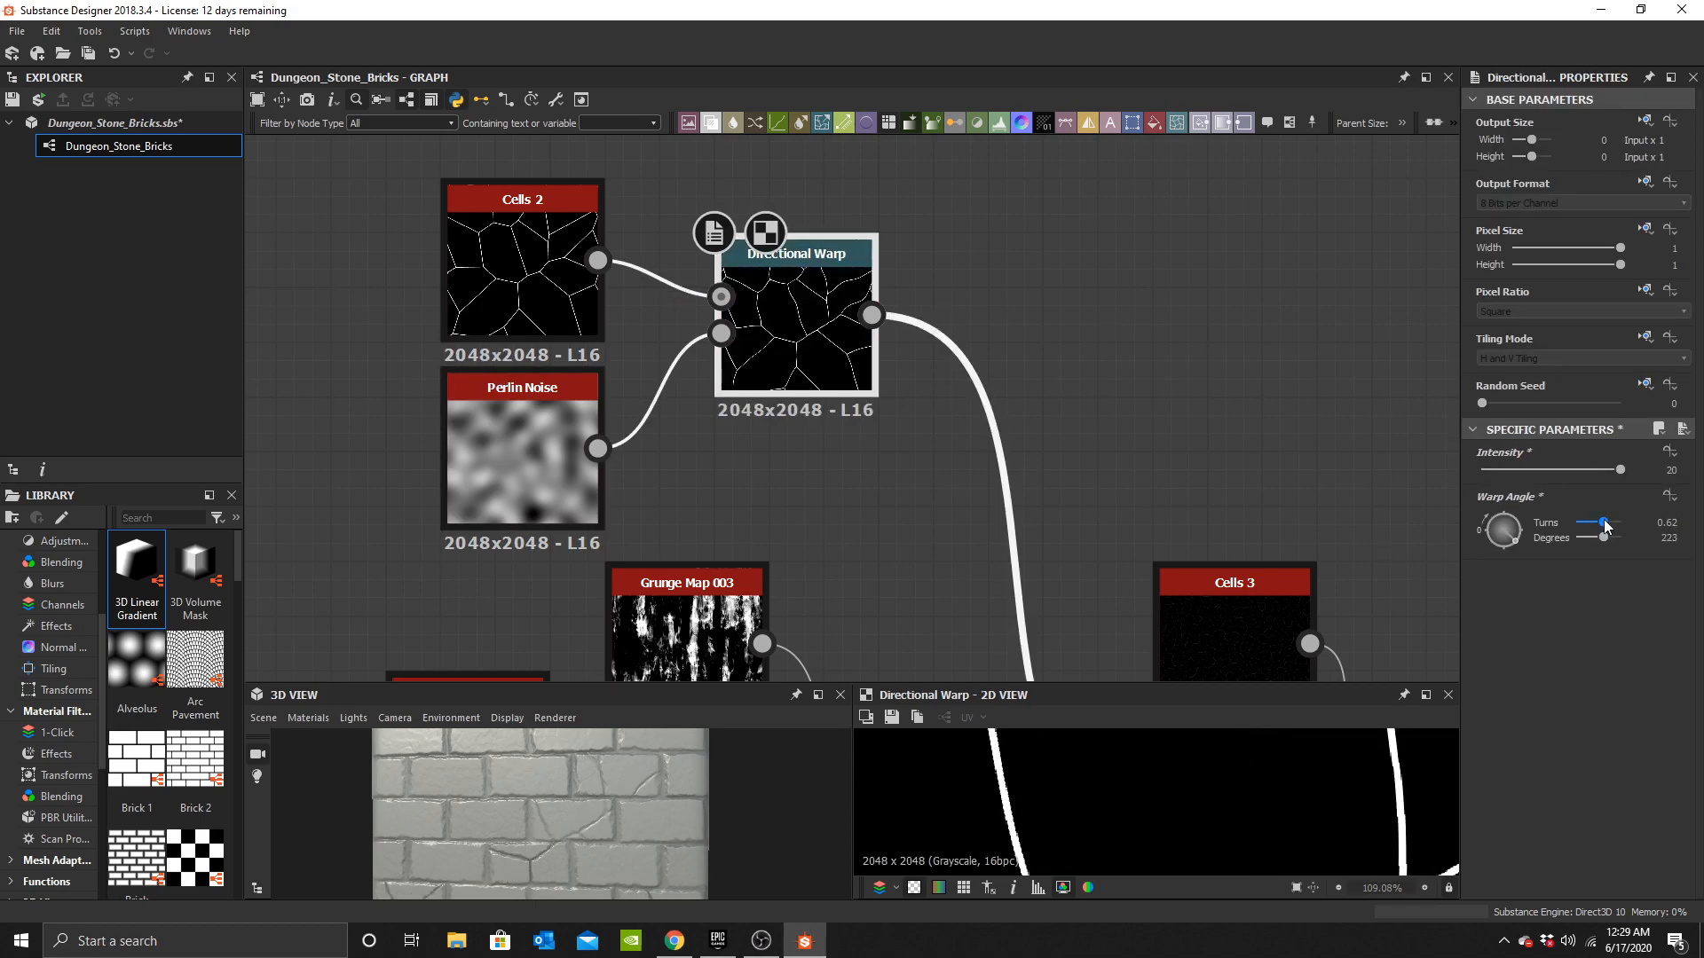
pyautogui.moveTo(582, 829); pyautogui.dragTo(620, 843)
pyautogui.scroll(6, 619, 844)
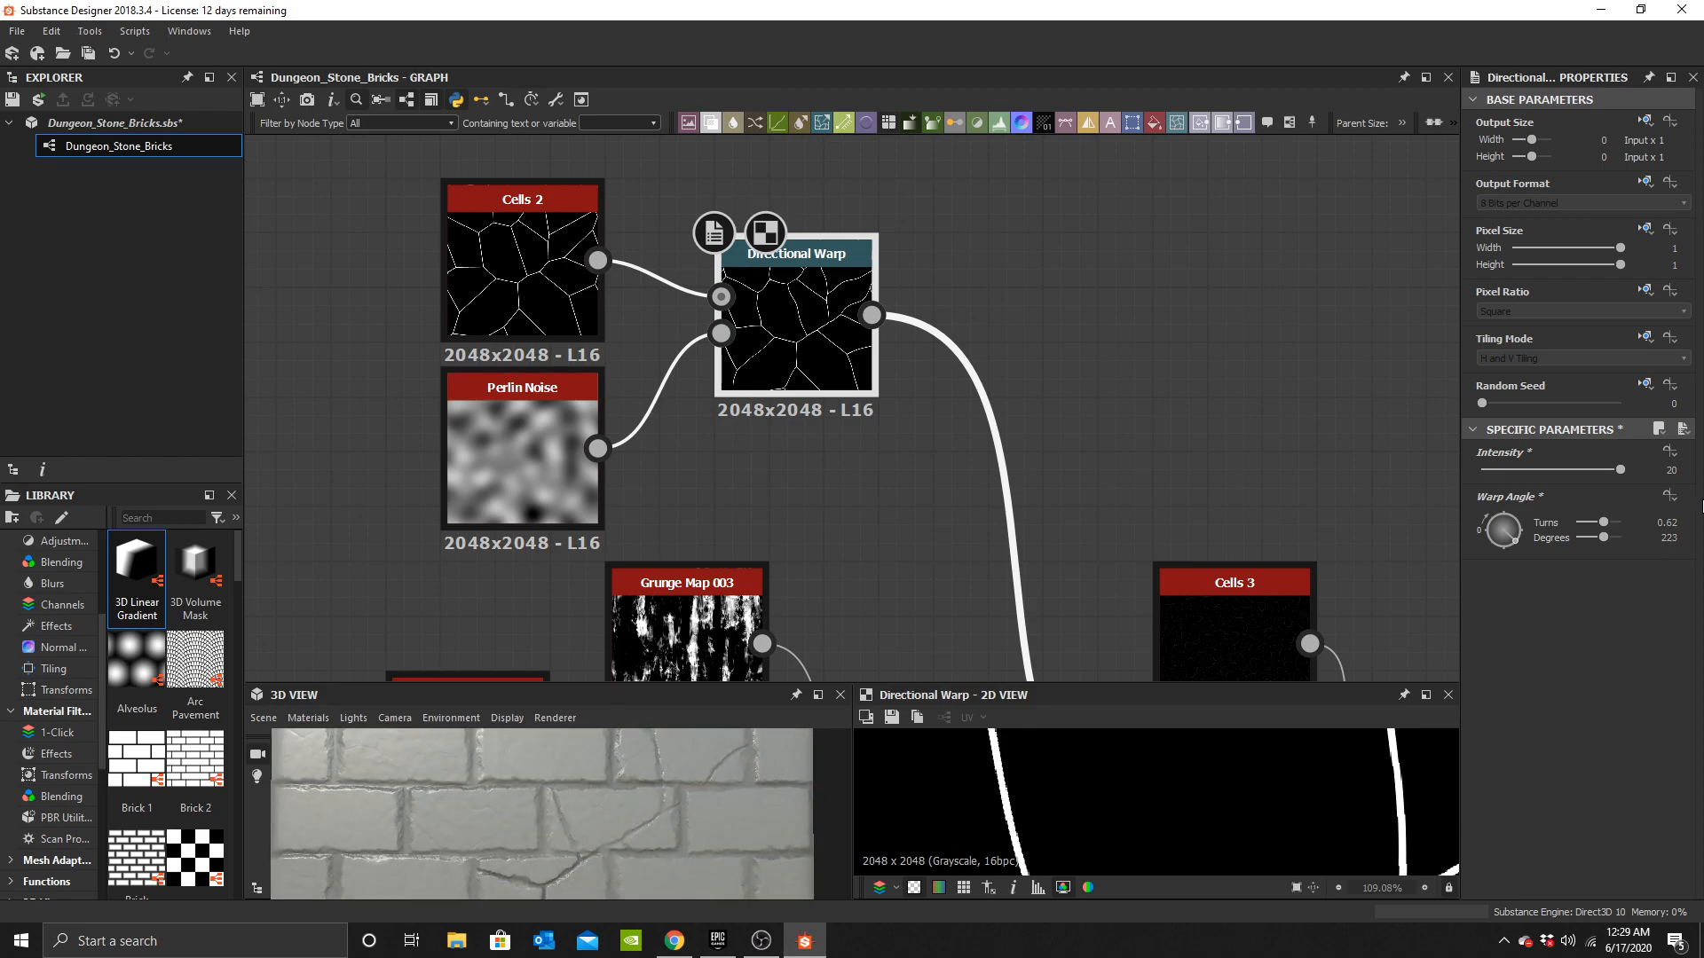
# Lower the Directional Warp intensity to about 13.38.
pyautogui.moveTo(1615, 471); pyautogui.dragTo(1575, 472)
pyautogui.scroll(-5, 462, 878)
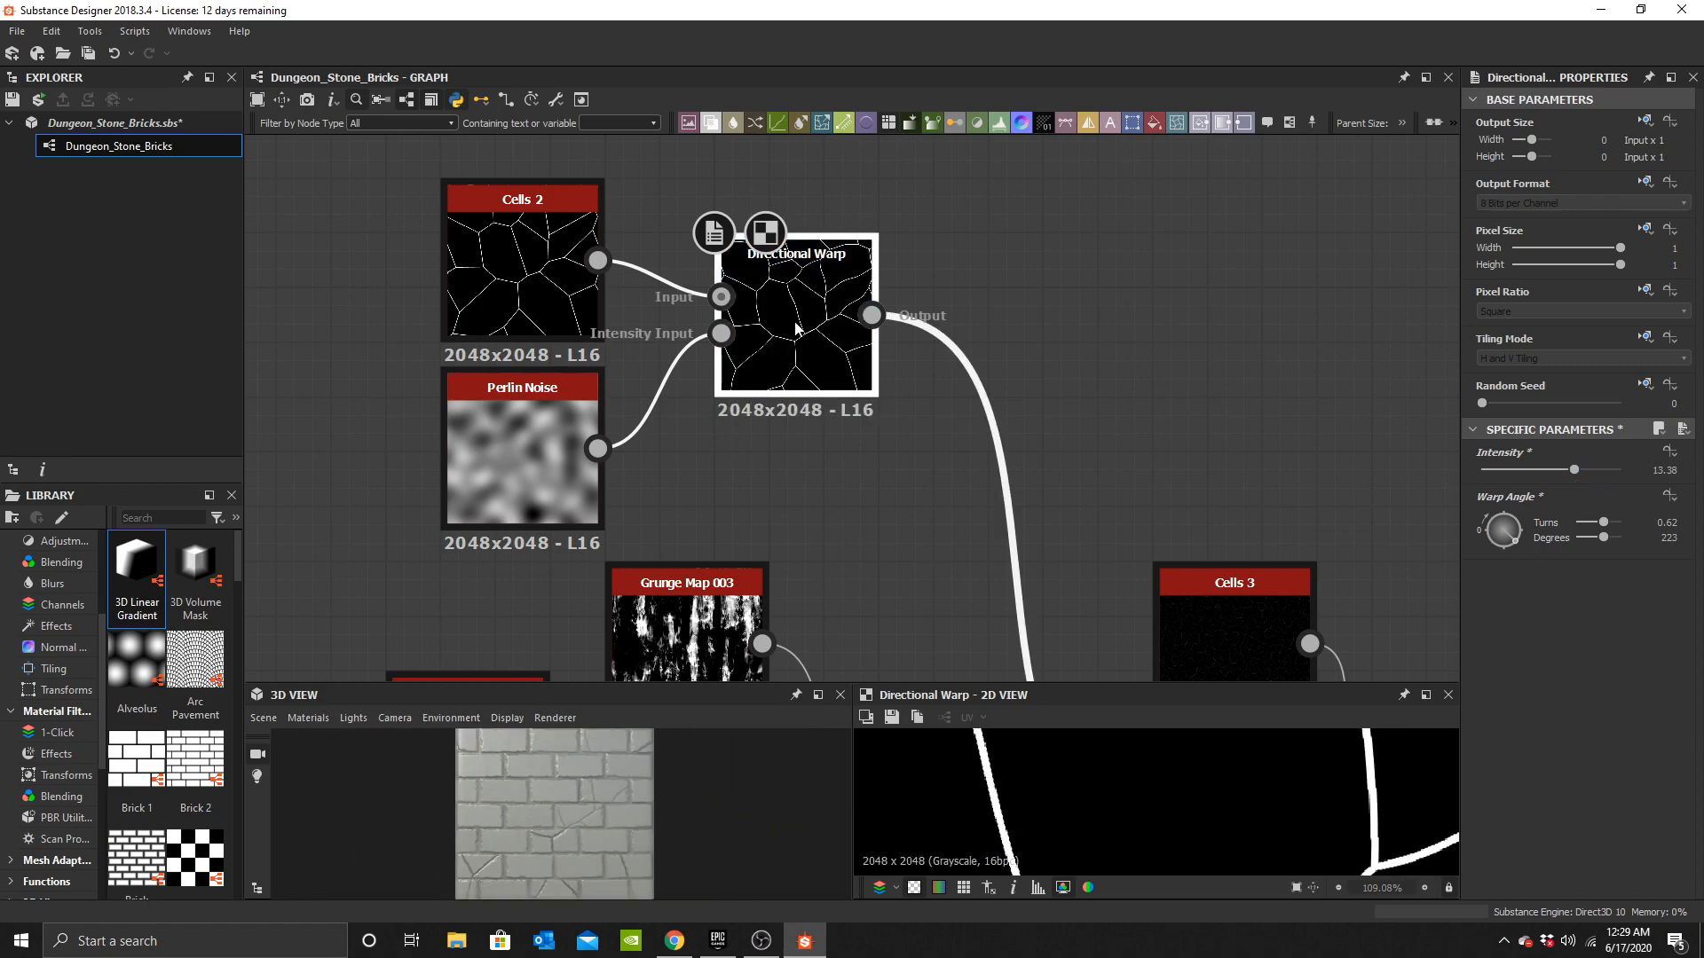
pyautogui.scroll(-3, 744, 391)
pyautogui.moveTo(572, 321); pyautogui.dragTo(665, 340)
pyautogui.click(797, 279)
pyautogui.scroll(4, 712, 401)
pyautogui.moveTo(712, 402); pyautogui.dragTo(640, 521, button='middle')
pyautogui.scroll(1, 745, 408)
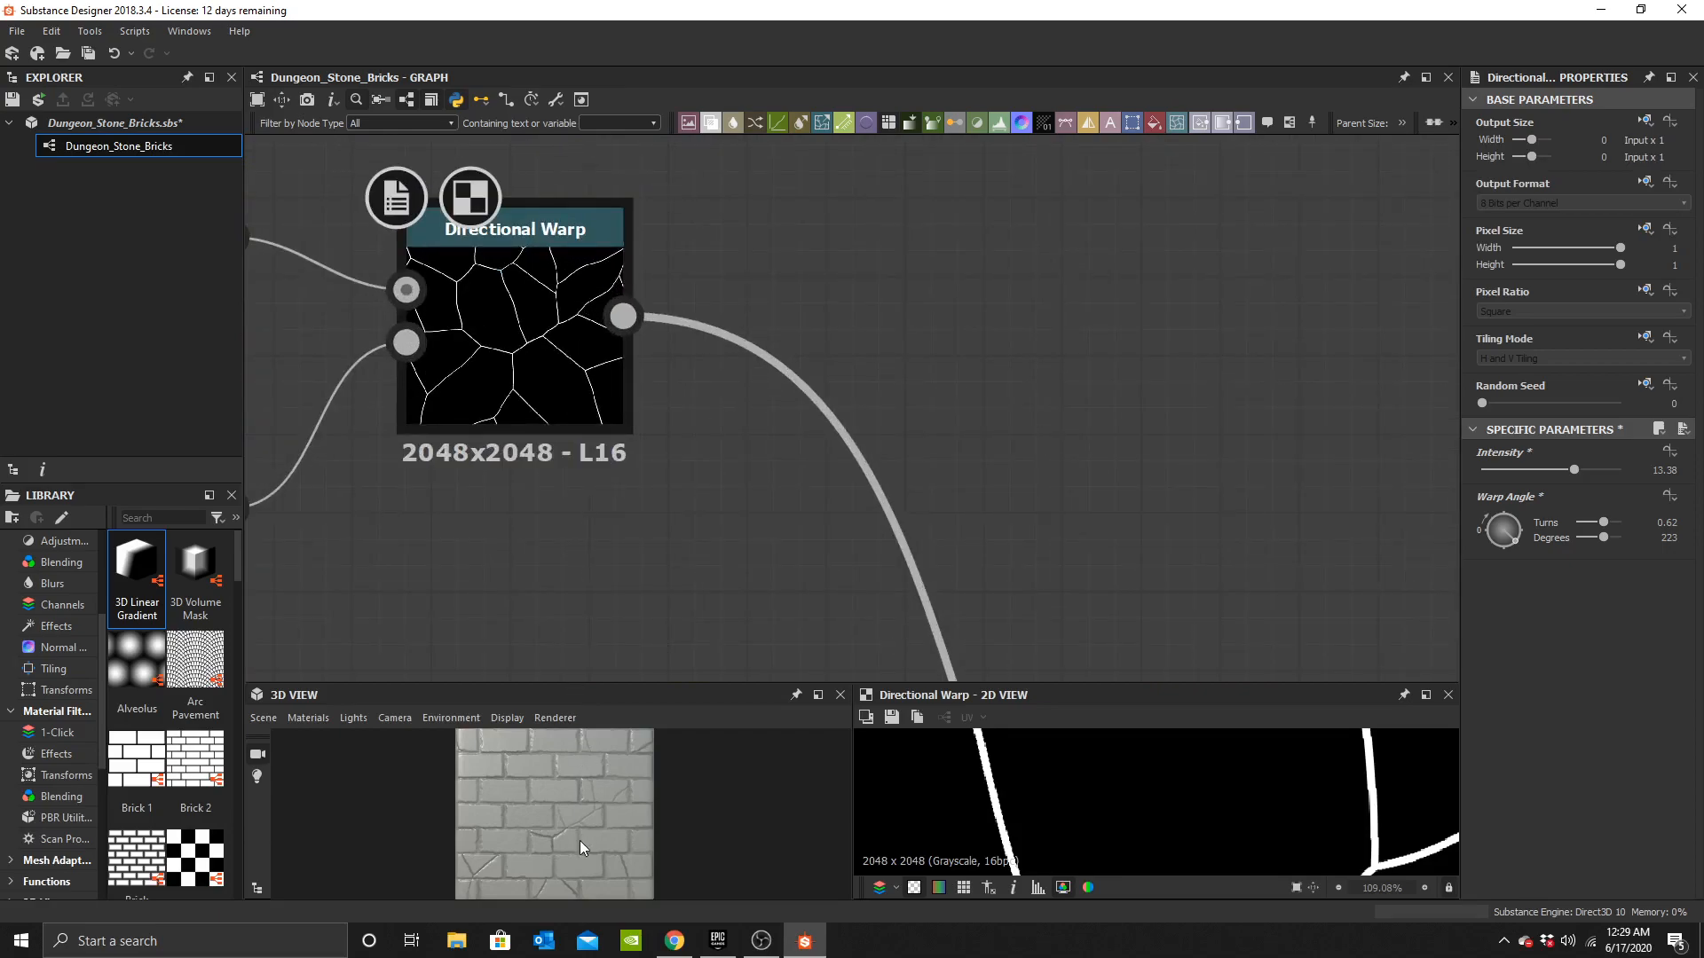
# Add a second Directional Warp node and feed the first Directional Warp's output into its input.
pyautogui.scroll(5, 588, 843)
pyautogui.scroll(2, 559, 391)
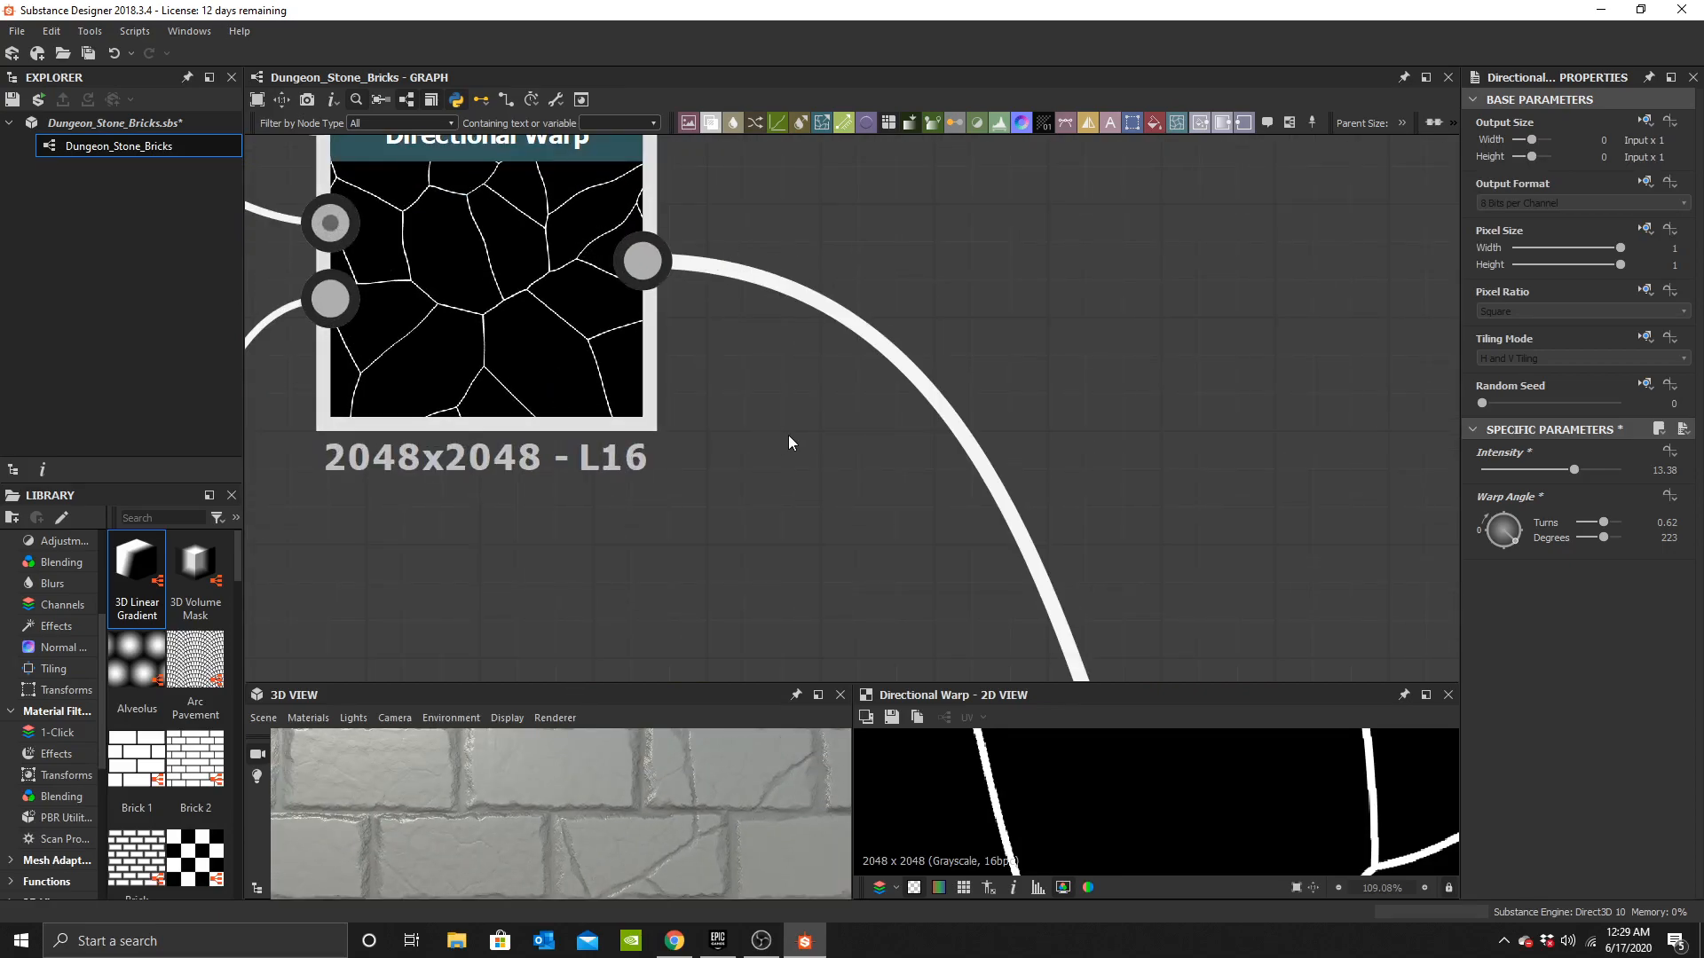
pyautogui.moveTo(789, 441); pyautogui.dragTo(824, 472, button='middle')
pyautogui.click(829, 483)
pyautogui.press('space')
pyautogui.write('dire')
pyautogui.click(913, 419)
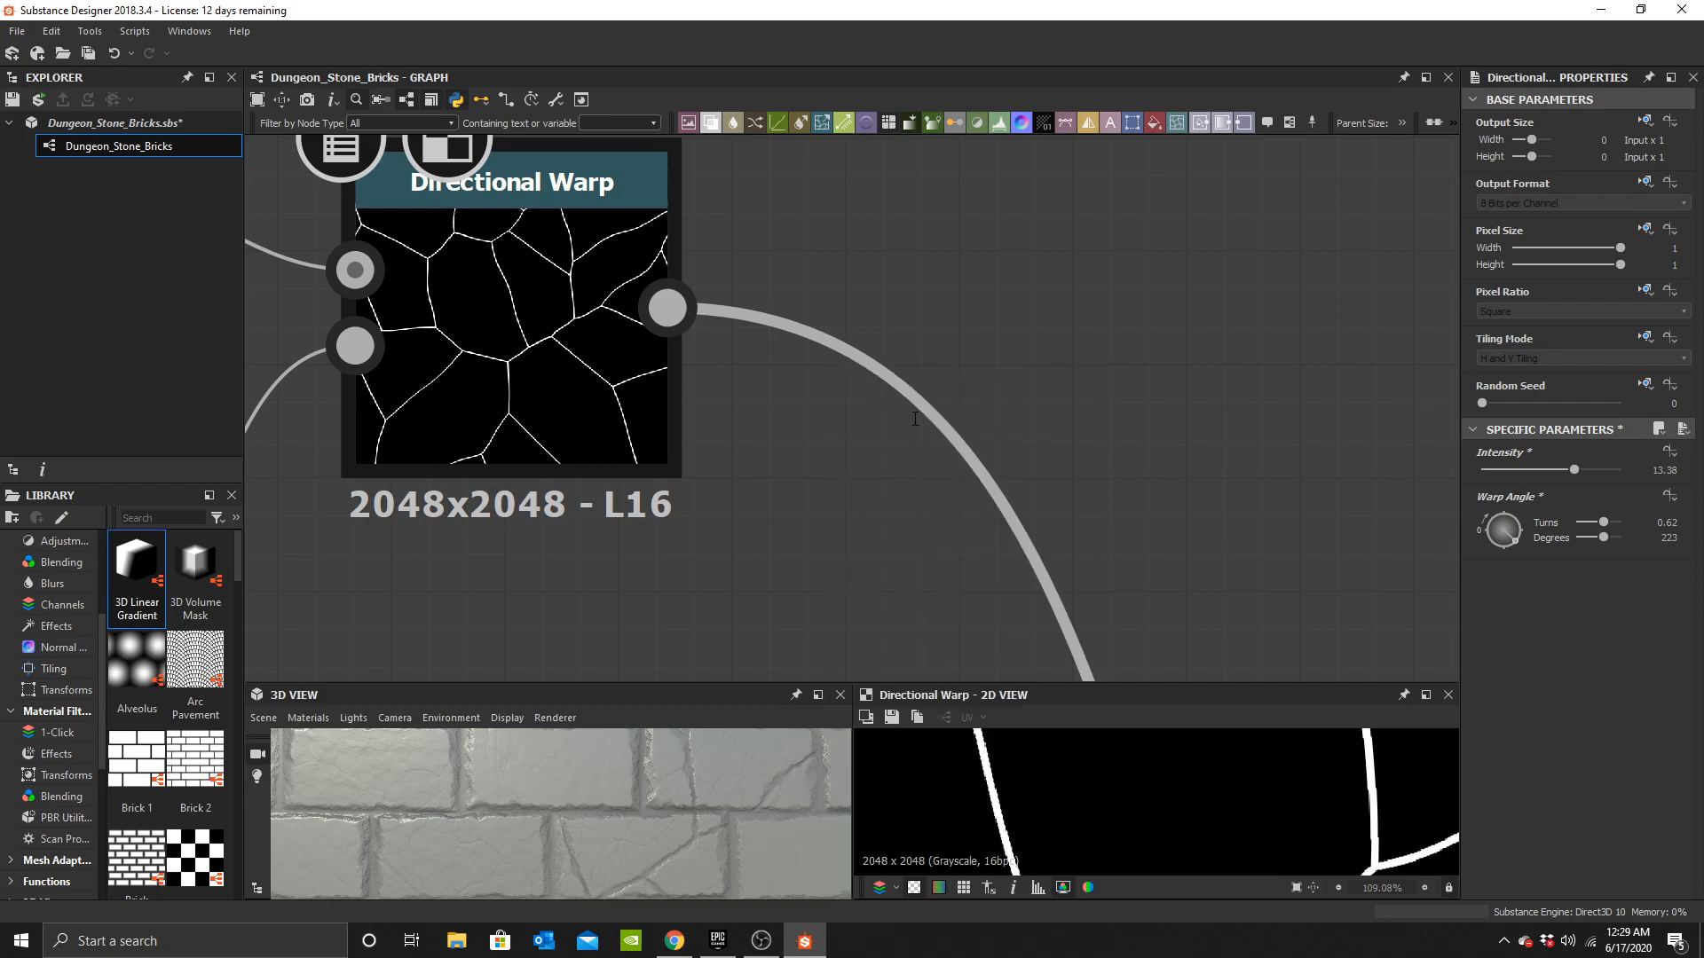
pyautogui.scroll(-2, 859, 399)
pyautogui.moveTo(818, 444); pyautogui.dragTo(897, 366)
pyautogui.keyDown('shift'); pyautogui.moveTo(728, 337); pyautogui.dragTo(969, 341); pyautogui.keyUp('shift')
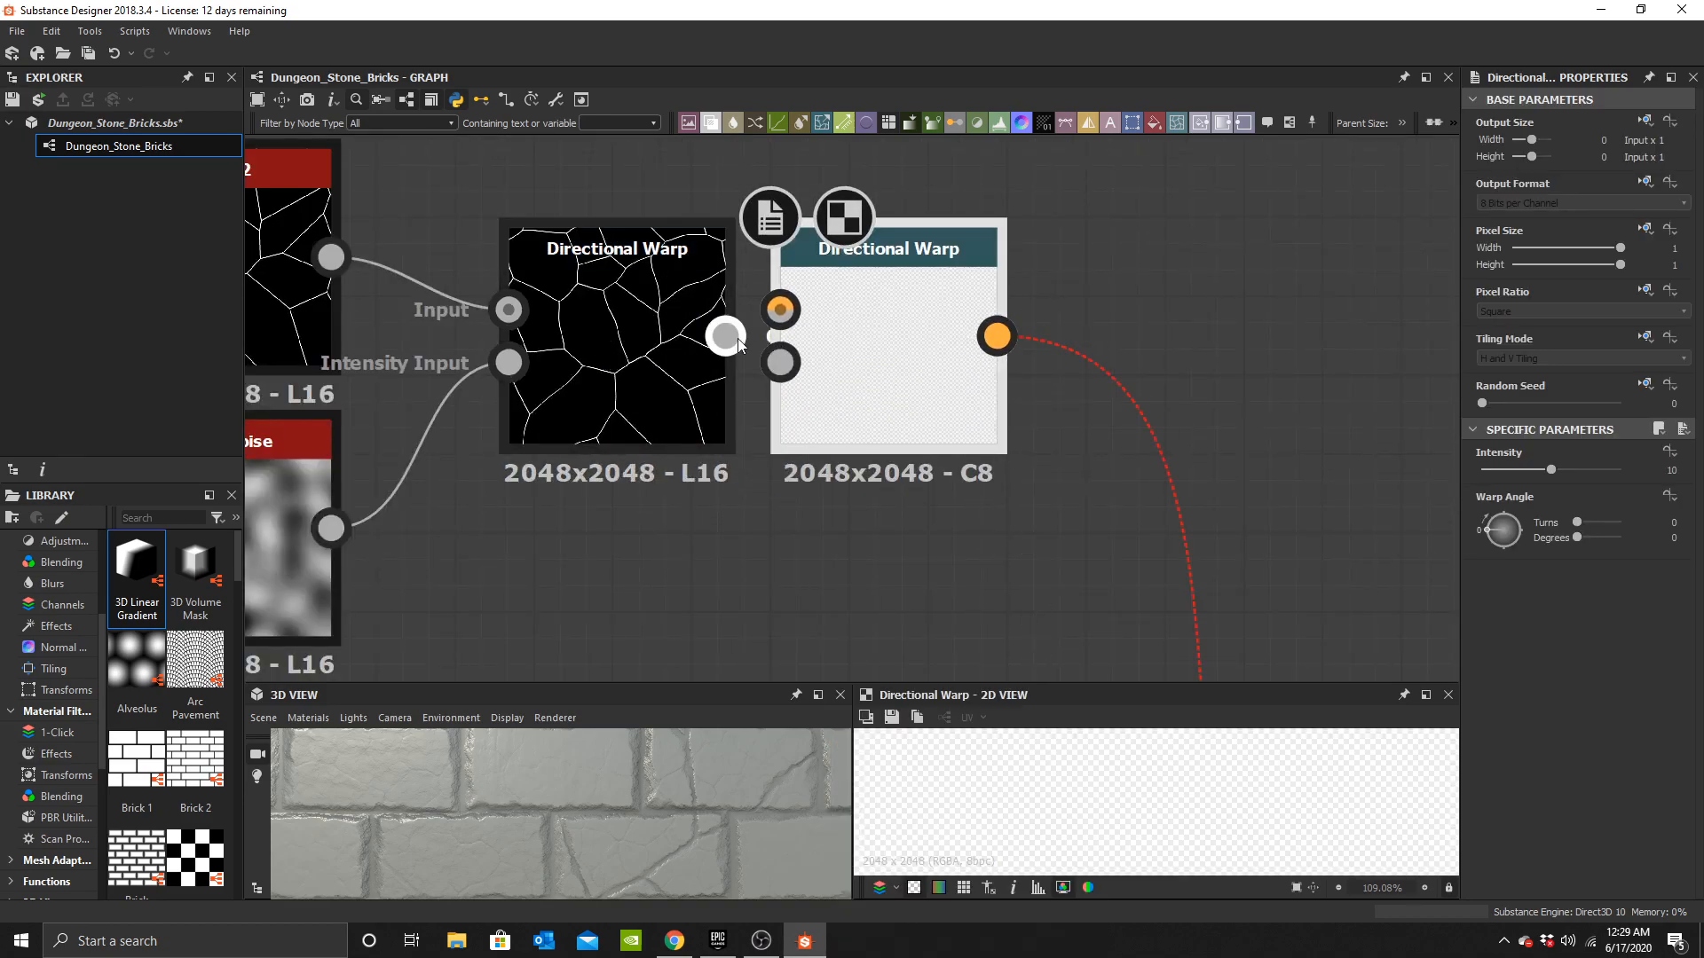
pyautogui.moveTo(726, 335); pyautogui.dragTo(781, 310)
# Add a Clouds 3 node and connect it to the second Directional Warp's intensity input.
pyautogui.moveTo(813, 485); pyautogui.dragTo(829, 405, button='middle')
pyautogui.click(737, 511)
pyautogui.press('space')
pyautogui.write('clou')
pyautogui.click(800, 445)
pyautogui.moveTo(673, 487); pyautogui.dragTo(660, 560)
pyautogui.moveTo(782, 562); pyautogui.dragTo(994, 349)
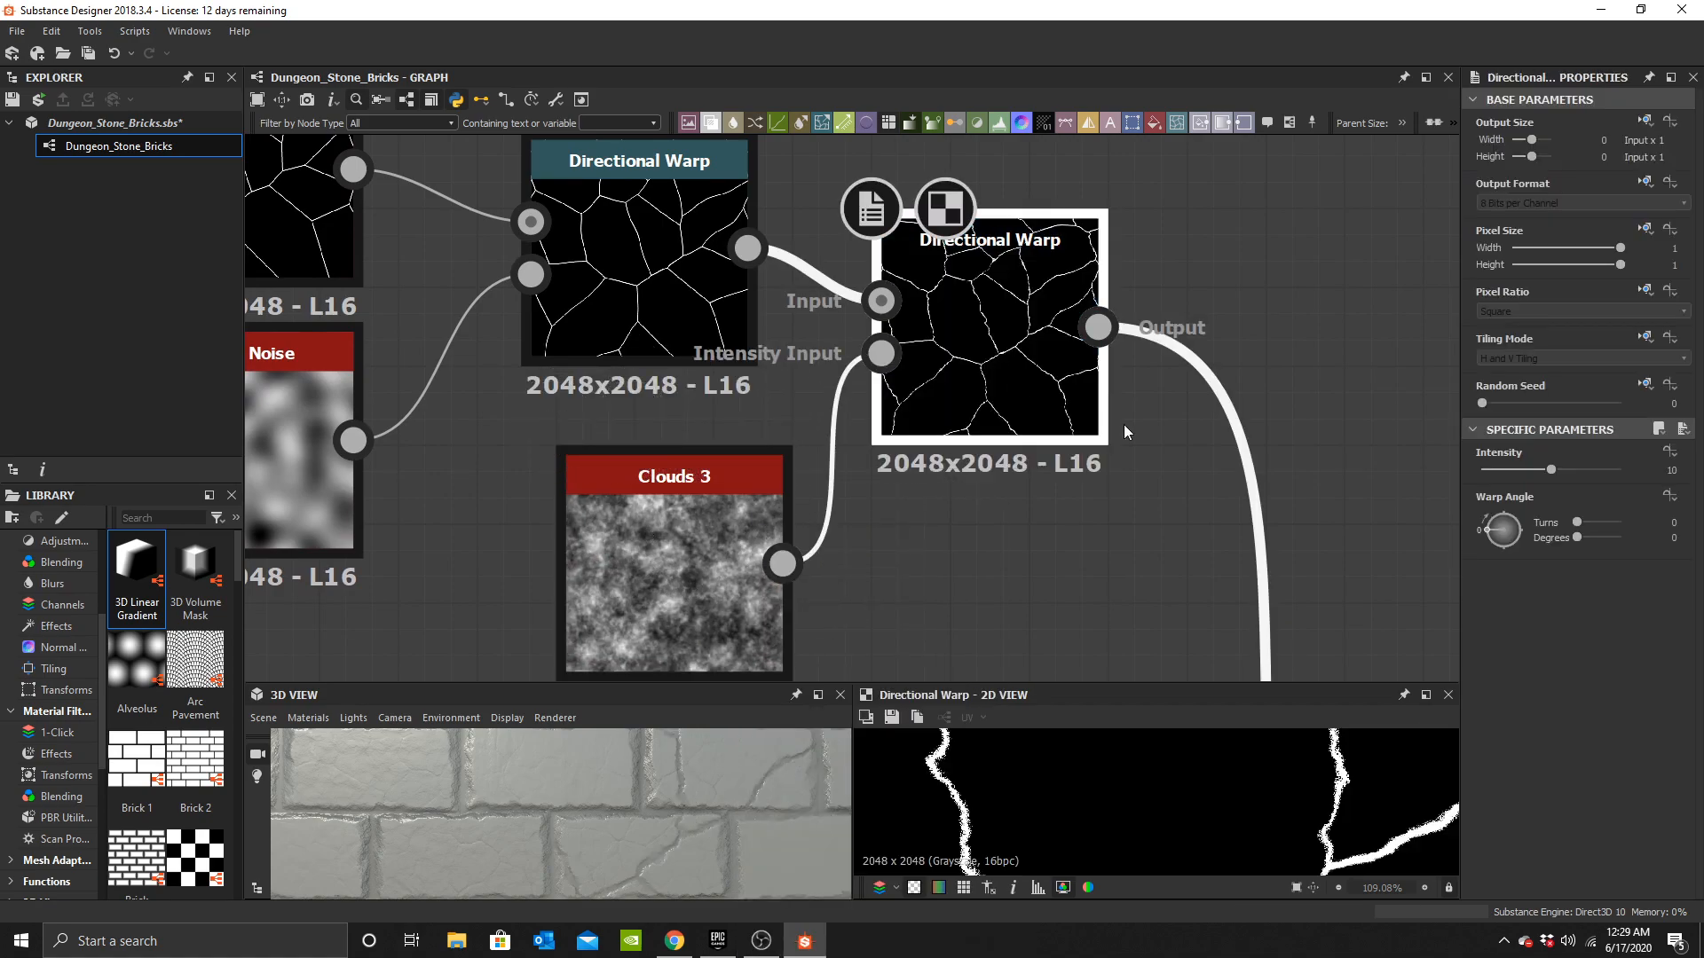
# Experiment with the second Directional Warp's intensity, finally setting it back to 10.
pyautogui.scroll(1, 998, 805)
pyautogui.scroll(2, 759, 817)
pyautogui.keyDown('alt'); pyautogui.moveTo(759, 816); pyautogui.dragTo(711, 812, button='middle'); pyautogui.keyUp('alt')
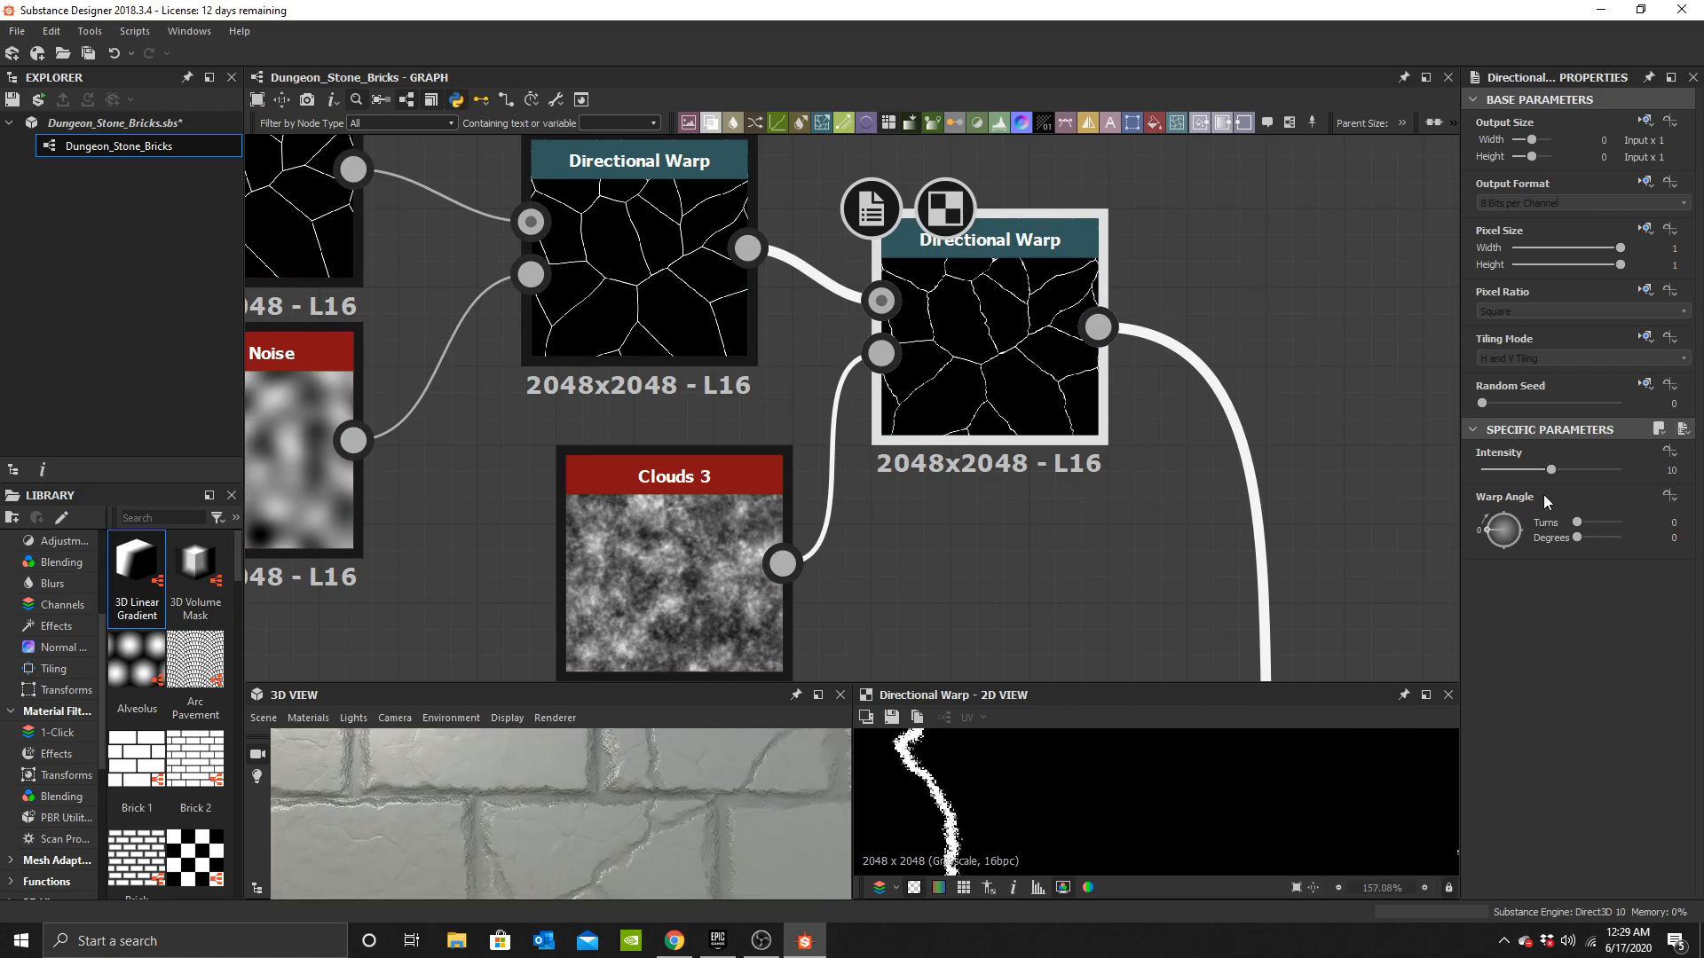
pyautogui.moveTo(1512, 471)
pyautogui.mouseDown()
pyautogui.moveTo(1463, 478)
pyautogui.moveTo(1525, 482)
pyautogui.mouseUp()
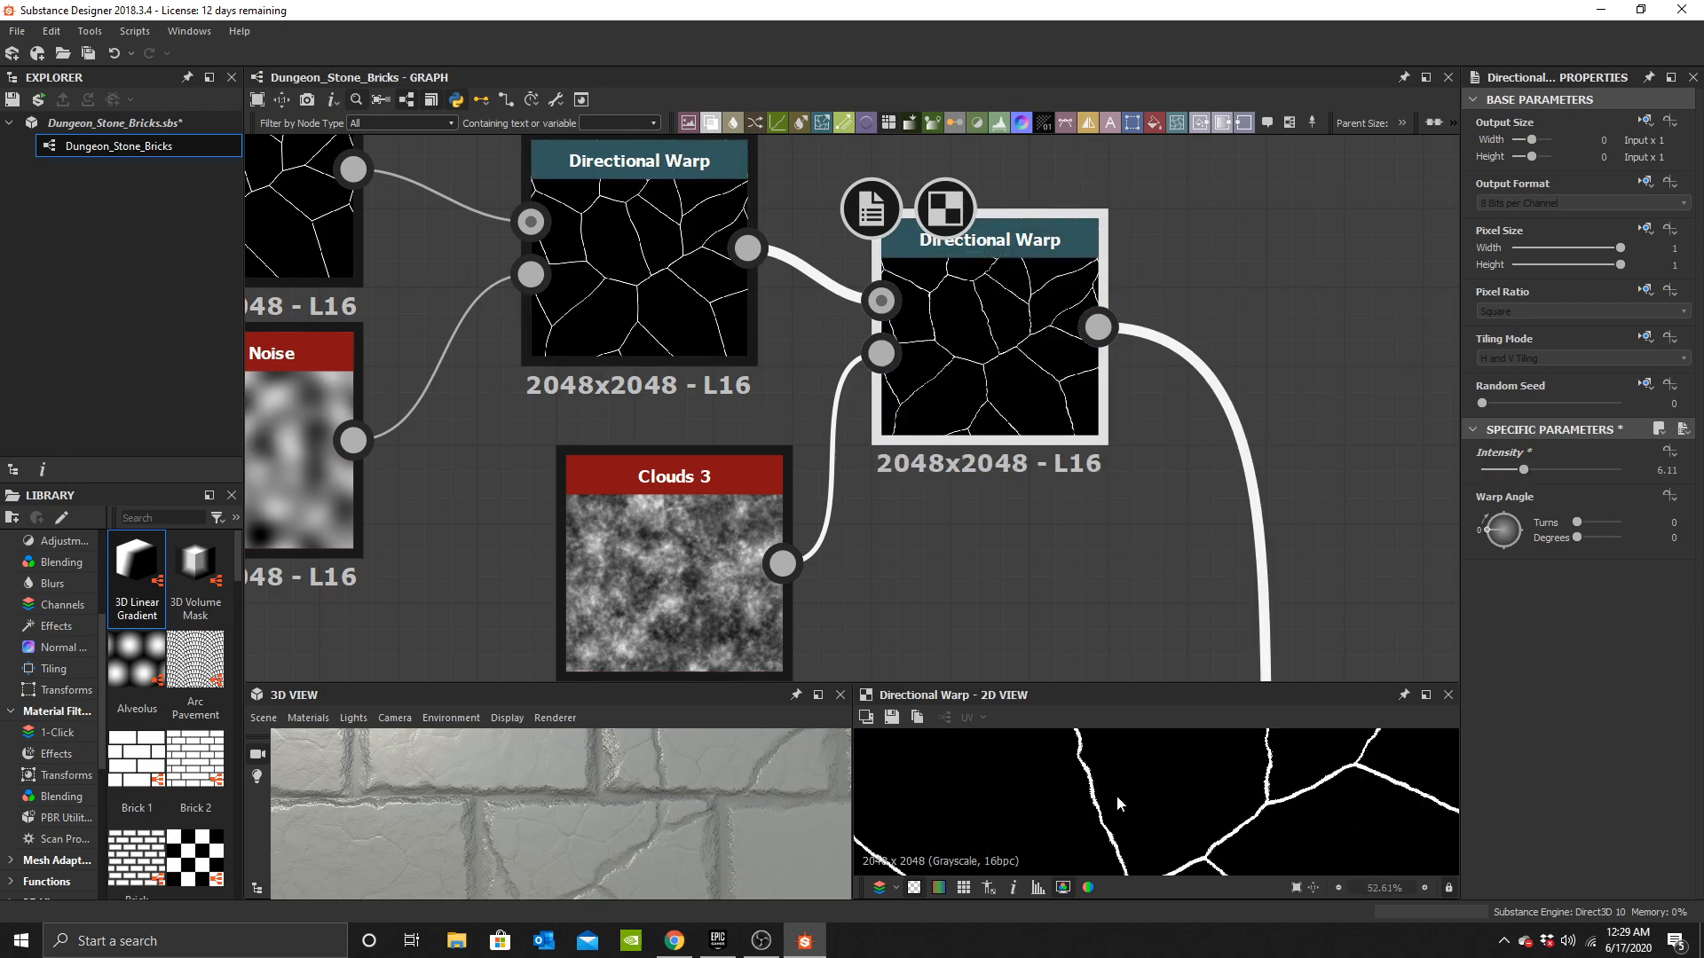
pyautogui.scroll(-4, 1125, 803)
pyautogui.doubleClick(647, 325)
pyautogui.click(1020, 327)
pyautogui.doubleClick(1020, 327)
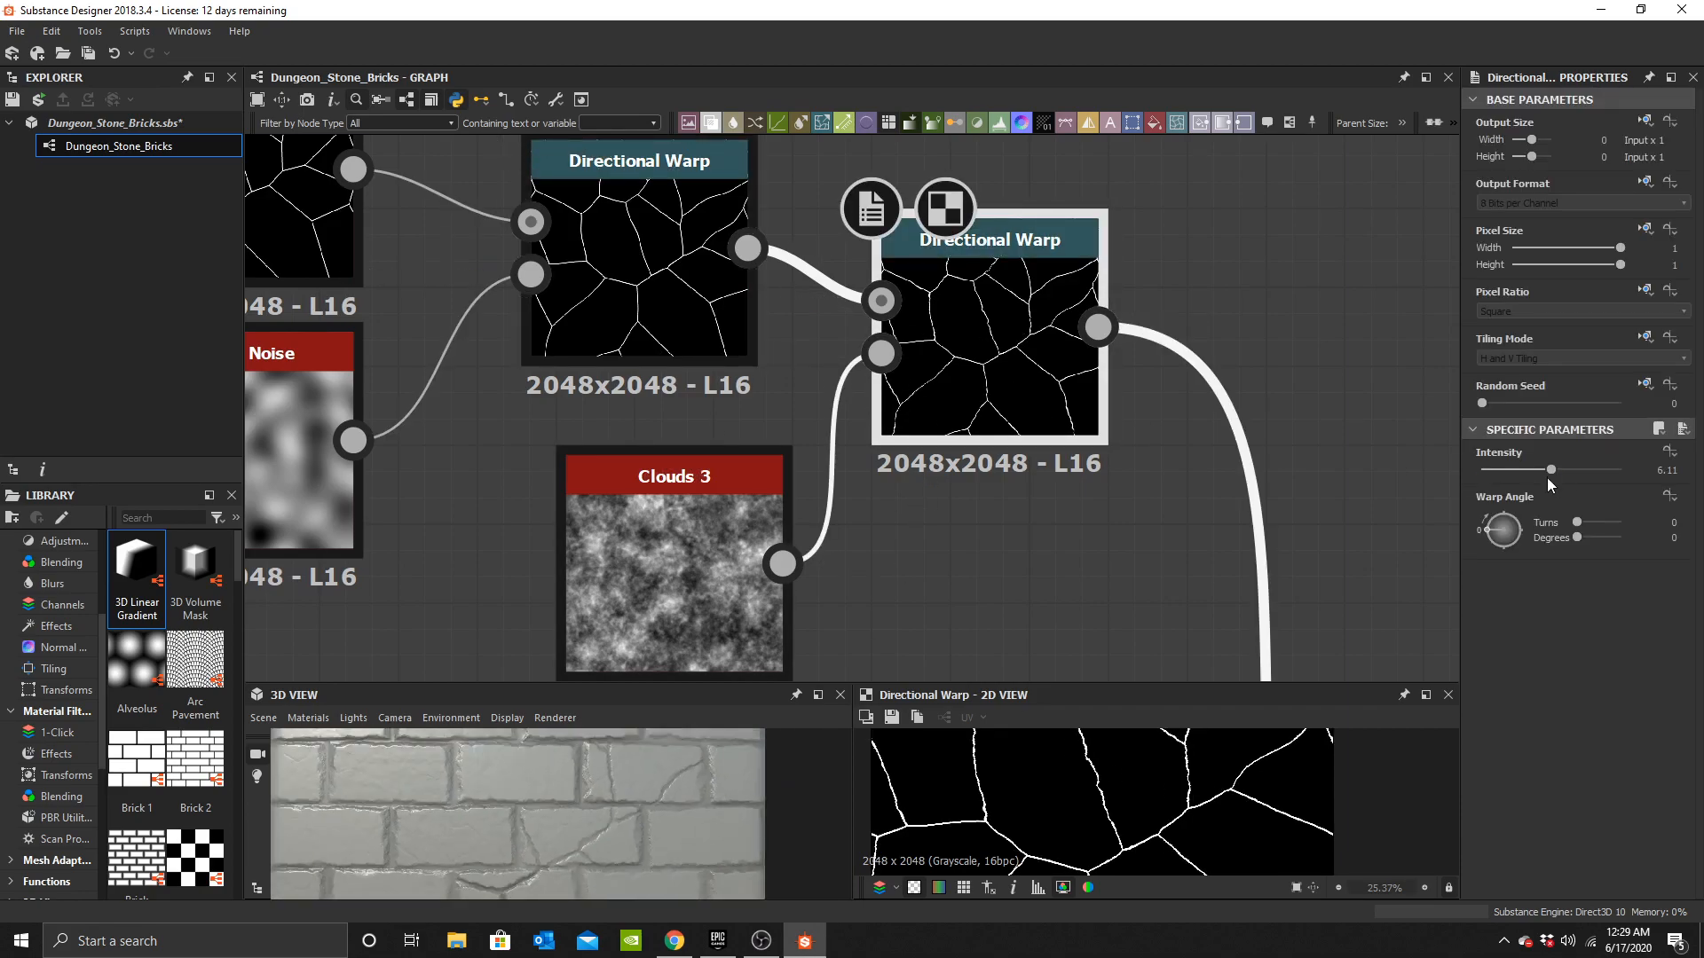
pyautogui.moveTo(1551, 469); pyautogui.dragTo(1620, 469)
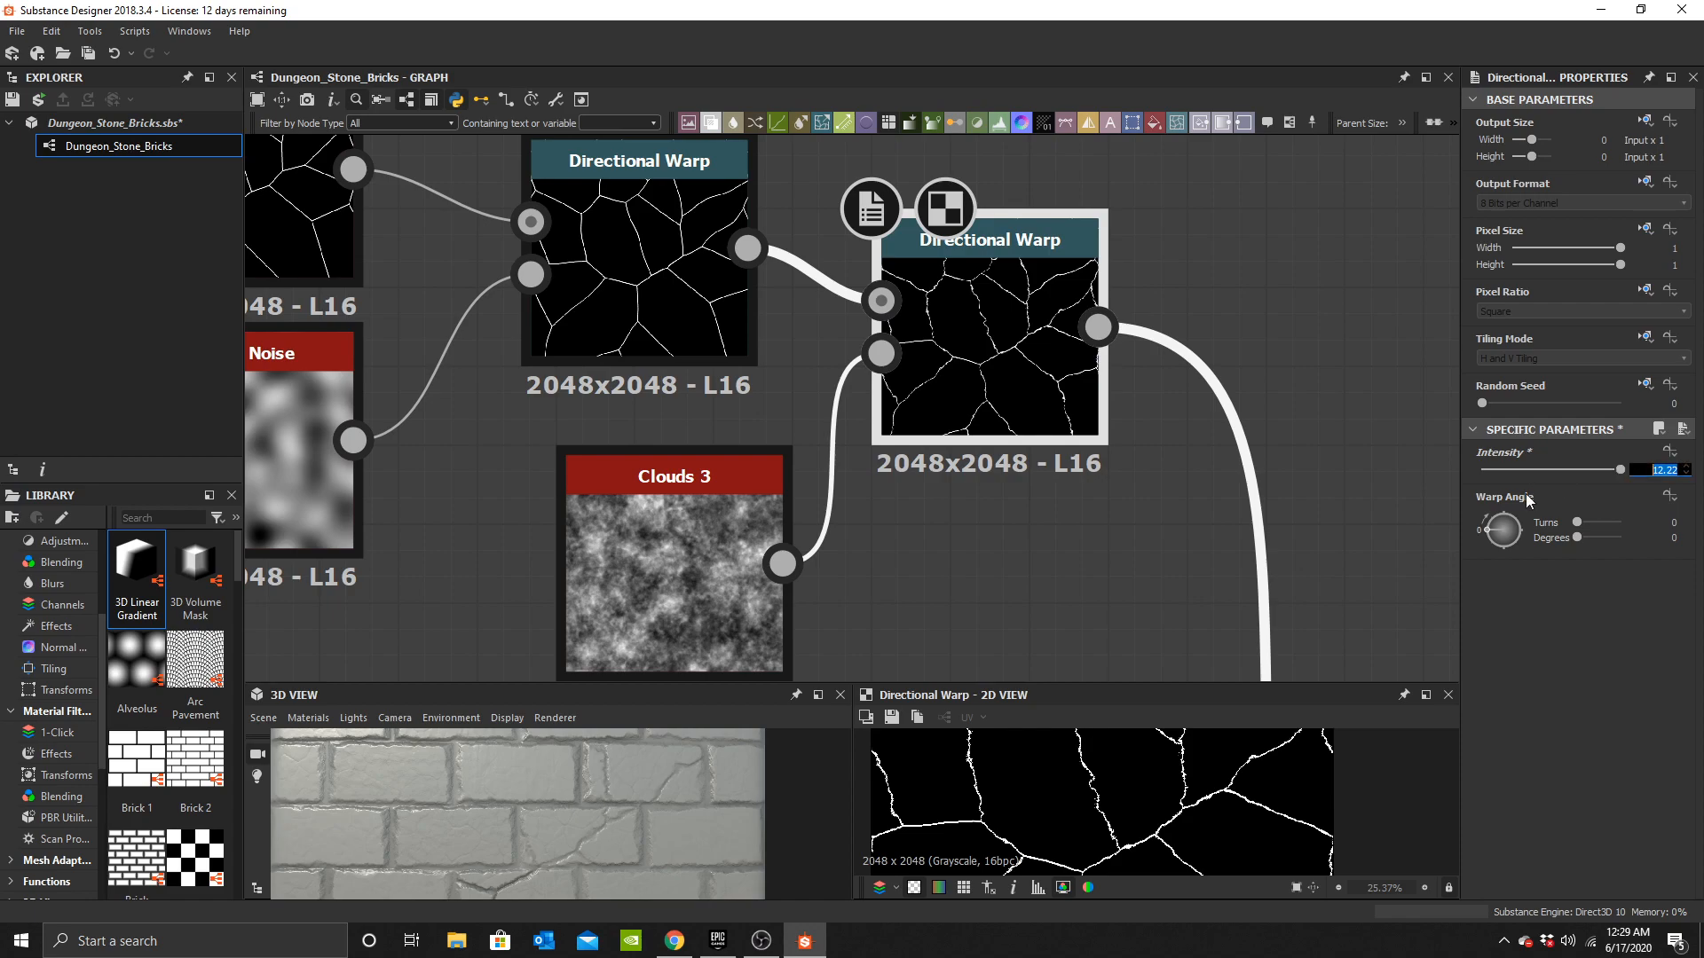
pyautogui.press('Return')
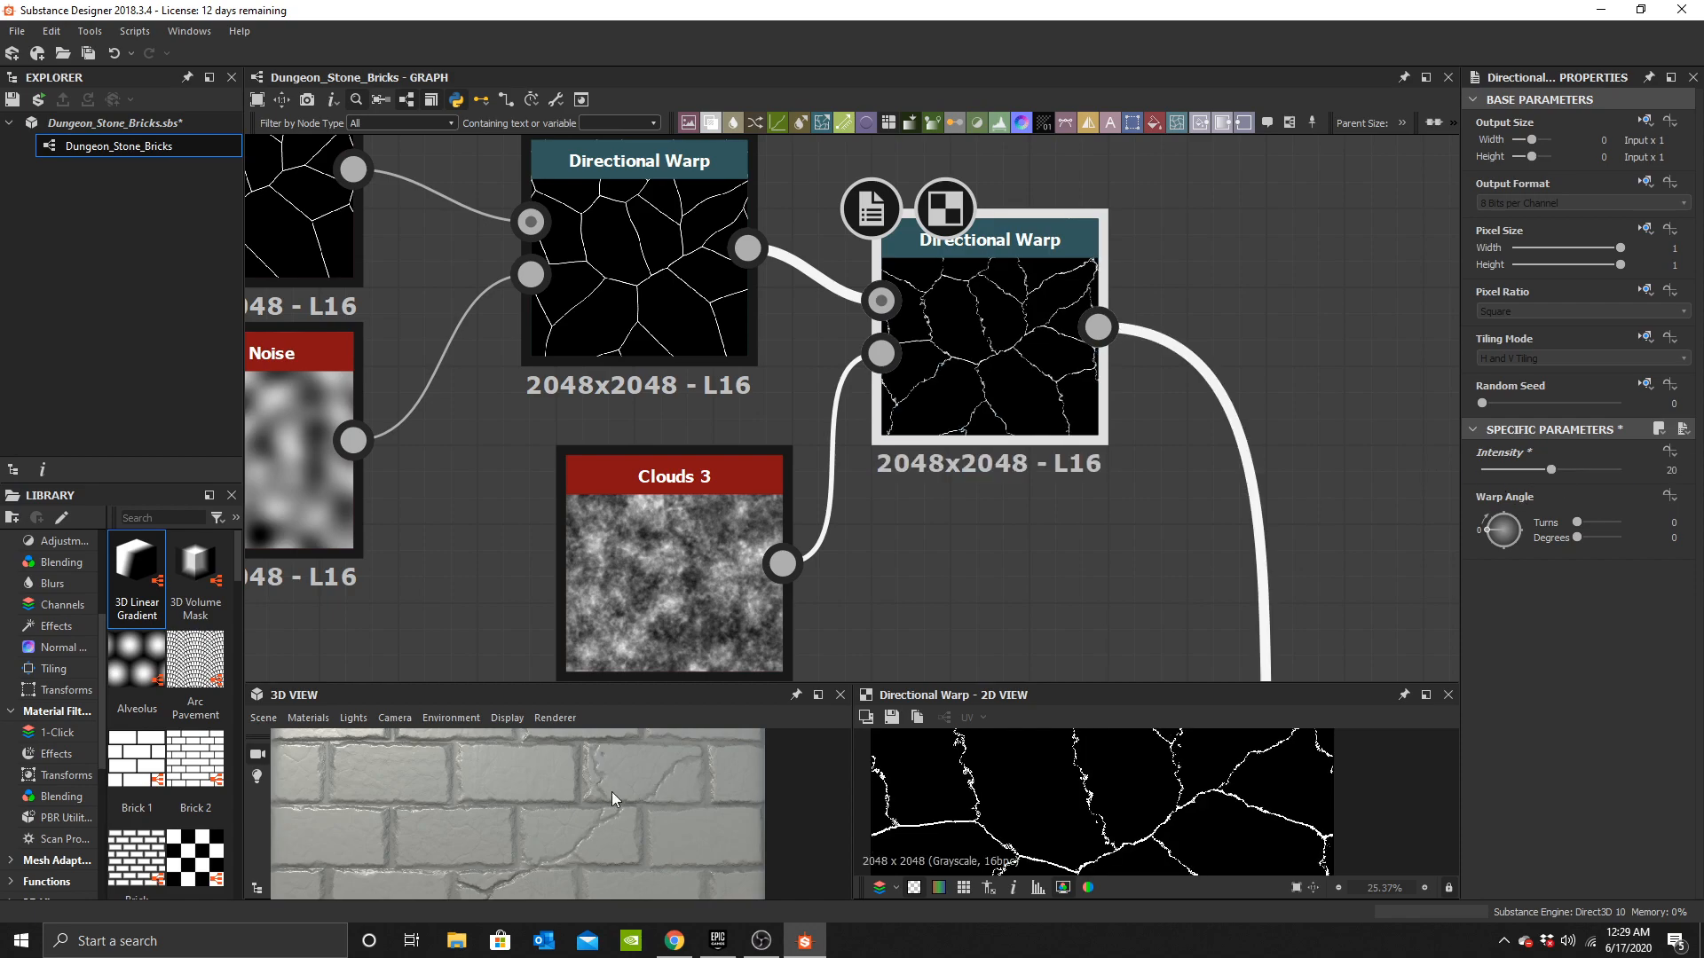
pyautogui.scroll(2, 607, 823)
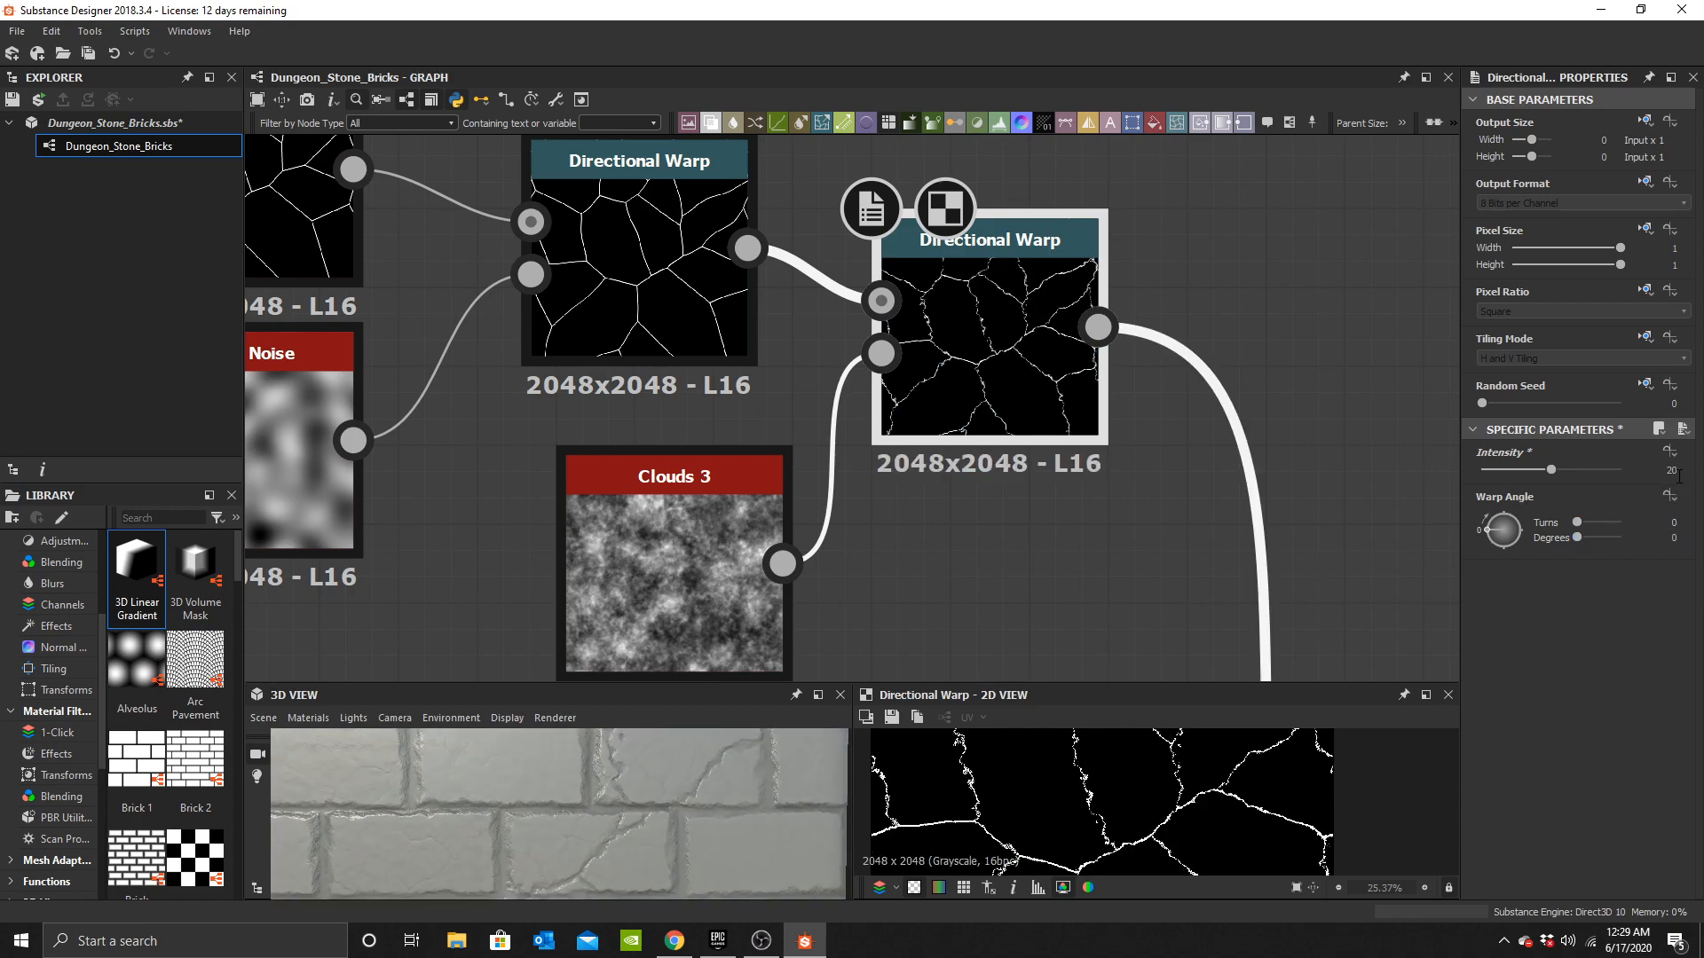
pyautogui.write('10')
pyautogui.press('Return')
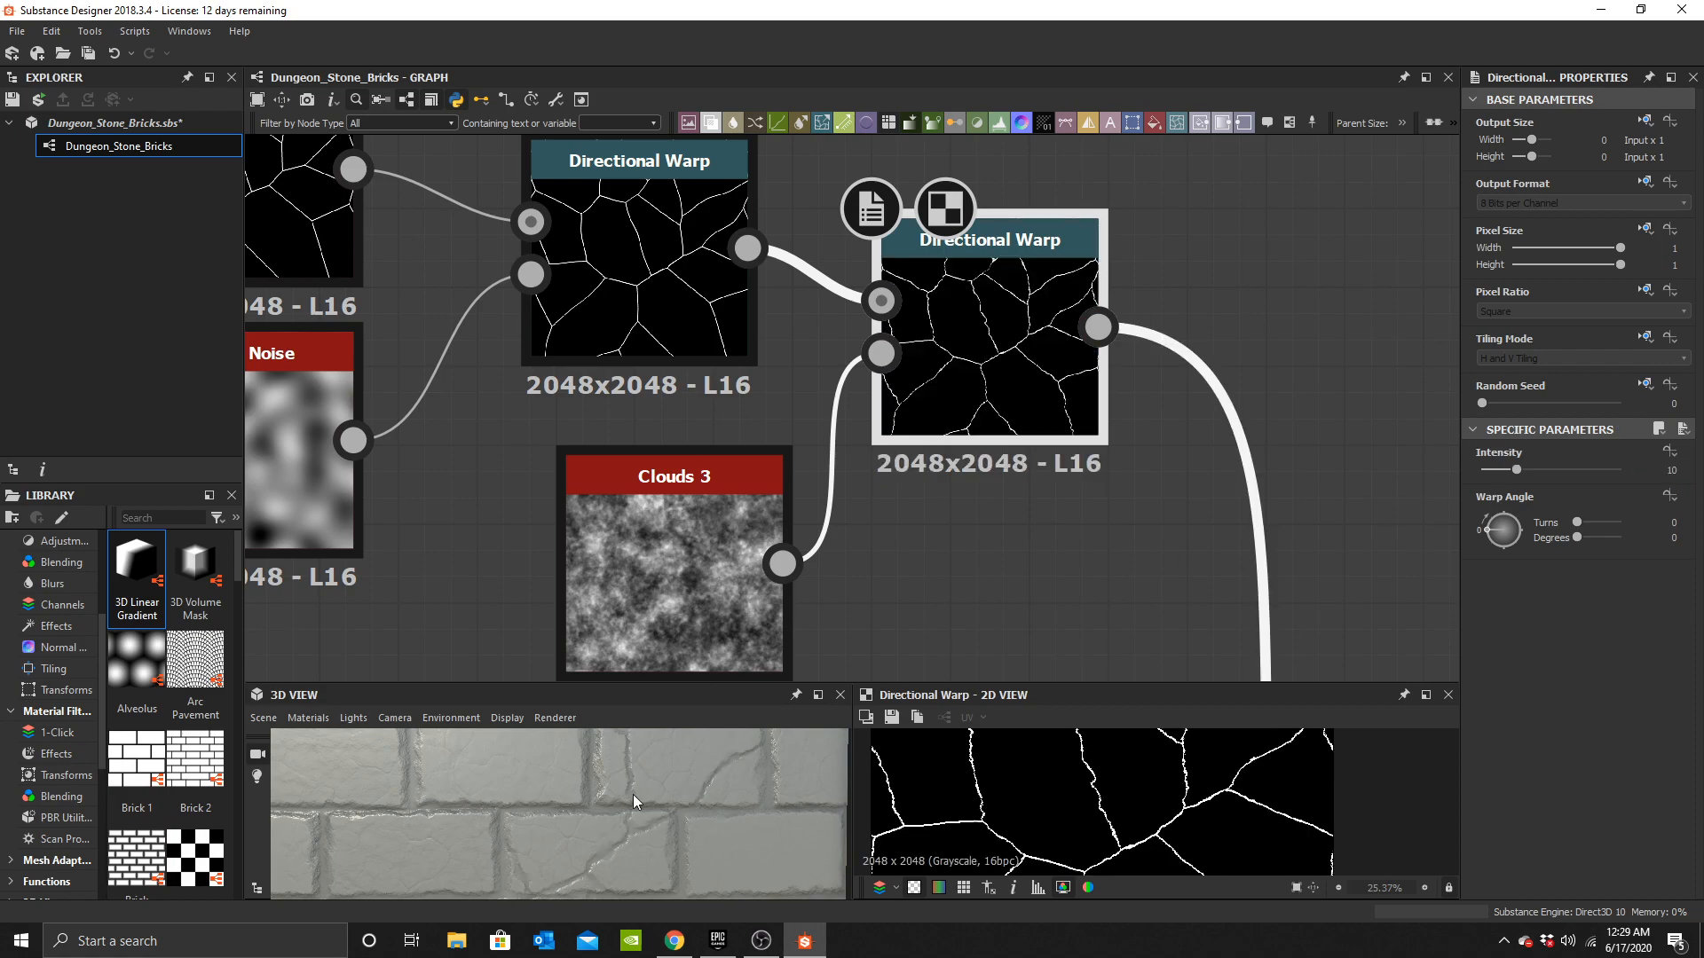
# Inspect the 3D preview and trace the graph to the last Slope Blur Grayscale node feeding the outputs.
pyautogui.scroll(-3, 633, 795)
pyautogui.scroll(-3, 940, 515)
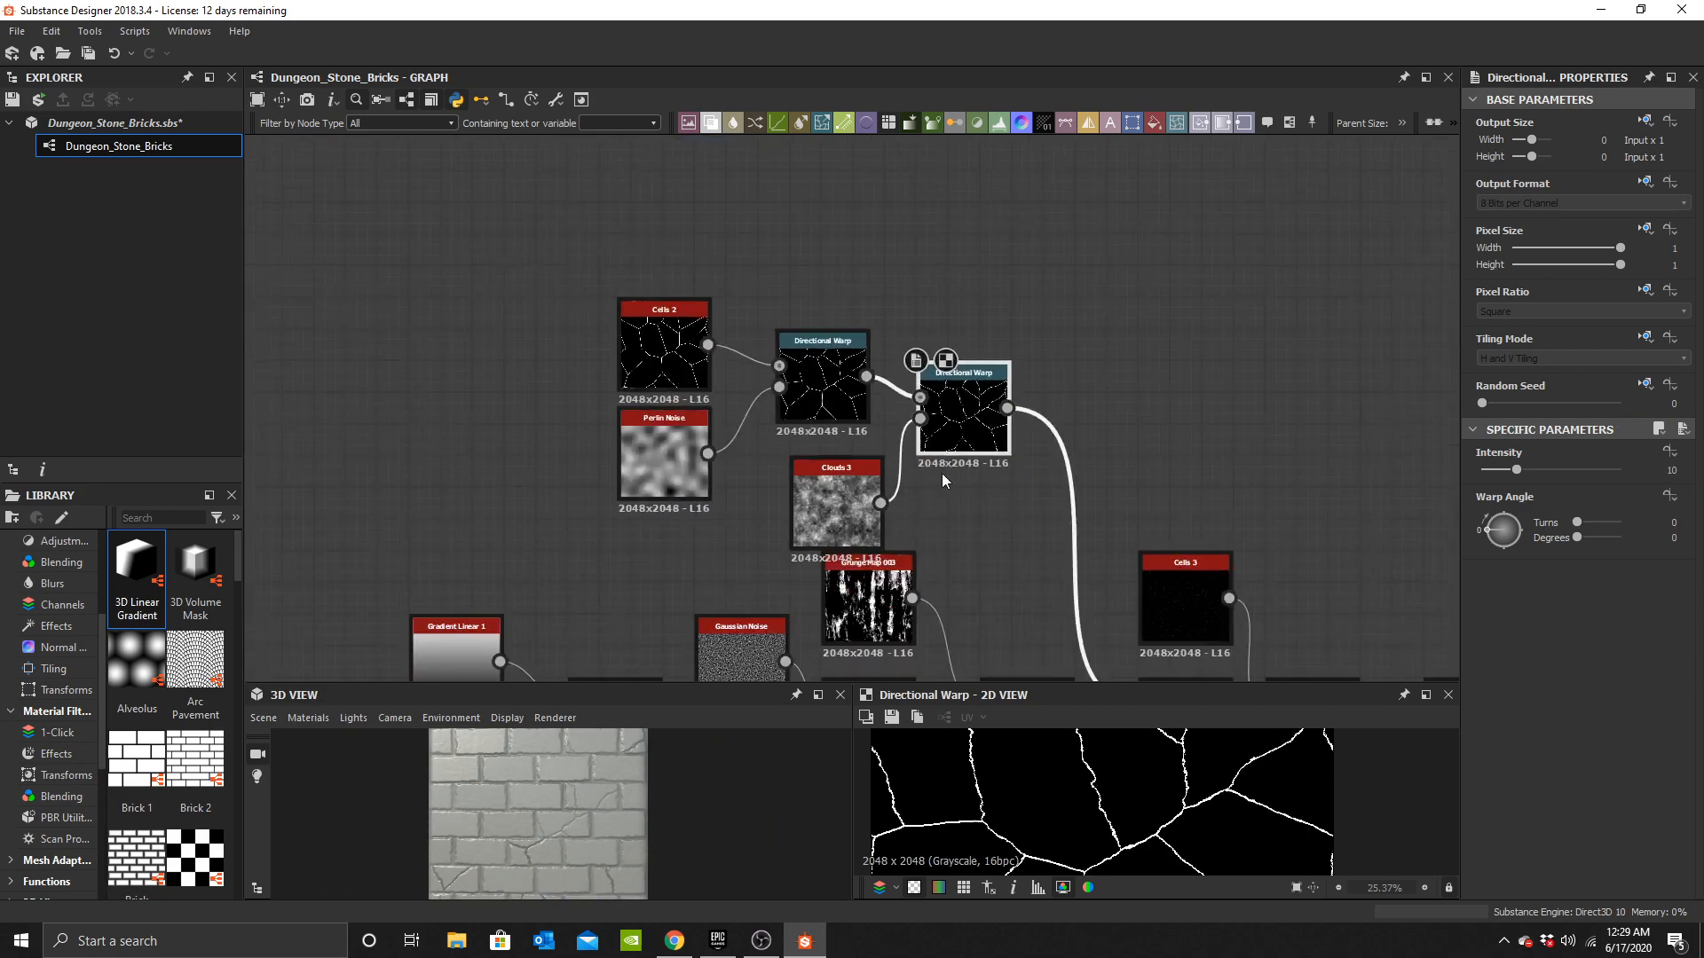
pyautogui.moveTo(631, 820); pyautogui.dragTo(588, 832)
pyautogui.scroll(4, 593, 832)
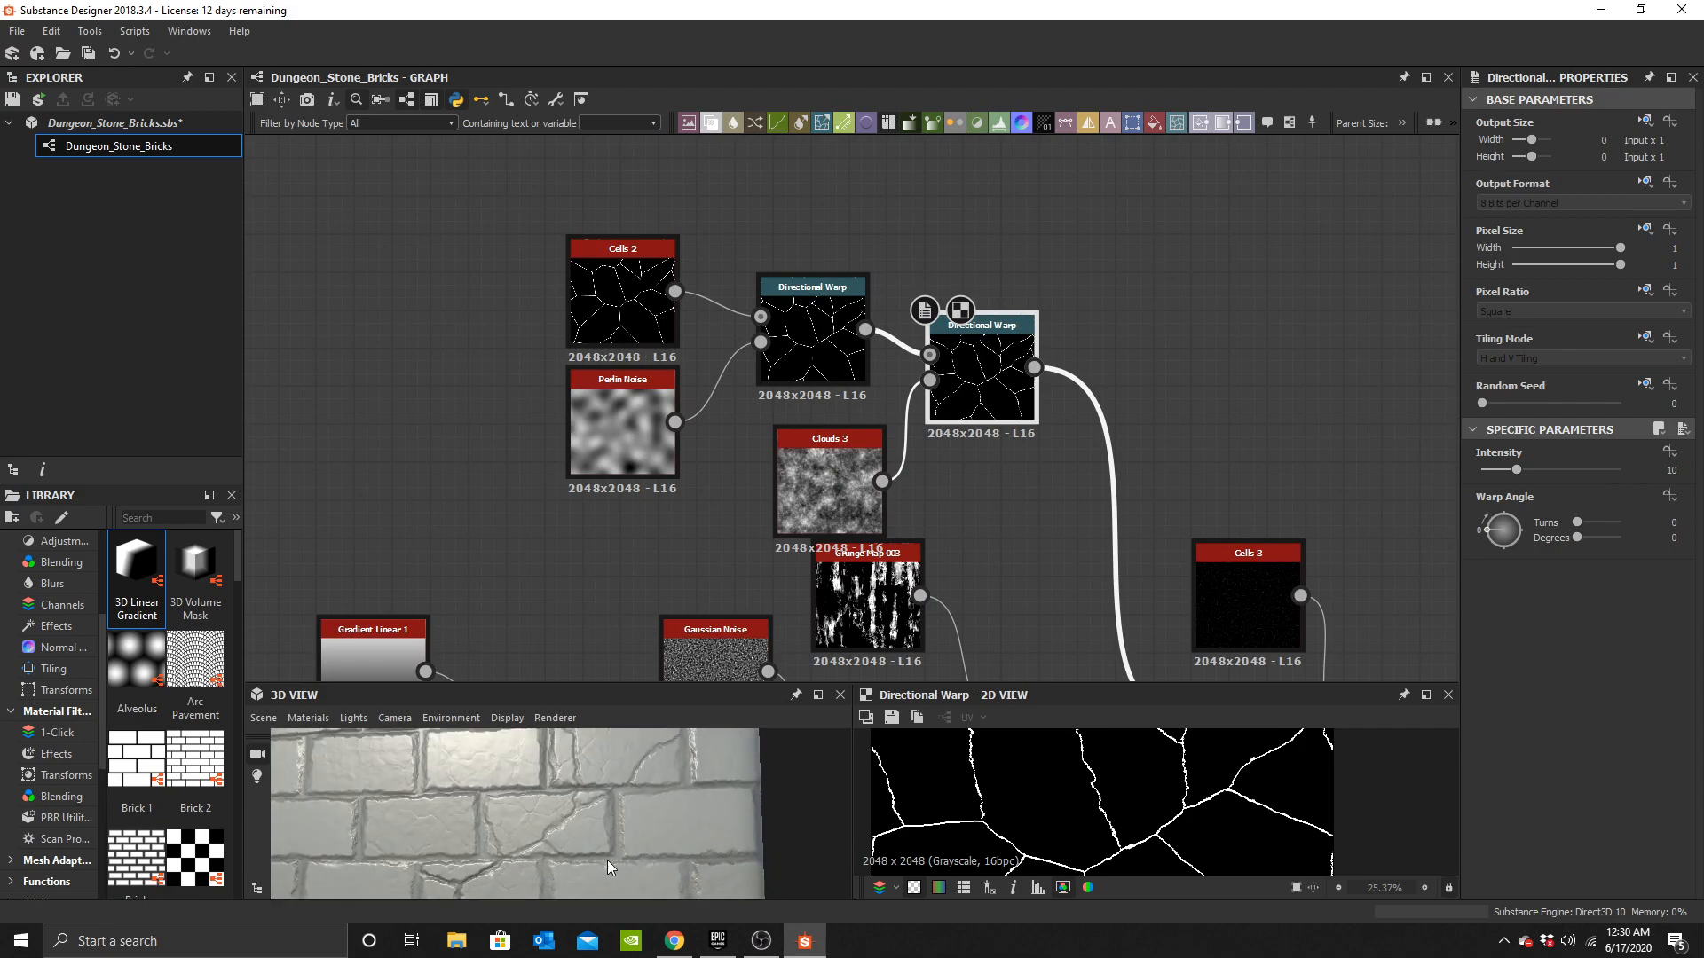
pyautogui.scroll(-3, 661, 838)
pyautogui.moveTo(661, 838); pyautogui.dragTo(648, 824)
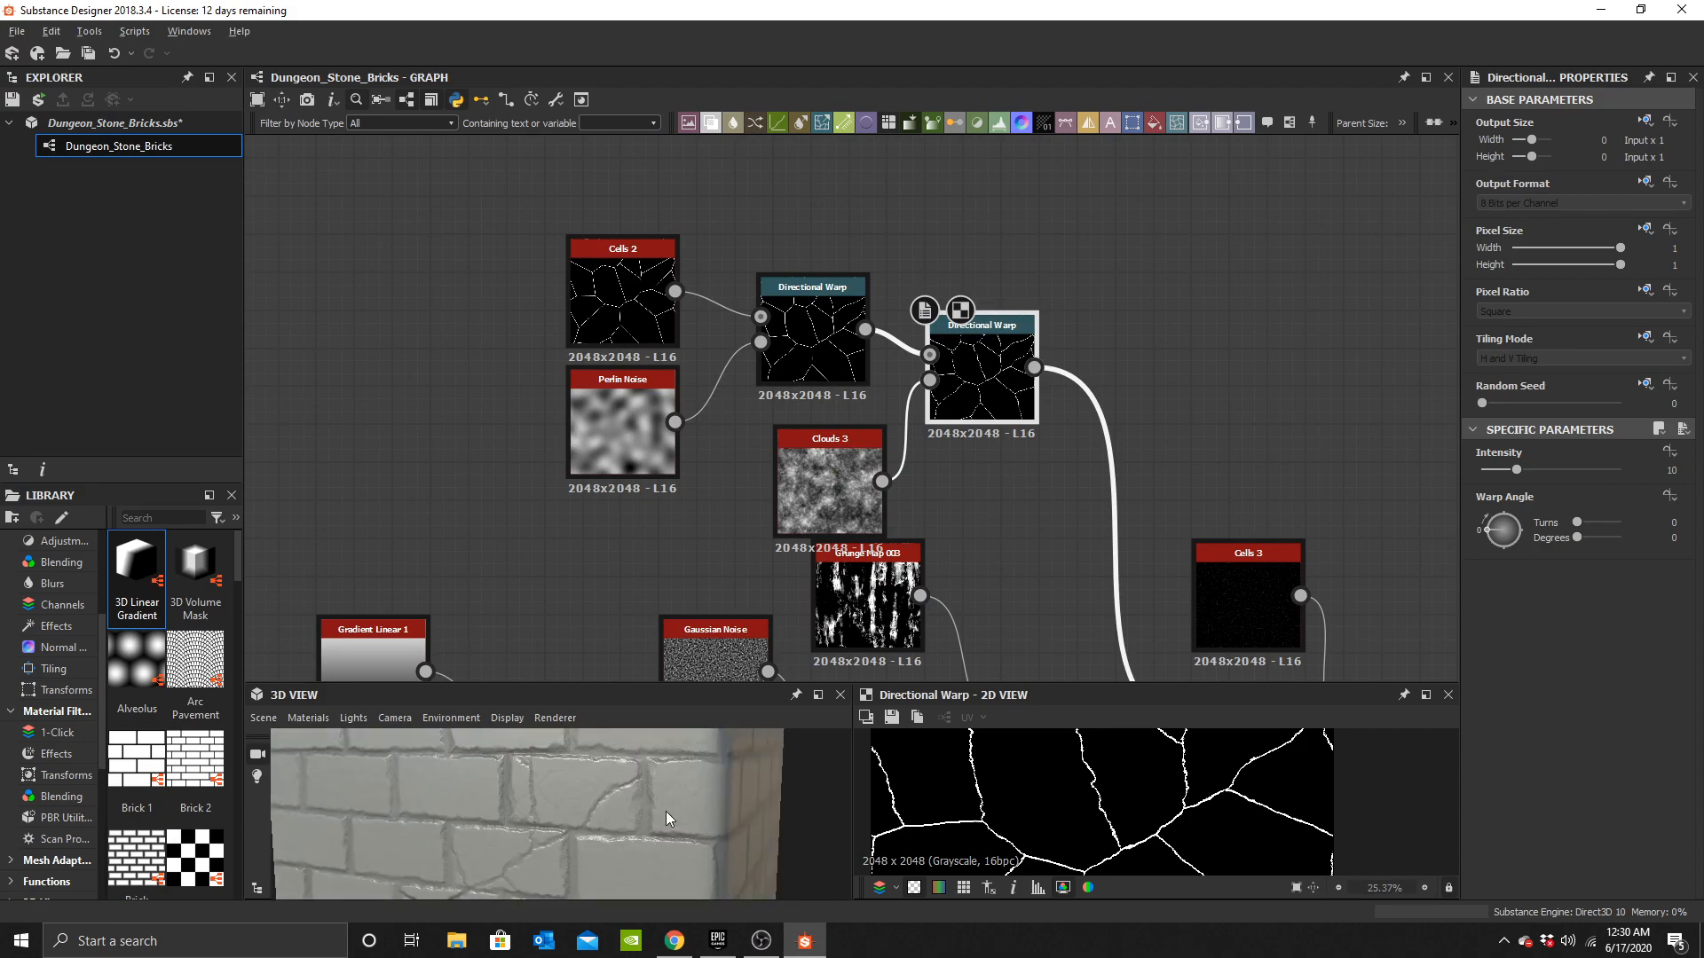
pyautogui.scroll(-4, 921, 471)
pyautogui.moveTo(921, 471); pyautogui.dragTo(888, 406, button='middle')
pyautogui.scroll(3, 822, 416)
pyautogui.scroll(-3, 981, 447)
pyautogui.moveTo(994, 445); pyautogui.dragTo(258, 303, button='middle')
pyautogui.scroll(5, 771, 428)
pyautogui.click(763, 408)
pyautogui.doubleClick(764, 409)
pyautogui.scroll(-1, 810, 568)
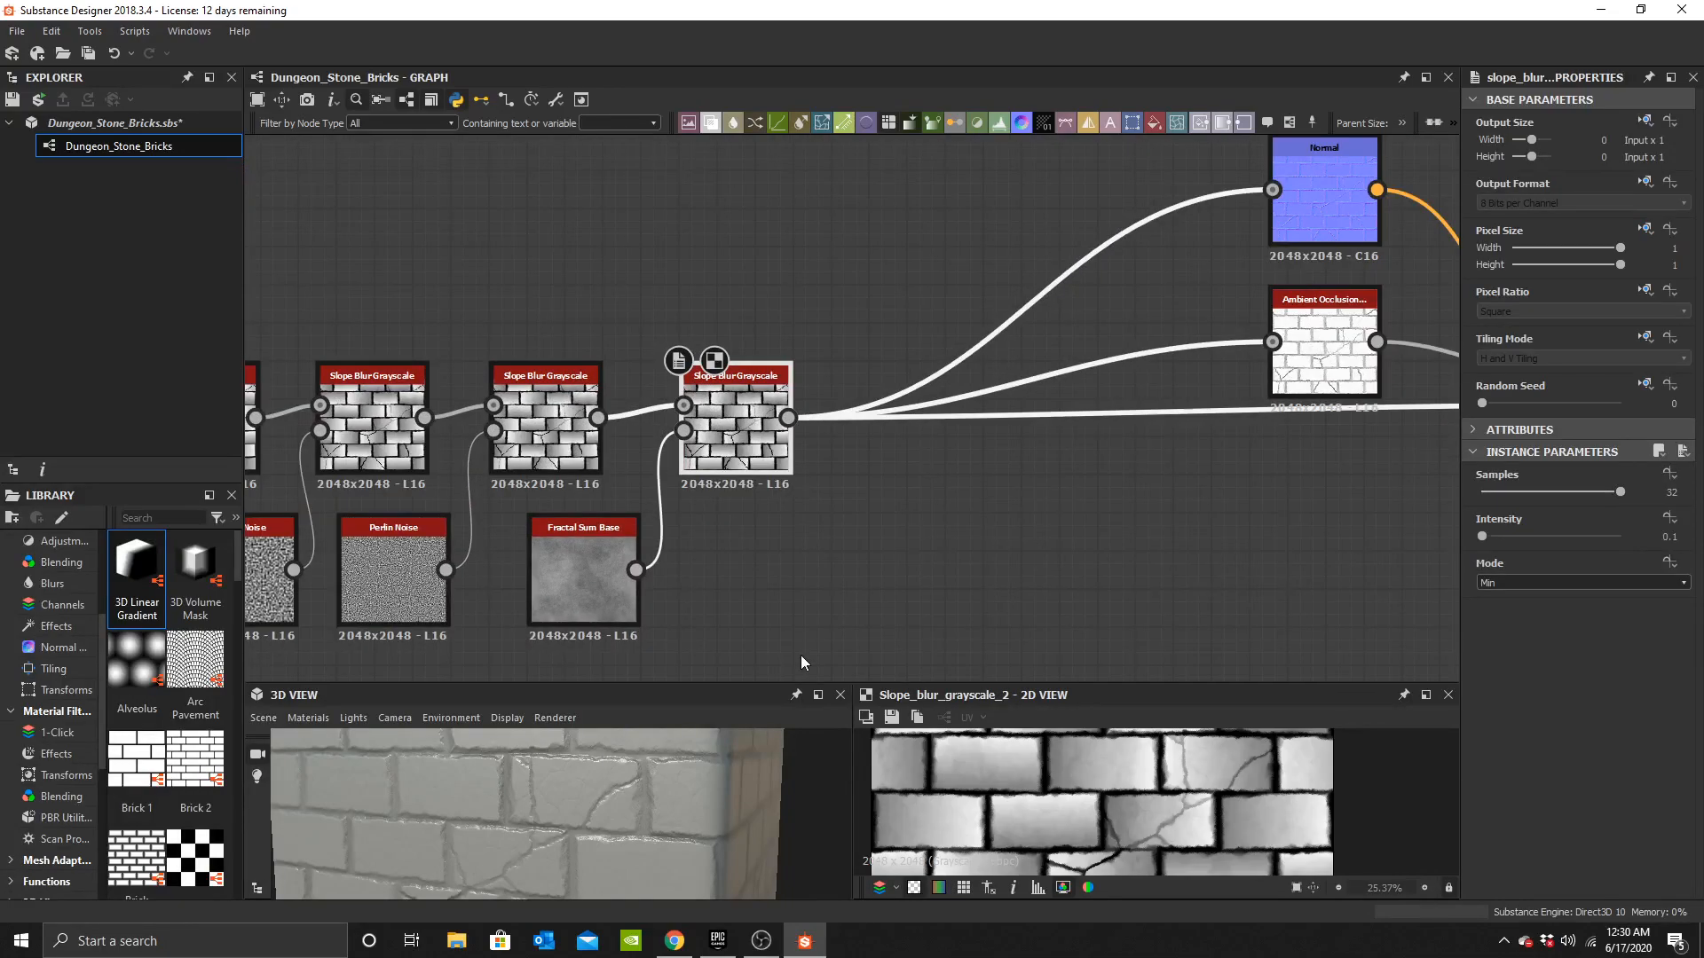
pyautogui.scroll(-4, 654, 810)
pyautogui.scroll(-4, 1096, 333)
pyautogui.moveTo(1194, 322); pyautogui.dragTo(857, 337, button='middle')
pyautogui.moveTo(1117, 476); pyautogui.dragTo(1115, 474)
pyautogui.moveTo(1010, 390); pyautogui.dragTo(1331, 390)
pyautogui.scroll(3, 550, 817)
pyautogui.moveTo(532, 826); pyautogui.dragTo(657, 773)
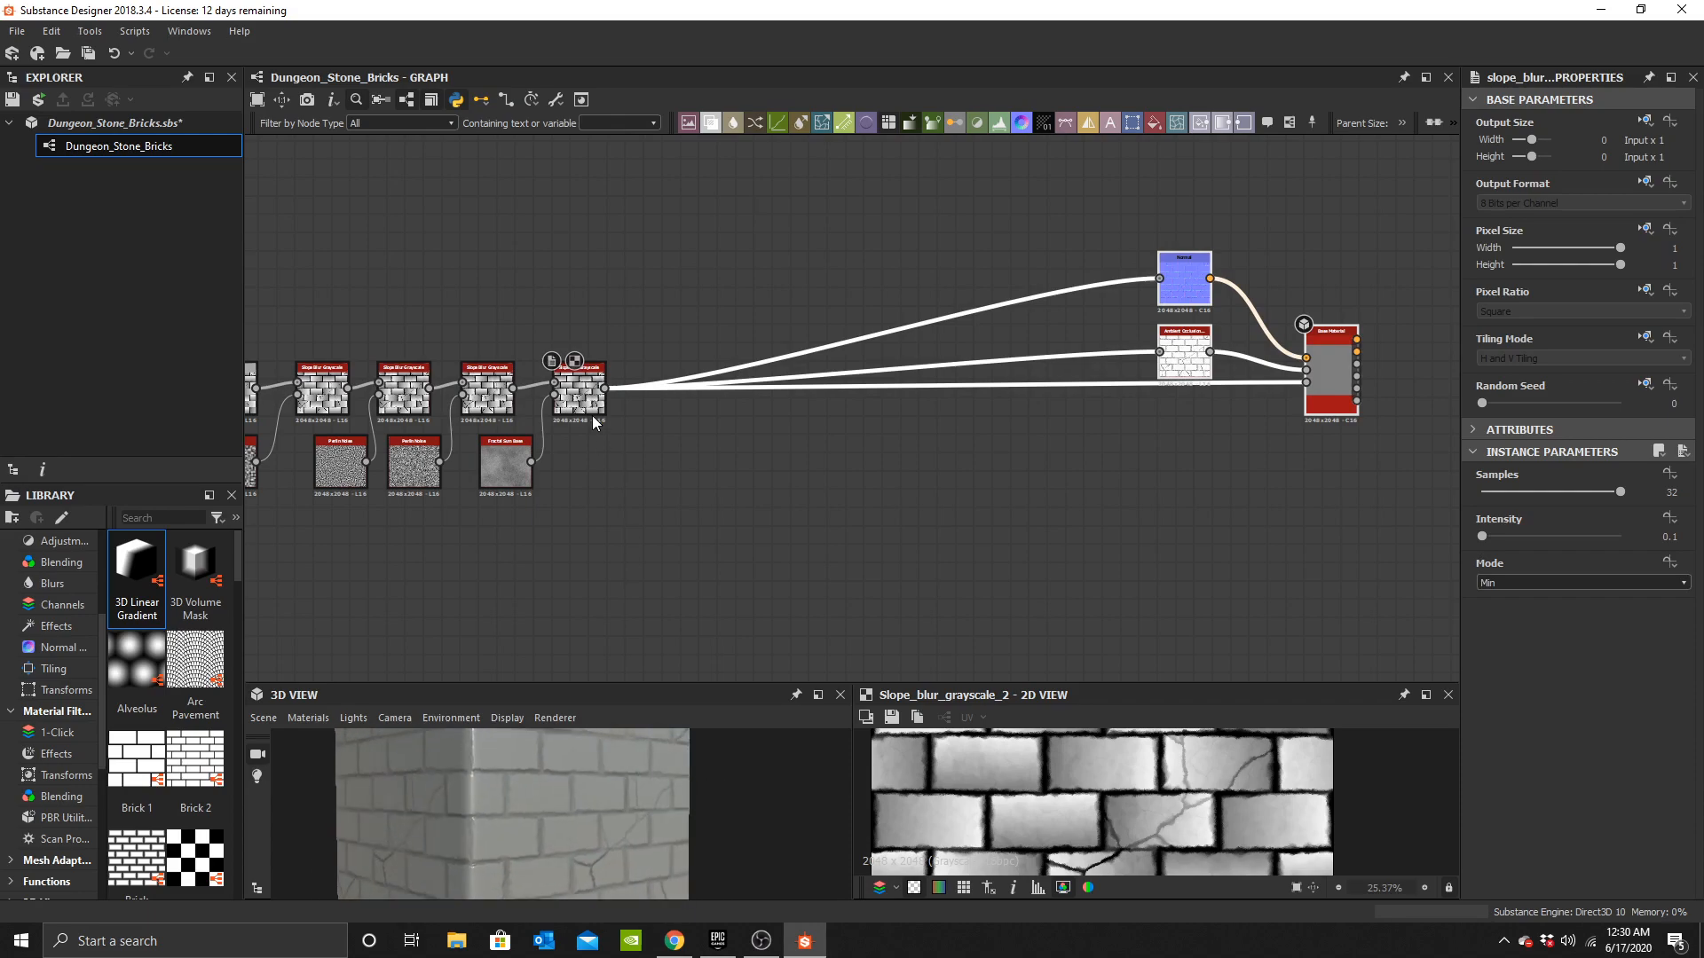
# Review the brick-building Blend chain across the graph alongside the 3D preview.
pyautogui.moveTo(595, 426); pyautogui.dragTo(1171, 373, button='middle')
pyautogui.scroll(5, 847, 382)
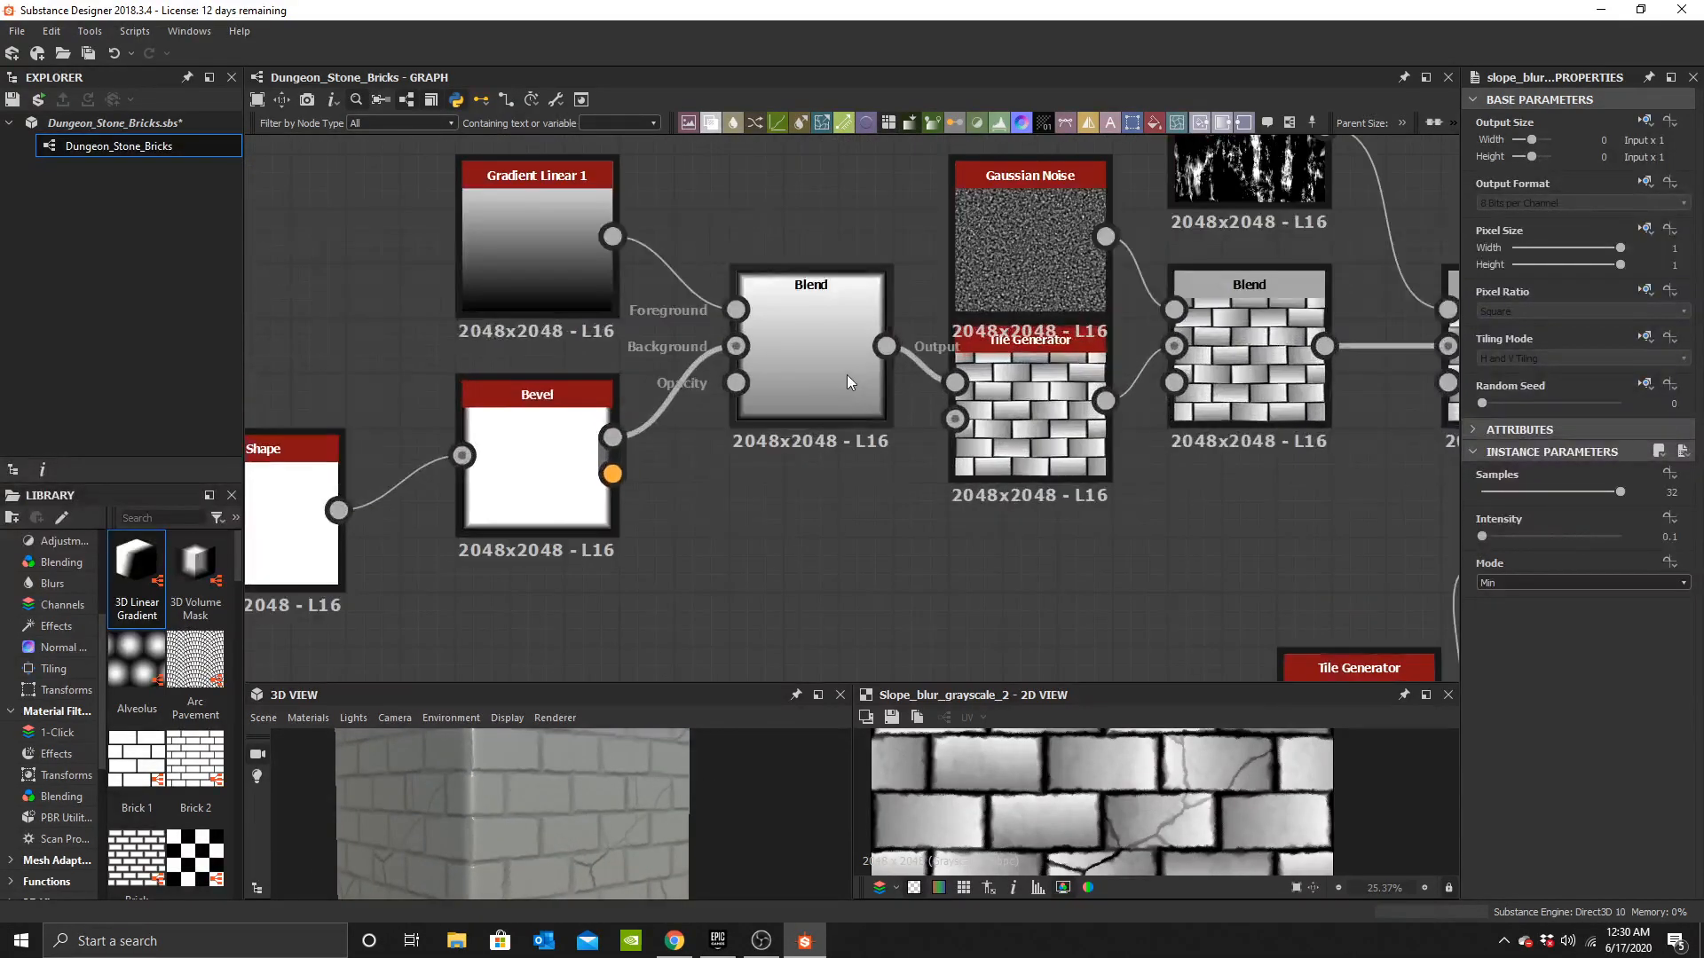
pyautogui.click(848, 382)
pyautogui.moveTo(1597, 473); pyautogui.dragTo(1624, 470)
pyautogui.moveTo(658, 854); pyautogui.dragTo(803, 781)
pyautogui.scroll(4, 541, 830)
pyautogui.scroll(-3, 582, 817)
pyautogui.scroll(-4, 1181, 373)
pyautogui.moveTo(1219, 405); pyautogui.dragTo(751, 469, button='middle')
pyautogui.scroll(4, 536, 452)
pyautogui.moveTo(536, 452); pyautogui.dragTo(920, 425, button='middle')
pyautogui.scroll(3, 710, 419)
pyautogui.scroll(-3, 684, 497)
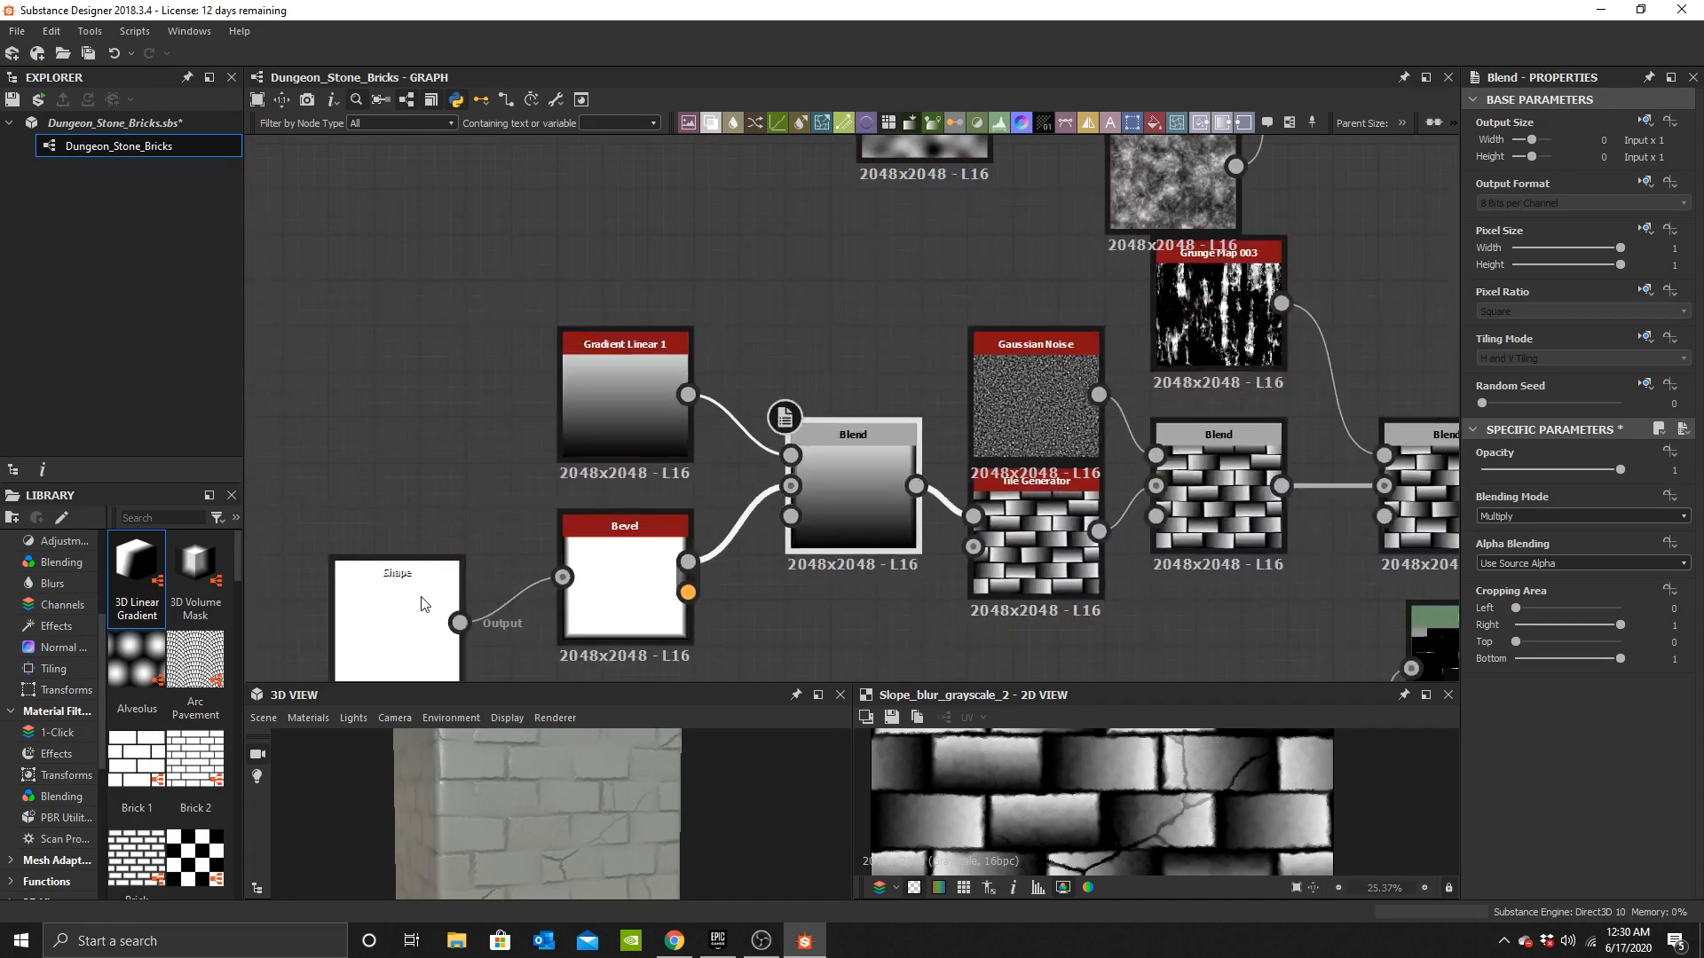
pyautogui.scroll(4, 772, 448)
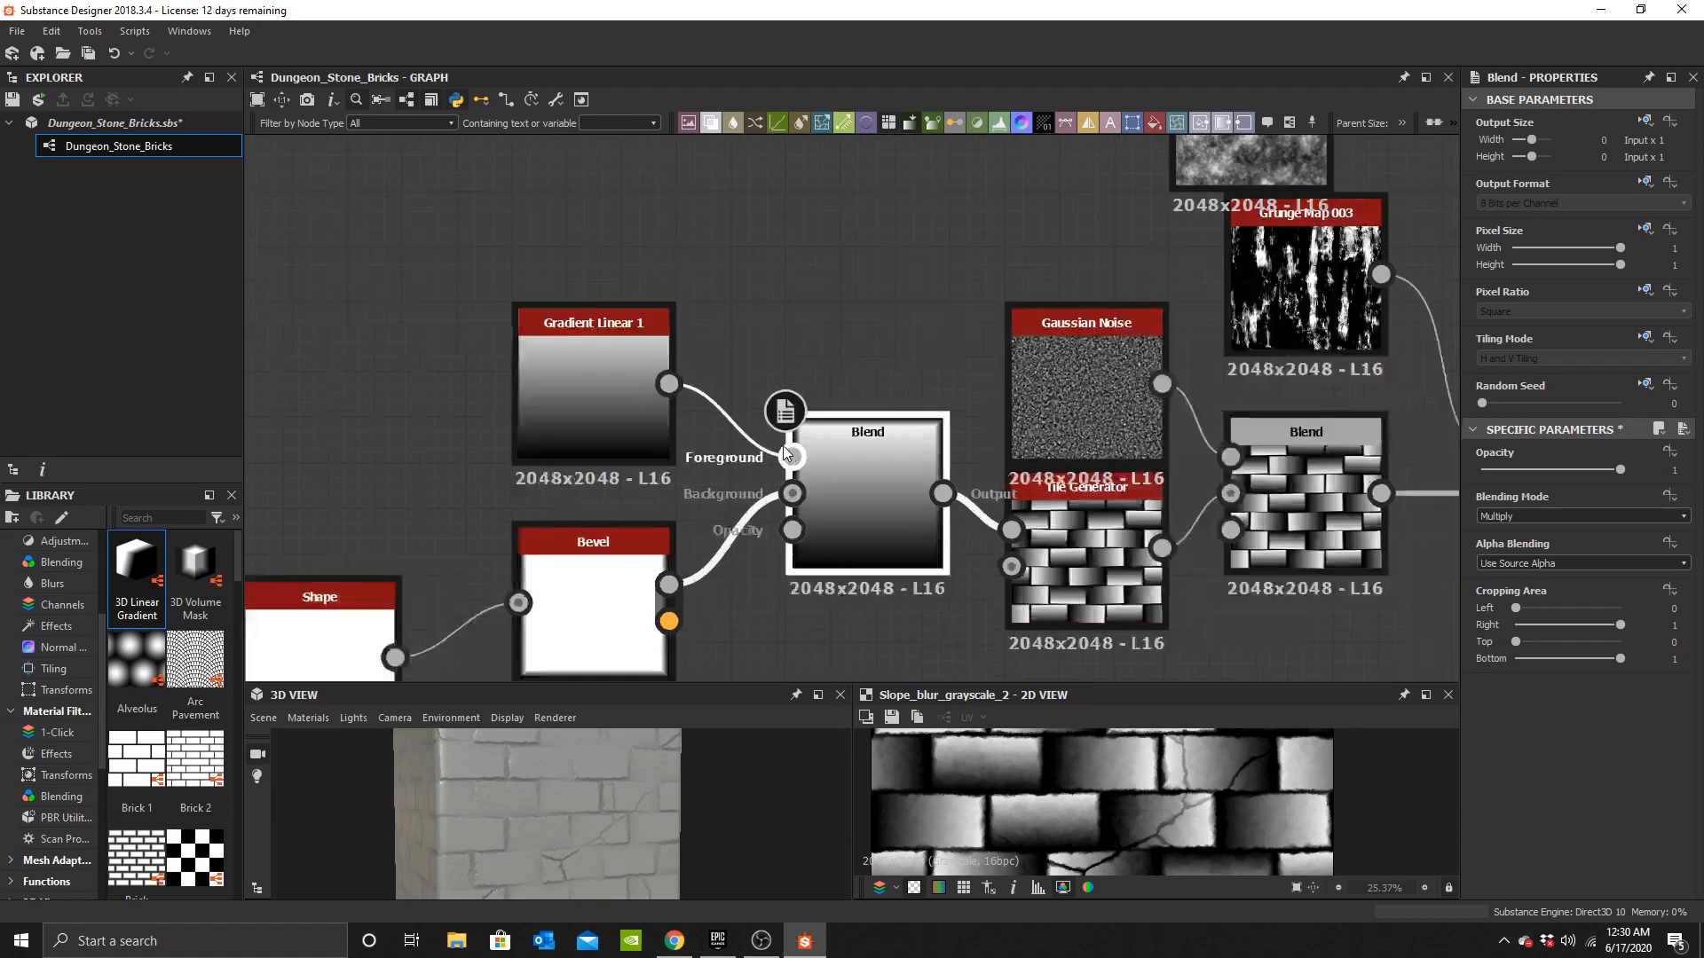
pyautogui.scroll(-2, 433, 378)
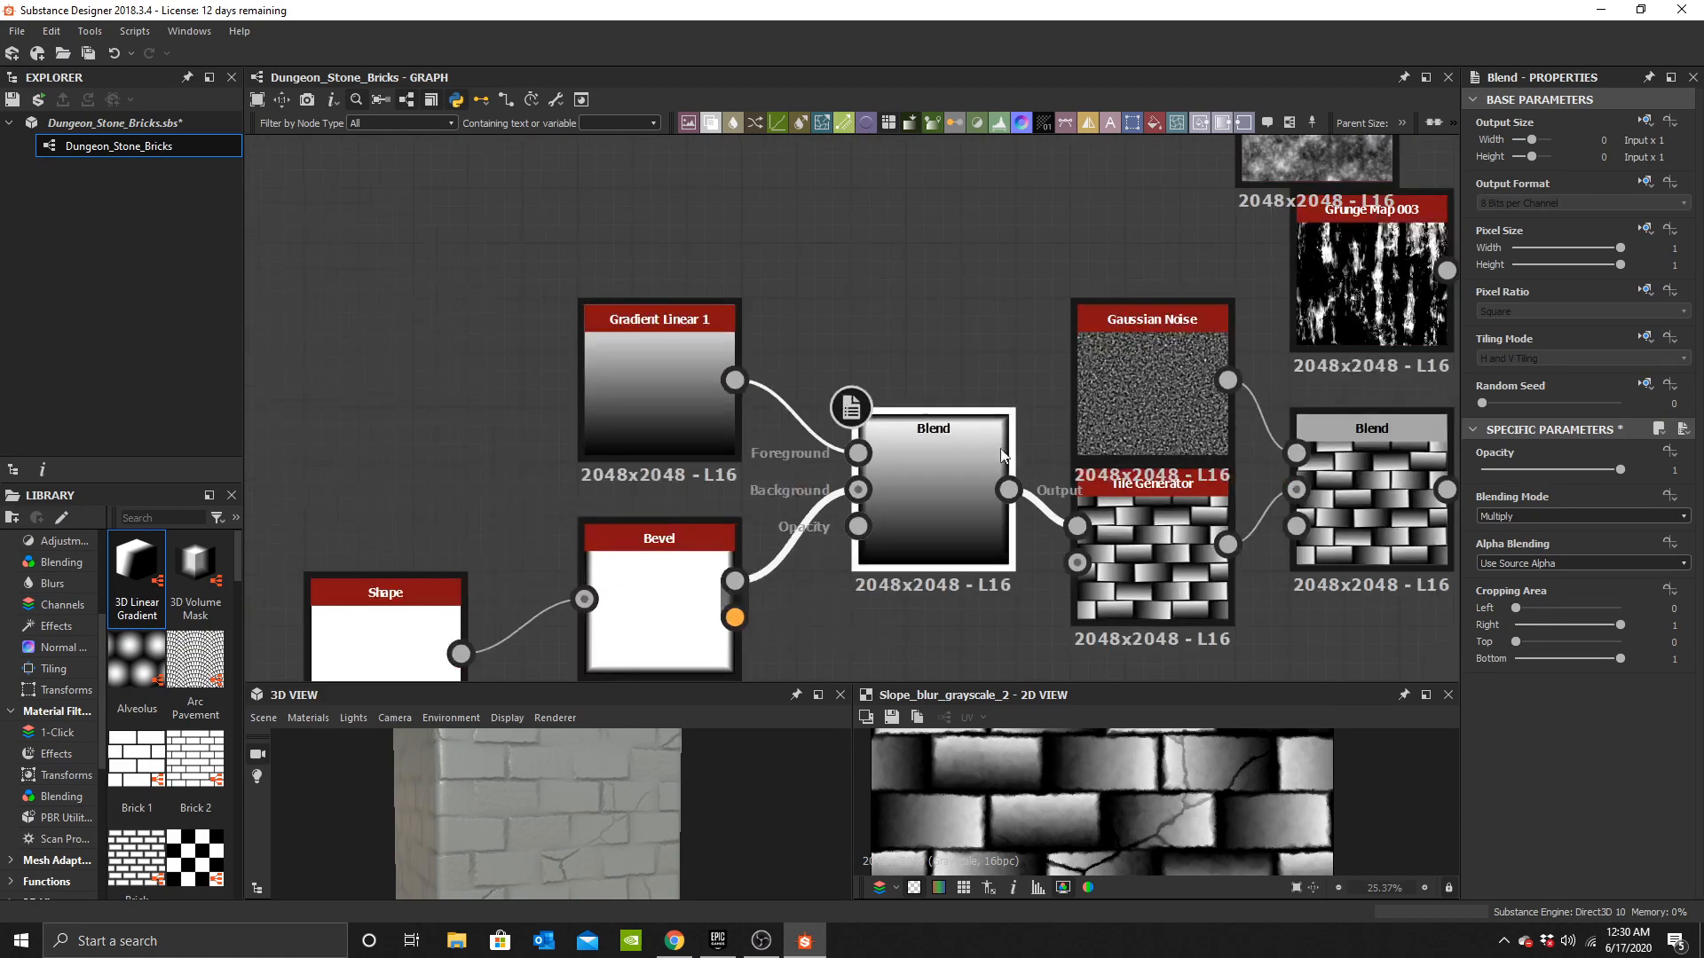
pyautogui.moveTo(982, 445); pyautogui.dragTo(749, 372, button='middle')
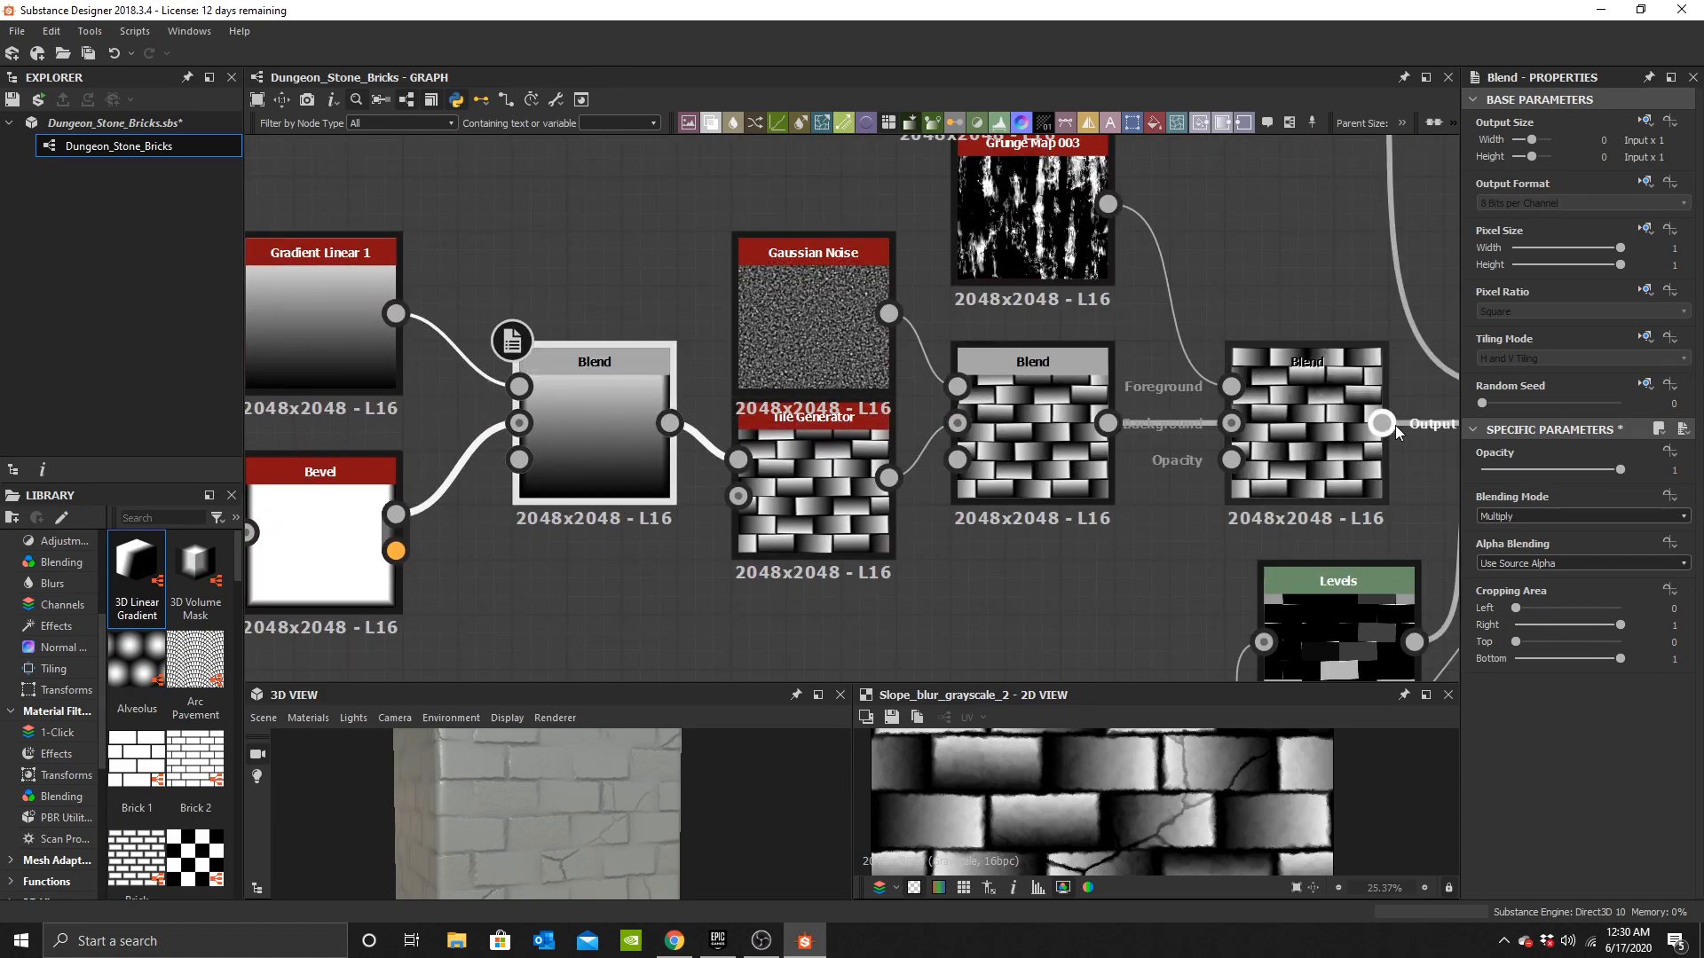
pyautogui.scroll(-2, 806, 550)
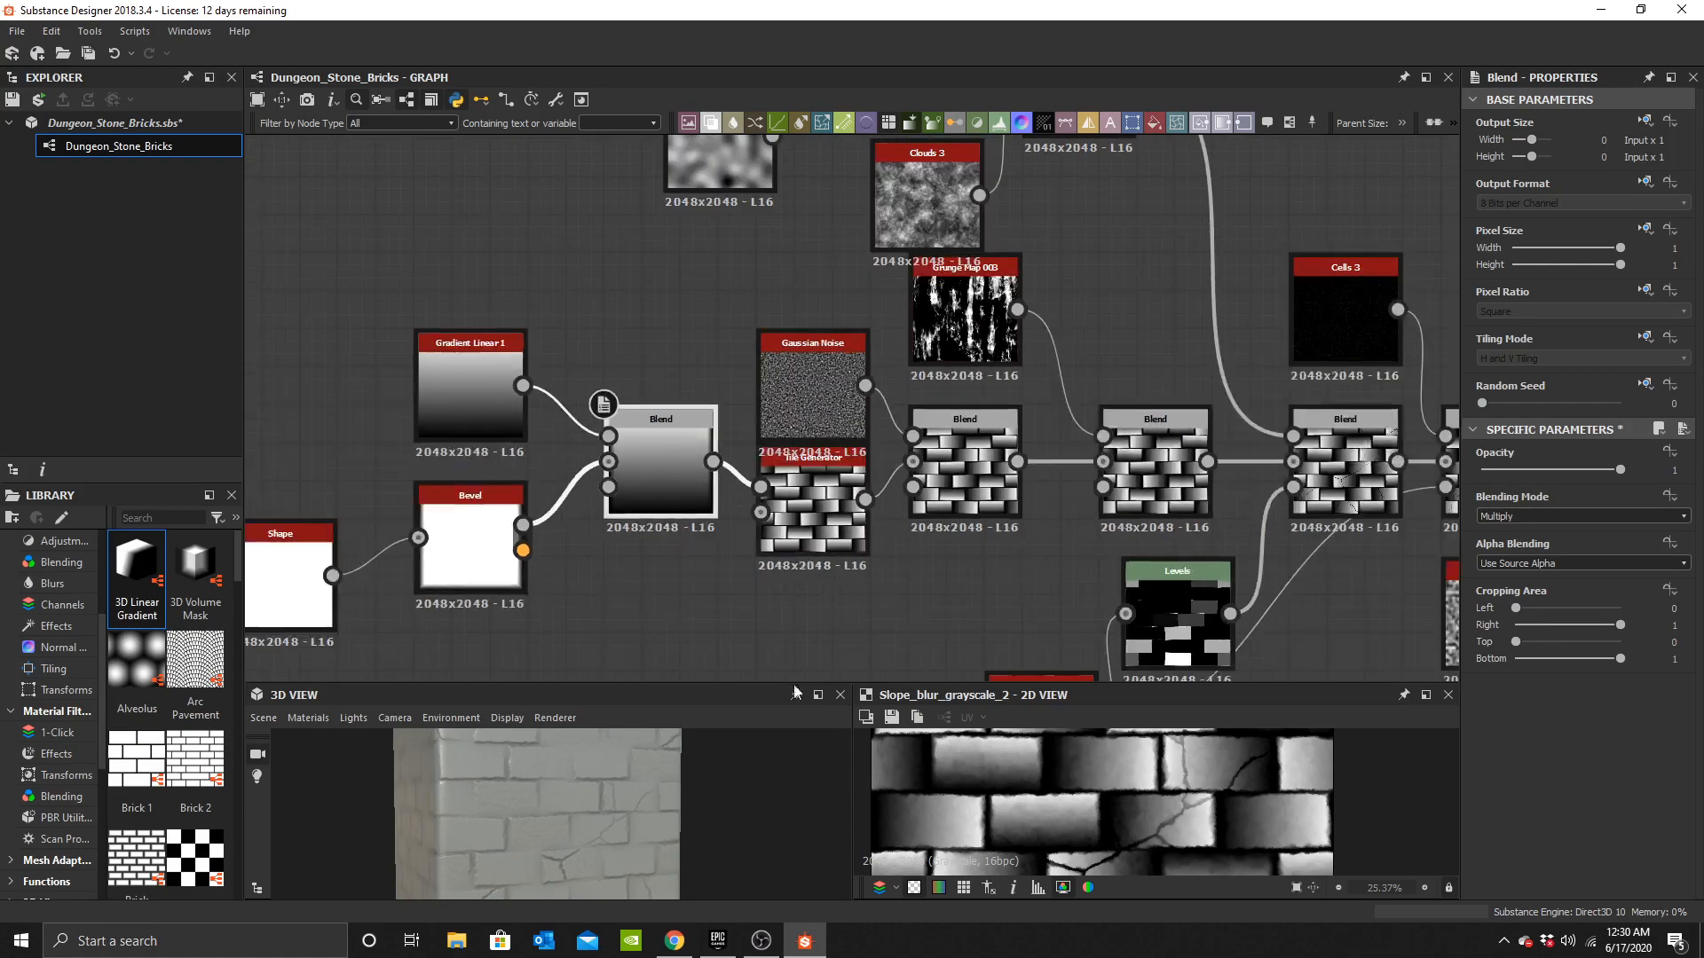
pyautogui.moveTo(606, 809); pyautogui.dragTo(675, 801)
pyautogui.scroll(8, 522, 802)
pyautogui.moveTo(526, 820); pyautogui.dragTo(580, 809)
pyautogui.scroll(-3, 1189, 497)
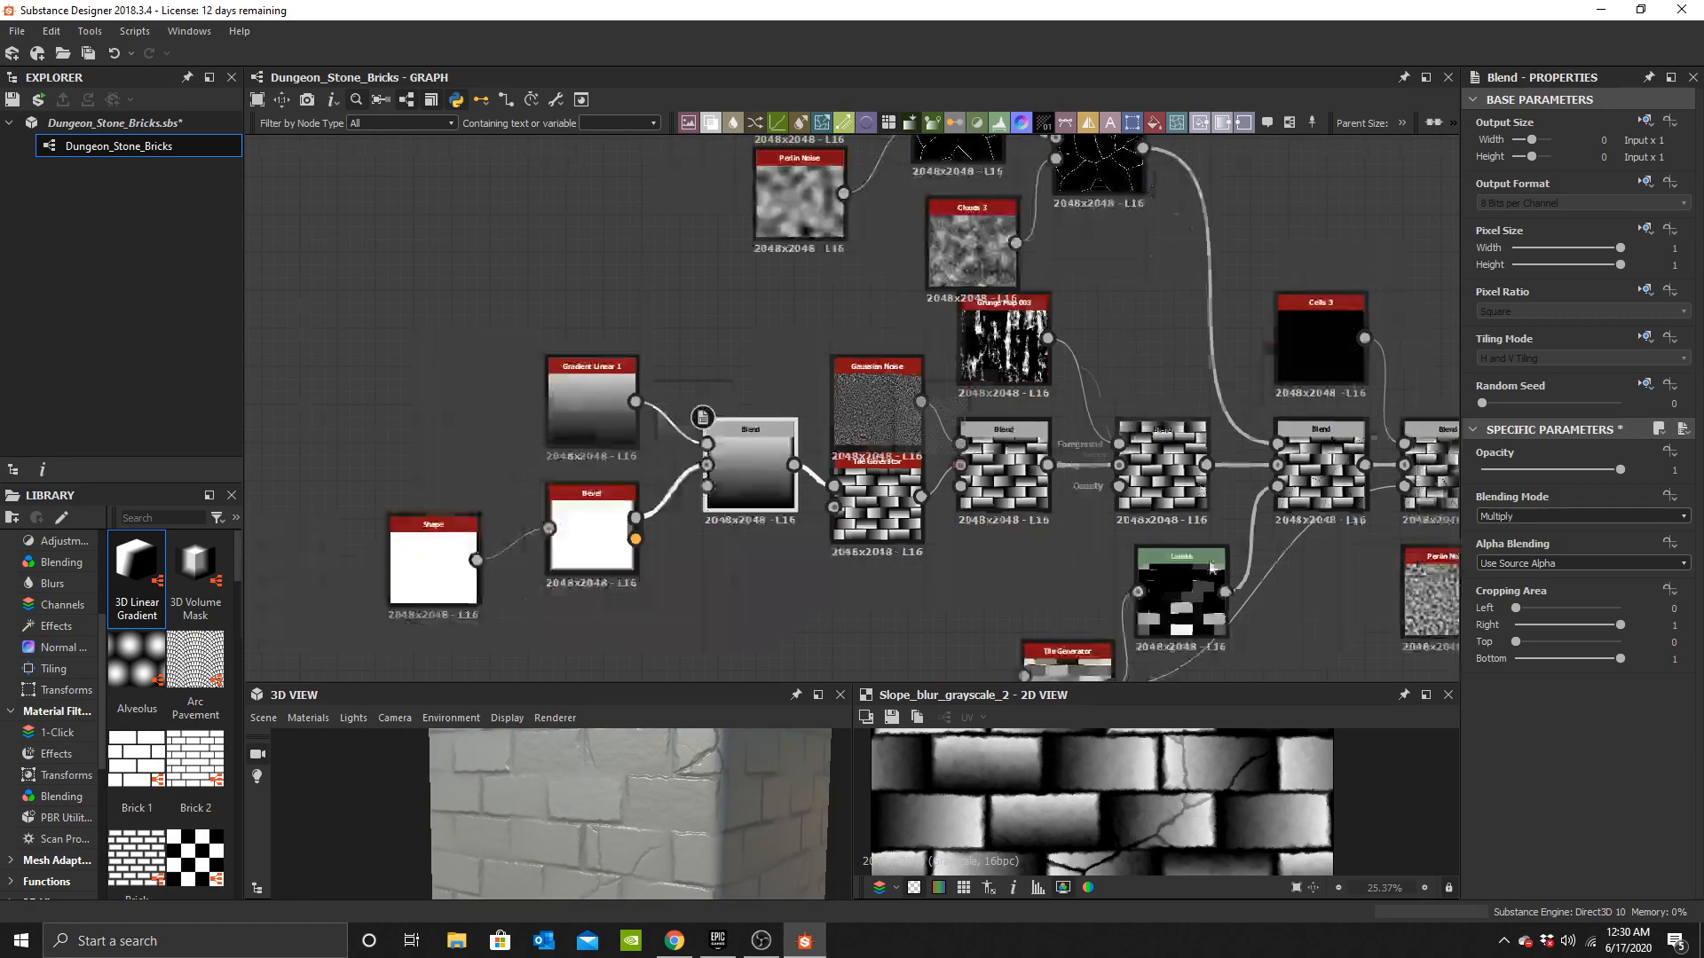
pyautogui.scroll(-5, 1170, 804)
pyautogui.scroll(1, 1173, 819)
pyautogui.moveTo(1168, 815); pyautogui.dragTo(1262, 797, button='middle')
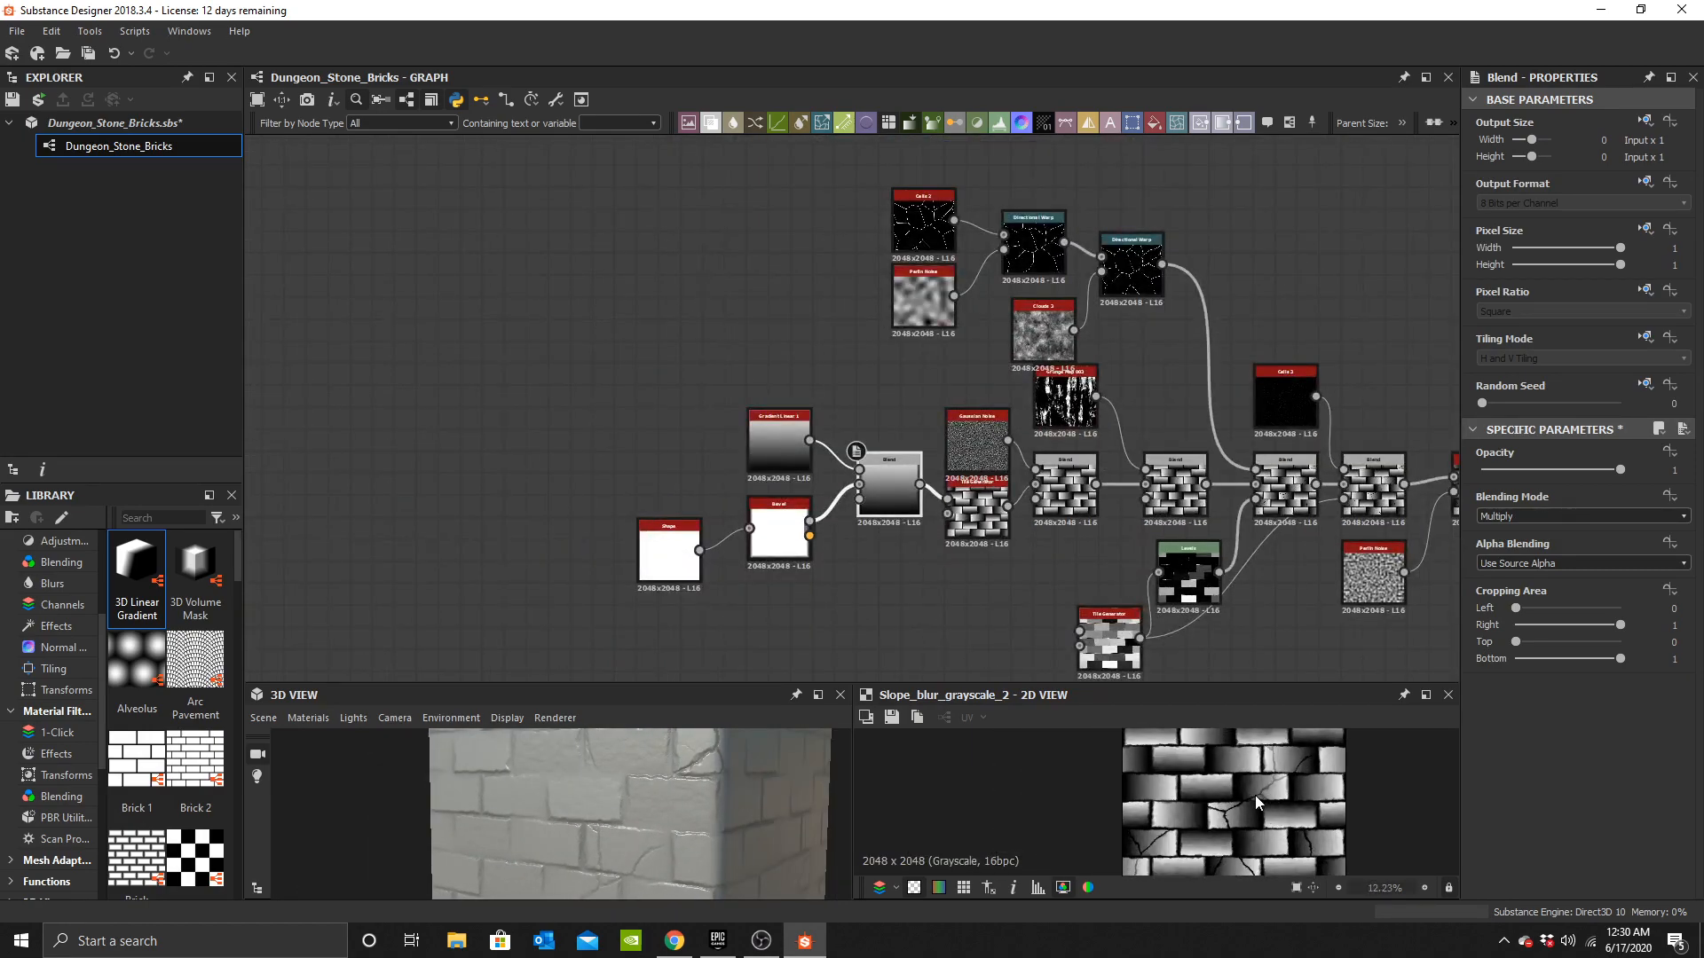
pyautogui.moveTo(1260, 527); pyautogui.dragTo(879, 344, button='middle')
pyautogui.scroll(5, 914, 426)
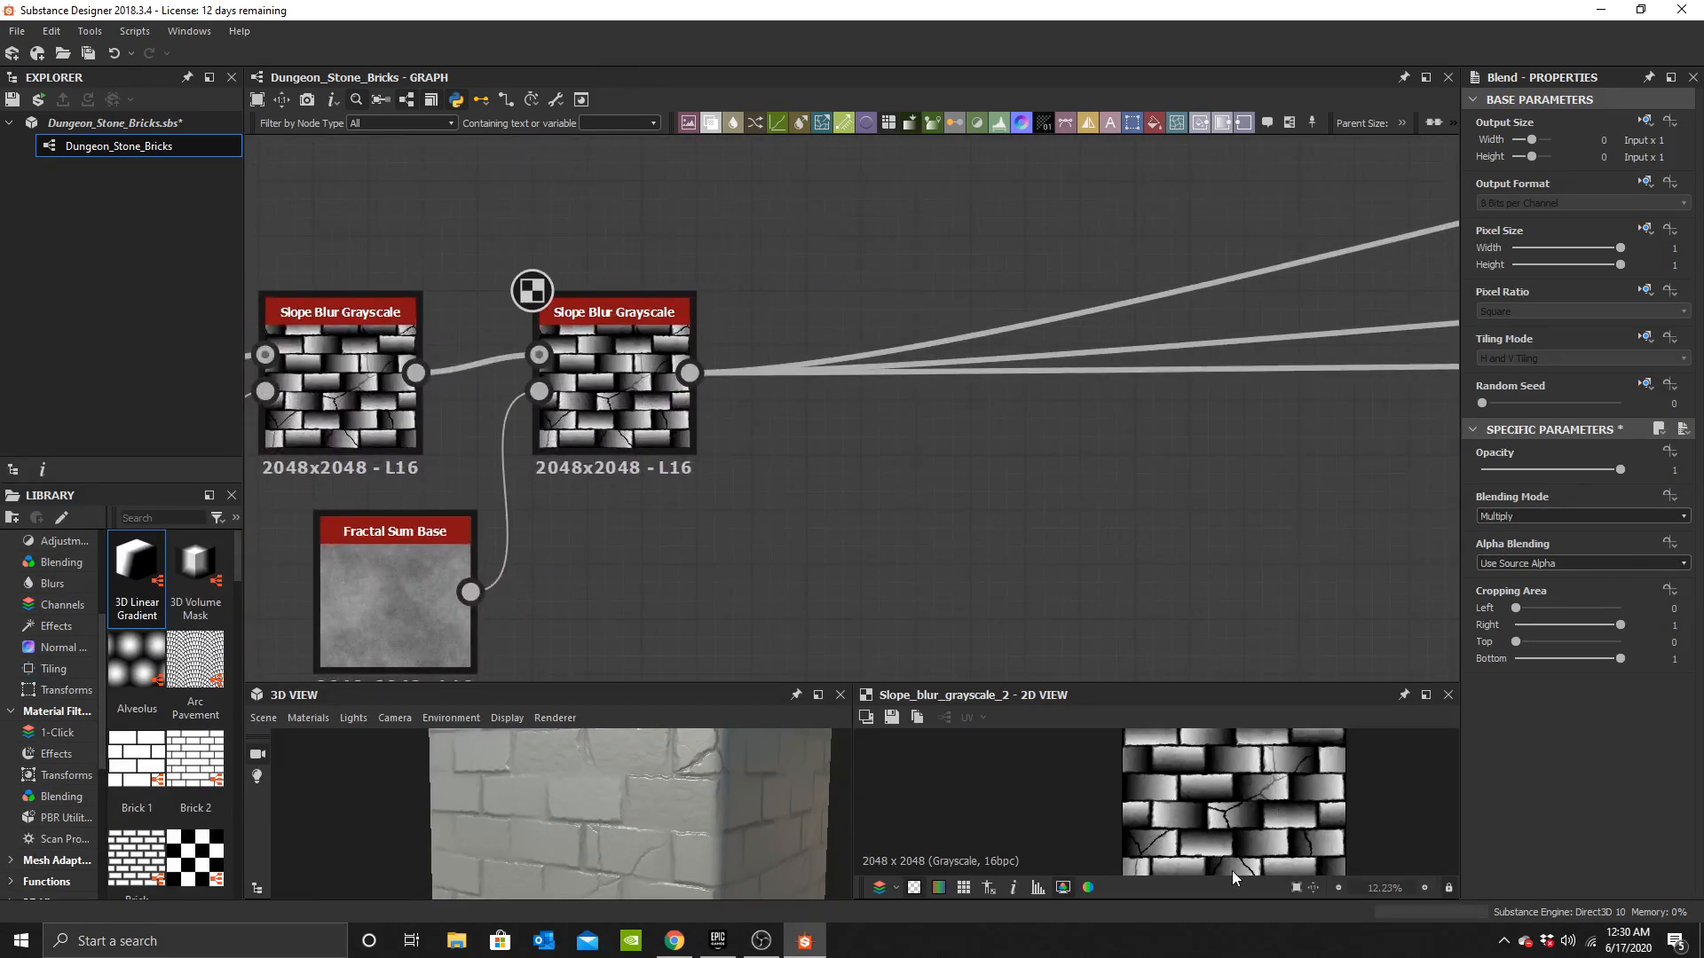
# Insert a Height Blend node after the last Slope Blur Grayscale, feeding it into Height Top and on to the outputs.
pyautogui.click(621, 381)
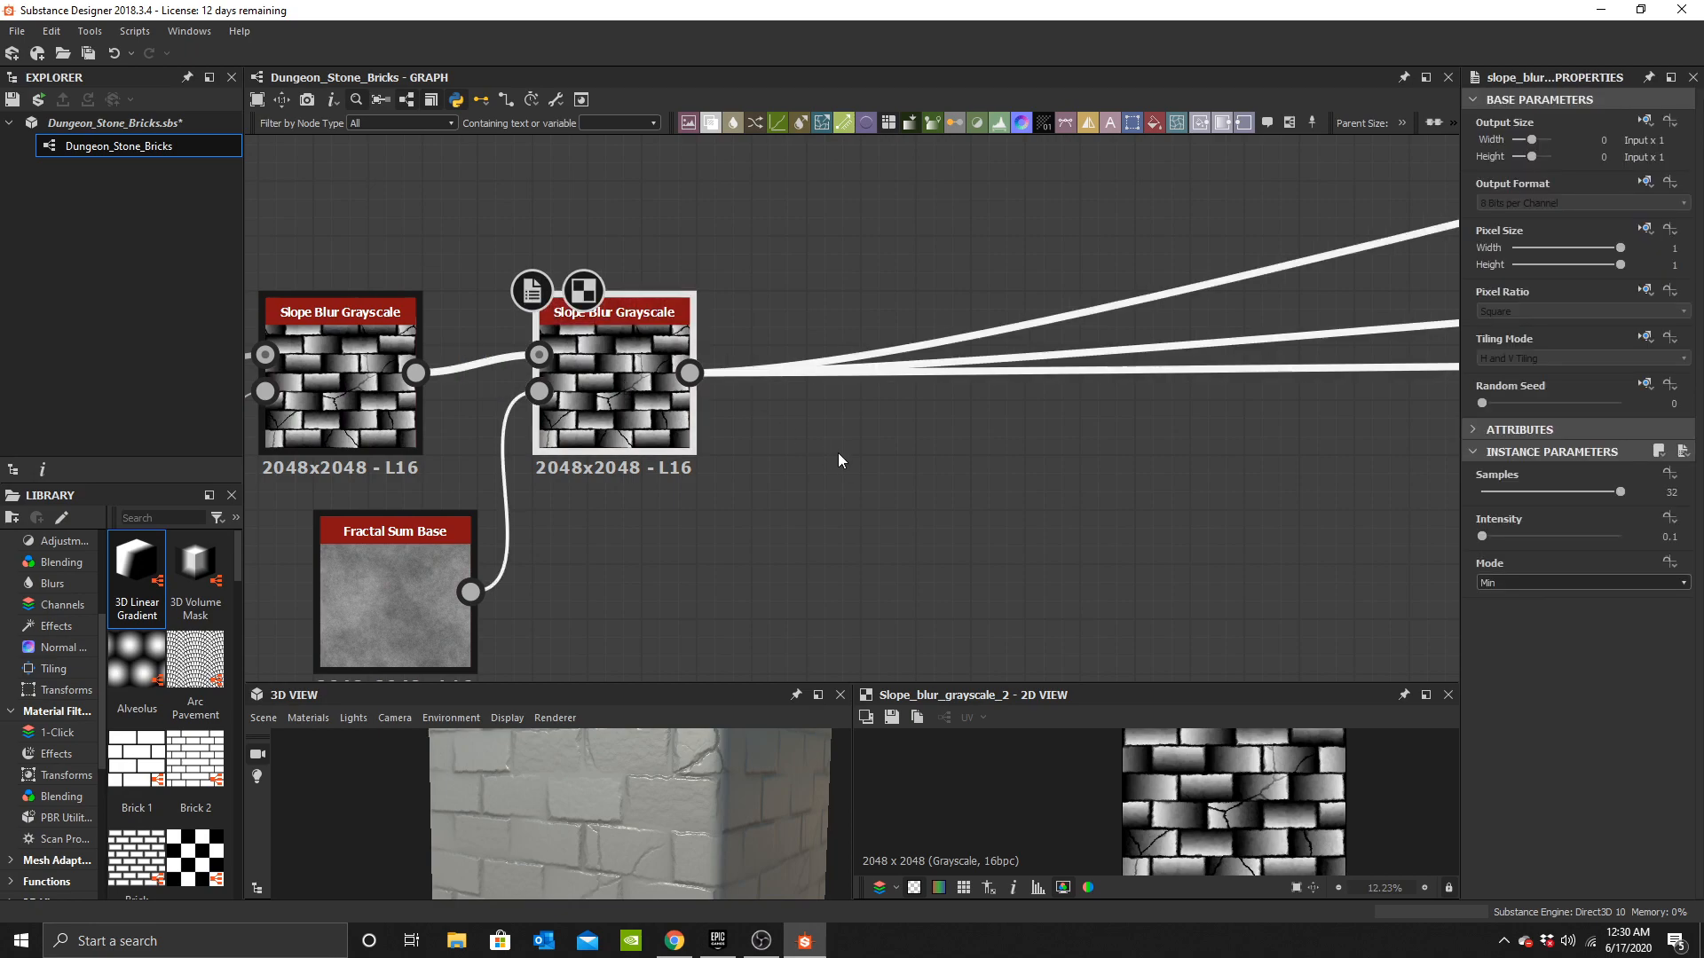
pyautogui.press('space')
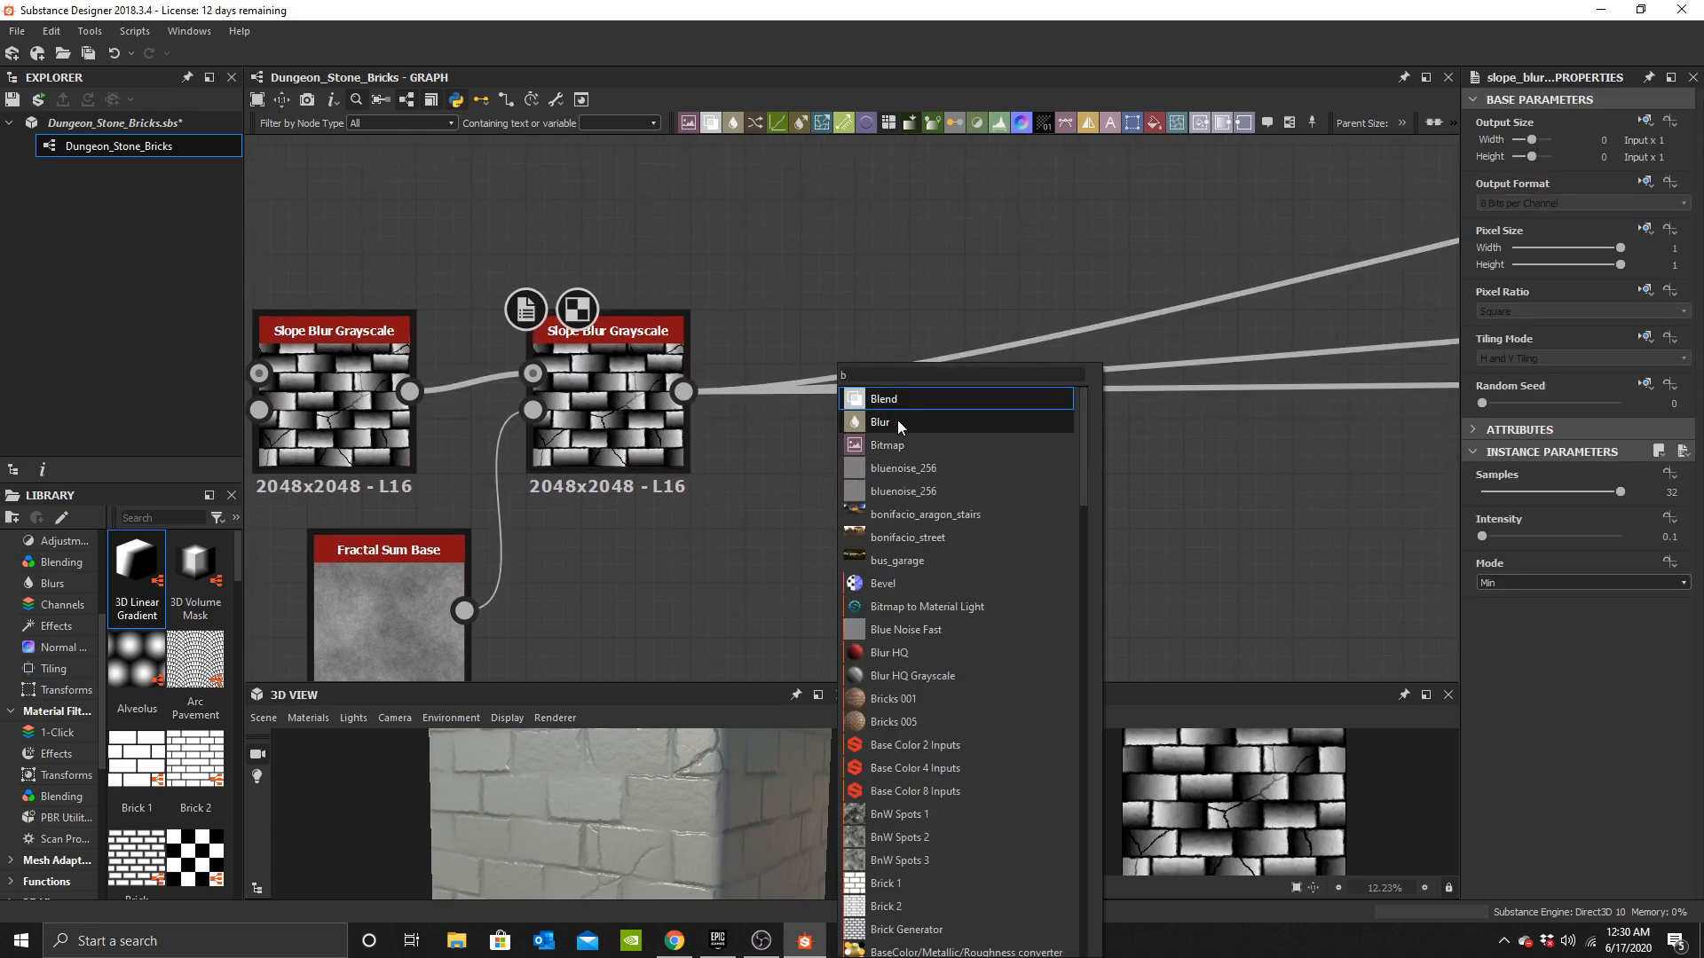
pyautogui.write('height')
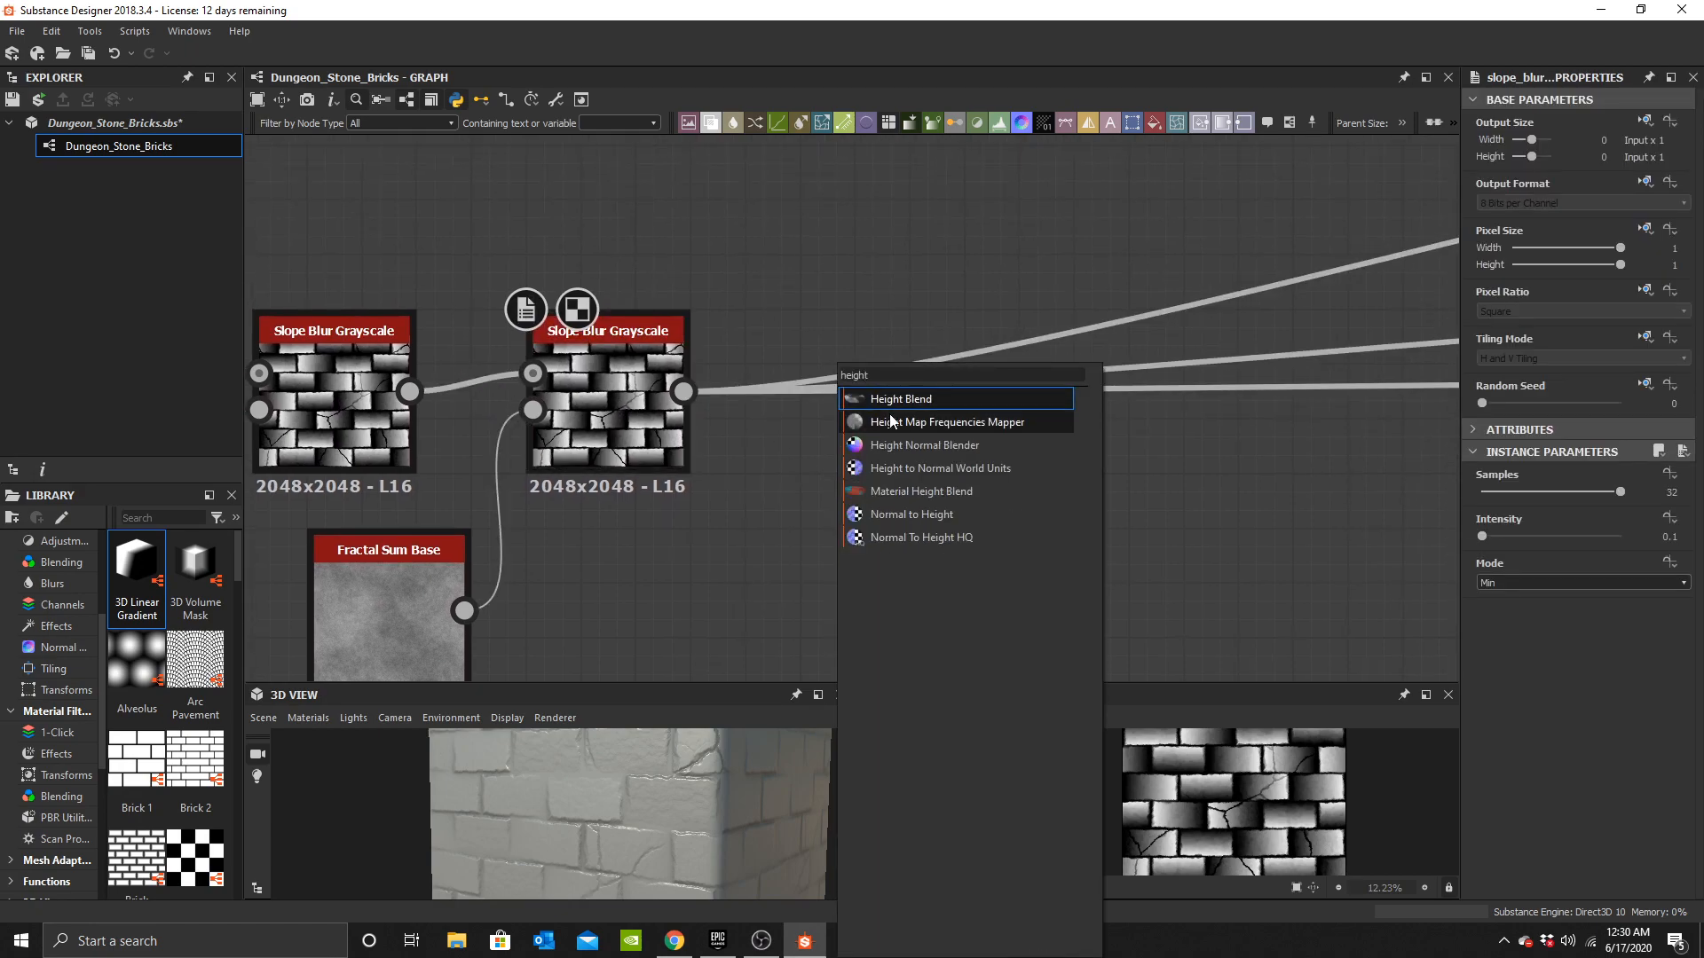
pyautogui.click(895, 393)
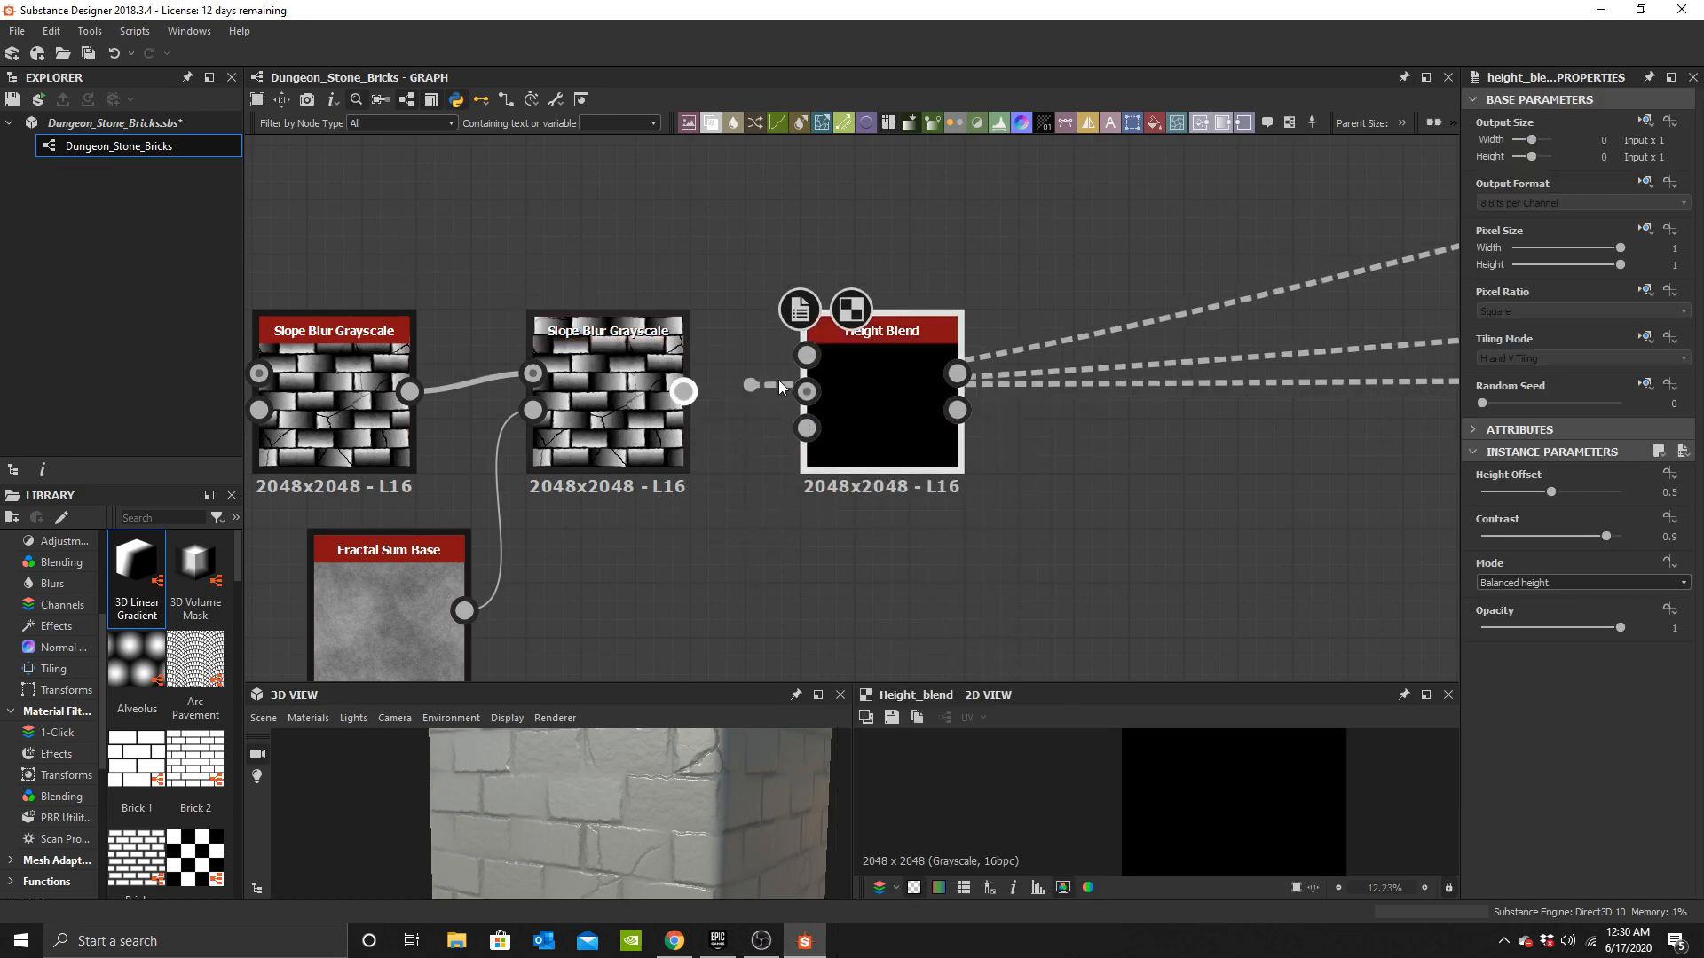
pyautogui.moveTo(890, 393); pyautogui.dragTo(970, 395)
pyautogui.moveTo(681, 391); pyautogui.dragTo(887, 355)
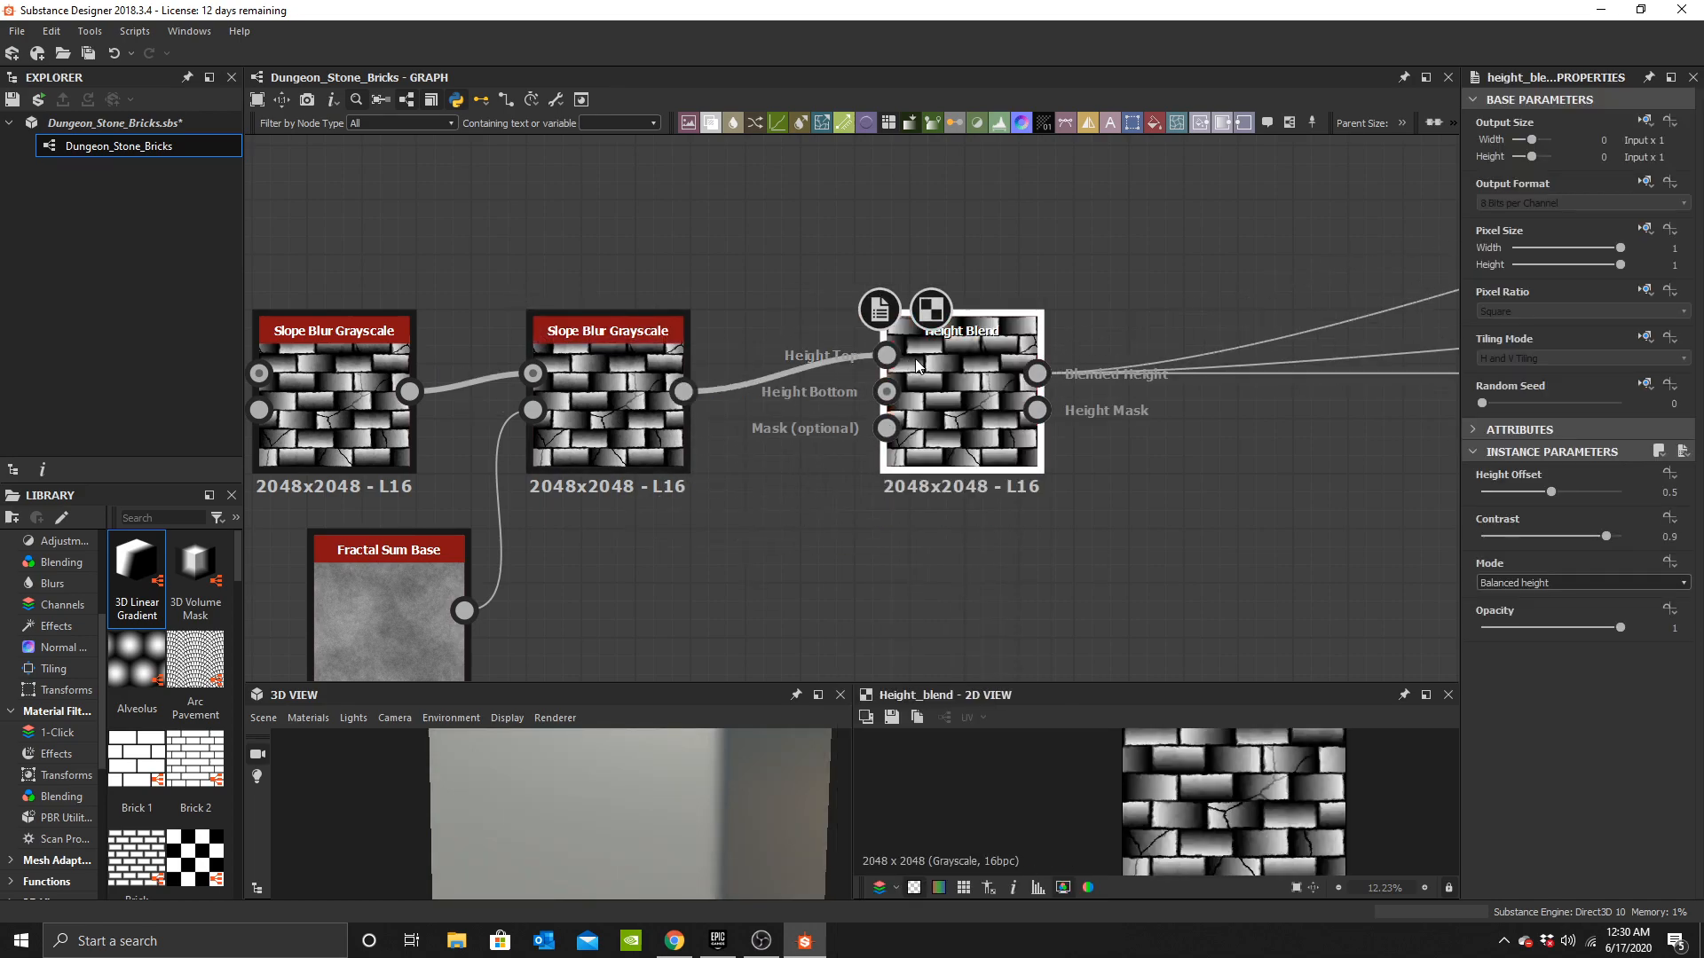
pyautogui.moveTo(963, 400); pyautogui.dragTo(1042, 401)
# Add a Fluid node below the chain and connect its output to the Height Blend node.
pyautogui.scroll(-2, 952, 514)
pyautogui.scroll(-2, 874, 399)
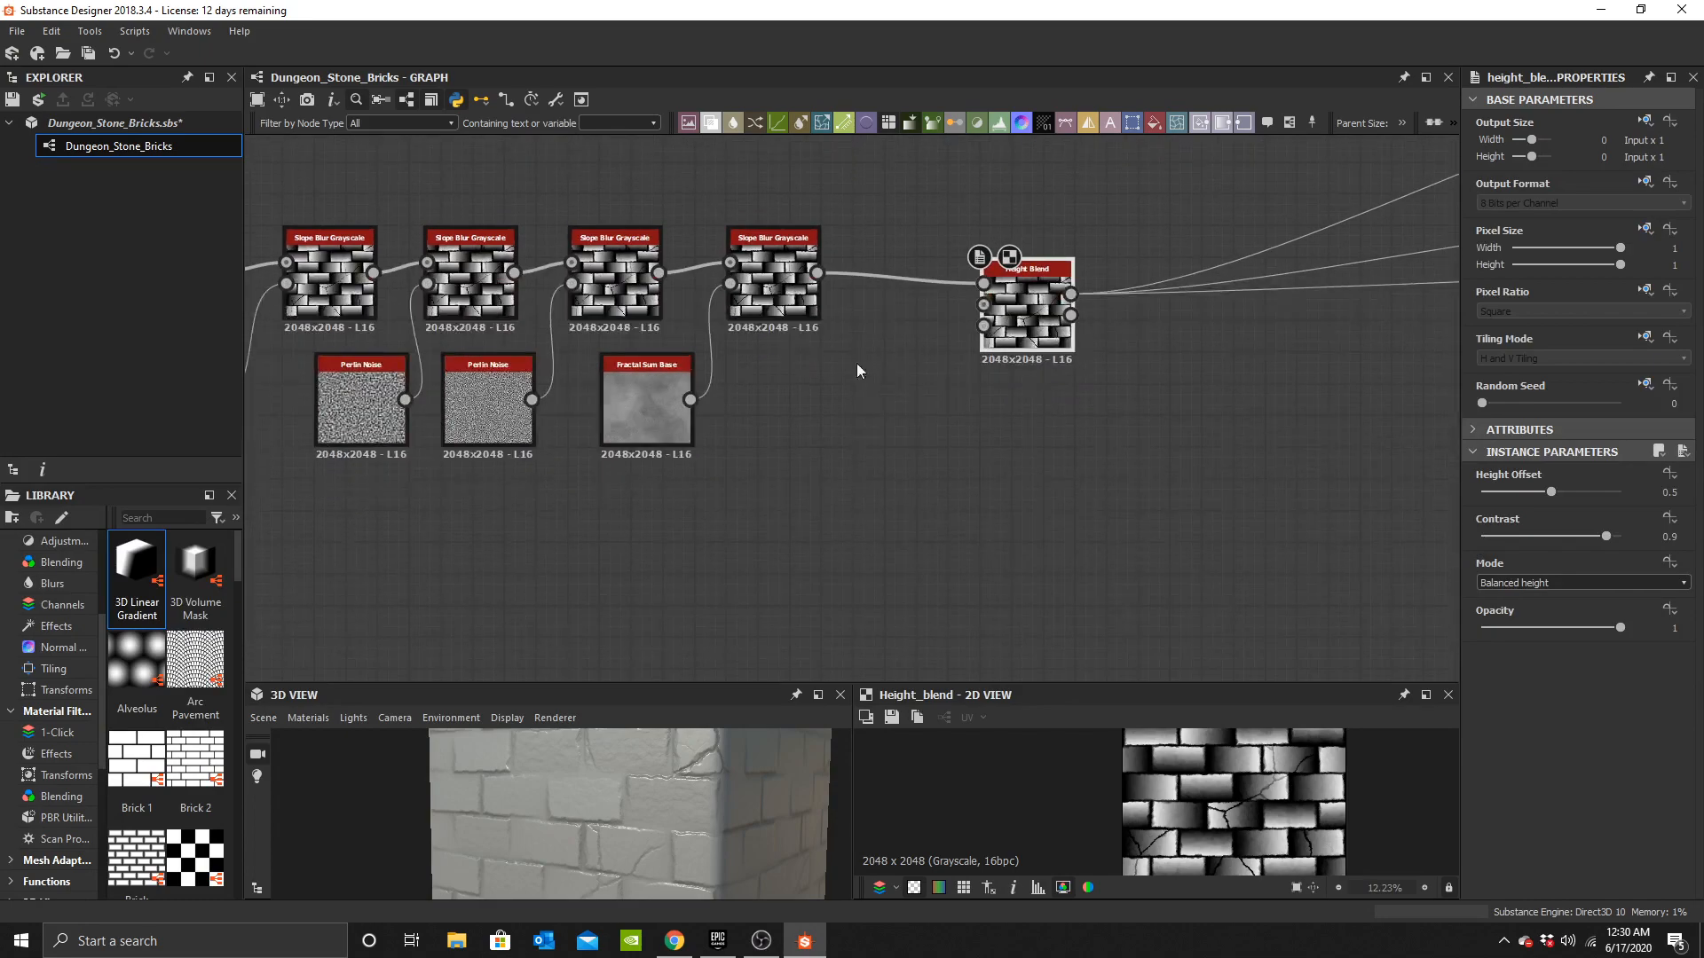
pyautogui.scroll(1, 795, 562)
pyautogui.press('space')
pyautogui.write('flui')
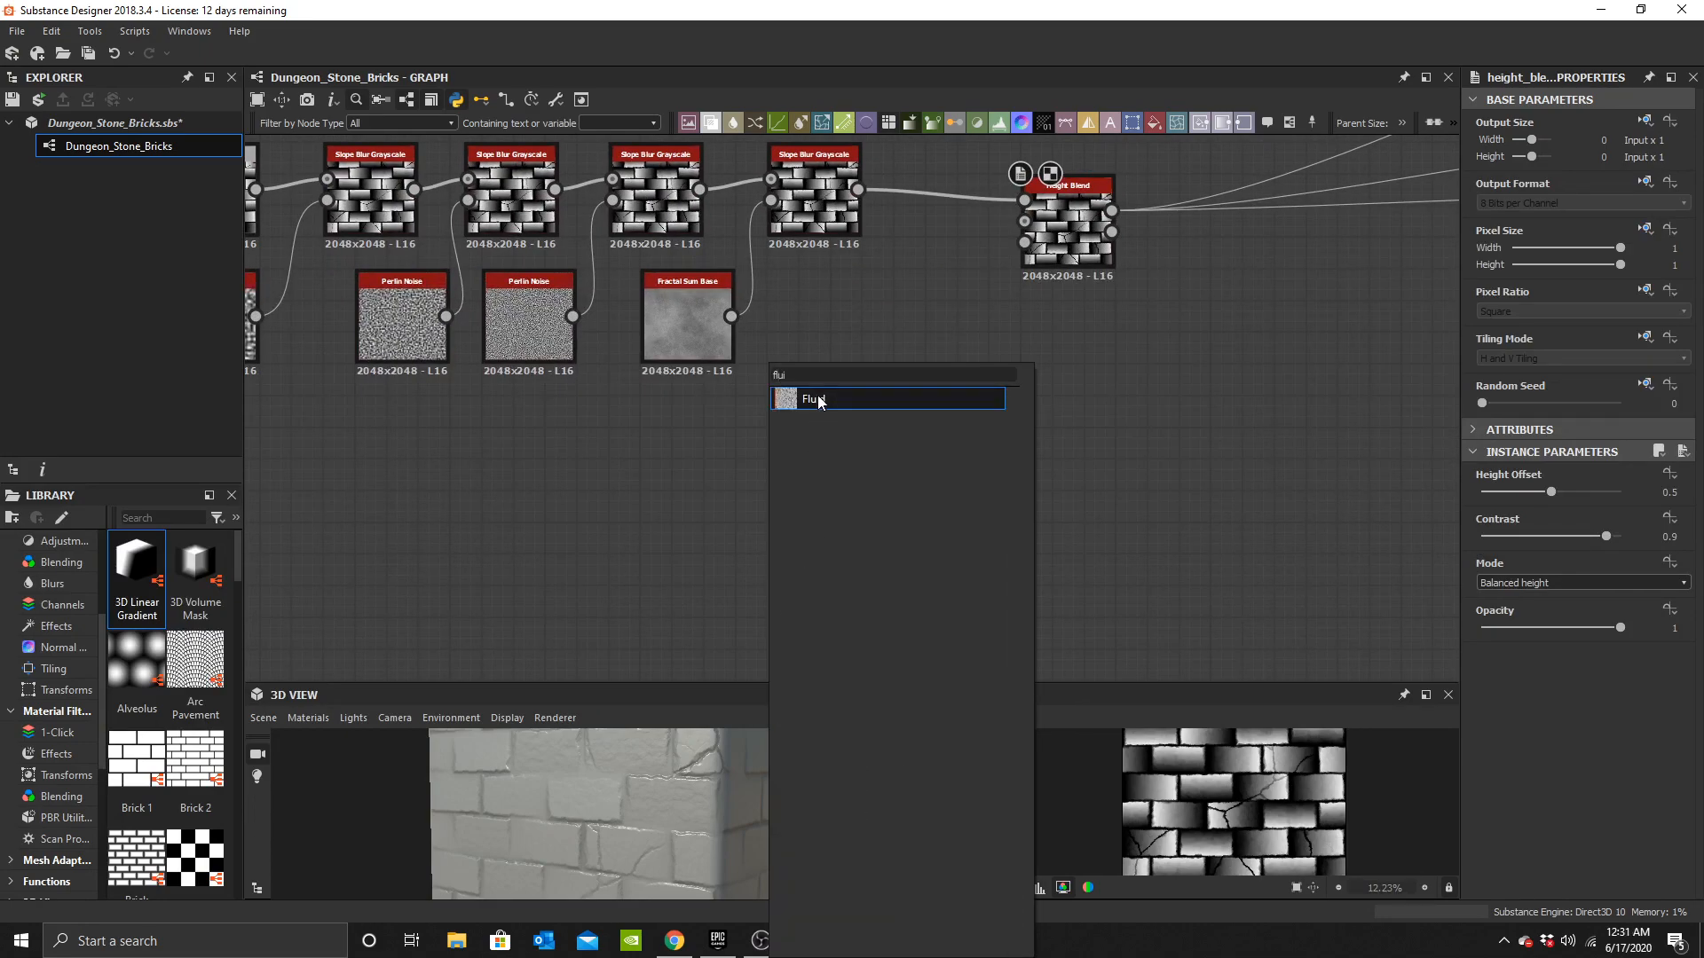
pyautogui.press('Return')
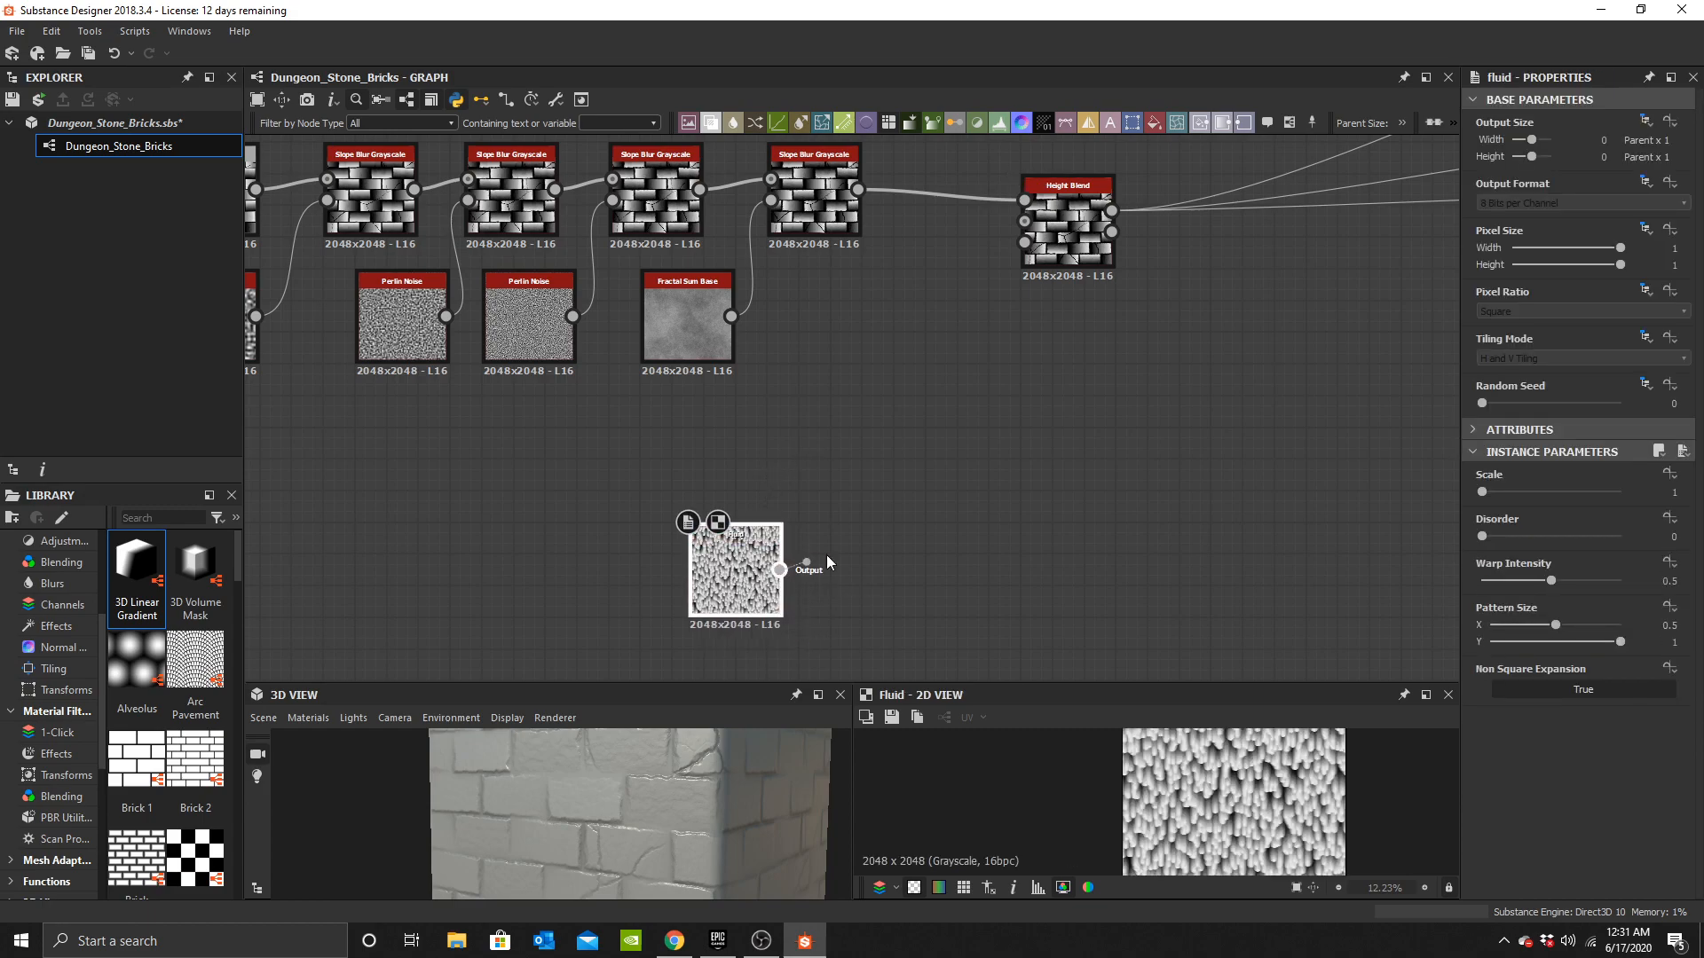
pyautogui.moveTo(1047, 227); pyautogui.dragTo(1051, 222)
pyautogui.moveTo(637, 786); pyautogui.dragTo(701, 781)
pyautogui.moveTo(832, 515); pyautogui.dragTo(892, 407, button='middle')
pyautogui.moveTo(838, 432); pyautogui.dragTo(727, 558)
pyautogui.moveTo(726, 558); pyautogui.dragTo(778, 453, button='middle')
pyautogui.click(778, 454)
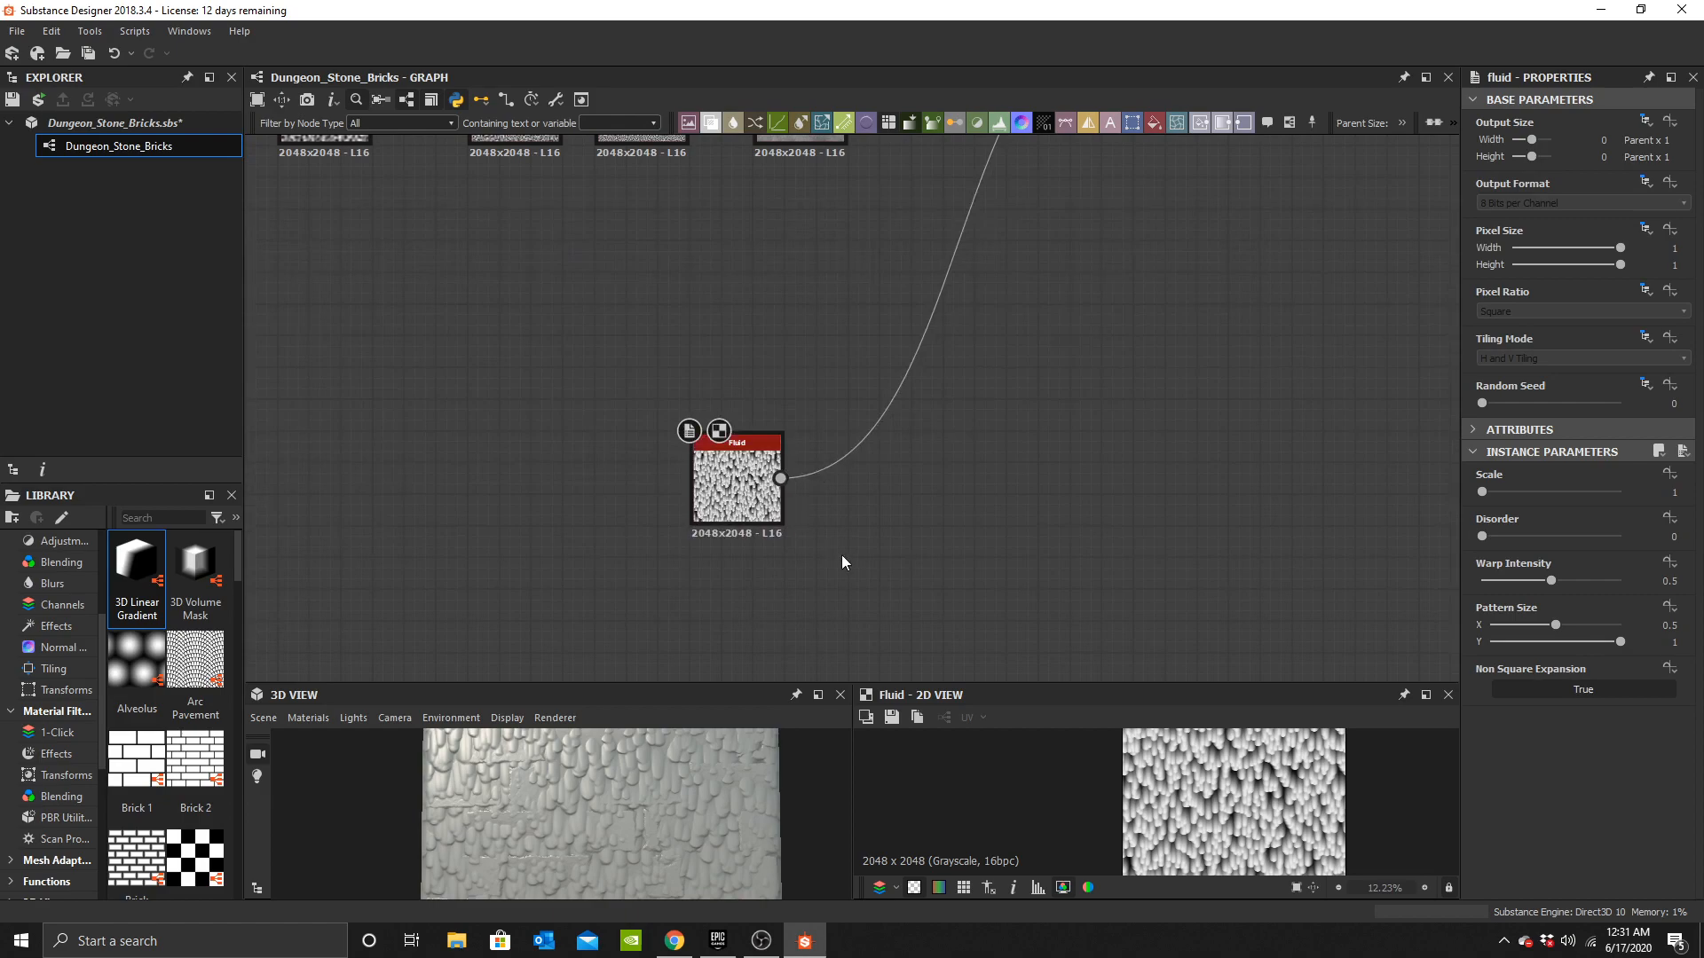
# Add a Clouds 3 node next to the Fluid node.
pyautogui.press('space')
pyautogui.write('clou')
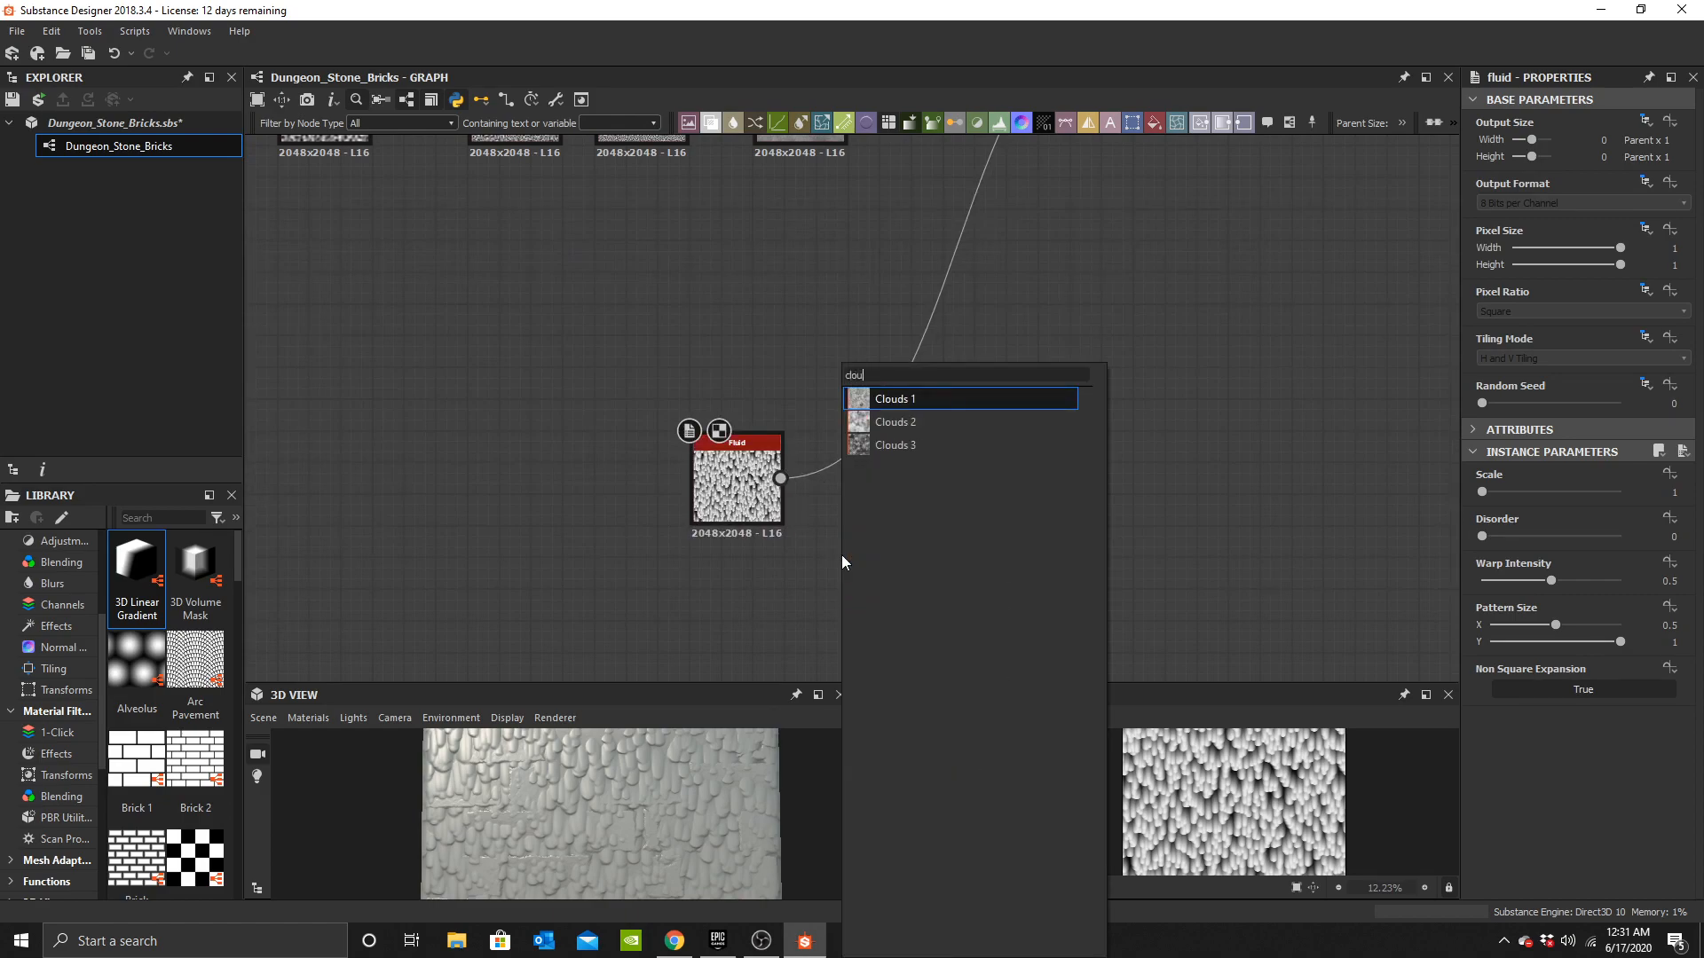
pyautogui.click(898, 444)
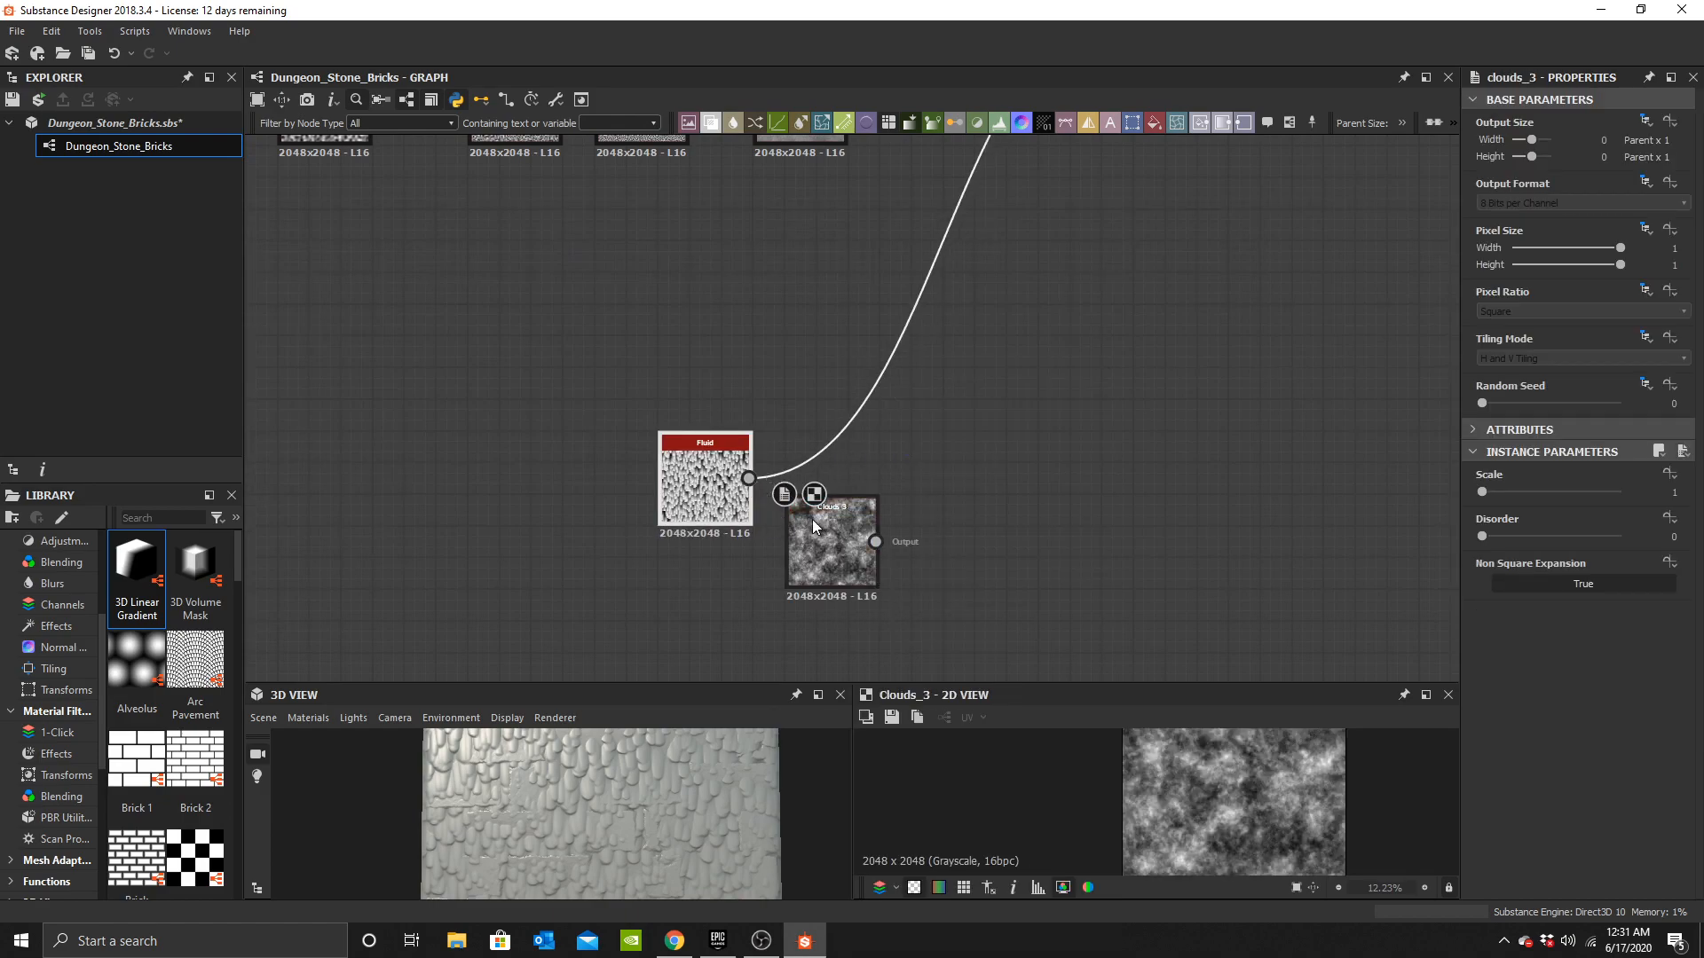
# Add a Blend node combining Clouds 3 and Fluid, with the blending mode set to Multiply.
pyautogui.moveTo(726, 413); pyautogui.dragTo(699, 435, button='middle')
pyautogui.scroll(3, 741, 434)
pyautogui.click(765, 437)
pyautogui.press('space')
pyautogui.click(829, 422)
pyautogui.scroll(3, 817, 464)
pyautogui.moveTo(645, 600); pyautogui.dragTo(711, 414)
pyautogui.moveTo(644, 316); pyautogui.dragTo(713, 348)
pyautogui.moveTo(797, 467); pyautogui.dragTo(847, 467)
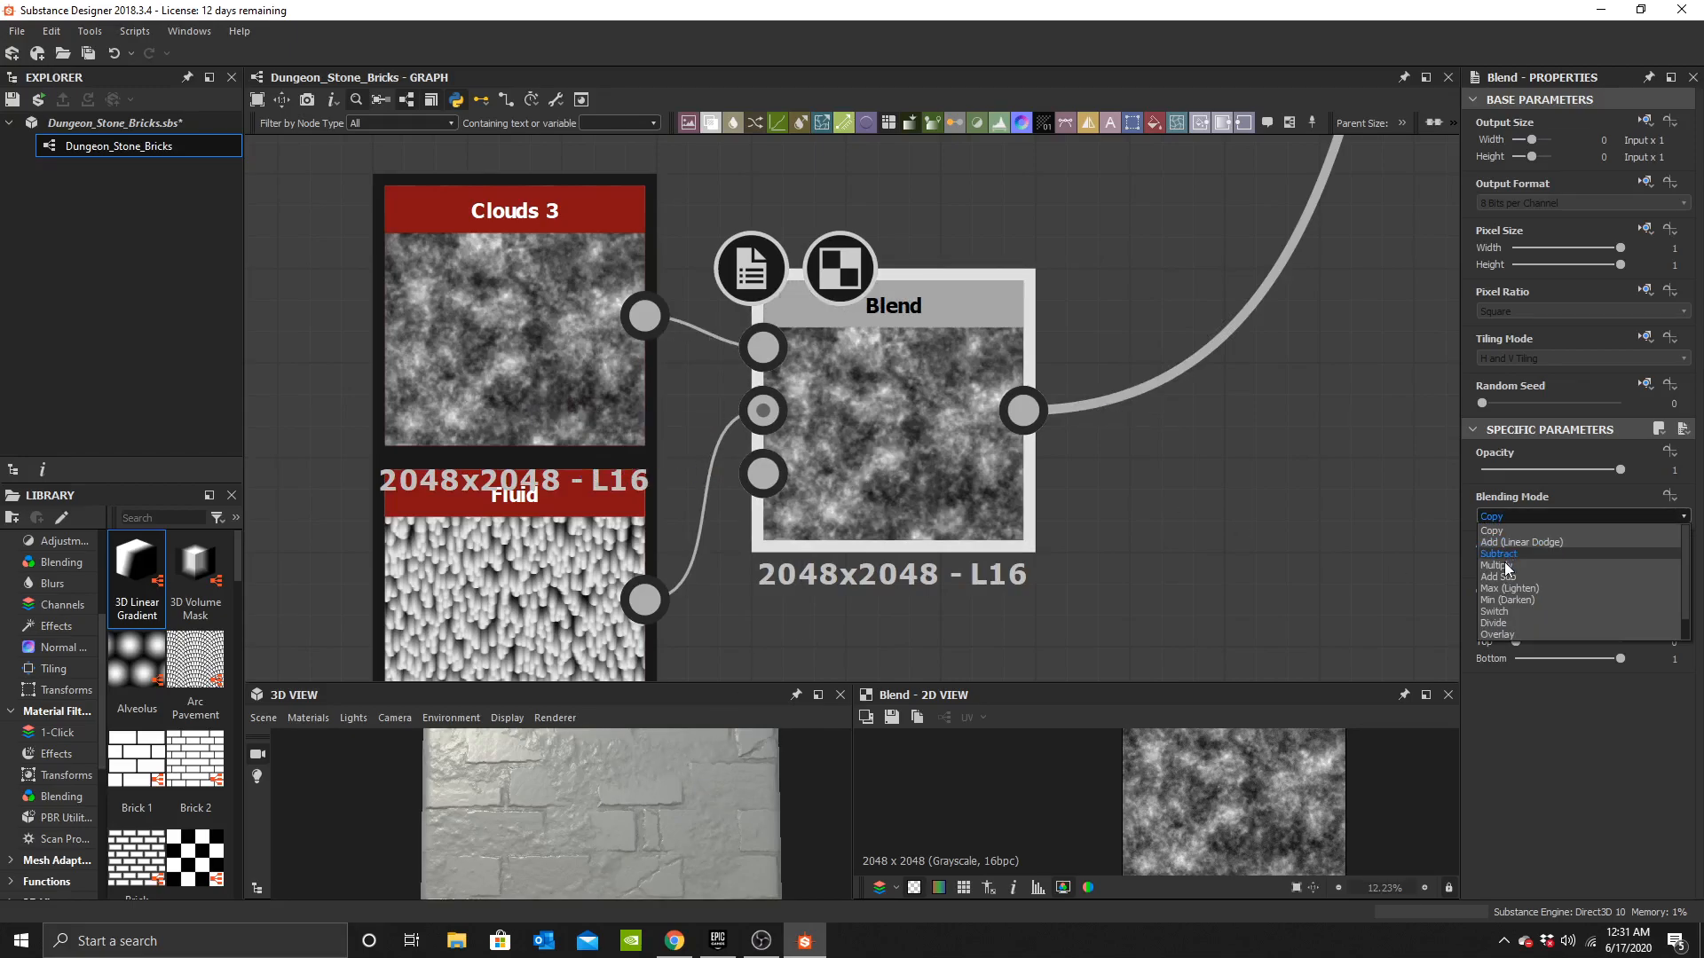
pyautogui.click(1500, 565)
# Set the Fluid node's Scale to 8, checking the surface detail in the 3D preview.
pyautogui.click(601, 548)
pyautogui.moveTo(1531, 494); pyautogui.dragTo(1569, 493)
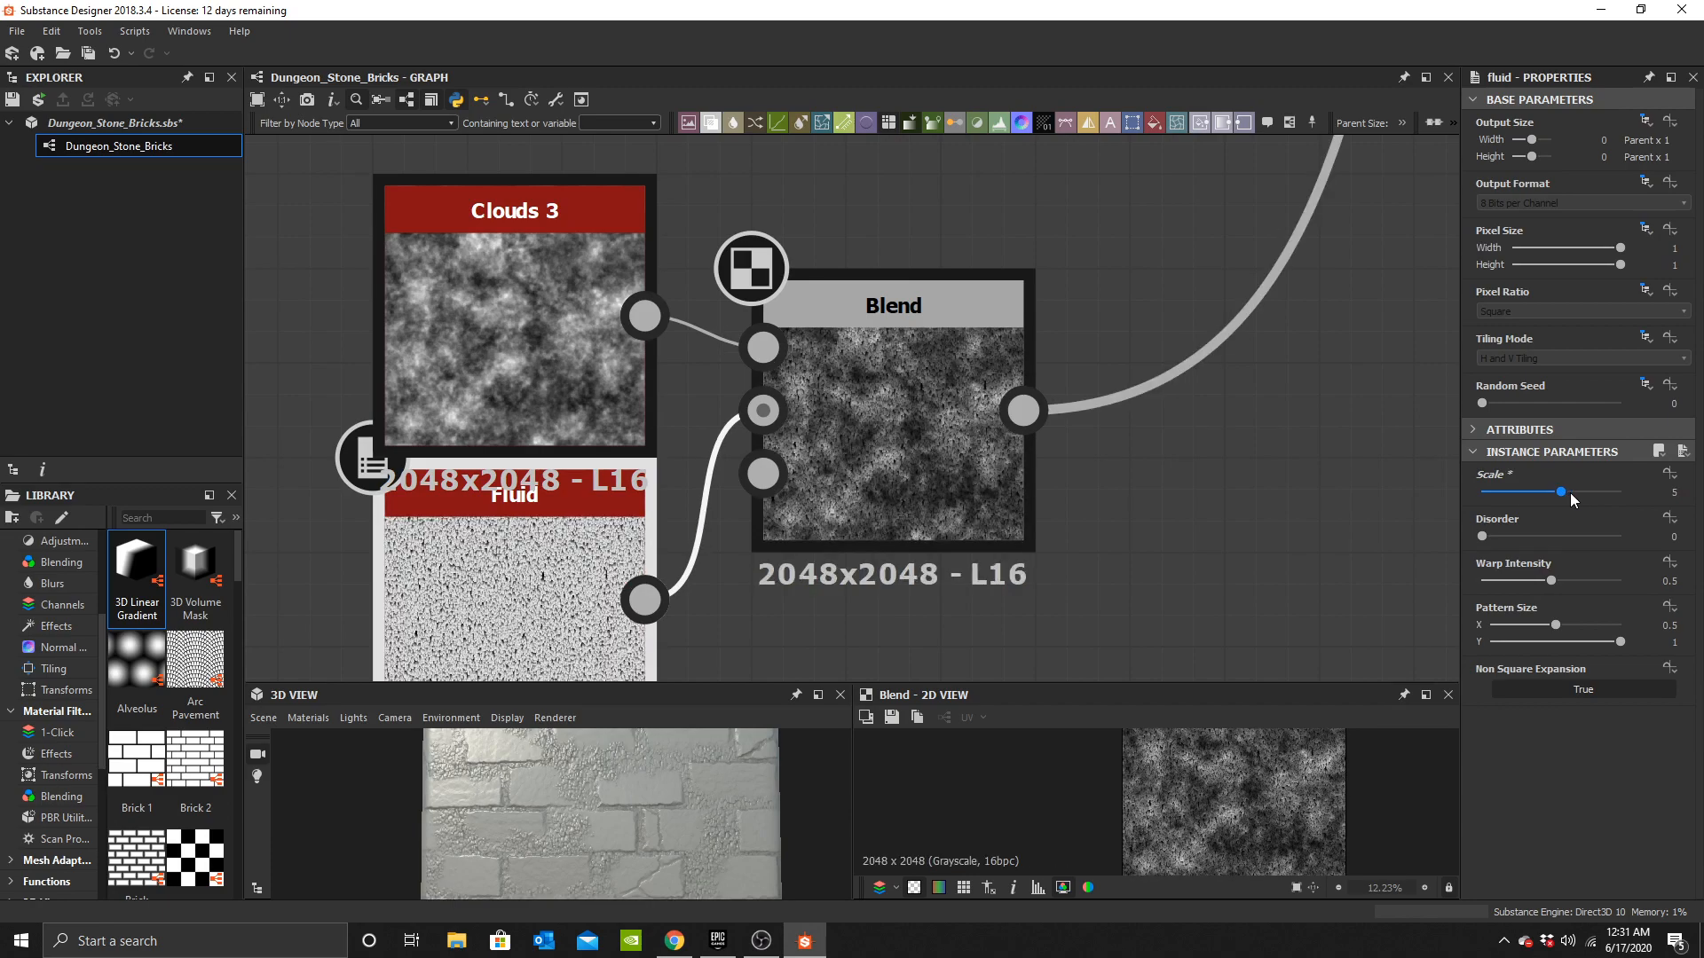
pyautogui.scroll(3, 623, 818)
pyautogui.scroll(5, 623, 819)
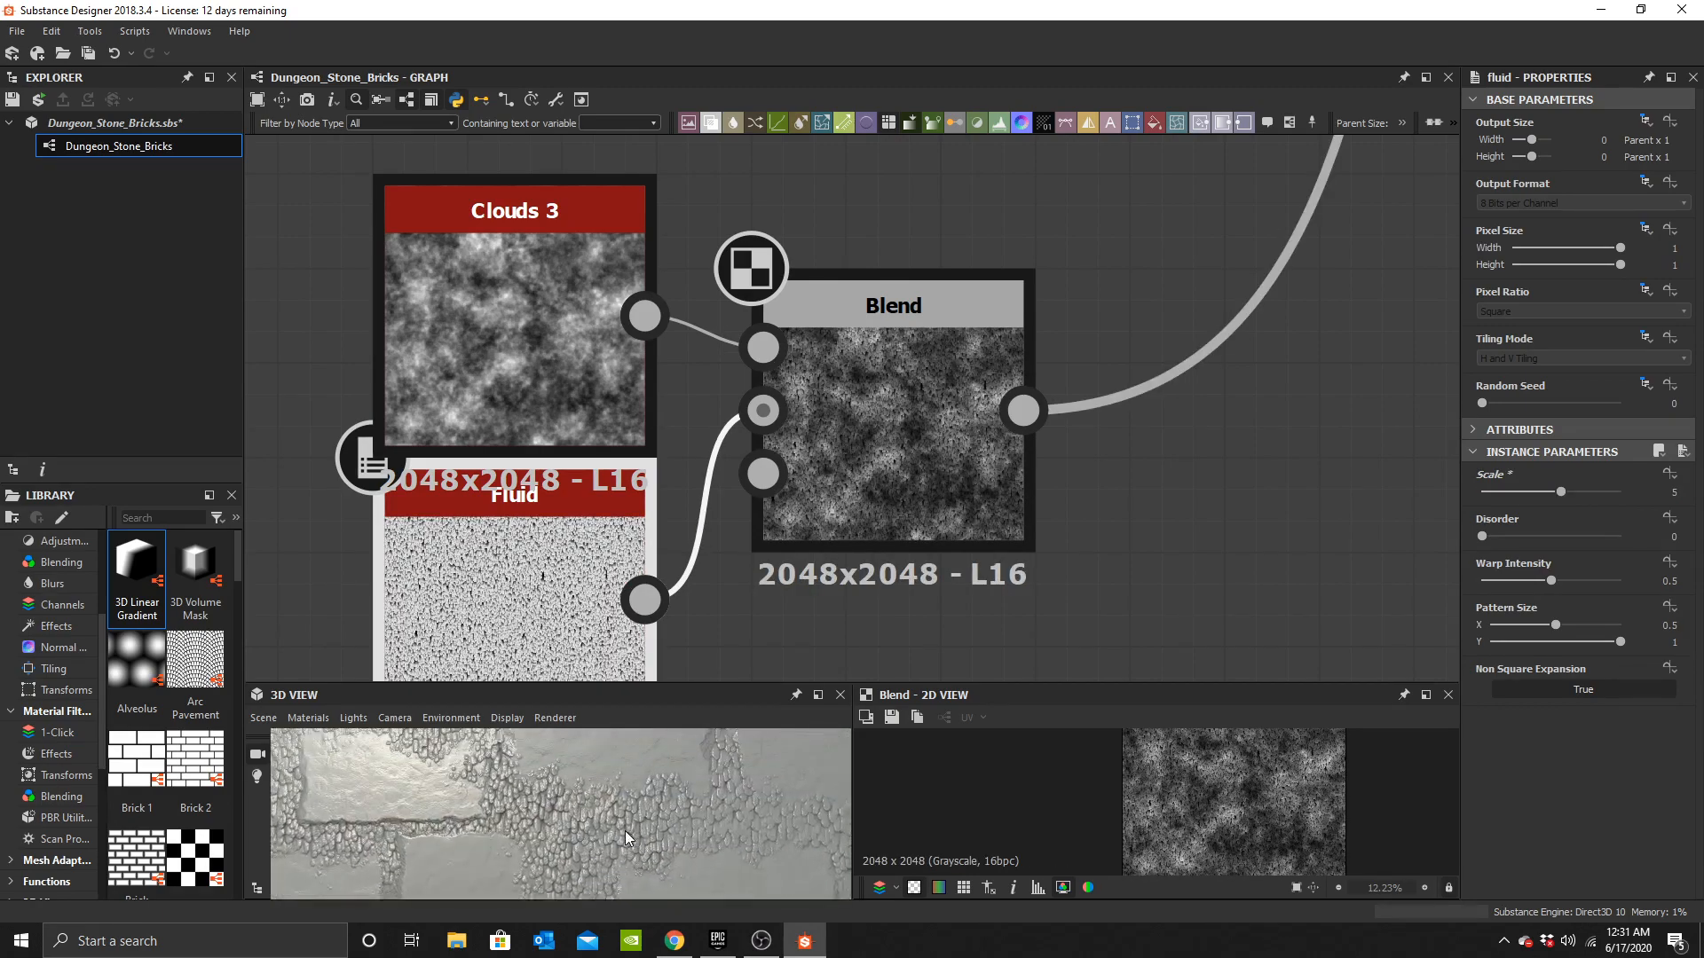
pyautogui.moveTo(1580, 494); pyautogui.dragTo(1620, 493)
pyautogui.scroll(-8, 639, 832)
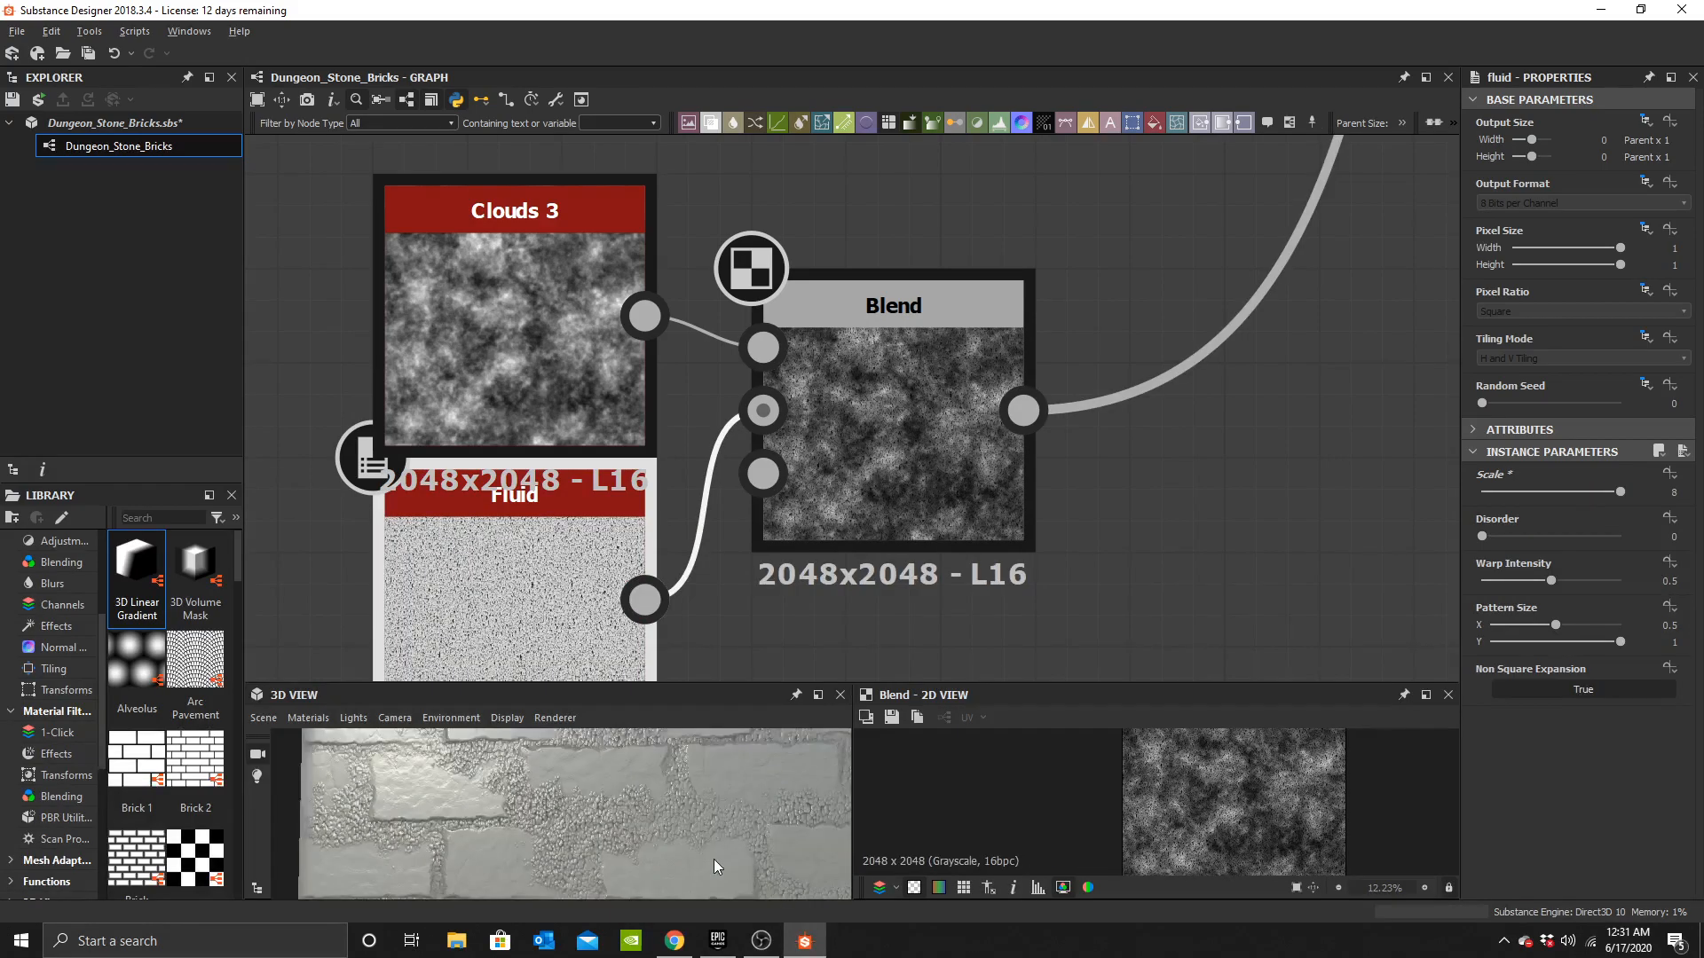
pyautogui.scroll(8, 600, 848)
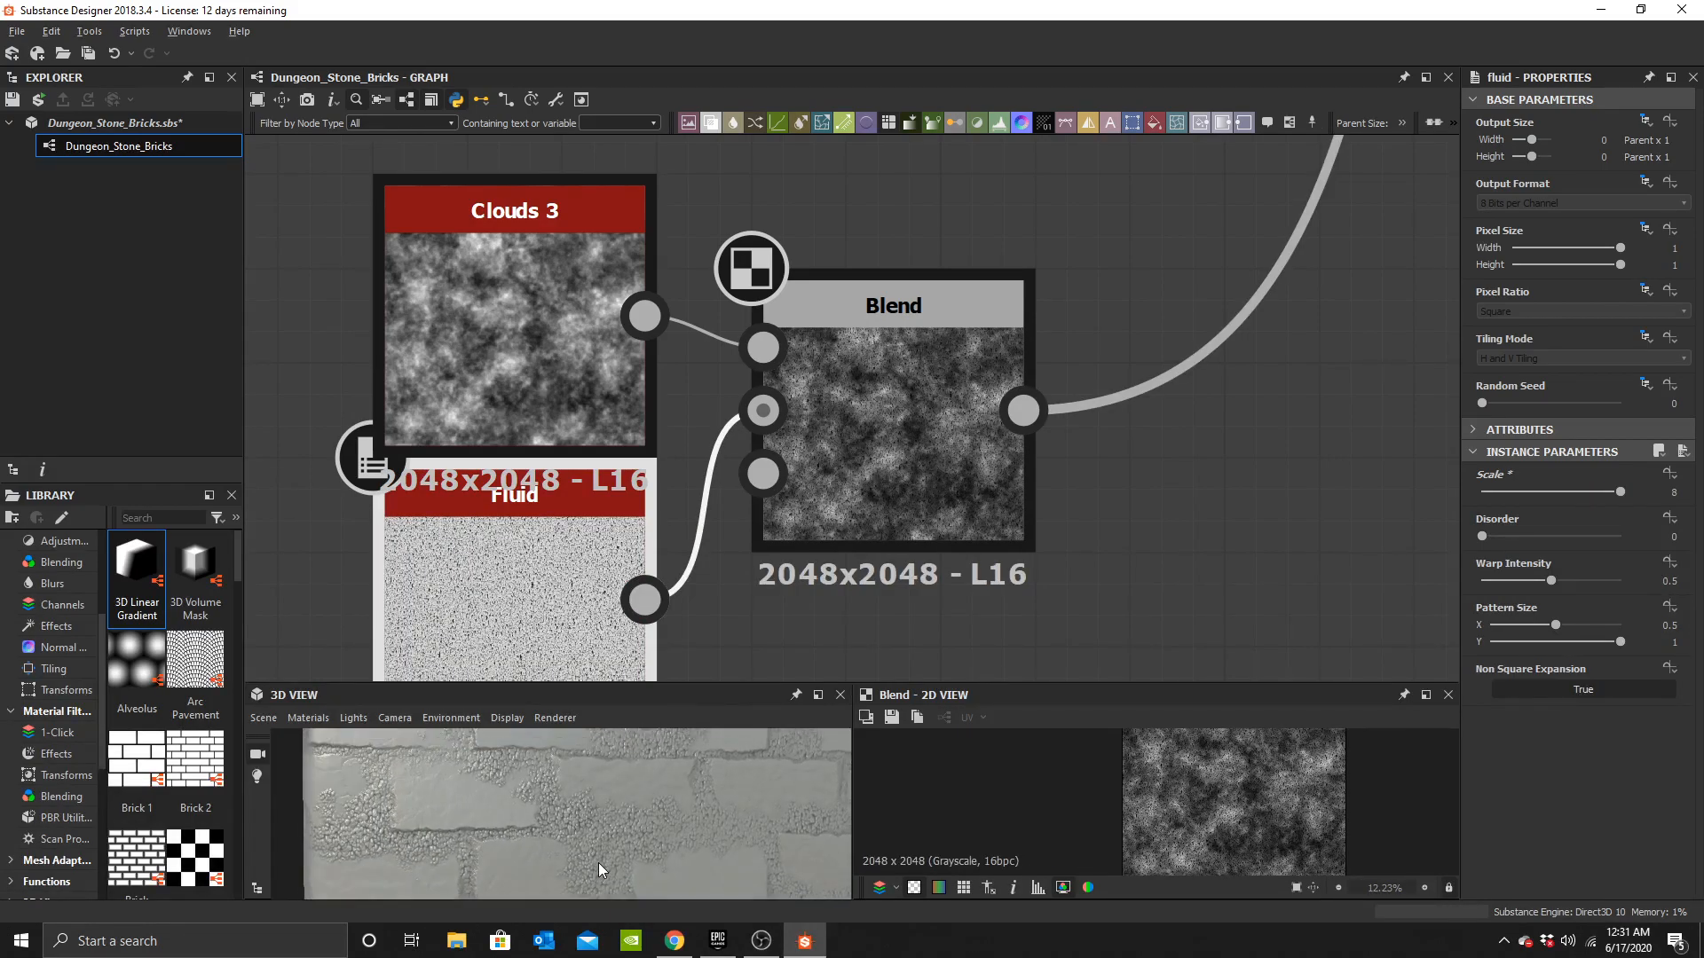
pyautogui.moveTo(646, 851)
pyautogui.mouseDown()
pyautogui.moveTo(560, 822)
pyautogui.moveTo(609, 783)
pyautogui.moveTo(646, 858)
pyautogui.moveTo(622, 843)
pyautogui.mouseUp()
pyautogui.scroll(-5, 630, 843)
pyautogui.scroll(4, 559, 822)
pyautogui.scroll(-4, 641, 854)
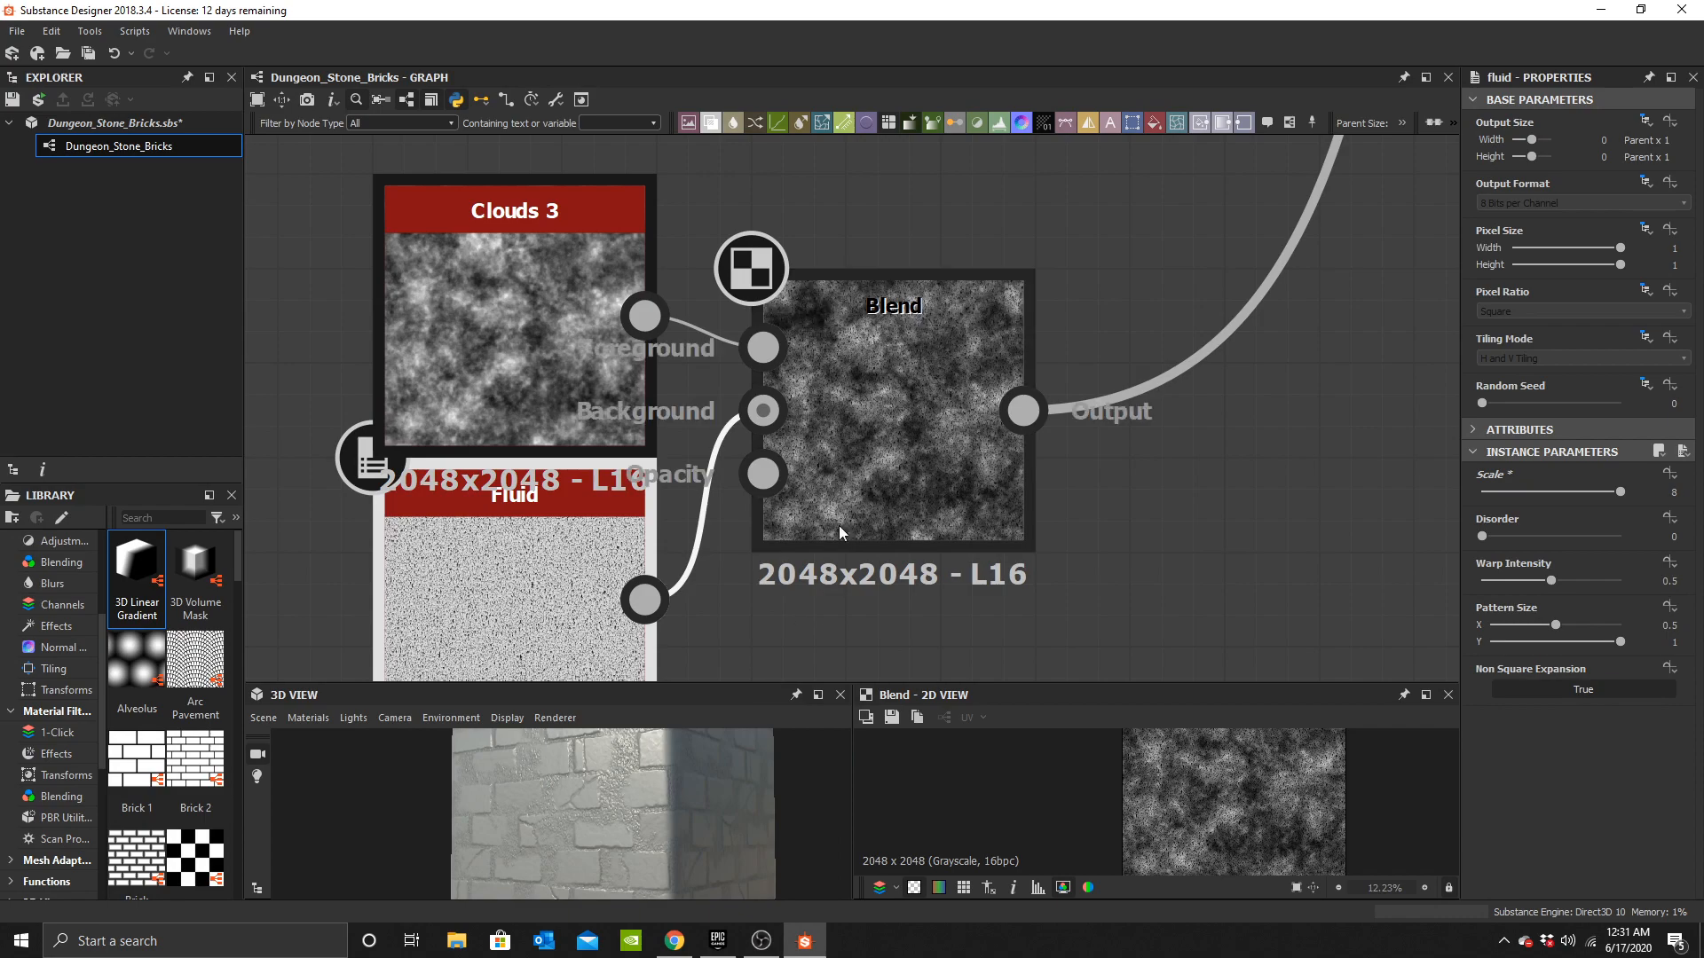
# Swap the Blend inputs so Fluid feeds Foreground and Clouds 3 feeds Background.
pyautogui.click(905, 454)
pyautogui.moveTo(583, 829); pyautogui.dragTo(679, 780)
pyautogui.scroll(6, 576, 806)
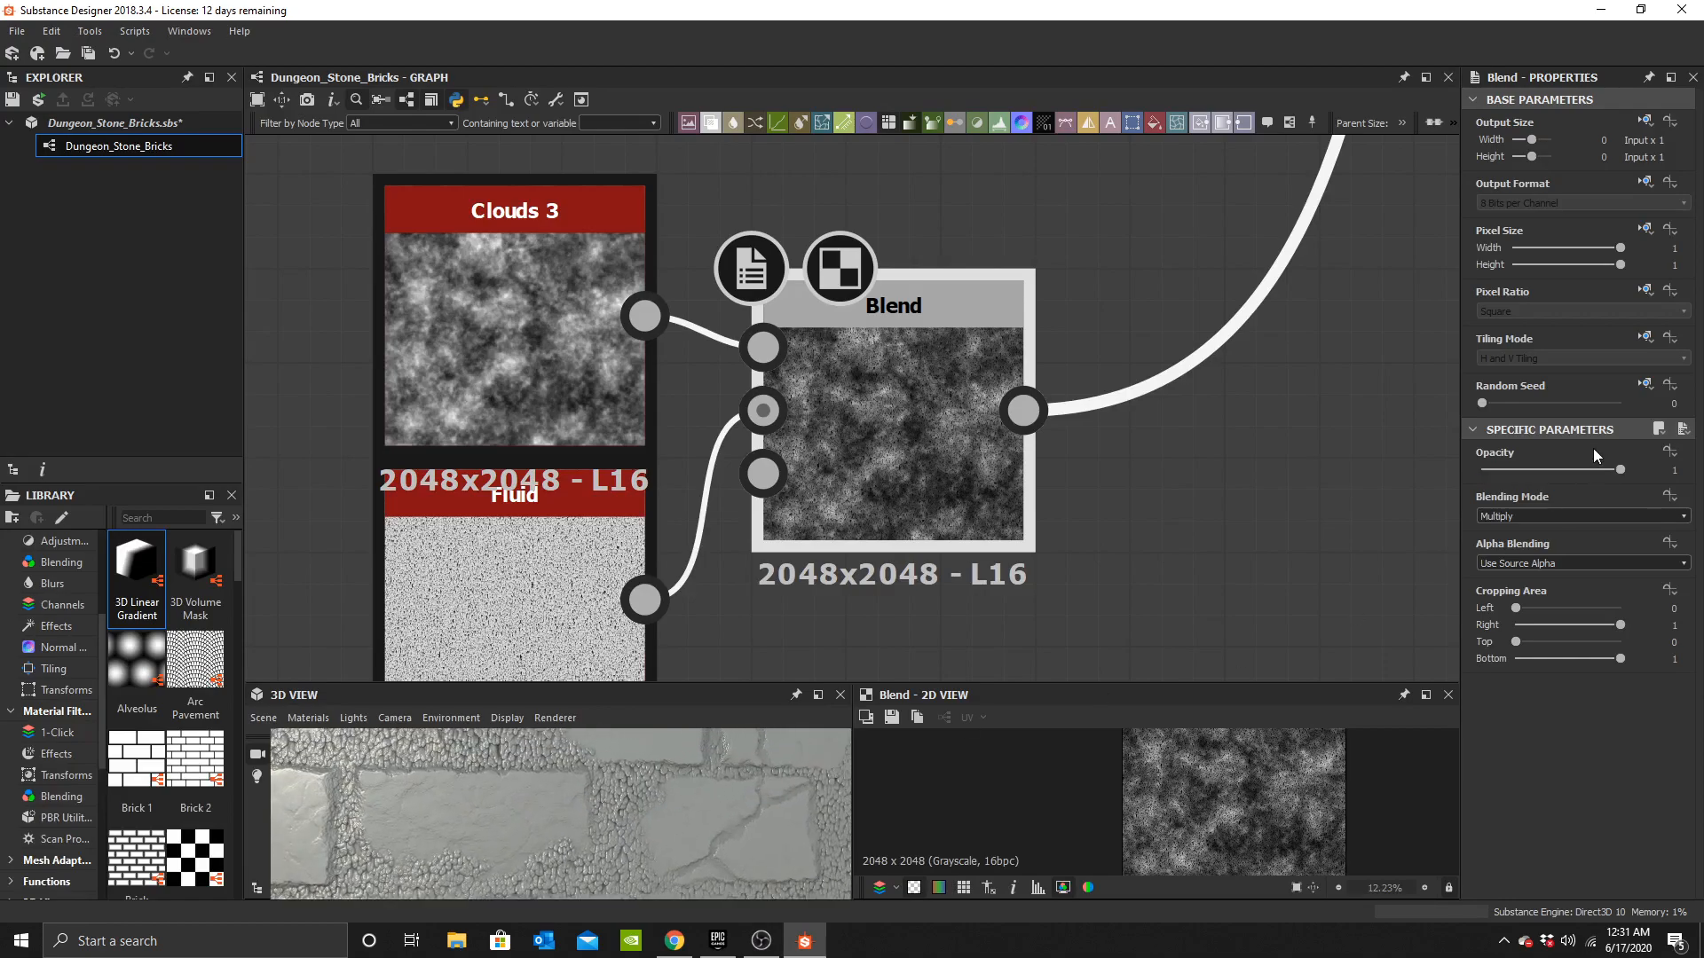
pyautogui.hotkey('ctrl', 'z')
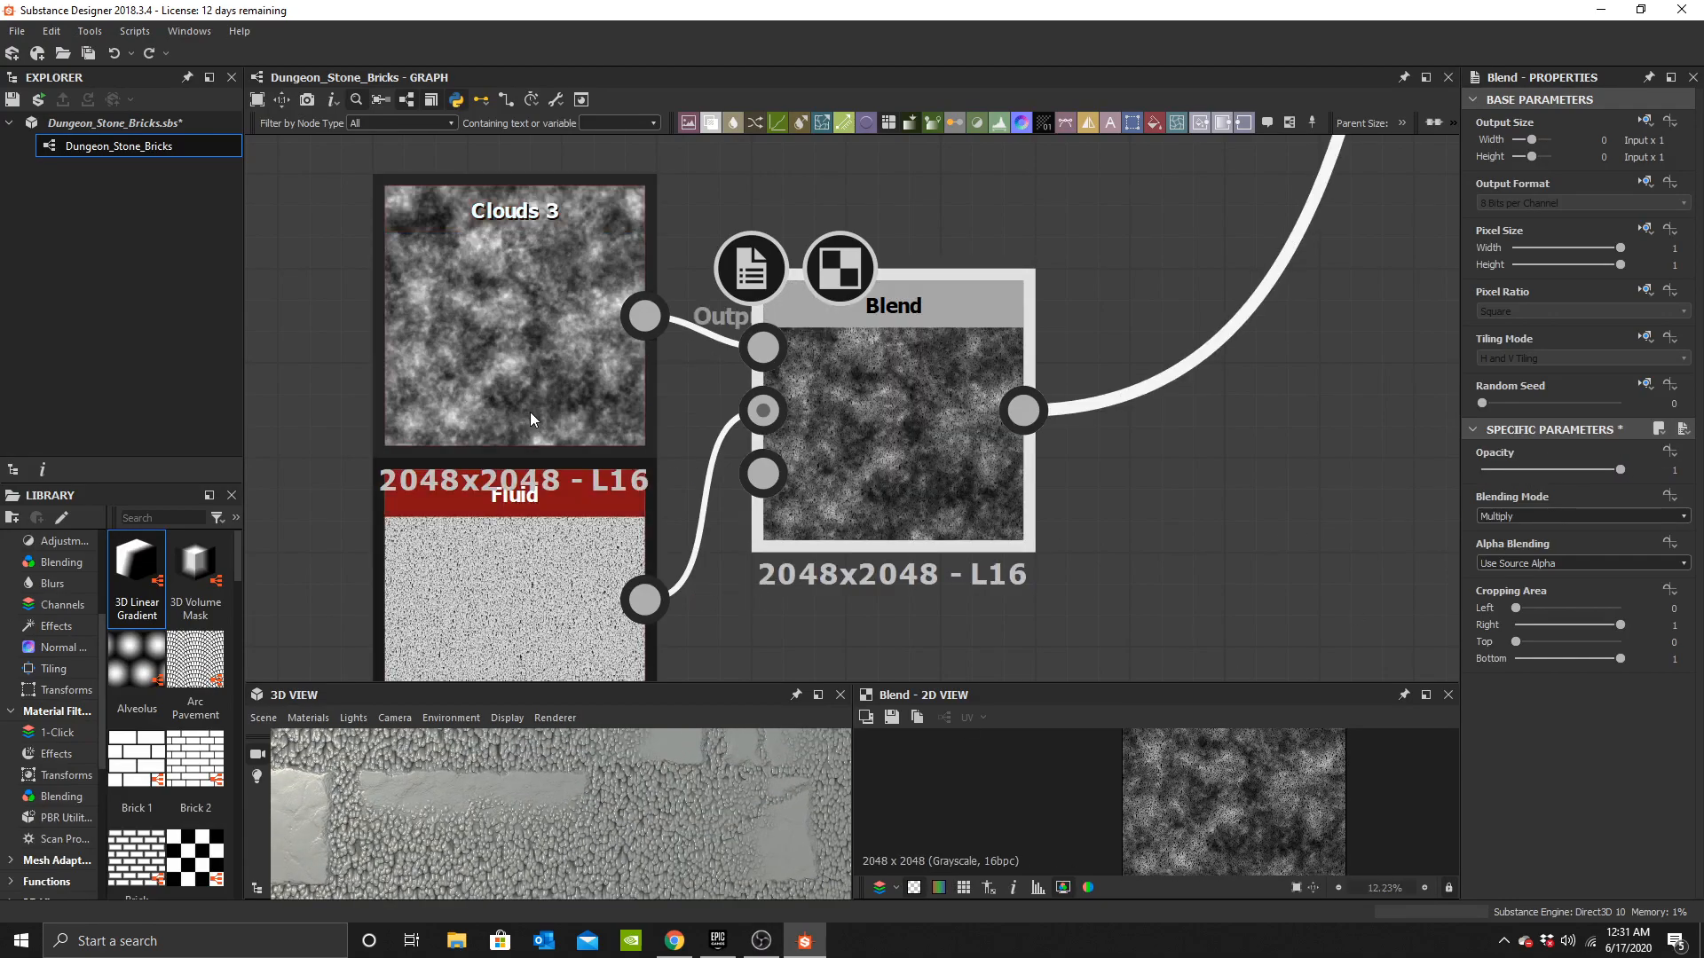
pyautogui.moveTo(631, 315); pyautogui.dragTo(755, 410)
pyautogui.moveTo(645, 597); pyautogui.dragTo(760, 345)
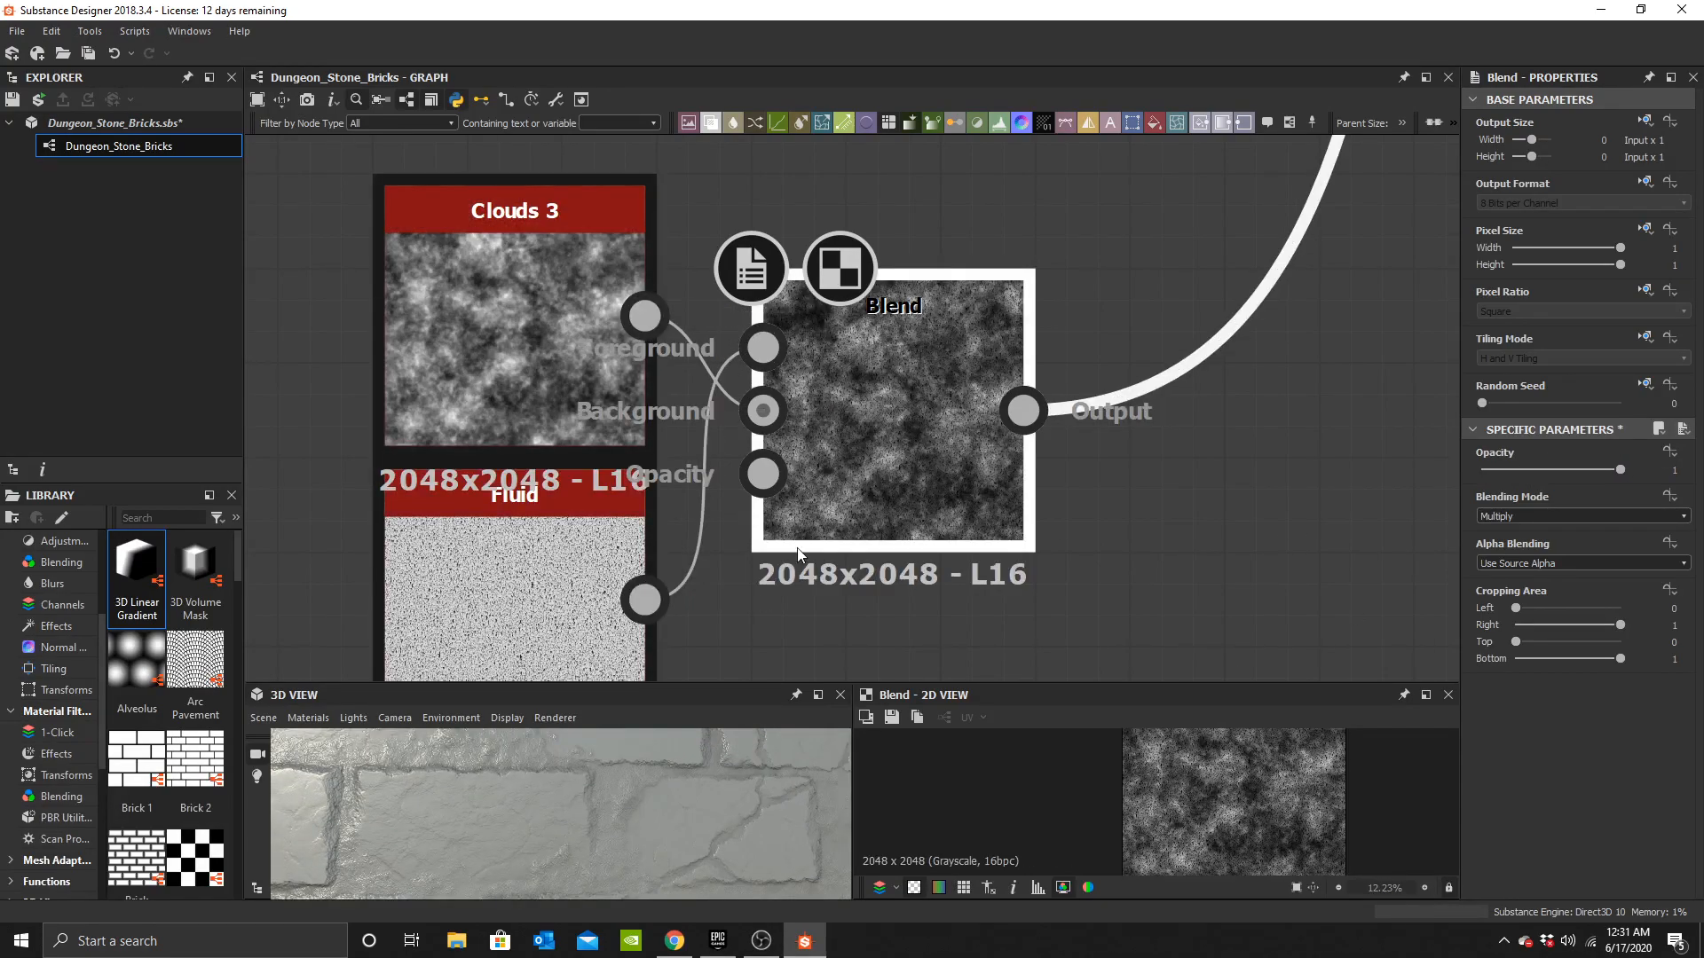
# Set the Blend node's opacity to 0.25.
pyautogui.moveTo(1621, 469); pyautogui.dragTo(1548, 464)
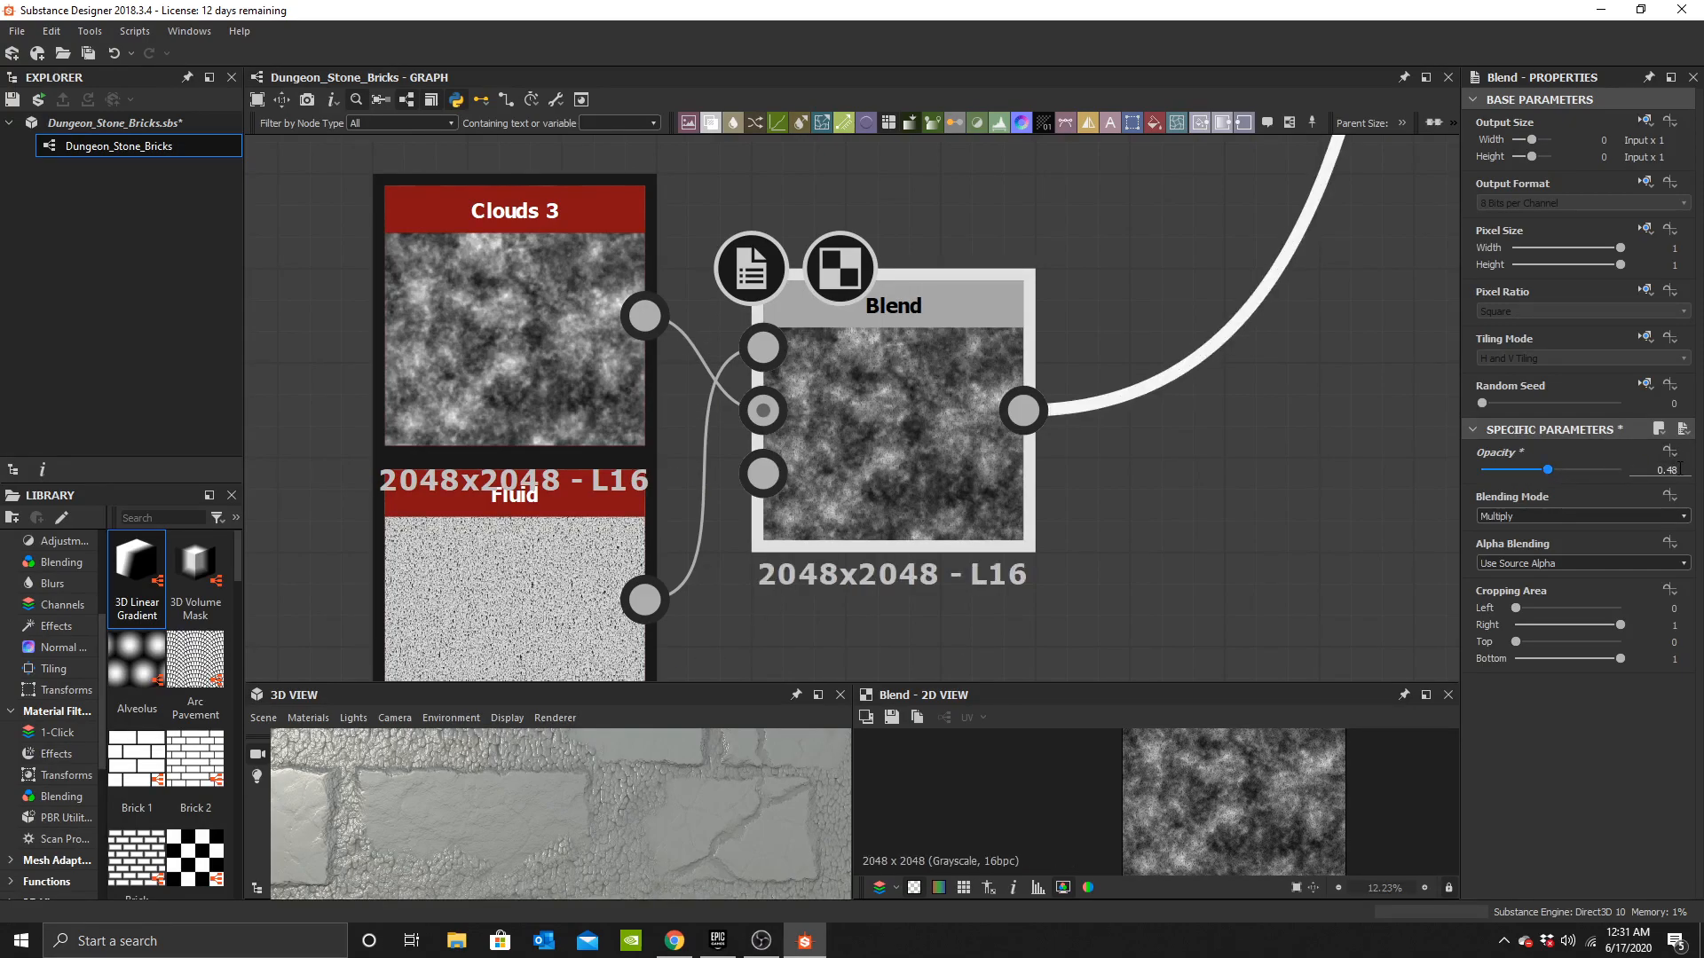
pyautogui.write('0.25')
pyautogui.press('Return')
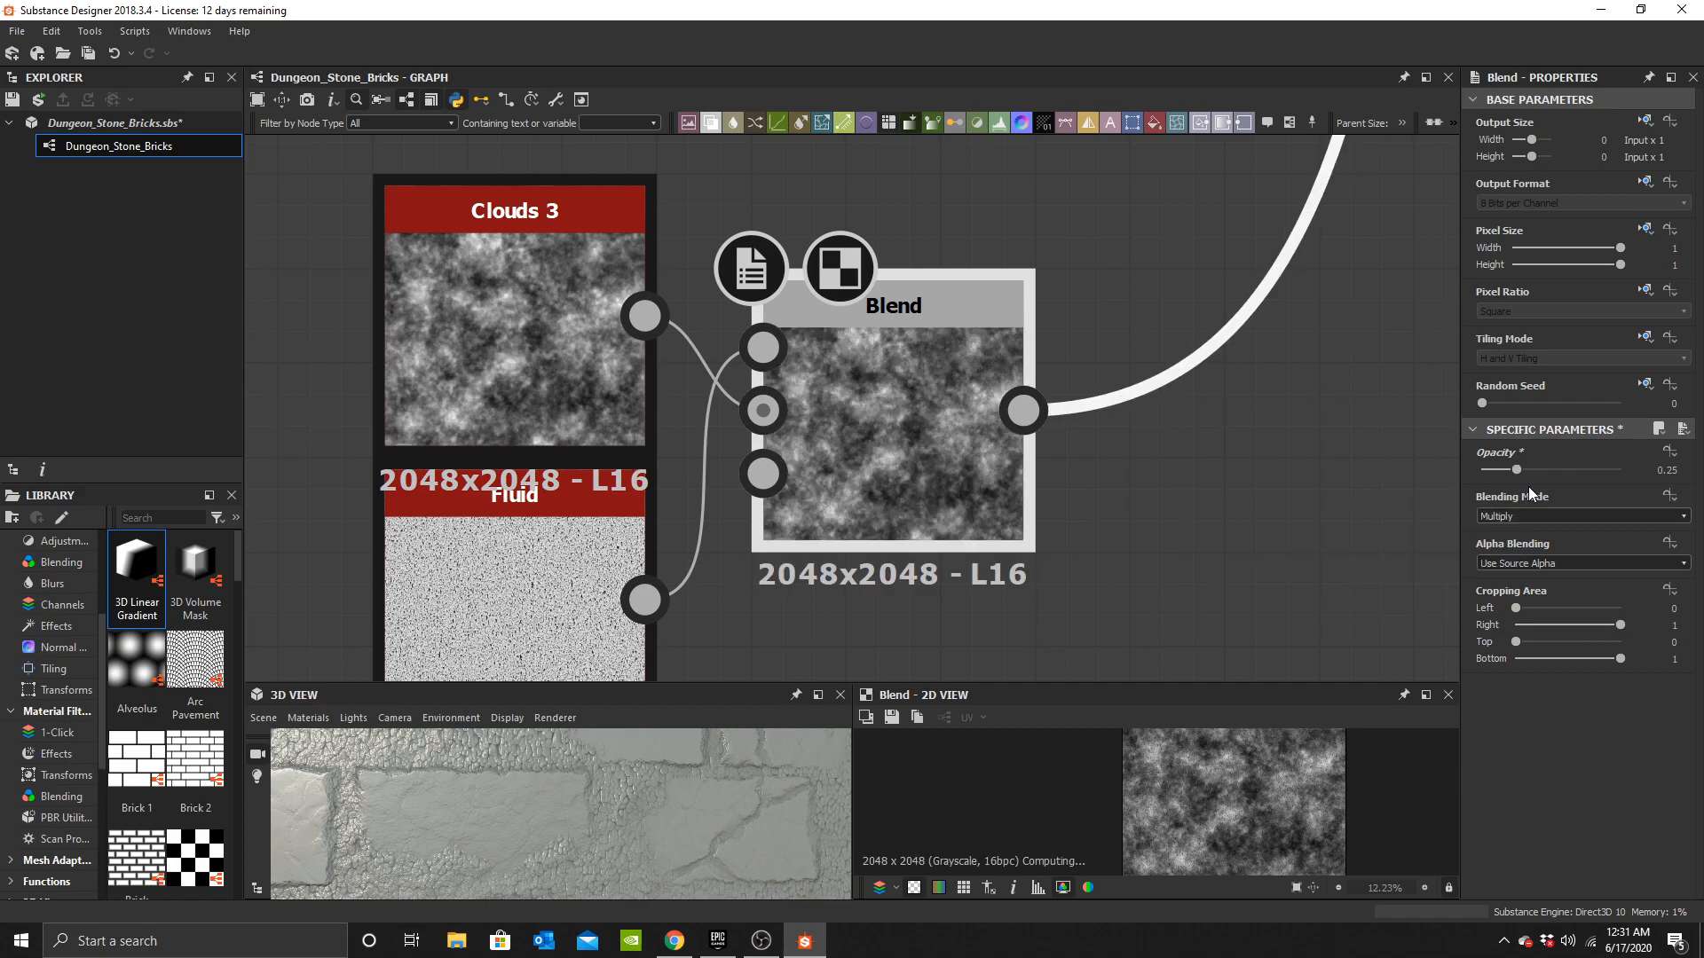
# Examine the combined fluid and clouds detail in the 3D preview and around the graph.
pyautogui.scroll(-5, 598, 818)
pyautogui.moveTo(599, 816); pyautogui.dragTo(533, 816)
pyautogui.scroll(8, 563, 829)
pyautogui.scroll(-3, 638, 813)
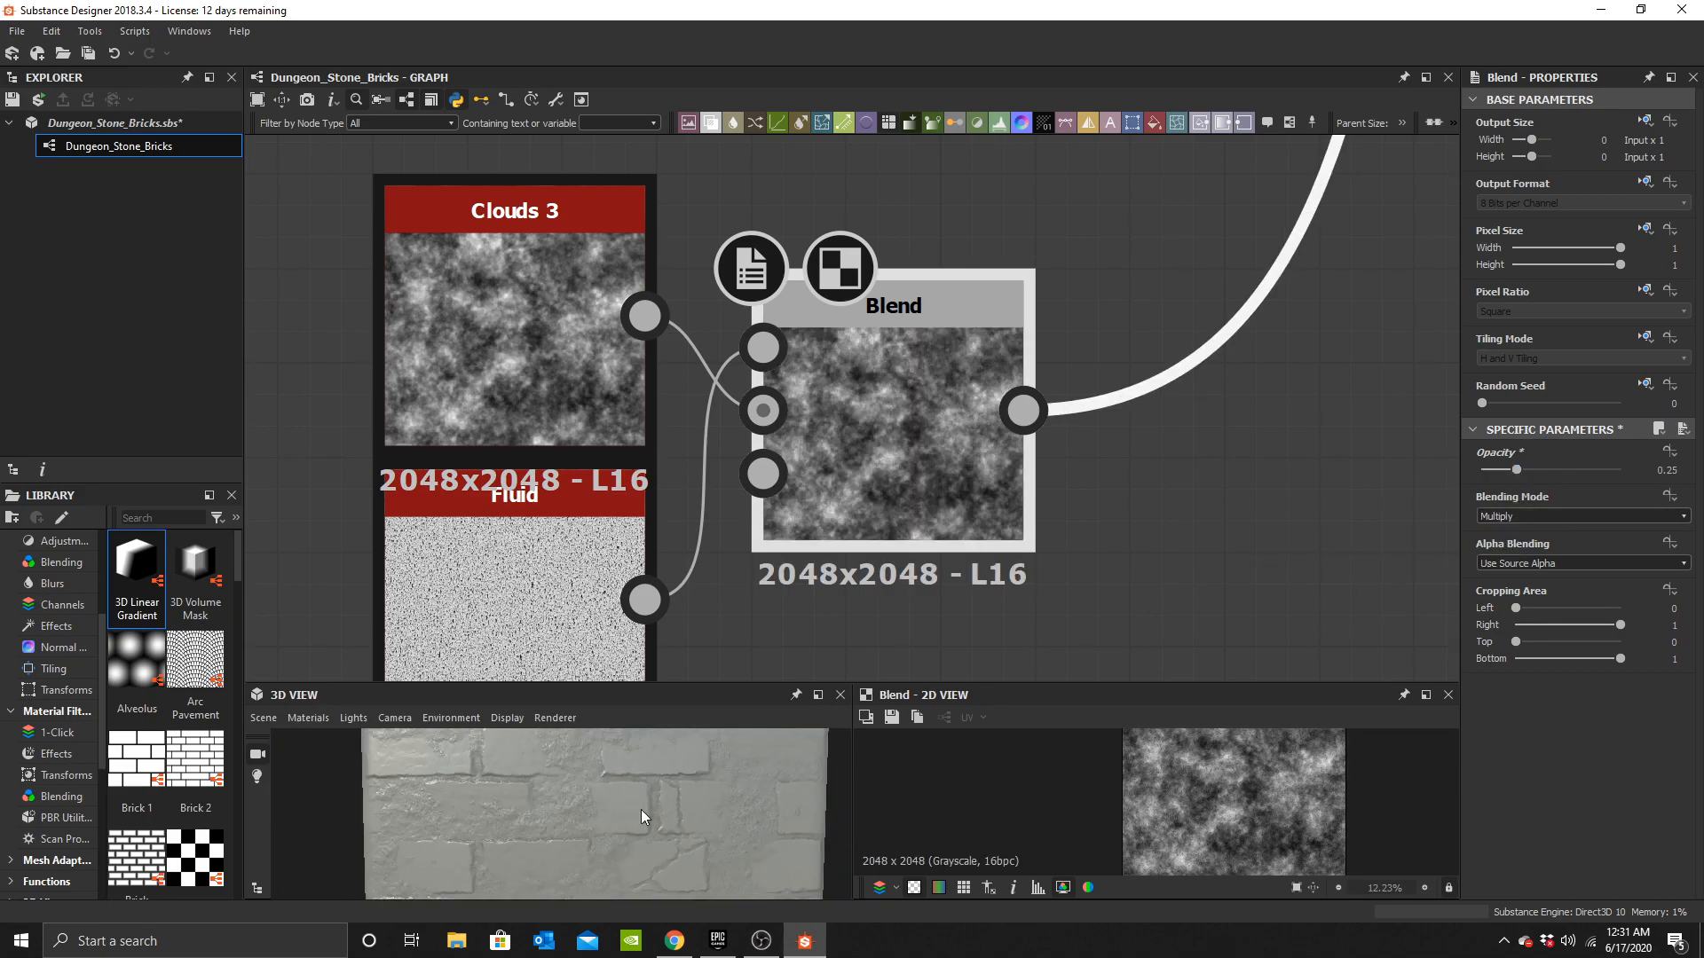
pyautogui.scroll(-4, 877, 409)
pyautogui.scroll(-2, 647, 783)
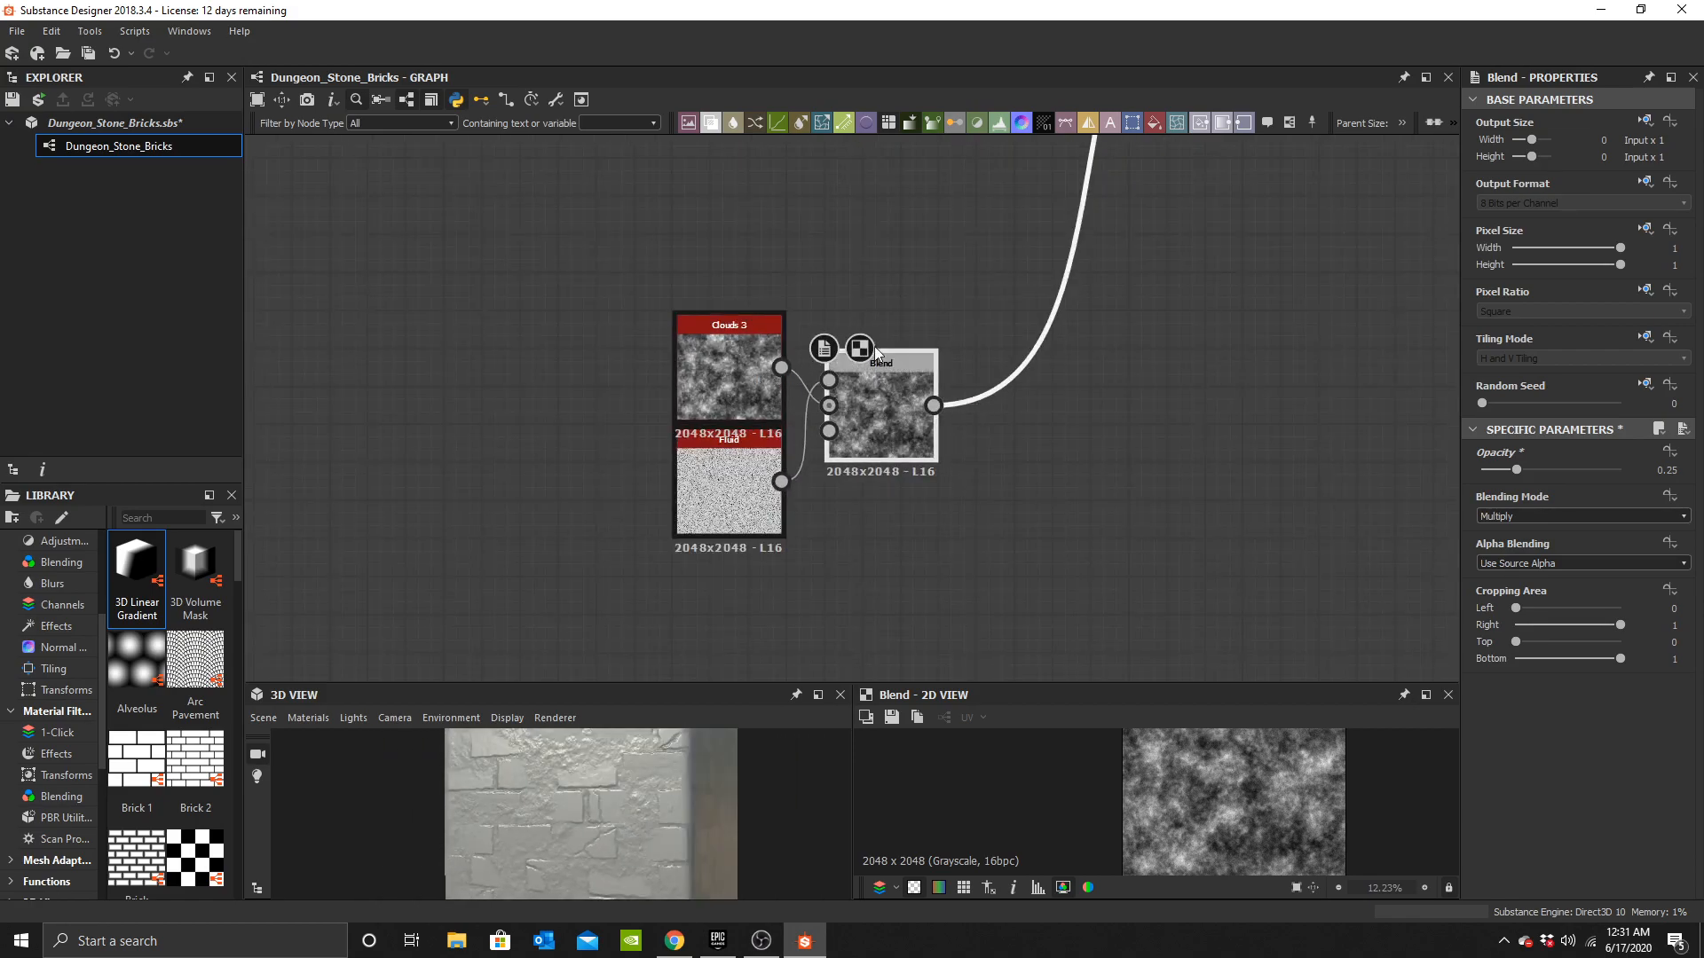
pyautogui.scroll(4, 877, 409)
pyautogui.scroll(-1, 994, 446)
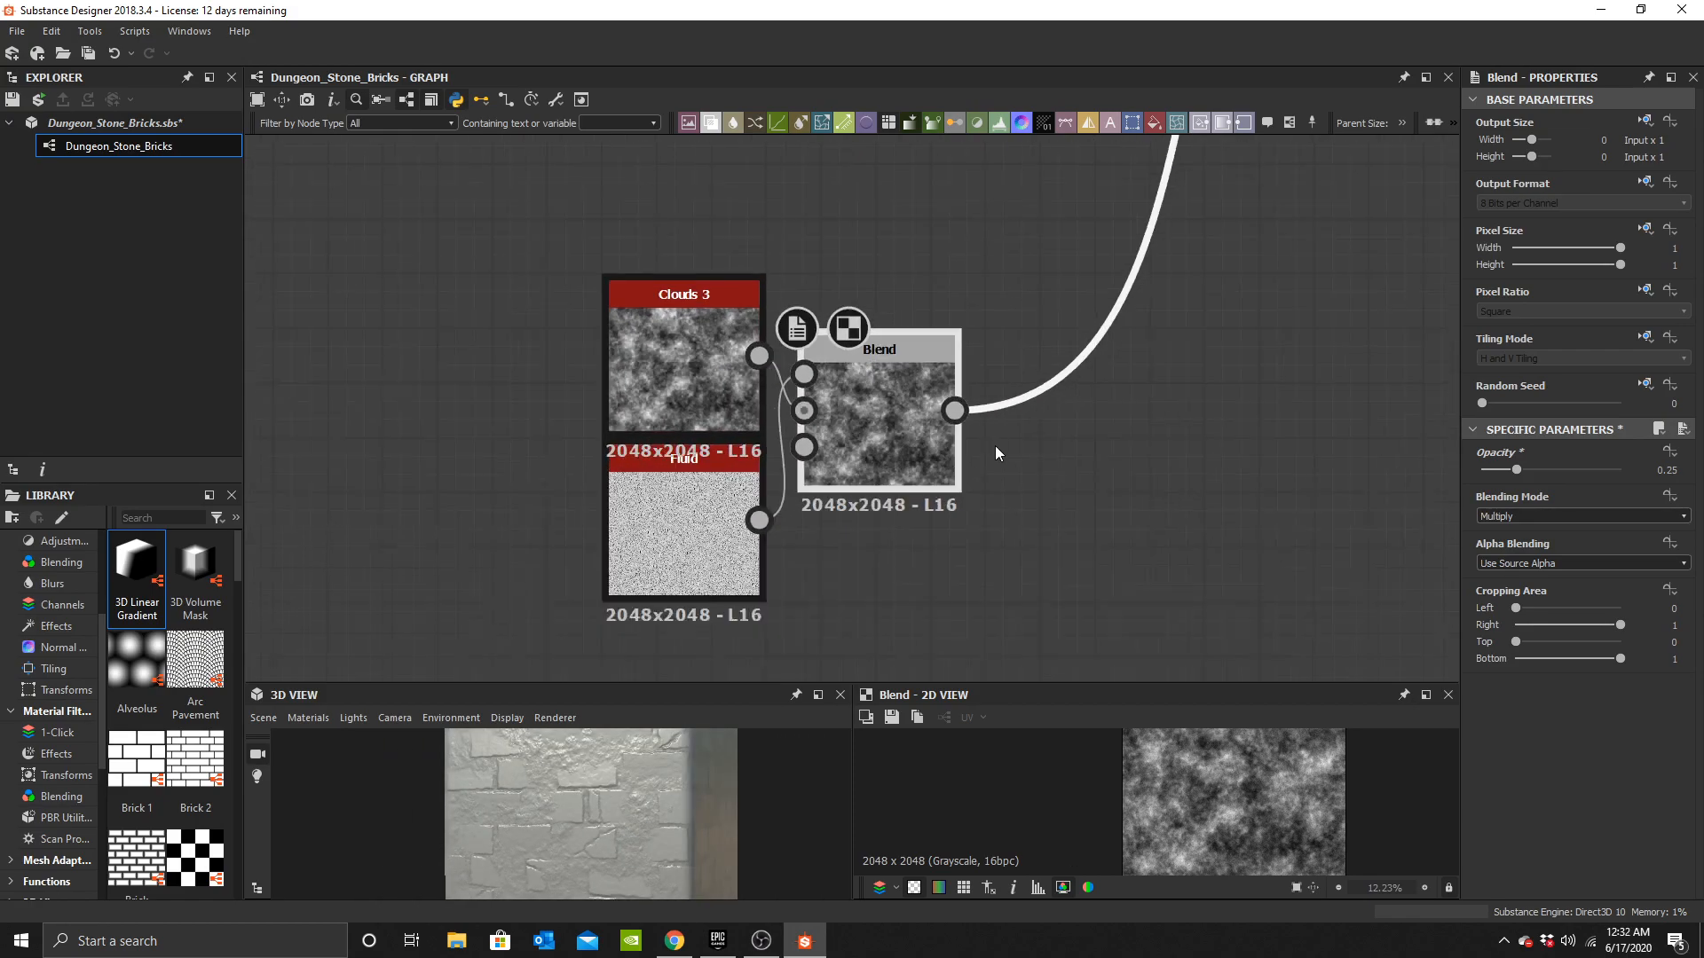
pyautogui.moveTo(994, 445); pyautogui.dragTo(849, 431, button='middle')
pyautogui.scroll(3, 623, 779)
pyautogui.moveTo(598, 813); pyautogui.dragTo(626, 786)
pyautogui.moveTo(903, 475); pyautogui.dragTo(874, 498, button='middle')
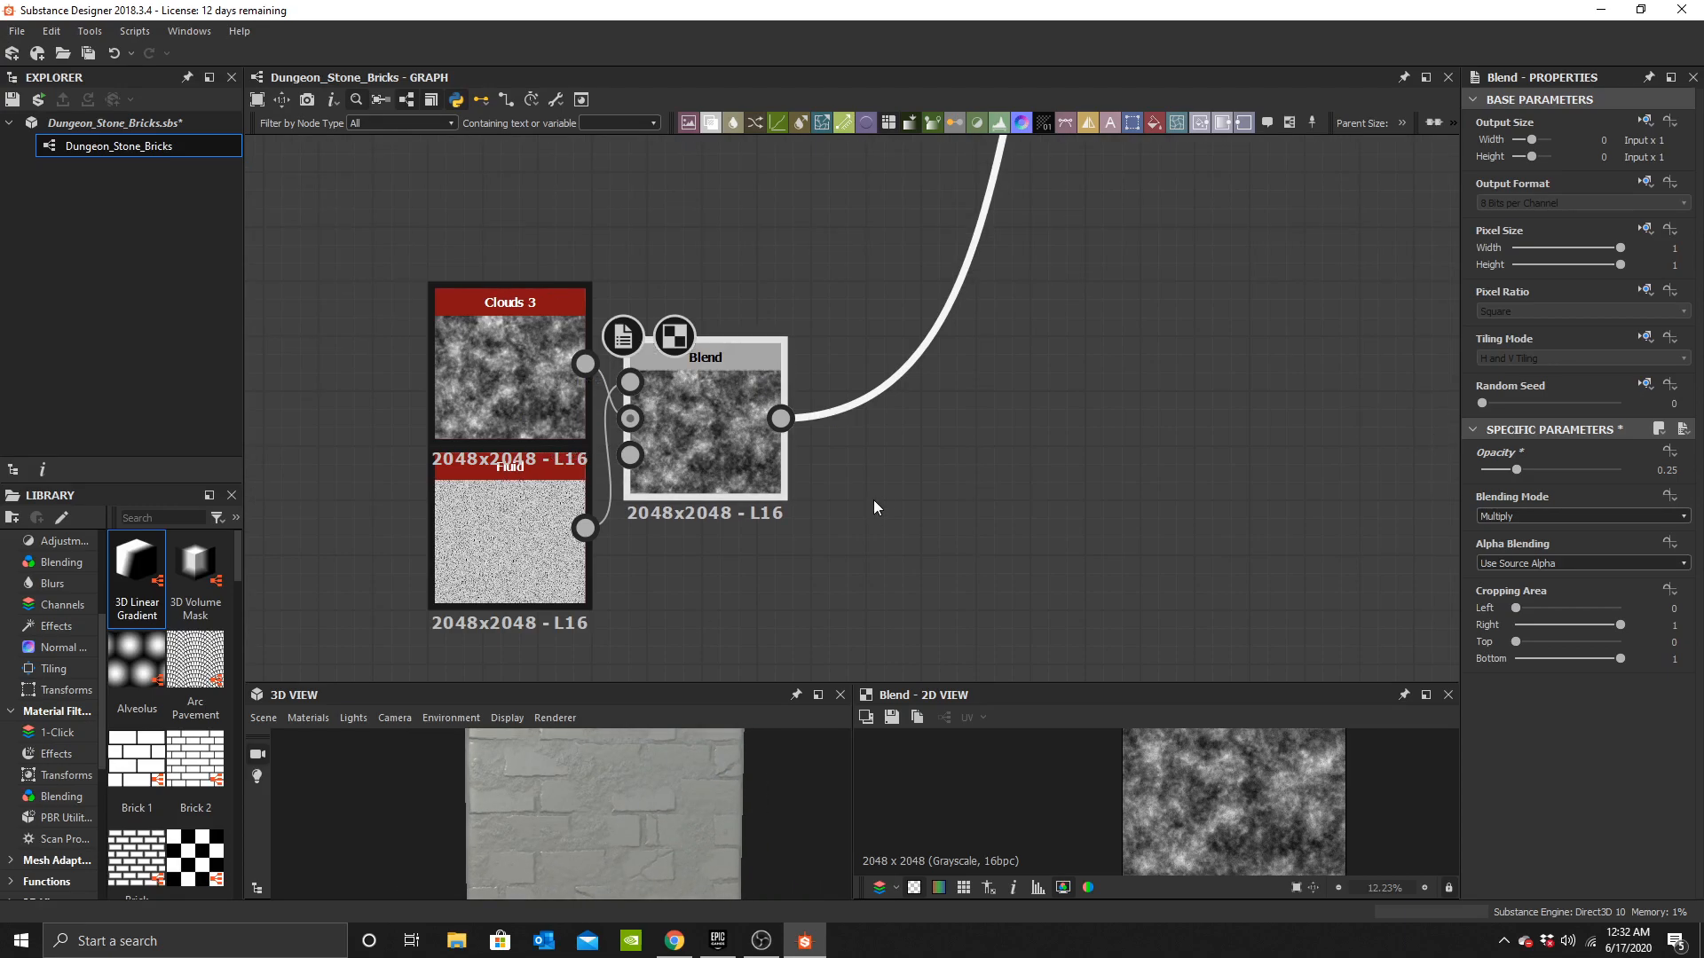
# Add a Stripes node below the Fluid and Clouds blend.
pyautogui.press('space')
pyautogui.write('strip')
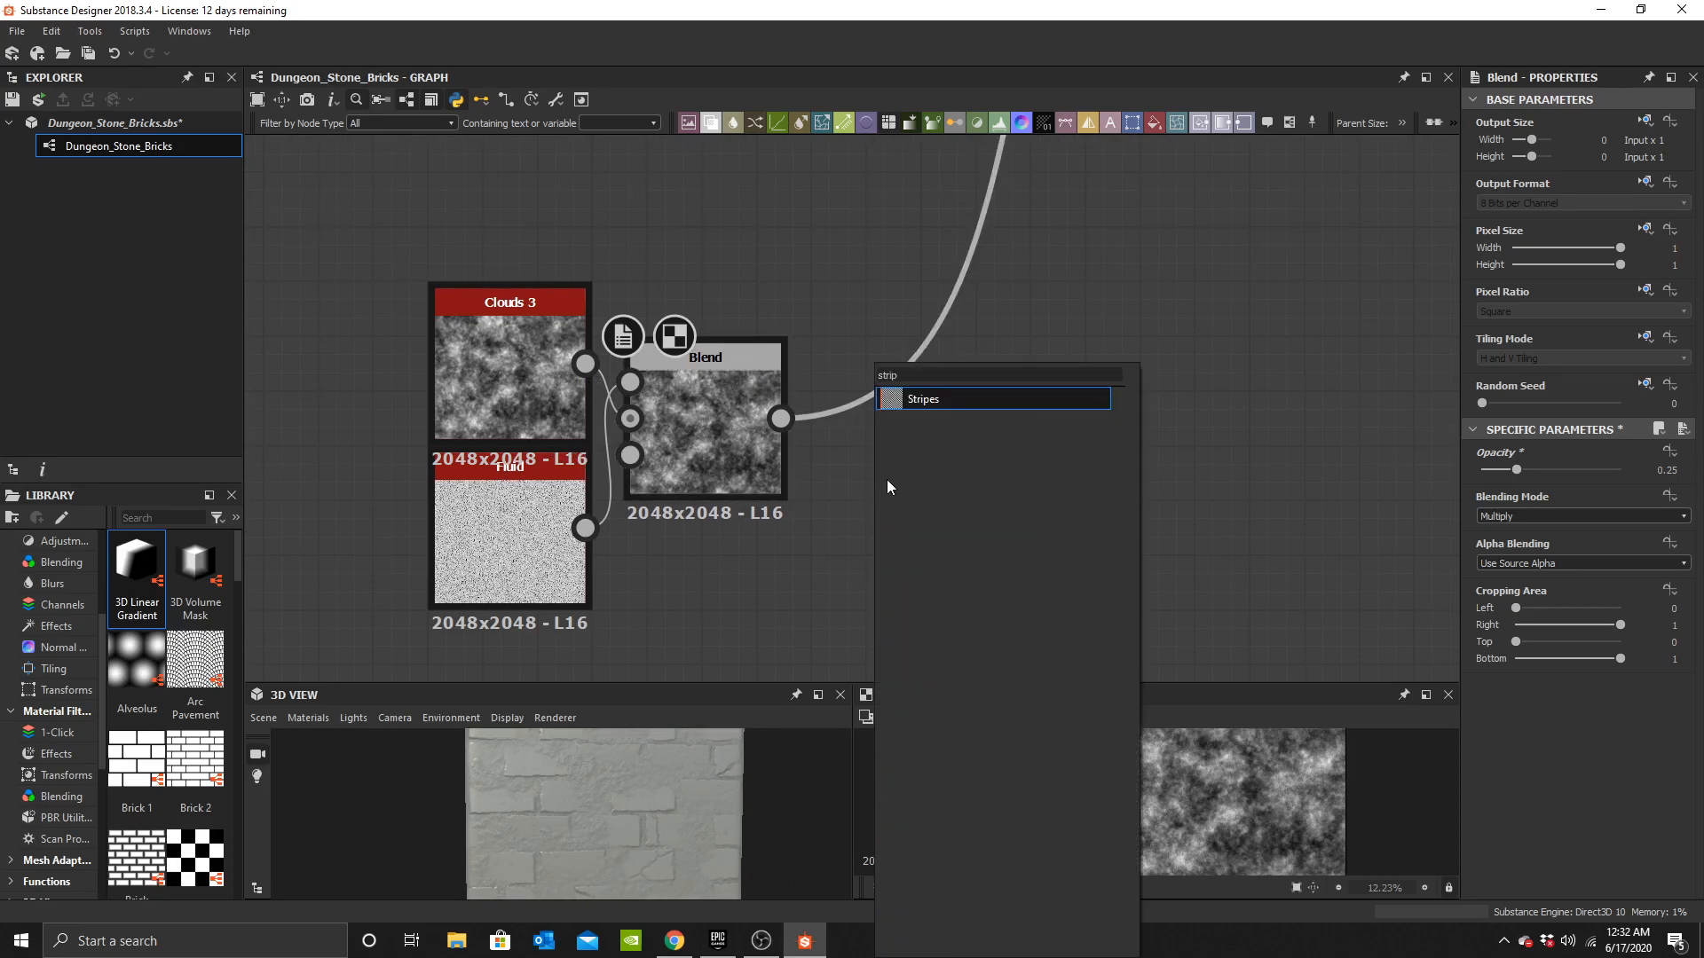
pyautogui.click(946, 406)
pyautogui.moveTo(906, 493); pyautogui.dragTo(1006, 371, button='middle')
pyautogui.moveTo(1007, 371); pyautogui.dragTo(898, 535)
pyautogui.moveTo(974, 565); pyautogui.dragTo(994, 470, button='middle')
pyautogui.moveTo(904, 464); pyautogui.dragTo(889, 530)
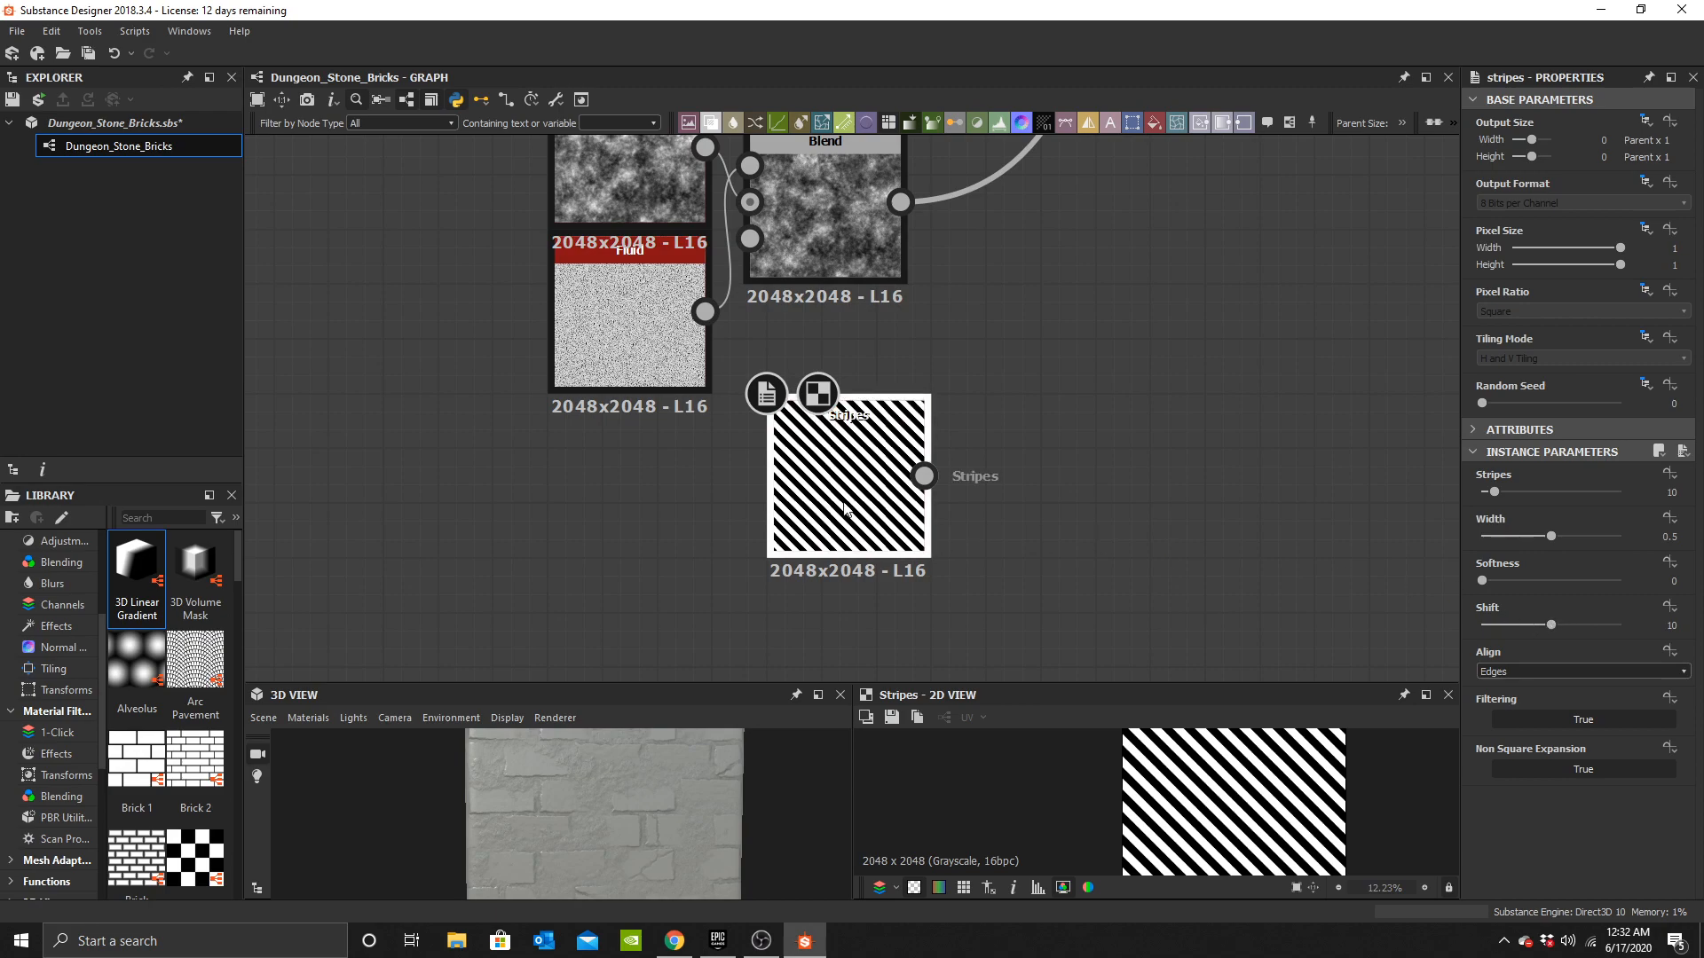
# Set the Stripes node to 41 stripes, width 0.26 and shift 0.
pyautogui.scroll(4, 846, 512)
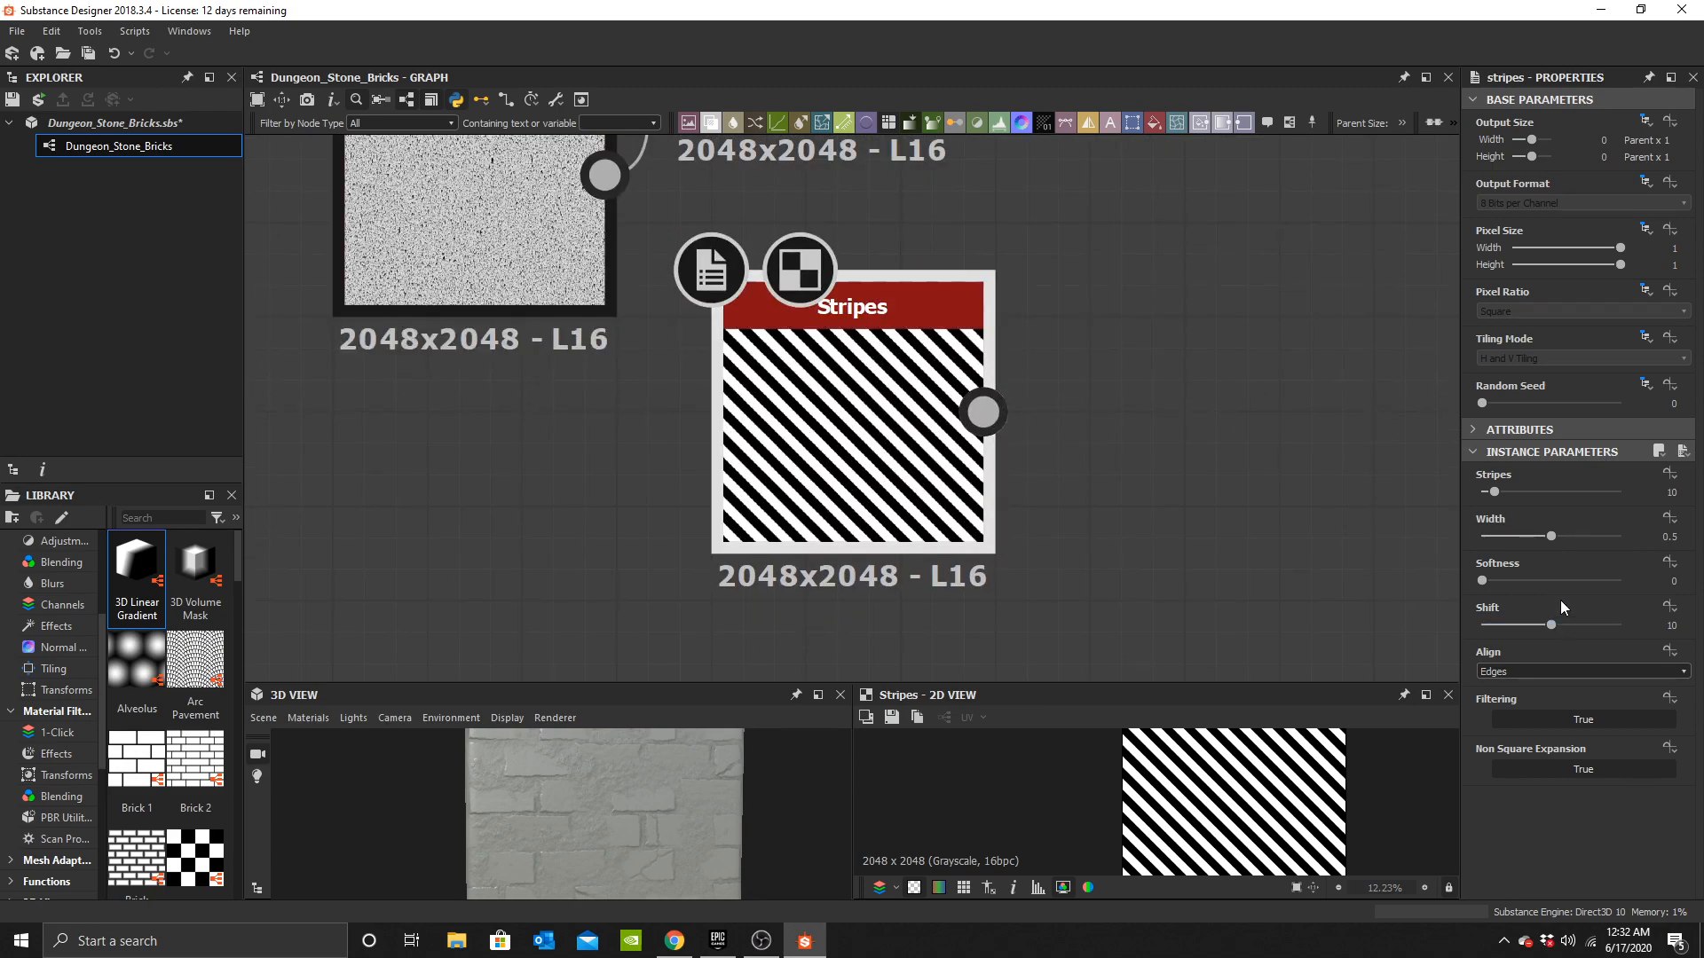
pyautogui.moveTo(1546, 627); pyautogui.dragTo(1381, 627)
pyautogui.moveTo(1528, 540); pyautogui.dragTo(1537, 494)
pyautogui.moveTo(1026, 439); pyautogui.dragTo(887, 451, button='middle')
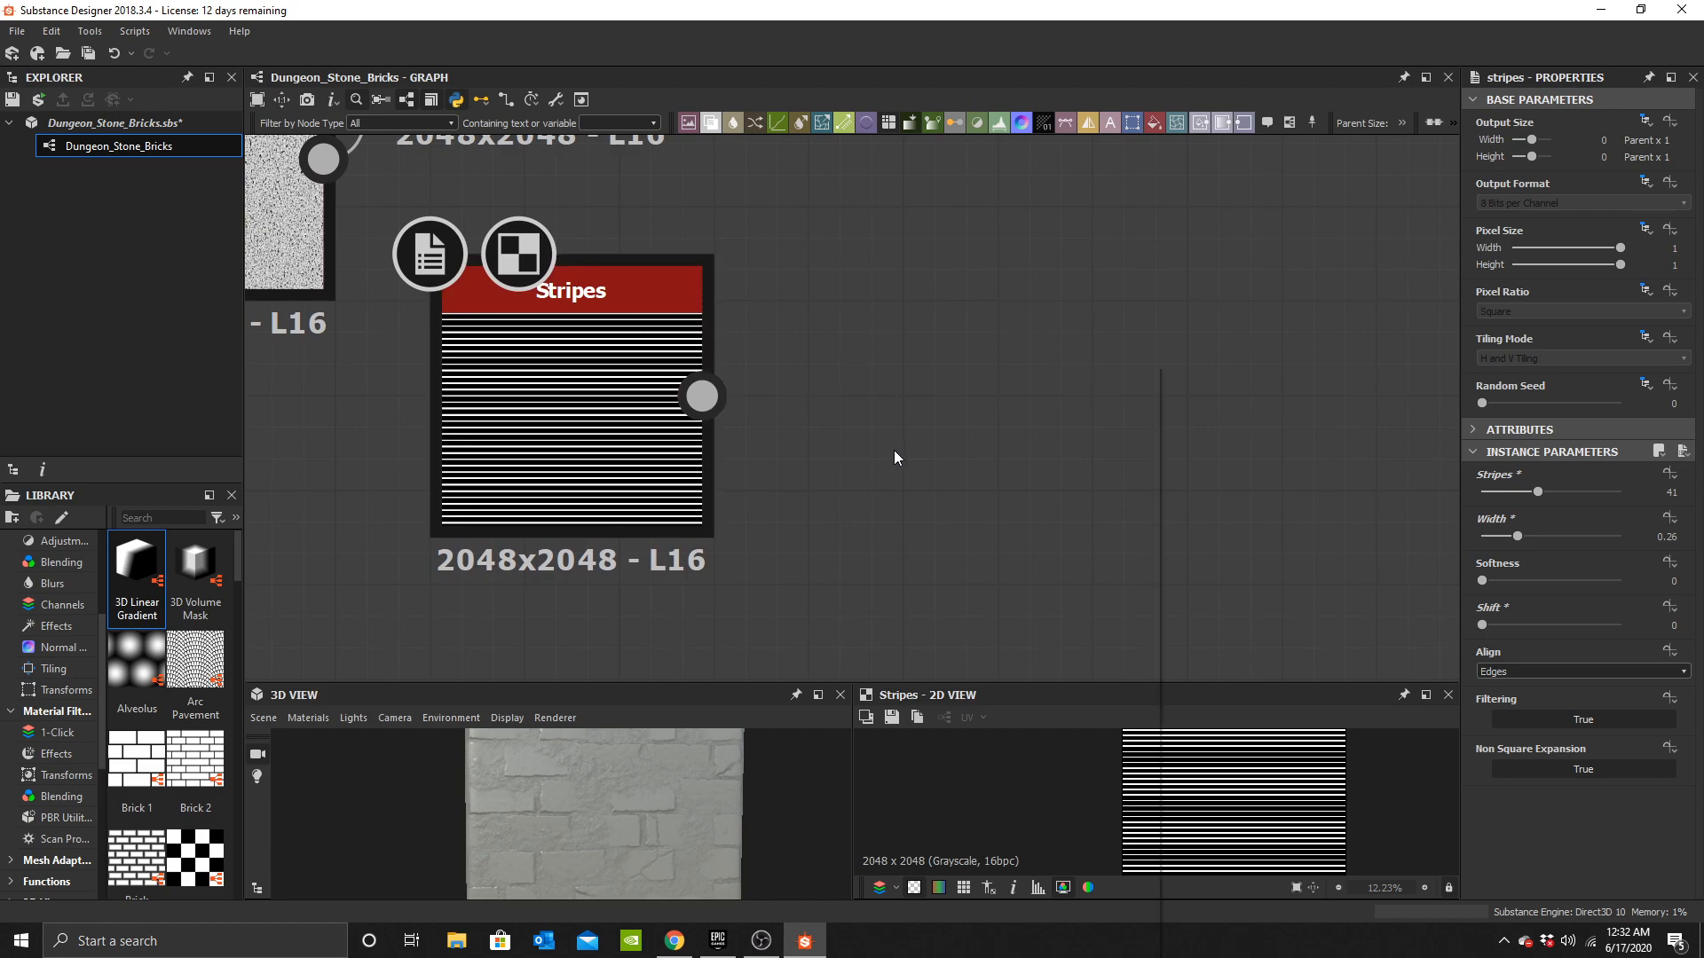
# Add a Shape node to the graph.
pyautogui.press('space')
pyautogui.write('parab')
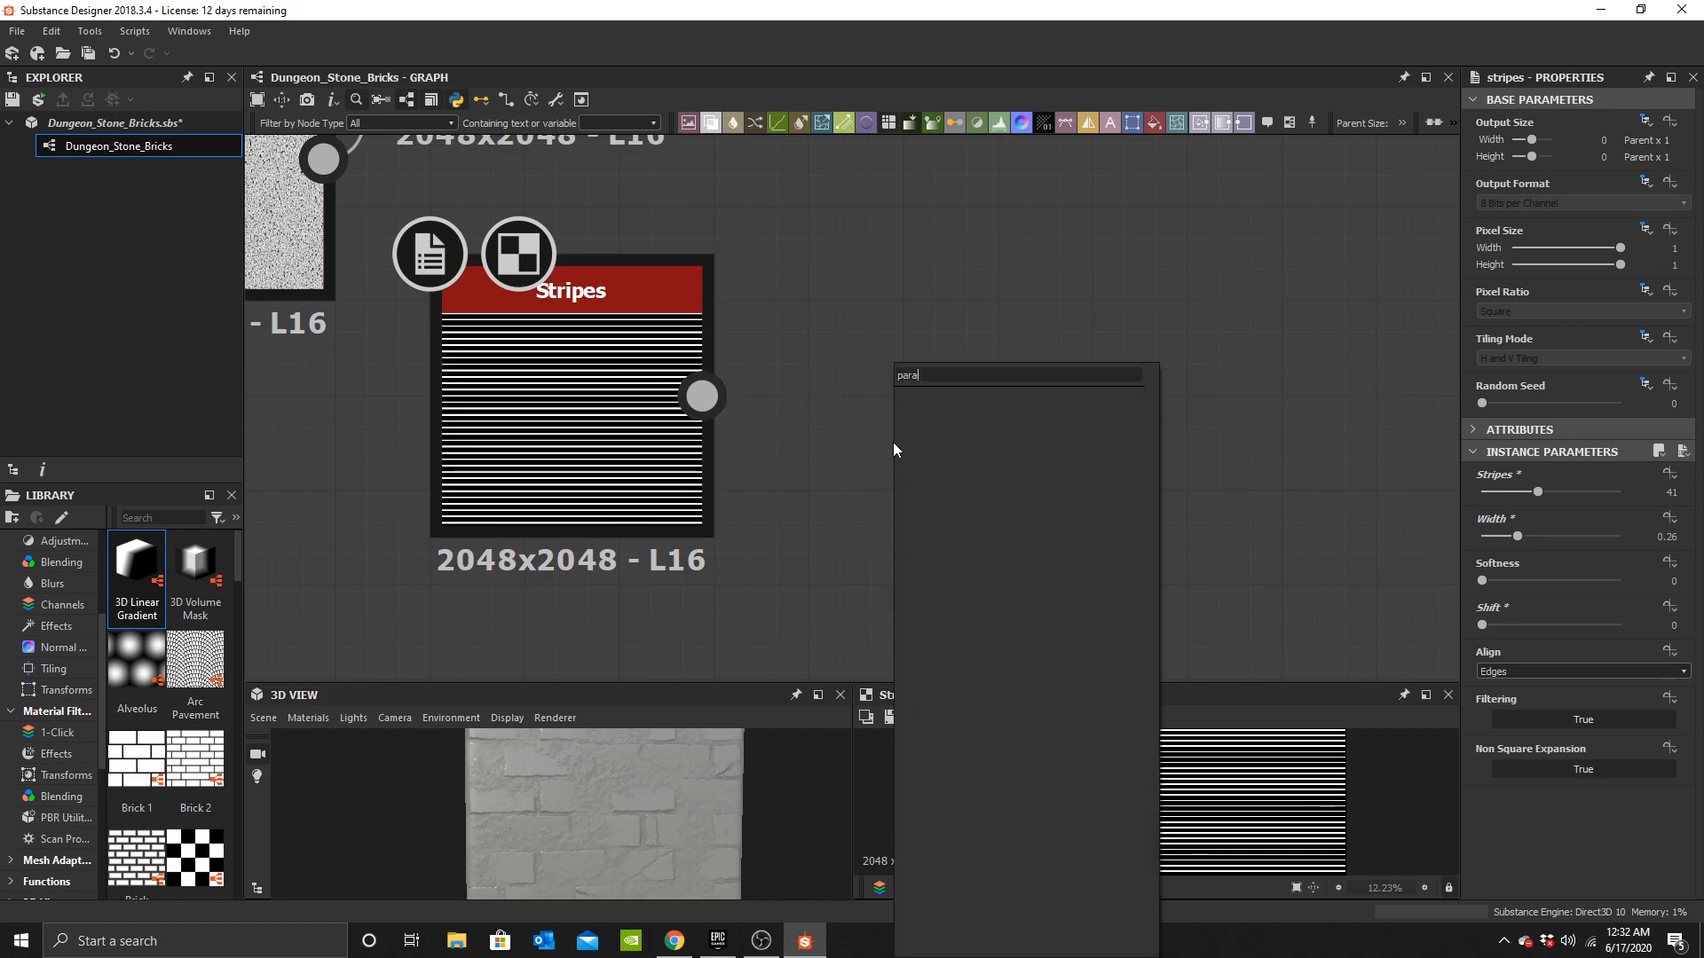
pyautogui.press('BackSpace')
pyautogui.press('BackSpace')
pyautogui.press('BackSpace')
pyautogui.press('BackSpace')
pyautogui.write('sha')
pyautogui.click(959, 424)
# Place the Shape node above Stripes and set its pattern to Paraboloid.
pyautogui.scroll(-3, 697, 484)
pyautogui.moveTo(658, 461); pyautogui.dragTo(799, 443, button='middle')
pyautogui.moveTo(803, 428); pyautogui.dragTo(818, 534)
pyautogui.moveTo(928, 480); pyautogui.dragTo(773, 394)
pyautogui.click(1568, 541)
pyautogui.click(1549, 581)
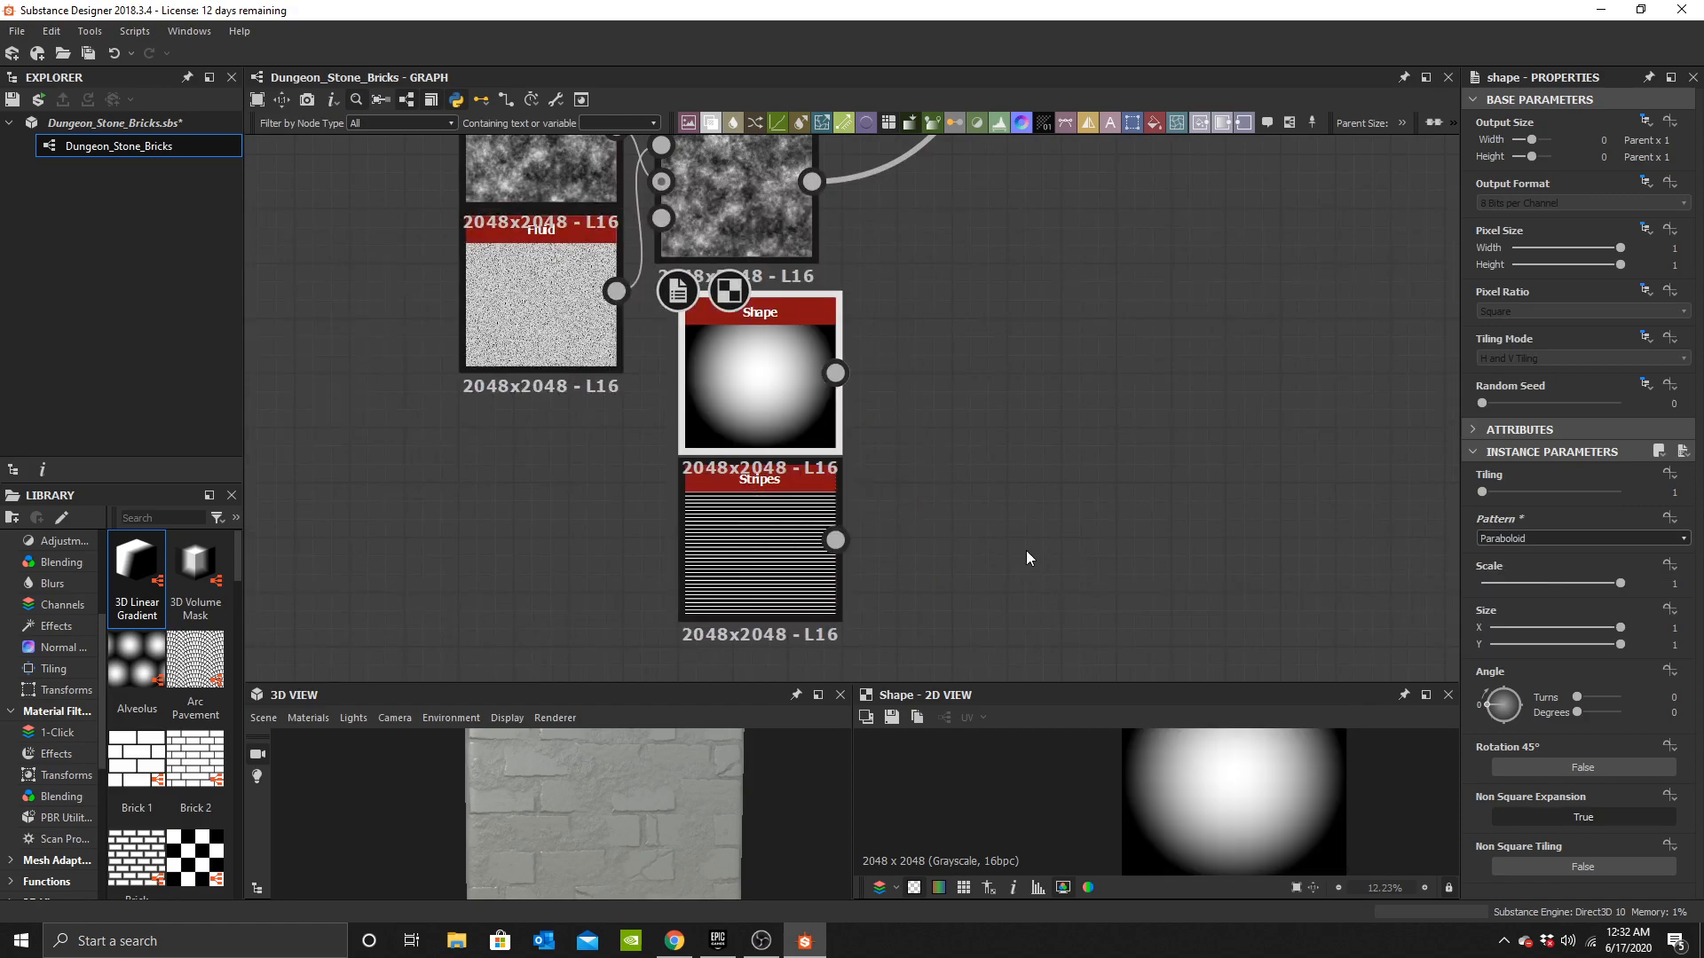
# Add a Blend node multiplying the Shape (Foreground) over the Stripes (Background).
pyautogui.press('space')
pyautogui.write('b')
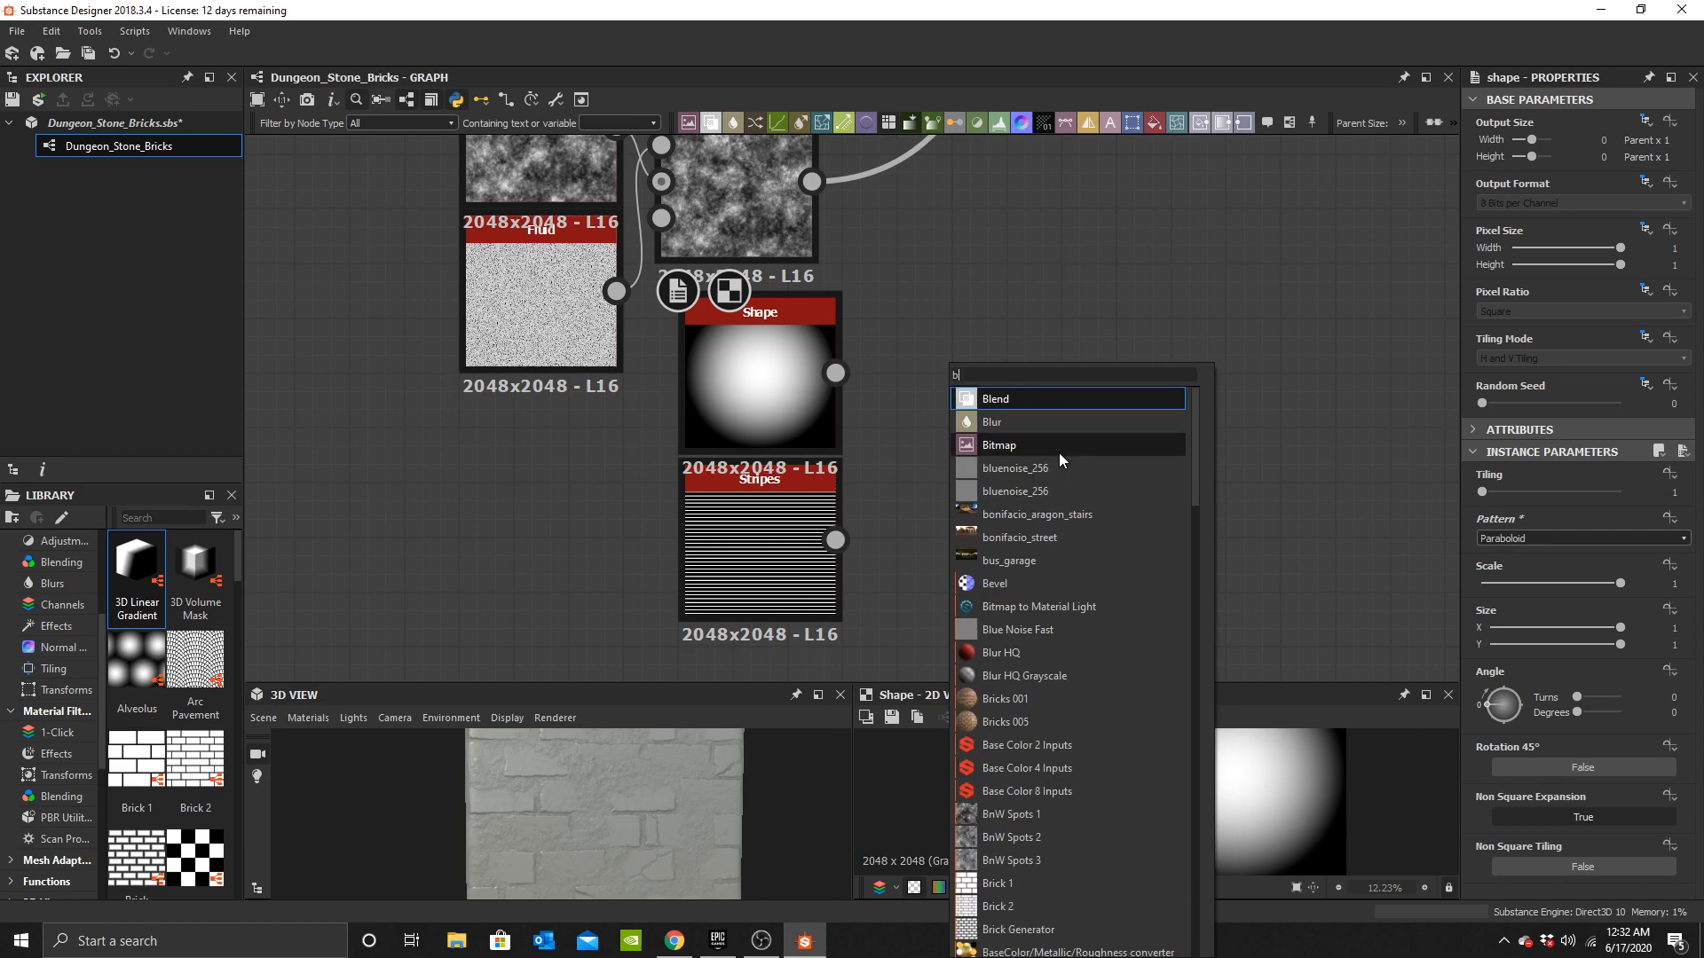
pyautogui.click(1035, 401)
pyautogui.scroll(3, 941, 456)
pyautogui.moveTo(942, 458); pyautogui.dragTo(1036, 459)
pyautogui.moveTo(762, 315); pyautogui.dragTo(880, 394)
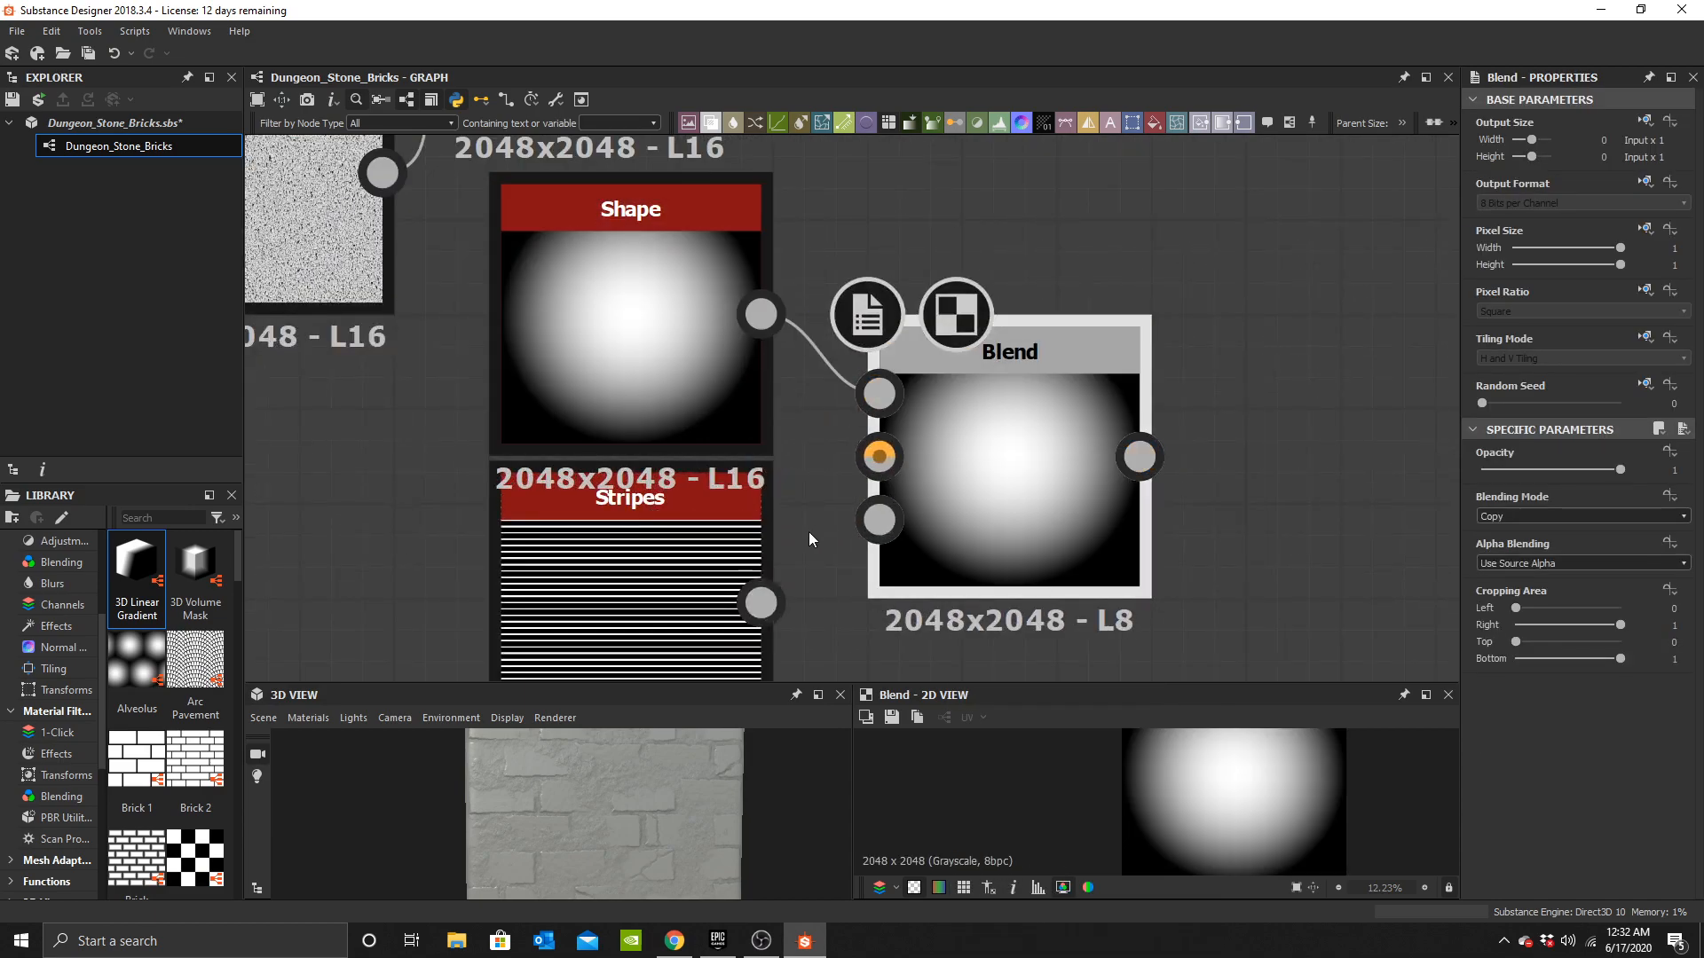
pyautogui.moveTo(762, 603); pyautogui.dragTo(962, 421)
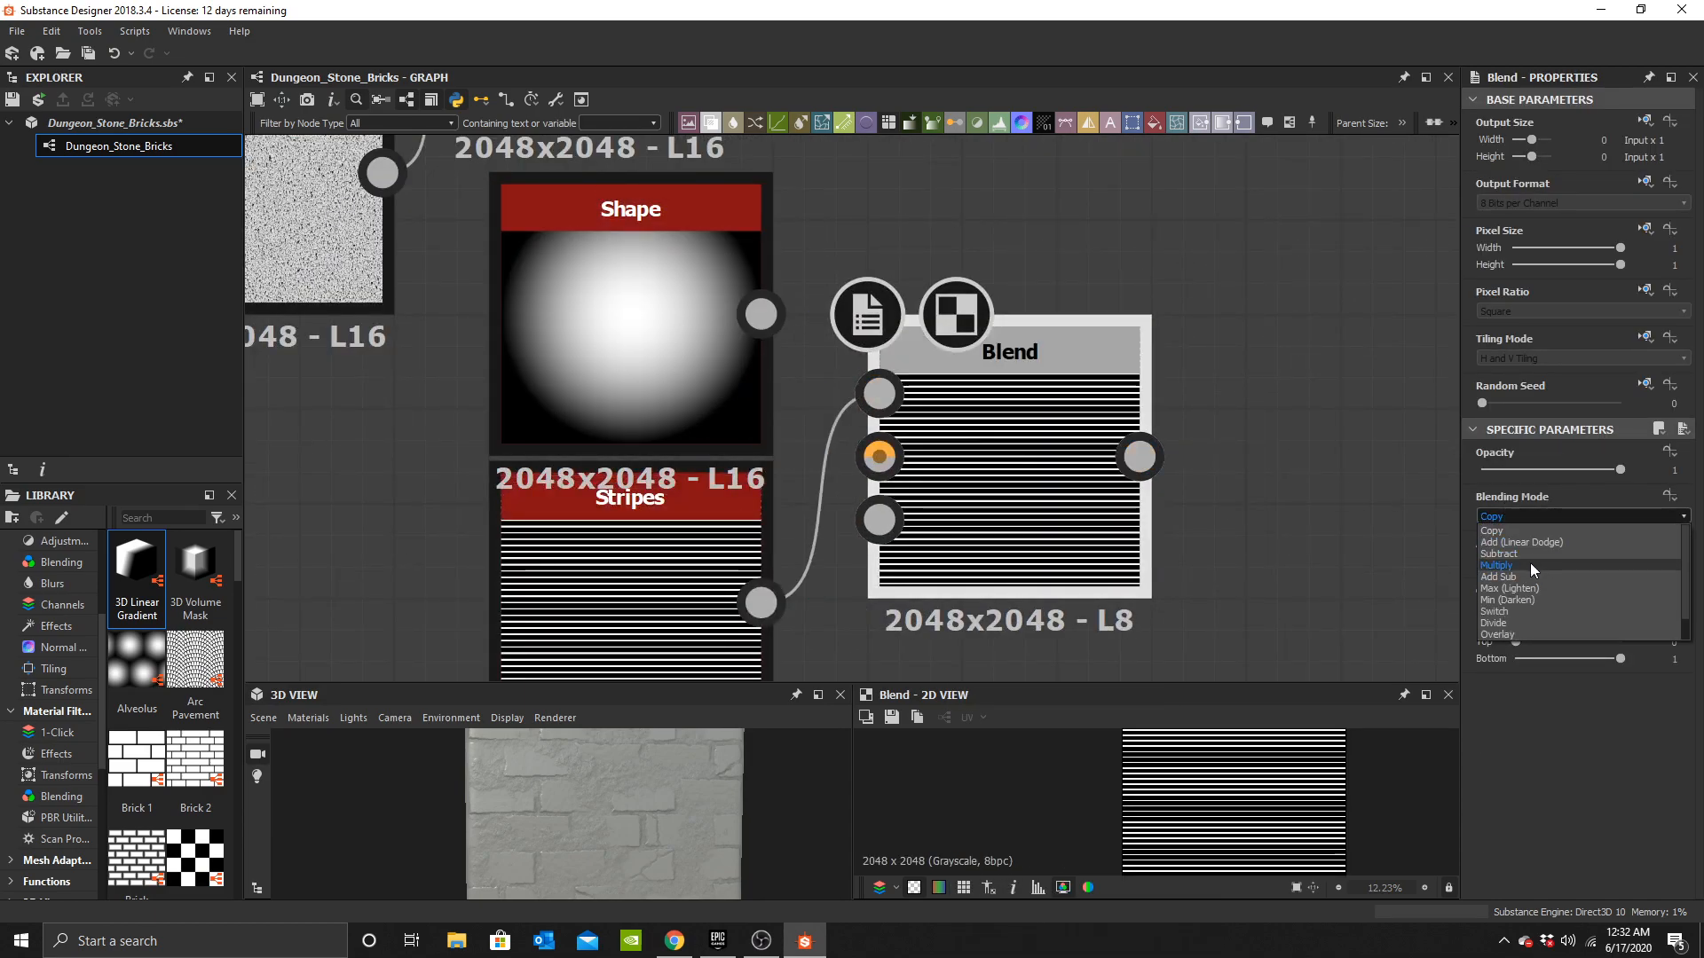
pyautogui.click(1531, 565)
pyautogui.moveTo(762, 315); pyautogui.dragTo(879, 394)
pyautogui.moveTo(761, 603); pyautogui.dragTo(880, 457)
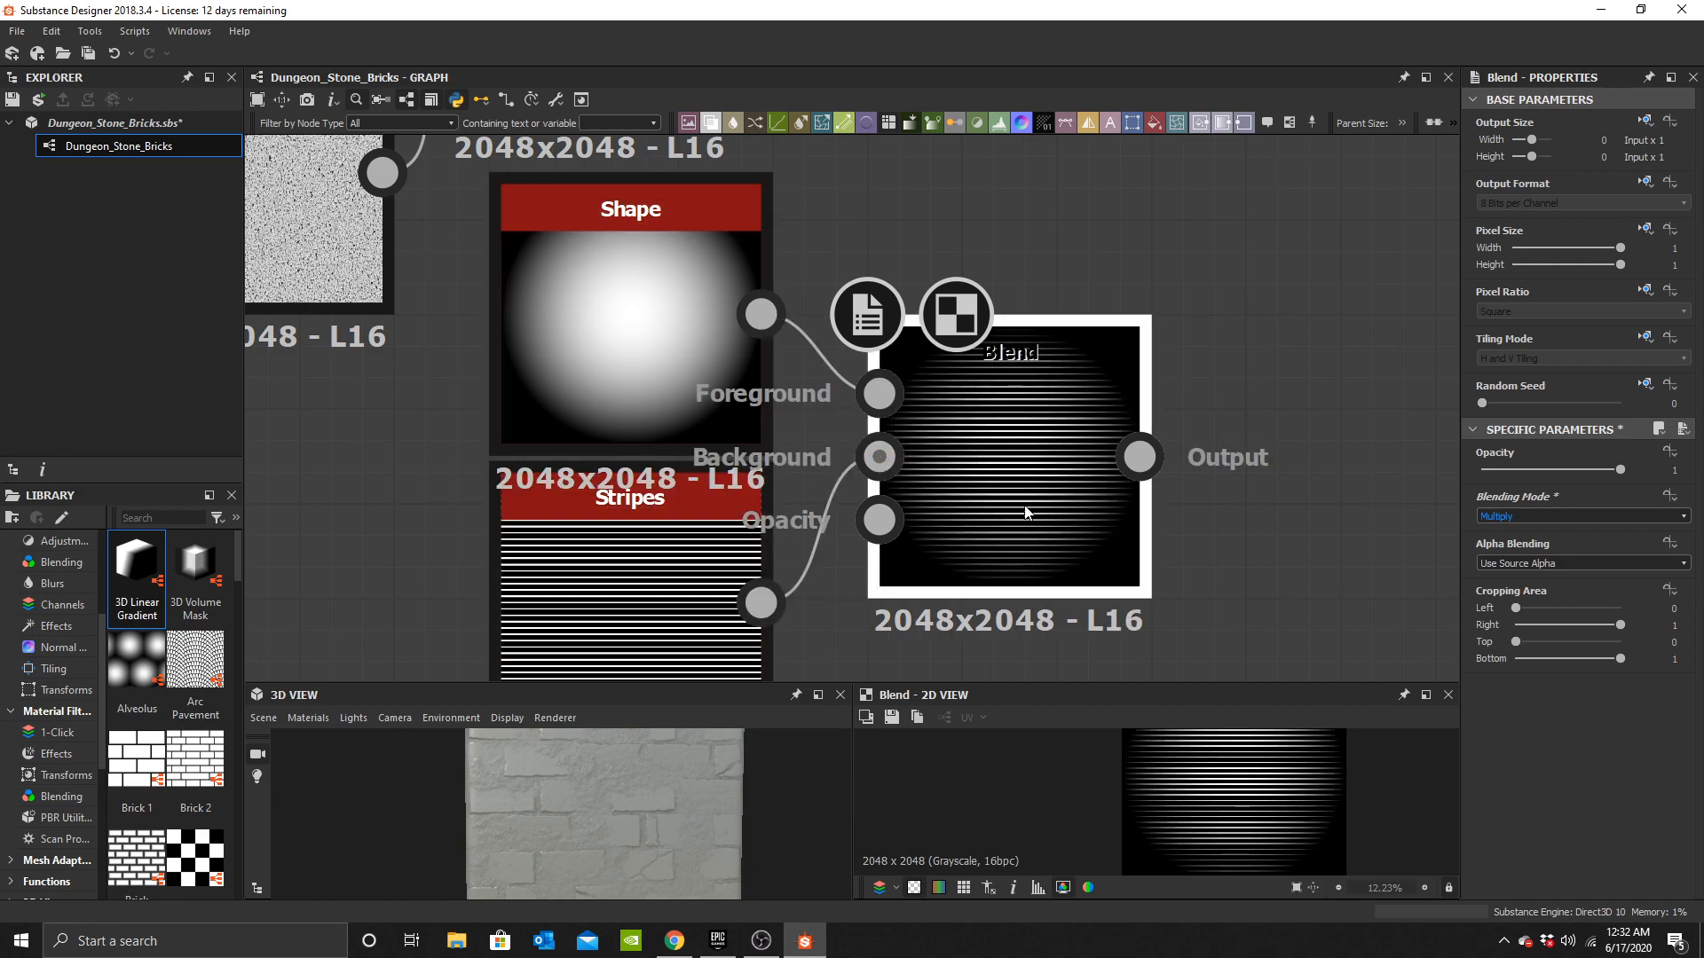
pyautogui.moveTo(1028, 539); pyautogui.dragTo(952, 477, button='middle')
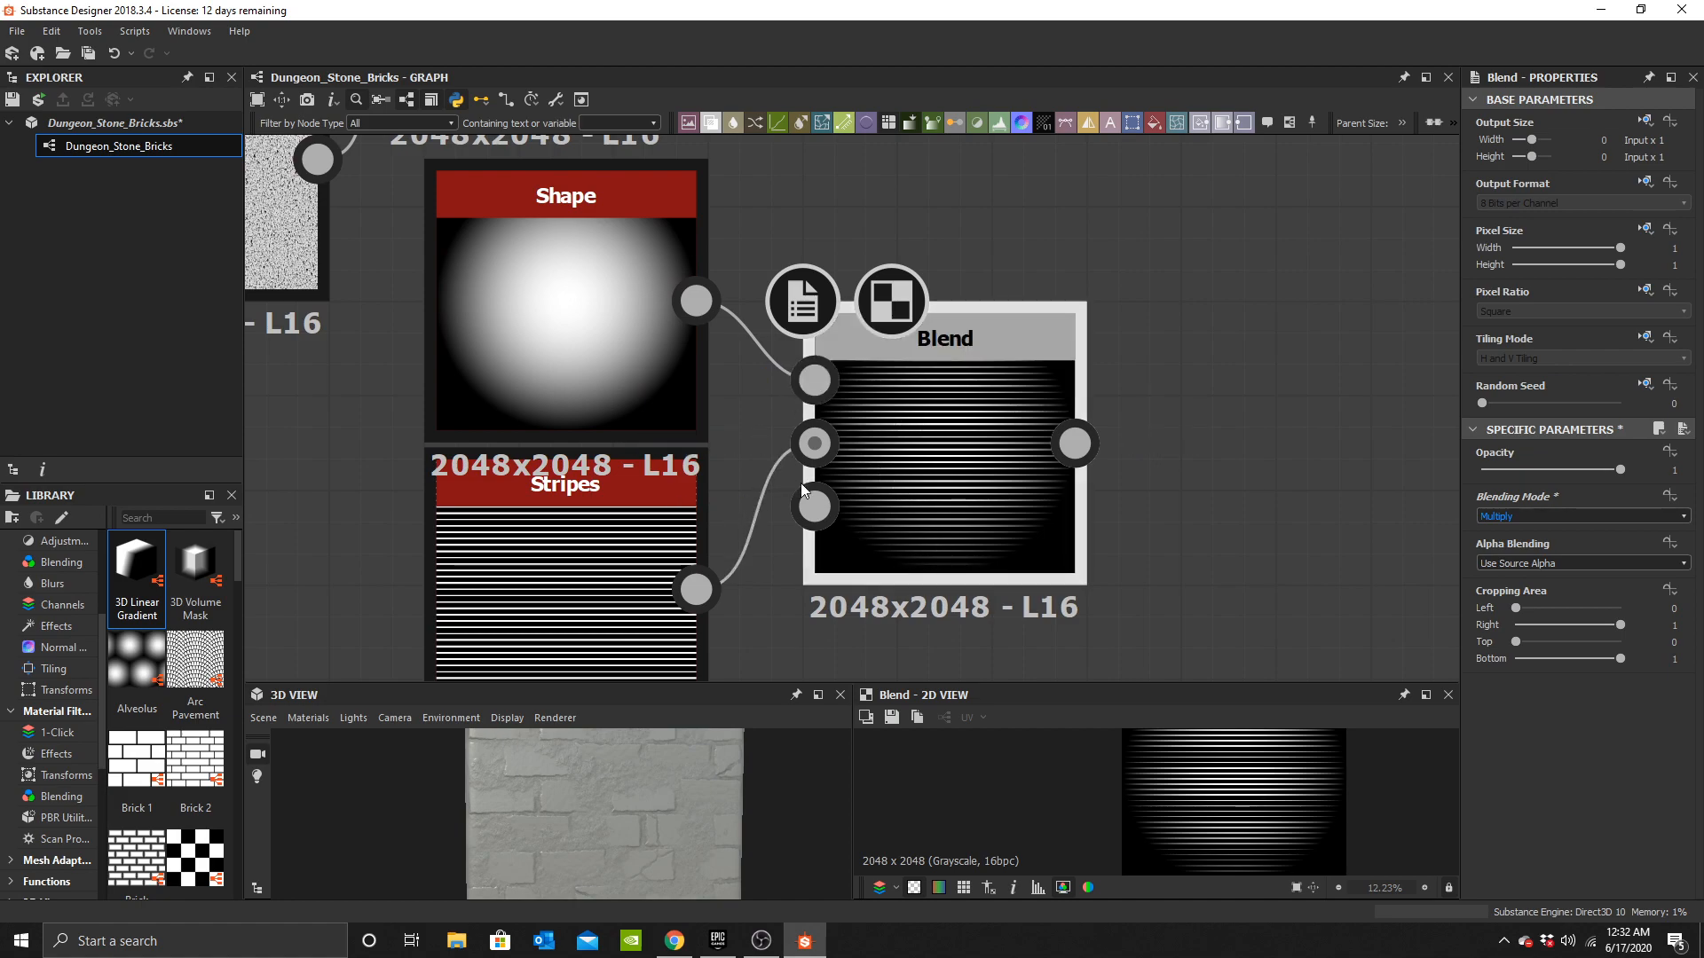
# Try lowering the new Blend node's opacity.
pyautogui.scroll(-4, 789, 479)
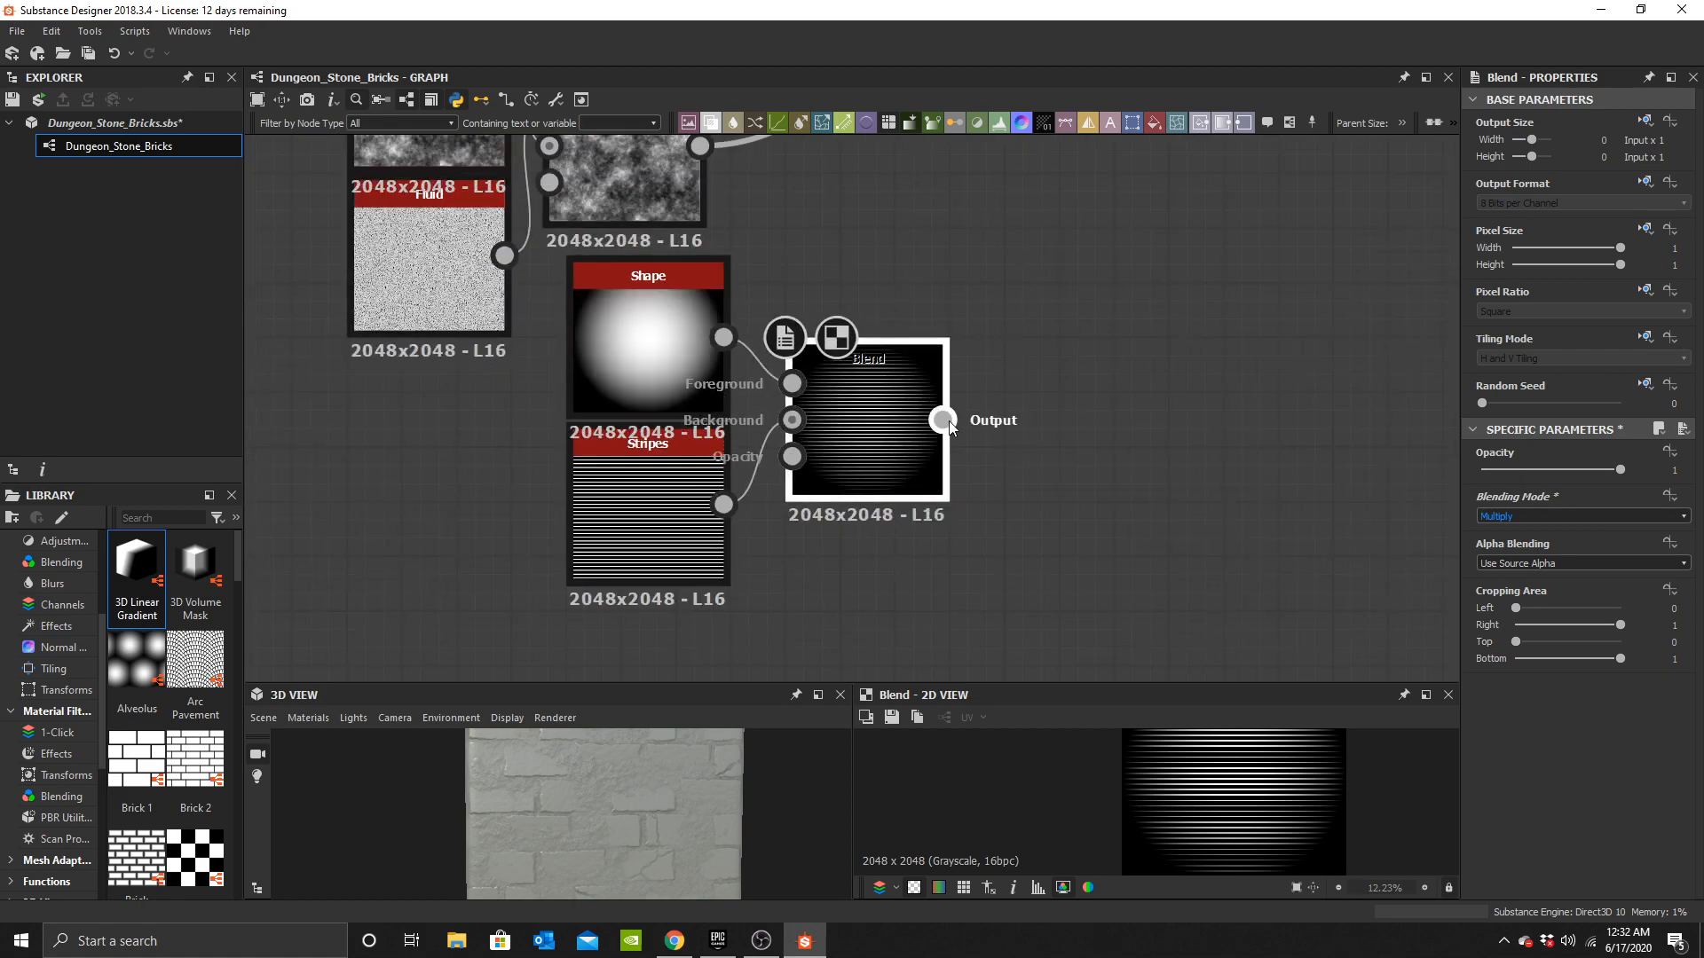
pyautogui.moveTo(1522, 471); pyautogui.dragTo(1595, 482)
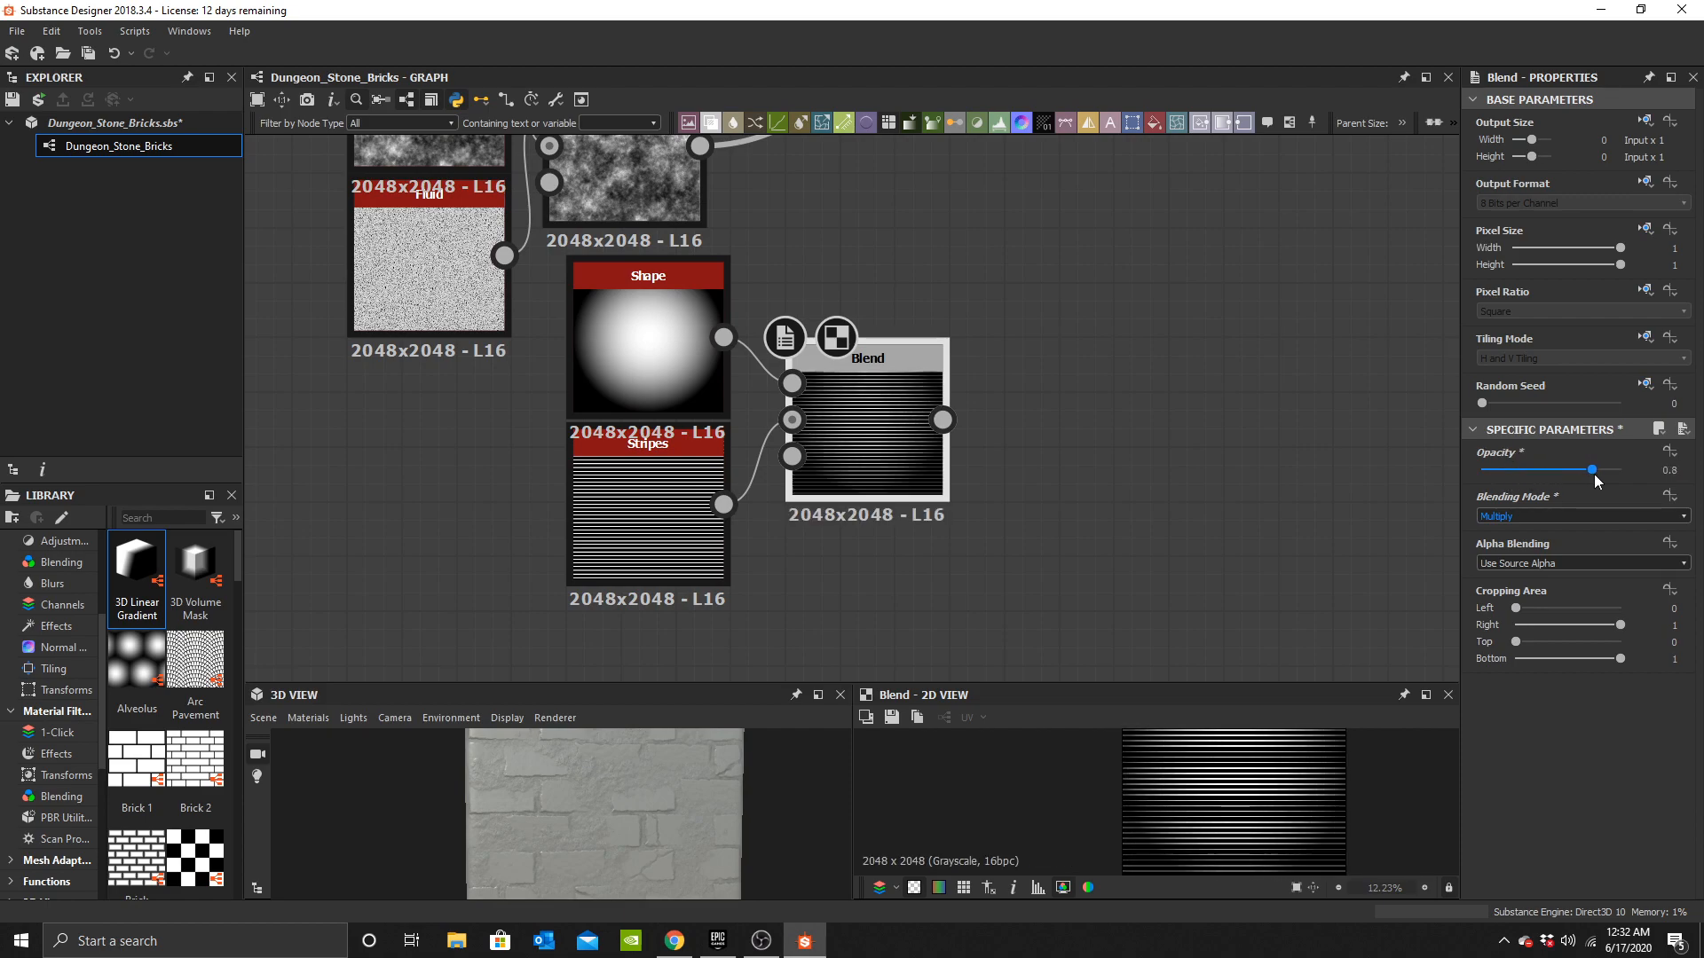
pyautogui.scroll(3, 959, 462)
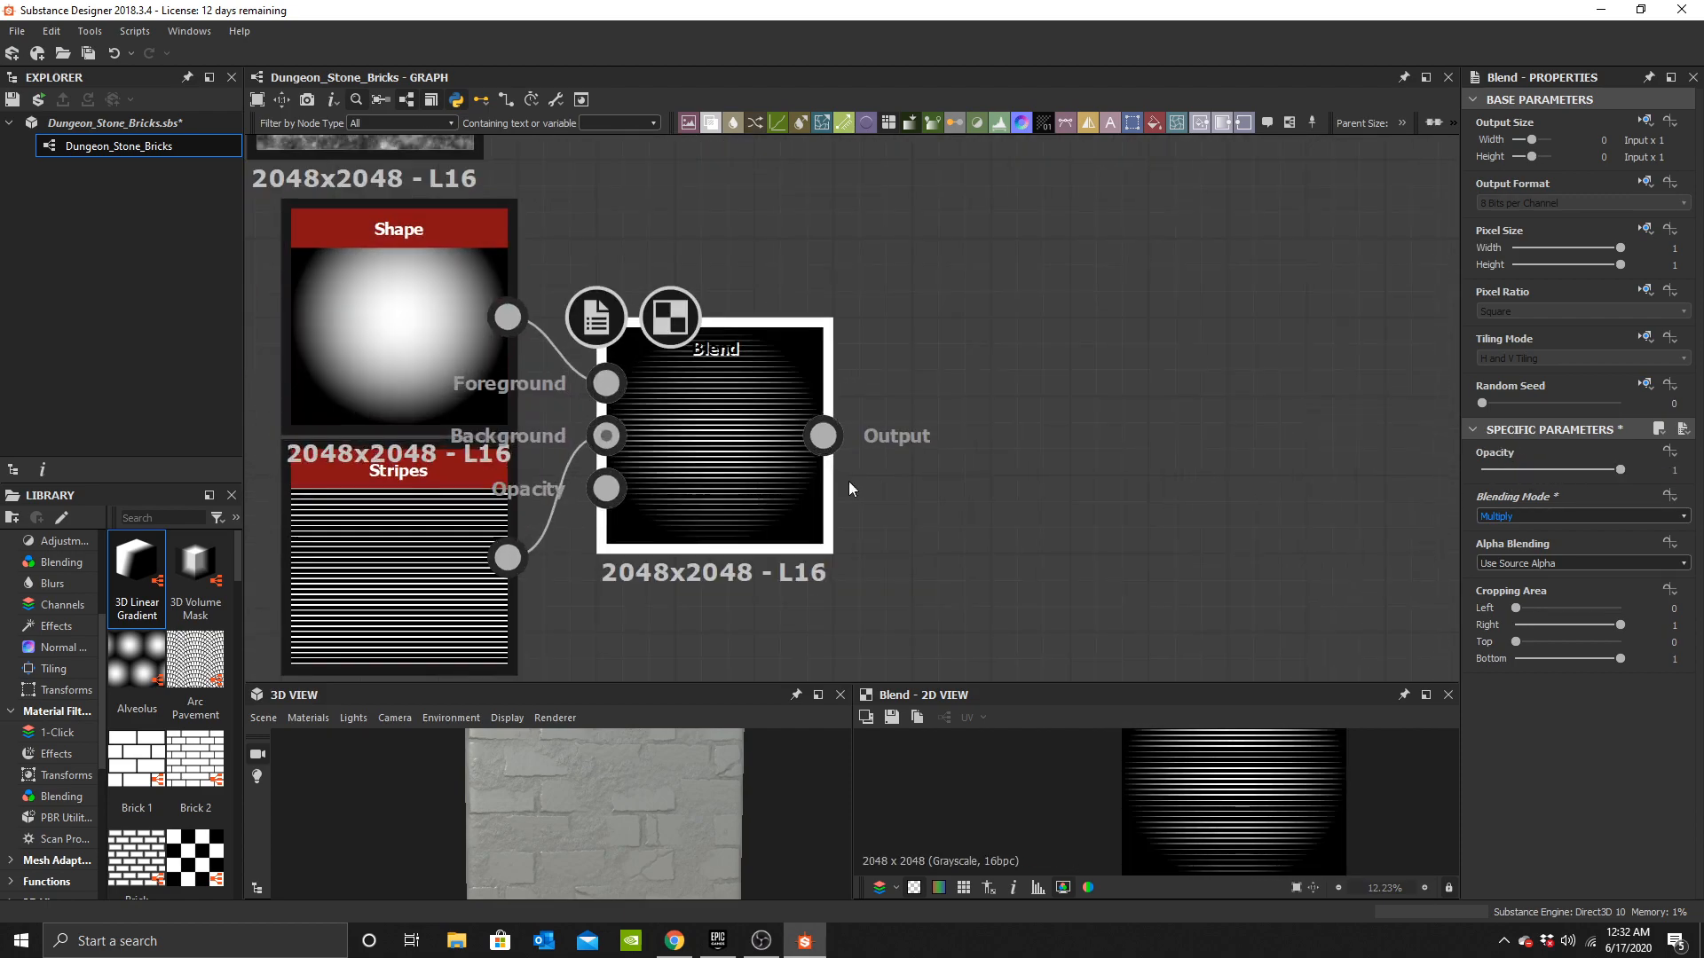
# Add another Blend node and feed the Shape–Stripes blend into its Background input.
pyautogui.press('space')
pyautogui.write('b')
pyautogui.click(1007, 399)
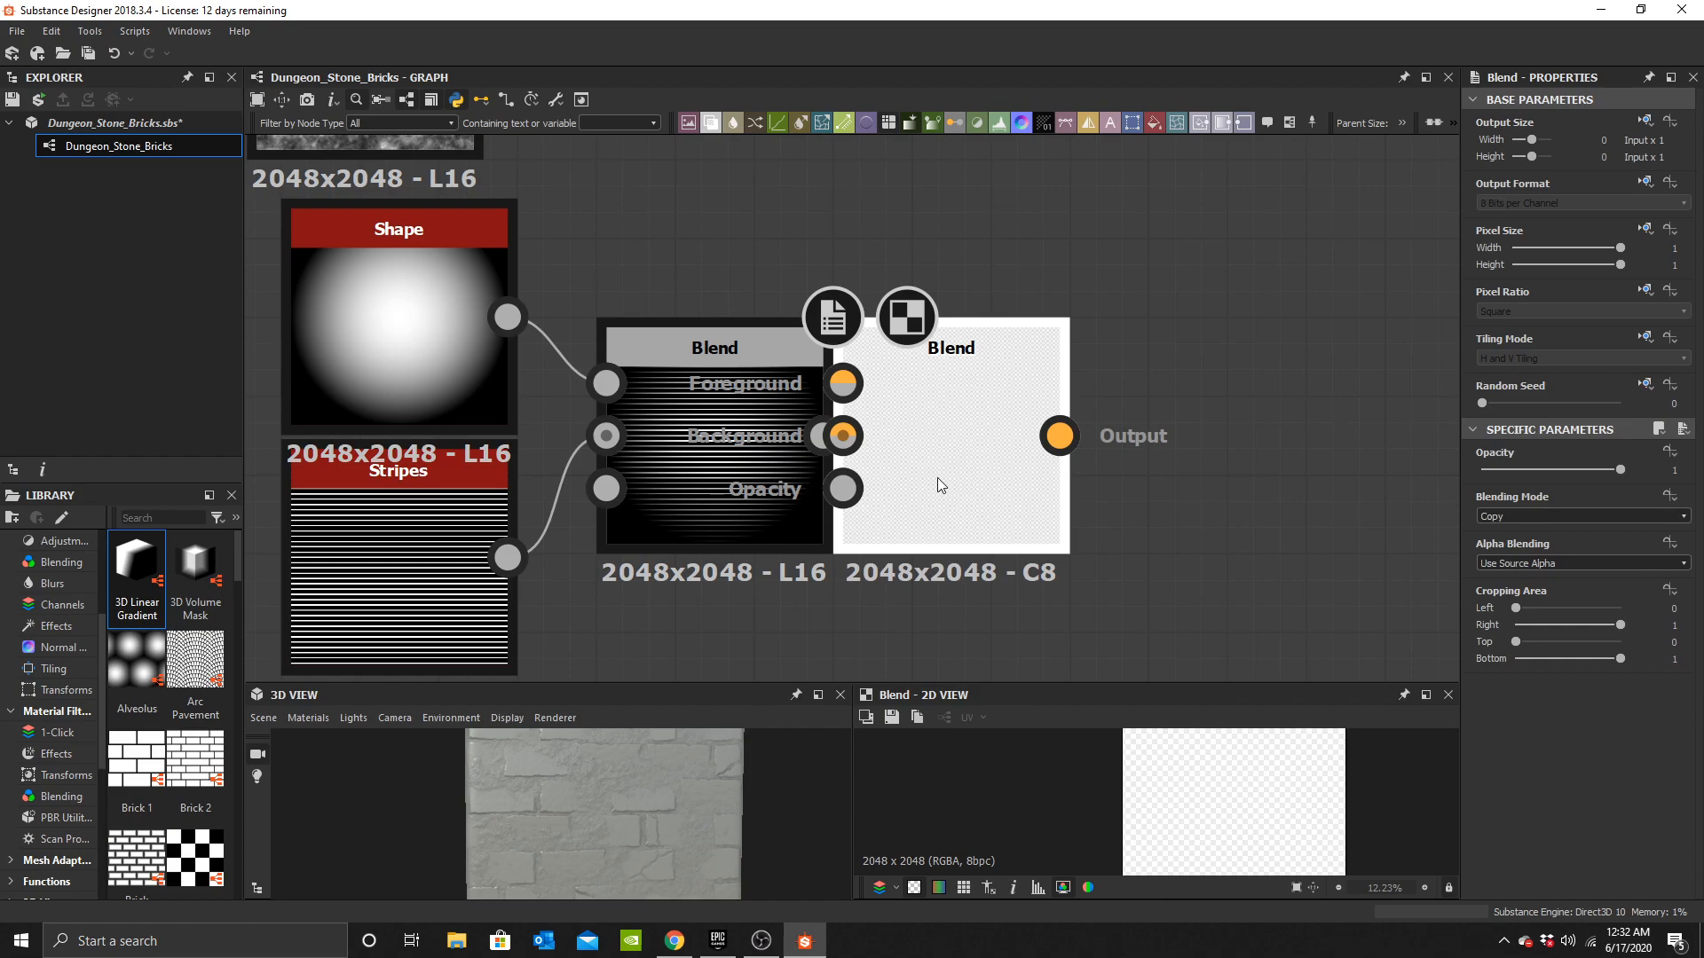
pyautogui.moveTo(938, 481); pyautogui.dragTo(1051, 448)
pyautogui.moveTo(1002, 388); pyautogui.dragTo(1138, 465)
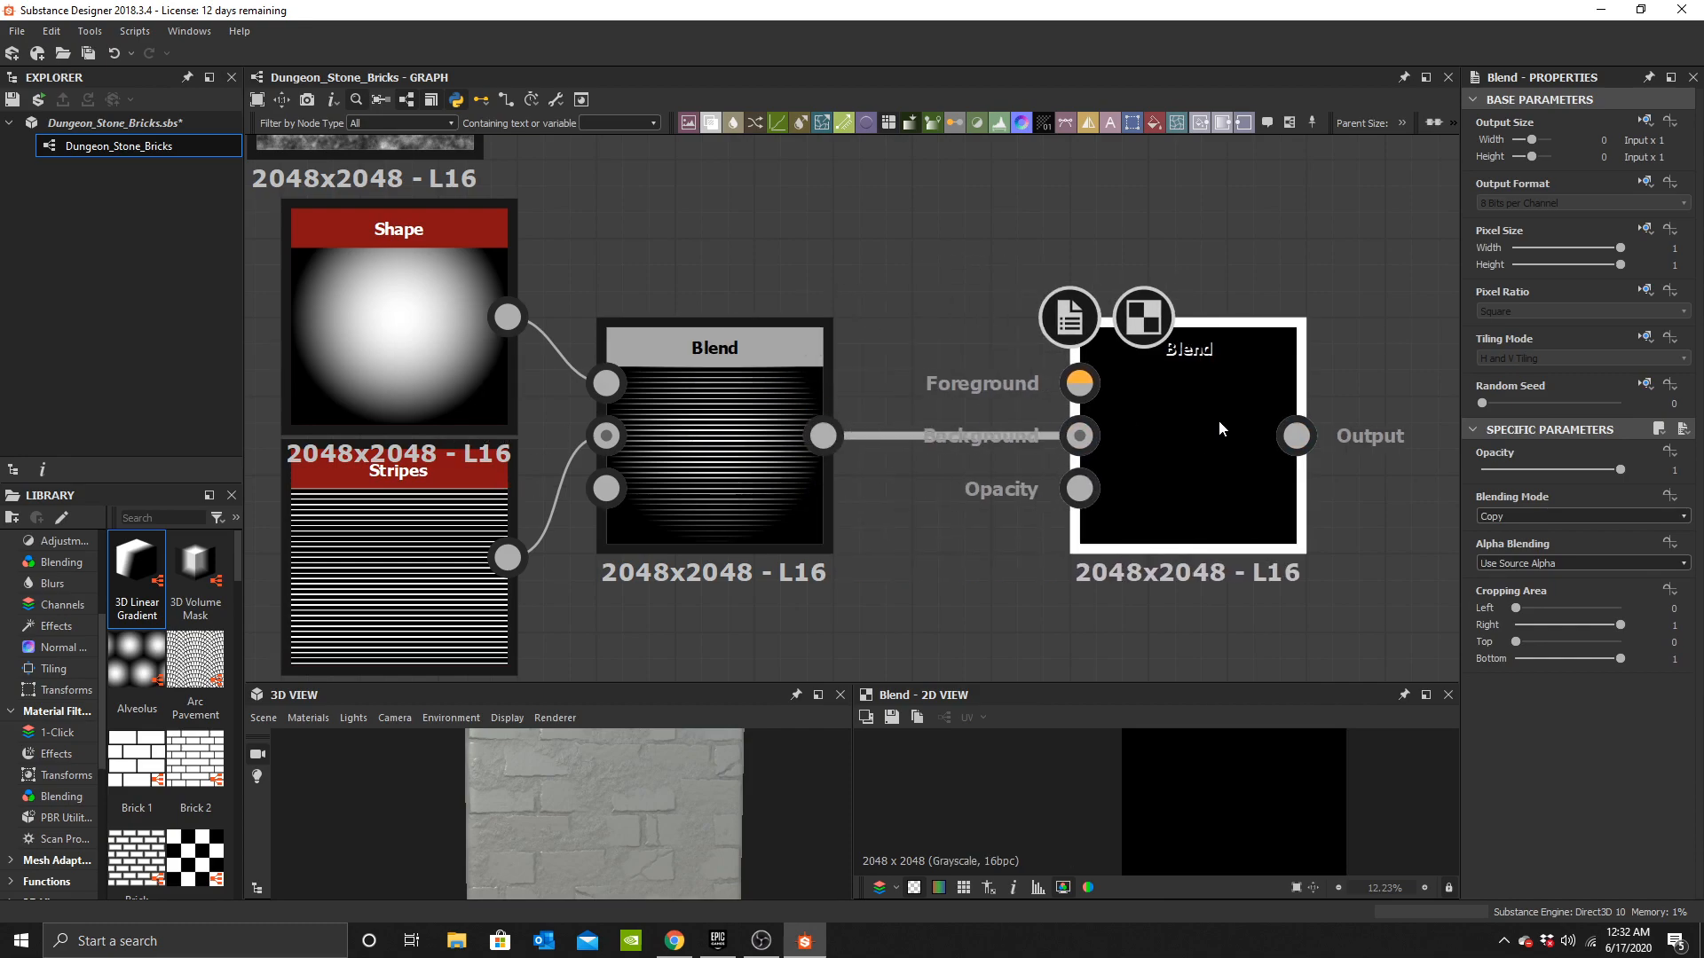
pyautogui.moveTo(1130, 483); pyautogui.dragTo(1061, 457, button='middle')
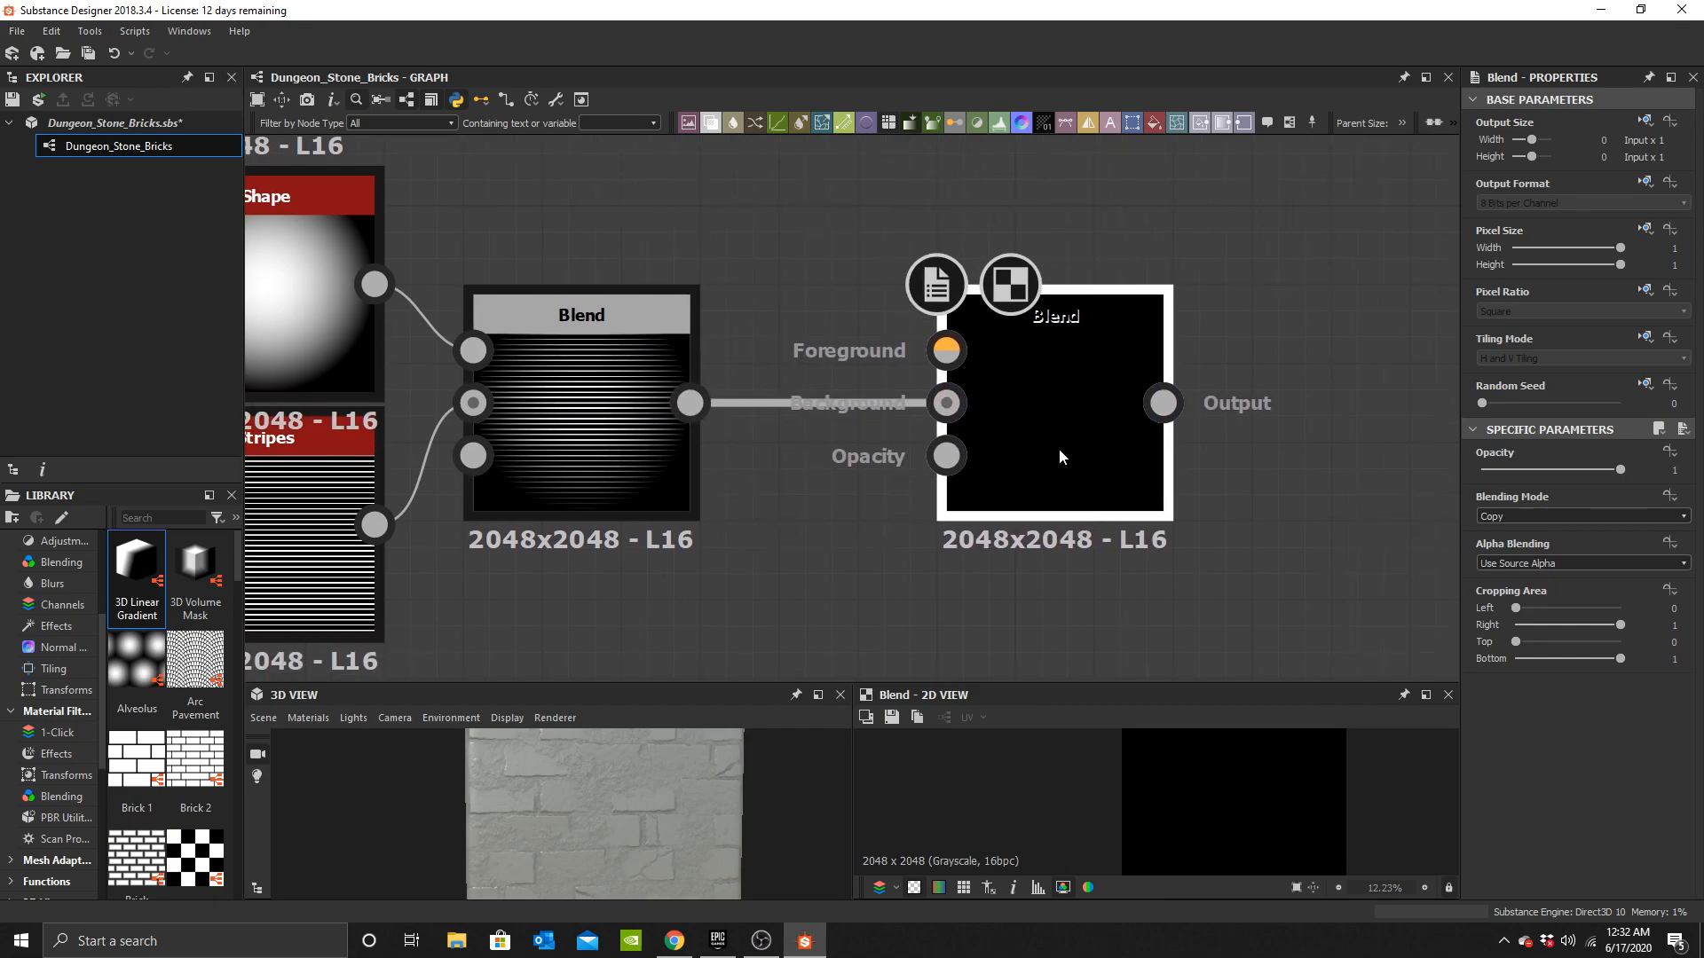
# Add a Clouds 3 node and connect it to the new Blend node's Opacity input.
pyautogui.press('space')
pyautogui.write('c;lo')
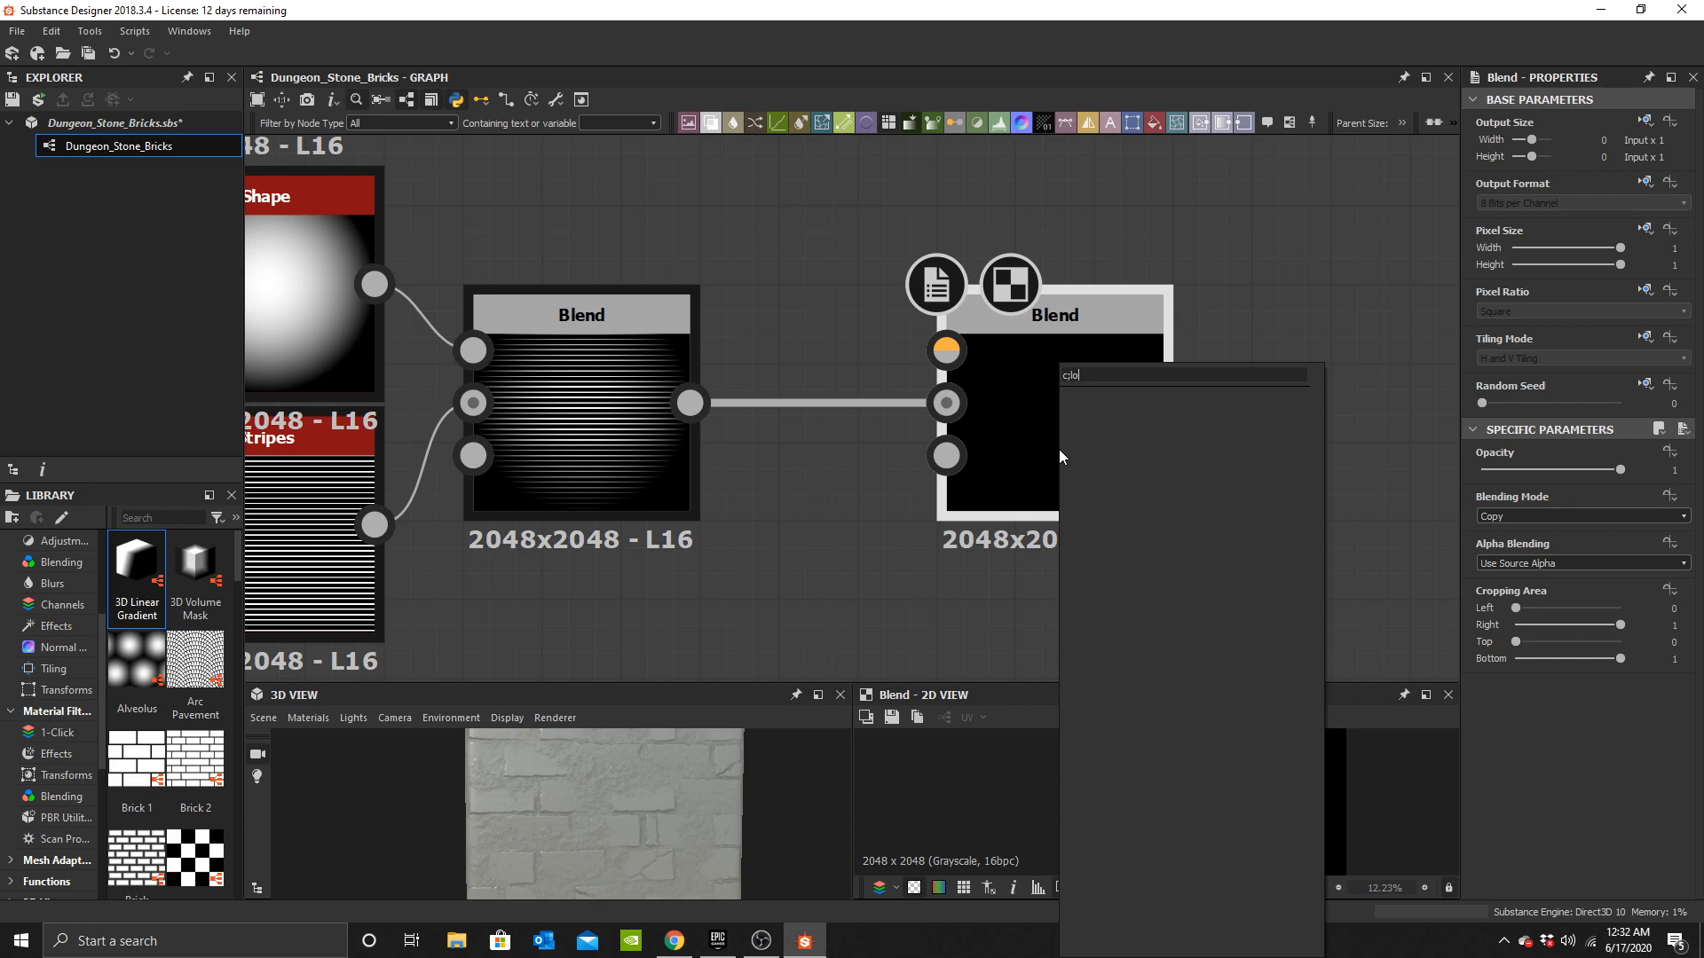
pyautogui.press('BackSpace')
pyautogui.press('BackSpace')
pyautogui.press('BackSpace')
pyautogui.write('loud')
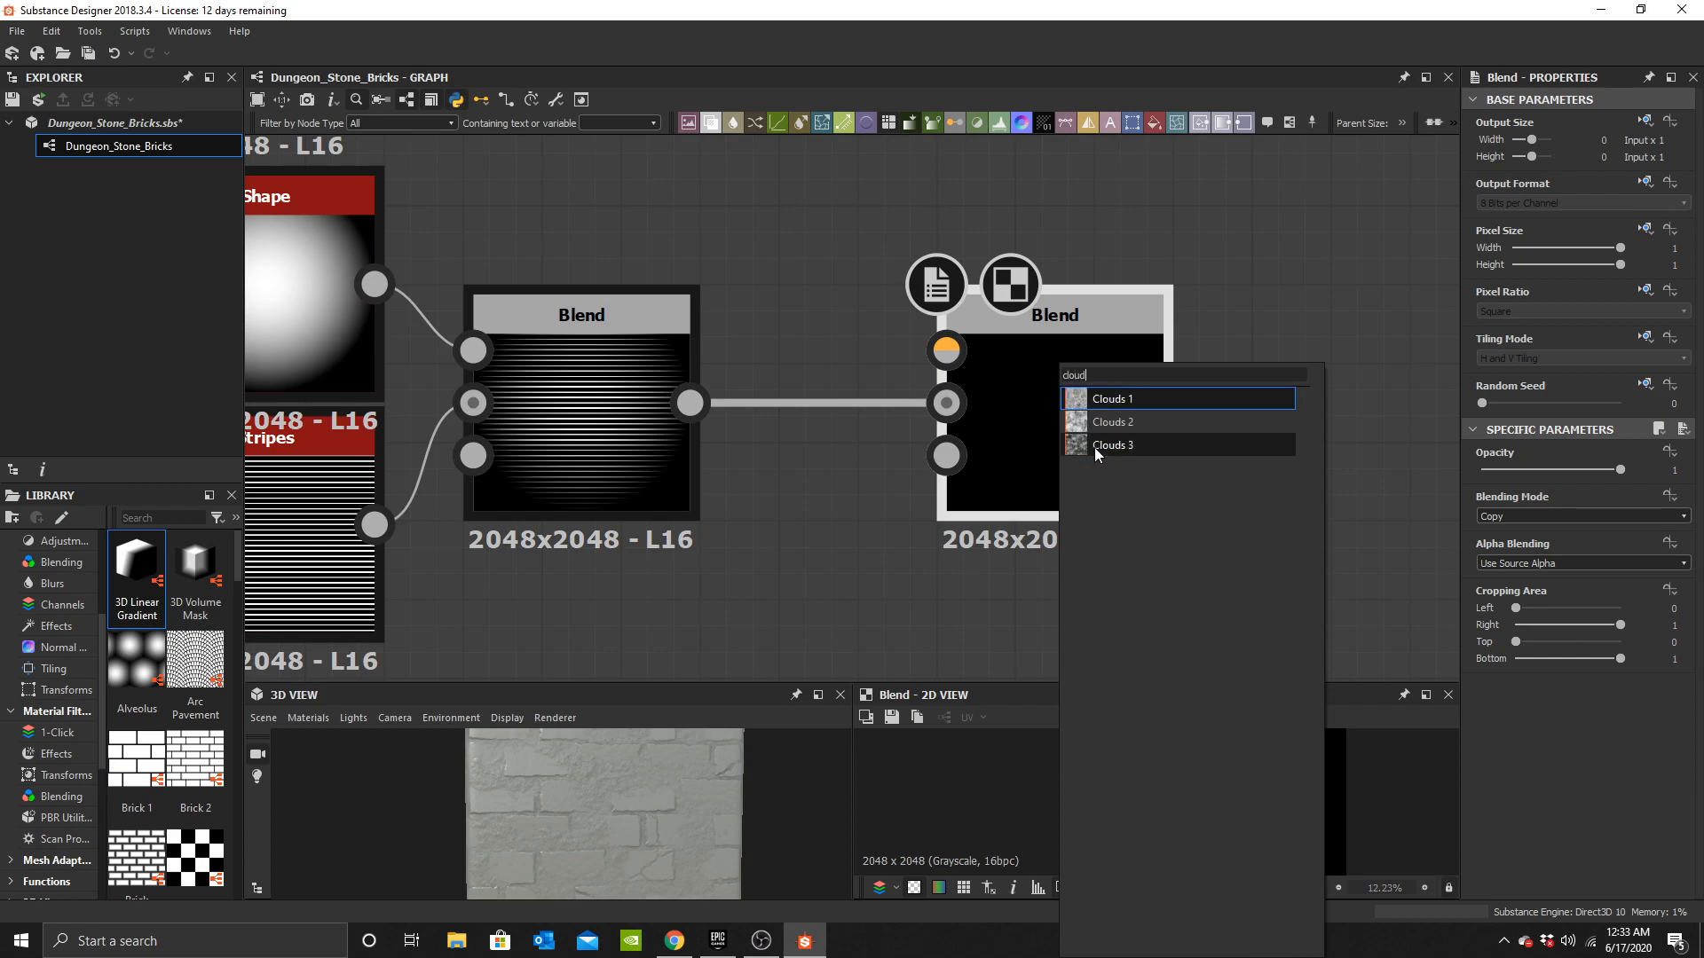
pyautogui.click(1070, 446)
pyautogui.moveTo(1038, 502); pyautogui.dragTo(892, 634)
pyautogui.moveTo(691, 403); pyautogui.dragTo(969, 361)
pyautogui.moveTo(887, 581); pyautogui.dragTo(1060, 420, button='middle')
pyautogui.moveTo(1063, 435); pyautogui.dragTo(764, 484)
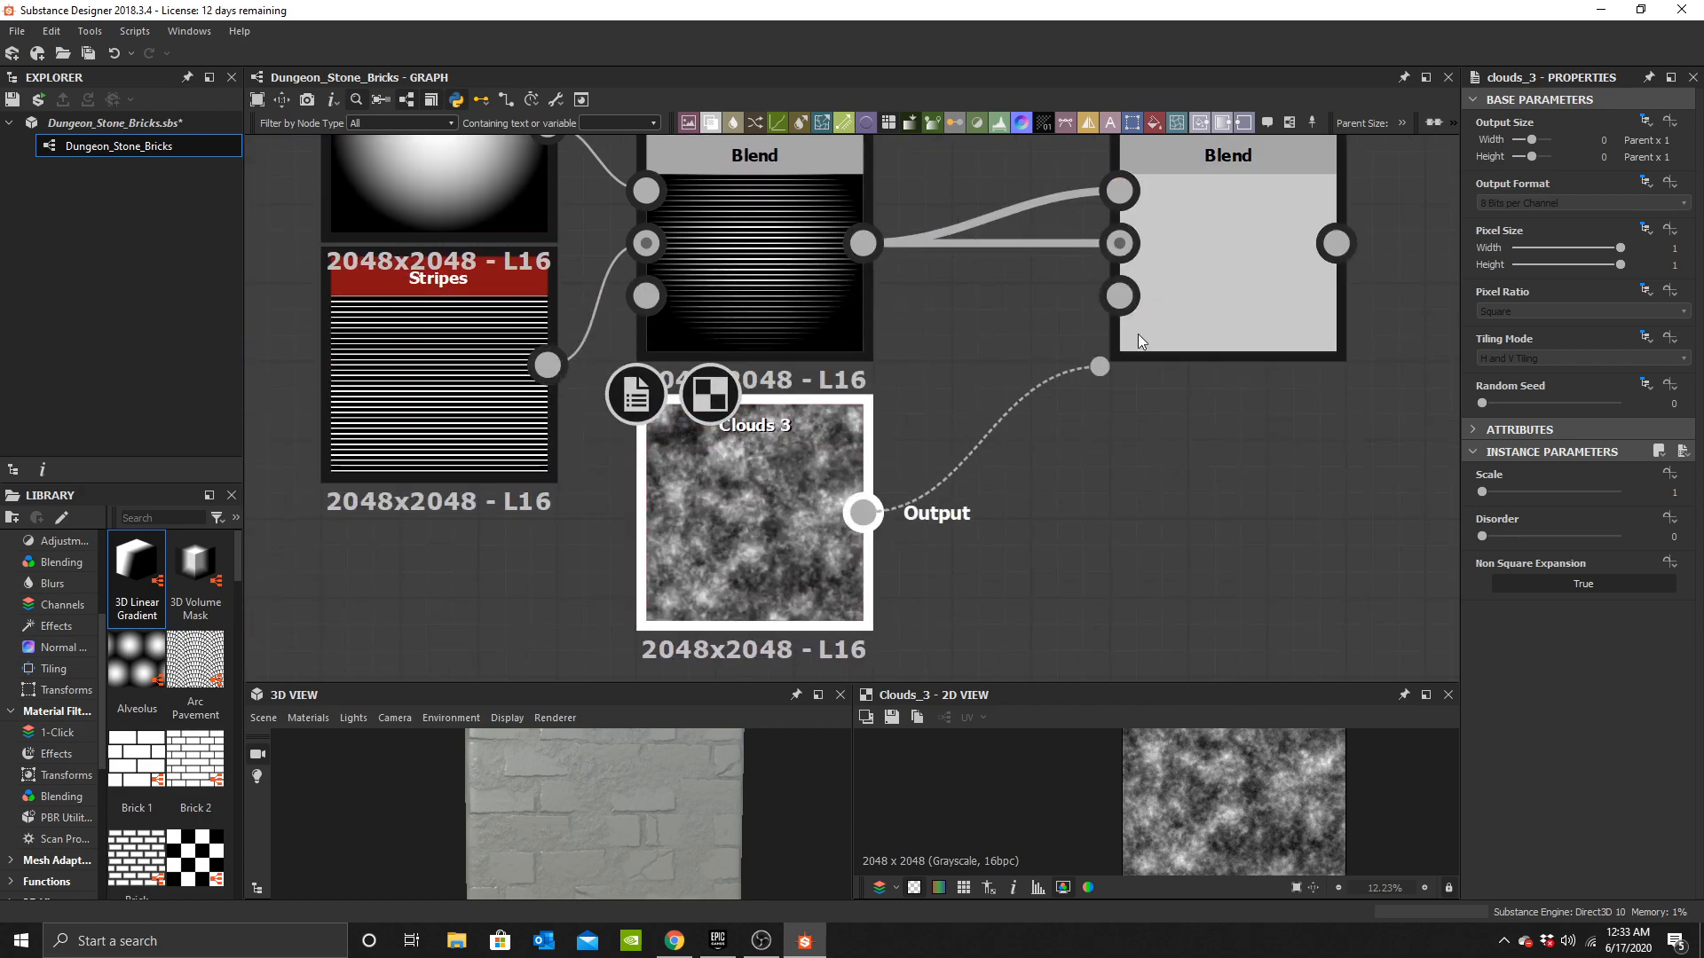
pyautogui.moveTo(1103, 367); pyautogui.dragTo(1119, 296)
pyautogui.moveTo(1056, 247); pyautogui.dragTo(1056, 242)
pyautogui.moveTo(1216, 297); pyautogui.dragTo(1060, 371)
pyautogui.scroll(3, 1062, 426)
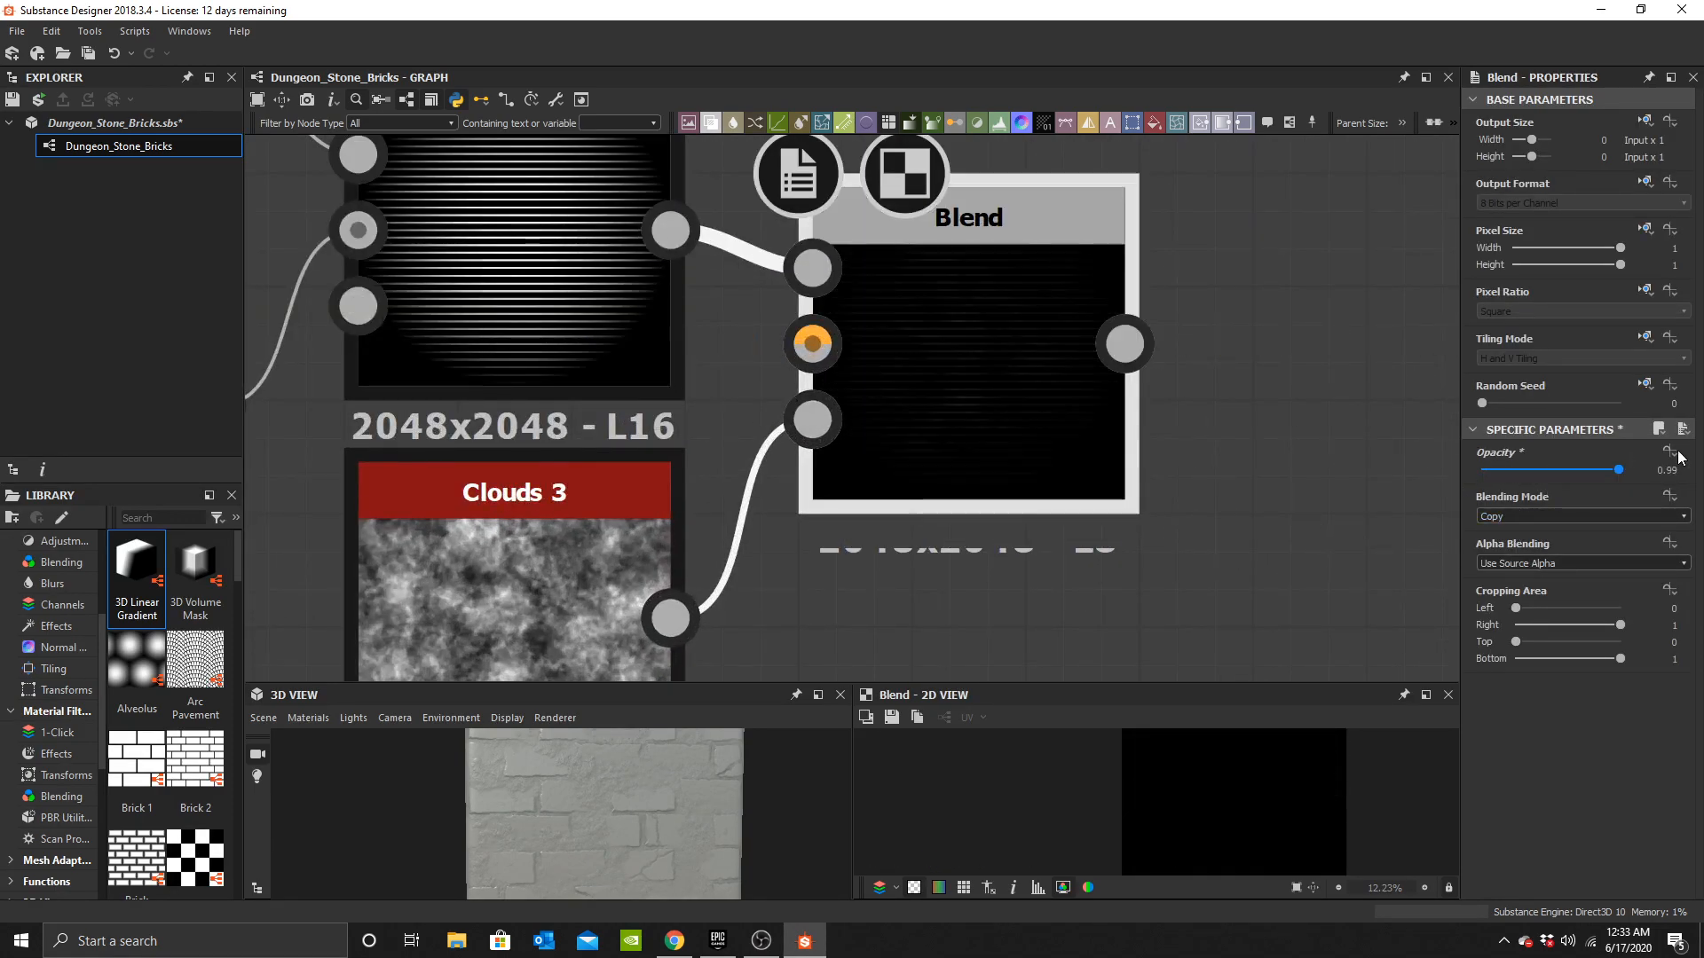
# Compare the previews of the Shape–Stripes blend and the clouds-masked blend.
pyautogui.scroll(-3, 765, 483)
pyautogui.scroll(3, 652, 463)
pyautogui.scroll(-2, 653, 463)
pyautogui.scroll(2, 826, 464)
pyautogui.scroll(-3, 825, 463)
pyautogui.scroll(4, 749, 425)
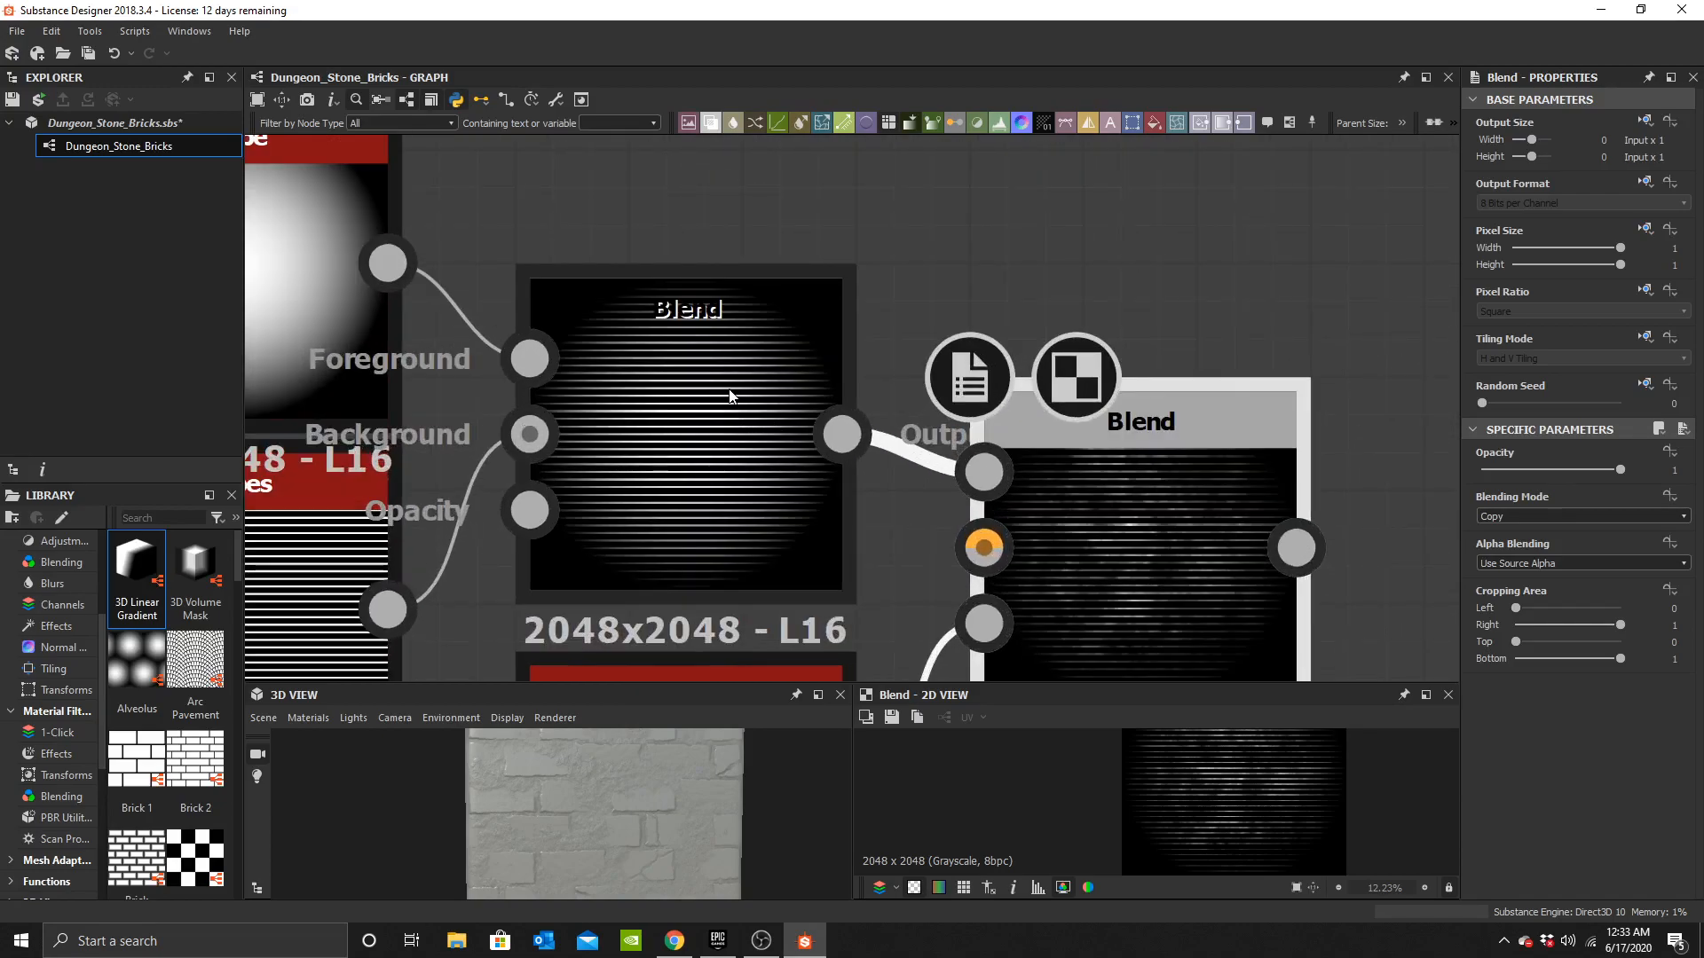
pyautogui.doubleClick(729, 391)
pyautogui.scroll(-3, 1143, 499)
pyautogui.doubleClick(1027, 382)
pyautogui.moveTo(1141, 498); pyautogui.dragTo(950, 353, button='middle')
pyautogui.scroll(3, 1028, 419)
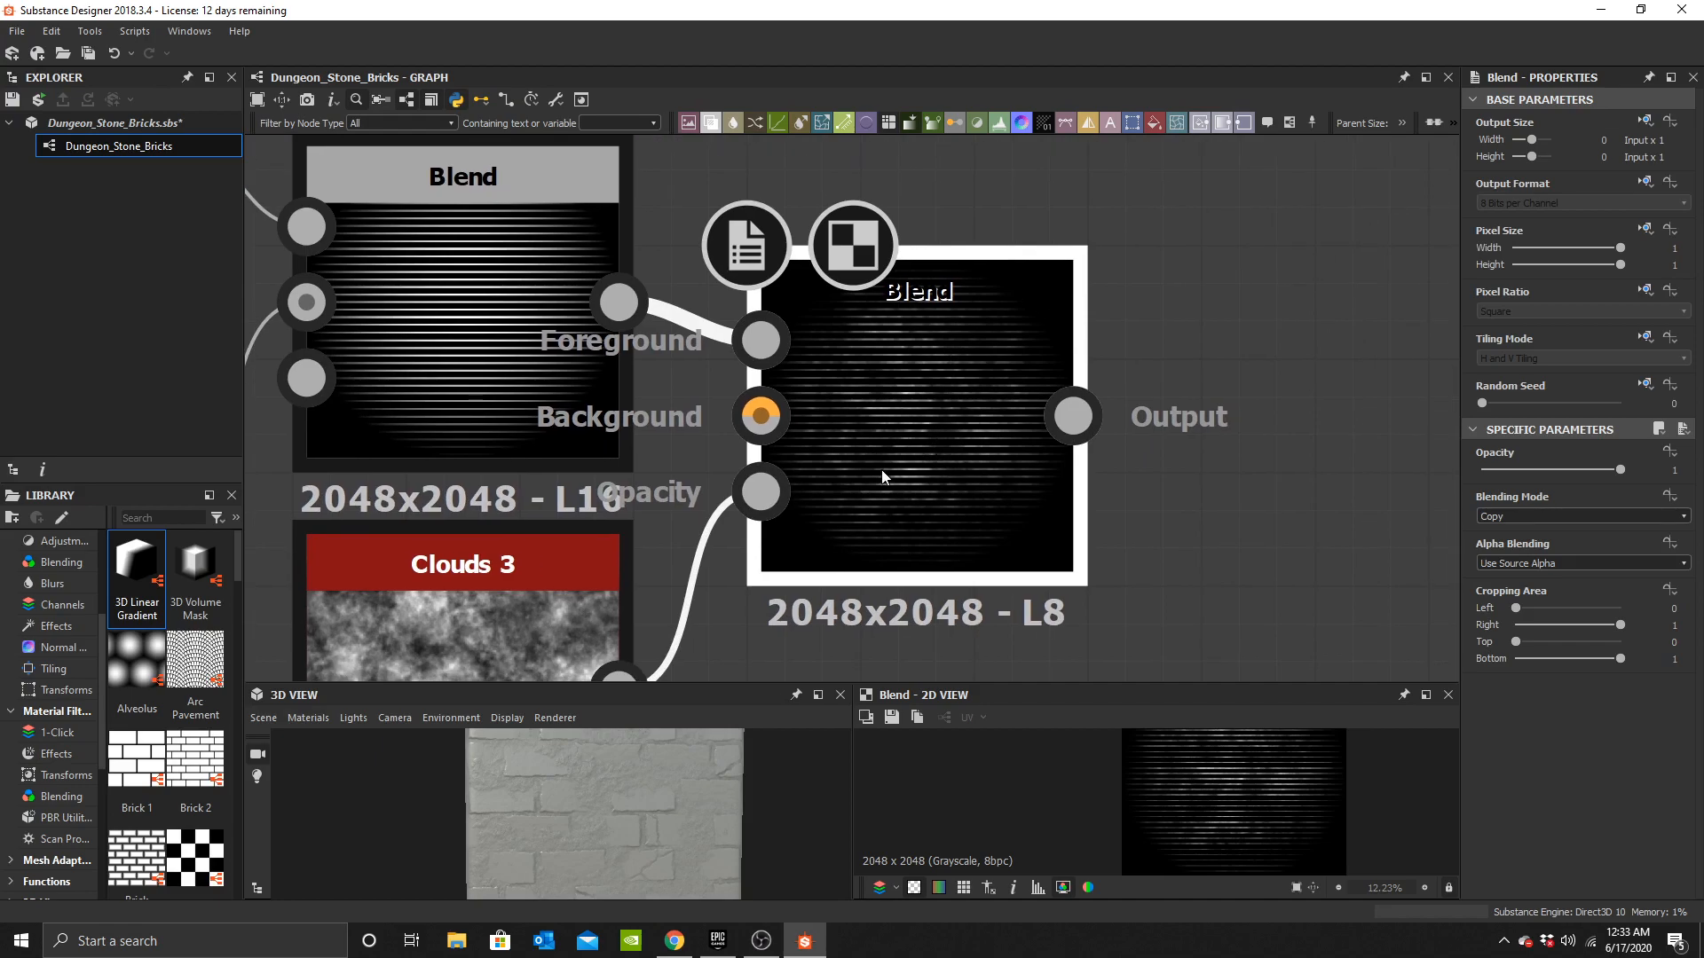
# Add a Directional Warp node fed by the clouds-masked Blend output.
pyautogui.scroll(-2, 833, 396)
pyautogui.moveTo(1122, 422); pyautogui.dragTo(932, 422, button='middle')
pyautogui.press('space')
pyautogui.write('d')
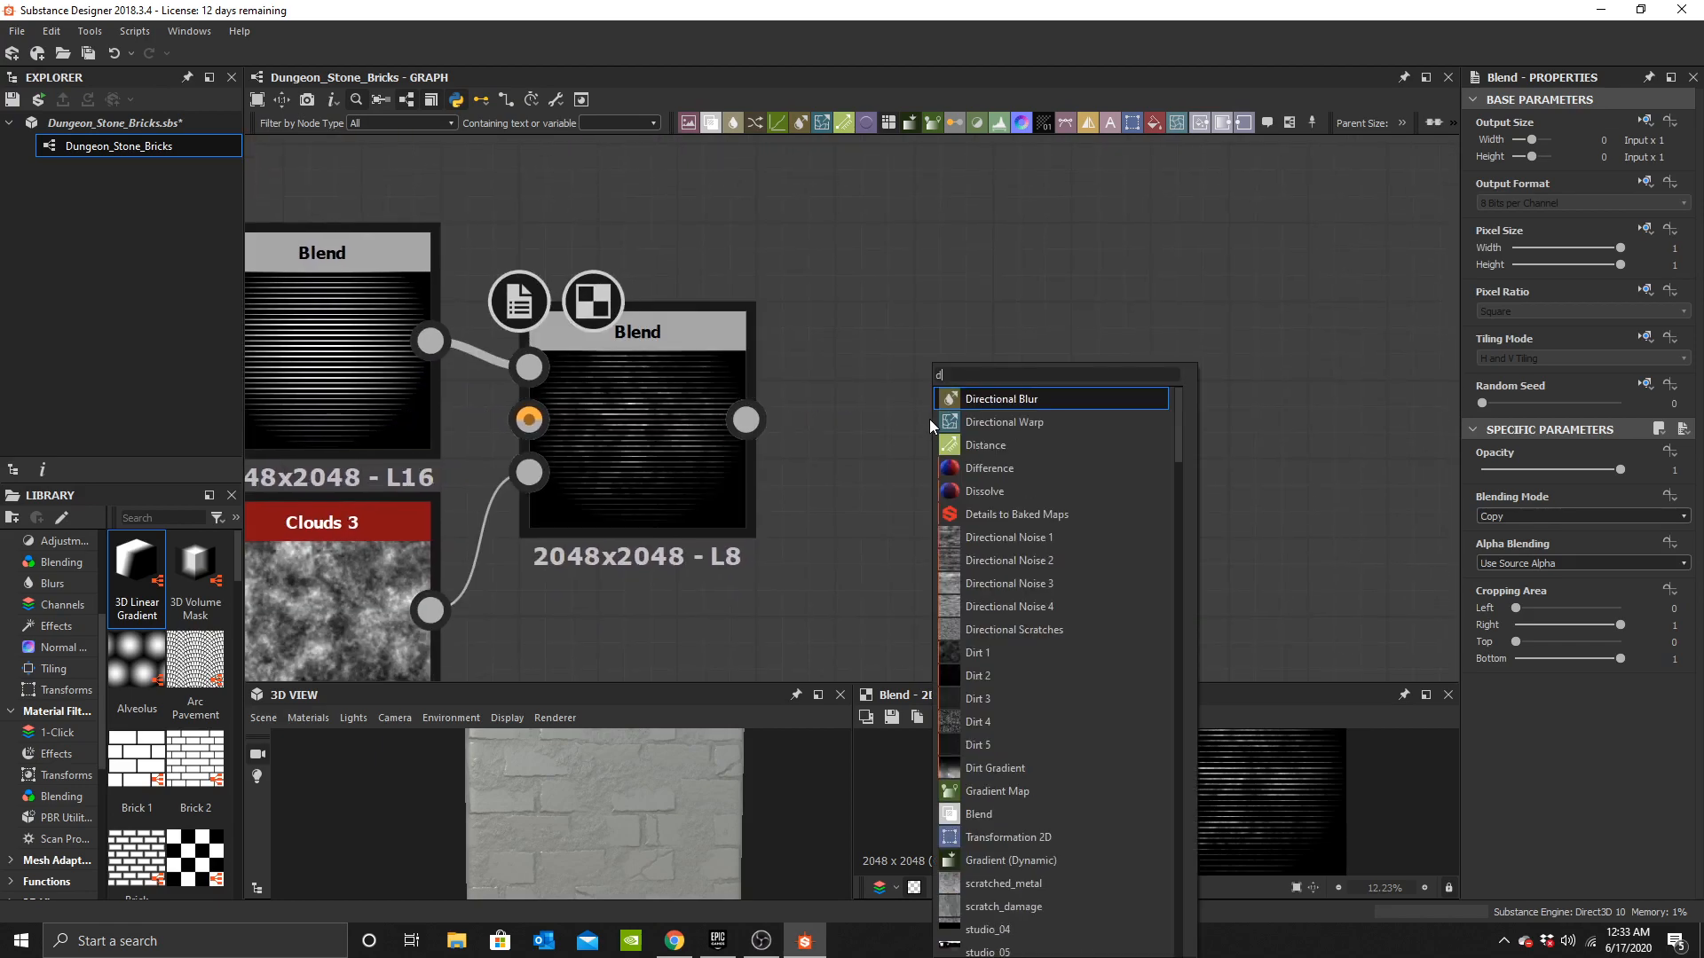
pyautogui.write('irect')
pyautogui.moveTo(747, 420); pyautogui.dragTo(845, 393)
pyautogui.moveTo(951, 495); pyautogui.dragTo(1045, 376, button='middle')
pyautogui.click(902, 508)
# Add a Perlin Noise node and connect it to the Directional Warp's Intensity Input.
pyautogui.press('space')
pyautogui.write('per')
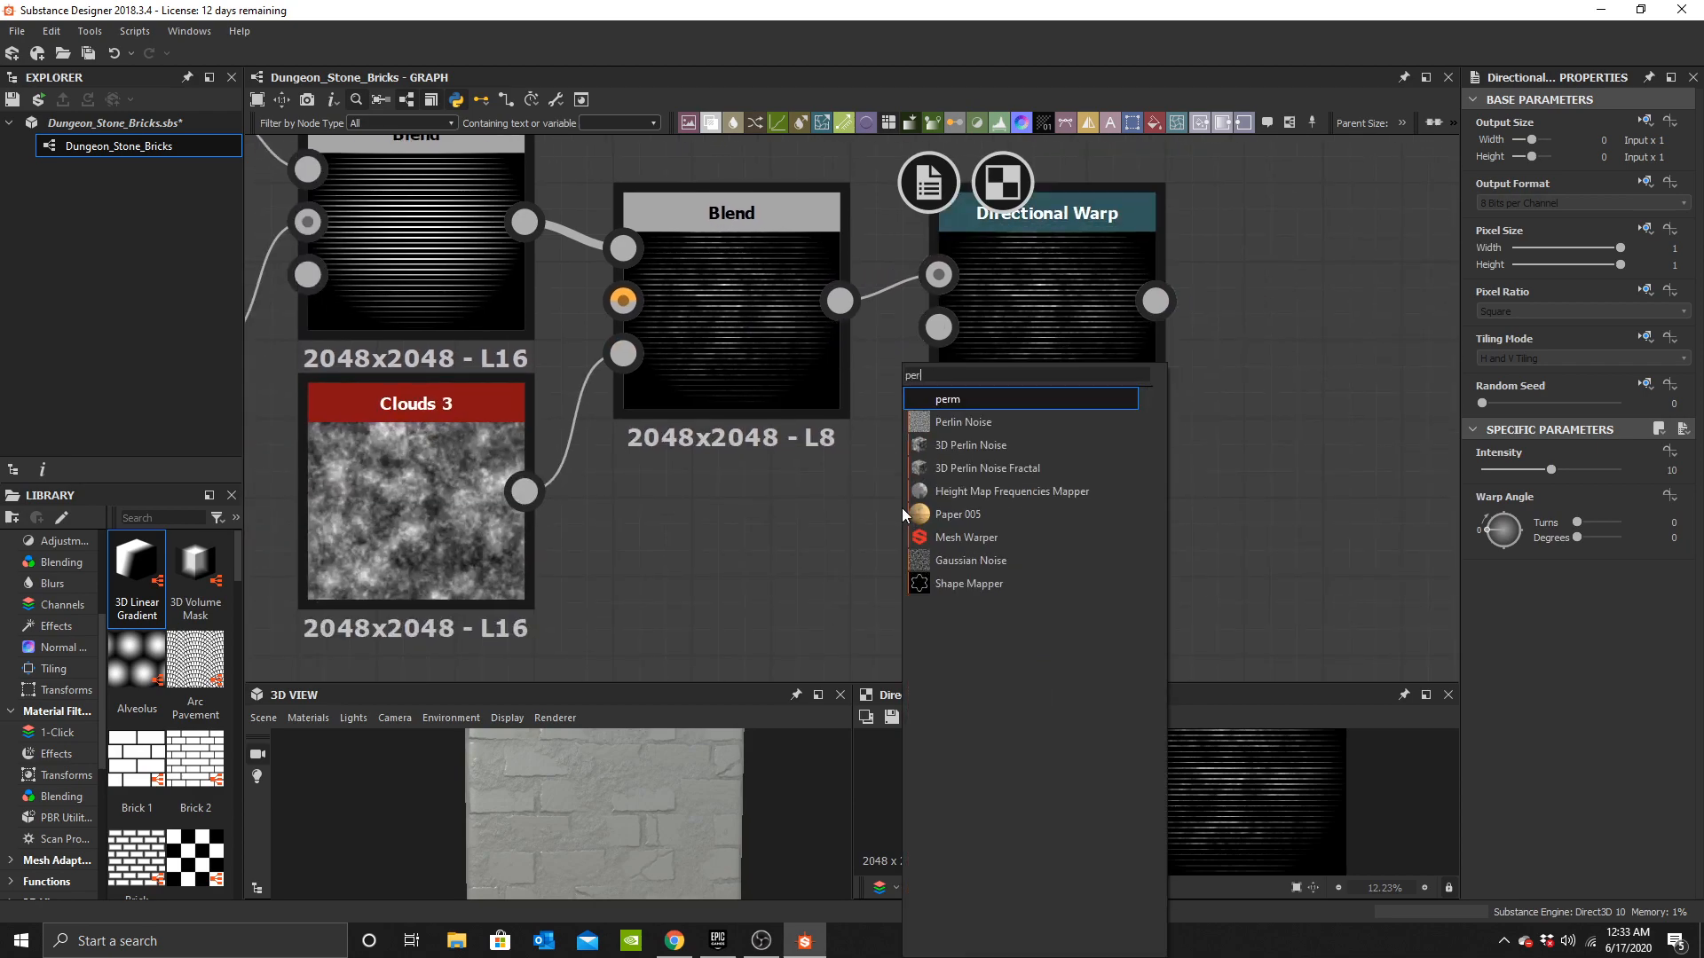
pyautogui.click(958, 424)
pyautogui.moveTo(967, 471); pyautogui.dragTo(849, 548)
pyautogui.moveTo(840, 616); pyautogui.dragTo(998, 355)
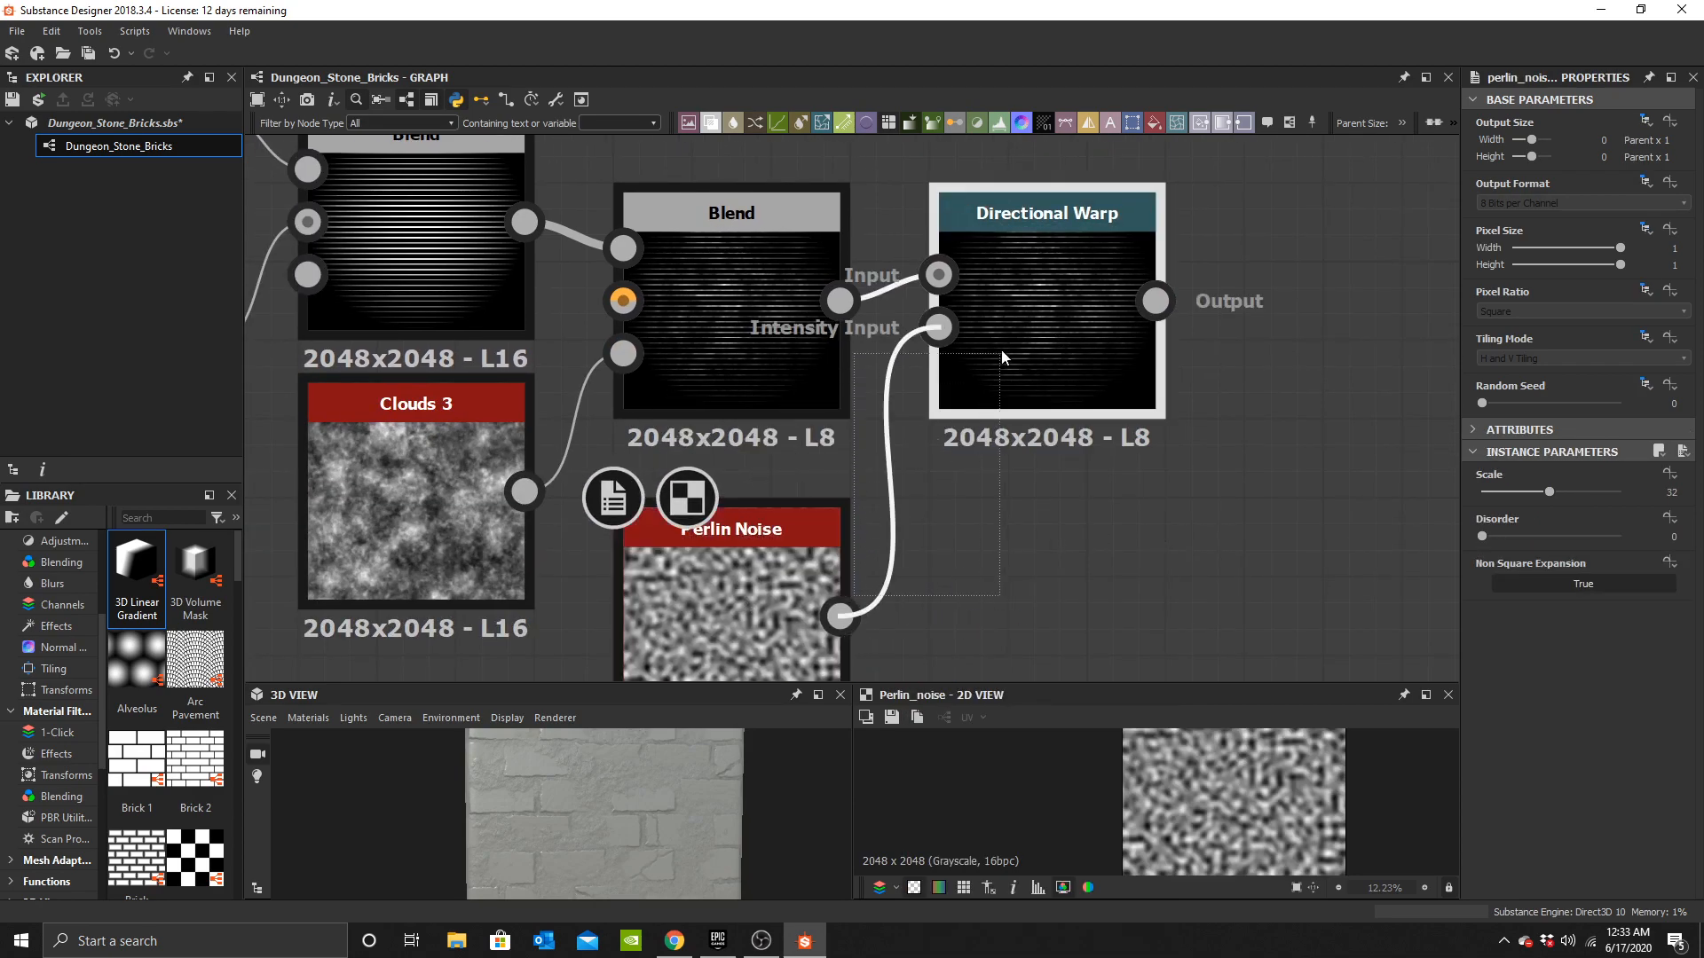
# Set the Directional Warp intensity to about 14 and its warp angle to about 14 degrees.
pyautogui.doubleClick(1065, 341)
pyautogui.moveTo(1083, 388); pyautogui.dragTo(1027, 494, button='middle')
pyautogui.moveTo(1552, 469)
pyautogui.mouseDown()
pyautogui.moveTo(1581, 480)
pyautogui.moveTo(1579, 527)
pyautogui.mouseUp()
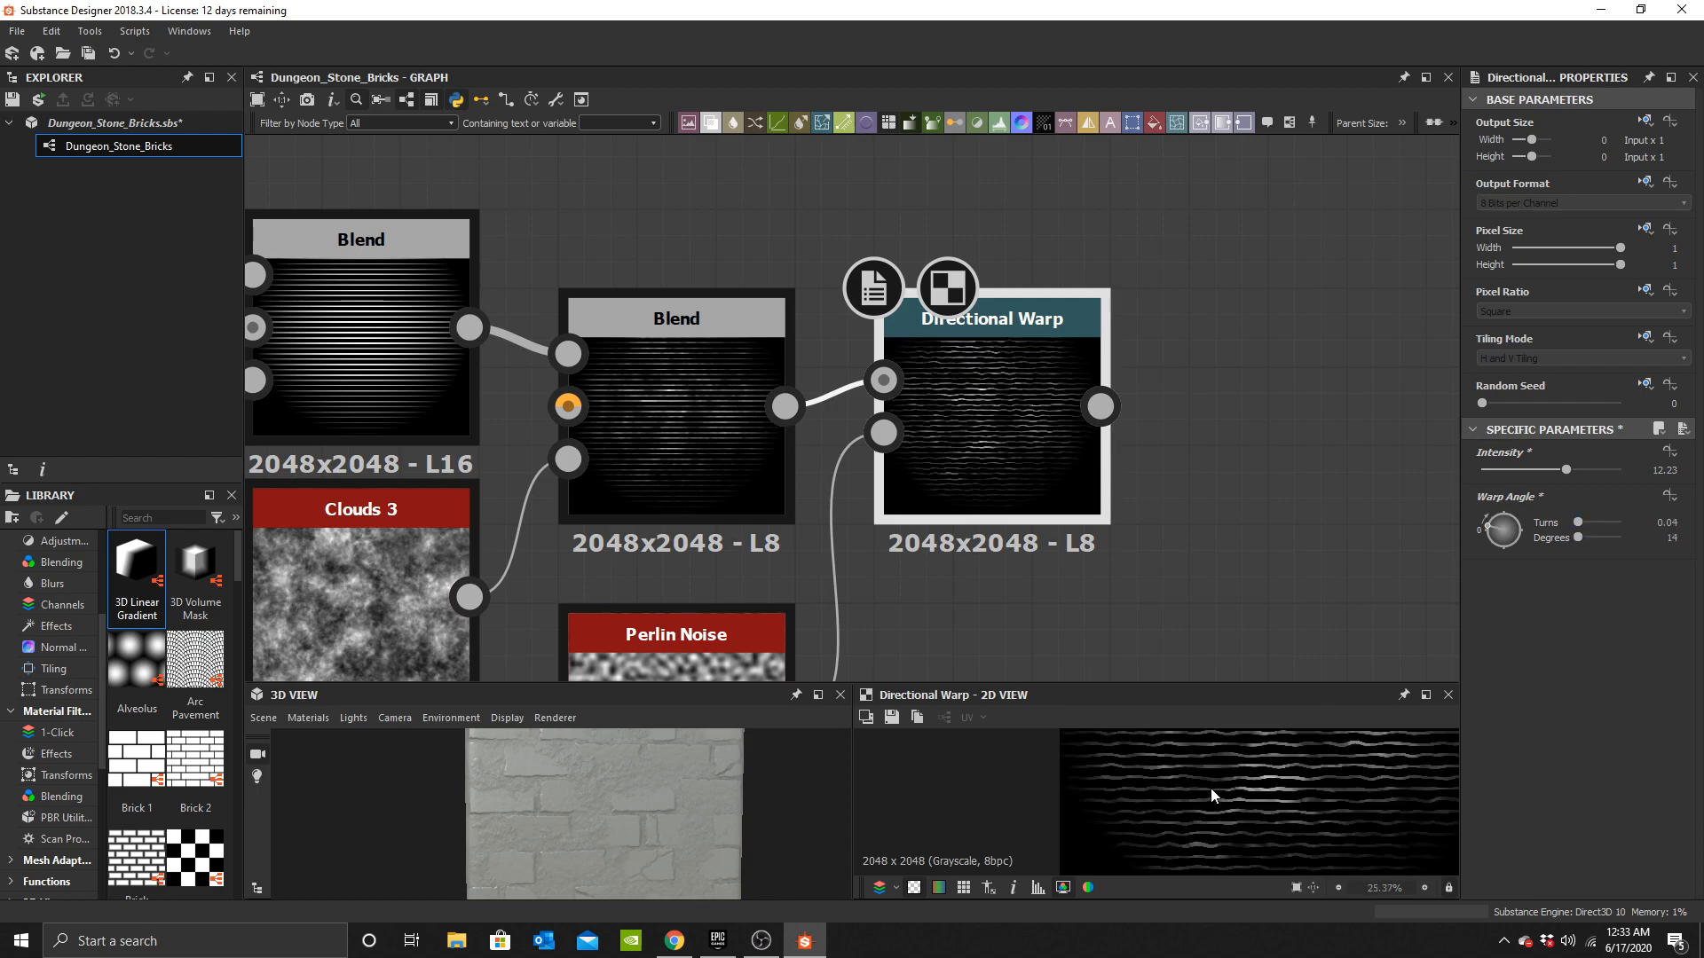
pyautogui.scroll(2, 934, 390)
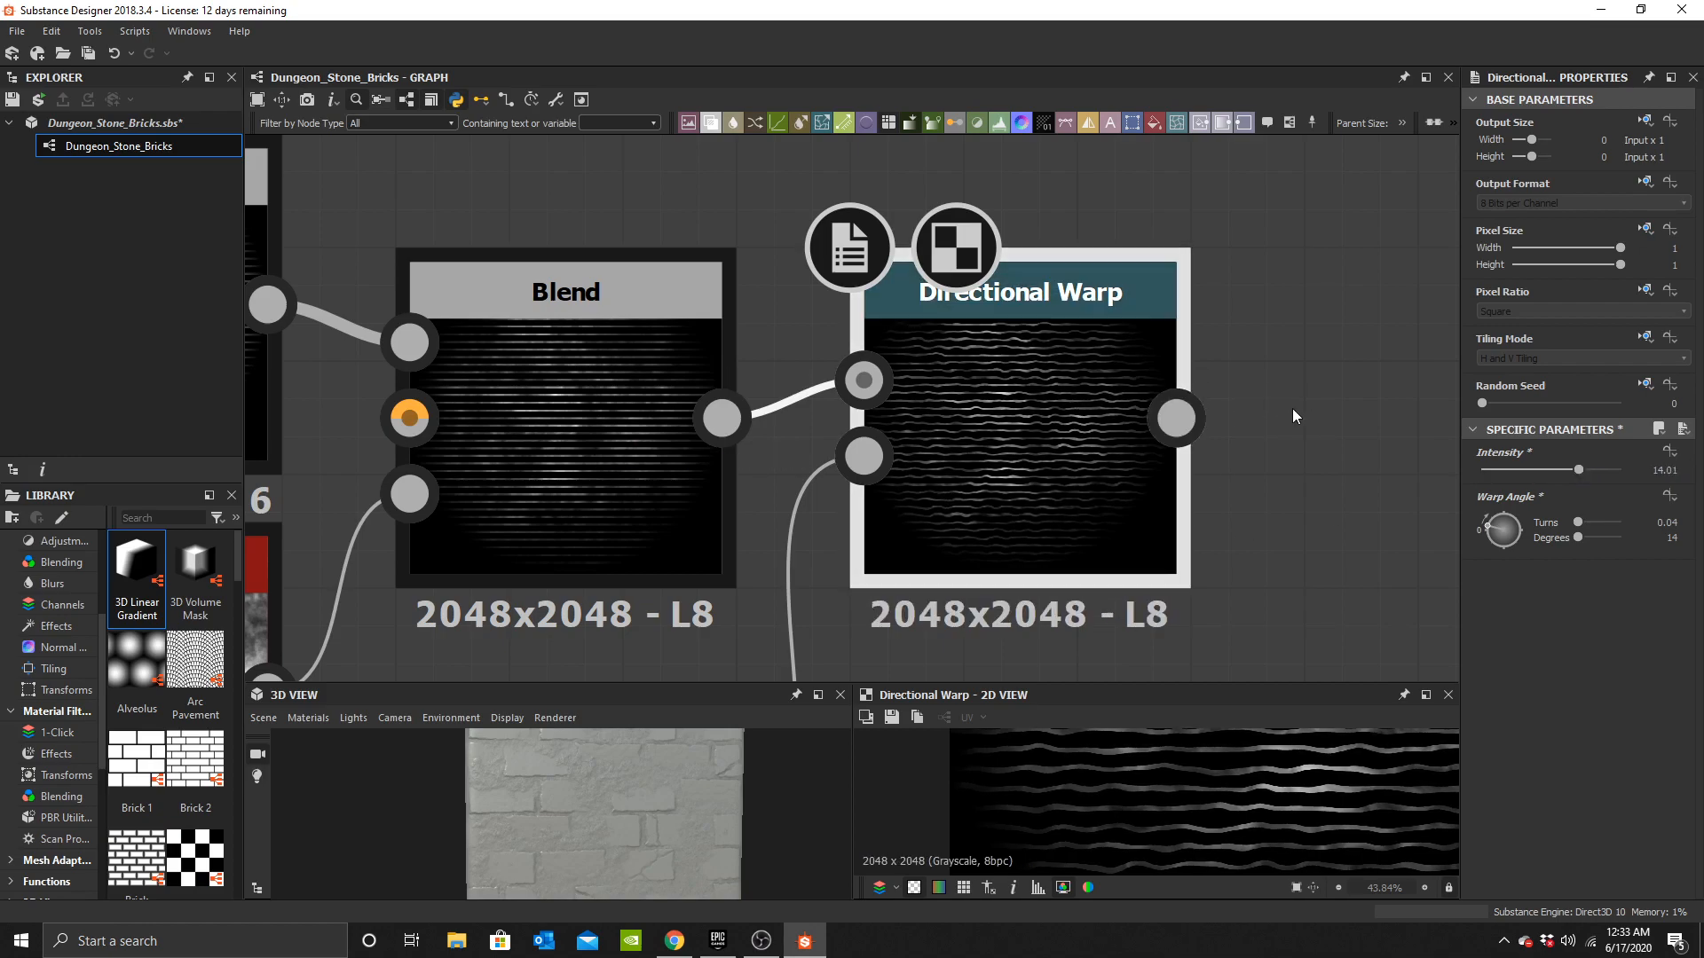
pyautogui.scroll(-8, 703, 405)
# Add a Tile Sampler node and connect the Directional Warp output to its Pattern Input 1.
pyautogui.moveTo(742, 374); pyautogui.dragTo(1120, 355, button='middle')
pyautogui.moveTo(785, 355); pyautogui.dragTo(1150, 466)
pyautogui.moveTo(1182, 361); pyautogui.dragTo(864, 440)
pyautogui.click(819, 327)
pyautogui.moveTo(818, 327); pyautogui.dragTo(737, 448, button='middle')
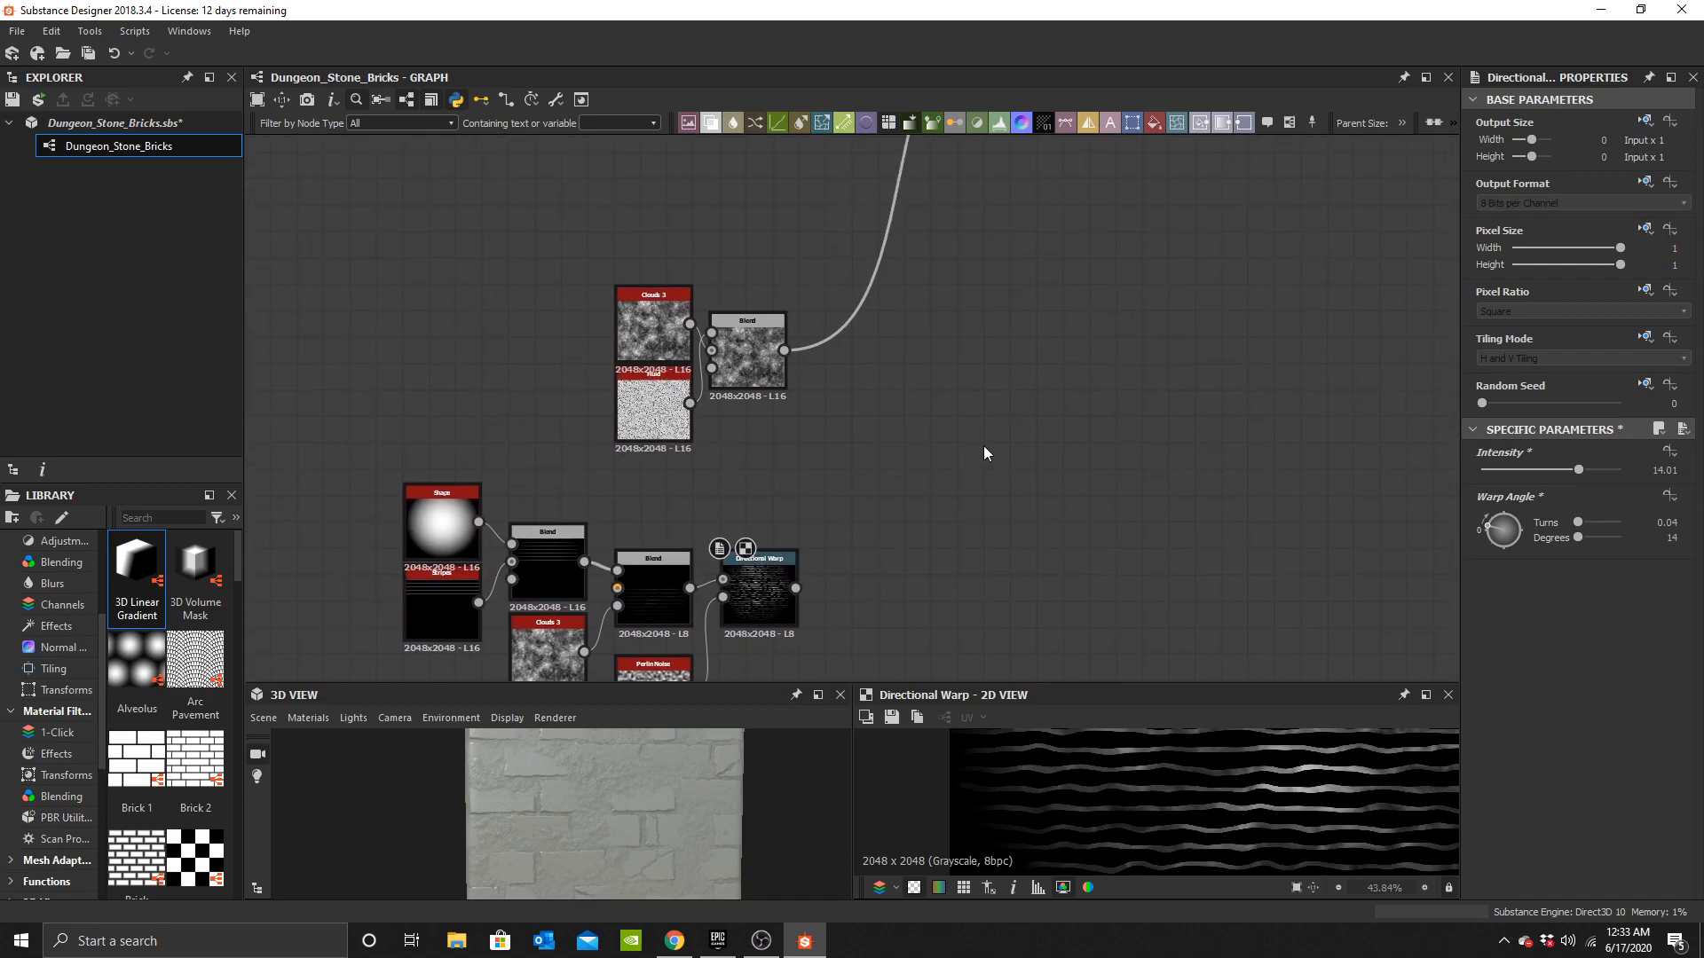
pyautogui.press('space')
pyautogui.write('tile')
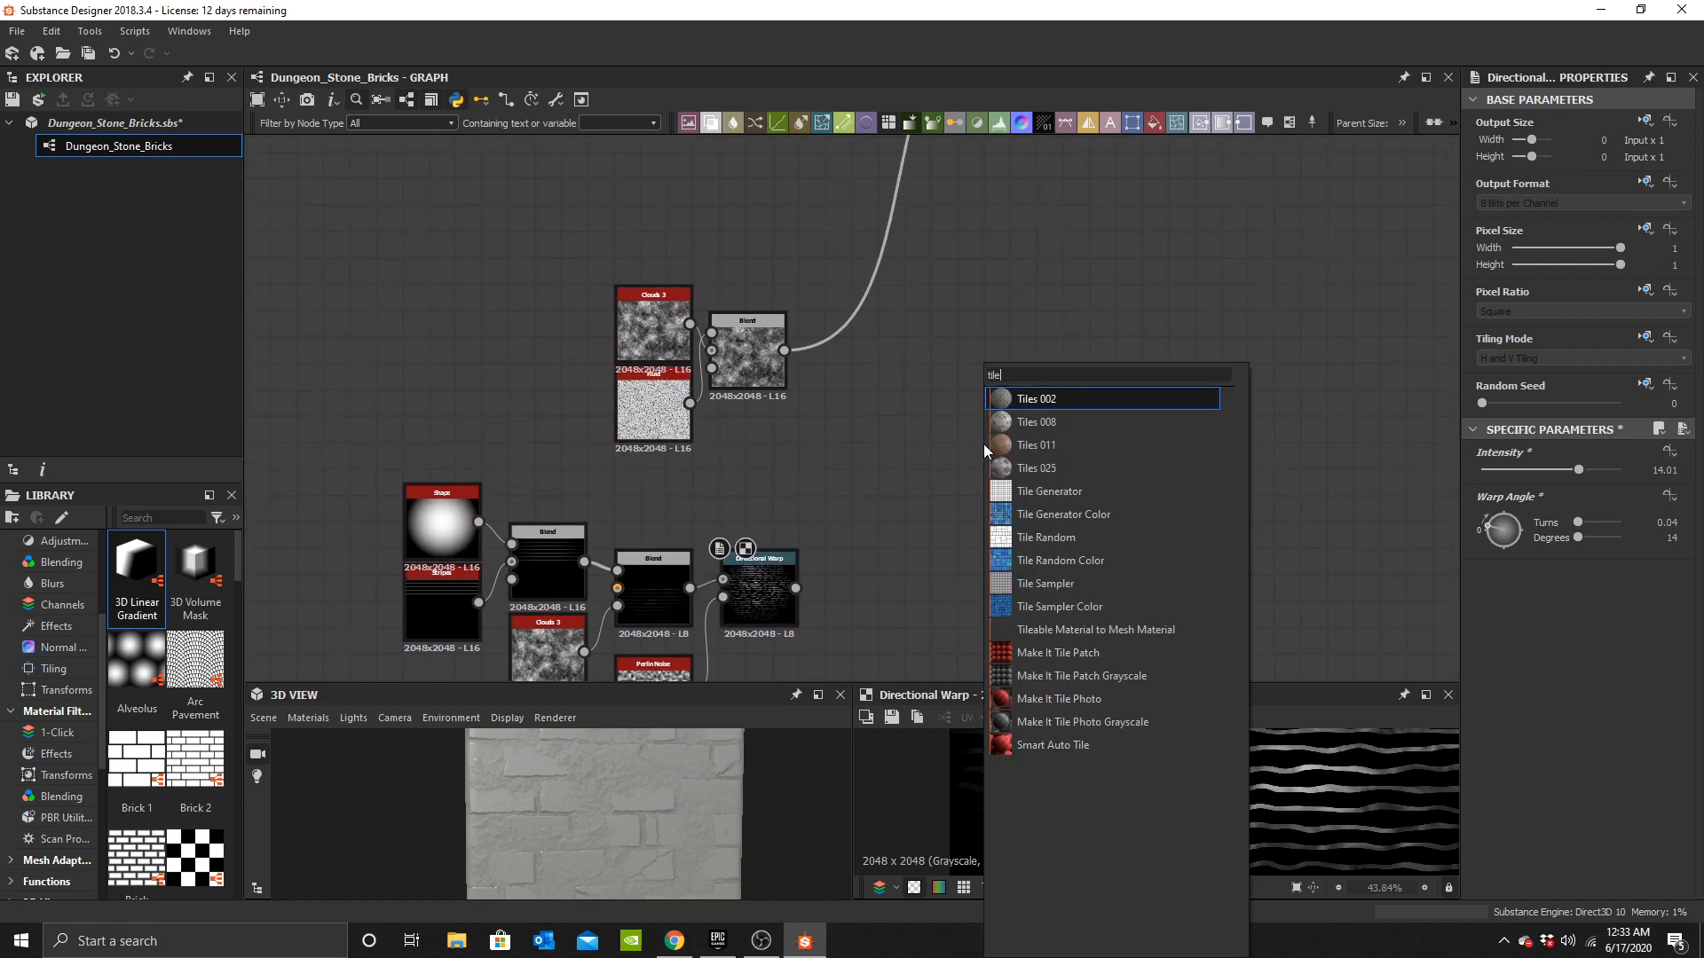
pyautogui.click(1049, 579)
pyautogui.scroll(1, 892, 475)
pyautogui.moveTo(862, 472); pyautogui.dragTo(844, 331, button='middle')
pyautogui.moveTo(965, 247); pyautogui.dragTo(904, 306)
pyautogui.scroll(2, 839, 405)
pyautogui.moveTo(824, 204); pyautogui.dragTo(801, 279)
pyautogui.moveTo(738, 330); pyautogui.dragTo(878, 240)
pyautogui.scroll(5, 658, 483)
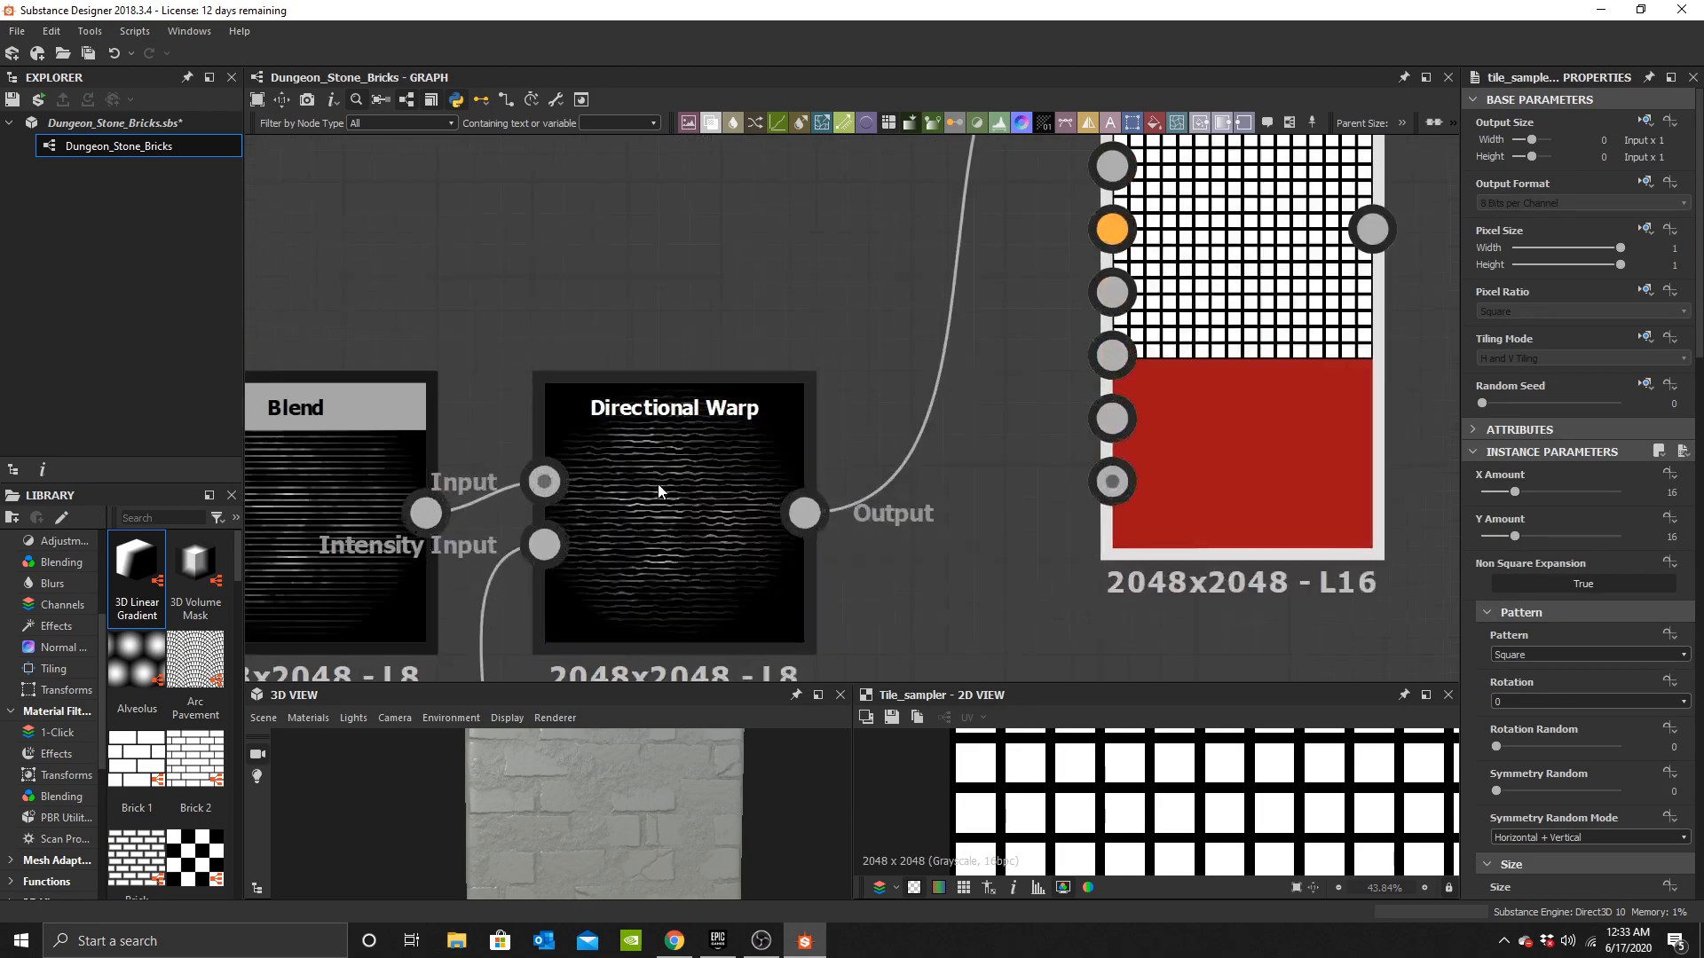
# Connect the Clouds 3–Fluid Blend output to the Tile Sampler's Background Input.
pyautogui.scroll(-5, 904, 391)
pyautogui.scroll(5, 988, 251)
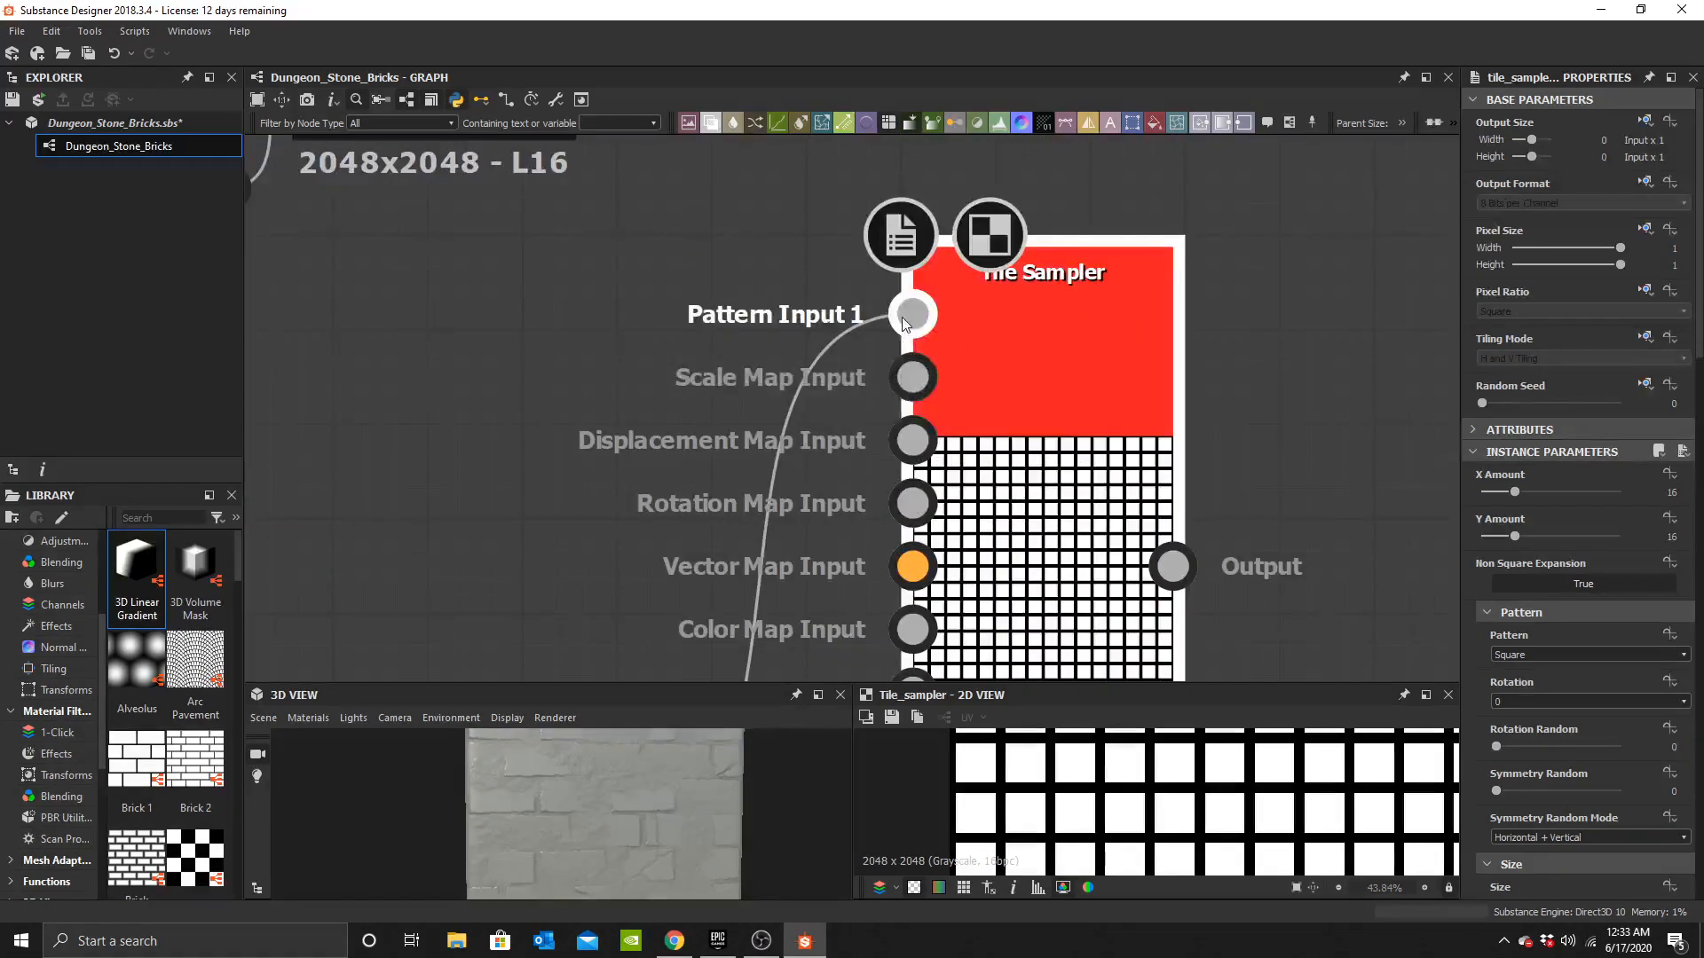
pyautogui.scroll(-5, 956, 257)
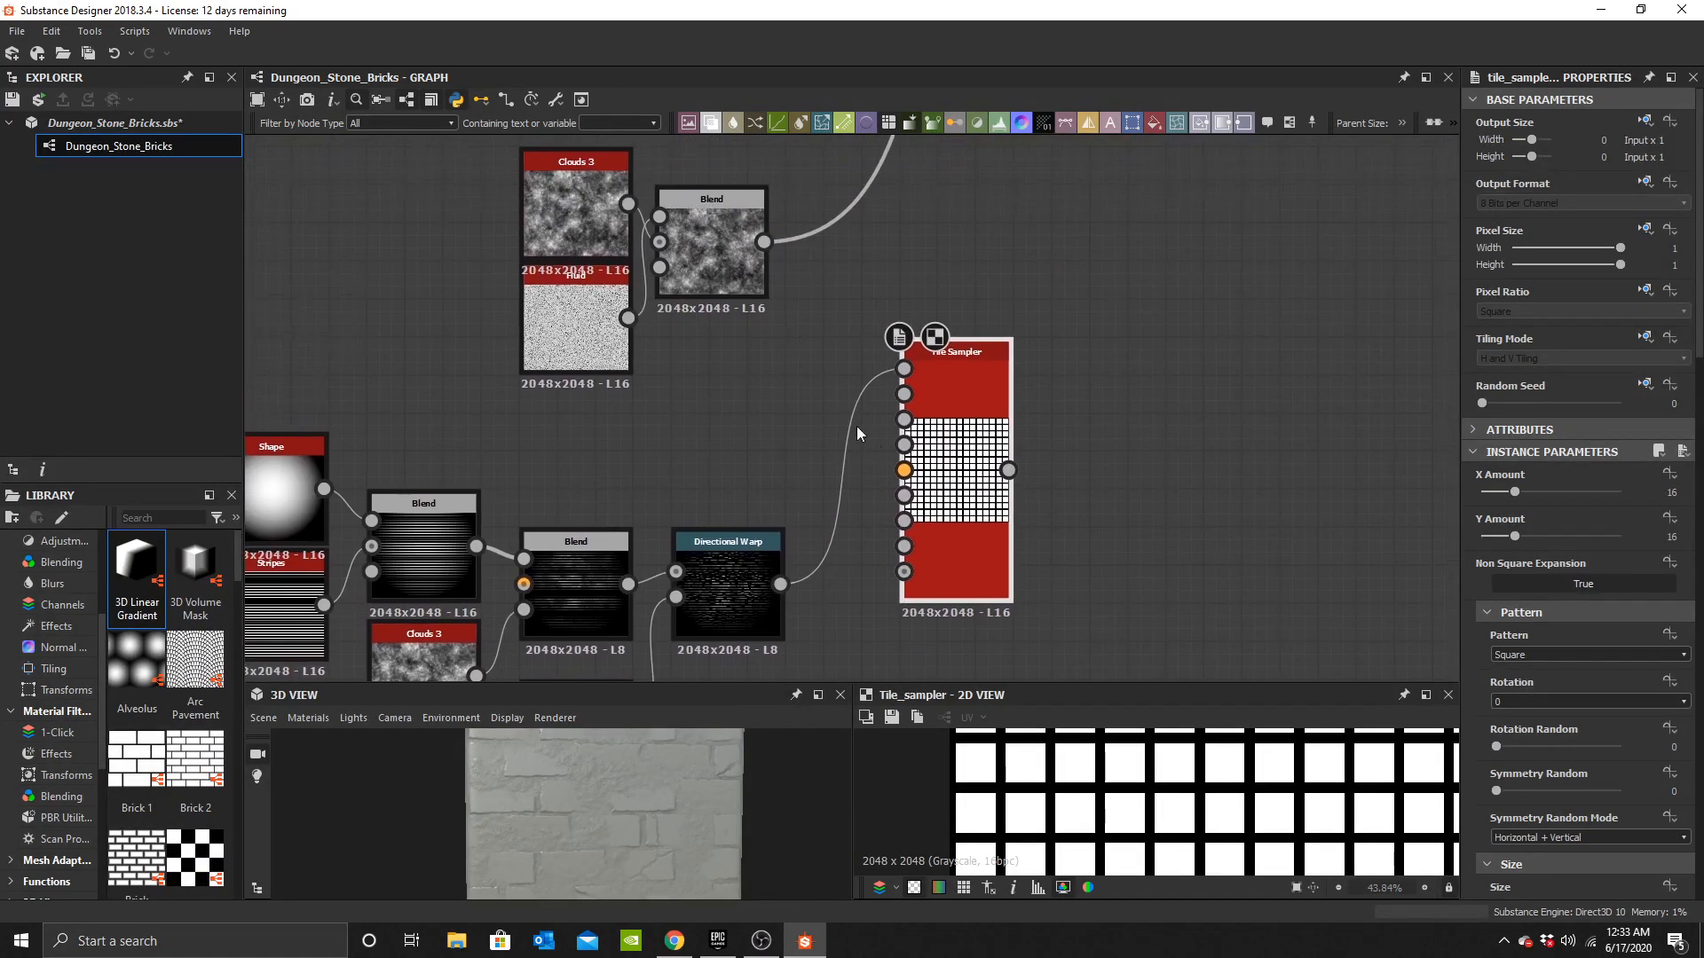
pyautogui.scroll(1, 770, 240)
pyautogui.moveTo(828, 385); pyautogui.dragTo(930, 630)
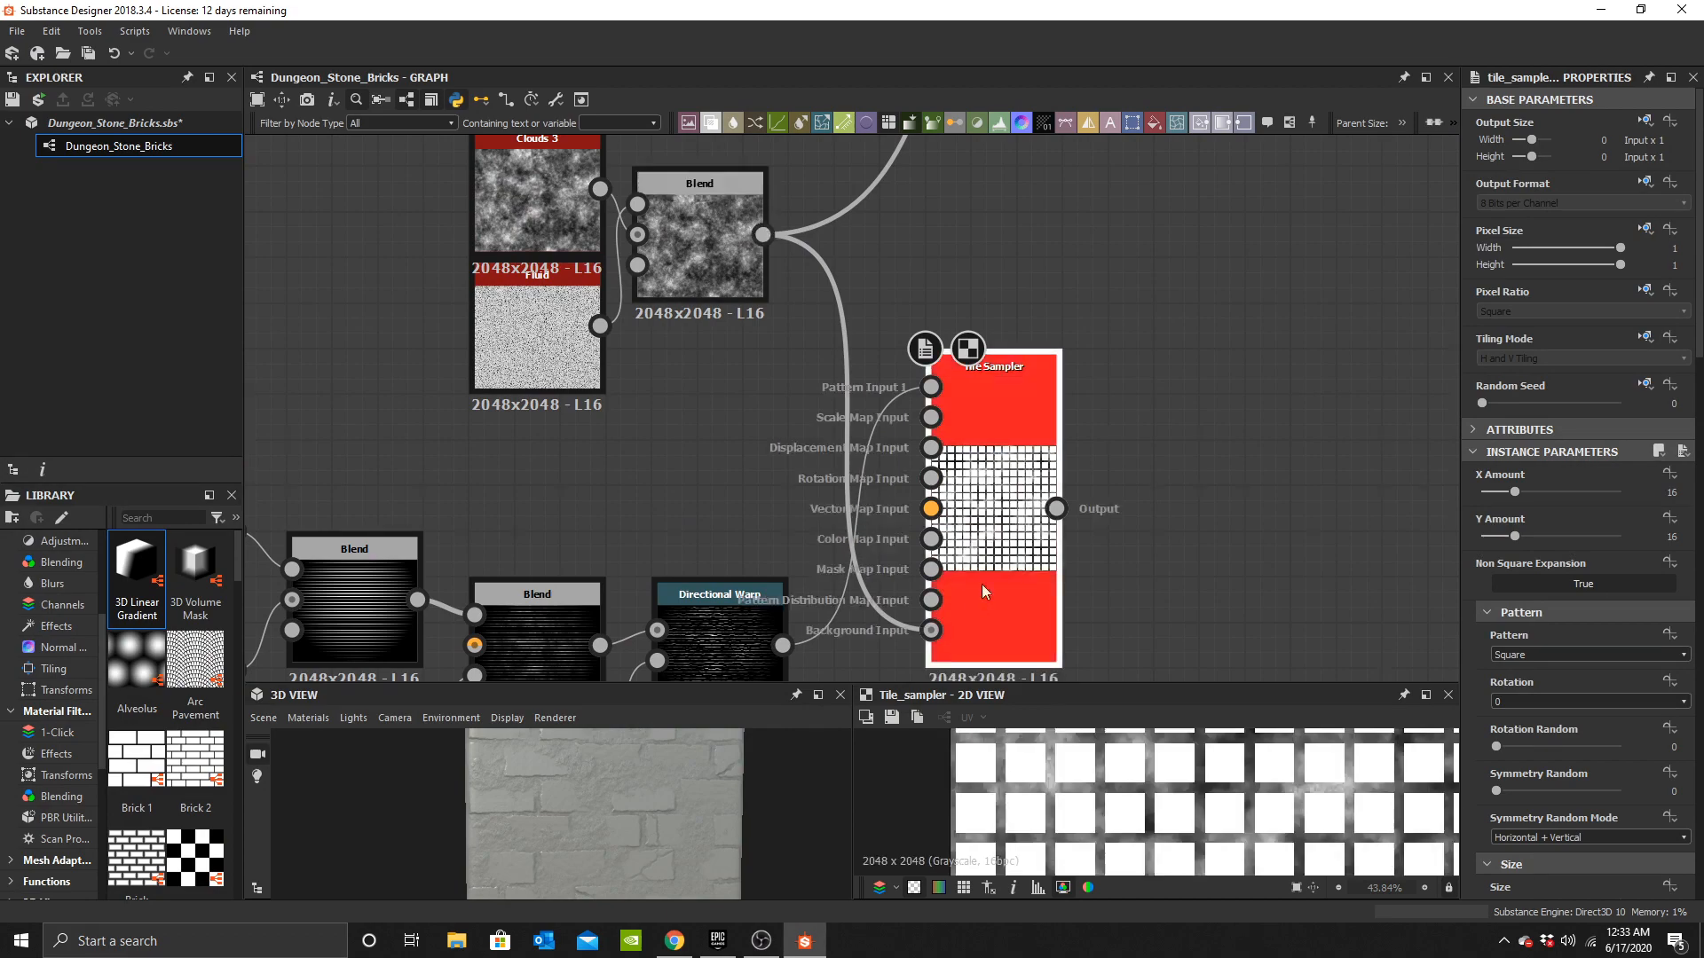
pyautogui.moveTo(999, 413); pyautogui.dragTo(918, 294)
pyautogui.scroll(-3, 840, 433)
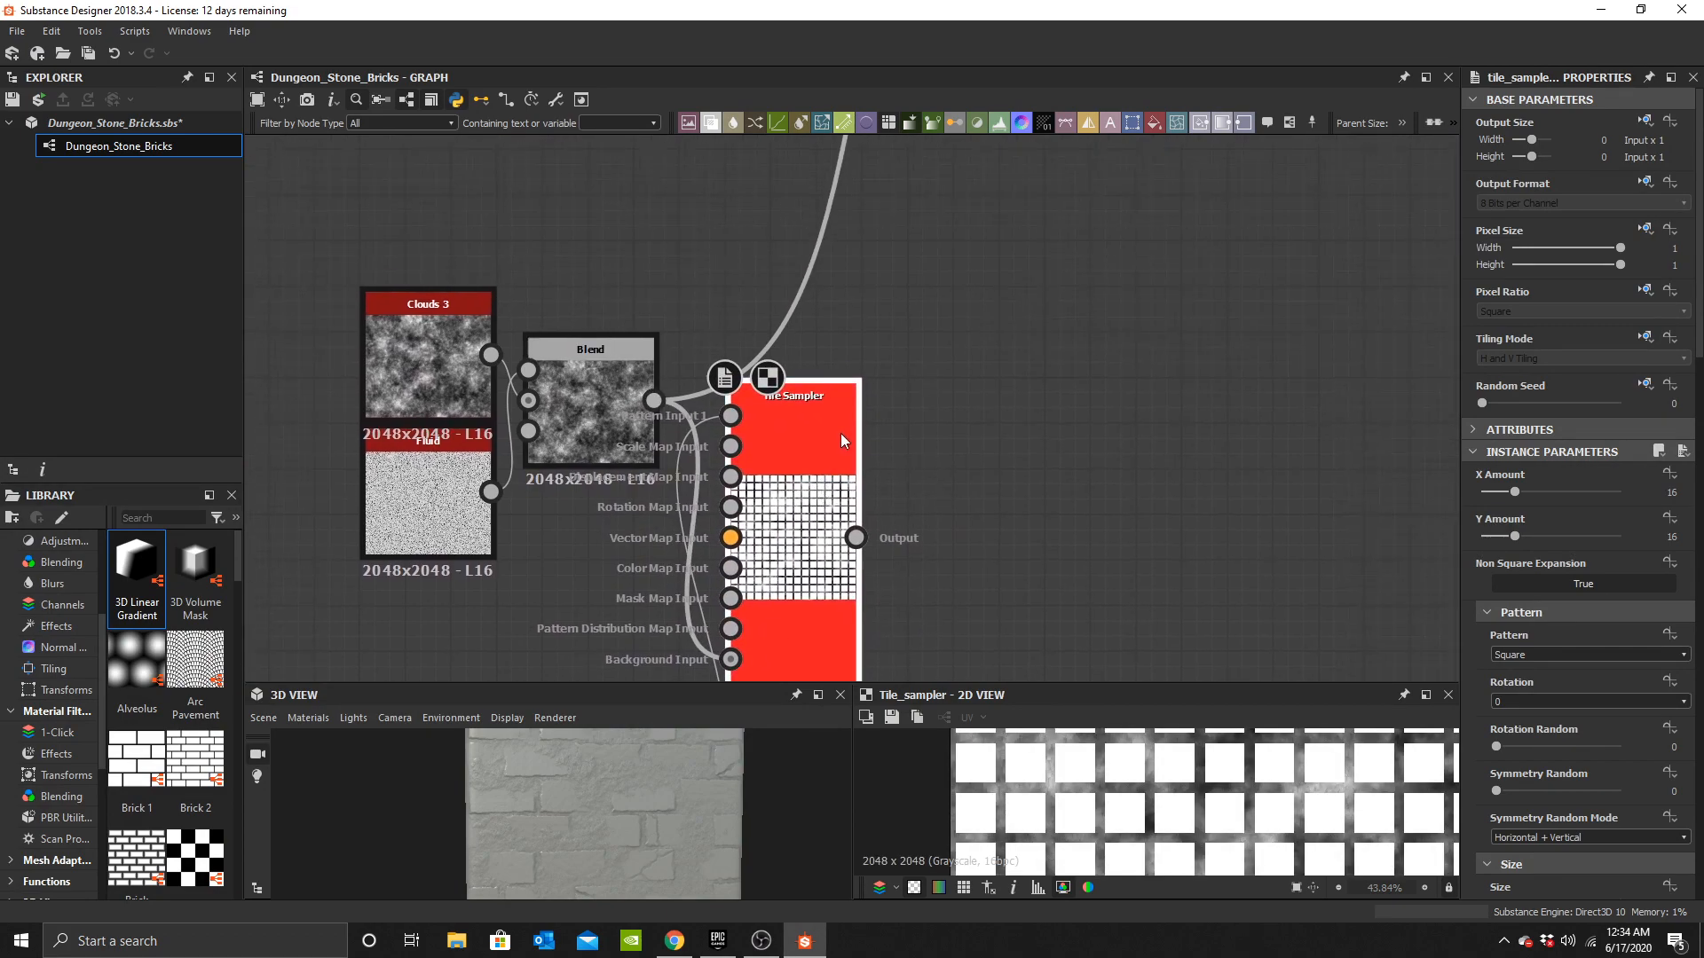
pyautogui.moveTo(981, 362); pyautogui.dragTo(982, 221)
pyautogui.scroll(5, 855, 545)
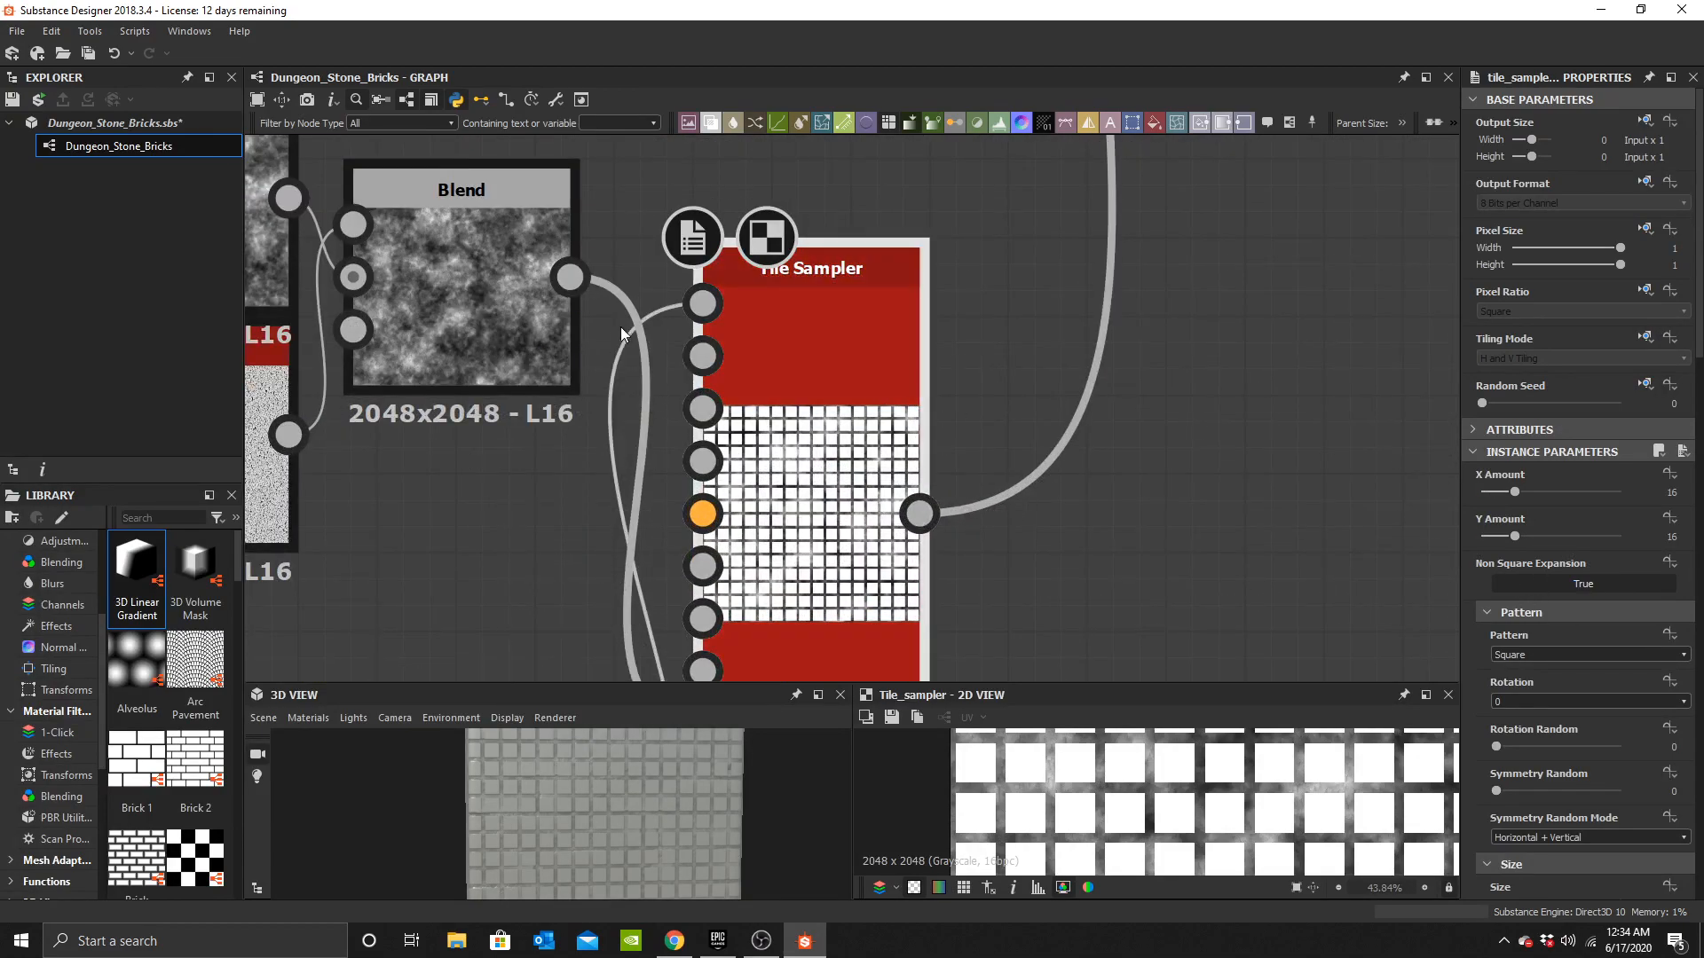
pyautogui.scroll(-2, 1550, 574)
pyautogui.moveTo(627, 423); pyautogui.dragTo(812, 82, button='middle')
pyautogui.moveTo(1180, 329); pyautogui.dragTo(1142, 542, button='middle')
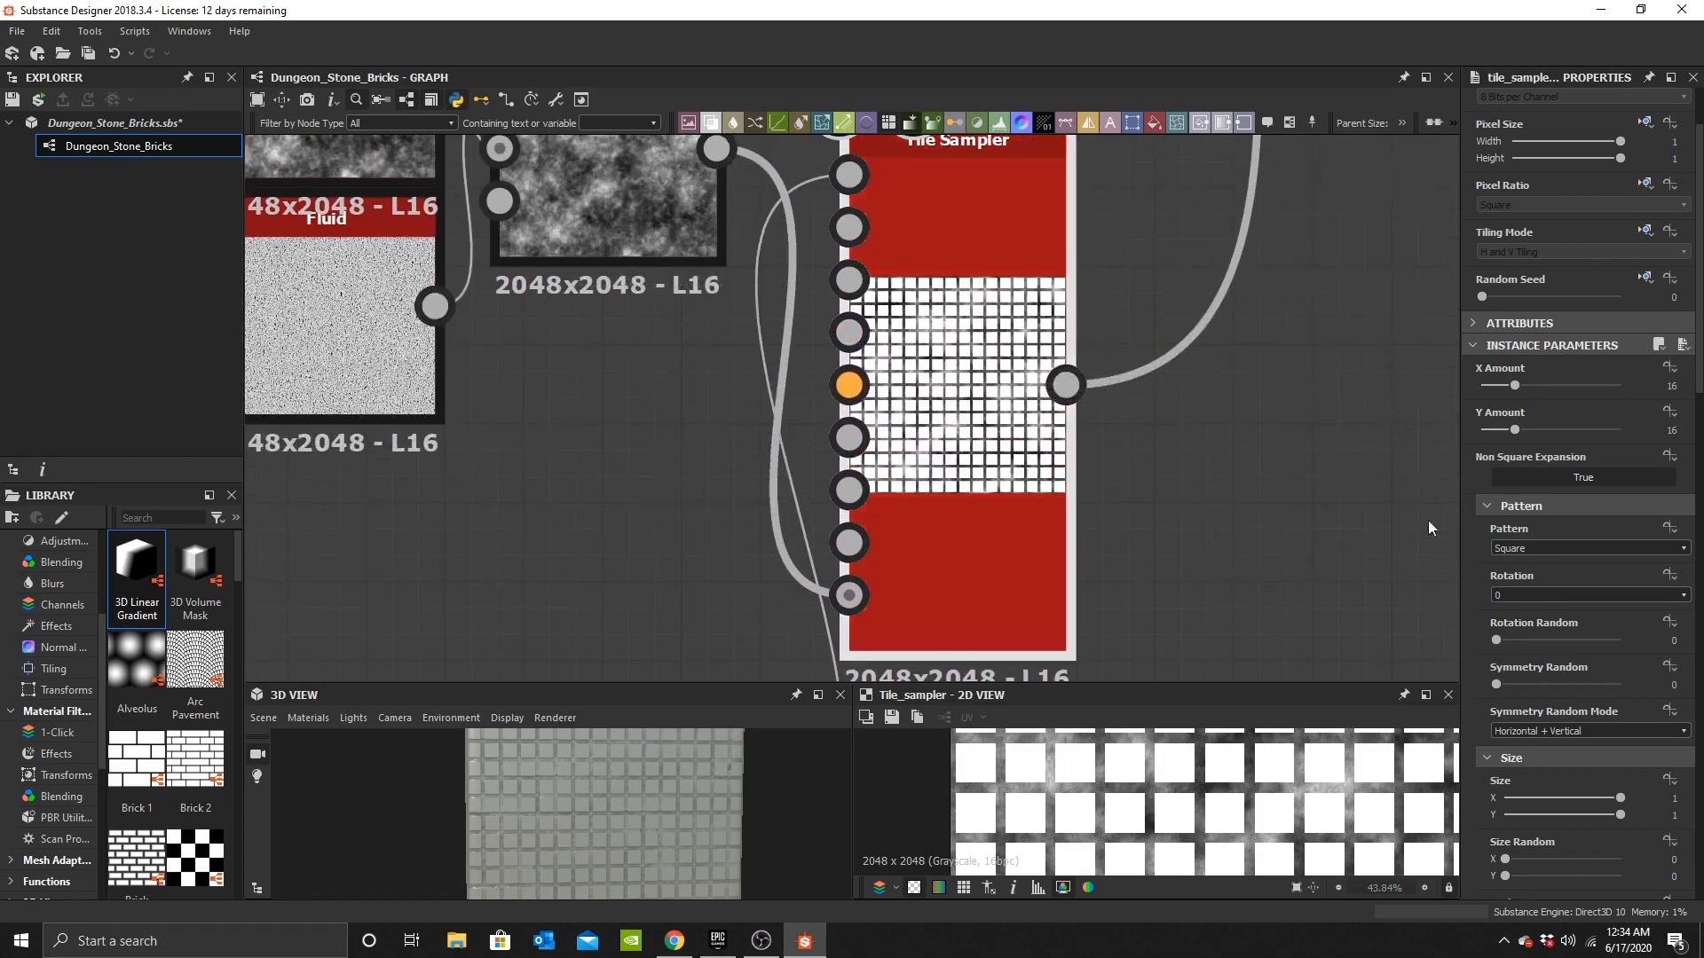
# Set the Tile Sampler's Pattern to Pattern Input.
pyautogui.click(1519, 549)
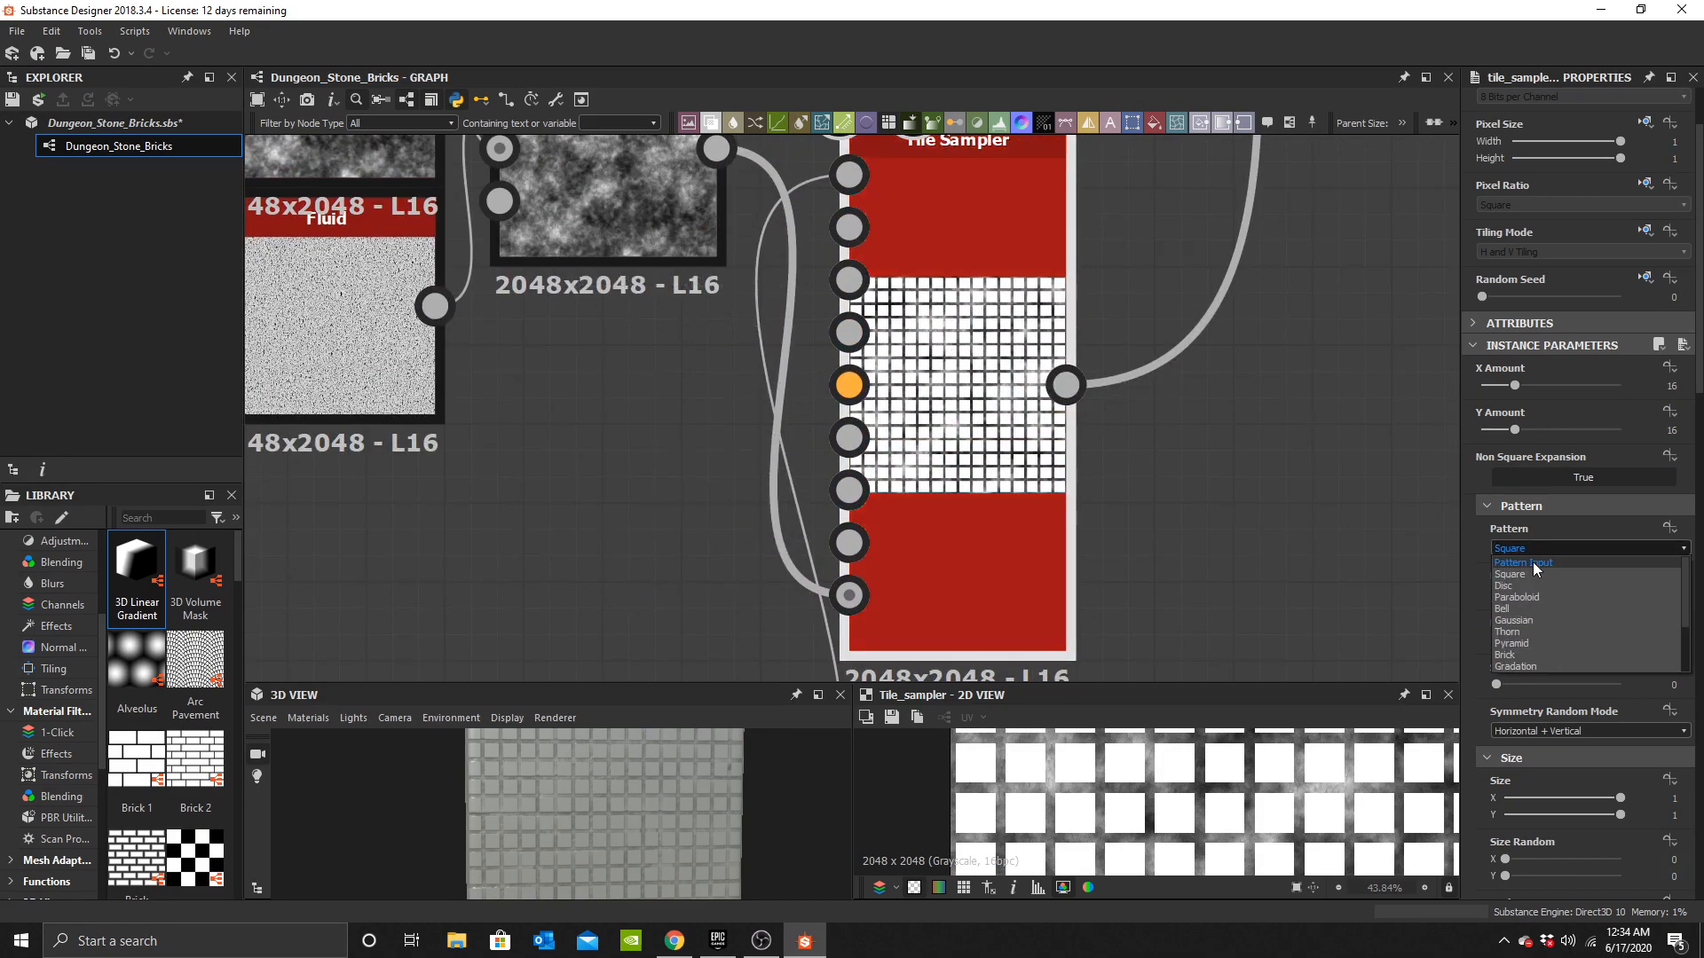
pyautogui.click(1531, 561)
pyautogui.scroll(2, 1021, 285)
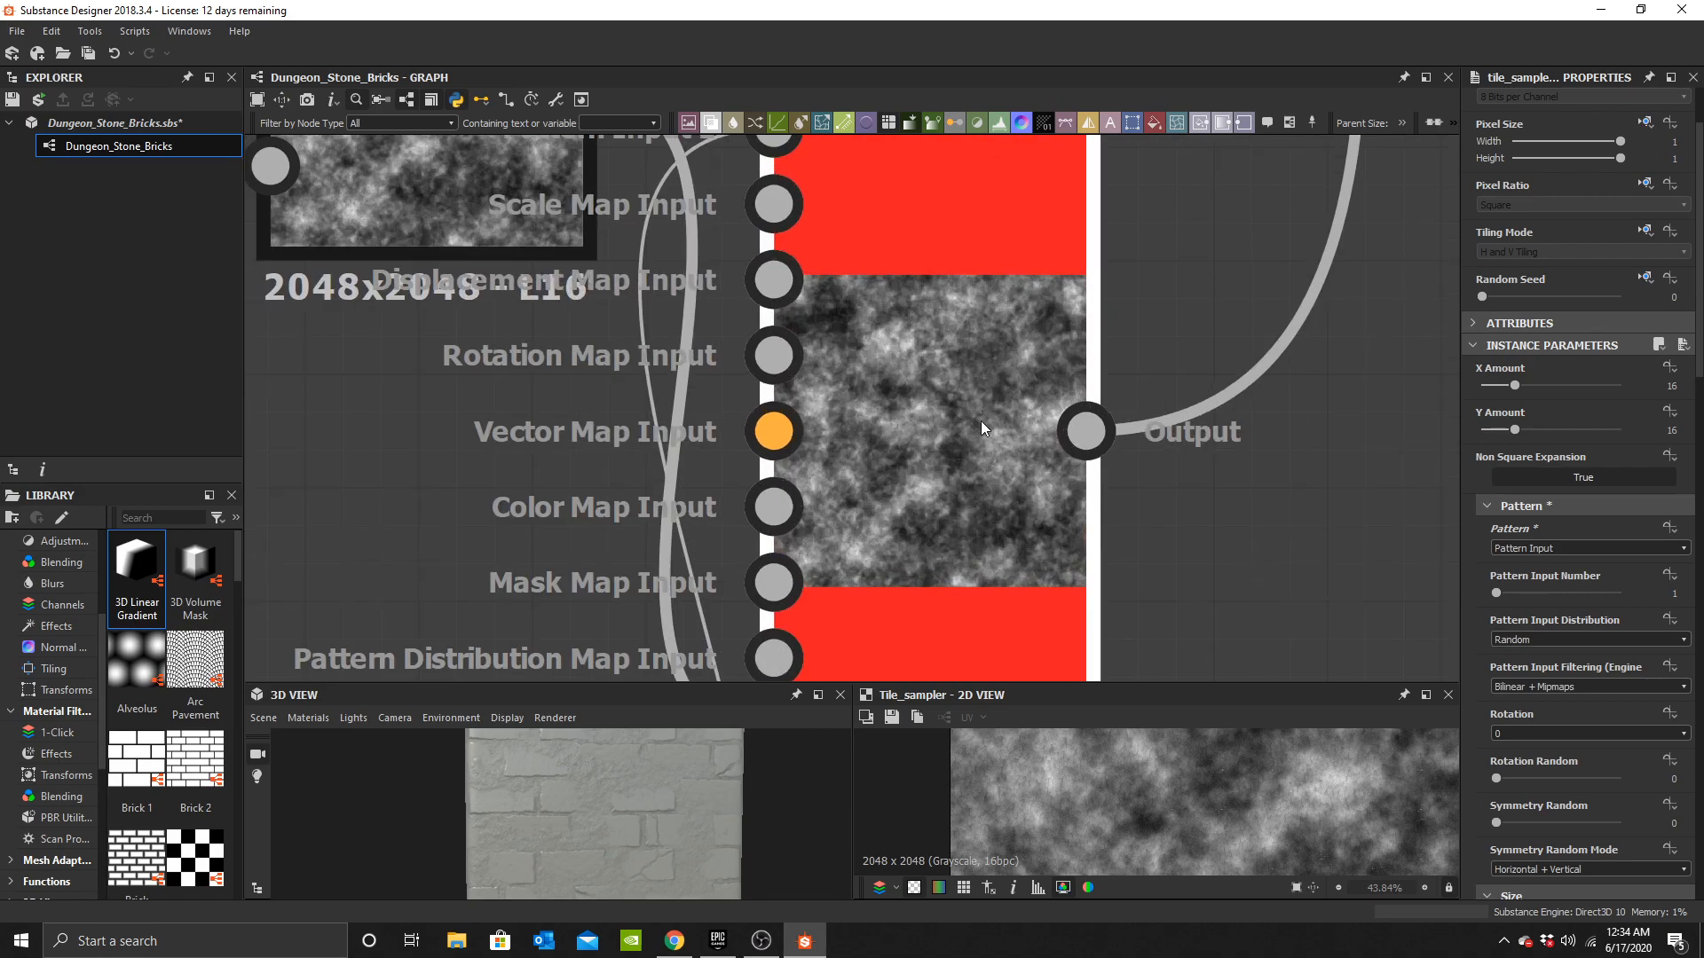
pyautogui.scroll(5, 1161, 791)
pyautogui.scroll(-3, 941, 339)
# Rewire the Clouds 3–Fluid Blend links on the Tile Sampler's lower inputs.
pyautogui.moveTo(941, 339); pyautogui.dragTo(965, 355, button='middle')
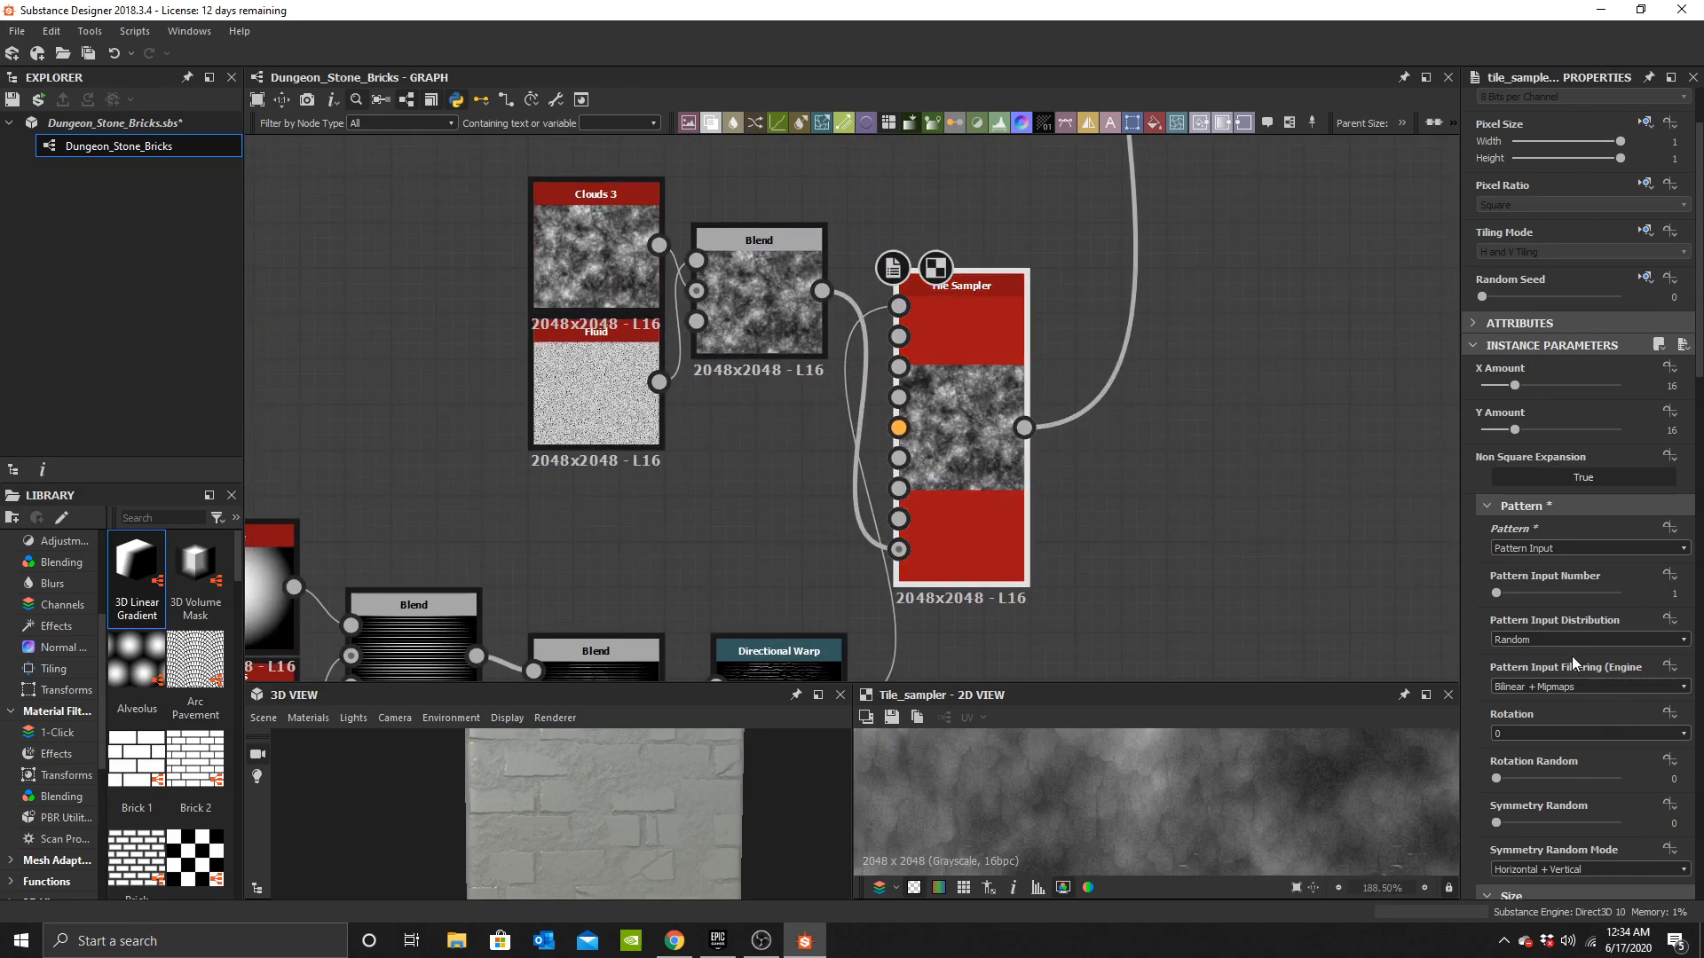
pyautogui.moveTo(856, 523); pyautogui.dragTo(946, 215, button='middle')
pyautogui.scroll(3, 914, 292)
pyautogui.scroll(-1, 879, 394)
pyautogui.scroll(-3, 879, 394)
pyautogui.moveTo(897, 351); pyautogui.dragTo(836, 544, button='middle')
pyautogui.scroll(2, 821, 266)
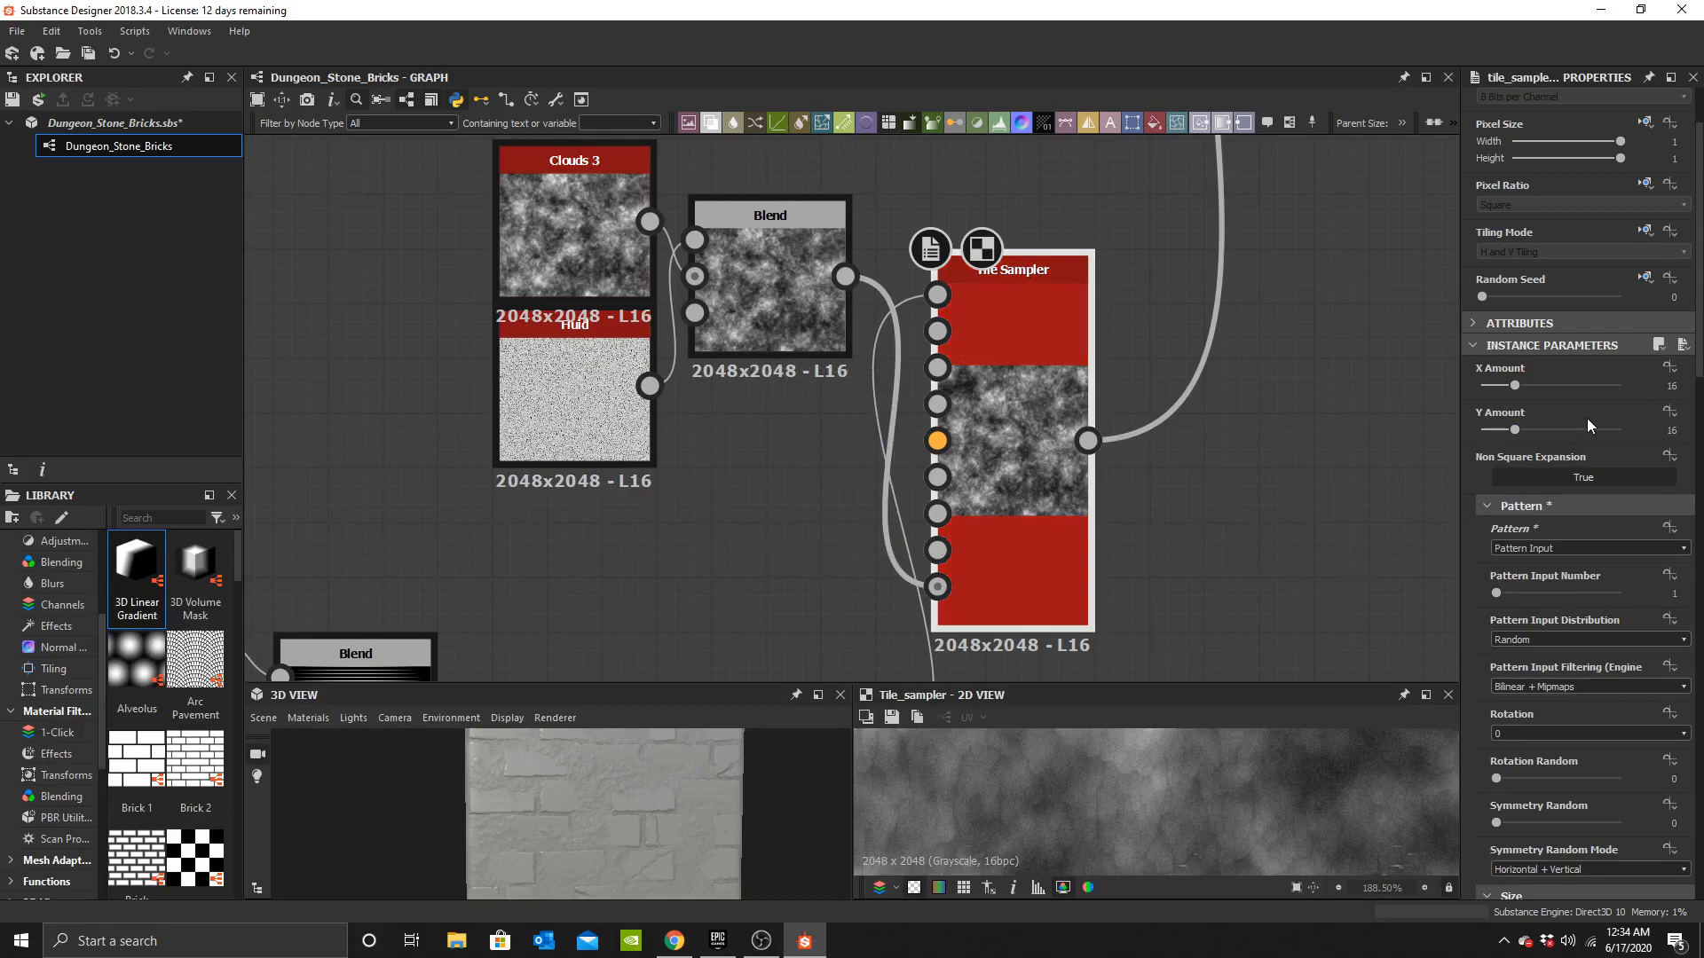
pyautogui.scroll(1, 1011, 598)
pyautogui.scroll(-4, 1115, 838)
pyautogui.moveTo(1242, 819); pyautogui.dragTo(1260, 761, button='middle')
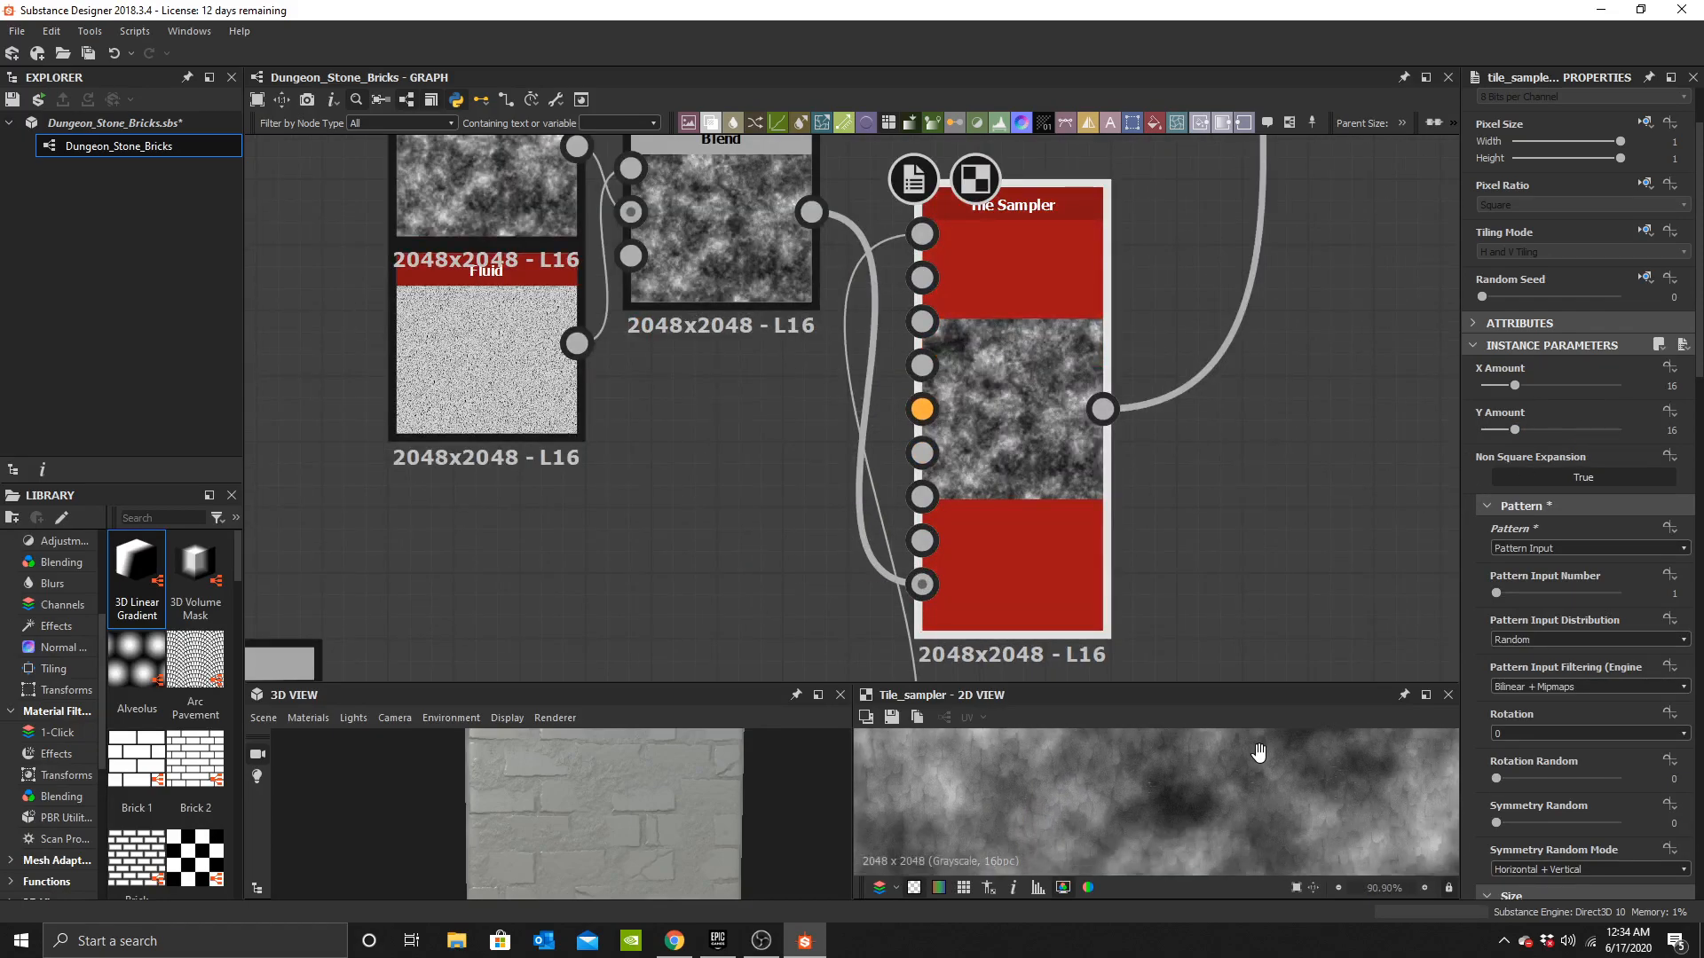
pyautogui.scroll(4, 1221, 808)
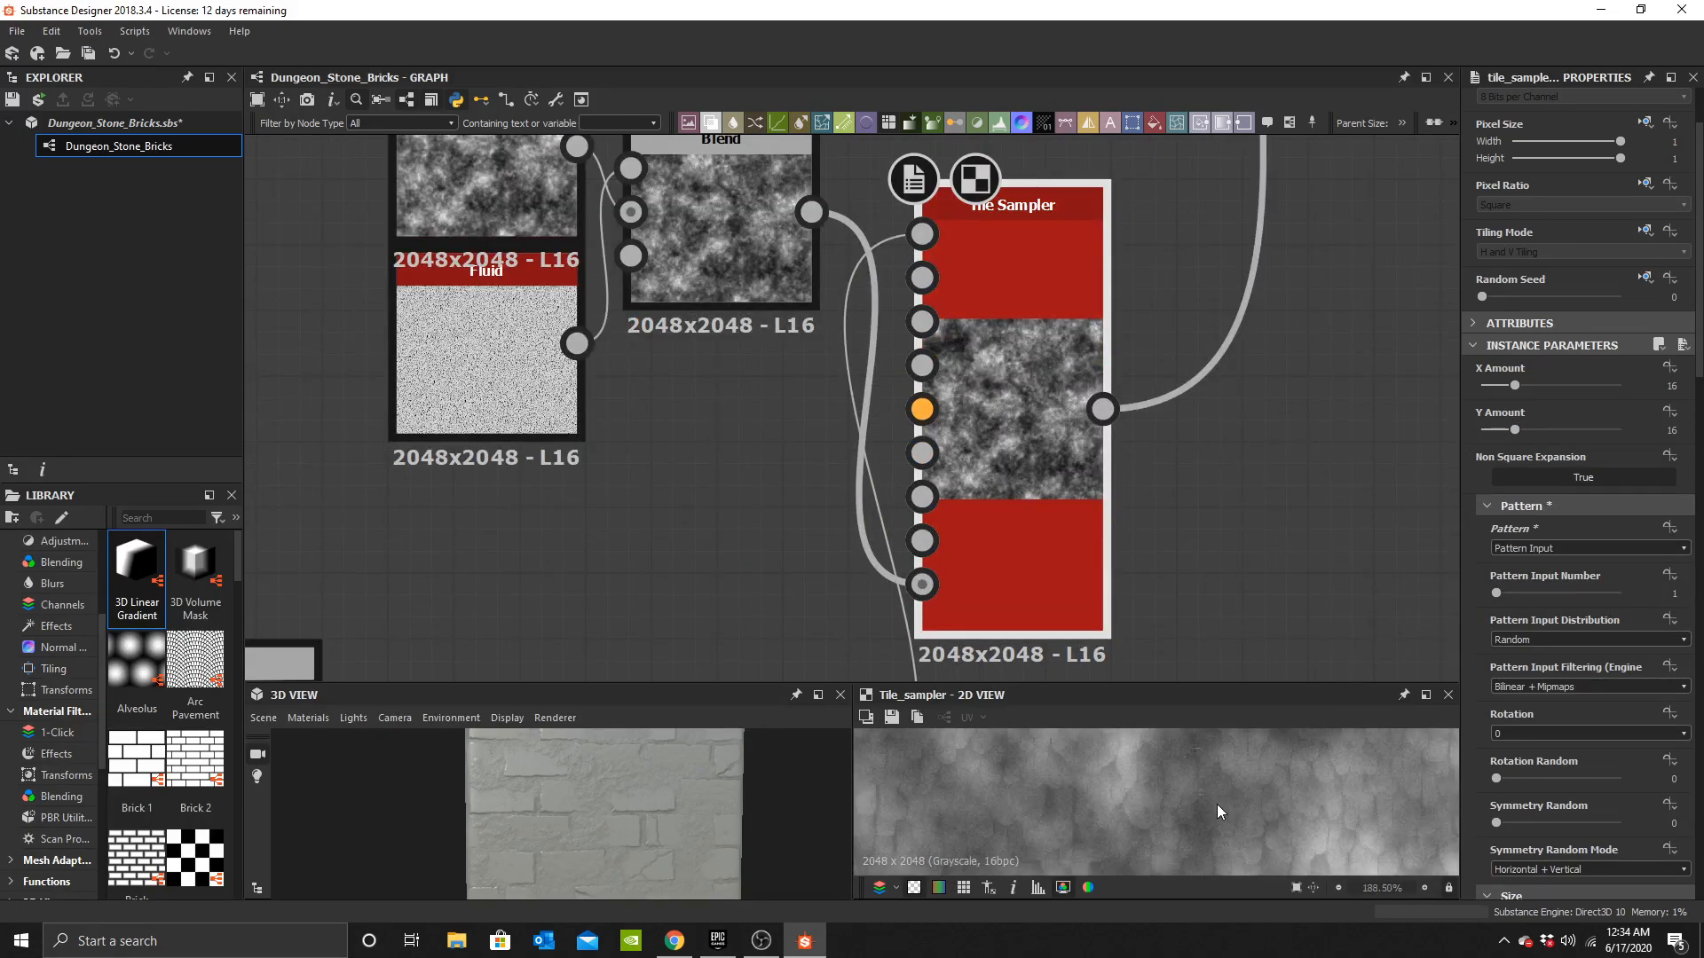
pyautogui.scroll(-3, 957, 295)
# Add a Blend node with the Tile Sampler as Foreground over the Clouds 3–Fluid Blend, deleting the Tile Sampler's Background link.
pyautogui.press('space')
pyautogui.write('b')
pyautogui.click(1099, 401)
pyautogui.moveTo(1015, 481); pyautogui.dragTo(996, 479)
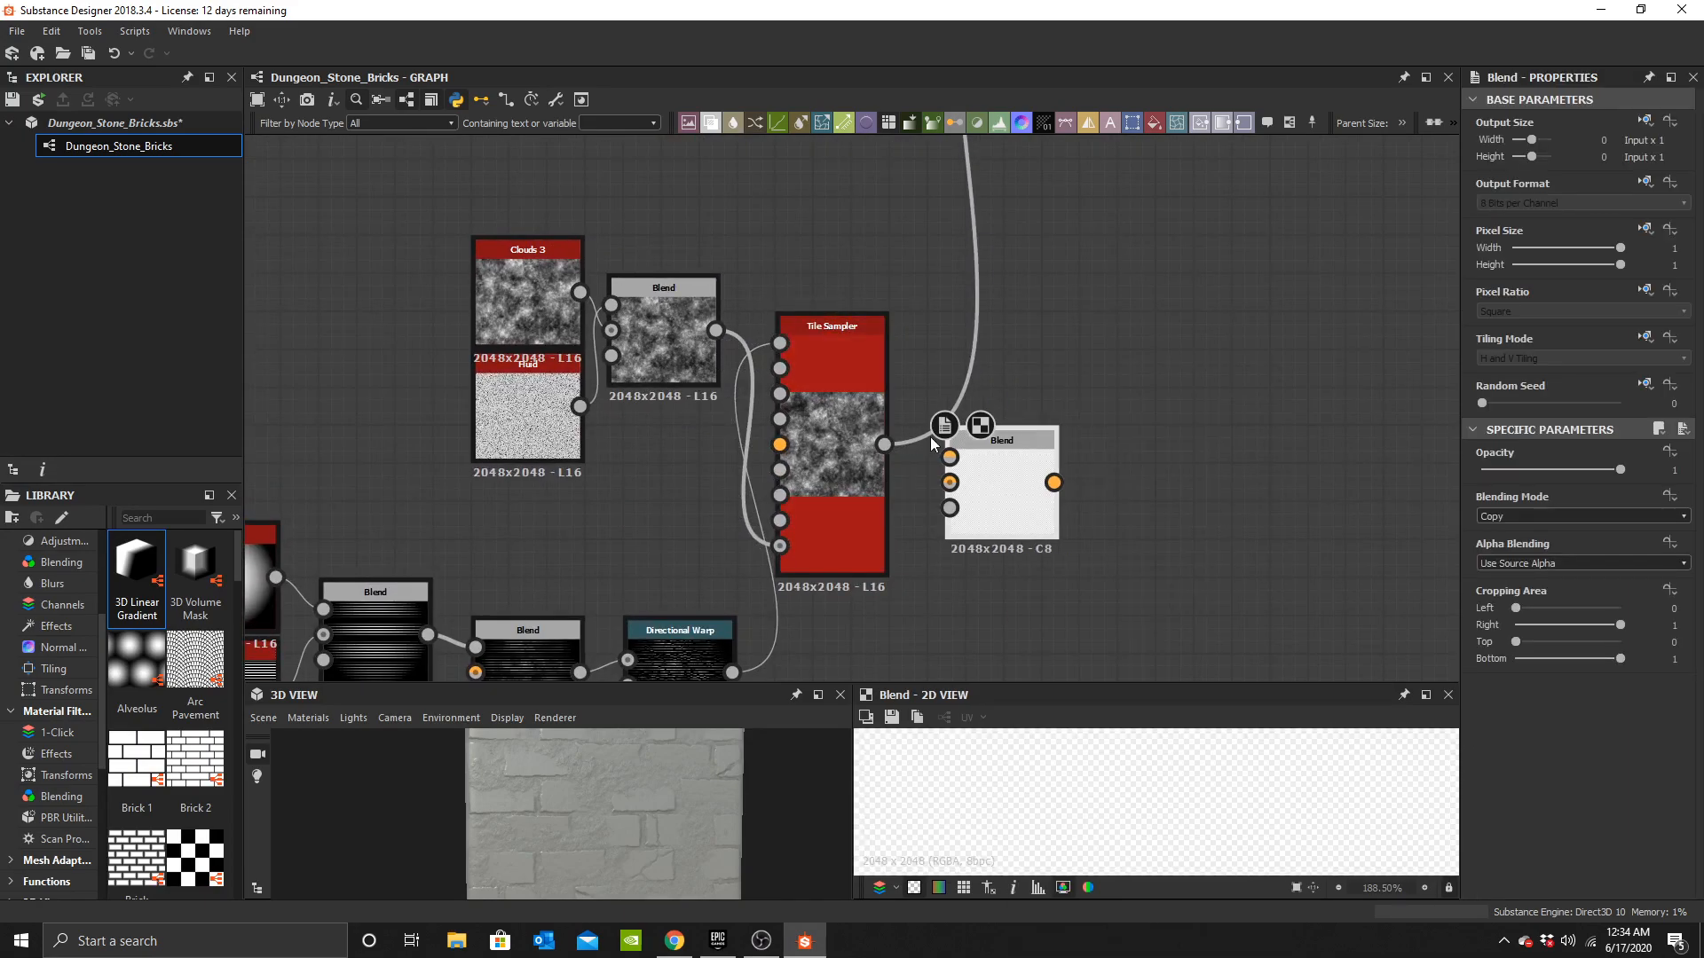
pyautogui.moveTo(717, 330); pyautogui.dragTo(949, 482)
pyautogui.moveTo(907, 509); pyautogui.dragTo(908, 429, button='middle')
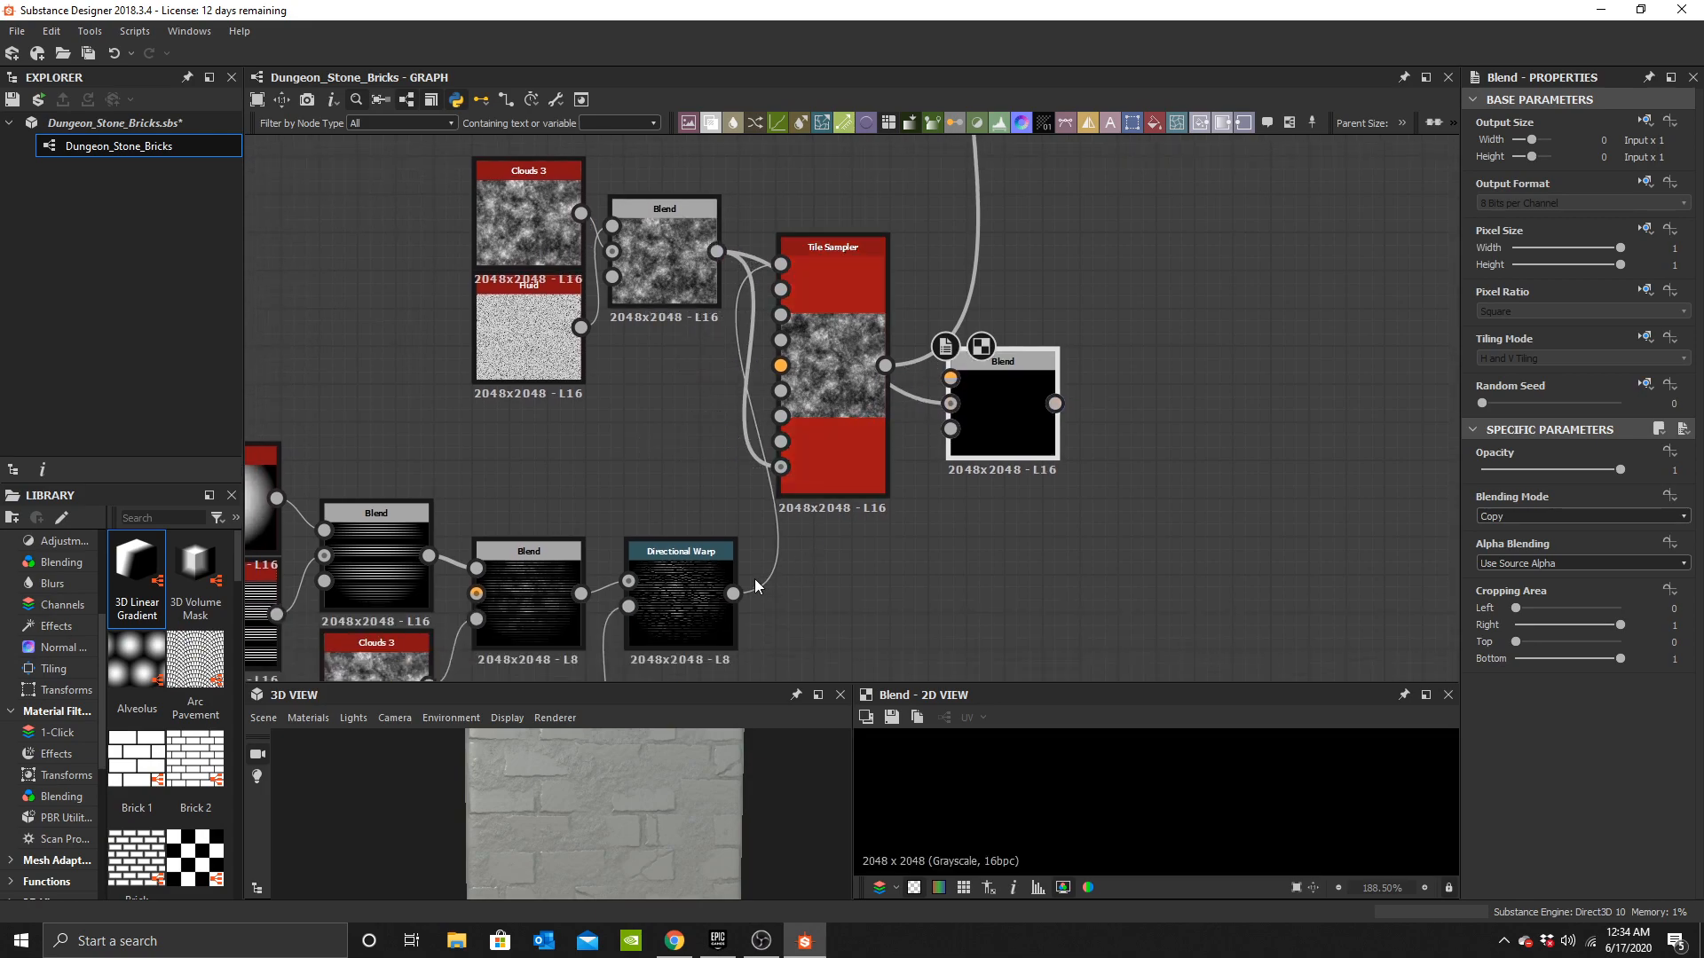
pyautogui.moveTo(702, 322); pyautogui.dragTo(817, 280)
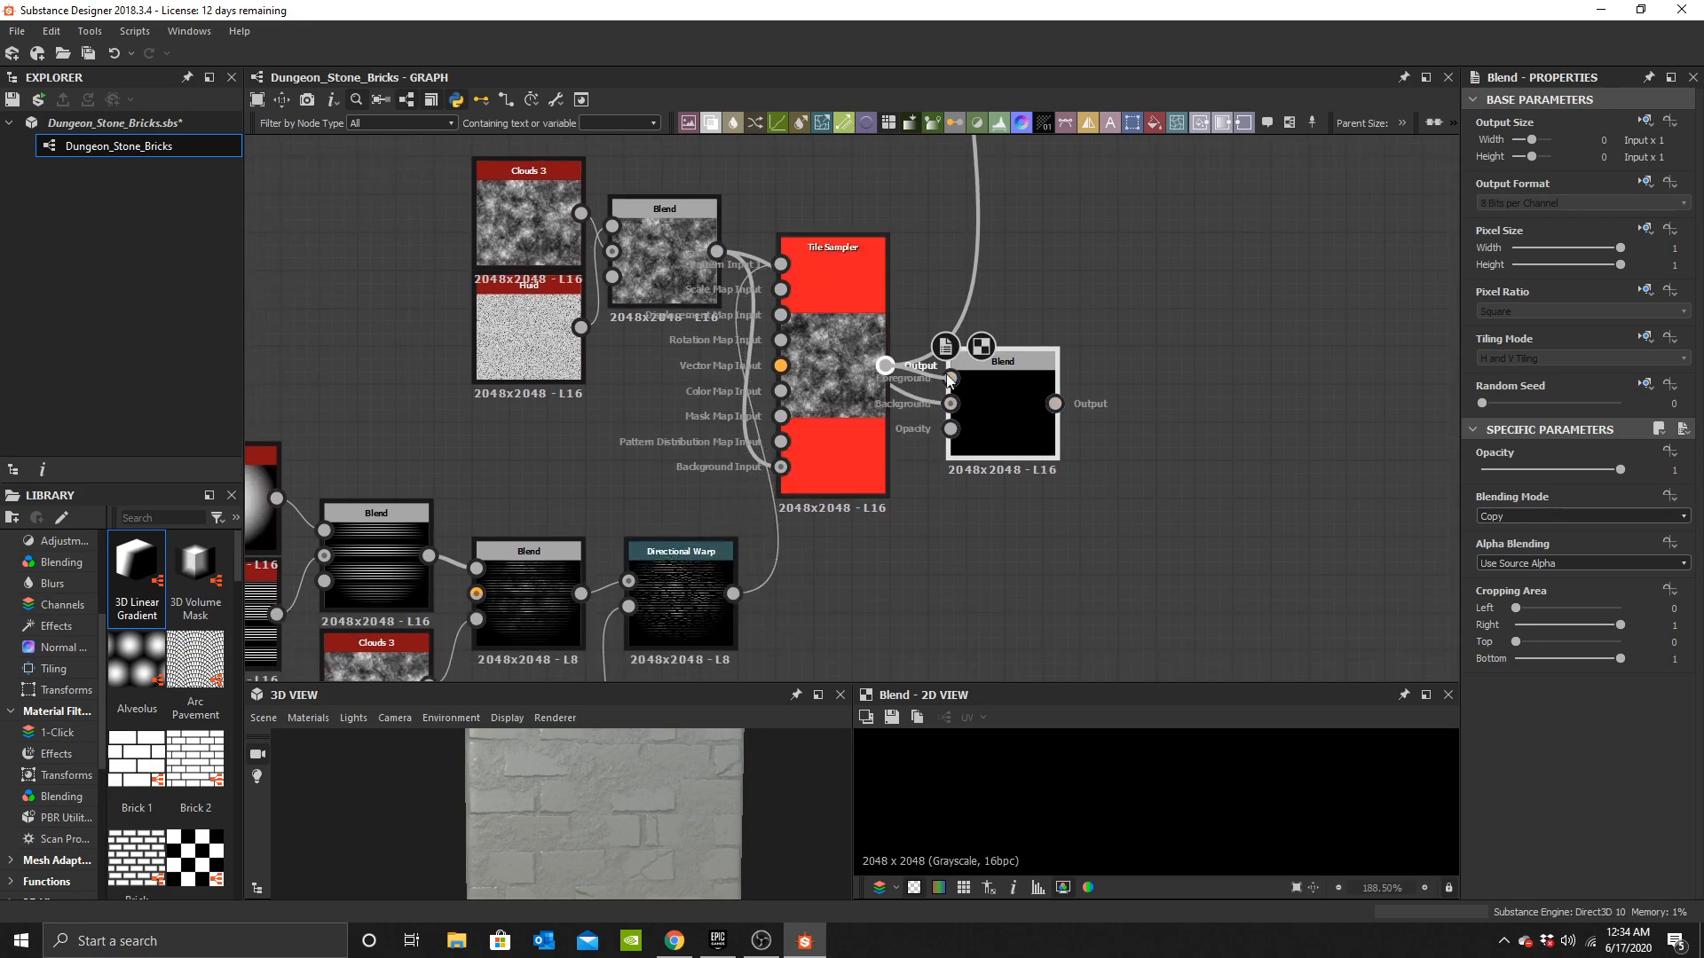
pyautogui.moveTo(934, 380); pyautogui.dragTo(948, 378)
pyautogui.moveTo(743, 437); pyautogui.dragTo(751, 434)
pyautogui.press('Delete')
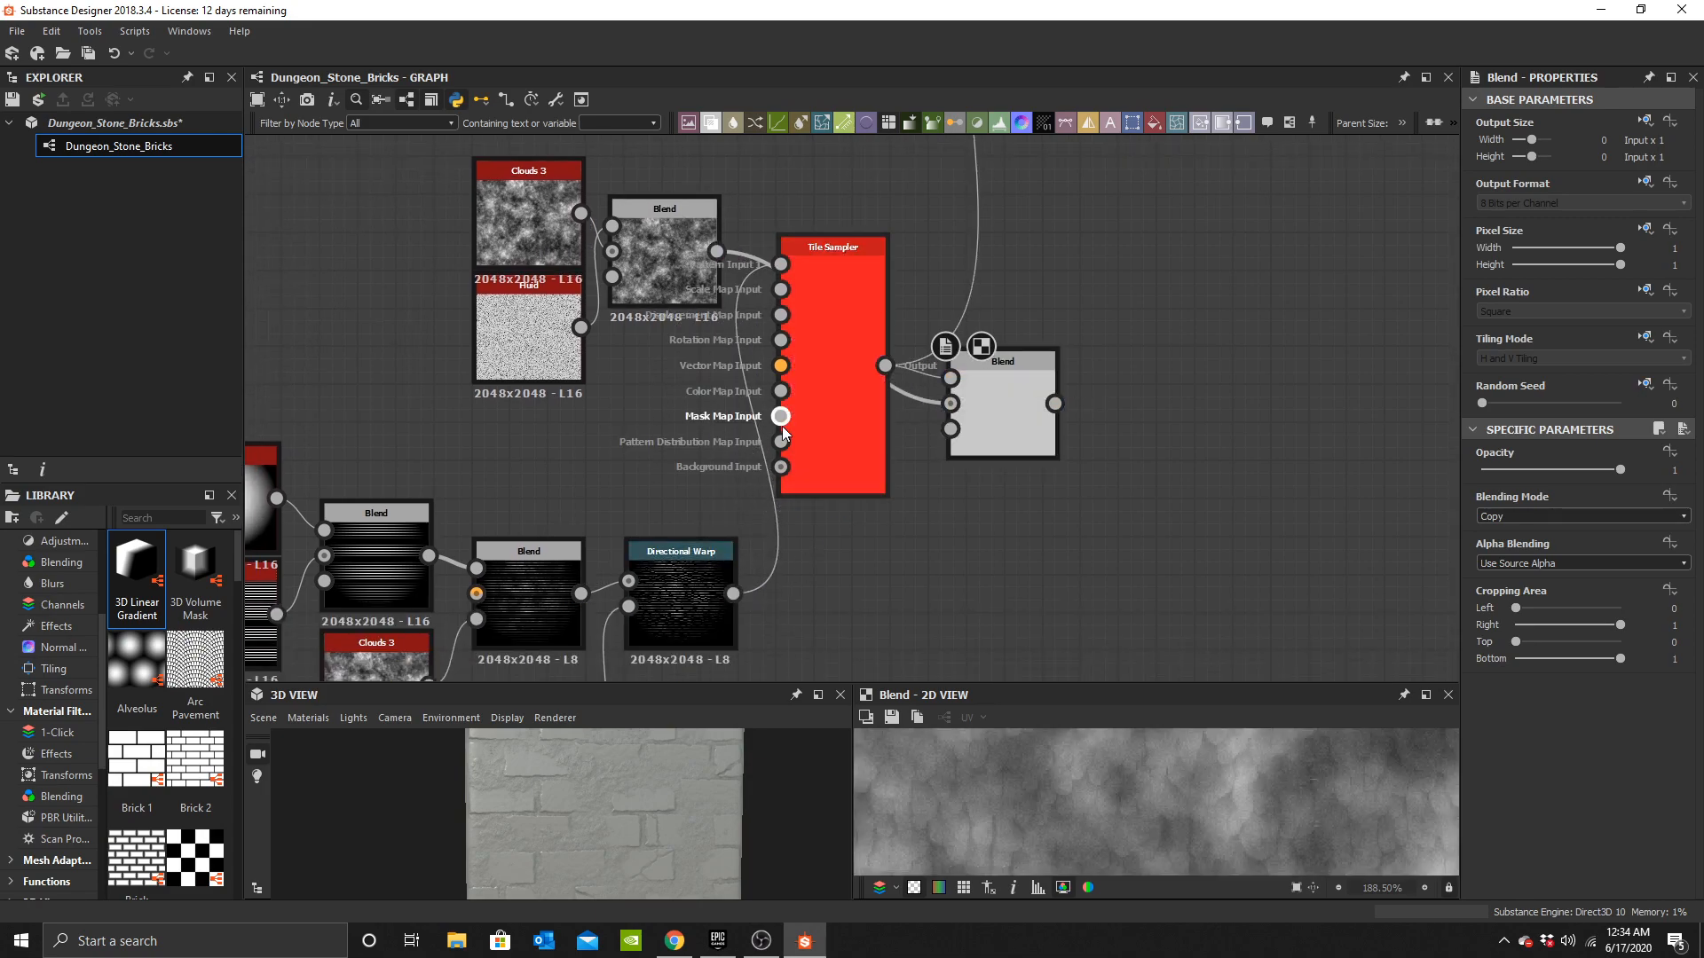
# Set the new Blend node's blending mode to Subtract.
pyautogui.moveTo(845, 255); pyautogui.dragTo(844, 502)
pyautogui.click(1003, 418)
pyautogui.click(1573, 520)
pyautogui.click(1537, 557)
# Route the Subtract Blend's output into the Height Blend node's input.
pyautogui.moveTo(1072, 439); pyautogui.dragTo(839, 557, button='middle')
pyautogui.moveTo(890, 268); pyautogui.dragTo(847, 213)
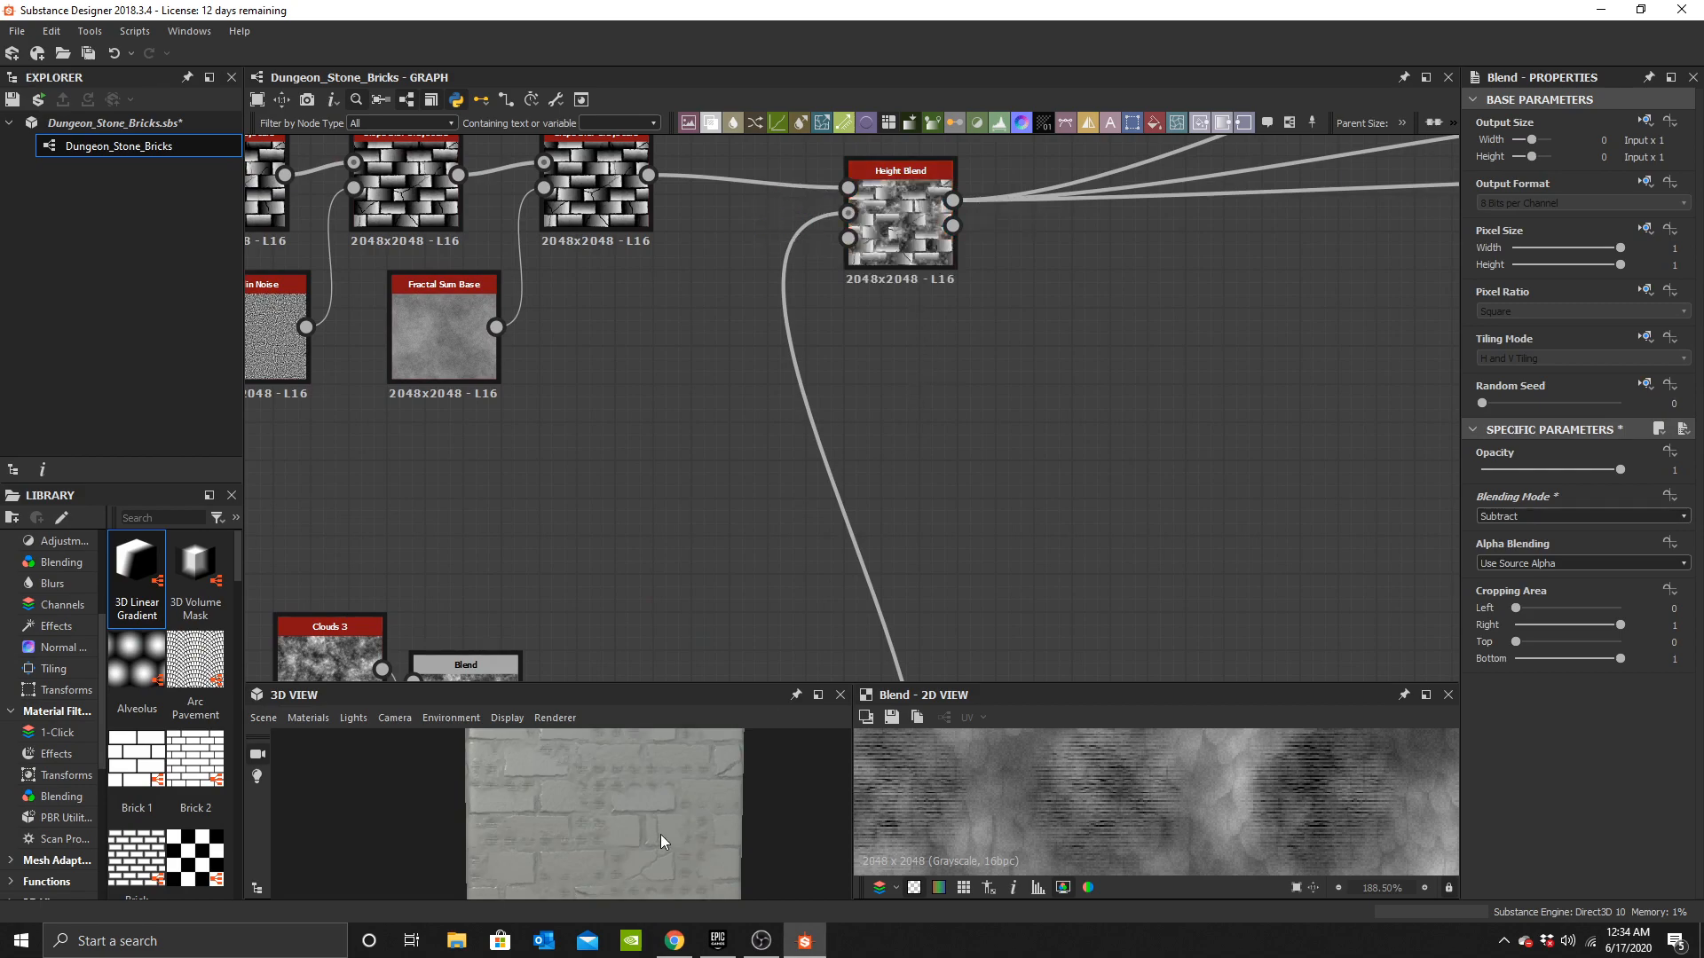
pyautogui.scroll(5, 620, 819)
pyautogui.press('f')
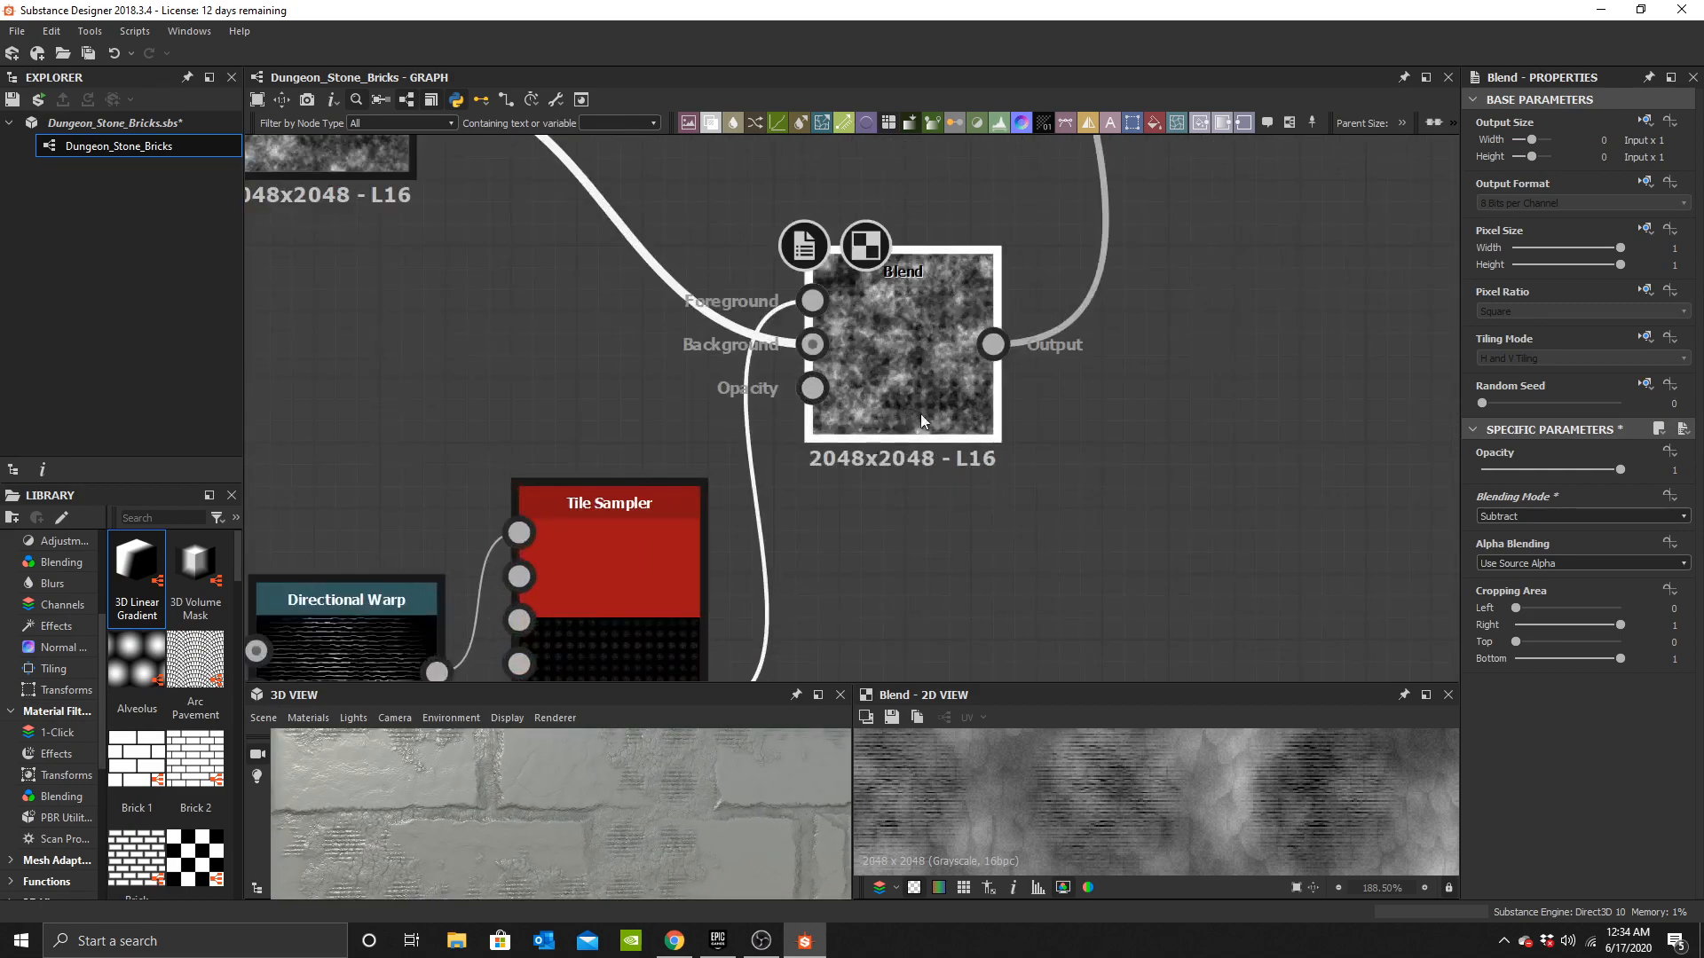
pyautogui.moveTo(924, 424); pyautogui.dragTo(959, 358)
pyautogui.scroll(-3, 667, 815)
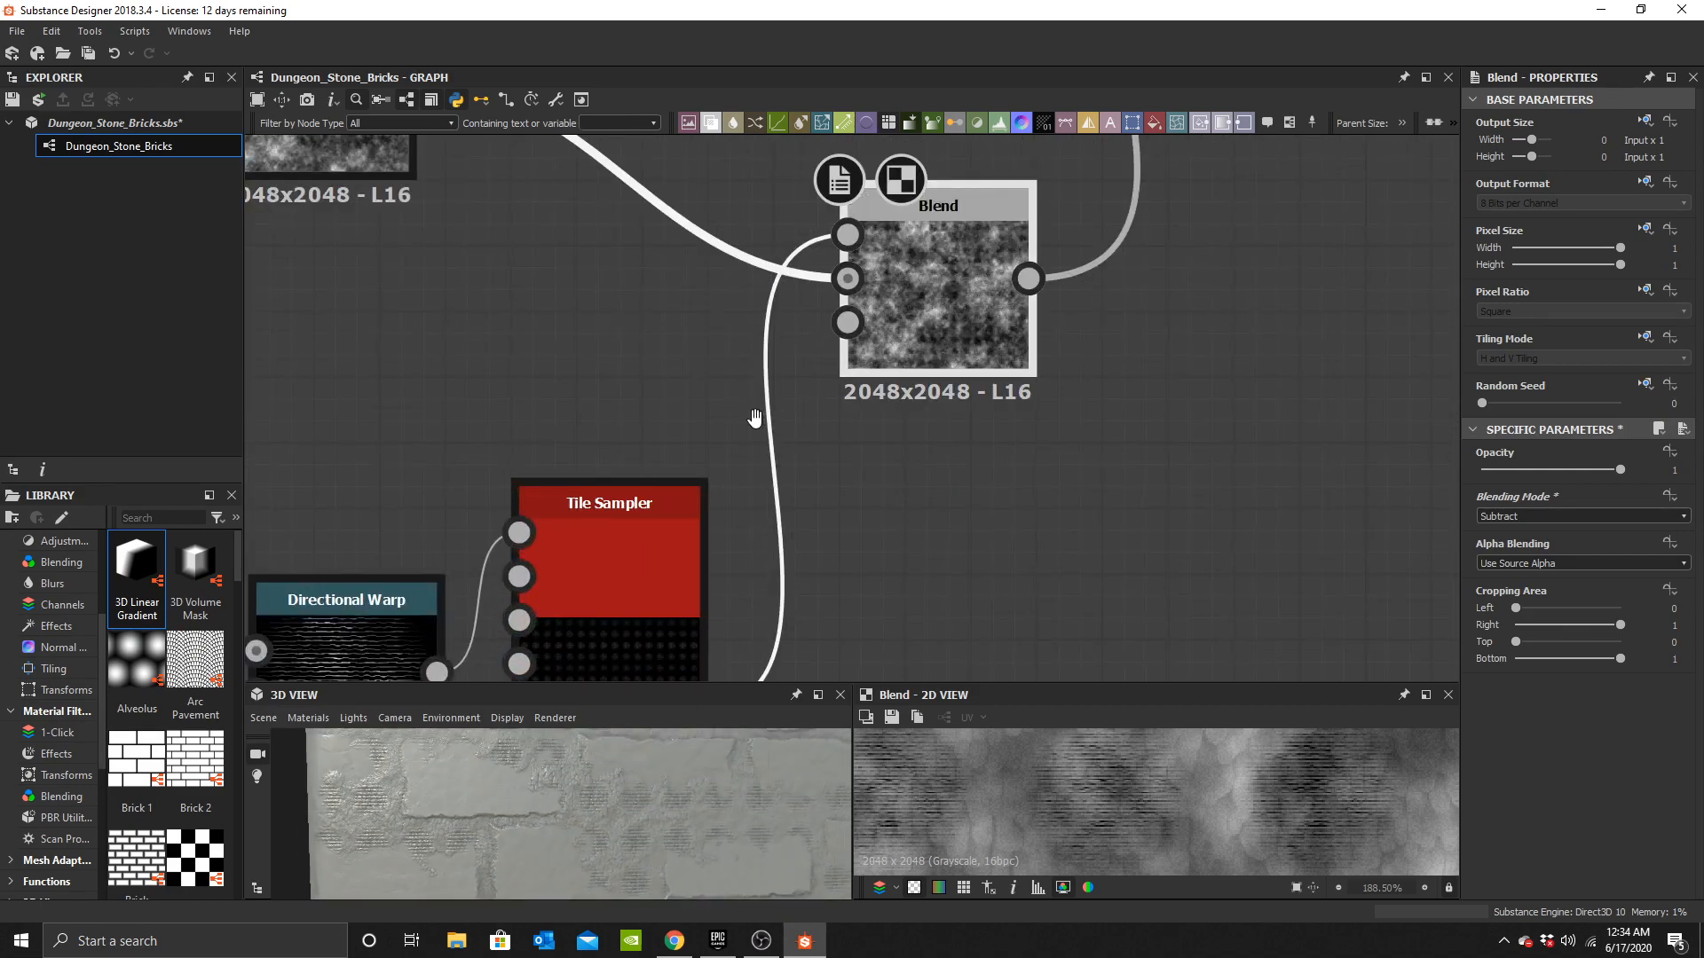
# Set the Tile Sampler's X Amount to 64.
pyautogui.moveTo(757, 418); pyautogui.dragTo(1072, 232, button='middle')
pyautogui.click(969, 386)
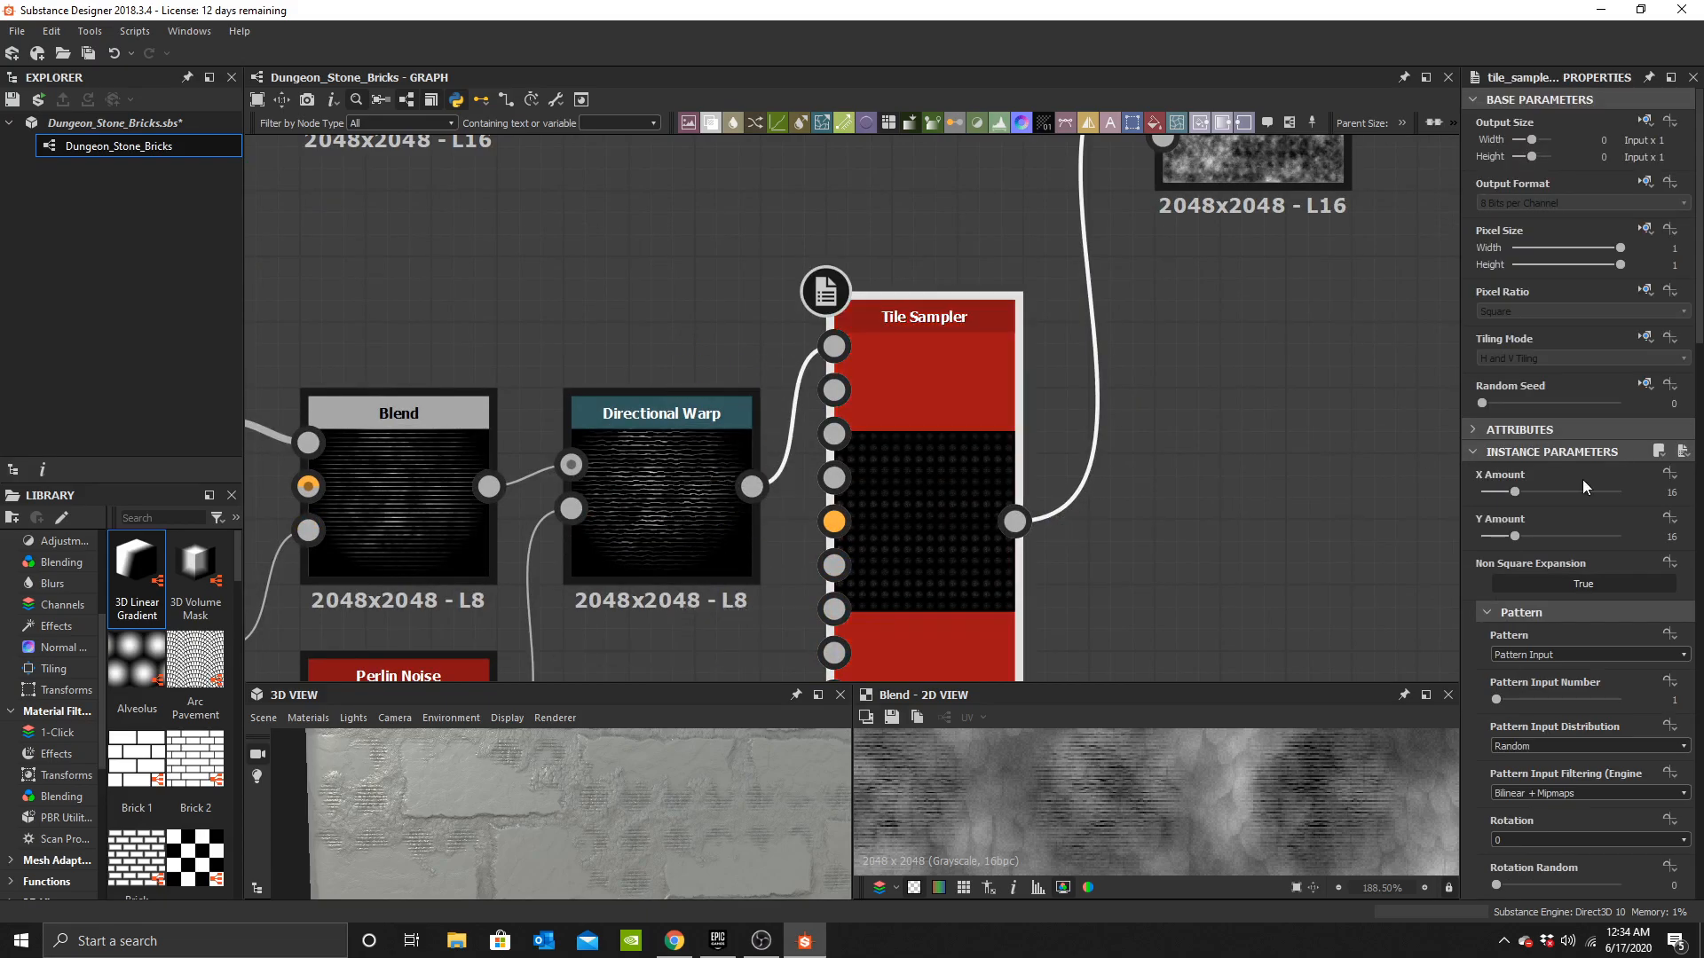
pyautogui.write('64')
pyautogui.press('Return')
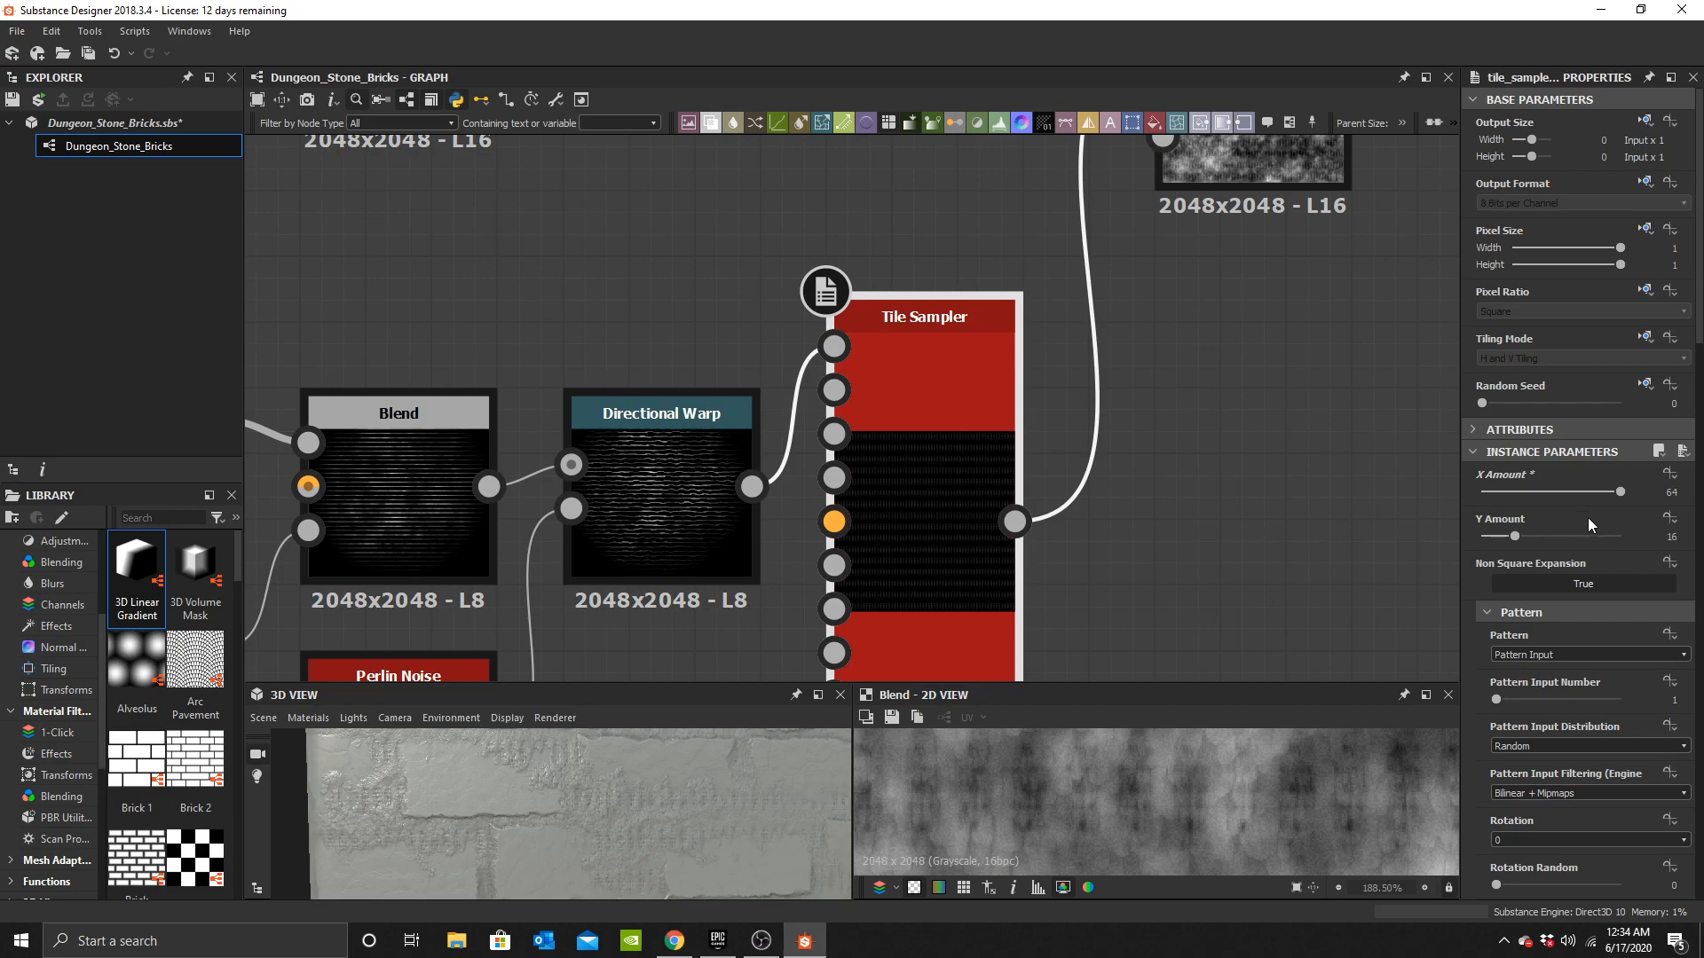
# Set the Tile Sampler's Y Amount to 64.
pyautogui.write('64')
pyautogui.press('Return')
pyautogui.moveTo(561, 784); pyautogui.dragTo(675, 759)
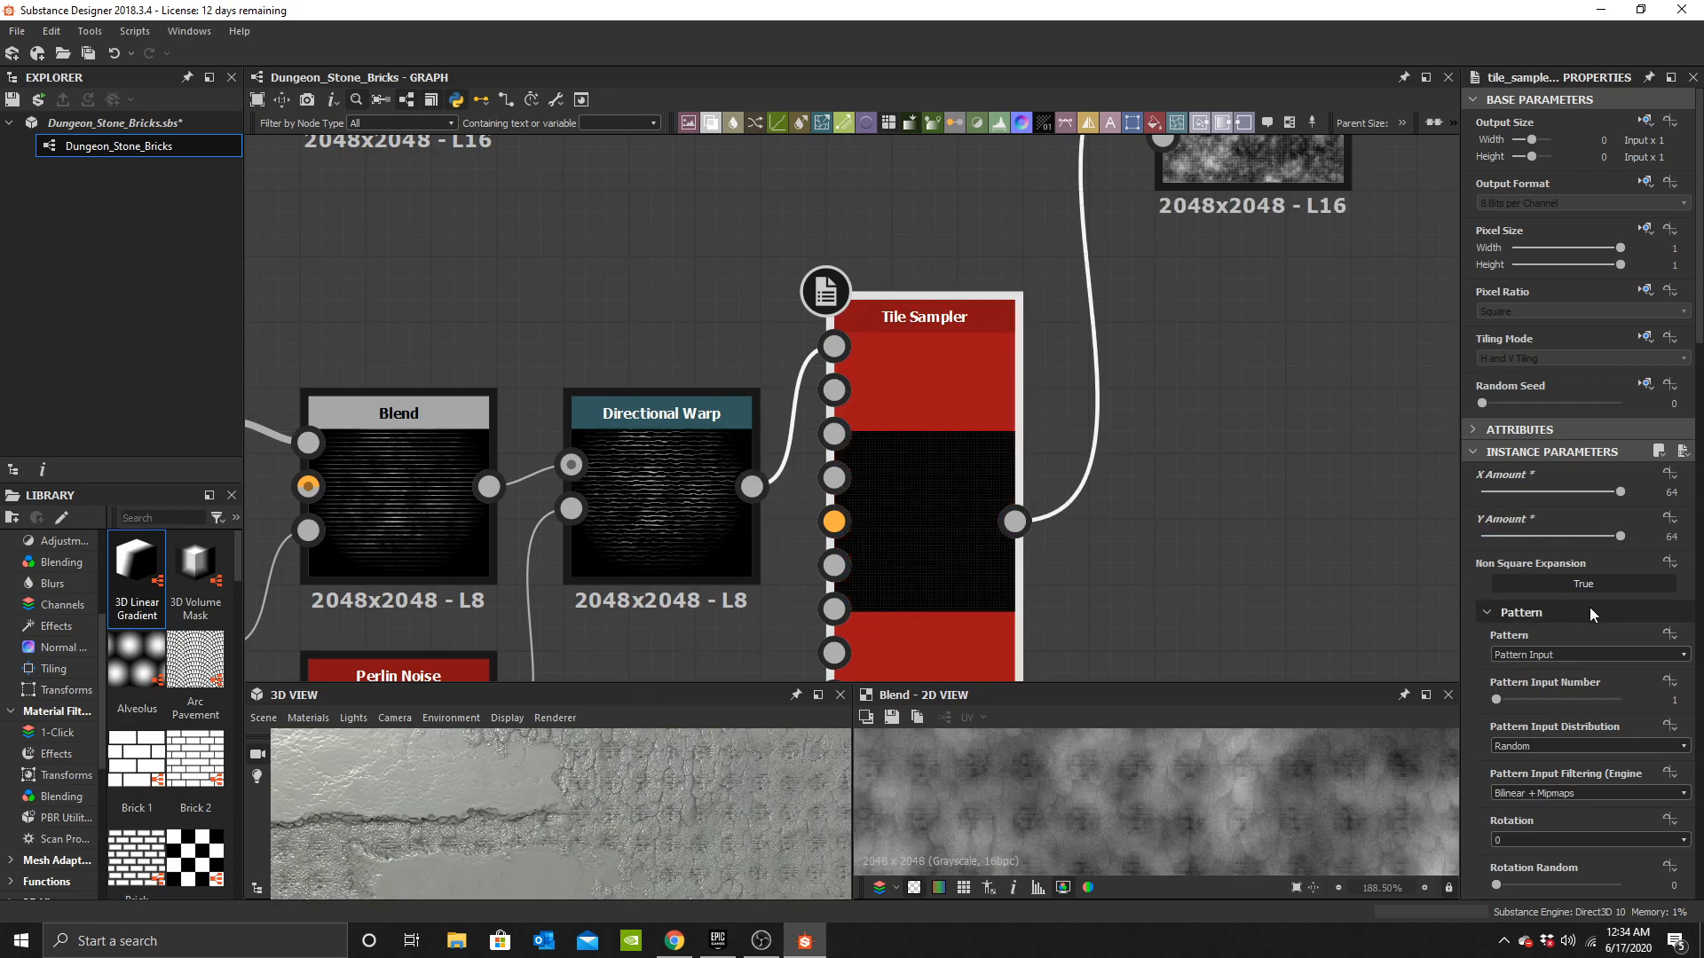
# Set the Tile Sampler's Scale to 5.
pyautogui.scroll(-6, 1589, 612)
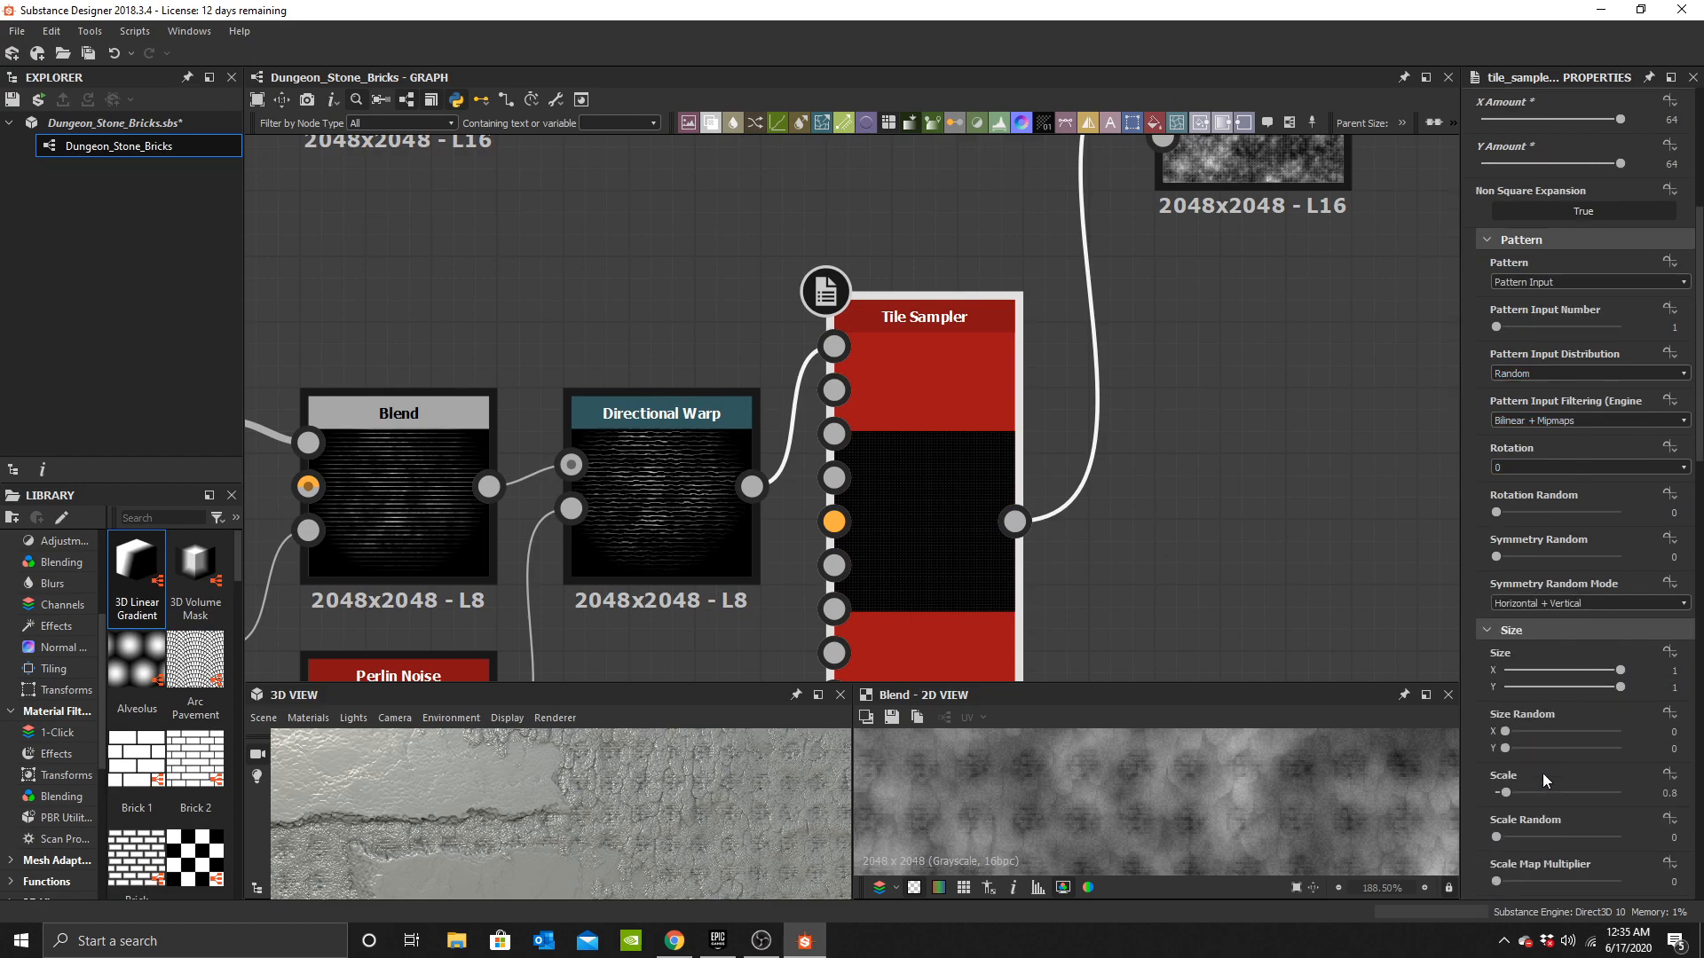
pyautogui.write('5')
pyautogui.press('Return')
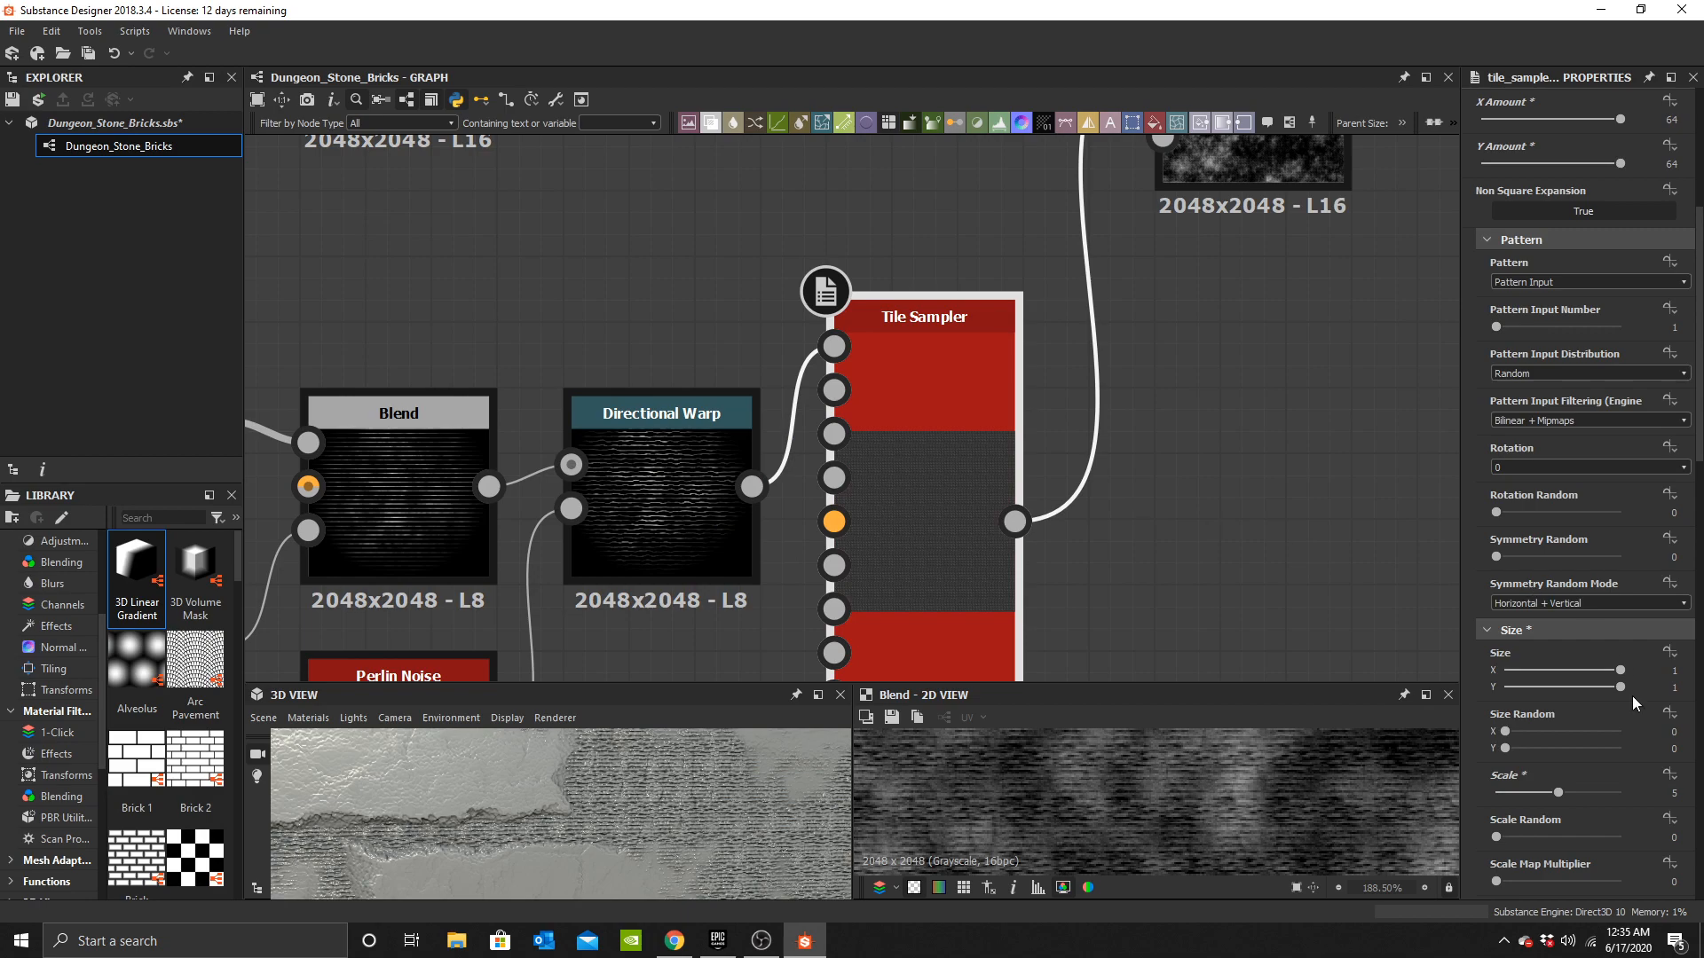
# Raise the Tile Sampler's Scale Random to 1 and Position Random to 10.
pyautogui.scroll(-4, 1610, 777)
pyautogui.moveTo(1552, 626); pyautogui.dragTo(1632, 628)
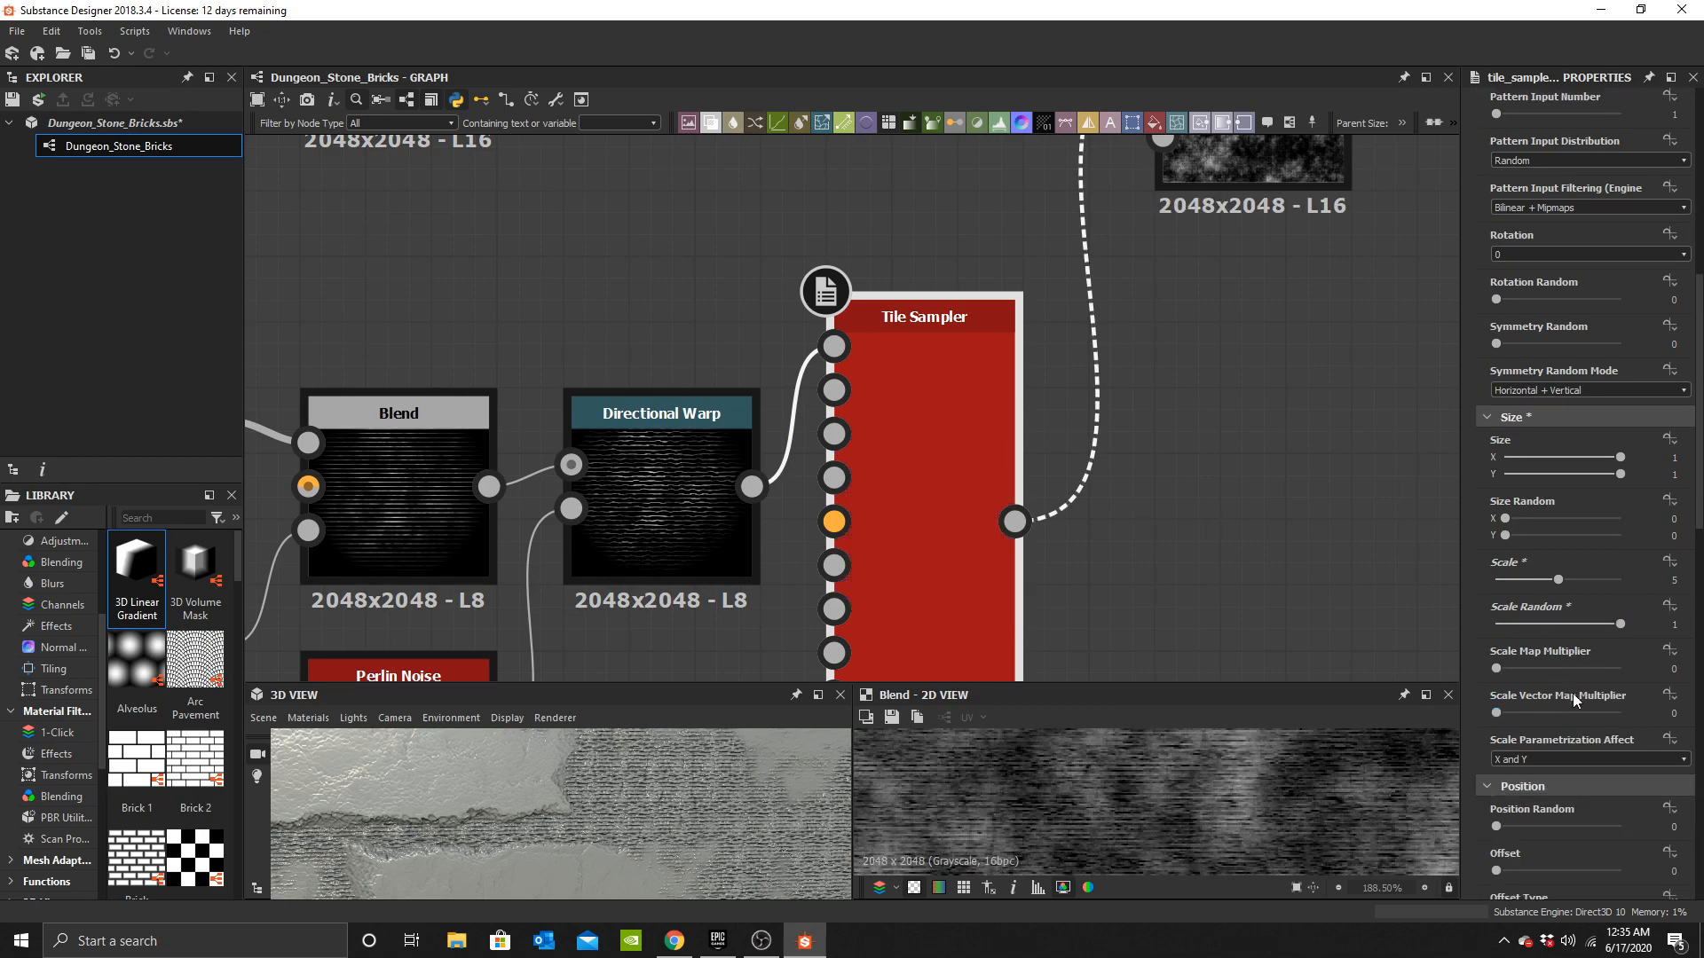
pyautogui.scroll(-5, 1566, 723)
pyautogui.moveTo(1548, 561); pyautogui.dragTo(1629, 565)
# Raise the Tile Sampler's Rotation Random to 1.
pyautogui.scroll(-6, 1576, 637)
pyautogui.moveTo(1560, 701); pyautogui.dragTo(1624, 700)
pyautogui.scroll(-3, 628, 769)
pyautogui.moveTo(626, 809); pyautogui.dragTo(593, 828, button='middle')
pyautogui.scroll(5, 603, 829)
pyautogui.scroll(-5, 616, 816)
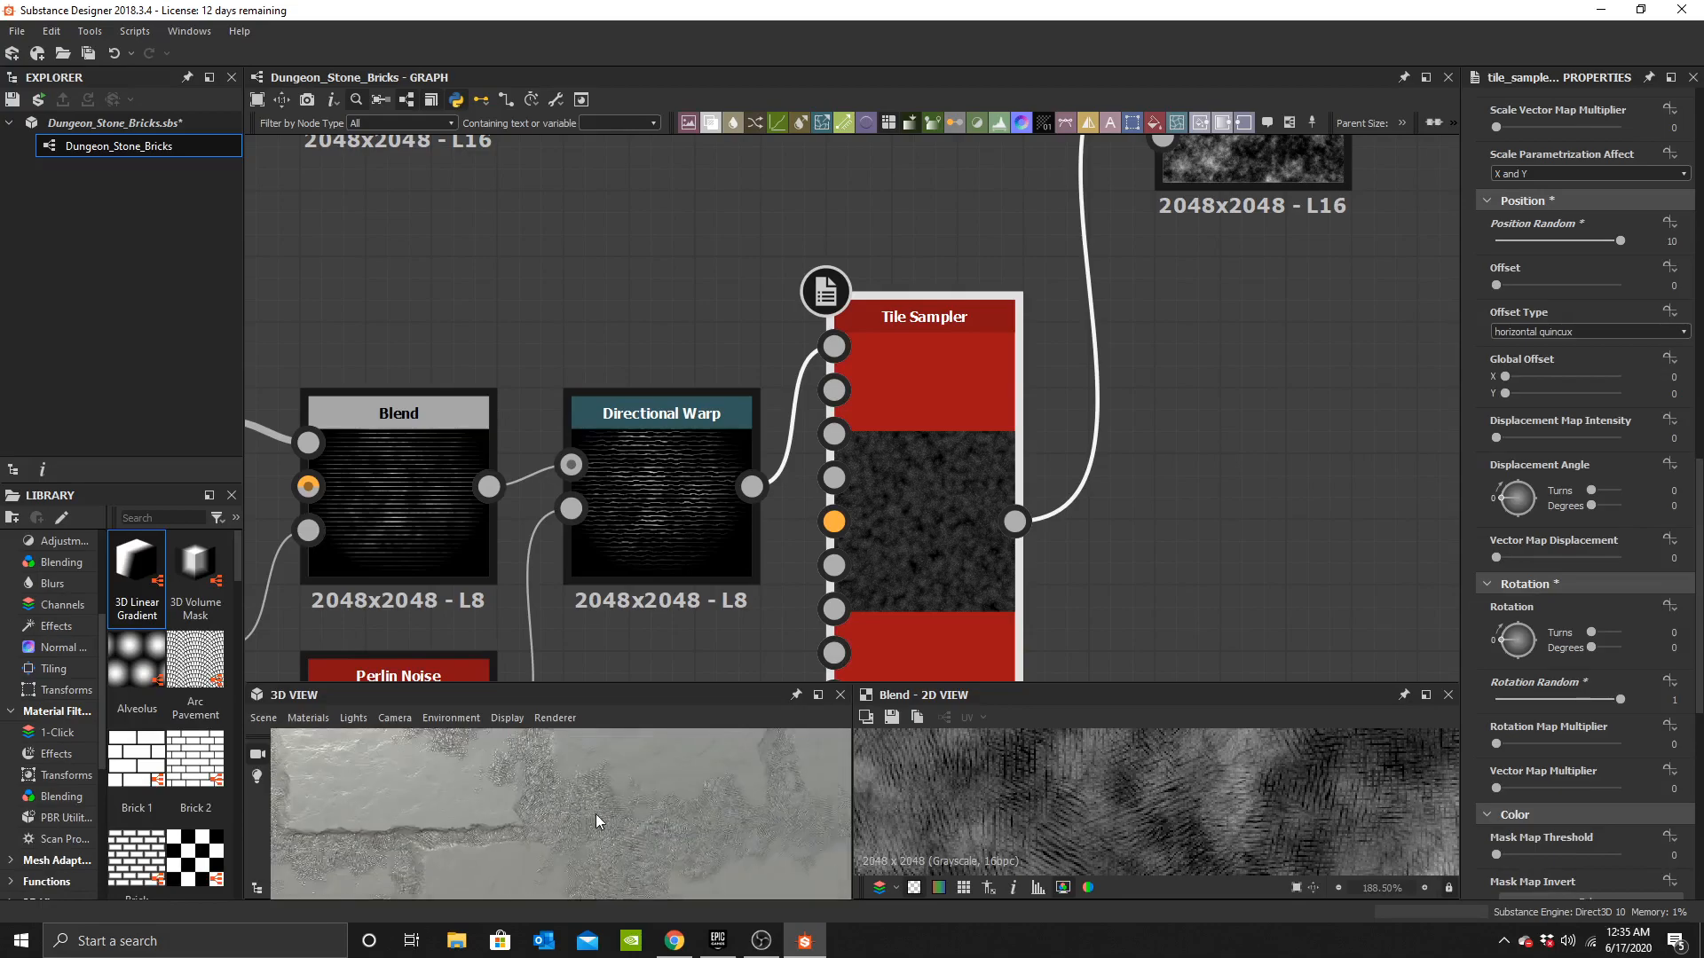
# Set the Tile Sampler's Mask Random to 0.5.
pyautogui.scroll(-3, 620, 792)
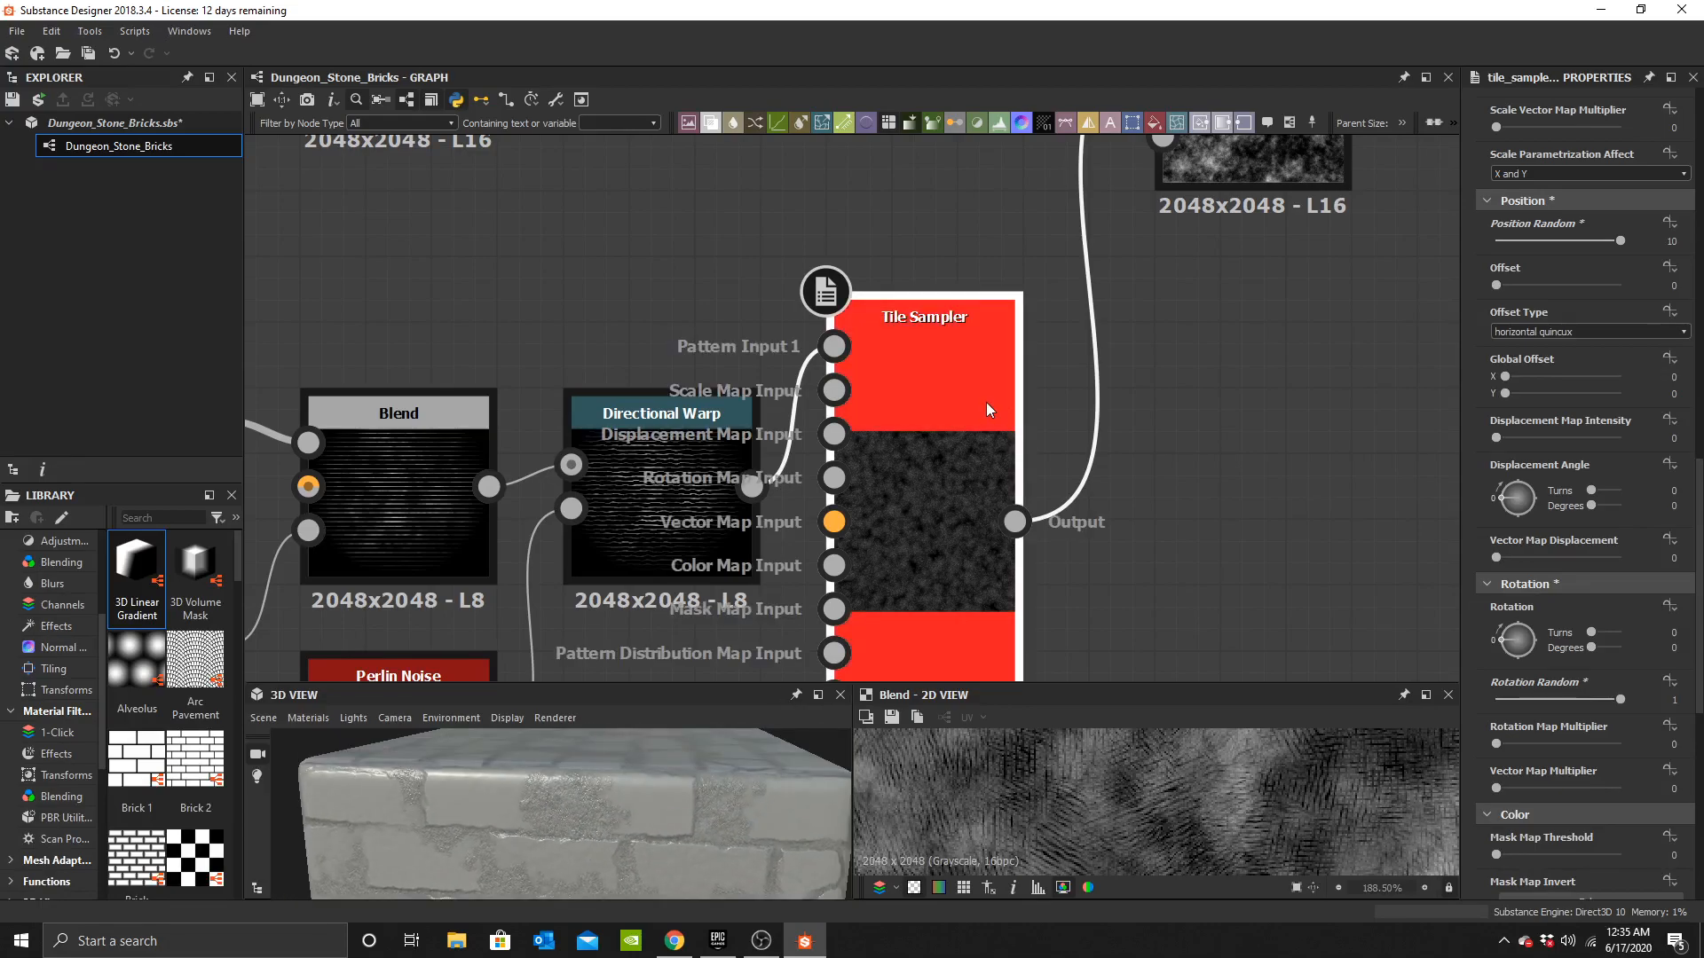
pyautogui.scroll(3, 976, 372)
pyautogui.scroll(-6, 1596, 717)
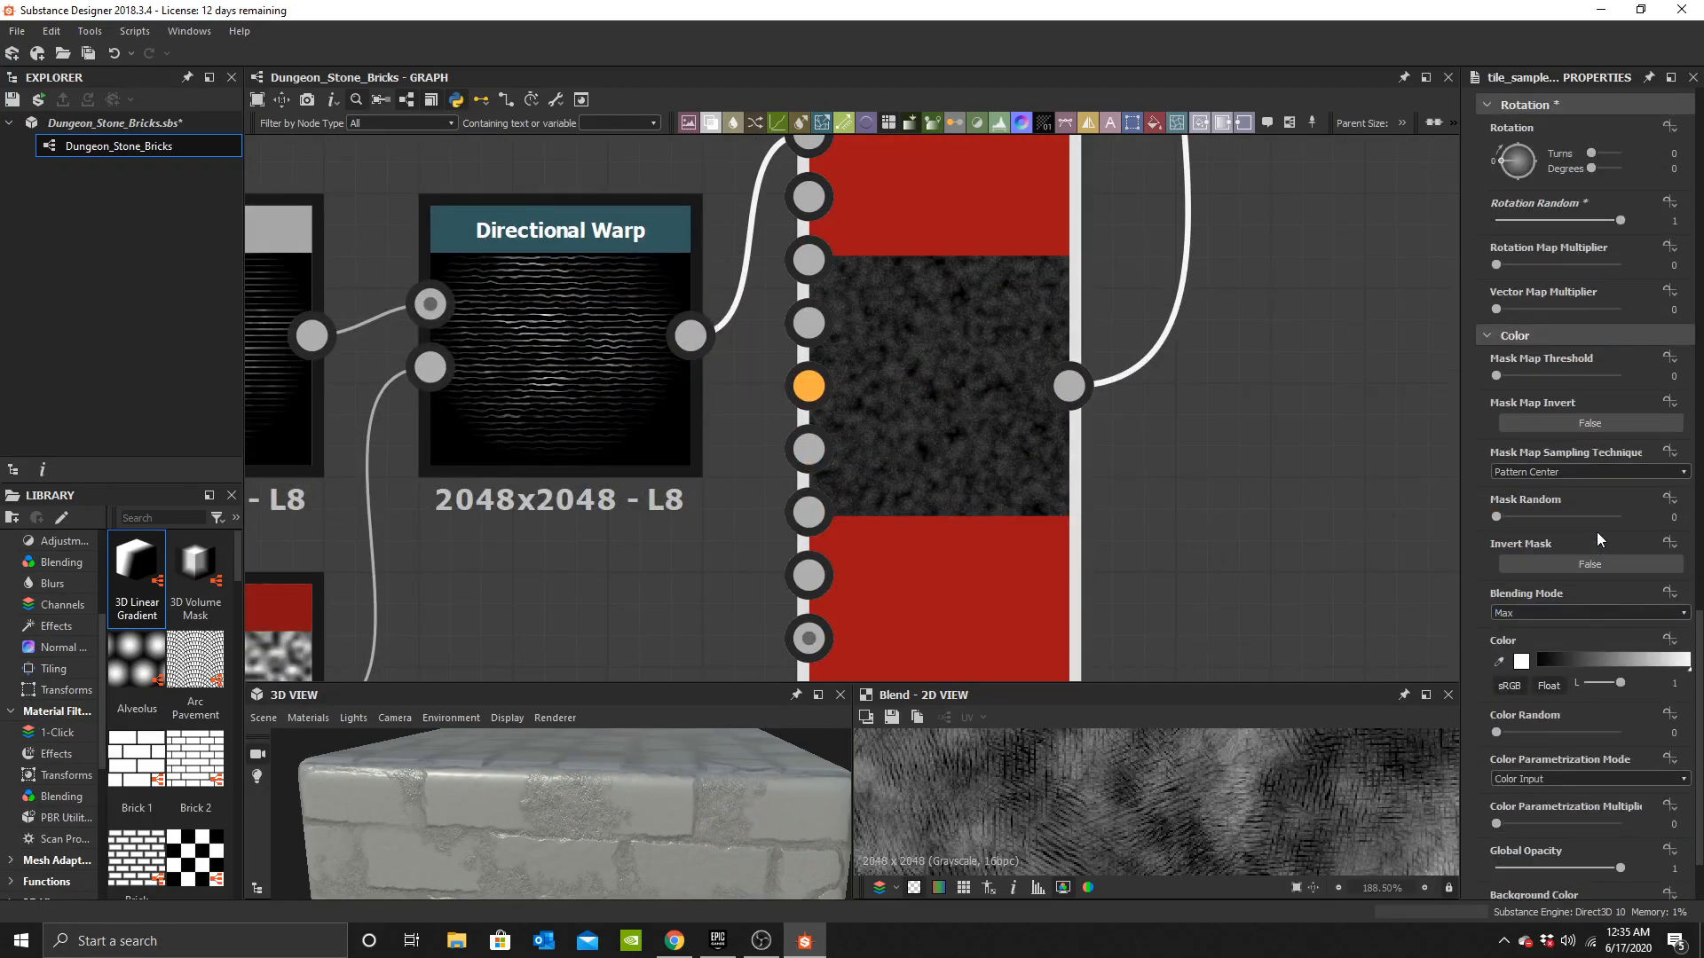
pyautogui.click(1677, 517)
pyautogui.write('.5')
pyautogui.press('Return')
# Inspect the mortar detail on the material in the 3D view and graph.
pyautogui.scroll(-3, 604, 834)
pyautogui.moveTo(603, 834); pyautogui.dragTo(610, 884)
pyautogui.scroll(3, 604, 799)
pyautogui.scroll(-2, 583, 821)
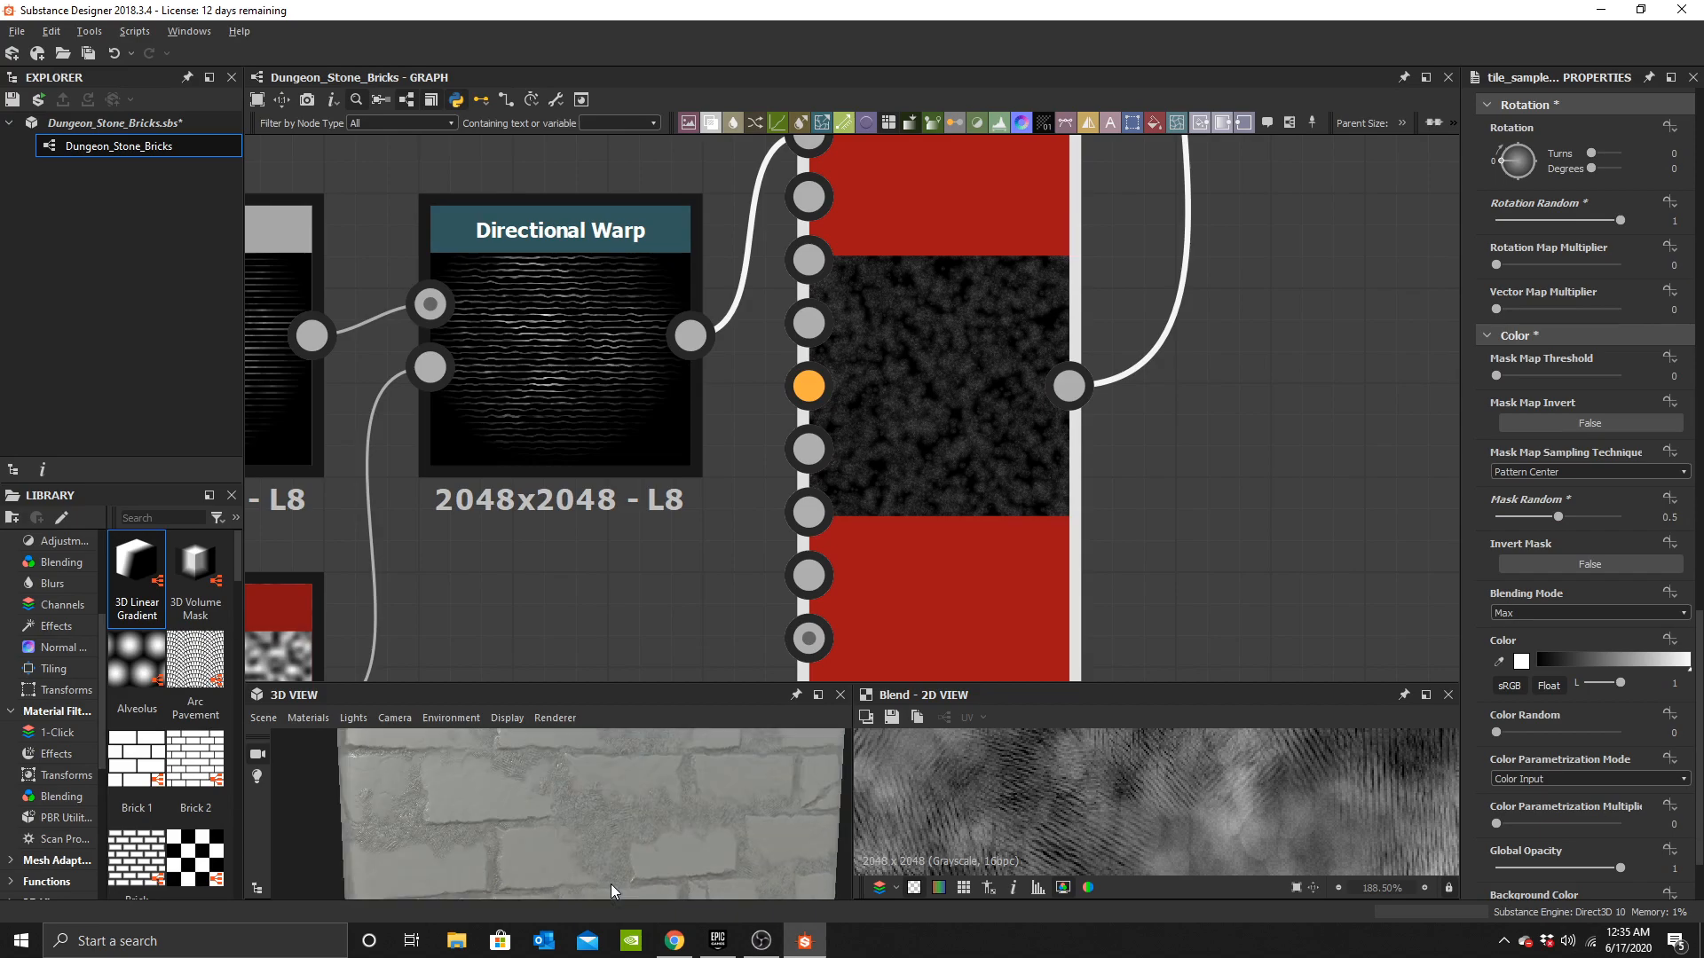
pyautogui.scroll(-5, 1224, 791)
pyautogui.scroll(2, 1246, 816)
pyautogui.scroll(2, 1246, 816)
pyautogui.moveTo(627, 832)
pyautogui.mouseDown()
pyautogui.moveTo(539, 827)
pyautogui.moveTo(636, 852)
pyautogui.moveTo(557, 818)
pyautogui.moveTo(584, 805)
pyautogui.moveTo(605, 839)
pyautogui.moveTo(621, 803)
pyautogui.mouseUp()
pyautogui.scroll(3, 597, 829)
pyautogui.scroll(-3, 978, 245)
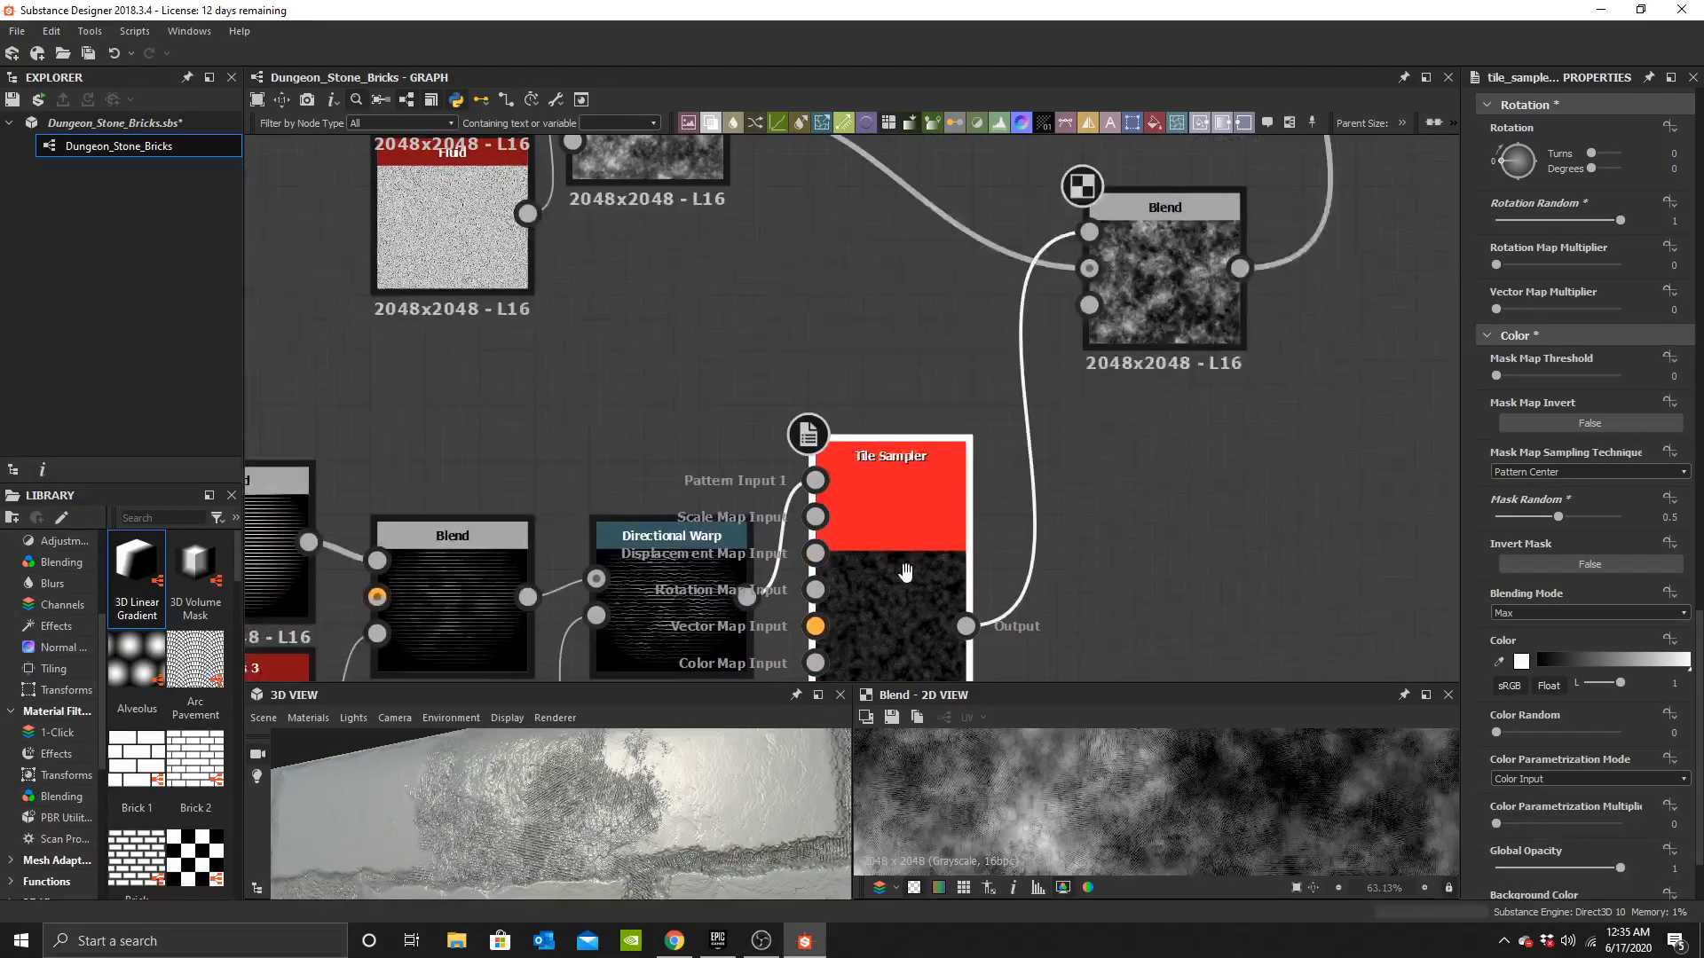
pyautogui.scroll(-2, 1620, 769)
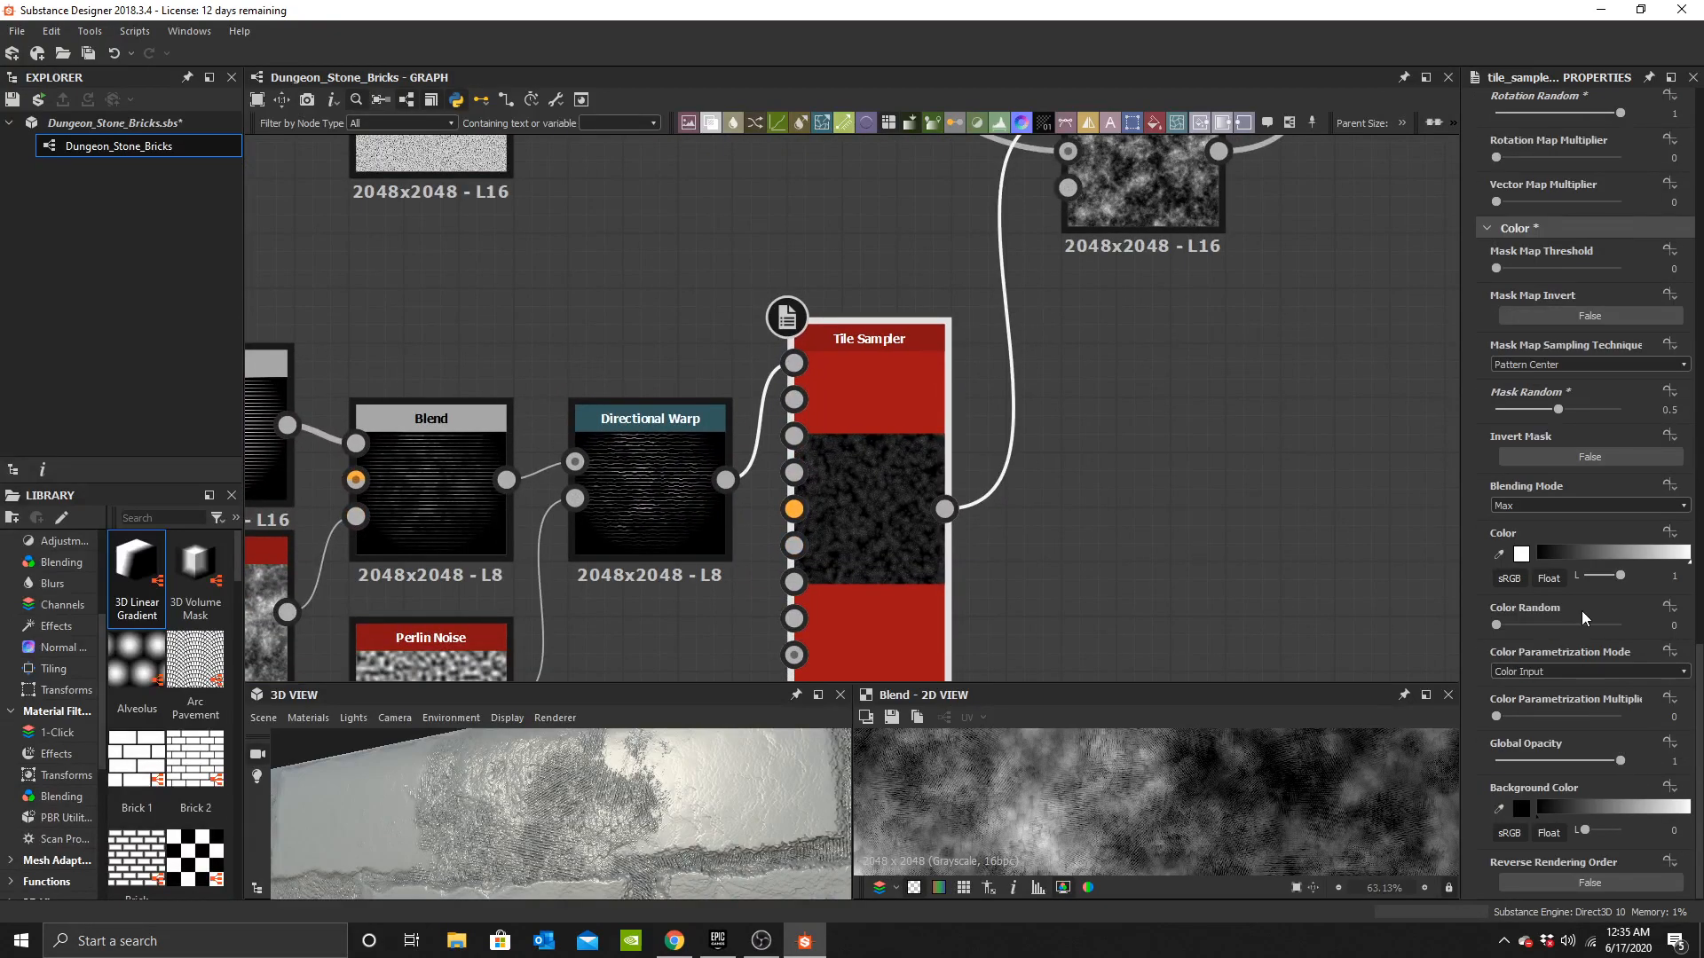
pyautogui.scroll(4, 1578, 323)
# Set the Tile Sampler's Color Random to 1, comparing it against 0 in the 3D view.
pyautogui.scroll(-4, 1594, 570)
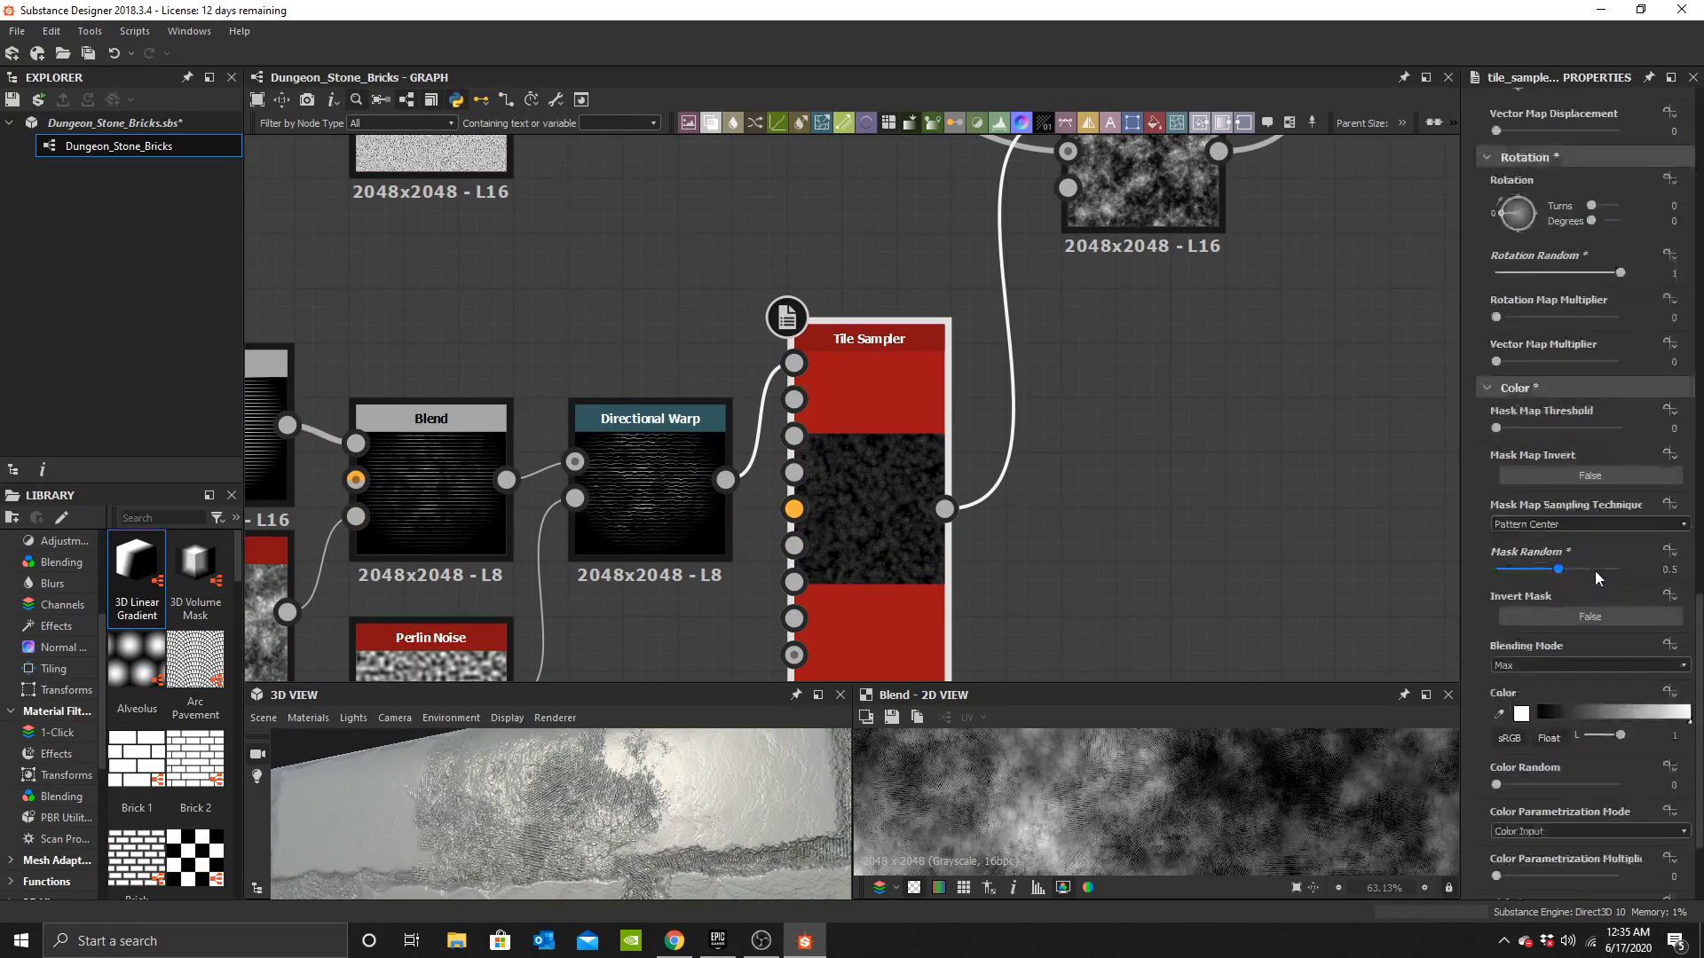
pyautogui.moveTo(1562, 626); pyautogui.dragTo(1624, 626)
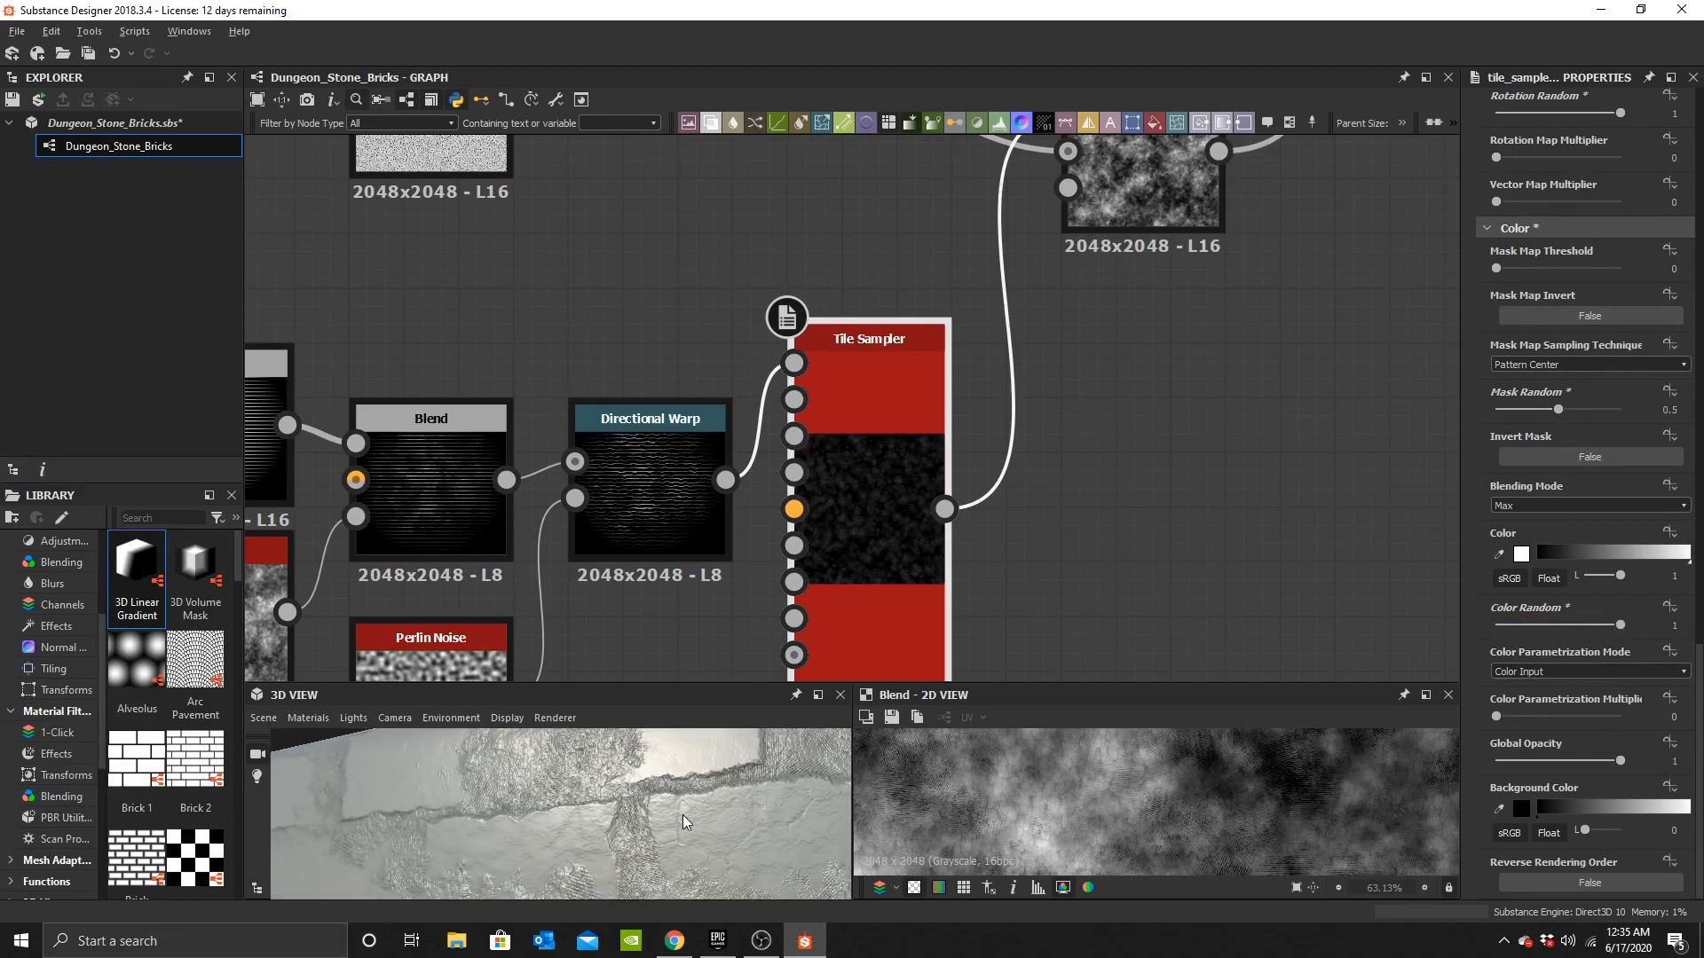
pyautogui.moveTo(586, 822); pyautogui.dragTo(630, 859)
pyautogui.scroll(3, 631, 844)
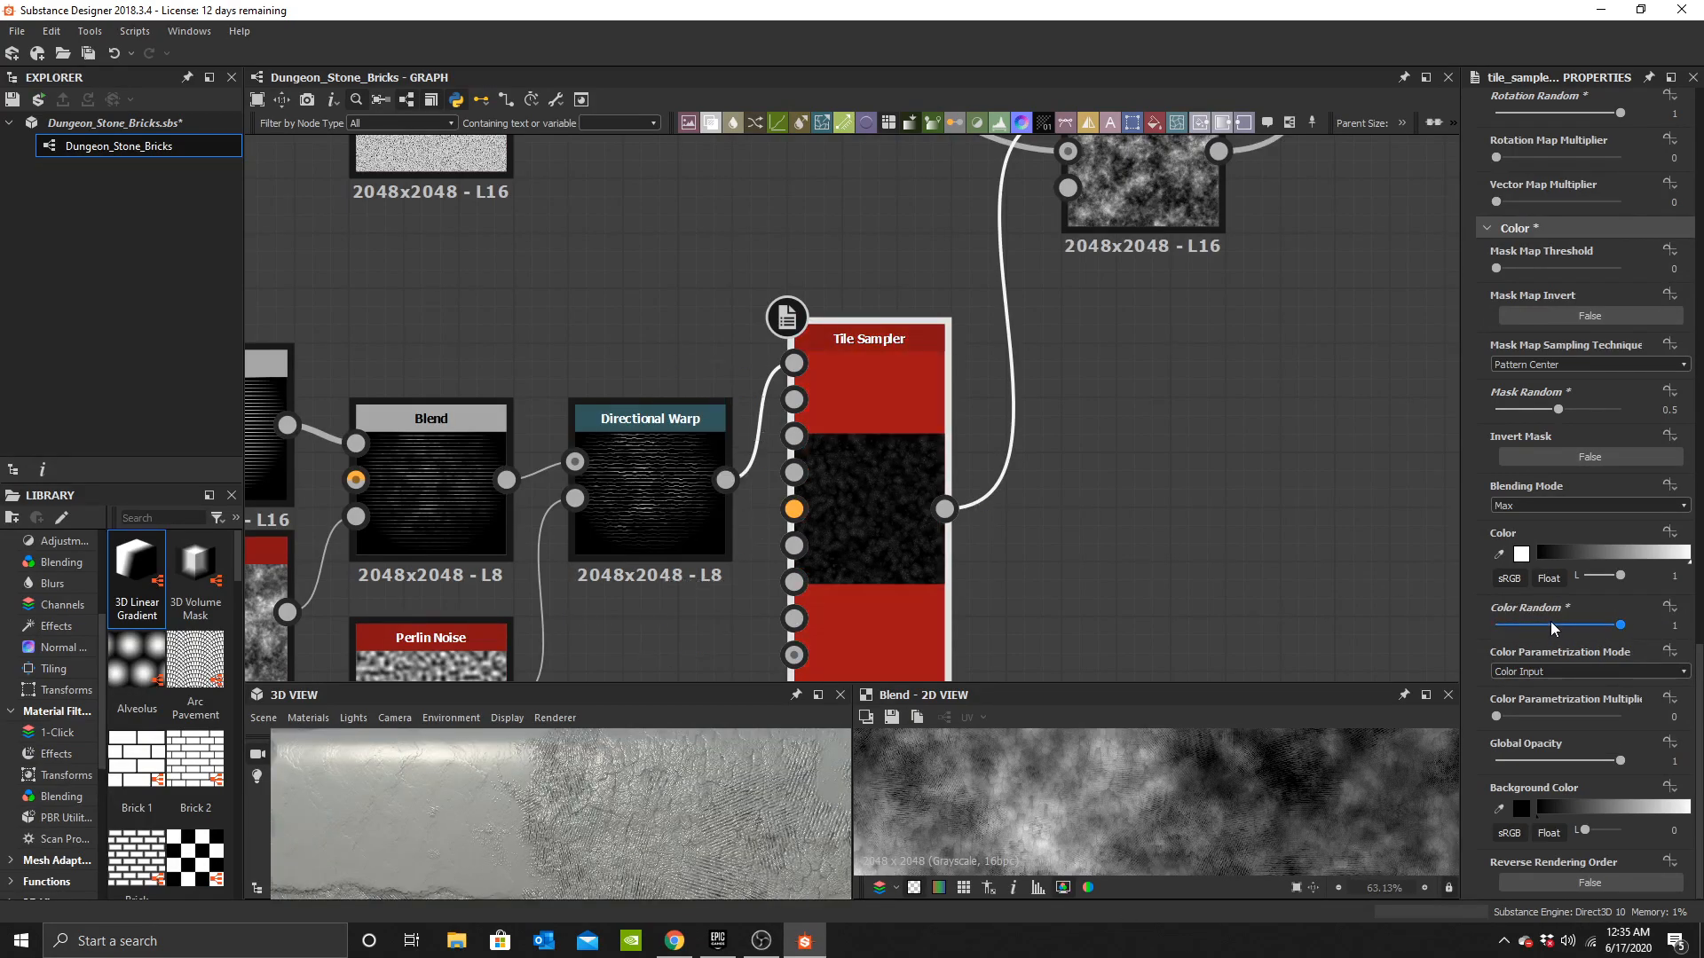
pyautogui.moveTo(1551, 625); pyautogui.dragTo(1491, 626)
pyautogui.moveTo(727, 830); pyautogui.dragTo(579, 814)
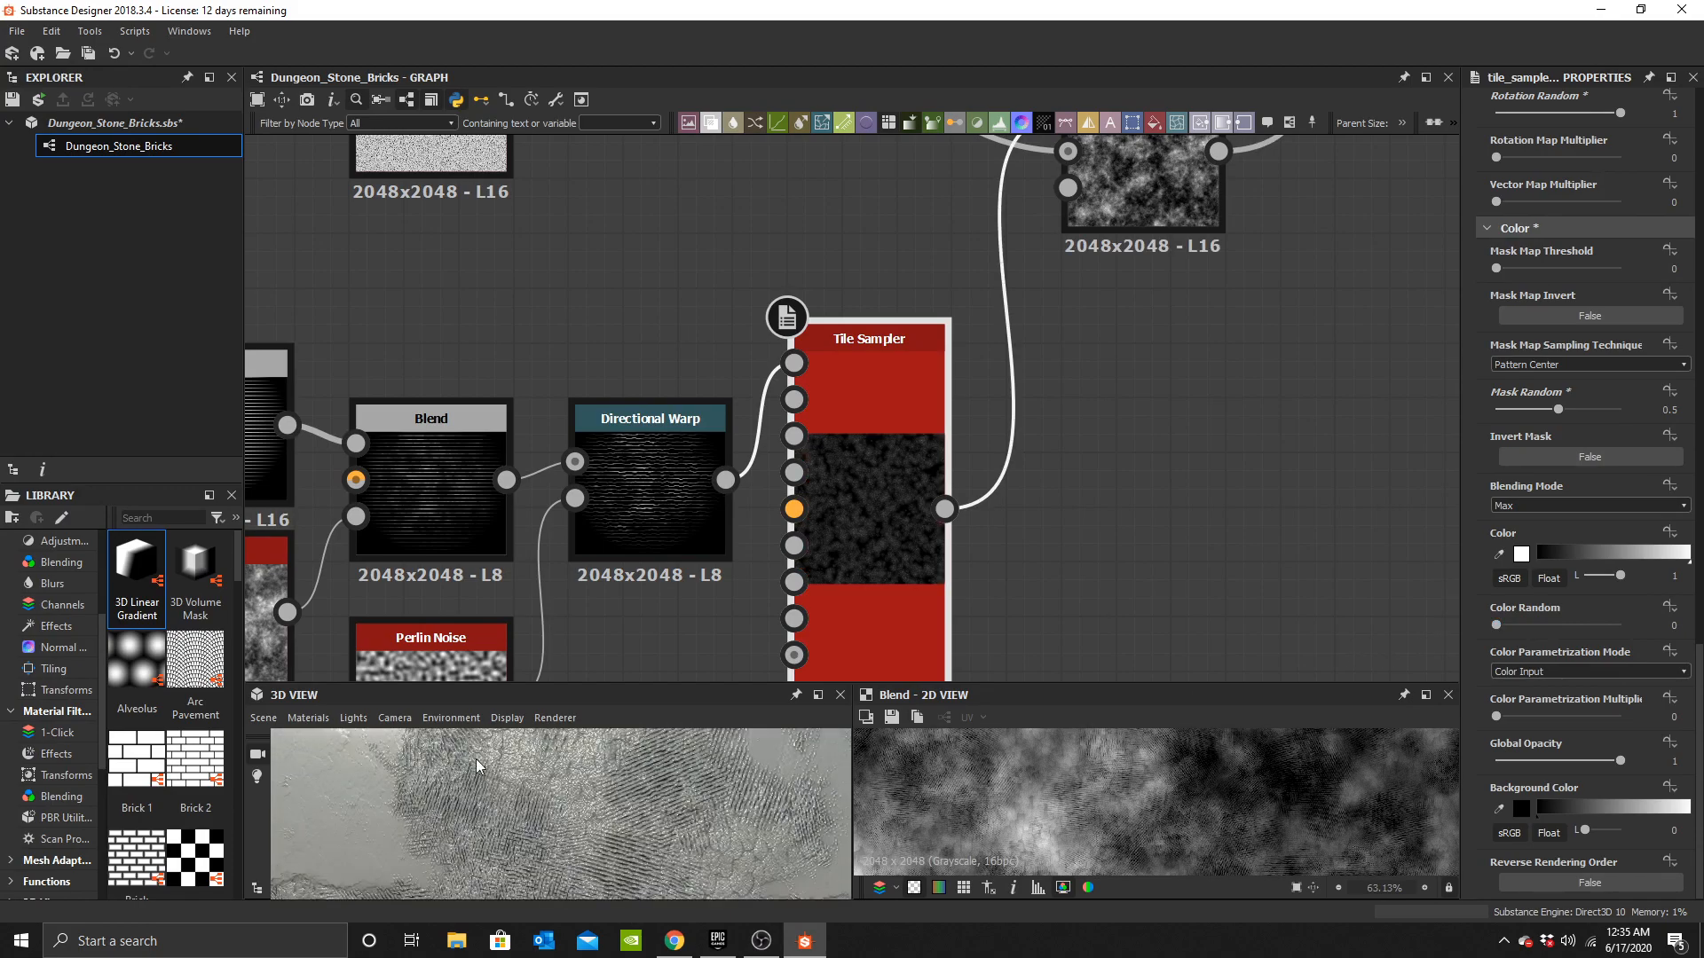
pyautogui.moveTo(1560, 625); pyautogui.dragTo(1625, 626)
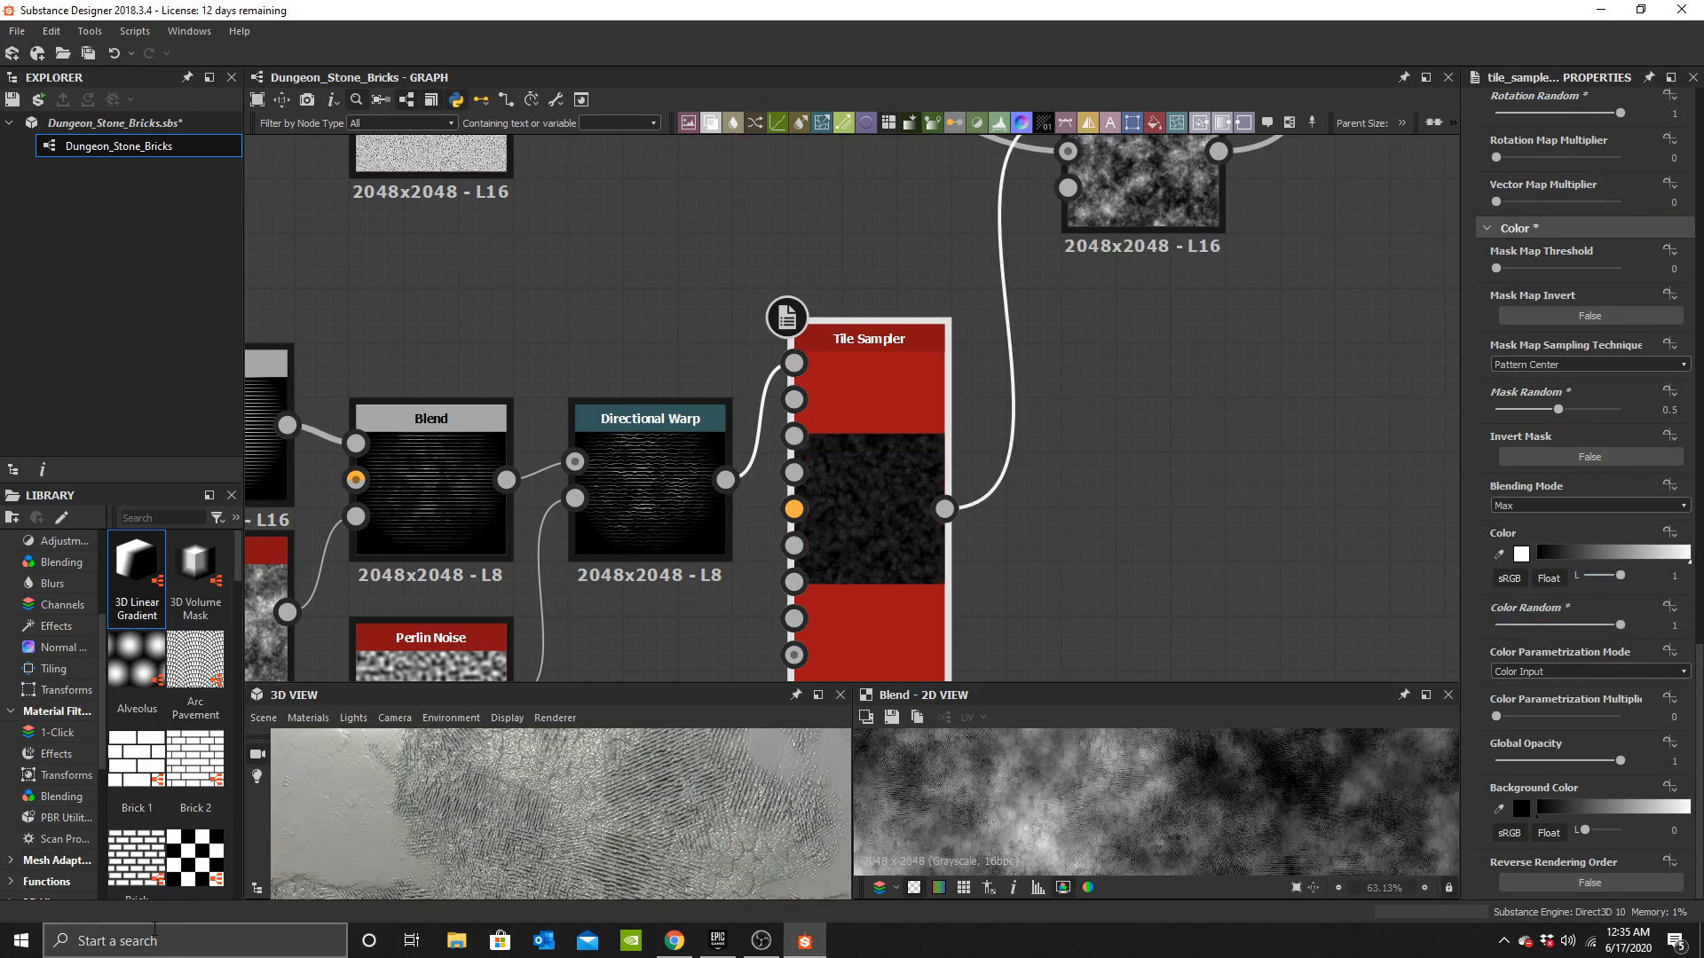
pyautogui.scroll(-4, 563, 788)
pyautogui.moveTo(563, 788); pyautogui.dragTo(595, 847)
pyautogui.scroll(3, 595, 846)
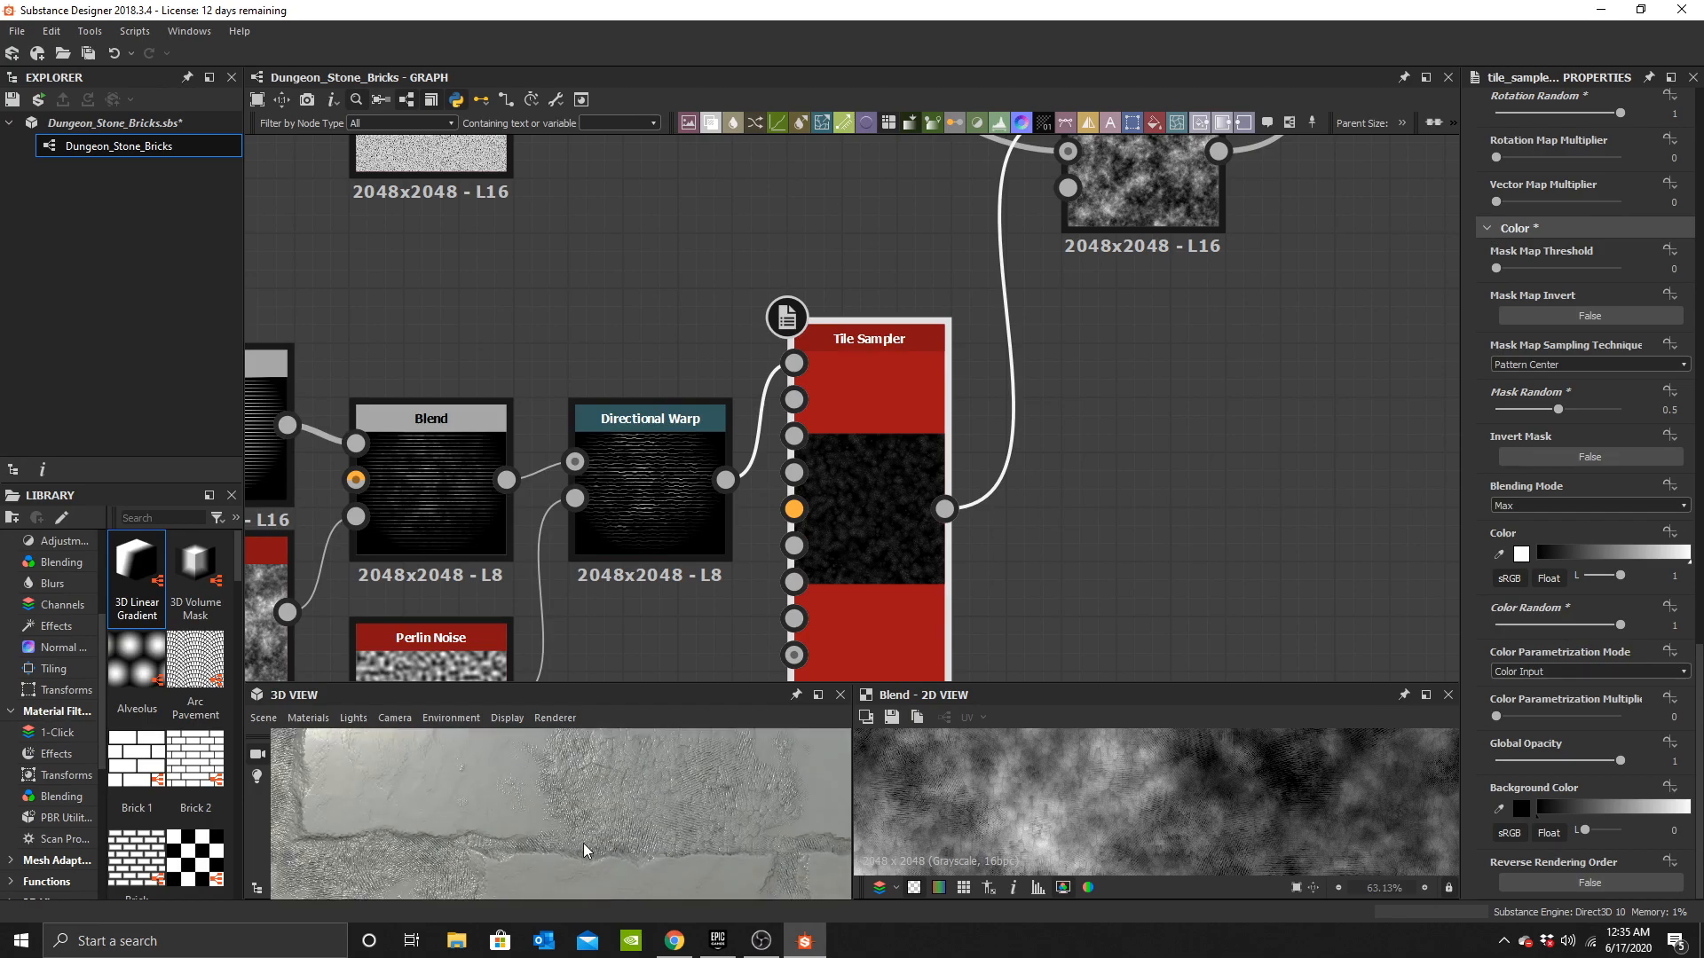
# Try setting the Tile Sampler's Scale to 10 and undo the change.
pyautogui.scroll(10, 1630, 529)
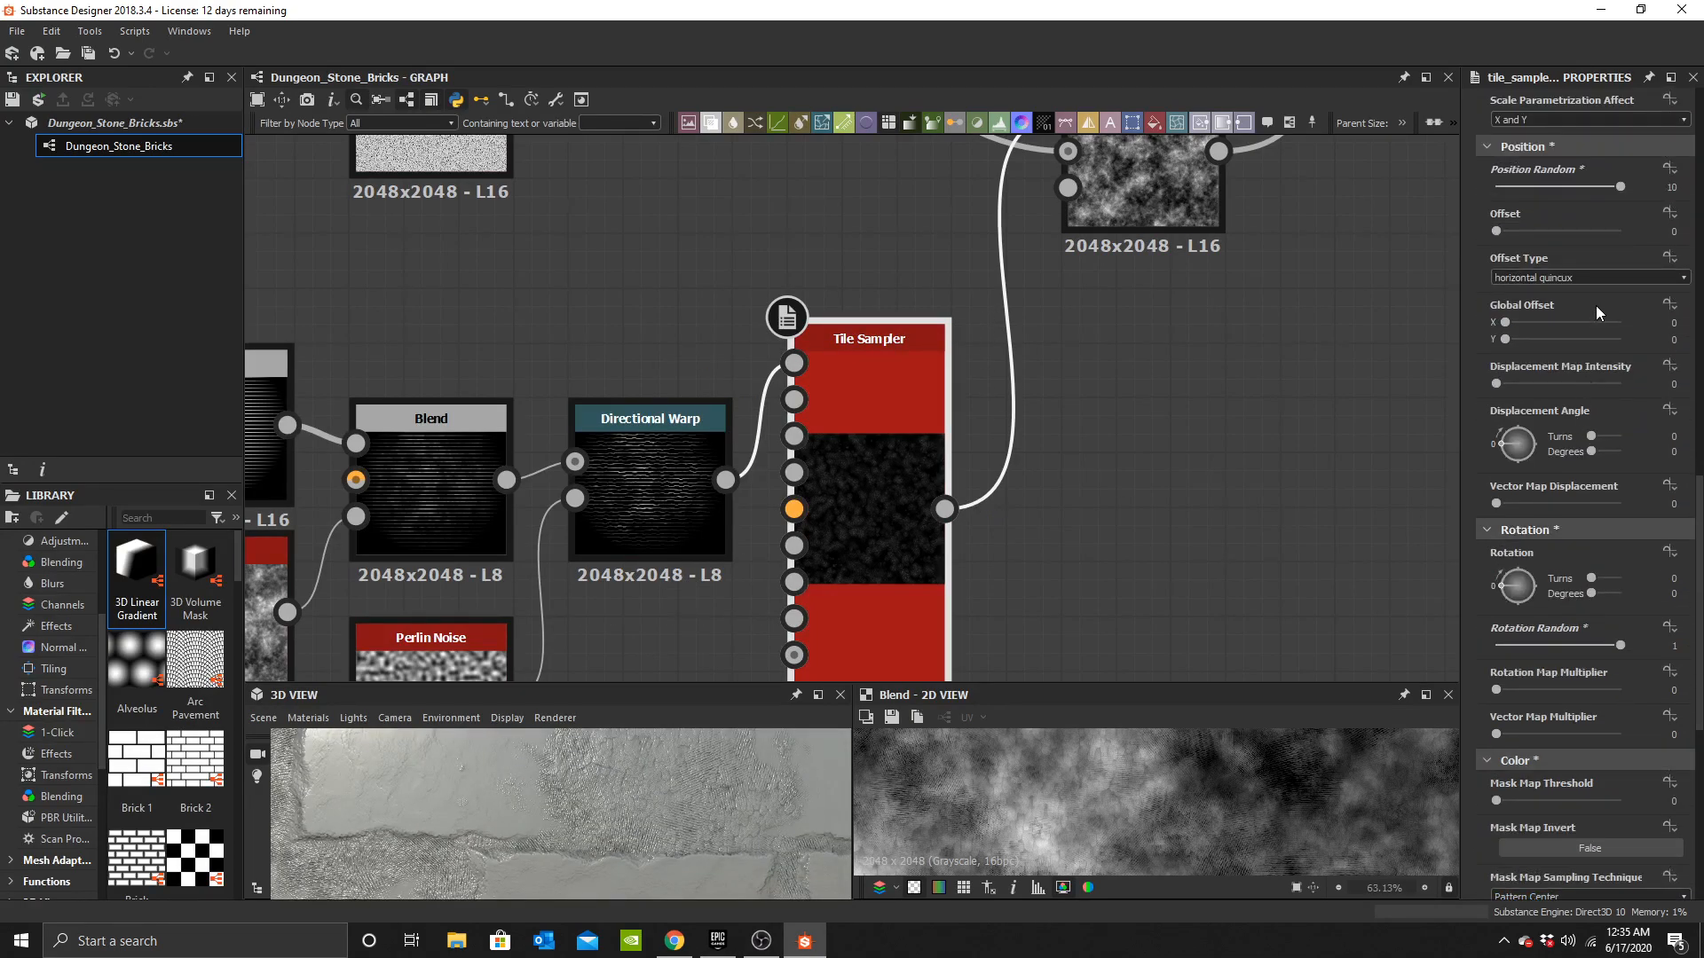
pyautogui.scroll(3, 1596, 307)
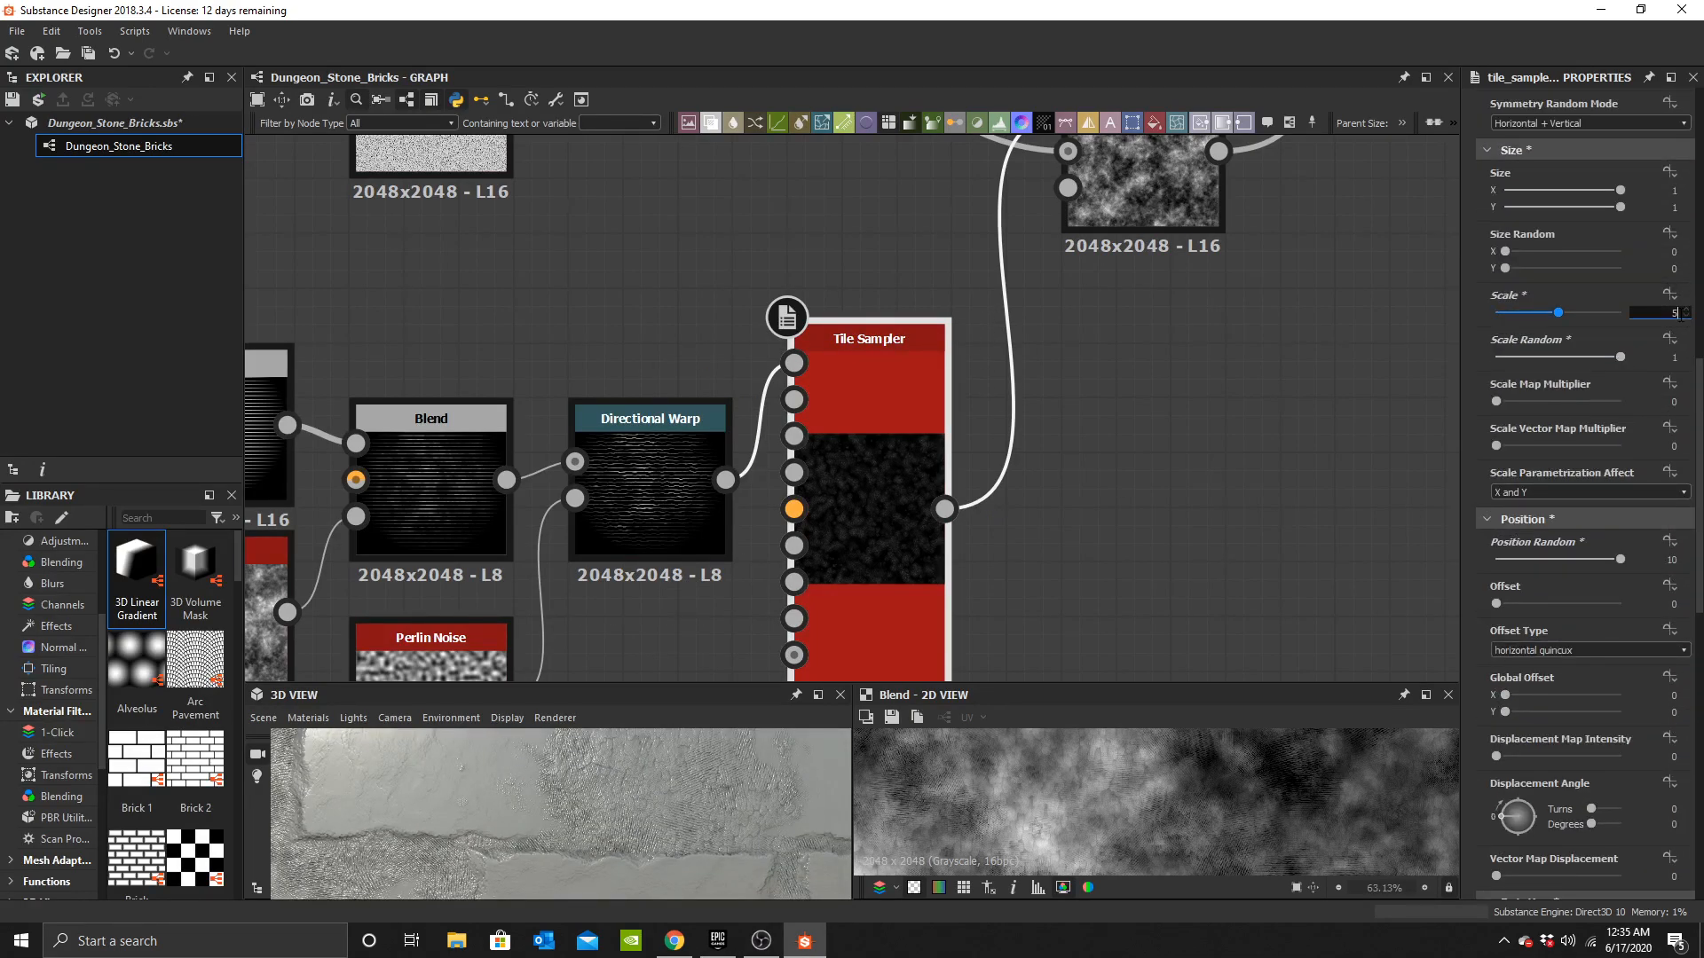
pyautogui.write('10')
pyautogui.press('Return')
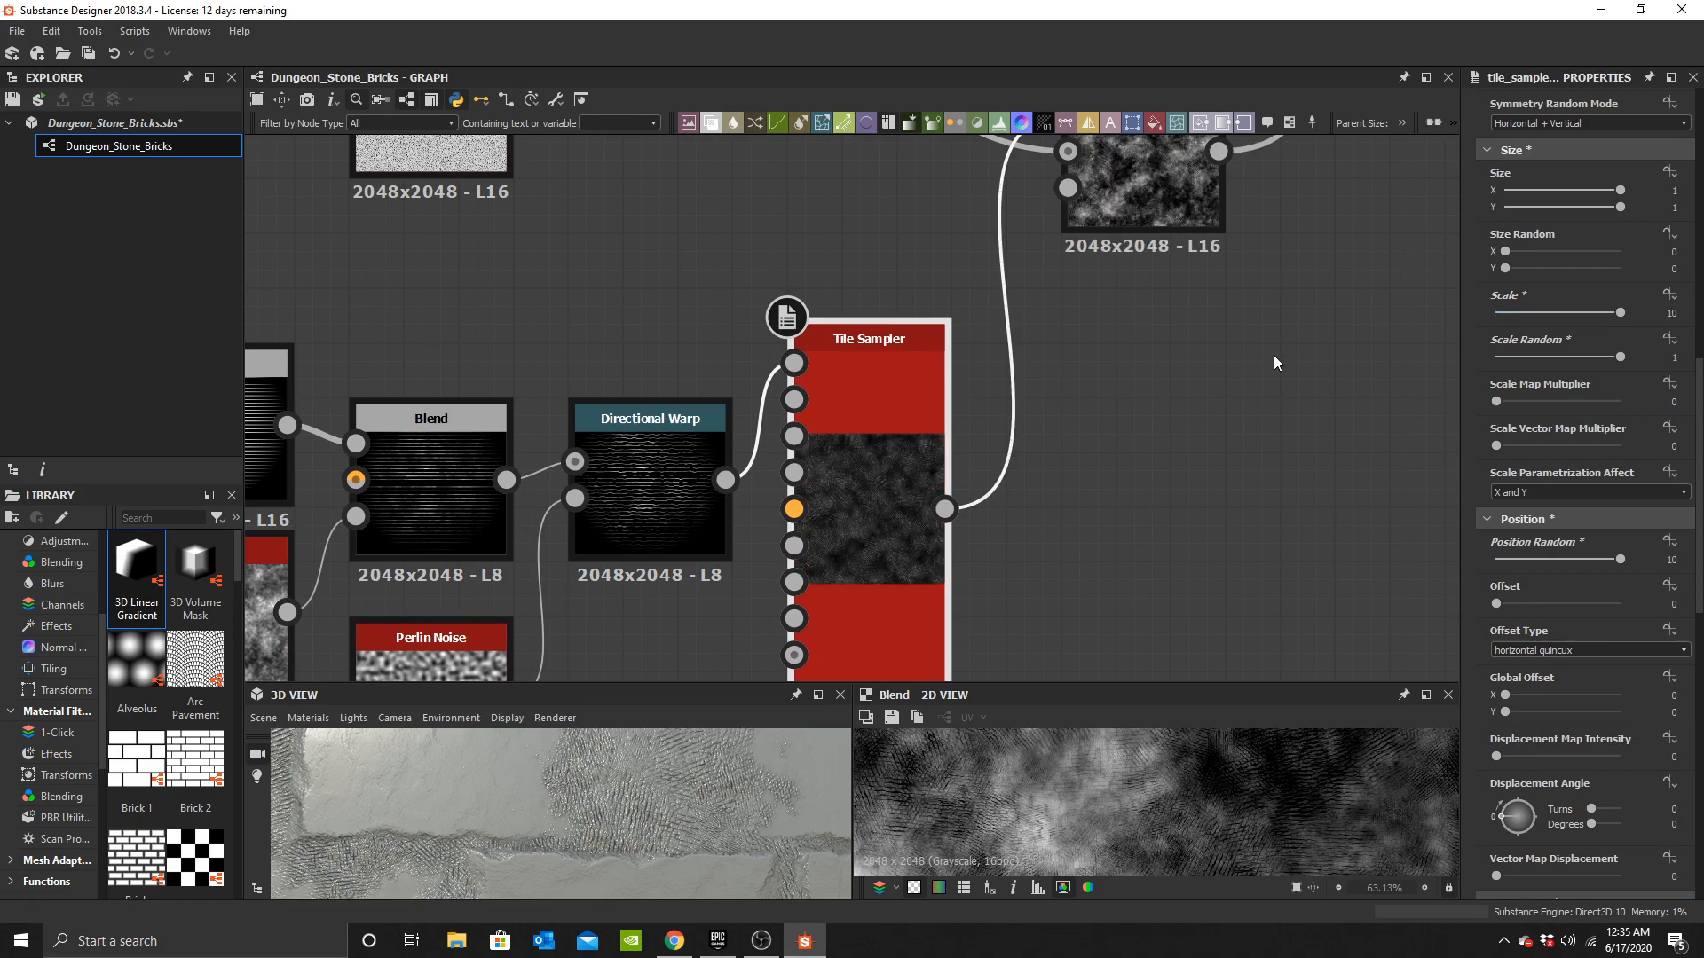
pyautogui.scroll(-3, 652, 843)
pyautogui.hotkey('ctrl', 'z')
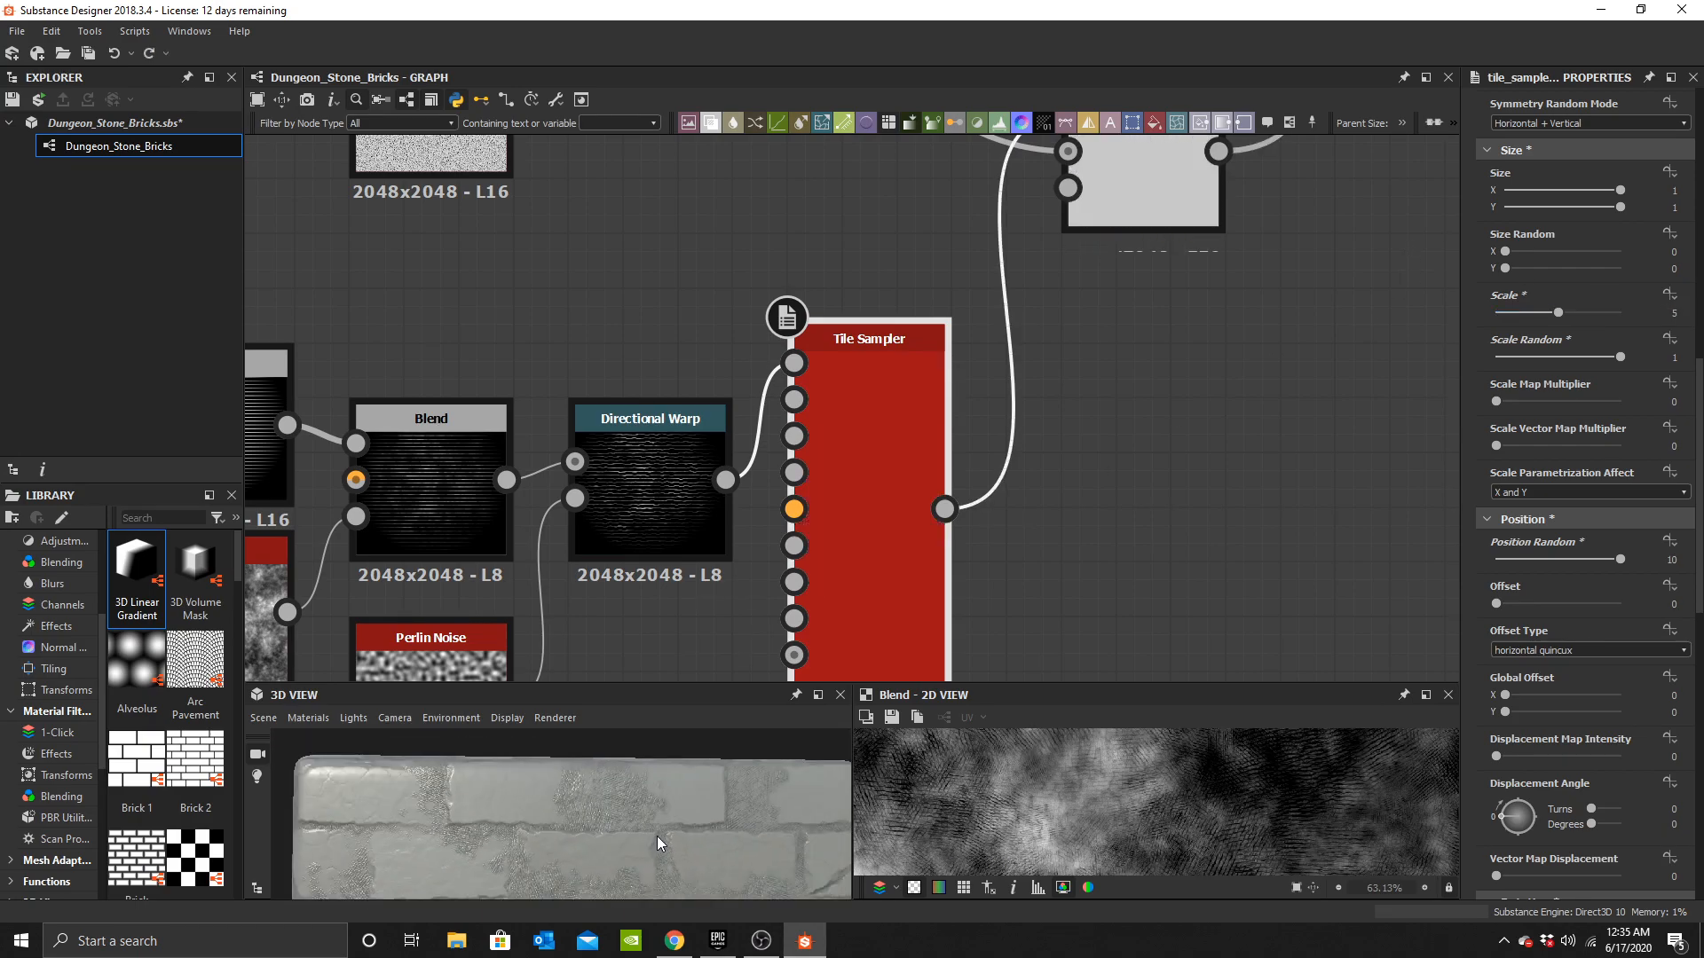
# Select the mortar nodes and enclose them in a frame titled Mortar.
pyautogui.scroll(-2, 689, 843)
pyautogui.moveTo(688, 841); pyautogui.dragTo(671, 758, button='middle')
pyautogui.scroll(6, 573, 828)
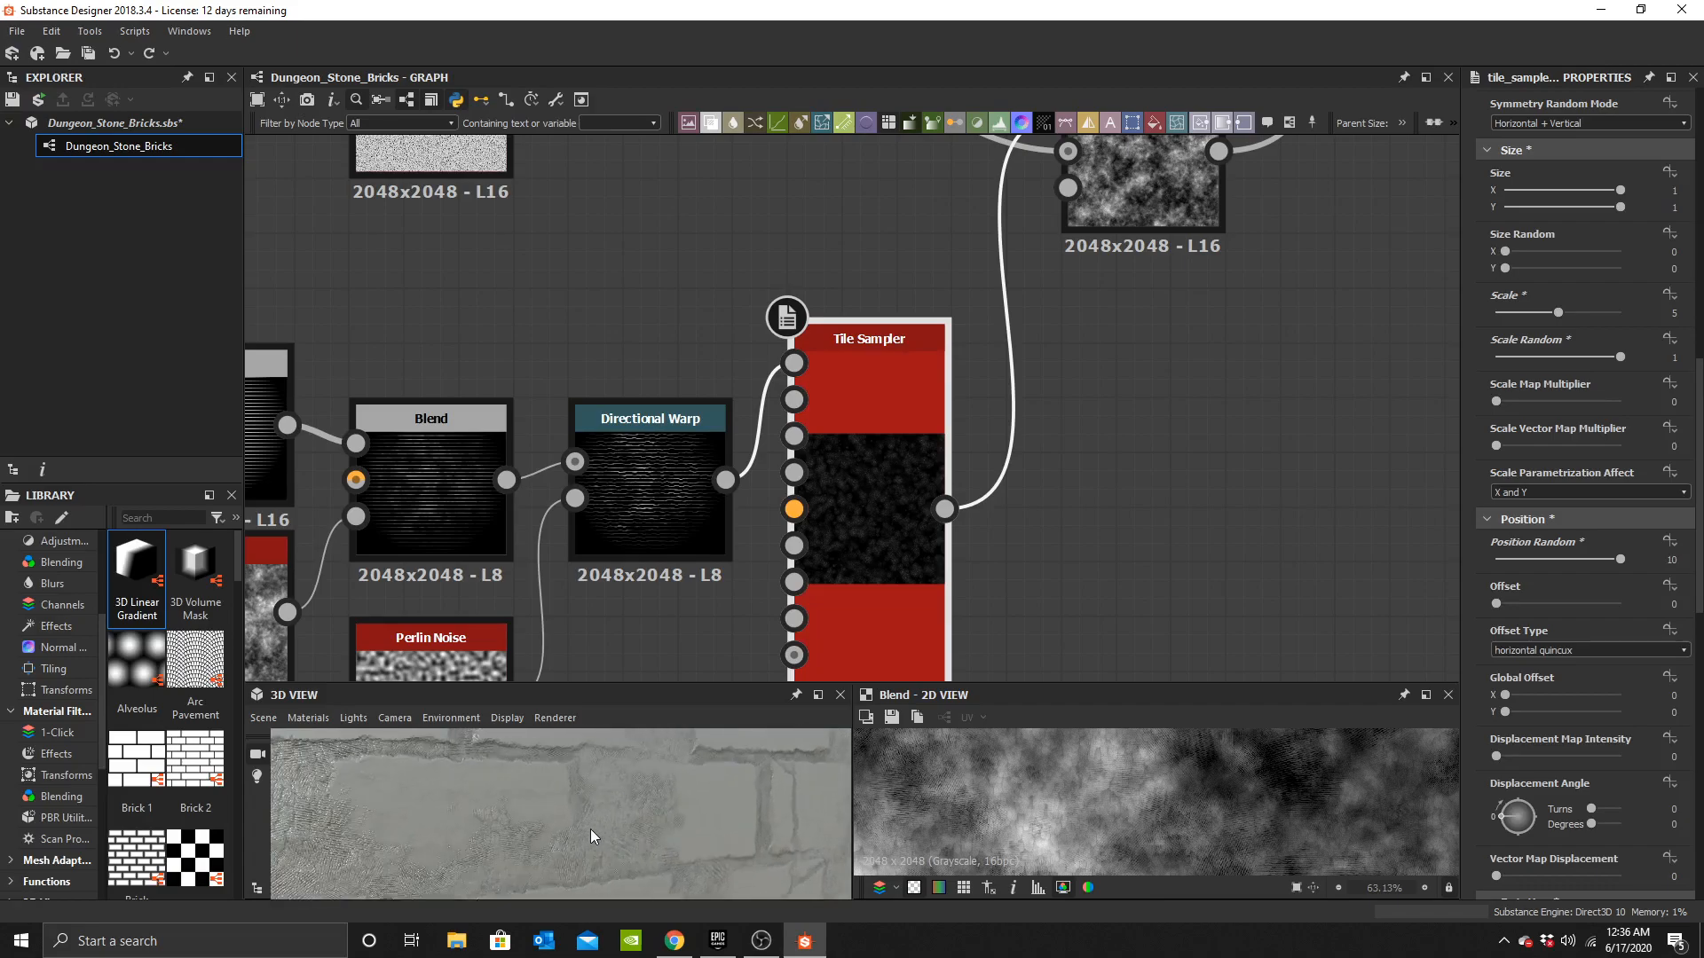
pyautogui.moveTo(589, 834)
pyautogui.mouseDown()
pyautogui.moveTo(621, 798)
pyautogui.moveTo(630, 828)
pyautogui.moveTo(583, 811)
pyautogui.moveTo(631, 843)
pyautogui.moveTo(593, 827)
pyautogui.moveTo(607, 829)
pyautogui.mouseUp()
pyautogui.scroll(-6, 595, 822)
pyautogui.scroll(-2, 631, 843)
pyautogui.scroll(-6, 863, 396)
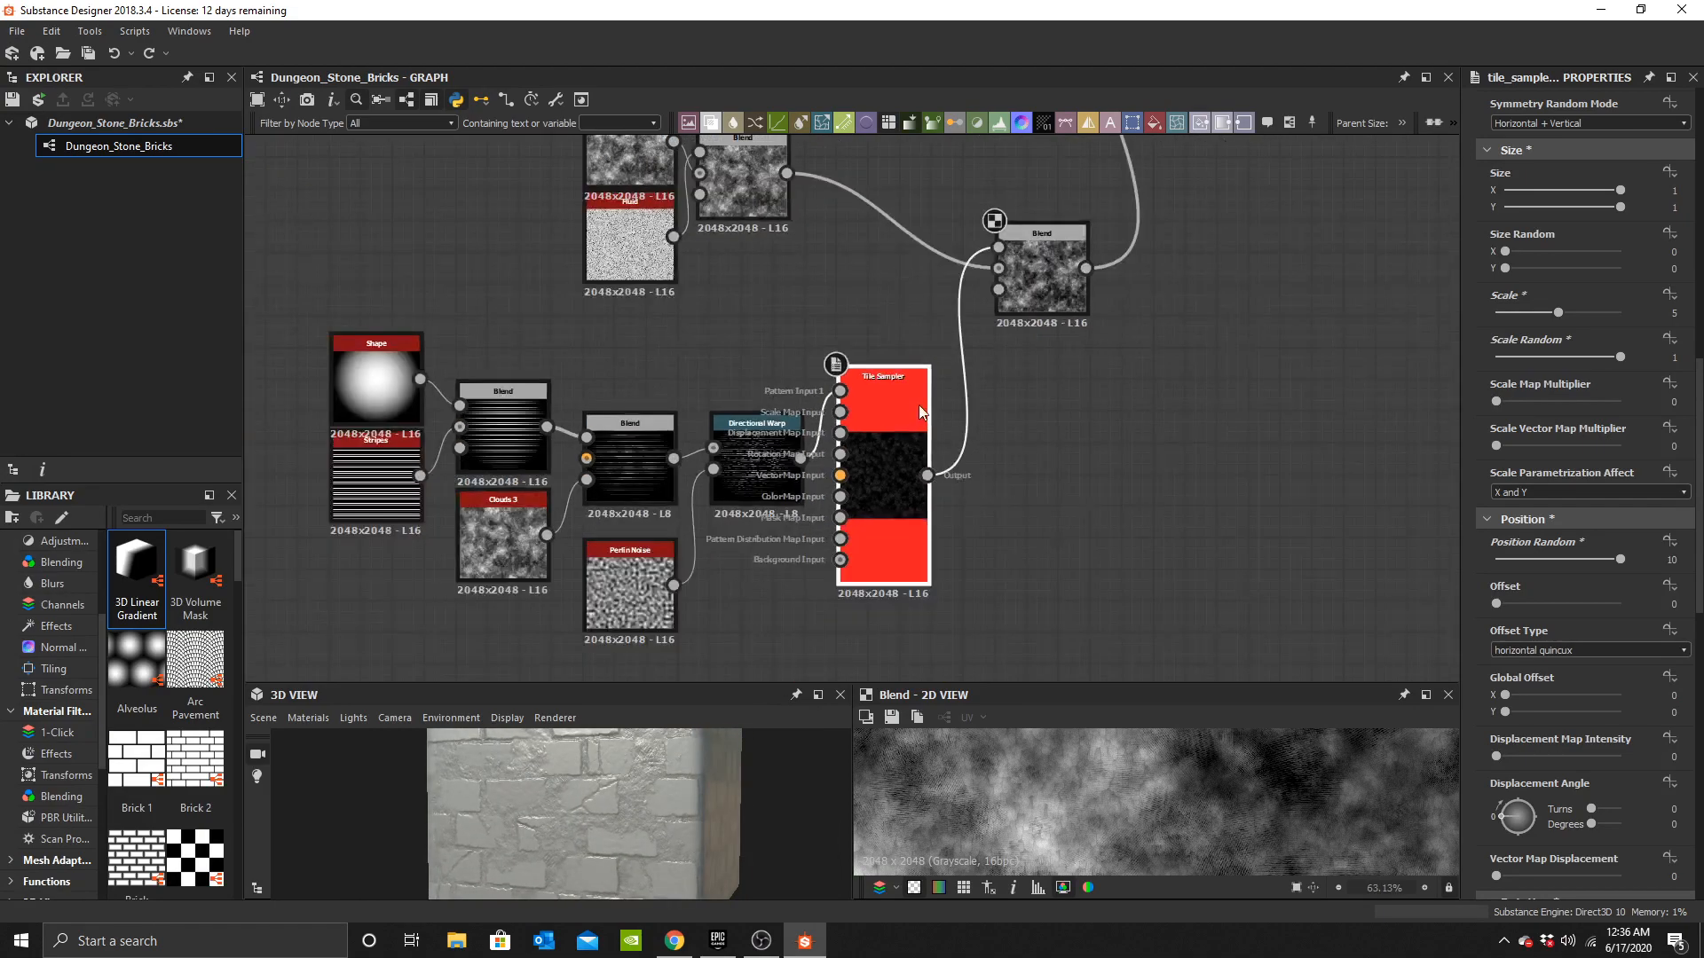
pyautogui.moveTo(612, 363); pyautogui.dragTo(946, 439)
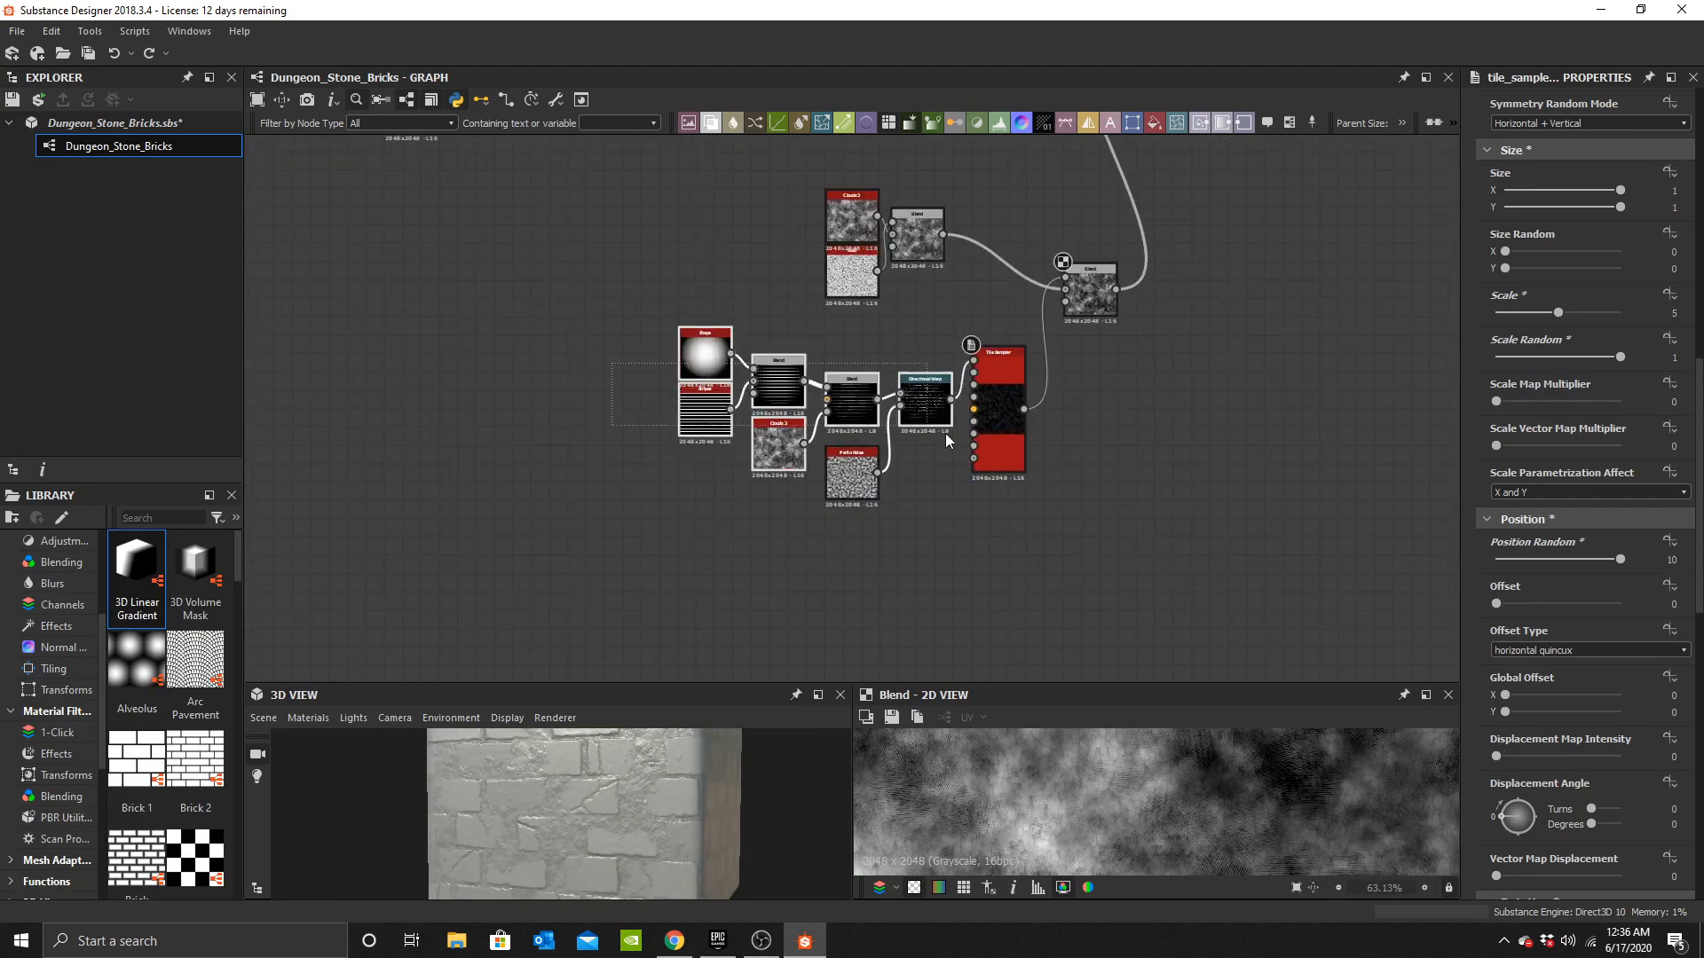
pyautogui.click(1289, 123)
pyautogui.doubleClick(1578, 189)
pyautogui.write('Mortar')
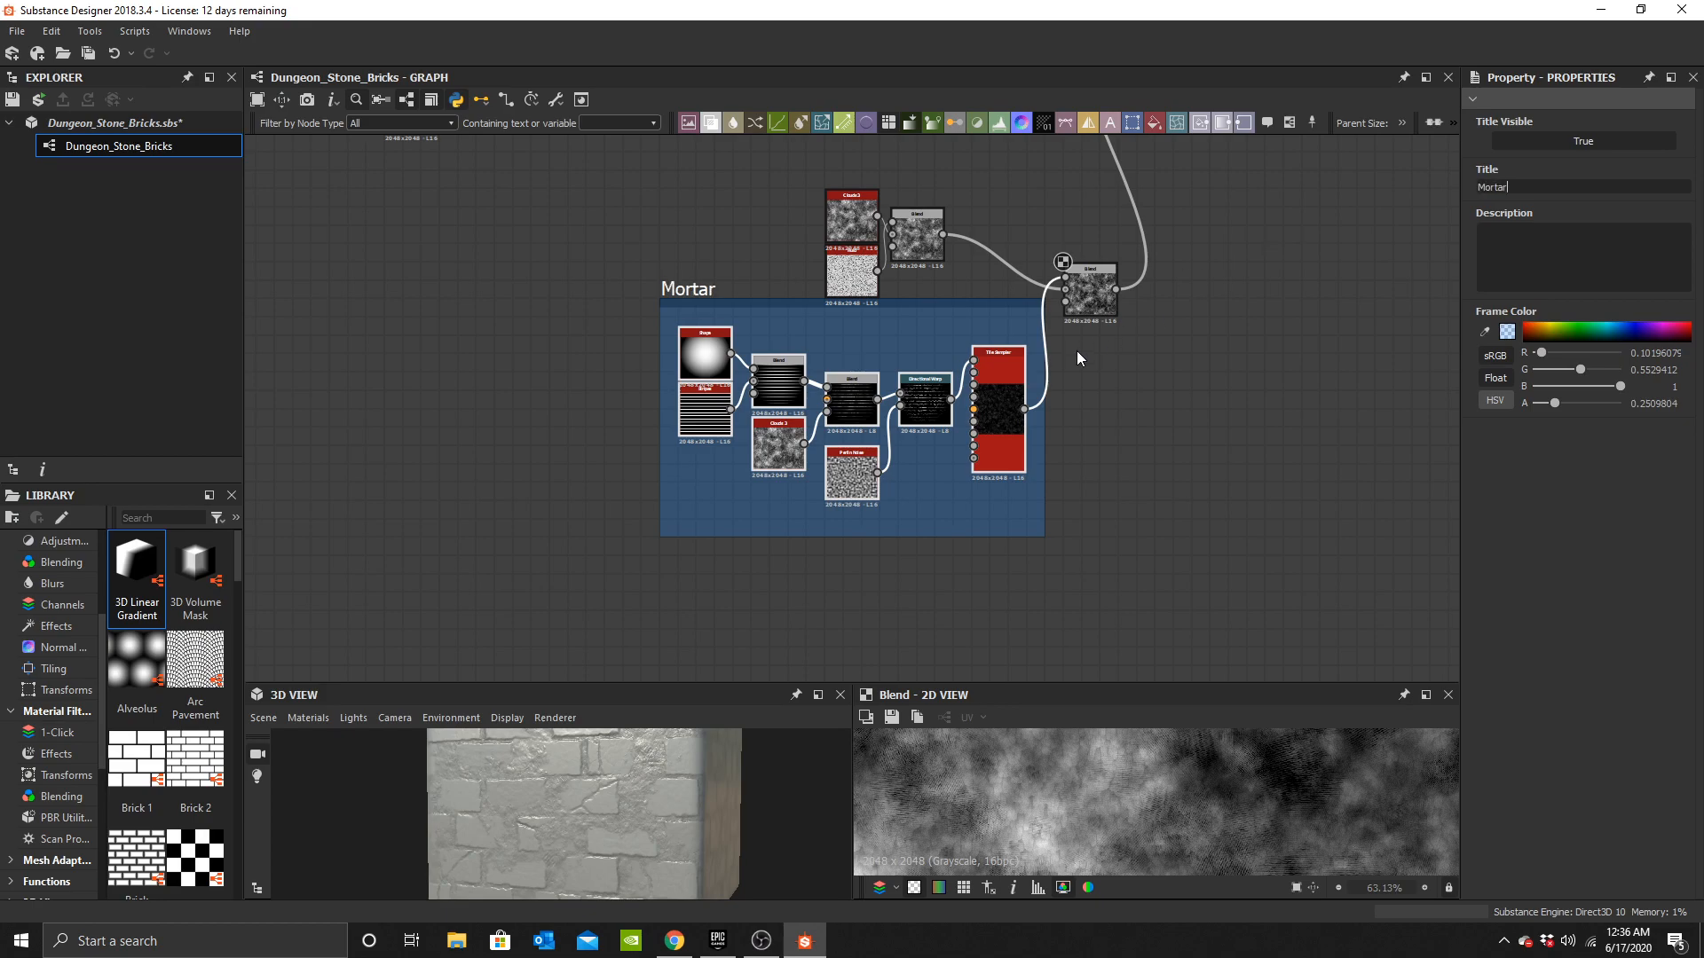
# Enlarge the Mortar frame to also enclose the Clouds 3 and Subtract Blend nodes above it.
pyautogui.moveTo(1078, 349); pyautogui.dragTo(1106, 471, button='middle')
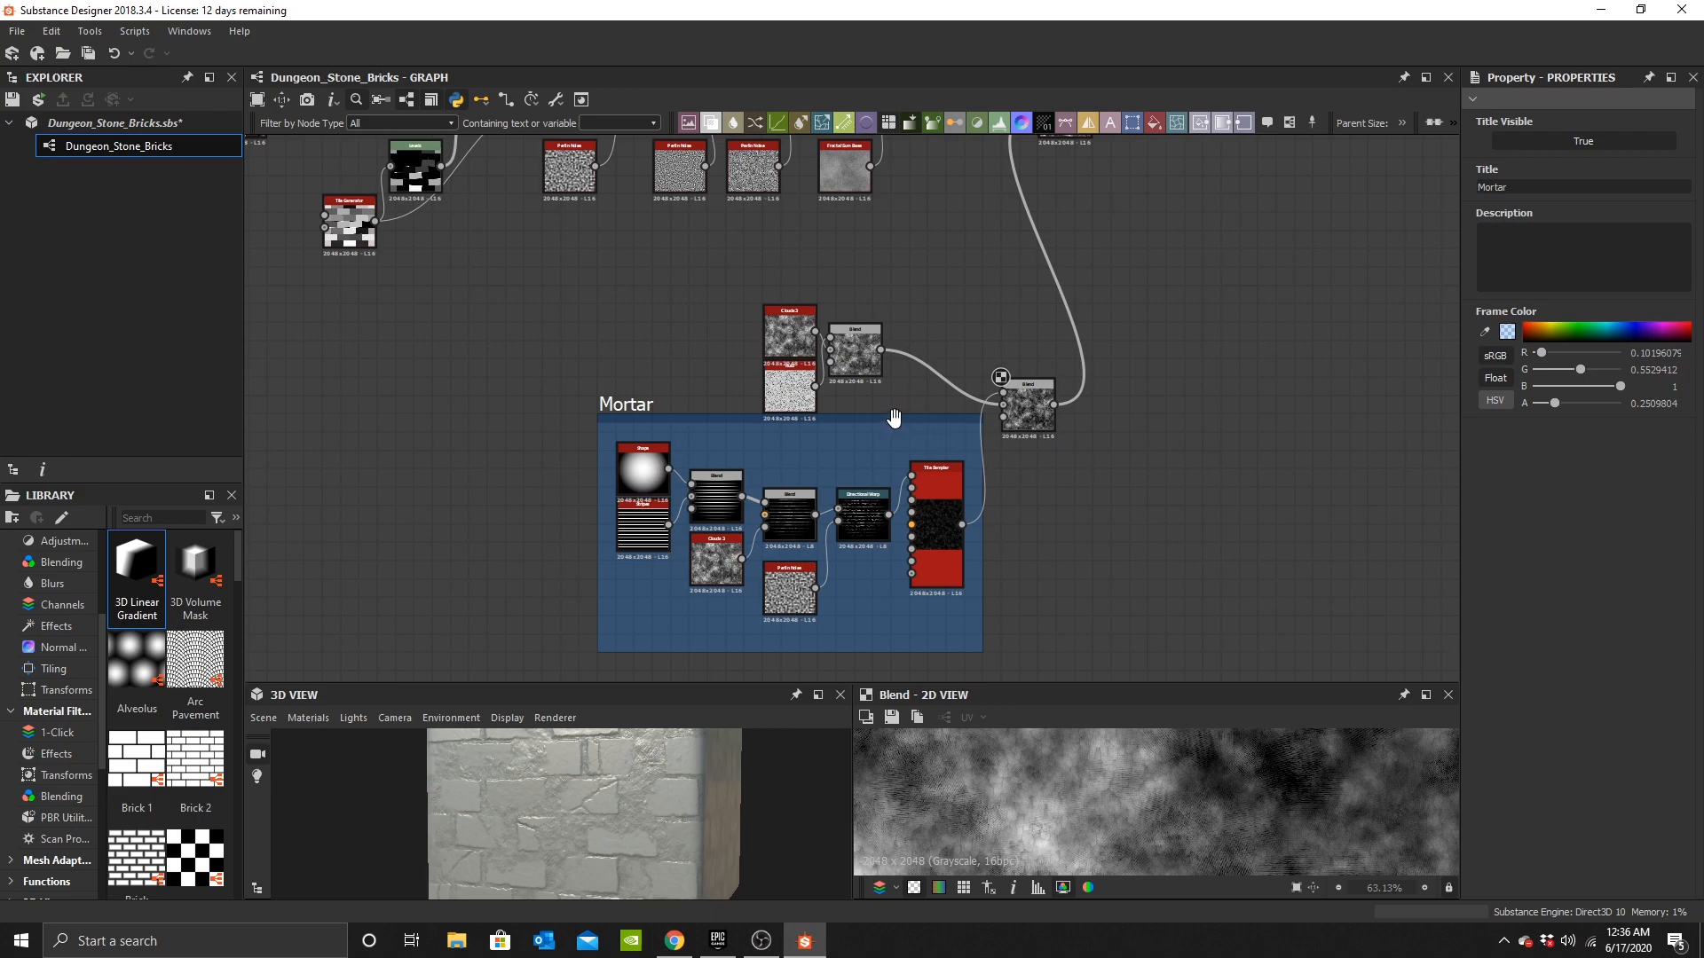
pyautogui.moveTo(877, 416); pyautogui.dragTo(883, 308)
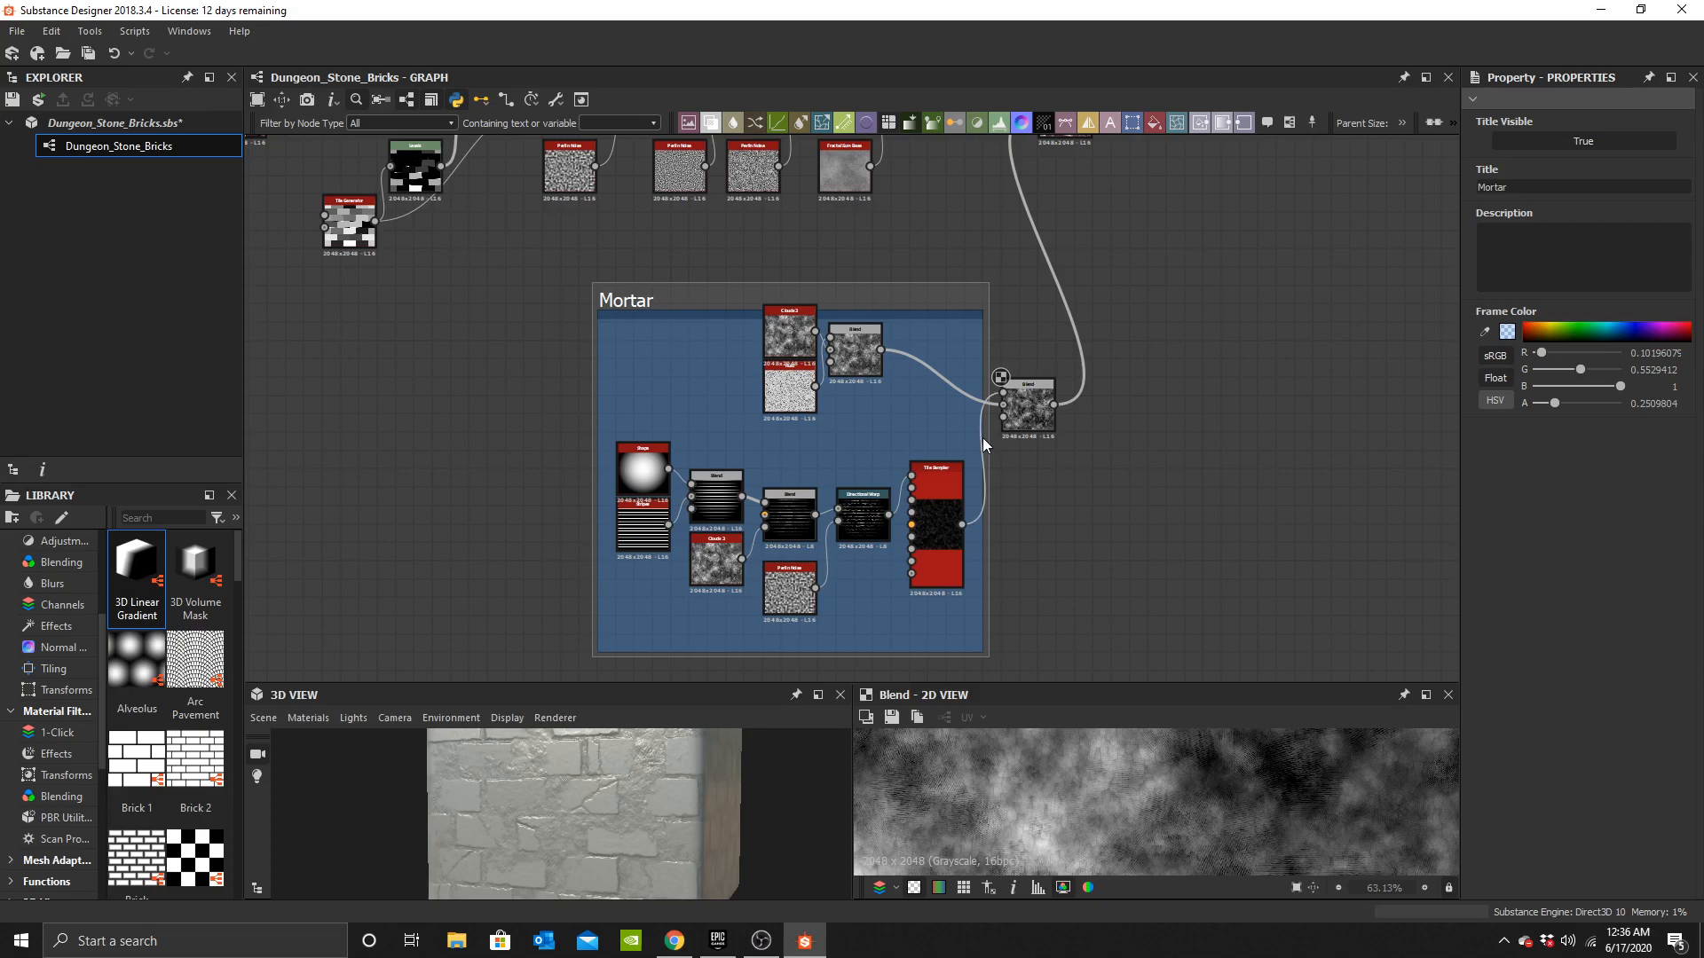
pyautogui.moveTo(985, 555); pyautogui.dragTo(1088, 542)
pyautogui.moveTo(1021, 493); pyautogui.dragTo(1030, 665, button='middle')
# Select the brick-generation node chain and enclose it in a frame titled Bricks.
pyautogui.scroll(-3, 1074, 679)
pyautogui.moveTo(449, 324); pyautogui.dragTo(1027, 546)
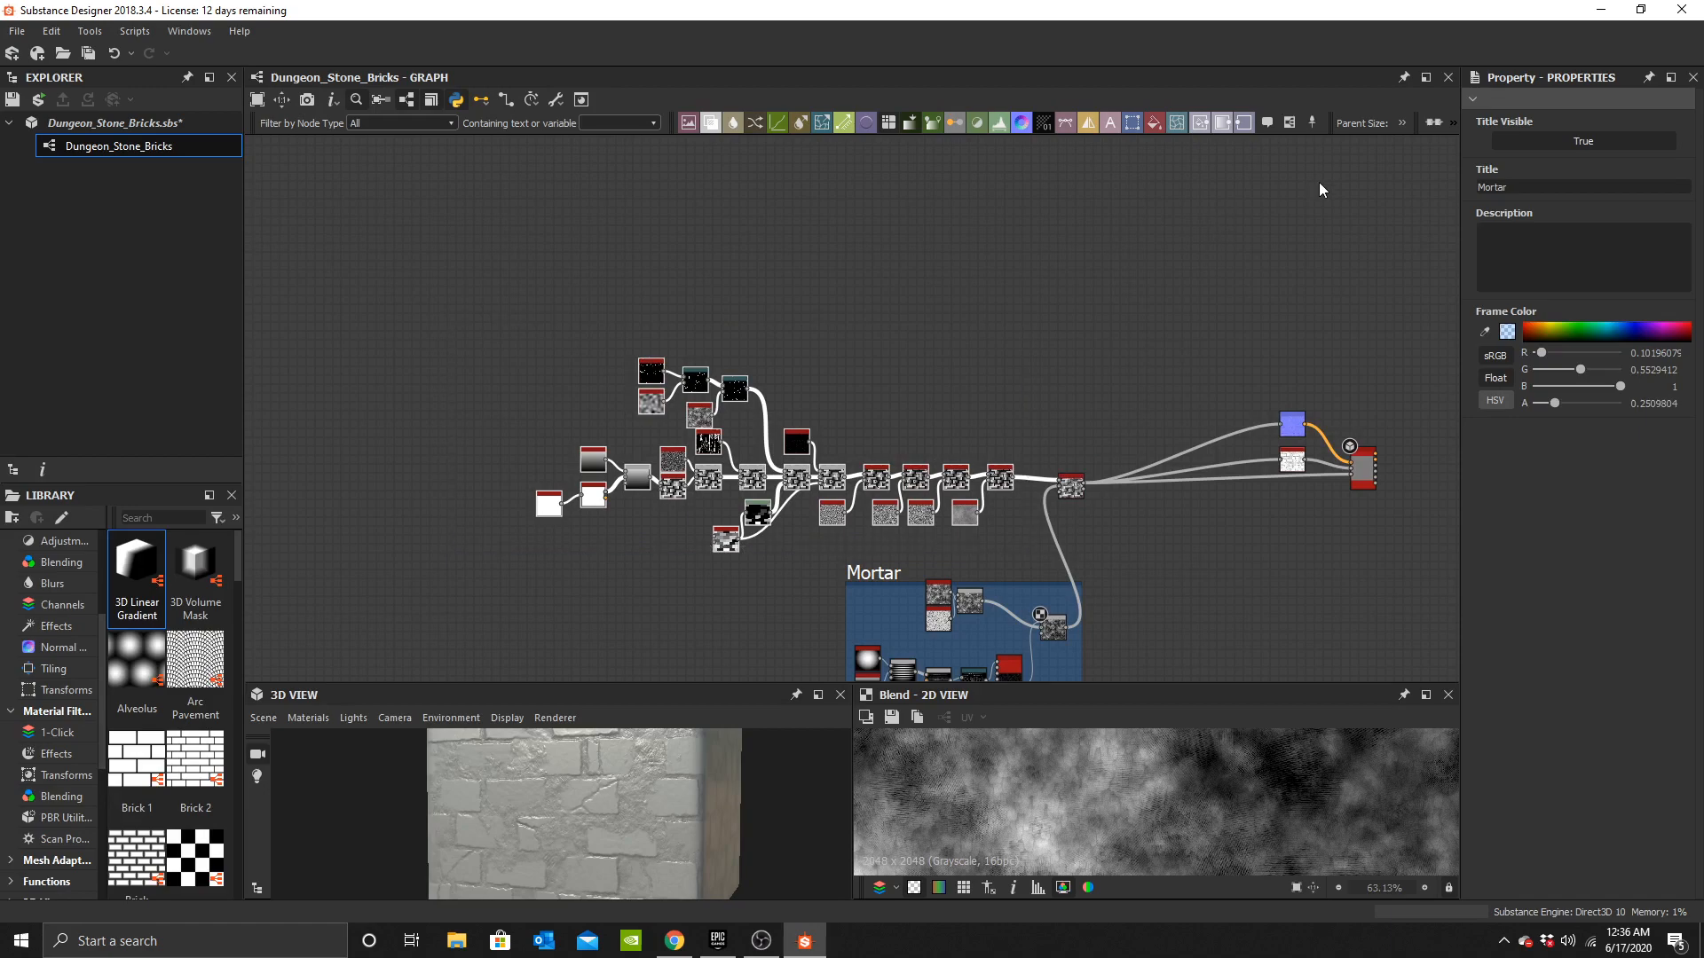
pyautogui.click(1289, 122)
pyautogui.write('Bricks')
pyautogui.press('Return')
# Examine the mortar's Subtract Blend node and its link to the Height Blend.
pyautogui.moveTo(1159, 569); pyautogui.dragTo(897, 367, button='middle')
pyautogui.click(983, 466)
pyautogui.scroll(3, 955, 490)
pyautogui.scroll(5, 897, 368)
pyautogui.click(821, 449)
pyautogui.scroll(2, 620, 805)
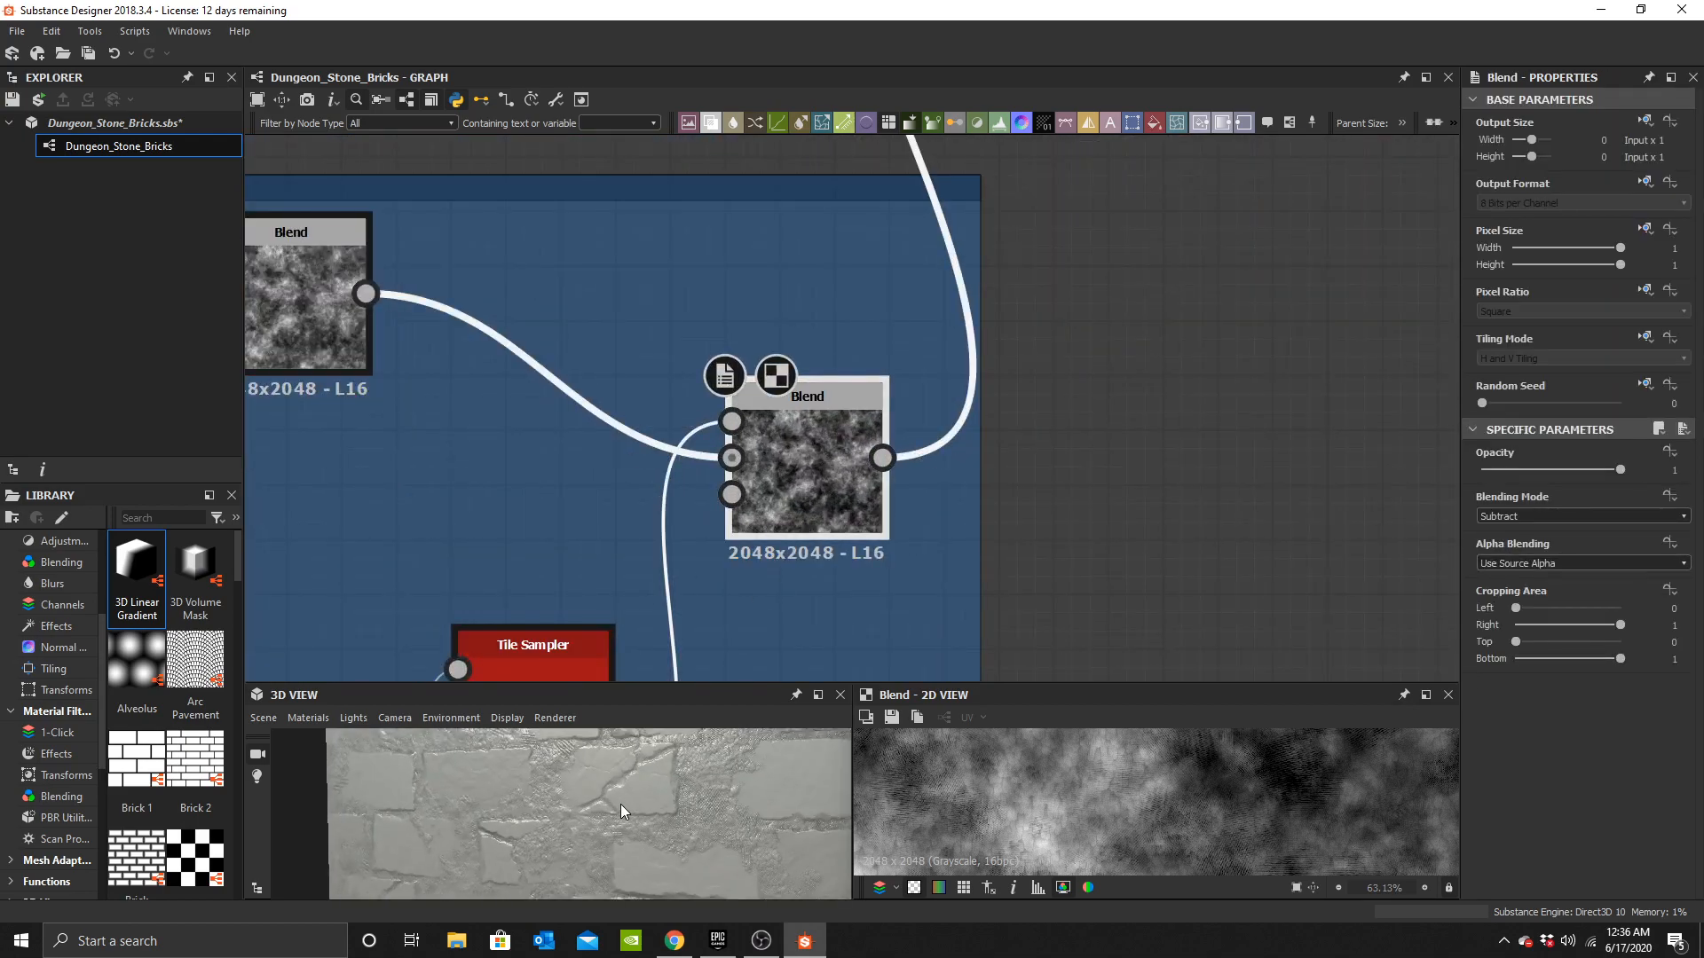
pyautogui.scroll(4, 587, 818)
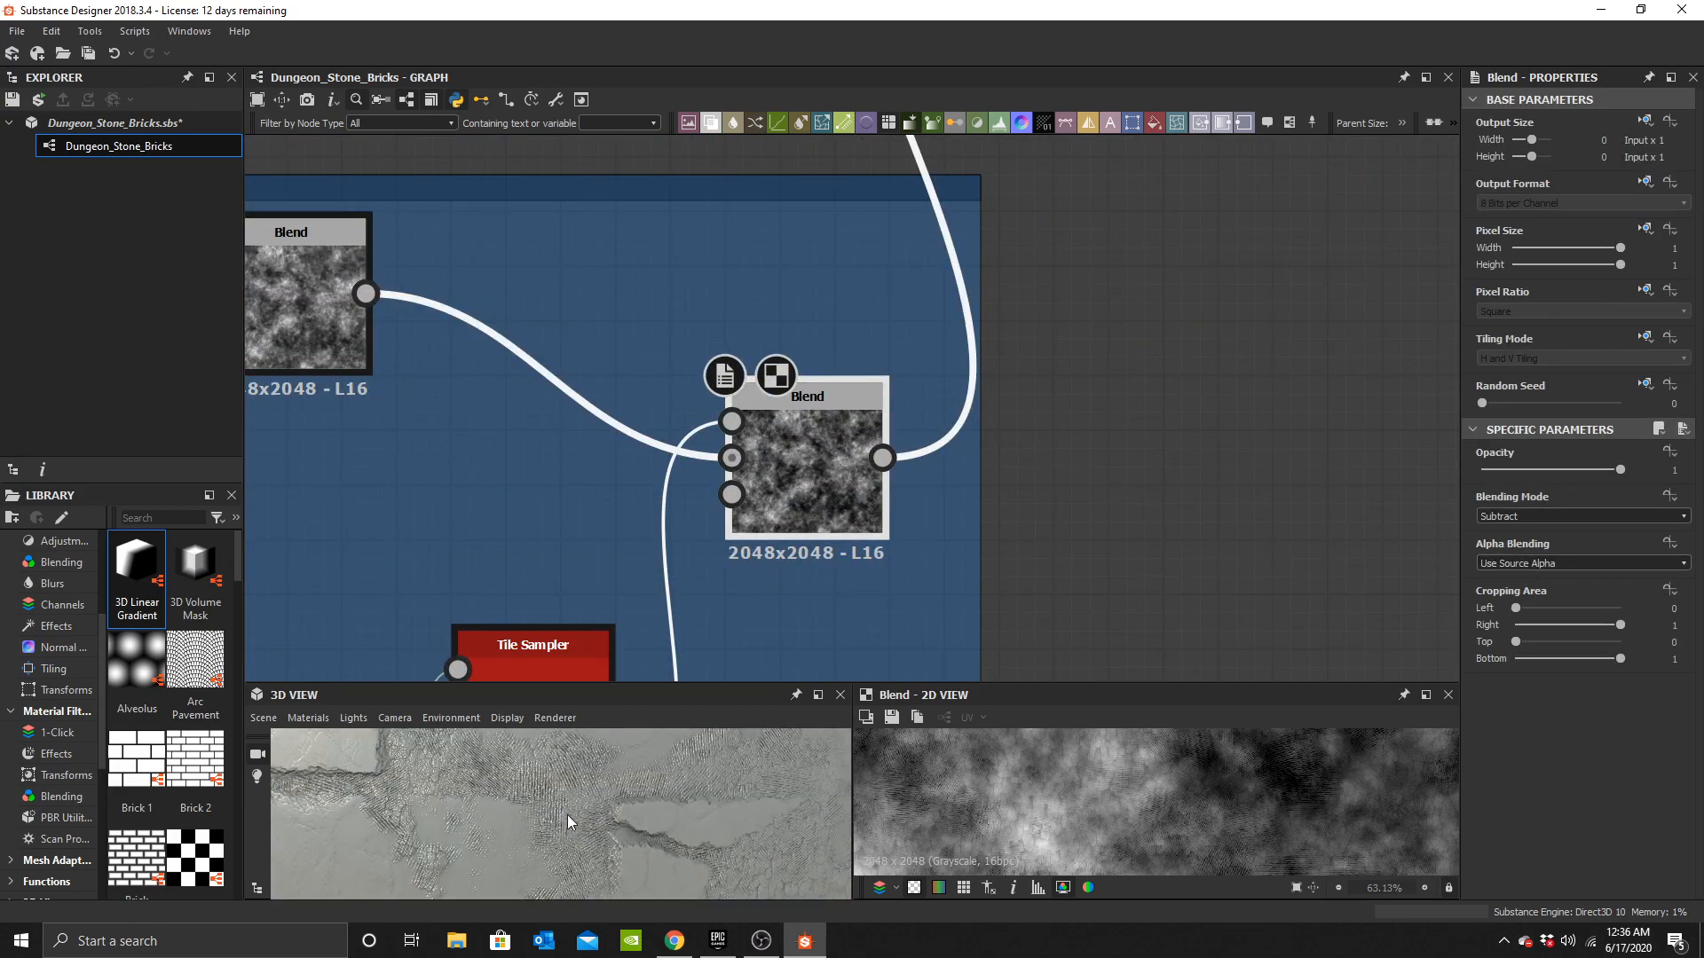
pyautogui.scroll(-3, 571, 814)
pyautogui.scroll(-2, 664, 843)
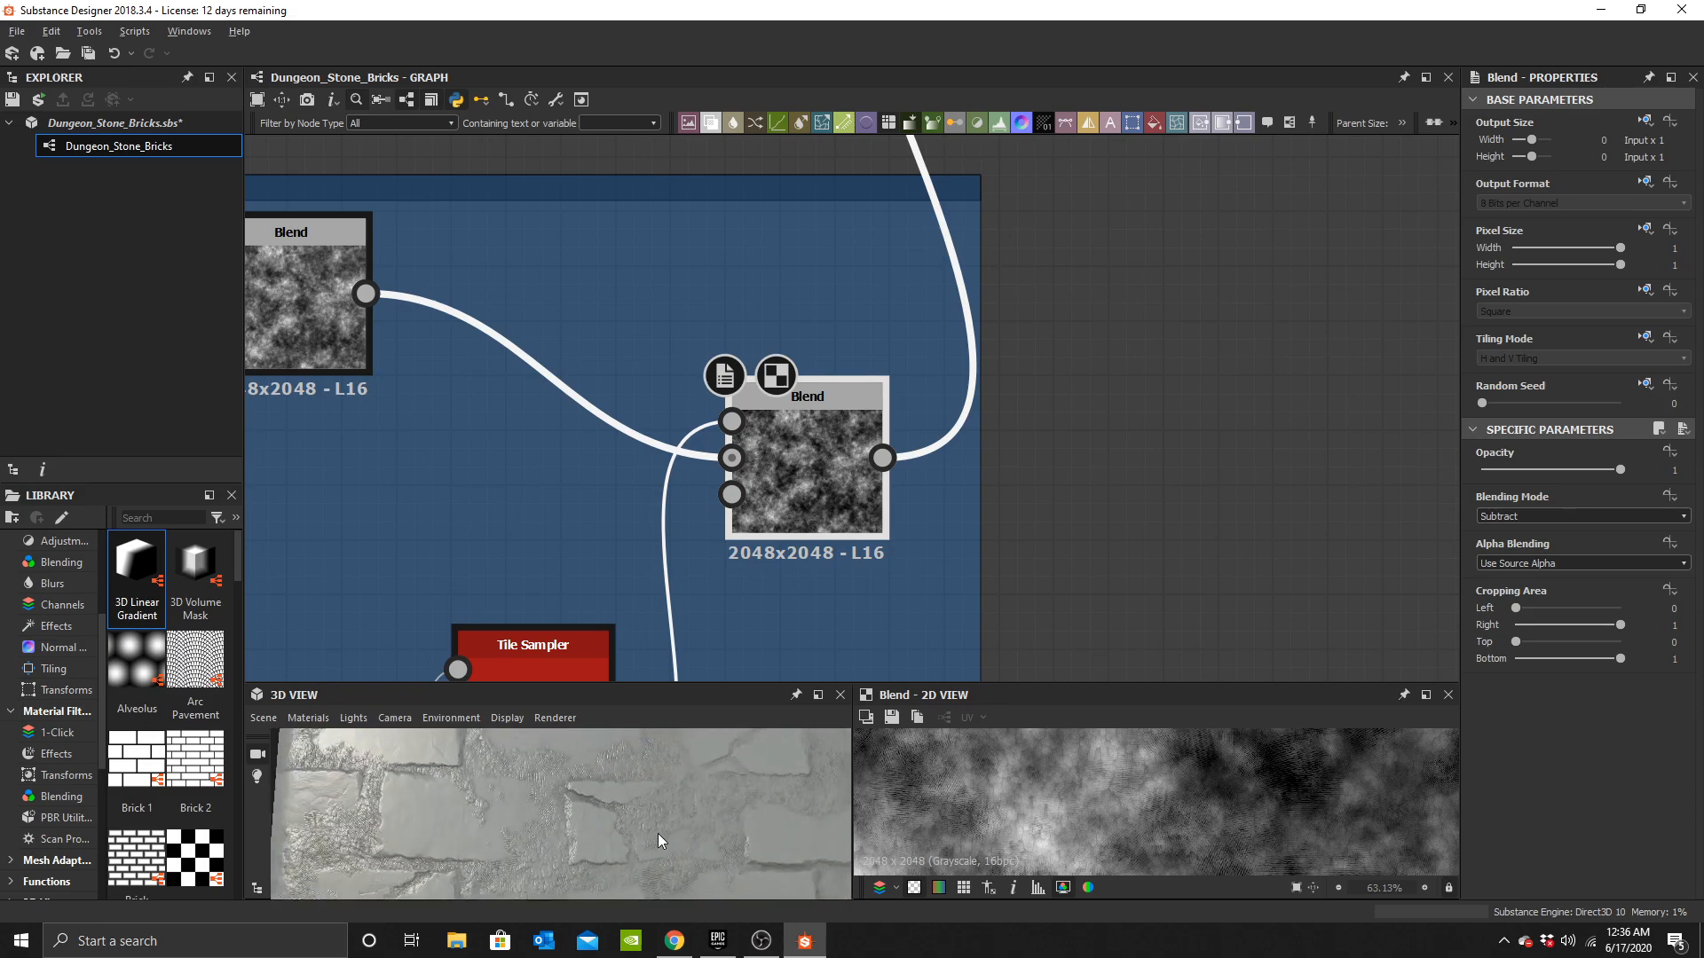
pyautogui.scroll(-5, 923, 337)
pyautogui.moveTo(884, 277); pyautogui.dragTo(867, 365, button='middle')
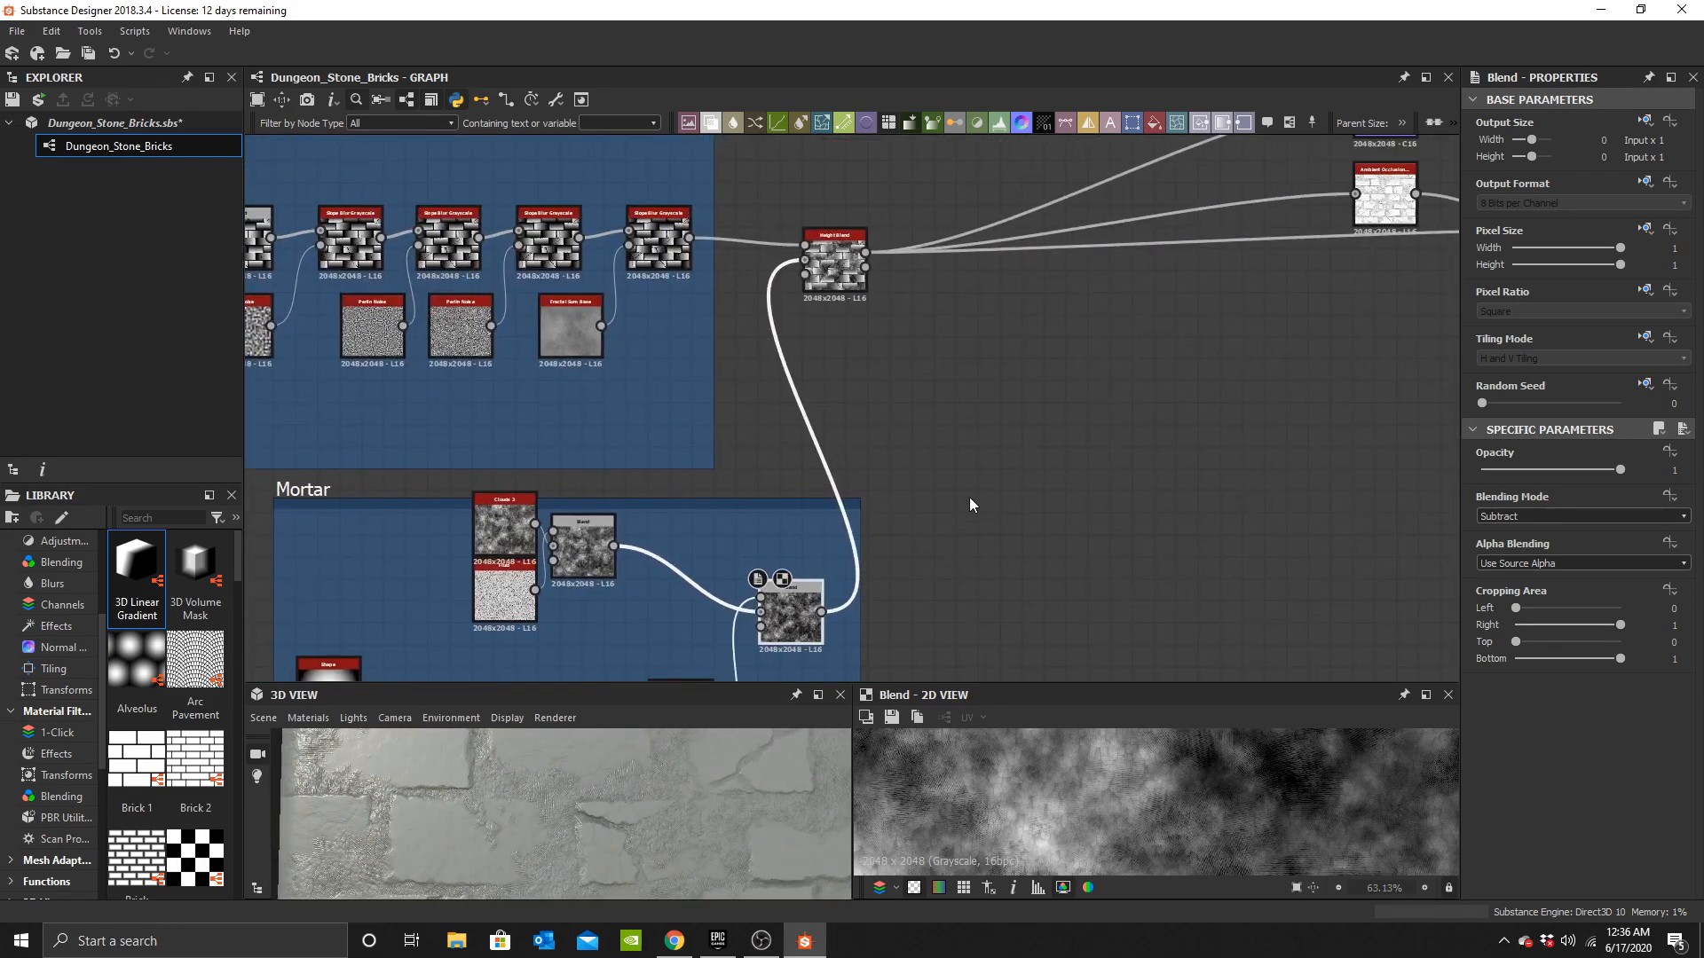
# Add a new Blend node and connect the Height Blend's output into its Foreground.
pyautogui.click(974, 497)
pyautogui.press('space')
pyautogui.write('b')
pyautogui.click(1063, 397)
pyautogui.scroll(2, 974, 492)
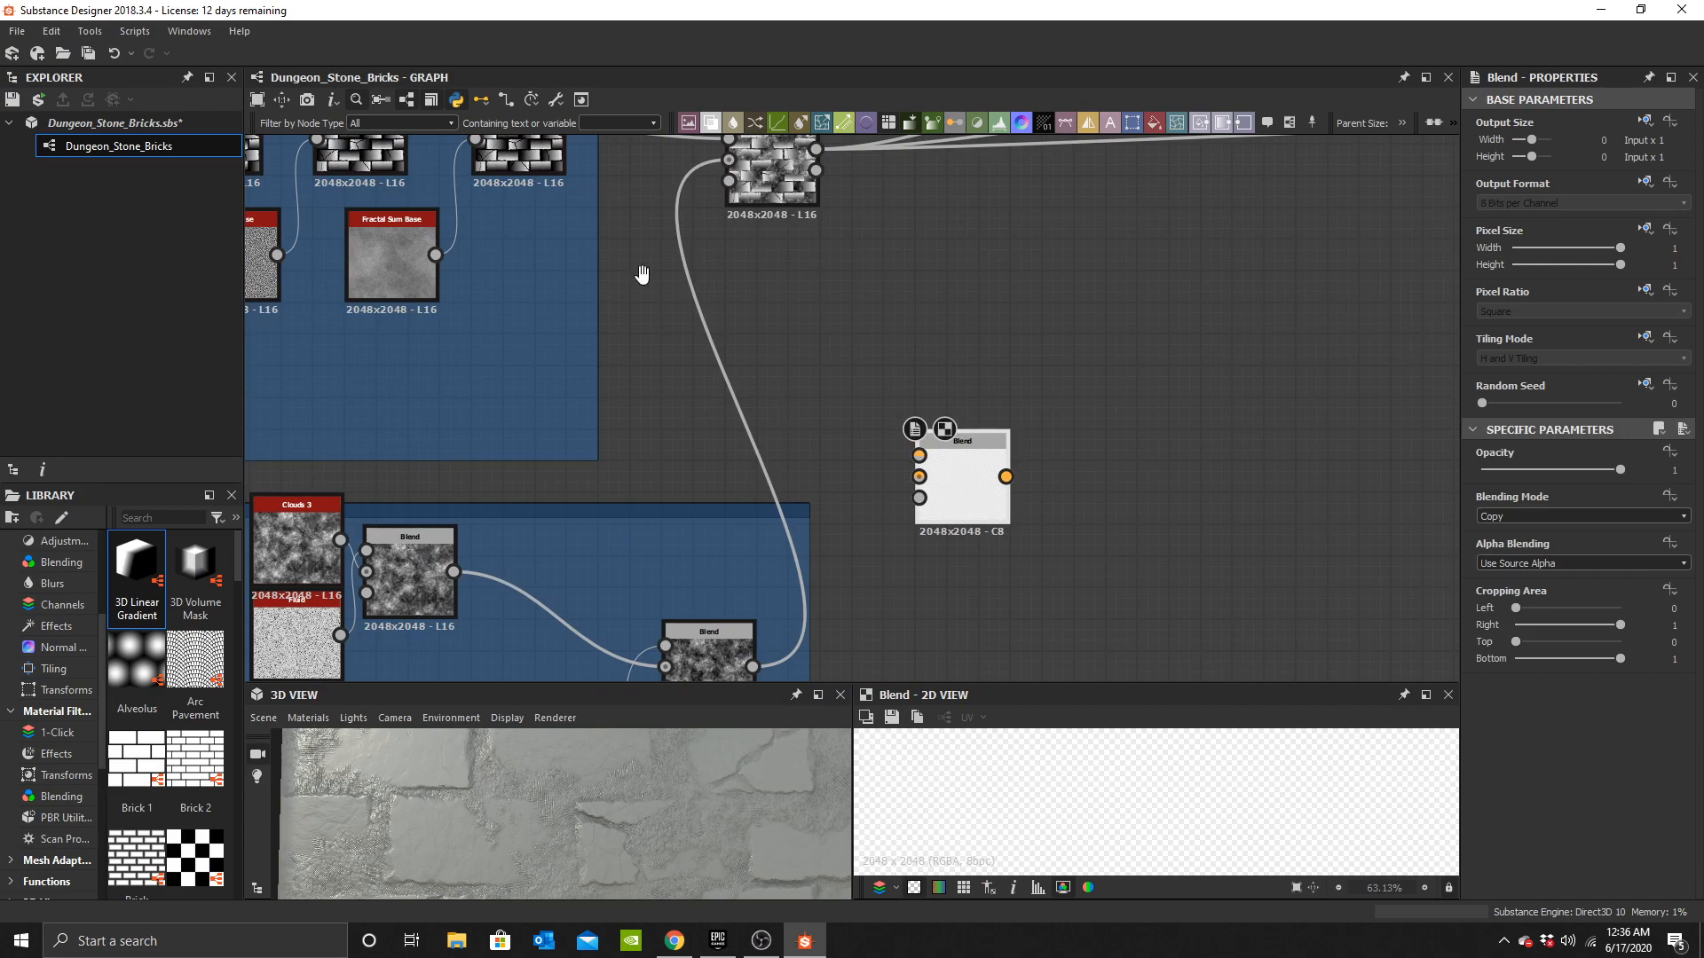
pyautogui.moveTo(626, 238); pyautogui.dragTo(661, 349, button='middle')
pyautogui.moveTo(995, 565); pyautogui.dragTo(995, 355, button='middle')
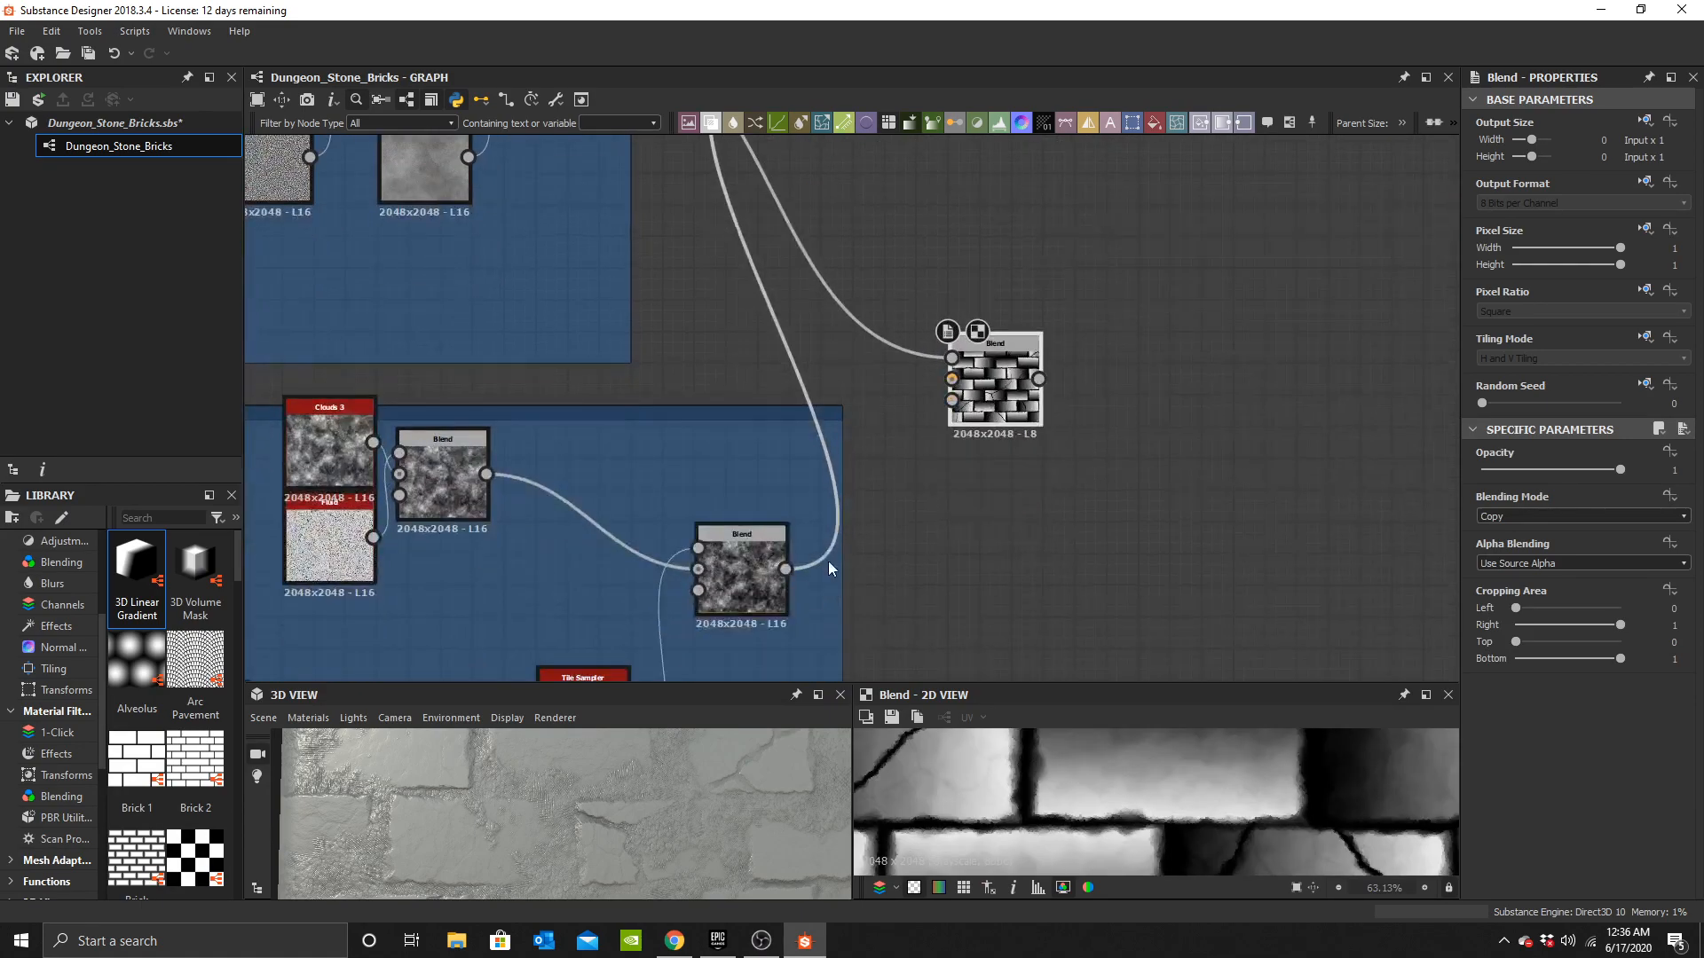
# Connect the mortar's Subtract Blend into the new Blend's Background and set its mode to Subtract.
pyautogui.moveTo(786, 569); pyautogui.dragTo(951, 379)
pyautogui.click(1546, 514)
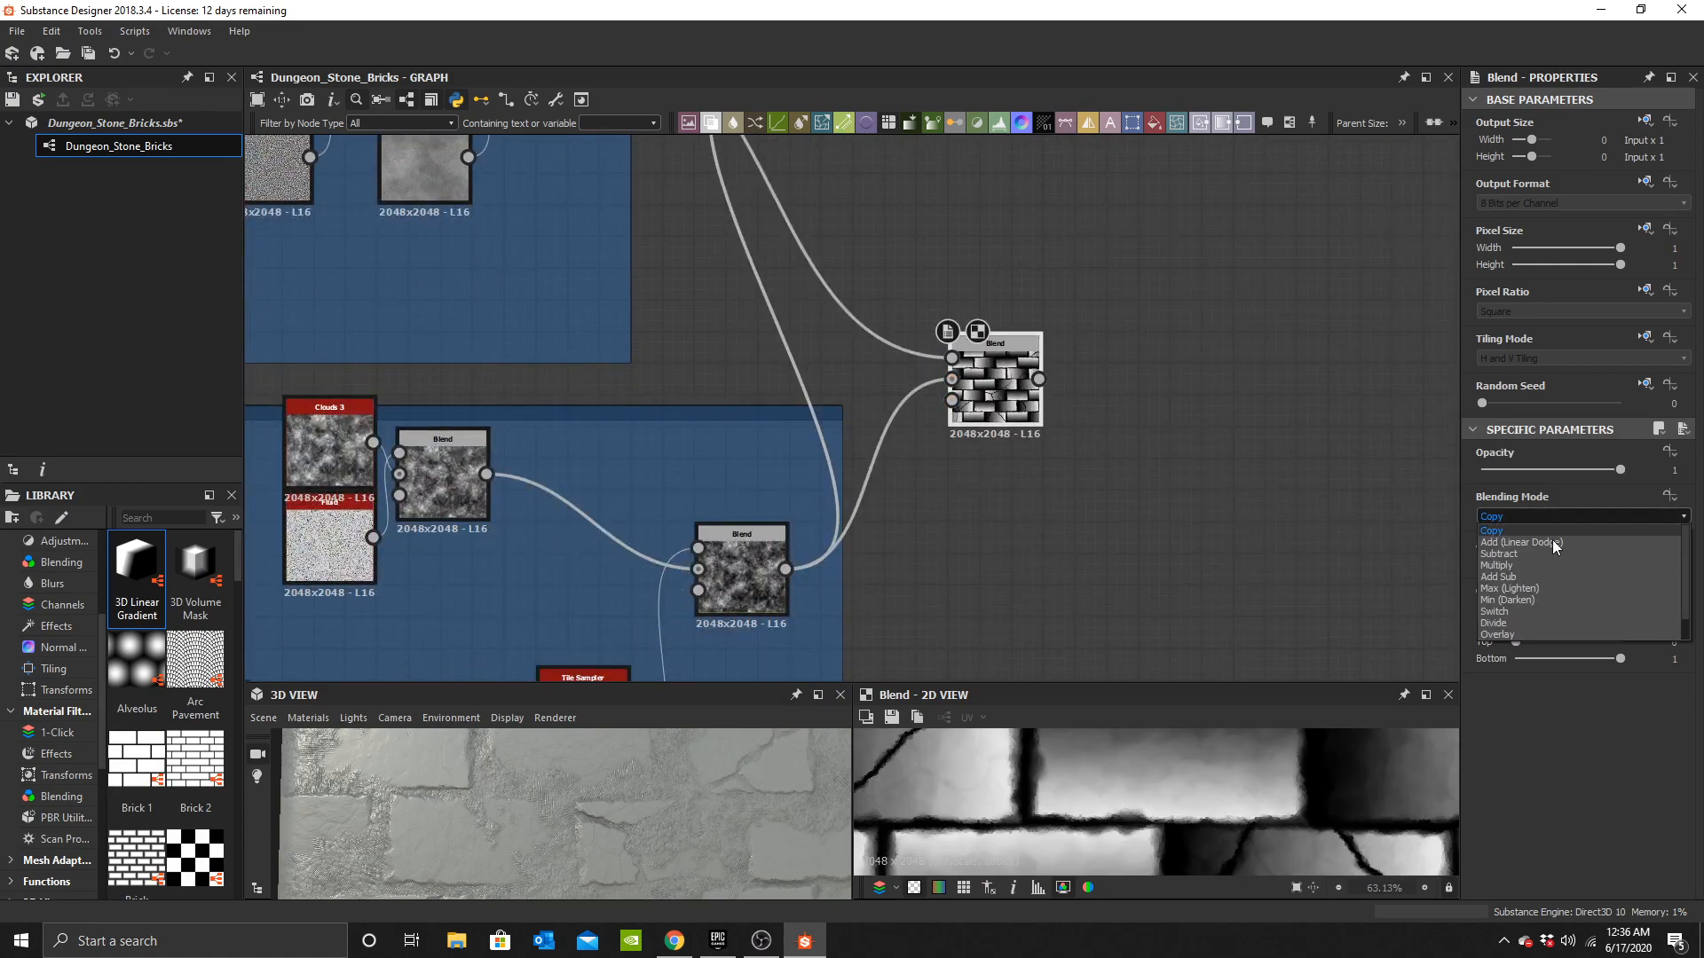
pyautogui.click(1525, 555)
pyautogui.moveTo(1109, 293); pyautogui.dragTo(1080, 335, button='middle')
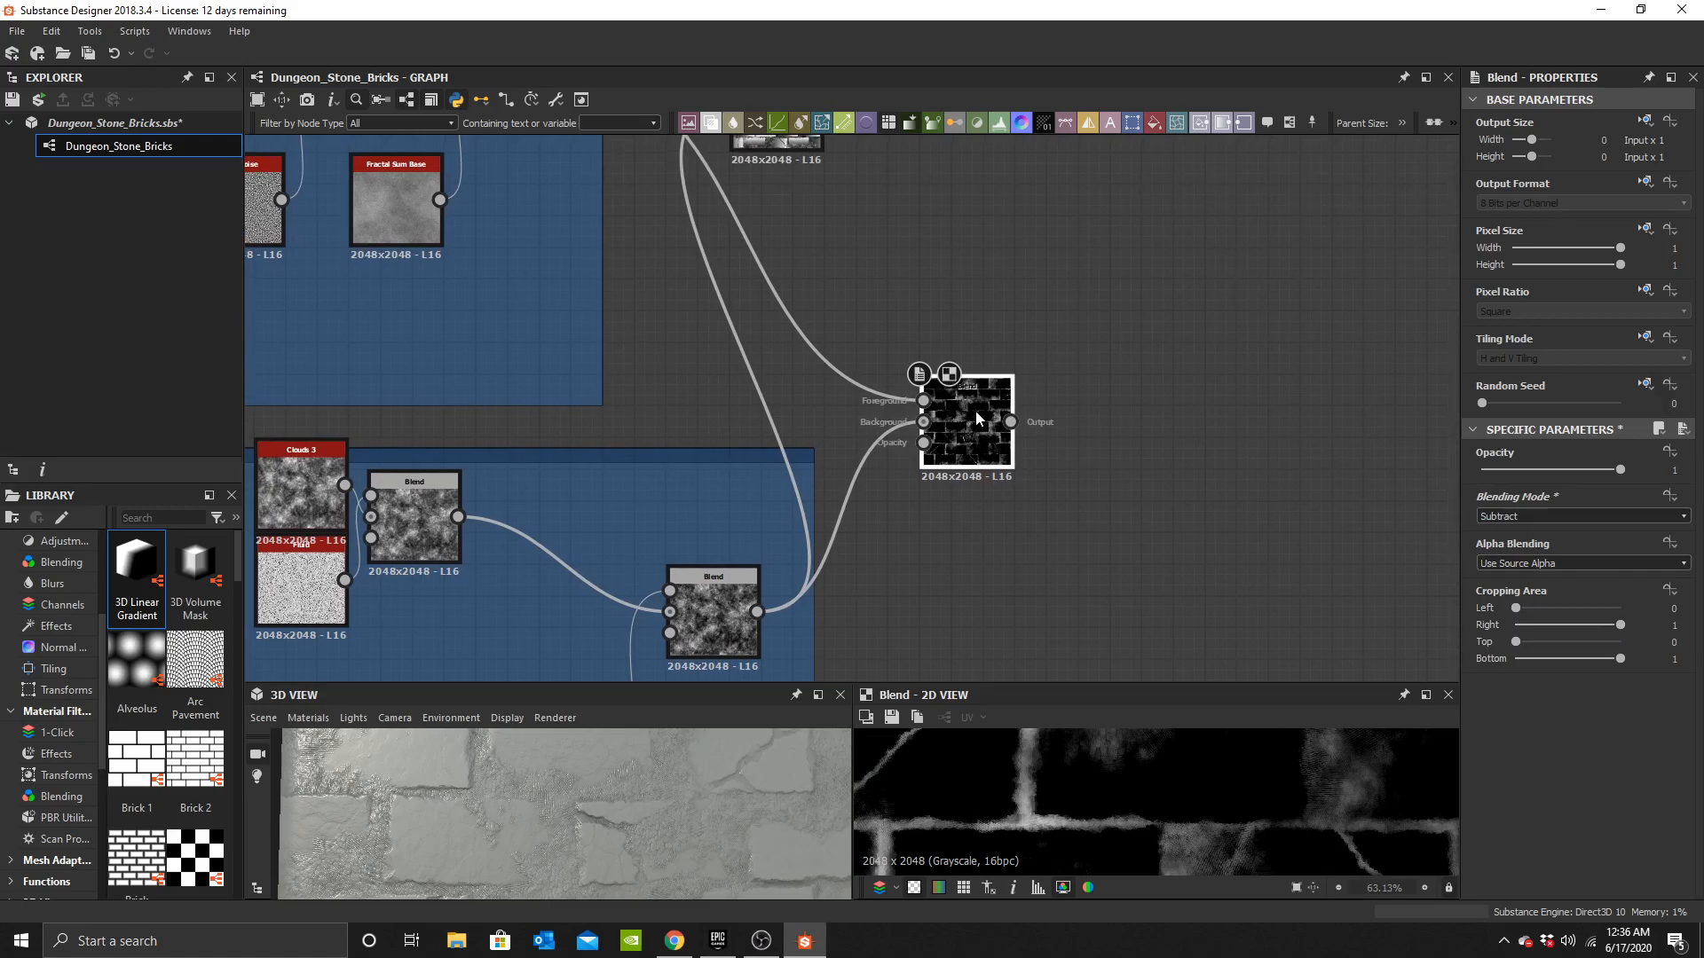
# Add a Levels node after the new Subtract Blend node.
pyautogui.press('space')
pyautogui.write('leve')
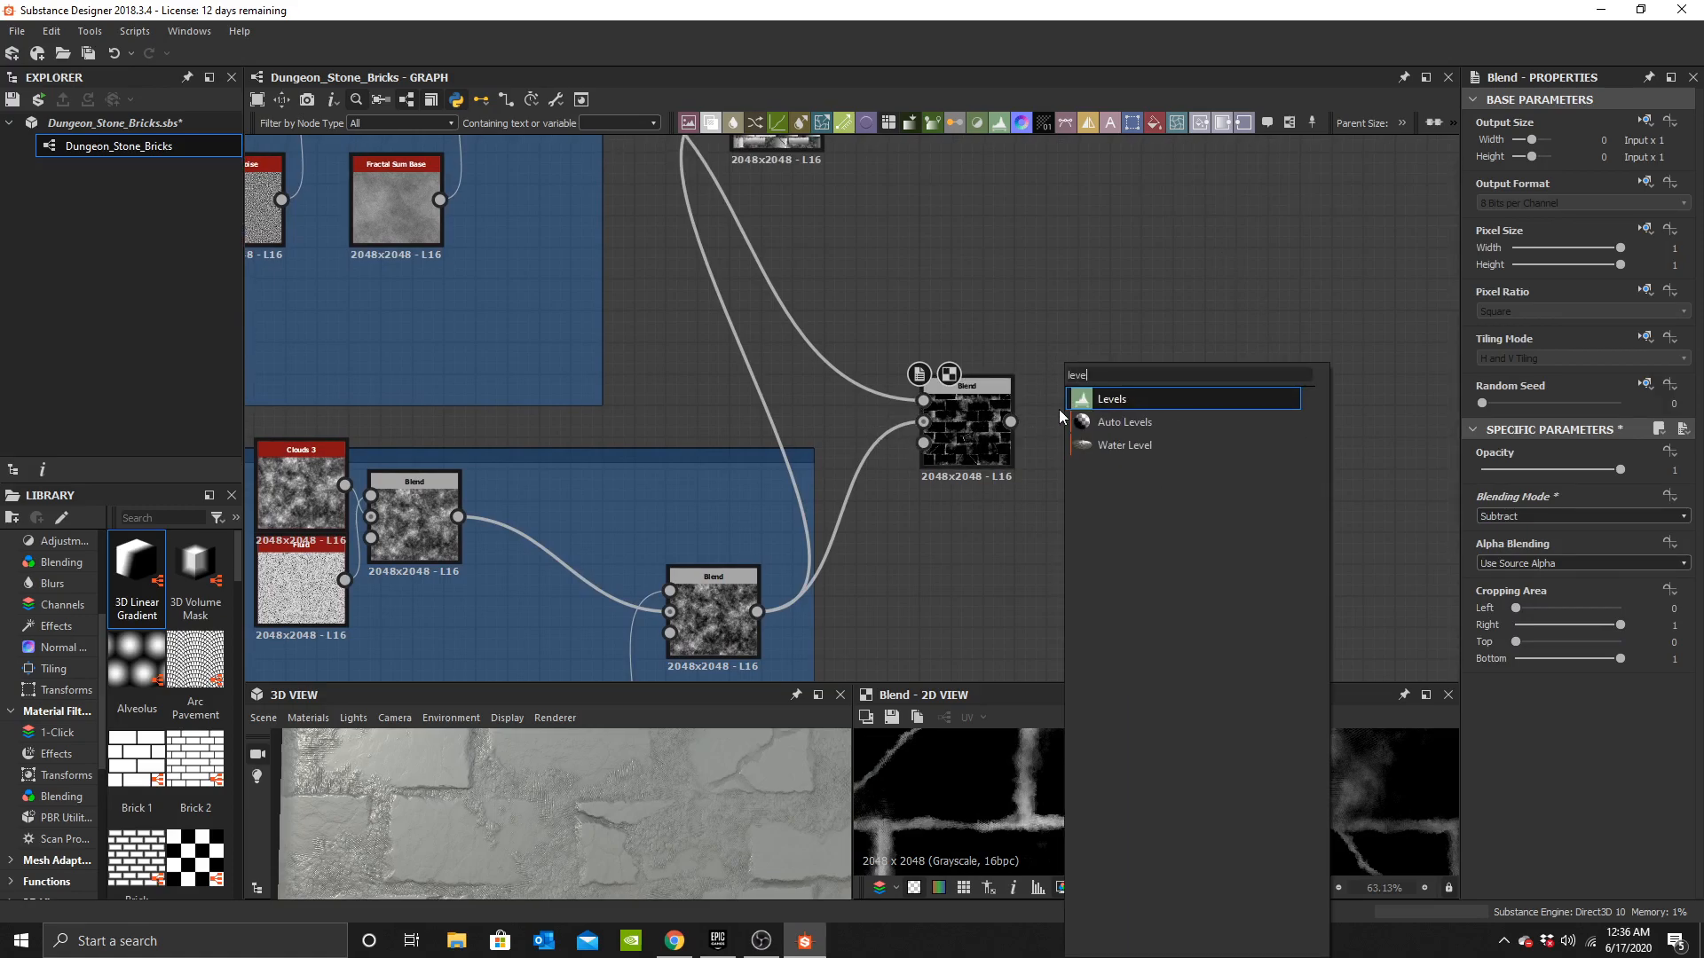
pyautogui.click(1145, 399)
pyautogui.scroll(3, 1061, 438)
pyautogui.scroll(-2, 817, 366)
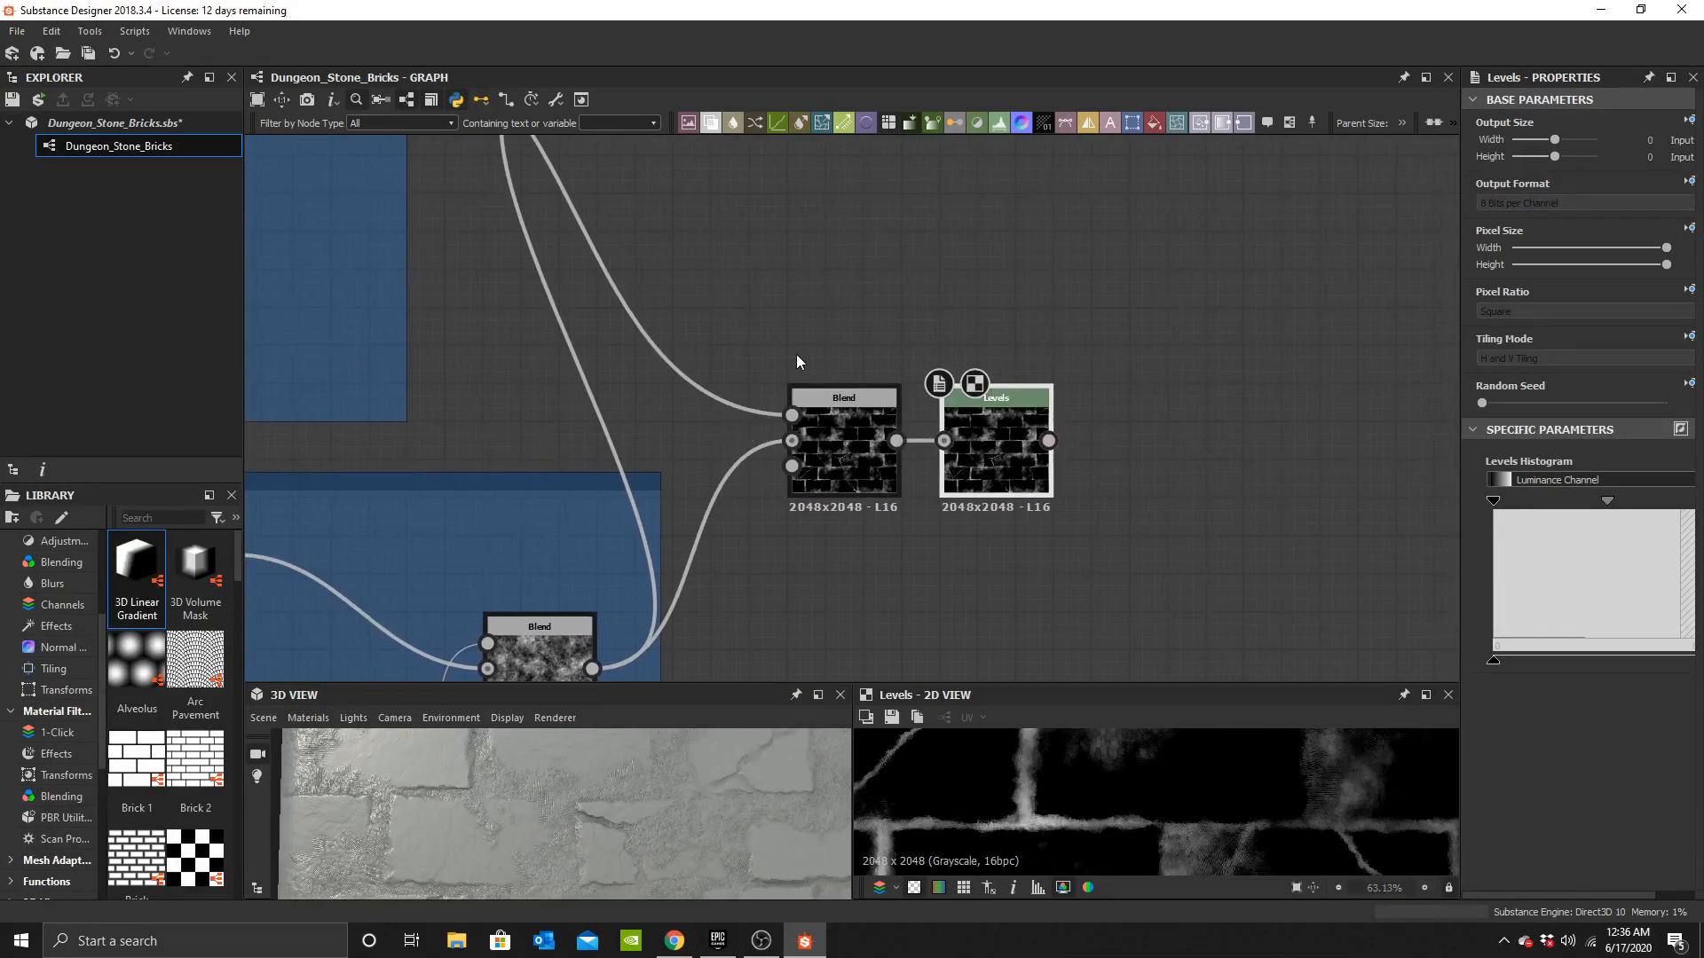
# Frame the new Blend and Levels nodes and title the frame Mortar Mask.
pyautogui.click(1288, 126)
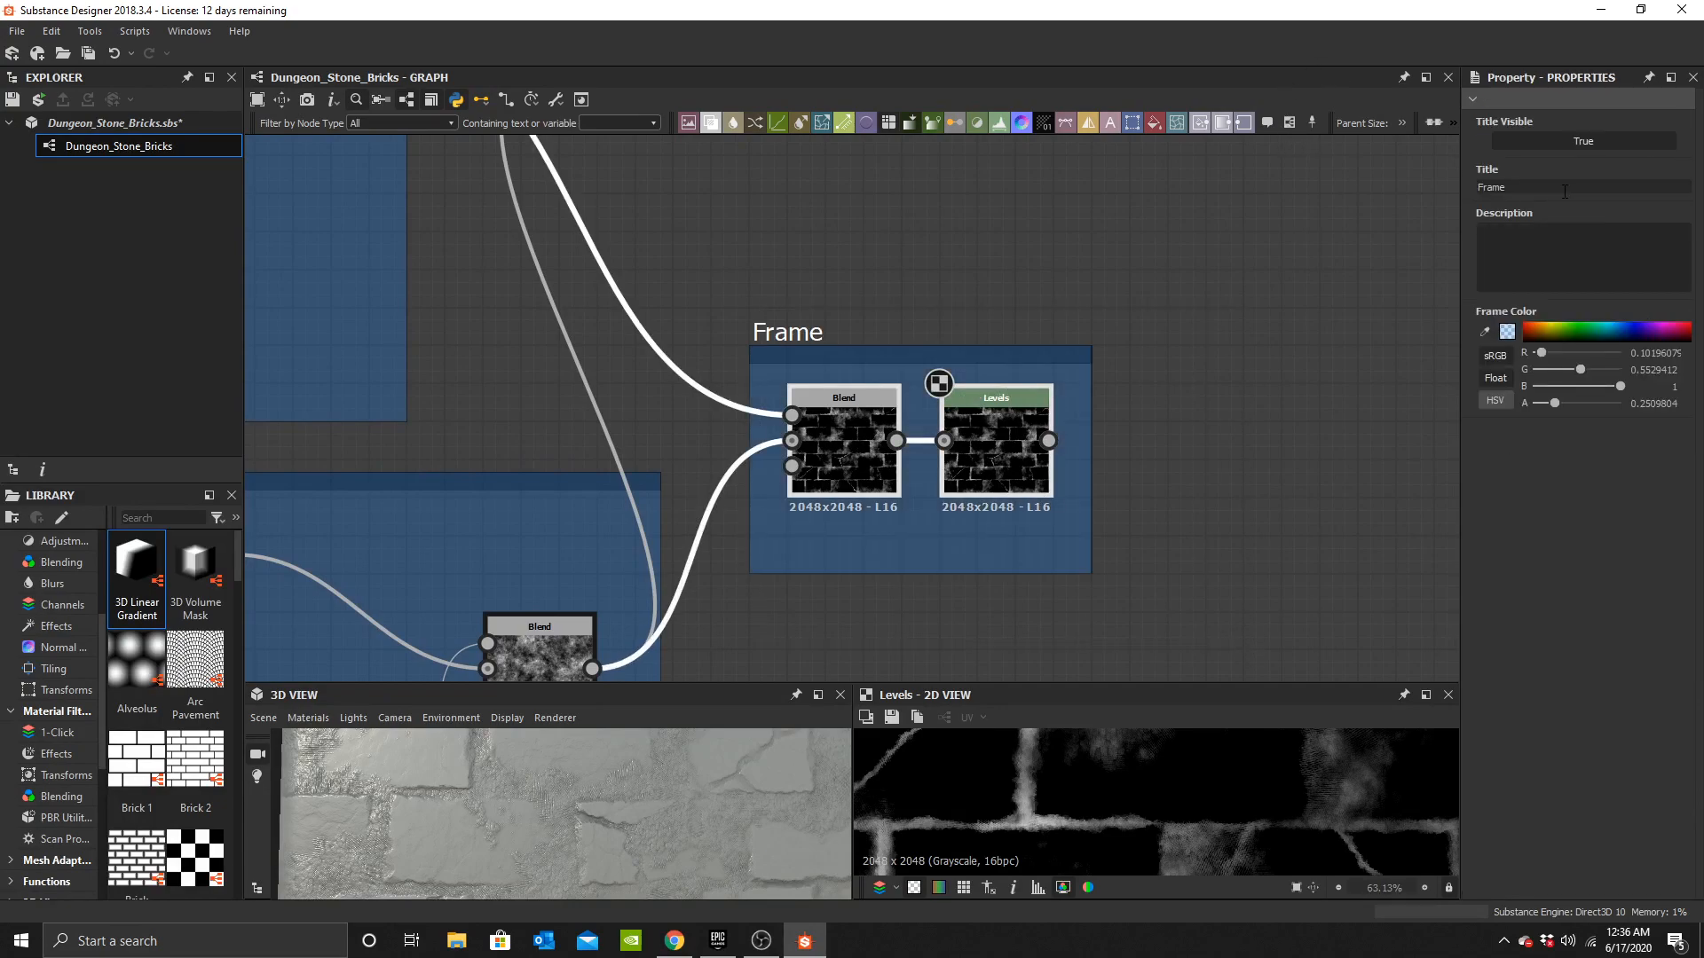
pyautogui.write('Mortar Mask')
pyautogui.press('Return')
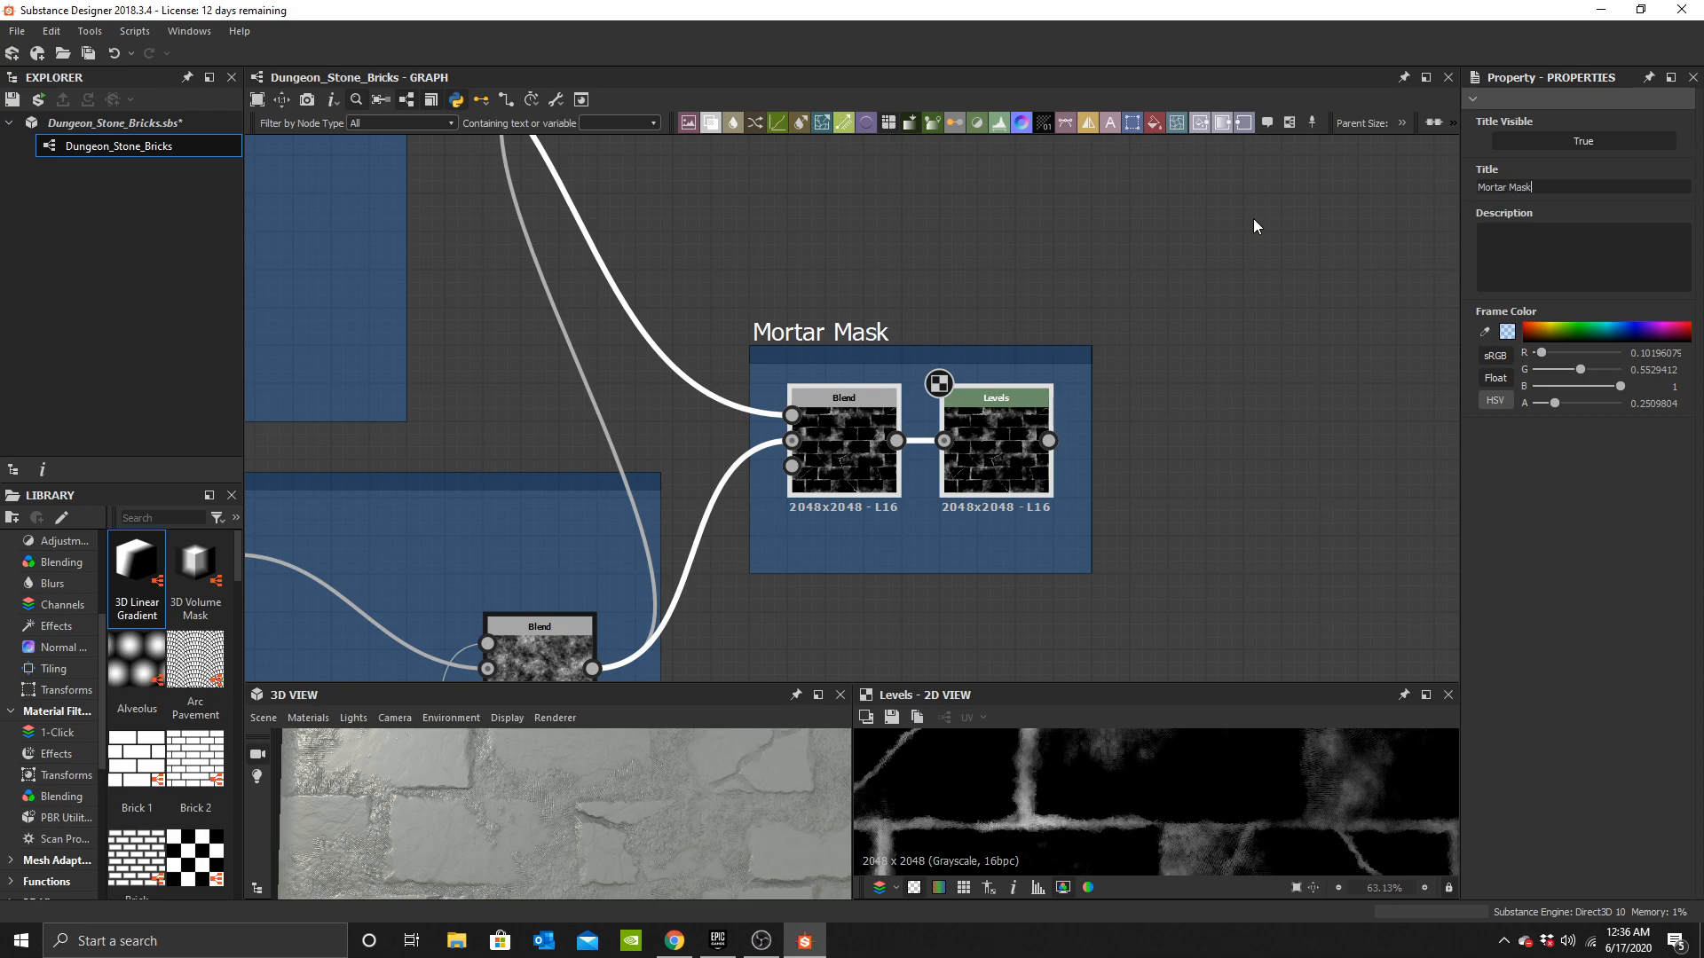
# Enable the user-defined Base Color map input on the Base Material node.
pyautogui.scroll(-3, 1048, 373)
pyautogui.scroll(-5, 657, 810)
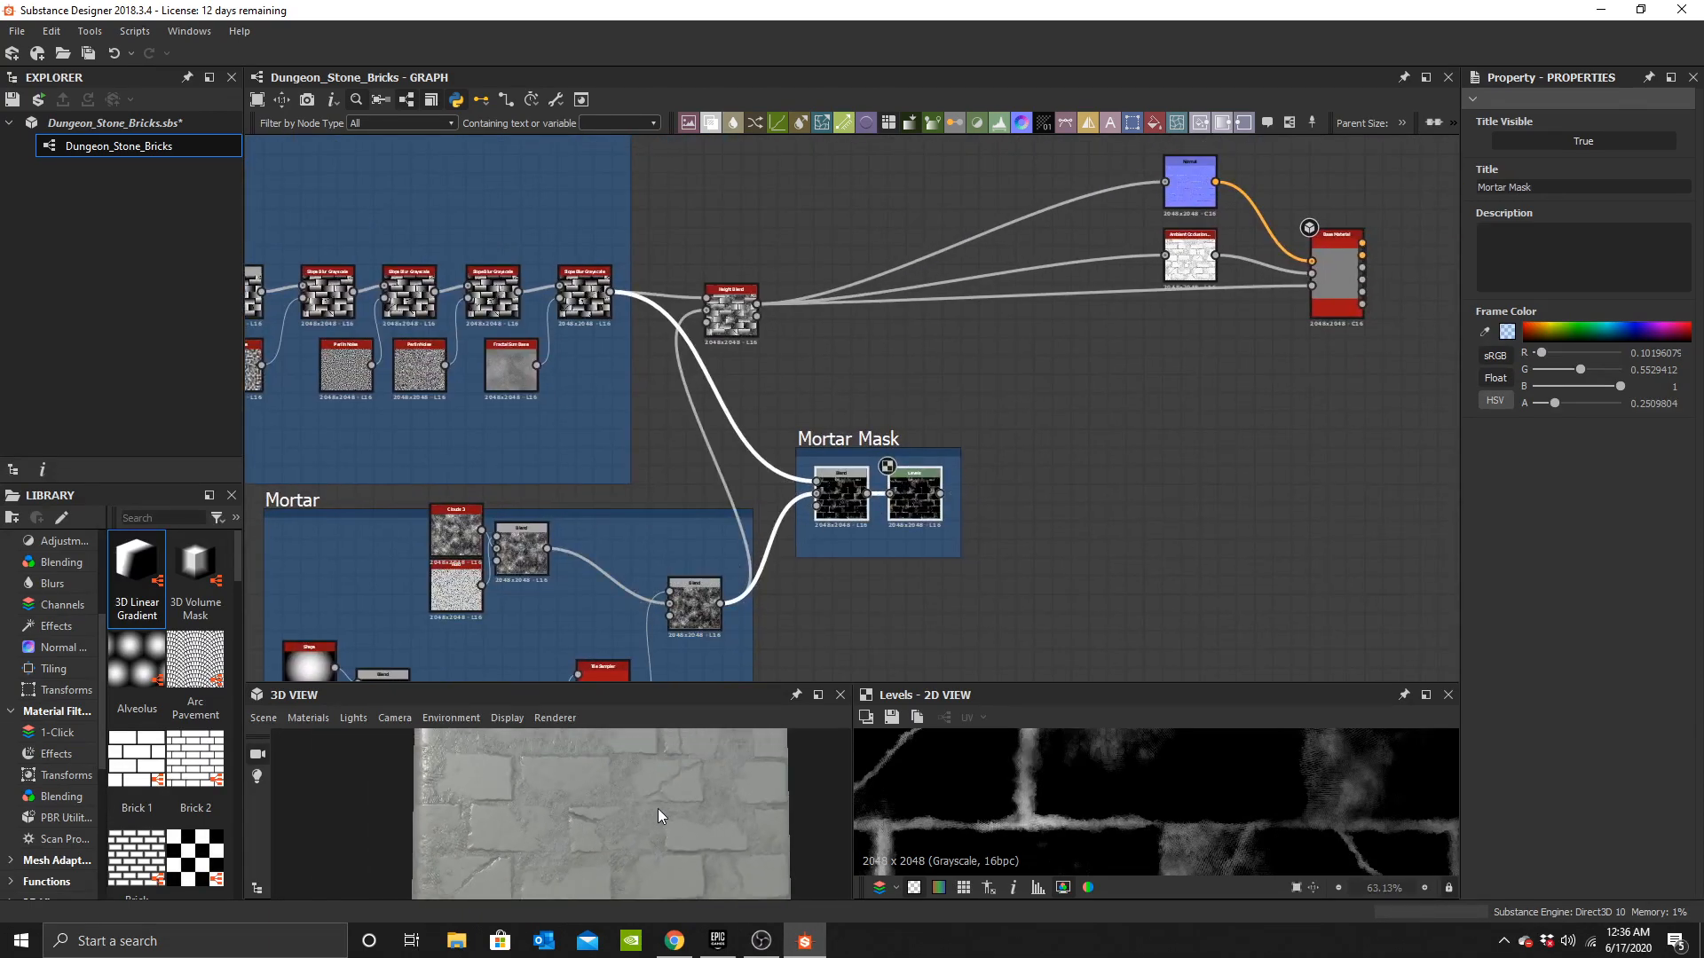
pyautogui.moveTo(657, 814); pyautogui.dragTo(657, 845)
pyautogui.scroll(-1, 1165, 356)
pyautogui.moveTo(1165, 357); pyautogui.dragTo(824, 492, button='middle')
pyautogui.moveTo(770, 260); pyautogui.dragTo(1302, 456)
pyautogui.click(1301, 435)
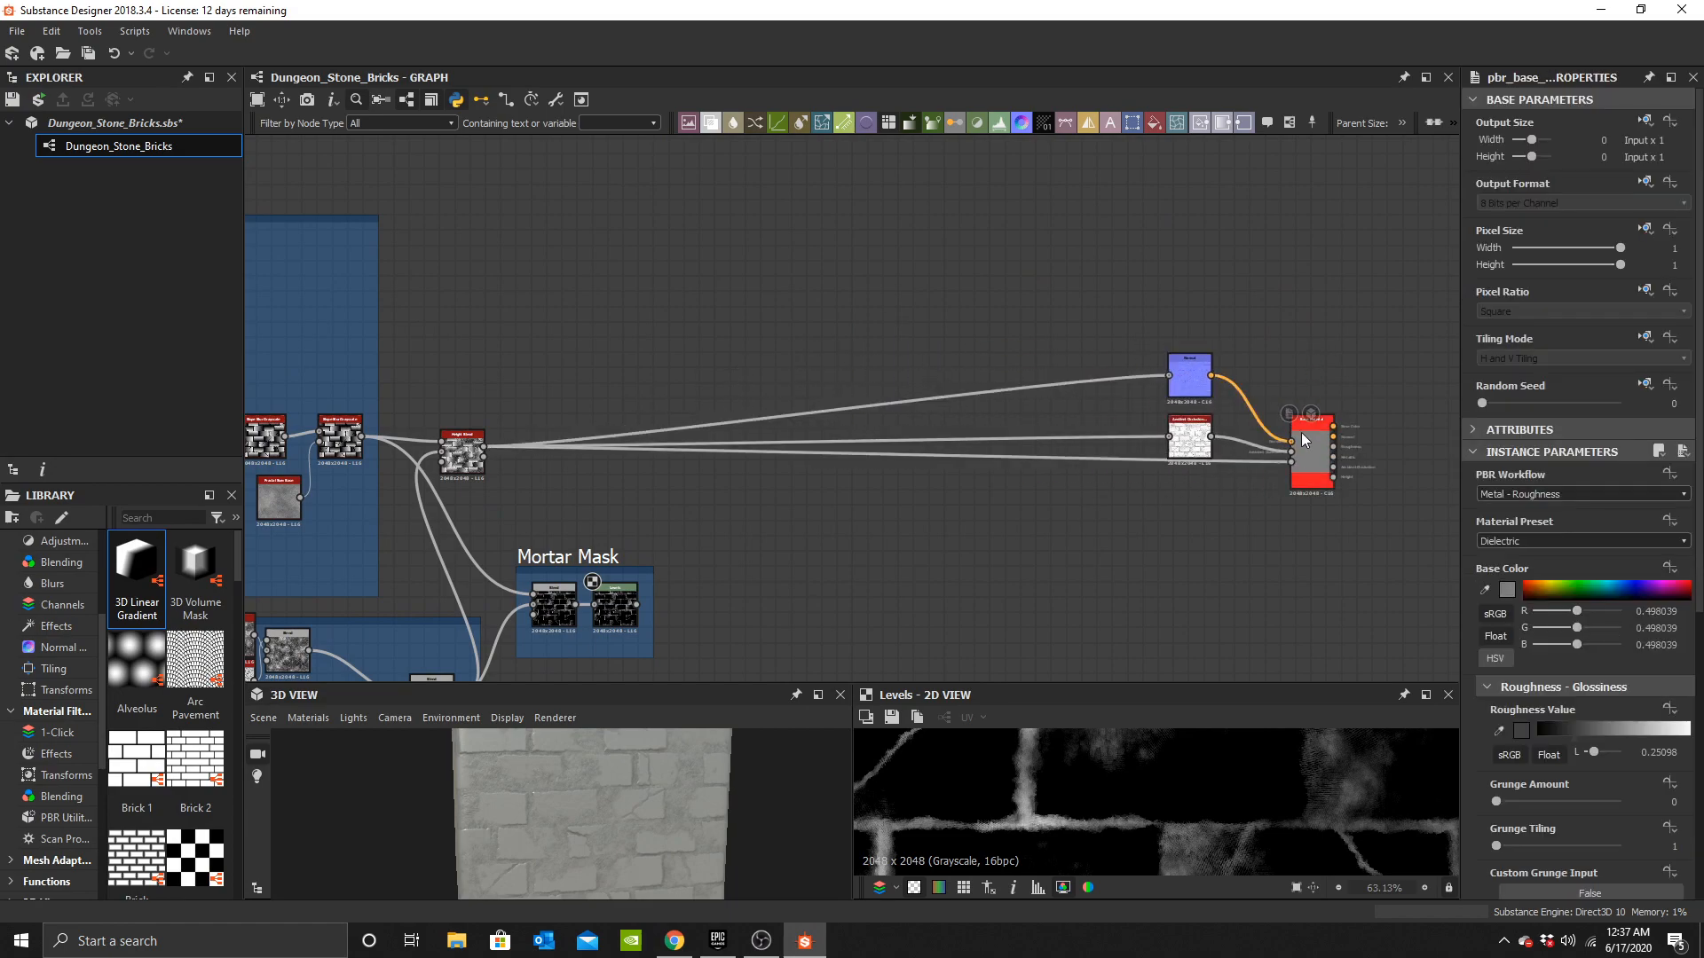
pyautogui.scroll(-5, 1595, 726)
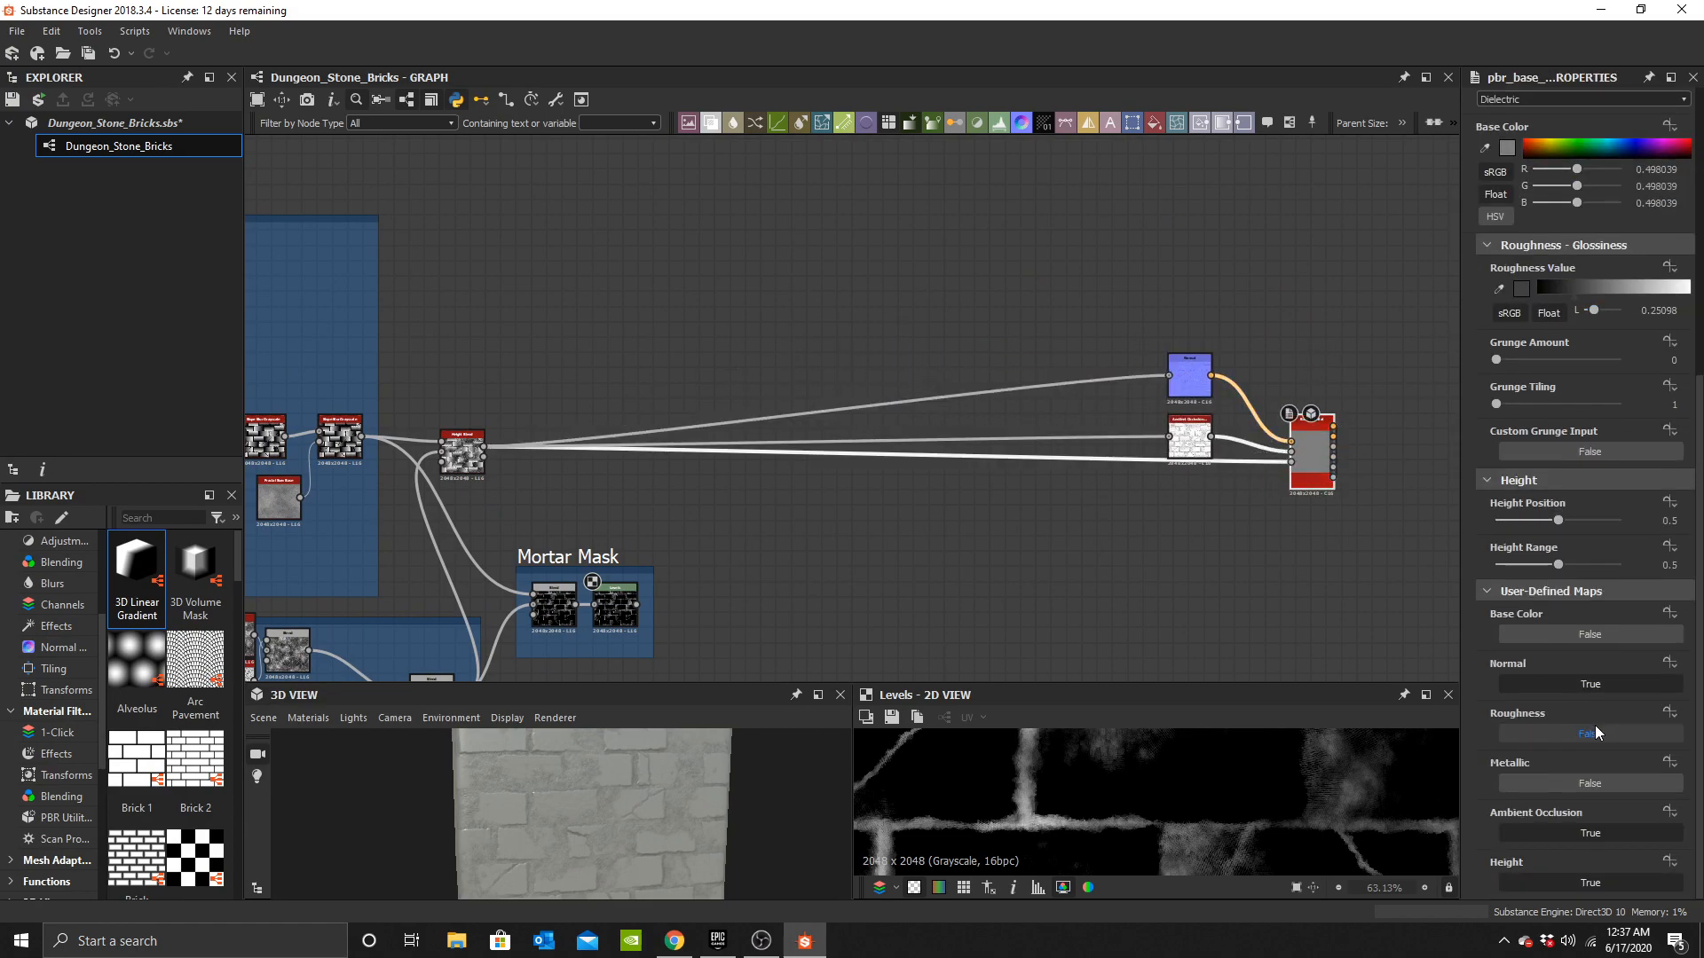
pyautogui.click(1580, 628)
# Add a Uniform Color node near the Base Material and duplicate it below.
pyautogui.moveTo(1152, 432); pyautogui.dragTo(966, 421, button='middle')
pyautogui.press('space')
pyautogui.write('un')
pyautogui.click(930, 316)
pyautogui.moveTo(863, 279); pyautogui.dragTo(888, 345, button='middle')
pyautogui.scroll(3, 888, 344)
pyautogui.moveTo(887, 344); pyautogui.dragTo(861, 265)
pyautogui.hotkey('ctrl', 'd')
pyautogui.moveTo(859, 390); pyautogui.dragTo(863, 313)
# Add a Blend node beside the two Uniform Color nodes.
pyautogui.click(934, 309)
pyautogui.press('space')
pyautogui.write('bl')
pyautogui.click(982, 347)
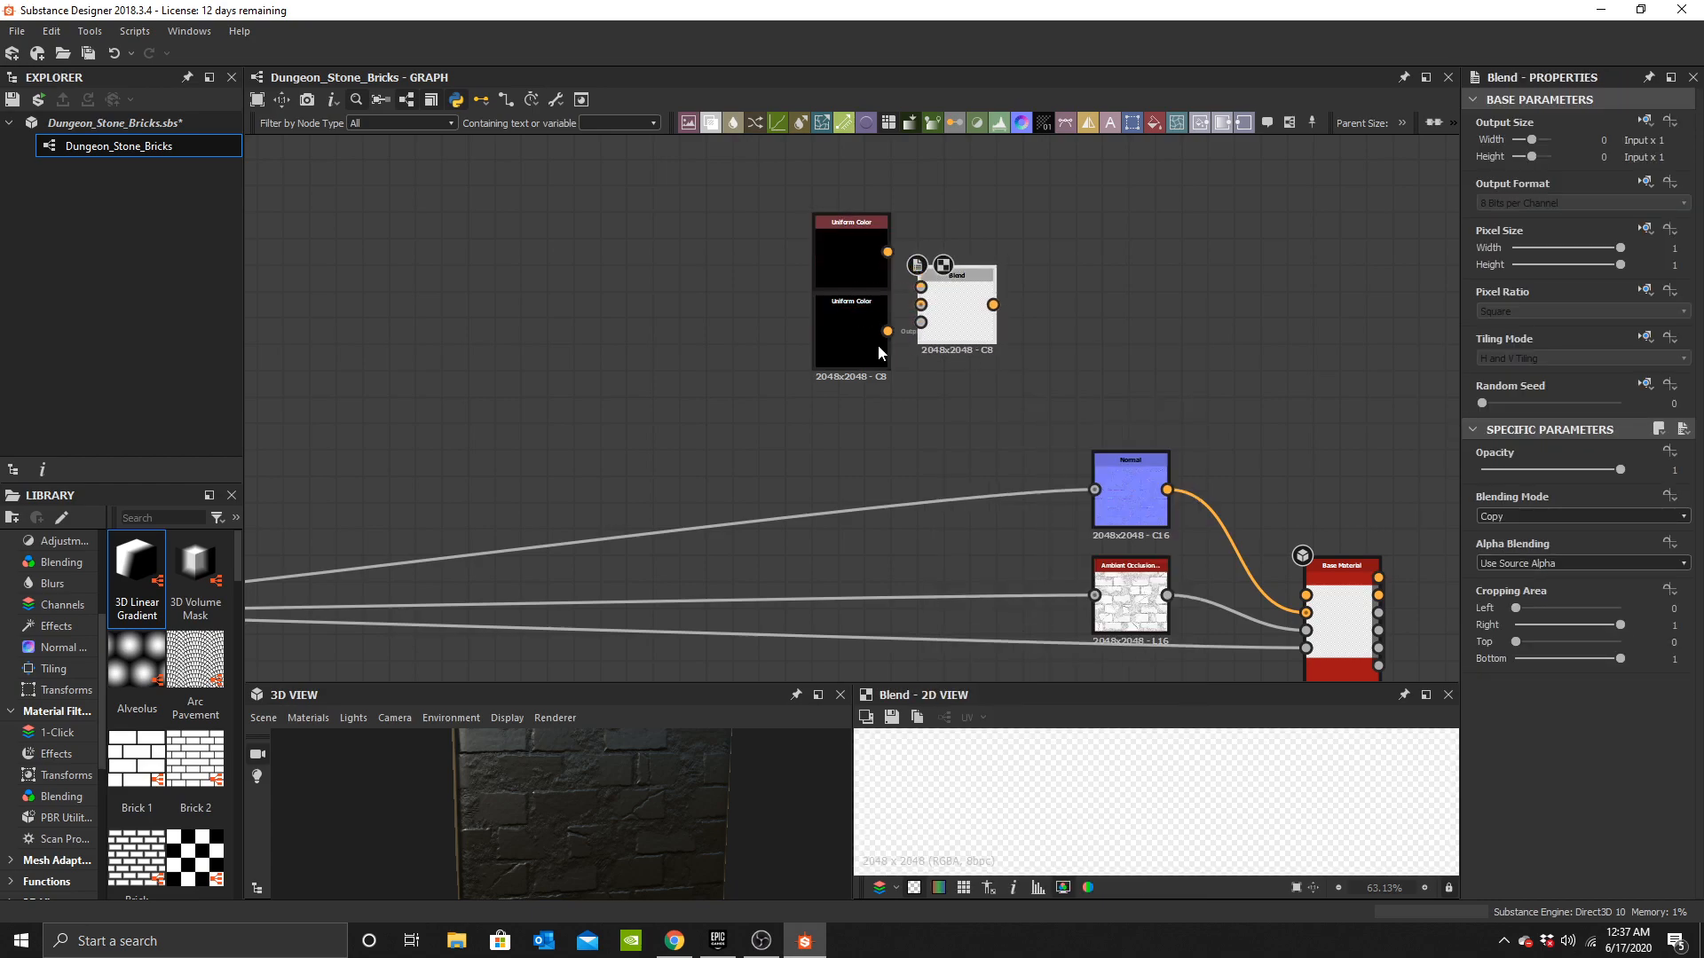
# Connect both Uniform Colors into the Blend and the Blend's output into the Base Material's base color input.
pyautogui.moveTo(914, 310); pyautogui.dragTo(920, 304)
pyautogui.moveTo(888, 252); pyautogui.dragTo(920, 287)
pyautogui.moveTo(1312, 555); pyautogui.dragTo(1305, 596)
pyautogui.moveTo(1180, 518); pyautogui.dragTo(1018, 514, button='middle')
pyautogui.moveTo(684, 226); pyautogui.dragTo(878, 420)
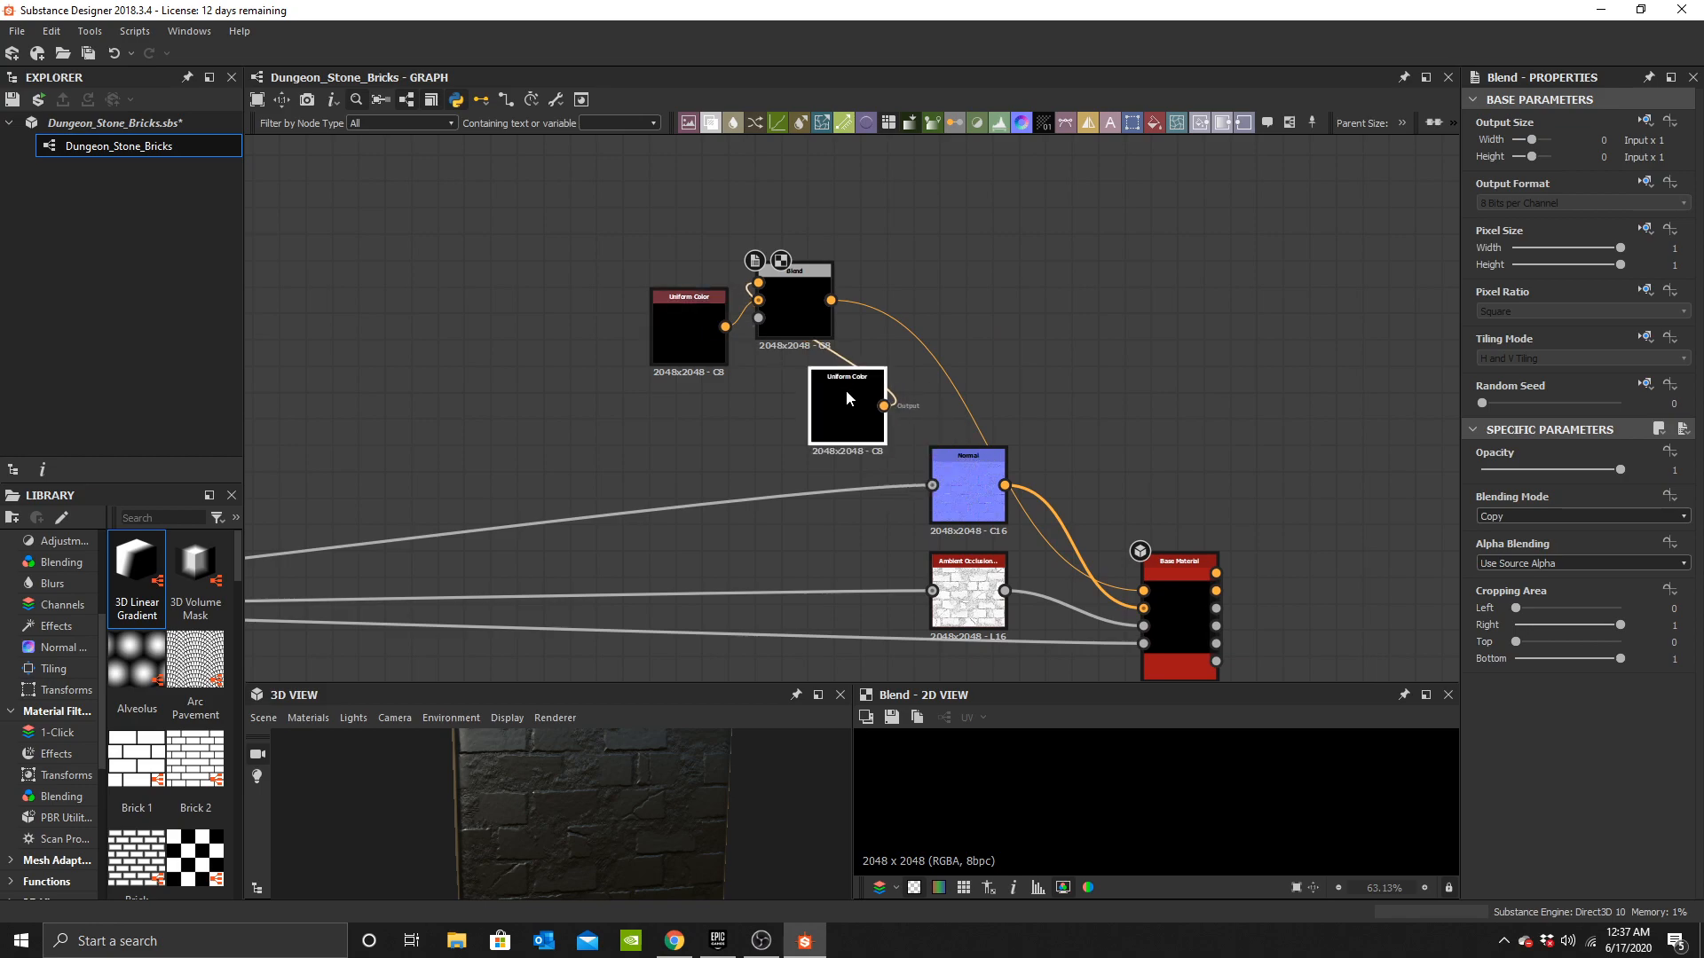
# Connect the Mortar Mask Levels output into the color Blend's Opacity input.
pyautogui.scroll(-2, 697, 263)
pyautogui.moveTo(698, 263); pyautogui.dragTo(867, 280, button='middle')
pyautogui.moveTo(710, 235); pyautogui.dragTo(741, 258)
pyautogui.click(763, 337)
pyautogui.moveTo(612, 460); pyautogui.dragTo(992, 138, button='middle')
pyautogui.click(773, 387)
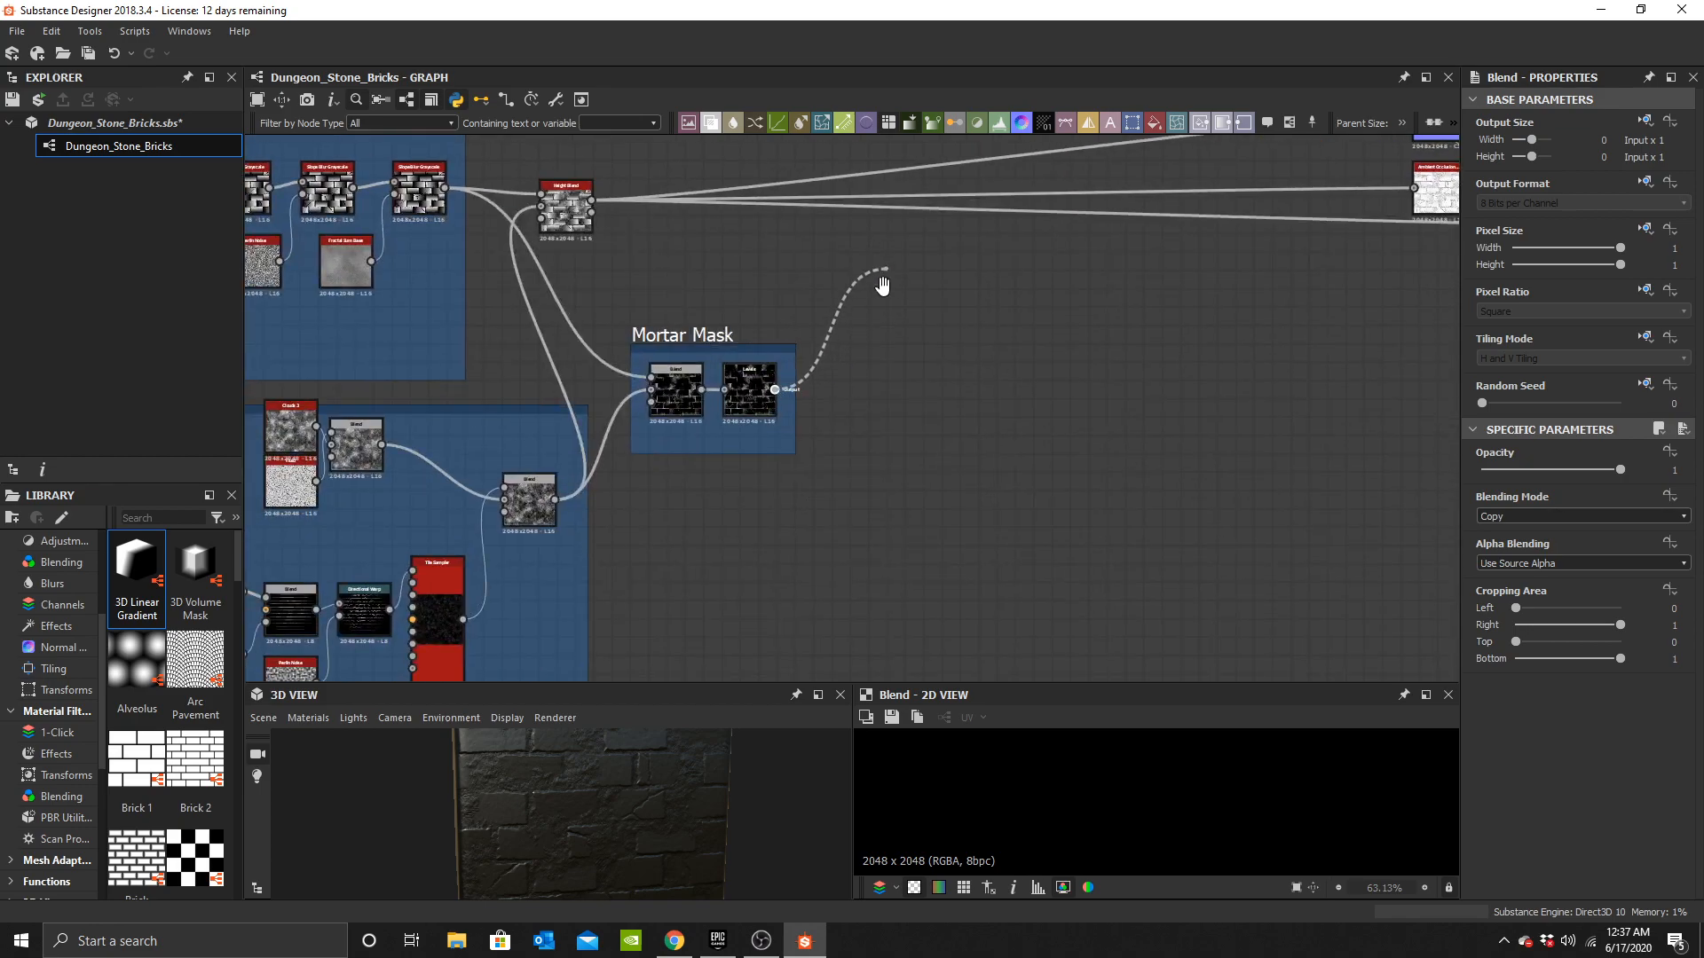
pyautogui.moveTo(887, 267); pyautogui.dragTo(774, 581, button='middle')
pyautogui.click(977, 257)
pyautogui.scroll(3, 965, 449)
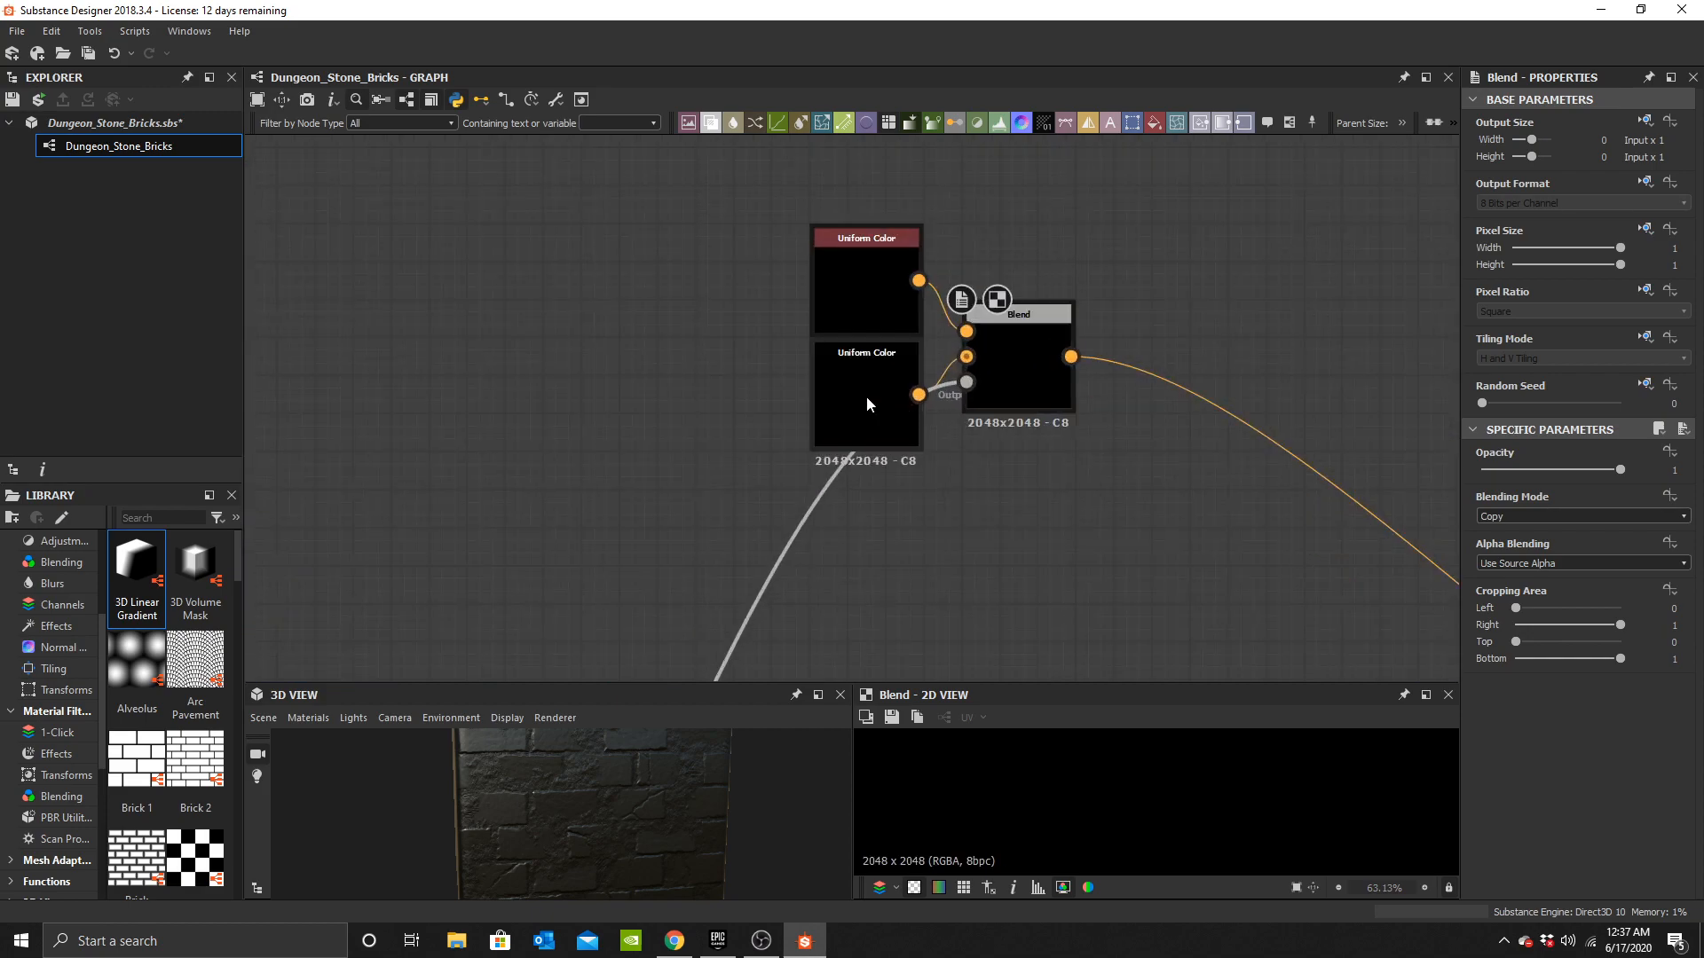
# Set the upper Uniform Color to a mid grey of about 0.53.
pyautogui.click(861, 254)
pyautogui.click(1508, 518)
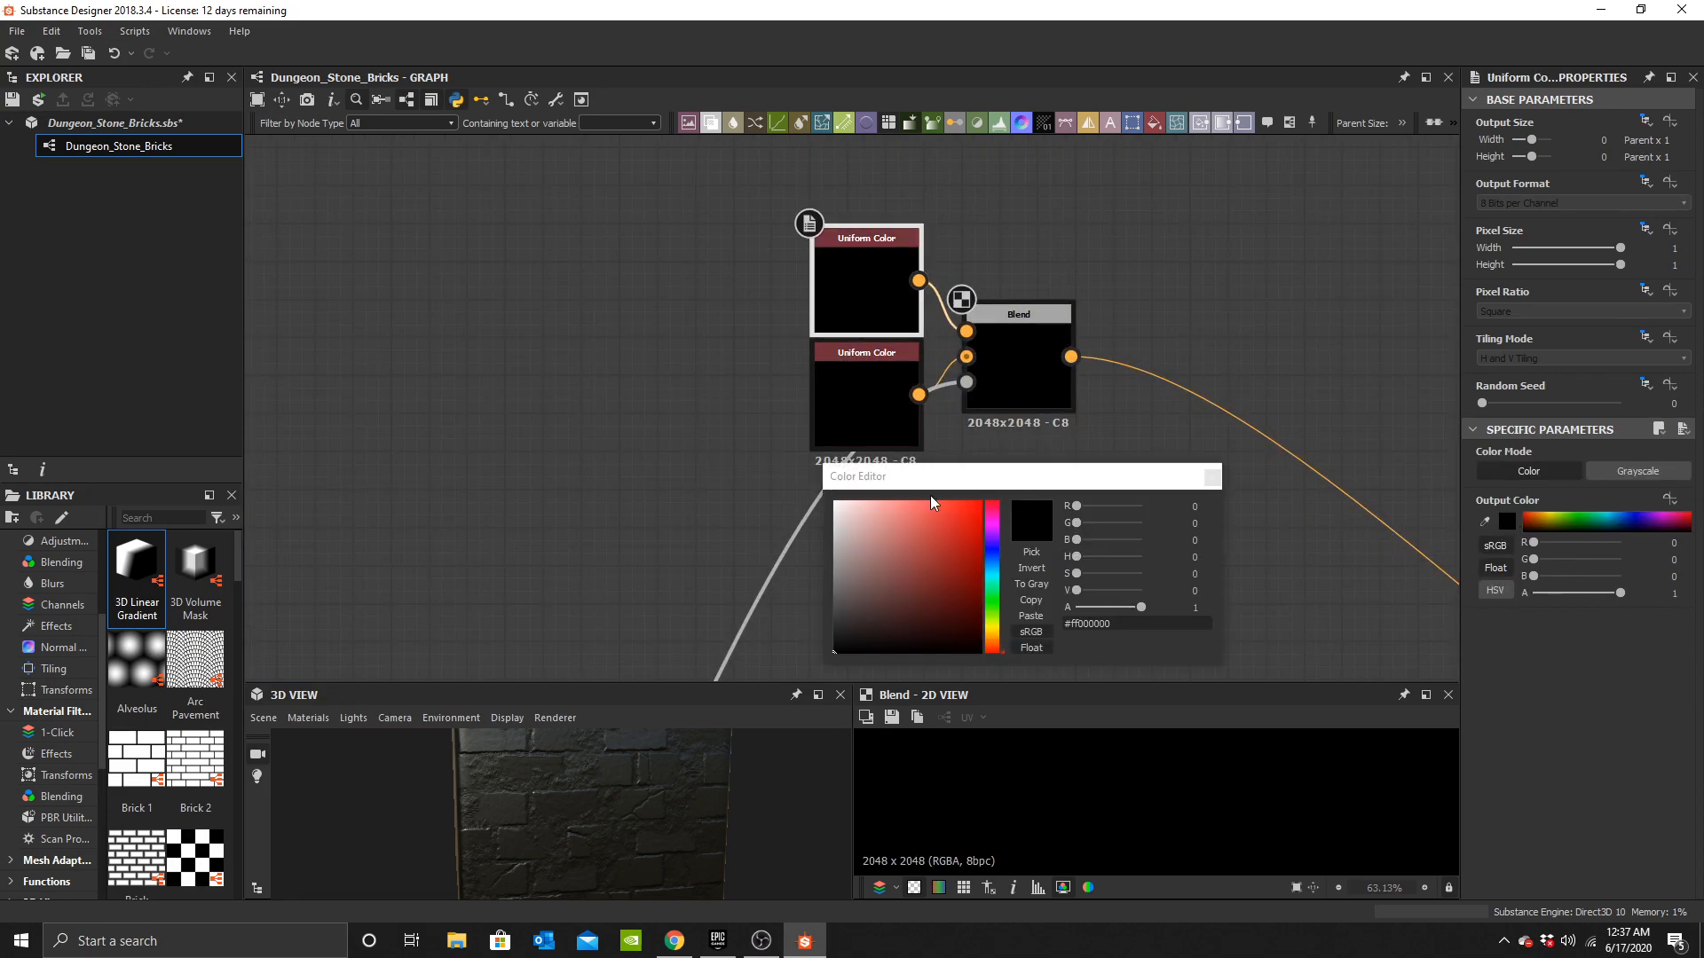
pyautogui.click(855, 549)
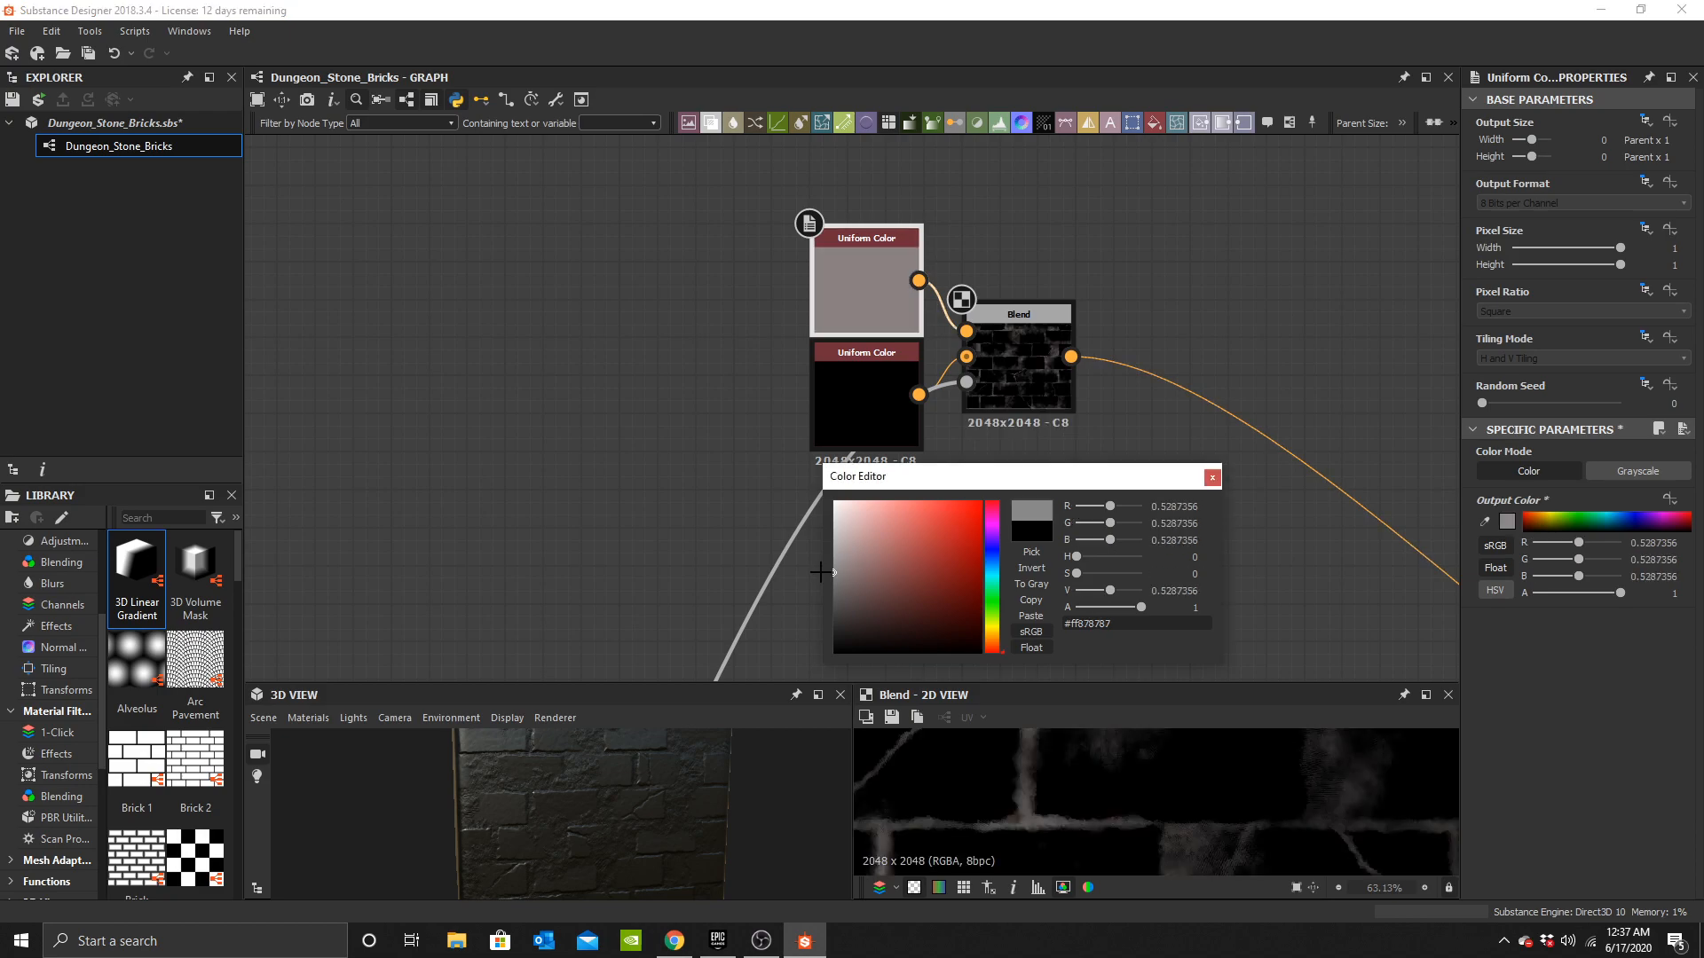
# Set the lower Uniform Color to a darker grey of about 0.34.
pyautogui.click(886, 402)
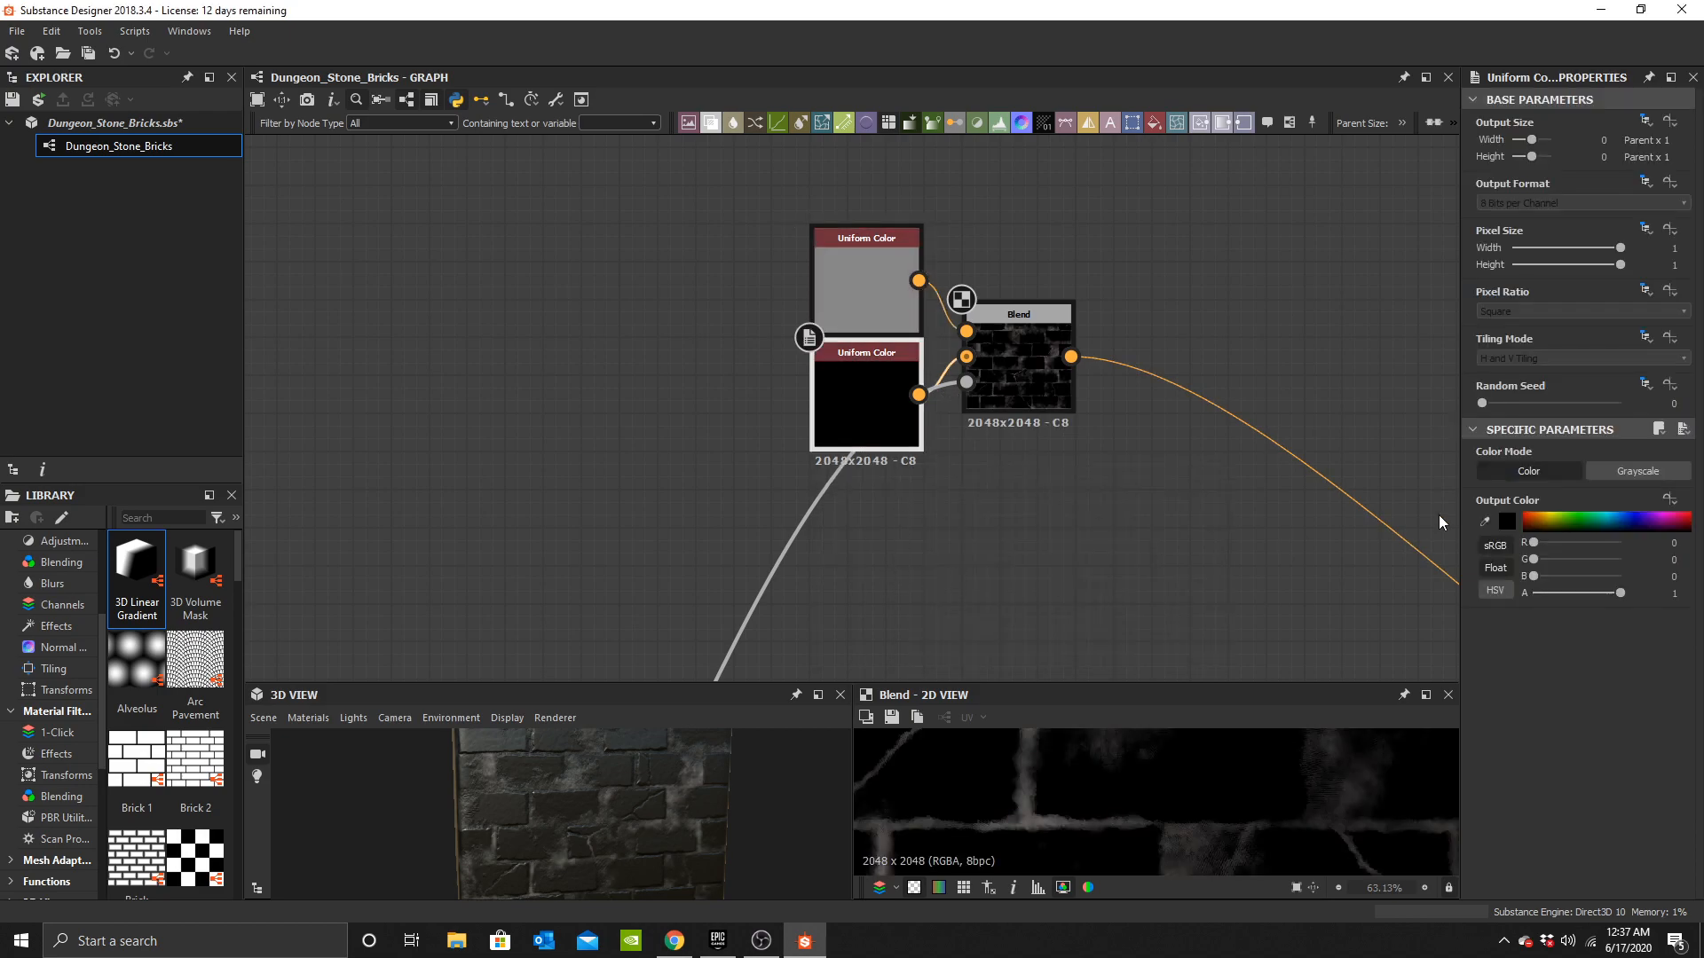
pyautogui.click(1508, 522)
pyautogui.moveTo(864, 597); pyautogui.dragTo(791, 601)
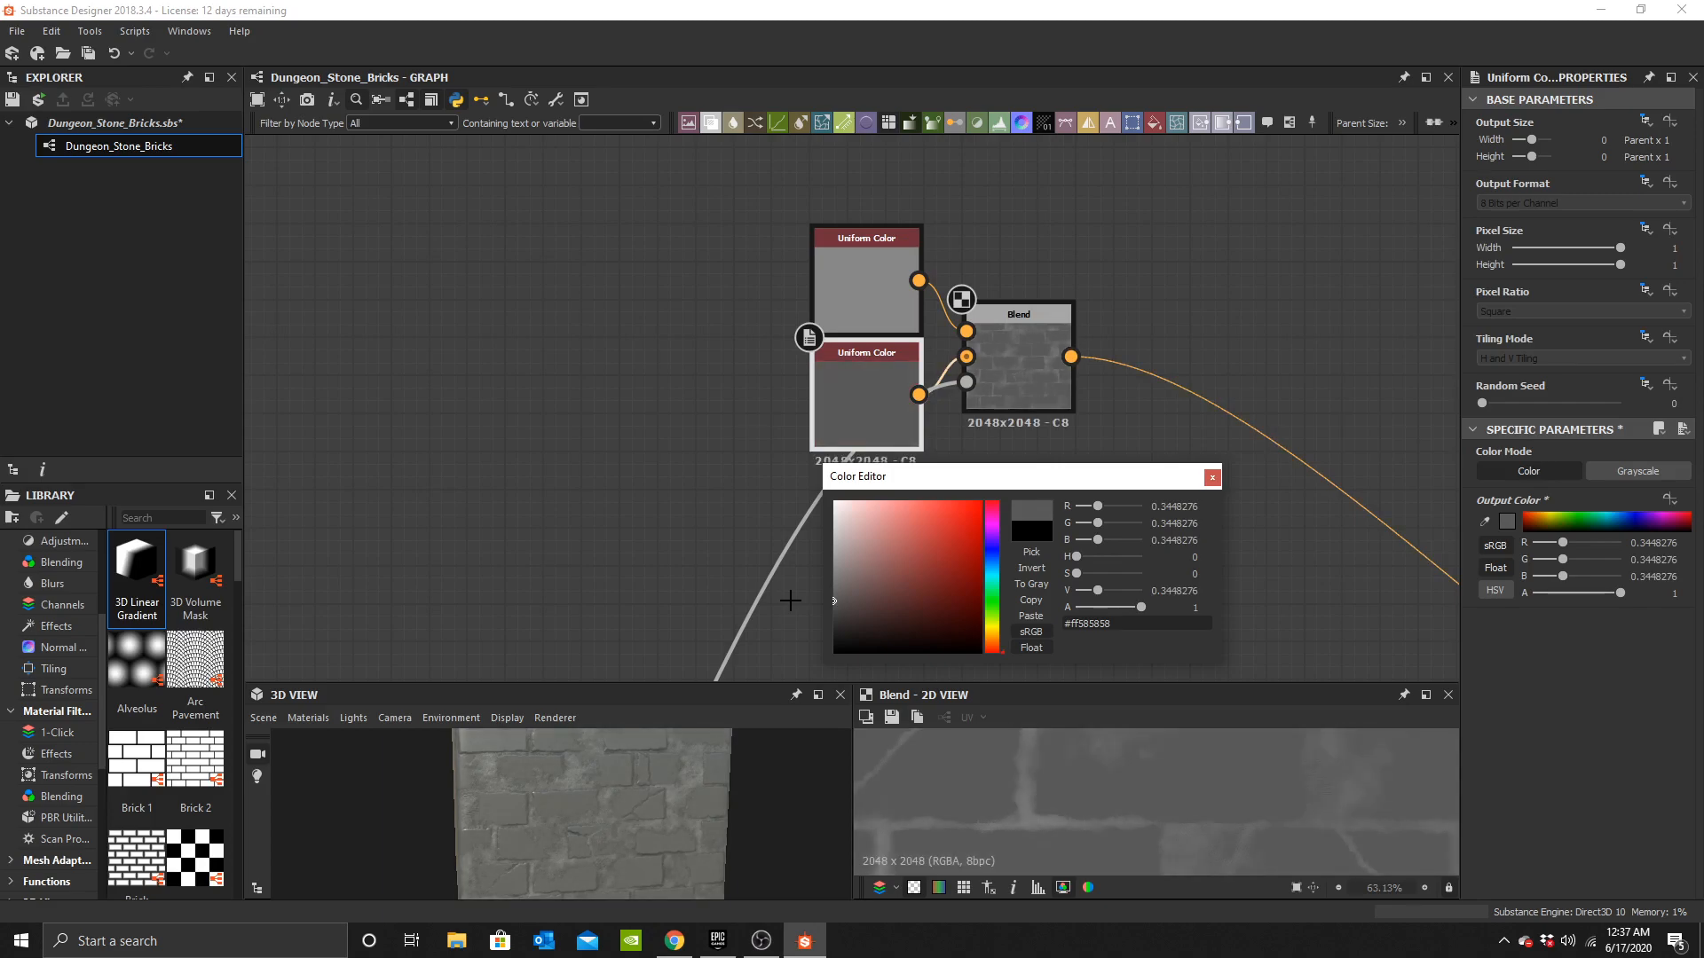
pyautogui.click(1213, 477)
# Inspect the coloured bricks material in the 3D view.
pyautogui.moveTo(539, 840); pyautogui.dragTo(594, 820)
pyautogui.scroll(4, 613, 830)
pyautogui.scroll(6, 631, 817)
pyautogui.scroll(-3, 578, 838)
pyautogui.scroll(-3, 578, 839)
pyautogui.scroll(-3, 753, 458)
pyautogui.scroll(-3, 753, 458)
# Open the Mortar Mask Levels and pull its white input point inward to raise contrast.
pyautogui.moveTo(753, 458); pyautogui.dragTo(954, 258, button='middle')
pyautogui.scroll(3, 911, 387)
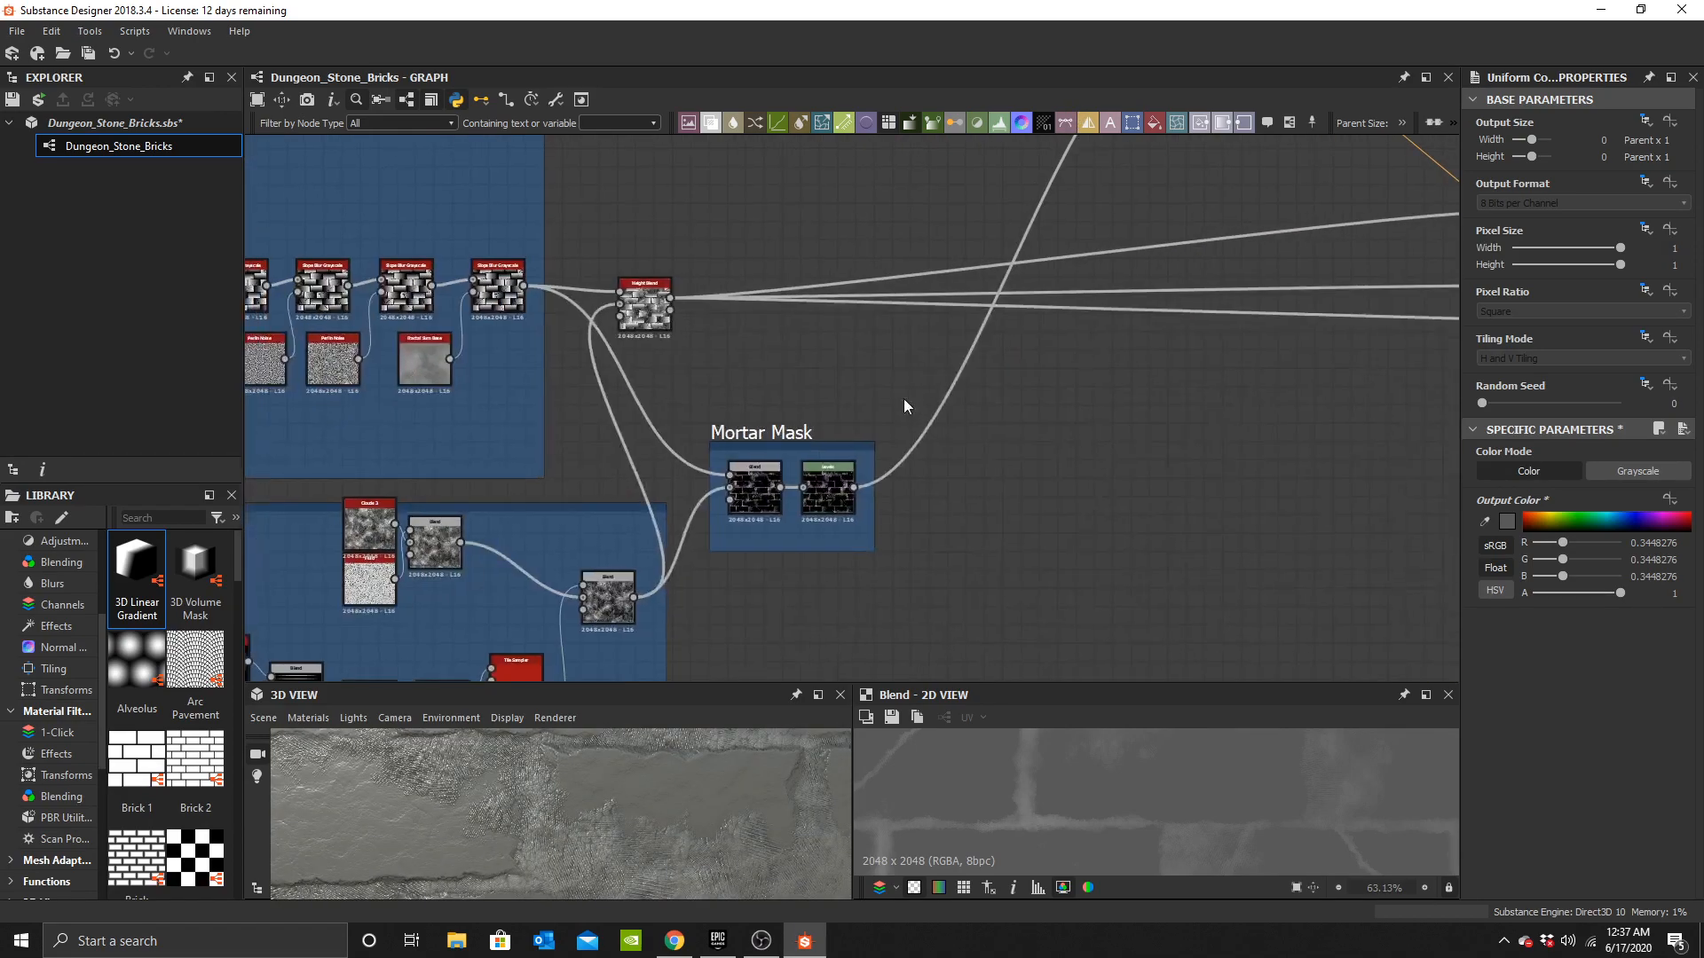
pyautogui.moveTo(795, 513); pyautogui.dragTo(875, 396, button='middle')
pyautogui.scroll(7, 875, 395)
pyautogui.doubleClick(967, 353)
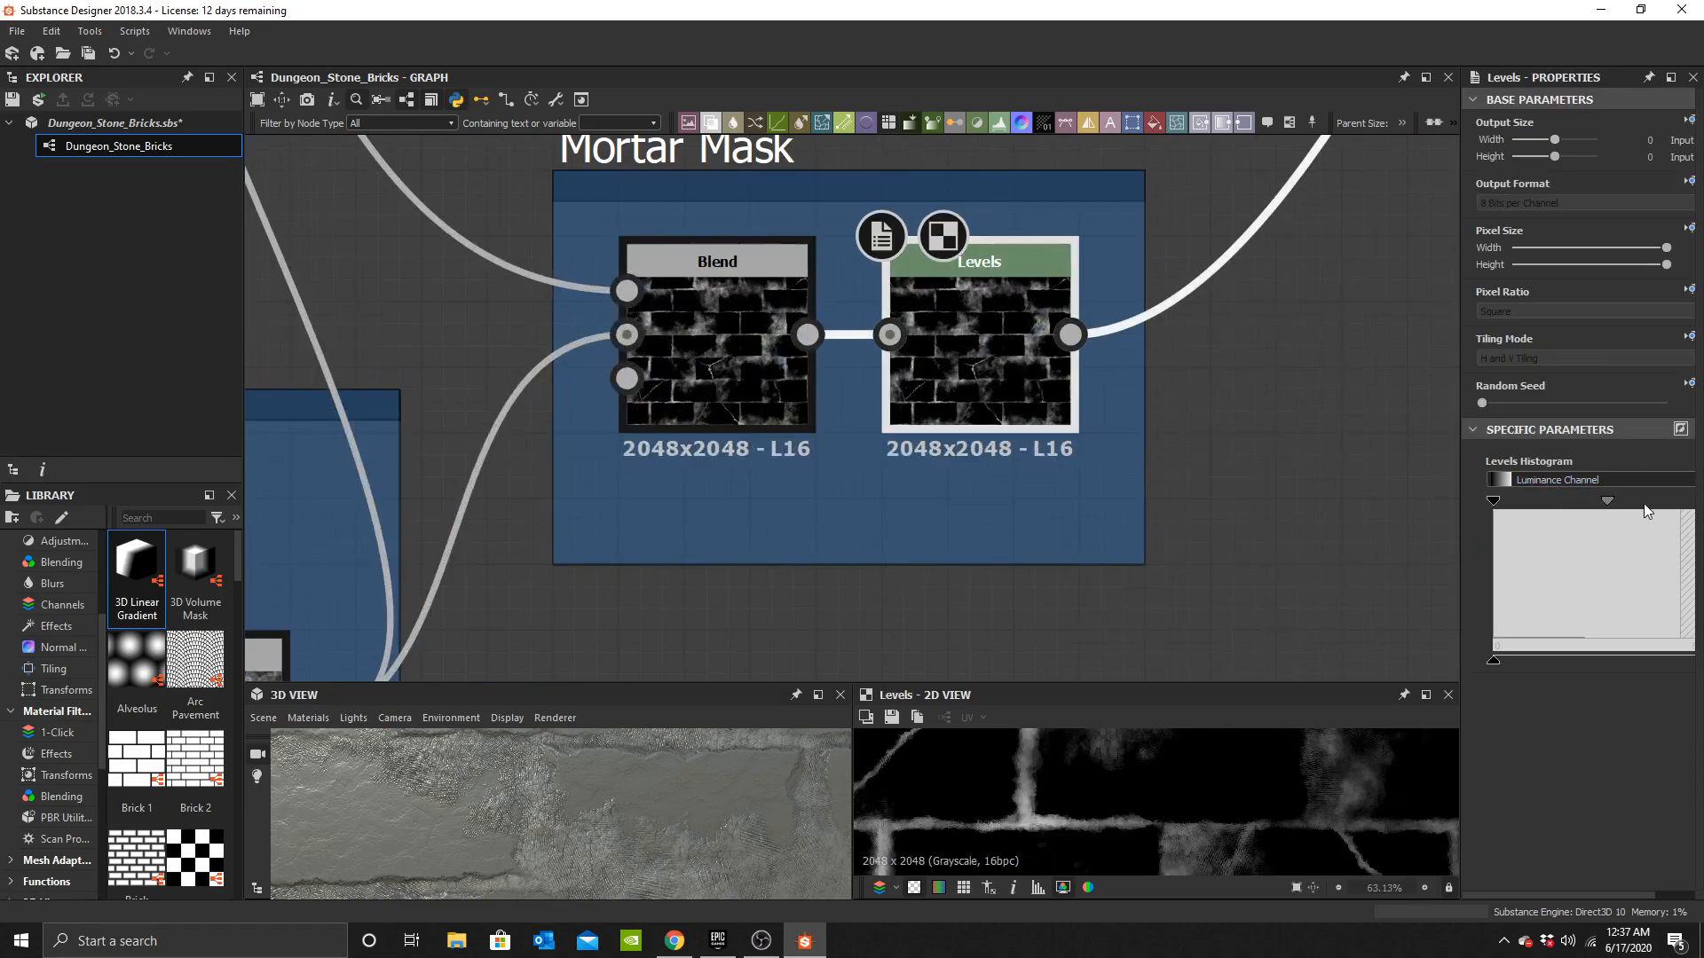
pyautogui.moveTo(1459, 534); pyautogui.dragTo(1317, 533)
pyautogui.moveTo(1675, 501); pyautogui.dragTo(1487, 508)
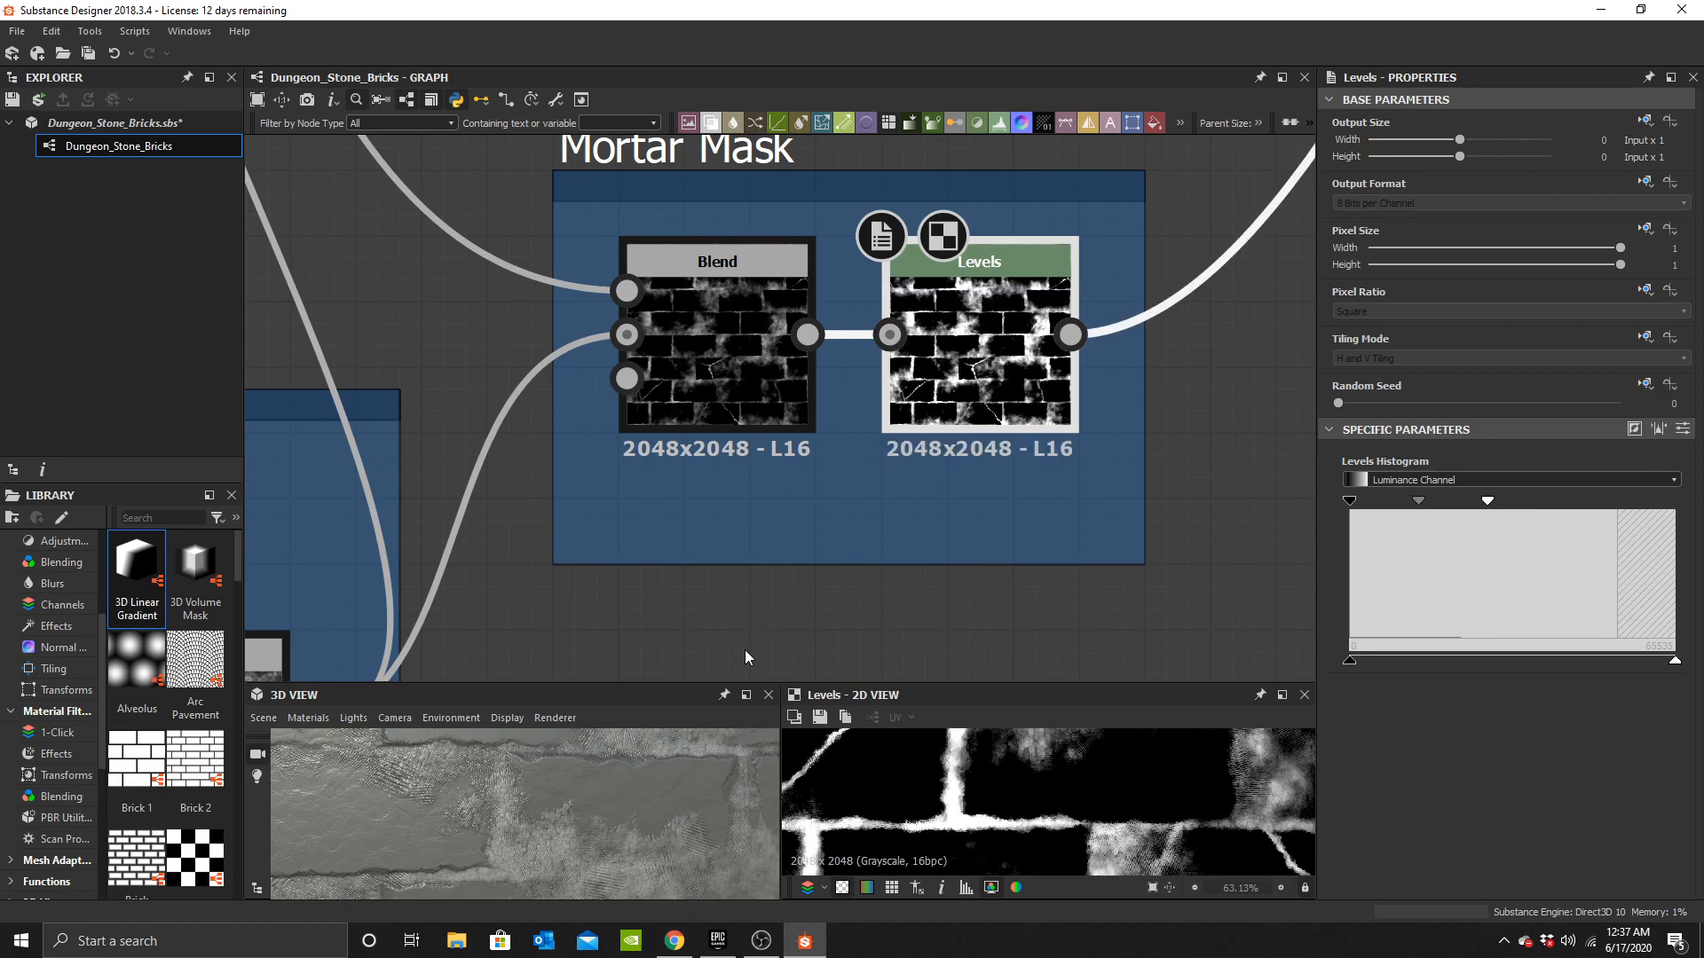
# Set the Height Blend's Height Offset to 0.75.
pyautogui.scroll(-5, 619, 830)
pyautogui.moveTo(830, 338); pyautogui.dragTo(892, 166, button='middle')
pyautogui.scroll(-3, 612, 446)
pyautogui.moveTo(611, 448); pyautogui.dragTo(943, 612, button='middle')
pyautogui.moveTo(843, 266); pyautogui.dragTo(952, 637, button='middle')
pyautogui.scroll(3, 990, 379)
pyautogui.click(875, 479)
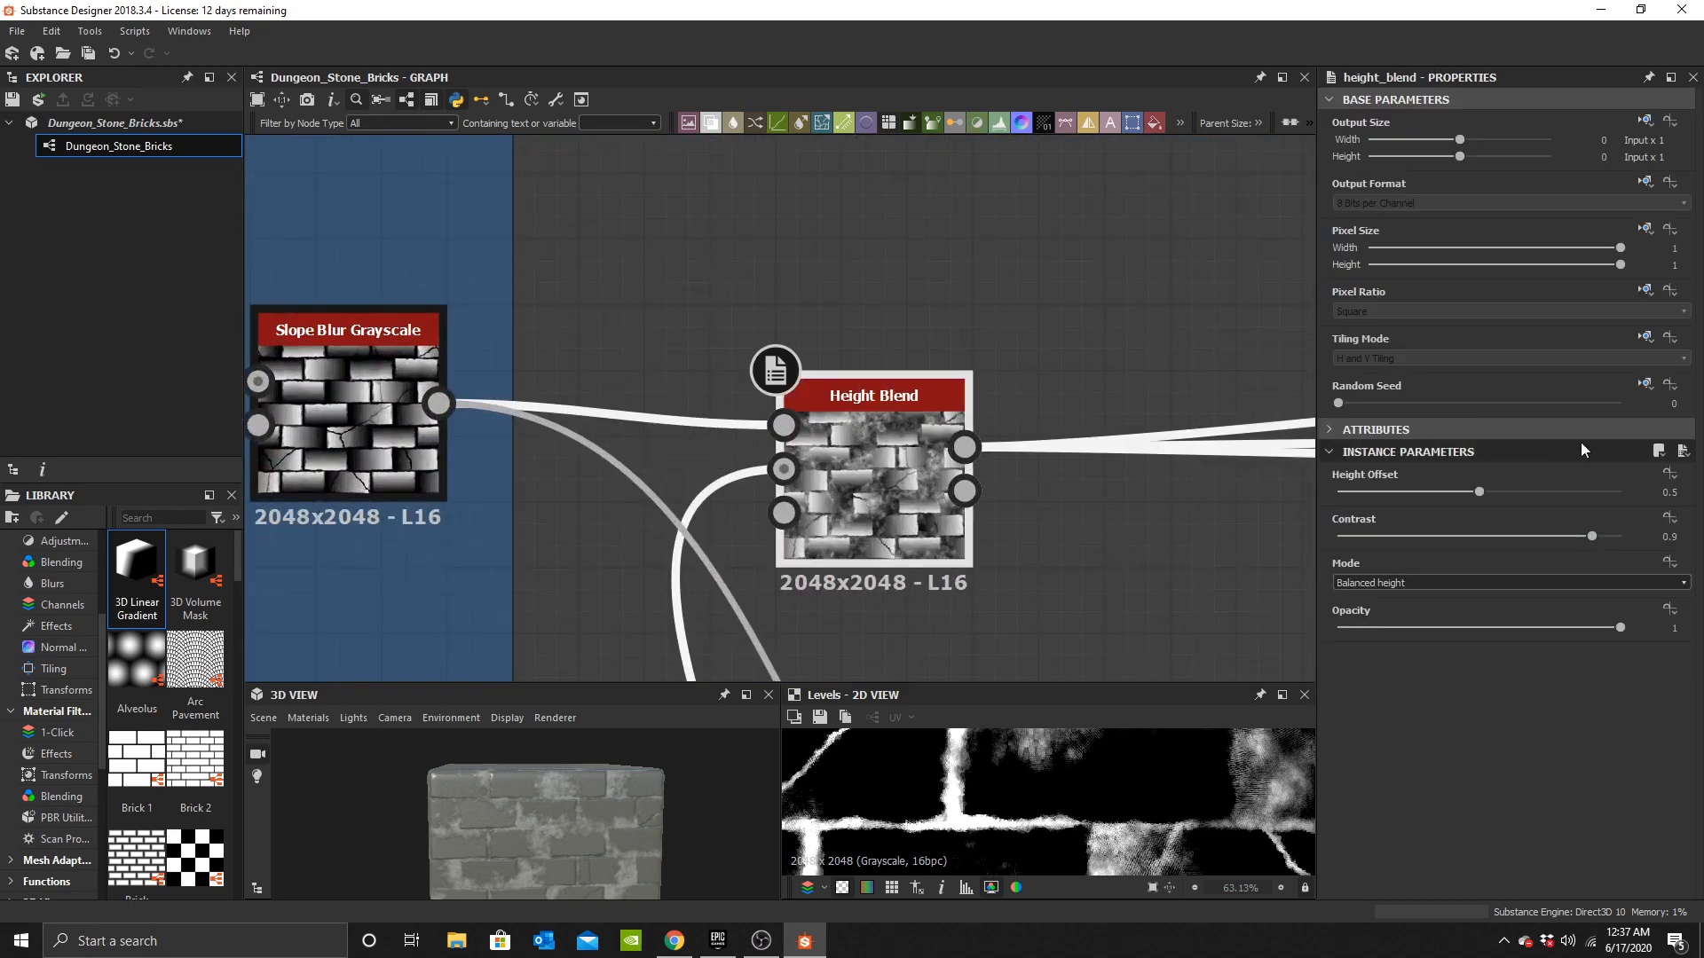
pyautogui.click(1680, 486)
pyautogui.write('0.75')
pyautogui.press('Return')
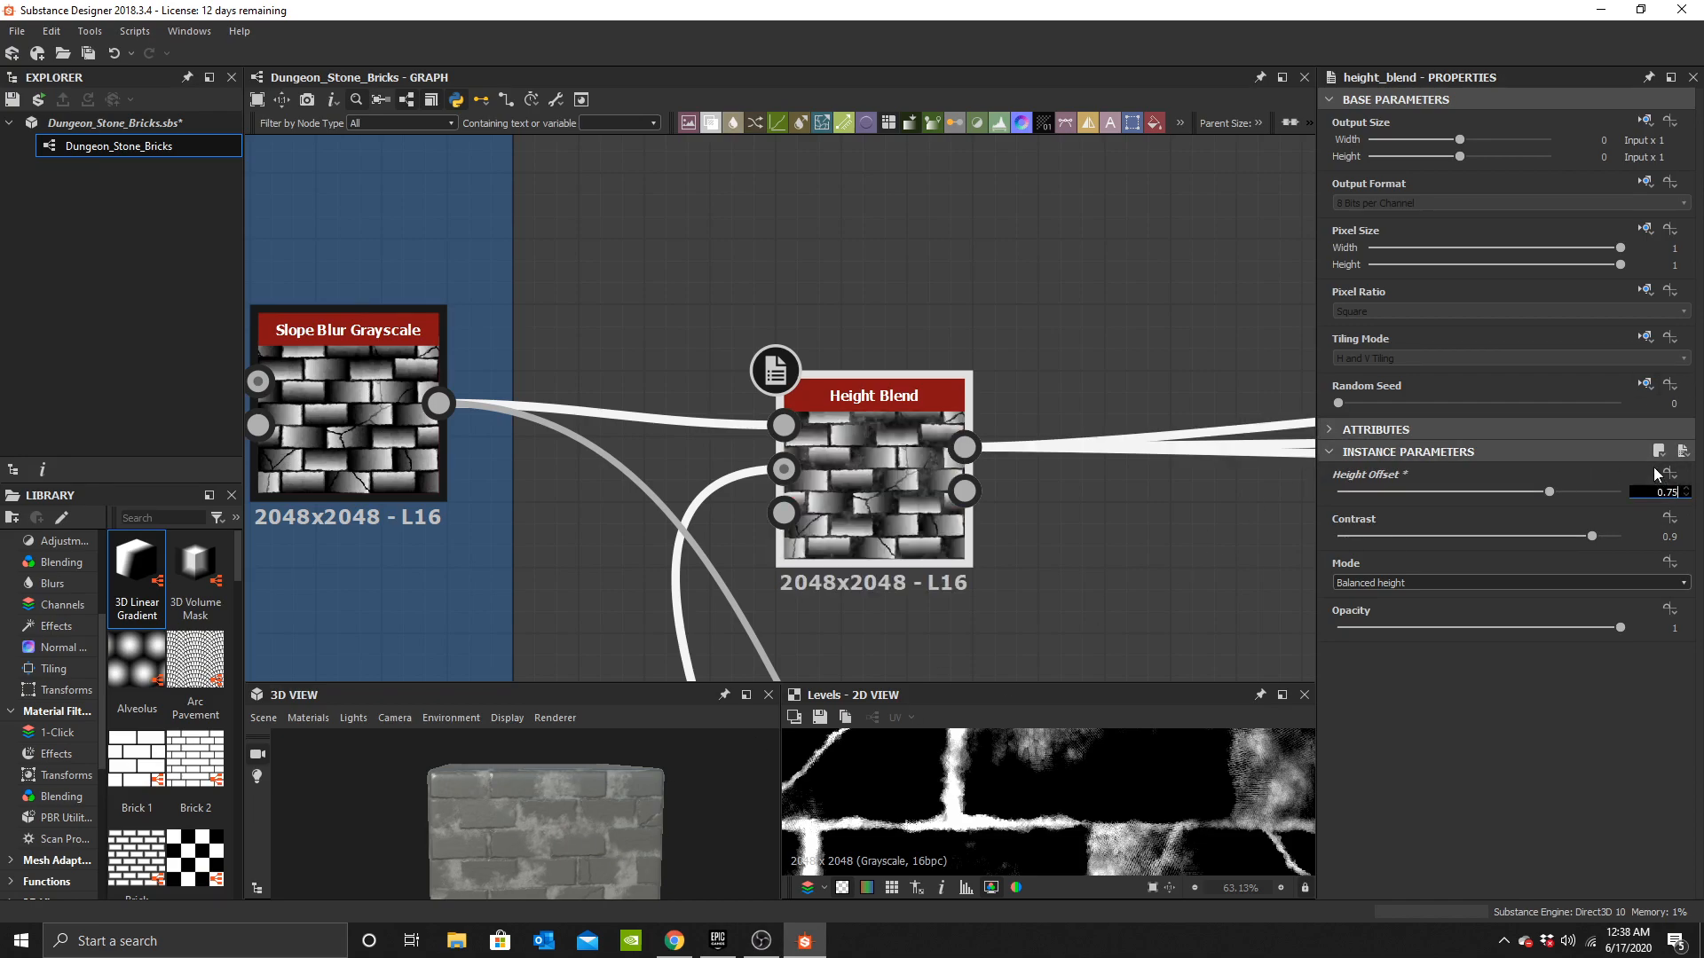
# Try a Height Offset of 0.8 and set it back to 0.75.
pyautogui.write('8')
pyautogui.press('Return')
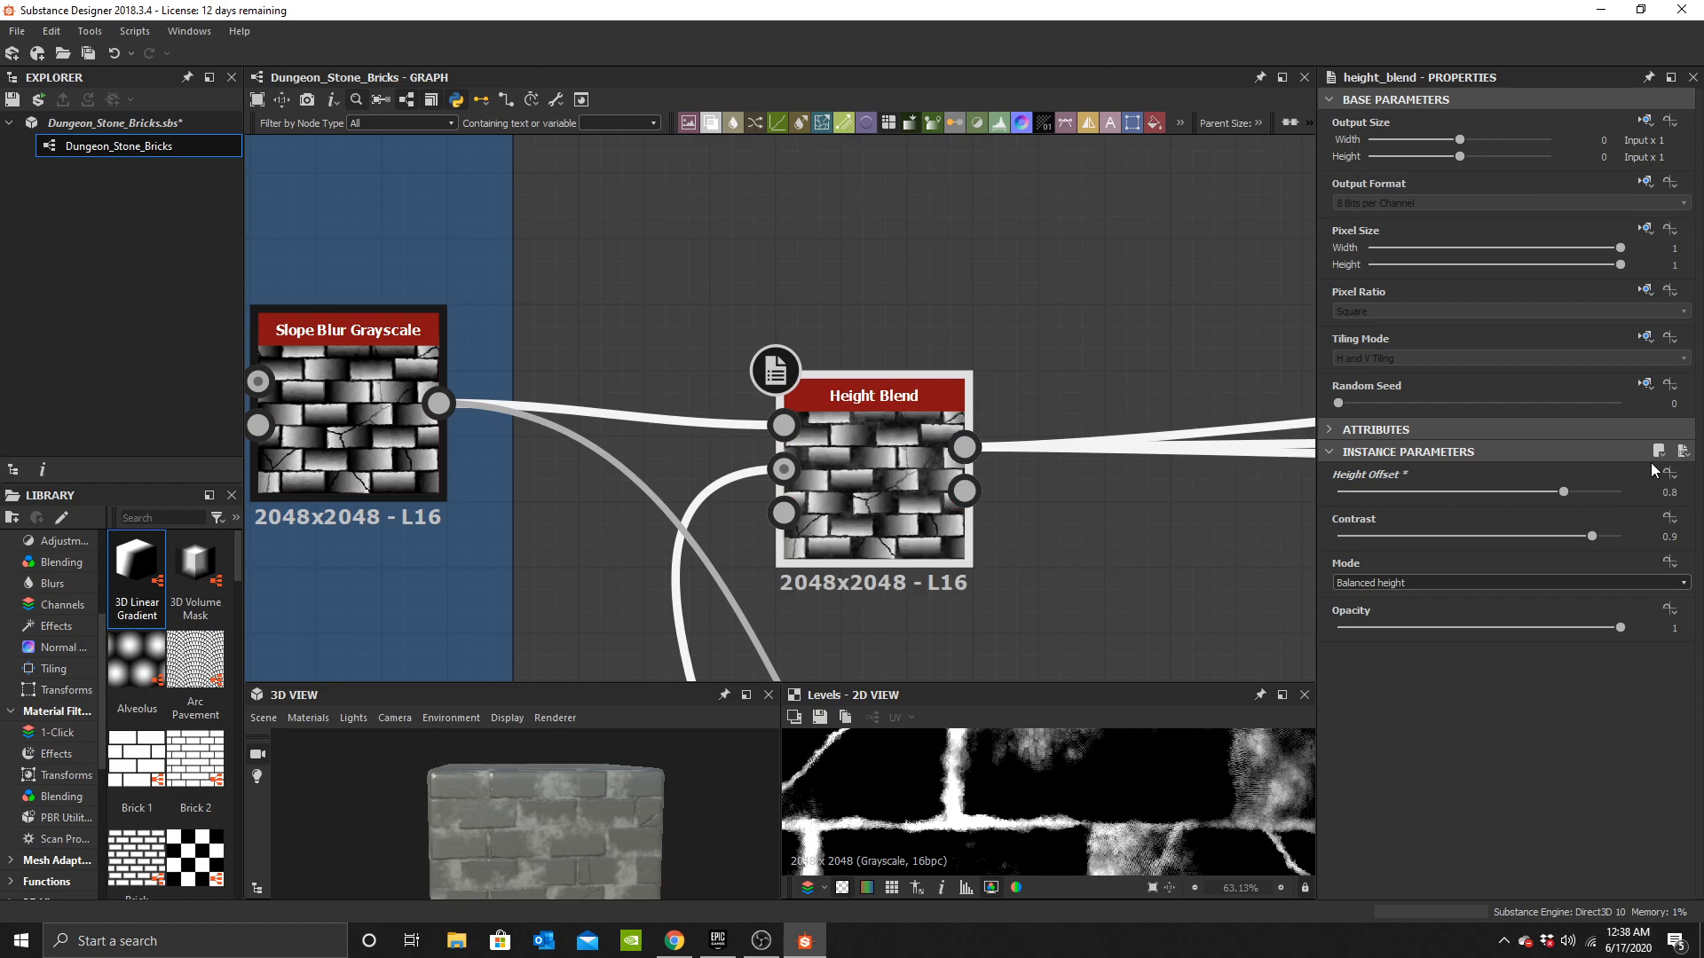
pyautogui.click(1680, 491)
pyautogui.press('BackSpace')
pyautogui.write('75')
pyautogui.press('Return')
# Readjust the Mortar Mask Levels' white input point further inward.
pyautogui.scroll(-4, 745, 238)
pyautogui.moveTo(928, 357); pyautogui.dragTo(524, 224, button='middle')
pyautogui.moveTo(1012, 395); pyautogui.dragTo(1201, 366, button='middle')
pyautogui.click(851, 417)
pyautogui.moveTo(1491, 504); pyautogui.dragTo(1674, 501)
pyautogui.scroll(5, 600, 835)
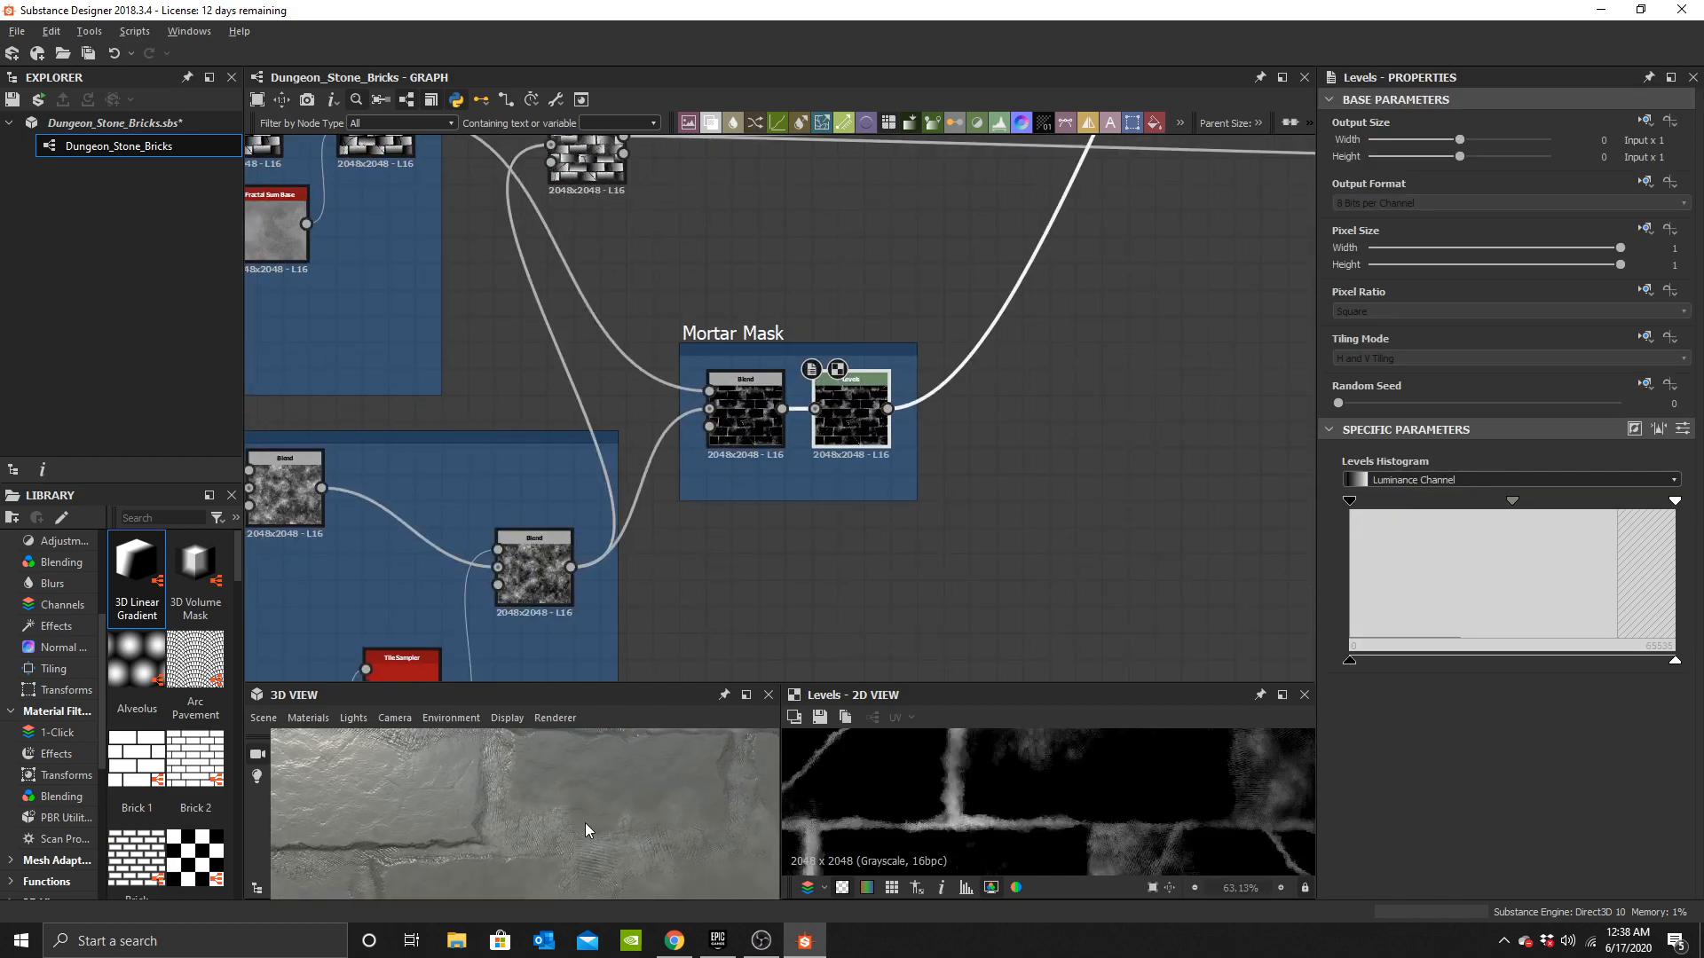
pyautogui.moveTo(1514, 502)
pyautogui.mouseDown()
pyautogui.moveTo(1613, 502)
pyautogui.moveTo(1397, 502)
pyautogui.moveTo(1513, 502)
pyautogui.mouseUp()
pyautogui.moveTo(1675, 502); pyautogui.dragTo(1470, 498)
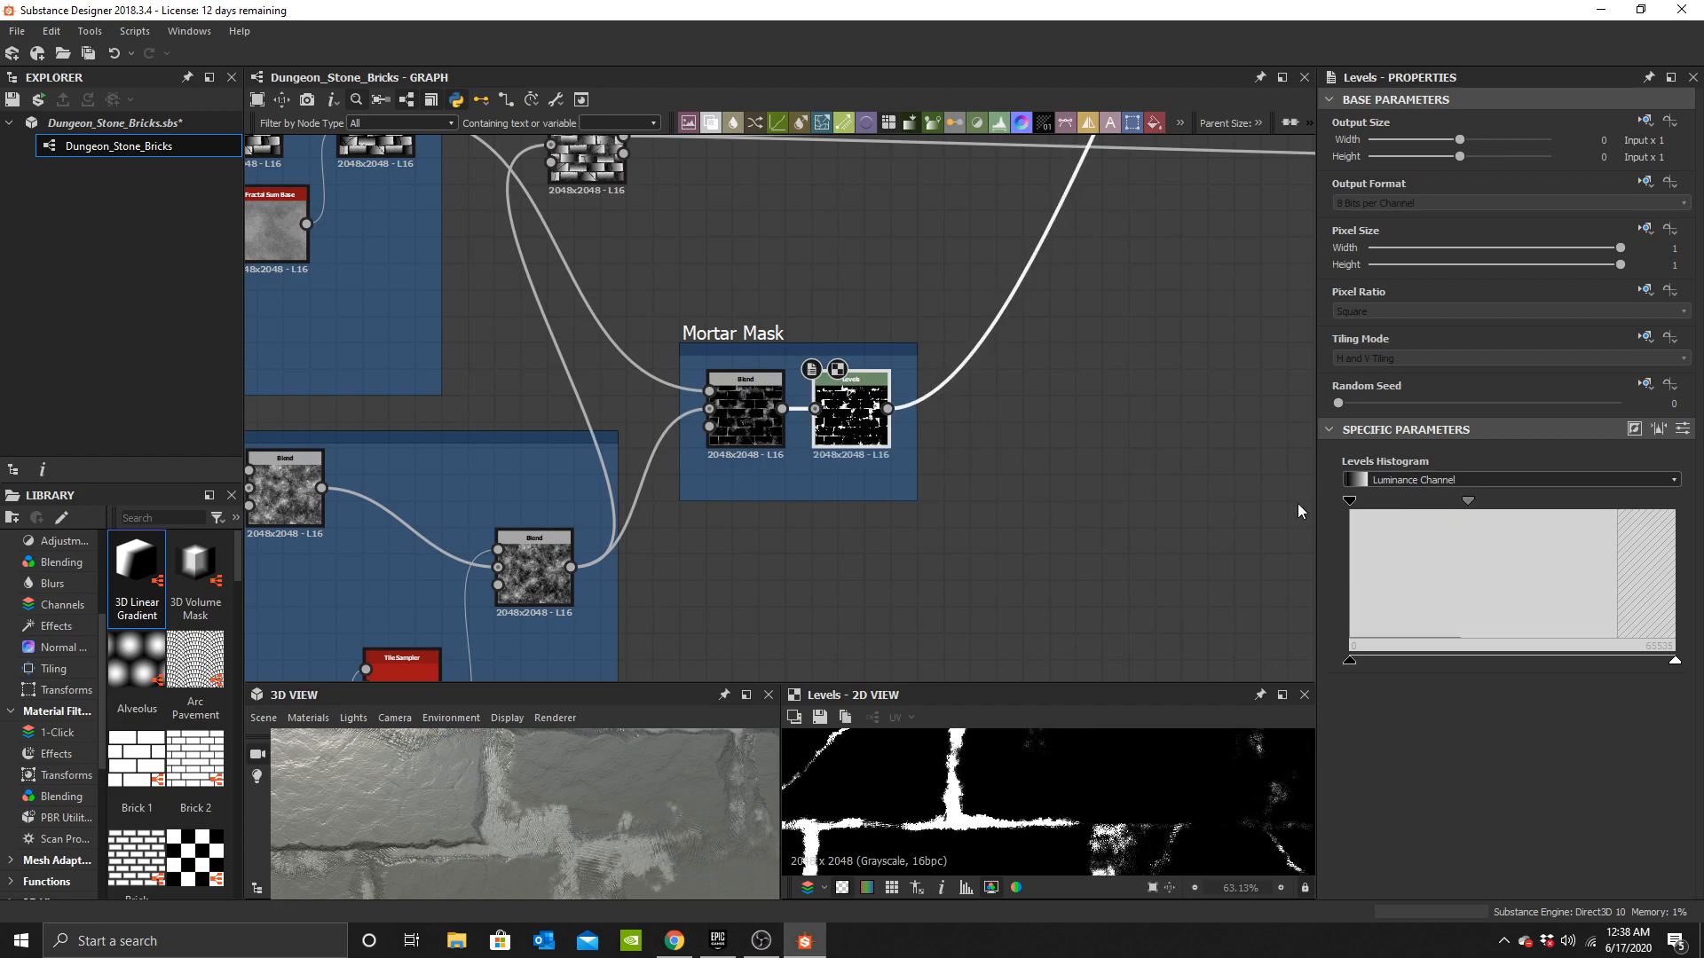
# Preview the Height Blend output in the 2D view and return to the Mortar Mask Levels.
pyautogui.moveTo(747, 333); pyautogui.dragTo(786, 456, button='middle')
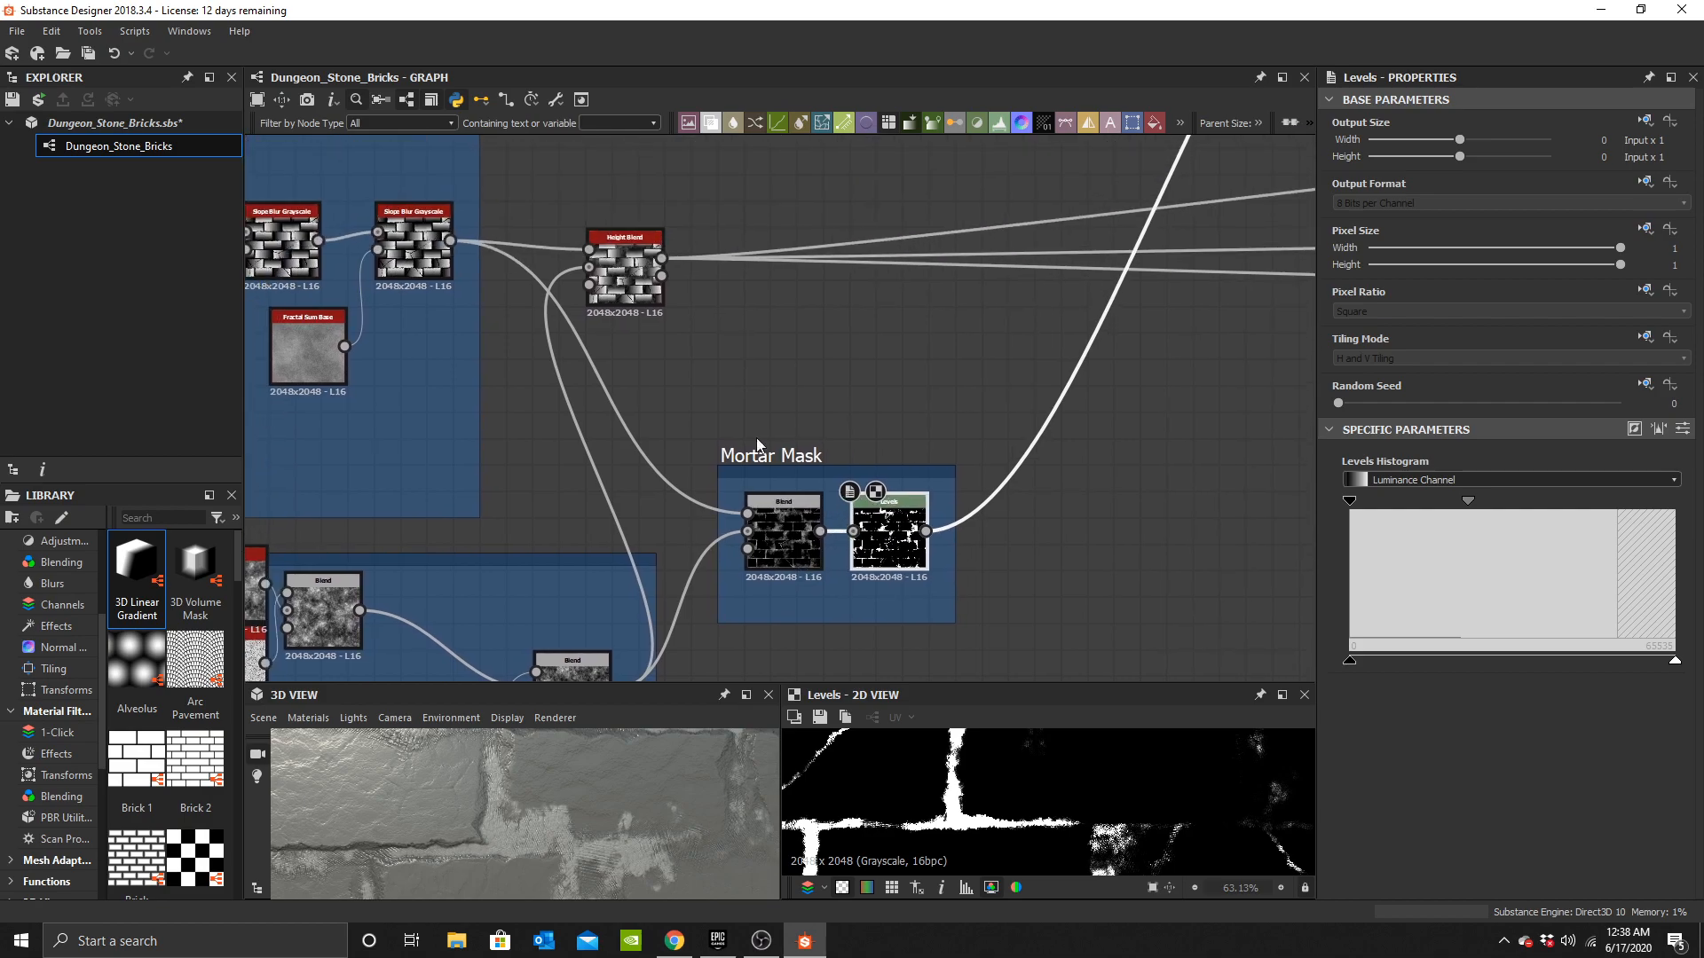
pyautogui.doubleClick(648, 291)
pyautogui.scroll(-6, 1067, 804)
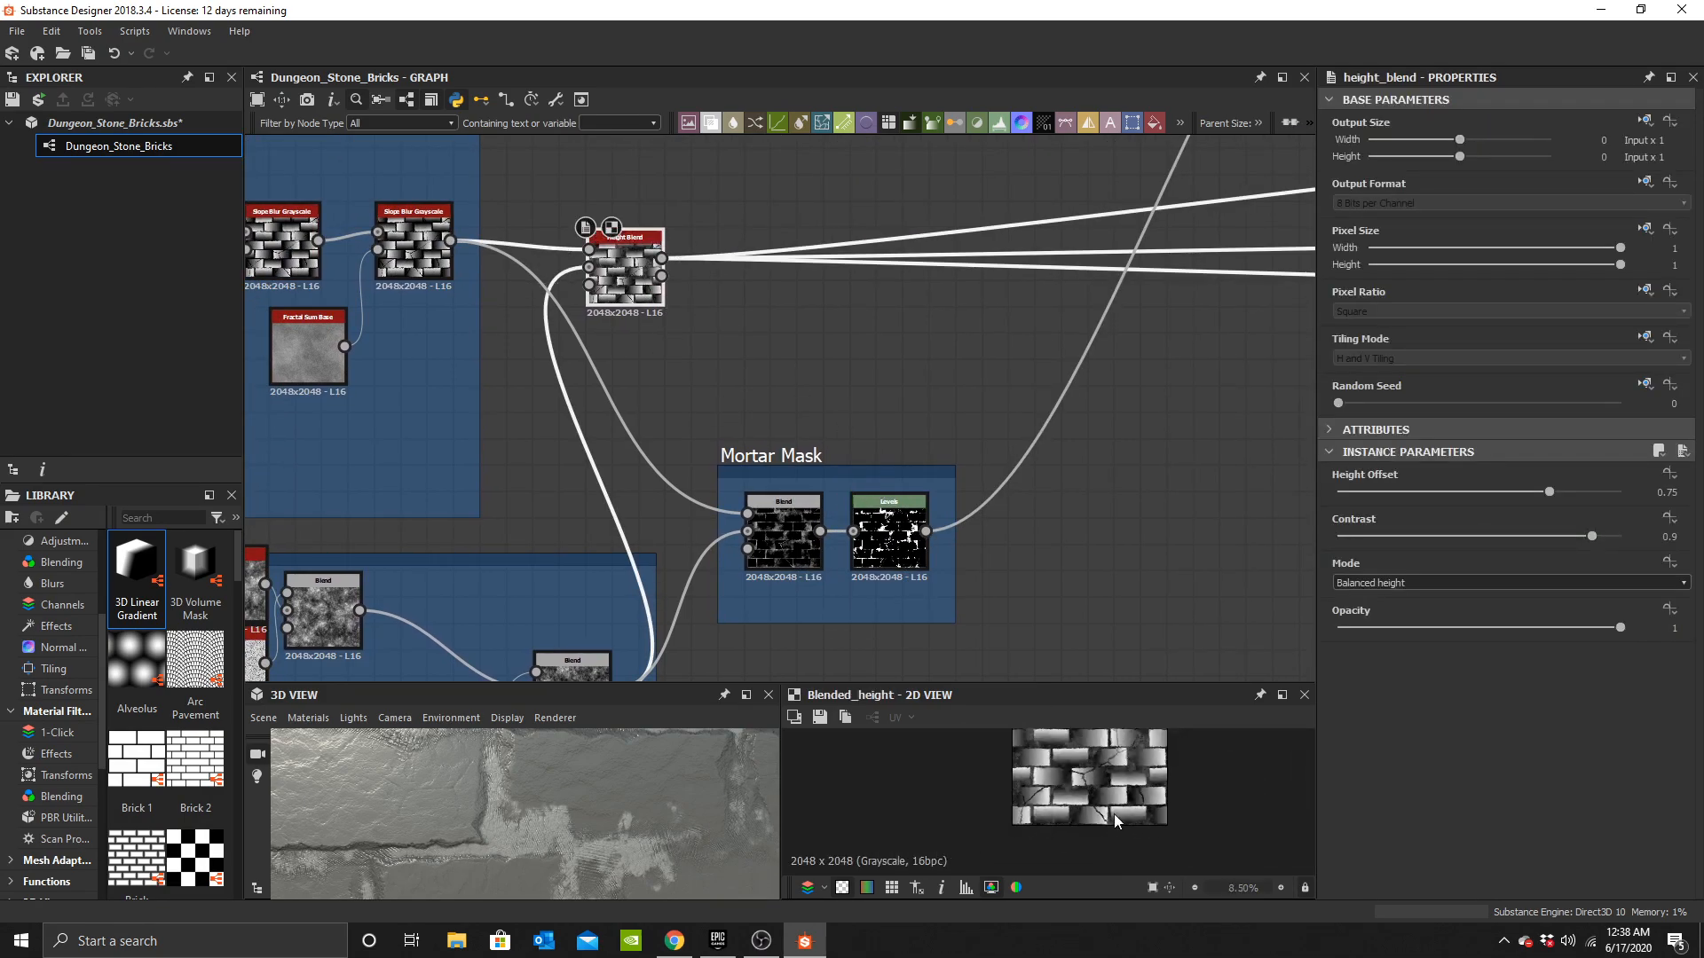
pyautogui.scroll(-6, 571, 811)
pyautogui.moveTo(588, 823); pyautogui.dragTo(773, 734)
pyautogui.scroll(6, 610, 833)
pyautogui.moveTo(724, 407); pyautogui.dragTo(796, 284, button='middle')
pyautogui.doubleClick(962, 413)
pyautogui.moveTo(658, 822)
pyautogui.mouseDown()
pyautogui.moveTo(629, 786)
pyautogui.moveTo(637, 824)
pyautogui.mouseUp()
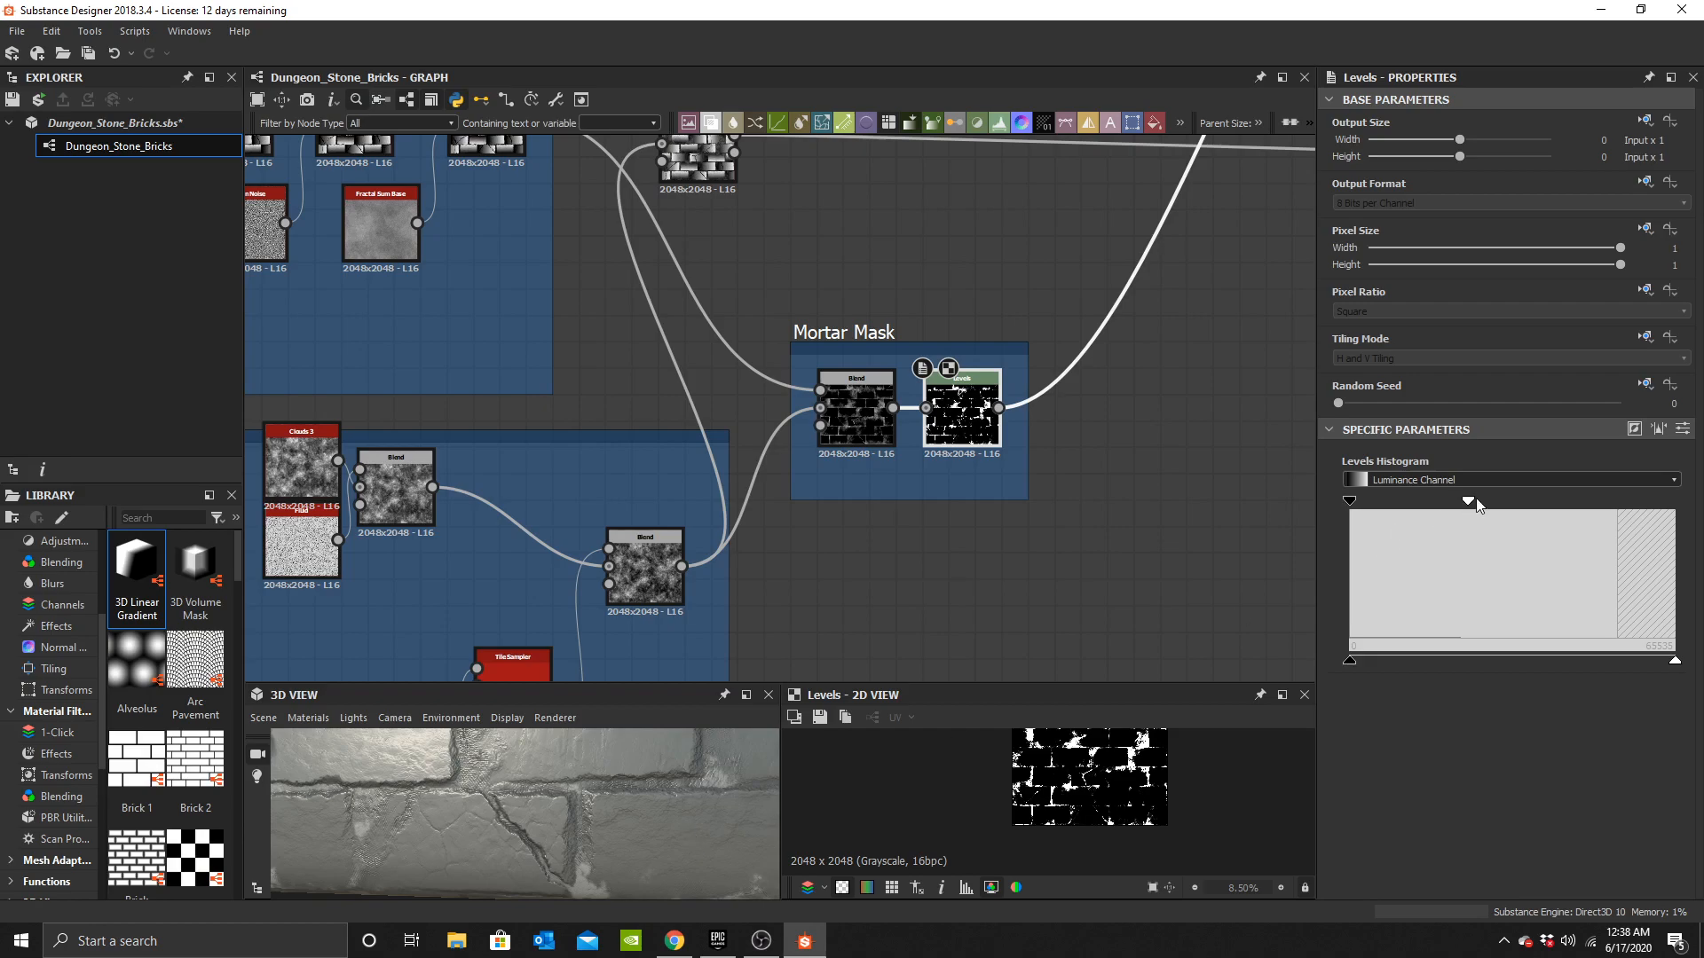
# Adjust the Mortar Mask Levels' midtone and white input handles.
pyautogui.moveTo(1477, 504); pyautogui.dragTo(1502, 504)
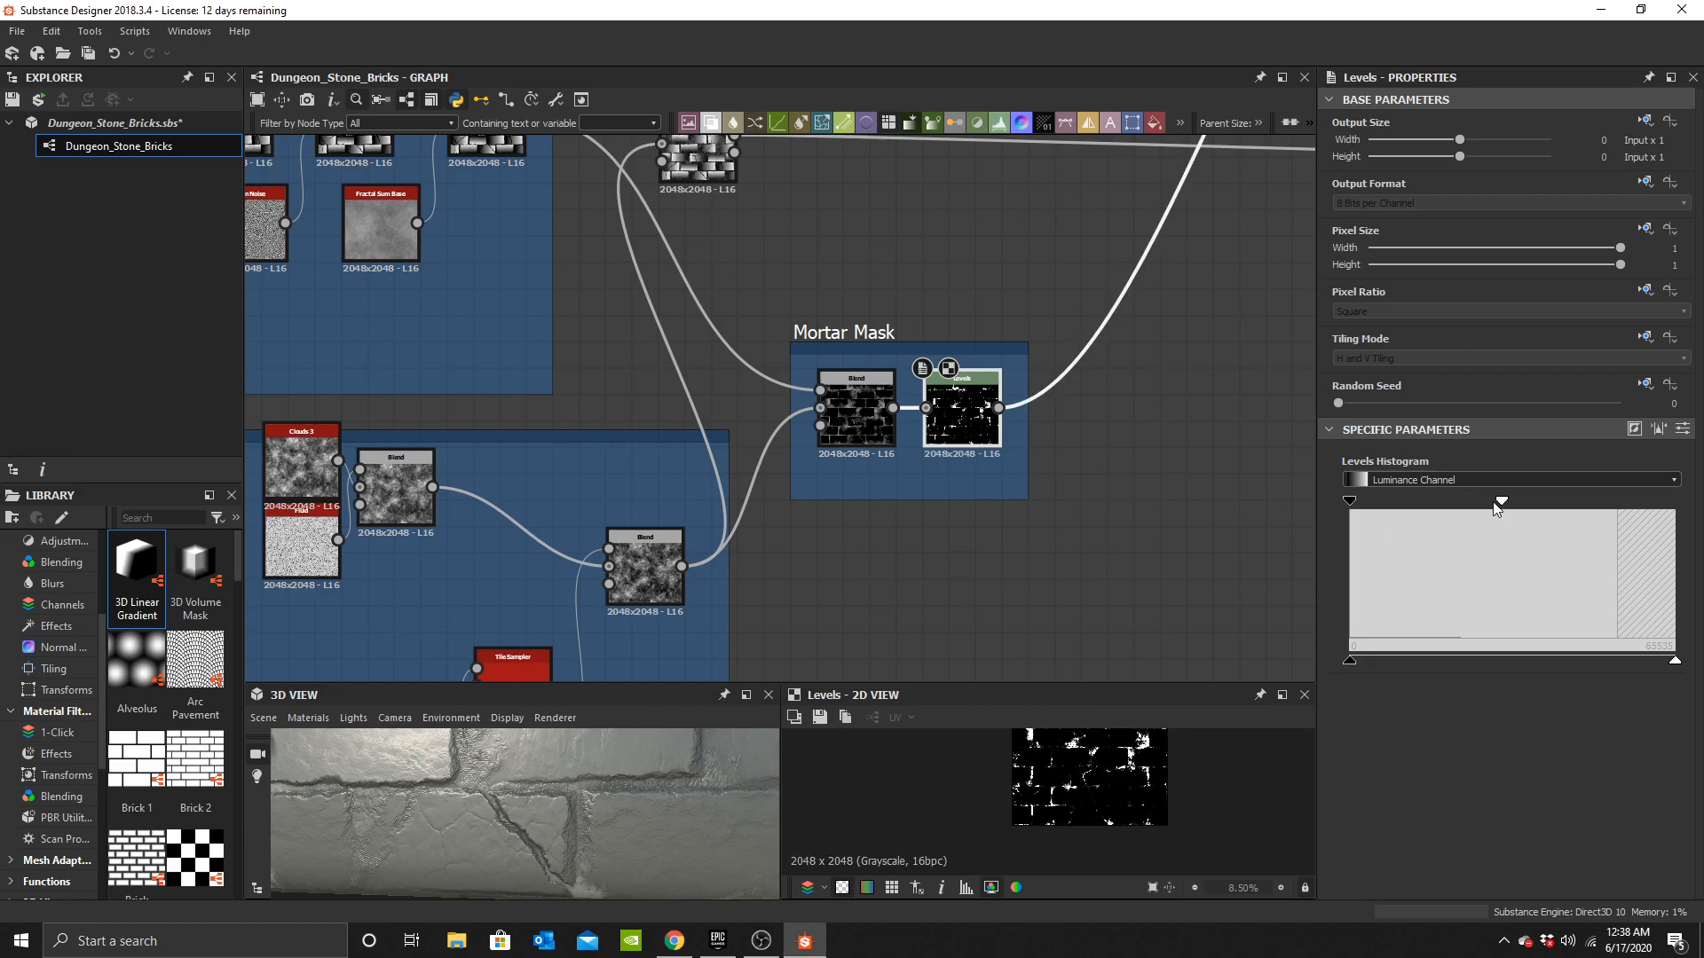
pyautogui.hotkey('ctrl', 'z')
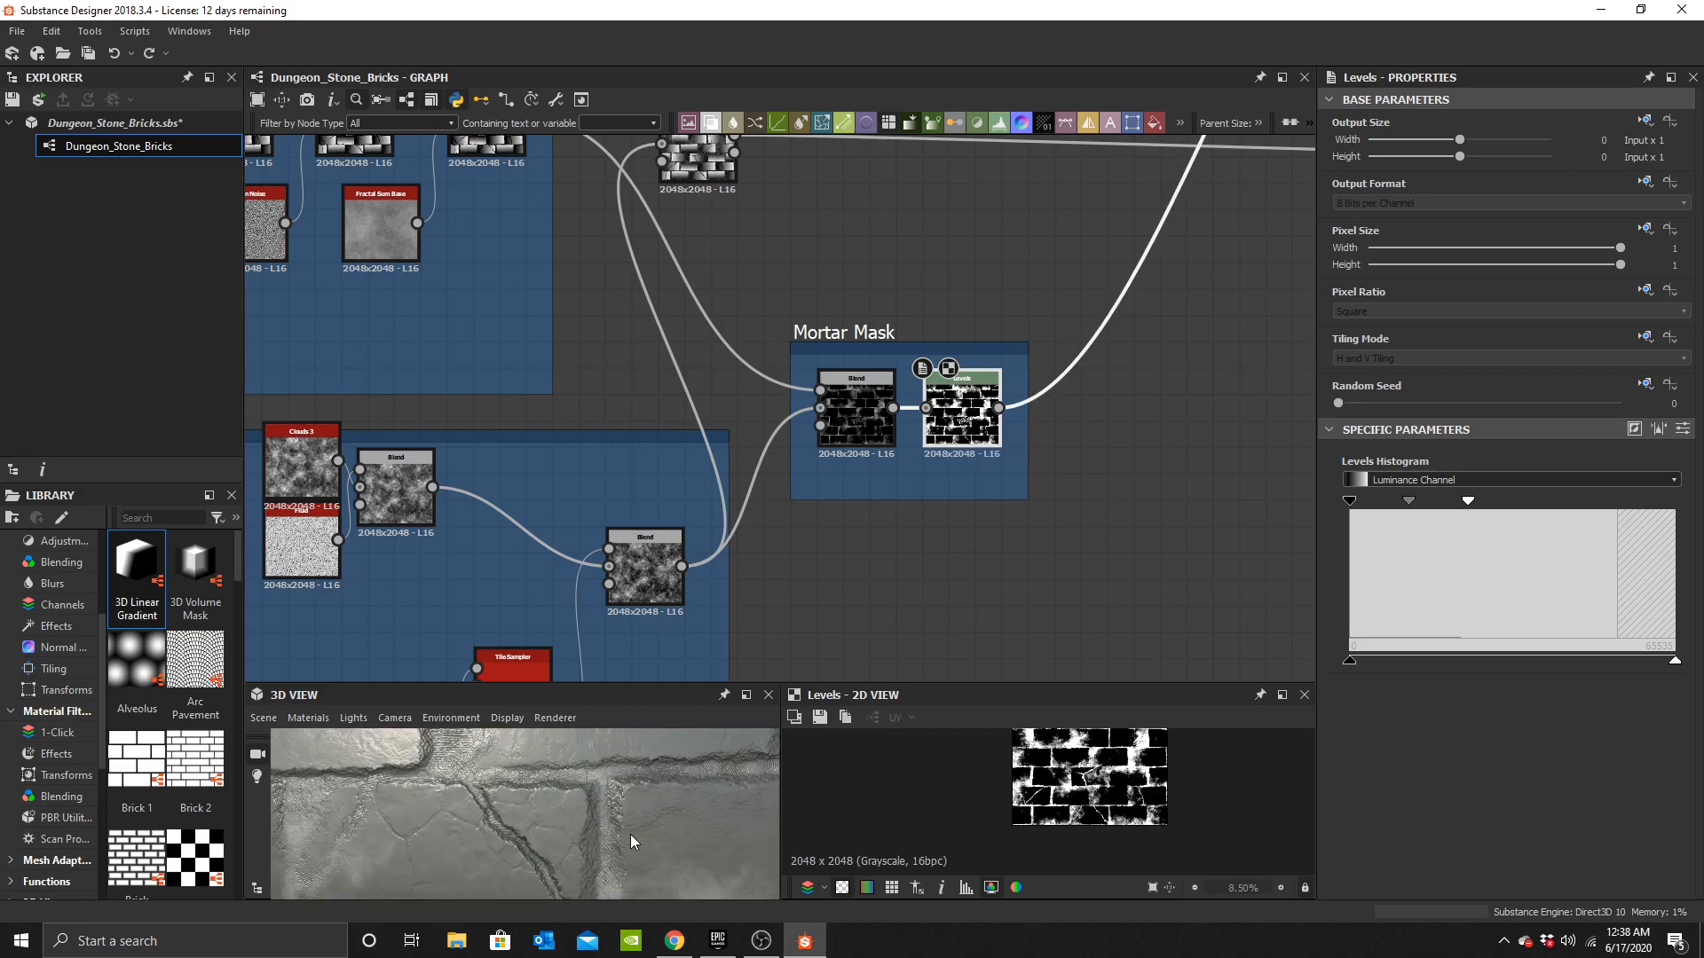
pyautogui.moveTo(1422, 499)
pyautogui.mouseDown()
pyautogui.moveTo(1464, 505)
pyautogui.moveTo(1415, 499)
pyautogui.mouseUp()
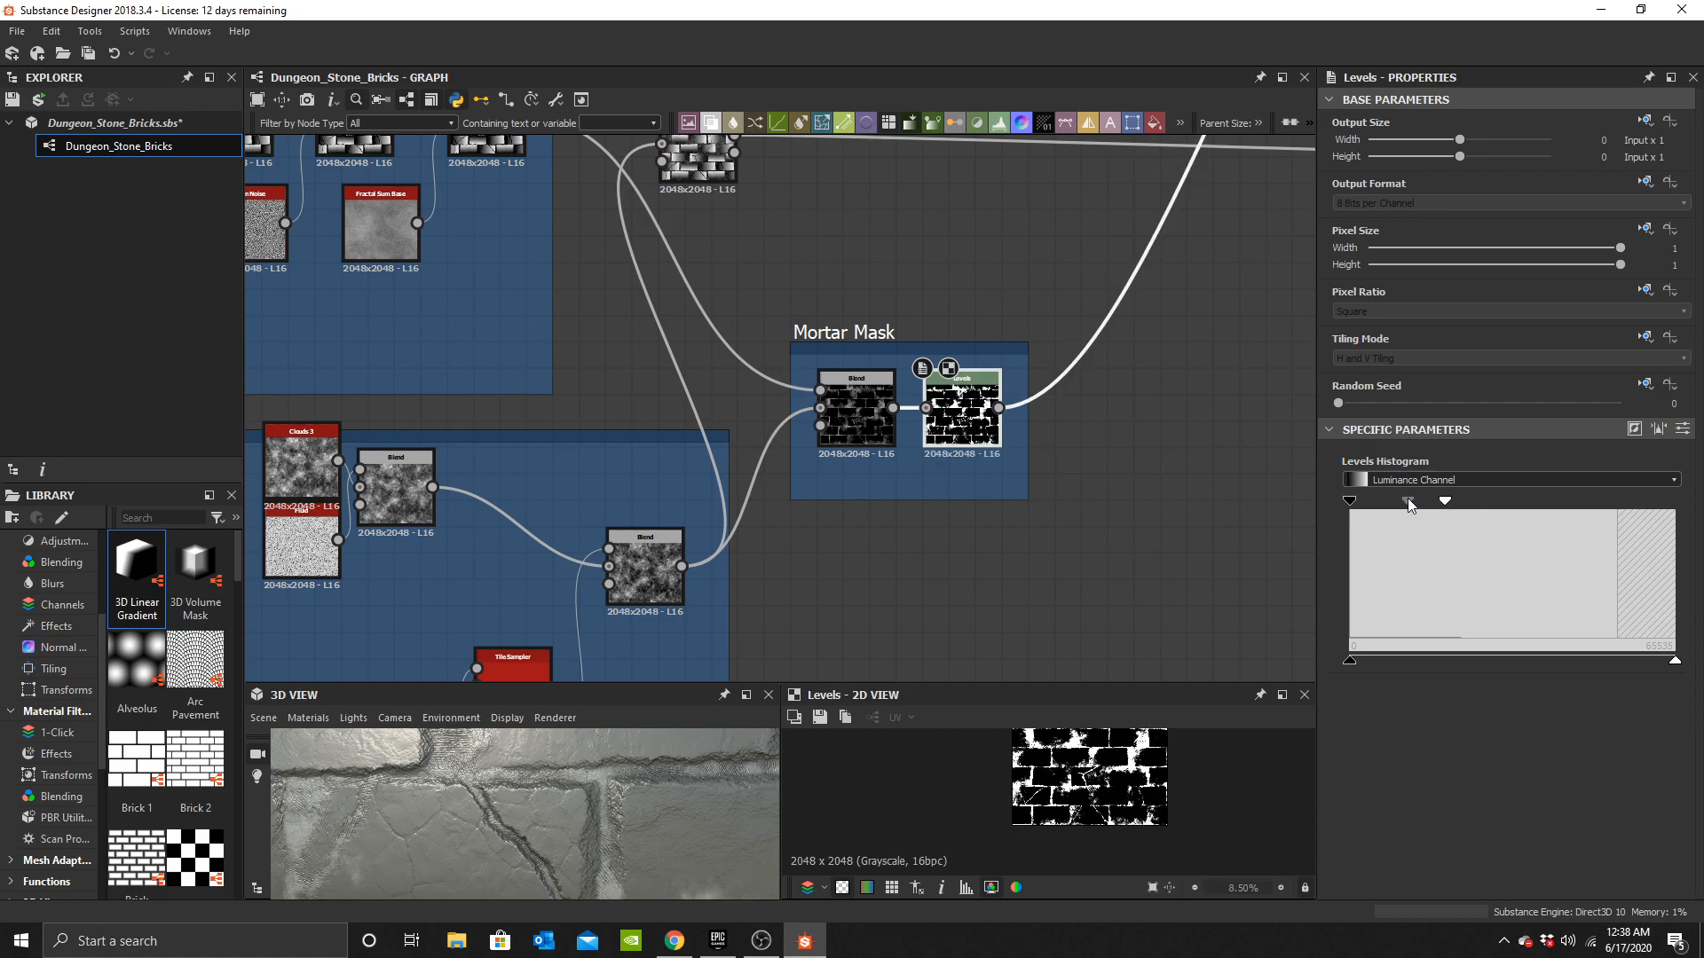
pyautogui.moveTo(673, 864); pyautogui.dragTo(675, 763)
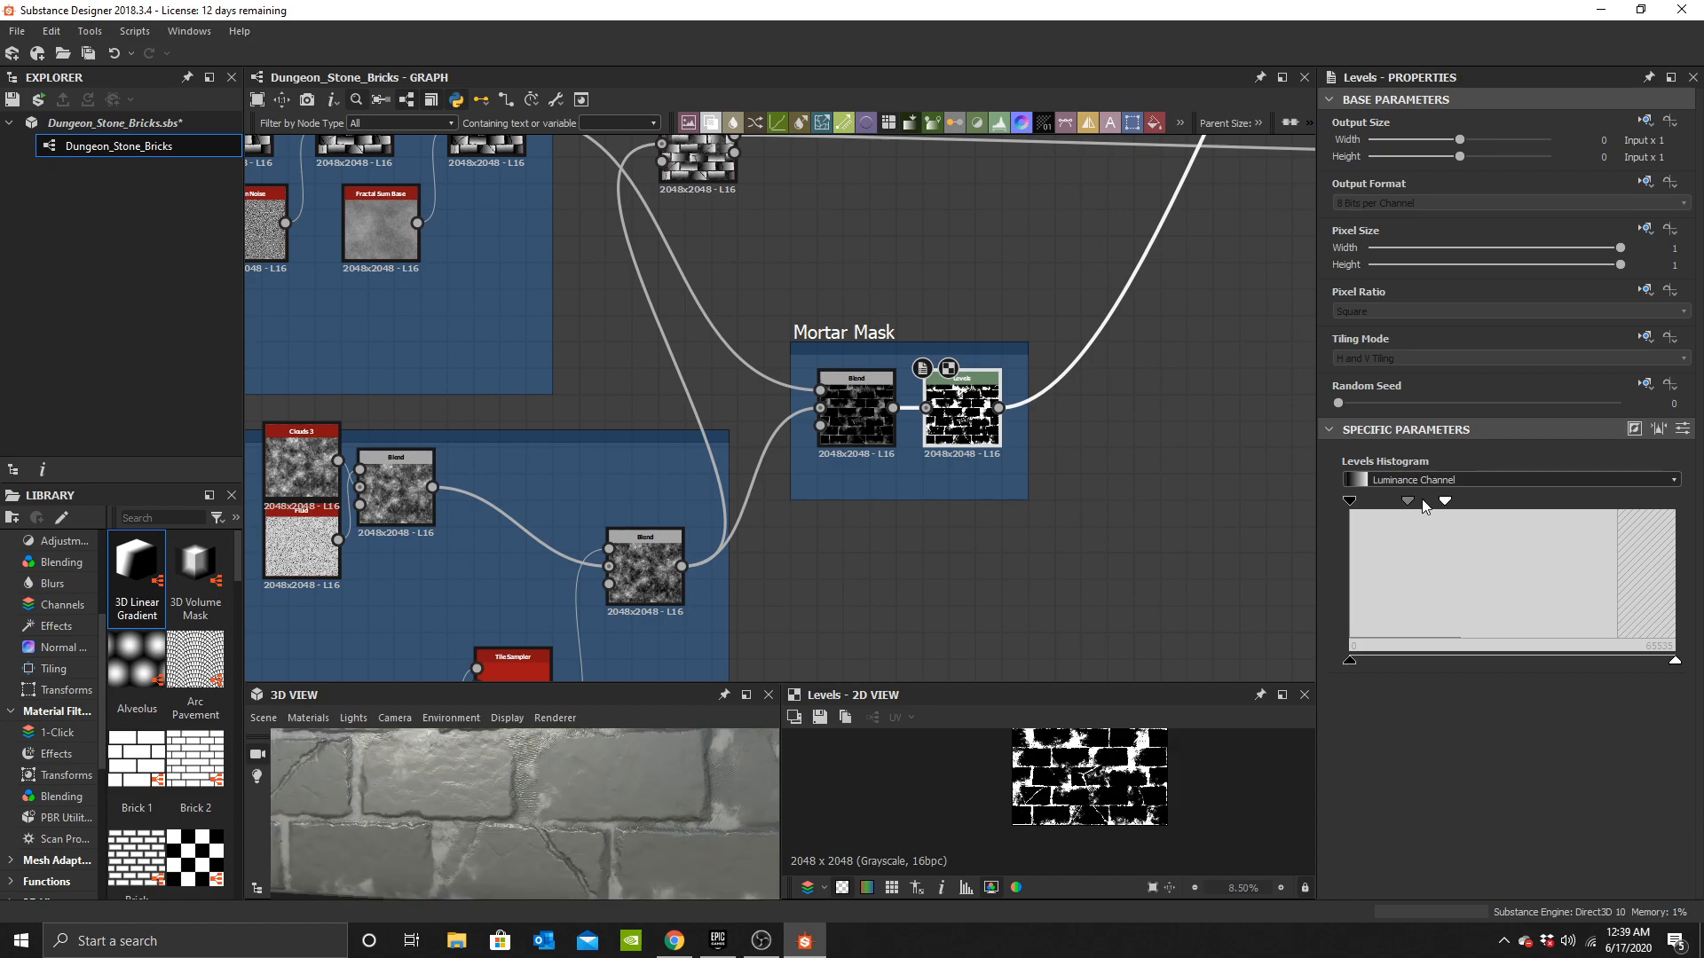
pyautogui.moveTo(1445, 500); pyautogui.dragTo(1376, 504)
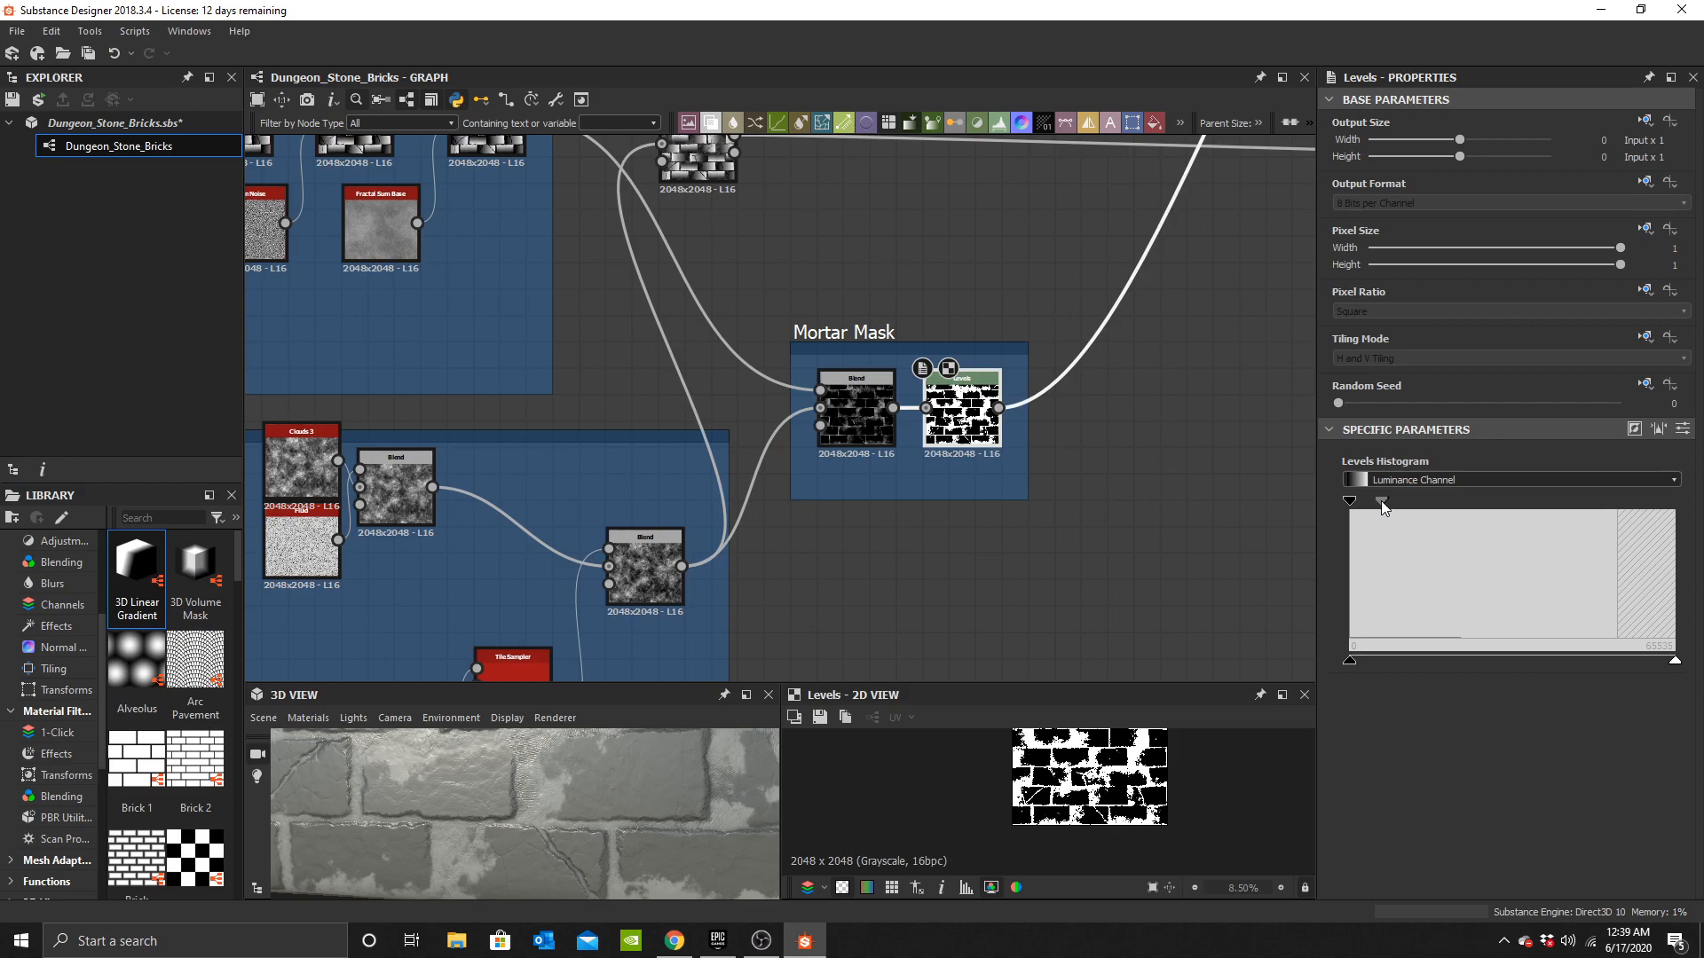
# Fine-tune the Mortar Mask Levels' midtone and white handles once more.
pyautogui.scroll(-3, 508, 861)
pyautogui.moveTo(508, 861); pyautogui.dragTo(683, 754)
pyautogui.scroll(-3, 626, 843)
pyautogui.moveTo(830, 363); pyautogui.dragTo(846, 413, button='middle')
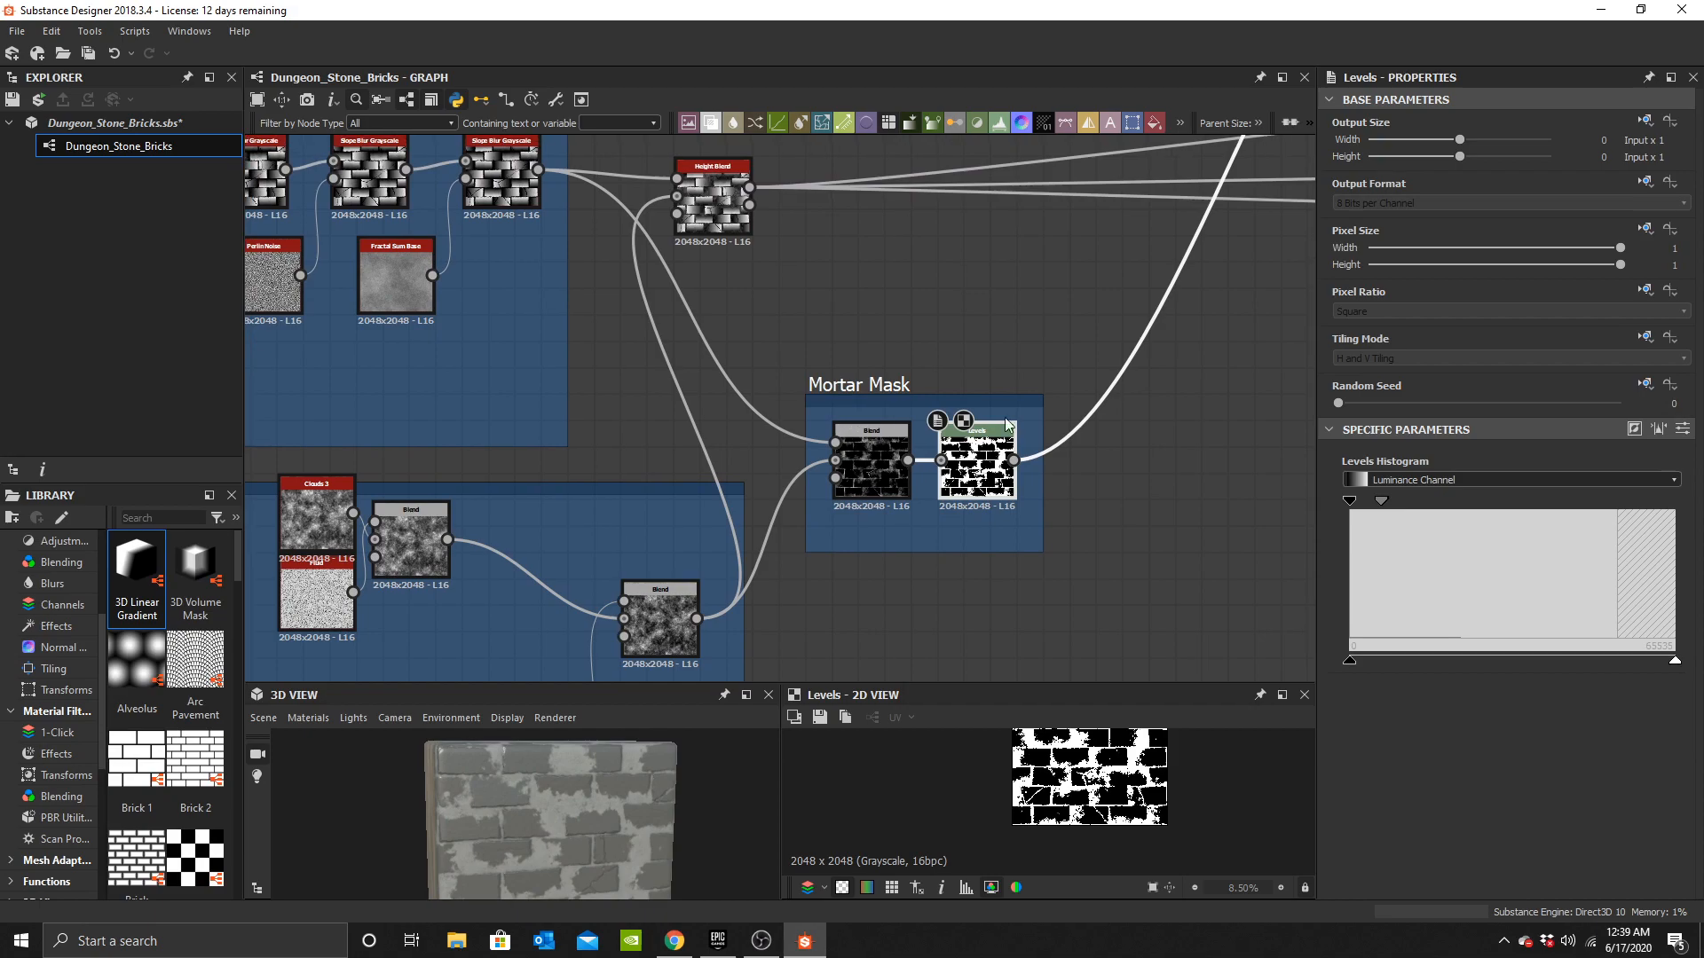
pyautogui.moveTo(1382, 502)
pyautogui.mouseDown()
pyautogui.moveTo(1445, 502)
pyautogui.moveTo(1368, 509)
pyautogui.moveTo(1410, 503)
pyautogui.mouseUp()
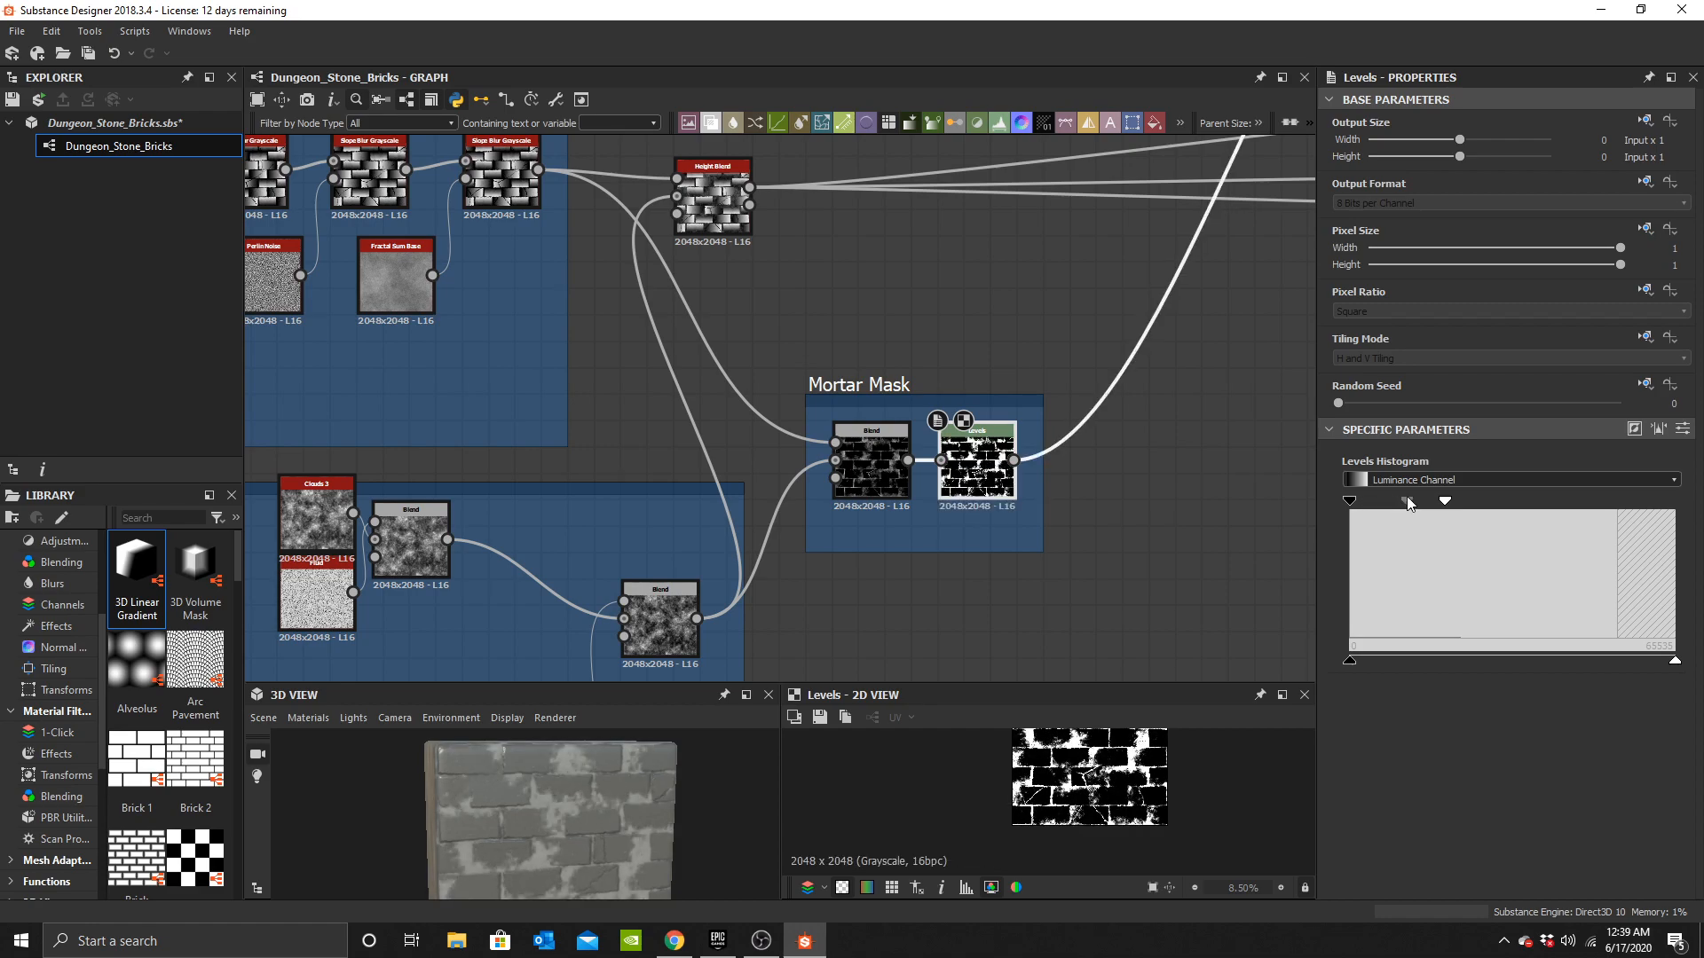
pyautogui.scroll(5, 533, 808)
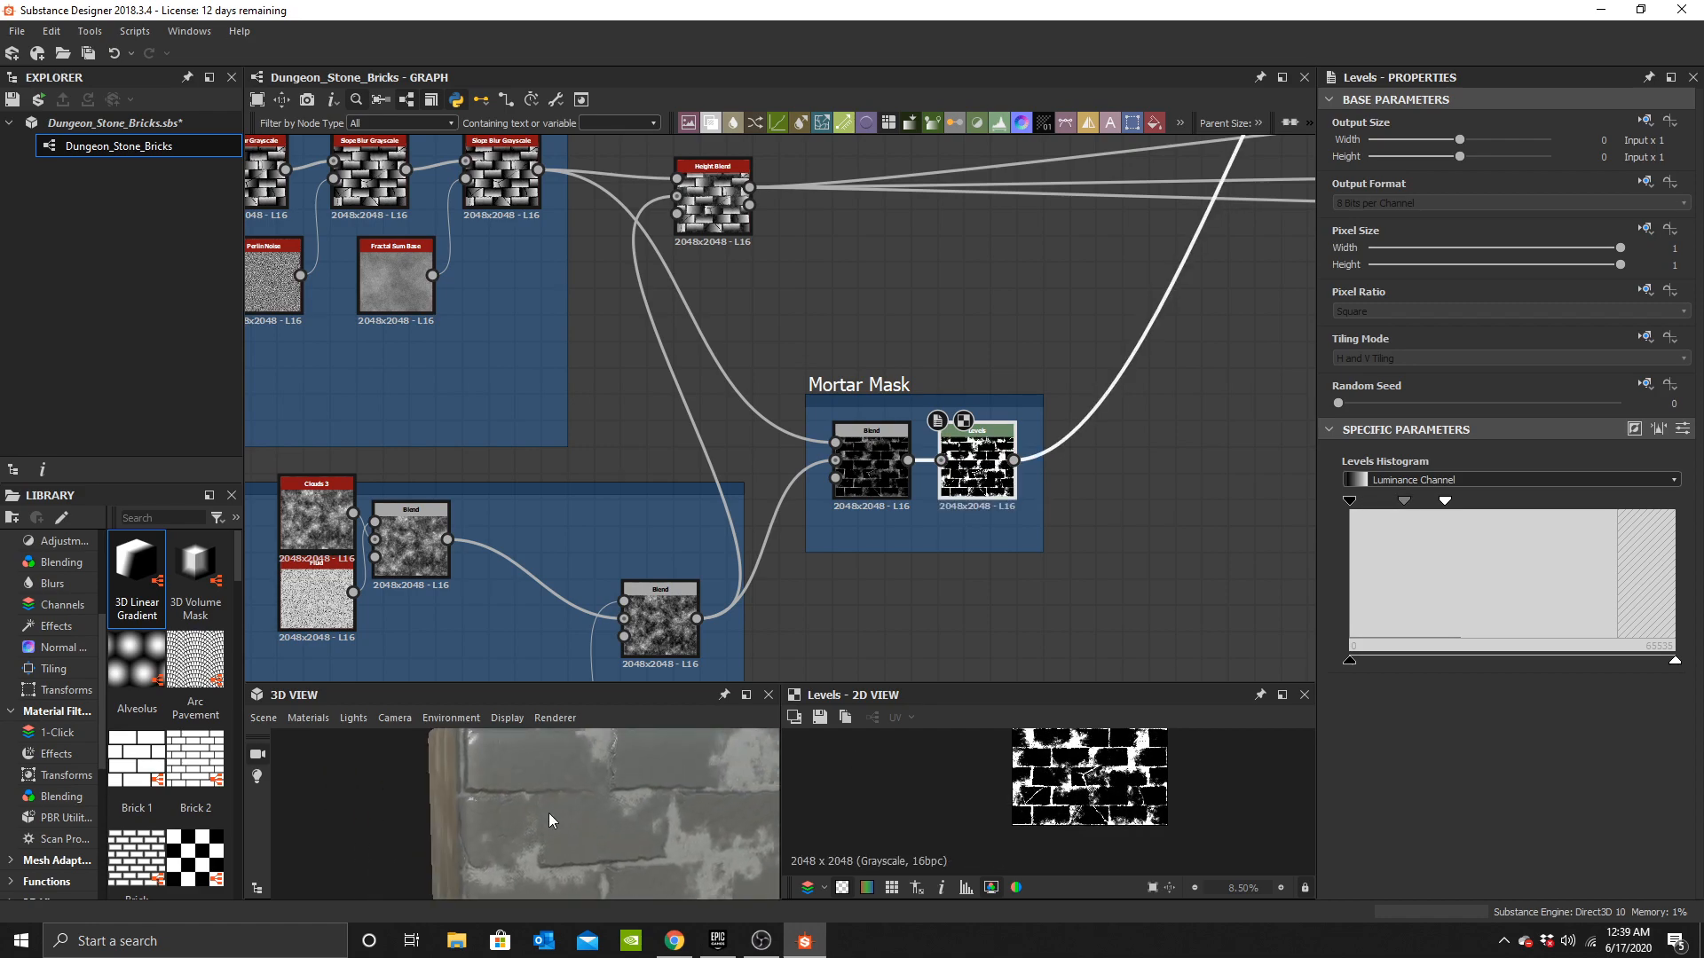
pyautogui.moveTo(1404, 500)
pyautogui.mouseDown()
pyautogui.moveTo(1387, 495)
pyautogui.moveTo(1426, 503)
pyautogui.moveTo(1382, 502)
pyautogui.mouseUp()
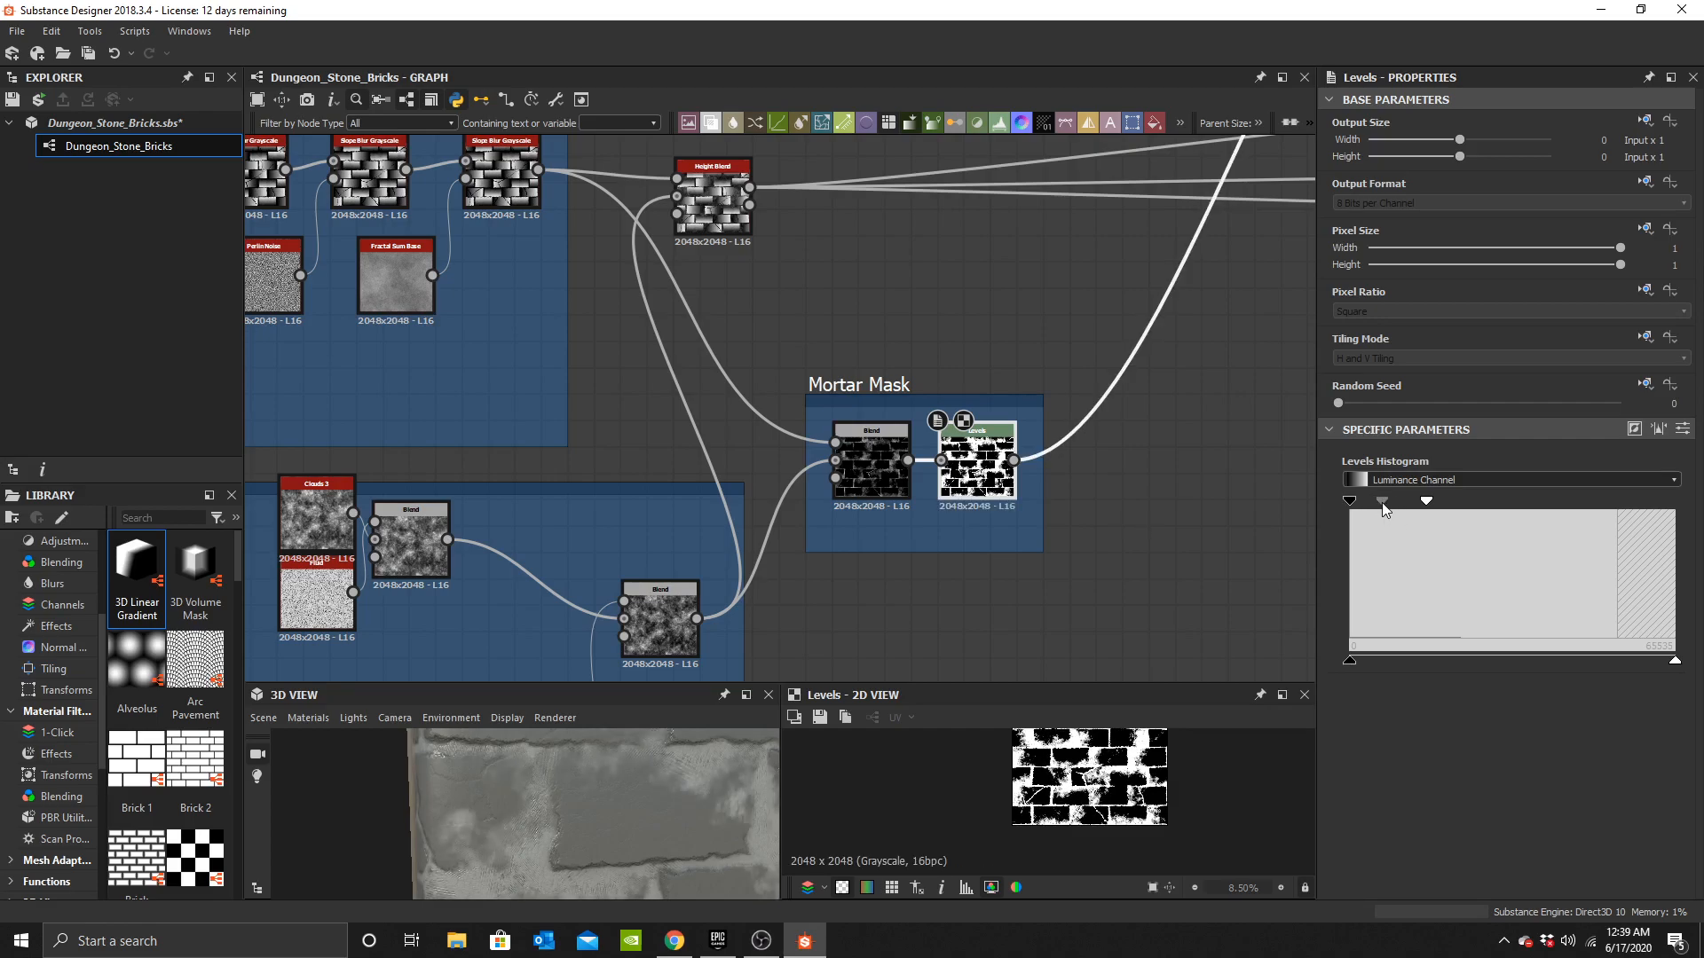
# Move the Mortar Mask Levels' white input handle back to the far end of the histogram.
pyautogui.scroll(-5, 562, 800)
pyautogui.moveTo(563, 801); pyautogui.dragTo(606, 806)
pyautogui.moveTo(849, 377); pyautogui.dragTo(909, 463, button='middle')
pyautogui.scroll(4, 789, 327)
pyautogui.scroll(-4, 790, 327)
pyautogui.moveTo(825, 329); pyautogui.dragTo(752, 152, button='middle')
pyautogui.moveTo(1426, 501); pyautogui.dragTo(1672, 501)
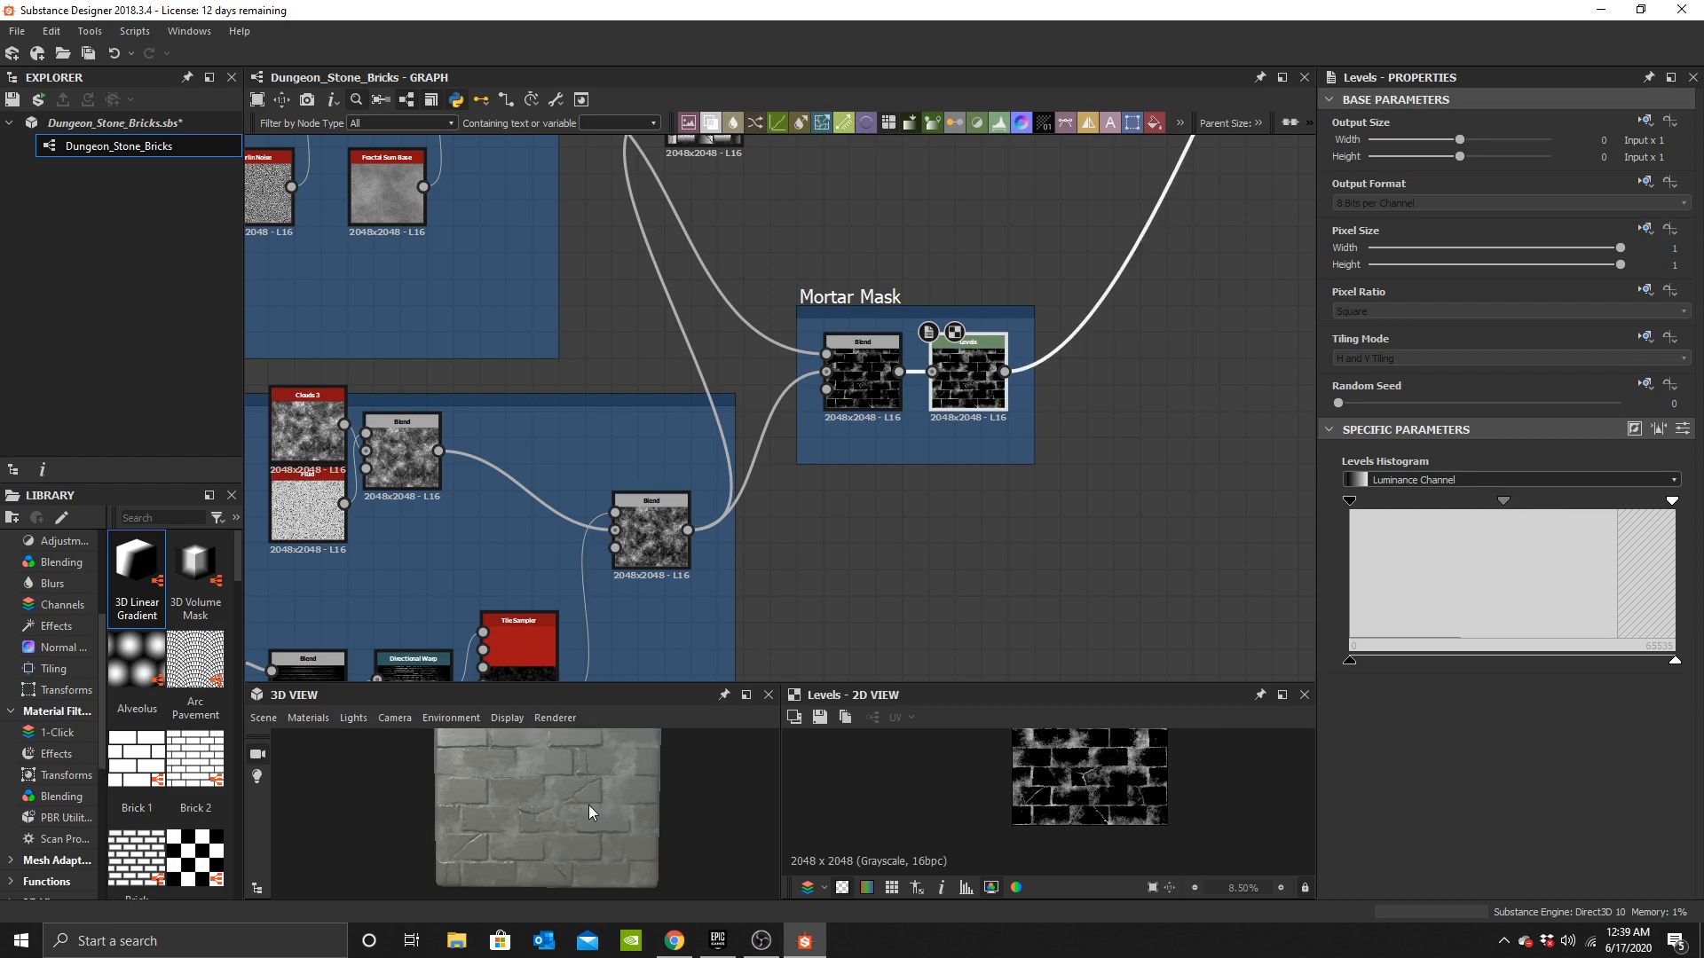
# Pull the Mortar Mask Levels' white input handle inward again and nudge its midtone handle.
pyautogui.scroll(5, 583, 805)
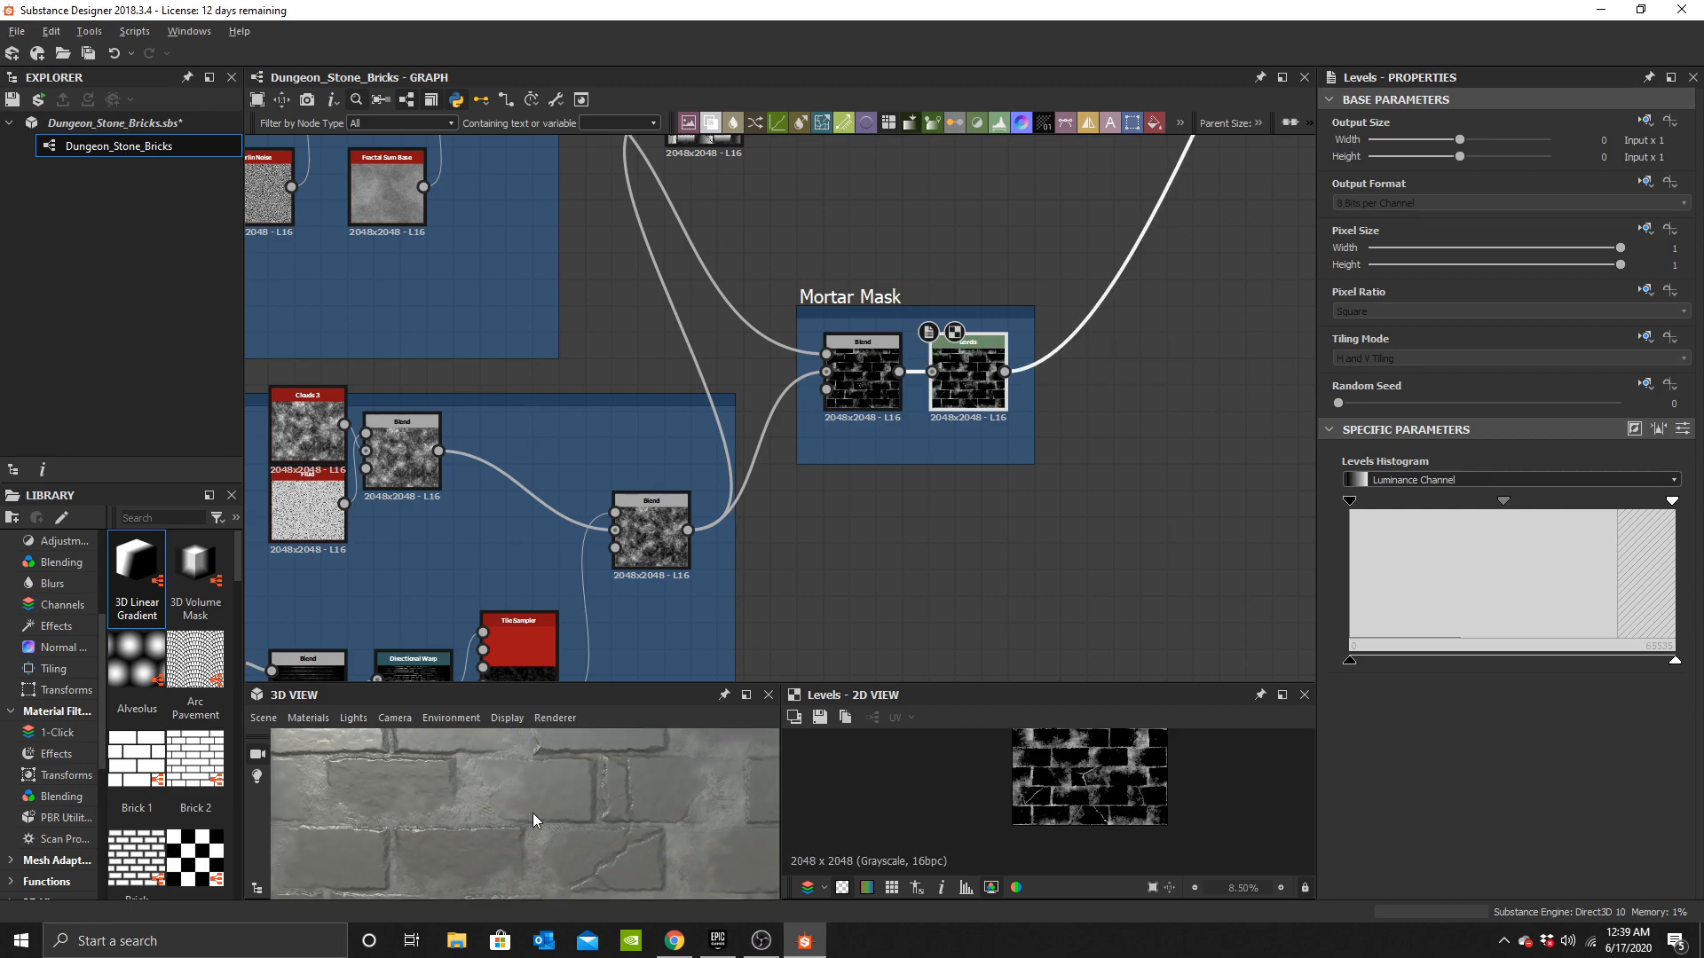
pyautogui.scroll(5, 530, 813)
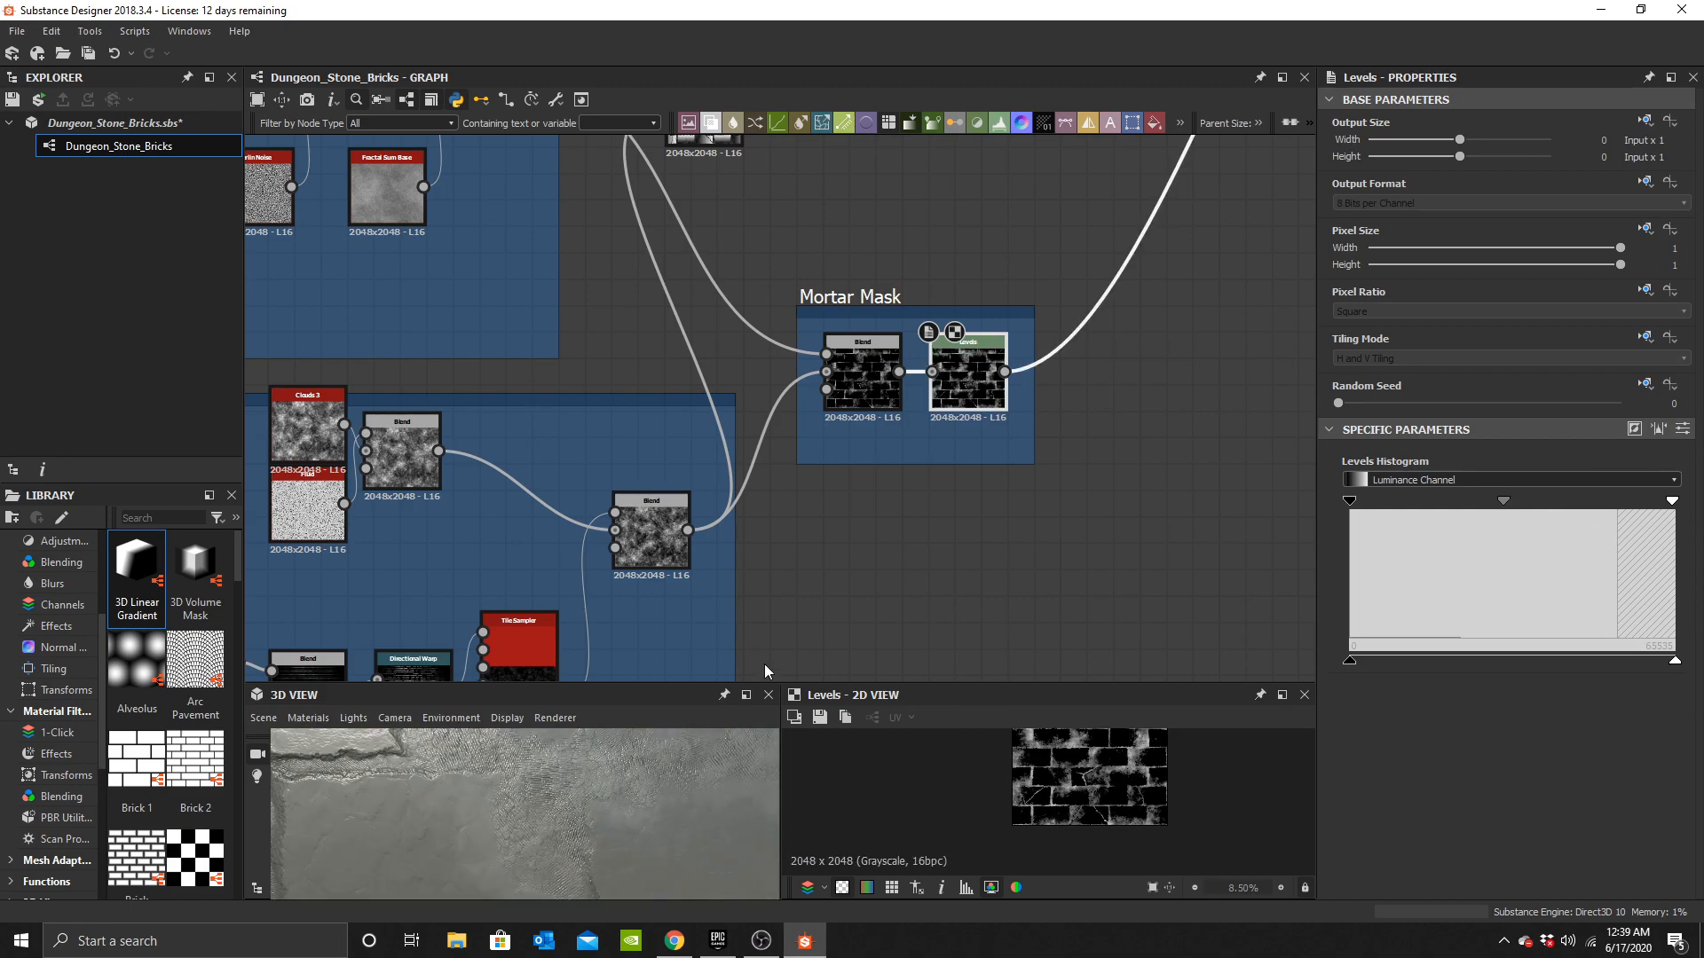
pyautogui.scroll(-5, 623, 804)
pyautogui.moveTo(1672, 502); pyautogui.dragTo(1601, 502)
pyautogui.moveTo(1470, 501)
pyautogui.mouseDown()
pyautogui.moveTo(1514, 500)
pyautogui.moveTo(1394, 501)
pyautogui.moveTo(1480, 493)
pyautogui.mouseUp()
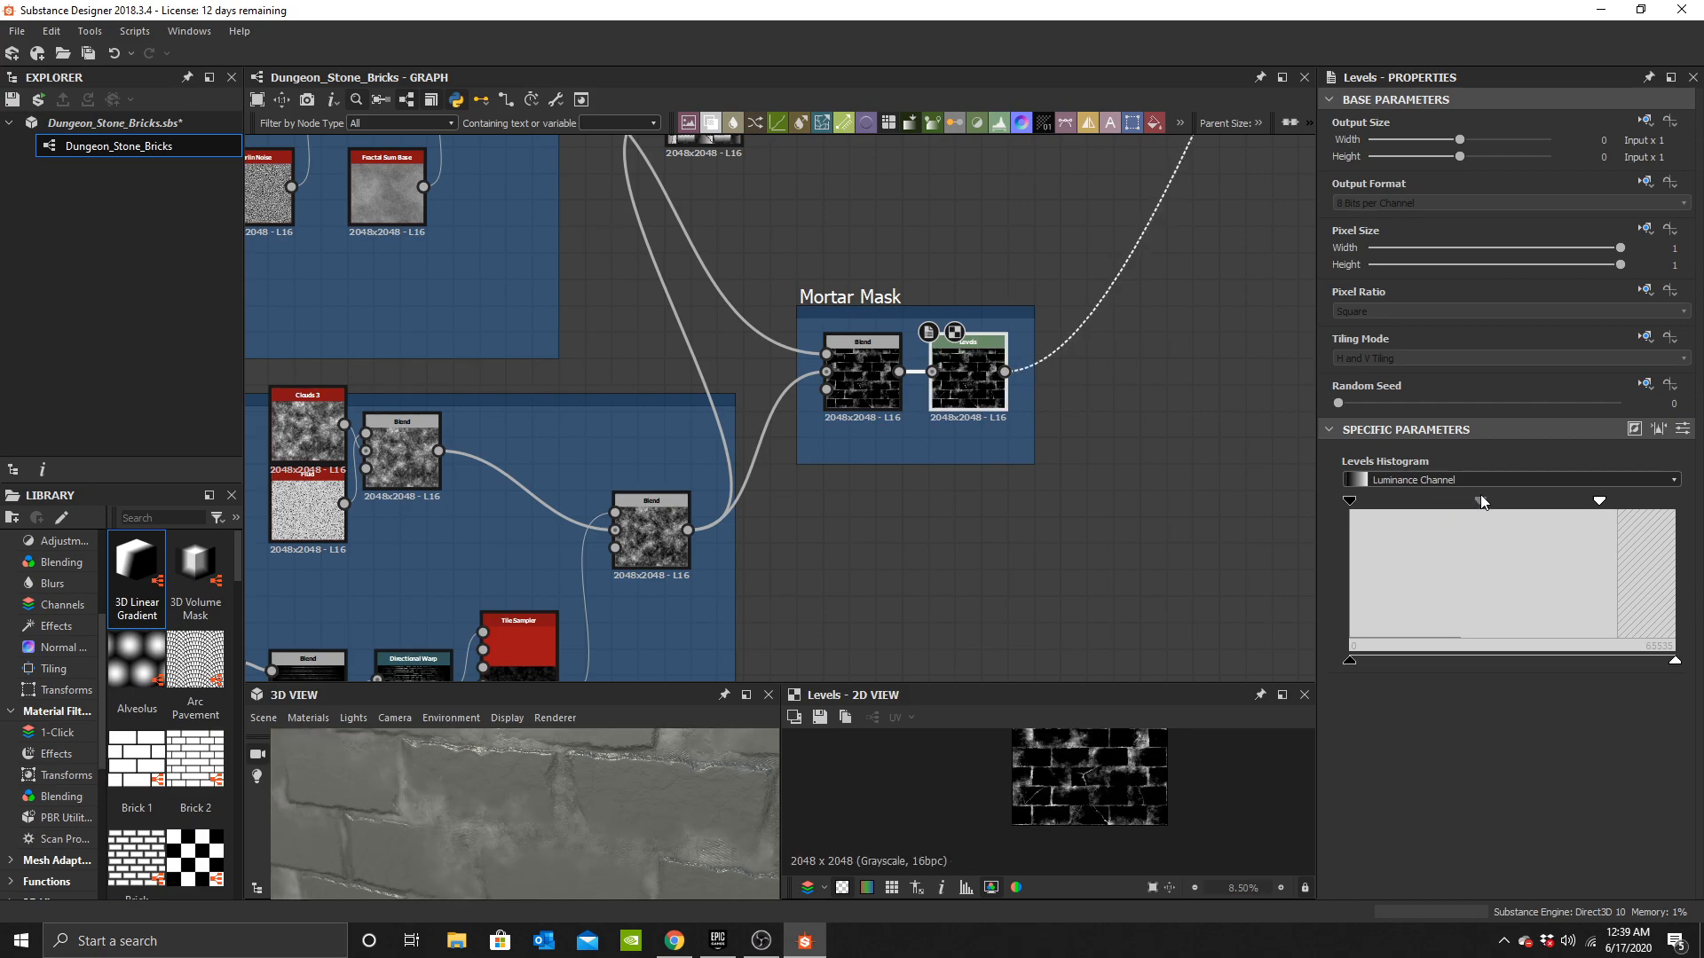
# Examine the 3D preview and the brick graph's Slope Blur chain upstream of the Mortar Mask frame.
pyautogui.scroll(-3, 563, 844)
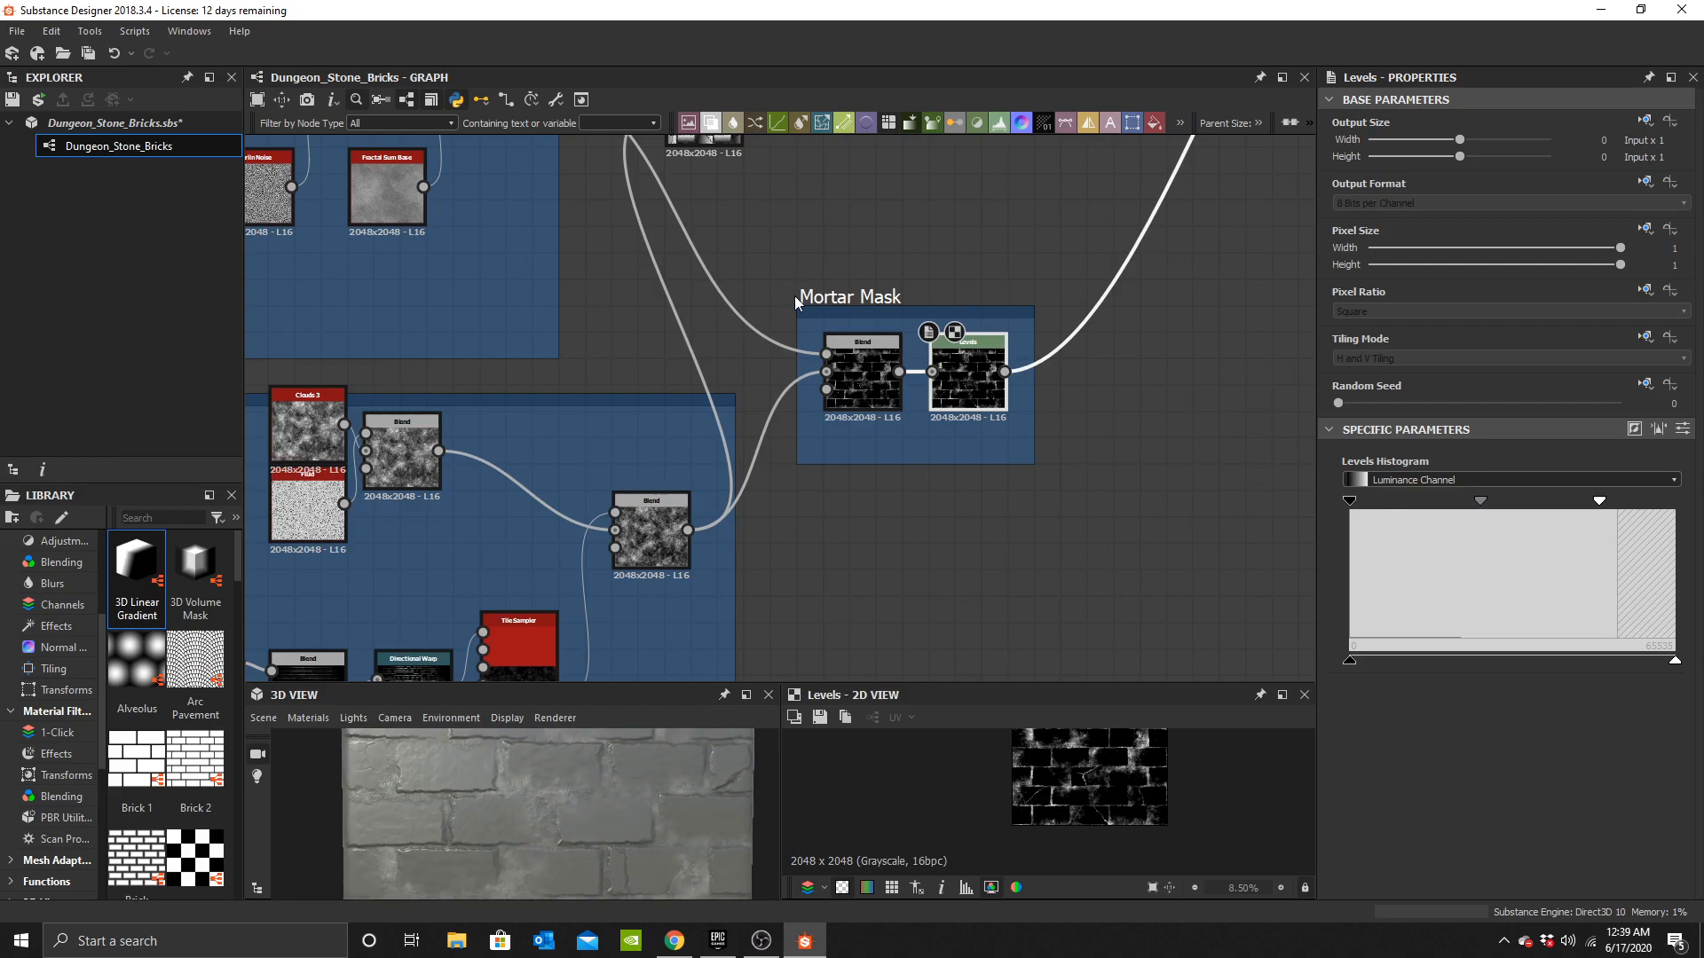
pyautogui.scroll(-5, 701, 355)
pyautogui.moveTo(630, 403); pyautogui.dragTo(856, 475, button='middle')
pyautogui.scroll(4, 740, 414)
pyautogui.moveTo(713, 443); pyautogui.dragTo(664, 511, button='middle')
pyautogui.scroll(5, 611, 418)
pyautogui.scroll(-5, 636, 379)
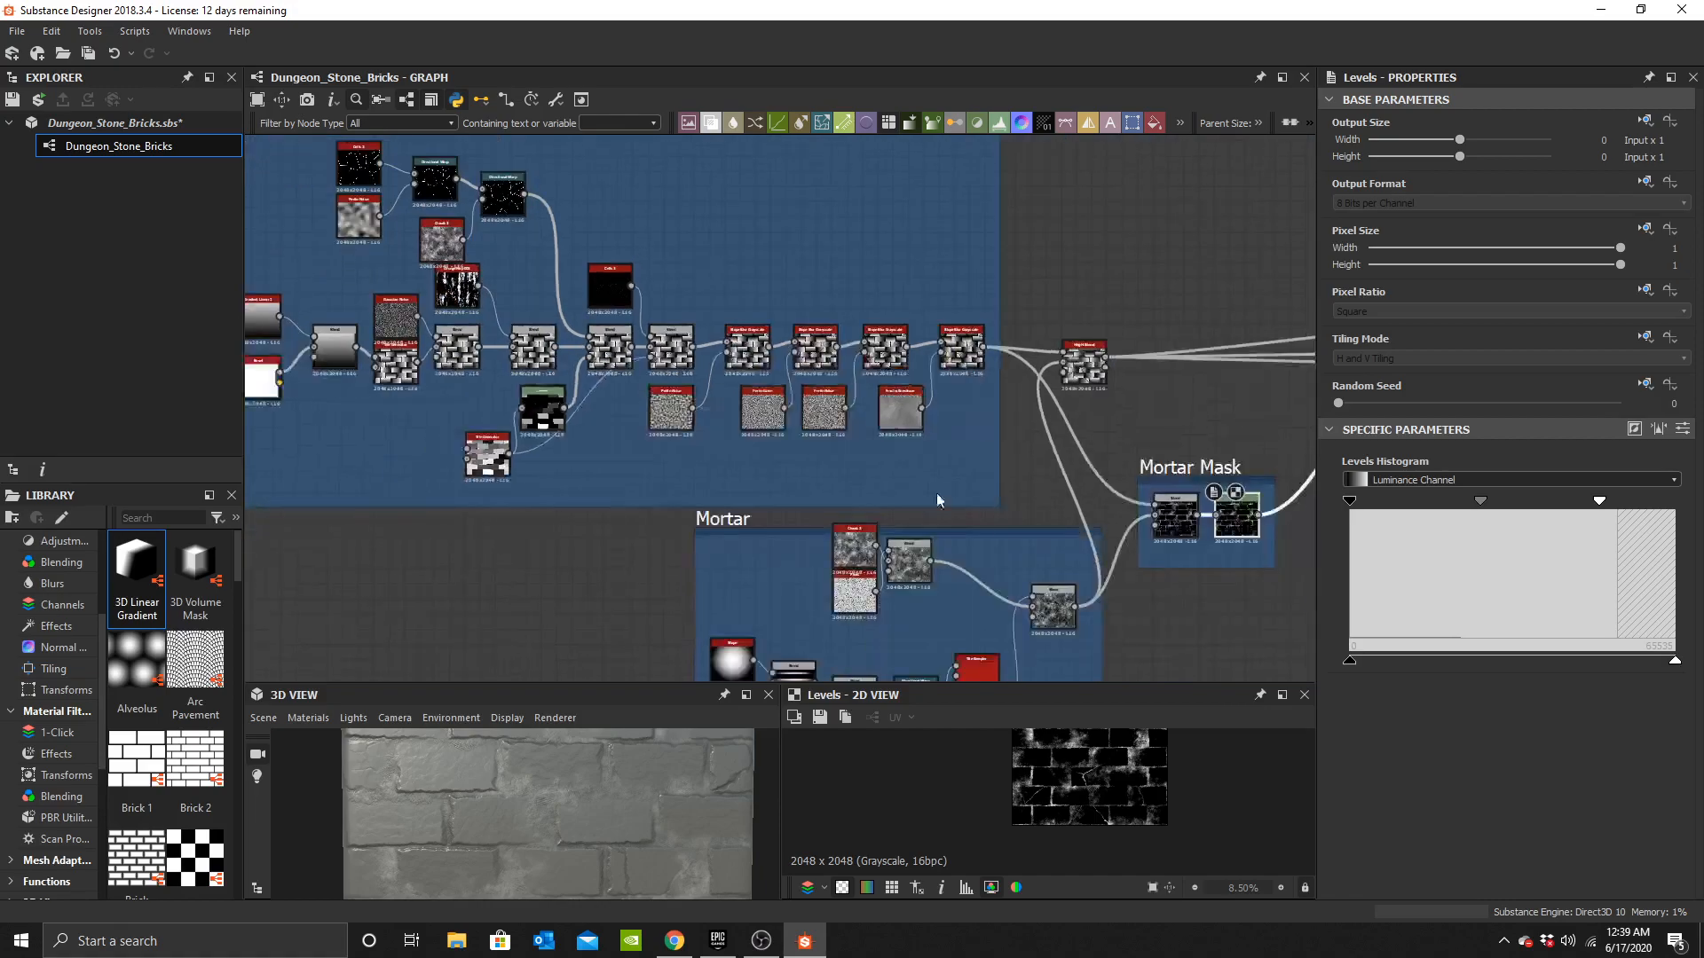
pyautogui.moveTo(1002, 492); pyautogui.dragTo(665, 442, button='middle')
pyautogui.scroll(2, 674, 421)
pyautogui.moveTo(623, 349); pyautogui.dragTo(956, 405, button='middle')
pyautogui.scroll(6, 620, 315)
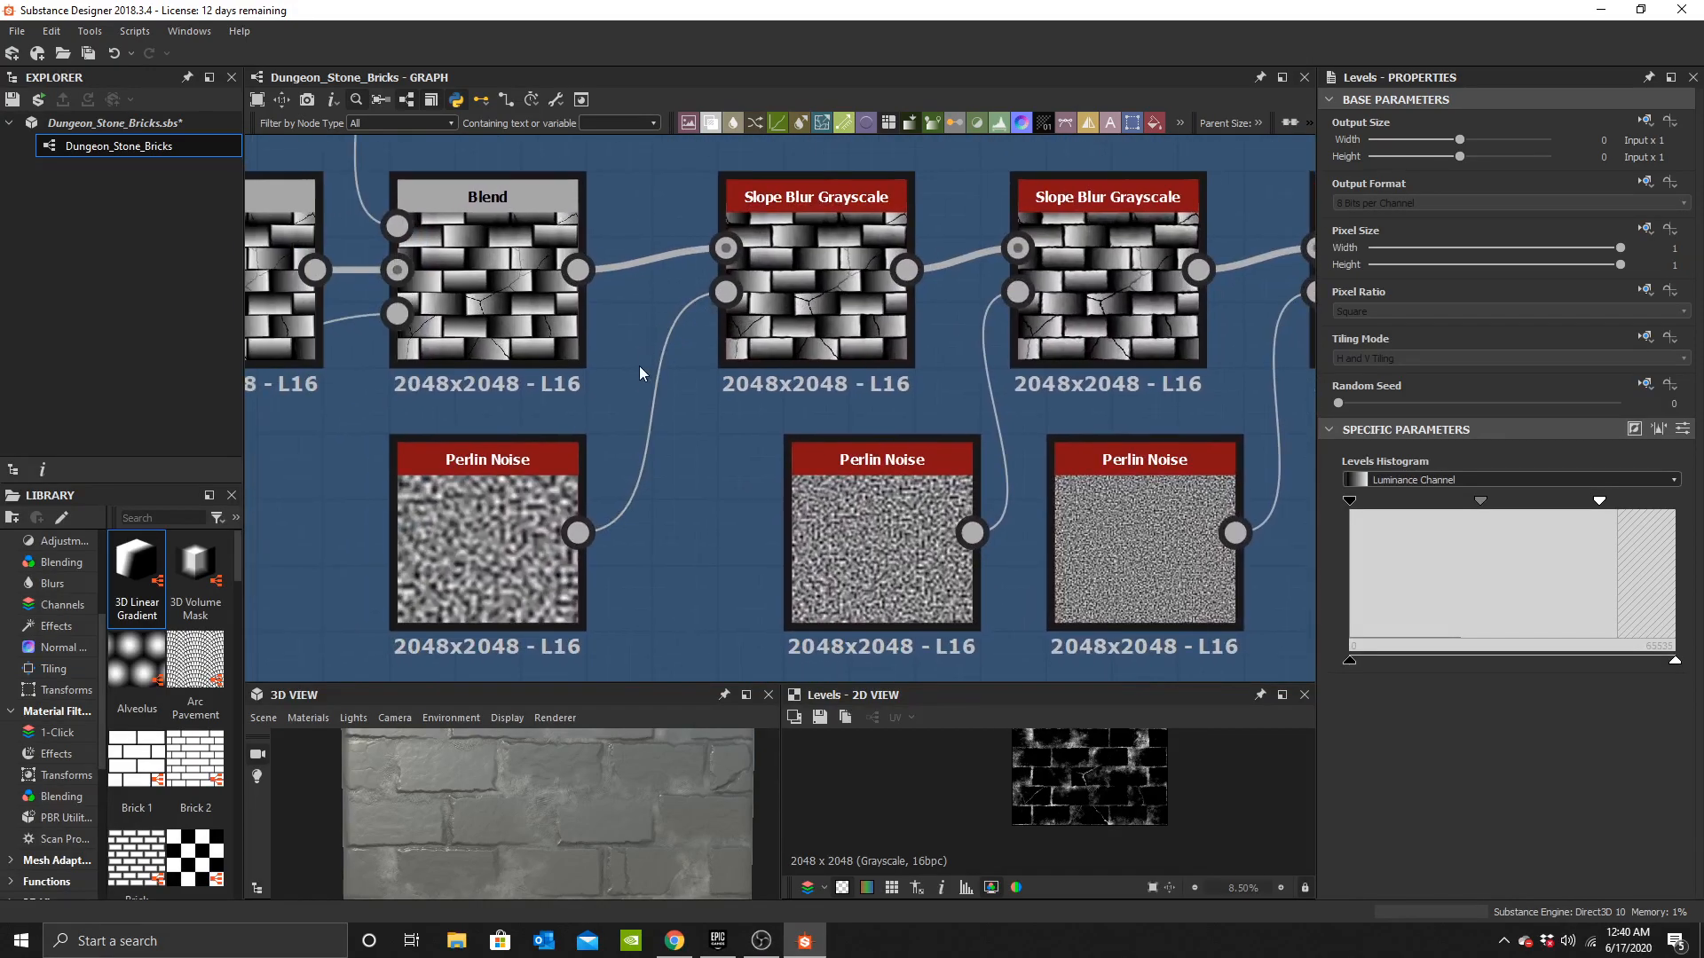
pyautogui.scroll(-6, 640, 389)
pyautogui.moveTo(896, 469); pyautogui.dragTo(659, 388, button='middle')
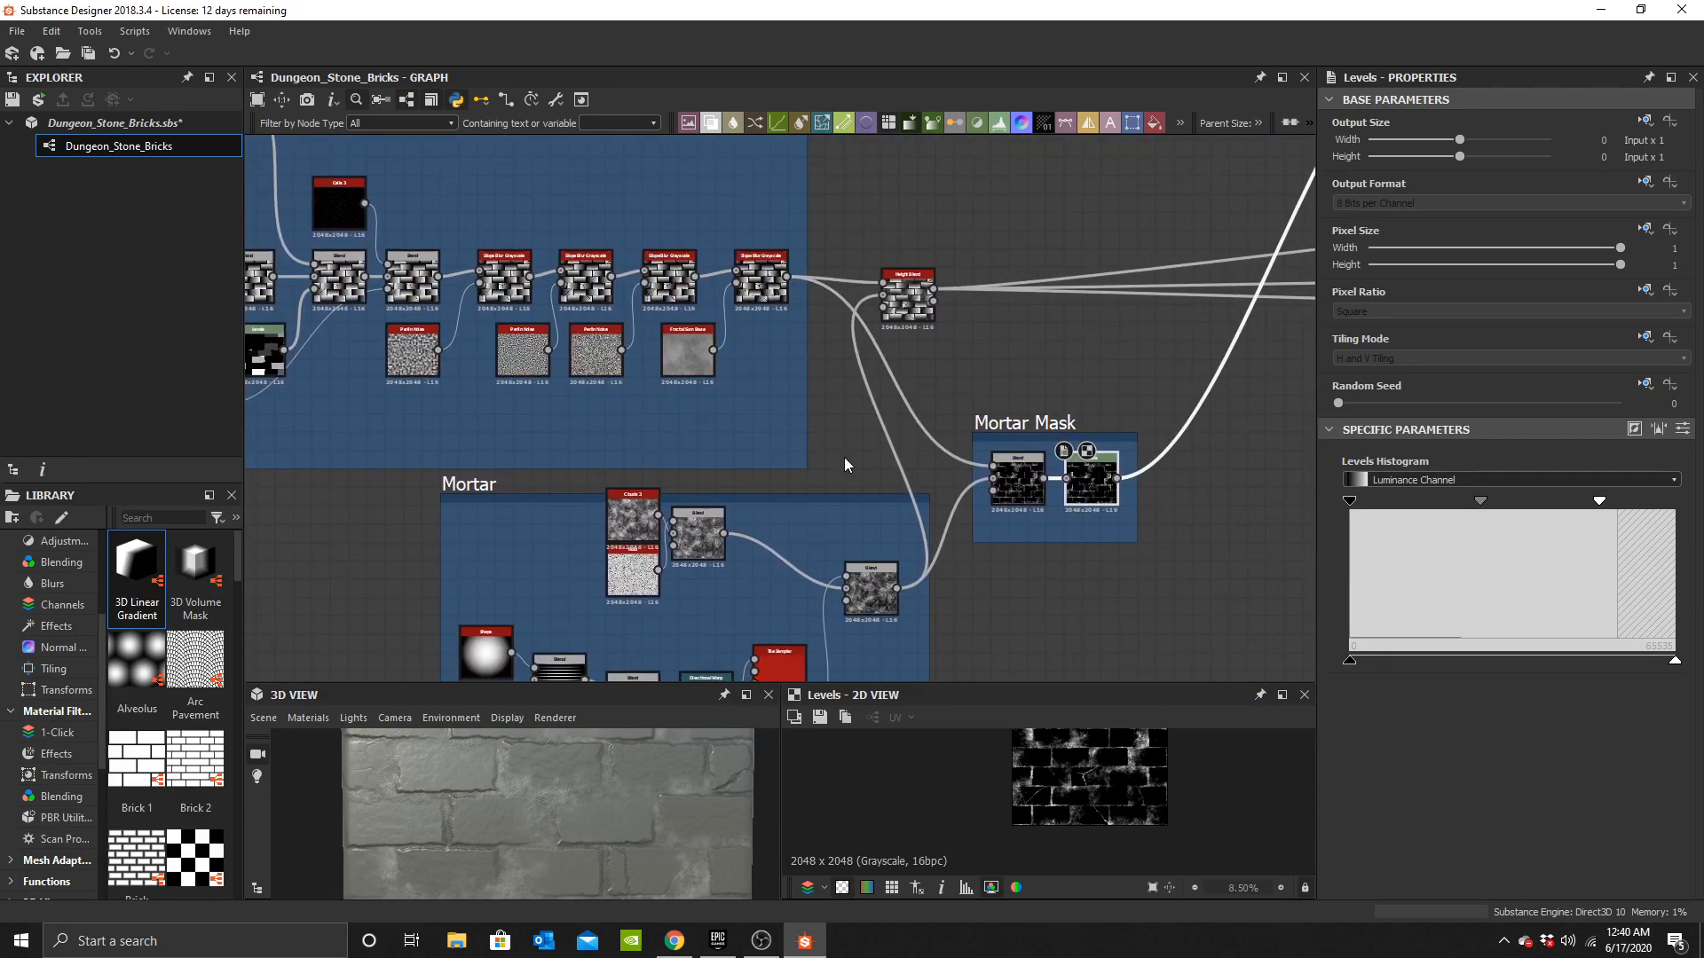
# Add an Invert Grayscale node beside the Mortar Mask frame and feed the brick height into it.
pyautogui.moveTo(1061, 517); pyautogui.dragTo(1056, 525, button='middle')
pyautogui.scroll(3, 456, 337)
pyautogui.scroll(-3, 820, 492)
pyautogui.moveTo(1237, 585); pyautogui.dragTo(693, 497, button='middle')
pyautogui.click(803, 497)
pyautogui.press('space')
pyautogui.write('invert')
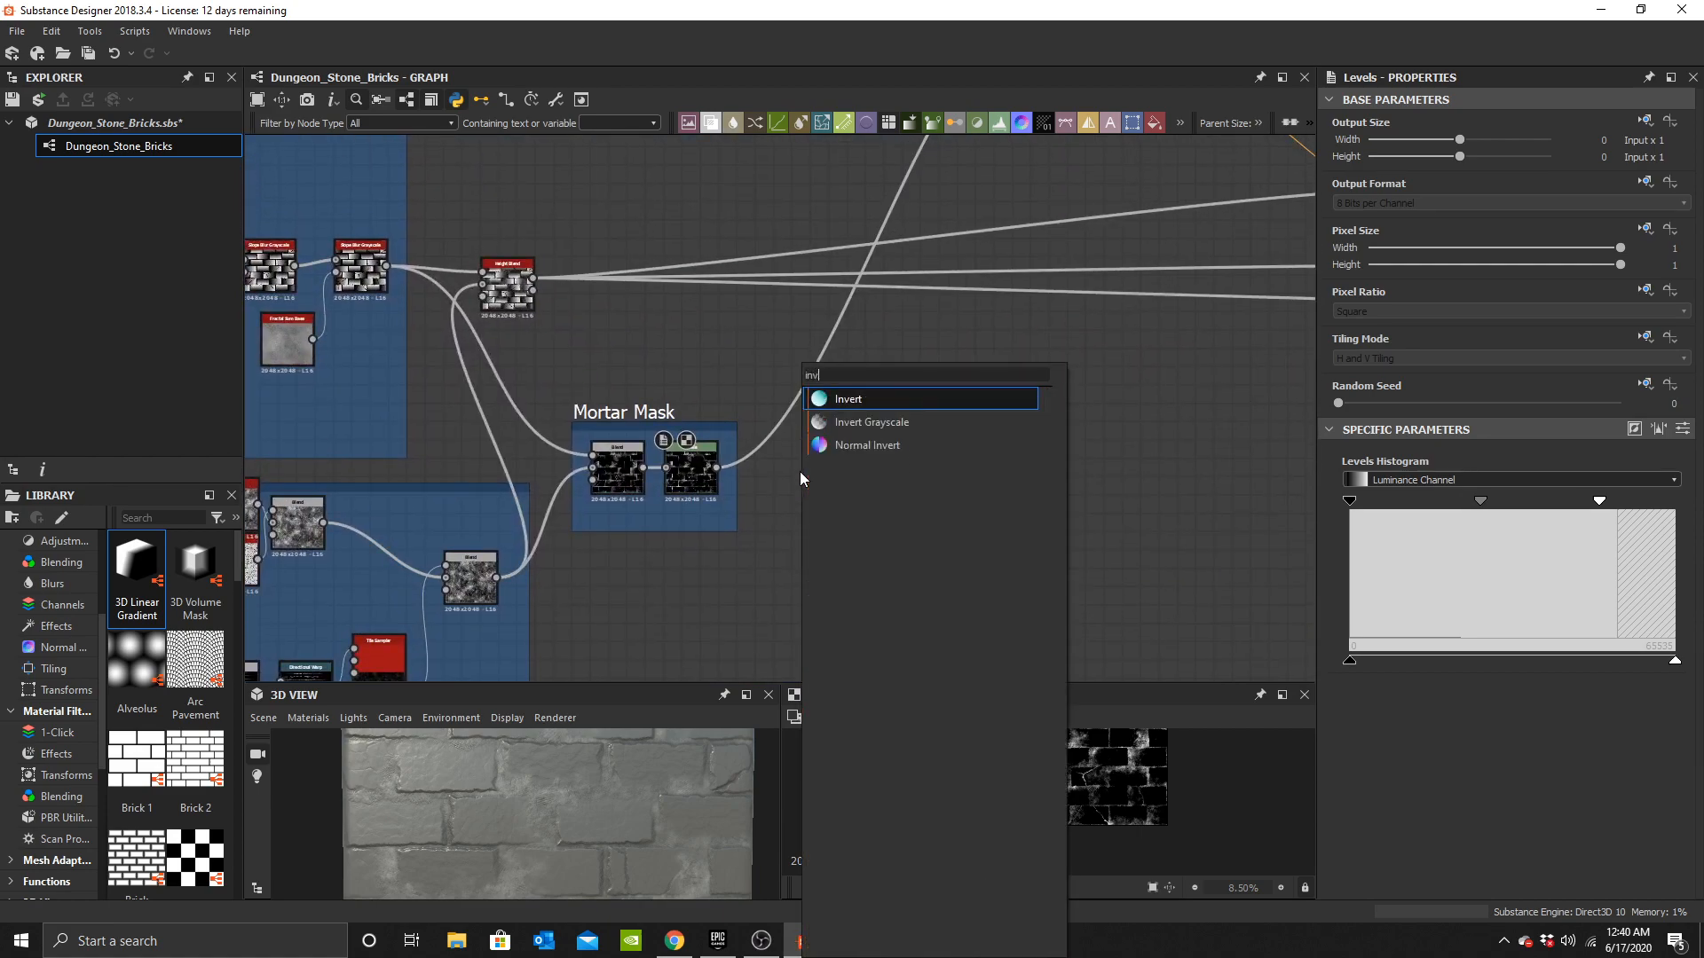
pyautogui.click(934, 424)
pyautogui.moveTo(656, 433); pyautogui.dragTo(1057, 400, button='middle')
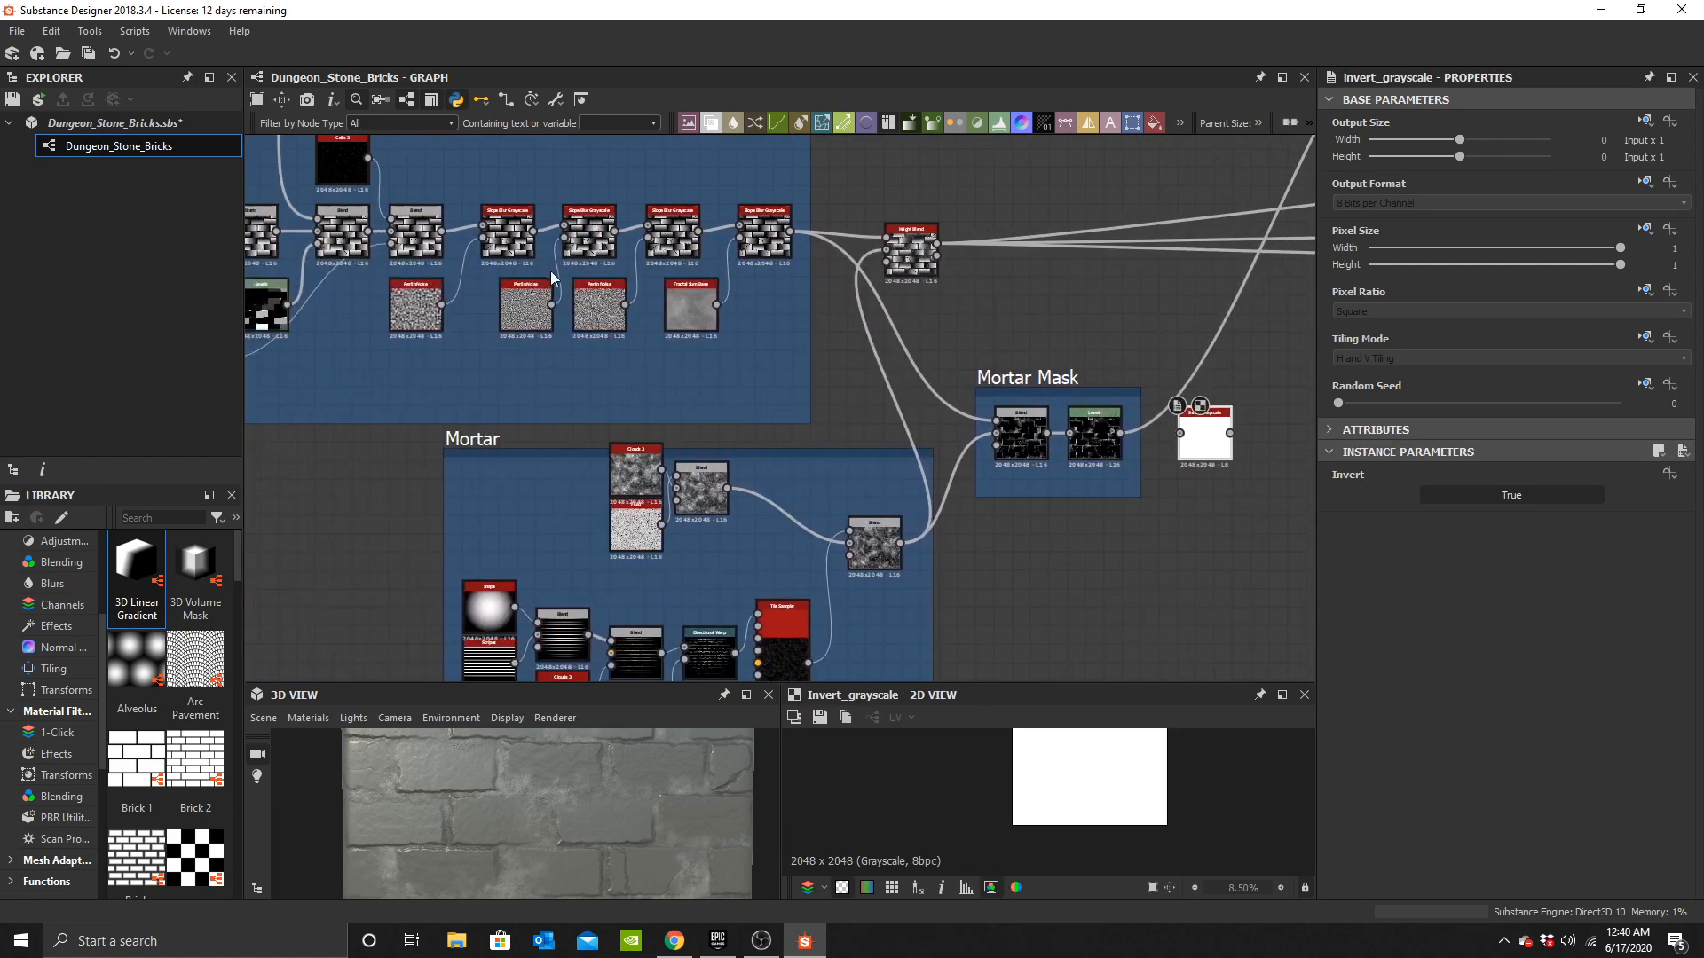
pyautogui.moveTo(552, 197); pyautogui.dragTo(641, 246, button='middle')
pyautogui.scroll(4, 642, 244)
pyautogui.moveTo(939, 326); pyautogui.dragTo(1061, 466)
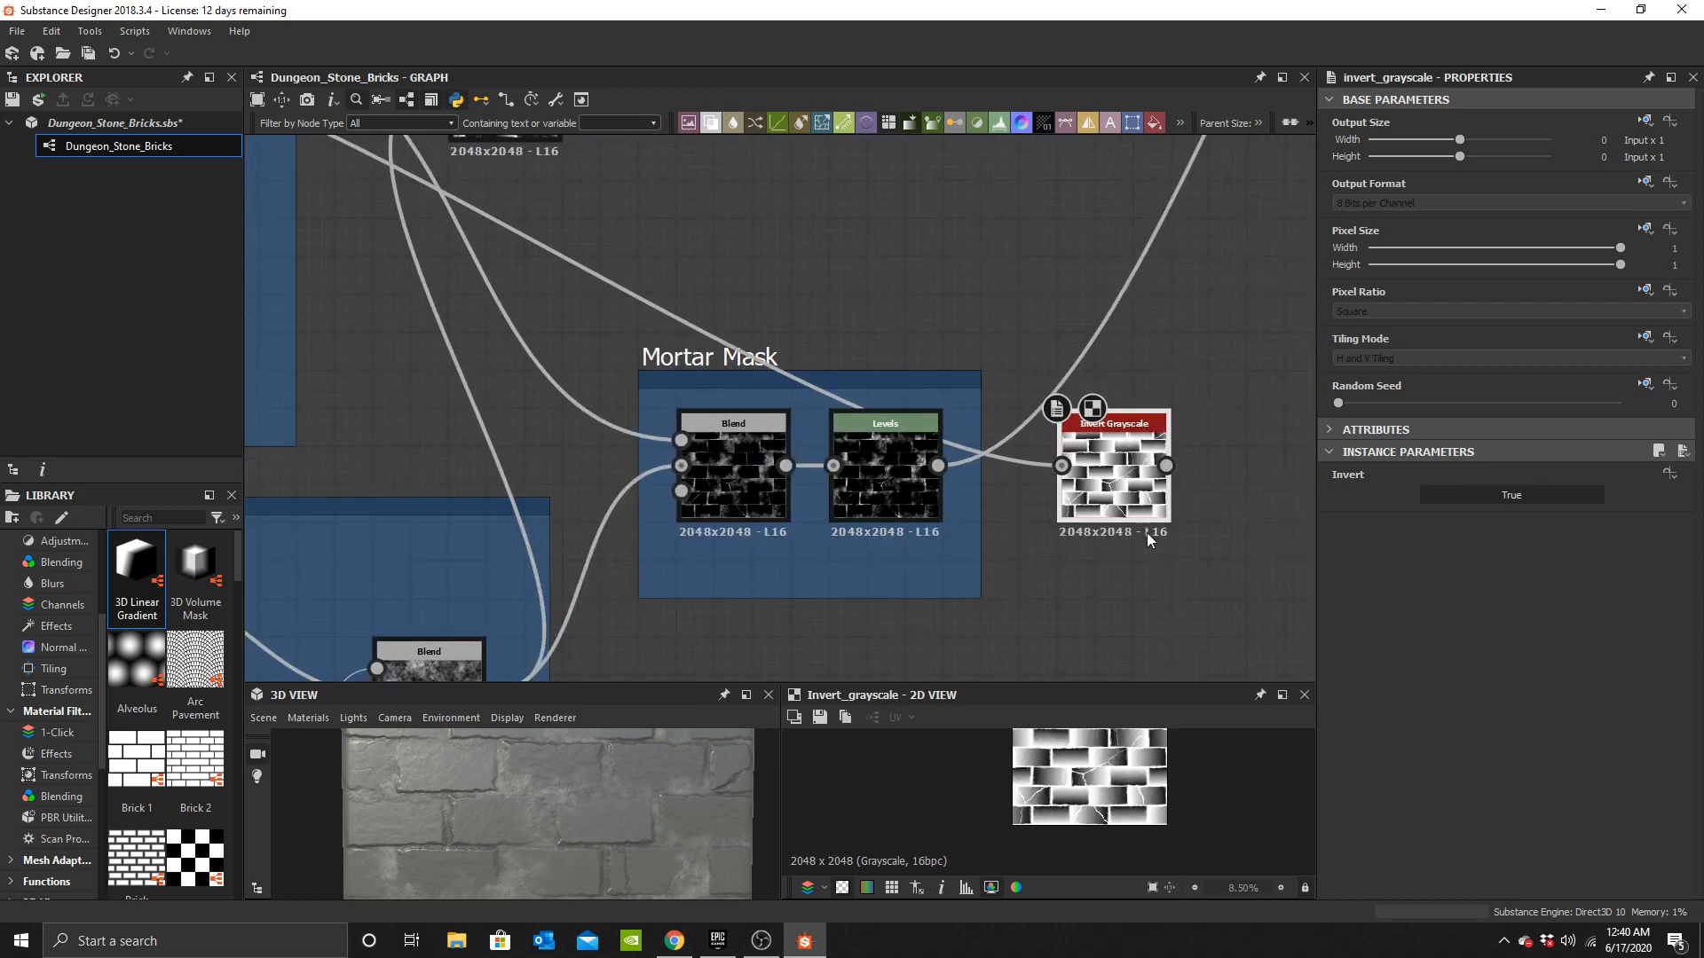
# Add a Levels node after the Invert Grayscale and route its output on to the downstream connection.
pyautogui.scroll(-3, 1147, 532)
pyautogui.moveTo(1186, 500); pyautogui.dragTo(921, 602, button='middle')
pyautogui.click(894, 595)
pyautogui.moveTo(1058, 173); pyautogui.dragTo(841, 182, button='middle')
pyautogui.click(956, 381)
pyautogui.scroll(3, 795, 481)
pyautogui.press('space')
pyautogui.write('level')
pyautogui.click(843, 400)
pyautogui.moveTo(719, 543); pyautogui.dragTo(794, 492, button='middle')
pyautogui.moveTo(973, 183); pyautogui.dragTo(841, 614)
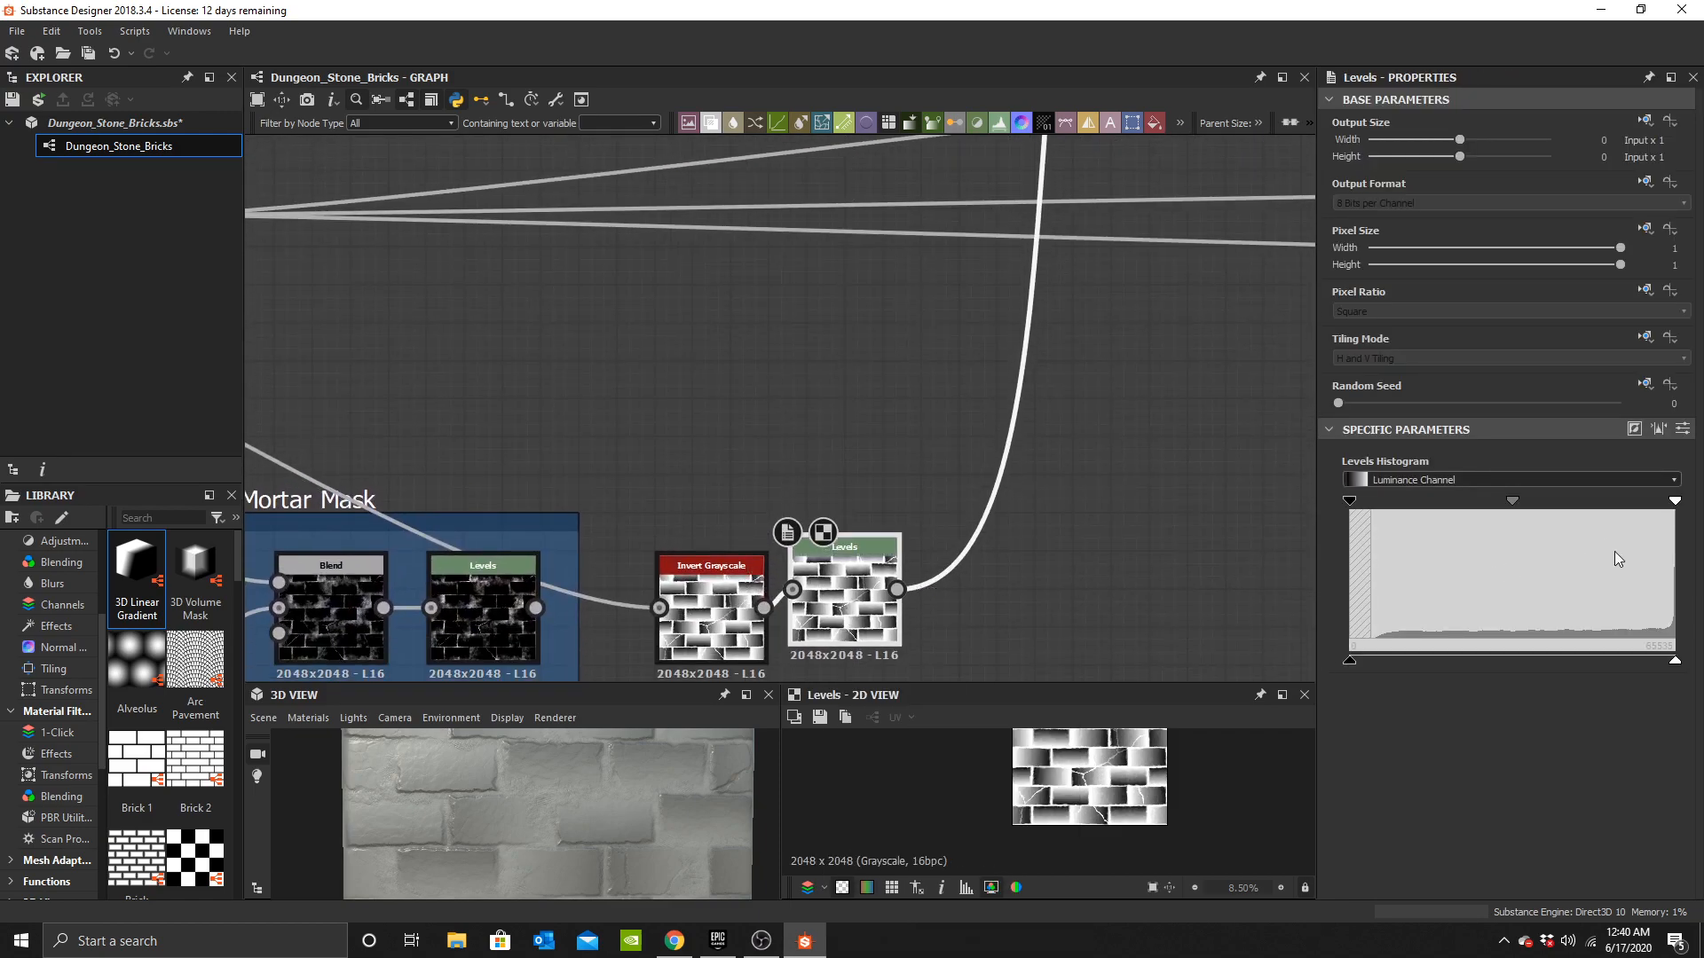
# Push the new Levels' black input handle almost to the white end to isolate the brick edges.
pyautogui.moveTo(1650, 506)
pyautogui.mouseDown()
pyautogui.moveTo(1387, 512)
pyautogui.moveTo(1677, 504)
pyautogui.mouseUp()
pyautogui.moveTo(1350, 501); pyautogui.dragTo(1591, 513)
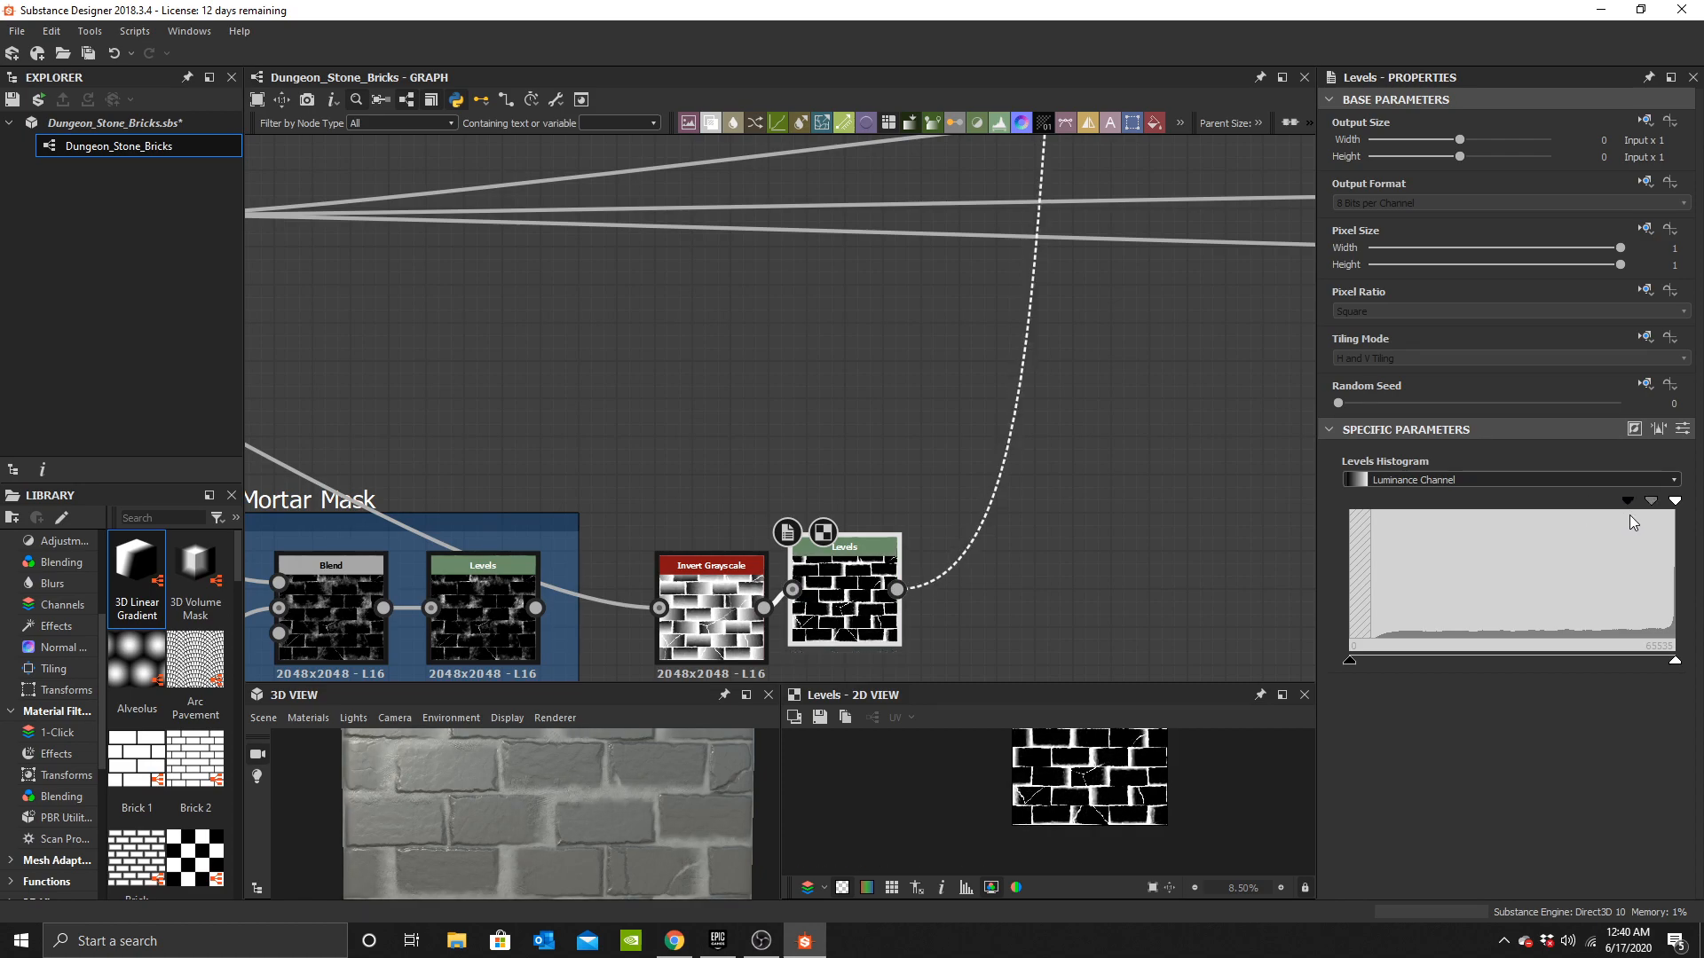
pyautogui.moveTo(1632, 515); pyautogui.dragTo(1662, 520)
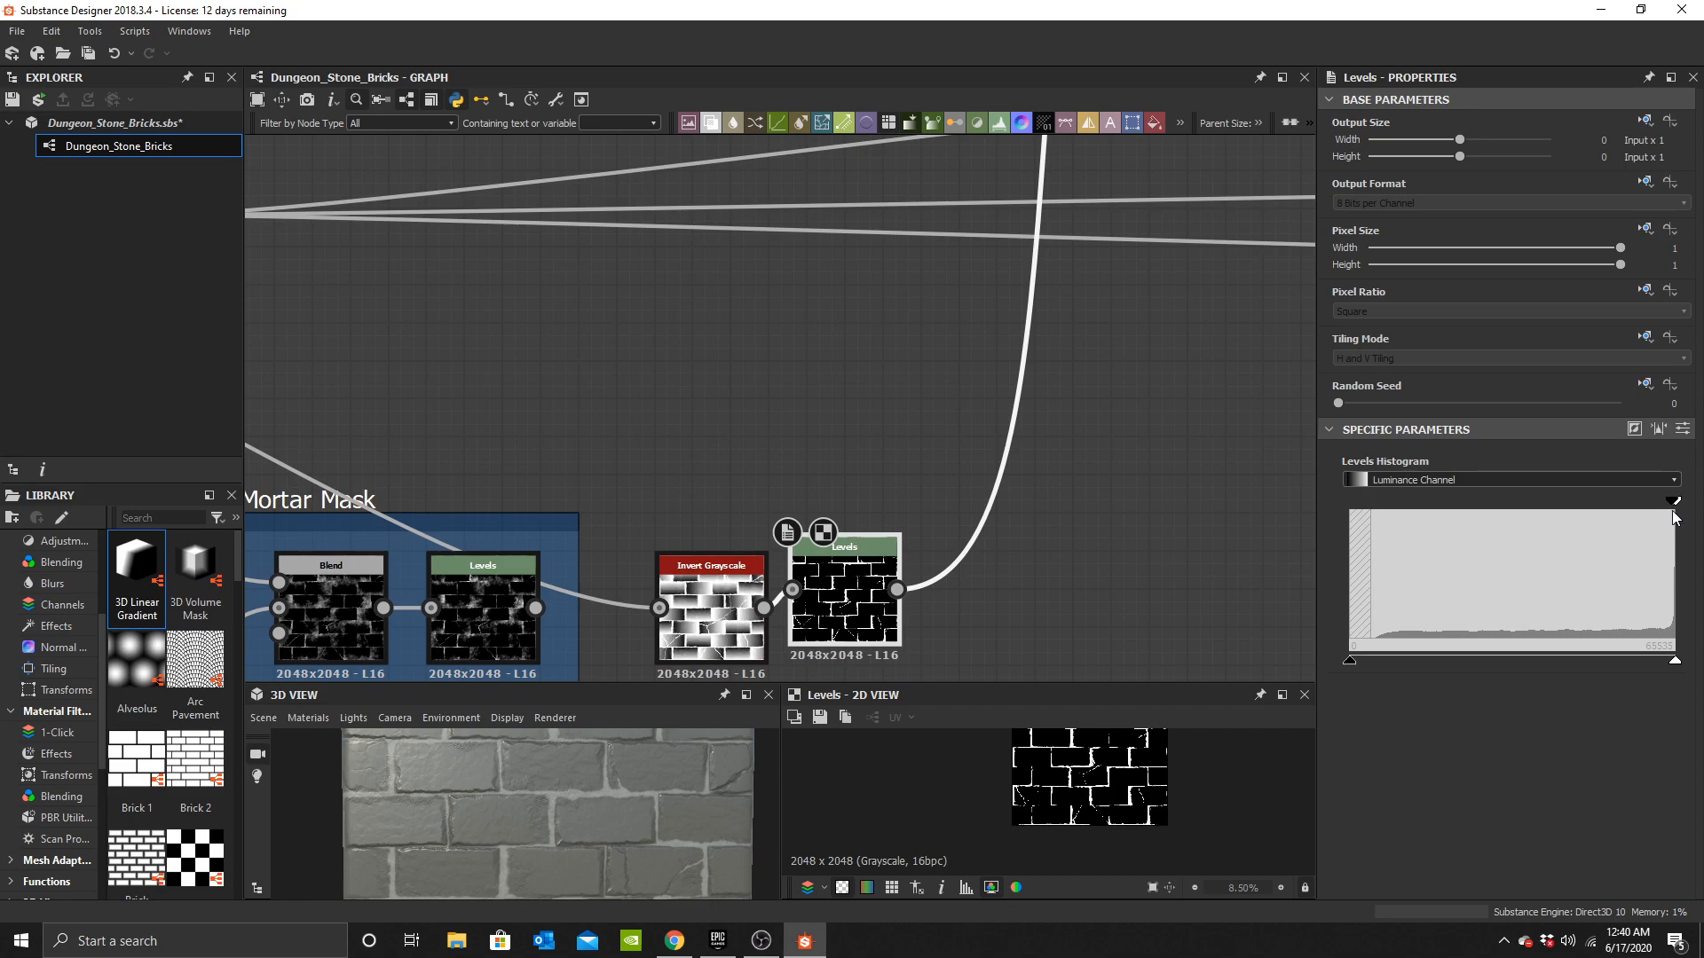
# Move the Invert Grayscale and its Levels node inside the Mortar Mask frame, enlarging the frame.
pyautogui.scroll(-3, 585, 855)
pyautogui.moveTo(586, 856)
pyautogui.mouseDown()
pyautogui.moveTo(573, 807)
pyautogui.moveTo(624, 835)
pyautogui.moveTo(595, 843)
pyautogui.mouseUp()
pyautogui.scroll(5, 573, 834)
pyautogui.scroll(-3, 551, 829)
pyautogui.scroll(-3, 577, 812)
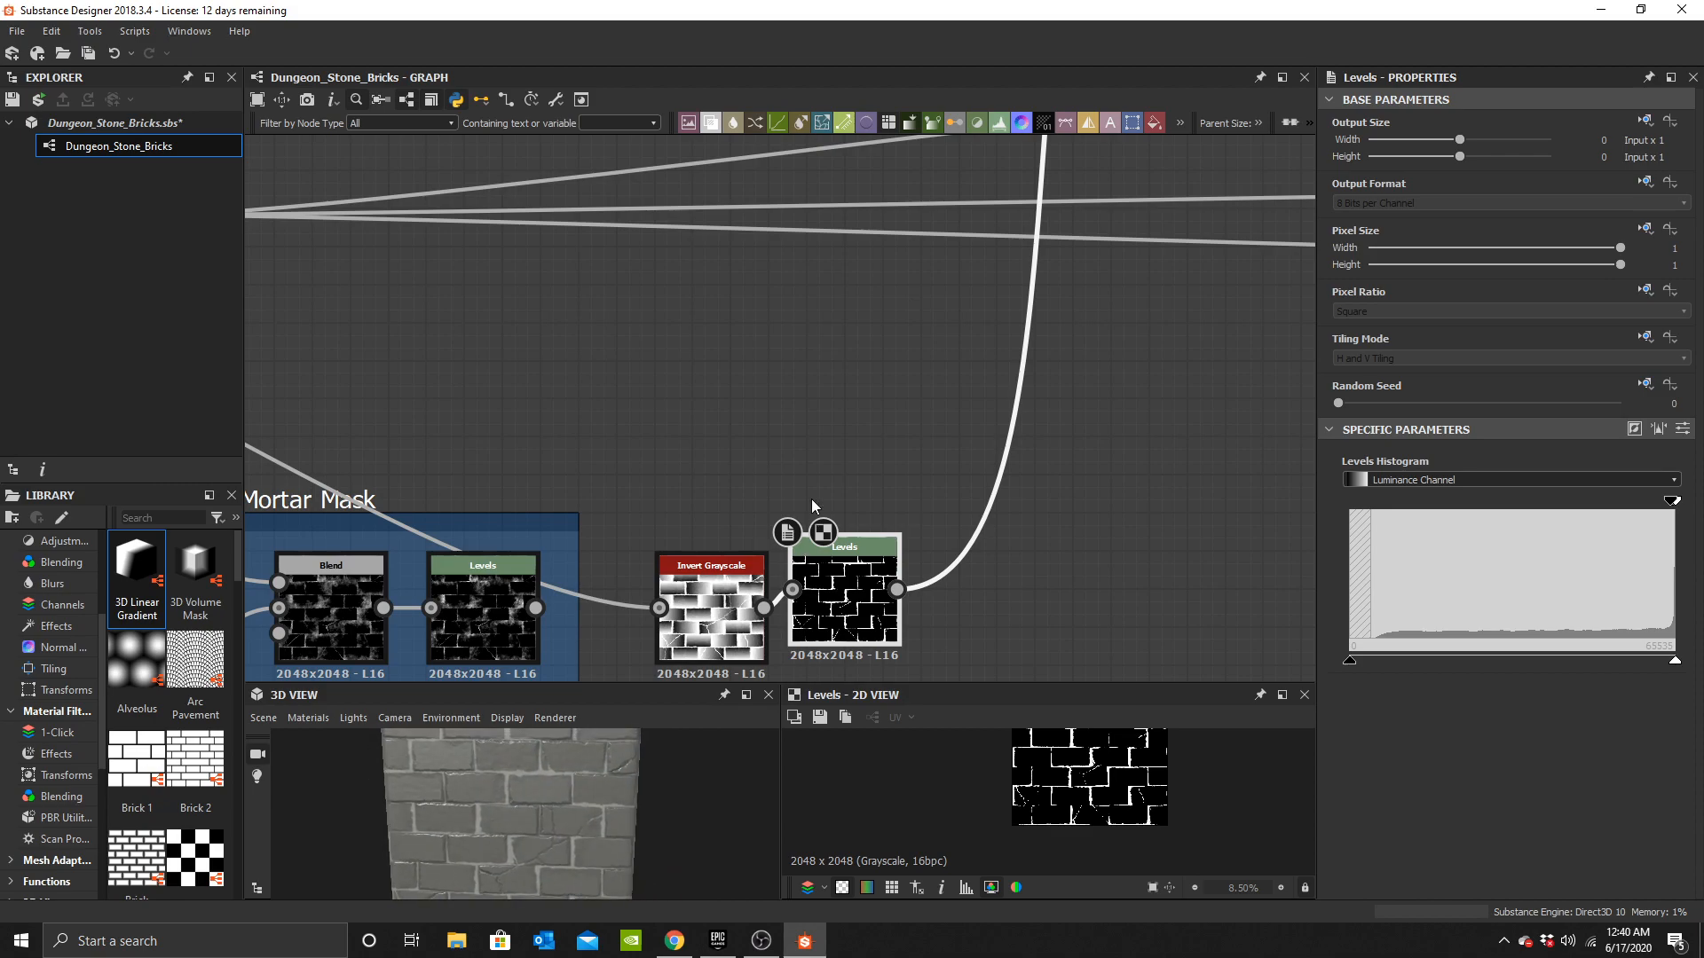
pyautogui.scroll(-3, 811, 499)
pyautogui.moveTo(812, 499); pyautogui.dragTo(900, 323, button='middle')
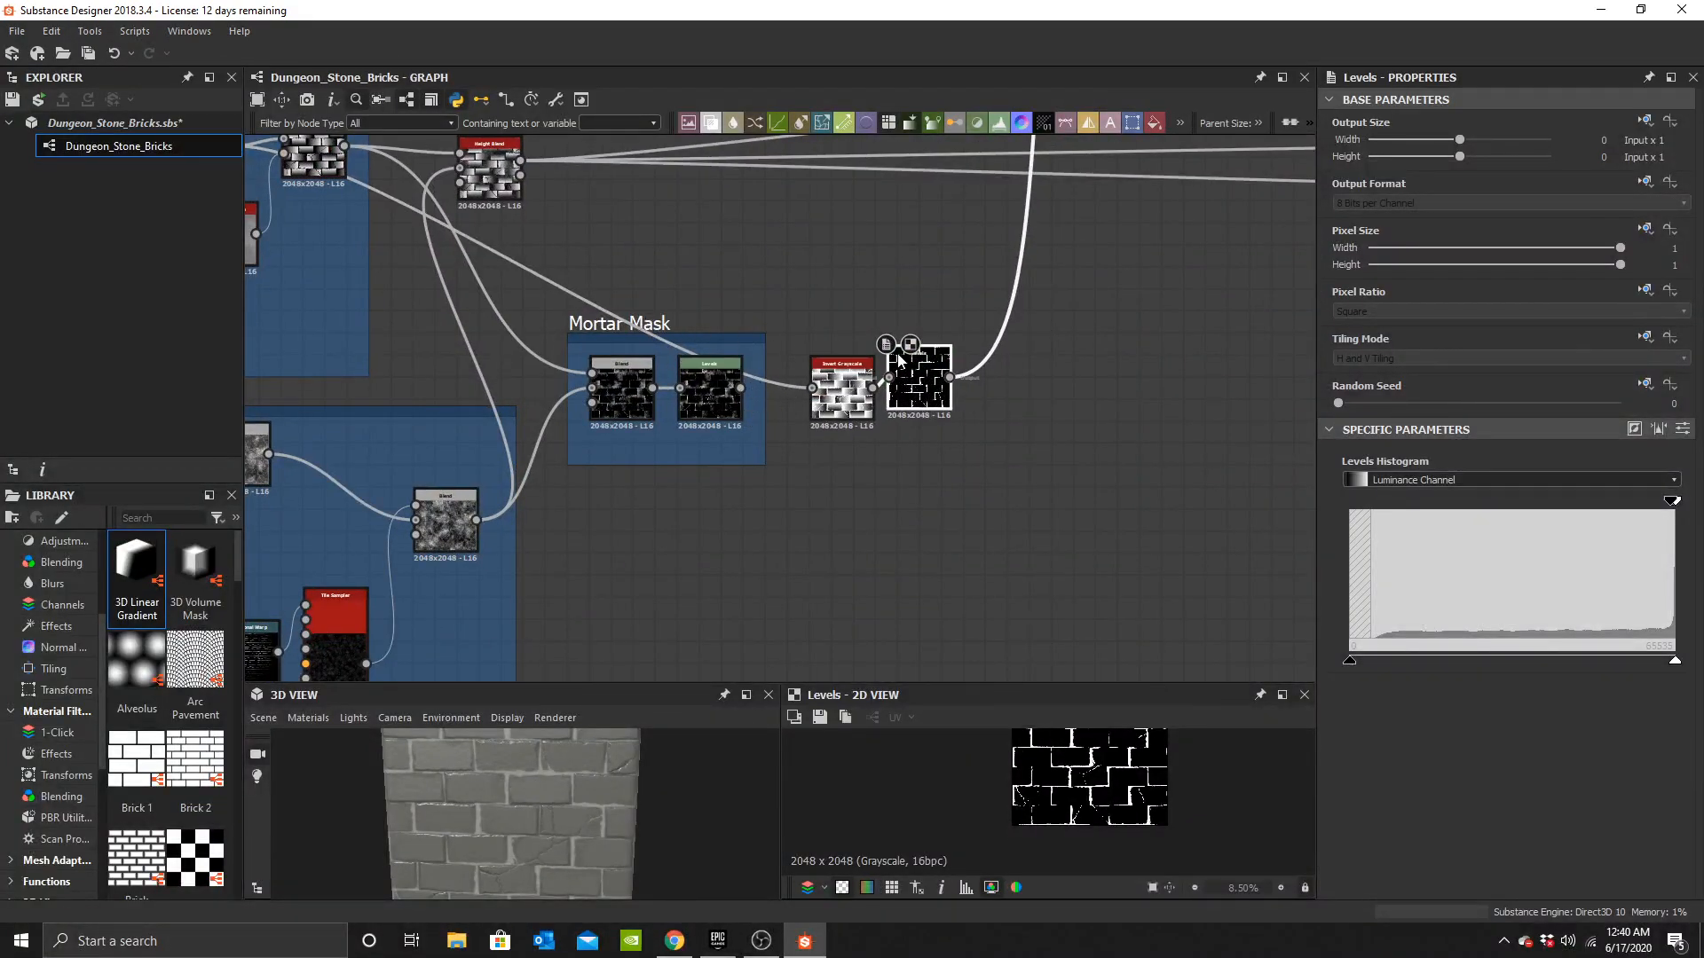
pyautogui.doubleClick(699, 394)
pyautogui.moveTo(839, 405); pyautogui.dragTo(618, 537)
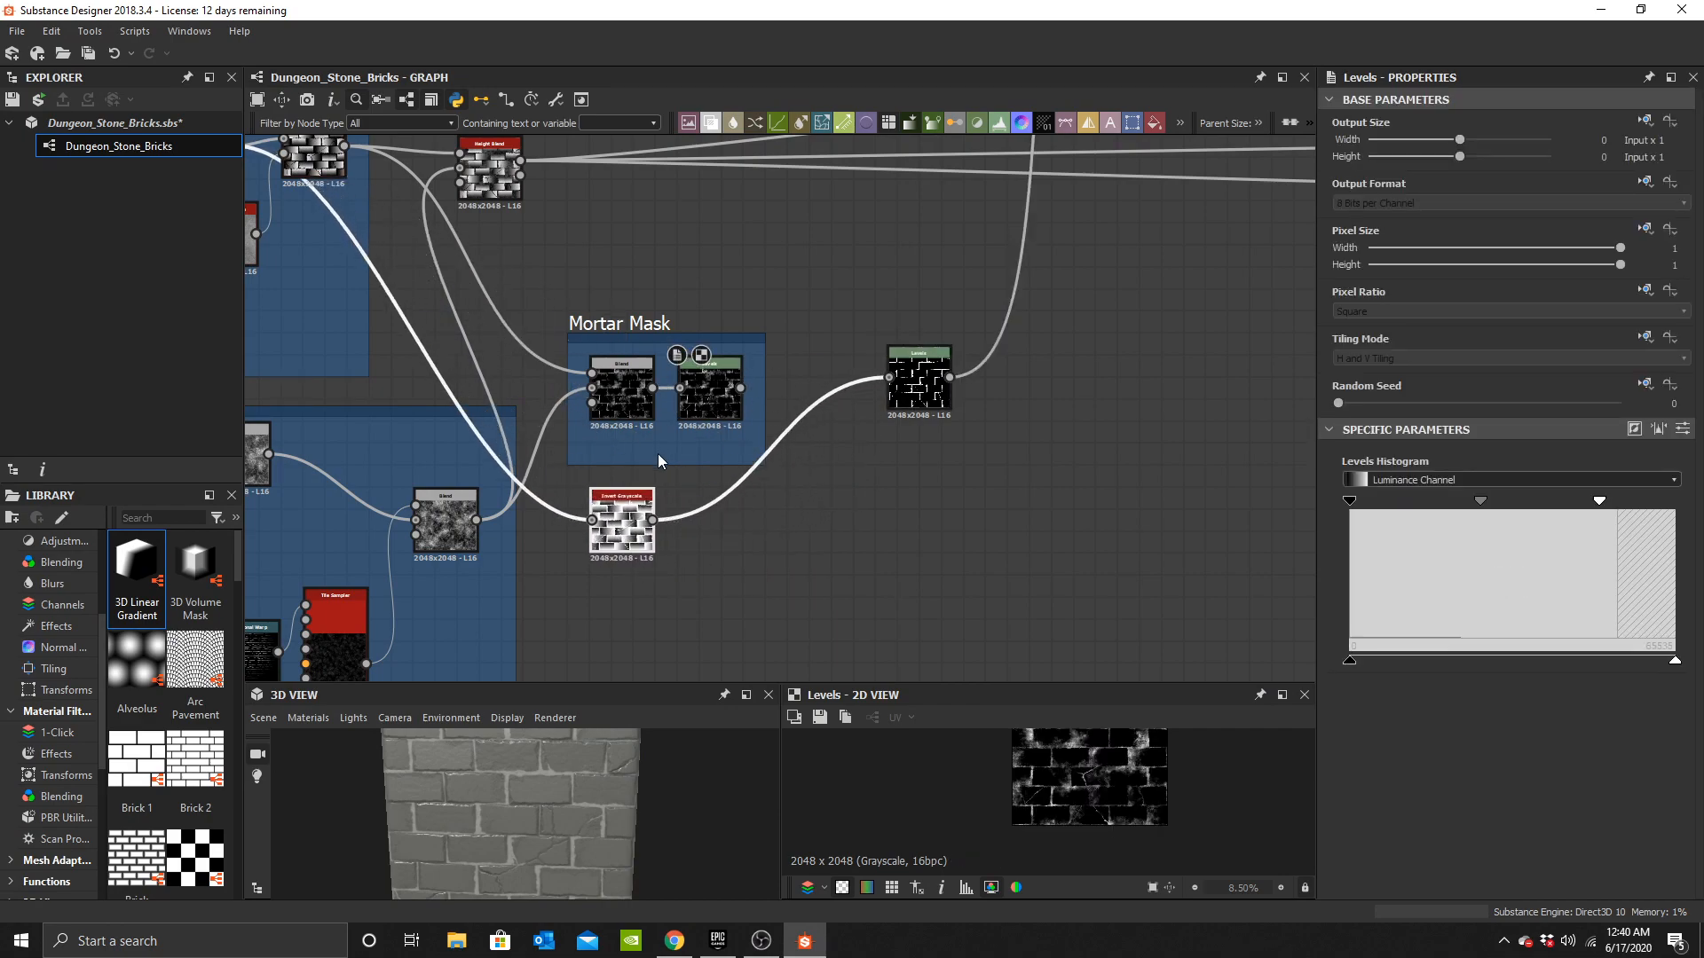
pyautogui.moveTo(681, 464); pyautogui.dragTo(683, 575)
pyautogui.moveTo(768, 503); pyautogui.dragTo(975, 493)
pyautogui.moveTo(929, 371); pyautogui.dragTo(738, 512)
pyautogui.scroll(4, 754, 493)
pyautogui.moveTo(755, 499); pyautogui.dragTo(821, 491, button='middle')
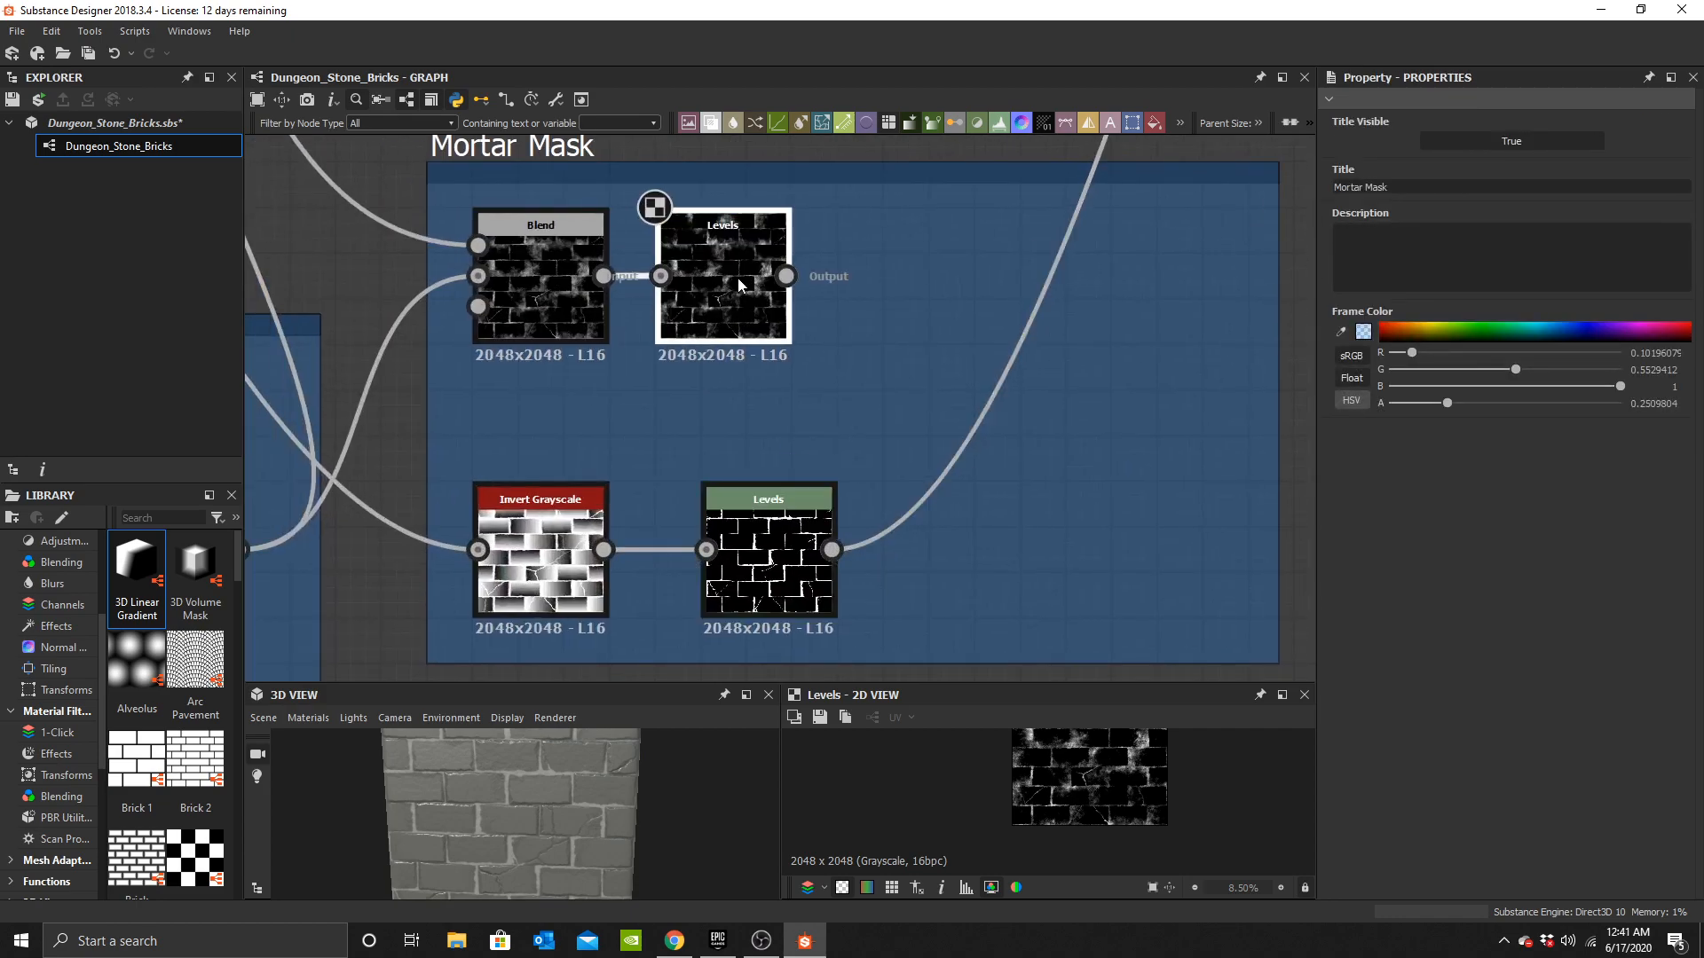
# Add a Blend node in the Mortar Mask frame and connect both Levels outputs into it.
pyautogui.click(741, 282)
pyautogui.scroll(10, 1113, 772)
pyautogui.moveTo(840, 323); pyautogui.dragTo(895, 214, button='middle')
pyautogui.click(790, 423)
pyautogui.scroll(-5, 1054, 790)
pyautogui.moveTo(858, 353); pyautogui.dragTo(844, 514, button='middle')
pyautogui.click(838, 346)
pyautogui.press('space')
pyautogui.write('b')
pyautogui.click(913, 382)
pyautogui.moveTo(790, 438); pyautogui.dragTo(1019, 393)
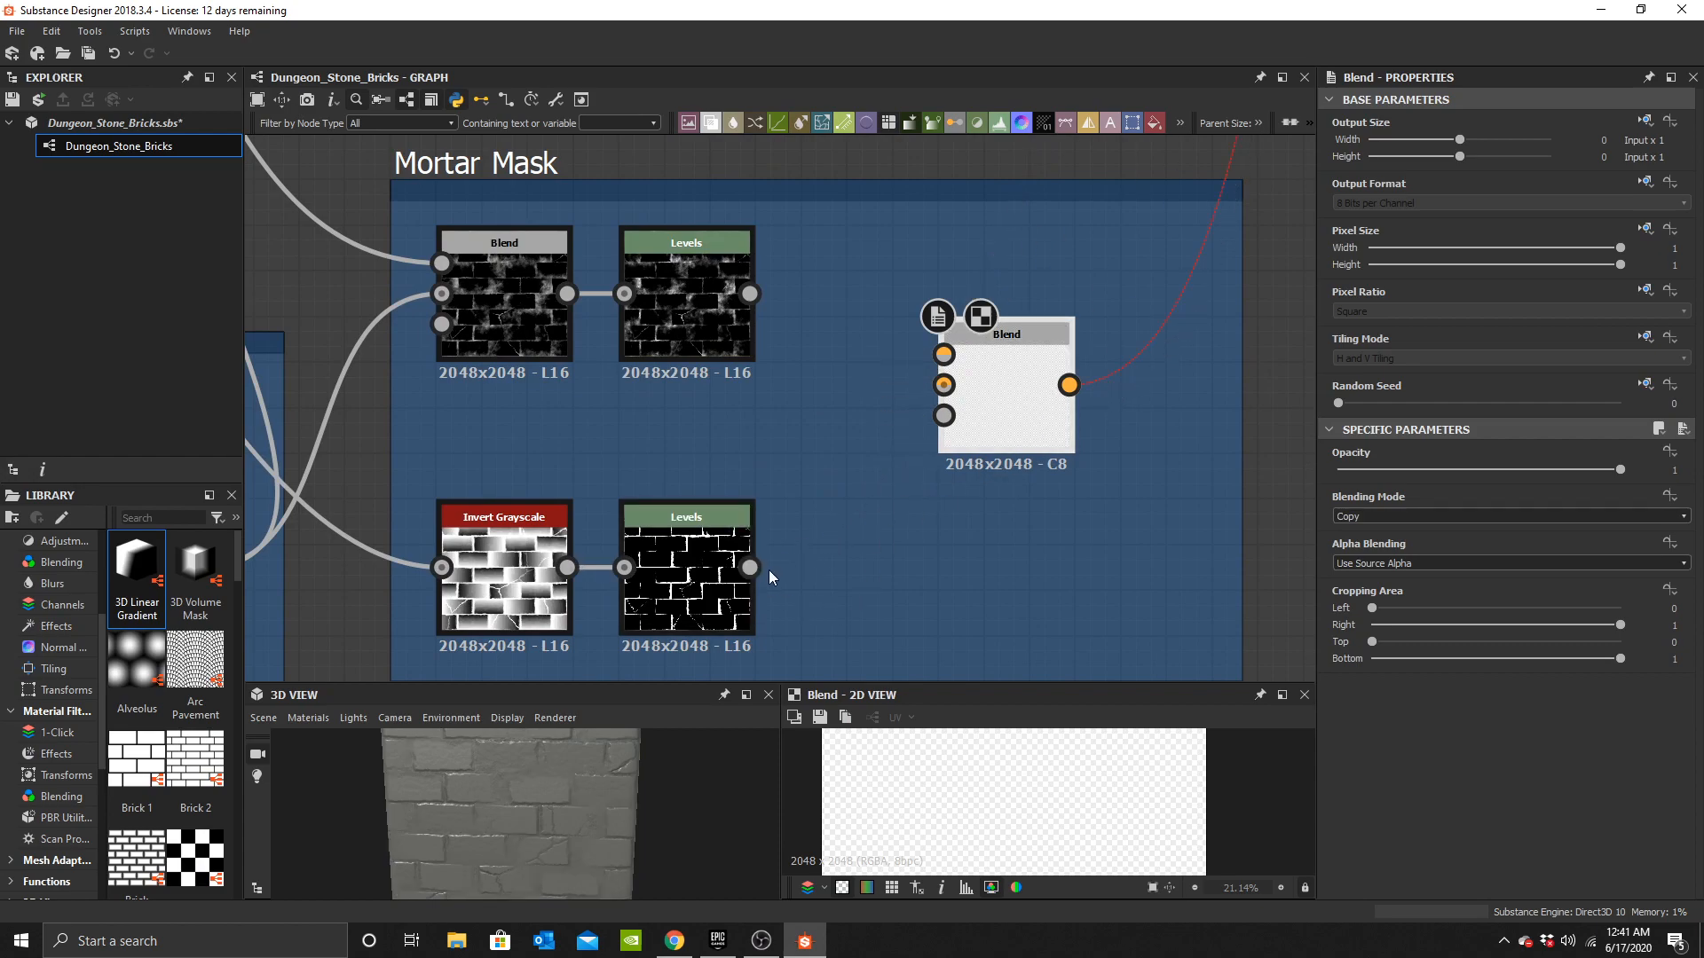
pyautogui.moveTo(873, 455); pyautogui.dragTo(944, 384)
pyautogui.moveTo(750, 294); pyautogui.dragTo(944, 354)
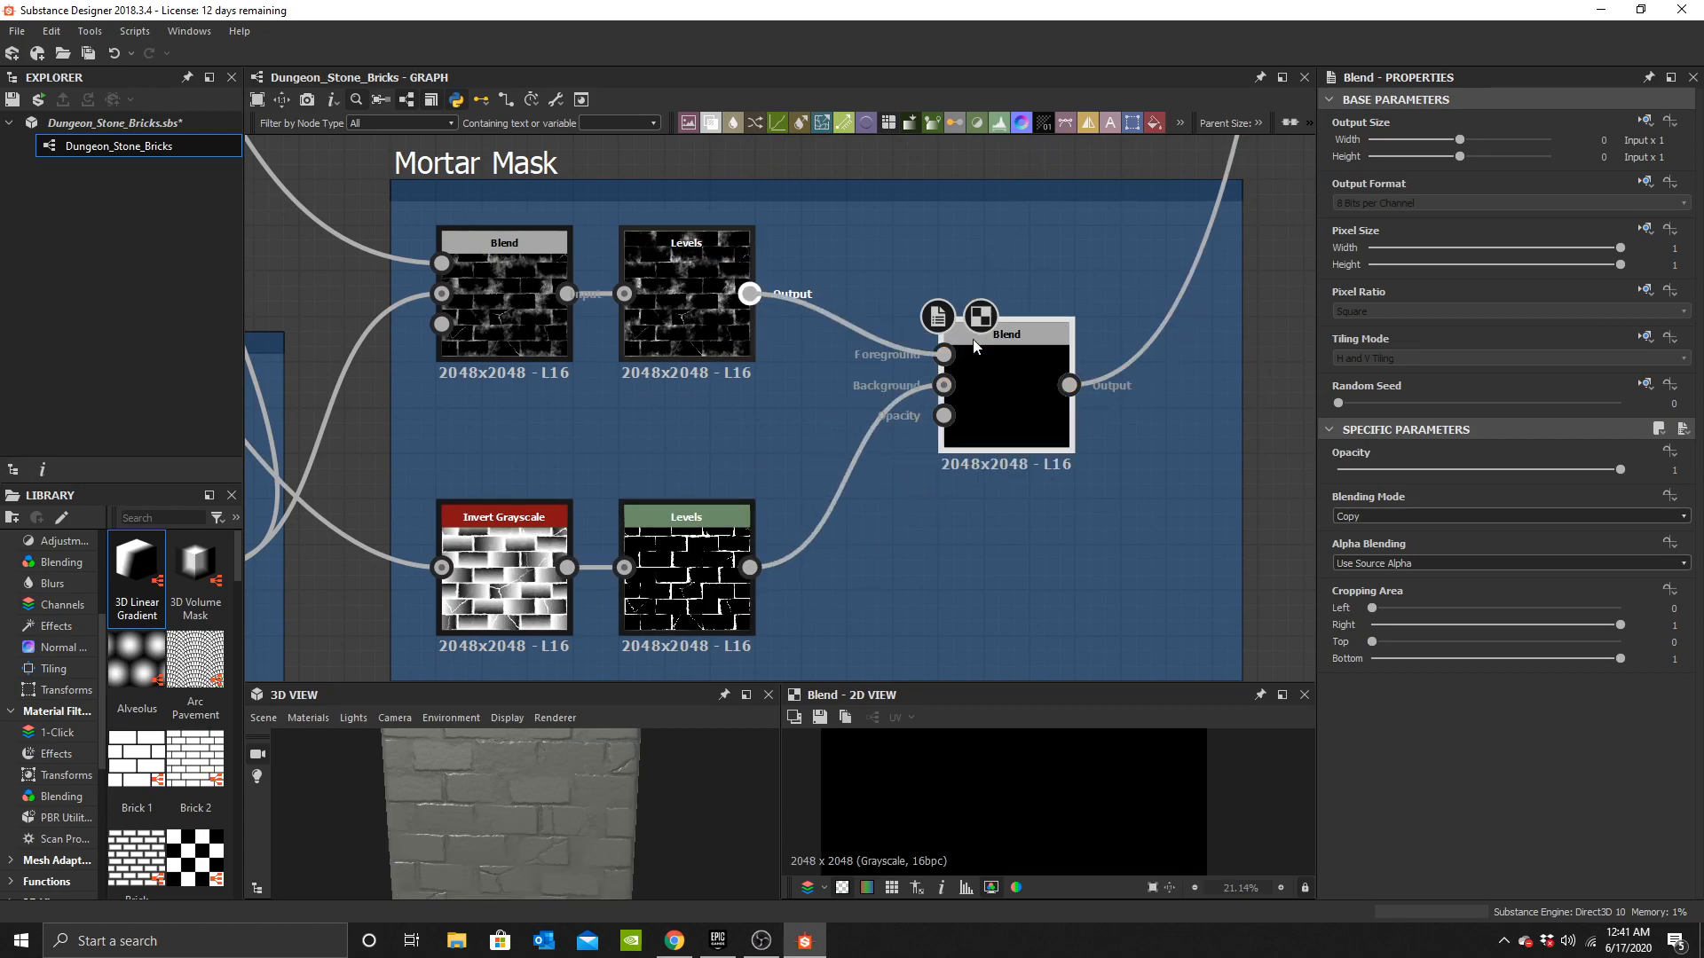
# Set the mask Blend's blending mode to Add (Linear Dodge) with opacity at 1.
pyautogui.click(1382, 519)
pyautogui.scroll(3, 1382, 526)
pyautogui.click(1381, 544)
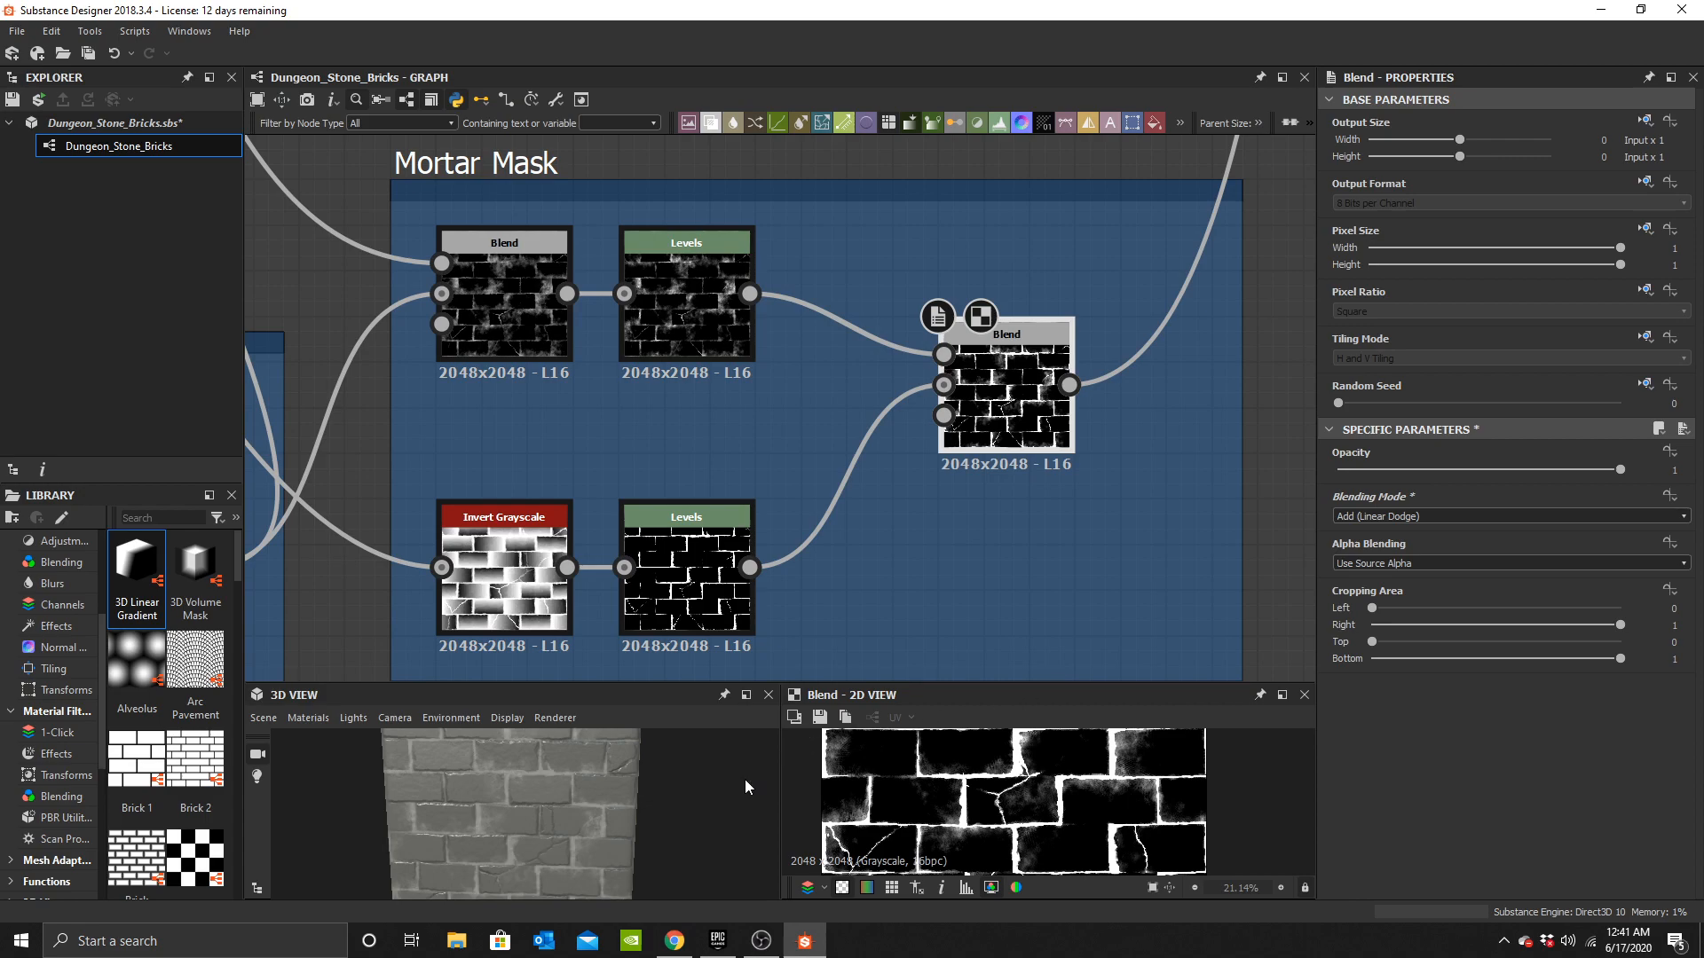
pyautogui.scroll(10, 593, 807)
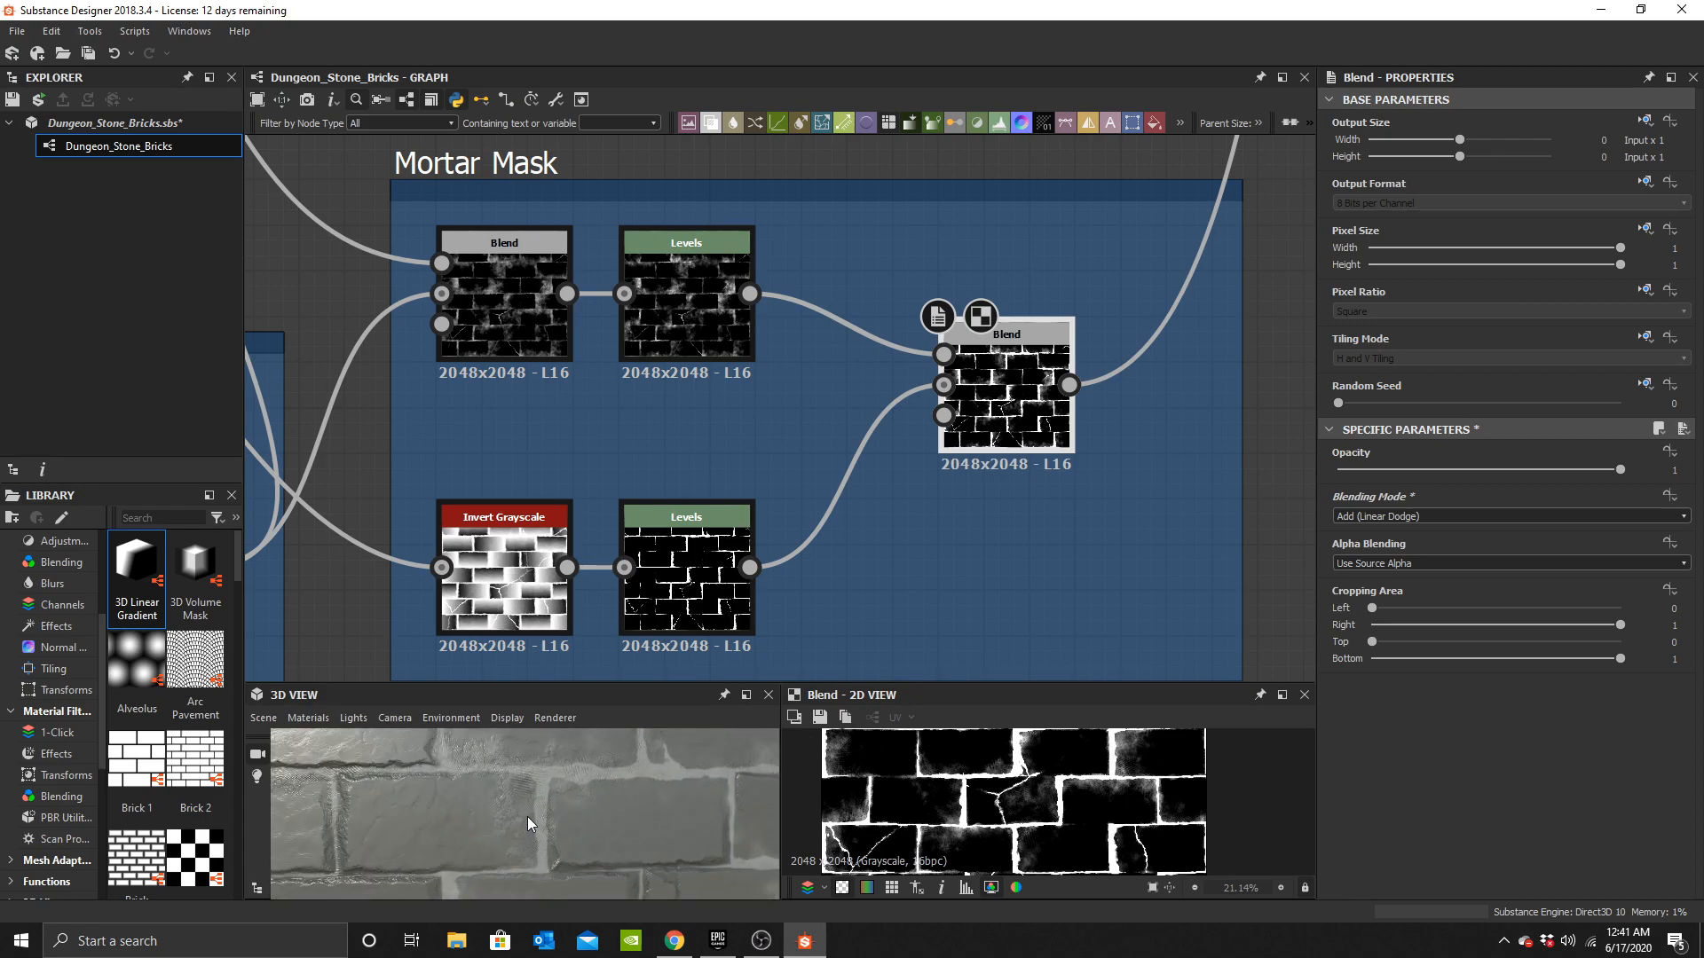
pyautogui.moveTo(525, 816); pyautogui.dragTo(545, 829)
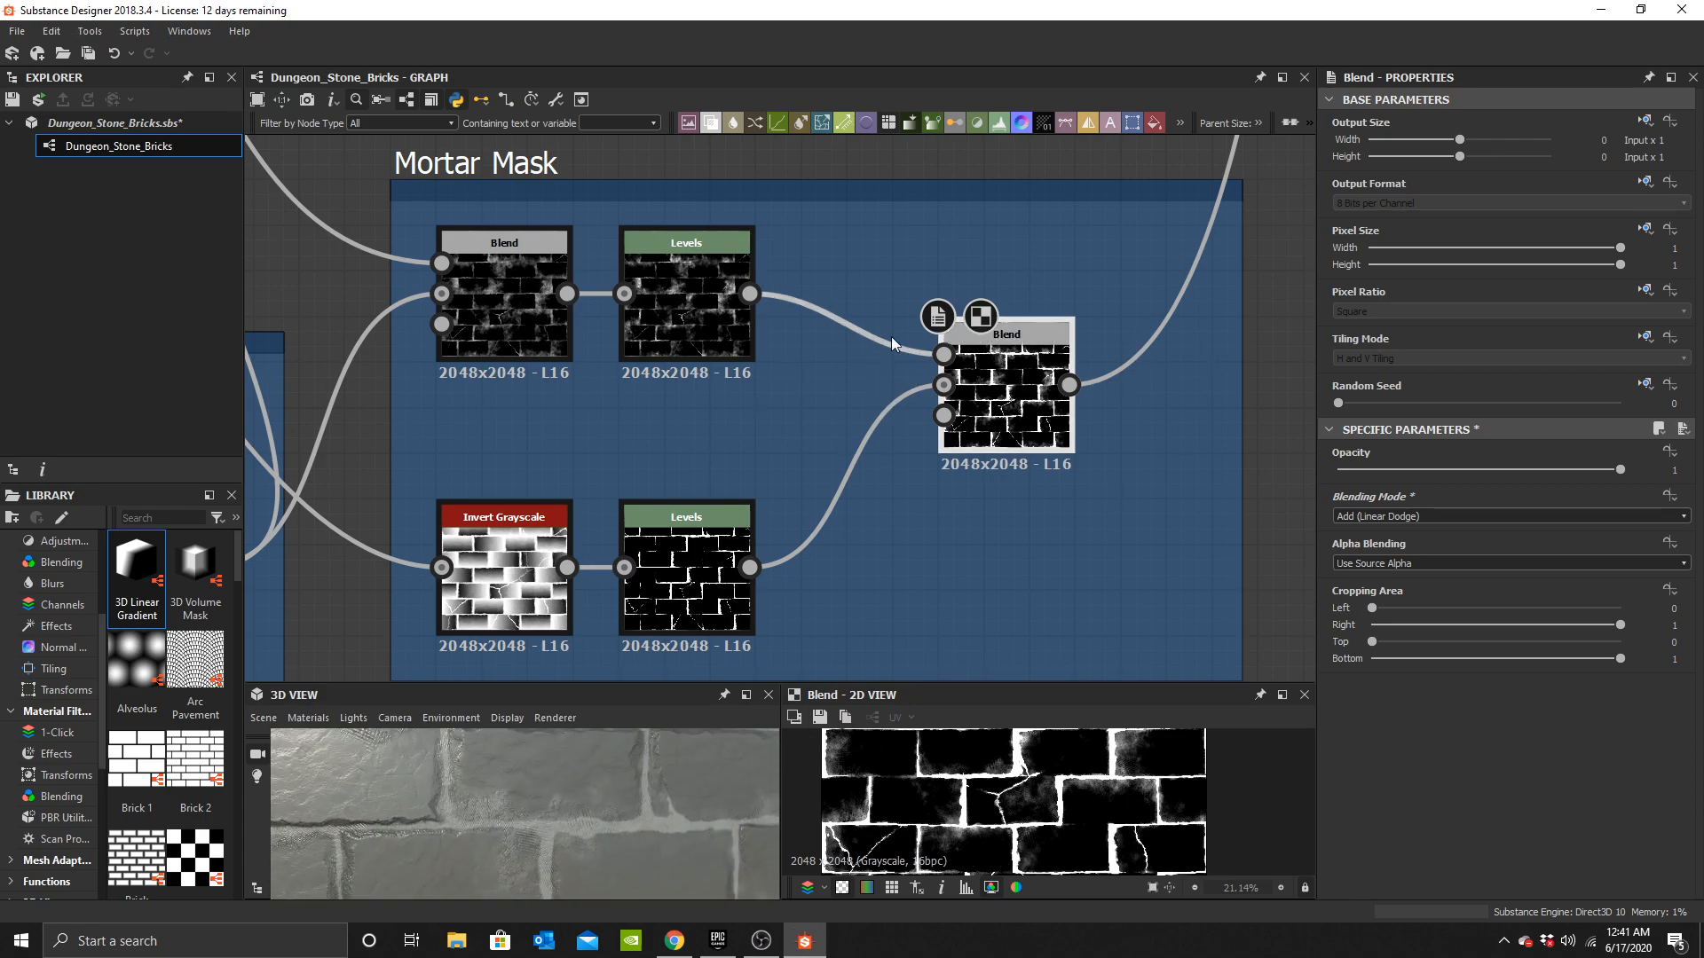
pyautogui.moveTo(1546, 469); pyautogui.dragTo(1690, 475)
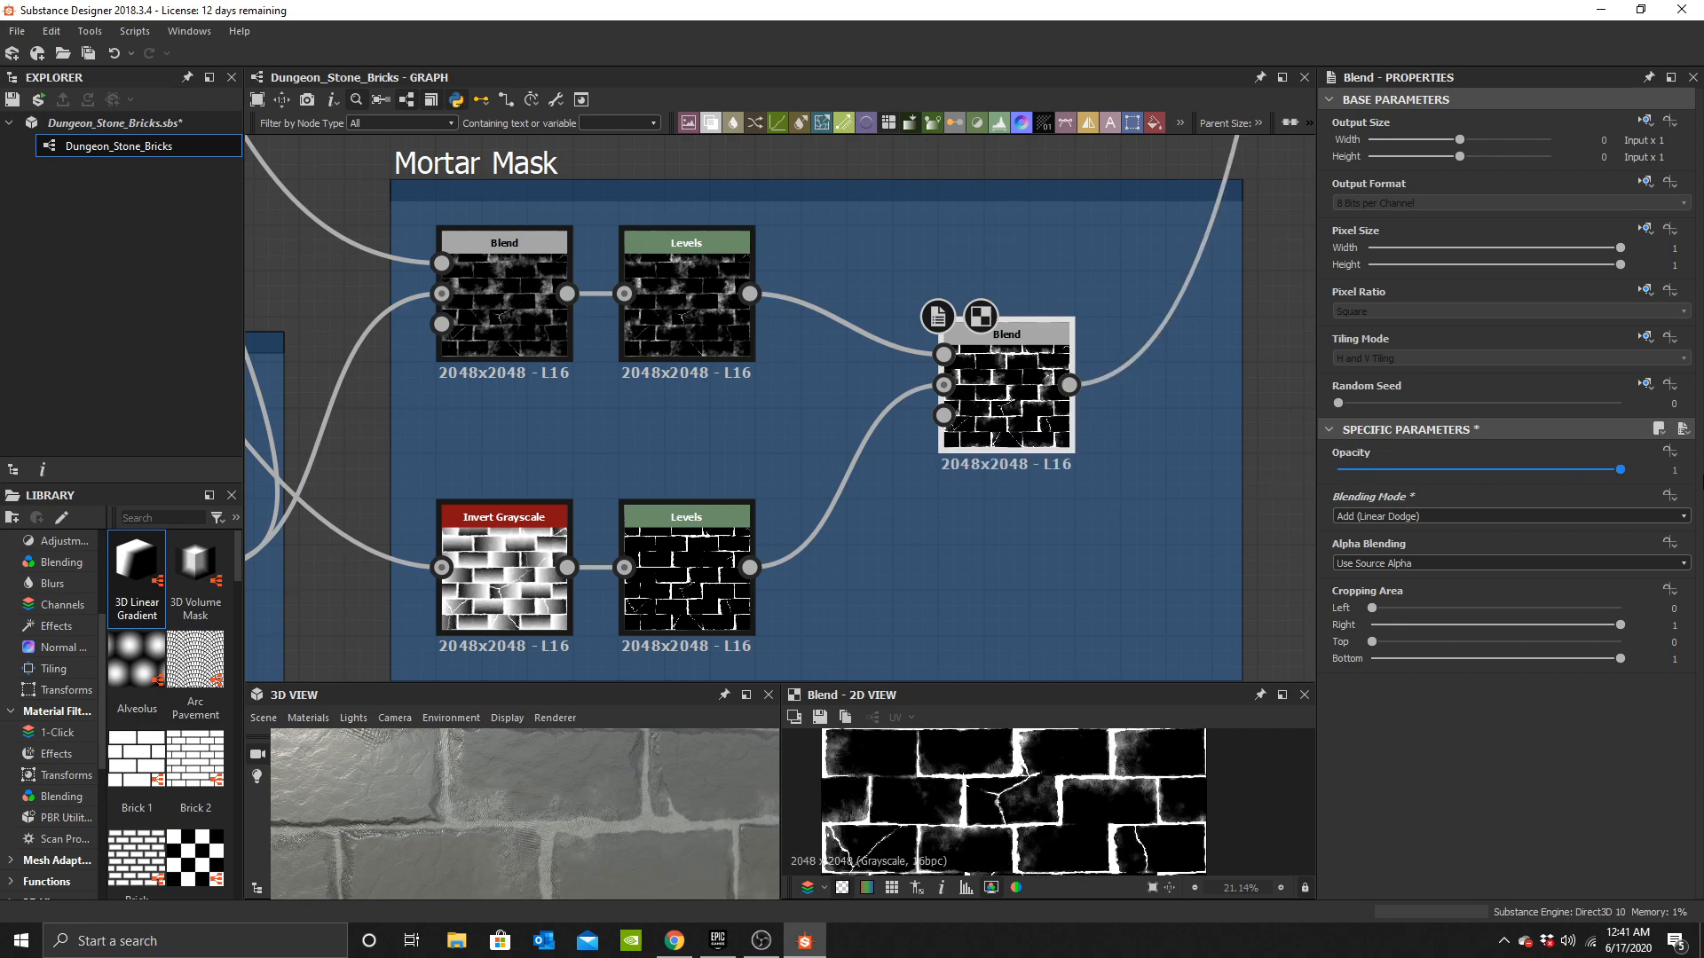
# Inspect the 3D preview and the graph around the output nodes.
pyautogui.scroll(-8, 562, 828)
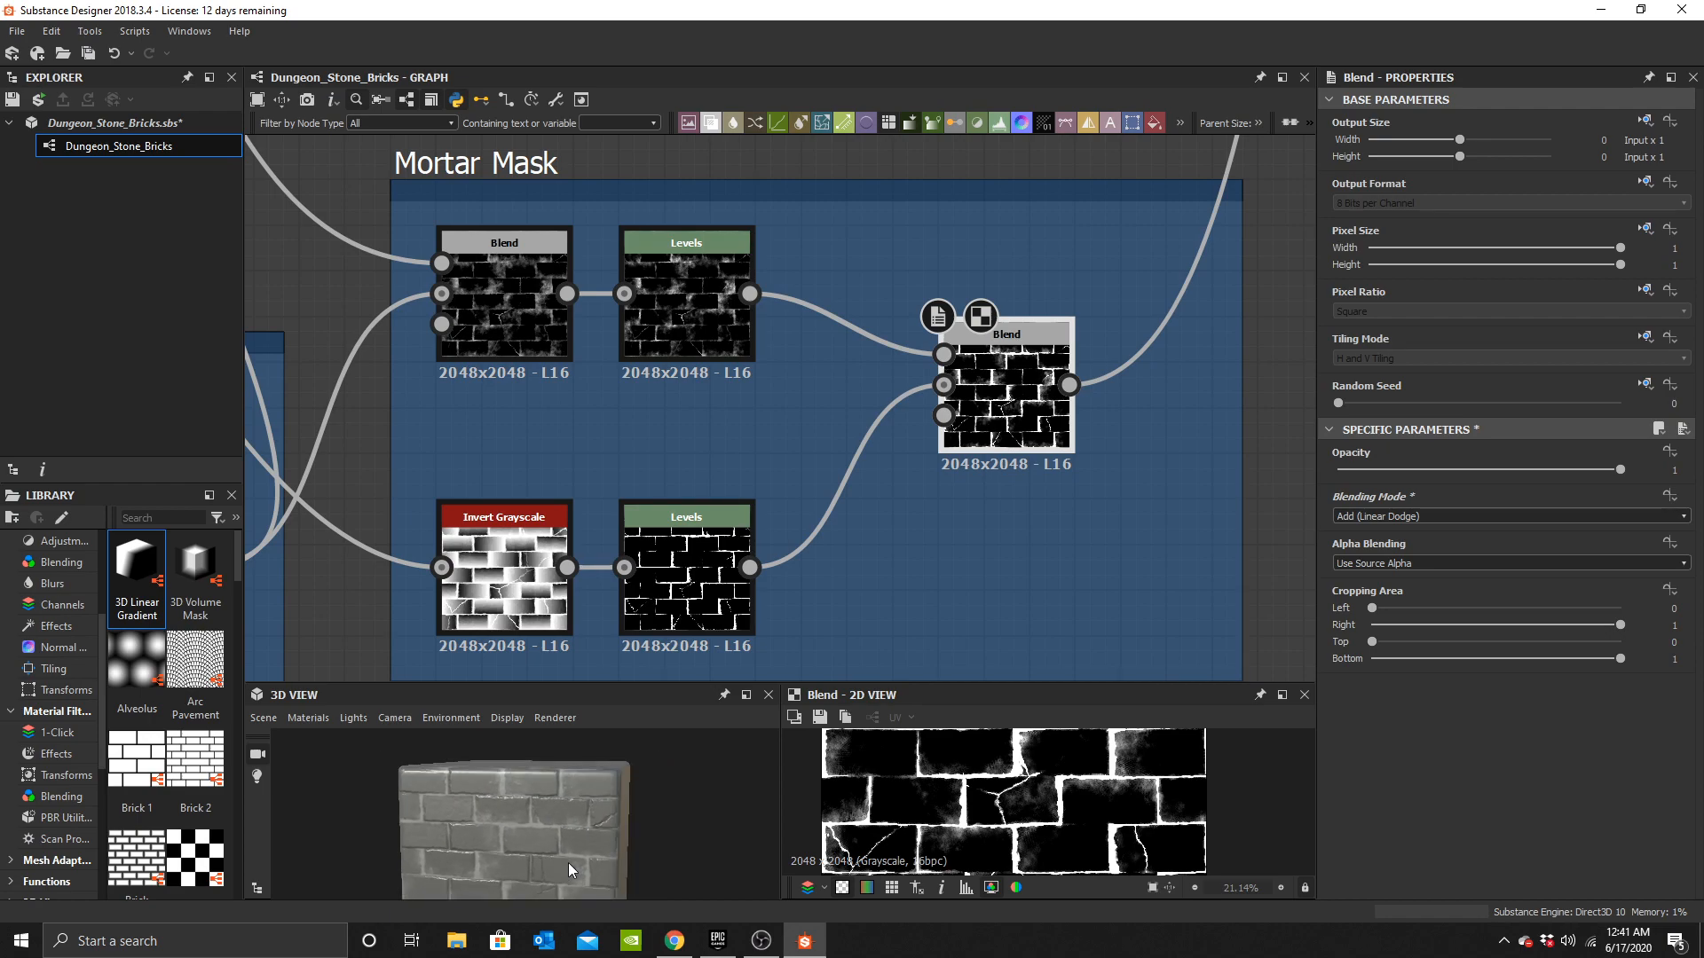
pyautogui.moveTo(589, 825); pyautogui.dragTo(626, 875)
pyautogui.scroll(-5, 1093, 337)
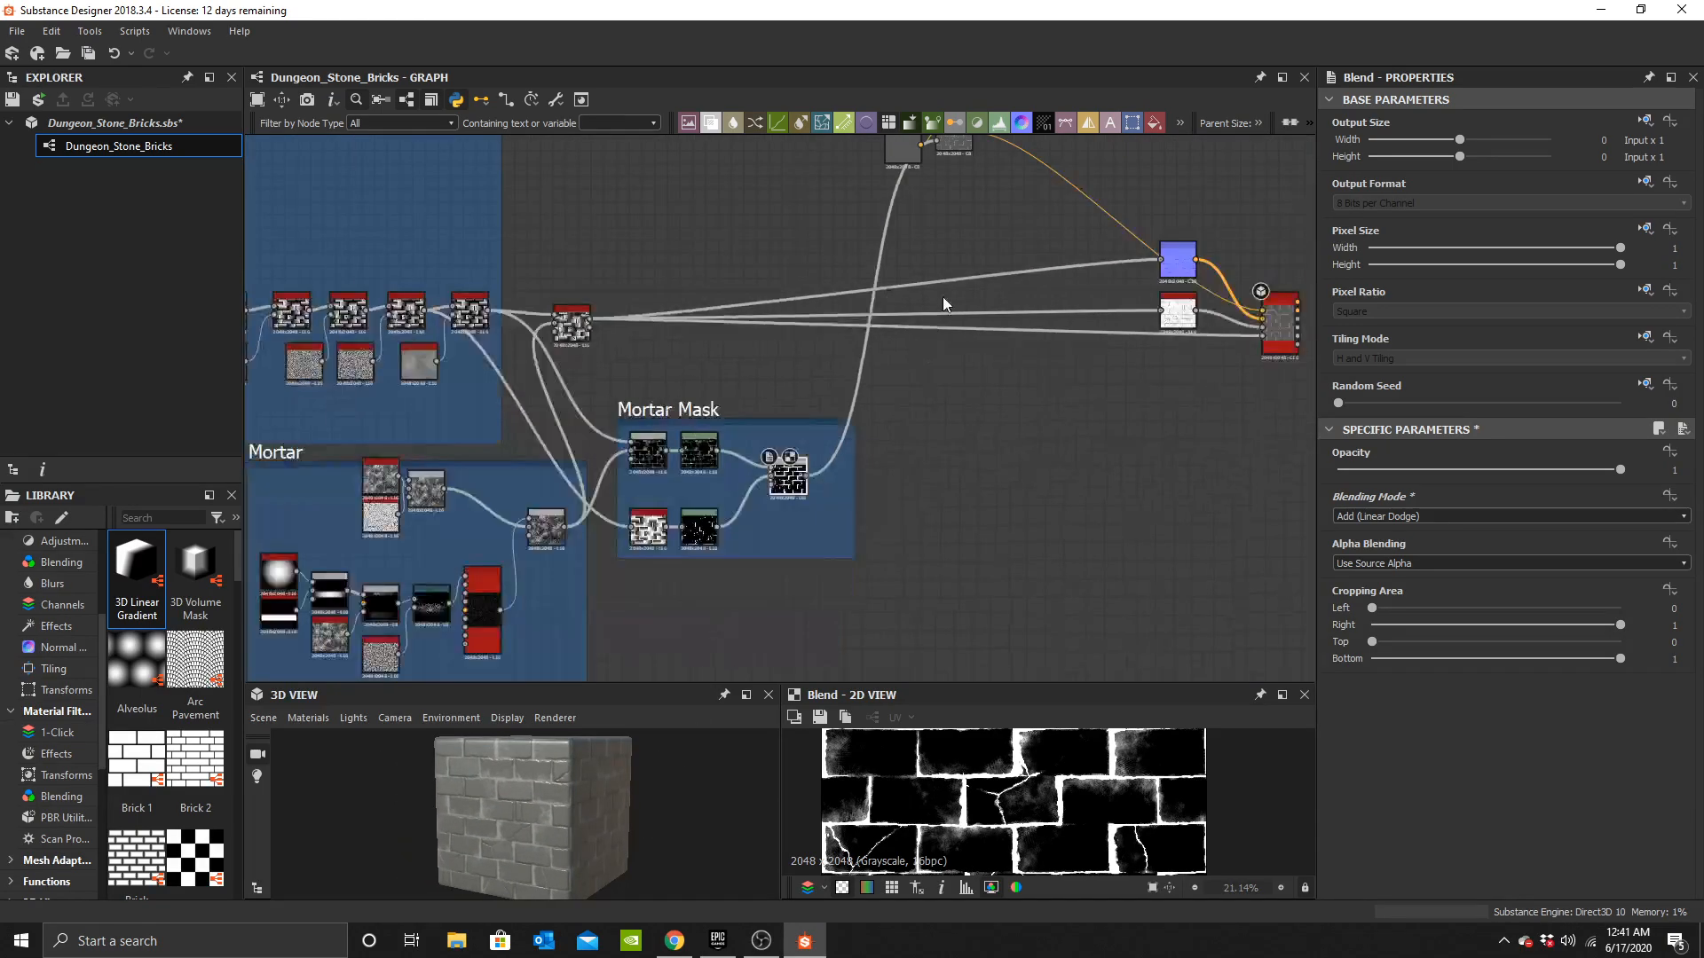
pyautogui.moveTo(942, 512); pyautogui.dragTo(664, 472, button='middle')
pyautogui.scroll(4, 561, 790)
pyautogui.scroll(3, 551, 812)
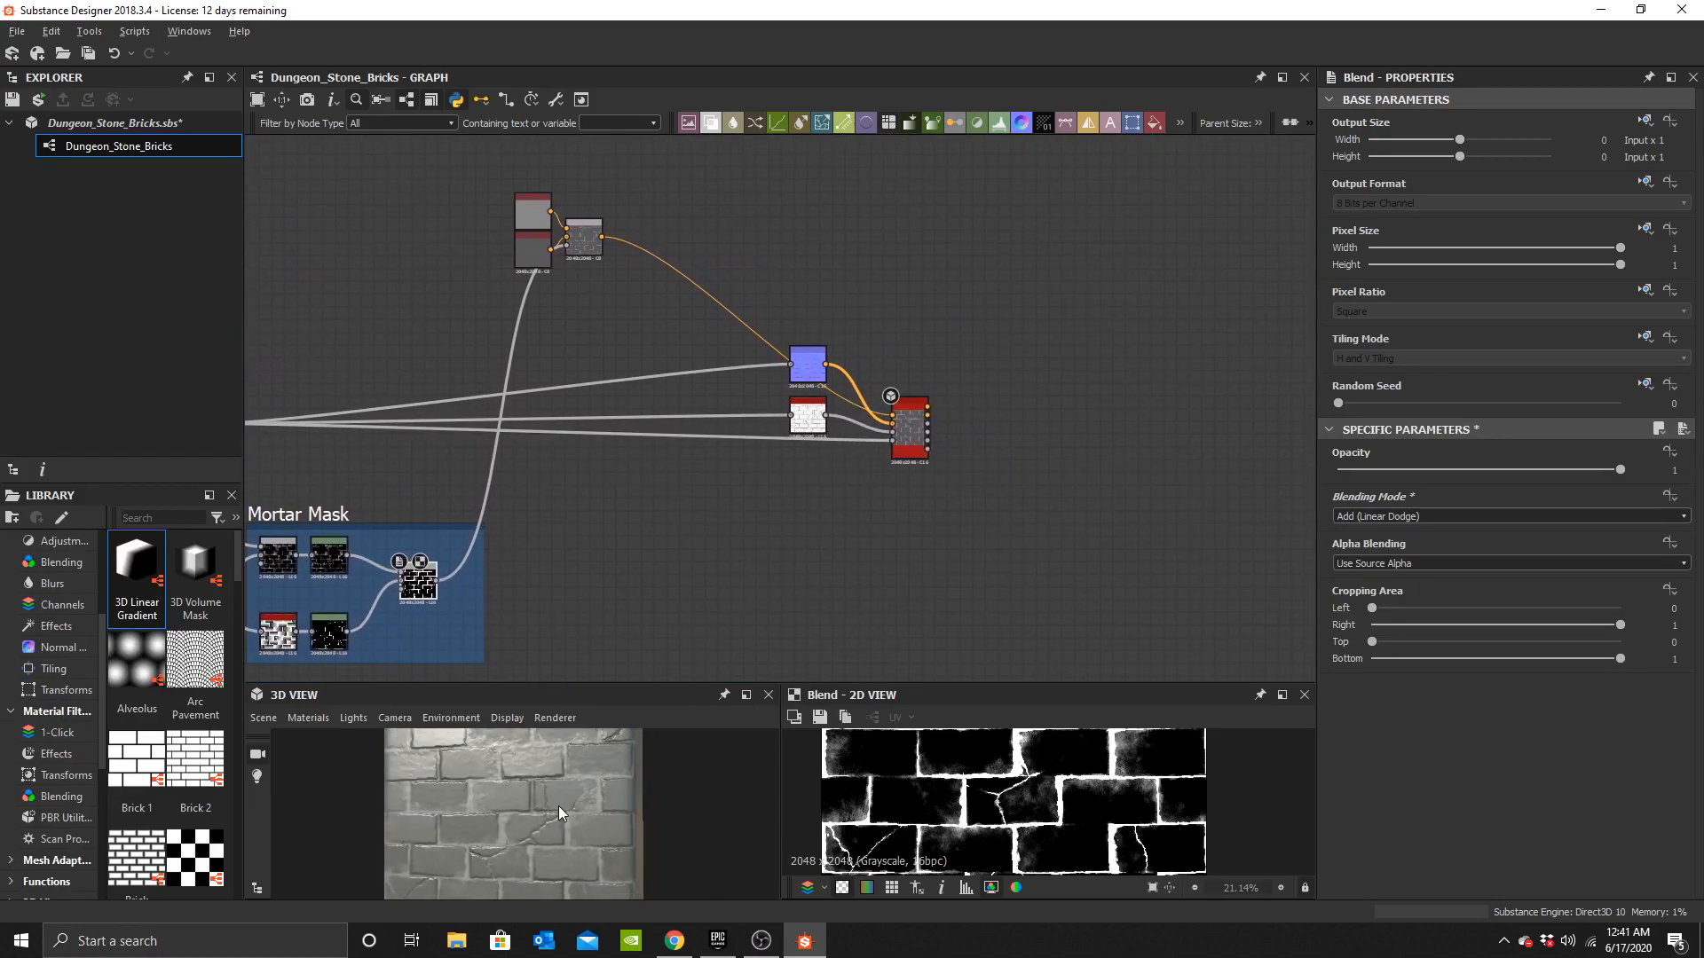
pyautogui.moveTo(607, 808); pyautogui.dragTo(591, 792)
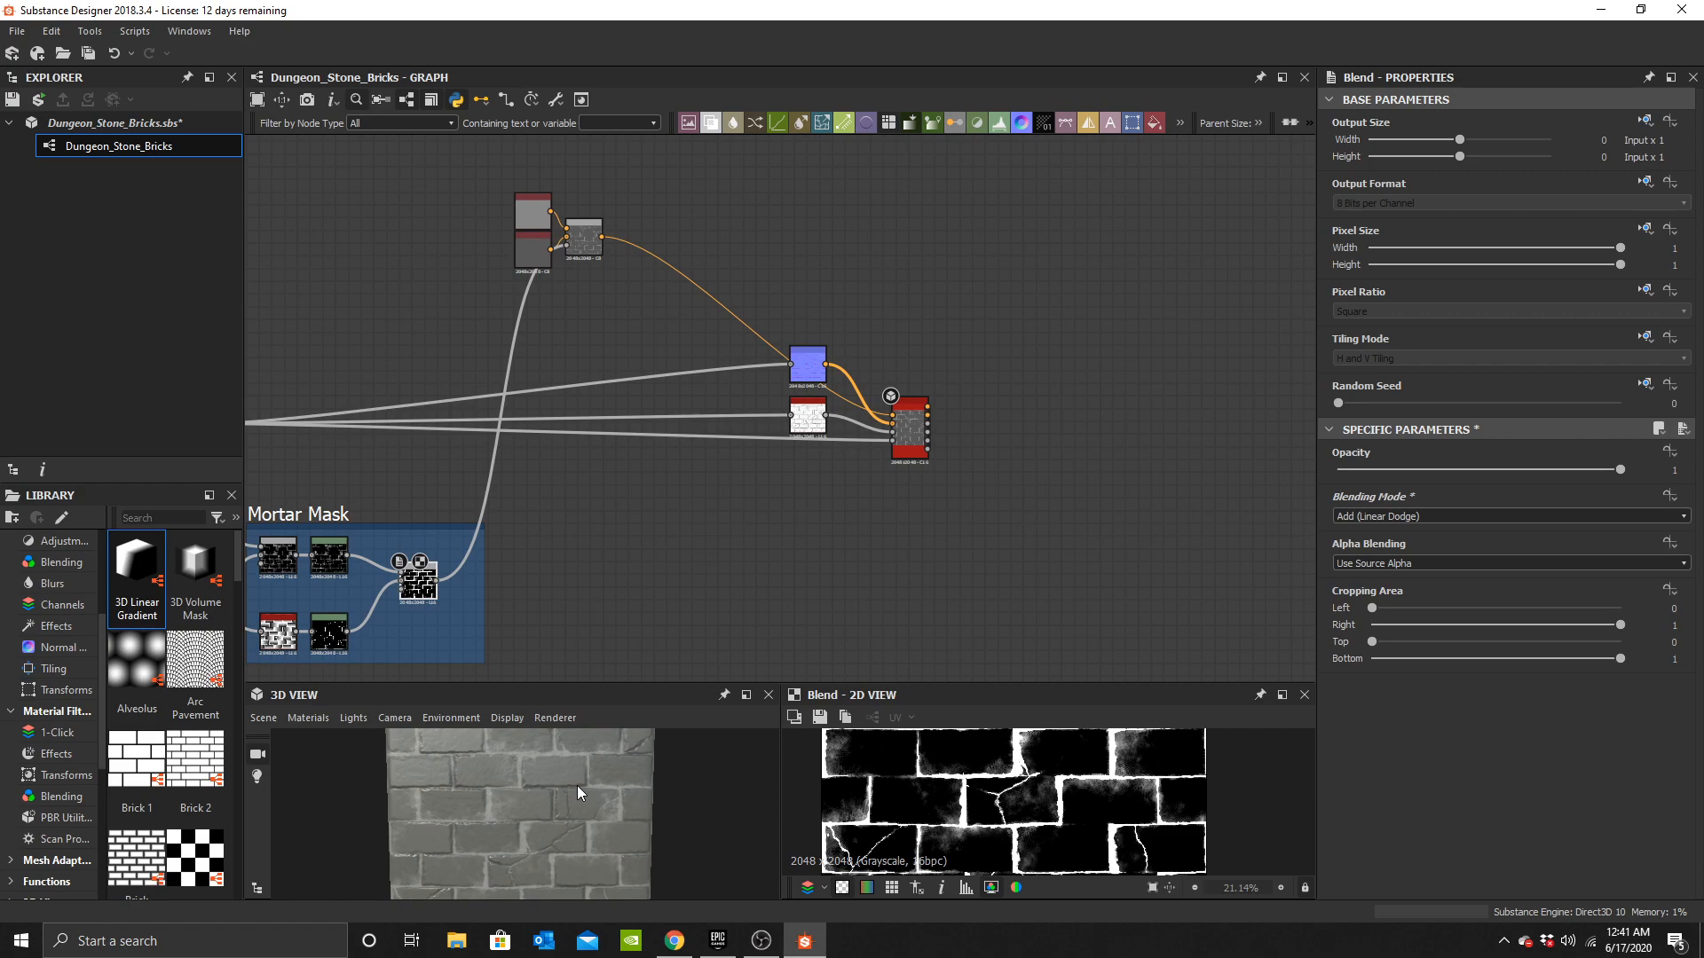
pyautogui.scroll(4, 558, 801)
pyautogui.scroll(-4, 556, 831)
pyautogui.moveTo(554, 834); pyautogui.dragTo(551, 797)
# Add another Blend node near the outputs and connect the Height Blend output into it.
pyautogui.moveTo(921, 410); pyautogui.dragTo(1231, 412)
pyautogui.moveTo(567, 399); pyautogui.dragTo(718, 526, button='middle')
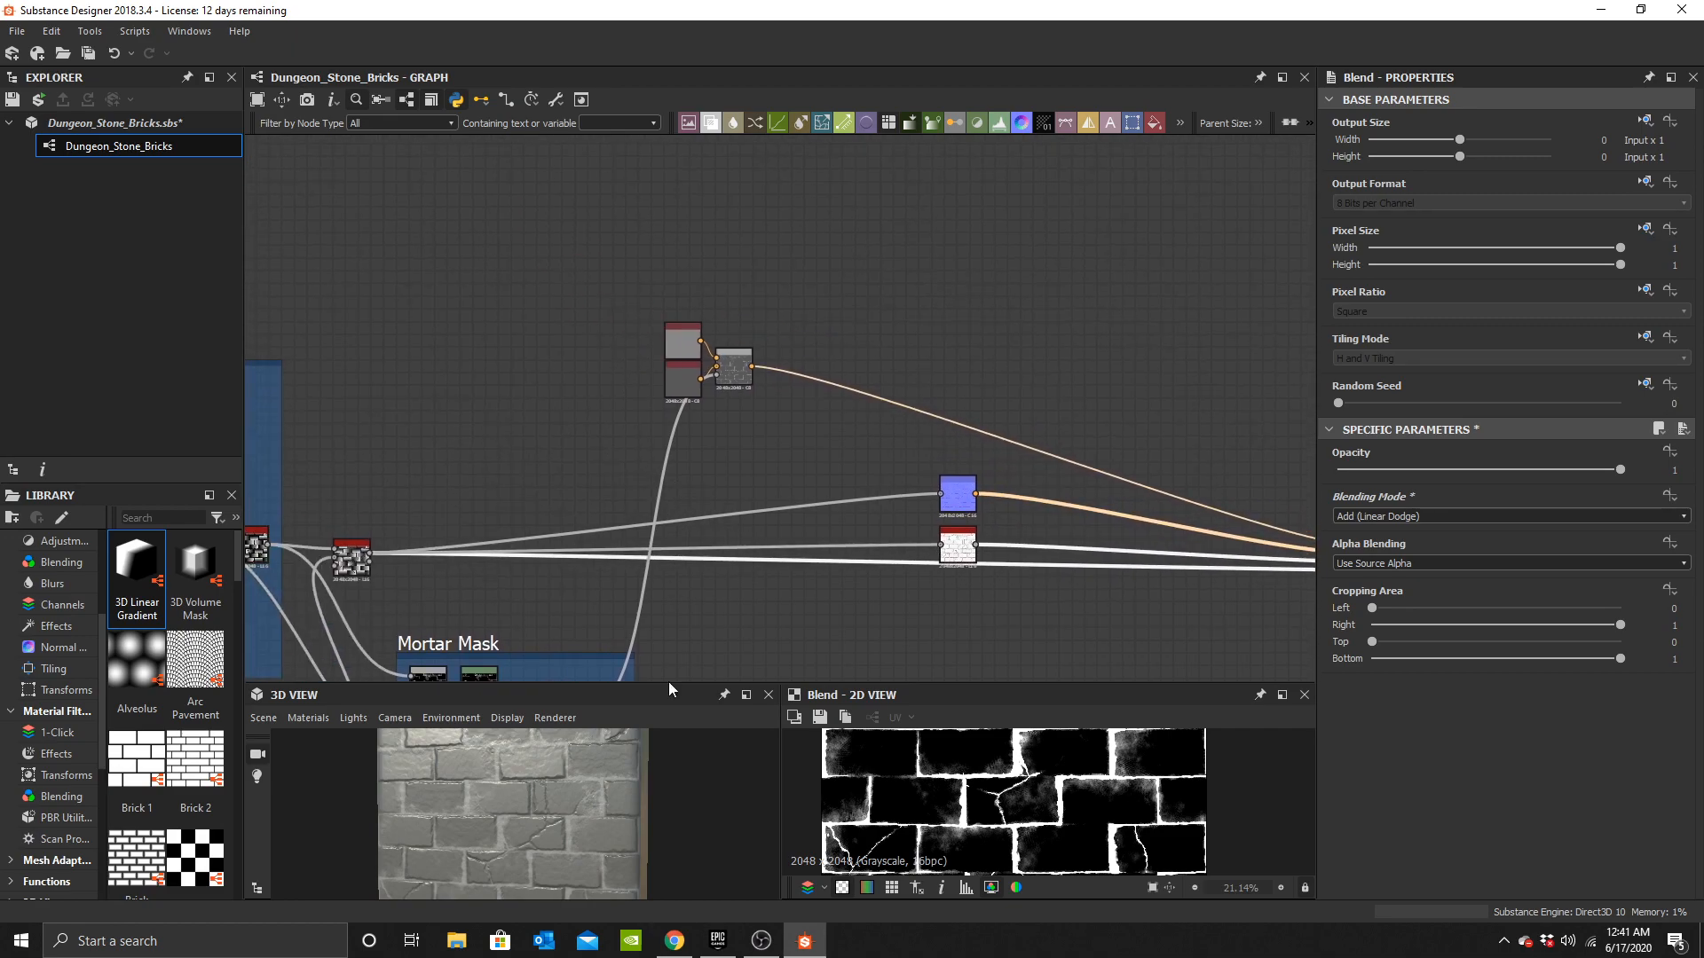
pyautogui.scroll(2, 513, 833)
pyautogui.scroll(-3, 694, 589)
pyautogui.scroll(5, 732, 412)
pyautogui.press('space')
pyautogui.write('b')
pyautogui.click(864, 399)
pyautogui.moveTo(821, 468); pyautogui.dragTo(812, 394)
pyautogui.moveTo(253, 412); pyautogui.dragTo(506, 494, button='middle')
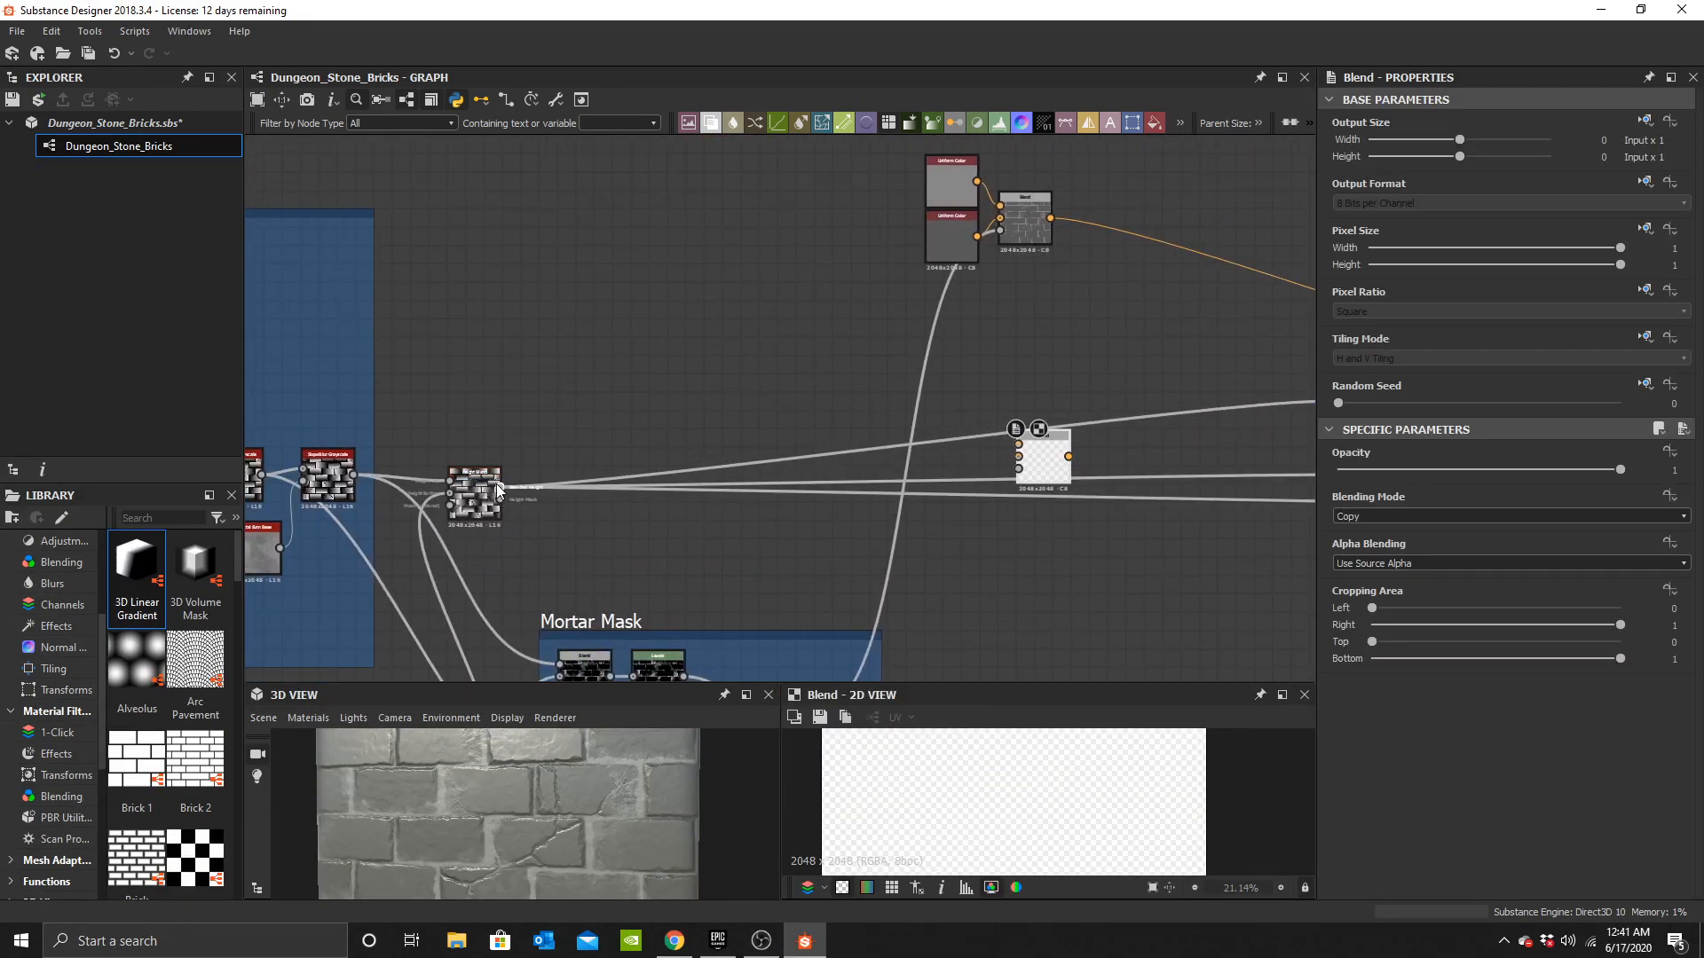
pyautogui.keyDown('shift'); pyautogui.moveTo(498, 488); pyautogui.dragTo(1095, 453); pyautogui.keyUp('shift')
pyautogui.moveTo(501, 488); pyautogui.dragTo(1019, 456)
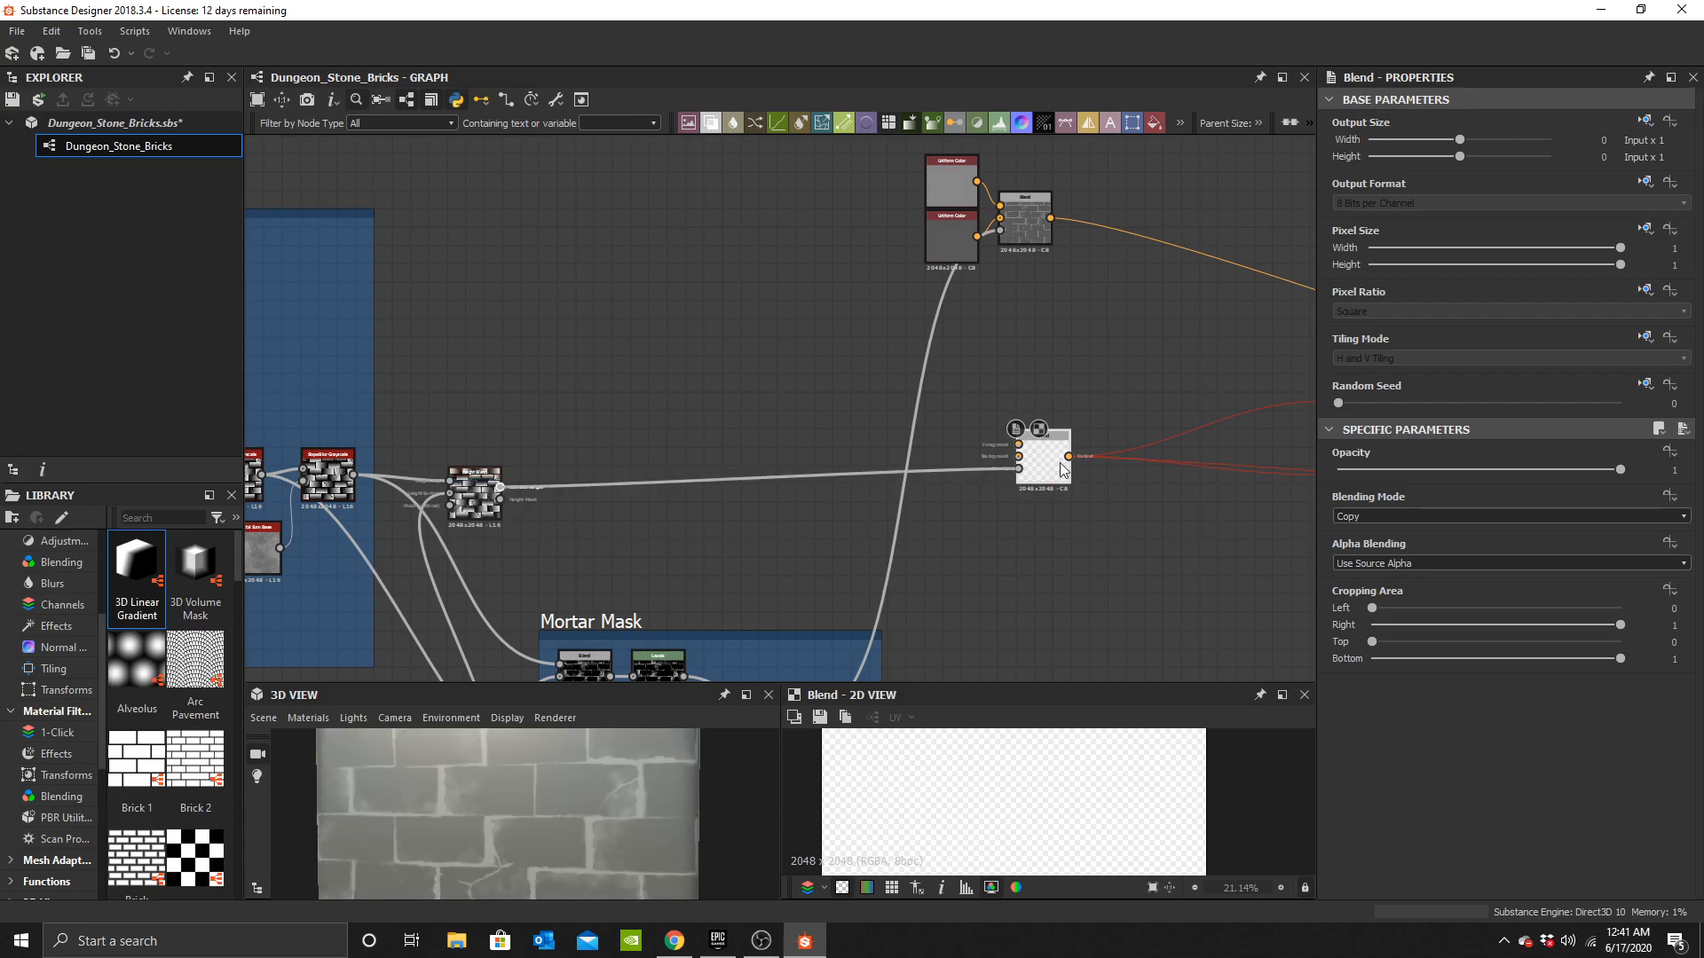
# Add a Grunge Map 002 node and set its Balance to 0.2.
pyautogui.moveTo(786, 440); pyautogui.dragTo(790, 425, button='middle')
pyautogui.press('space')
pyautogui.write('grunge')
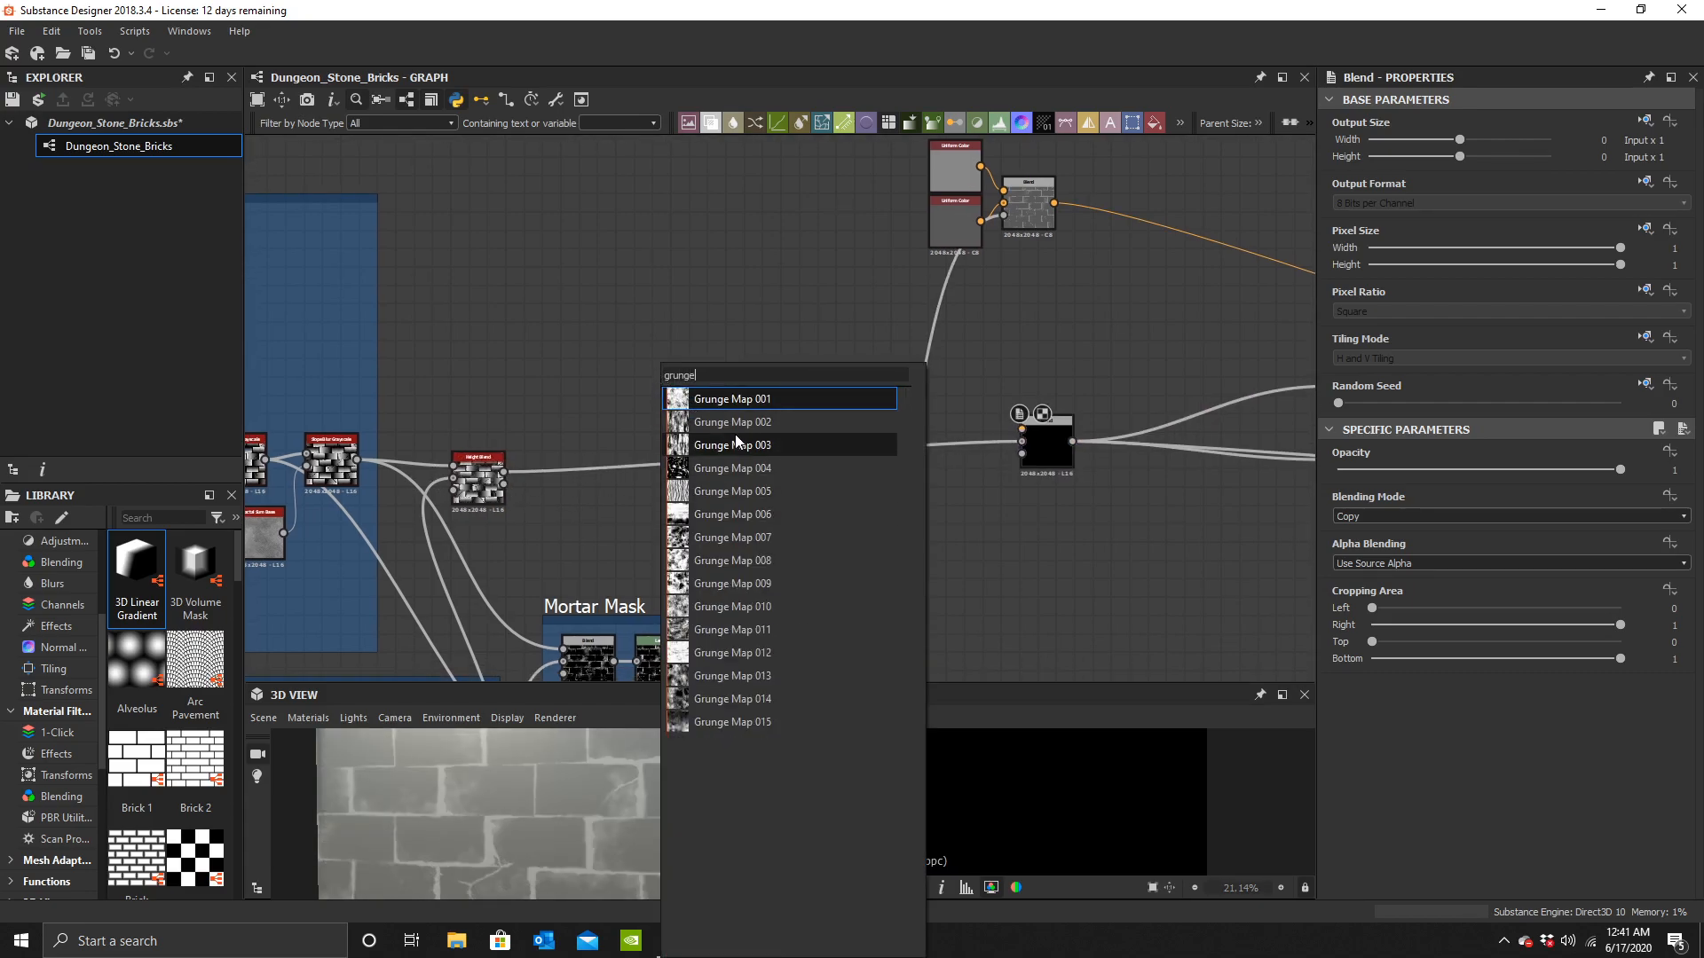
pyautogui.click(738, 428)
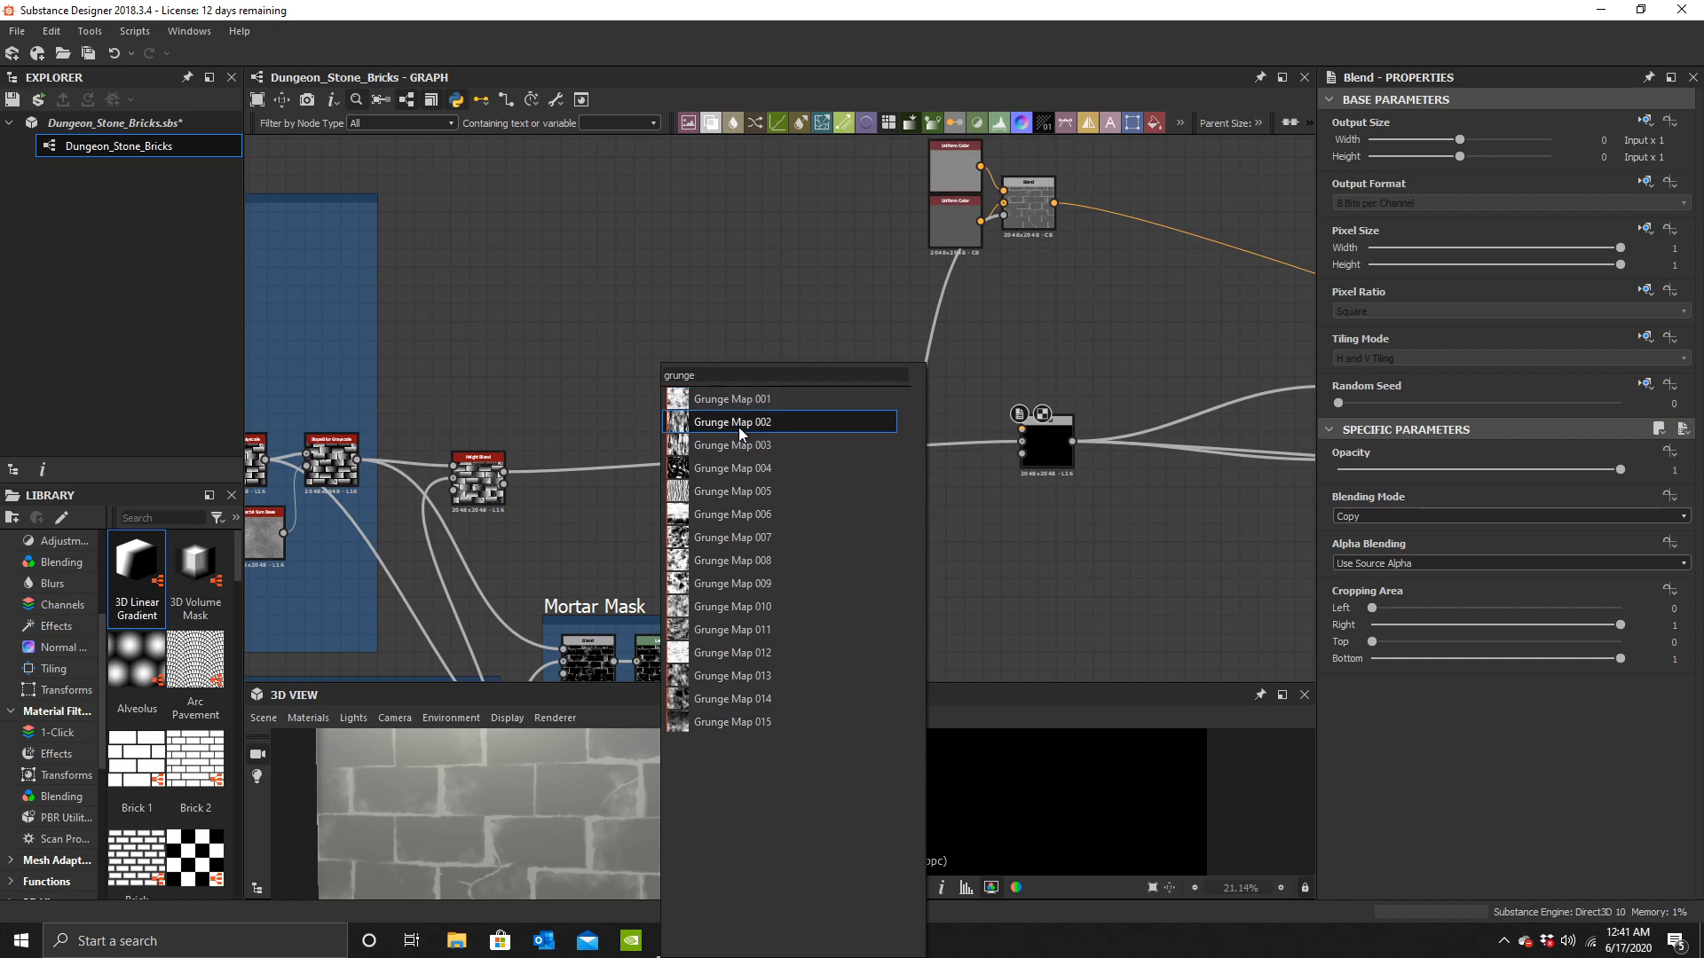
pyautogui.click(738, 428)
pyautogui.scroll(4, 695, 365)
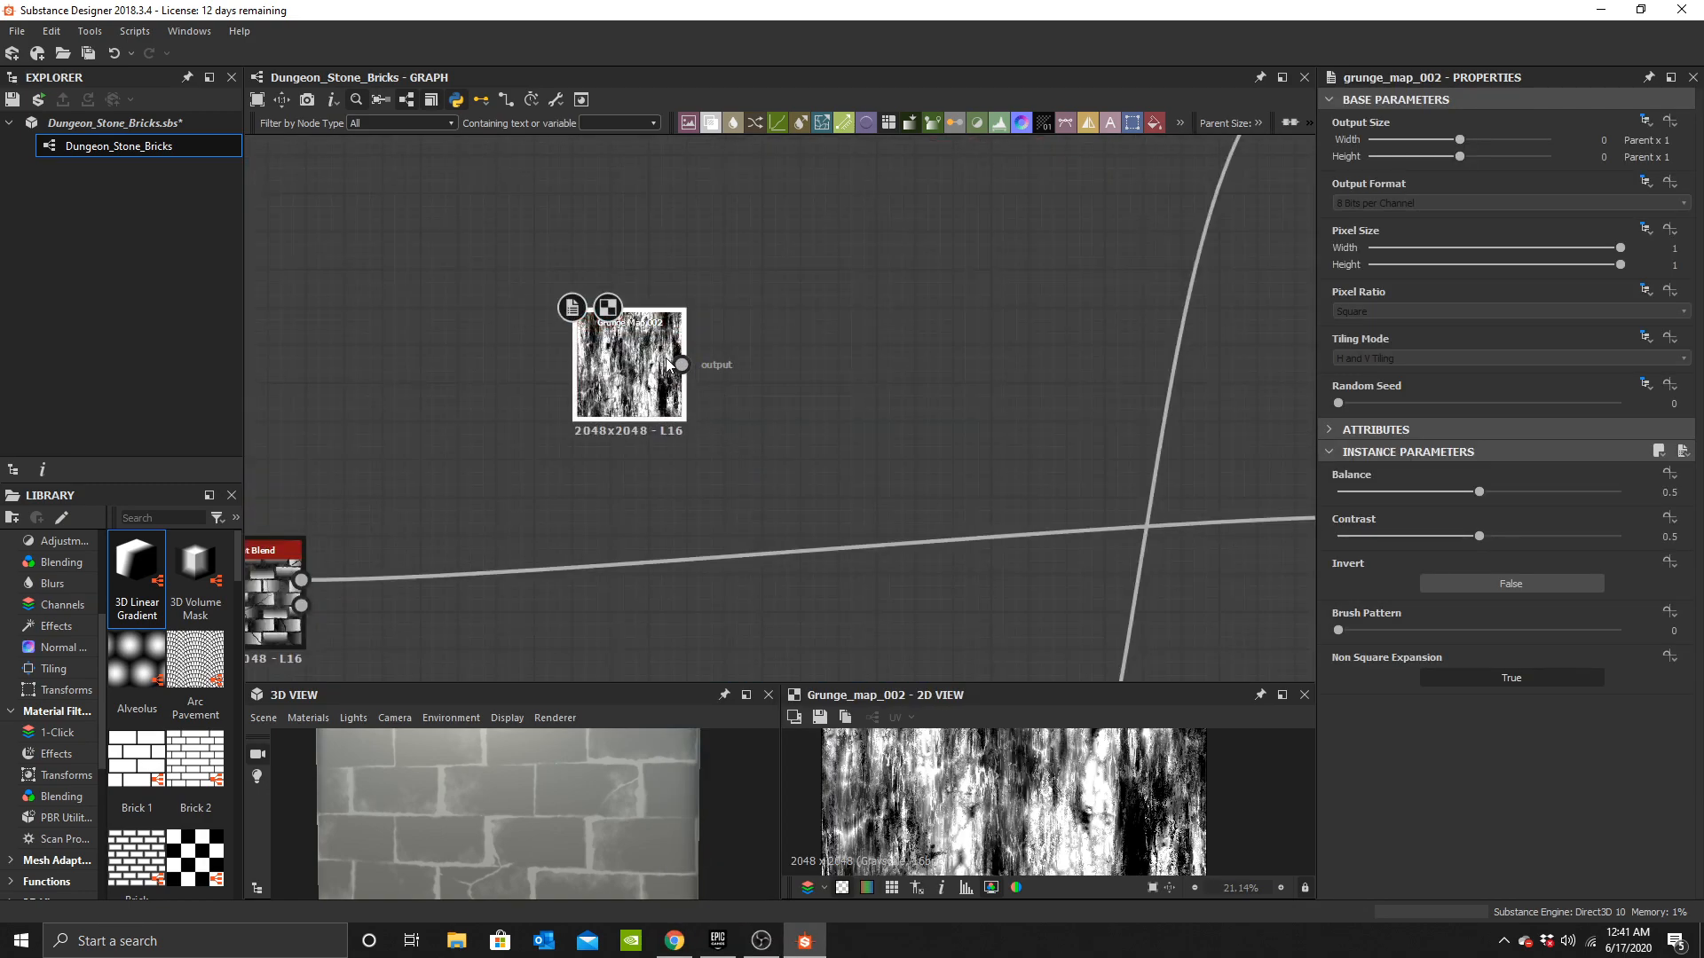
pyautogui.click(1406, 492)
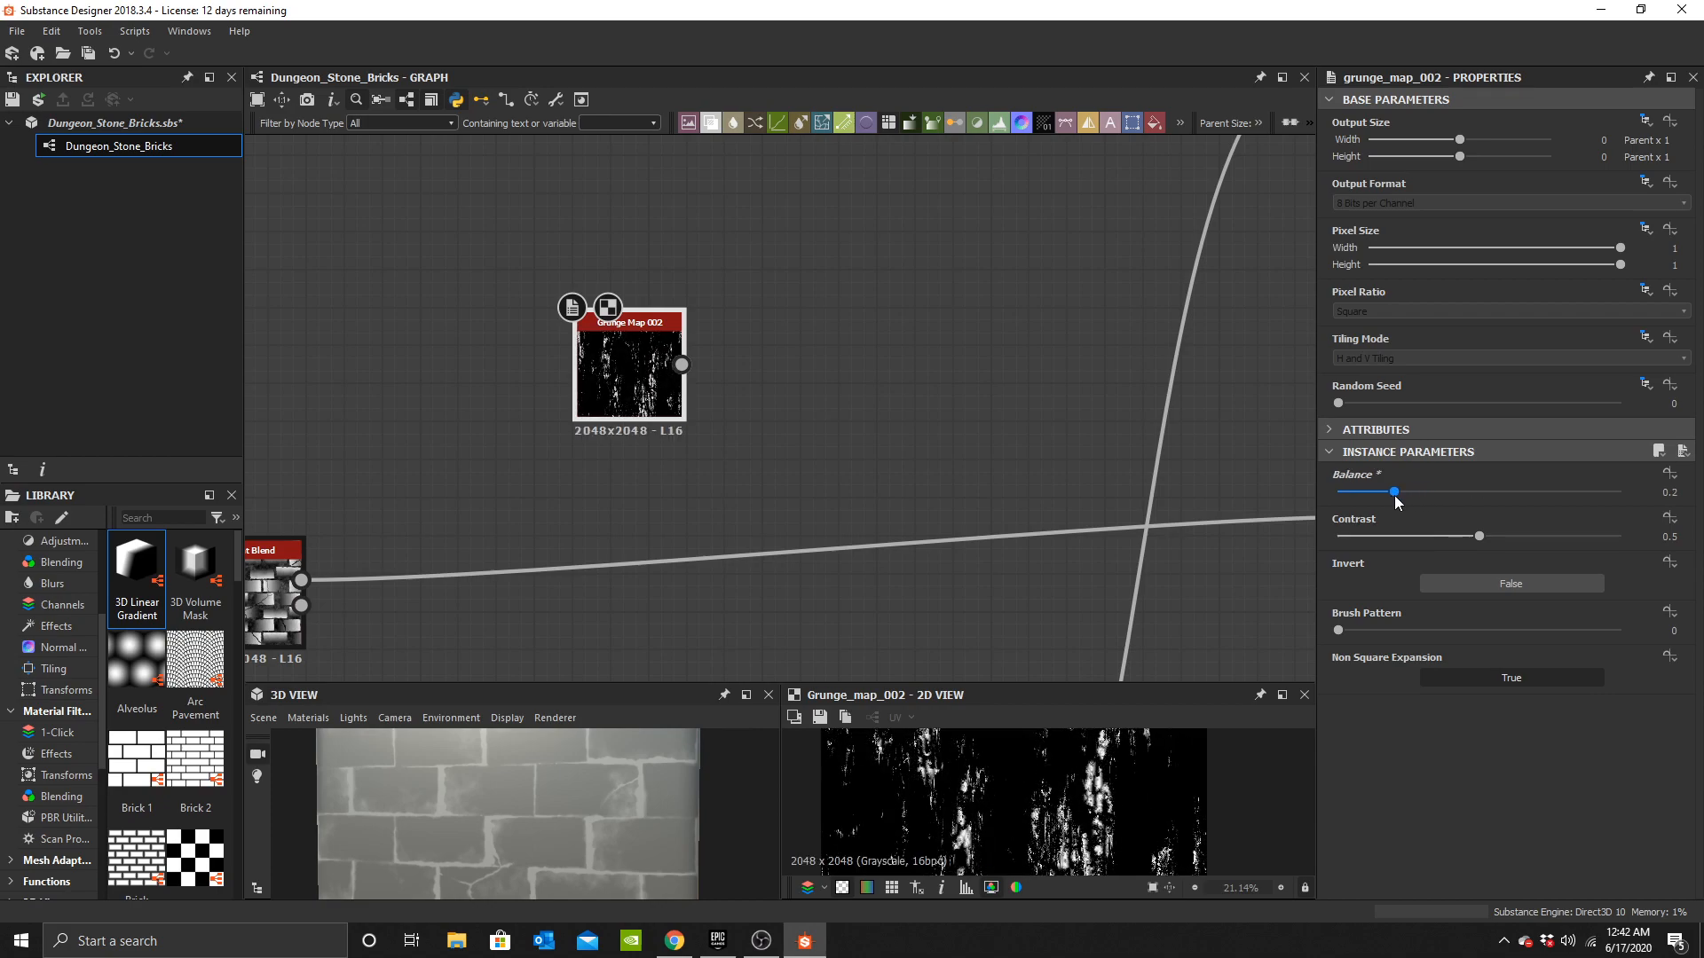
# Set the Grunge Map 002 Contrast to 0 and its Balance to 0.27.
pyautogui.moveTo(1409, 536); pyautogui.dragTo(1264, 547)
pyautogui.moveTo(1368, 496); pyautogui.dragTo(1415, 490)
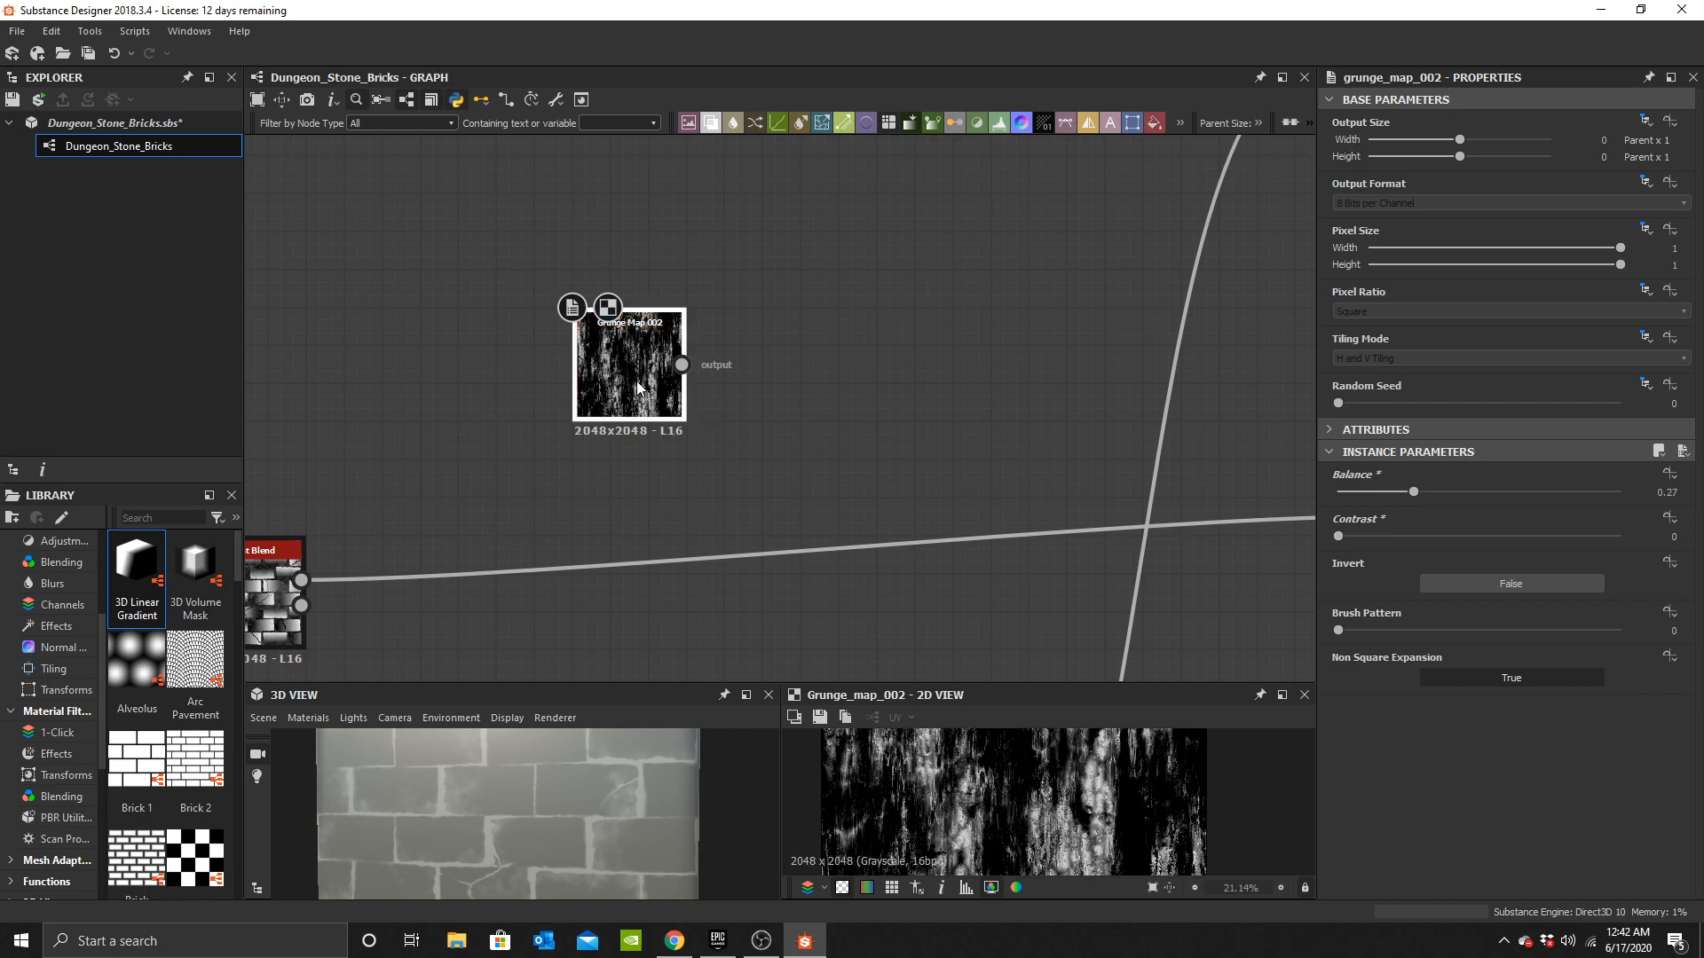
pyautogui.scroll(-5, 1016, 798)
pyautogui.moveTo(801, 459); pyautogui.dragTo(864, 530, button='middle')
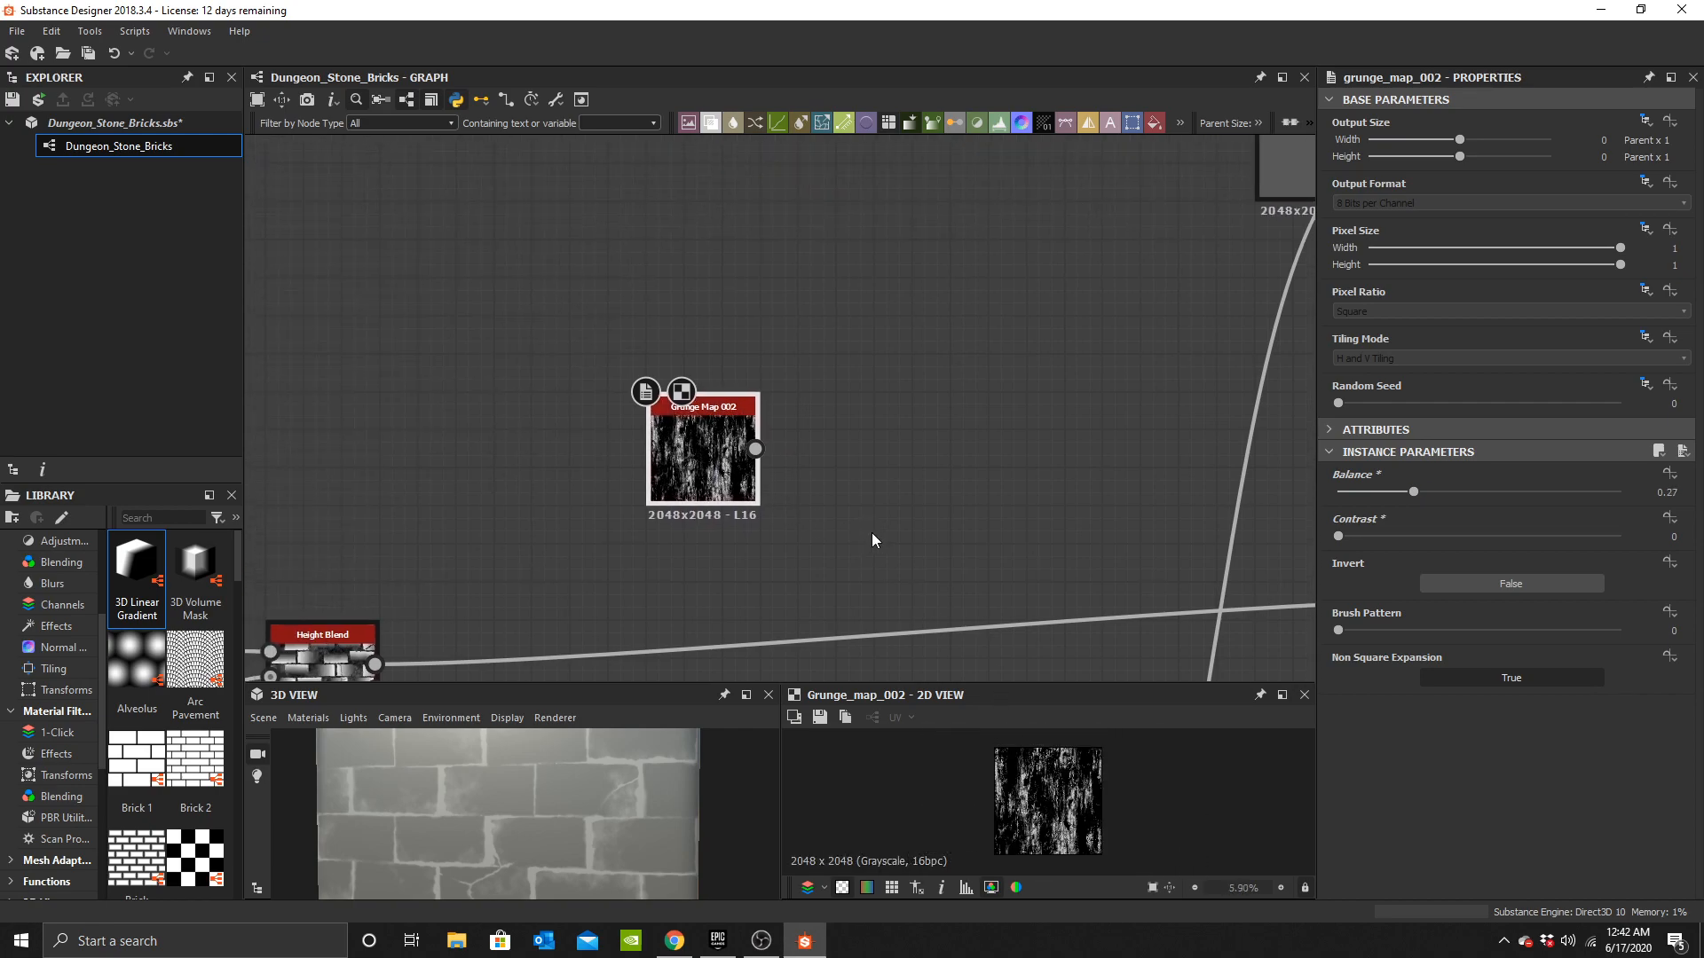
# Add a Transformation 2D node and connect the Grunge Map 002 output into it.
pyautogui.scroll(2, 854, 512)
pyautogui.press('space')
pyautogui.write('t')
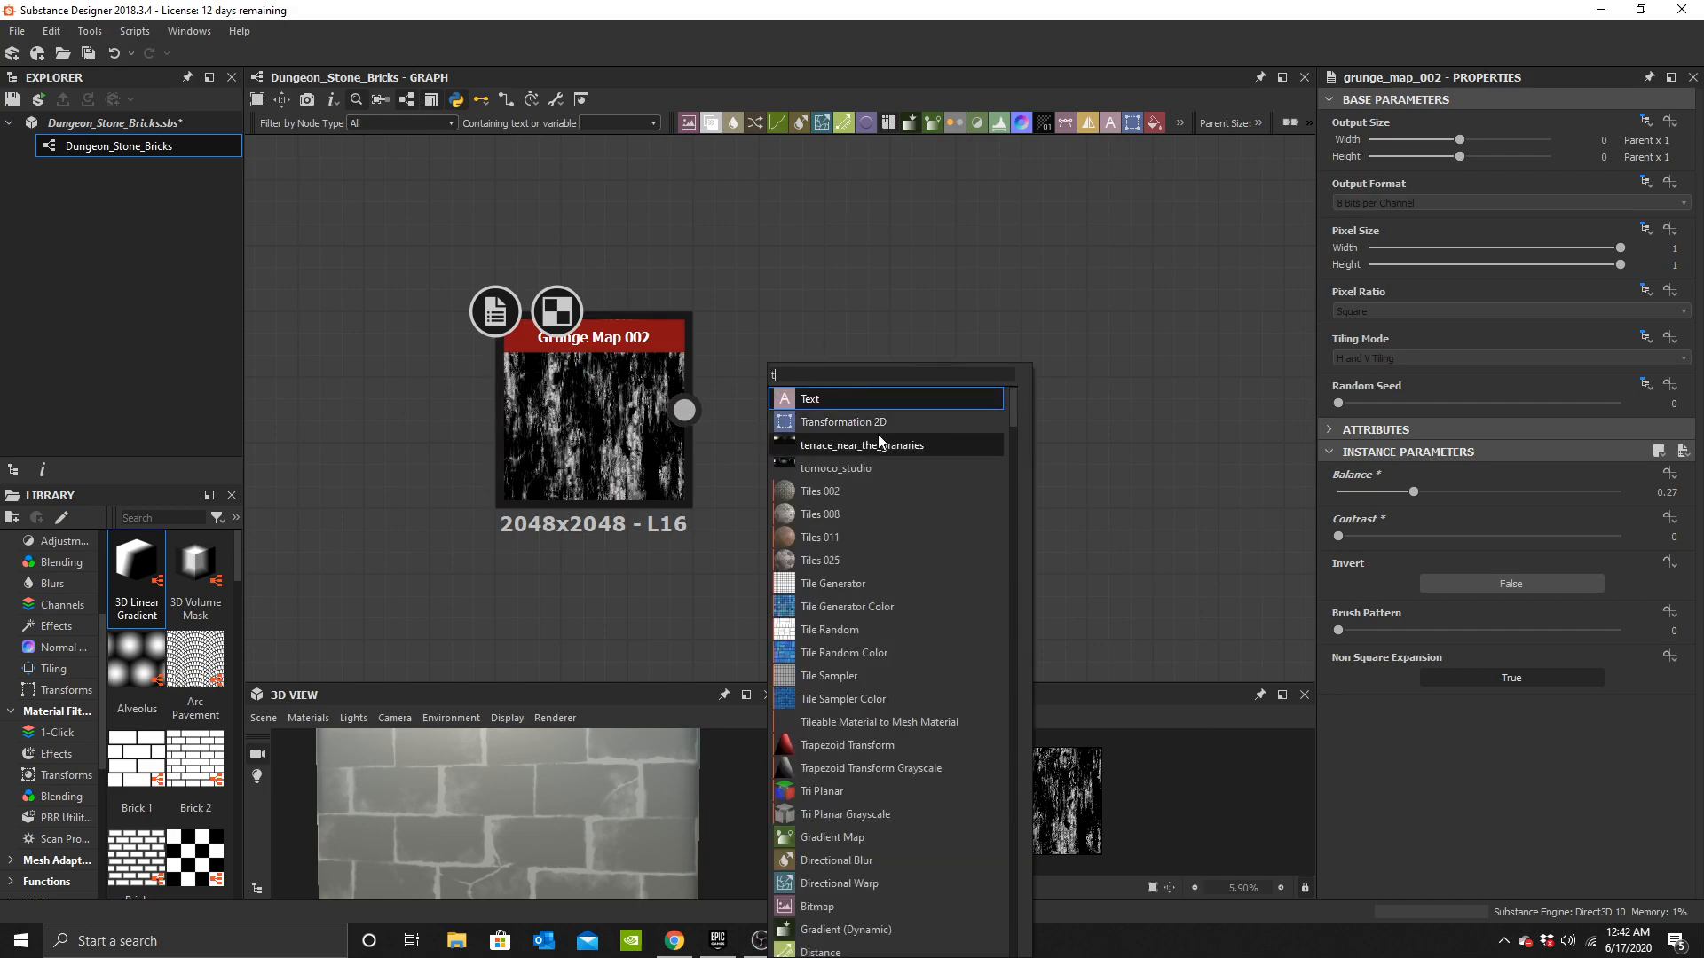
pyautogui.click(881, 420)
pyautogui.scroll(1, 841, 445)
pyautogui.moveTo(822, 451); pyautogui.dragTo(901, 453)
pyautogui.moveTo(652, 403); pyautogui.dragTo(751, 404)
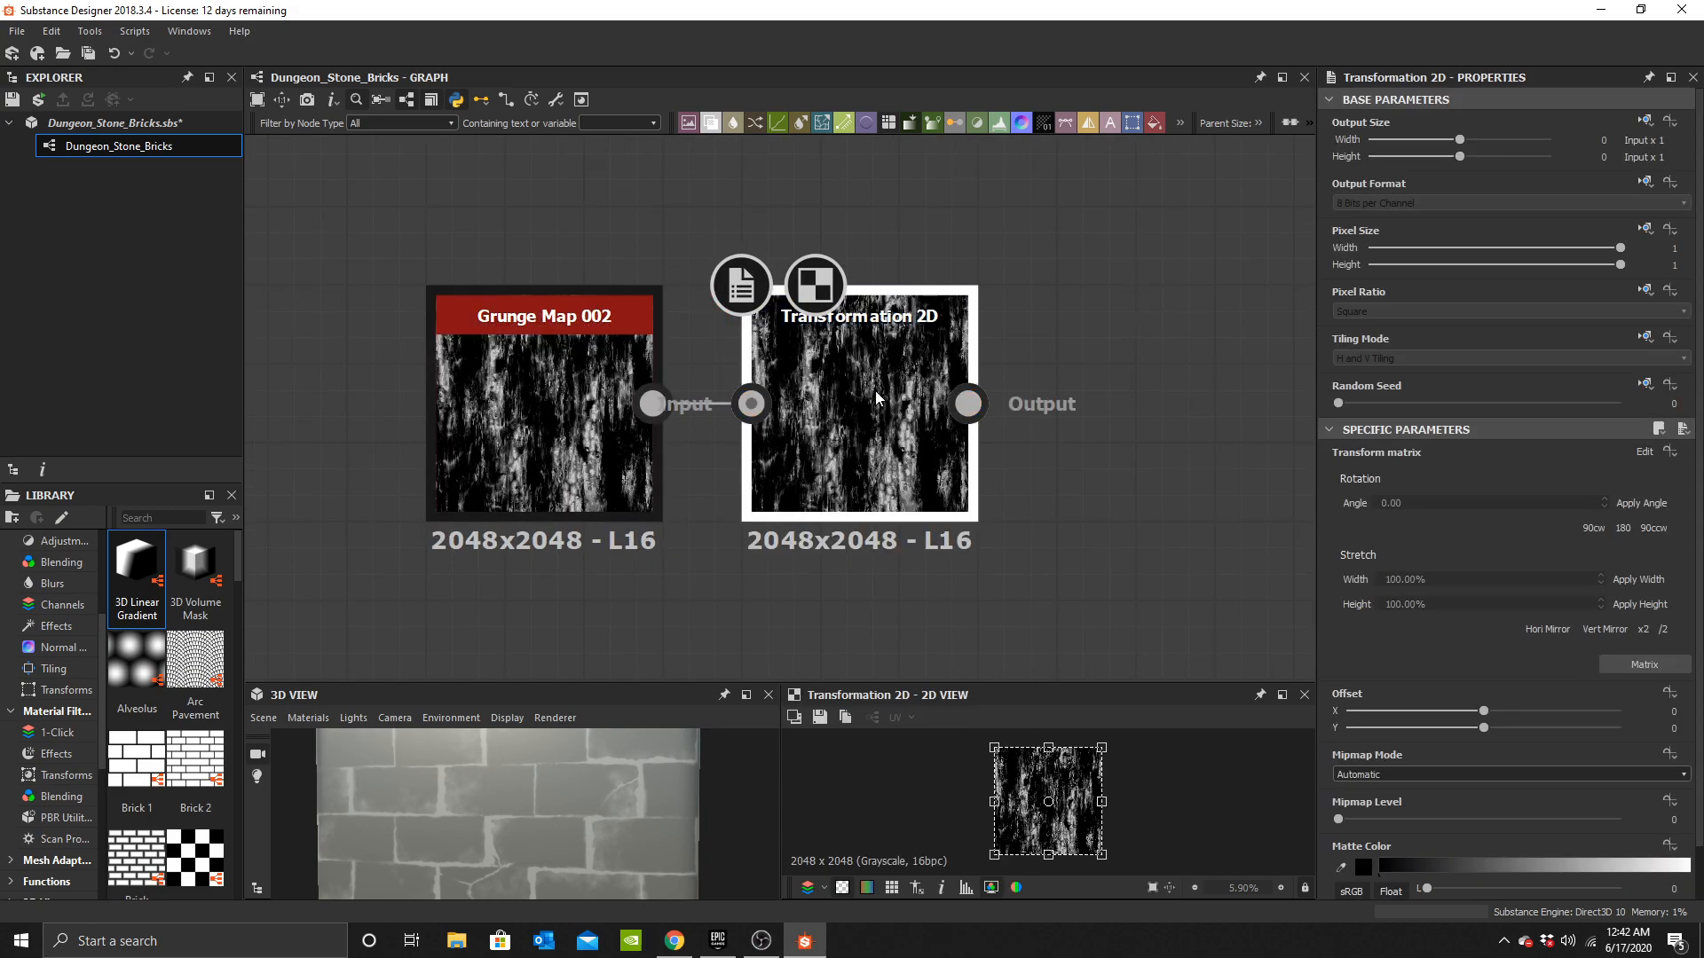
# Set the Transformation 2D tiling mode to No Tiling and scale the grunge down inside the frame.
pyautogui.scroll(2, 1046, 752)
pyautogui.moveTo(1050, 733); pyautogui.dragTo(1050, 774)
pyautogui.click(1646, 338)
pyautogui.click(1615, 401)
pyautogui.click(1509, 358)
pyautogui.click(1420, 406)
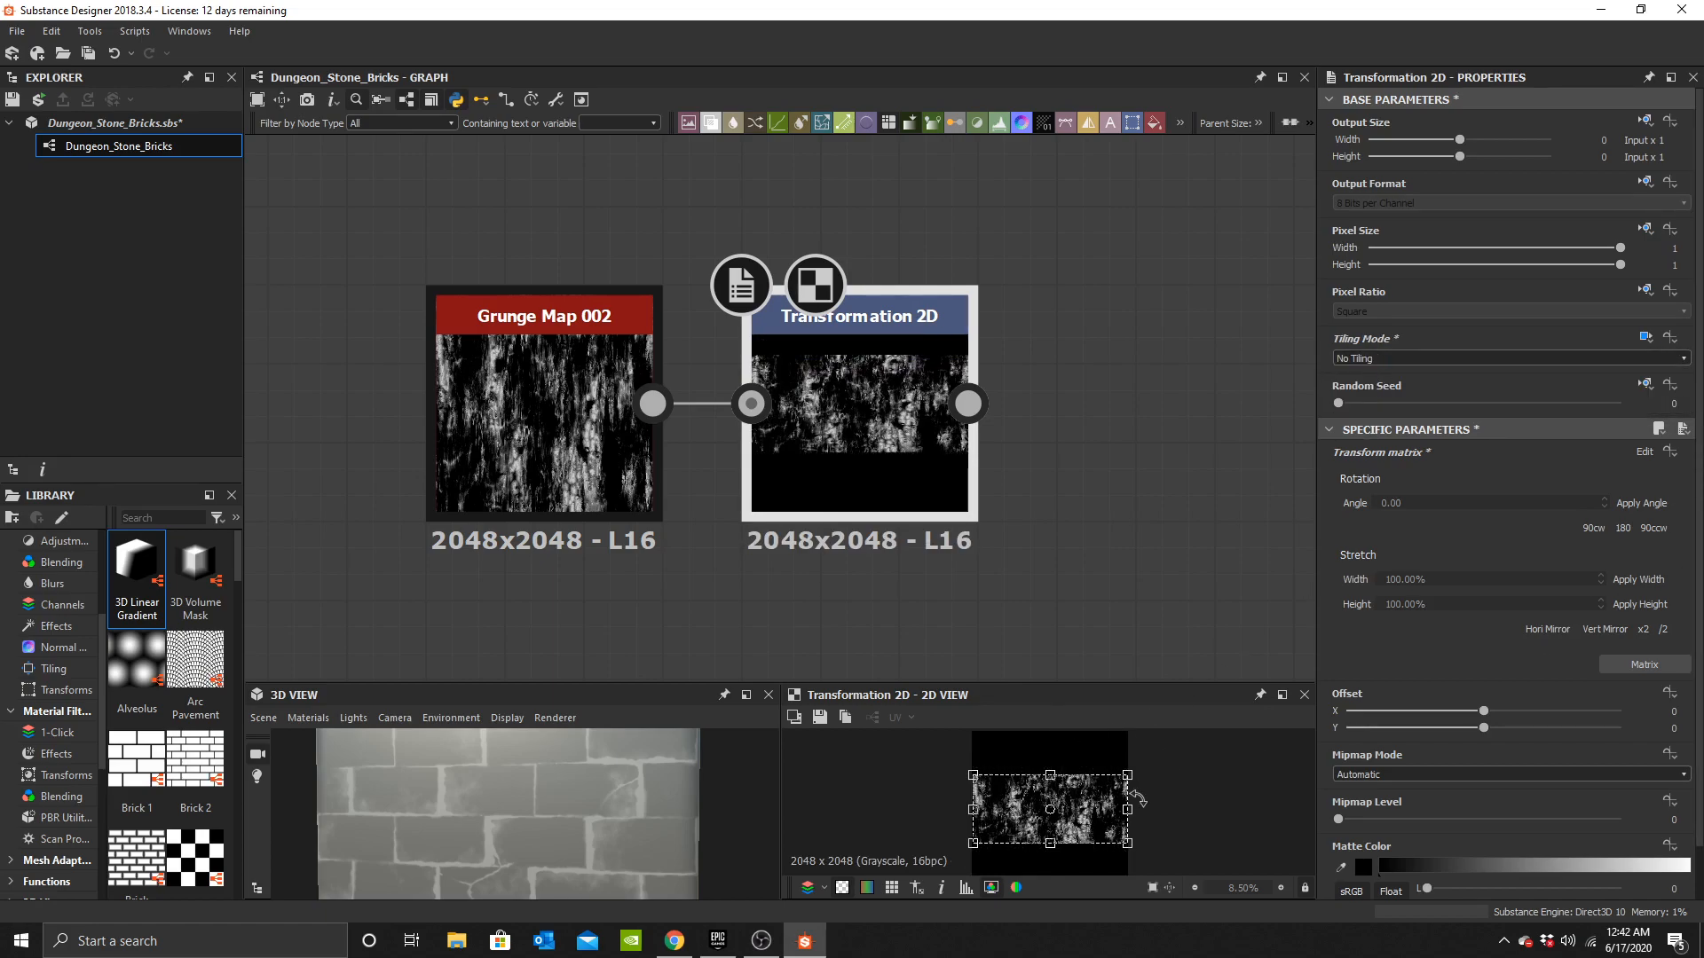
pyautogui.moveTo(1122, 810); pyautogui.dragTo(1097, 810)
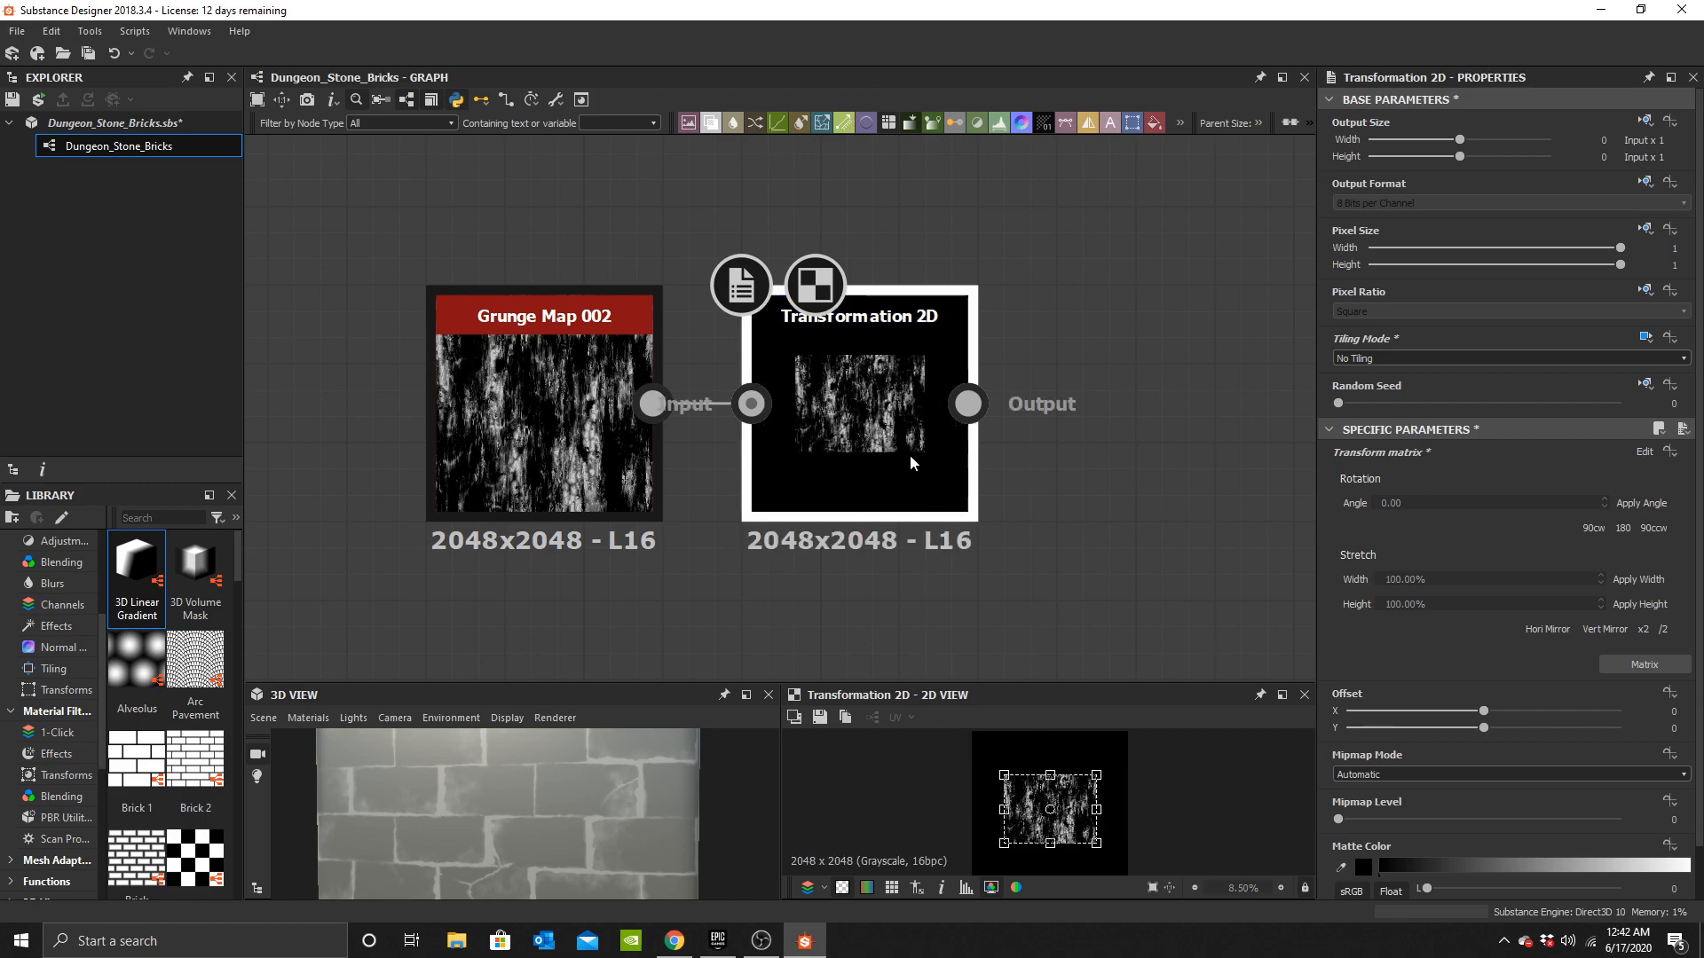
pyautogui.scroll(6, 1055, 789)
pyautogui.moveTo(935, 489); pyautogui.dragTo(978, 391, button='middle')
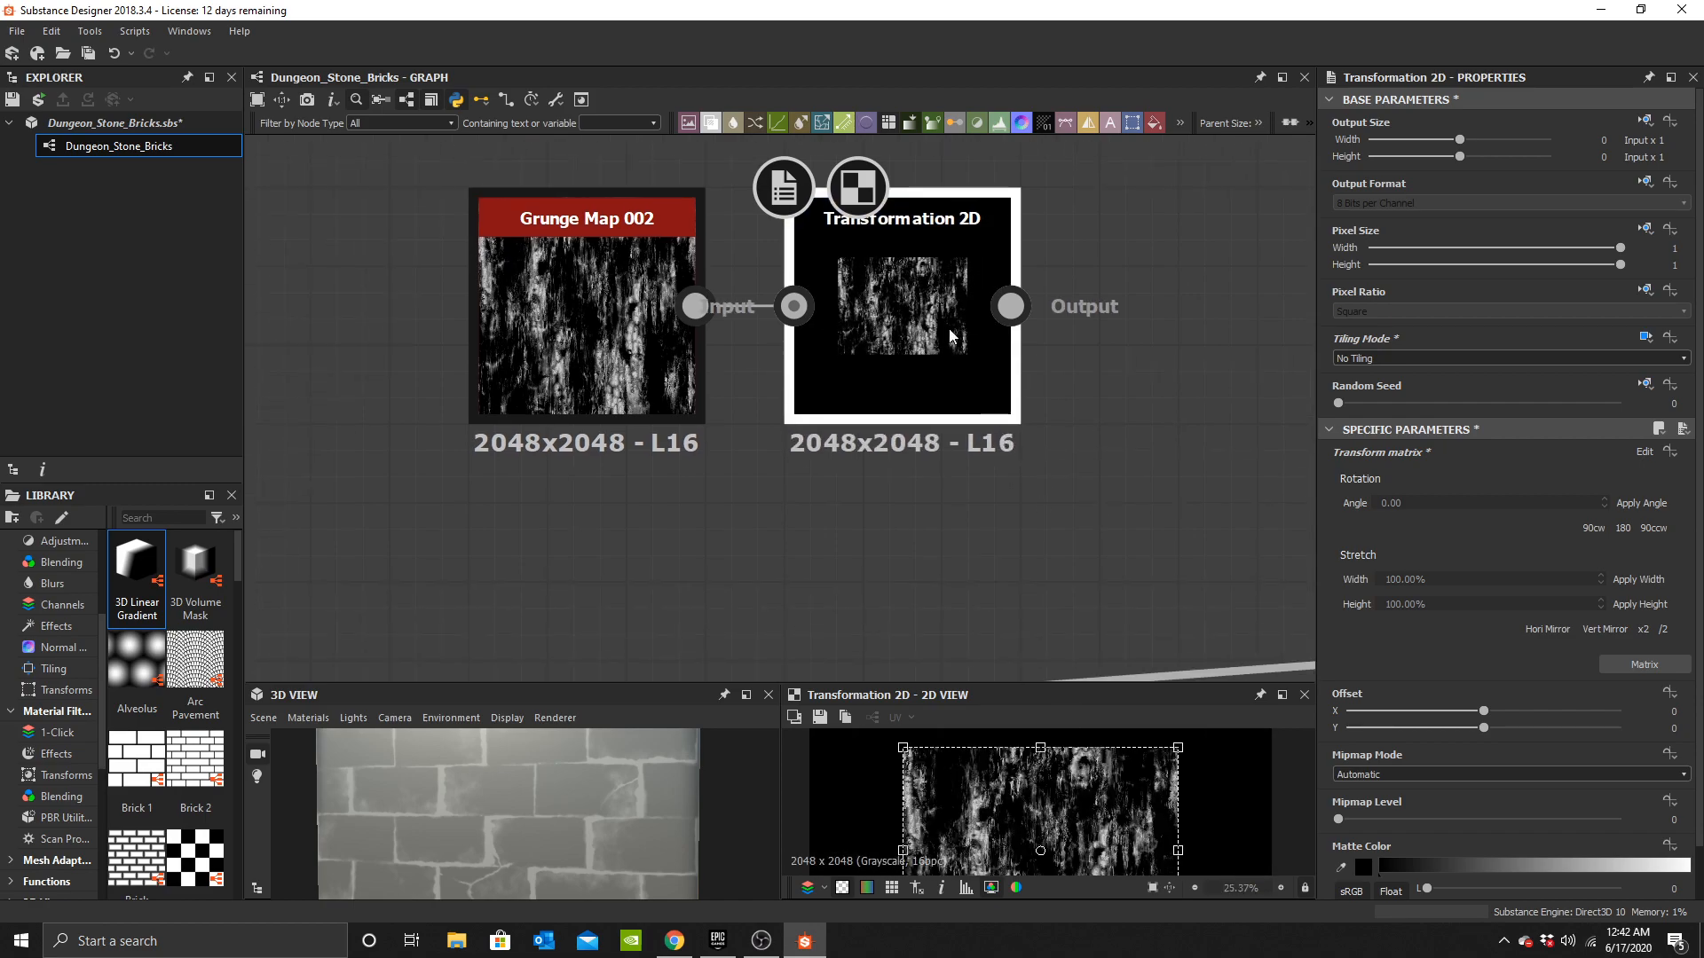
pyautogui.moveTo(1117, 556); pyautogui.dragTo(734, 611, button='middle')
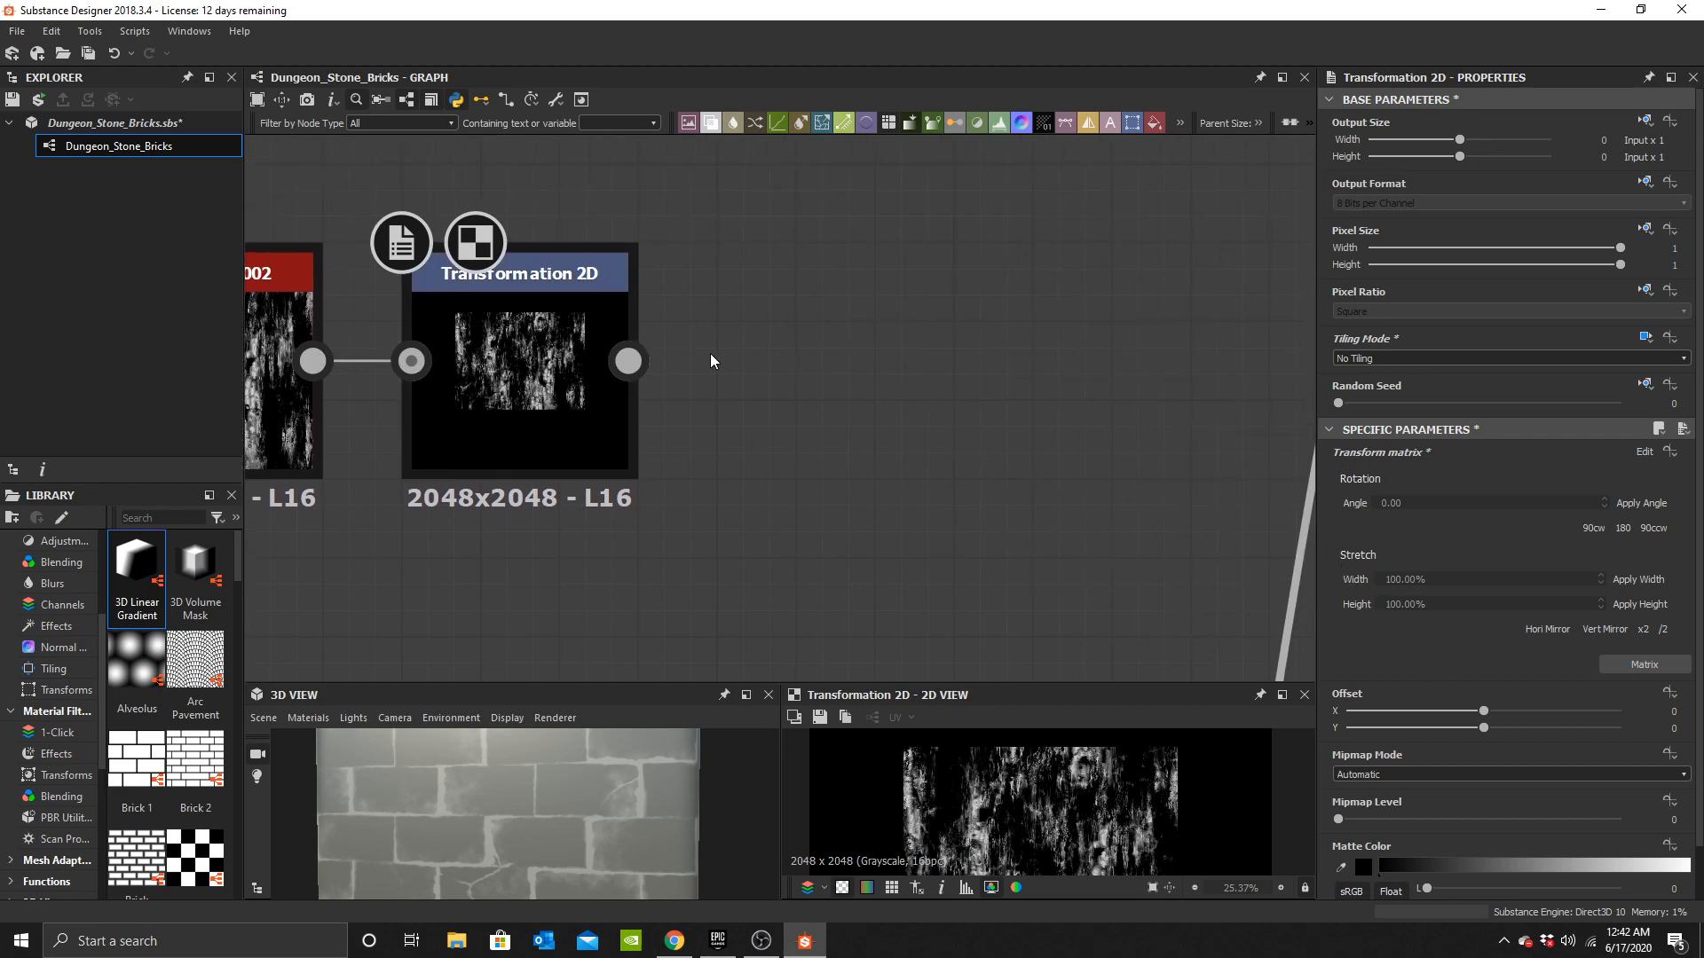
# Add a Histogram Select node after the Transformation 2D and set its Position to 0.58.
pyautogui.press('space')
pyautogui.write('histo')
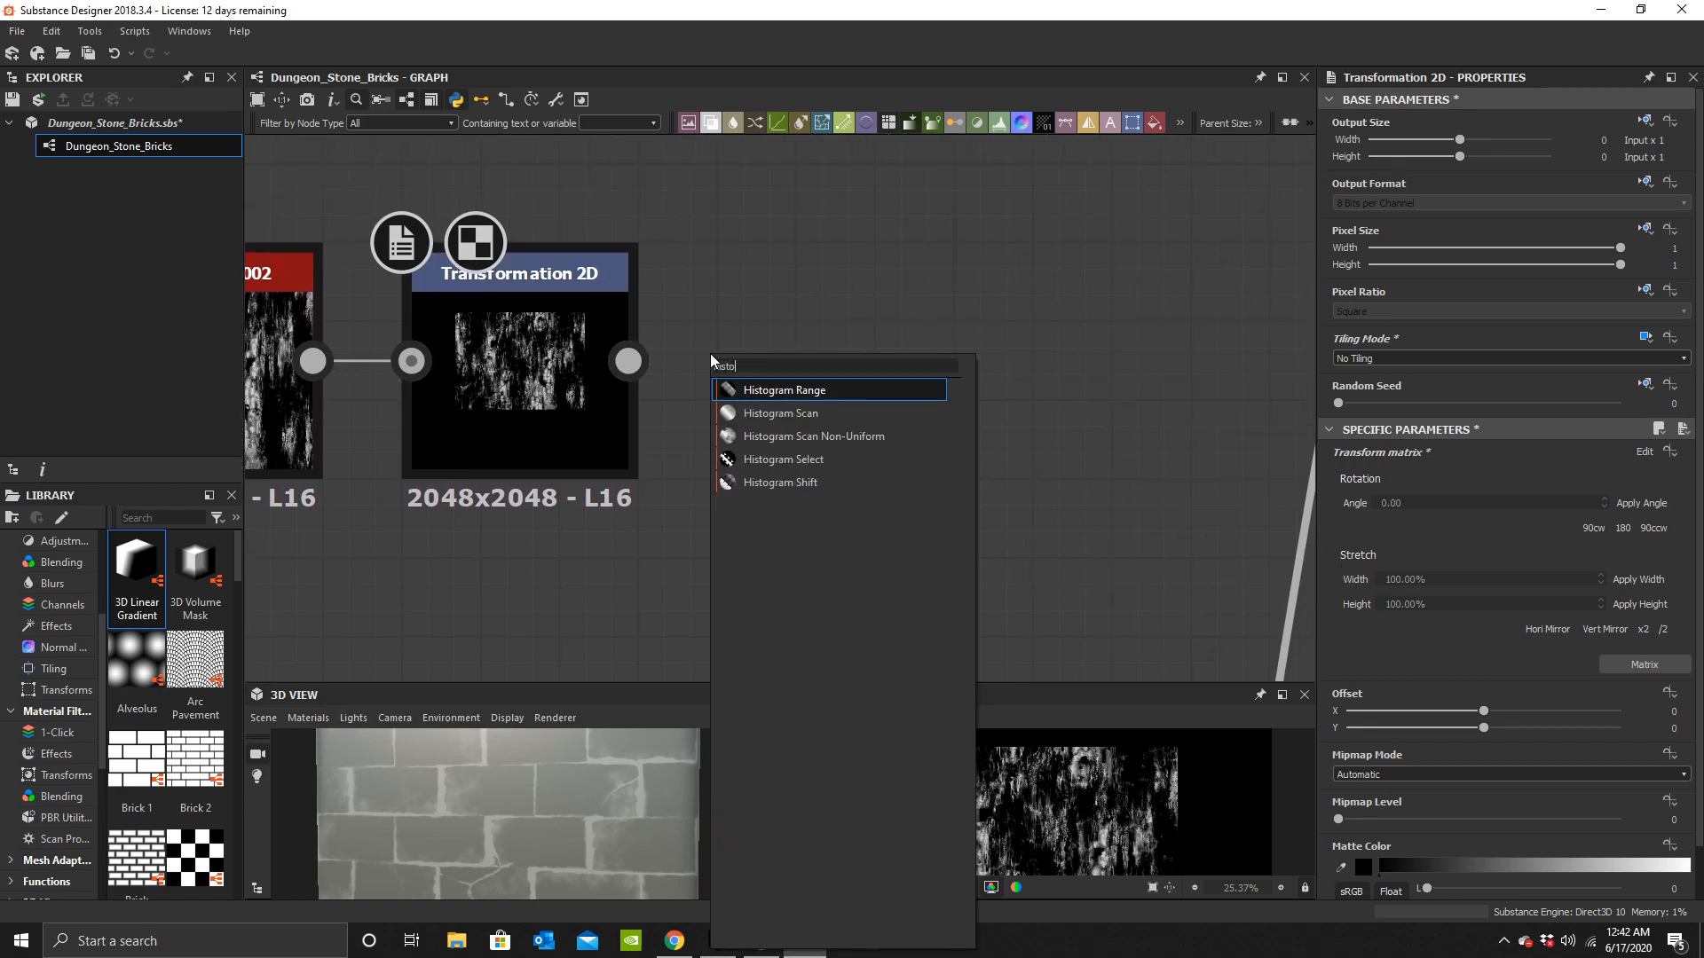
pyautogui.click(797, 458)
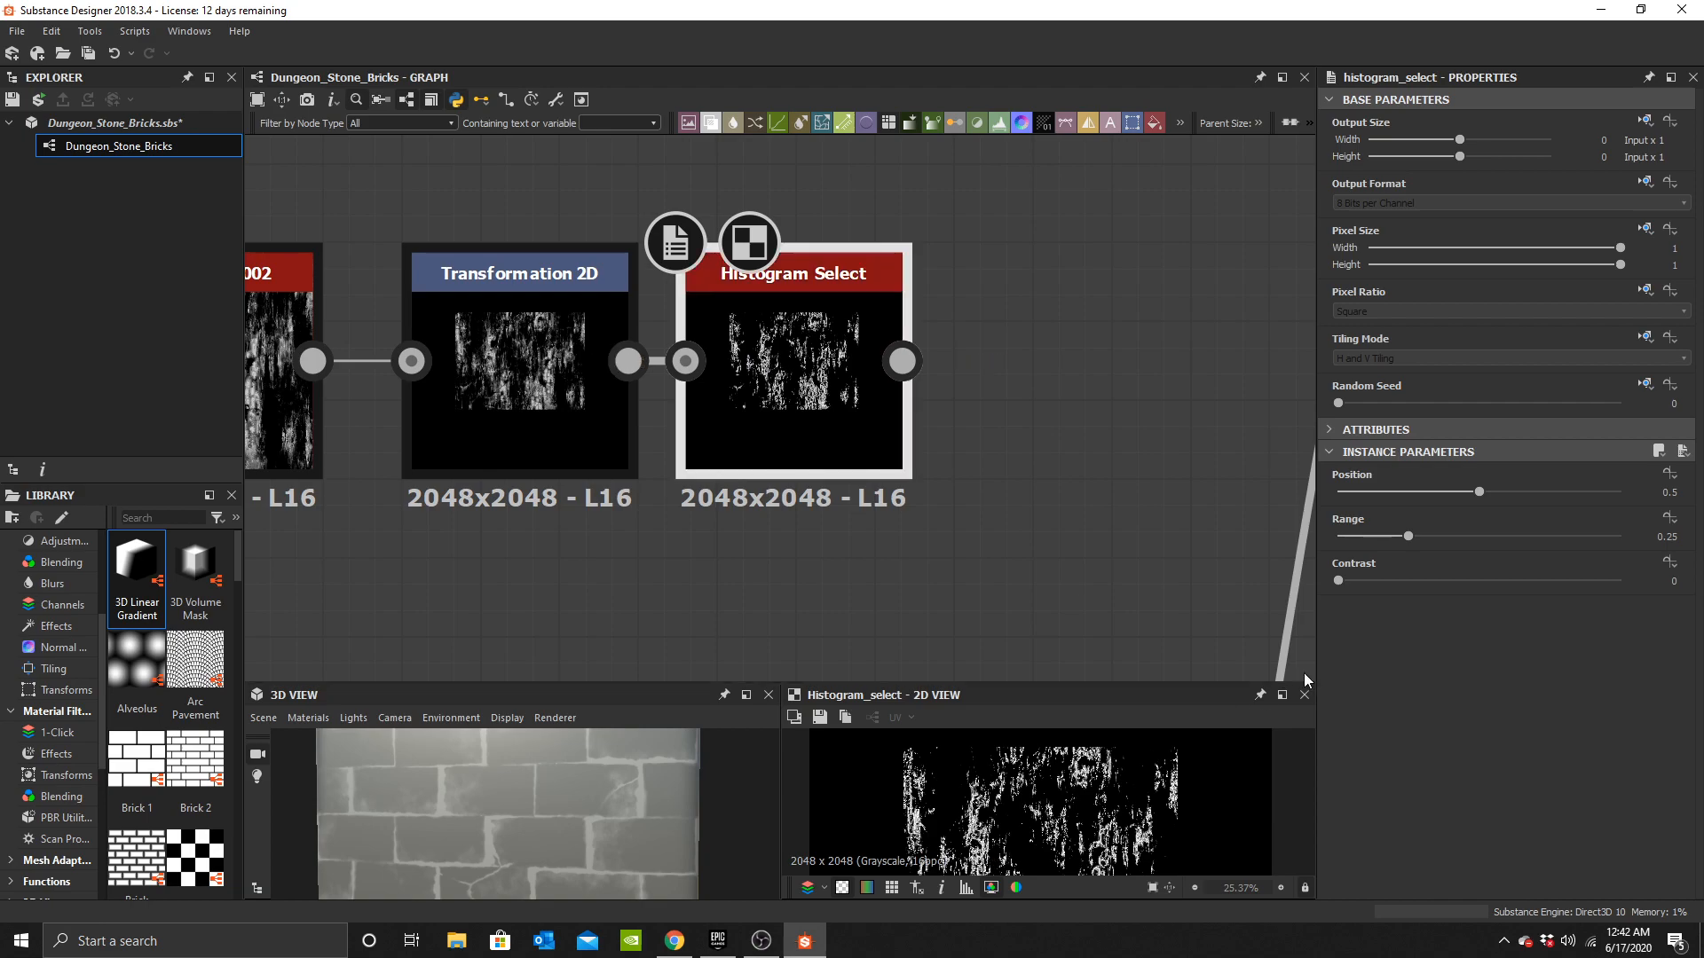
pyautogui.moveTo(1461, 496); pyautogui.dragTo(1484, 536)
pyautogui.hotkey('ctrl', 'z')
pyautogui.moveTo(779, 466); pyautogui.dragTo(771, 411, button='middle')
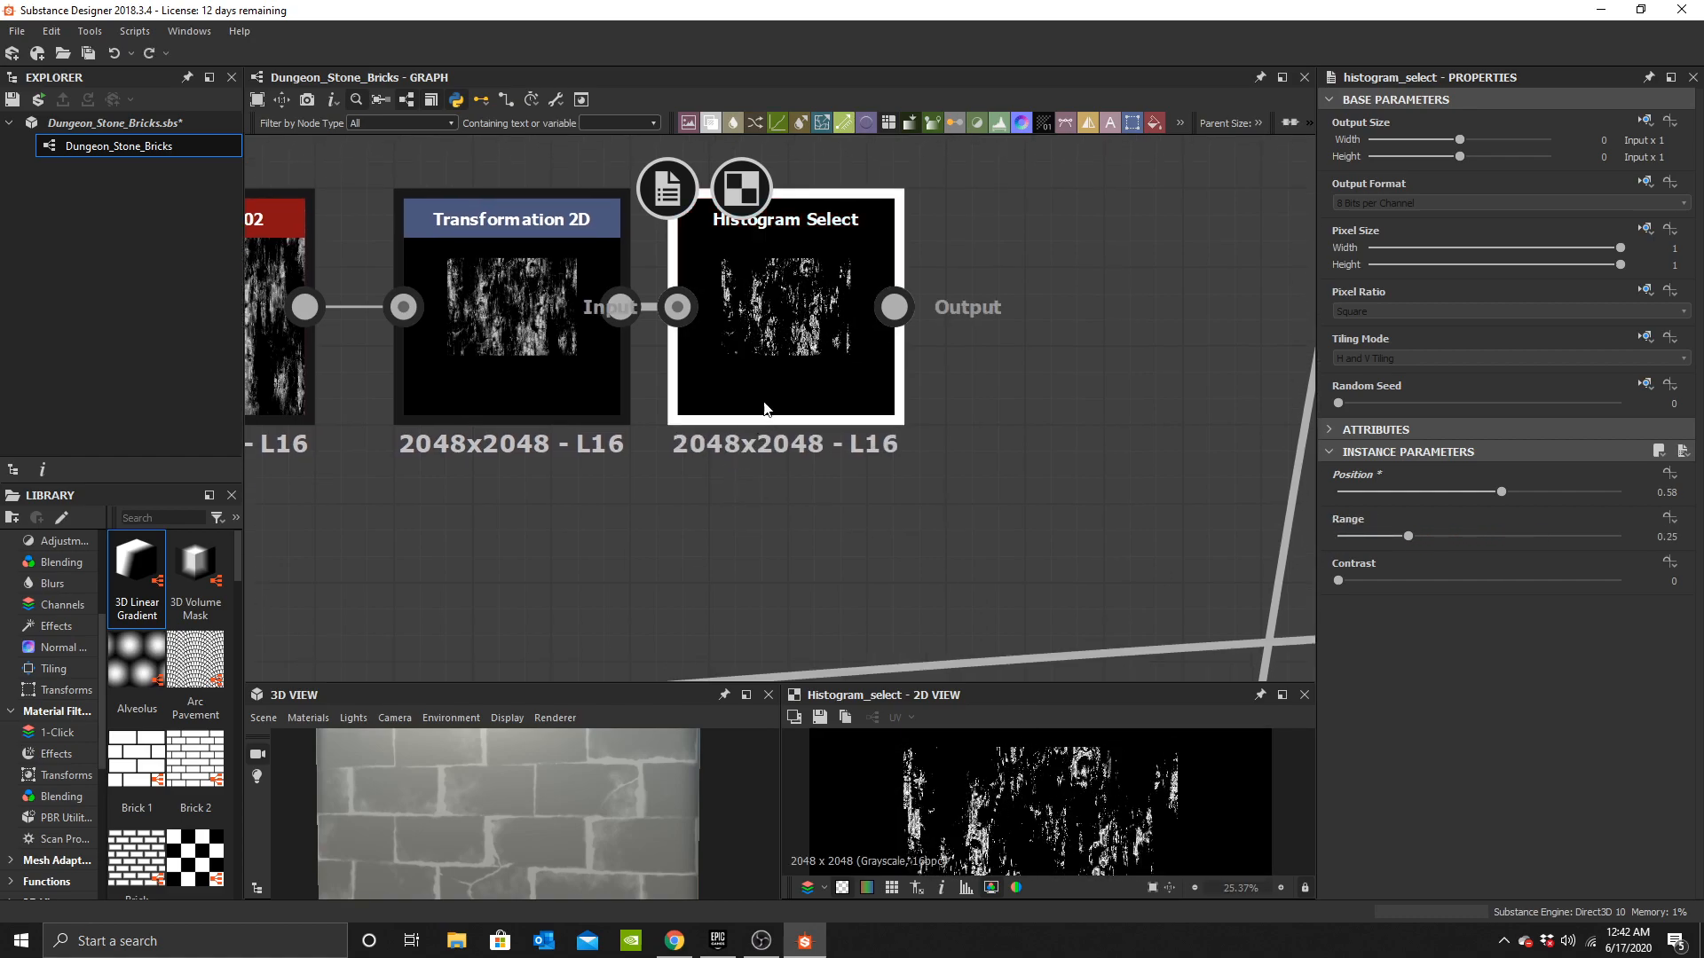
# Add a second Transformation 2D node after the Histogram Select.
pyautogui.scroll(2, 1065, 804)
pyautogui.moveTo(1065, 804); pyautogui.dragTo(1181, 701, button='middle')
pyautogui.scroll(-3, 1138, 799)
pyautogui.moveTo(1135, 808); pyautogui.dragTo(1128, 818, button='middle')
pyautogui.scroll(-1, 1163, 824)
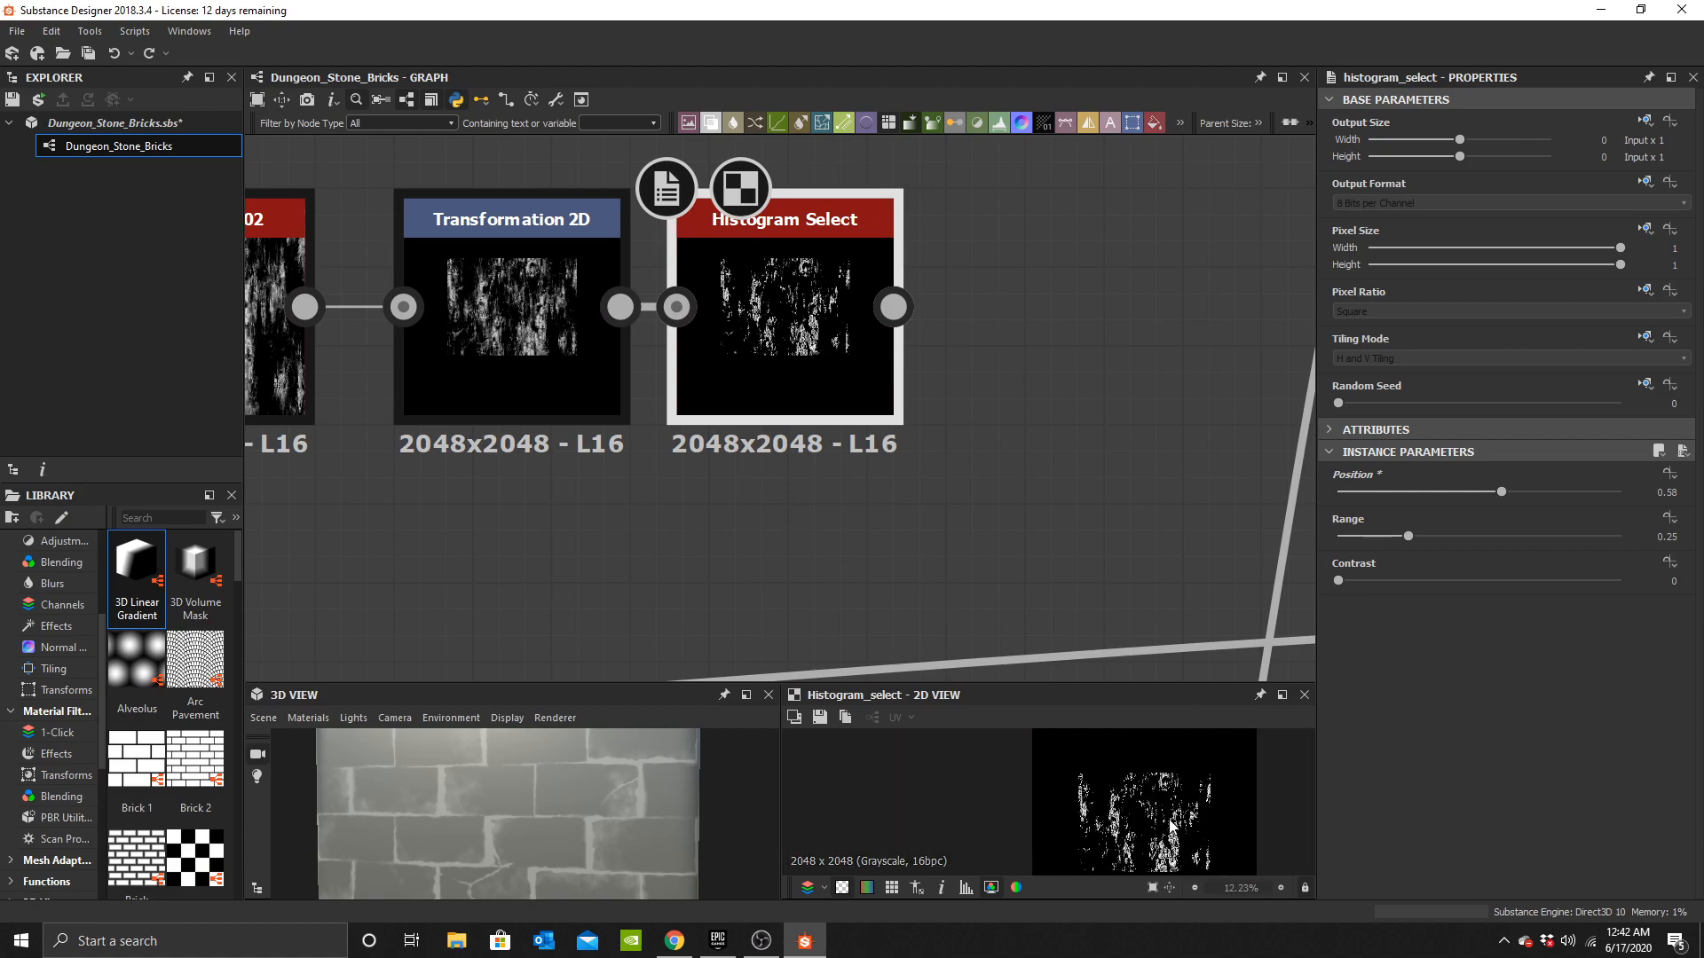
pyautogui.scroll(-2, 843, 355)
pyautogui.moveTo(717, 323); pyautogui.dragTo(650, 428, button='middle')
pyautogui.scroll(2, 650, 428)
pyautogui.click(649, 426)
pyautogui.press('space')
pyautogui.write('t')
pyautogui.click(711, 421)
pyautogui.scroll(1, 560, 398)
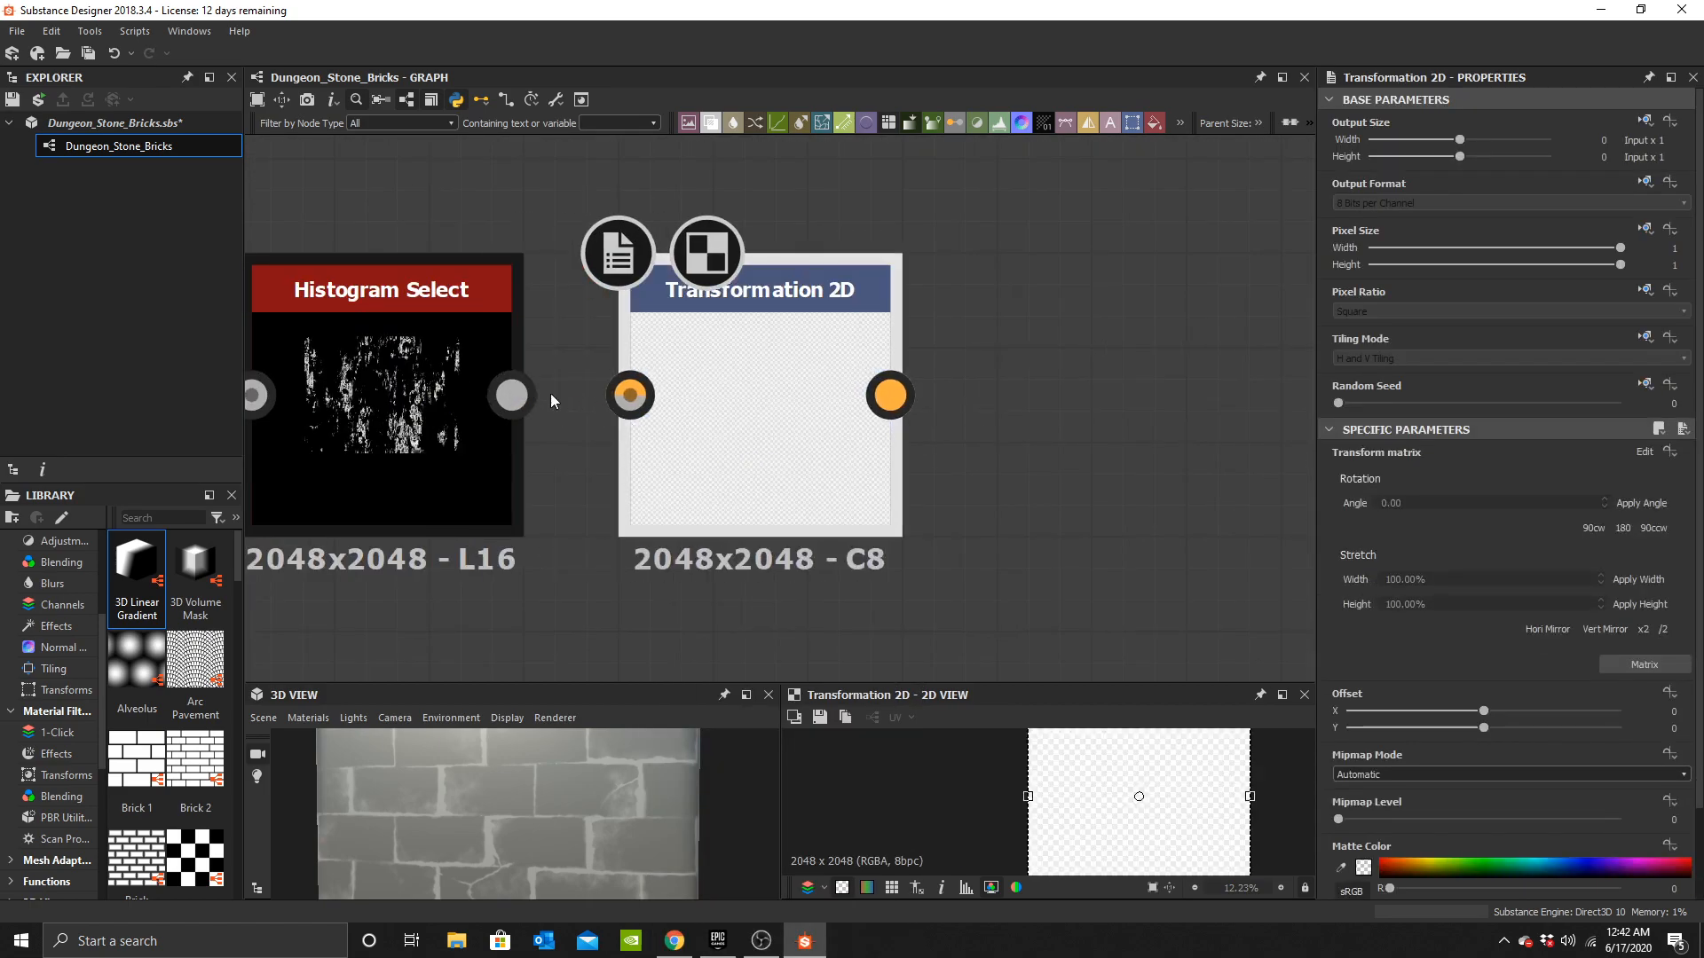
# Scale the grunge up and offset it slightly in the second Transformation 2D.
pyautogui.scroll(-4, 1074, 804)
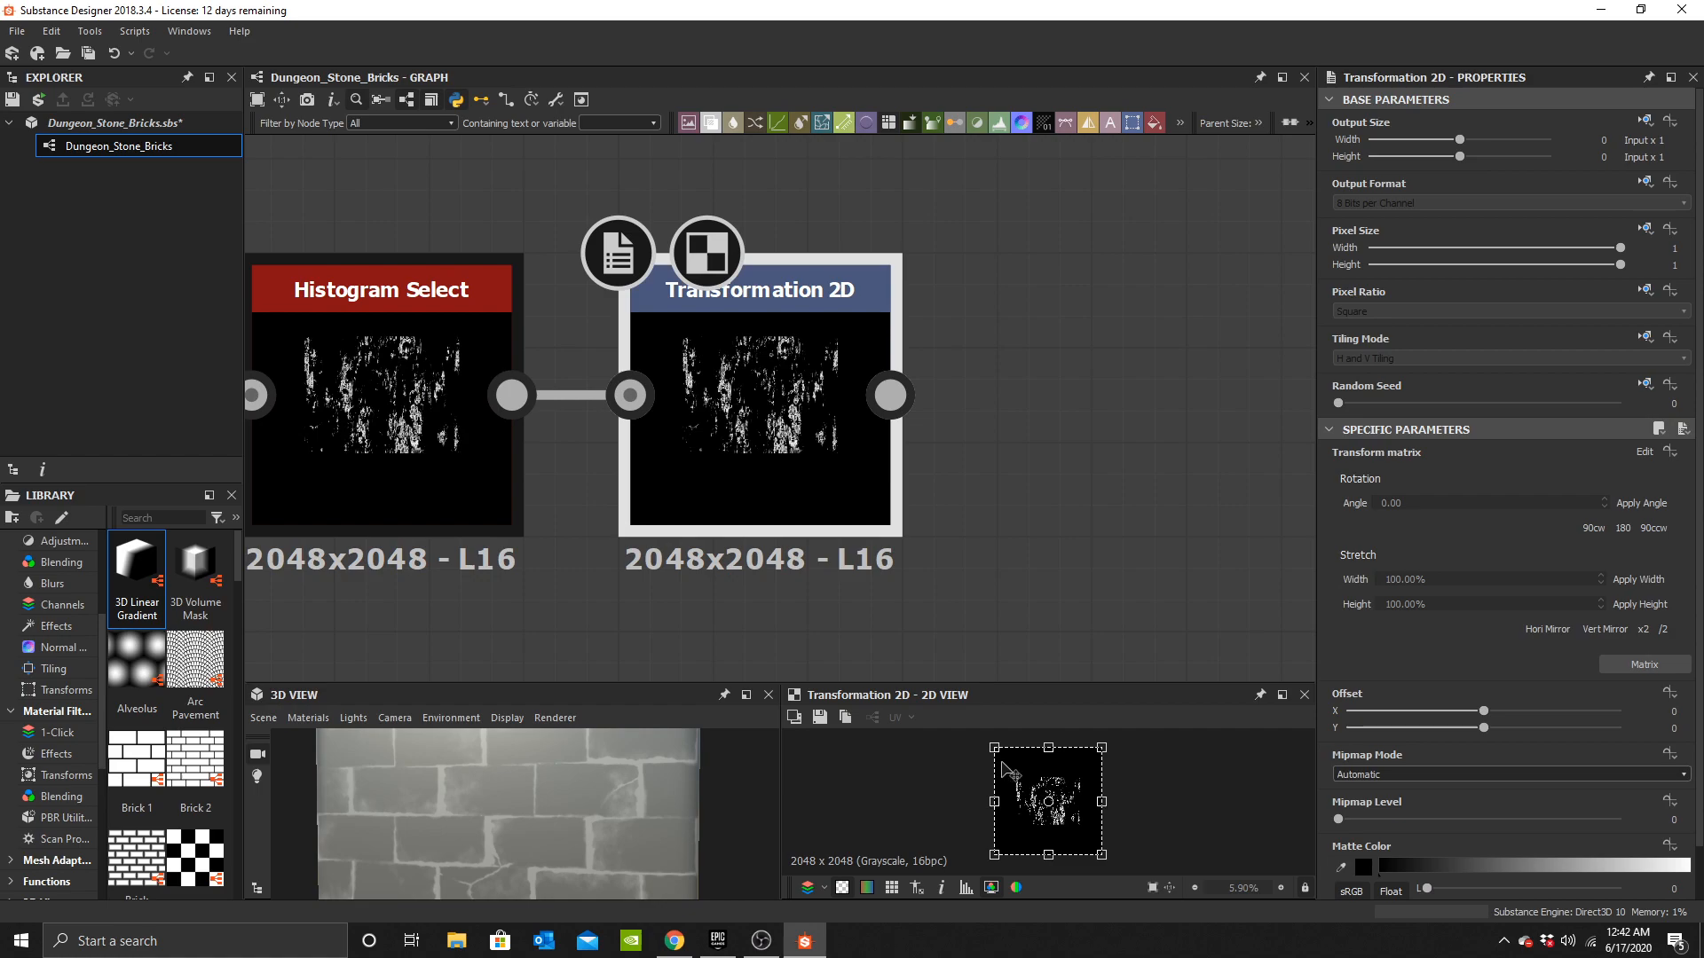
pyautogui.moveTo(994, 748); pyautogui.dragTo(792, 610)
pyautogui.scroll(1, 734, 409)
pyautogui.scroll(-1, 810, 419)
pyautogui.moveTo(1015, 655); pyautogui.dragTo(991, 564, button='middle')
pyautogui.moveTo(1078, 747)
pyautogui.mouseDown()
pyautogui.moveTo(1054, 749)
pyautogui.moveTo(1068, 771)
pyautogui.mouseUp()
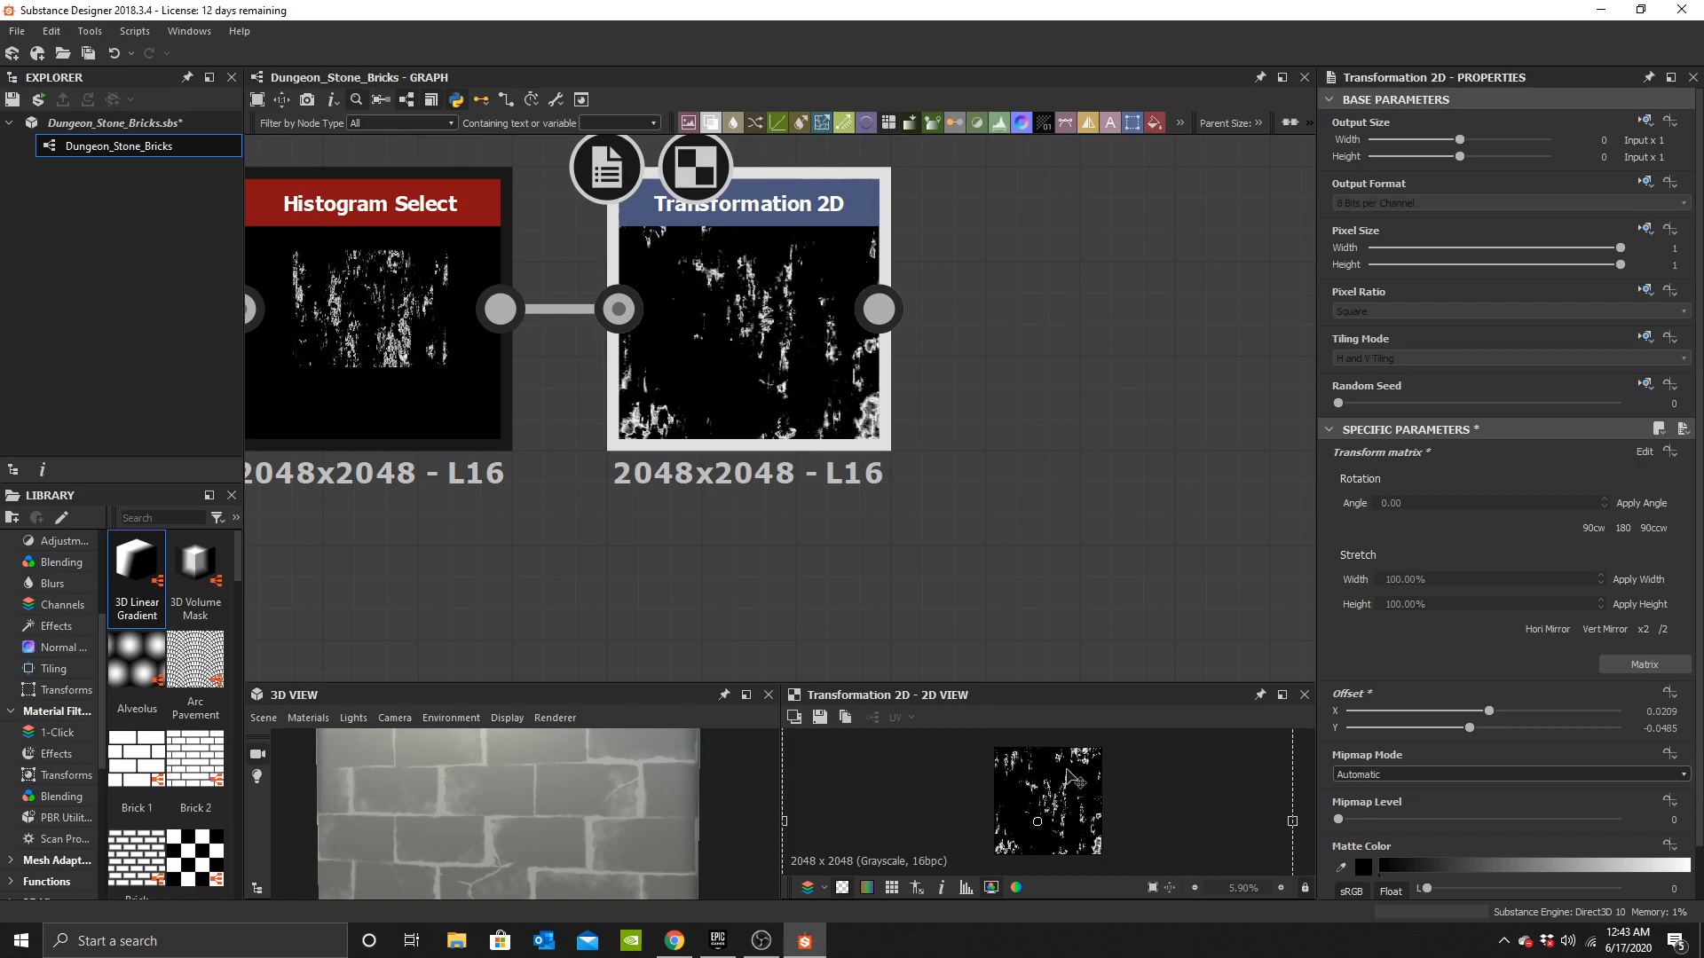
# Add a Blend node after the second Transformation 2D and connect it as the background.
pyautogui.scroll(-1, 739, 424)
pyautogui.moveTo(887, 364); pyautogui.dragTo(760, 429, button='middle')
pyautogui.scroll(2, 739, 424)
pyautogui.click(899, 426)
pyautogui.press('space')
pyautogui.write('bl')
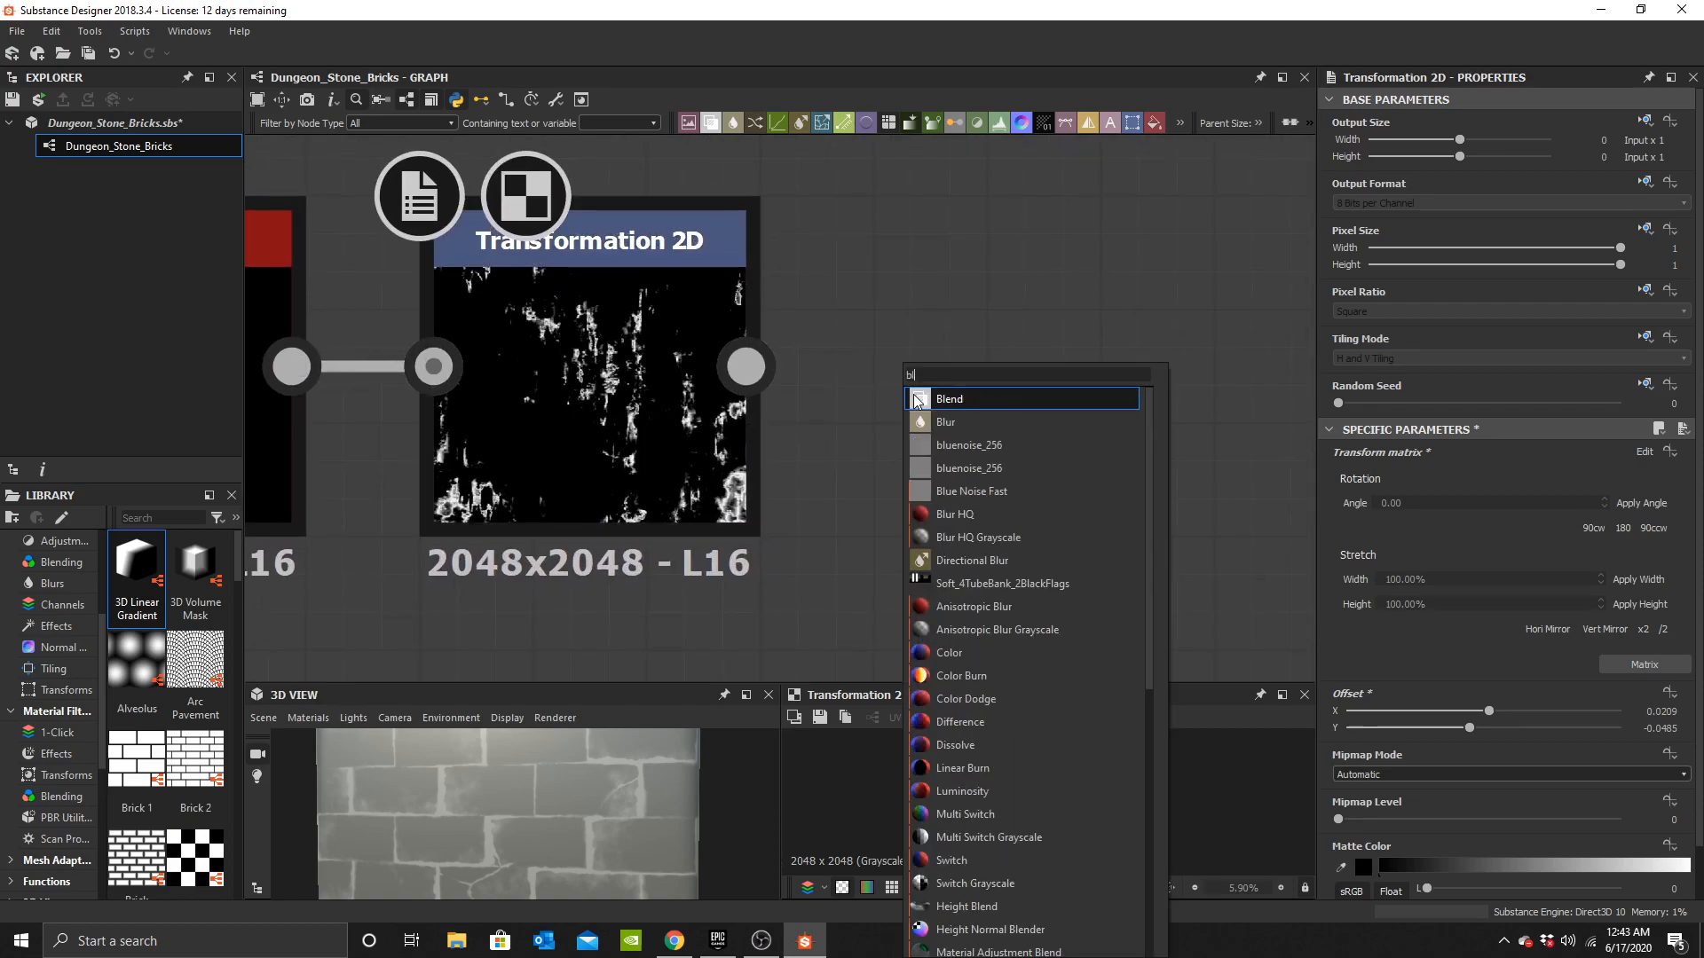
pyautogui.click(949, 395)
pyautogui.moveTo(868, 462); pyautogui.dragTo(754, 493, button='middle')
pyautogui.moveTo(755, 492); pyautogui.dragTo(870, 488)
pyautogui.moveTo(606, 414); pyautogui.dragTo(748, 413)
pyautogui.moveTo(882, 414); pyautogui.dragTo(996, 411)
pyautogui.scroll(-3, 994, 408)
# Add a Shape node and connect it into the Blend's foreground input.
pyautogui.press('space')
pyautogui.write('varab')
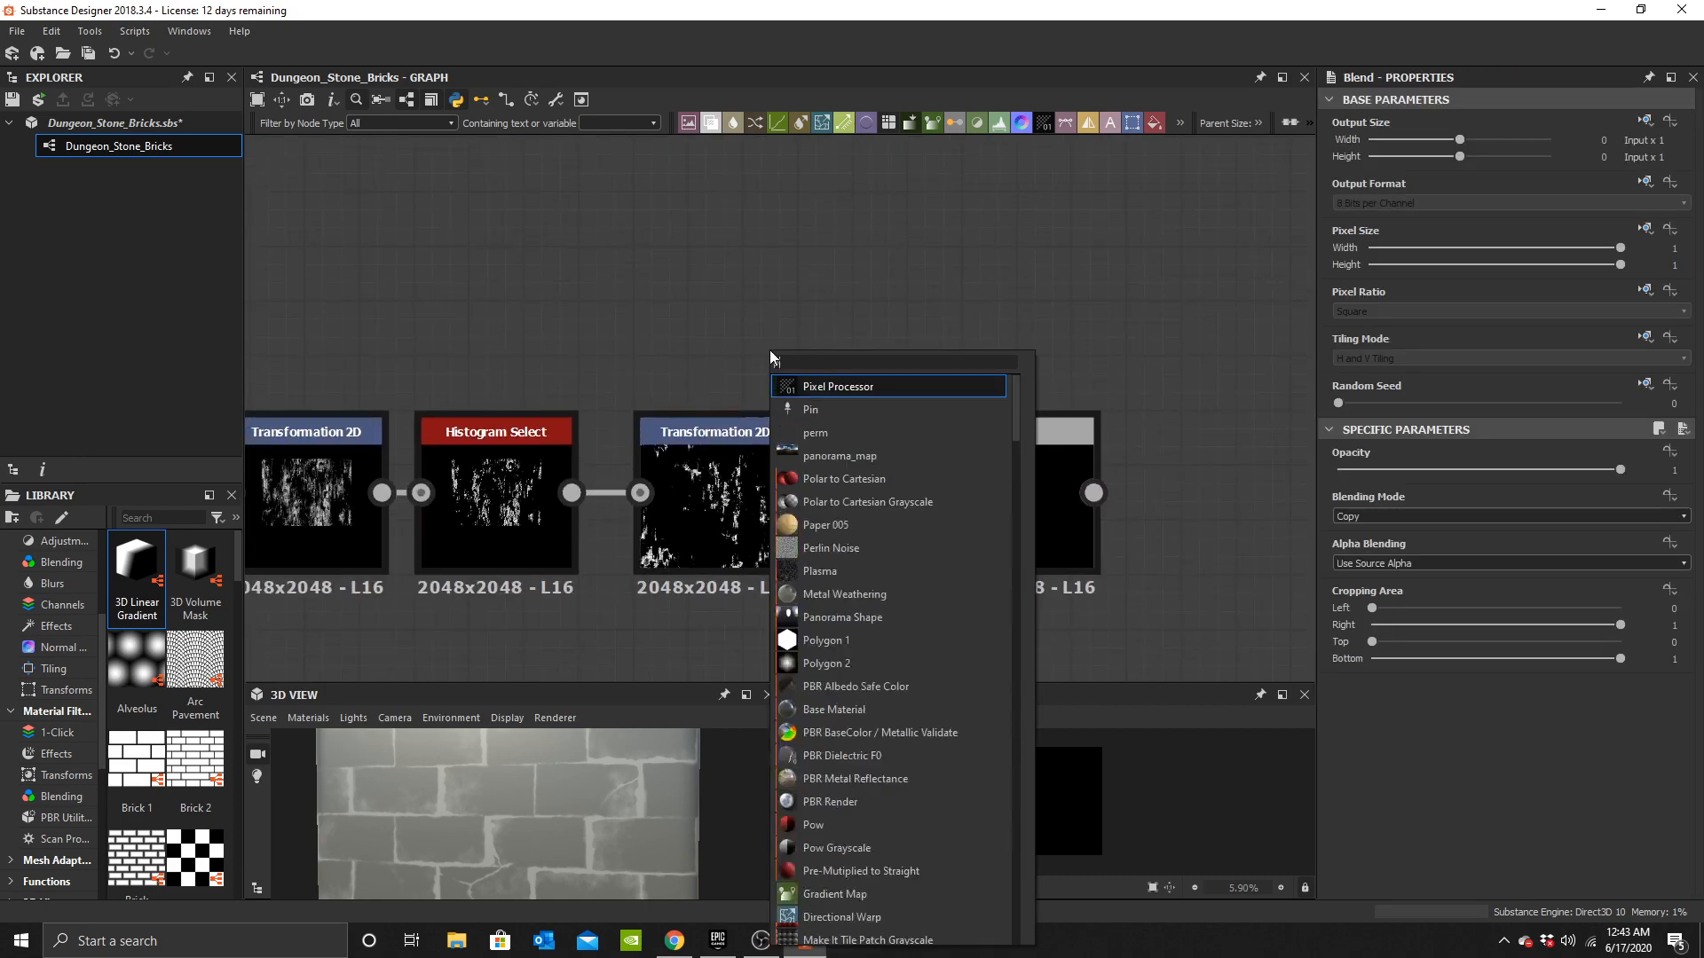
pyautogui.press('BackSpace')
pyautogui.press('BackSpace')
pyautogui.press('BackSpace')
pyautogui.press('BackSpace')
pyautogui.write('sha')
pyautogui.click(824, 409)
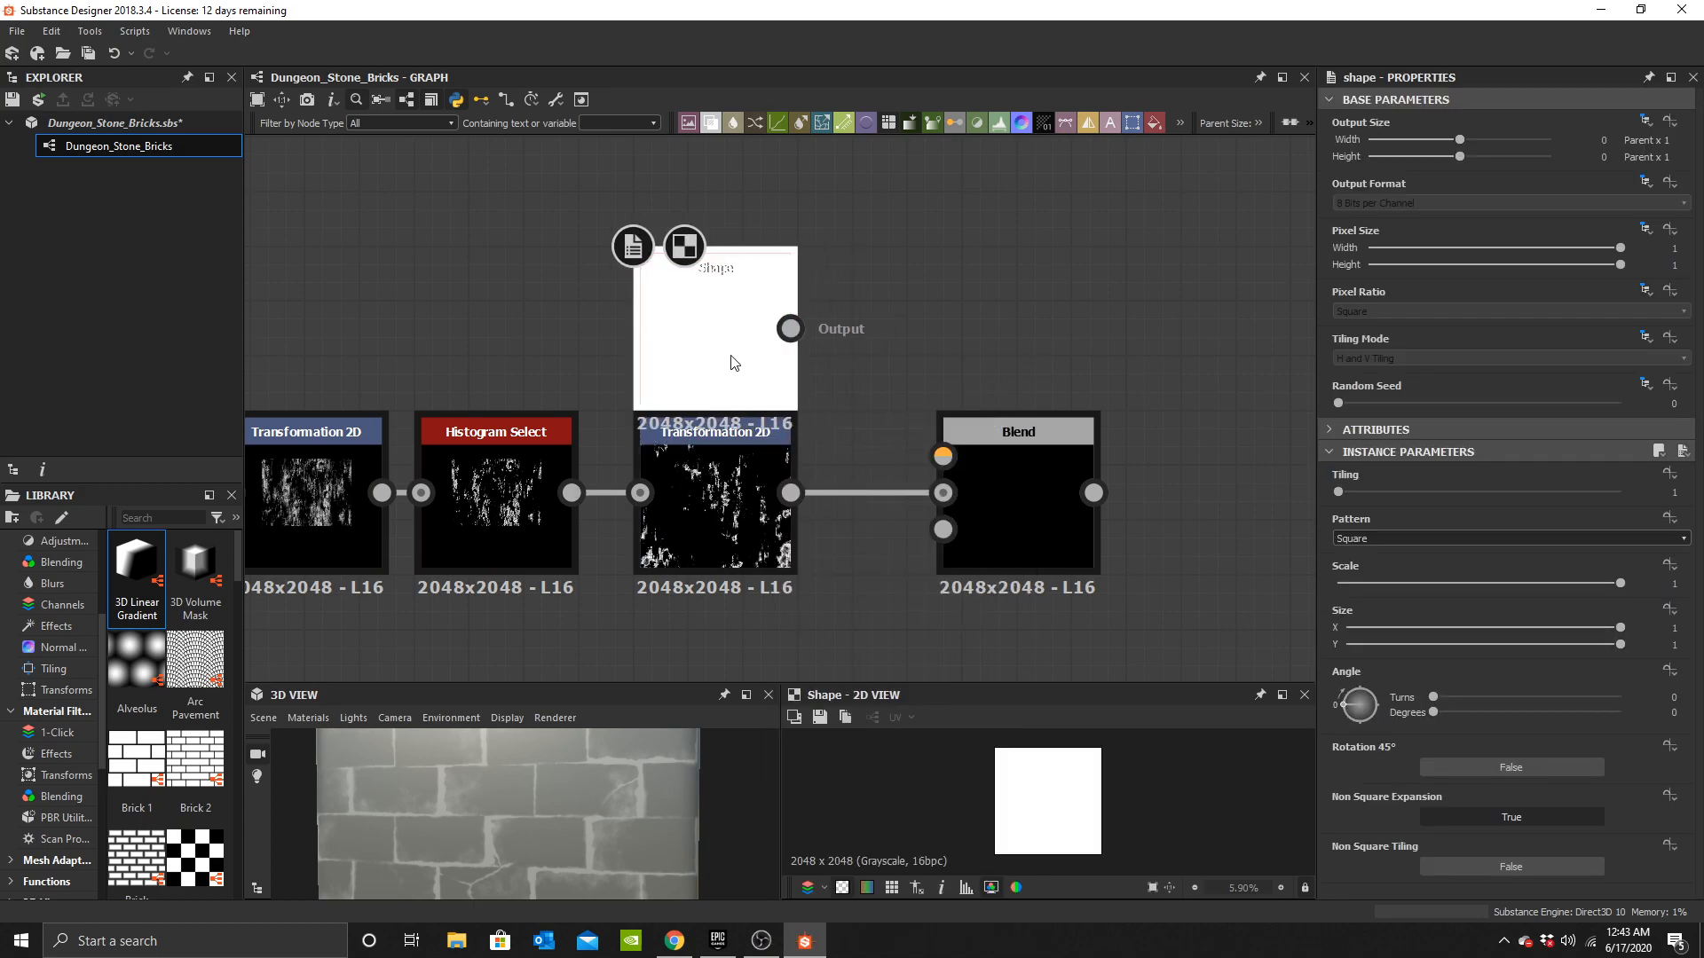
pyautogui.moveTo(961, 444); pyautogui.dragTo(877, 388)
# Set the Blend's blending mode to Multiply.
pyautogui.click(1404, 516)
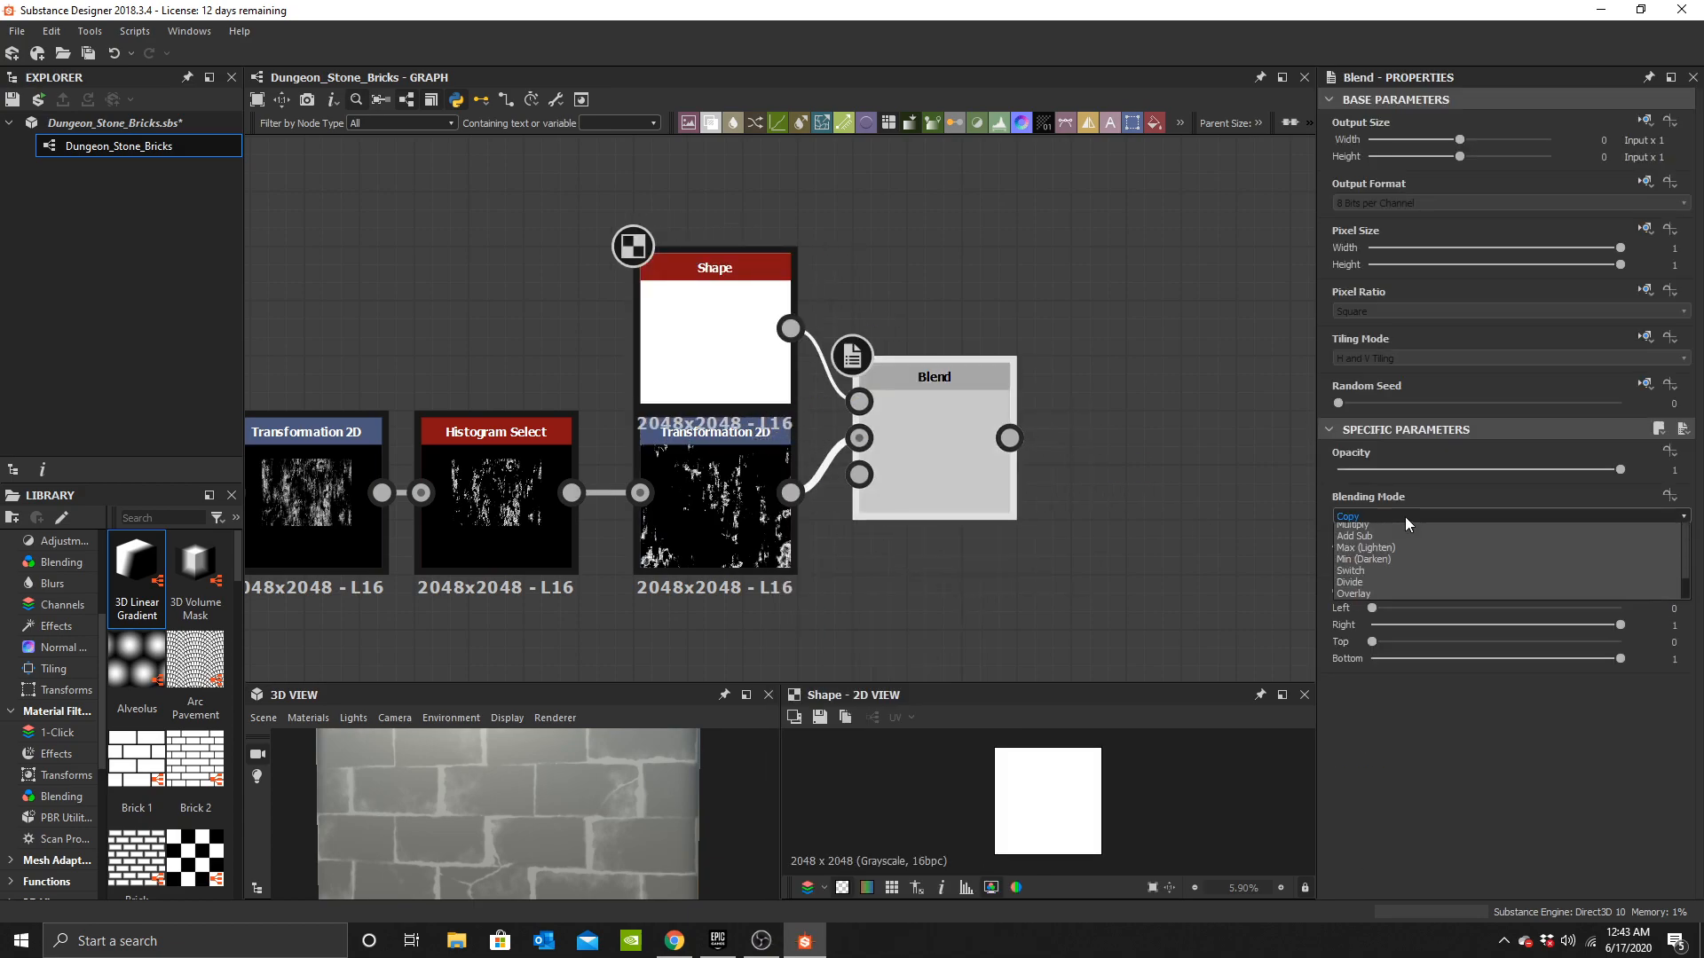
pyautogui.click(1391, 577)
pyautogui.click(1408, 521)
pyautogui.click(1395, 563)
# Change the Shape's pattern to a soft round gradient.
pyautogui.click(751, 357)
pyautogui.click(1402, 538)
pyautogui.click(1399, 577)
pyautogui.click(934, 453)
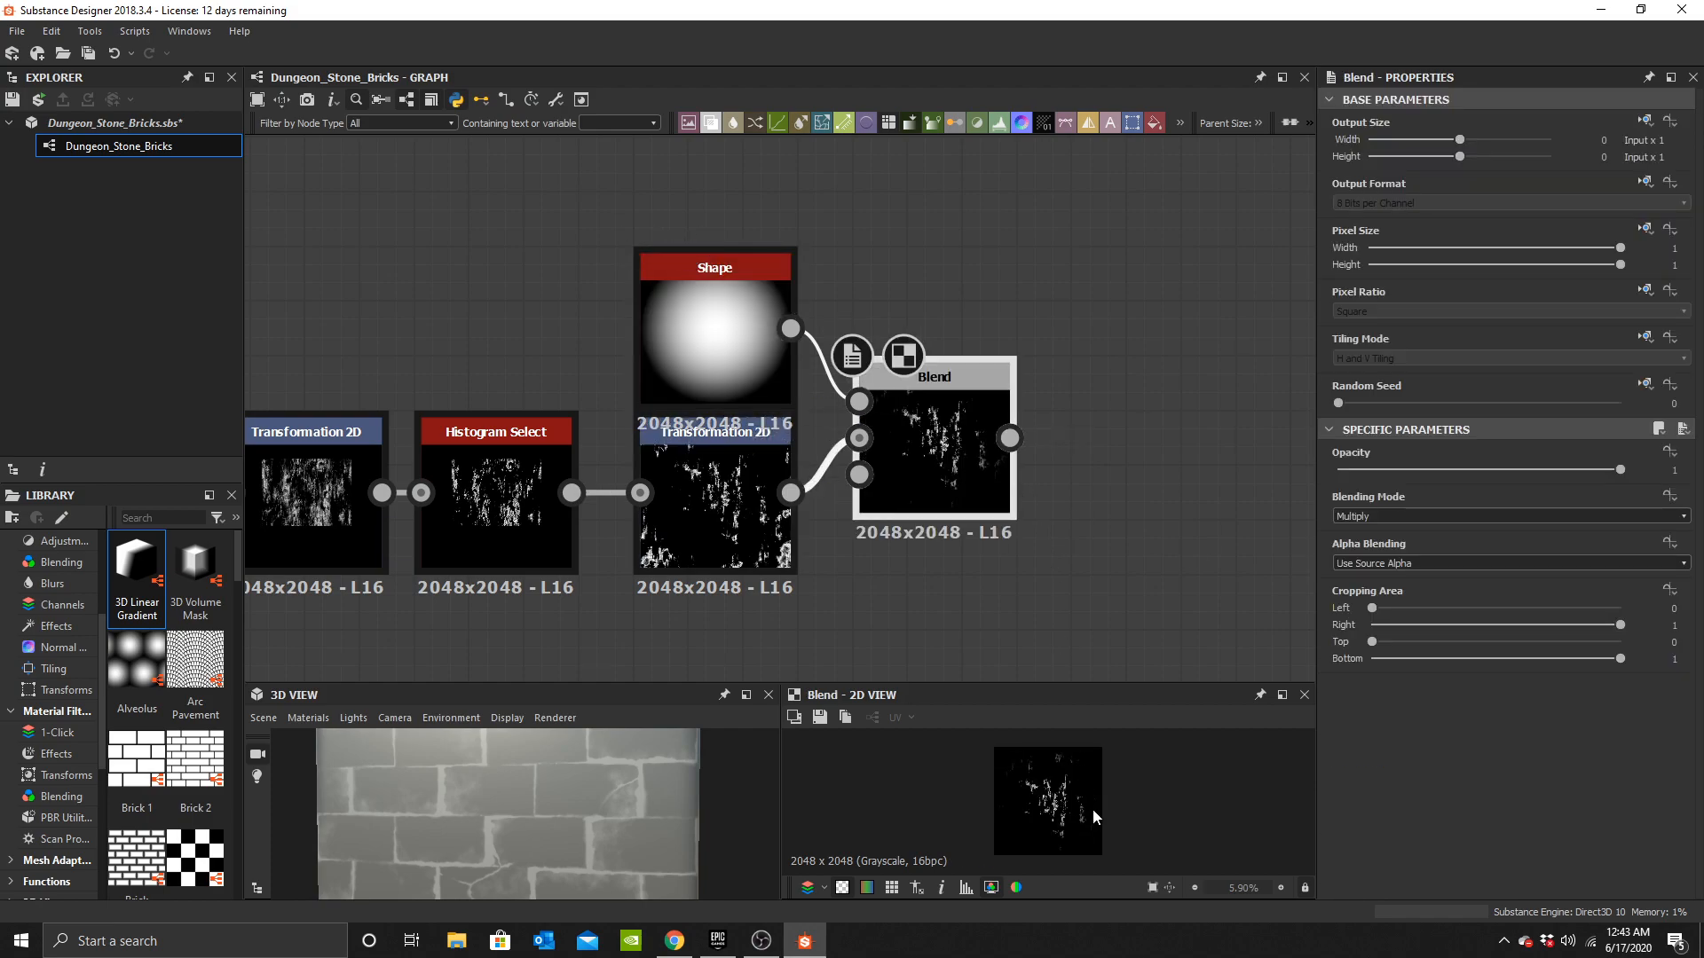
# Add a third Transformation 2D node after the Multiply Blend.
pyautogui.scroll(3, 1094, 810)
pyautogui.moveTo(1087, 801); pyautogui.dragTo(1094, 775, button='middle')
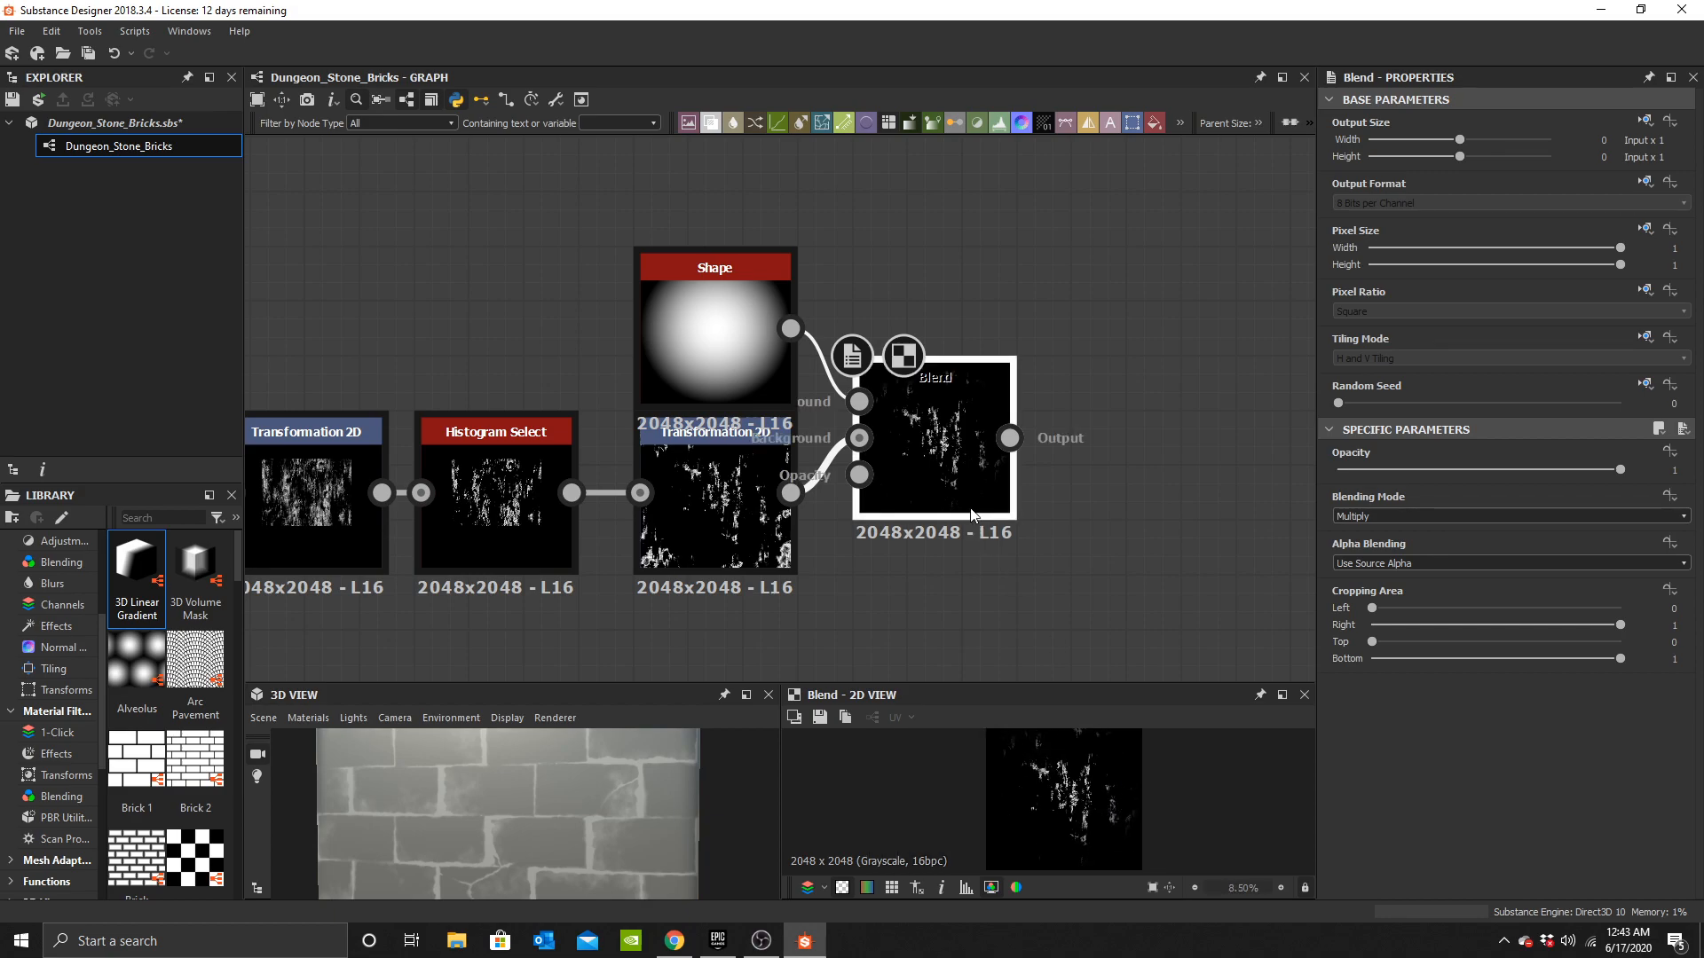
pyautogui.moveTo(973, 514); pyautogui.dragTo(796, 497, button='middle')
pyautogui.press('space')
pyautogui.write('t')
pyautogui.click(994, 422)
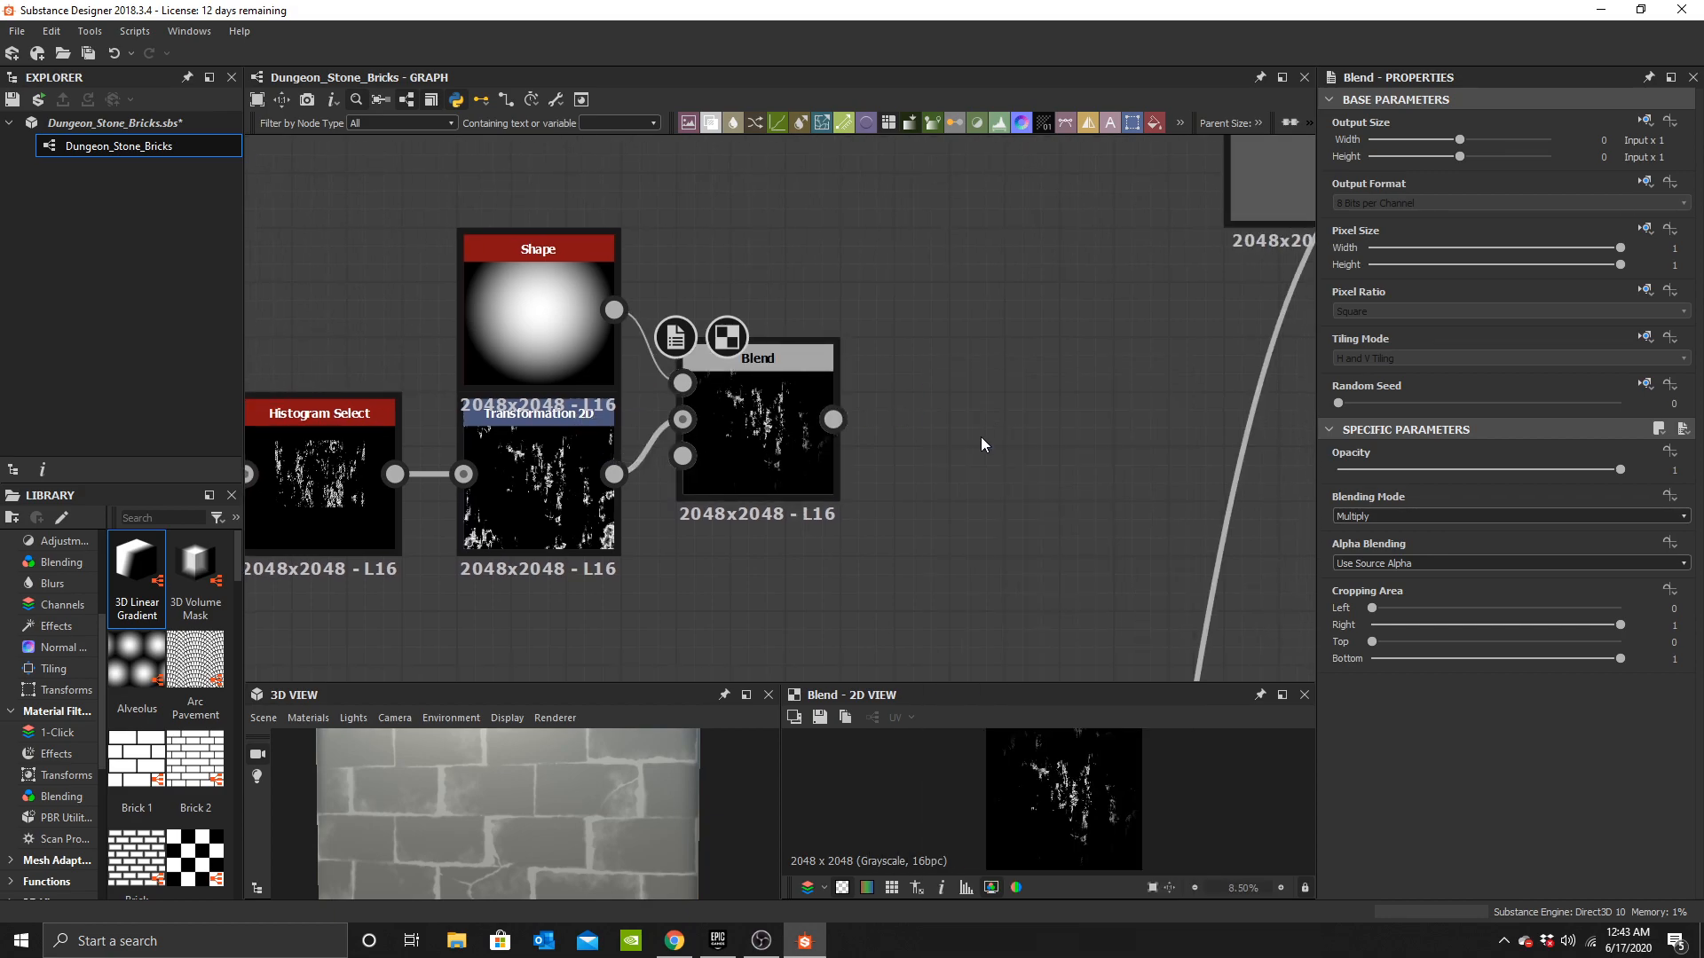
pyautogui.moveTo(923, 426); pyautogui.dragTo(984, 428)
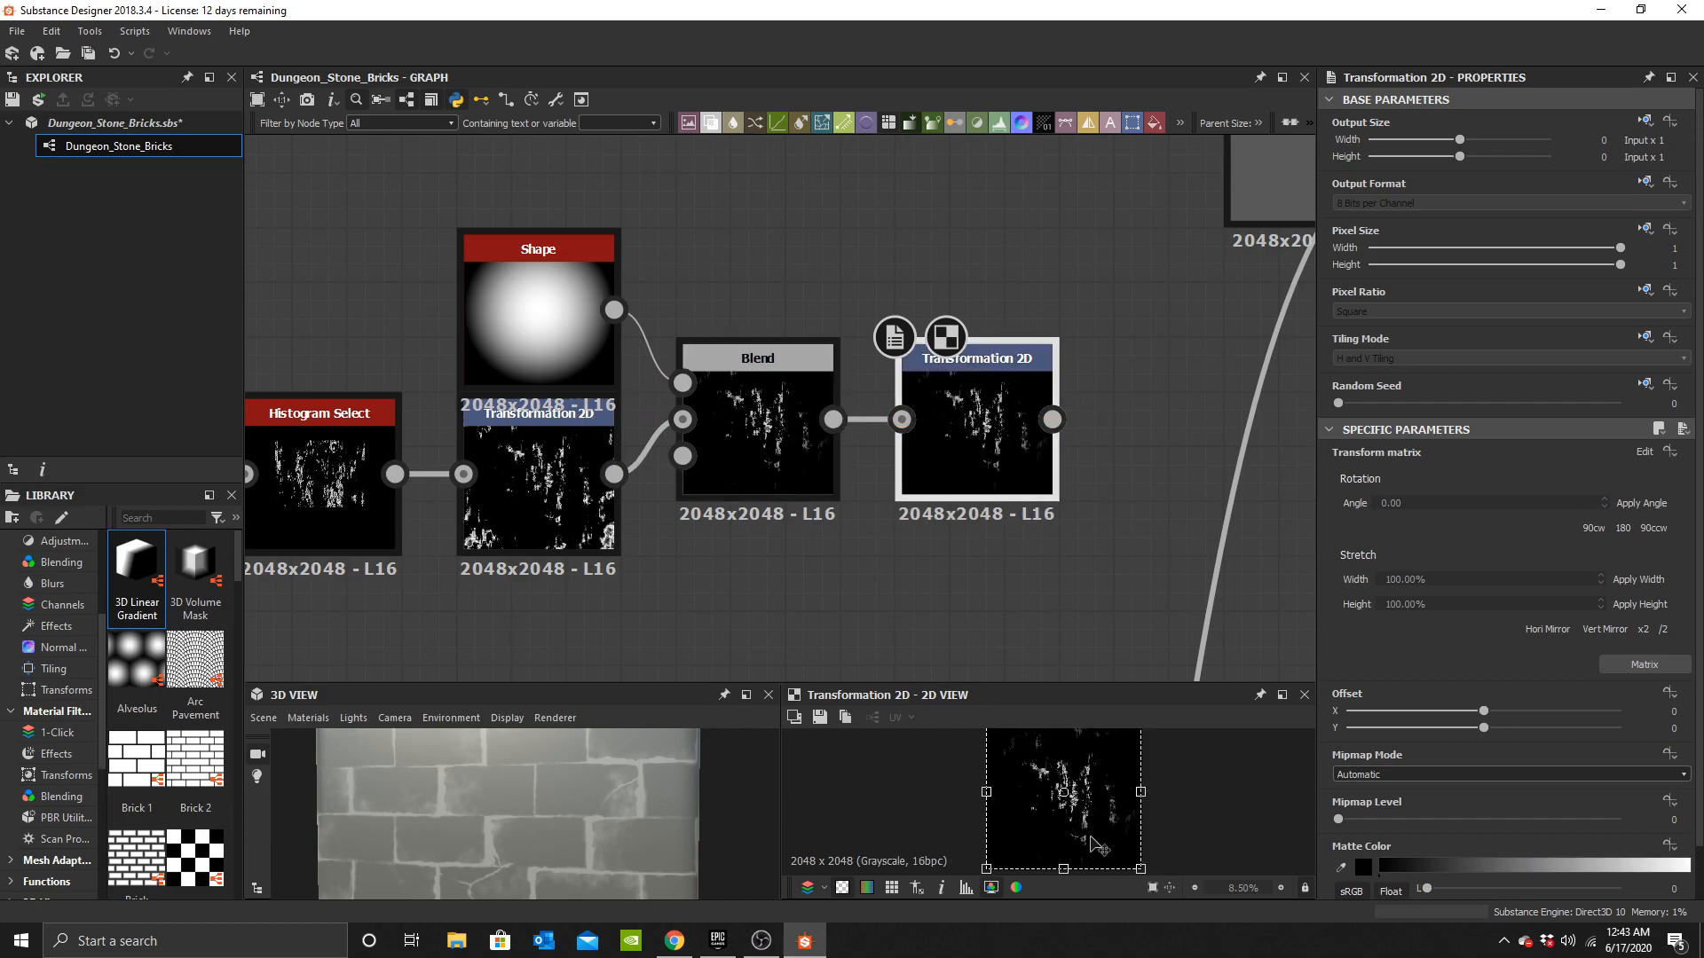
# Offset the masked grunge slightly in the third Transformation 2D.
pyautogui.scroll(-1, 996, 765)
pyautogui.moveTo(979, 736)
pyautogui.mouseDown()
pyautogui.moveTo(952, 712)
pyautogui.moveTo(967, 720)
pyautogui.mouseUp()
pyautogui.moveTo(1090, 820); pyautogui.dragTo(1087, 806)
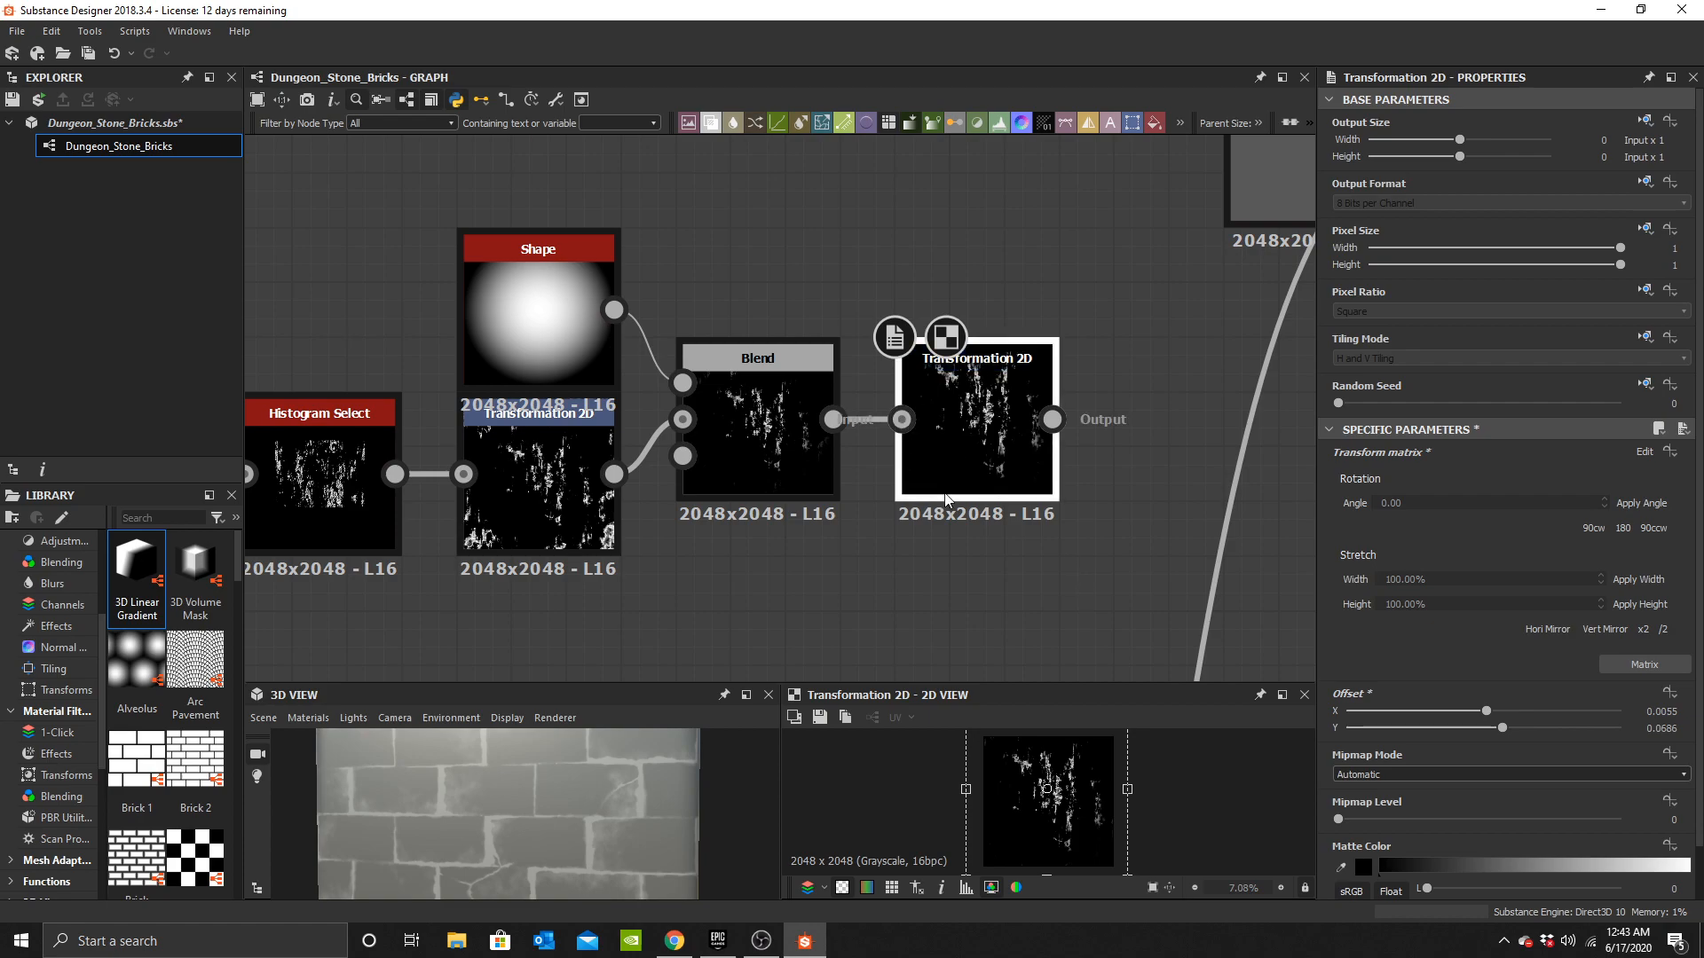
# Select the grunge node chain and reposition it in the graph.
pyautogui.scroll(-3, 806, 481)
pyautogui.moveTo(806, 480); pyautogui.dragTo(1154, 423, button='middle')
pyautogui.moveTo(603, 252); pyautogui.dragTo(1258, 459)
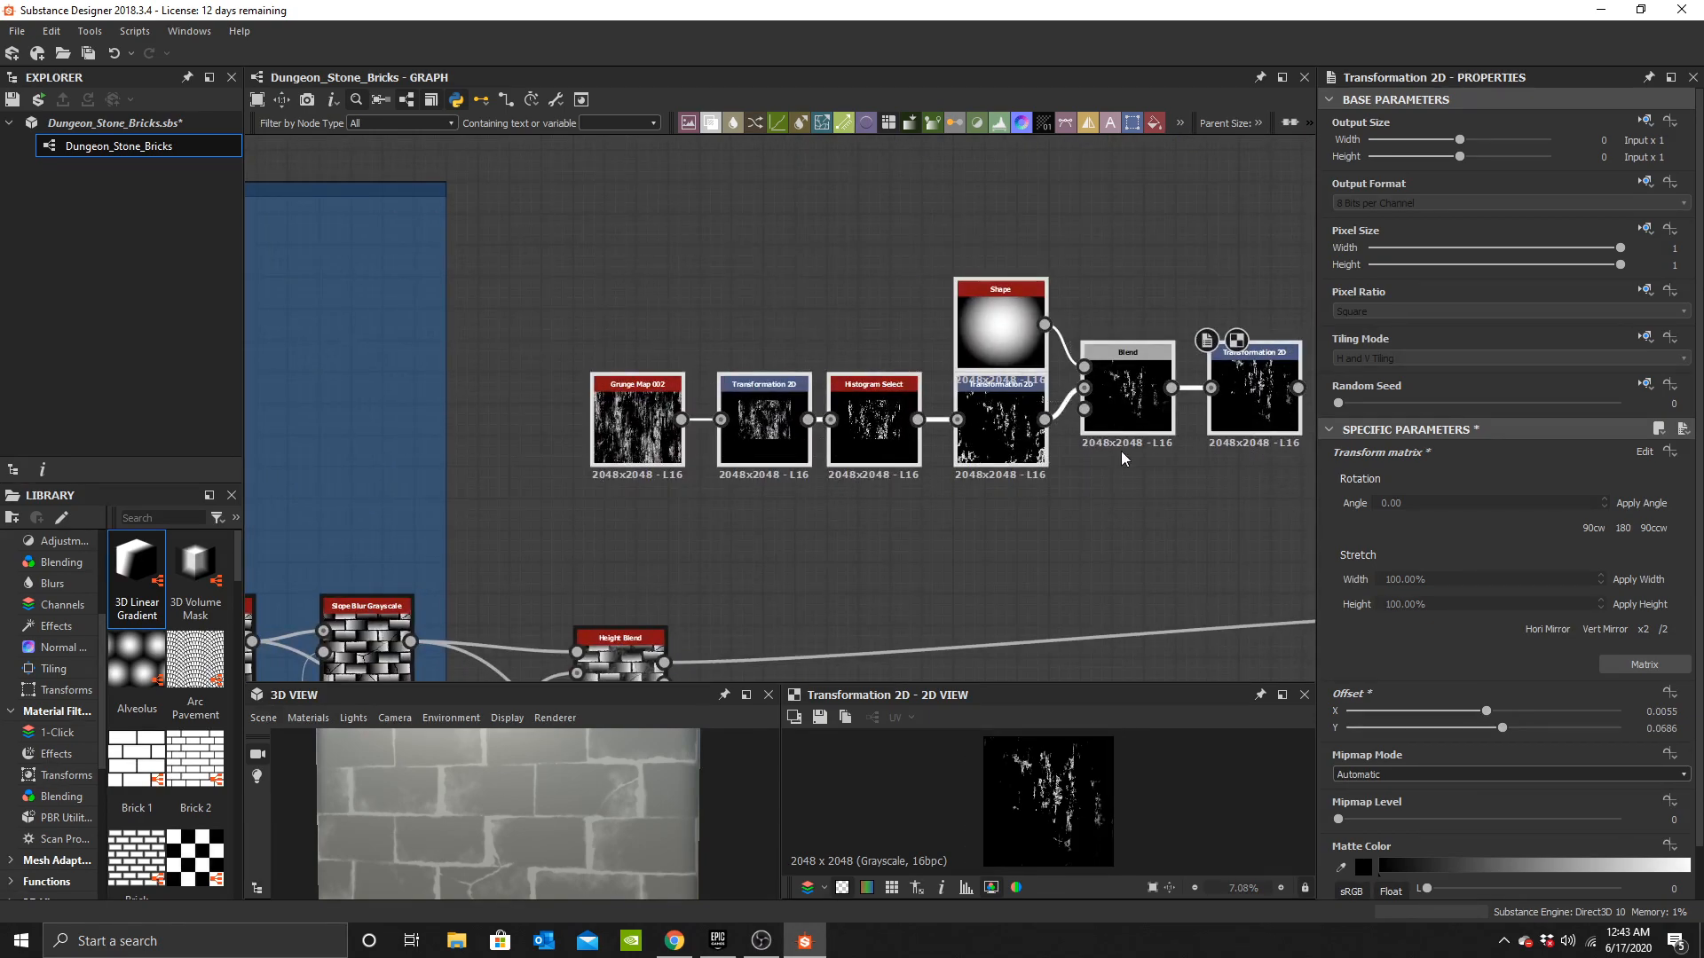
pyautogui.scroll(-6, 1158, 448)
pyautogui.moveTo(996, 380); pyautogui.dragTo(754, 266)
pyautogui.moveTo(754, 265); pyautogui.dragTo(864, 424, button='middle')
pyautogui.scroll(7, 864, 424)
pyautogui.click(865, 426)
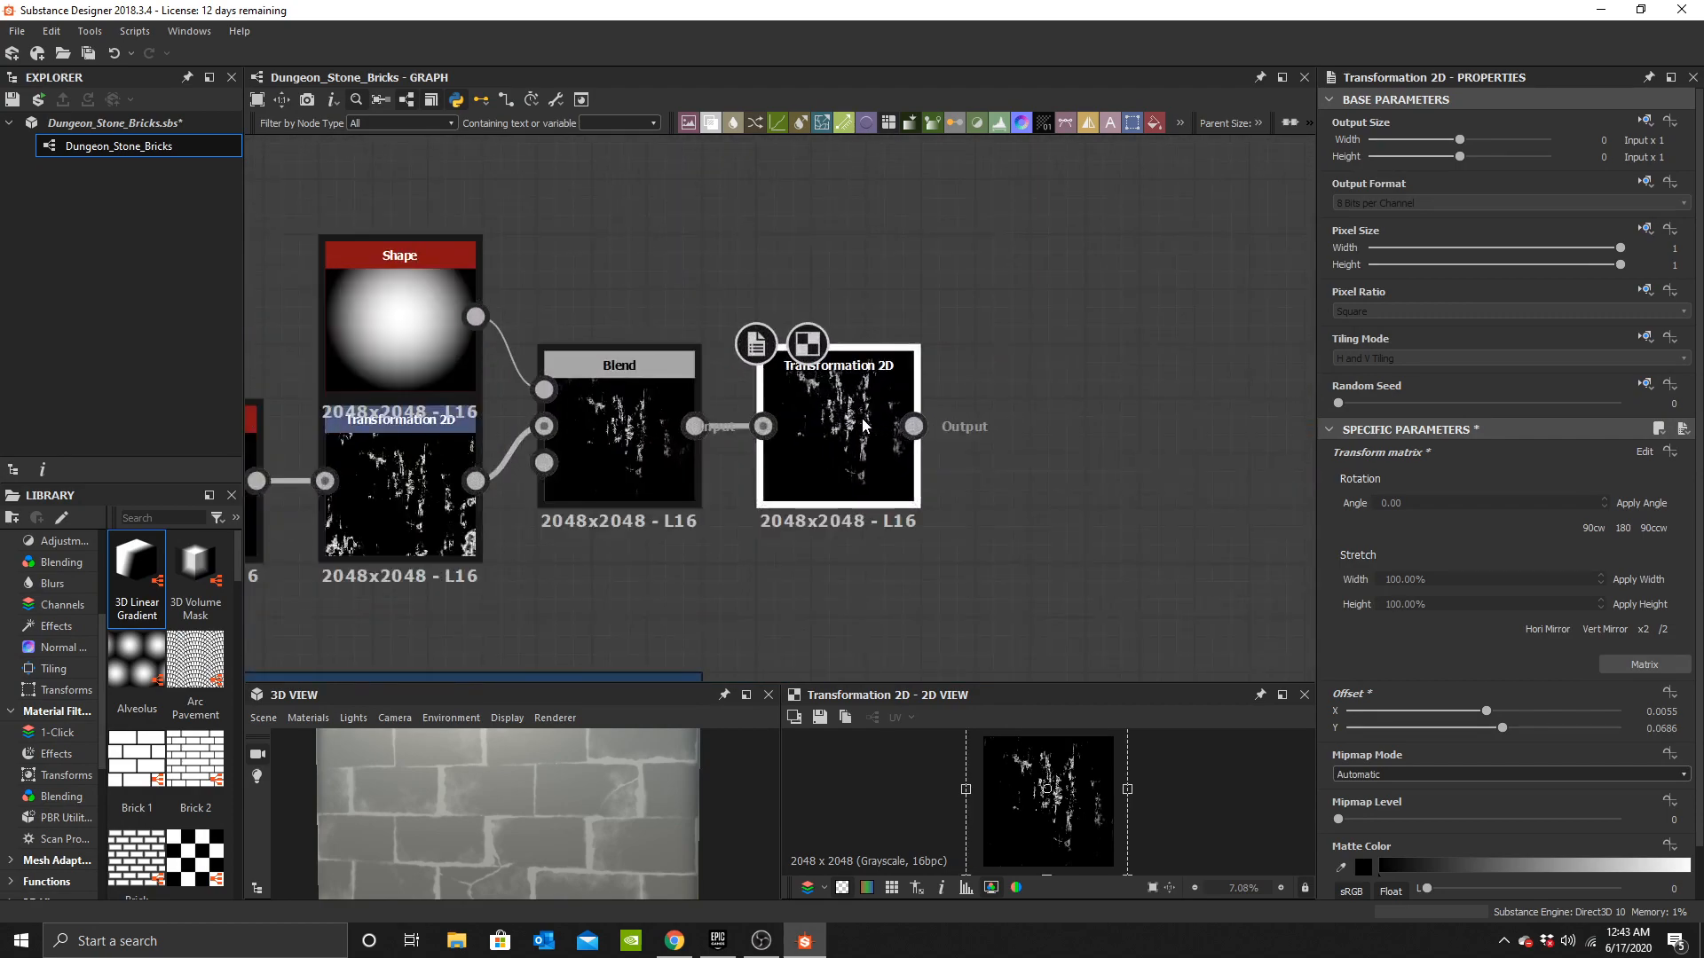
# Add a new Blend node and connect the third Transformation 2D into its foreground input.
pyautogui.scroll(3, 844, 417)
pyautogui.click(872, 435)
pyautogui.press('space')
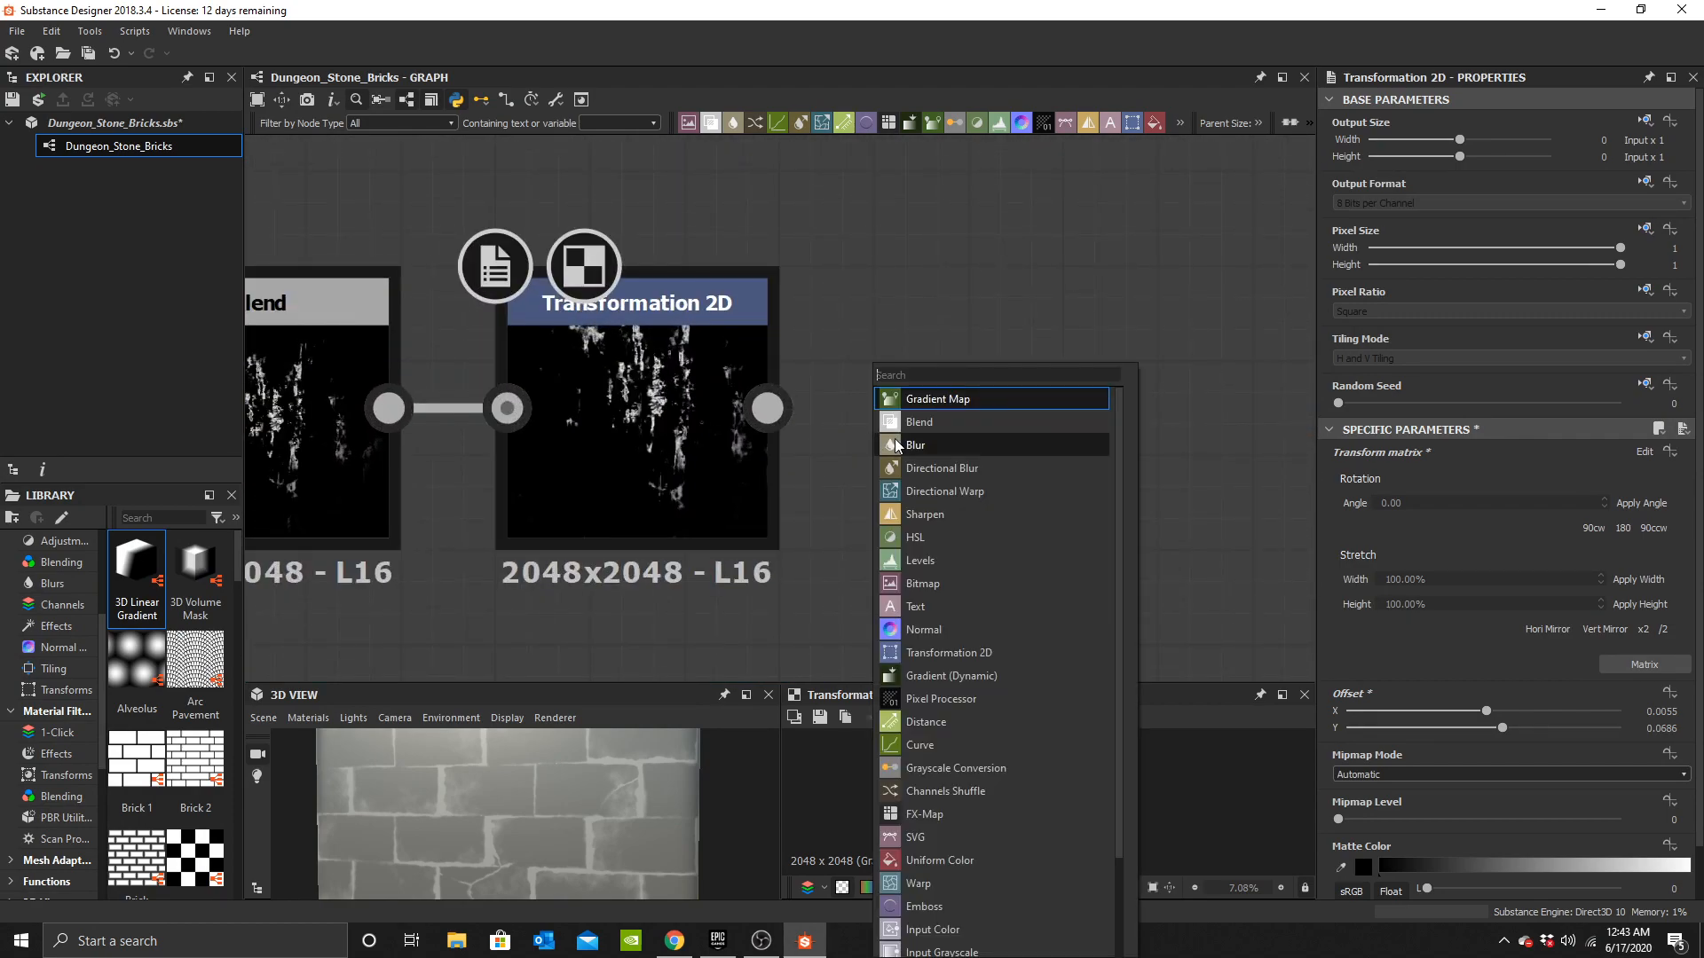
pyautogui.click(919, 422)
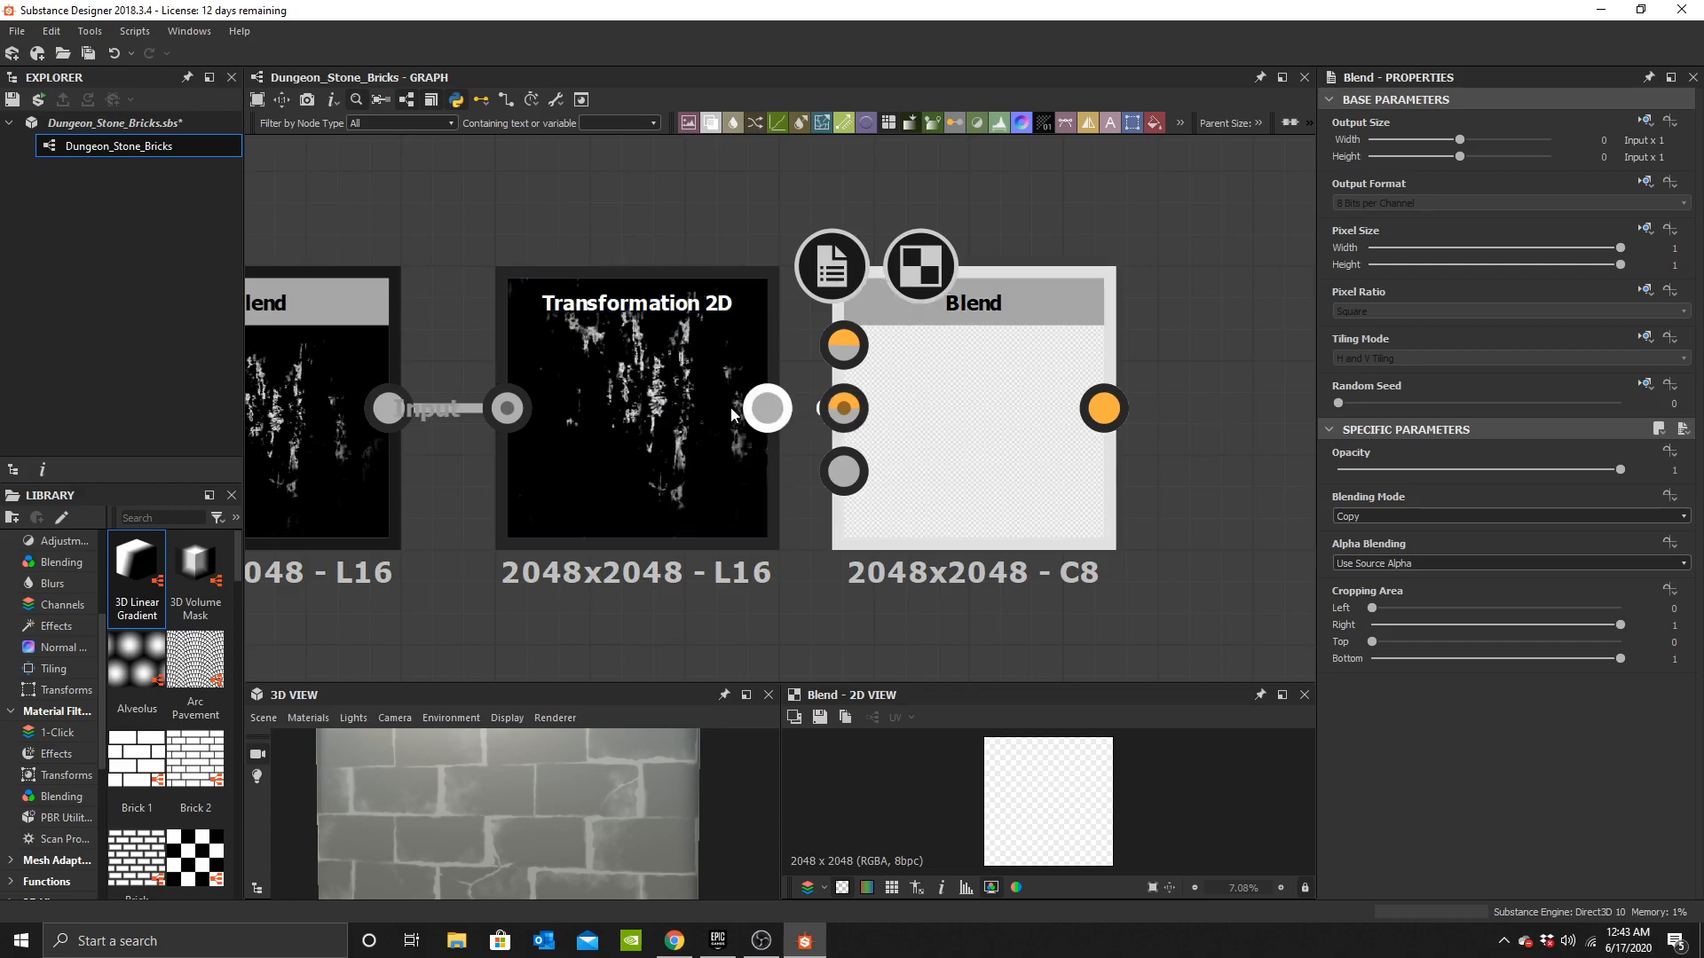
pyautogui.moveTo(773, 413); pyautogui.dragTo(843, 344)
pyautogui.moveTo(1103, 517); pyautogui.dragTo(1146, 518)
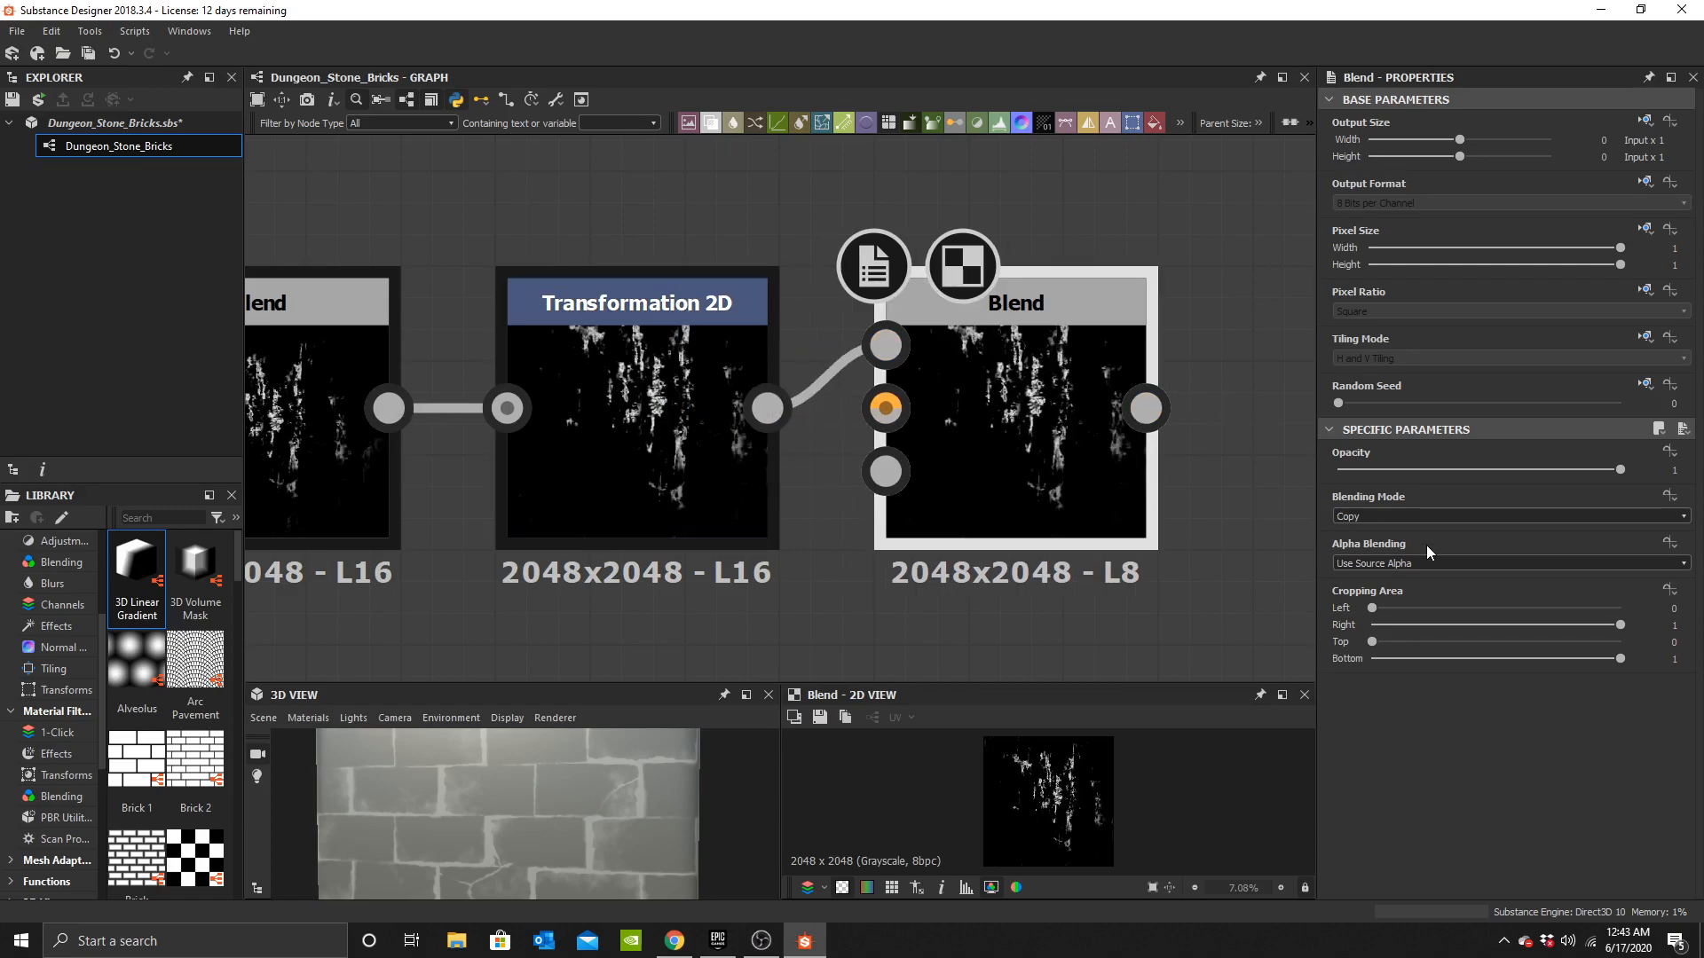
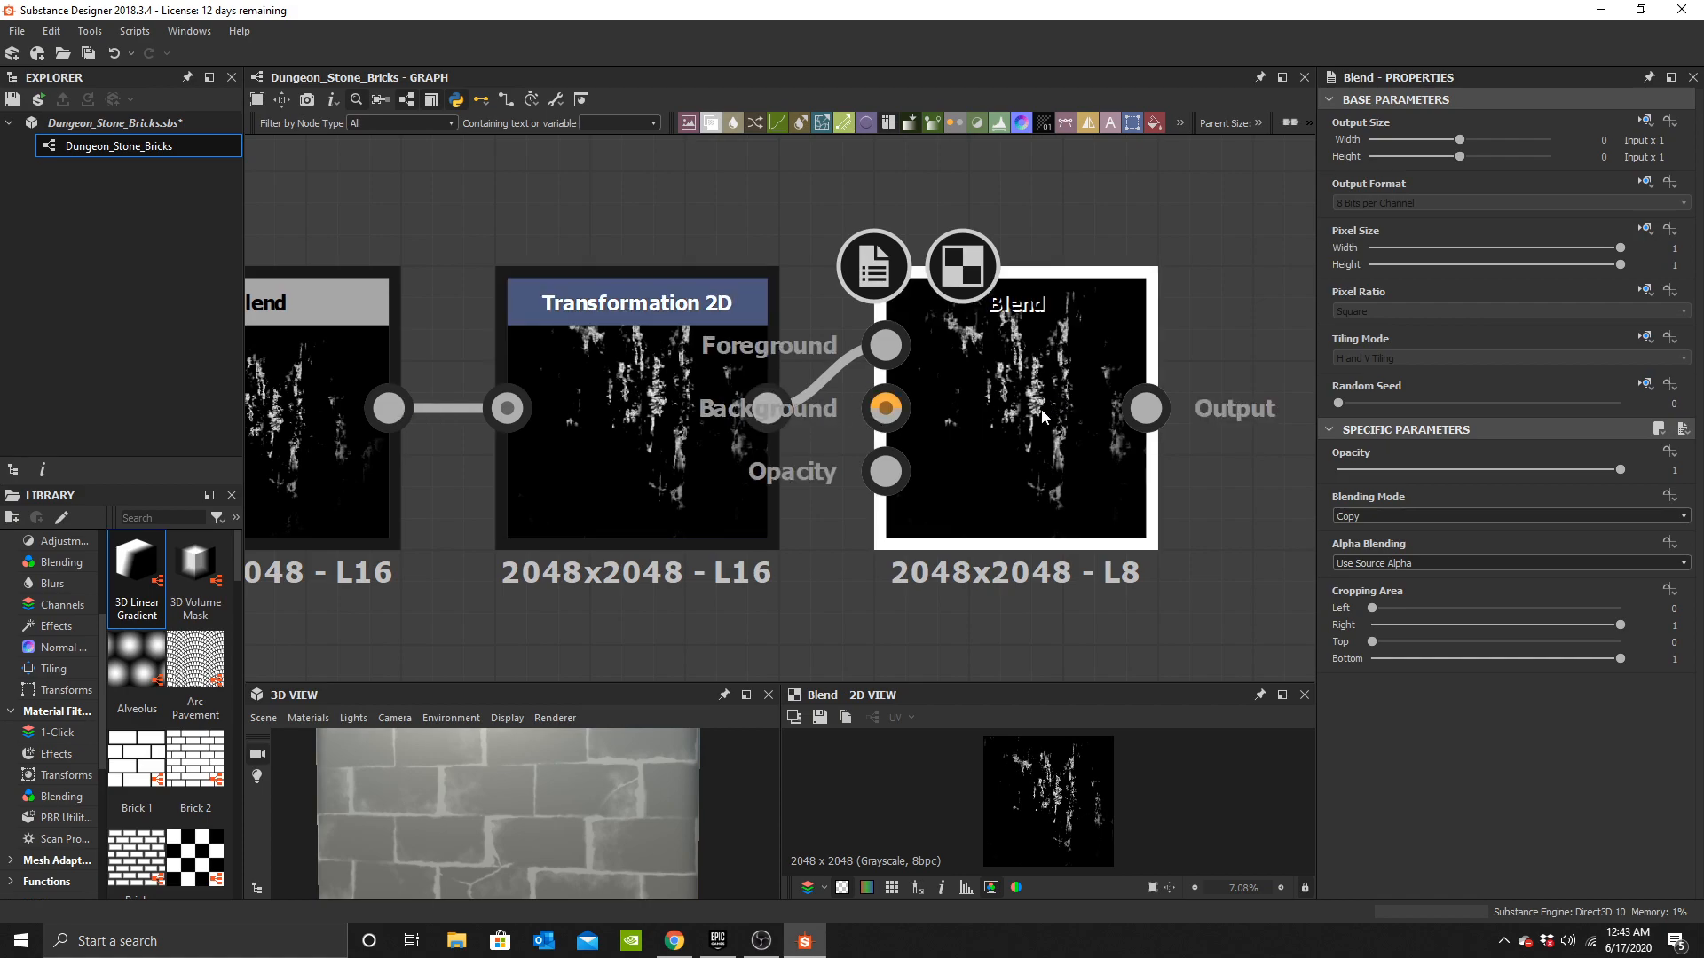
# Crop the top of the new Blend node's output to about 0.34.
pyautogui.scroll(-2, 1041, 418)
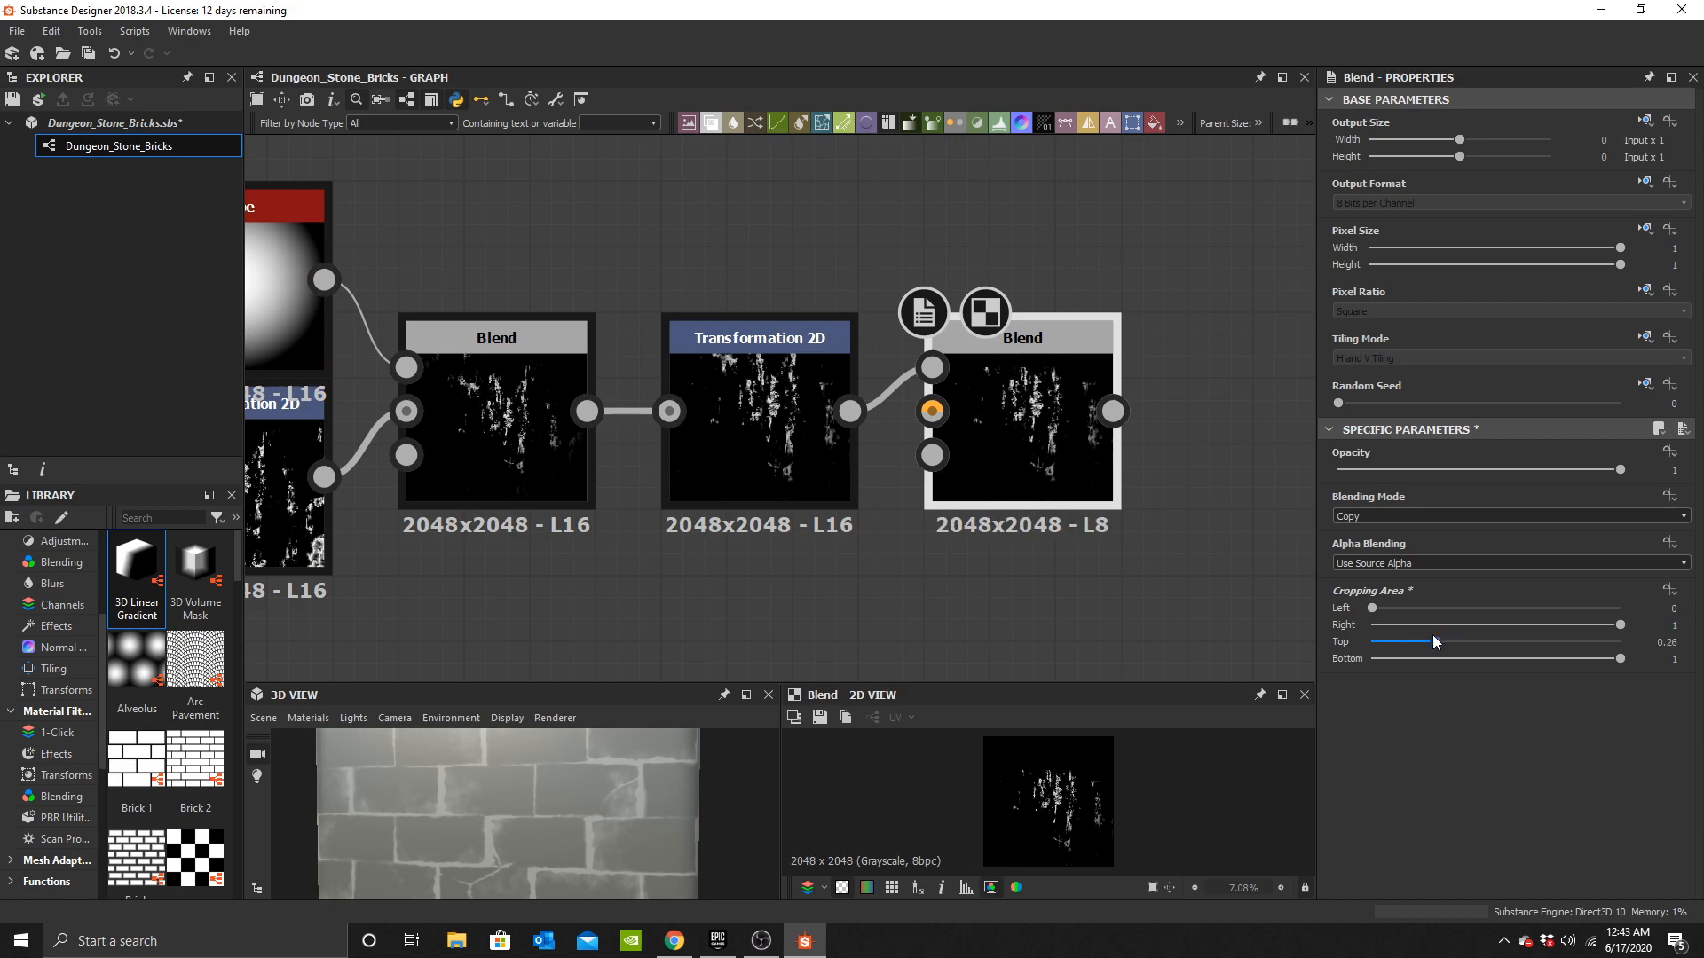
pyautogui.scroll(-3, 1169, 555)
pyautogui.moveTo(346, 223); pyautogui.dragTo(1225, 473)
pyautogui.moveTo(1206, 430); pyautogui.dragTo(923, 384)
pyautogui.scroll(2, 923, 381)
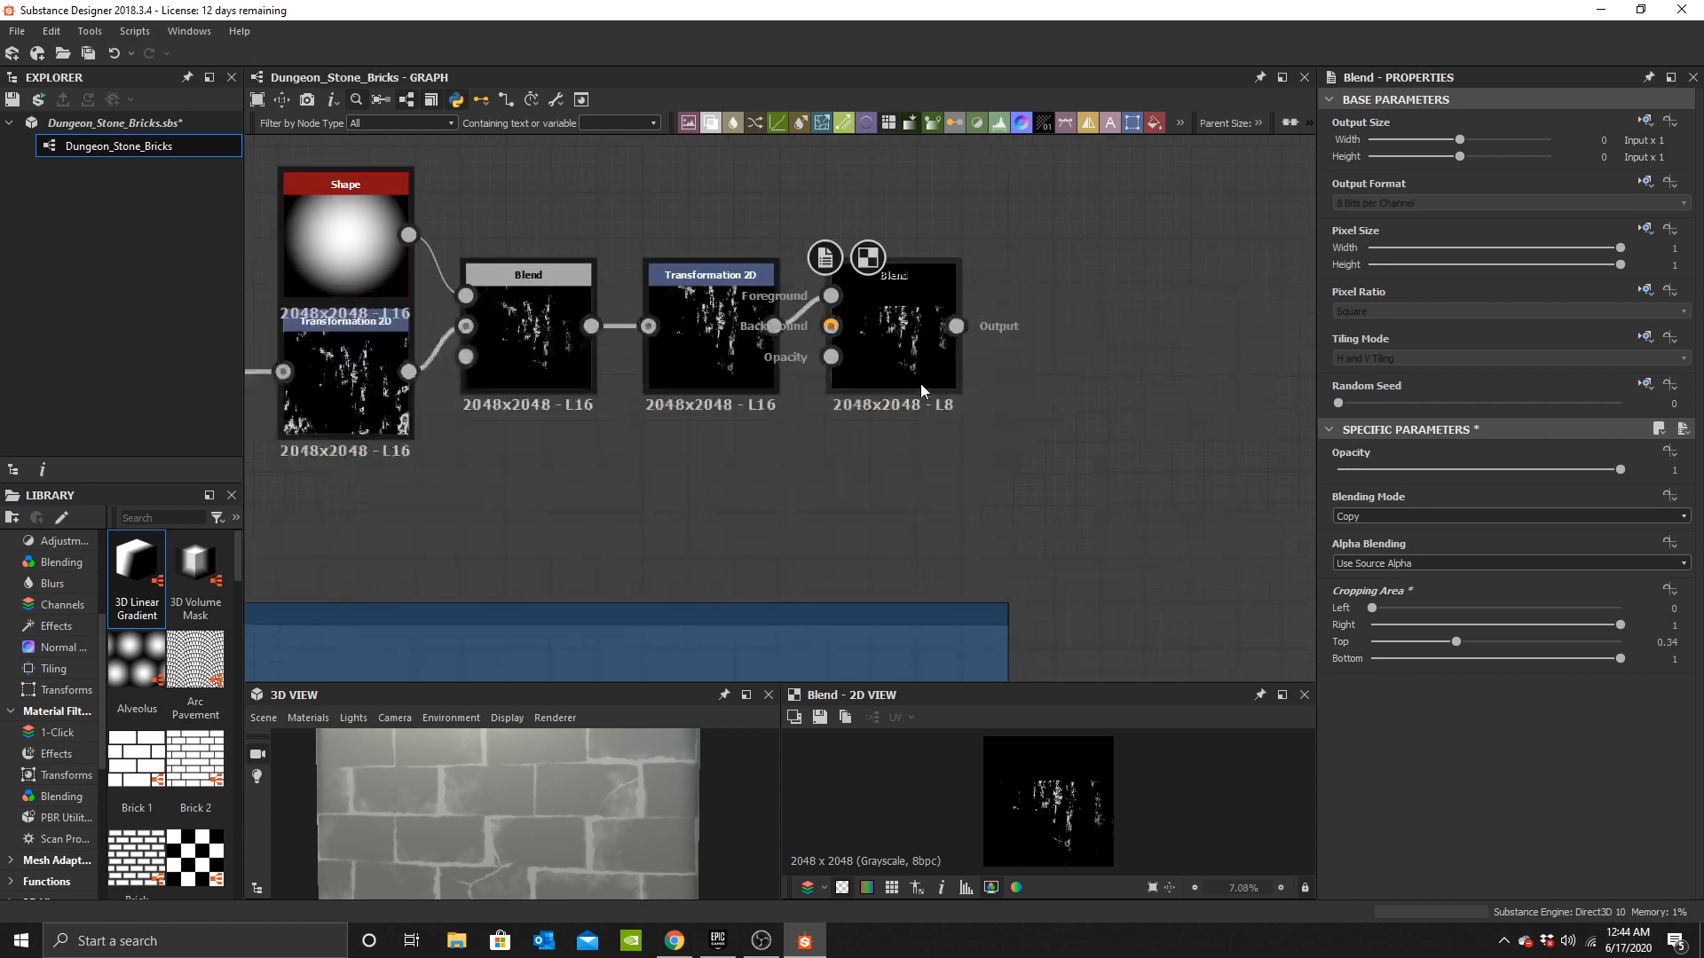
# Add another Transformation 2D node after the new Blend node.
pyautogui.moveTo(929, 354); pyautogui.dragTo(860, 371, button='middle')
pyautogui.scroll(2, 860, 371)
pyautogui.click(860, 371)
pyautogui.moveTo(1053, 343); pyautogui.dragTo(941, 369, button='middle')
pyautogui.scroll(2, 943, 369)
pyautogui.click(925, 416)
pyautogui.press('space')
pyautogui.write('t')
pyautogui.click(822, 408)
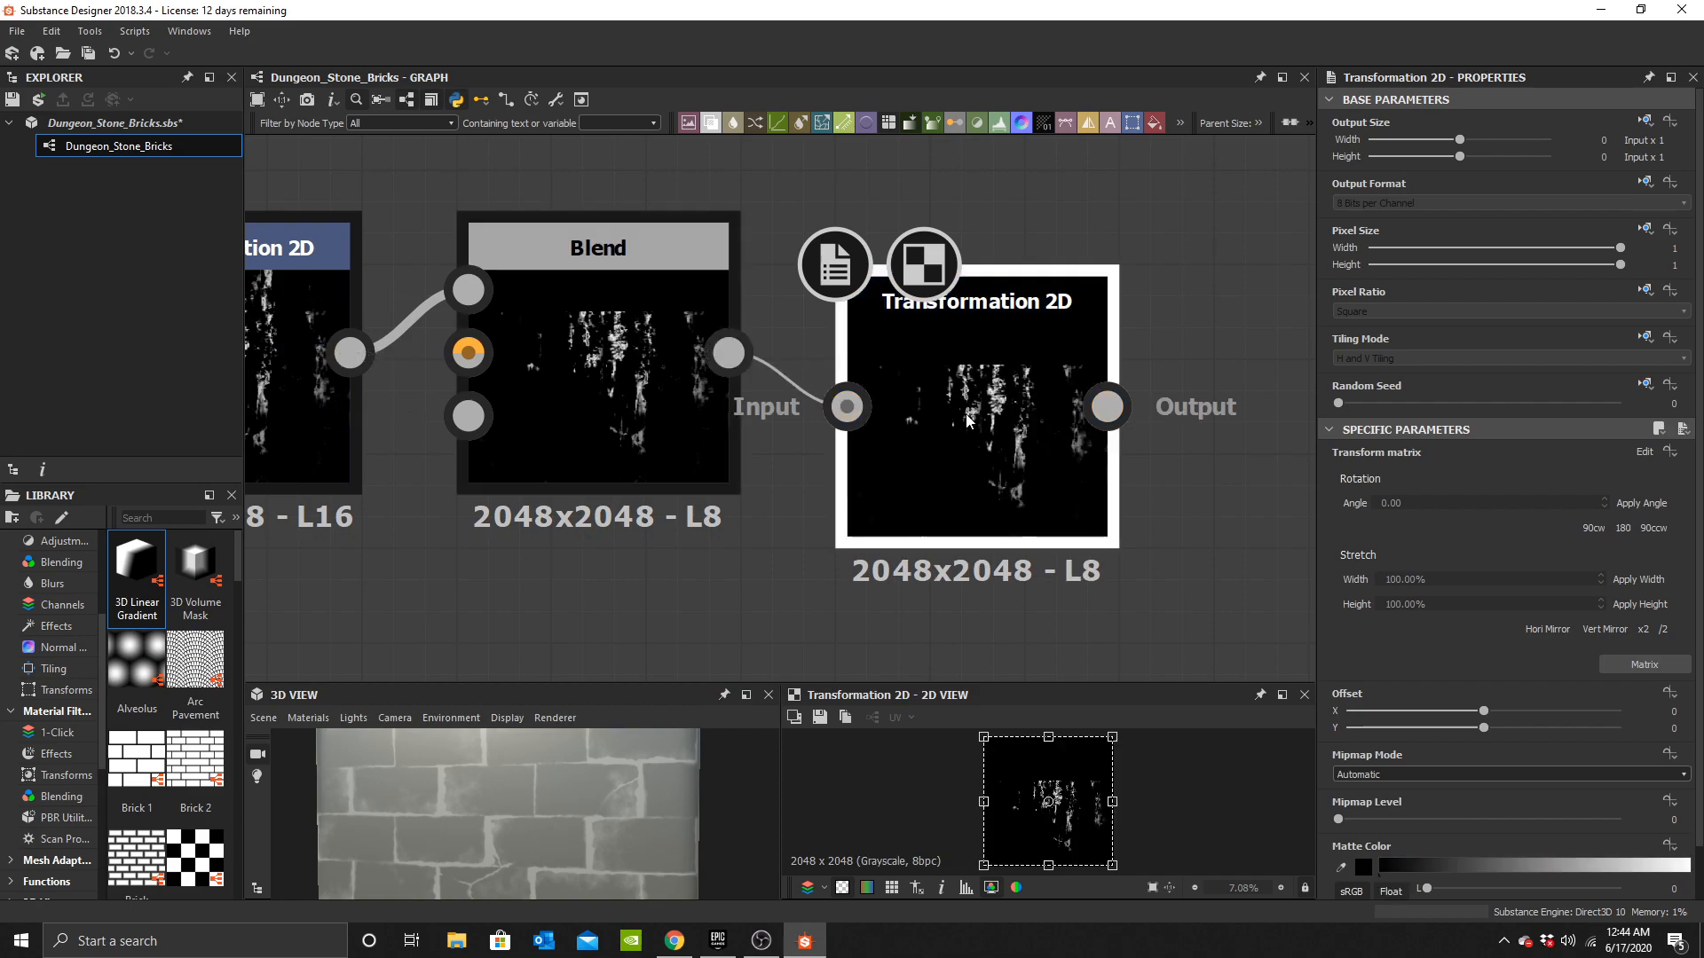
# Offset the new Transformation 2D vertically to 0.35 and set its tiling mode to No Tiling.
pyautogui.moveTo(1490, 732); pyautogui.dragTo(1576, 719)
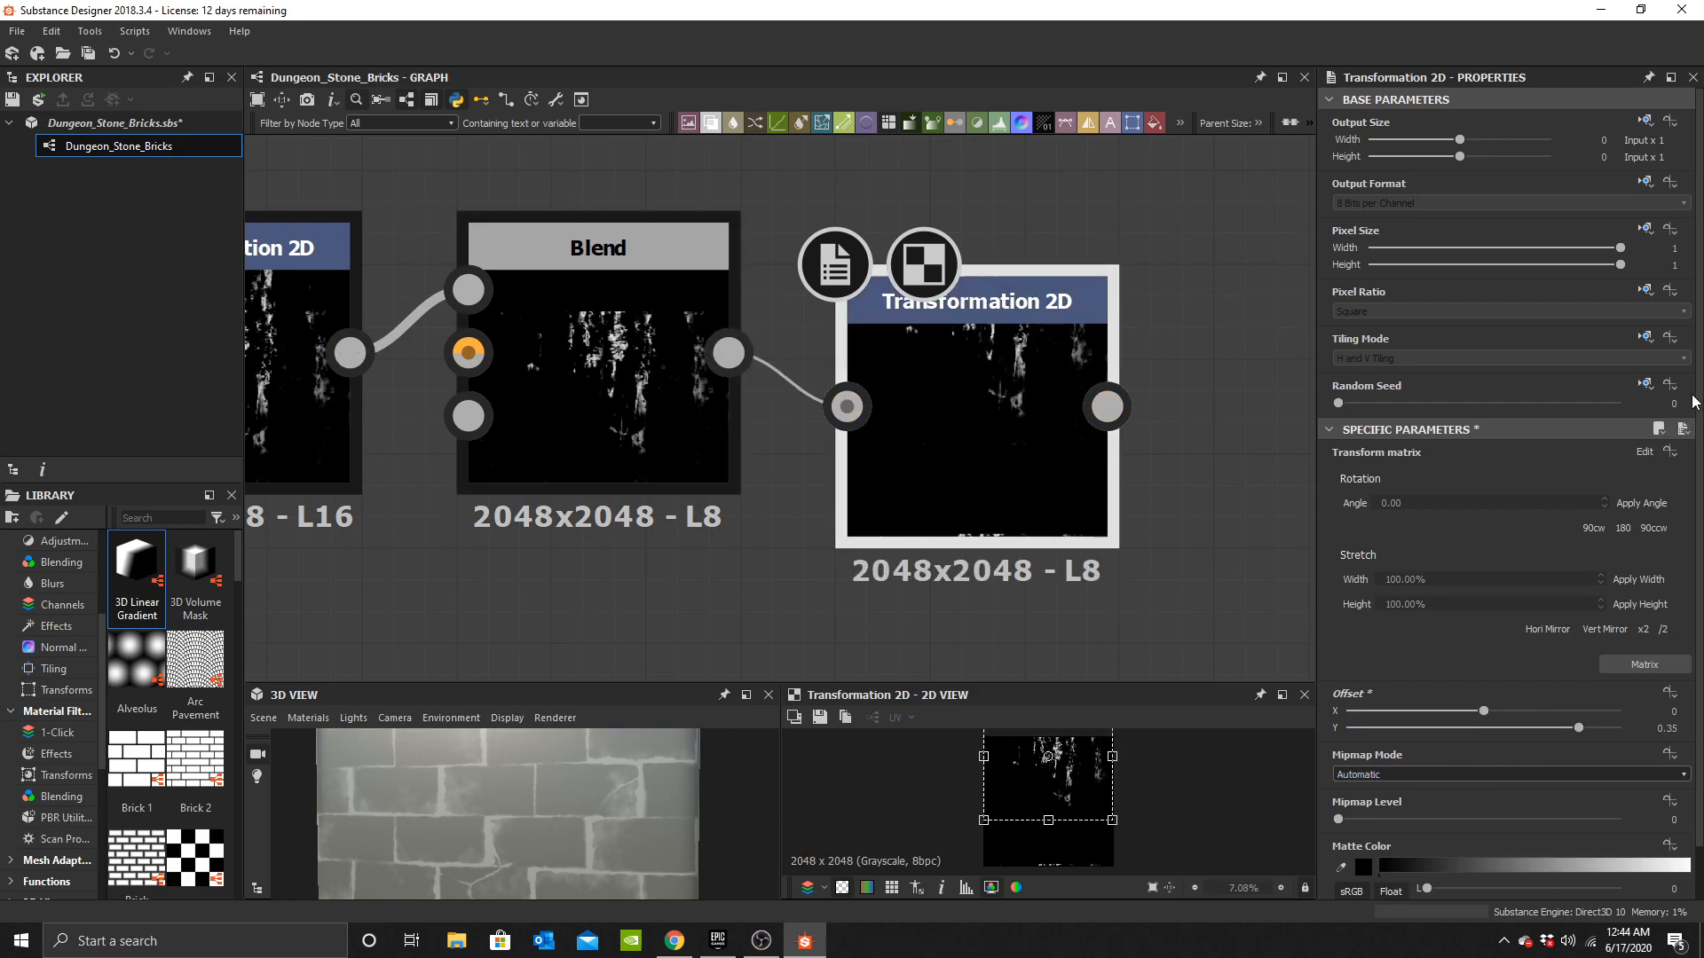
pyautogui.click(1645, 338)
pyautogui.click(1617, 405)
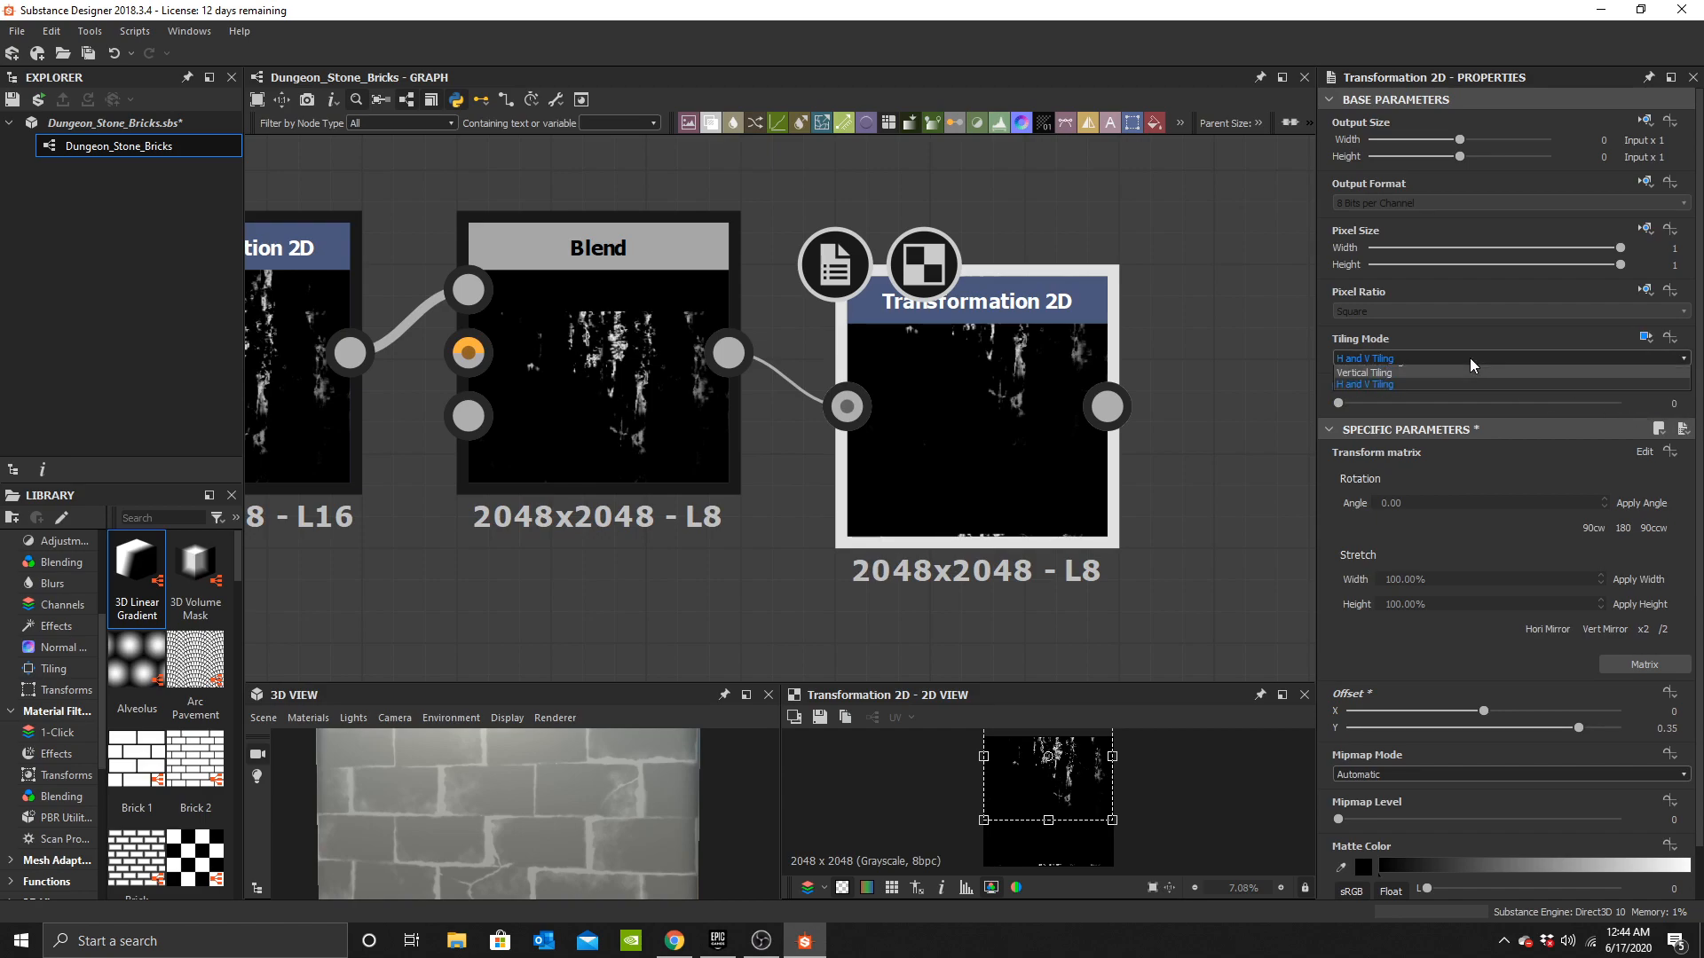
pyautogui.click(1443, 371)
# Reduce the Transformation 2D's vertical offset to 0.16.
pyautogui.moveTo(1066, 451); pyautogui.dragTo(927, 392, button='middle')
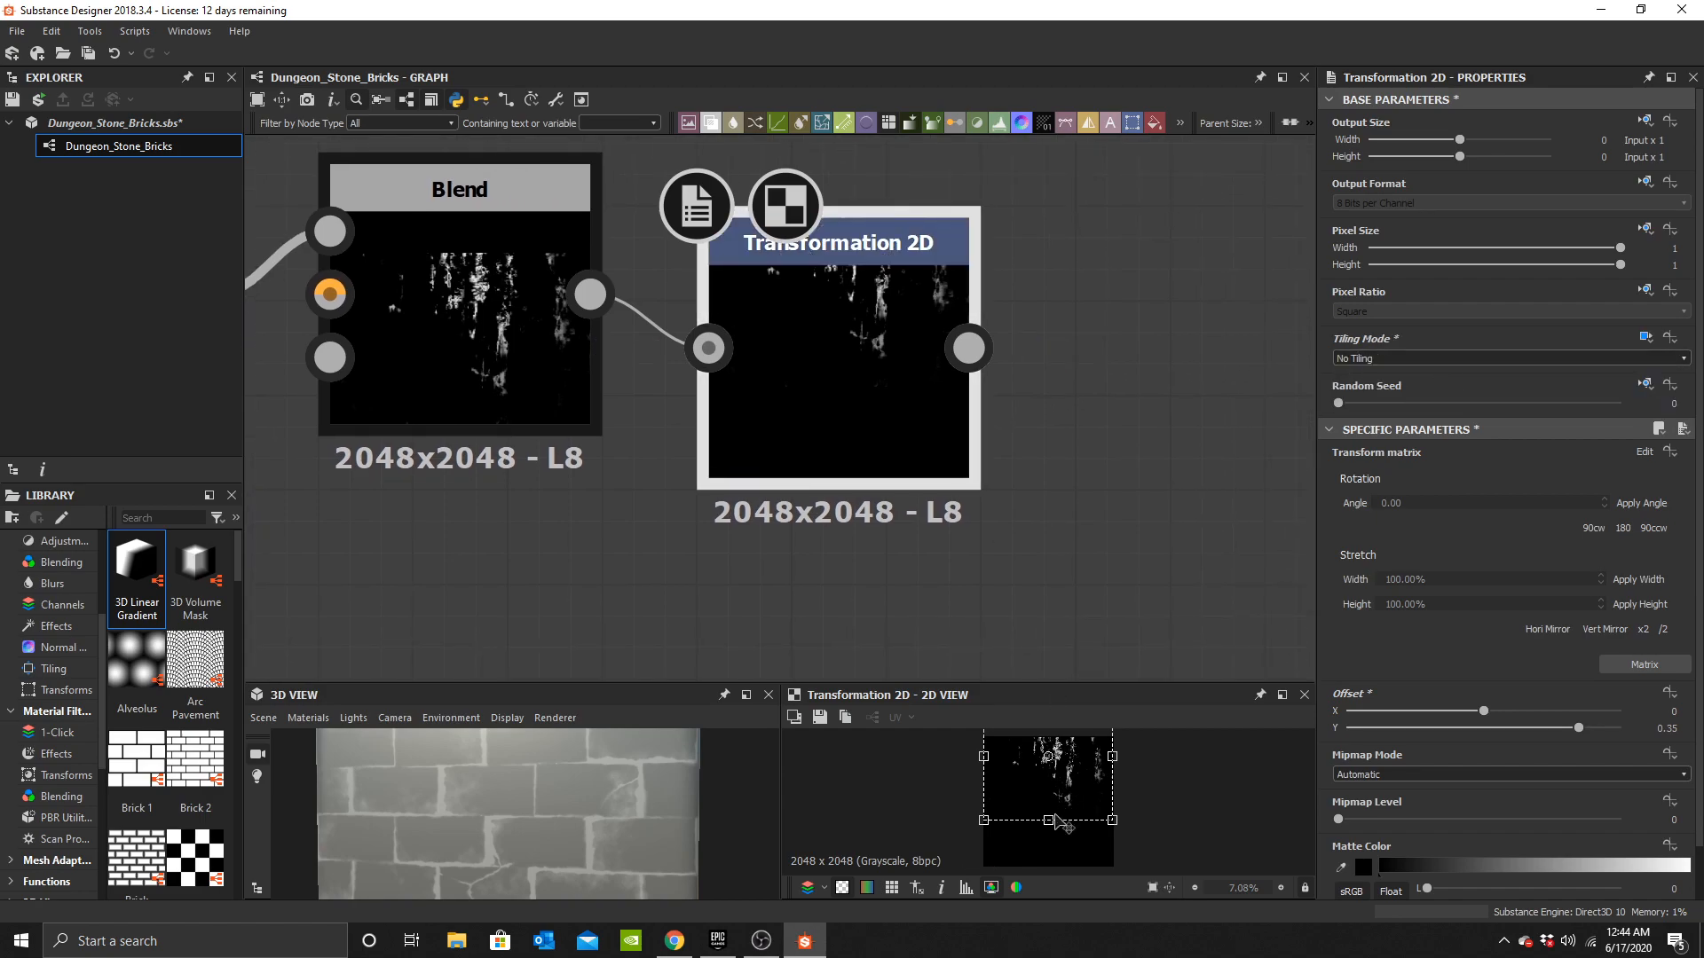
pyautogui.moveTo(1048, 820); pyautogui.dragTo(1048, 904)
pyautogui.press('super')
pyautogui.click(1494, 714)
pyautogui.moveTo(1489, 728); pyautogui.dragTo(1528, 728)
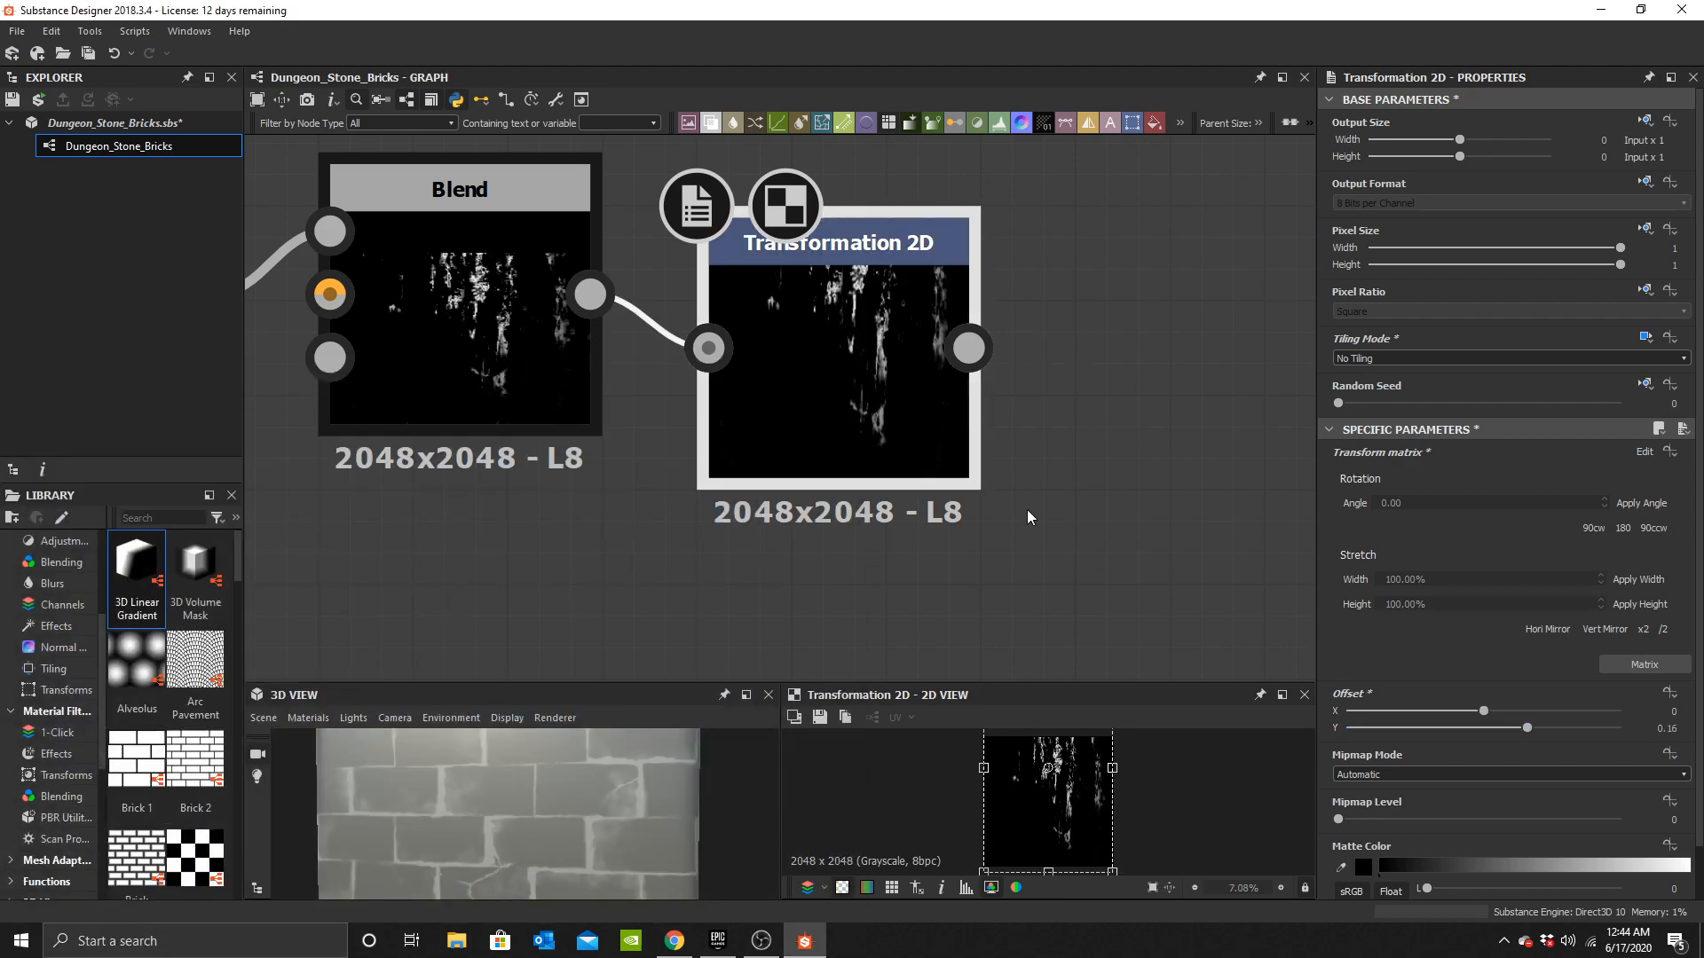
# Examine where the grunge chain connects into the height network of the graph.
pyautogui.scroll(-6, 832, 408)
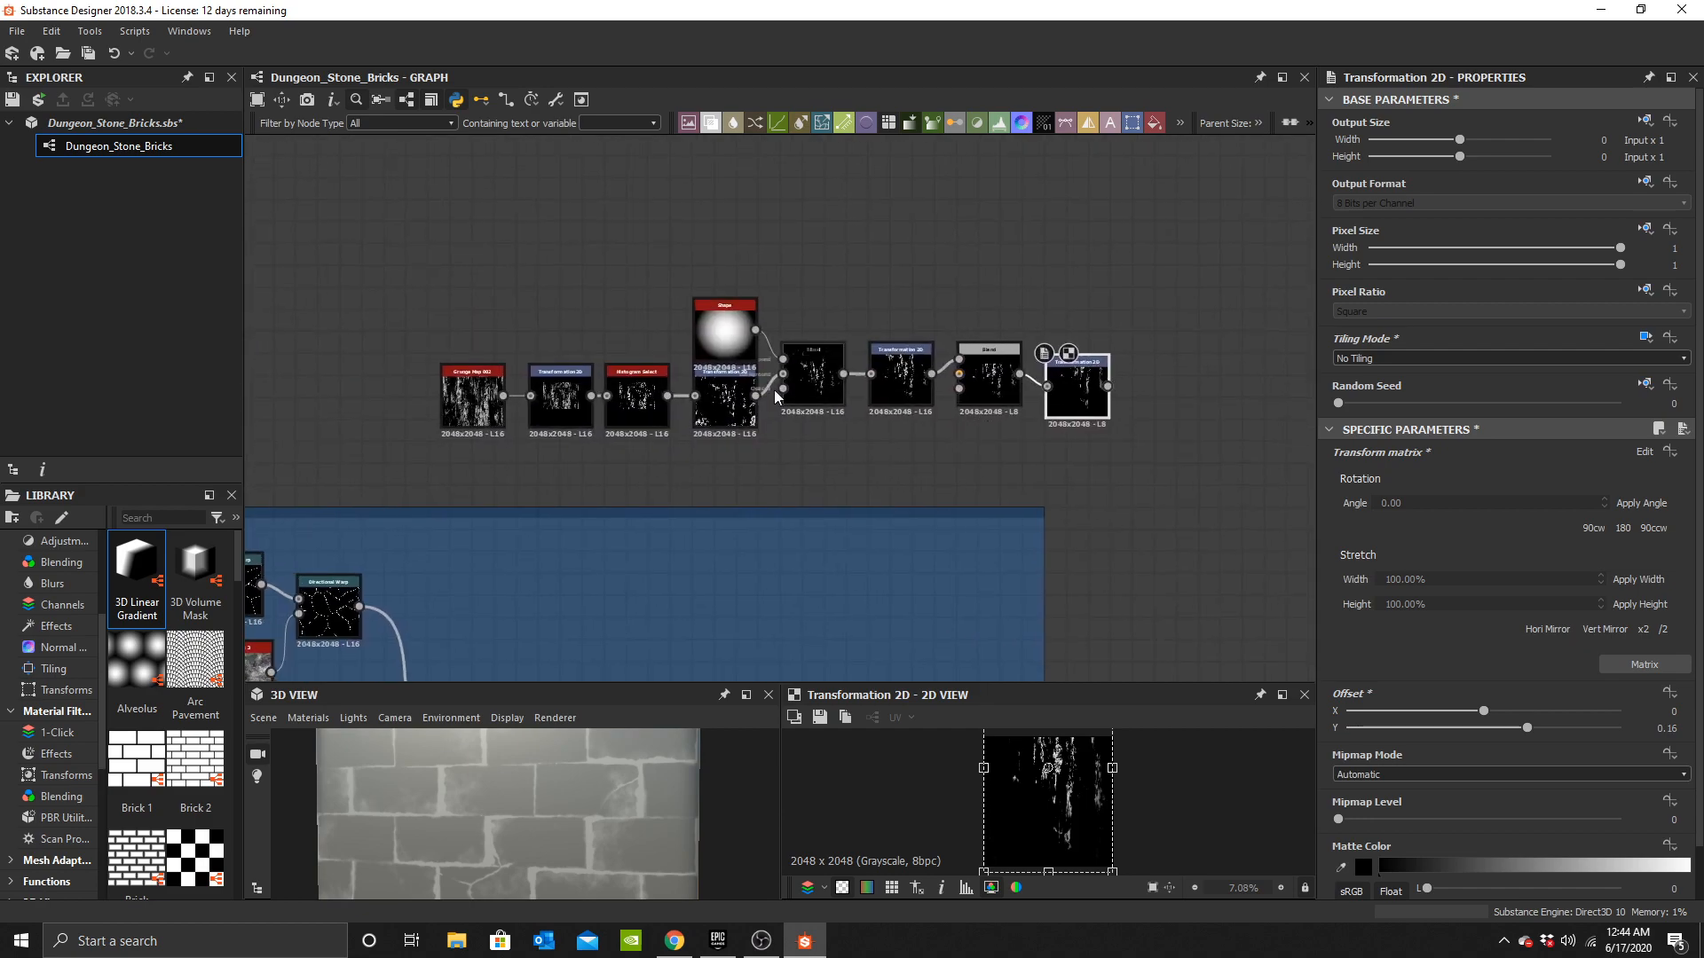
pyautogui.moveTo(1005, 467); pyautogui.dragTo(782, 441, button='middle')
pyautogui.scroll(-3, 784, 442)
pyautogui.moveTo(861, 491); pyautogui.dragTo(760, 409, button='middle')
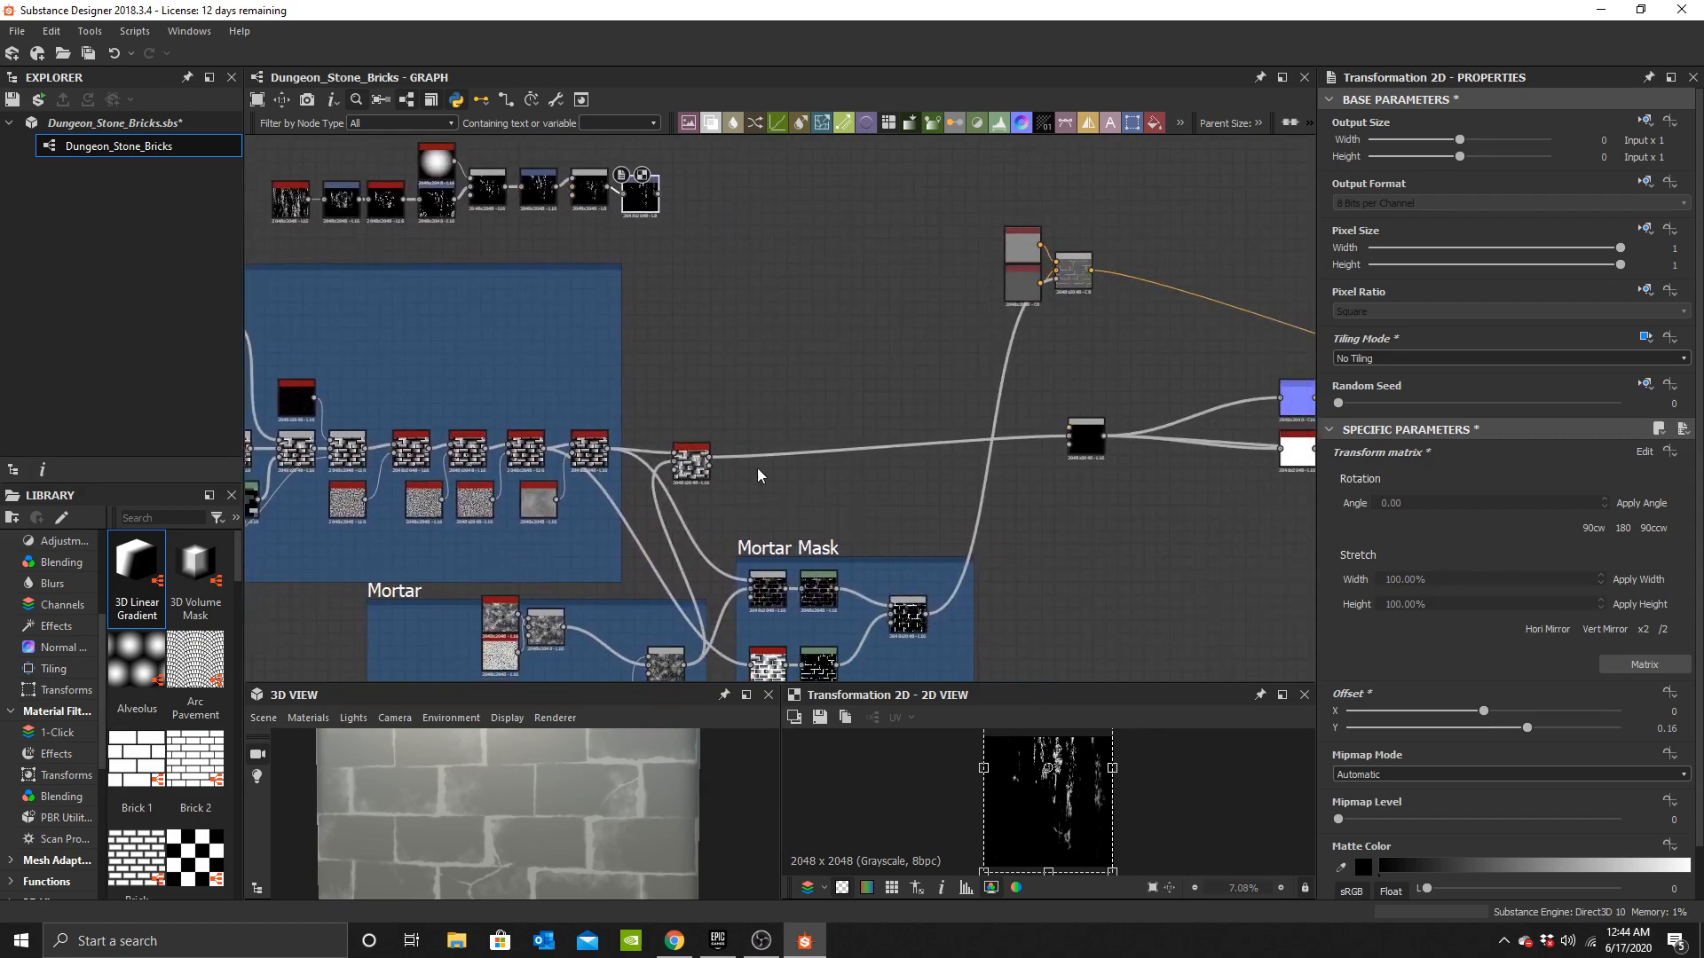
pyautogui.scroll(3, 774, 462)
pyautogui.scroll(1, 746, 450)
pyautogui.moveTo(983, 457); pyautogui.dragTo(620, 474, button='middle')
pyautogui.scroll(-4, 619, 475)
pyautogui.moveTo(406, 278); pyautogui.dragTo(609, 335, button='middle')
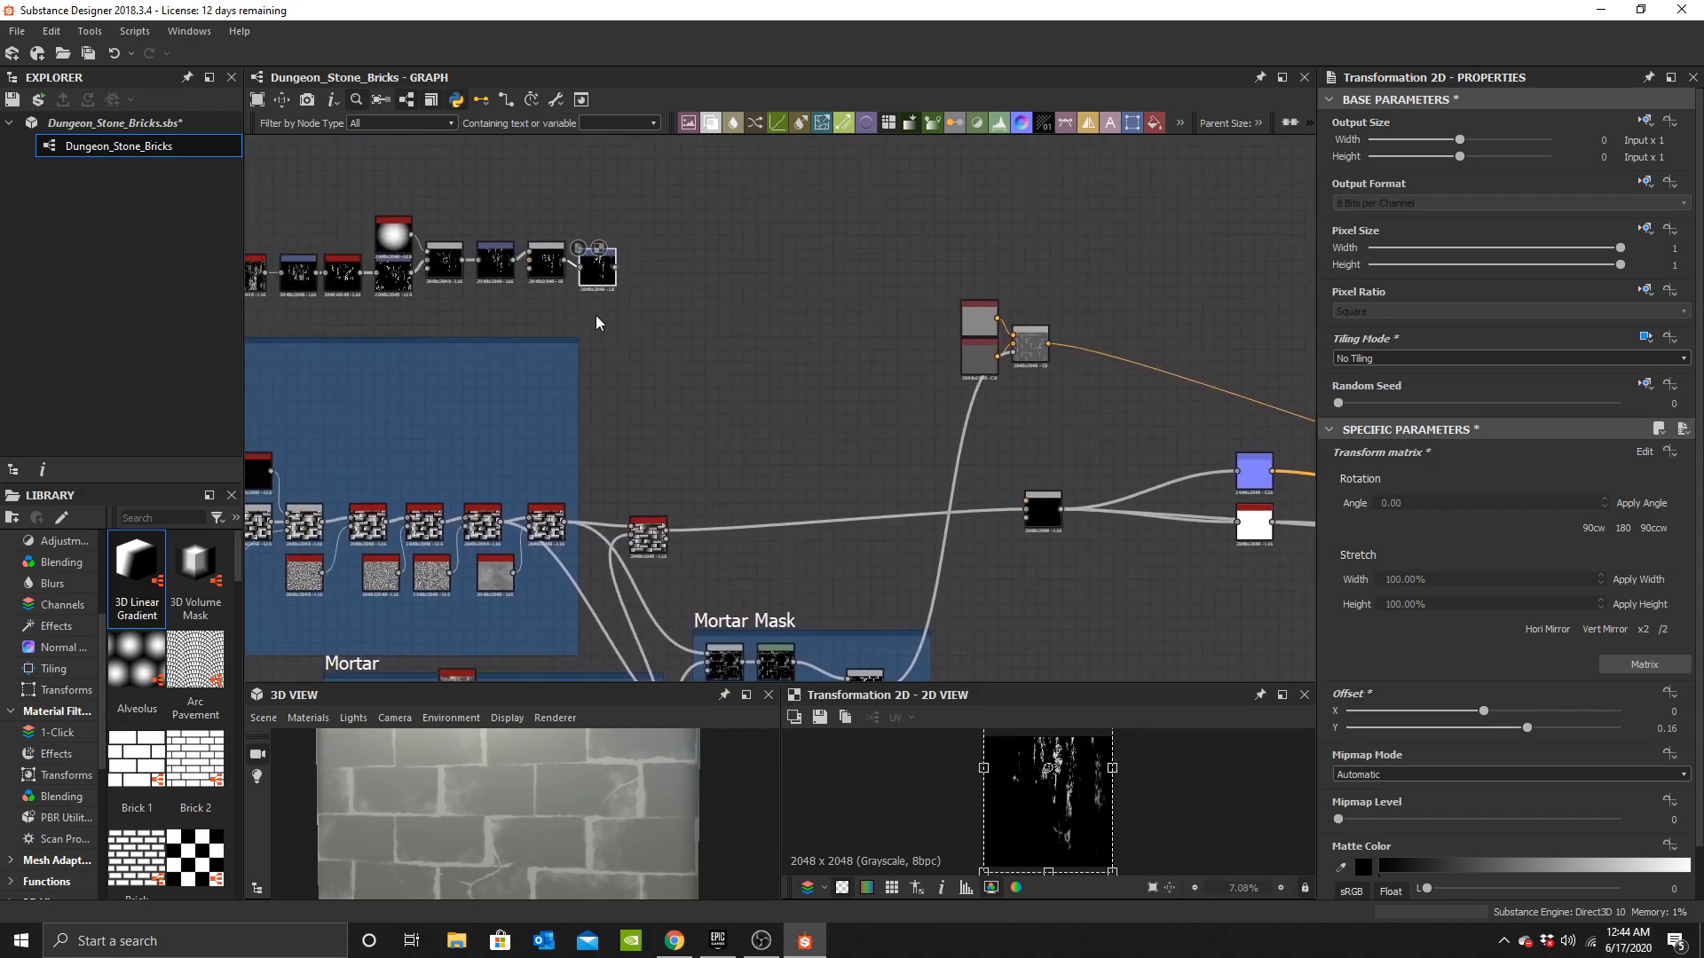
pyautogui.scroll(2, 580, 302)
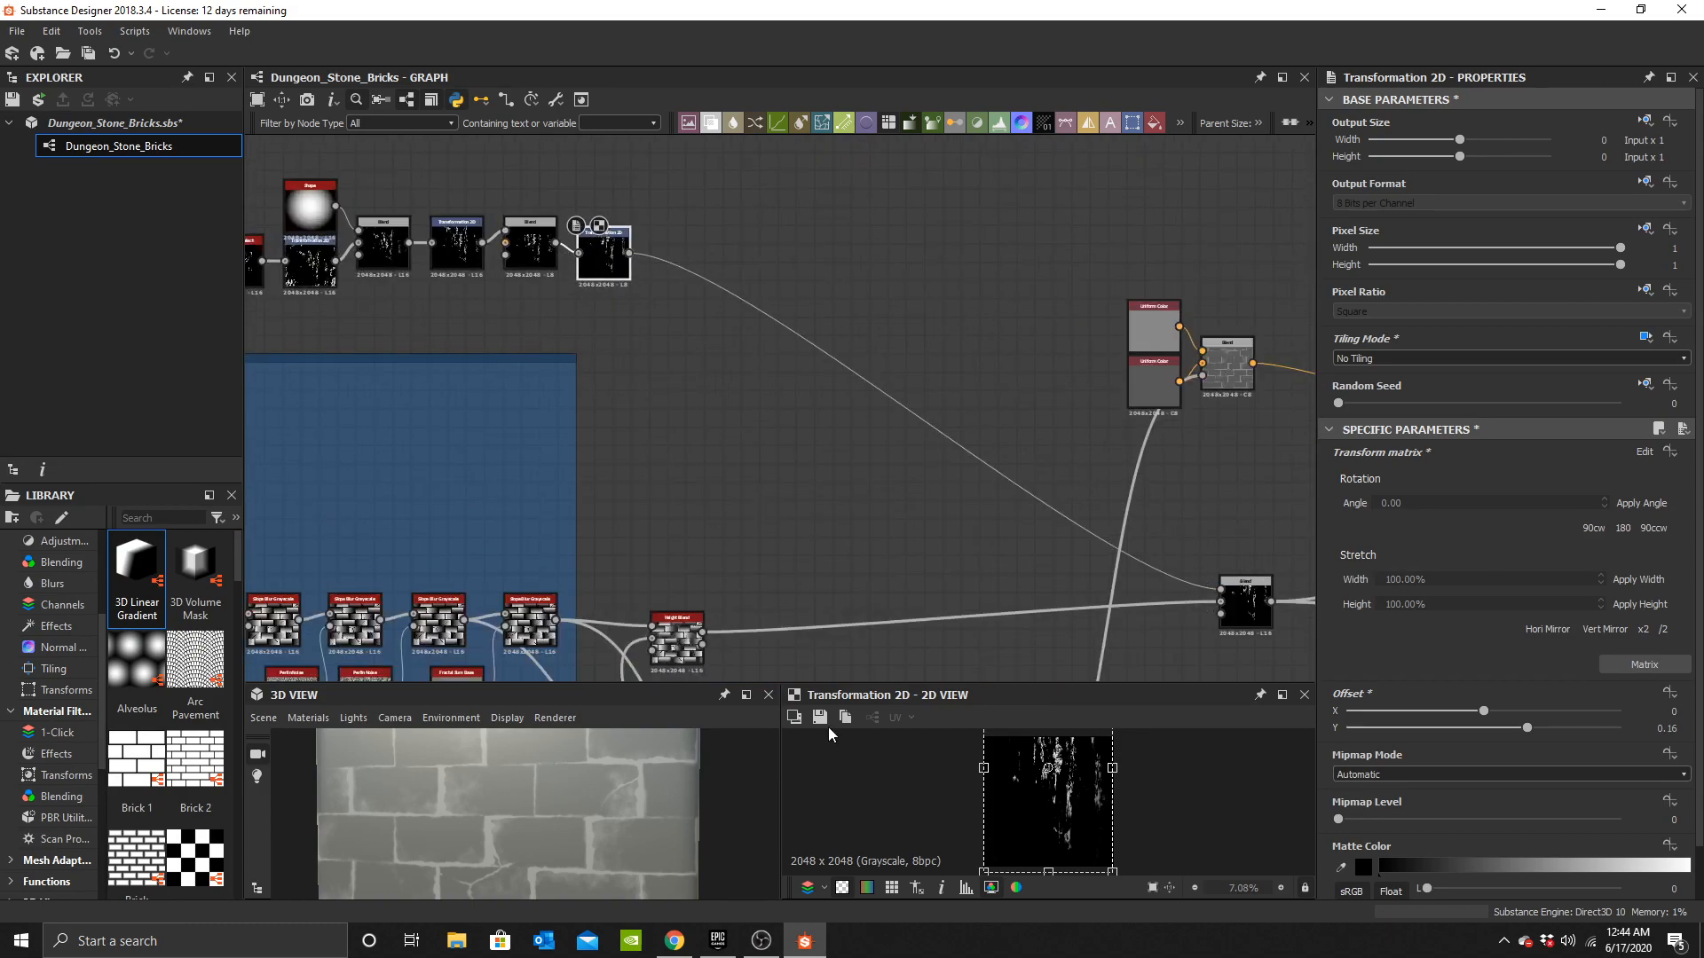
# Fine-tune the Transformation 2D's vertical offset to 0.1492 while checking the 3D preview.
pyautogui.moveTo(462, 824); pyautogui.dragTo(631, 787)
pyautogui.scroll(-2, 1049, 845)
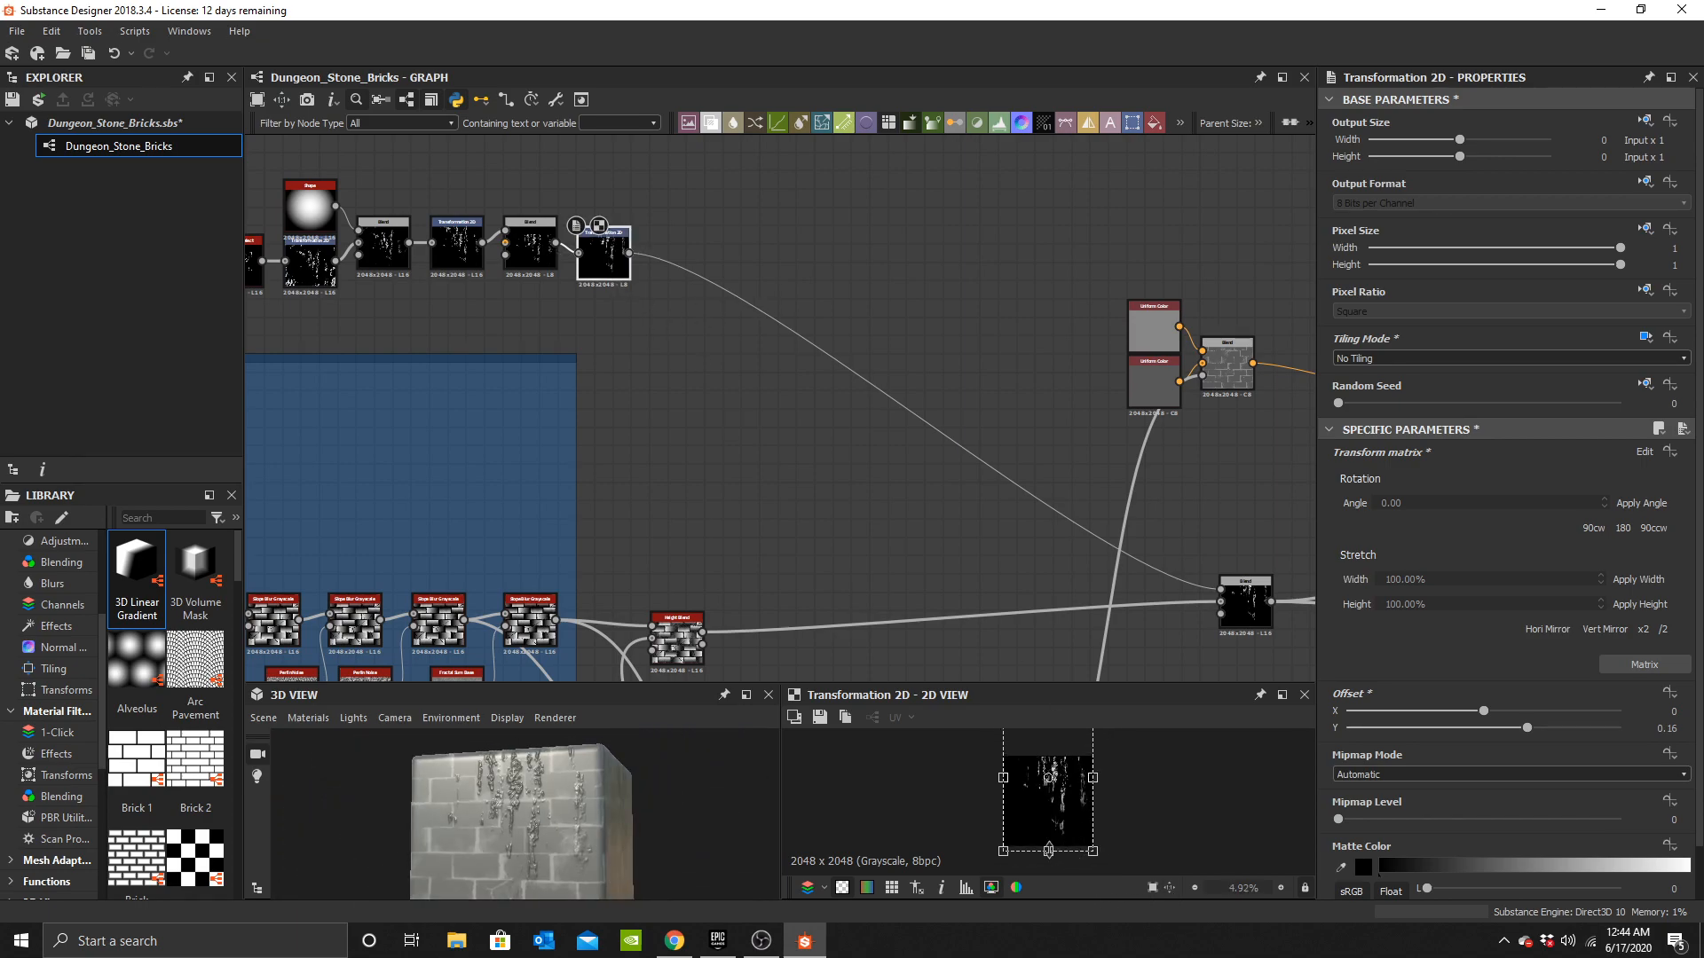
pyautogui.moveTo(1045, 872); pyautogui.dragTo(1048, 862)
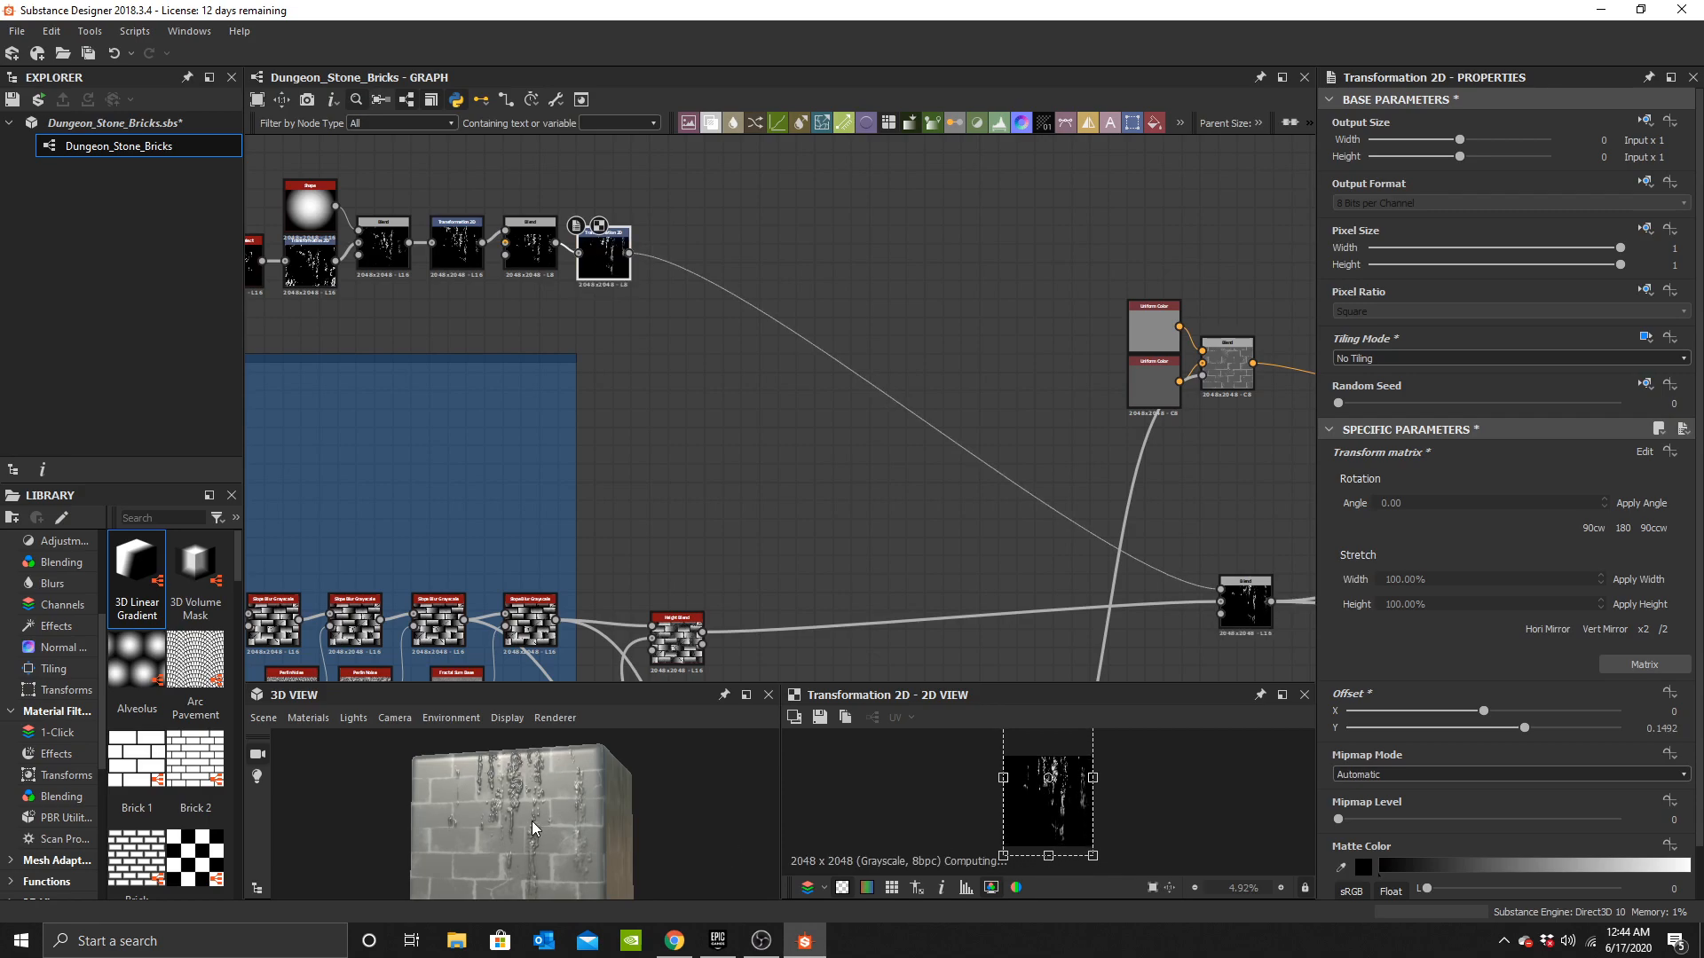
pyautogui.keyDown('alt'); pyautogui.moveTo(530, 820); pyautogui.dragTo(535, 793, button='middle'); pyautogui.keyUp('alt')
# Copy the Tile Generator from the bricks frame and paste it next to the new Transformation 2D.
pyautogui.moveTo(779, 486); pyautogui.dragTo(910, 290, button='middle')
pyautogui.scroll(-3, 870, 373)
pyautogui.moveTo(870, 373); pyautogui.dragTo(1252, 327, button='middle')
pyautogui.scroll(7, 887, 364)
pyautogui.moveTo(738, 506); pyautogui.dragTo(792, 411, button='middle')
pyautogui.click(652, 509)
pyautogui.scroll(-2, 723, 491)
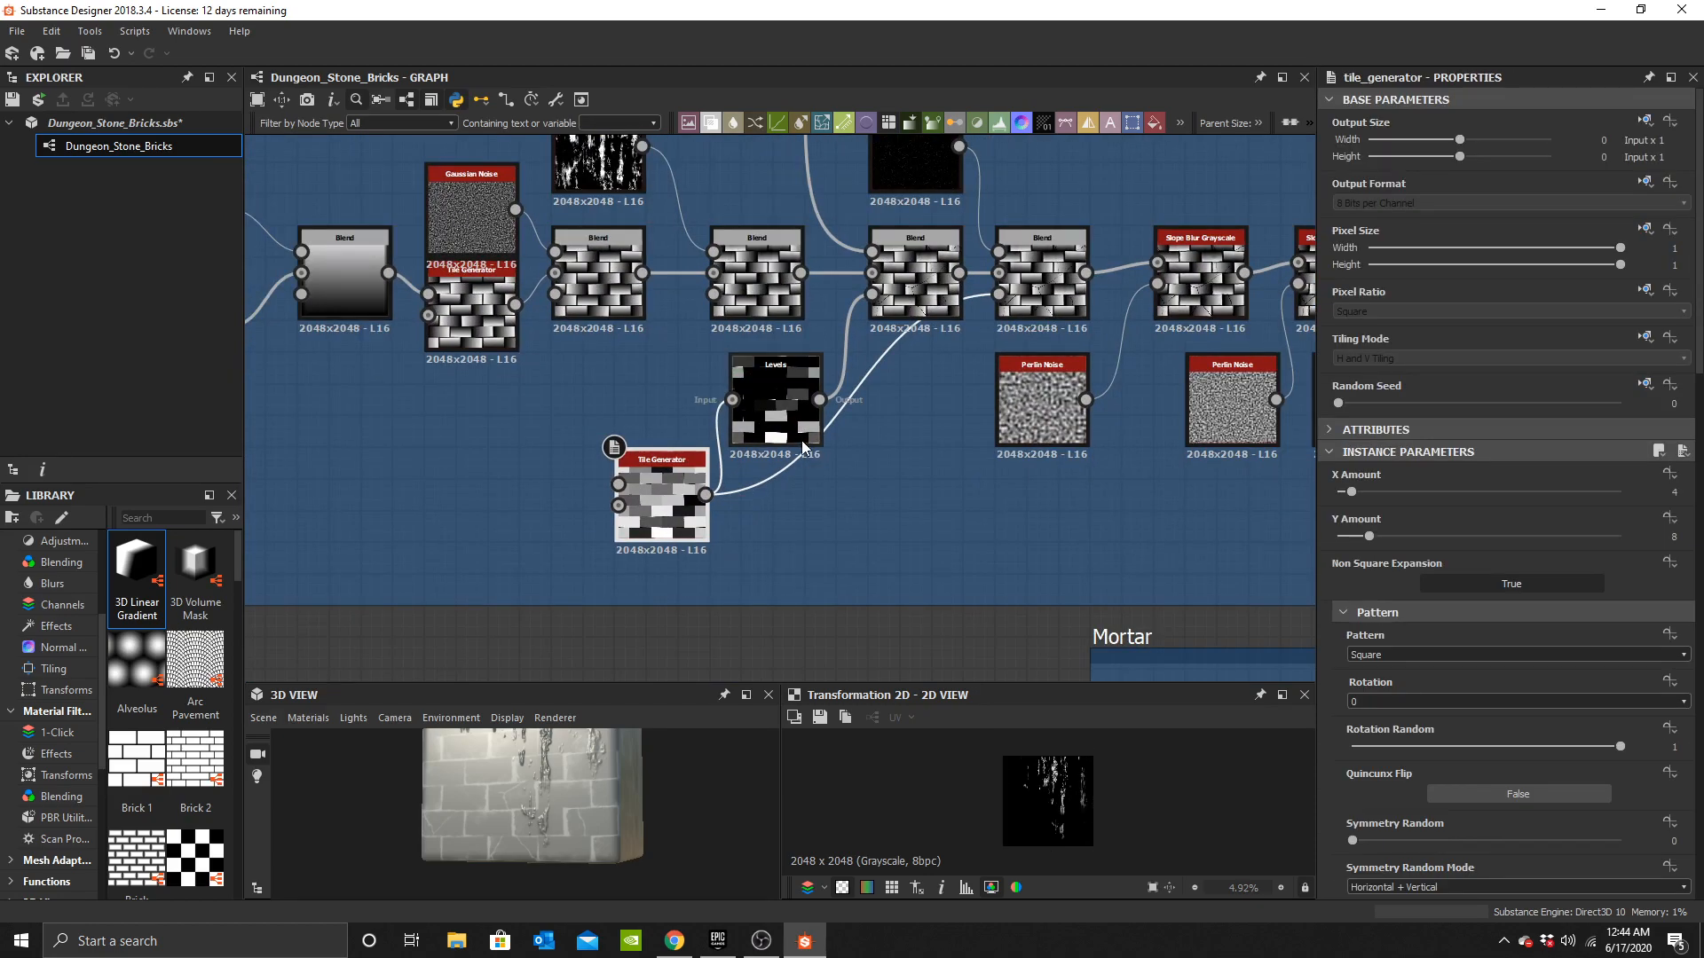
pyautogui.moveTo(971, 346); pyautogui.dragTo(602, 651, button='middle')
pyautogui.moveTo(824, 340); pyautogui.dragTo(601, 529, button='middle')
pyautogui.scroll(-3, 689, 378)
pyautogui.moveTo(904, 322); pyautogui.dragTo(713, 408, button='middle')
pyautogui.scroll(4, 843, 405)
pyautogui.hotkey('ctrl', 'v')
pyautogui.moveTo(773, 403); pyautogui.dragTo(890, 351)
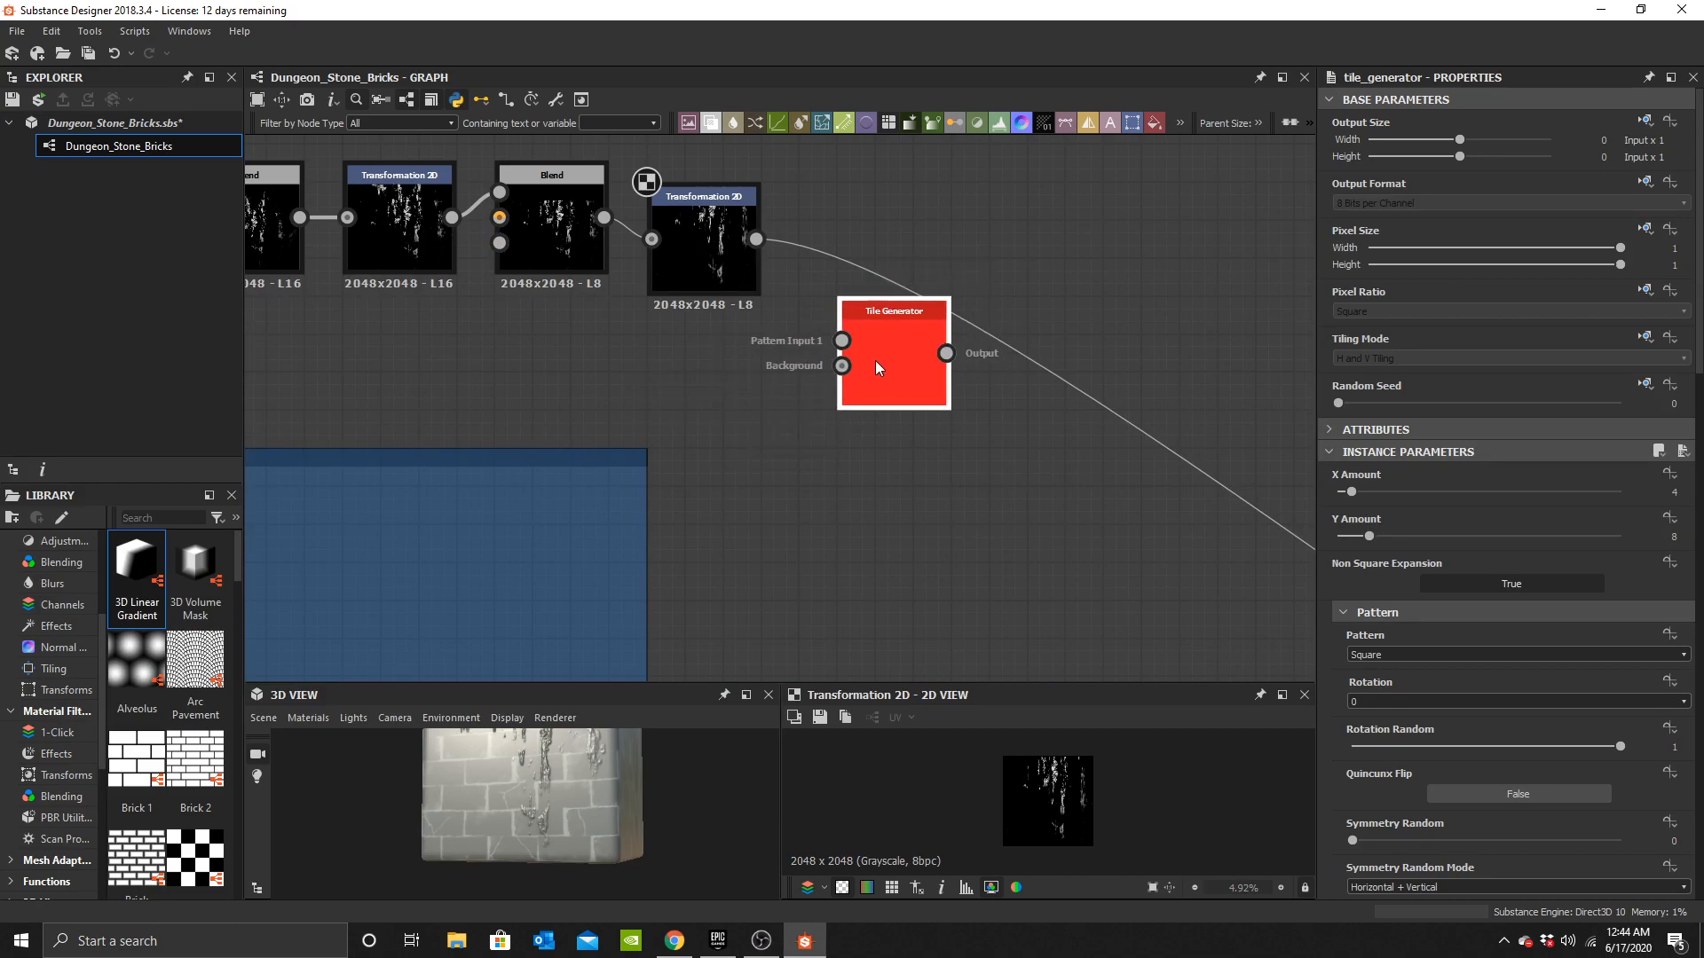
# Connect the Transformation 2D output into the Tile Generator's Pattern Input 1.
pyautogui.doubleClick(875, 357)
pyautogui.moveTo(808, 285); pyautogui.dragTo(747, 375, button='middle')
pyautogui.scroll(2, 748, 375)
pyautogui.scroll(2, 747, 375)
pyautogui.moveTo(692, 361); pyautogui.dragTo(867, 563)
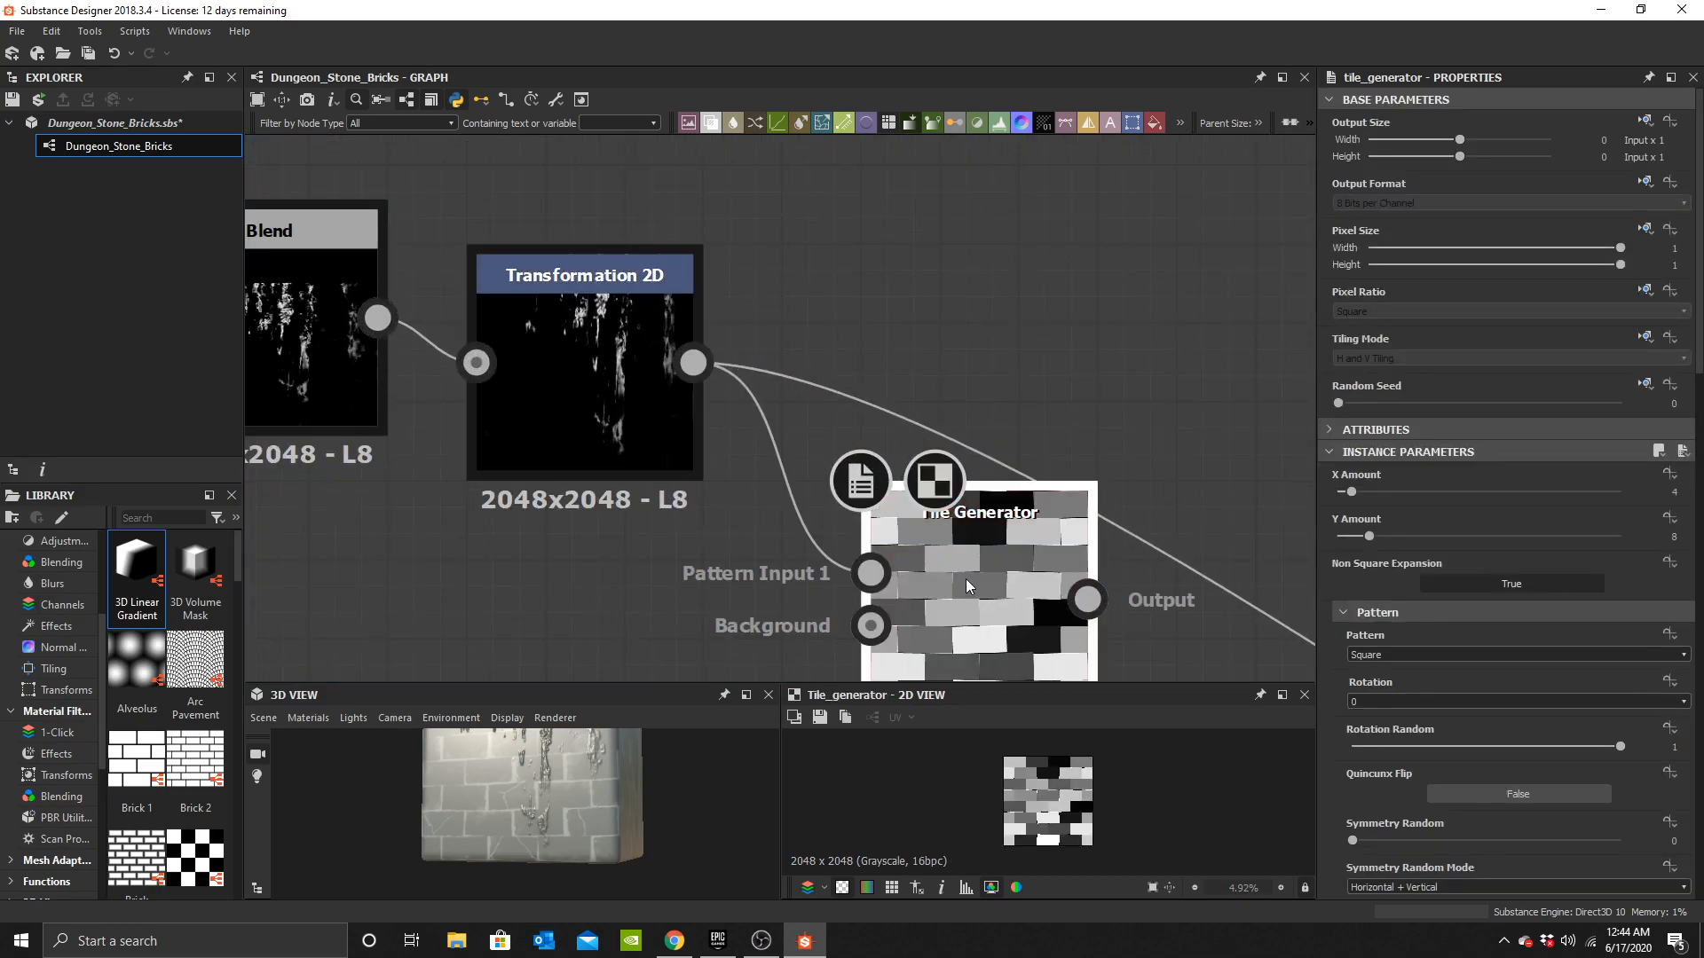
# Set the Tile Generator's pattern to Image Input.
pyautogui.moveTo(969, 570); pyautogui.dragTo(929, 405, button='middle')
pyautogui.scroll(2, 928, 404)
pyautogui.click(1383, 657)
pyautogui.click(1404, 669)
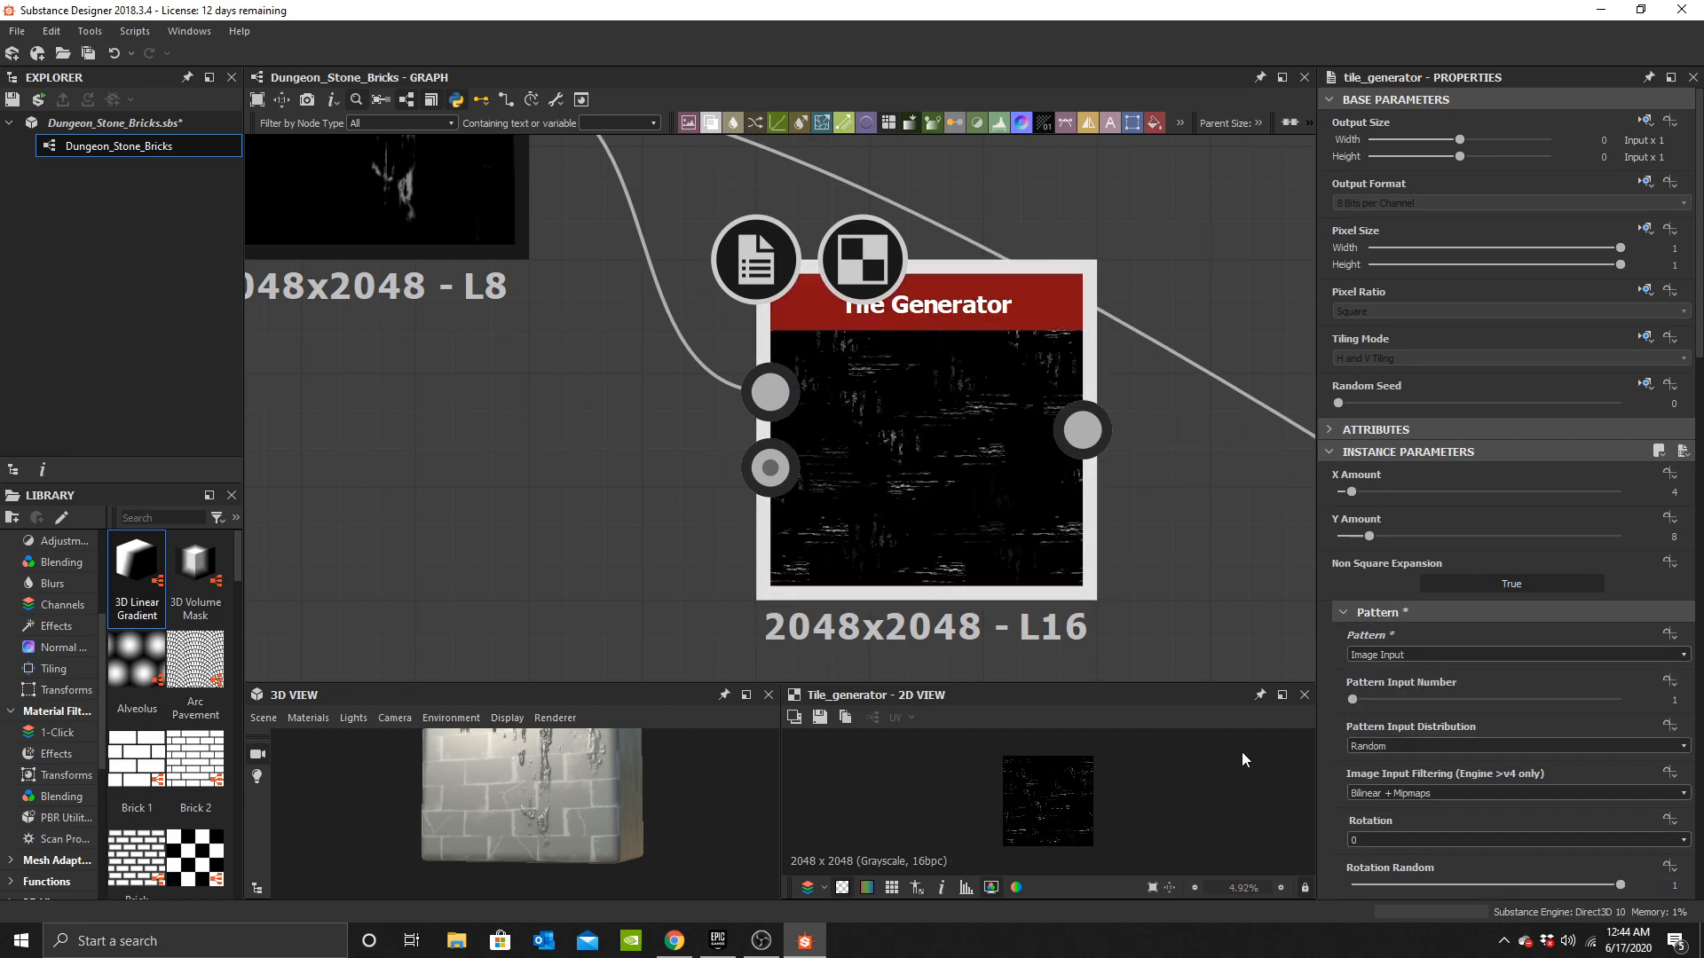
# Set the Tile Generator's rotation random to 0.
pyautogui.scroll(-15, 1528, 722)
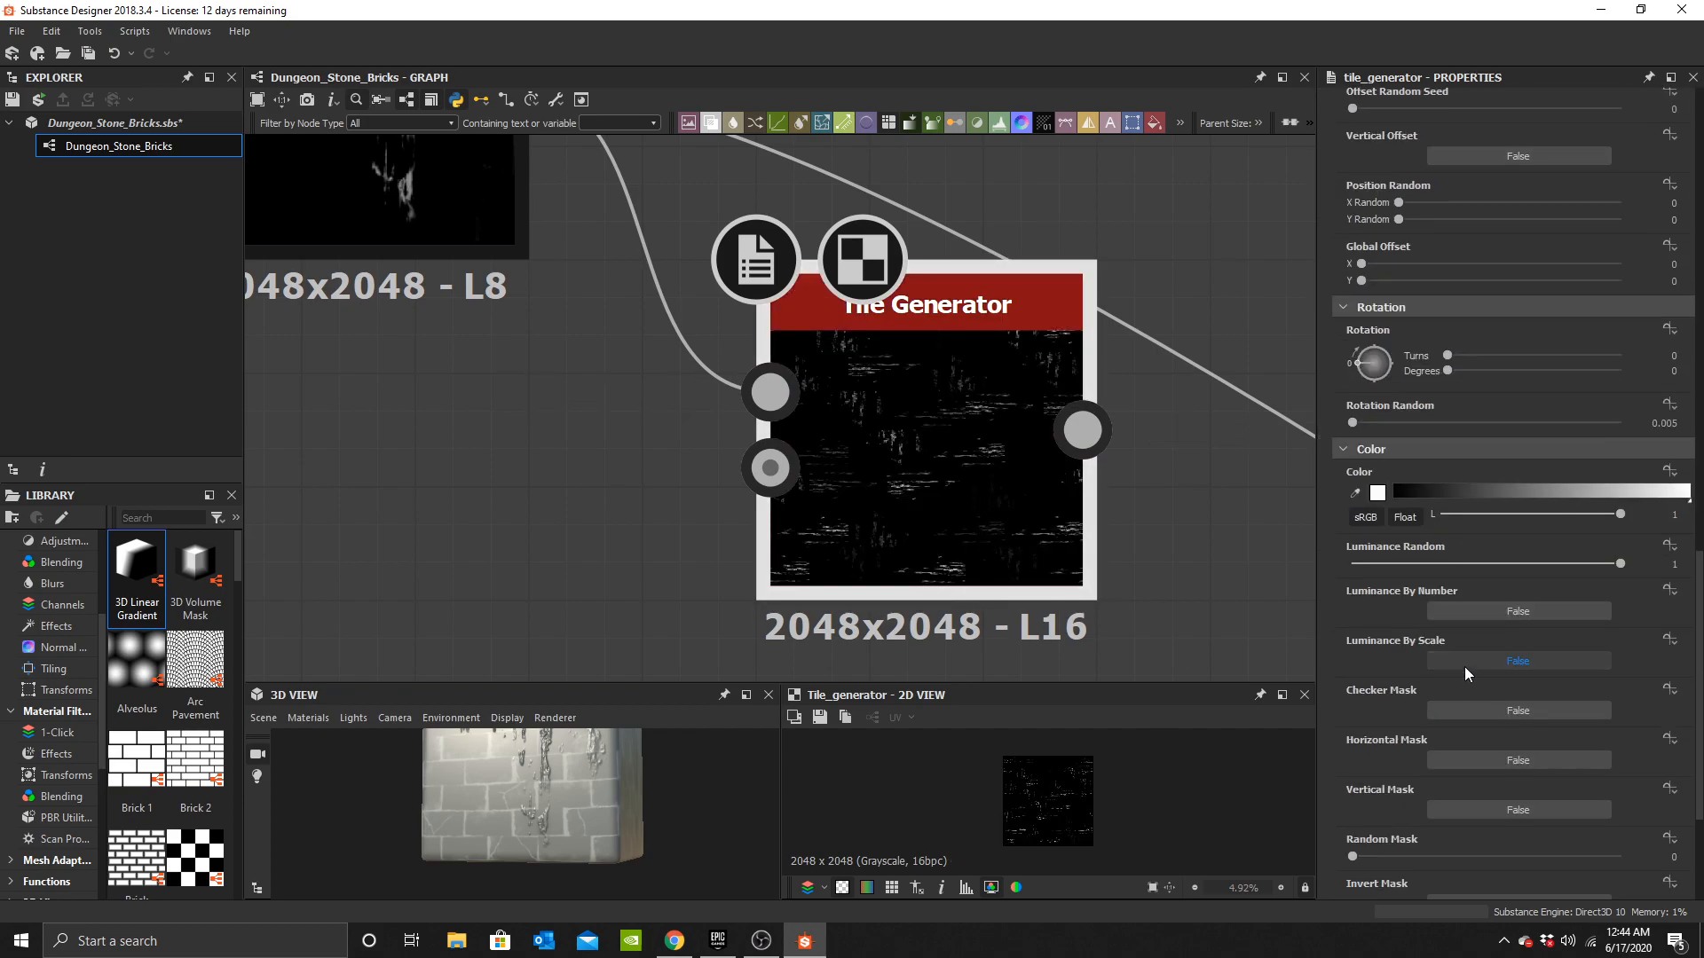
pyautogui.moveTo(1424, 425)
pyautogui.mouseDown()
pyautogui.moveTo(1550, 440)
pyautogui.moveTo(1473, 417)
pyautogui.moveTo(1336, 423)
pyautogui.mouseUp()
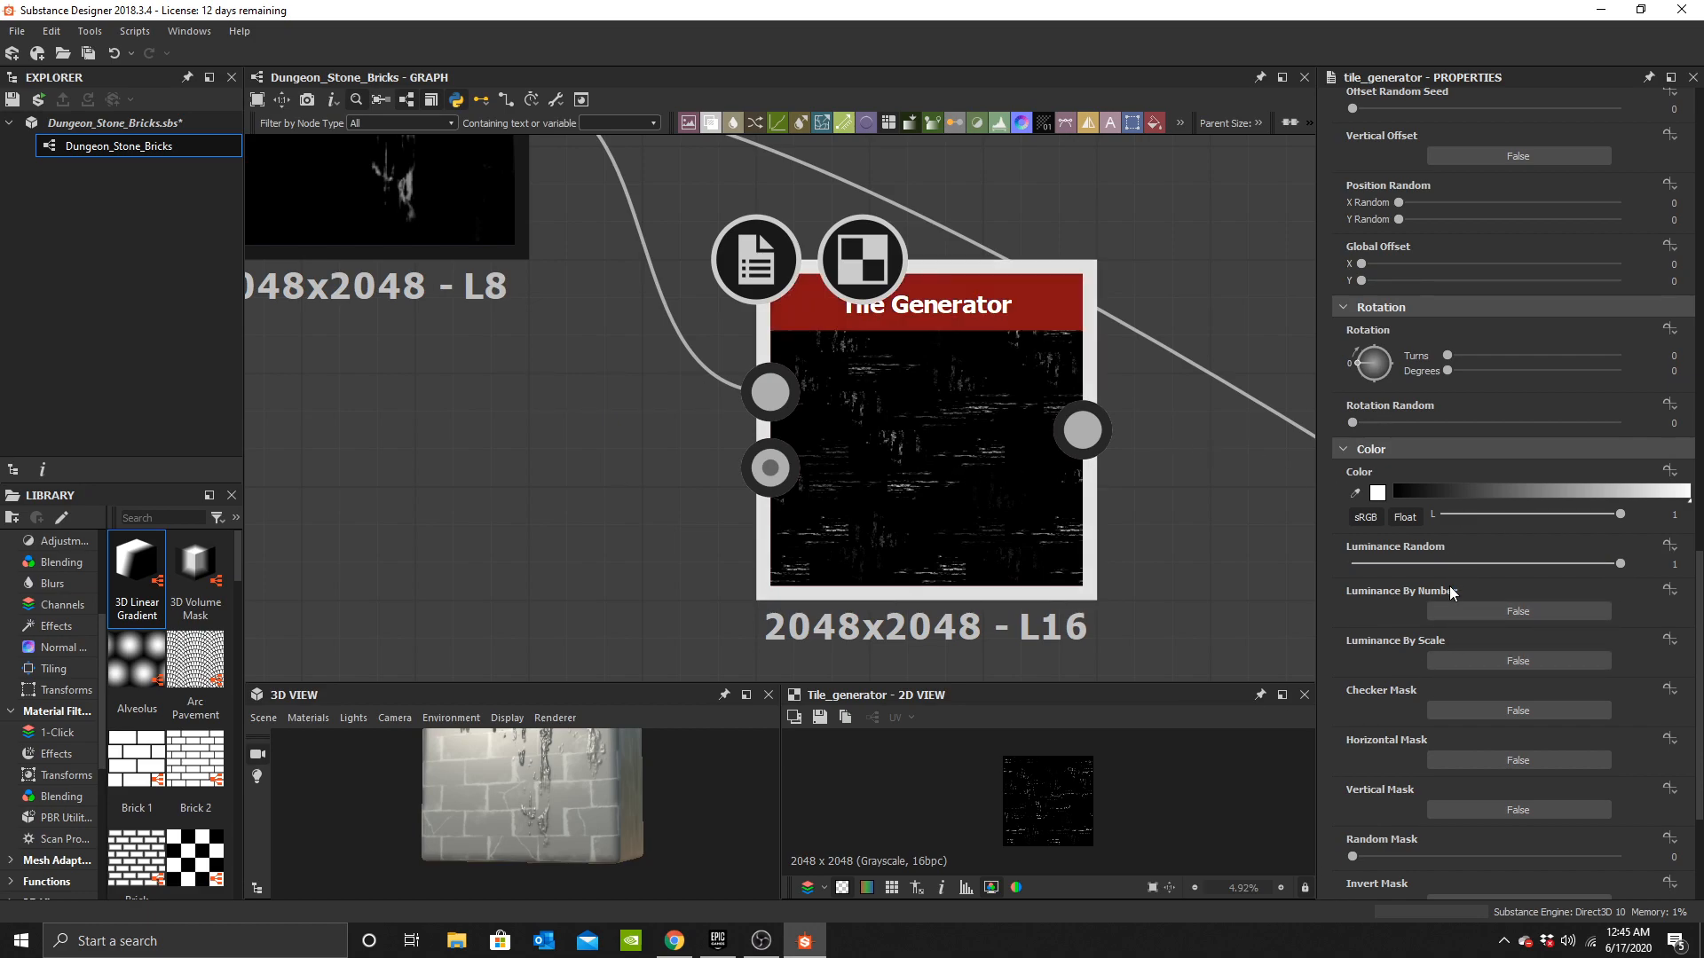
pyautogui.scroll(-2, 1489, 593)
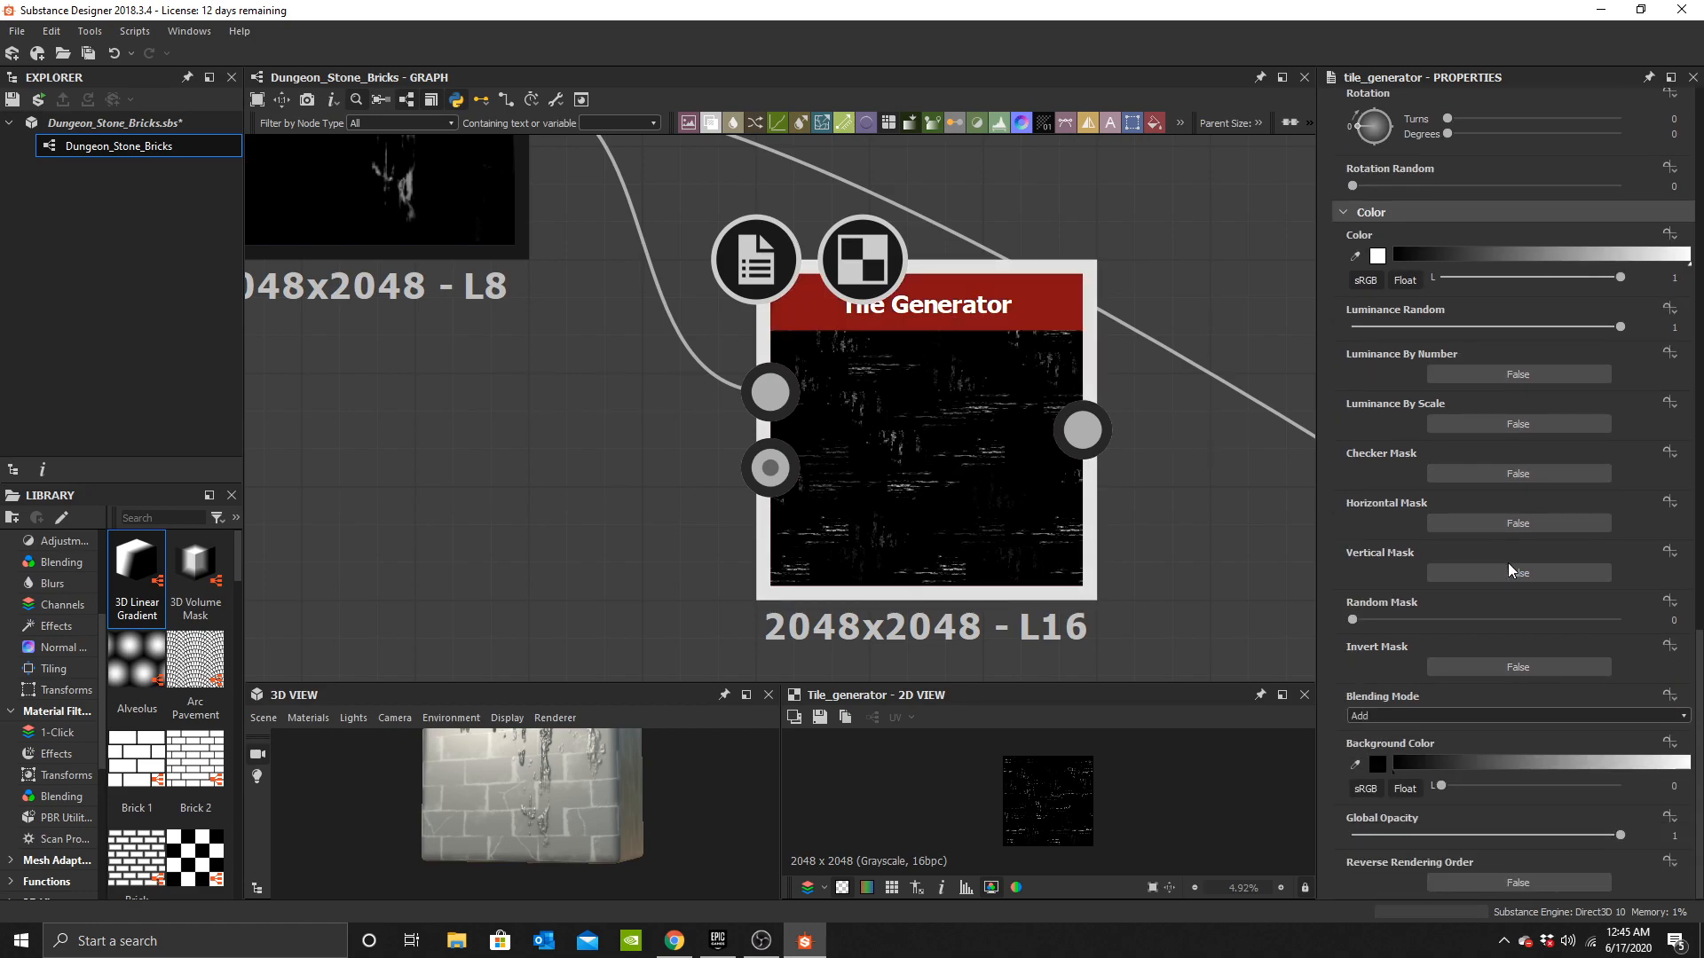
pyautogui.scroll(10, 1509, 556)
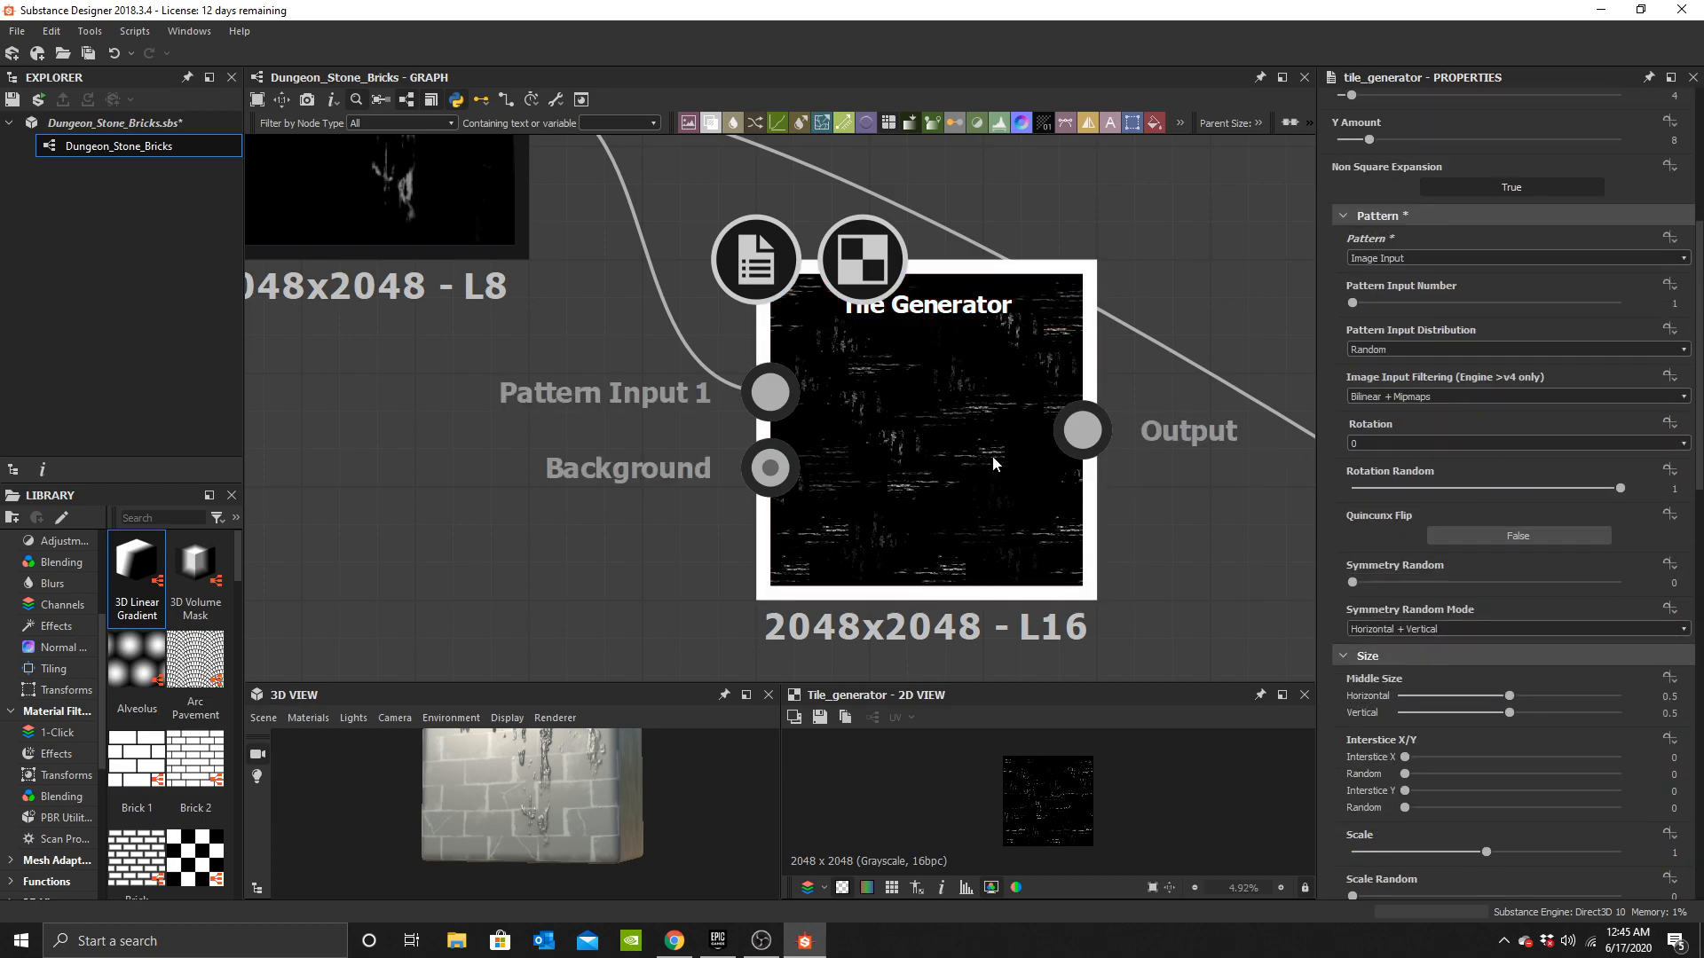
pyautogui.scroll(-10, 1527, 586)
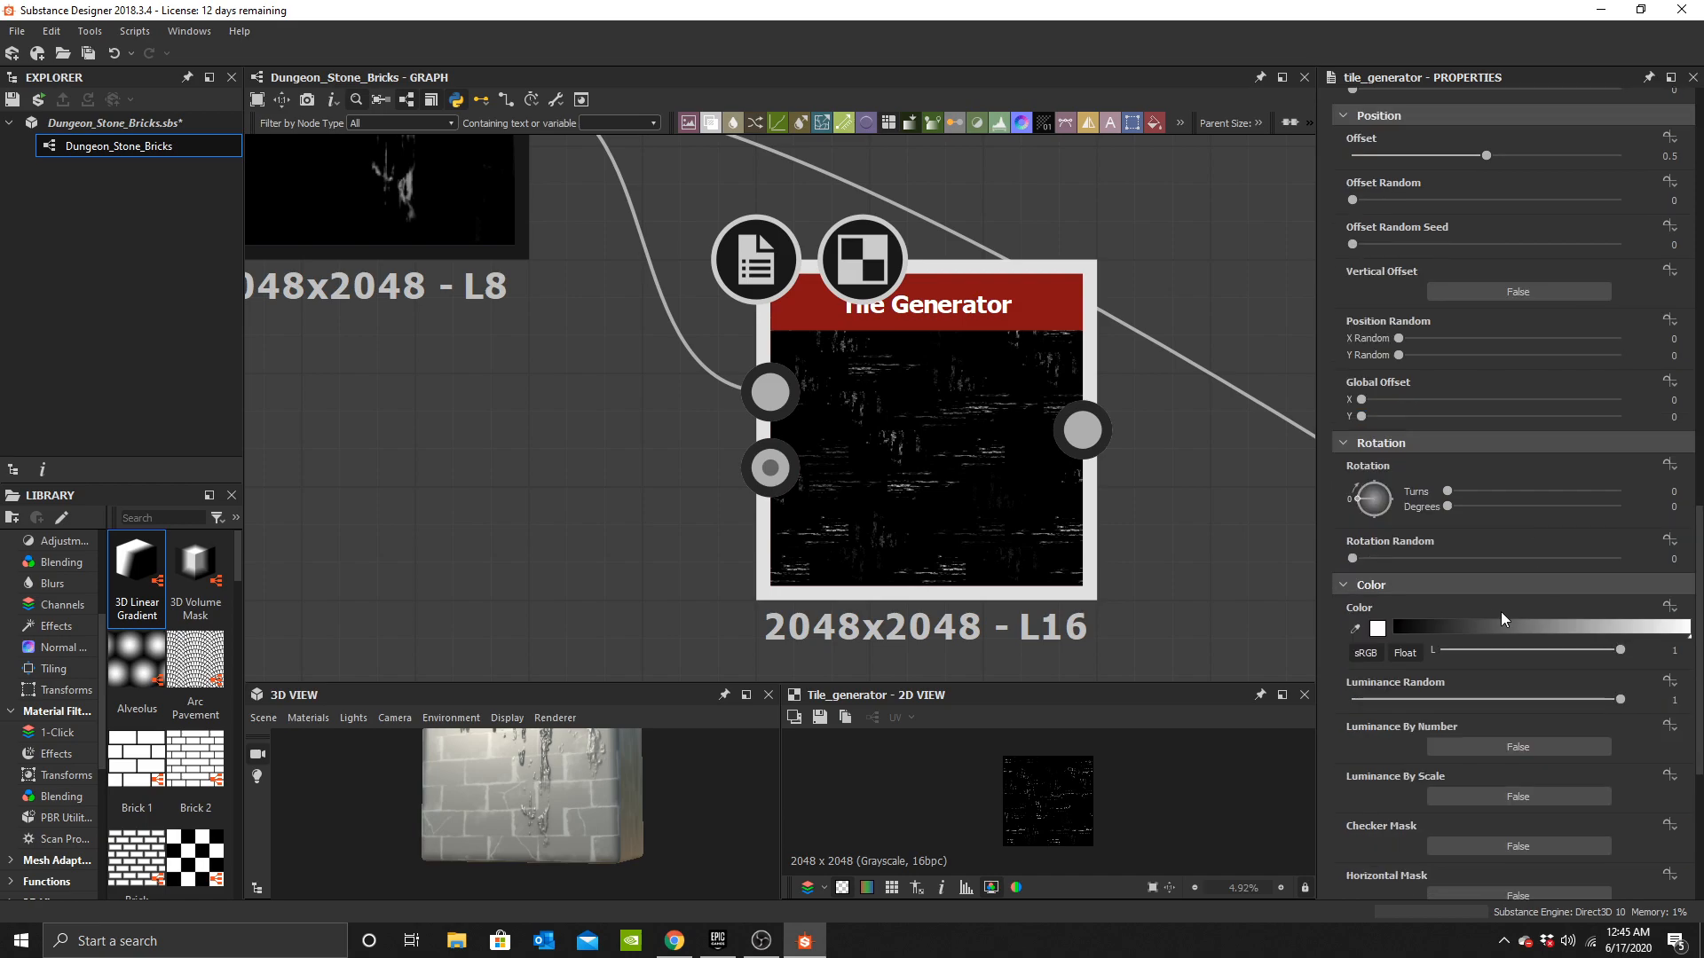
pyautogui.scroll(10, 1509, 586)
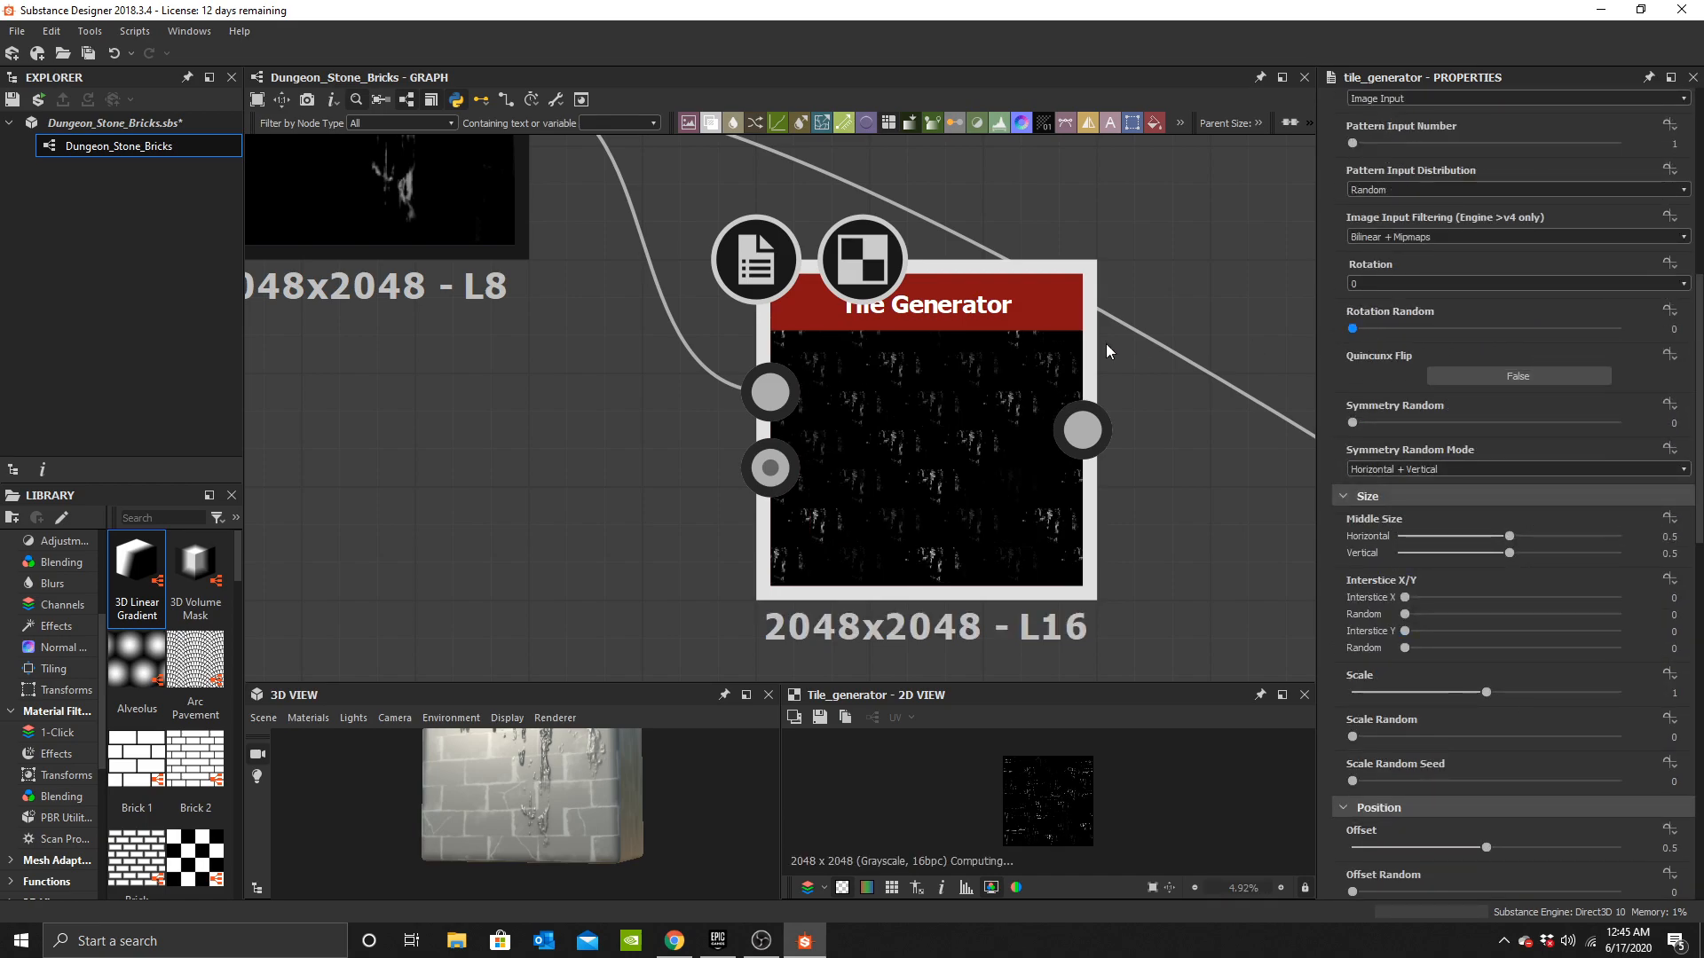
pyautogui.scroll(-5, 929, 481)
# Connect the Tile Generator output into the height Blend in place of the Transformation 2D.
pyautogui.moveTo(756, 397); pyautogui.dragTo(539, 194, button='middle')
pyautogui.moveTo(572, 195); pyautogui.dragTo(679, 229)
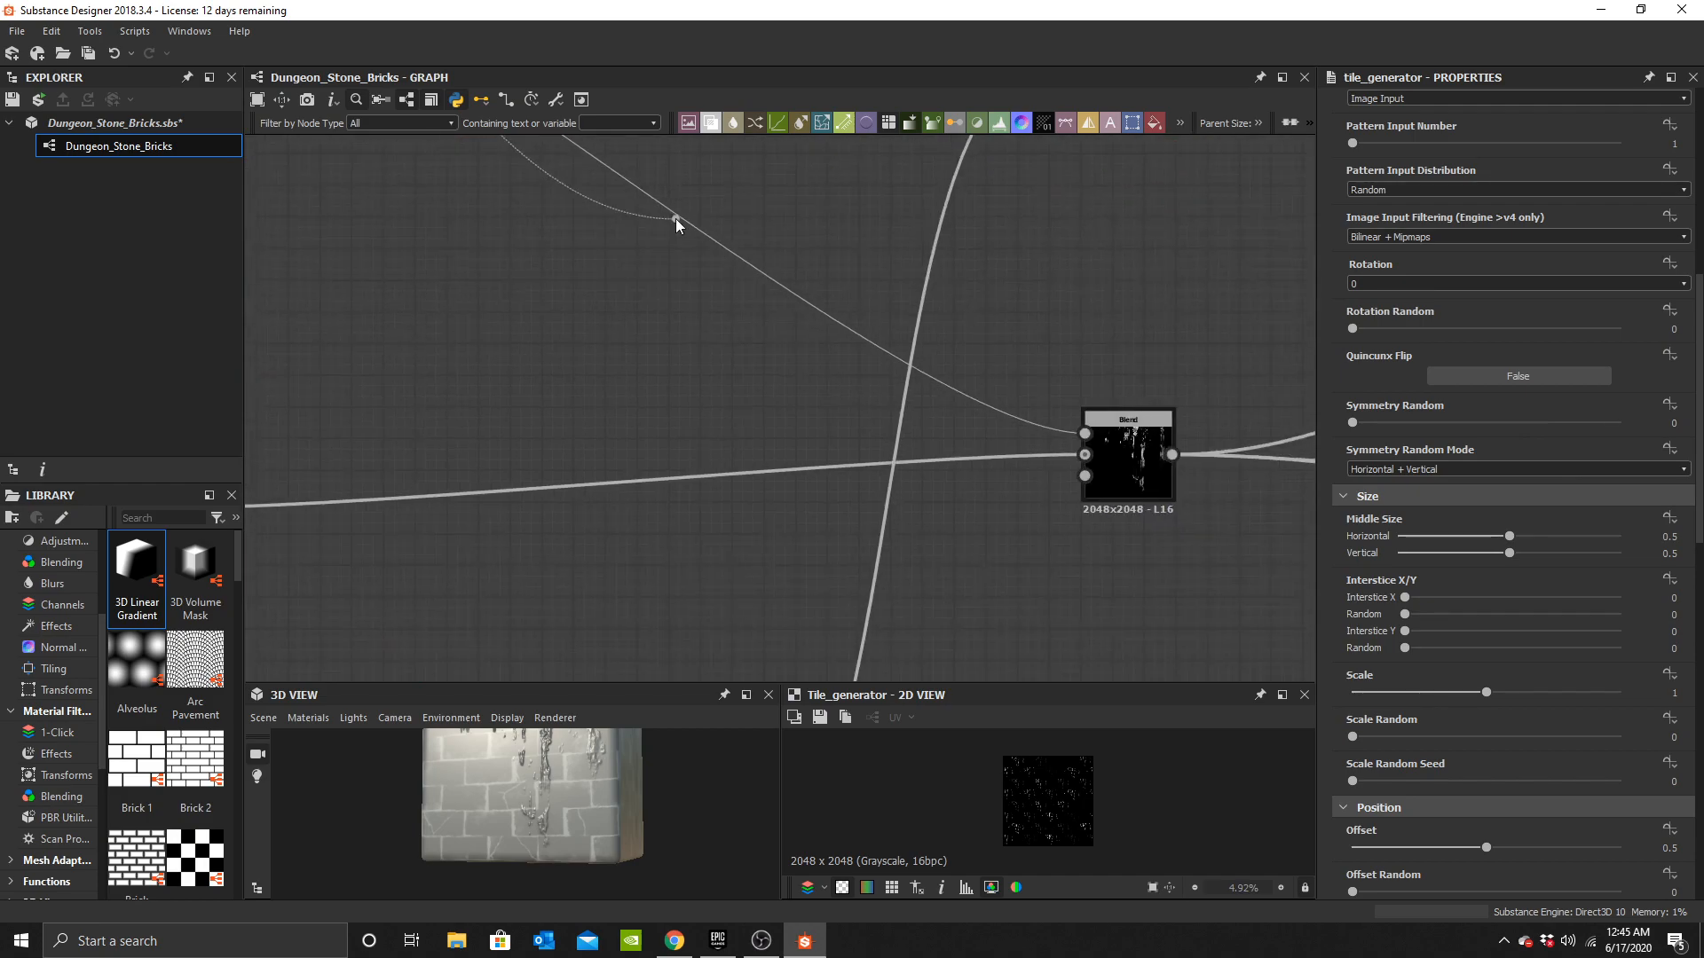
pyautogui.scroll(6, 552, 816)
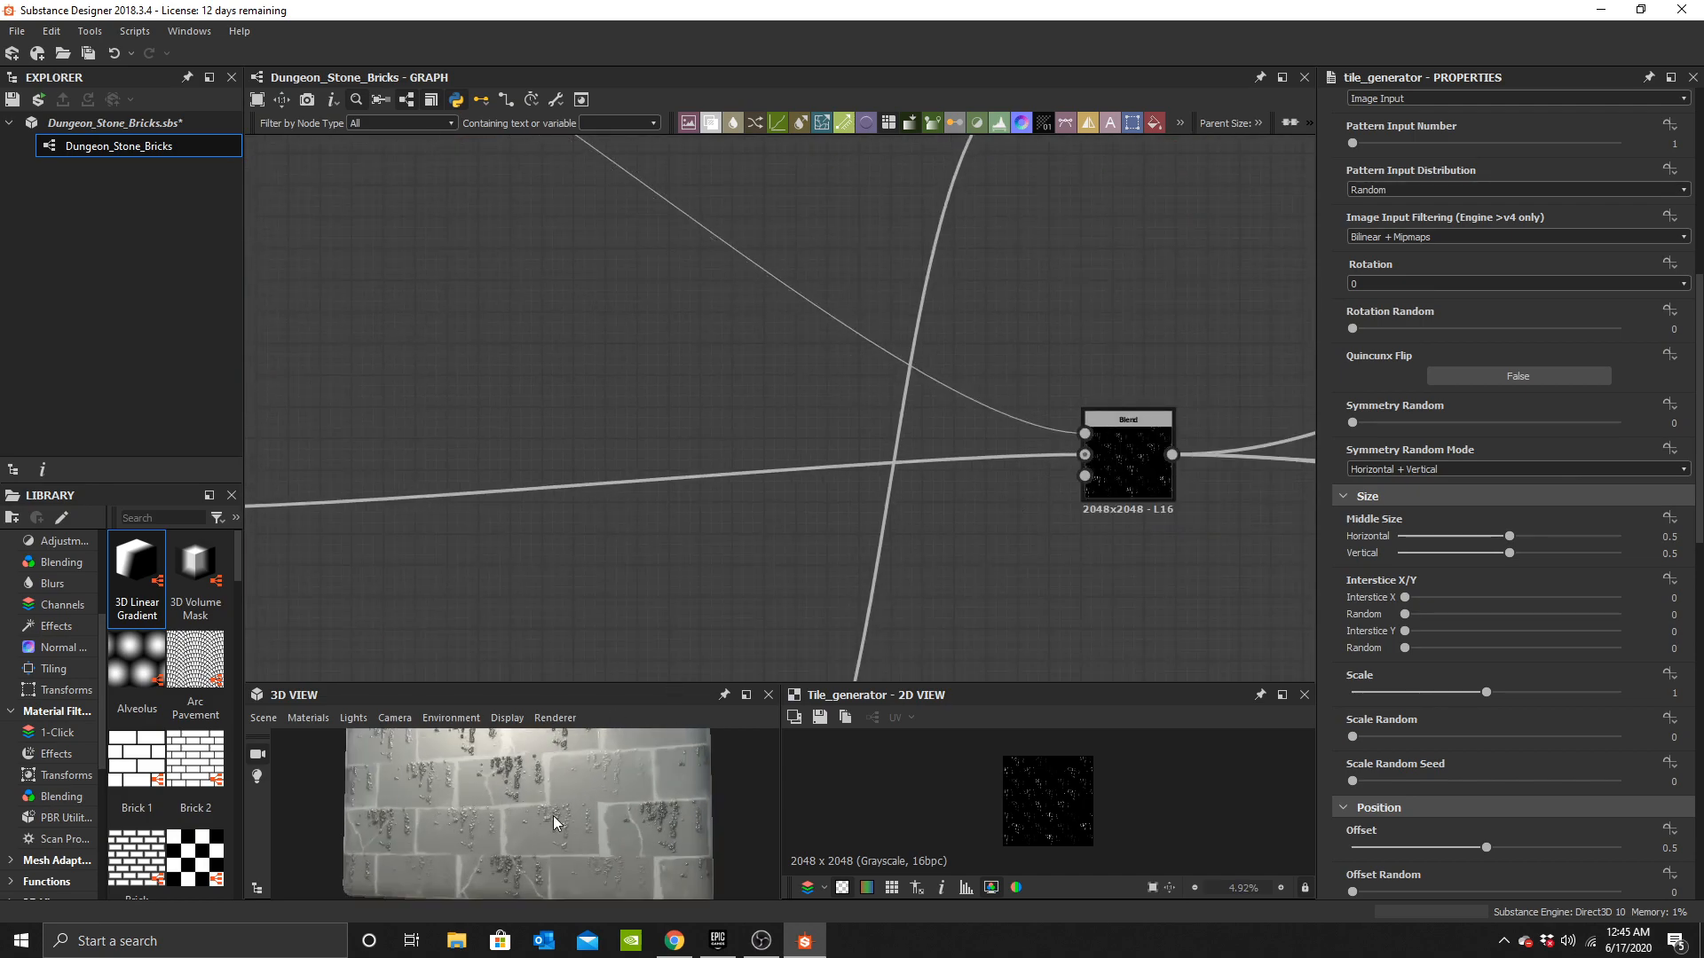
pyautogui.moveTo(639, 793); pyautogui.dragTo(673, 832, button='middle')
# Try raising the Tile Generator's scale and scale random, then undo both changes.
pyautogui.scroll(-4, 852, 342)
pyautogui.moveTo(633, 179); pyautogui.dragTo(934, 426, button='middle')
pyautogui.scroll(2, 934, 426)
pyautogui.scroll(-3, 896, 427)
pyautogui.scroll(3, 827, 295)
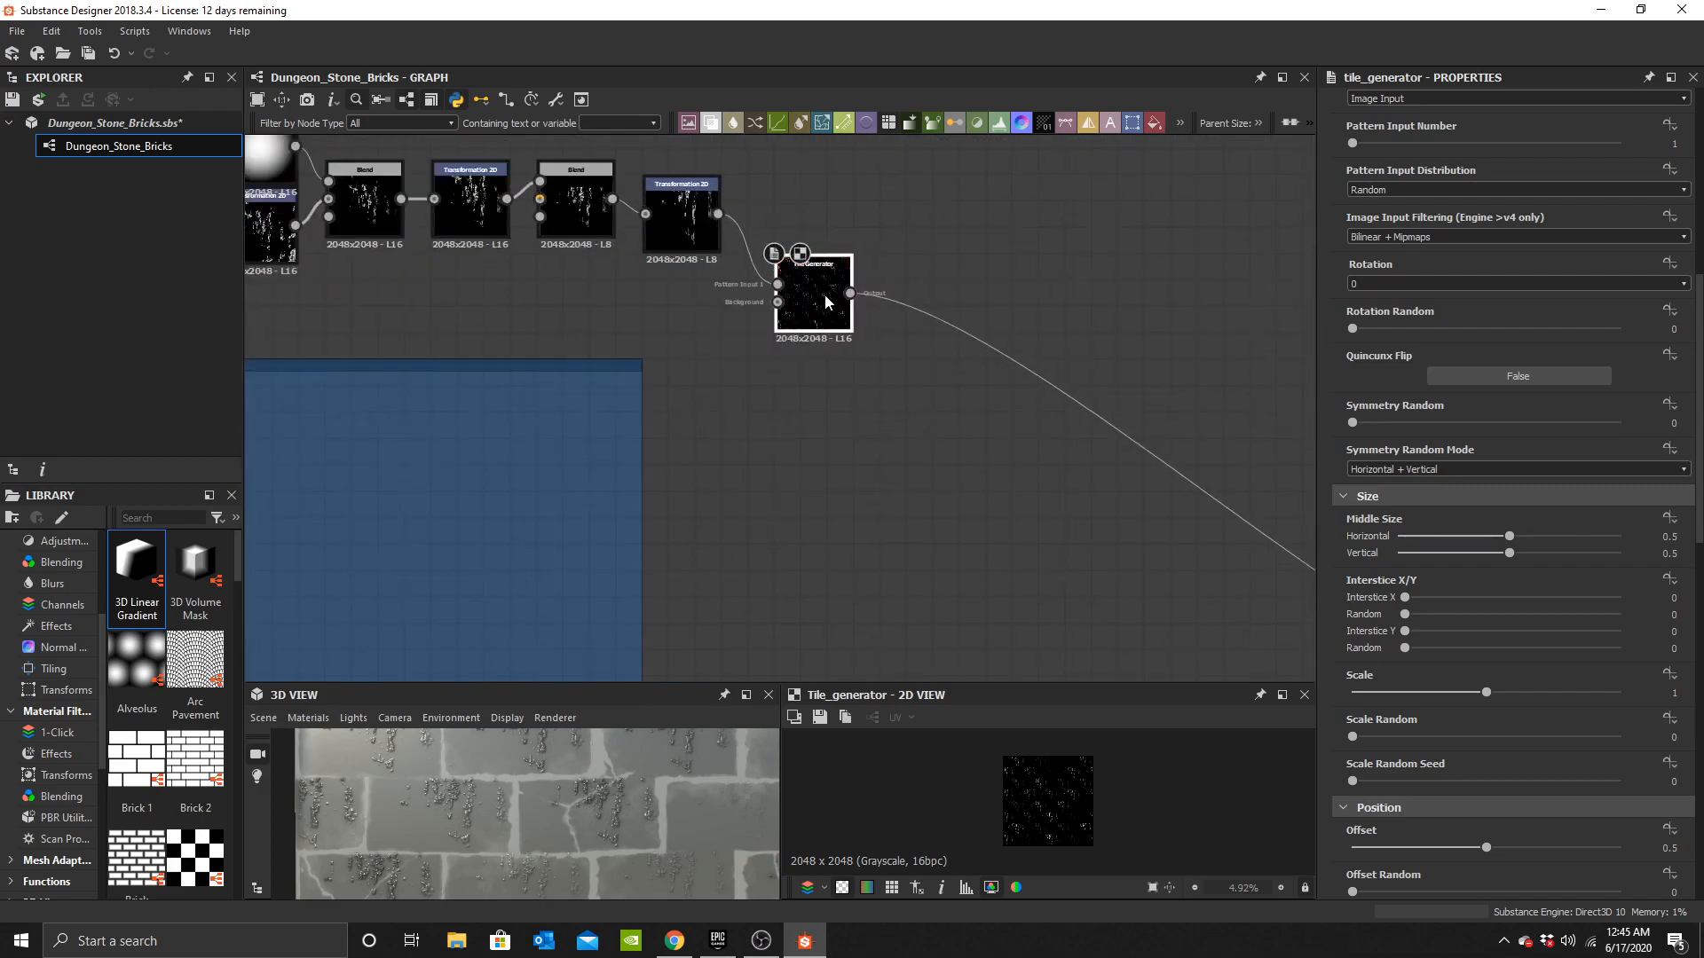
pyautogui.scroll(2, 658, 801)
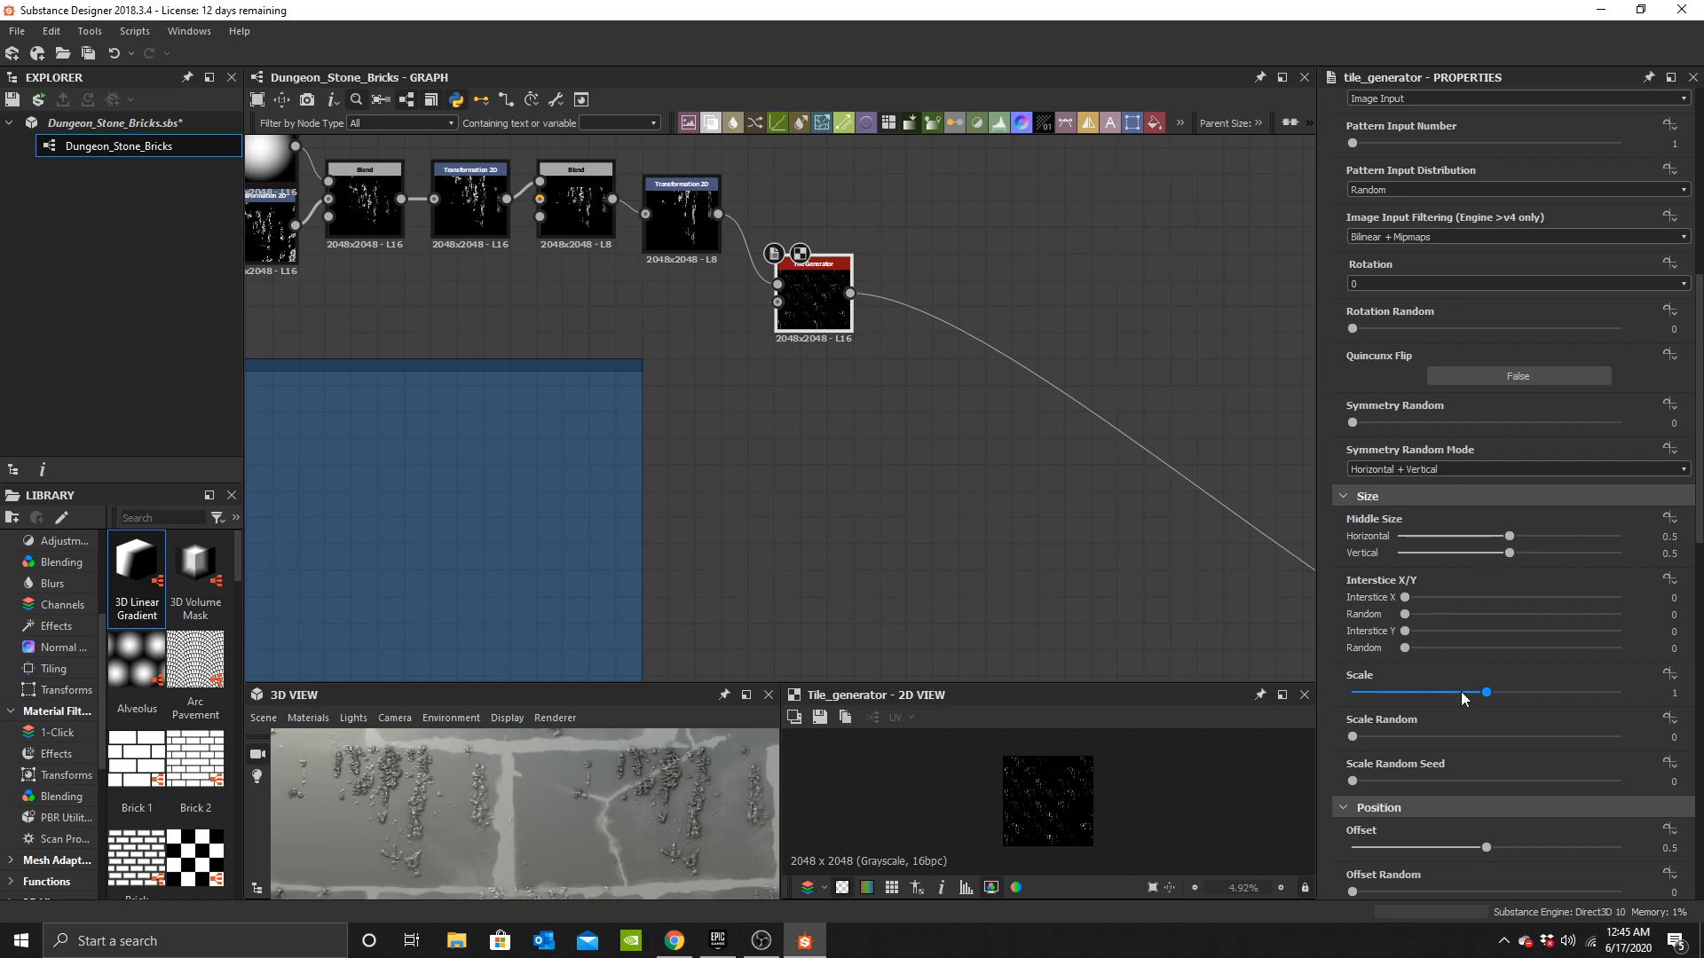
pyautogui.moveTo(1499, 699); pyautogui.dragTo(1655, 691)
pyautogui.moveTo(1426, 738); pyautogui.dragTo(1569, 701)
pyautogui.hotkey('ctrl', 'z')
pyautogui.hotkey('ctrl', 'z')
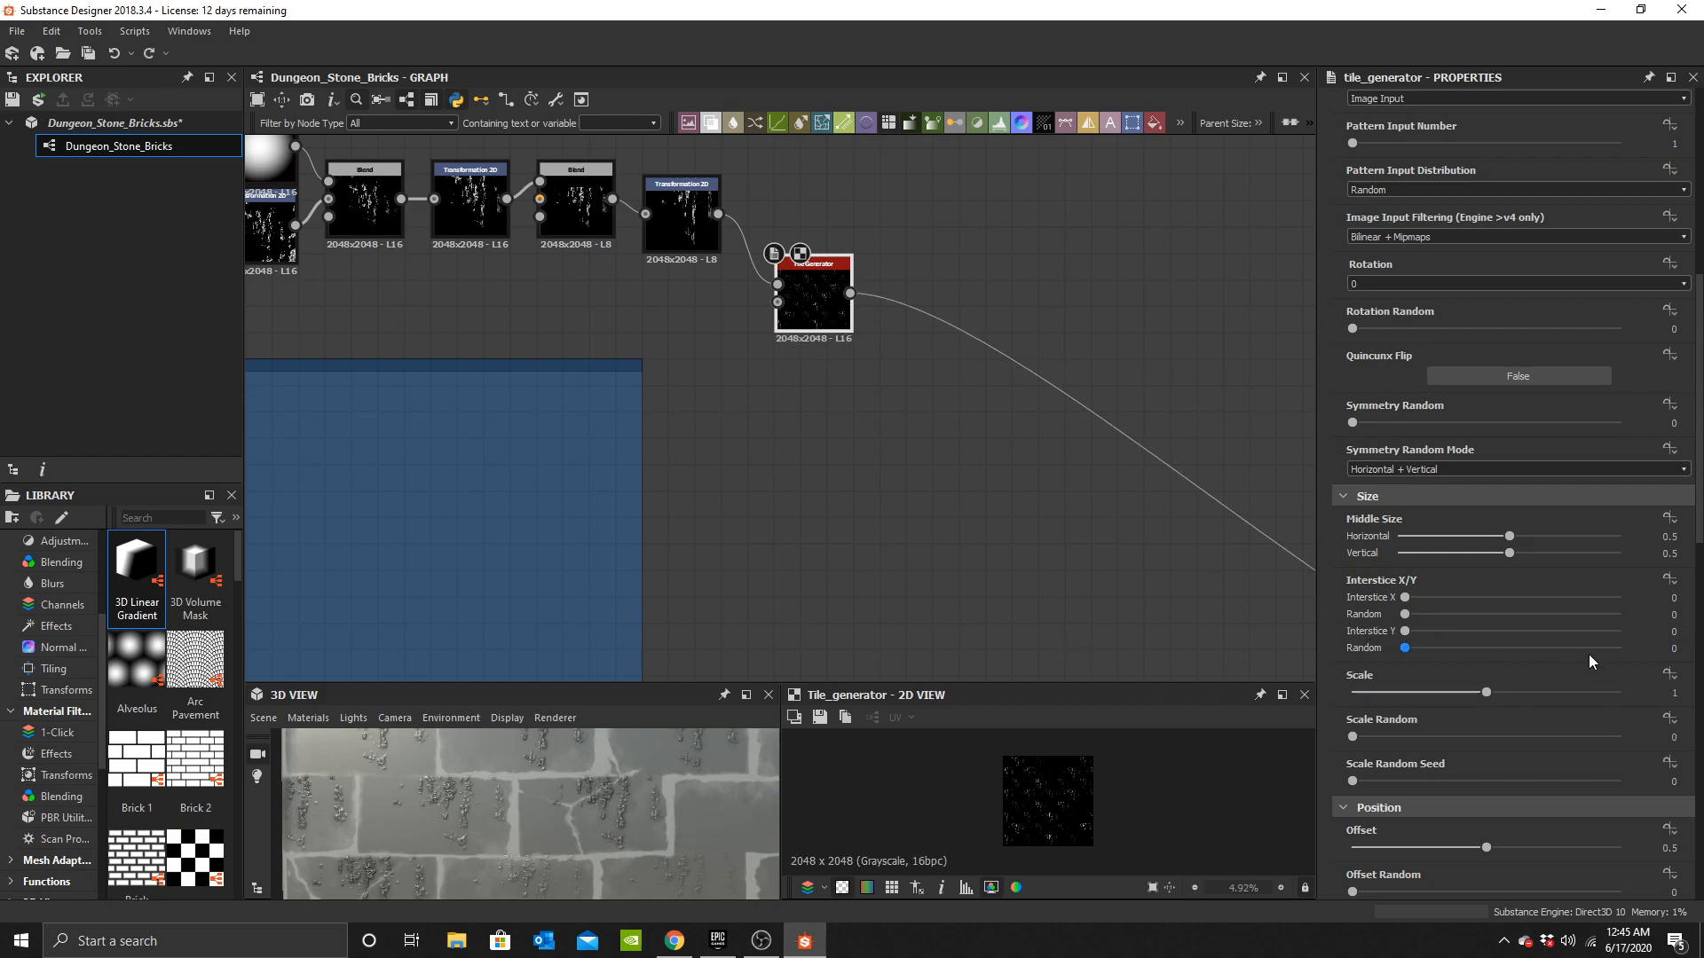
# Set the Tile Generator's offset random to 1.
pyautogui.scroll(-3, 1480, 680)
pyautogui.moveTo(1460, 728); pyautogui.dragTo(1642, 735)
pyautogui.scroll(-3, 633, 827)
pyautogui.scroll(2, 634, 827)
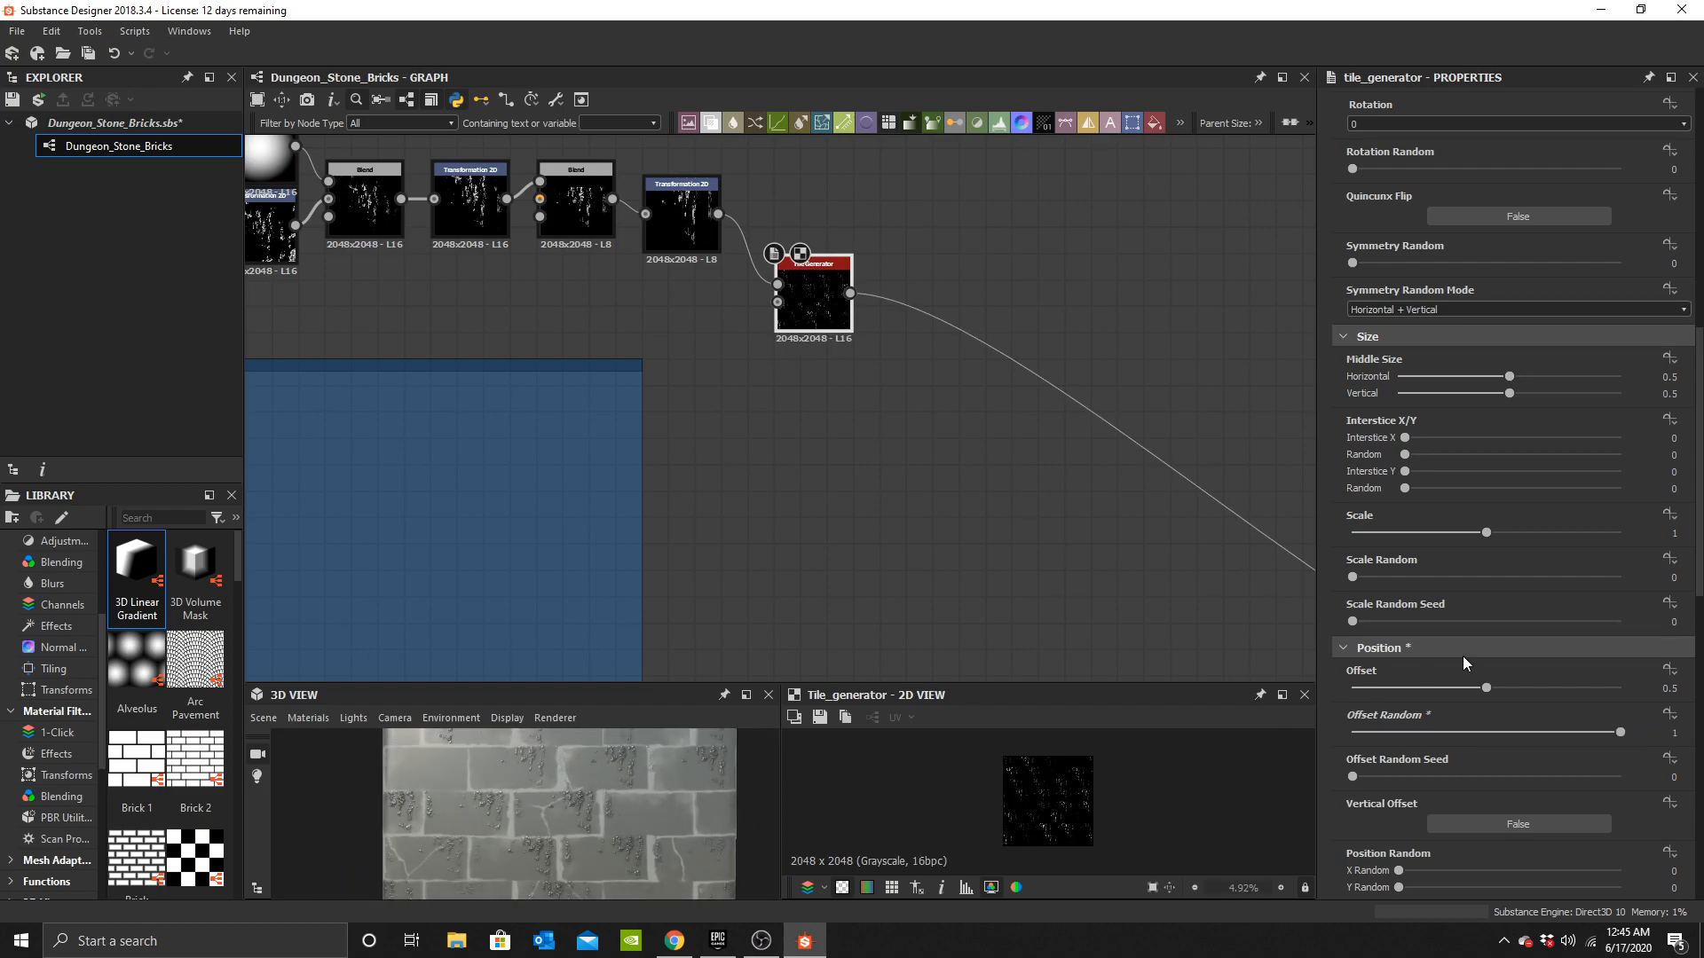
# Set the Tile Generator's random mask to about 0.42.
pyautogui.scroll(-3, 1503, 658)
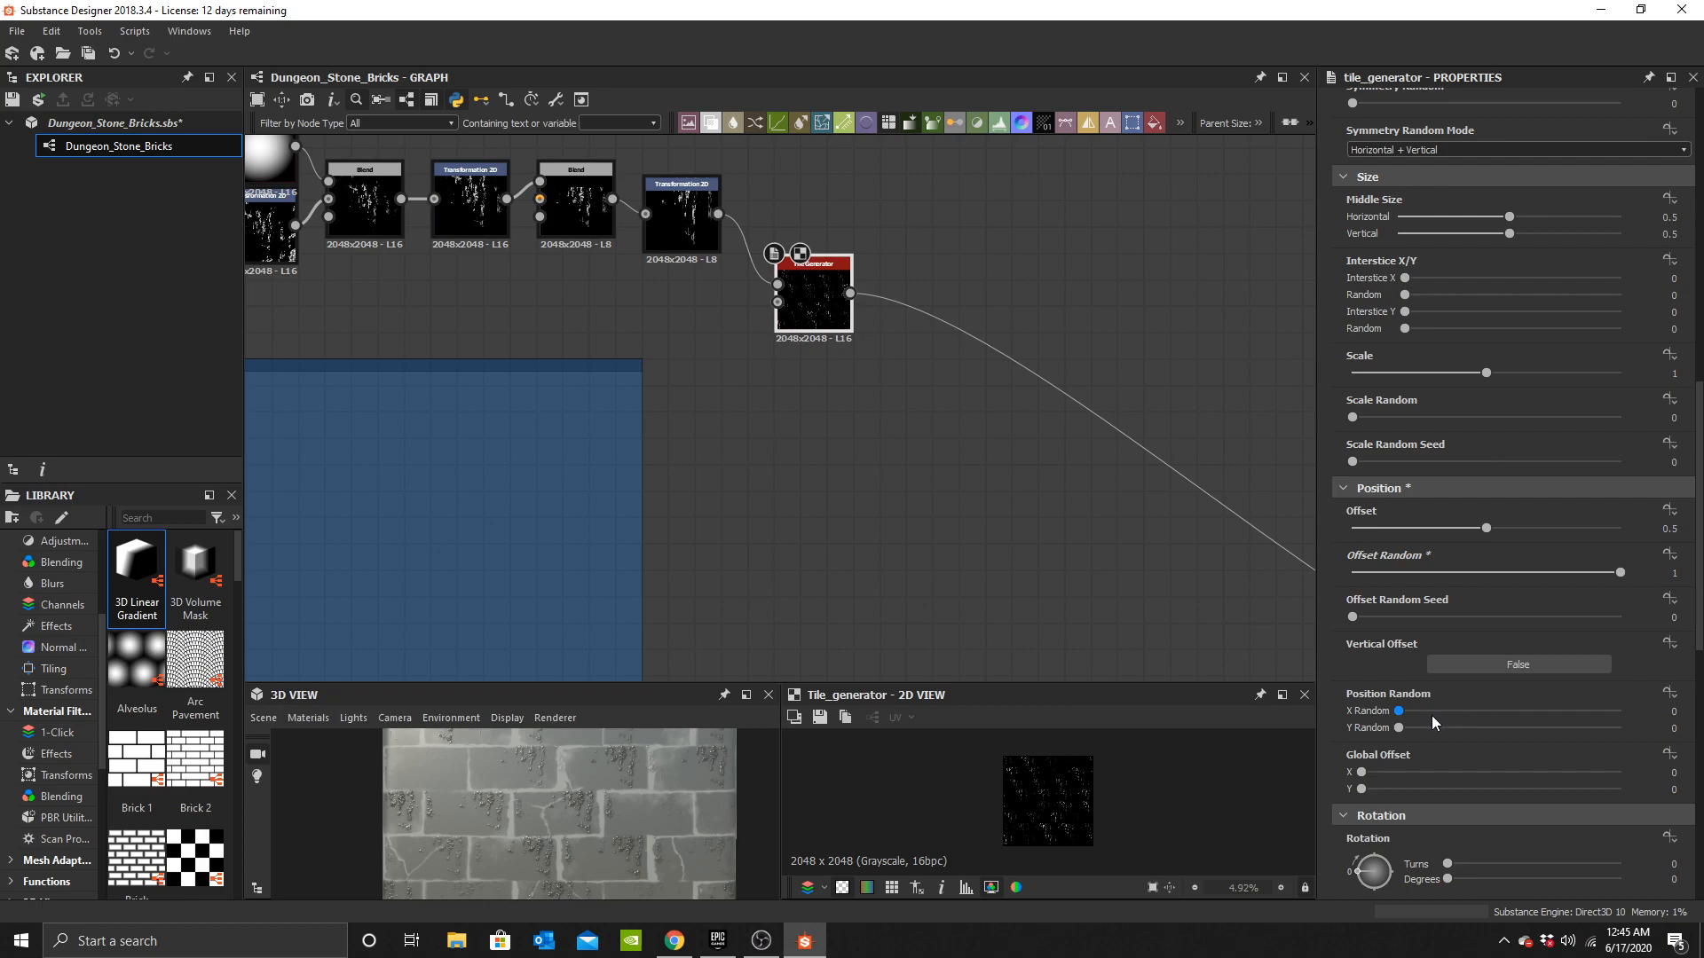
pyautogui.scroll(-3, 1430, 715)
pyautogui.scroll(-4, 1456, 746)
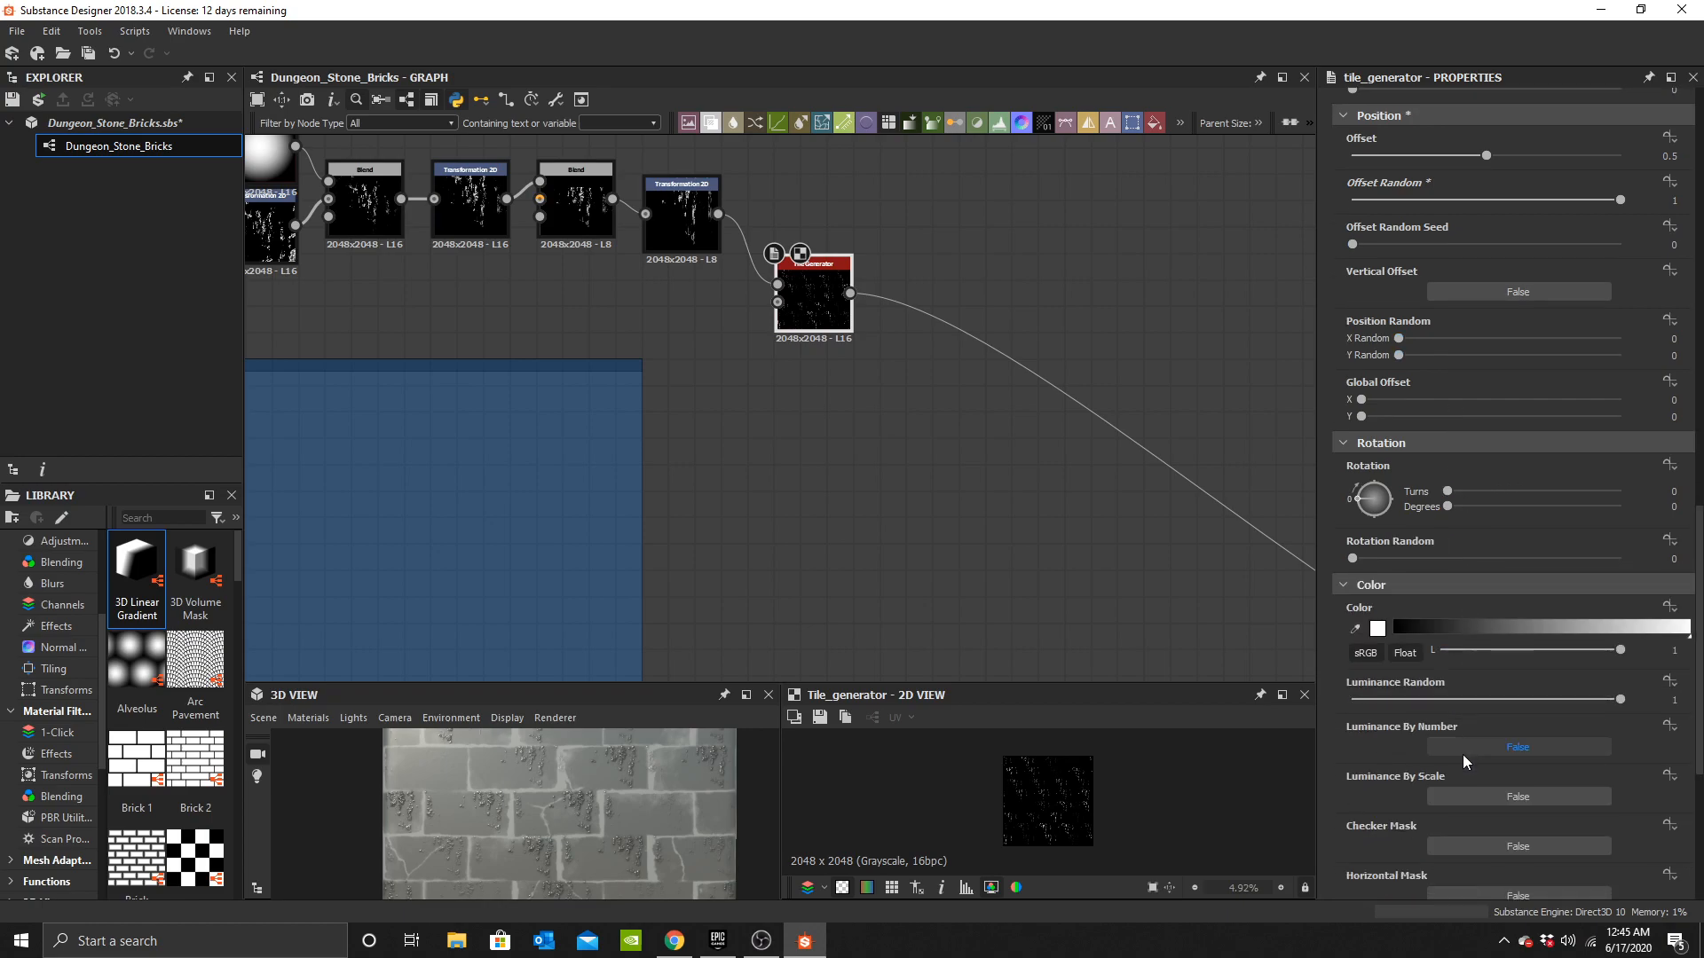
pyautogui.scroll(-4, 1455, 710)
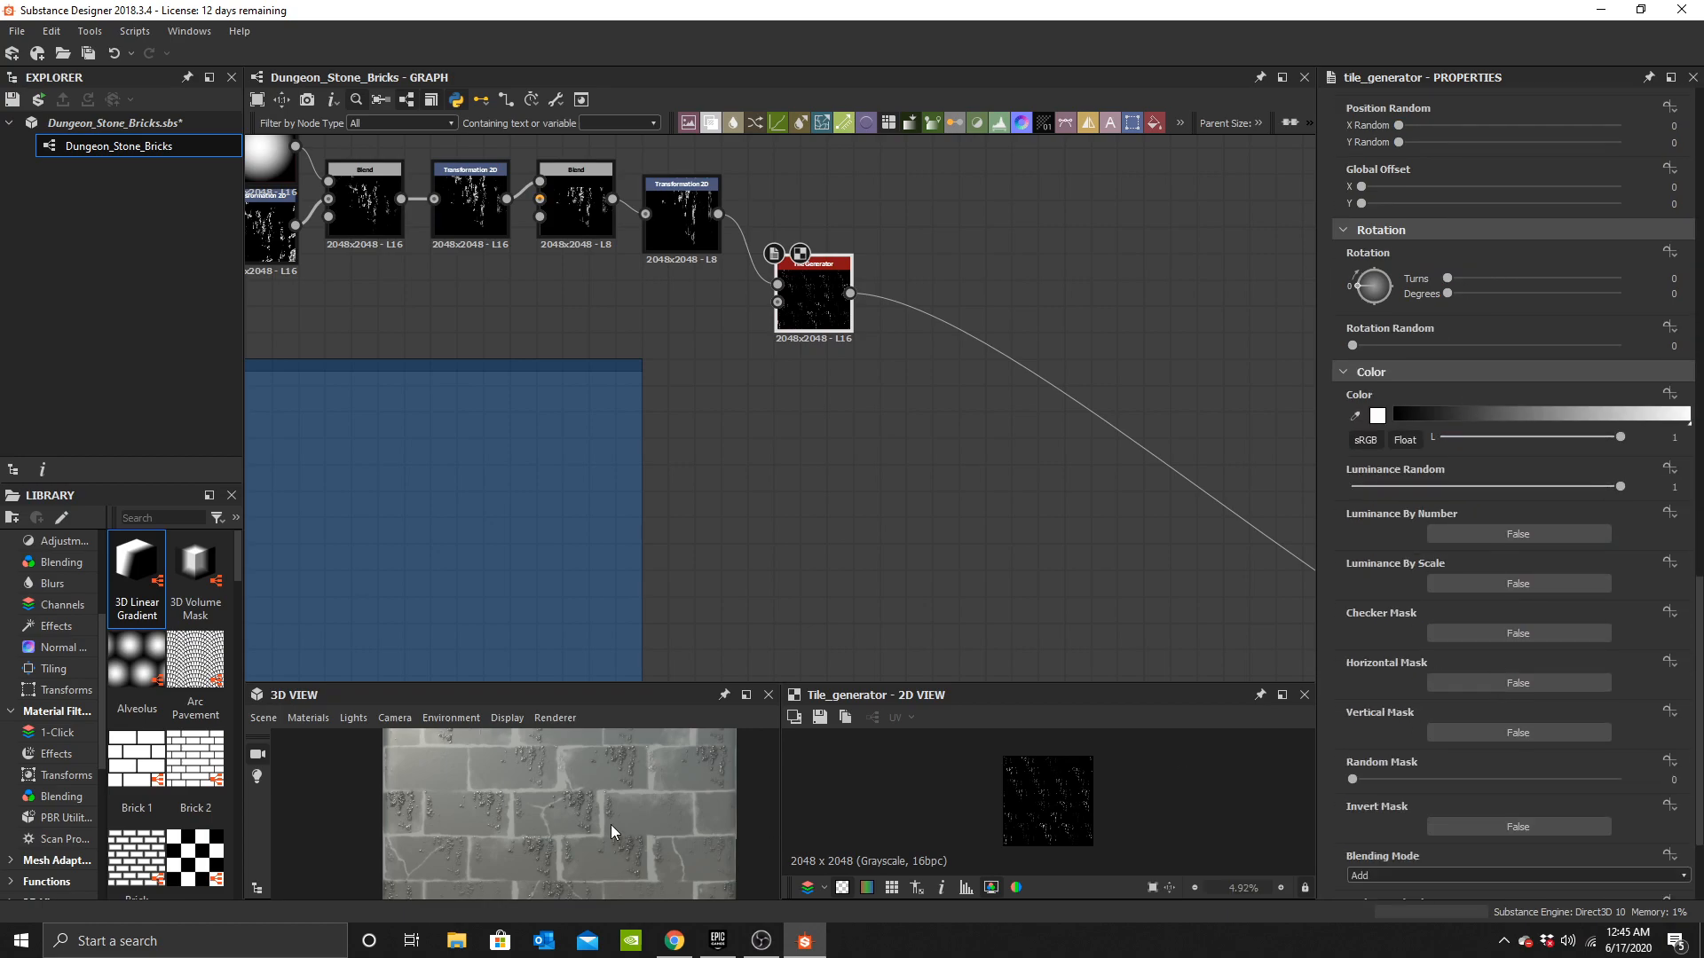
pyautogui.scroll(-3, 1511, 689)
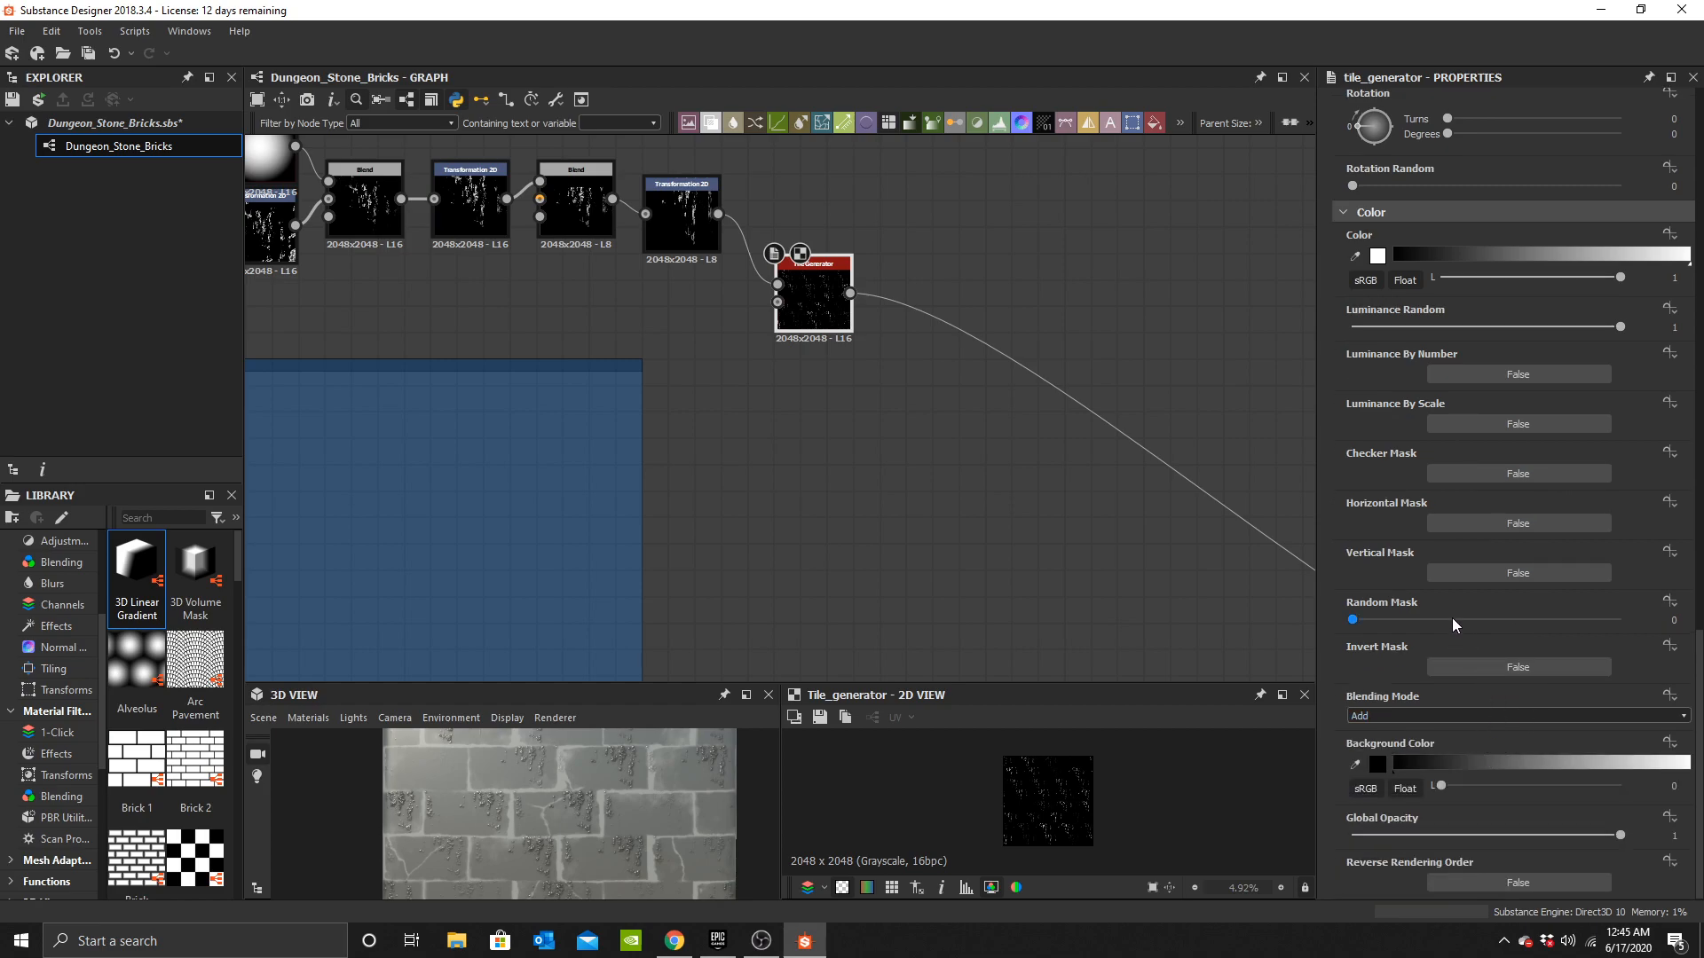
pyautogui.click(1489, 619)
pyautogui.moveTo(1498, 620); pyautogui.dragTo(1466, 620)
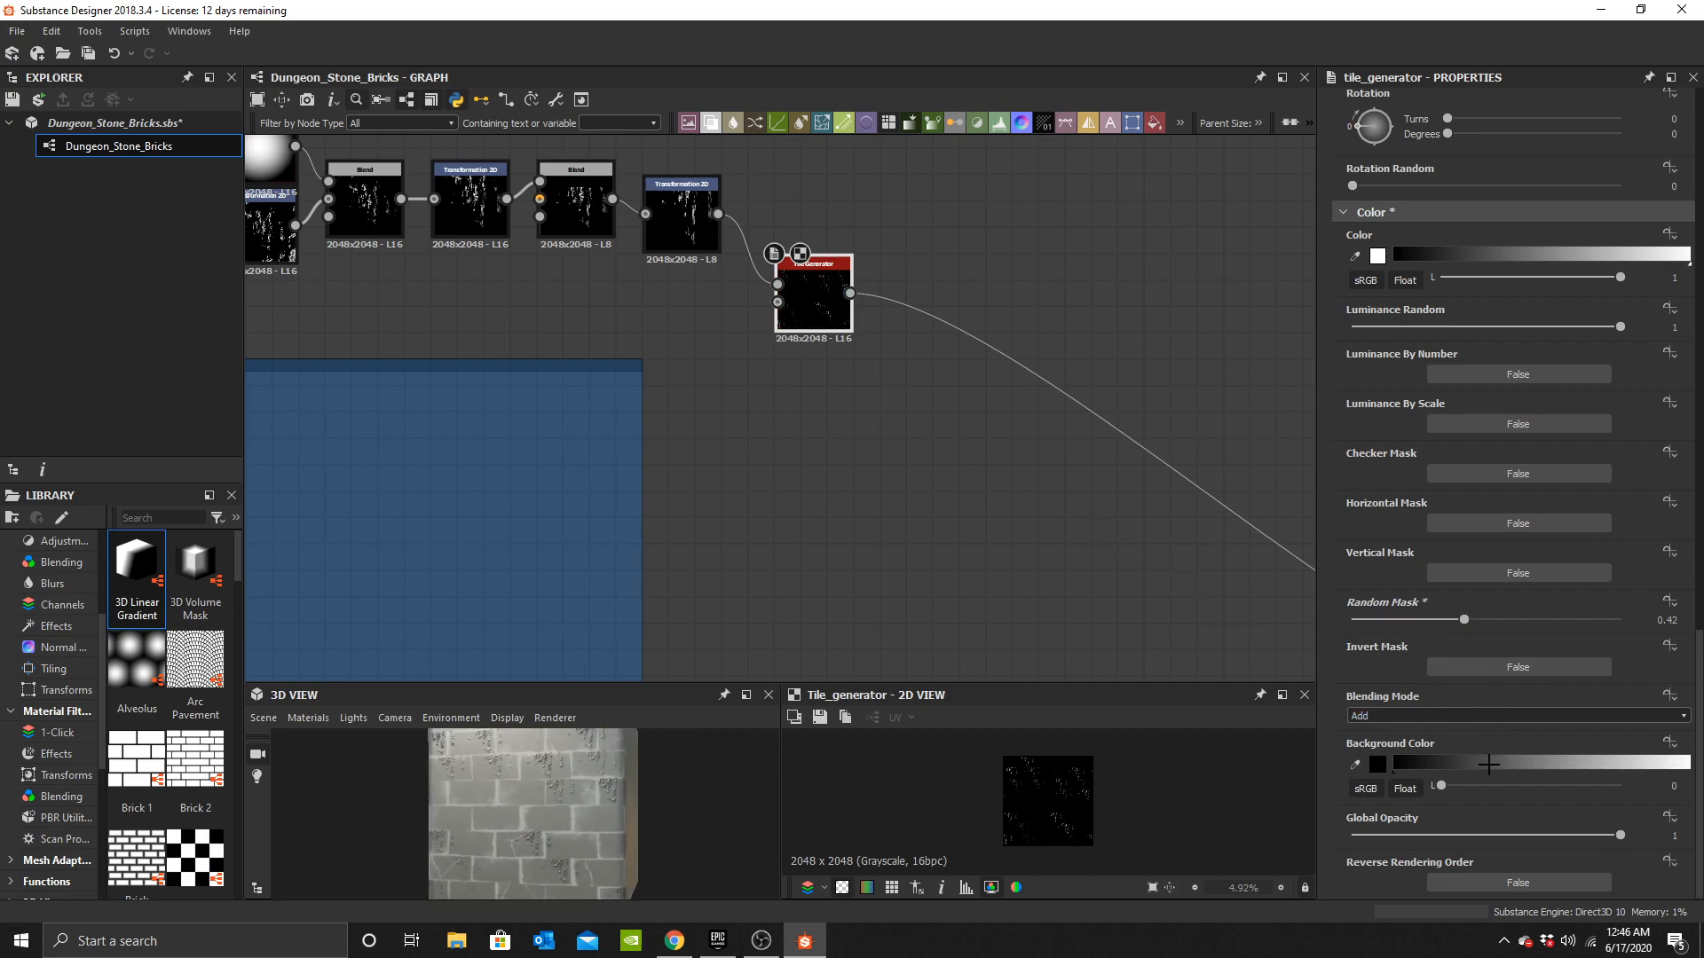
# Inspect the scattered grunge in the 3D view and select the height Blend node.
pyautogui.scroll(6, 589, 839)
pyautogui.moveTo(589, 839); pyautogui.dragTo(587, 780)
pyautogui.moveTo(671, 817); pyautogui.dragTo(637, 836)
pyautogui.scroll(-4, 1089, 424)
pyautogui.moveTo(847, 381); pyautogui.dragTo(678, 331, button='middle')
pyautogui.moveTo(1217, 526); pyautogui.dragTo(882, 375, button='middle')
pyautogui.scroll(3, 881, 375)
pyautogui.click(818, 350)
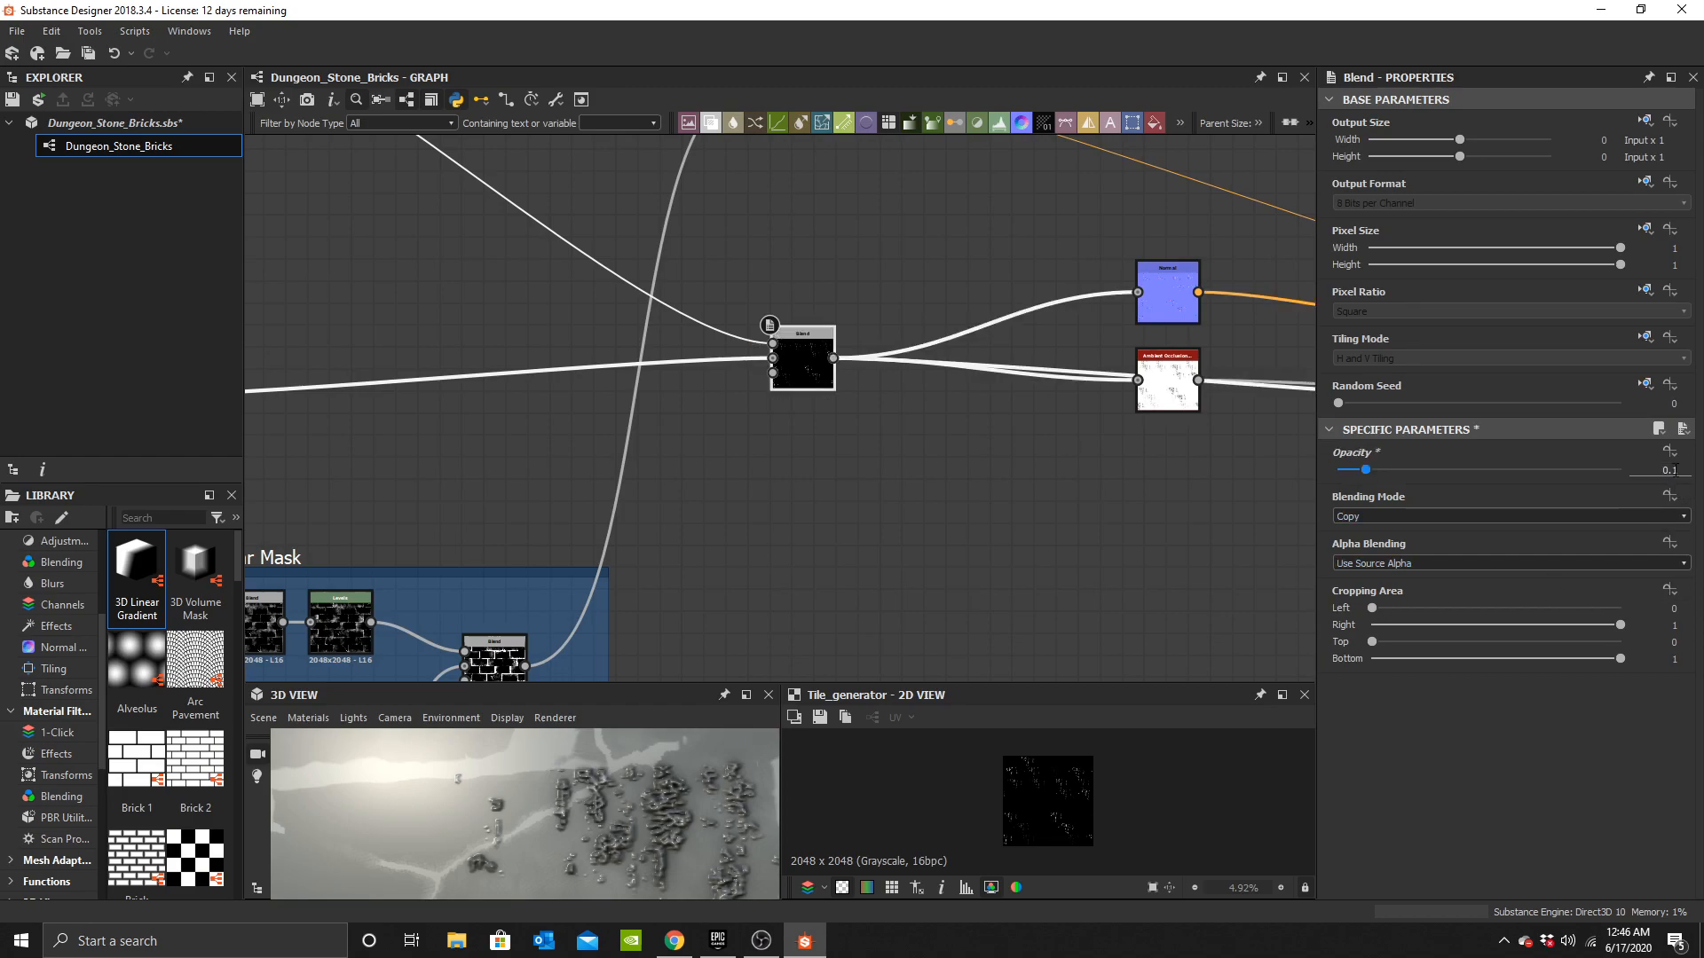
# Set the height Blend node's blending mode to Max (Lighten) and its opacity to 0.2.
pyautogui.press('Return')
pyautogui.moveTo(658, 801); pyautogui.dragTo(815, 758, button='right')
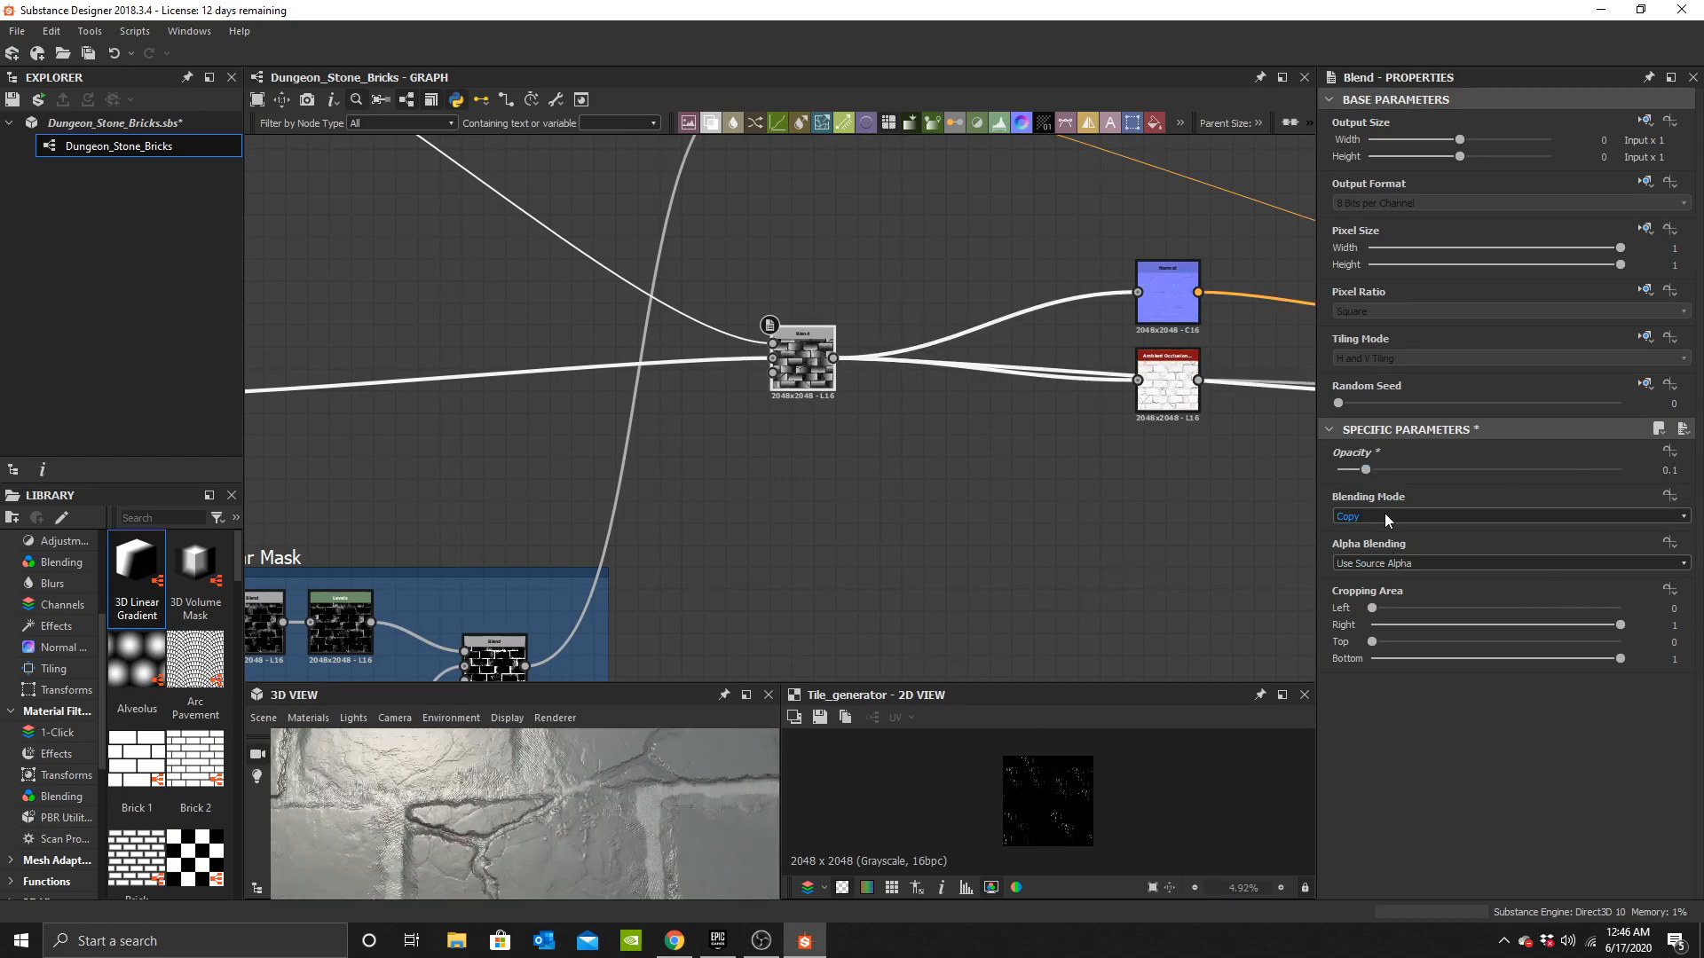
pyautogui.scroll(-2, 701, 795)
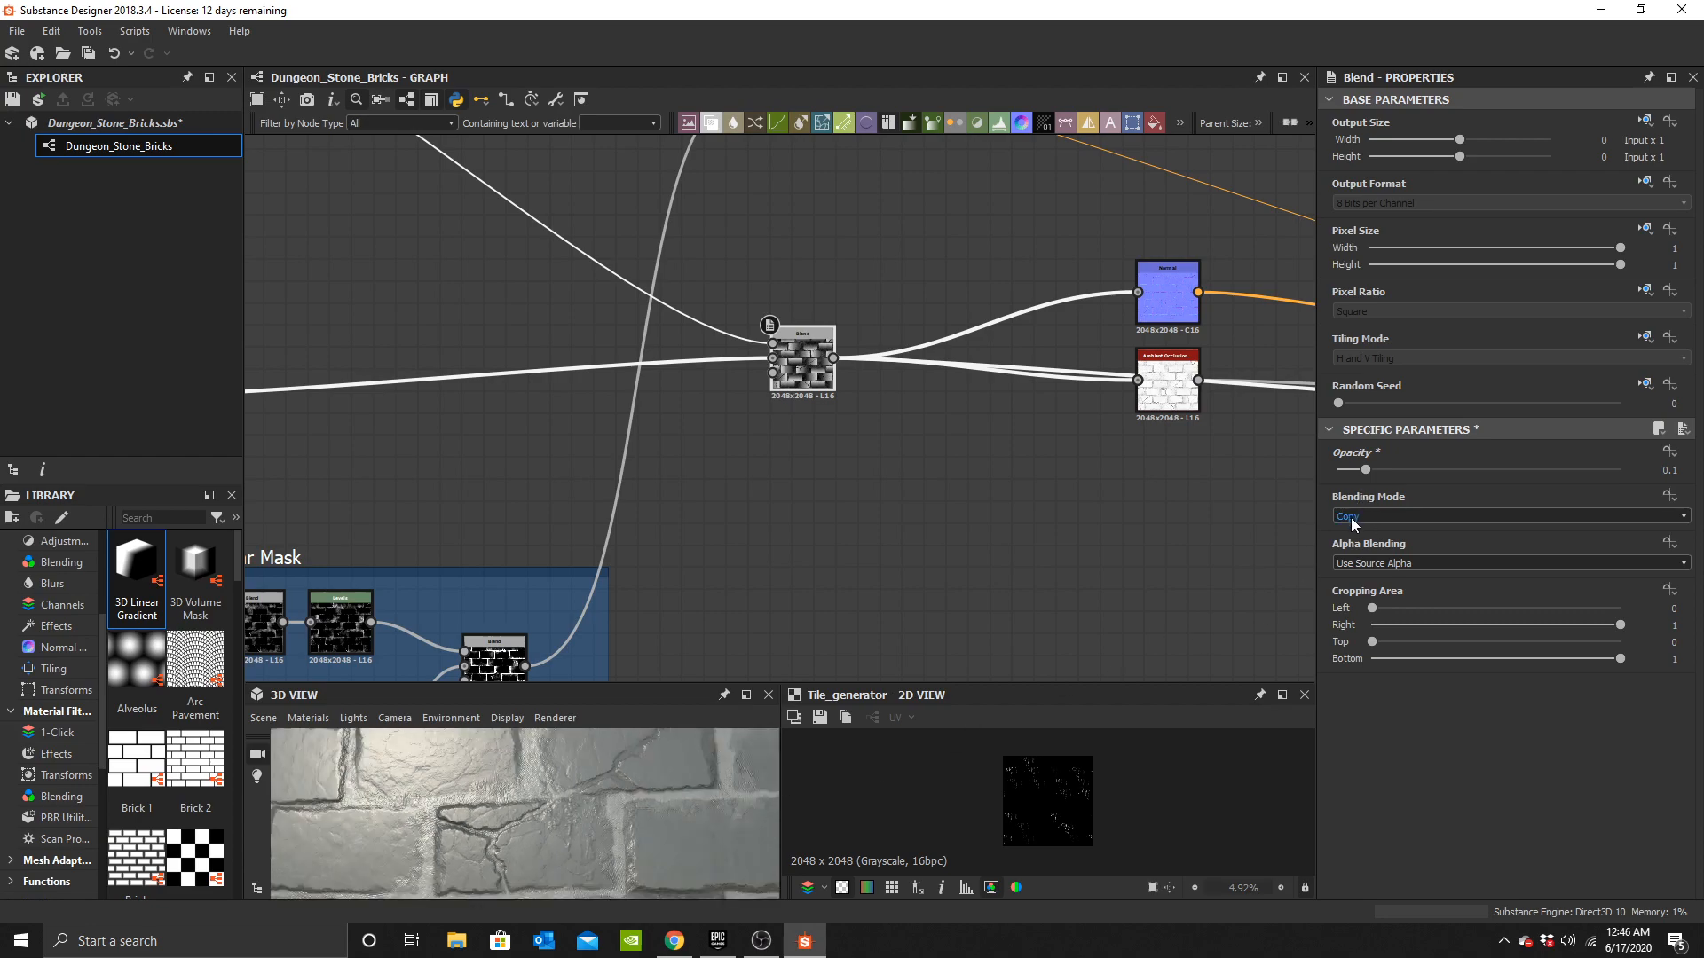
pyautogui.click(1353, 518)
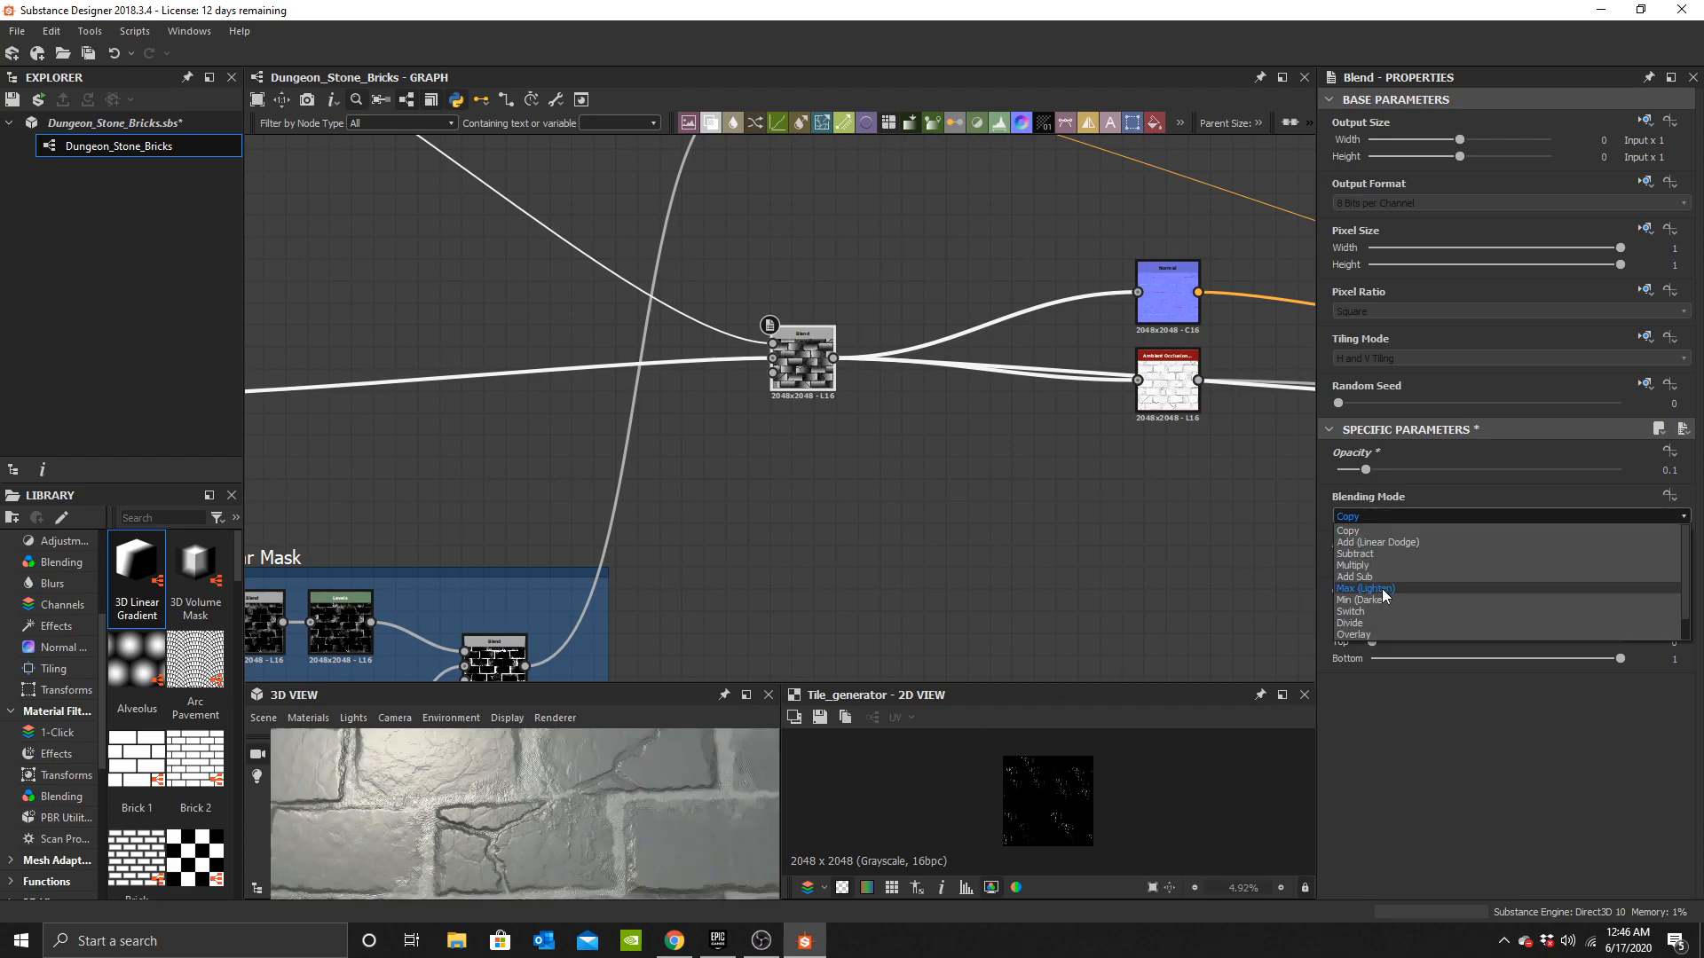
pyautogui.click(1366, 589)
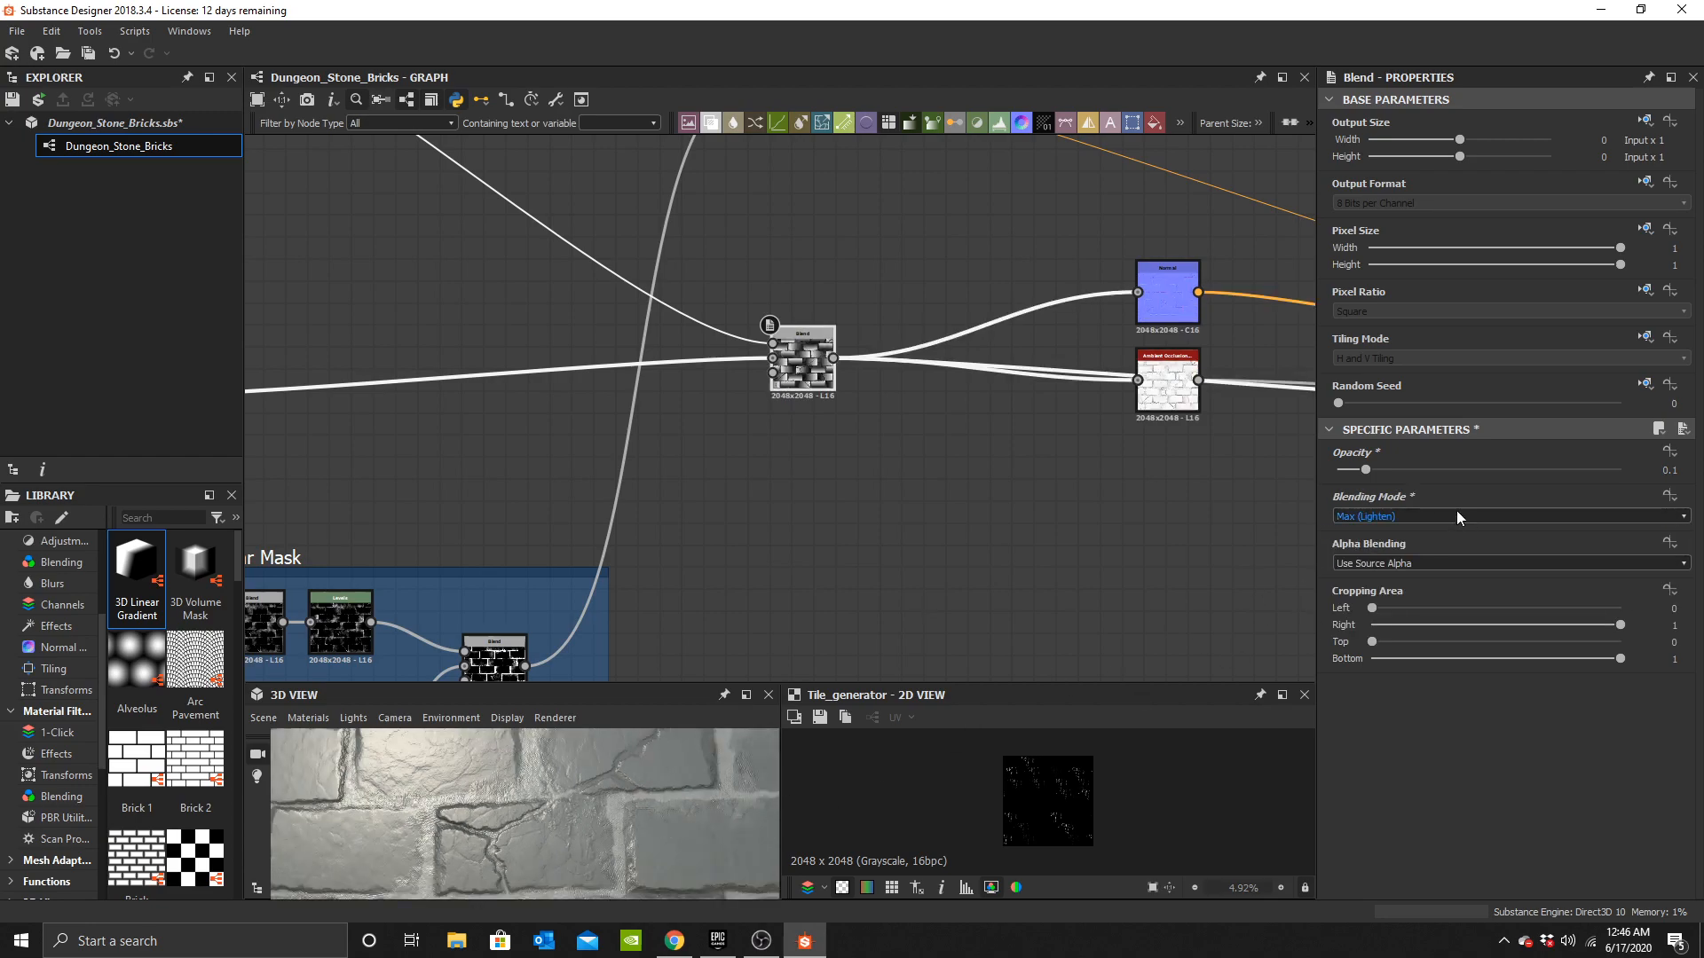
pyautogui.click(1452, 470)
pyautogui.scroll(3, 621, 827)
pyautogui.moveTo(641, 829); pyautogui.dragTo(625, 806)
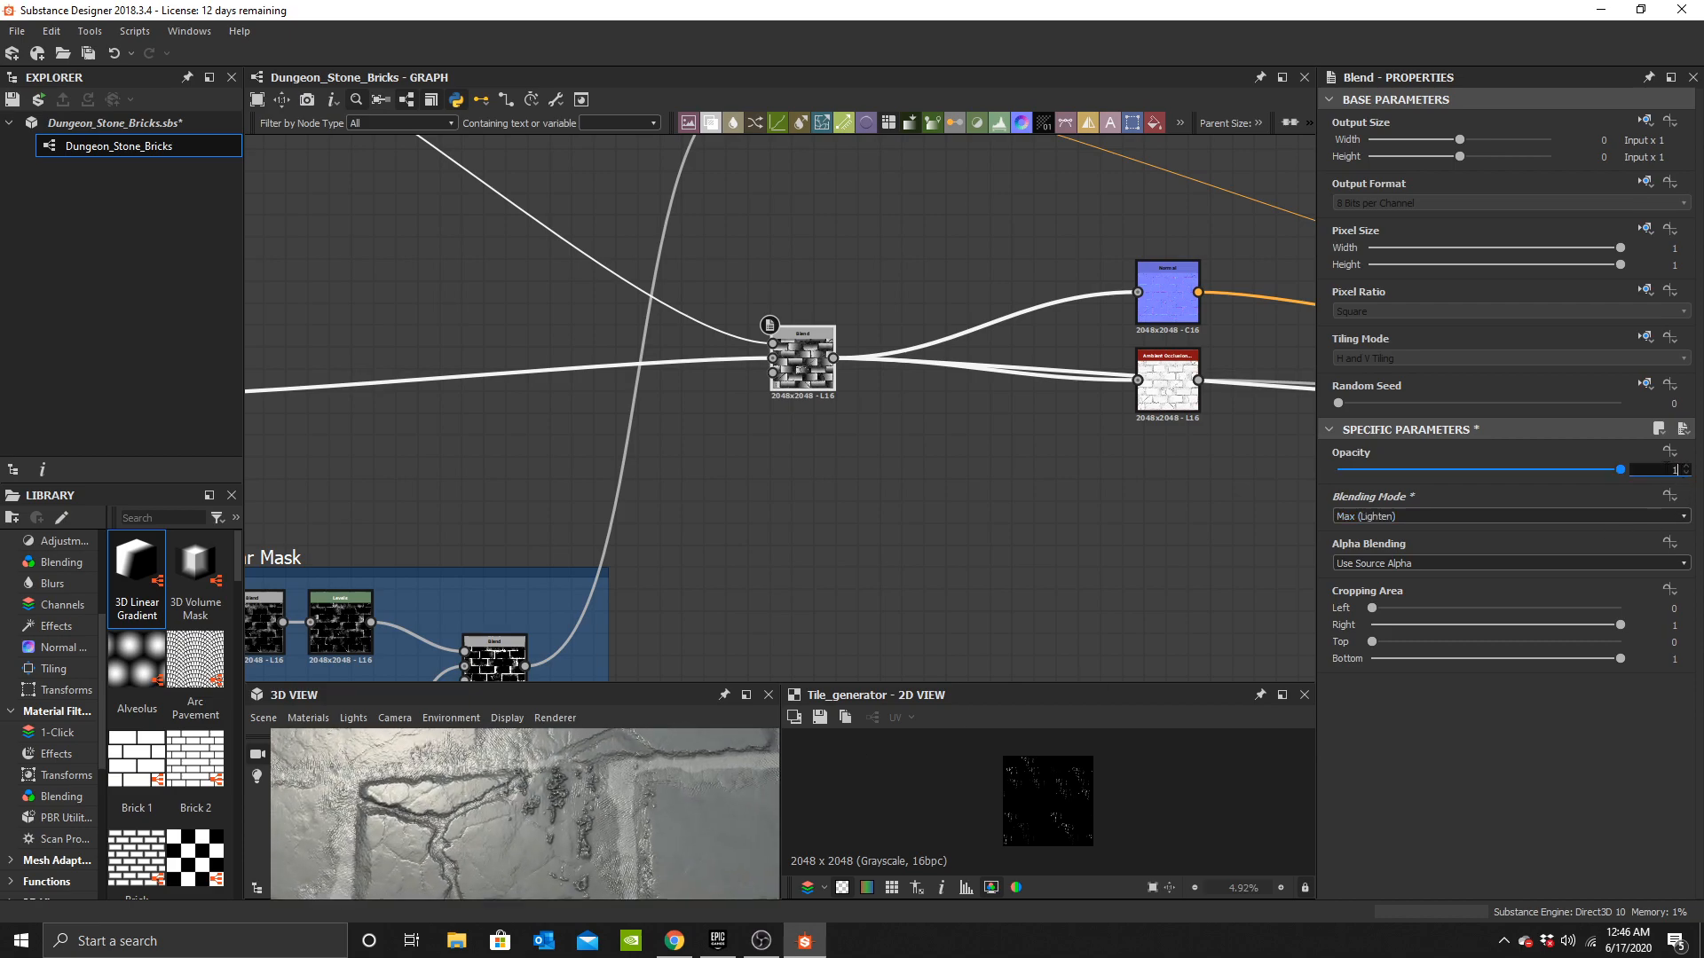
pyautogui.write('0.2')
pyautogui.press('Return')
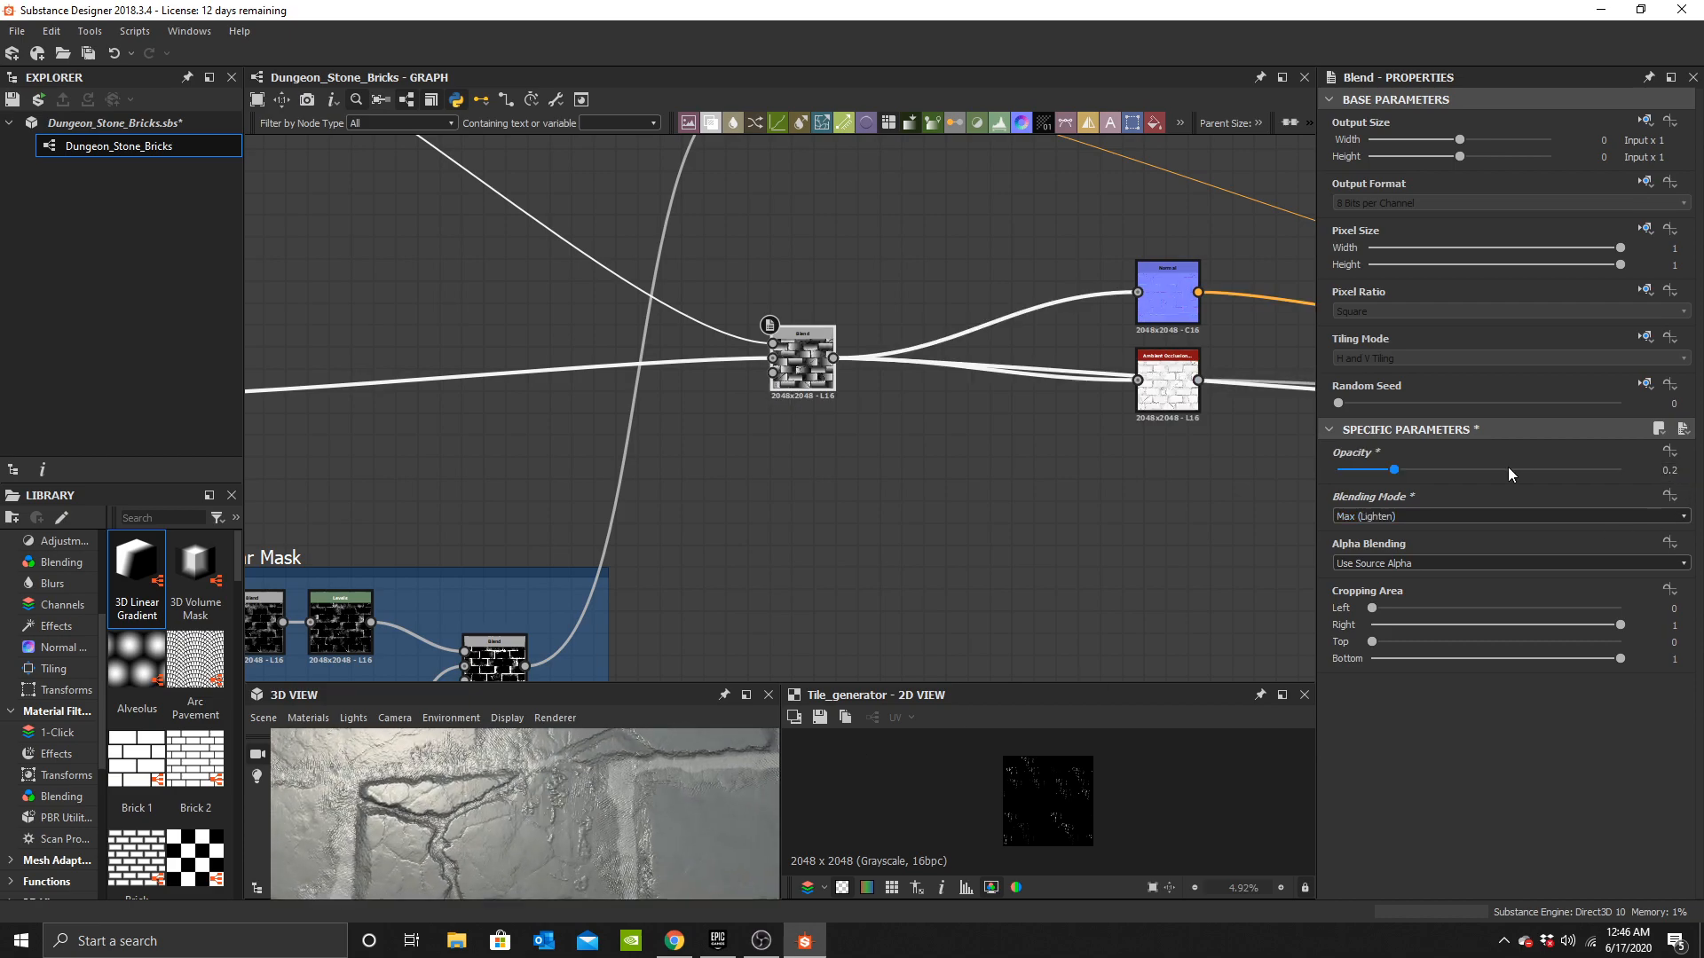
# Group the scattered grunge node chain into a frame titled Mini Leaks.
pyautogui.scroll(-4, 503, 813)
pyautogui.moveTo(510, 812); pyautogui.dragTo(555, 809)
pyautogui.scroll(-5, 794, 353)
pyautogui.scroll(-1, 684, 321)
pyautogui.moveTo(671, 332); pyautogui.dragTo(979, 420, button='middle')
pyautogui.moveTo(852, 357); pyautogui.dragTo(827, 446, button='middle')
pyautogui.scroll(2, 827, 445)
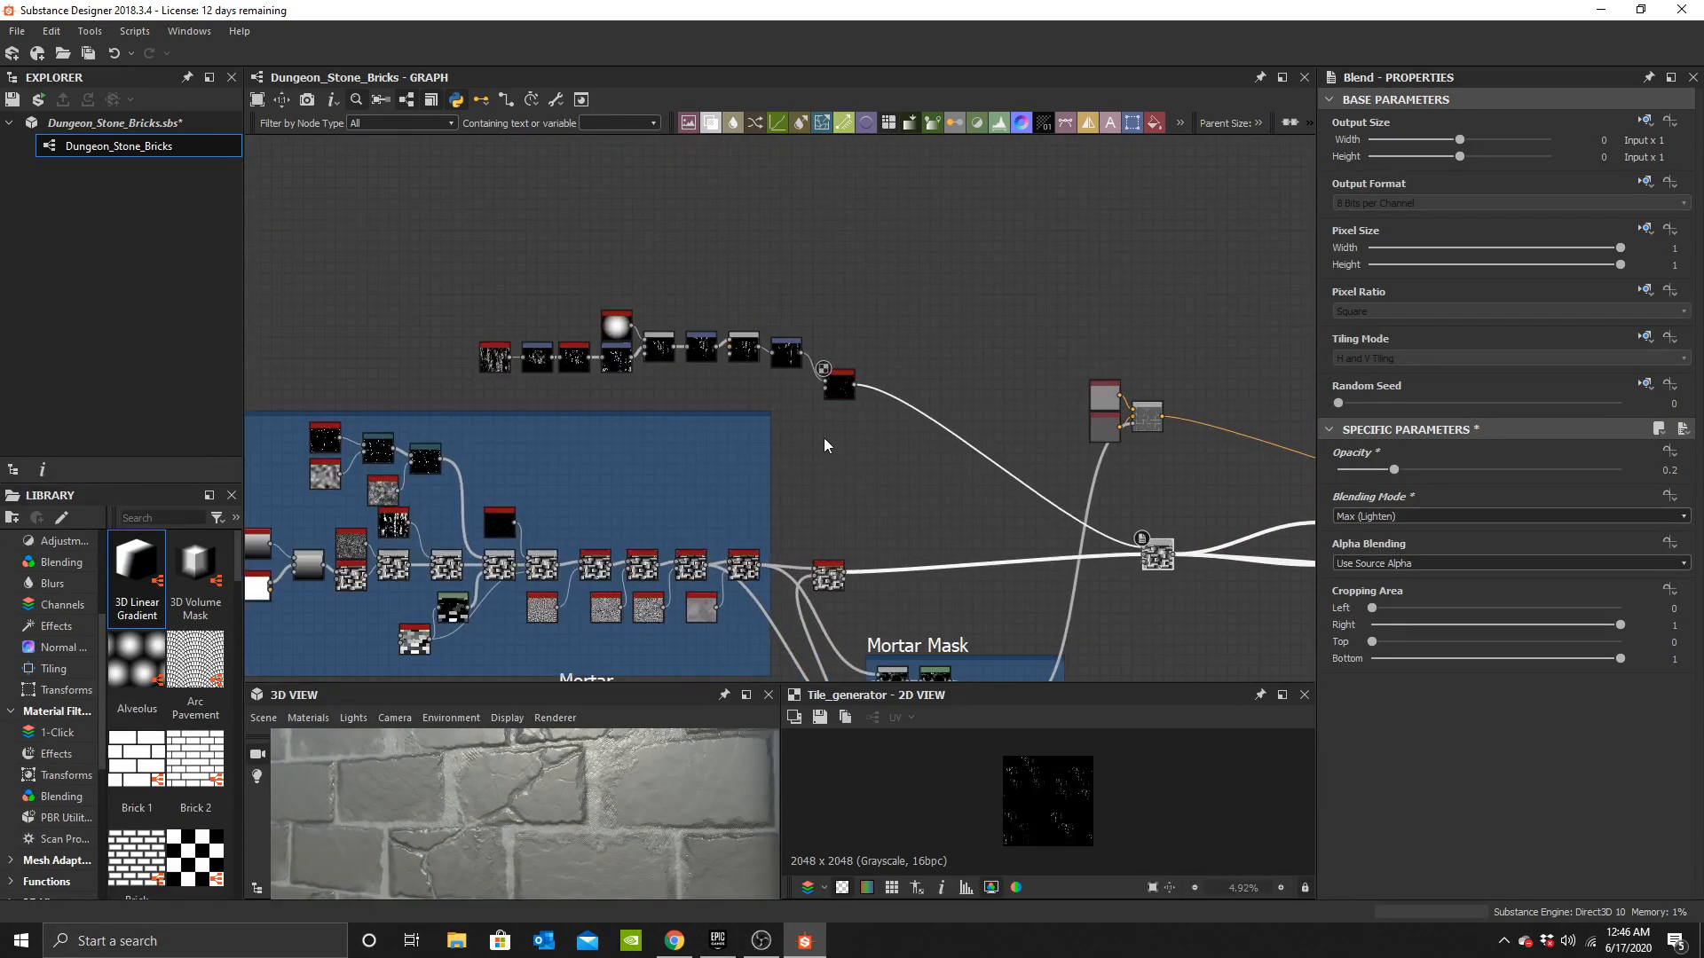
pyautogui.moveTo(435, 268); pyautogui.dragTo(900, 380)
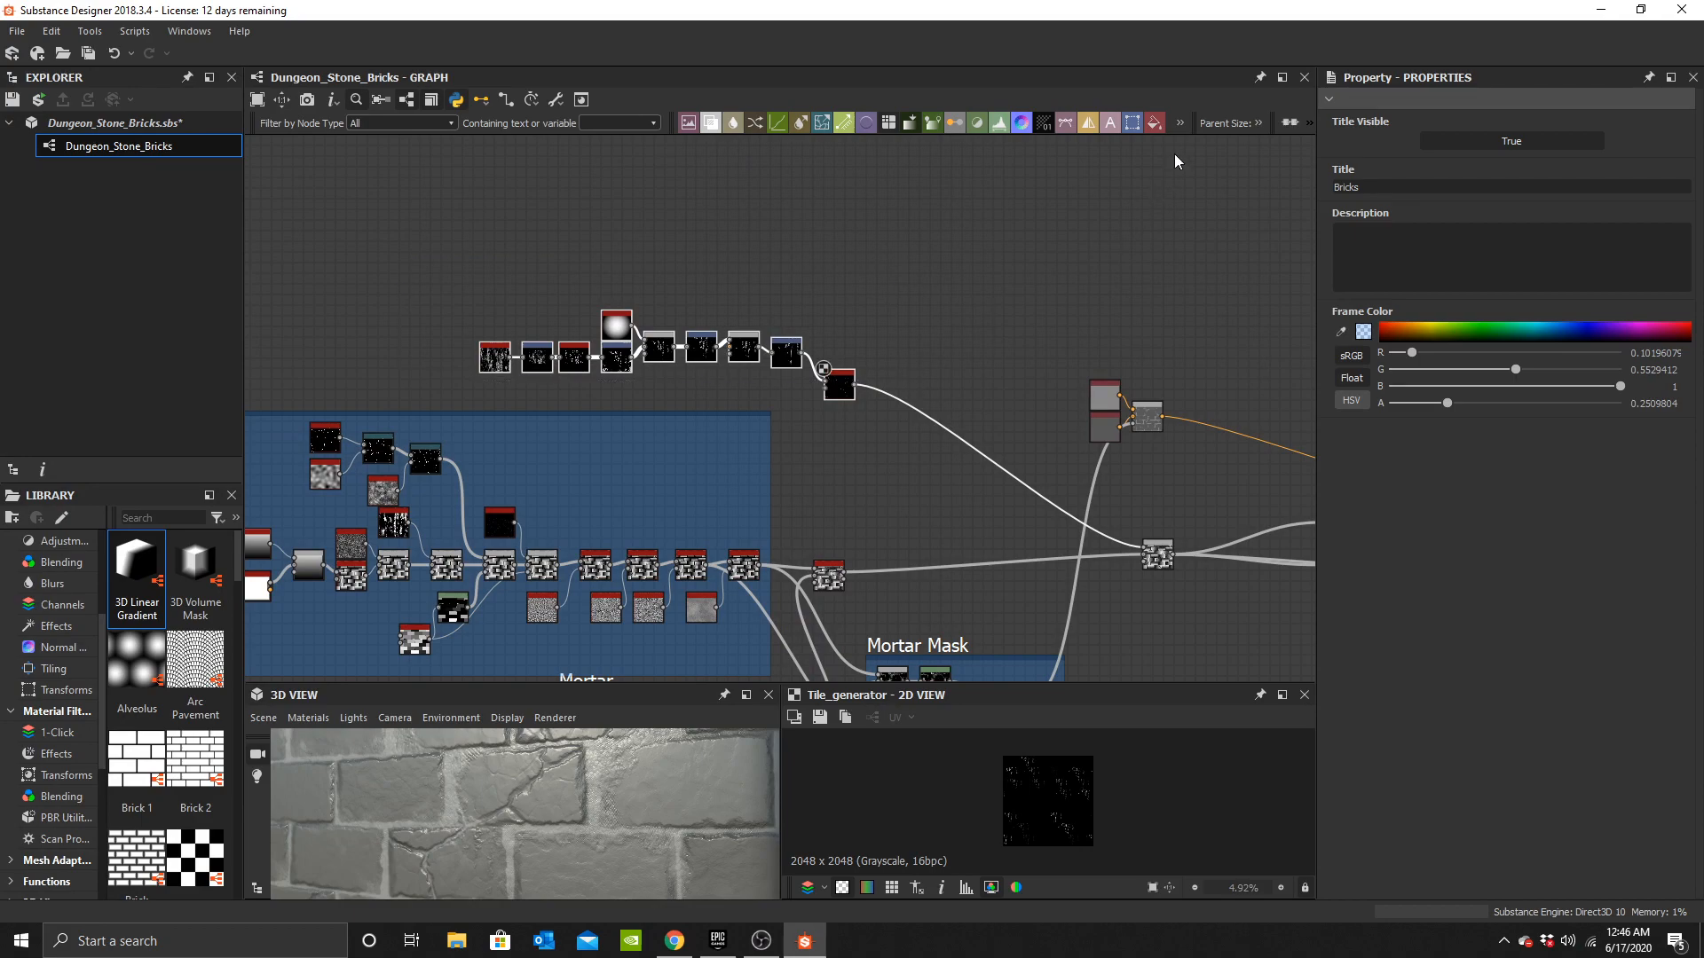
pyautogui.moveTo(1313, 204); pyautogui.dragTo(1478, 198)
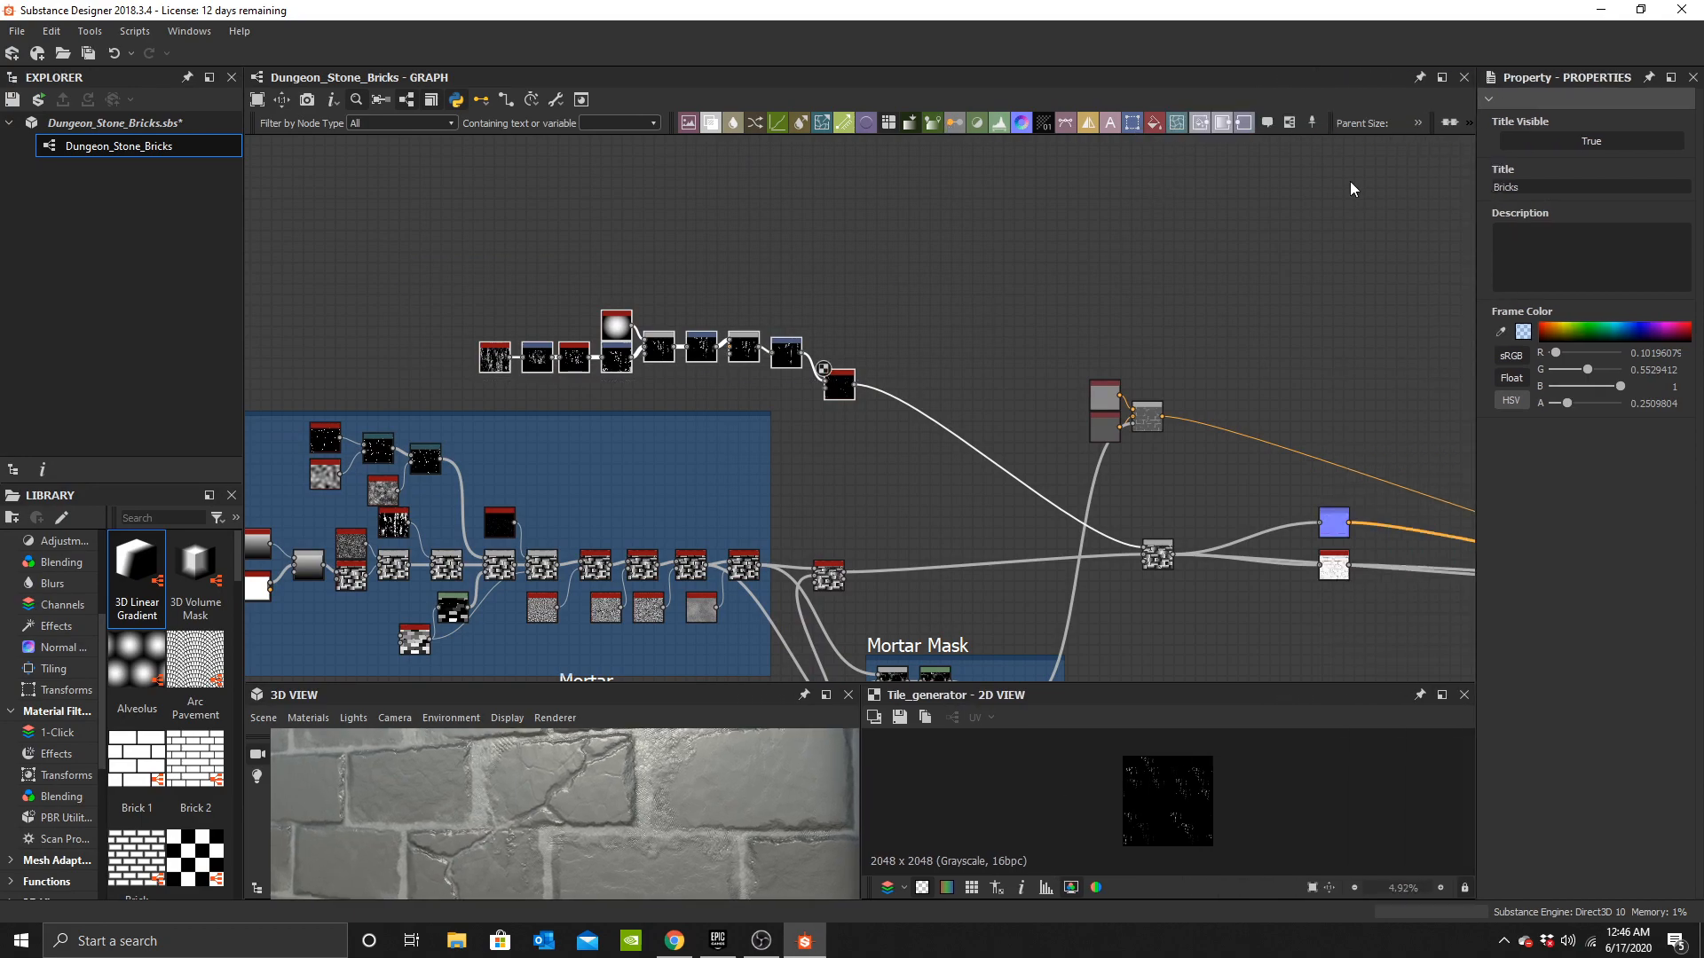
pyautogui.click(1291, 124)
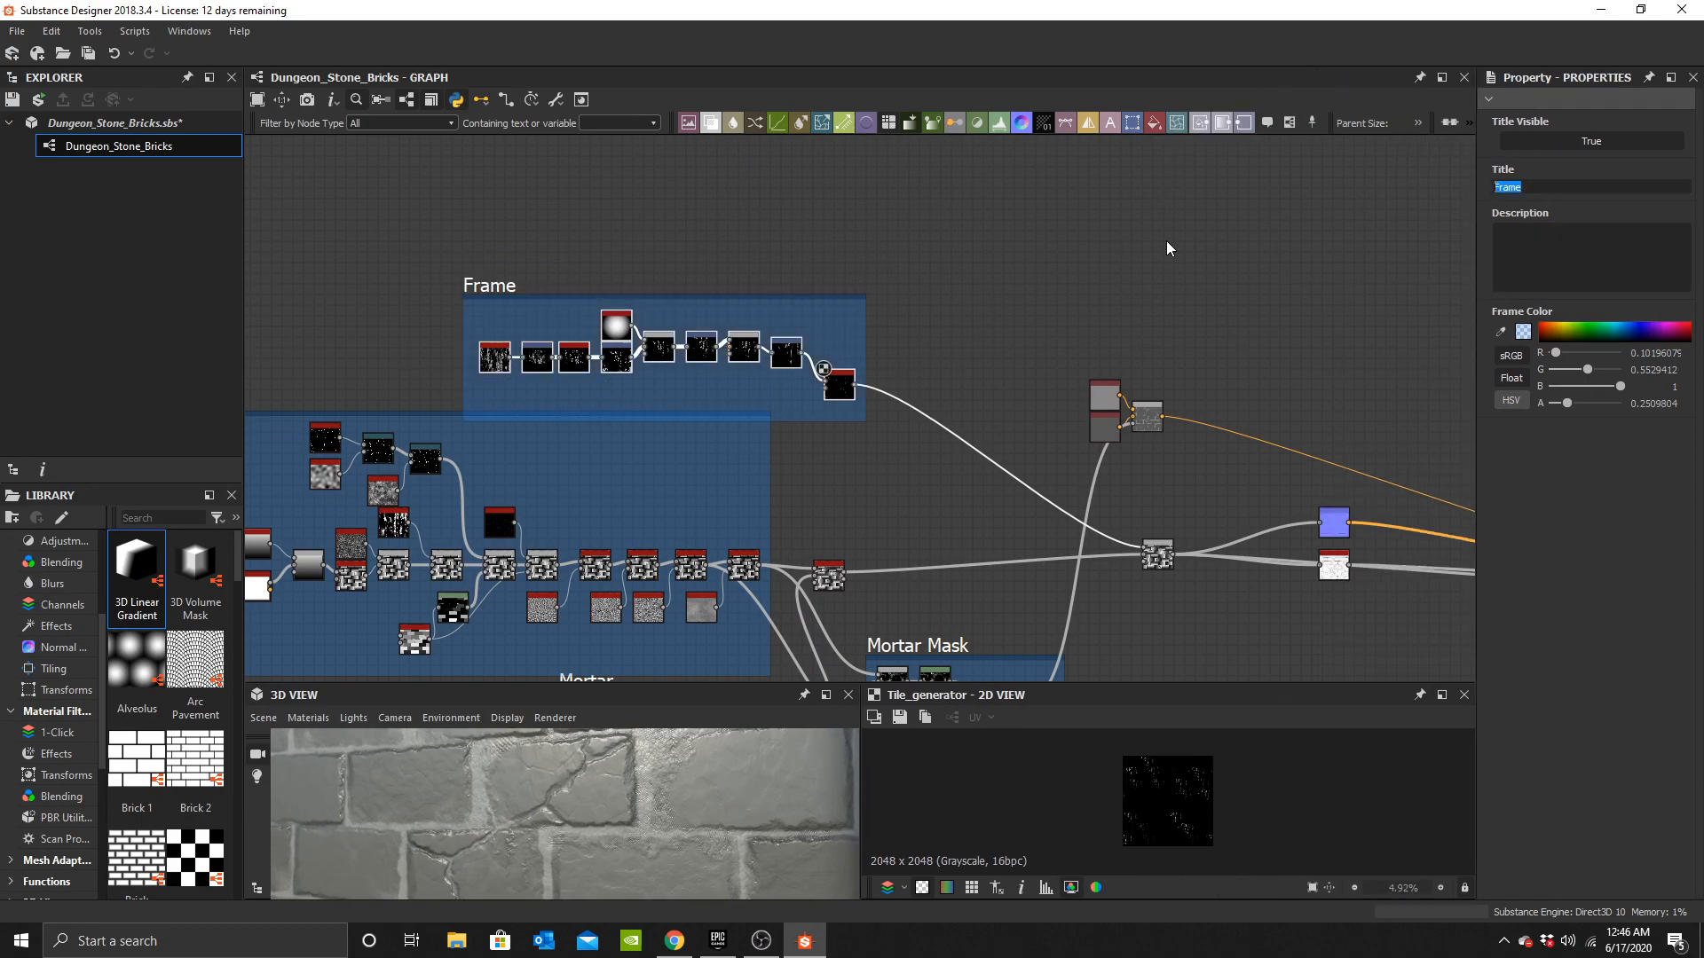
pyautogui.press('Return')
pyautogui.click(689, 435)
# Try adding an mg_leaks node and connecting the normal output into it.
pyautogui.scroll(-6, 621, 774)
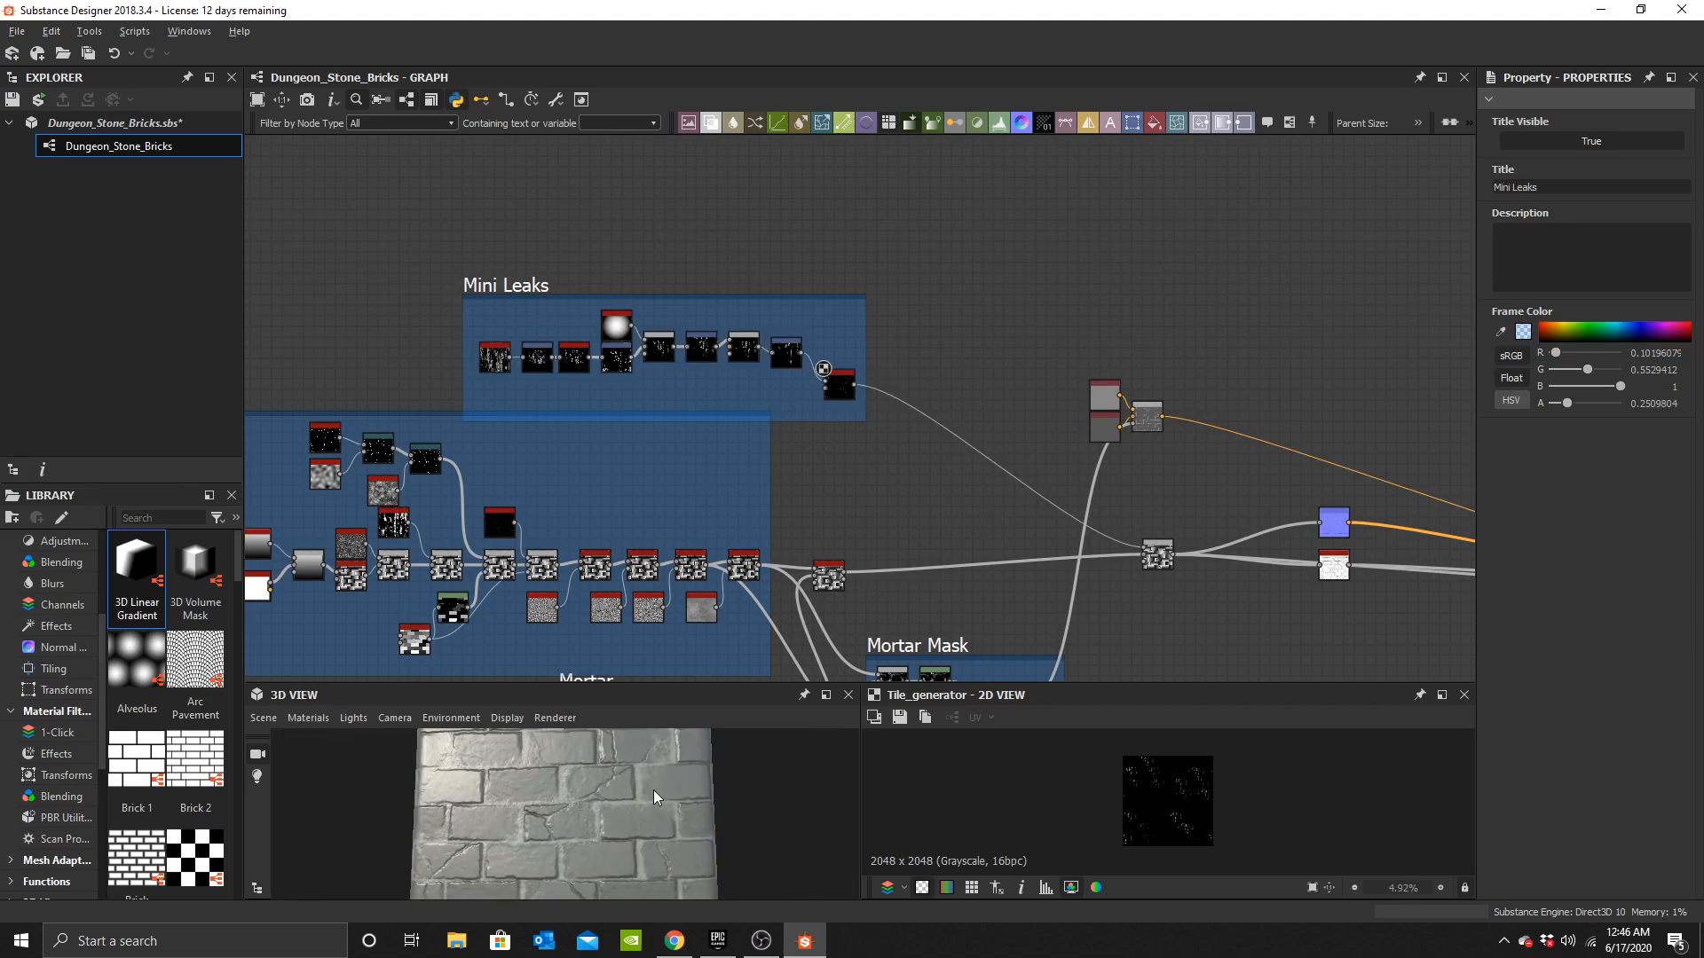
pyautogui.scroll(8, 653, 796)
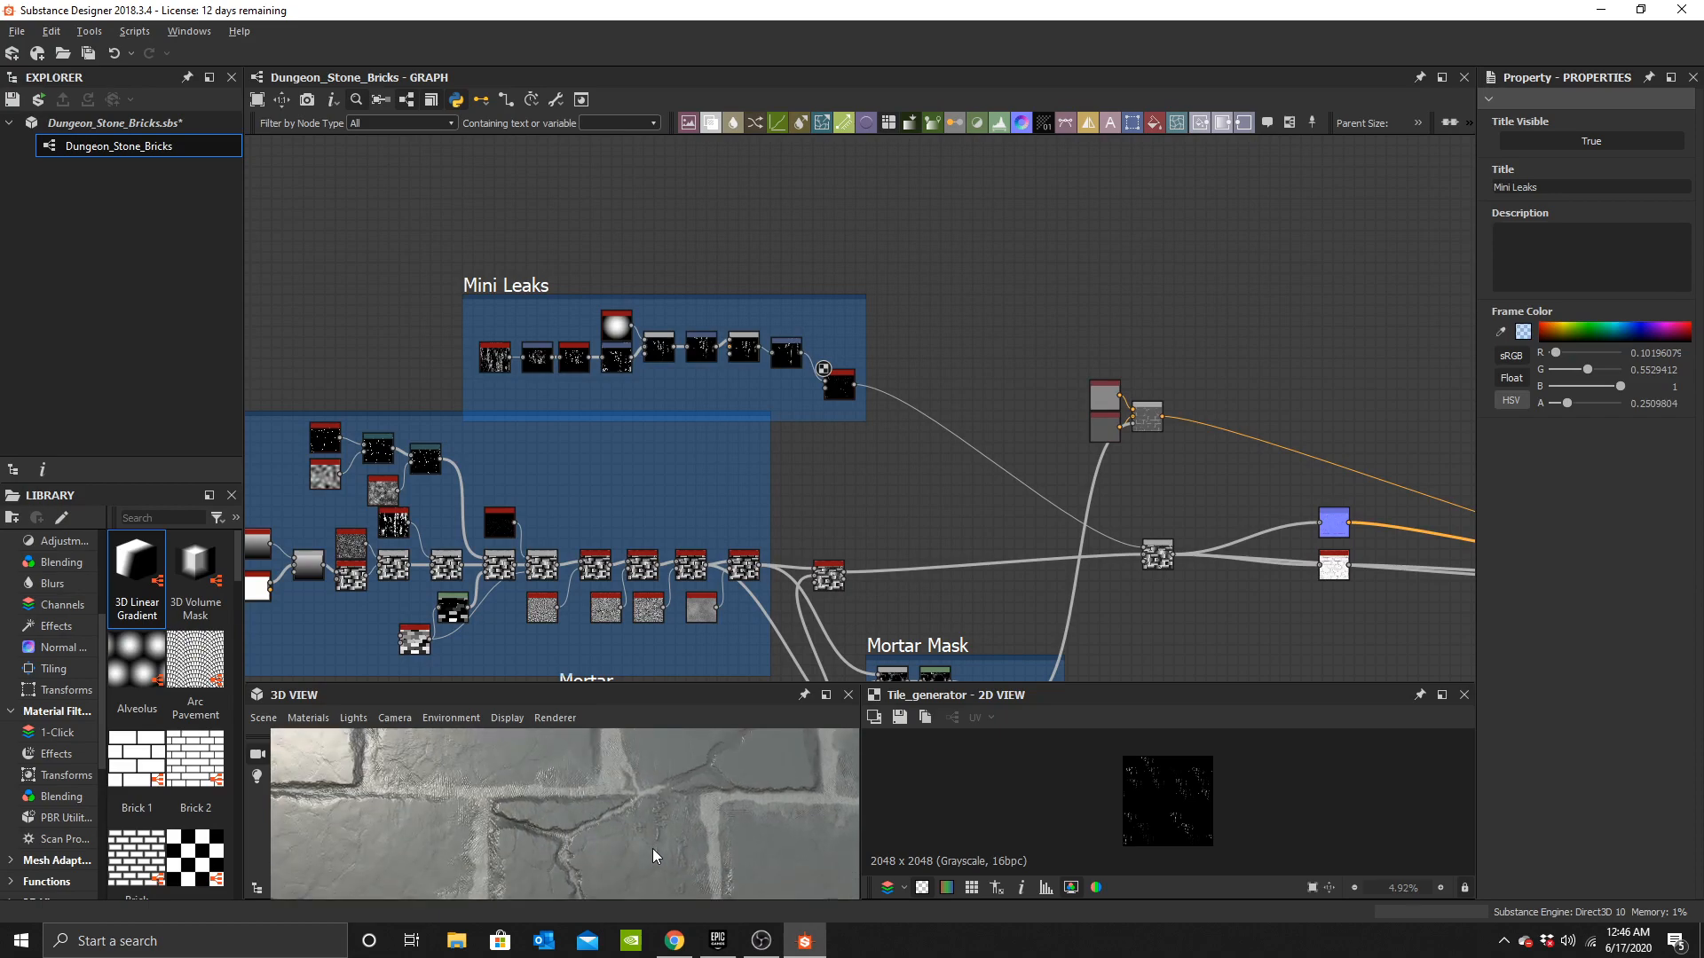
pyautogui.scroll(-8, 586, 827)
pyautogui.moveTo(947, 513); pyautogui.dragTo(804, 492, button='middle')
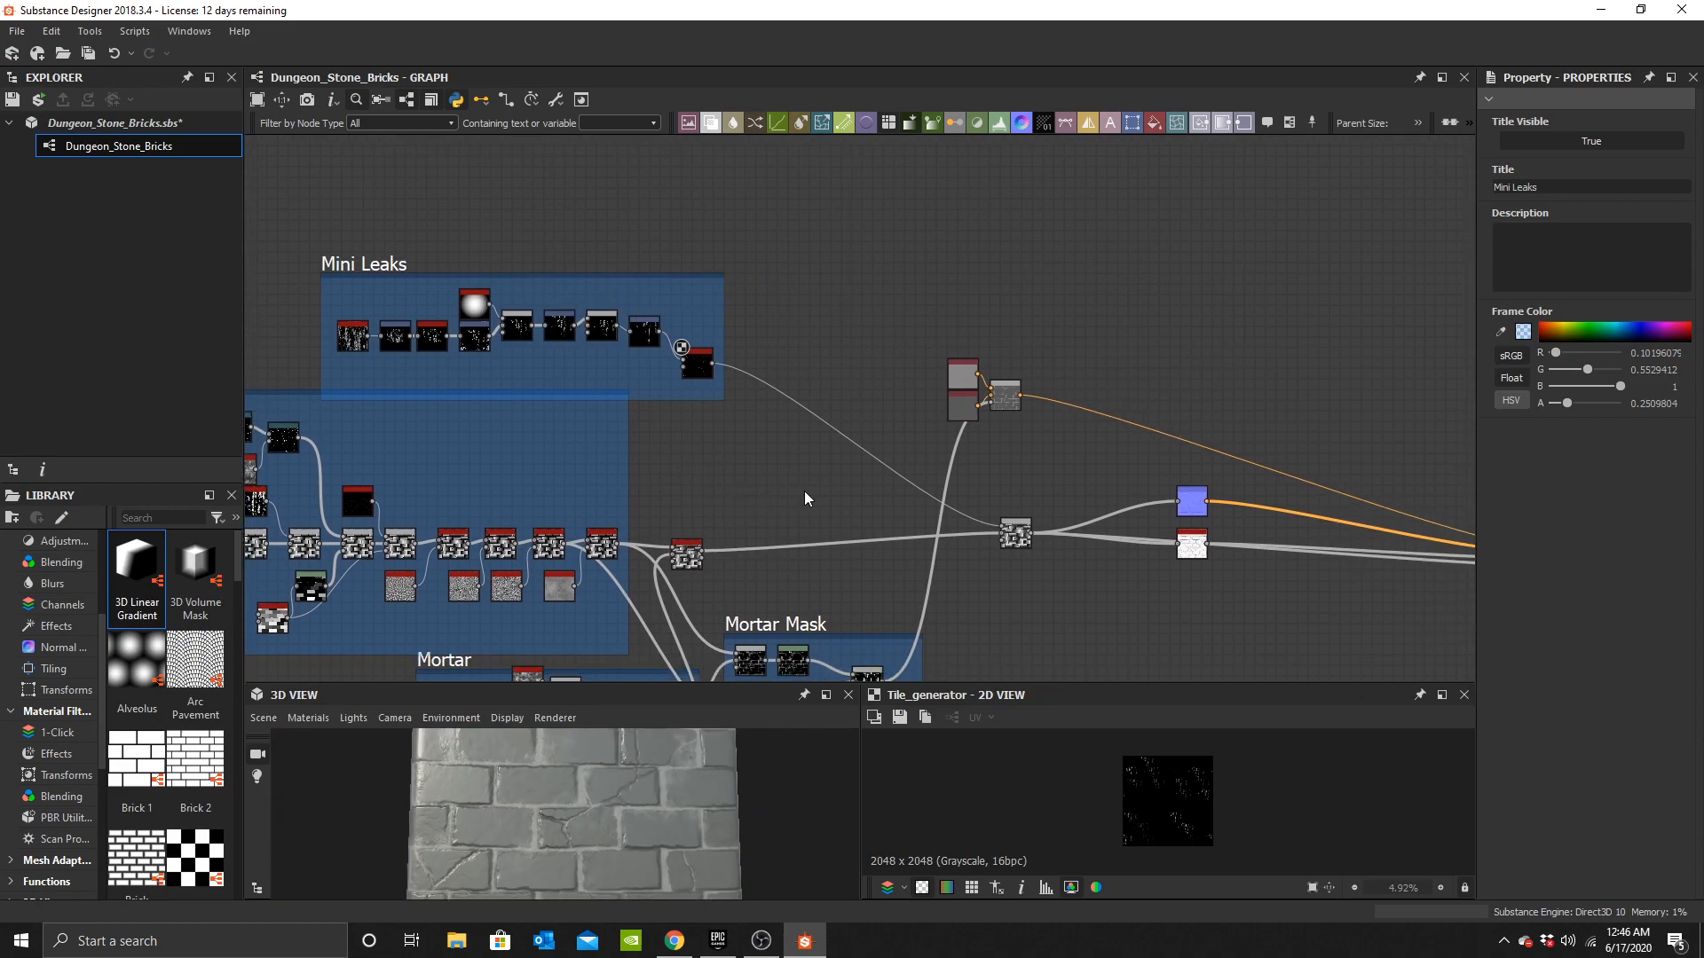
pyautogui.press('space')
pyautogui.write('leak')
pyautogui.click(870, 400)
pyautogui.scroll(3, 788, 469)
pyautogui.moveTo(937, 577); pyautogui.dragTo(794, 476, button='middle')
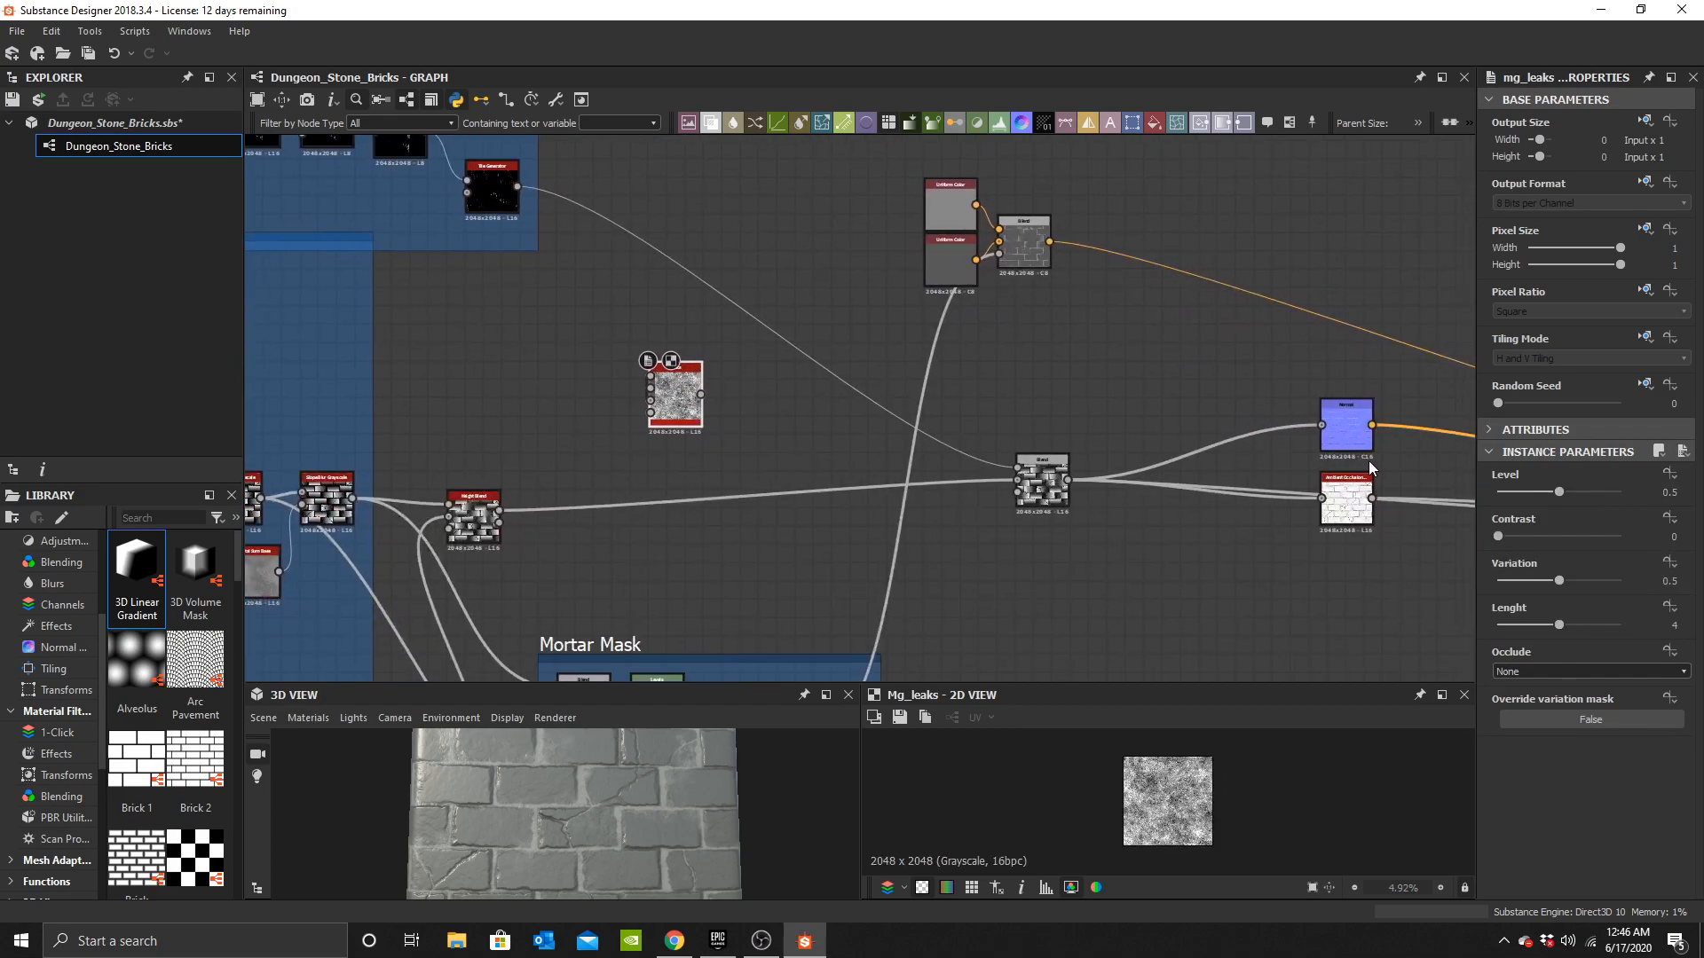
pyautogui.moveTo(1373, 499); pyautogui.dragTo(651, 376)
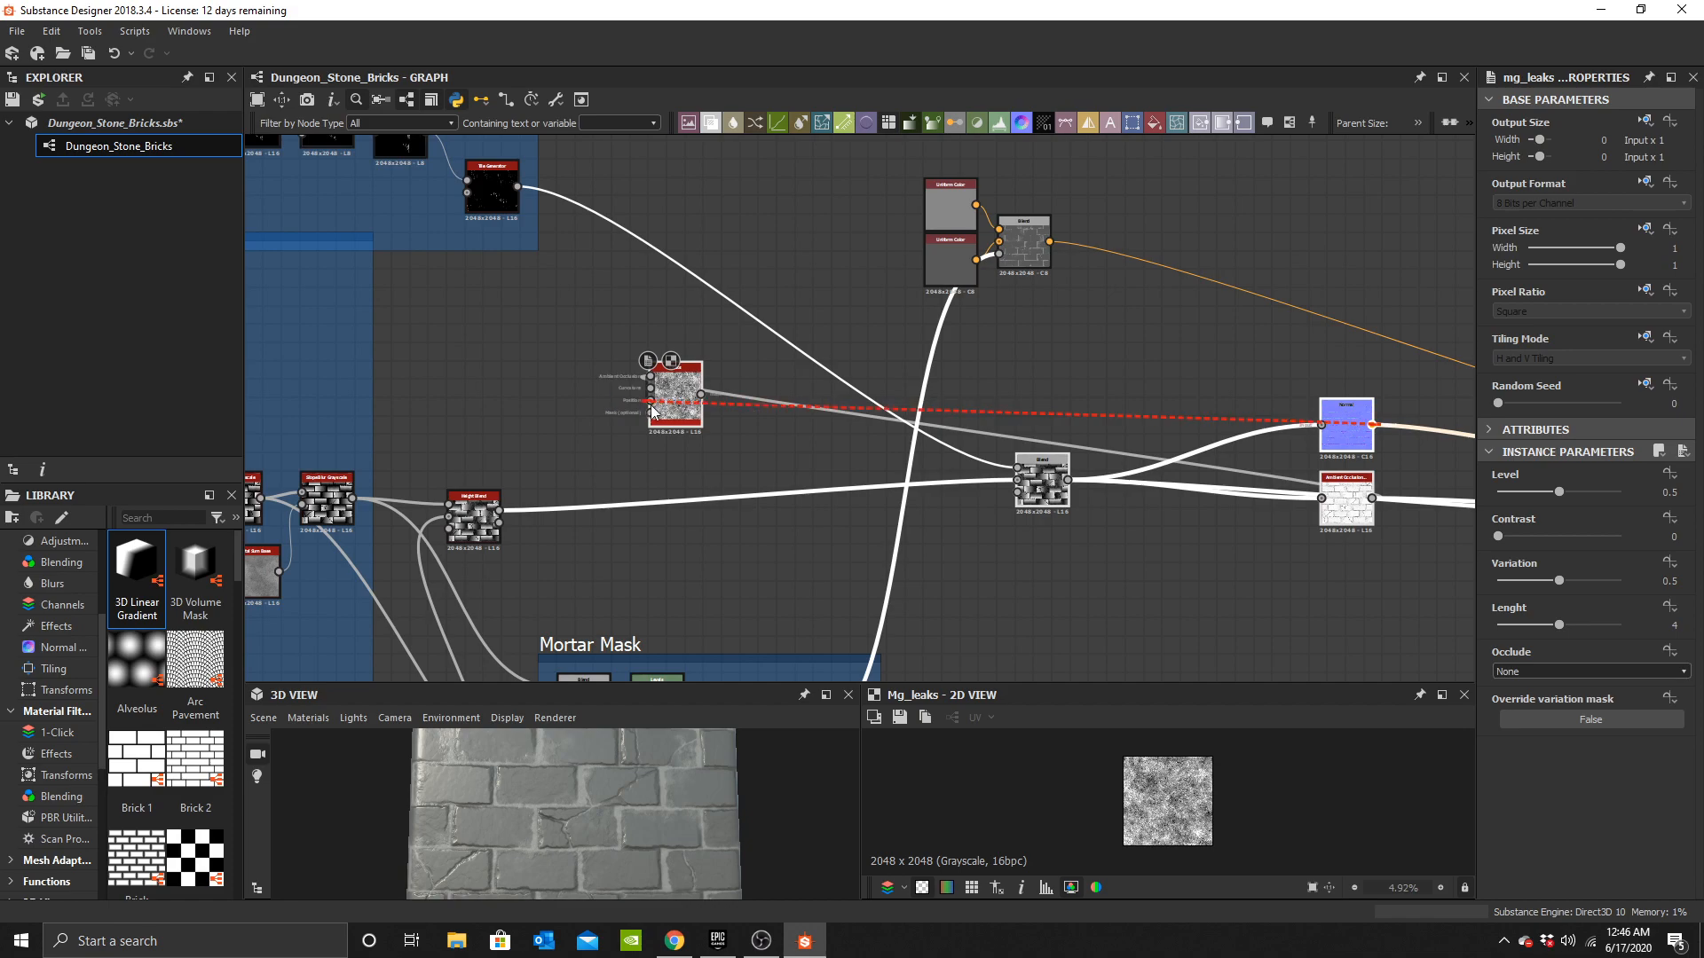
pyautogui.moveTo(901, 443); pyautogui.dragTo(891, 547, button='middle')
pyautogui.hotkey('ctrl', 'z')
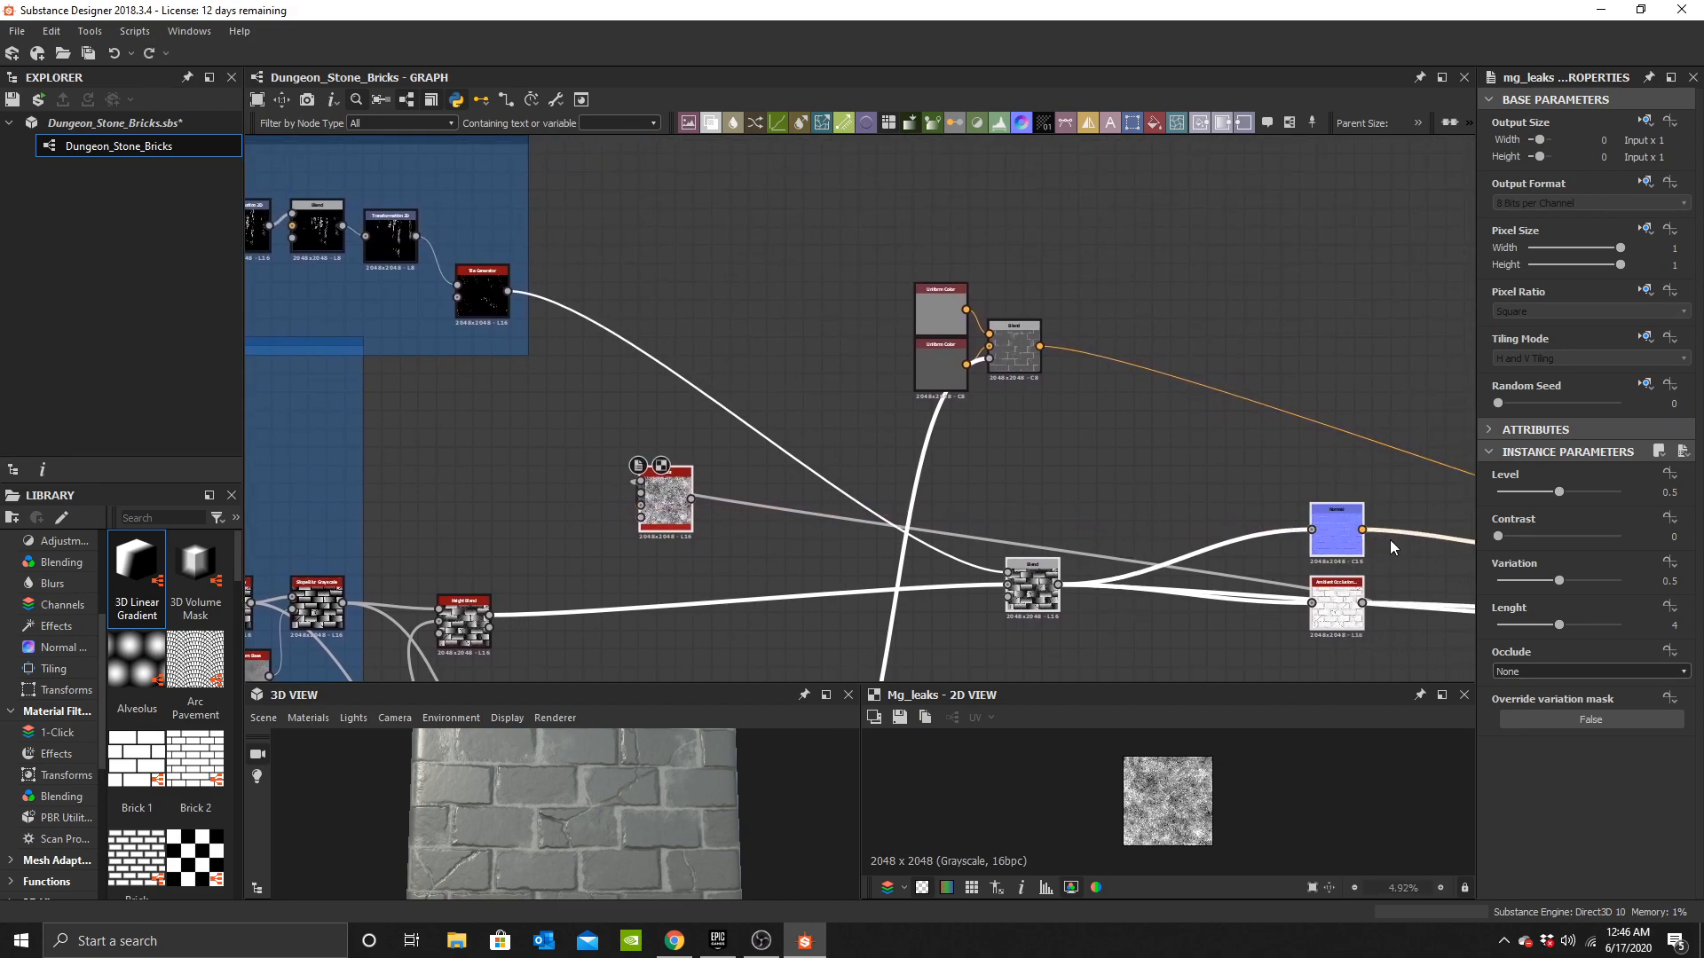
pyautogui.moveTo(1364, 531); pyautogui.dragTo(650, 499)
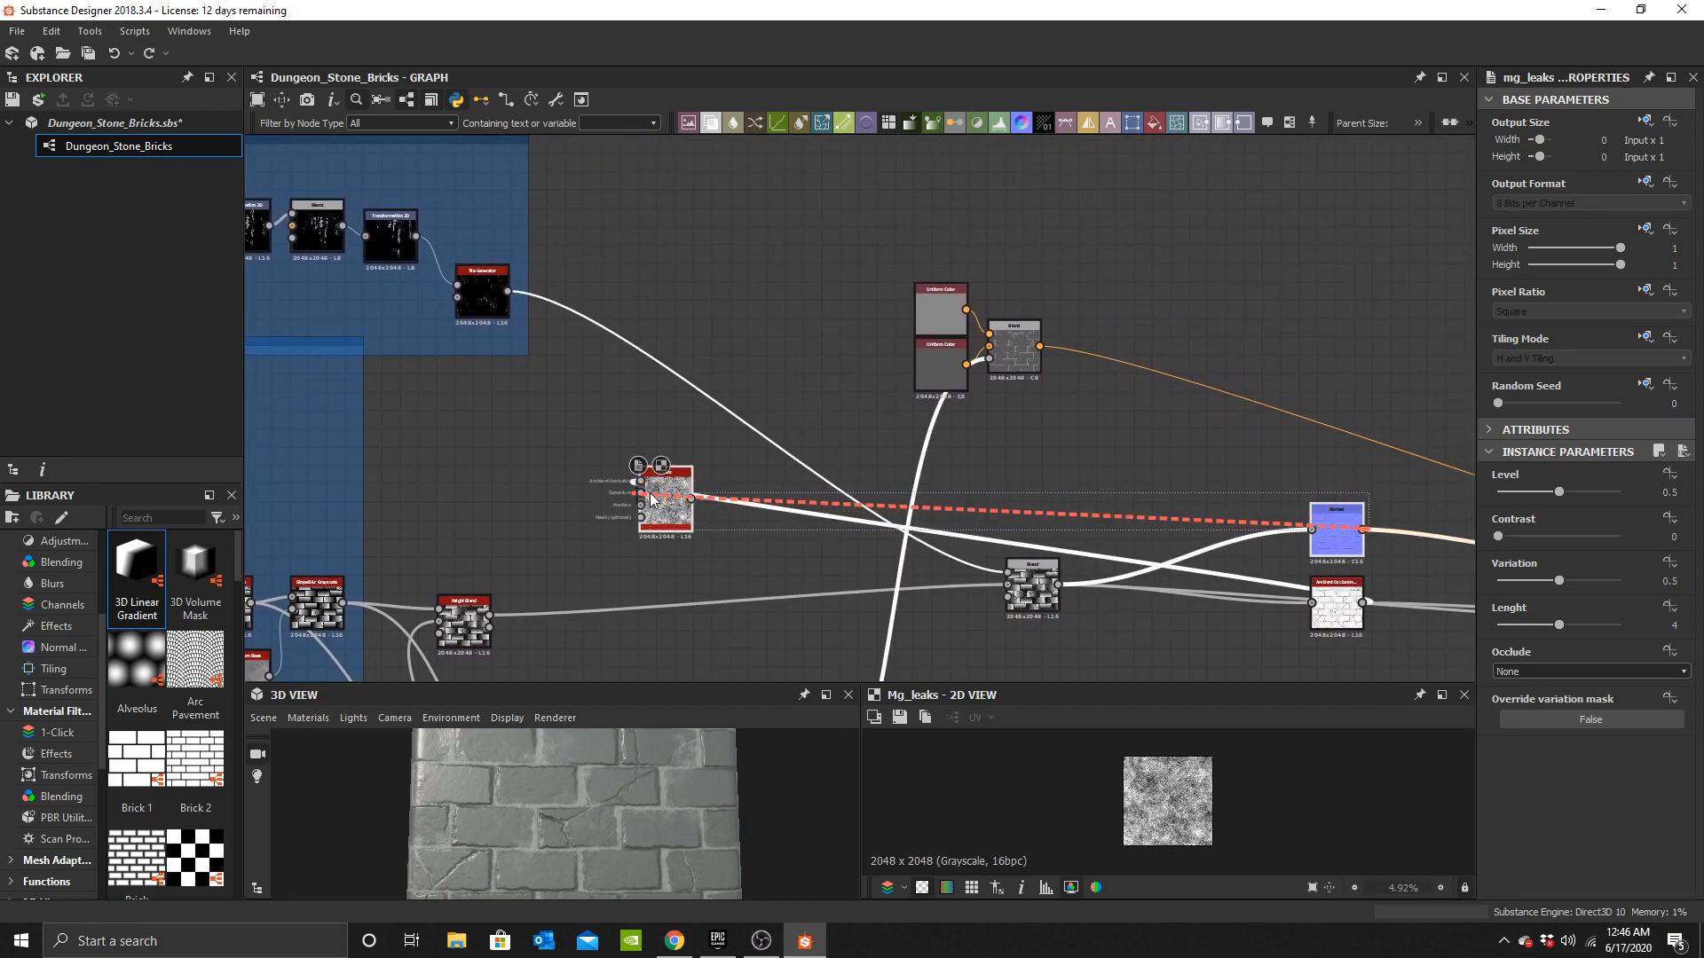
# Try inserting a Curvature node from the normal output into the mg_leaks node.
pyautogui.moveTo(1042, 497); pyautogui.dragTo(1015, 504)
pyautogui.write('curv')
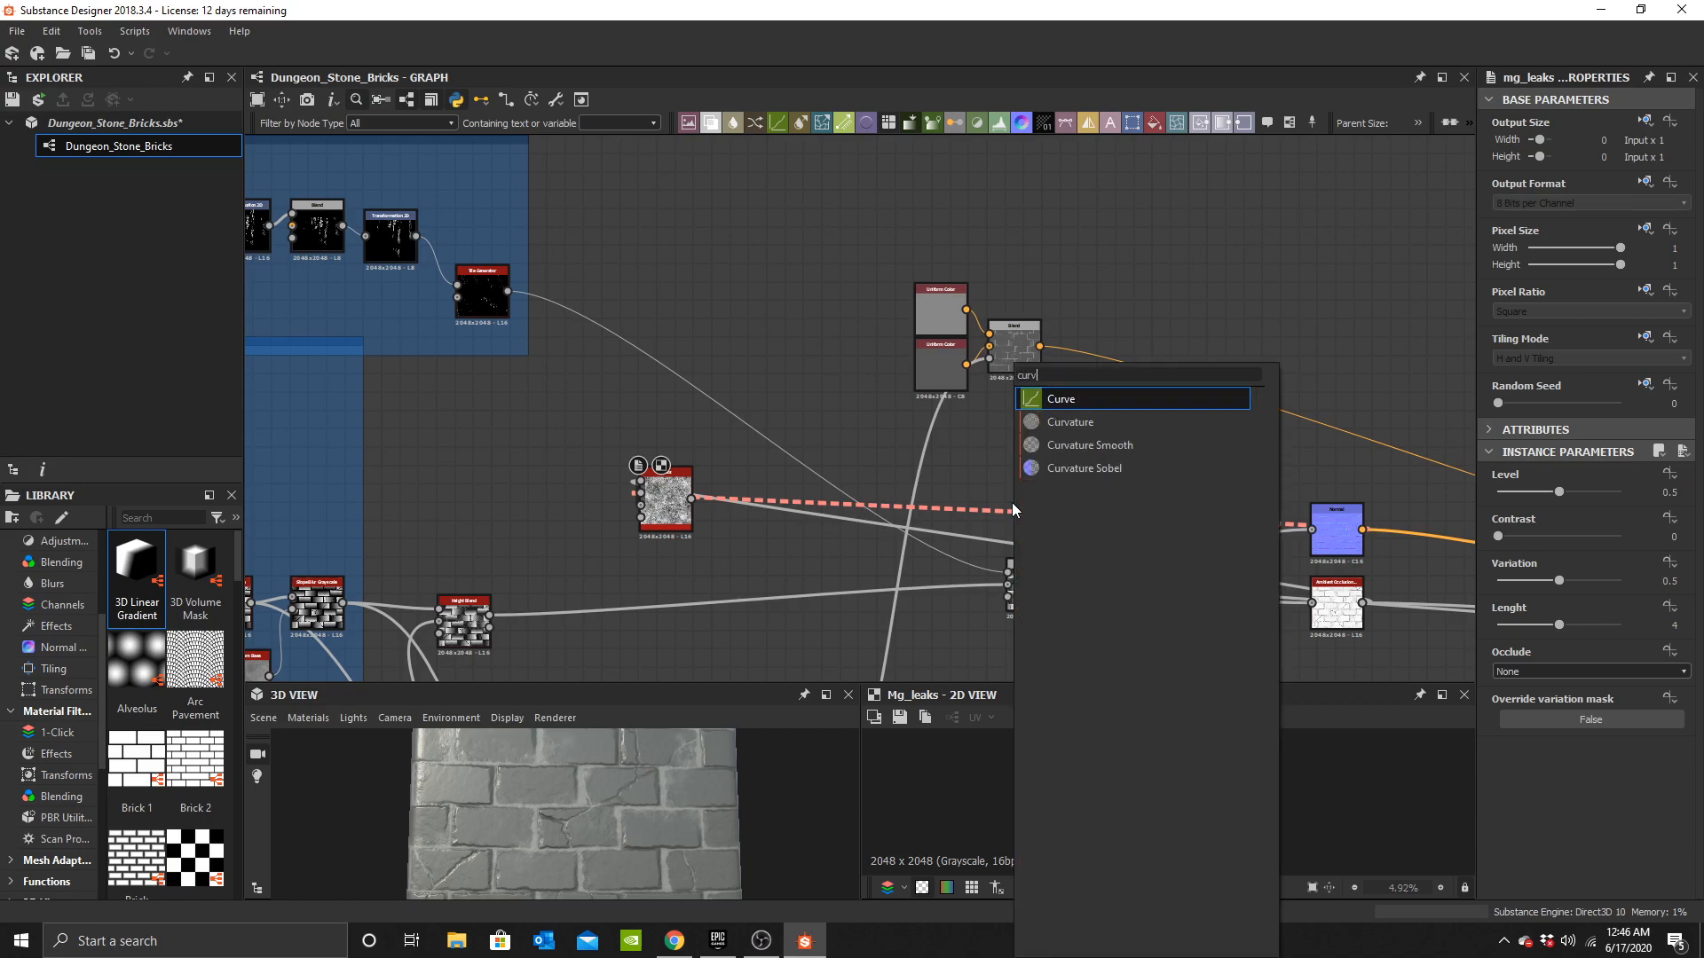
pyautogui.click(1097, 424)
pyautogui.moveTo(1016, 515); pyautogui.dragTo(1112, 485, button='middle')
pyautogui.moveTo(1111, 484); pyautogui.dragTo(691, 502)
pyautogui.scroll(2, 747, 471)
pyautogui.doubleClick(748, 470)
pyautogui.scroll(10, 1204, 807)
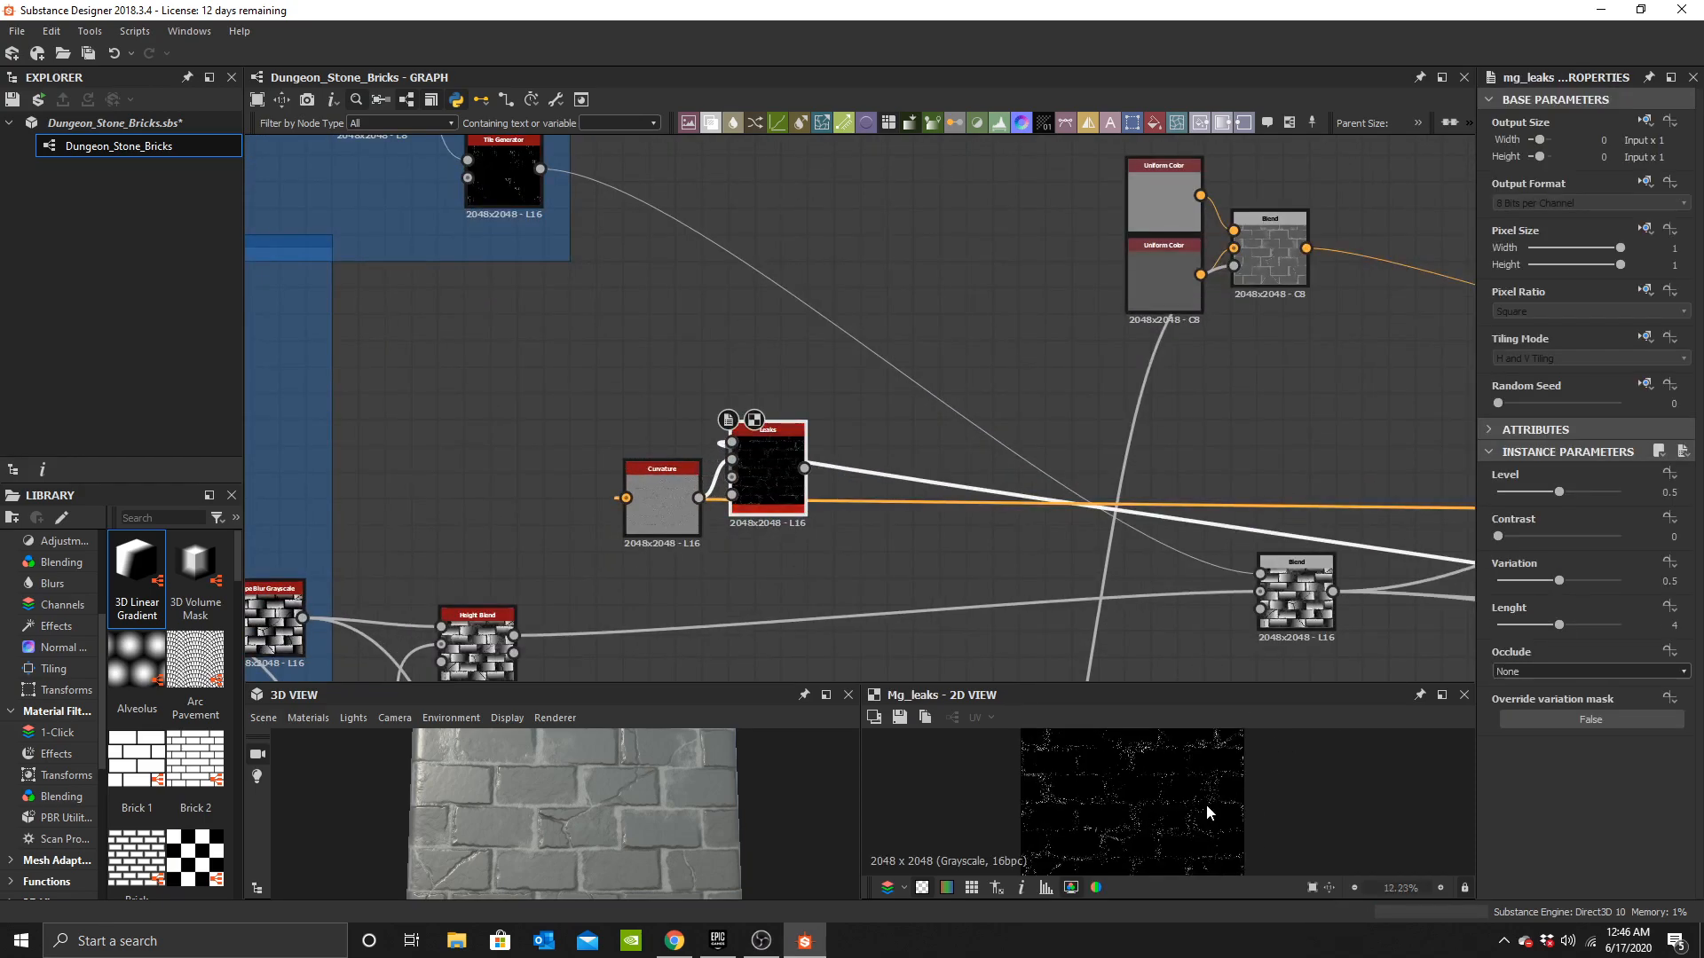
pyautogui.moveTo(822, 534); pyautogui.dragTo(852, 511, button='middle')
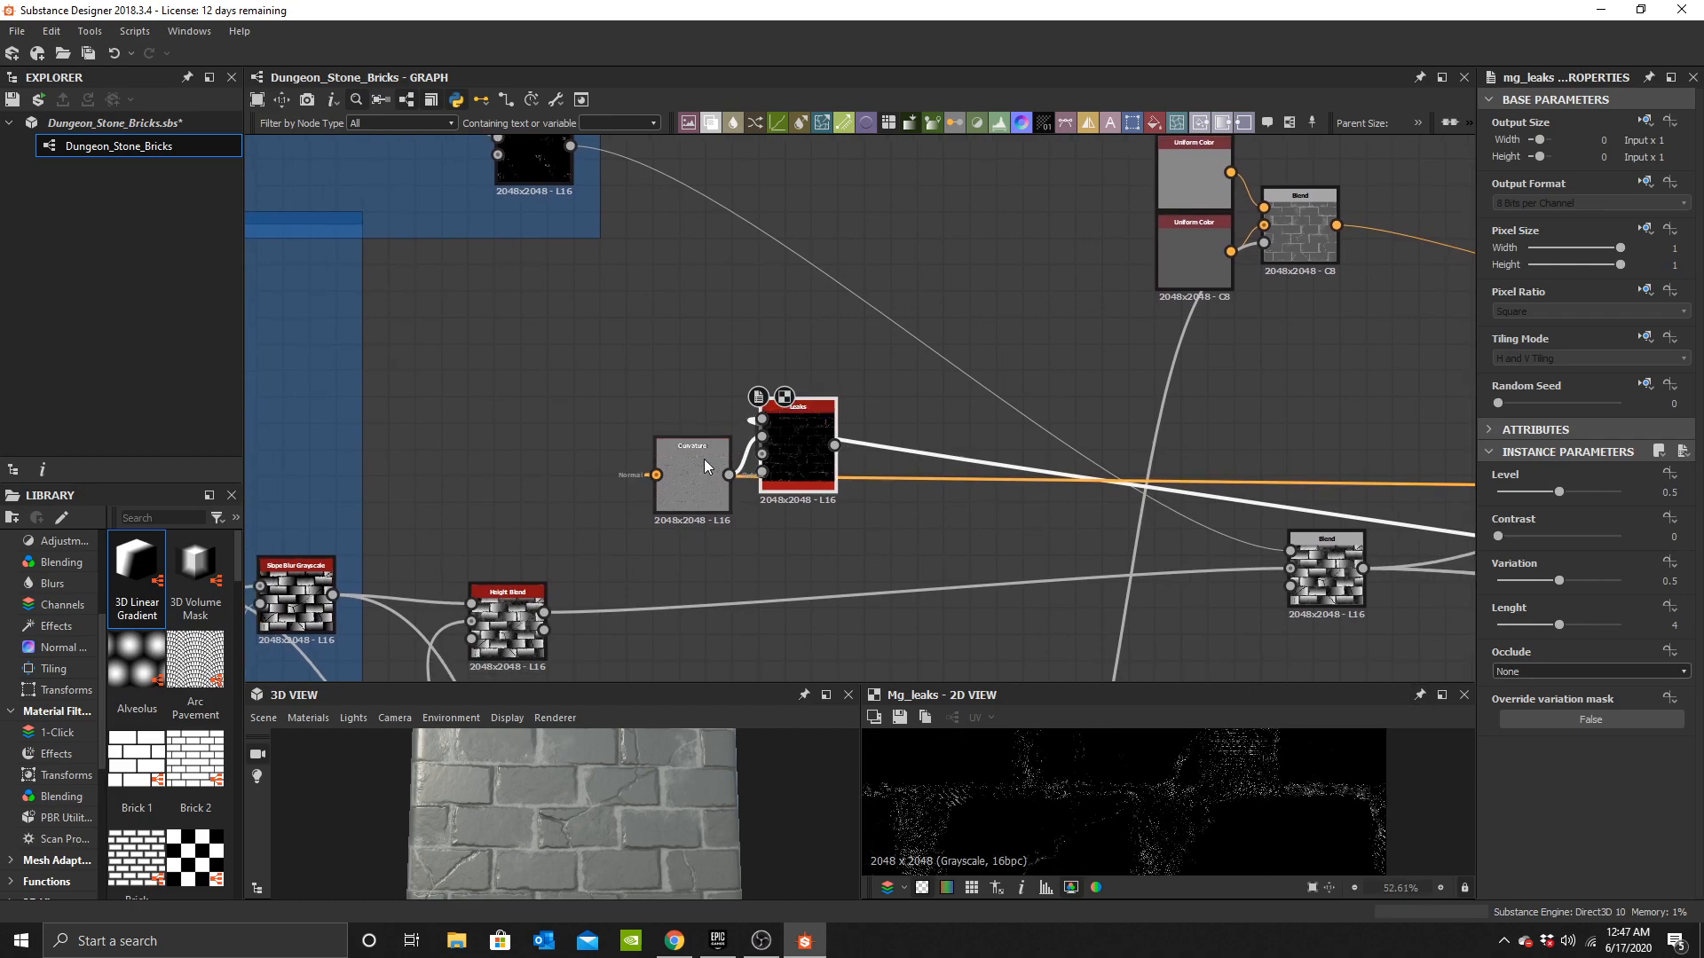
# Preview the mg_leaks result and raise its length to 8 and its level to 1.
pyautogui.doubleClick(707, 463)
pyautogui.doubleClick(802, 451)
pyautogui.moveTo(1213, 817); pyautogui.dragTo(1260, 789, button='middle')
pyautogui.moveTo(1177, 838); pyautogui.dragTo(1232, 734, button='middle')
pyautogui.scroll(2, 1283, 788)
pyautogui.moveTo(1283, 789); pyautogui.dragTo(1191, 806, button='middle')
pyautogui.scroll(9, 1251, 796)
pyautogui.scroll(-8, 1206, 792)
pyautogui.moveTo(1535, 534); pyautogui.dragTo(1408, 562)
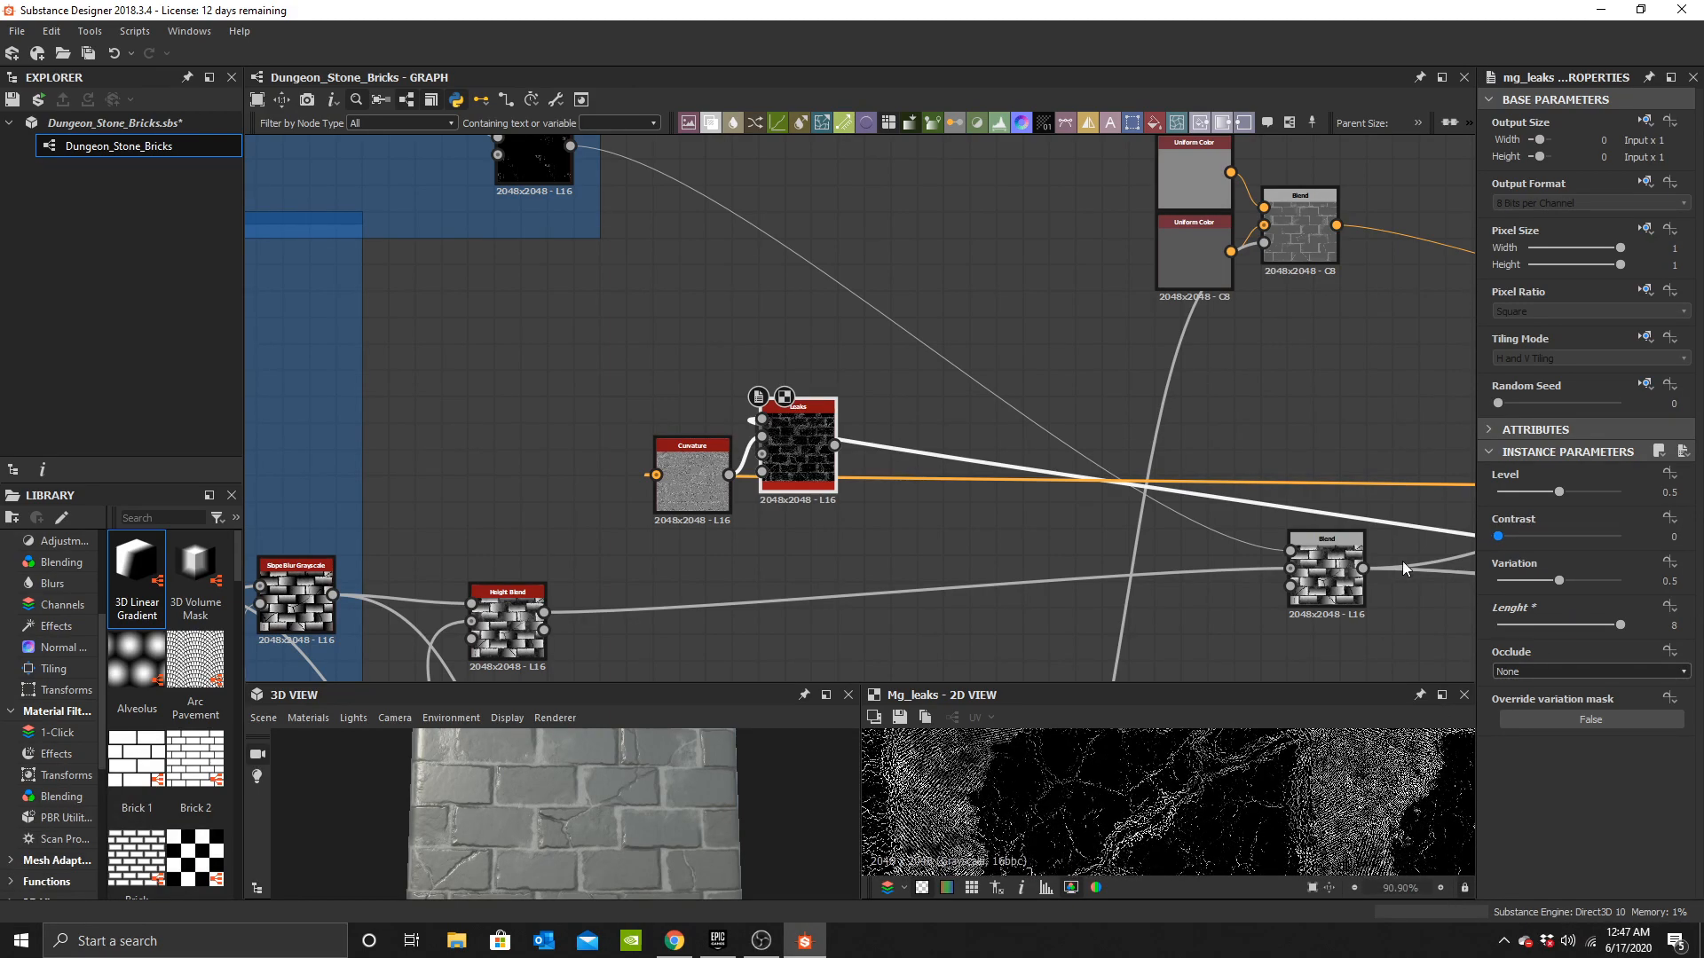
pyautogui.moveTo(1512, 497); pyautogui.dragTo(1669, 494)
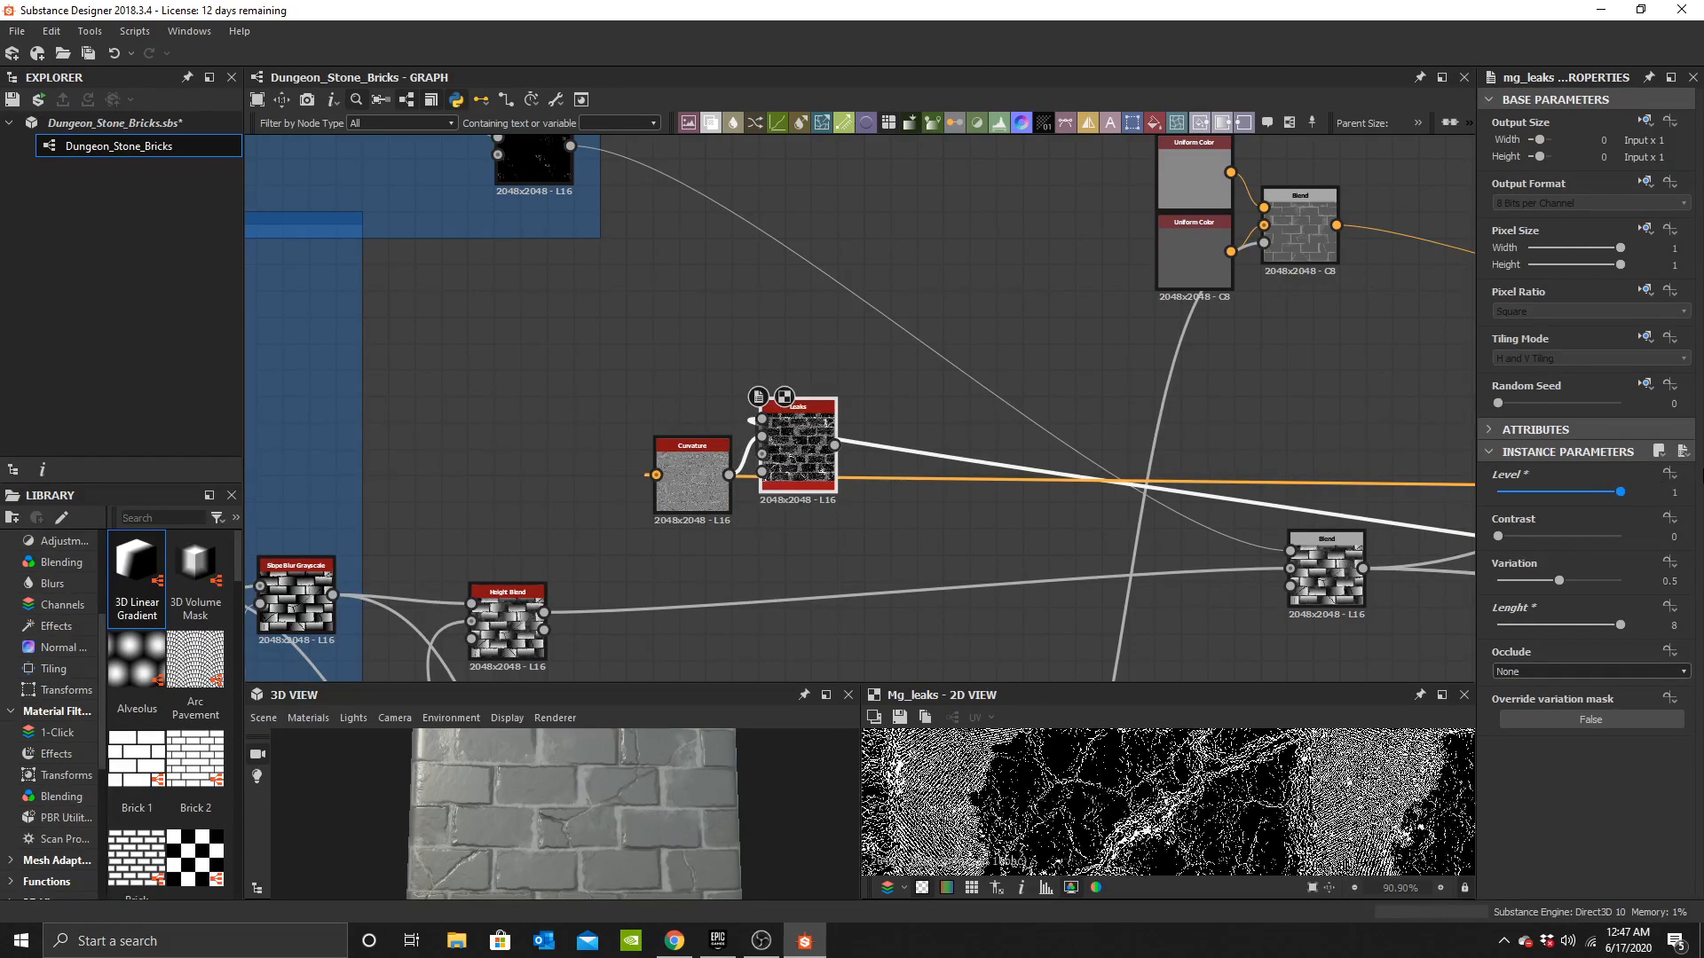
# Delete the mg_leaks and Curvature nodes.
pyautogui.press('Delete')
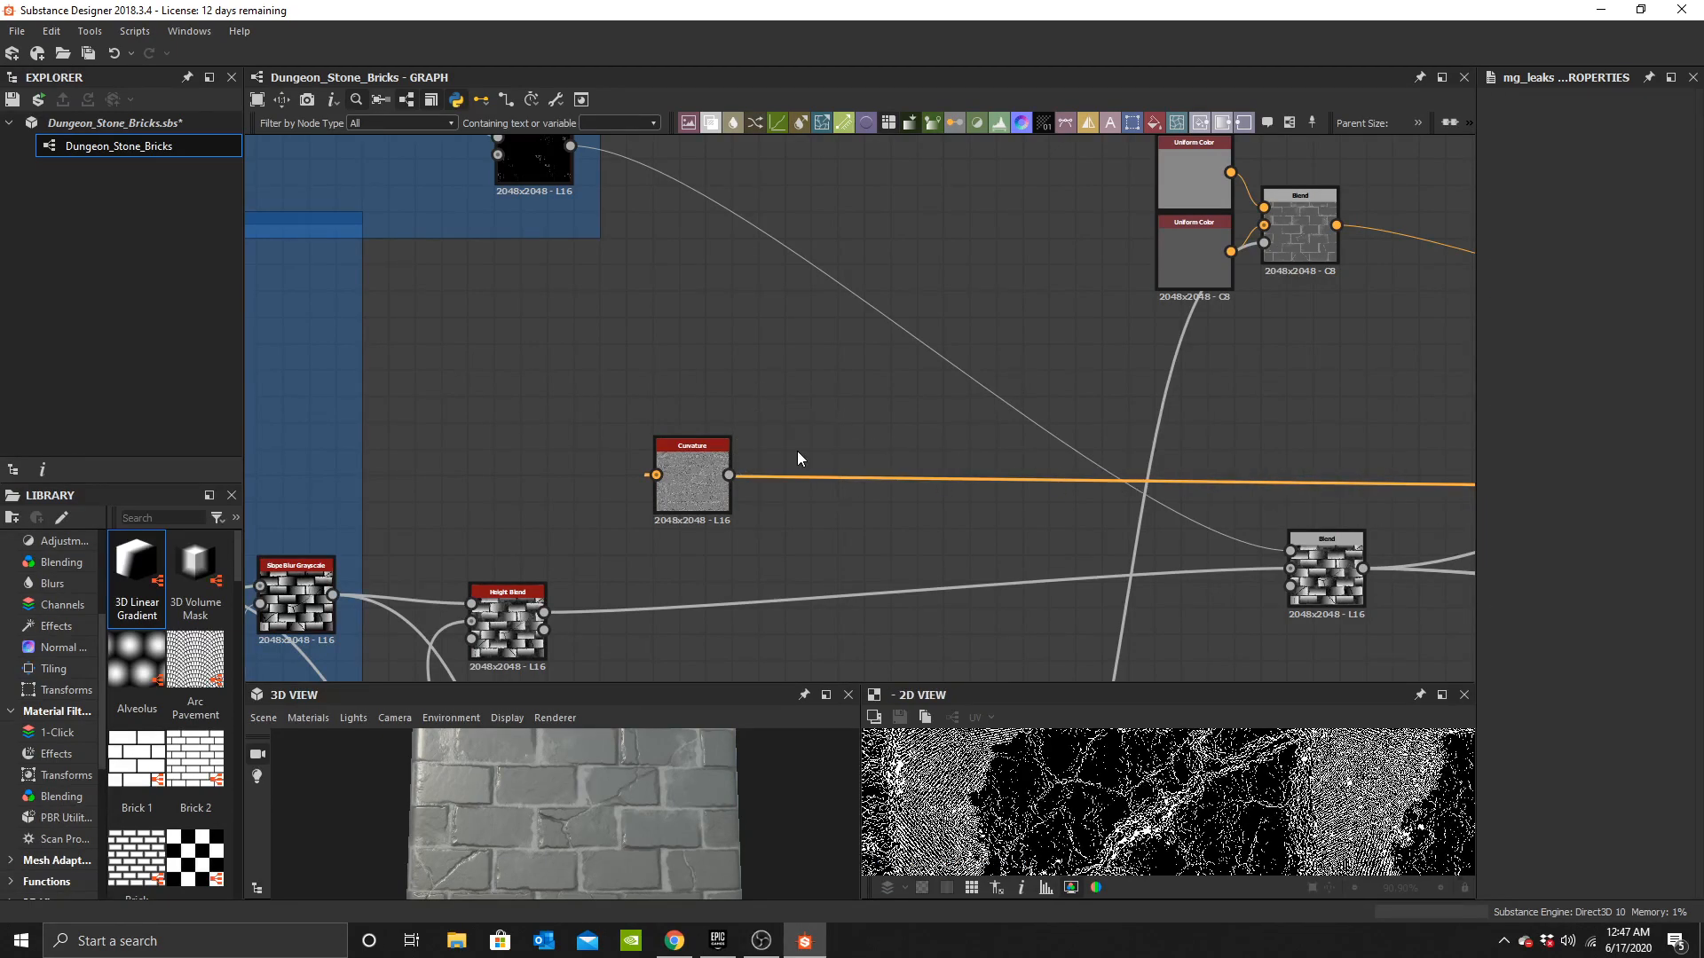
pyautogui.click(692, 479)
pyautogui.press('Delete')
# Move the output nodes and color nodes further right to make room in the graph.
pyautogui.scroll(-5, 812, 421)
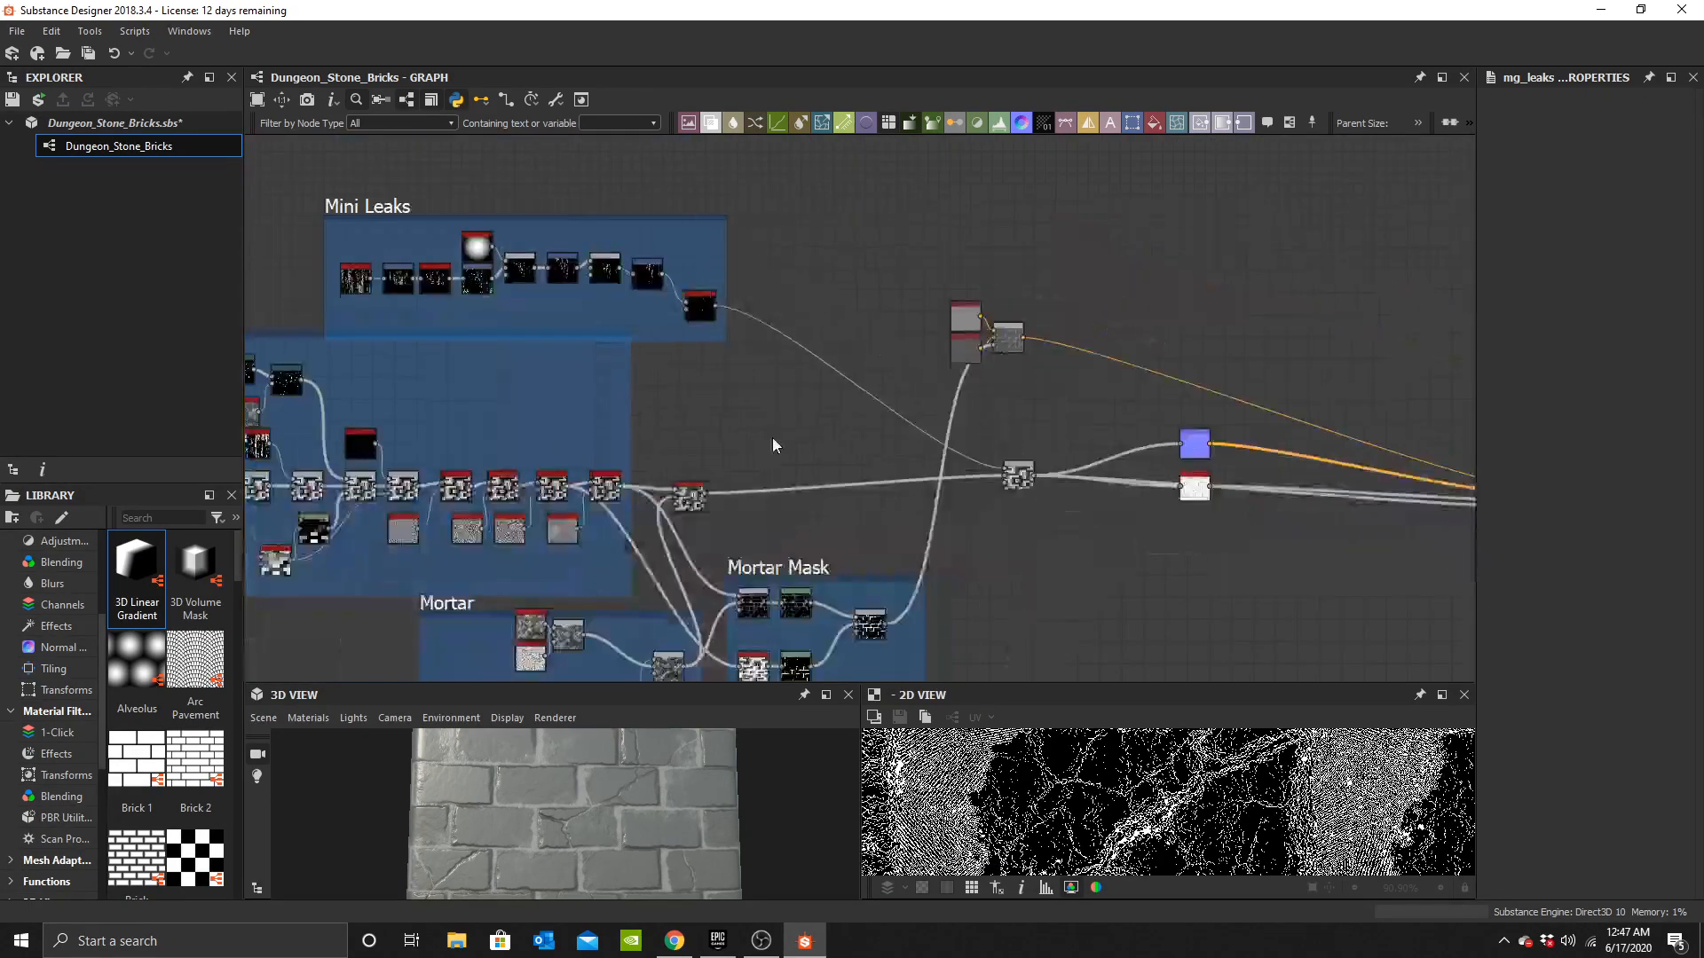
pyautogui.scroll(-2, 583, 843)
pyautogui.moveTo(583, 844)
pyautogui.mouseDown()
pyautogui.moveTo(680, 894)
pyautogui.moveTo(600, 870)
pyautogui.mouseUp()
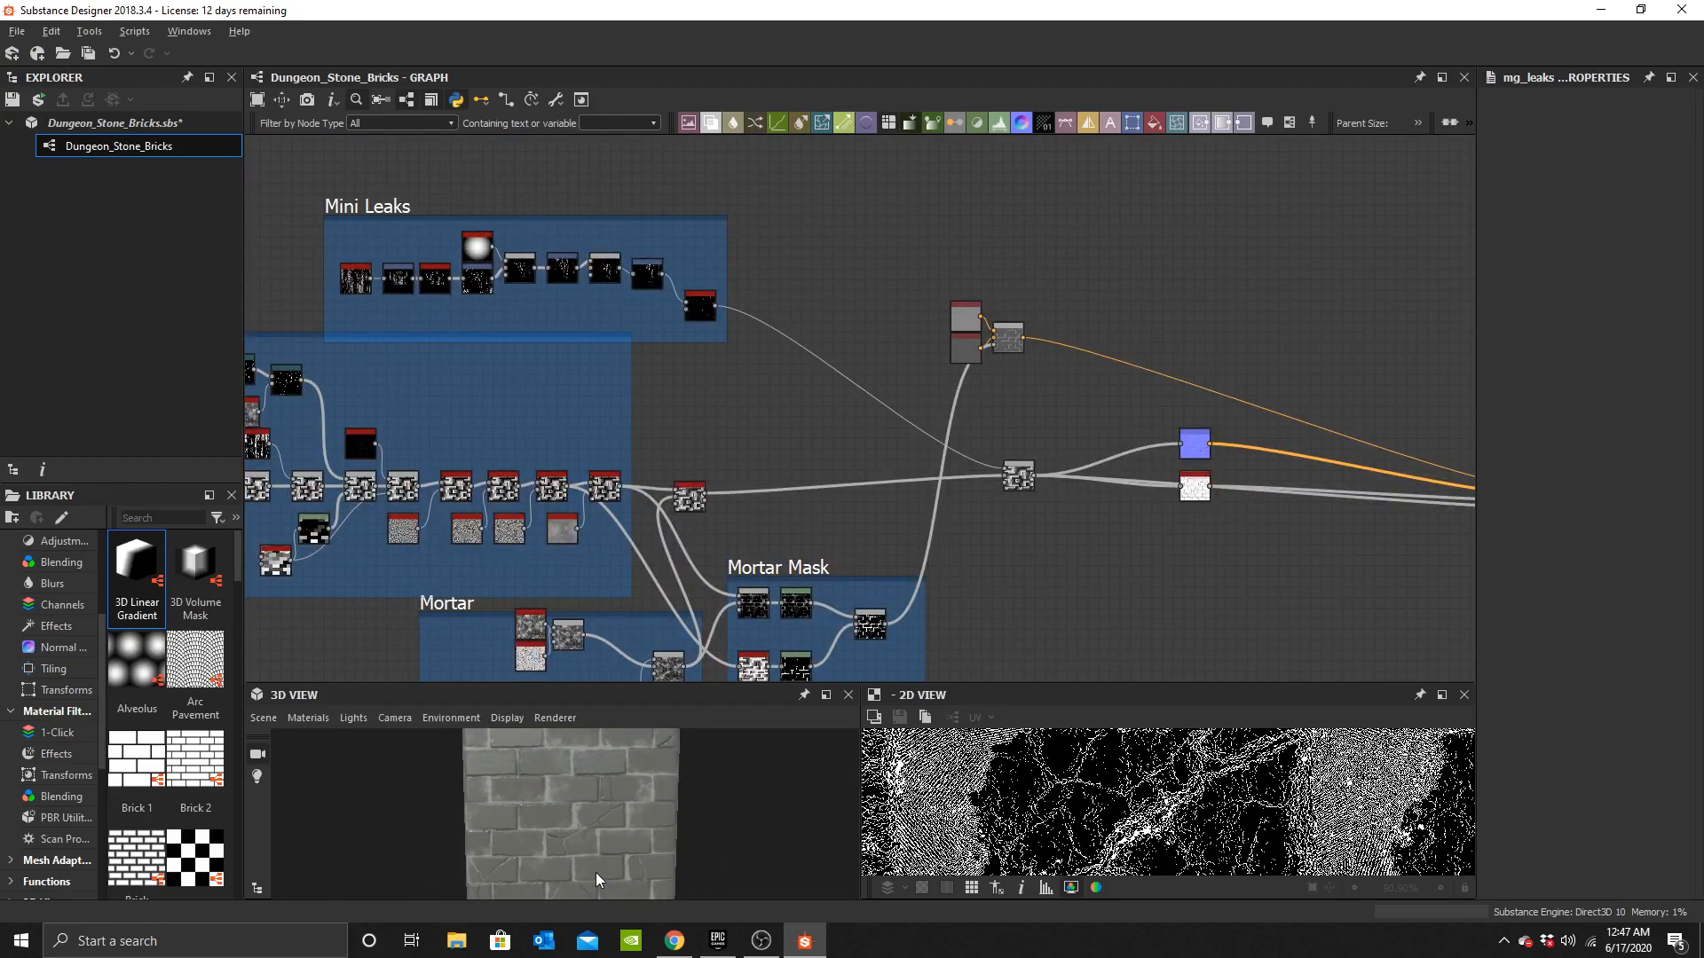
pyautogui.scroll(-2, 1003, 435)
pyautogui.moveTo(1185, 424); pyautogui.dragTo(992, 439, button='middle')
pyautogui.scroll(4, 992, 440)
pyautogui.moveTo(764, 619); pyautogui.dragTo(1345, 570, button='middle')
pyautogui.scroll(-1, 919, 385)
pyautogui.moveTo(1125, 426); pyautogui.dragTo(453, 356, button='middle')
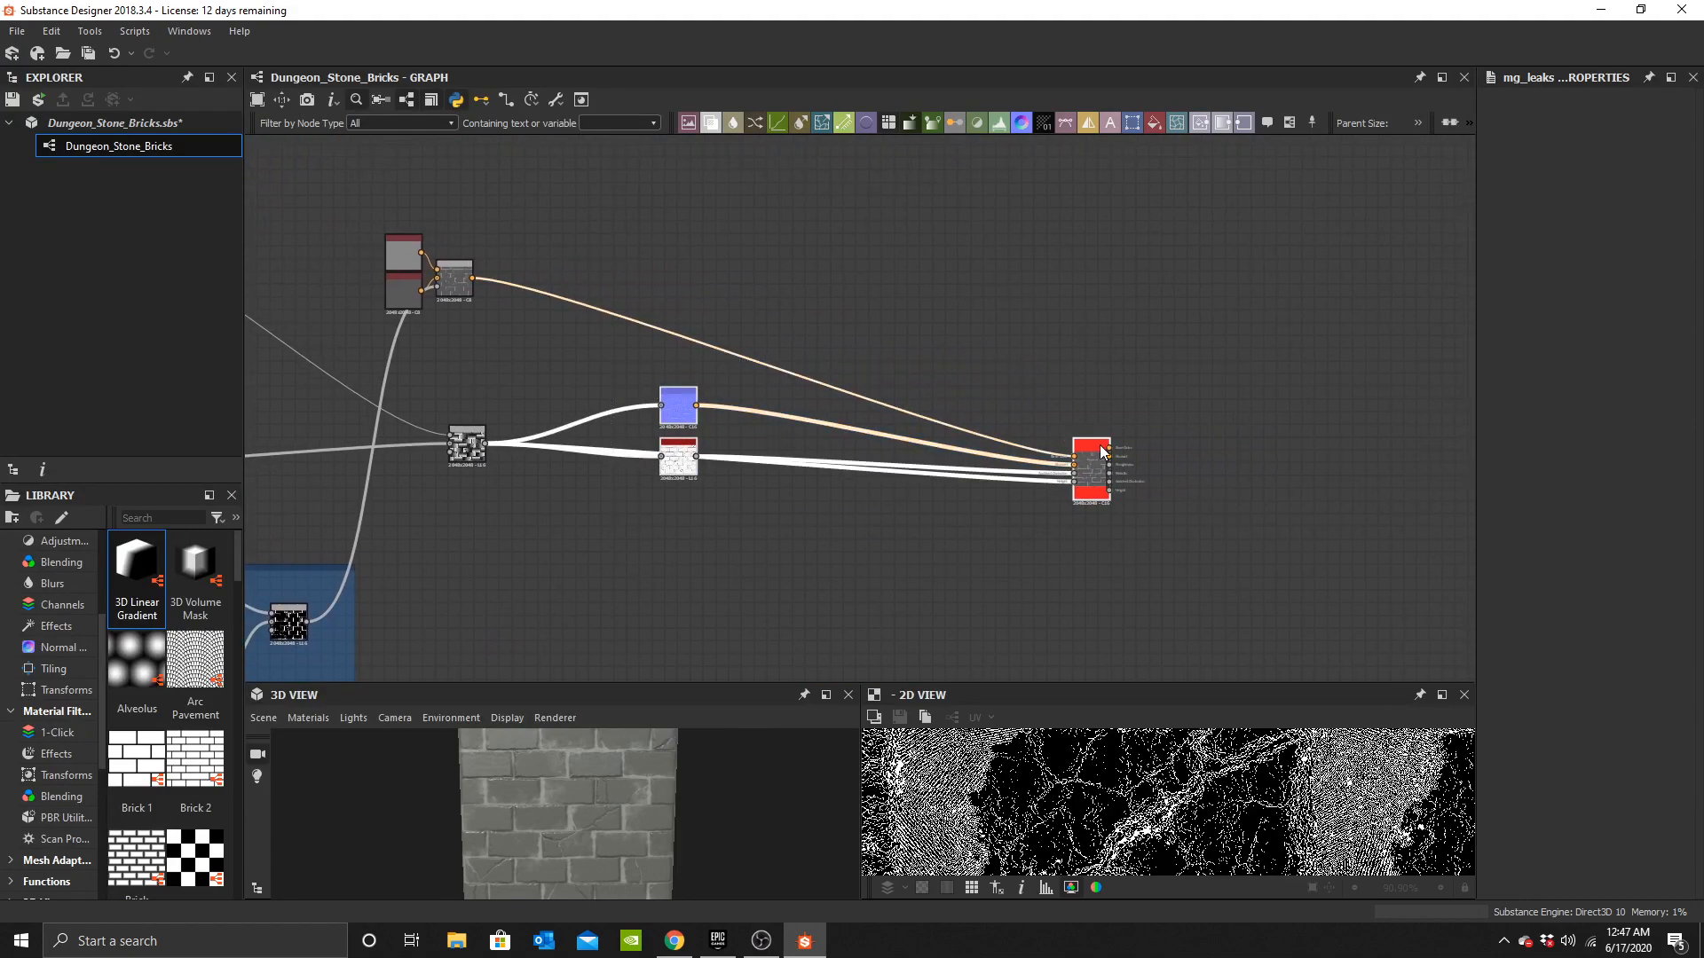
pyautogui.moveTo(1101, 447); pyautogui.dragTo(1343, 421)
pyautogui.click(1240, 317)
pyautogui.moveTo(501, 335); pyautogui.dragTo(703, 473, button='middle')
pyautogui.moveTo(703, 474); pyautogui.dragTo(1313, 272)
pyautogui.scroll(2, 620, 446)
pyautogui.moveTo(629, 570); pyautogui.dragTo(852, 451, button='middle')
pyautogui.moveTo(886, 467); pyautogui.dragTo(552, 424)
pyautogui.moveTo(695, 434); pyautogui.dragTo(779, 523, button='middle')
pyautogui.scroll(2, 776, 460)
# Insert a Blend node after the Height Blend node and route it toward the height output.
pyautogui.click(779, 494)
pyautogui.press('space')
pyautogui.write('b')
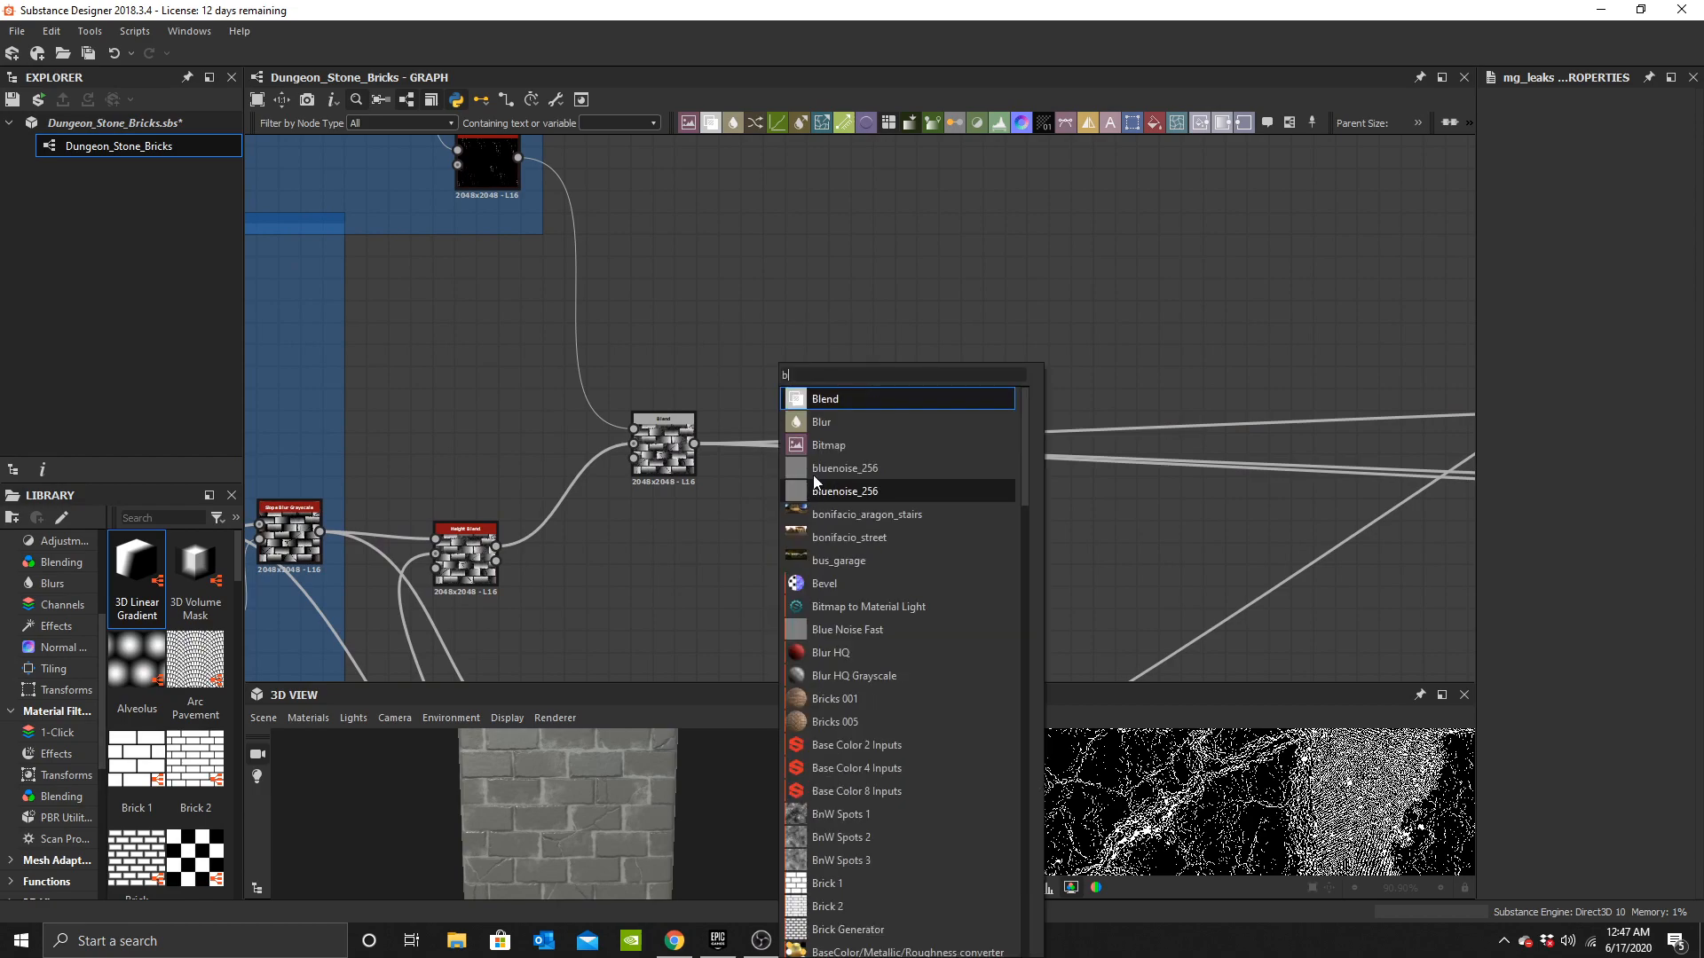
pyautogui.click(838, 401)
pyautogui.moveTo(803, 452); pyautogui.dragTo(952, 425, button='middle')
pyautogui.moveTo(921, 460); pyautogui.dragTo(1225, 436)
pyautogui.moveTo(761, 458); pyautogui.dragTo(955, 447)
pyautogui.scroll(3, 623, 538)
pyautogui.keyDown('shift'); pyautogui.moveTo(663, 500); pyautogui.dragTo(1136, 429); pyautogui.keyUp('shift')
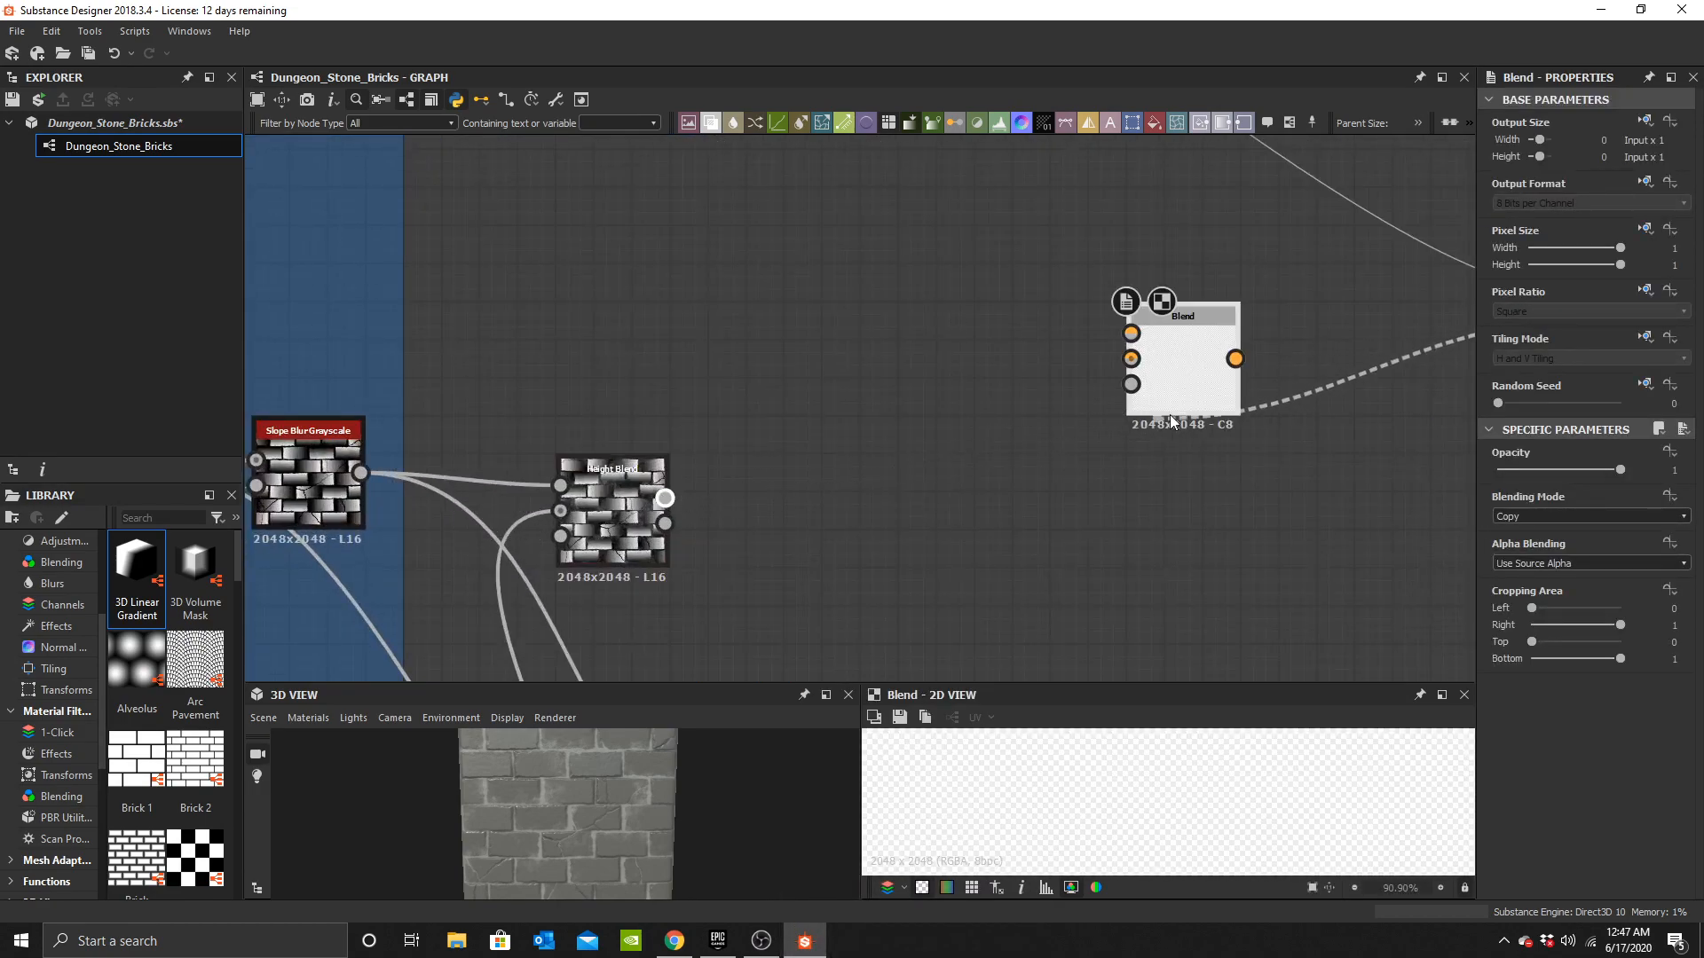
pyautogui.keyDown('shift'); pyautogui.moveTo(1159, 353); pyautogui.dragTo(1159, 354); pyautogui.keyUp('shift')
pyautogui.moveTo(930, 502); pyautogui.dragTo(825, 423, button='middle')
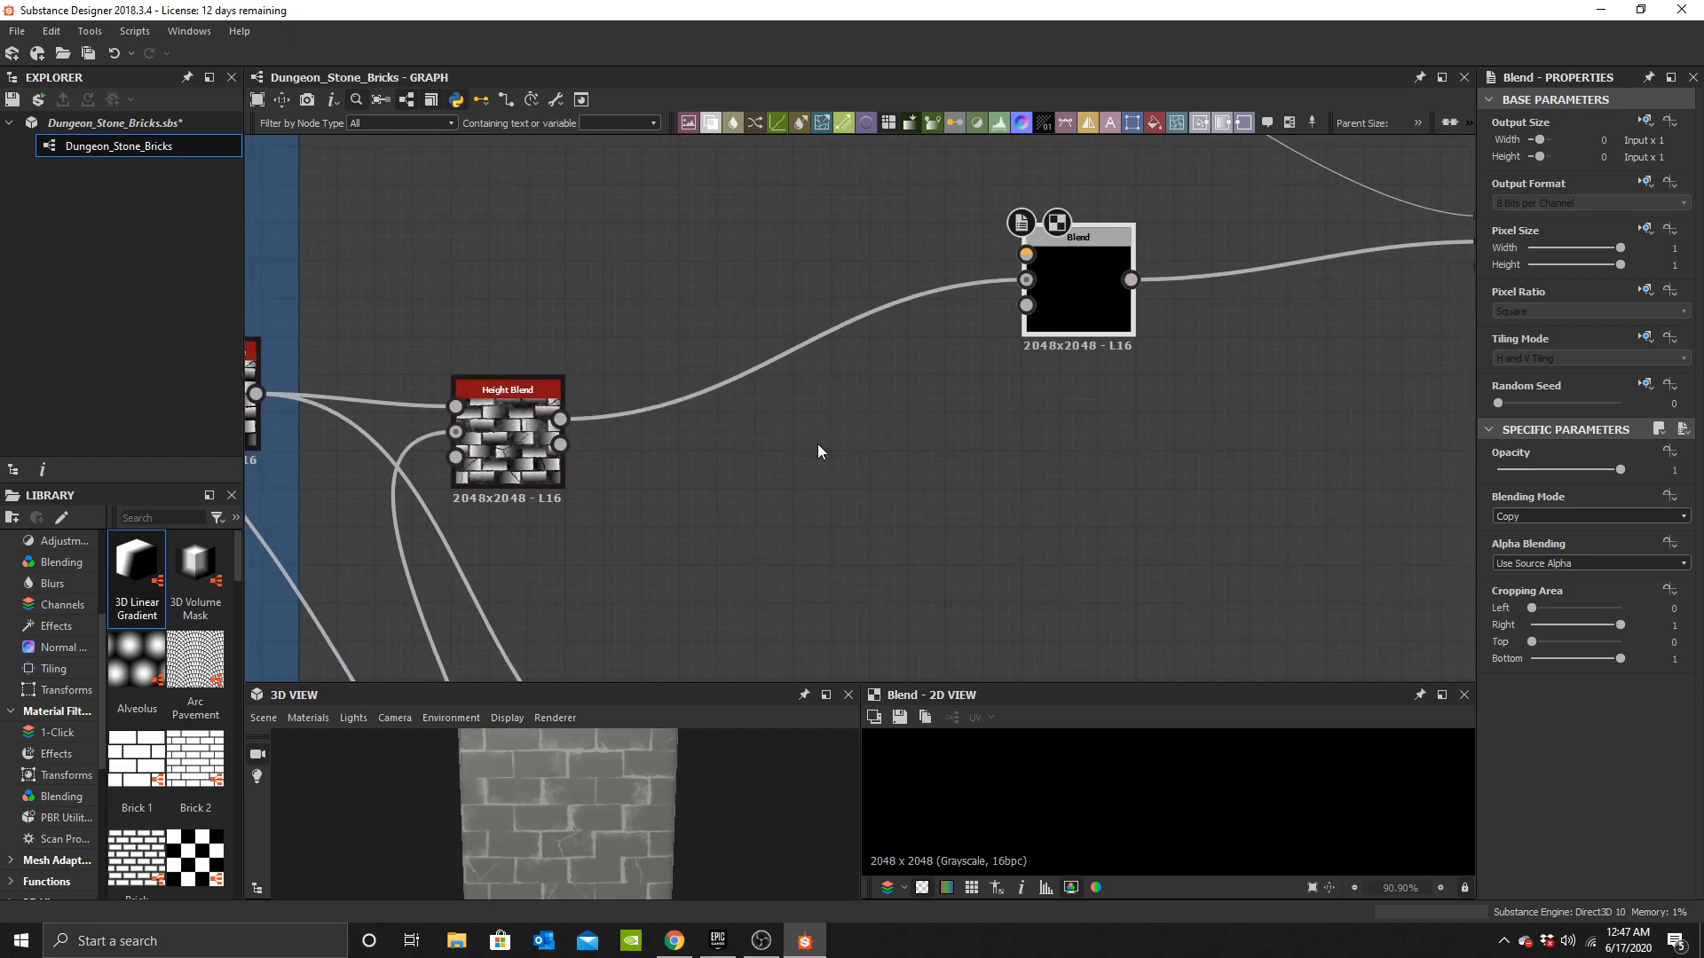
# Add a Grunge Map 002 node below the new Blend node.
pyautogui.press('space')
pyautogui.write('grunge')
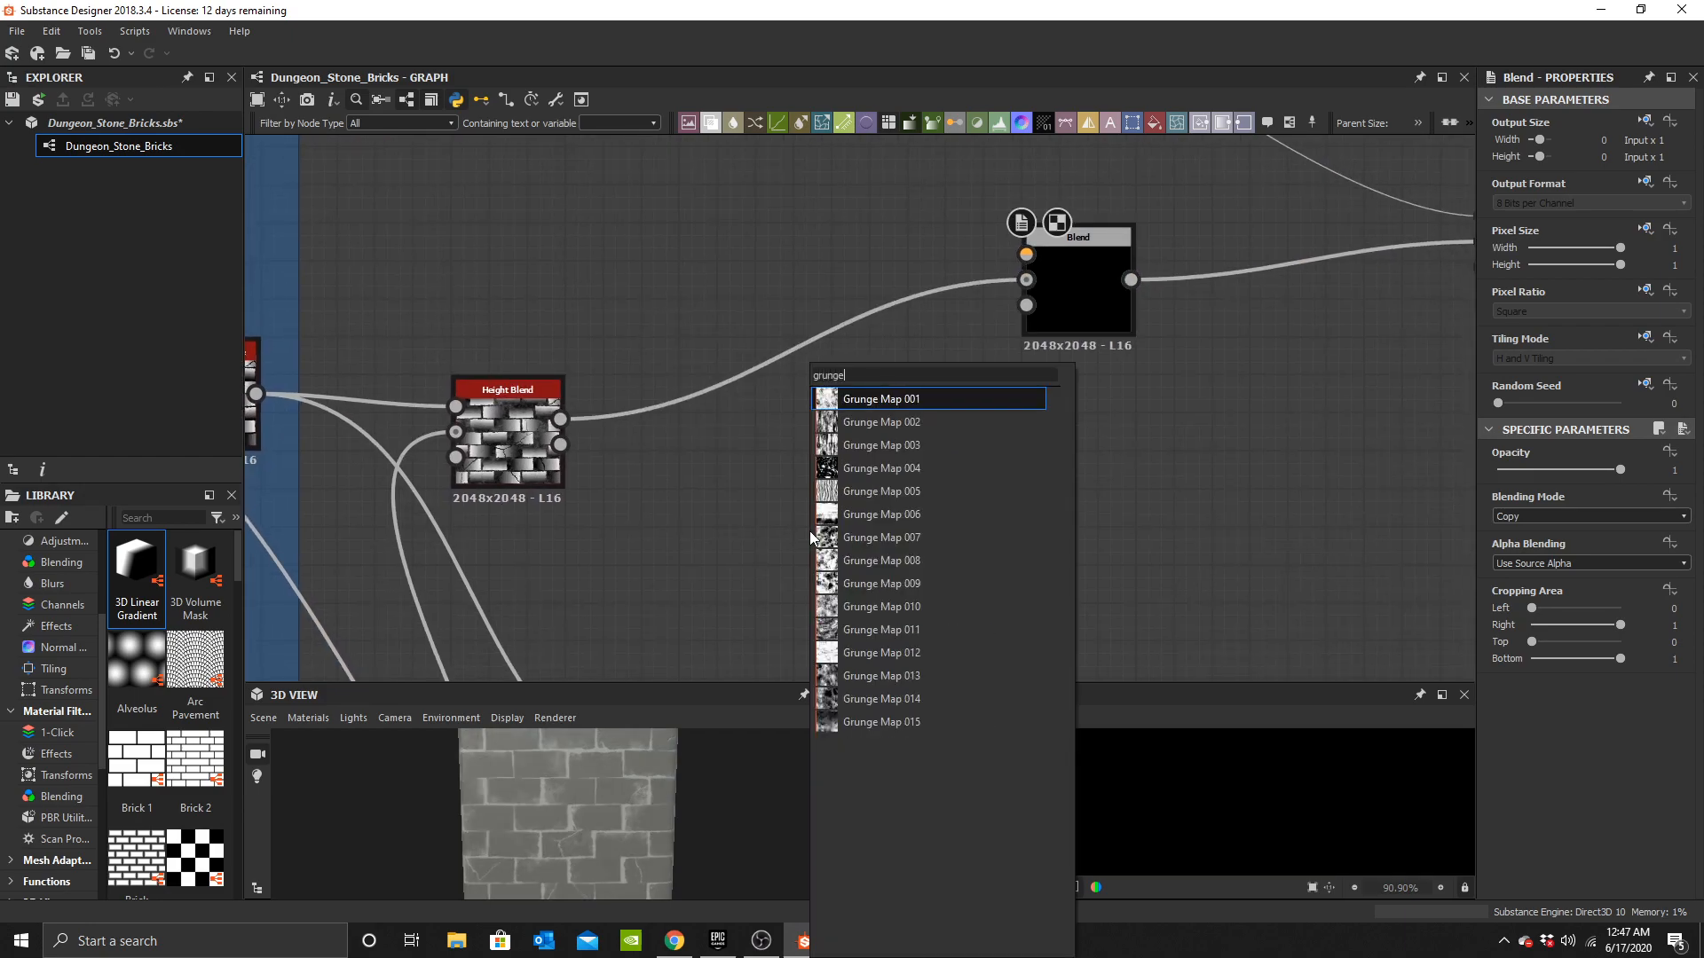
pyautogui.click(881, 422)
pyautogui.moveTo(836, 541); pyautogui.dragTo(838, 554, button='middle')
# Add a Height Blend node in place of the new Blend and delete that Blend node.
pyautogui.press('space')
pyautogui.write('height')
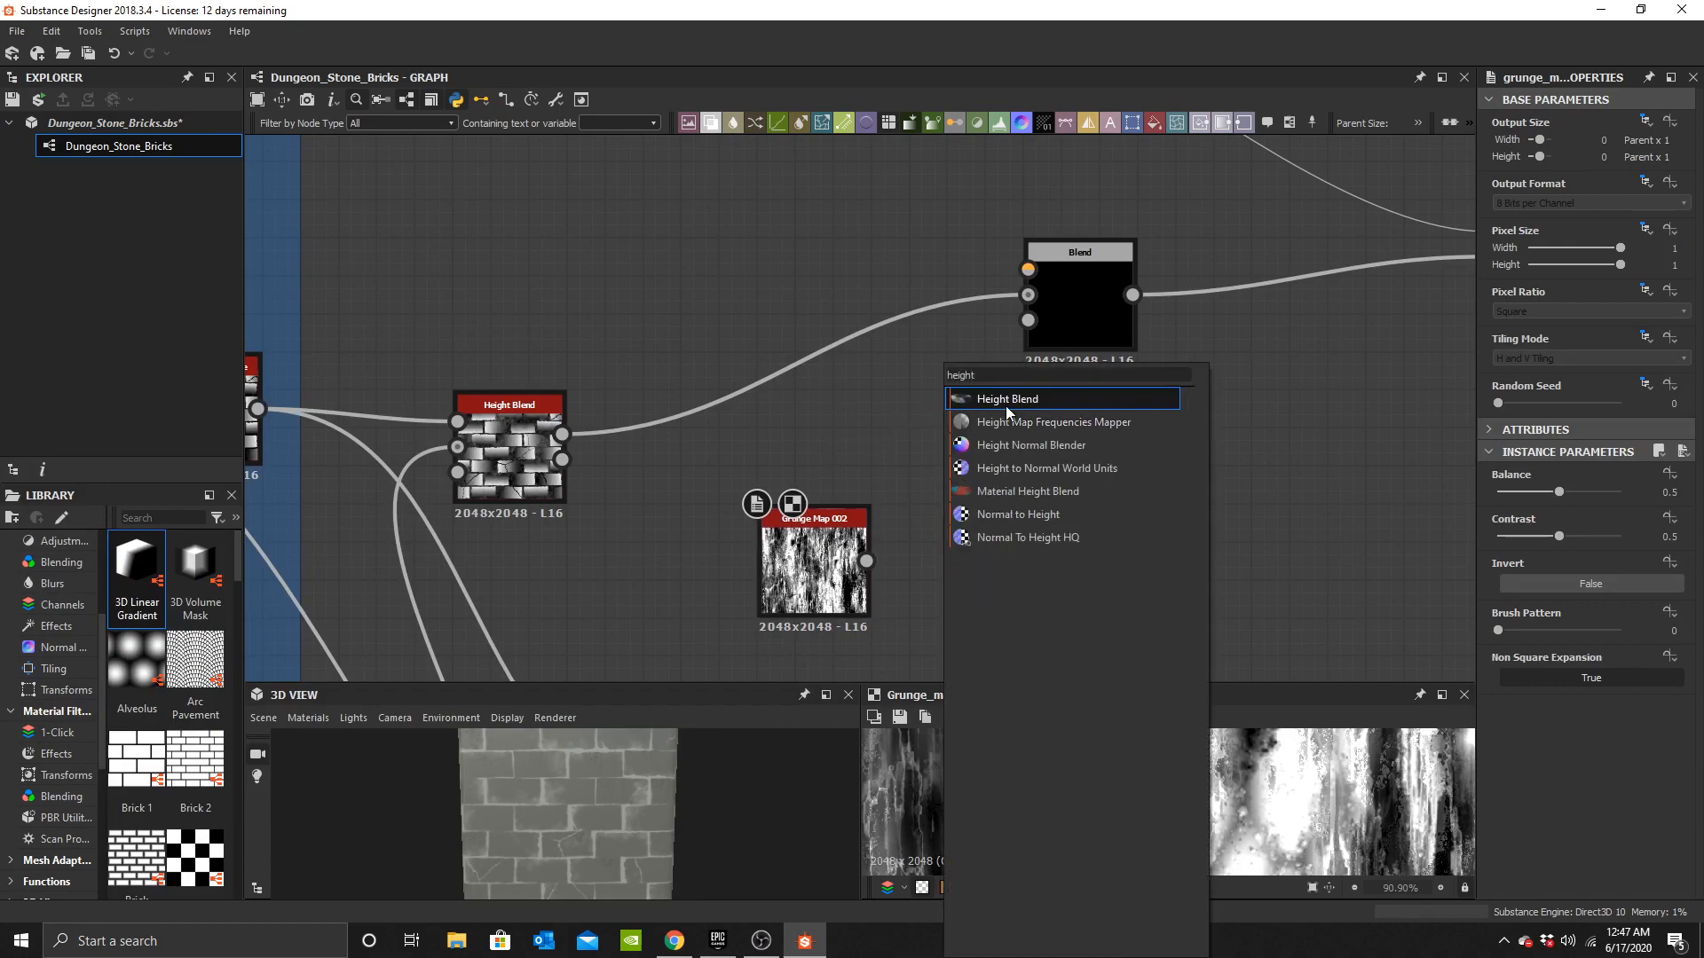
pyautogui.click(1004, 407)
pyautogui.moveTo(933, 502); pyautogui.dragTo(1047, 371)
pyautogui.click(1095, 284)
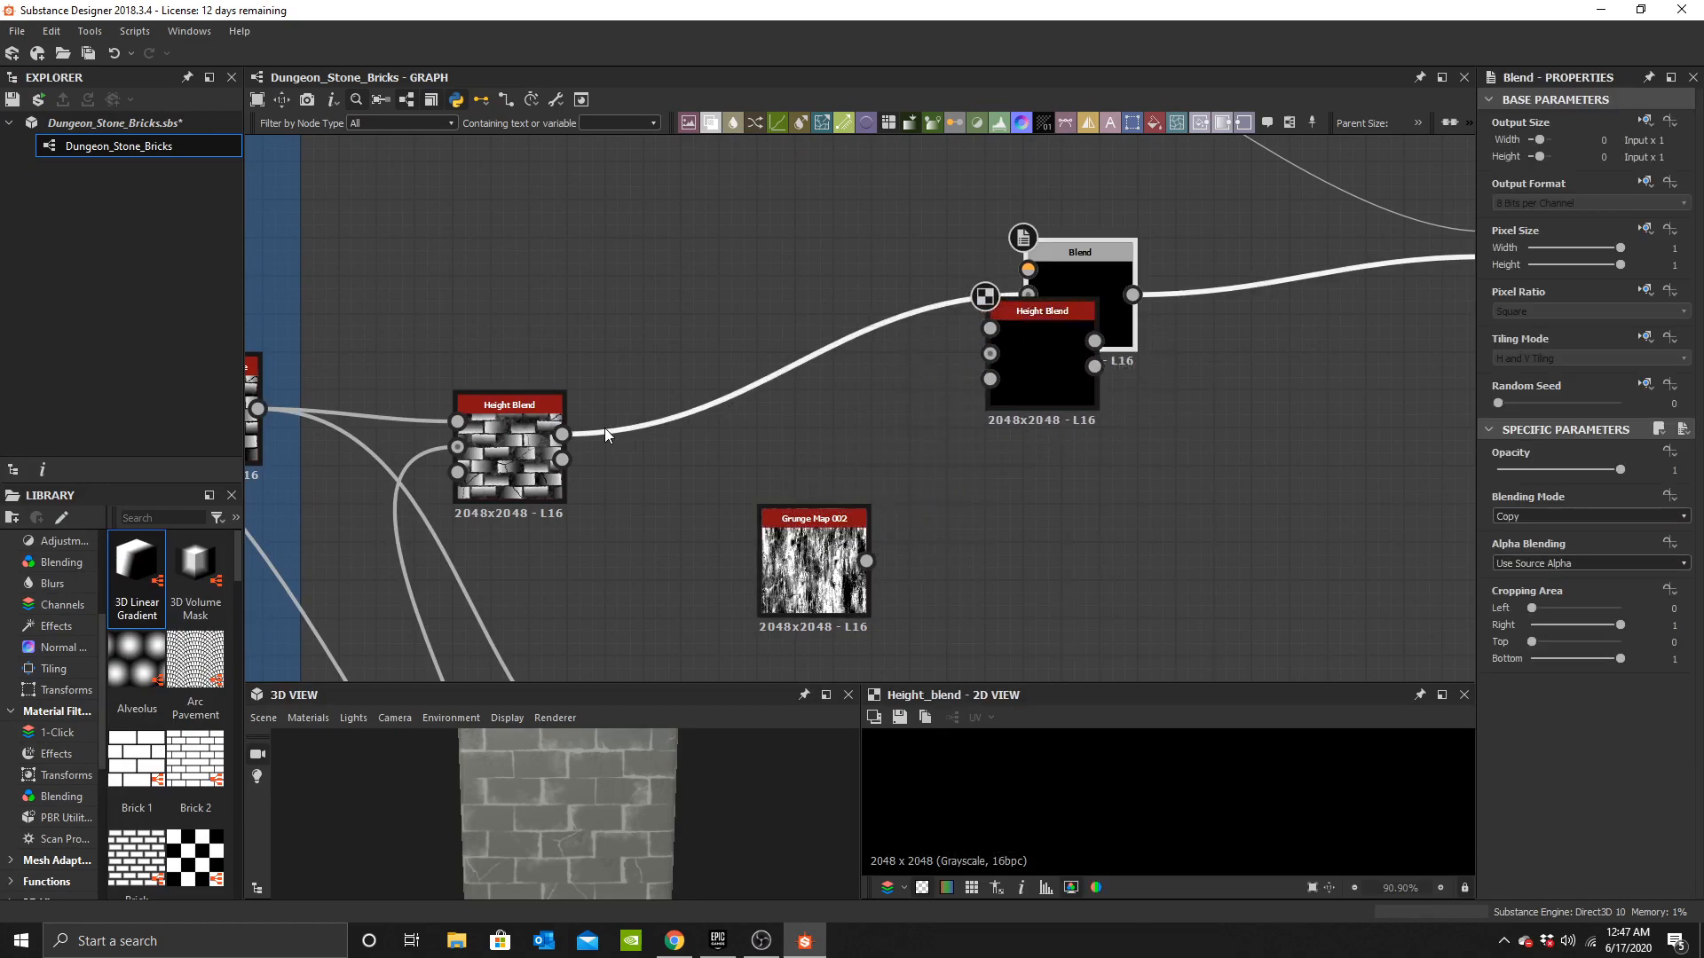
pyautogui.keyDown('shift'); pyautogui.moveTo(1133, 295); pyautogui.dragTo(1110, 342); pyautogui.keyUp('shift')
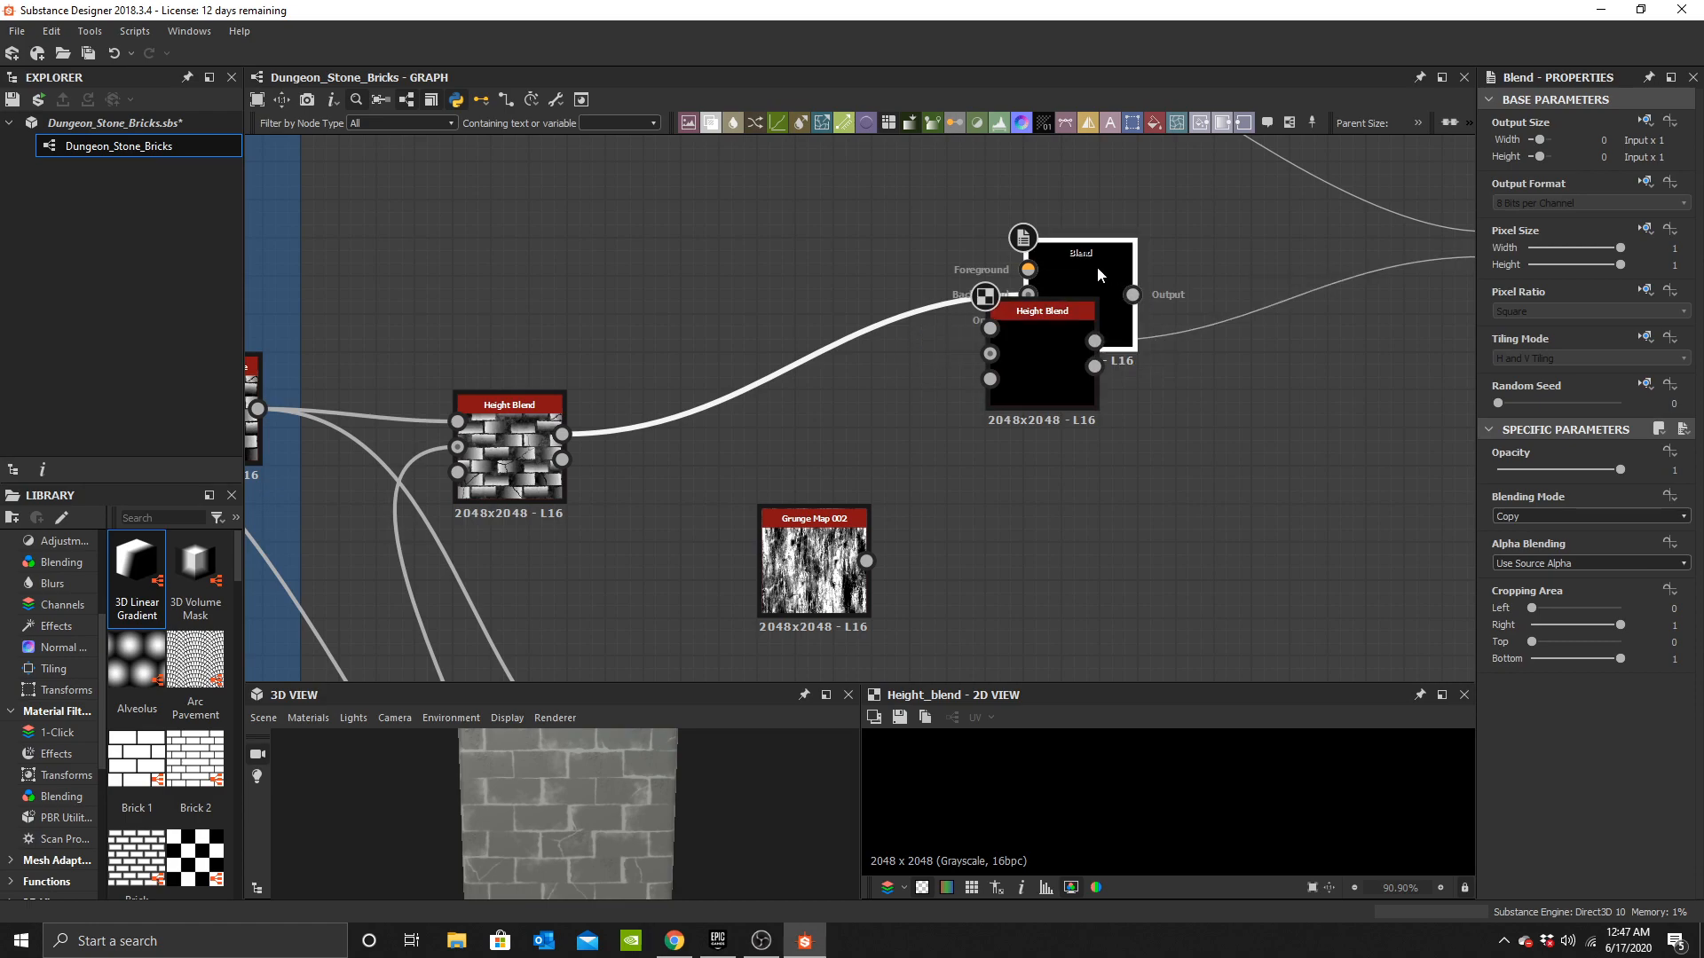
pyautogui.press('Delete')
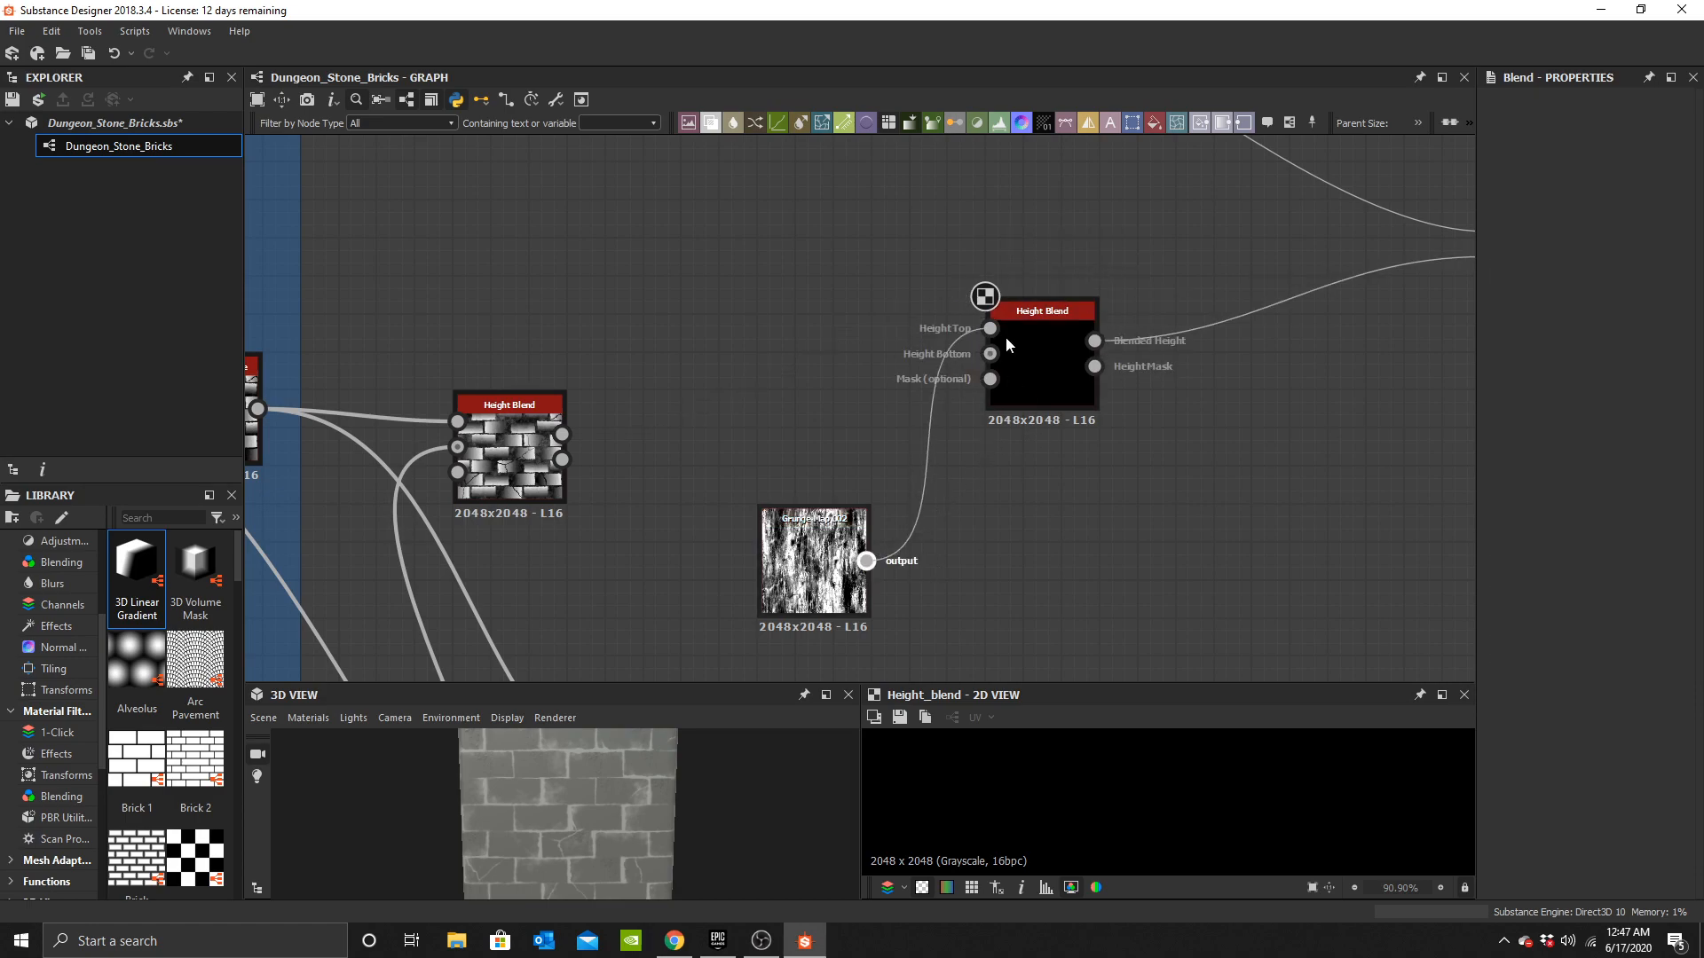
# Wire the grunge map and the earlier Height Blend into the new Height Blend's top and bottom inputs.
pyautogui.moveTo(814, 559); pyautogui.dragTo(661, 255)
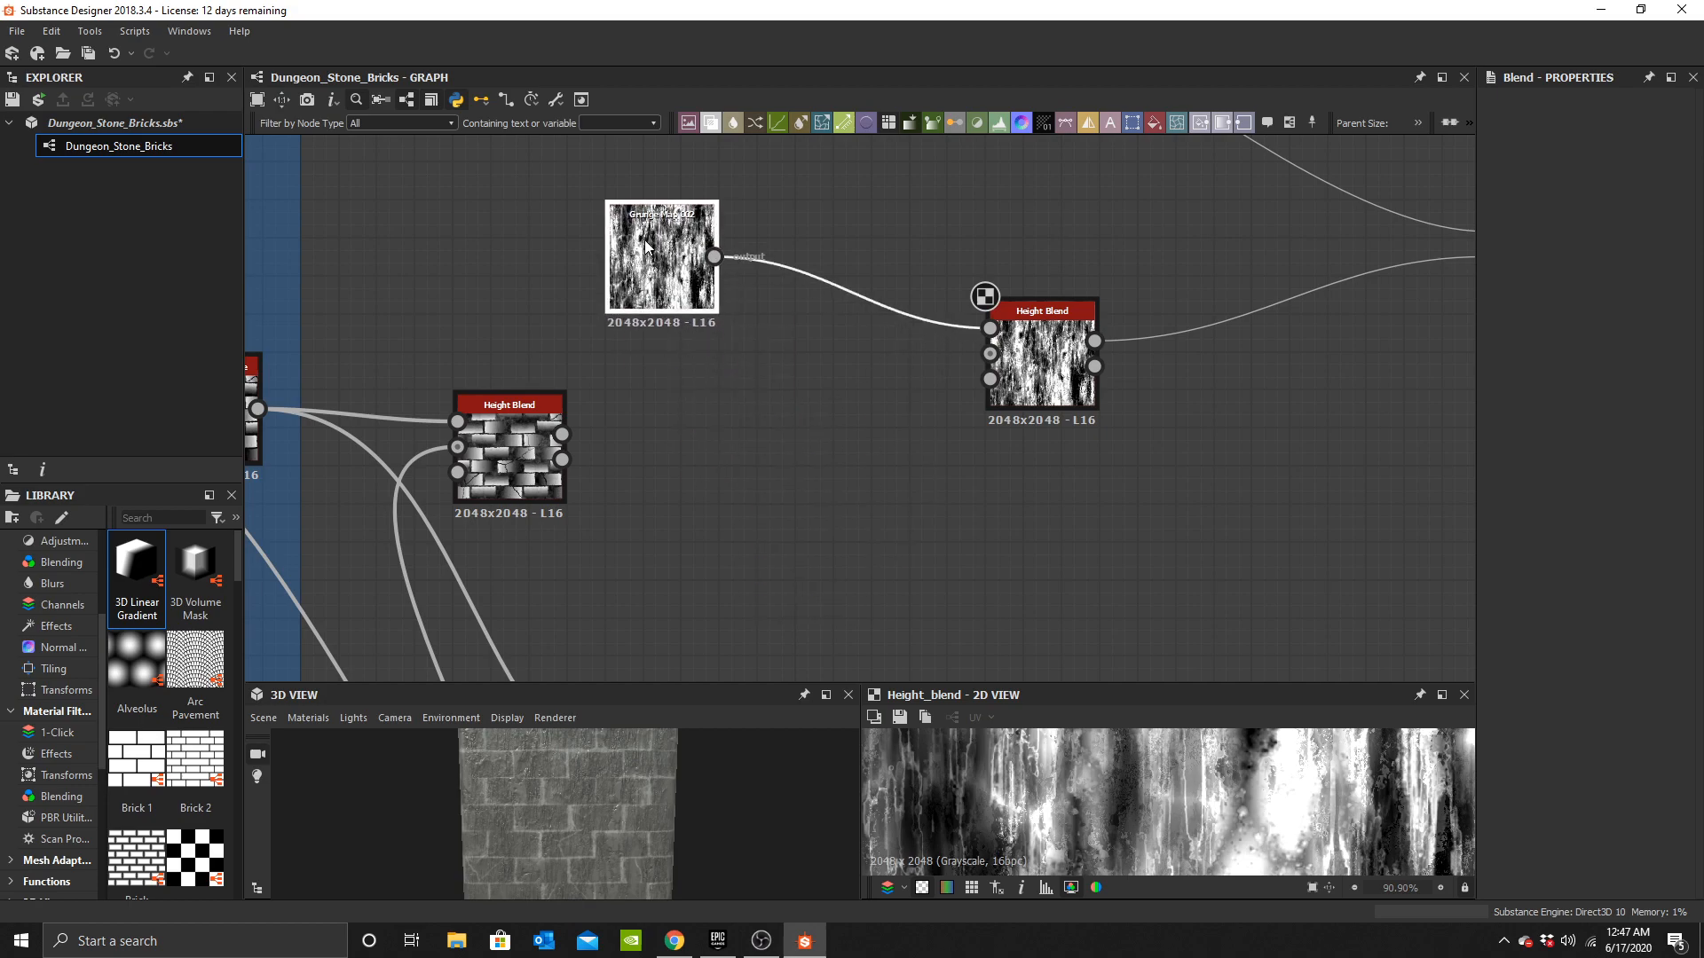
pyautogui.moveTo(949, 334); pyautogui.dragTo(987, 353)
pyautogui.moveTo(661, 266); pyautogui.dragTo(776, 267)
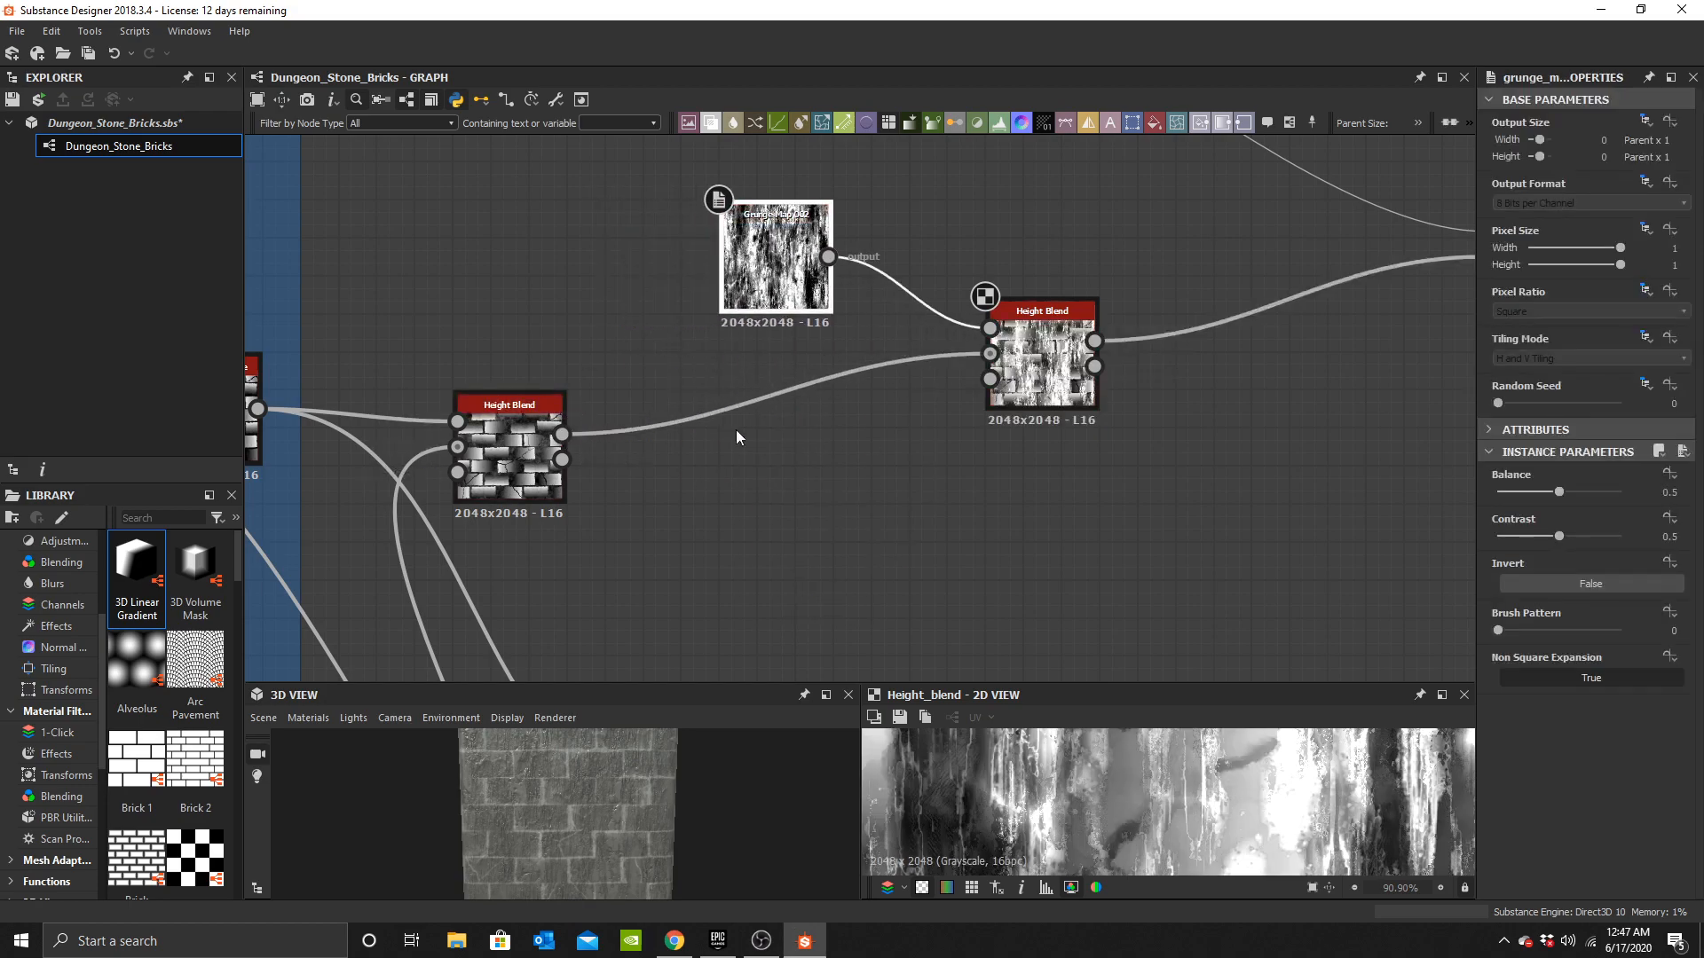
# Set the new Height Blend node's Height Offset to 0.2.
pyautogui.scroll(2, 576, 811)
pyautogui.scroll(3, 576, 811)
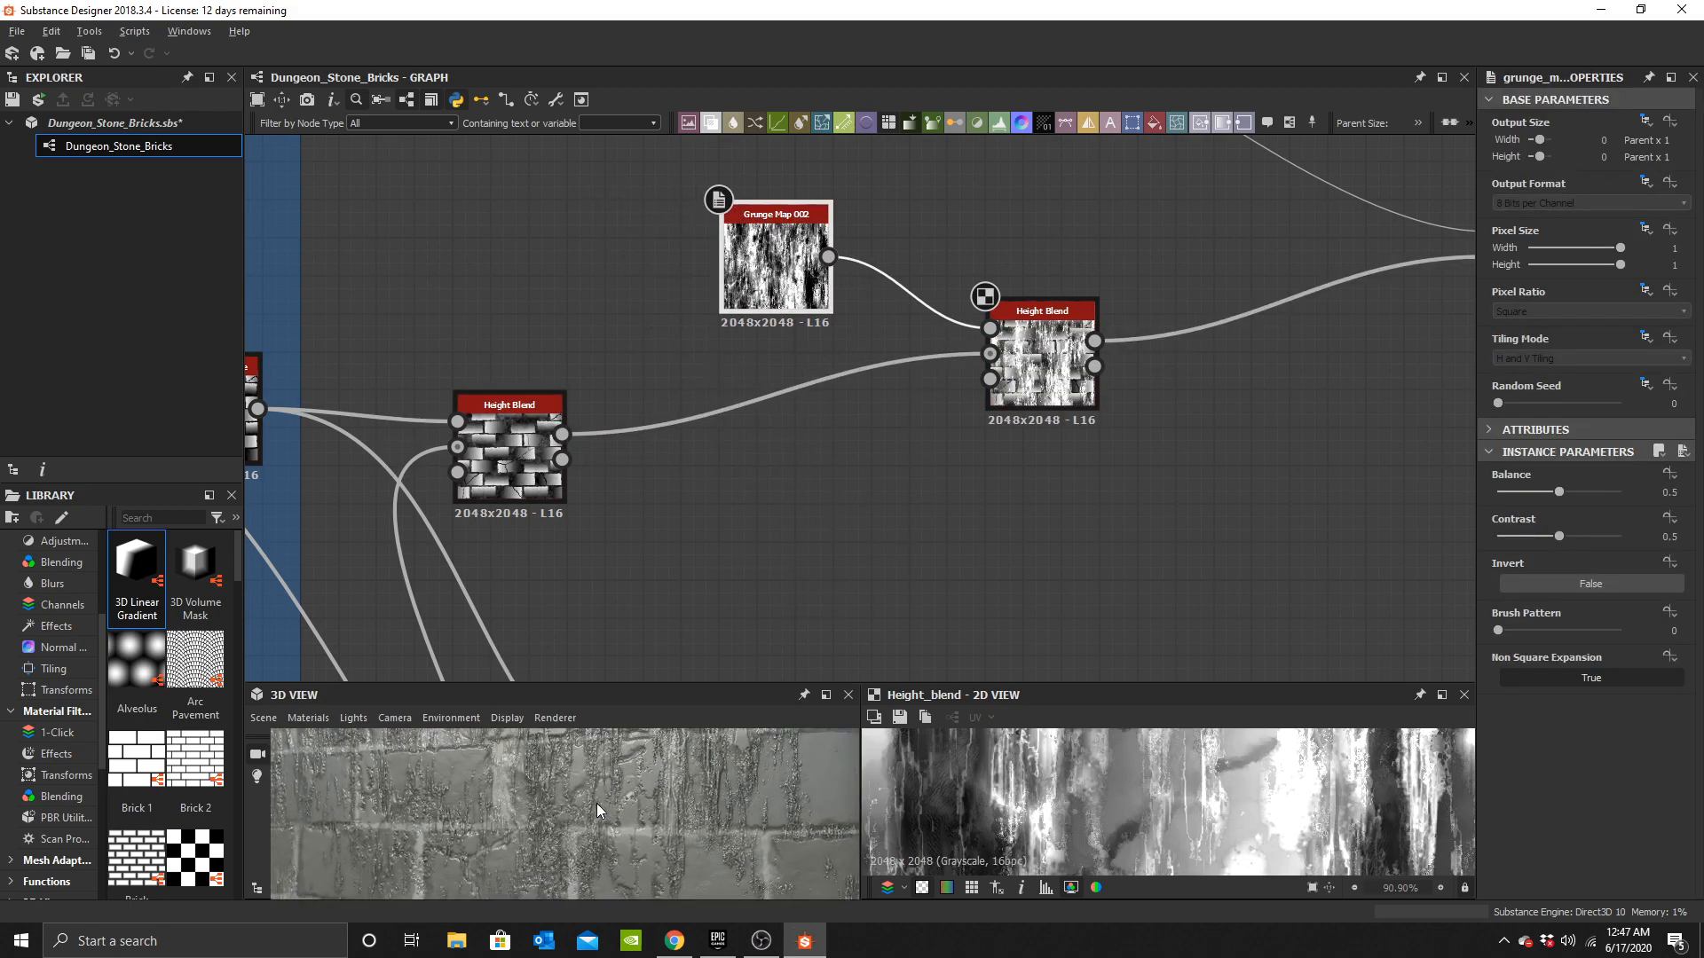
pyautogui.click(1048, 355)
pyautogui.moveTo(1558, 492); pyautogui.dragTo(1526, 493)
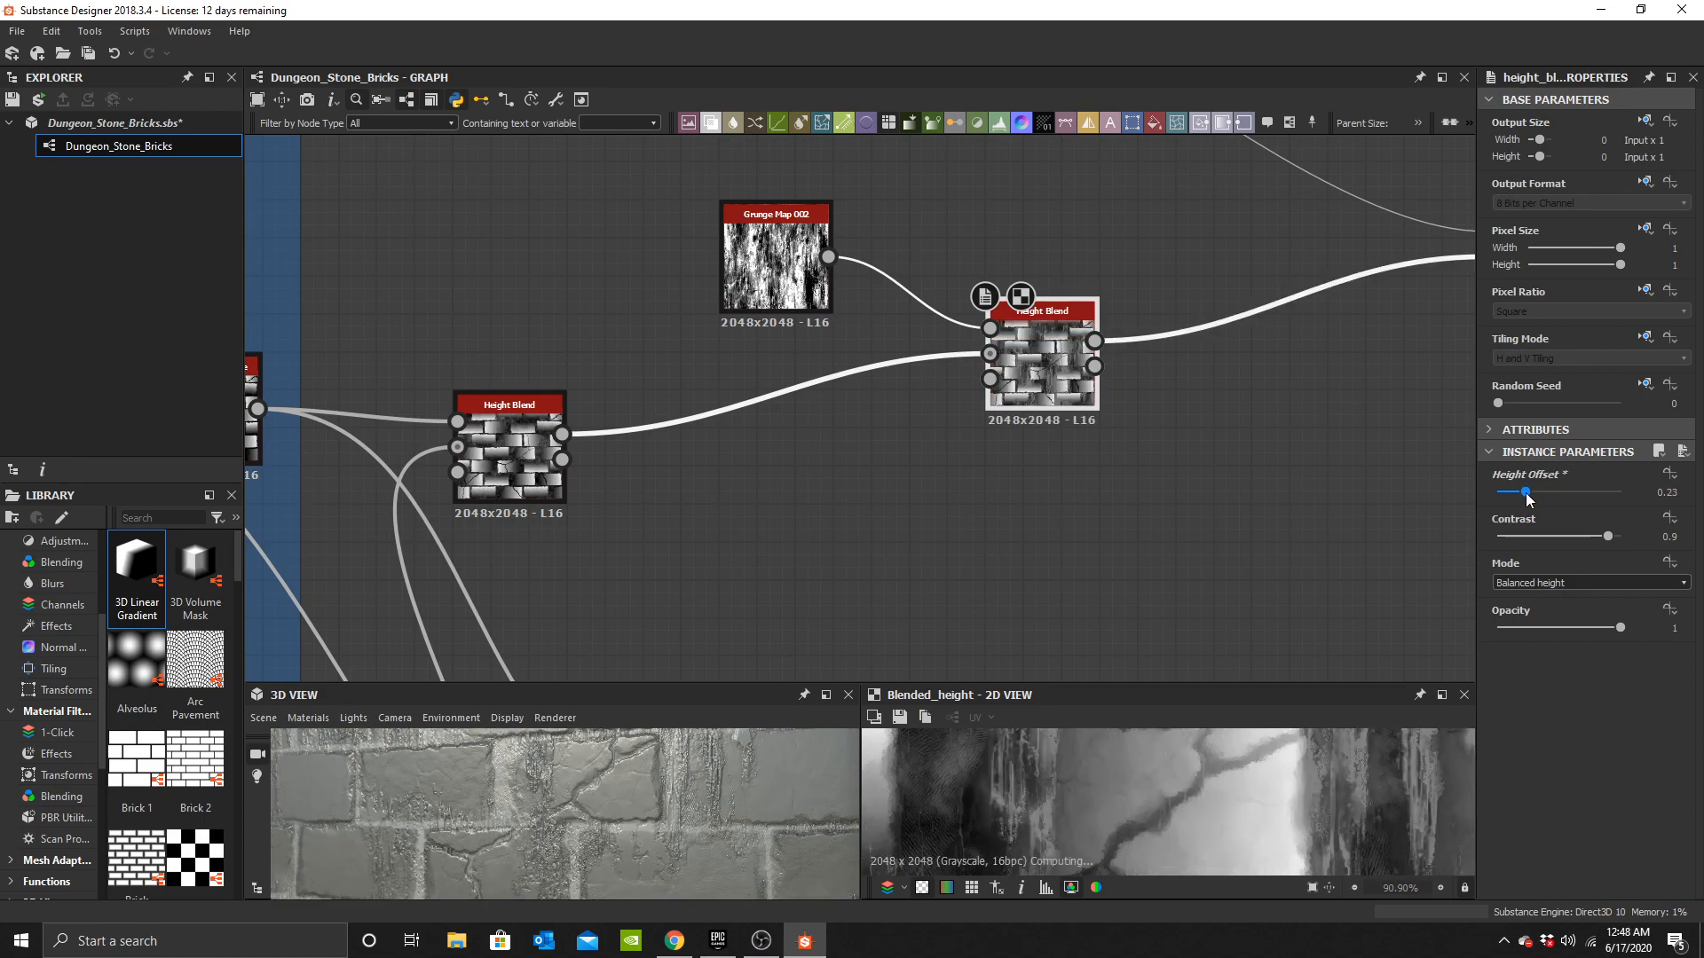
pyautogui.scroll(-3, 639, 812)
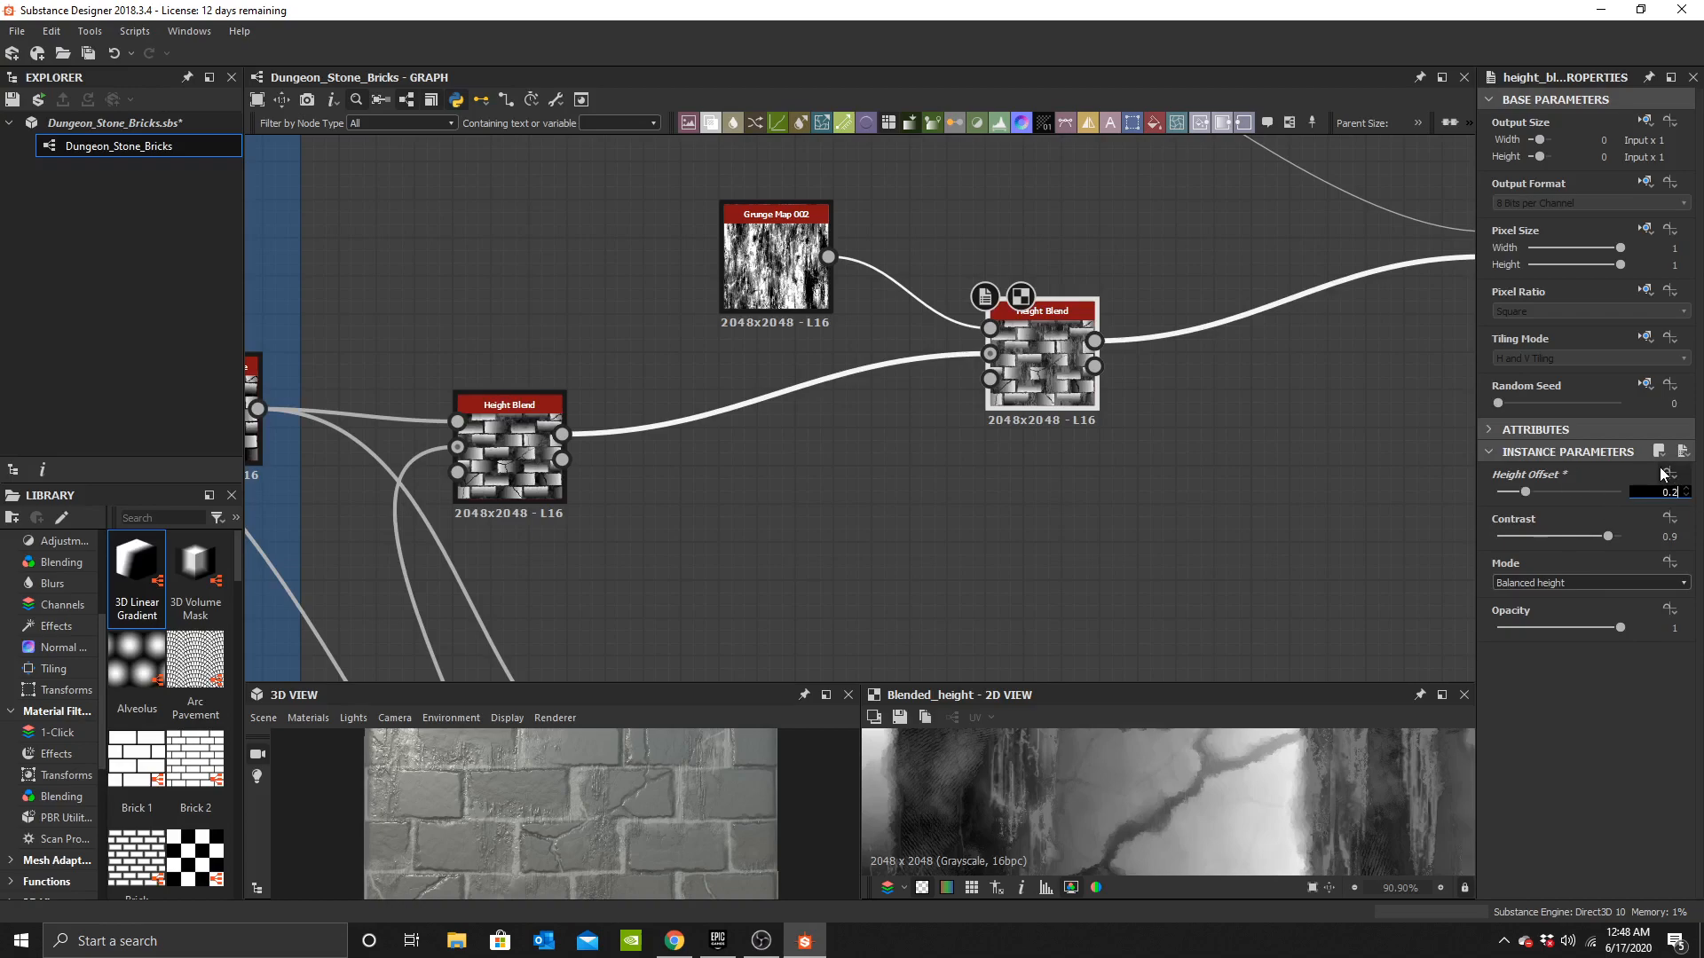
pyautogui.write('1')
pyautogui.press('Return')
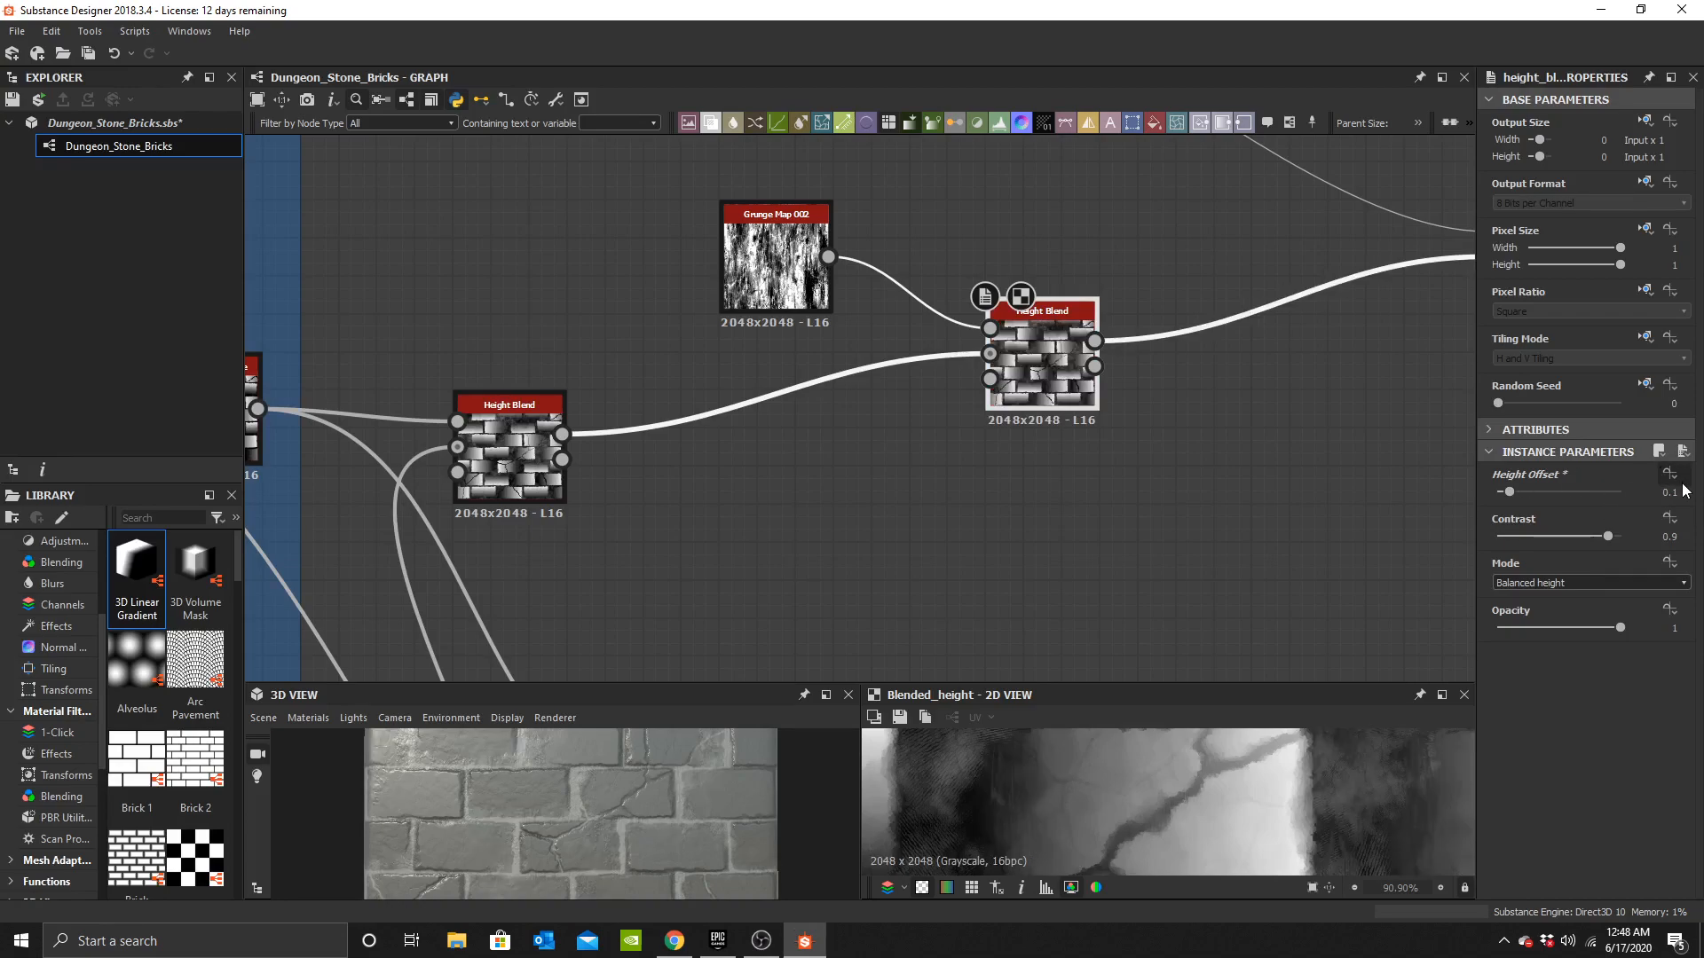
pyautogui.scroll(3, 639, 810)
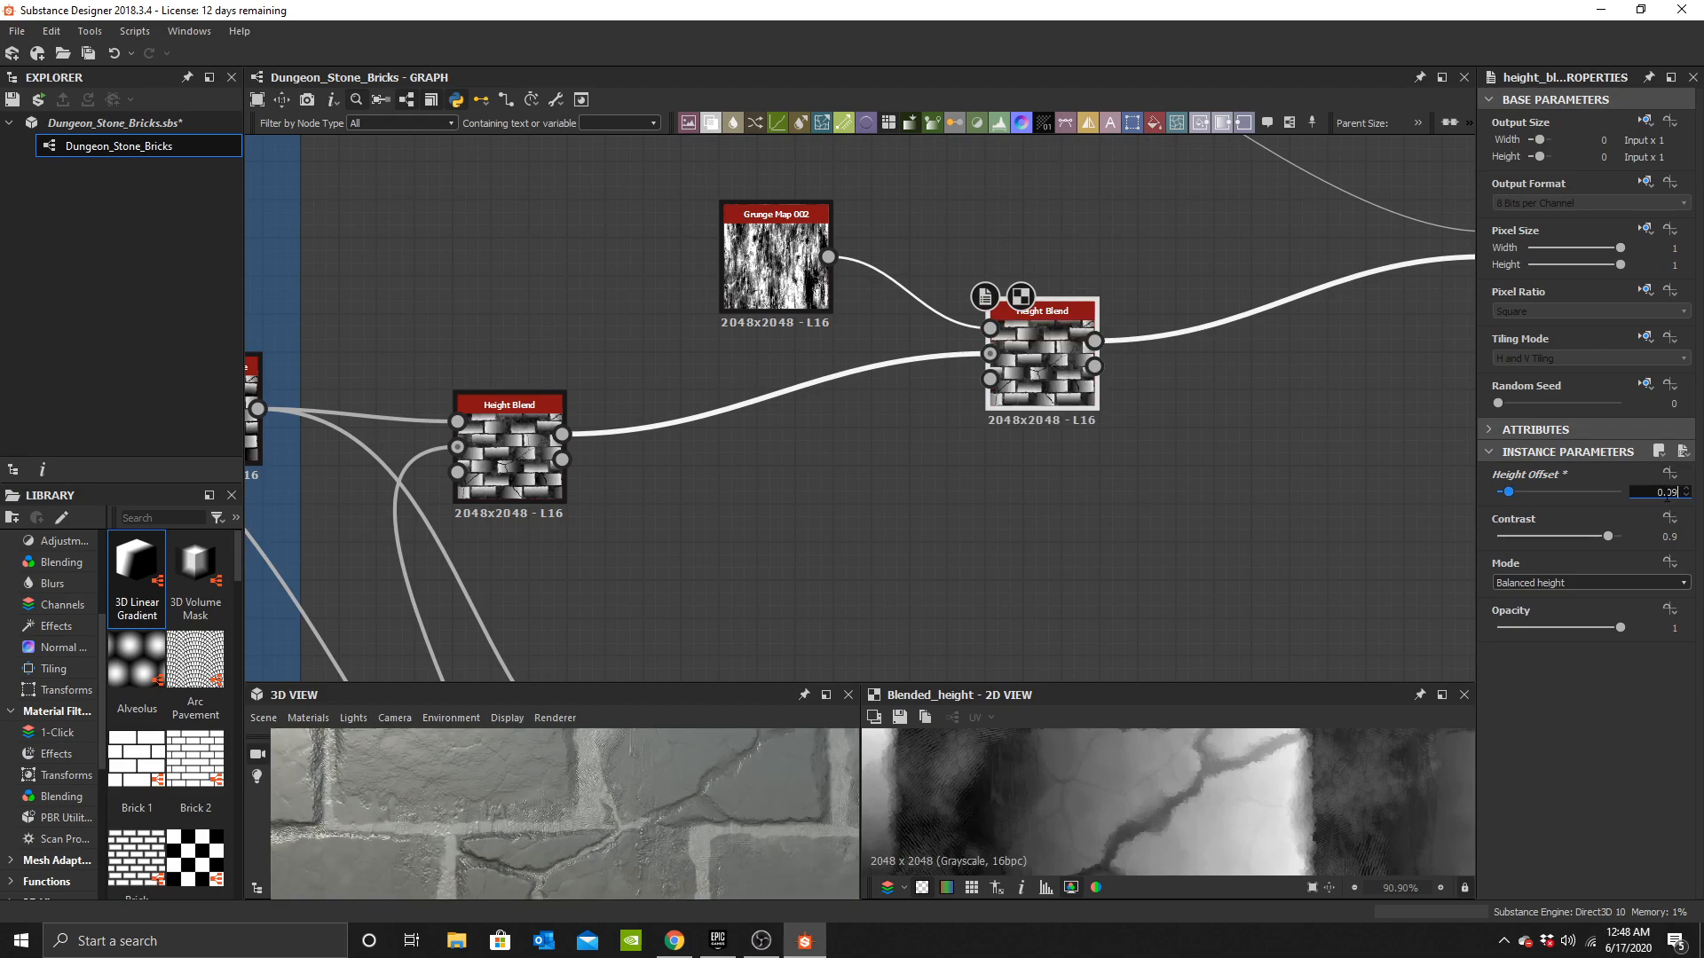
pyautogui.write('3')
pyautogui.press('Return')
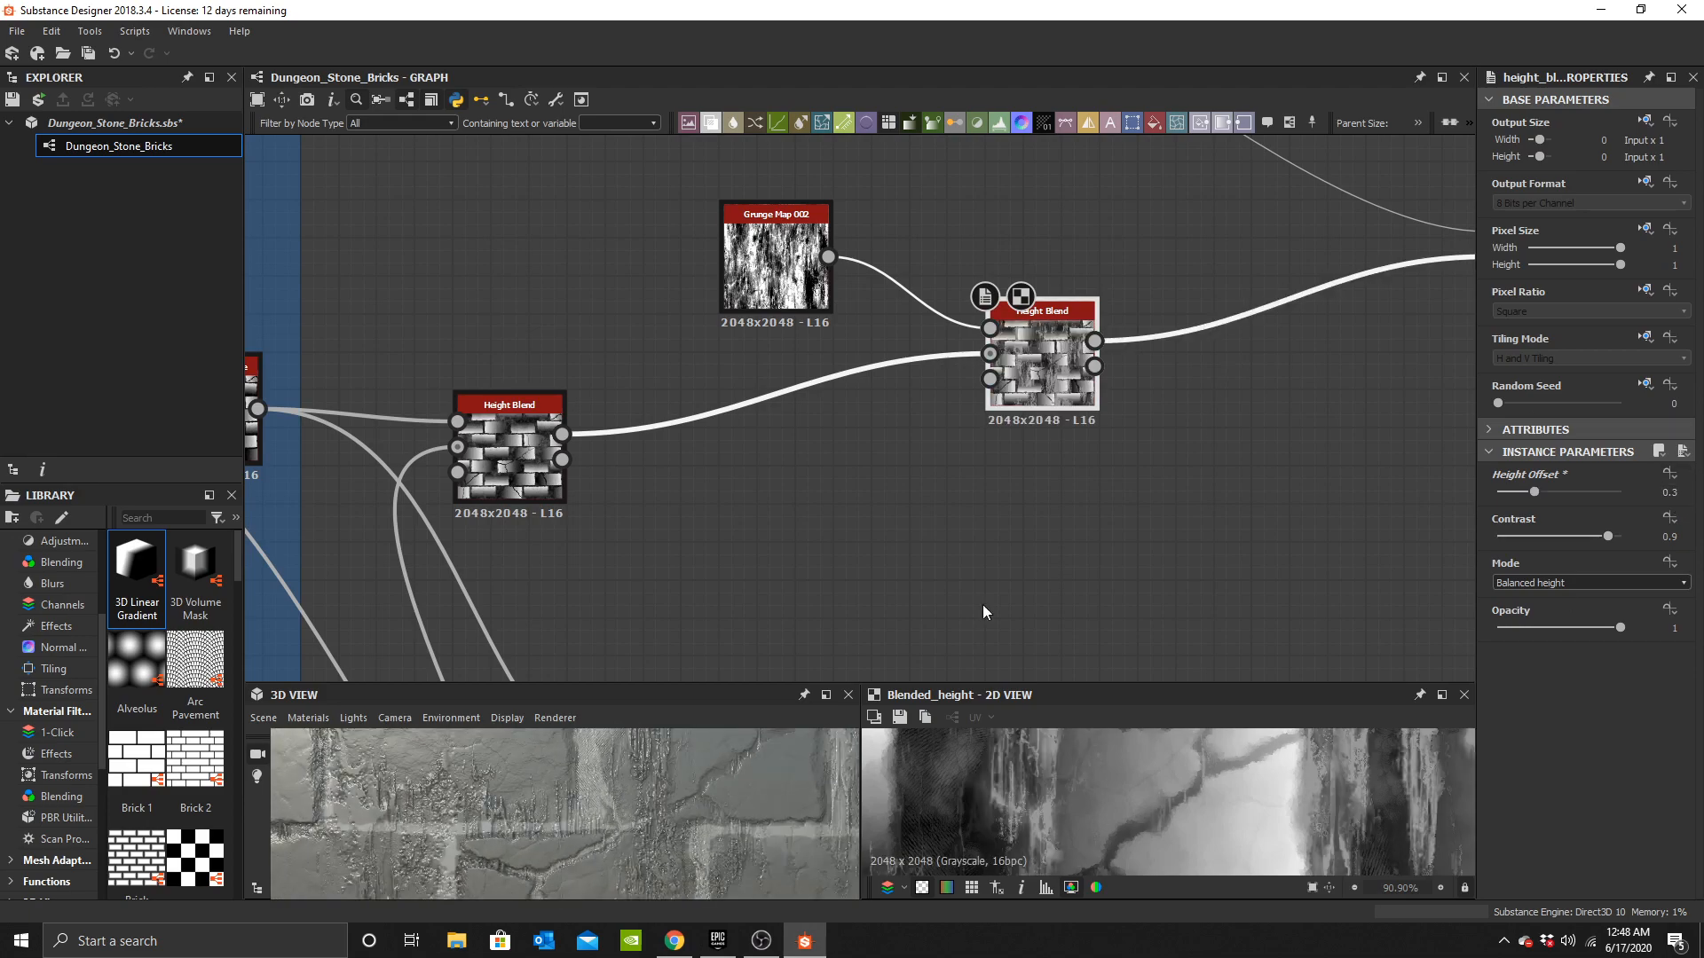
pyautogui.press('BackSpace')
pyautogui.write('2')
pyautogui.press('Return')
# Inspect the leak details on the brick material in the 3D view.
pyautogui.moveTo(648, 759); pyautogui.dragTo(550, 825)
pyautogui.scroll(-3, 834, 482)
pyautogui.scroll(4, 717, 568)
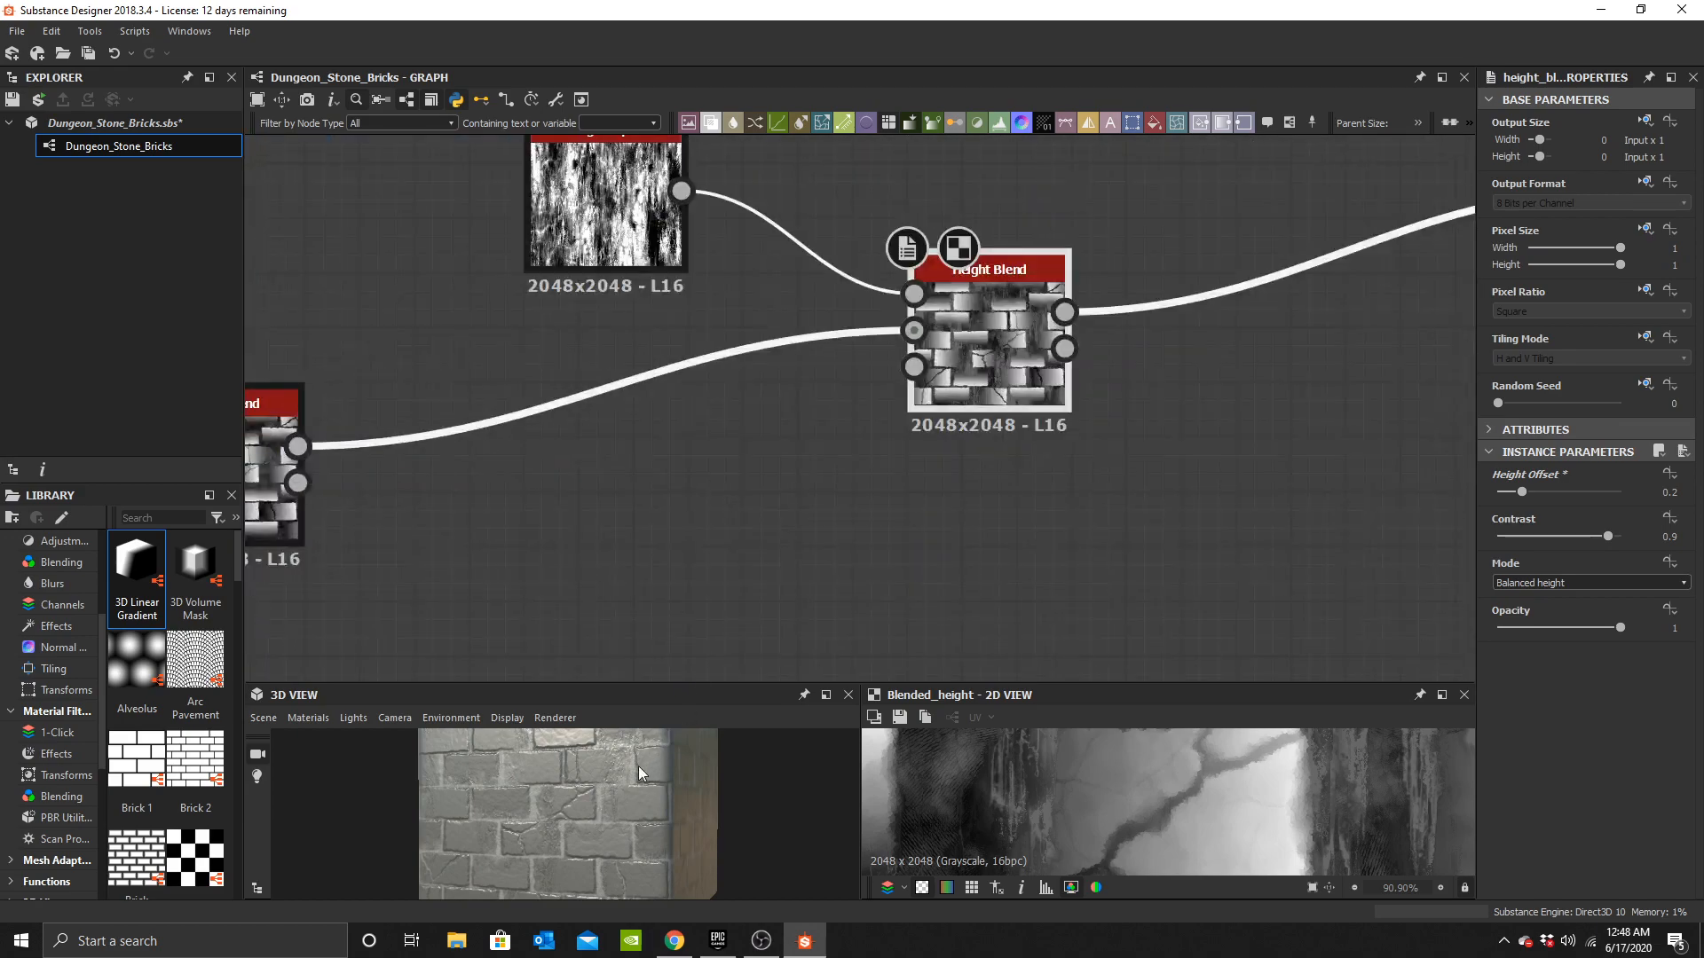
pyautogui.scroll(3, 614, 795)
pyautogui.scroll(6, 584, 873)
pyautogui.scroll(-5, 621, 850)
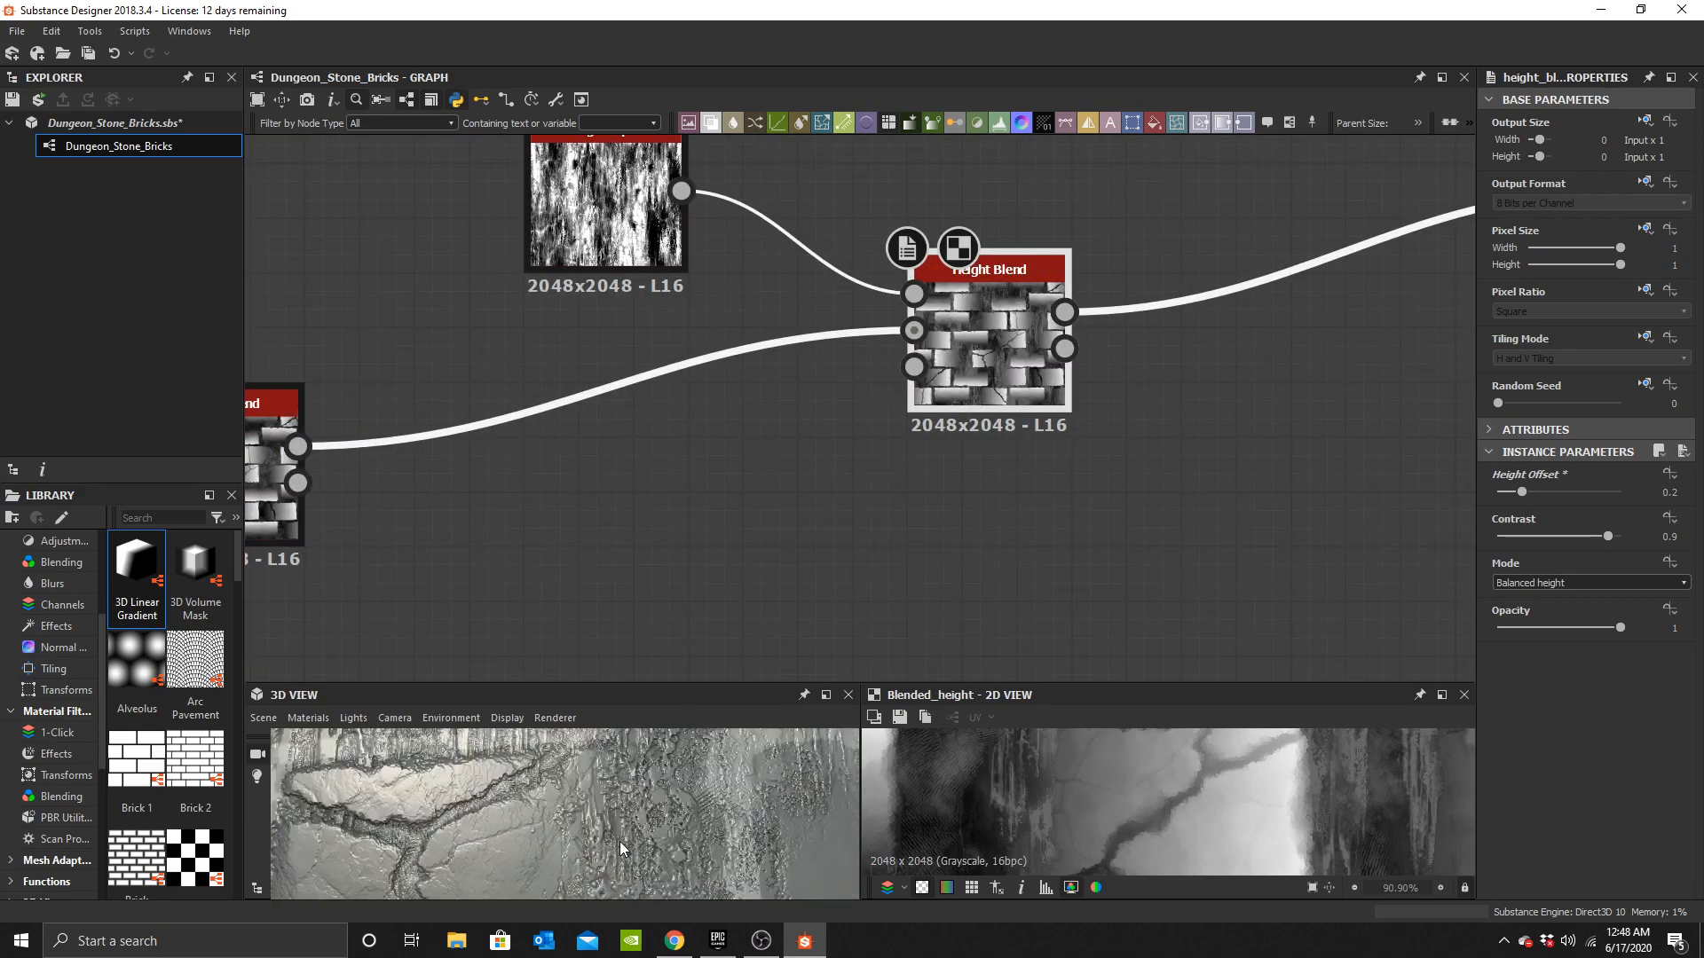
pyautogui.moveTo(622, 849); pyautogui.dragTo(627, 885)
pyautogui.scroll(-3, 726, 515)
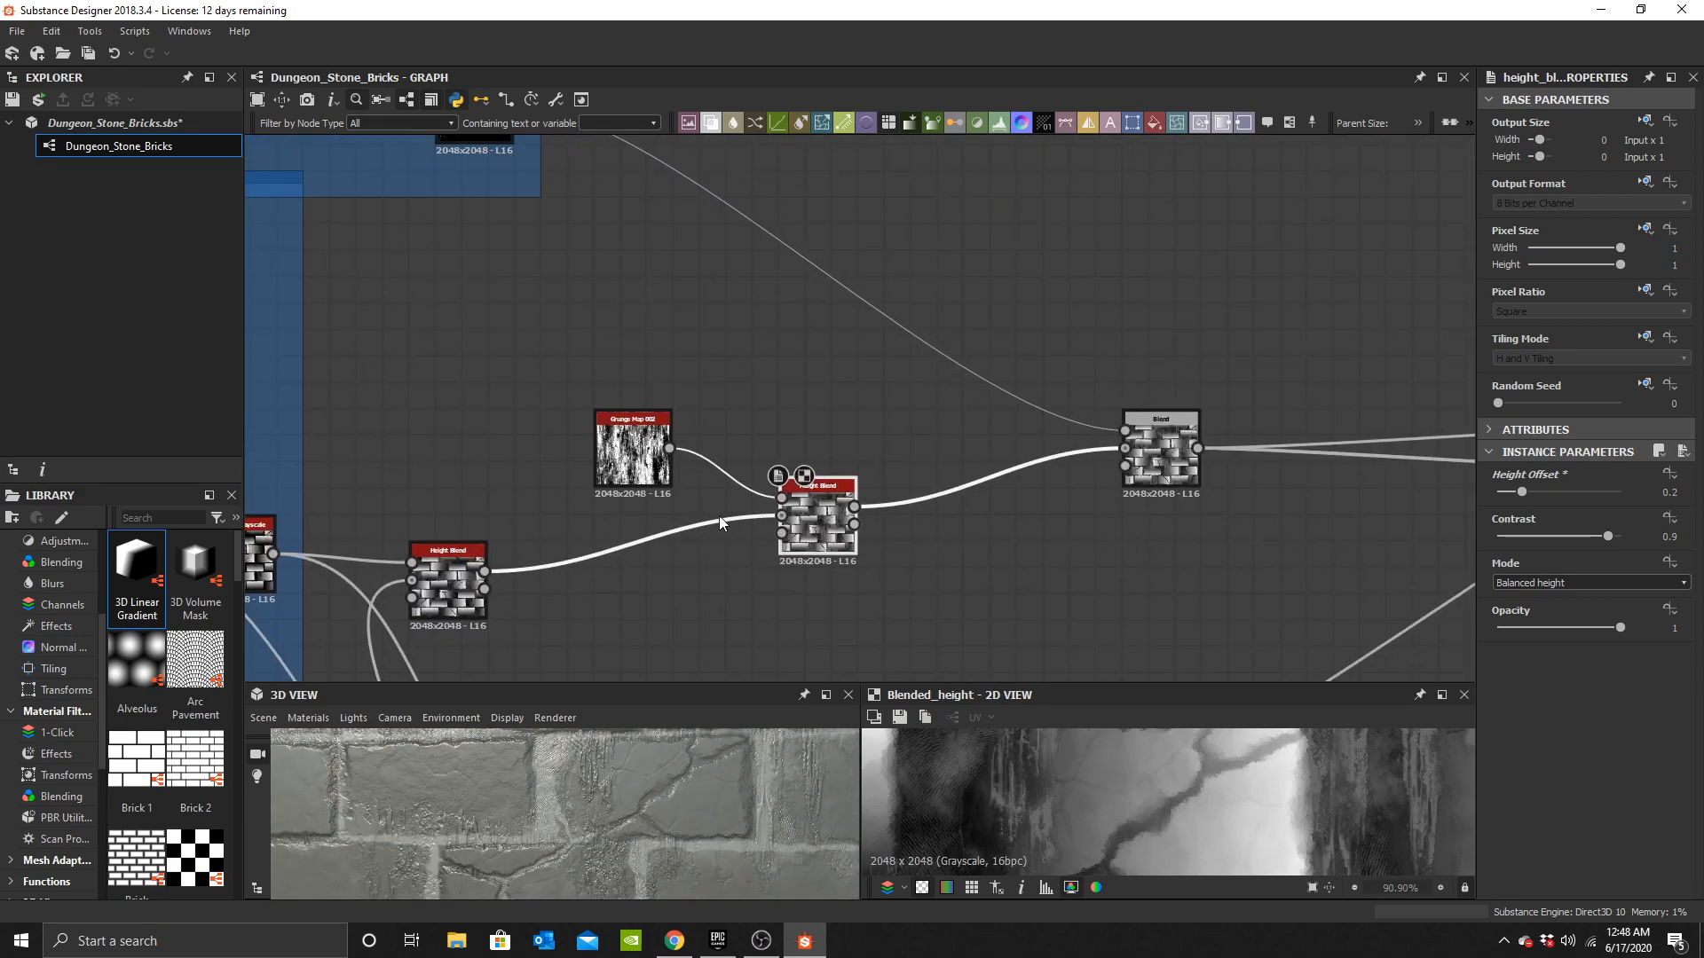
# Enclose the Grunge Map 002 and new Height Blend nodes in a frame titled "Large Leaks".
pyautogui.moveTo(726, 514); pyautogui.dragTo(734, 381, button='middle')
pyautogui.scroll(-2, 678, 788)
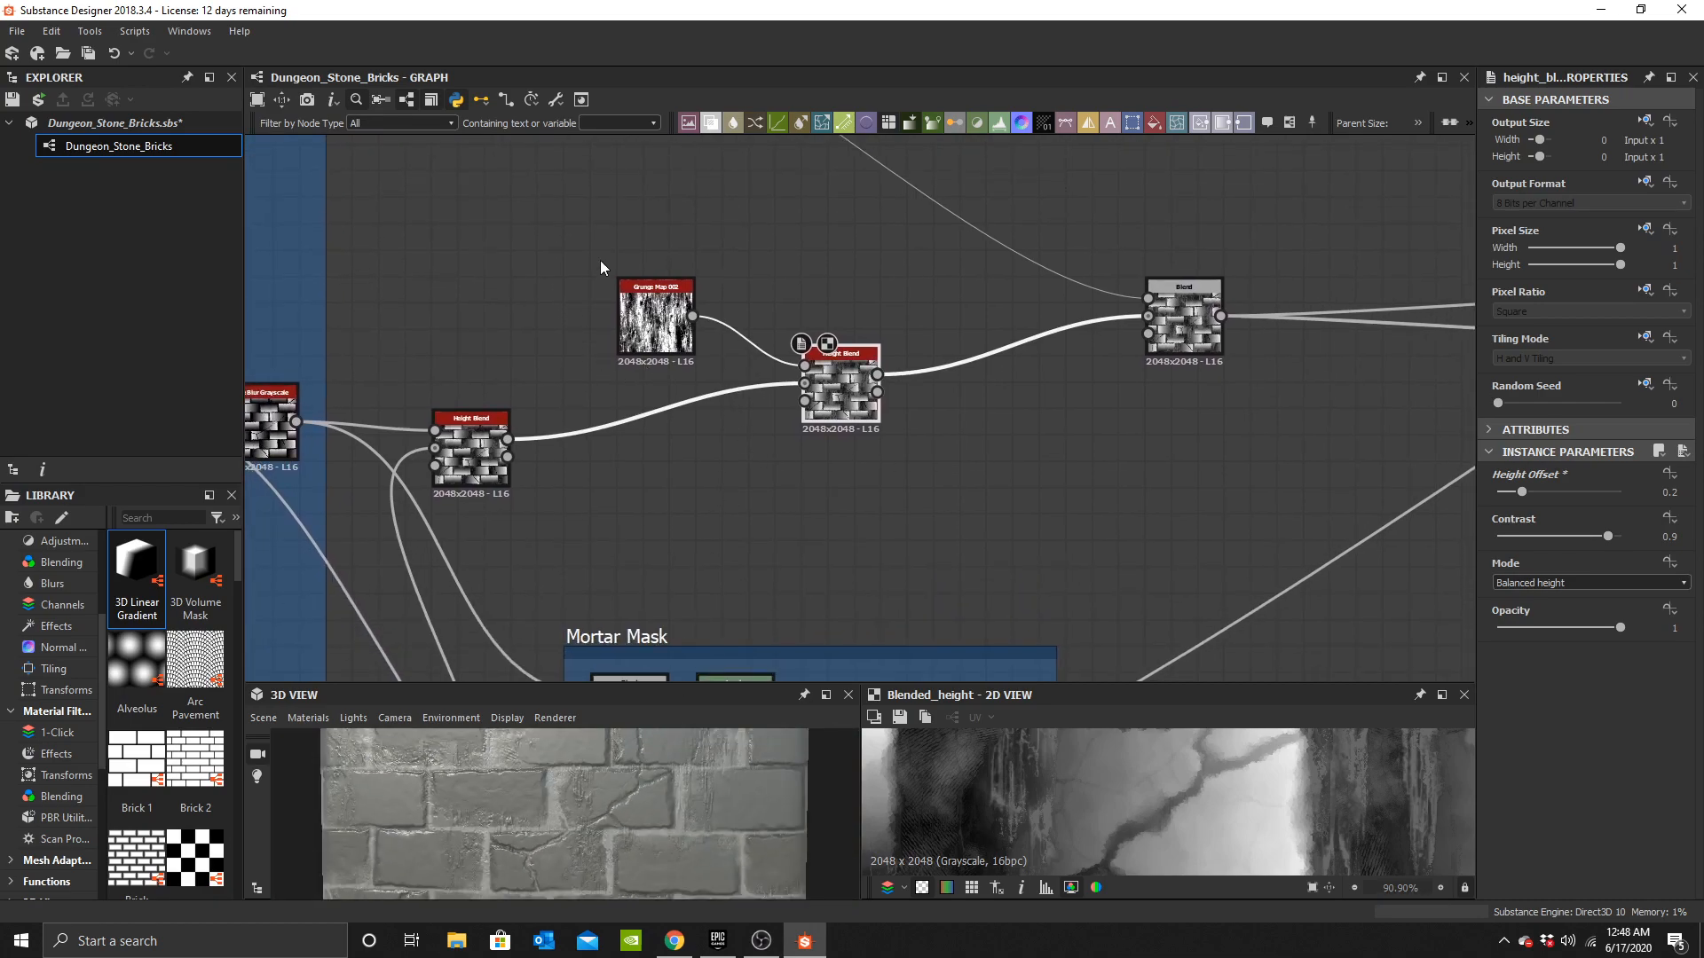
pyautogui.click(1290, 123)
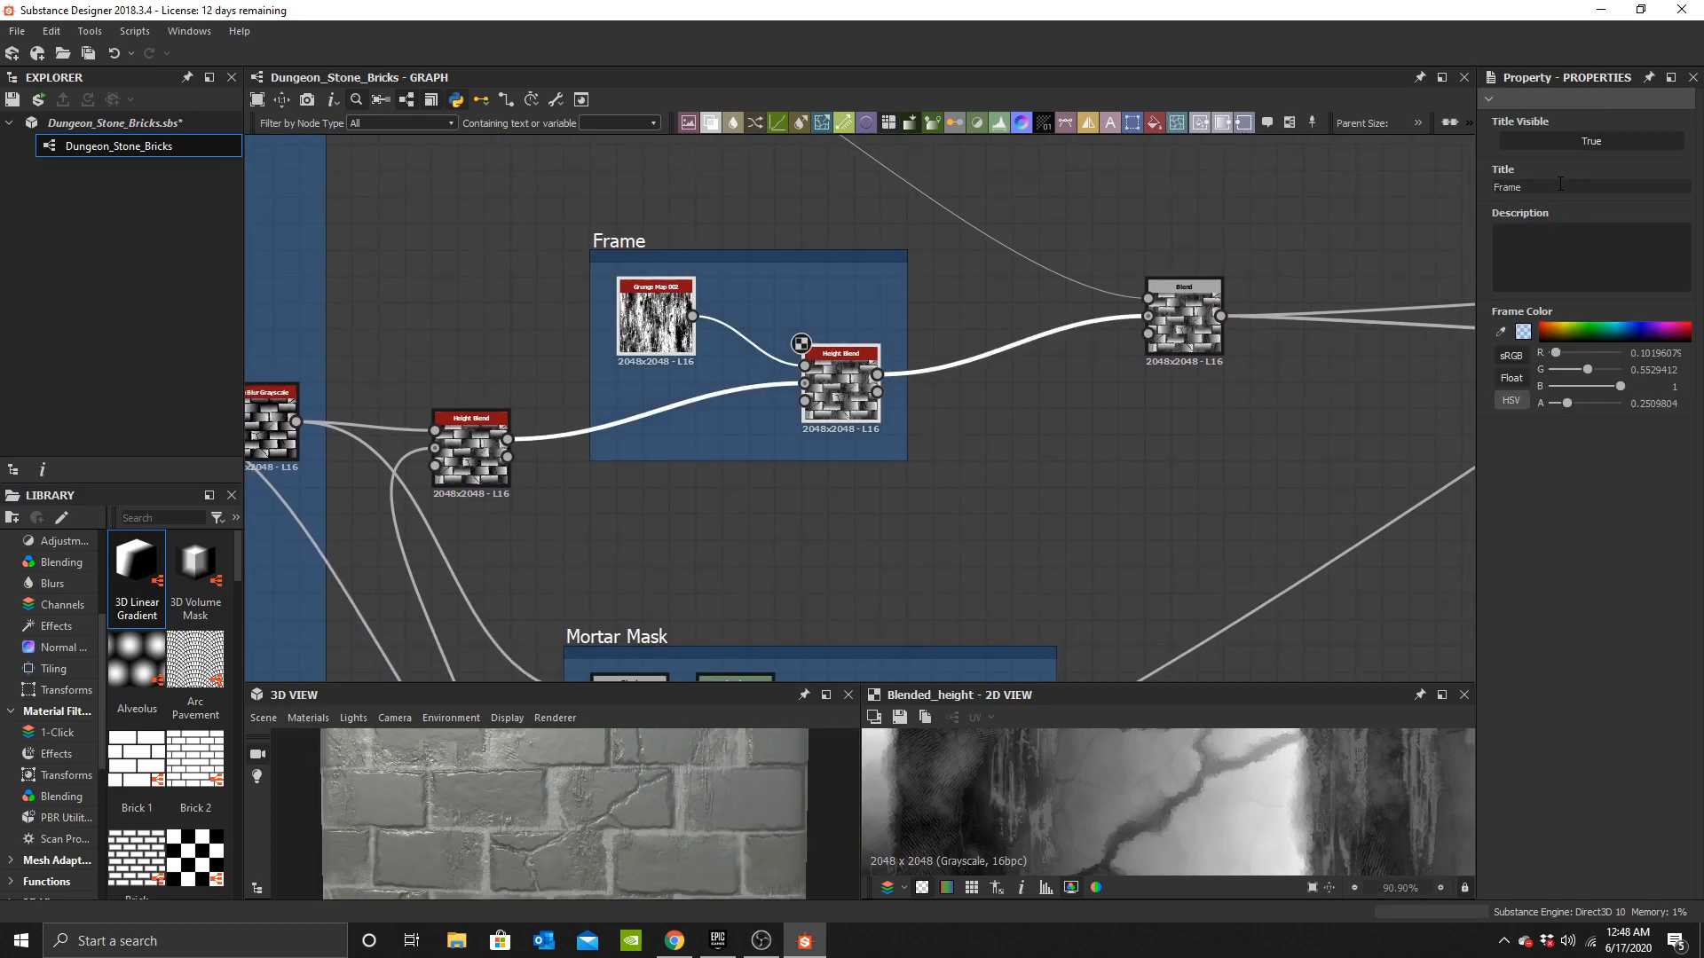
pyautogui.write('Large Leaks')
pyautogui.press('Return')
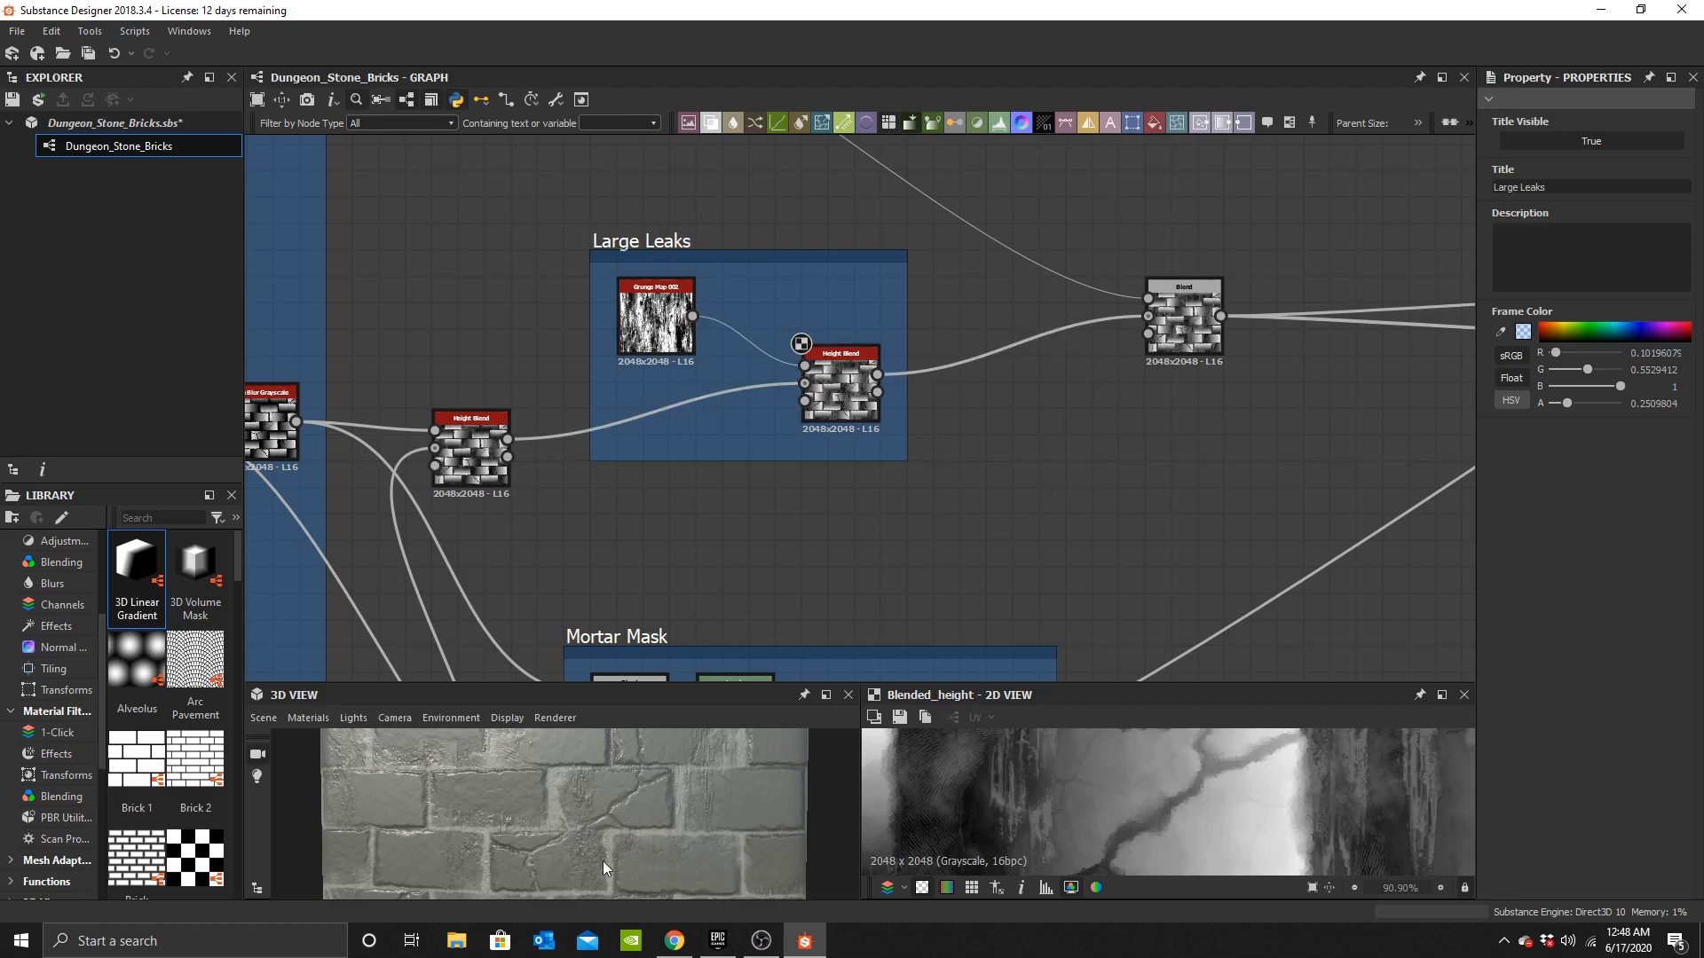
# Insert a Blend node after the base colour Blend, feeding the existing Blend into its background input.
pyautogui.scroll(-2, 621, 834)
pyautogui.moveTo(635, 813); pyautogui.dragTo(646, 836)
pyautogui.scroll(-4, 984, 434)
pyautogui.moveTo(1078, 380); pyautogui.dragTo(900, 403, button='middle')
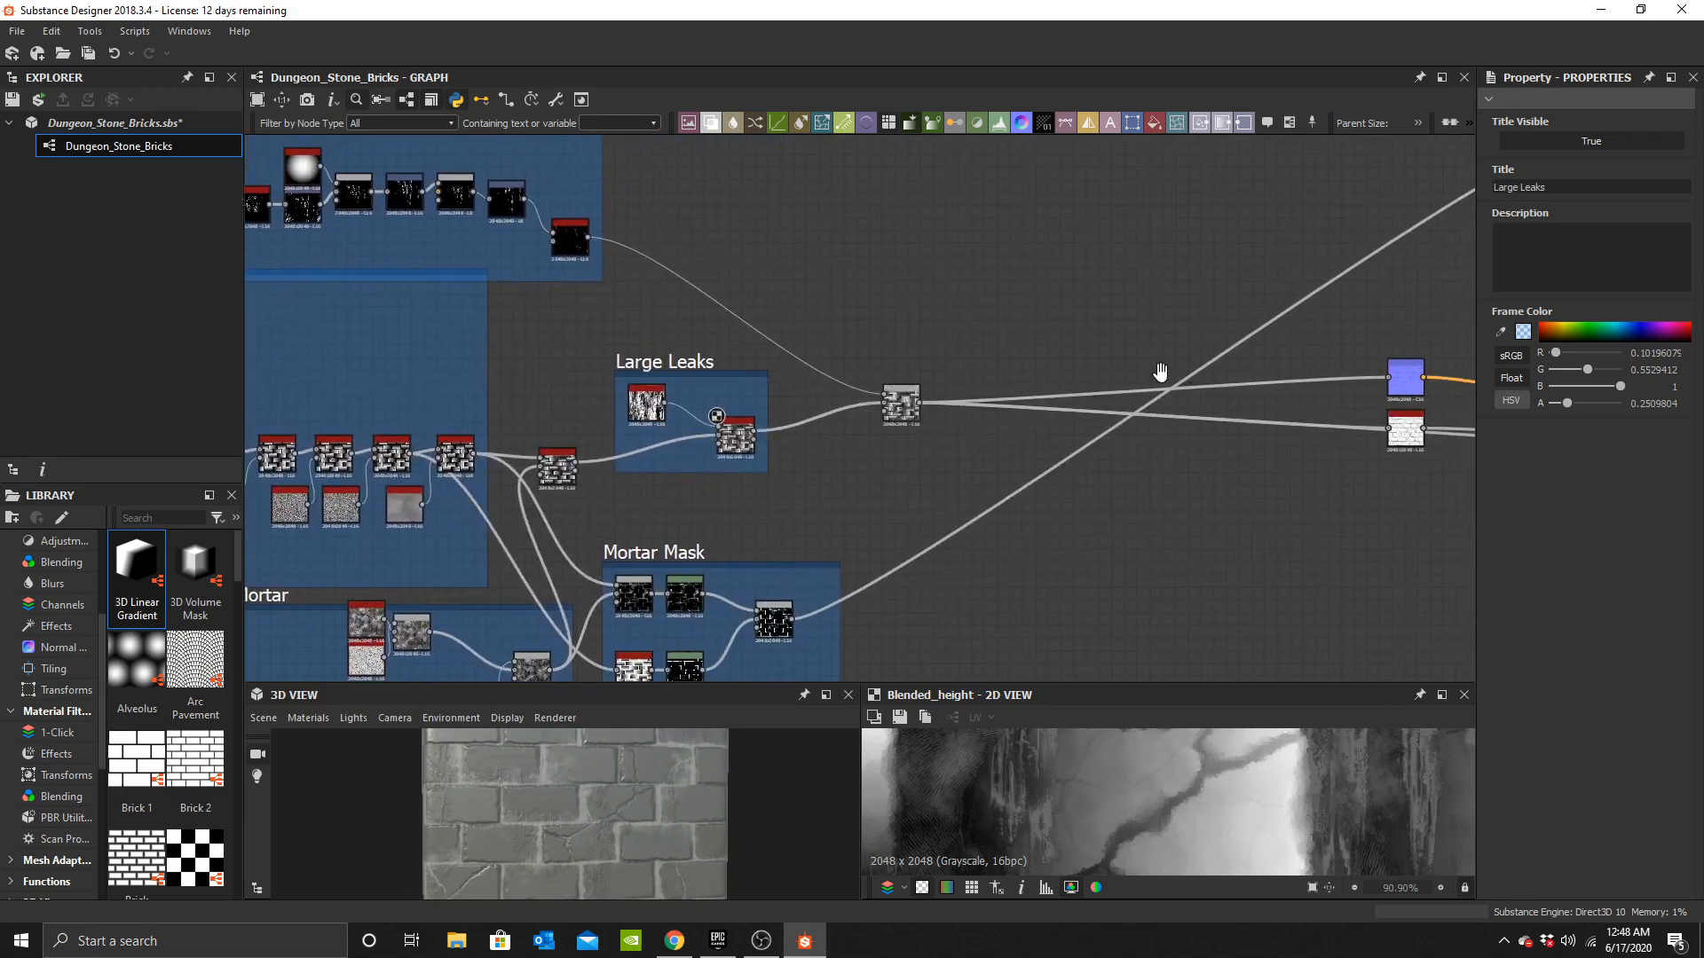
pyautogui.moveTo(1185, 366); pyautogui.dragTo(634, 465, button='middle')
pyautogui.moveTo(983, 334); pyautogui.dragTo(951, 396, button='middle')
pyautogui.moveTo(847, 217); pyautogui.dragTo(1007, 327)
pyautogui.moveTo(978, 296); pyautogui.dragTo(637, 335)
pyautogui.moveTo(748, 320); pyautogui.dragTo(892, 342, button='middle')
pyautogui.scroll(3, 832, 346)
pyautogui.click(830, 341)
pyautogui.press('space')
pyautogui.write('b')
pyautogui.click(888, 376)
pyautogui.scroll(2, 839, 363)
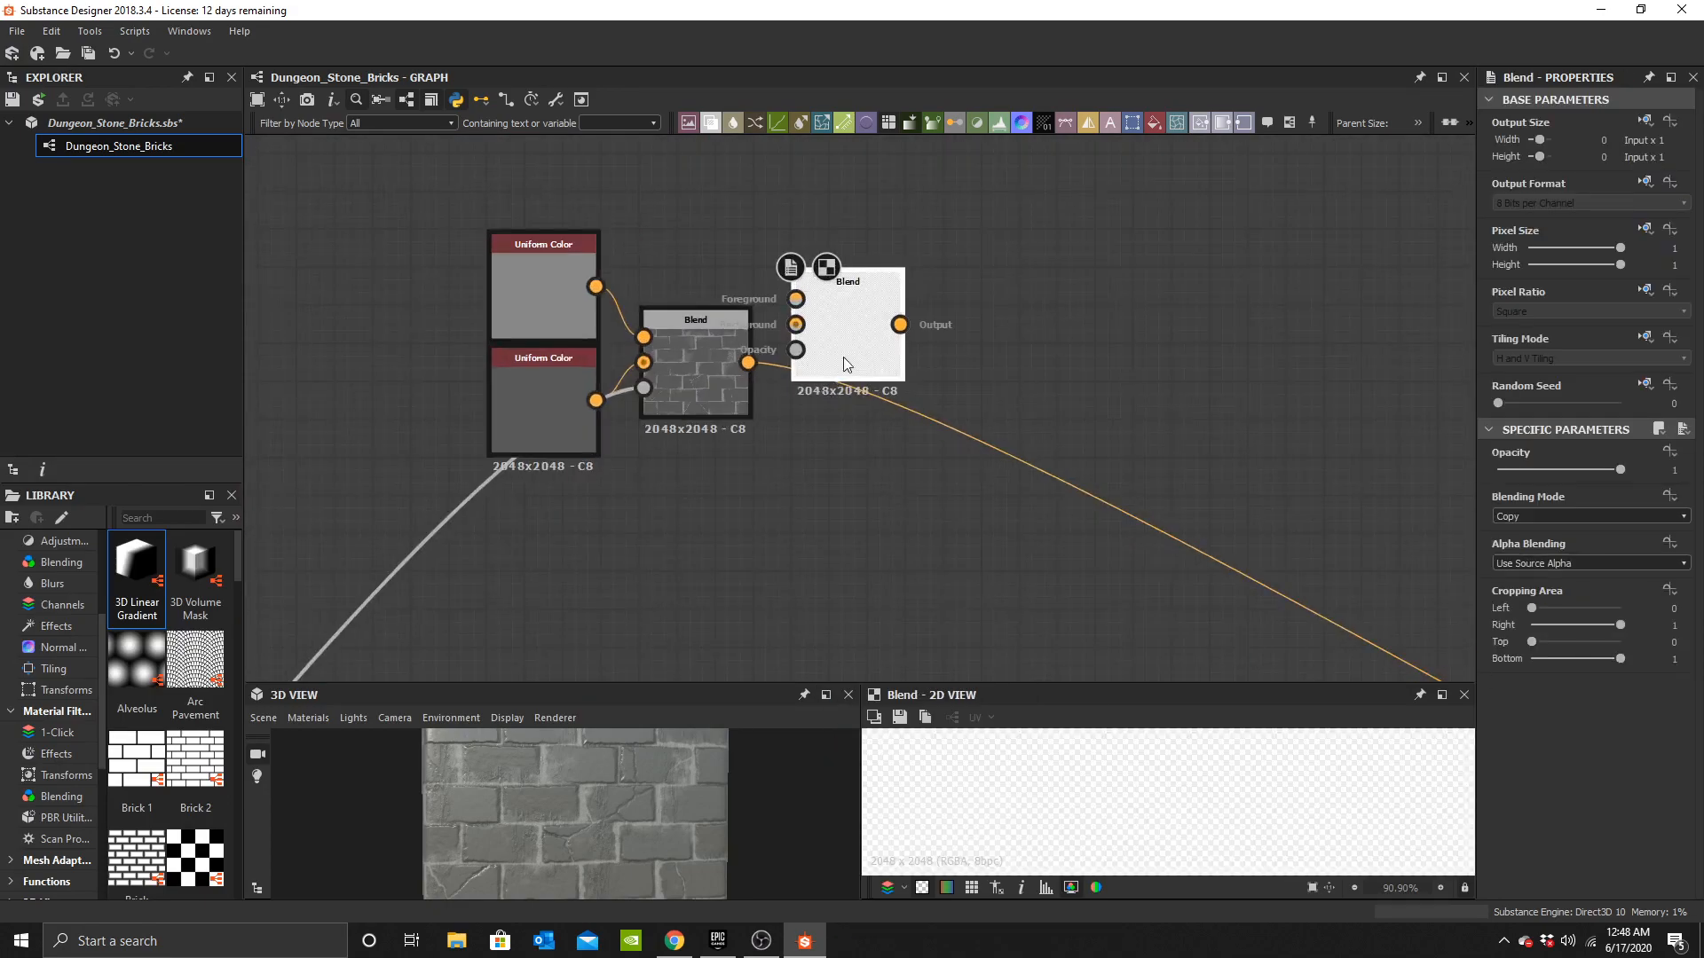
pyautogui.keyDown('shift'); pyautogui.moveTo(750, 365); pyautogui.dragTo(796, 325); pyautogui.keyUp('shift')
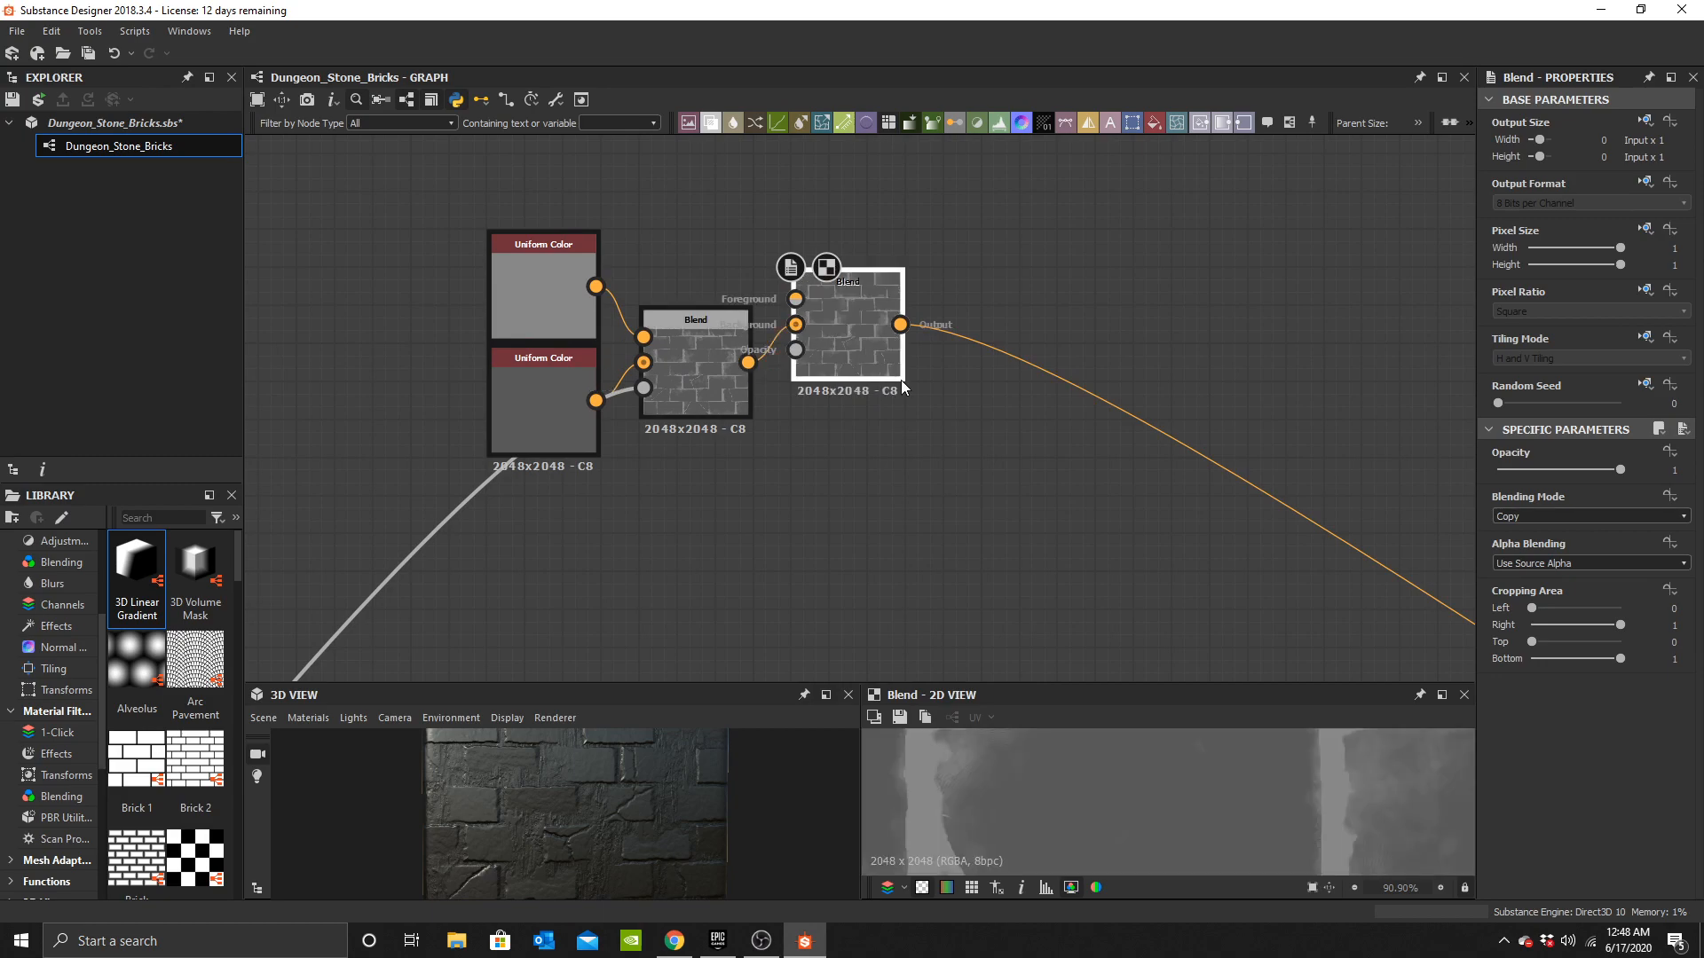
pyautogui.moveTo(891, 371); pyautogui.dragTo(969, 426)
# Add a Blend node beside the Large Leaks frame and wire the grunge map and Height Blend into it.
pyautogui.scroll(-3, 781, 467)
pyautogui.moveTo(680, 516); pyautogui.dragTo(819, 258, button='middle')
pyautogui.moveTo(631, 483); pyautogui.dragTo(732, 590, button='middle')
pyautogui.scroll(3, 647, 477)
pyautogui.press('space')
pyautogui.write('b')
pyautogui.click(893, 399)
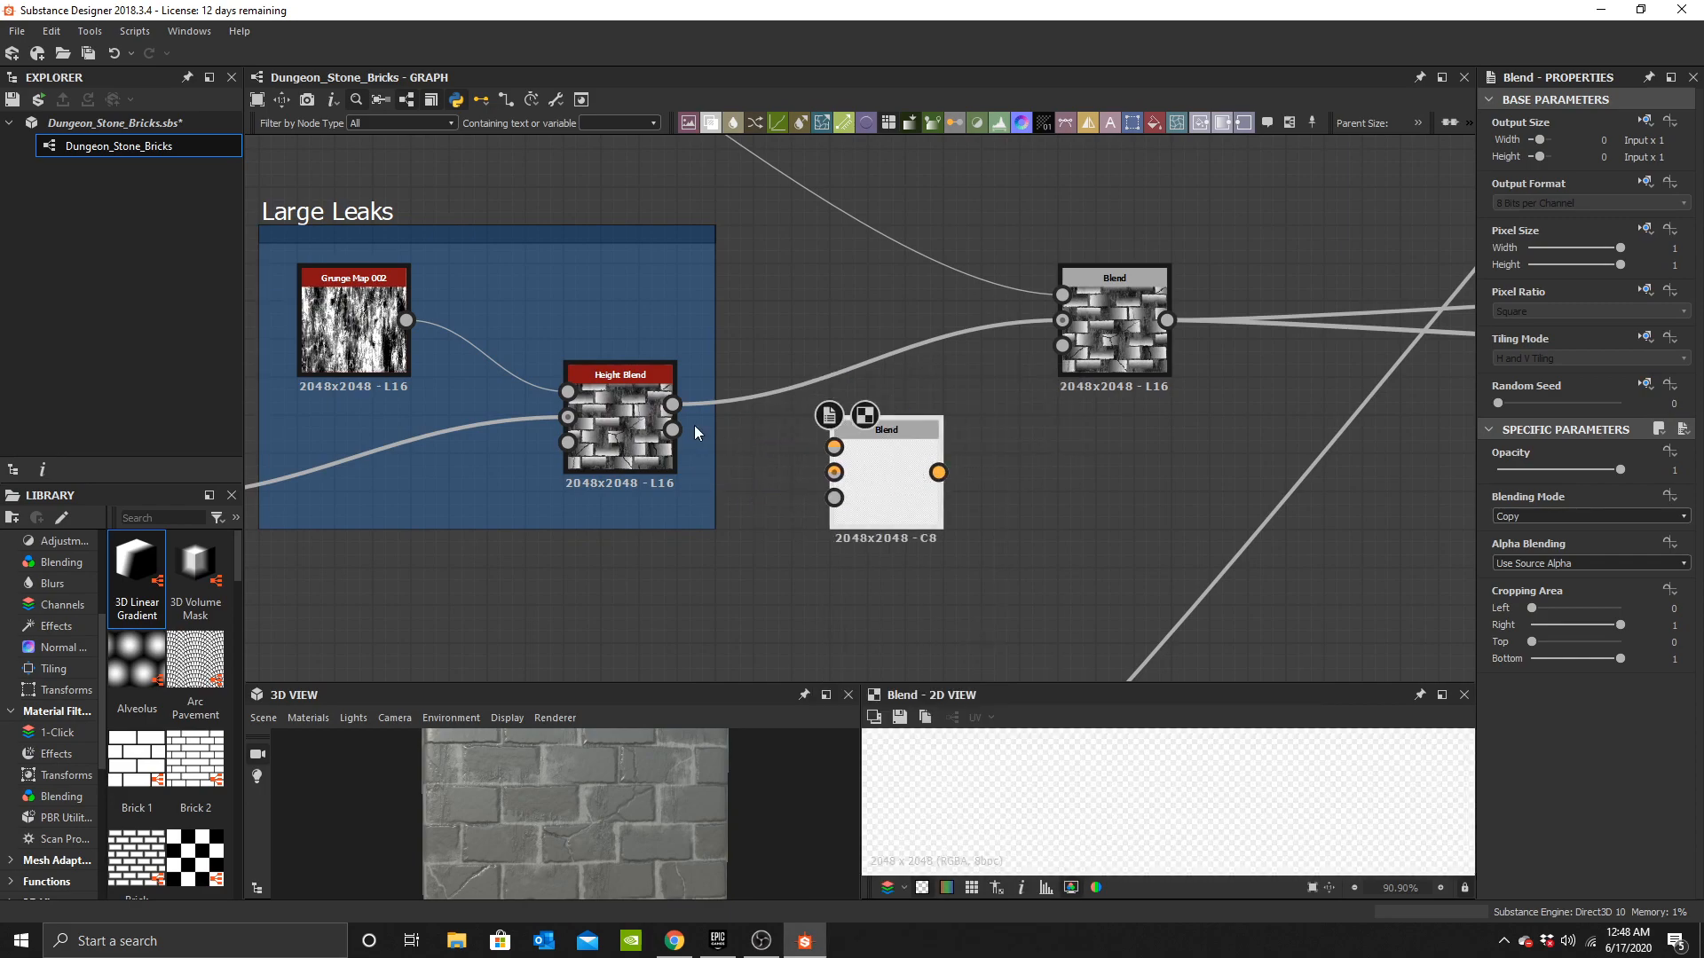
pyautogui.moveTo(790, 434); pyautogui.dragTo(834, 446)
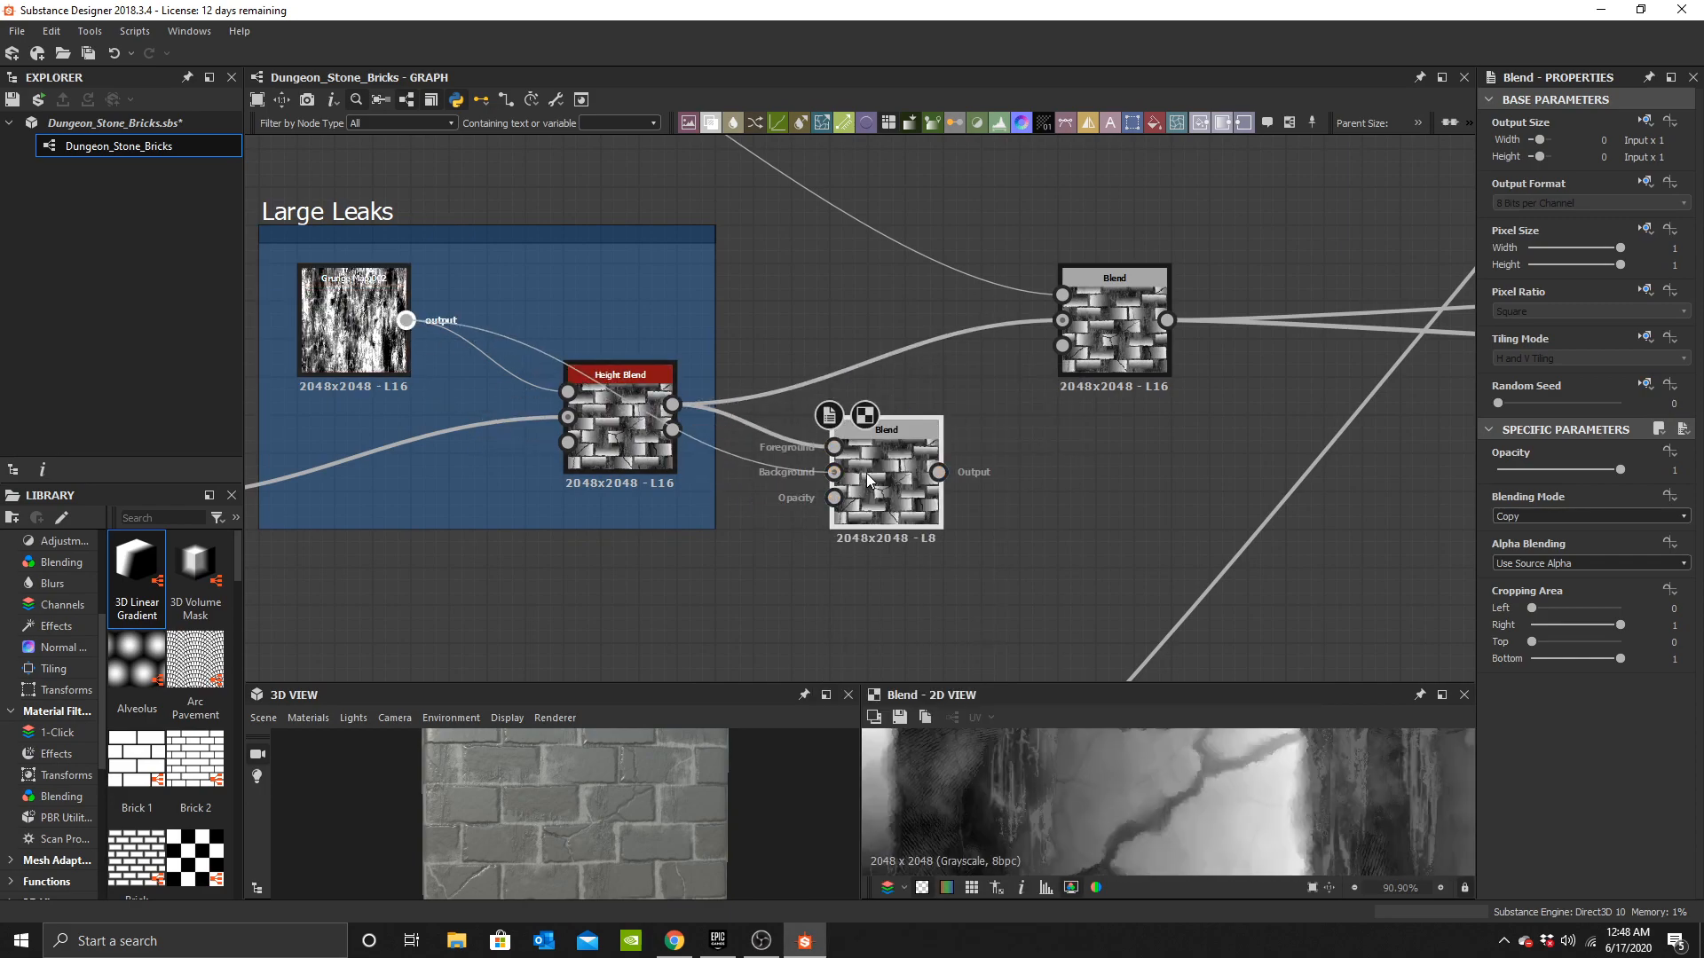
# Set this Blend node's blending mode to Subtract.
pyautogui.click(1615, 515)
pyautogui.click(1543, 557)
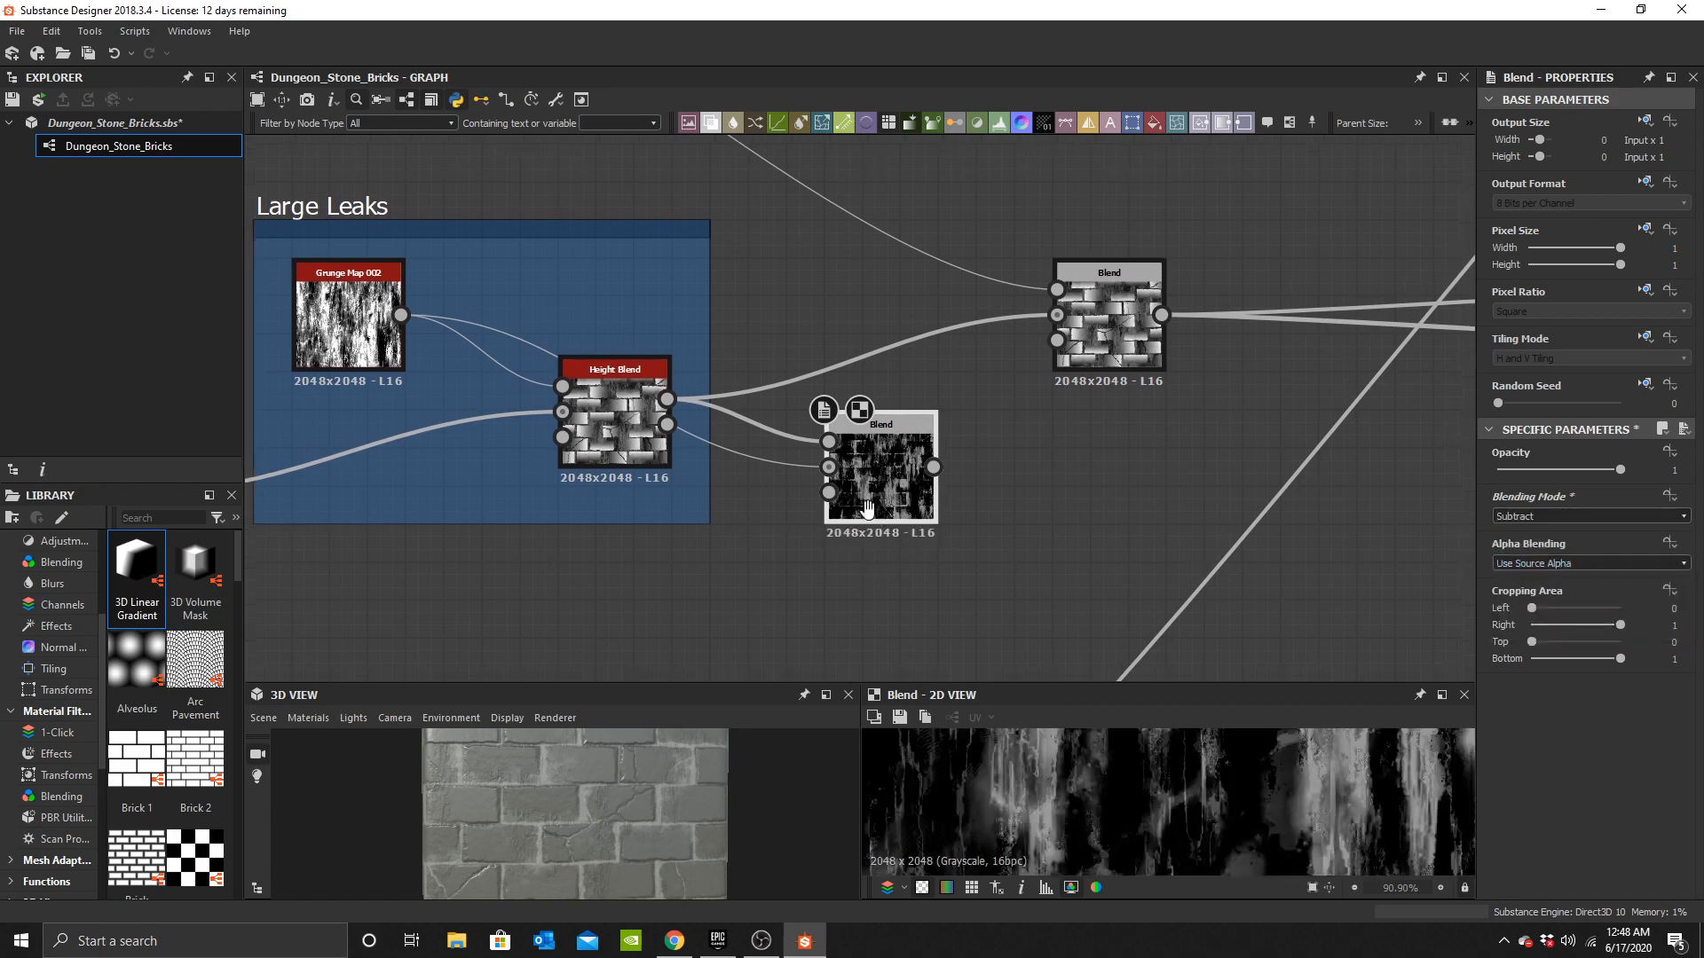
pyautogui.moveTo(872, 551); pyautogui.dragTo(801, 522, button='middle')
# Add a Levels node after the Subtract Blend and connect the Blend's output into it.
pyautogui.press('space')
pyautogui.write('level')
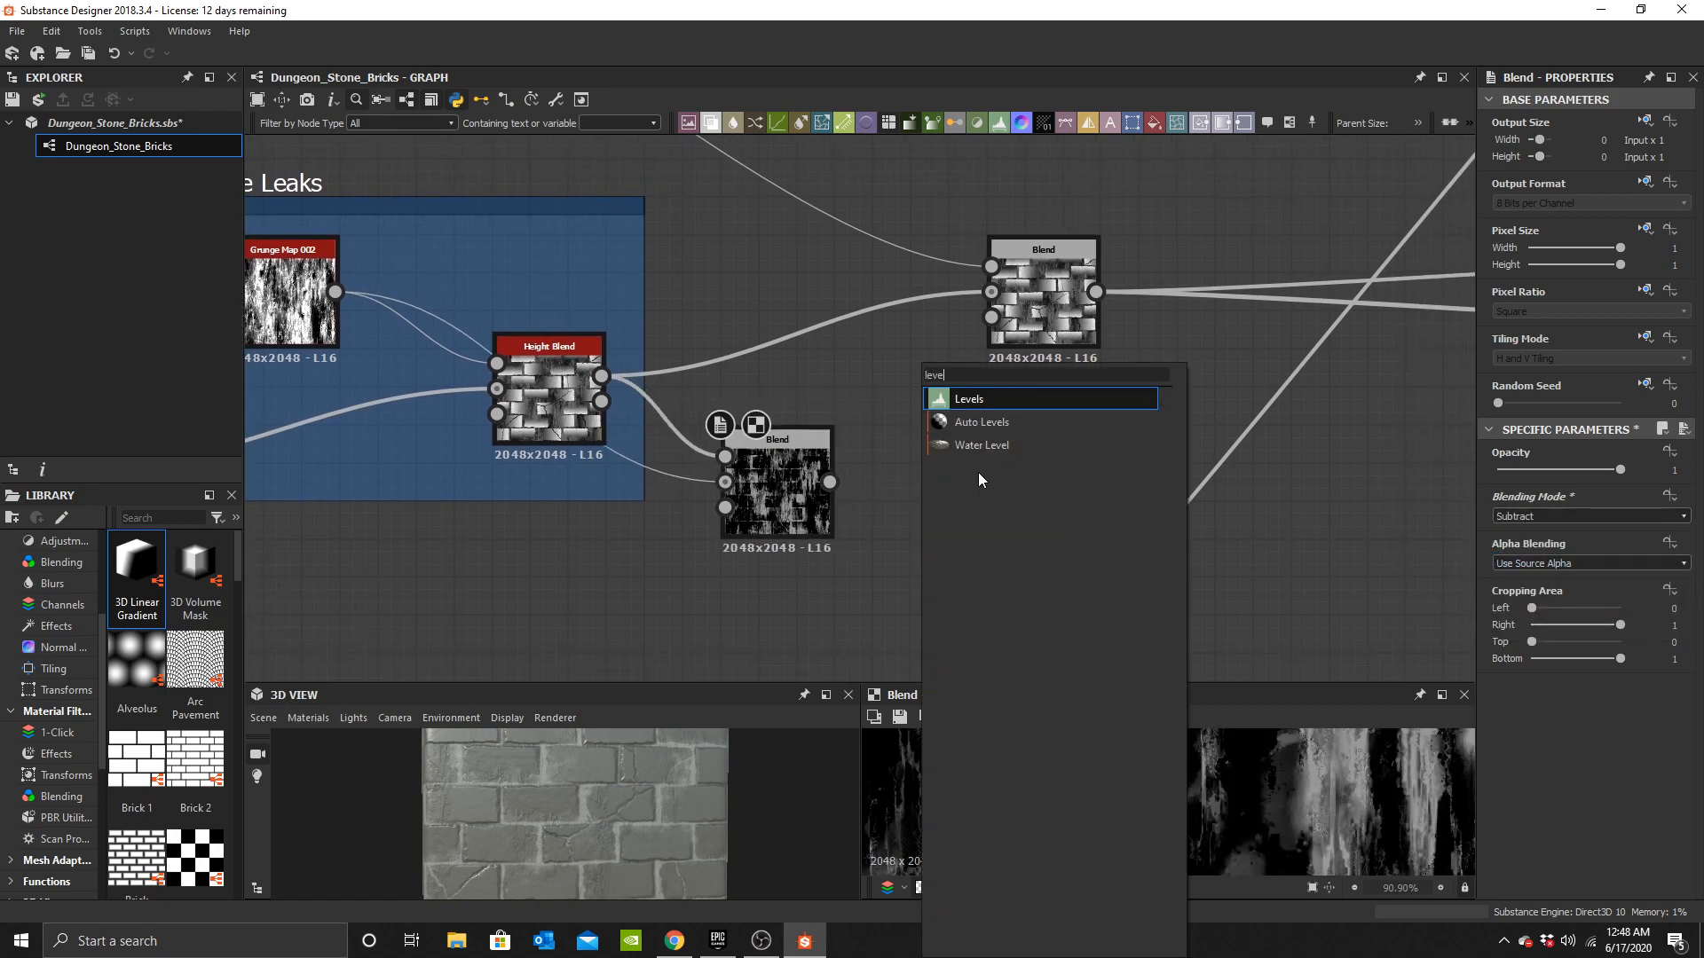
pyautogui.click(969, 399)
pyautogui.scroll(3, 887, 526)
pyautogui.moveTo(789, 442); pyautogui.dragTo(874, 429)
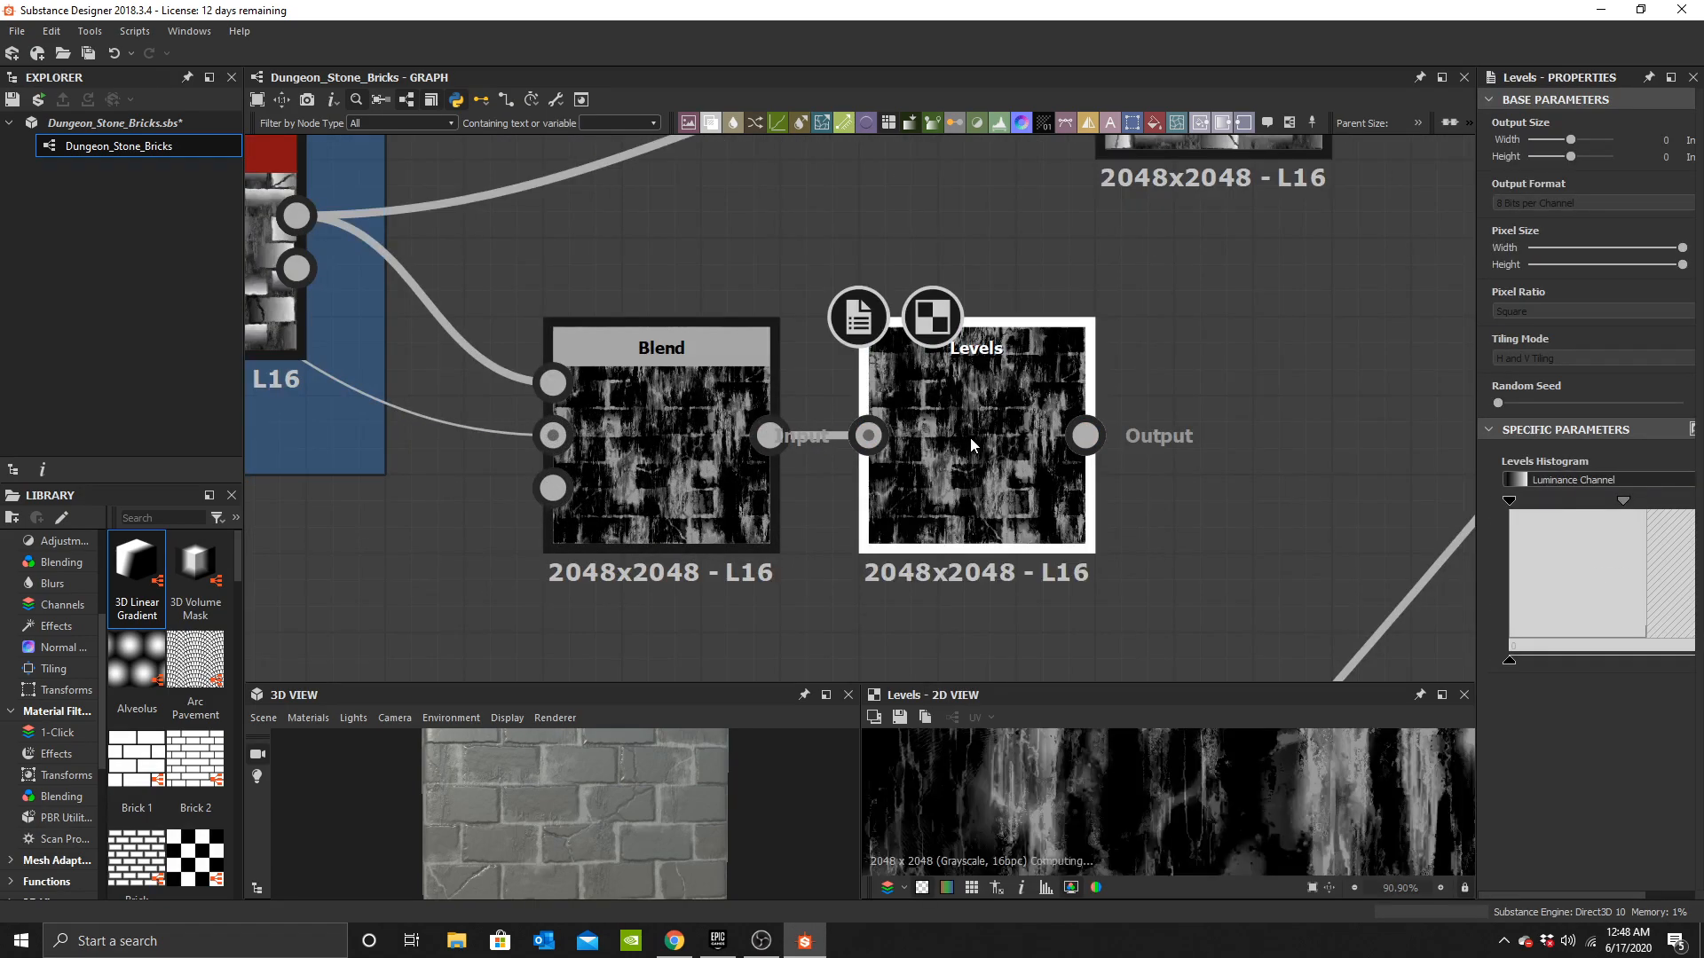
# Enclose the Subtract Blend and Levels nodes in a frame titled "Large Leaks Masks".
pyautogui.scroll(-4, 1030, 440)
pyautogui.moveTo(1073, 444); pyautogui.dragTo(966, 457, button='middle')
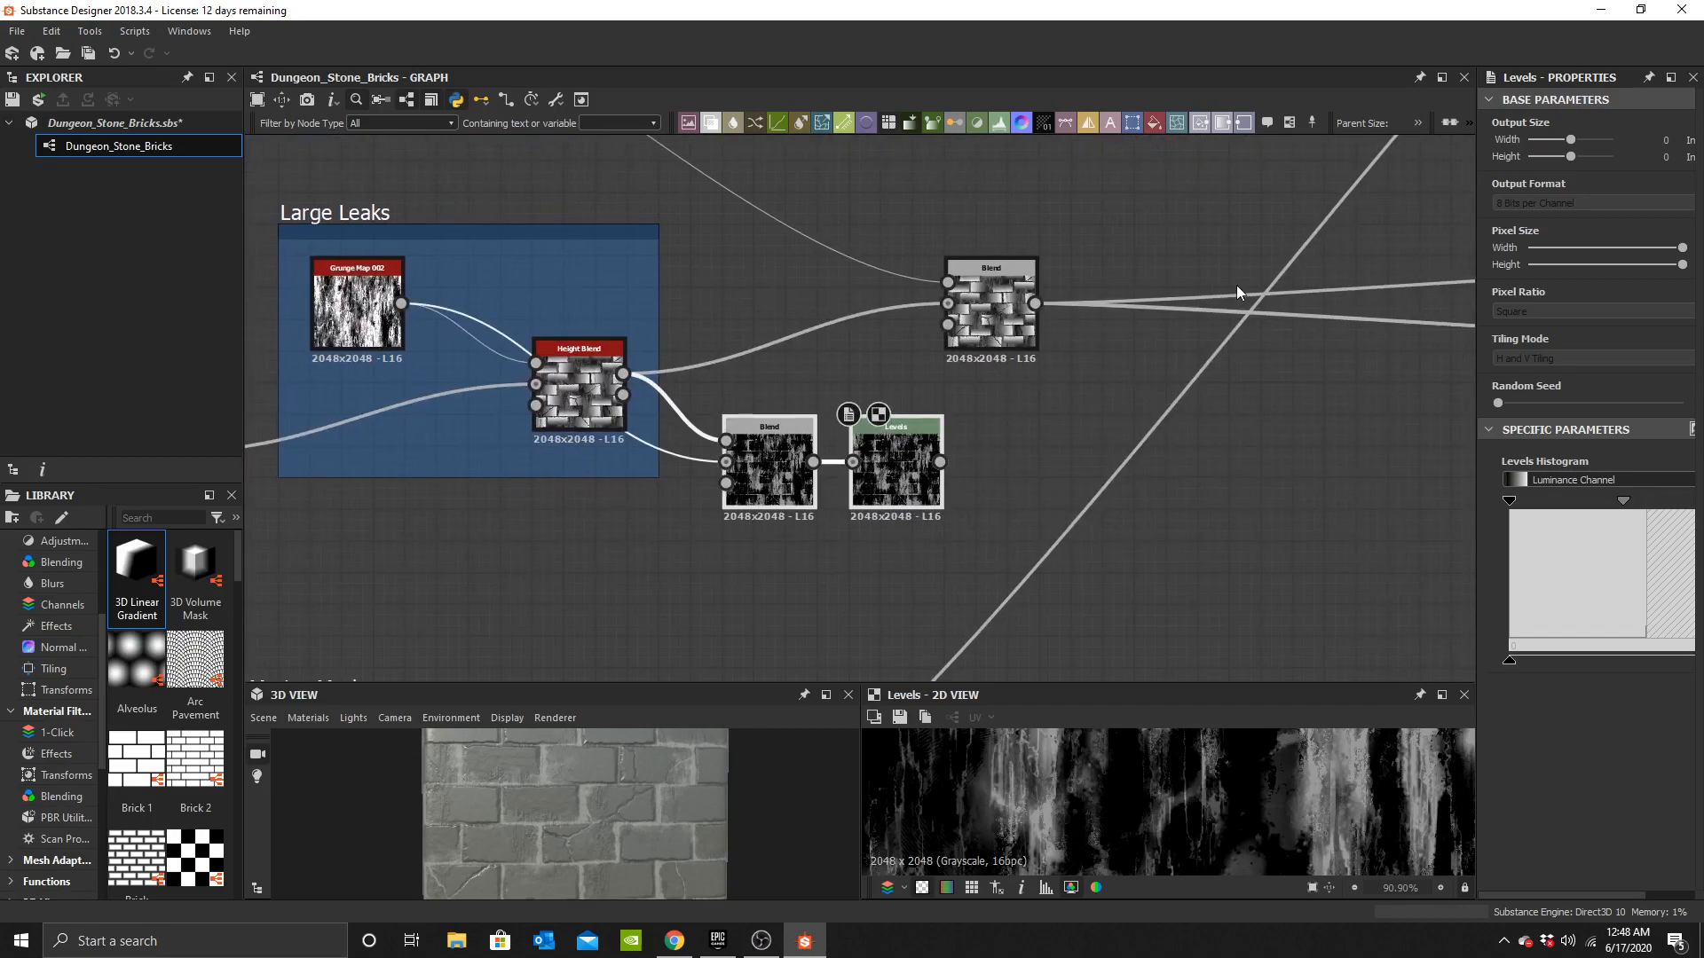
pyautogui.click(1288, 123)
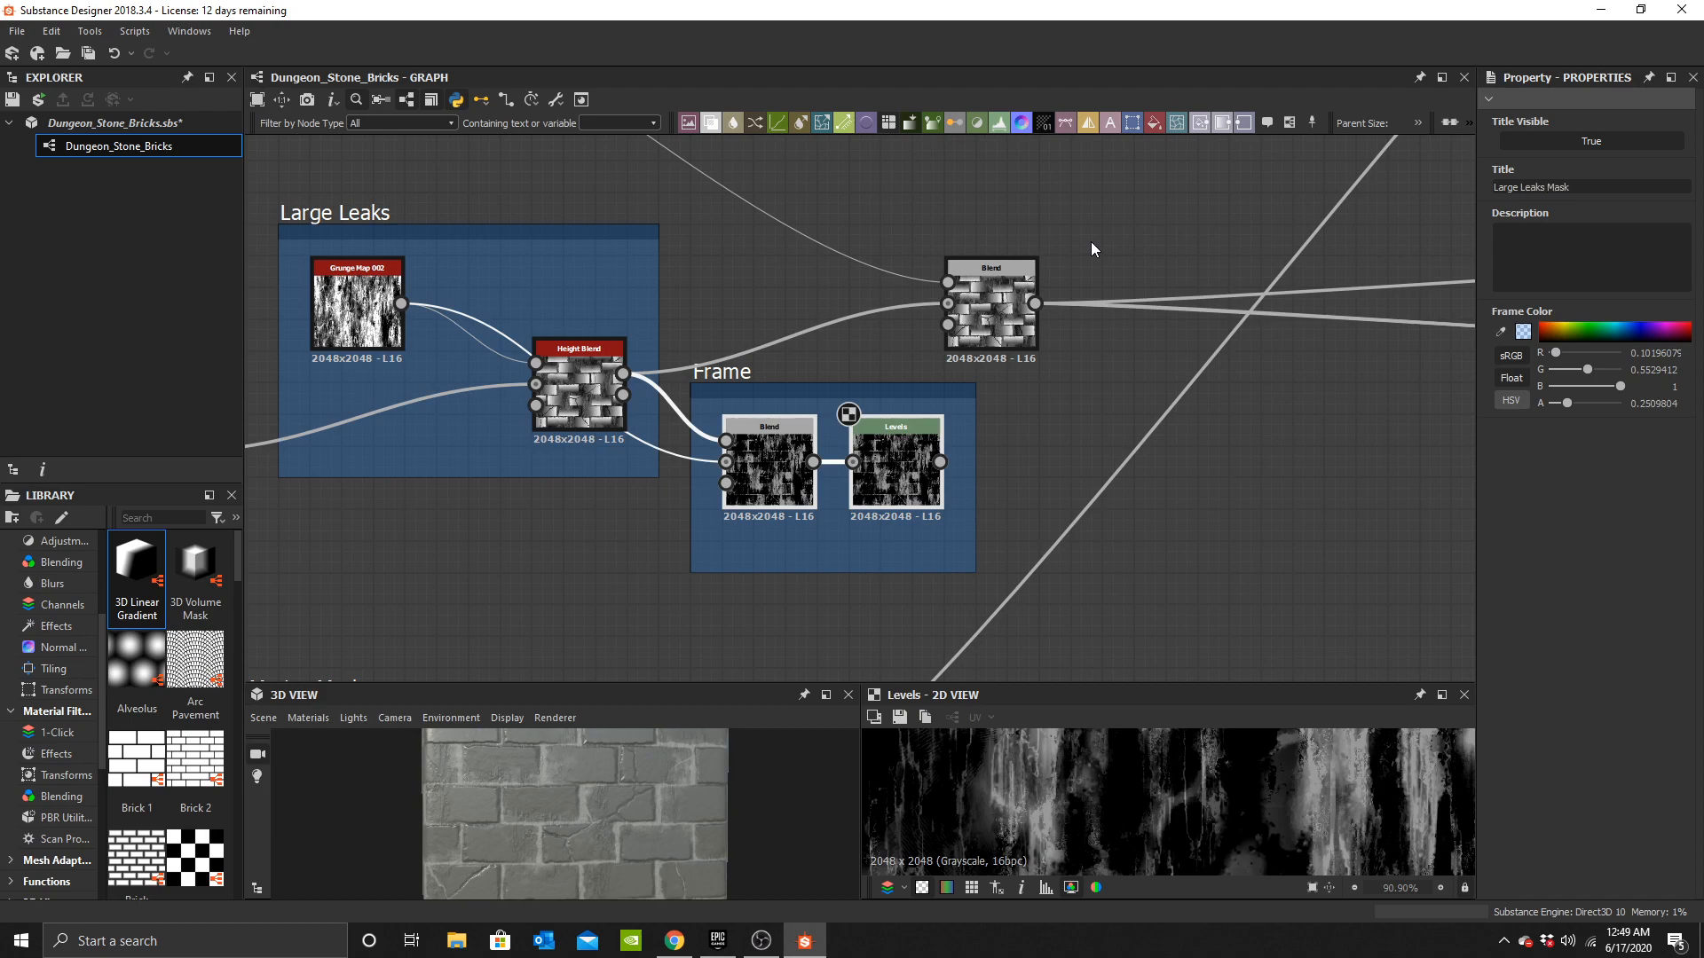
pyautogui.write('s')
pyautogui.moveTo(784, 371); pyautogui.dragTo(821, 408)
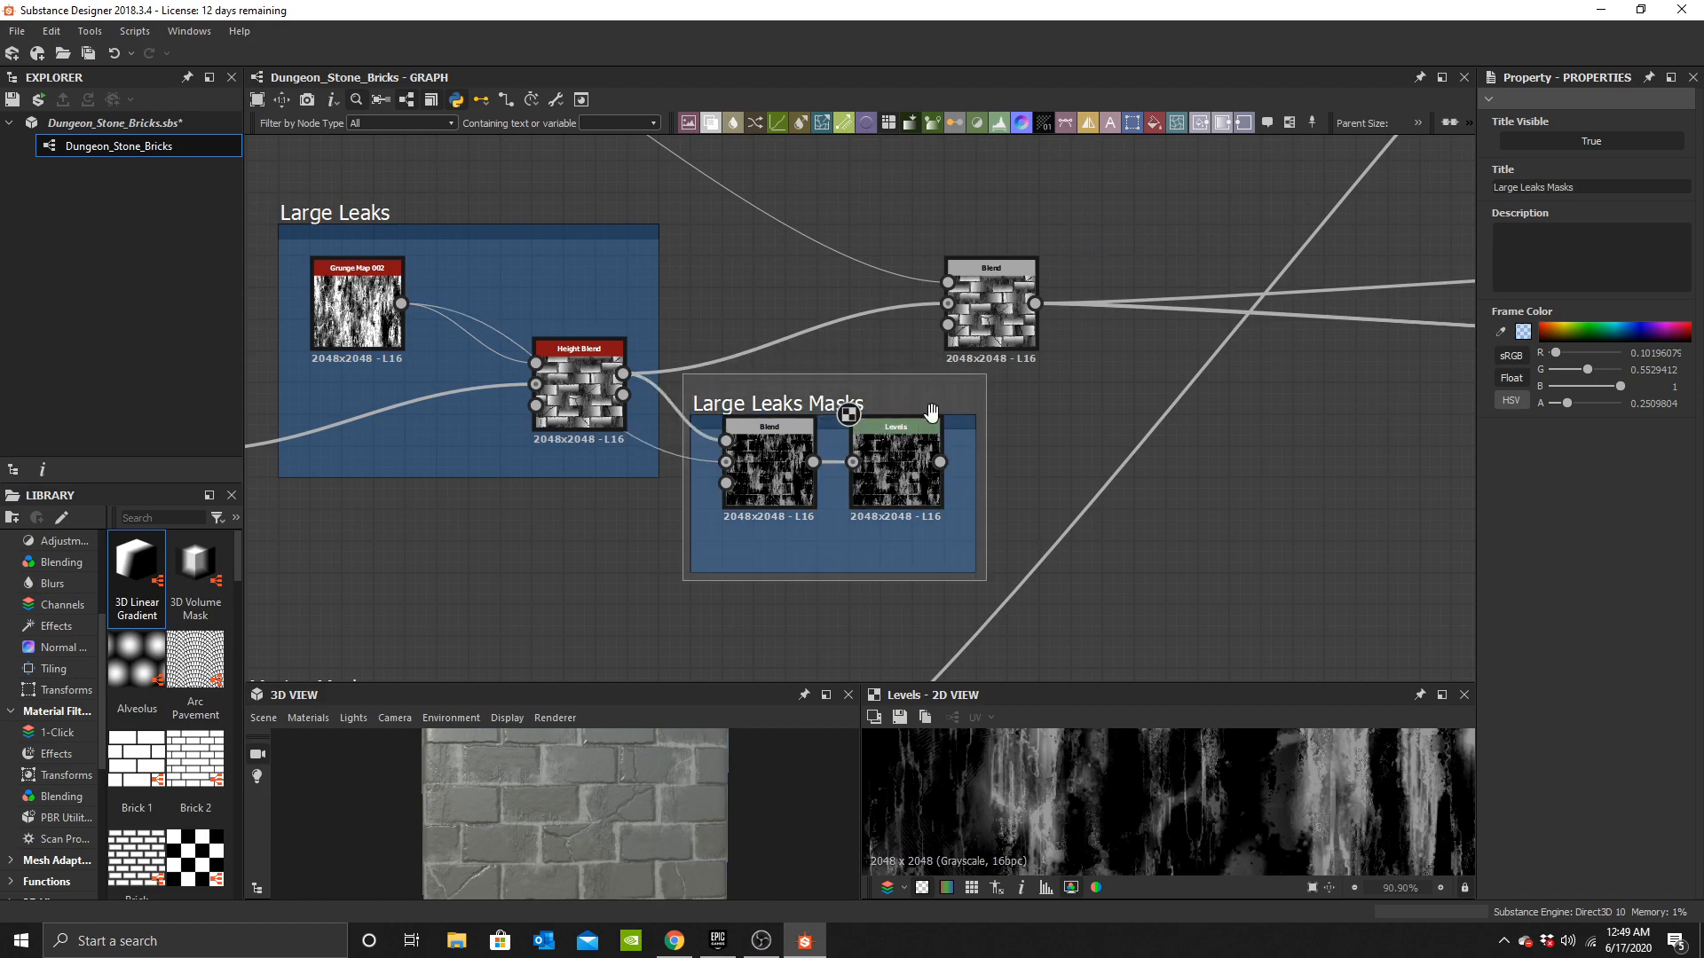
# Duplicate a base colour Uniform Color node and connect the copy to the new colour Blend's foreground input.
pyautogui.scroll(-5, 696, 565)
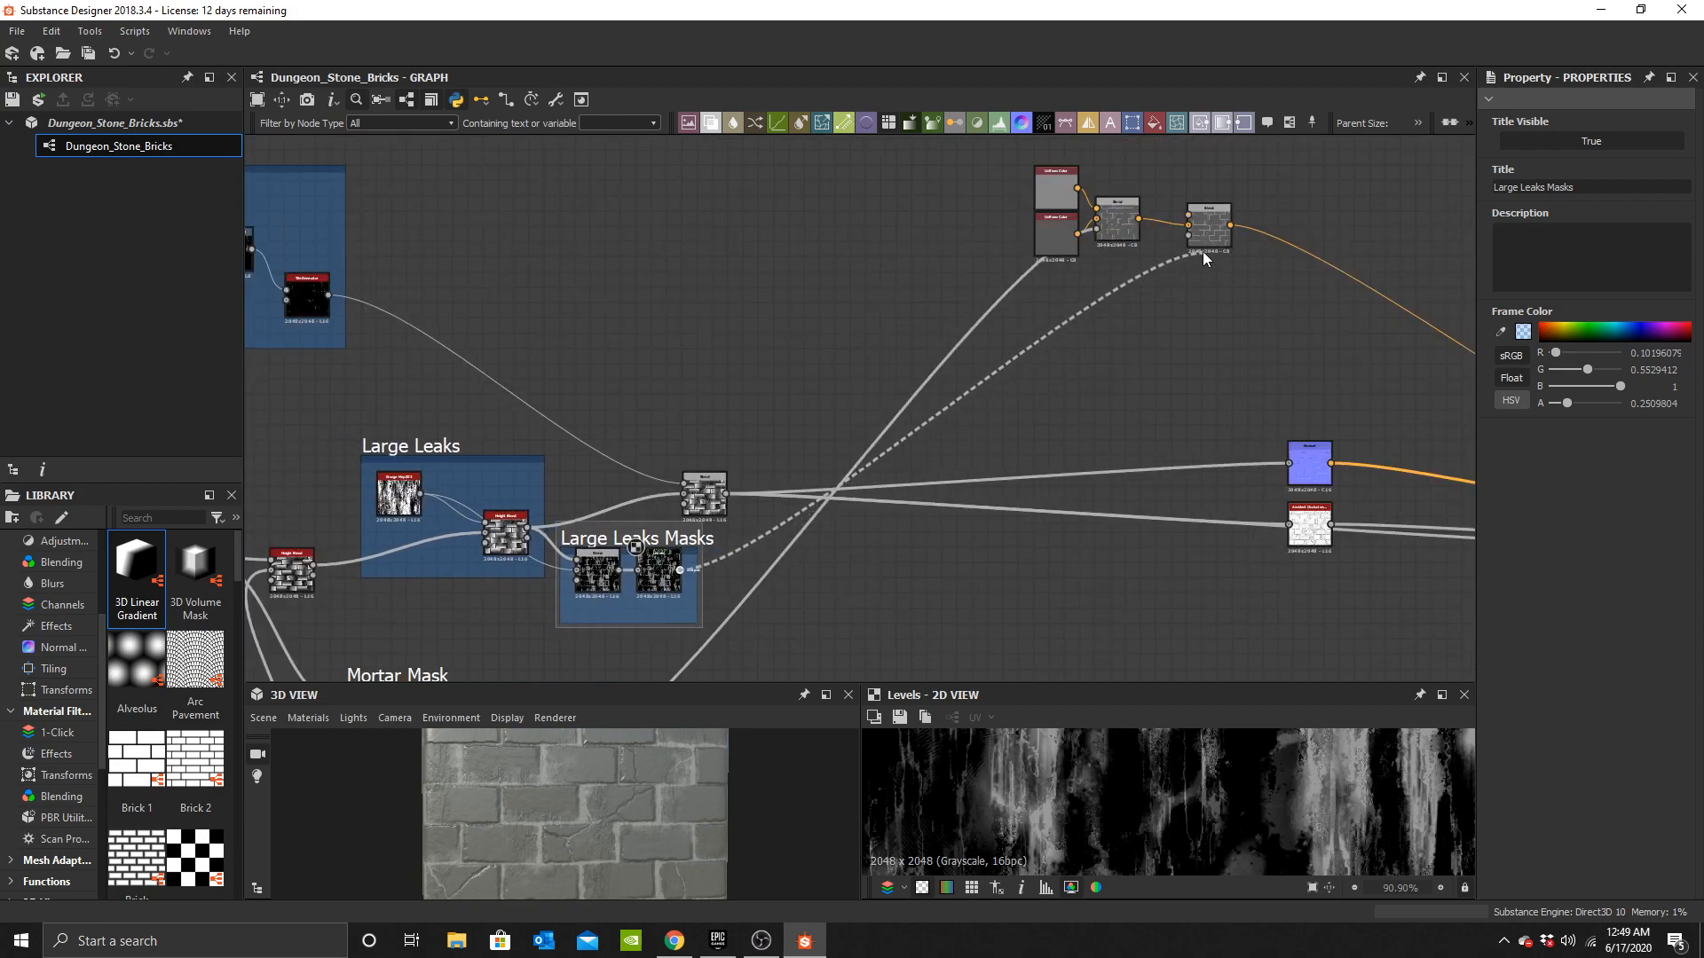
pyautogui.moveTo(1185, 173); pyautogui.dragTo(902, 337, button='middle')
pyautogui.scroll(4, 902, 337)
pyautogui.click(630, 369)
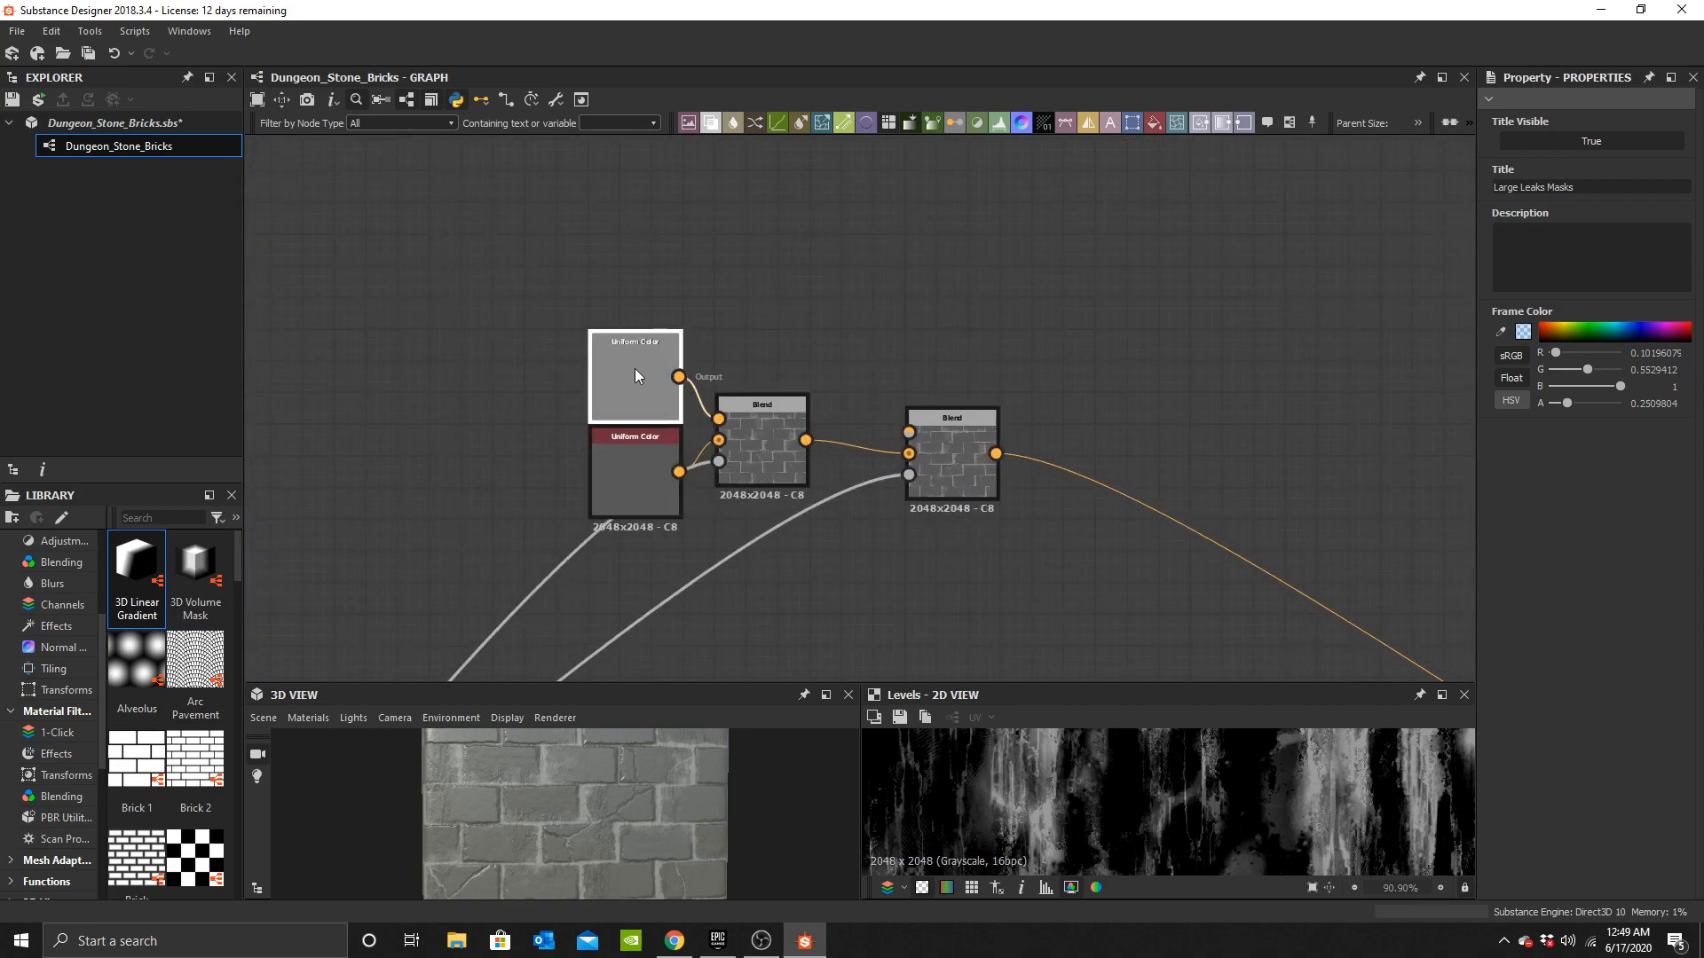
pyautogui.hotkey('ctrl', 'c')
pyautogui.hotkey('ctrl', 'v')
pyautogui.moveTo(893, 392); pyautogui.dragTo(844, 309)
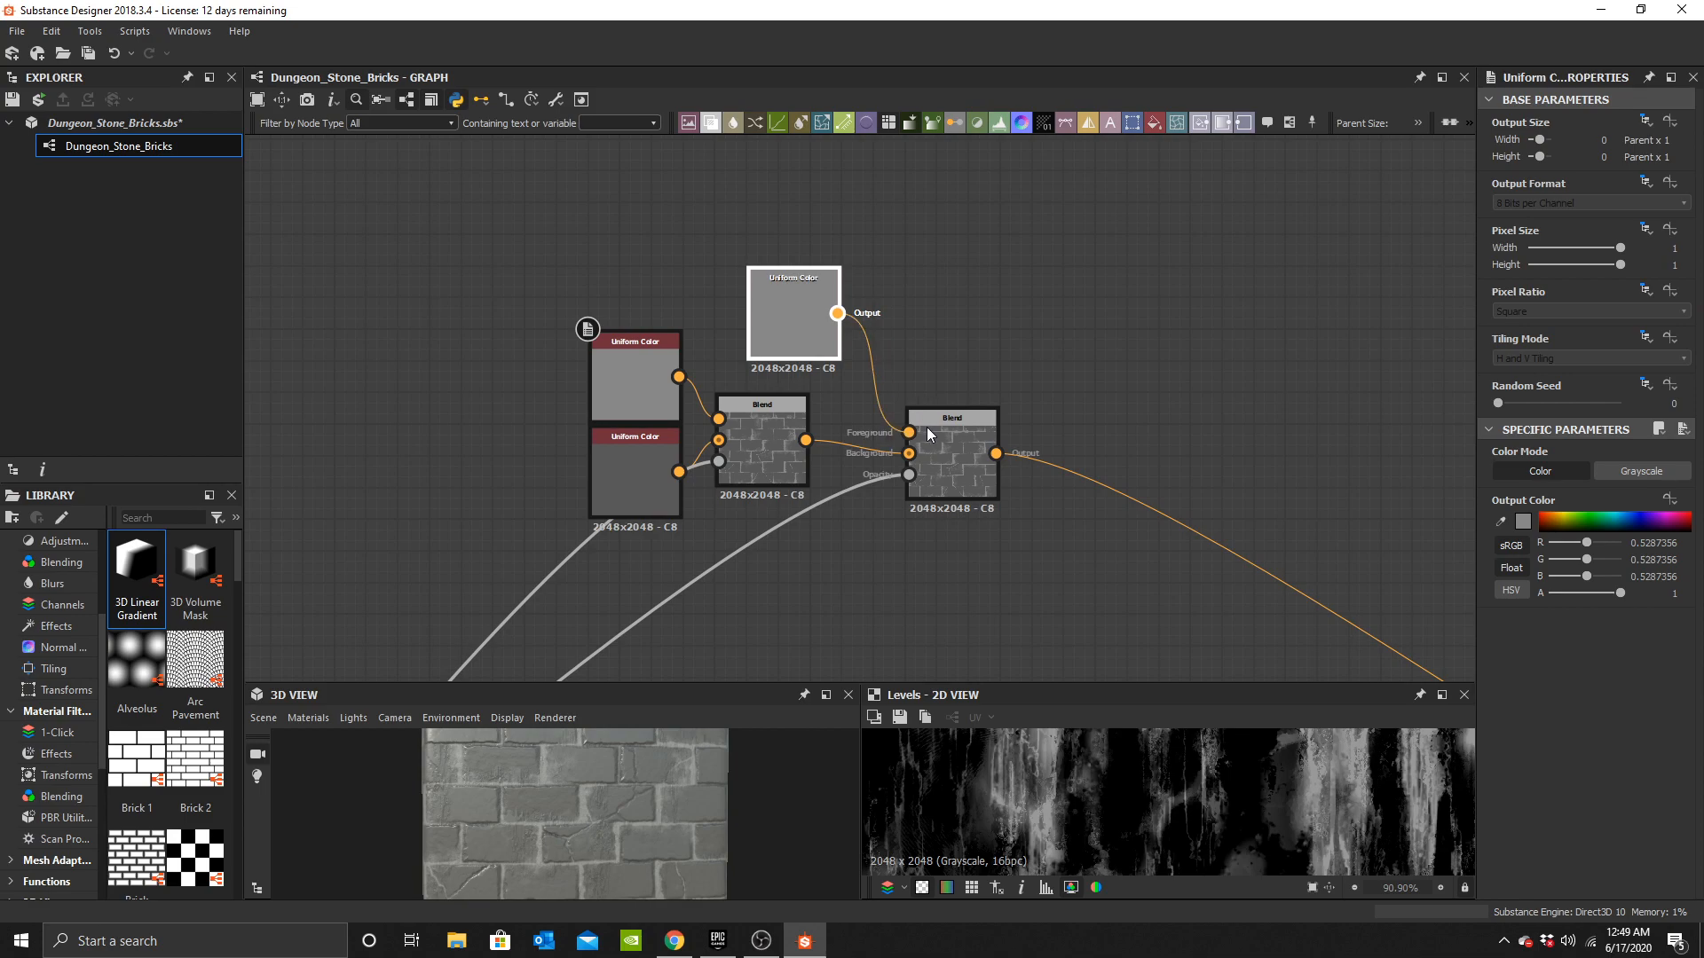
pyautogui.moveTo(928, 430); pyautogui.dragTo(926, 432)
pyautogui.scroll(3, 582, 788)
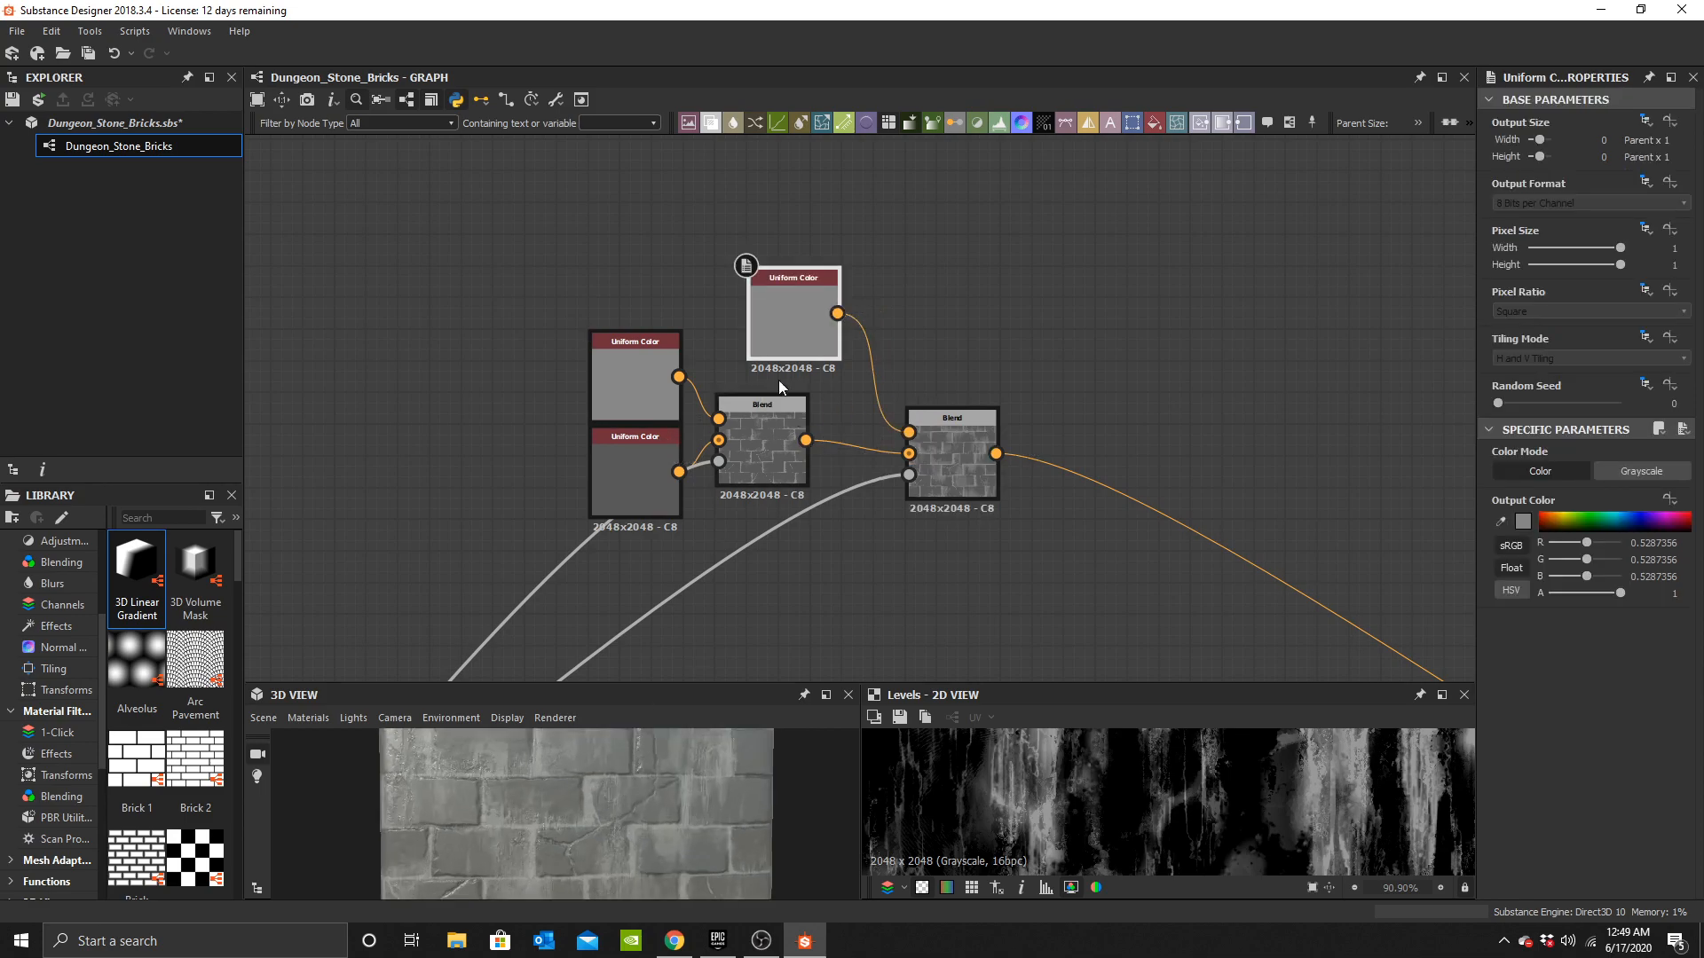
# Set the copied Uniform Color's output colour to a light tan (R 0.85, G 0.68, B 0.56).
pyautogui.click(1519, 521)
pyautogui.click(996, 642)
pyautogui.moveTo(928, 577); pyautogui.dragTo(884, 523)
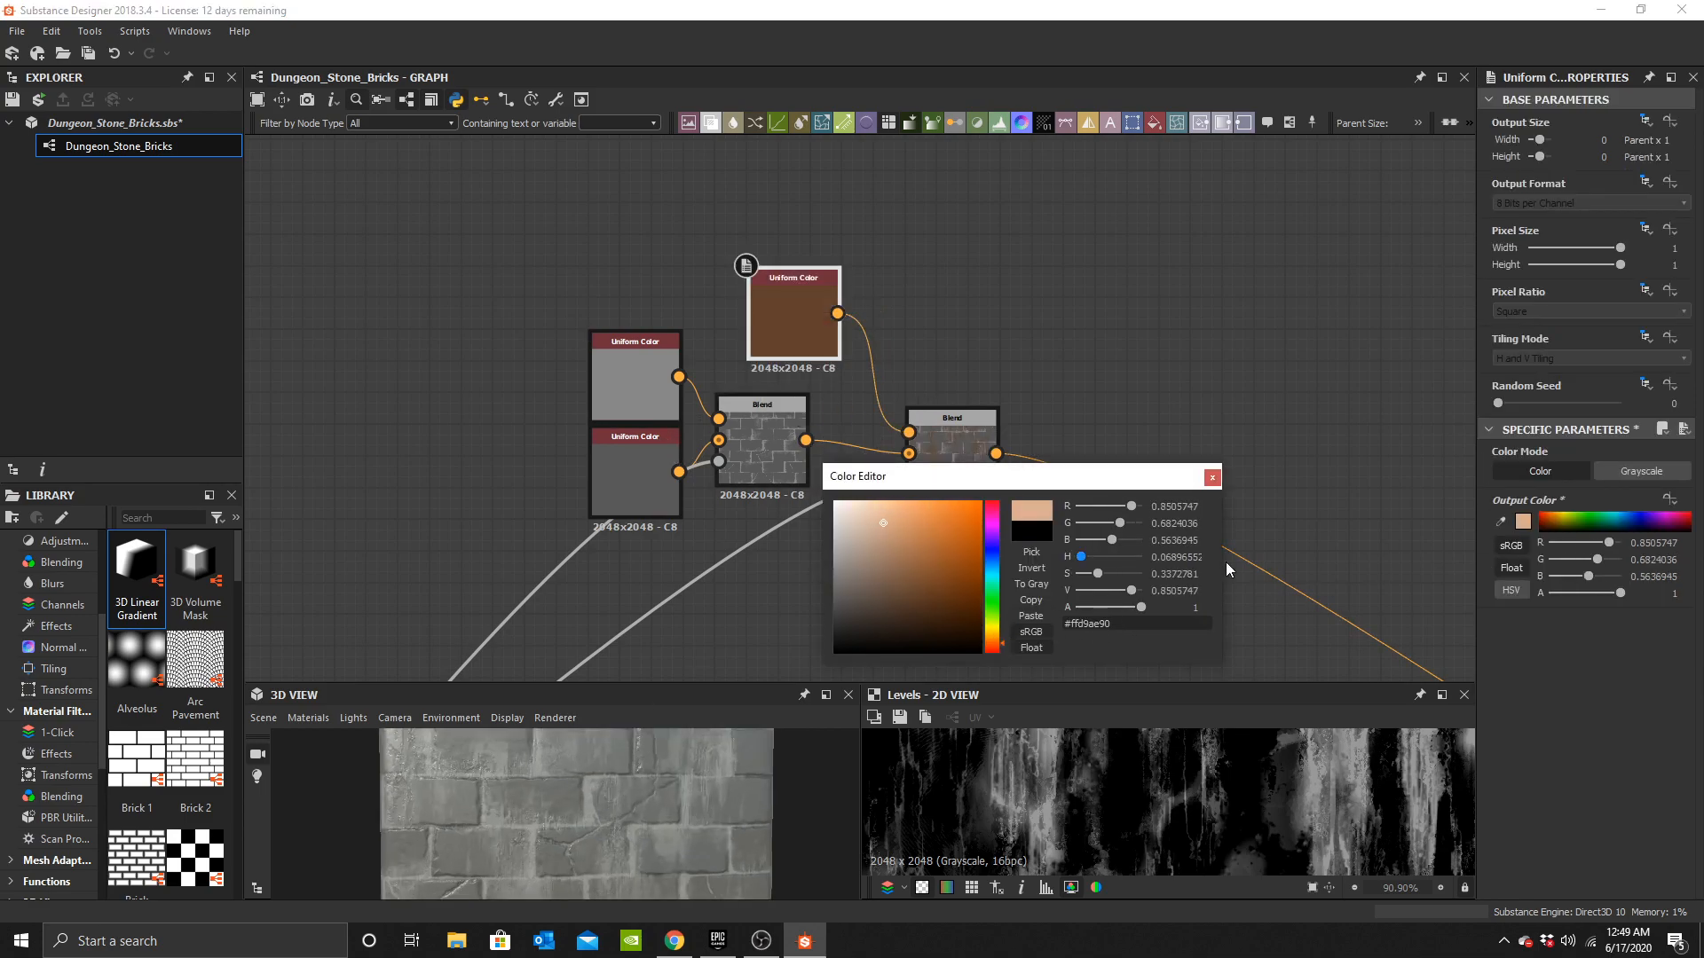
pyautogui.click(1212, 478)
# Connect the Levels node's output to the new colour Blend's opacity input.
pyautogui.scroll(-3, 603, 810)
pyautogui.scroll(-1, 603, 810)
pyautogui.moveTo(738, 486); pyautogui.dragTo(1036, 205, button='middle')
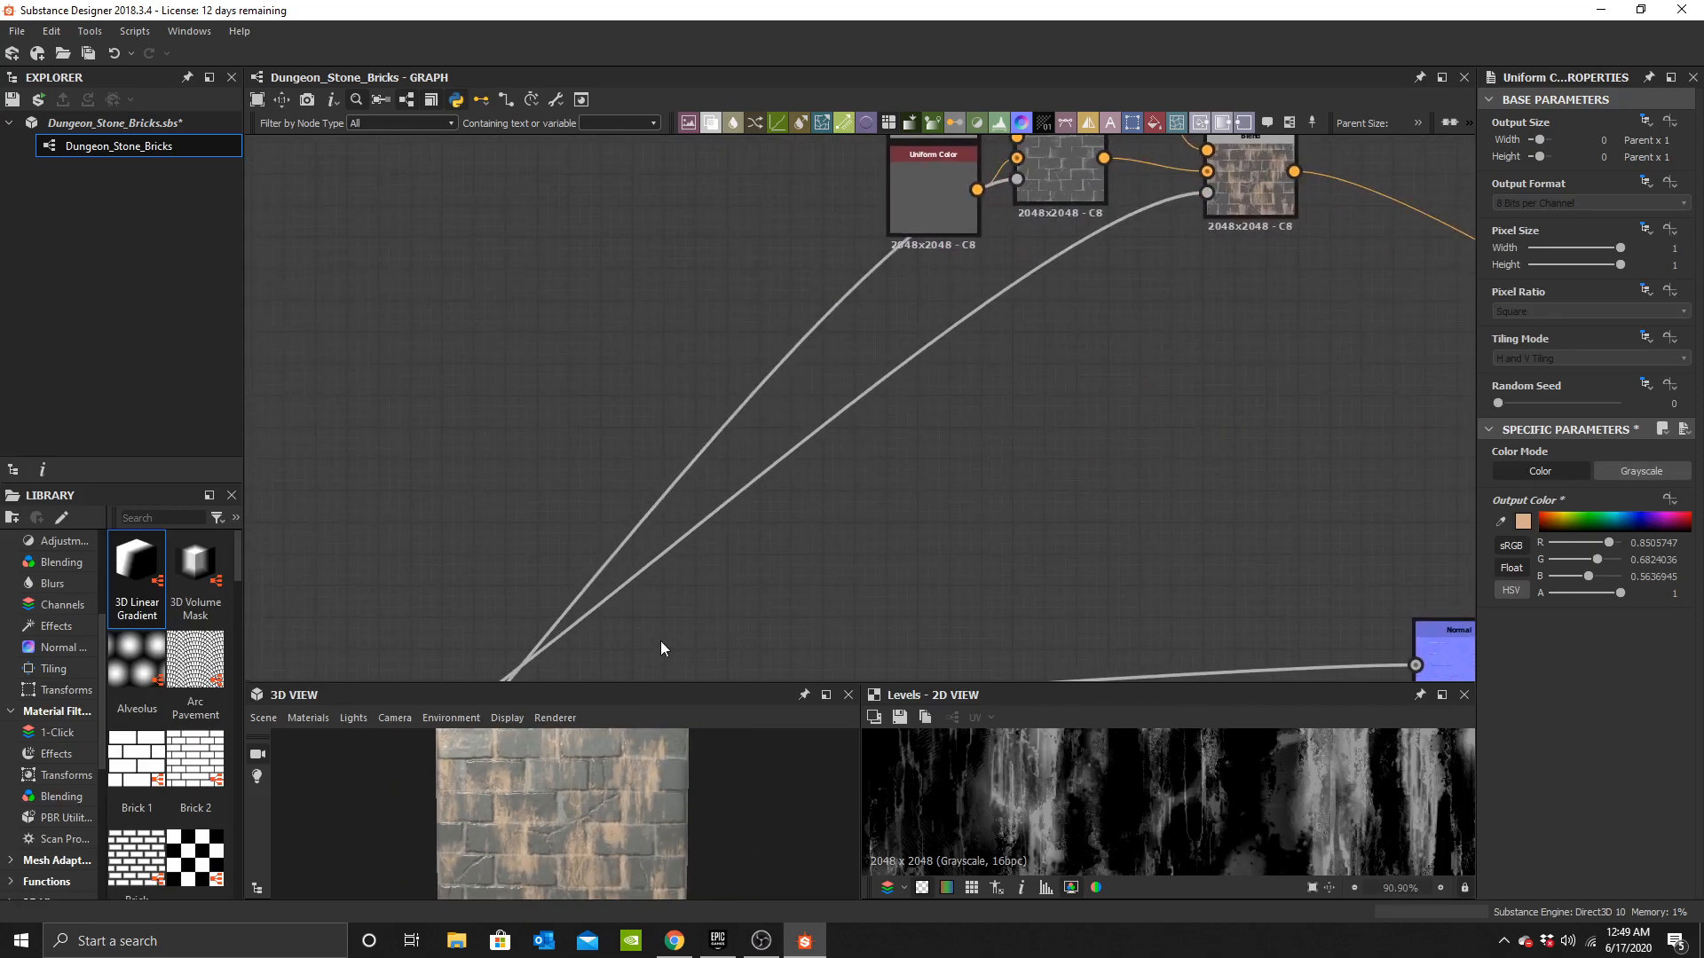
pyautogui.scroll(6, 608, 832)
pyautogui.moveTo(786, 464); pyautogui.dragTo(903, 277, button='middle')
pyautogui.scroll(-2, 903, 277)
pyautogui.moveTo(669, 510); pyautogui.dragTo(1039, 247, button='middle')
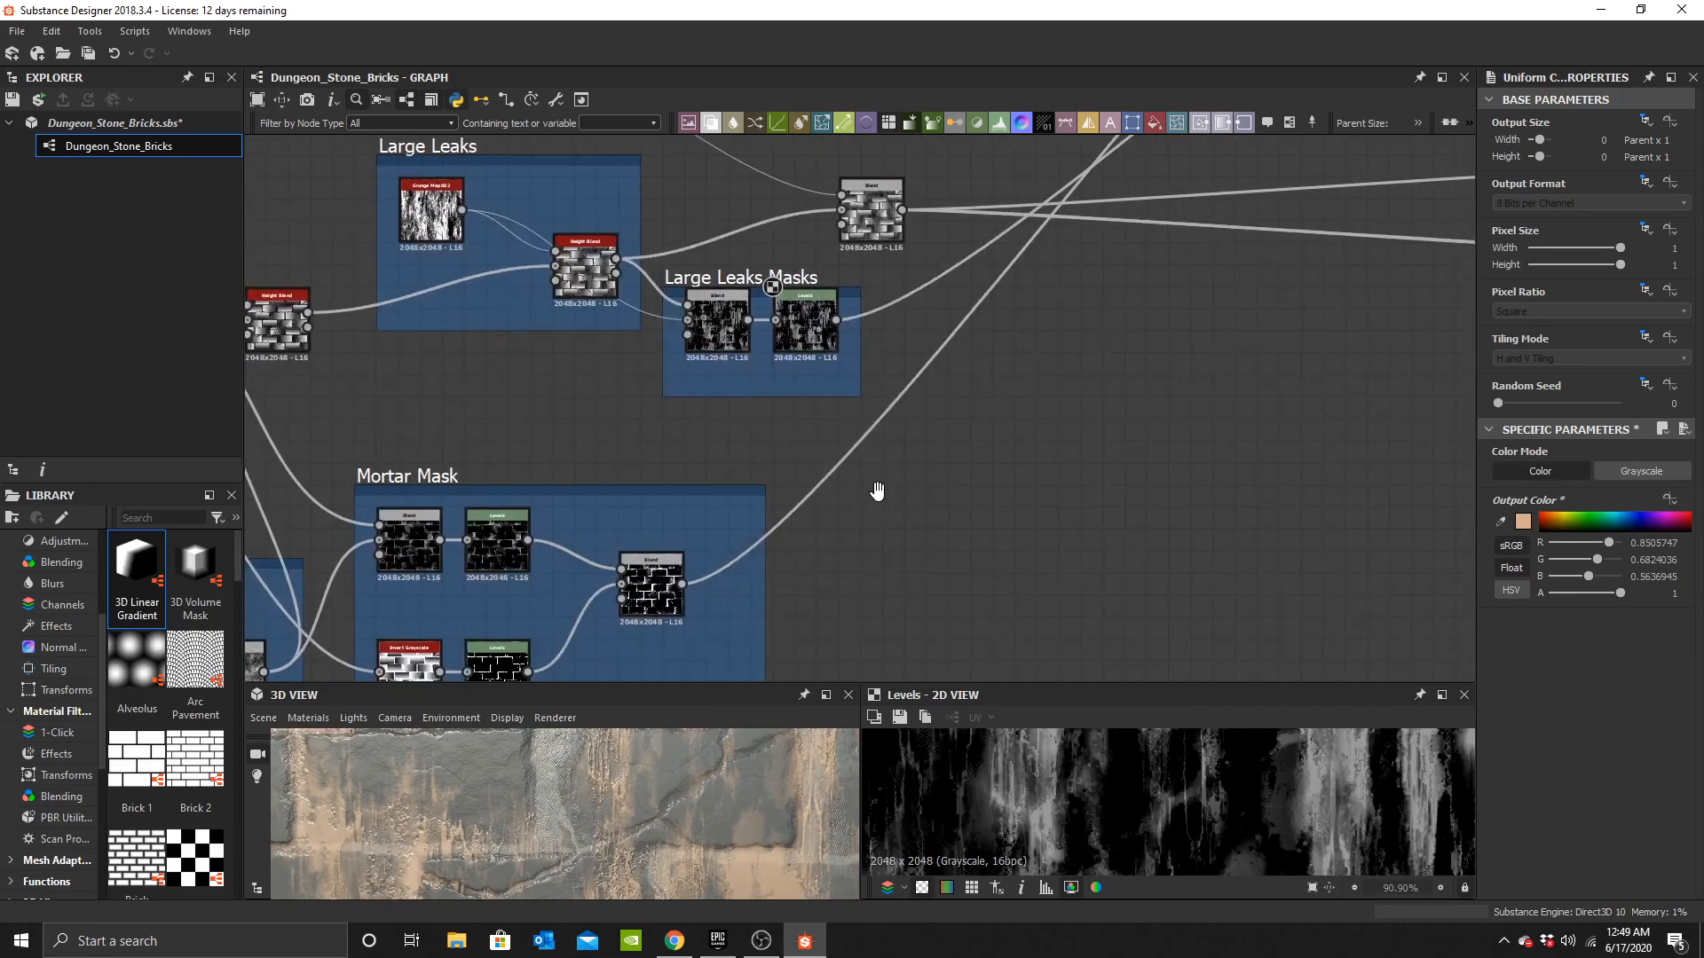
pyautogui.moveTo(879, 472); pyautogui.dragTo(873, 551, button='middle')
pyautogui.scroll(4, 799, 384)
# Raise the Levels node's input low point to narrow the large leaks mask.
pyautogui.click(800, 415)
pyautogui.scroll(3, 657, 826)
pyautogui.moveTo(688, 785); pyautogui.dragTo(635, 870, button='middle')
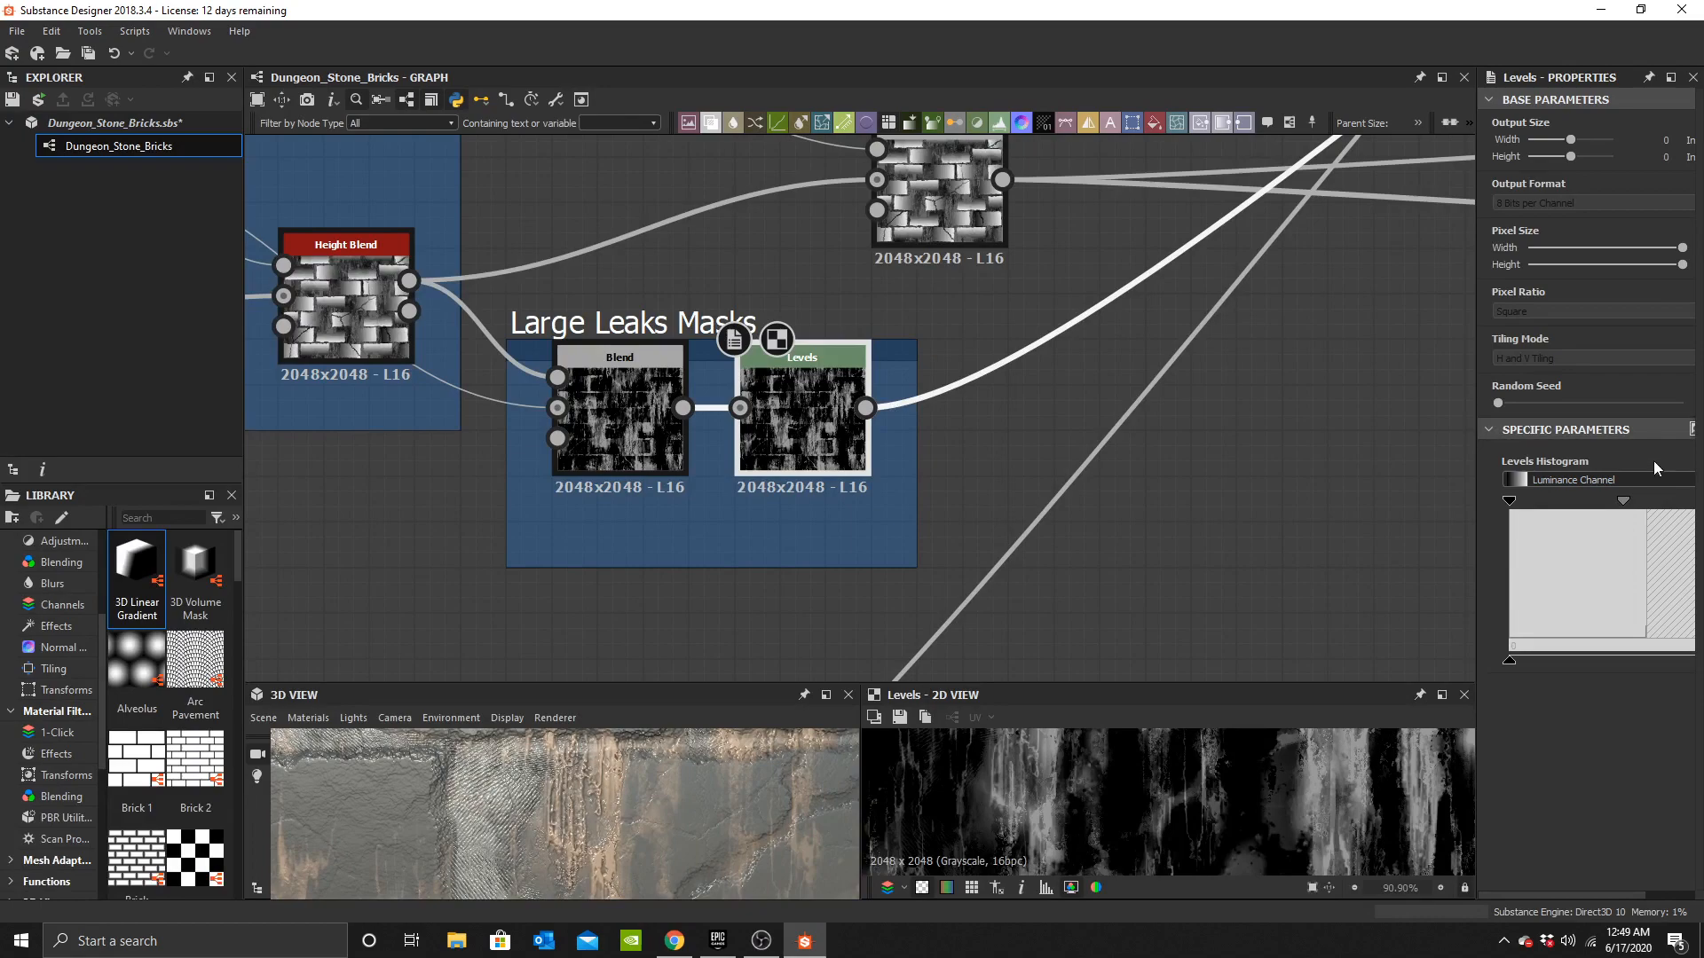
pyautogui.moveTo(1476, 529); pyautogui.dragTo(1342, 531)
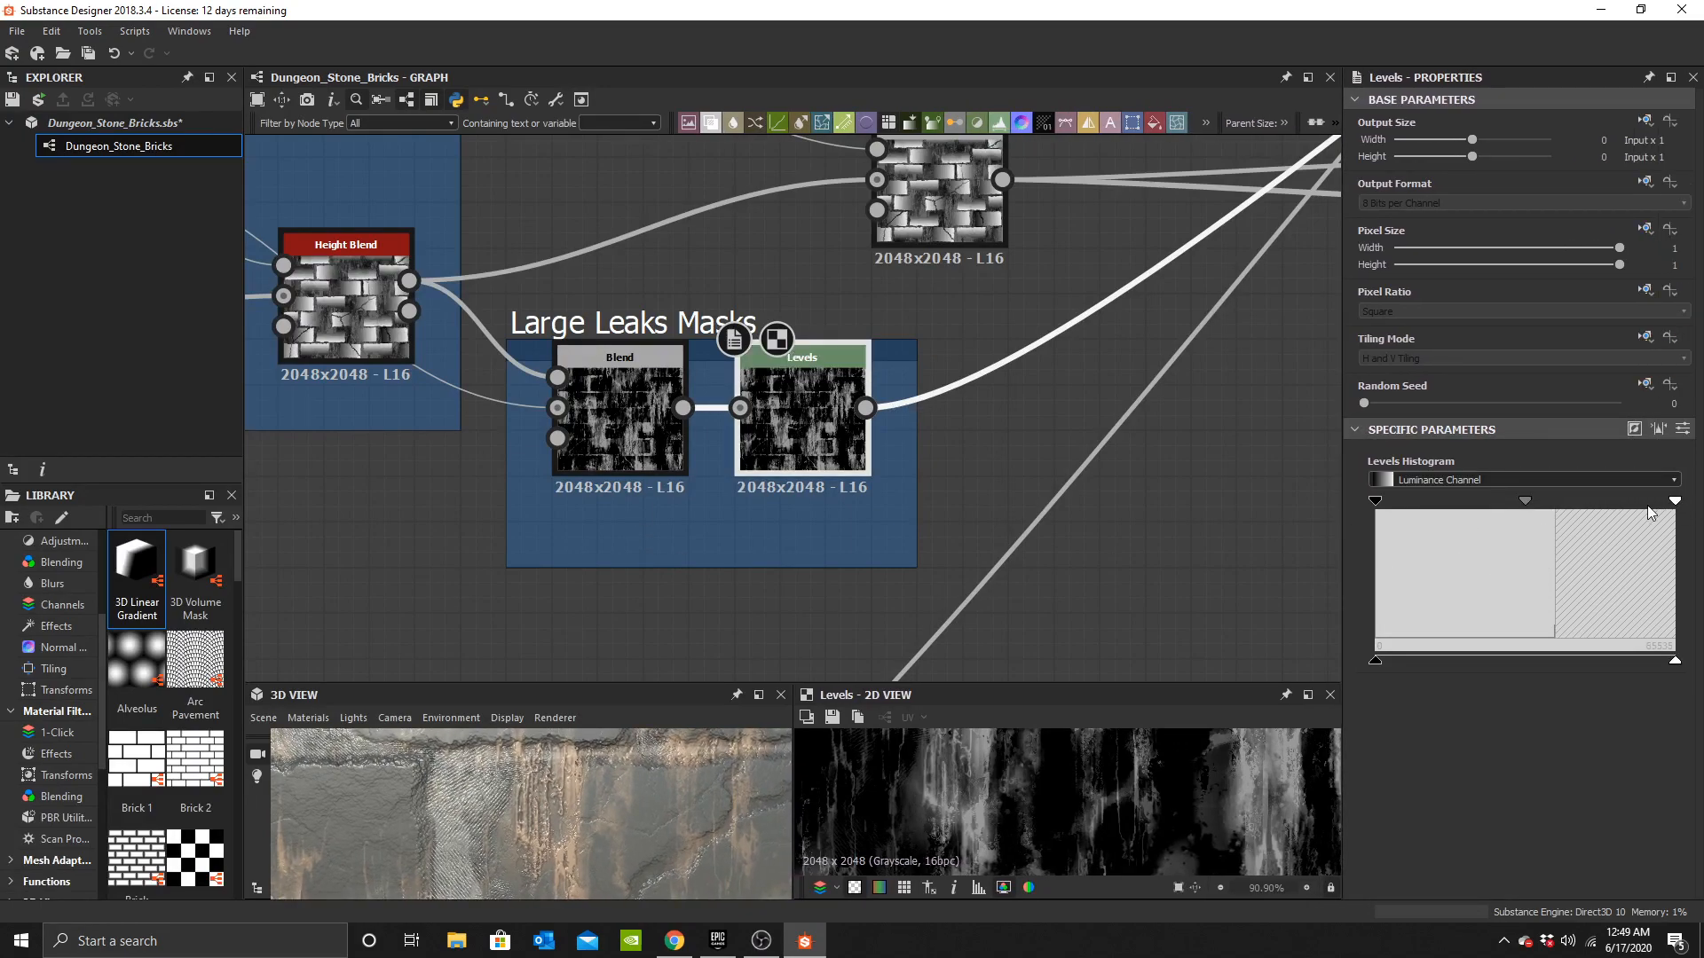
pyautogui.moveTo(1671, 501)
pyautogui.mouseDown()
pyautogui.moveTo(1580, 500)
pyautogui.moveTo(1676, 500)
pyautogui.mouseUp()
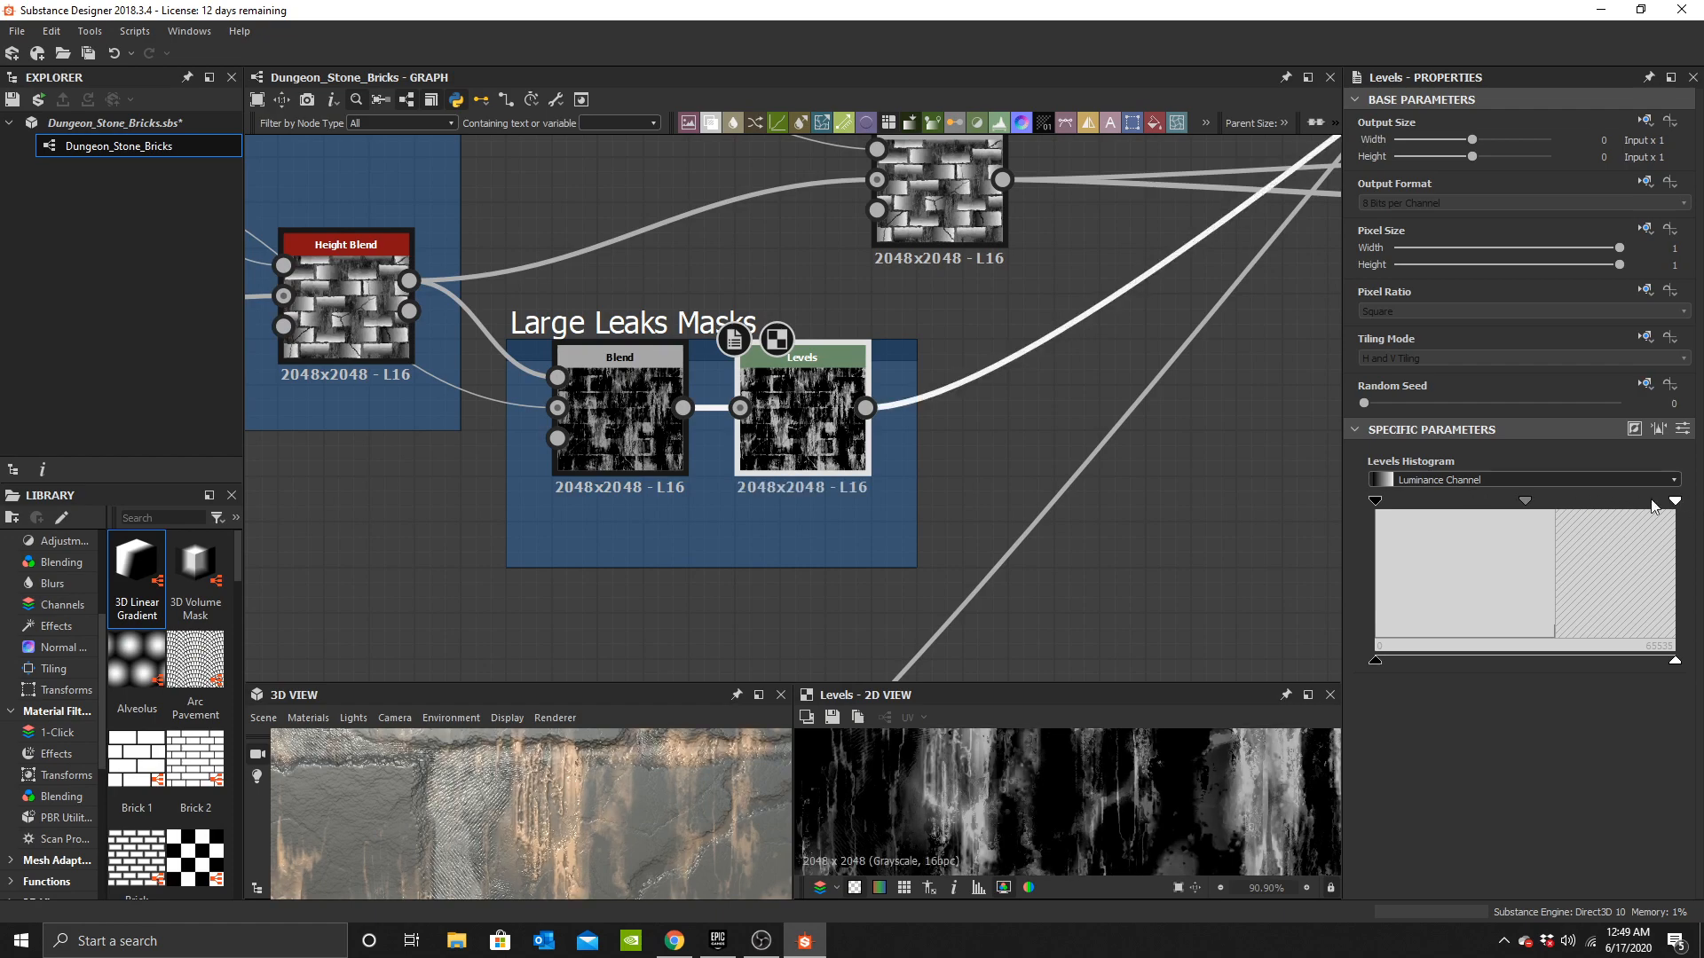
pyautogui.moveTo(1376, 501); pyautogui.dragTo(1472, 505)
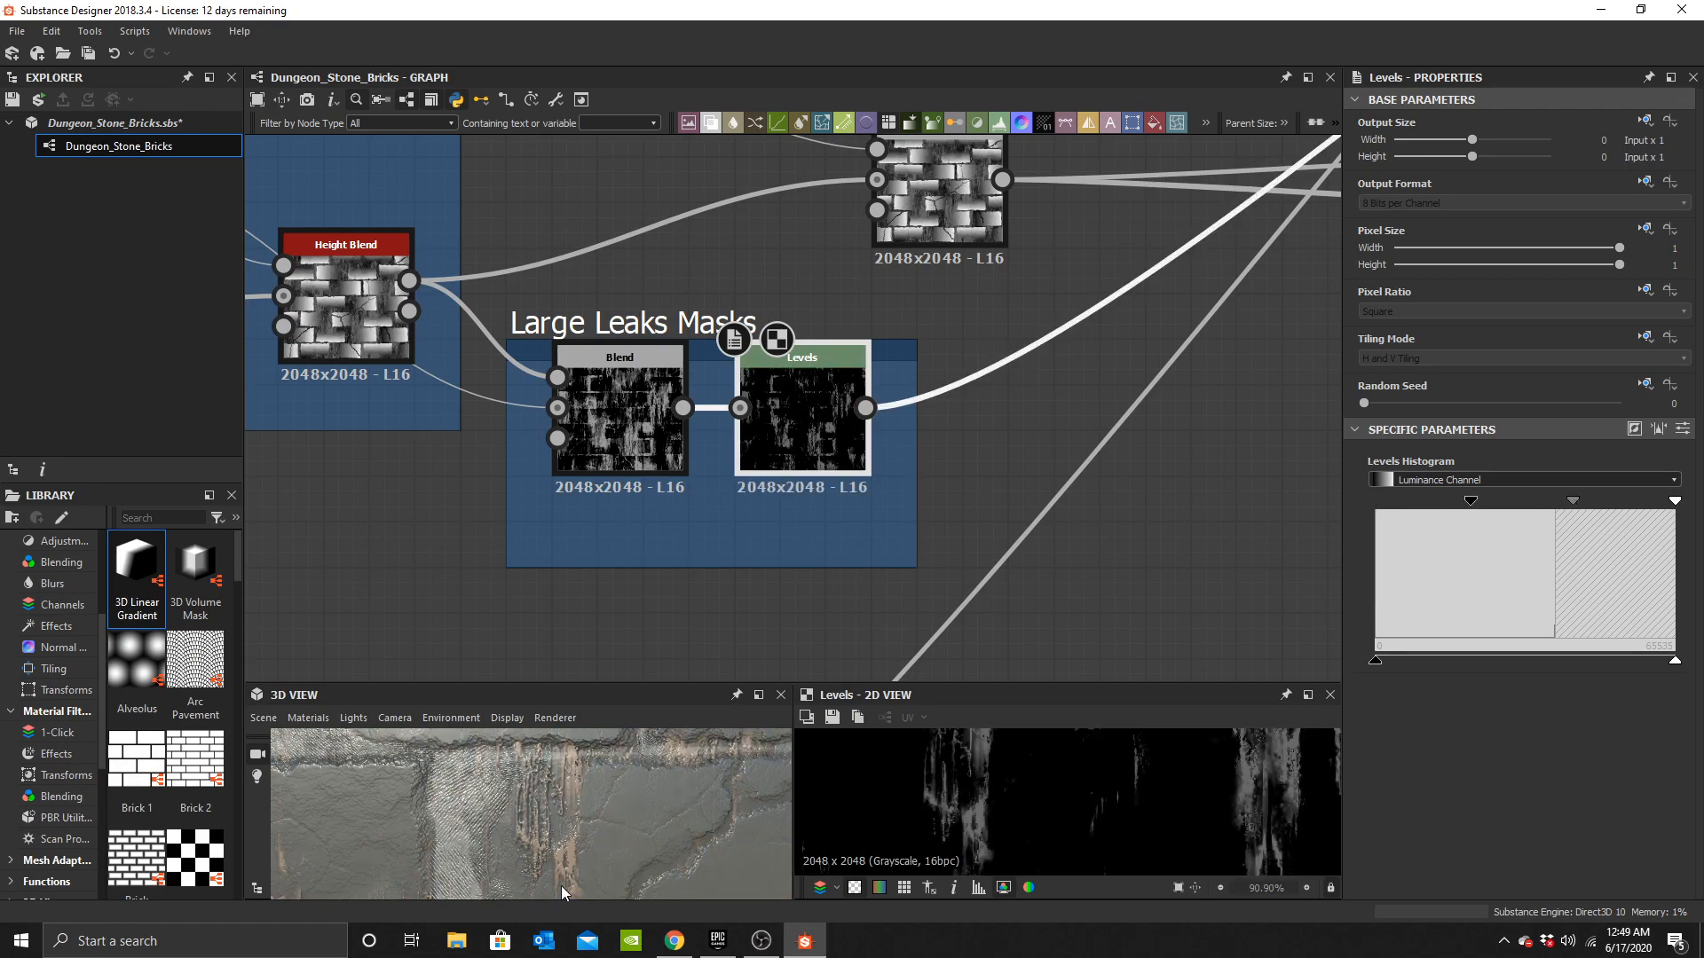
pyautogui.scroll(-6, 566, 884)
pyautogui.moveTo(634, 793); pyautogui.dragTo(636, 829)
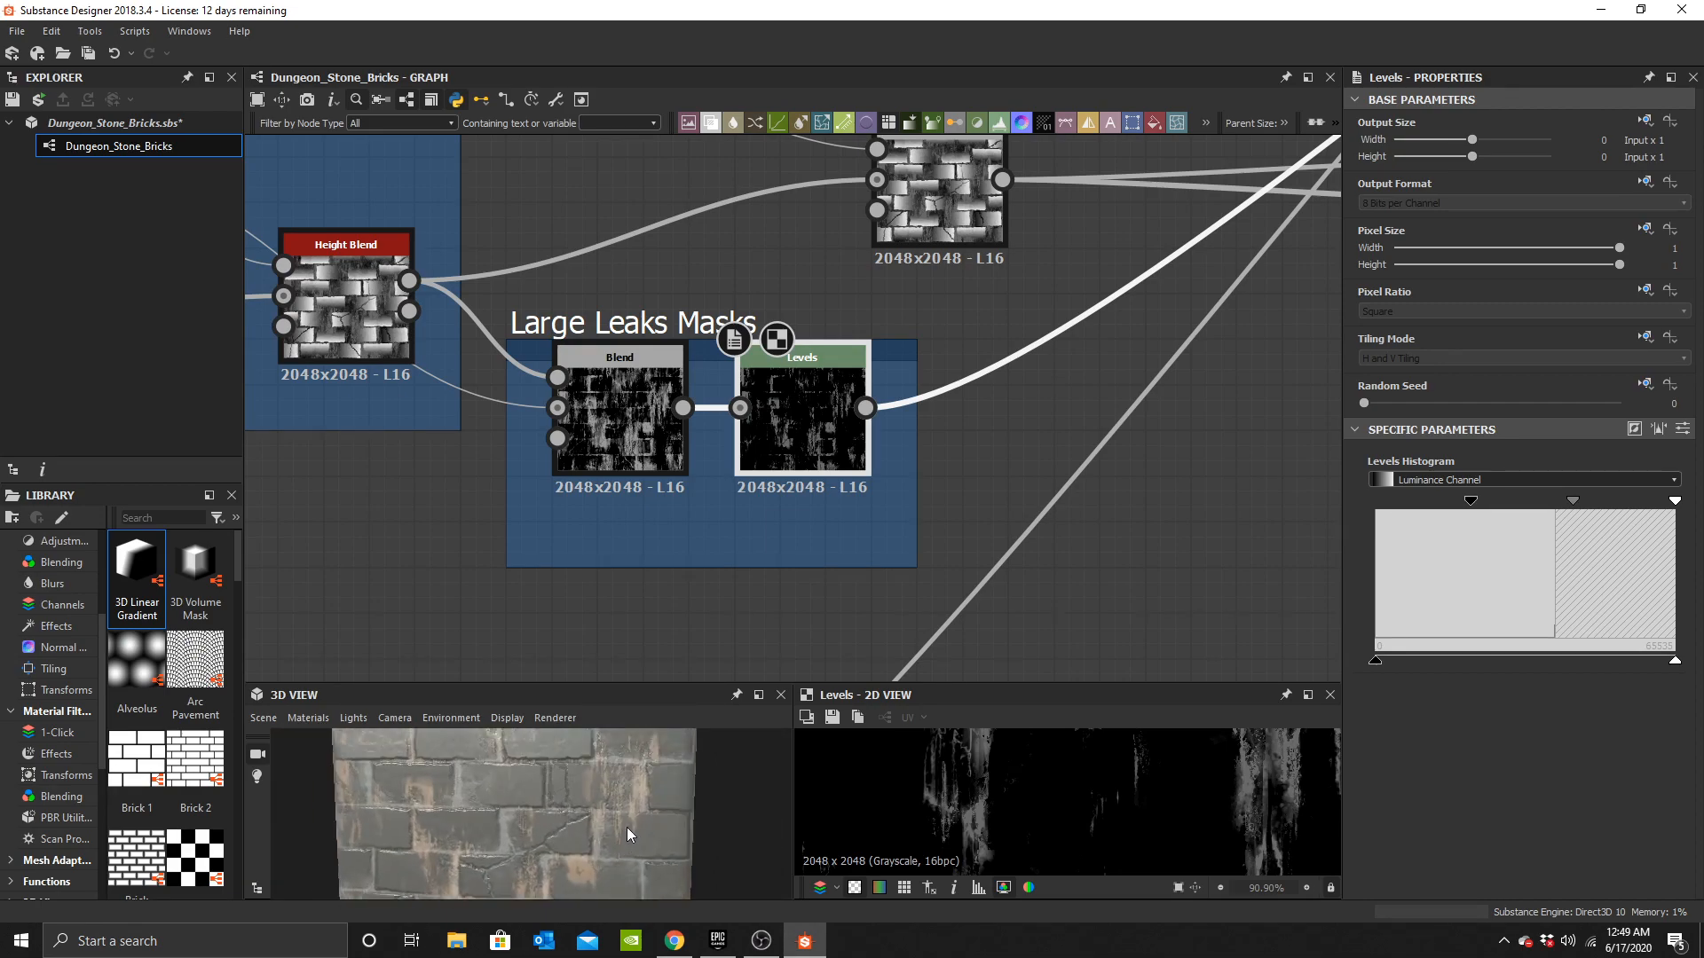
# Add another Blend node after the colour Blend and connect the previous colour Blend's output to its background input.
pyautogui.scroll(-4, 633, 823)
pyautogui.scroll(-5, 897, 382)
pyautogui.scroll(-3, 934, 384)
pyautogui.moveTo(1038, 378); pyautogui.dragTo(647, 551, button='middle')
pyautogui.scroll(1, 790, 466)
pyautogui.moveTo(890, 355); pyautogui.dragTo(913, 383, button='middle')
pyautogui.scroll(5, 936, 342)
pyautogui.moveTo(1115, 389); pyautogui.dragTo(785, 432, button='middle')
pyautogui.press('space')
pyautogui.write('b')
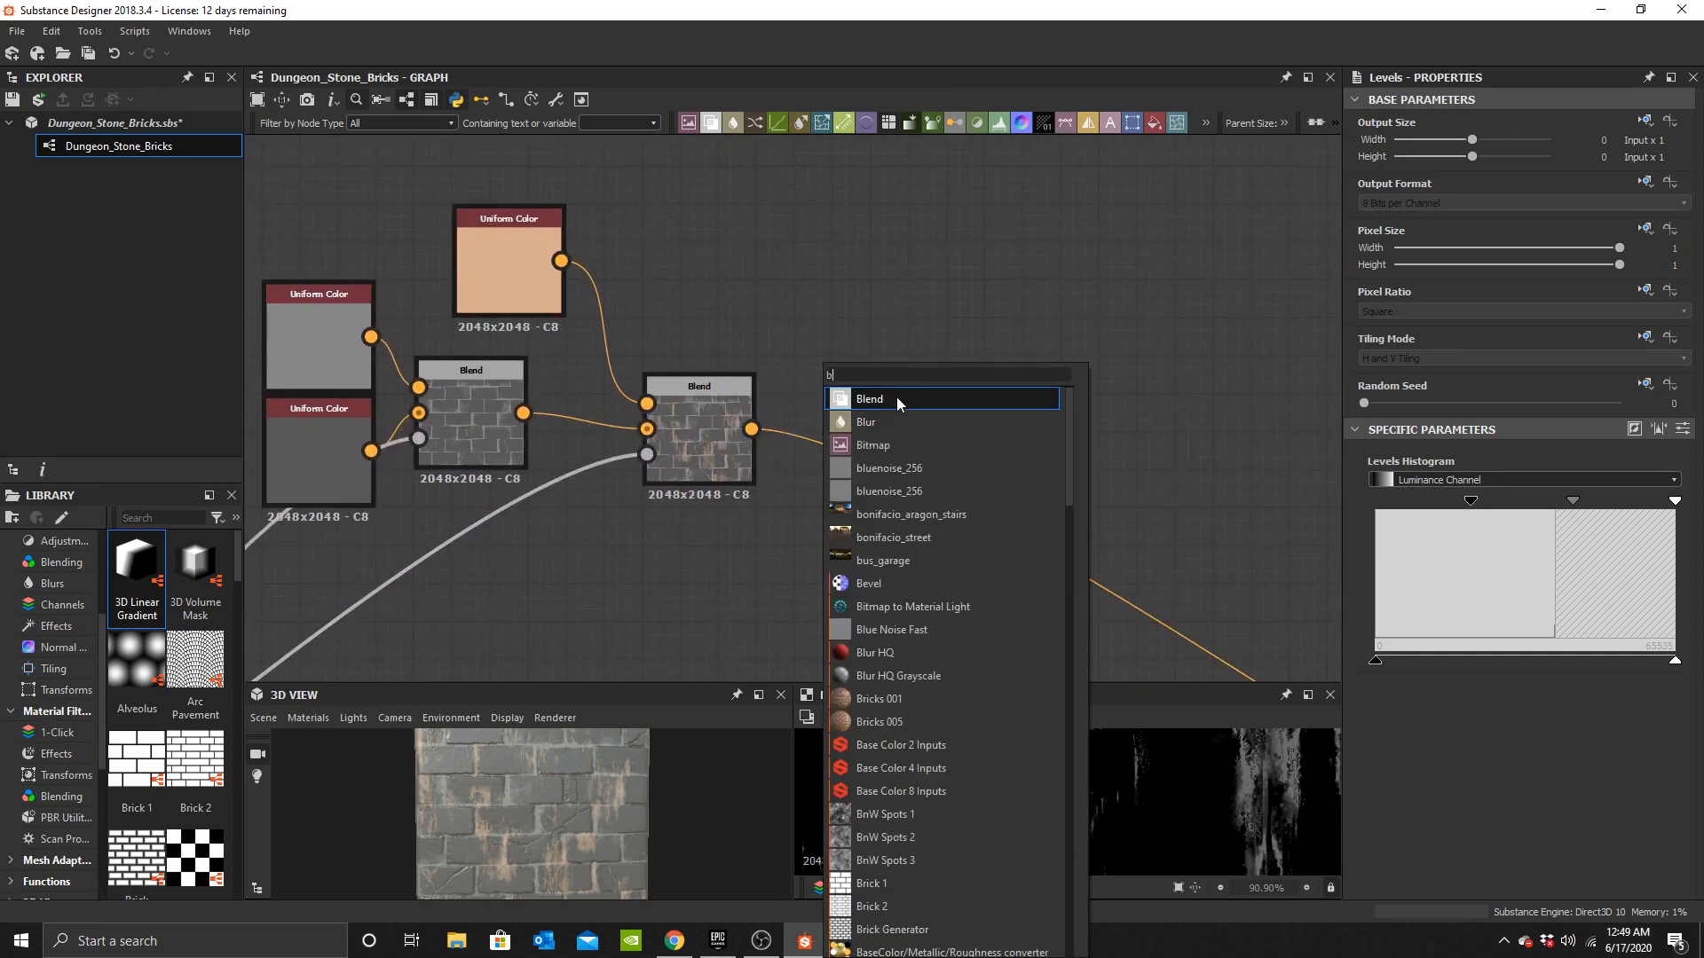
pyautogui.click(896, 396)
pyautogui.scroll(3, 772, 458)
pyautogui.moveTo(802, 468); pyautogui.dragTo(869, 468)
pyautogui.keyDown('shift'); pyautogui.moveTo(737, 412); pyautogui.dragTo(979, 405); pyautogui.keyUp('shift')
pyautogui.scroll(-4, 654, 371)
pyautogui.moveTo(651, 370); pyautogui.dragTo(853, 443, button='middle')
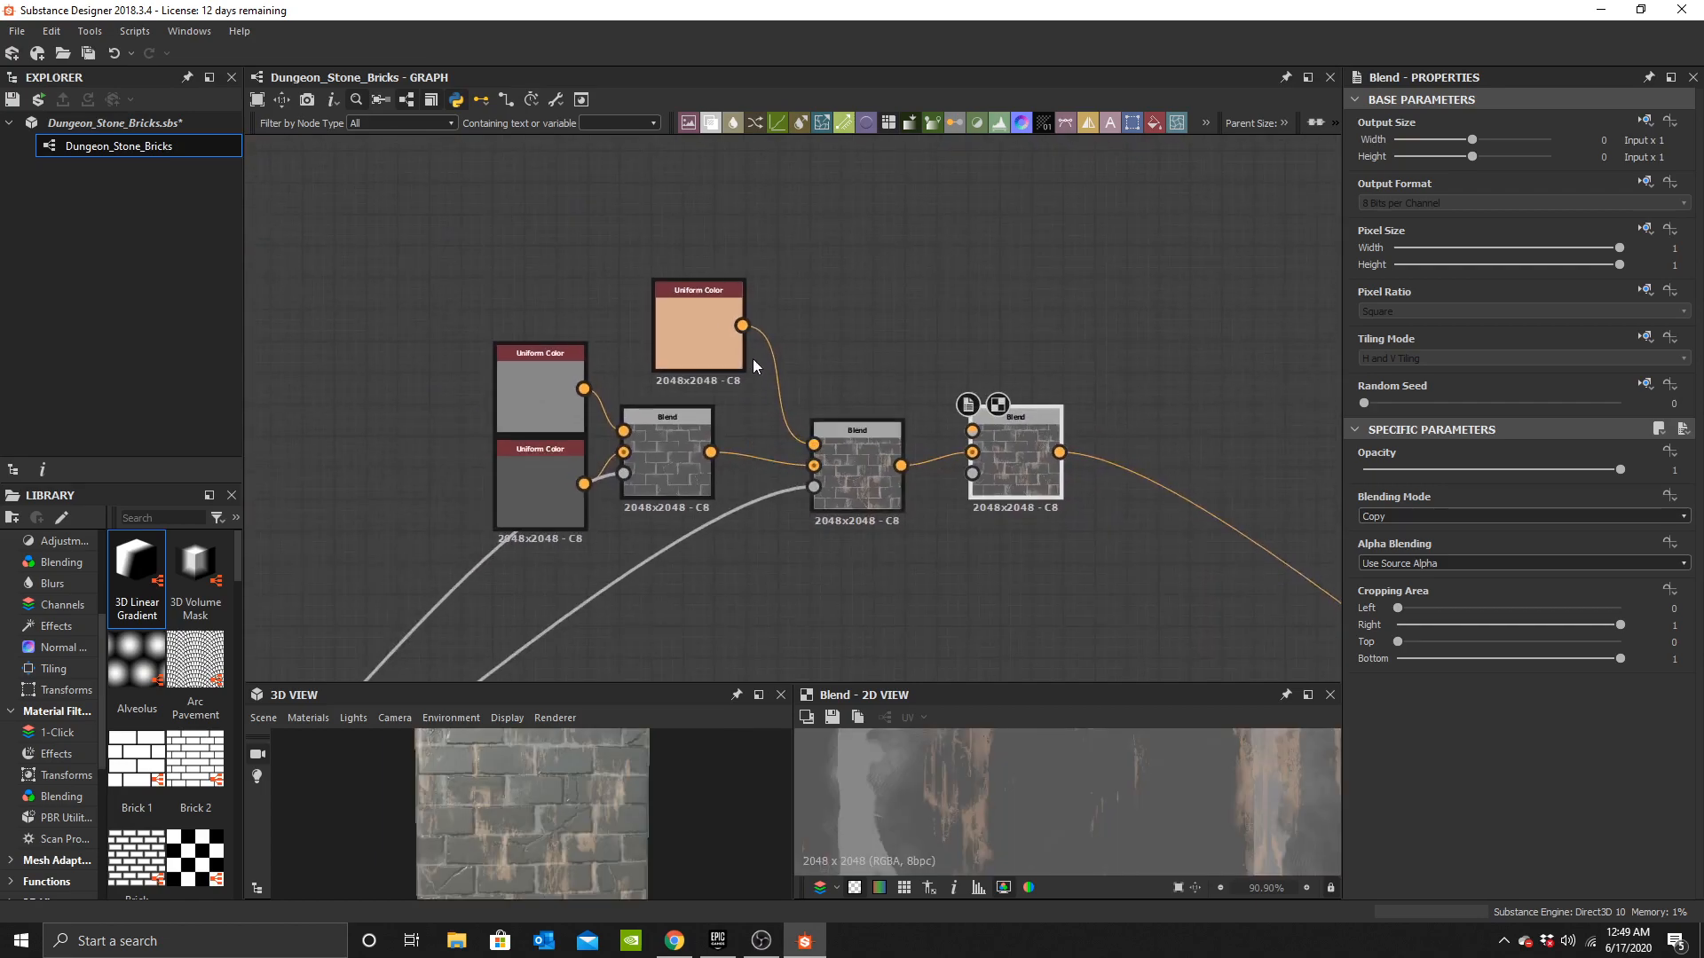
# Duplicate the tan Uniform Color node and connect the copy to the new Blend's foreground input.
pyautogui.hotkey('ctrl', 'd')
pyautogui.moveTo(766, 393); pyautogui.dragTo(830, 310)
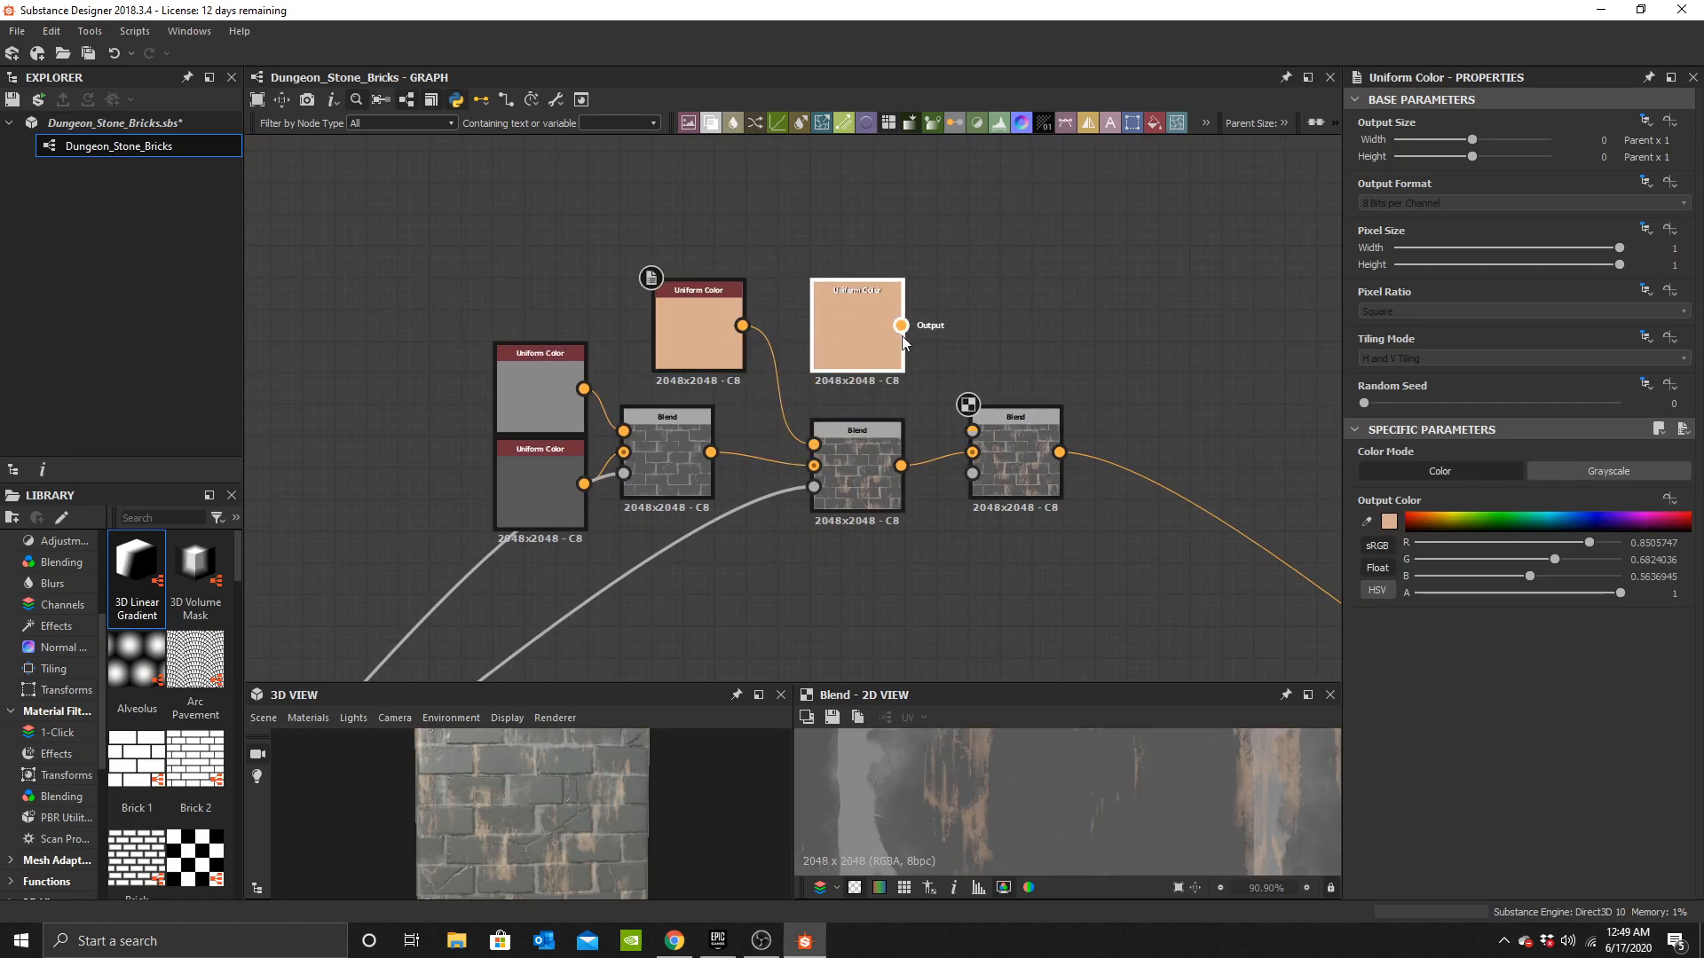
pyautogui.moveTo(993, 427); pyautogui.dragTo(989, 429)
# Set the copied Uniform Color's output colour to a pale cream (R 0.91, G 0.82, B 0.75).
pyautogui.click(877, 334)
pyautogui.click(1390, 521)
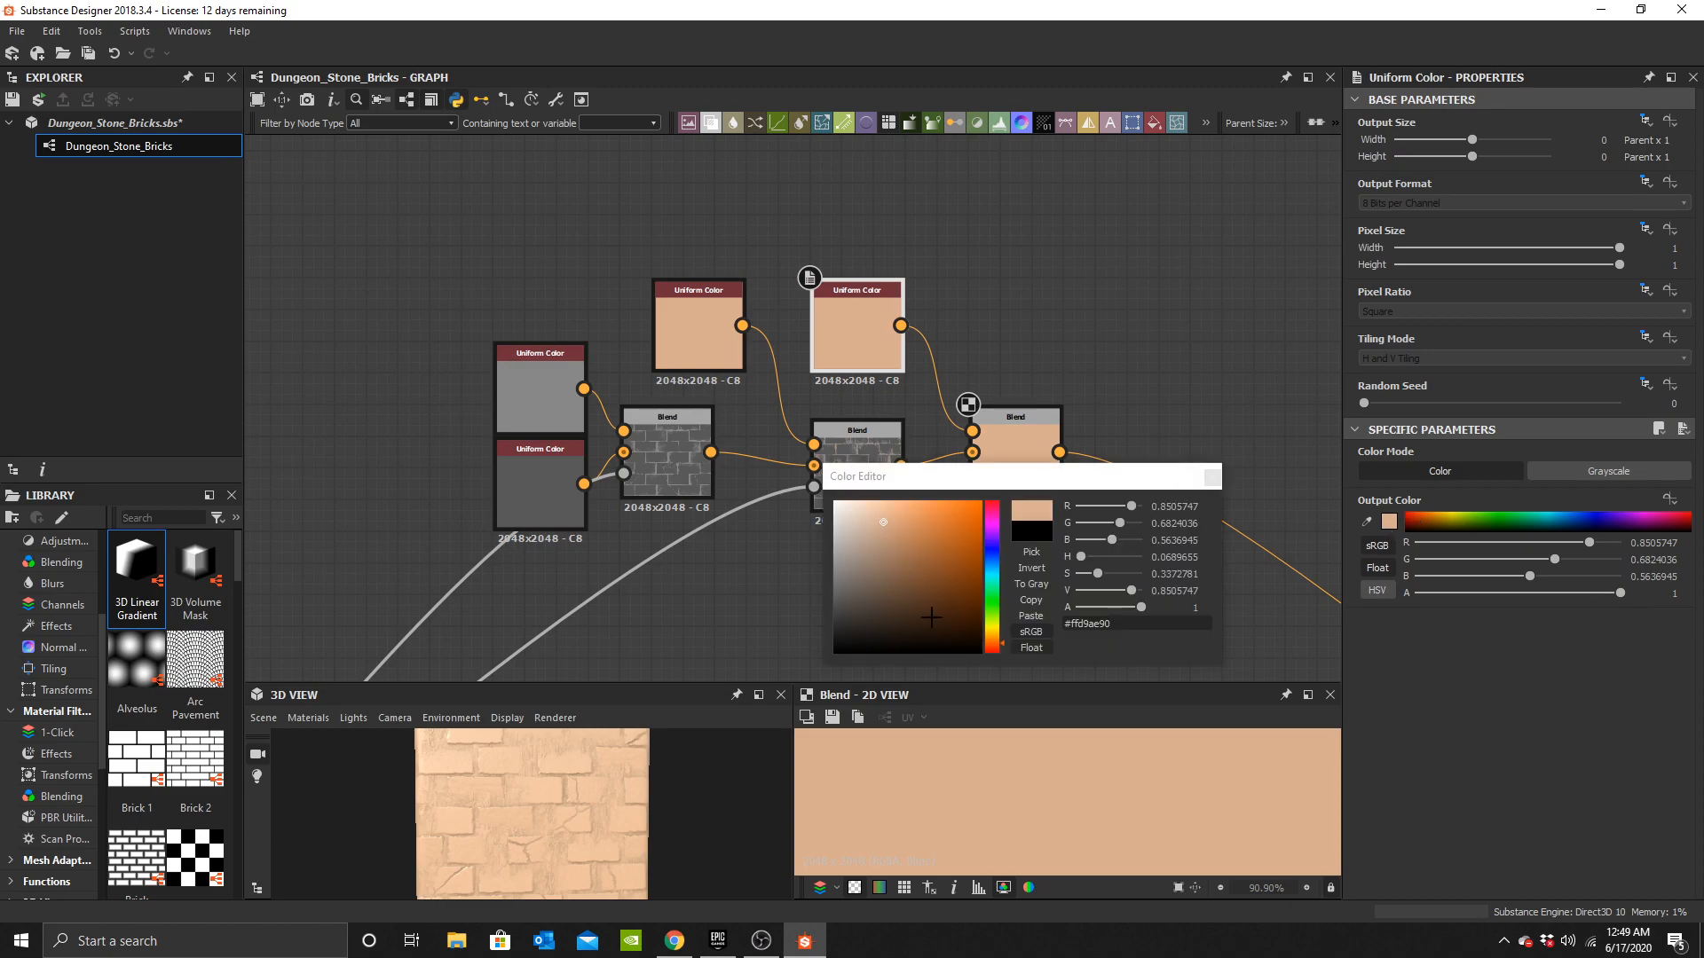
pyautogui.moveTo(879, 513); pyautogui.dragTo(862, 510)
pyautogui.click(1211, 477)
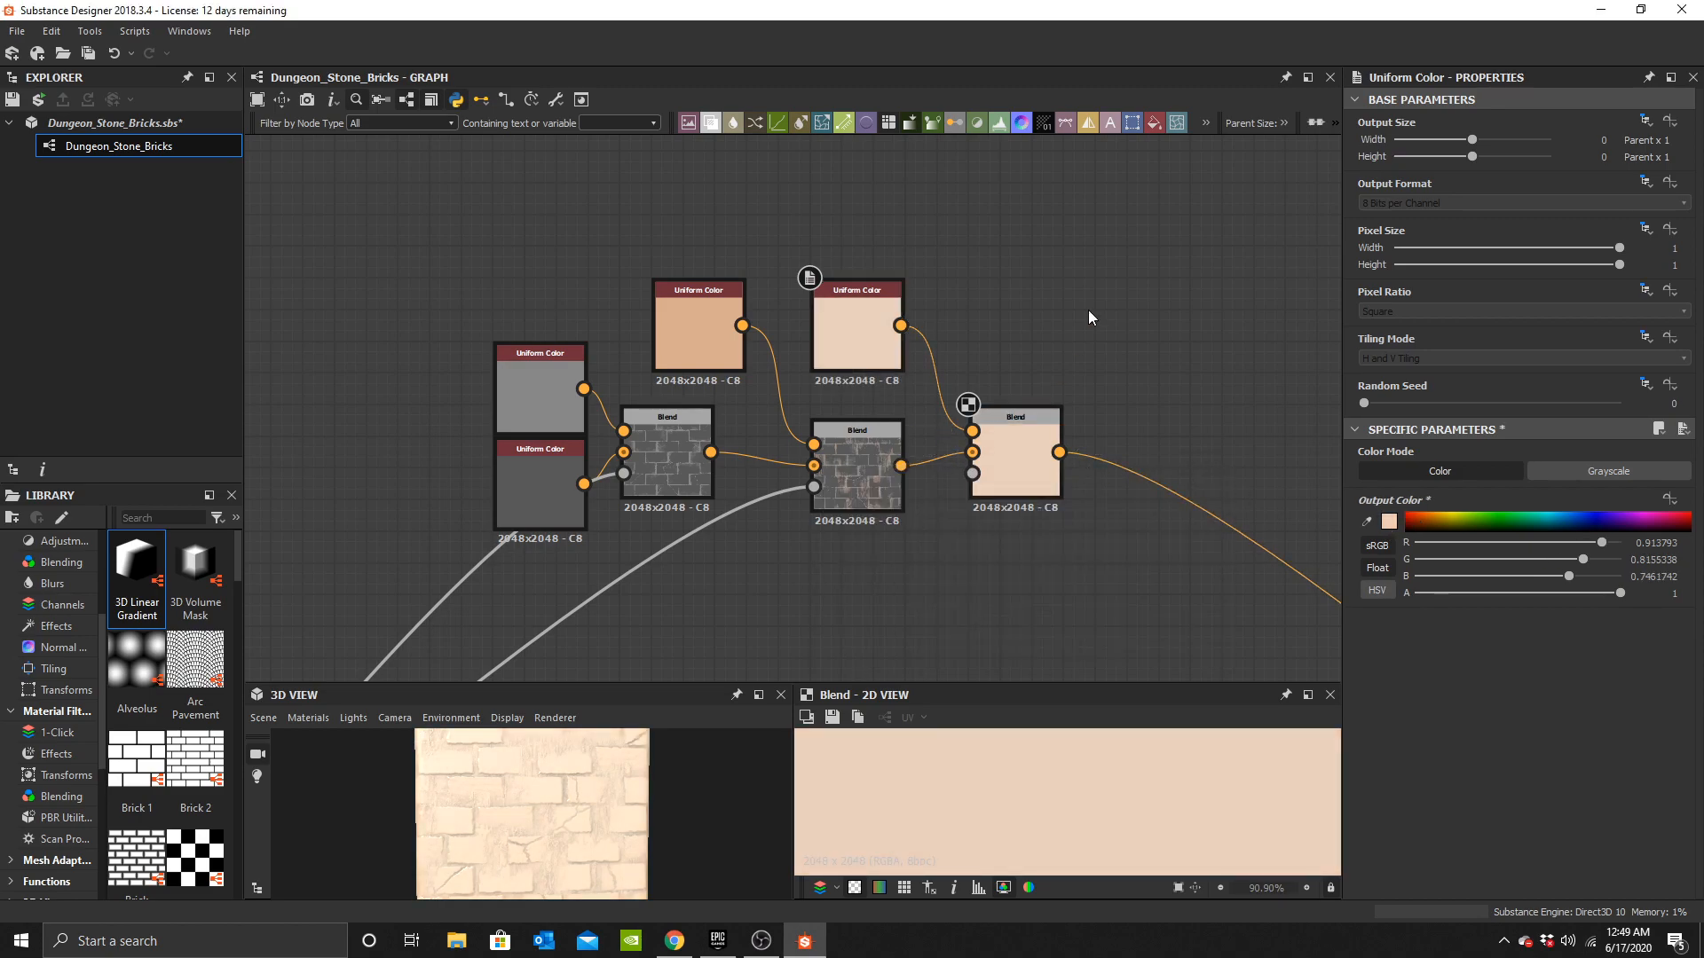
# Connect the Mini Leaks Tile Generator's output to the new colour Blend's opacity input.
pyautogui.scroll(-3, 825, 408)
pyautogui.moveTo(391, 657); pyautogui.dragTo(699, 543, button='middle')
pyautogui.moveTo(483, 319); pyautogui.dragTo(691, 397, button='middle')
pyautogui.scroll(-2, 690, 398)
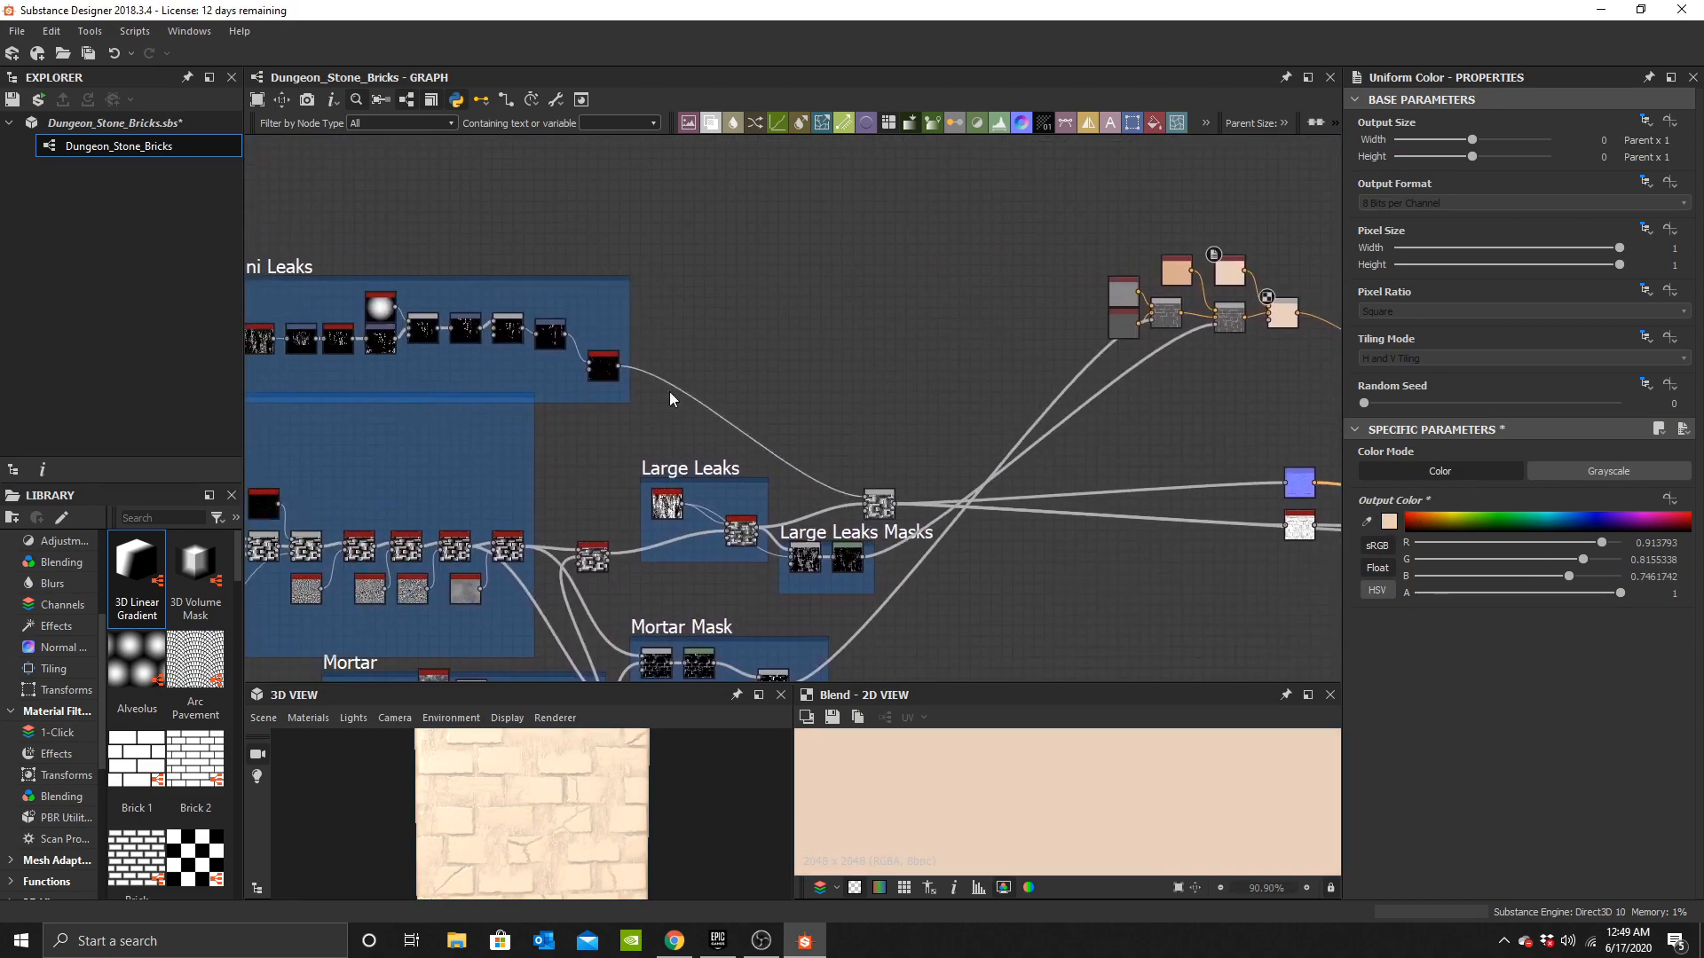
pyautogui.scroll(6, 610, 364)
pyautogui.scroll(-2, 966, 407)
pyautogui.moveTo(1195, 408); pyautogui.dragTo(488, 504, button='middle')
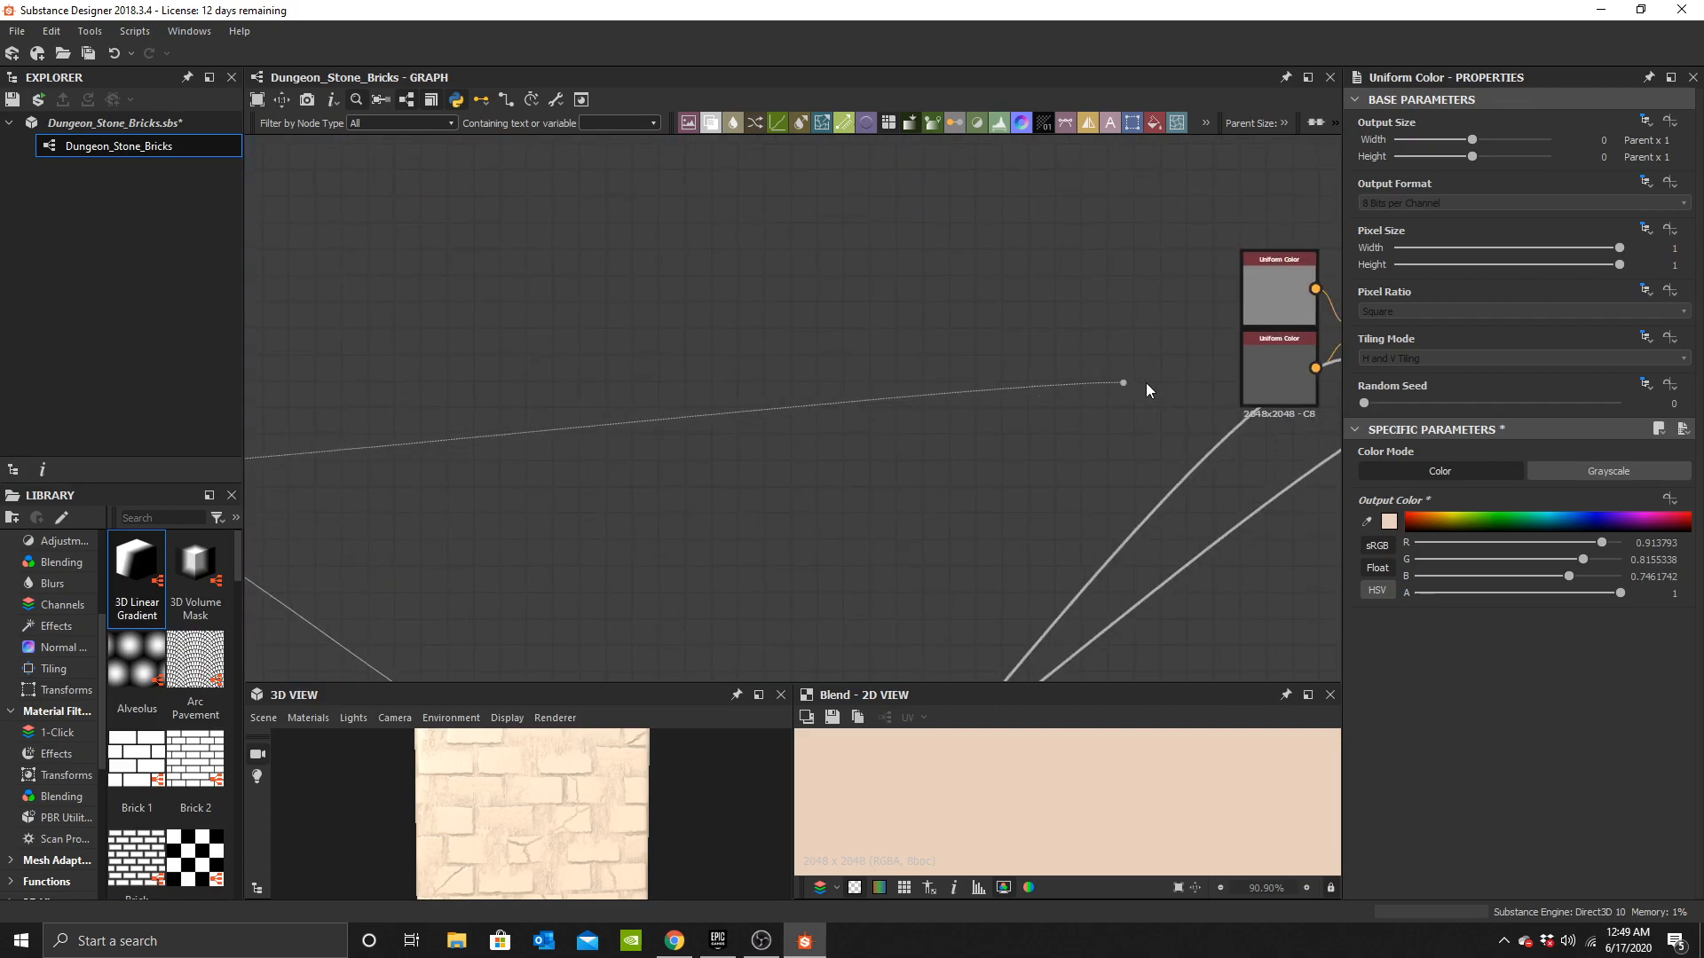
pyautogui.moveTo(1123, 381); pyautogui.dragTo(376, 385, button='middle')
pyautogui.click(927, 362)
pyautogui.scroll(5, 563, 802)
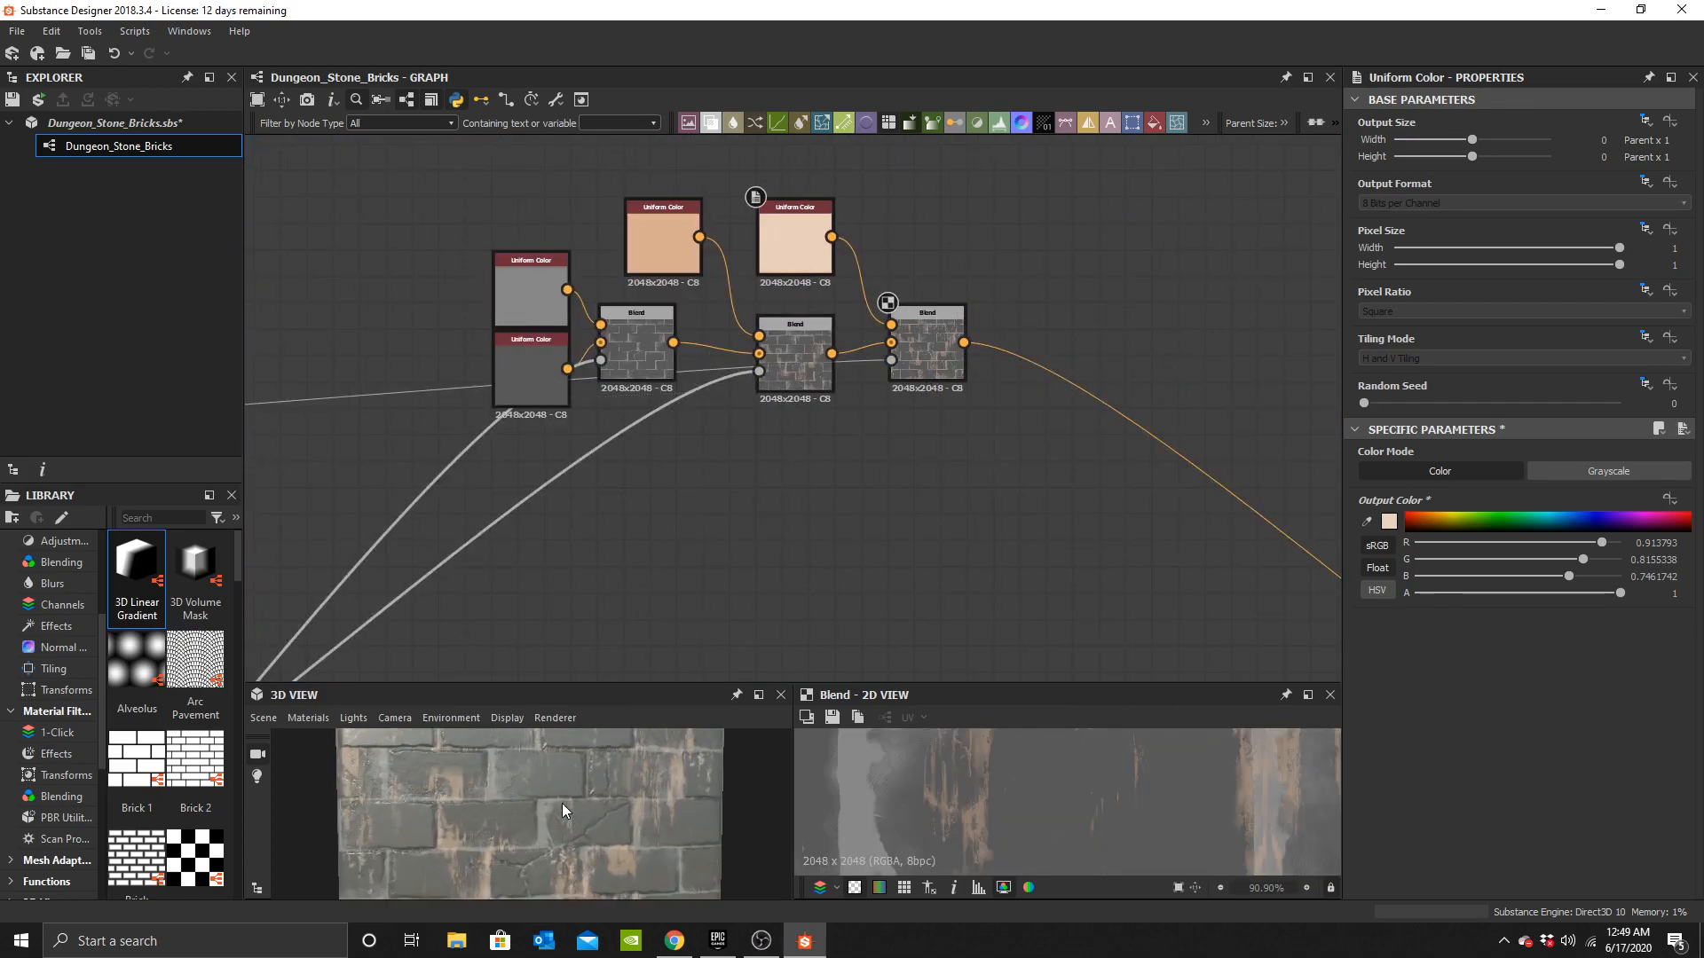
pyautogui.scroll(-5, 644, 823)
pyautogui.moveTo(563, 844); pyautogui.dragTo(607, 792, button='middle')
pyautogui.scroll(-2, 657, 804)
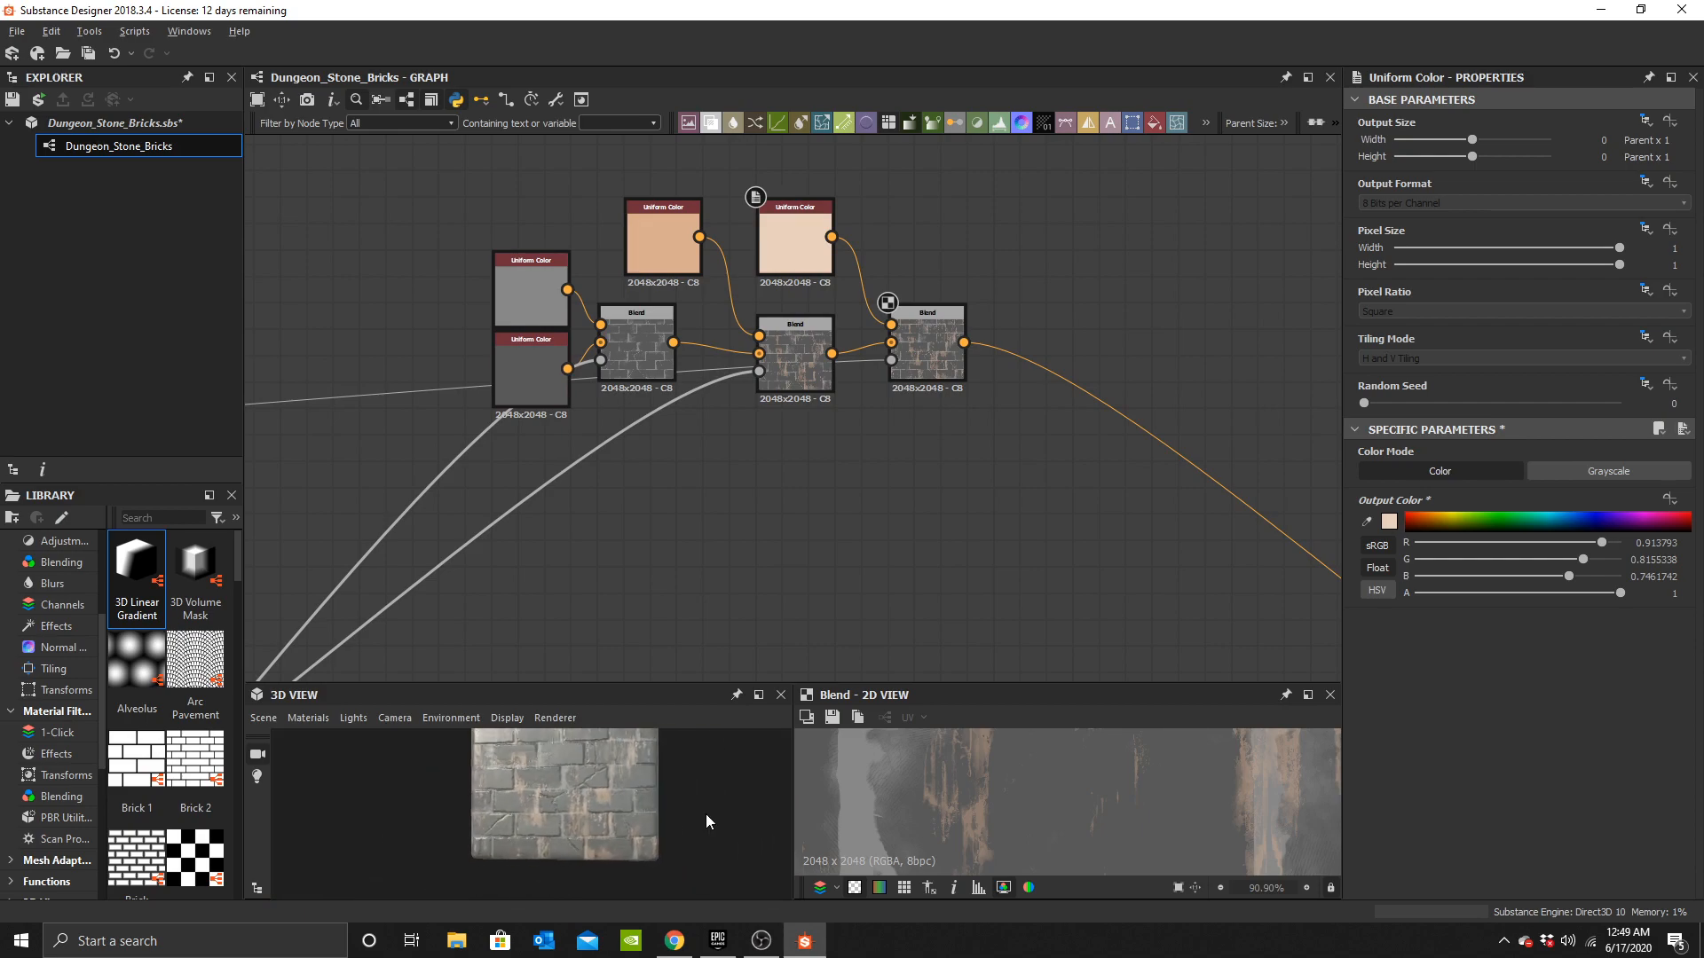
pyautogui.scroll(5, 653, 832)
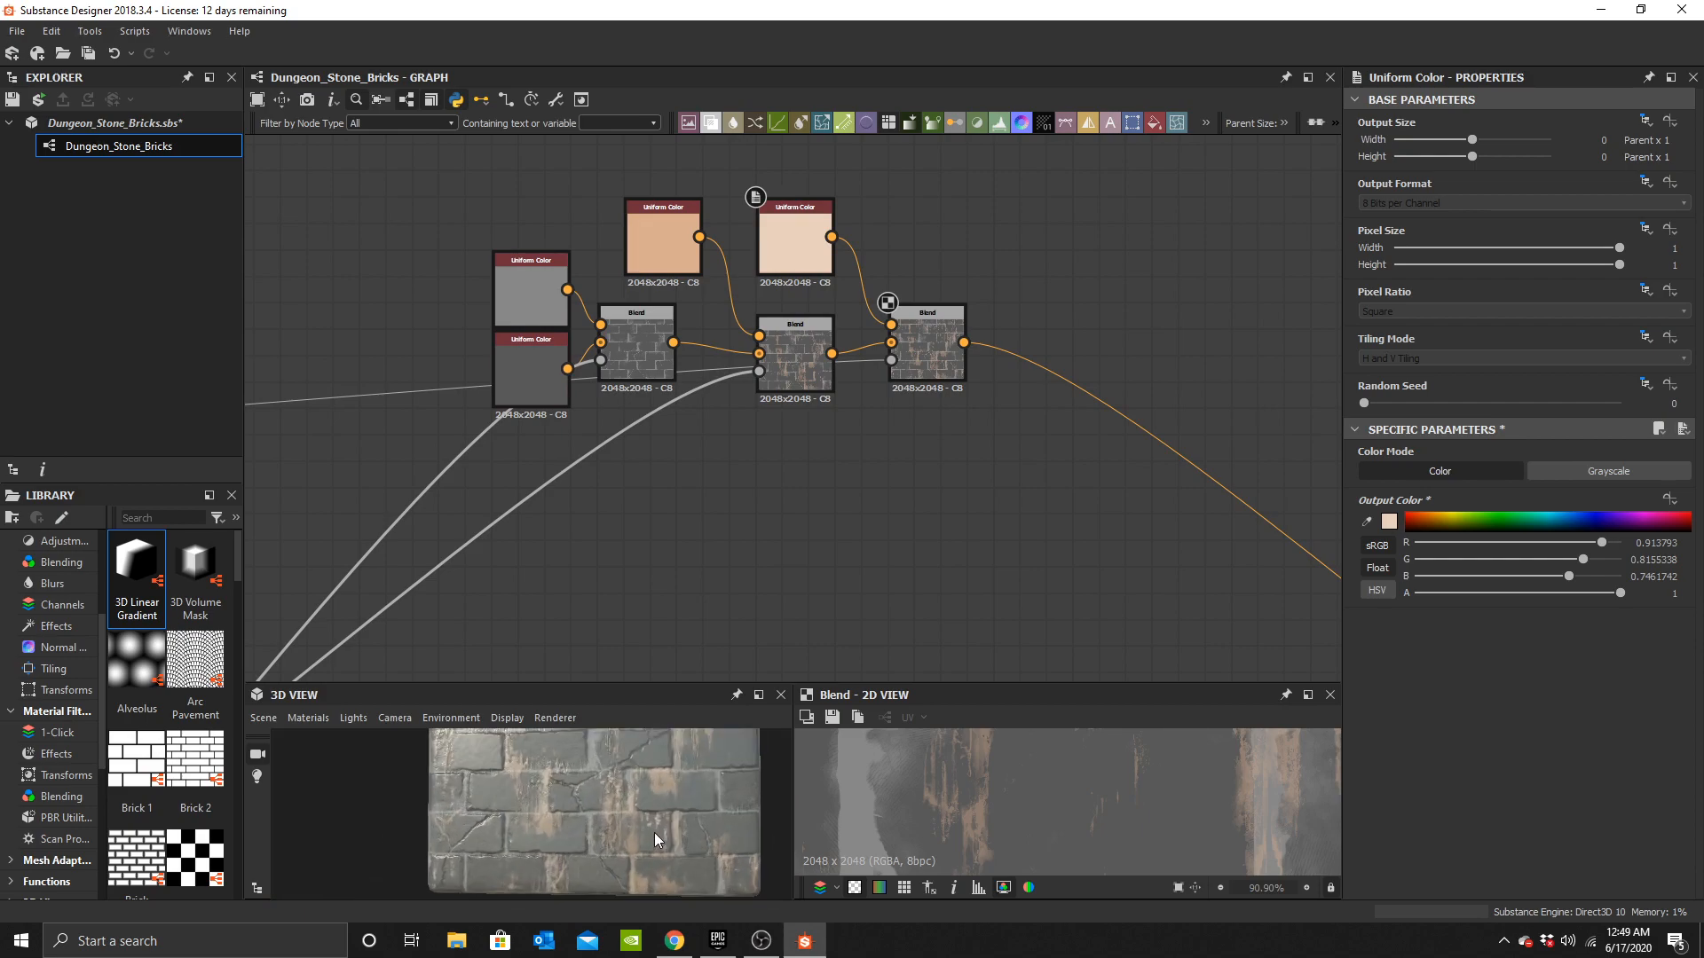
# Insert a Levels node between the Mini Leaks Tile Generator and the new colour Blend's opacity input.
pyautogui.click(946, 341)
pyautogui.moveTo(588, 412); pyautogui.dragTo(735, 408, button='middle')
pyautogui.moveTo(731, 401); pyautogui.dragTo(1019, 328, button='middle')
pyautogui.scroll(4, 785, 363)
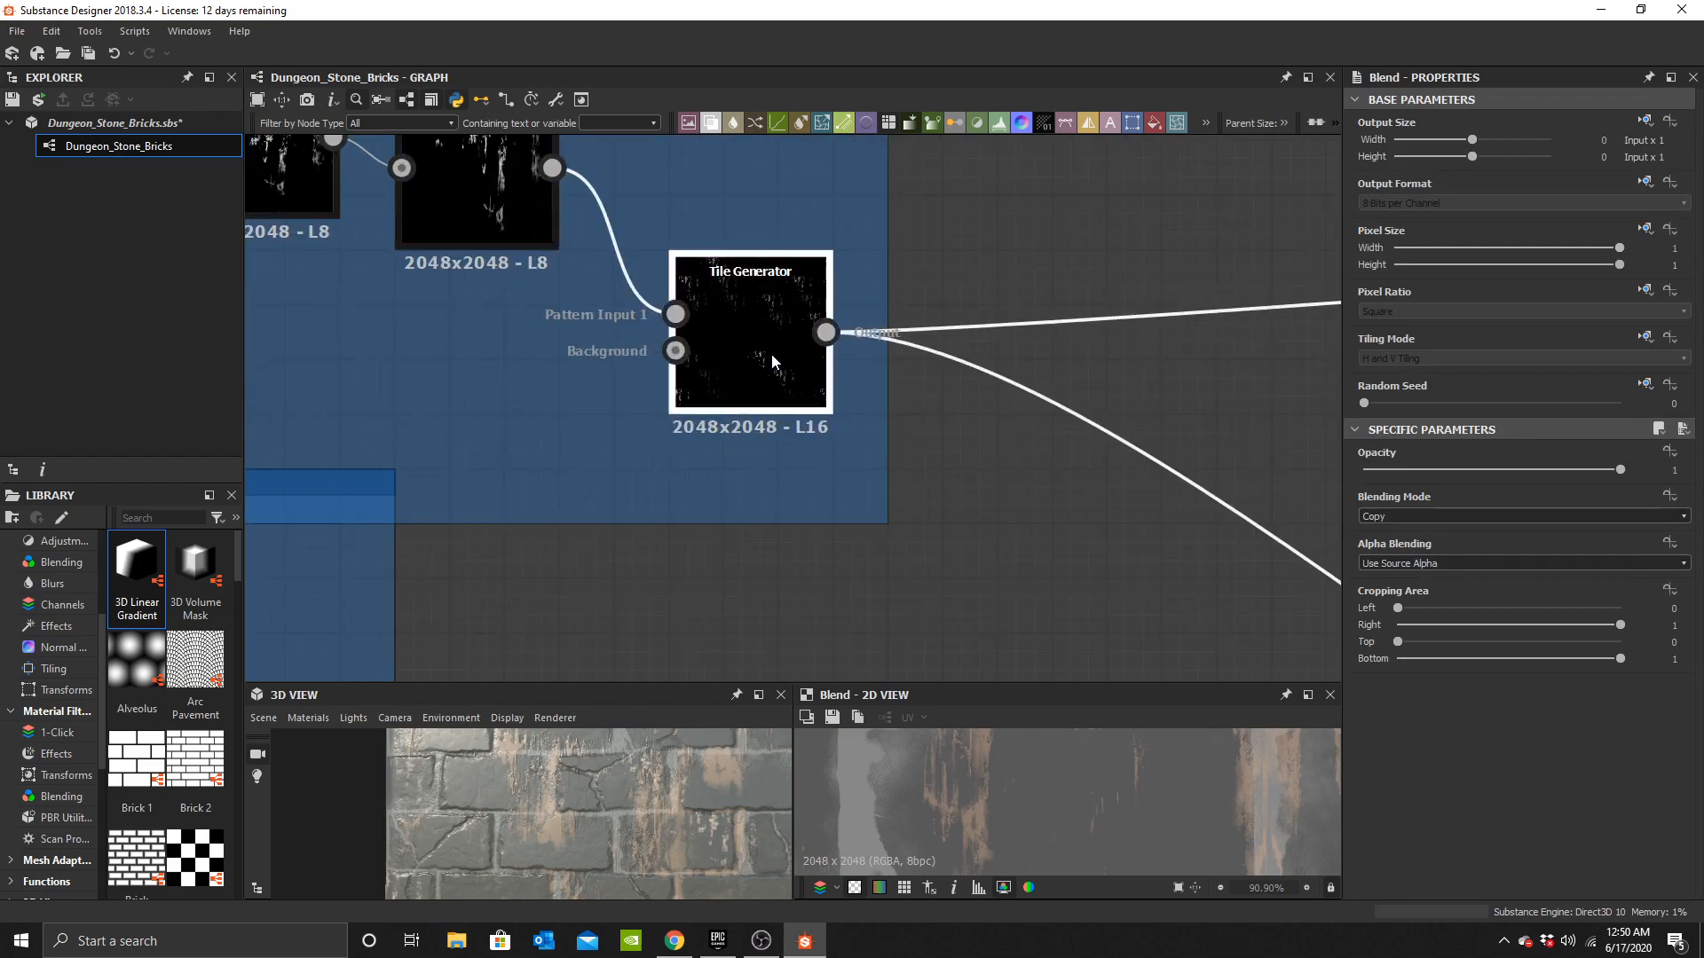
pyautogui.press('space')
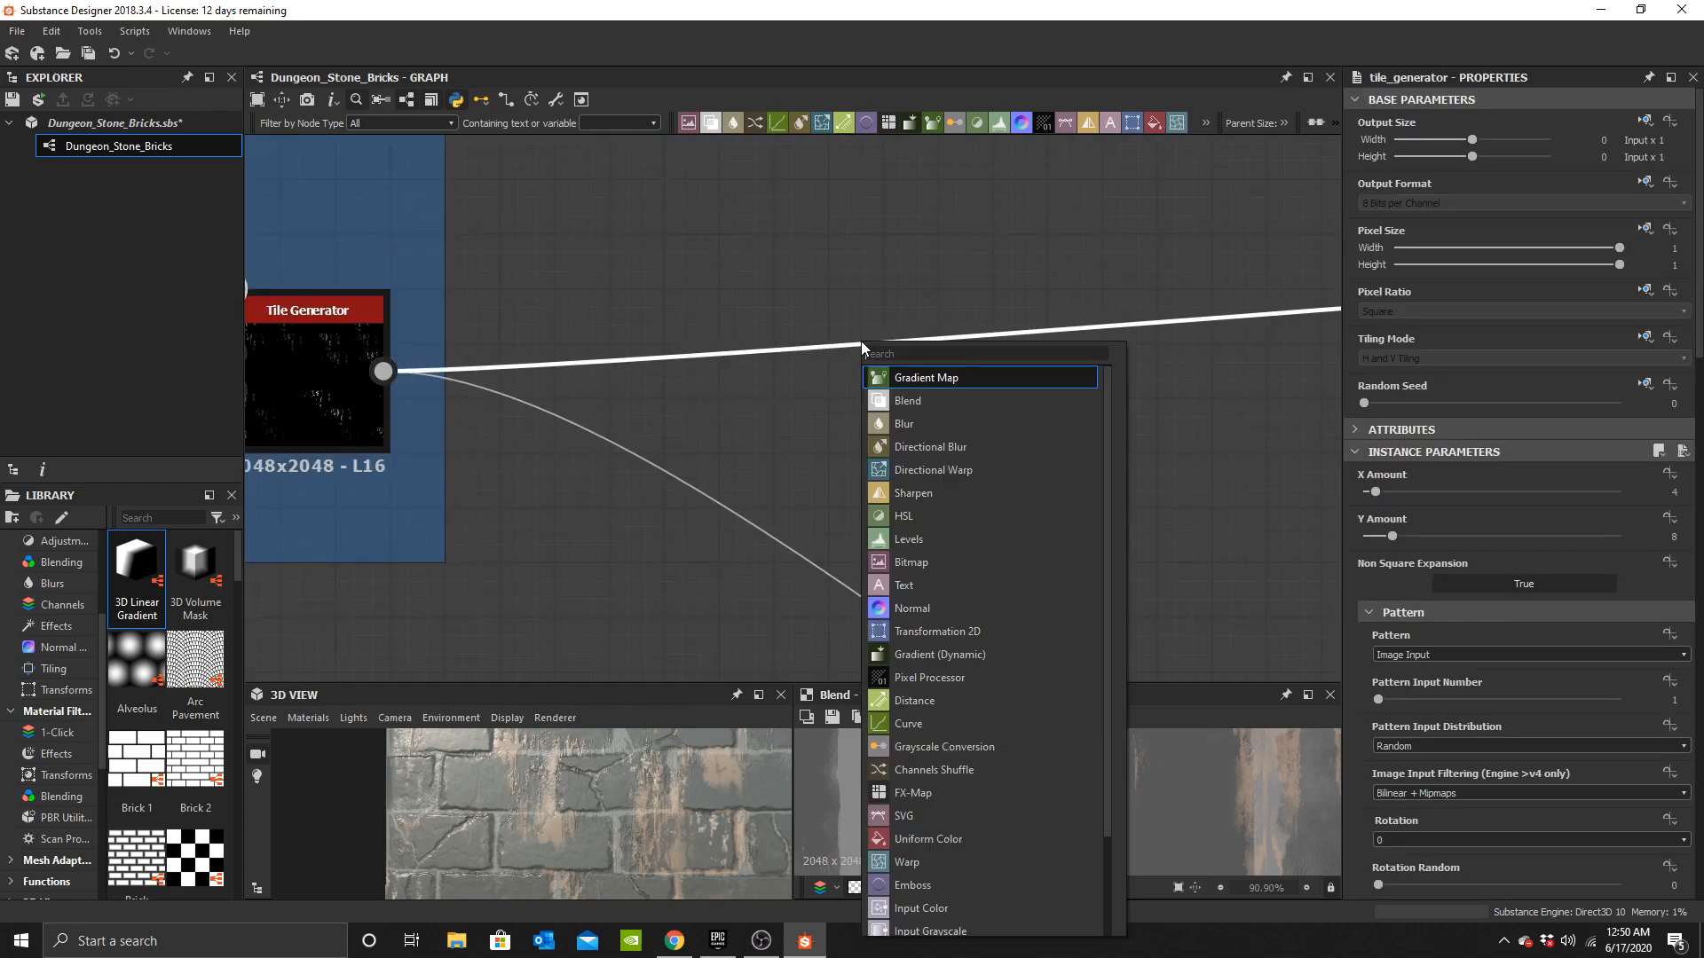
pyautogui.write('levels')
pyautogui.click(935, 380)
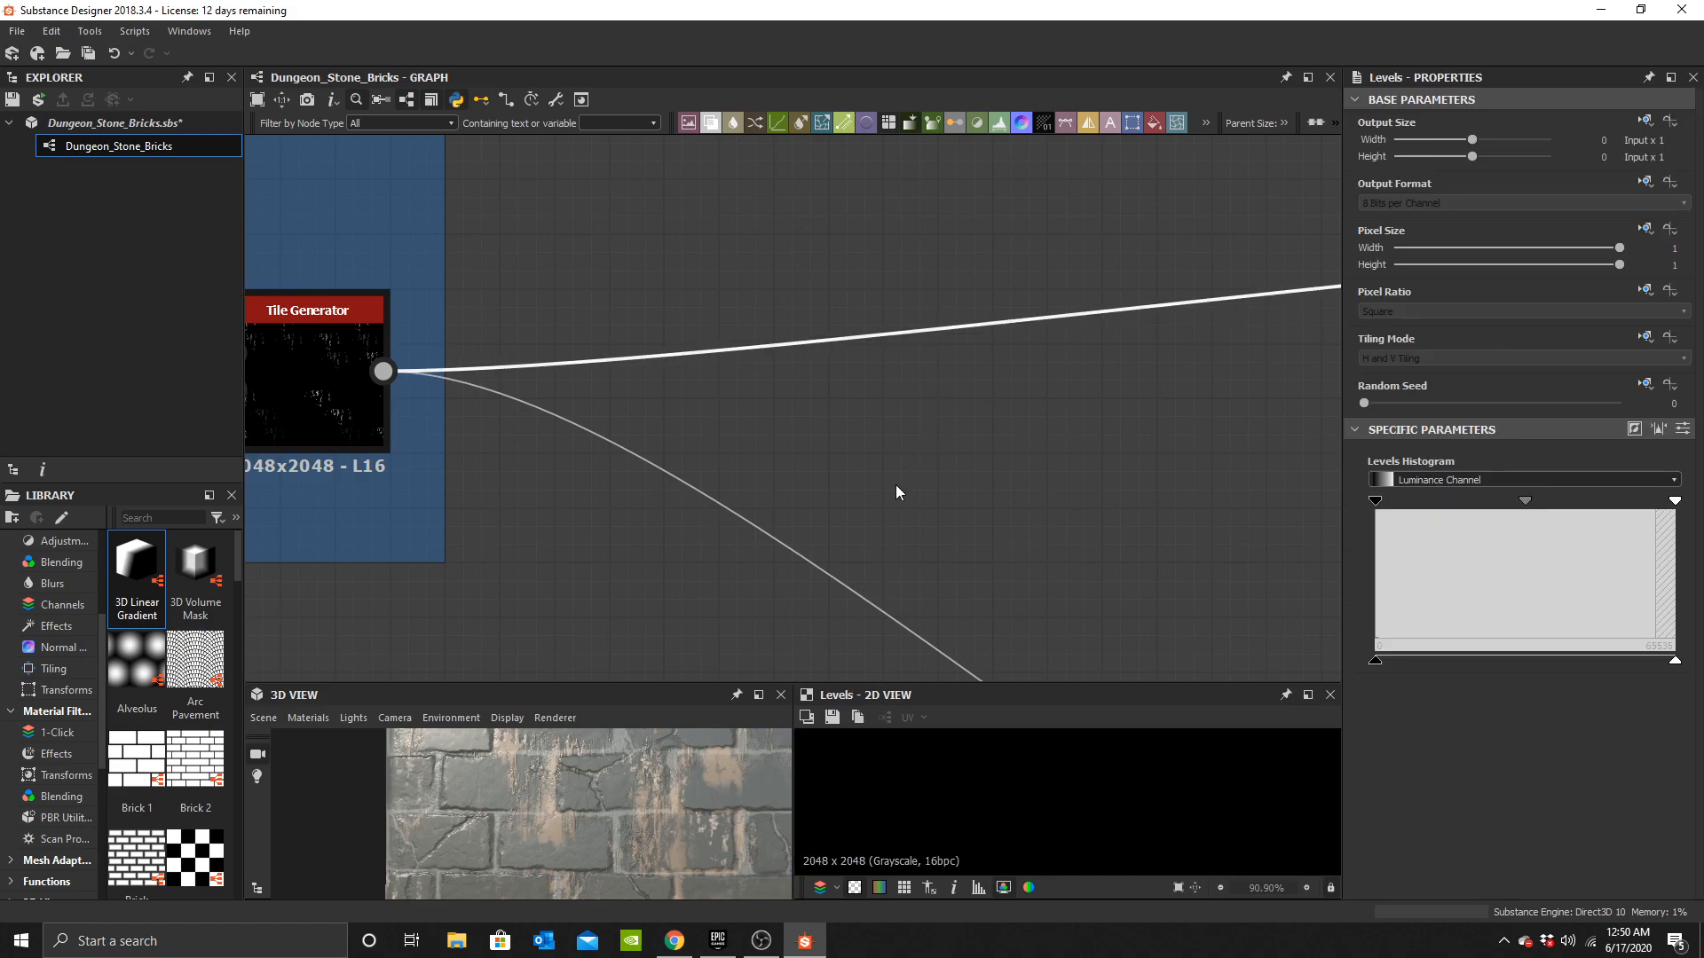
pyautogui.scroll(-3, 1170, 402)
pyautogui.scroll(-3, 1170, 399)
pyautogui.moveTo(1170, 398); pyautogui.dragTo(744, 380, button='middle')
pyautogui.moveTo(630, 475); pyautogui.dragTo(919, 410, button='middle')
pyautogui.scroll(3, 919, 410)
pyautogui.scroll(3, 526, 845)
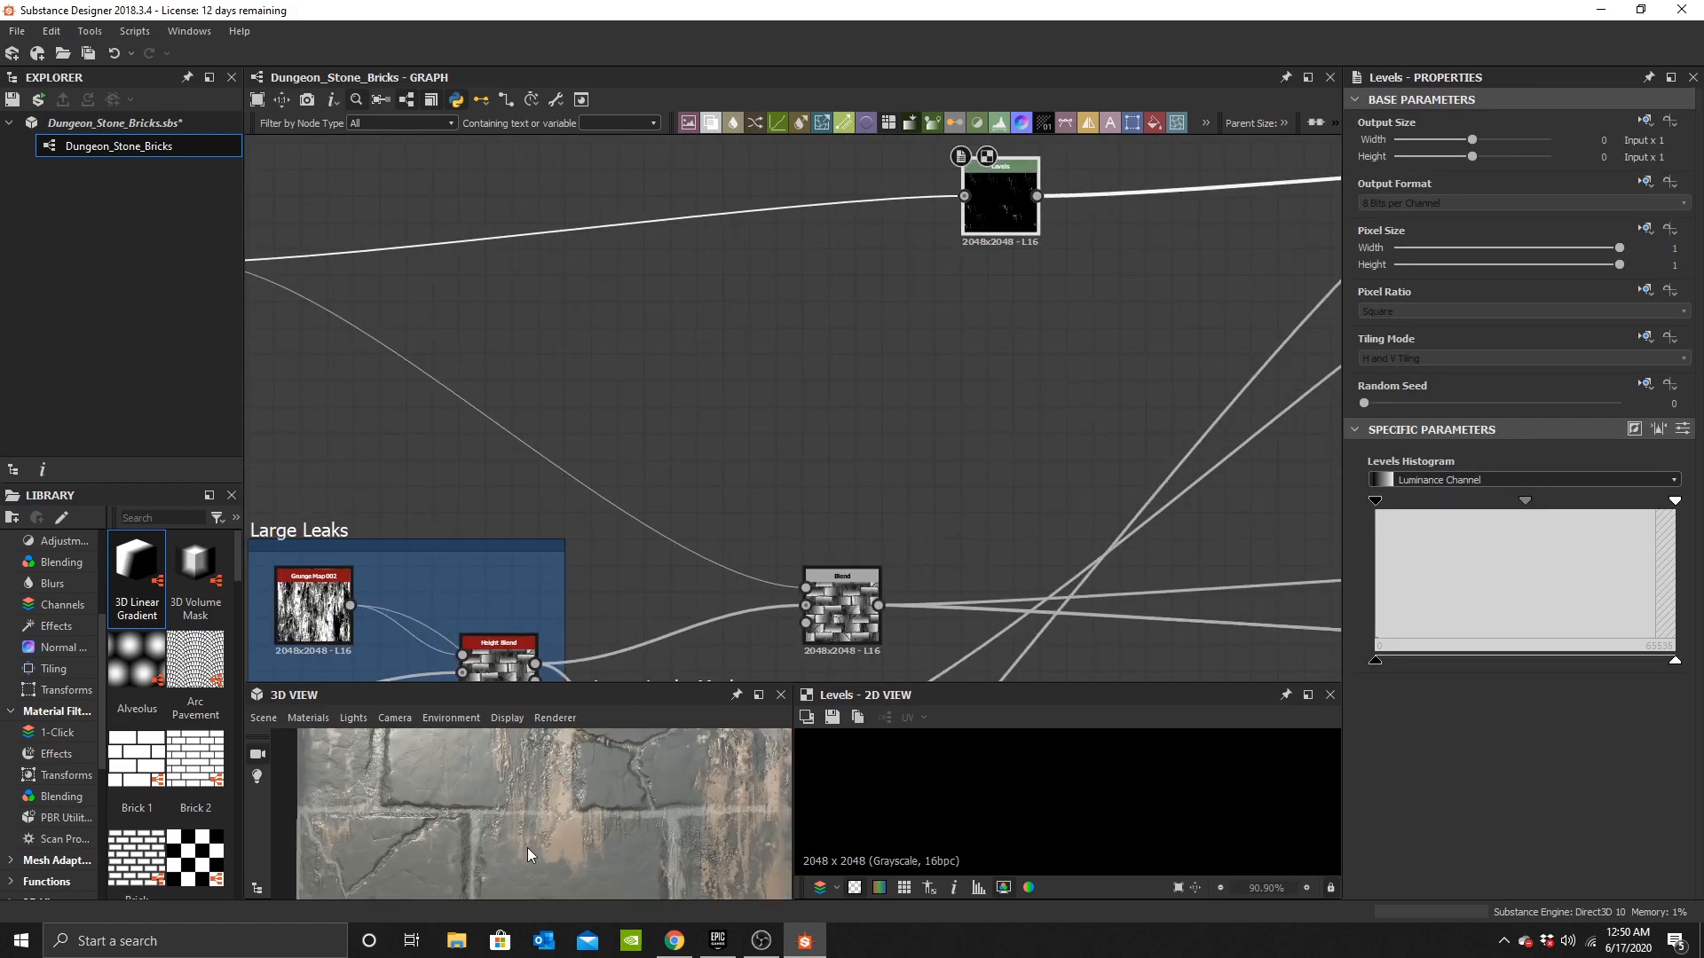
pyautogui.moveTo(525, 845); pyautogui.dragTo(537, 837)
pyautogui.scroll(3, 538, 836)
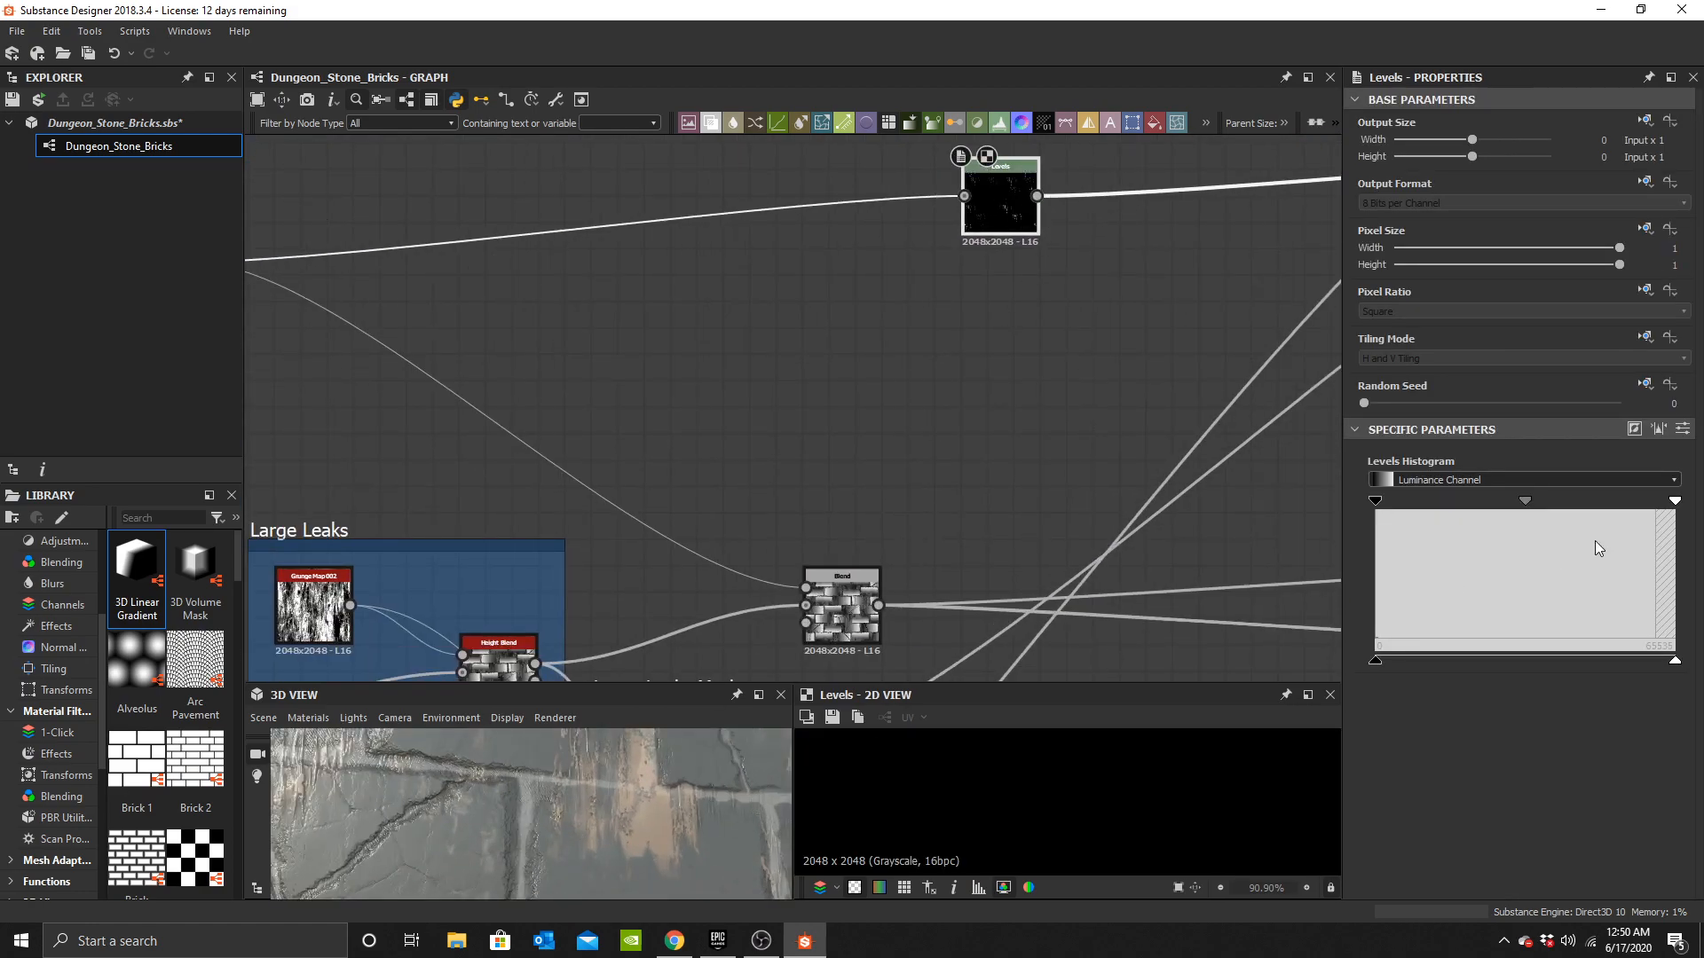
# Adjust the new Levels node's input low and high points to keep only the brightest mini leak spots.
pyautogui.moveTo(1561, 510); pyautogui.dragTo(1675, 503)
pyautogui.moveTo(479, 812); pyautogui.dragTo(660, 813)
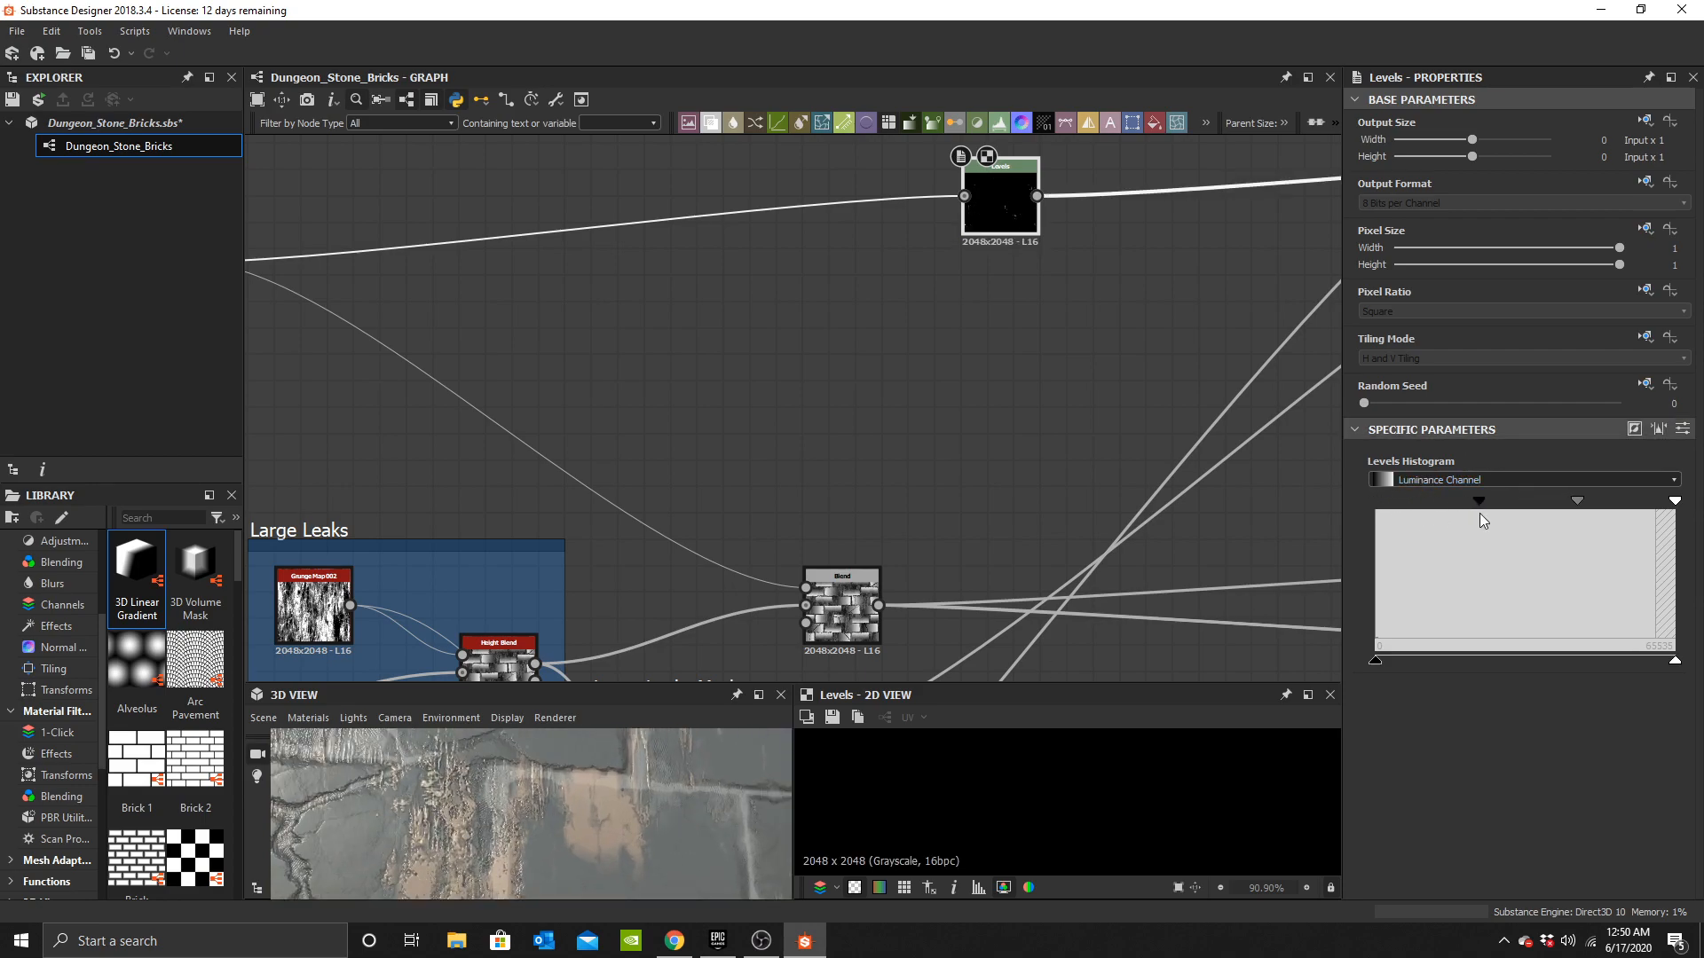
pyautogui.moveTo(1479, 513); pyautogui.dragTo(1454, 514)
pyautogui.moveTo(641, 346); pyautogui.dragTo(879, 340, button='middle')
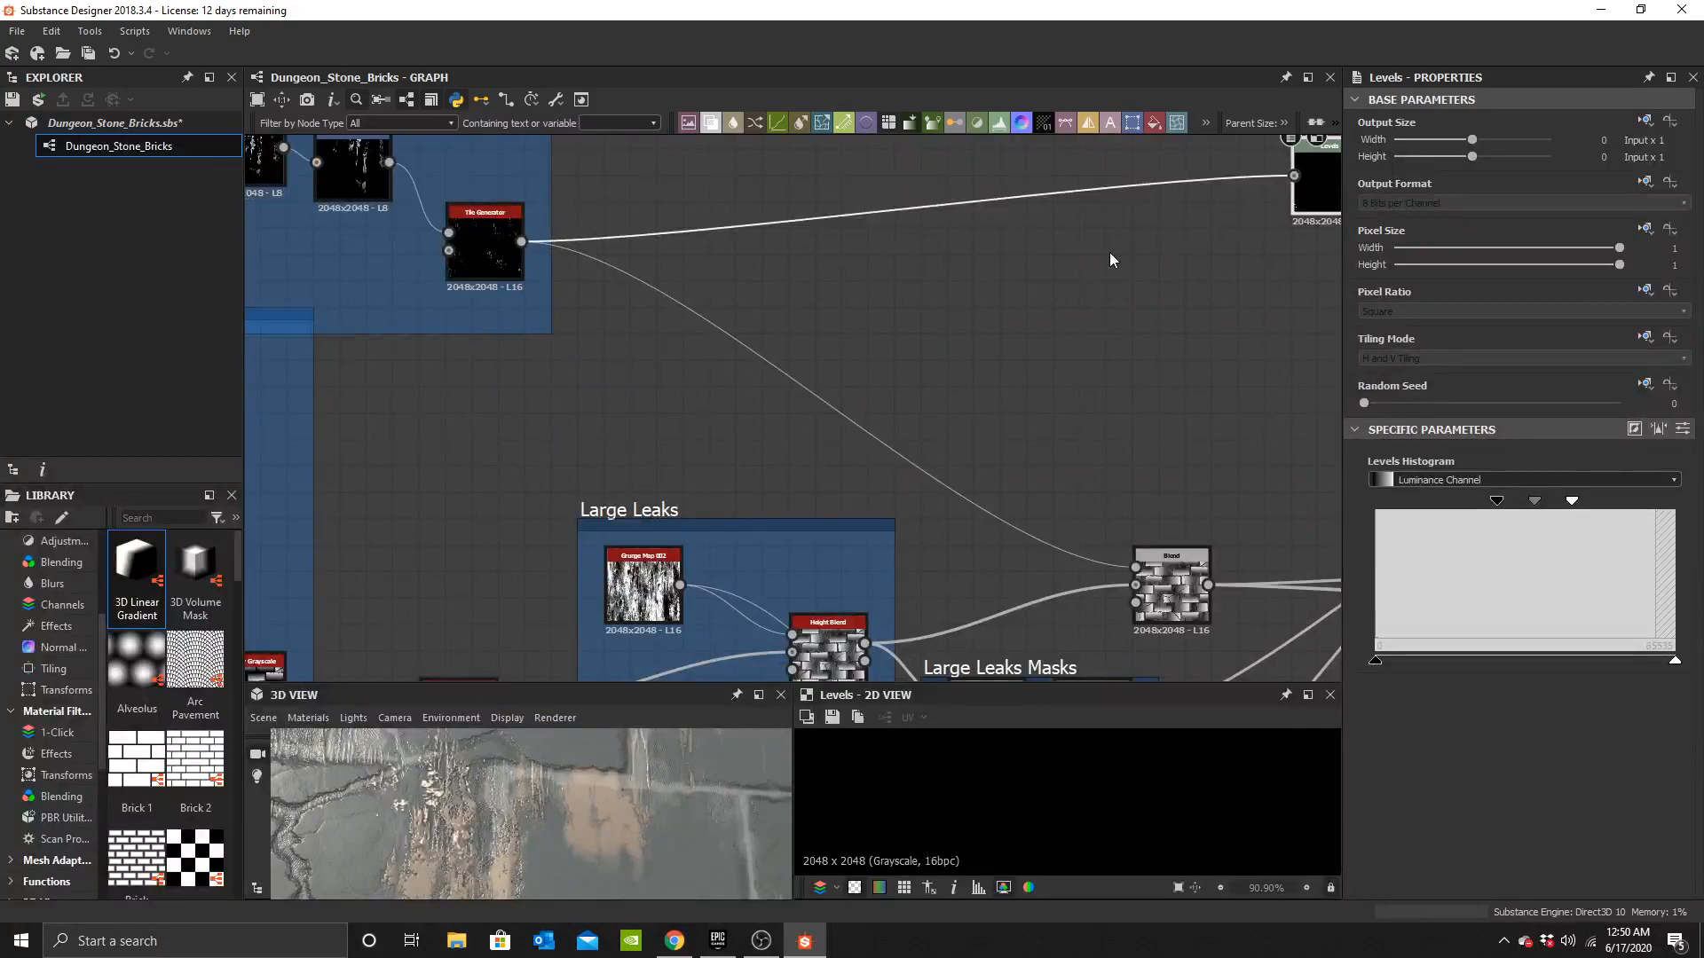
pyautogui.moveTo(1109, 251); pyautogui.dragTo(825, 309, button='middle')
pyautogui.moveTo(329, 309); pyautogui.dragTo(517, 309, button='middle')
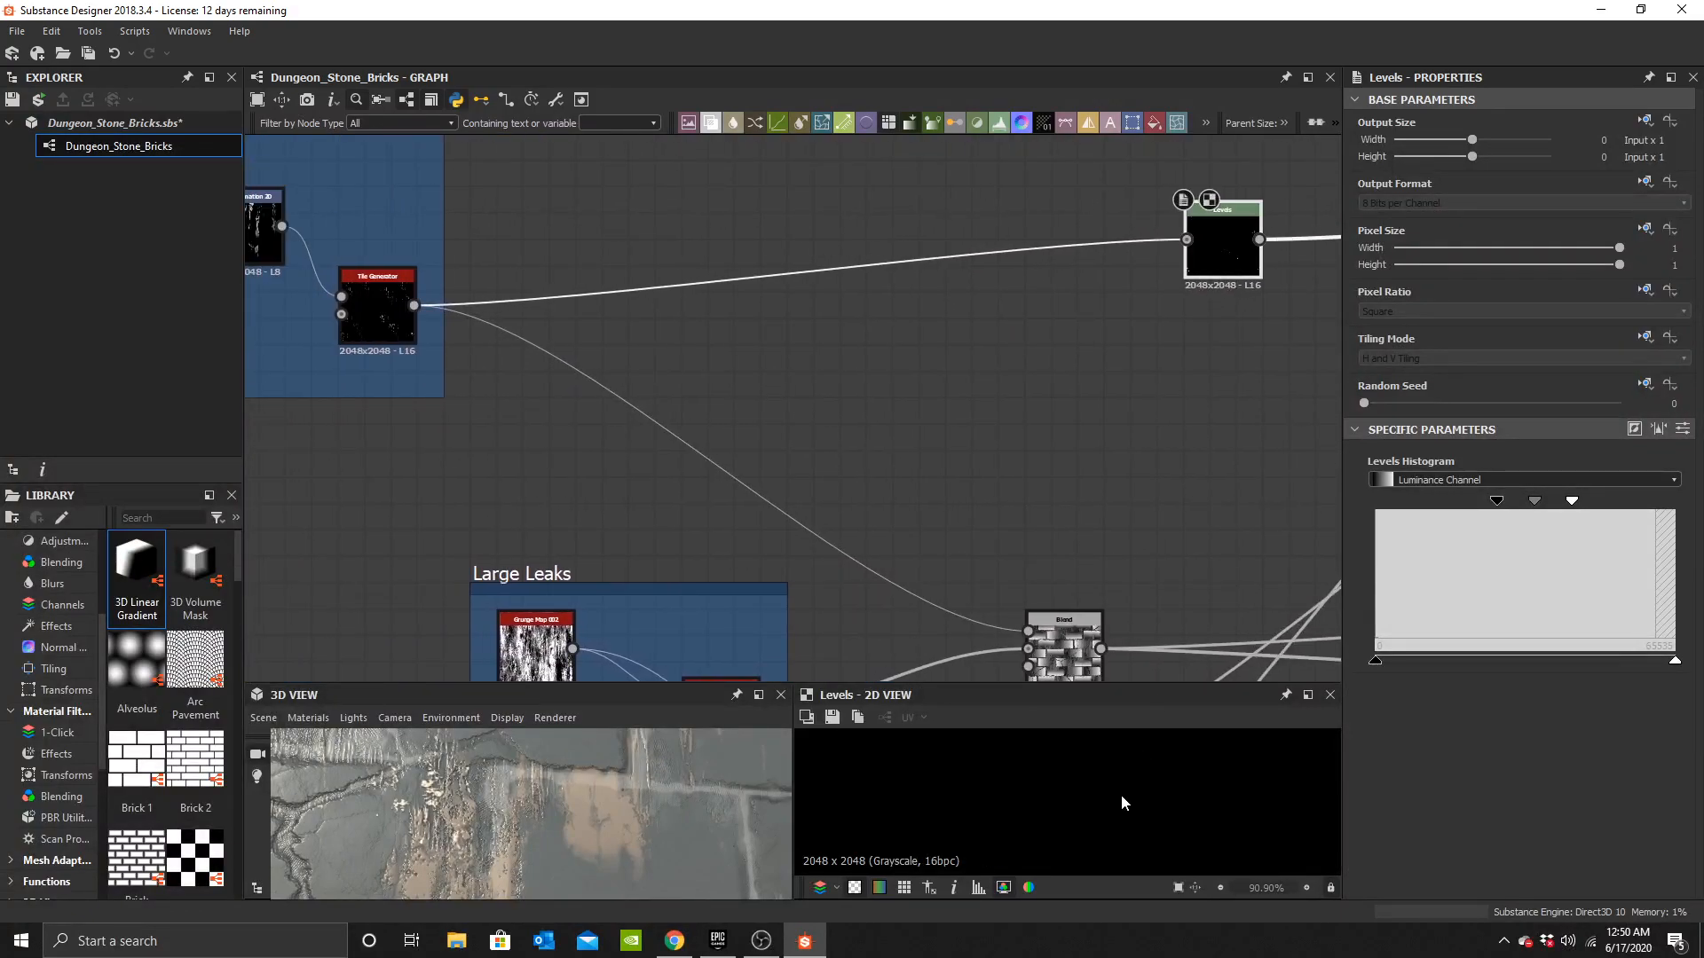
pyautogui.scroll(-5, 1136, 796)
pyautogui.scroll(4, 1175, 798)
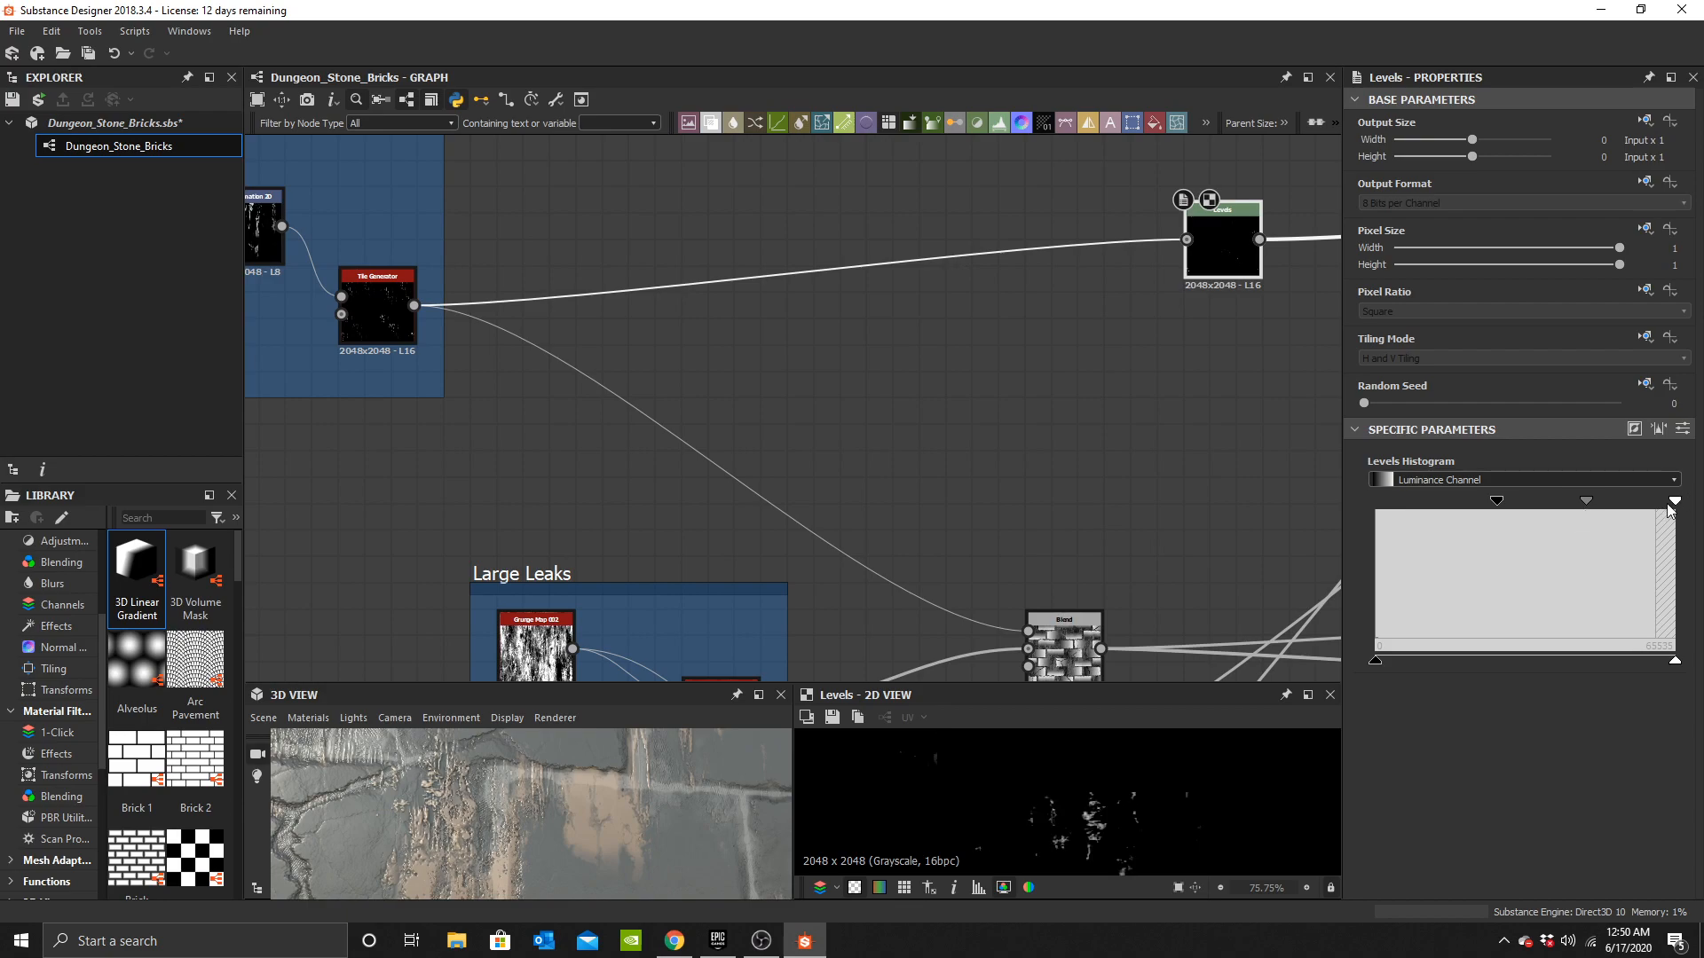
pyautogui.moveTo(1432, 504); pyautogui.dragTo(1452, 504)
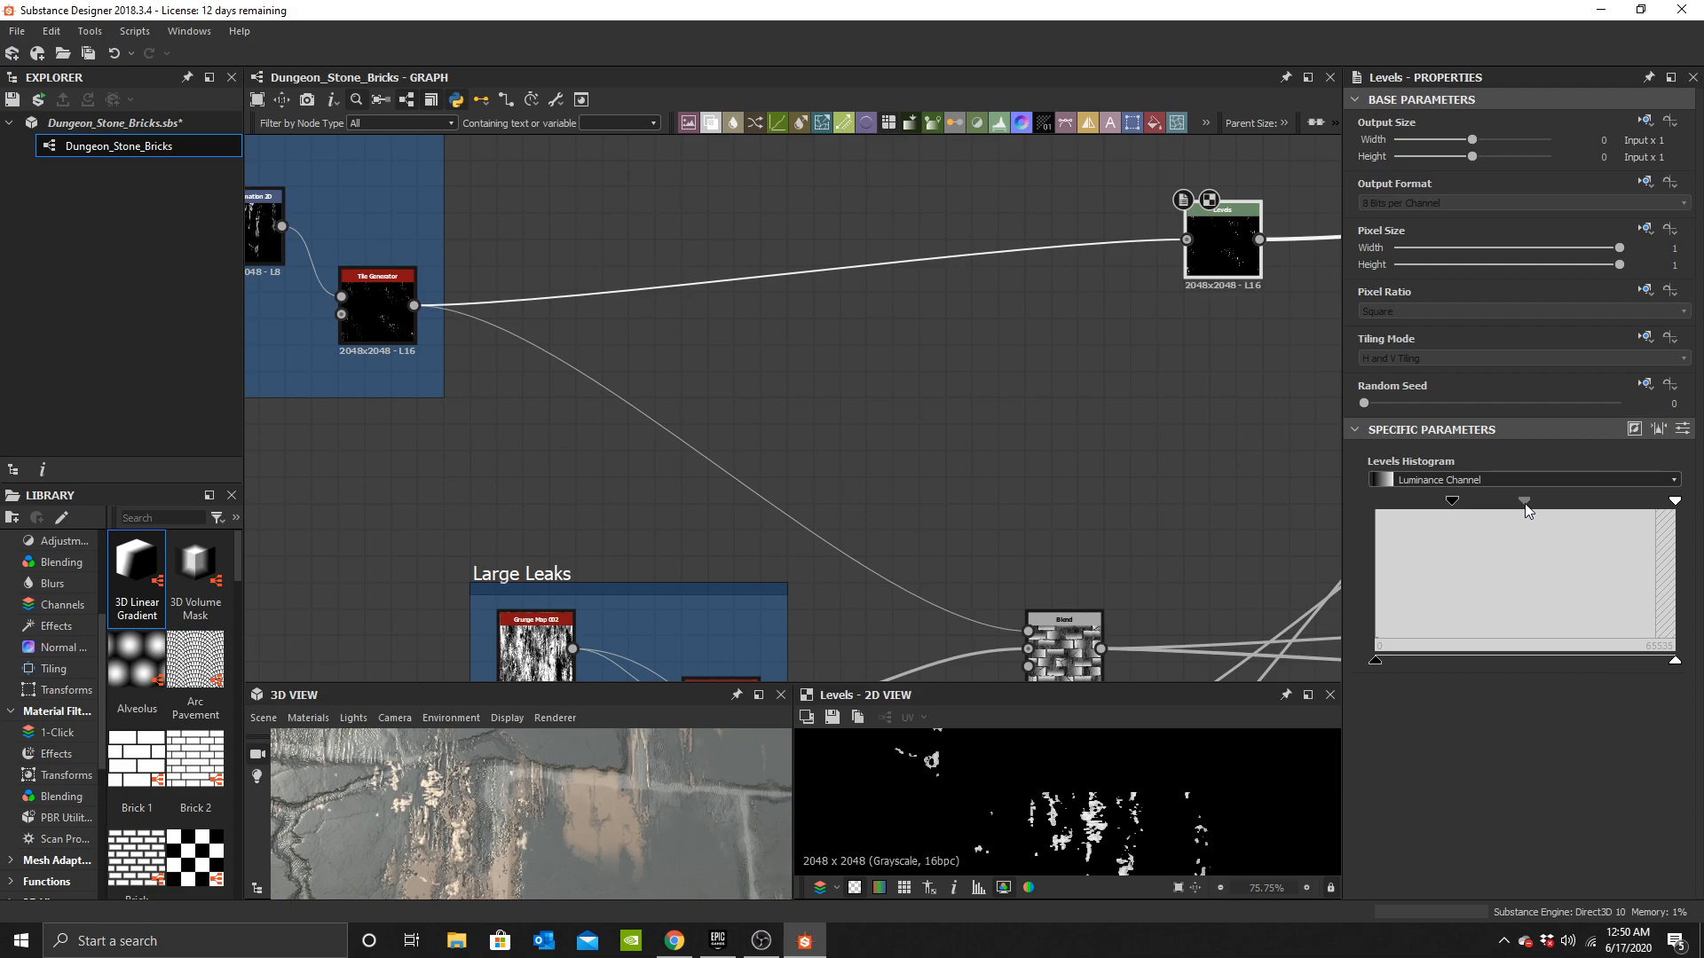
# Select the large leaks height Blend and undo its last change.
pyautogui.scroll(-2, 879, 483)
pyautogui.scroll(-3, 1036, 516)
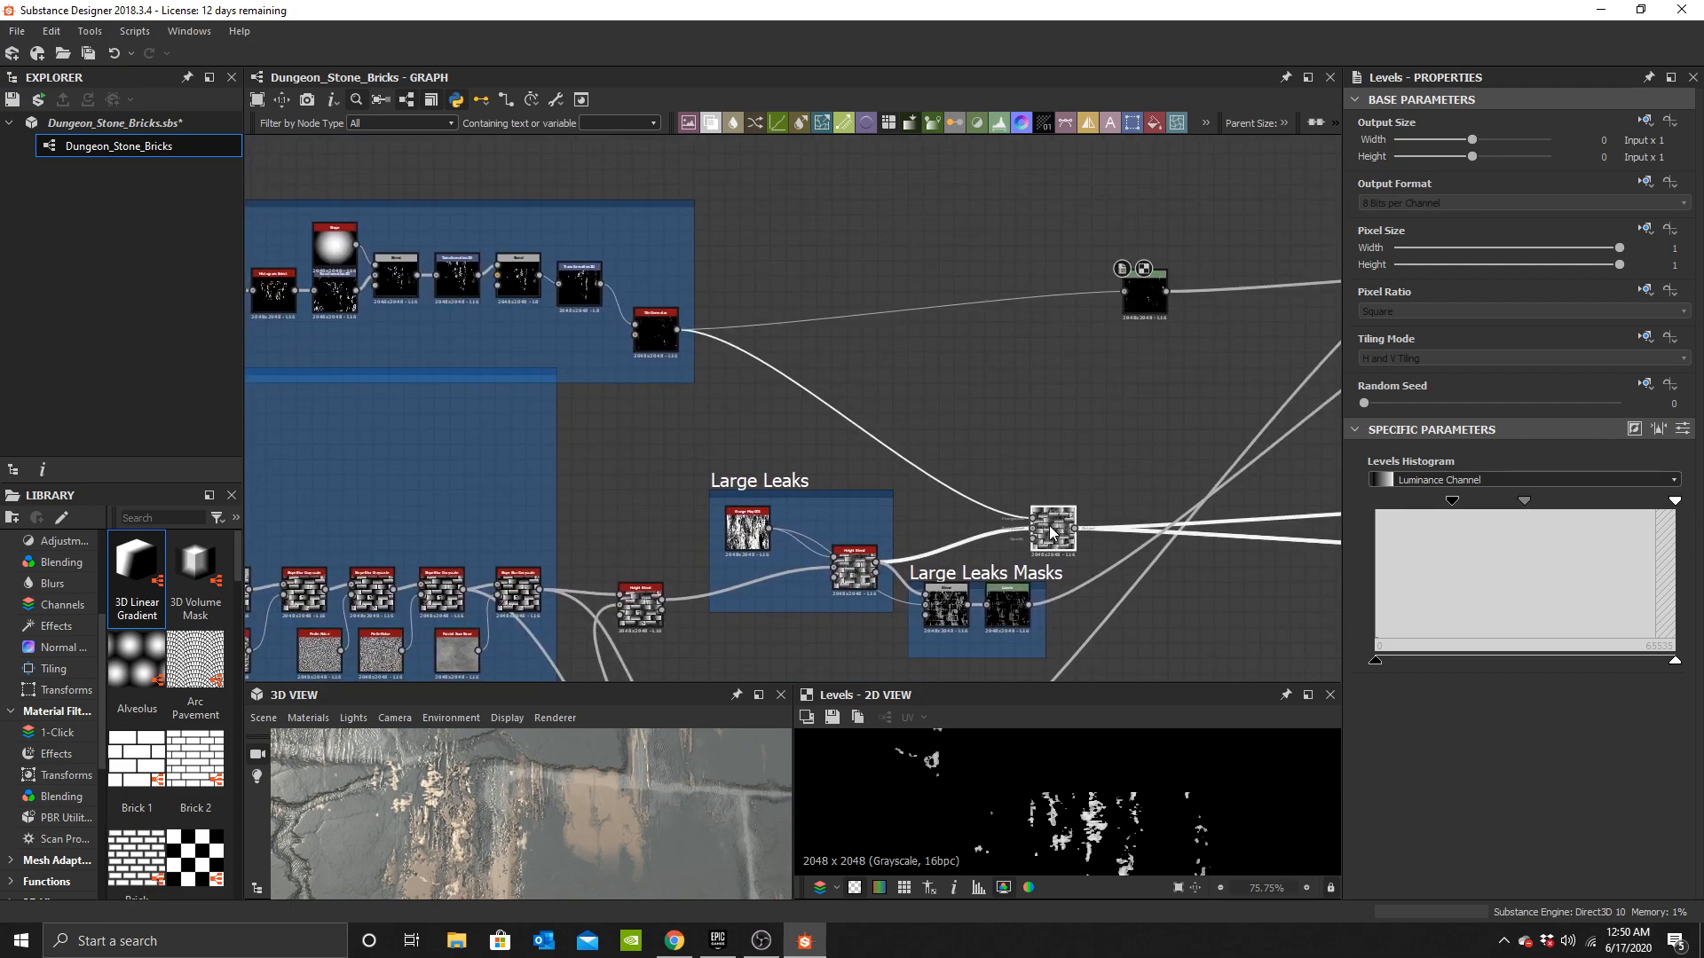
pyautogui.click(1051, 531)
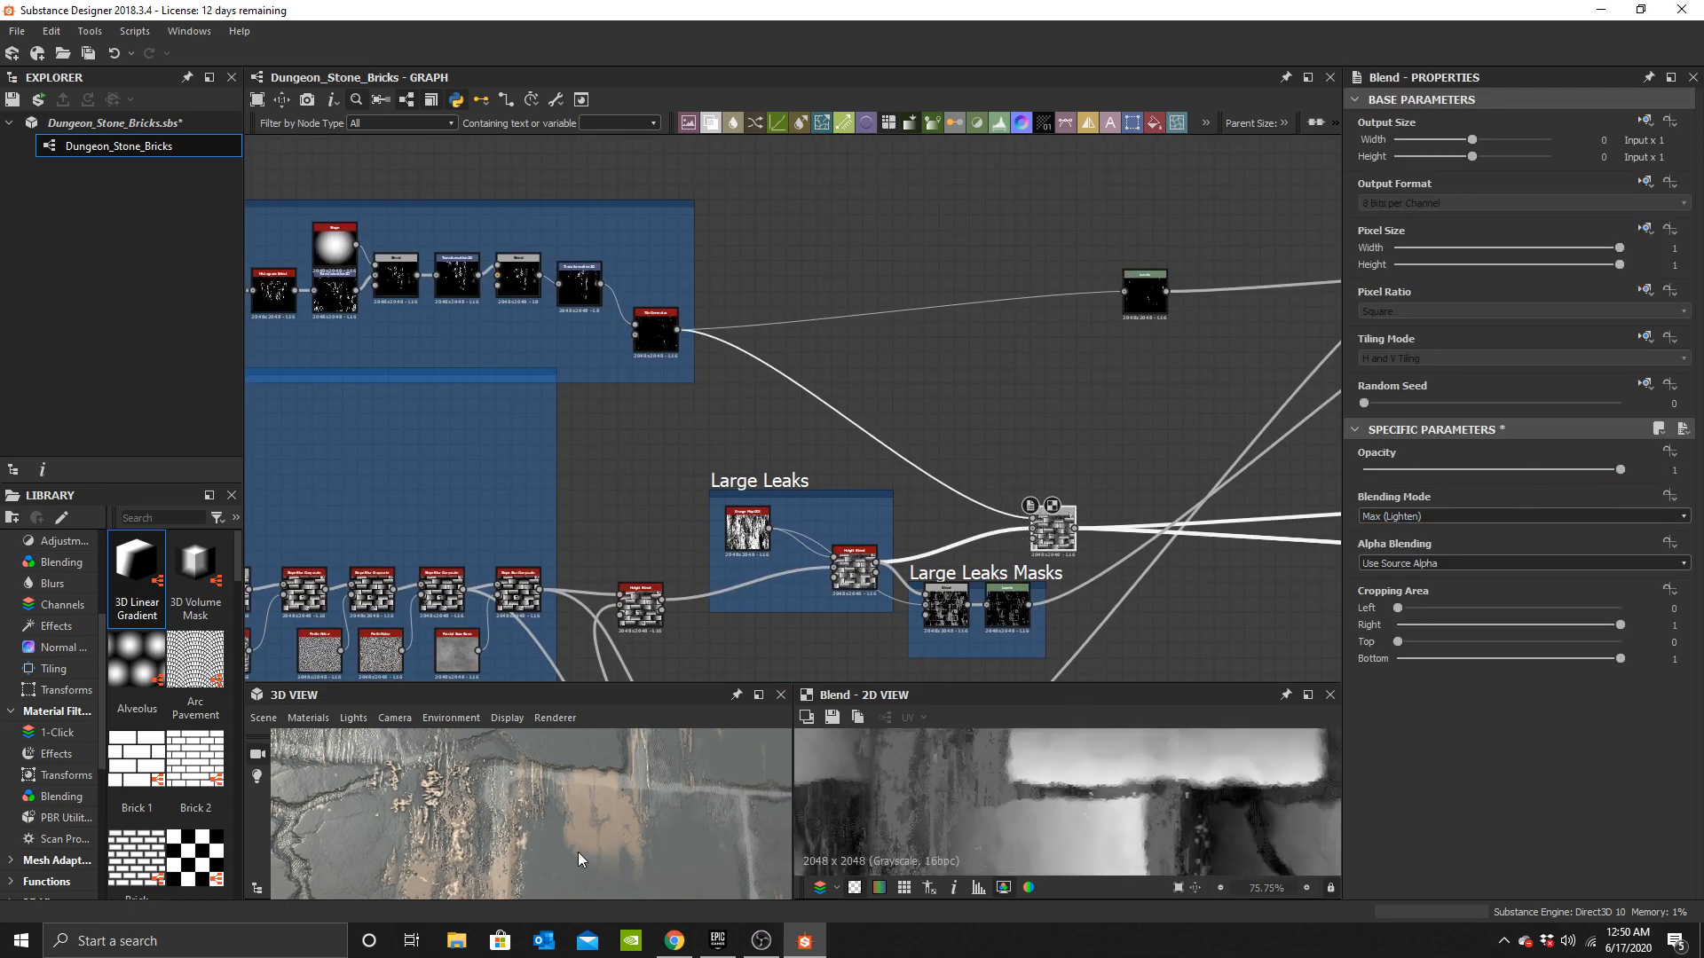
pyautogui.hotkey('ctrl', 'z')
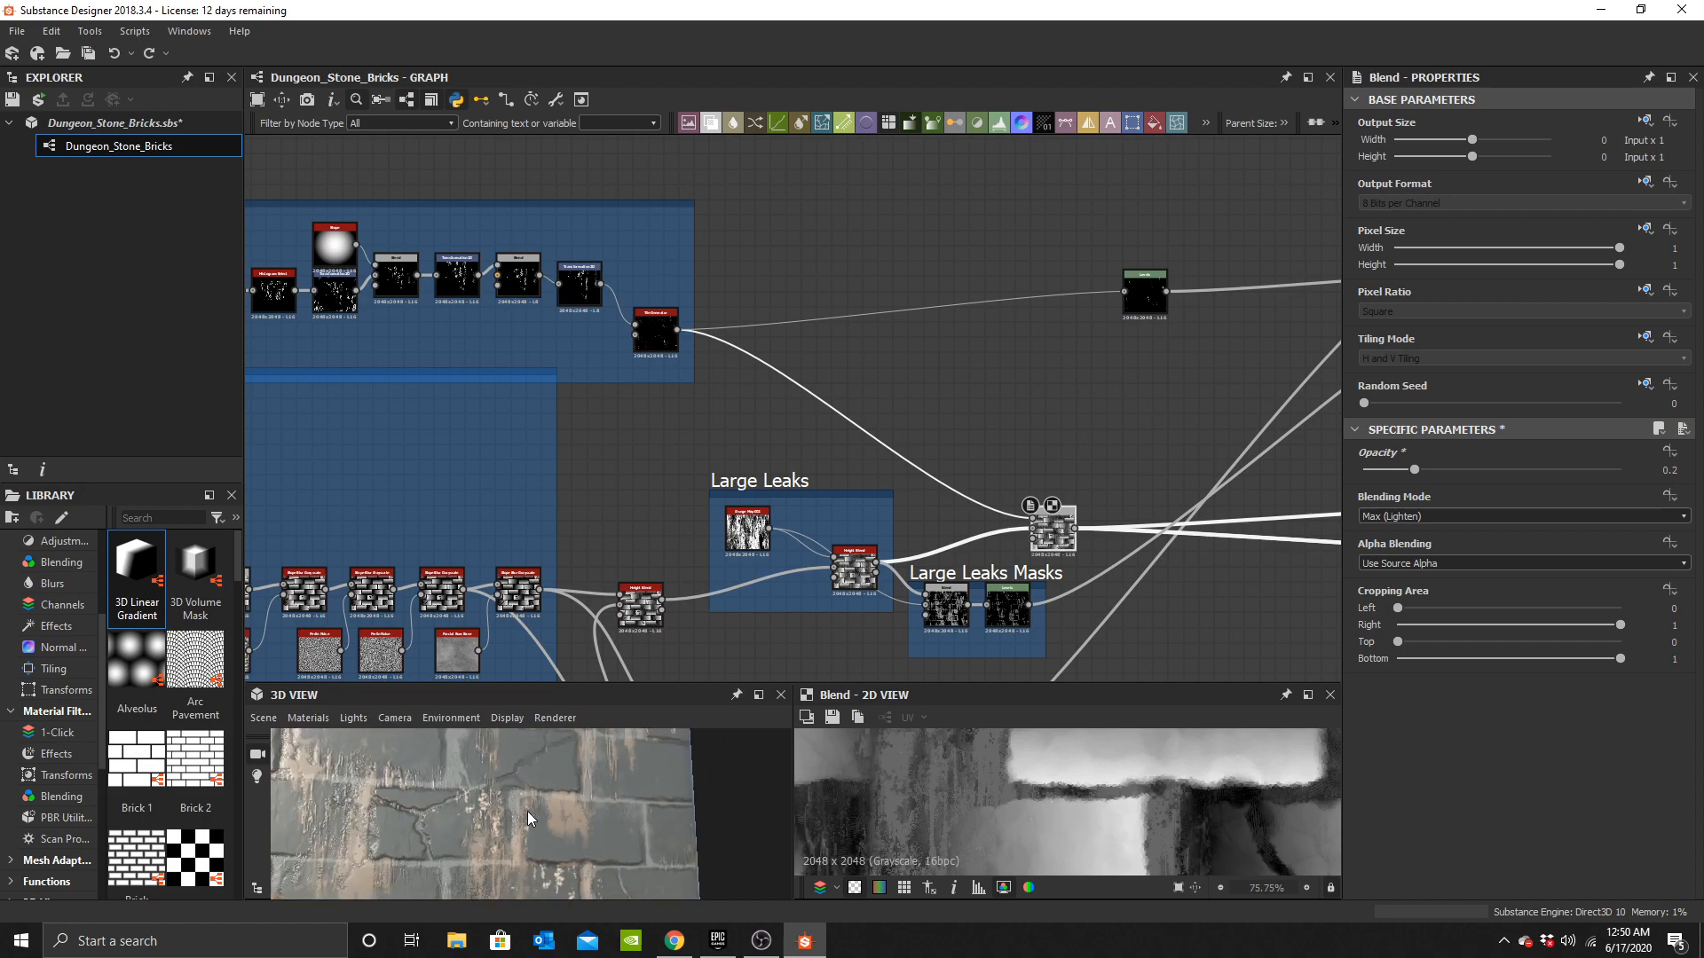
pyautogui.moveTo(543, 844); pyautogui.dragTo(653, 805)
pyautogui.scroll(-2, 551, 786)
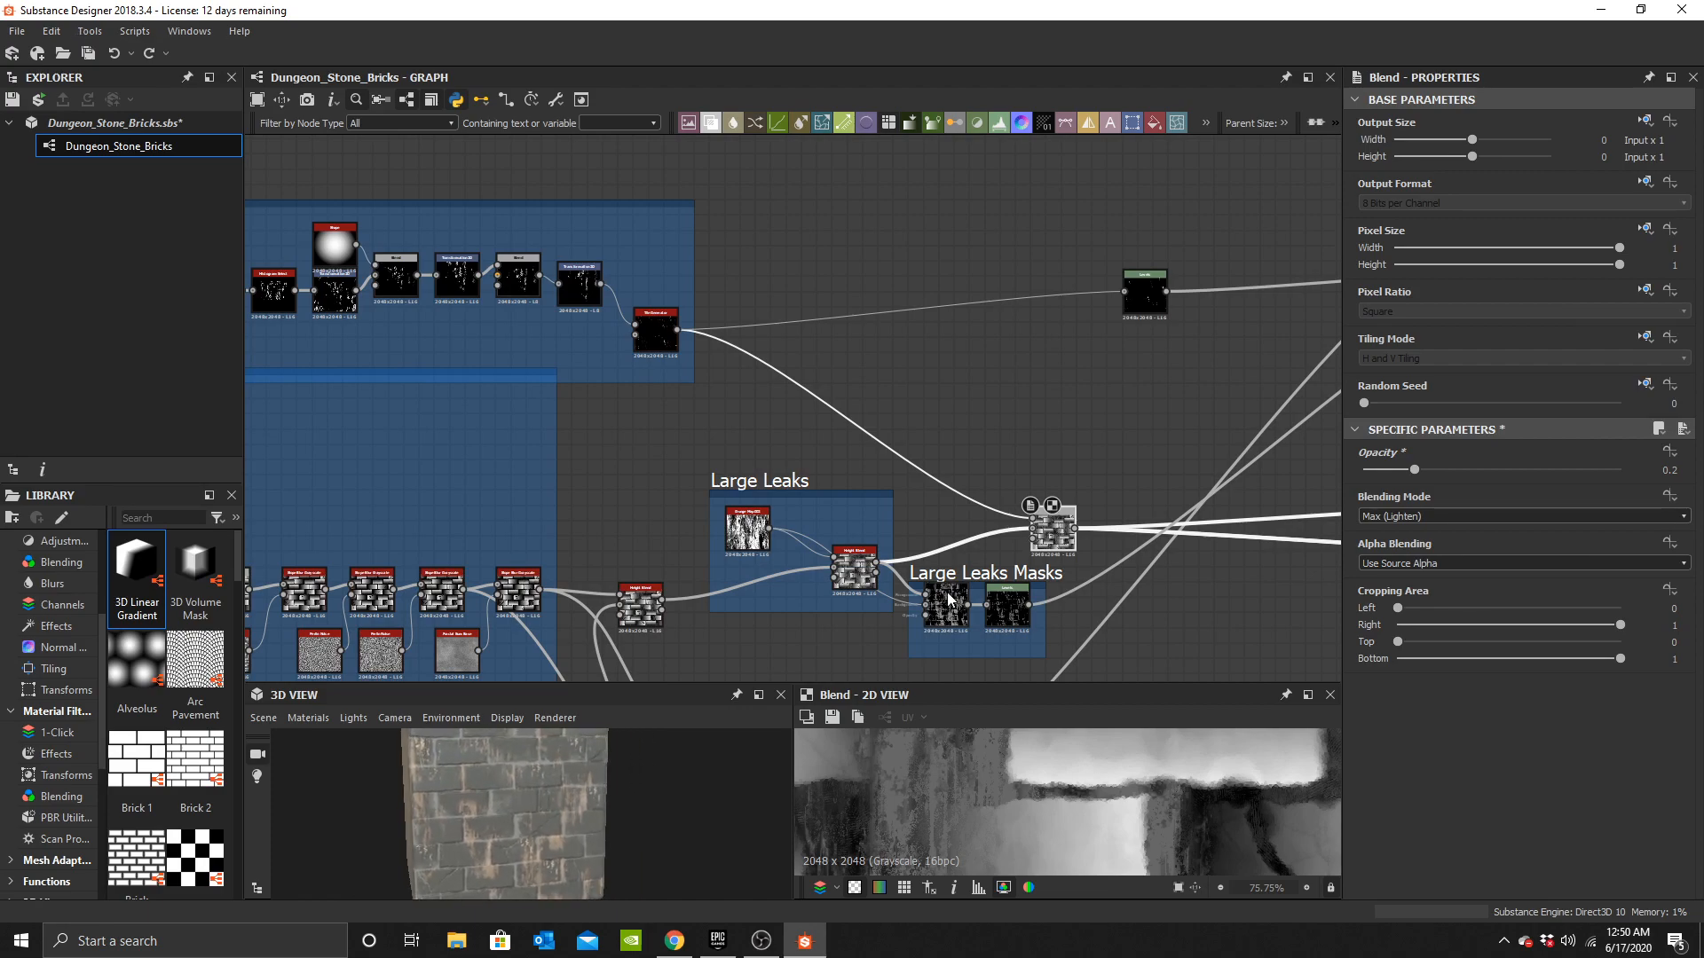
# Rearrange the Large Leaks and Large Leaks Masks frames and the height Blend to tidy the graph.
pyautogui.scroll(-3, 977, 423)
pyautogui.scroll(4, 602, 477)
pyautogui.moveTo(602, 478); pyautogui.dragTo(709, 439, button='middle')
pyautogui.moveTo(665, 415); pyautogui.dragTo(1026, 427)
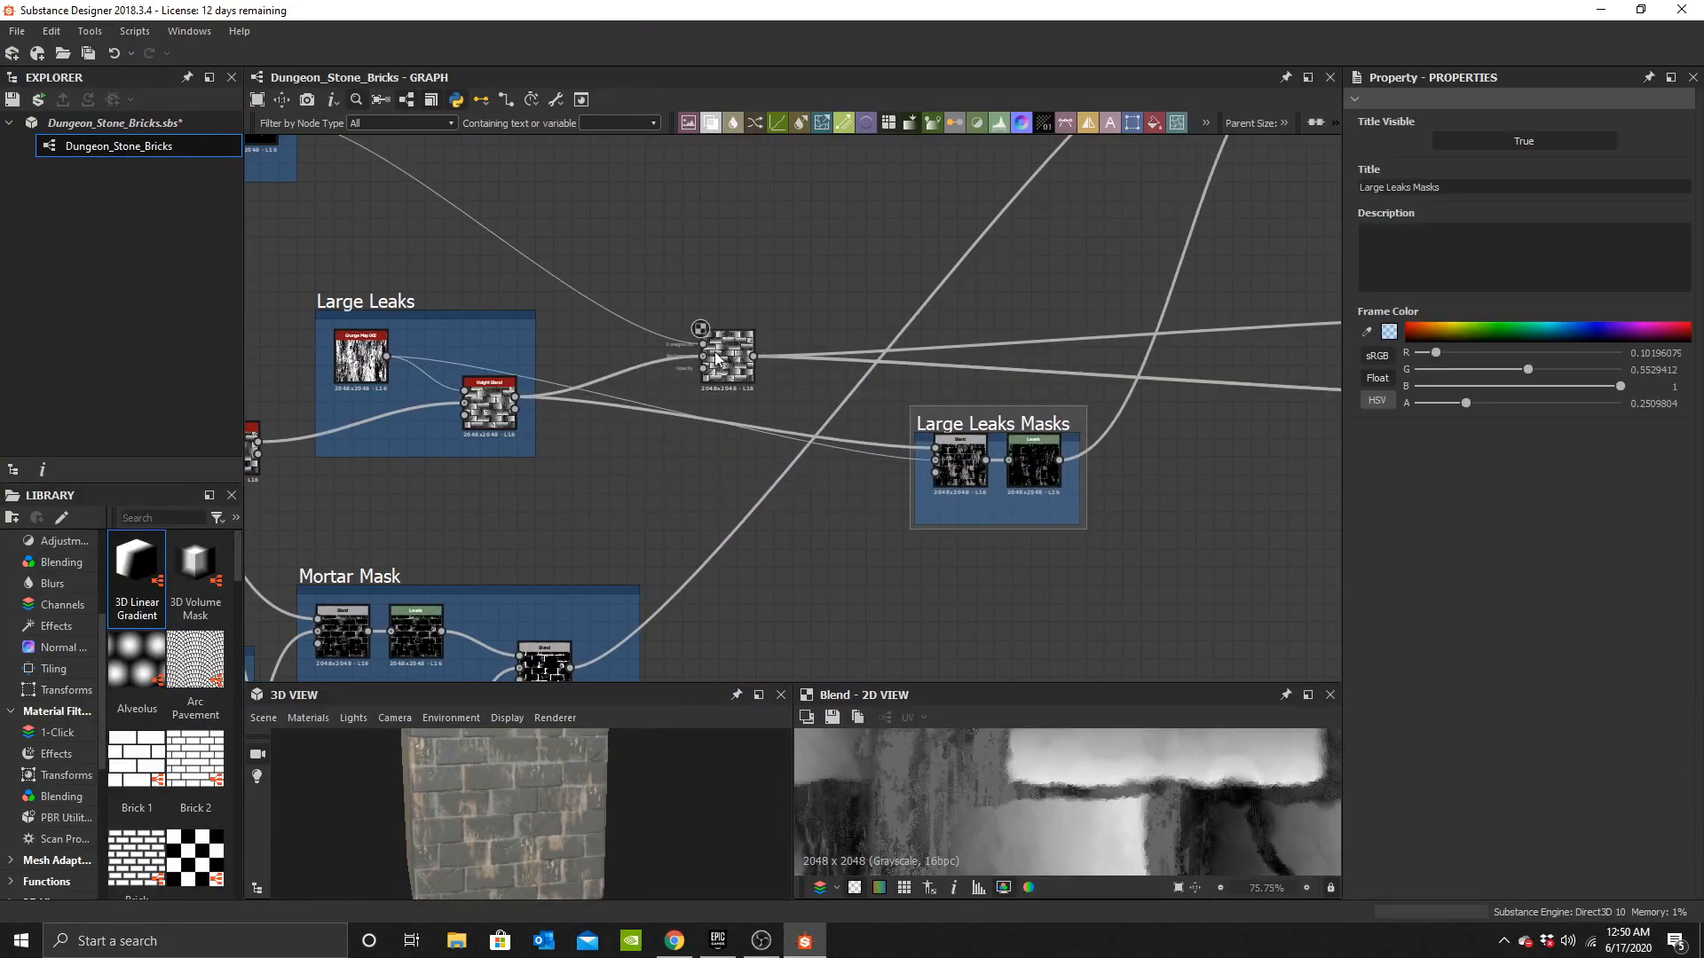
pyautogui.moveTo(739, 369); pyautogui.dragTo(1247, 388)
pyautogui.scroll(-2, 696, 413)
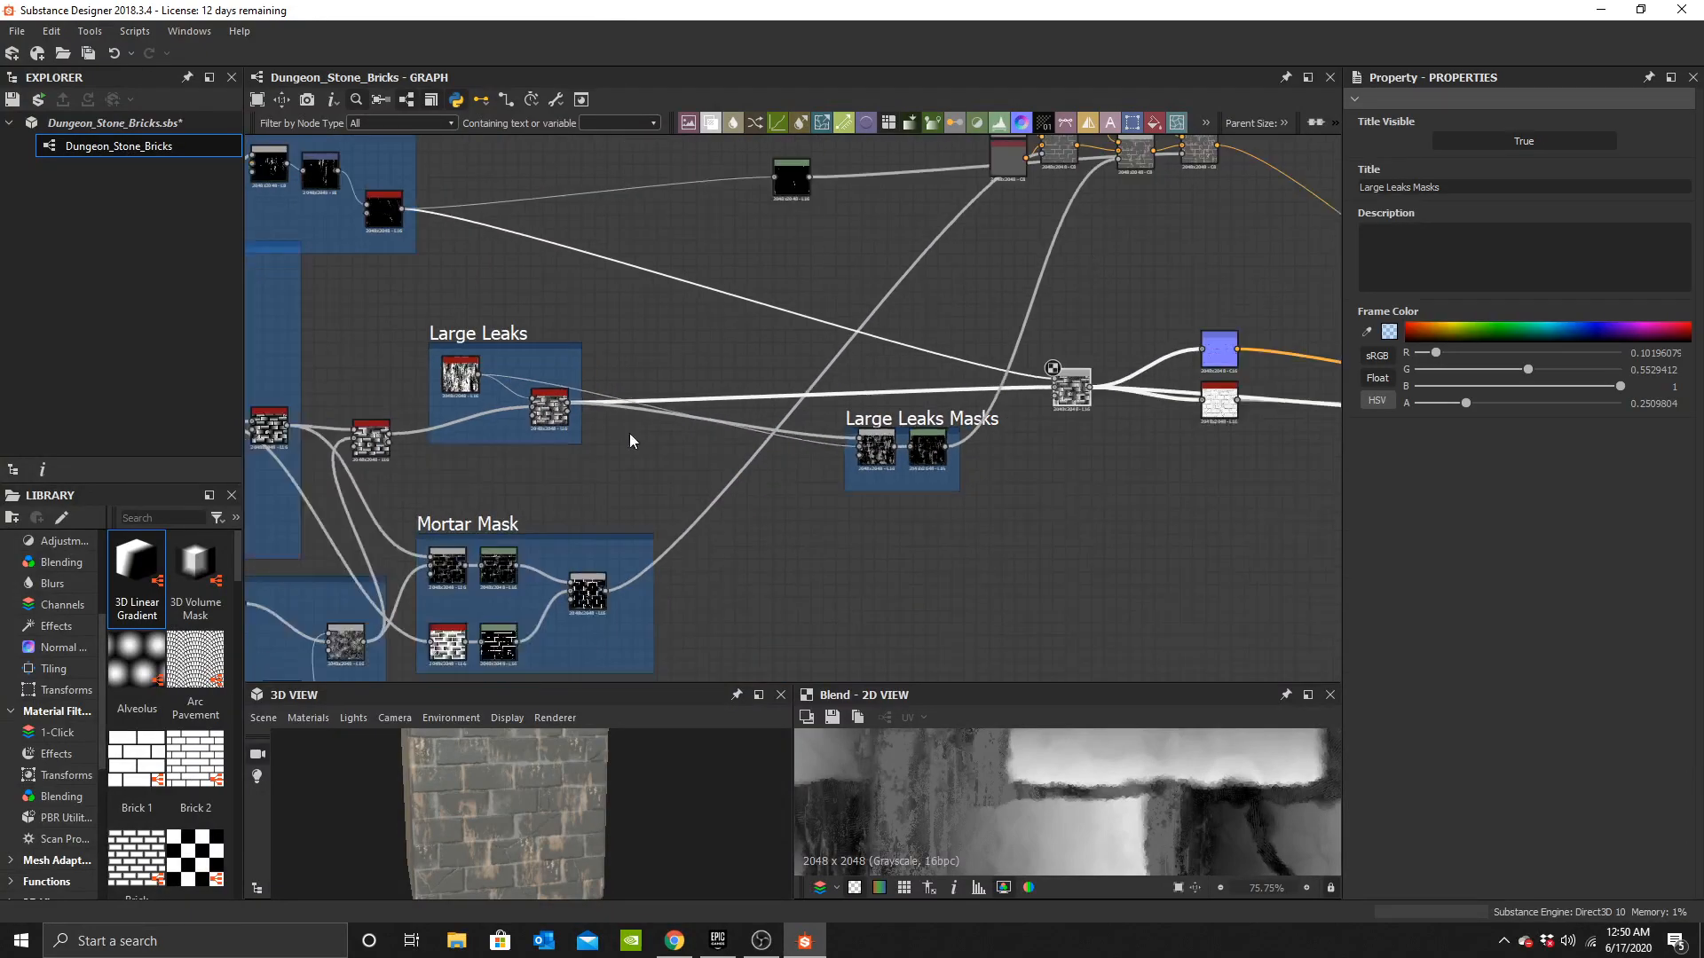
pyautogui.moveTo(631, 441); pyautogui.dragTo(715, 468, button='middle')
pyautogui.moveTo(595, 360); pyautogui.dragTo(947, 338)
pyautogui.moveTo(1074, 442); pyautogui.dragTo(843, 444, button='middle')
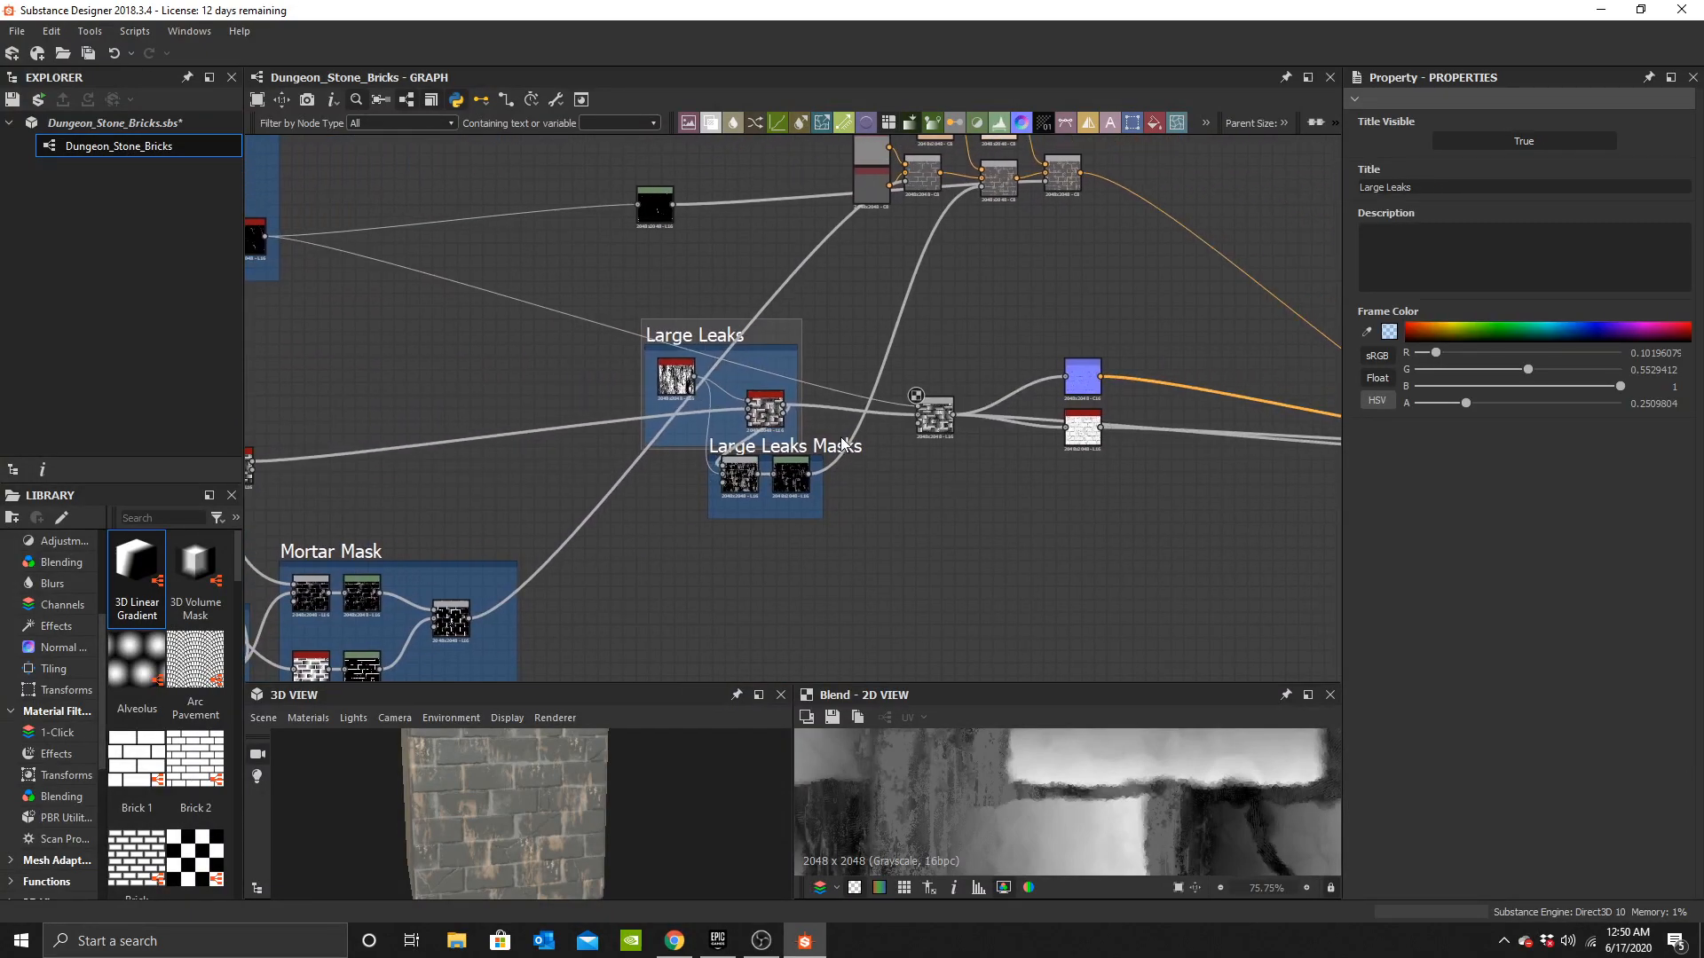
pyautogui.moveTo(802, 446); pyautogui.dragTo(977, 468)
pyautogui.moveTo(934, 414); pyautogui.dragTo(985, 383)
pyautogui.moveTo(1025, 329); pyautogui.dragTo(1115, 443)
pyautogui.moveTo(433, 359); pyautogui.dragTo(923, 231, button='middle')
pyautogui.scroll(3, 593, 850)
pyautogui.scroll(5, 955, 463)
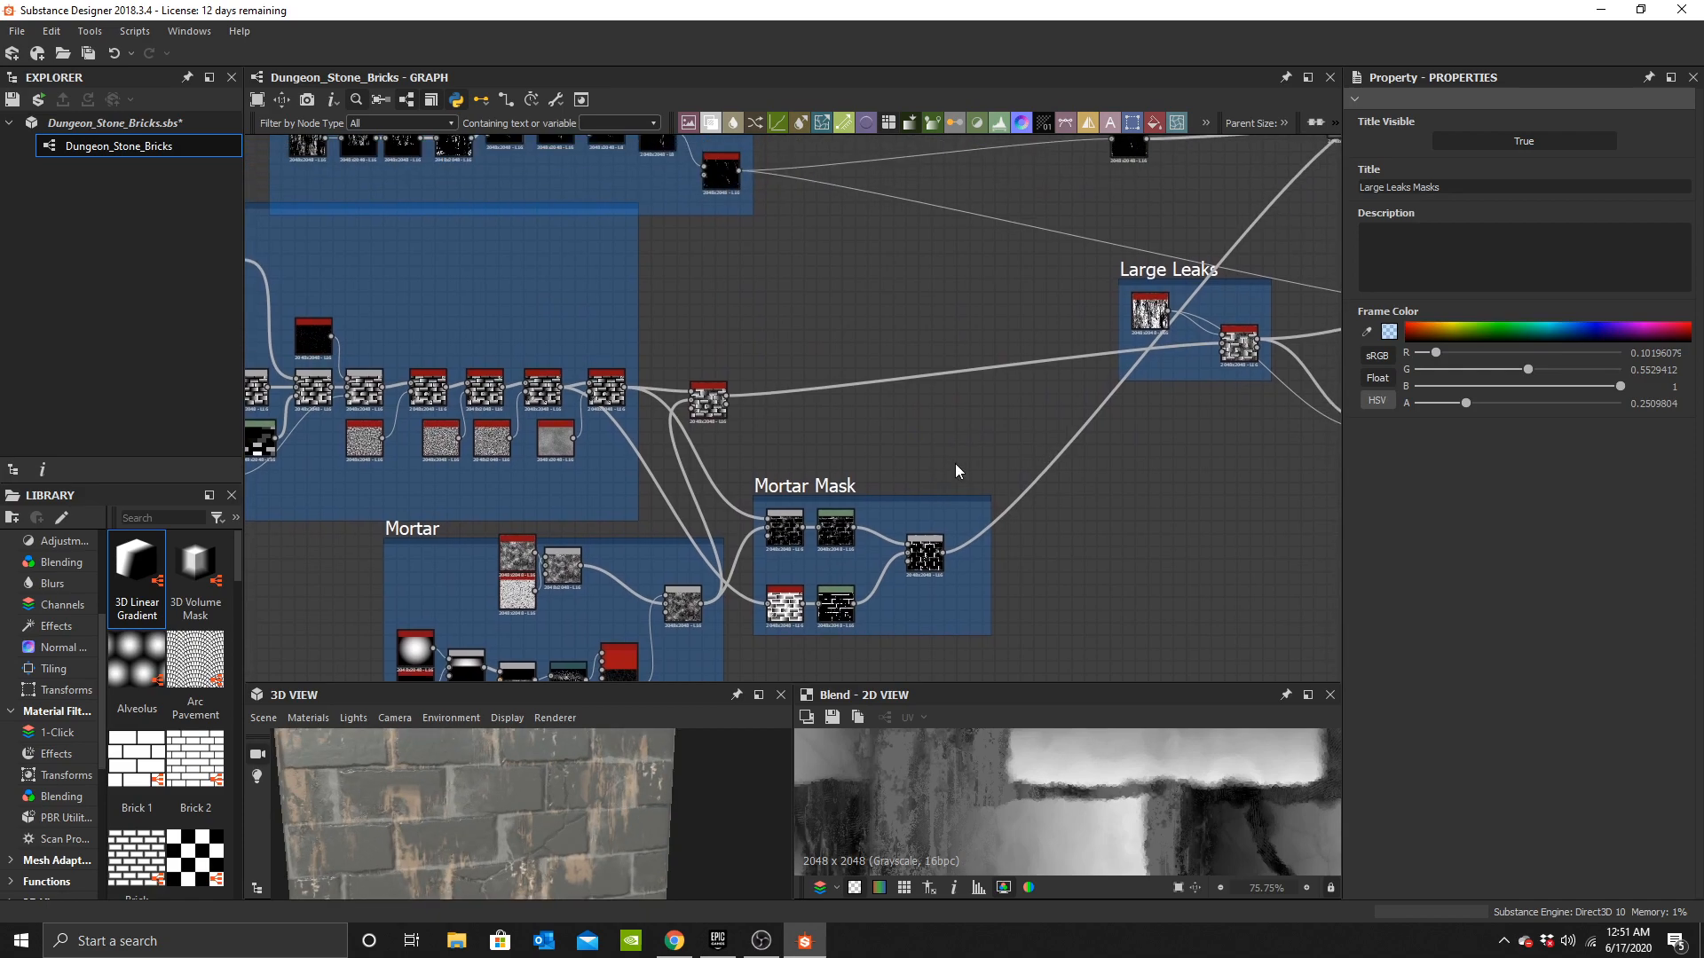
# Add a Fluid noise node to the graph near the height Blend.
pyautogui.press('space')
pyautogui.write('flui')
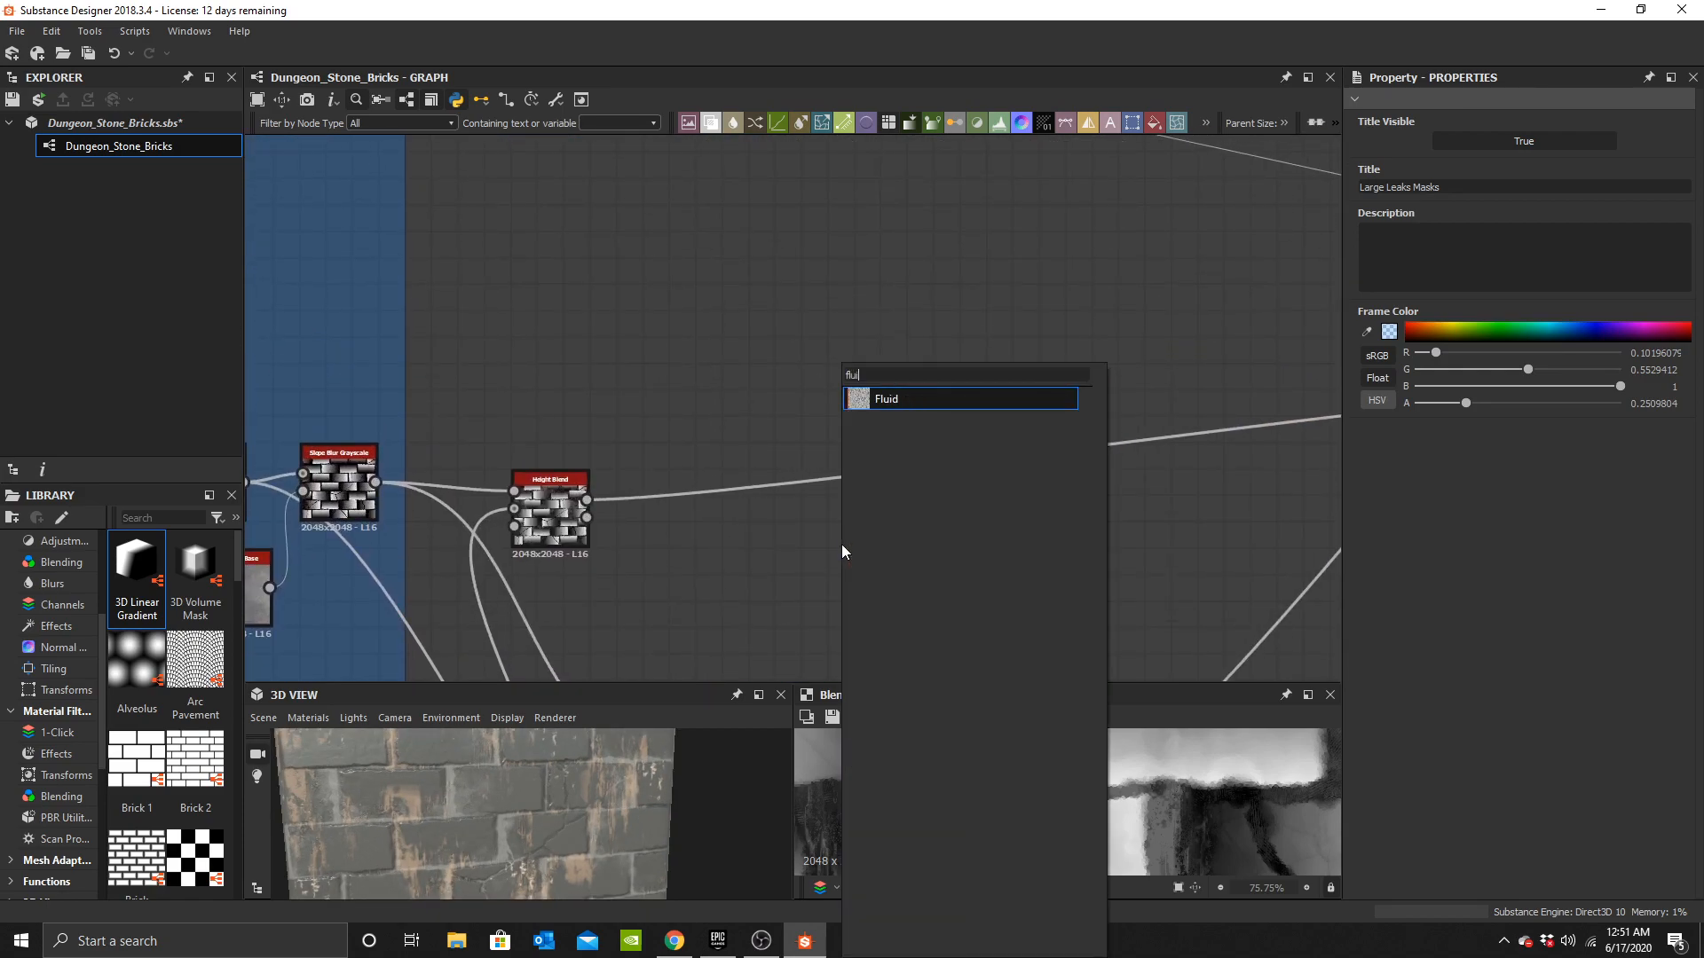
pyautogui.click(924, 398)
pyautogui.moveTo(848, 537); pyautogui.dragTo(715, 363)
pyautogui.moveTo(773, 353); pyautogui.dragTo(774, 421, button='middle')
# Add BnW Spots 1 and Cells 1 noise nodes and arrange them beside the Fluid node.
pyautogui.press('space')
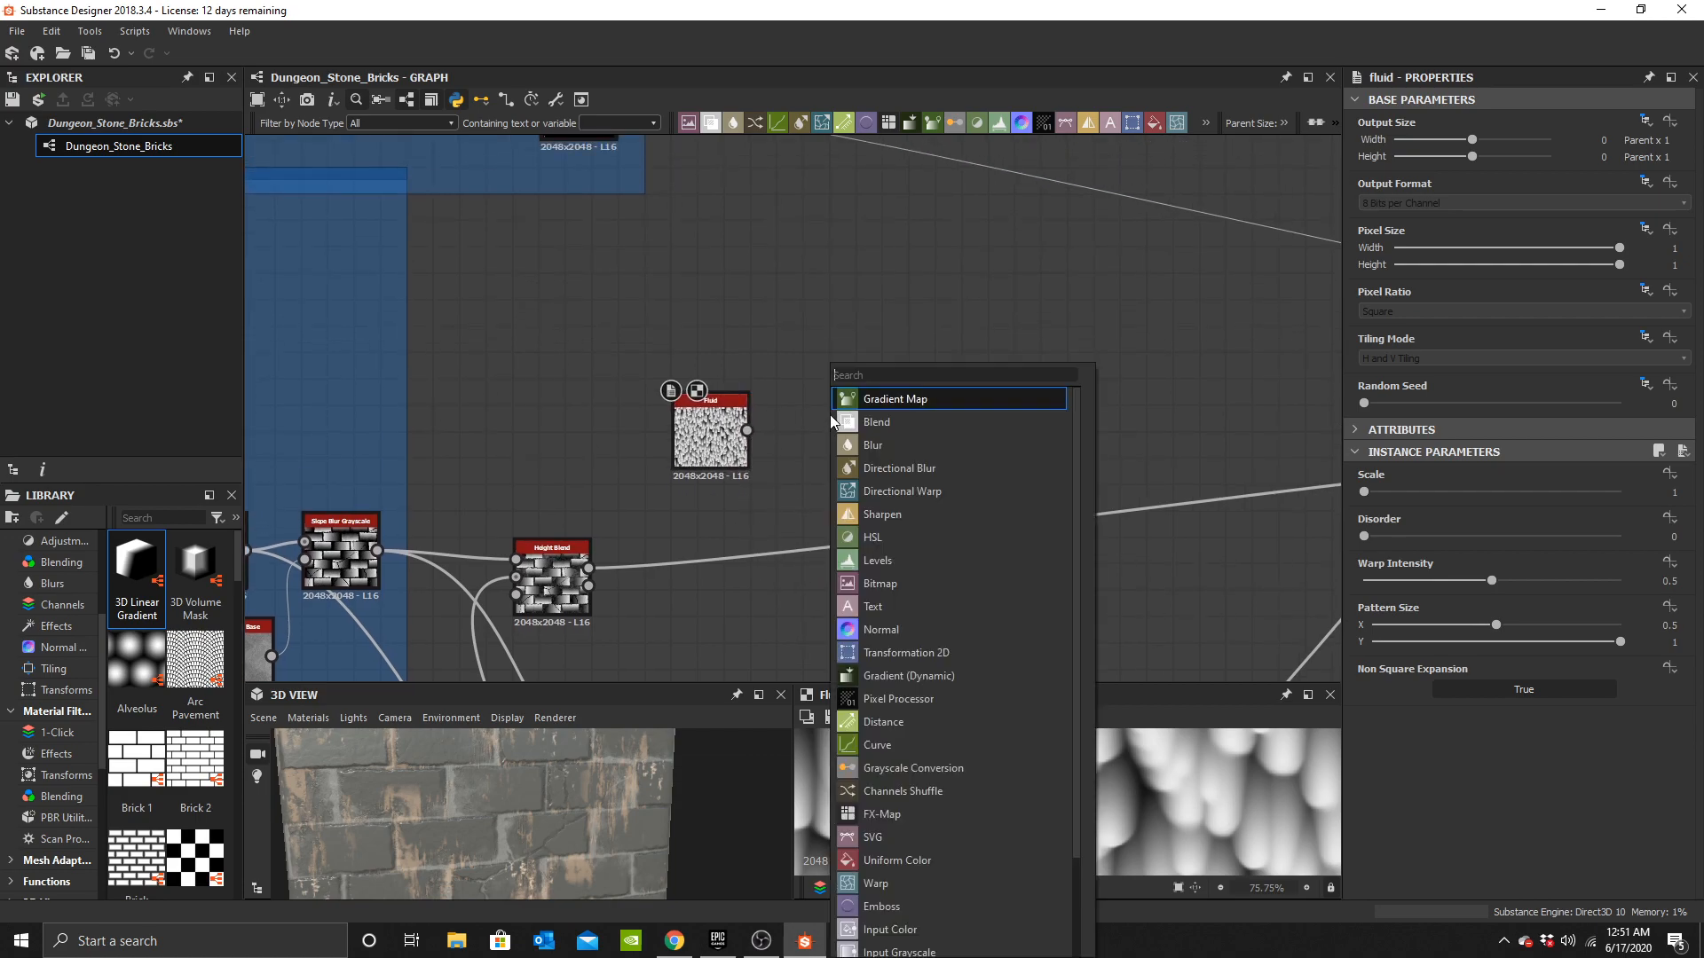
pyautogui.write('noise')
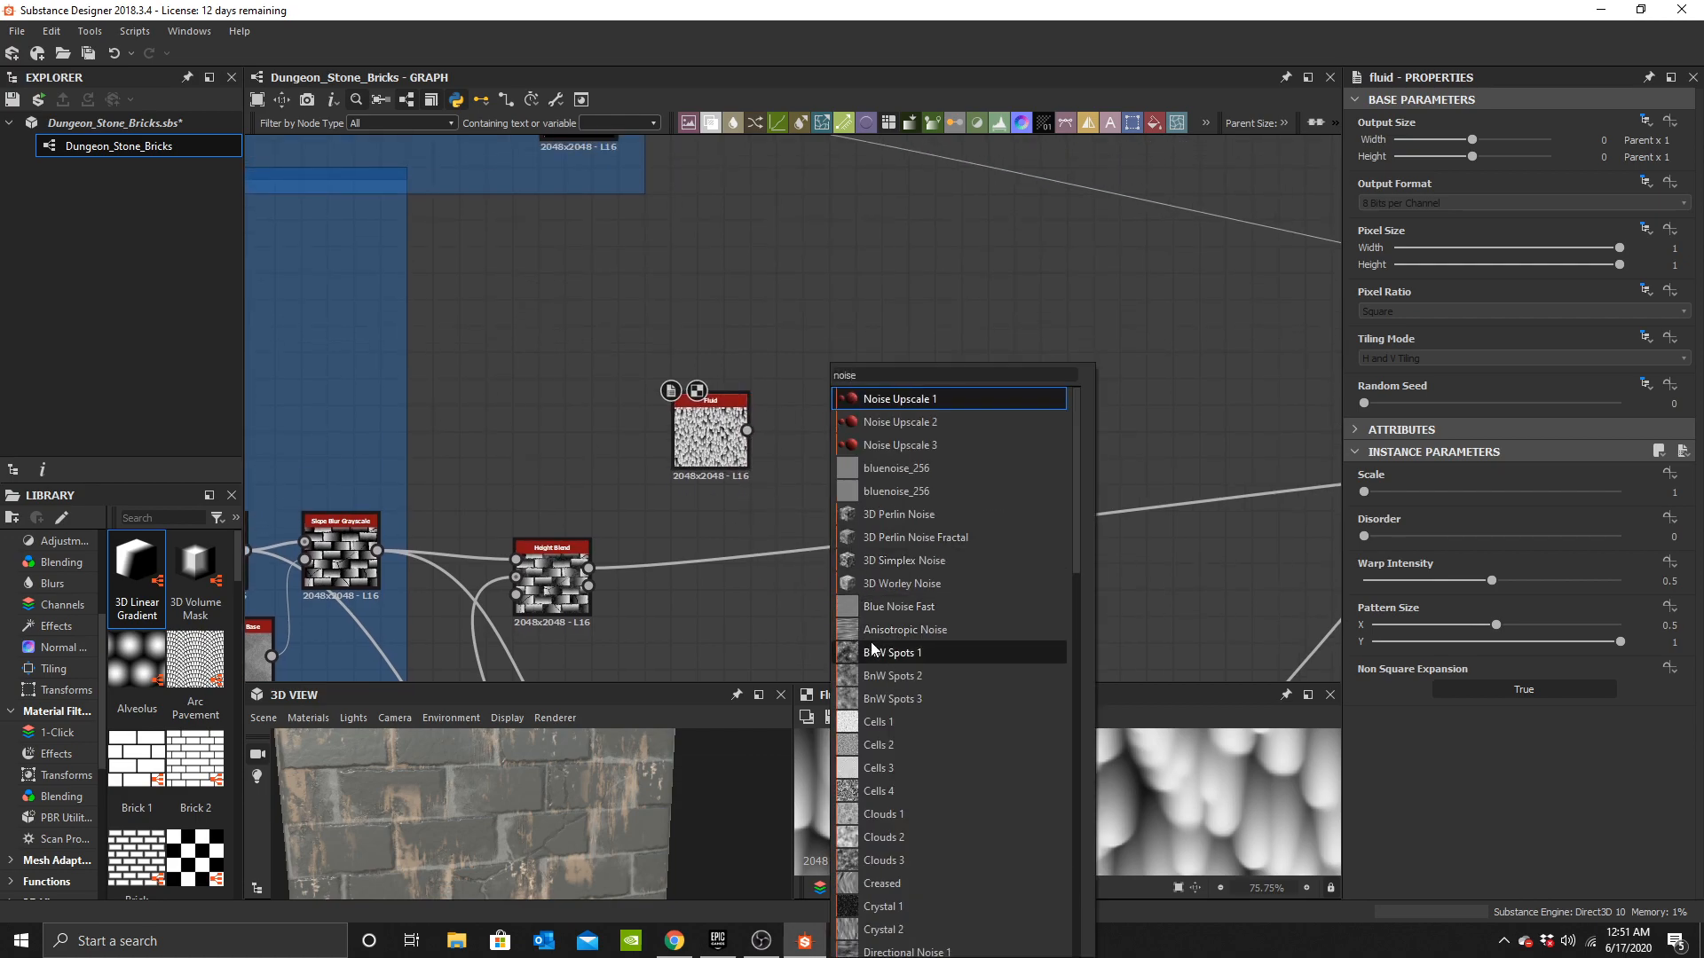
pyautogui.click(879, 653)
pyautogui.press('space')
pyautogui.write('noise')
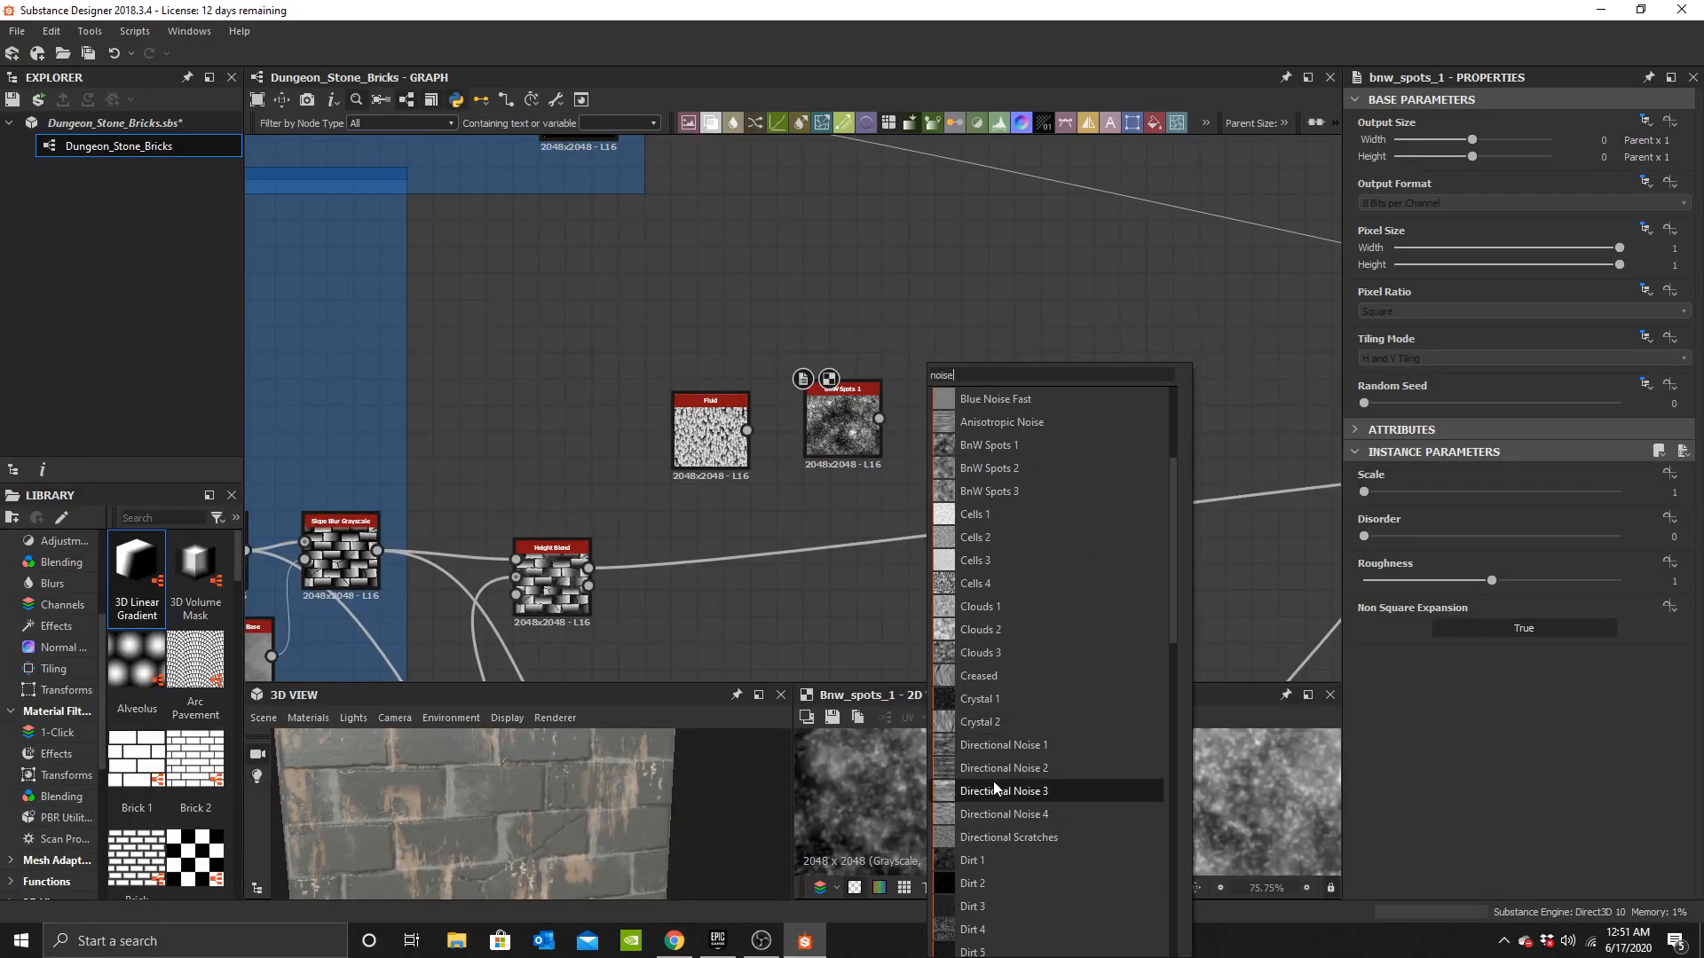
pyautogui.click(1009, 515)
pyautogui.scroll(5, 1003, 515)
pyautogui.moveTo(1034, 514); pyautogui.dragTo(868, 294)
pyautogui.moveTo(880, 327); pyautogui.dragTo(951, 431, button='middle')
pyautogui.moveTo(925, 353); pyautogui.dragTo(682, 387)
pyautogui.moveTo(915, 499); pyautogui.dragTo(390, 382)
pyautogui.click(853, 452)
# Add a Blend node with Cells 1 as foreground and Fluid as background, using Multiply blending mode.
pyautogui.press('space')
pyautogui.write('b')
pyautogui.click(924, 393)
pyautogui.scroll(1, 843, 478)
pyautogui.moveTo(585, 576); pyautogui.dragTo(656, 538)
pyautogui.moveTo(704, 326); pyautogui.dragTo(786, 414)
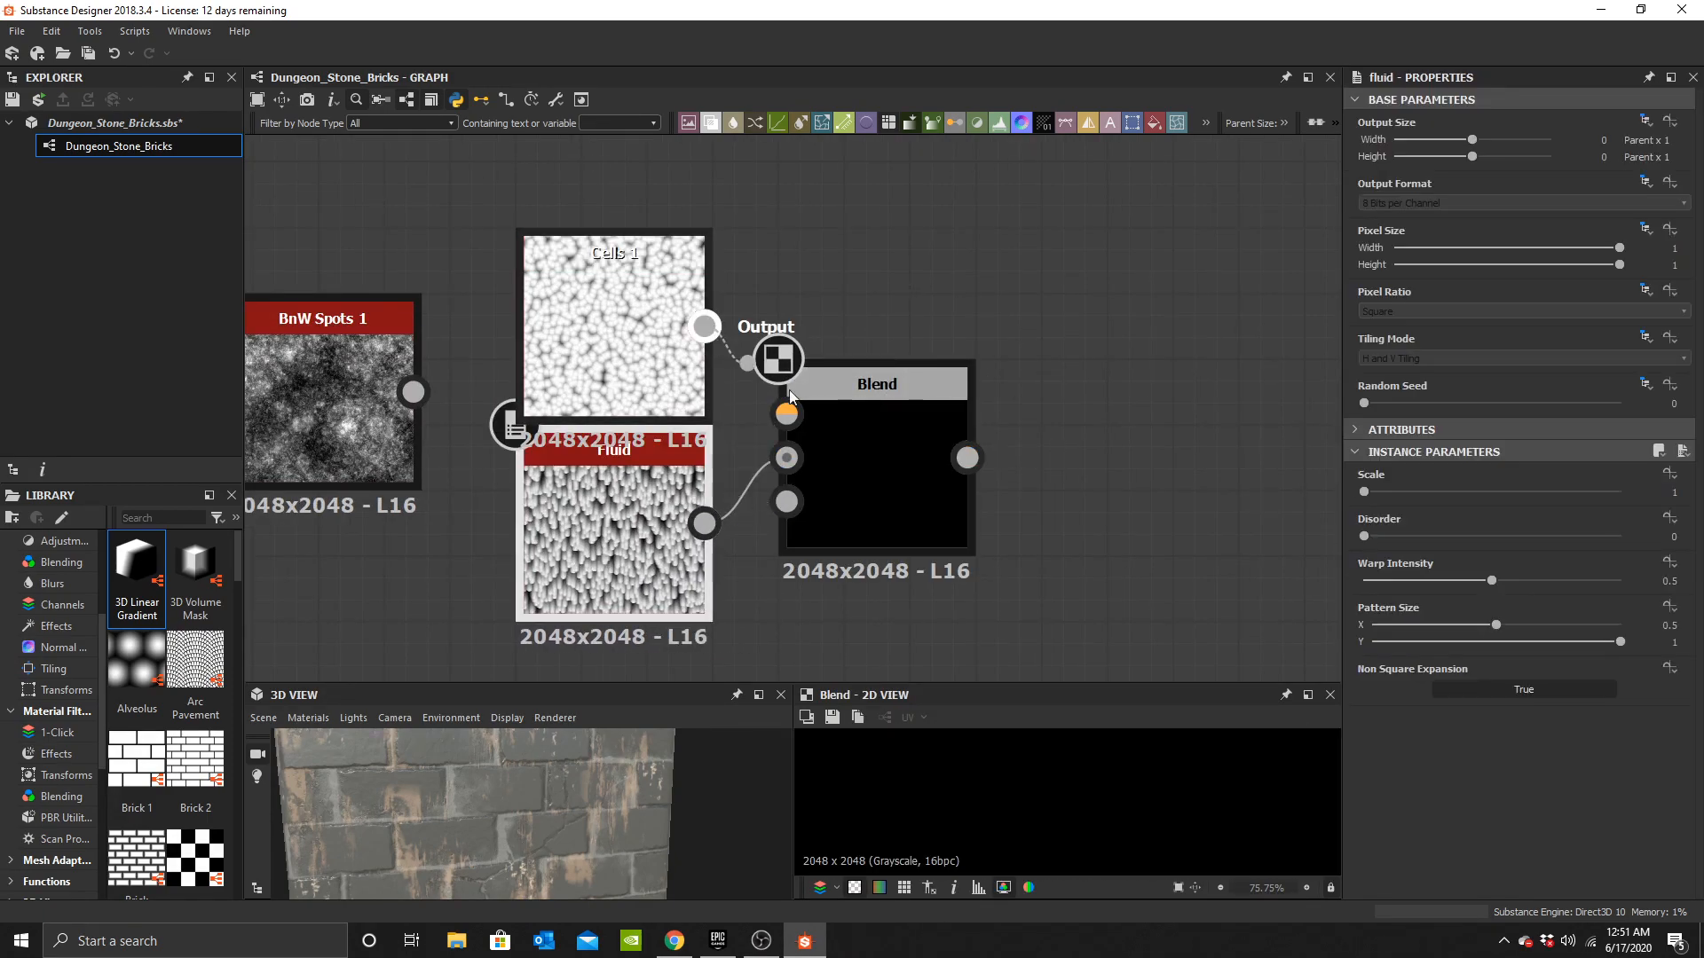
pyautogui.click(1422, 517)
pyautogui.click(1415, 565)
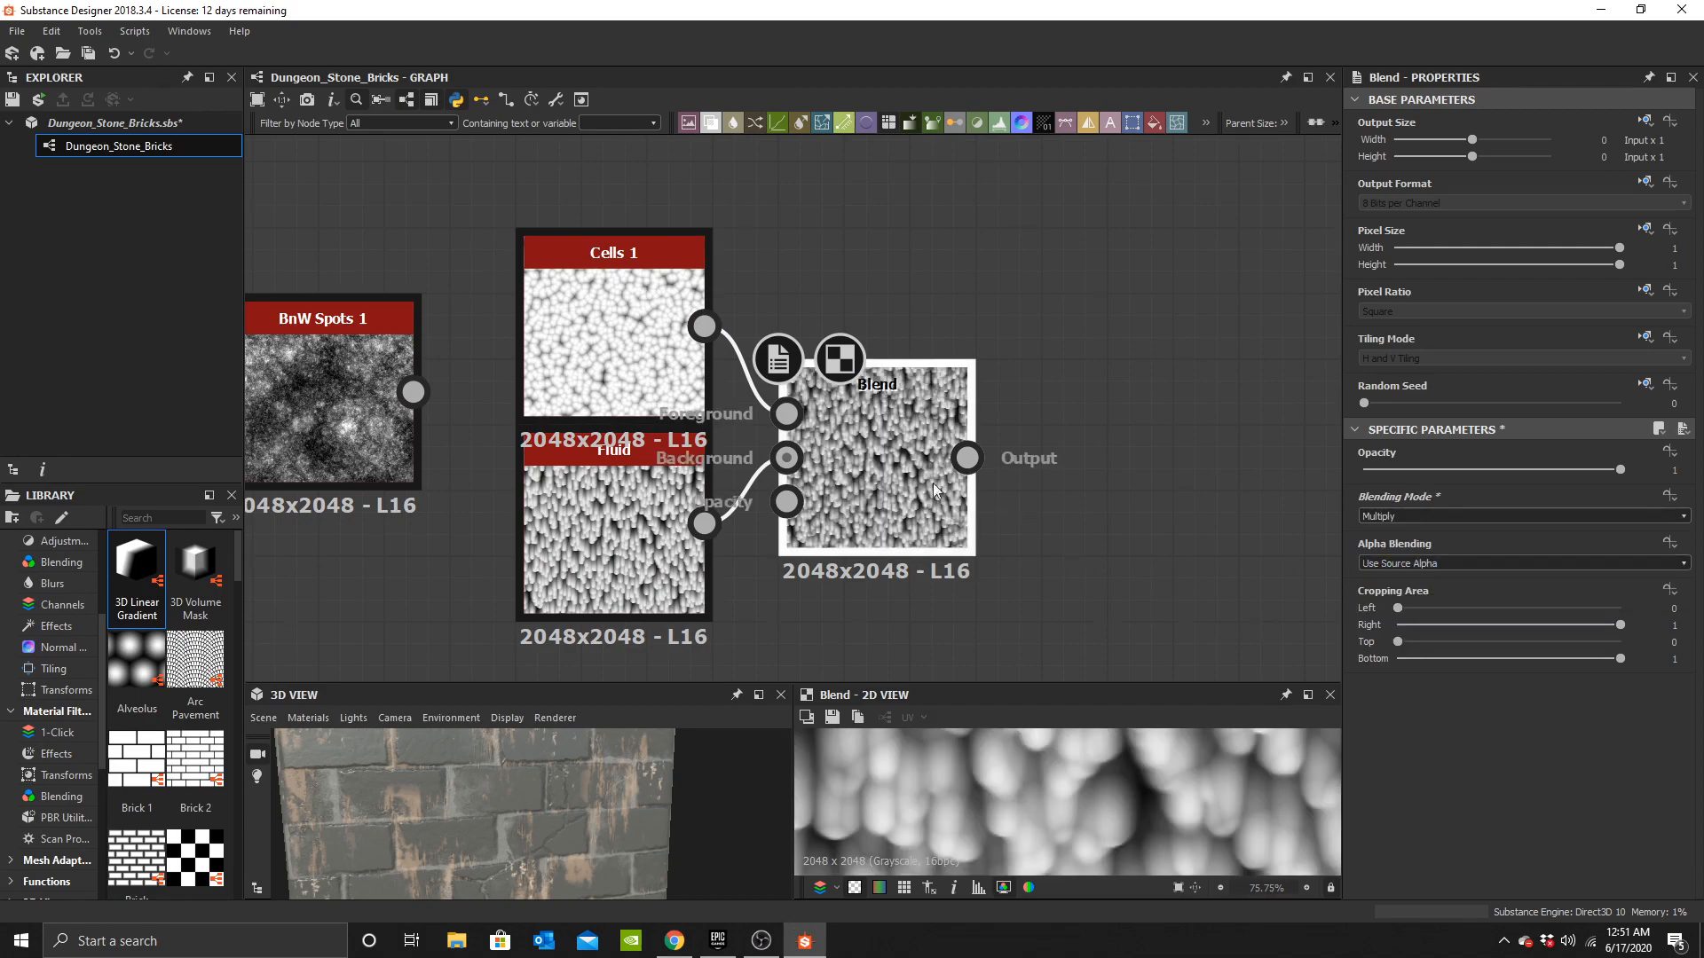
# Set the Fluid node's scale to 6.
pyautogui.click(604, 323)
pyautogui.click(612, 533)
pyautogui.moveTo(1395, 492); pyautogui.dragTo(1473, 493)
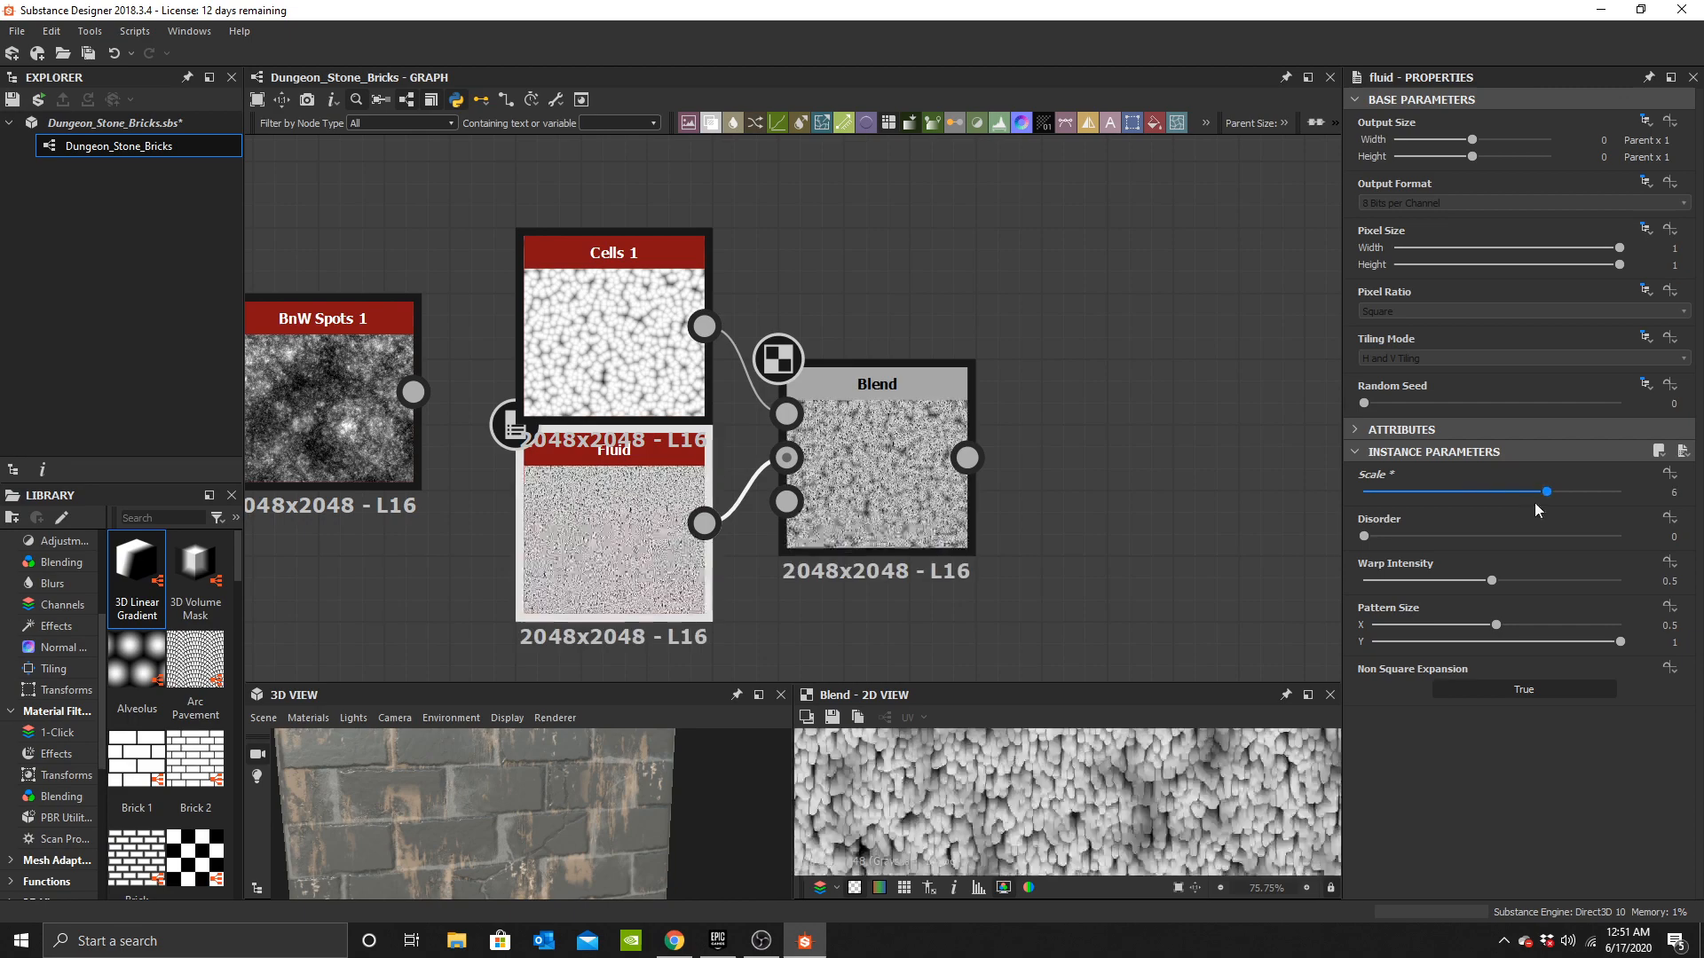
# Move the BnW Spots 1 node beside the Blend of Cells 1 and Fluid.
pyautogui.click(923, 515)
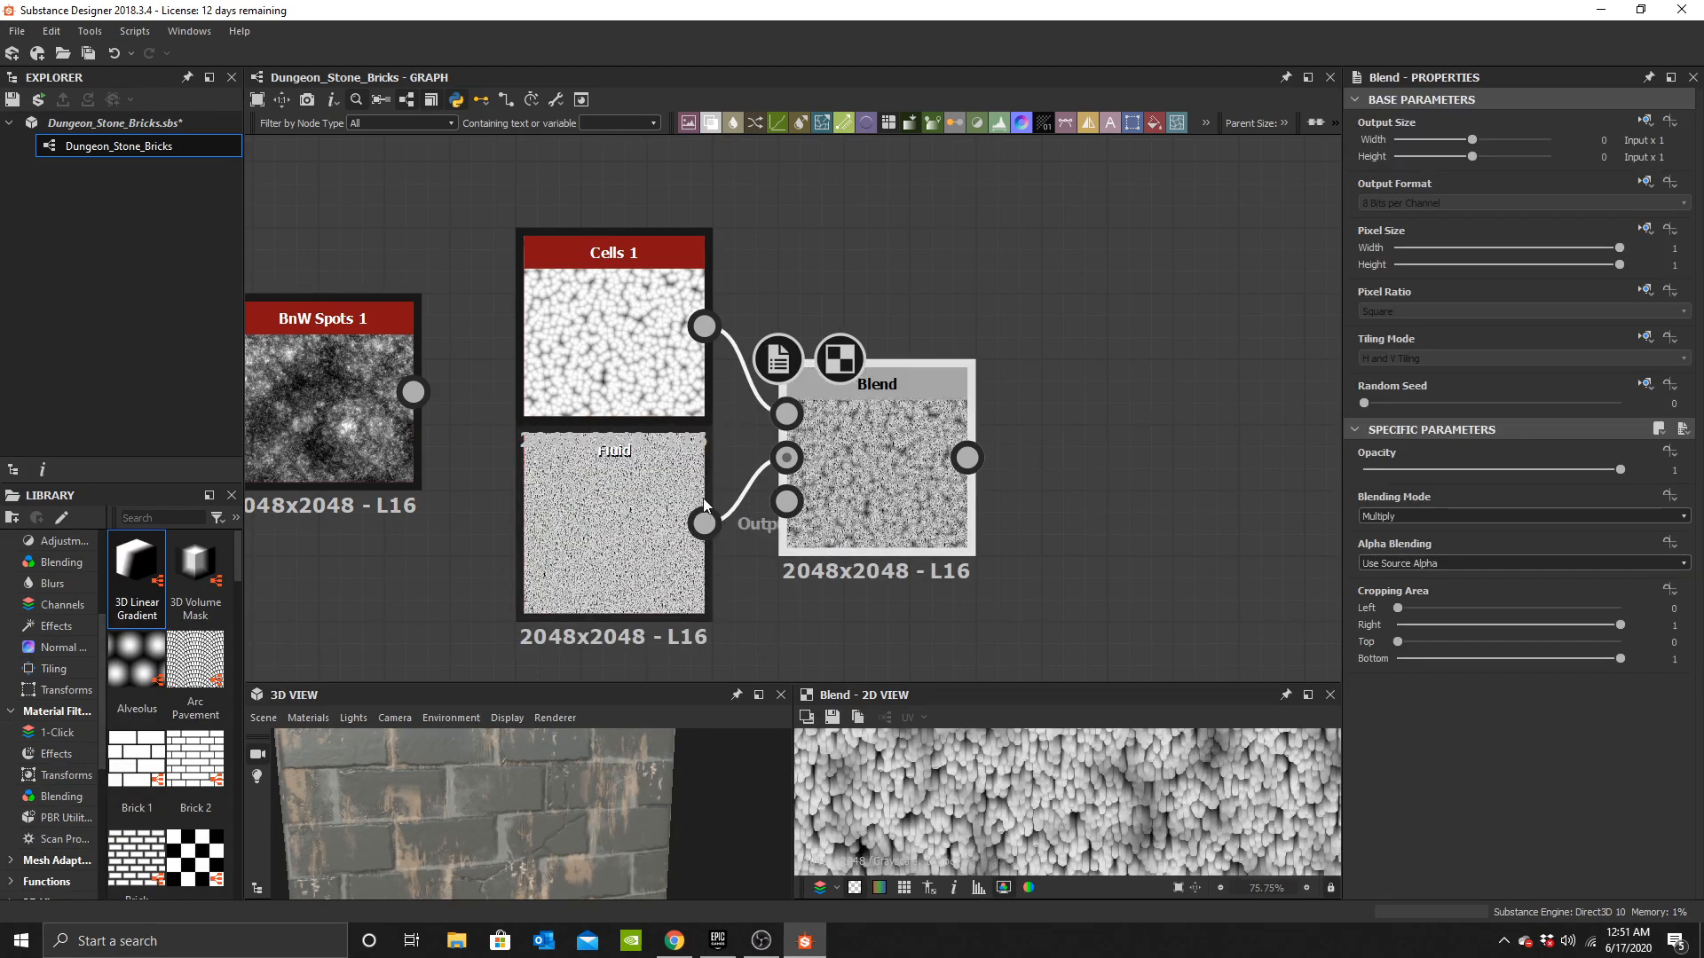
pyautogui.click(674, 515)
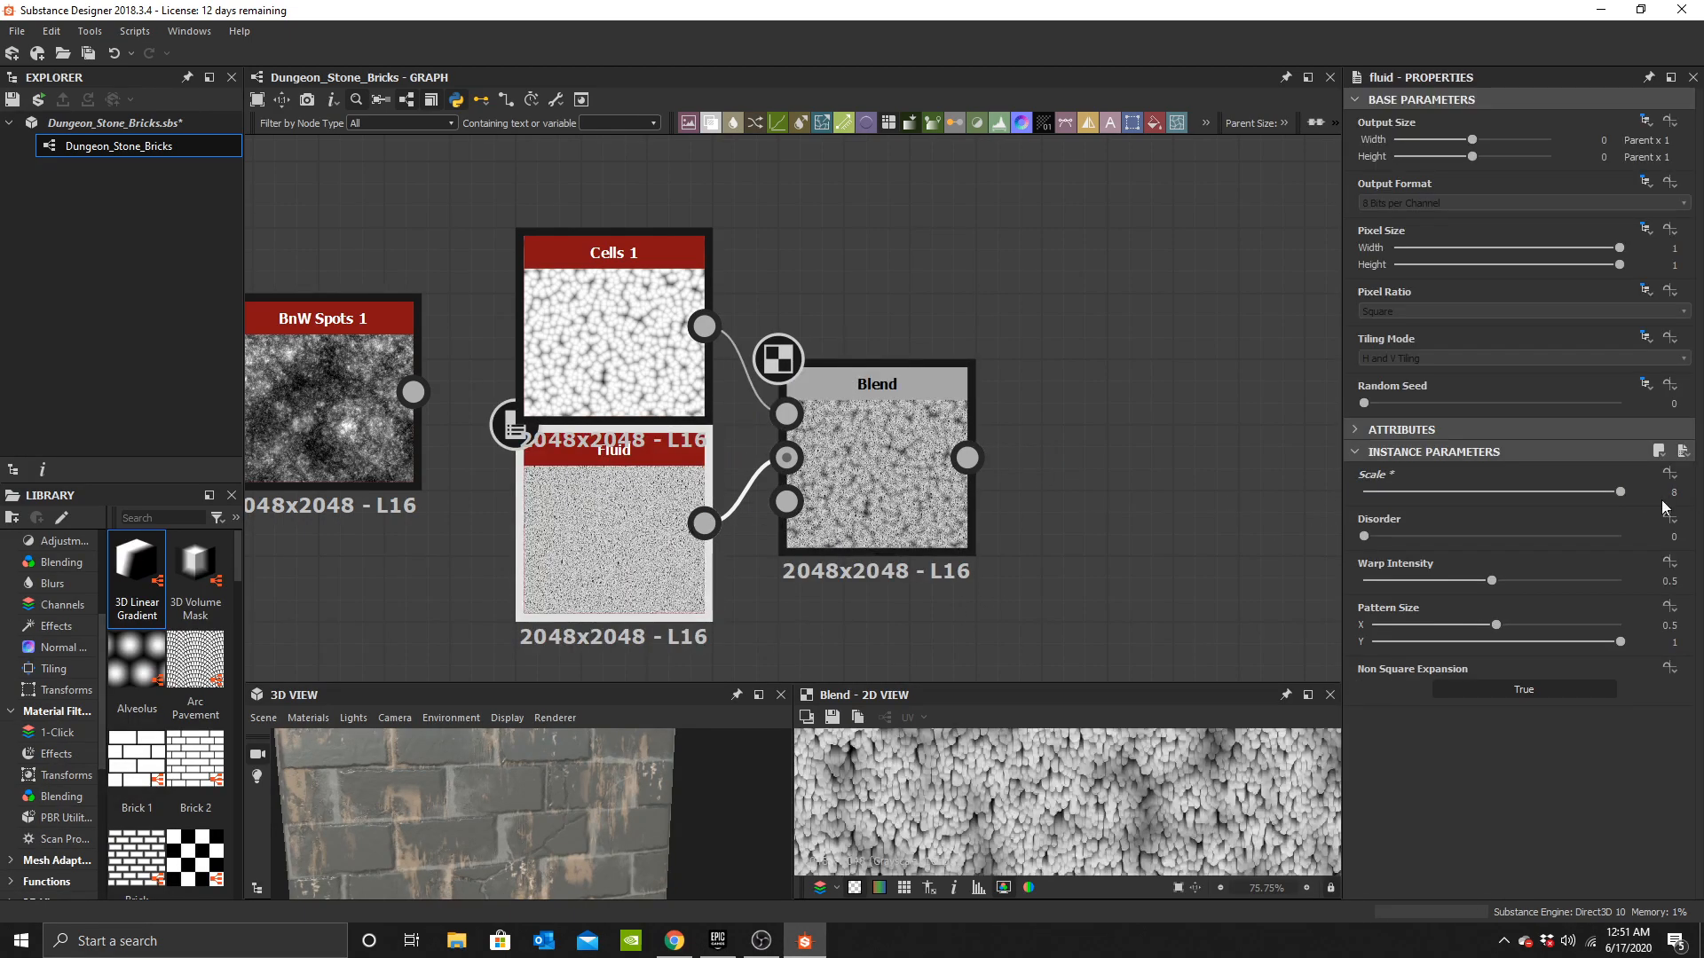
pyautogui.click(879, 479)
pyautogui.moveTo(358, 387); pyautogui.dragTo(913, 253)
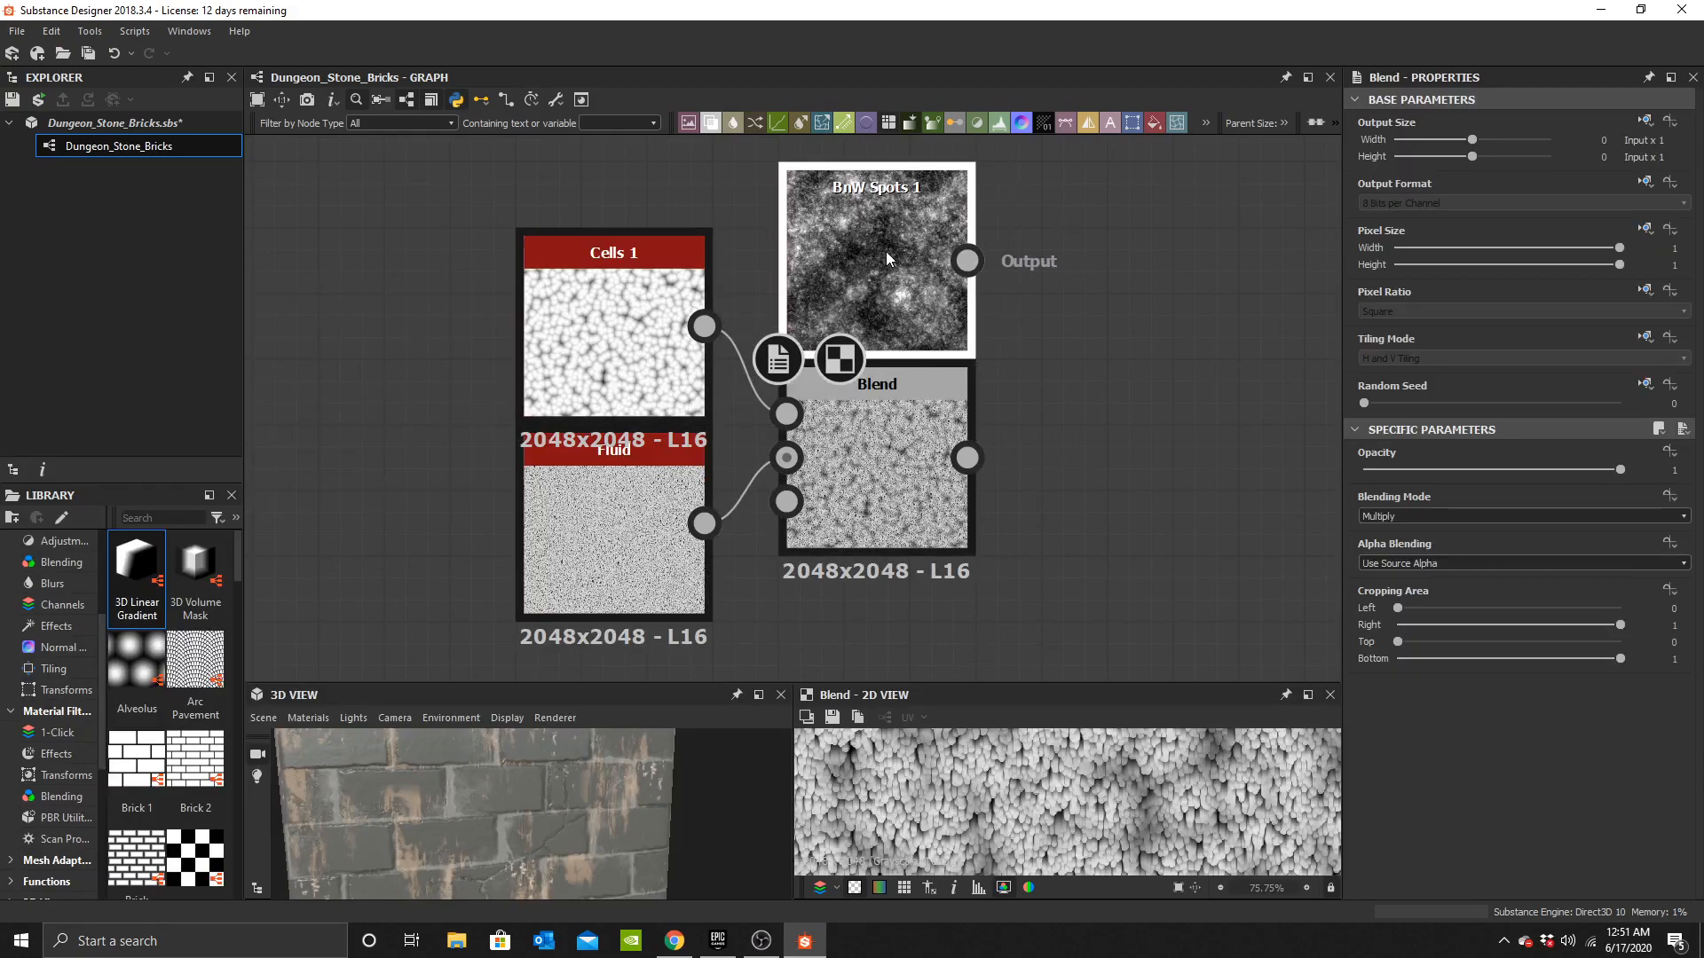
# Add a Blend node with BnW Spots 1 as foreground and the Cells/Fluid Blend as background.
pyautogui.click(1058, 371)
pyautogui.press('space')
pyautogui.write('b')
pyautogui.click(1132, 402)
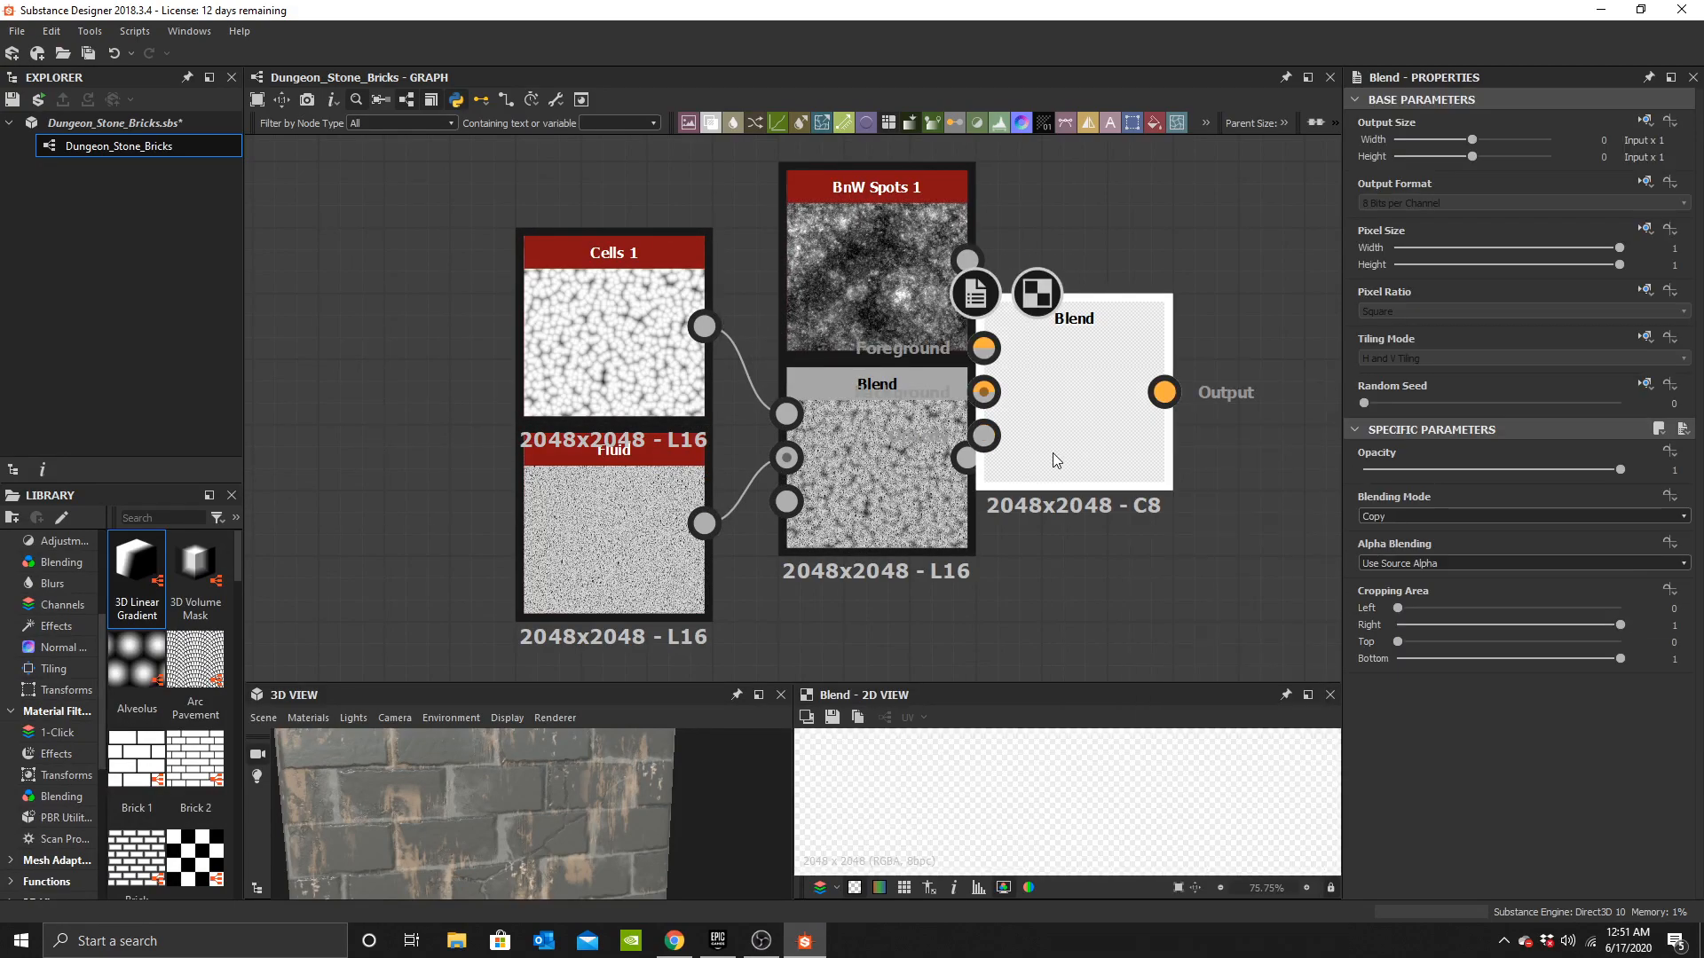
pyautogui.moveTo(1035, 455); pyautogui.dragTo(1099, 454)
pyautogui.moveTo(968, 458); pyautogui.dragTo(1049, 392)
pyautogui.moveTo(967, 261); pyautogui.dragTo(1049, 348)
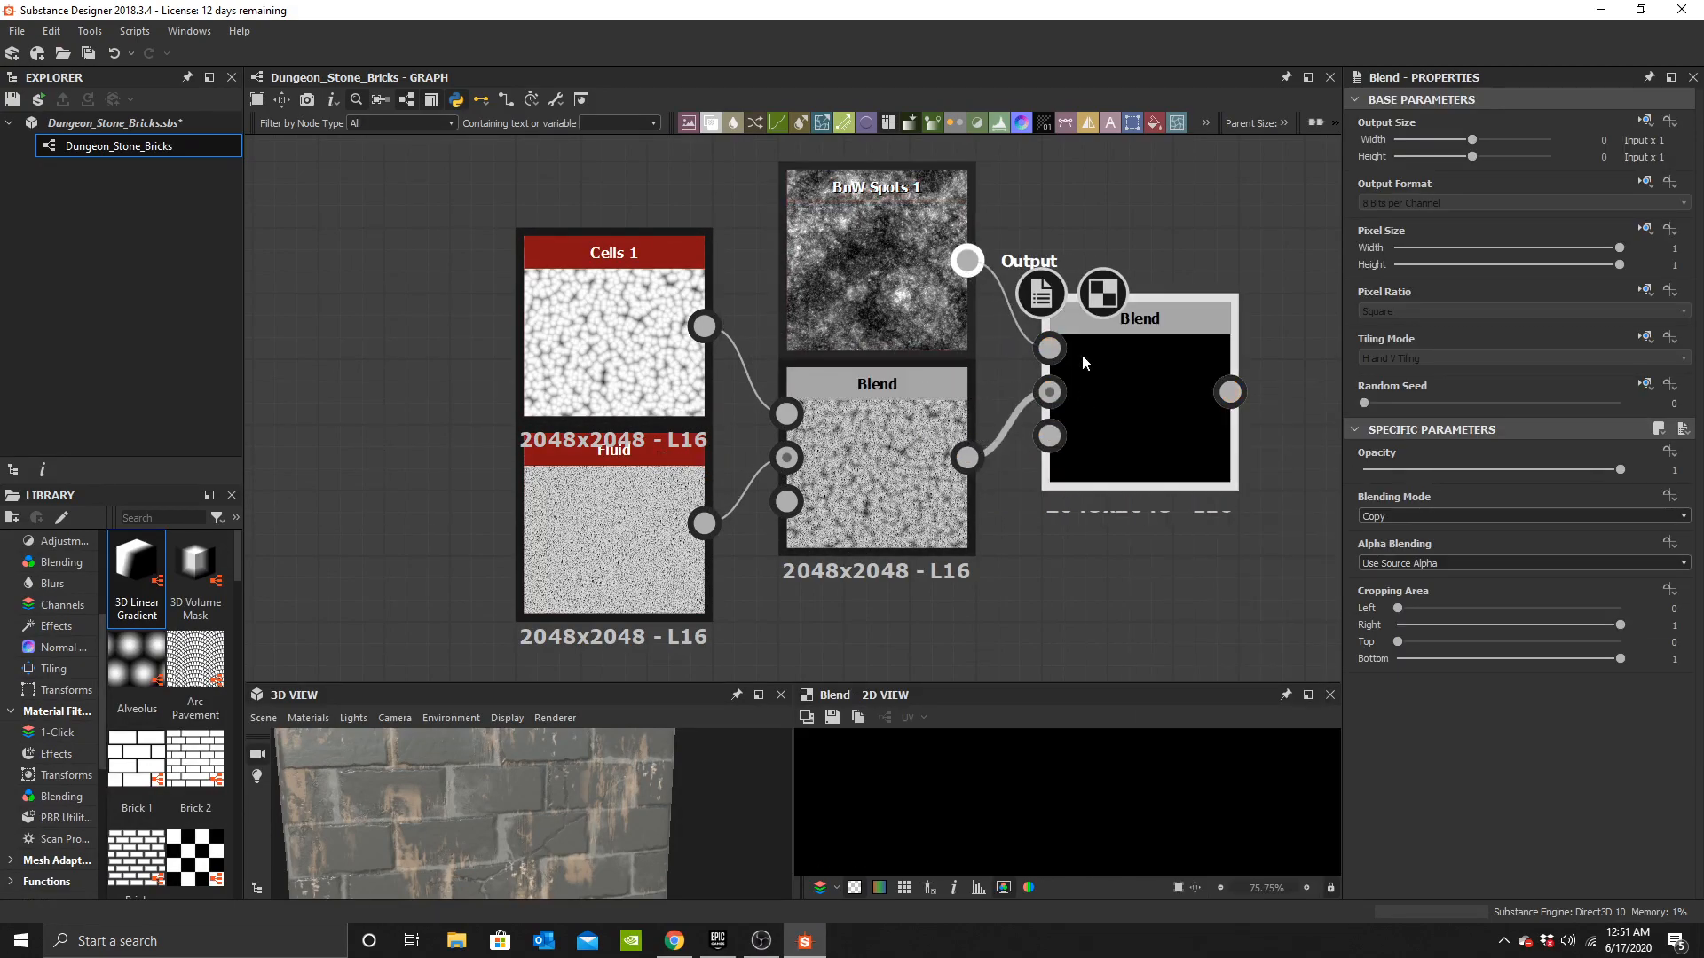
# Set the new Blend node's blending mode to Multiply.
pyautogui.click(1438, 516)
pyautogui.click(1395, 551)
pyautogui.click(1405, 516)
pyautogui.click(1414, 557)
# Rearrange the BnW Spots 1, Cells 1, Fluid and two Blend nodes into a compact group.
pyautogui.scroll(-2, 1180, 424)
pyautogui.moveTo(1090, 338); pyautogui.dragTo(1130, 288, button='middle')
pyautogui.moveTo(859, 391); pyautogui.dragTo(676, 435)
pyautogui.moveTo(1216, 328); pyautogui.dragTo(864, 394)
pyautogui.moveTo(1088, 233); pyautogui.dragTo(679, 293)
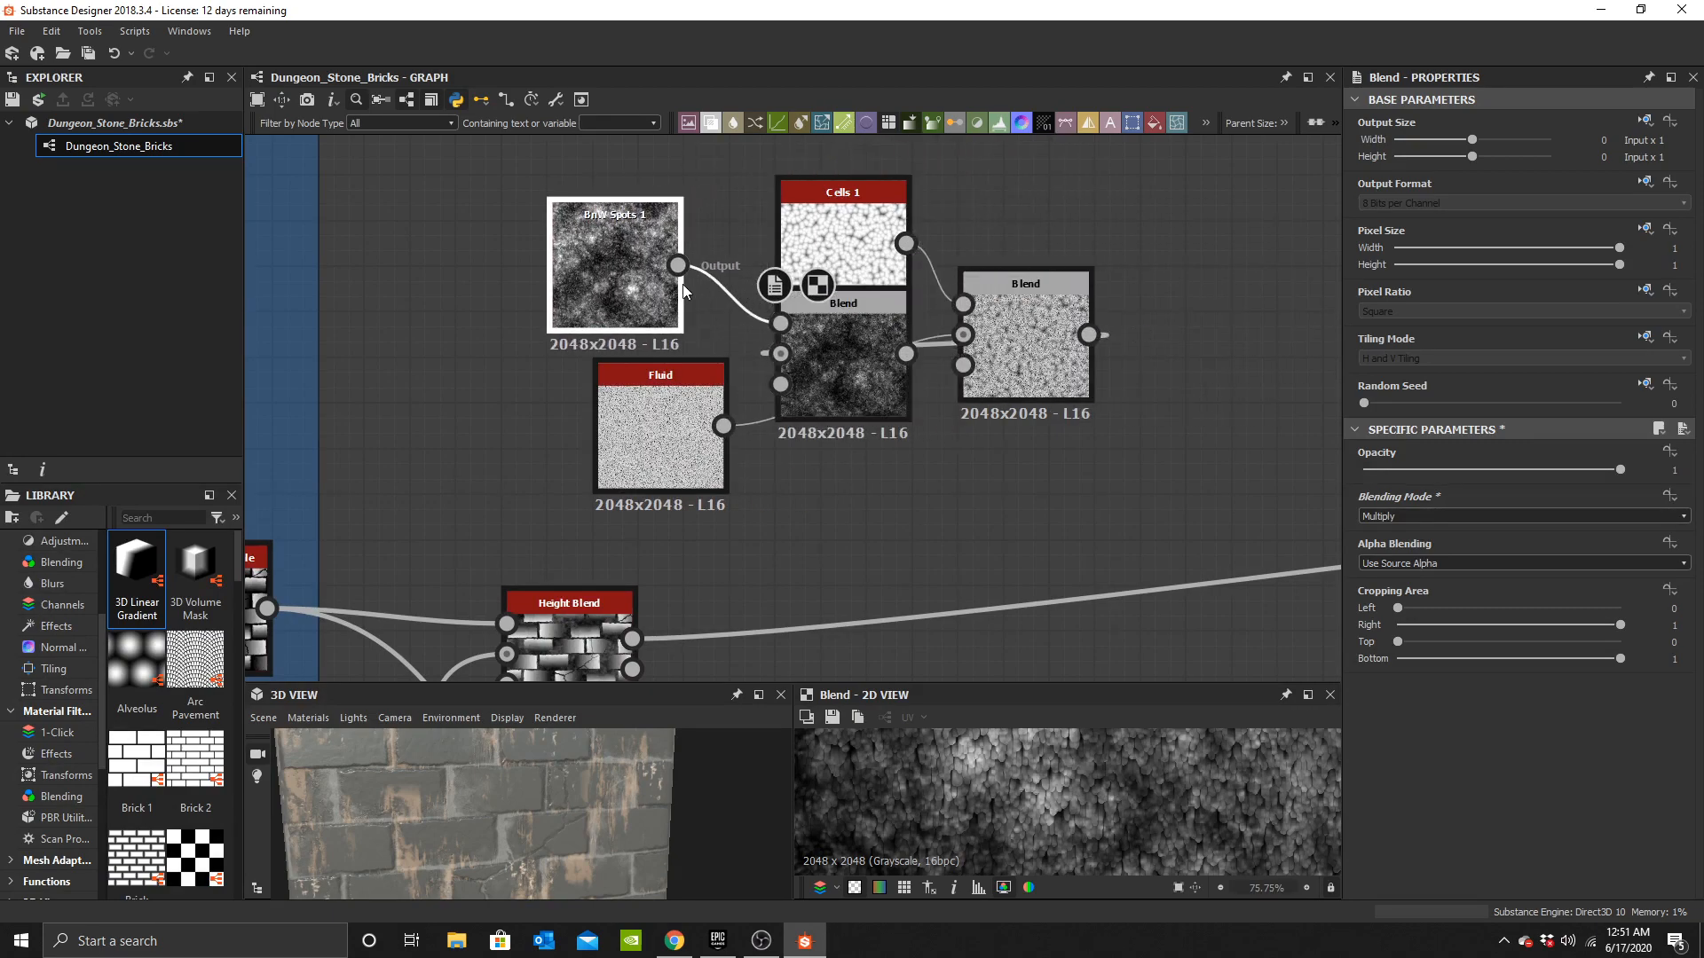
pyautogui.moveTo(800, 317); pyautogui.dragTo(792, 322)
pyautogui.moveTo(724, 426); pyautogui.dragTo(634, 422)
pyautogui.moveTo(907, 355); pyautogui.dragTo(966, 335)
pyautogui.click(1032, 353)
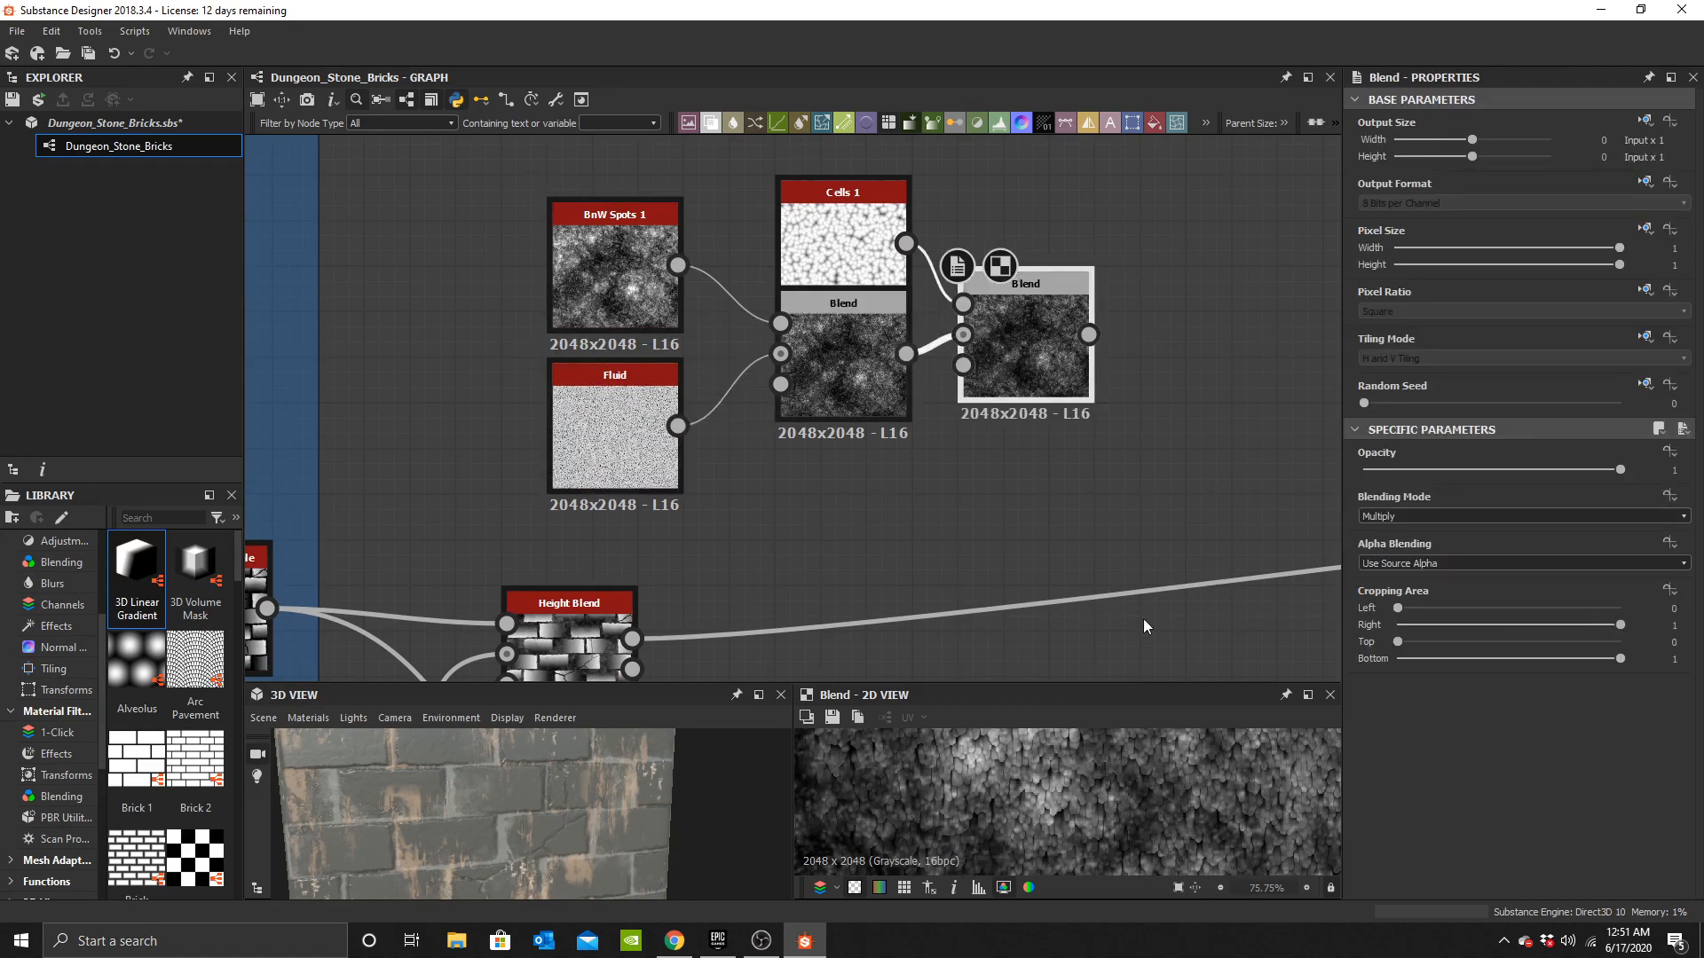
pyautogui.scroll(-5, 1128, 787)
pyautogui.moveTo(1296, 373); pyautogui.dragTo(1288, 439, button='middle')
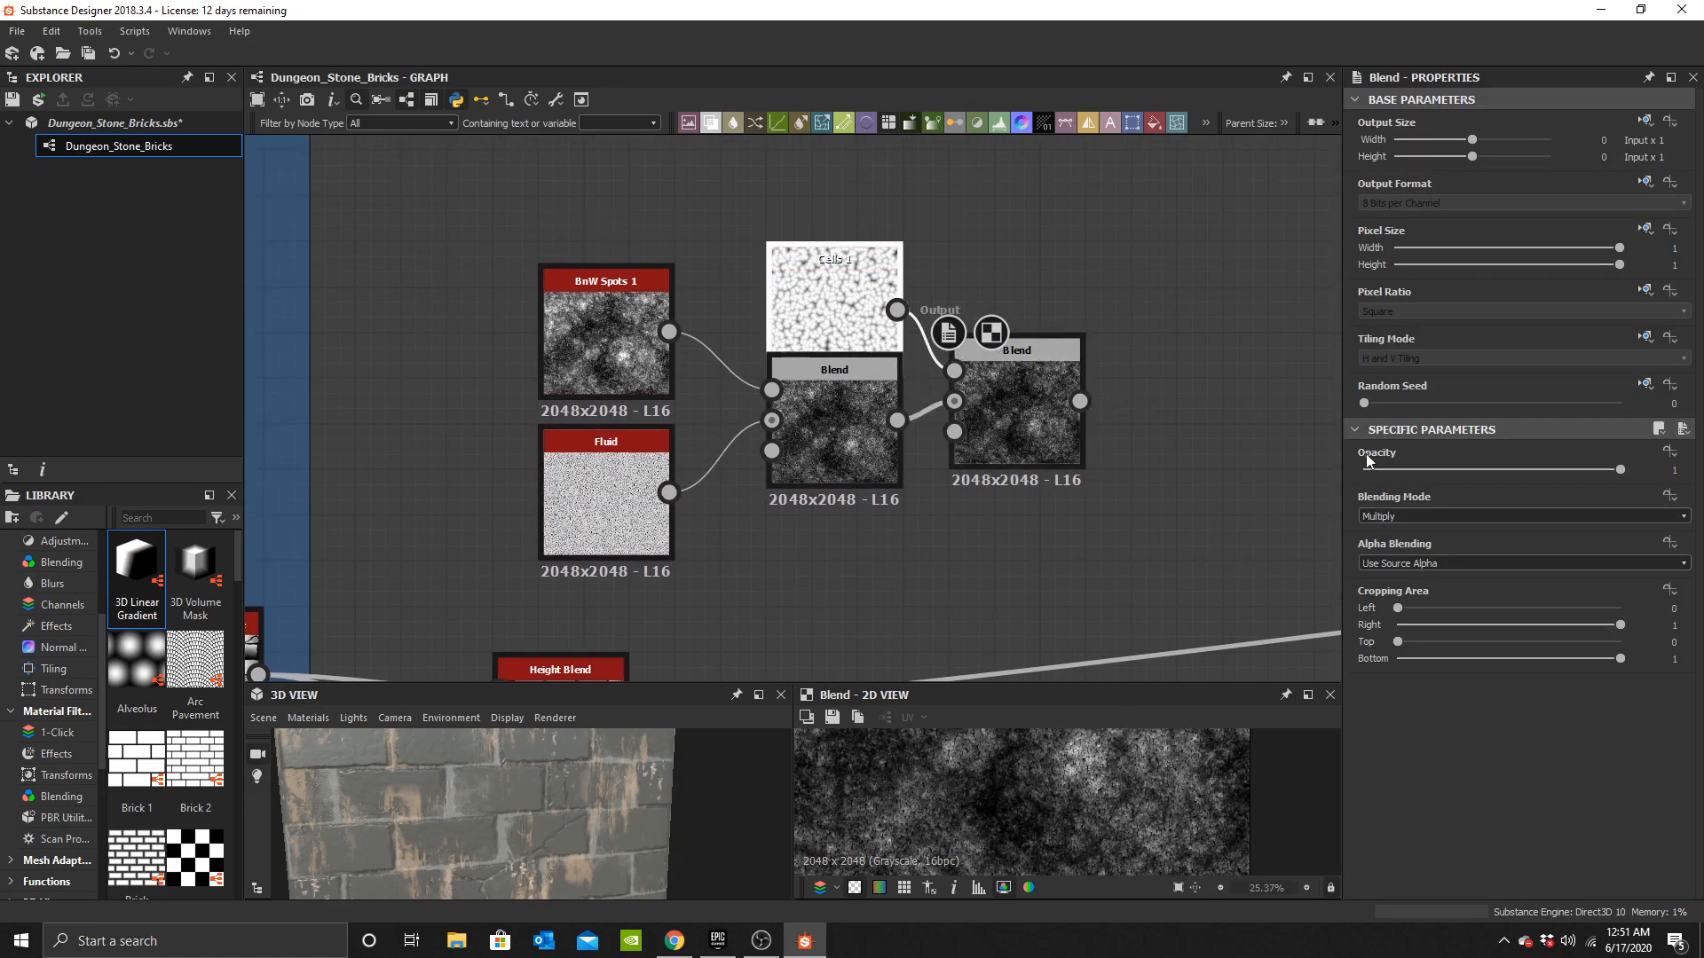
pyautogui.moveTo(1425, 493)
pyautogui.mouseDown()
pyautogui.moveTo(1465, 495)
pyautogui.moveTo(1420, 494)
pyautogui.mouseUp()
pyautogui.moveTo(857, 324); pyautogui.dragTo(858, 278)
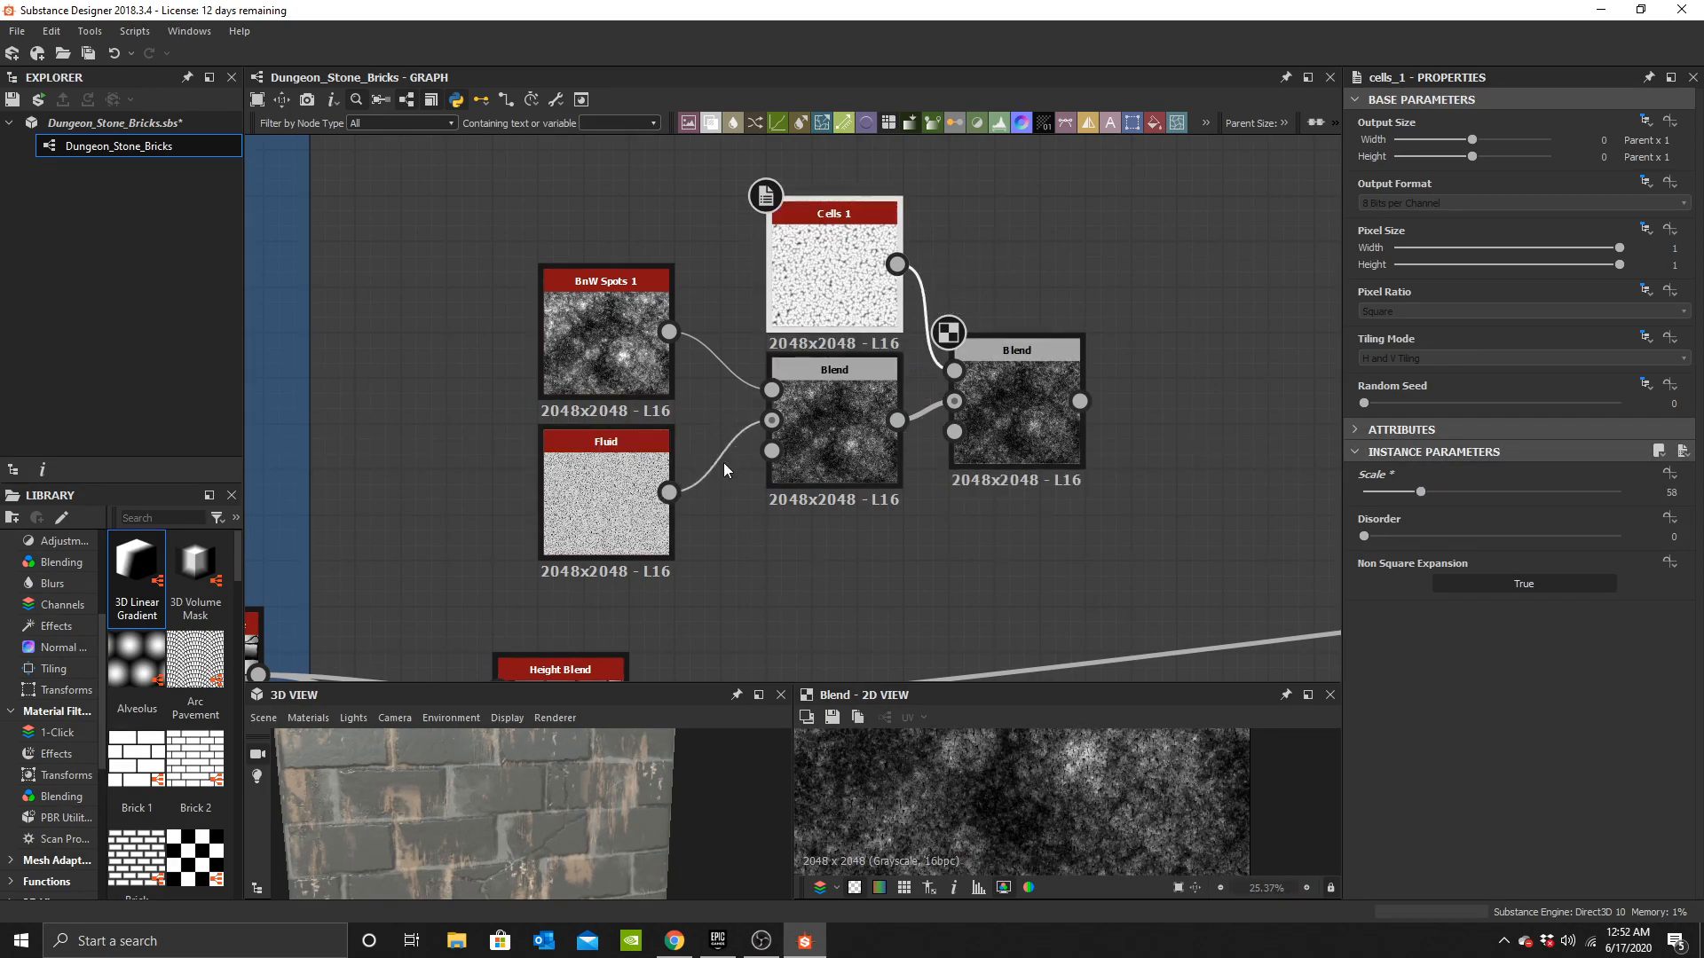
# Enclose the noise and Blend nodes in a new frame.
pyautogui.click(1013, 413)
pyautogui.scroll(-3, 1100, 835)
pyautogui.scroll(4, 1128, 854)
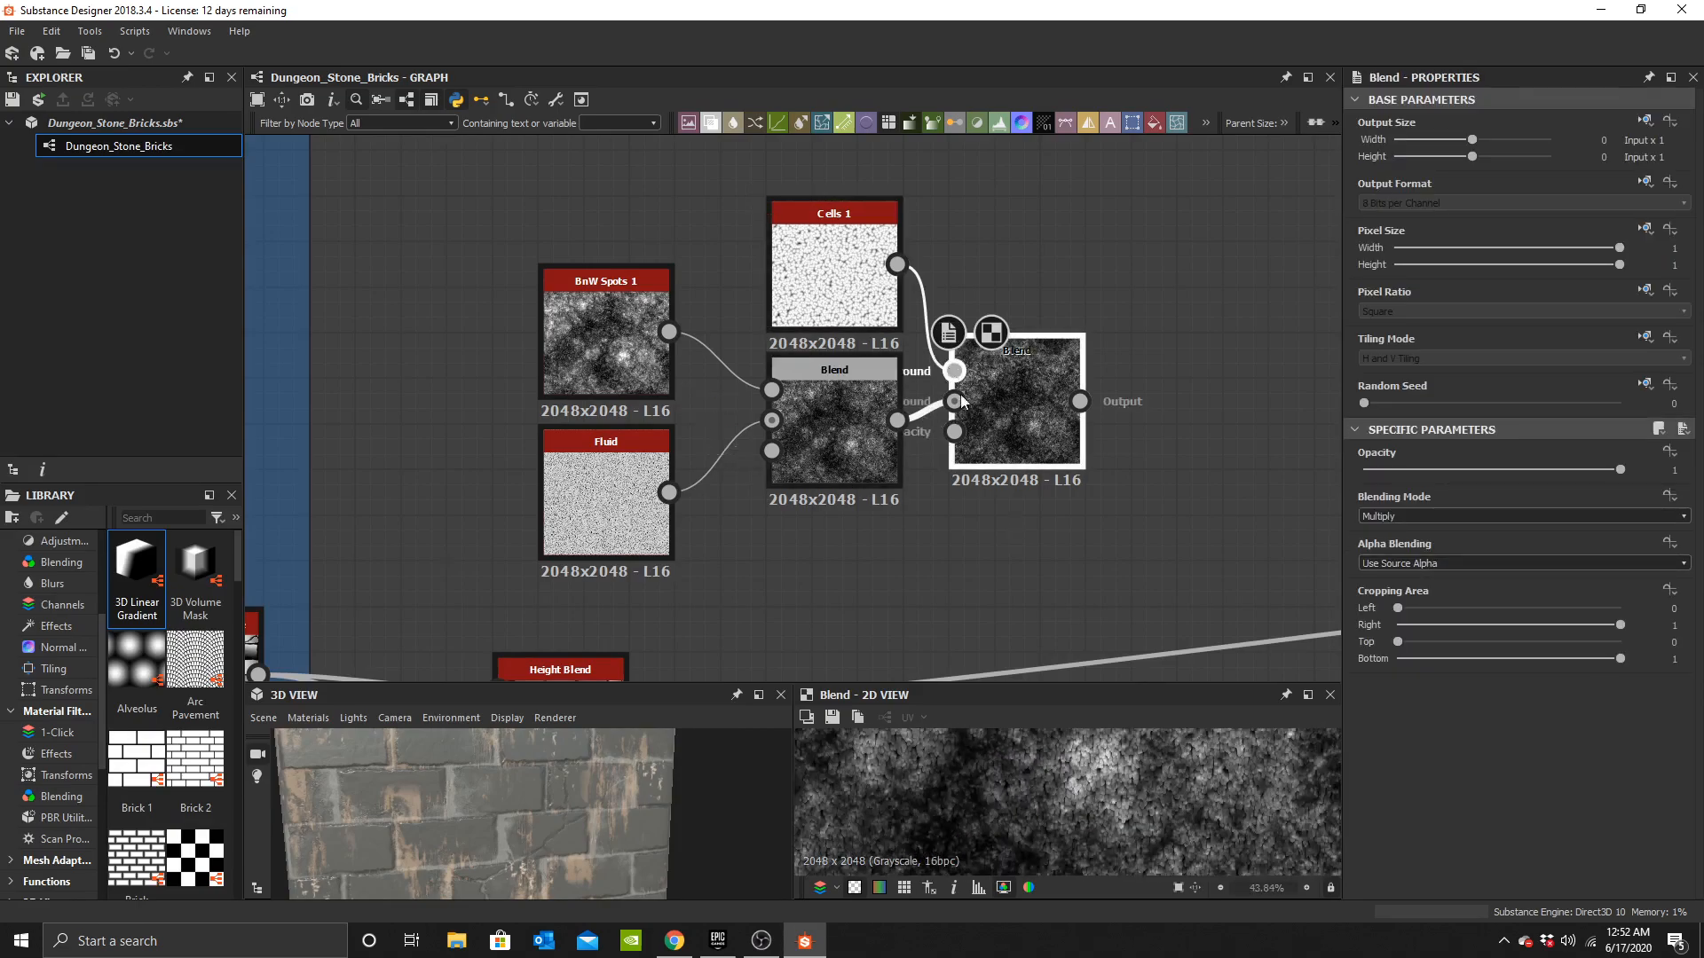
pyautogui.scroll(-3, 690, 424)
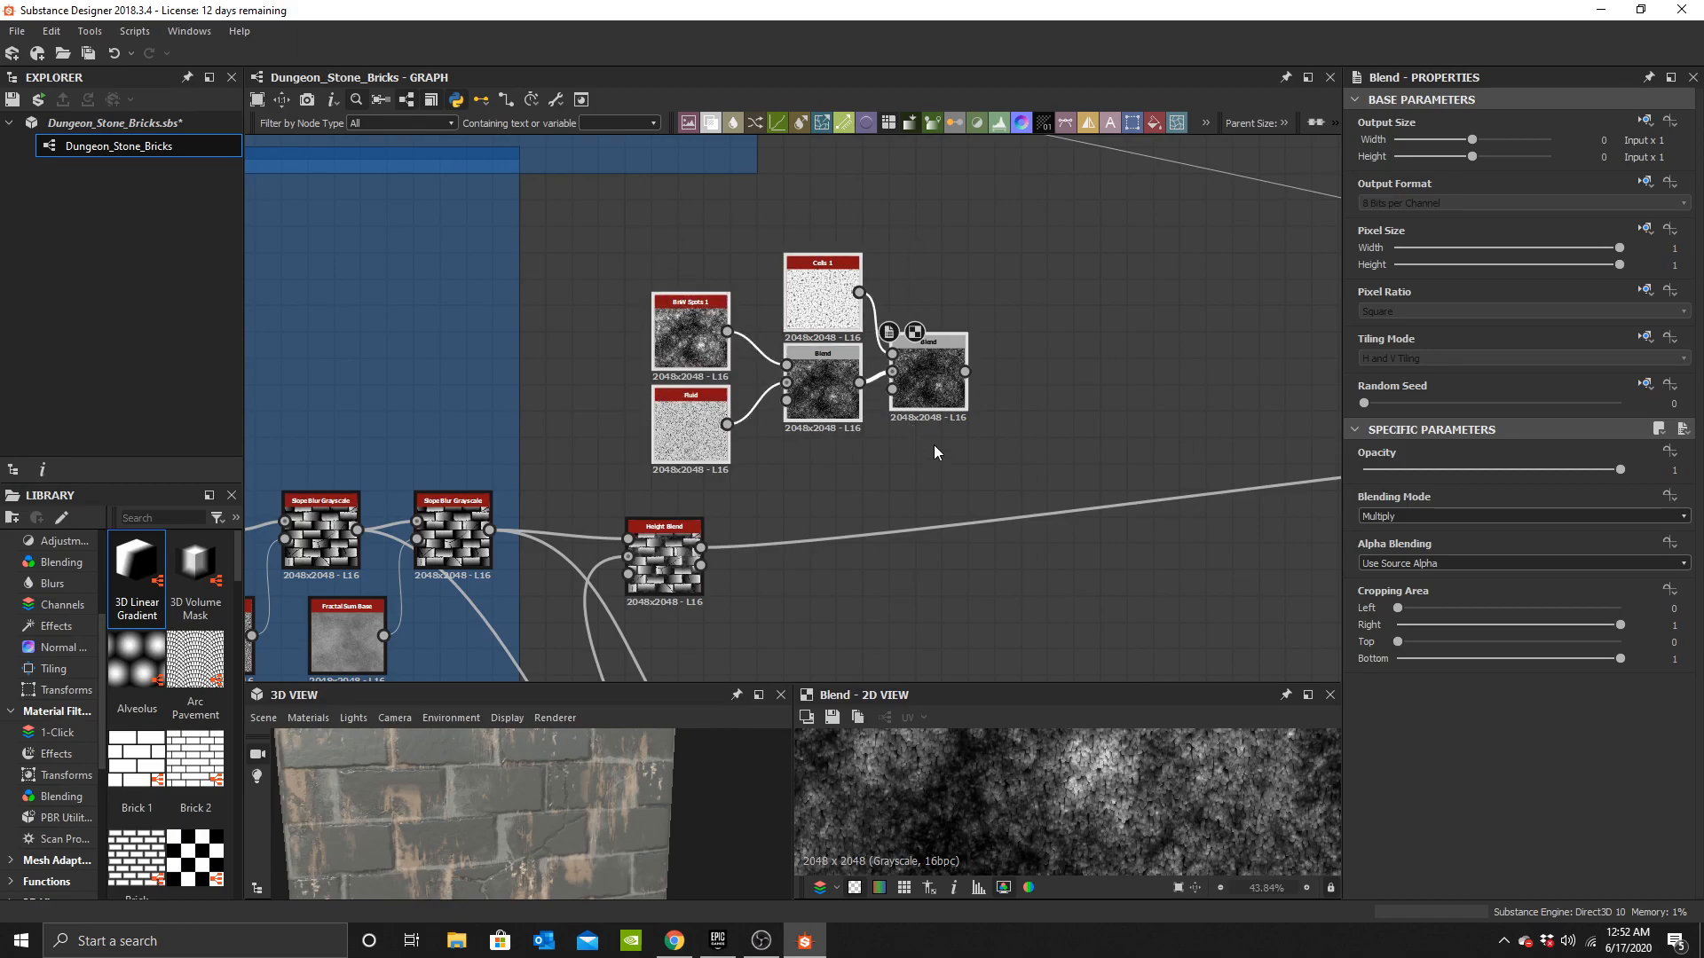
pyautogui.scroll(-2, 776, 488)
pyautogui.moveTo(1341, 204); pyautogui.dragTo(1479, 205)
pyautogui.click(1292, 123)
# Tidy the node positions and connections inside the new frame.
pyautogui.scroll(5, 812, 393)
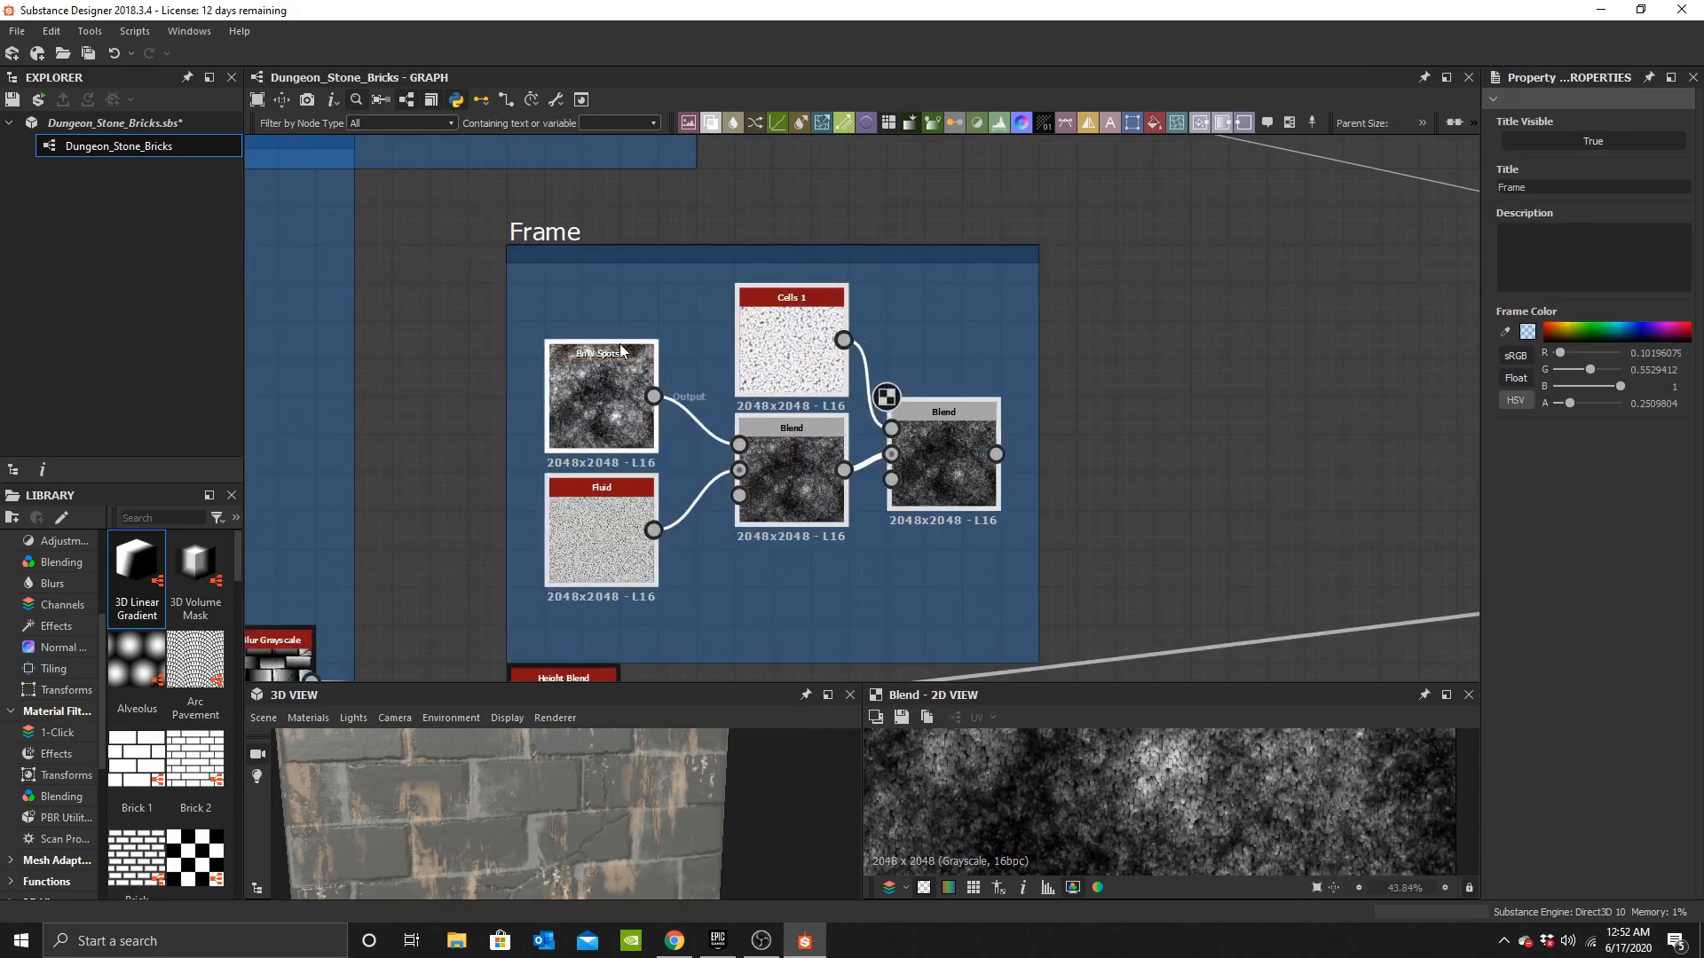
pyautogui.scroll(4, 623, 349)
pyautogui.moveTo(571, 418); pyautogui.dragTo(595, 314, button='middle')
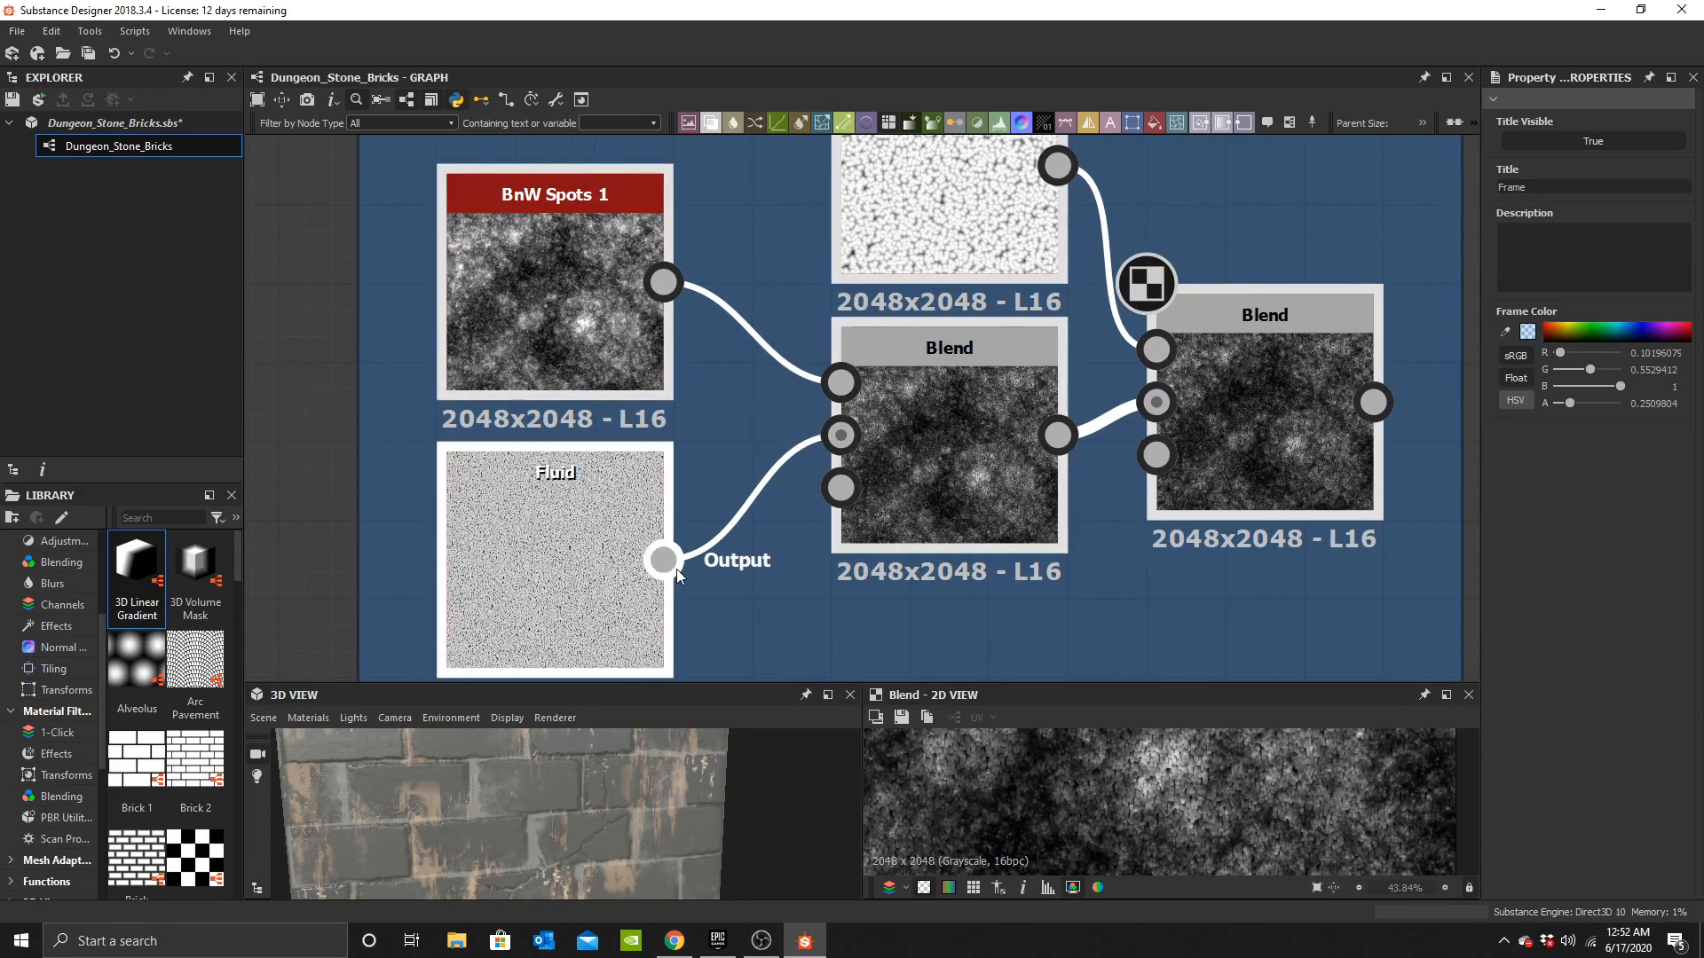
pyautogui.moveTo(830, 351); pyautogui.dragTo(674, 507, button='middle')
pyautogui.scroll(-2, 839, 358)
pyautogui.moveTo(1117, 551); pyautogui.dragTo(891, 446, button='middle')
pyautogui.scroll(-1, 903, 452)
pyautogui.click(868, 399)
pyautogui.moveTo(967, 401); pyautogui.dragTo(849, 411, button='middle')
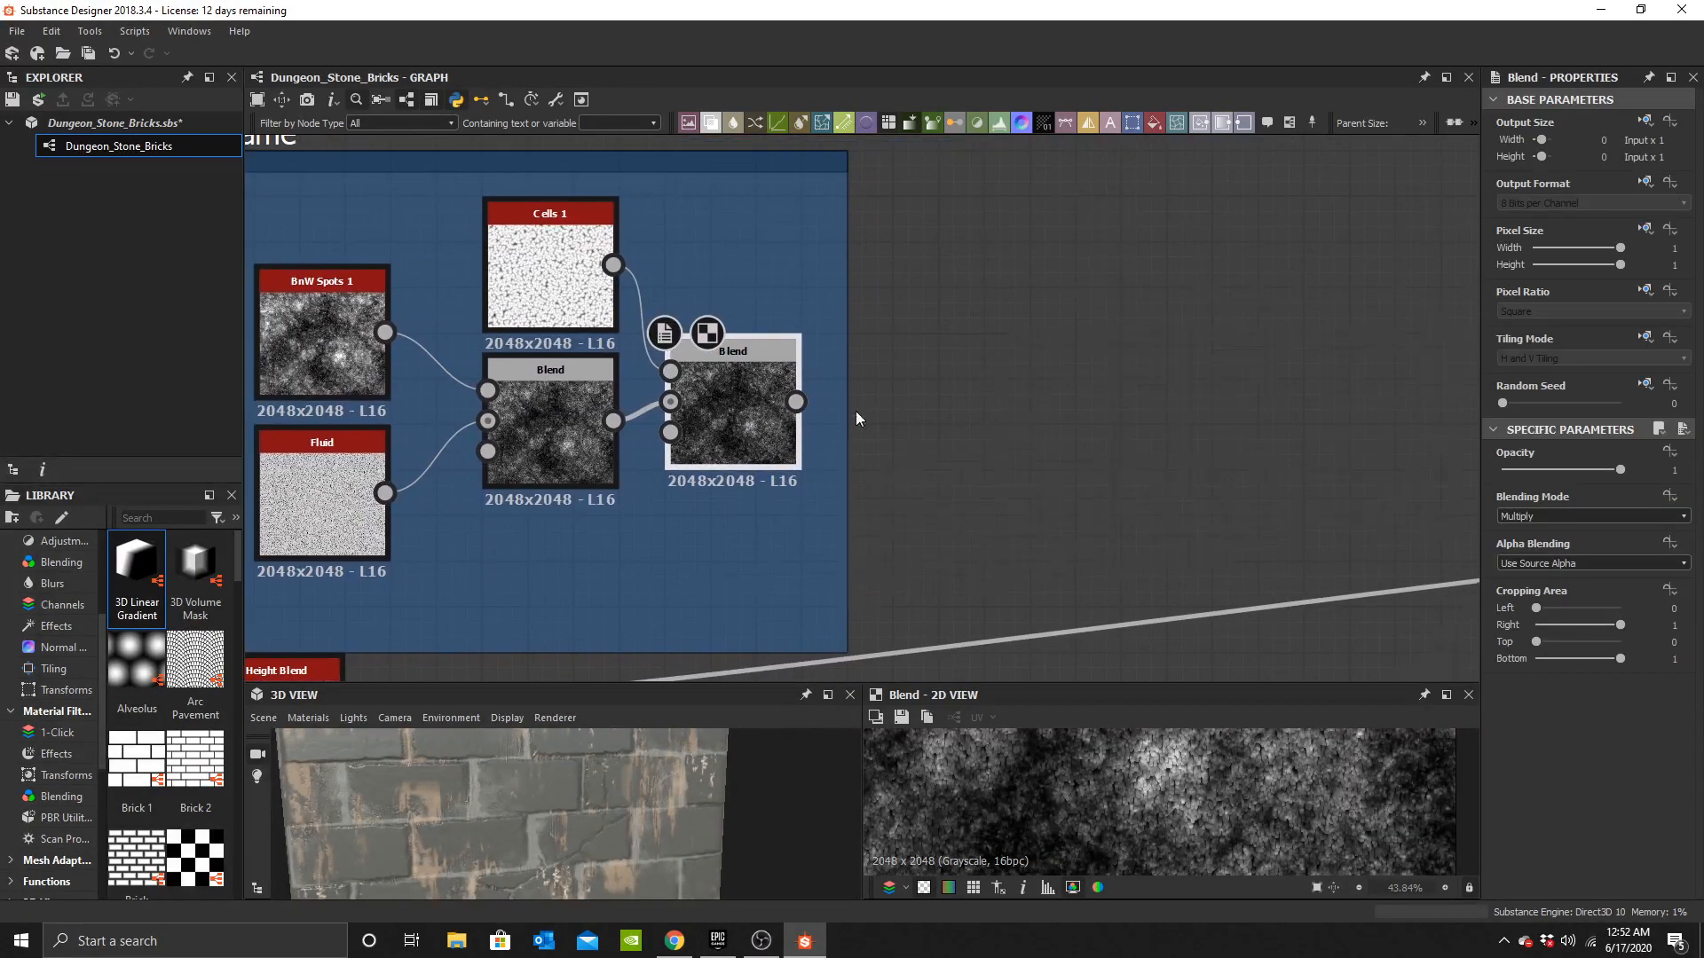
pyautogui.scroll(-4, 998, 519)
# Rename the frame Moss and adjust its size around the nodes.
pyautogui.click(722, 348)
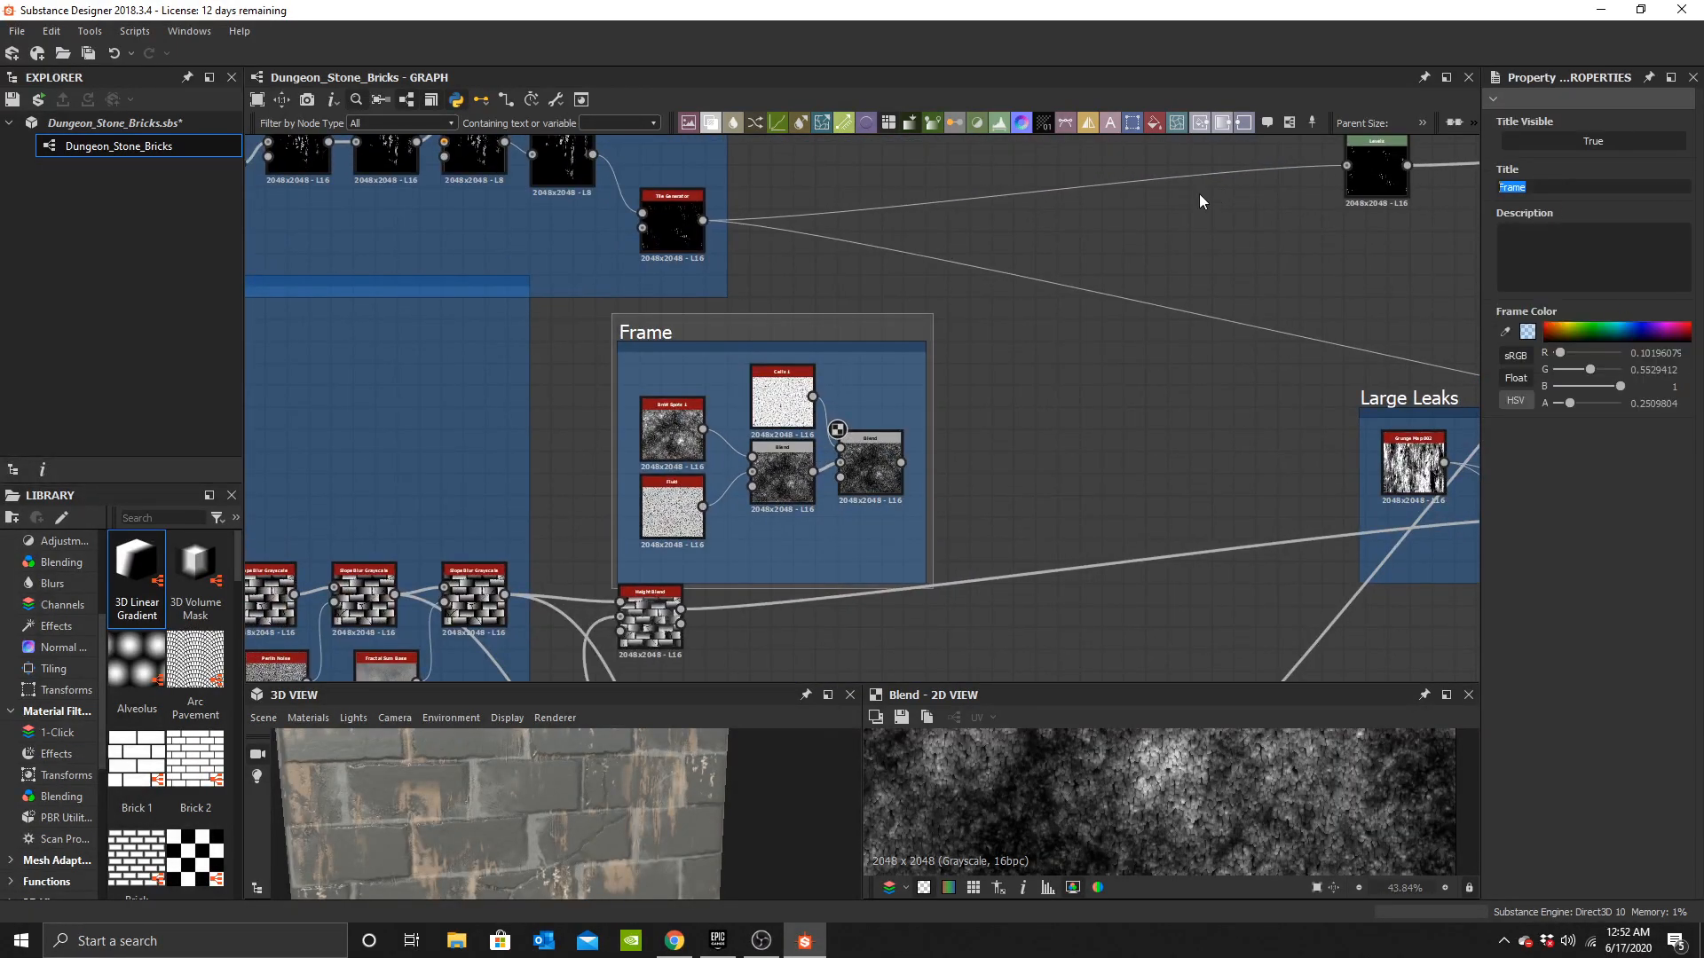
pyautogui.write('Moss')
pyautogui.scroll(-3, 904, 326)
pyautogui.moveTo(904, 325); pyautogui.dragTo(862, 396, button='middle')
pyautogui.scroll(1, 841, 375)
# Add a Height Blend node into the height chain beside the Moss frame.
pyautogui.press('space')
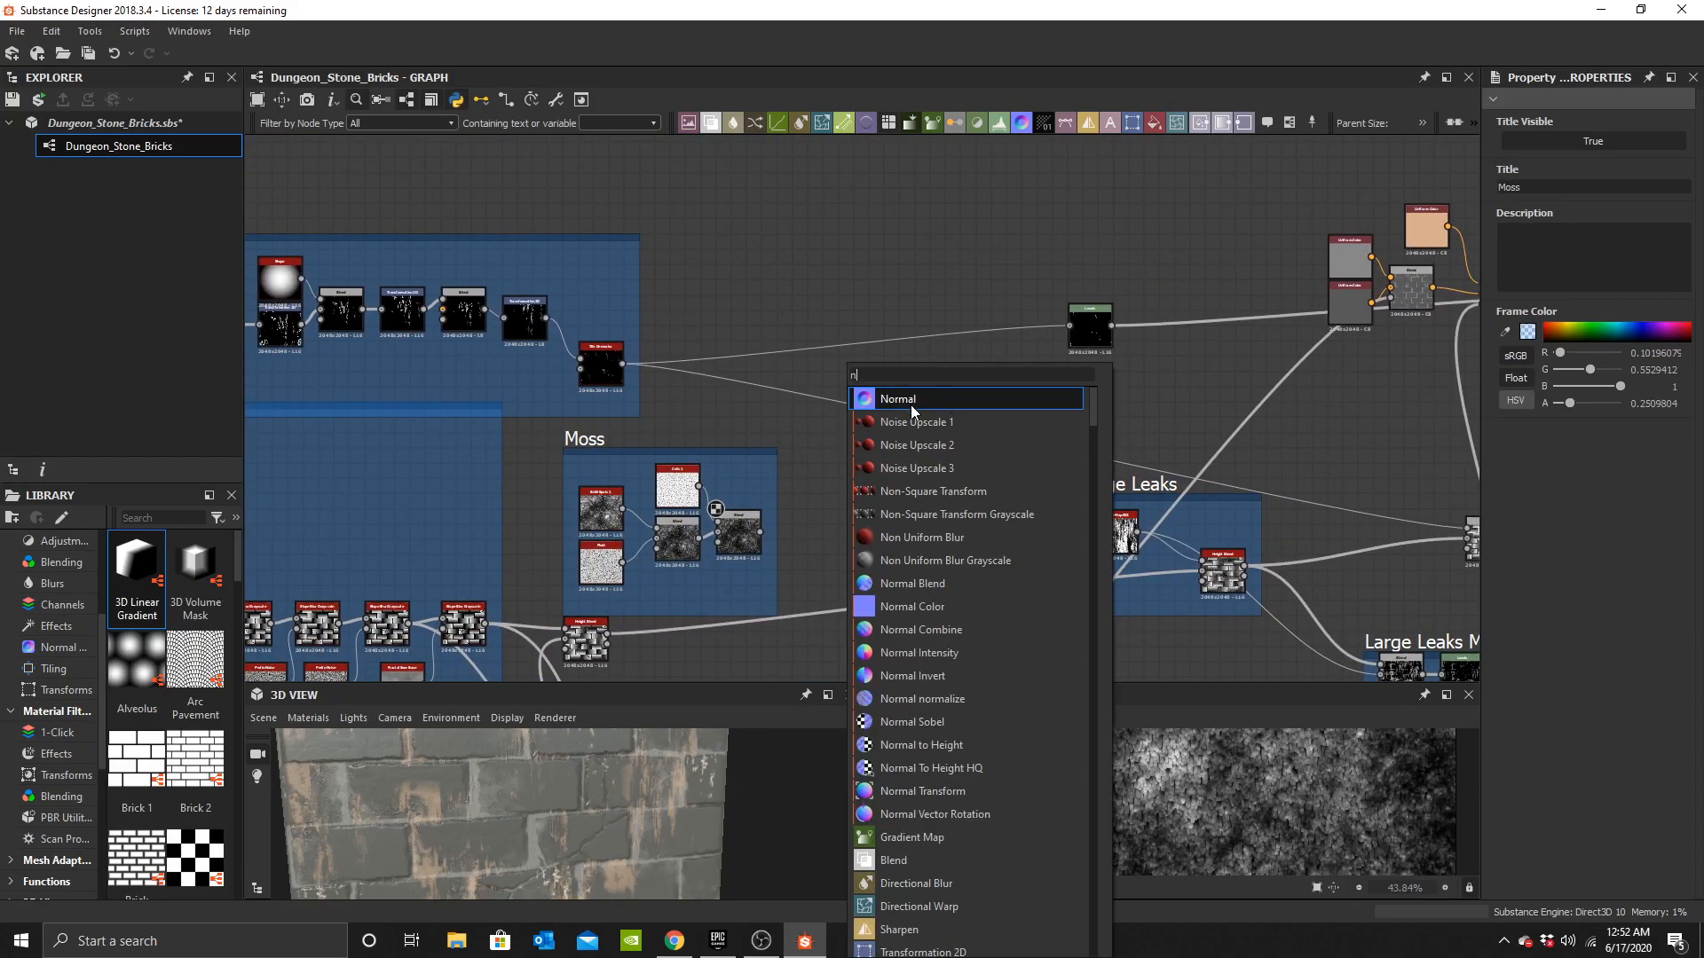
pyautogui.write('height')
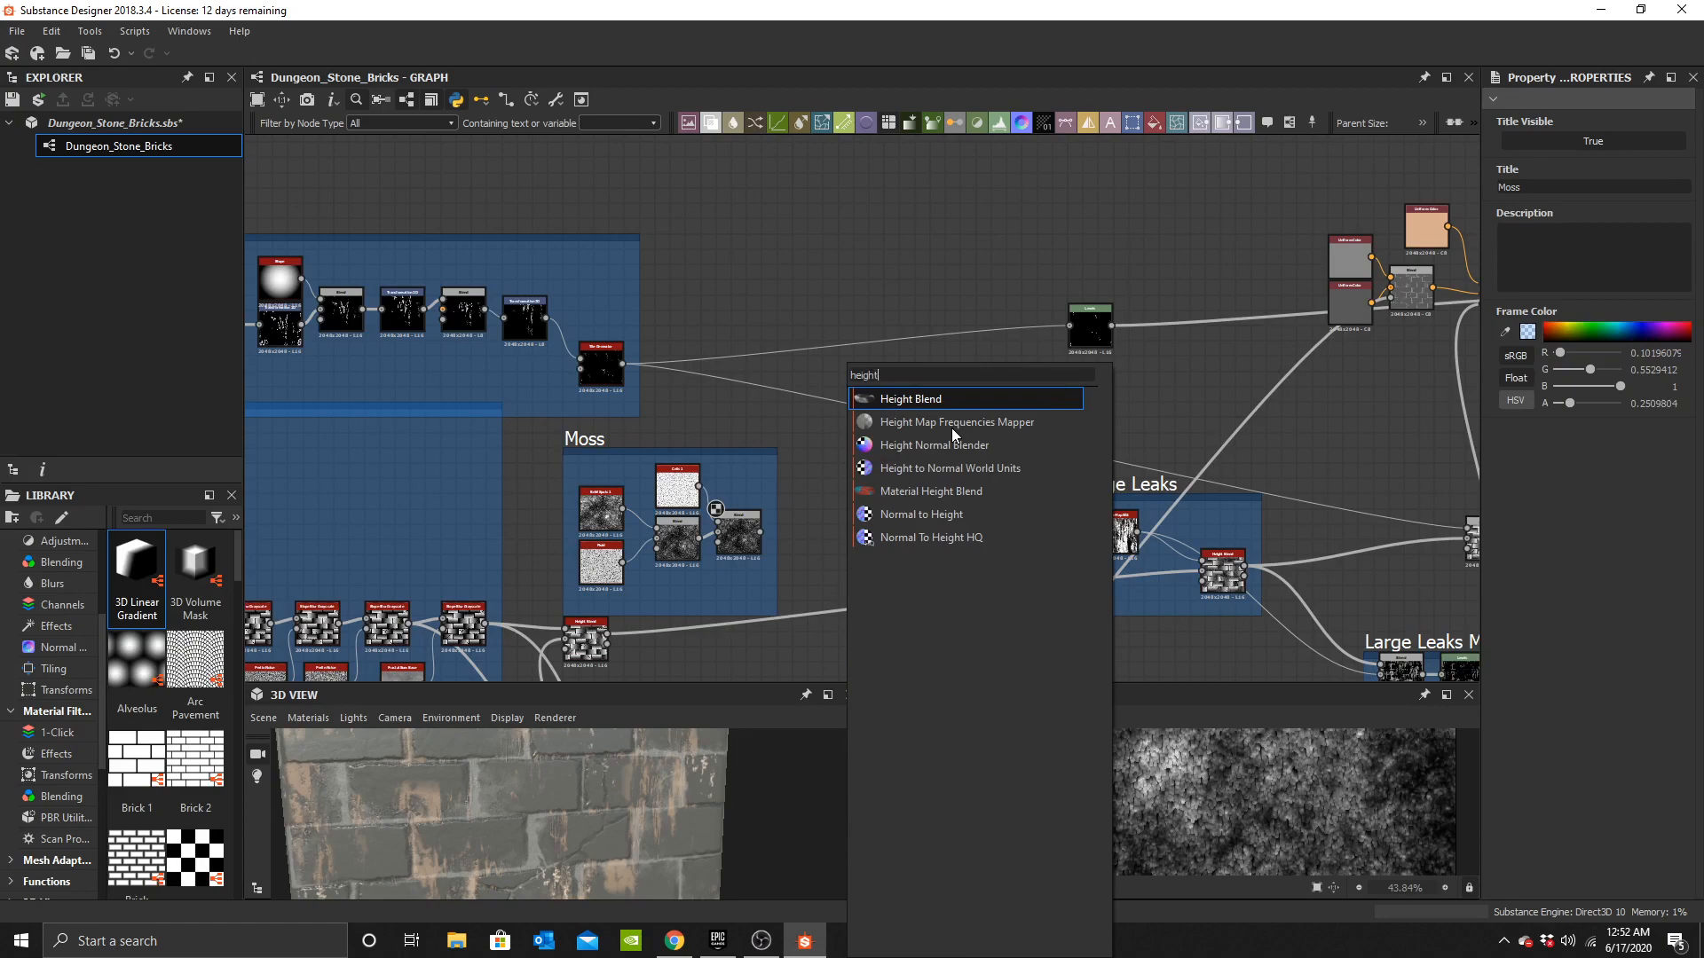
pyautogui.click(936, 401)
pyautogui.moveTo(850, 536); pyautogui.dragTo(855, 428, button='middle')
pyautogui.scroll(4, 806, 533)
pyautogui.keyDown('shift'); pyautogui.moveTo(403, 518); pyautogui.dragTo(656, 501); pyautogui.keyUp('shift')
pyautogui.keyDown('shift'); pyautogui.moveTo(997, 429); pyautogui.dragTo(996, 429); pyautogui.keyUp('shift')
pyautogui.moveTo(972, 440); pyautogui.dragTo(1004, 472)
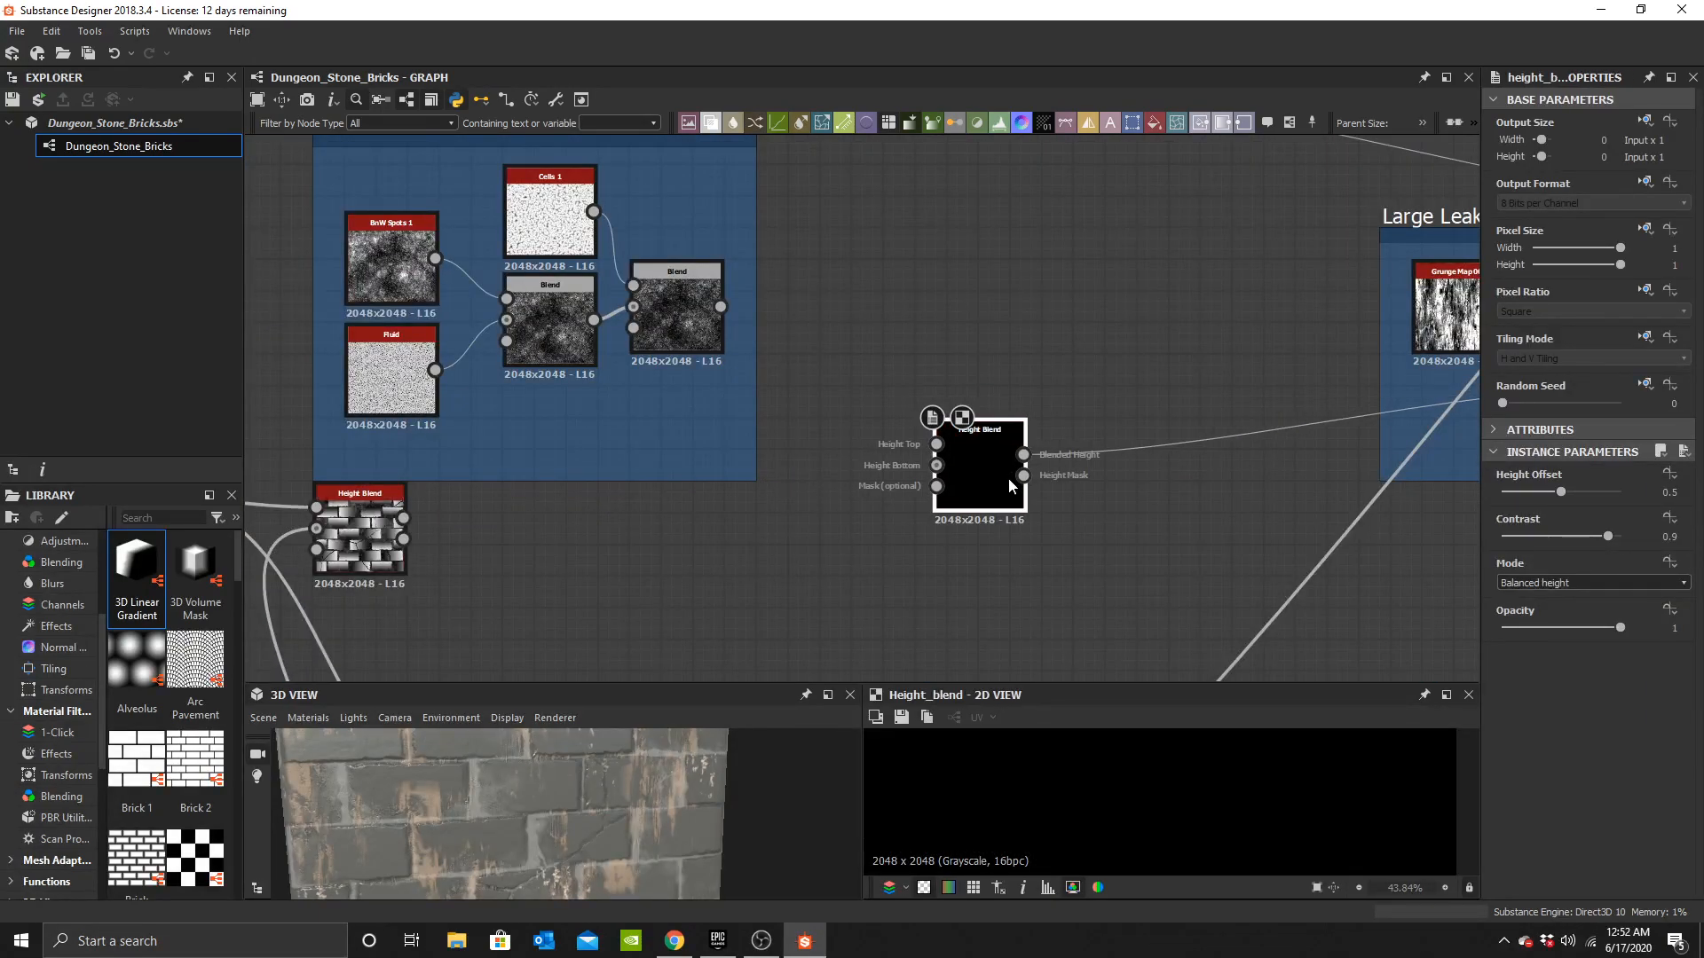
pyautogui.hotkey('ctrl', 'z')
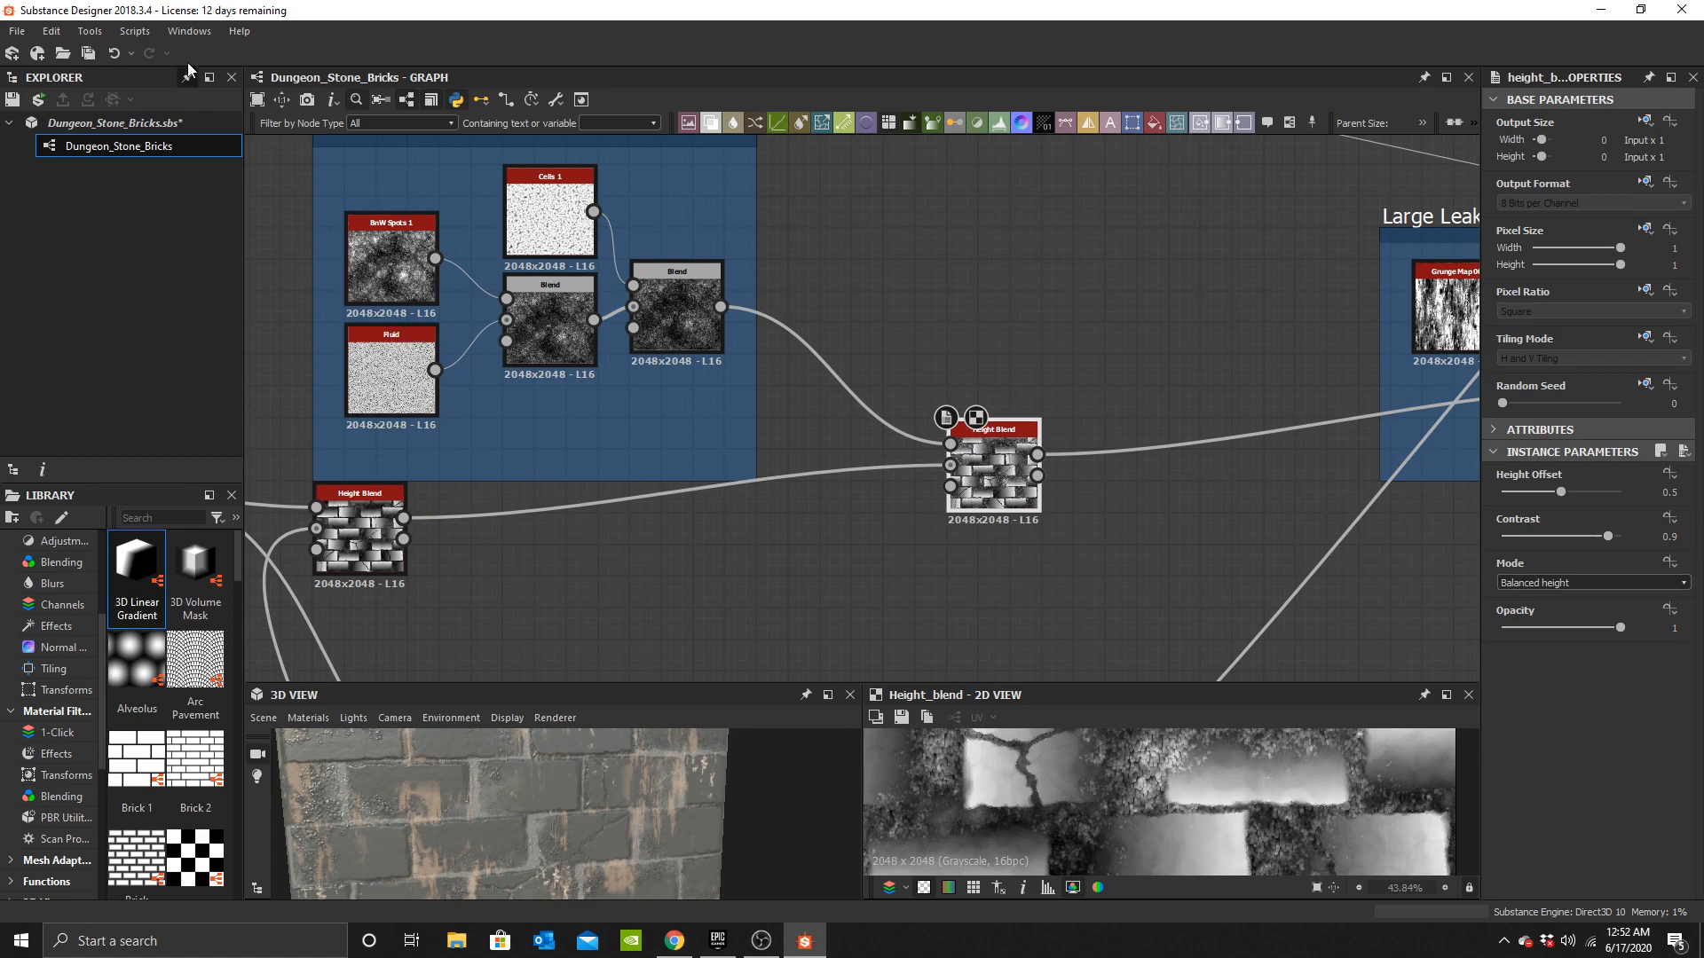
# Connect the Moss Blend as top input and the existing Height Blend as bottom input of the new Height Blend.
pyautogui.scroll(4, 1017, 520)
pyautogui.doubleClick(1003, 457)
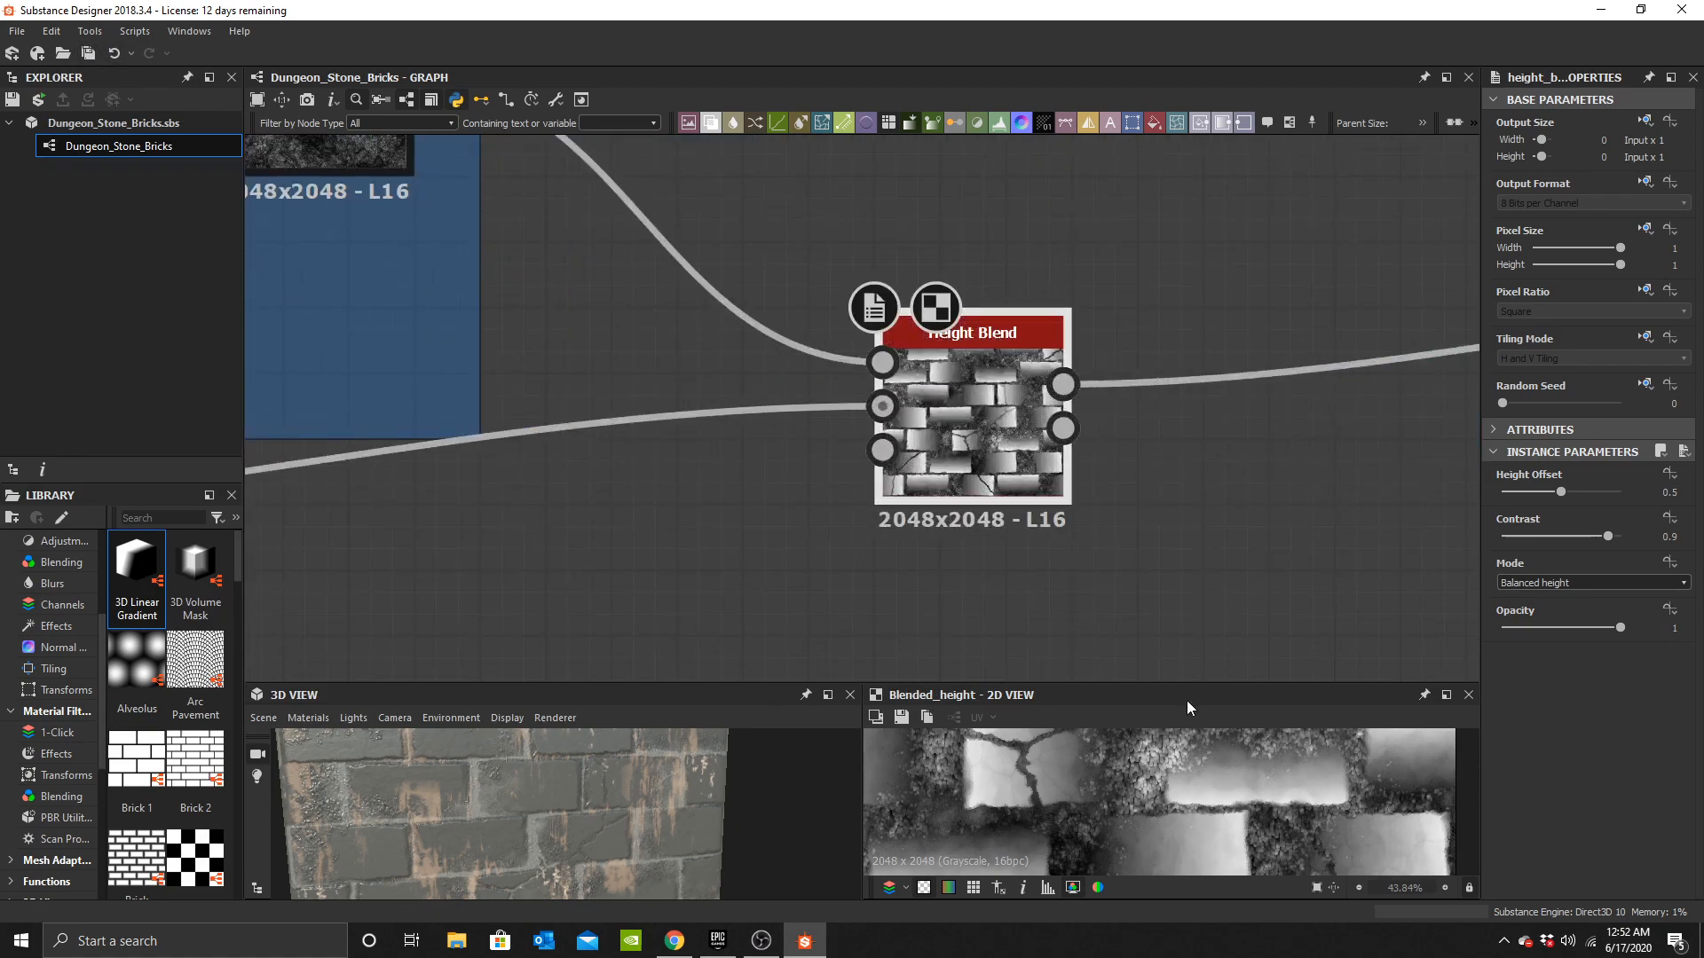
pyautogui.scroll(3, 1154, 765)
pyautogui.scroll(-3, 723, 451)
pyautogui.moveTo(723, 451); pyautogui.dragTo(1003, 392, button='middle')
pyautogui.moveTo(458, 477); pyautogui.dragTo(1113, 414)
pyautogui.scroll(2, 578, 822)
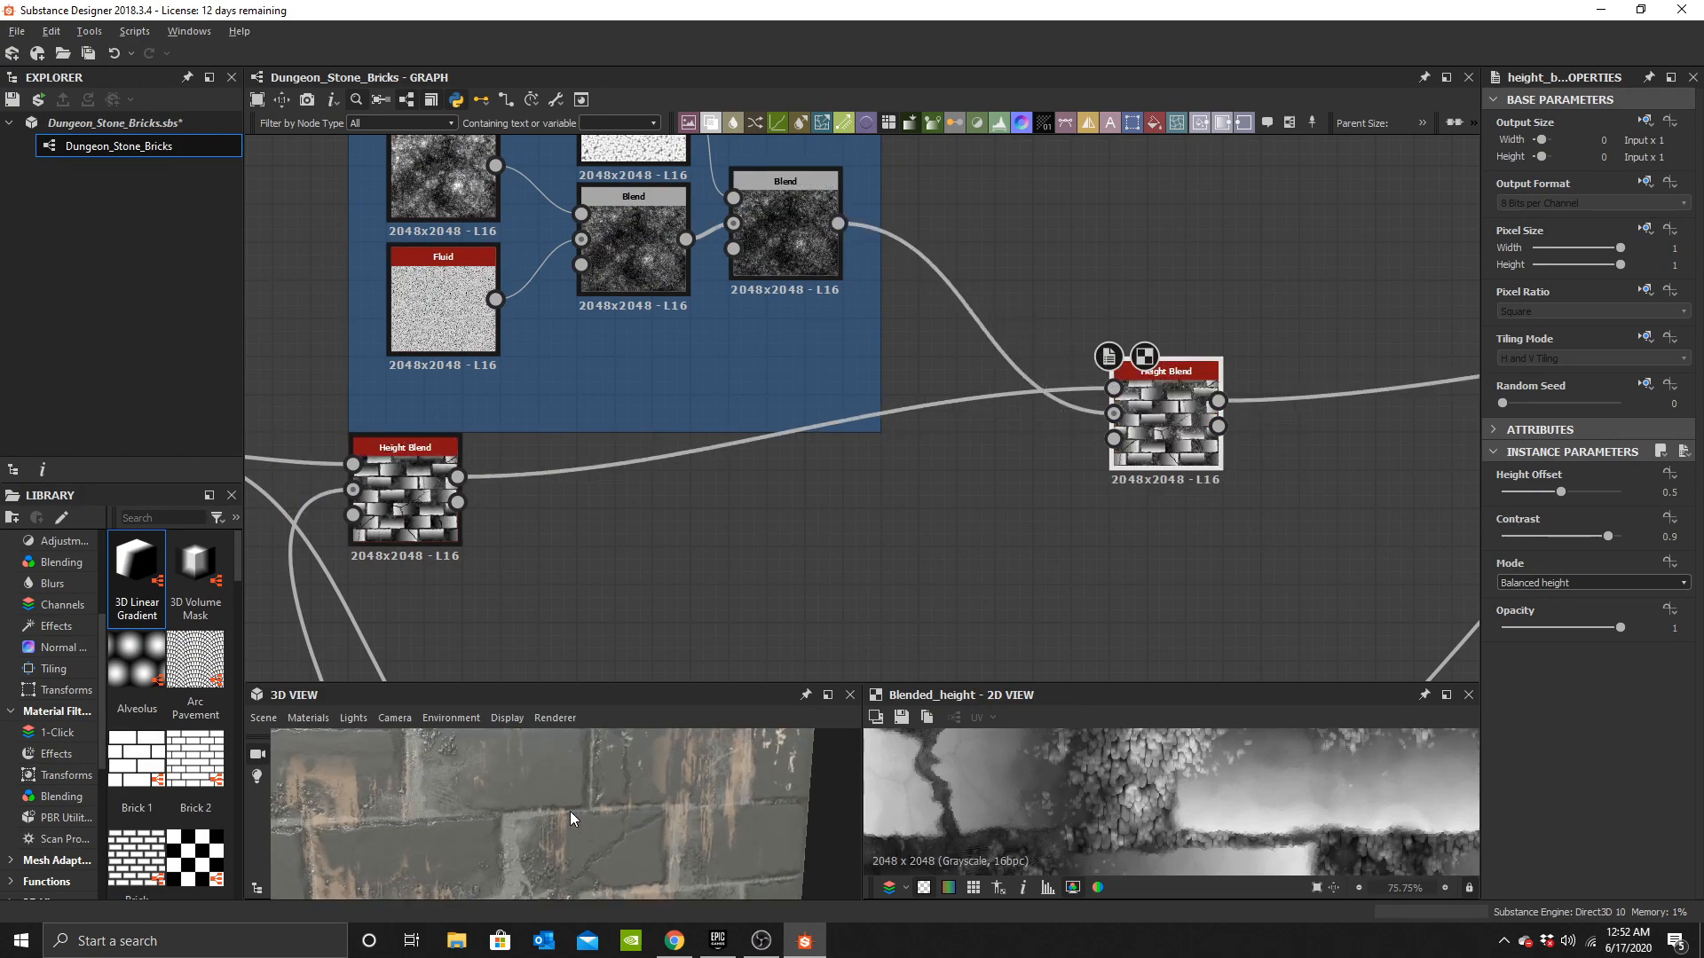
# Move the new Height Blend node slightly closer to the Moss frame.
pyautogui.moveTo(578, 816); pyautogui.dragTo(550, 789)
pyautogui.moveTo(635, 869); pyautogui.dragTo(647, 799, button='middle')
pyautogui.scroll(3, 647, 799)
pyautogui.moveTo(1194, 406); pyautogui.dragTo(1079, 406)
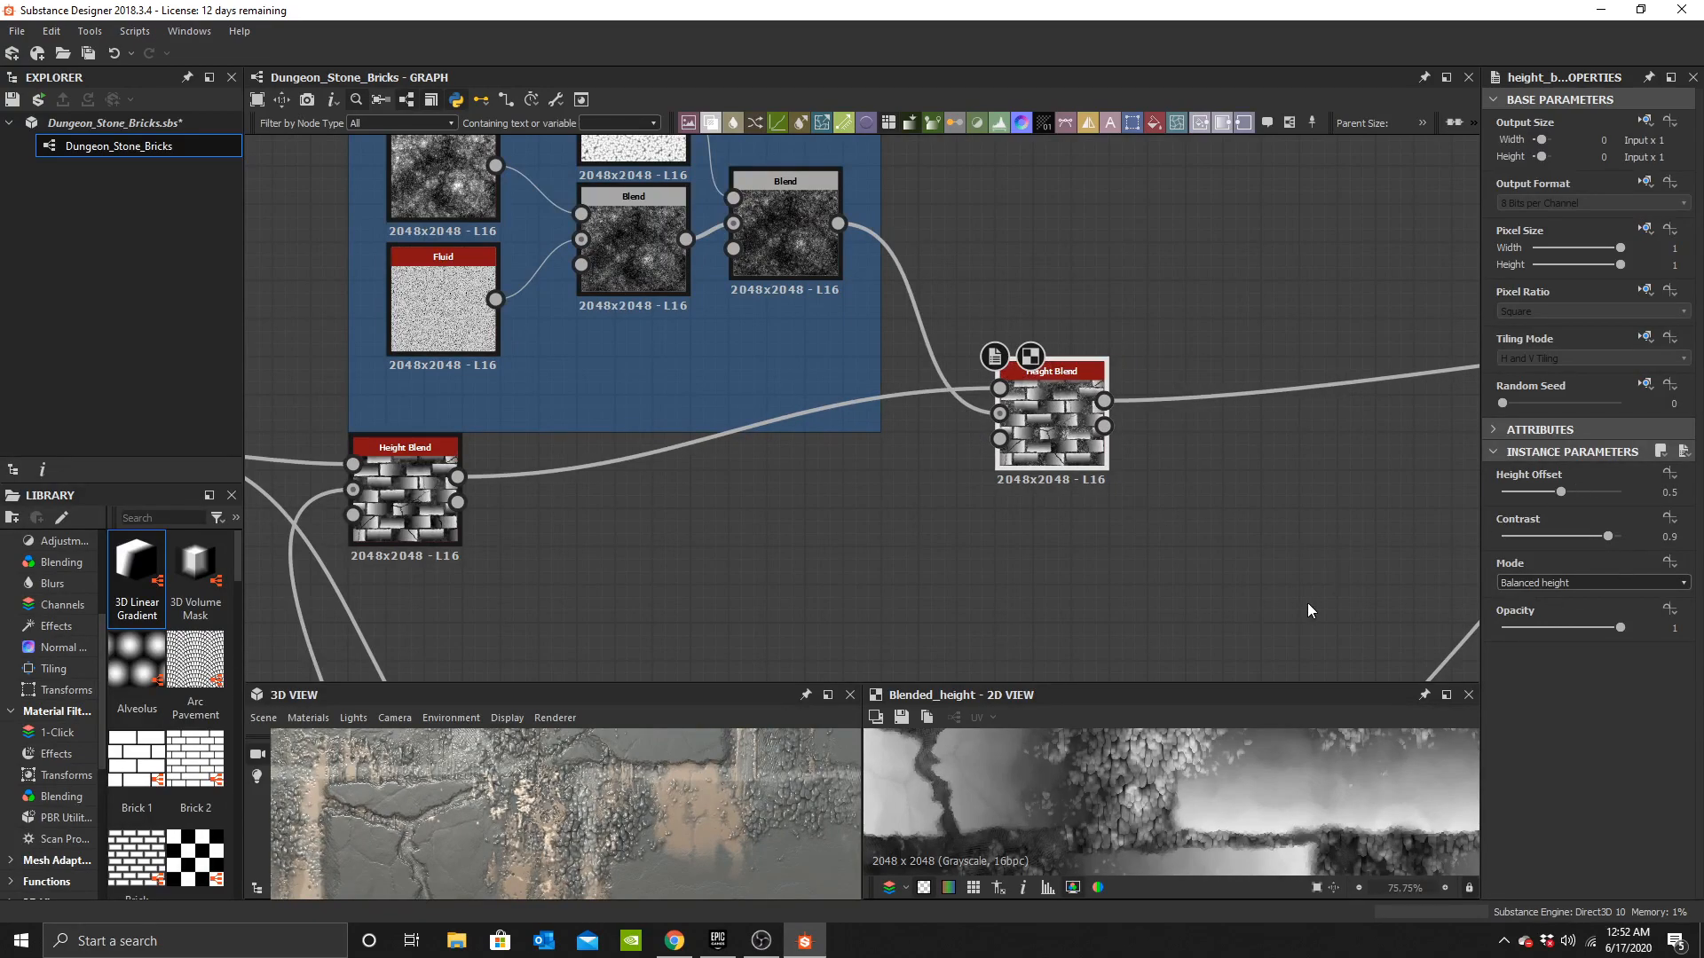
# Try raising the new Height Blend's Height Offset to 0.88, then undo it.
pyautogui.moveTo(1593, 491); pyautogui.dragTo(1609, 495)
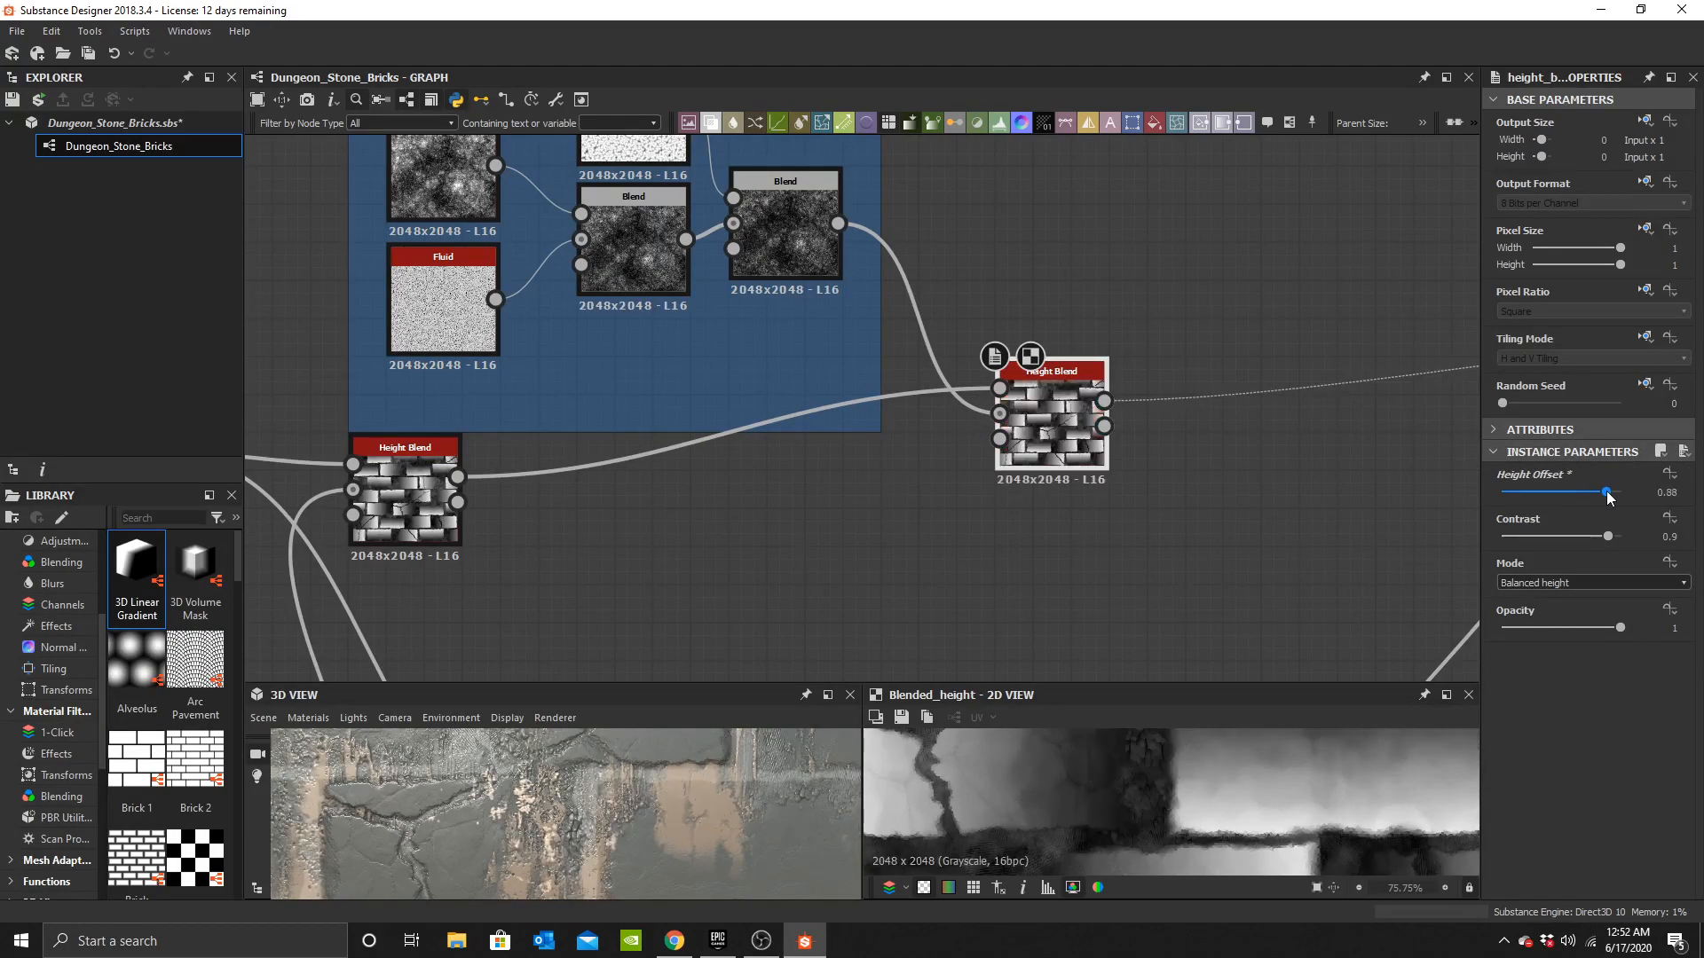
pyautogui.hotkey('ctrl', 'z')
pyautogui.scroll(-5, 657, 836)
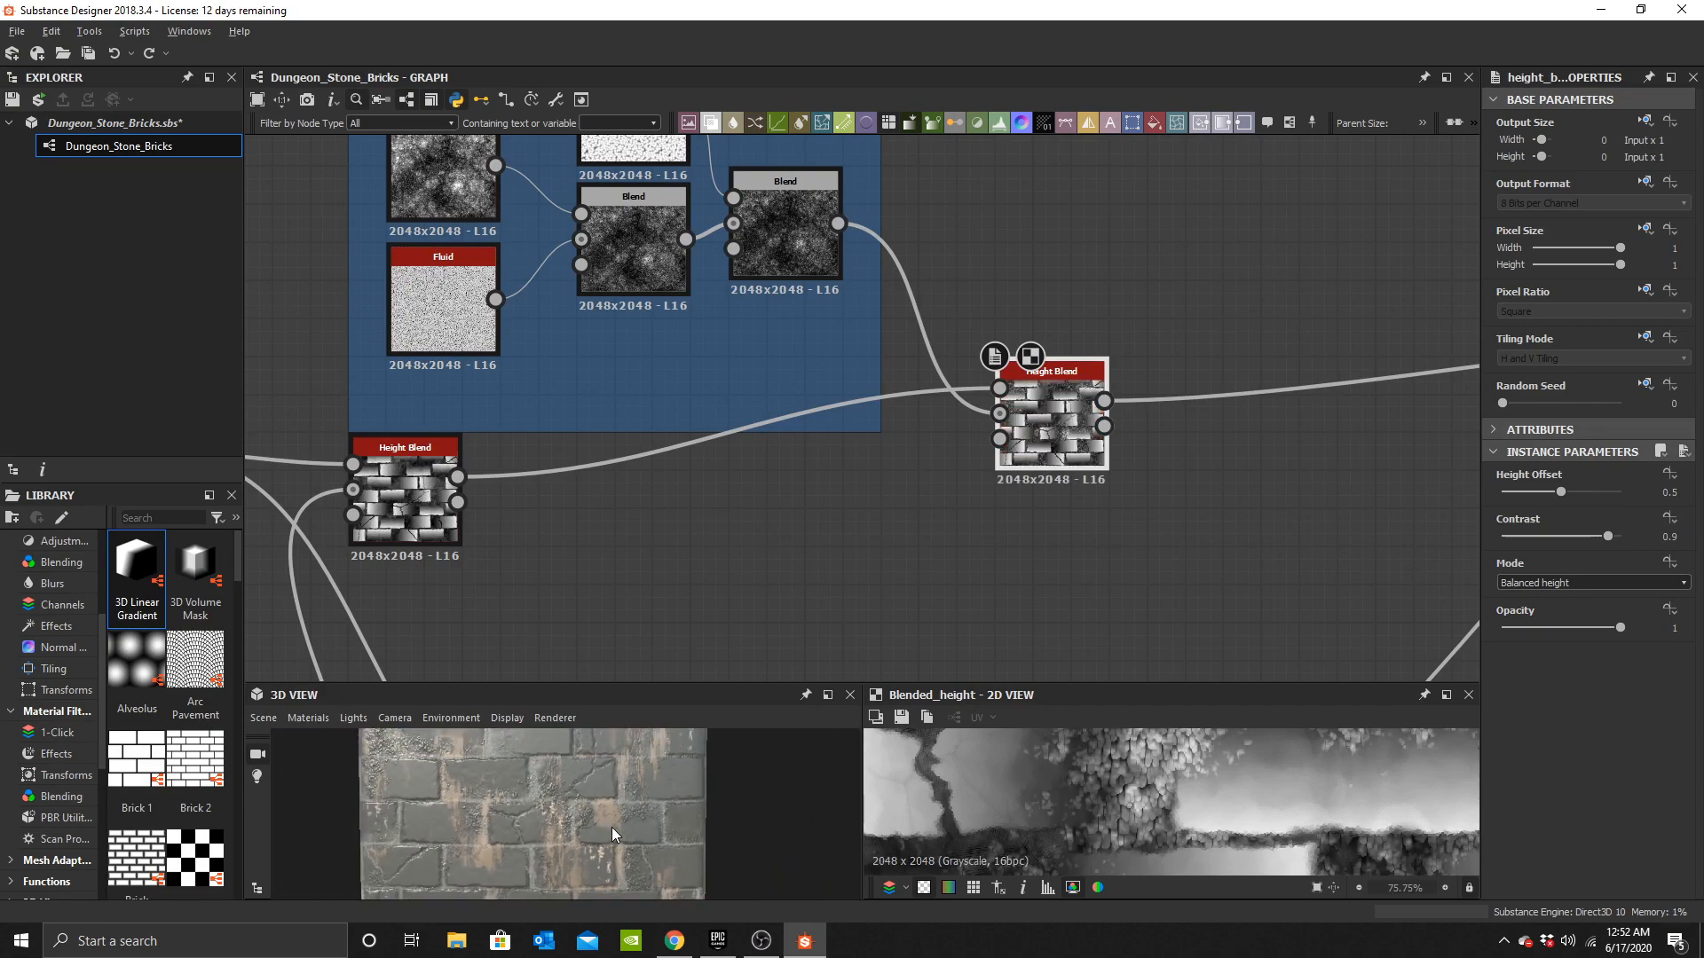
pyautogui.moveTo(616, 829); pyautogui.dragTo(577, 834)
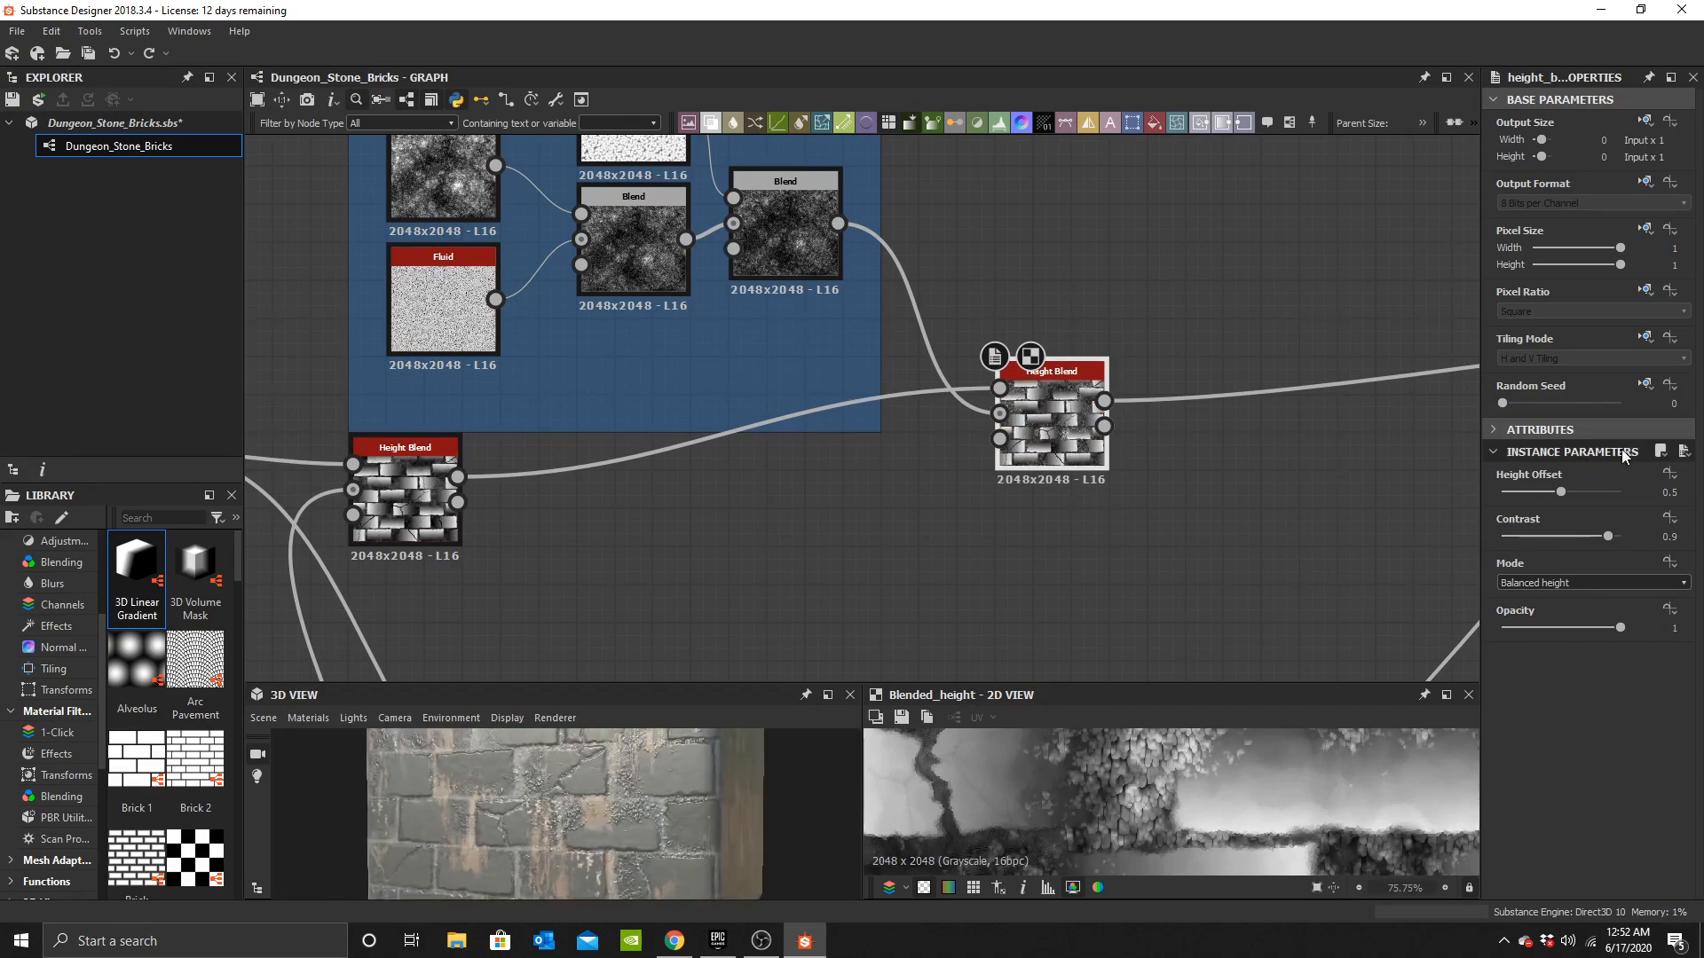
pyautogui.scroll(10, 613, 845)
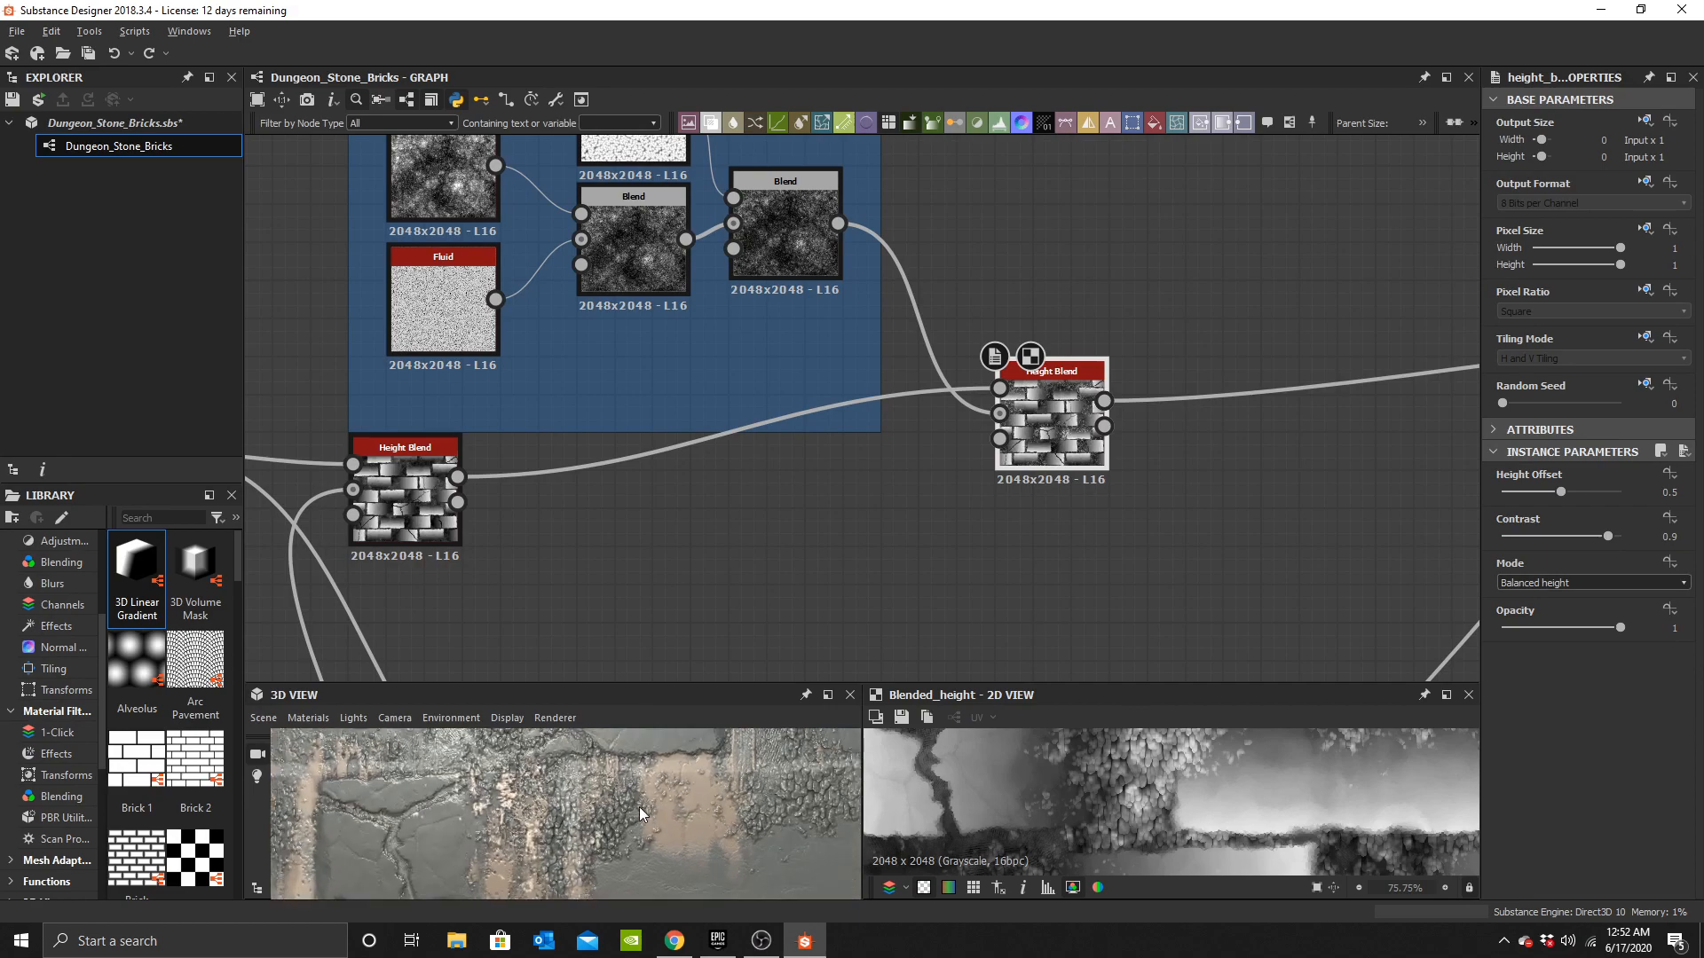
pyautogui.scroll(5, 764, 364)
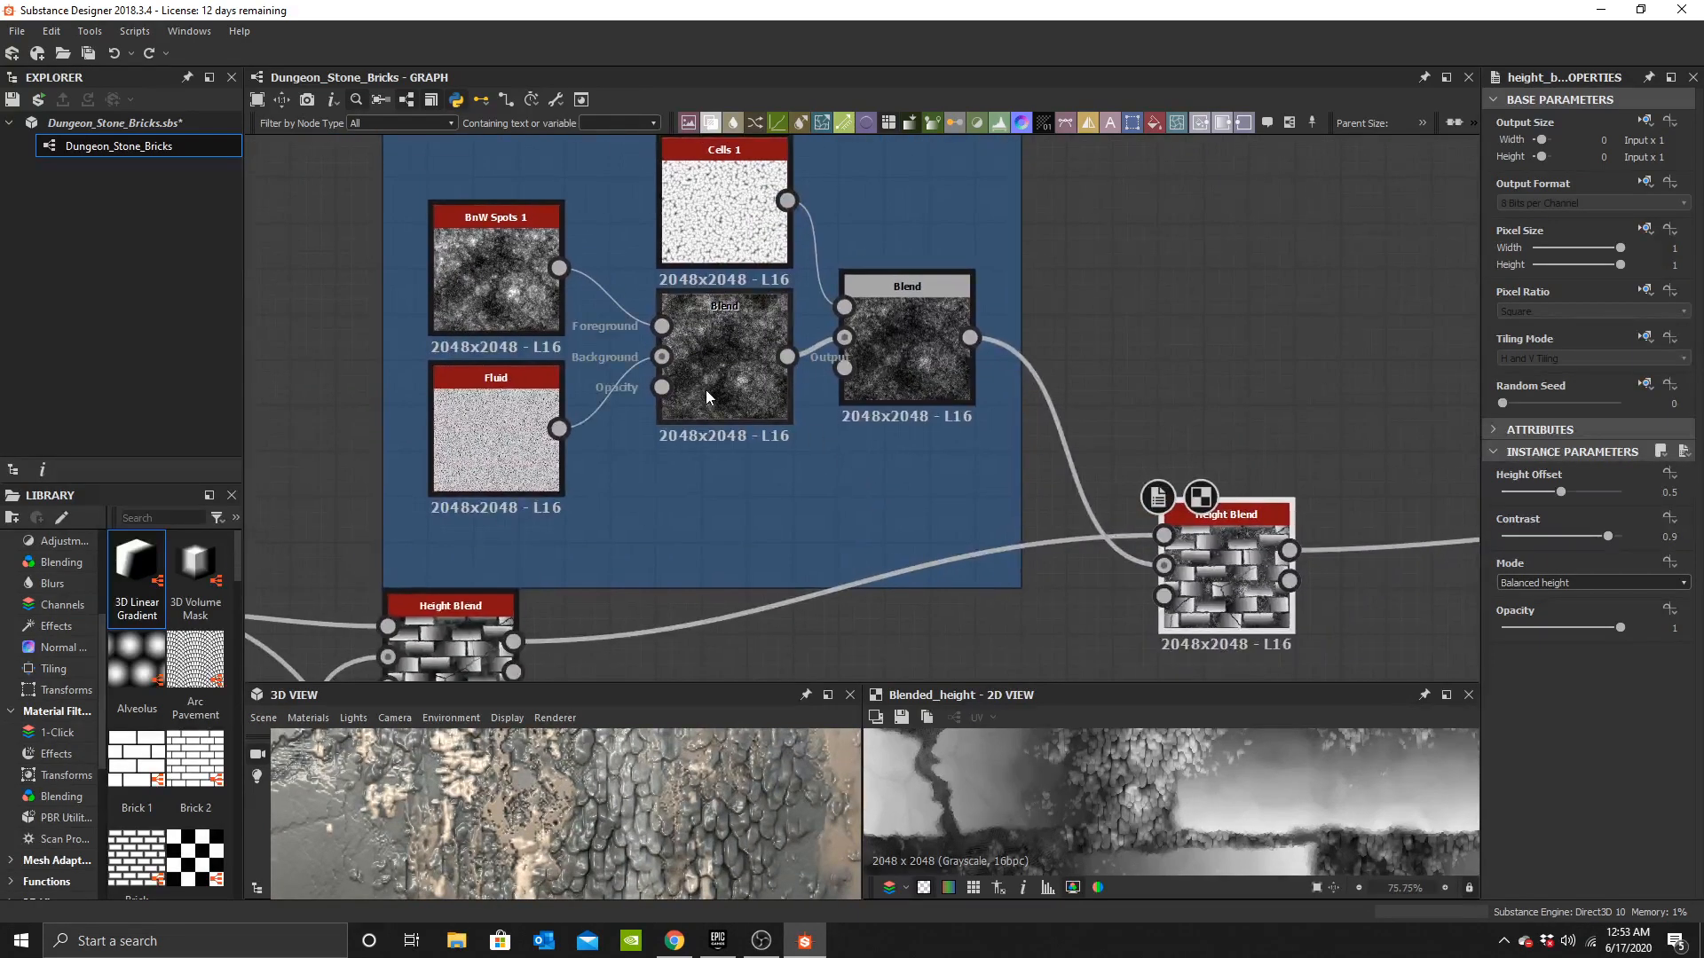
pyautogui.moveTo(781, 350); pyautogui.dragTo(897, 423, button='middle')
pyautogui.click(897, 423)
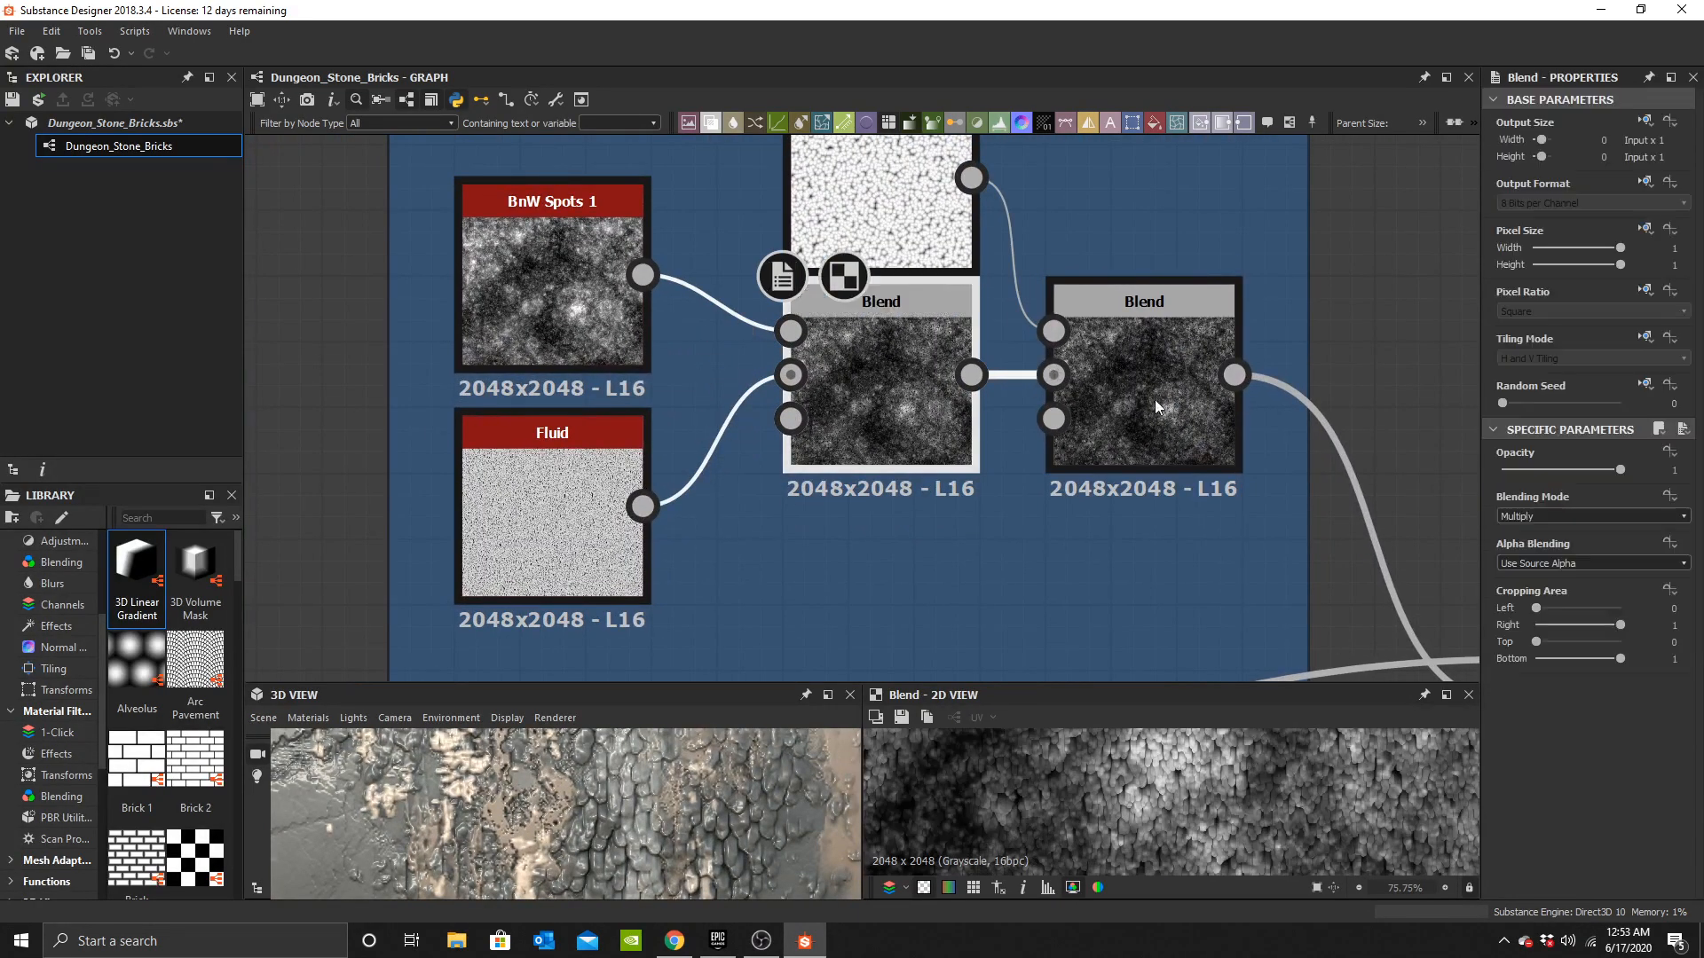
pyautogui.moveTo(1552, 470); pyautogui.dragTo(1703, 470)
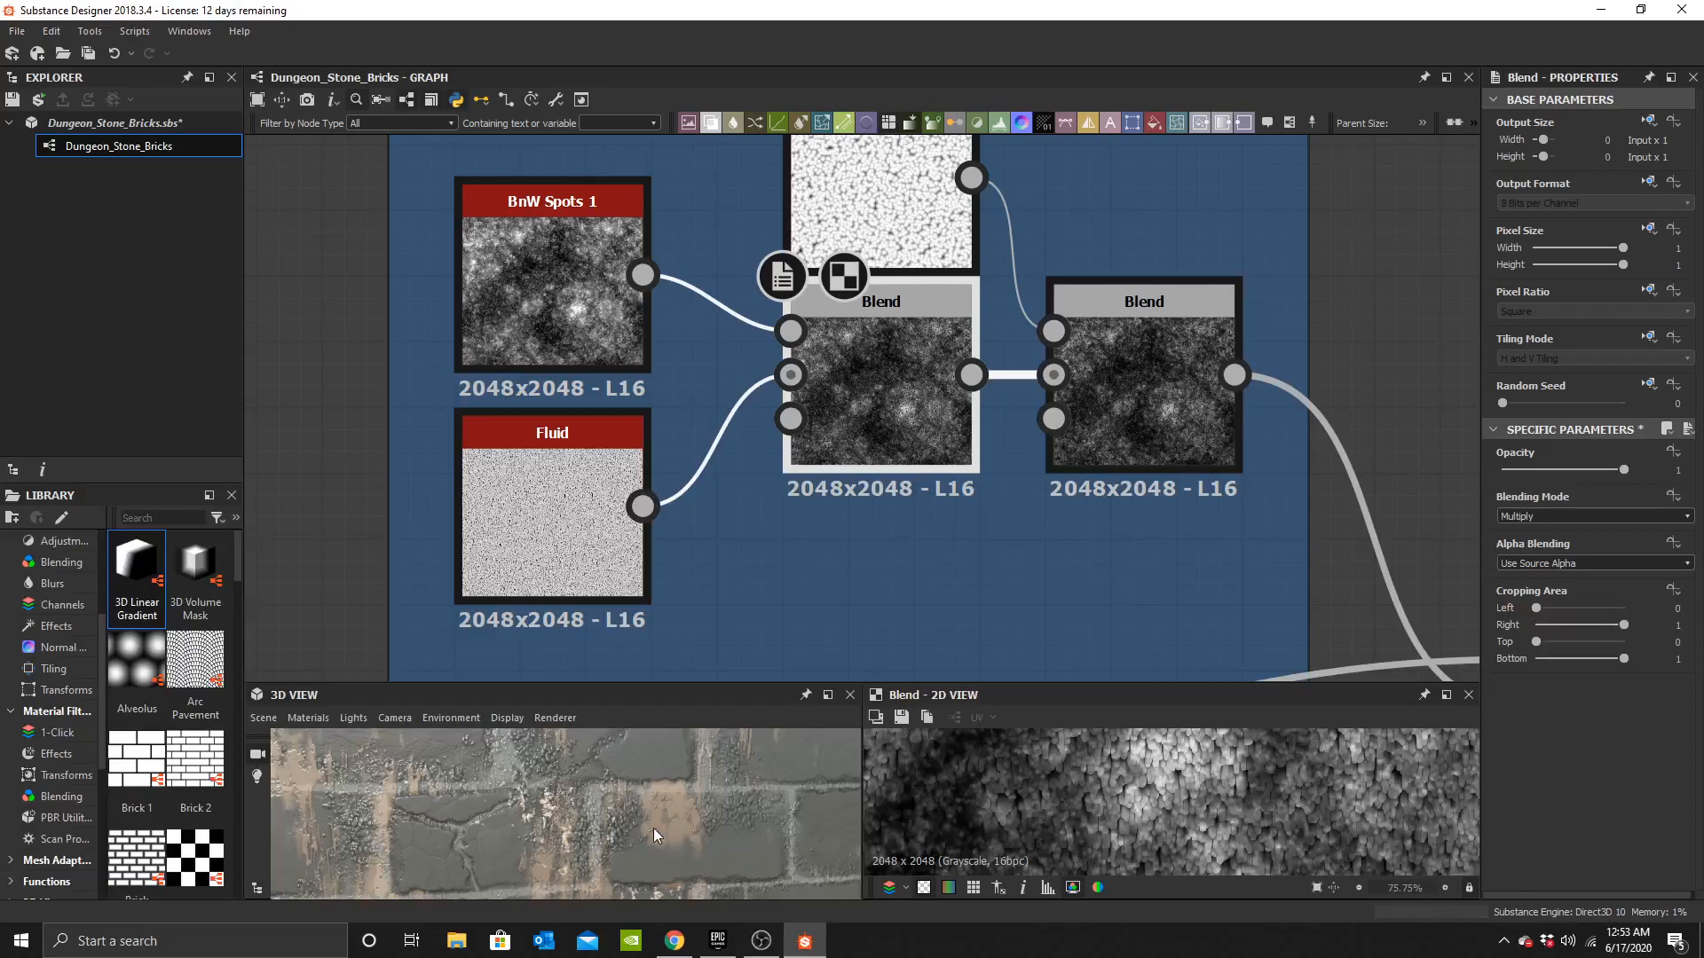
# Set the Fluid node's Warp Intensity and Disorder to 1.
pyautogui.click(566, 551)
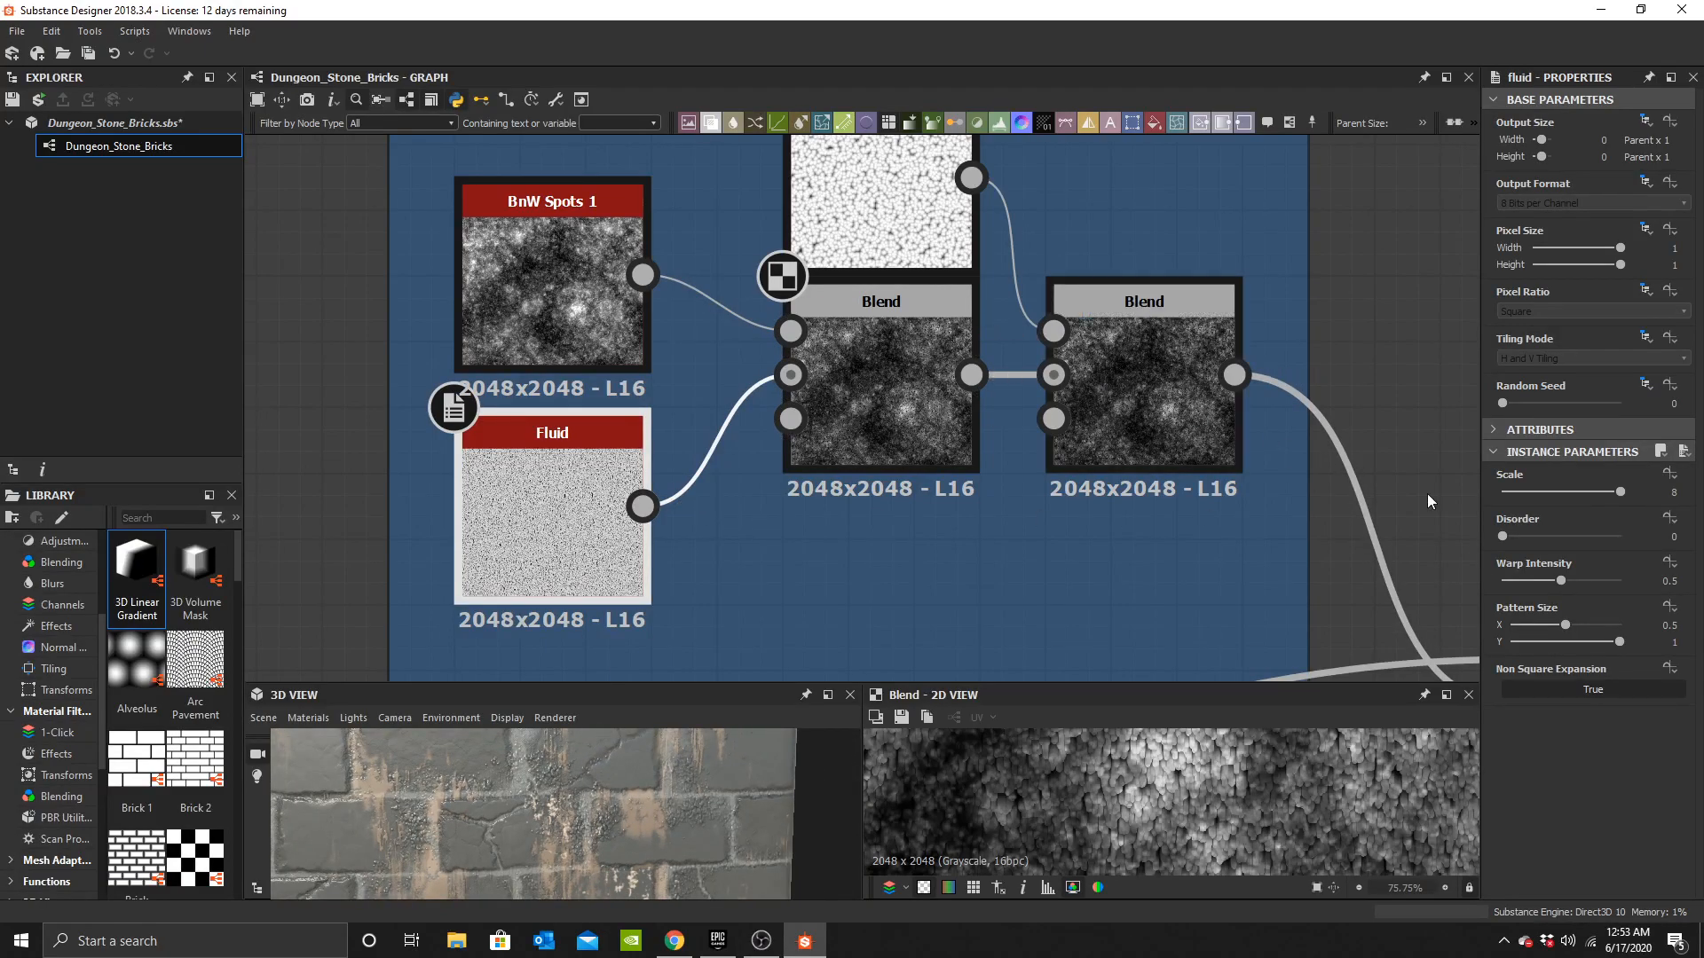
pyautogui.moveTo(1562, 580); pyautogui.dragTo(1624, 580)
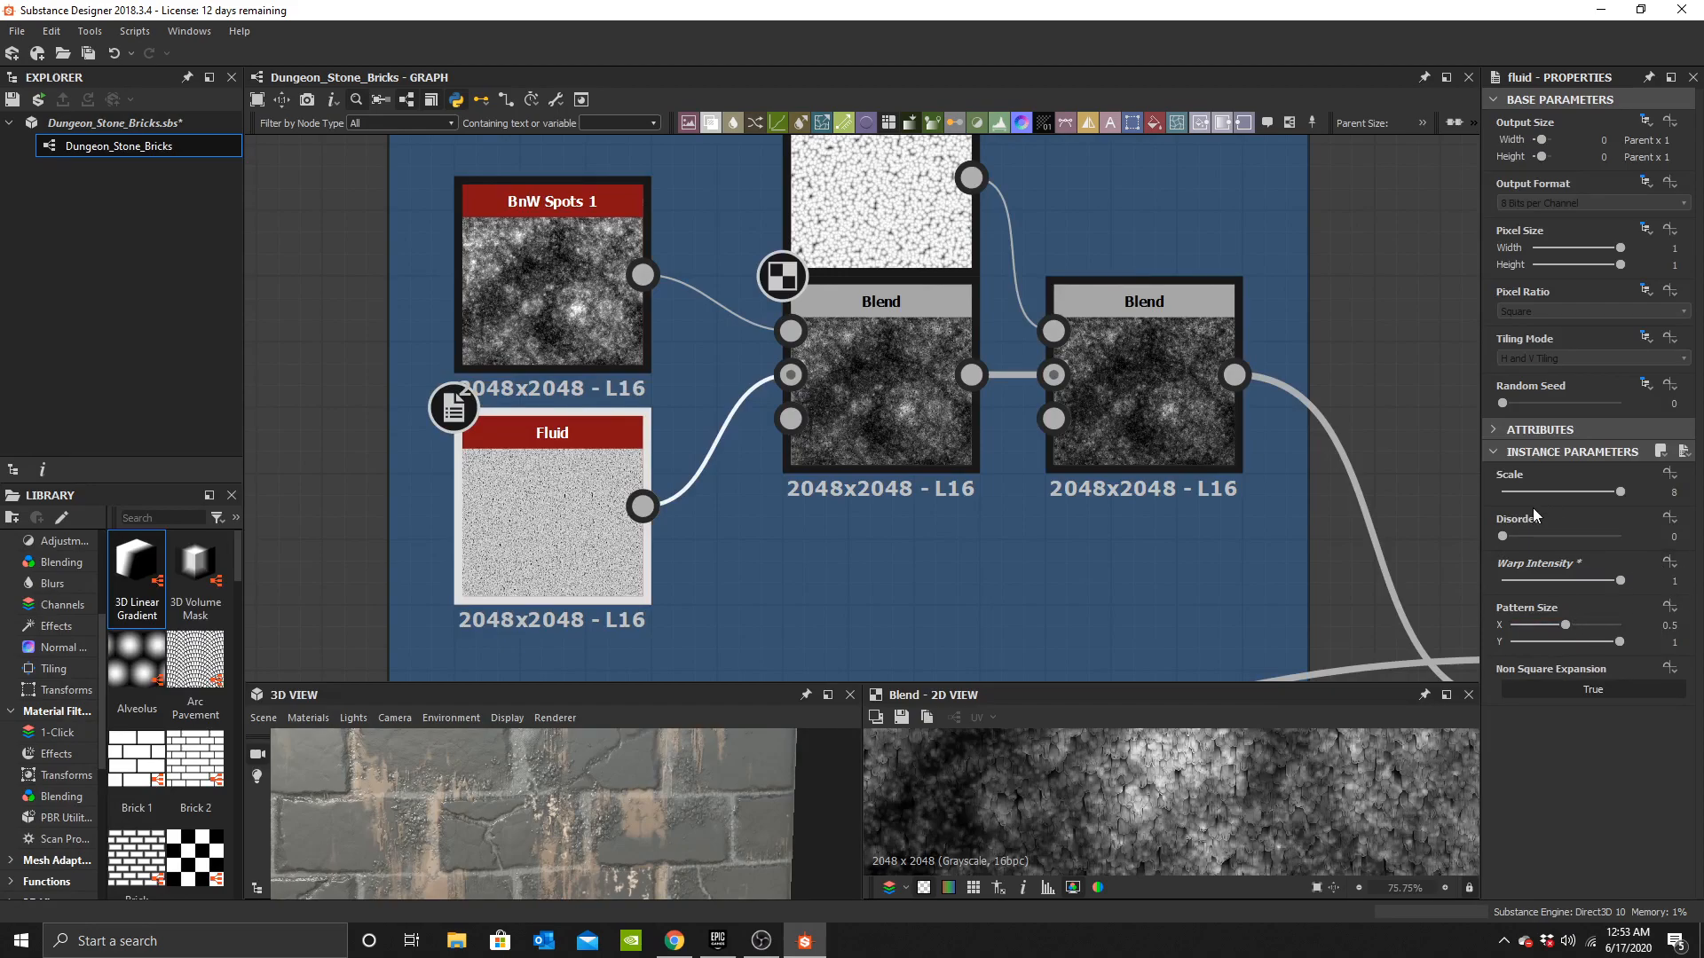
pyautogui.moveTo(1539, 536); pyautogui.dragTo(1629, 536)
# Set the Fluid node's Pattern Size X to 0.27.
pyautogui.moveTo(1582, 620); pyautogui.dragTo(1659, 624)
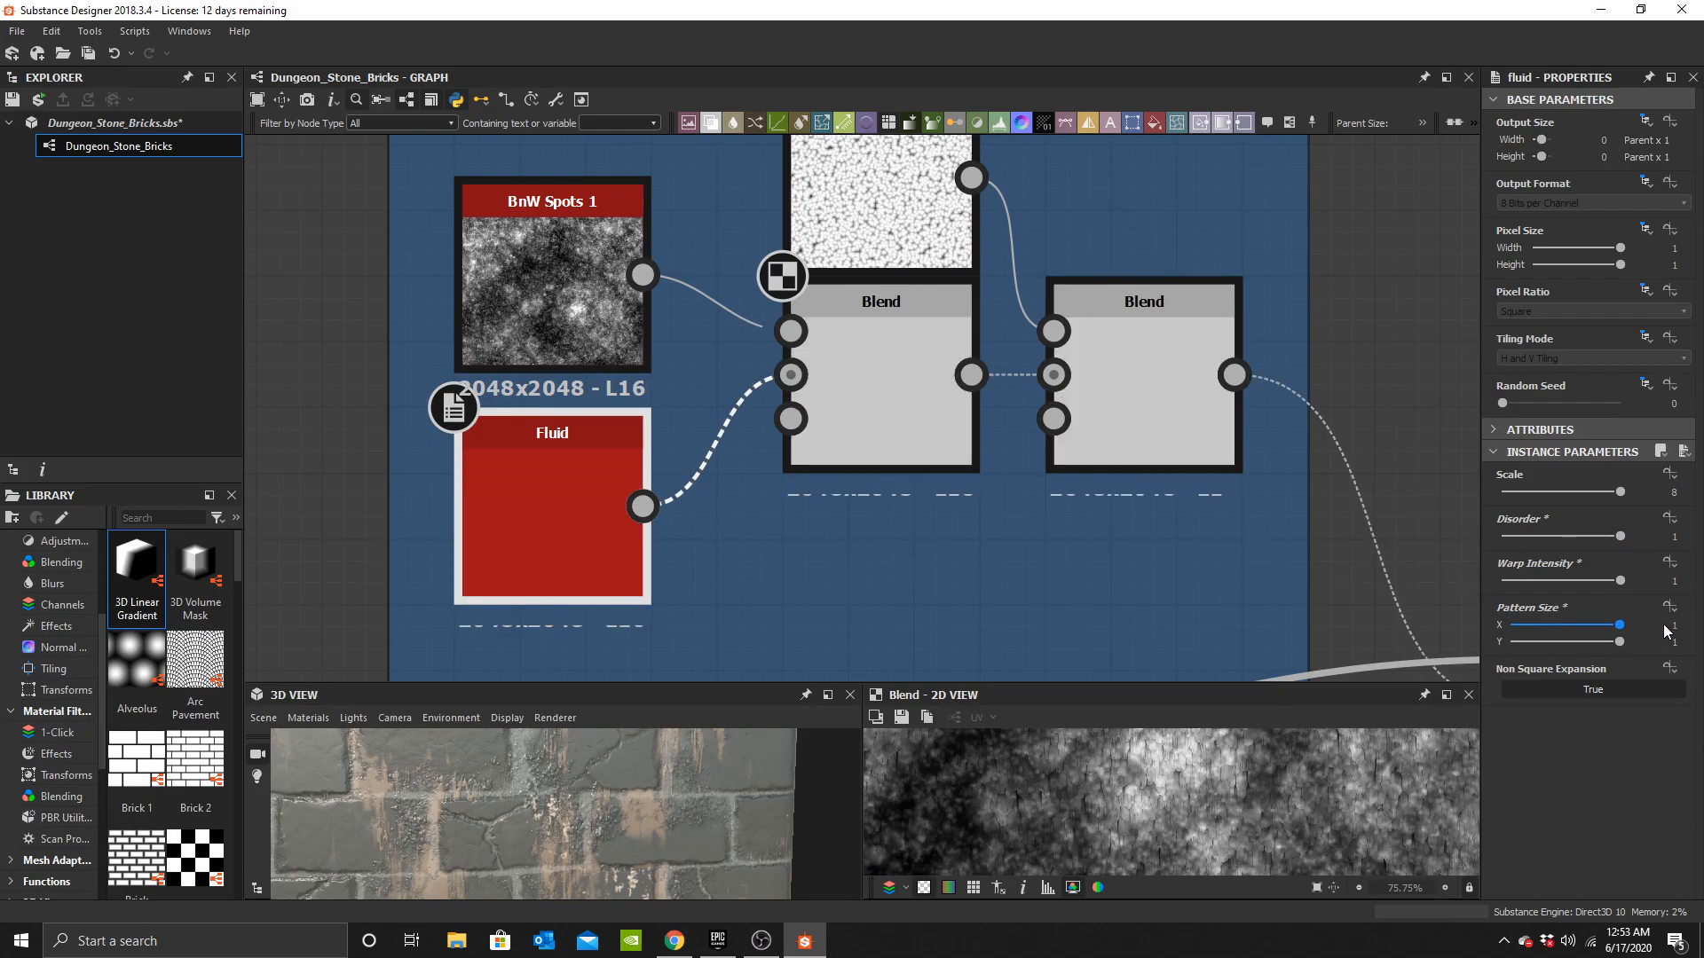
pyautogui.hotkey('ctrl', 'z')
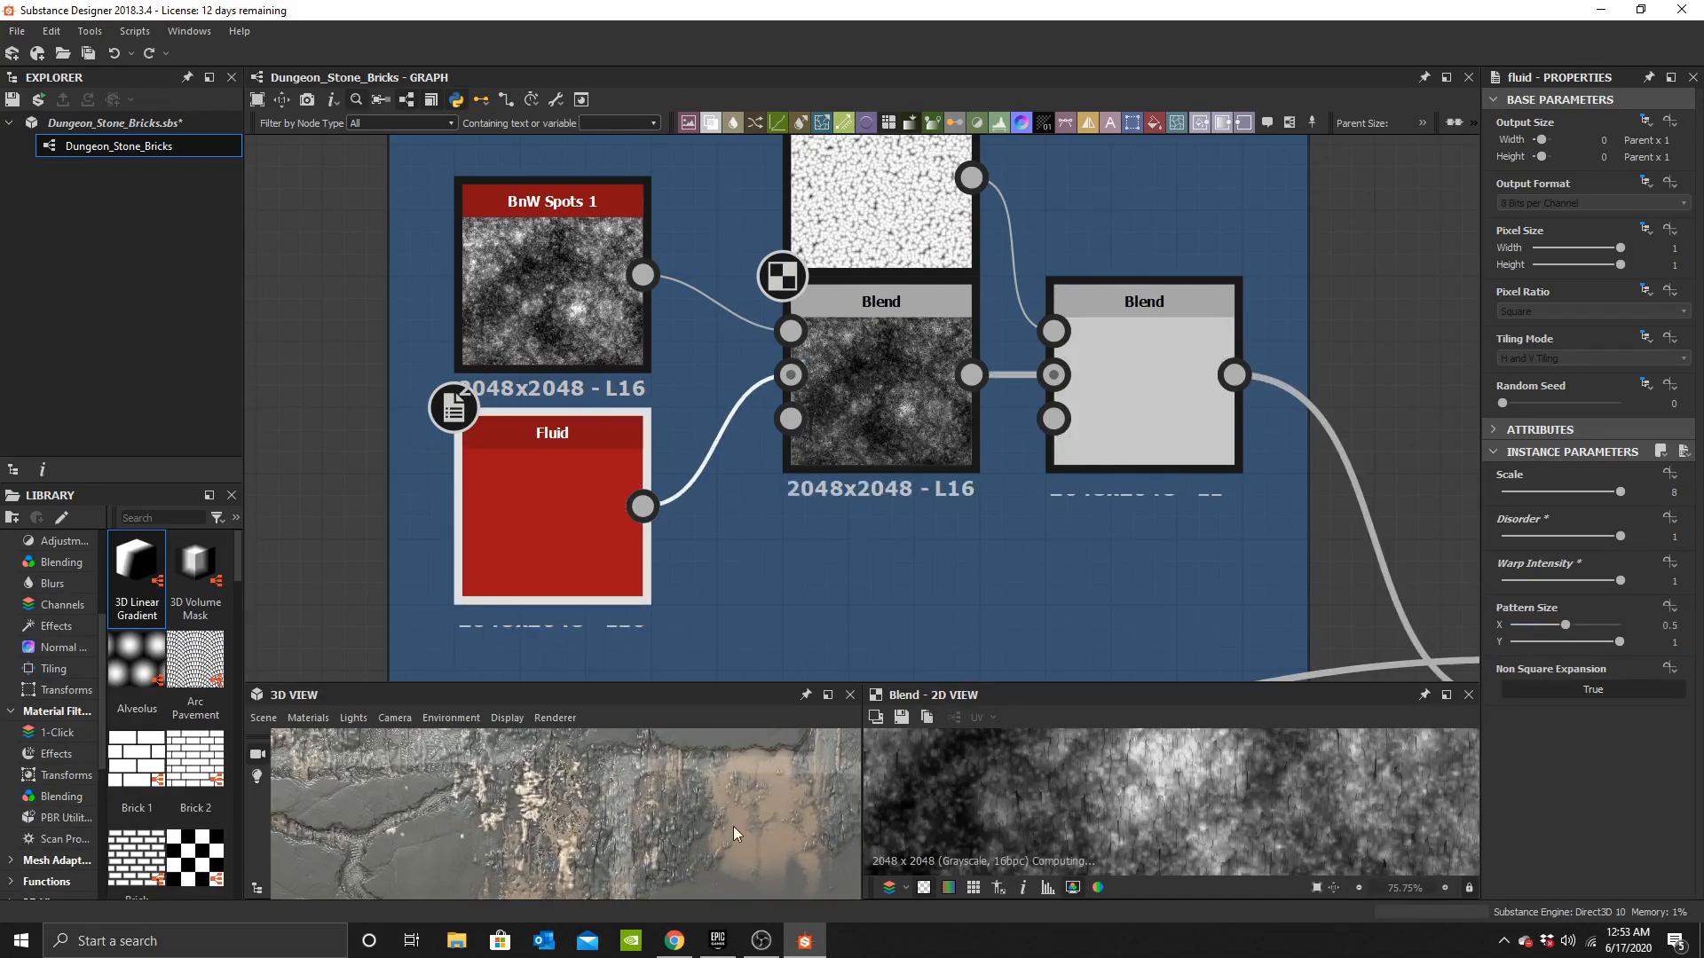
pyautogui.moveTo(1594, 639); pyautogui.dragTo(1532, 625)
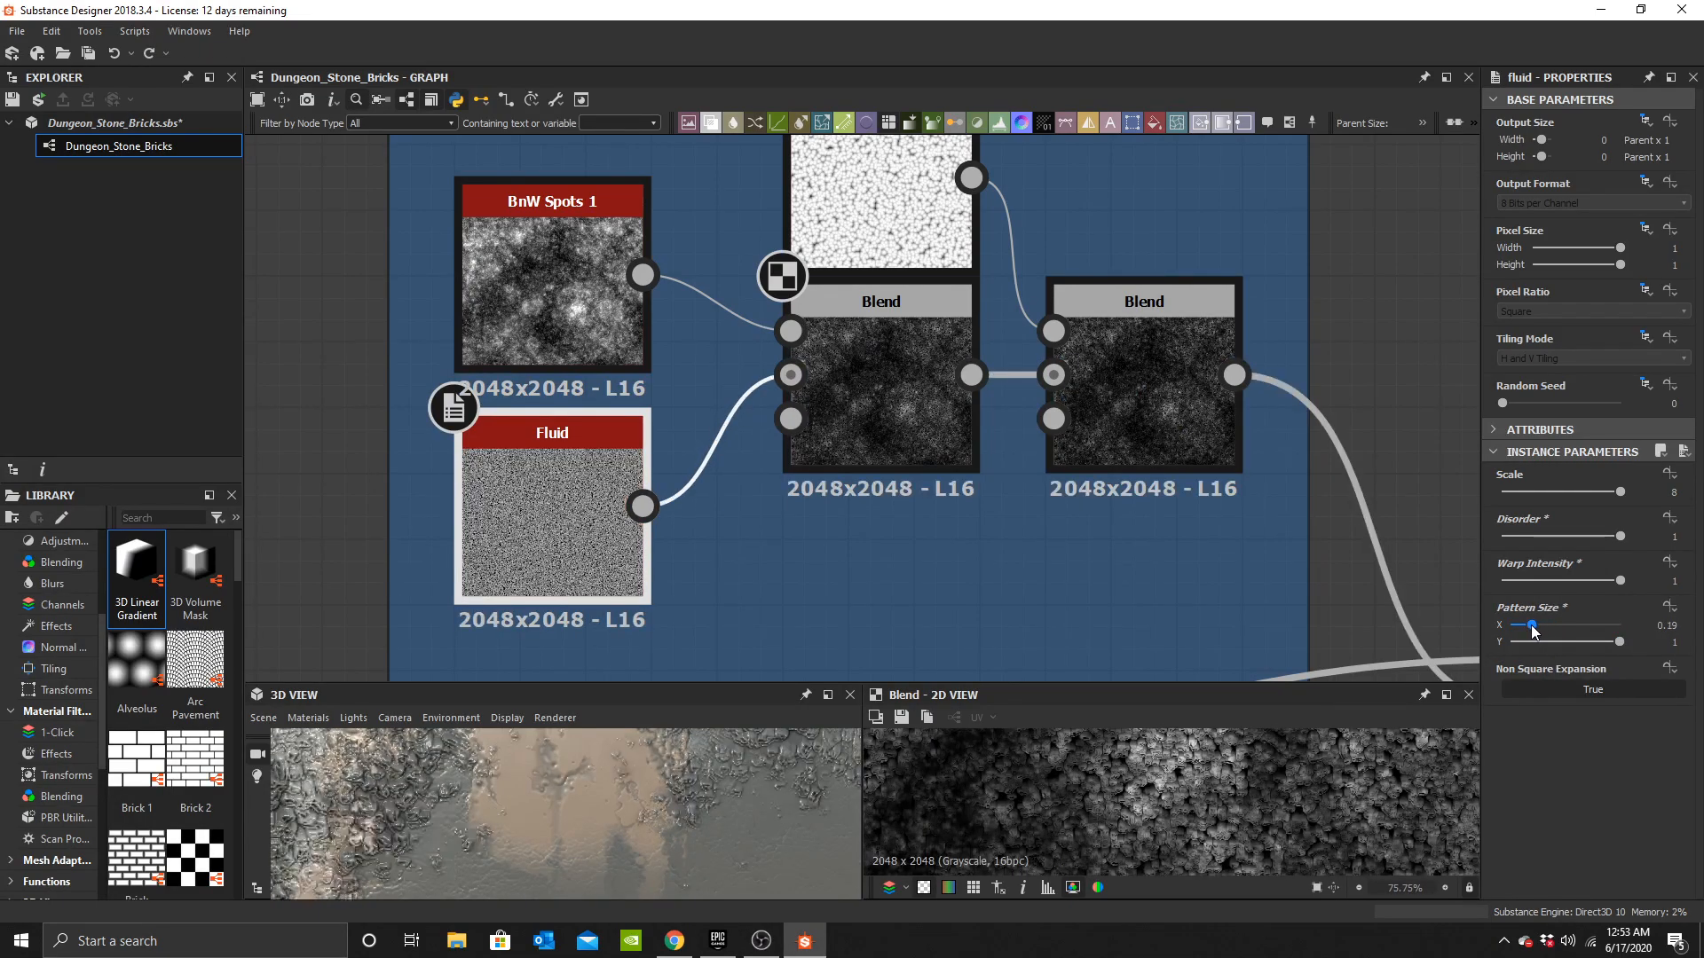
pyautogui.moveTo(1538, 630); pyautogui.dragTo(1542, 626)
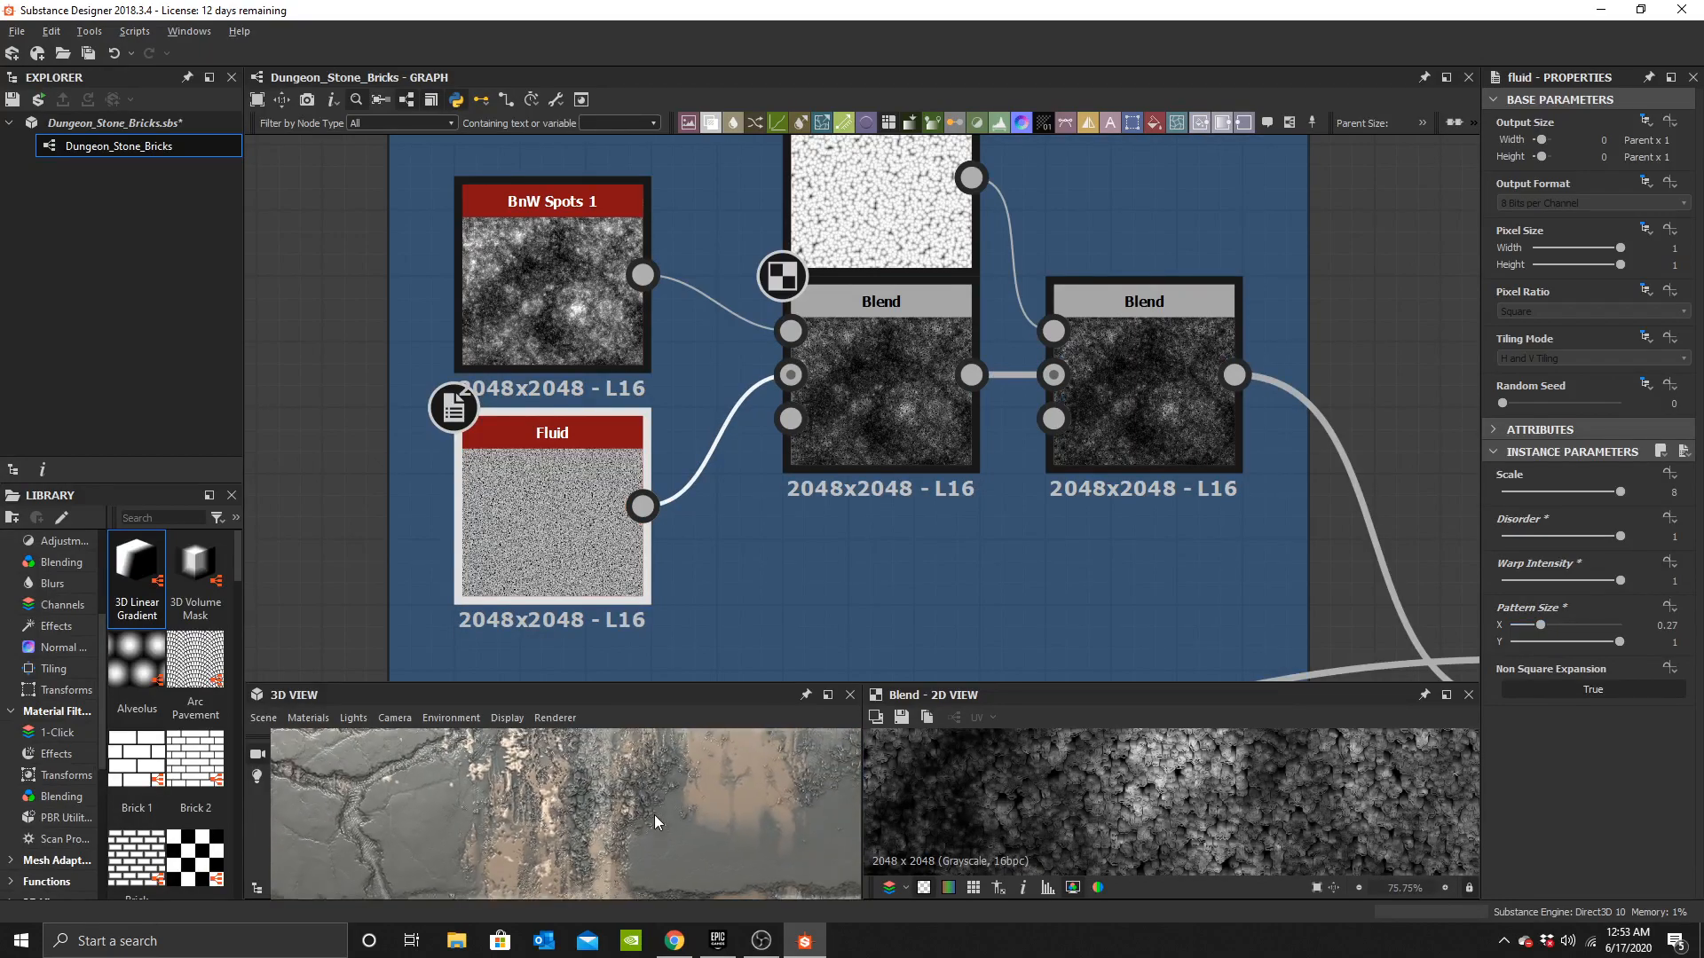
# Set the Fluid node's Pattern Size X to 0.25.
pyautogui.moveTo(1575, 622); pyautogui.dragTo(1653, 620)
pyautogui.hotkey('ctrl', 'z')
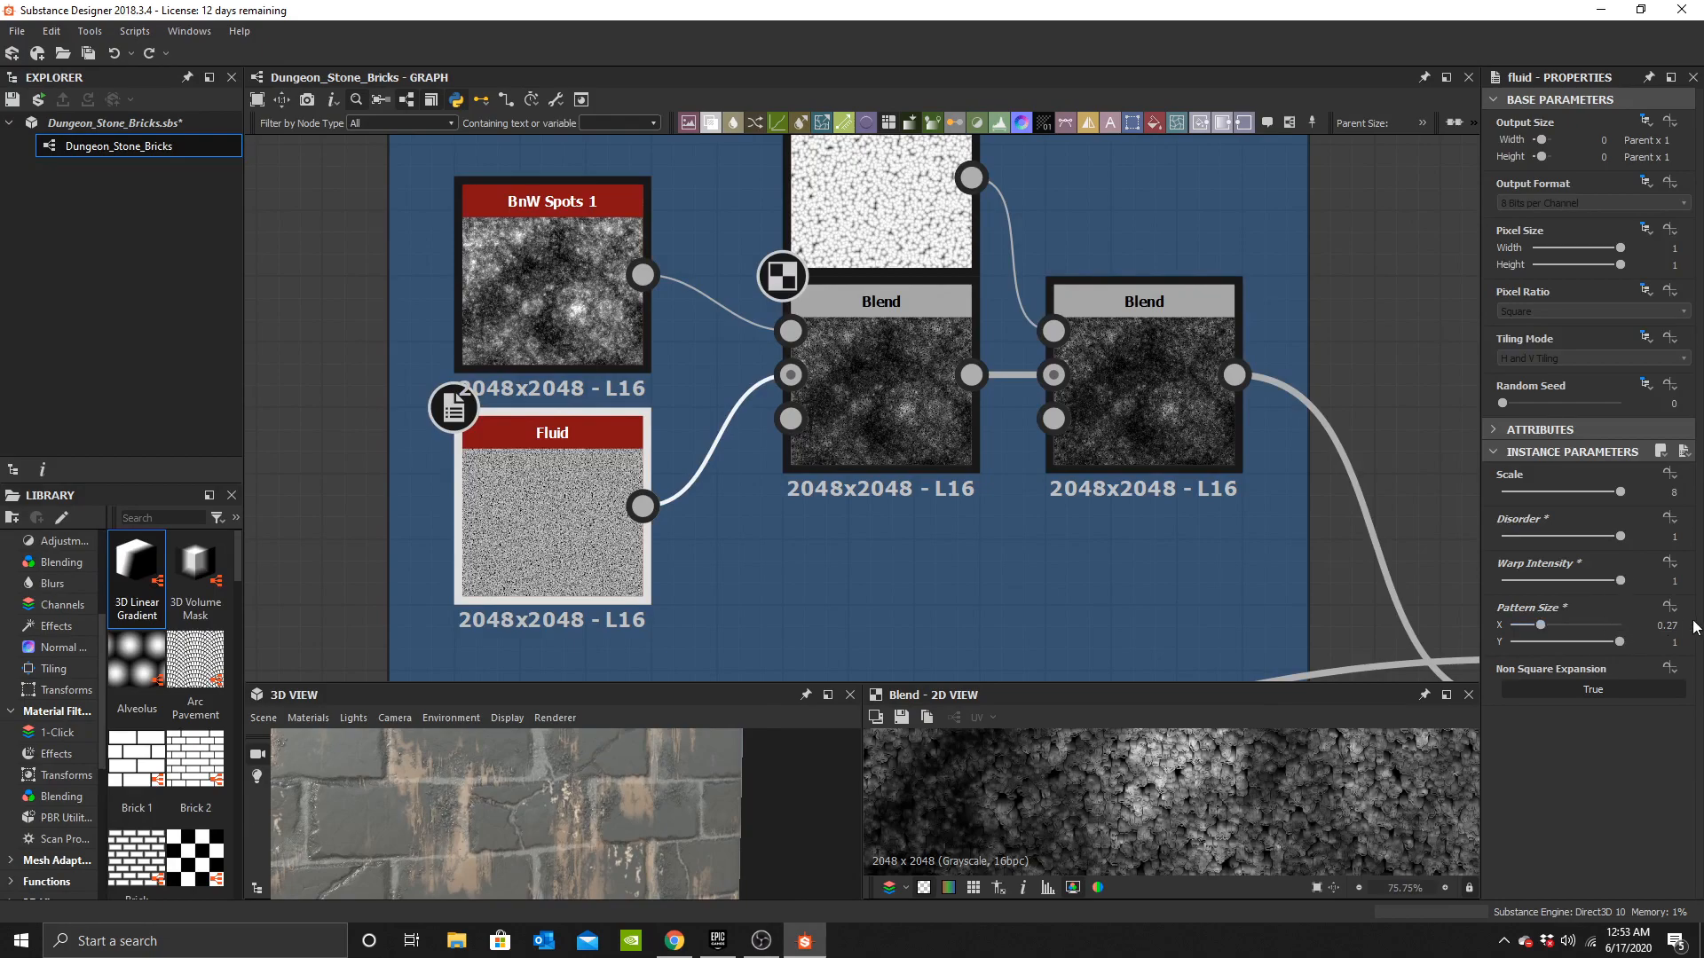
pyautogui.press('BackSpace')
pyautogui.write('5')
pyautogui.press('Return')
# Move the Height Blend node below the Moss frame slightly to the left.
pyautogui.moveTo(602, 855); pyautogui.dragTo(606, 773)
pyautogui.moveTo(495, 769); pyautogui.dragTo(619, 810)
pyautogui.scroll(-6, 620, 811)
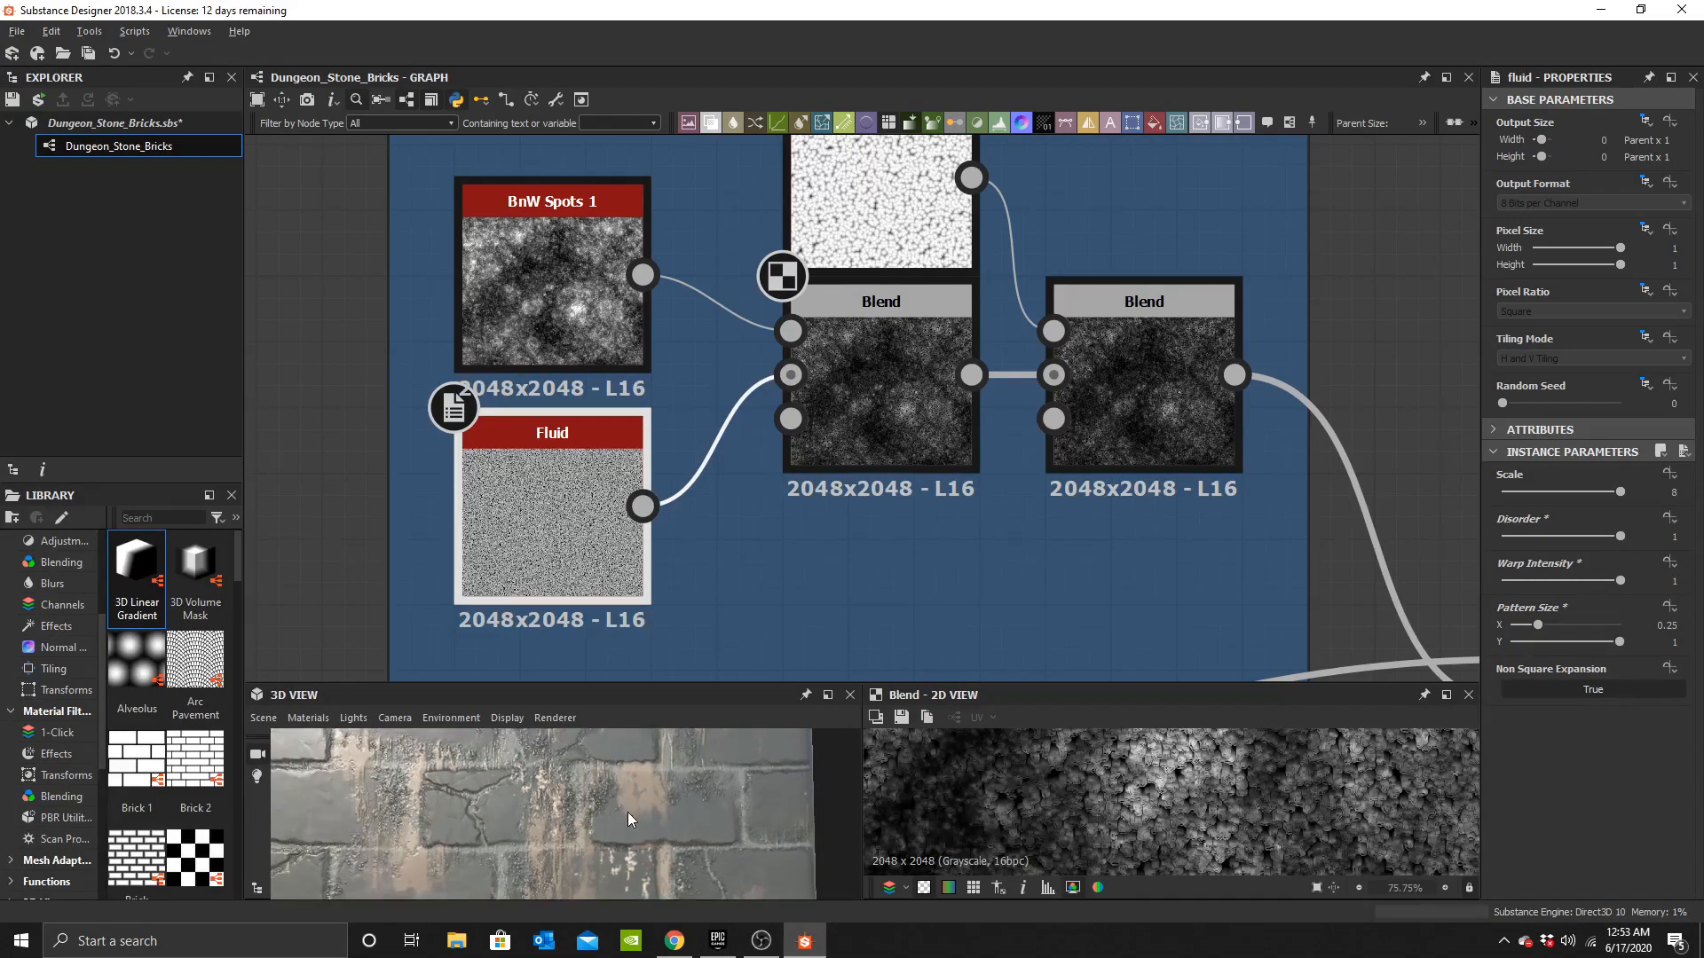
pyautogui.scroll(-5, 1041, 409)
pyautogui.scroll(4, 935, 423)
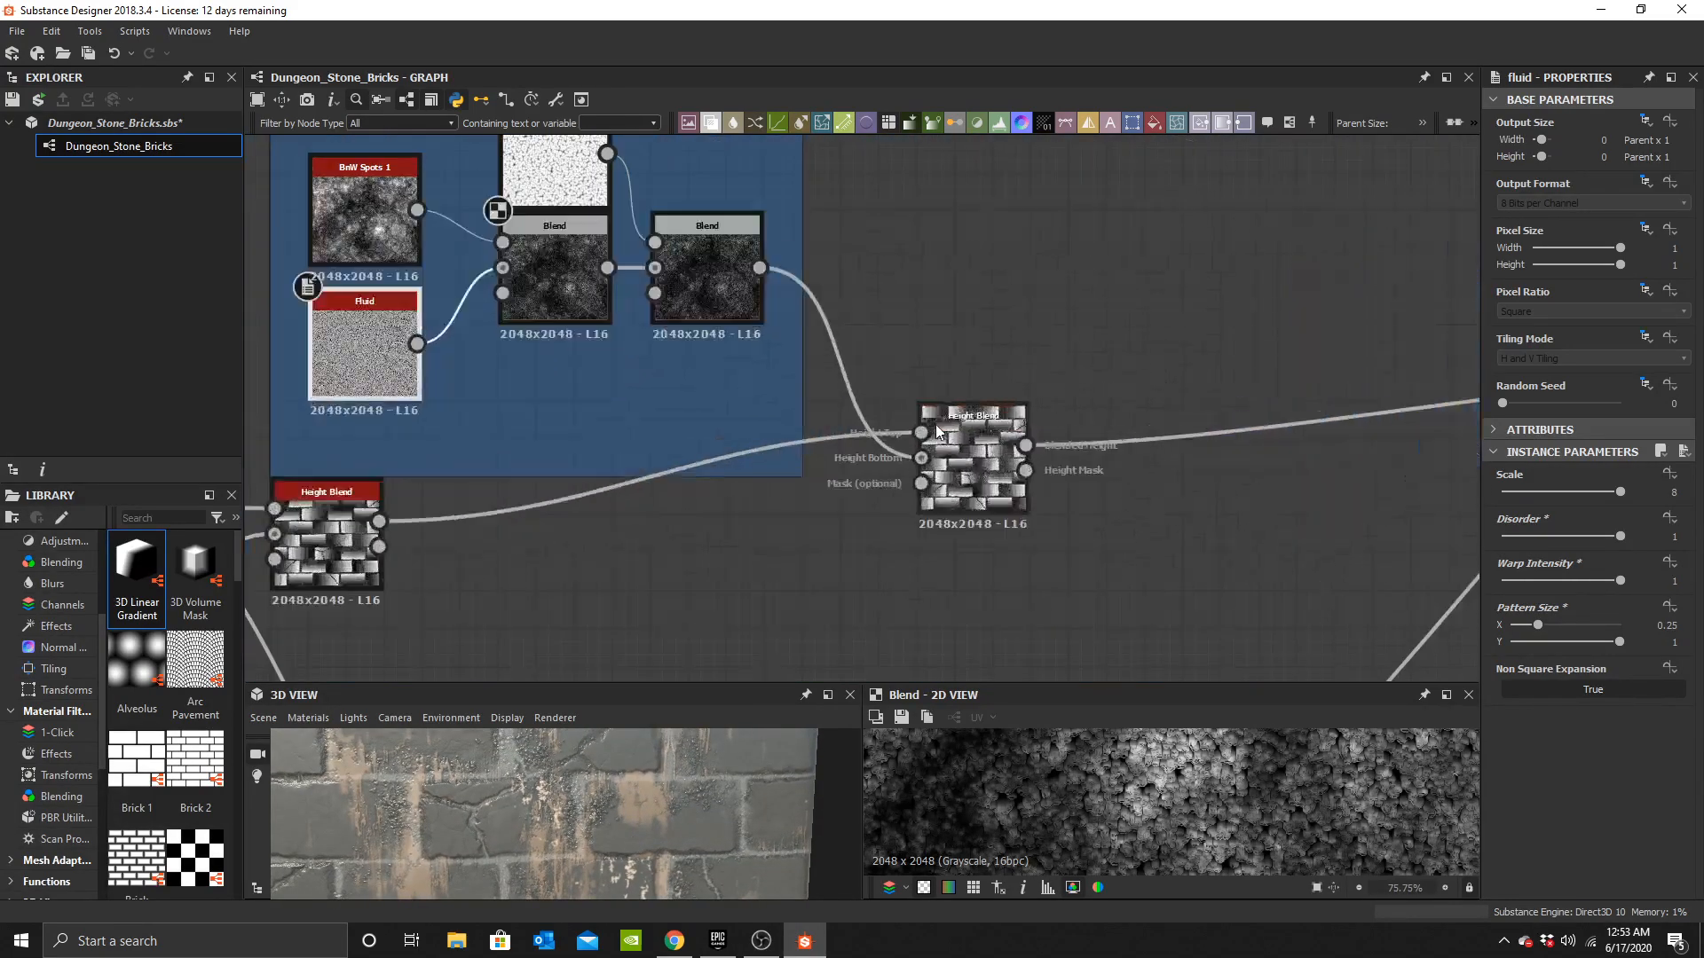
pyautogui.scroll(-4, 936, 424)
pyautogui.moveTo(923, 420); pyautogui.dragTo(831, 420, button='middle')
# Add a Blend node next to the Moss frame.
pyautogui.press('space')
pyautogui.write('b')
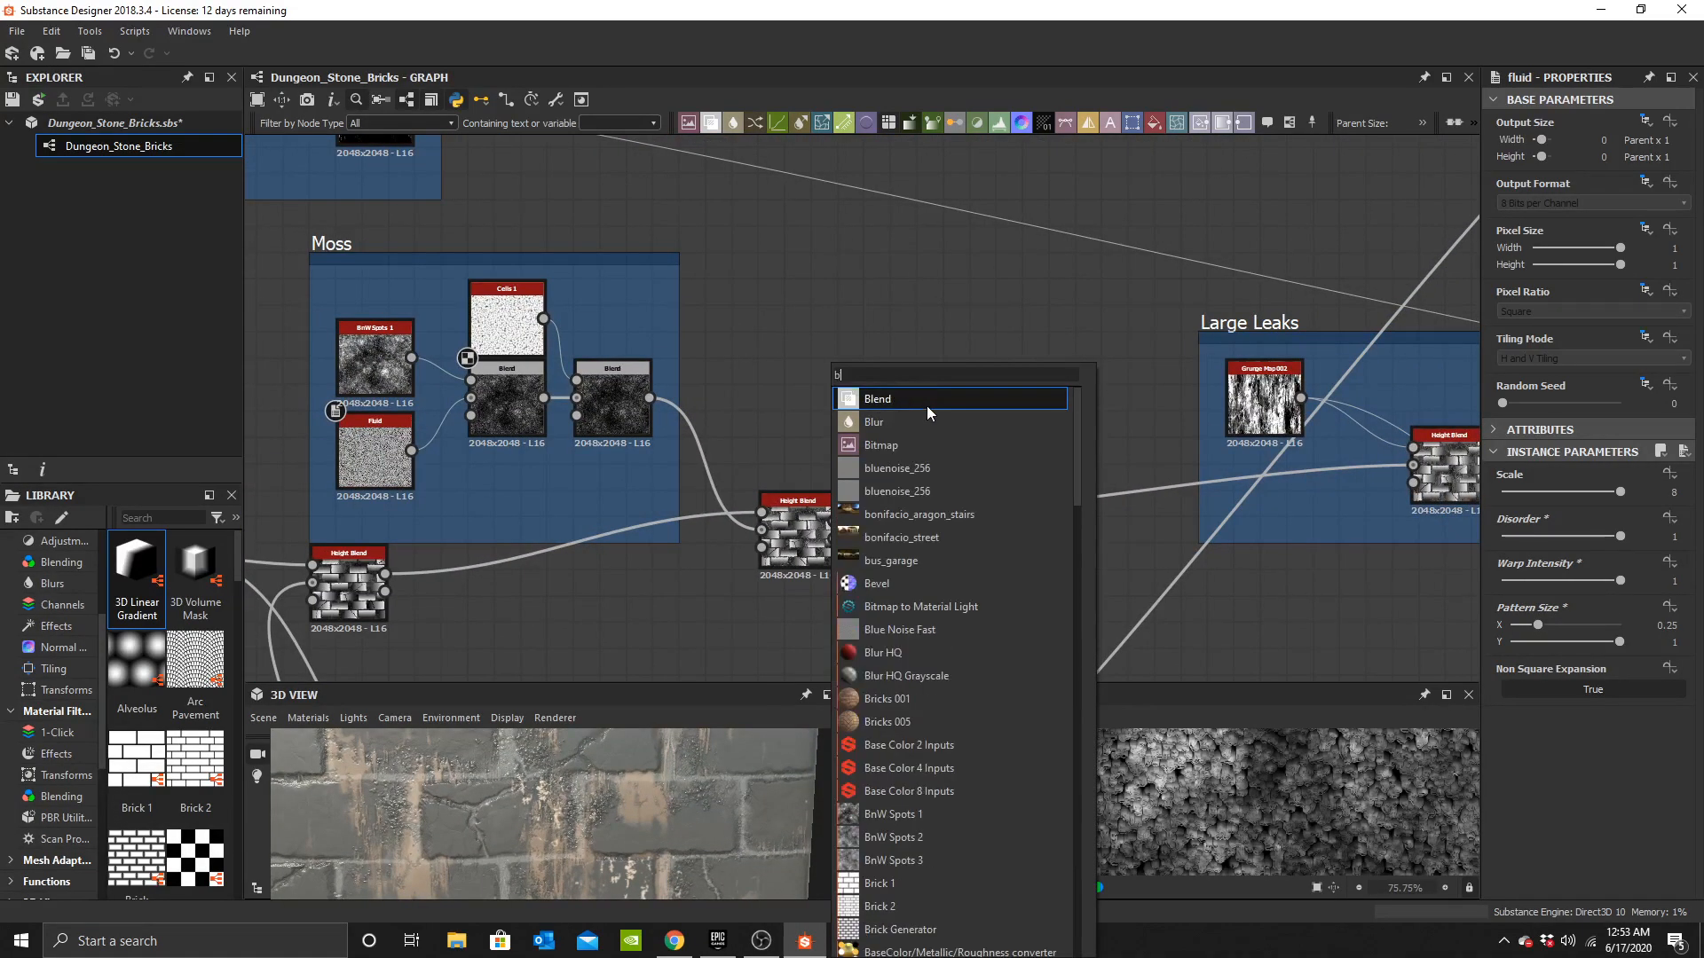
pyautogui.click(927, 407)
# Wire the moss pattern and the lower Height Blend into the new Blend and set its Blending Mode to Subtract.
pyautogui.scroll(3, 737, 462)
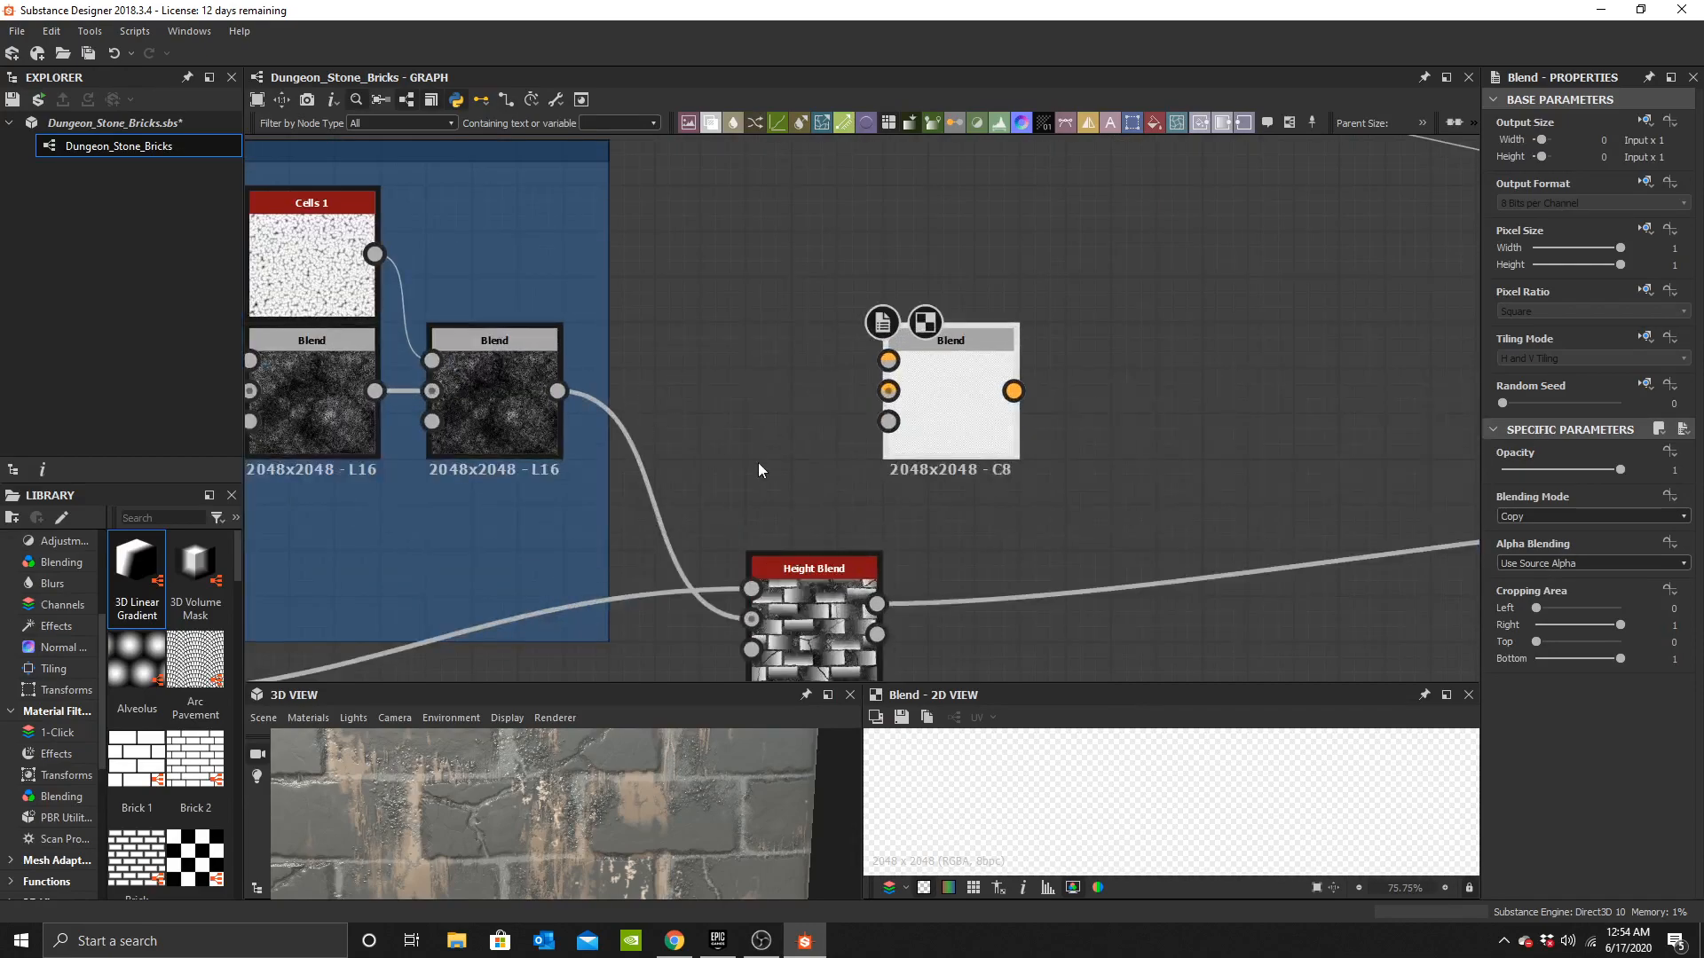
pyautogui.moveTo(856, 291); pyautogui.dragTo(901, 330)
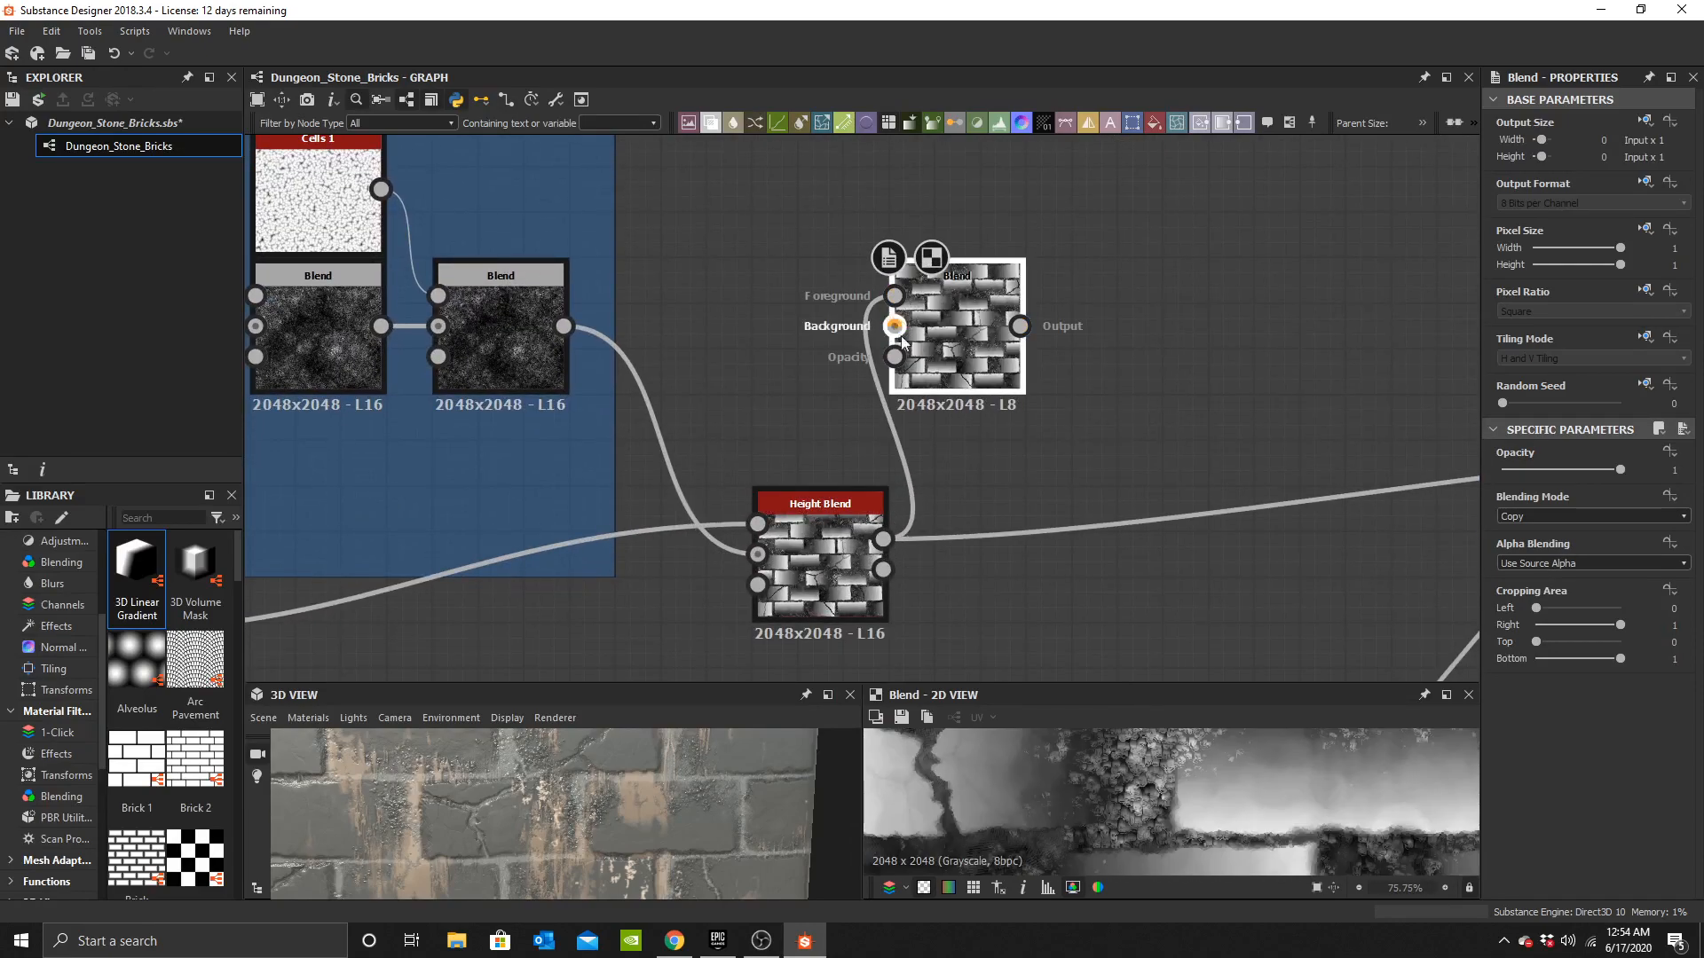
pyautogui.hotkey('ctrl', 'z')
pyautogui.scroll(-2, 662, 467)
pyautogui.moveTo(663, 466); pyautogui.dragTo(934, 342, button='middle')
pyautogui.scroll(1, 486, 506)
pyautogui.moveTo(565, 445); pyautogui.dragTo(1019, 432)
pyautogui.moveTo(1088, 337); pyautogui.dragTo(908, 525, button='middle')
pyautogui.moveTo(908, 525); pyautogui.dragTo(1065, 325)
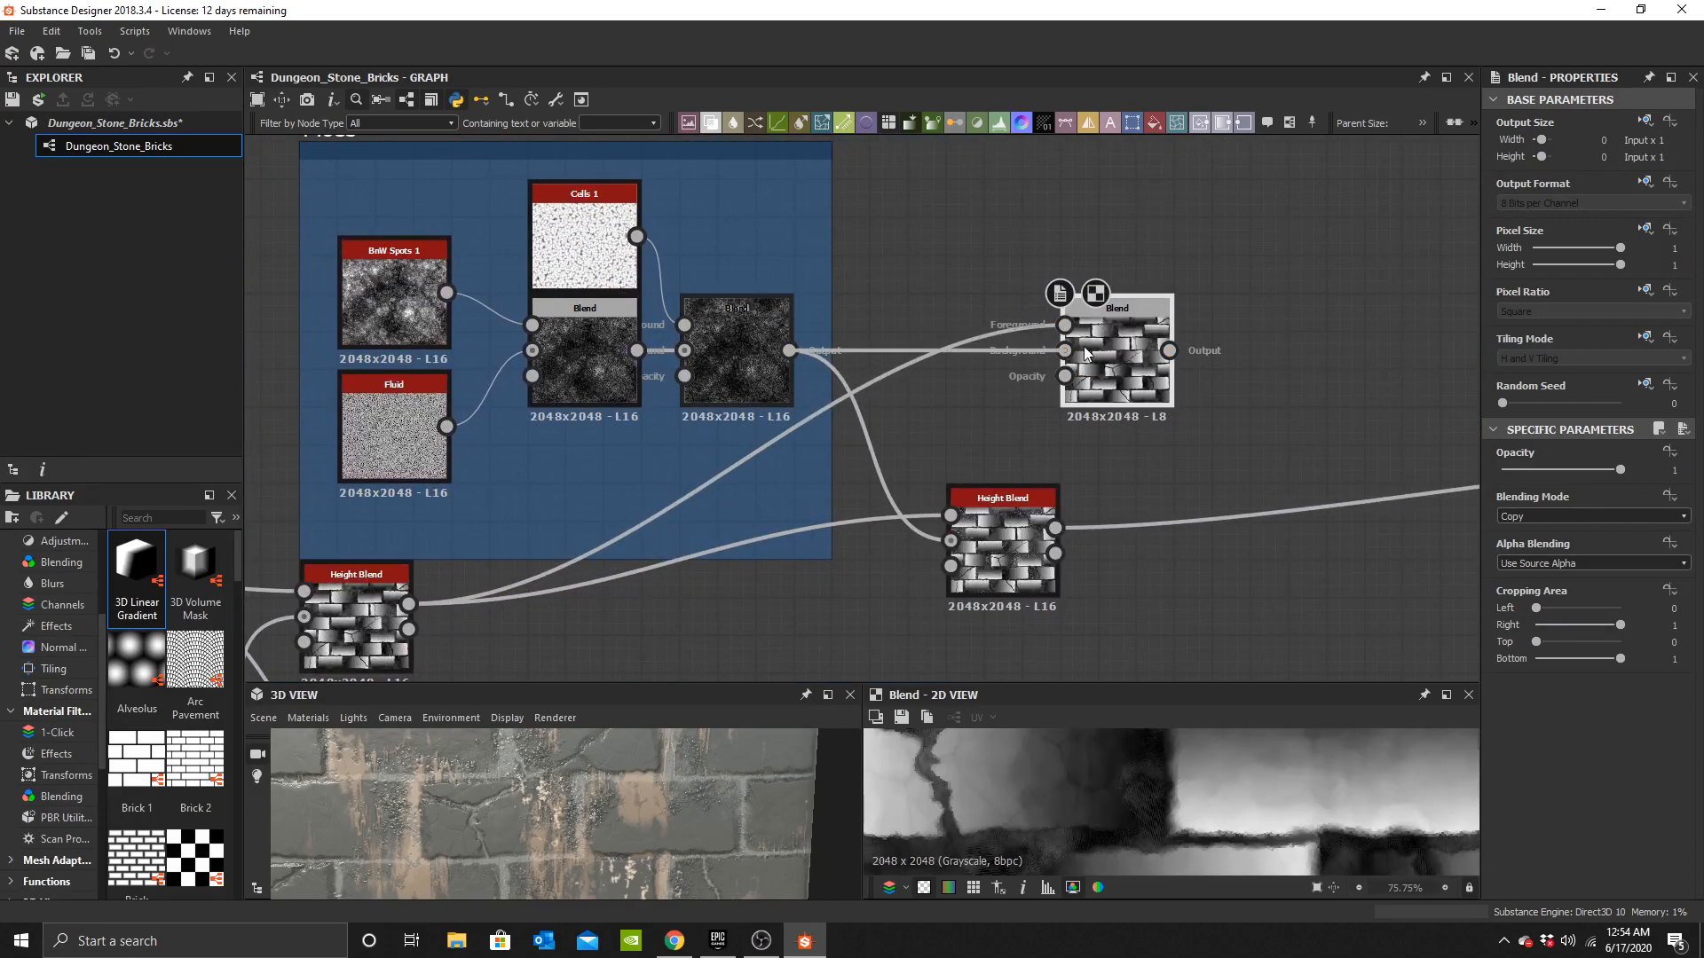
pyautogui.moveTo(1122, 355); pyautogui.dragTo(967, 391, button='middle')
pyautogui.click(1544, 515)
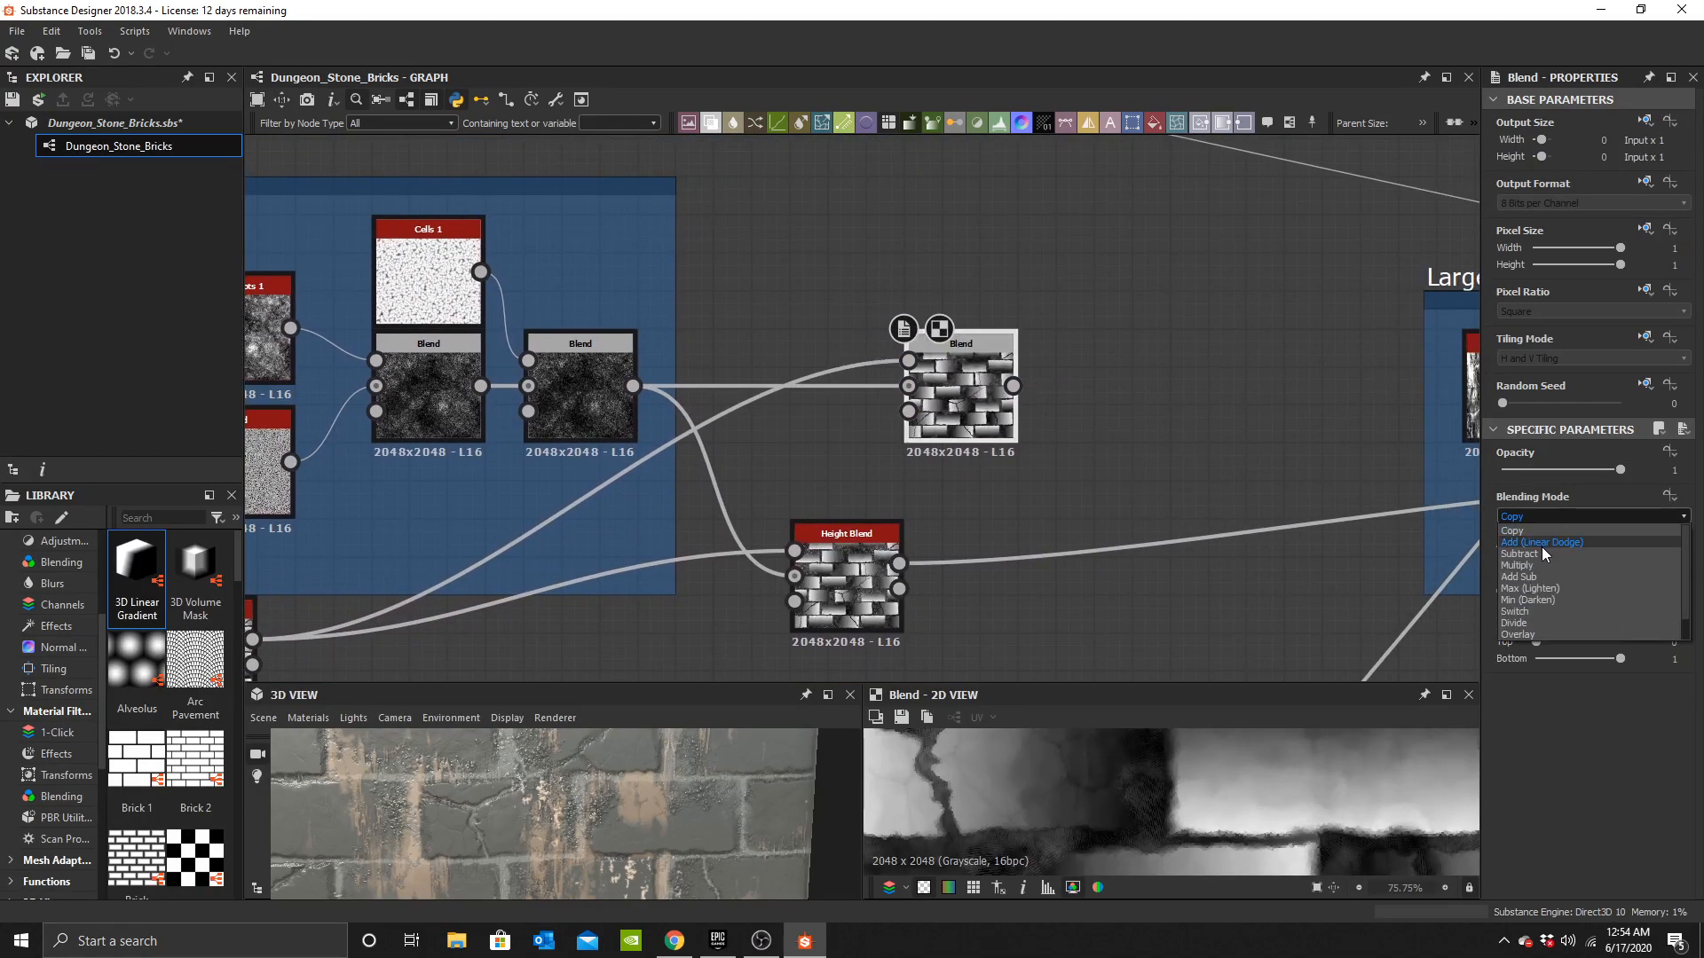
pyautogui.click(1544, 555)
# Add a Levels node after the new Blend node.
pyautogui.moveTo(1049, 486); pyautogui.dragTo(844, 395, button='middle')
pyautogui.press('space')
pyautogui.write('lev')
pyautogui.click(1026, 396)
pyautogui.scroll(3, 917, 416)
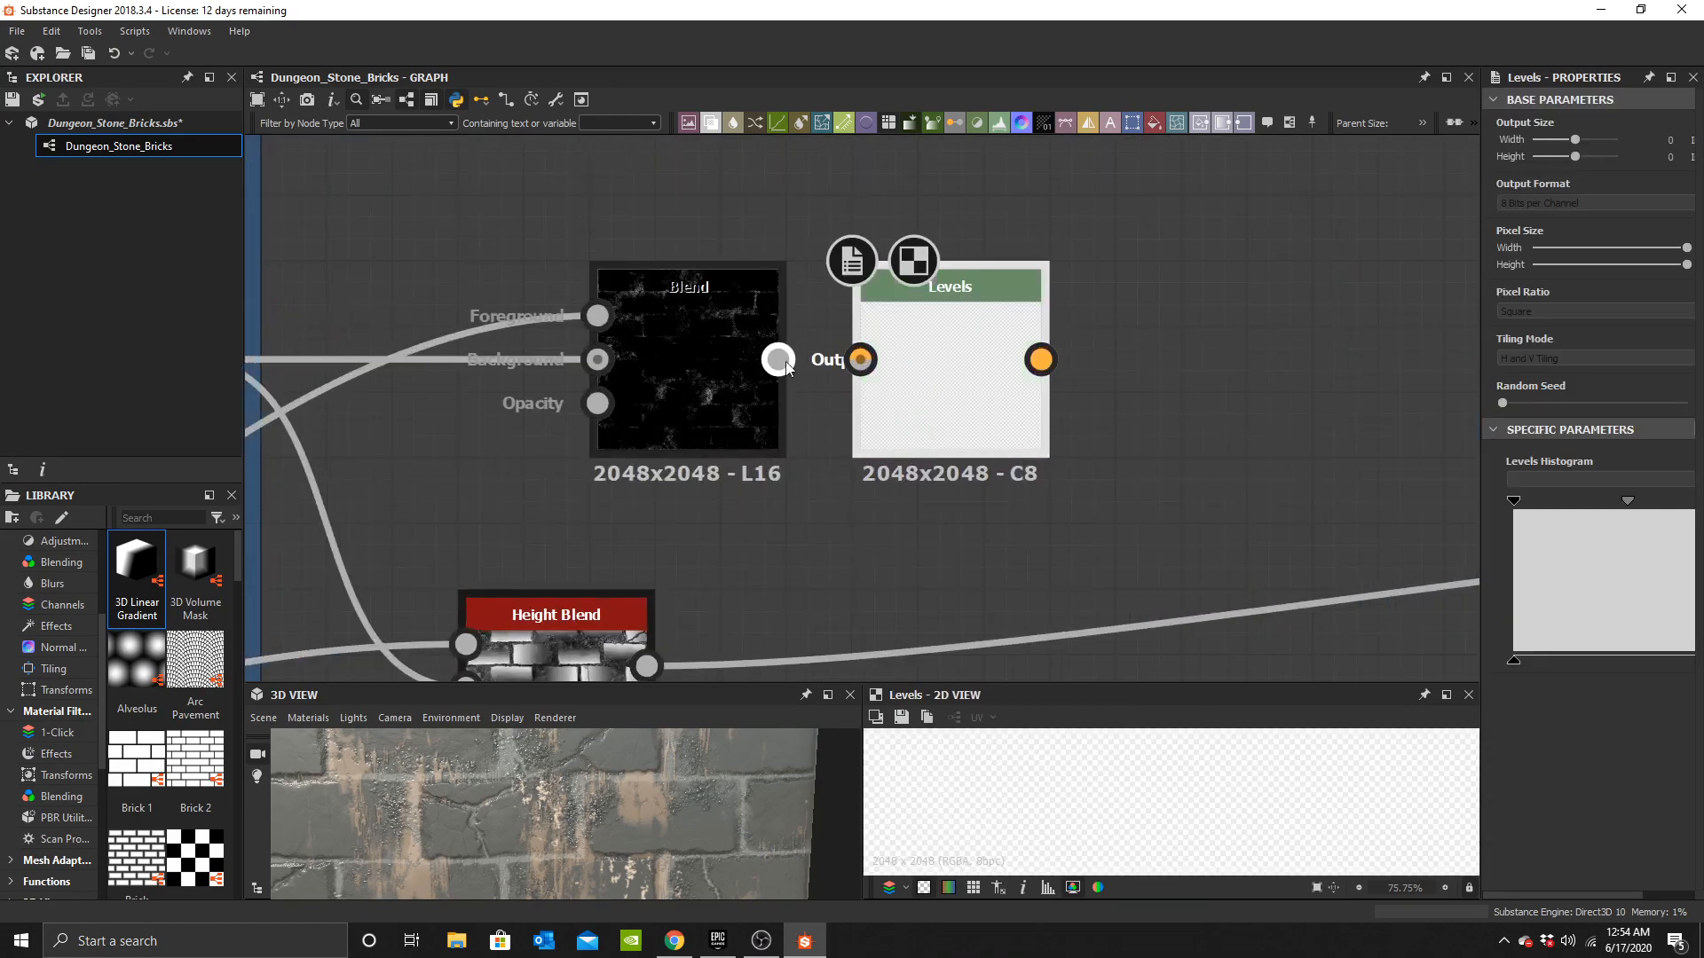
pyautogui.scroll(-3, 964, 371)
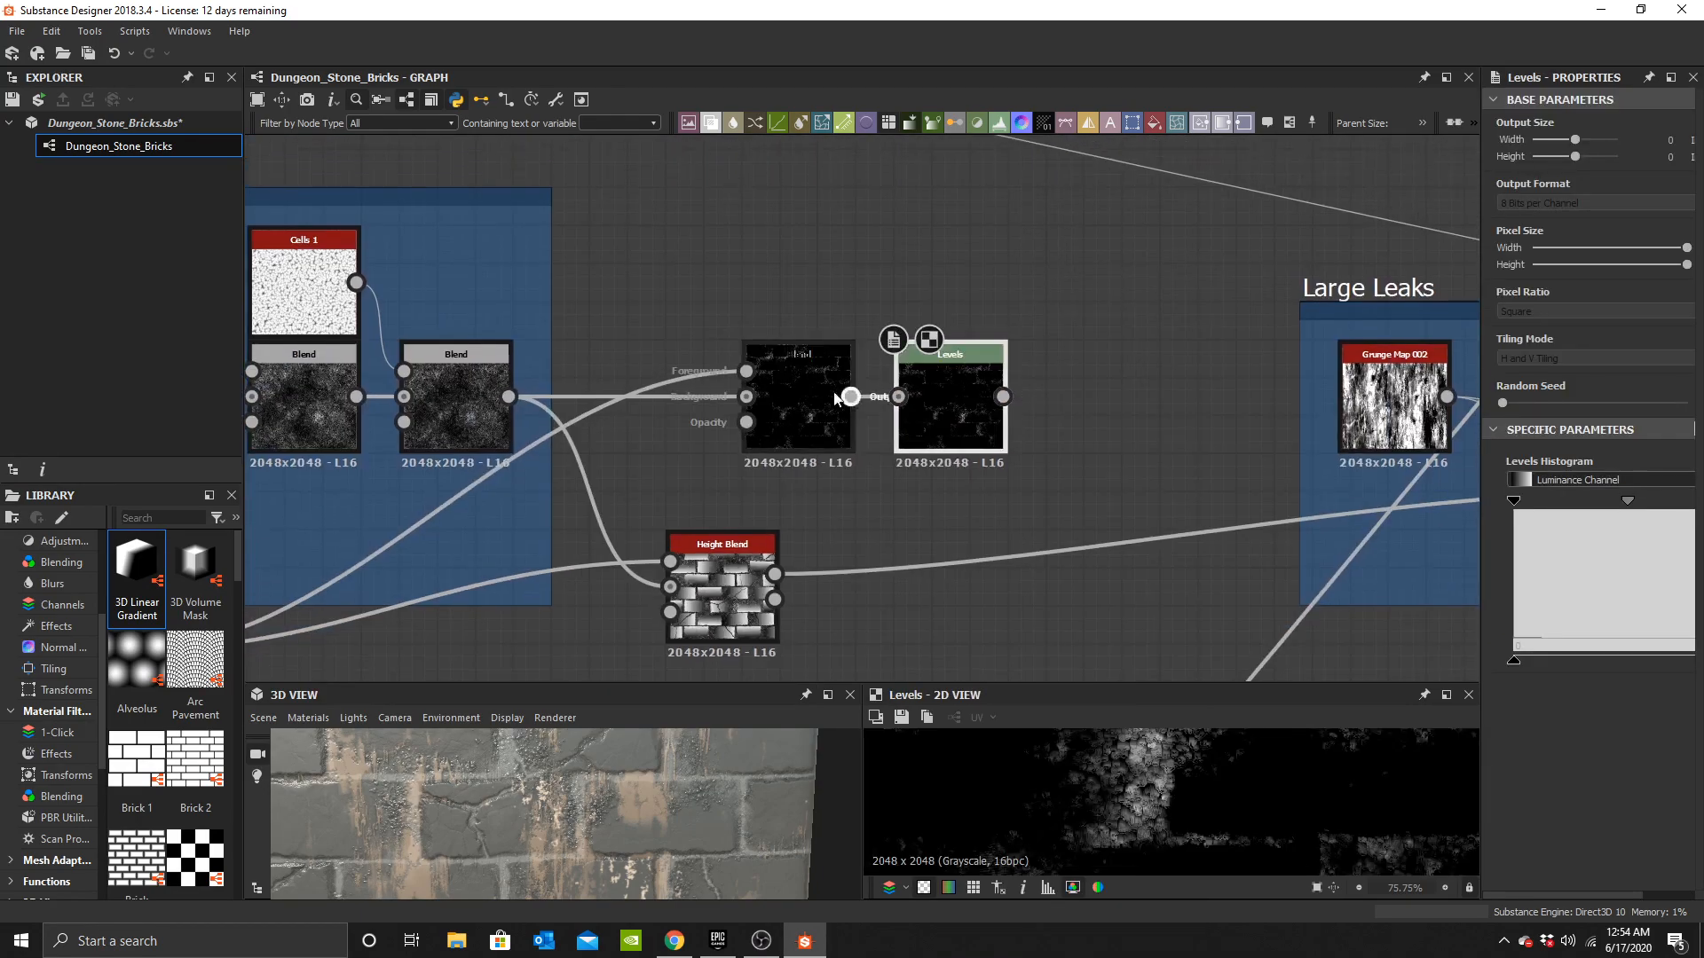
# Frame the Blend and Levels nodes and title the frame Moss Mask.
pyautogui.click(1291, 125)
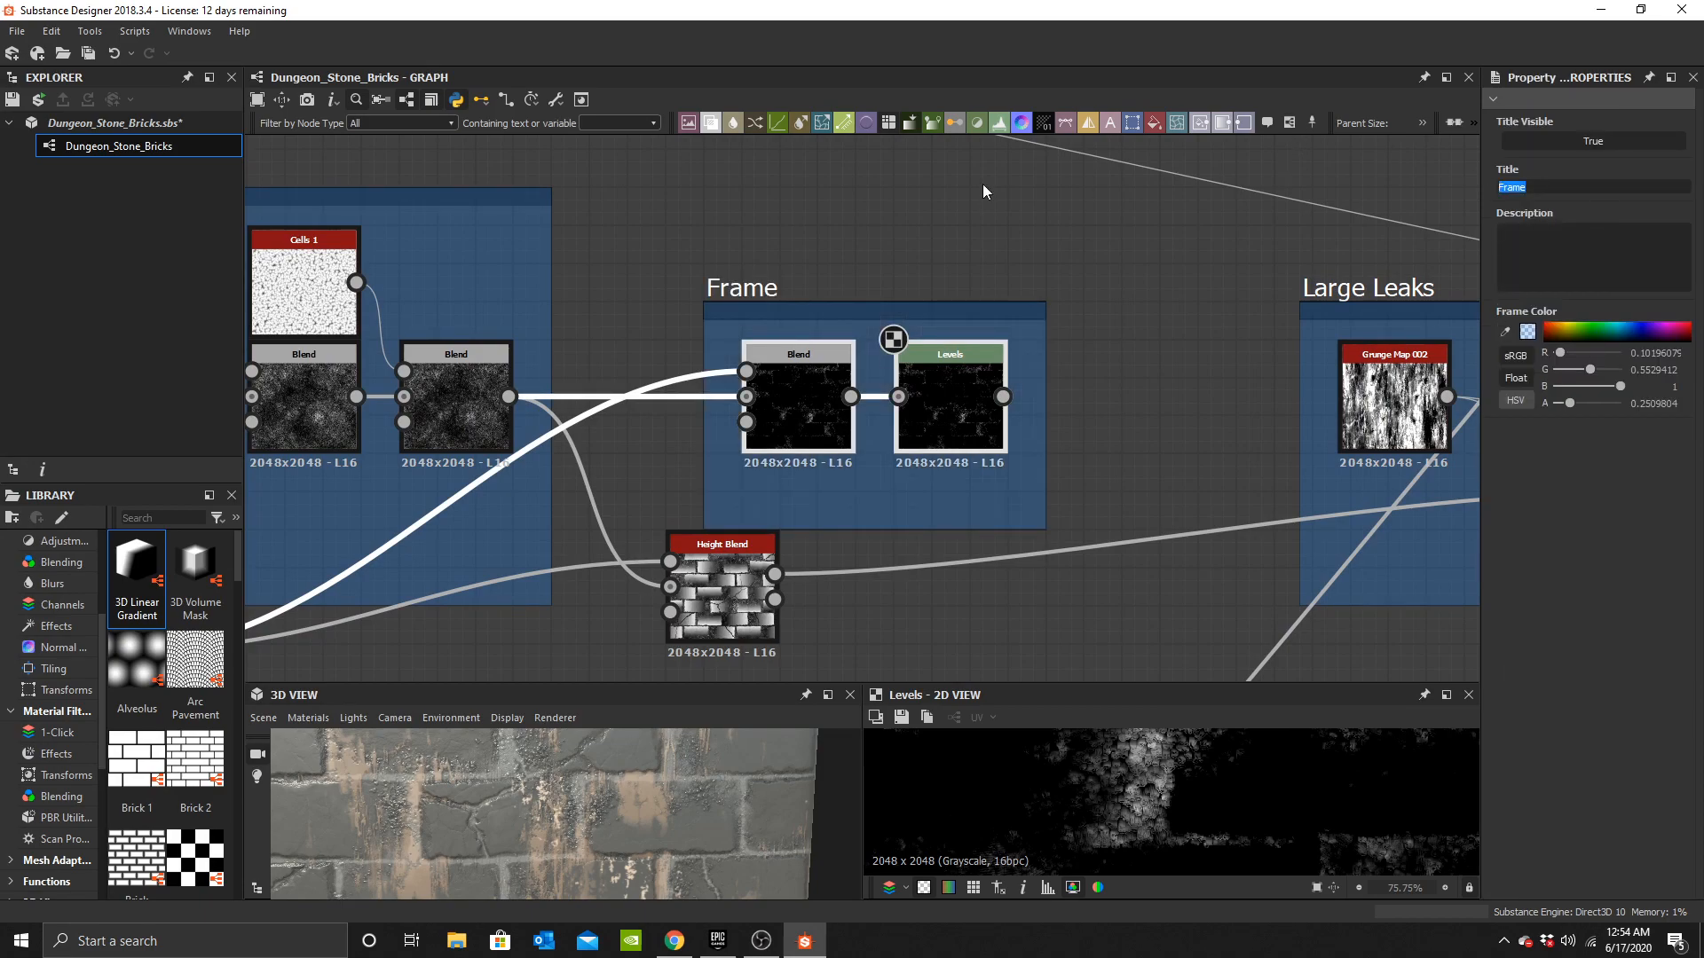
pyautogui.write('Moss Mask')
pyautogui.press('Return')
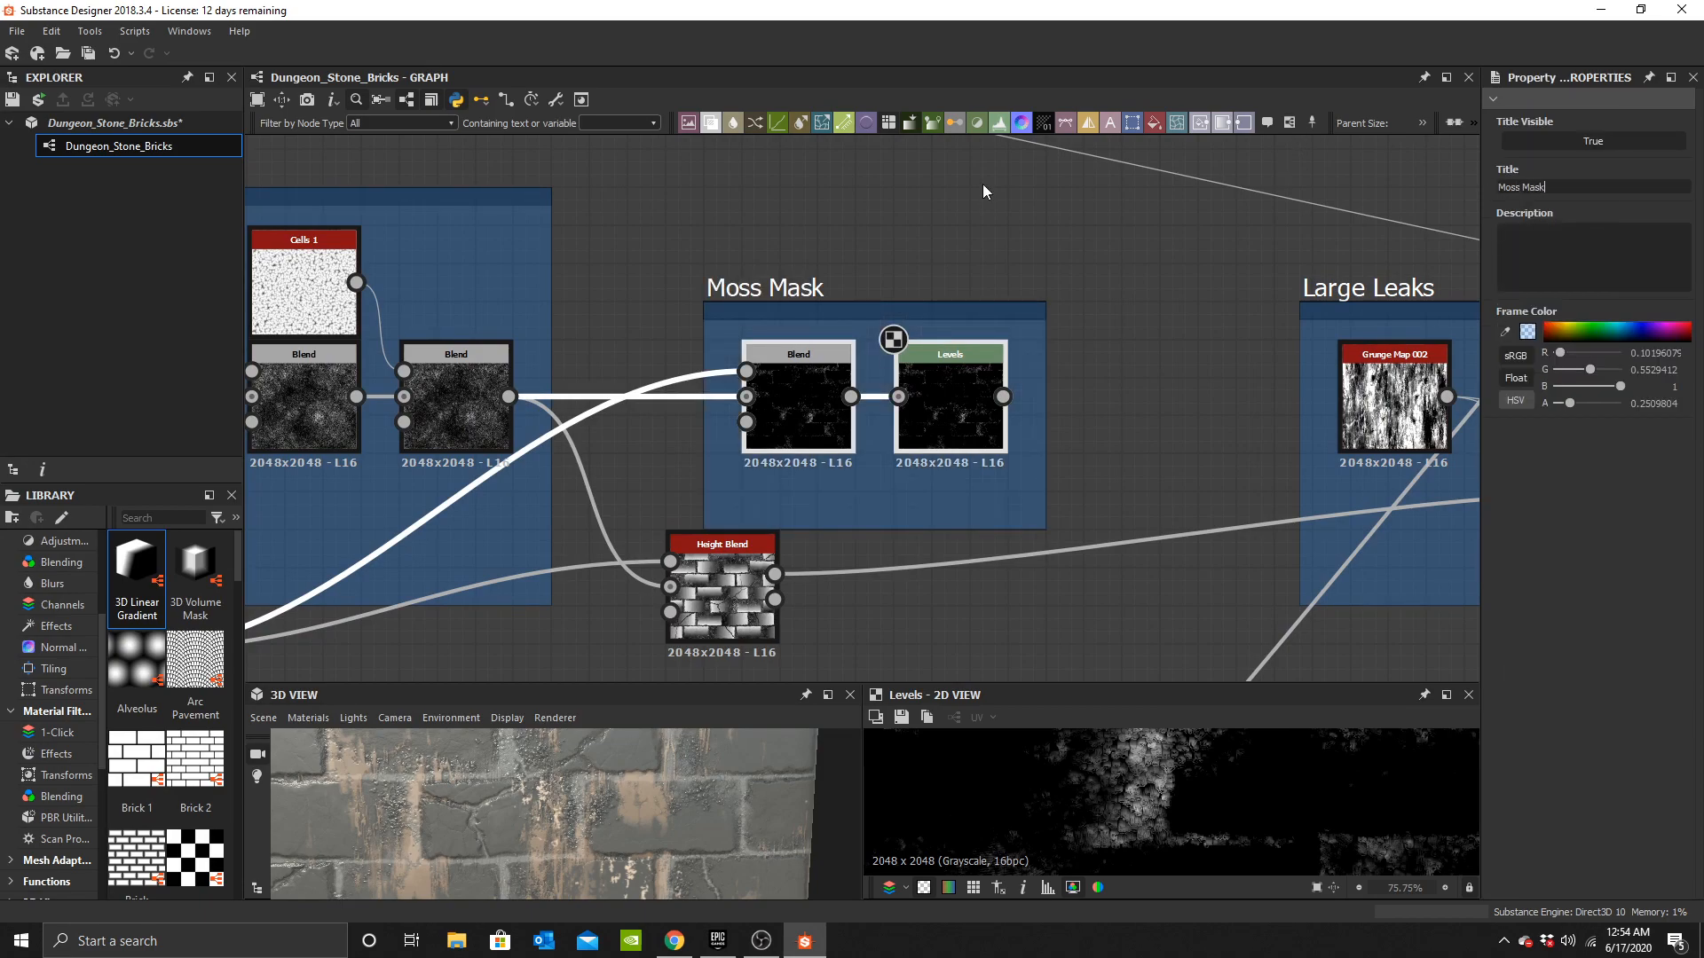
# Reposition the Moss Mask frame beside the Moss frame.
pyautogui.moveTo(823, 268); pyautogui.dragTo(855, 354, button='middle')
pyautogui.moveTo(830, 372); pyautogui.dragTo(729, 293)
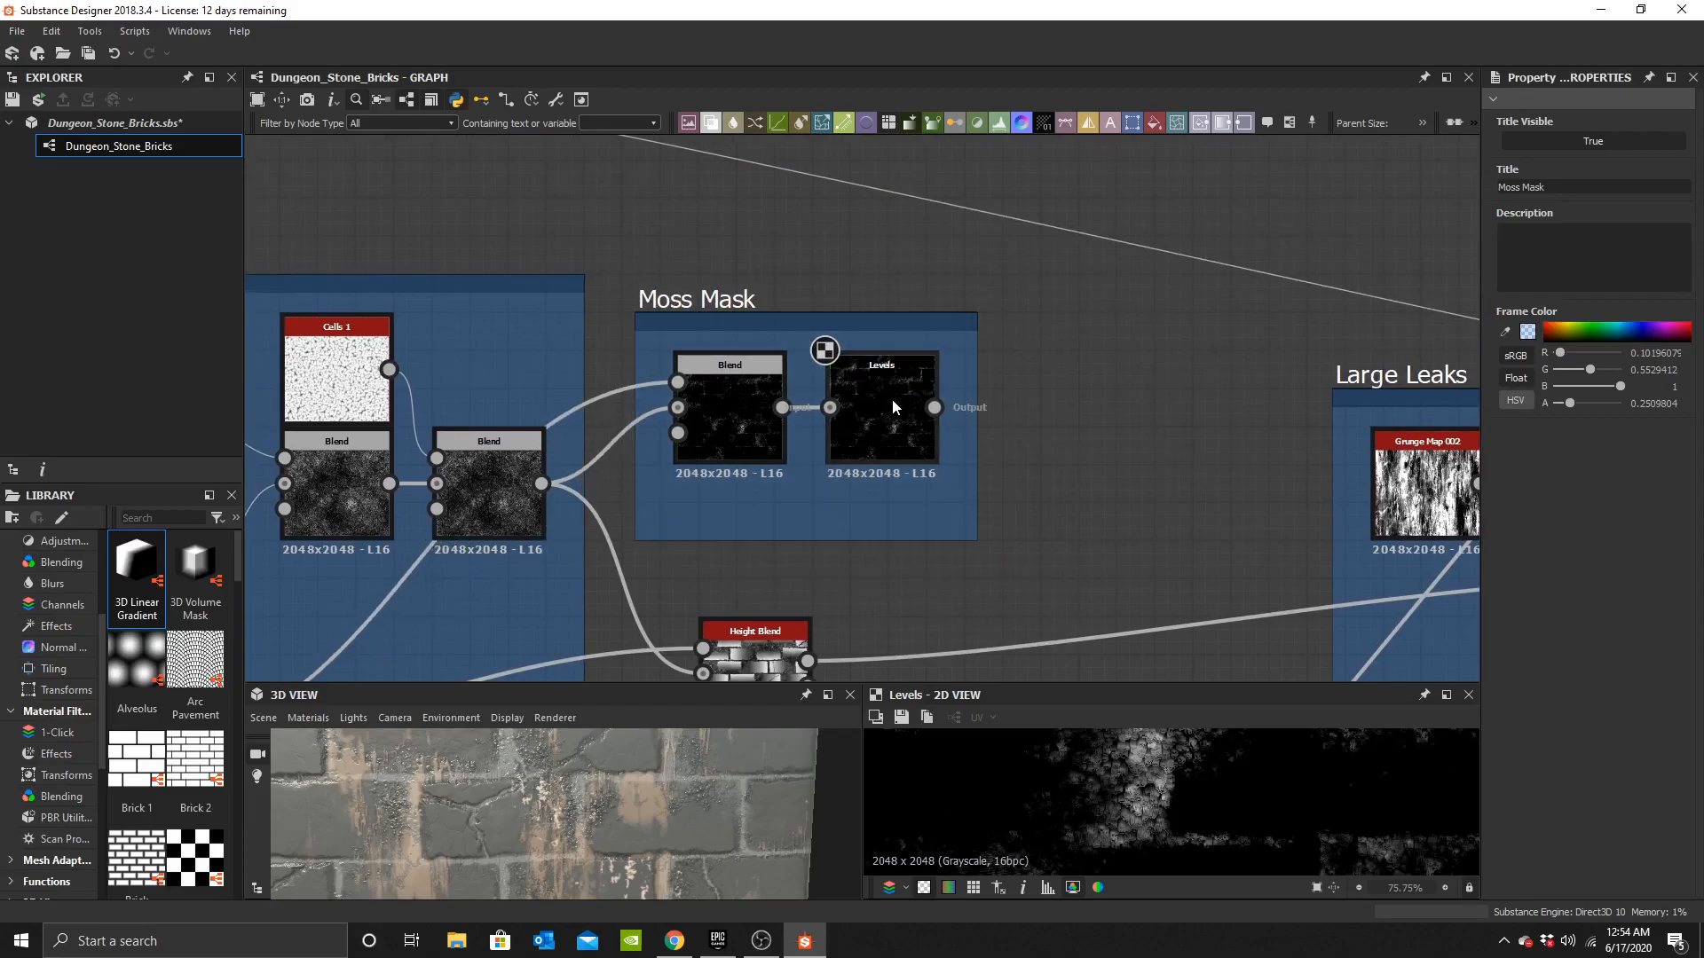
pyautogui.click(891, 397)
pyautogui.scroll(-3, 1084, 464)
pyautogui.scroll(-2, 607, 790)
pyautogui.moveTo(954, 481); pyautogui.dragTo(580, 428, button='middle')
pyautogui.scroll(-4, 586, 426)
pyautogui.moveTo(415, 552); pyautogui.dragTo(781, 587, button='middle')
pyautogui.scroll(2, 634, 798)
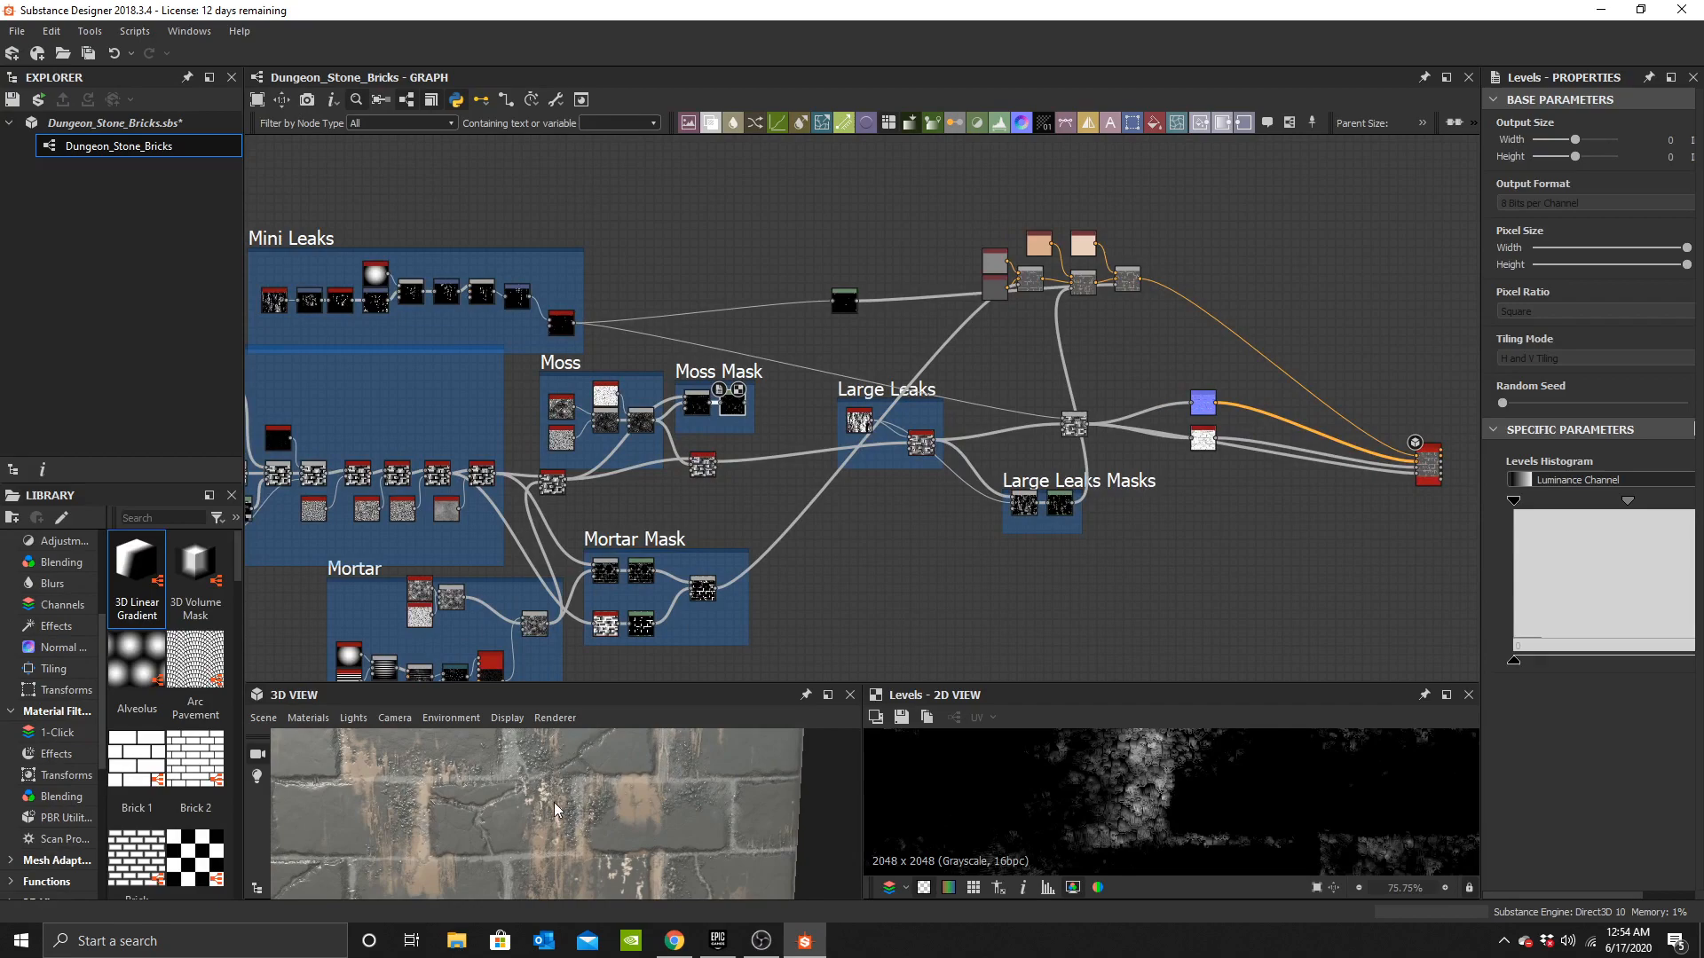
pyautogui.scroll(2, 962, 343)
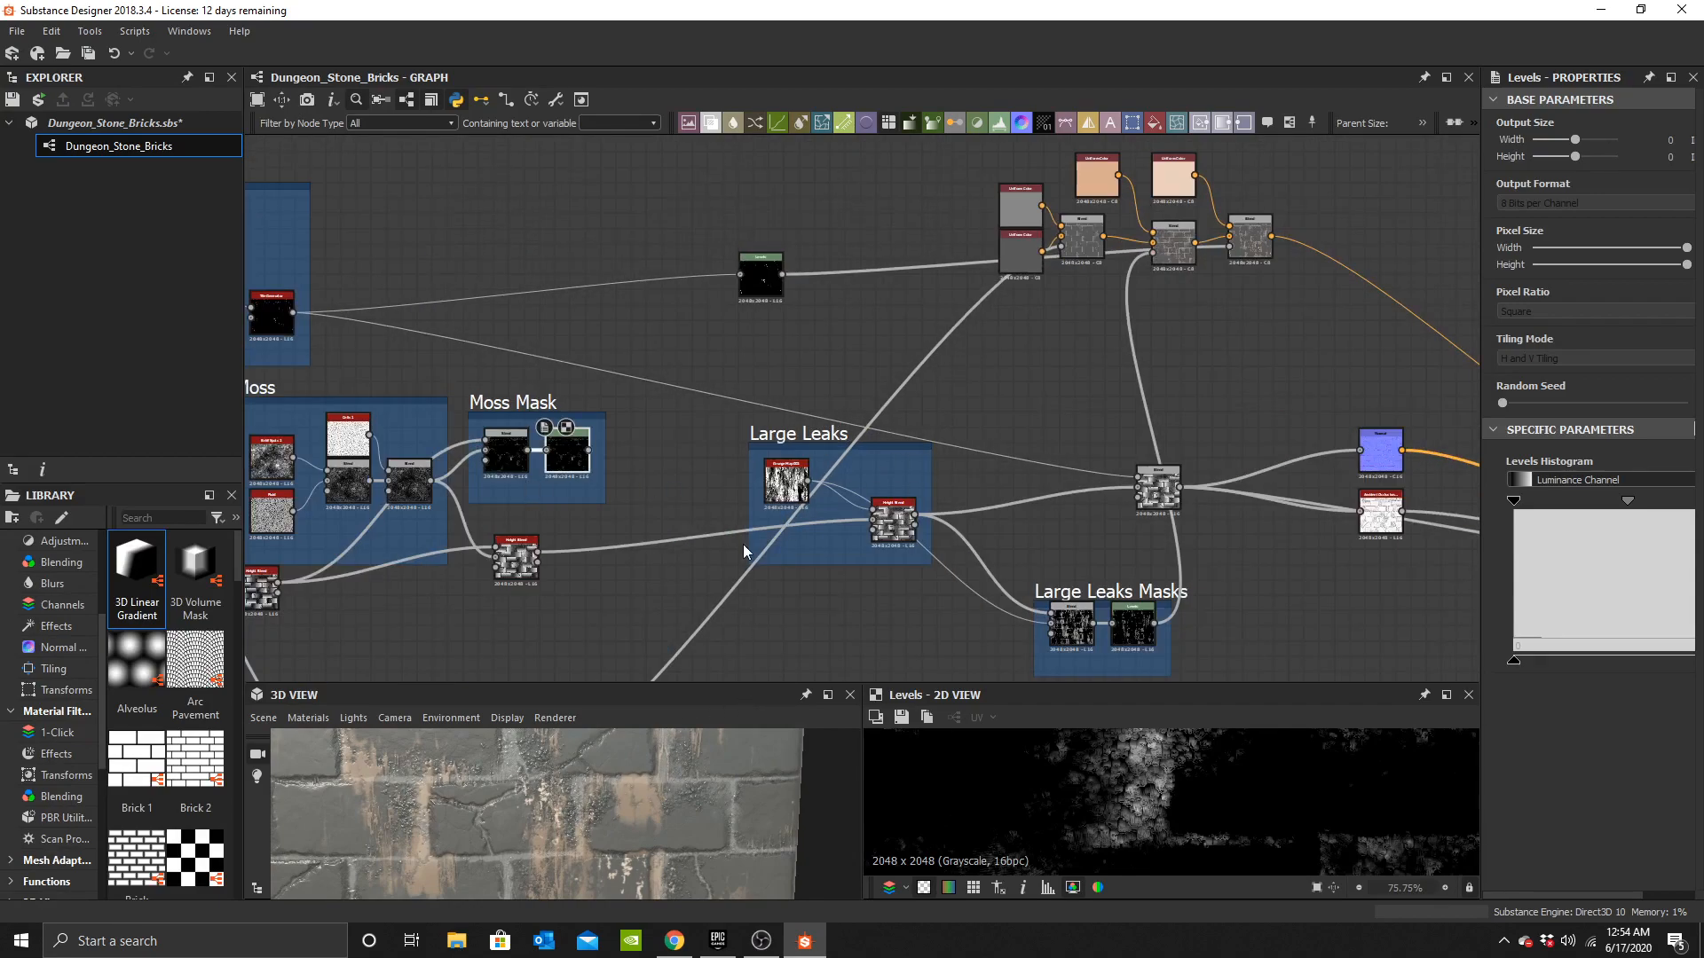
# Delete the Mini Leaks frame, leaving its nodes in place.
pyautogui.moveTo(1137, 349); pyautogui.dragTo(904, 421, button='middle')
pyautogui.scroll(1, 903, 421)
pyautogui.moveTo(549, 475); pyautogui.dragTo(1044, 456, button='middle')
pyautogui.scroll(-3, 727, 405)
pyautogui.moveTo(726, 405); pyautogui.dragTo(1276, 366, button='middle')
pyautogui.moveTo(798, 251); pyautogui.dragTo(593, 301, button='middle')
pyautogui.click(543, 294)
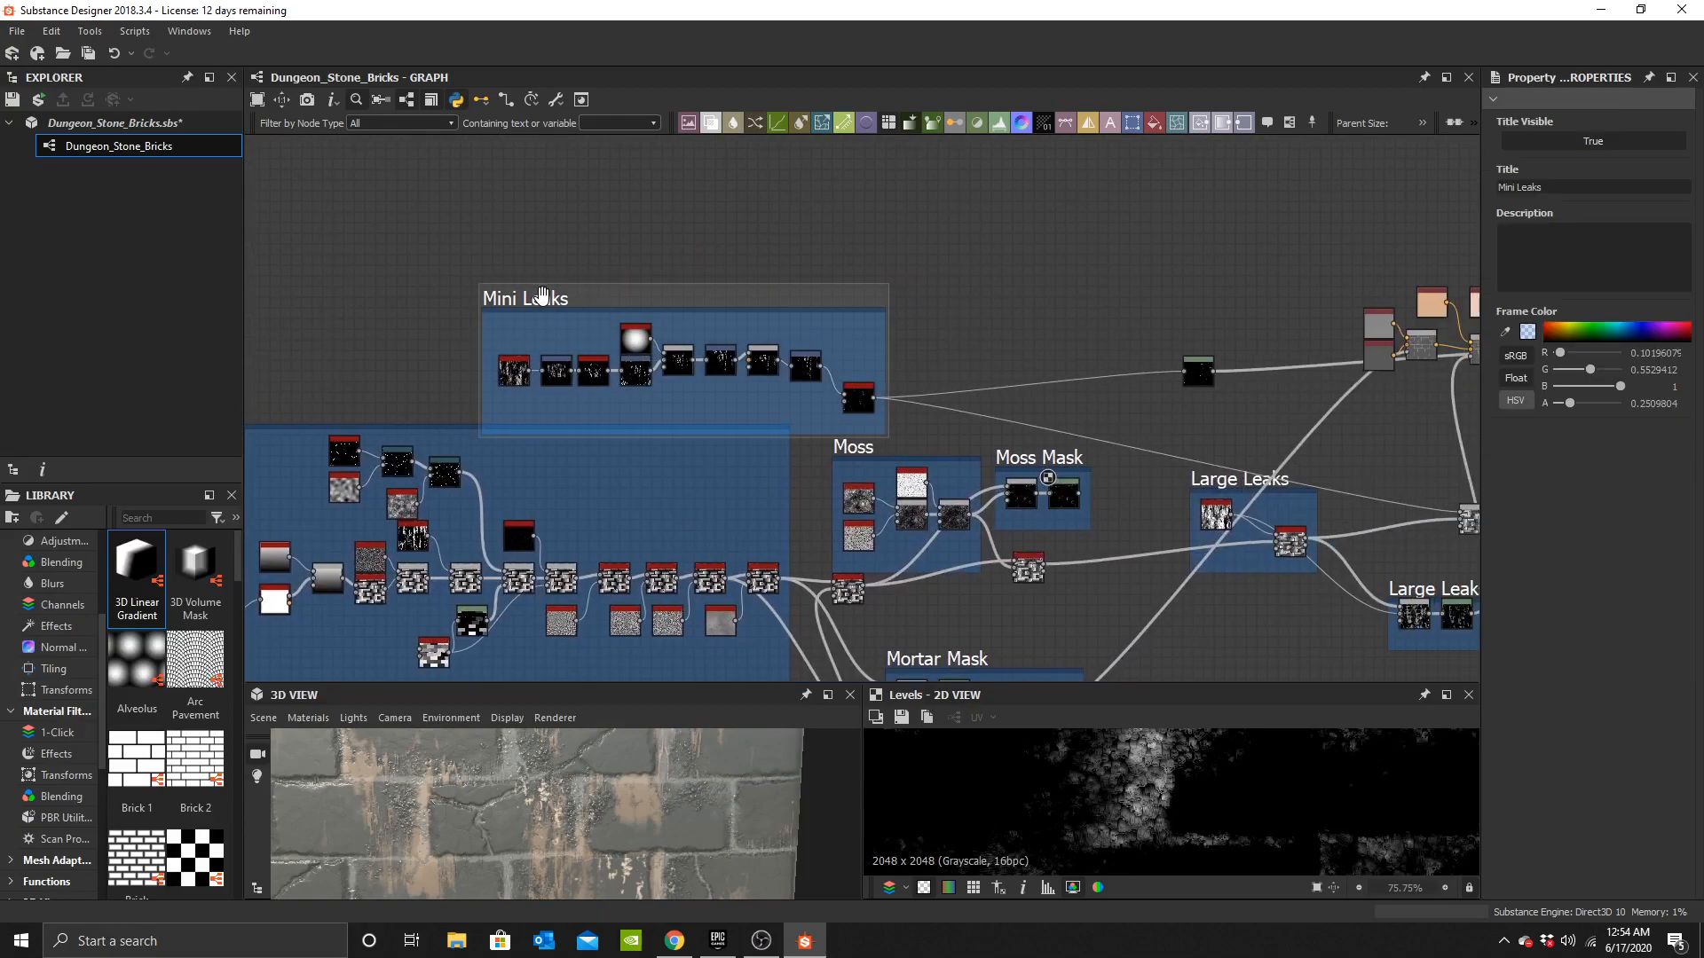
pyautogui.press('Delete')
pyautogui.moveTo(796, 373); pyautogui.dragTo(934, 403)
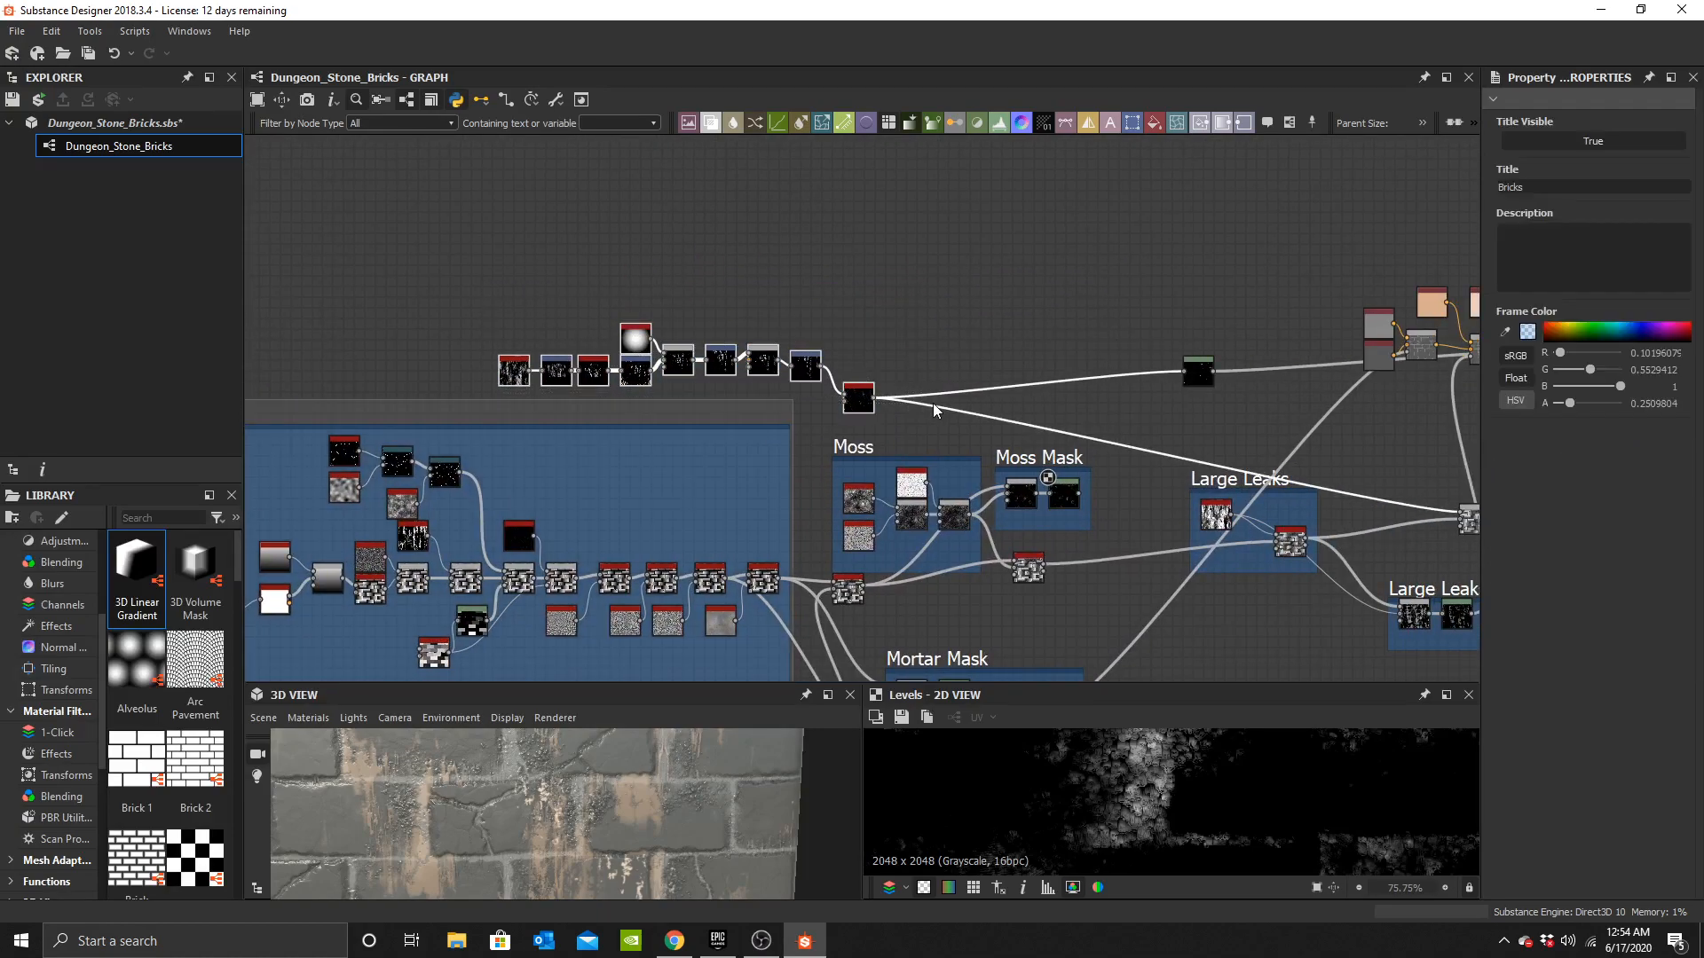
pyautogui.click(672, 266)
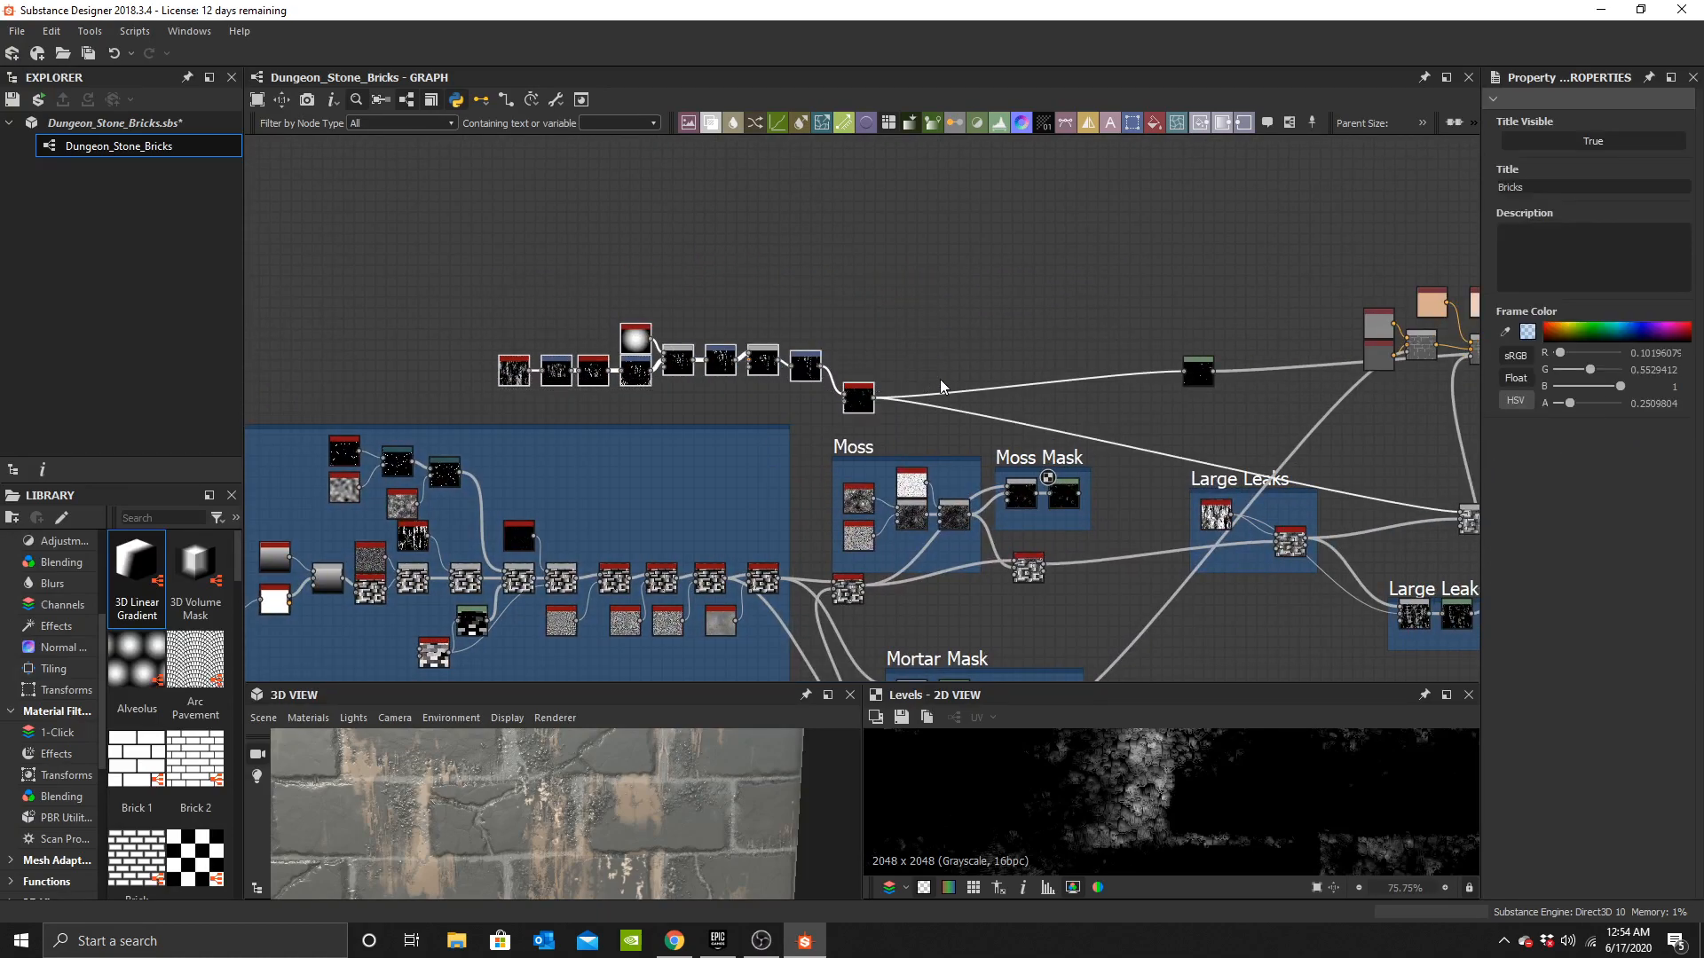
pyautogui.press('Delete')
# Remove the final Blend node from the base colour chain.
pyautogui.moveTo(1352, 354); pyautogui.dragTo(1046, 299, button='middle')
pyautogui.scroll(5, 1045, 298)
pyautogui.click(579, 336)
pyautogui.press('Delete')
pyautogui.scroll(2, 760, 322)
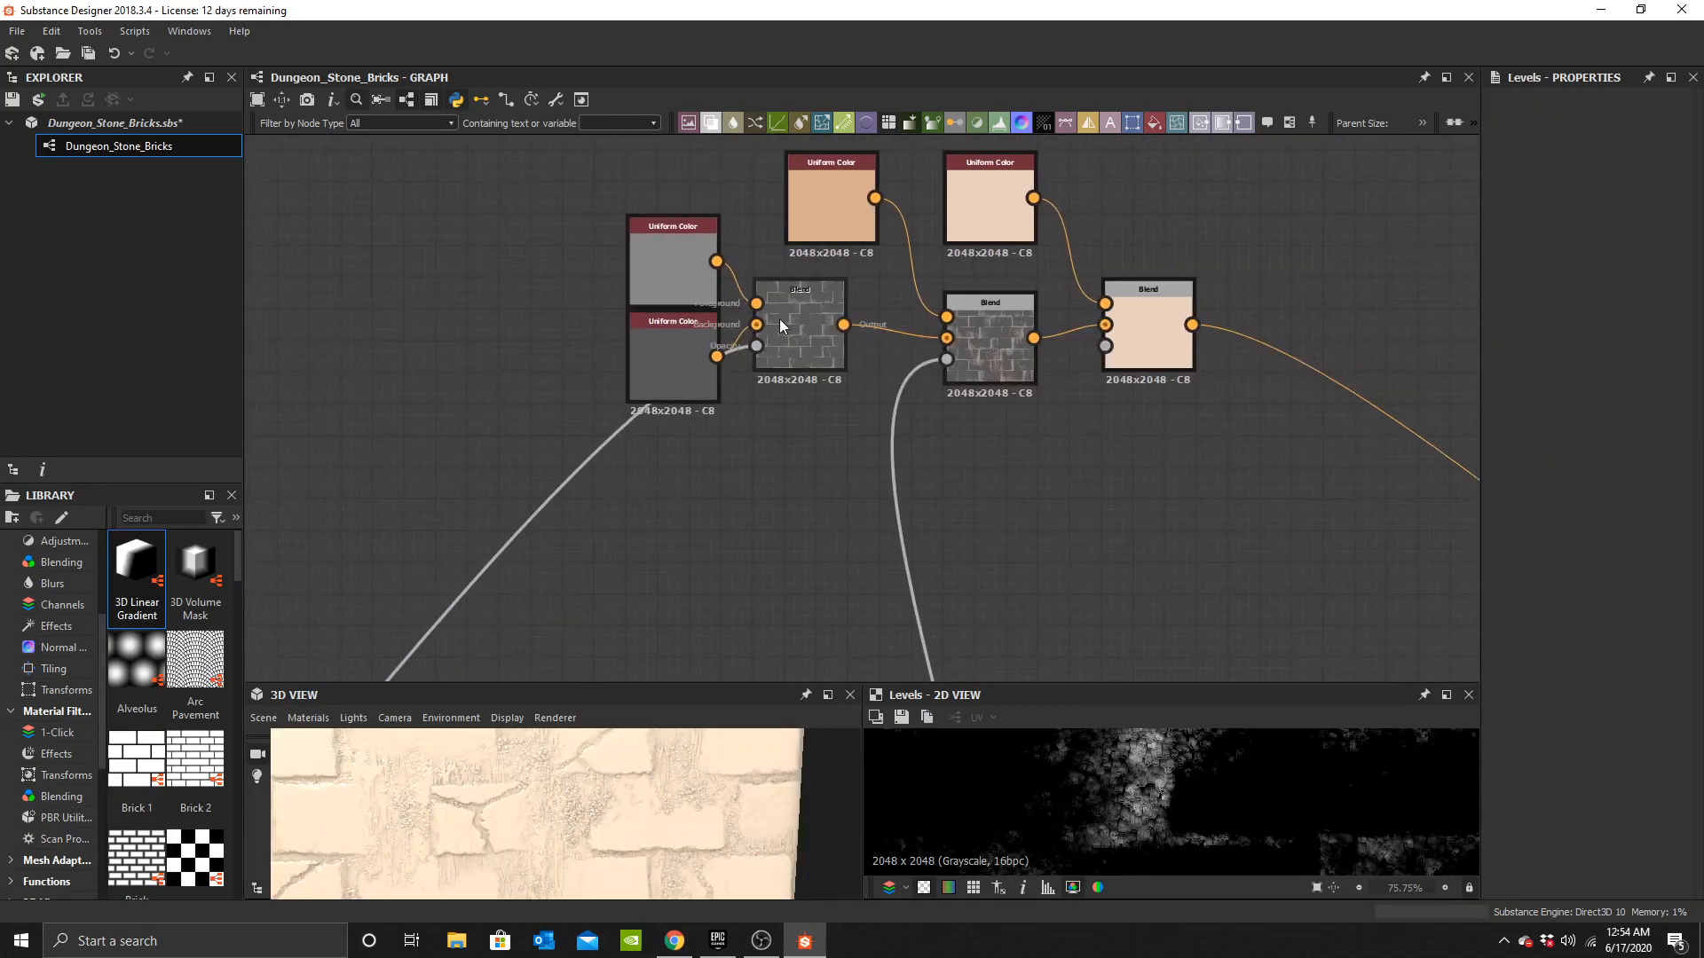
pyautogui.moveTo(929, 365); pyautogui.dragTo(845, 444, button='middle')
pyautogui.scroll(4, 845, 444)
pyautogui.moveTo(1125, 394); pyautogui.dragTo(975, 425, button='middle')
pyautogui.click(1121, 373)
pyautogui.press('Delete')
# Delete the light Uniform Color node that fed the removed Blend.
pyautogui.scroll(-2, 743, 365)
pyautogui.moveTo(744, 365); pyautogui.dragTo(758, 462, button='middle')
pyautogui.click(851, 284)
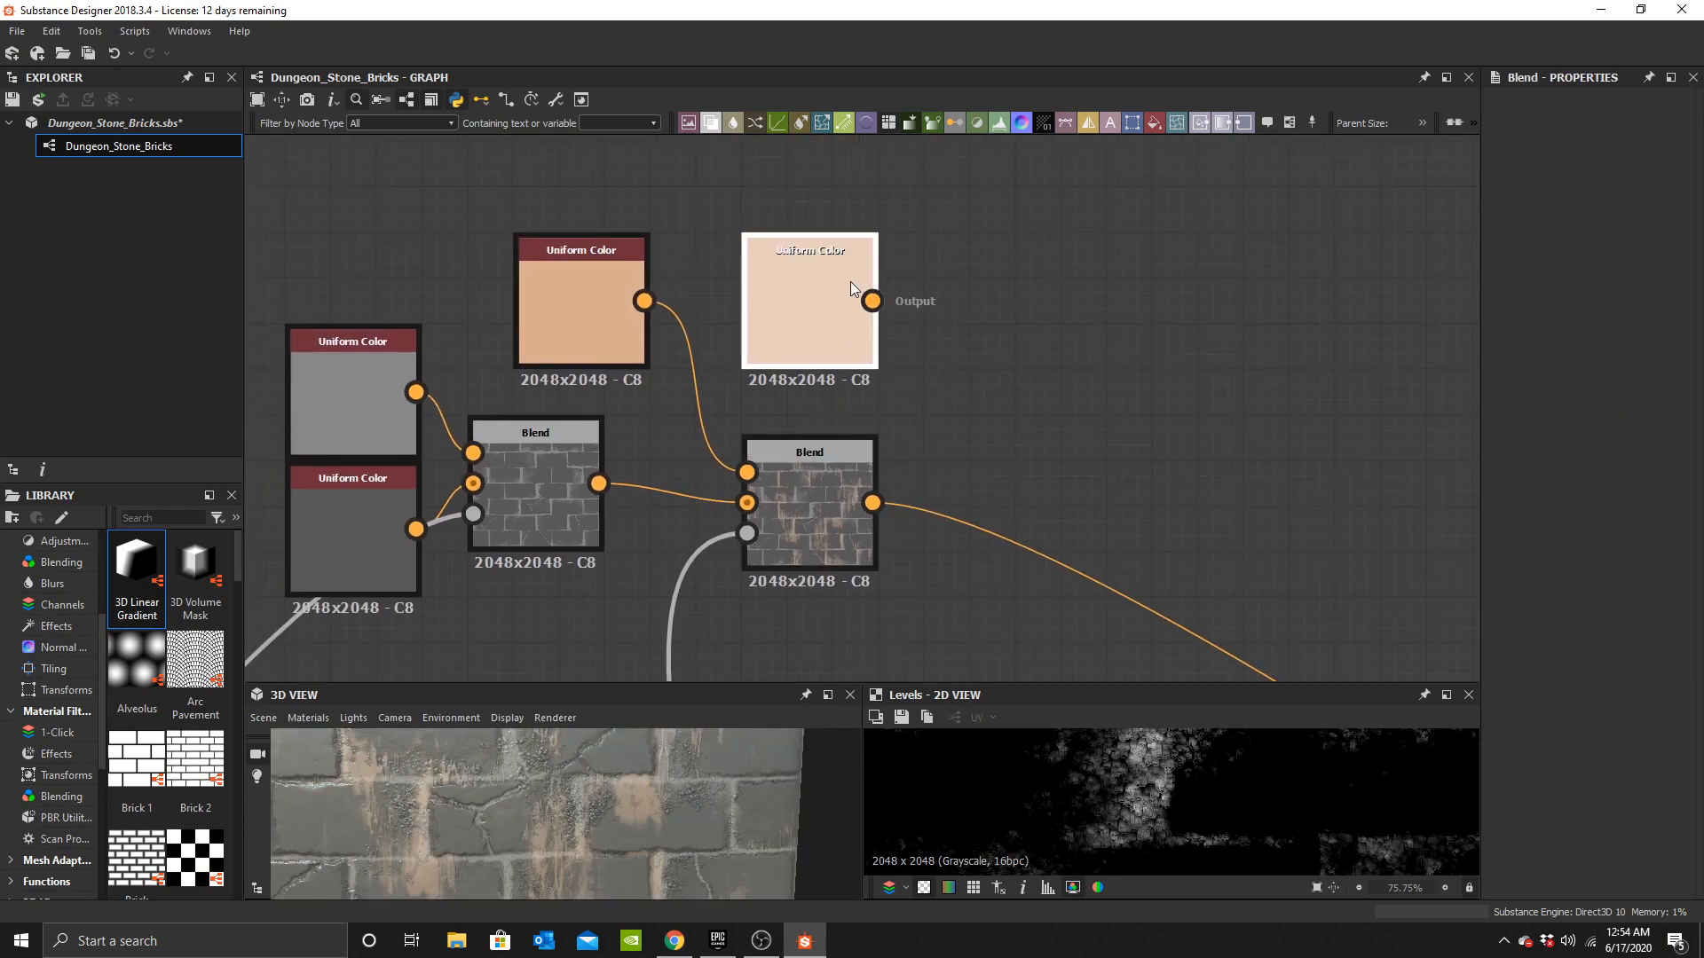
pyautogui.press('Delete')
# Delete the extra Blend node between the final Height Blend and the Normal node.
pyautogui.scroll(-5, 788, 349)
pyautogui.moveTo(1043, 674); pyautogui.dragTo(1051, 453, button='middle')
pyautogui.scroll(3, 919, 381)
pyautogui.moveTo(919, 381); pyautogui.dragTo(1024, 442, button='middle')
pyautogui.keyDown('shift'); pyautogui.moveTo(898, 364); pyautogui.dragTo(348, 418); pyautogui.keyUp('shift')
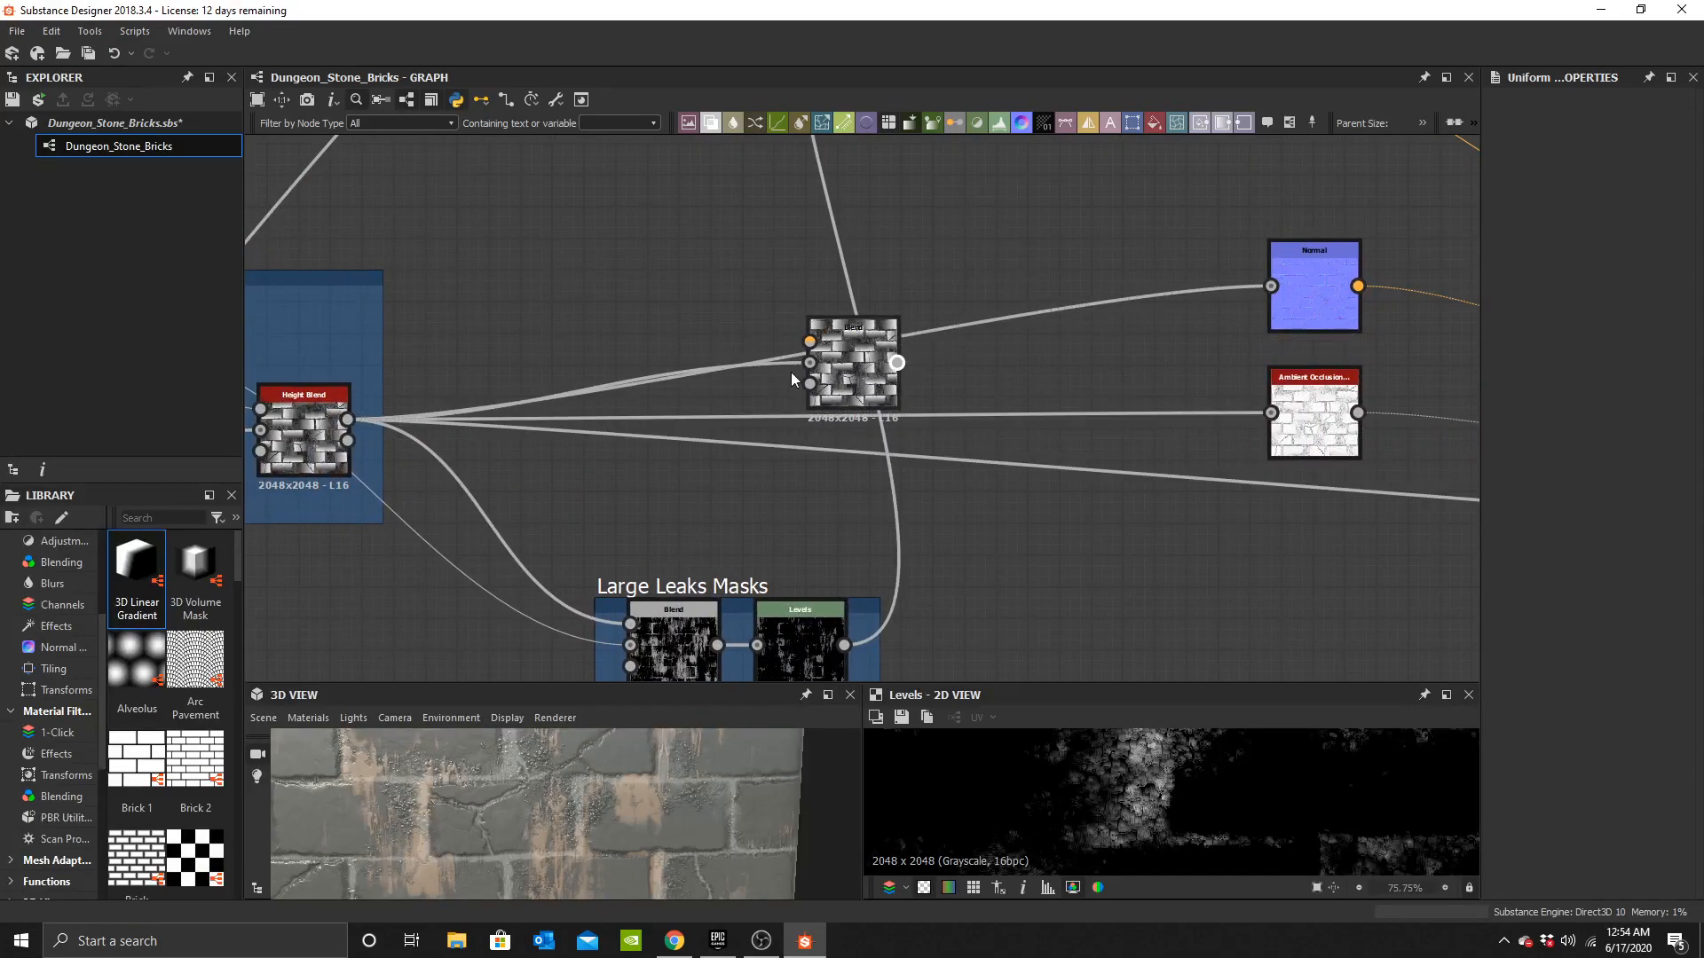
pyautogui.click(854, 359)
pyautogui.press('Delete')
# Rewire the moss Height Blend into the Large Leaks nodes in place of the removed Blend.
pyautogui.scroll(-4, 857, 365)
pyautogui.moveTo(616, 435); pyautogui.dragTo(834, 382, button='middle')
pyautogui.moveTo(649, 494); pyautogui.dragTo(850, 481, button='middle')
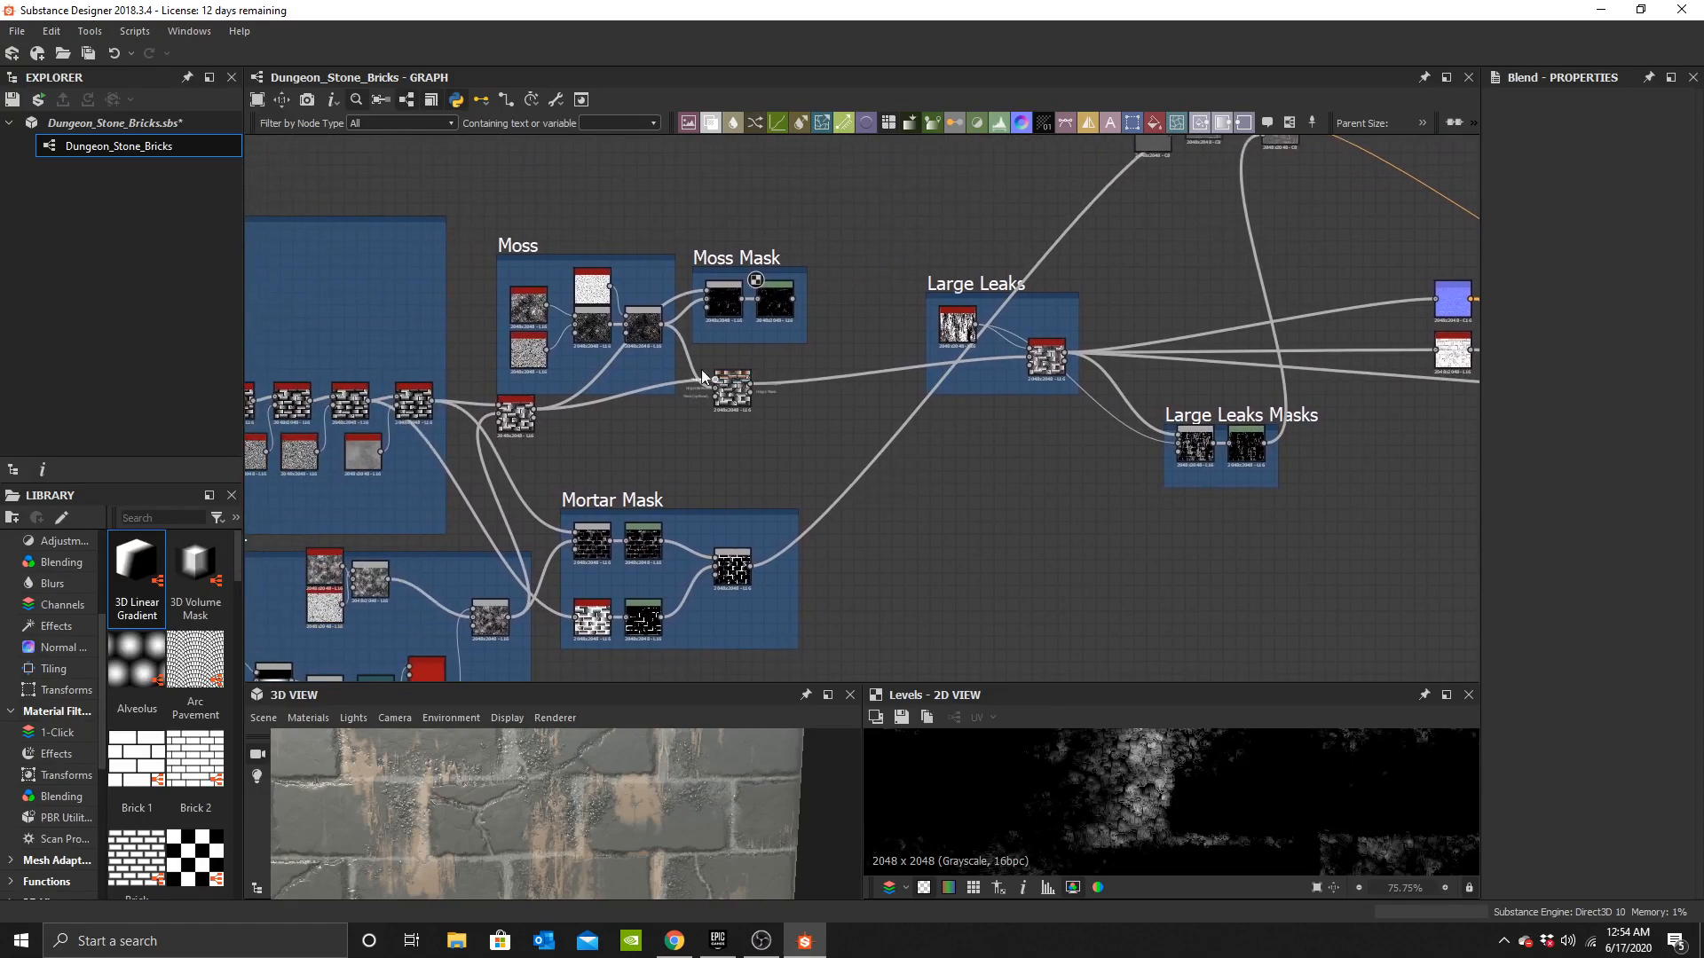
pyautogui.scroll(2, 1018, 364)
pyautogui.moveTo(1019, 364); pyautogui.dragTo(737, 388, button='middle')
pyautogui.moveTo(1090, 478); pyautogui.dragTo(1087, 396, button='middle')
pyautogui.moveTo(997, 396); pyautogui.dragTo(880, 462)
pyautogui.click(1106, 507)
pyautogui.scroll(4, 918, 503)
pyautogui.moveTo(831, 473); pyautogui.dragTo(719, 426, button='middle')
pyautogui.scroll(-4, 1029, 403)
pyautogui.scroll(3, 898, 495)
pyautogui.scroll(1, 917, 509)
pyautogui.scroll(-1, 897, 560)
# Widen the Large Leaks Masks frame and move its Levels node to the right.
pyautogui.click(897, 561)
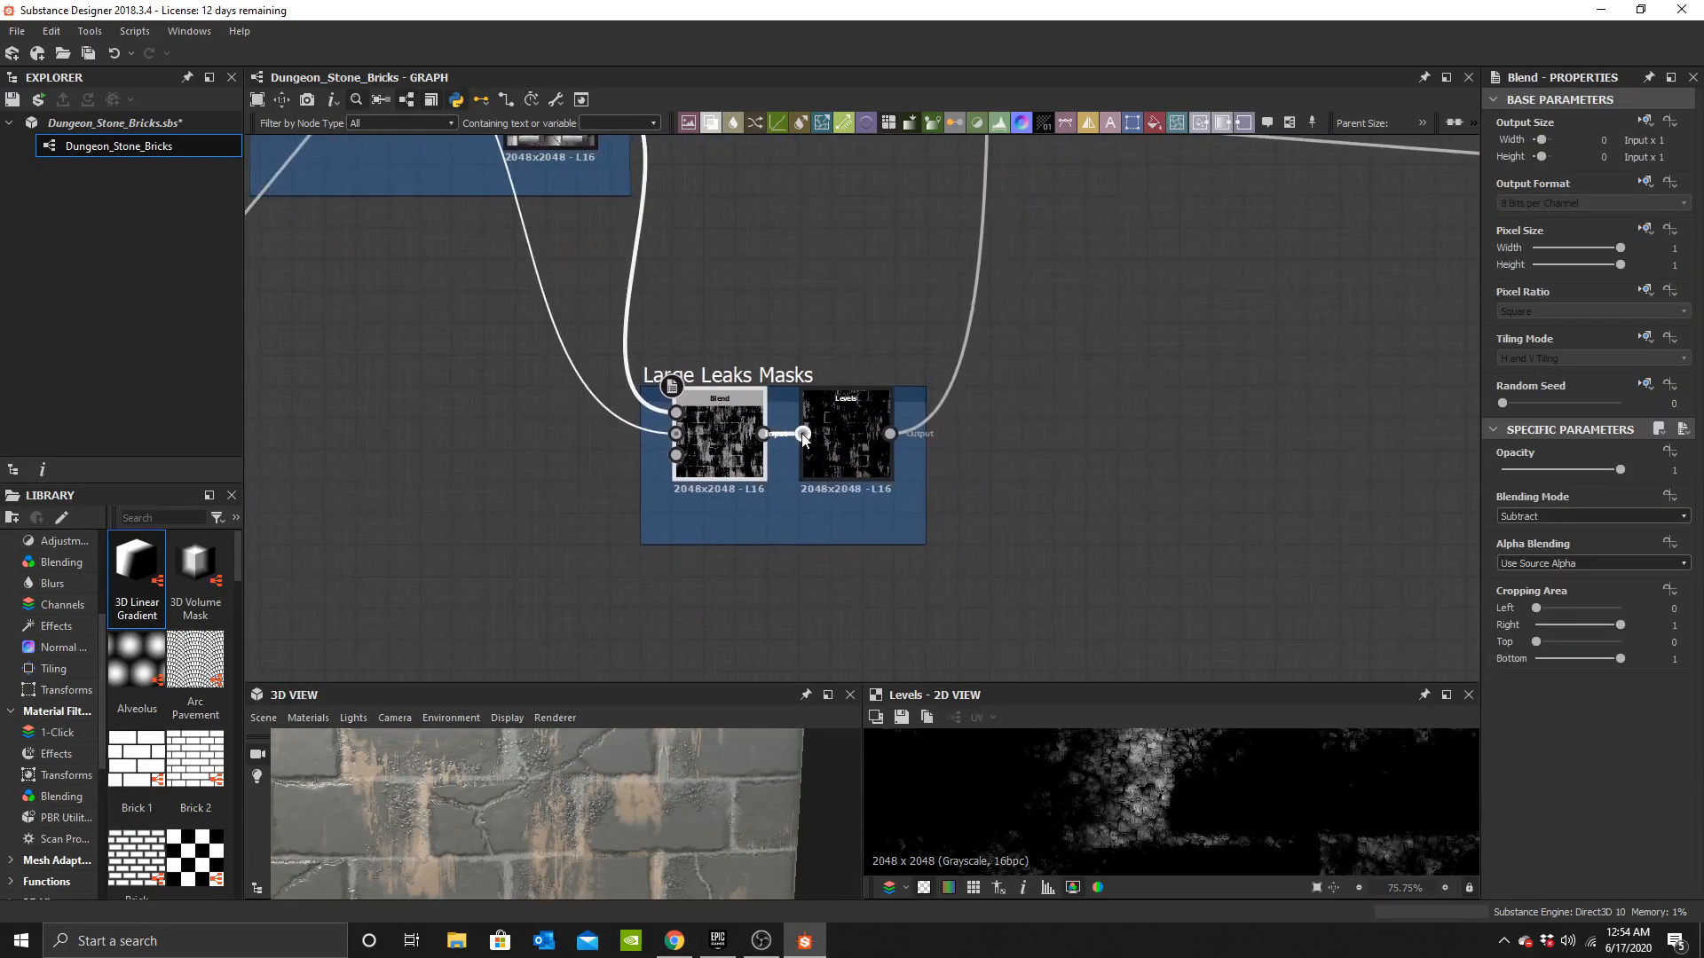
pyautogui.moveTo(926, 457); pyautogui.dragTo(1117, 458)
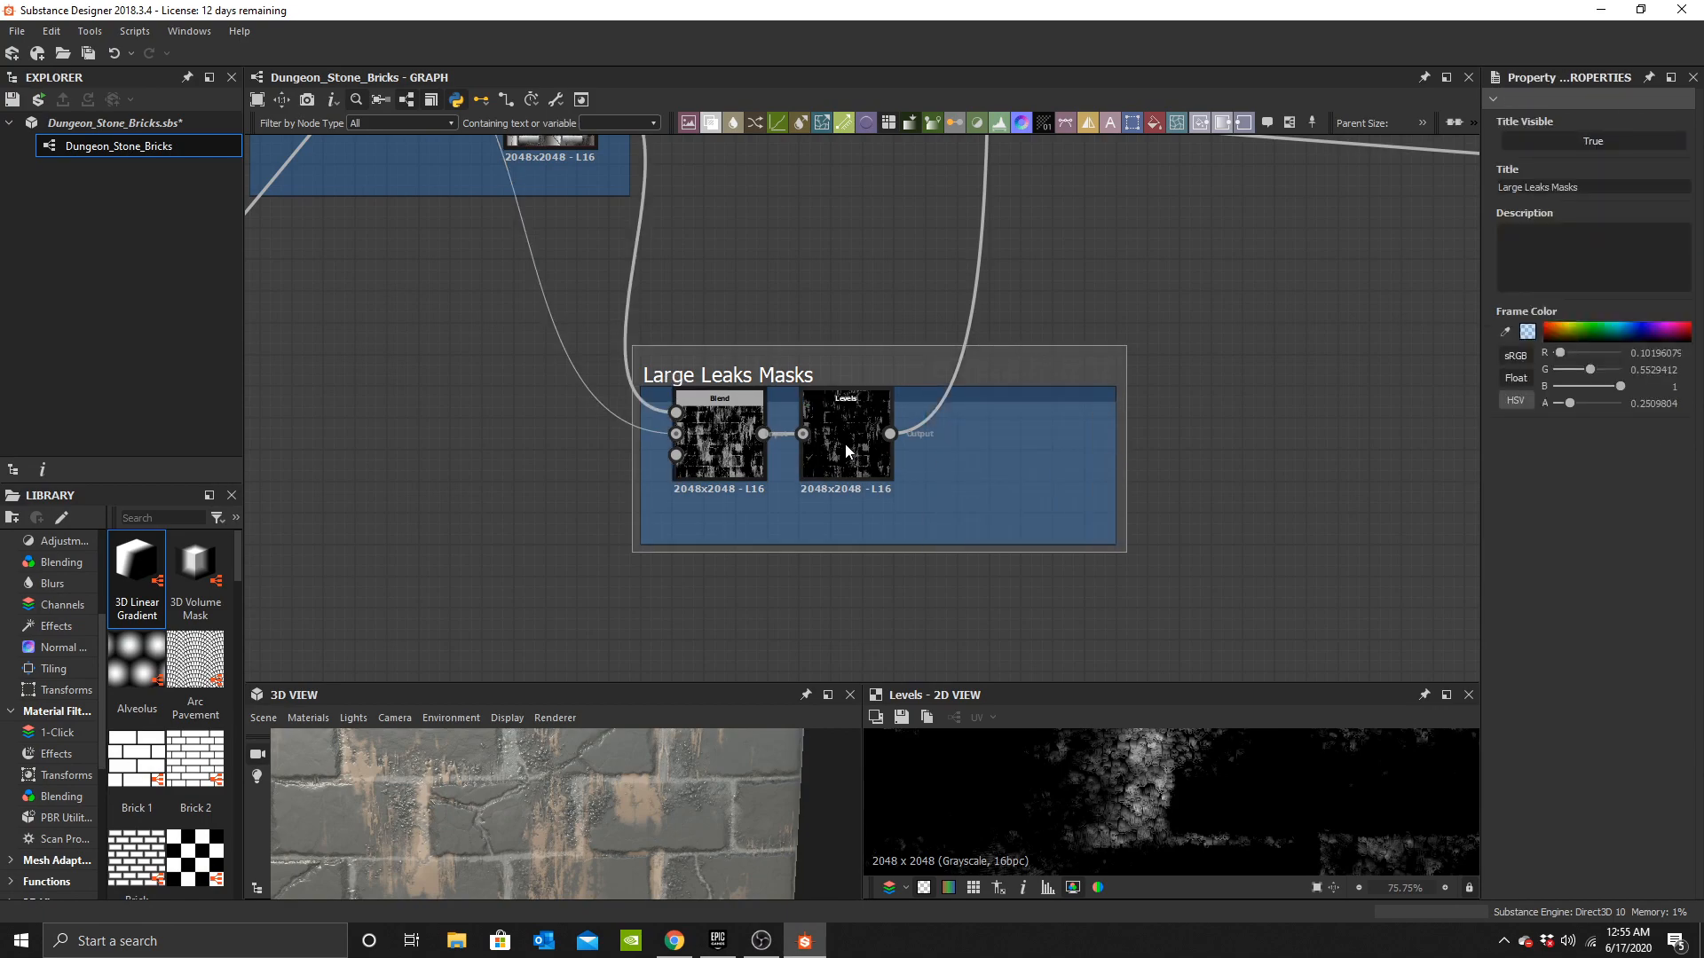
pyautogui.moveTo(845, 444); pyautogui.dragTo(1034, 444)
# Insert a new Blend node between the Large Leaks Masks Blend and its Levels node.
pyautogui.click(792, 451)
pyautogui.press('space')
pyautogui.write('b')
pyautogui.click(876, 398)
pyautogui.scroll(4, 849, 436)
pyautogui.moveTo(806, 489); pyautogui.dragTo(968, 454)
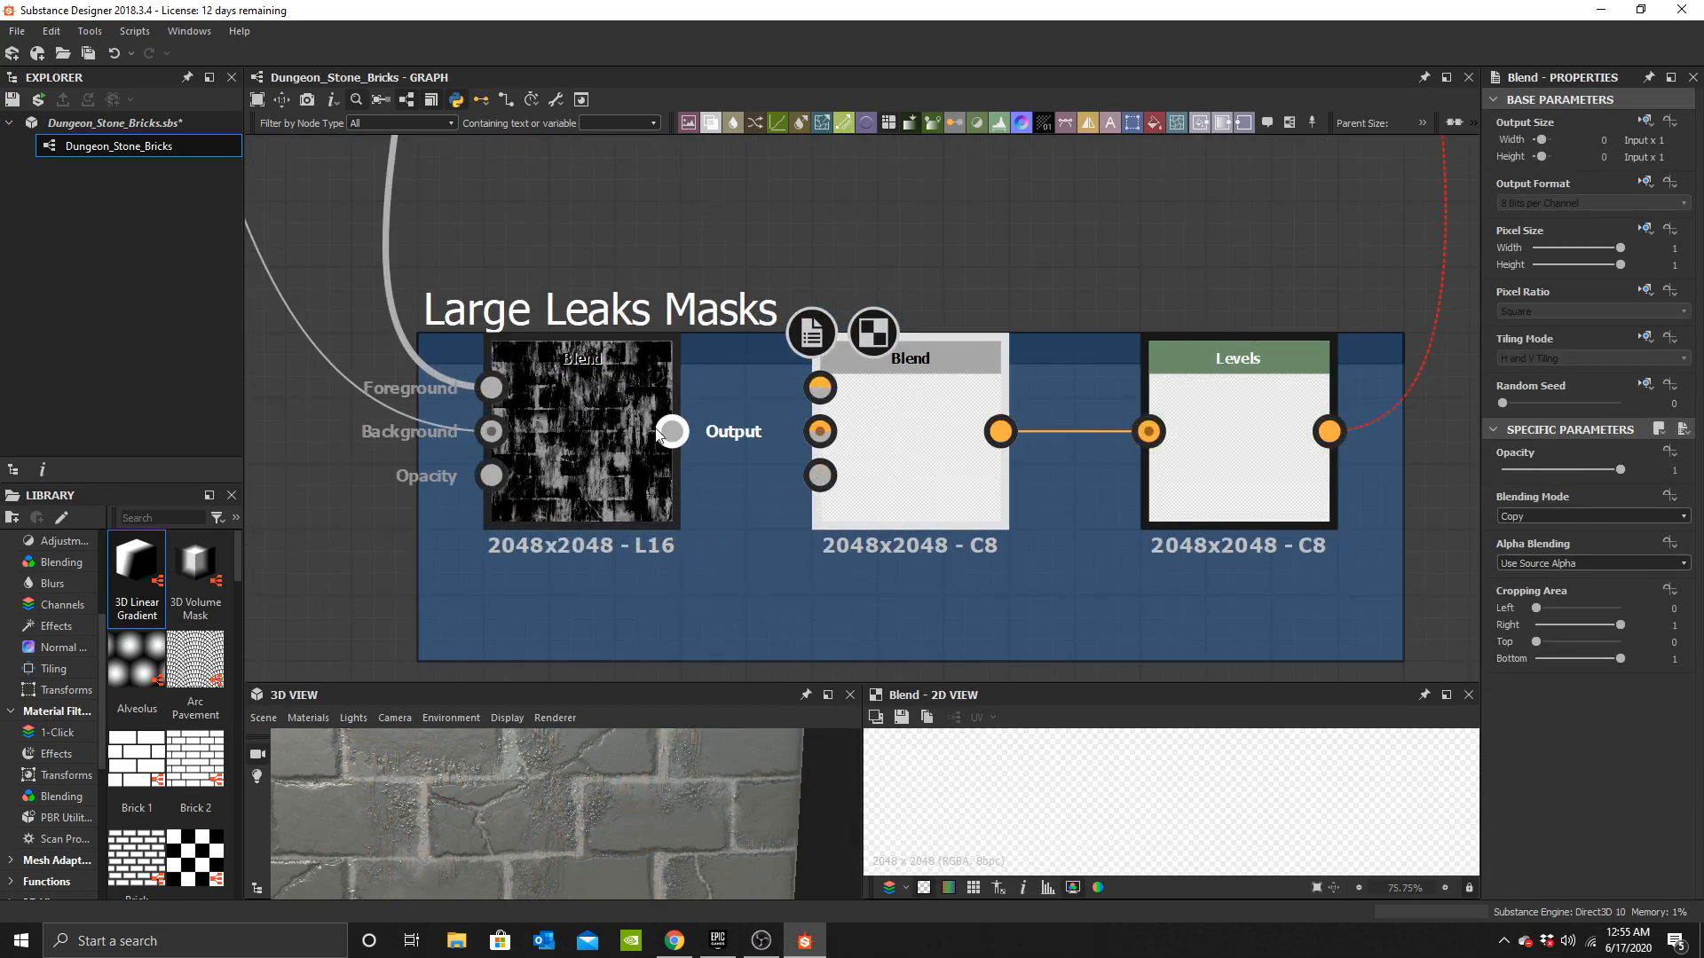
pyautogui.moveTo(672, 432); pyautogui.dragTo(818, 388)
# Connect the Moss Mask output into the new Blend in the Large Leaks Masks frame.
pyautogui.scroll(-5, 573, 457)
pyautogui.moveTo(573, 457); pyautogui.dragTo(1203, 283, button='middle')
pyautogui.moveTo(751, 292); pyautogui.dragTo(681, 449, button='middle')
pyautogui.scroll(-2, 681, 449)
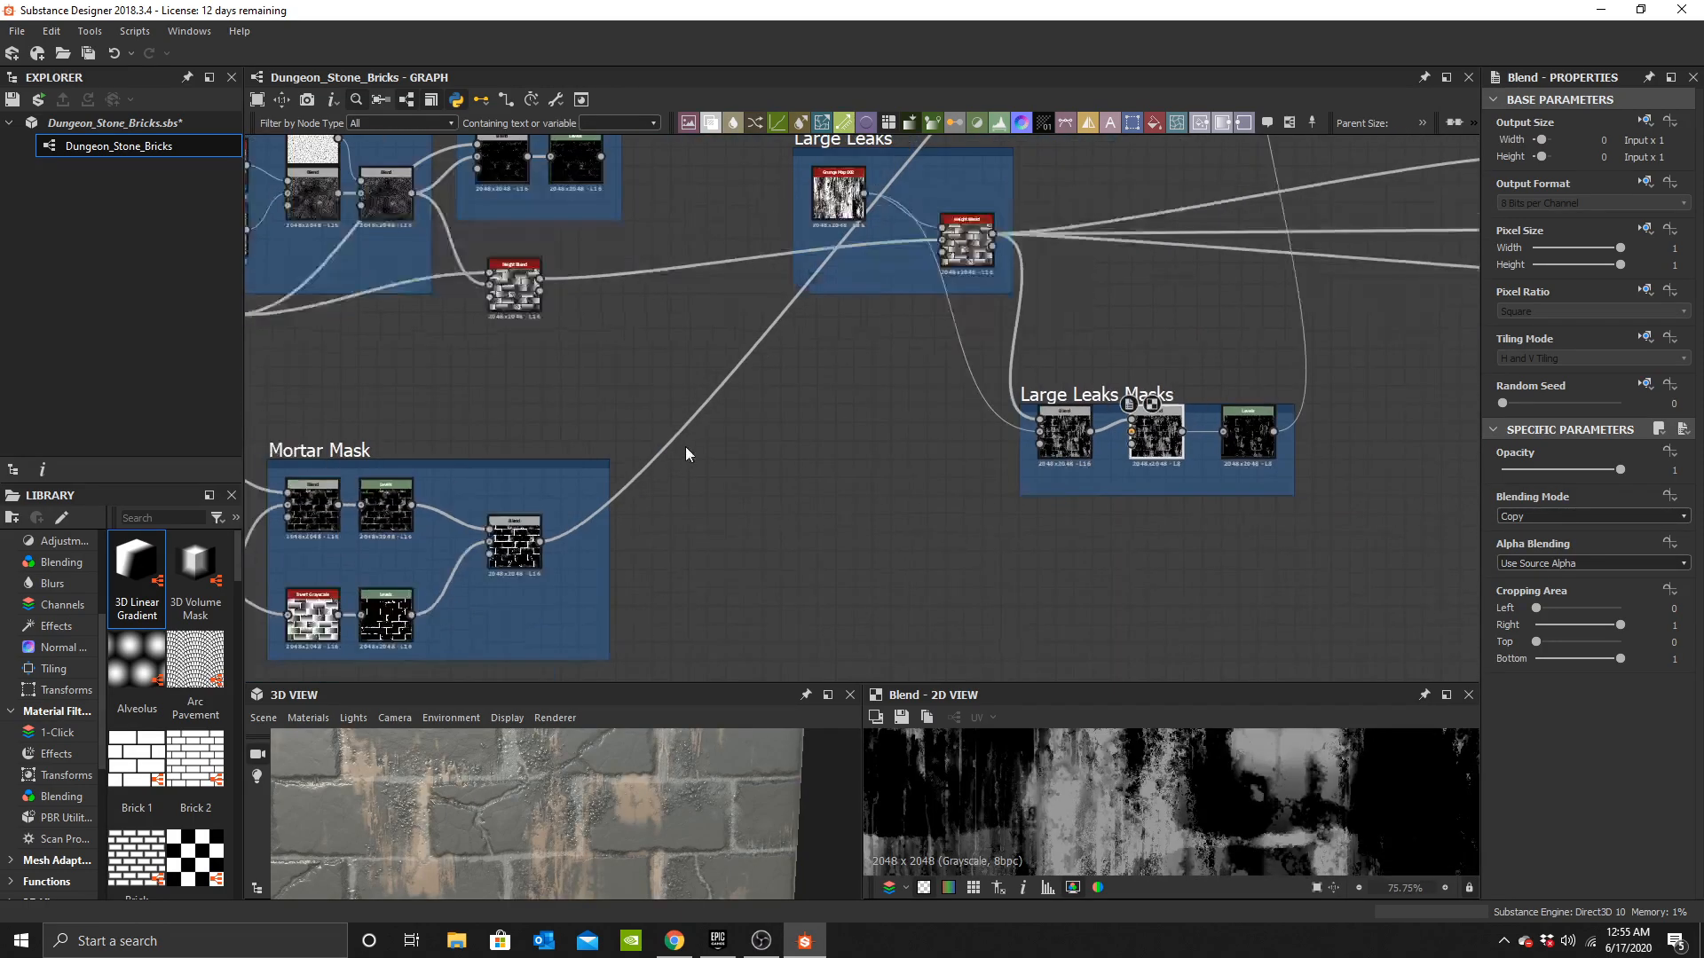
pyautogui.scroll(2, 574, 322)
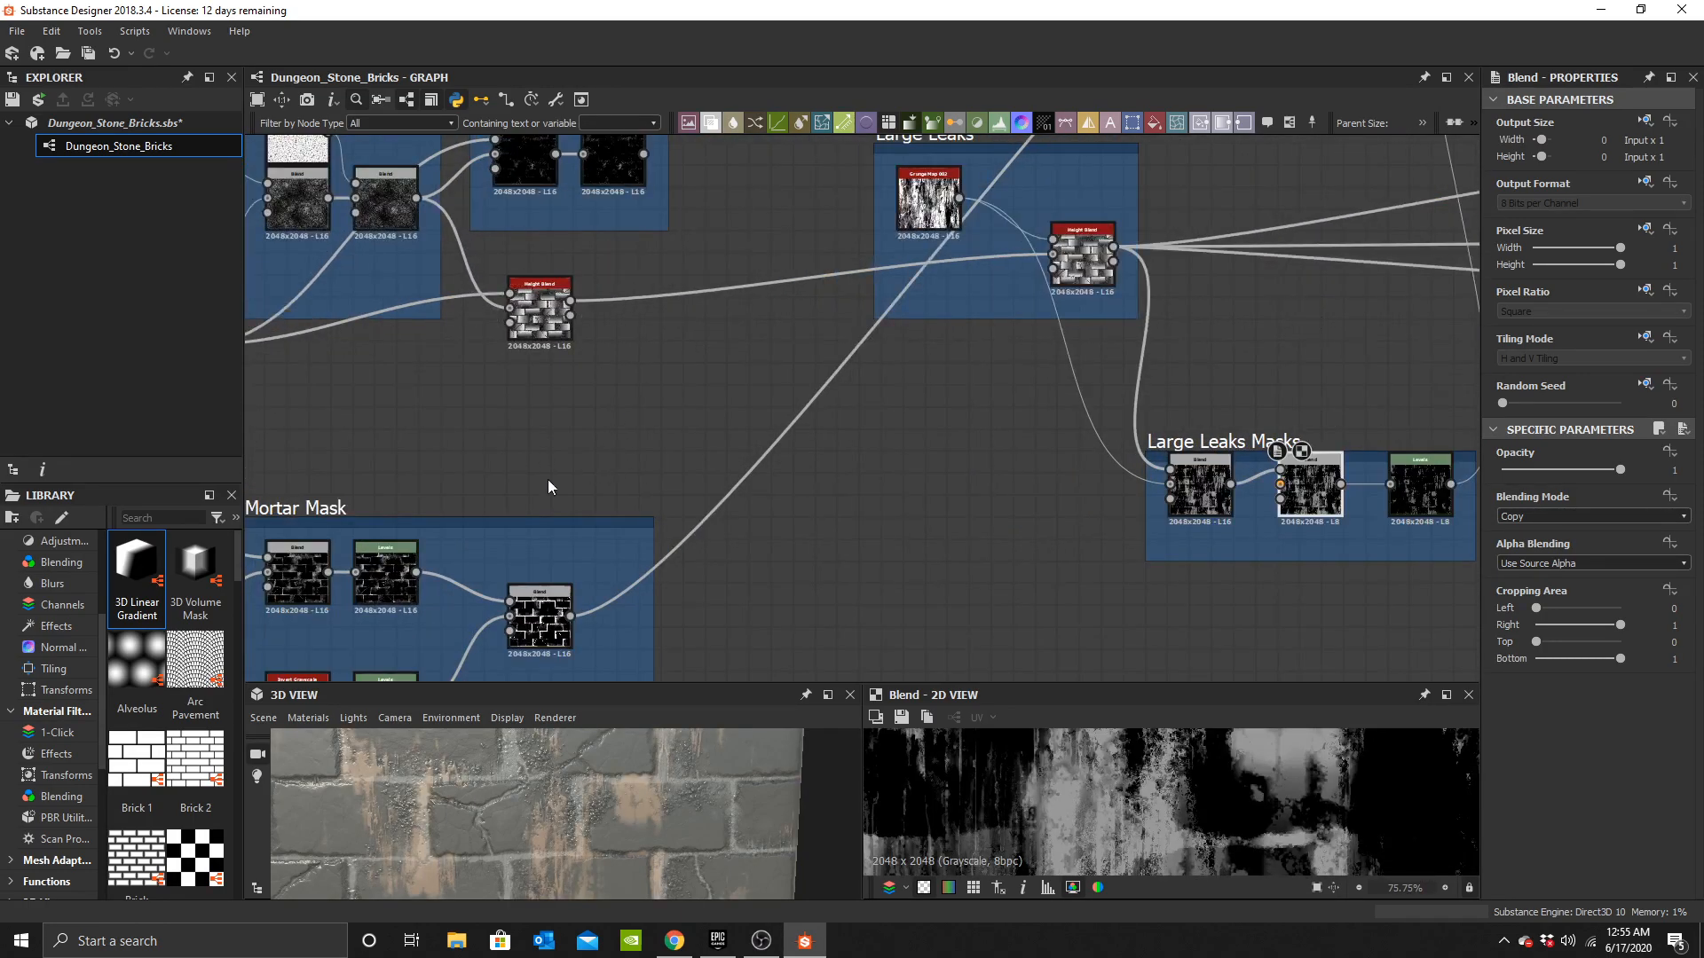
pyautogui.moveTo(505, 198); pyautogui.dragTo(431, 315, button='middle')
pyautogui.moveTo(1137, 565); pyautogui.dragTo(941, 424, button='middle')
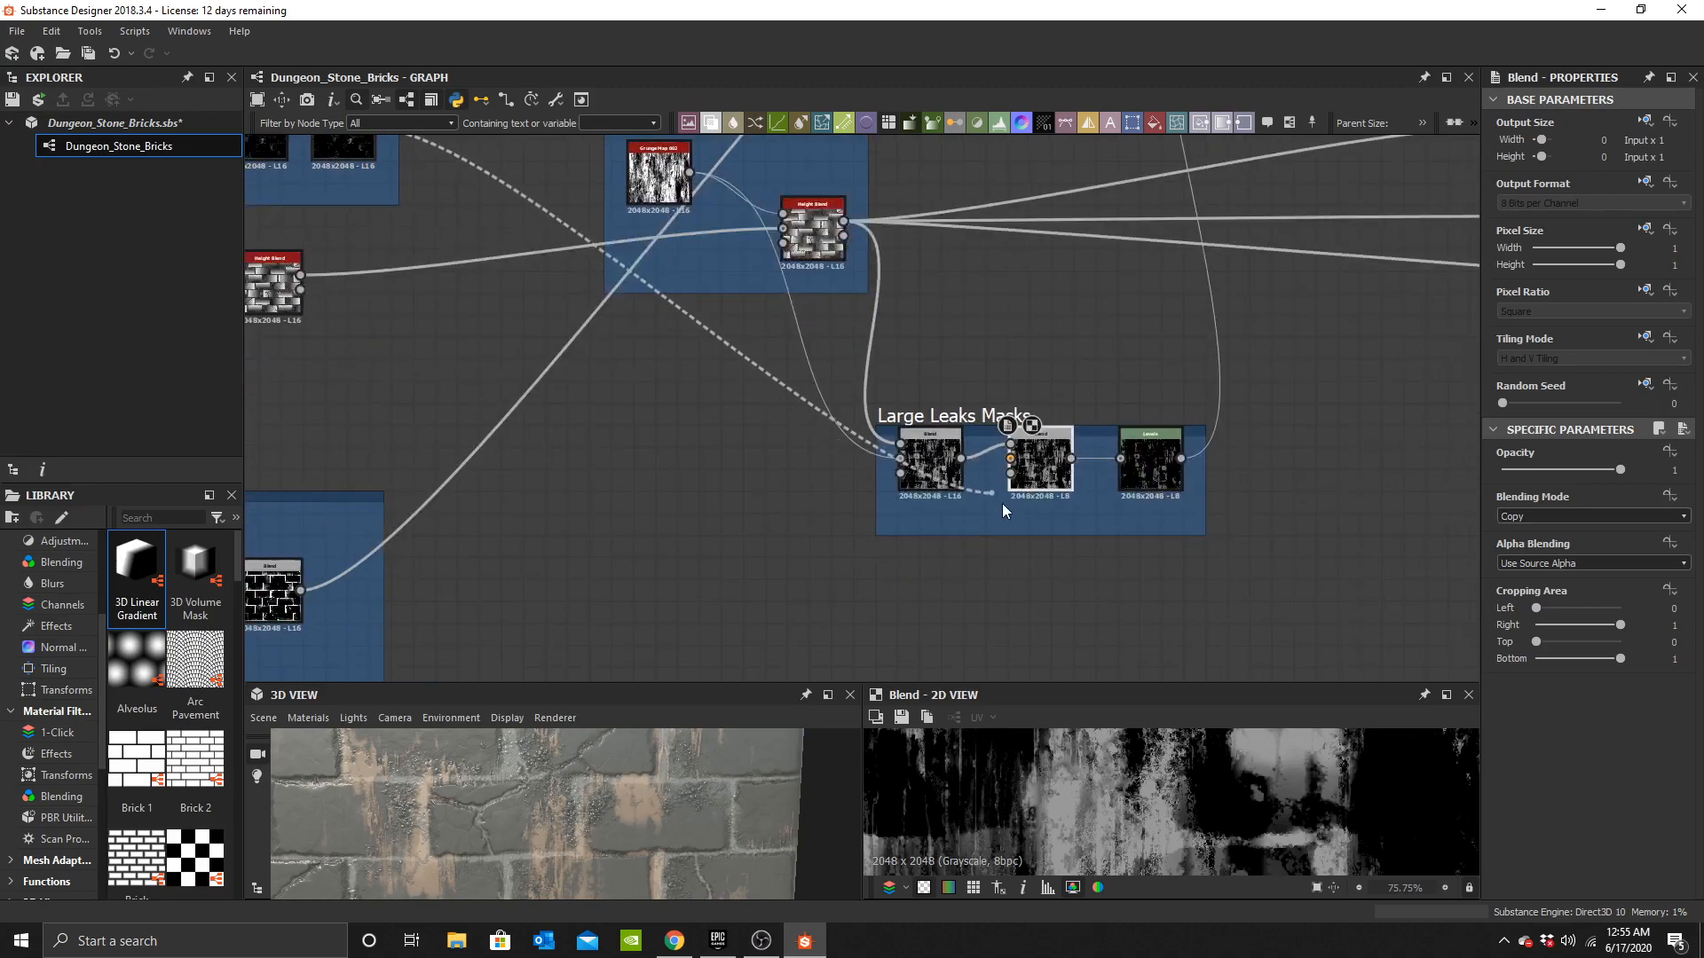
pyautogui.moveTo(1042, 476); pyautogui.dragTo(1044, 476)
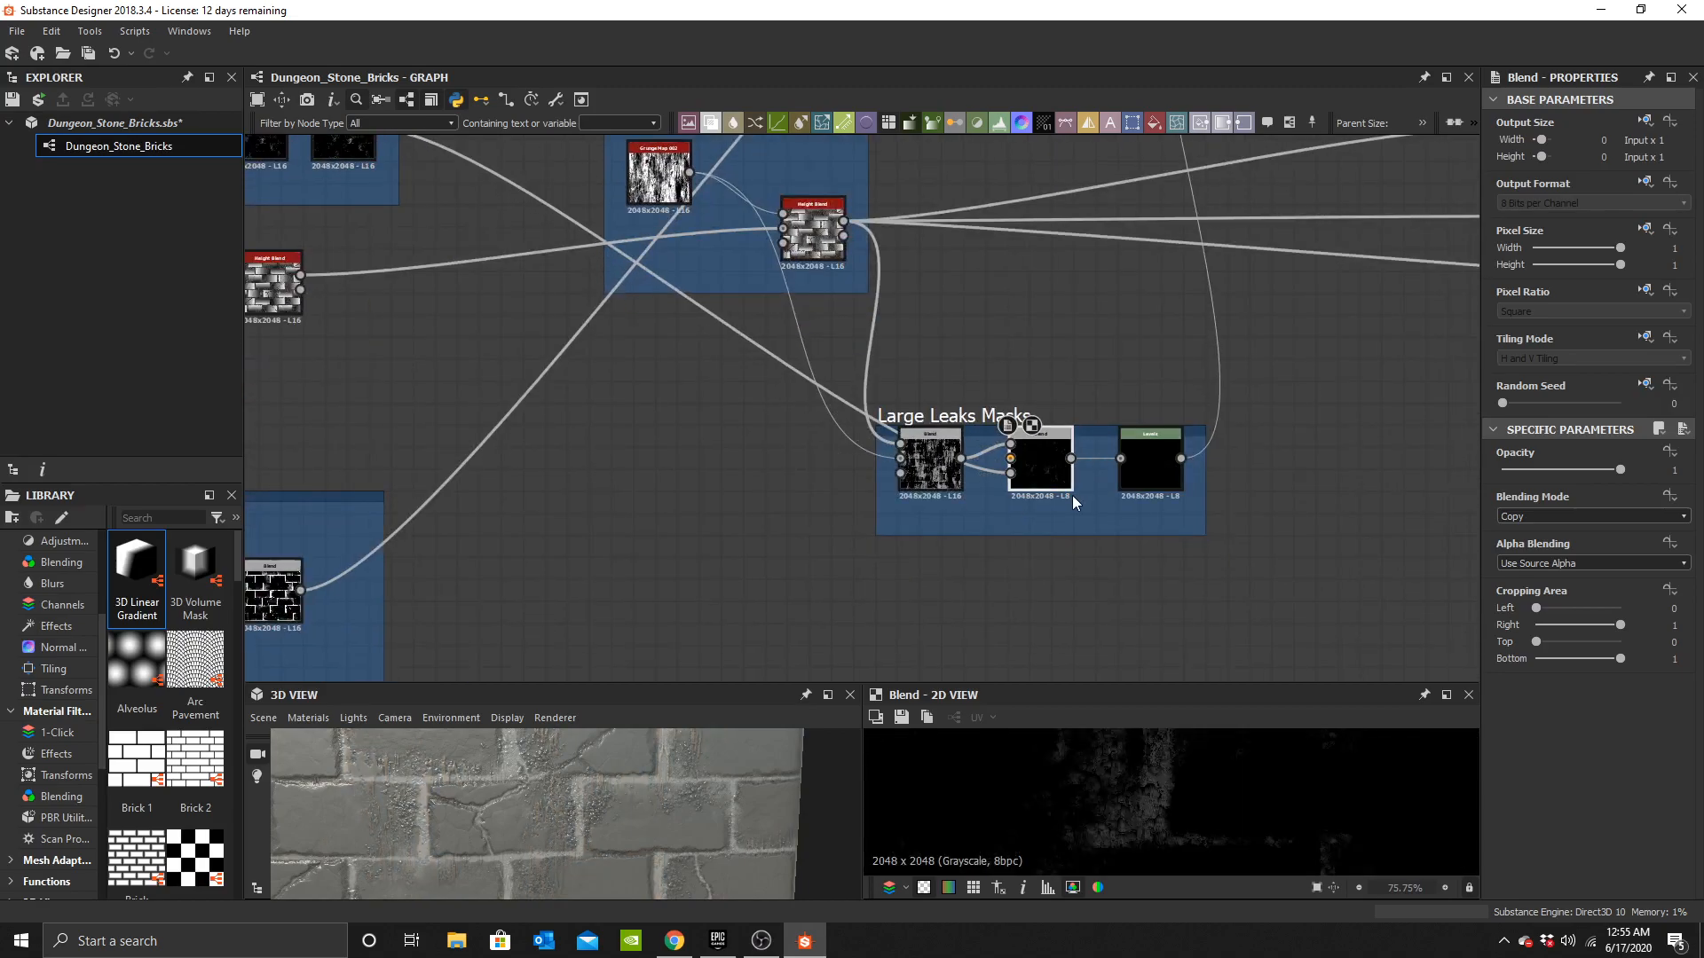
# Disconnect the first Blend's output from the new Blend's Foreground input.
pyautogui.scroll(5, 1072, 493)
pyautogui.scroll(-2, 992, 417)
pyautogui.scroll(3, 992, 417)
pyautogui.scroll(-3, 961, 443)
pyautogui.moveTo(723, 434); pyautogui.dragTo(1100, 553, button='middle')
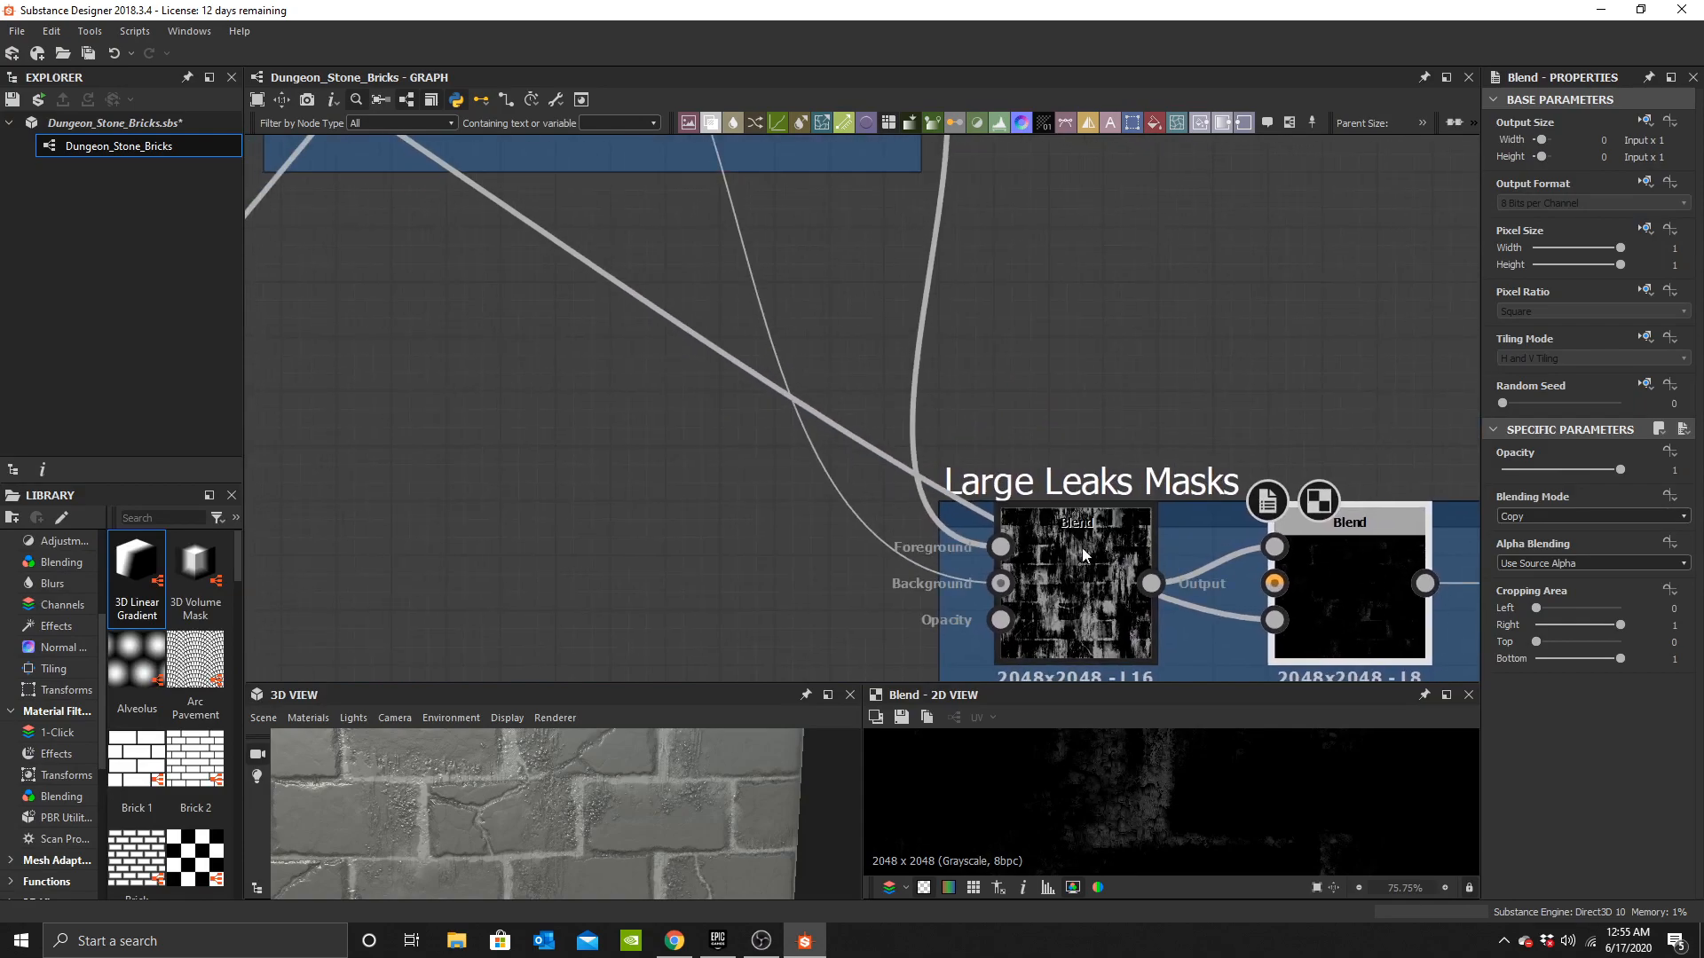
pyautogui.scroll(-3, 989, 438)
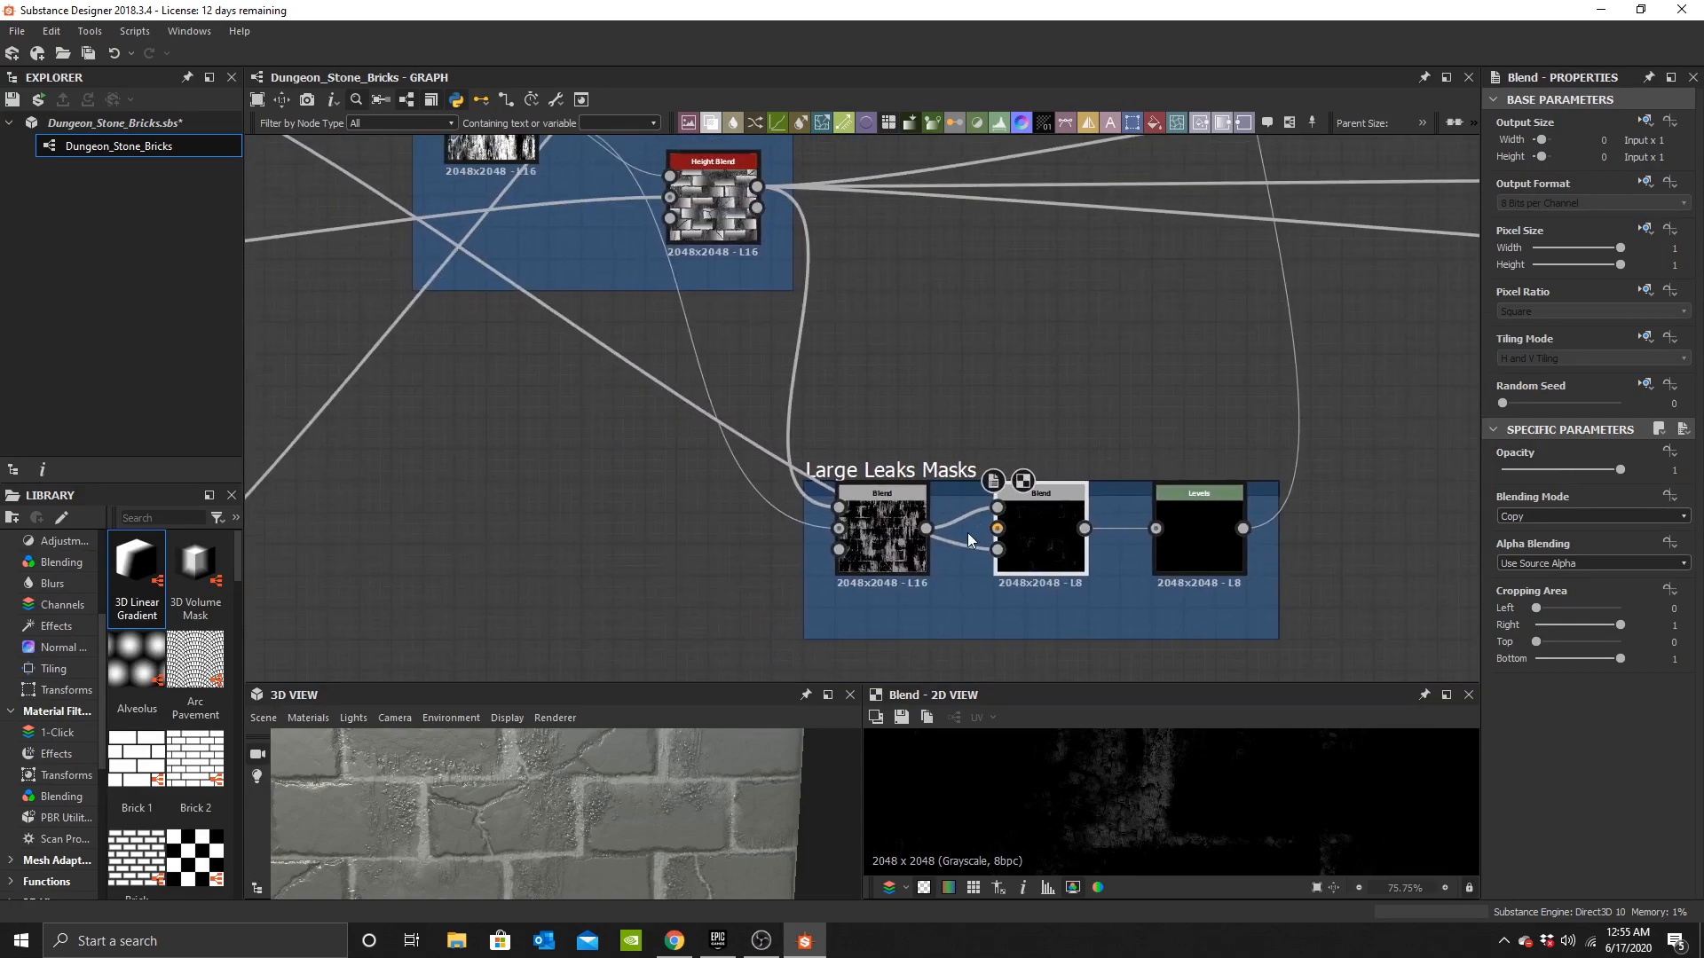
pyautogui.scroll(4, 972, 529)
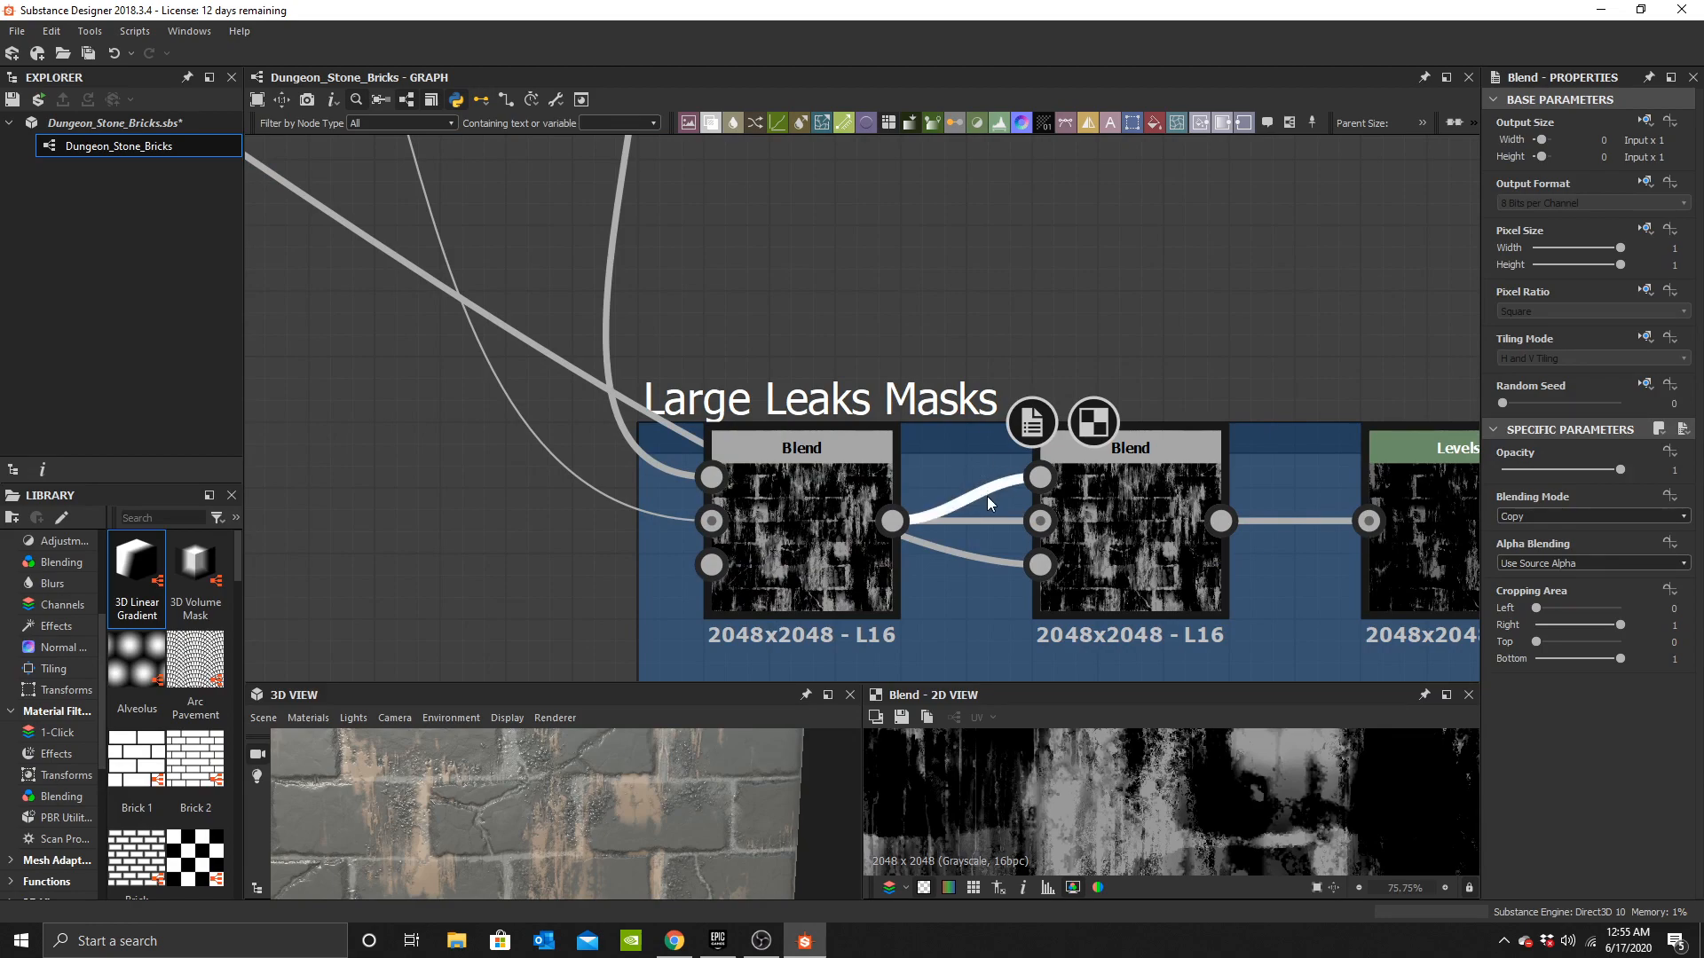
pyautogui.press('Delete')
pyautogui.click(1189, 488)
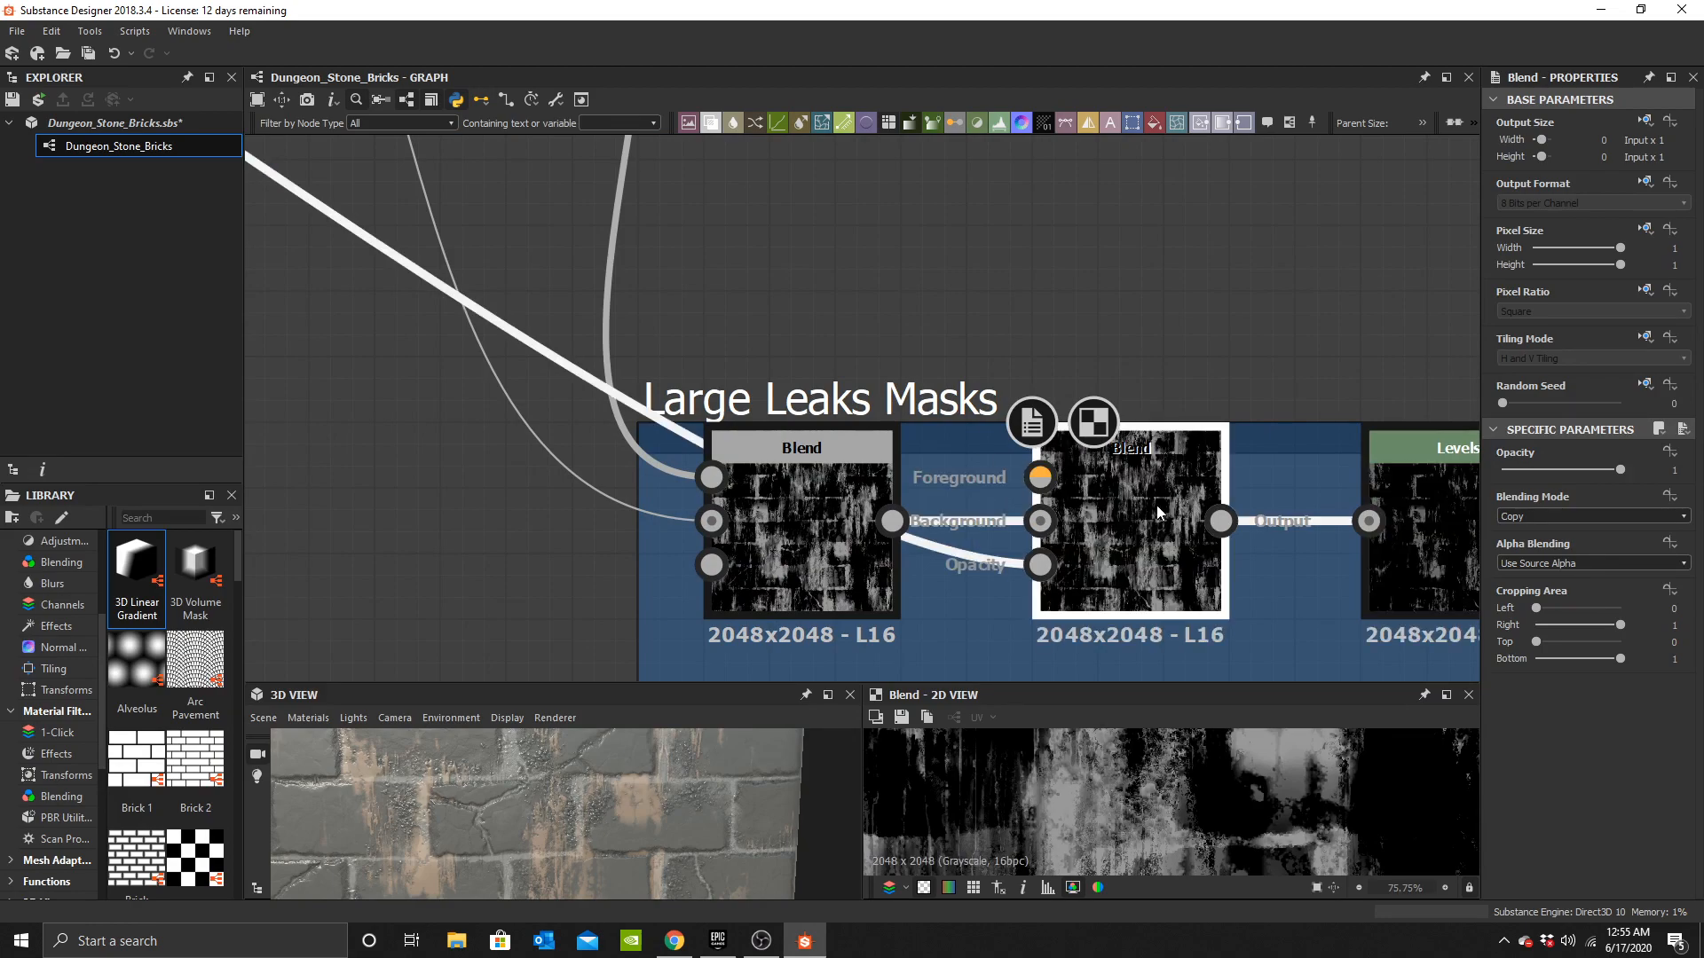
pyautogui.moveTo(1172, 505); pyautogui.dragTo(1167, 416, button='middle')
pyautogui.scroll(5, 584, 814)
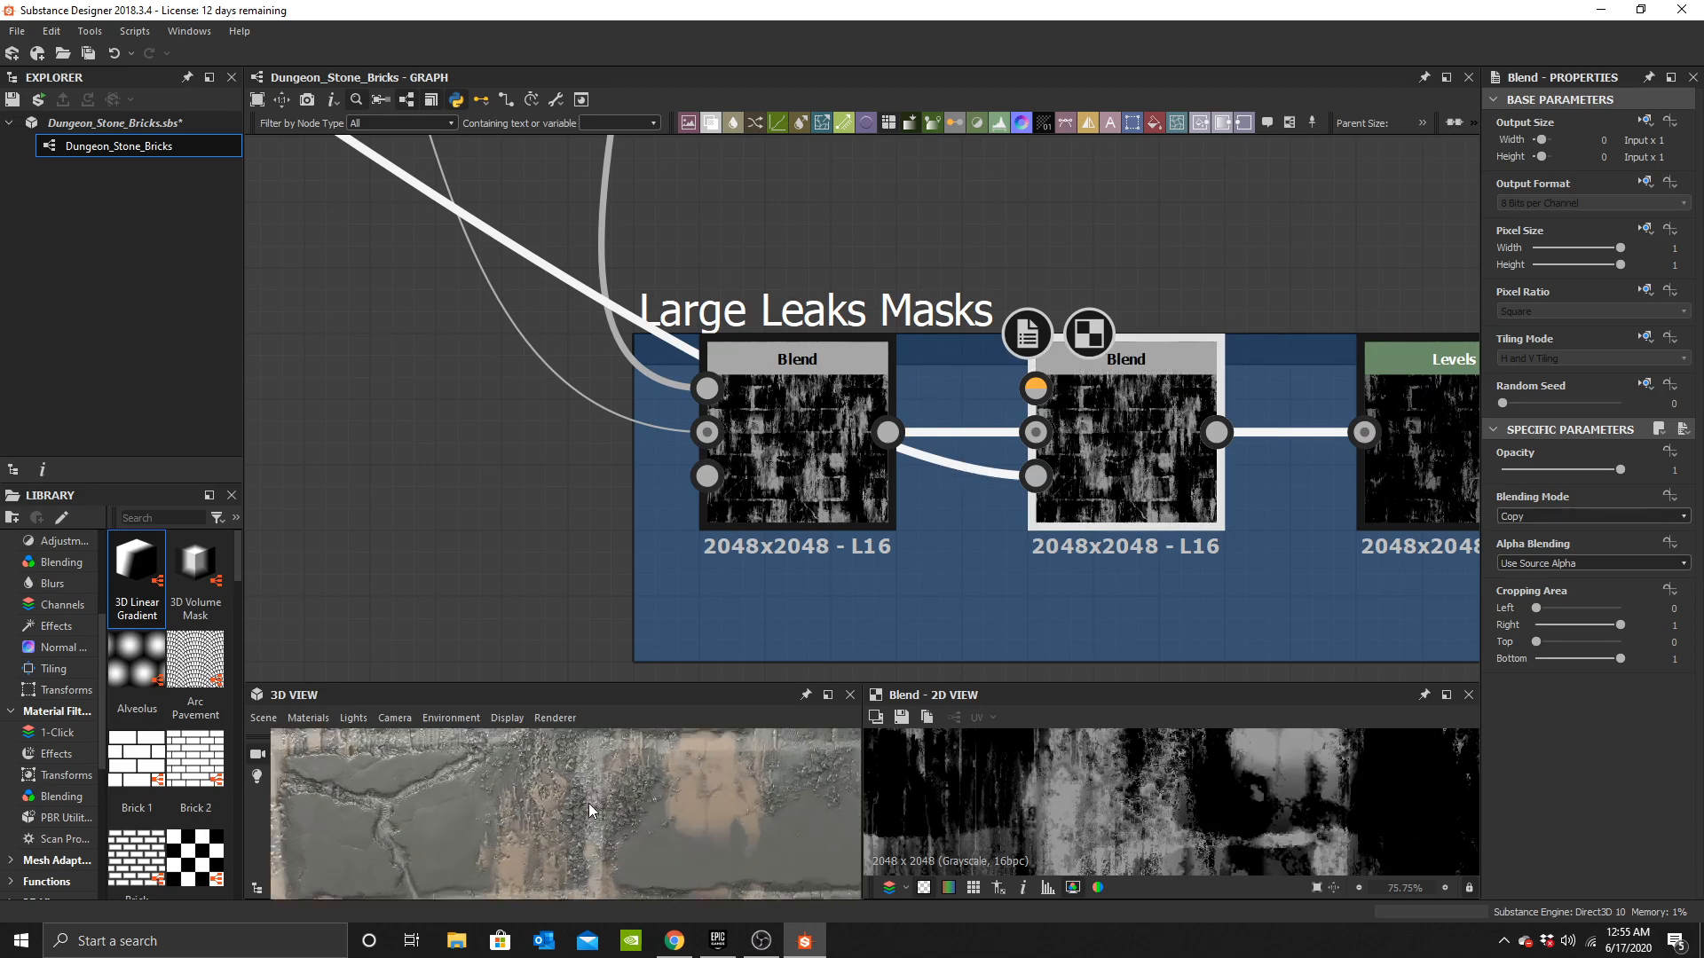
# Insert a new Blend node into the base colour chain between the grey-brick Blend and the final Blend.
pyautogui.scroll(-4, 741, 310)
pyautogui.moveTo(741, 311); pyautogui.dragTo(1047, 477, button='middle')
pyautogui.moveTo(775, 290); pyautogui.dragTo(1143, 568, button='middle')
pyautogui.scroll(-2, 822, 476)
pyautogui.scroll(3, 792, 426)
pyautogui.moveTo(829, 406); pyautogui.dragTo(568, 539)
pyautogui.scroll(-4, 702, 506)
pyautogui.moveTo(1285, 320); pyautogui.dragTo(817, 451, button='middle')
pyautogui.scroll(5, 825, 447)
pyautogui.moveTo(708, 387); pyautogui.dragTo(923, 476, button='middle')
pyautogui.moveTo(892, 428); pyautogui.dragTo(1235, 455)
pyautogui.moveTo(655, 258); pyautogui.dragTo(976, 234)
pyautogui.moveTo(834, 460); pyautogui.dragTo(872, 489, button='middle')
pyautogui.click(873, 490)
pyautogui.press('space')
pyautogui.write('b')
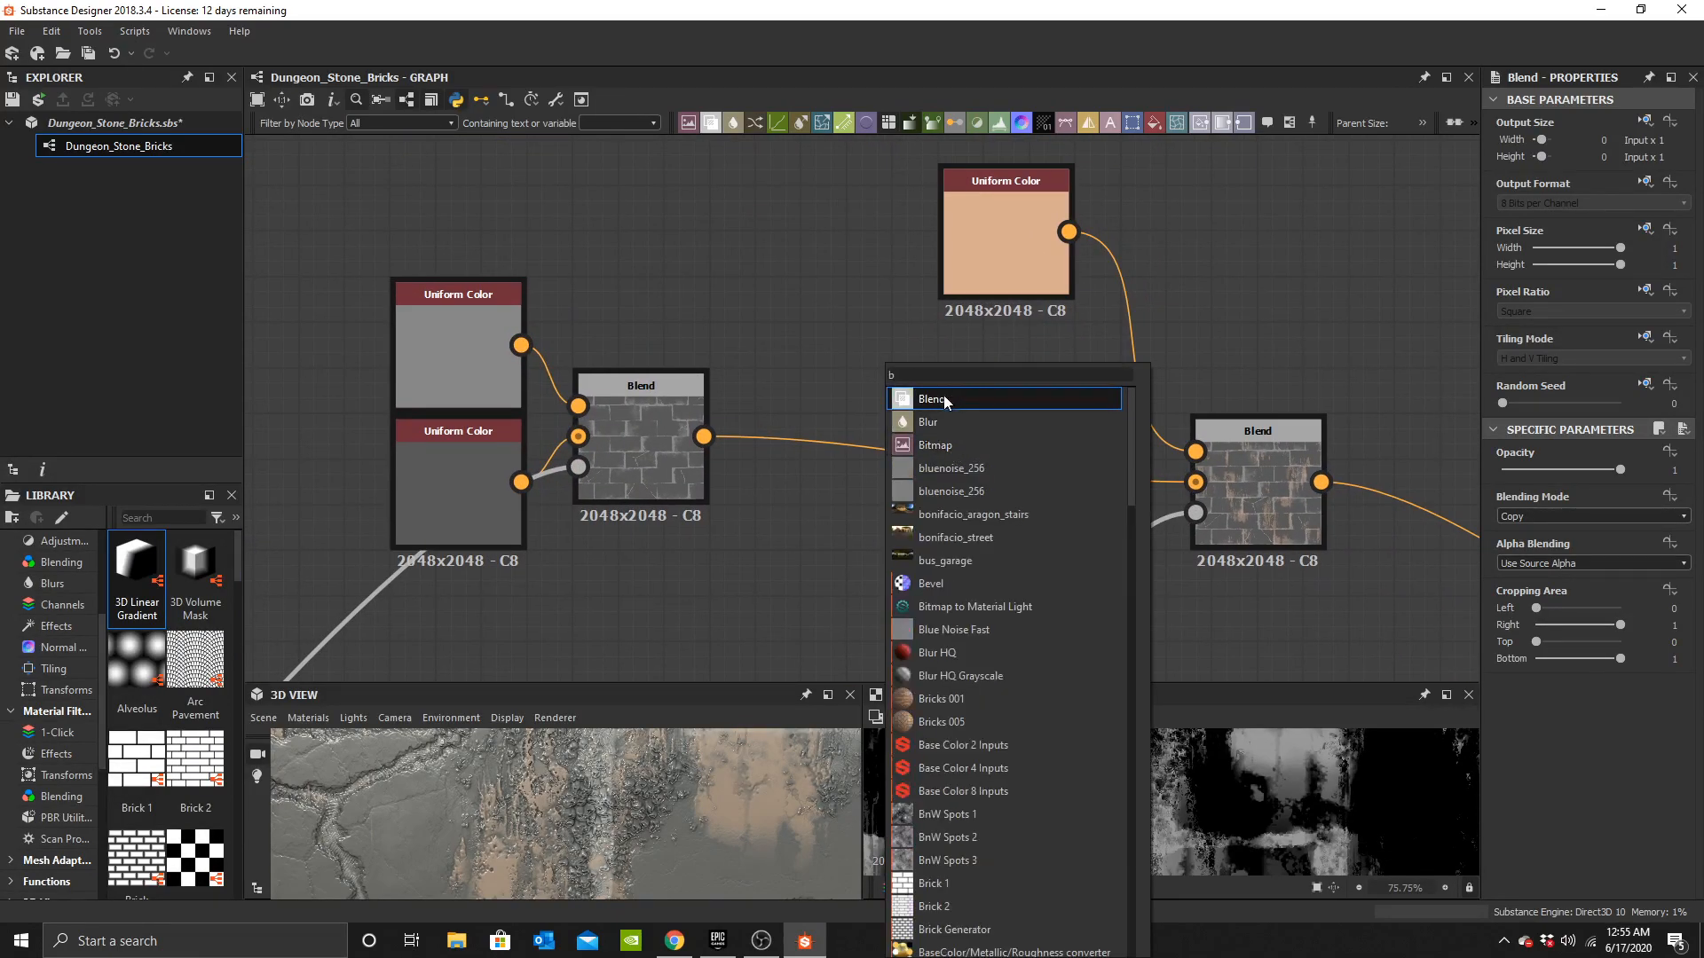
pyautogui.click(944, 396)
pyautogui.scroll(2, 886, 433)
pyautogui.moveTo(807, 497); pyautogui.dragTo(840, 433)
pyautogui.keyDown('shift'); pyautogui.moveTo(625, 441); pyautogui.dragTo(805, 439); pyautogui.keyUp('shift')
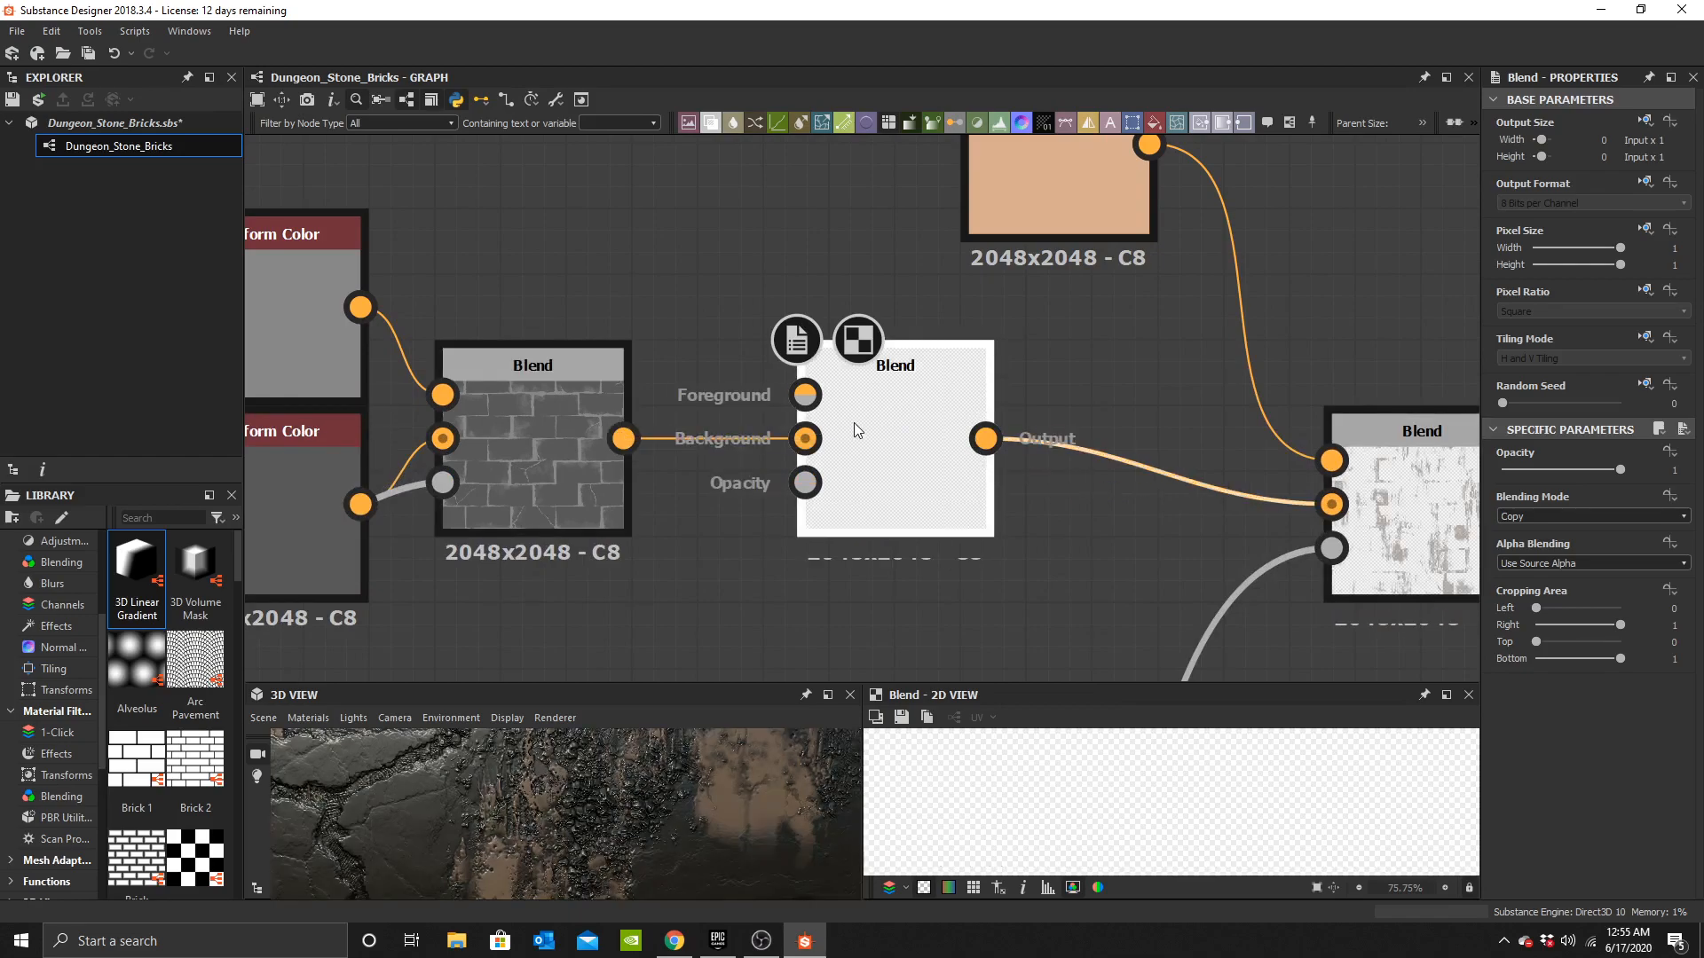
# Duplicate the tan Uniform Color into the new Blend's foreground and set its colour to green #487736.
pyautogui.scroll(-2, 875, 424)
pyautogui.moveTo(879, 424); pyautogui.dragTo(992, 494, button='middle')
pyautogui.click(1073, 287)
pyautogui.hotkey('ctrl', 'c')
pyautogui.hotkey('ctrl', 'v')
pyautogui.moveTo(863, 421); pyautogui.dragTo(797, 290)
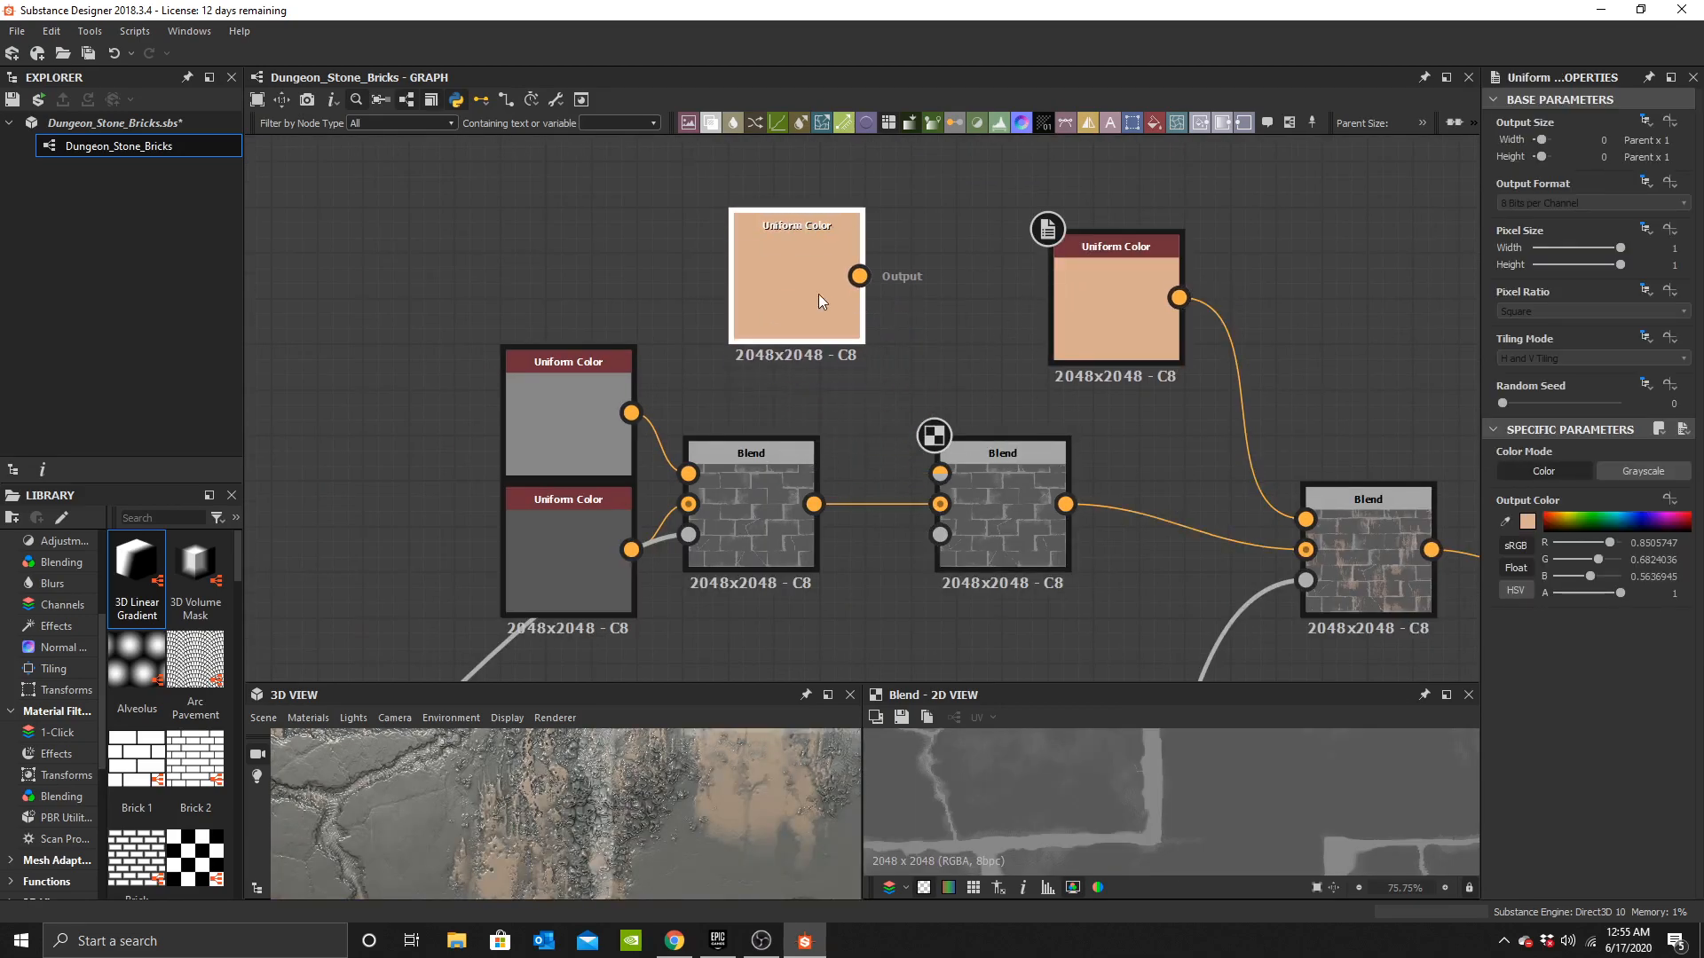
pyautogui.click(1527, 527)
pyautogui.click(995, 609)
pyautogui.click(914, 582)
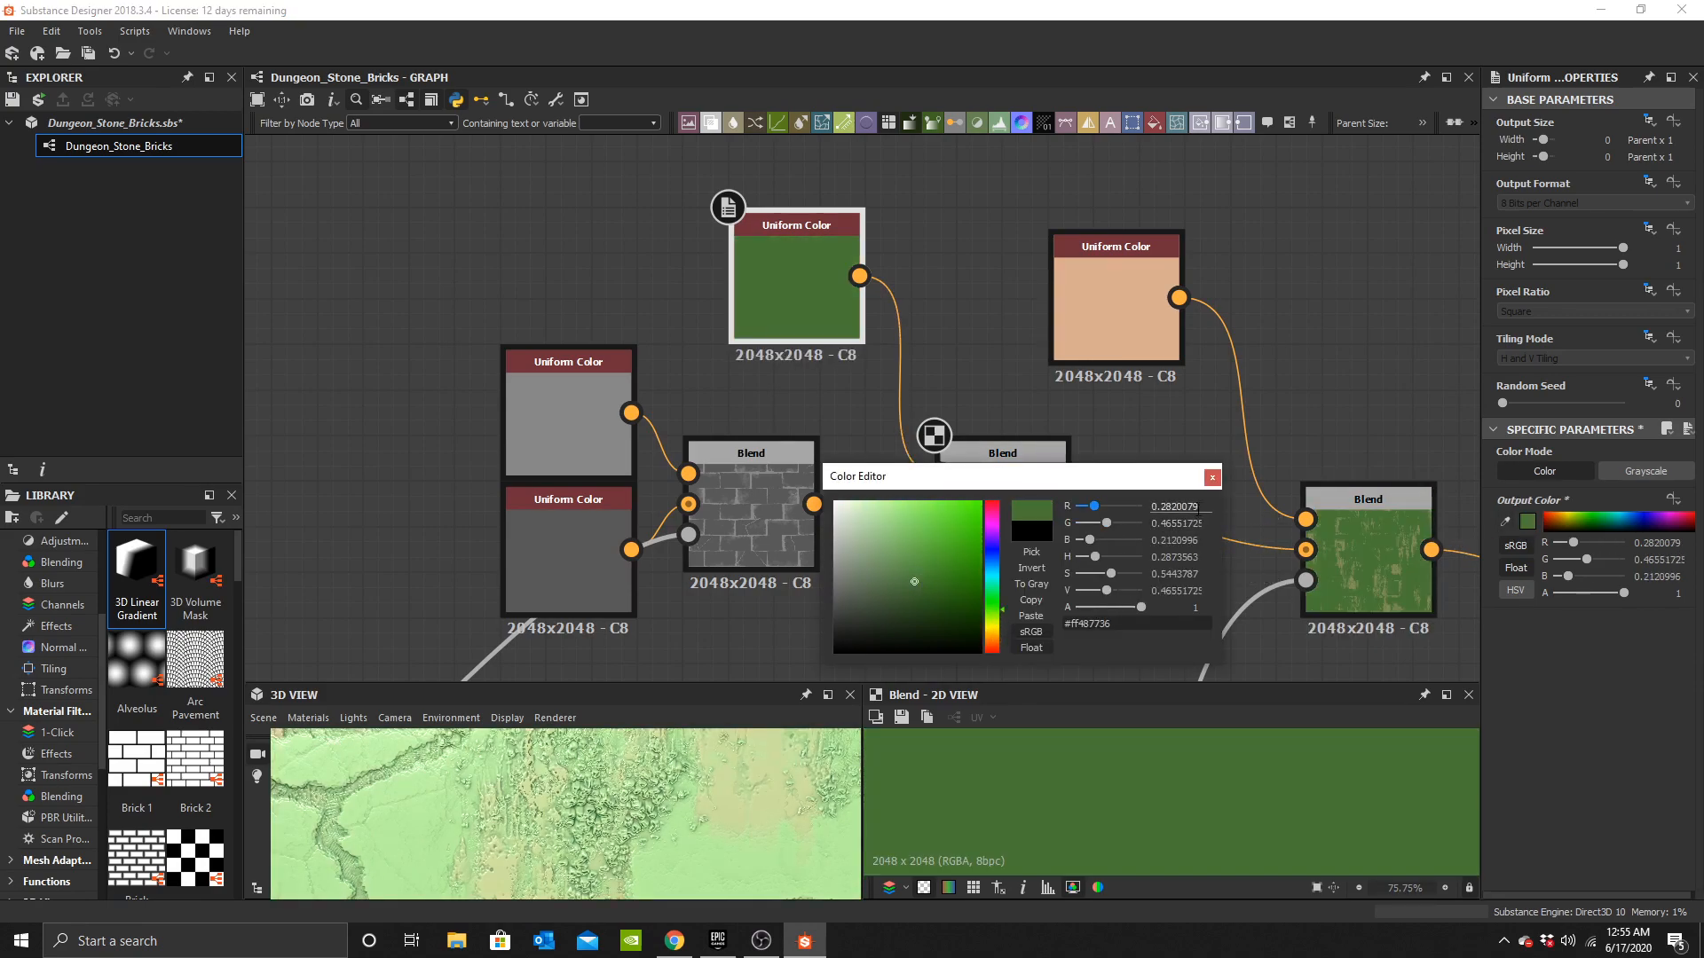
pyautogui.click(1212, 477)
# Connect the Moss Mask output to the opacity input of the new base colour Blend.
pyautogui.scroll(-5, 813, 430)
pyautogui.scroll(-2, 659, 442)
pyautogui.moveTo(248, 622); pyautogui.dragTo(750, 410, button='middle')
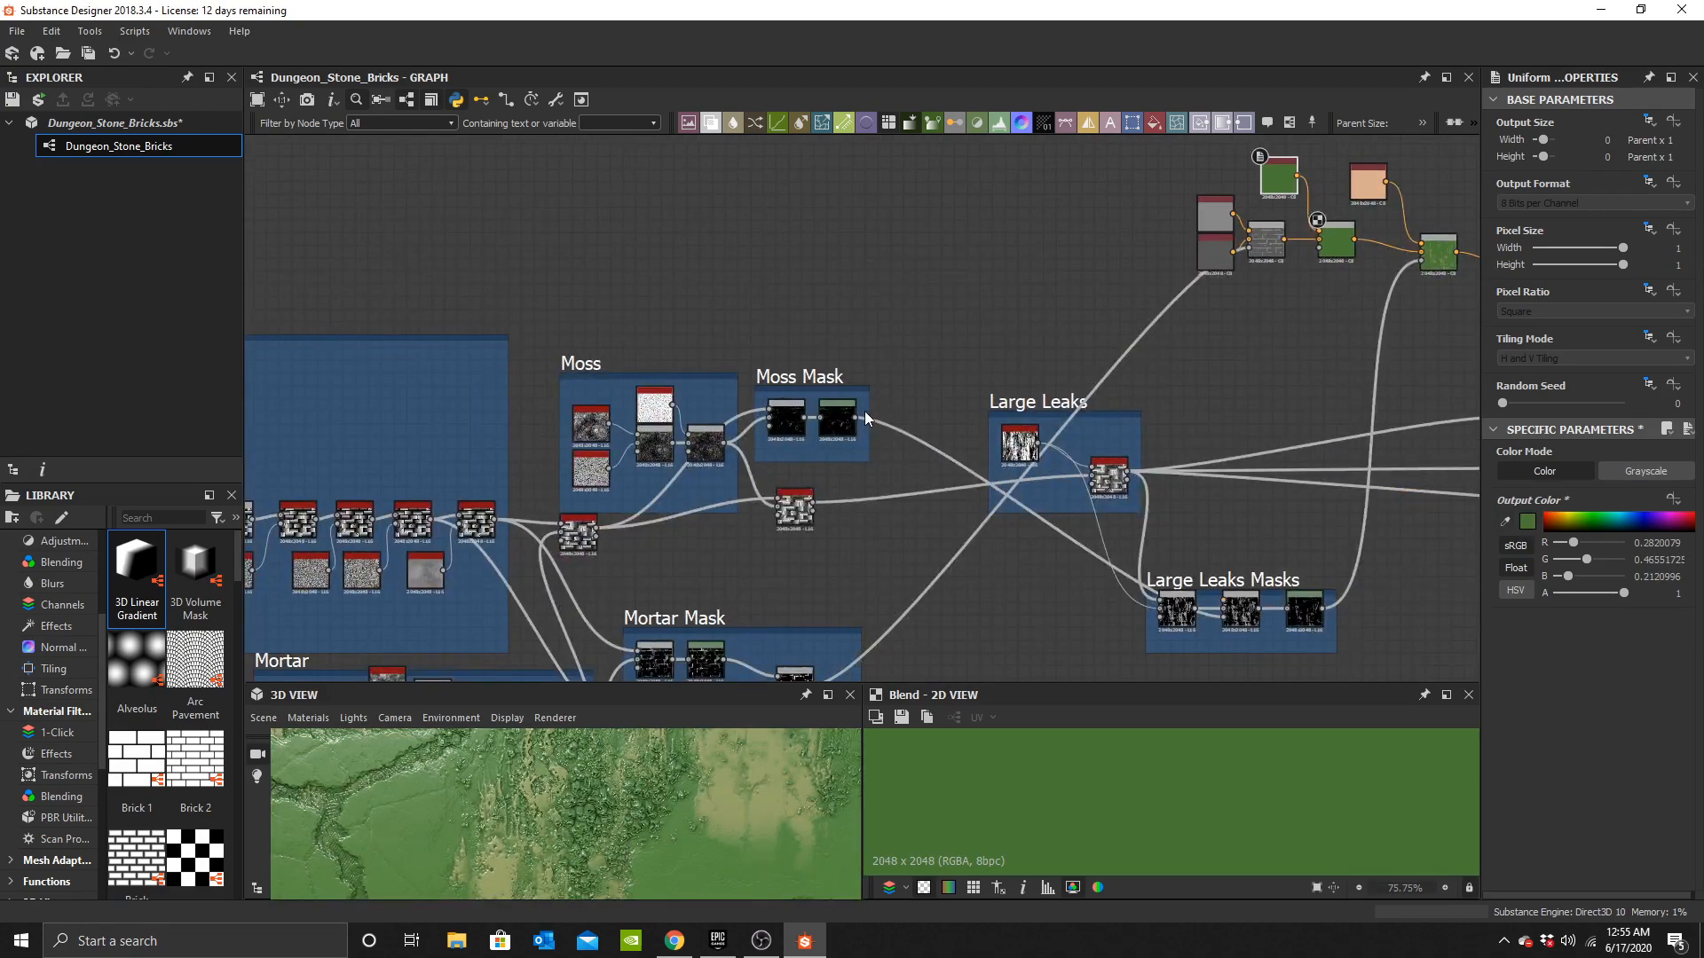
pyautogui.moveTo(855, 417); pyautogui.dragTo(1314, 254)
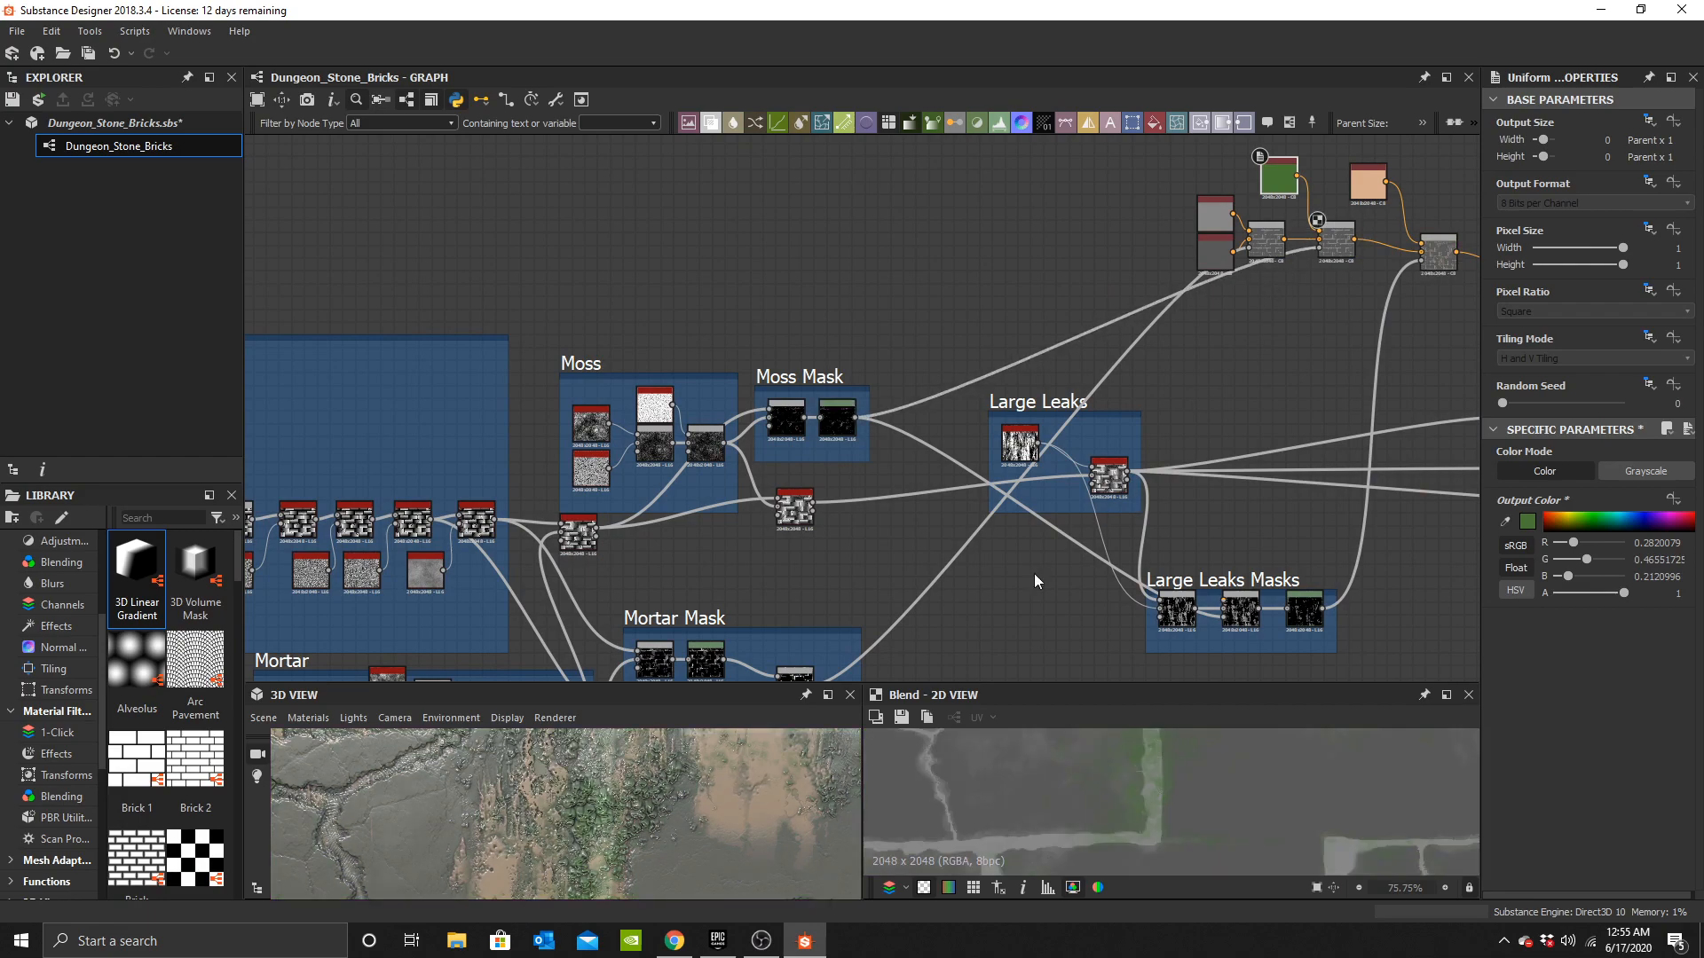
# Select the Levels node in the Moss Mask frame and widen the properties panel.
pyautogui.scroll(3, 964, 437)
pyautogui.click(659, 430)
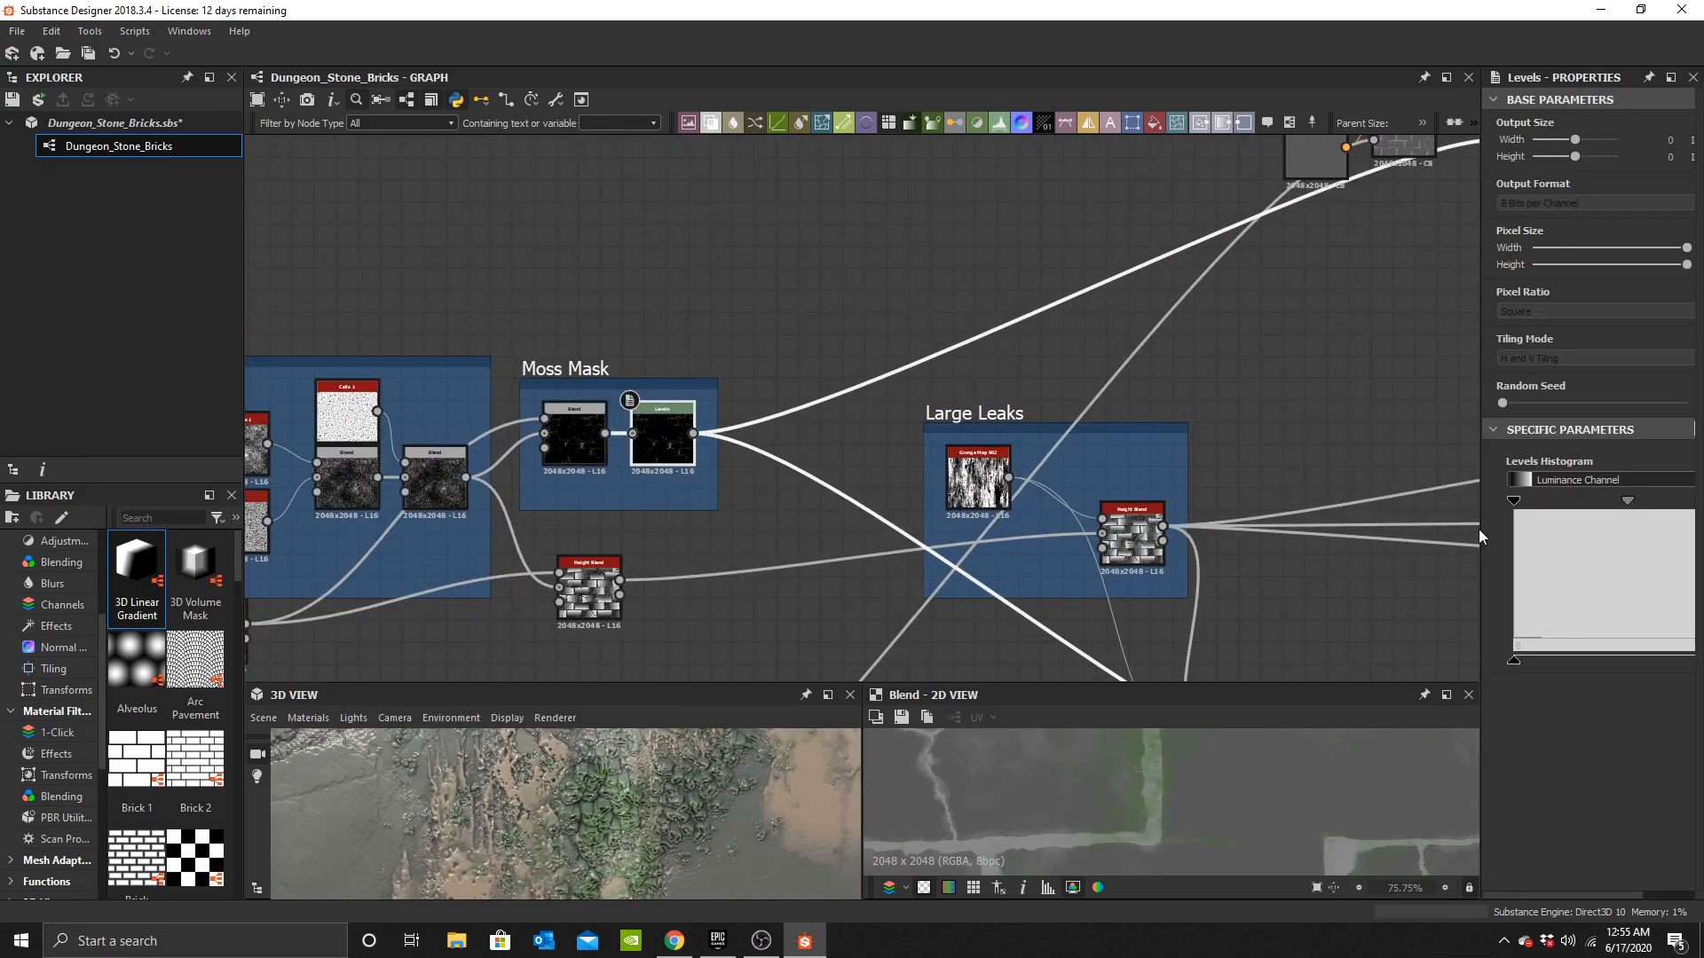
pyautogui.moveTo(1479, 529); pyautogui.dragTo(1335, 529)
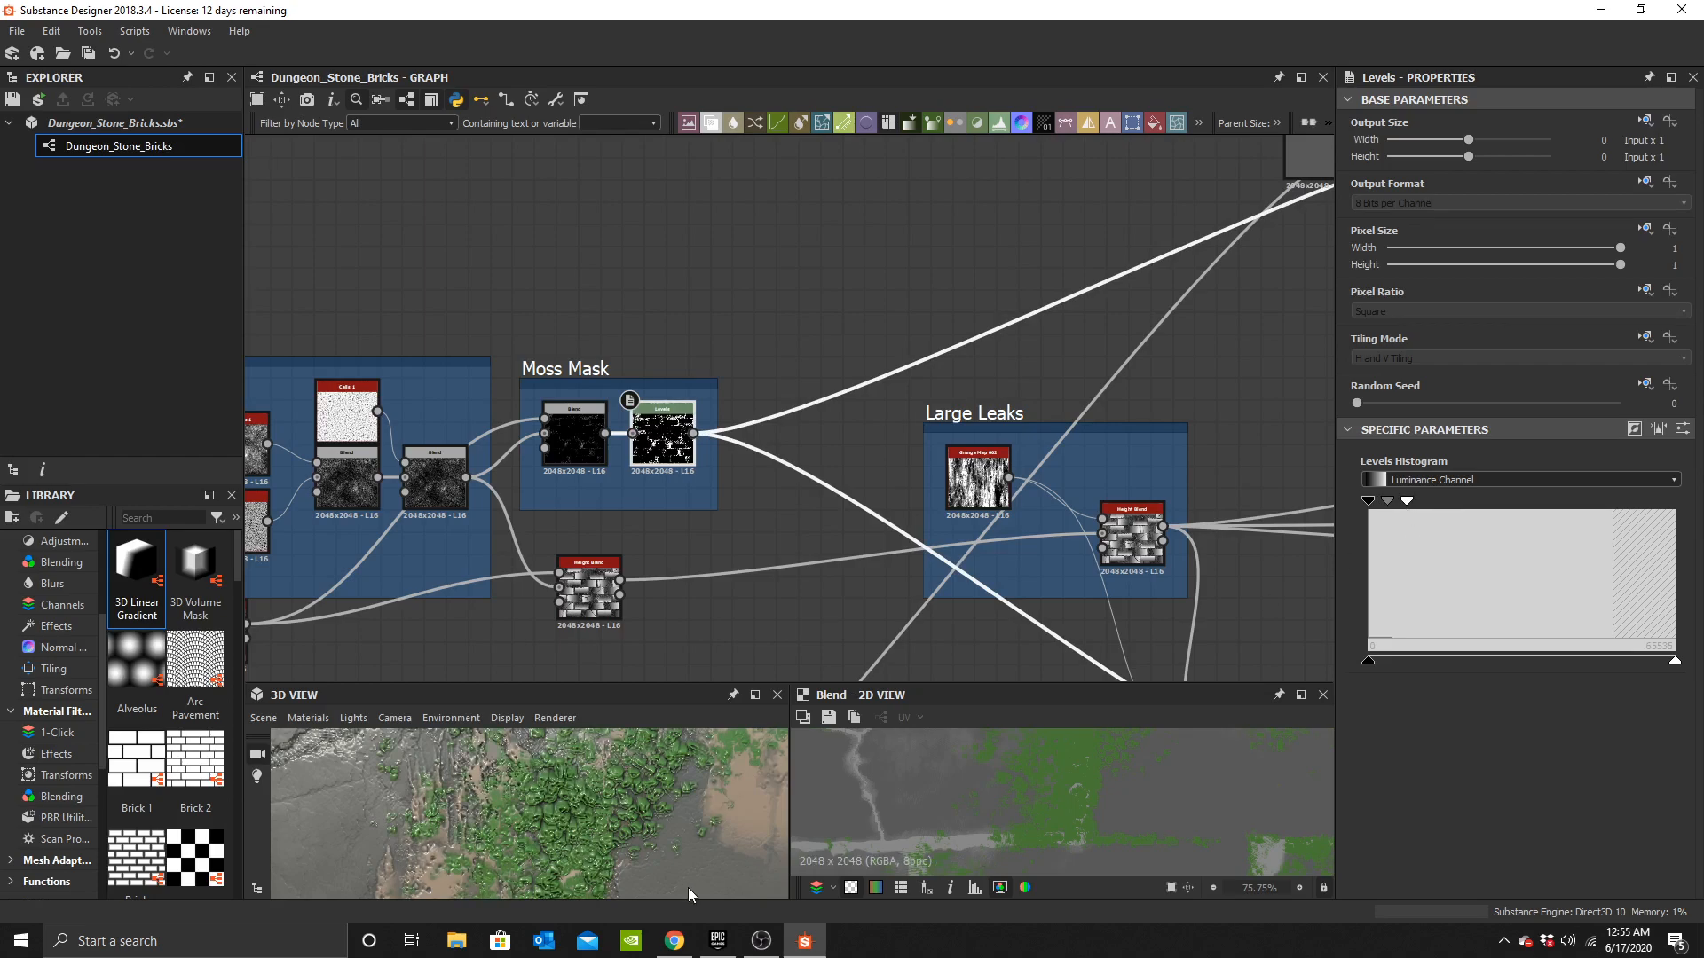
# Save the Dungeon_Stone_Bricks package.
pyautogui.scroll(-10, 607, 780)
pyautogui.moveTo(573, 838); pyautogui.dragTo(630, 888)
pyautogui.scroll(-5, 674, 807)
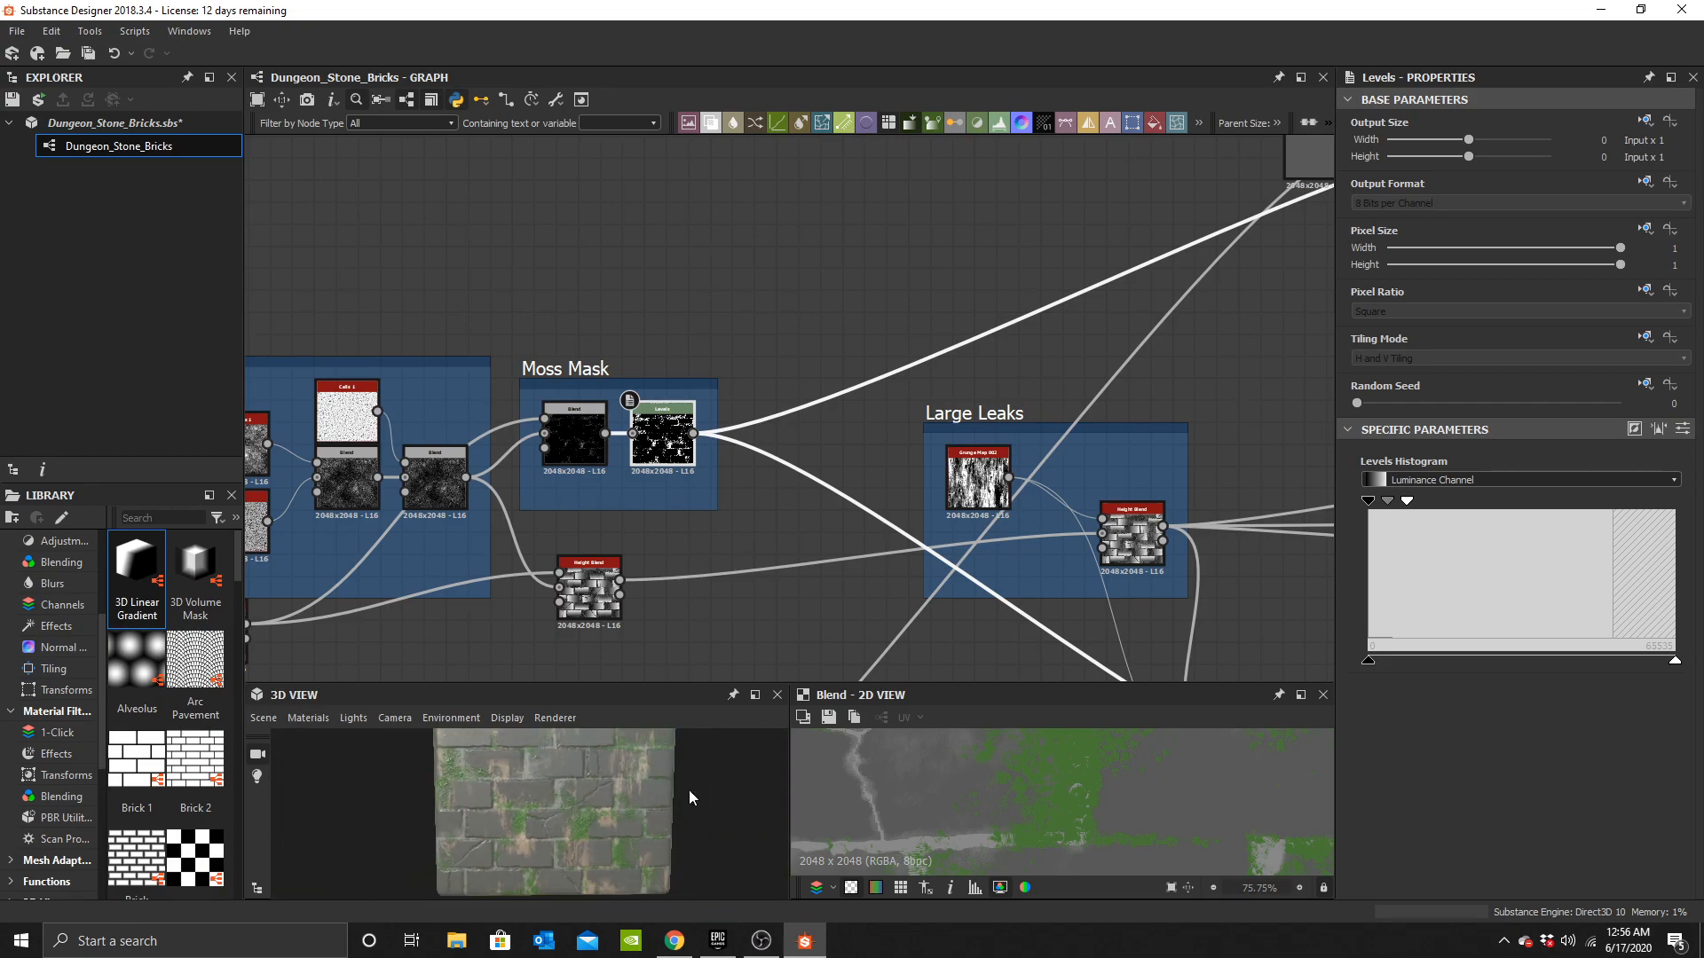
pyautogui.click(89, 53)
# Examine the moss on the bricks across the graph, 3D view and 2D view.
pyautogui.scroll(-5, 1104, 345)
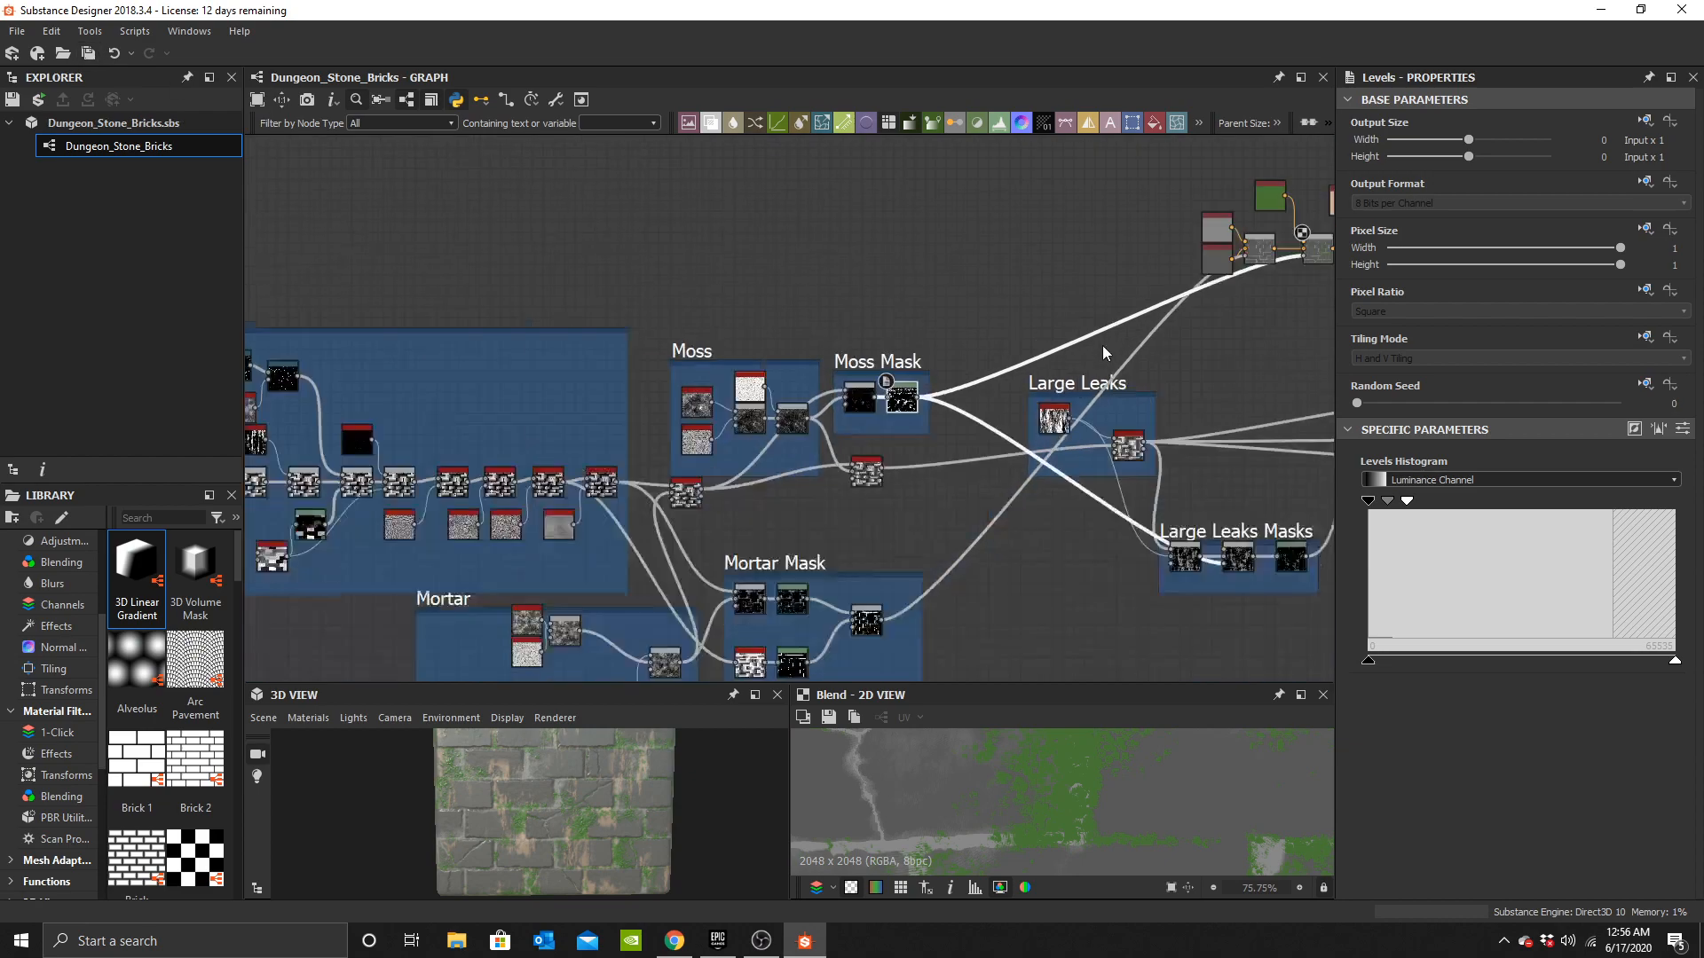
pyautogui.keyDown('ctrl'); pyautogui.keyDown('shift'); pyautogui.moveTo(587, 841); pyautogui.dragTo(584, 841, button='right'); pyautogui.keyUp('shift'); pyautogui.keyUp('ctrl')
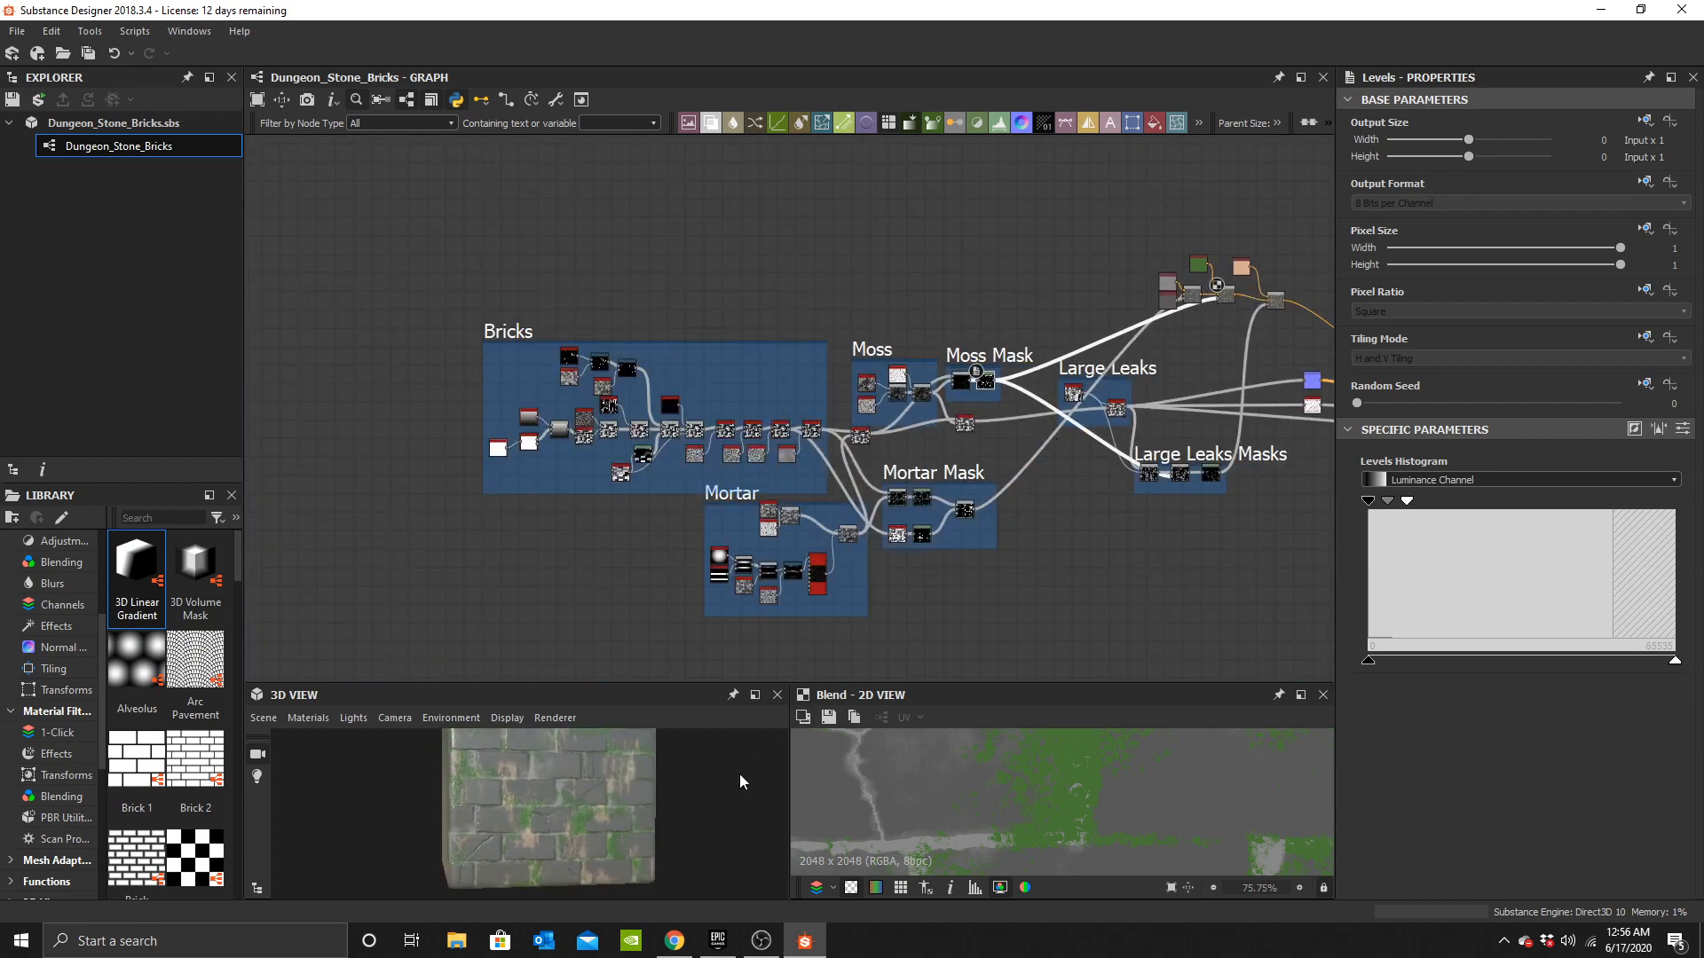
pyautogui.scroll(5, 598, 806)
pyautogui.moveTo(593, 818); pyautogui.dragTo(506, 873)
pyautogui.scroll(-3, 1132, 409)
pyautogui.moveTo(1132, 409); pyautogui.dragTo(893, 404, button='middle')
pyautogui.scroll(4, 955, 353)
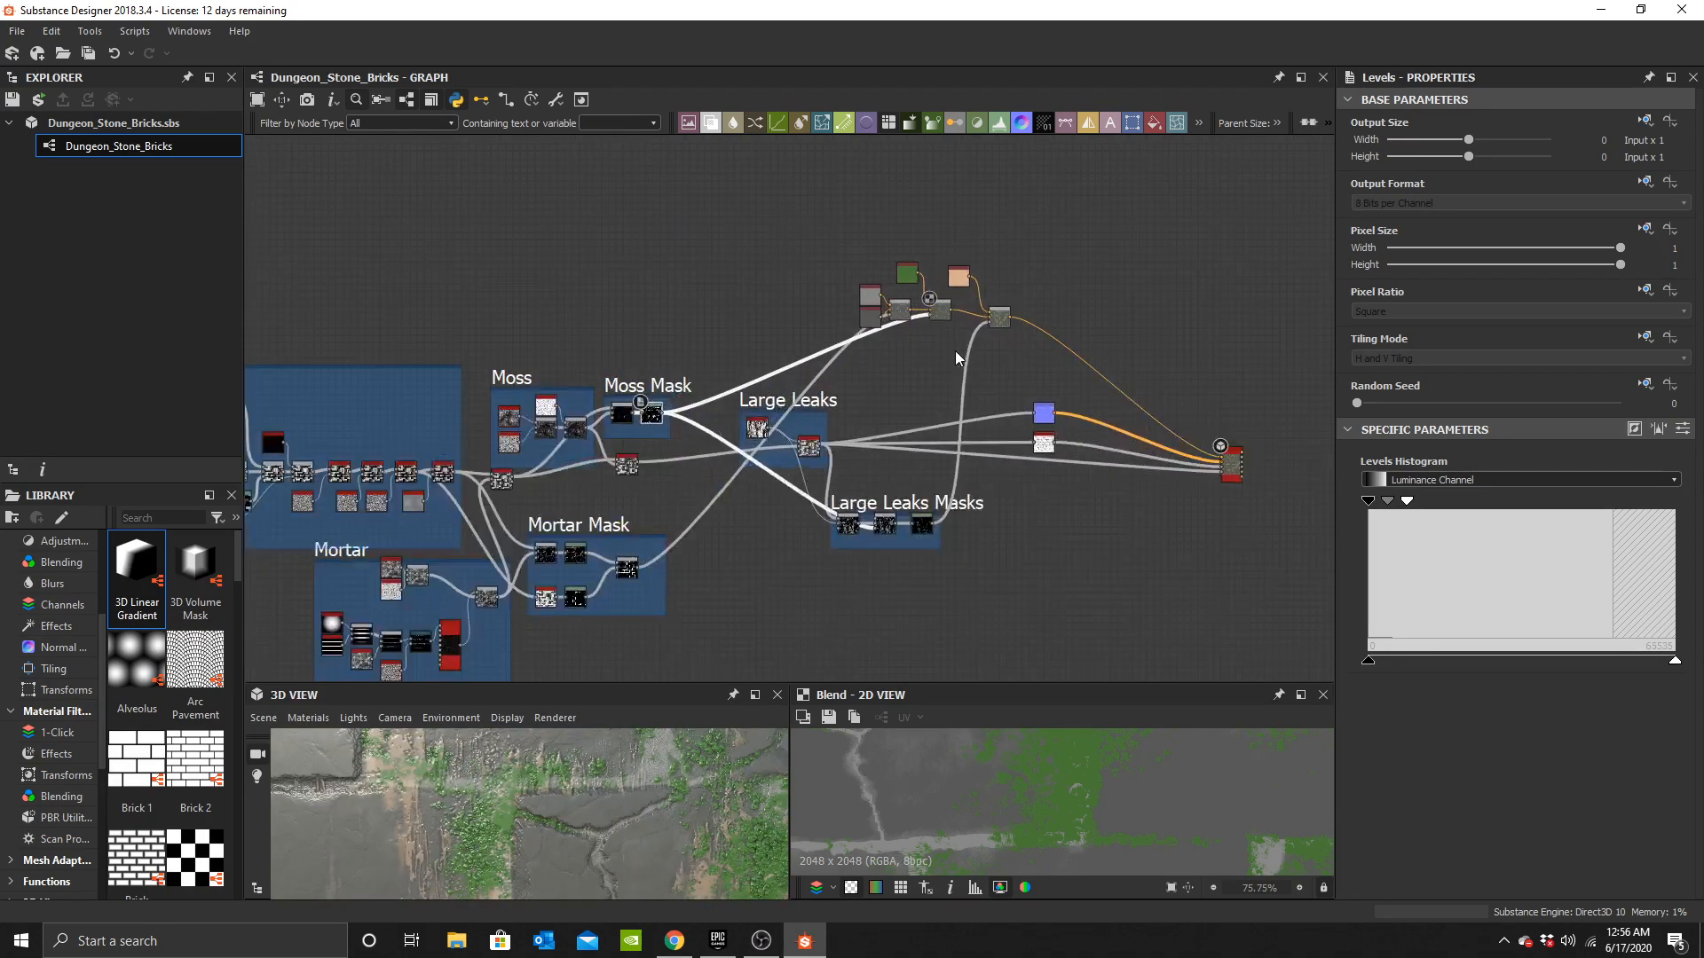
pyautogui.scroll(4, 908, 440)
pyautogui.moveTo(917, 314); pyautogui.dragTo(1071, 524, button='middle')
pyautogui.scroll(-3, 645, 823)
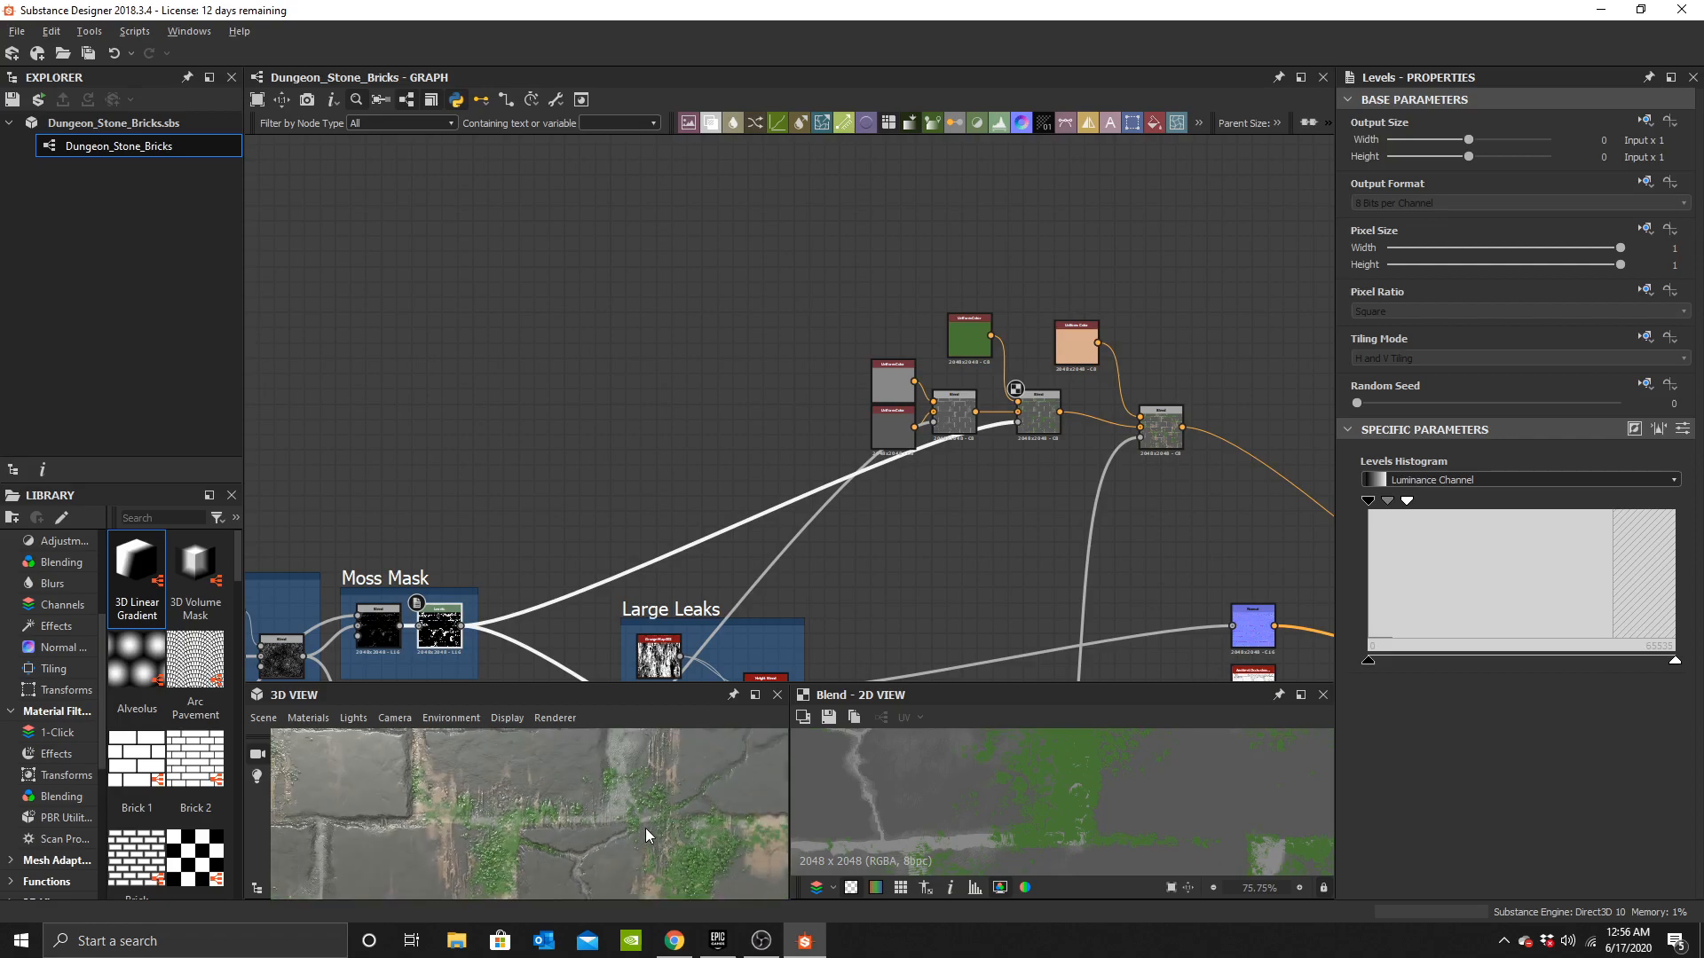
pyautogui.scroll(-4, 621, 823)
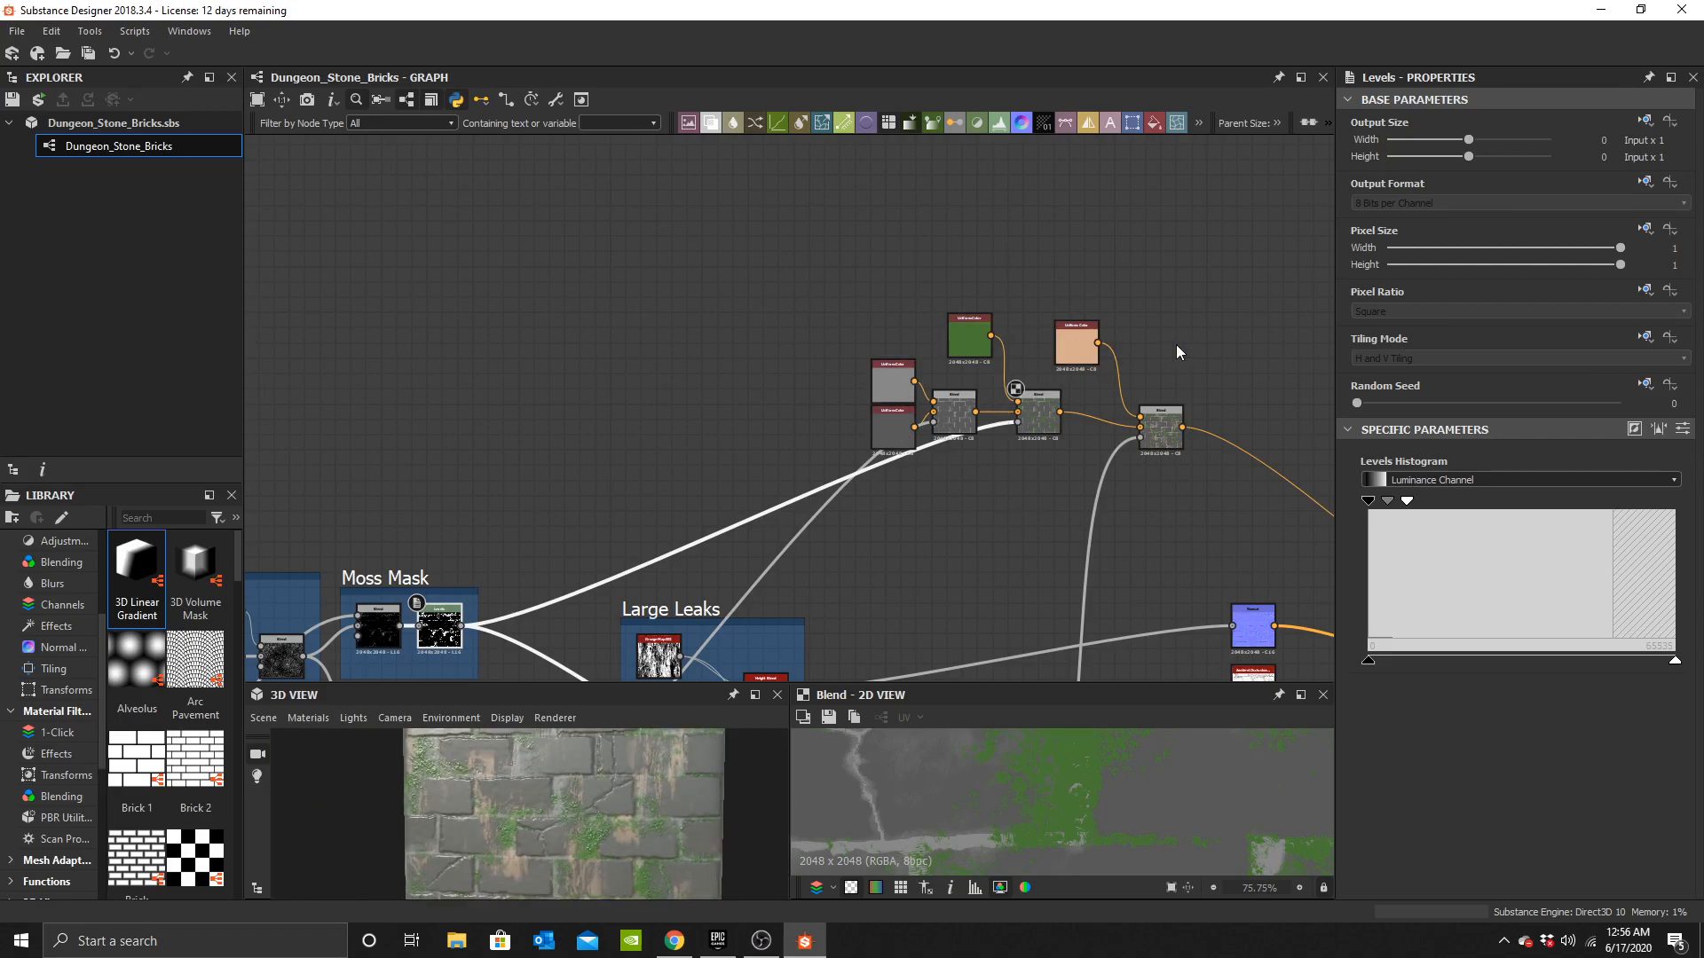
pyautogui.scroll(-3, 999, 583)
pyautogui.scroll(-6, 1081, 770)
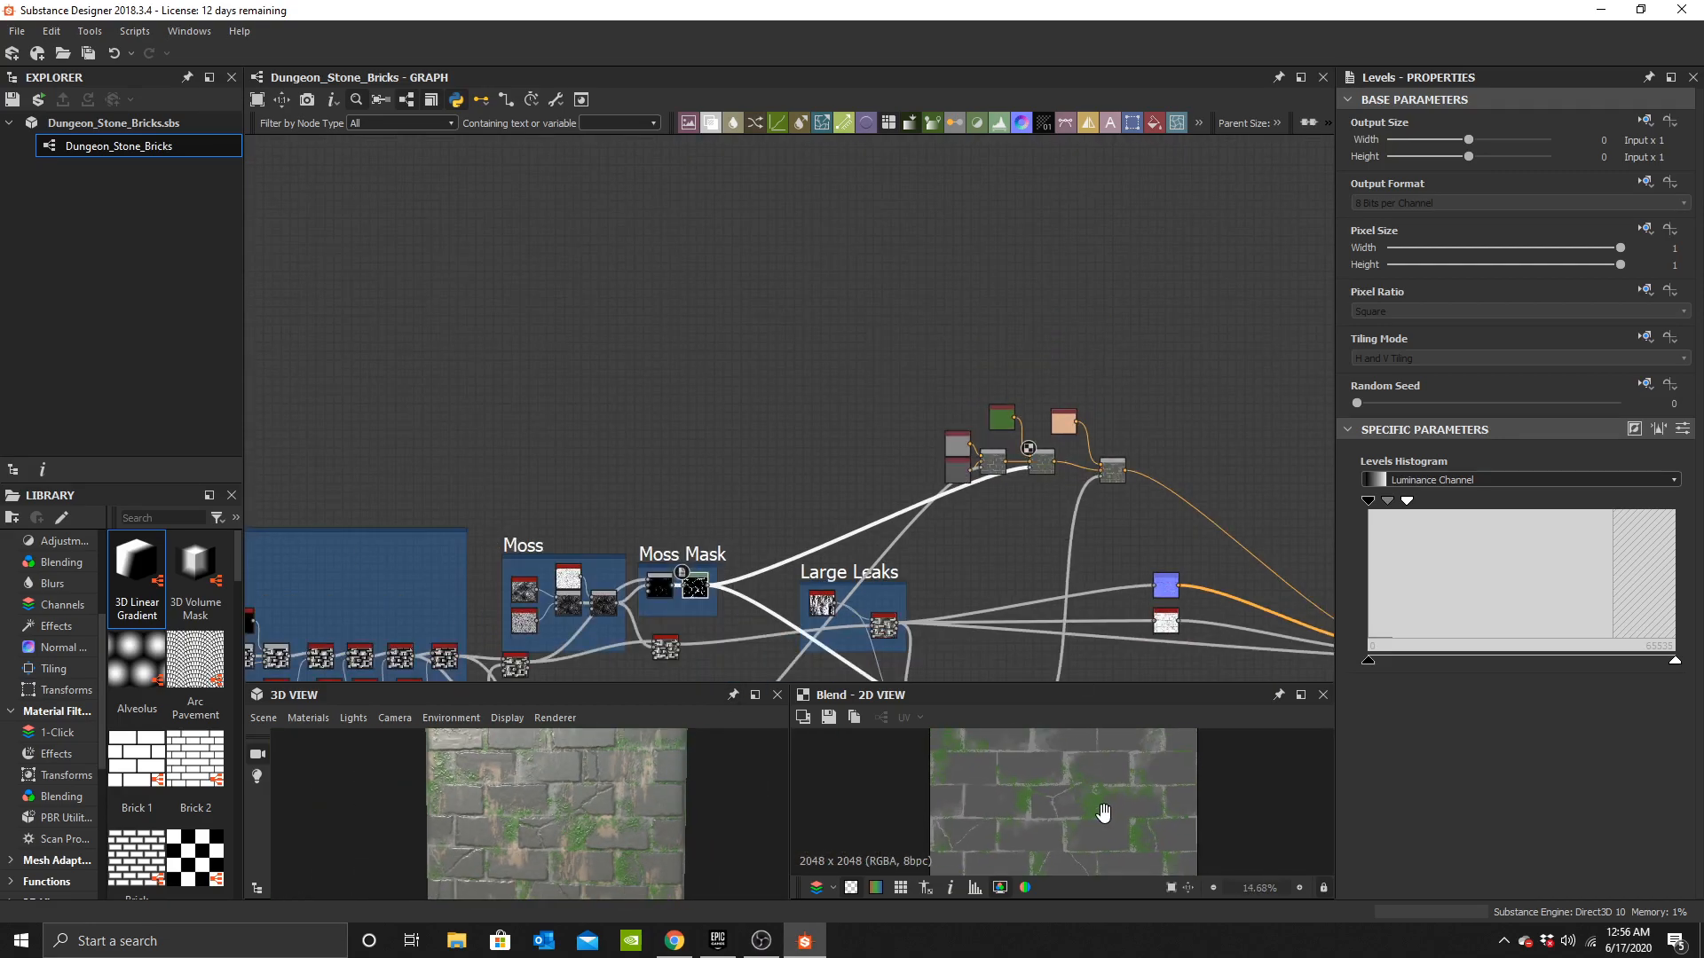
pyautogui.scroll(4, 1099, 805)
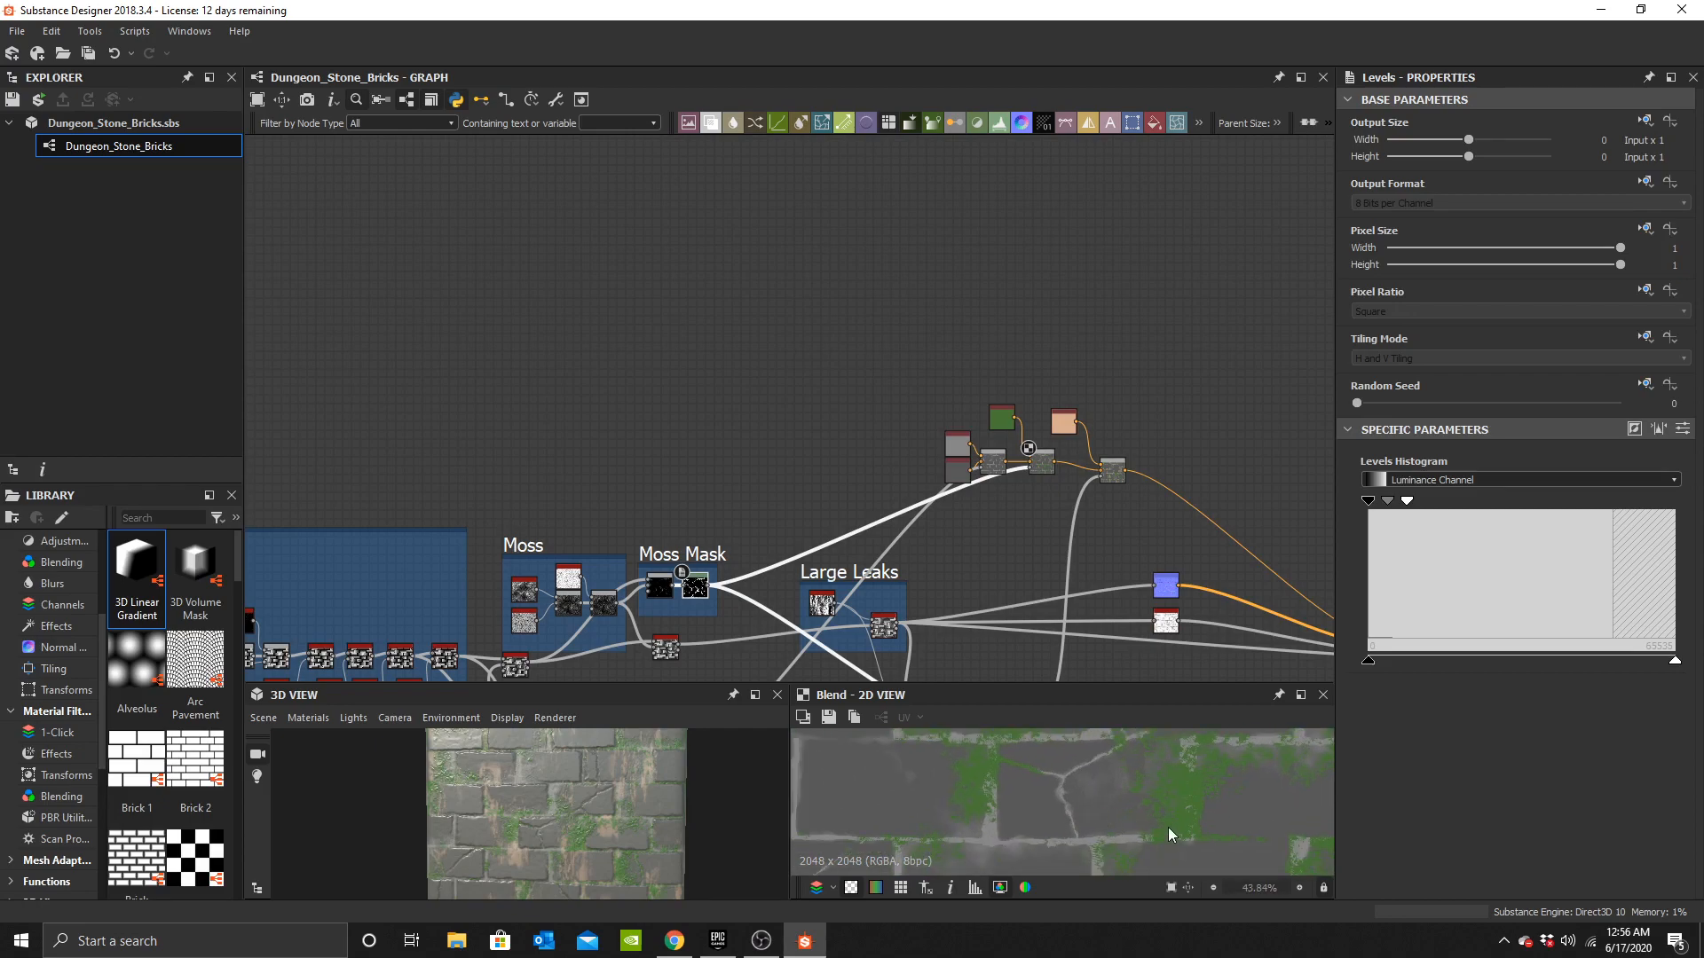
pyautogui.scroll(-1, 1169, 829)
pyautogui.moveTo(1164, 834); pyautogui.dragTo(1136, 868, button='middle')
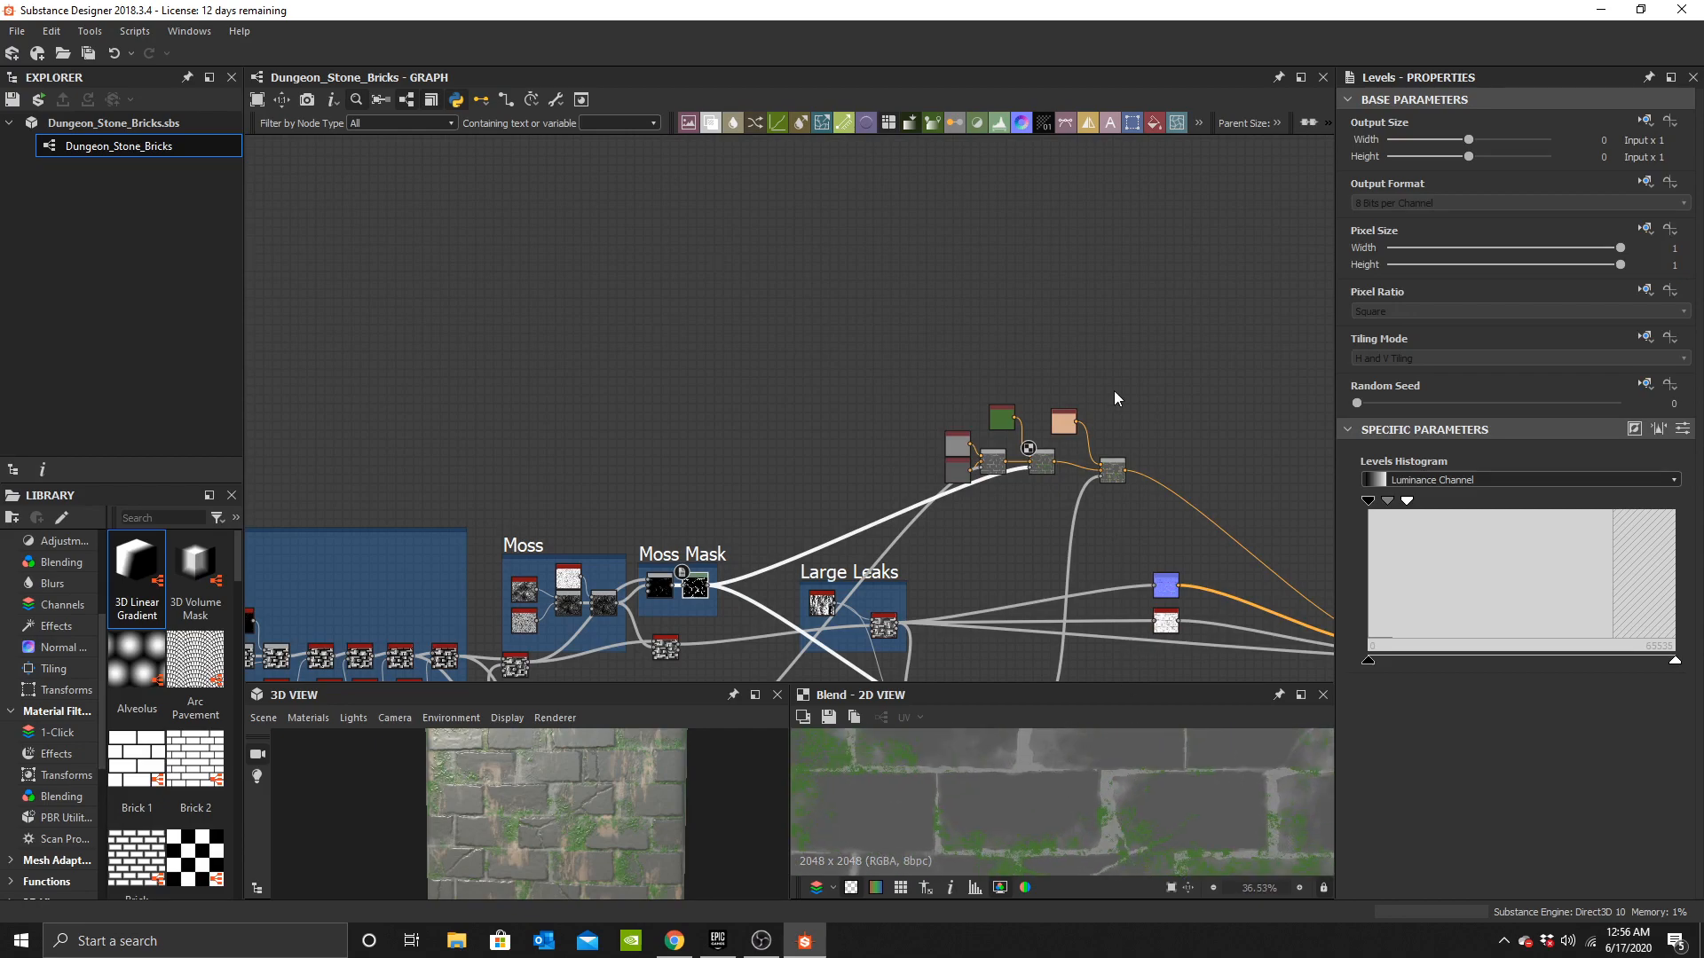
pyautogui.scroll(4, 870, 364)
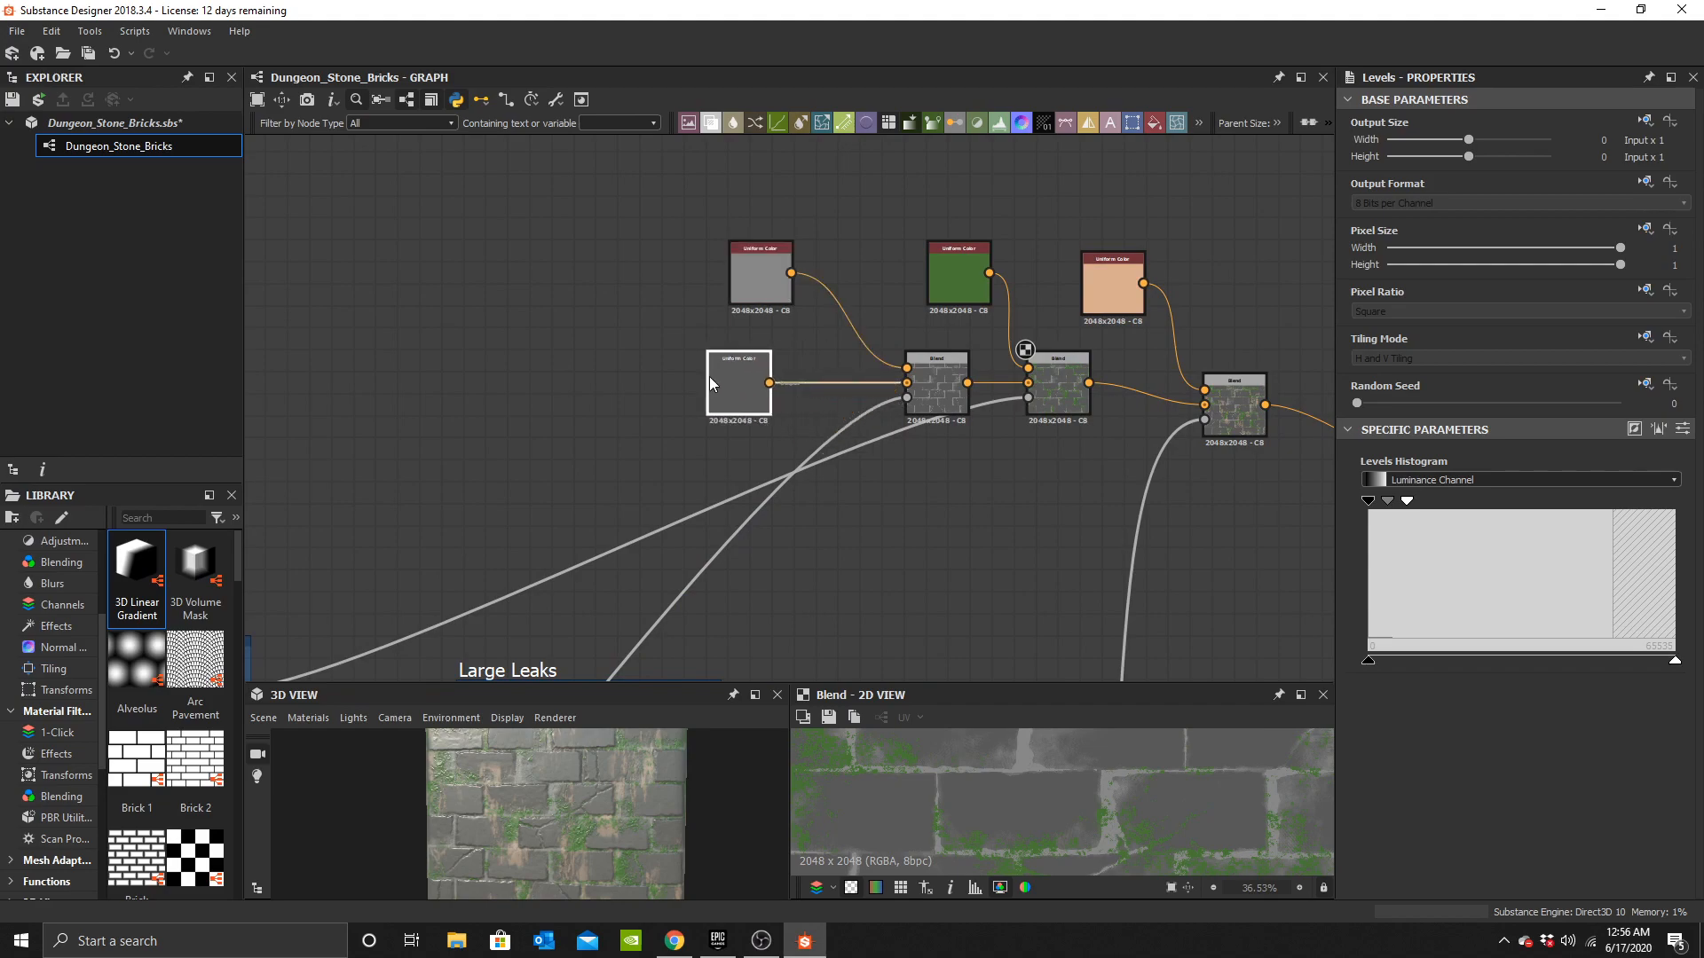
# Move the two grey Uniform Color nodes apart and add a Clouds 3 node beside them.
pyautogui.moveTo(649, 221); pyautogui.dragTo(517, 177)
pyautogui.moveTo(748, 310); pyautogui.dragTo(800, 334, button='middle')
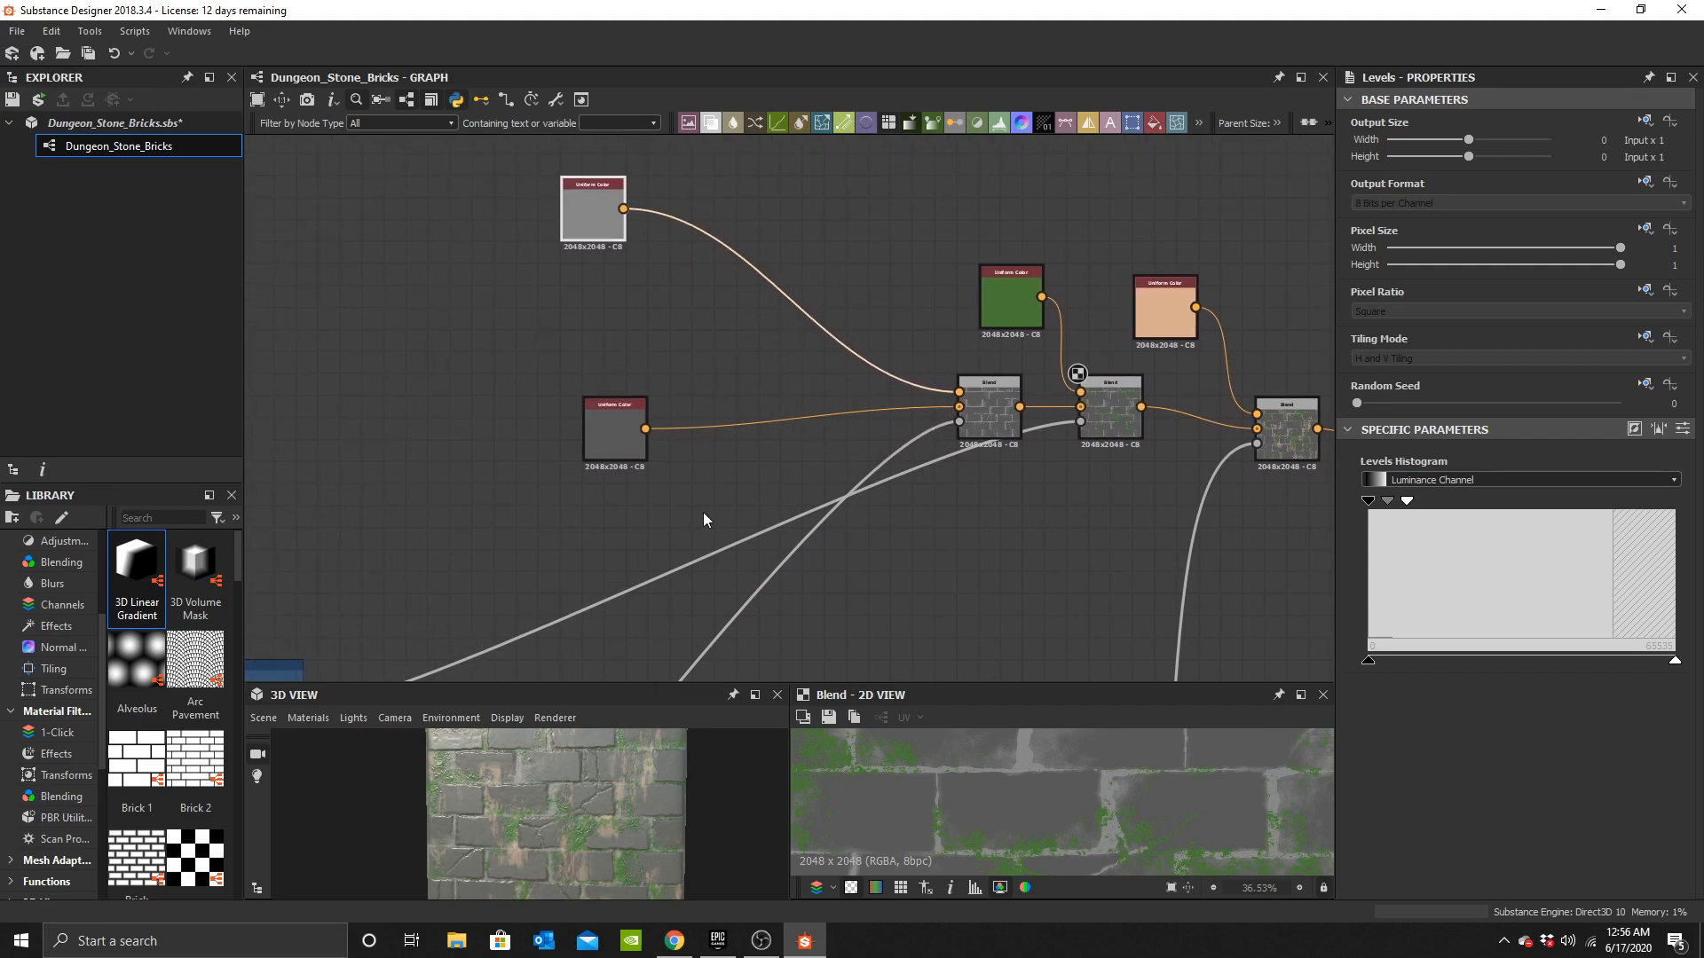
pyautogui.moveTo(566, 428); pyautogui.dragTo(815, 378, button='middle')
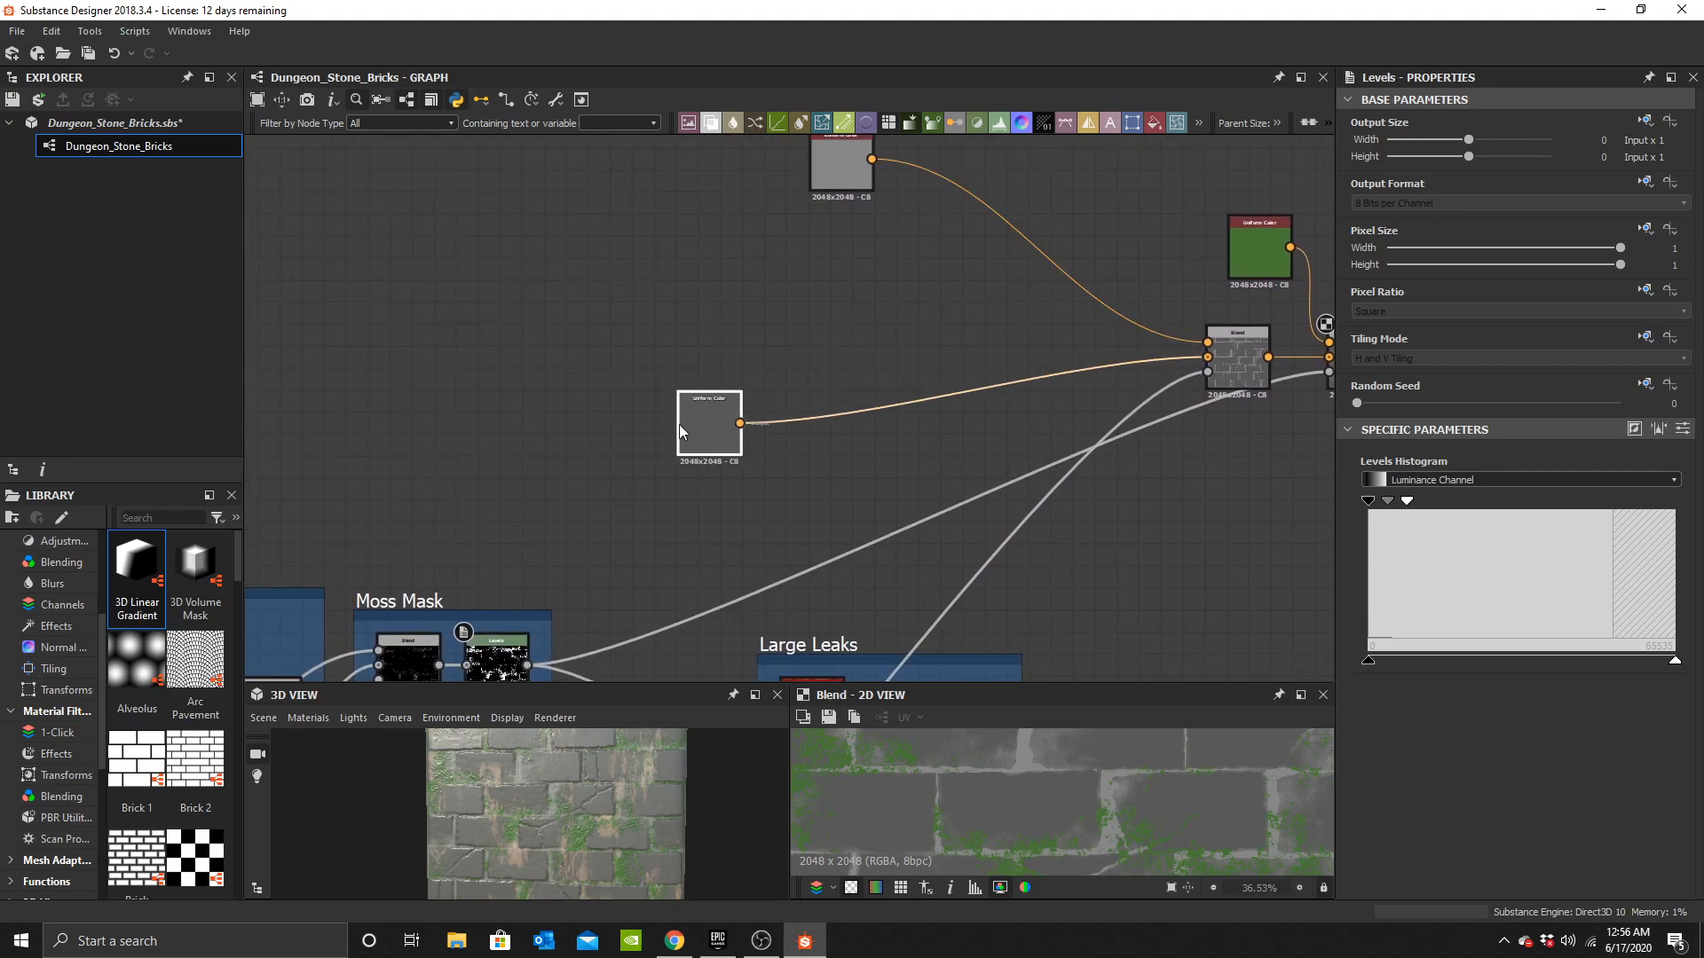
pyautogui.scroll(2, 747, 441)
pyautogui.moveTo(781, 474); pyautogui.dragTo(769, 523, button='middle')
pyautogui.click(801, 514)
pyautogui.press('space')
pyautogui.write('clouds')
pyautogui.press('Down')
pyautogui.press('Down')
pyautogui.press('Return')
# Add a Blend mixing the two grey Uniform Colors, using Clouds 3 as its opacity.
pyautogui.scroll(1, 801, 503)
pyautogui.moveTo(801, 503); pyautogui.dragTo(435, 458)
pyautogui.press('space')
pyautogui.write('b')
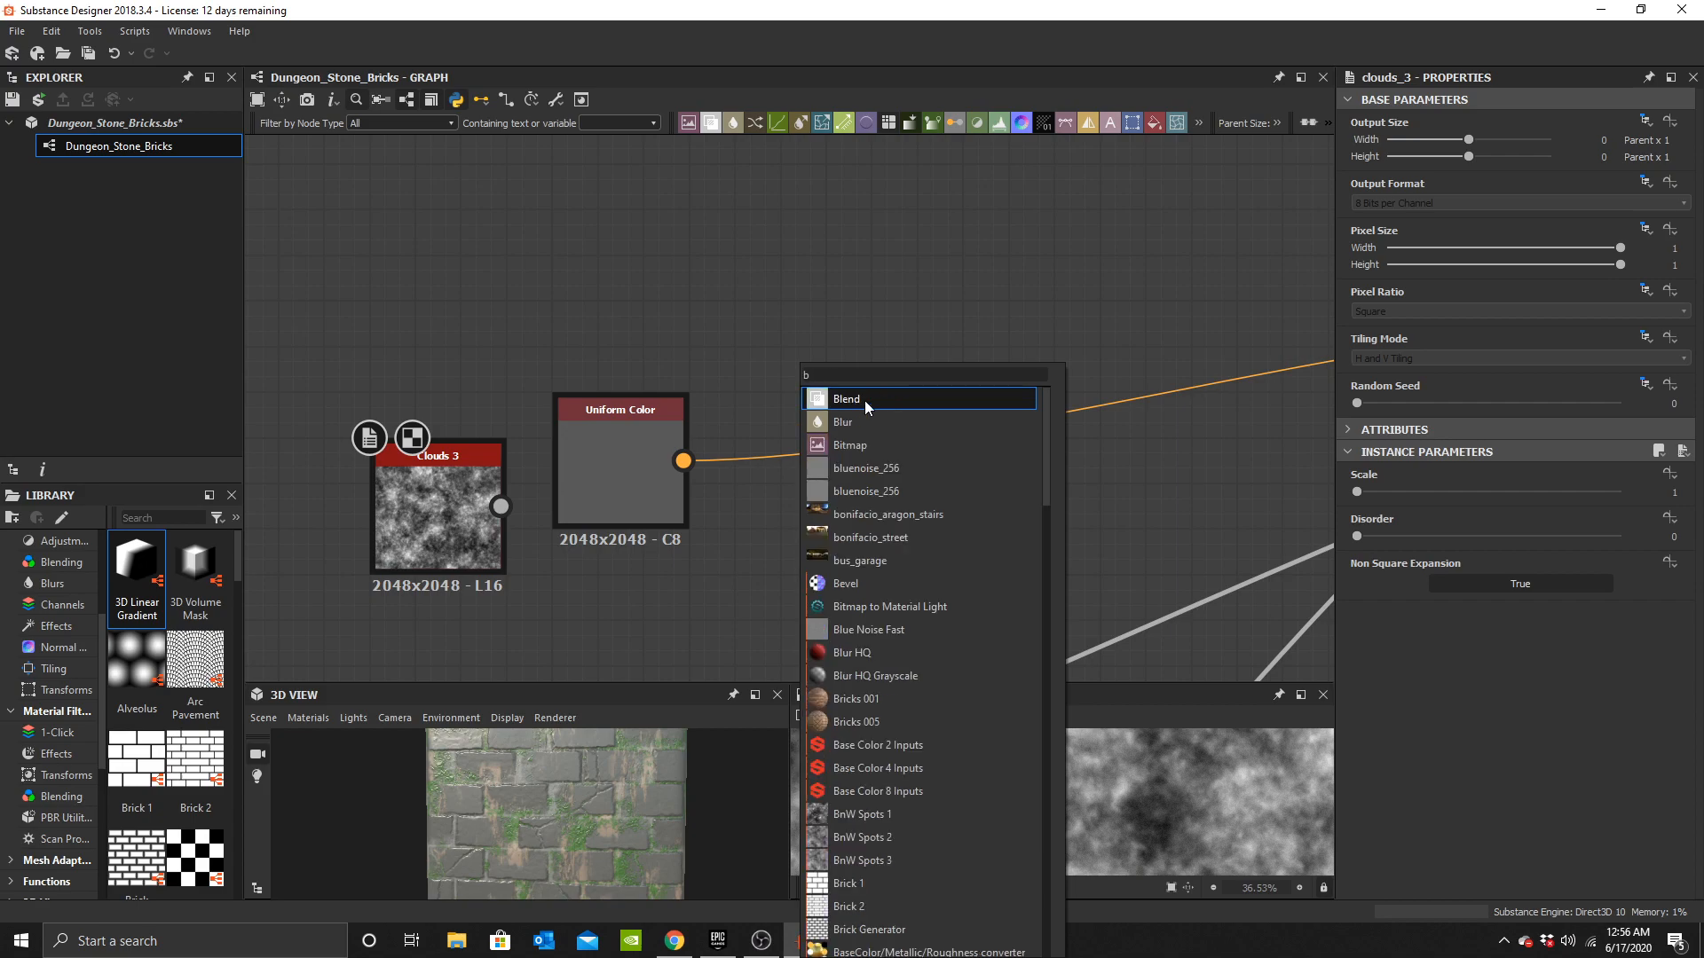
pyautogui.click(866, 407)
pyautogui.moveTo(610, 474); pyautogui.dragTo(429, 382)
pyautogui.moveTo(663, 473); pyautogui.dragTo(740, 445)
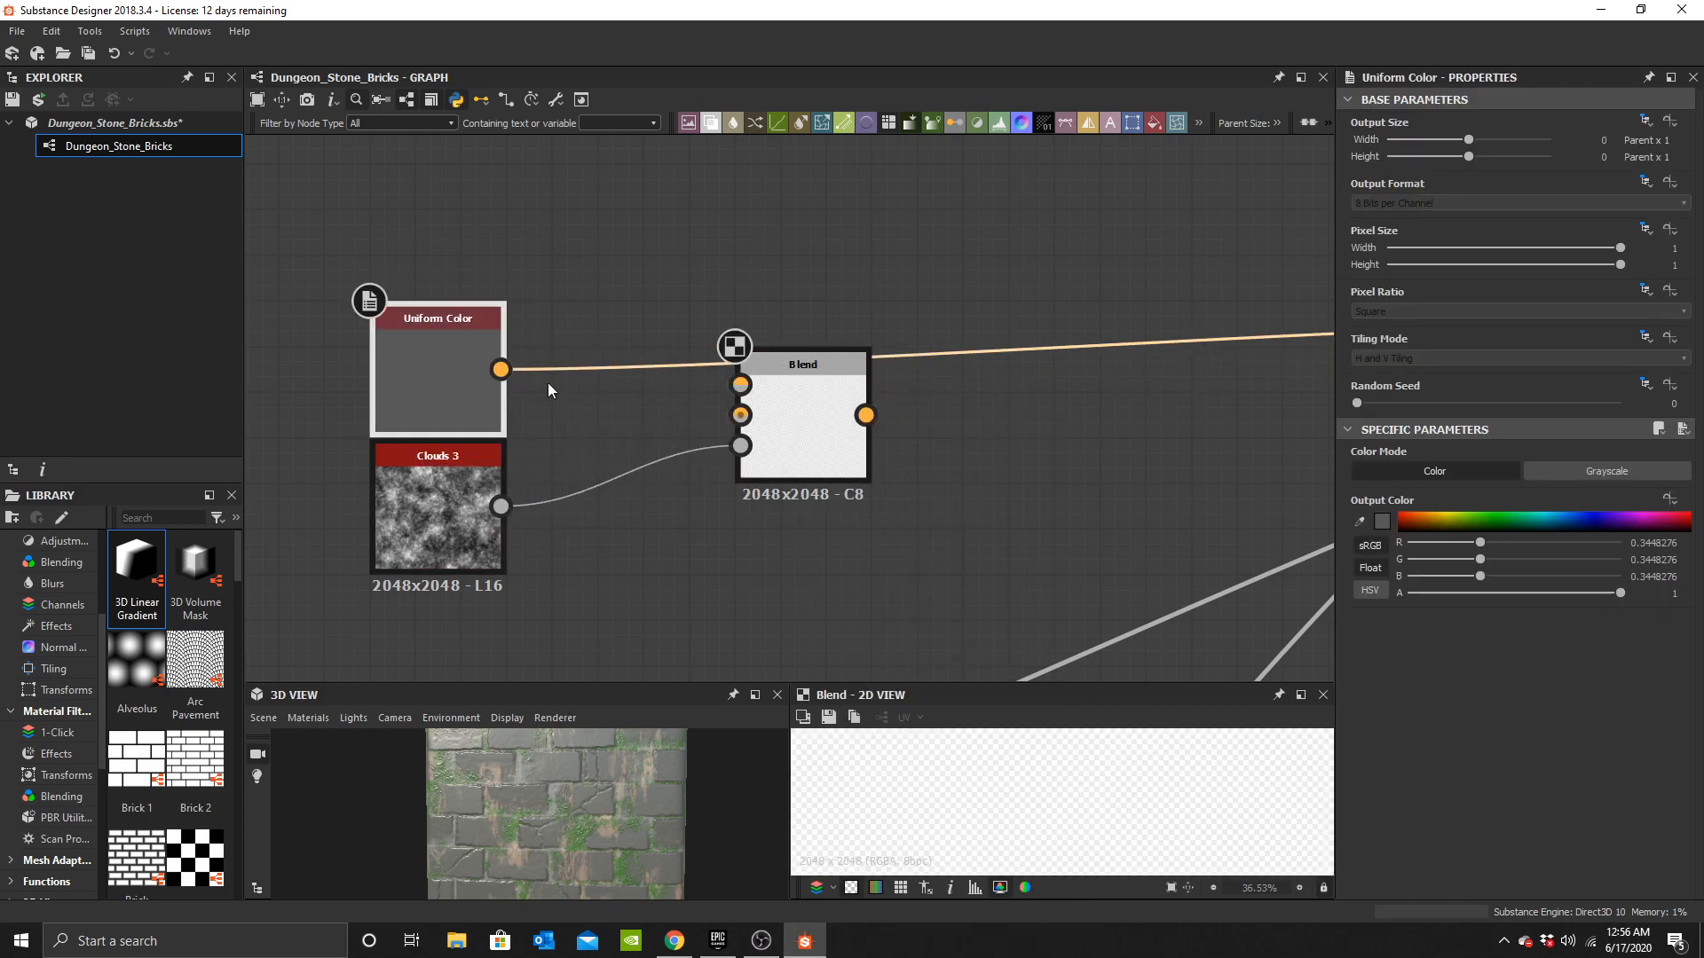
pyautogui.moveTo(843, 429); pyautogui.dragTo(796, 406)
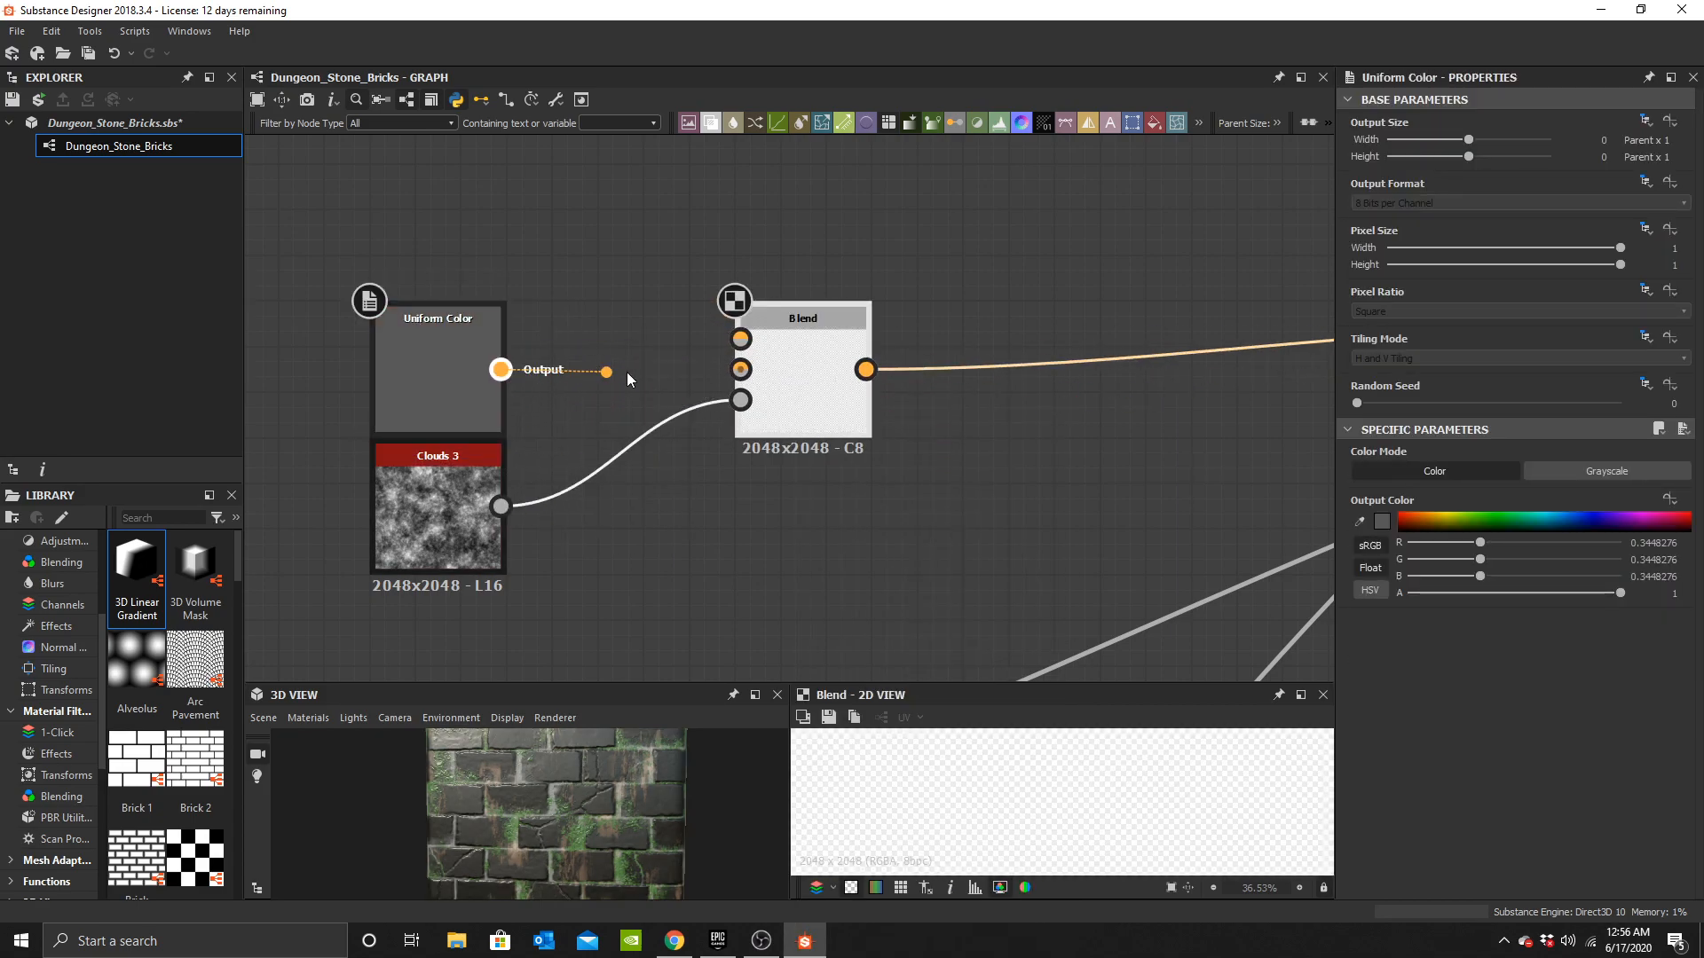
pyautogui.moveTo(590, 371); pyautogui.dragTo(741, 369)
pyautogui.moveTo(452, 359); pyautogui.dragTo(726, 419, button='middle')
pyautogui.moveTo(816, 402); pyautogui.dragTo(755, 284)
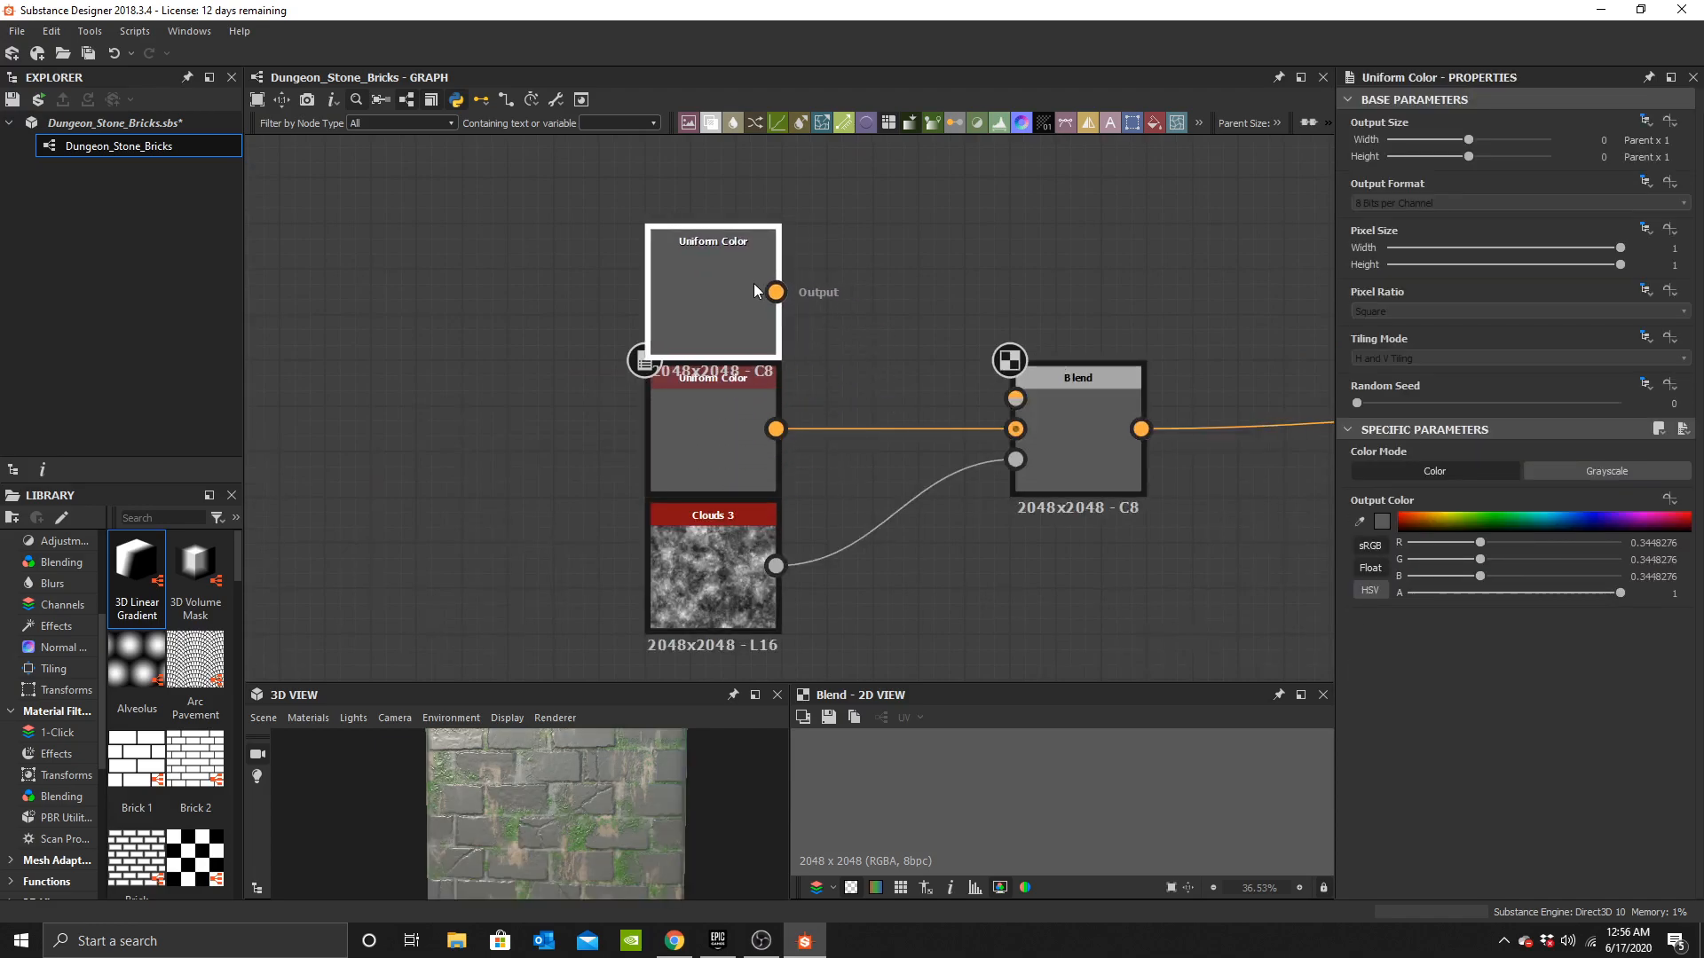
pyautogui.moveTo(964, 366); pyautogui.dragTo(1015, 398)
pyautogui.click(710, 440)
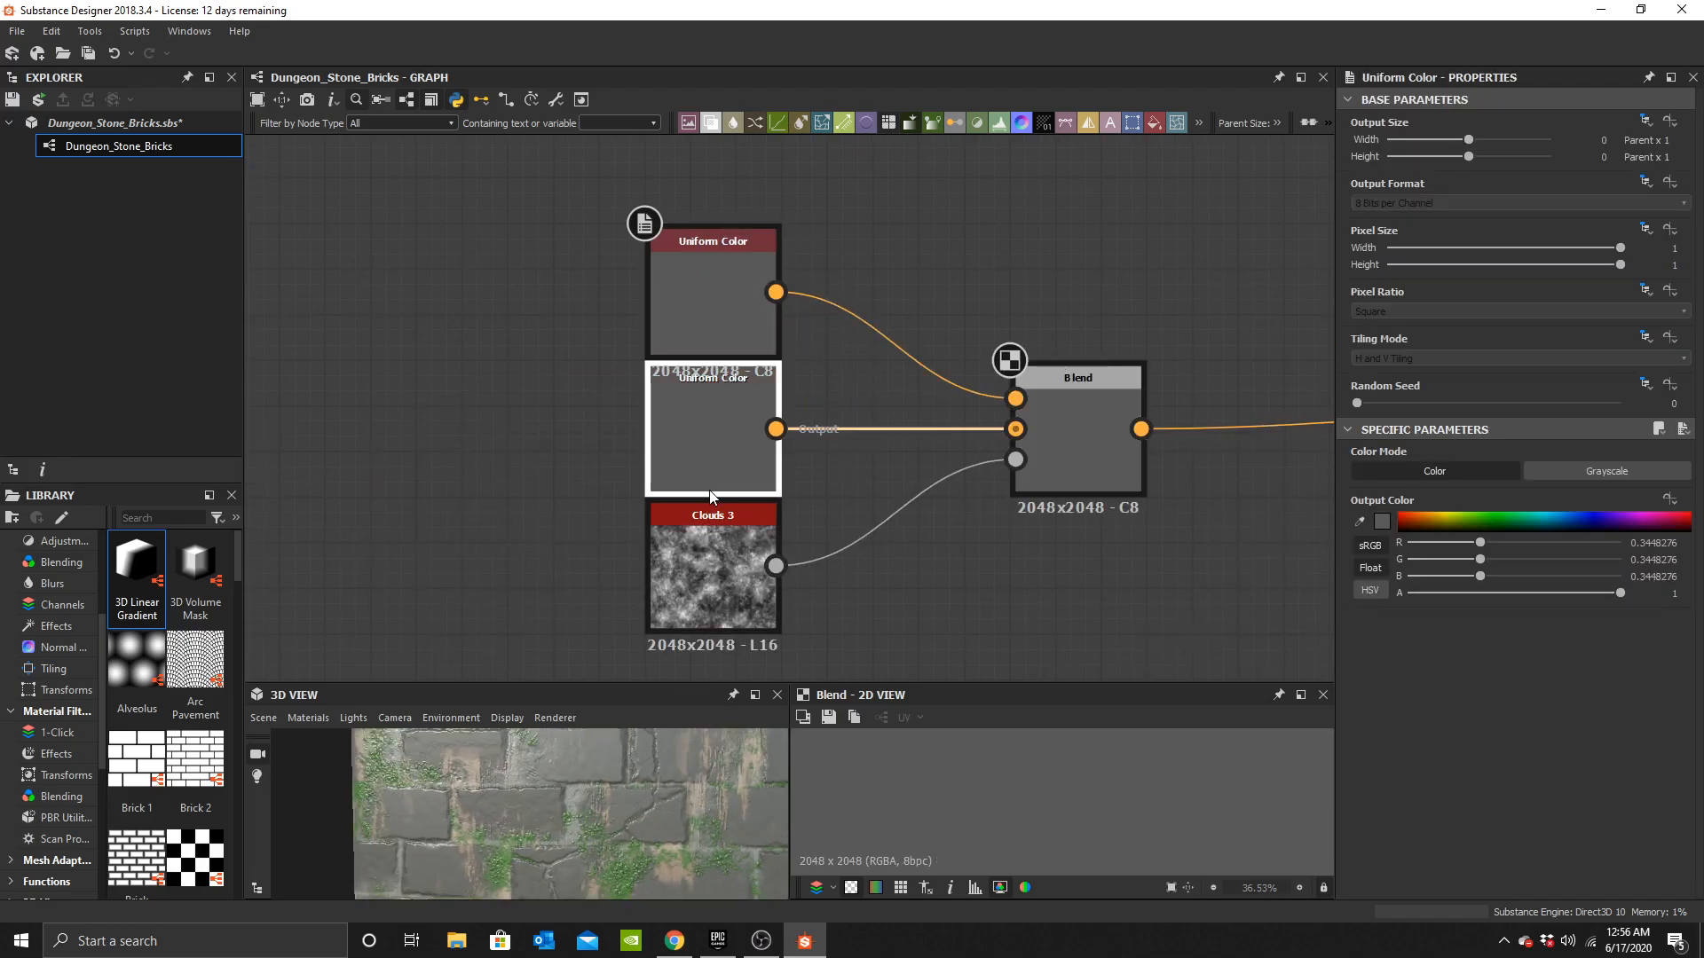
# Adjust the lower grey Uniform Color's output colour in the colour editor.
pyautogui.click(1384, 521)
pyautogui.moveTo(839, 616); pyautogui.dragTo(823, 586)
pyautogui.click(1211, 478)
# Add a second Blend after the clouds Blend and feed the clouds Blend into it.
pyautogui.moveTo(1056, 424); pyautogui.dragTo(895, 426)
pyautogui.moveTo(1034, 468); pyautogui.dragTo(773, 467, button='middle')
pyautogui.click(799, 472)
pyautogui.press('space')
pyautogui.click(859, 402)
pyautogui.scroll(1, 843, 457)
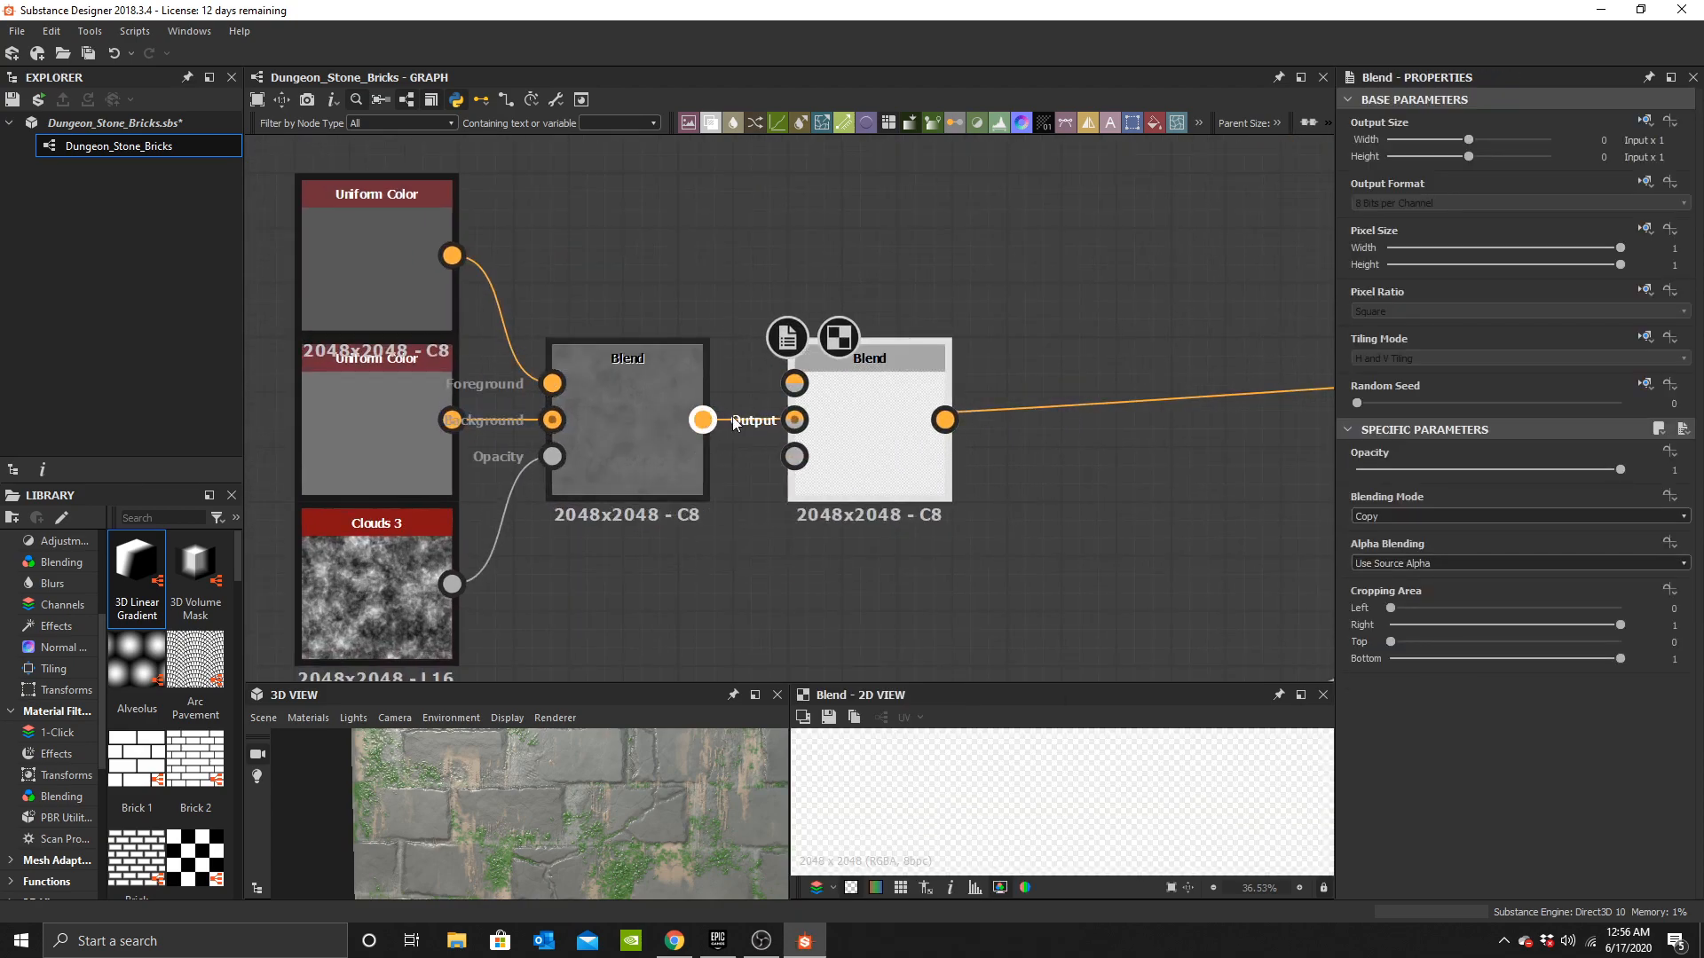
pyautogui.moveTo(703, 425); pyautogui.dragTo(794, 420)
# Add a Dirt 4 node and connect it to the second Blend's opacity input.
pyautogui.moveTo(680, 617); pyautogui.dragTo(737, 514, button='middle')
pyautogui.press('space')
pyautogui.write('dirt')
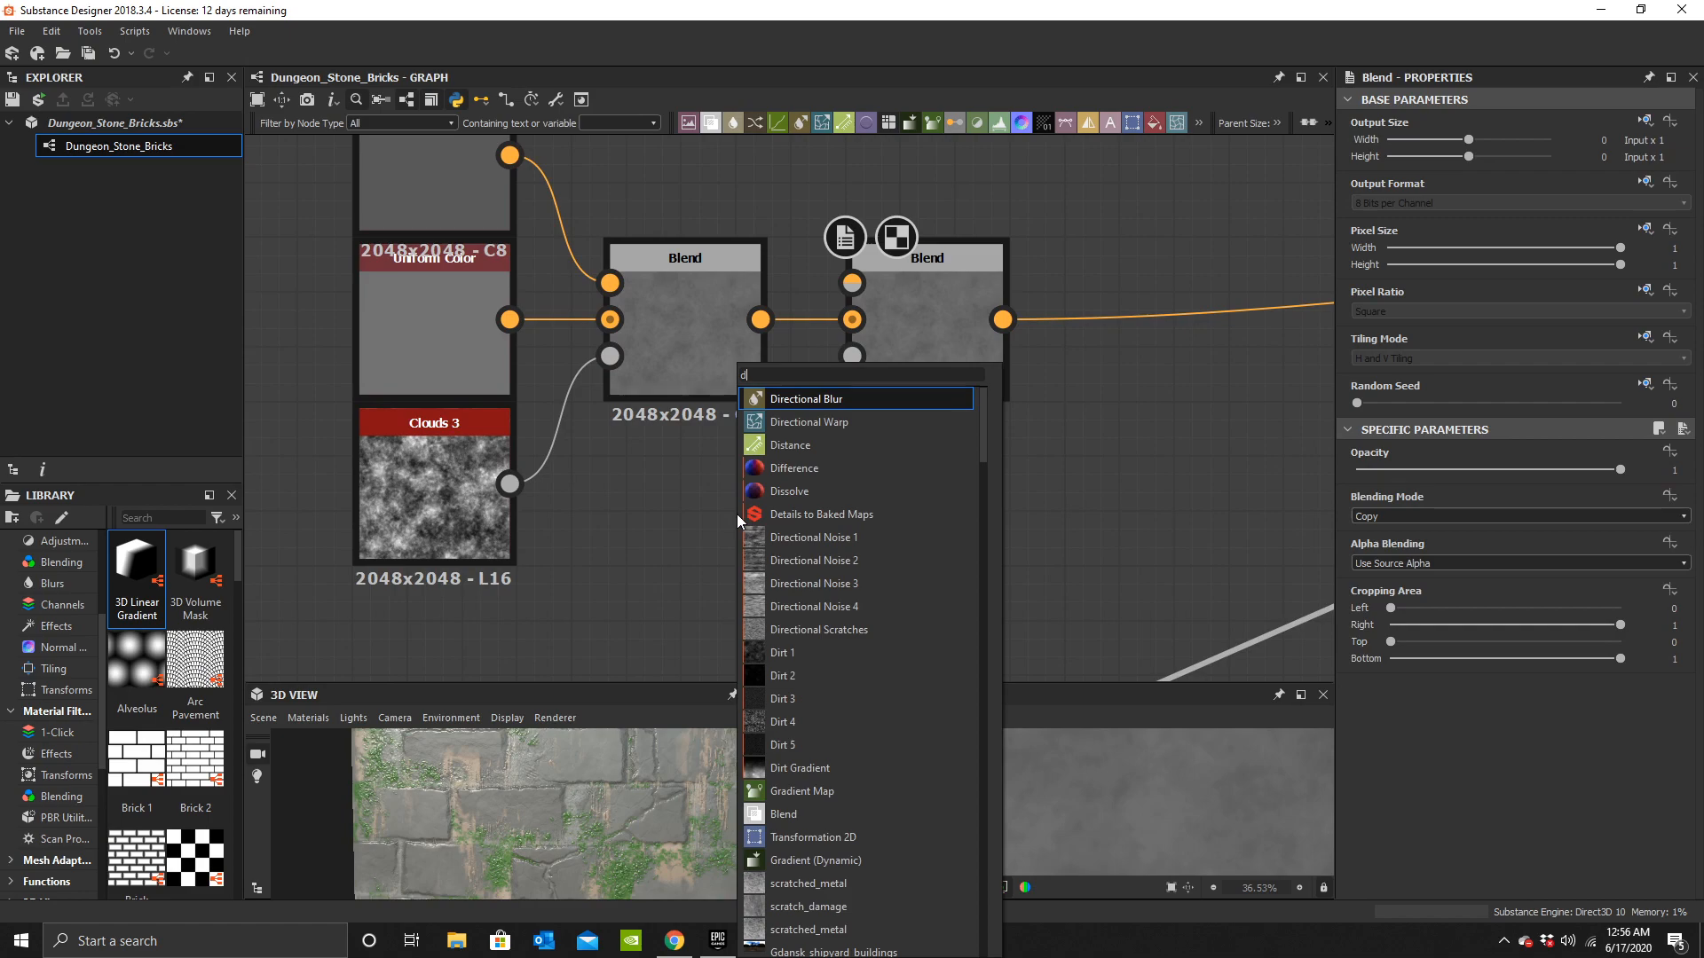
pyautogui.click(770, 468)
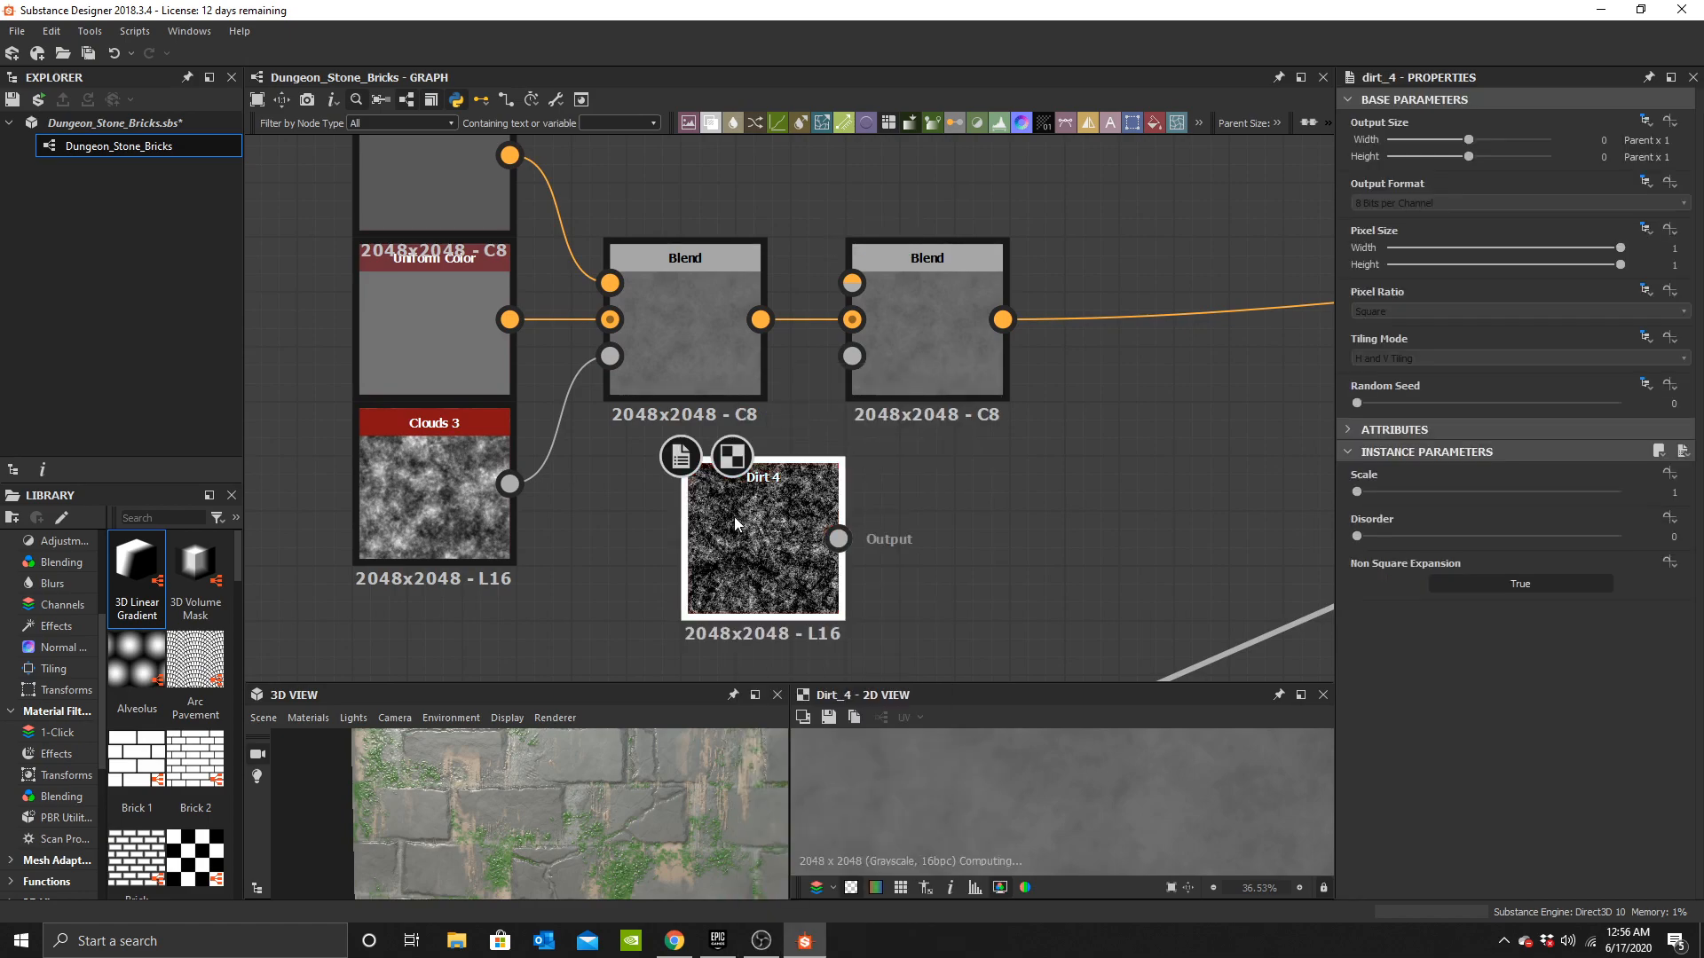
pyautogui.moveTo(737, 518); pyautogui.dragTo(684, 503)
pyautogui.moveTo(827, 419); pyautogui.dragTo(861, 390)
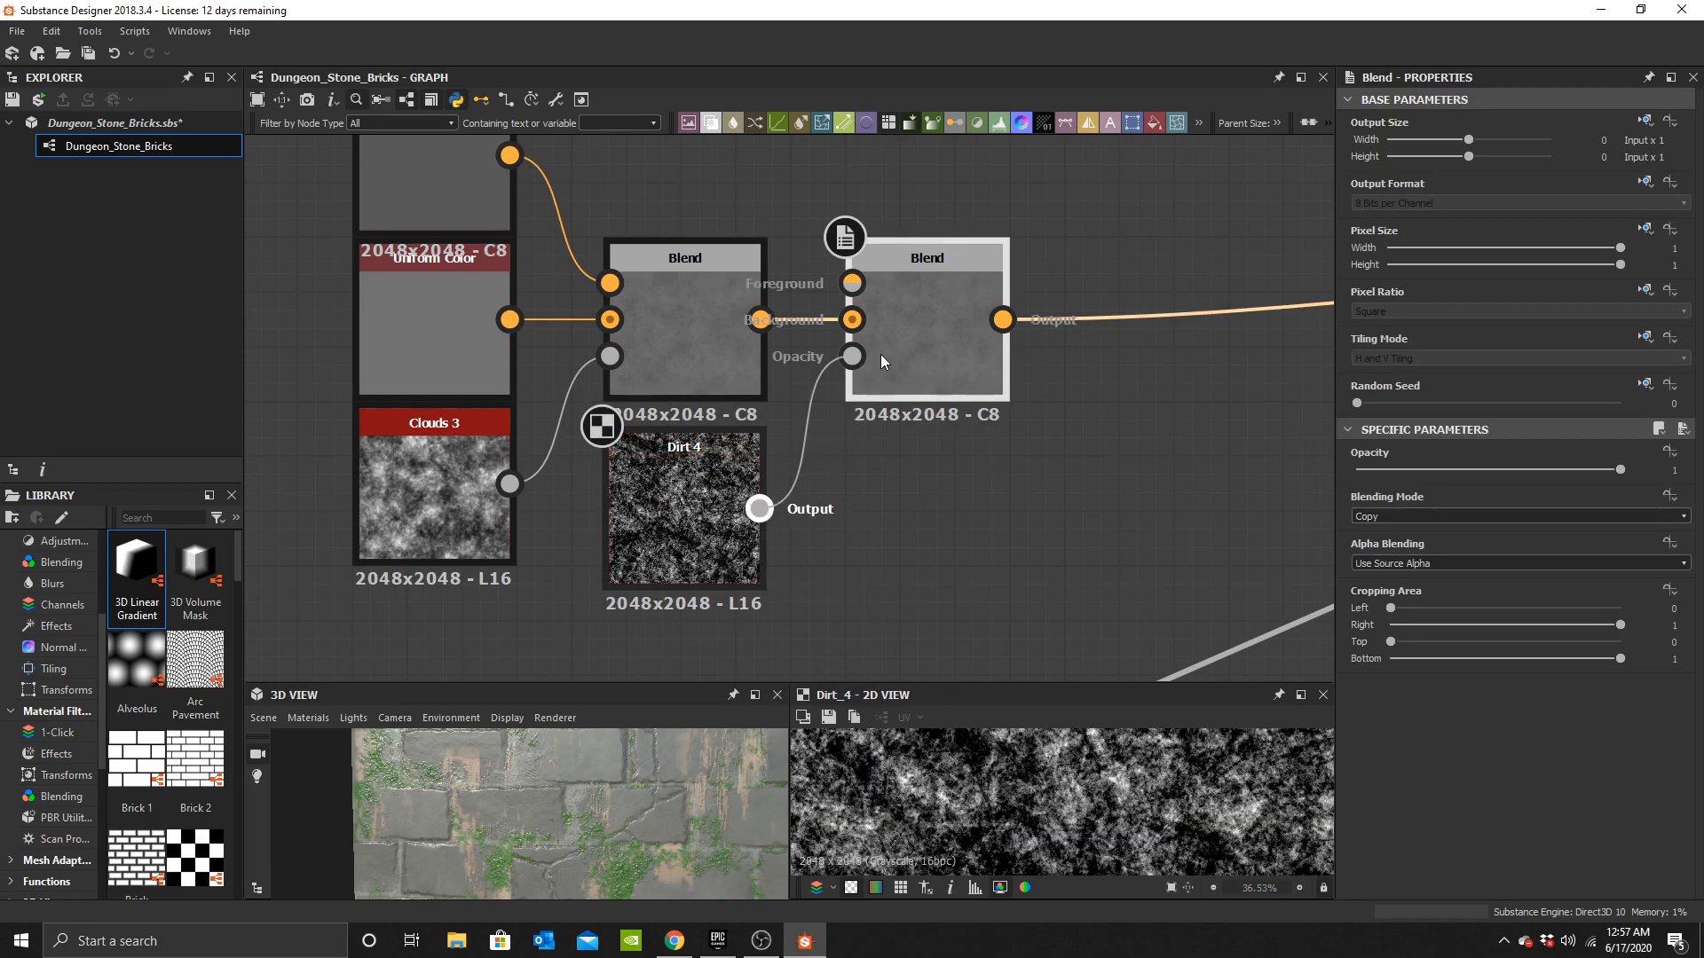
pyautogui.moveTo(880, 354); pyautogui.dragTo(970, 463, button='middle')
# Duplicate a grey Uniform Color and set the copy's colour to dark grey #484848.
pyautogui.click(540, 319)
pyautogui.hotkey('ctrl', 'c')
pyautogui.hotkey('ctrl', 'v')
pyautogui.moveTo(798, 373); pyautogui.dragTo(806, 229)
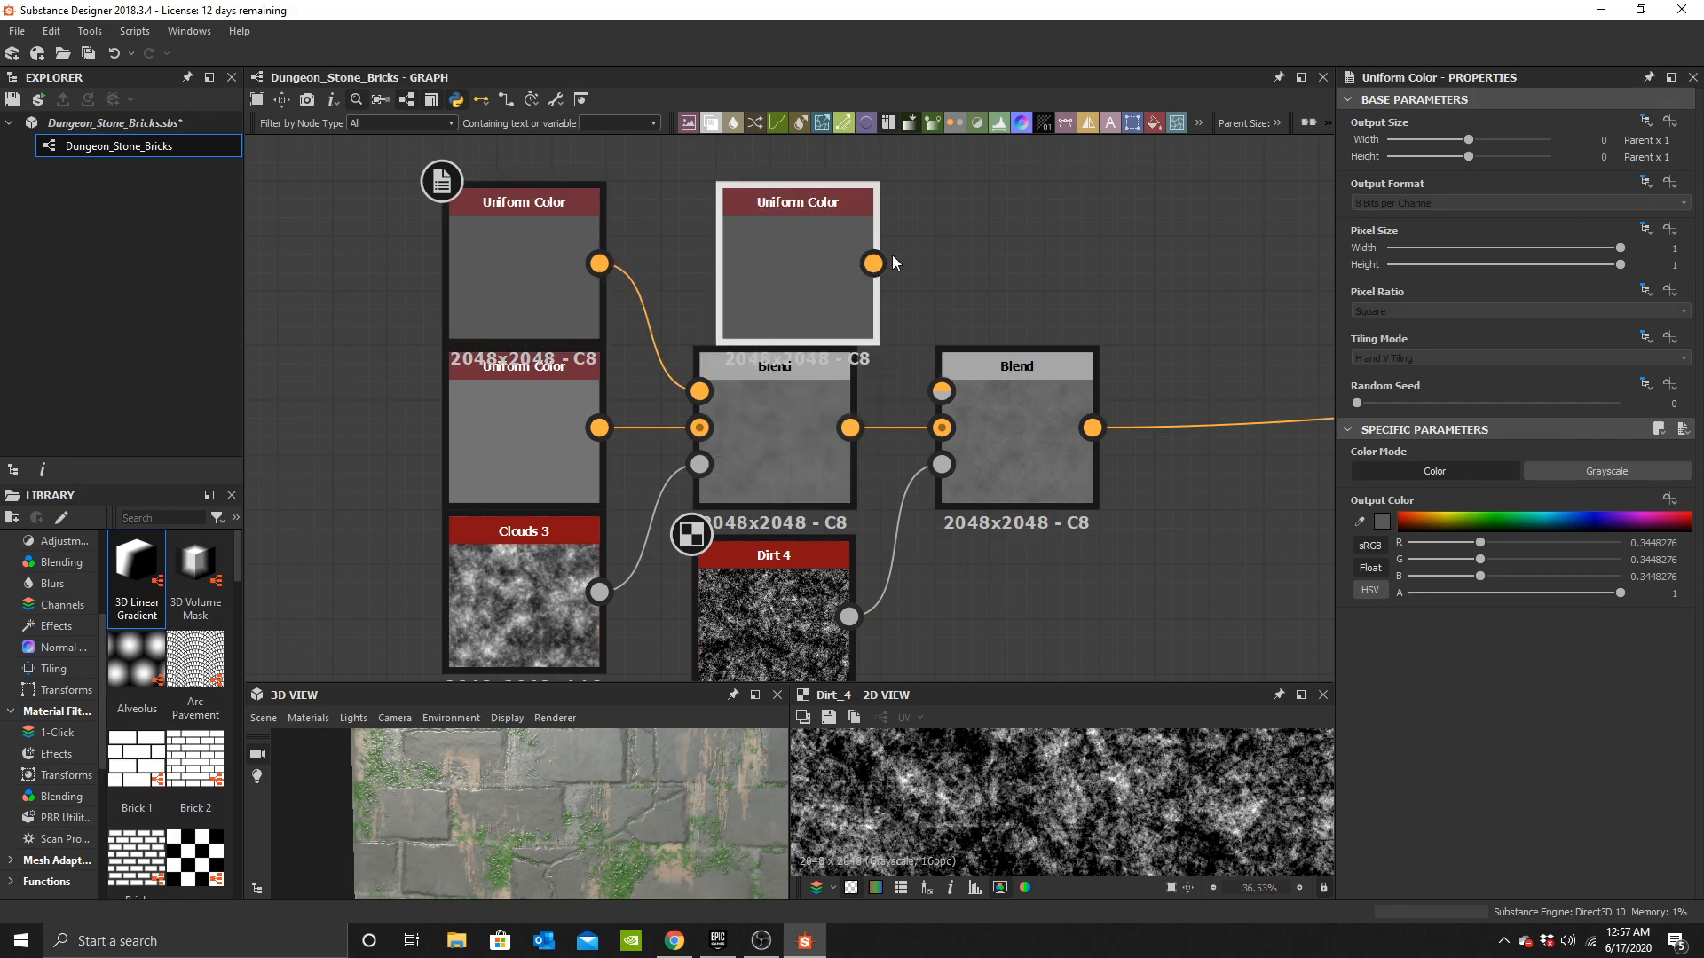
pyautogui.click(849, 292)
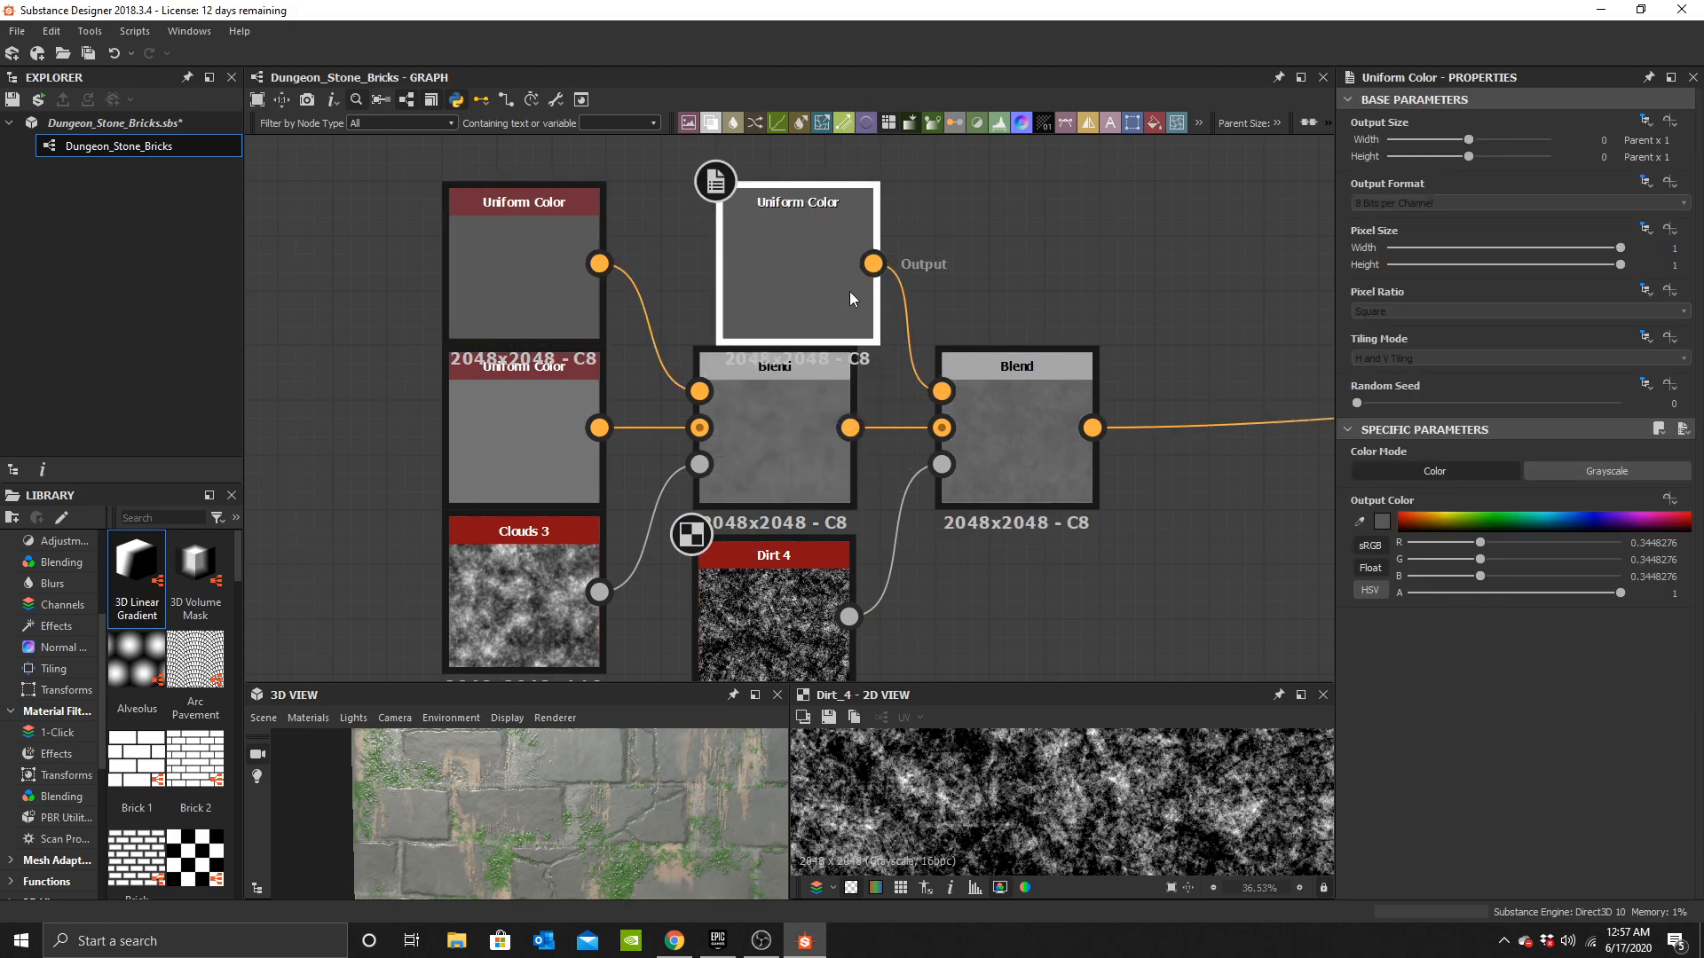
pyautogui.click(1382, 523)
pyautogui.click(831, 610)
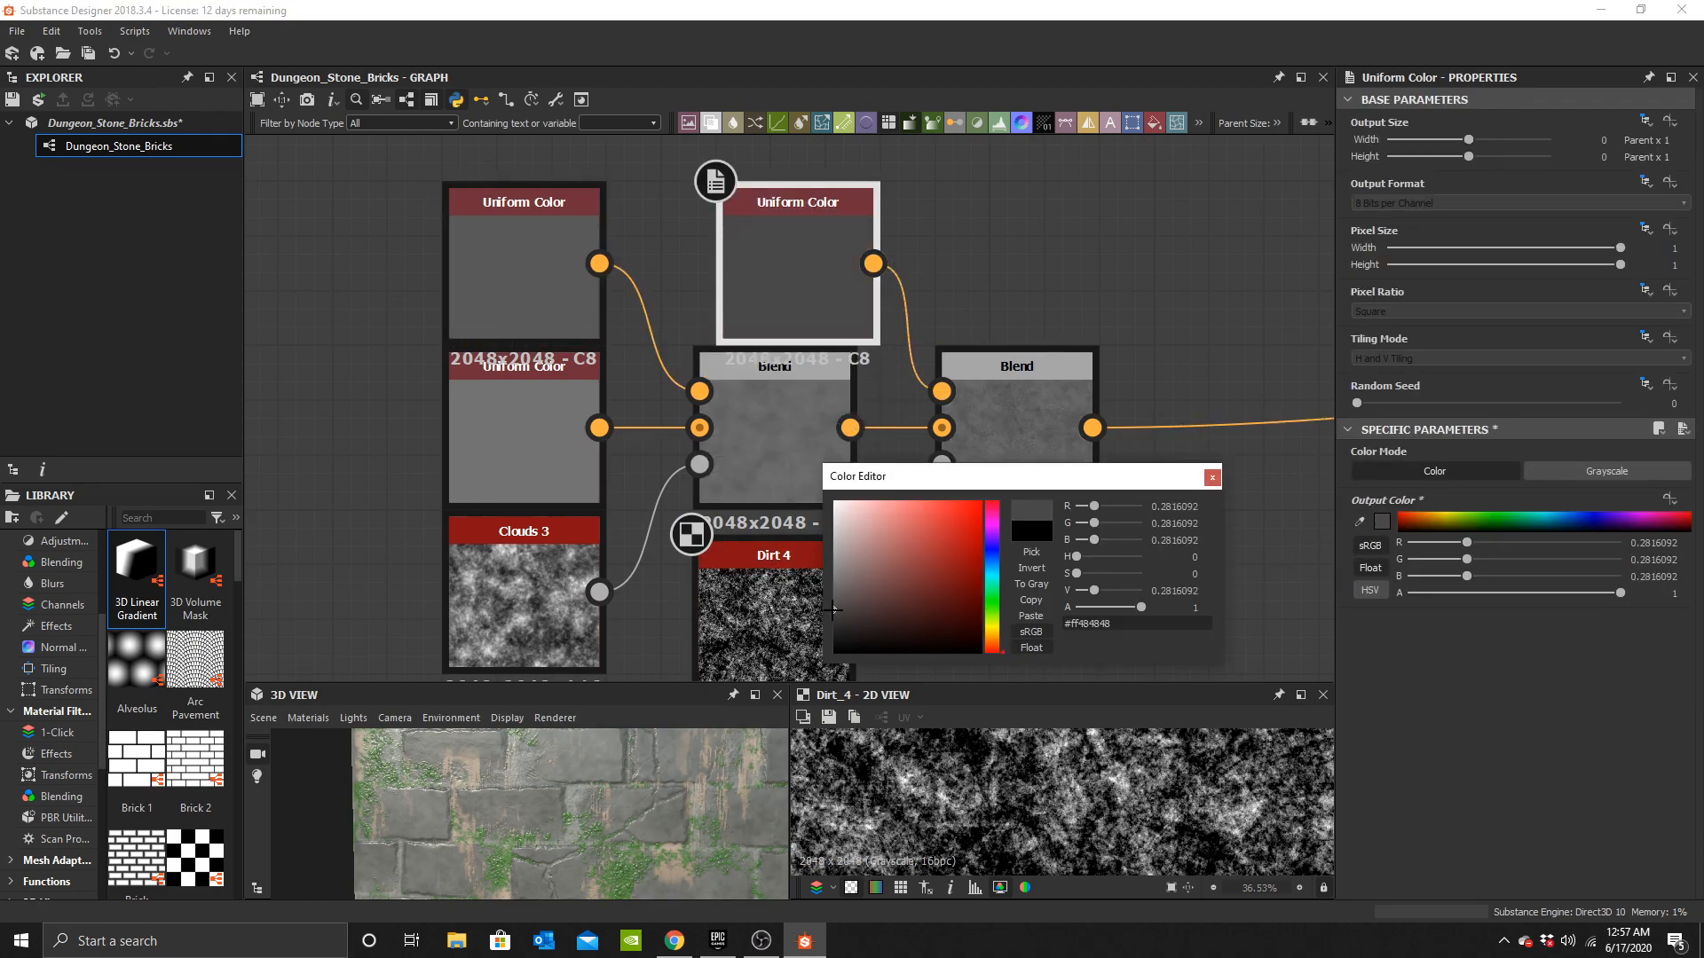
pyautogui.scroll(5, 566, 838)
pyautogui.moveTo(562, 835); pyautogui.dragTo(602, 841, button='middle')
pyautogui.scroll(-1, 582, 816)
pyautogui.moveTo(676, 845); pyautogui.dragTo(548, 824)
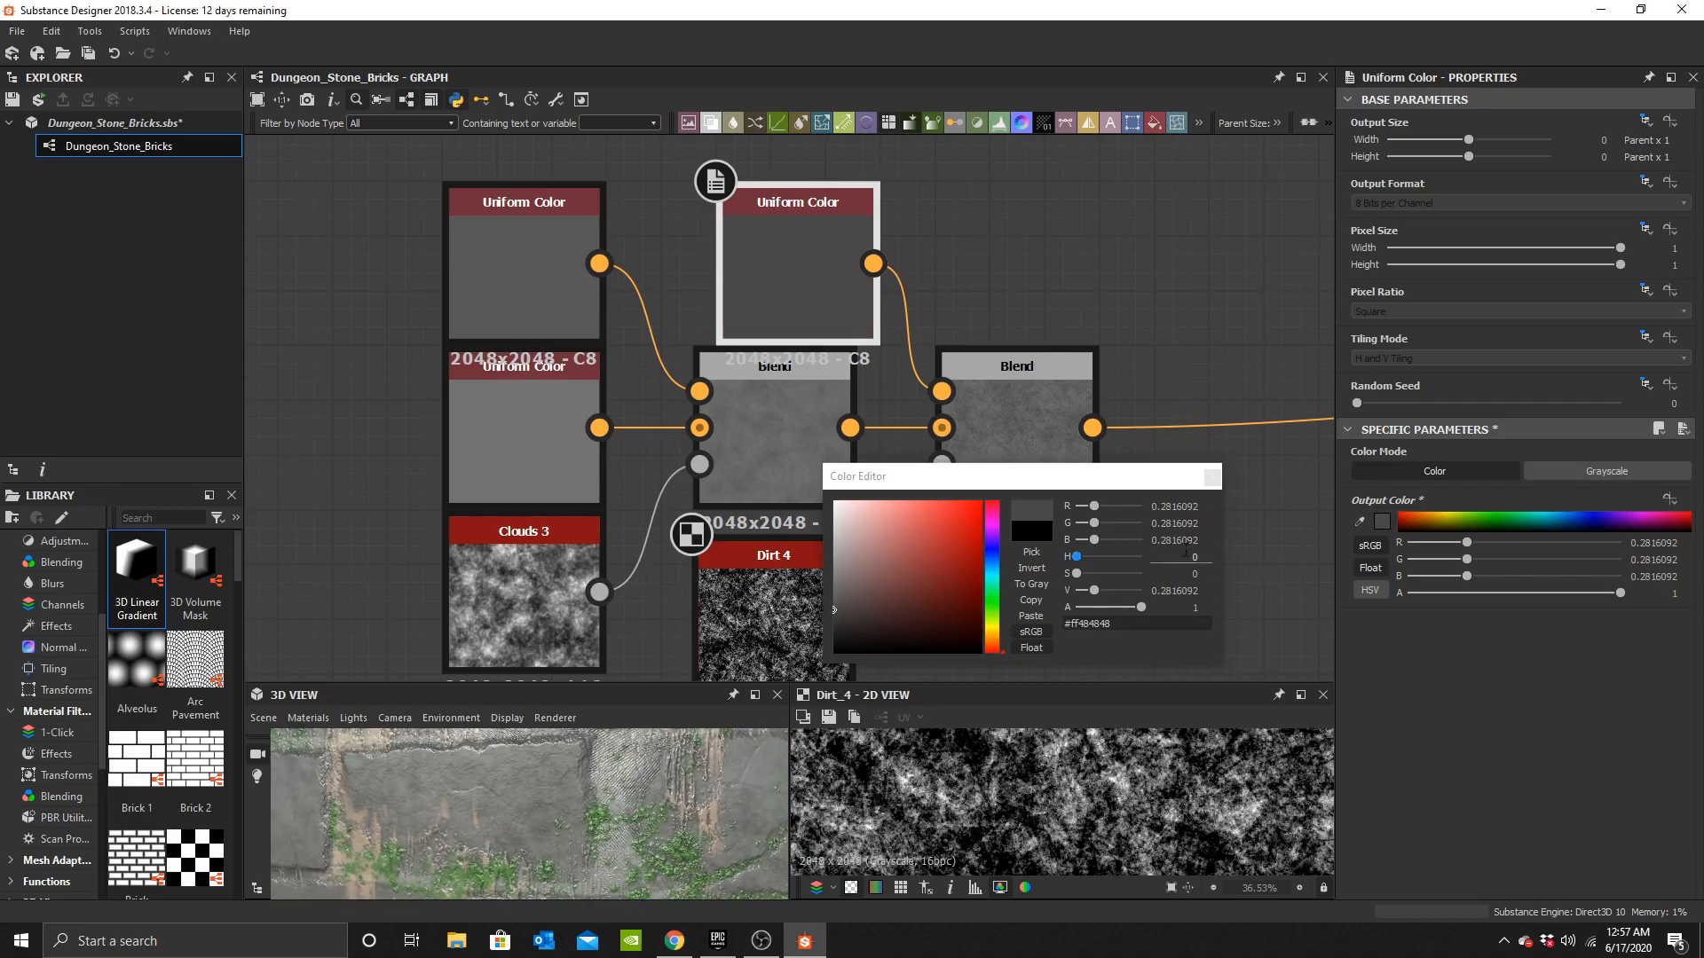
pyautogui.click(1212, 480)
# Connect the dark grey Uniform Color to the second Blend's foreground input.
pyautogui.scroll(-5, 942, 426)
pyautogui.moveTo(942, 427); pyautogui.dragTo(967, 368, button='middle')
pyautogui.moveTo(742, 292); pyautogui.dragTo(1036, 460)
pyautogui.moveTo(972, 371); pyautogui.dragTo(686, 370)
# Add an Edge Damages node next to the second Blend.
pyautogui.click(774, 313)
pyautogui.scroll(4, 773, 381)
pyautogui.moveTo(773, 381); pyautogui.dragTo(828, 420, button='middle')
pyautogui.press('space')
pyautogui.write('edge')
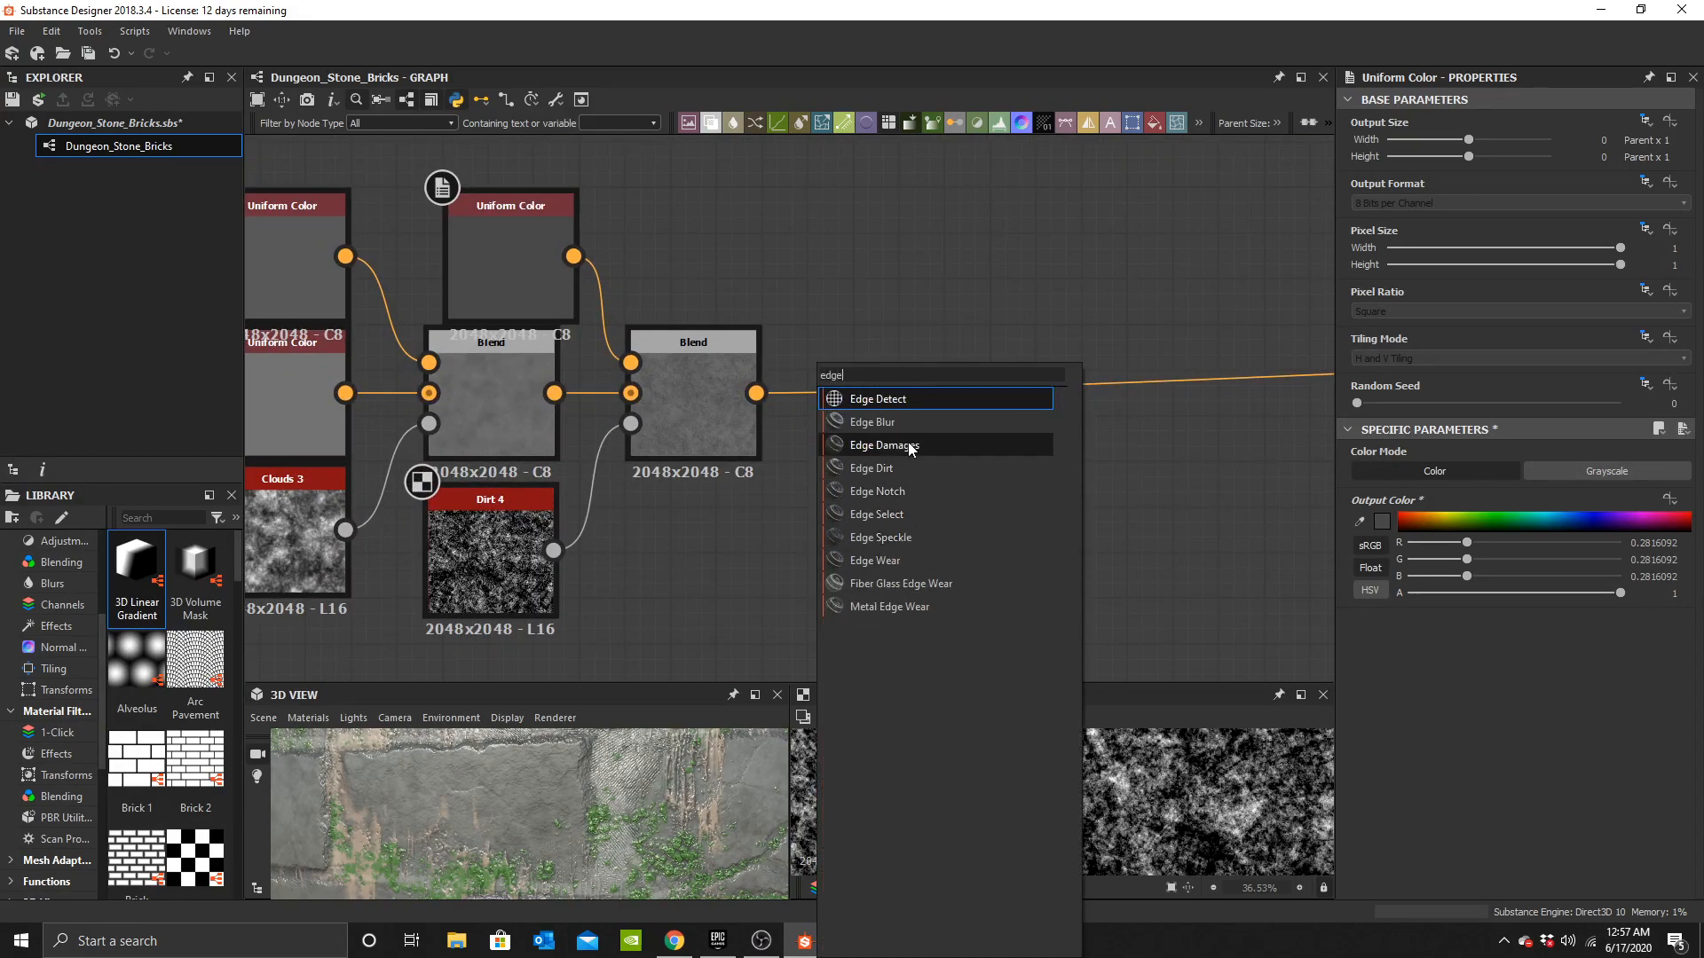
pyautogui.click(914, 445)
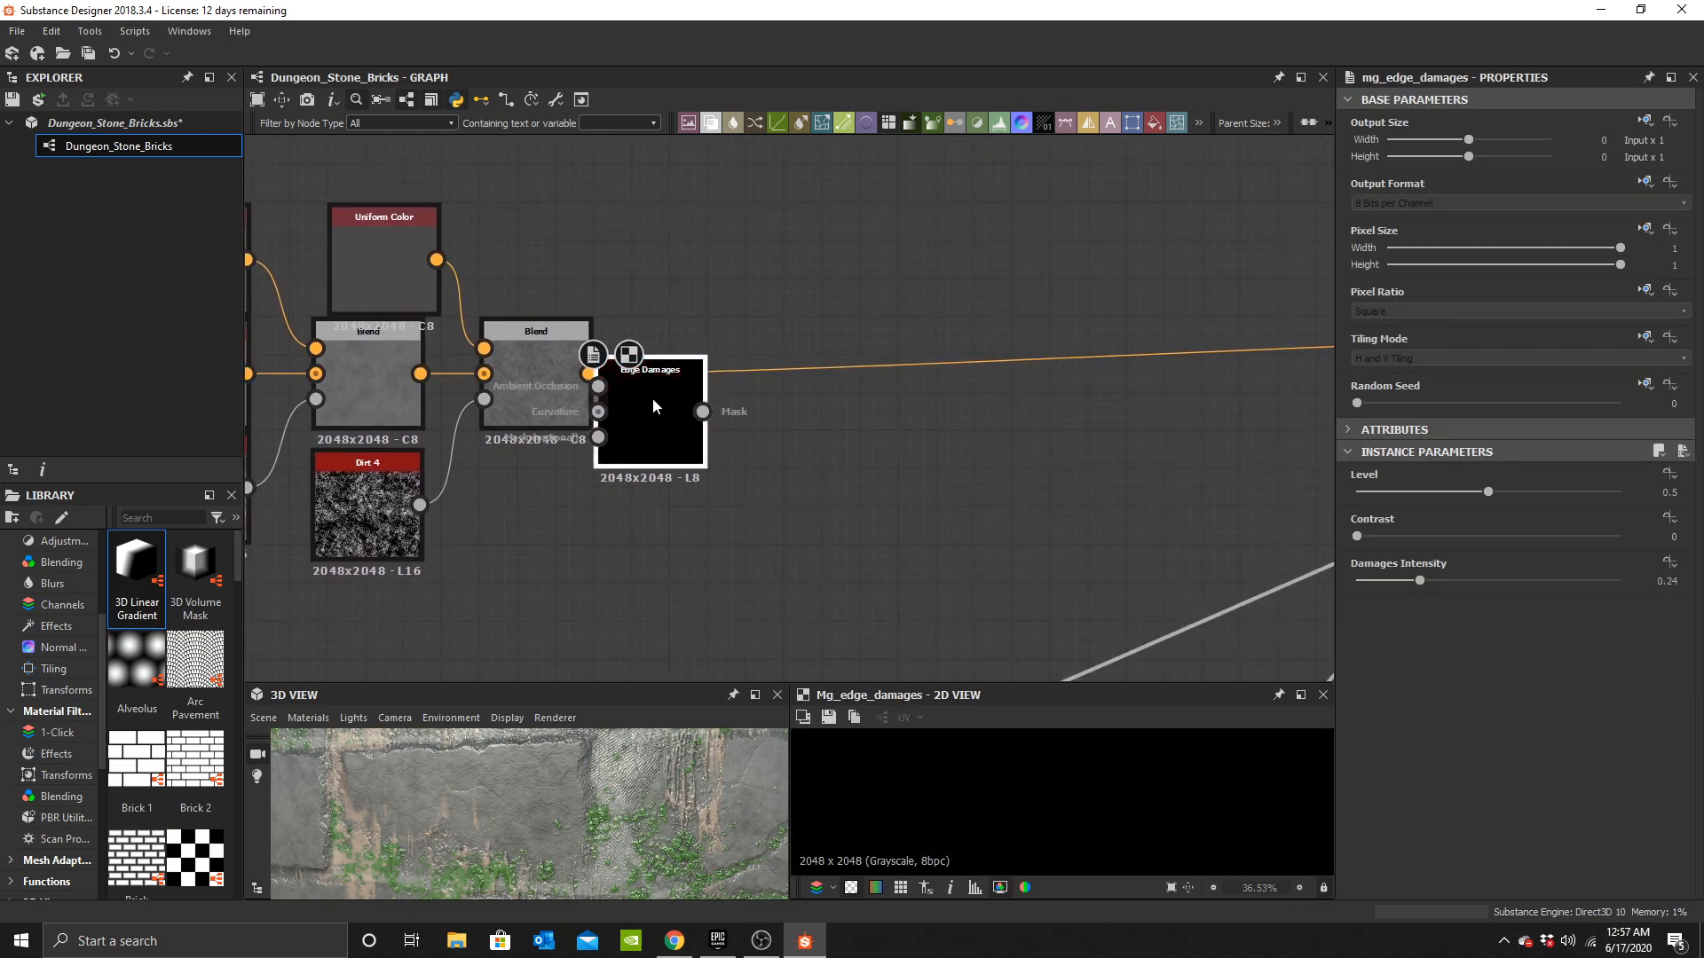
pyautogui.moveTo(660, 405); pyautogui.dragTo(853, 499)
# Open the node search near the base colour chain and look up edge nodes.
pyautogui.scroll(-5, 921, 507)
pyautogui.moveTo(1040, 533); pyautogui.dragTo(877, 476, button='middle')
pyautogui.scroll(5, 830, 493)
pyautogui.scroll(-5, 1278, 538)
pyautogui.moveTo(1278, 538); pyautogui.dragTo(946, 435, button='middle')
pyautogui.press('space')
pyautogui.write('edge')
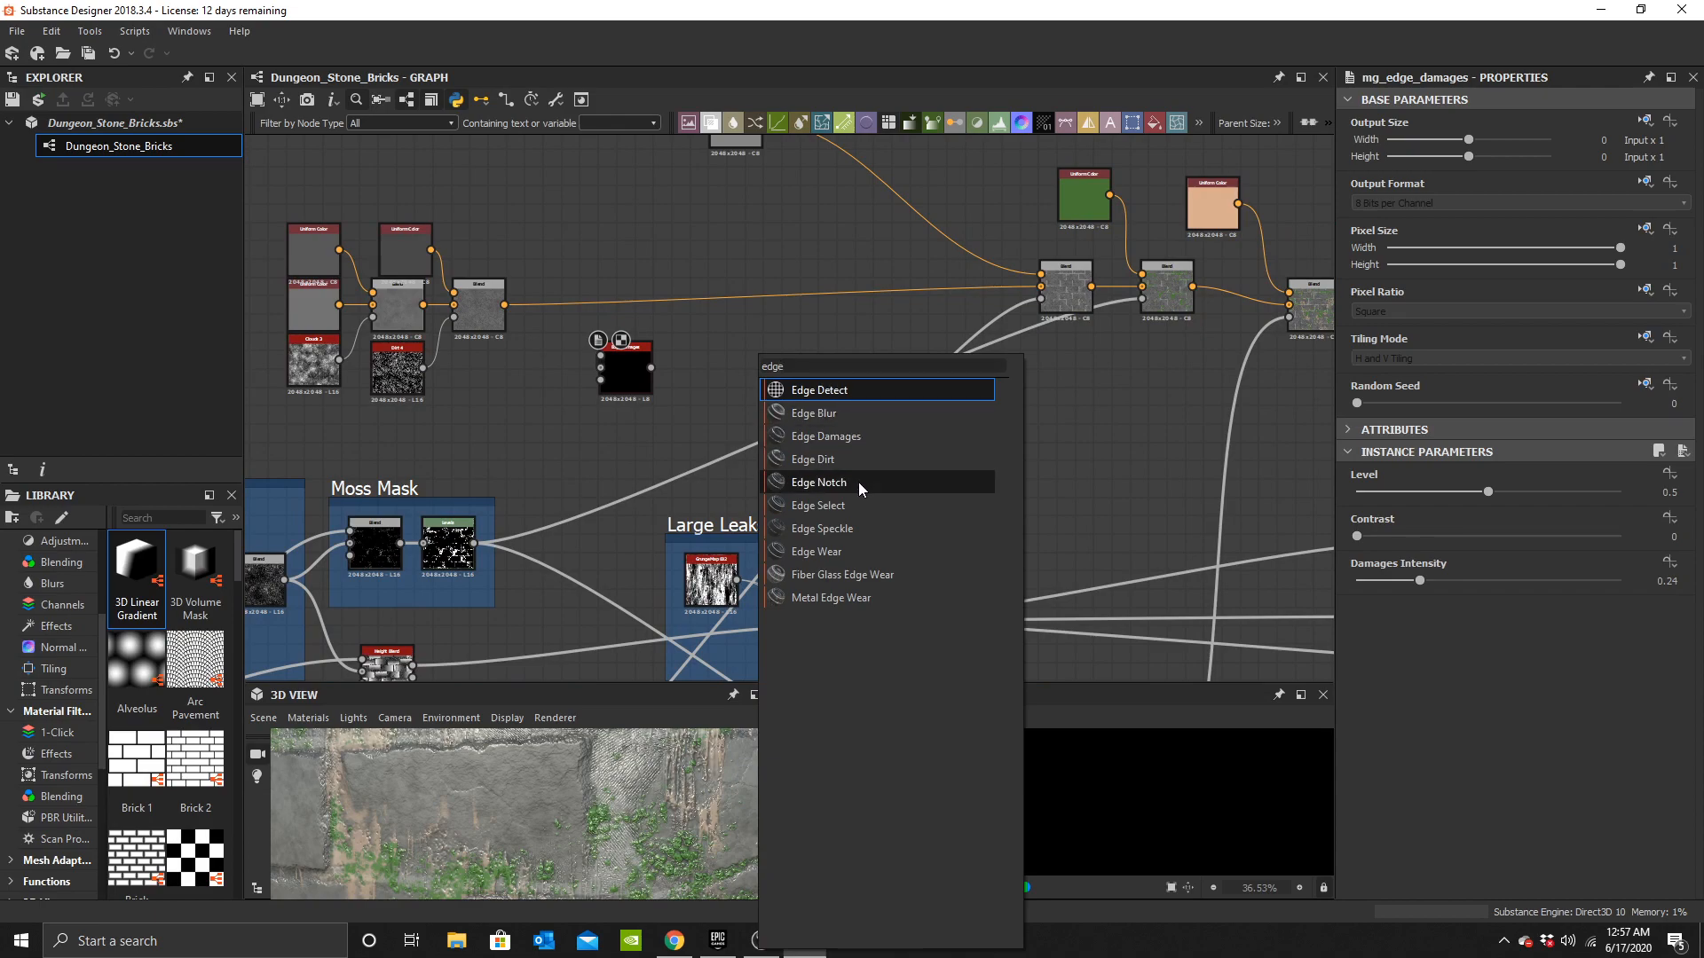
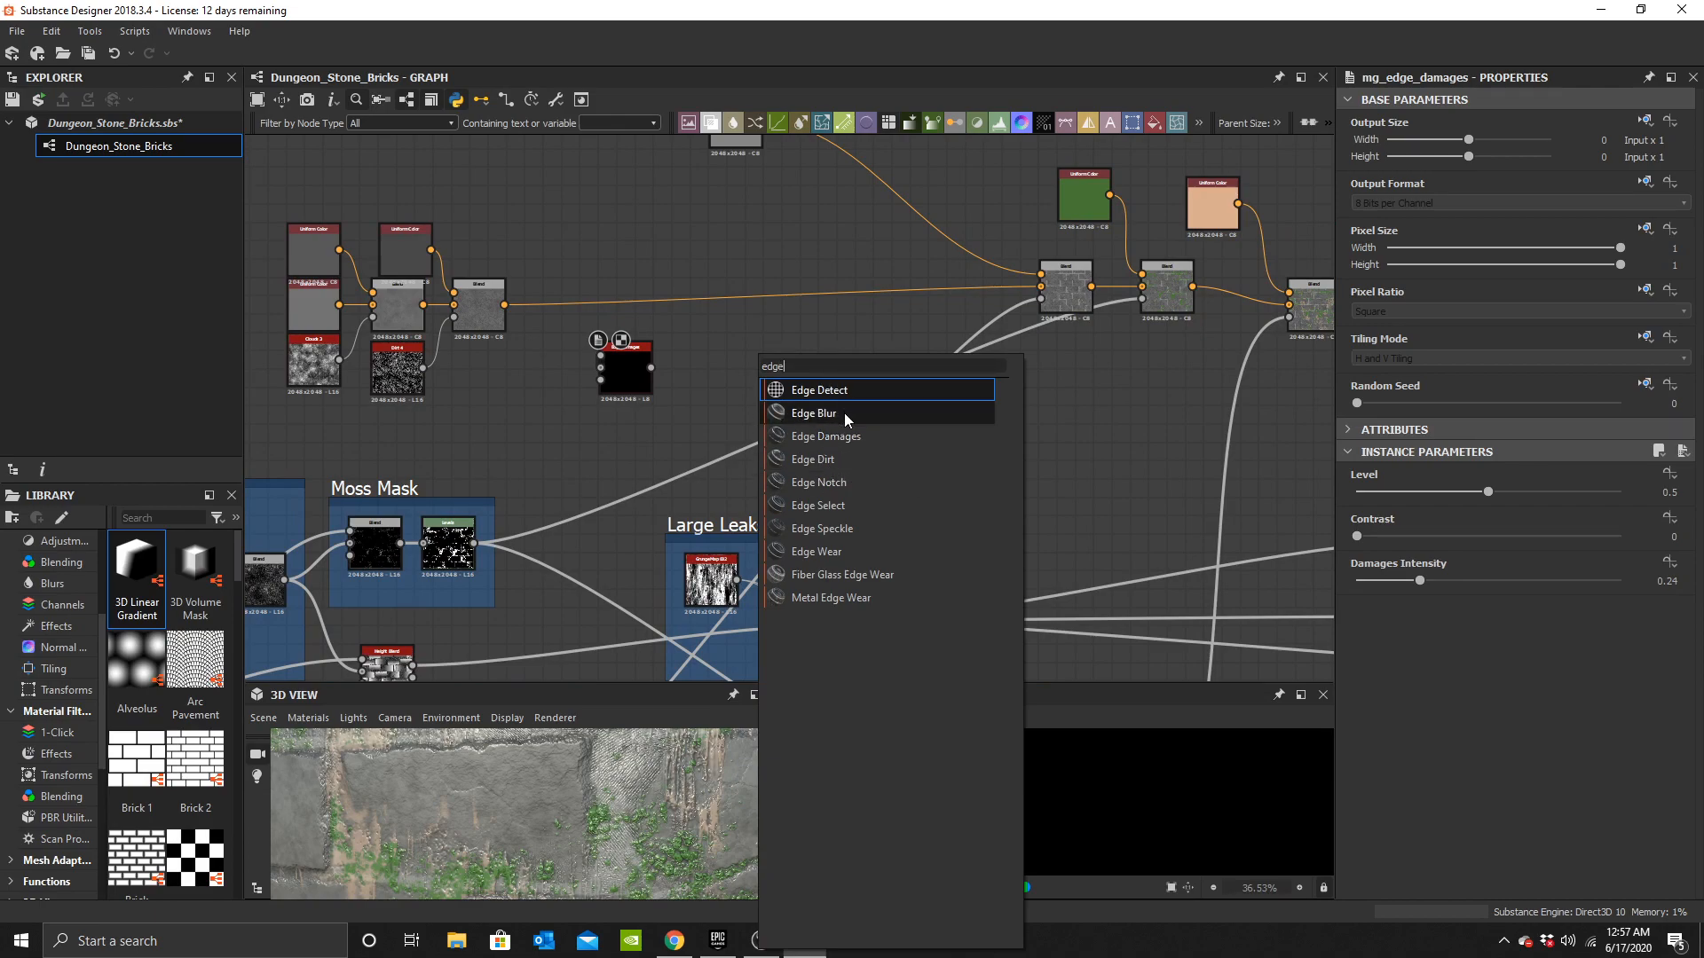
# Add an Edge Wear node from the node search and place it beside the base colour chain.
pyautogui.click(849, 550)
pyautogui.moveTo(706, 396); pyautogui.dragTo(522, 435, button='middle')
pyautogui.moveTo(889, 523); pyautogui.dragTo(771, 424, button='middle')
pyautogui.moveTo(541, 362); pyautogui.dragTo(822, 389, button='middle')
pyautogui.scroll(-1, 822, 389)
pyautogui.moveTo(1024, 510); pyautogui.dragTo(573, 353, button='middle')
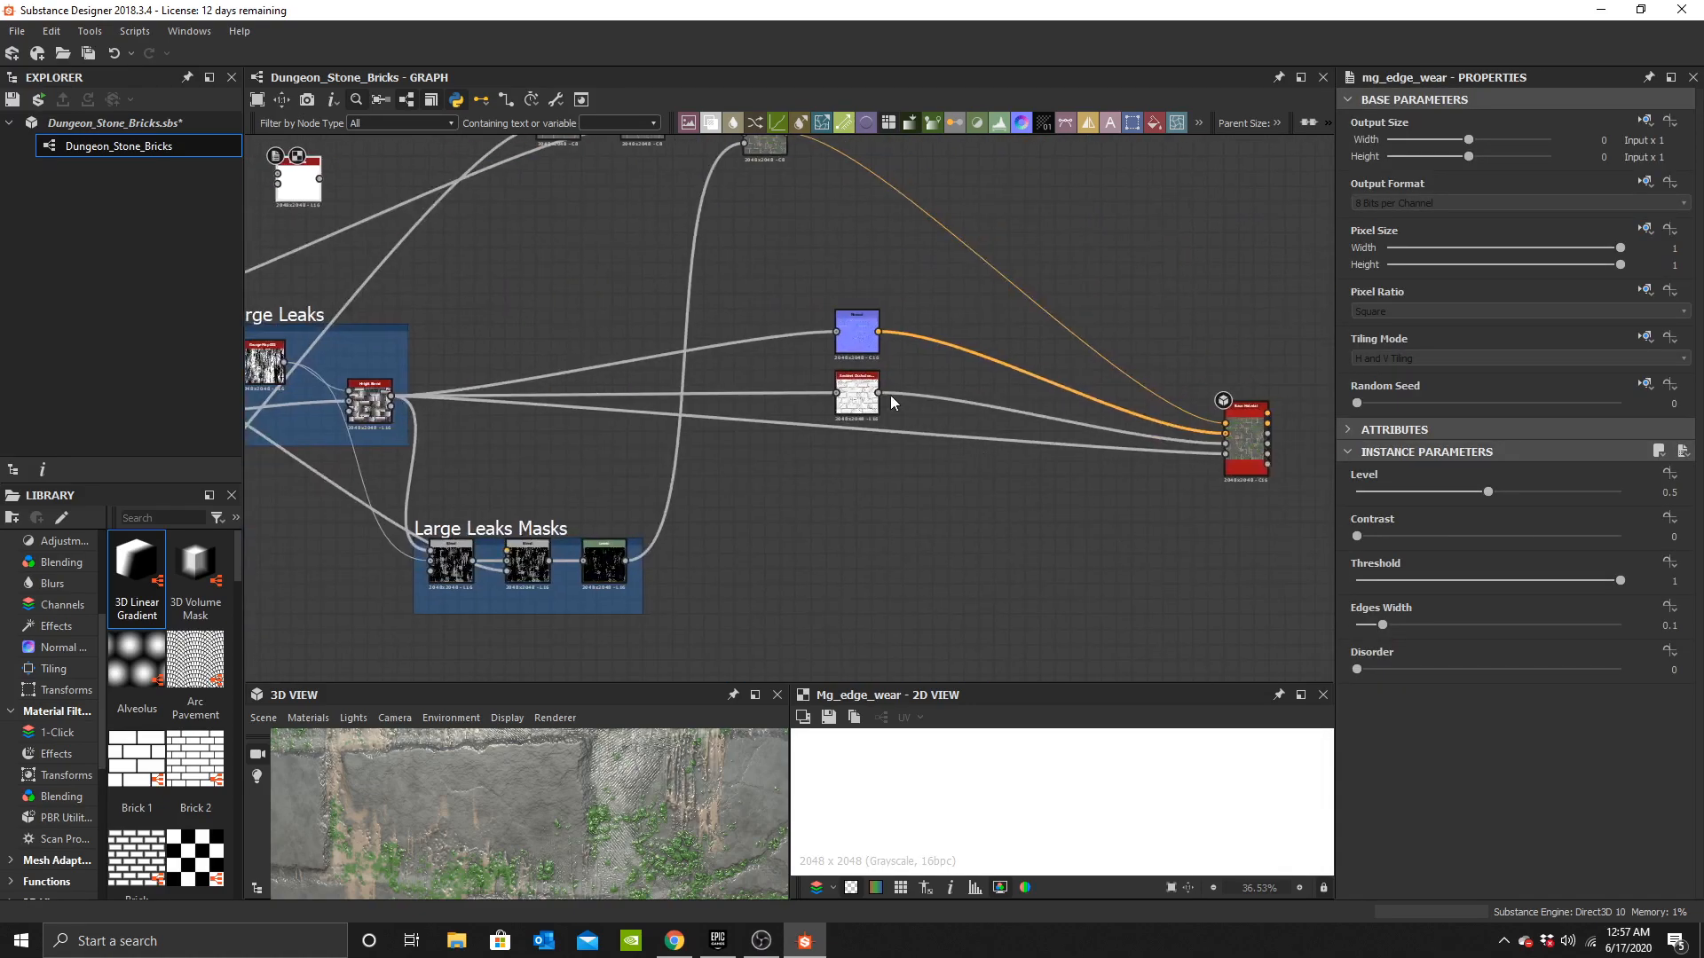
# Insert a Curvature node between the Normal node and the Edge Wear node's curvature input.
pyautogui.moveTo(435, 271); pyautogui.dragTo(972, 424, button='middle')
pyautogui.scroll(2, 972, 424)
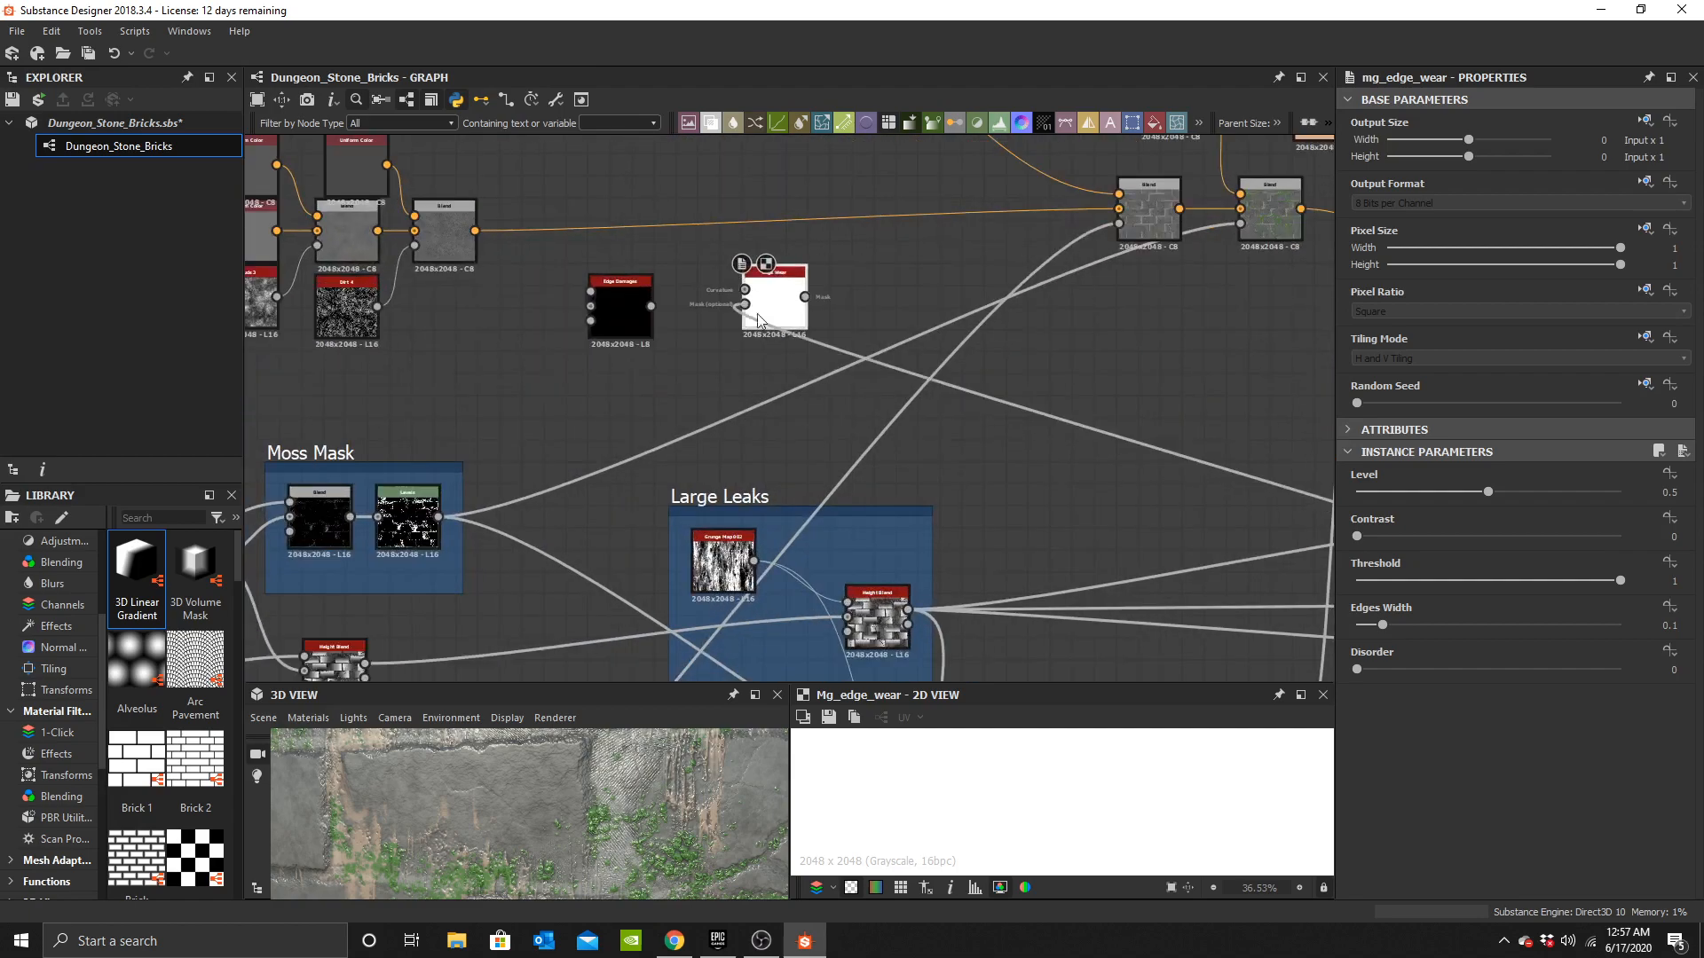
pyautogui.moveTo(786, 372); pyautogui.dragTo(333, 373, button='middle')
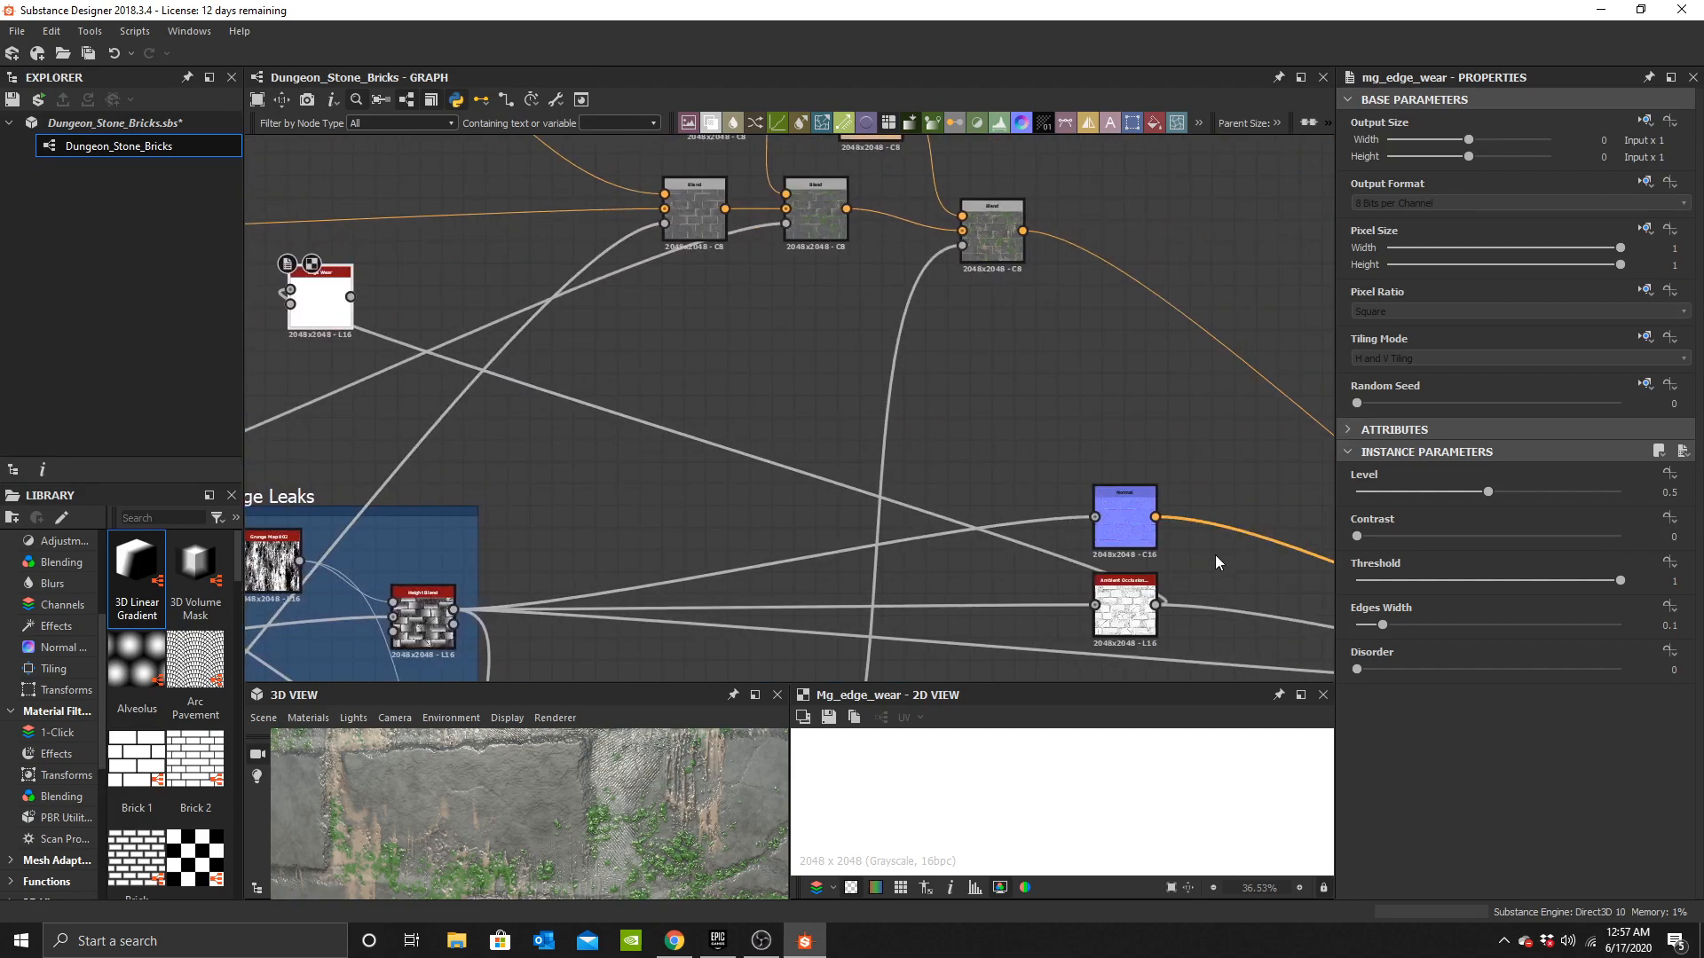
pyautogui.moveTo(1157, 525); pyautogui.dragTo(446, 334)
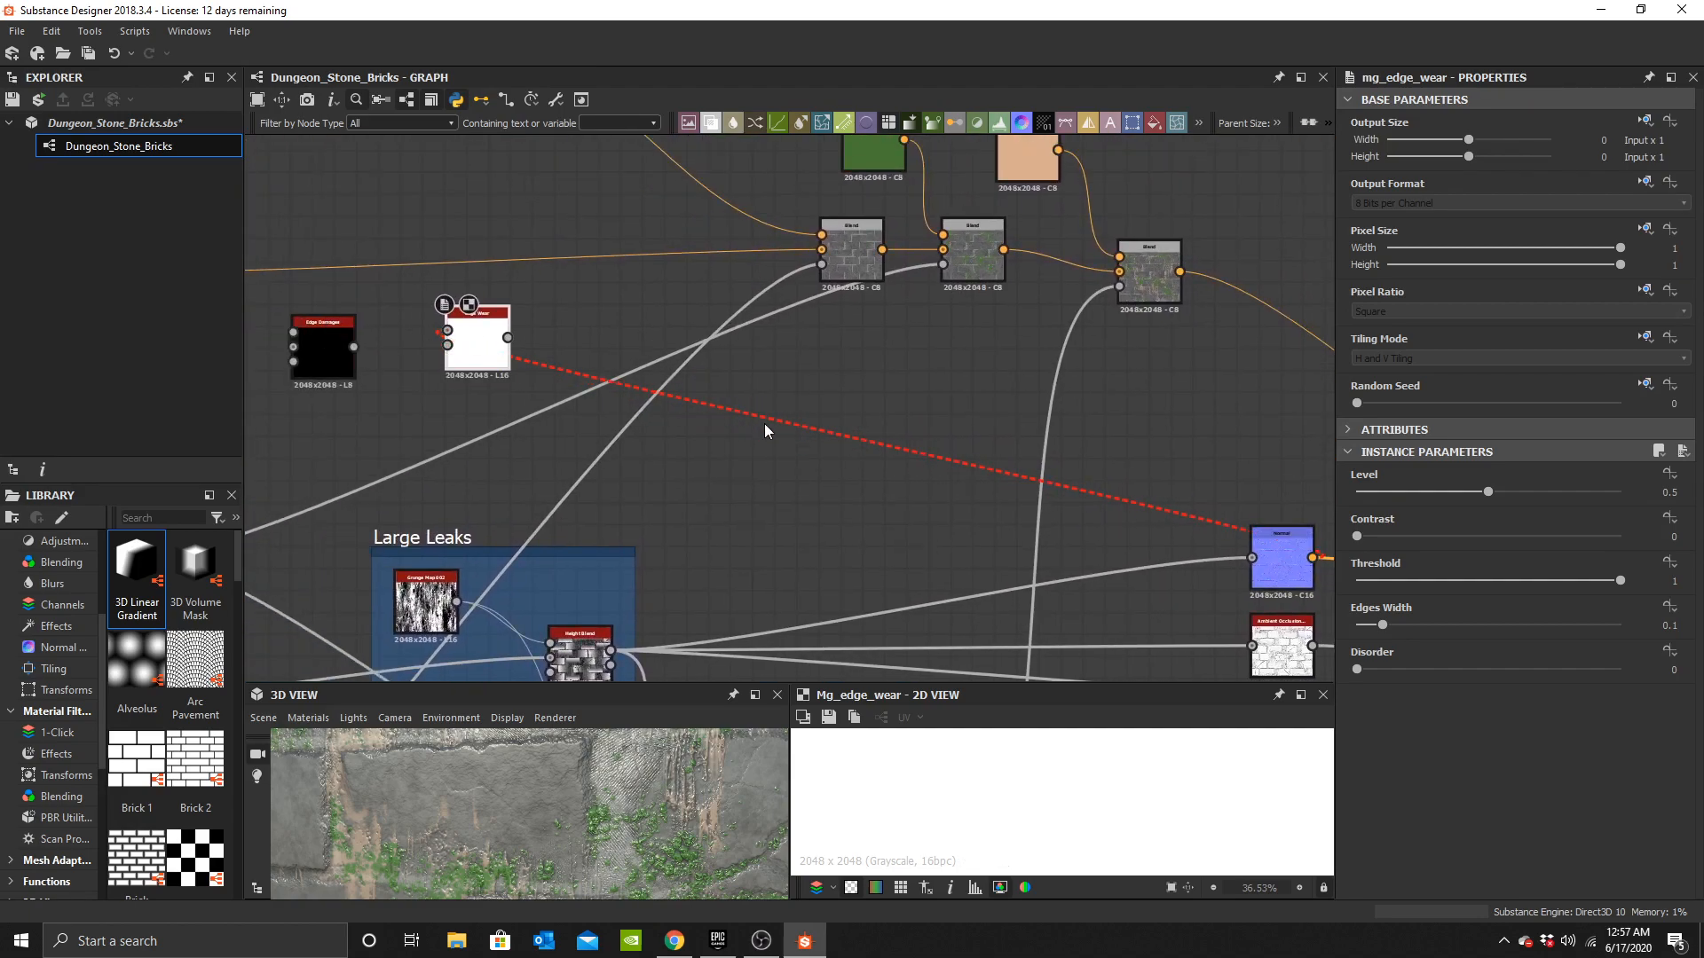
pyautogui.press('space')
pyautogui.write('curv')
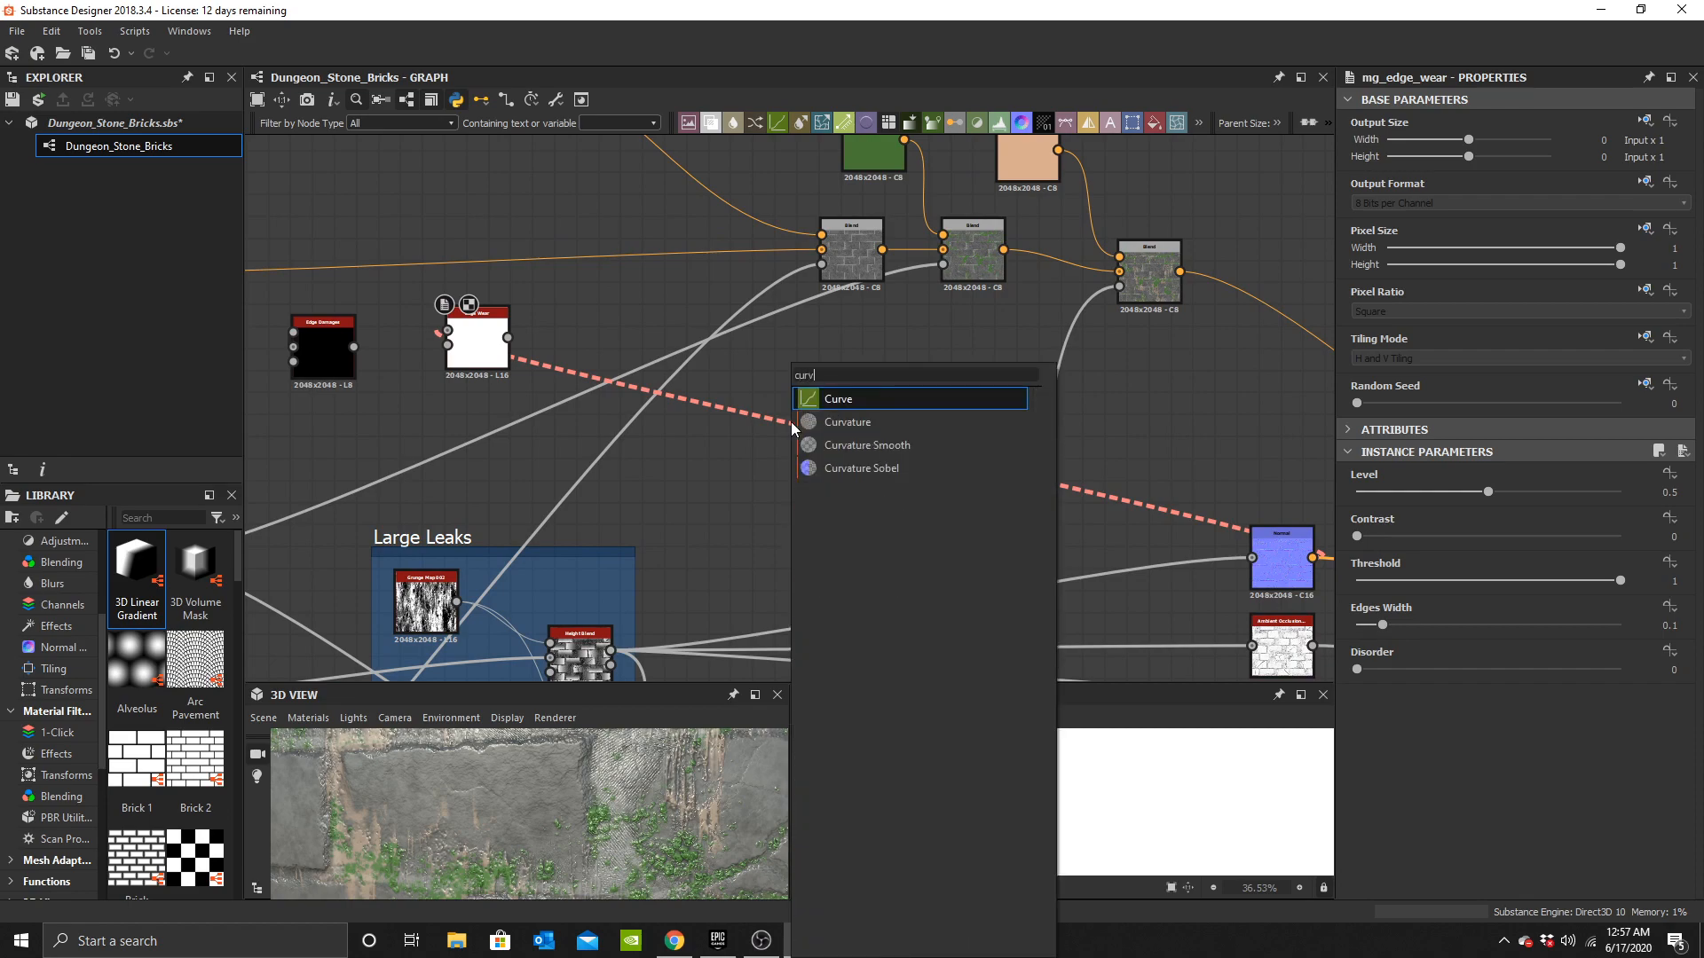
pyautogui.click(879, 422)
# Arrange the Curvature and Edge Wear nodes next to the base colour Blend nodes.
pyautogui.moveTo(644, 406); pyautogui.dragTo(908, 405, button='middle')
pyautogui.moveTo(1153, 445); pyautogui.dragTo(443, 383)
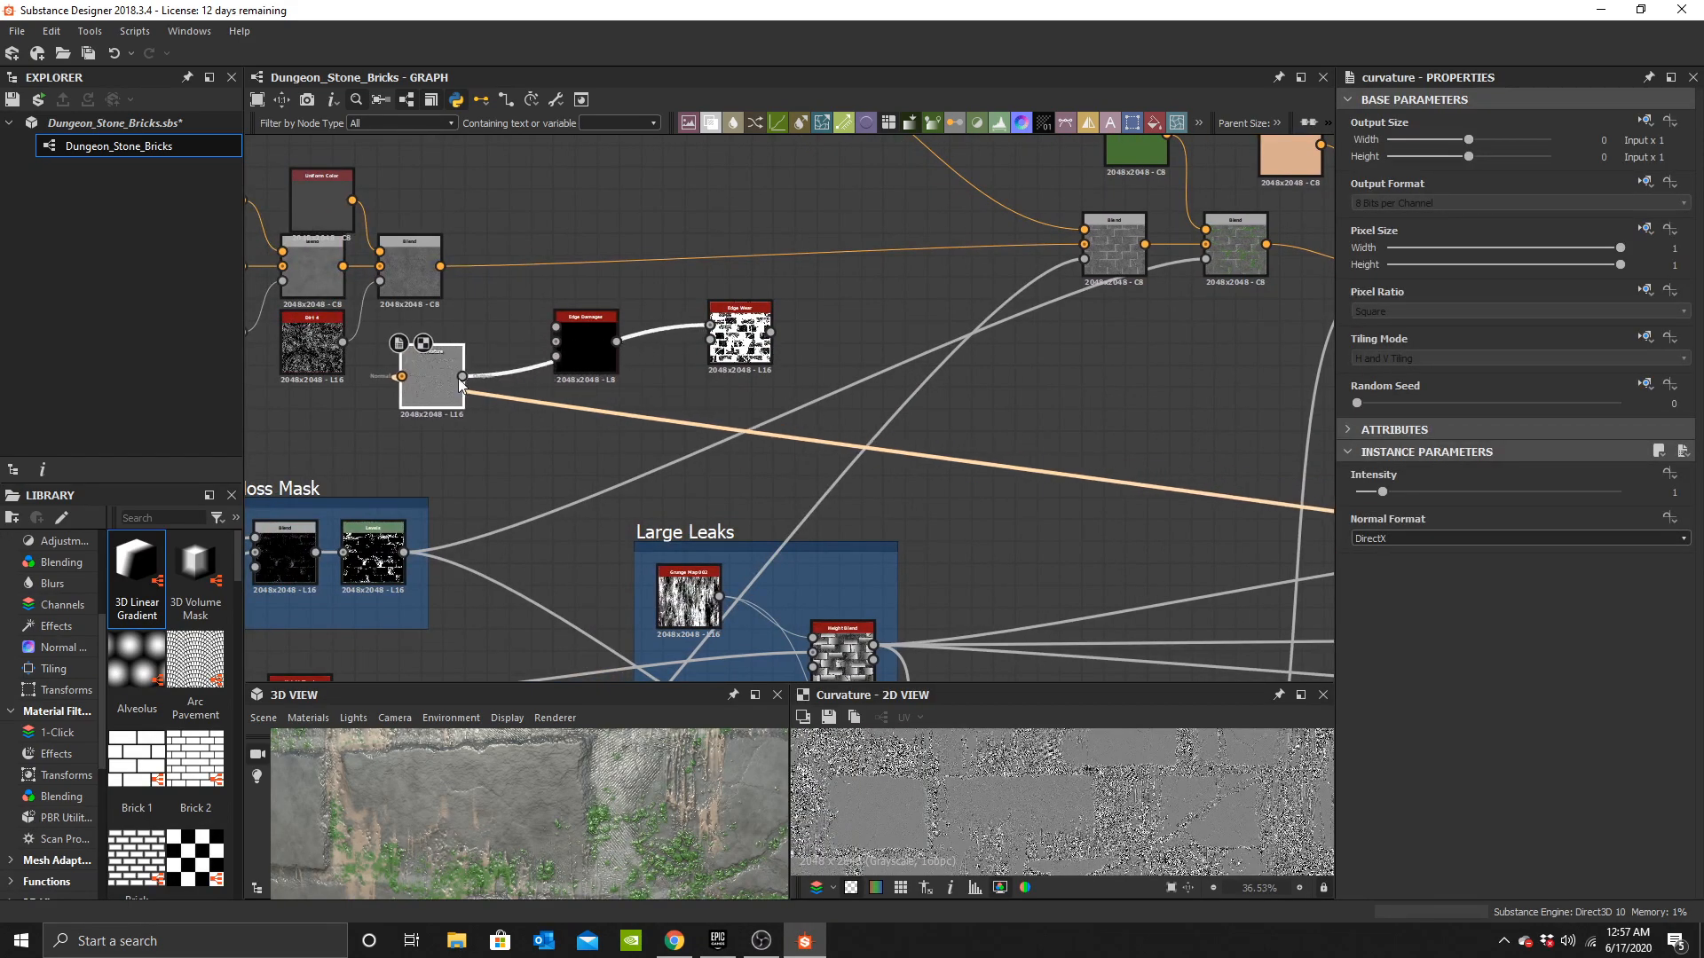
pyautogui.moveTo(719, 358); pyautogui.dragTo(978, 415, button='middle')
pyautogui.scroll(1, 978, 415)
pyautogui.moveTo(1007, 394); pyautogui.dragTo(1054, 417)
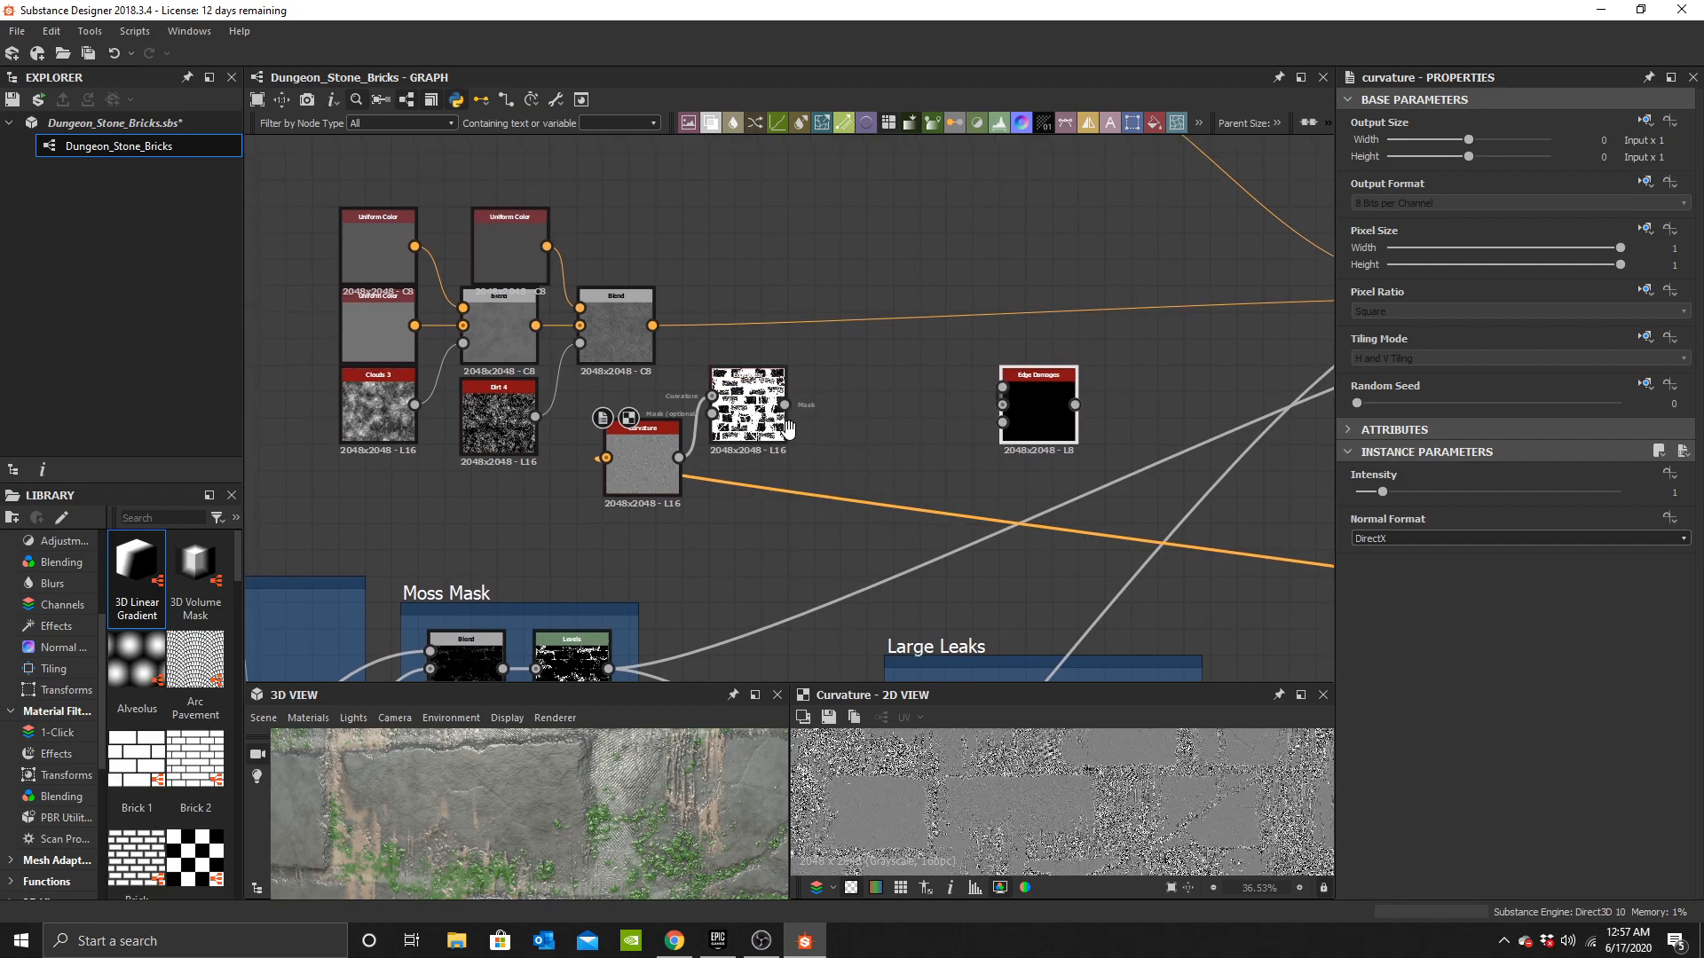
pyautogui.scroll(3, 873, 403)
# Add a third Blend, feeding the second Blend into its background and Edge Wear into its opacity.
pyautogui.press('space')
pyautogui.press('Escape')
pyautogui.moveTo(866, 412); pyautogui.dragTo(906, 370)
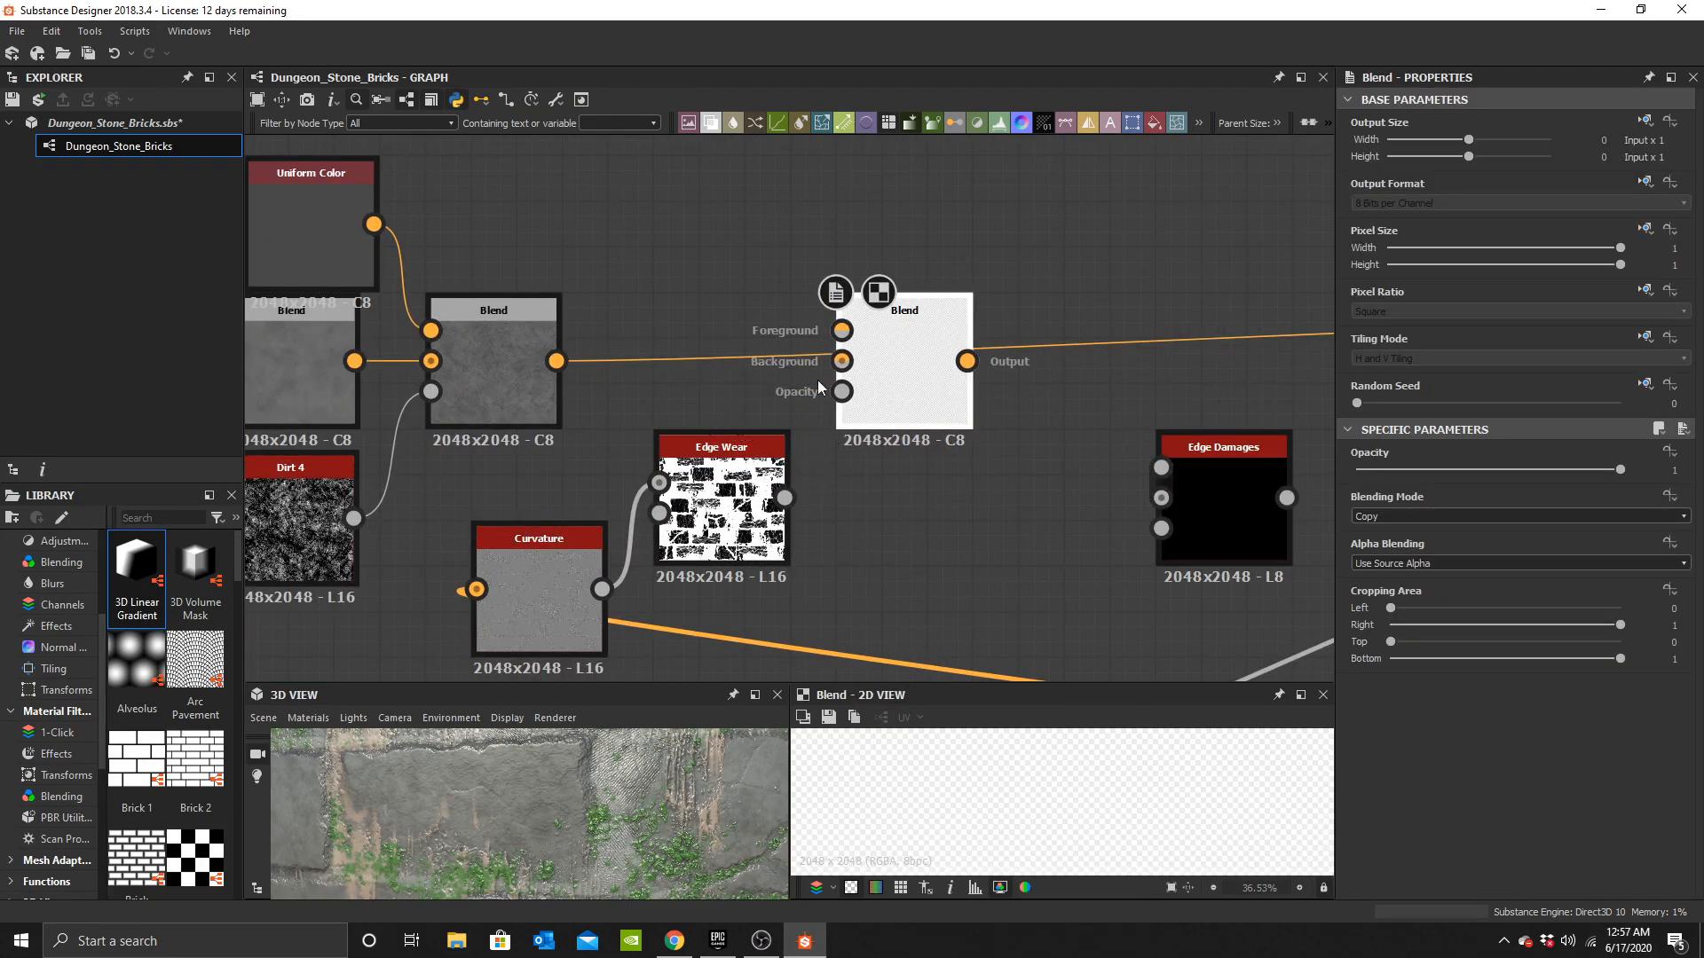
pyautogui.keyDown('shift'); pyautogui.moveTo(557, 362); pyautogui.dragTo(658, 363); pyautogui.keyUp('shift')
pyautogui.keyDown('shift'); pyautogui.moveTo(976, 361); pyautogui.dragTo(974, 363); pyautogui.keyUp('shift')
pyautogui.moveTo(913, 388); pyautogui.dragTo(959, 390)
pyautogui.moveTo(556, 361); pyautogui.dragTo(888, 363)
pyautogui.moveTo(786, 498); pyautogui.dragTo(897, 405)
# Copy a Uniform Color node and connect the copy to the third Blend's foreground.
pyautogui.moveTo(426, 251); pyautogui.dragTo(532, 312, button='middle')
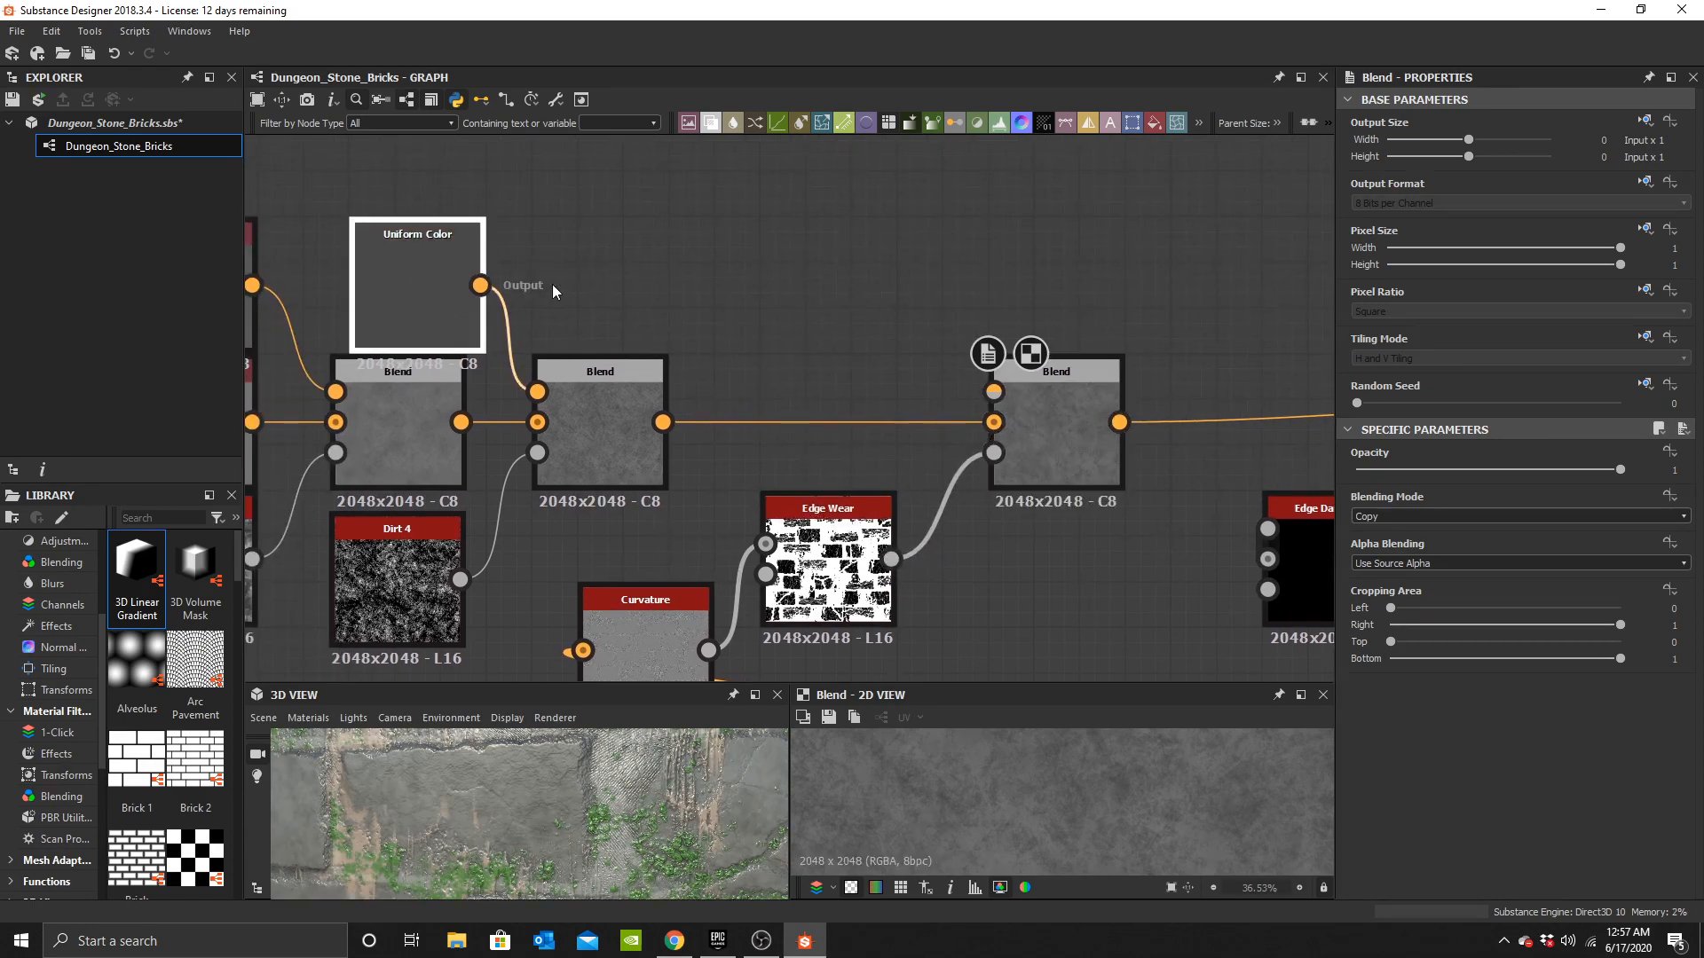
pyautogui.hotkey('ctrl', 'c')
pyautogui.hotkey('ctrl', 'v')
pyautogui.moveTo(763, 369); pyautogui.dragTo(636, 259)
pyautogui.moveTo(927, 358); pyautogui.dragTo(994, 391)
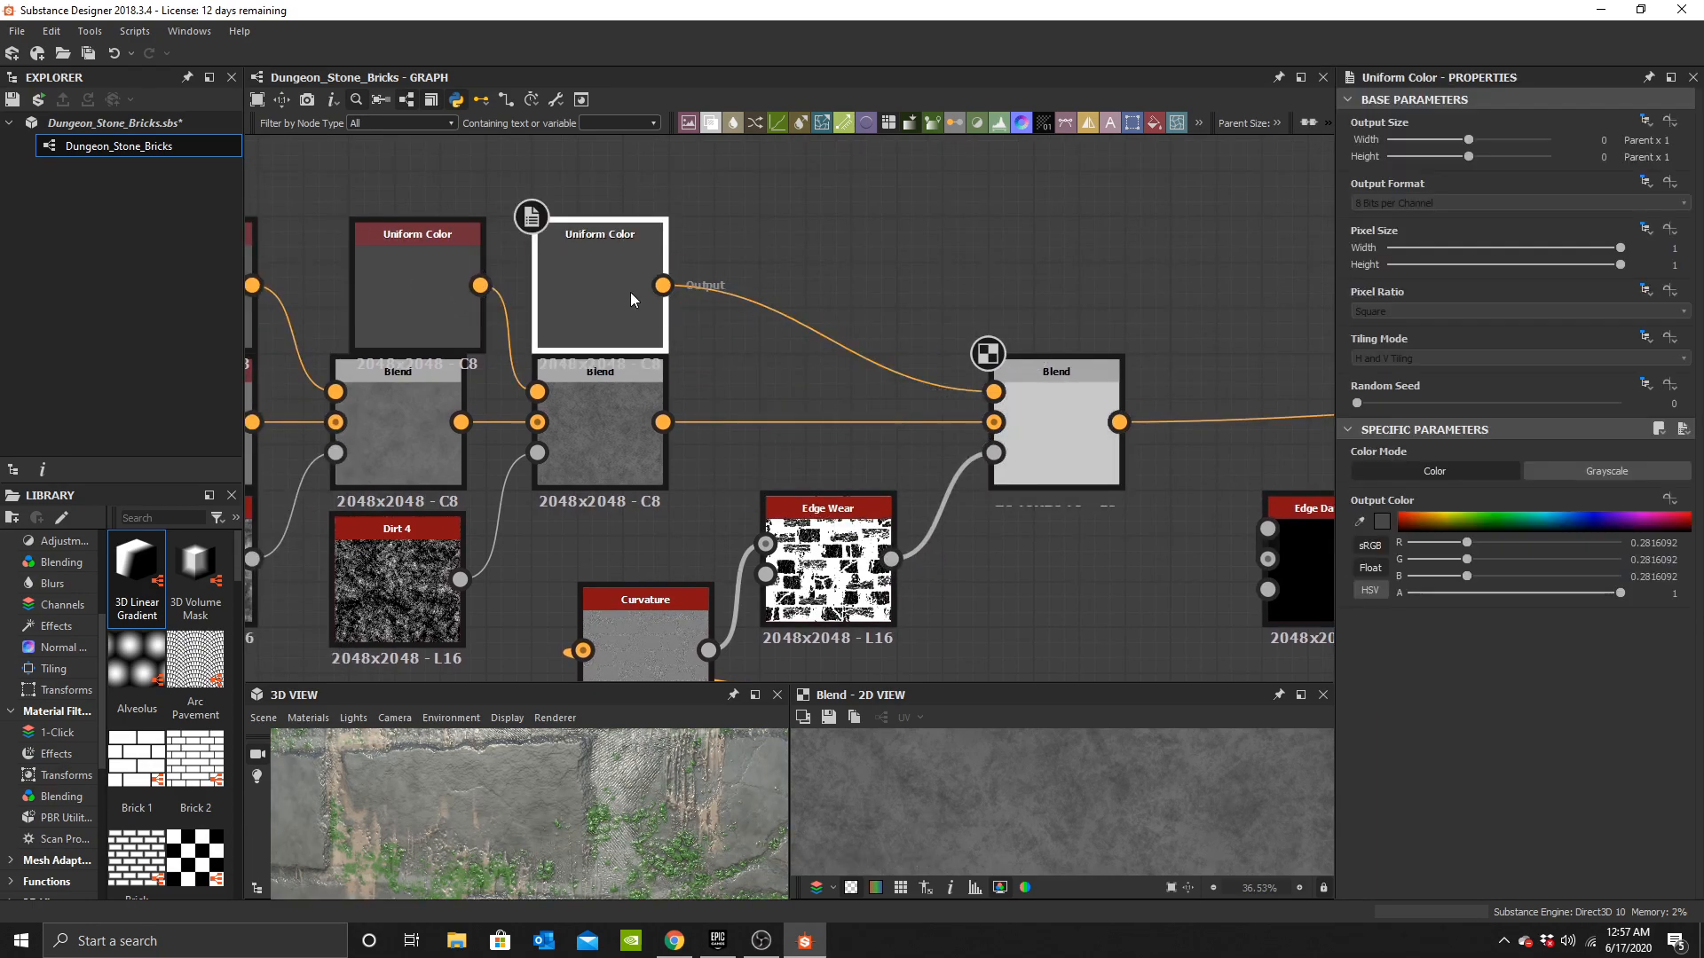
# Set the copied Uniform Color's colour to white #ffffff.
pyautogui.click(1382, 523)
pyautogui.moveTo(934, 548); pyautogui.dragTo(833, 500)
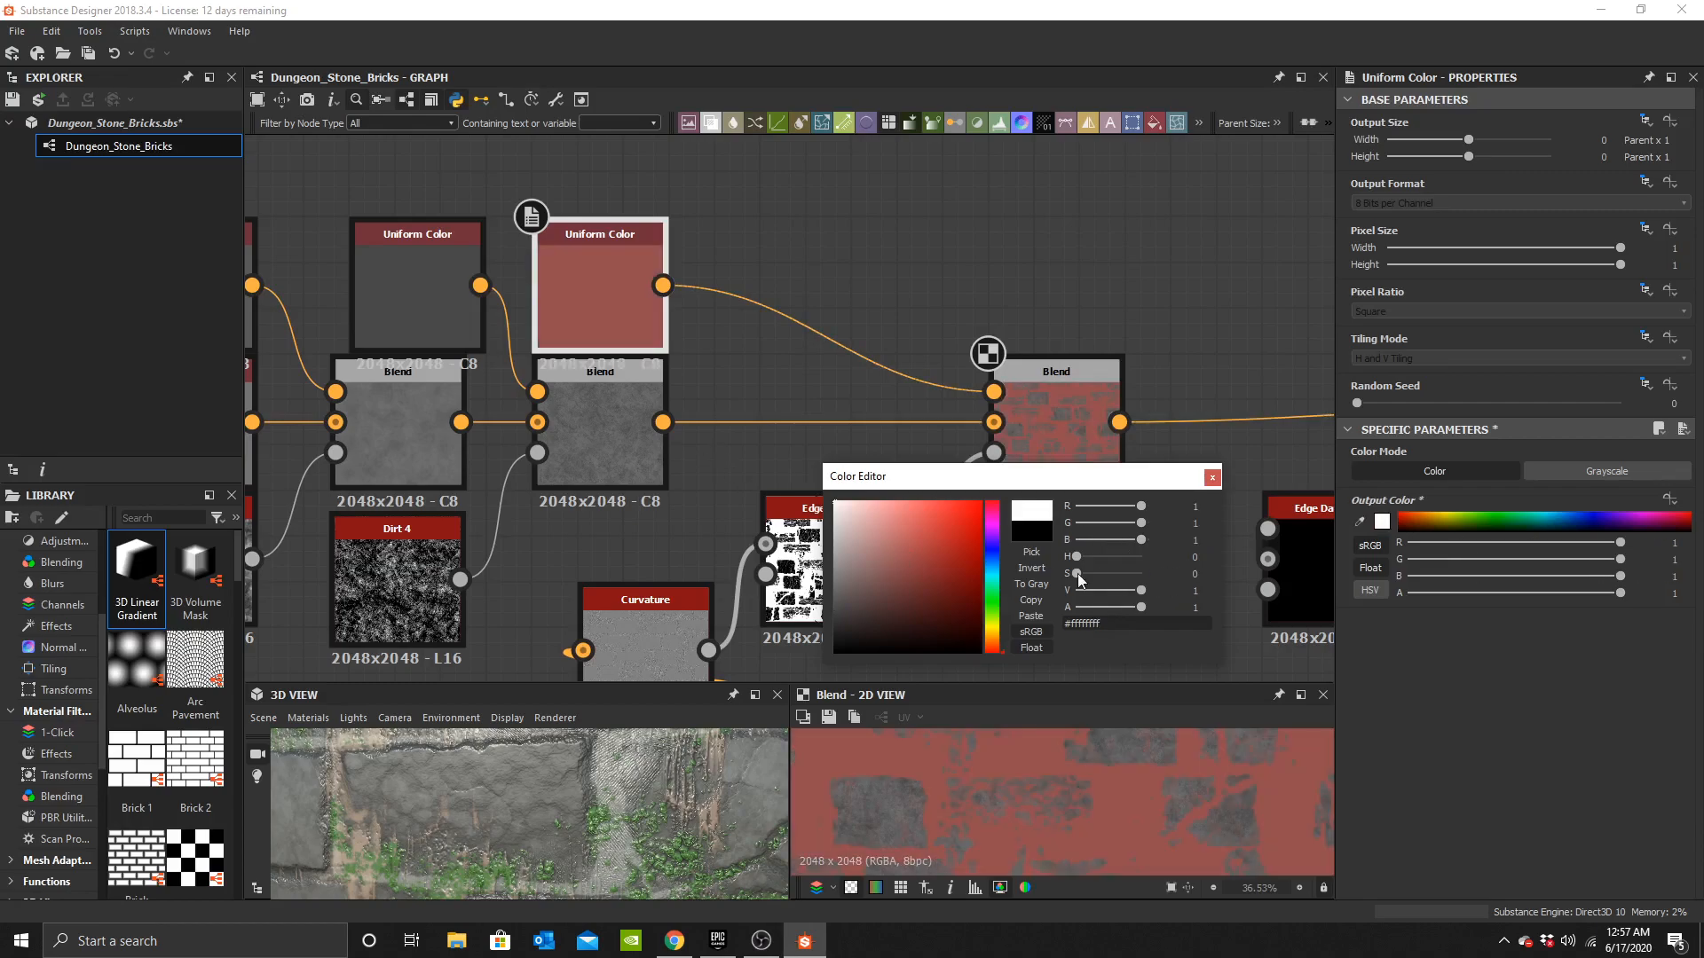
pyautogui.click(1211, 477)
pyautogui.moveTo(854, 561); pyautogui.dragTo(836, 460, button='middle')
pyautogui.scroll(3, 821, 460)
# Set the Curvature node's intensity to about 0.44.
pyautogui.doubleClick(823, 503)
pyautogui.moveTo(1471, 494); pyautogui.dragTo(1383, 497)
pyautogui.hotkey('ctrl', 'z')
pyautogui.moveTo(791, 499); pyautogui.dragTo(851, 441, button='middle')
pyautogui.doubleClick(600, 534)
pyautogui.moveTo(1375, 495); pyautogui.dragTo(1367, 496)
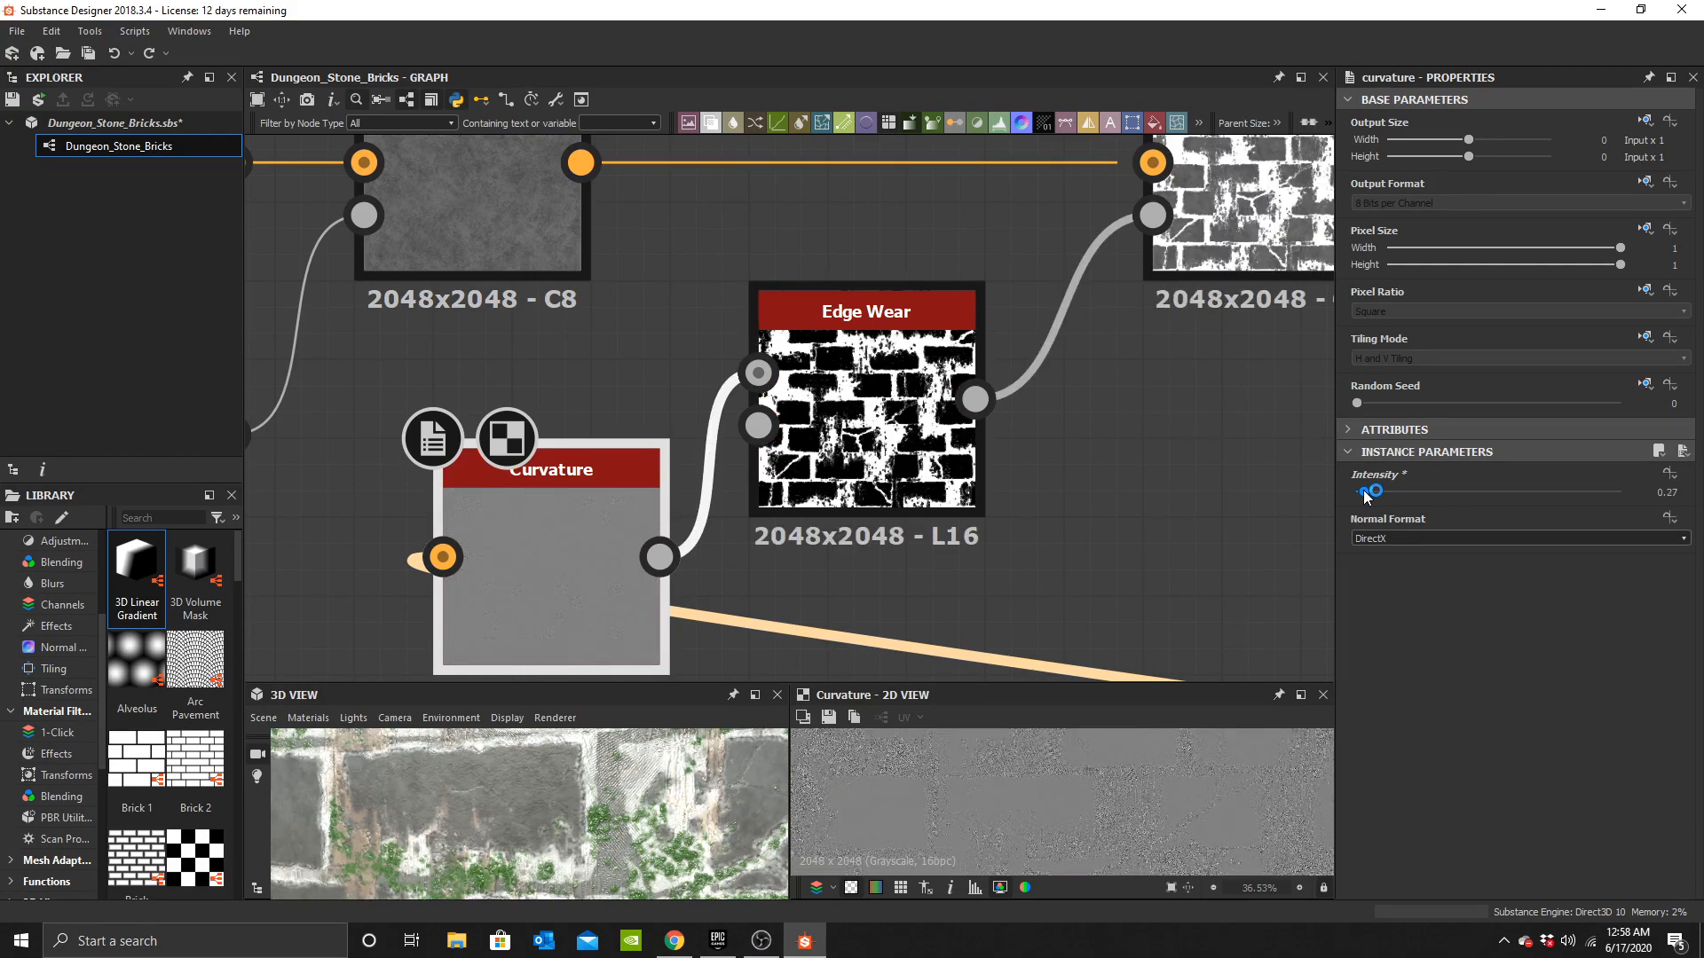
pyautogui.moveTo(1367, 496); pyautogui.dragTo(1369, 494)
pyautogui.scroll(-5, 532, 828)
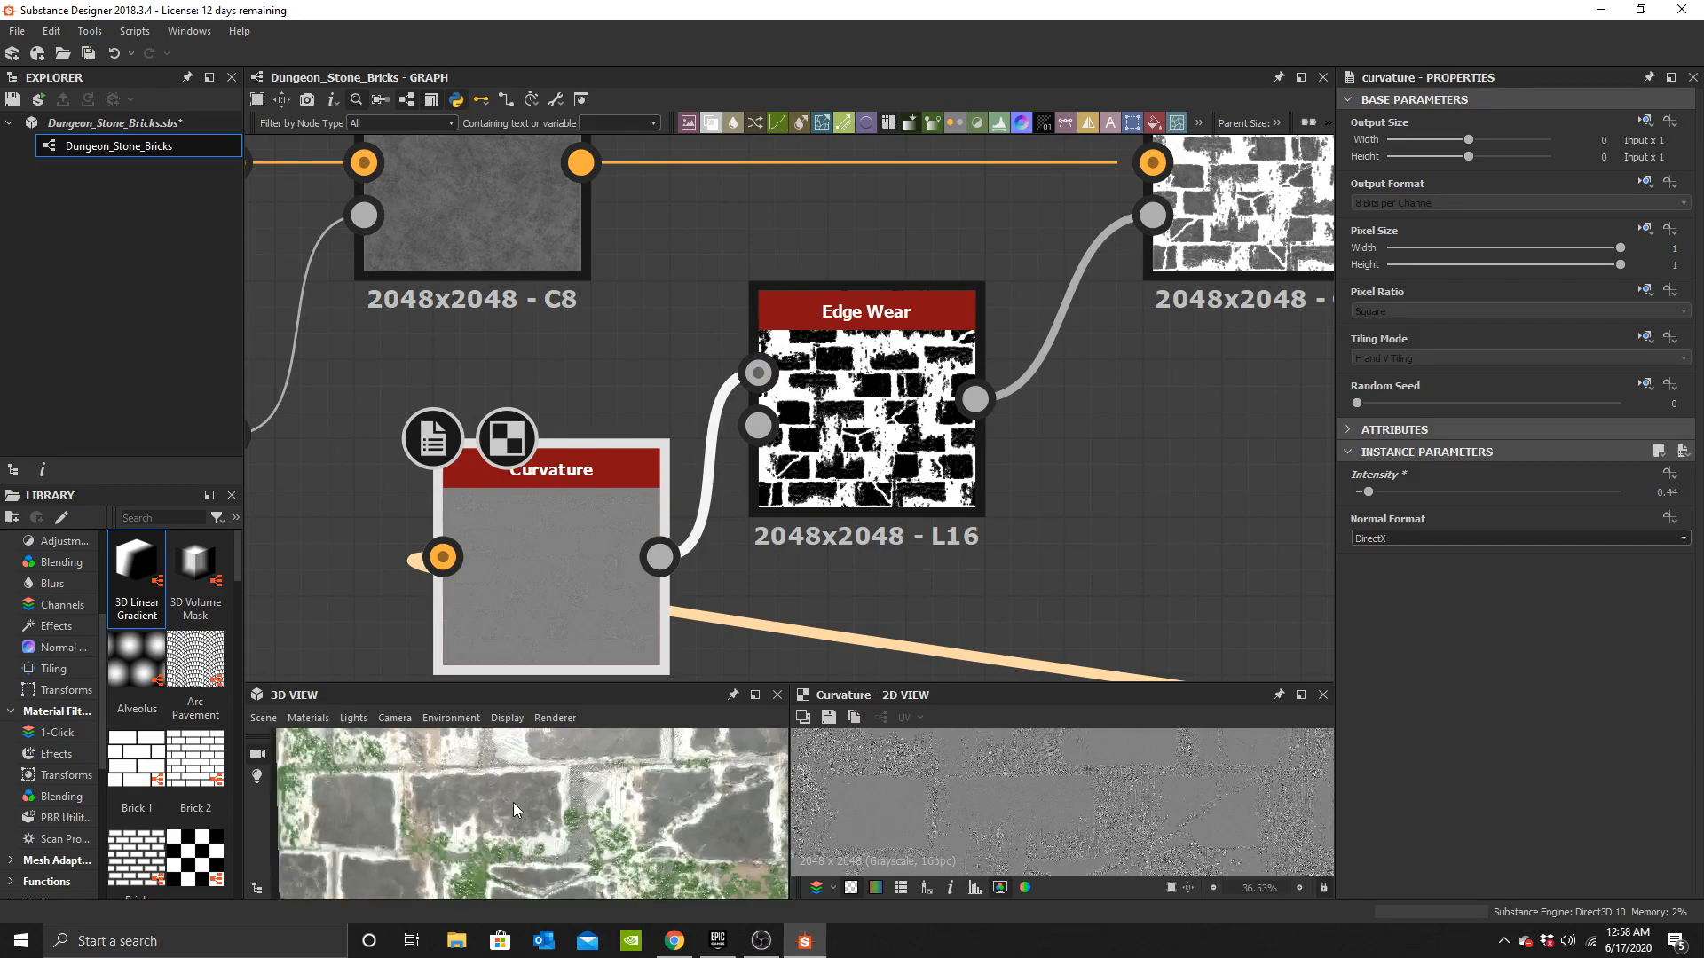
# Set the edge-wear Blend's opacity to 0.25.
pyautogui.scroll(1, 534, 832)
pyautogui.moveTo(1059, 420); pyautogui.dragTo(859, 536, button='middle')
pyautogui.doubleClick(1076, 243)
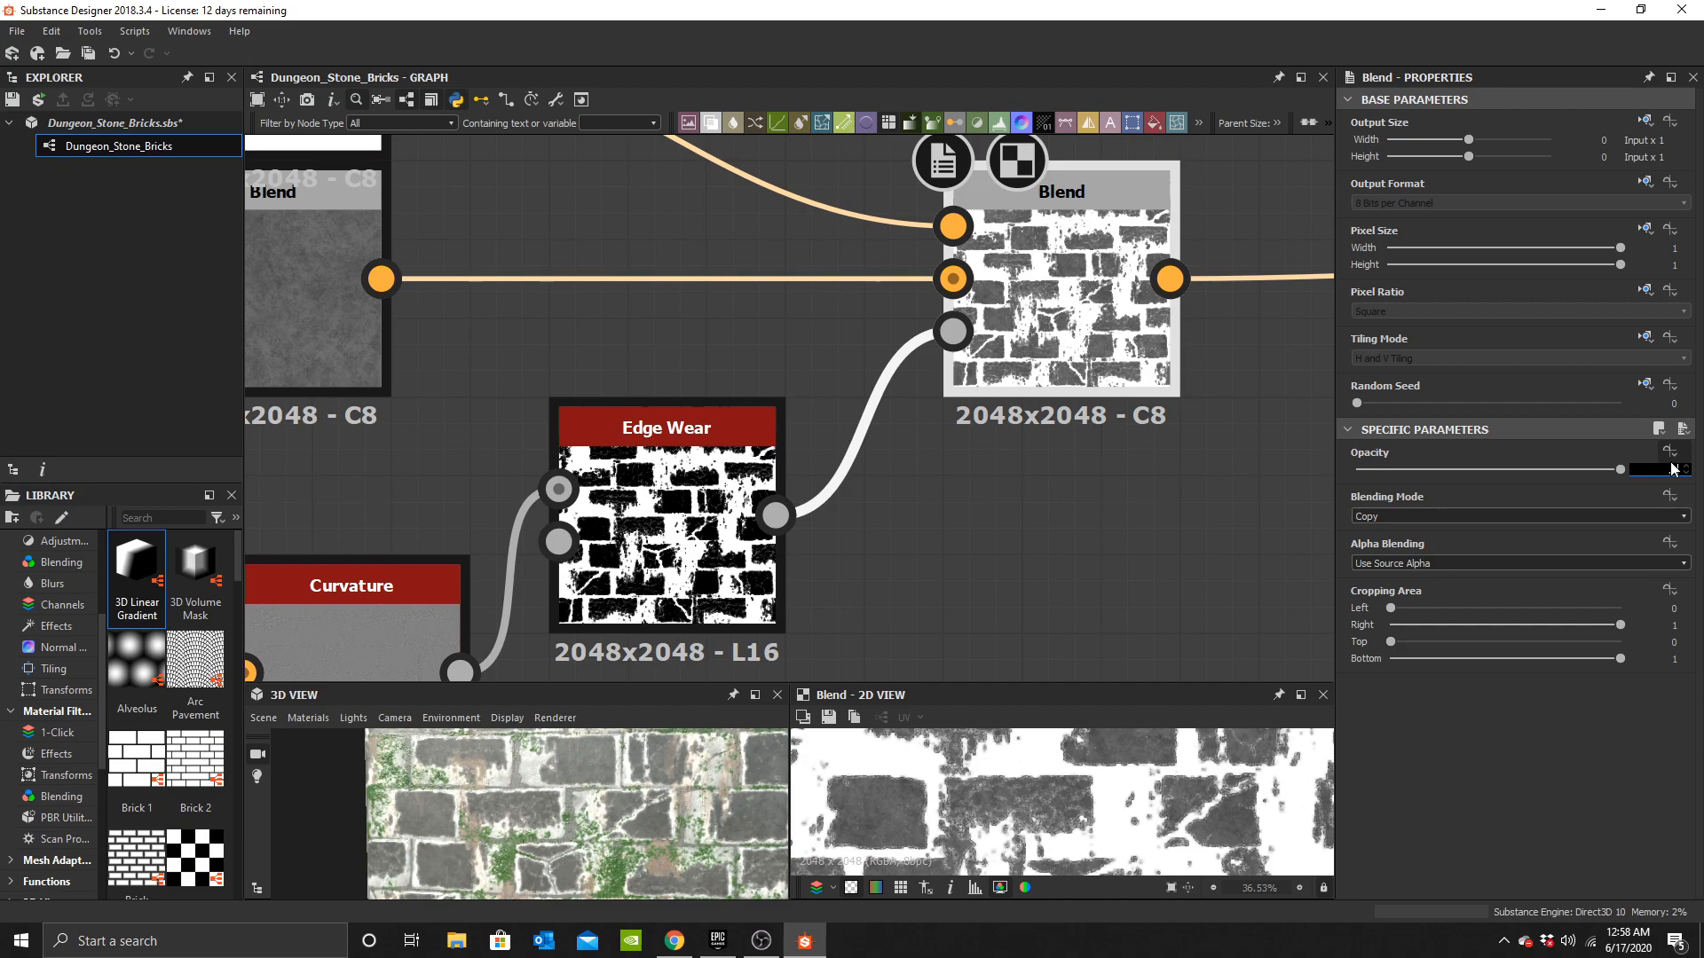
pyautogui.press('Return')
pyautogui.scroll(2, 693, 834)
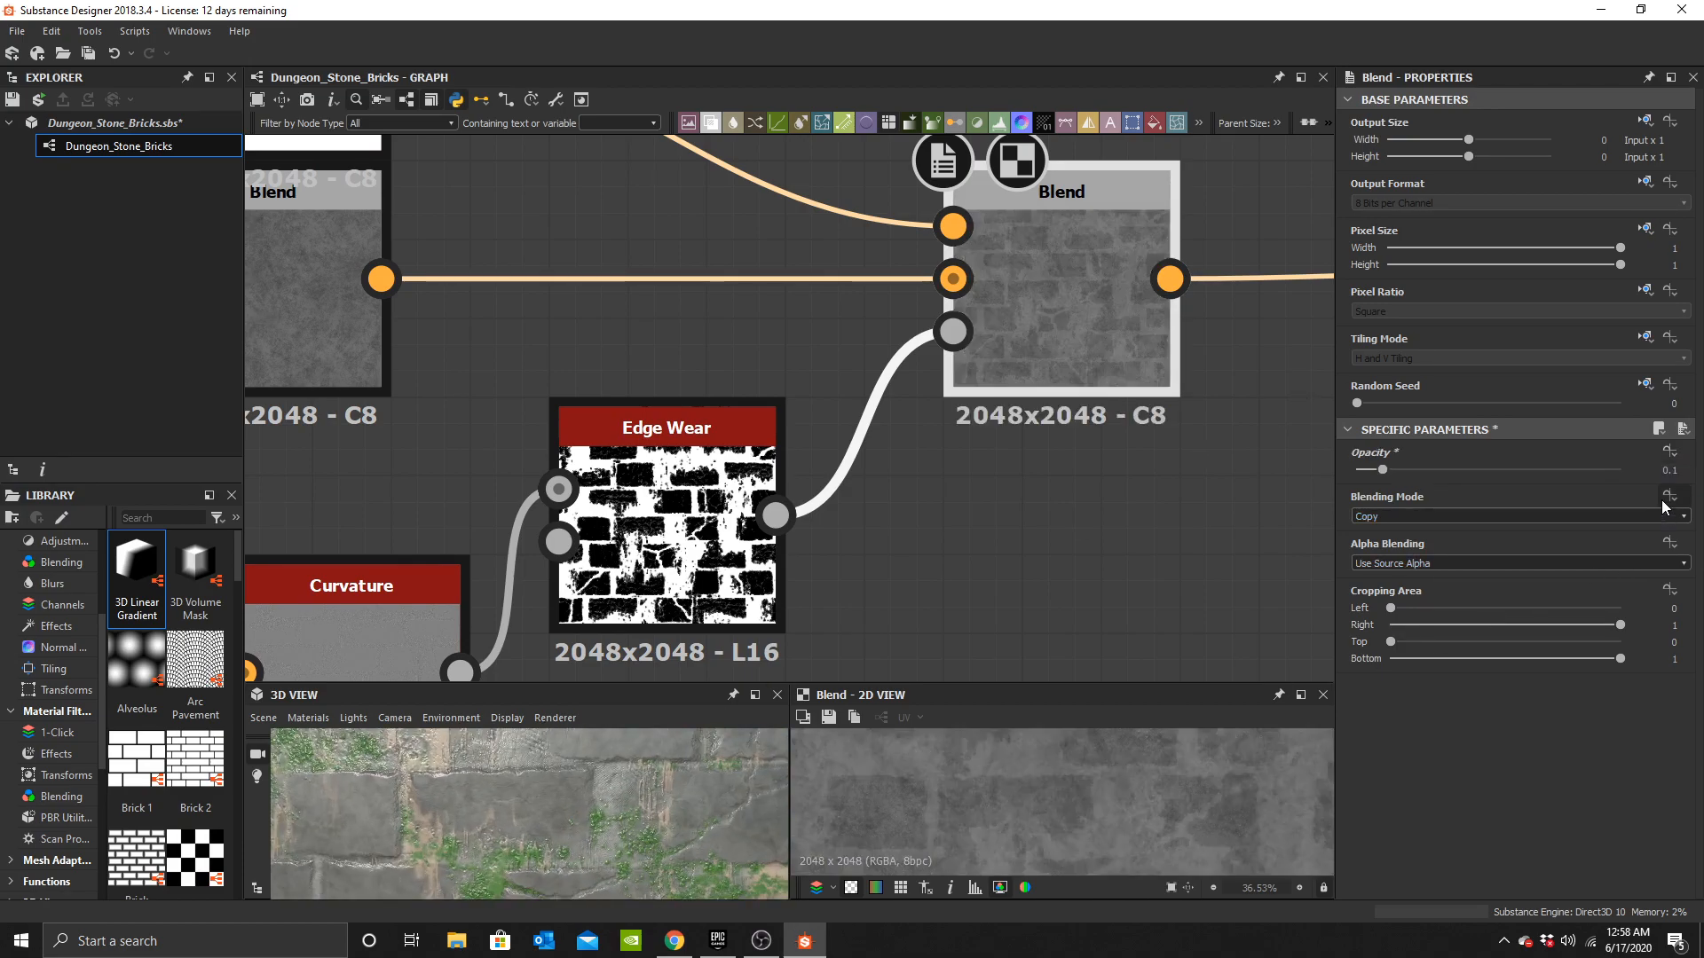
pyautogui.write('5')
pyautogui.press('Return')
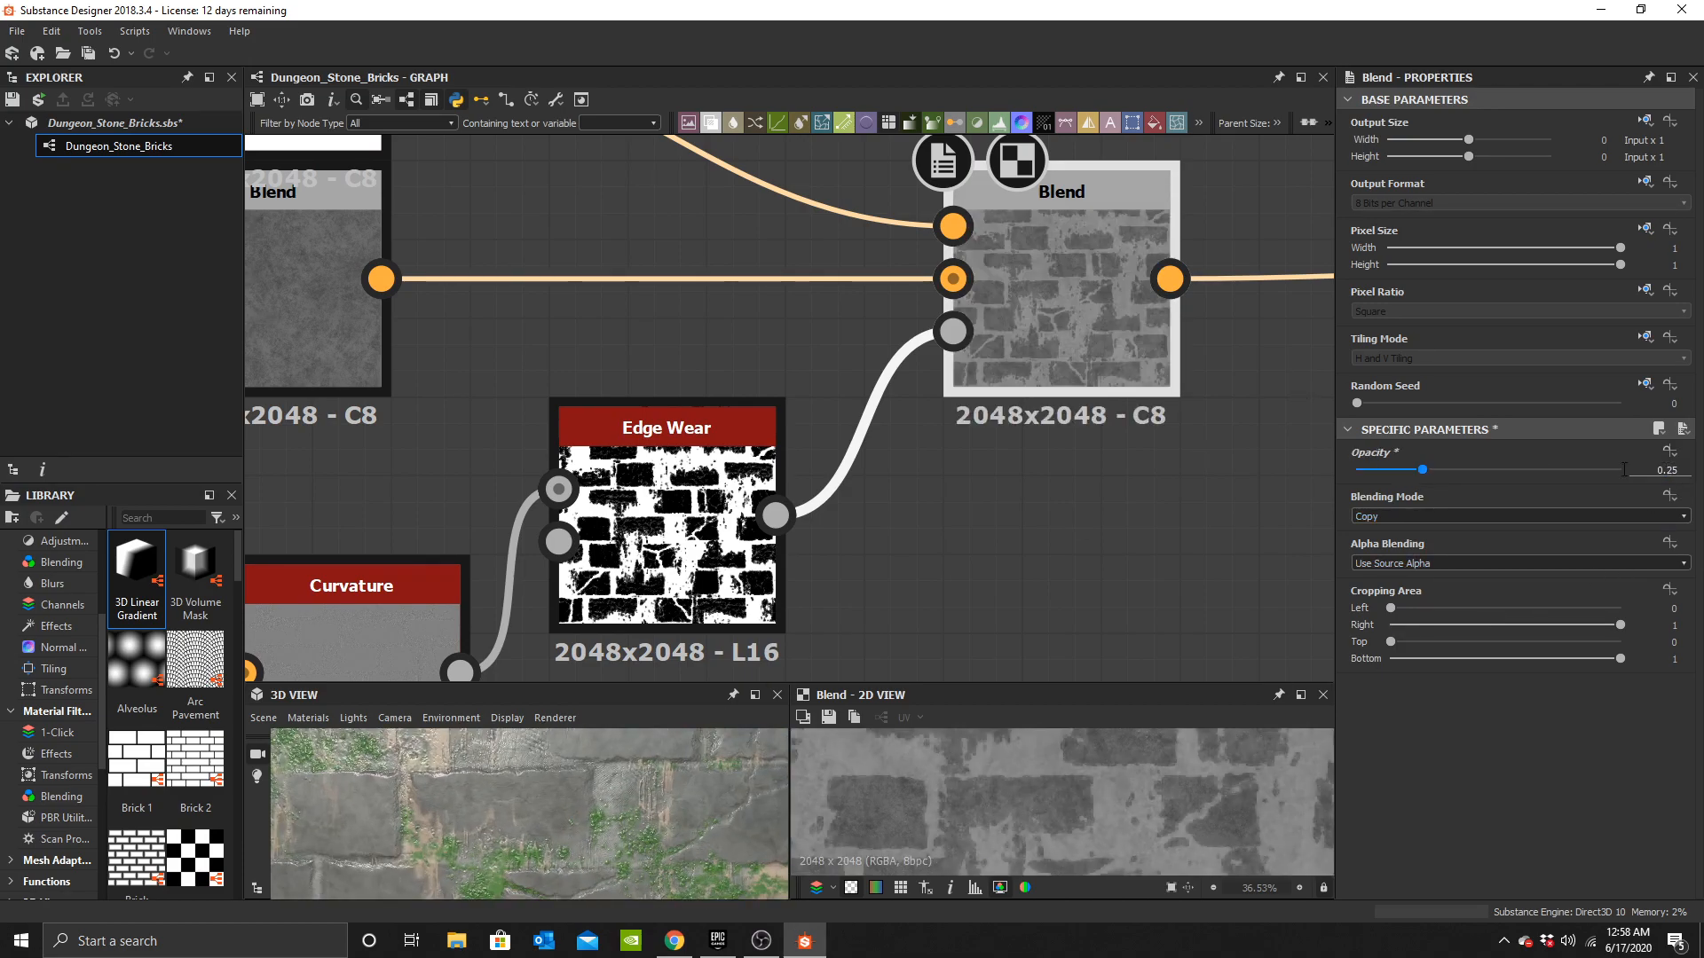
# Set the Edge Wear node's edges width to 0.05.
pyautogui.moveTo(572, 774); pyautogui.dragTo(637, 854)
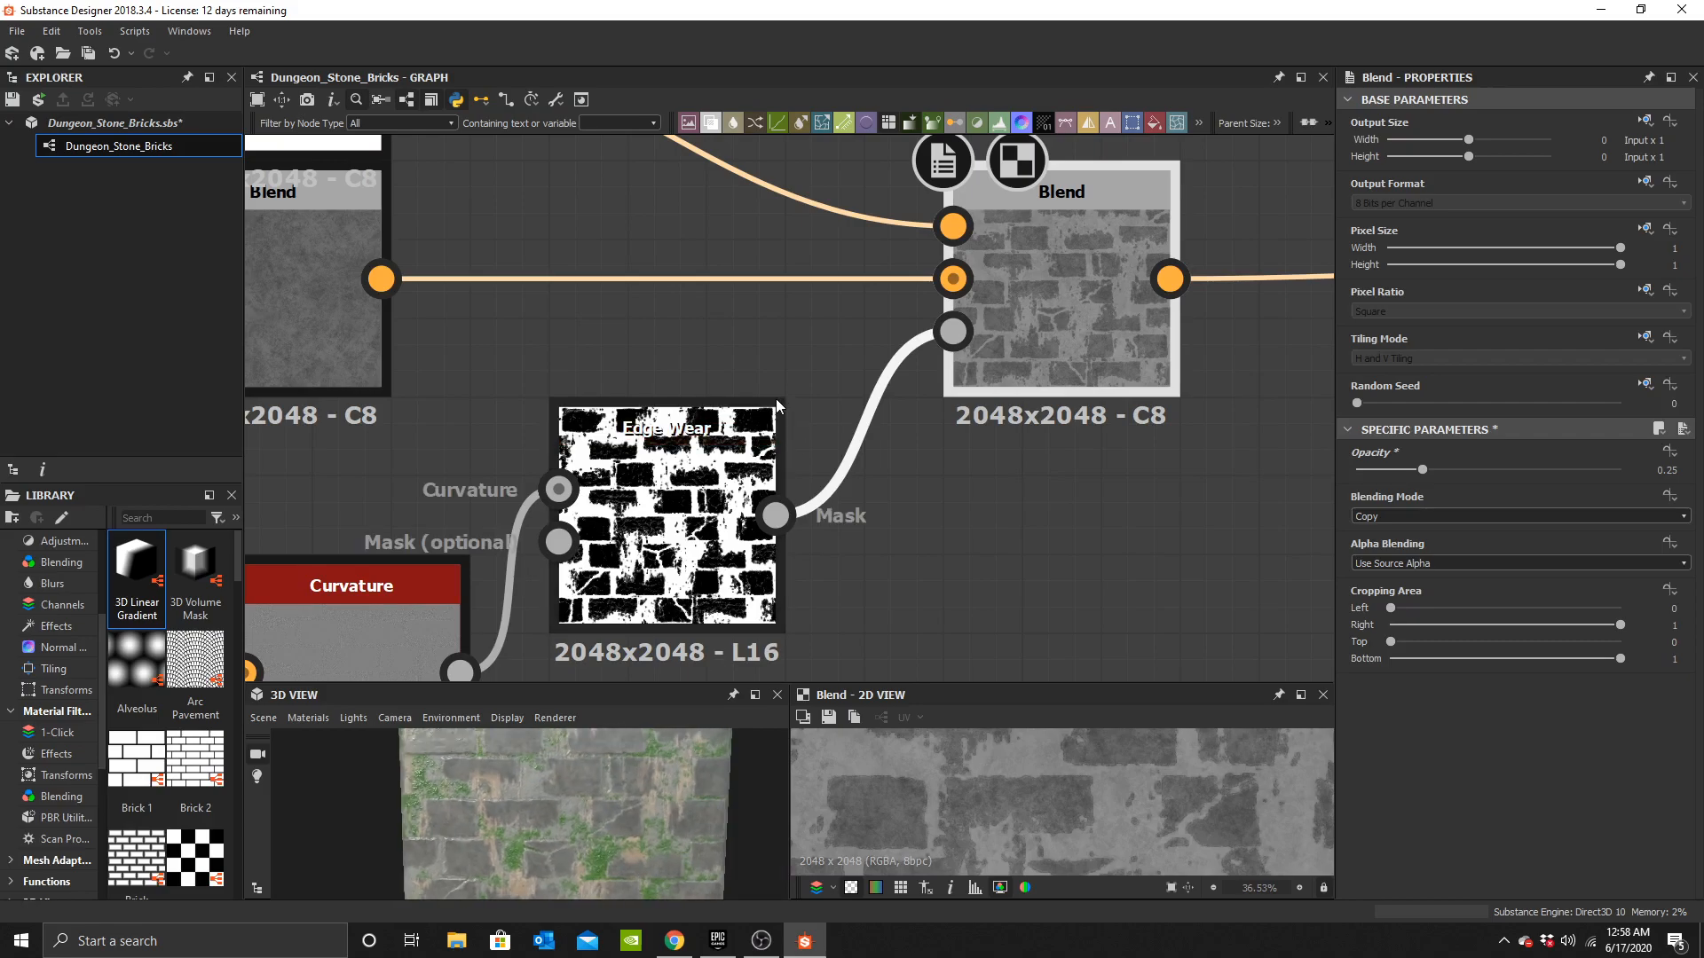
pyautogui.moveTo(552, 623); pyautogui.dragTo(828, 414, button='middle')
pyautogui.scroll(2, 826, 415)
pyautogui.click(1007, 309)
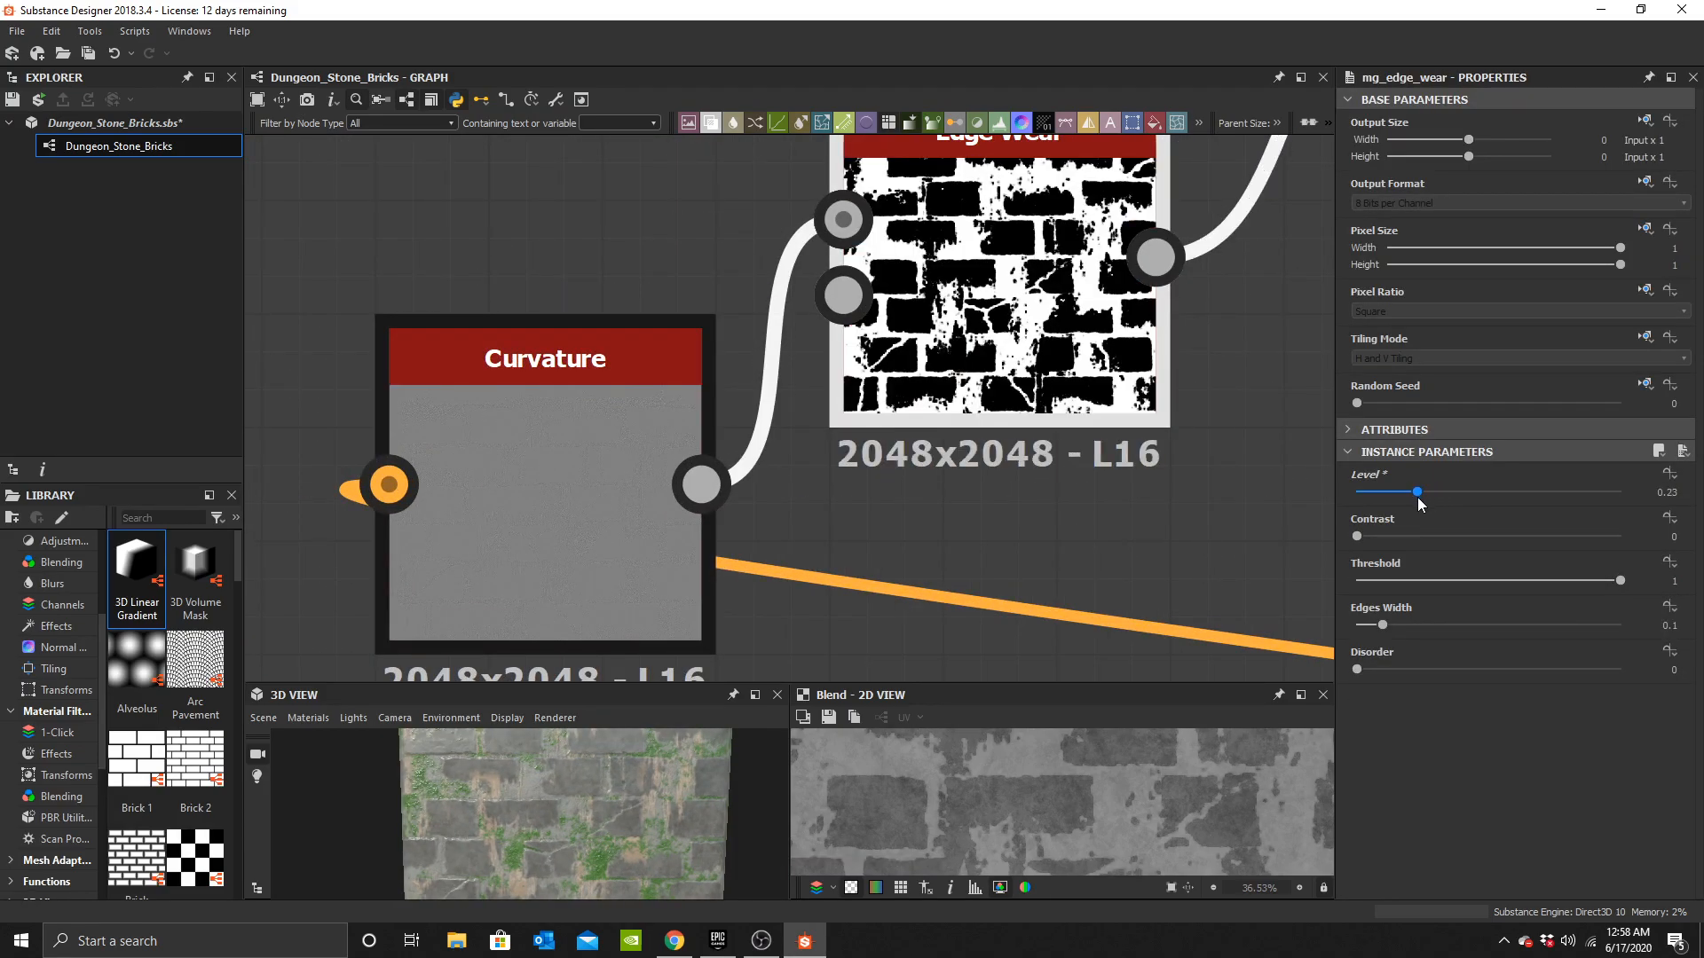
pyautogui.hotkey('ctrl', 'z')
pyautogui.moveTo(1383, 625)
pyautogui.mouseDown()
pyautogui.moveTo(1357, 628)
pyautogui.moveTo(1372, 634)
pyautogui.mouseUp()
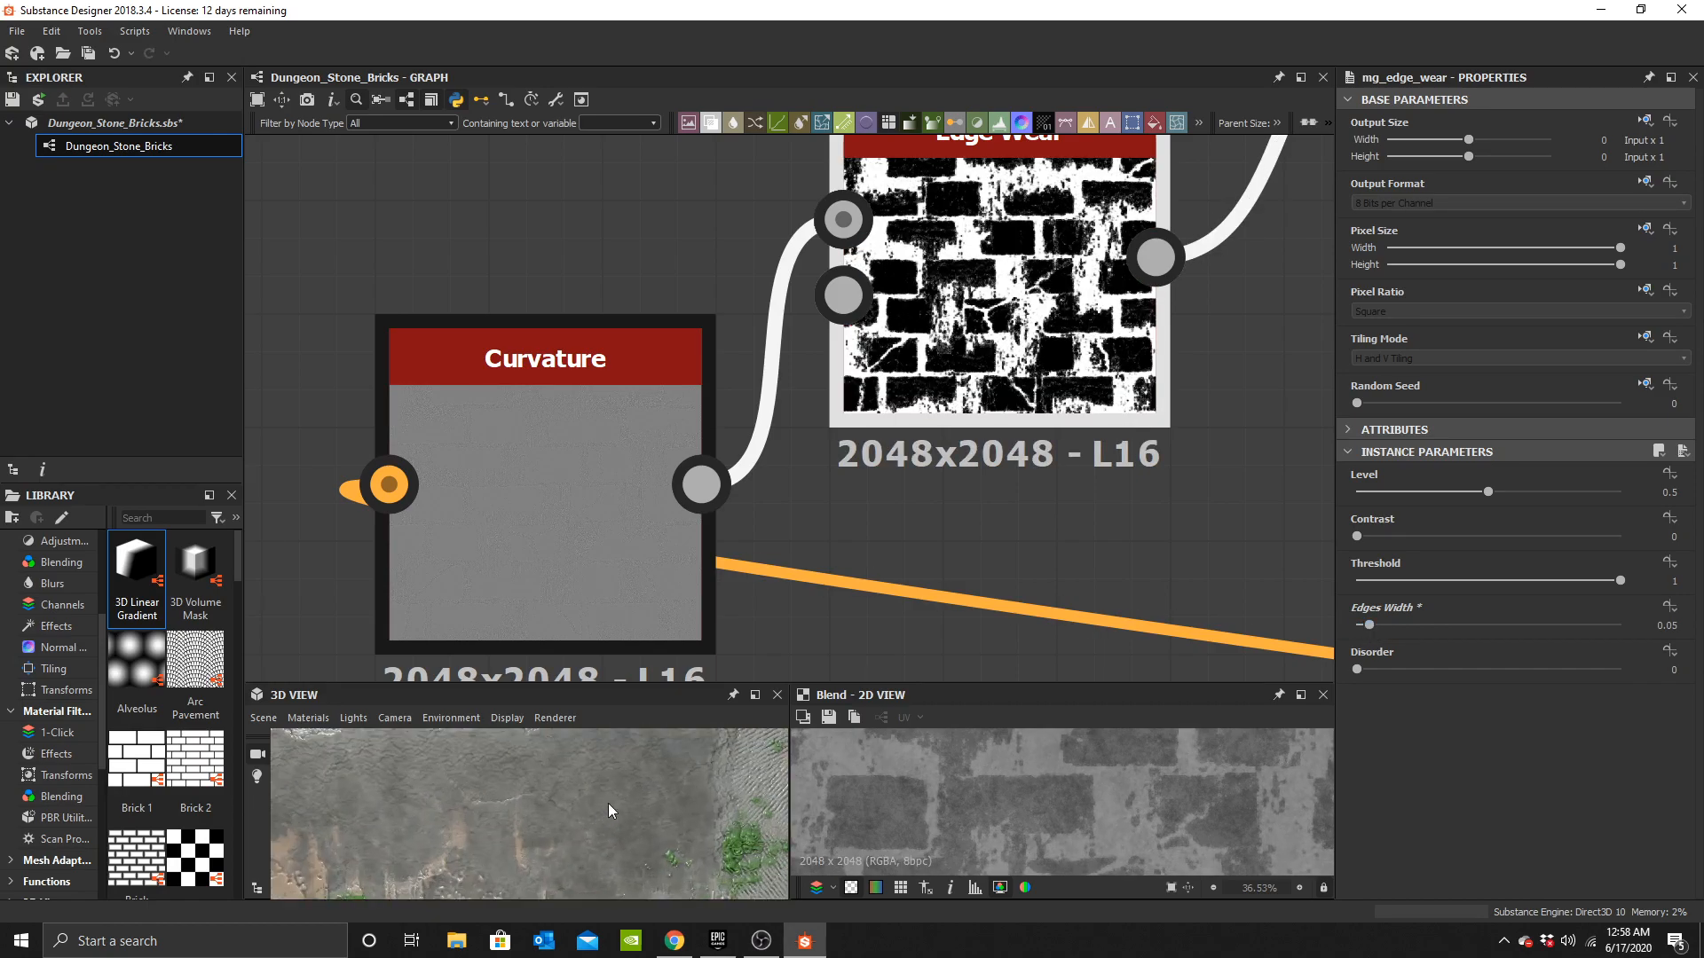
# Set the Curvature node's intensity to about 1.21.
pyautogui.click(647, 494)
pyautogui.moveTo(1384, 491); pyautogui.dragTo(1388, 495)
pyautogui.scroll(-5, 589, 786)
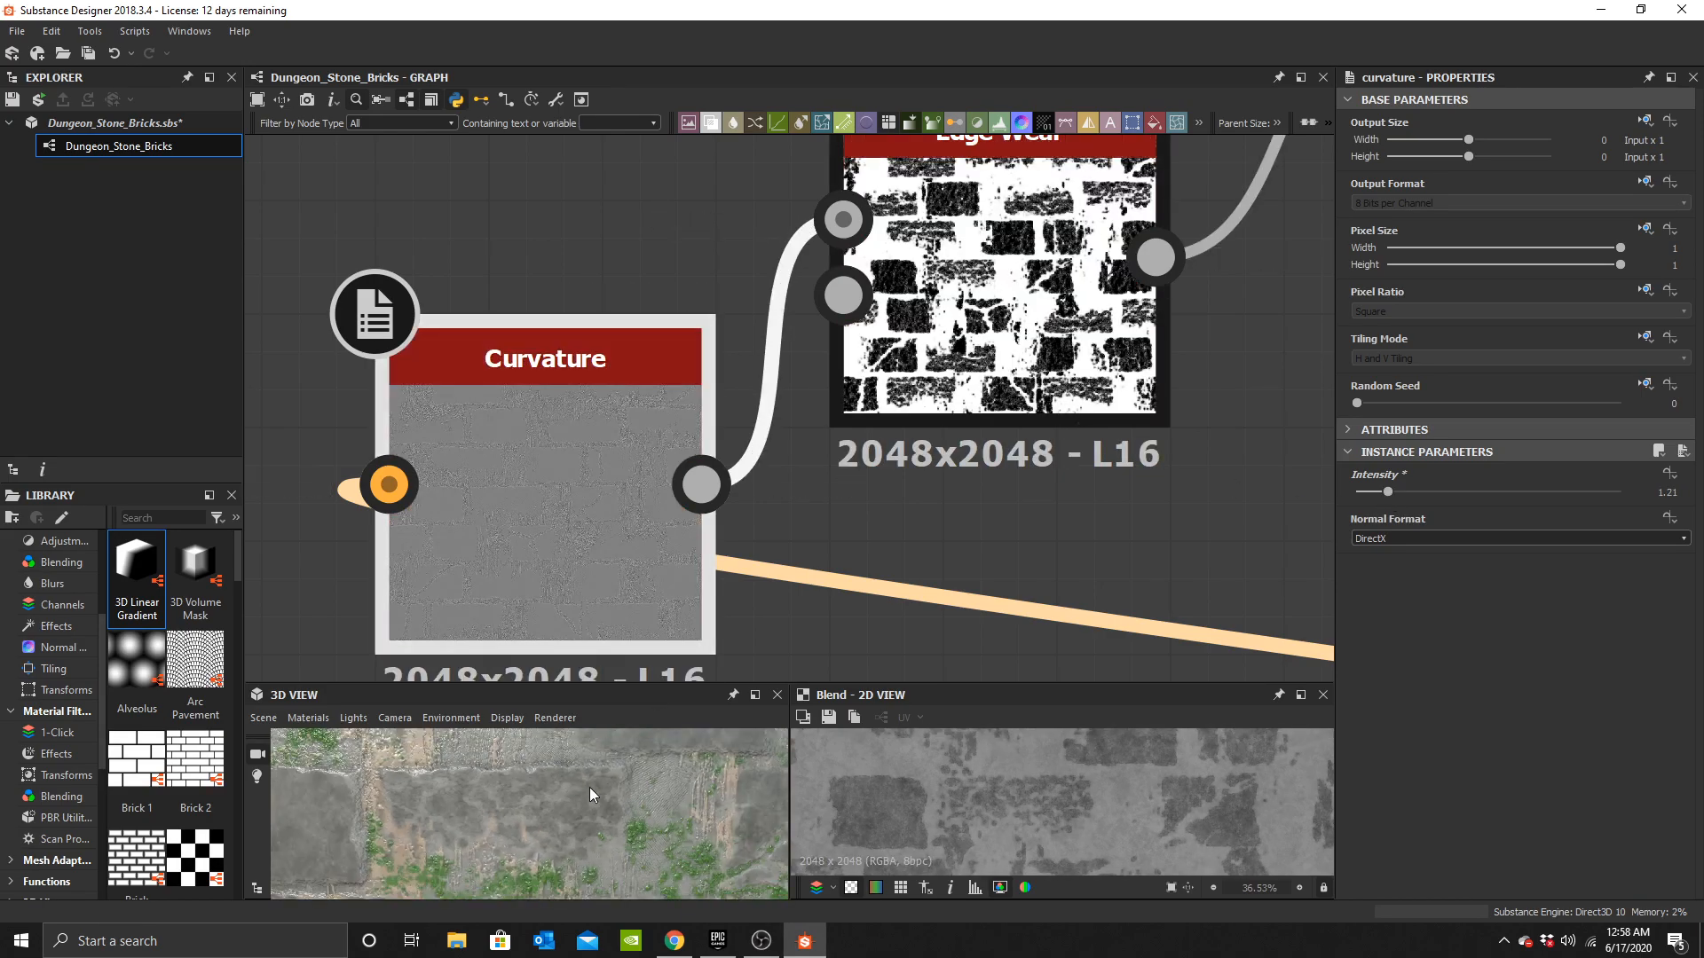
# Set the edge-wear Blend's opacity to 0.1.
pyautogui.moveTo(988, 383); pyautogui.dragTo(812, 451, button='middle')
pyautogui.moveTo(1145, 310); pyautogui.dragTo(844, 479, button='middle')
pyautogui.moveTo(1115, 386); pyautogui.dragTo(847, 535, button='middle')
pyautogui.click(900, 344)
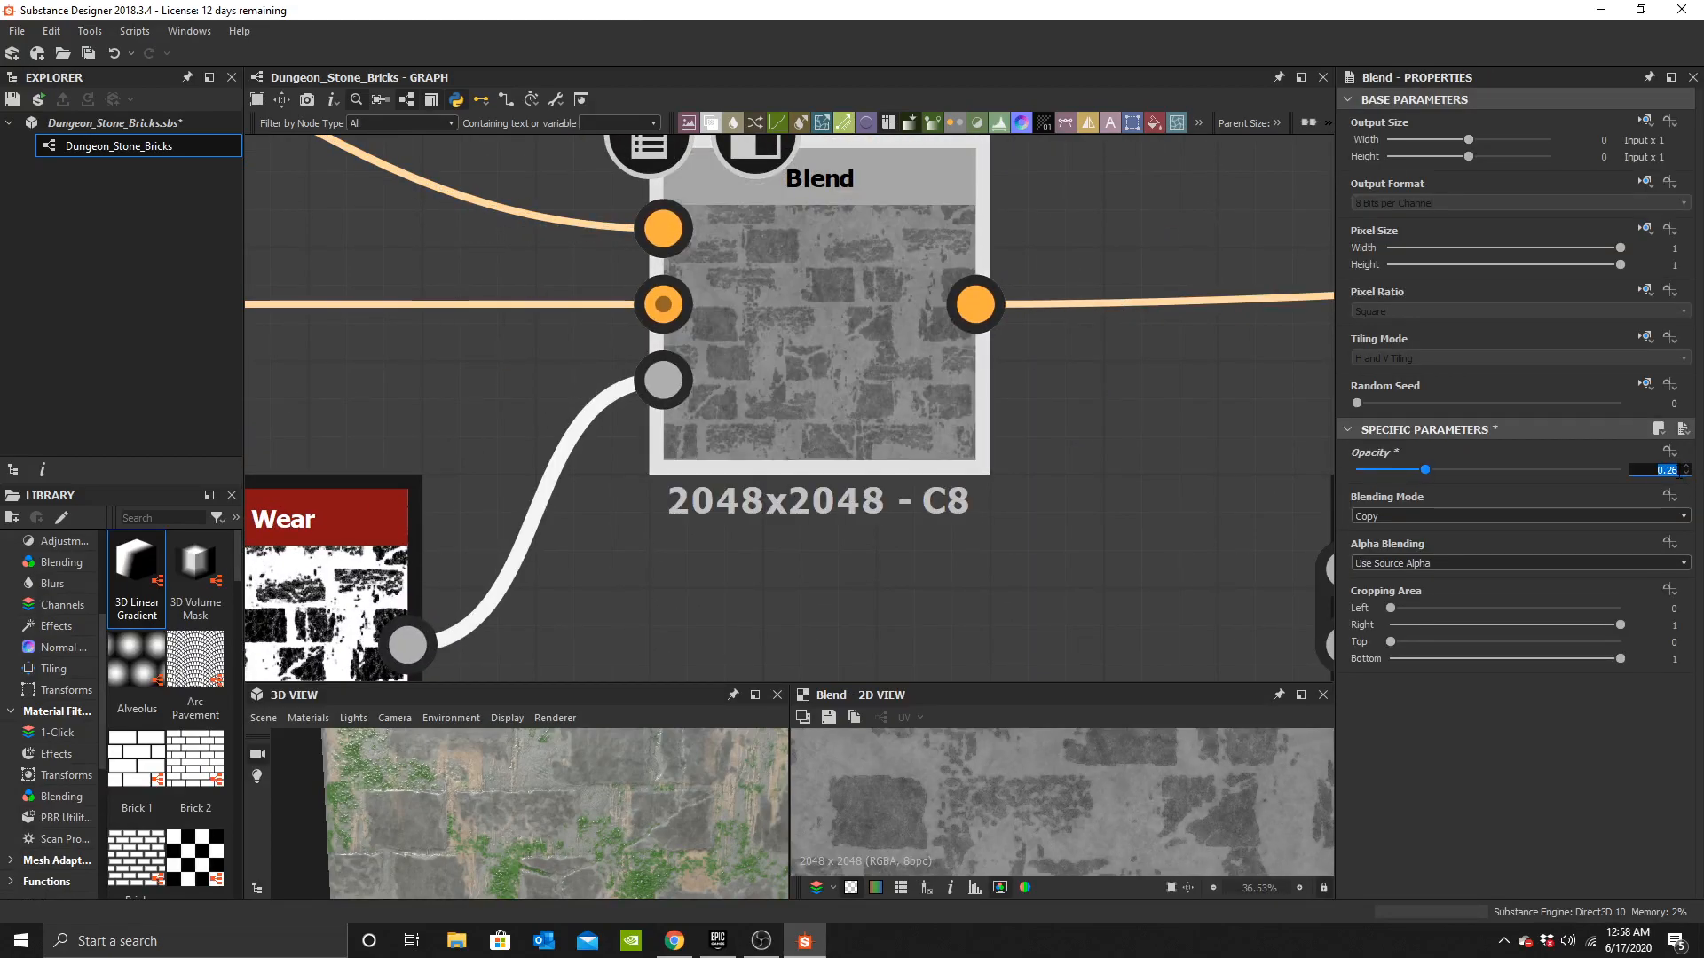
pyautogui.press('Return')
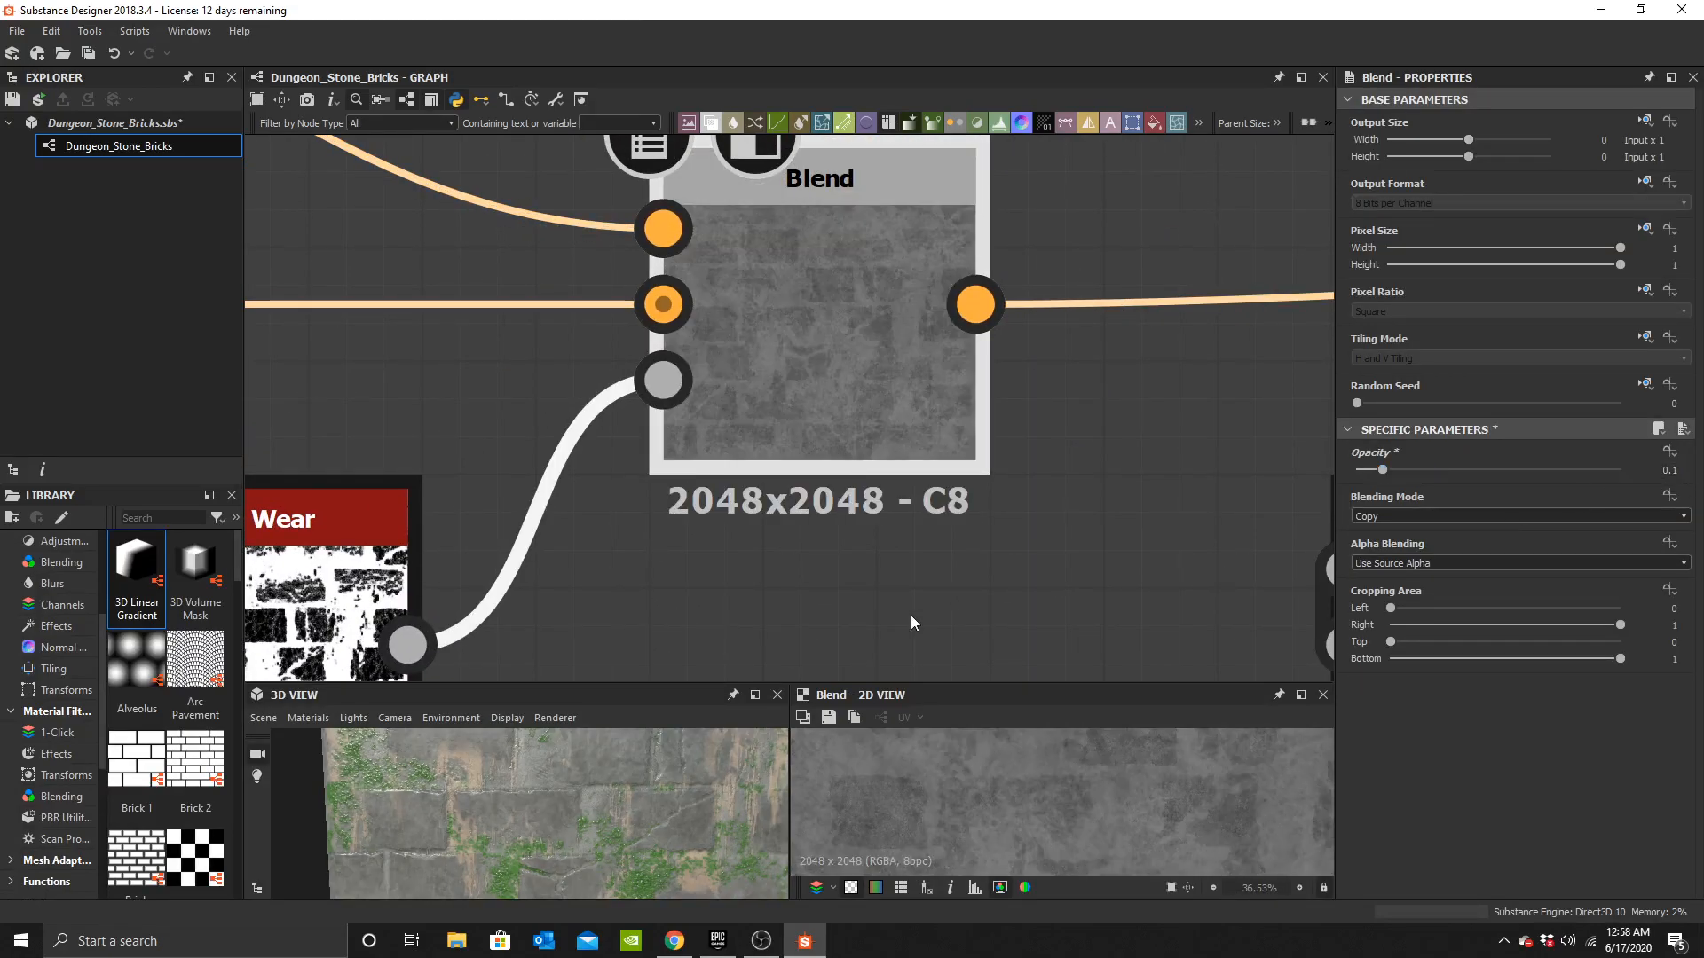
# Undo the last edit and move the edge-wear Blend node slightly left.
pyautogui.scroll(-4, 710, 440)
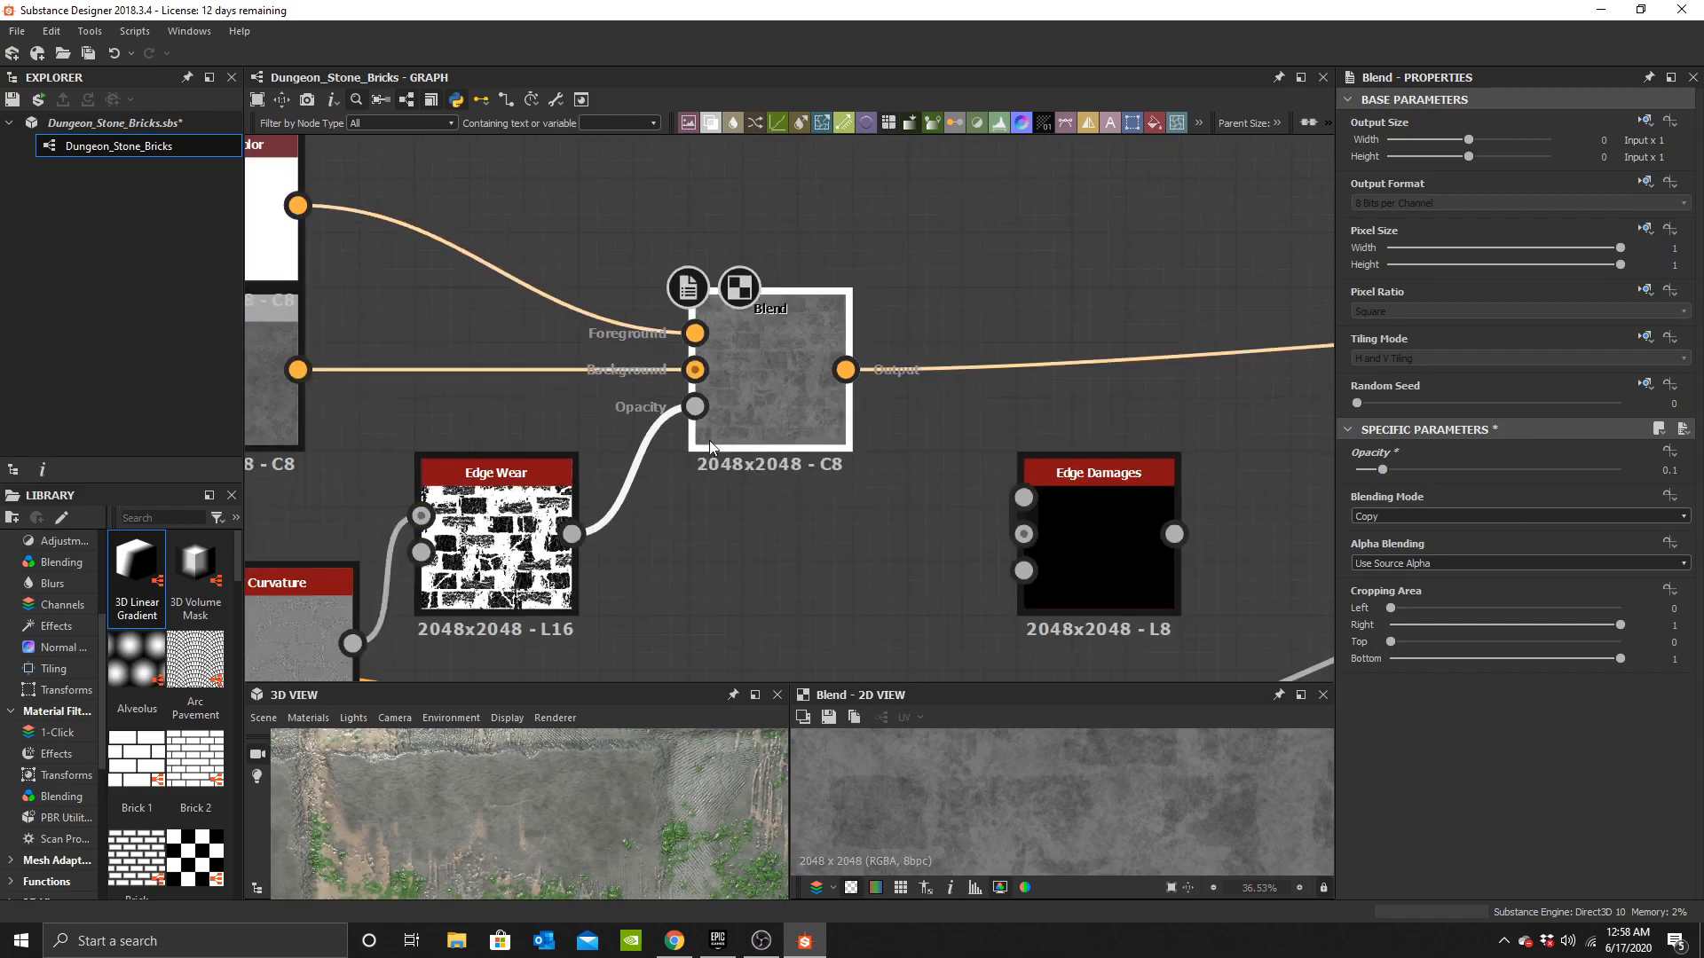
pyautogui.scroll(-3, 657, 471)
pyautogui.scroll(3, 513, 442)
pyautogui.hotkey('ctrl', 'z')
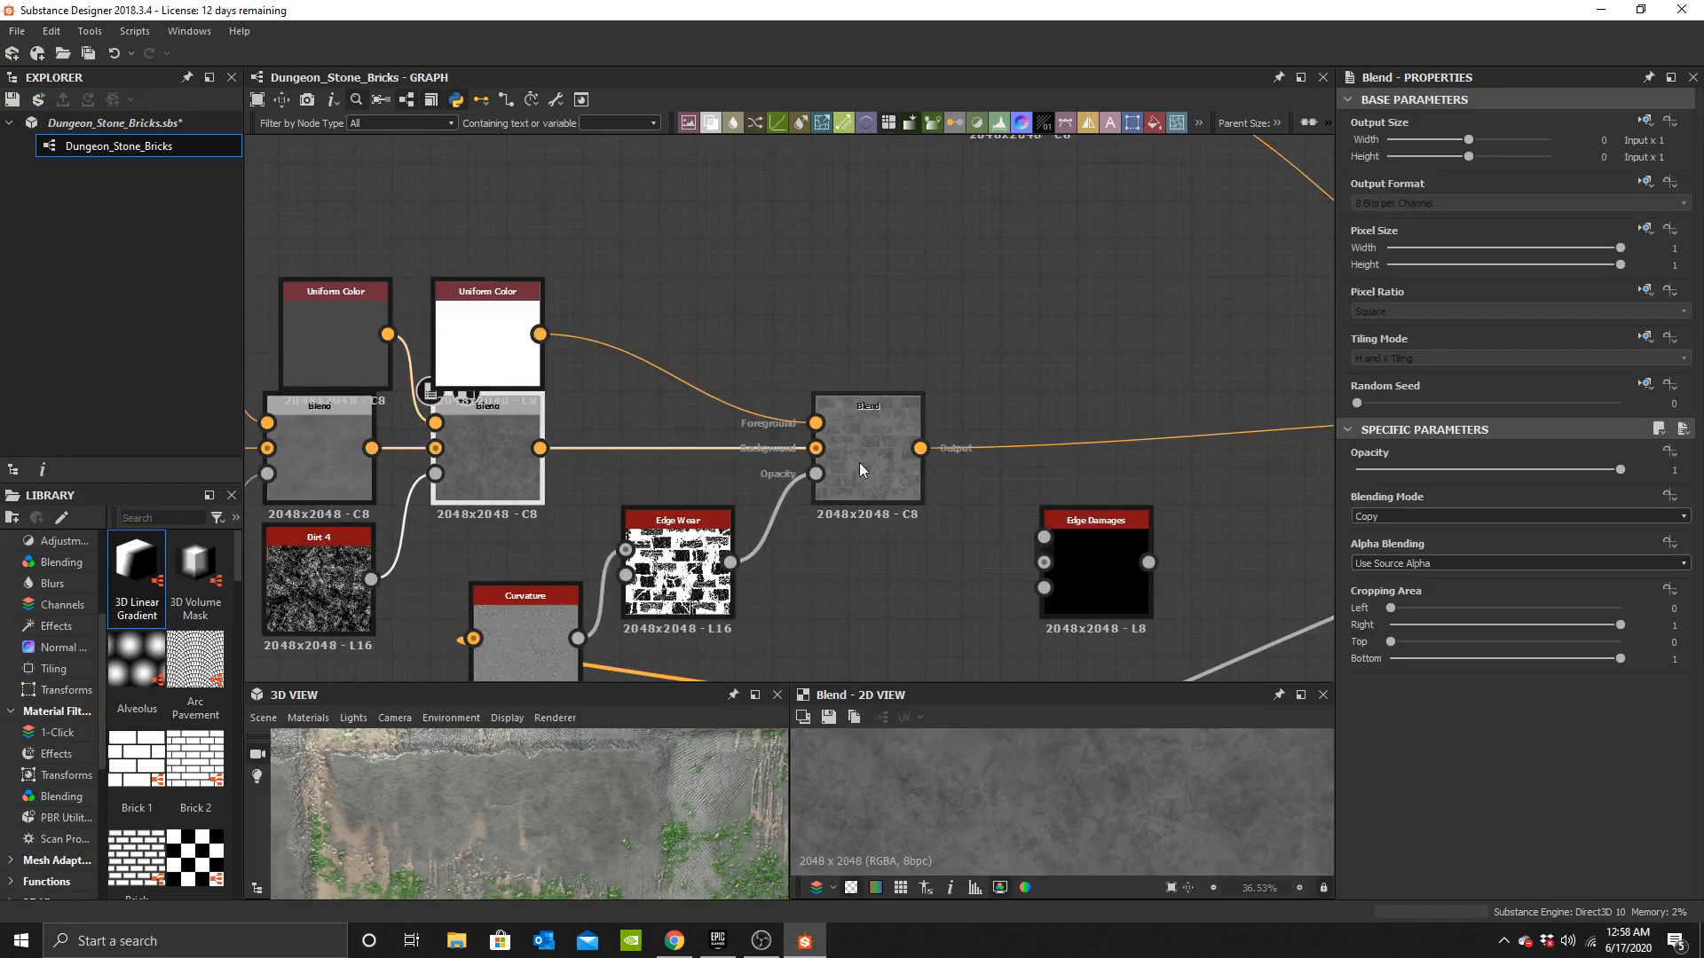
pyautogui.doubleClick(884, 461)
pyautogui.moveTo(884, 462); pyautogui.dragTo(845, 461)
pyautogui.moveTo(866, 512); pyautogui.dragTo(720, 453, button='middle')
pyautogui.scroll(-4, 598, 745)
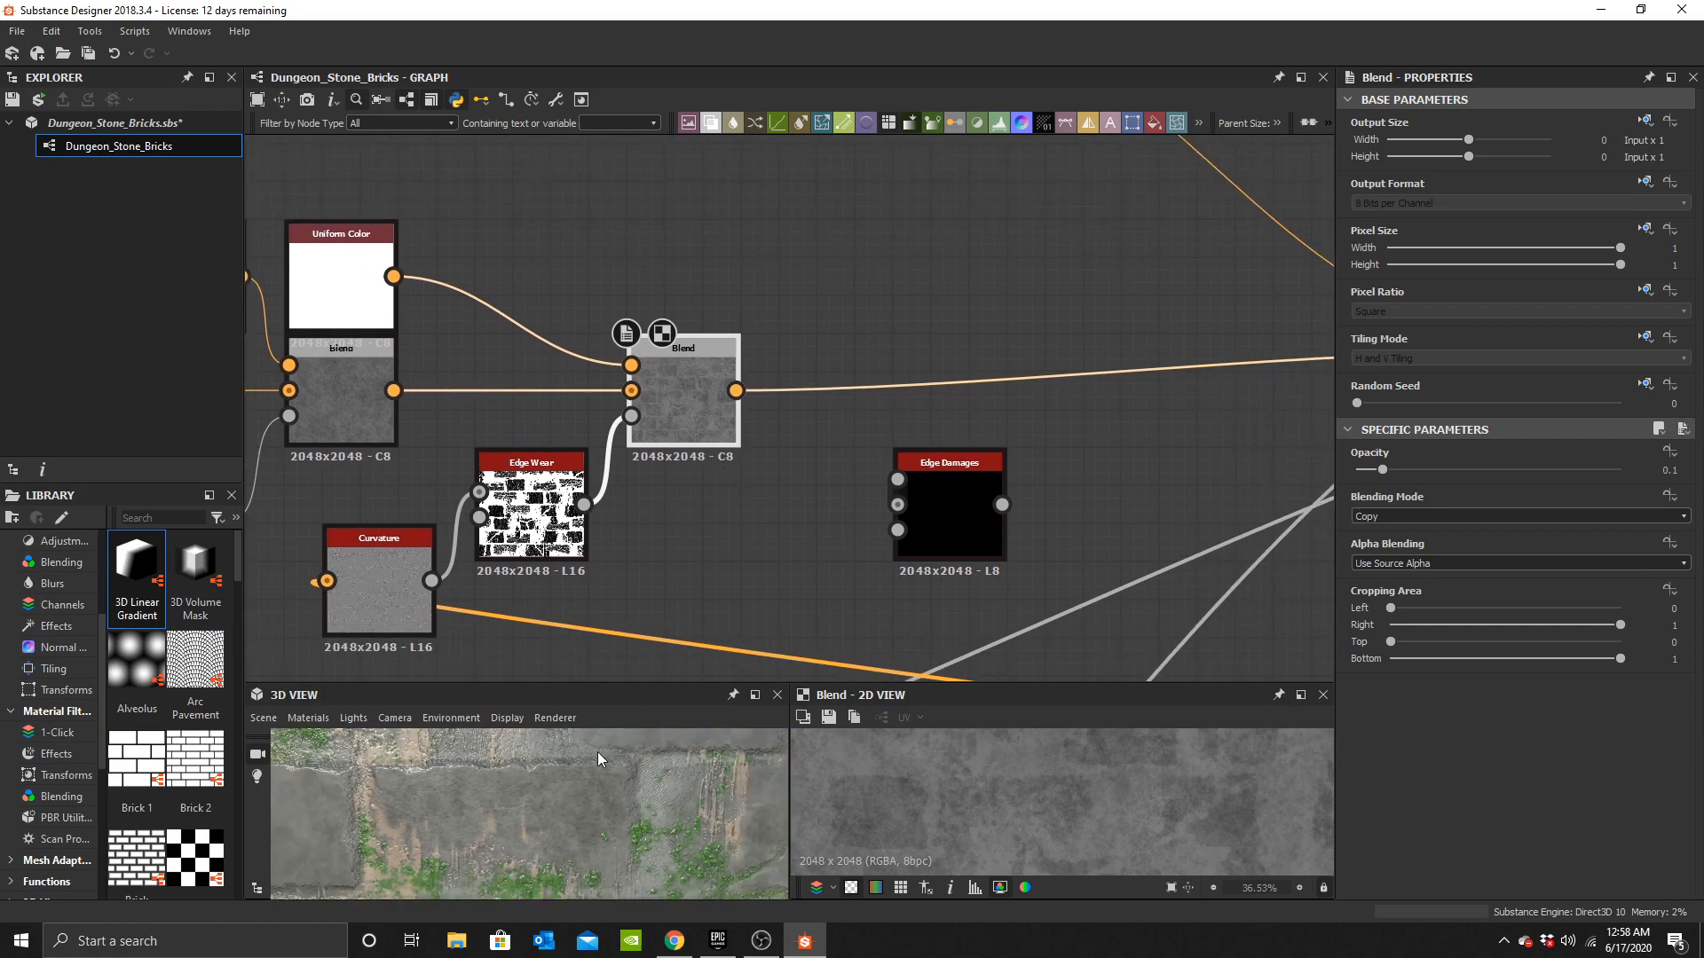
# Add a second Curvature node feeding the Edge Damages node's curvature input.
pyautogui.scroll(-5, 619, 813)
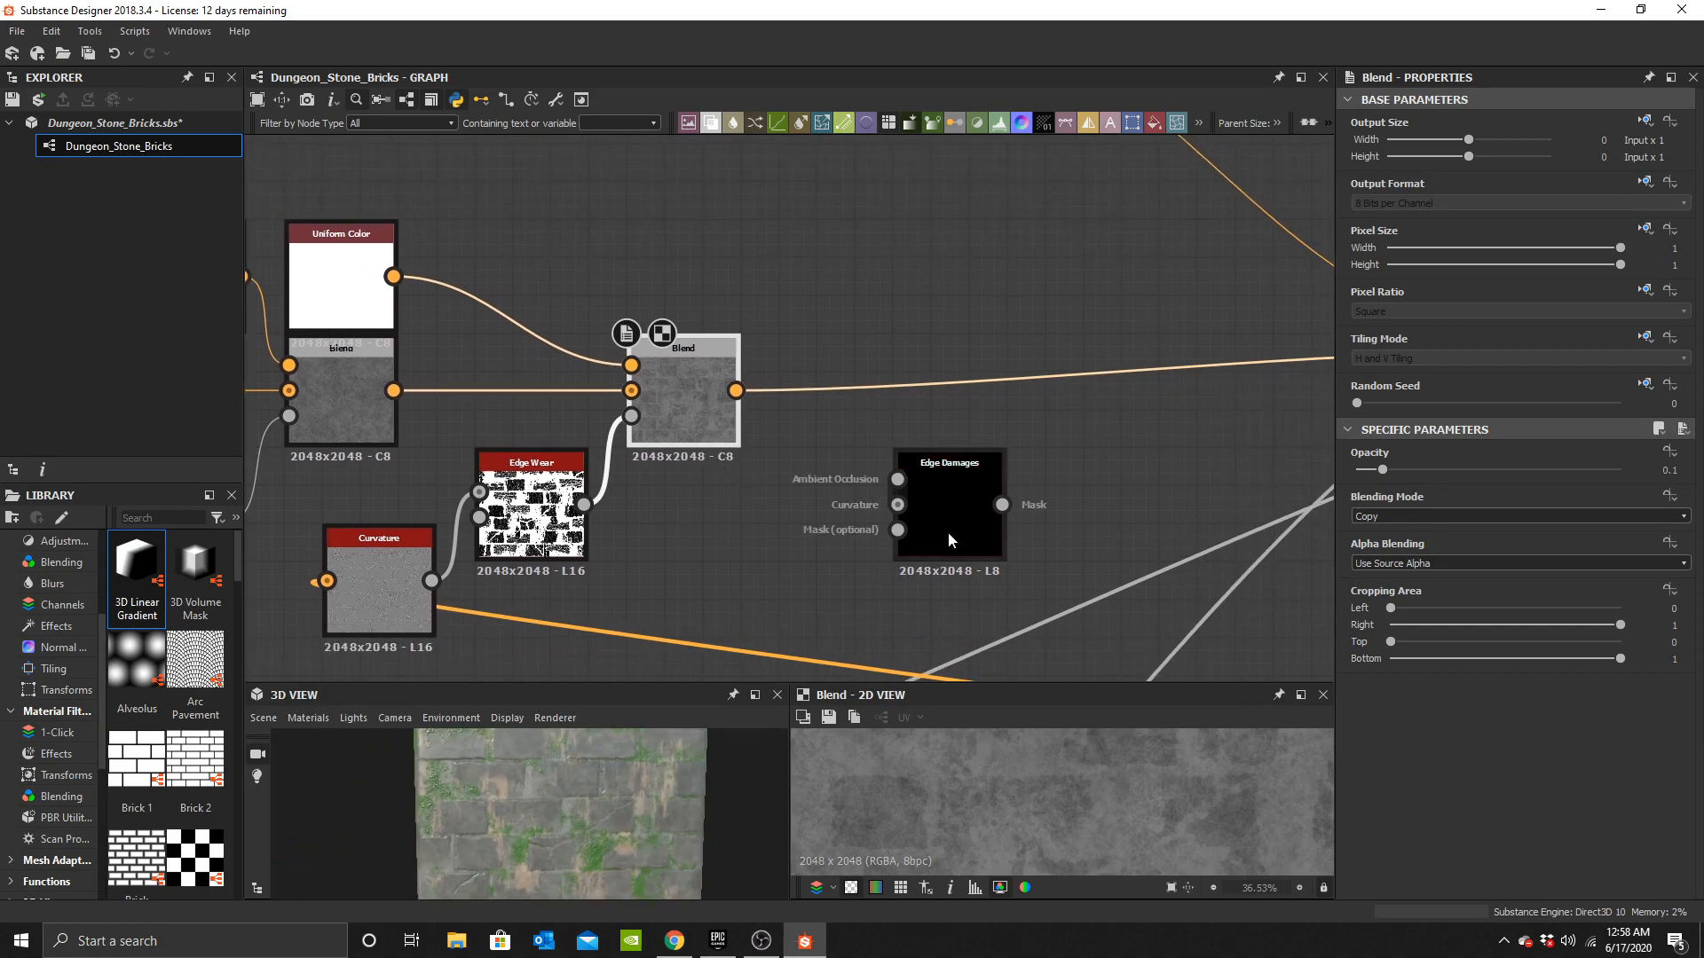
pyautogui.moveTo(946, 531); pyautogui.dragTo(749, 557)
pyautogui.moveTo(748, 556); pyautogui.dragTo(829, 300, button='middle')
pyautogui.scroll(-4, 828, 300)
pyautogui.moveTo(892, 378); pyautogui.dragTo(684, 496, button='middle')
pyautogui.moveTo(1111, 519); pyautogui.dragTo(805, 518, button='middle')
pyautogui.moveTo(1090, 564); pyautogui.dragTo(1169, 467)
pyautogui.write('curv')
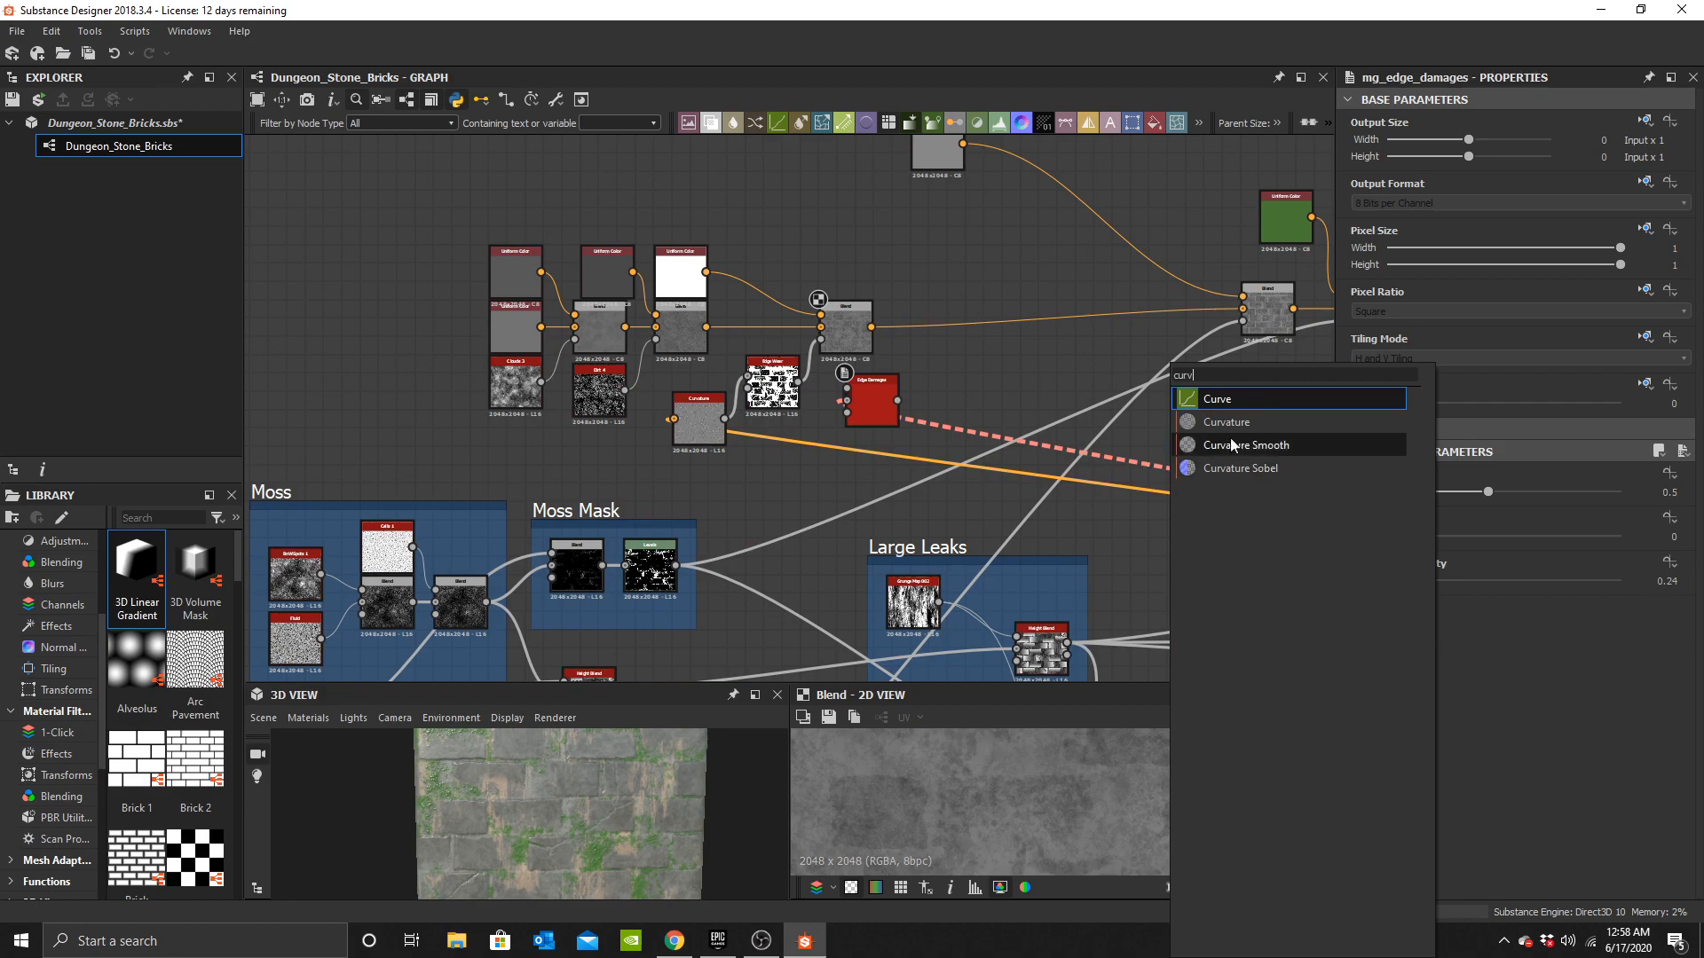
pyautogui.click(1226, 421)
# Connect the Normal node's output to the new Curvature node.
pyautogui.scroll(2, 1133, 484)
pyautogui.moveTo(1000, 459); pyautogui.dragTo(559, 417, button='middle')
pyautogui.scroll(-4, 559, 417)
pyautogui.moveTo(734, 430); pyautogui.dragTo(705, 421, button='middle')
pyautogui.moveTo(955, 516); pyautogui.dragTo(811, 376)
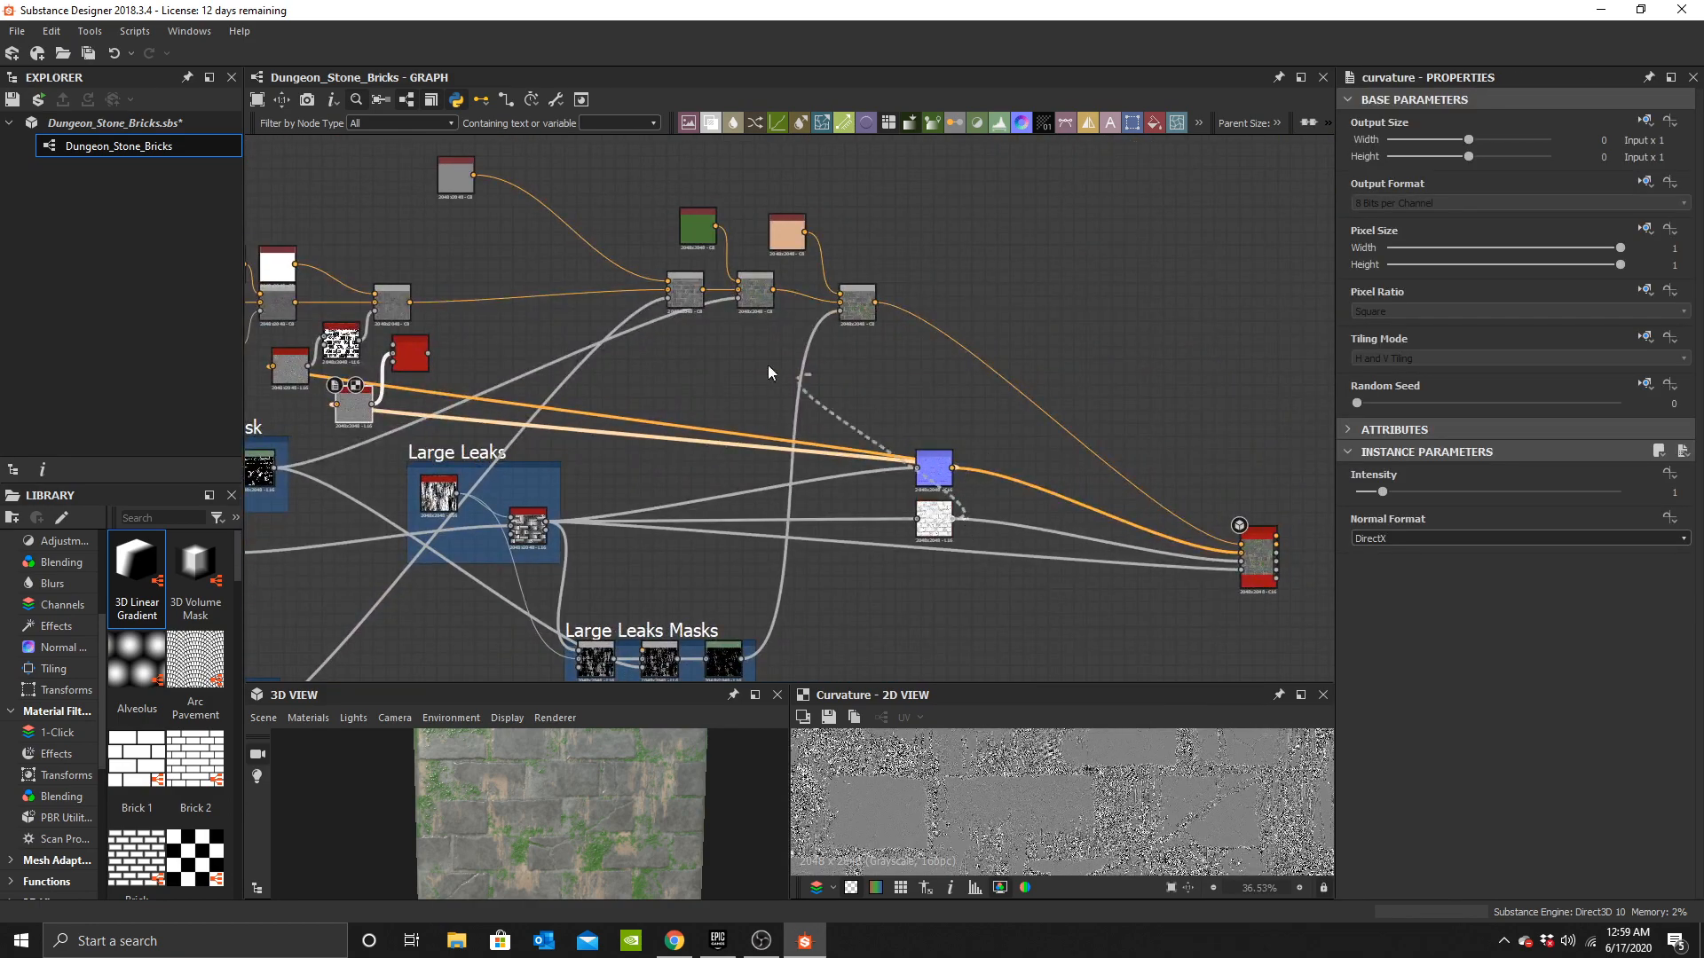
pyautogui.moveTo(412, 394); pyautogui.dragTo(823, 431, button='middle')
# Add a fourth Blend node after the edge-wear Blend in the base colour chain.
pyautogui.scroll(4, 823, 431)
pyautogui.click(792, 346)
pyautogui.moveTo(870, 377); pyautogui.dragTo(874, 459, button='middle')
pyautogui.scroll(2, 853, 419)
pyautogui.click(851, 433)
pyautogui.scroll(2, 907, 410)
pyautogui.click(888, 365)
pyautogui.press('space')
pyautogui.click(941, 400)
pyautogui.moveTo(941, 399); pyautogui.dragTo(1032, 377)
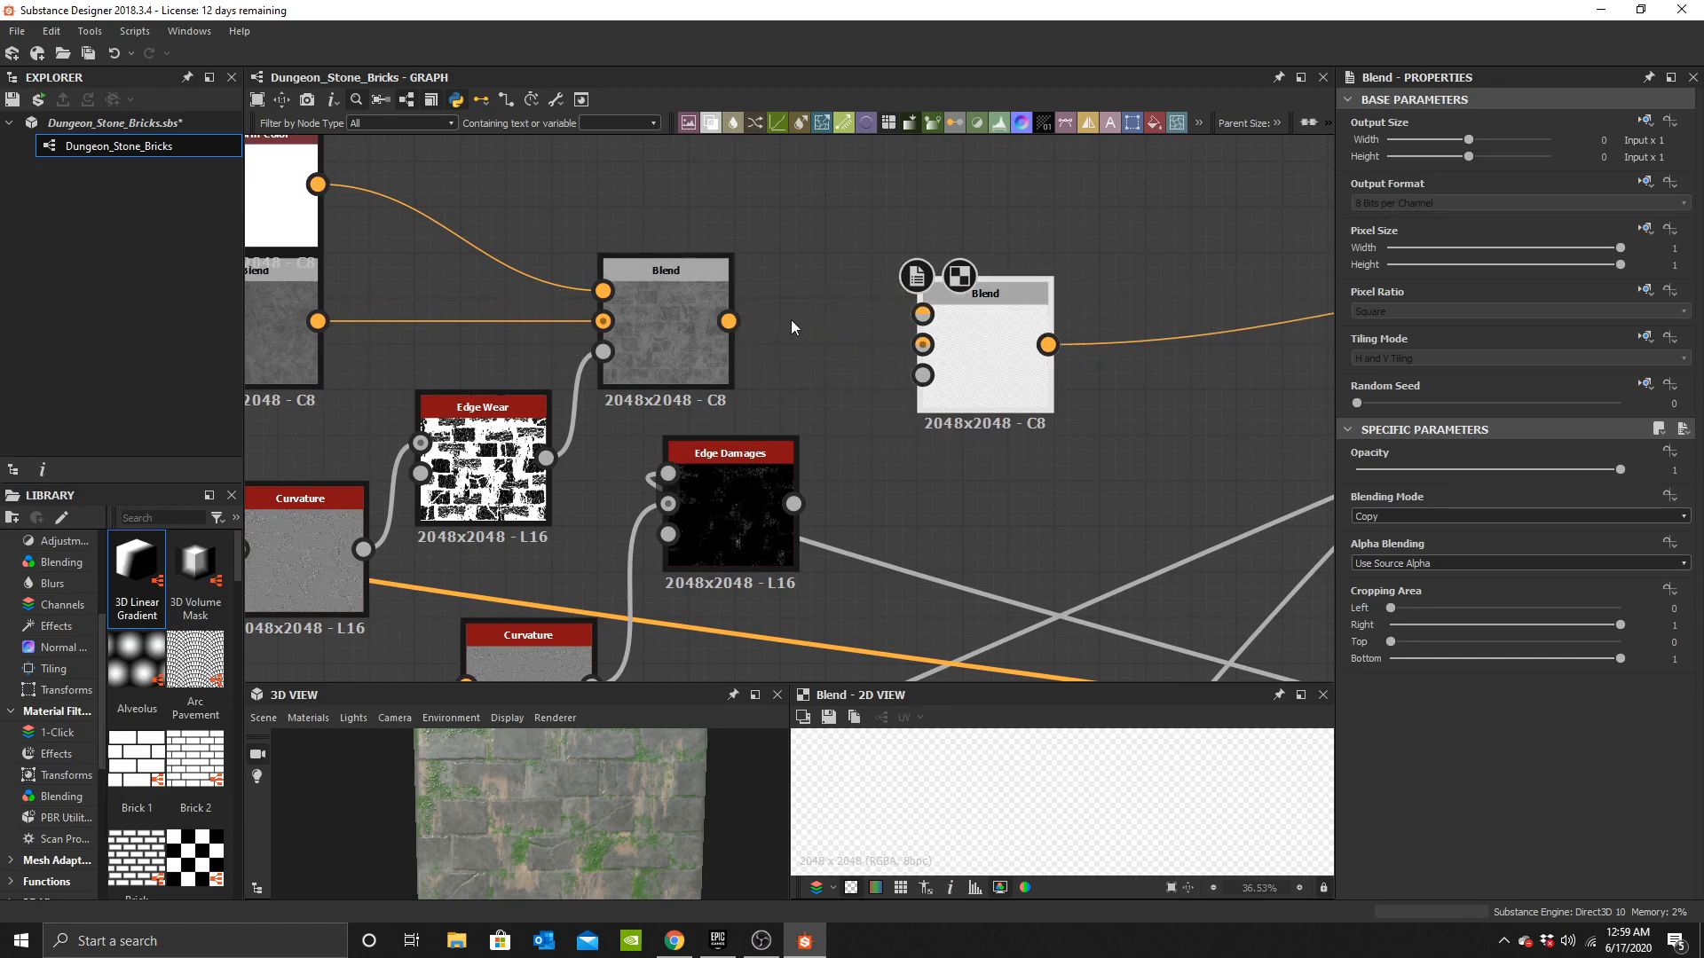
# Connect the edge-wear Blend to the new Blend's background and Edge Damages to its opacity.
pyautogui.moveTo(727, 321); pyautogui.dragTo(923, 344)
pyautogui.moveTo(985, 293); pyautogui.dragTo(1030, 293)
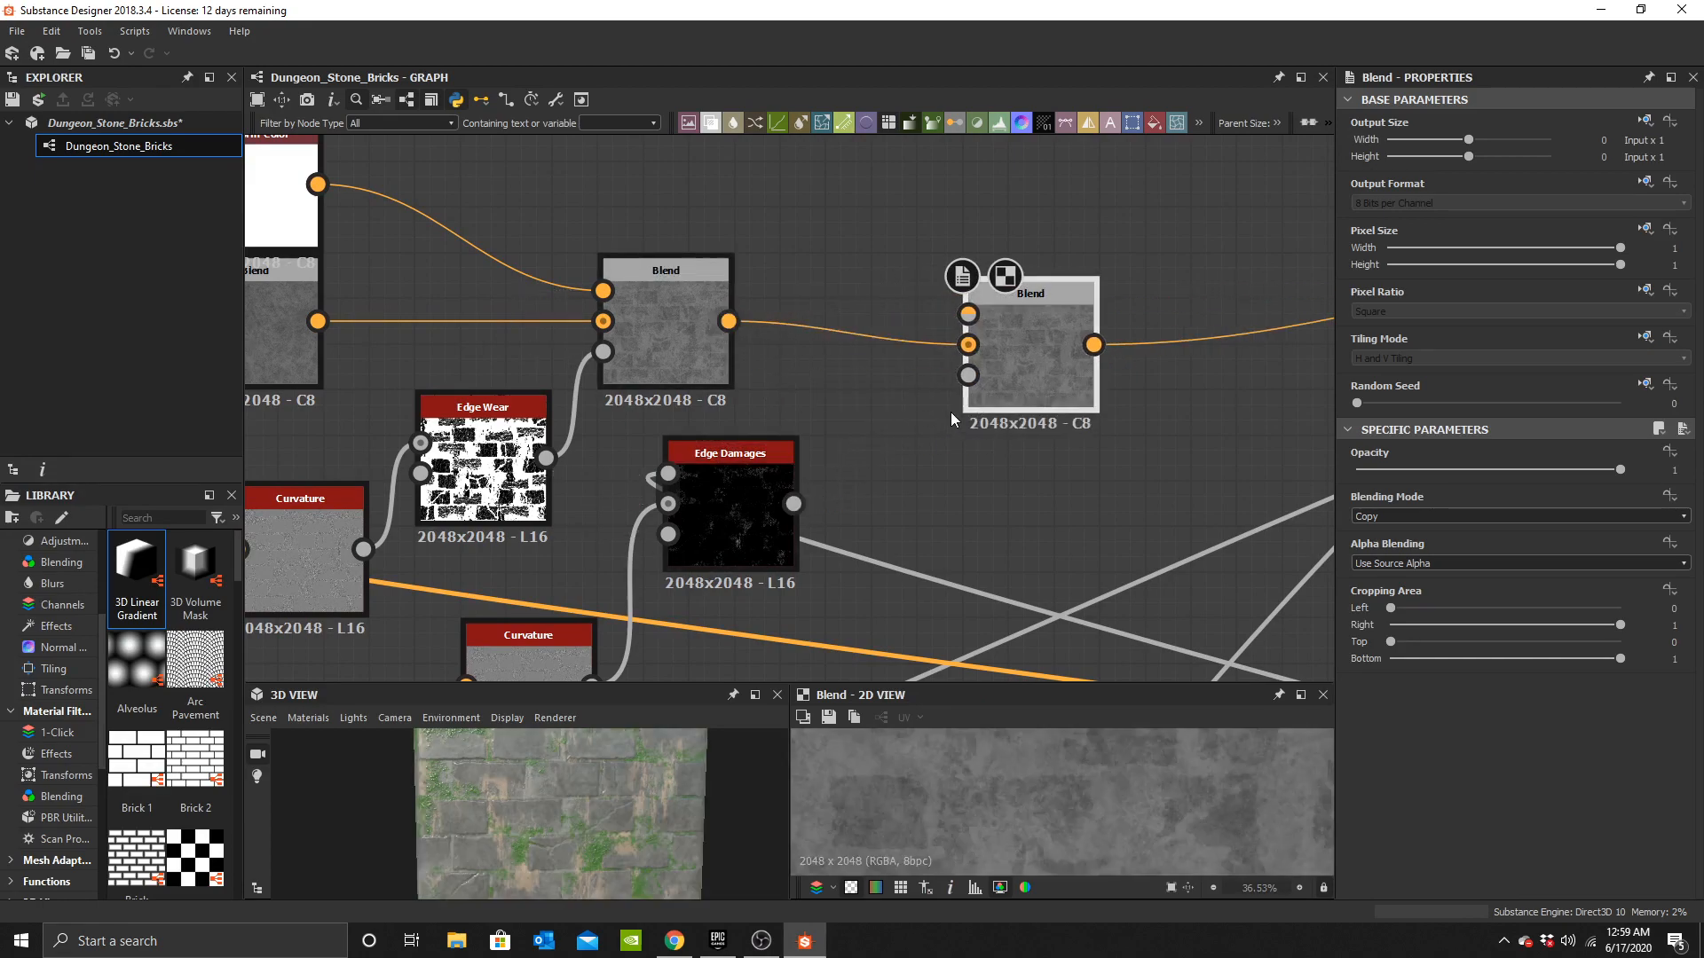
pyautogui.moveTo(793, 506); pyautogui.dragTo(969, 374)
# Connect the white Uniform Color to the new Blend's foreground.
pyautogui.moveTo(260, 181); pyautogui.dragTo(321, 299, button='middle')
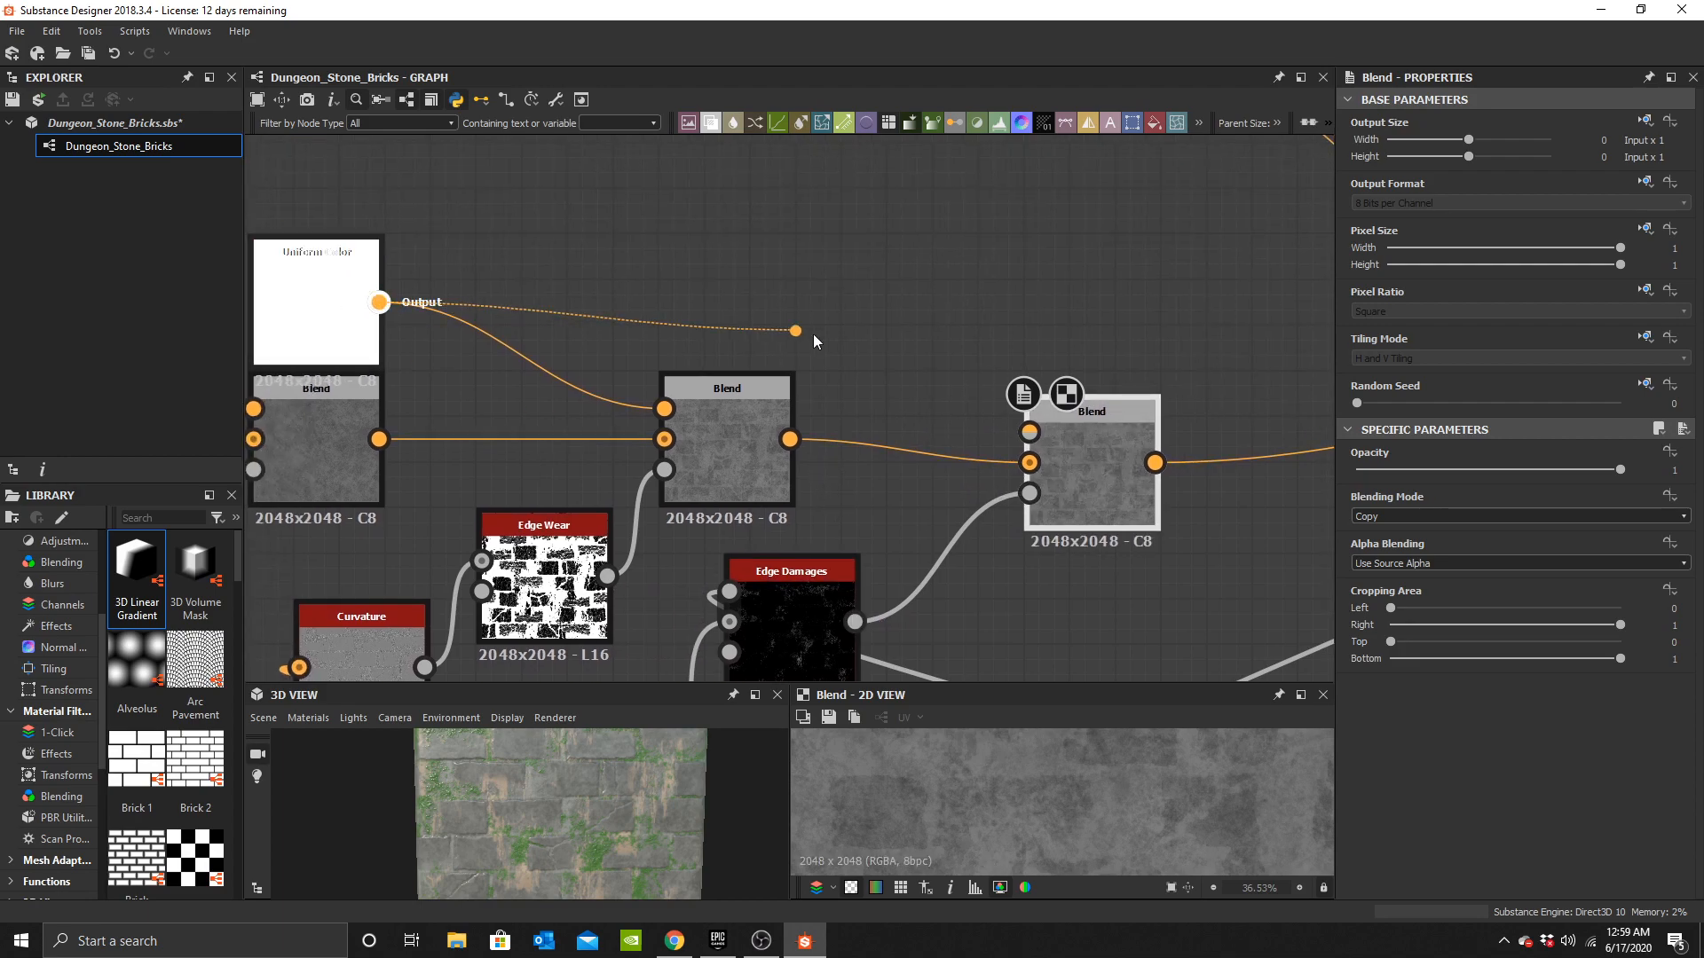
pyautogui.moveTo(1050, 451); pyautogui.dragTo(983, 428)
pyautogui.scroll(5, 642, 785)
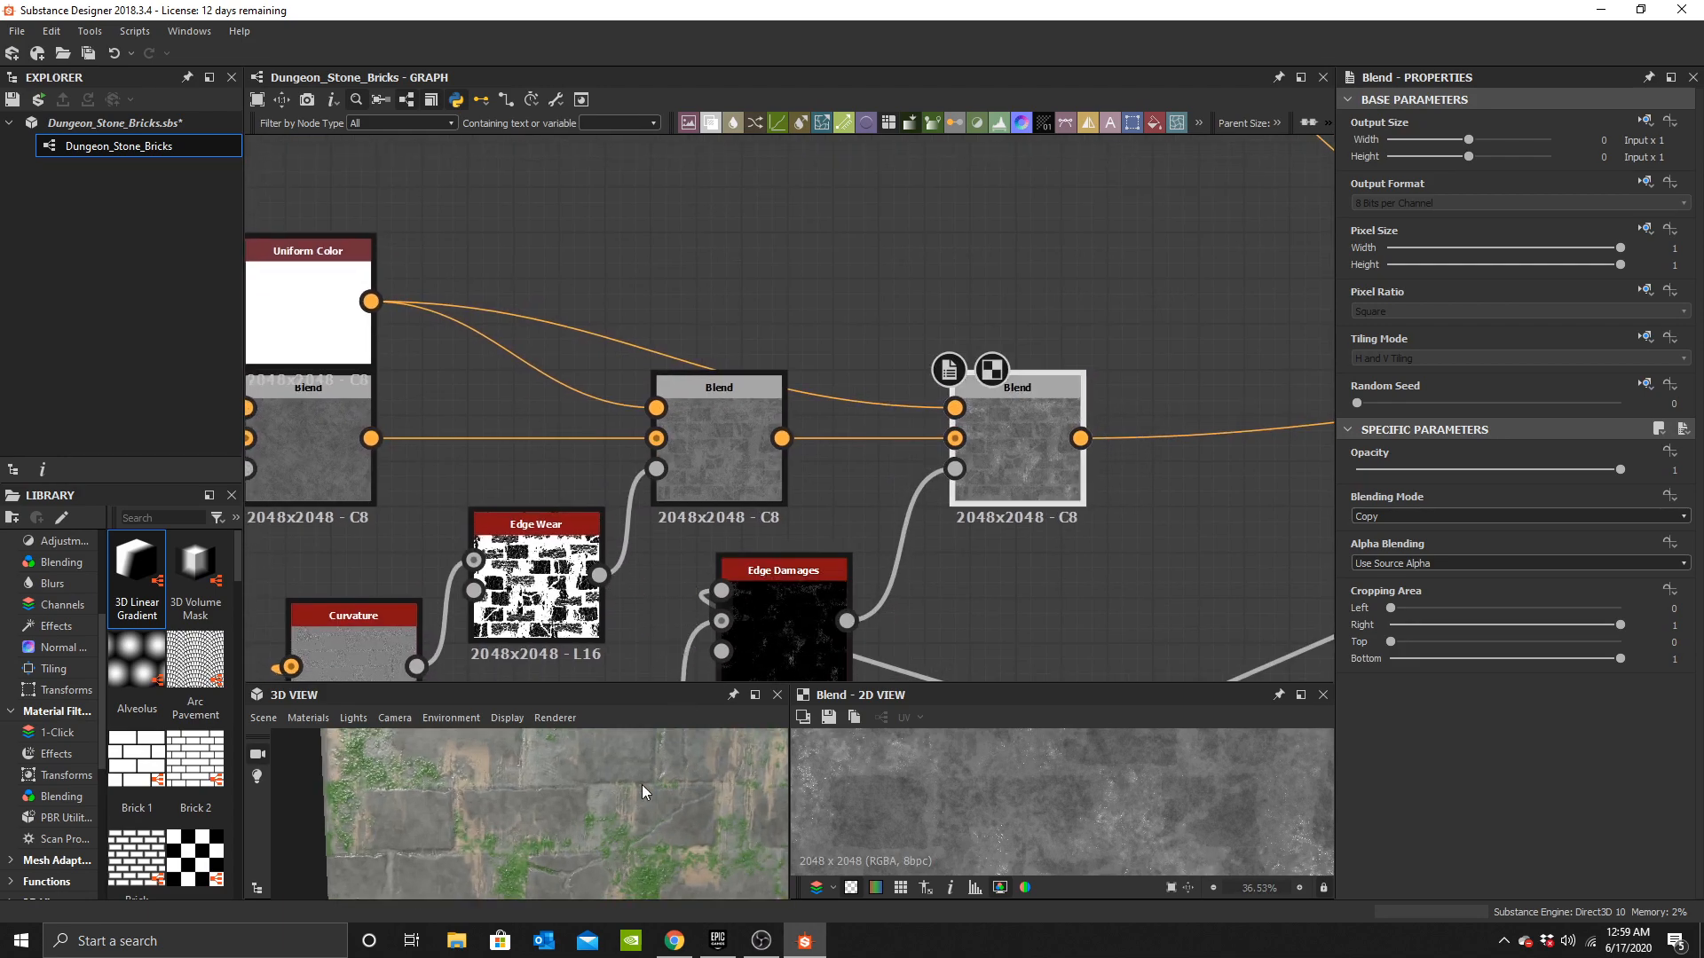
pyautogui.click(828, 611)
pyautogui.moveTo(828, 611); pyautogui.dragTo(794, 297, button='middle')
pyautogui.hotkey('ctrl', 'z')
# Set the second Curvature node's intensity to about 5.67.
pyautogui.click(601, 497)
pyautogui.moveTo(1459, 497); pyautogui.dragTo(1563, 495)
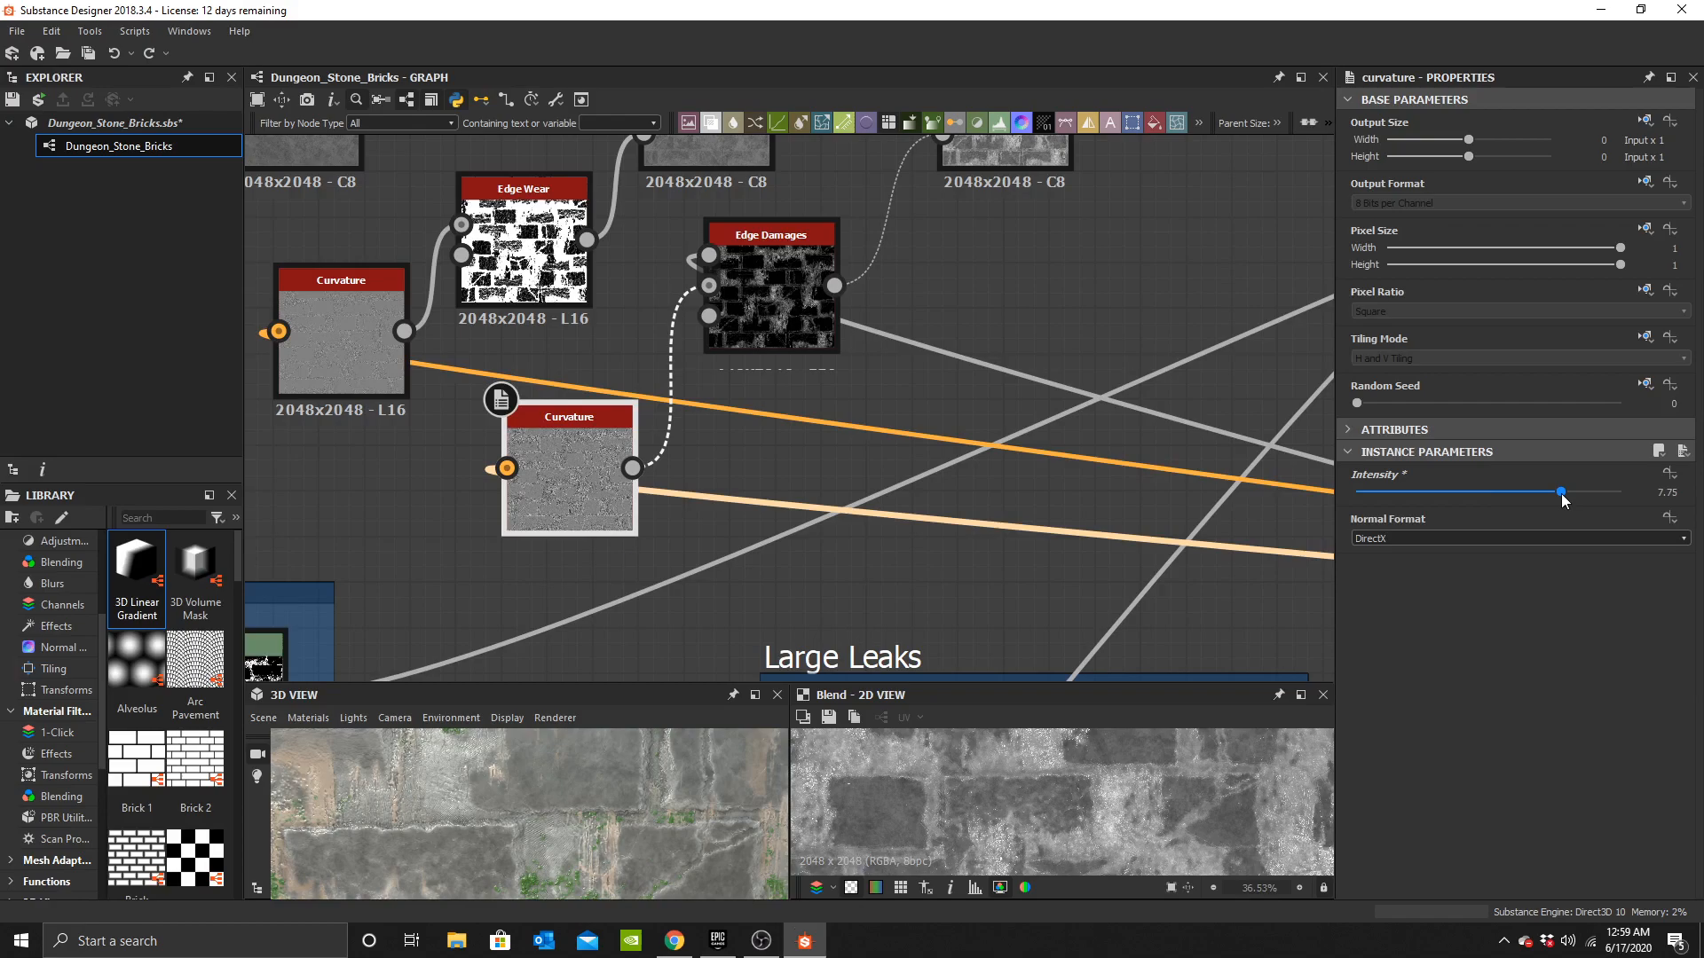
pyautogui.hotkey('ctrl', 'z')
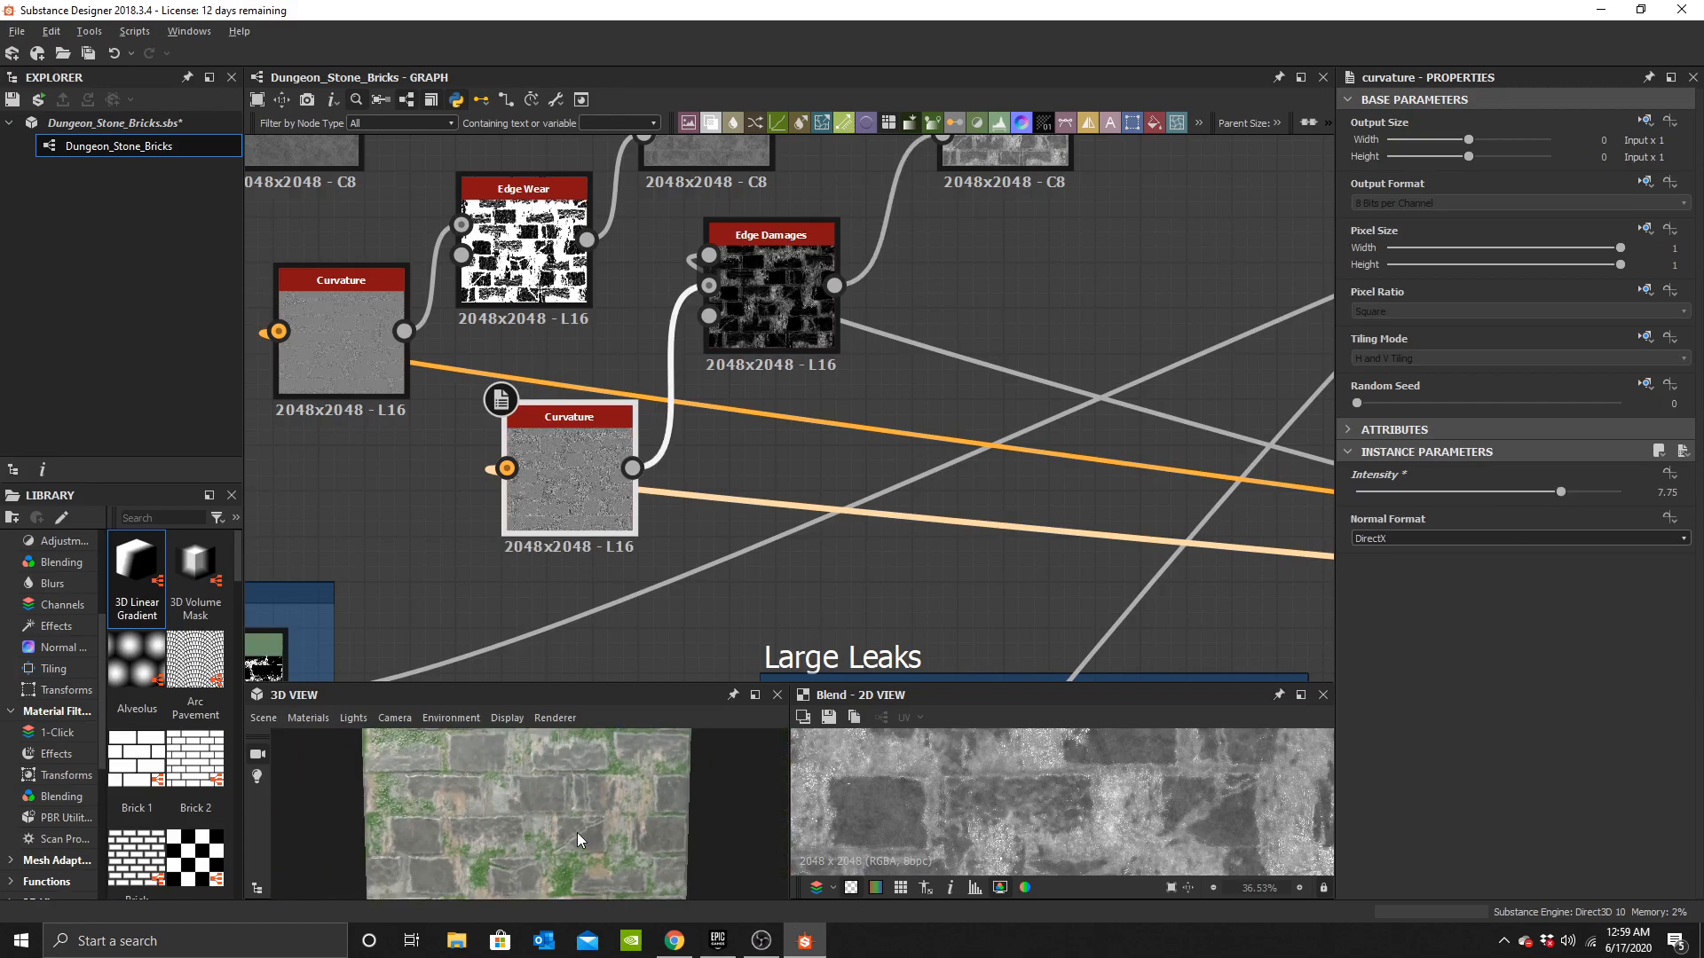
pyautogui.moveTo(1417, 496); pyautogui.dragTo(1506, 495)
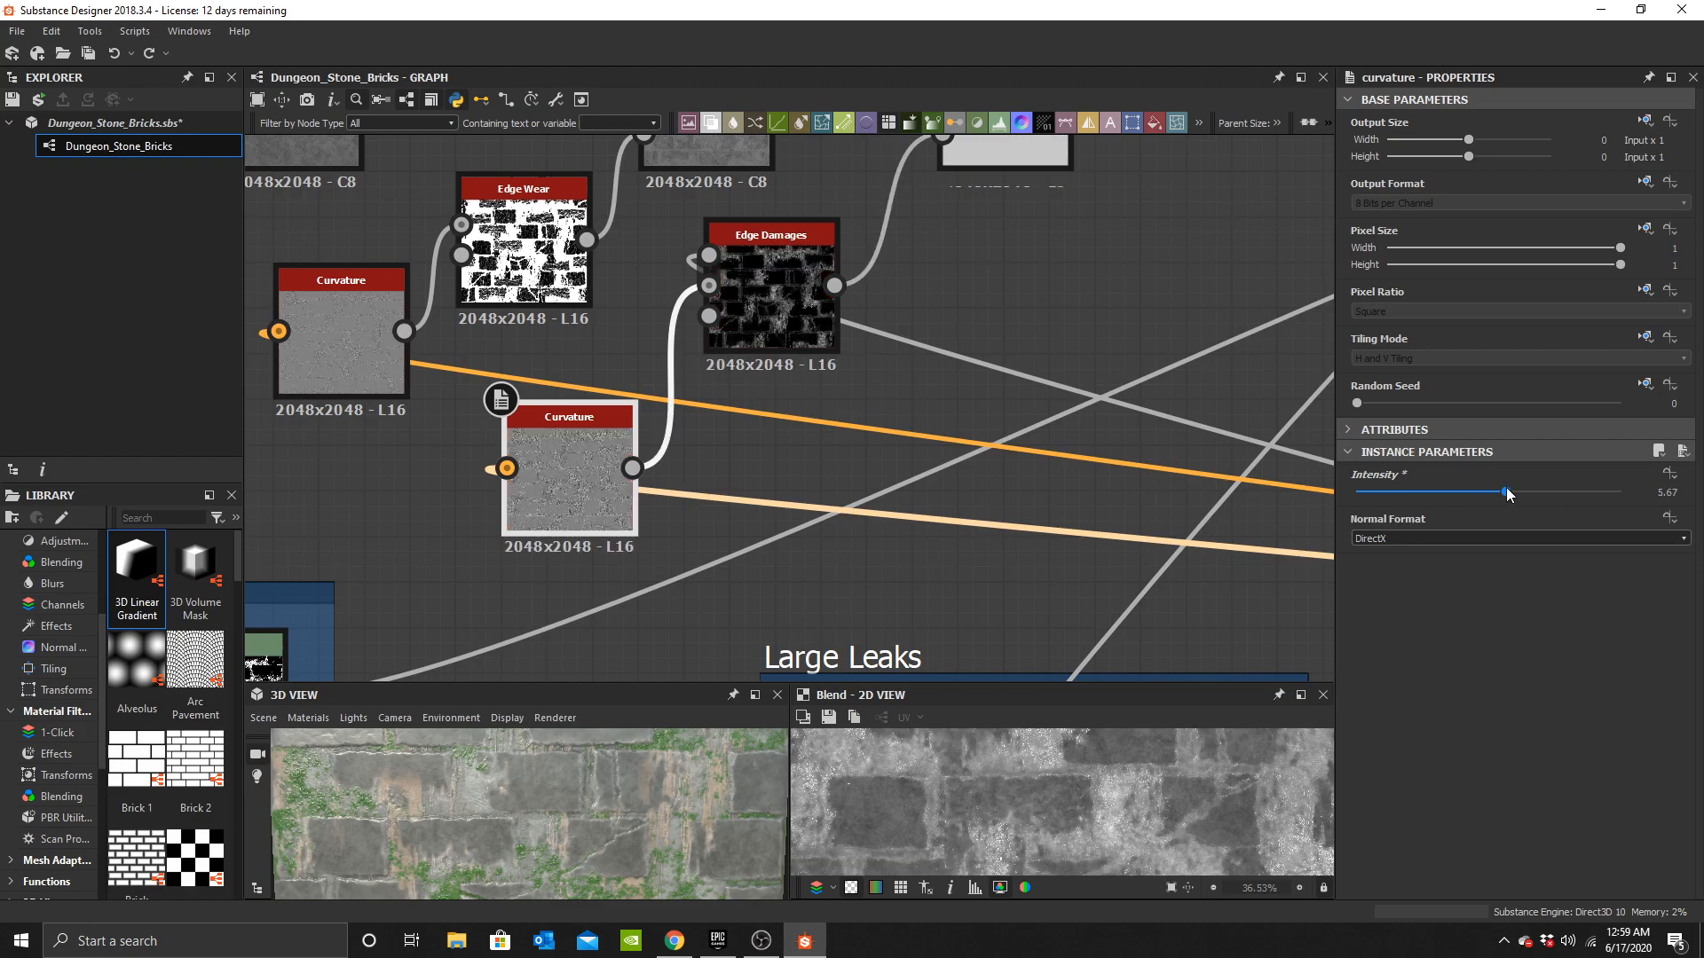
# Set the edge-damage Blend's opacity to 0.5.
pyautogui.moveTo(673, 861); pyautogui.dragTo(626, 776)
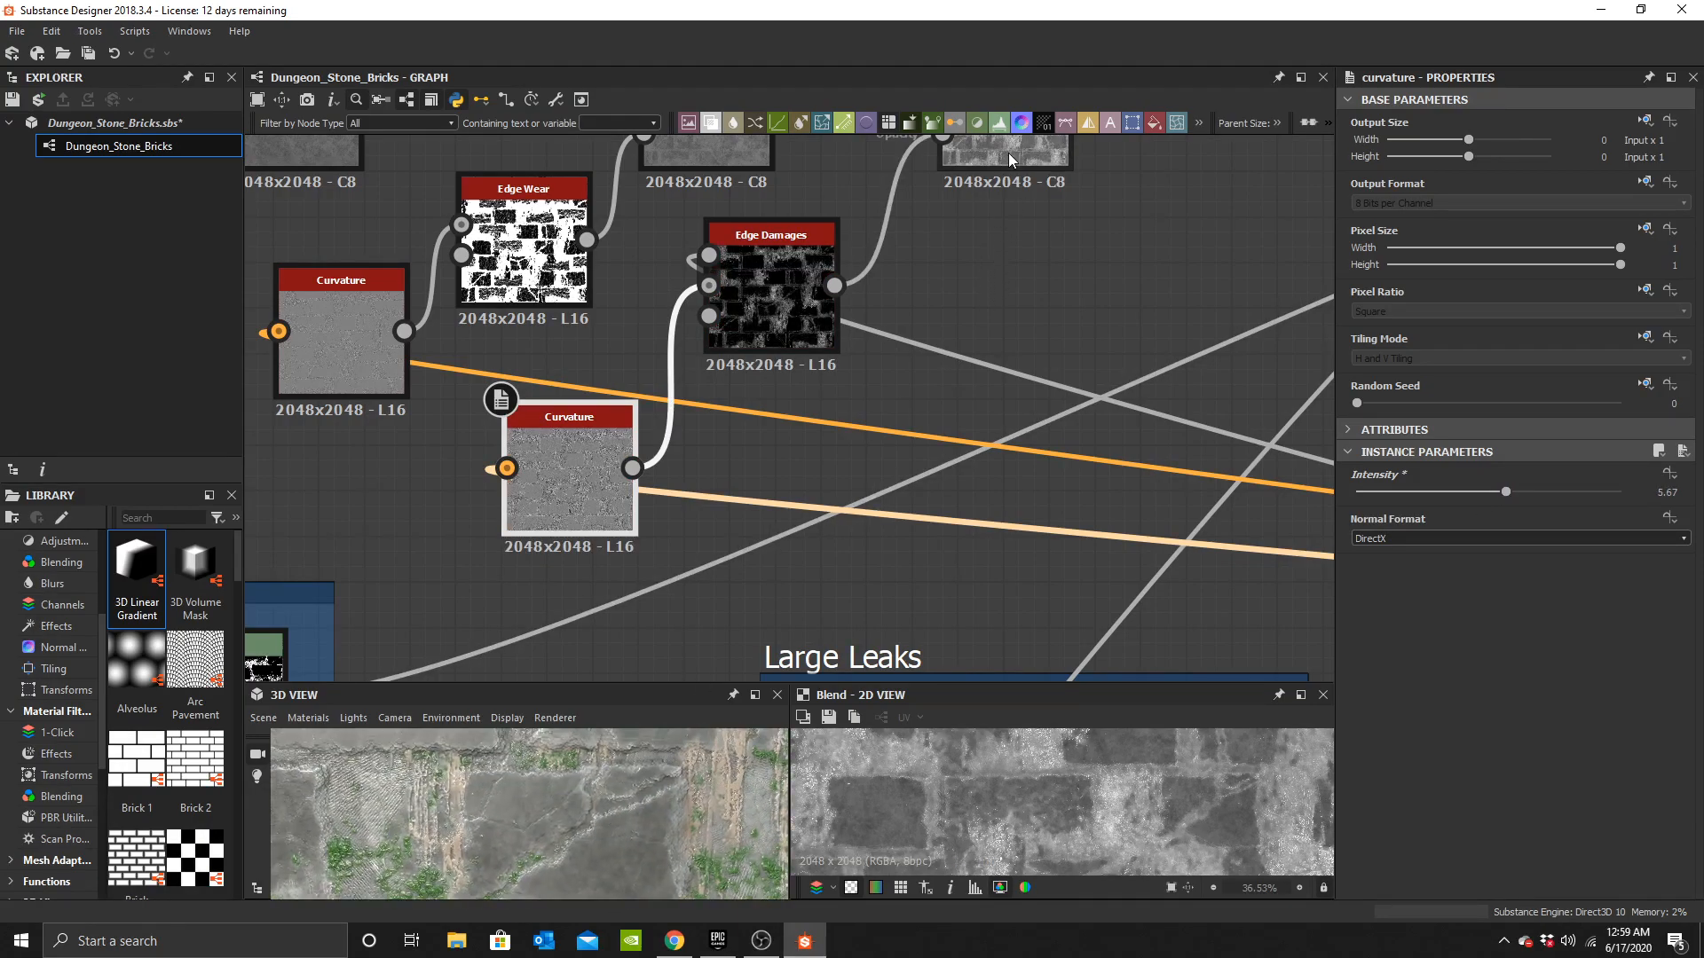
pyautogui.moveTo(1002, 153); pyautogui.dragTo(838, 321, button='middle')
pyautogui.click(838, 306)
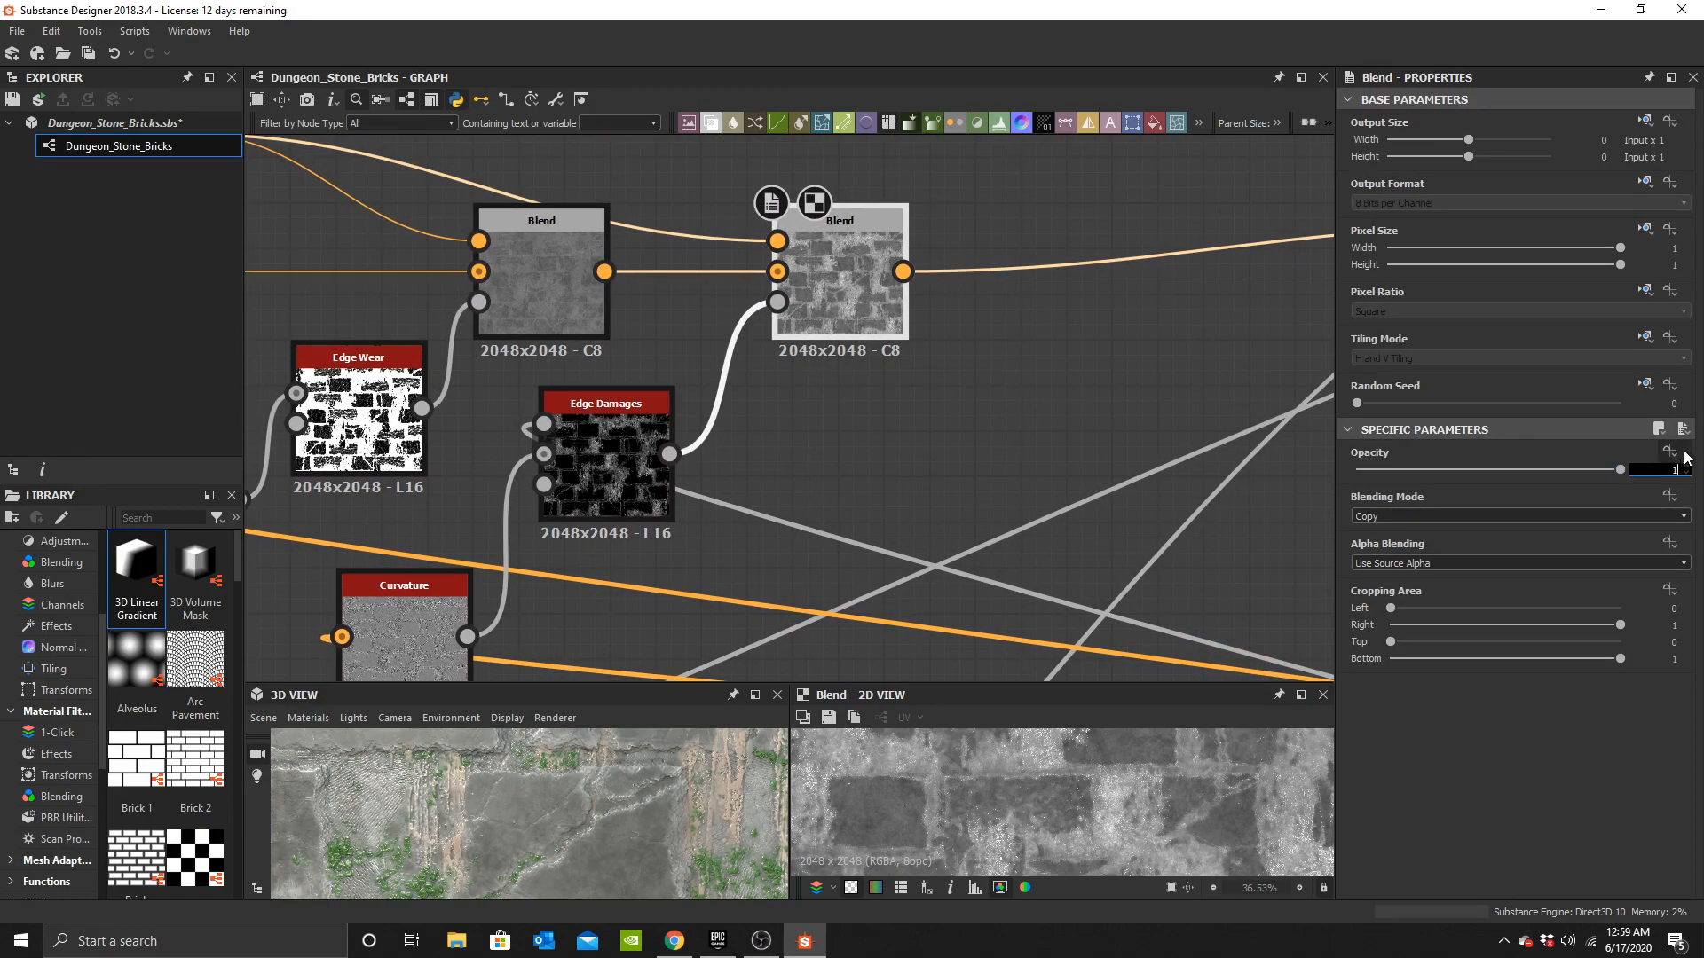
pyautogui.write('.5')
pyautogui.press('Return')
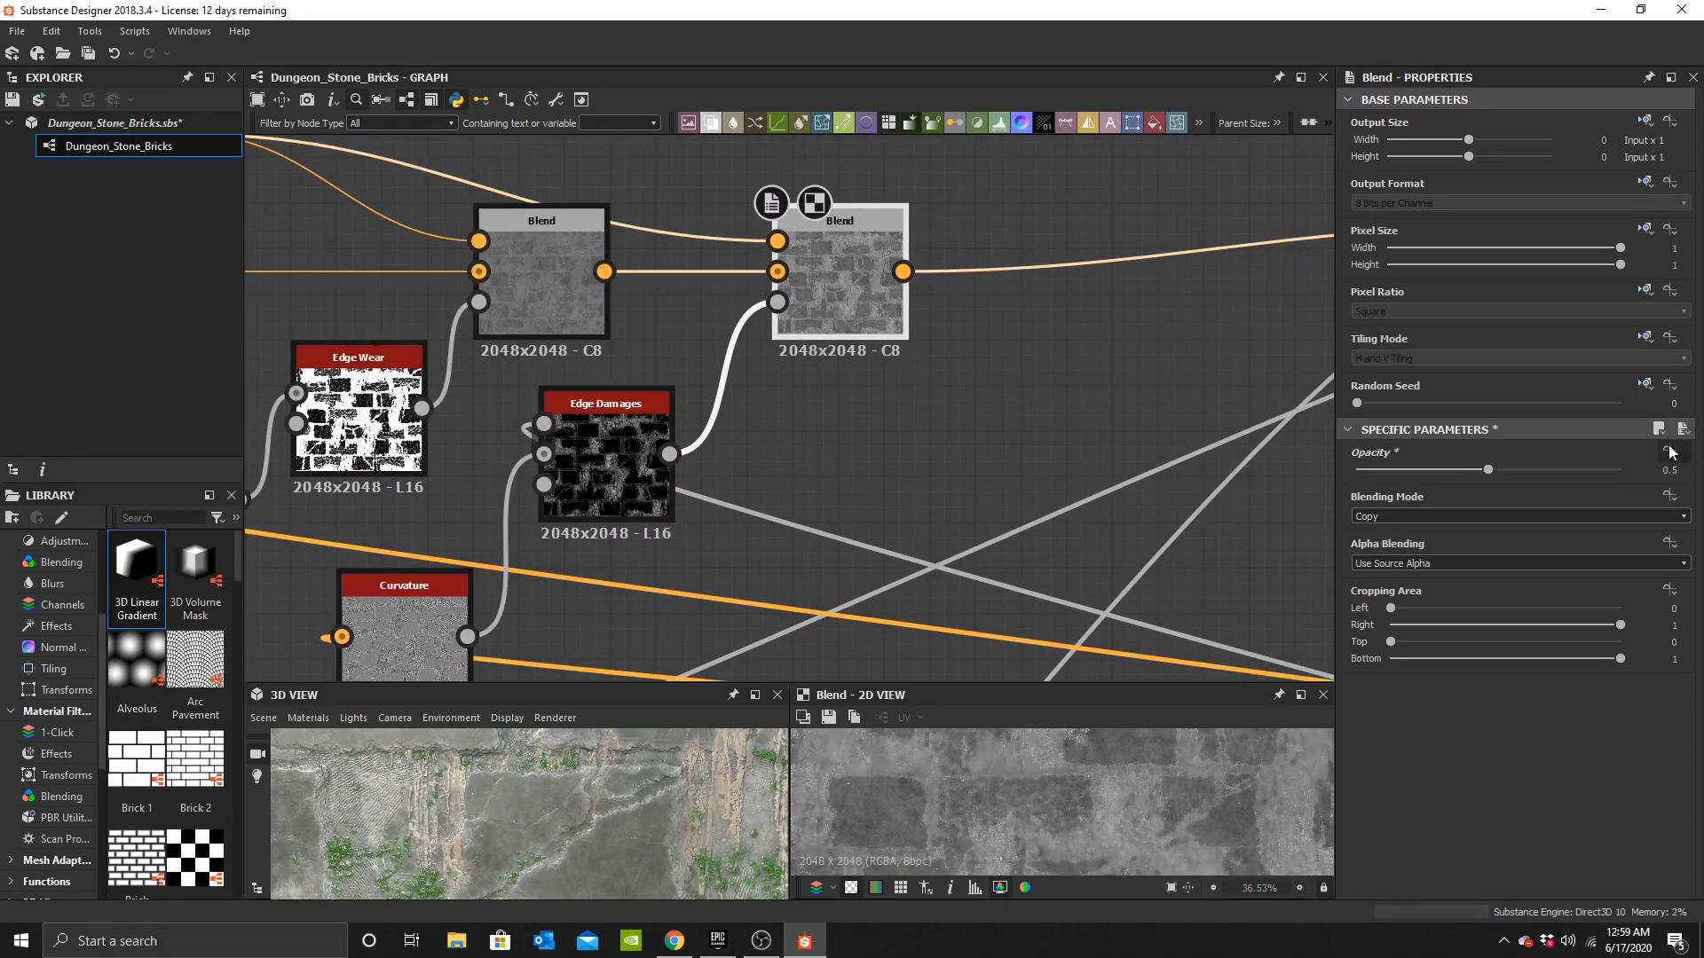
# Lighten the first Uniform Color of the base colour chain to a grey of about 0.57.
pyautogui.scroll(-3, 664, 870)
pyautogui.moveTo(664, 870); pyautogui.dragTo(610, 839)
pyautogui.moveTo(664, 381); pyautogui.dragTo(1139, 461, button='middle')
pyautogui.scroll(-4, 1139, 460)
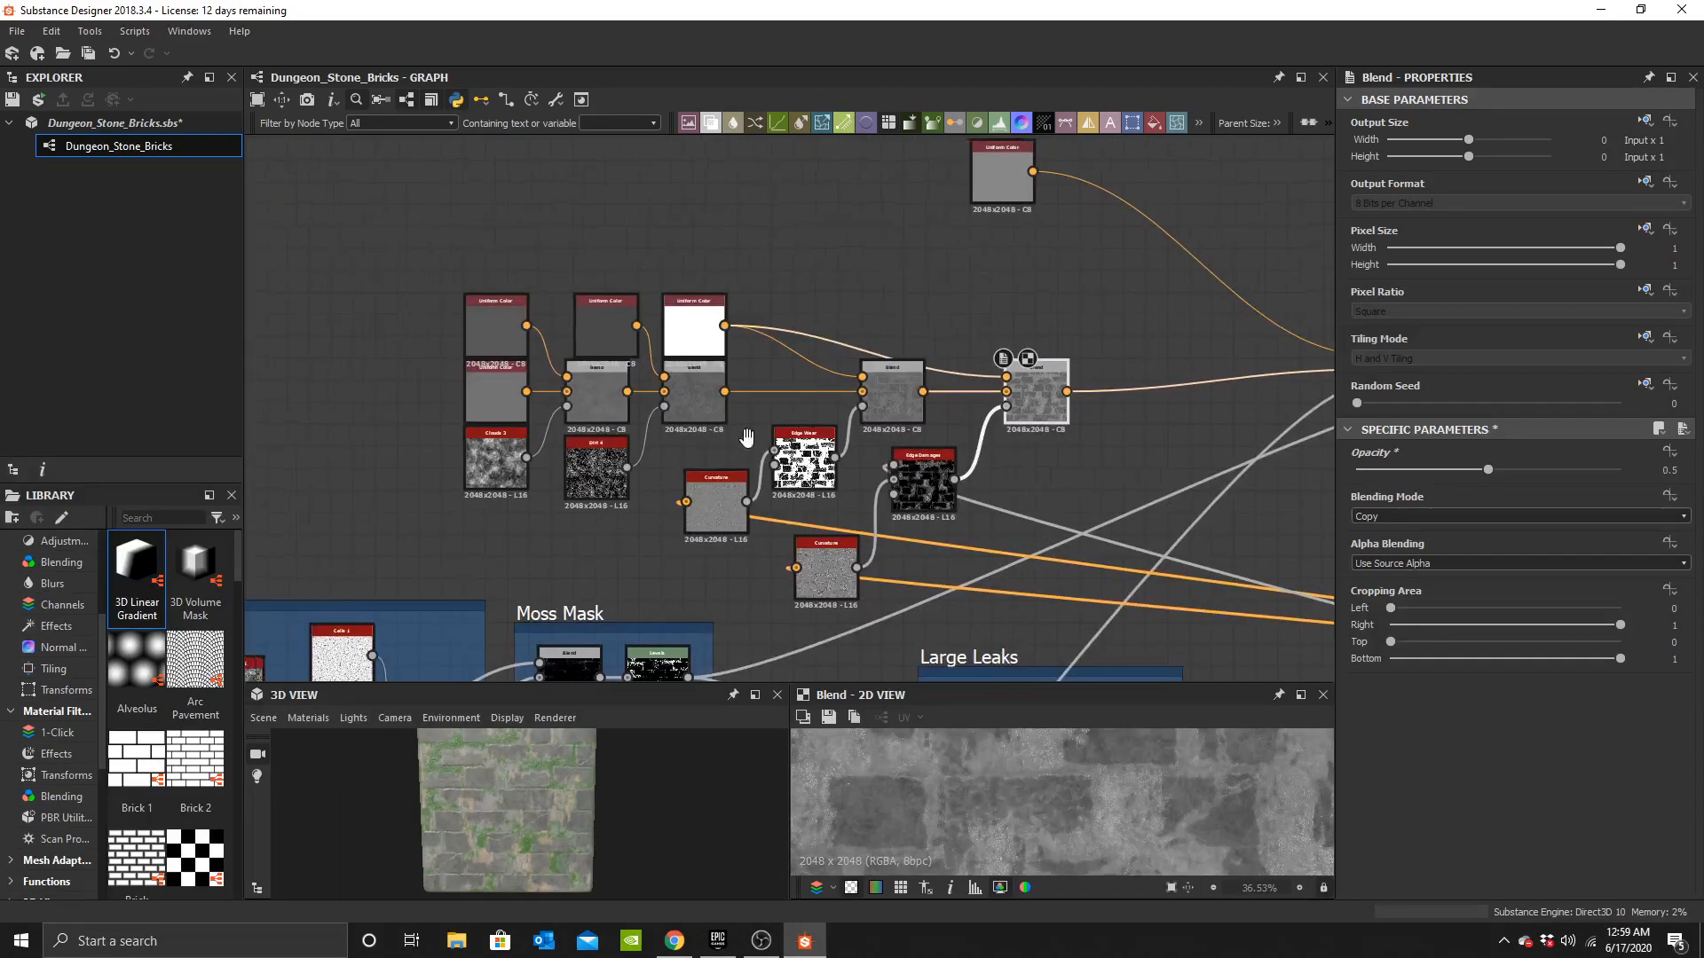
pyautogui.scroll(5, 541, 834)
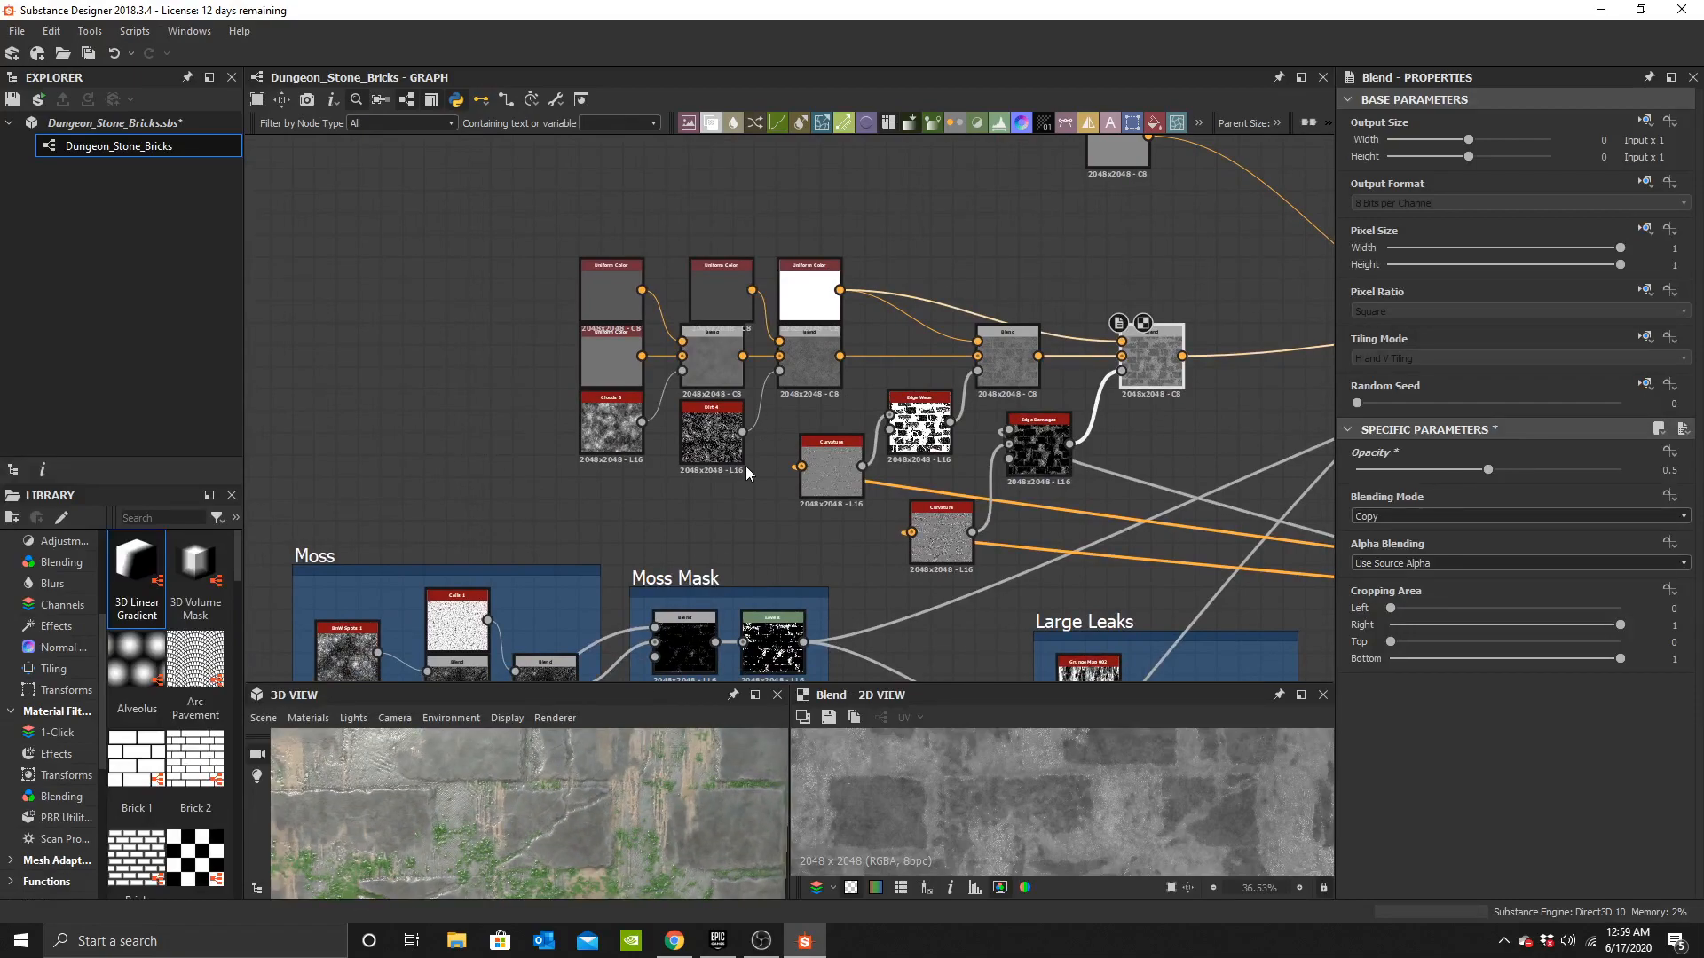
pyautogui.moveTo(547, 828); pyautogui.dragTo(597, 842)
pyautogui.click(715, 285)
pyautogui.click(630, 360)
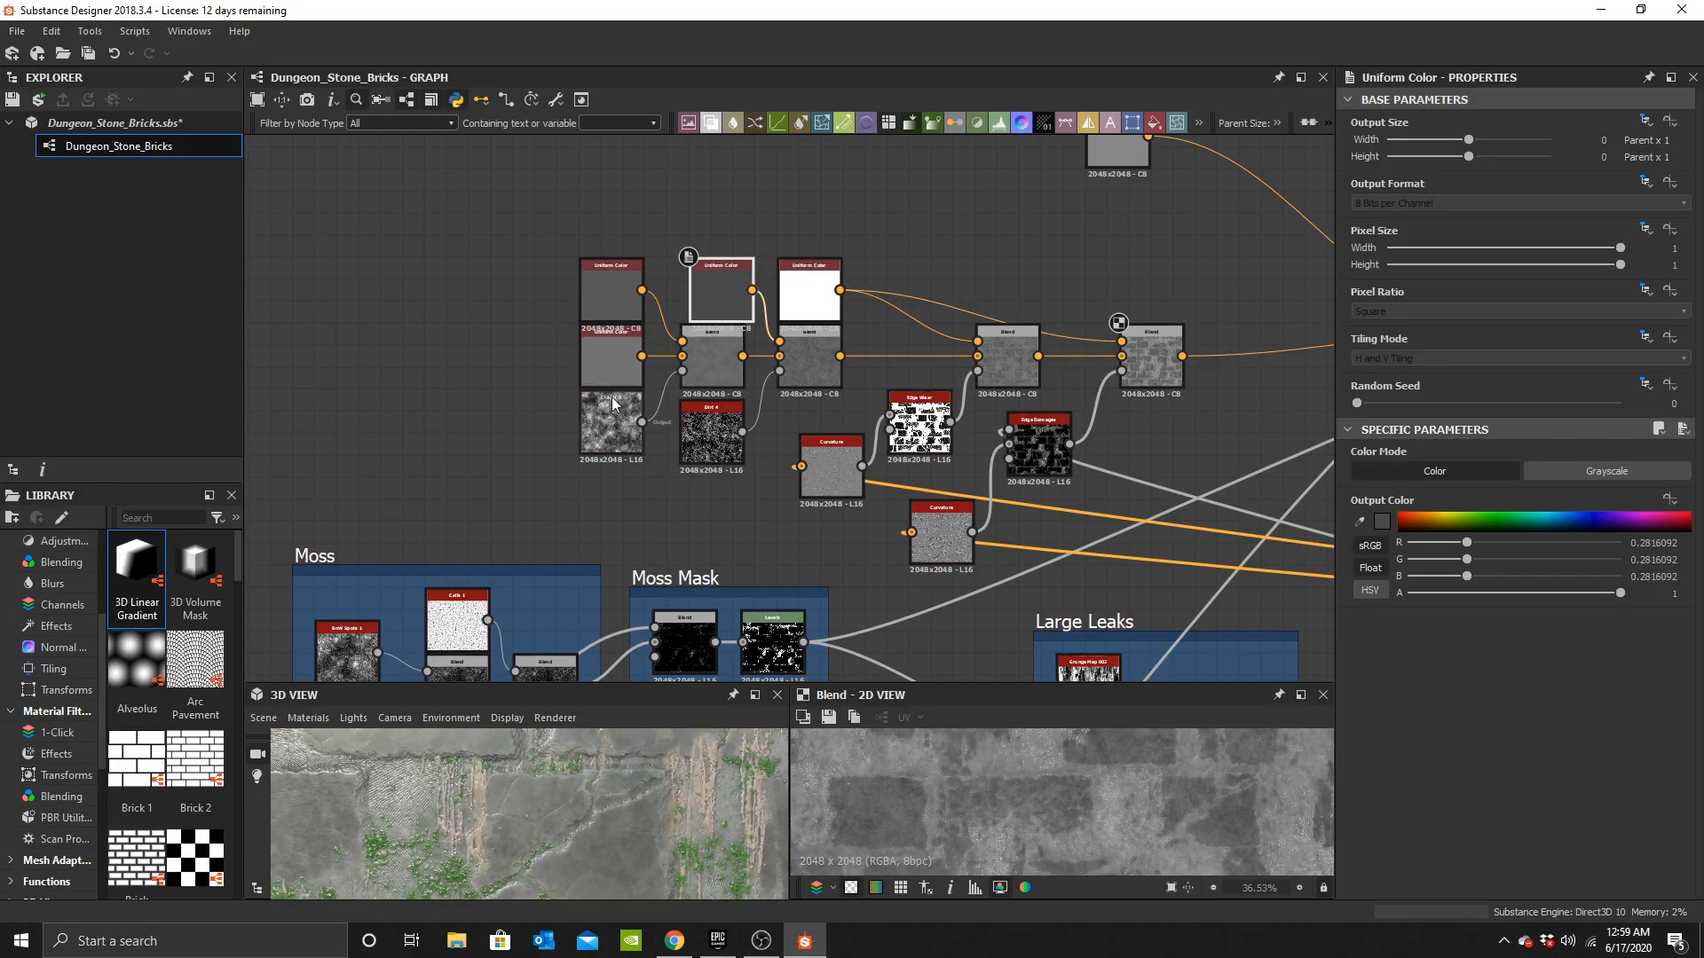
pyautogui.click(1382, 522)
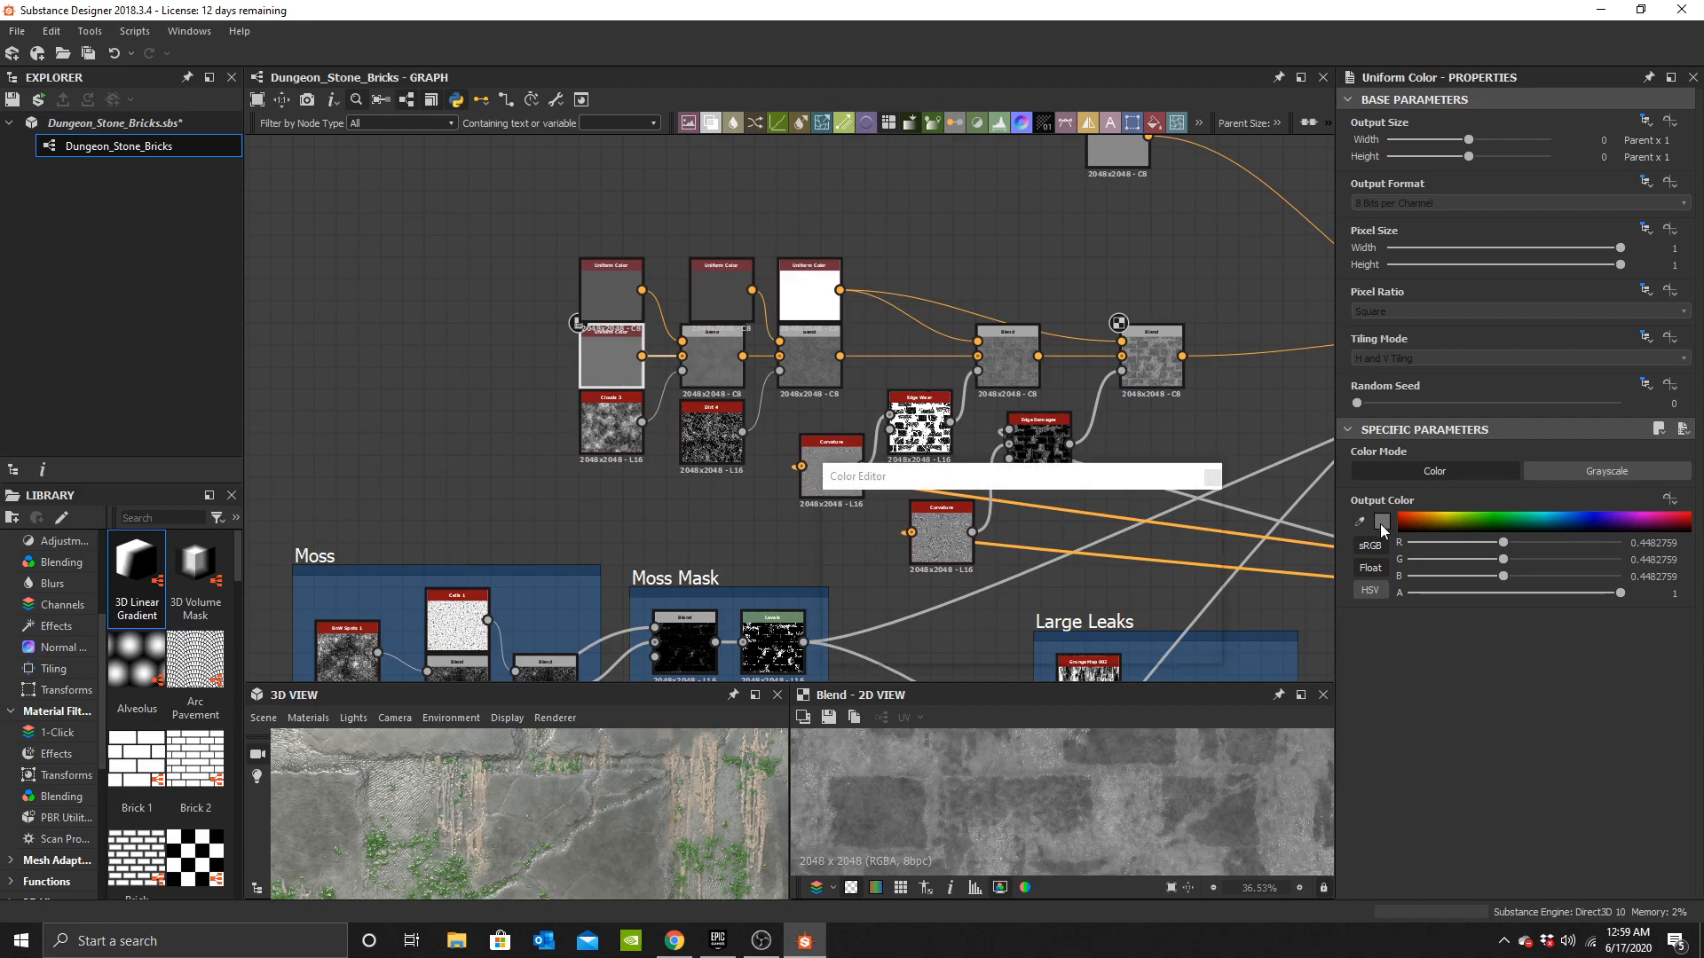
pyautogui.click(619, 305)
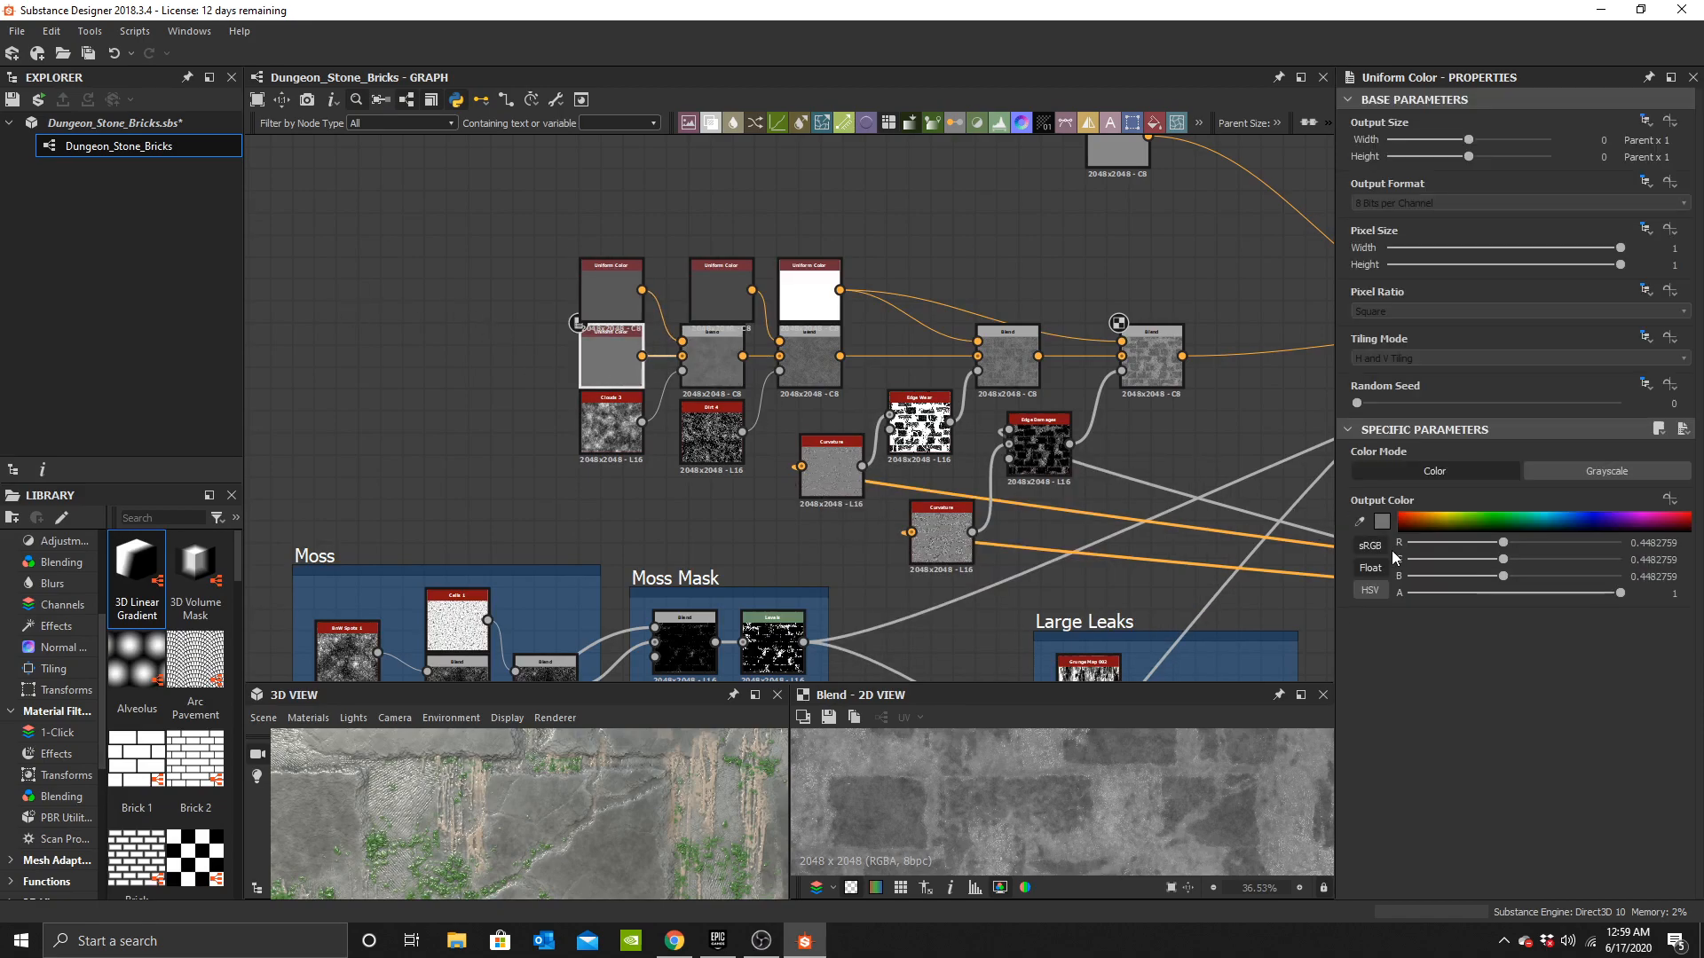
pyautogui.click(1382, 522)
pyautogui.moveTo(837, 569); pyautogui.dragTo(827, 569)
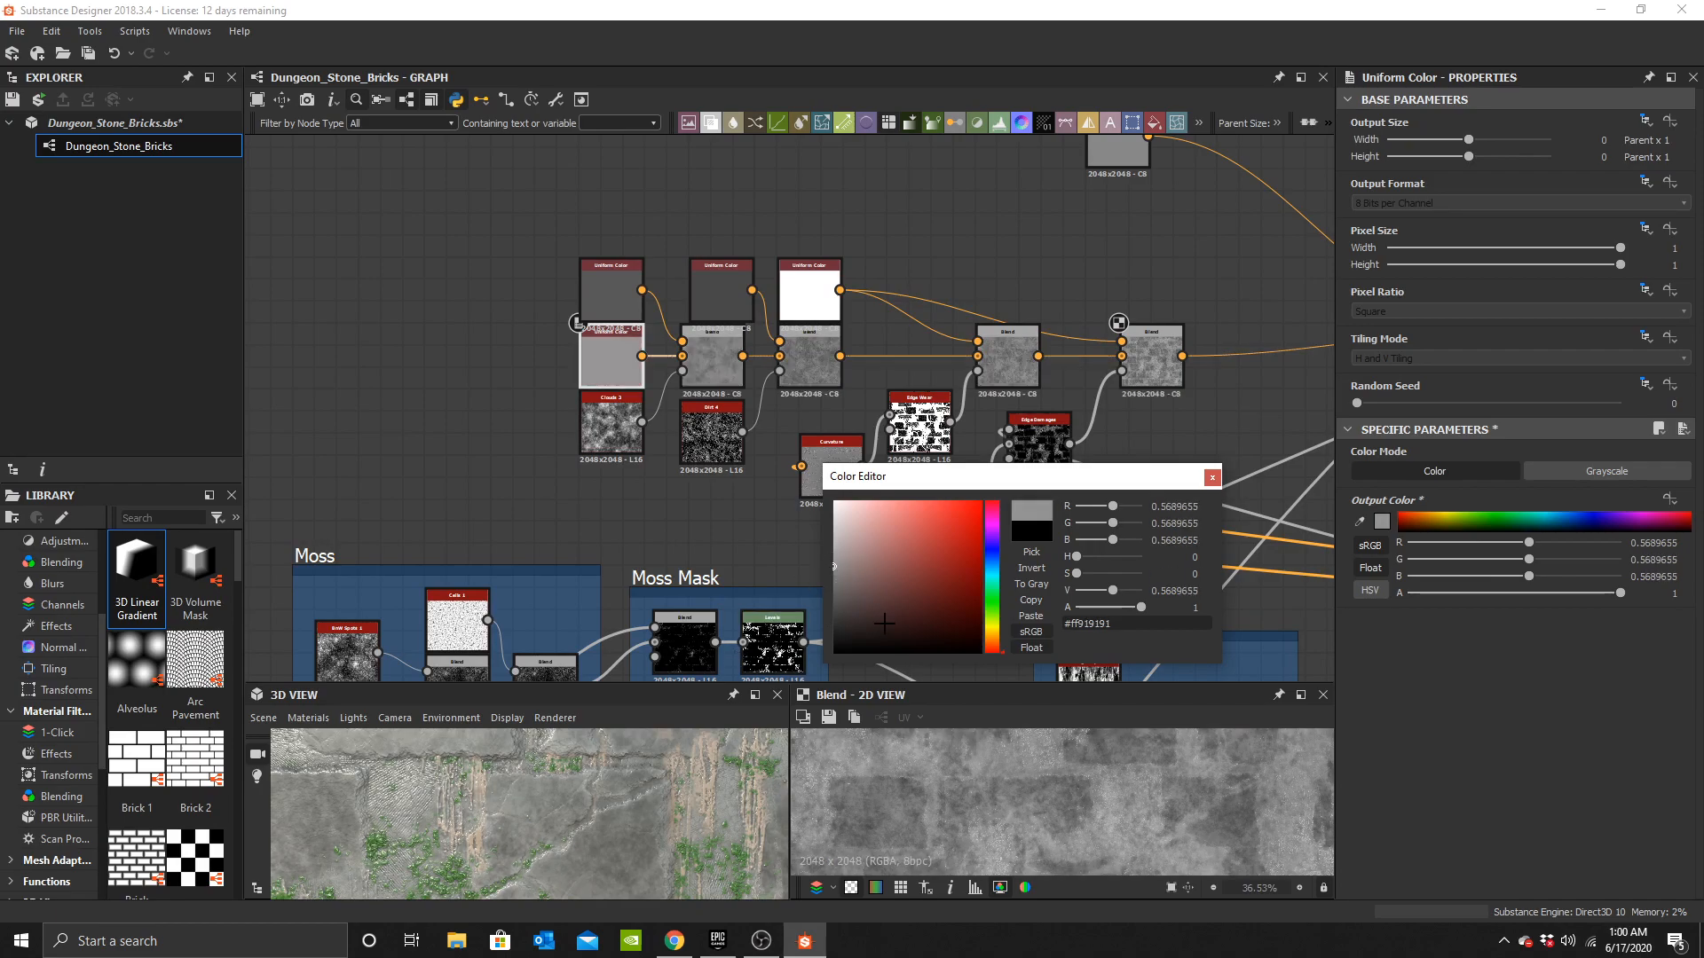
pyautogui.moveTo(664, 870); pyautogui.dragTo(702, 858)
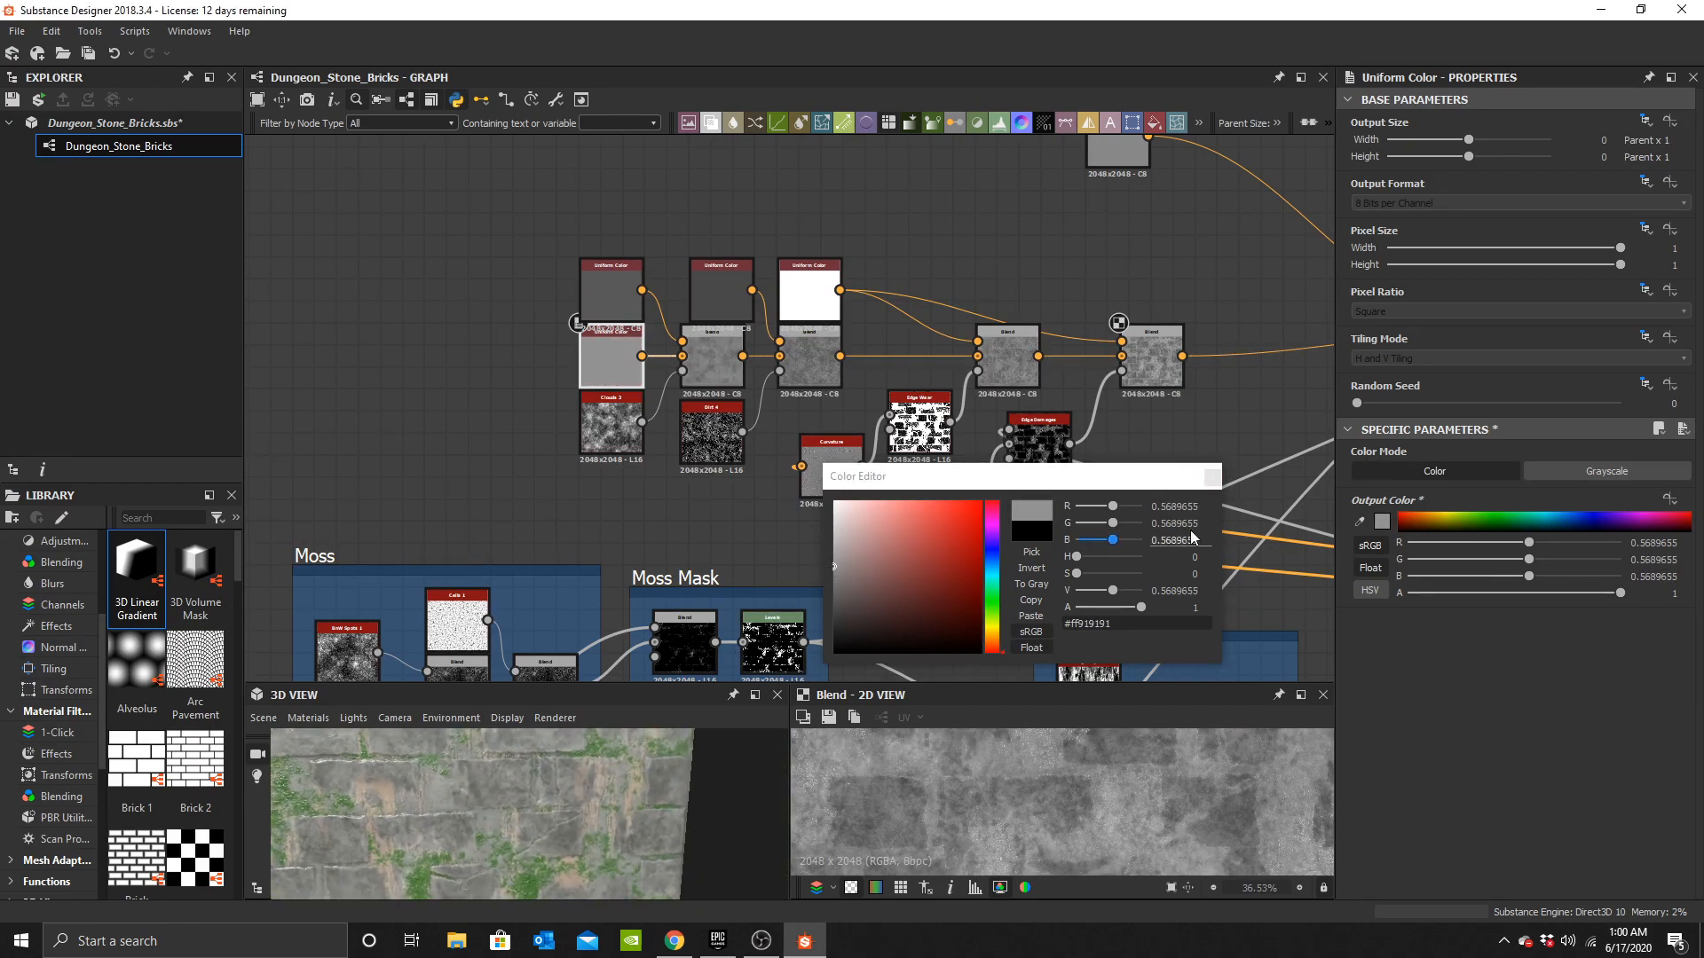
pyautogui.click(1212, 478)
# Insert a Blend node after the standalone grey Uniform Color and connect that colour into it.
pyautogui.moveTo(524, 834); pyautogui.dragTo(497, 803)
pyautogui.scroll(-4, 994, 424)
pyautogui.moveTo(1303, 399); pyautogui.dragTo(1011, 446, button='middle')
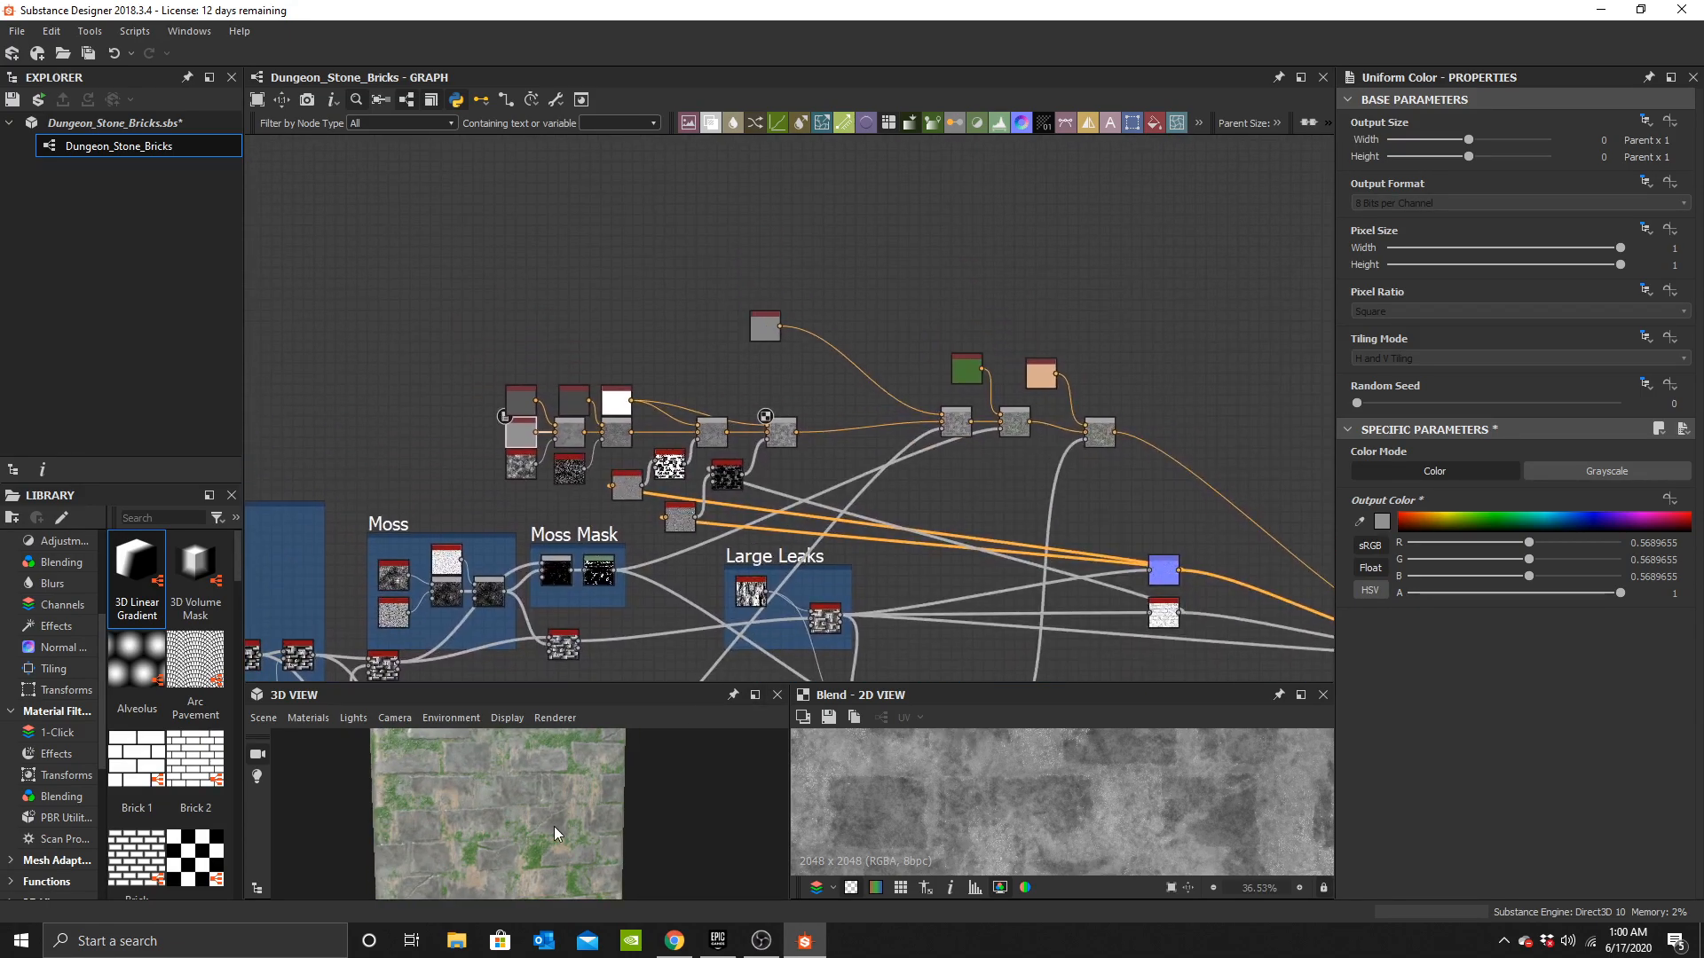
pyautogui.scroll(5, 575, 830)
pyautogui.scroll(3, 577, 829)
pyautogui.scroll(-3, 673, 793)
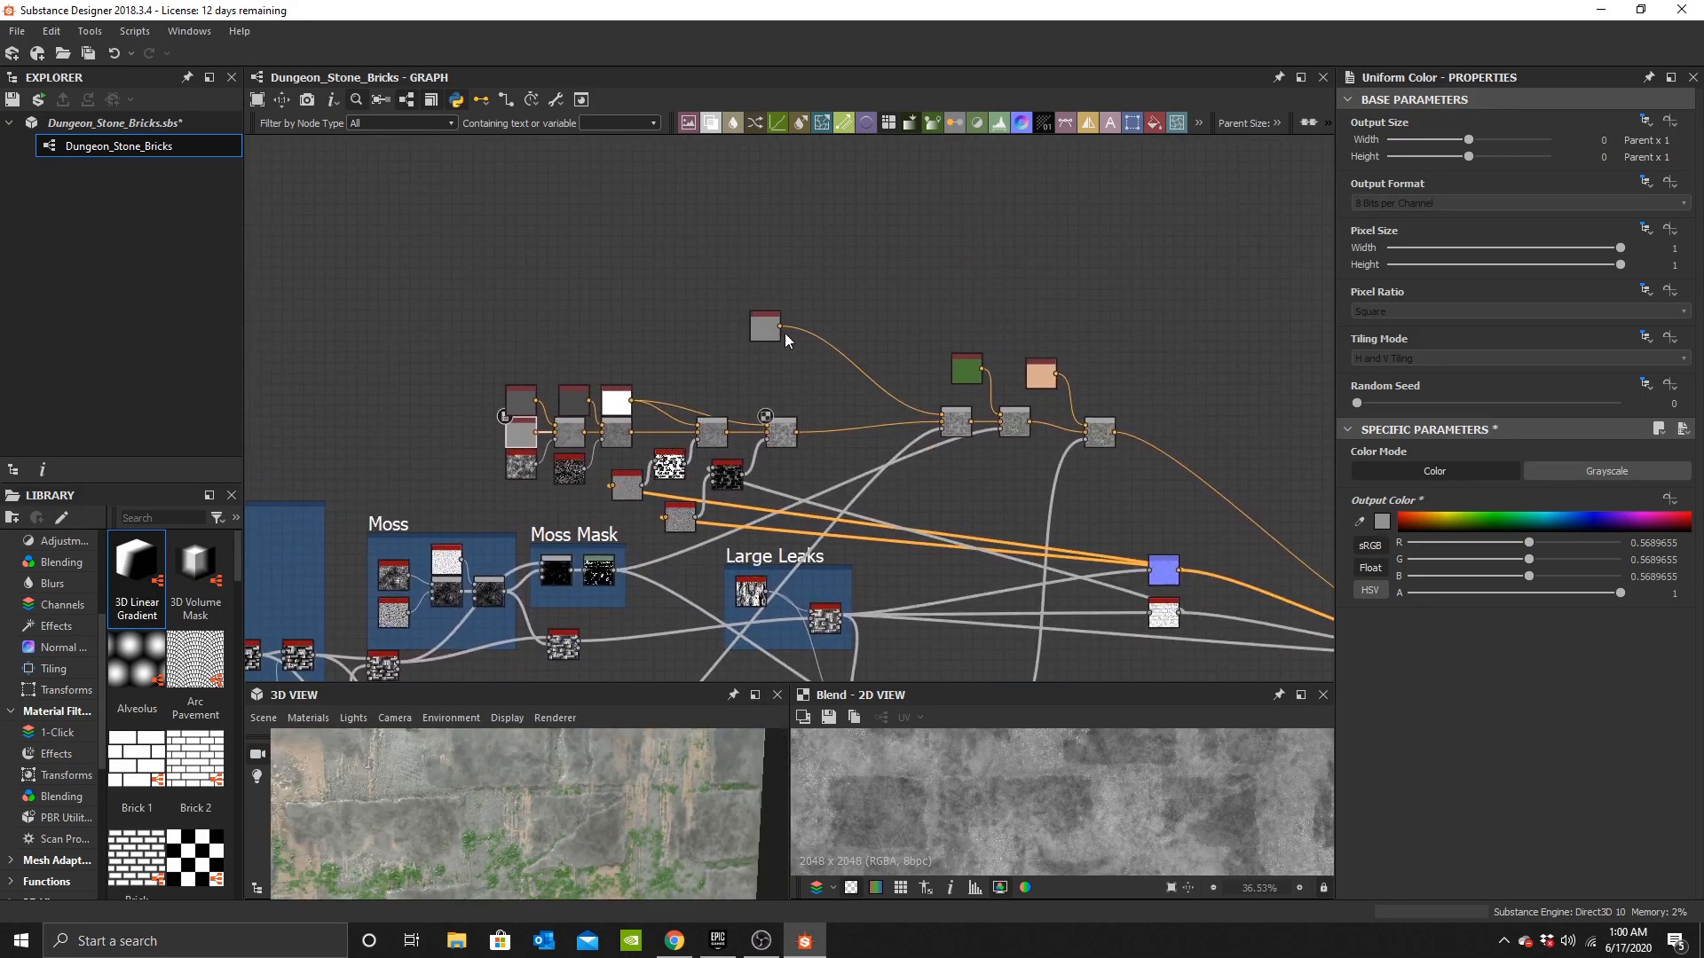
pyautogui.scroll(4, 787, 339)
pyautogui.moveTo(766, 601); pyautogui.dragTo(808, 429, button='middle')
pyautogui.scroll(-1, 773, 337)
pyautogui.moveTo(764, 244); pyautogui.dragTo(792, 464, button='middle')
pyautogui.scroll(-2, 816, 497)
pyautogui.scroll(3, 769, 428)
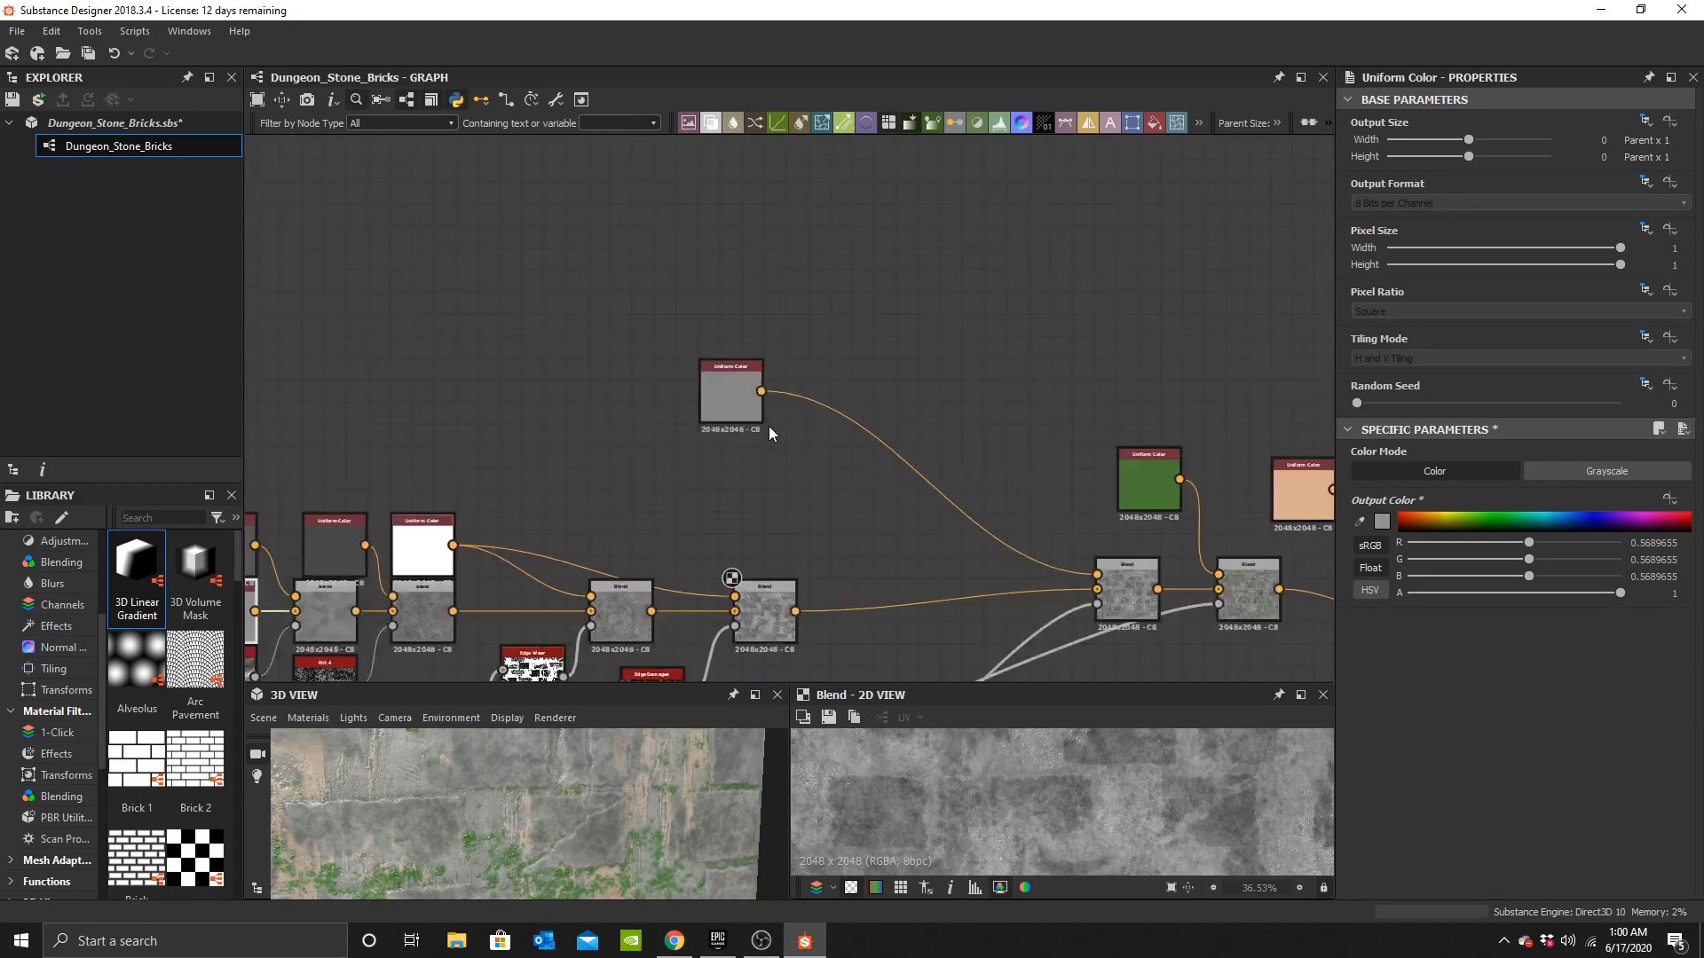
pyautogui.press('space')
pyautogui.write('b')
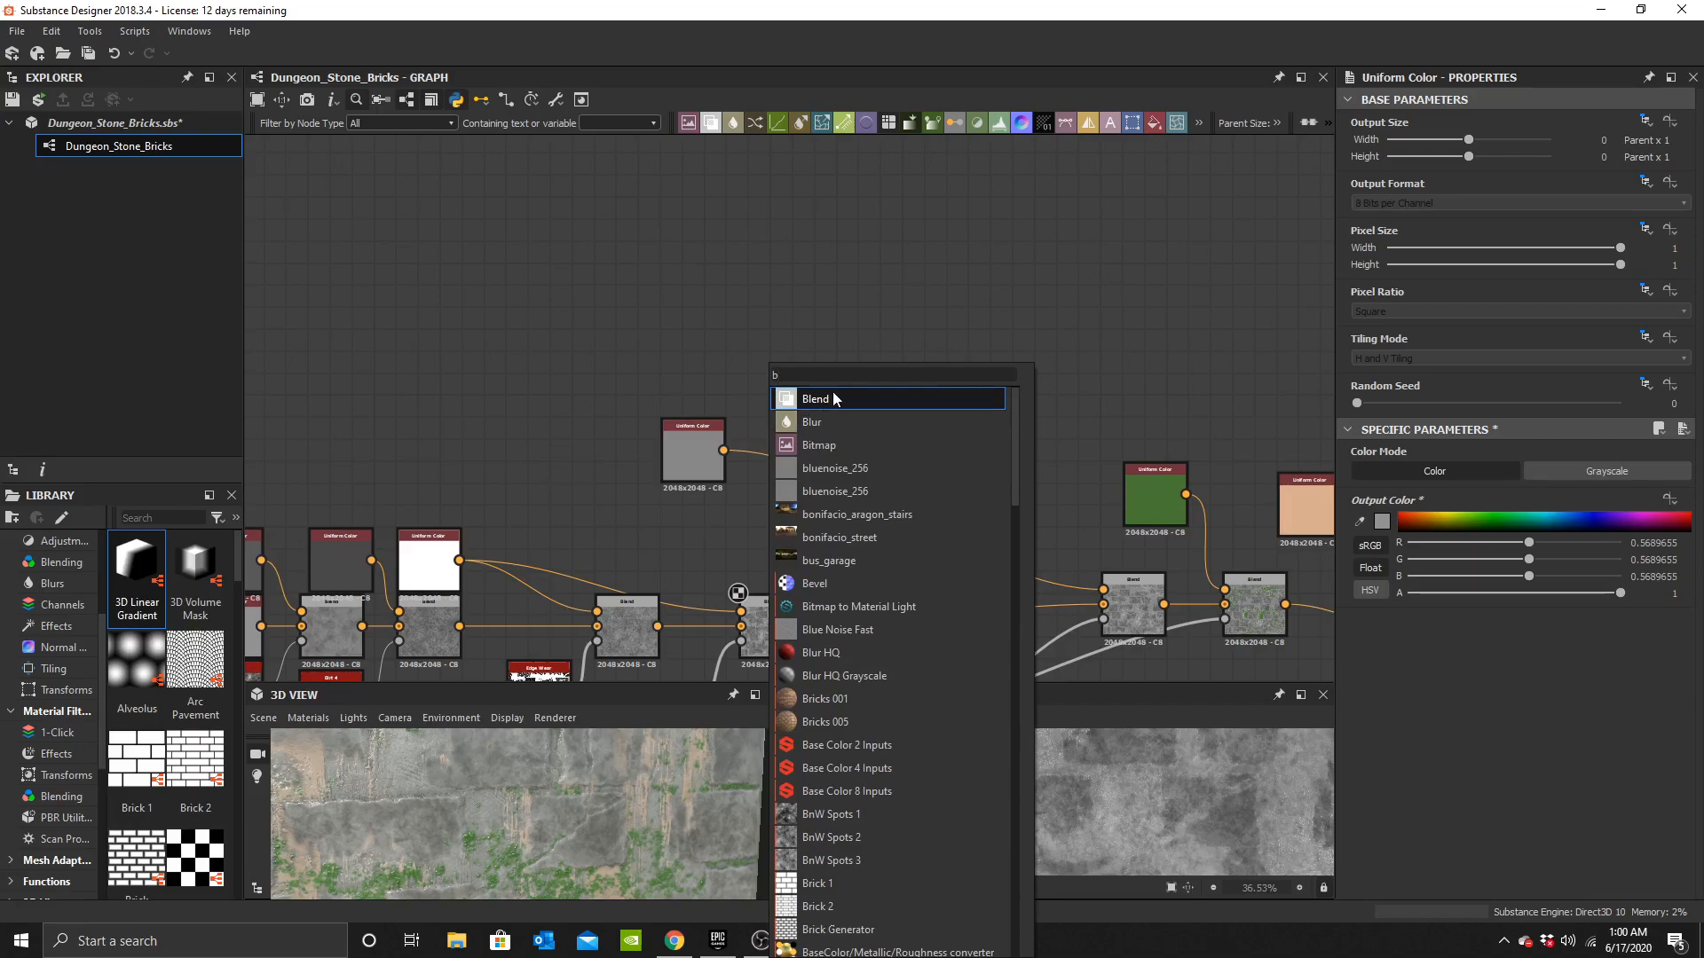
pyautogui.click(833, 398)
pyautogui.scroll(1, 761, 411)
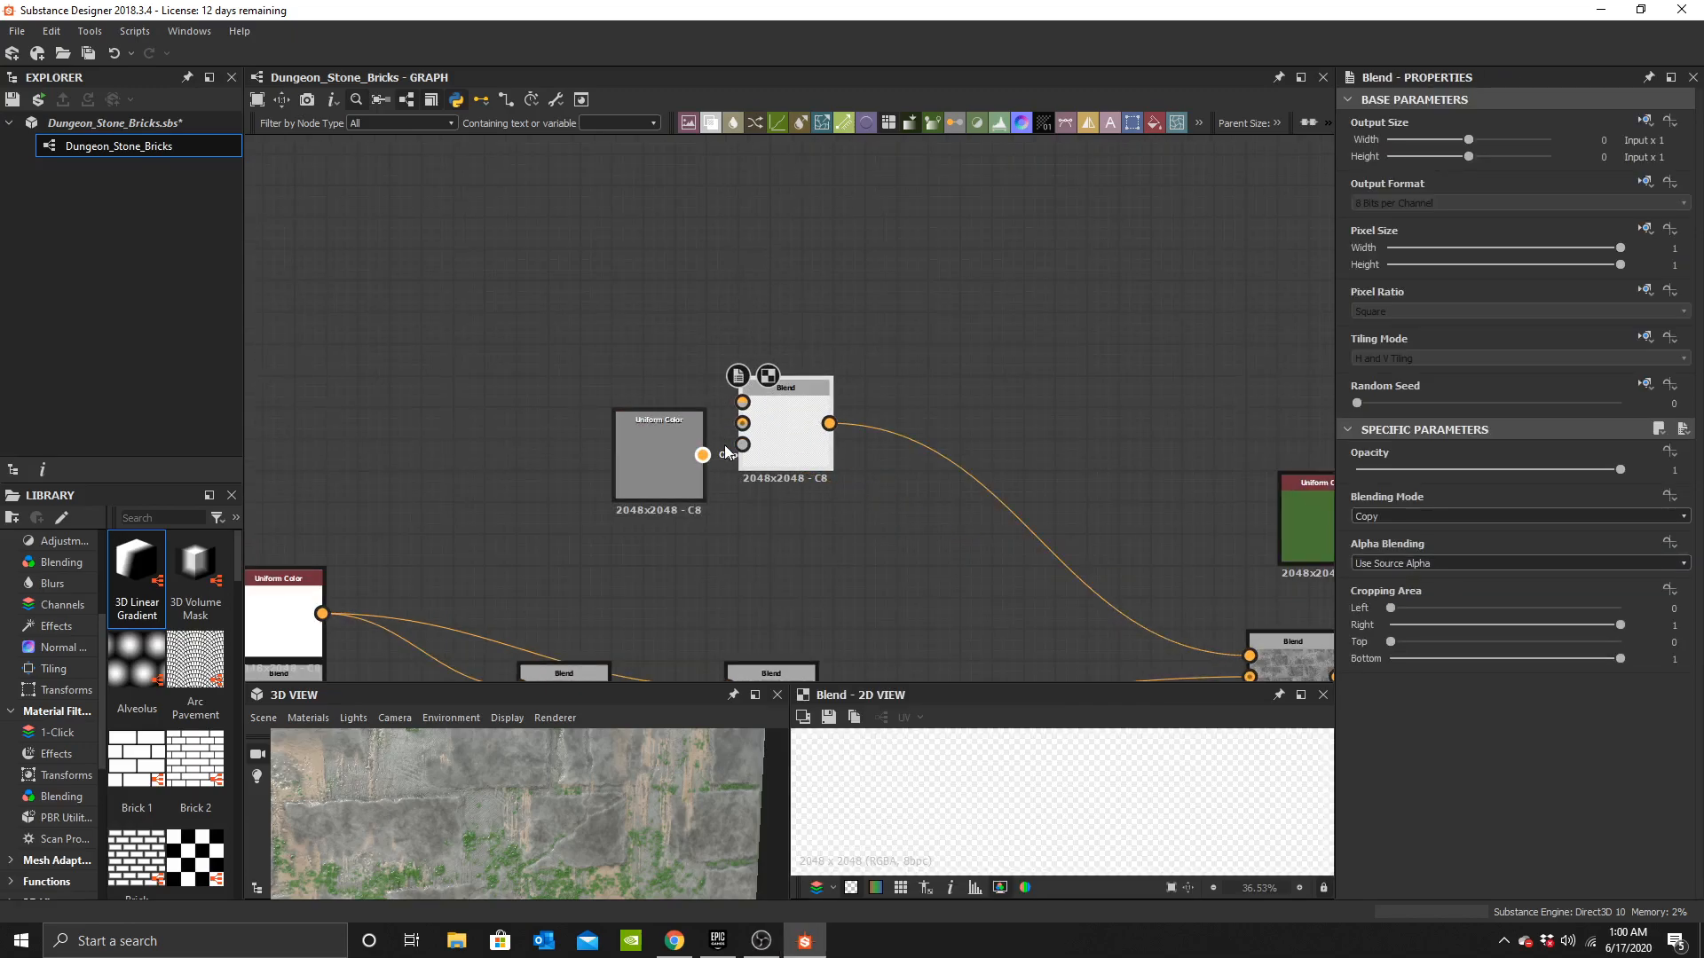
pyautogui.moveTo(707, 455); pyautogui.dragTo(742, 425)
# Duplicate the Uniform Color into the new Blend's other colour input and set the copy to a lighter grey of about 0.62.
pyautogui.click(659, 451)
pyautogui.hotkey('ctrl', 'c')
pyautogui.hotkey('ctrl', 'v')
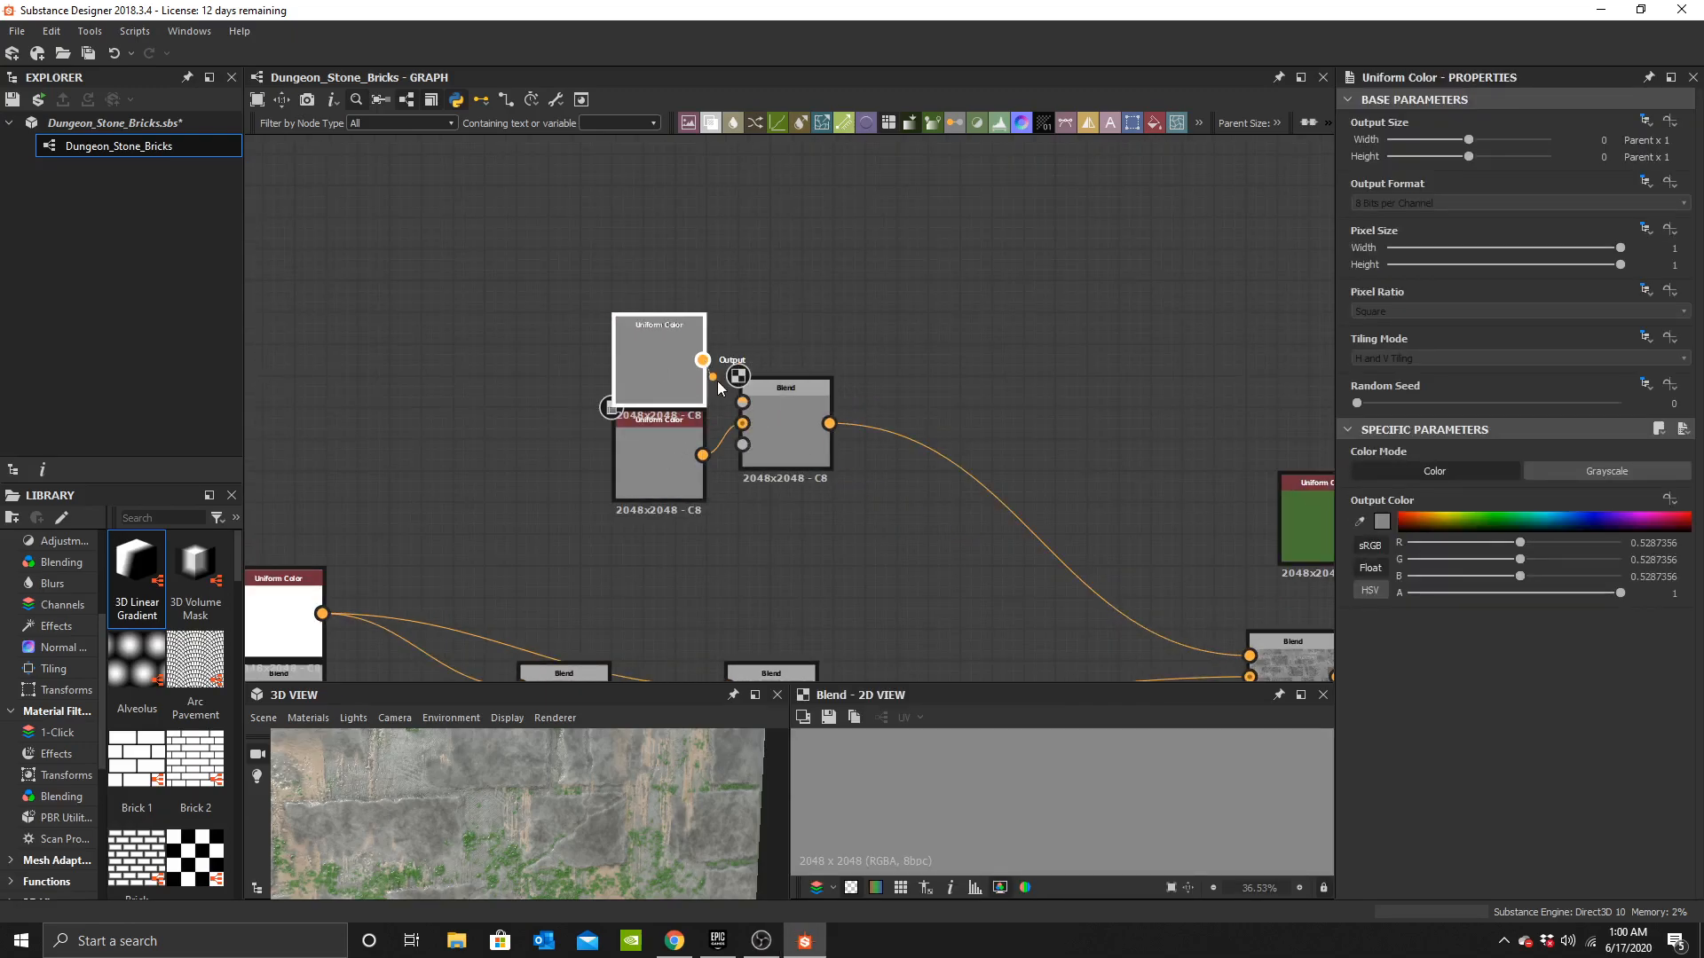
pyautogui.click(1387, 528)
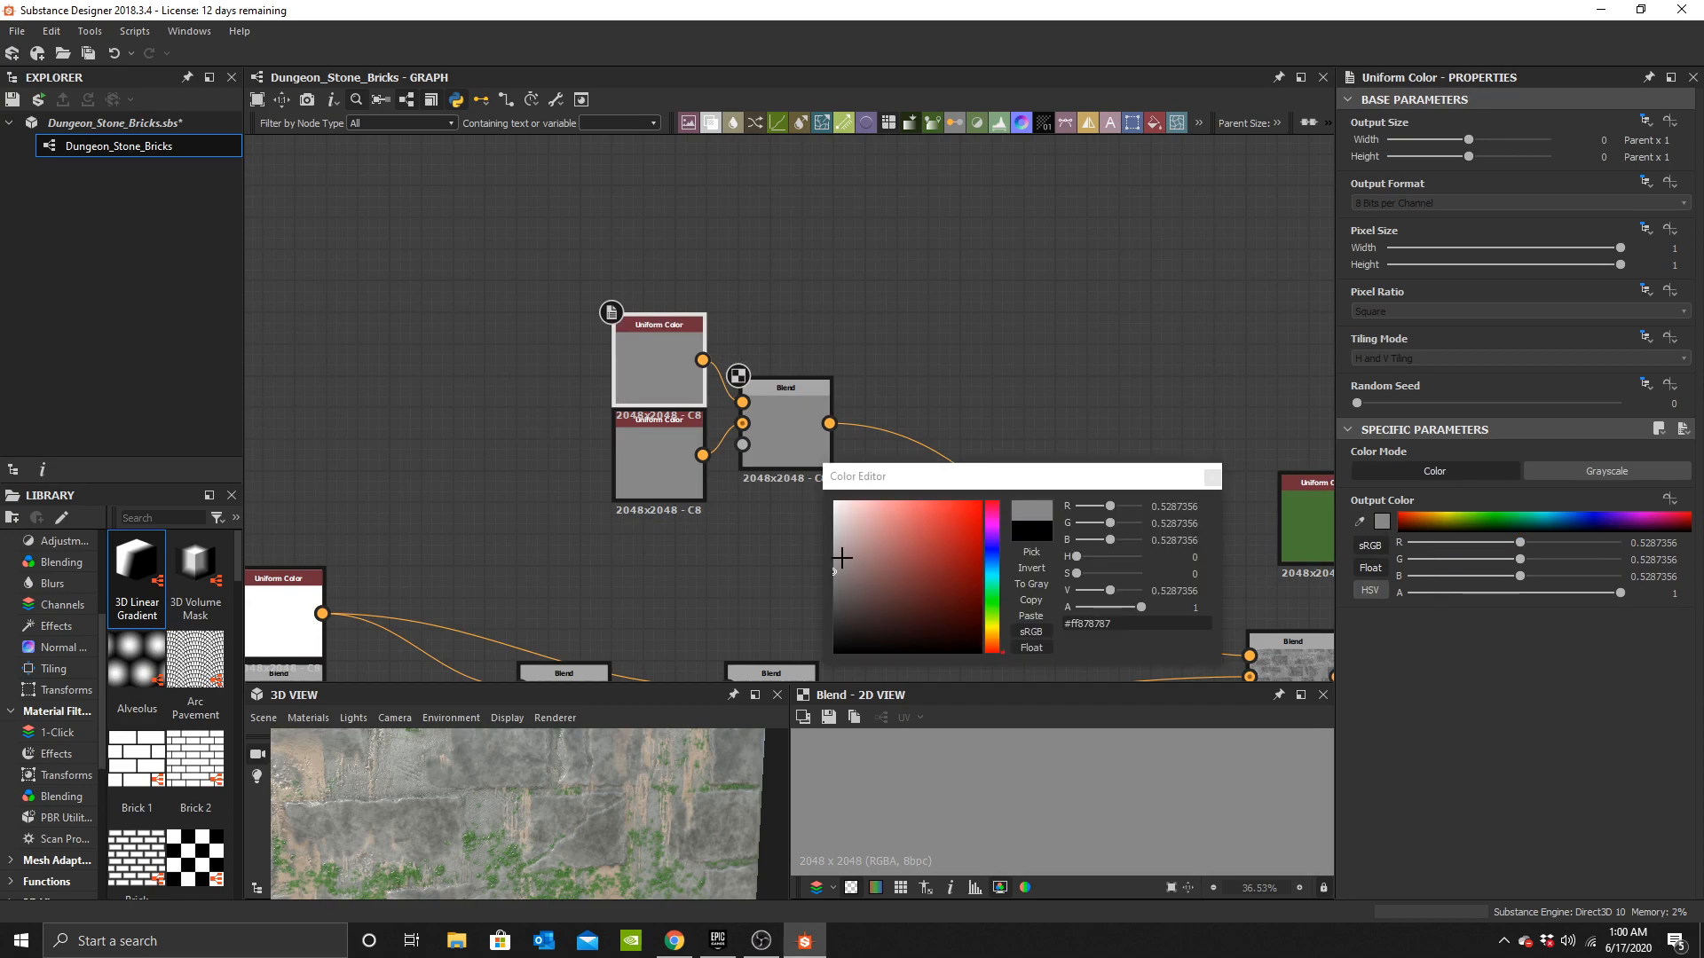
pyautogui.click(836, 558)
pyautogui.click(1212, 478)
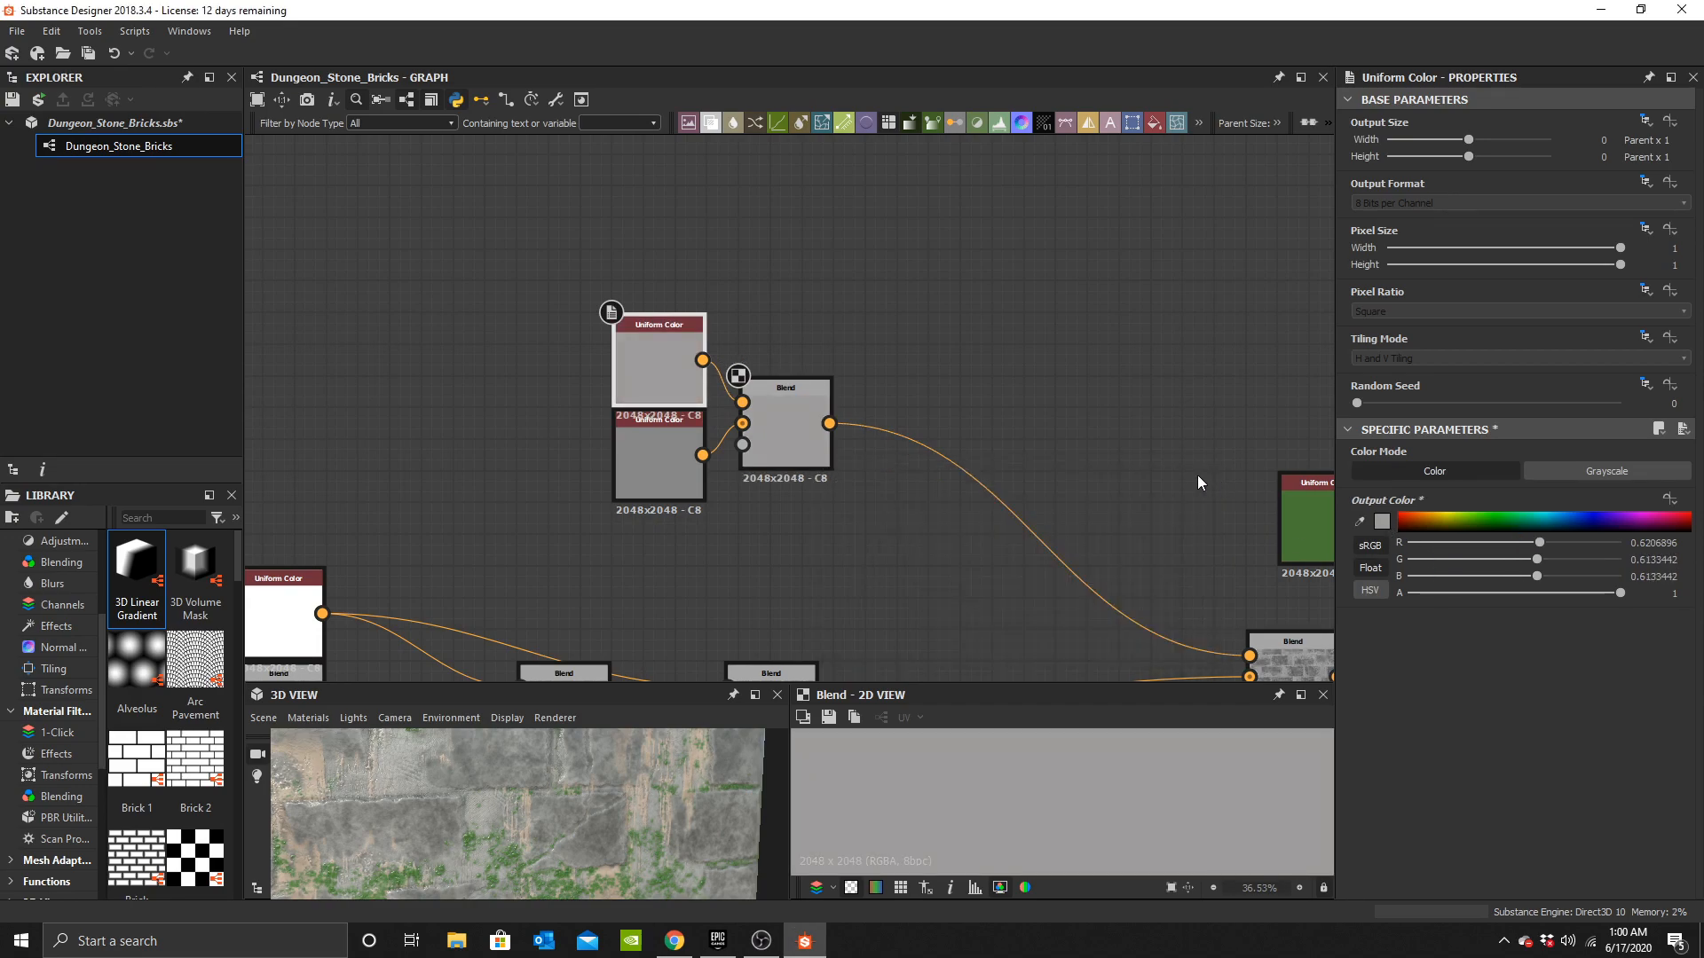
# Move the two Uniform Colors and their Blend up beside the base colour chain.
pyautogui.scroll(-5, 813, 497)
pyautogui.scroll(5, 872, 369)
pyautogui.moveTo(458, 557); pyautogui.dragTo(817, 473, button='middle')
pyautogui.moveTo(373, 541); pyautogui.dragTo(770, 509, button='middle')
pyautogui.moveTo(683, 559); pyautogui.dragTo(992, 448)
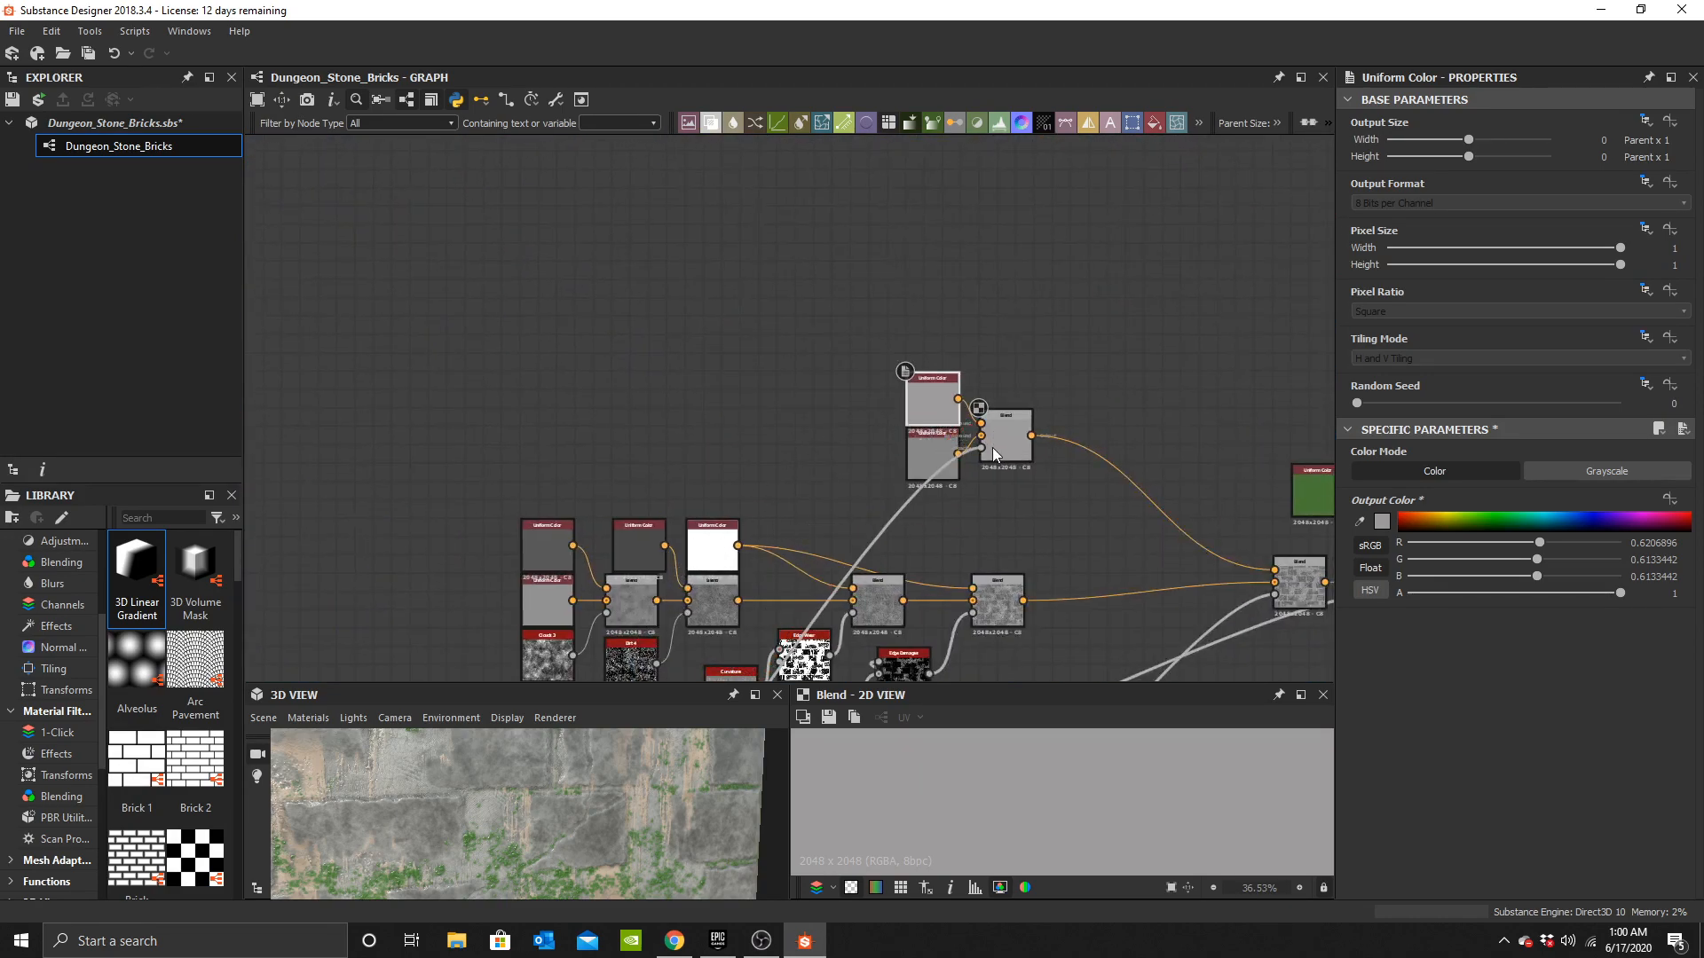
# Add a Levels node near the new grey Blend.
pyautogui.scroll(2, 449, 842)
pyautogui.scroll(3, 453, 843)
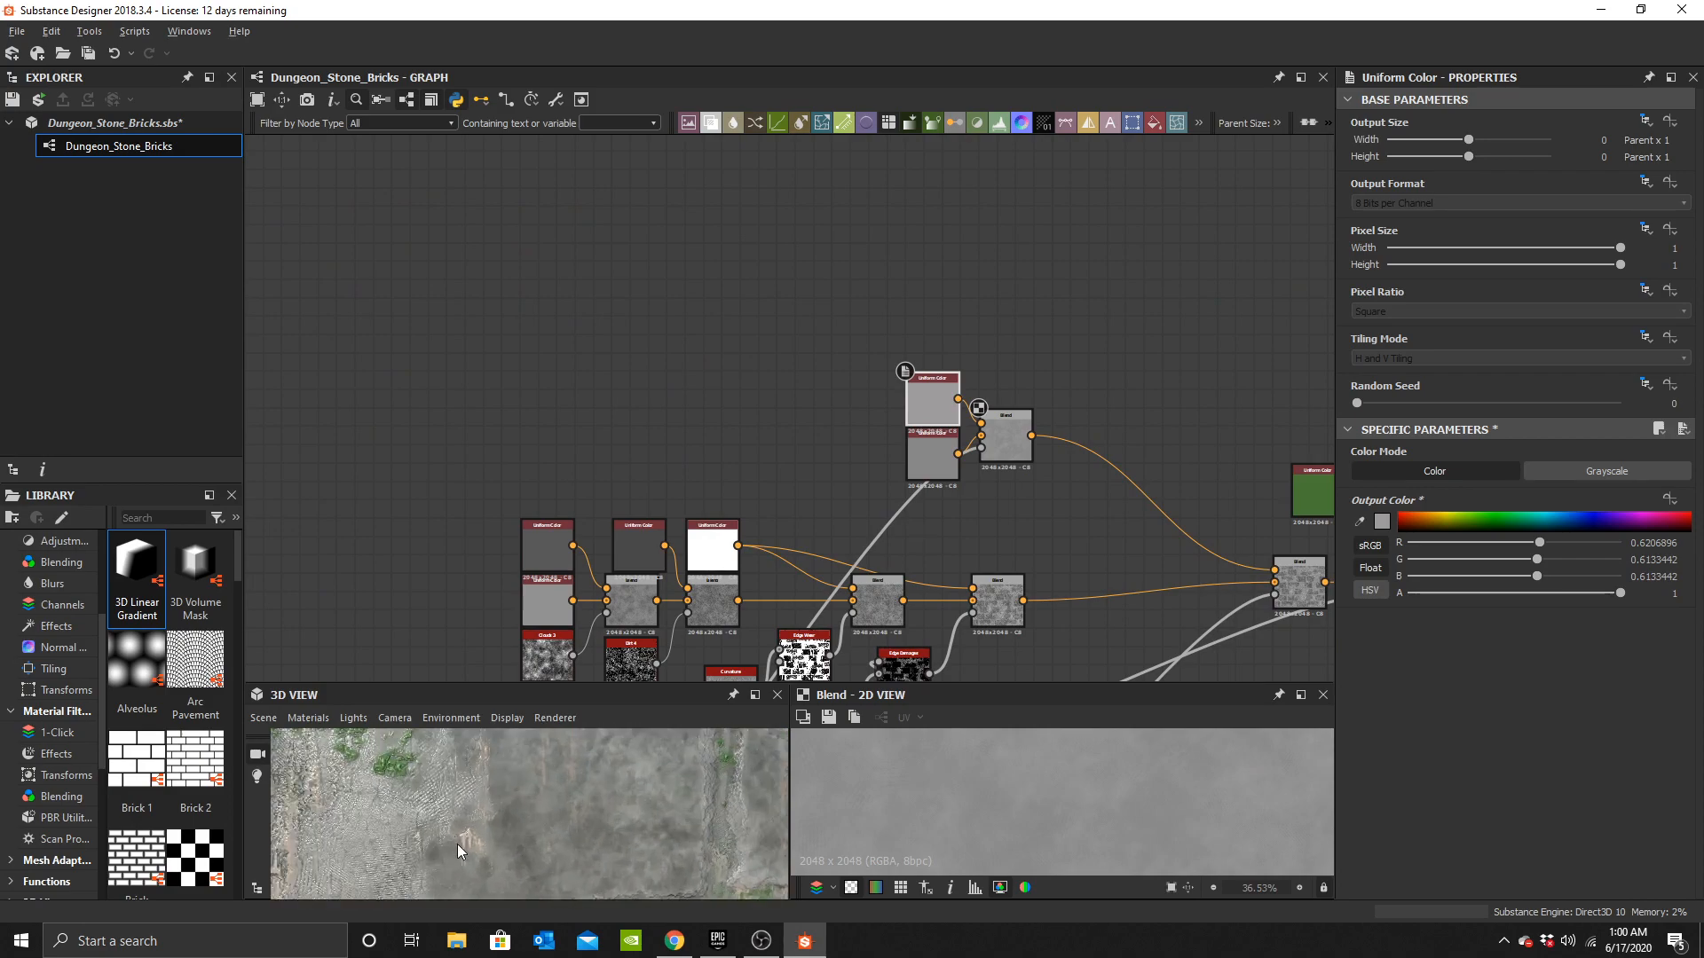
pyautogui.moveTo(456, 844); pyautogui.dragTo(544, 792, button='middle')
pyautogui.moveTo(977, 476); pyautogui.dragTo(994, 357, button='middle')
pyautogui.scroll(3, 910, 408)
pyautogui.click(909, 408)
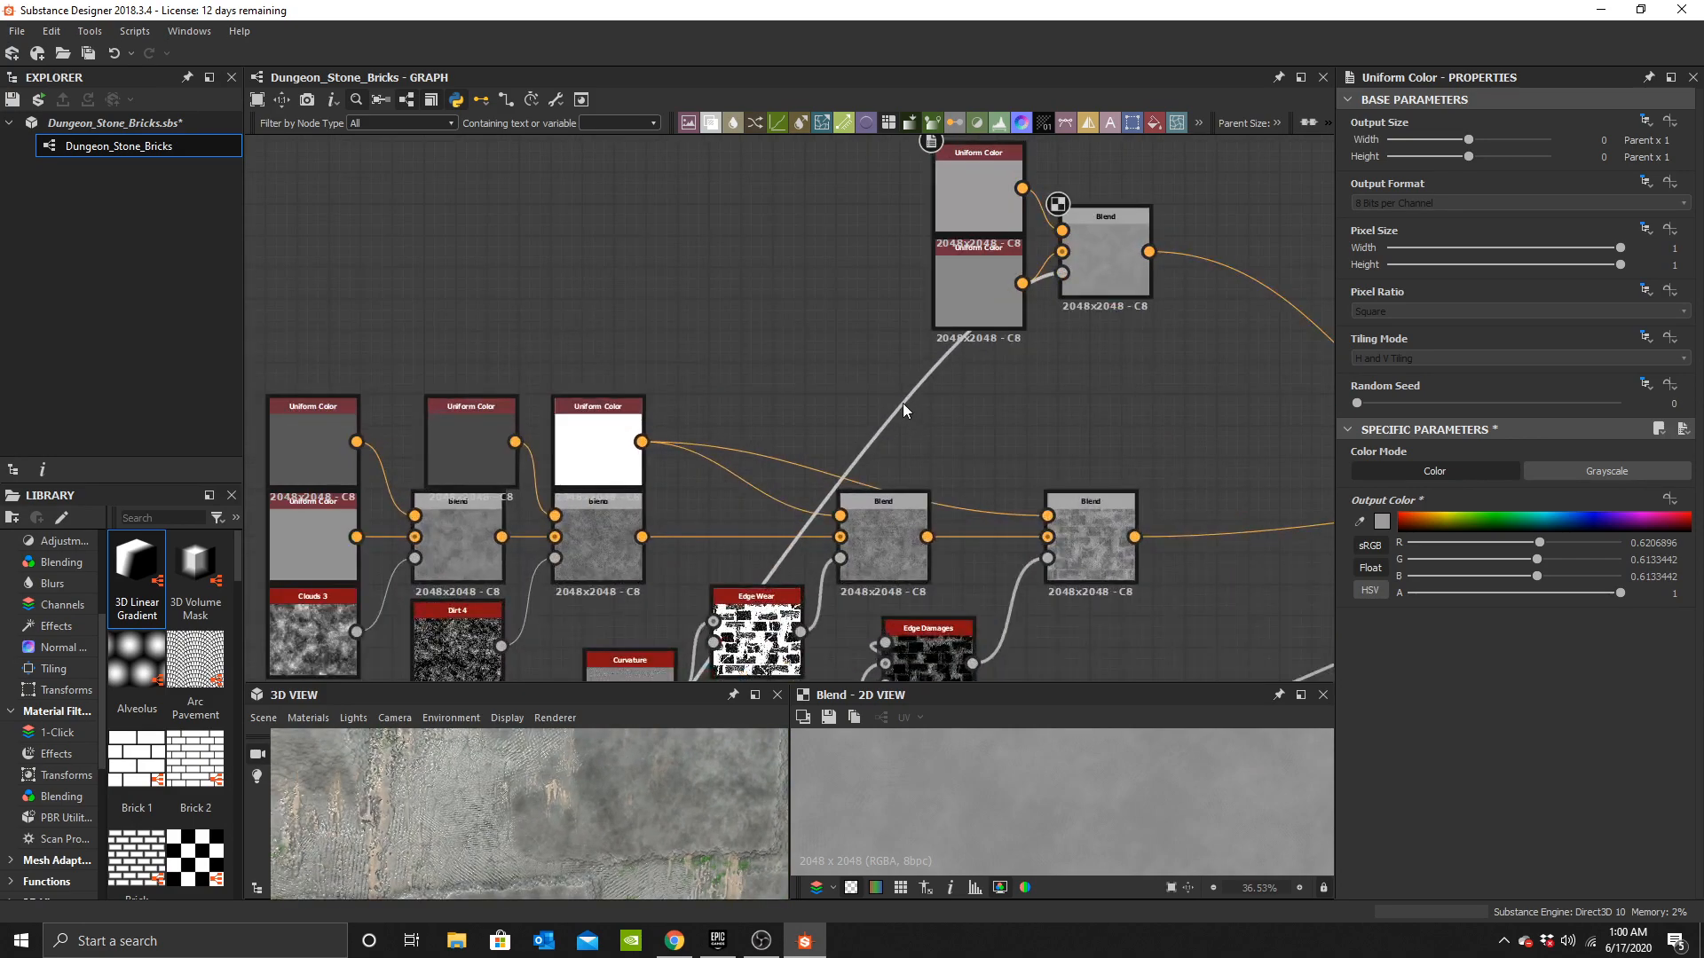
pyautogui.press('space')
pyautogui.write('leve')
pyautogui.click(946, 396)
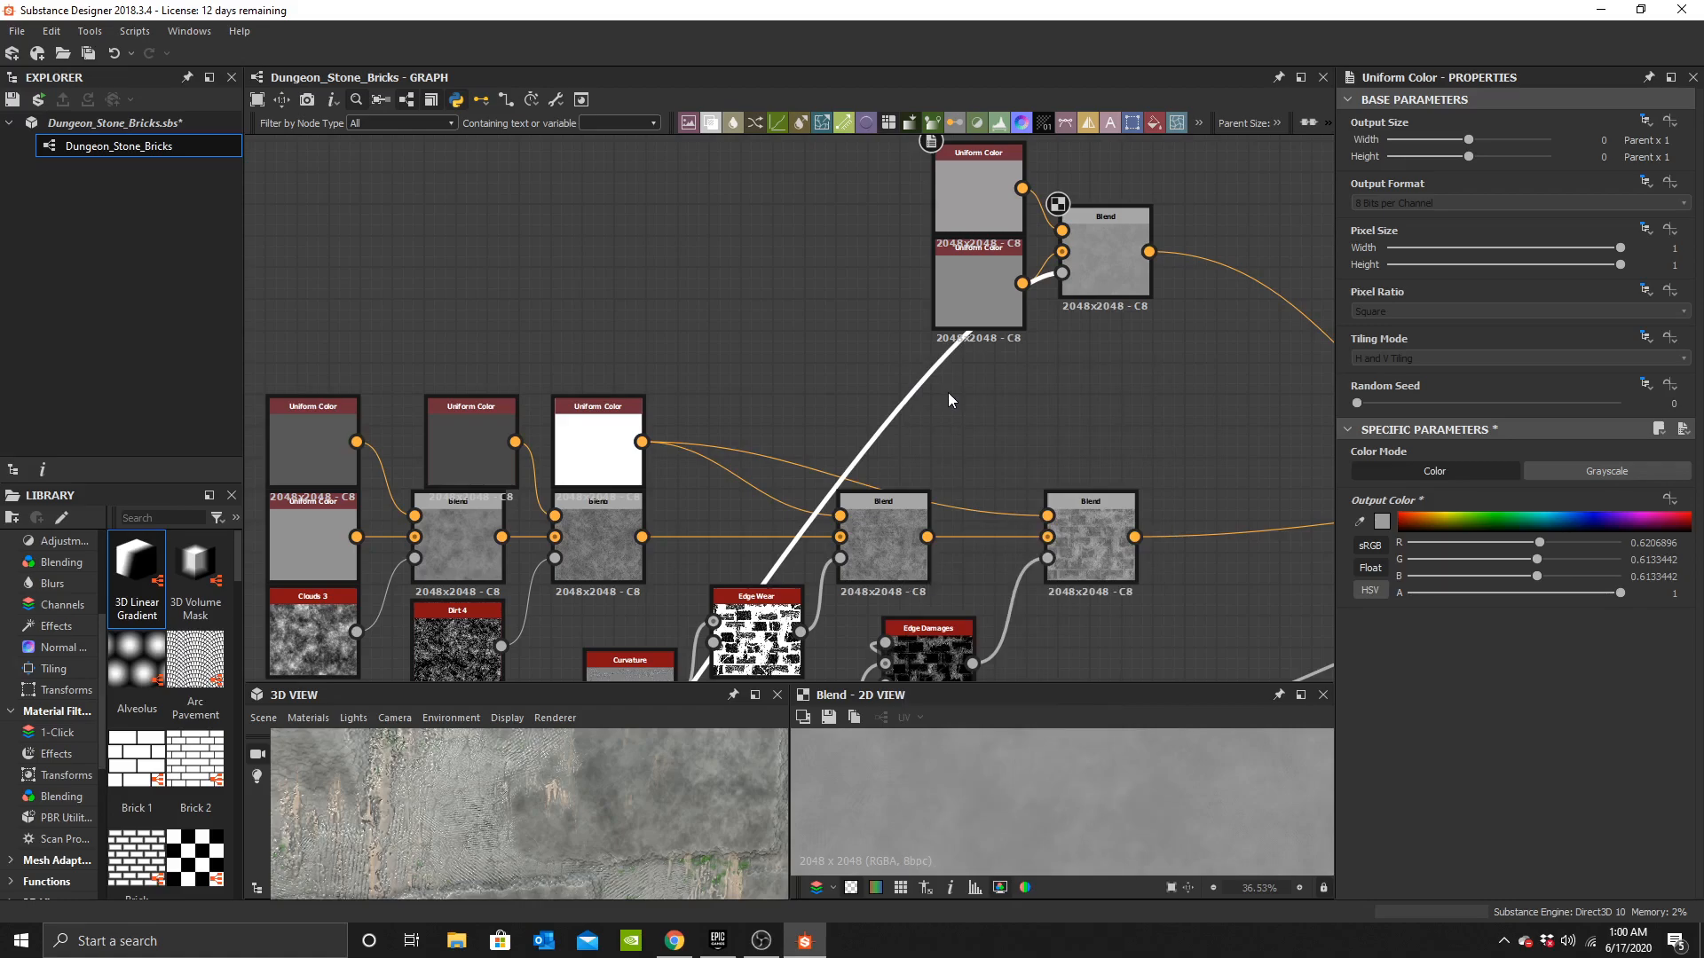
# Route the grayscale mask through the Levels node into the new grey Blend's opacity.
pyautogui.scroll(-3, 852, 320)
pyautogui.moveTo(862, 274); pyautogui.dragTo(904, 115, button='middle')
pyautogui.moveTo(840, 472); pyautogui.dragTo(857, 402, button='middle')
pyautogui.moveTo(710, 484); pyautogui.dragTo(1056, 179)
pyautogui.moveTo(1016, 282); pyautogui.dragTo(825, 568, button='middle')
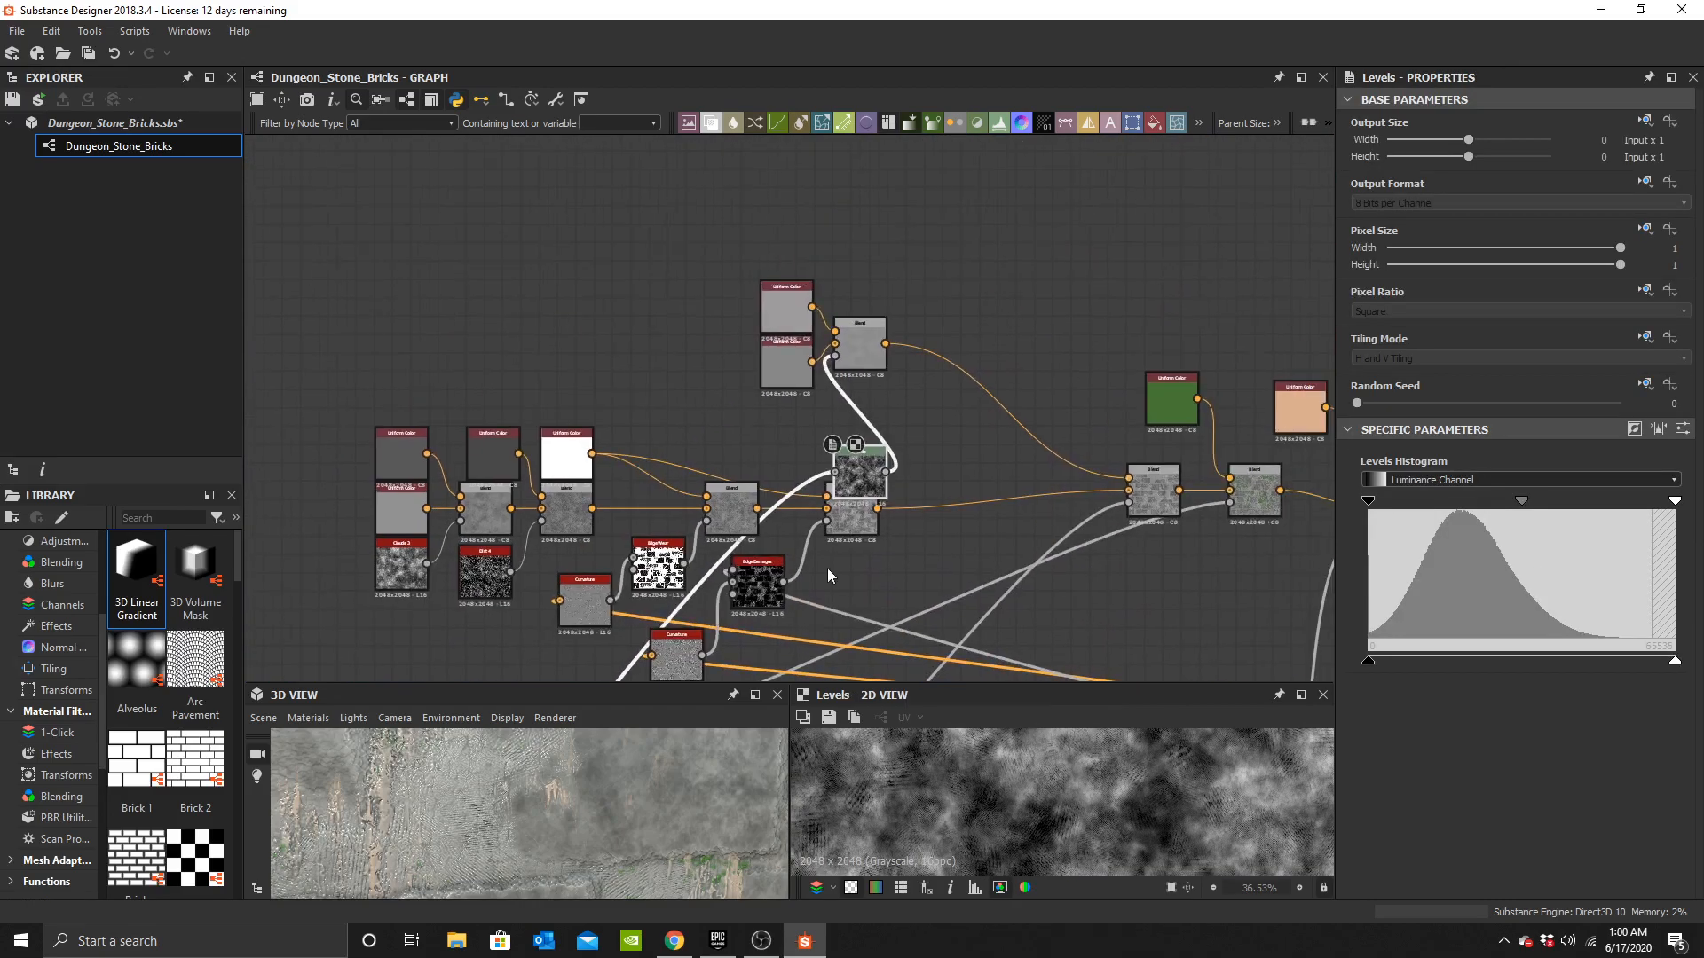
# Pull the Levels input markers together to sharpen the mask's contrast.
pyautogui.scroll(3, 886, 477)
pyautogui.moveTo(851, 480); pyautogui.dragTo(725, 418)
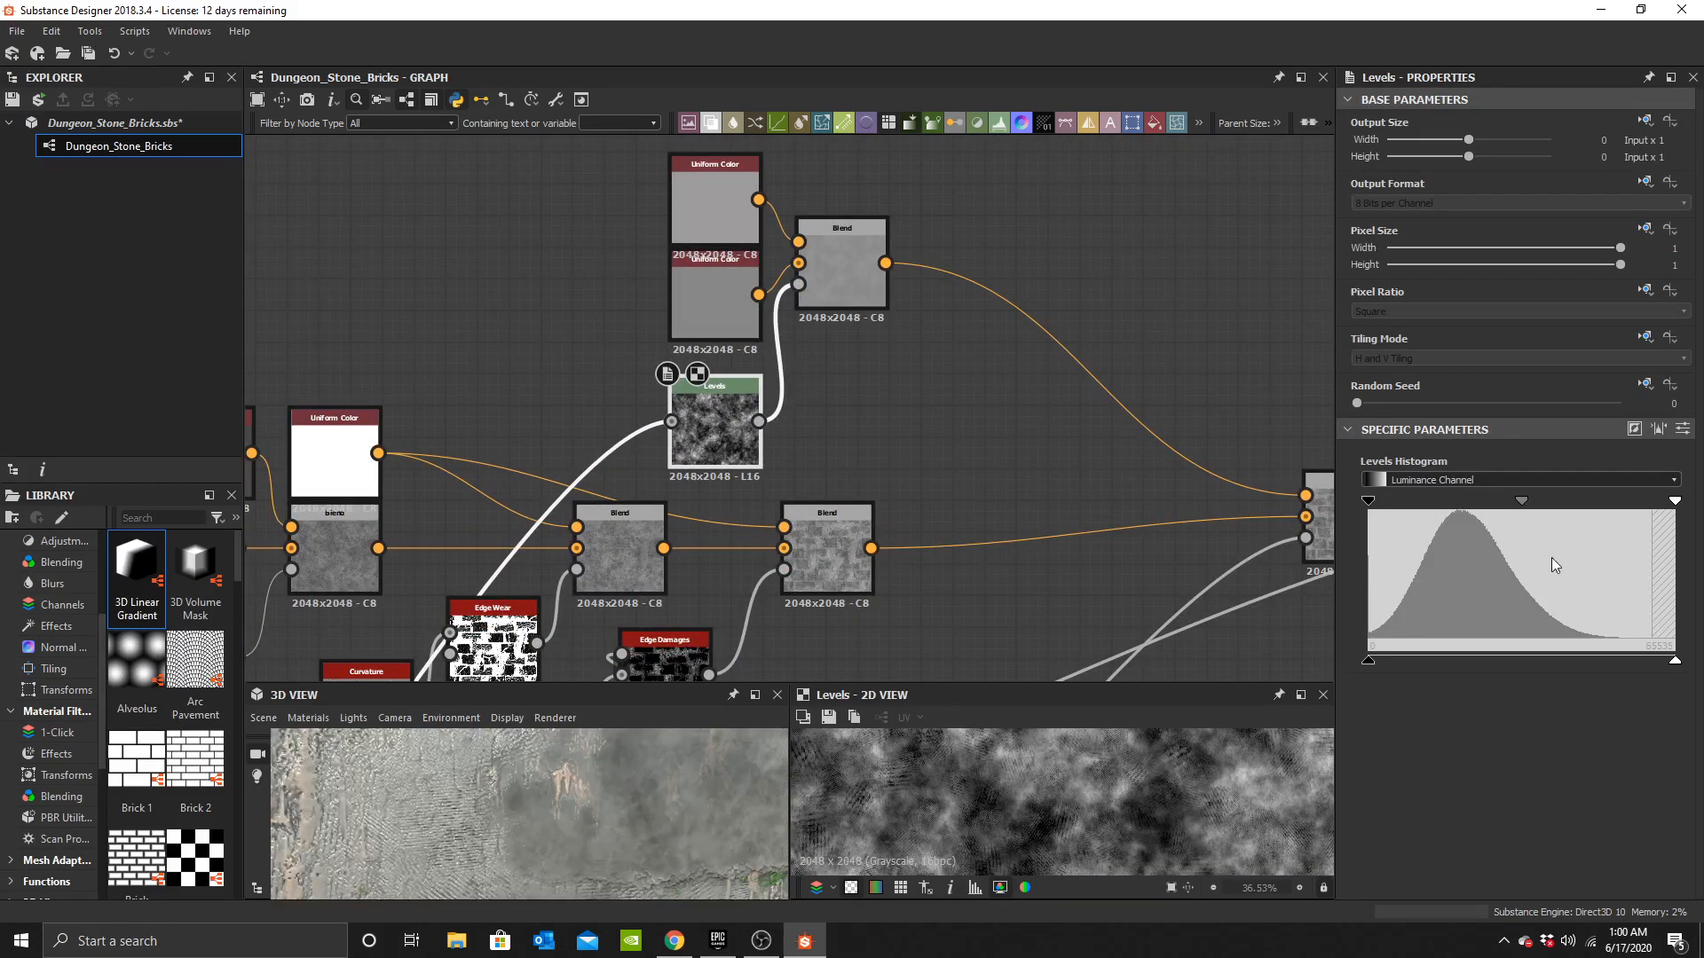
pyautogui.moveTo(1481, 508); pyautogui.dragTo(1468, 508)
pyautogui.hotkey('ctrl', 'z')
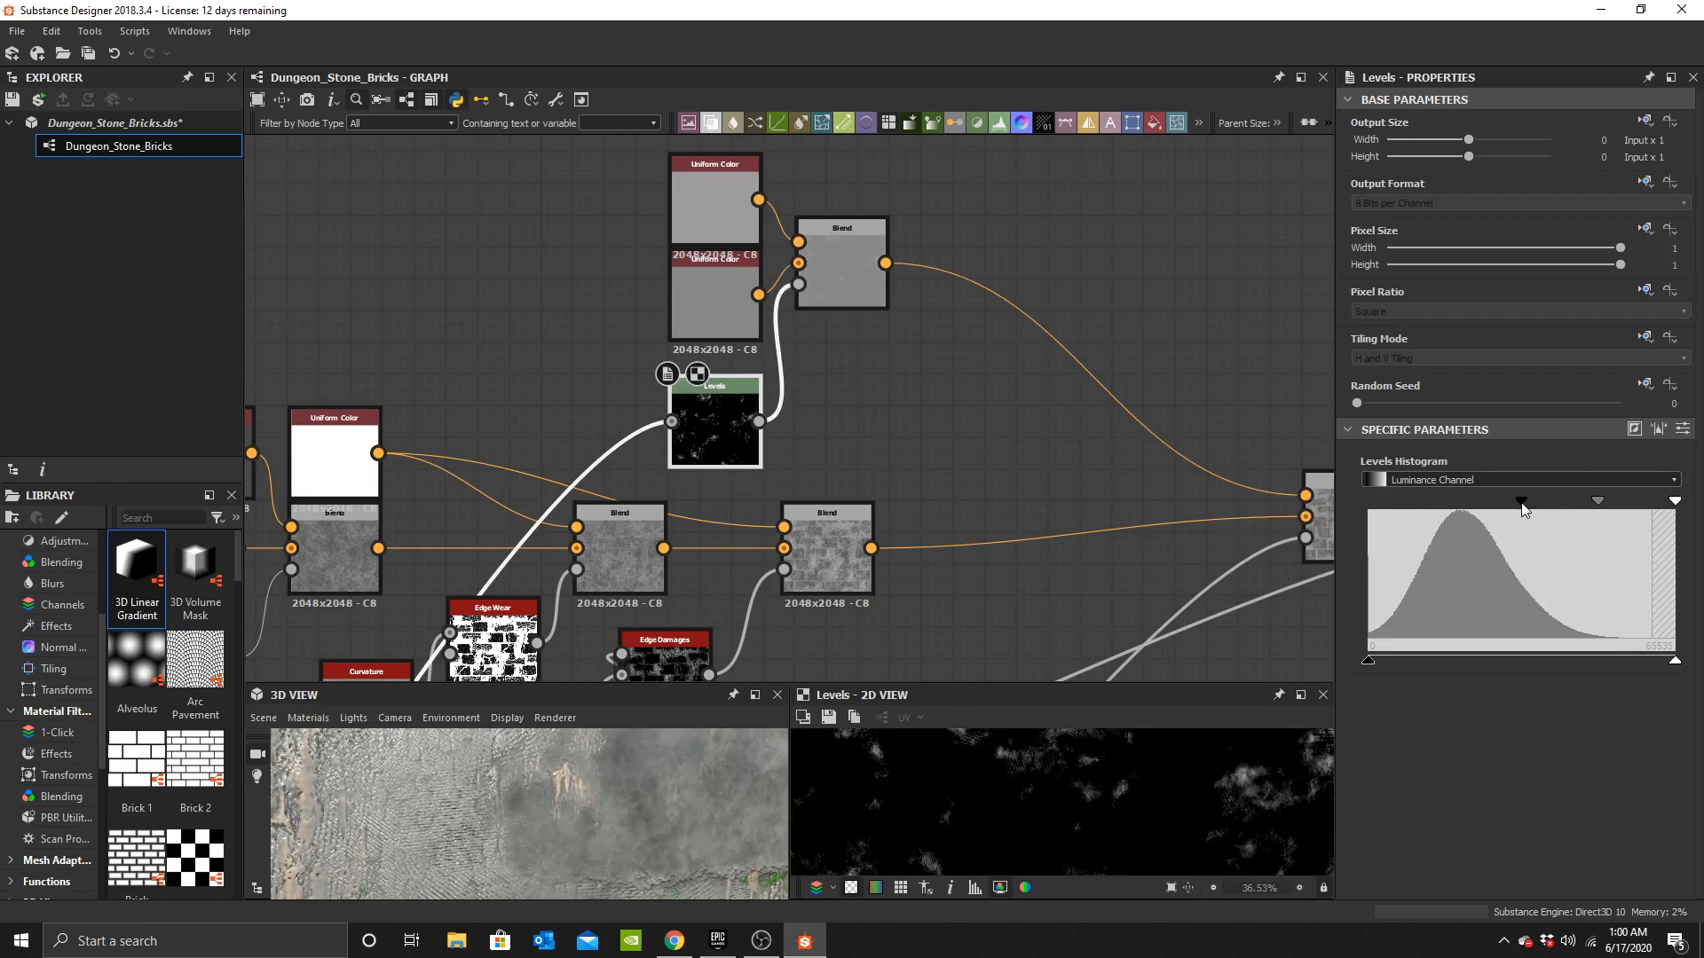
pyautogui.moveTo(1566, 506); pyautogui.dragTo(1483, 508)
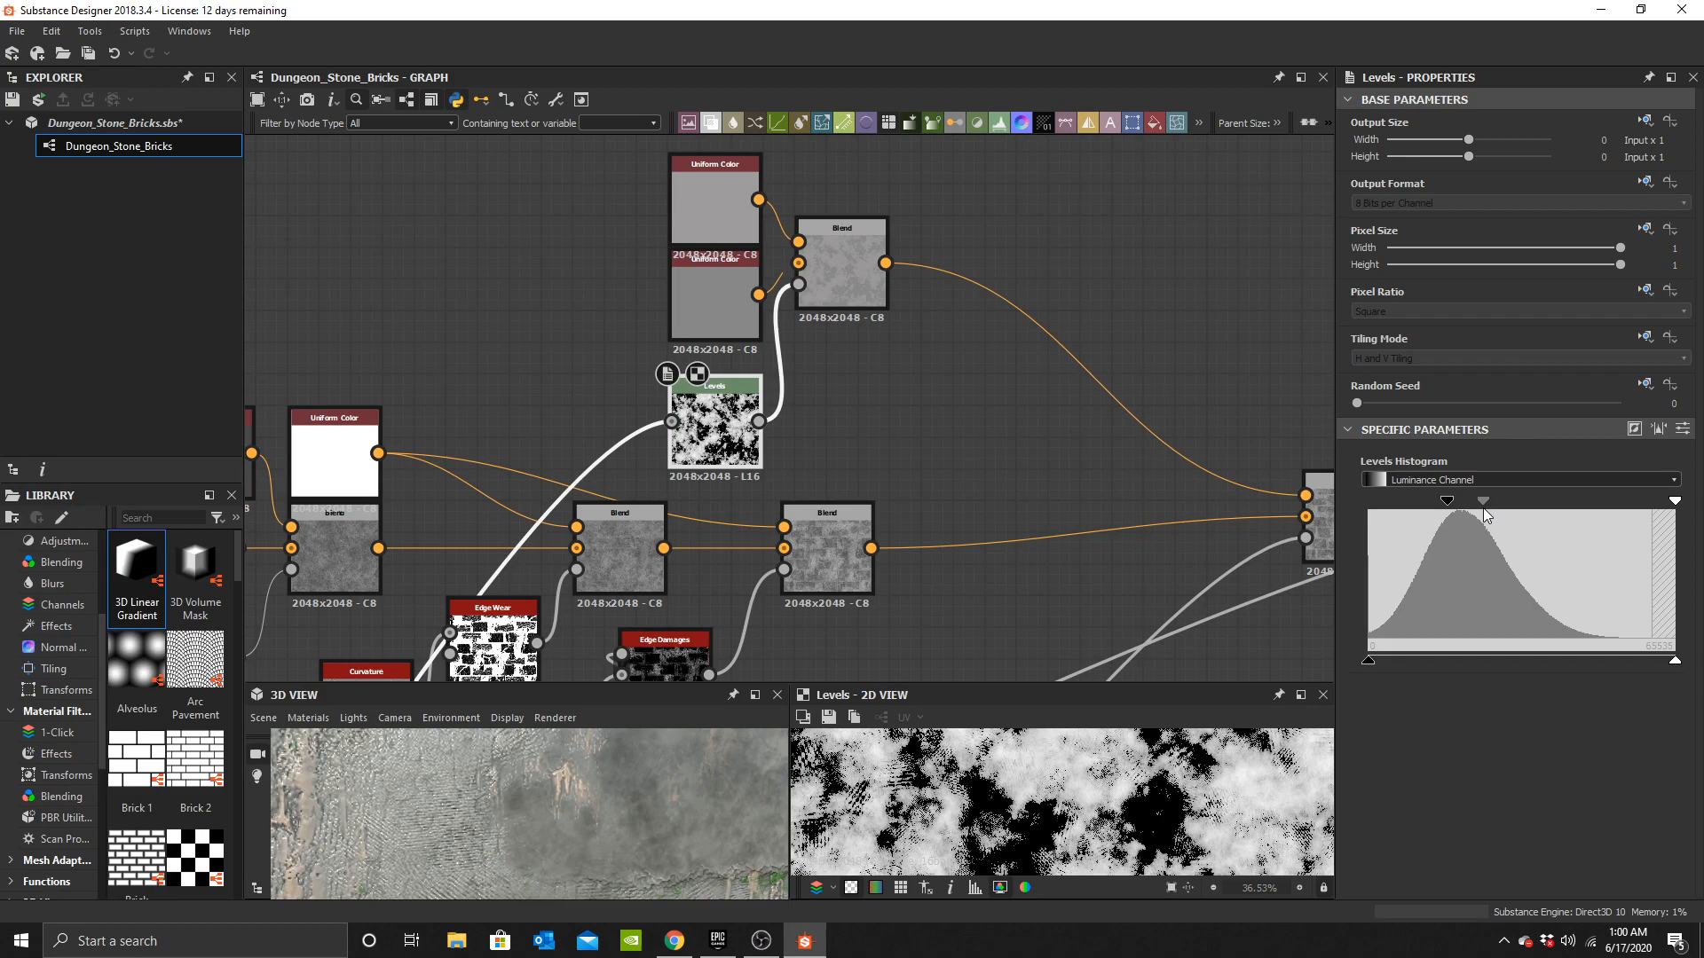
pyautogui.moveTo(1622, 507); pyautogui.dragTo(1482, 513)
# Darken the lower Uniform Color feeding the grey Blend to a grey of about 0.37.
pyautogui.click(861, 302)
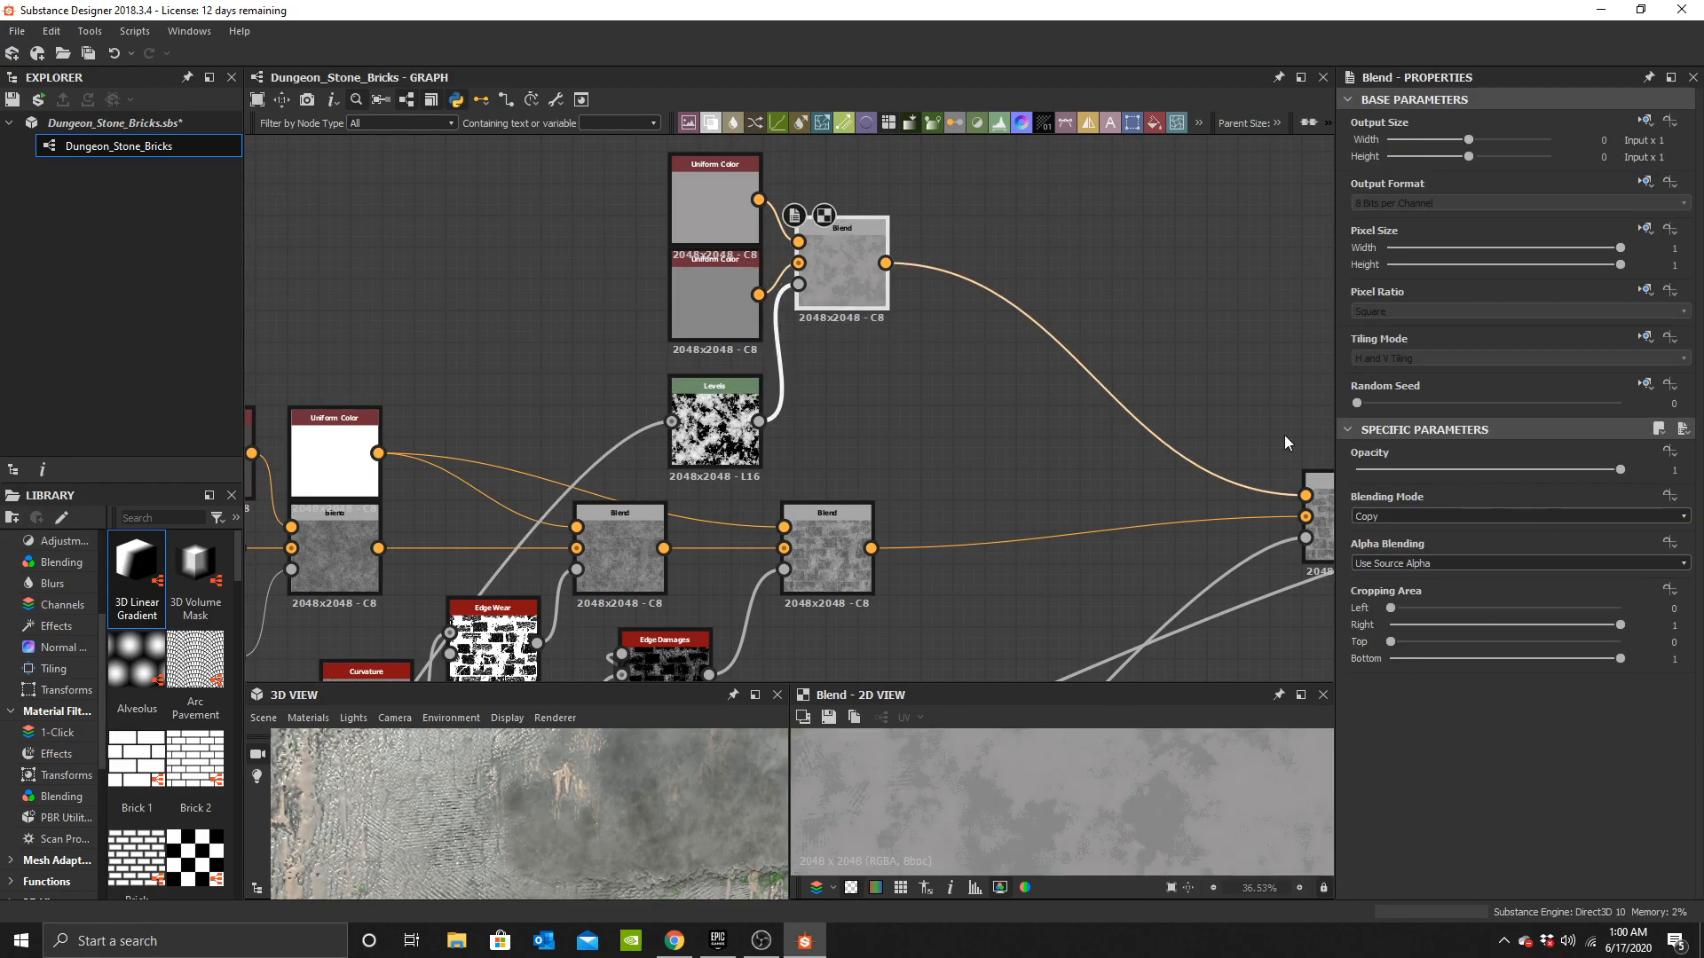
pyautogui.click(714, 297)
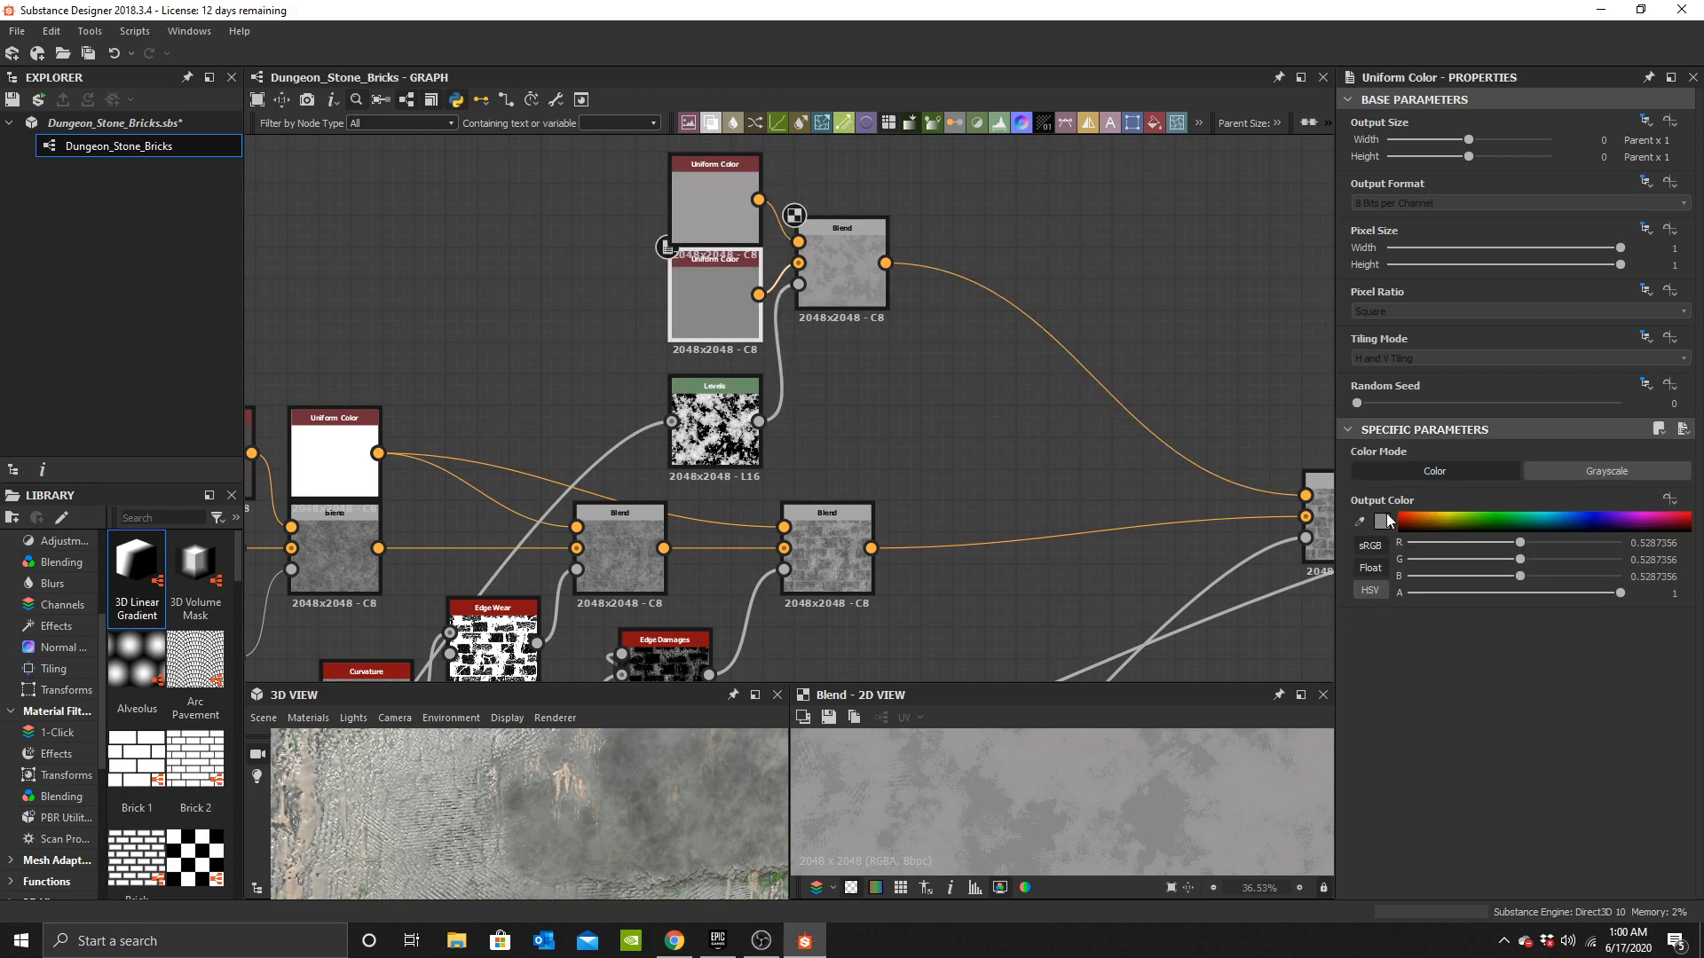
pyautogui.click(1382, 521)
pyautogui.moveTo(840, 580); pyautogui.dragTo(837, 596)
pyautogui.scroll(-10, 568, 770)
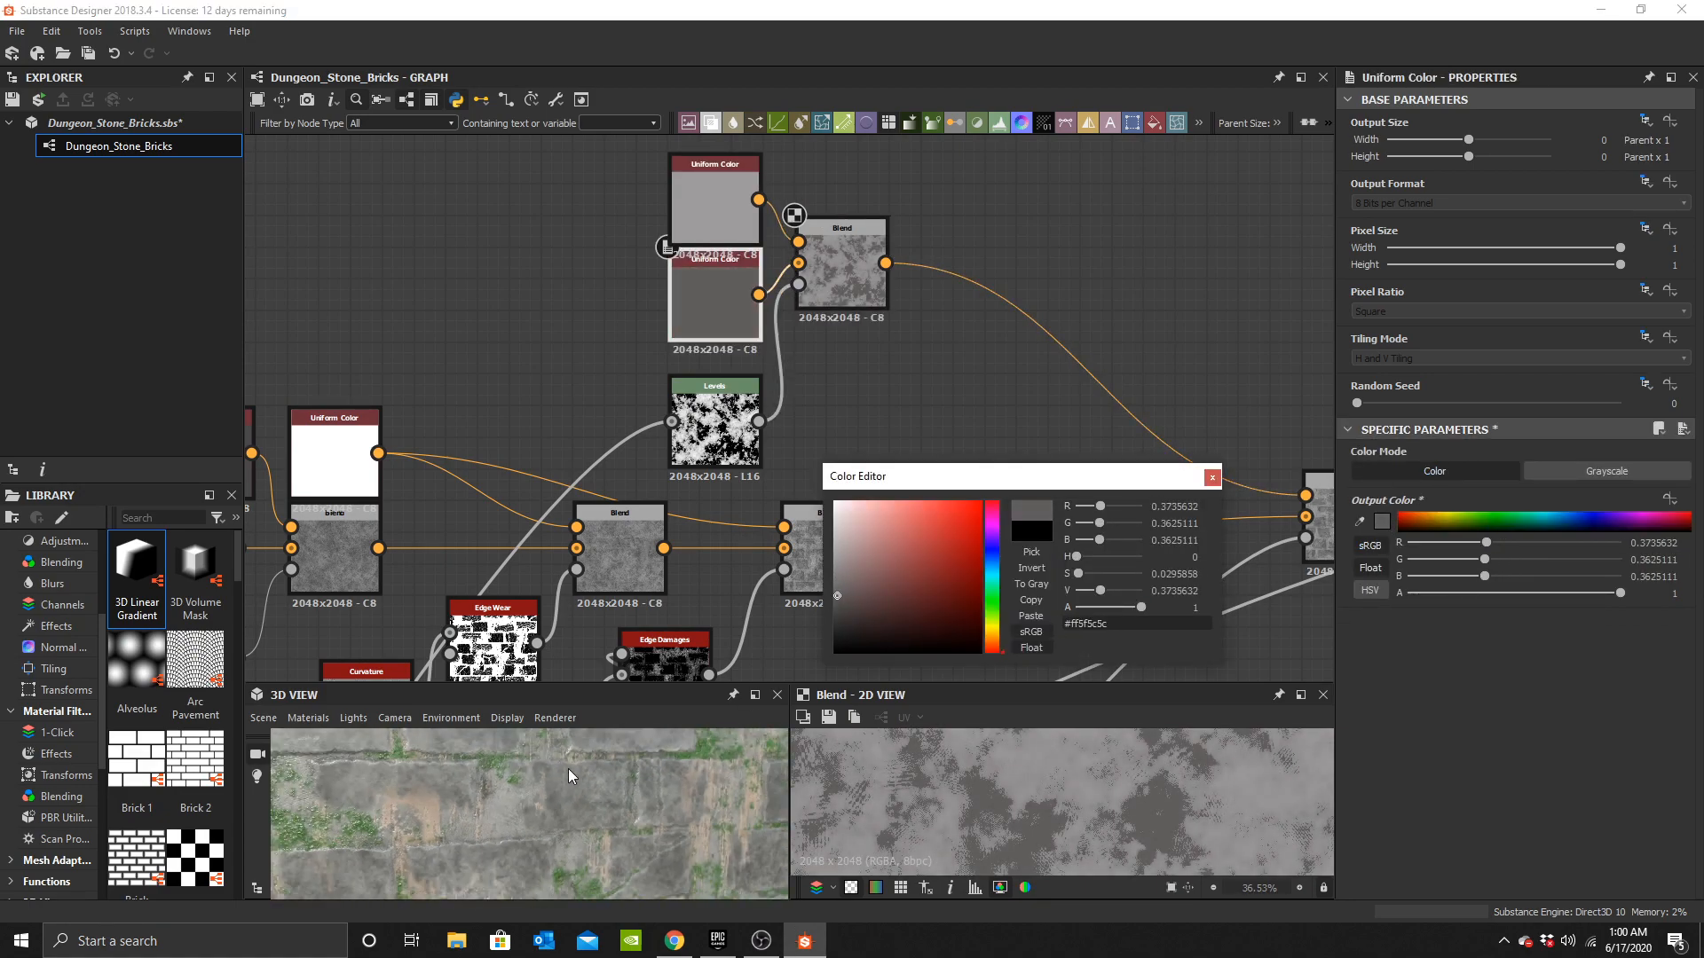
pyautogui.moveTo(568, 796); pyautogui.dragTo(600, 839)
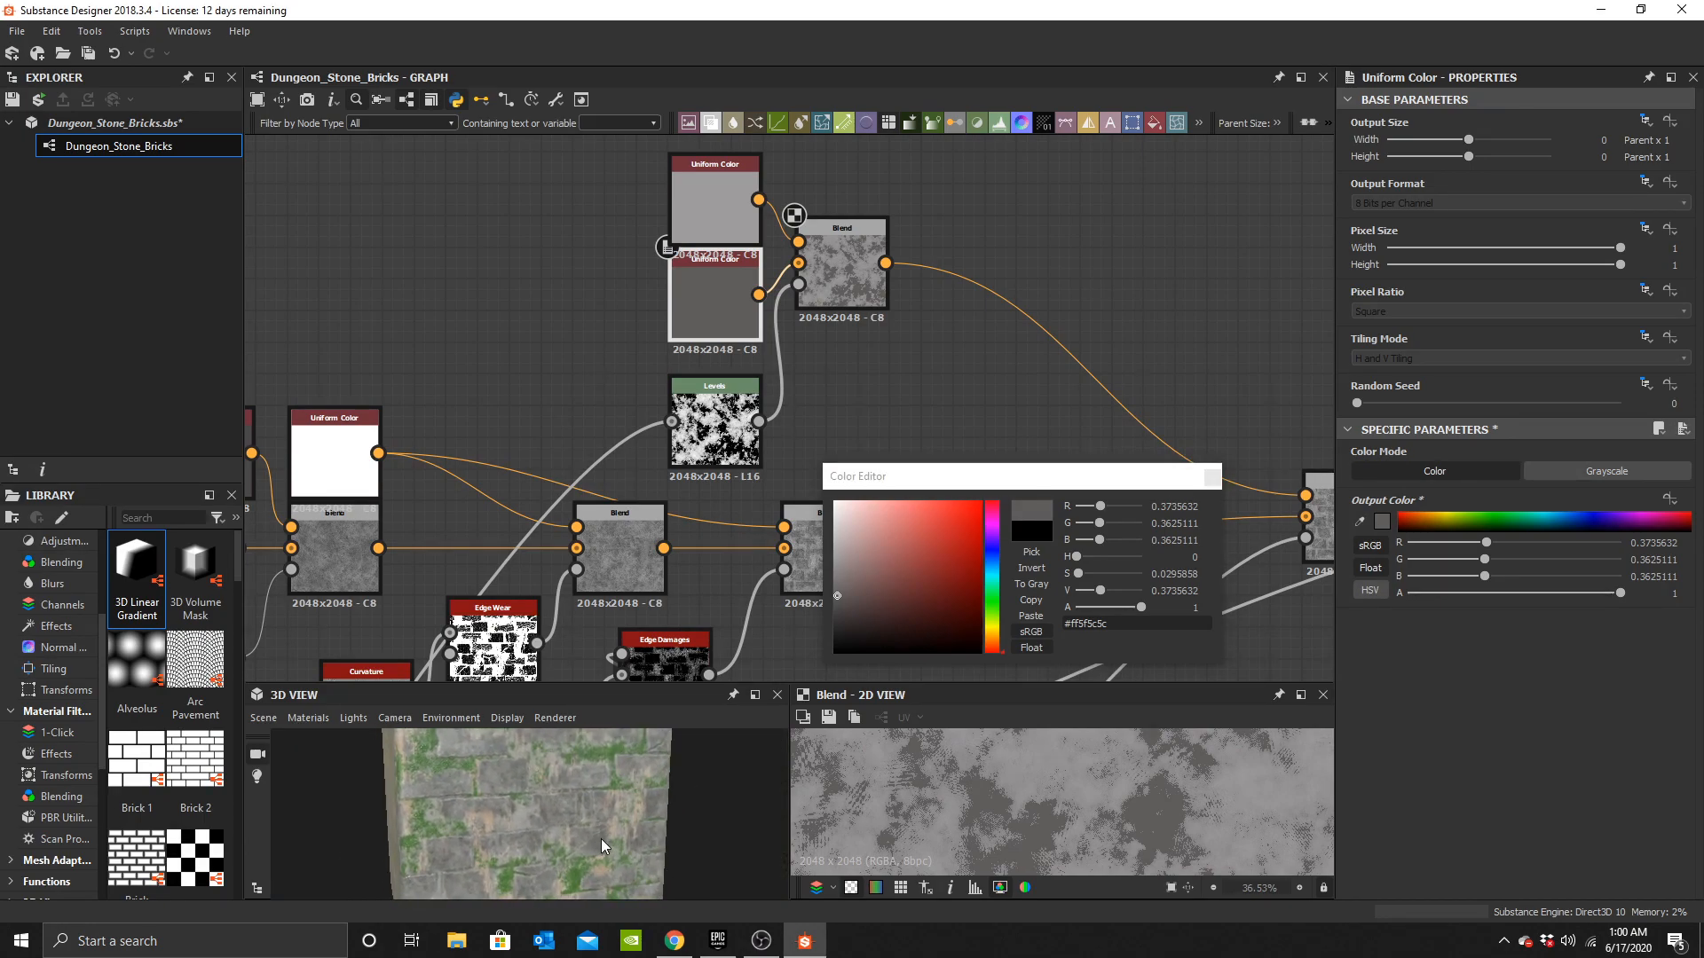
pyautogui.click(1211, 478)
# Rearrange the two Uniform Color nodes so the darker one sits above the lighter one.
pyautogui.click(852, 264)
pyautogui.moveTo(1009, 479); pyautogui.dragTo(885, 533, button='middle')
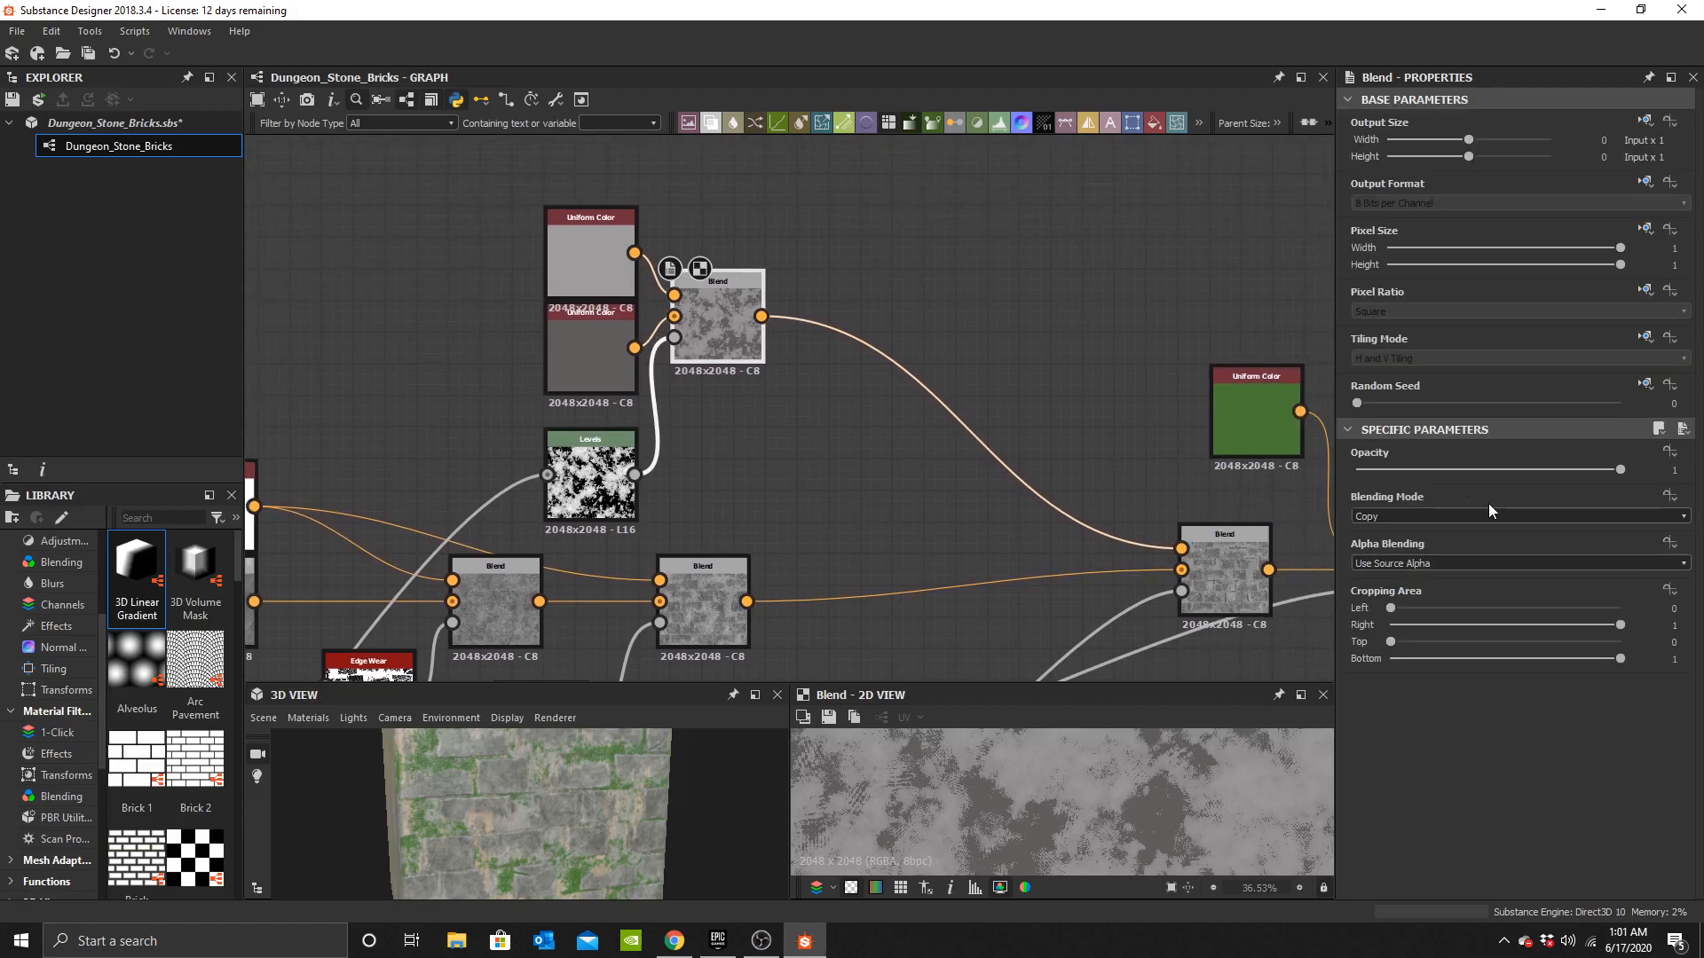
pyautogui.hotkey('ctrl', 'z')
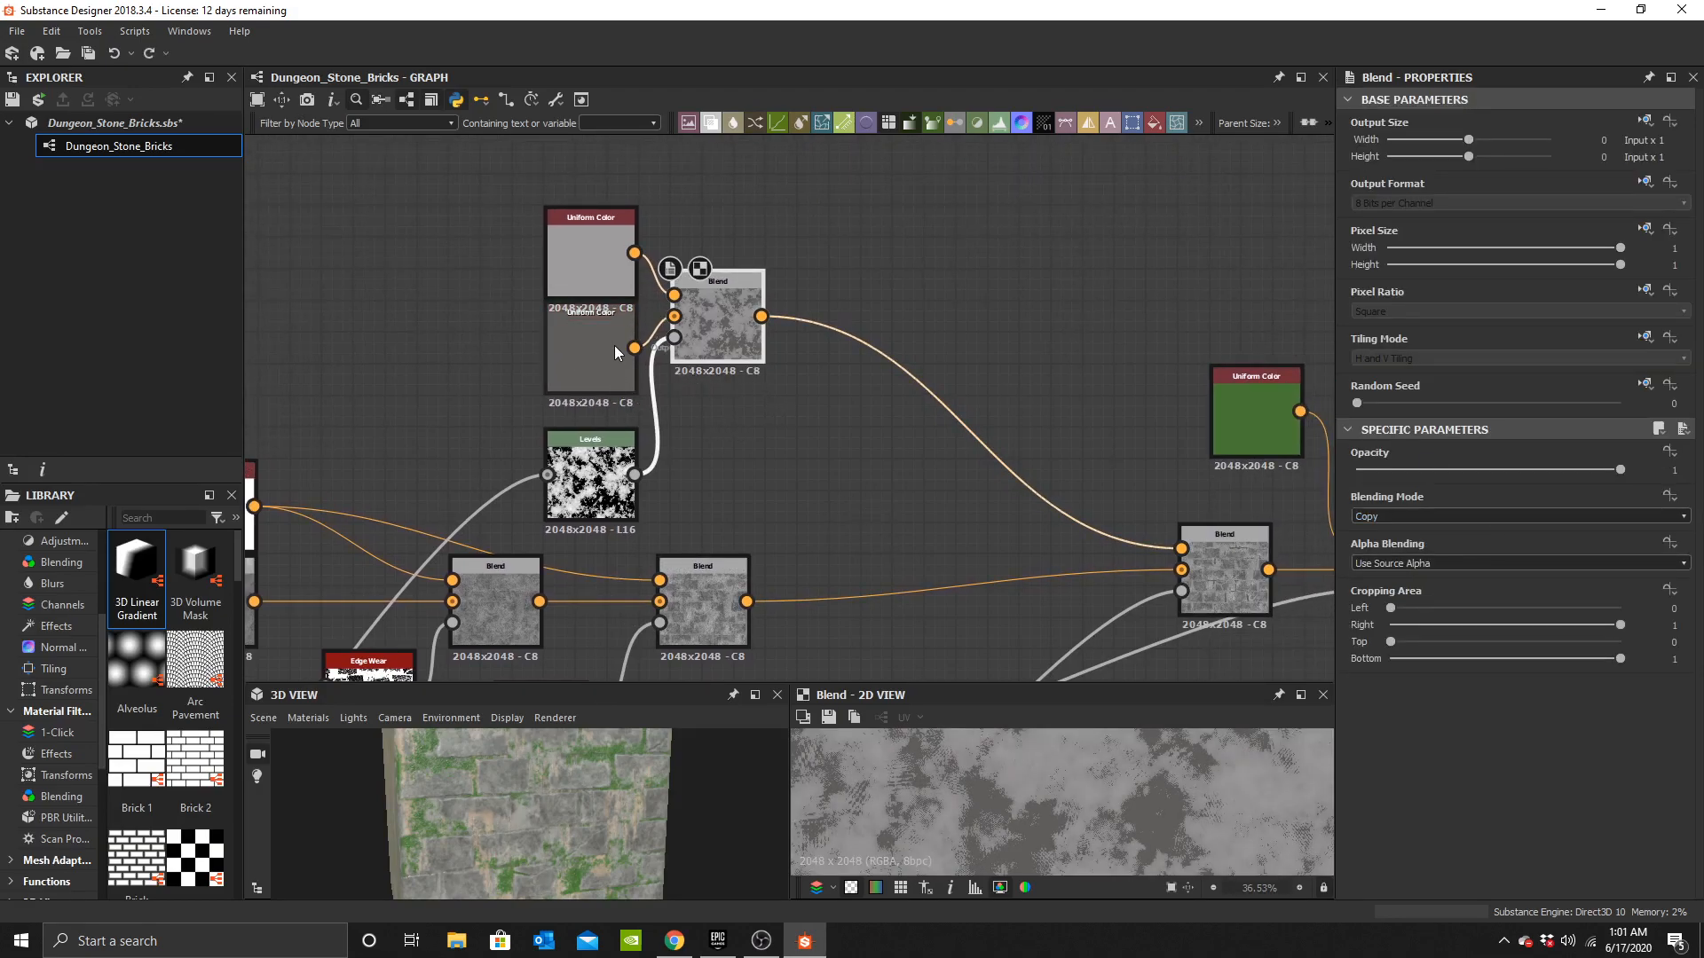
pyautogui.moveTo(575, 271); pyautogui.dragTo(511, 379)
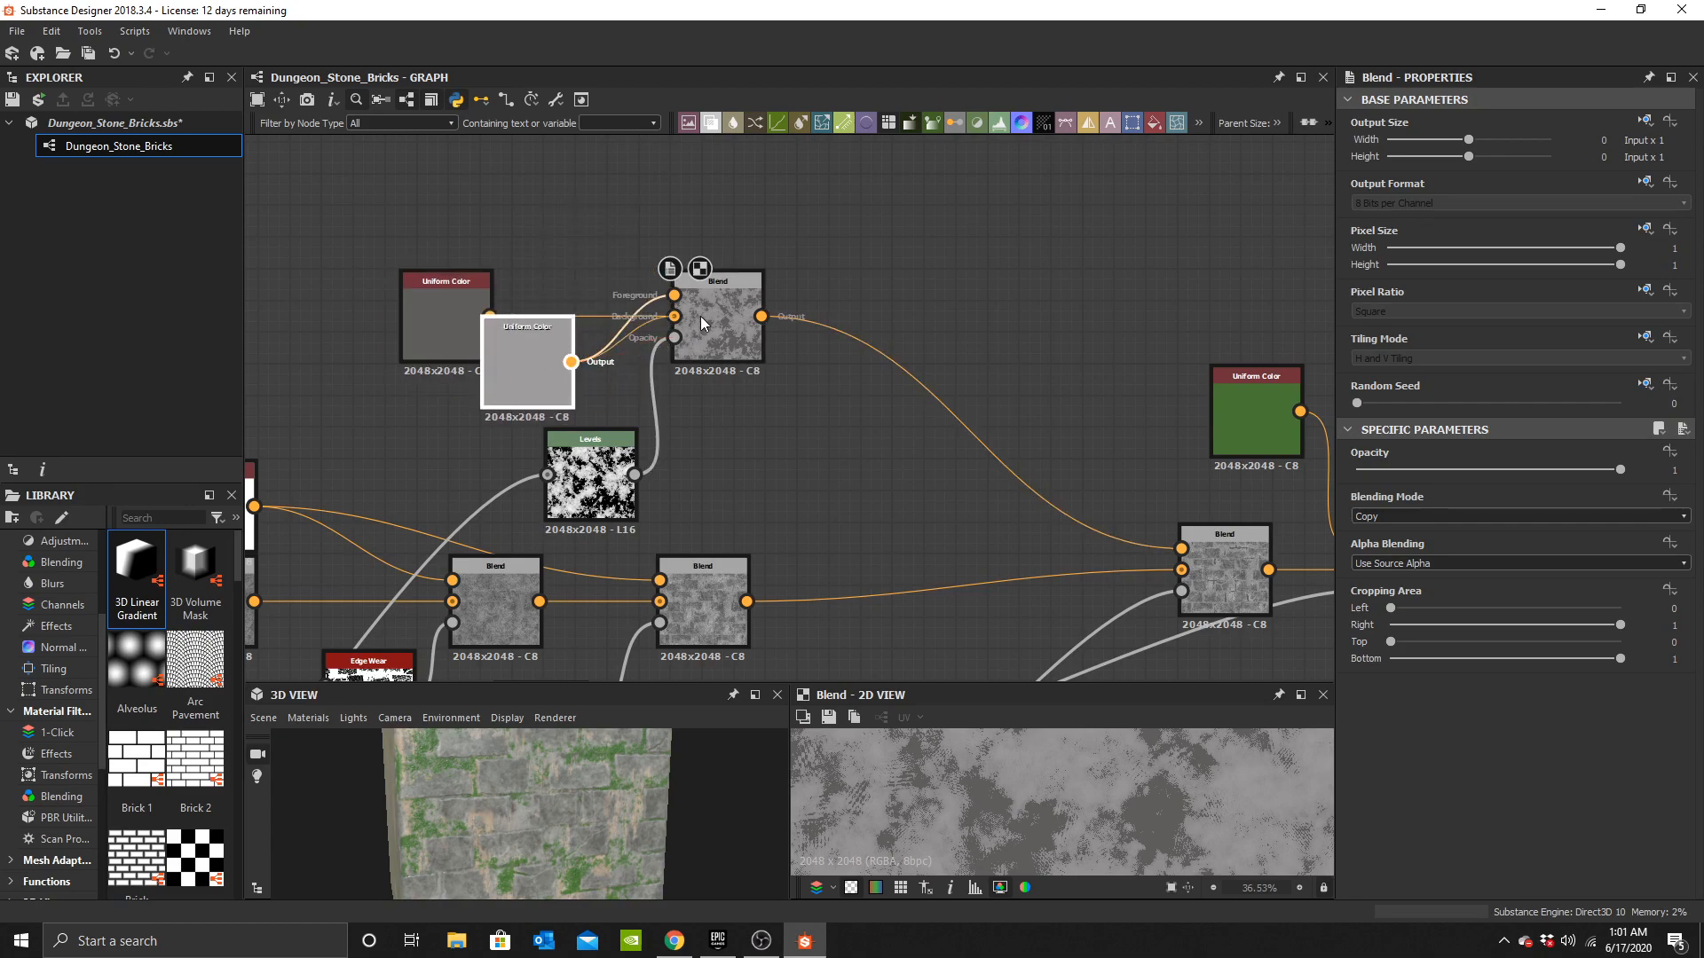
pyautogui.moveTo(451, 291); pyautogui.dragTo(529, 254)
pyautogui.moveTo(690, 289); pyautogui.dragTo(692, 293)
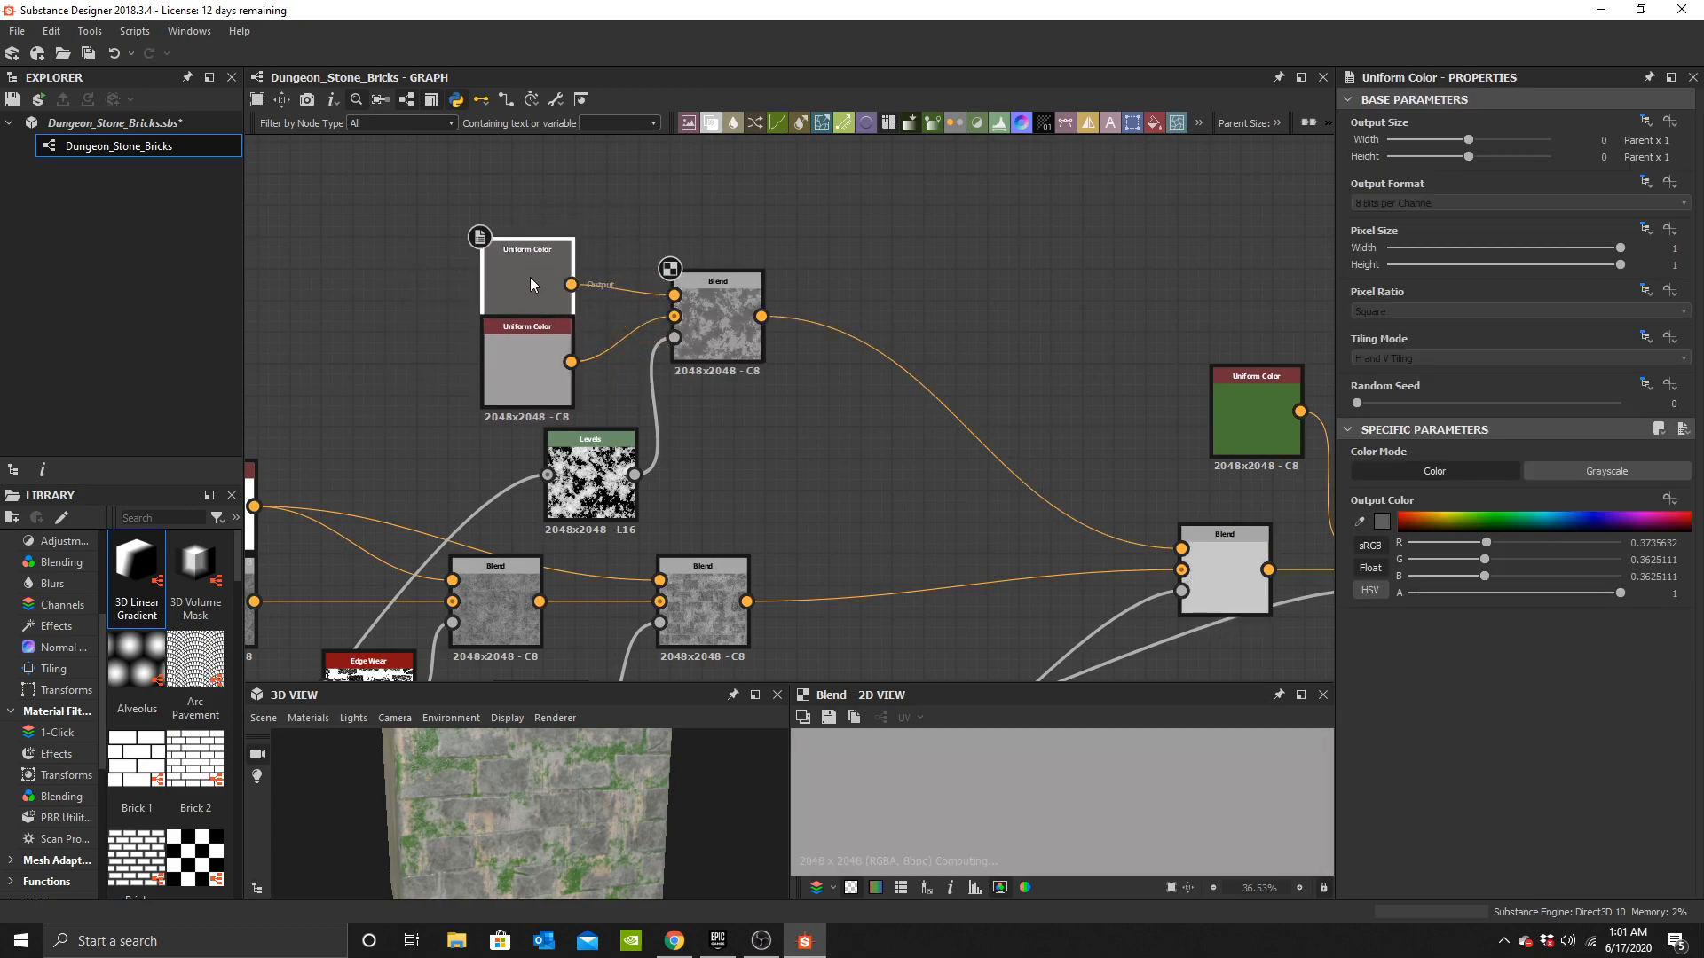
# Inspect the grey Blend's opacity and preview the following Blend's output in the 2D view.
pyautogui.click(701, 296)
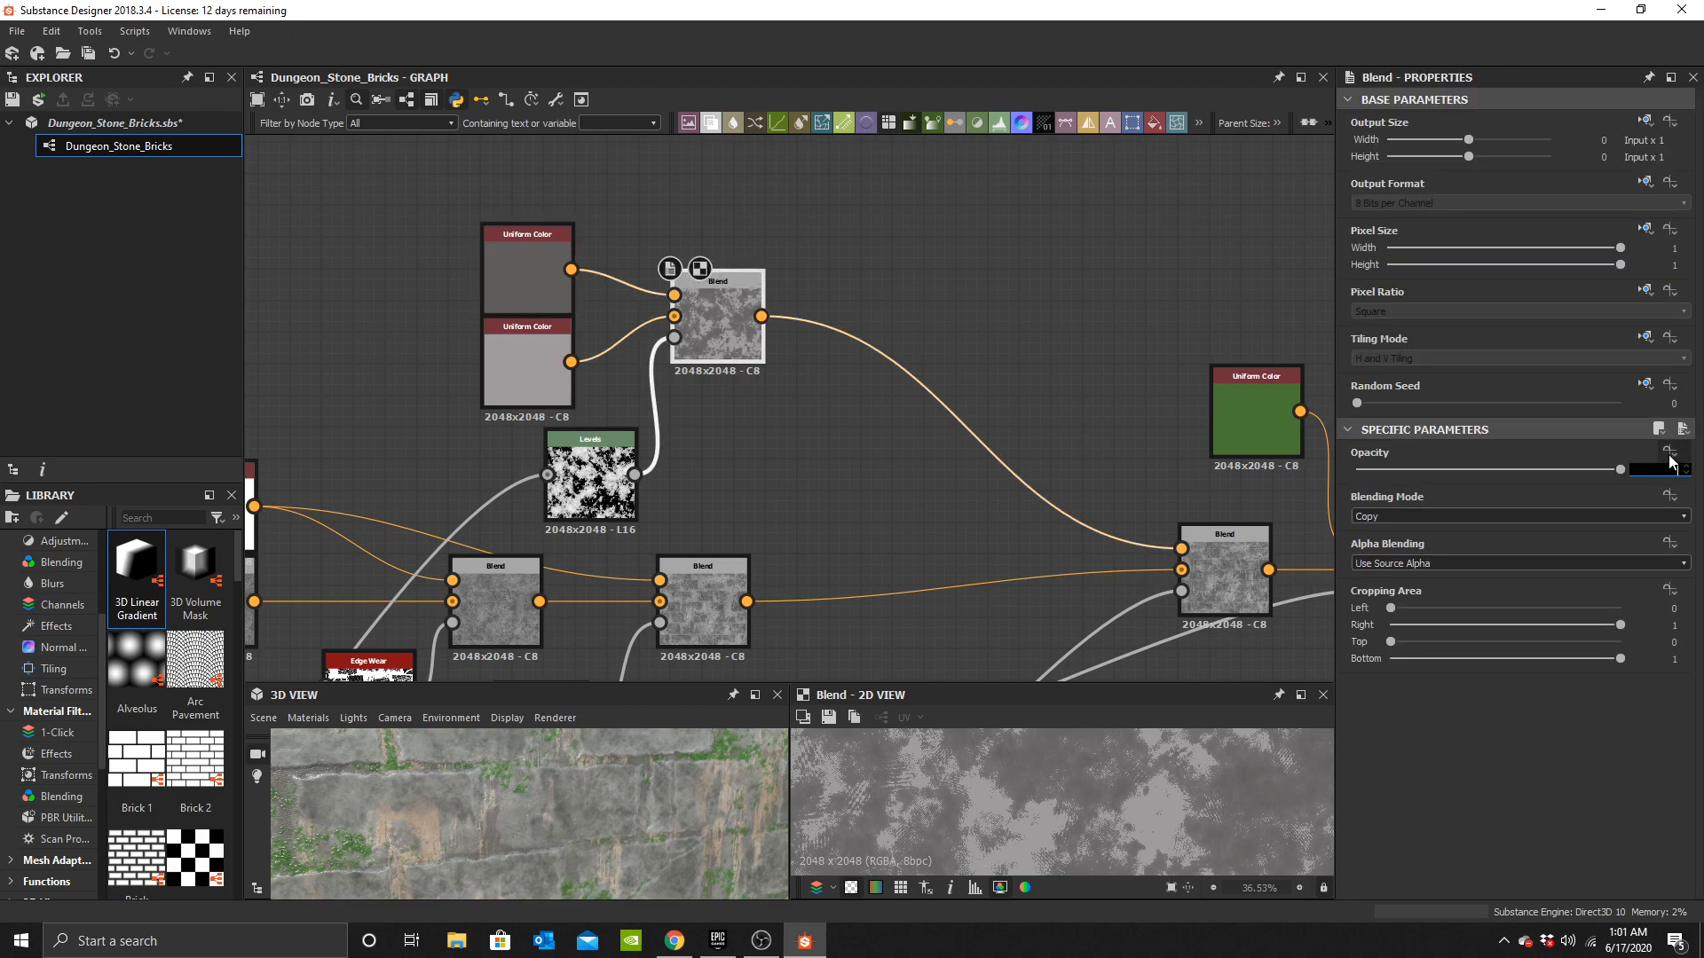
pyautogui.press('Return')
pyautogui.moveTo(640, 813); pyautogui.dragTo(578, 833)
pyautogui.moveTo(764, 443); pyautogui.dragTo(771, 348, button='middle')
pyautogui.scroll(2, 714, 503)
pyautogui.moveTo(714, 503); pyautogui.dragTo(786, 438, button='middle')
pyautogui.doubleClick(787, 439)
pyautogui.scroll(-5, 1056, 799)
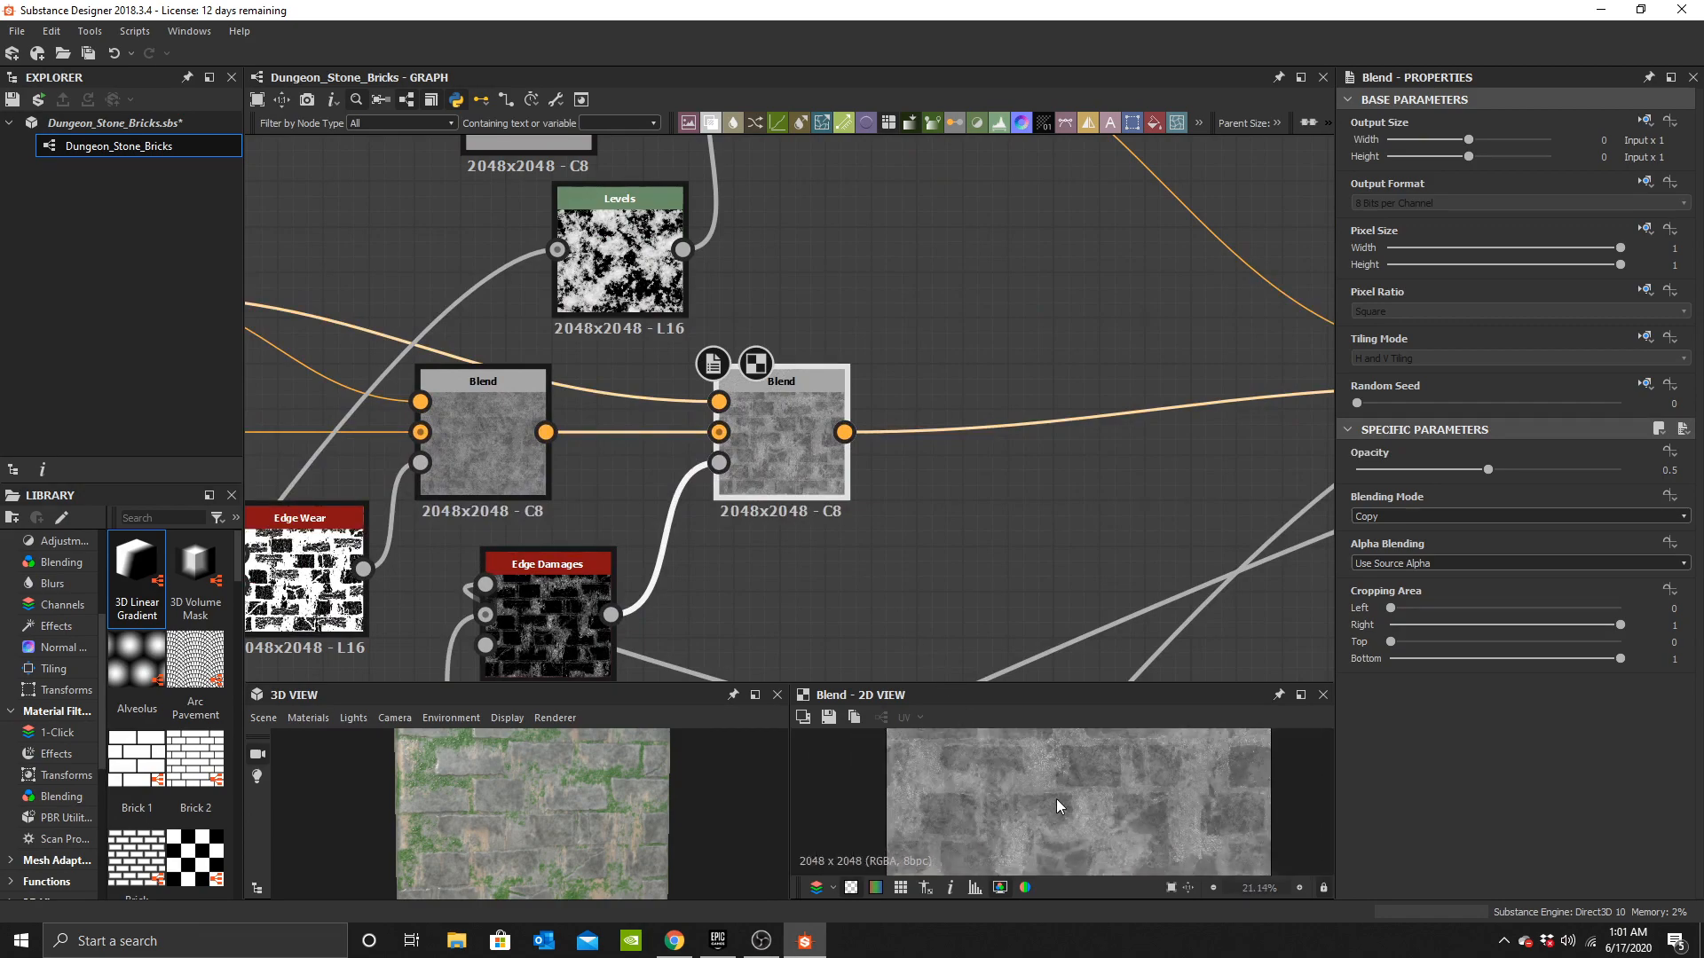
# Insert a new Blend node after the grey tone Blend and wire the grey Blend into its background.
pyautogui.scroll(3, 1083, 804)
pyautogui.moveTo(703, 290); pyautogui.dragTo(762, 626, button='middle')
pyautogui.moveTo(384, 237); pyautogui.dragTo(939, 410)
pyautogui.click(1093, 319)
pyautogui.scroll(3, 1050, 337)
pyautogui.moveTo(1050, 337); pyautogui.dragTo(822, 385, button='middle')
pyautogui.press('space')
pyautogui.click(865, 423)
pyautogui.scroll(2, 865, 423)
pyautogui.moveTo(743, 387); pyautogui.dragTo(854, 499)
pyautogui.keyDown('shift'); pyautogui.moveTo(606, 426); pyautogui.dragTo(1051, 428); pyautogui.keyUp('shift')
pyautogui.moveTo(610, 425); pyautogui.dragTo(746, 426)
pyautogui.moveTo(765, 488); pyautogui.dragTo(896, 263, button='middle')
# Add a Clouds 3 node and place it below the grey tone Blend.
pyautogui.click(711, 529)
pyautogui.press('space')
pyautogui.write('cloud')
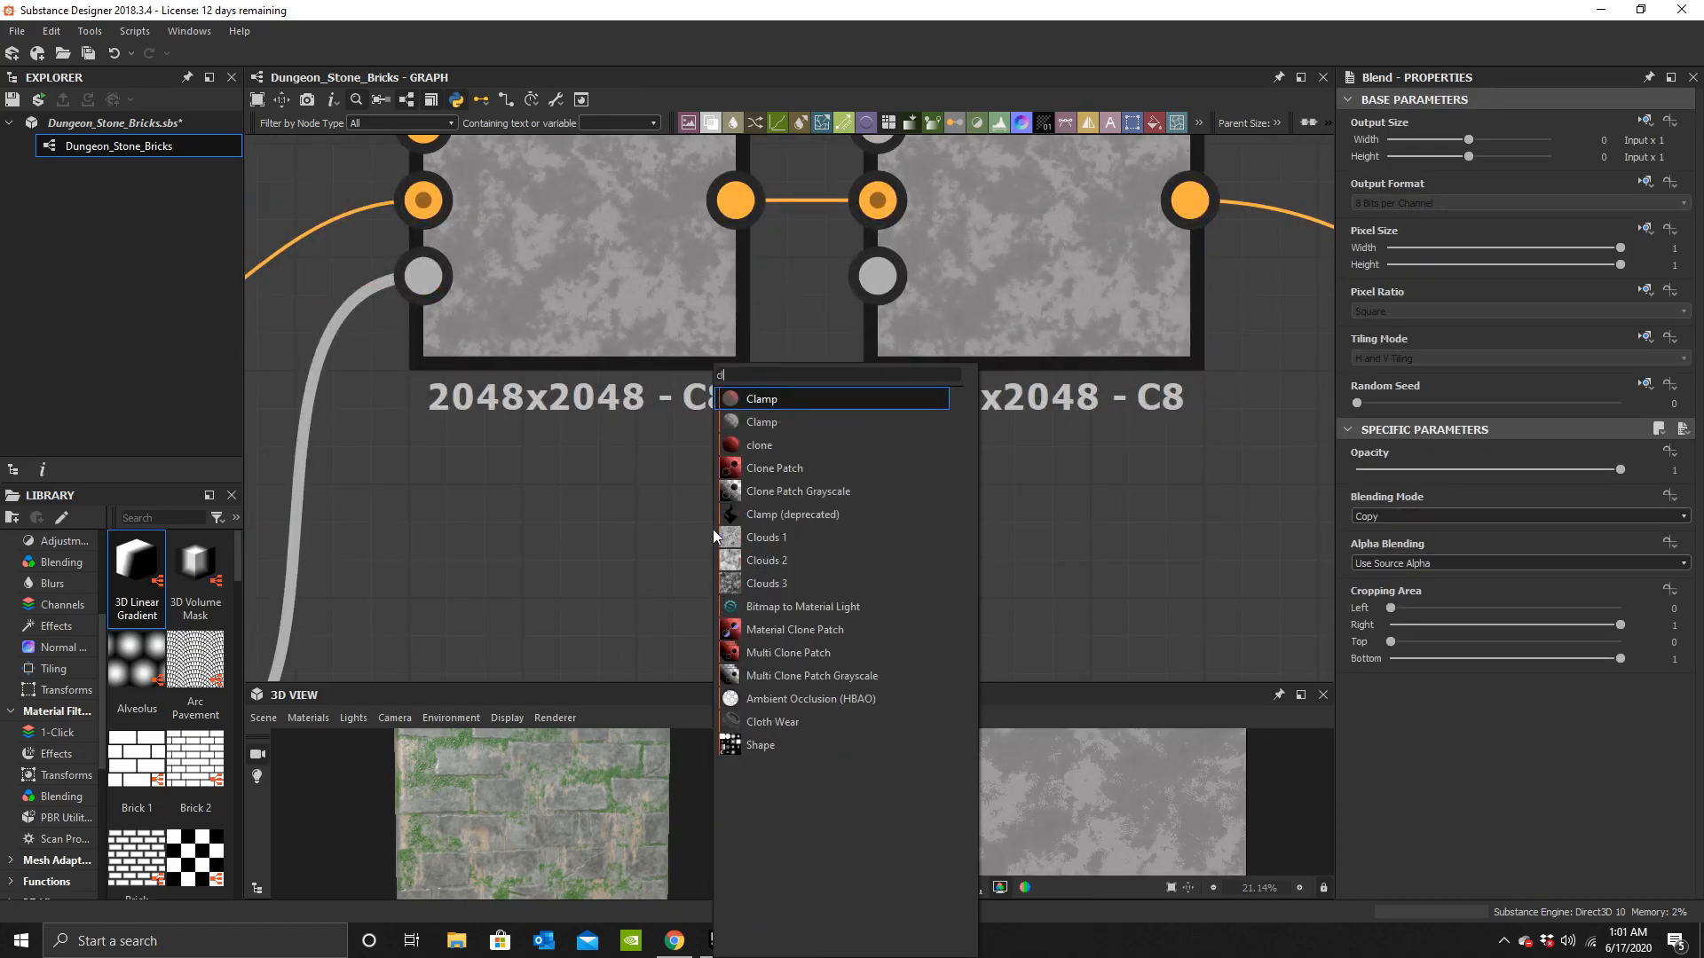
pyautogui.click(761, 454)
pyautogui.scroll(-7, 748, 515)
pyautogui.moveTo(752, 527); pyautogui.dragTo(723, 540)
pyautogui.scroll(-4, 737, 538)
pyautogui.moveTo(767, 550); pyautogui.dragTo(781, 191, button='middle')
pyautogui.scroll(2, 818, 478)
pyautogui.scroll(1, 818, 480)
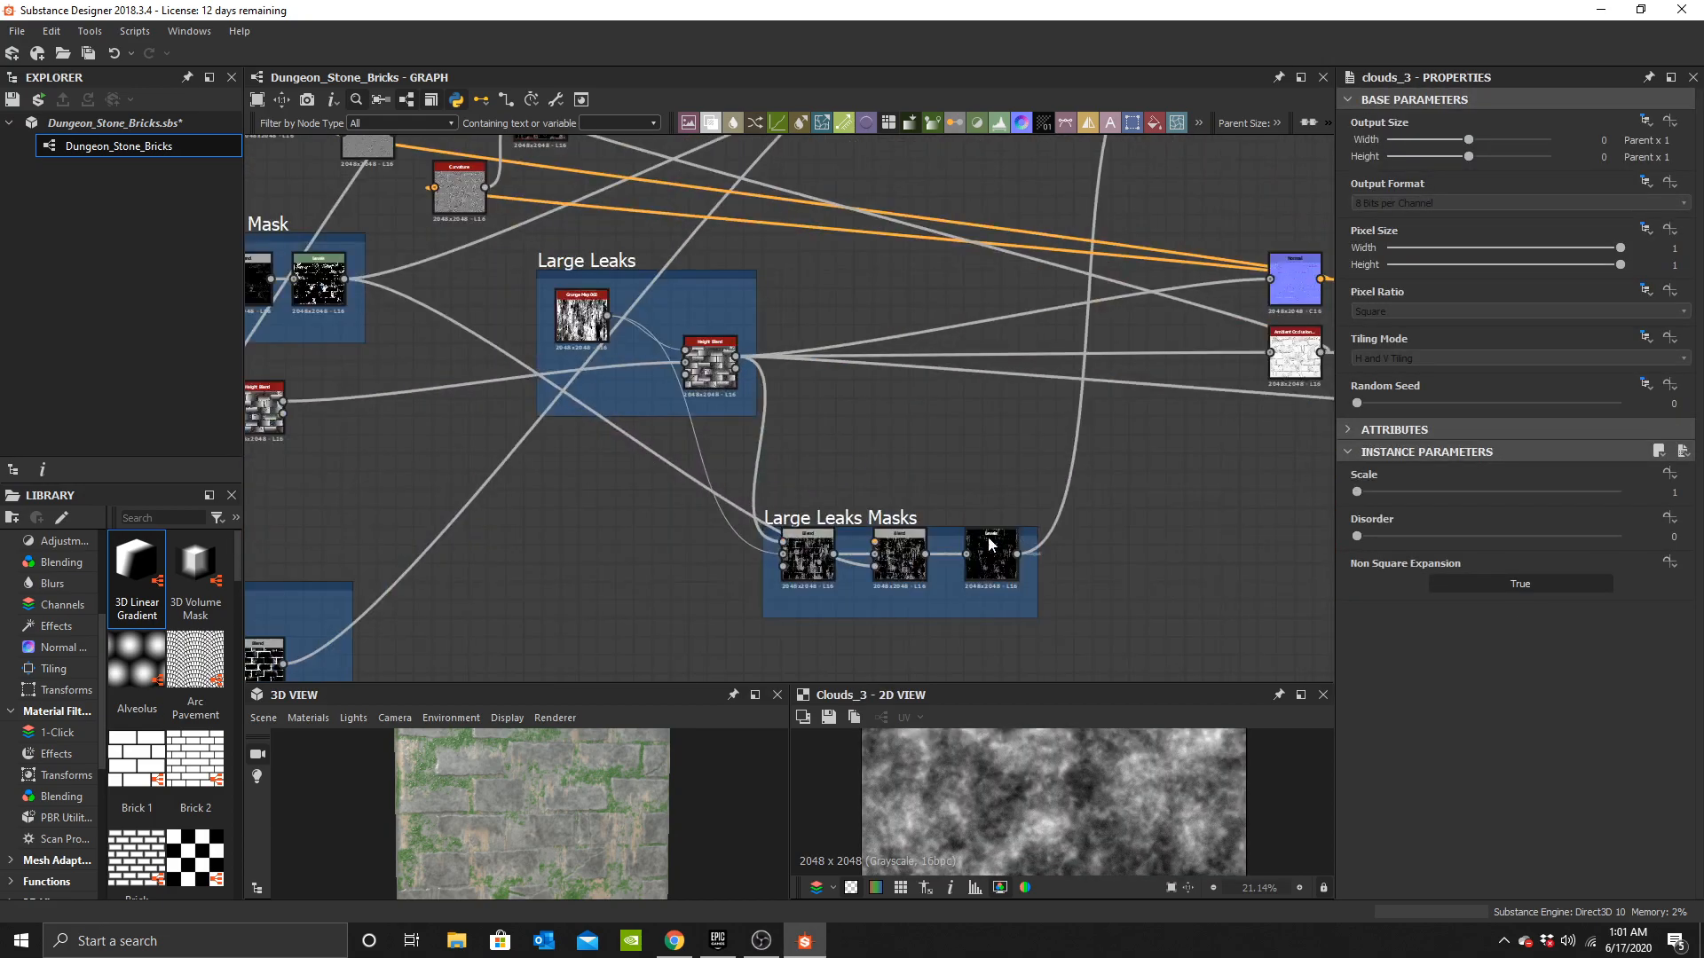
pyautogui.scroll(2, 836, 552)
pyautogui.scroll(-3, 852, 408)
pyautogui.scroll(2, 706, 466)
pyautogui.moveTo(504, 510); pyautogui.dragTo(1143, 309, button='middle')
pyautogui.scroll(-2, 707, 460)
pyautogui.scroll(6, 712, 493)
pyautogui.scroll(2, 731, 533)
pyautogui.click(704, 530)
pyautogui.scroll(-4, 991, 322)
pyautogui.moveTo(991, 322); pyautogui.dragTo(807, 679, button='middle')
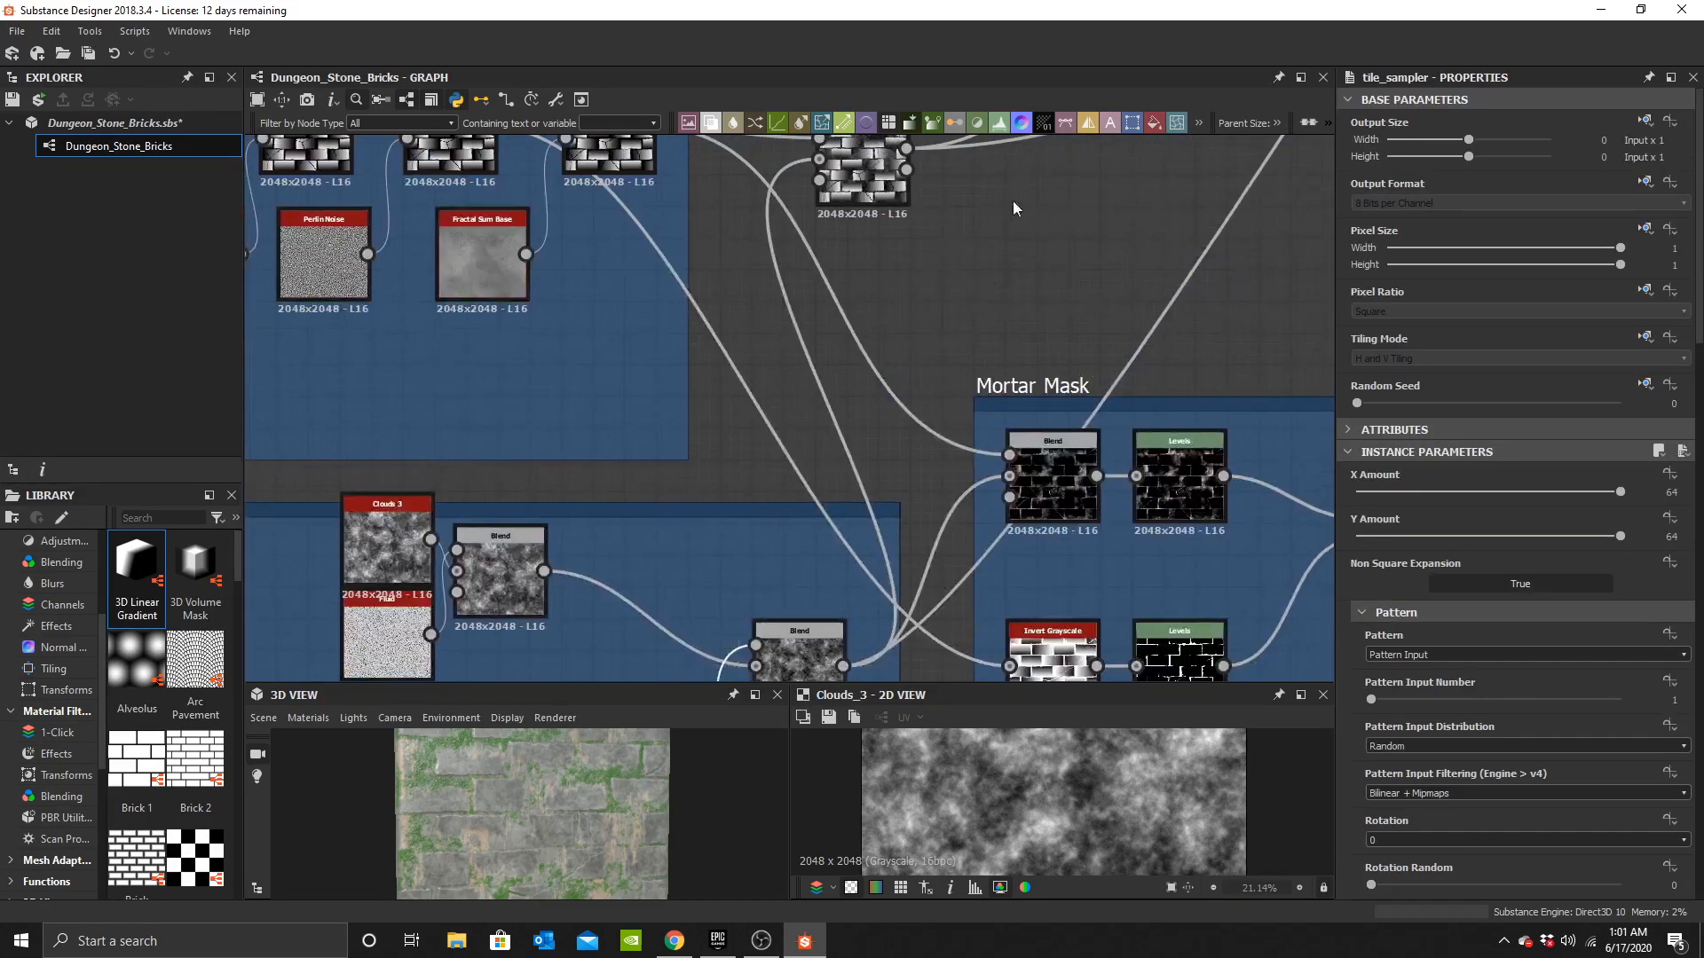
pyautogui.moveTo(1015, 205); pyautogui.dragTo(639, 665, button='middle')
pyautogui.moveTo(1225, 217); pyautogui.dragTo(662, 597, button='middle')
pyautogui.scroll(-4, 728, 454)
pyautogui.moveTo(956, 319); pyautogui.dragTo(815, 497, button='middle')
# Duplicate the darker Uniform Color and connect the copy to the new Blend's foreground.
pyautogui.scroll(7, 768, 483)
pyautogui.click(556, 381)
pyautogui.hotkey('ctrl', 'c')
pyautogui.hotkey('ctrl', 'v')
pyautogui.moveTo(799, 399); pyautogui.dragTo(882, 288)
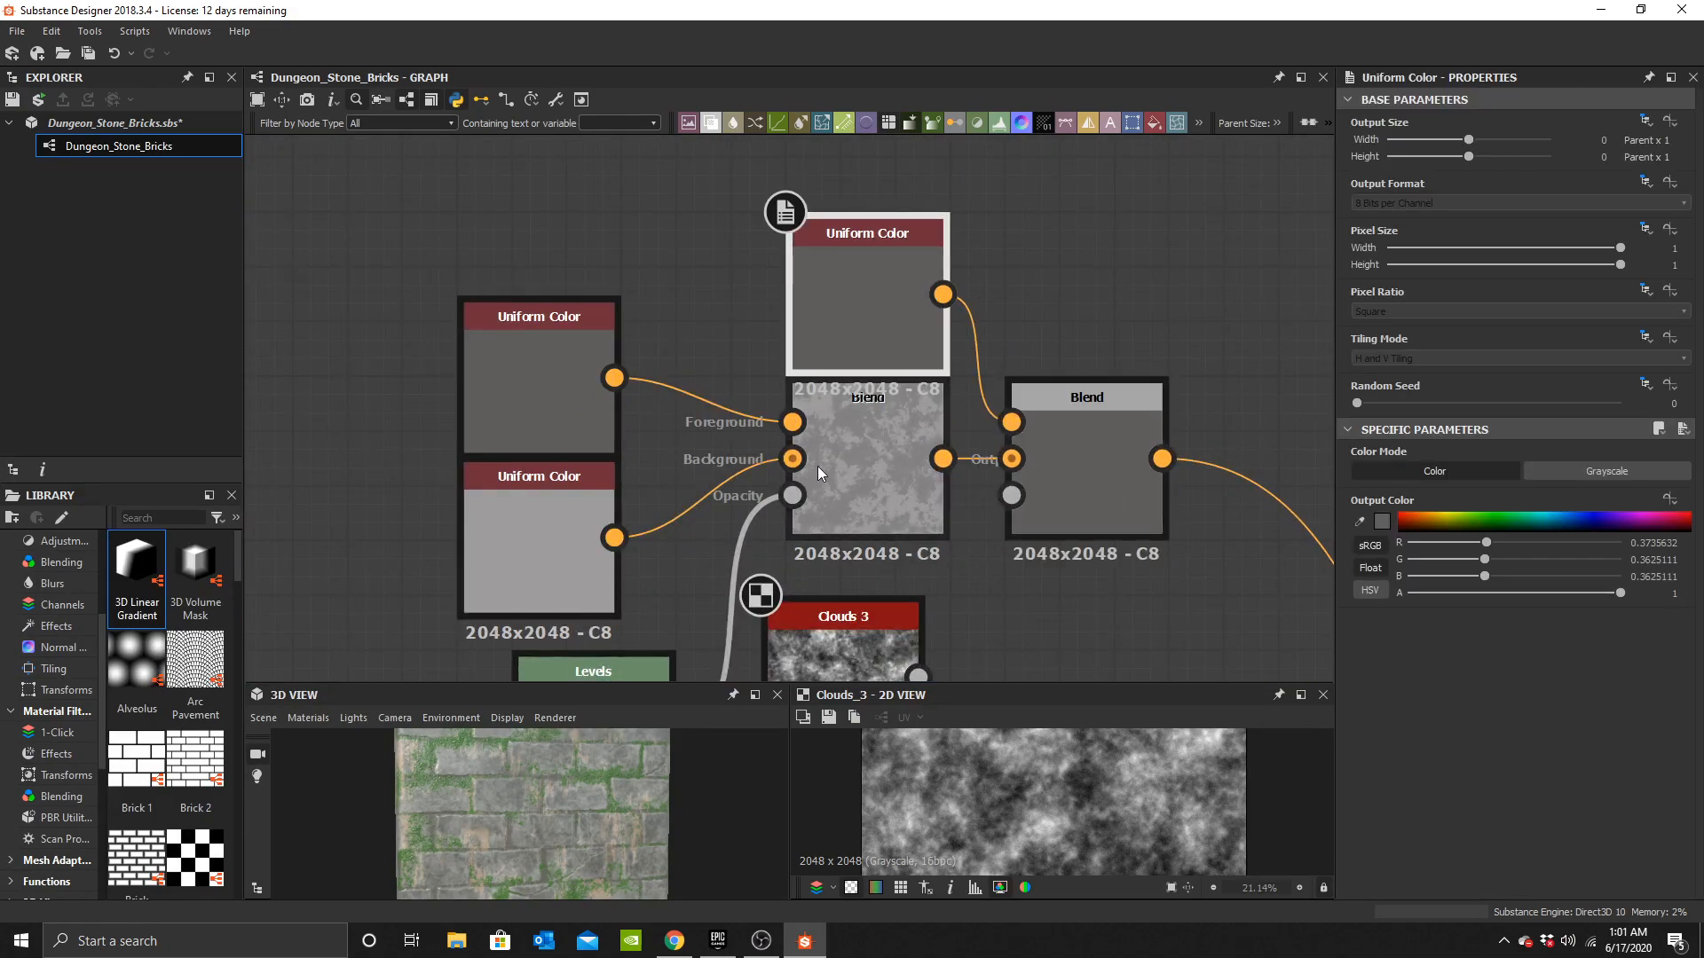
# Set the copied Uniform Color to a beige of about R 0.72, G 0.64, B 0.54 (#ffb7a489).
pyautogui.click(1381, 522)
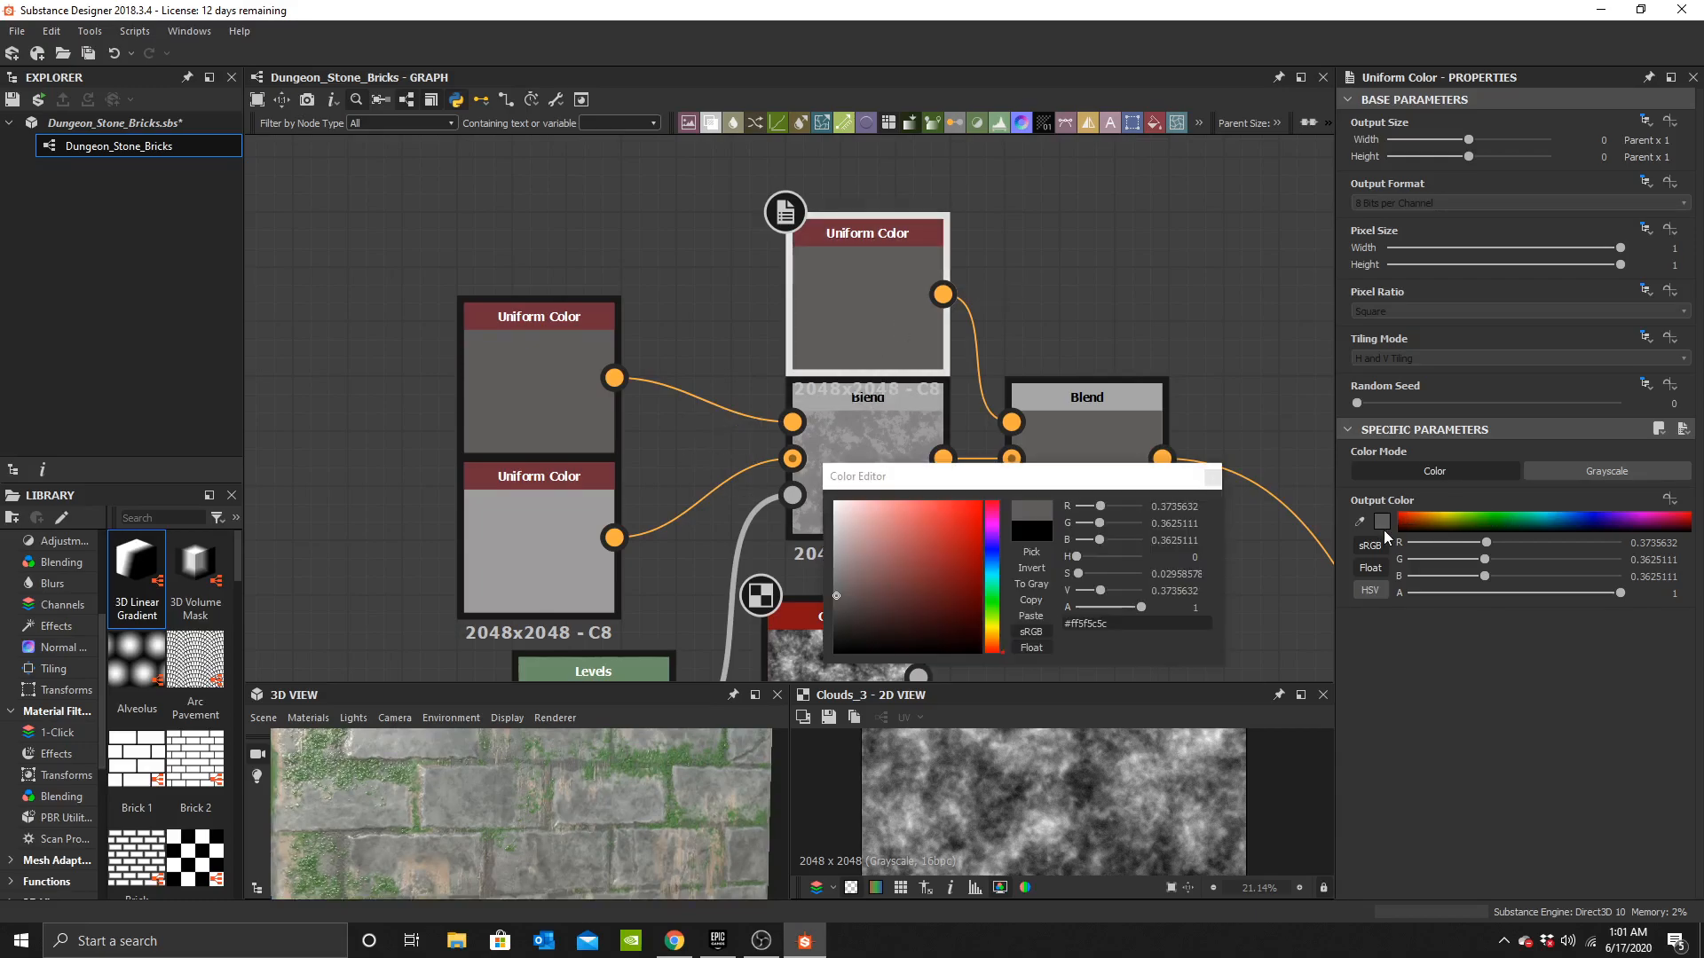
pyautogui.moveTo(994, 646); pyautogui.dragTo(994, 642)
pyautogui.moveTo(870, 532); pyautogui.dragTo(870, 543)
pyautogui.moveTo(561, 803); pyautogui.dragTo(591, 845)
pyautogui.scroll(2, 605, 843)
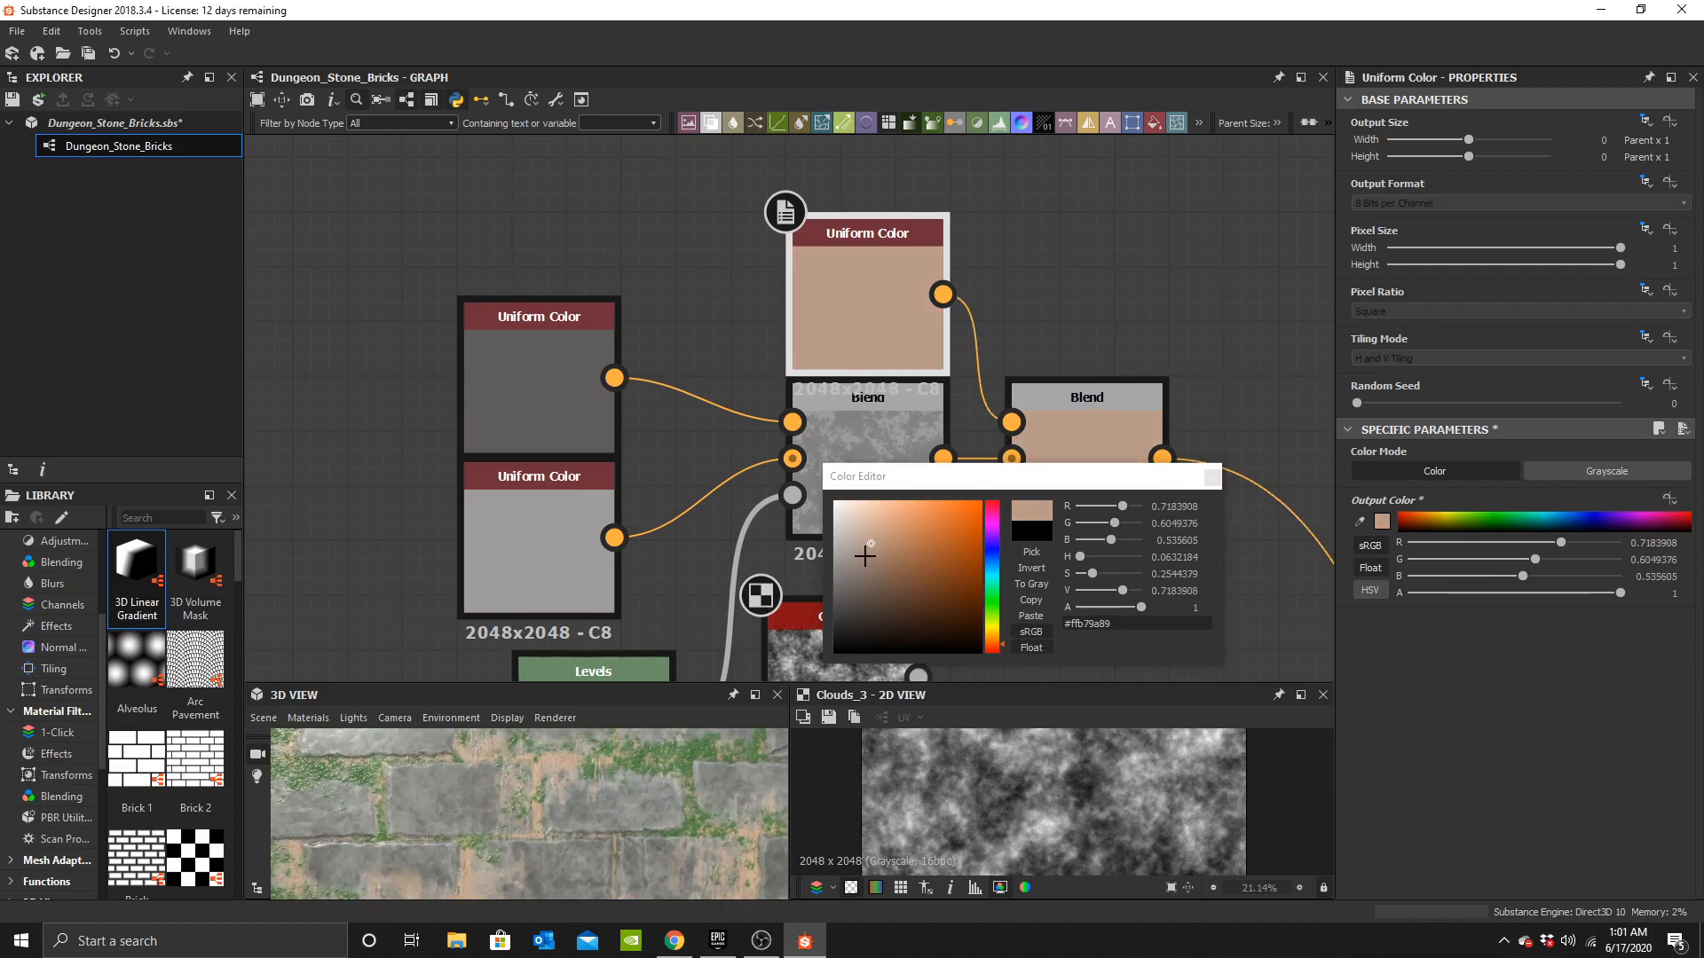
pyautogui.moveTo(992, 636); pyautogui.dragTo(994, 636)
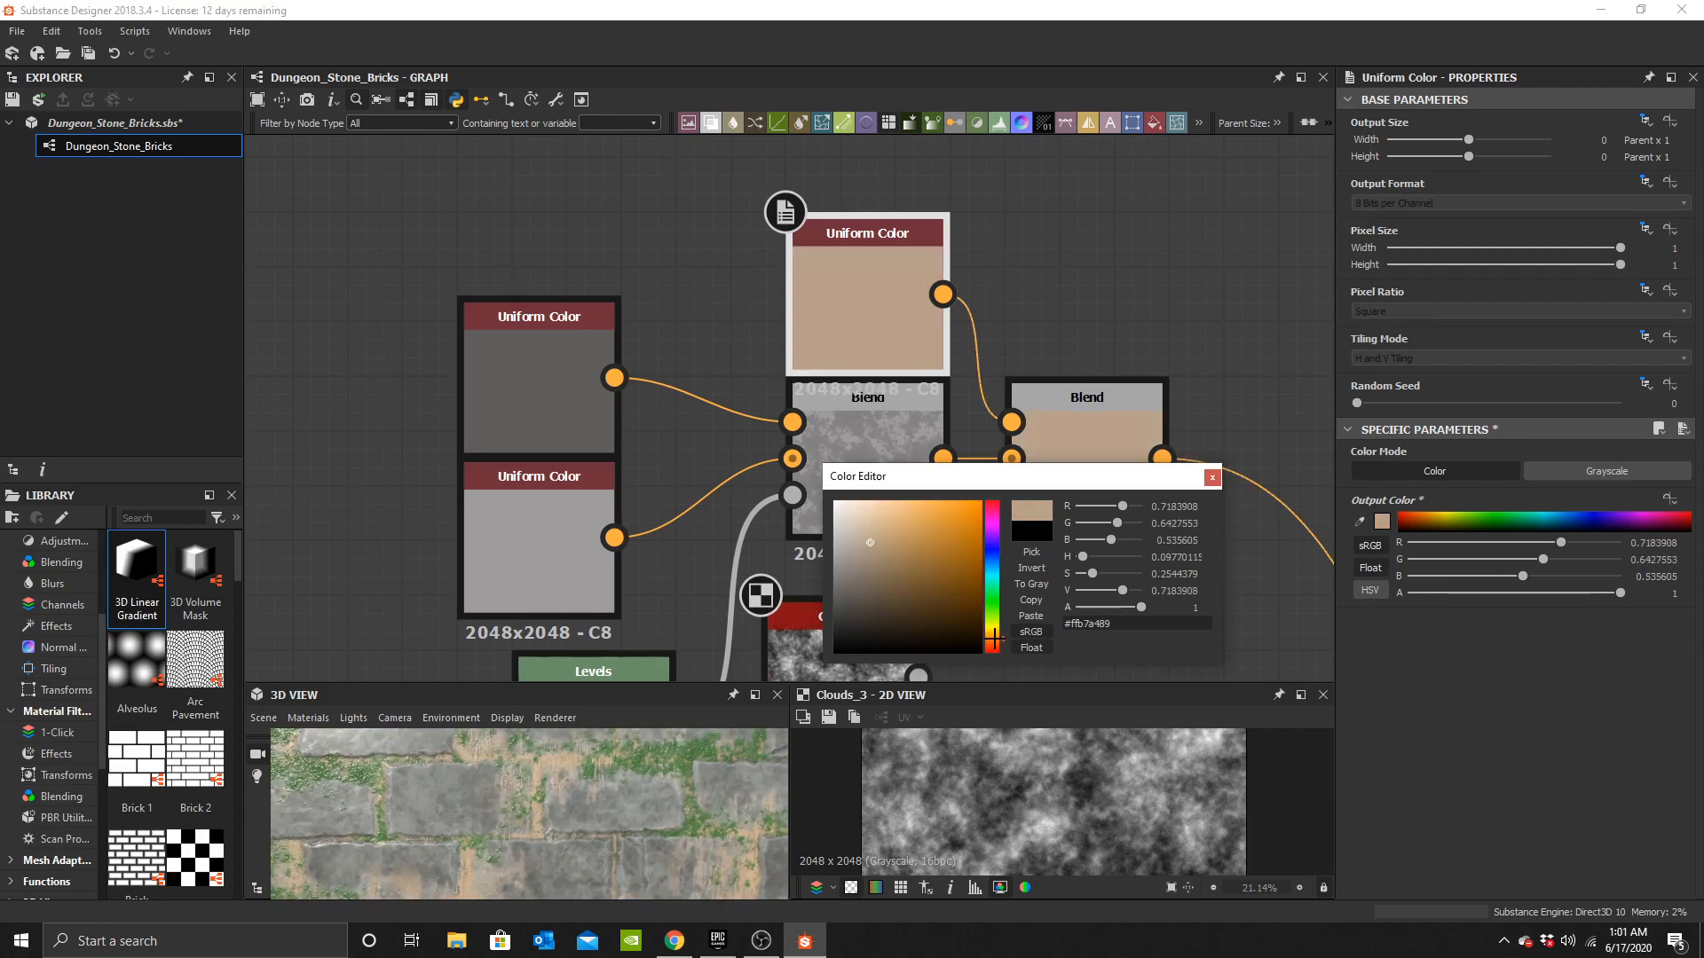
pyautogui.click(1212, 481)
# Set the beige Blend's opacity to 0.25.
pyautogui.click(1095, 451)
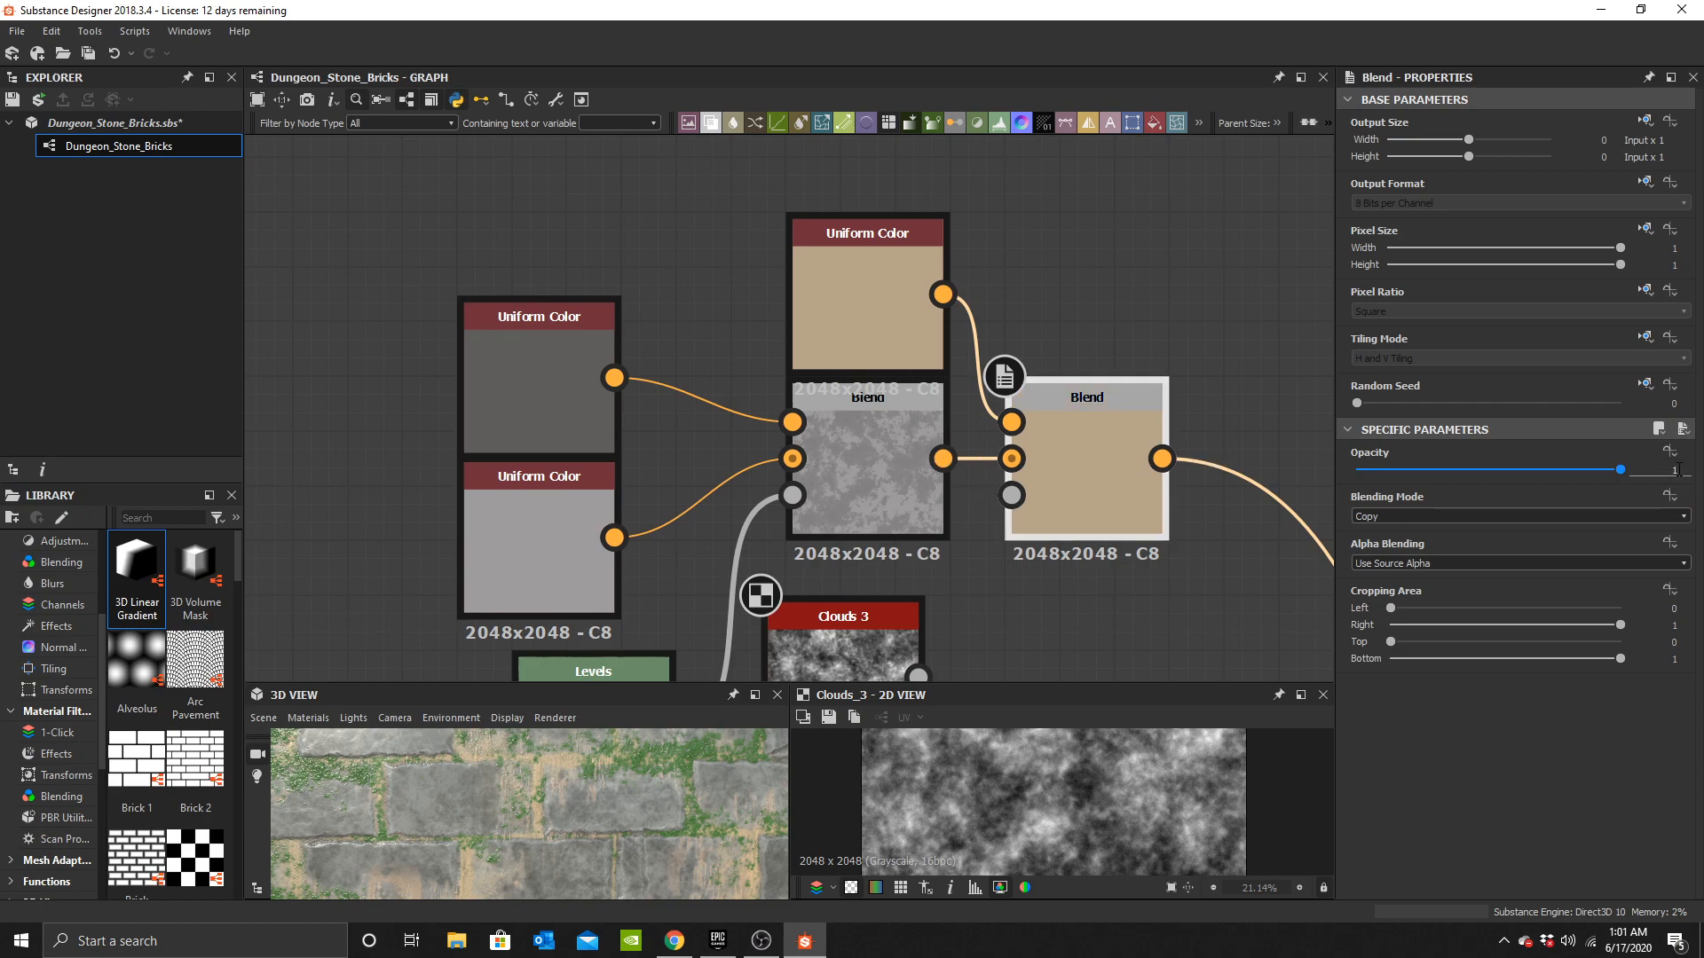
pyautogui.write('.25')
pyautogui.press('Return')
# Preview the grey and beige Blend outputs in the 2D view.
pyautogui.moveTo(566, 796)
pyautogui.mouseDown()
pyautogui.moveTo(538, 840)
pyautogui.moveTo(556, 805)
pyautogui.mouseUp()
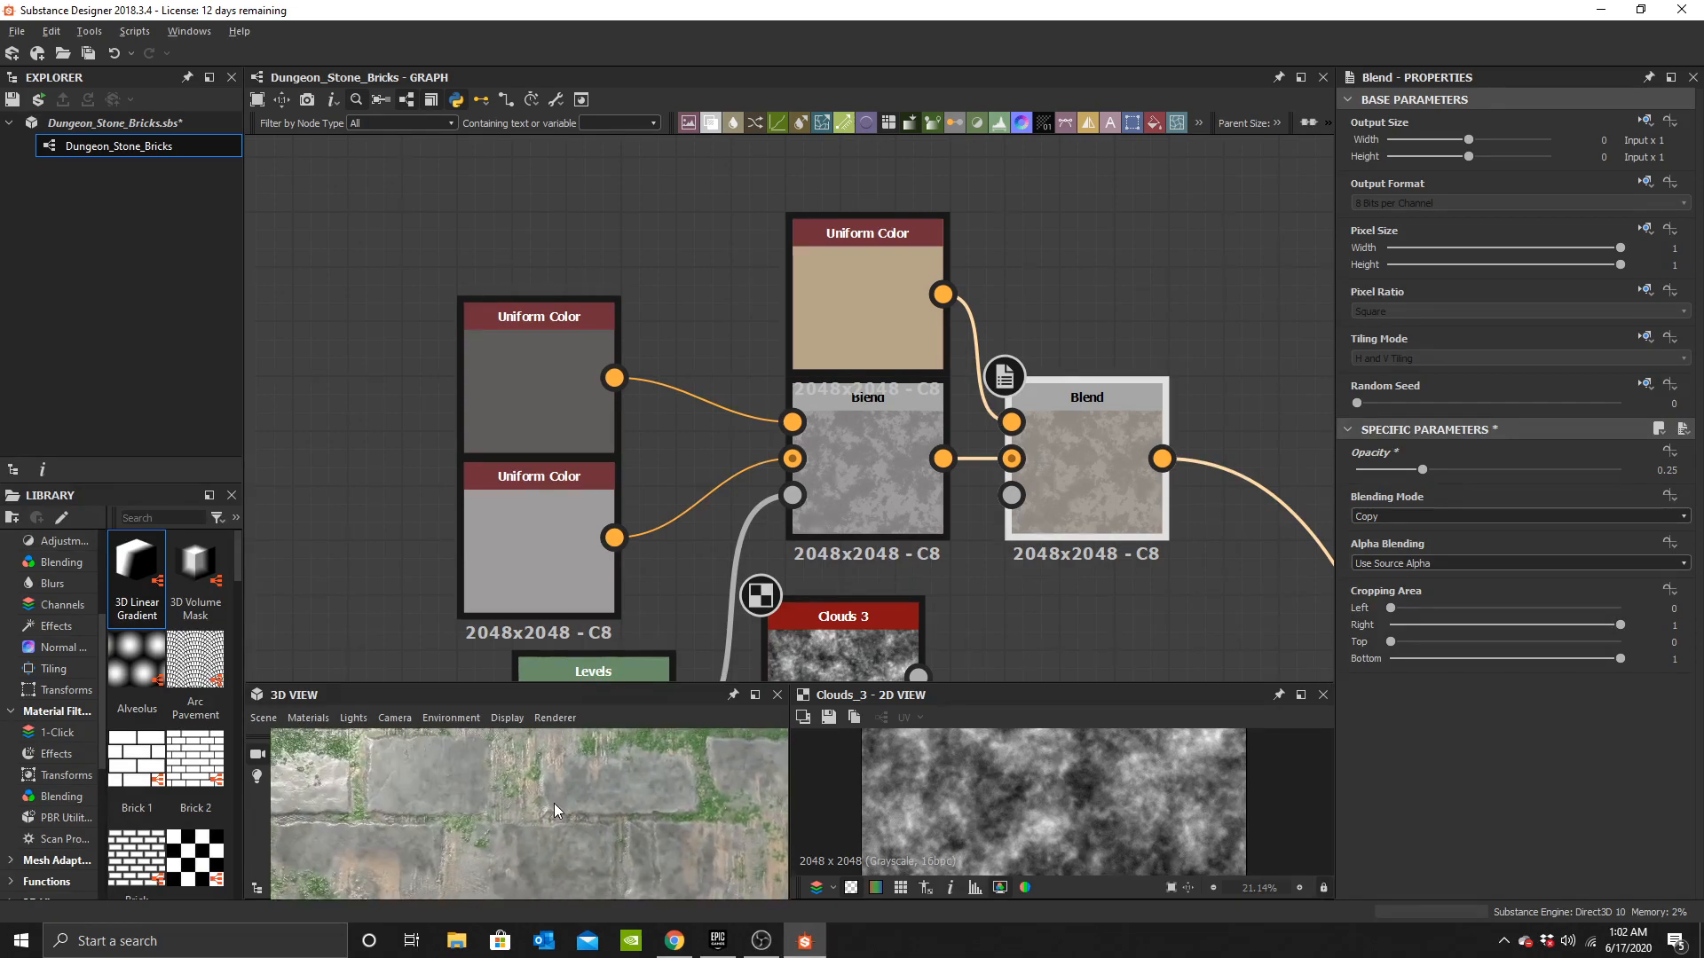
pyautogui.doubleClick(902, 472)
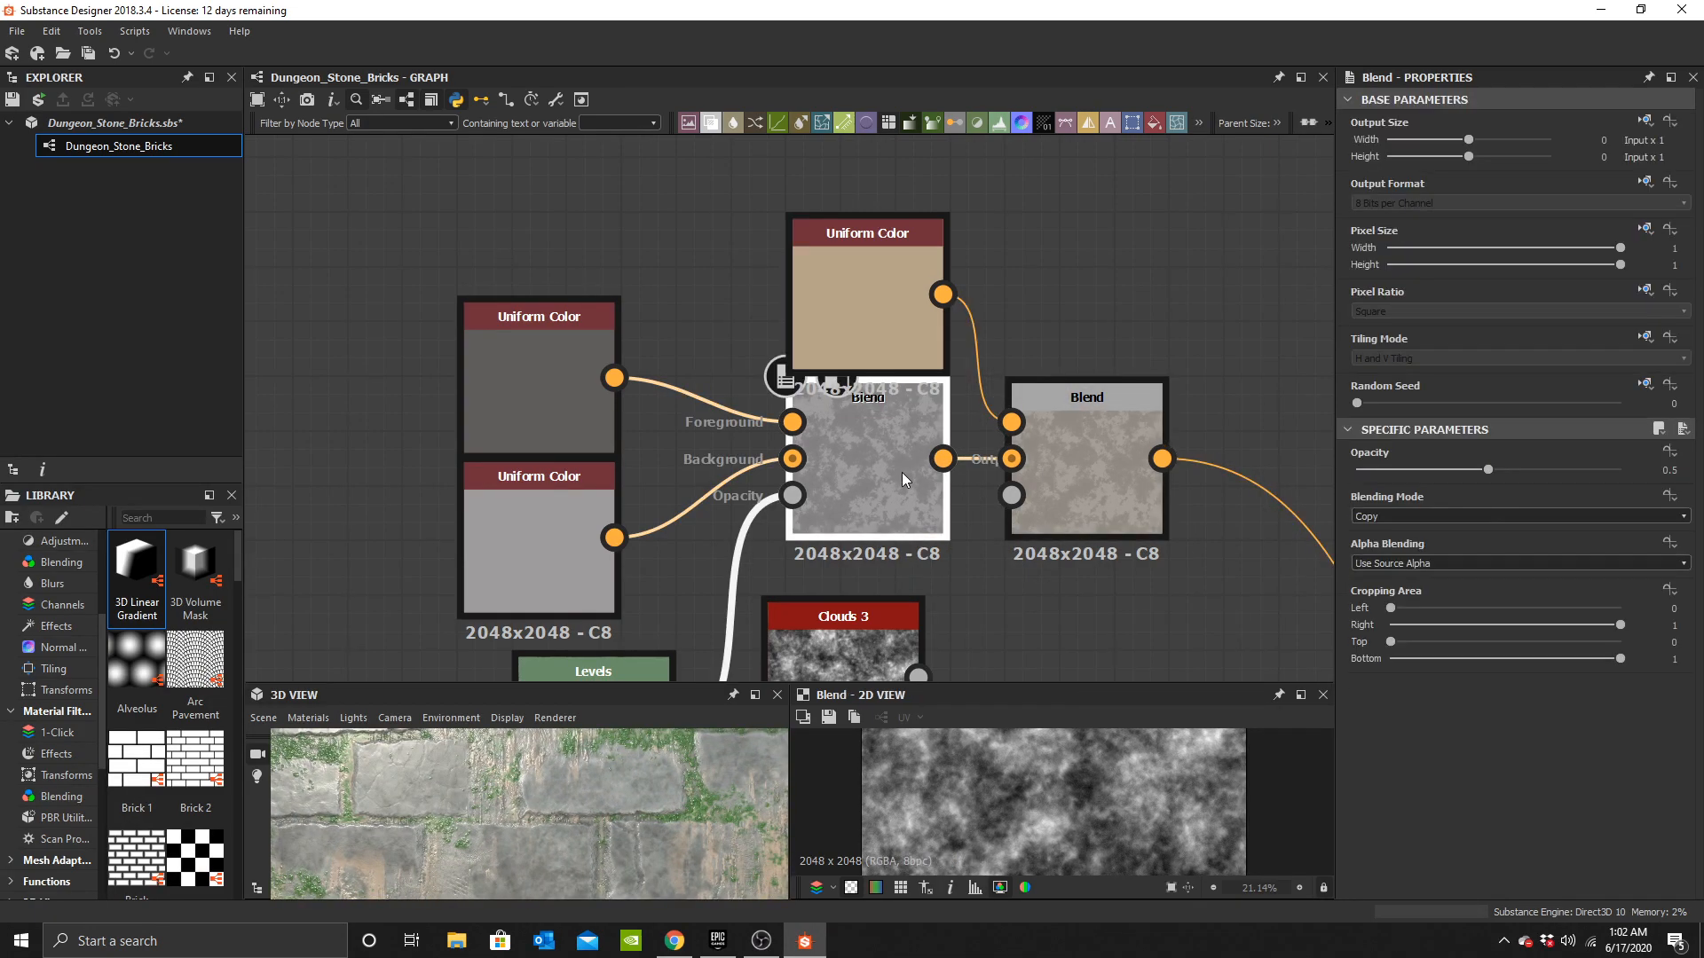
pyautogui.doubleClick(1089, 501)
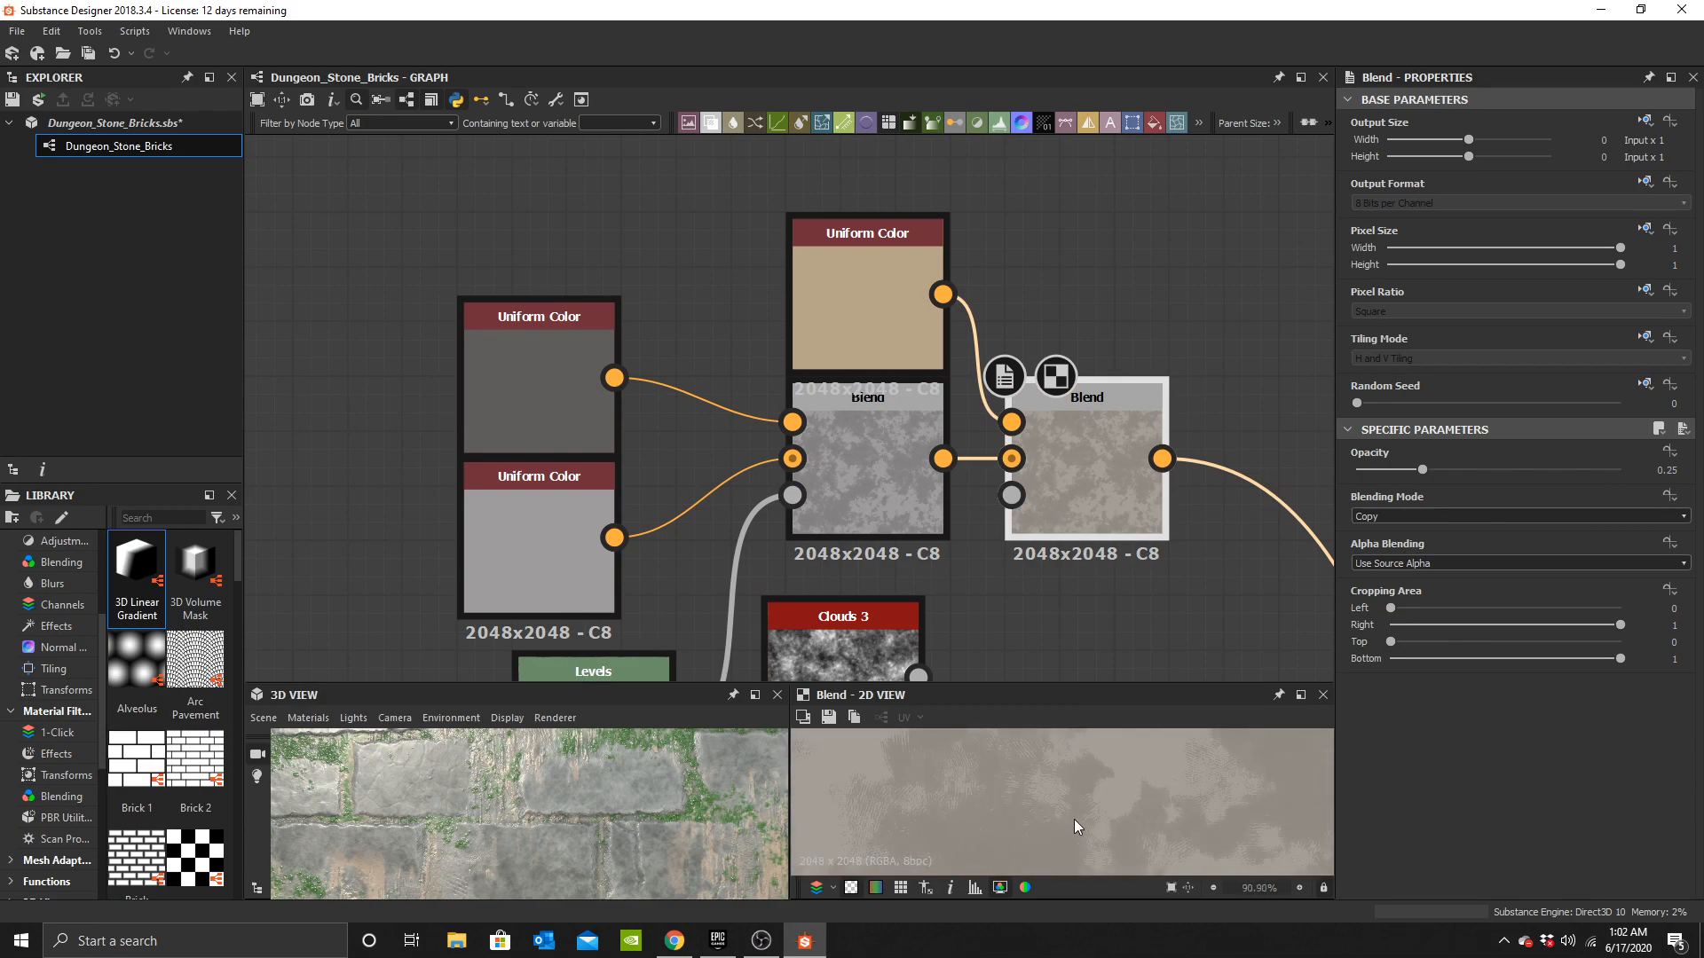
# Add another Clouds 3 node beside the grey tone Uniform Colors.
pyautogui.scroll(-5, 1070, 823)
pyautogui.moveTo(1010, 496); pyautogui.dragTo(1051, 295, button='middle')
pyautogui.moveTo(838, 378); pyautogui.dragTo(970, 465, button='middle')
pyautogui.click(458, 438)
pyautogui.press('space')
pyautogui.write('clouds')
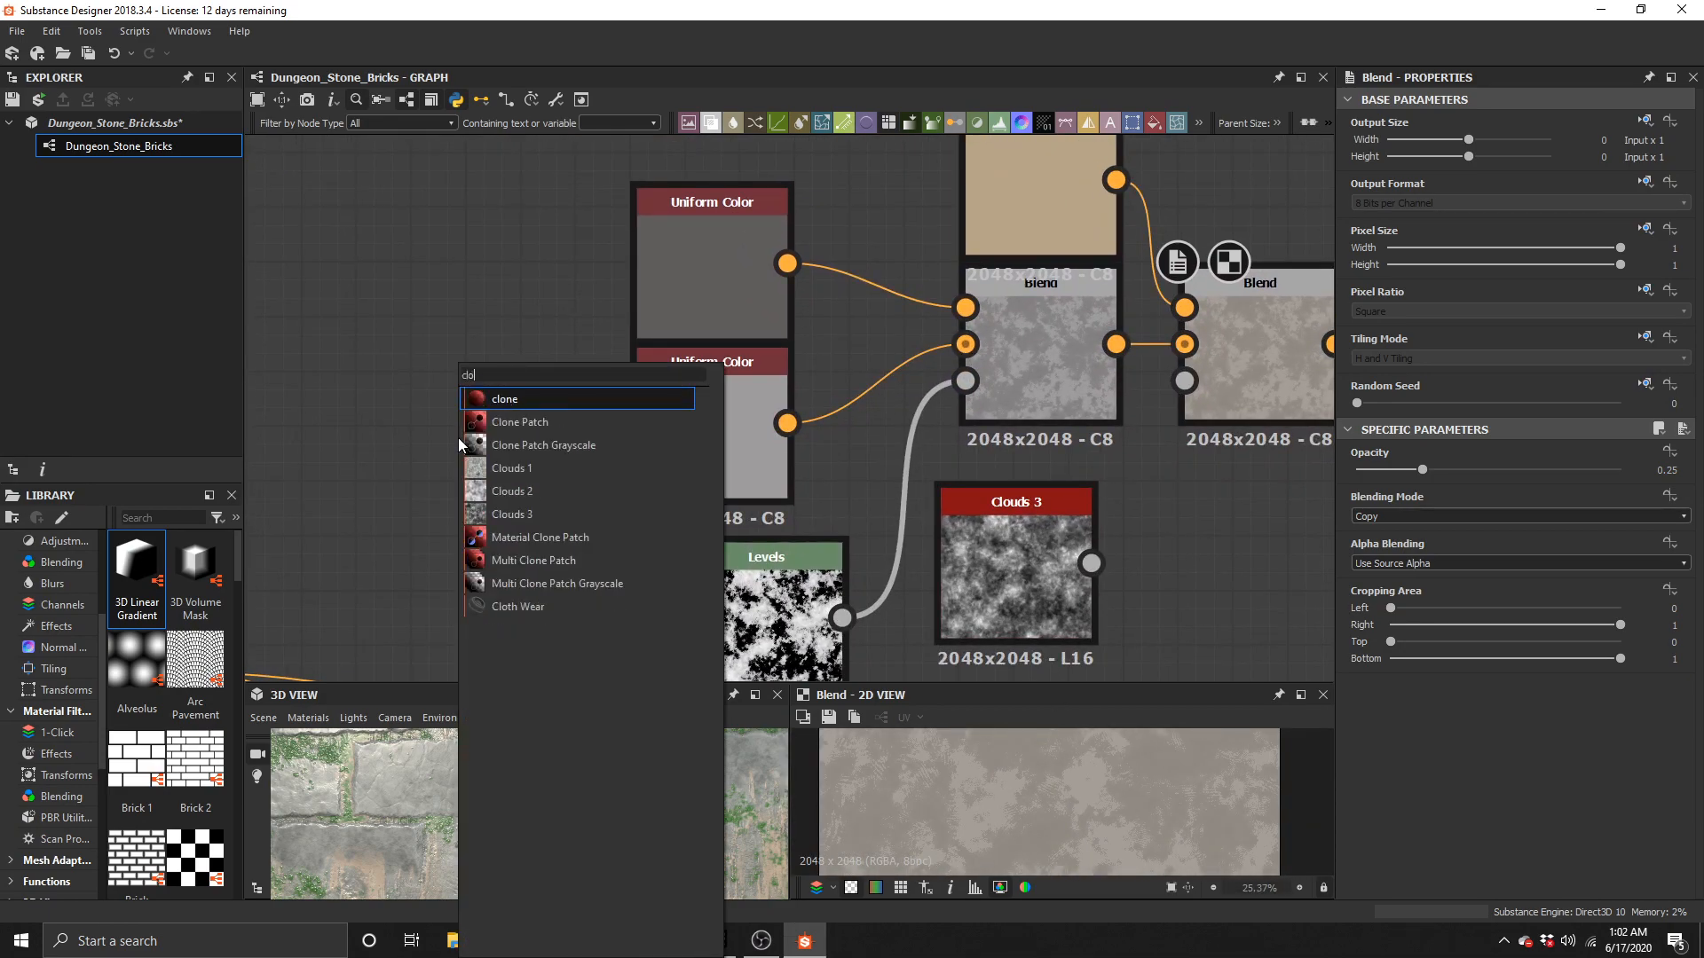
pyautogui.press('Down')
pyautogui.press('Down')
pyautogui.press('Return')
# Delete the Levels node and connect the new Clouds 3 into the grey Blend's opacity.
pyautogui.moveTo(909, 390); pyautogui.dragTo(965, 380)
pyautogui.moveTo(797, 609); pyautogui.dragTo(817, 467, button='middle')
pyautogui.click(816, 467)
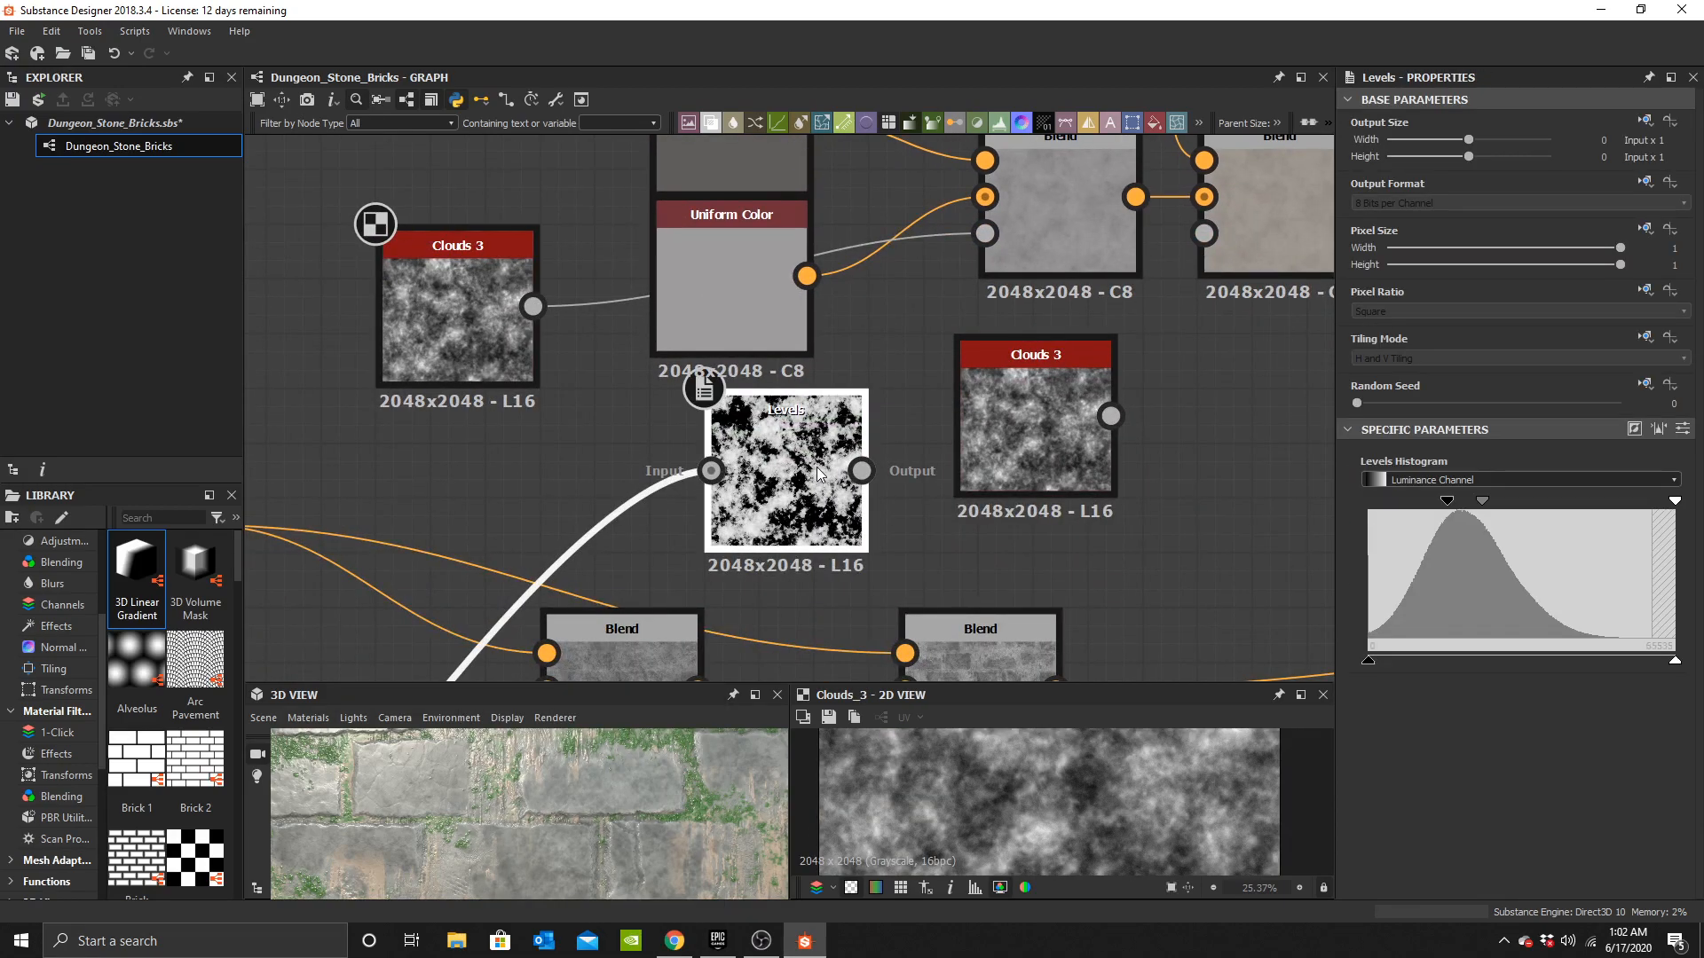
pyautogui.press('Delete')
pyautogui.moveTo(629, 306); pyautogui.dragTo(662, 465, button='middle')
pyautogui.moveTo(494, 440); pyautogui.dragTo(778, 551)
# Set the beige Blend's opacity to 0.2.
pyautogui.moveTo(1327, 338); pyautogui.dragTo(1012, 361, button='middle')
pyautogui.click(1048, 361)
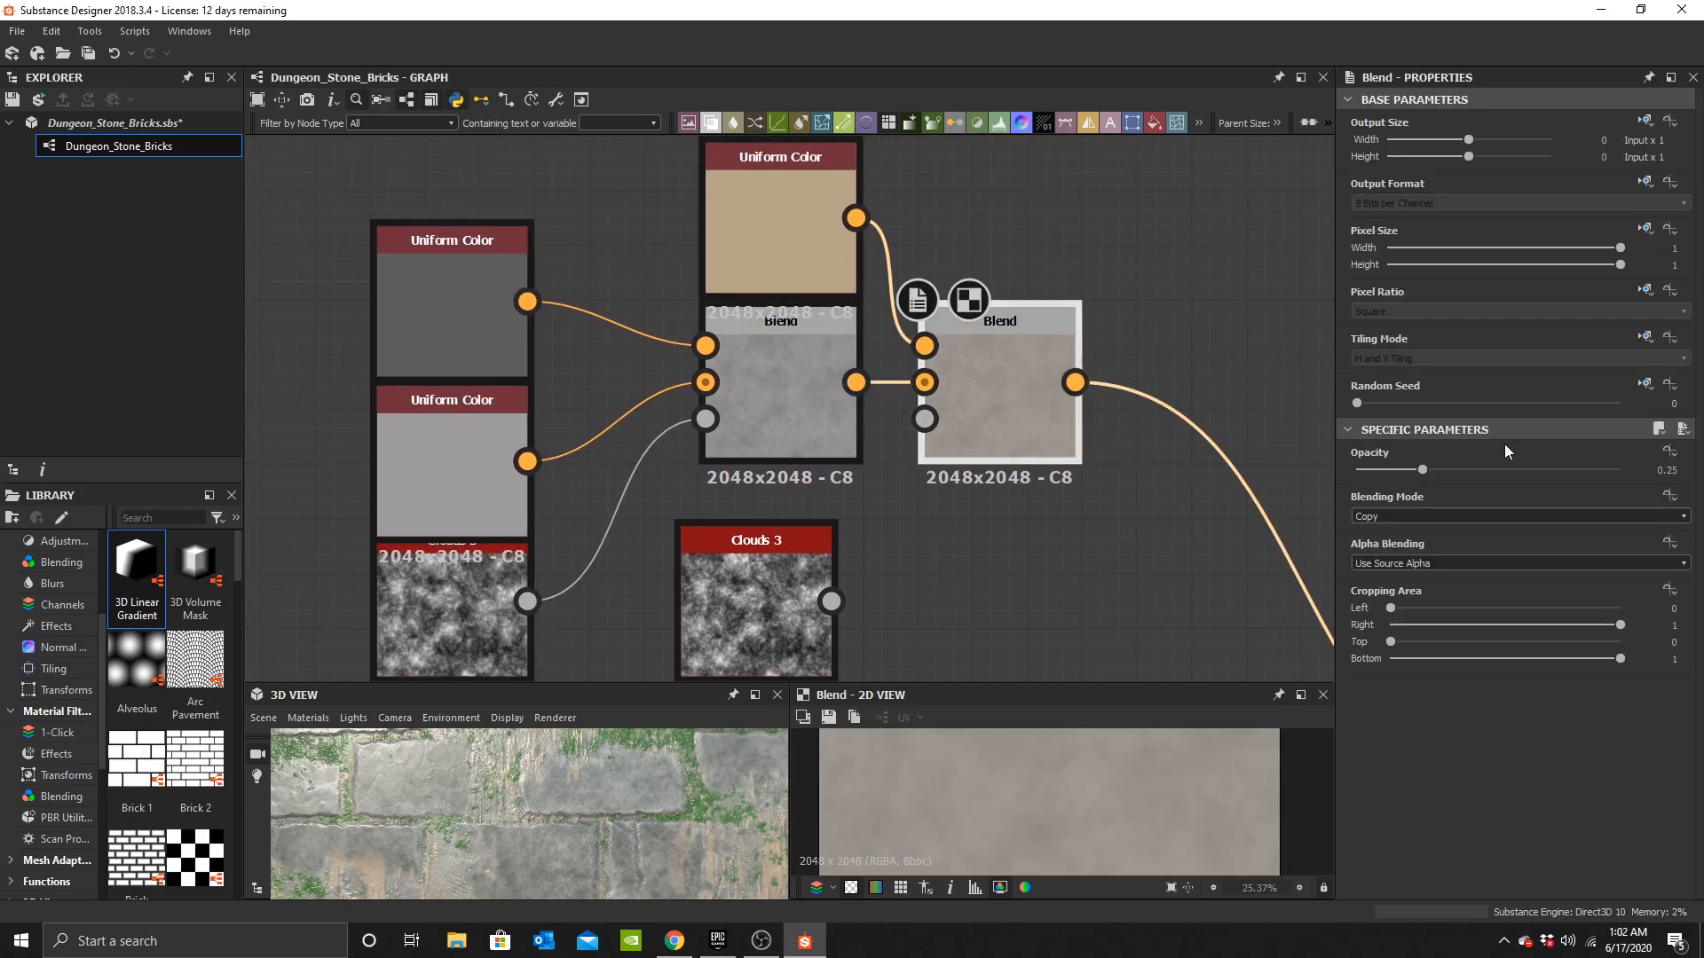
pyautogui.press('BackSpace')
pyautogui.press('Return')
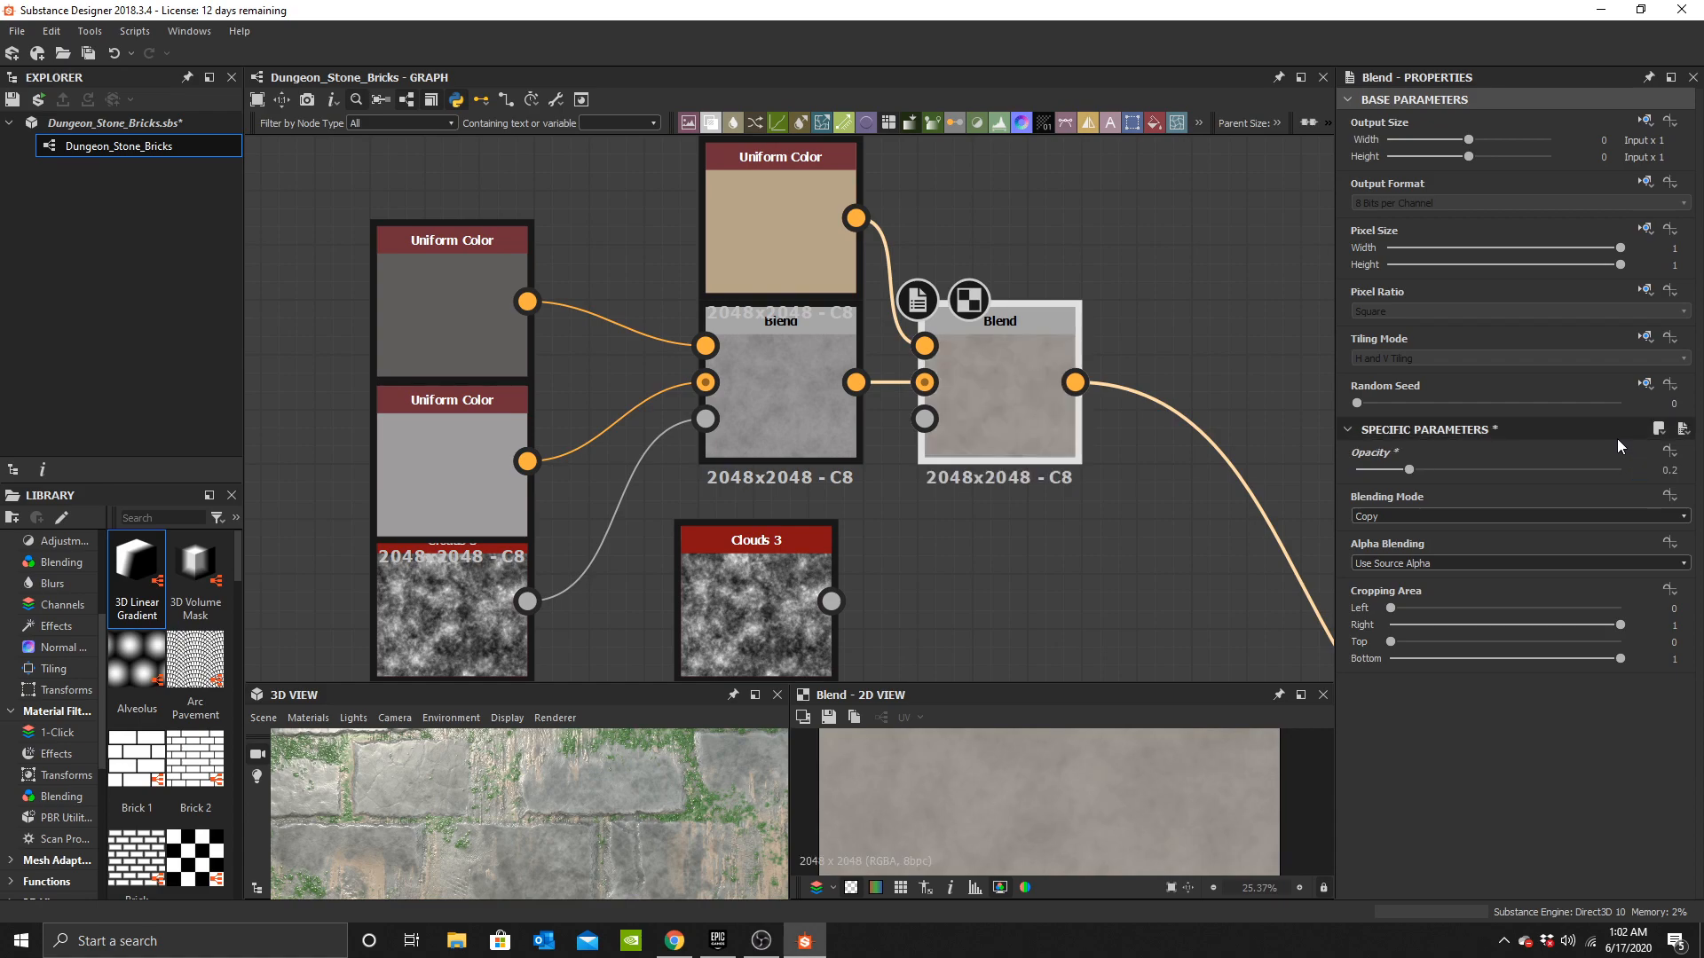
# Examine the Blend nodes further along the base colour chain.
pyautogui.scroll(-5, 606, 811)
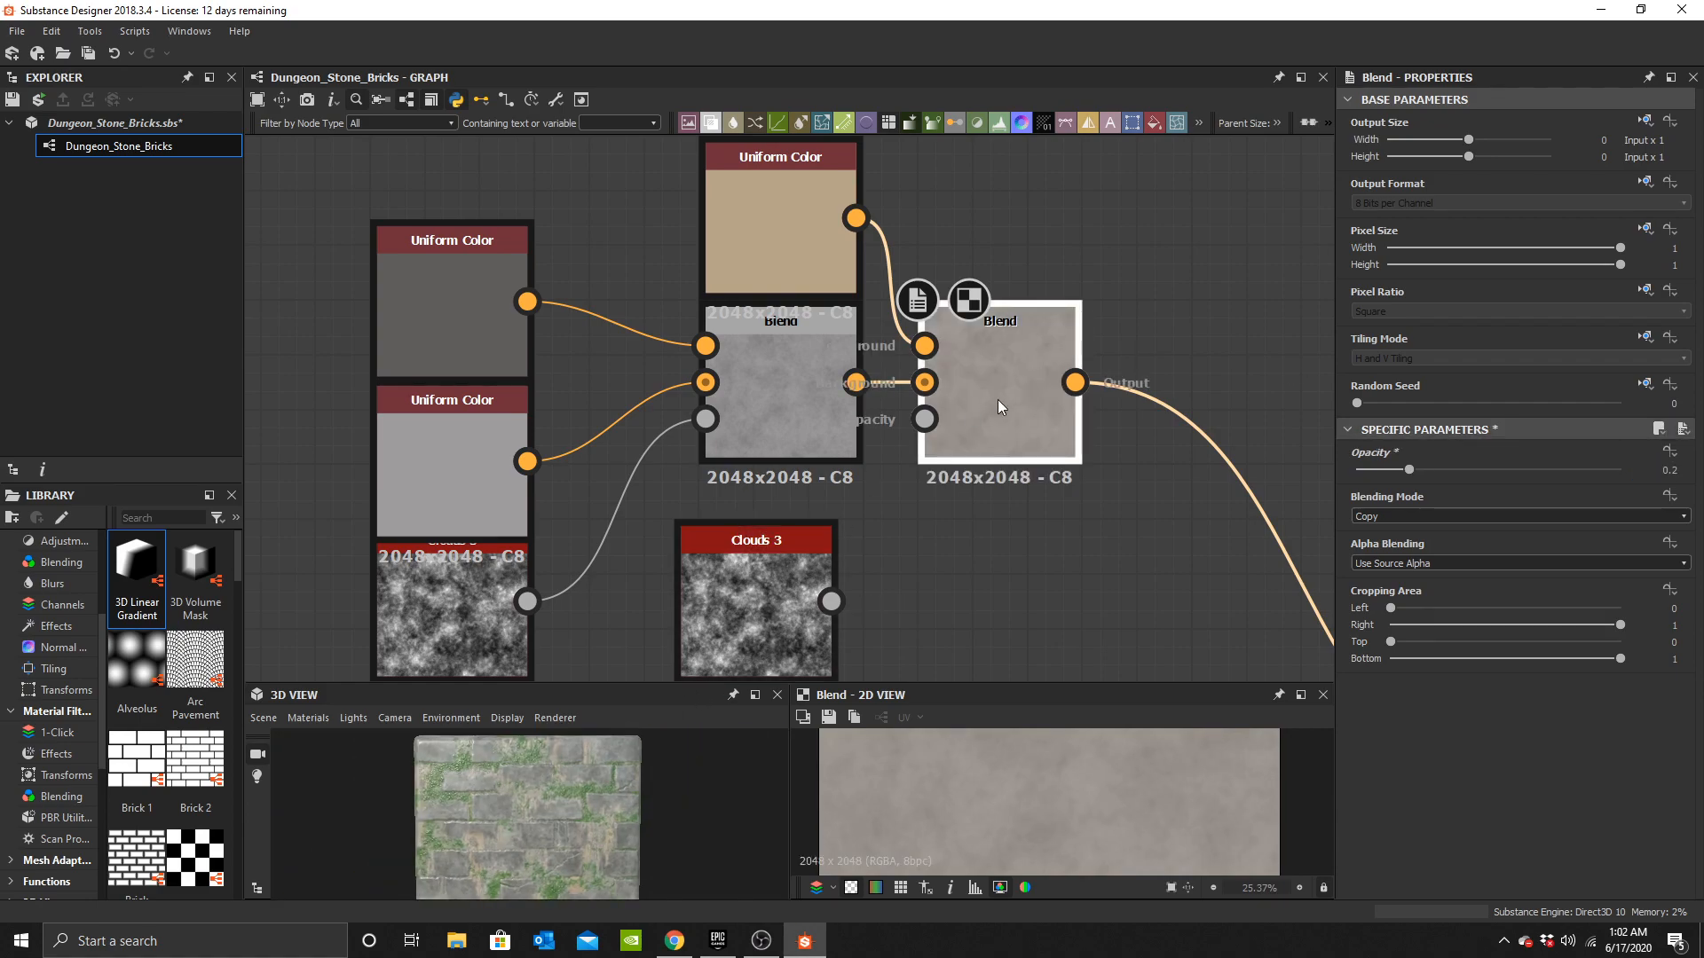
pyautogui.moveTo(1131, 599); pyautogui.dragTo(924, 426, button='middle')
pyautogui.scroll(-4, 925, 426)
pyautogui.moveTo(1264, 507); pyautogui.dragTo(1131, 515, button='middle')
pyautogui.scroll(4, 1131, 514)
pyautogui.moveTo(1074, 610); pyautogui.dragTo(1038, 459, button='middle')
pyautogui.click(898, 456)
pyautogui.scroll(-3, 1082, 794)
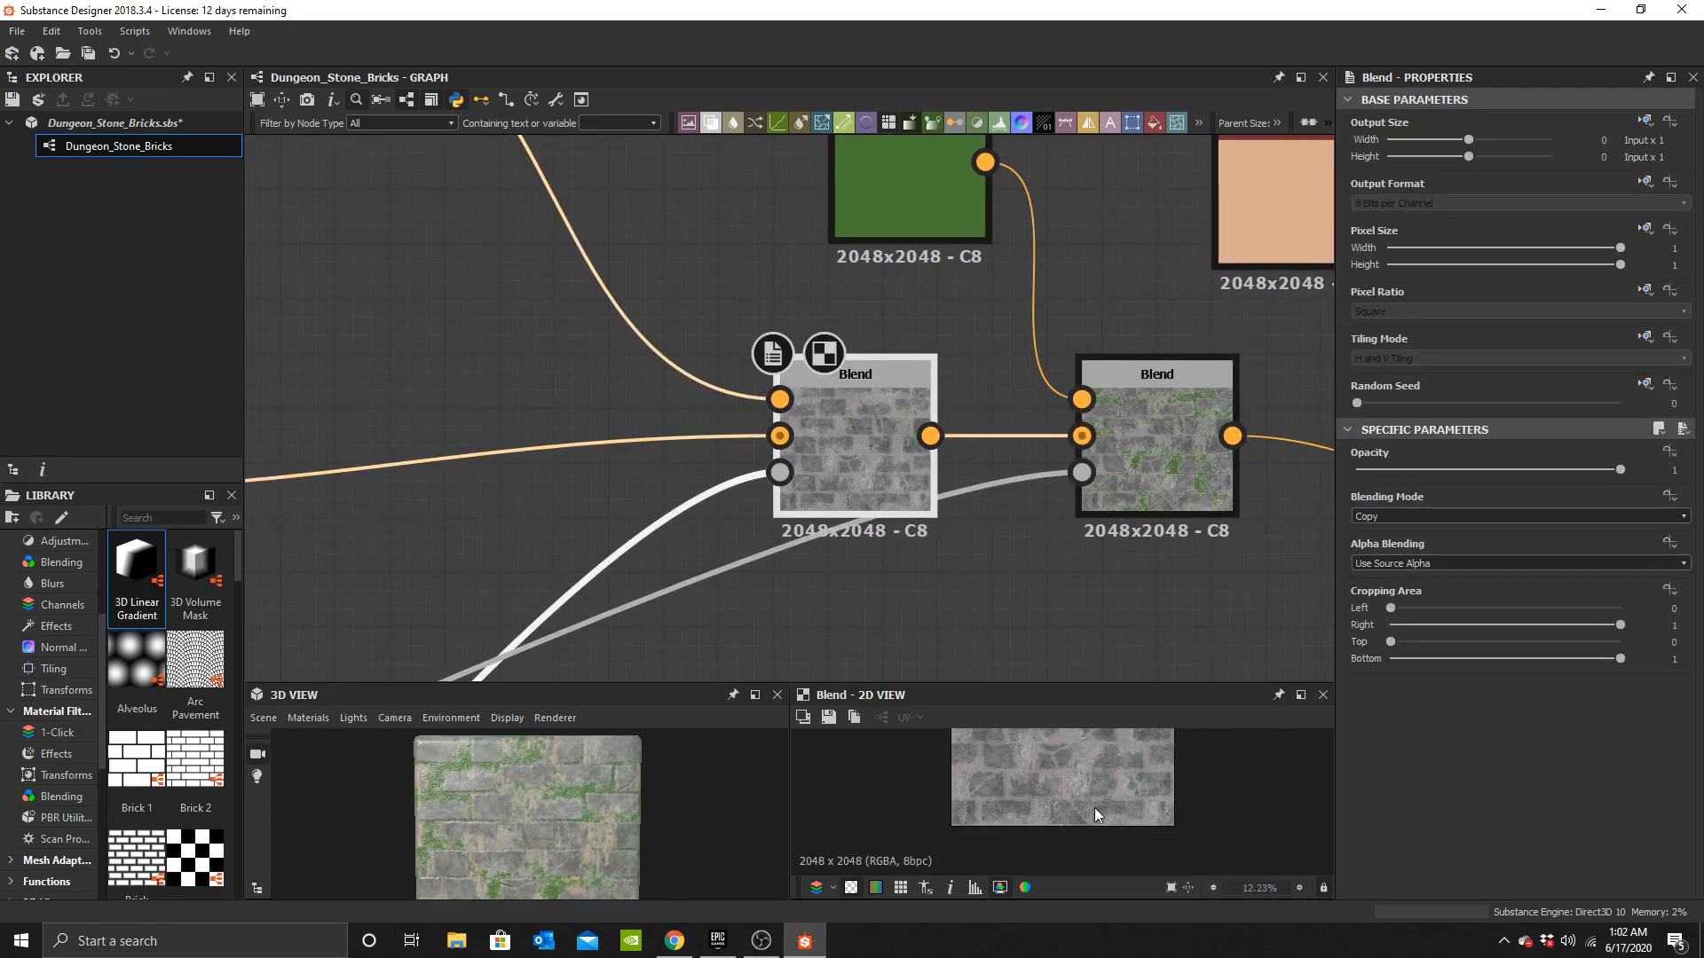
pyautogui.scroll(7, 1096, 806)
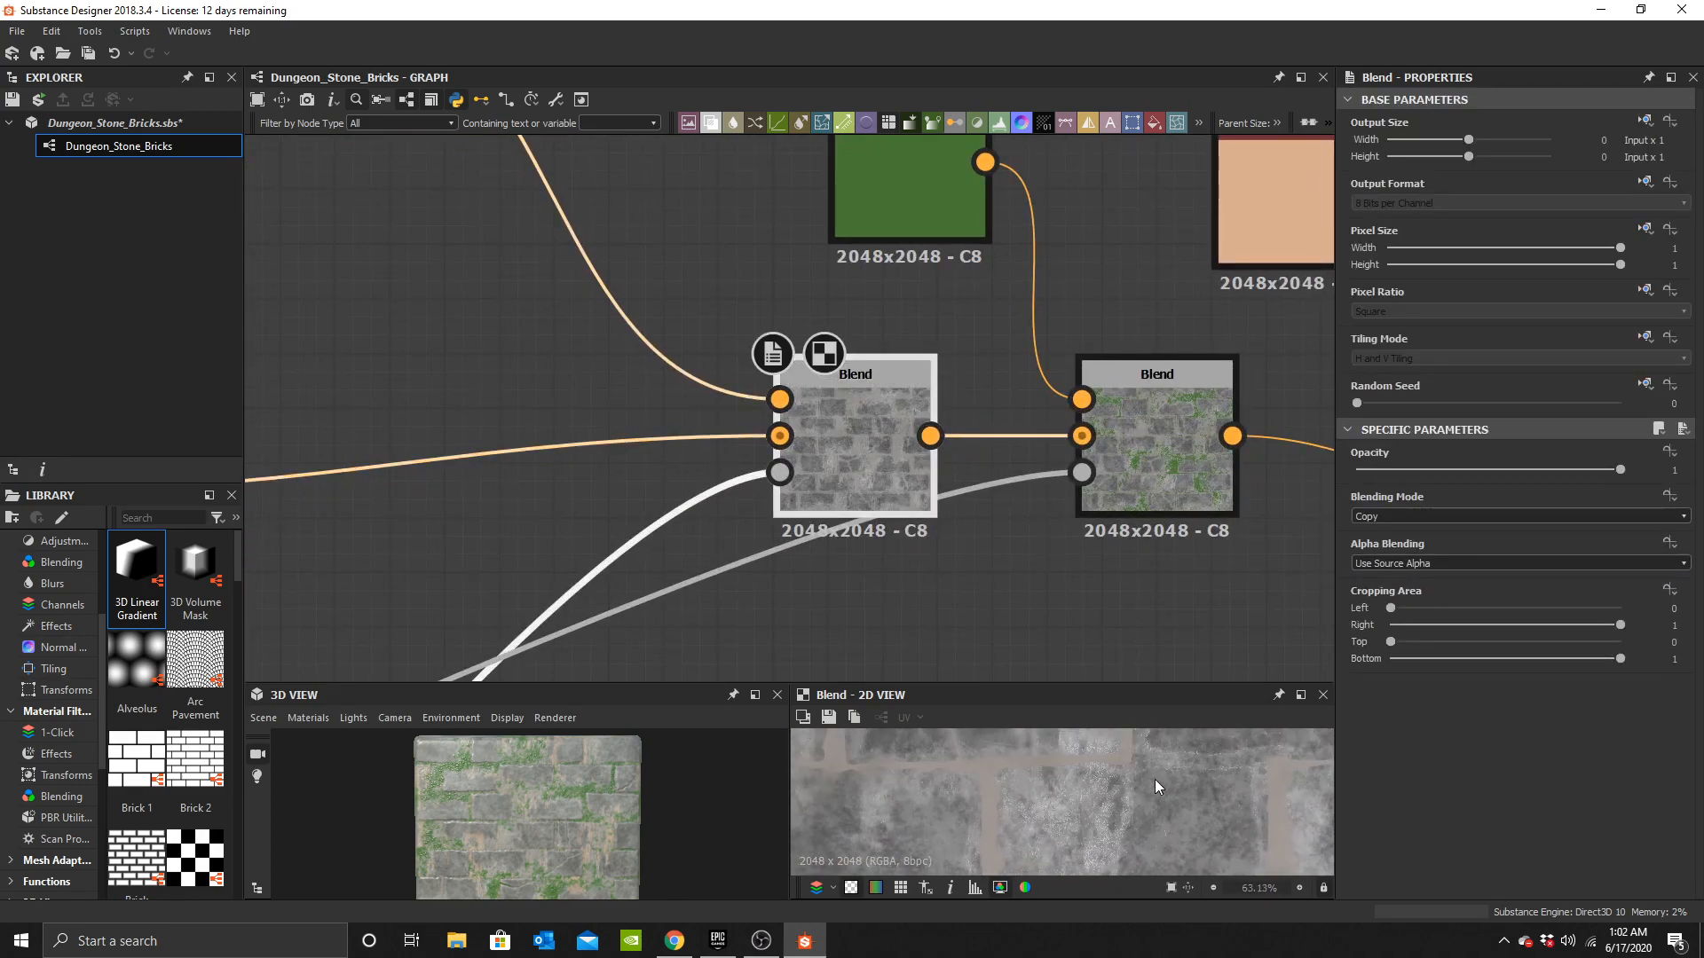
# Add a Gradient Map node next to the green moss Uniform Color.
pyautogui.moveTo(1106, 404); pyautogui.dragTo(832, 392, button='middle')
pyautogui.click(833, 392)
pyautogui.moveTo(759, 258); pyautogui.dragTo(1049, 566, button='middle')
pyautogui.moveTo(898, 475); pyautogui.dragTo(679, 257)
pyautogui.moveTo(703, 332); pyautogui.dragTo(831, 422, button='middle')
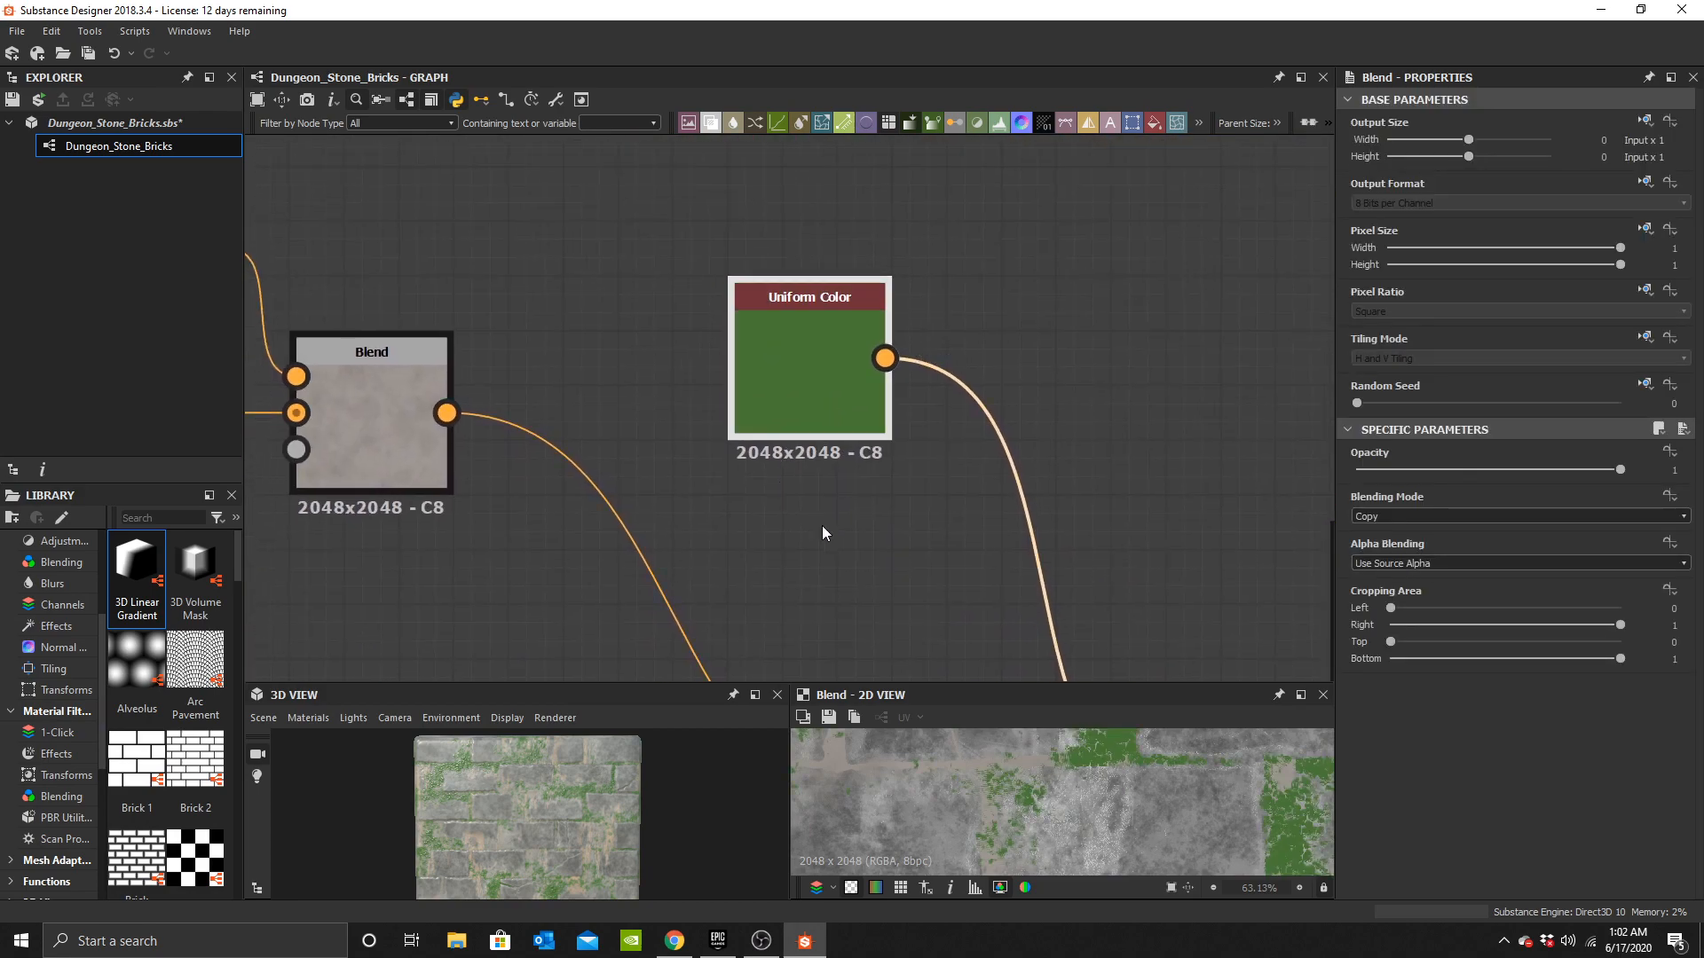
pyautogui.click(848, 484)
pyautogui.press('space')
pyautogui.write('grad')
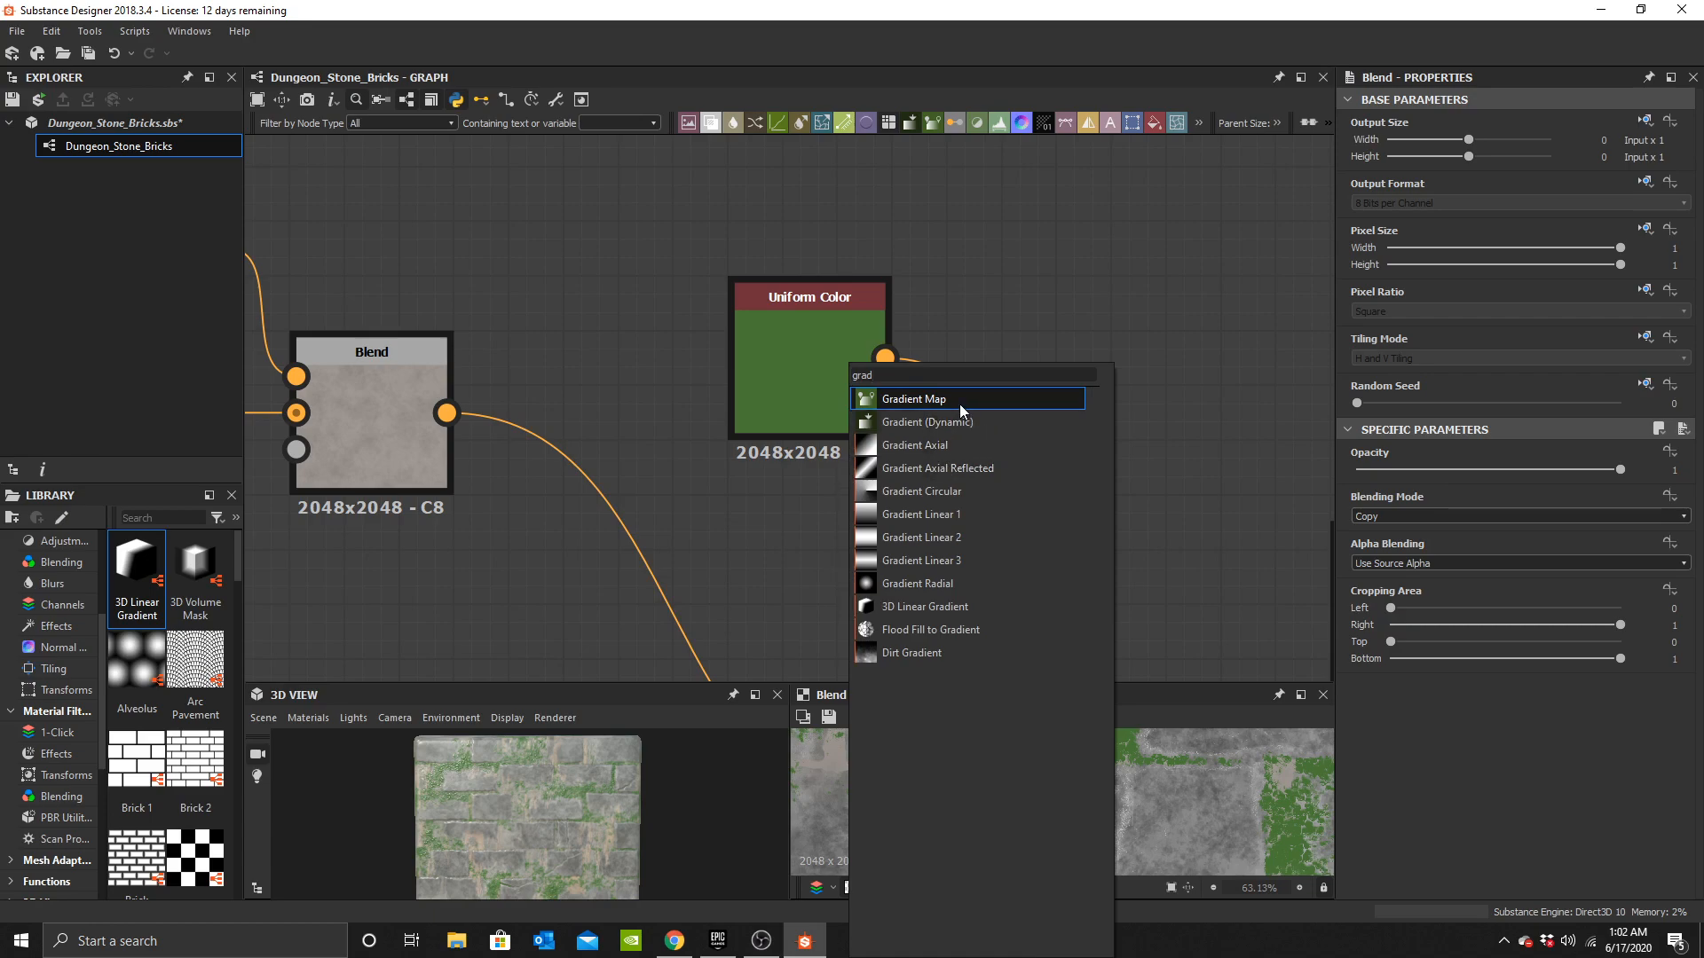
pyautogui.click(961, 403)
# Wire a grayscale noise into the Gradient Map's input and position it beside the green Uniform Color.
pyautogui.scroll(-3, 859, 540)
pyautogui.moveTo(857, 612); pyautogui.dragTo(830, 195, button='middle')
pyautogui.scroll(-3, 835, 372)
pyautogui.moveTo(746, 457); pyautogui.dragTo(858, 168, button='middle')
pyautogui.scroll(-2, 789, 328)
pyautogui.moveTo(736, 423); pyautogui.dragTo(873, 263, button='middle')
pyautogui.scroll(-3, 859, 362)
pyautogui.moveTo(726, 364); pyautogui.dragTo(566, 530, button='middle')
pyautogui.scroll(3, 823, 421)
pyautogui.moveTo(794, 371); pyautogui.dragTo(1163, 547, button='middle')
pyautogui.scroll(5, 677, 451)
pyautogui.moveTo(676, 446); pyautogui.dragTo(1260, 323)
pyautogui.moveTo(1314, 235); pyautogui.dragTo(770, 467, button='middle')
pyautogui.moveTo(1008, 298); pyautogui.dragTo(522, 497, button='middle')
pyautogui.moveTo(764, 304); pyautogui.dragTo(432, 539, button='middle')
# Delete the green Uniform Color and connect the Gradient Map output to the moss Blend's foreground.
pyautogui.click(576, 318)
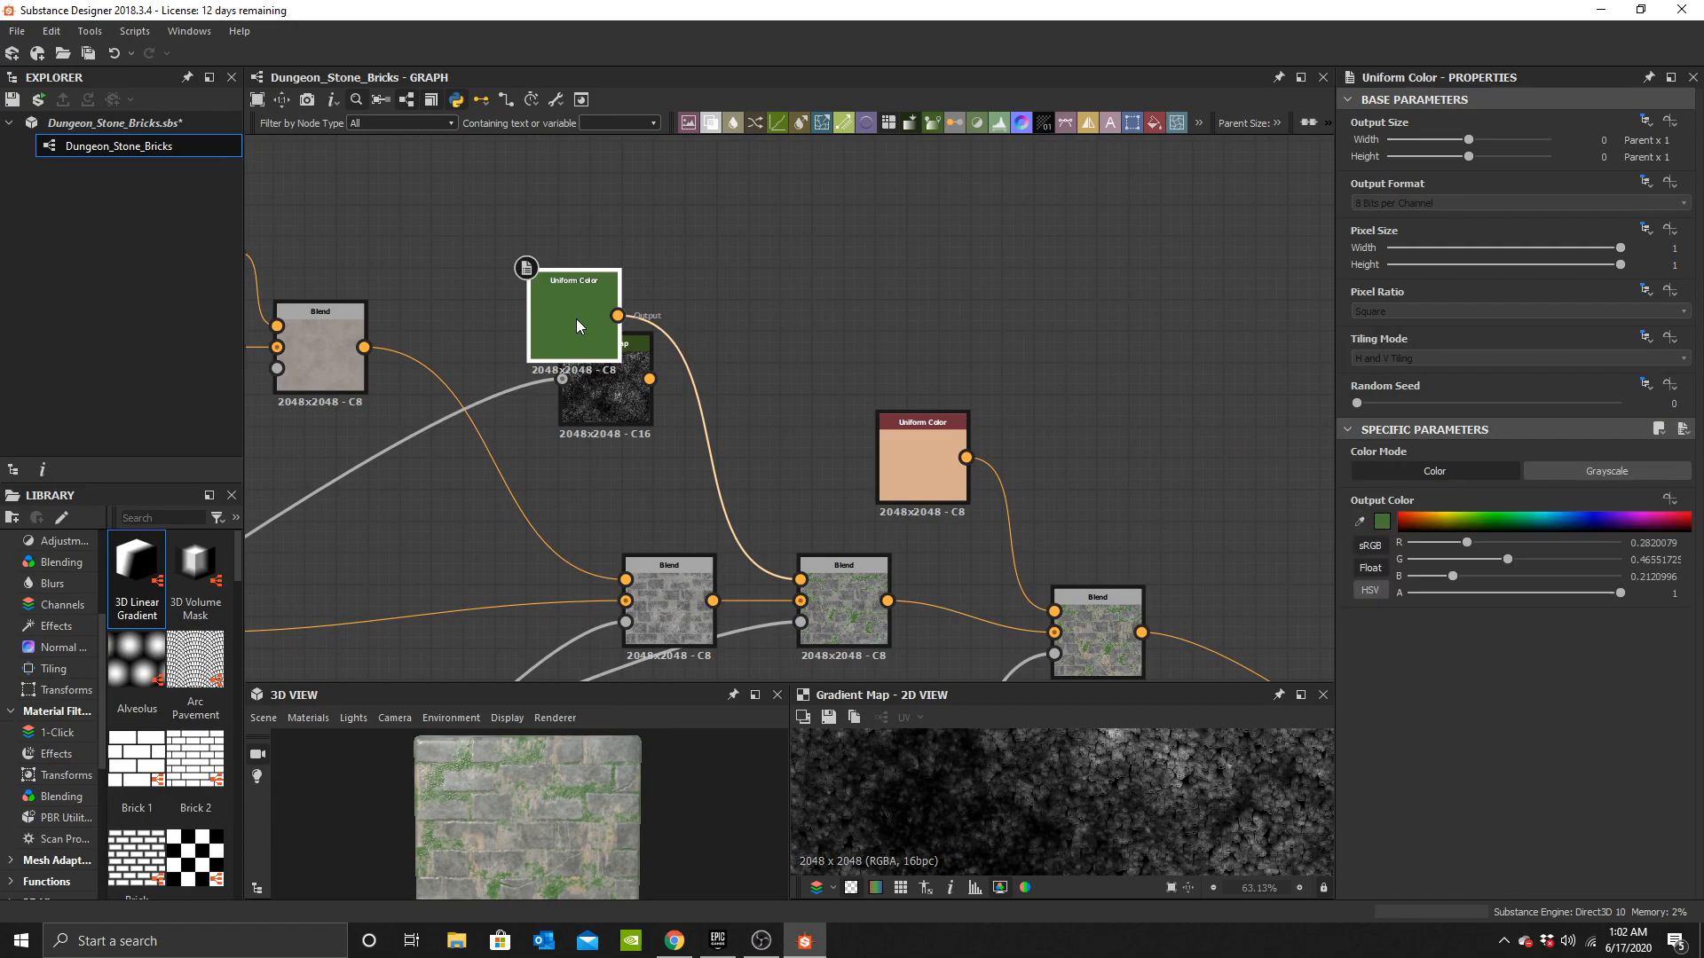
pyautogui.press('Delete')
pyautogui.scroll(3, 568, 343)
pyautogui.moveTo(779, 614); pyautogui.dragTo(897, 360, button='middle')
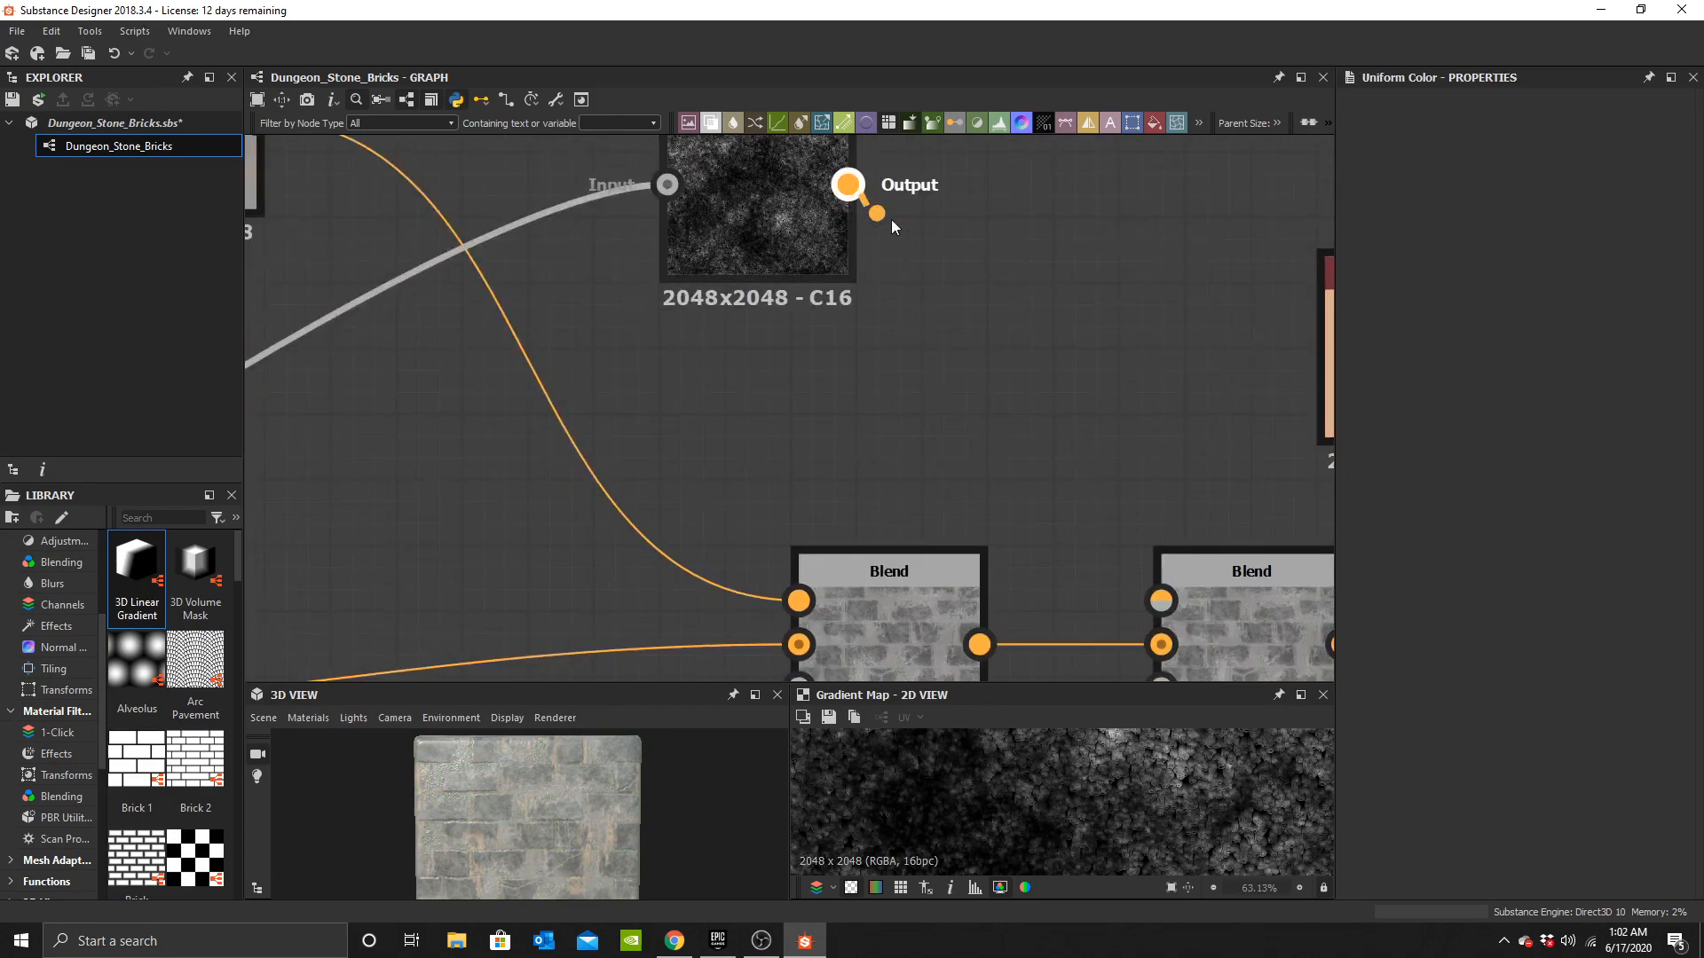
pyautogui.scroll(5, 598, 828)
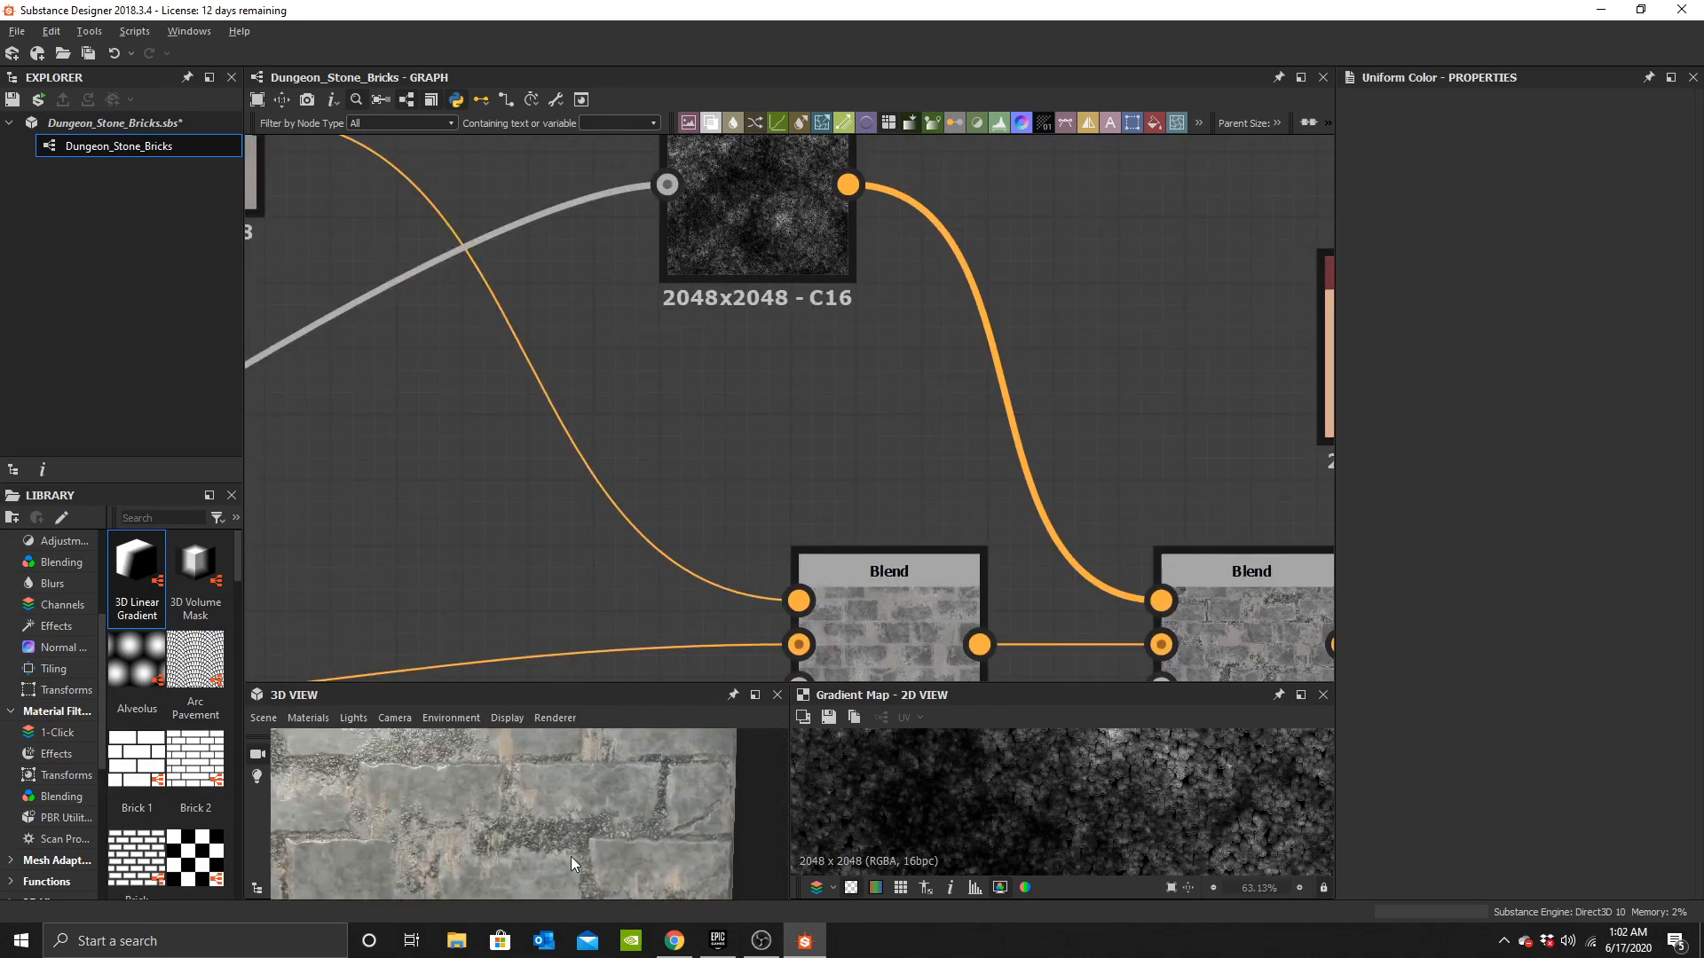
# Open the Gradient Map's gradient editor and set the start key to olive green #ff556541.
pyautogui.click(797, 209)
pyautogui.click(1360, 578)
pyautogui.doubleClick(1361, 588)
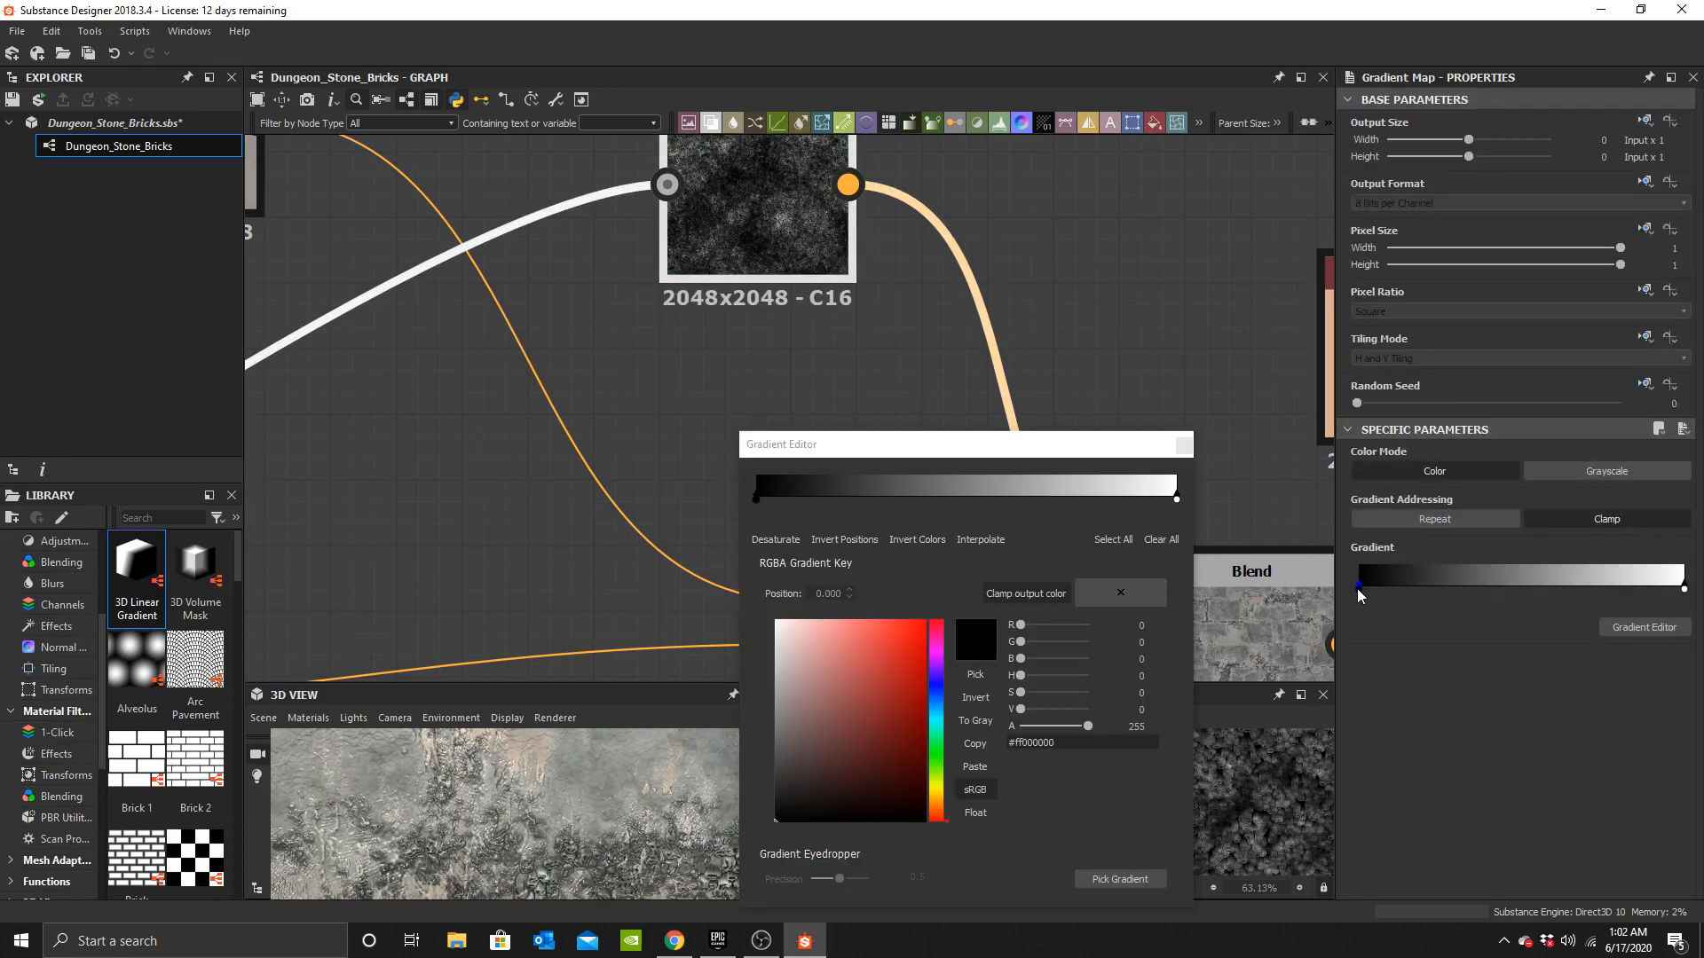
pyautogui.moveTo(939, 785); pyautogui.dragTo(938, 774)
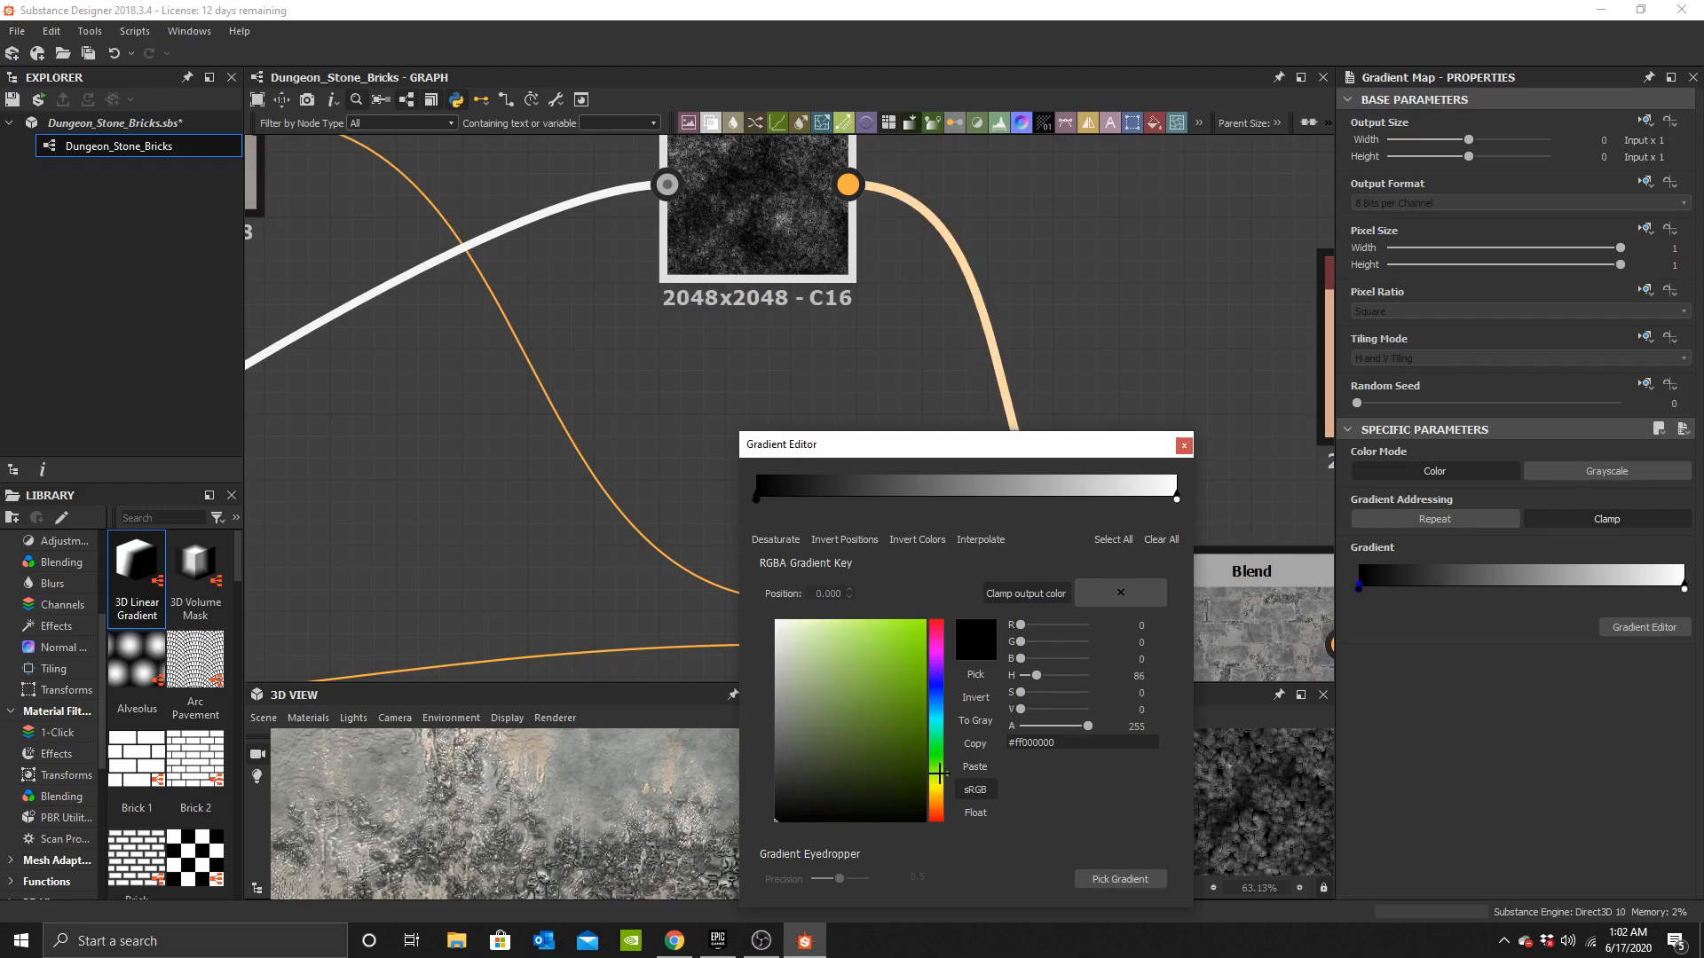
pyautogui.click(827, 742)
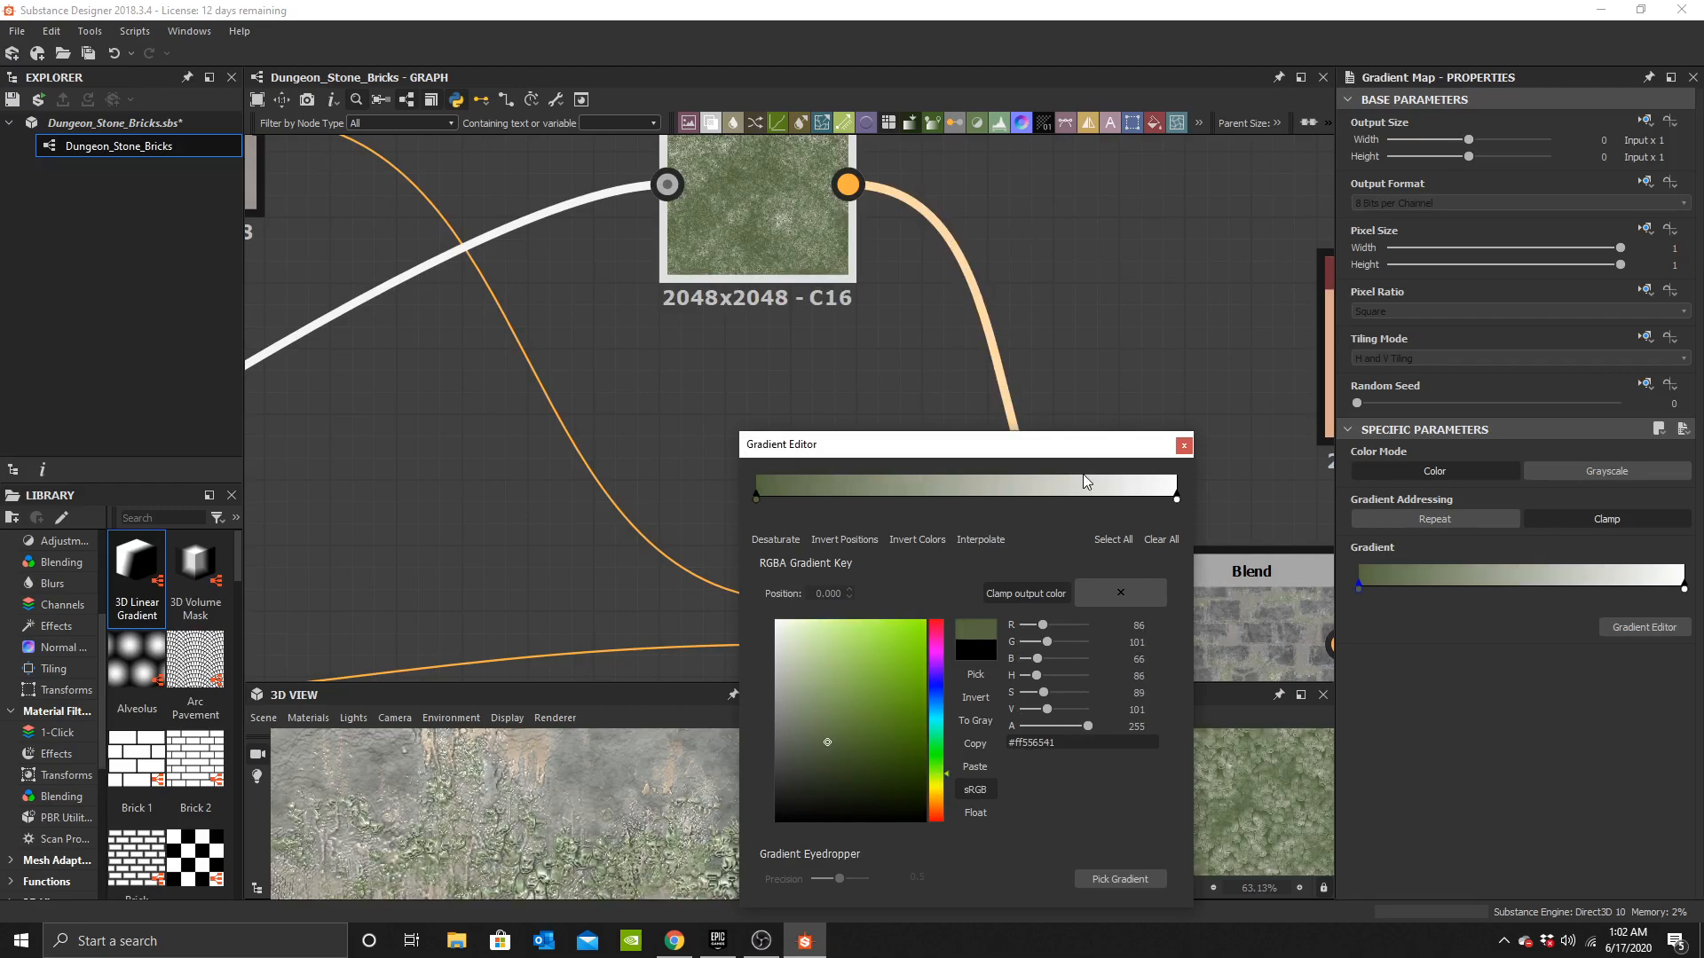
# Set the gradient's end key to green #ff71a46e and darken the start key to #ff2b351f.
pyautogui.click(1177, 498)
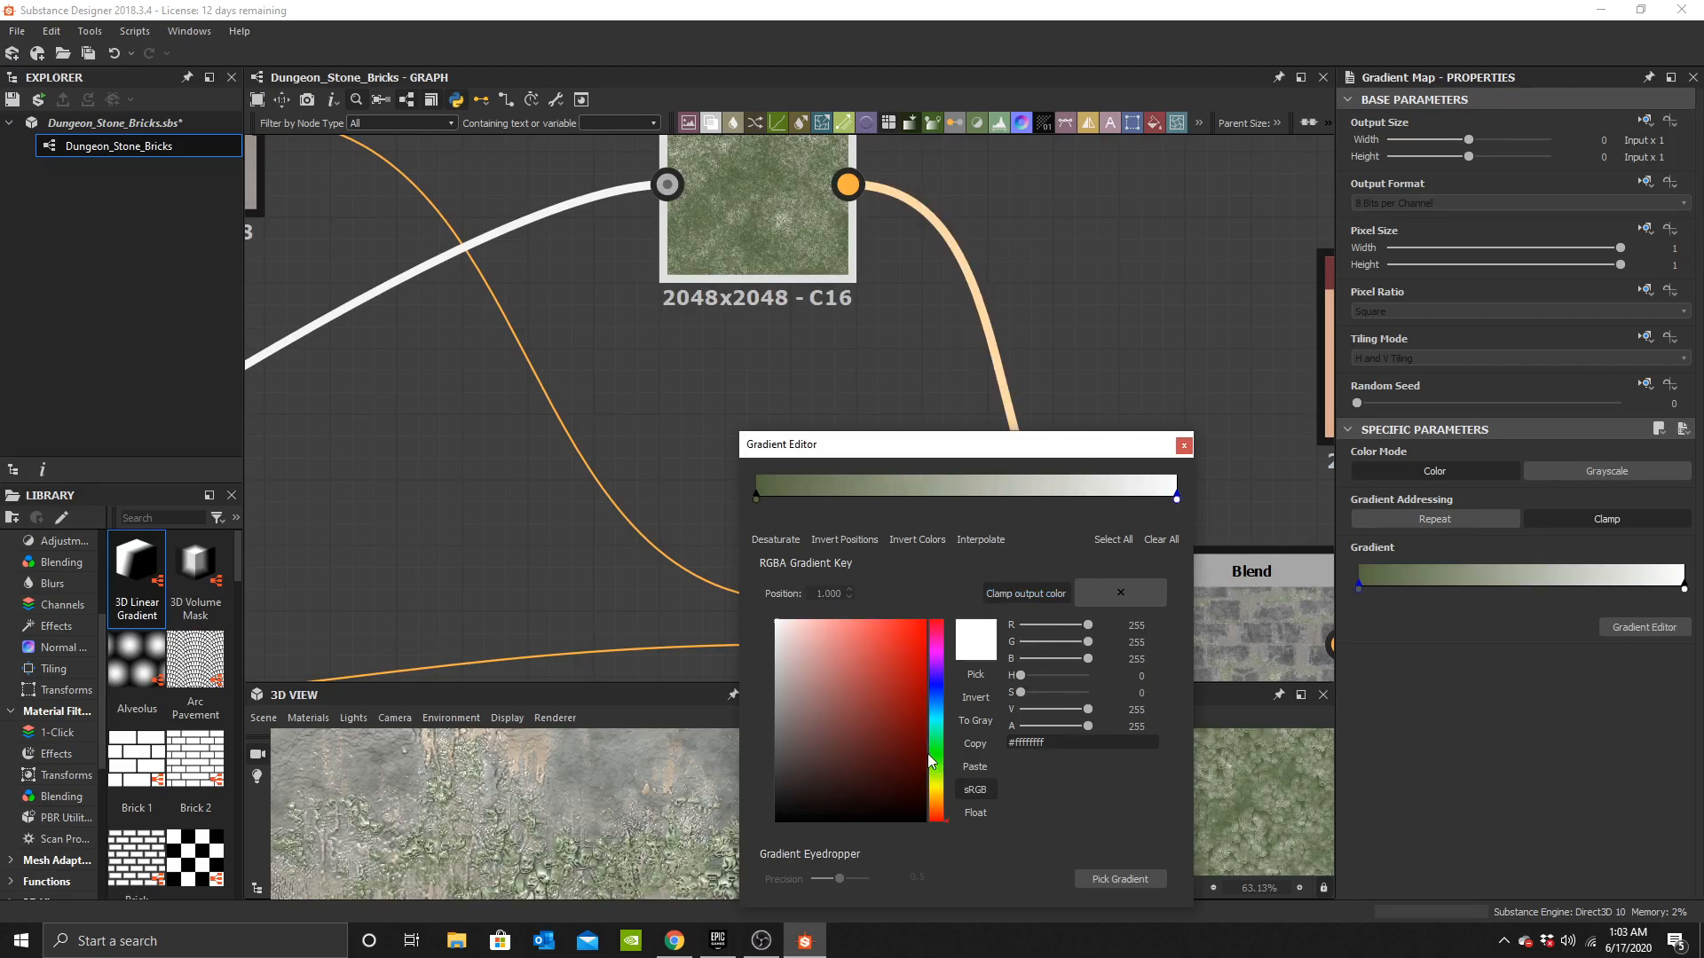
pyautogui.click(932, 758)
pyautogui.click(824, 691)
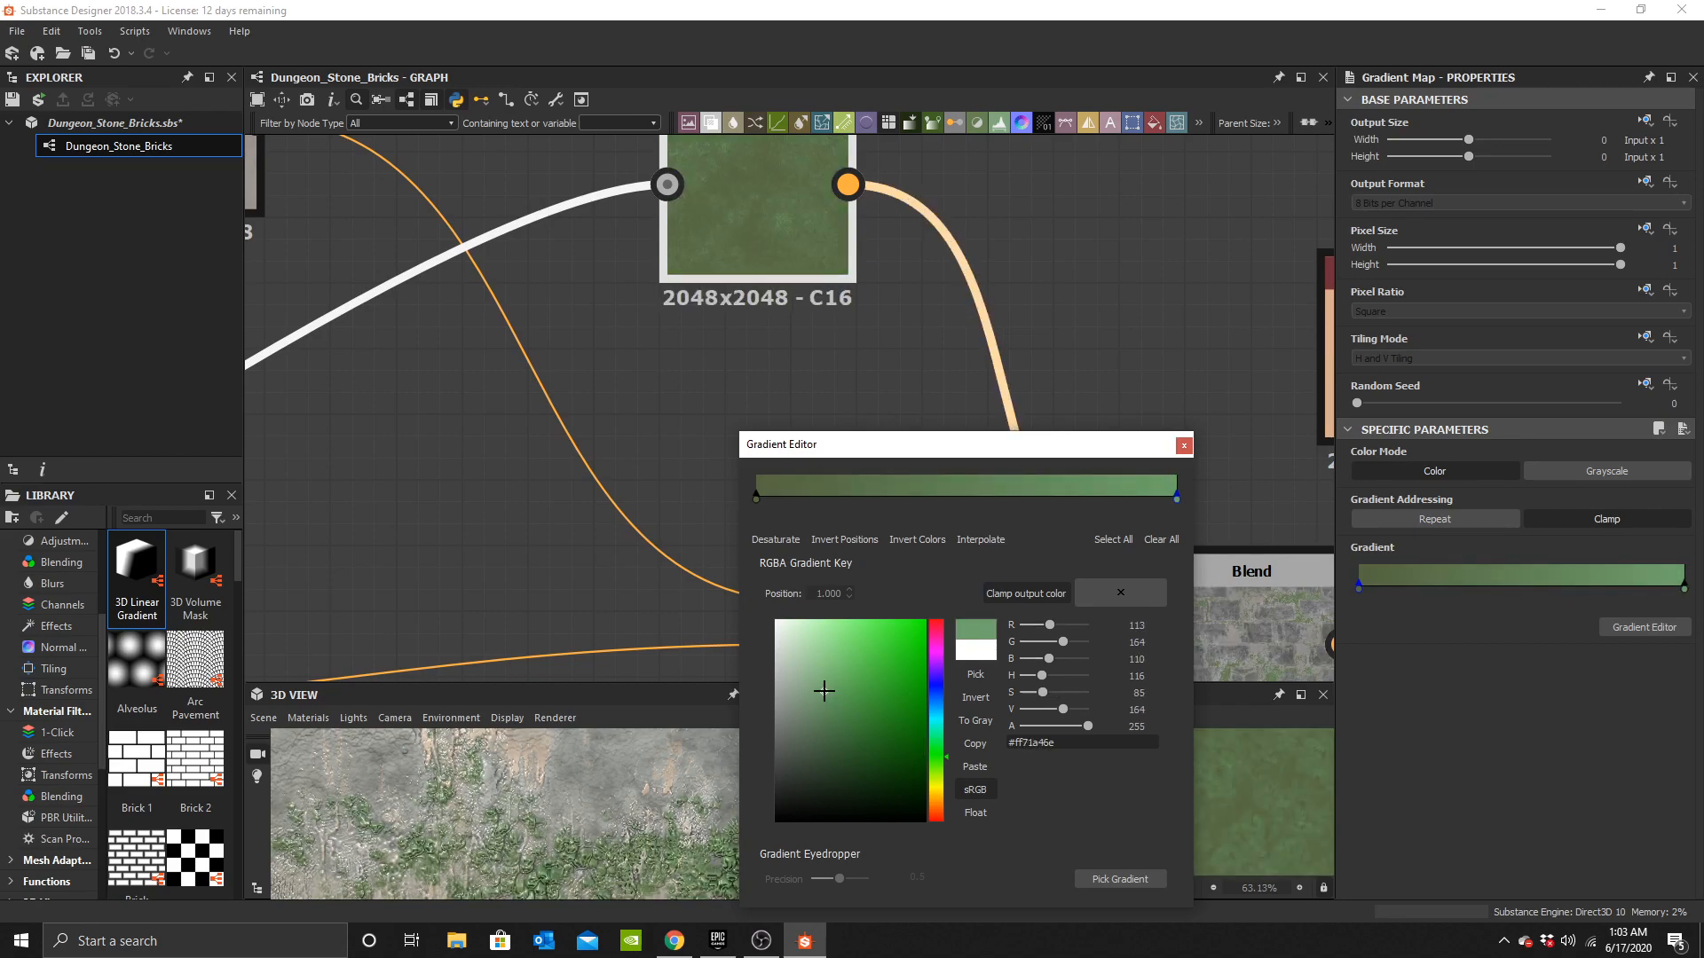
pyautogui.click(757, 498)
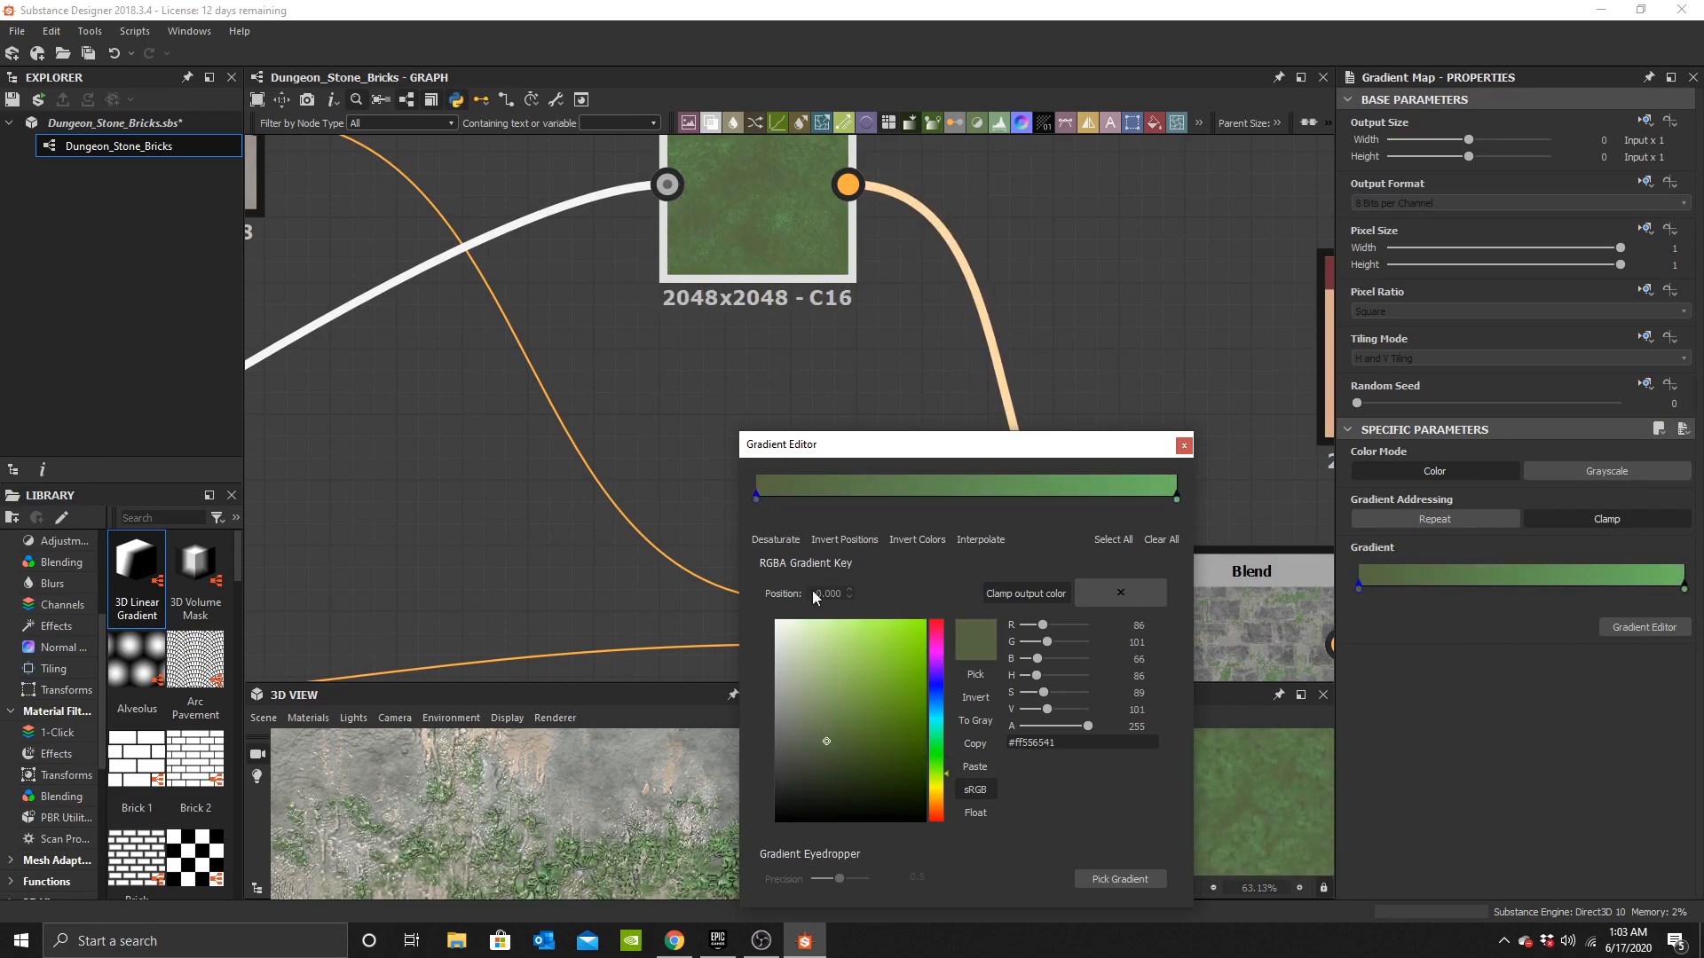
pyautogui.click(838, 780)
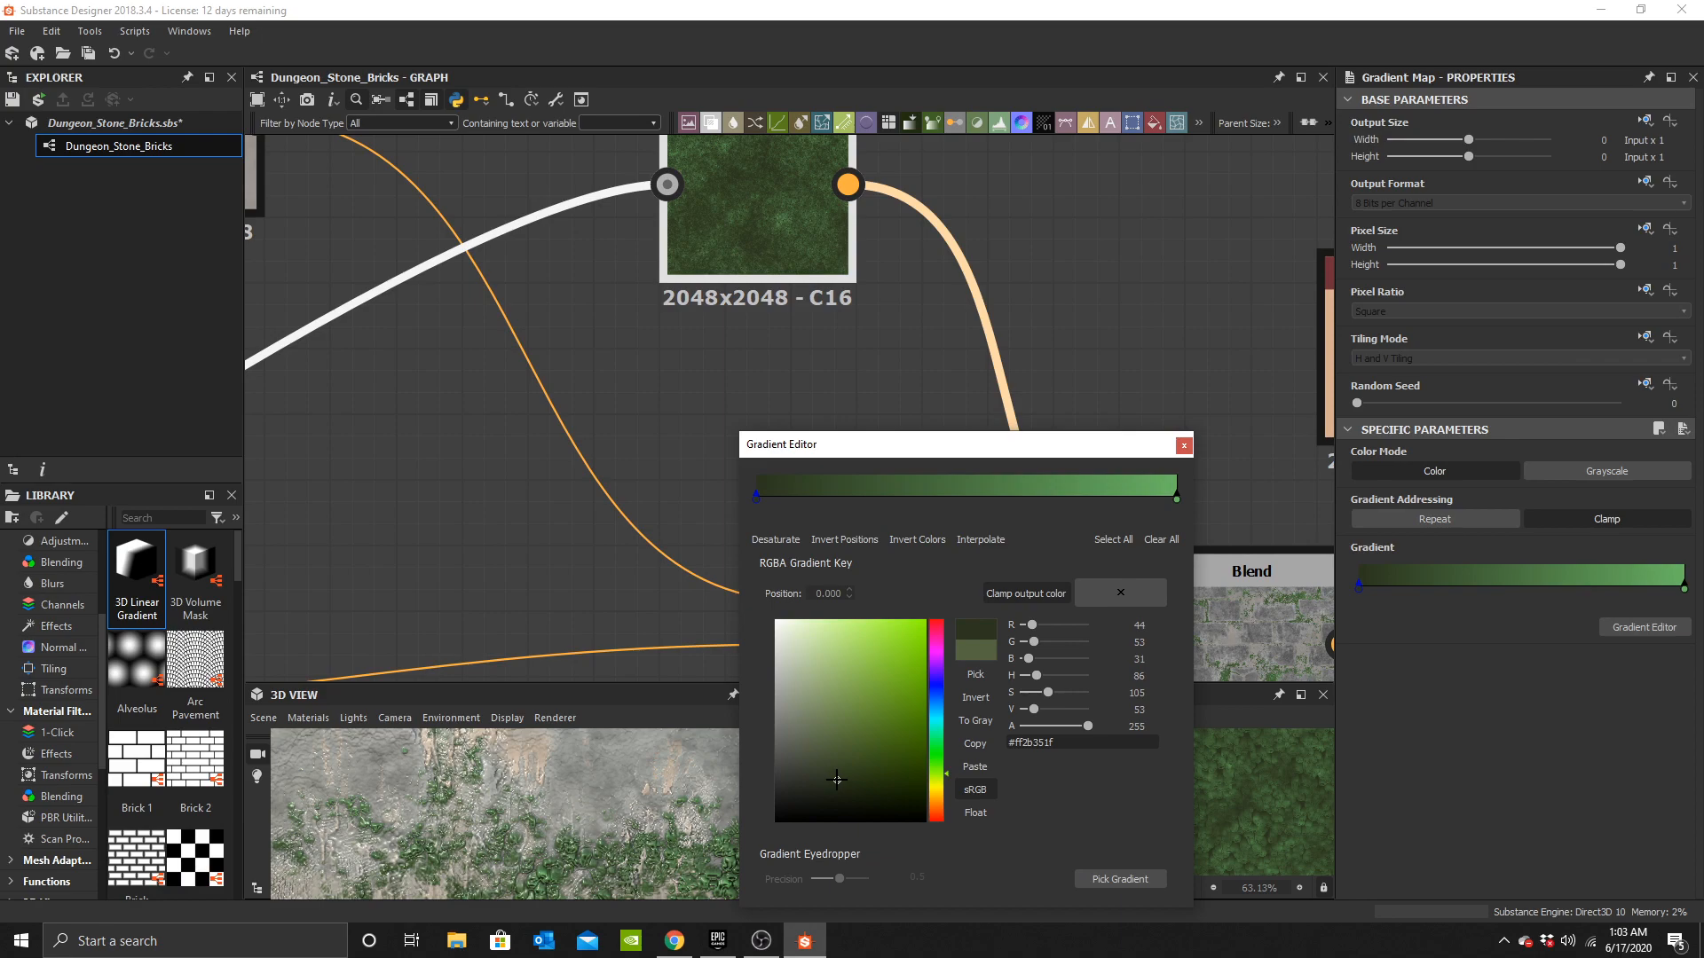
# Add two middle keys to the moss gradient at about 0.33 and 0.64, darkening the second to #ff0a1a08.
pyautogui.click(1177, 498)
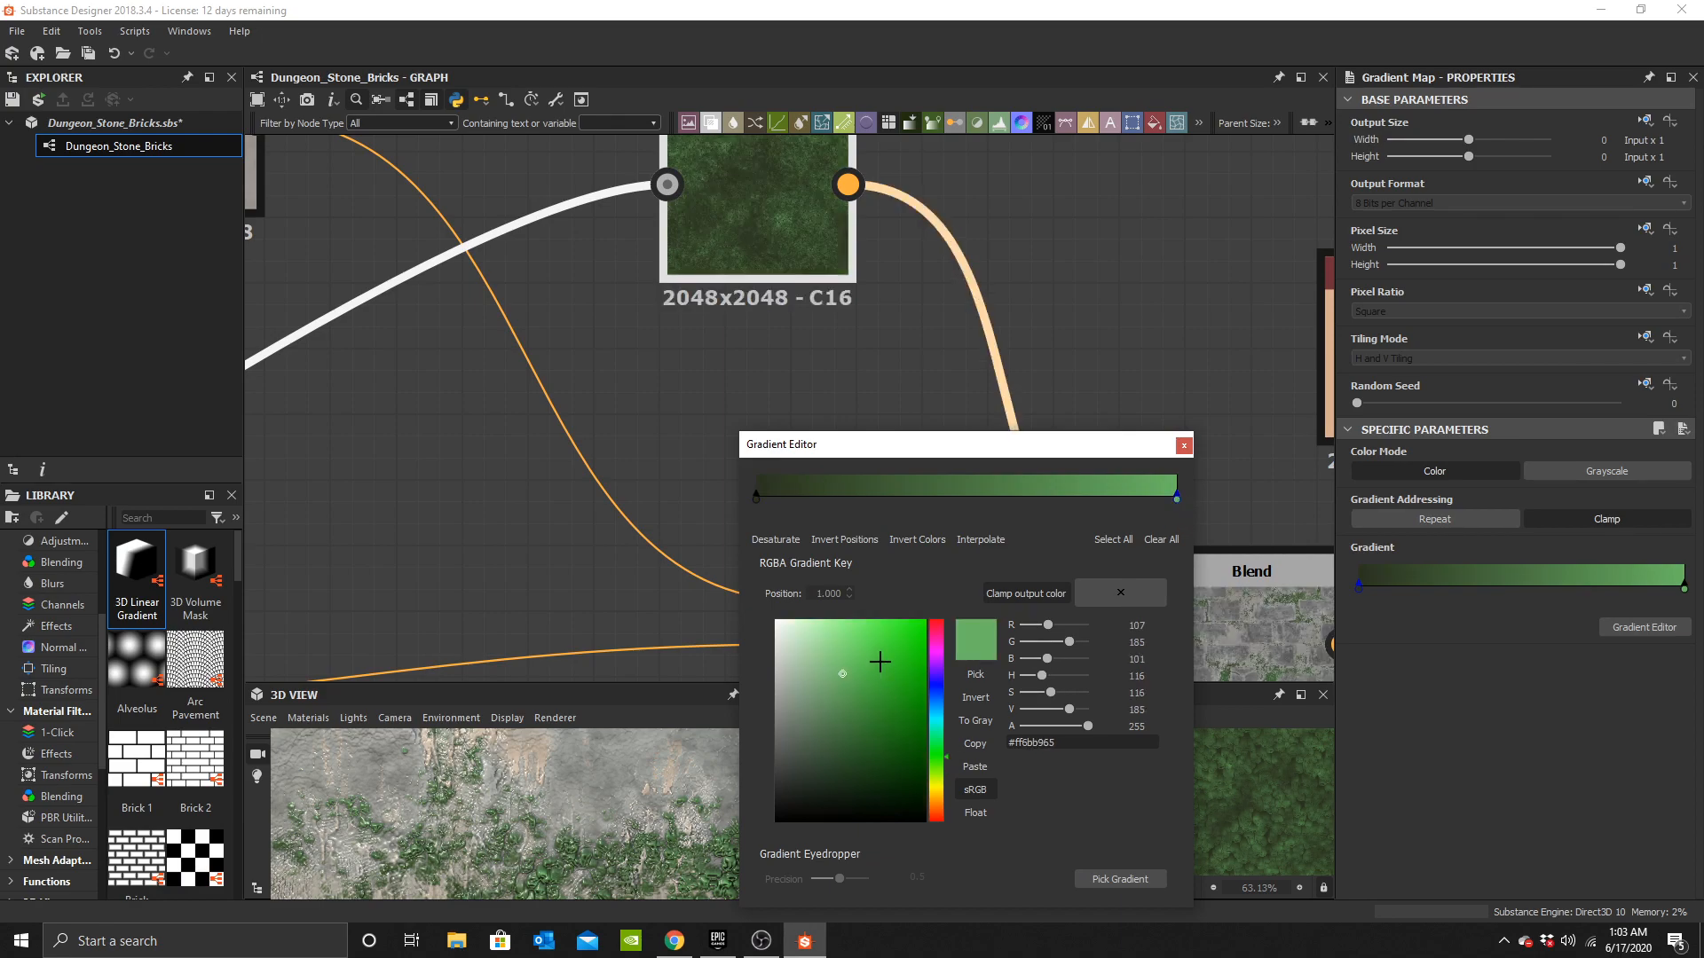
pyautogui.click(895, 487)
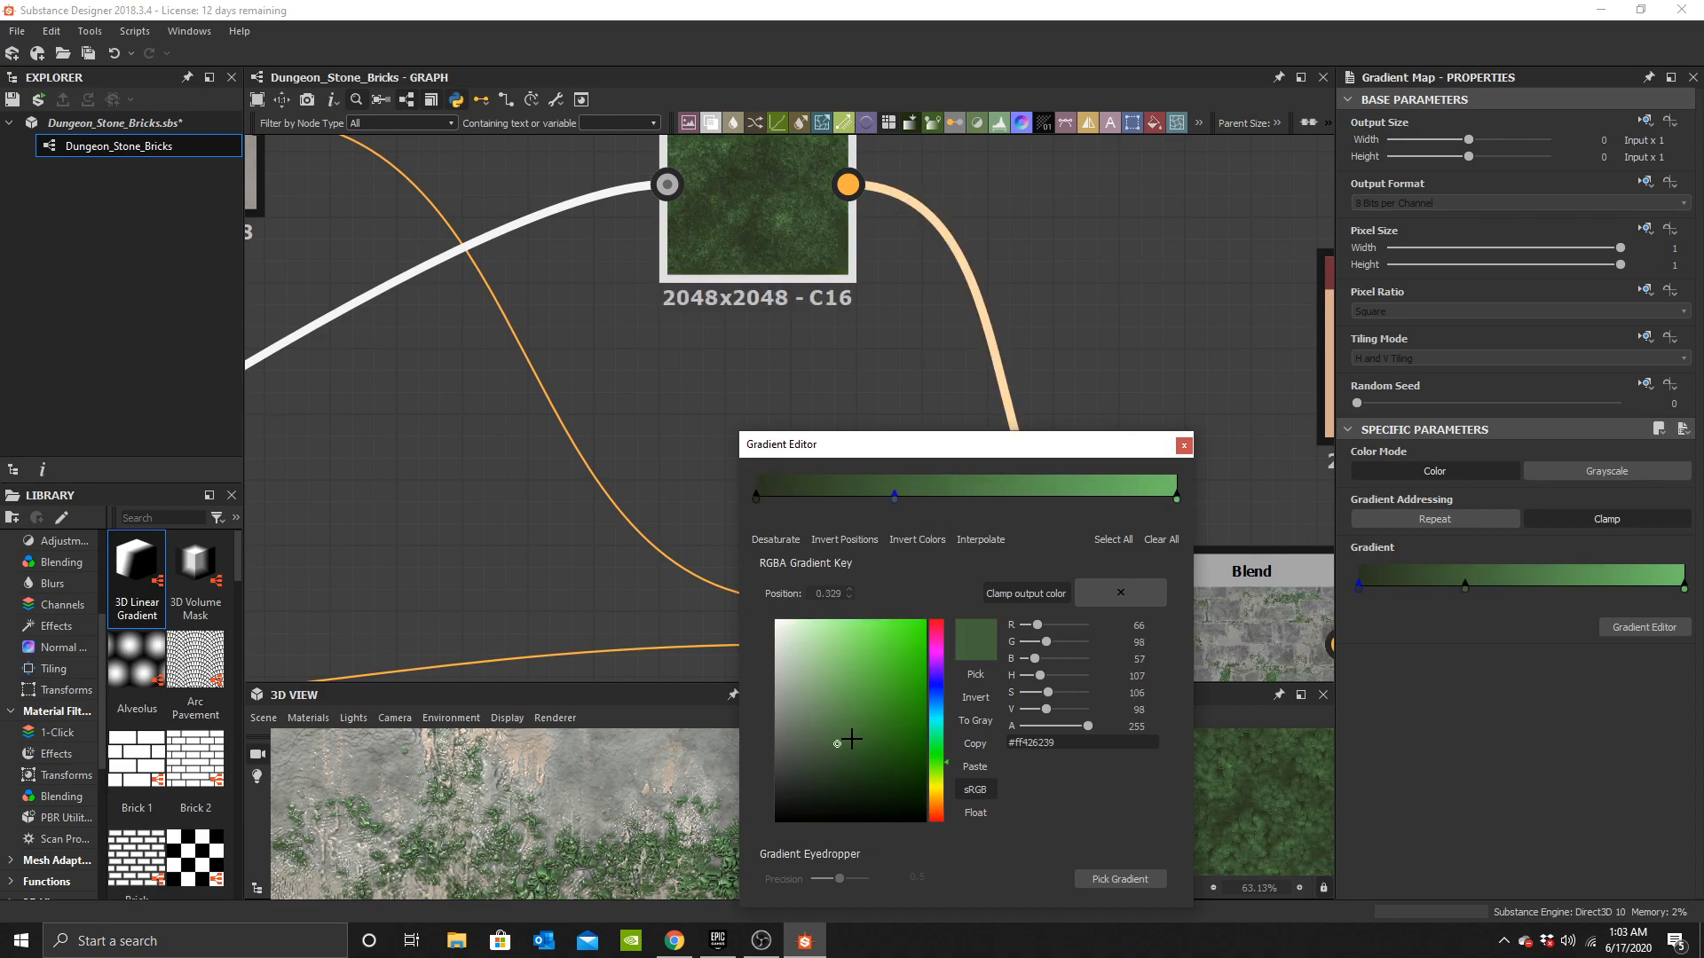
pyautogui.click(823, 723)
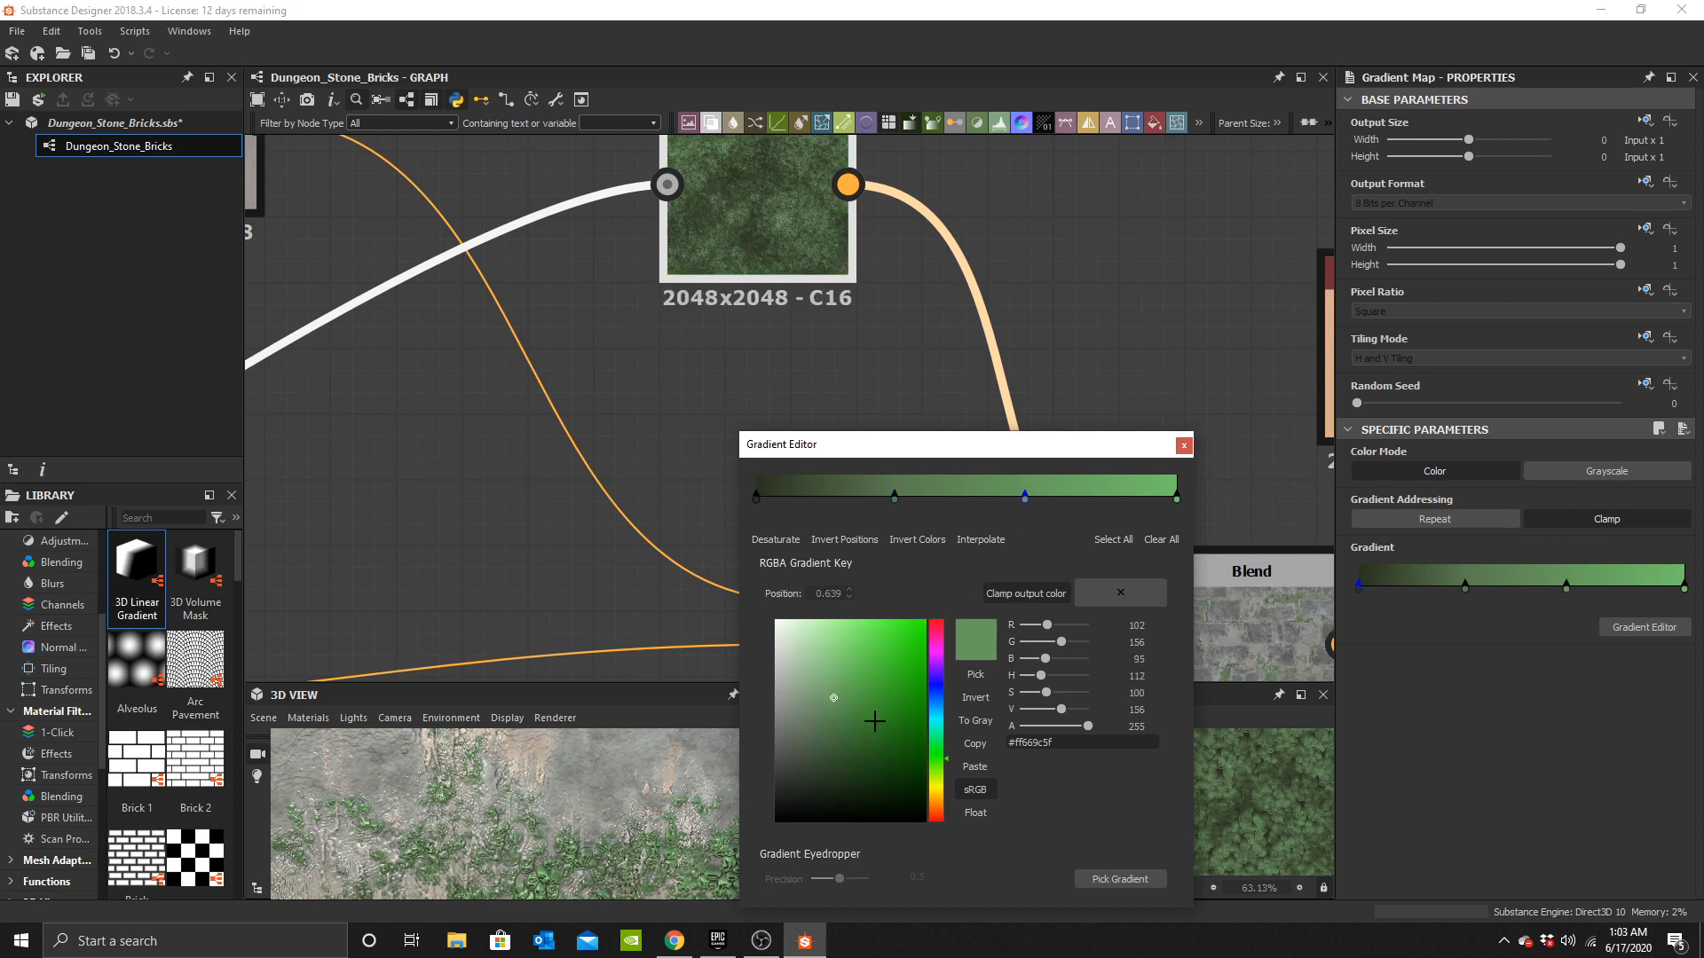
pyautogui.click(859, 765)
pyautogui.click(881, 801)
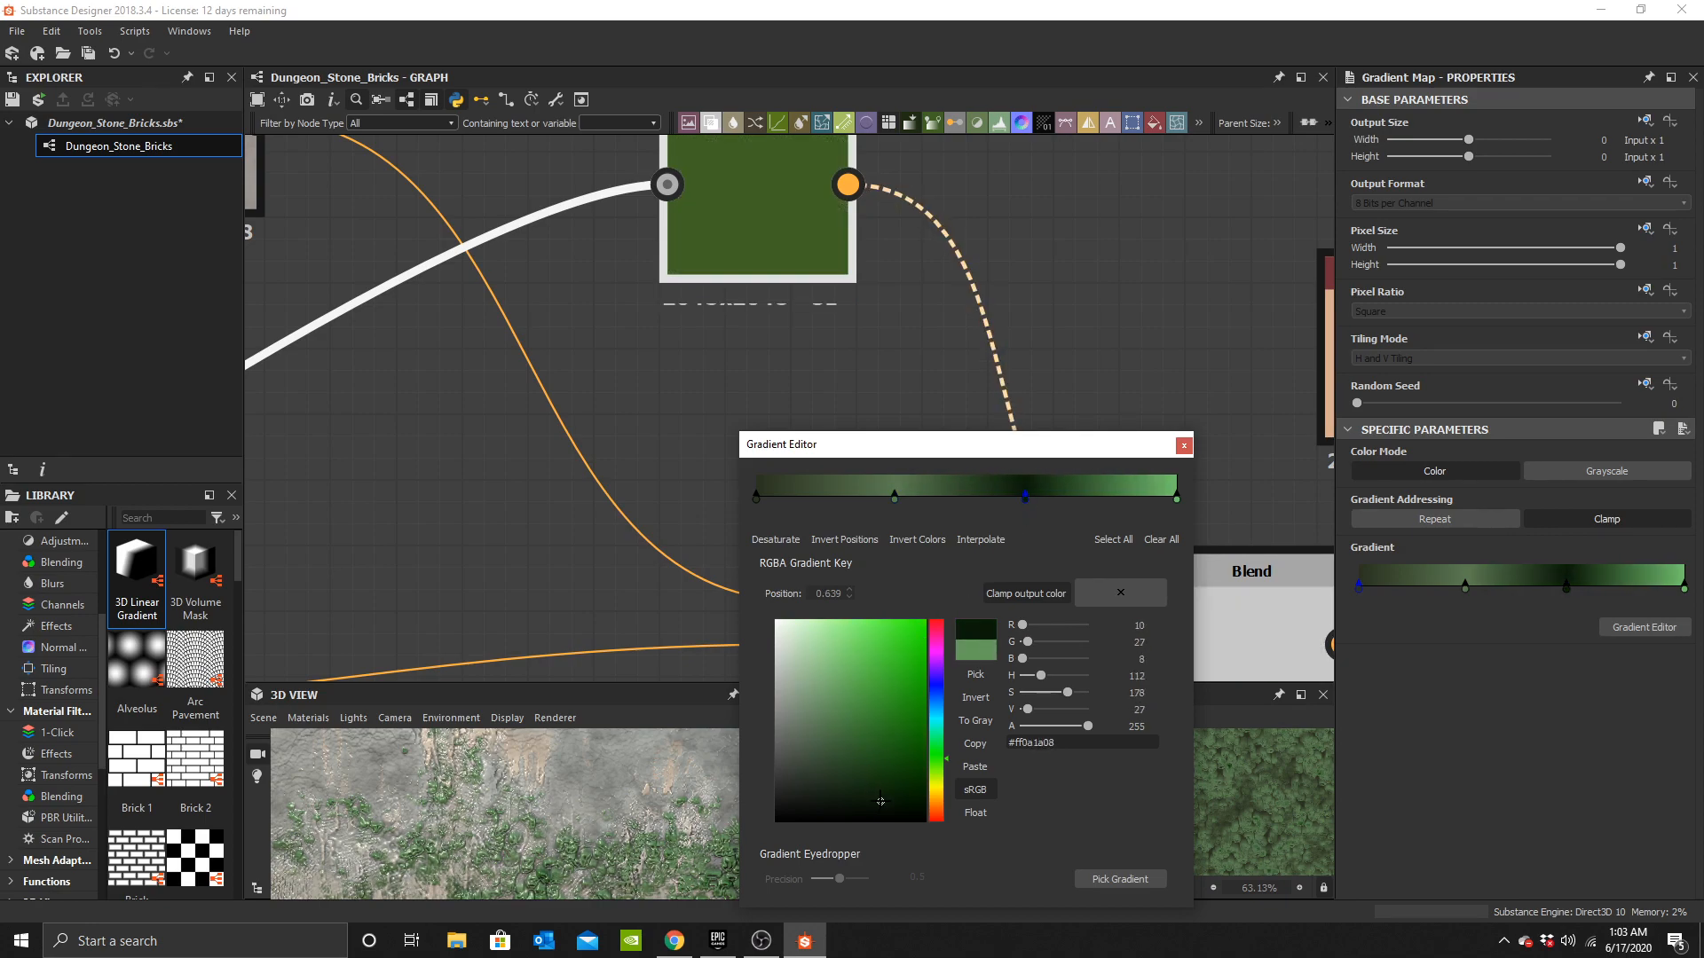
pyautogui.moveTo(878, 787); pyautogui.dragTo(868, 755)
# Lighten the gradient's end key to pale green #ffc5ebc2.
pyautogui.moveTo(548, 802); pyautogui.dragTo(536, 817)
pyautogui.scroll(-6, 572, 850)
pyautogui.scroll(4, 560, 833)
pyautogui.scroll(3, 564, 821)
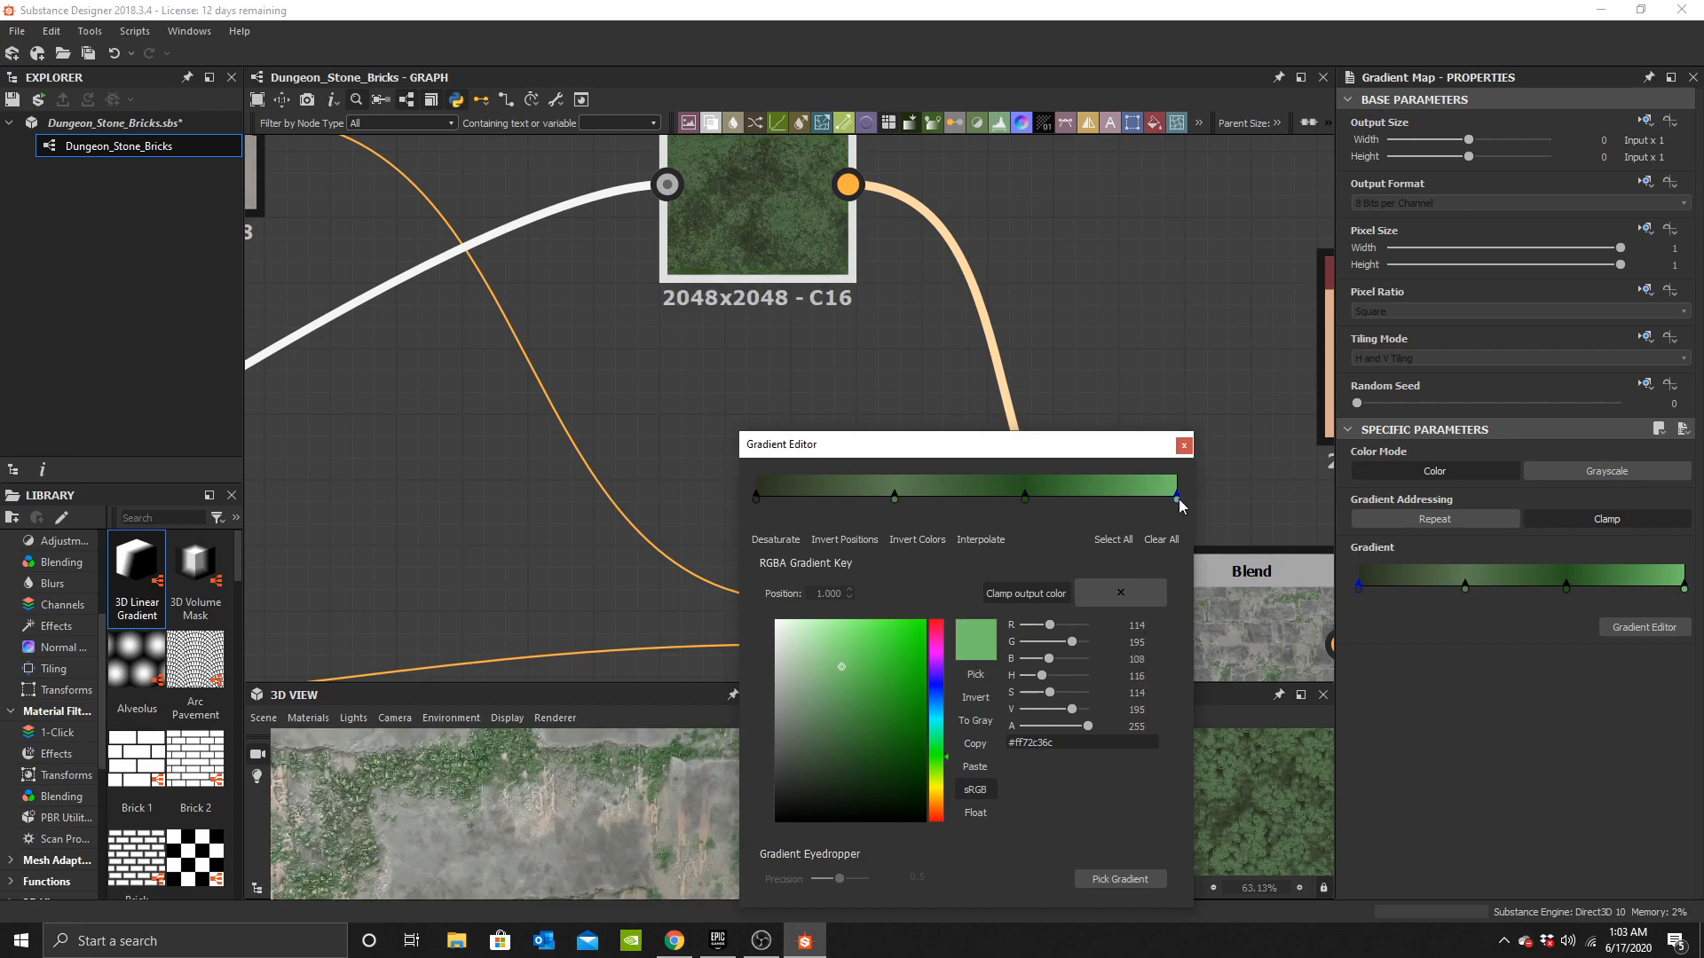
pyautogui.moveTo(838, 661); pyautogui.dragTo(813, 646)
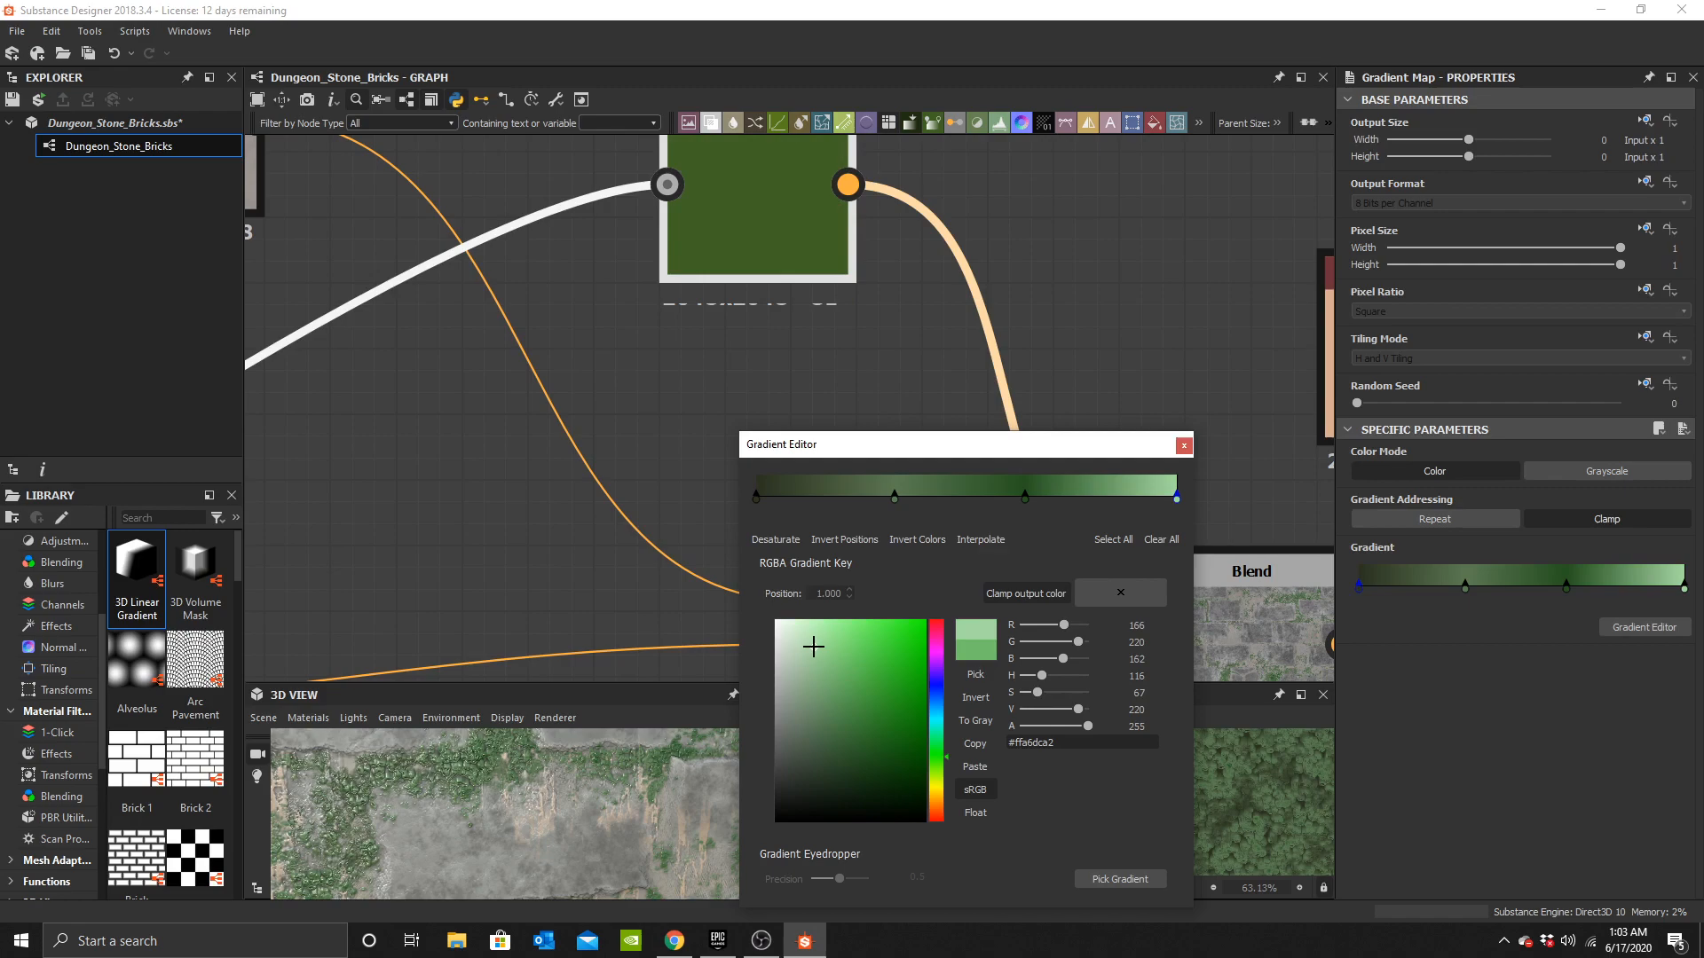
pyautogui.click(801, 634)
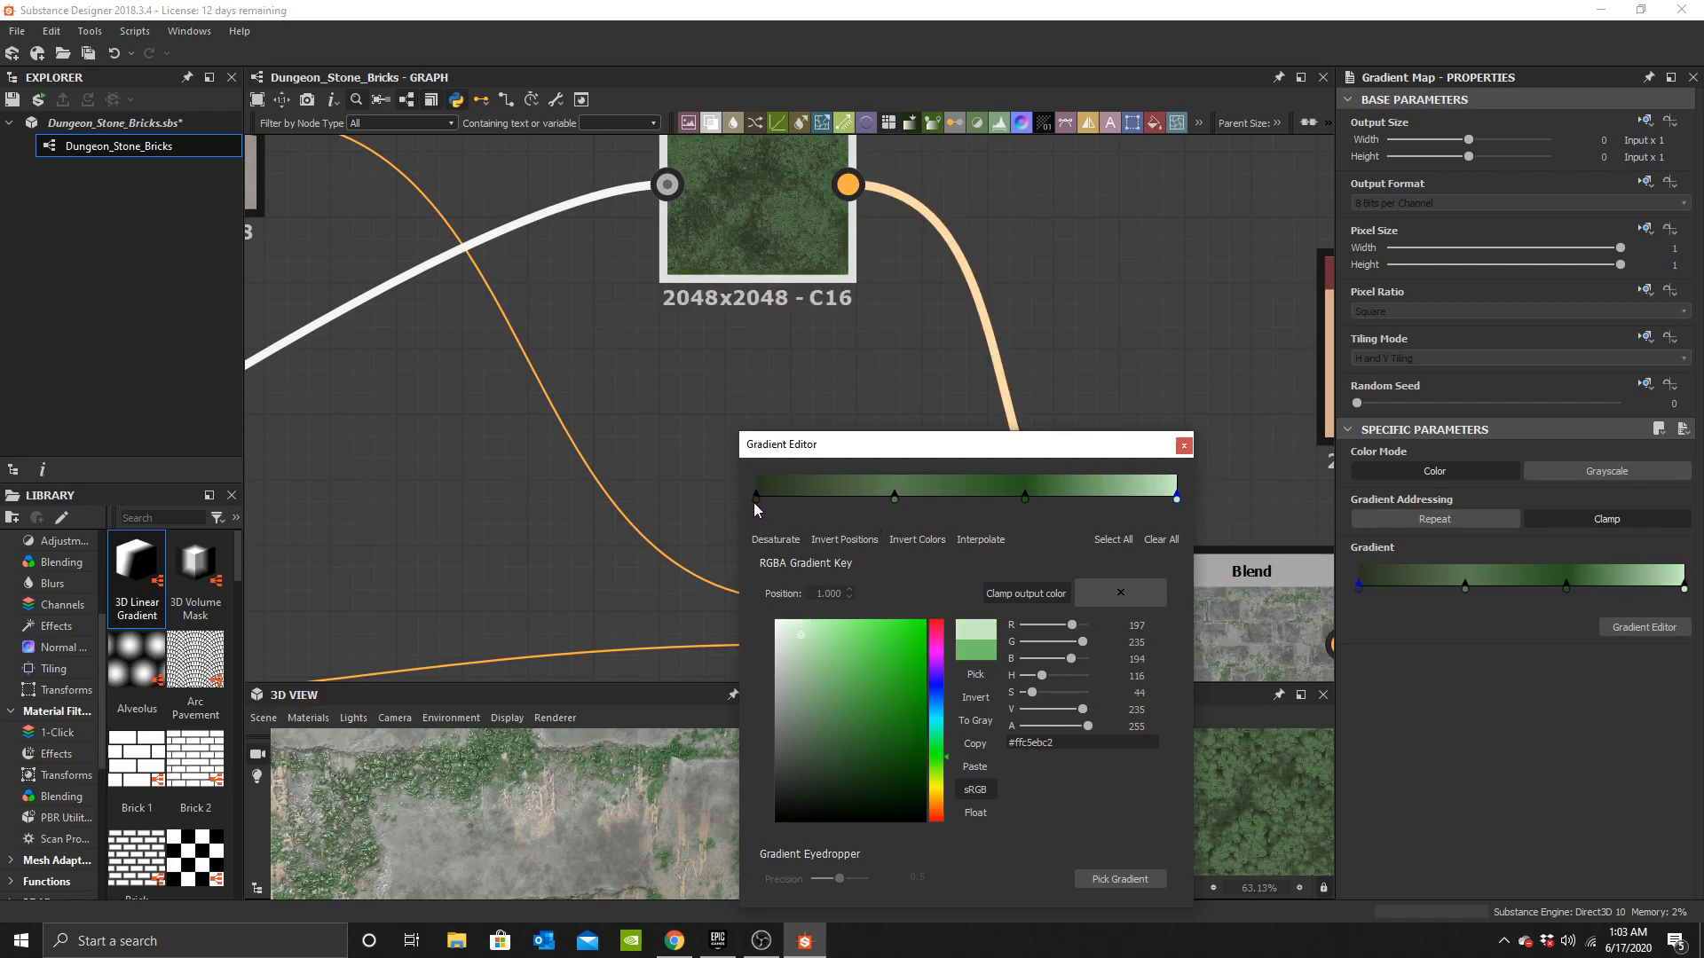
# Darken the gradient's start key to near-black #ff060802.
pyautogui.click(756, 497)
pyautogui.moveTo(840, 765)
pyautogui.mouseDown()
pyautogui.moveTo(799, 800)
pyautogui.moveTo(887, 816)
pyautogui.mouseUp()
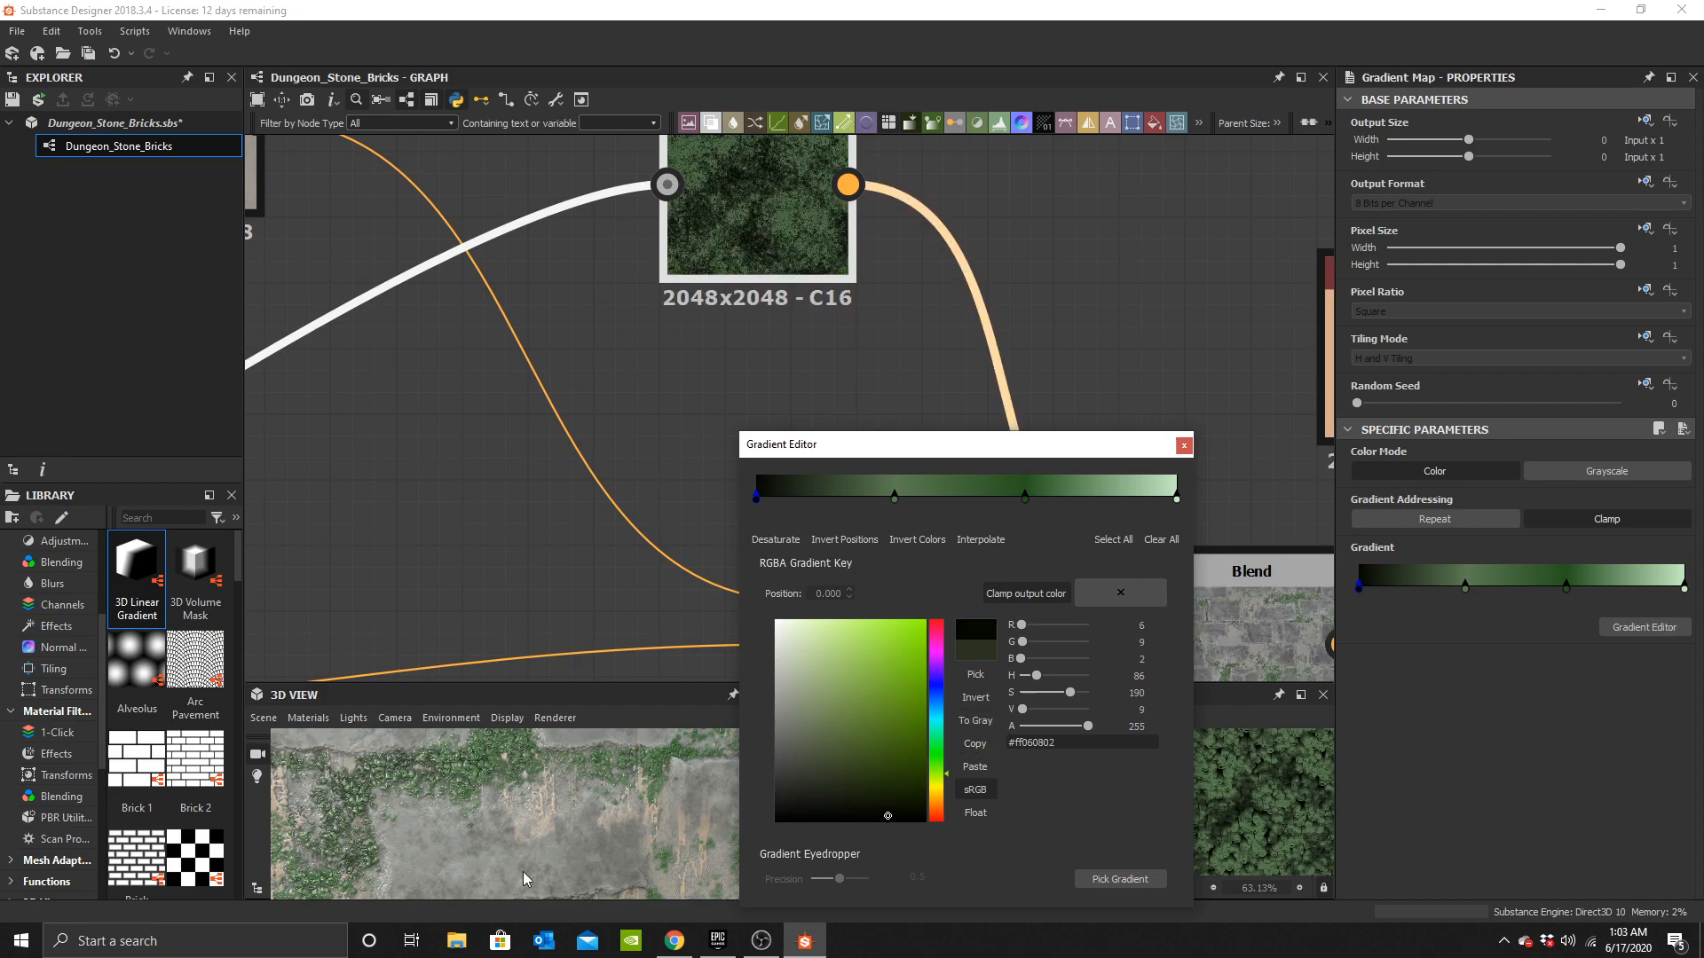
# Slide the two middle gradient keys to positions about 0.08 and 0.24 and close the gradient editor.
pyautogui.moveTo(1025, 498); pyautogui.dragTo(788, 504)
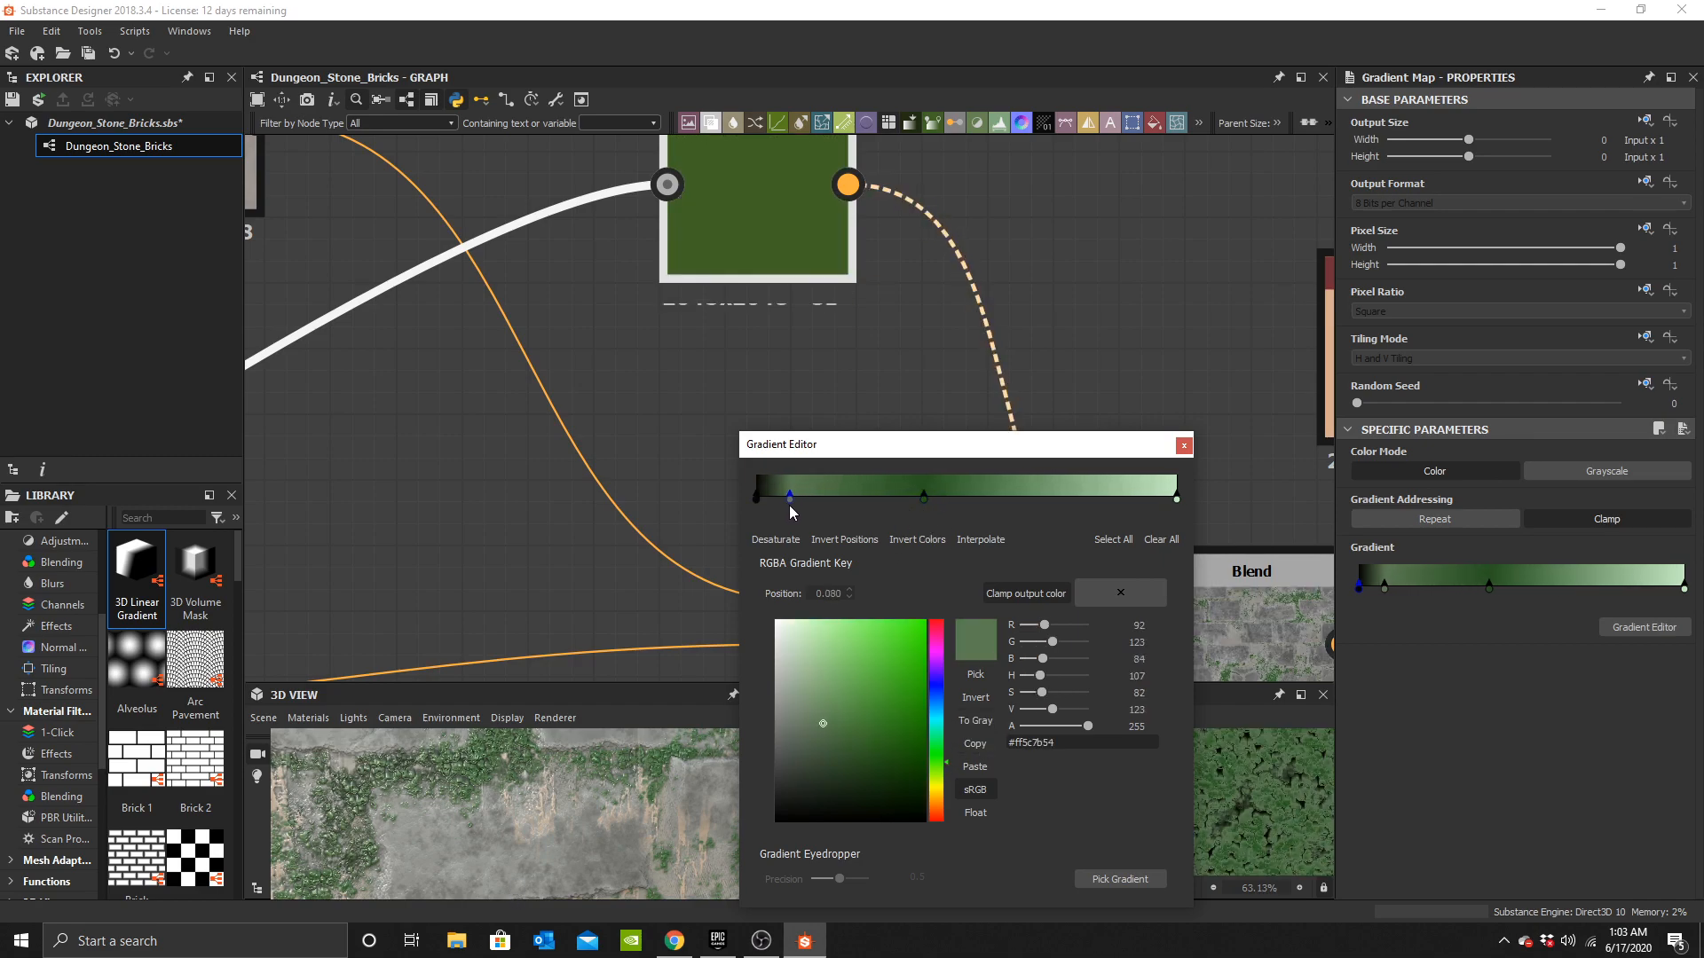
pyautogui.moveTo(928, 507); pyautogui.dragTo(858, 508)
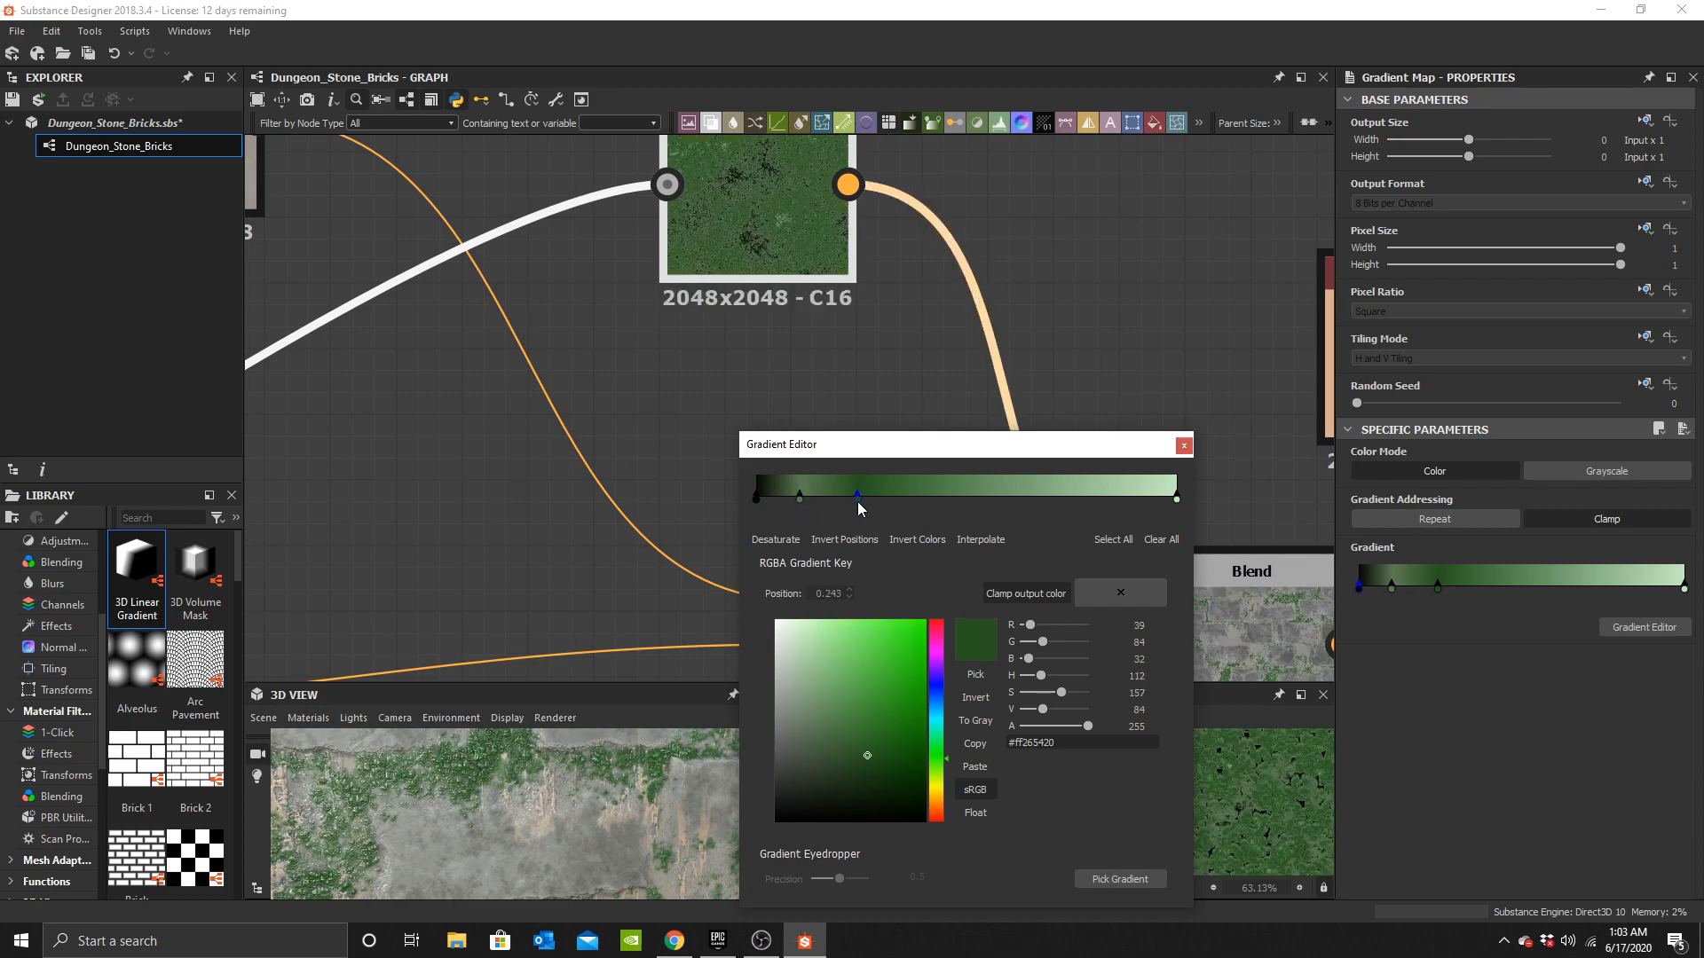
pyautogui.scroll(-4, 586, 811)
pyautogui.moveTo(577, 824); pyautogui.dragTo(529, 859)
pyautogui.scroll(1, 528, 829)
pyautogui.scroll(-1, 583, 816)
pyautogui.scroll(3, 533, 853)
pyautogui.moveTo(578, 792); pyautogui.dragTo(622, 843)
pyautogui.scroll(-3, 513, 842)
pyautogui.click(1184, 446)
# Duplicate the beige Uniform Color and connect the copy to the new Blend's background input.
pyautogui.scroll(-4, 858, 365)
pyautogui.moveTo(951, 404); pyautogui.dragTo(417, 343, button='middle')
pyautogui.scroll(2, 417, 343)
pyautogui.moveTo(615, 323); pyautogui.dragTo(820, 424, button='middle')
pyautogui.moveTo(825, 395); pyautogui.dragTo(780, 284)
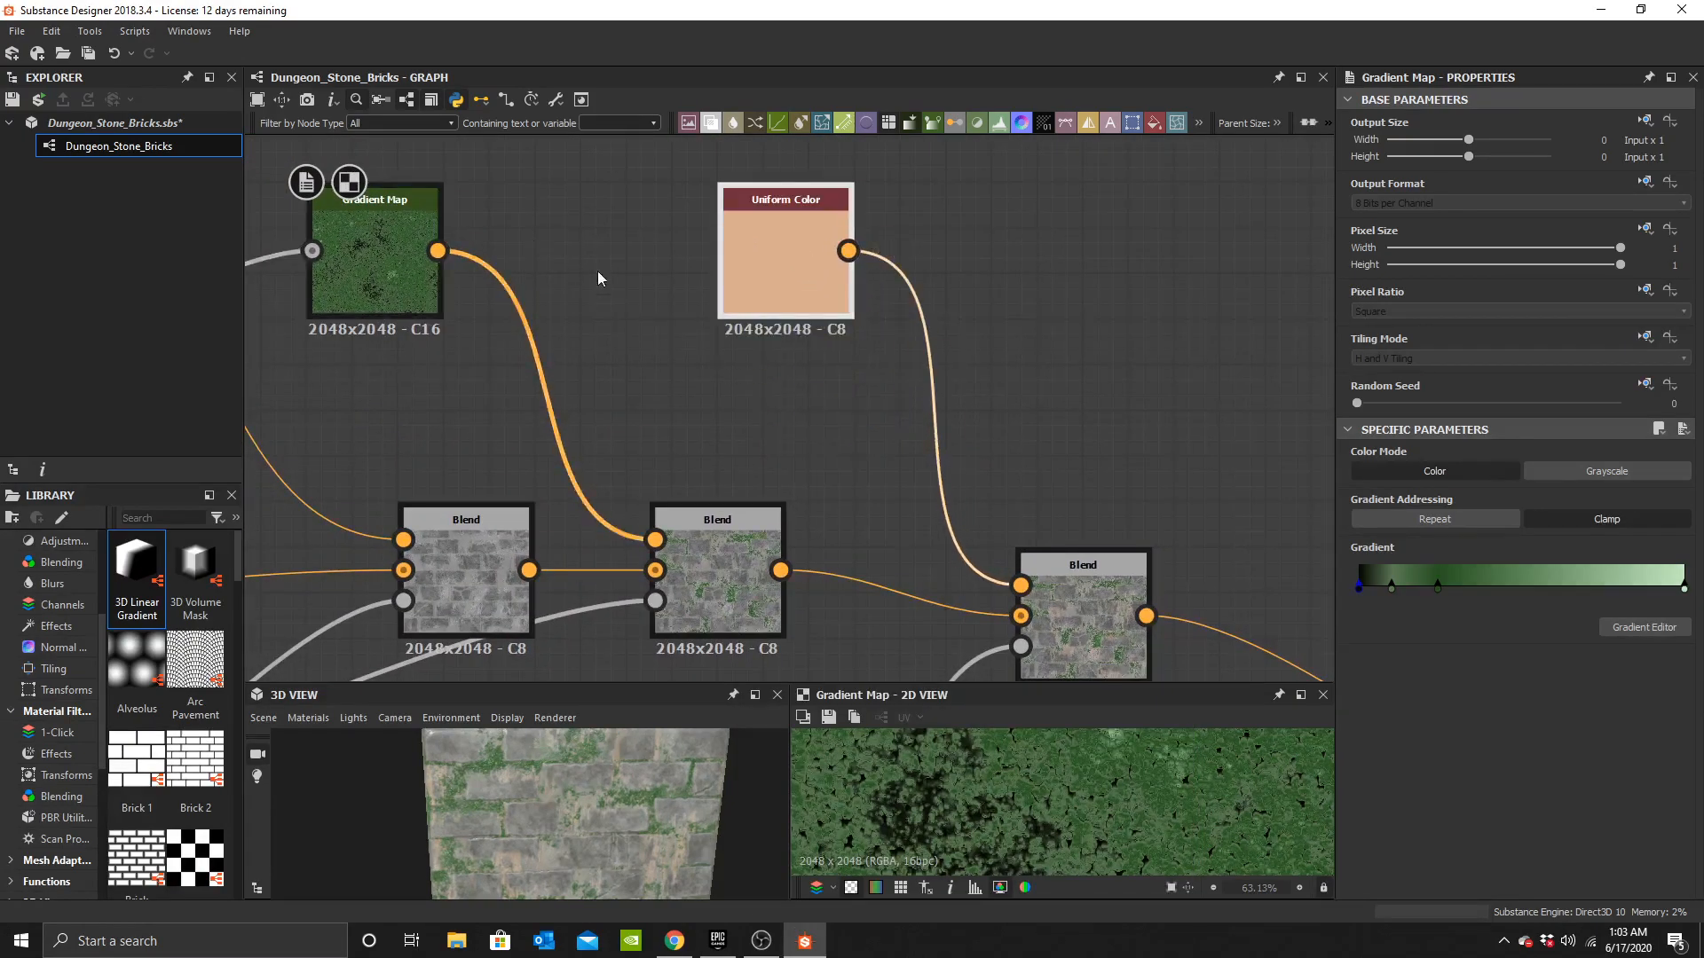
pyautogui.moveTo(572, 260); pyautogui.dragTo(681, 442, button='middle')
pyautogui.moveTo(866, 470); pyautogui.dragTo(729, 380)
pyautogui.click(1013, 301)
pyautogui.press('space')
pyautogui.click(999, 366)
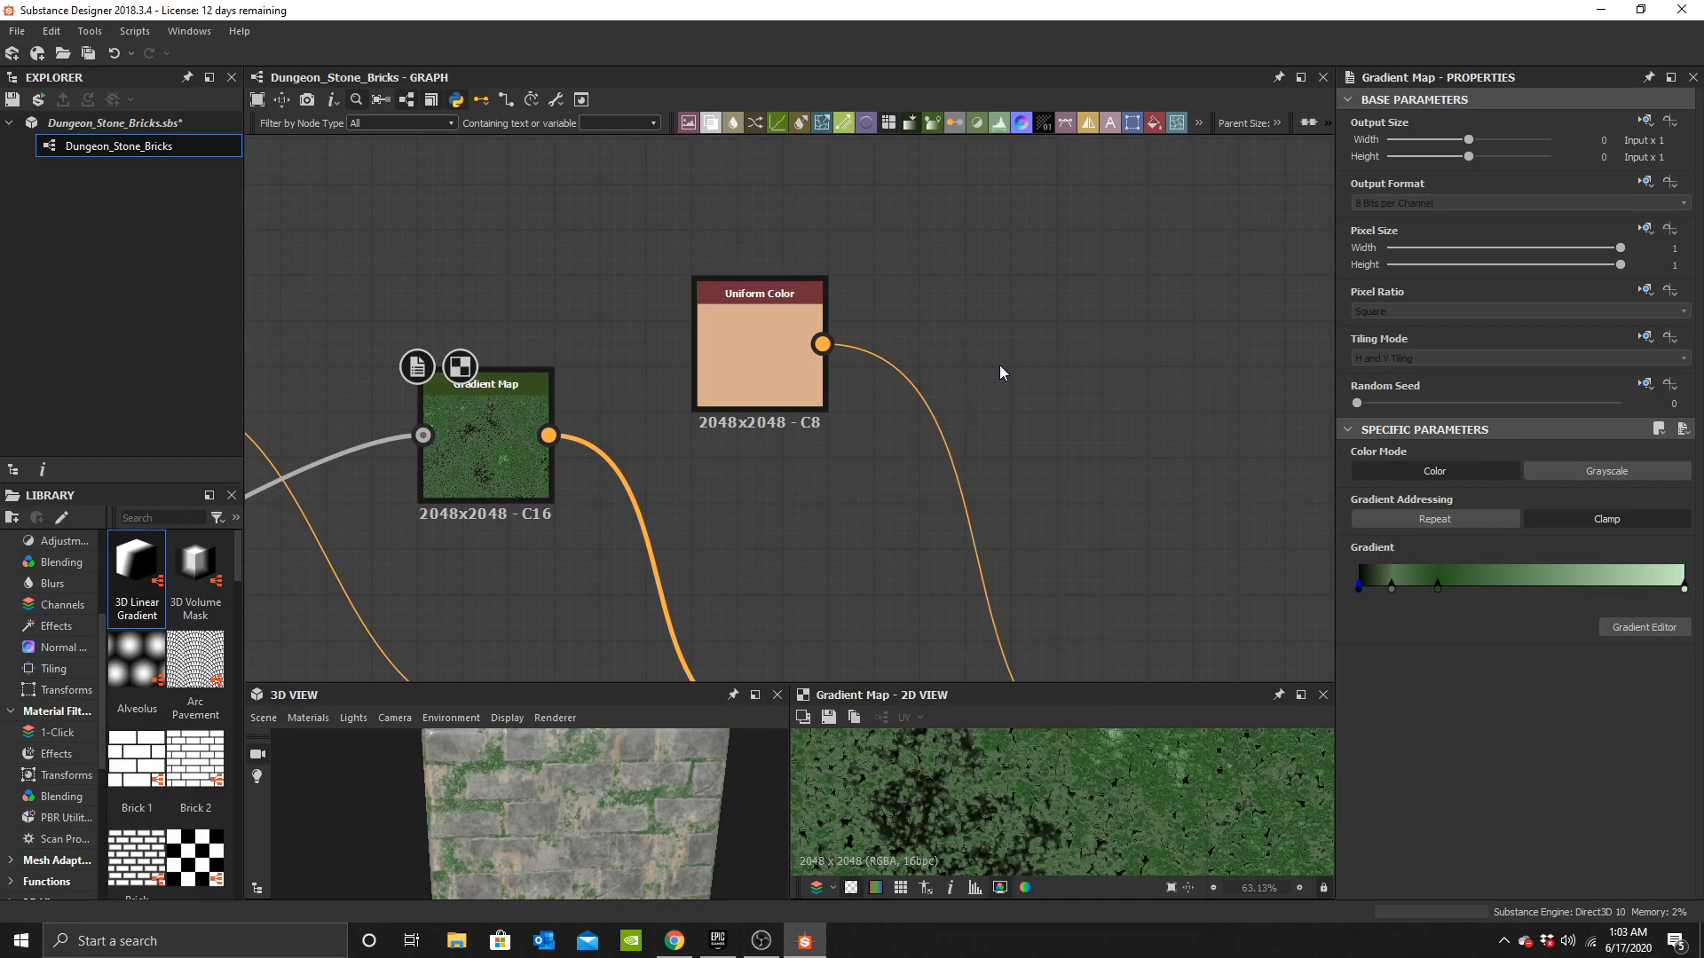
pyautogui.scroll(3, 977, 381)
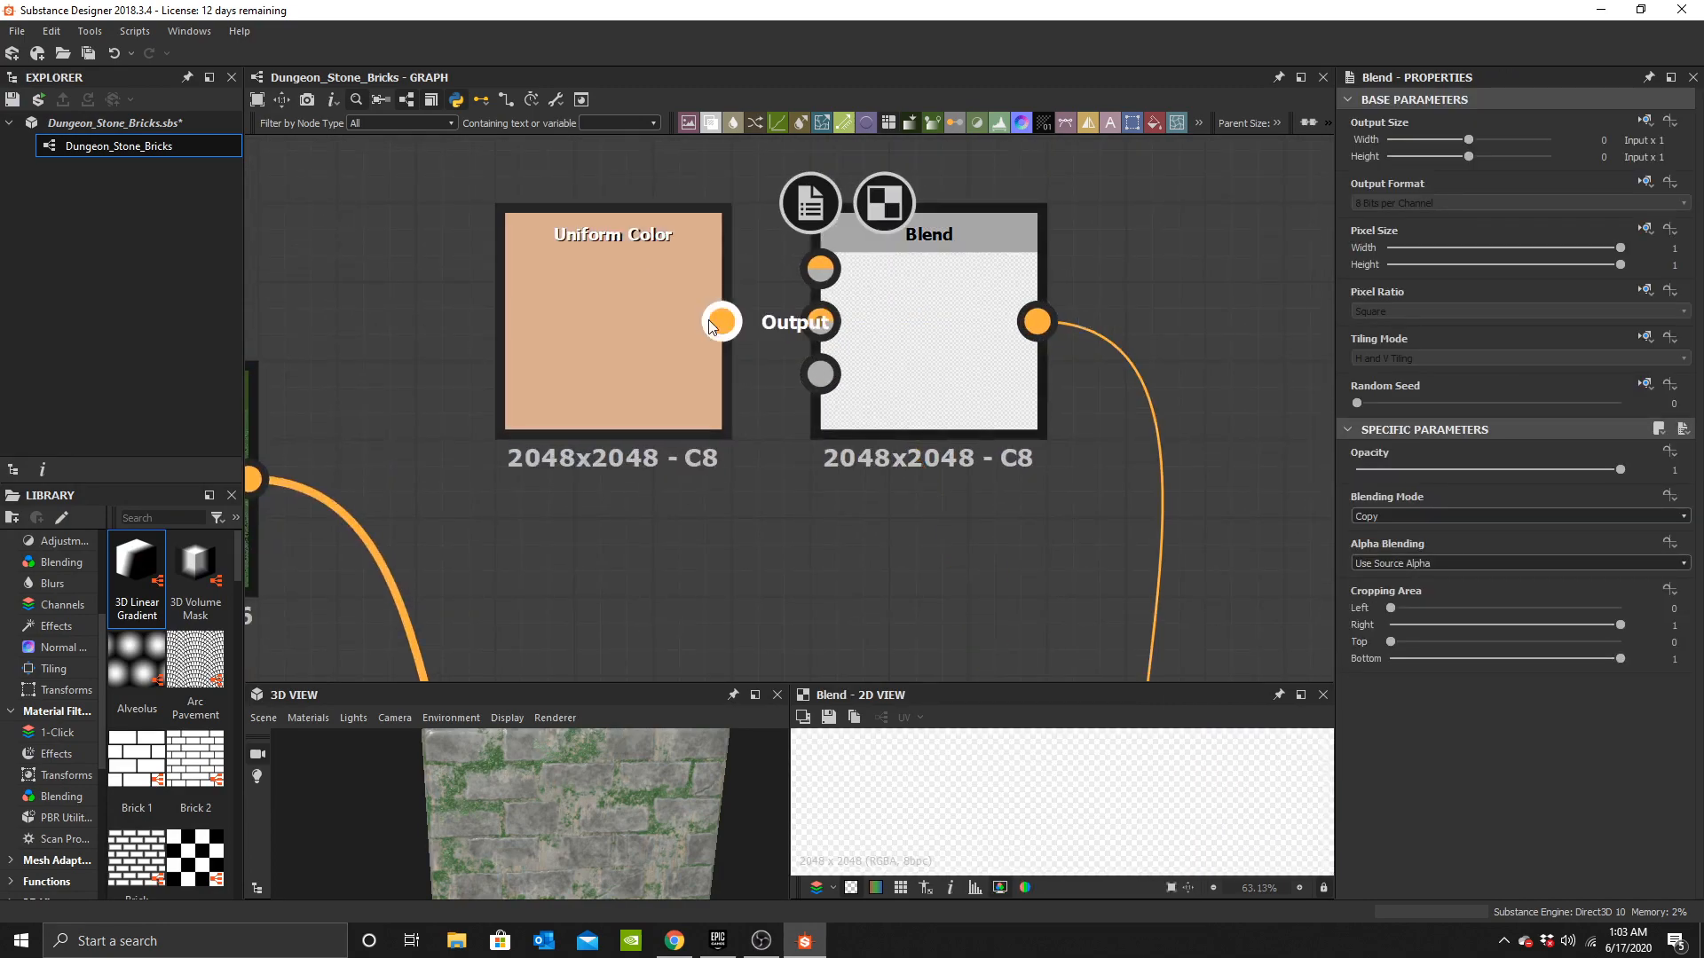
pyautogui.scroll(-3, 942, 351)
pyautogui.moveTo(883, 364); pyautogui.dragTo(874, 442, button='middle')
pyautogui.click(758, 404)
pyautogui.hotkey('ctrl', 'c')
pyautogui.hotkey('ctrl', 'v')
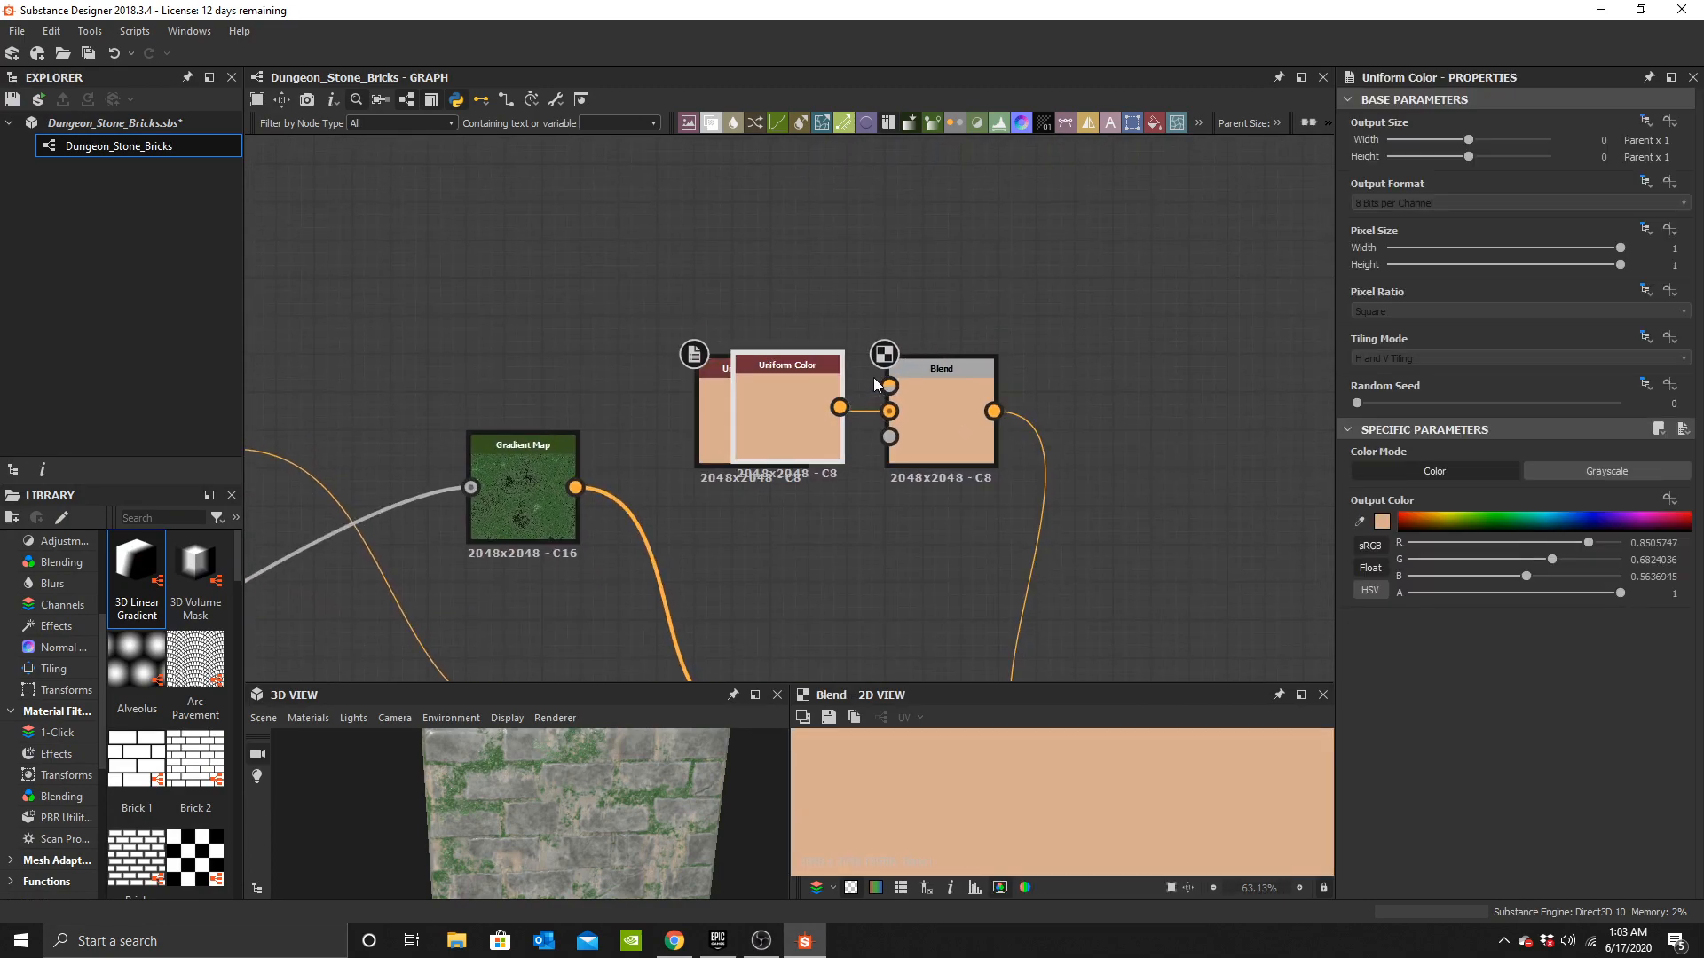
pyautogui.moveTo(805, 297); pyautogui.dragTo(932, 353)
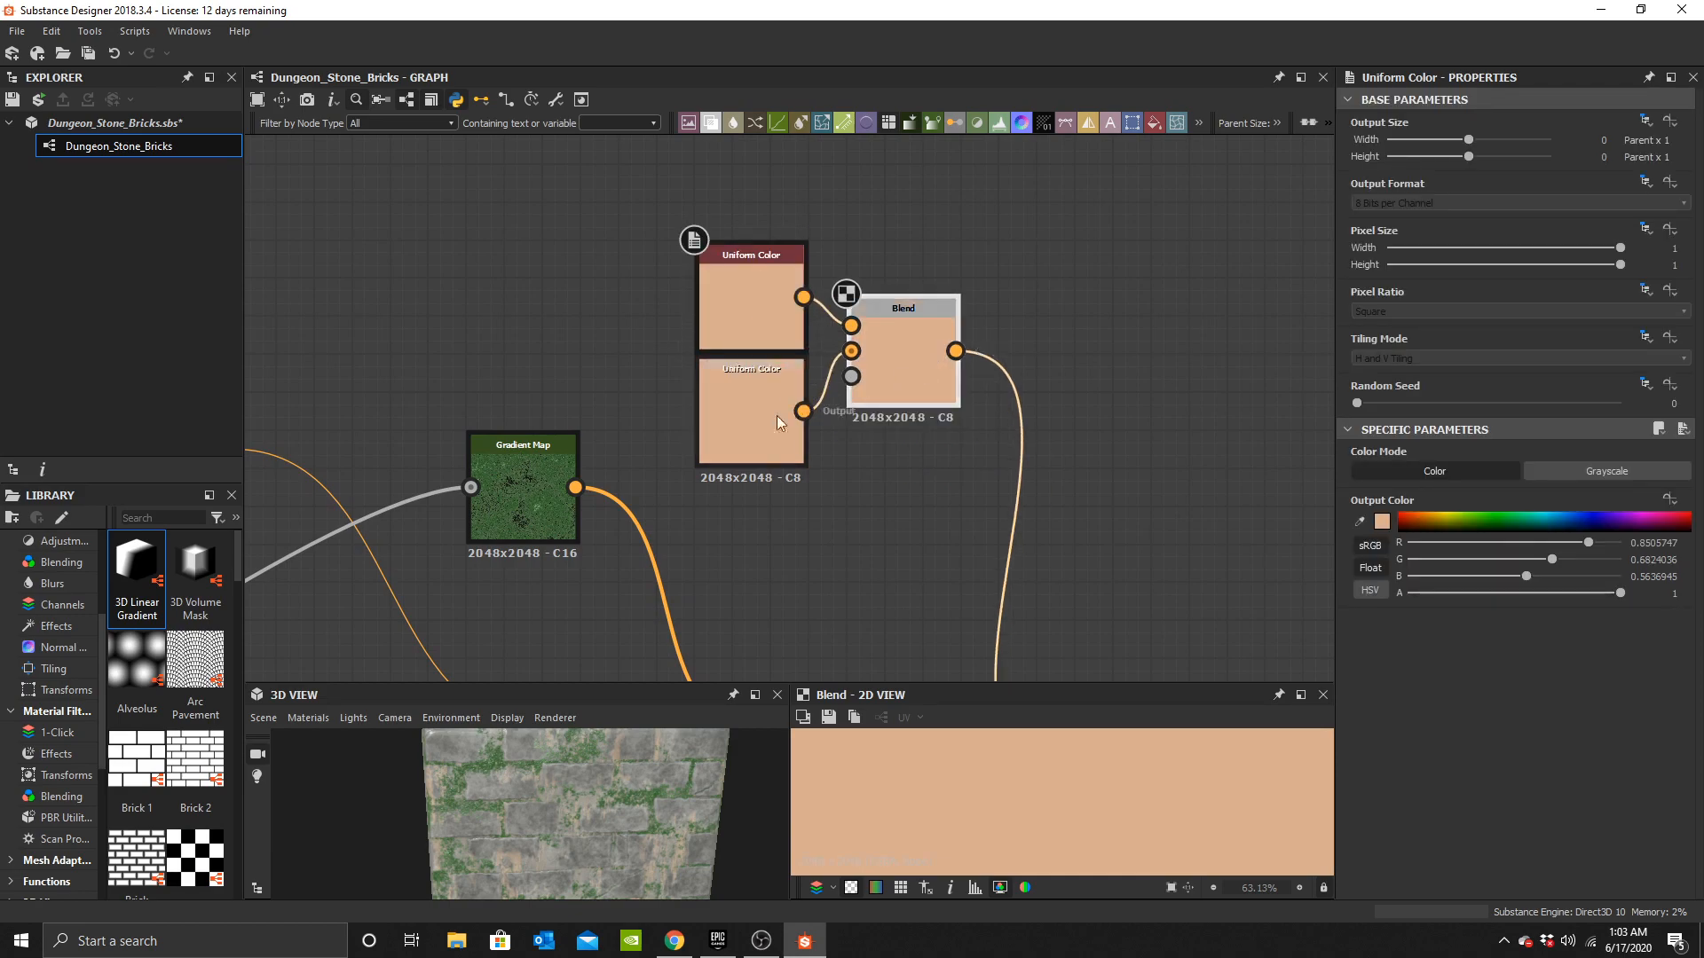
# Place a Clouds 3 noise beside the new Blend and plug it into the Blend's mask input.
pyautogui.scroll(-3, 472, 499)
pyautogui.moveTo(472, 499); pyautogui.dragTo(849, 329, button='middle')
pyautogui.scroll(2, 690, 398)
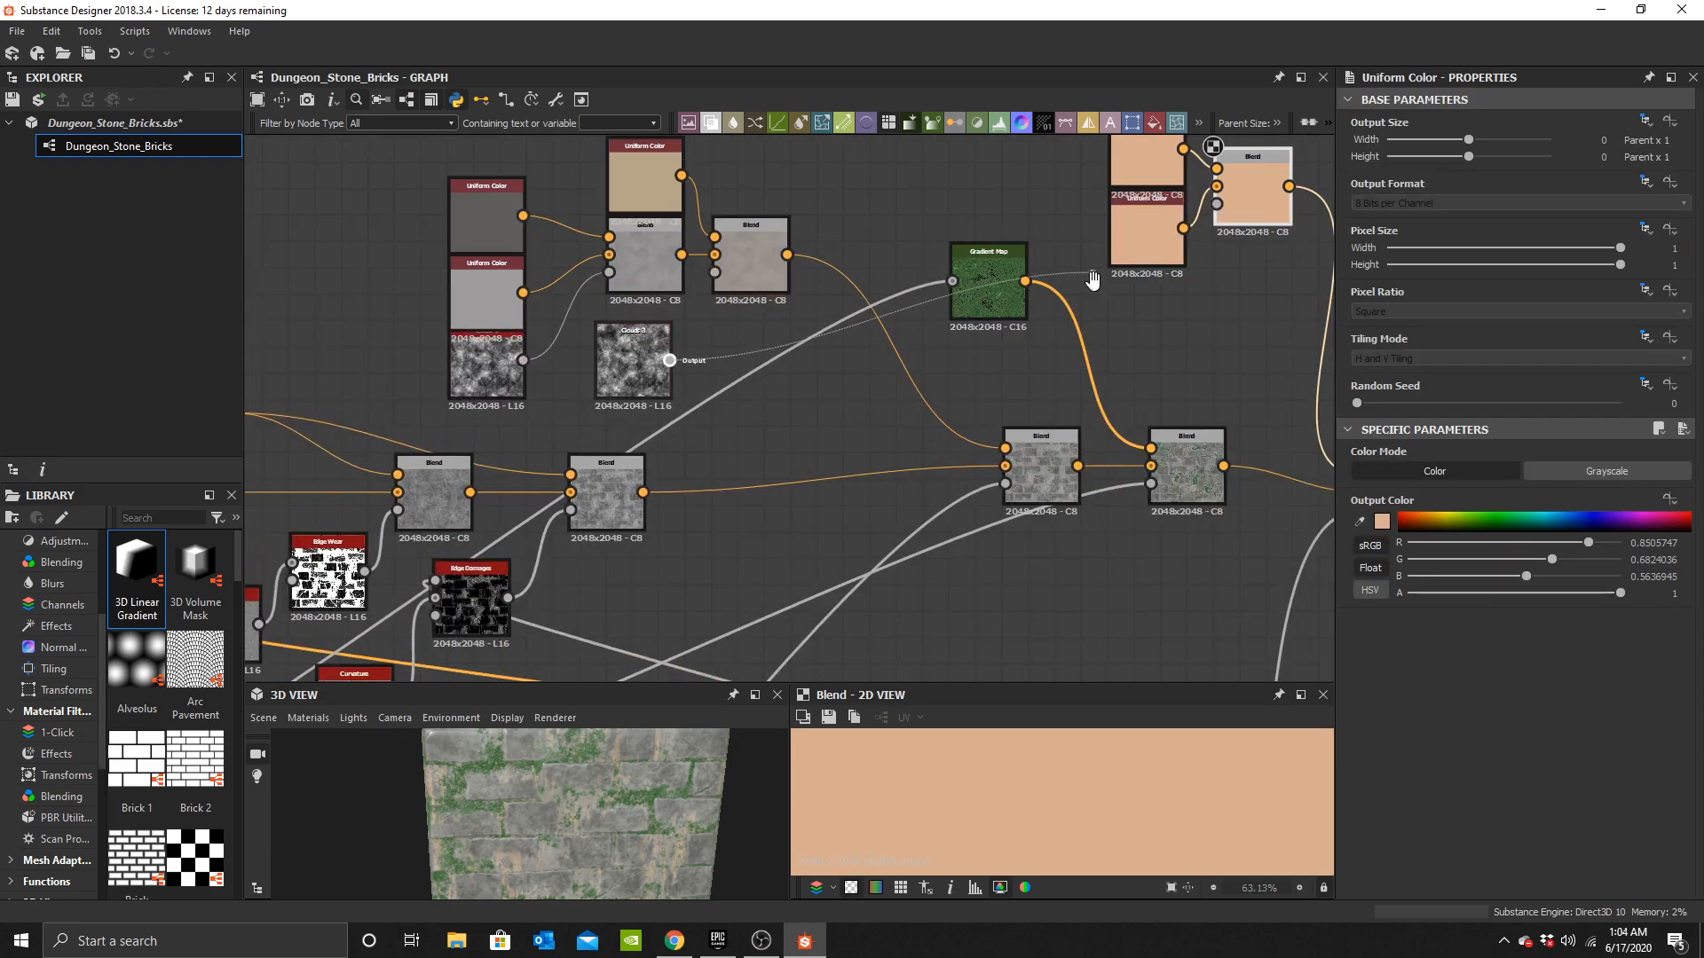
pyautogui.moveTo(1093, 273); pyautogui.dragTo(837, 419, button='middle')
pyautogui.click(1014, 354)
pyautogui.moveTo(548, 460); pyautogui.dragTo(729, 327, button='middle')
pyautogui.moveTo(557, 384); pyautogui.dragTo(1067, 328)
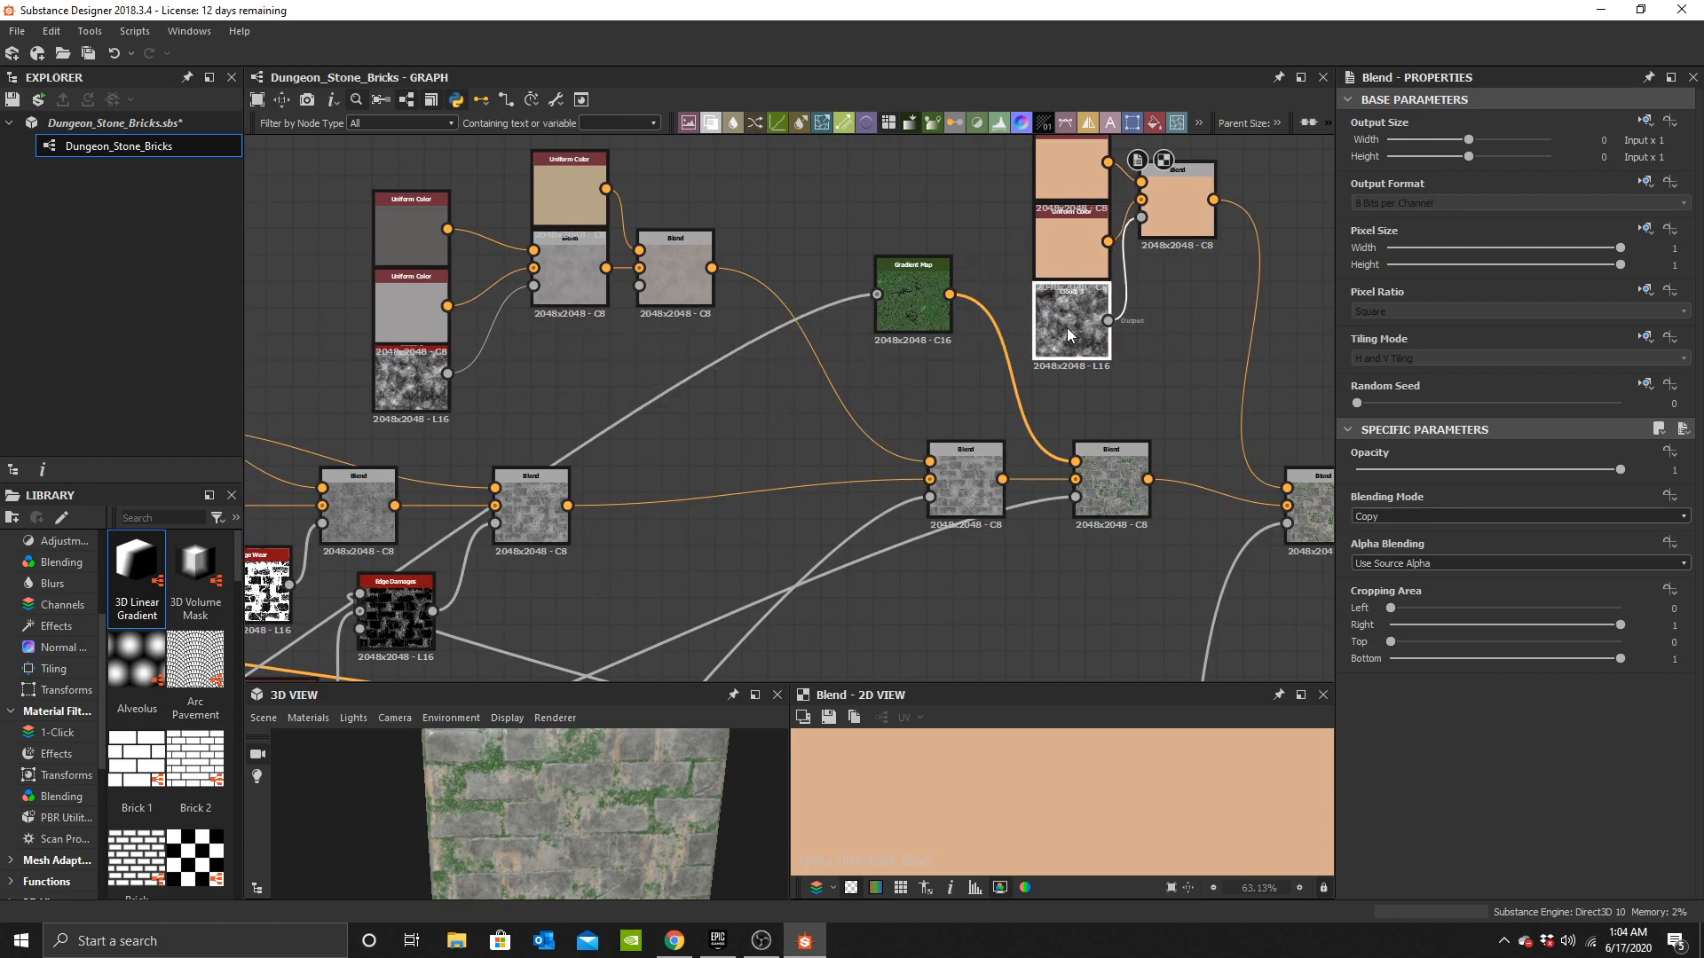
pyautogui.moveTo(1070, 234); pyautogui.dragTo(834, 415, button='middle')
pyautogui.scroll(3, 833, 415)
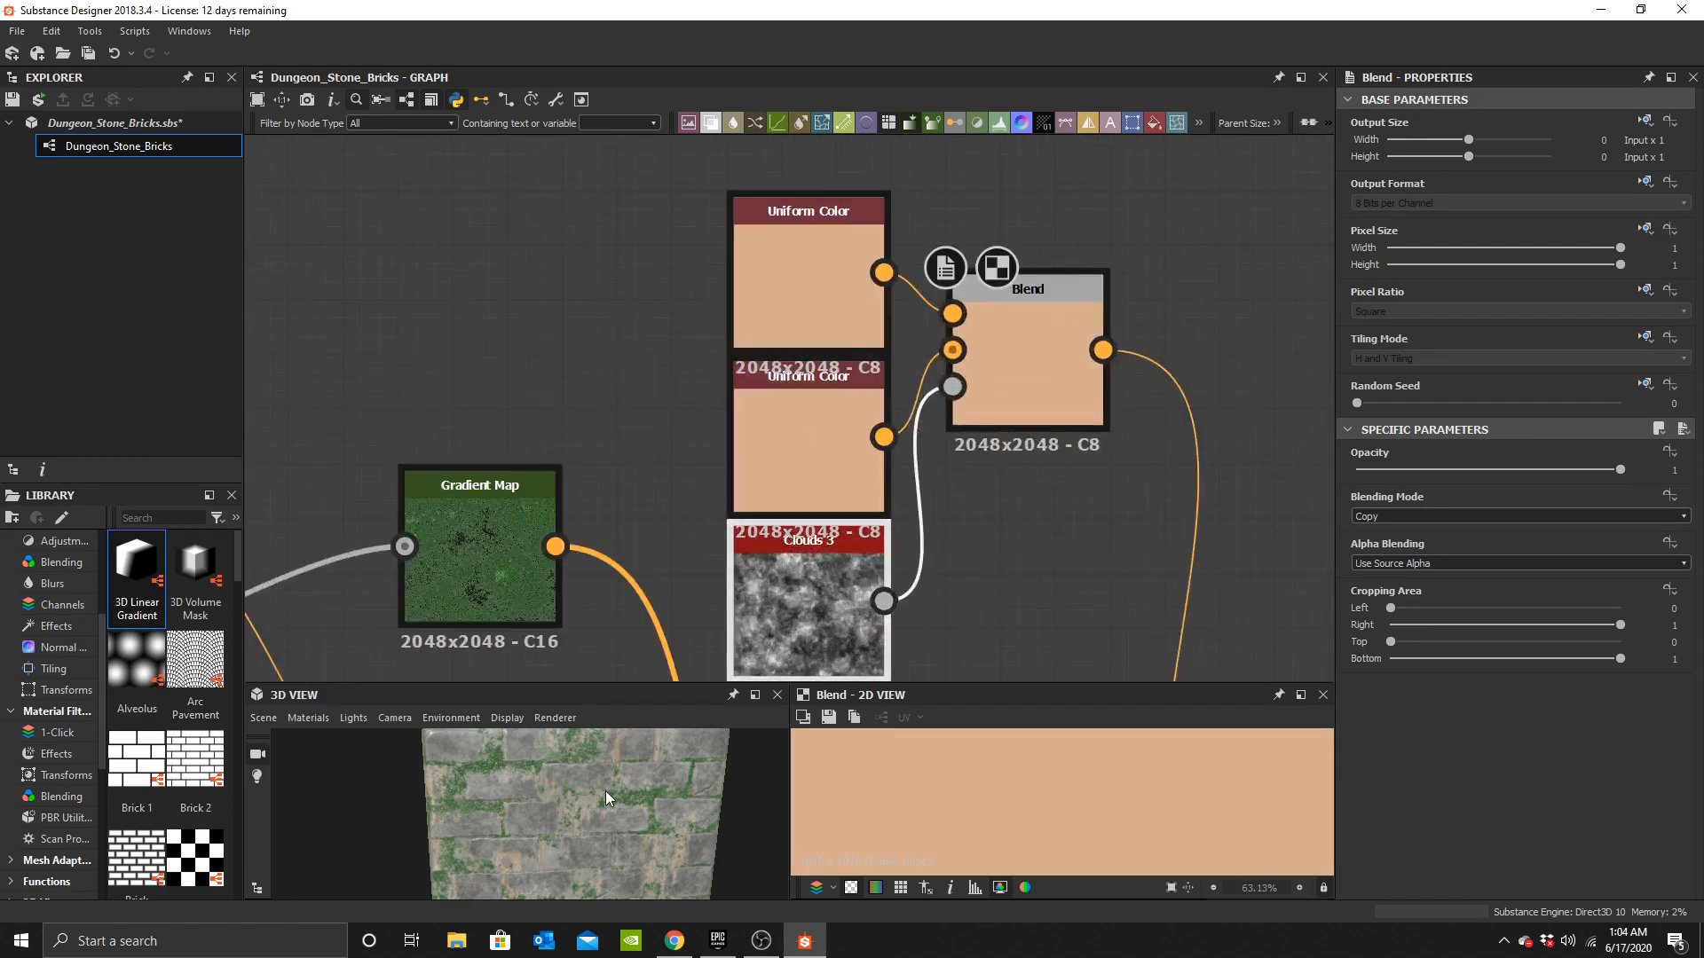
# Set the duplicated Uniform Color to dark brown #ff593f2d.
pyautogui.click(781, 419)
pyautogui.click(1382, 521)
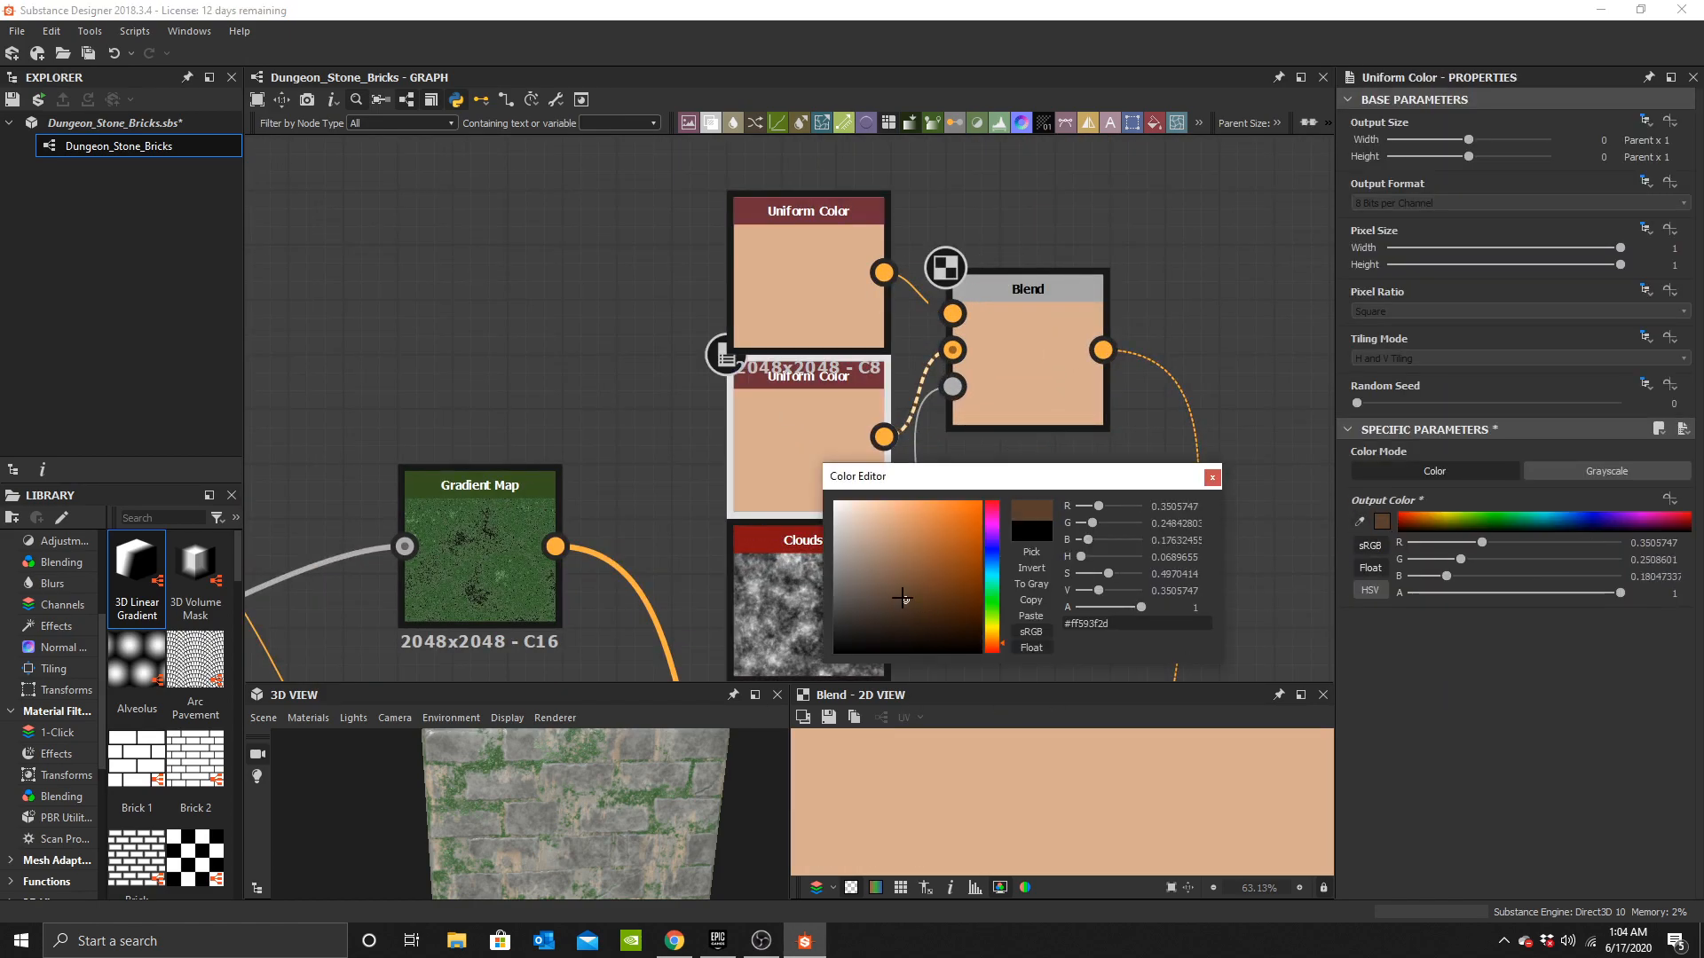
pyautogui.click(836, 329)
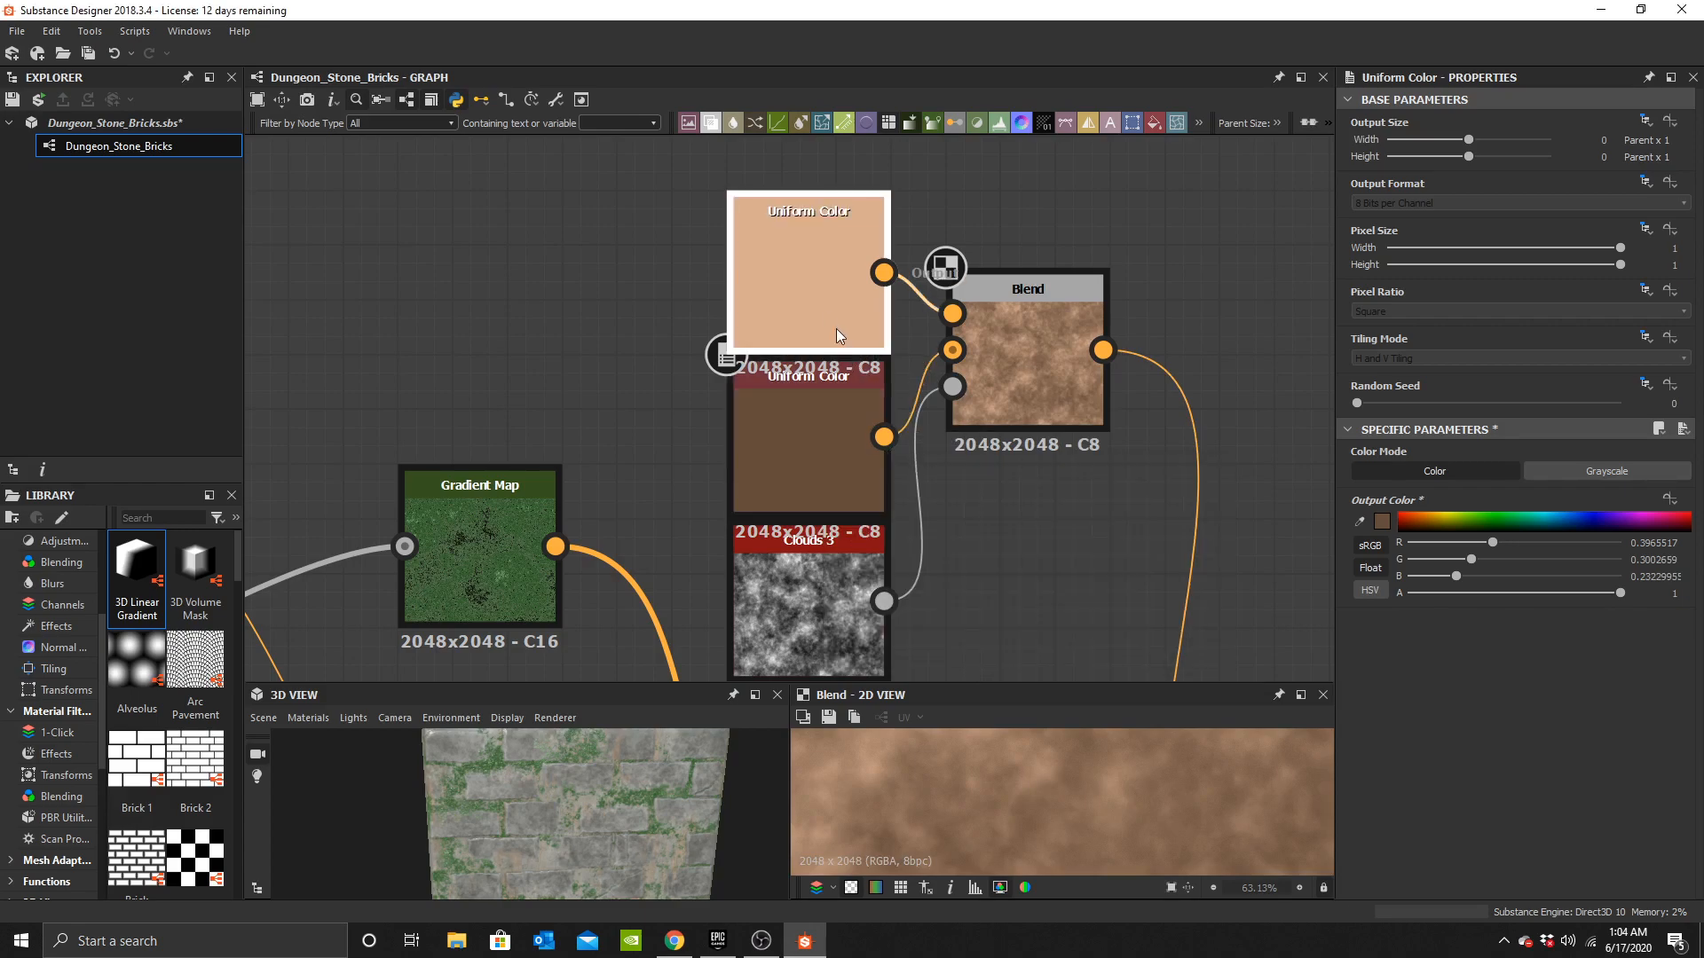
# Set the upper Uniform Color to greyish brown #ff96867c.
pyautogui.click(1388, 522)
pyautogui.moveTo(922, 608); pyautogui.dragTo(872, 601)
pyautogui.click(857, 563)
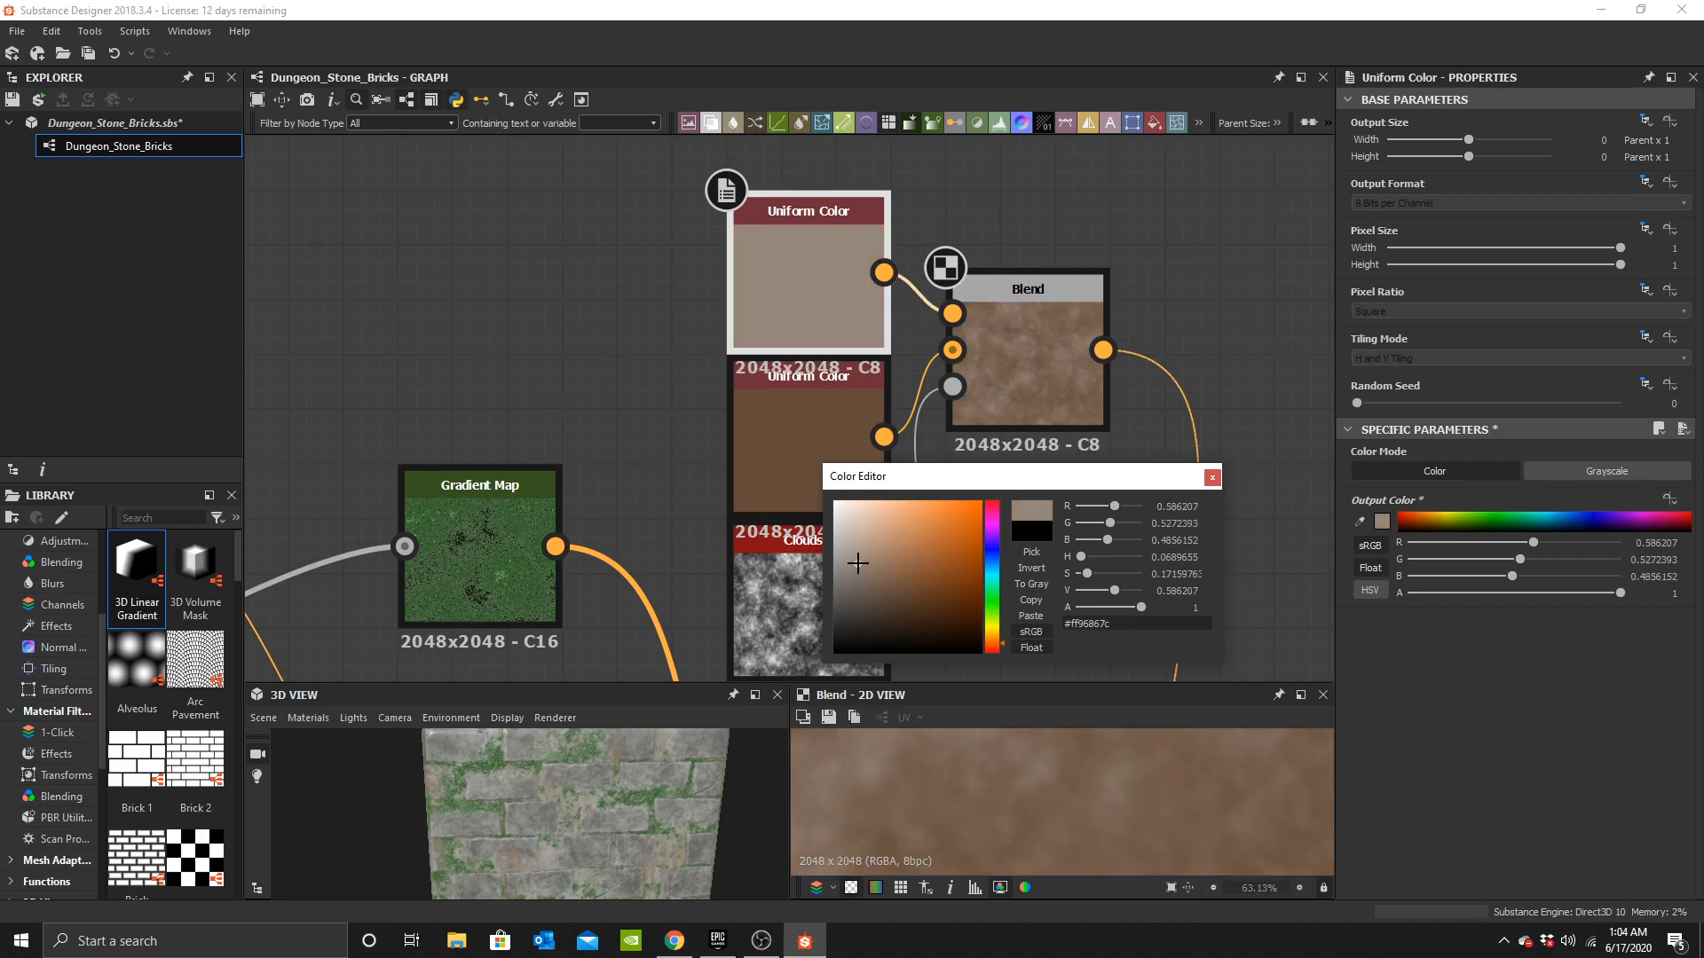
pyautogui.click(1213, 477)
# Inspect the chain of colour Blend nodes in the 2D and 3D views.
pyautogui.moveTo(1175, 568); pyautogui.dragTo(1069, 133, button='middle')
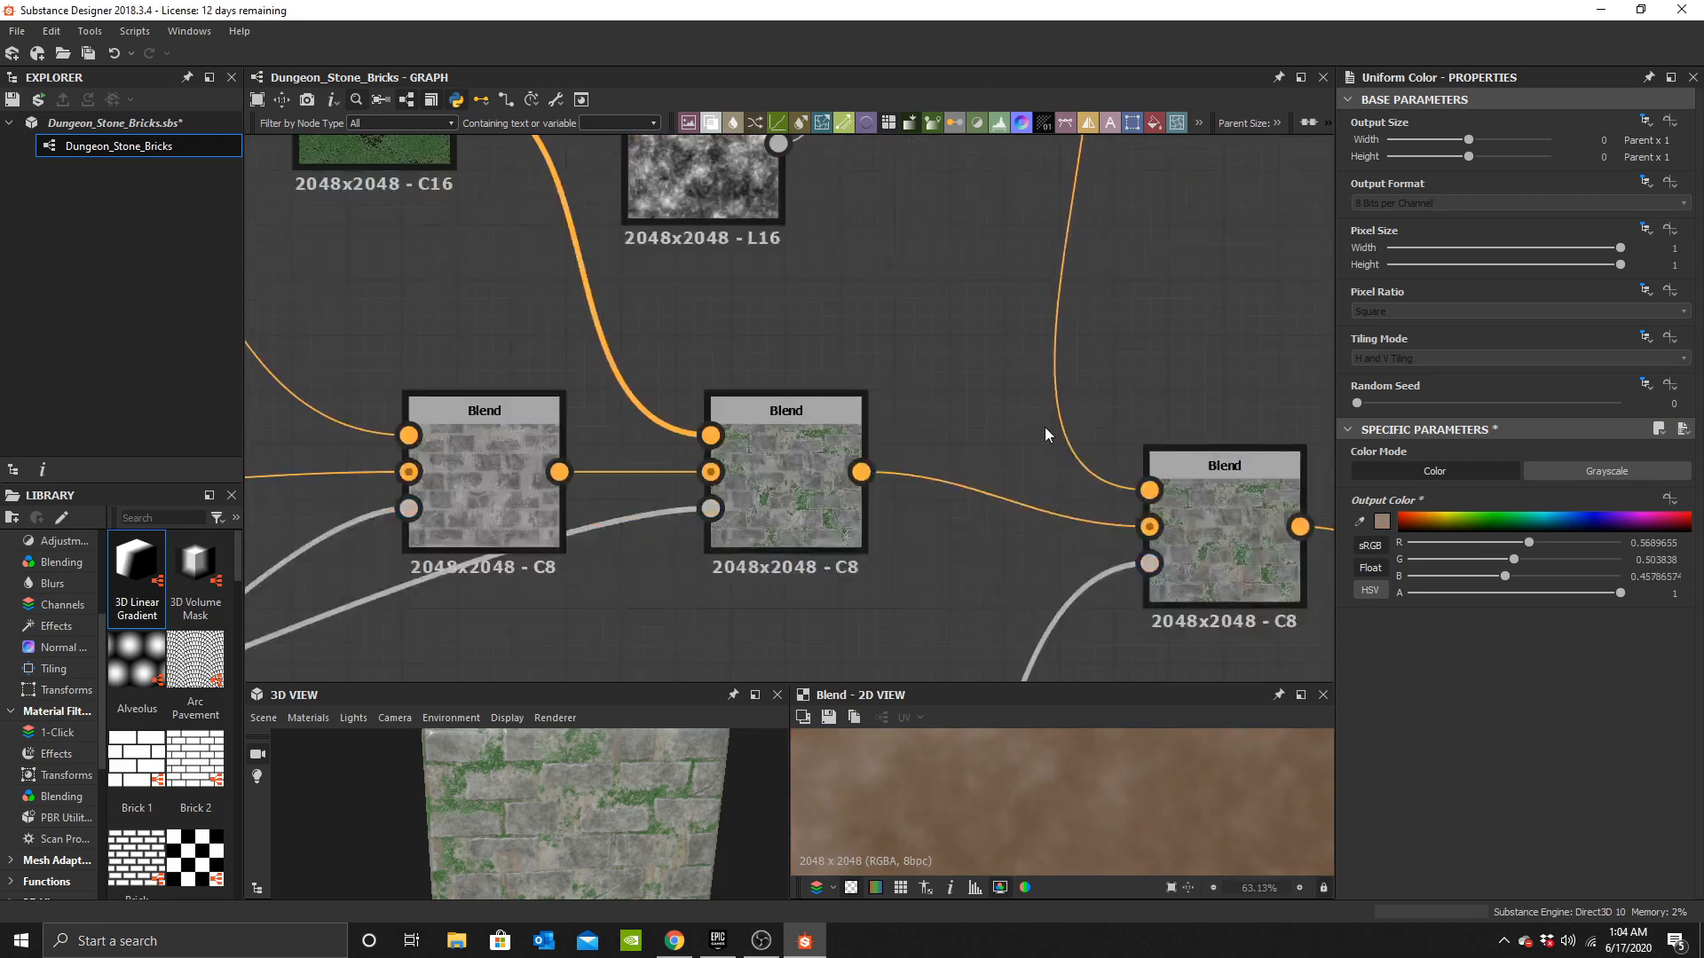
pyautogui.moveTo(1197, 525); pyautogui.dragTo(973, 398, button='middle')
pyautogui.scroll(5, 973, 398)
pyautogui.doubleClick(1030, 423)
pyautogui.scroll(2, 1088, 826)
pyautogui.scroll(-2, 1060, 848)
pyautogui.scroll(2, 1127, 799)
pyautogui.moveTo(1138, 794); pyautogui.dragTo(1191, 853, button='middle')
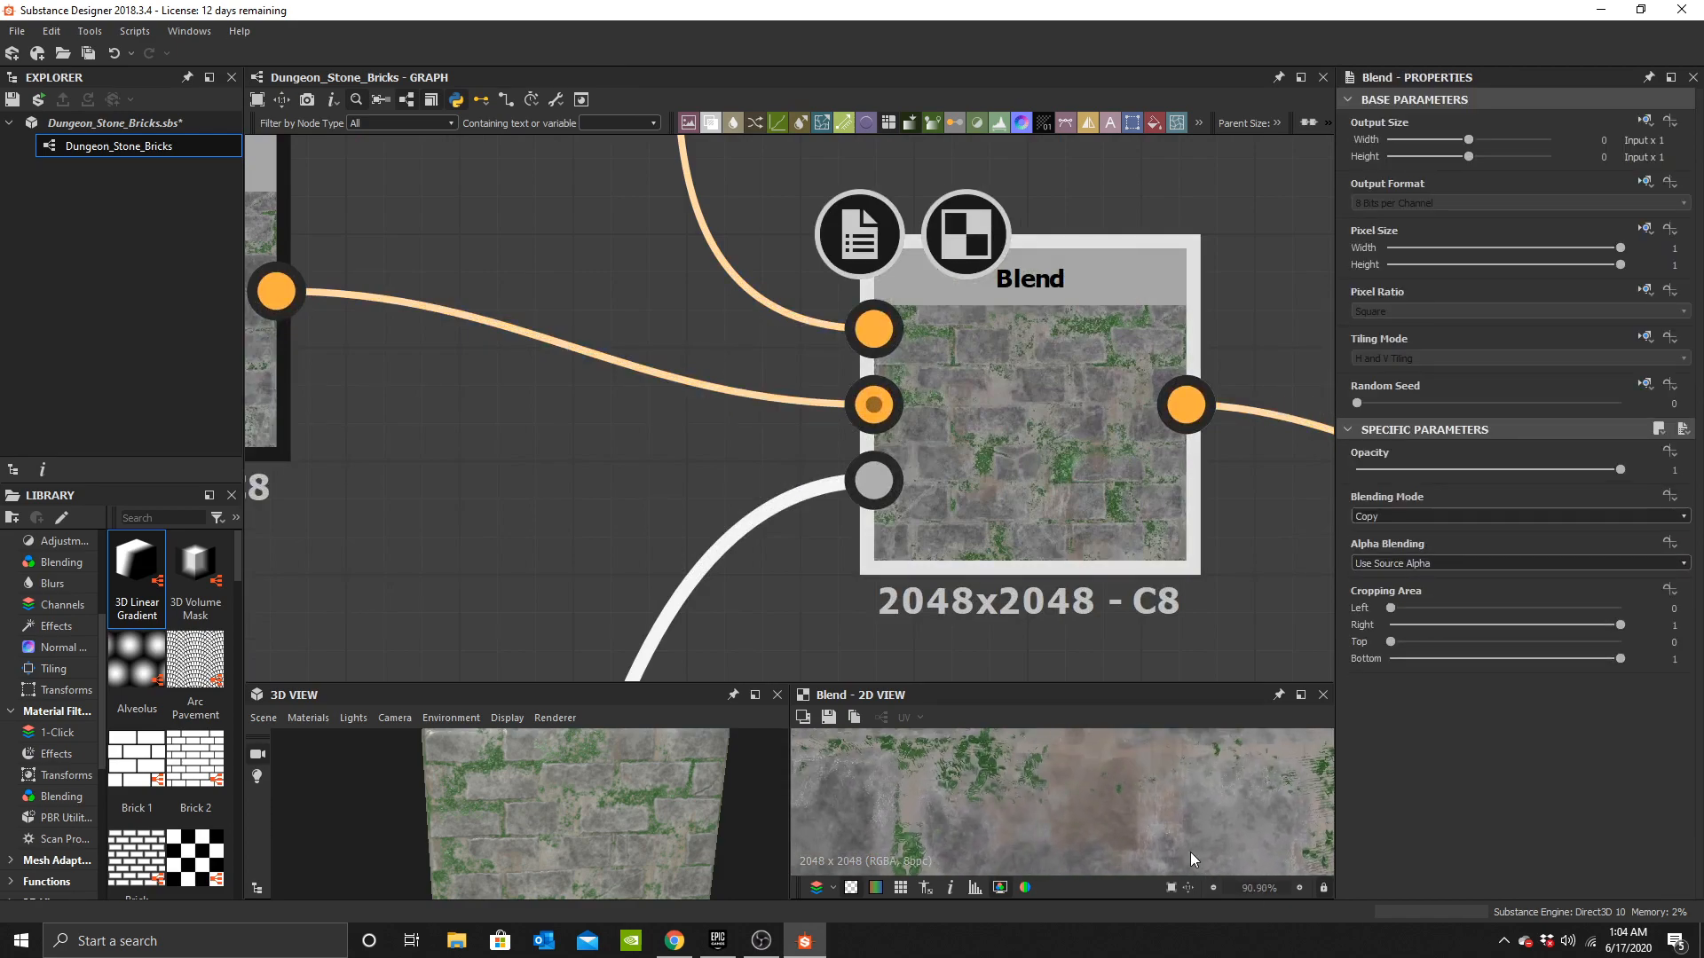
pyautogui.scroll(5, 598, 828)
pyautogui.moveTo(598, 828); pyautogui.dragTo(594, 791, button='middle')
pyautogui.scroll(3, 568, 821)
pyautogui.scroll(-6, 612, 427)
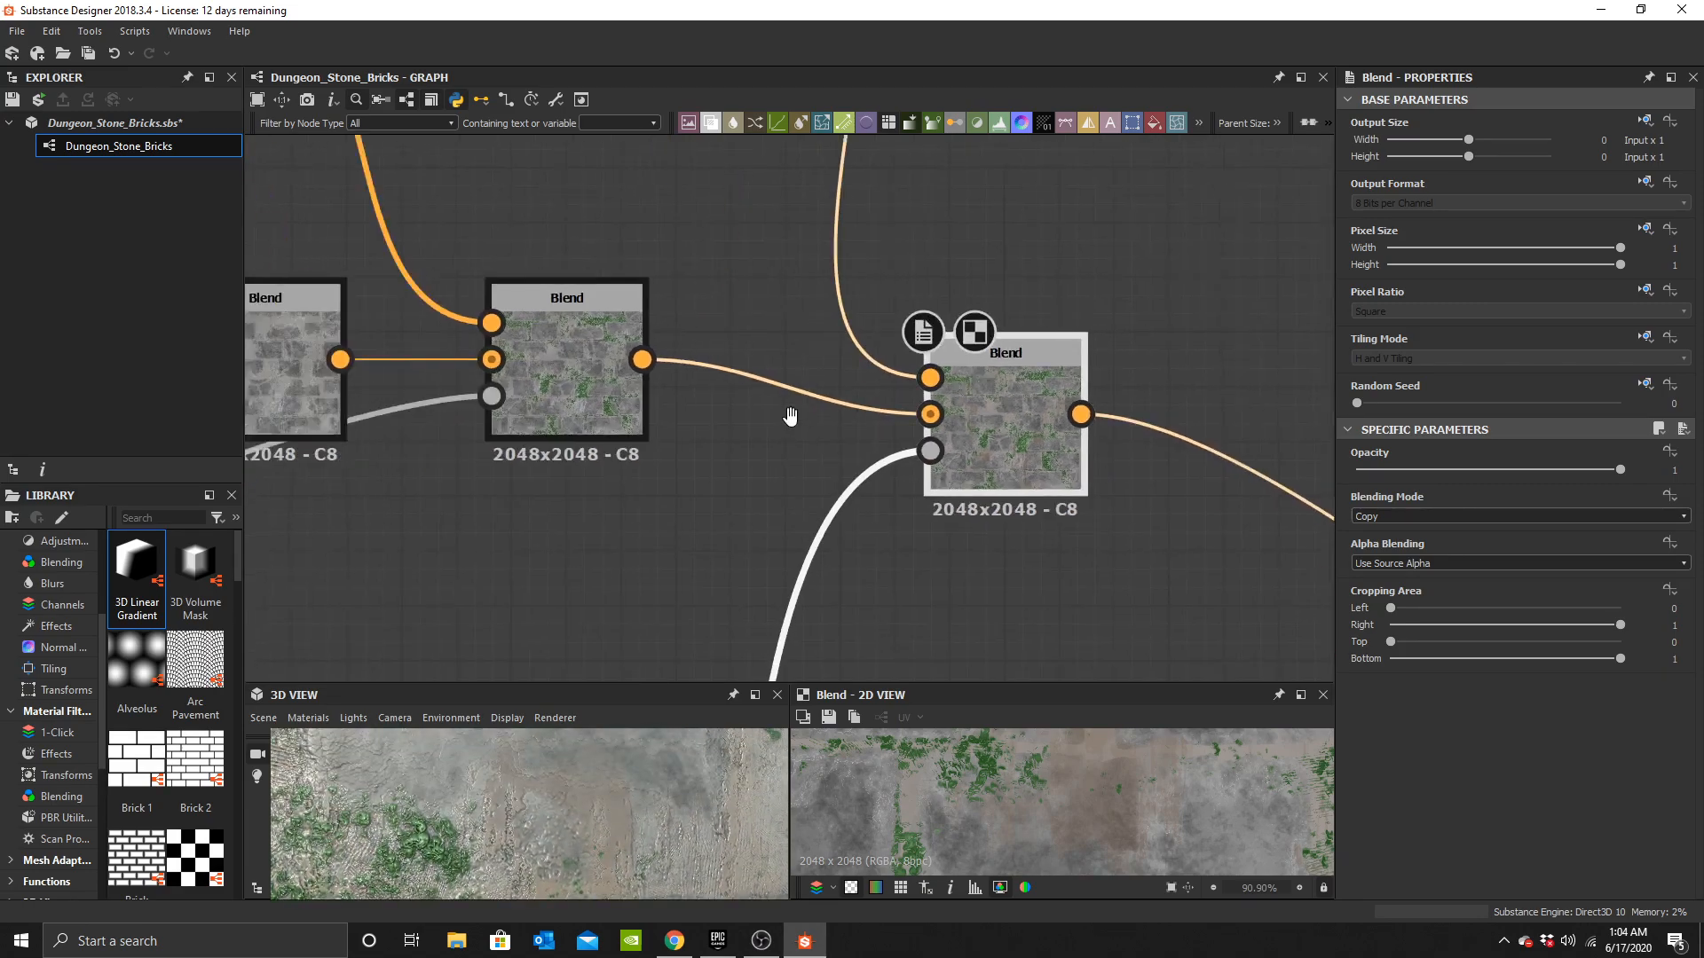
pyautogui.moveTo(546, 380); pyautogui.dragTo(983, 363, button='middle')
pyautogui.scroll(2, 982, 370)
pyautogui.scroll(-3, 839, 433)
pyautogui.moveTo(1243, 427); pyautogui.dragTo(952, 403, button='middle')
pyautogui.scroll(3, 951, 403)
pyautogui.doubleClick(1058, 282)
pyautogui.moveTo(952, 639); pyautogui.dragTo(948, 369, button='middle')
pyautogui.scroll(-2, 948, 375)
pyautogui.scroll(3, 688, 515)
# Try raising the Large Leaks Height Blend's height offset to 1, then undo it.
pyautogui.doubleClick(701, 493)
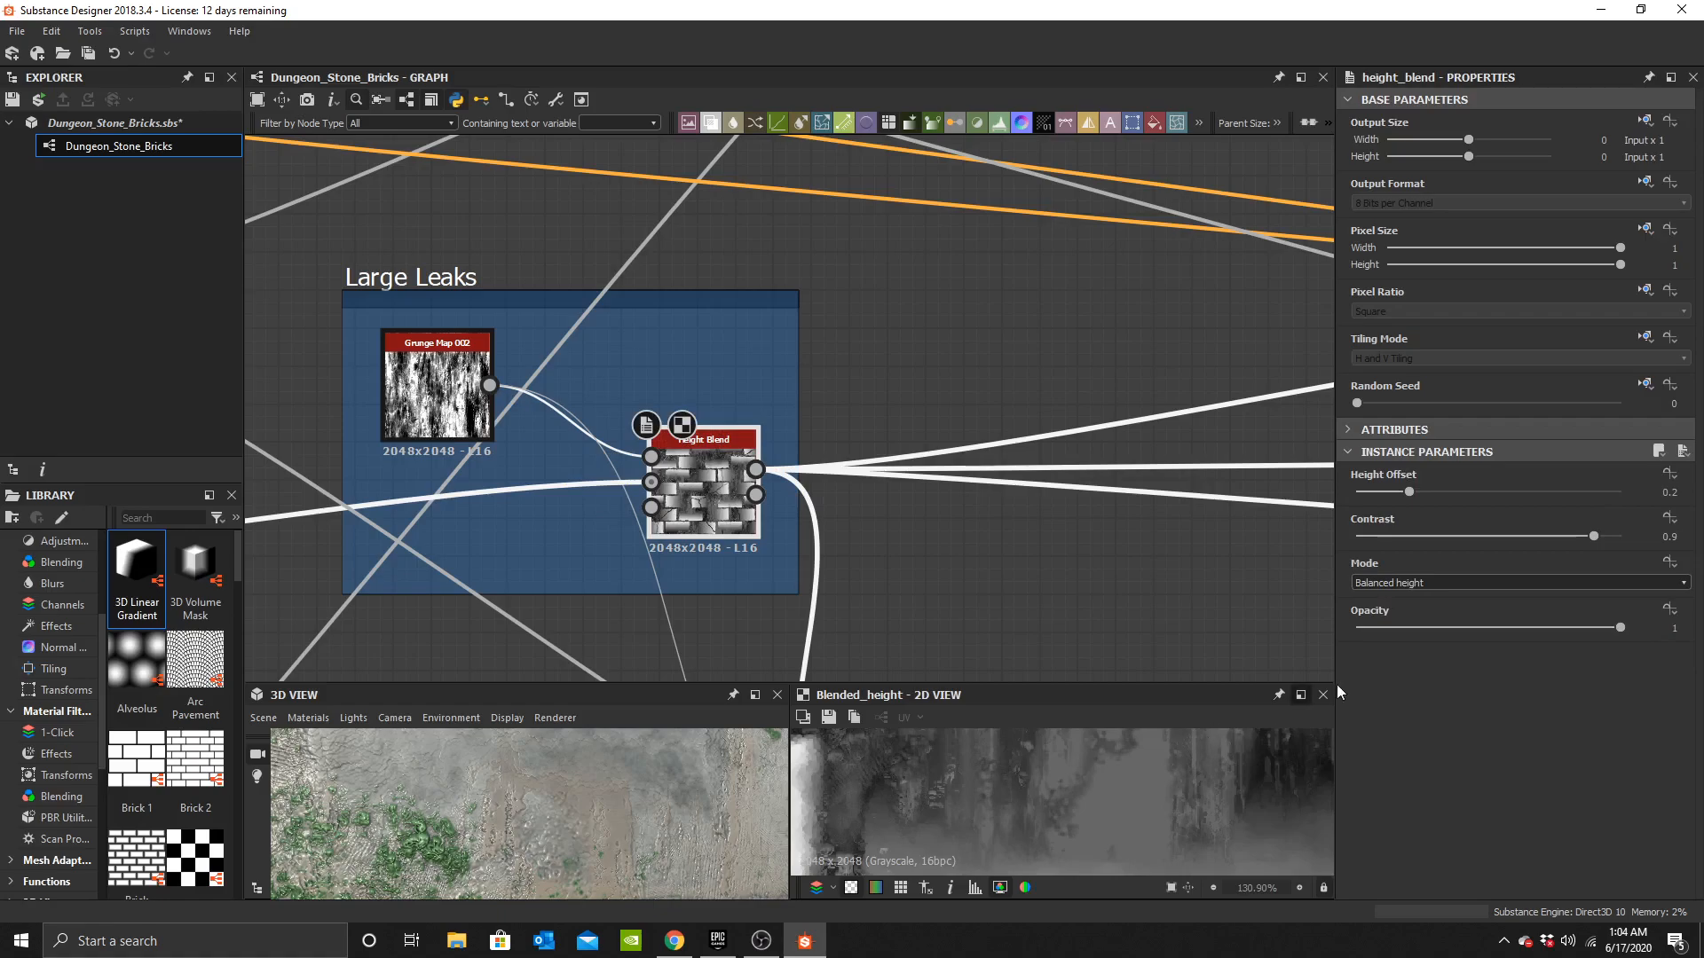
pyautogui.moveTo(1463, 492); pyautogui.dragTo(1648, 492)
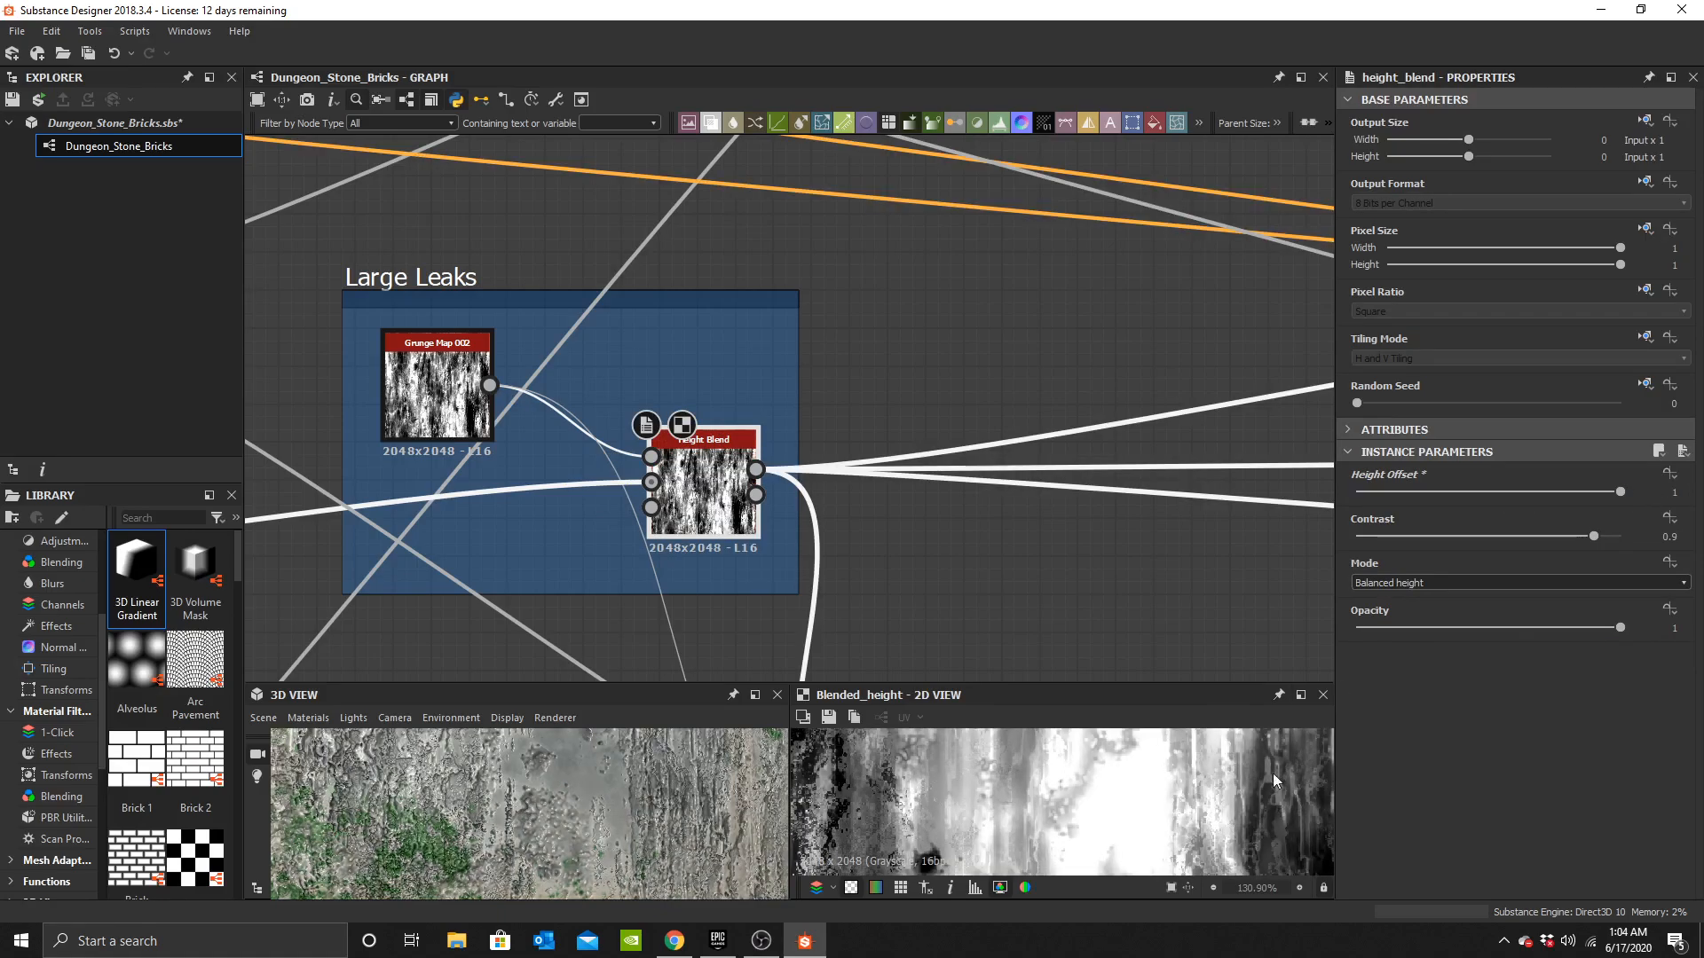
pyautogui.hotkey('ctrl', 'z')
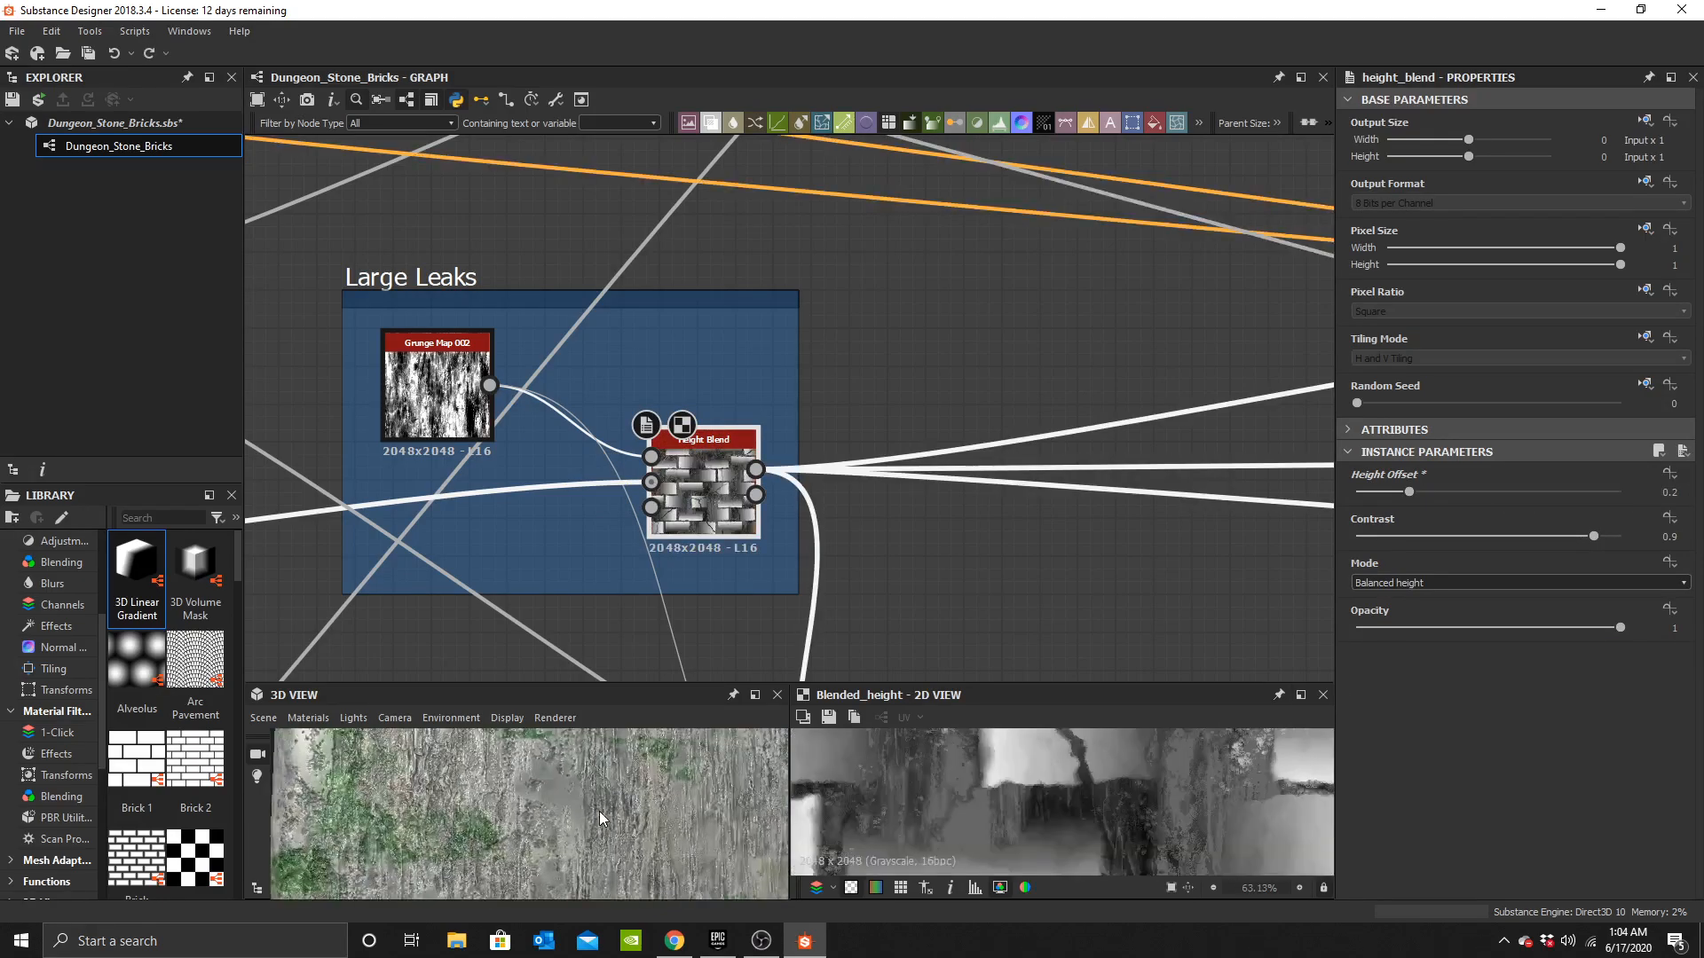
# Set the Large Leaks Height Blend's contrast to 1.
pyautogui.click(1458, 492)
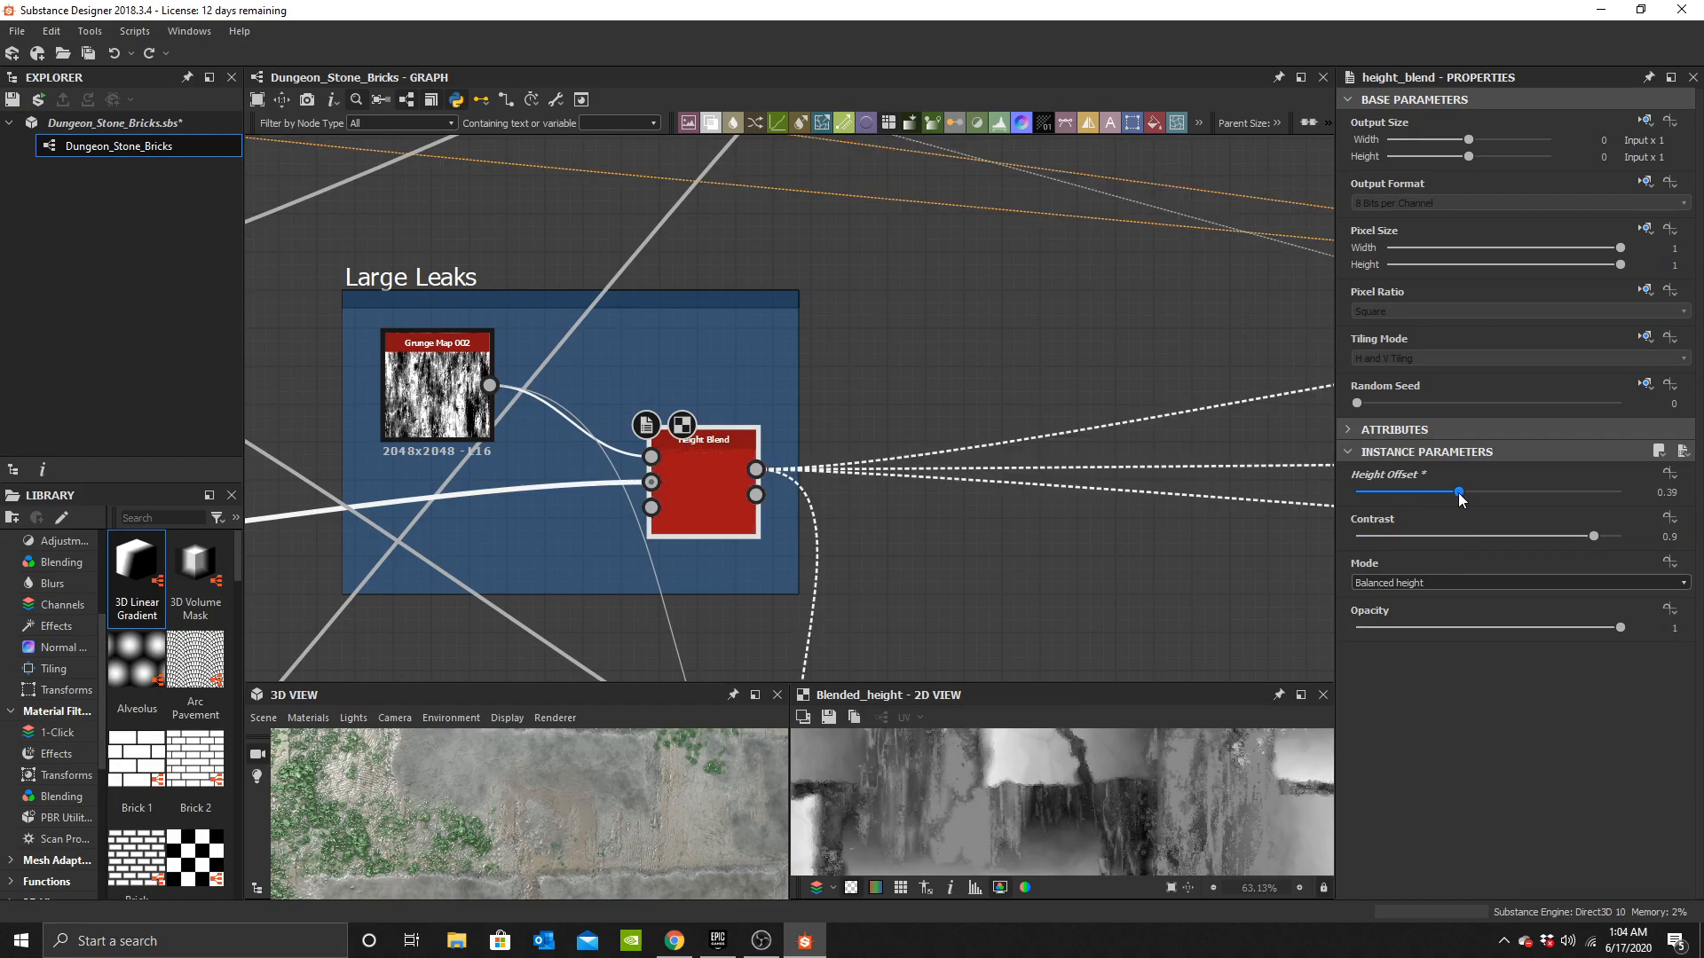
pyautogui.moveTo(1460, 499); pyautogui.dragTo(1703, 538)
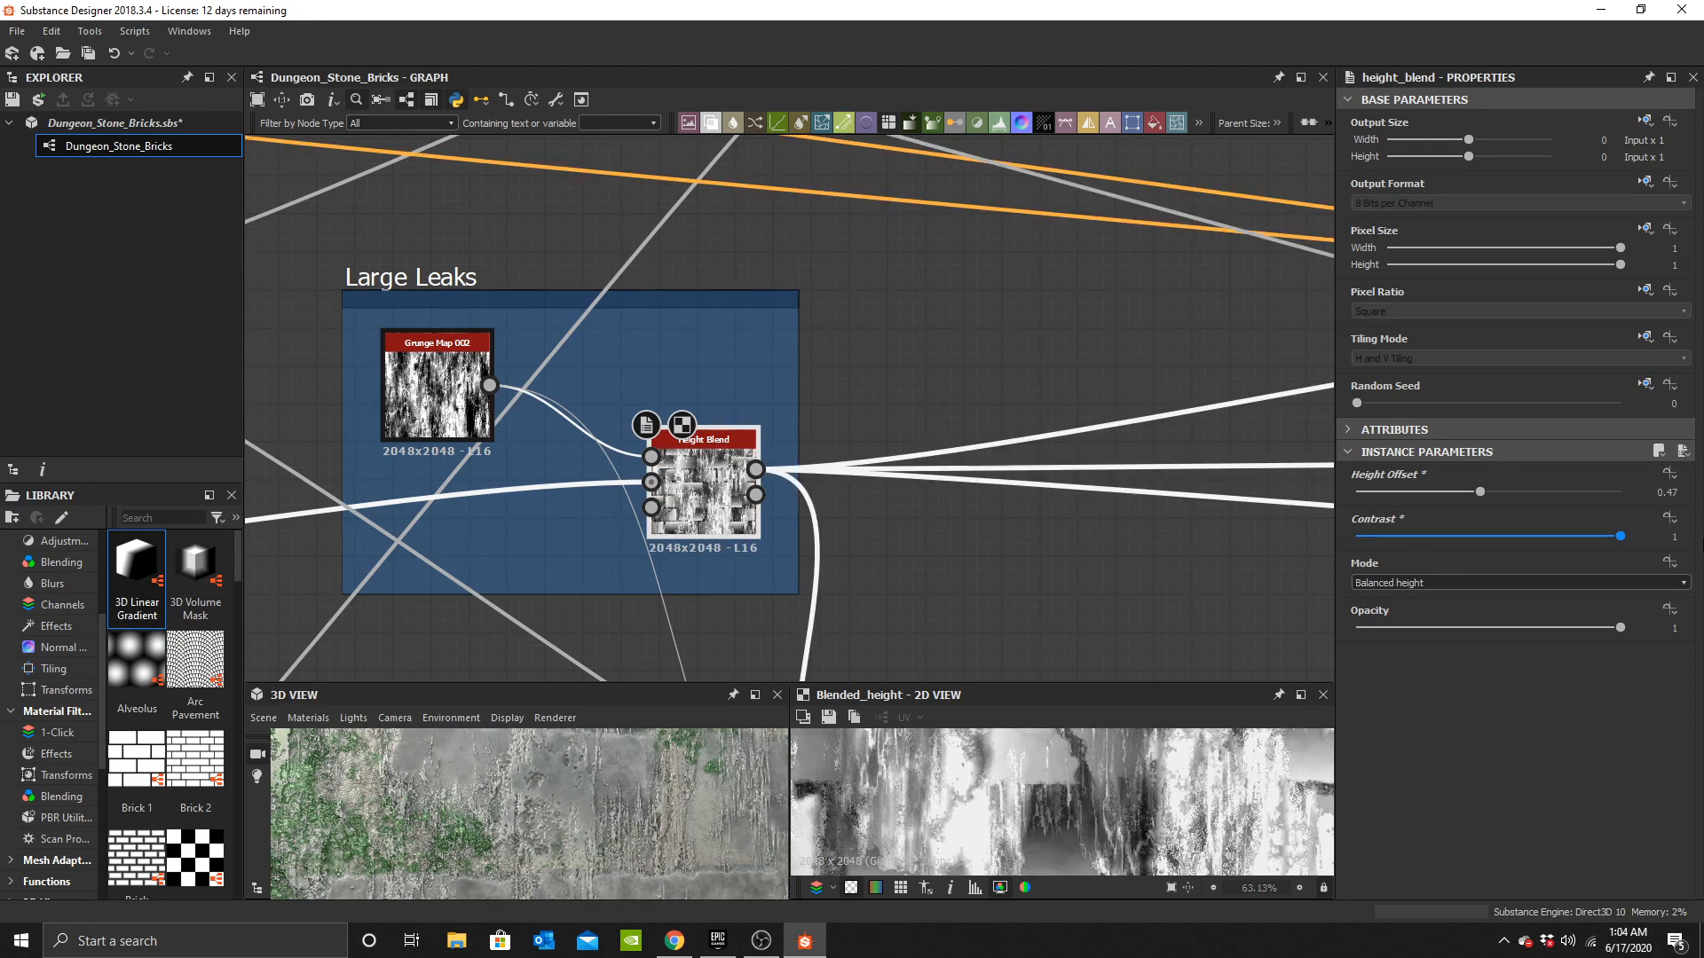
pyautogui.scroll(-3, 701, 847)
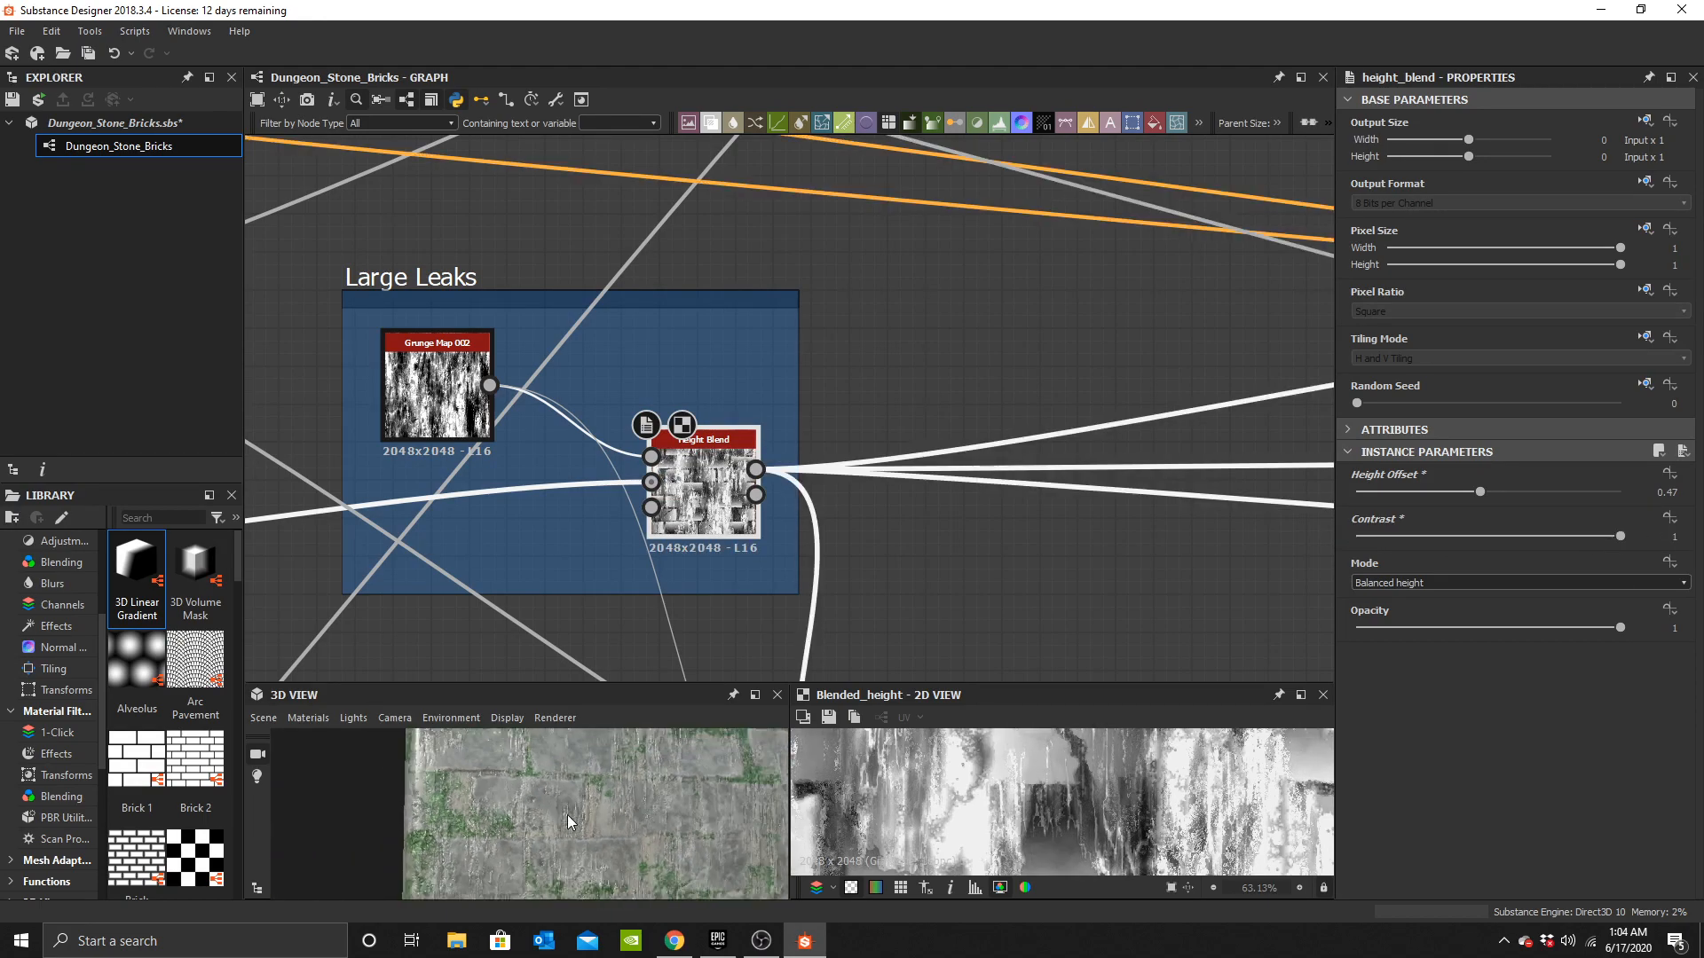
# Set the Height Blend's height offset to 0.25.
pyautogui.click(1417, 491)
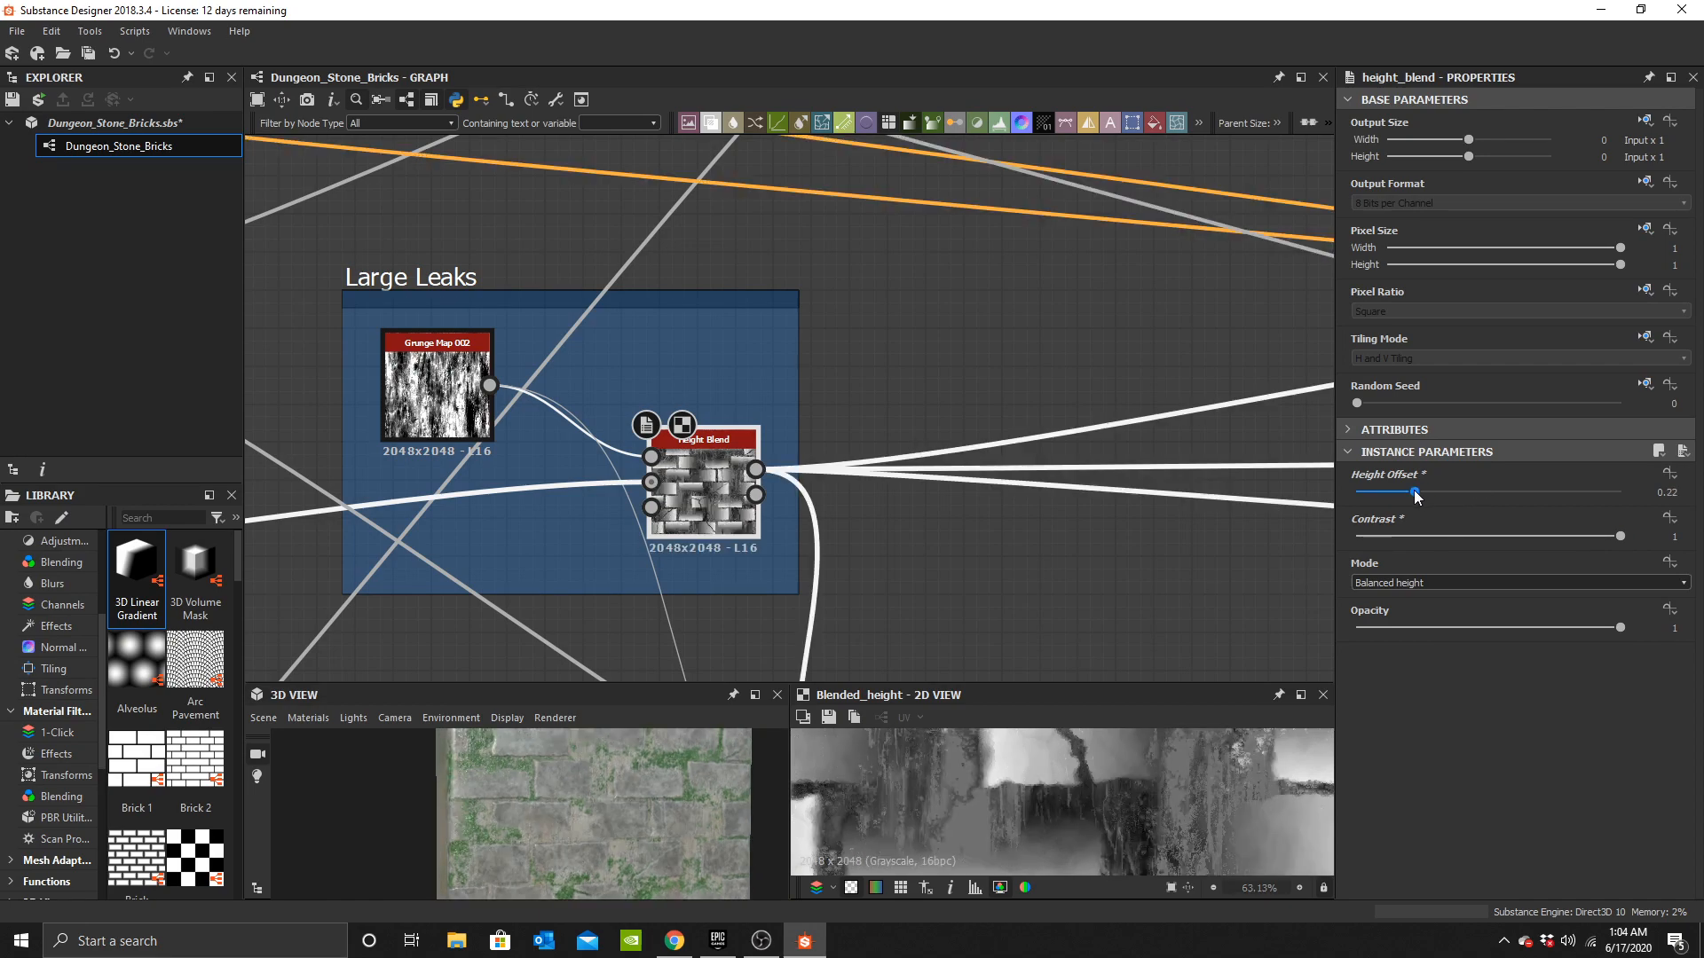
pyautogui.moveTo(1416, 494); pyautogui.dragTo(1406, 497)
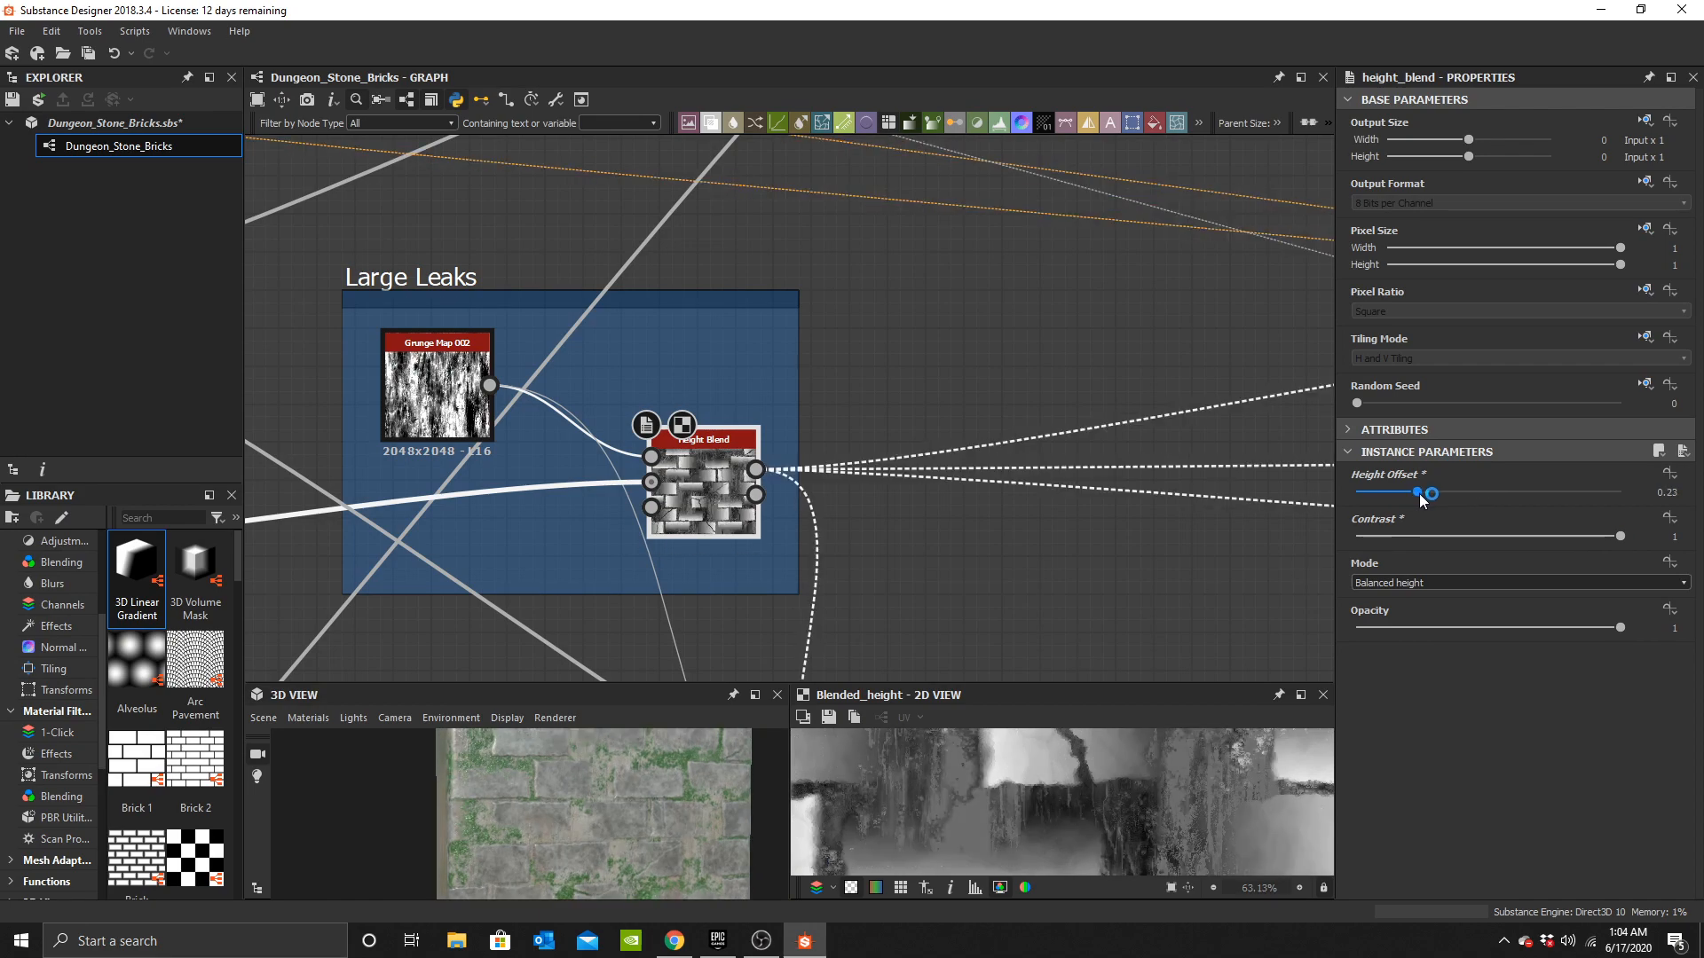
pyautogui.click(1668, 492)
pyautogui.press('BackSpace')
pyautogui.write('5')
pyautogui.press('Return')
# Examine the Levels node in the Large Leaks Masks frame.
pyautogui.scroll(4, 664, 756)
pyautogui.scroll(-5, 904, 470)
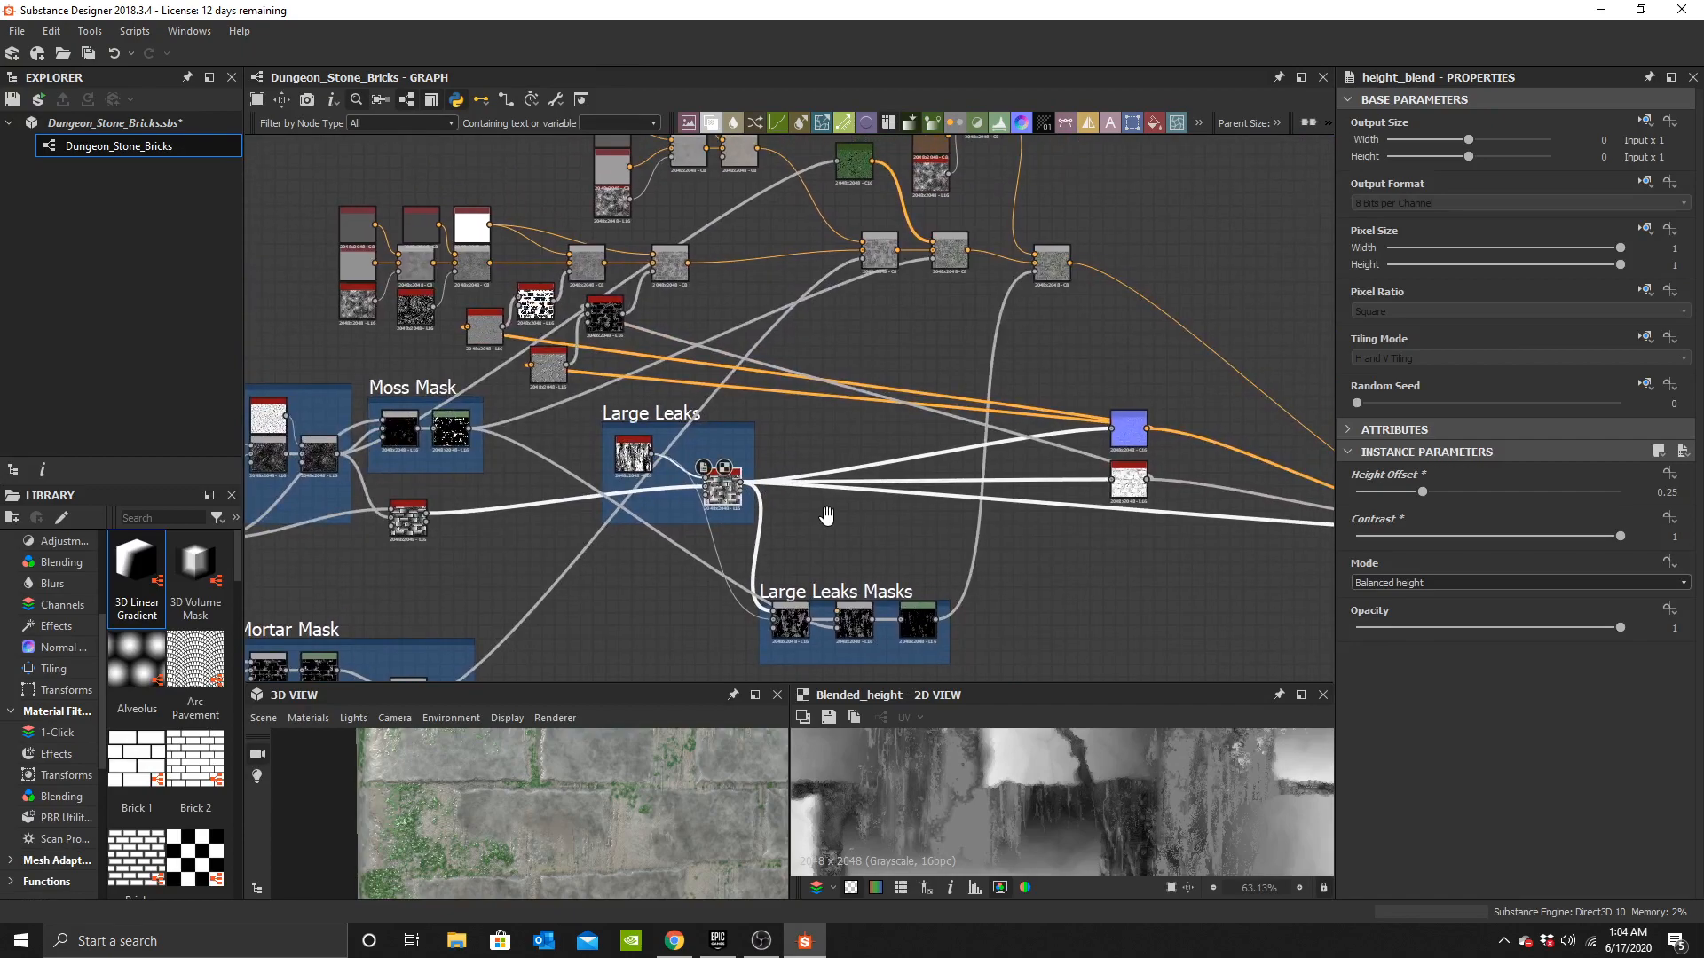
pyautogui.scroll(3, 869, 532)
pyautogui.doubleClick(876, 542)
pyautogui.scroll(-2, 1012, 799)
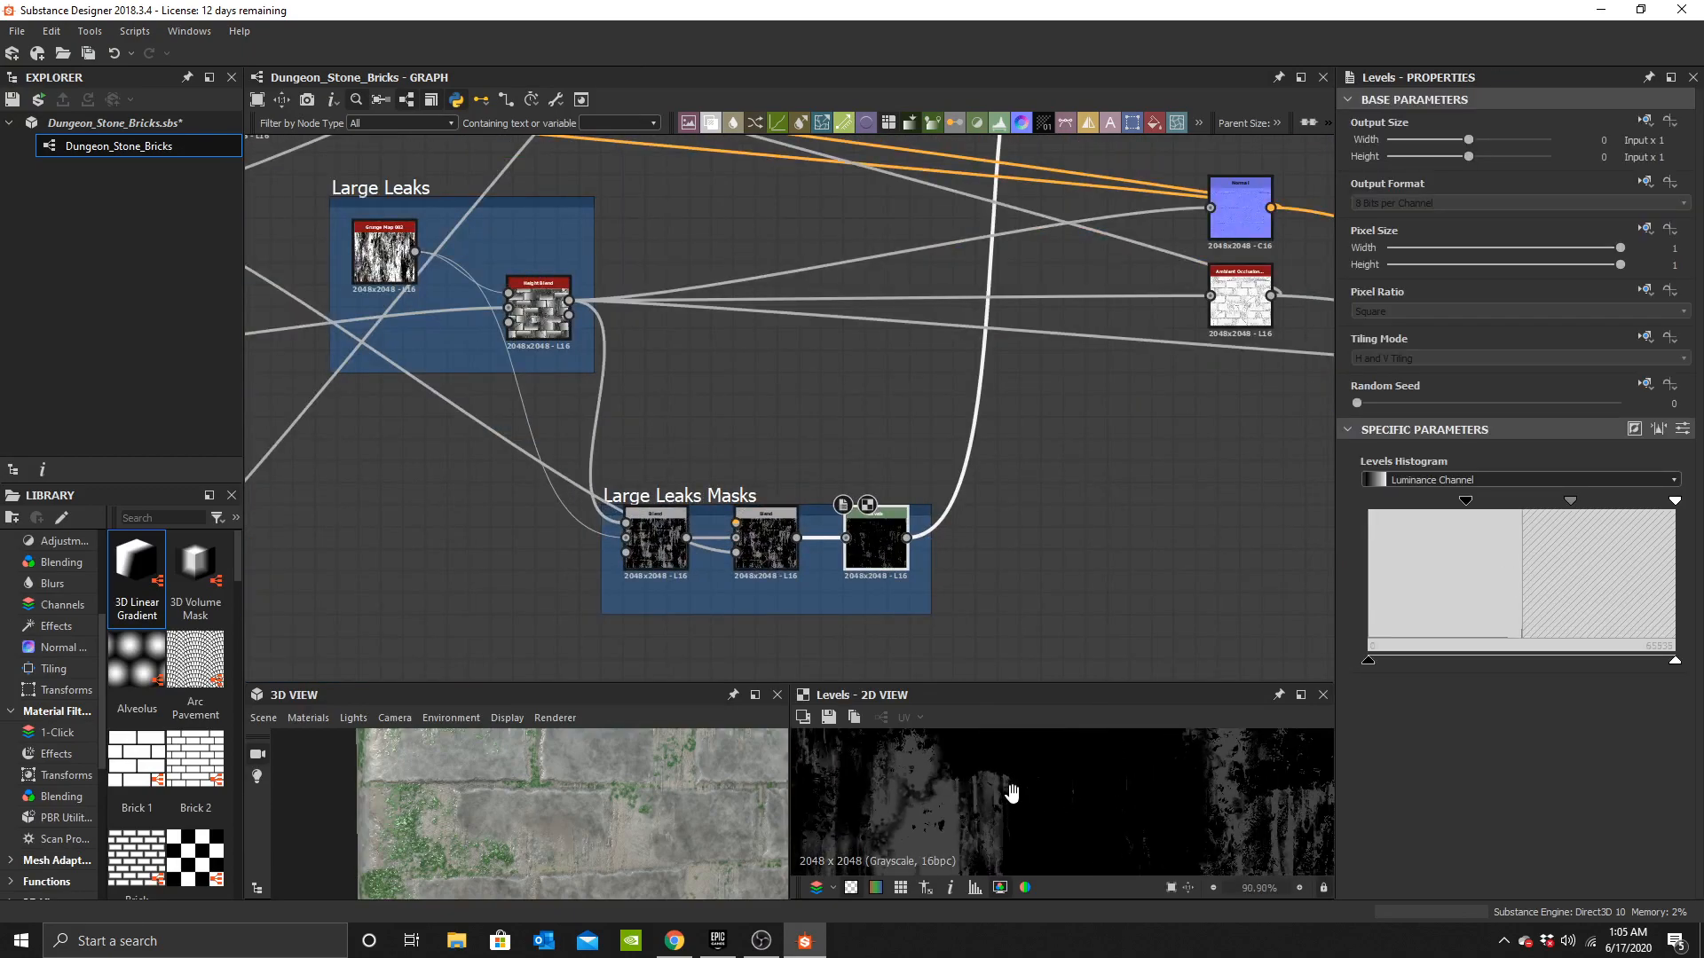
pyautogui.scroll(2, 940, 613)
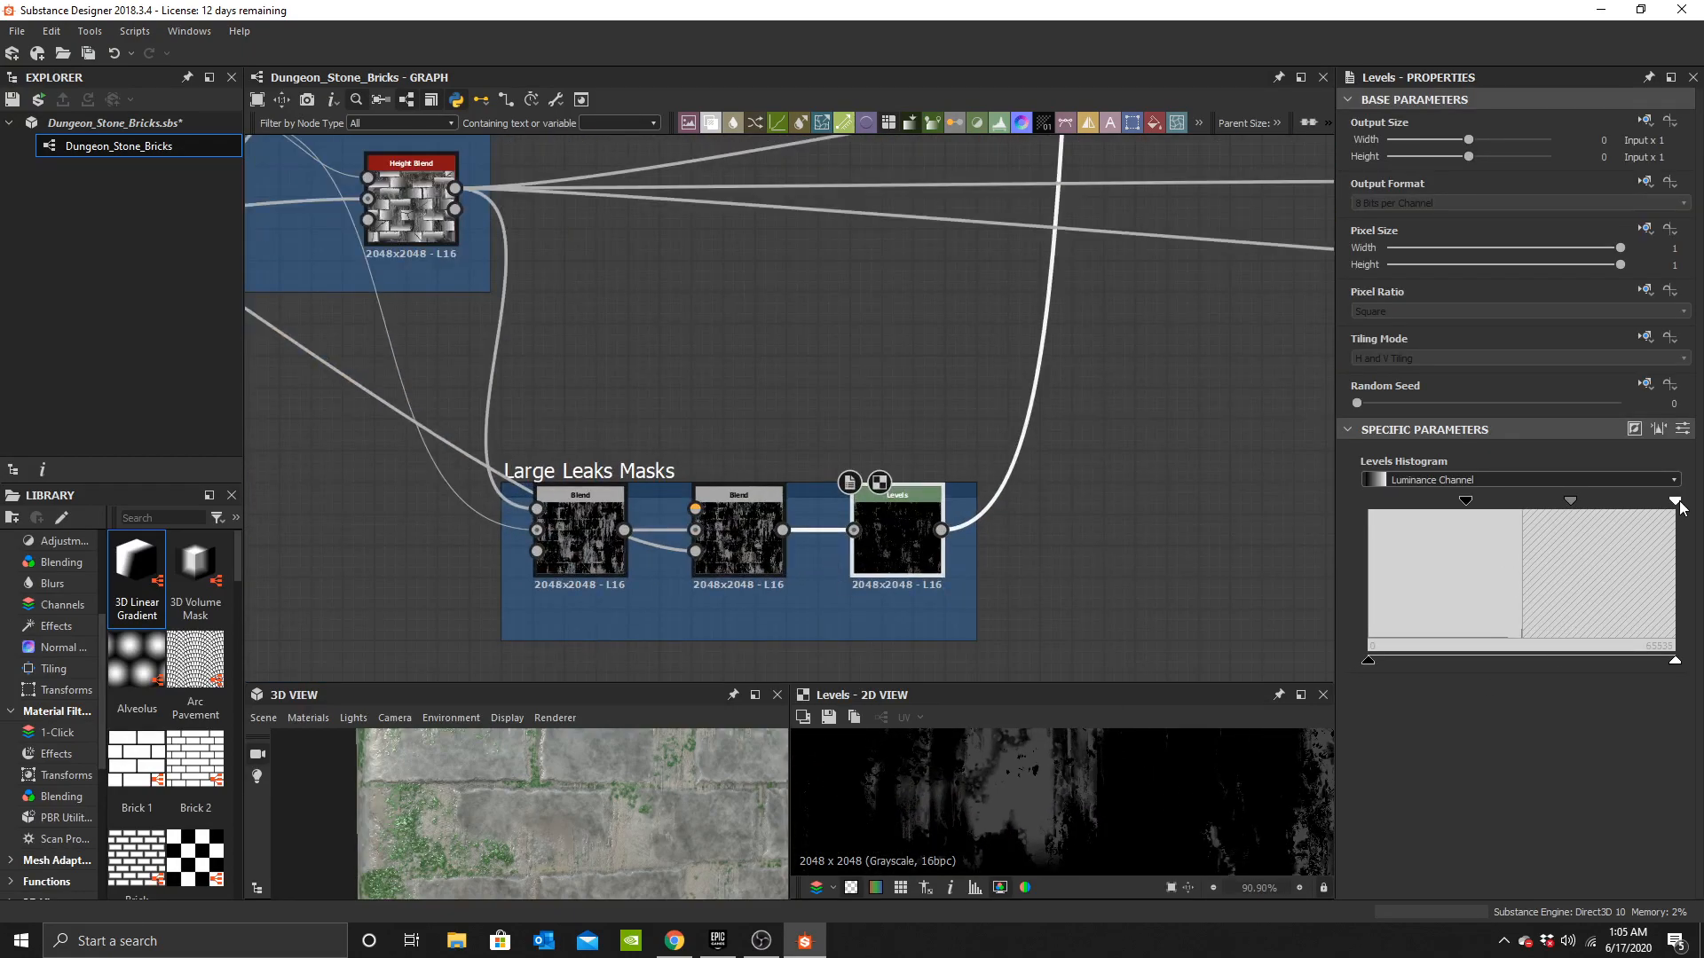
# Pull the Large Leaks Levels node's highlight handle toward the middle to harden the mask.
pyautogui.moveTo(1585, 504); pyautogui.dragTo(1484, 508)
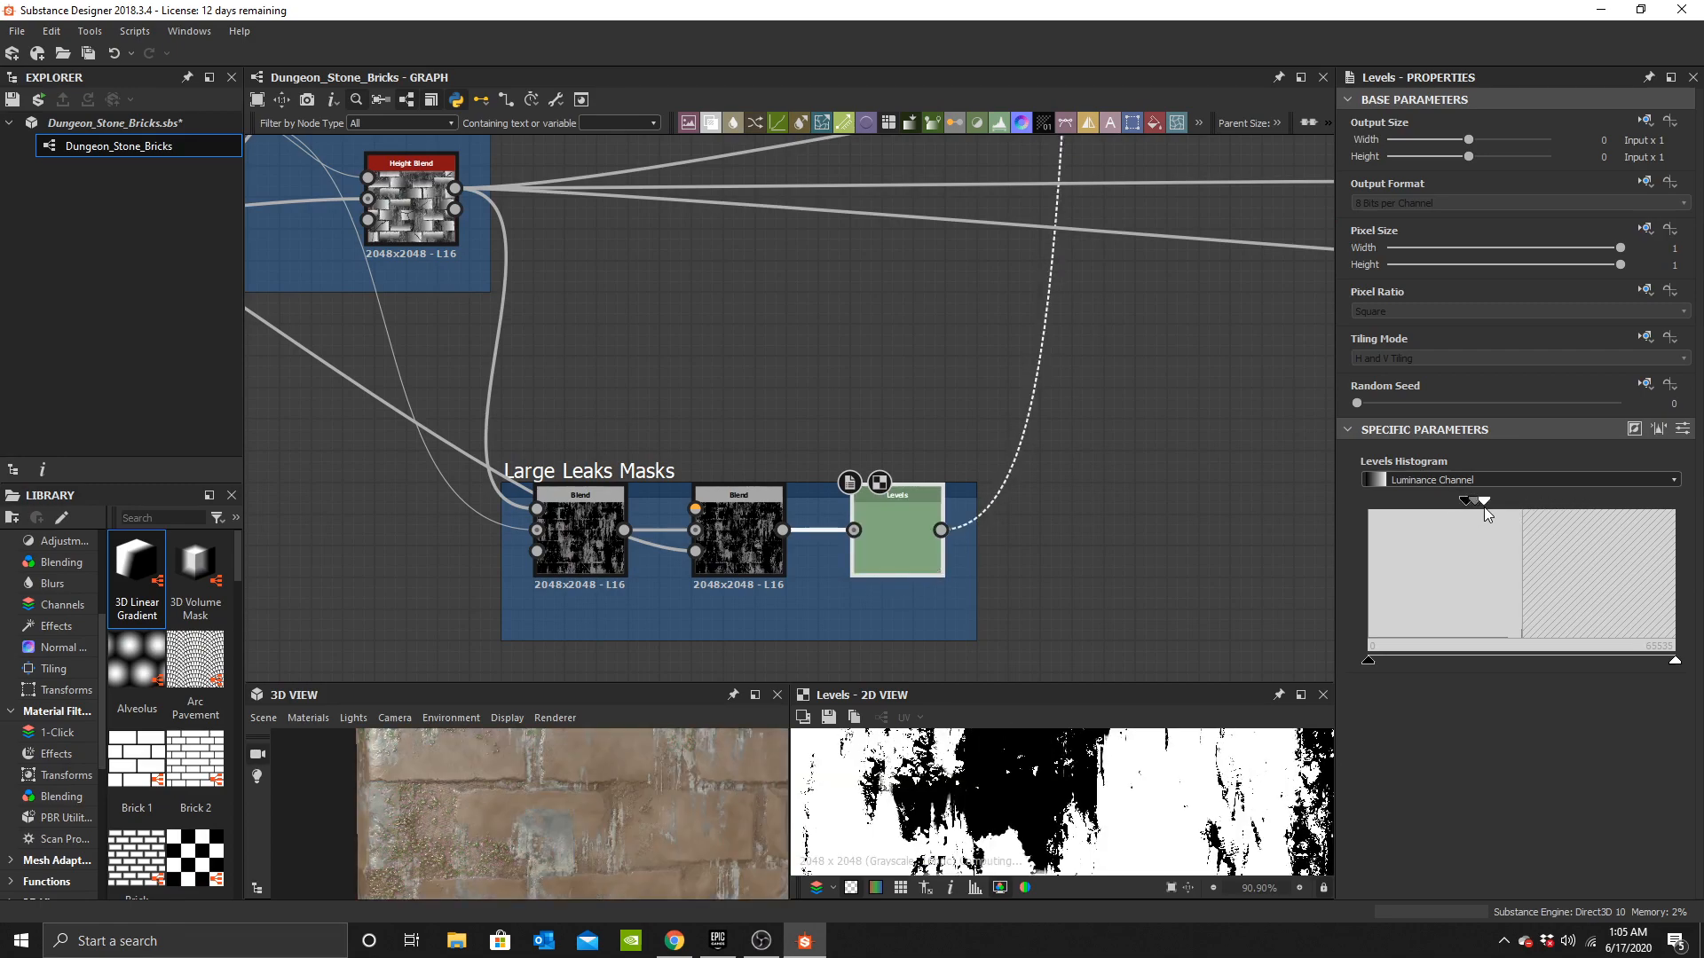
pyautogui.scroll(-5, 609, 777)
pyautogui.moveTo(579, 834)
pyautogui.mouseDown()
pyautogui.moveTo(514, 820)
pyautogui.moveTo(513, 854)
pyautogui.moveTo(564, 834)
pyautogui.mouseUp()
pyautogui.scroll(5, 565, 834)
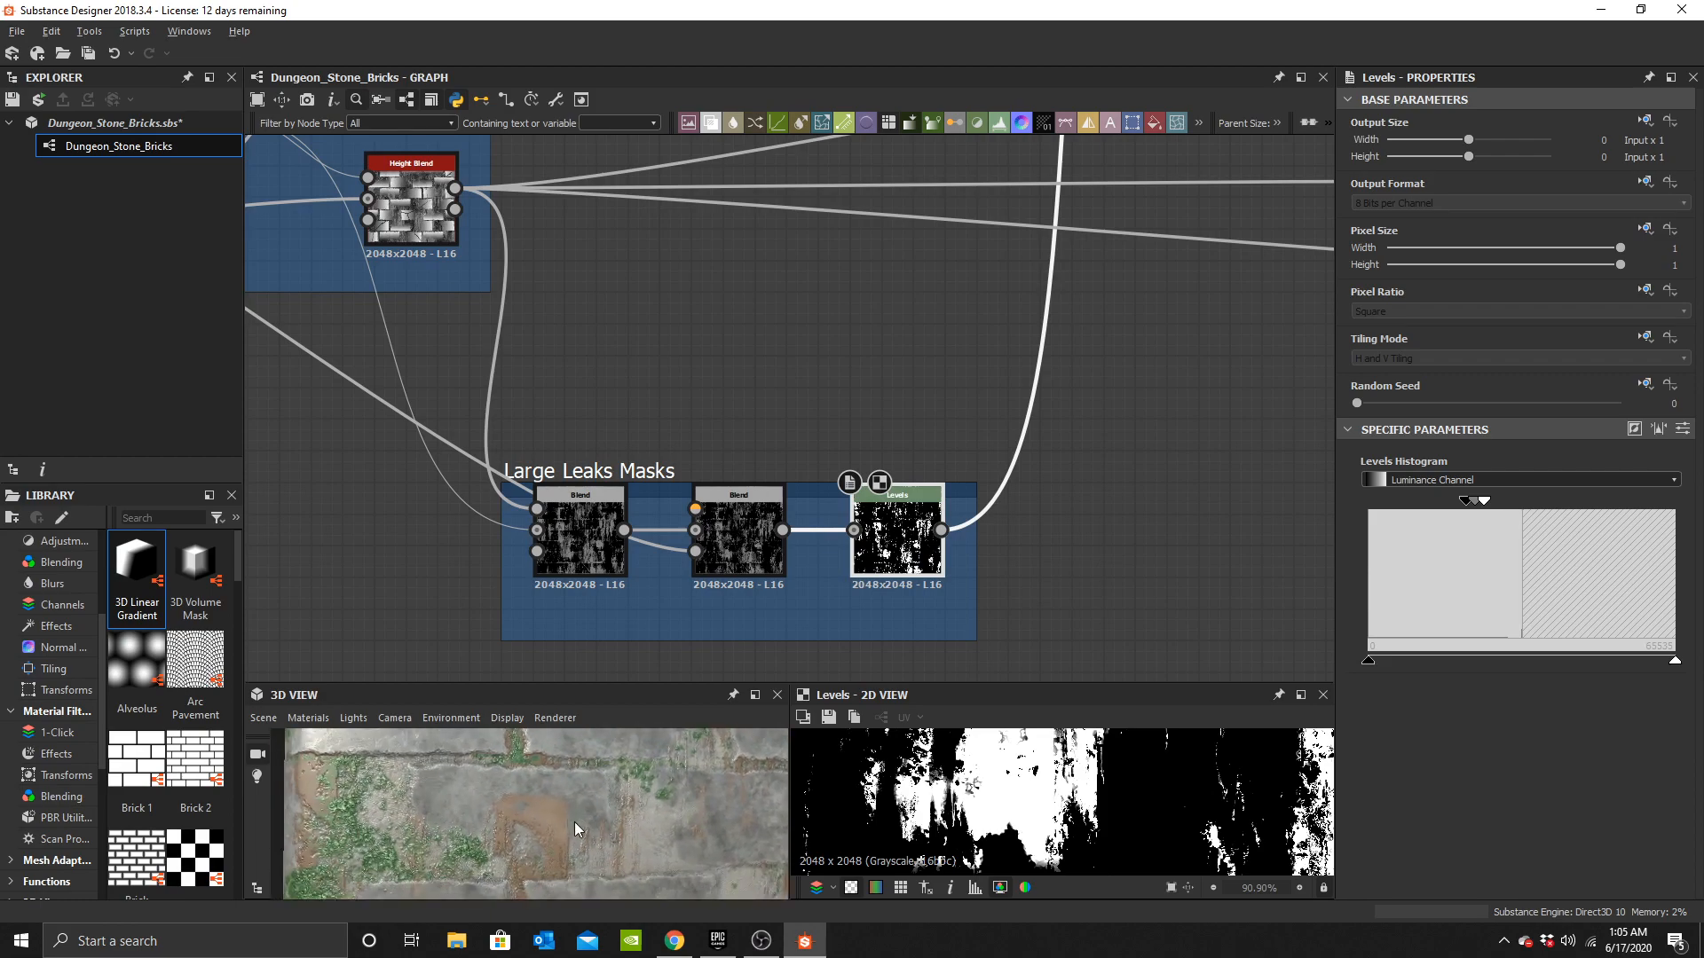
# Set the opacity of the Blend after the moss Gradient Map blends to 0.25.
pyautogui.scroll(-4, 897, 435)
pyautogui.moveTo(1314, 276); pyautogui.dragTo(989, 408, button='middle')
pyautogui.moveTo(834, 259); pyautogui.dragTo(978, 494, button='middle')
pyautogui.scroll(3, 969, 492)
pyautogui.click(858, 360)
pyautogui.doubleClick(860, 366)
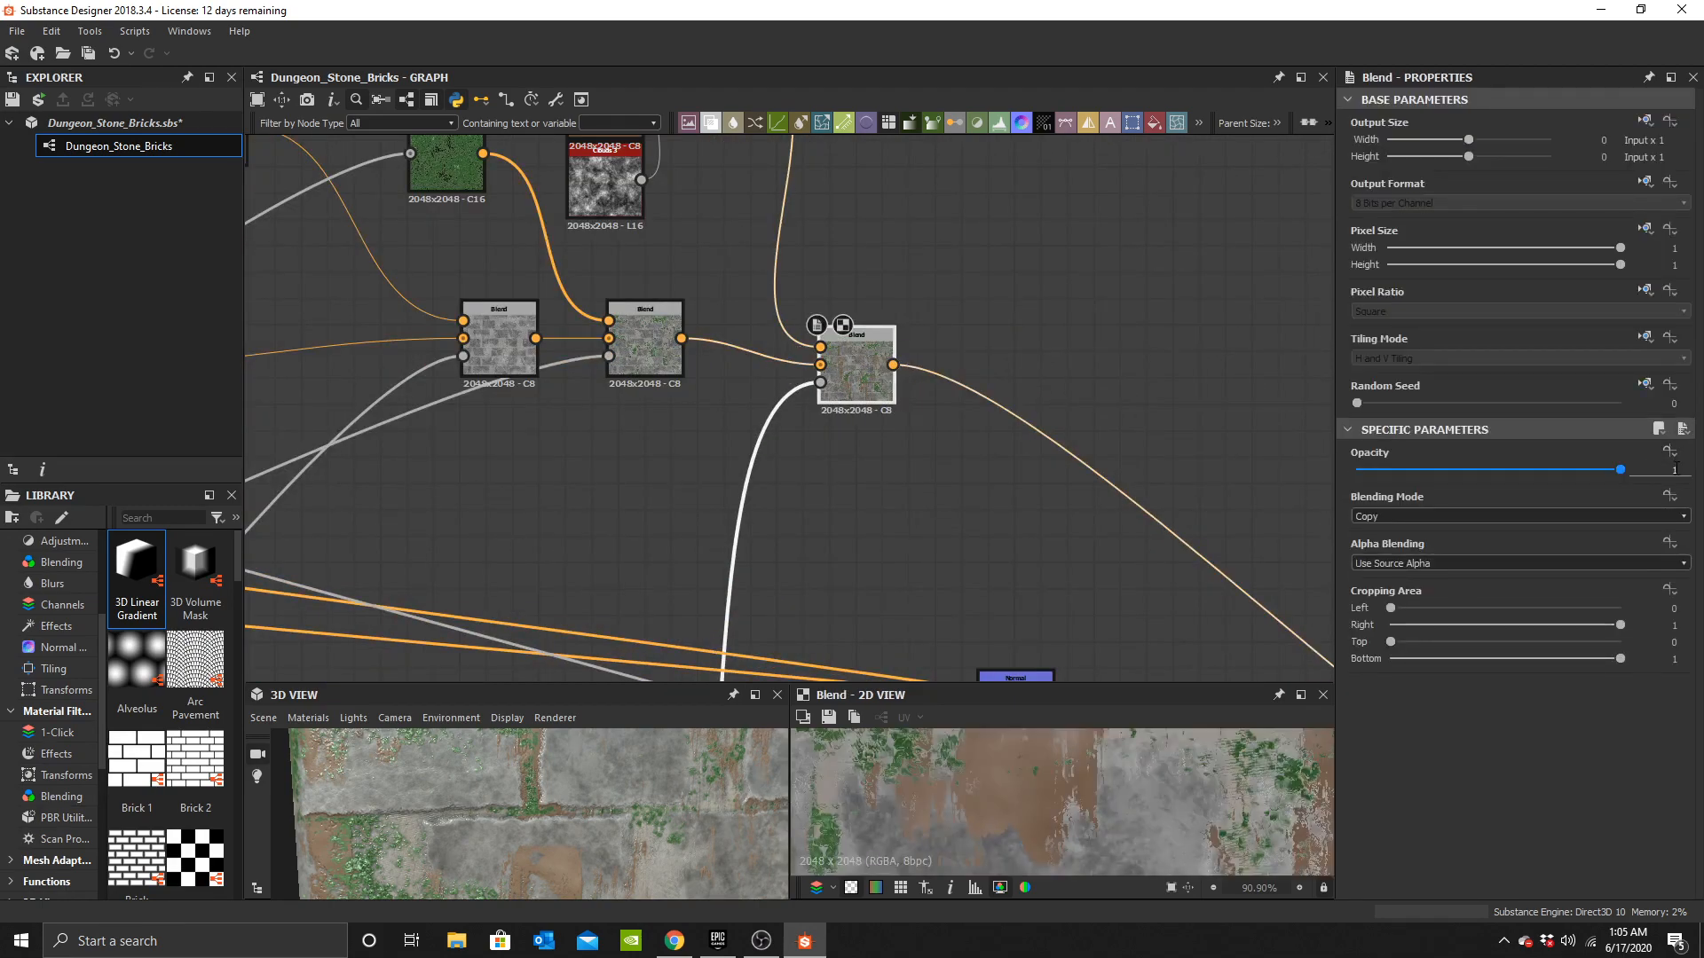
pyautogui.click(1673, 466)
pyautogui.write('.25')
pyautogui.press('Return')
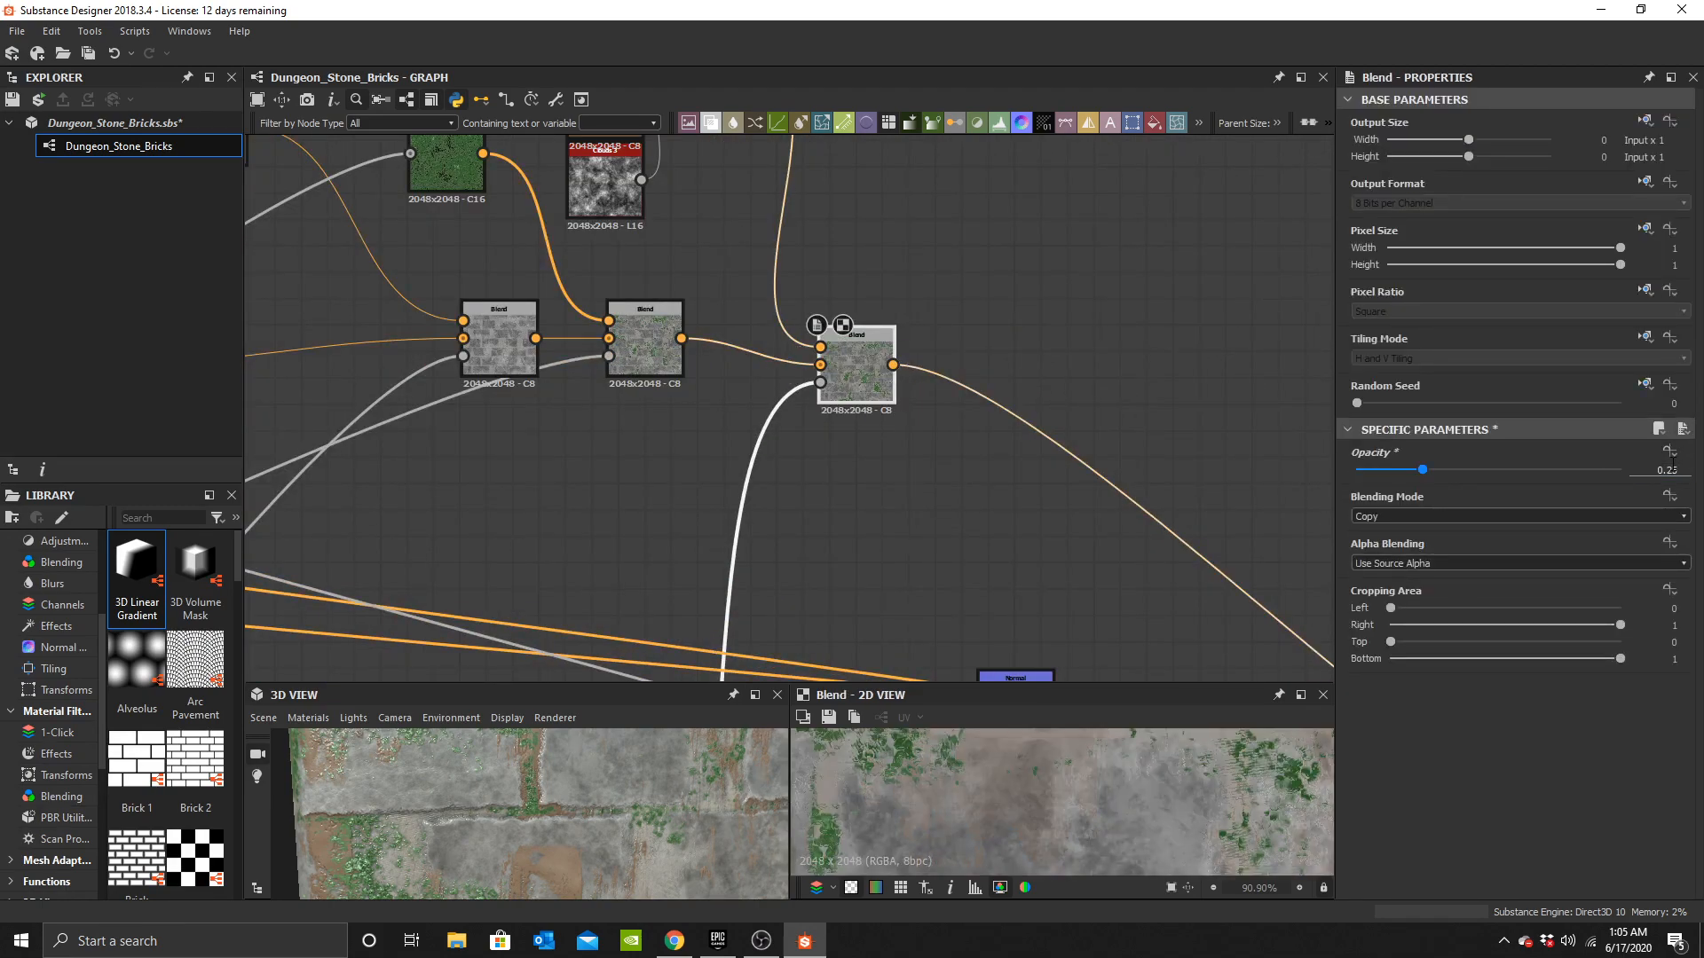
# Recolour the middle Uniform Color in the upper tone group to light grey #c6c6c6.
pyautogui.scroll(-4, 620, 843)
pyautogui.scroll(-1, 795, 241)
pyautogui.moveTo(804, 260); pyautogui.dragTo(1028, 461, button='middle')
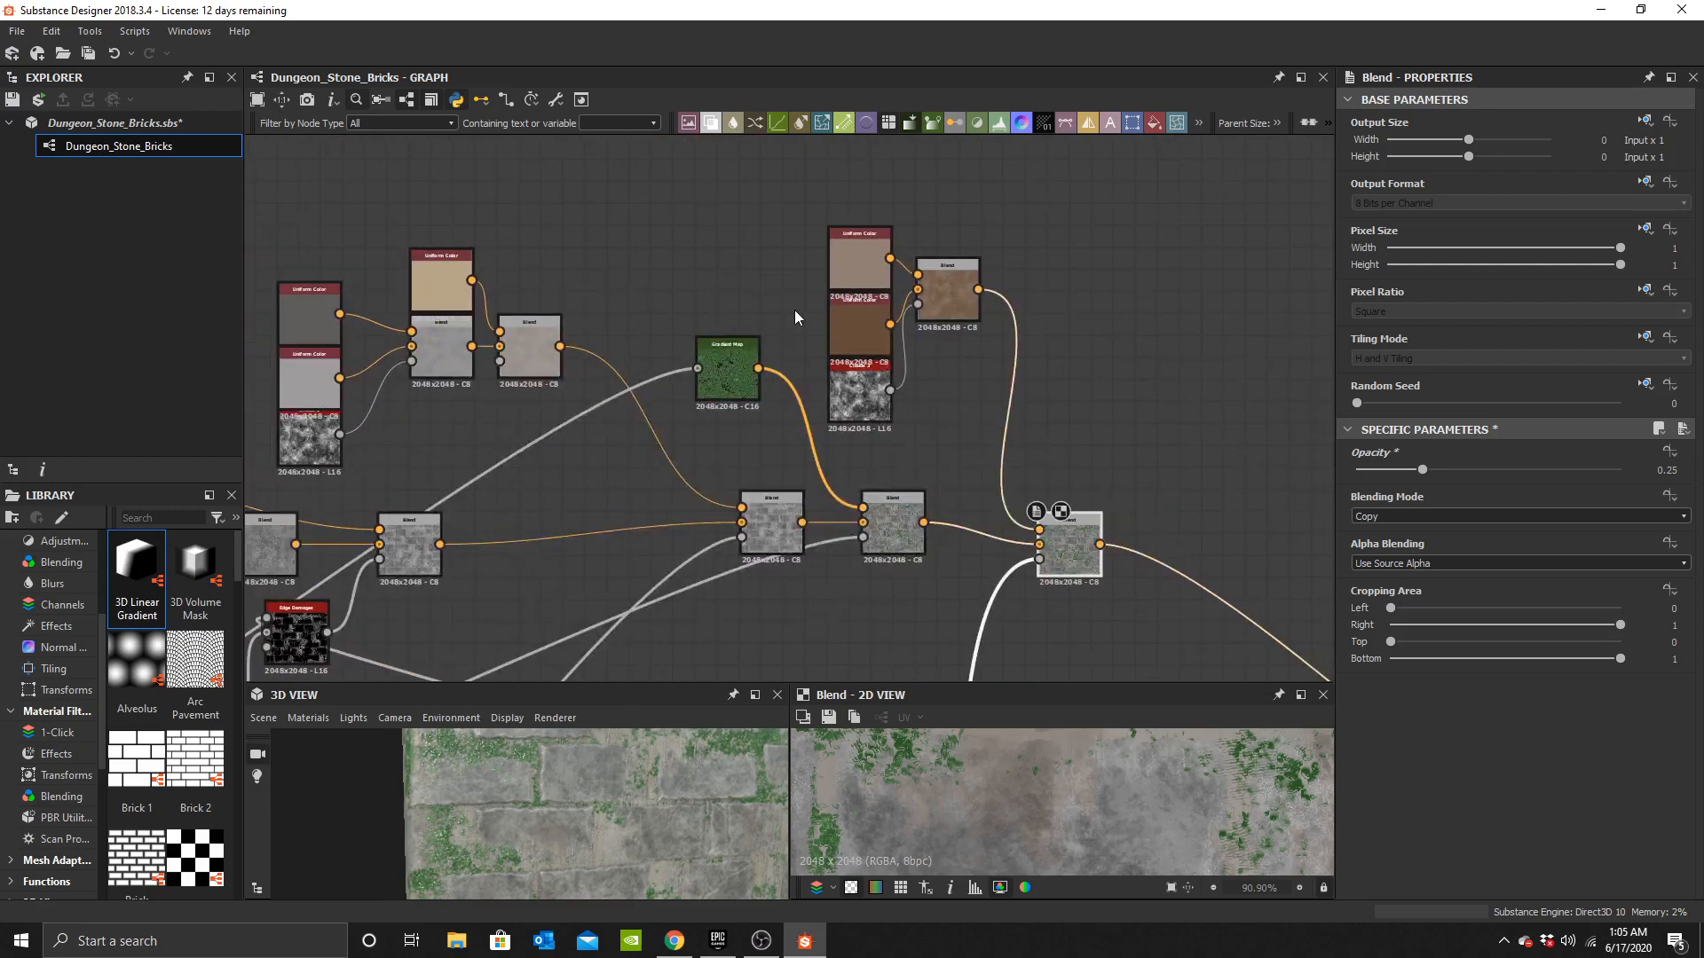
pyautogui.click(862, 321)
pyautogui.click(1382, 521)
pyautogui.click(853, 551)
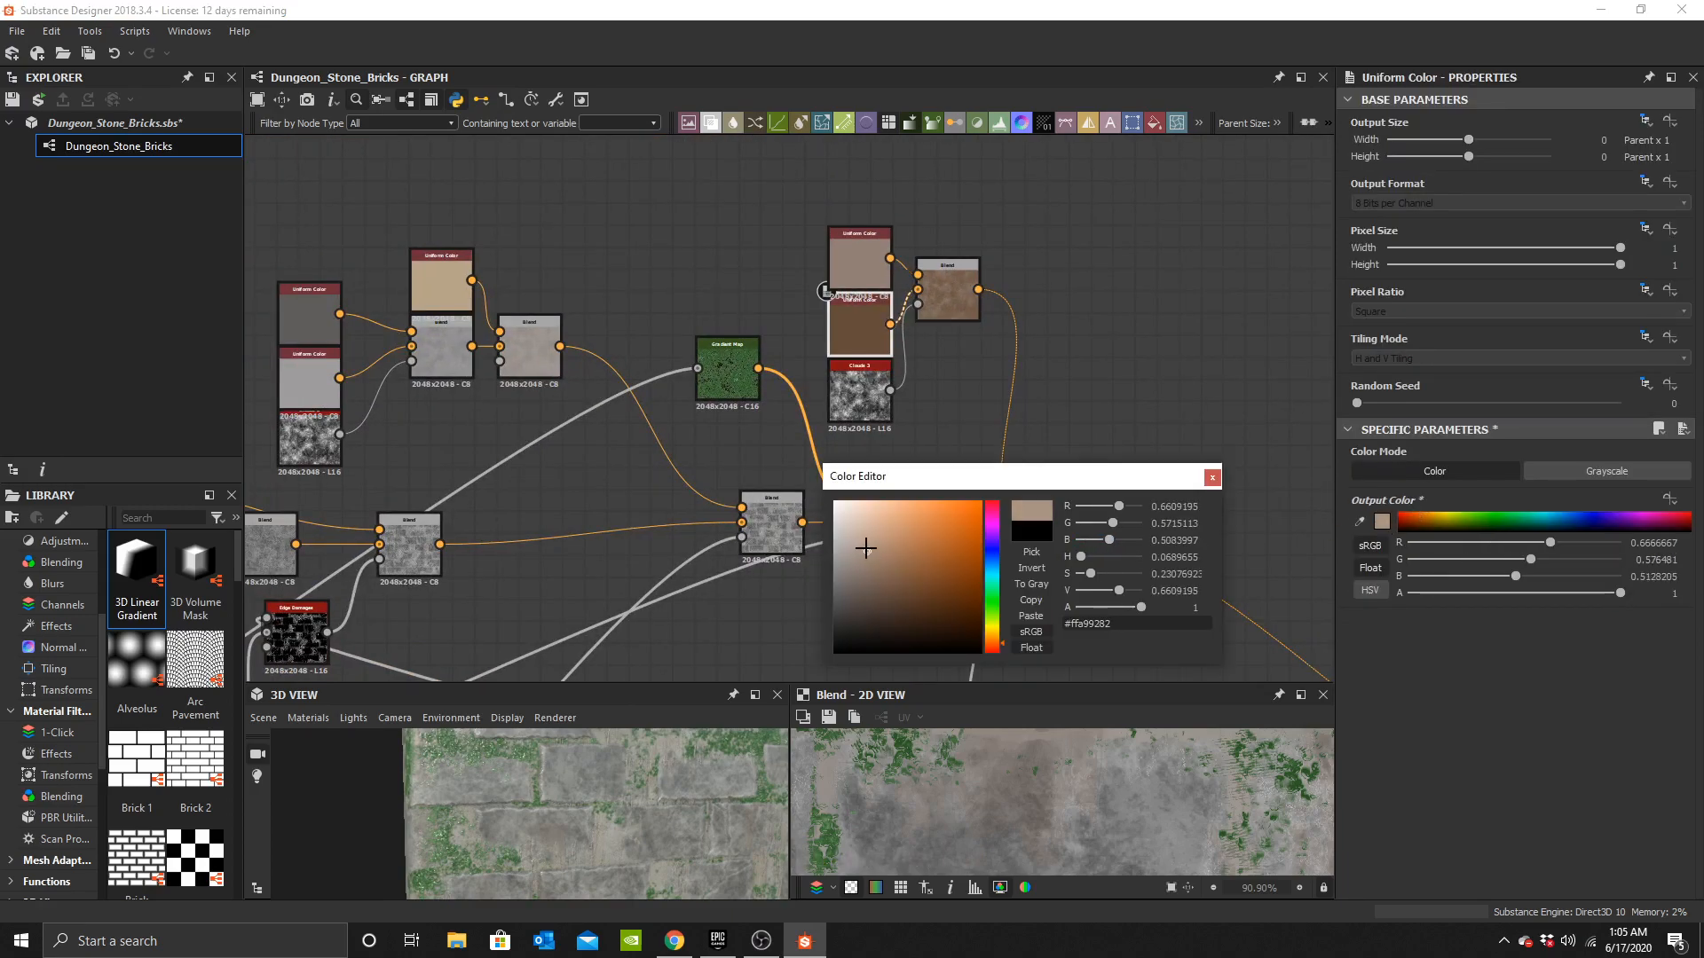
pyautogui.moveTo(825, 556); pyautogui.dragTo(817, 533)
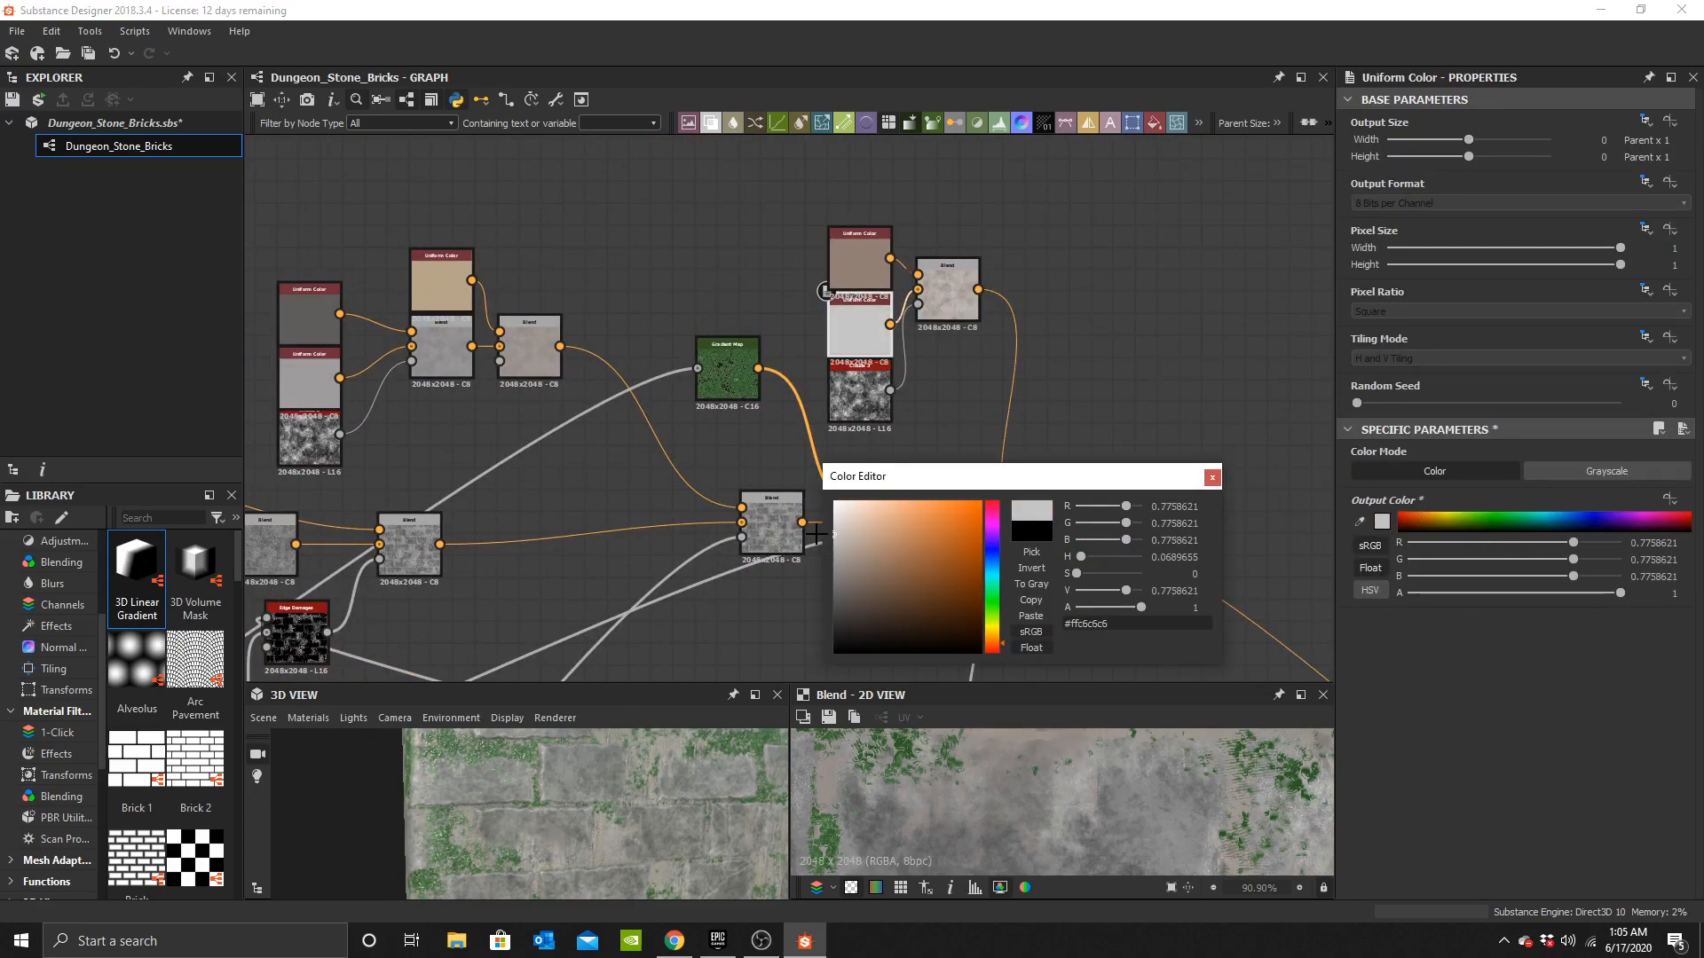
# Recolour the top Uniform Color in that group to pale cream #ecd9cc.
pyautogui.click(866, 268)
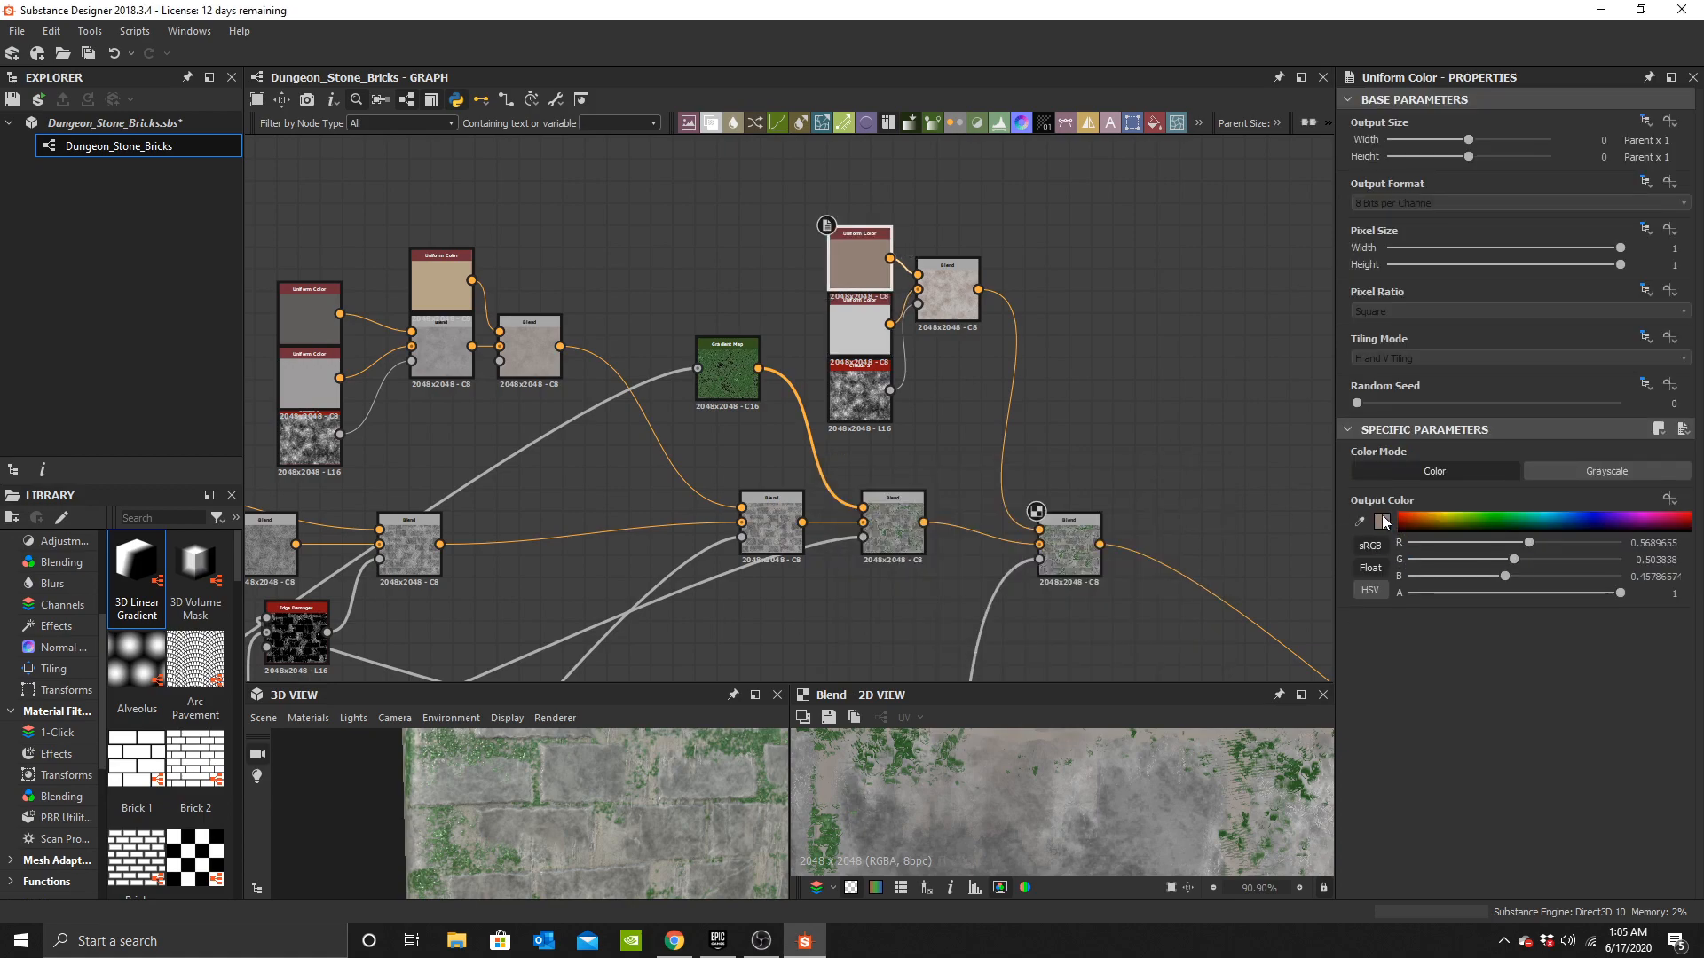
pyautogui.click(1382, 520)
pyautogui.click(855, 522)
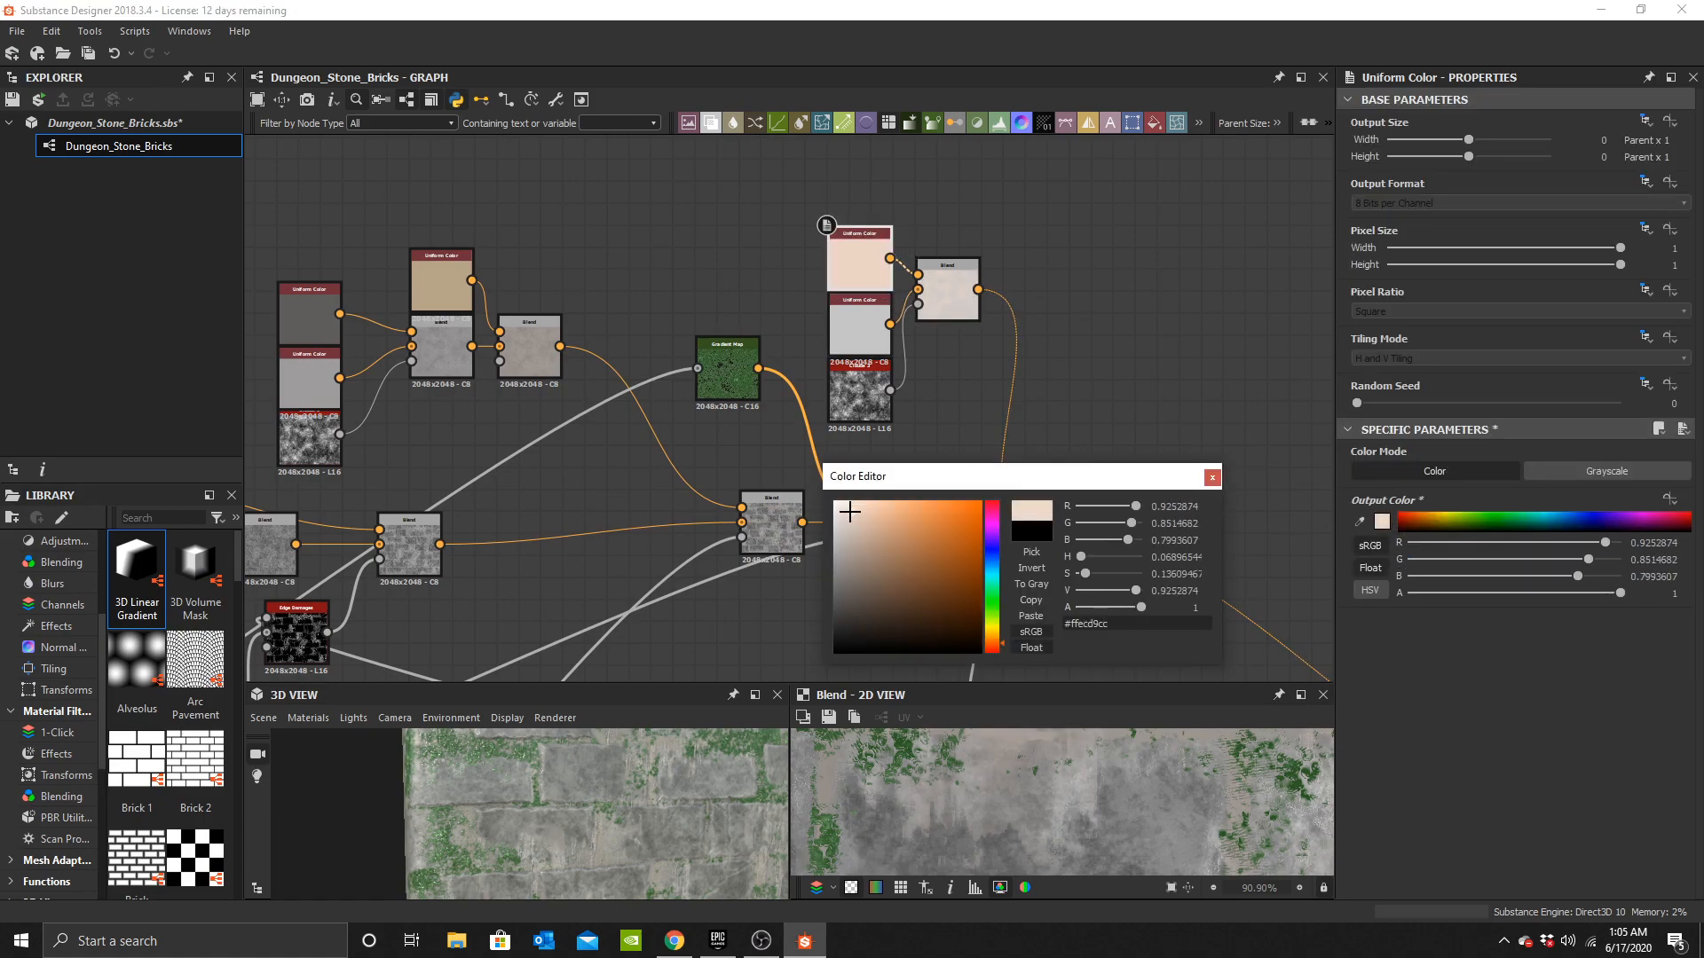
pyautogui.click(1212, 479)
# Inspect the material in the 3D view while surveying the colour section of the graph.
pyautogui.moveTo(720, 820); pyautogui.dragTo(639, 852)
pyautogui.scroll(-5, 1014, 480)
pyautogui.moveTo(561, 801); pyautogui.dragTo(614, 827)
pyautogui.scroll(-3, 596, 808)
pyautogui.scroll(-2, 596, 804)
pyautogui.scroll(7, 936, 430)
pyautogui.scroll(-1, 604, 813)
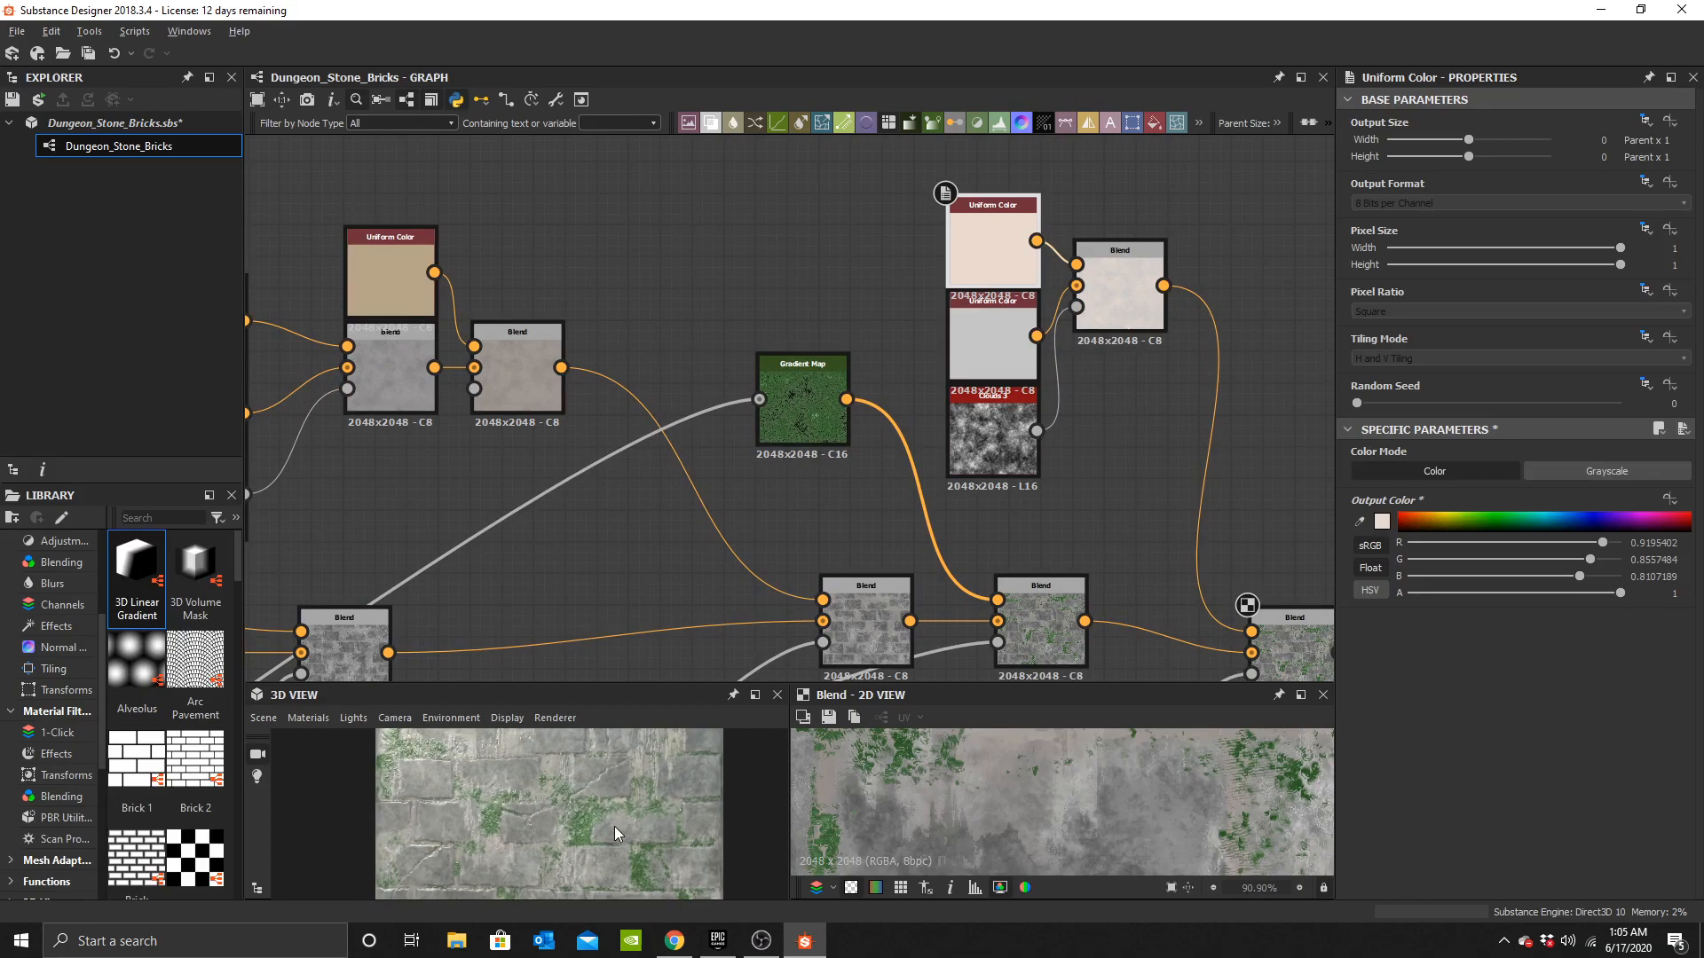
pyautogui.scroll(-5, 868, 487)
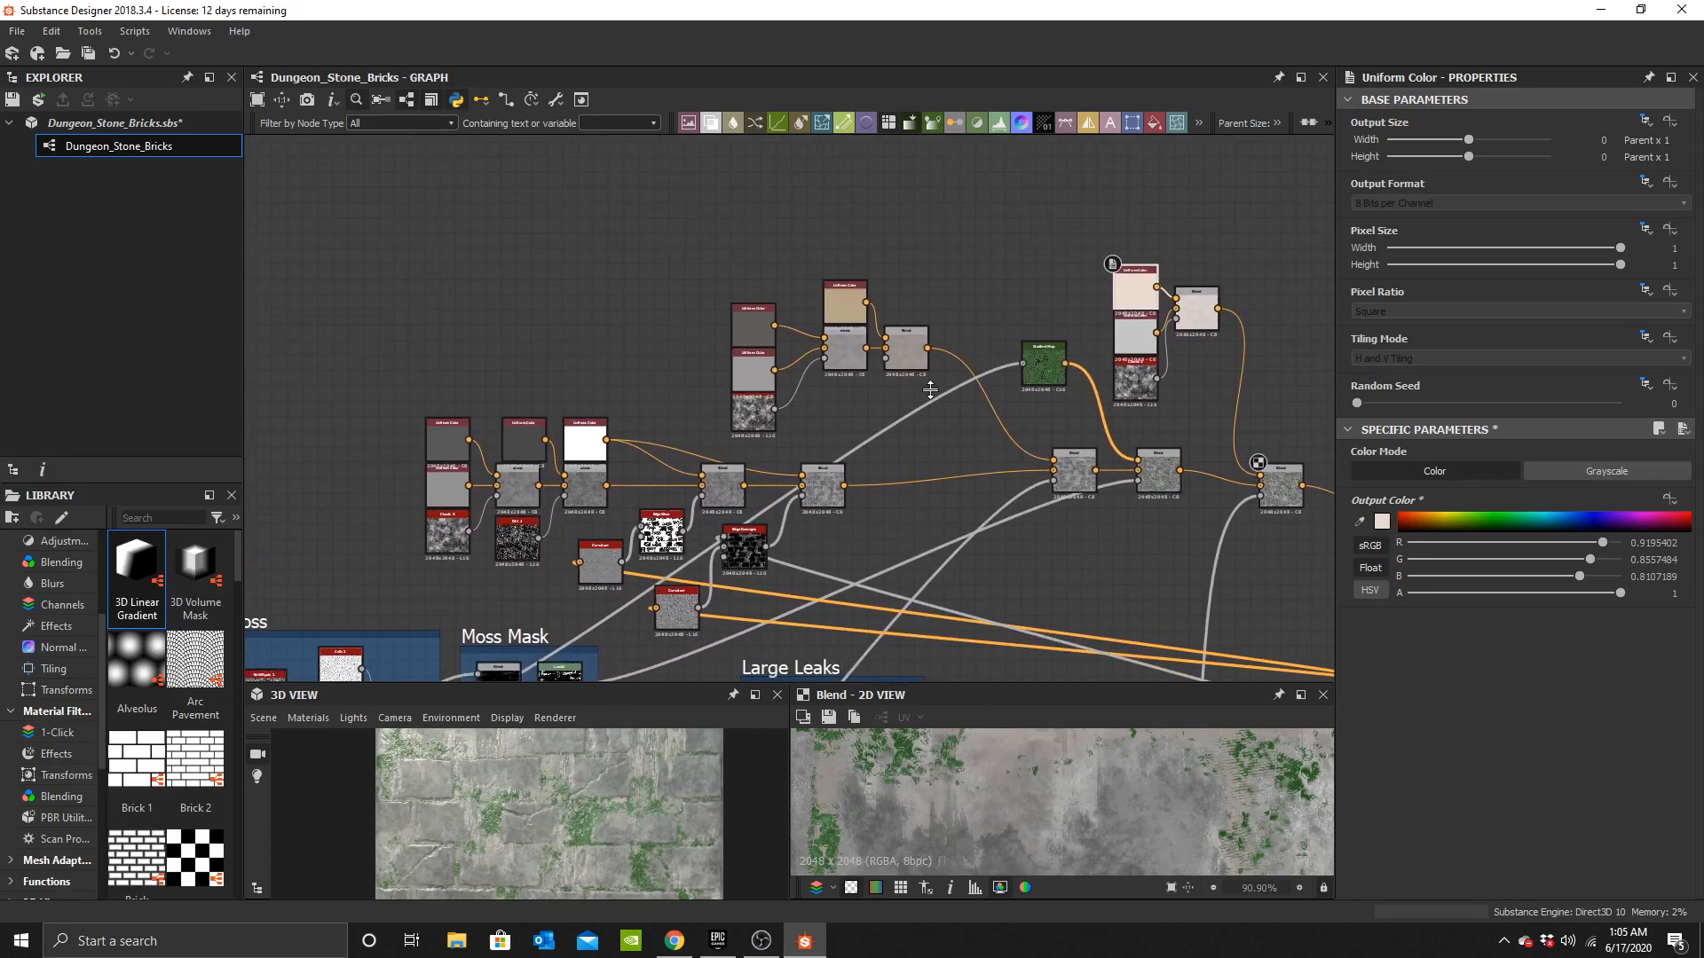
pyautogui.scroll(5, 926, 375)
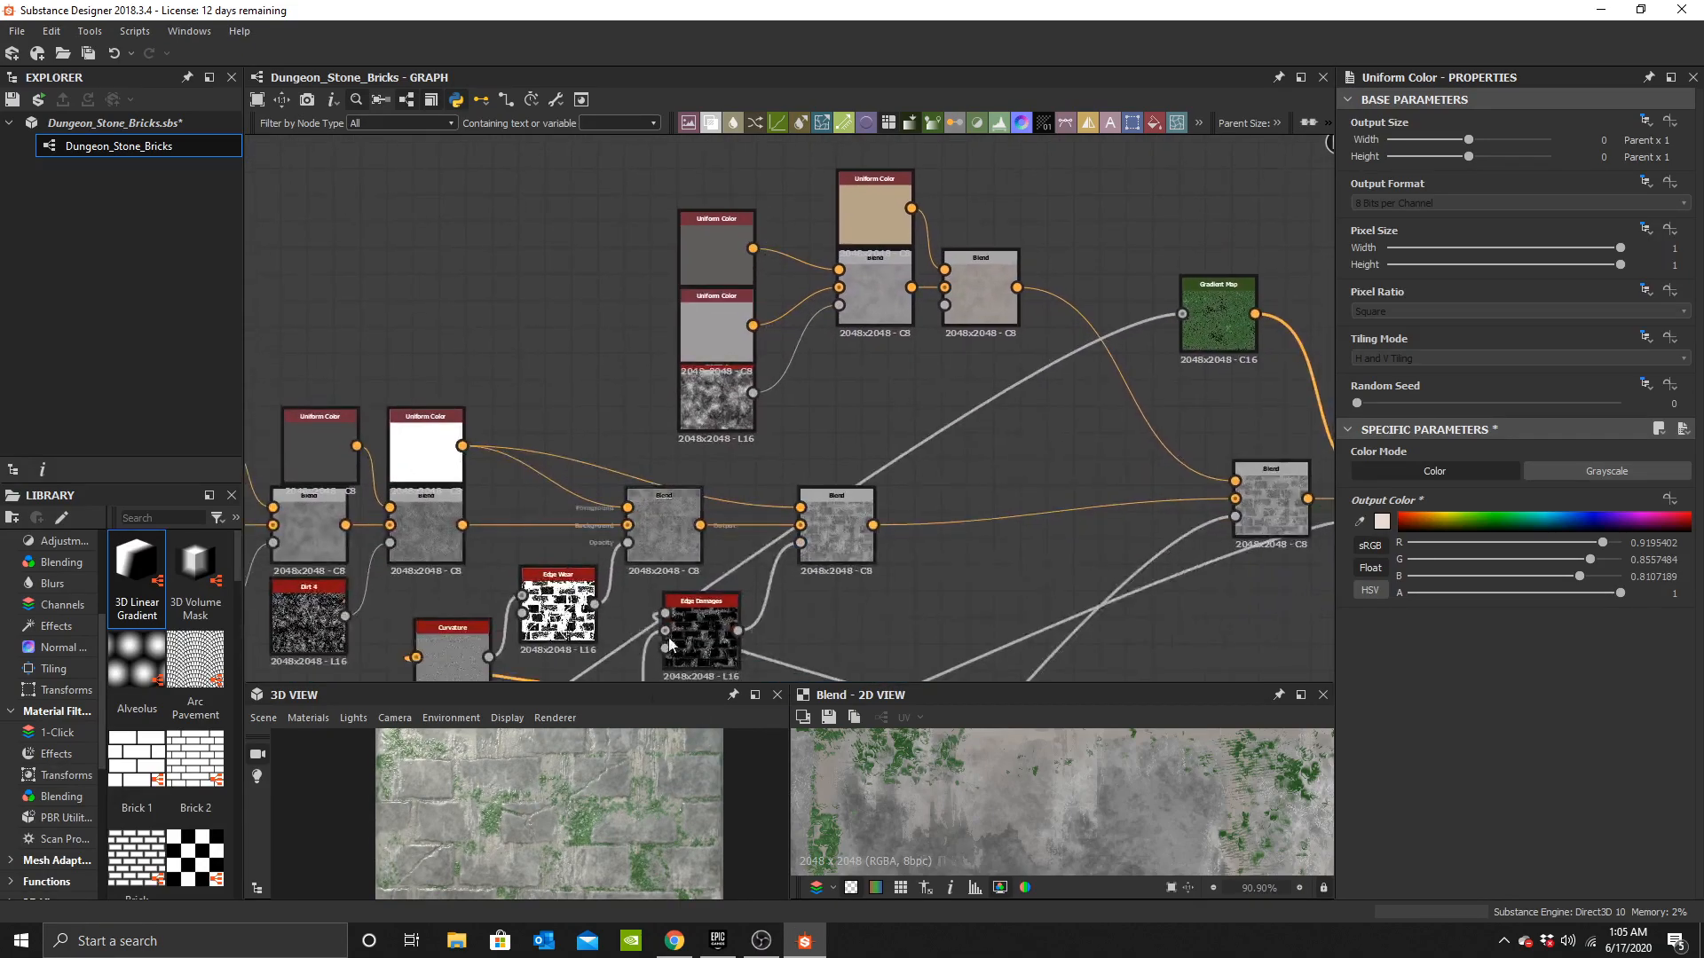
pyautogui.scroll(2, 584, 804)
pyautogui.moveTo(621, 795); pyautogui.dragTo(642, 804)
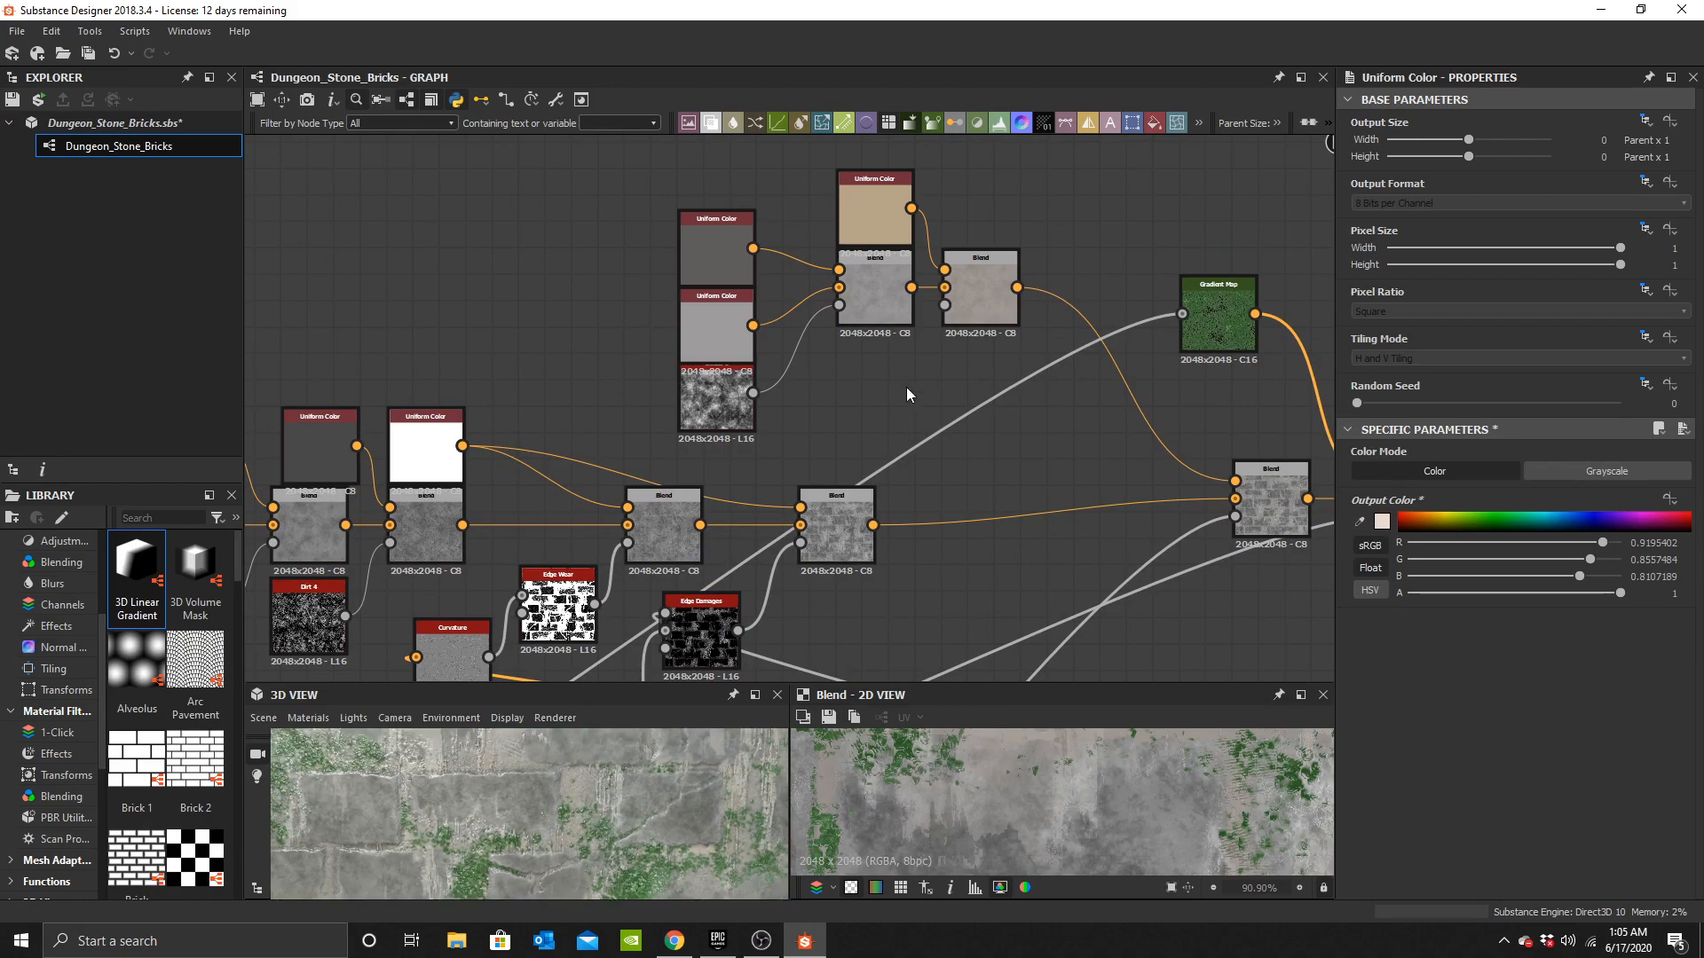
# Set the Uniform Color feeding the upper-left Blend group to black.
pyautogui.click(854, 195)
pyautogui.click(1383, 522)
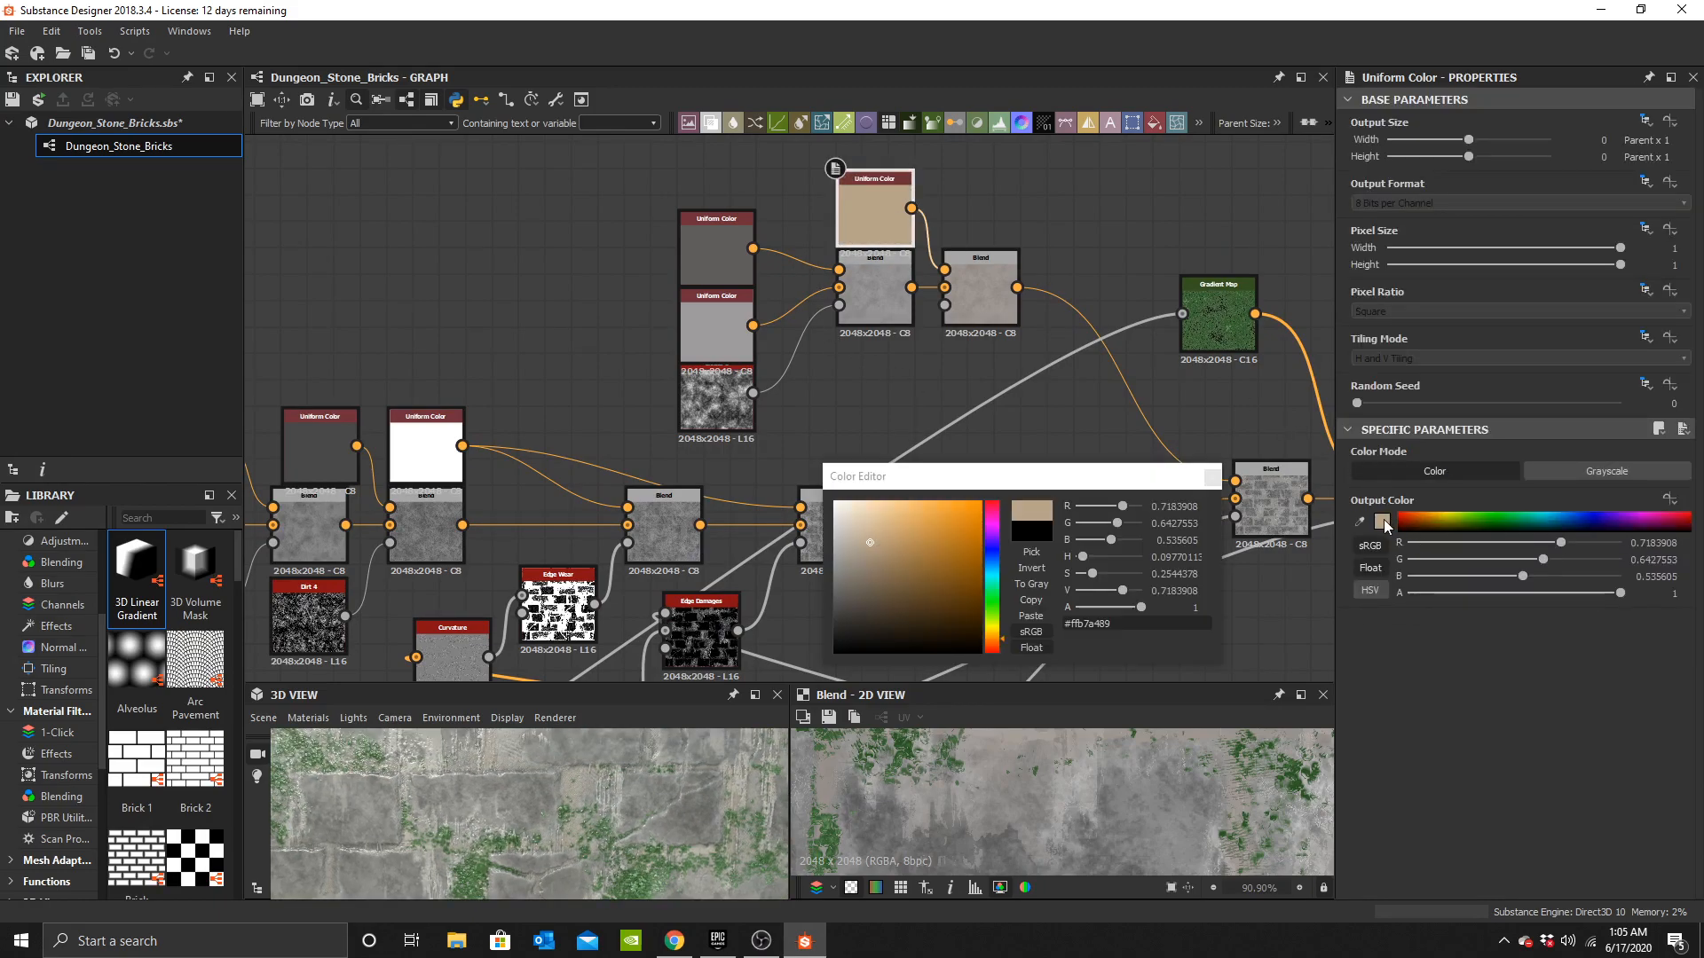
pyautogui.moveTo(898, 596); pyautogui.dragTo(834, 681)
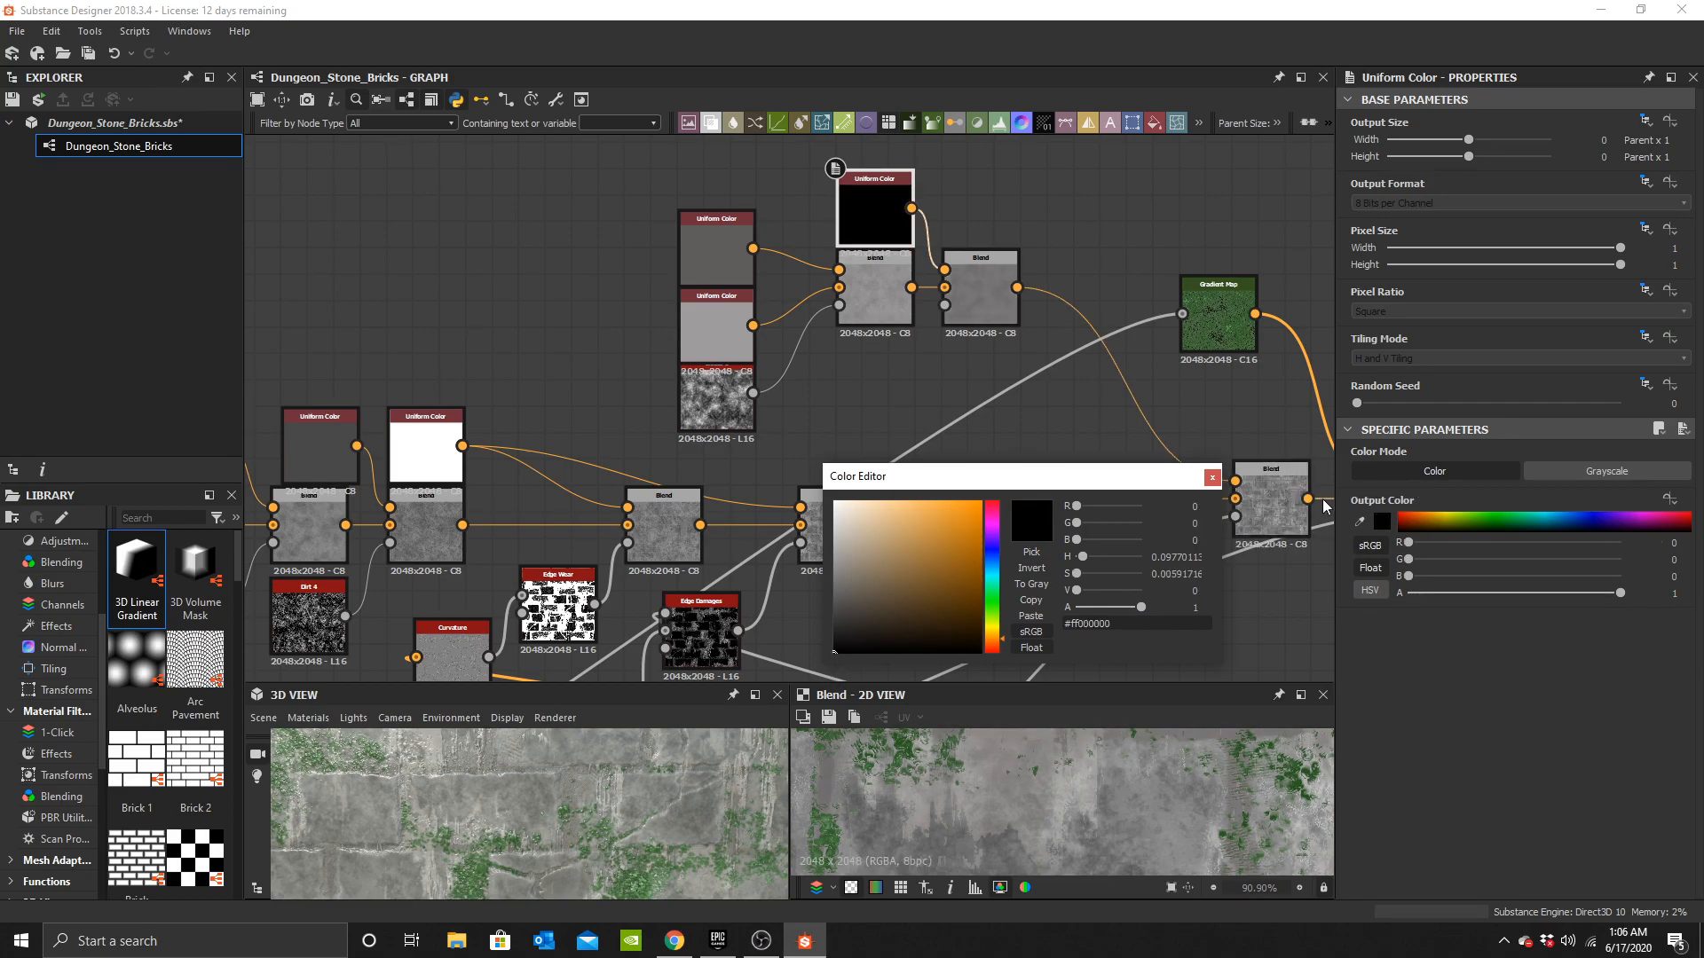
pyautogui.click(1210, 480)
# Set that group's second Blend opacity to 0.5.
pyautogui.click(964, 294)
pyautogui.moveTo(1440, 470); pyautogui.dragTo(1504, 471)
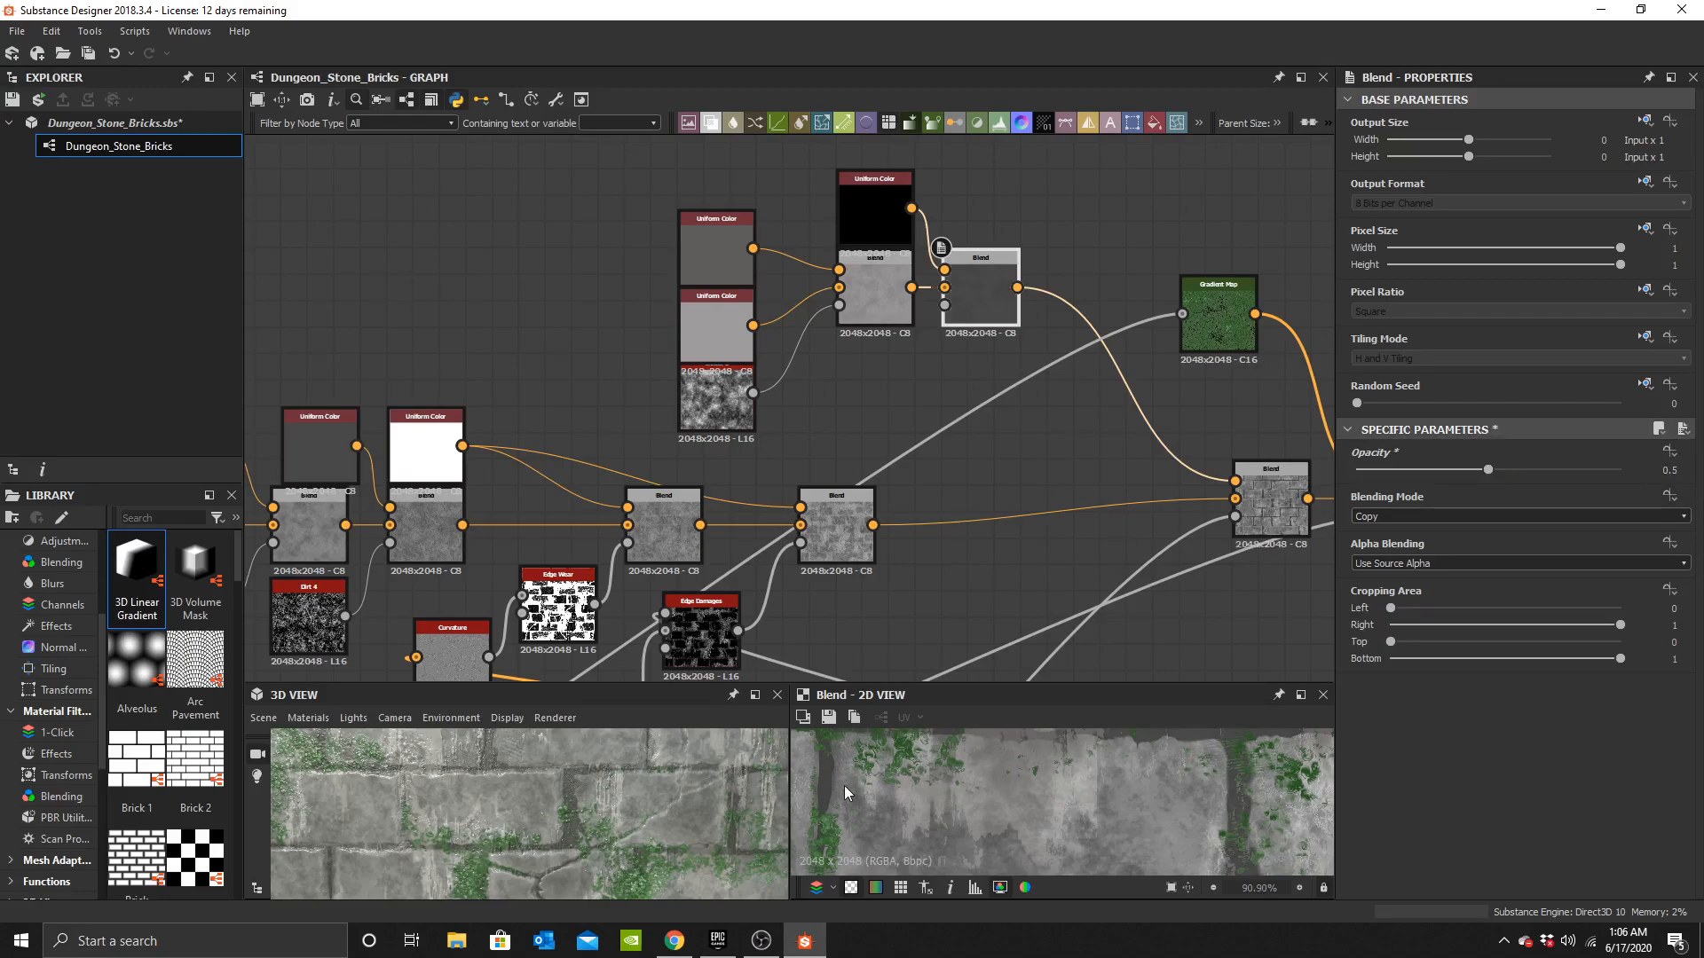
pyautogui.scroll(-6, 612, 820)
pyautogui.moveTo(612, 820); pyautogui.dragTo(683, 816)
pyautogui.scroll(4, 600, 831)
# In the moss Gradient Map's editor, recolour the second gradient key to brown #816342.
pyautogui.scroll(-3, 600, 834)
pyautogui.scroll(-1, 1067, 438)
pyautogui.moveTo(1251, 370); pyautogui.dragTo(967, 380, button='middle')
pyautogui.scroll(4, 969, 379)
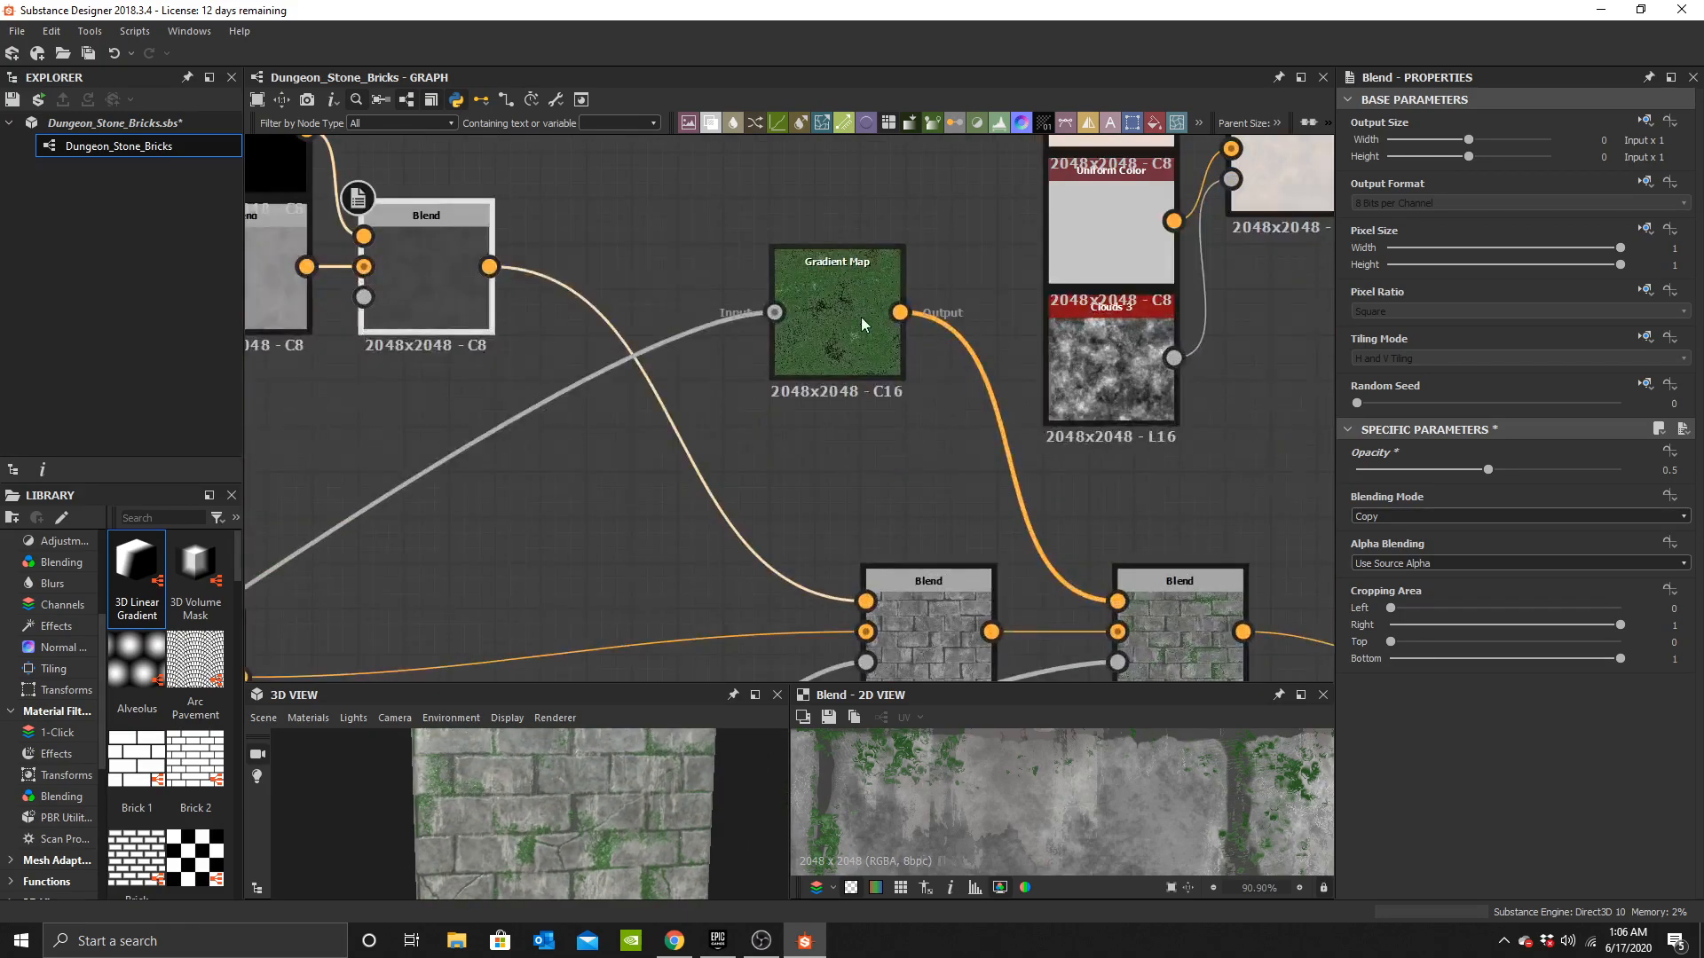
pyautogui.click(861, 317)
pyautogui.click(1391, 590)
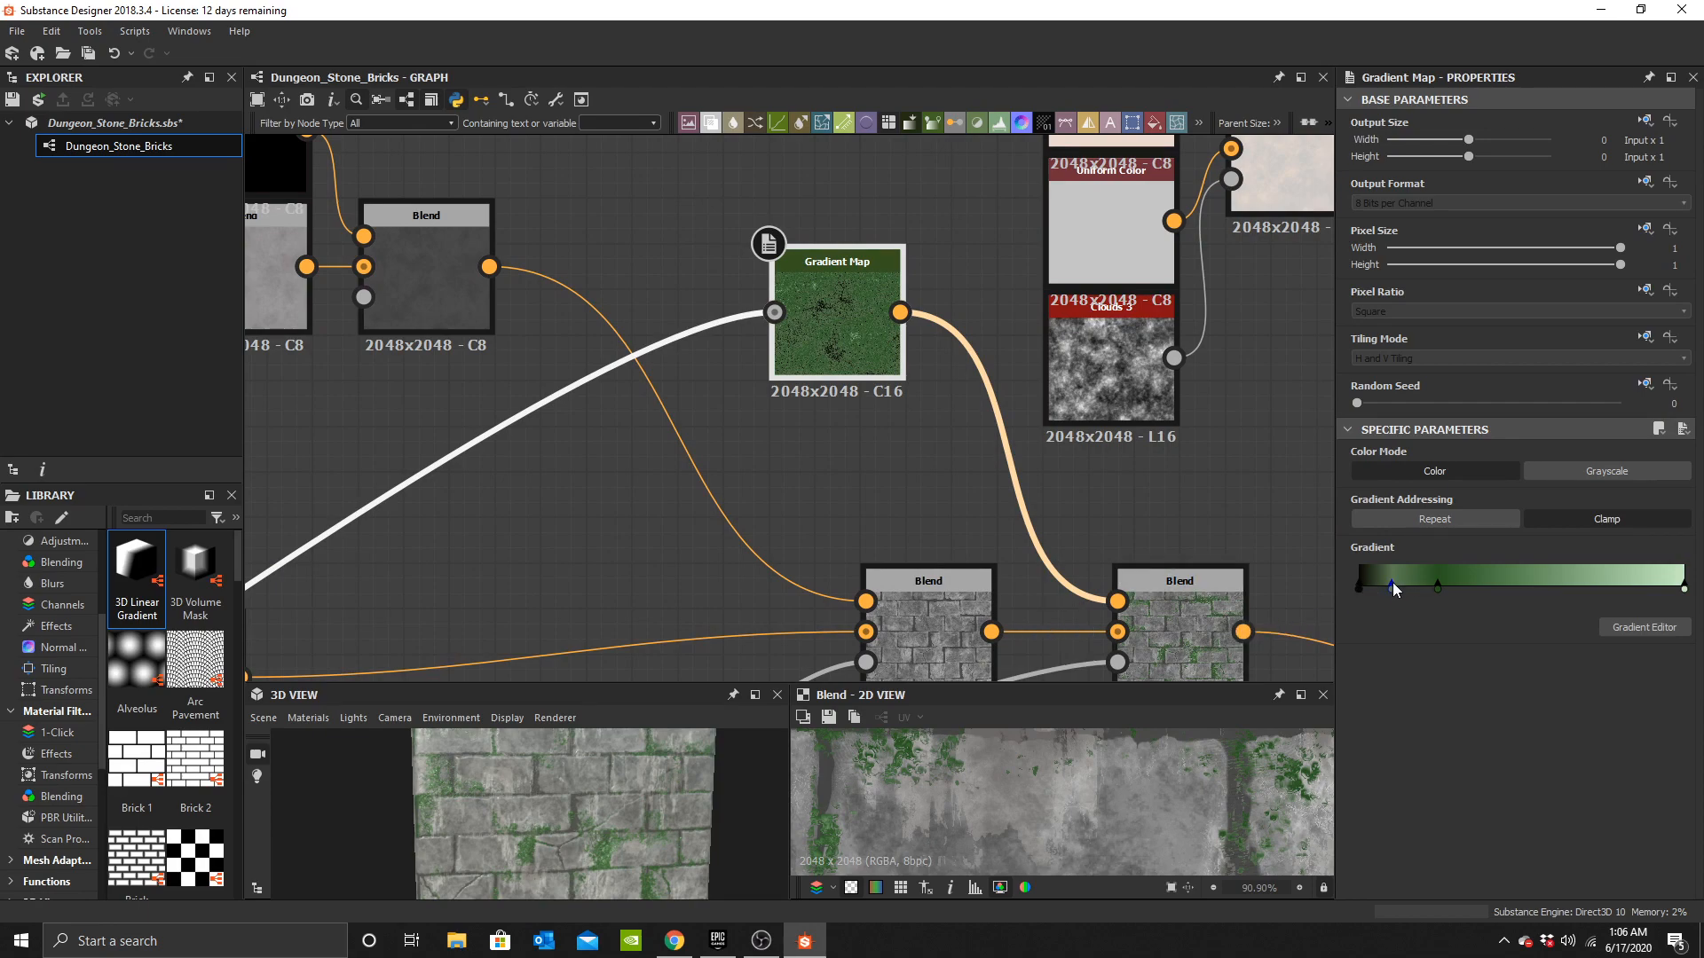
pyautogui.click(1627, 628)
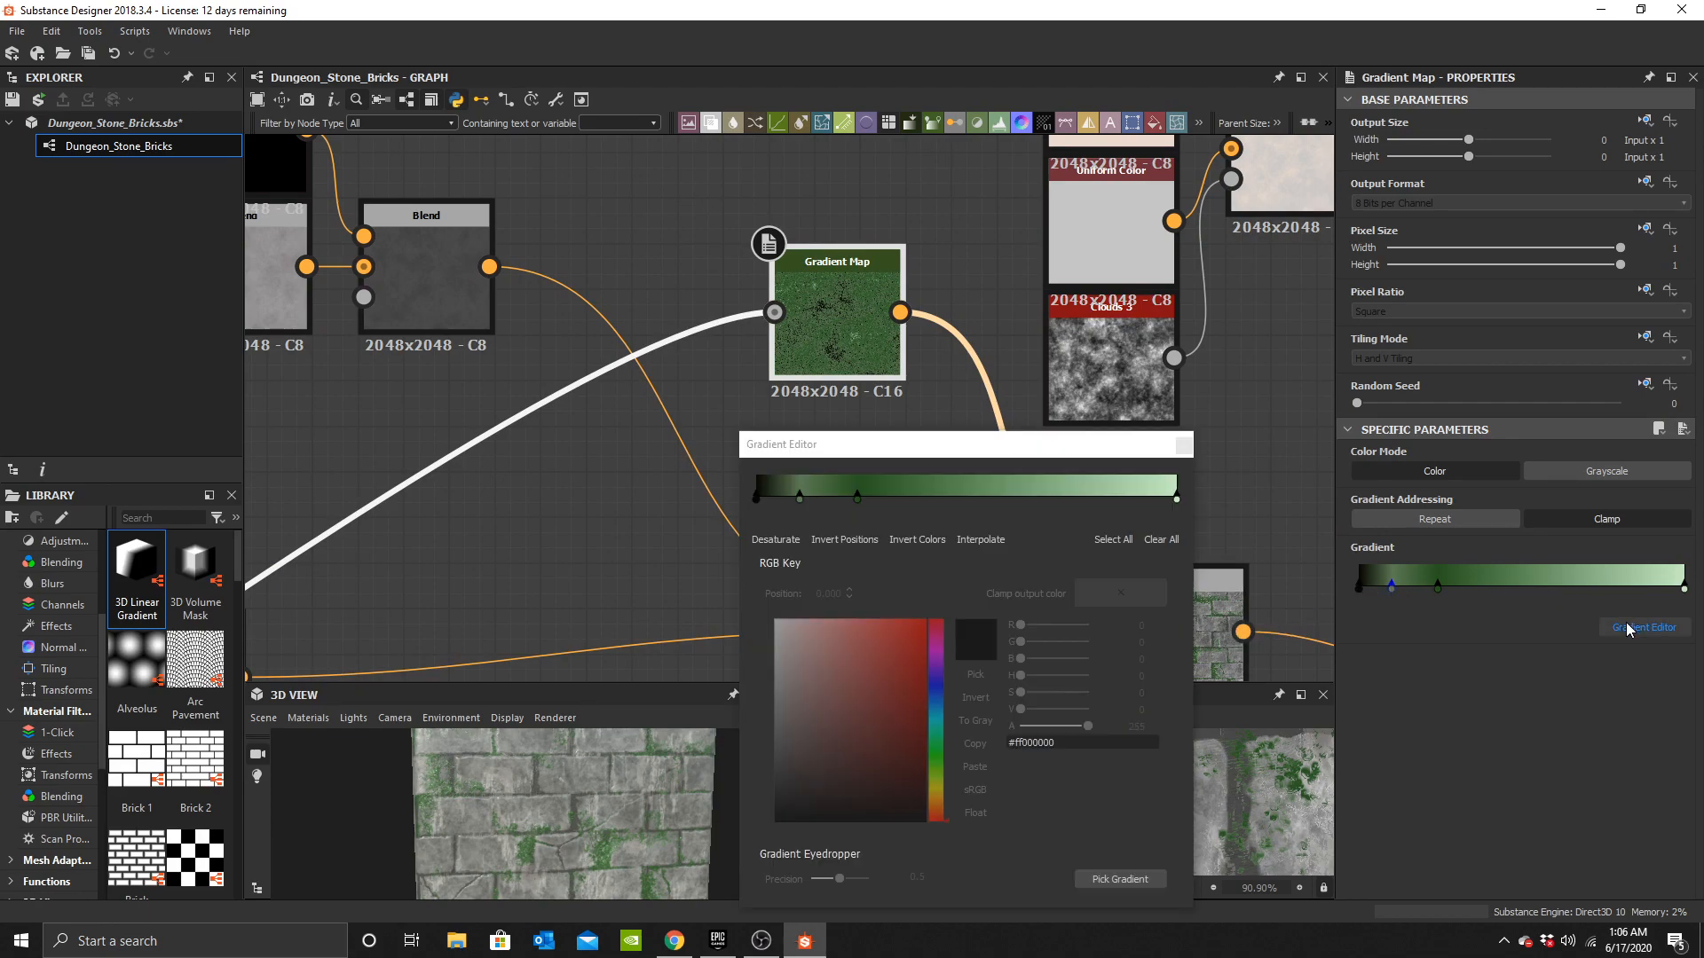
pyautogui.click(799, 498)
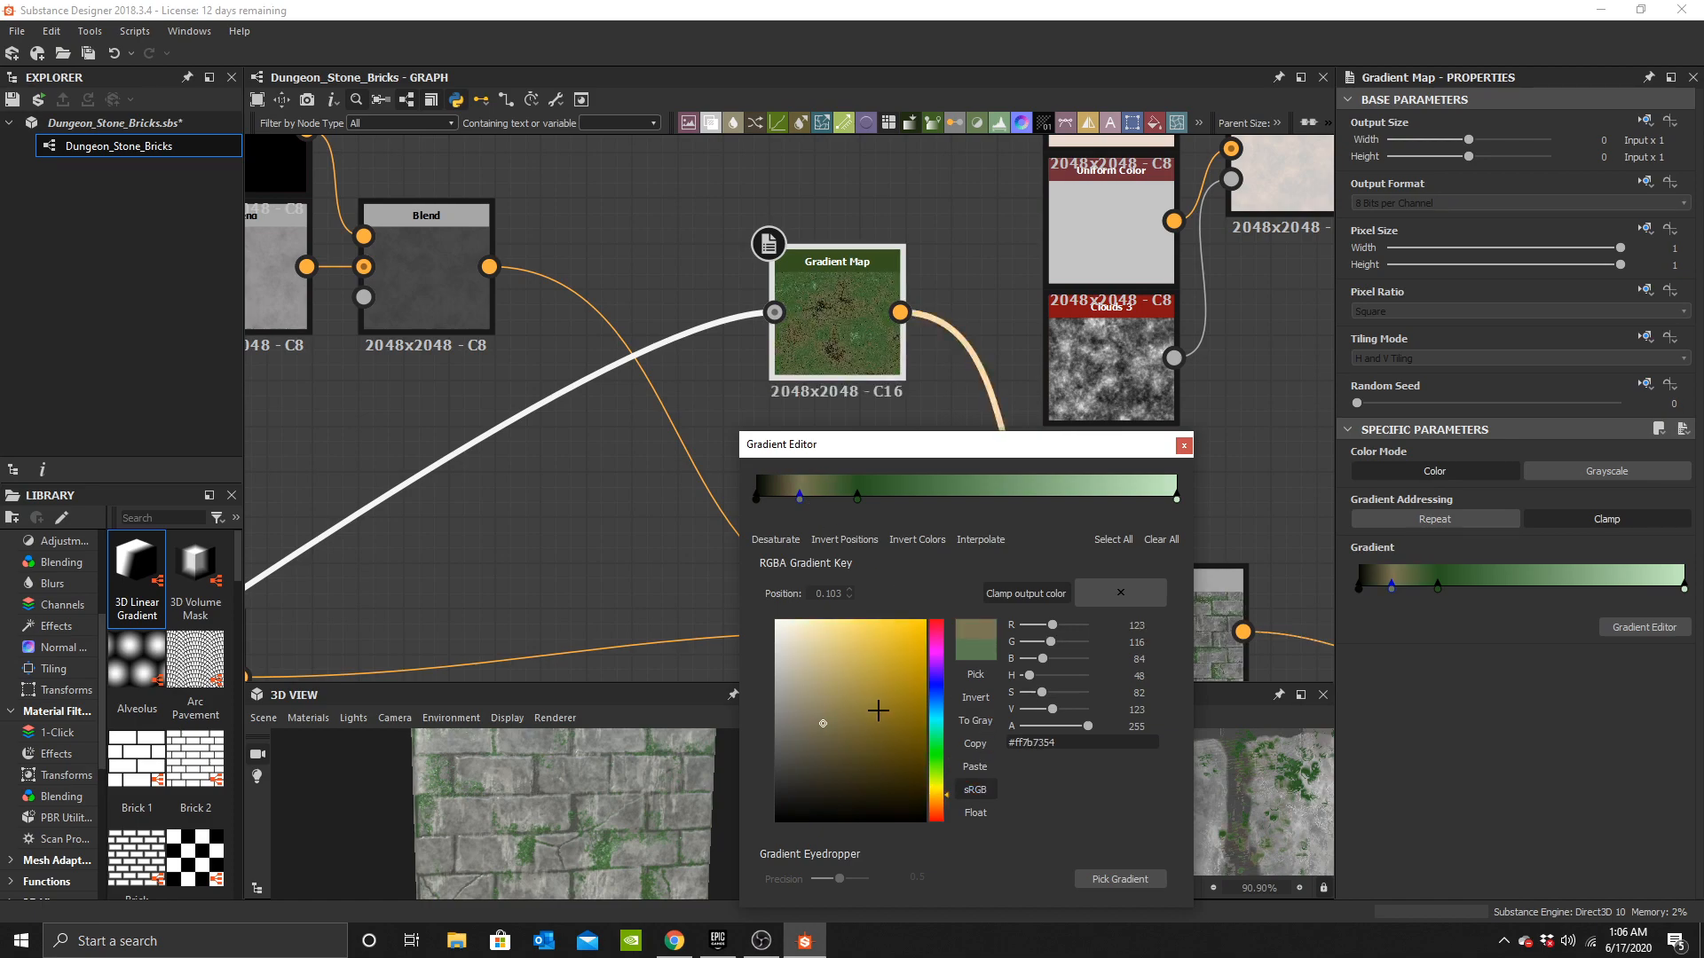
pyautogui.click(858, 498)
pyautogui.moveTo(831, 803)
pyautogui.mouseDown()
pyautogui.moveTo(829, 716)
pyautogui.moveTo(847, 718)
pyautogui.mouseUp()
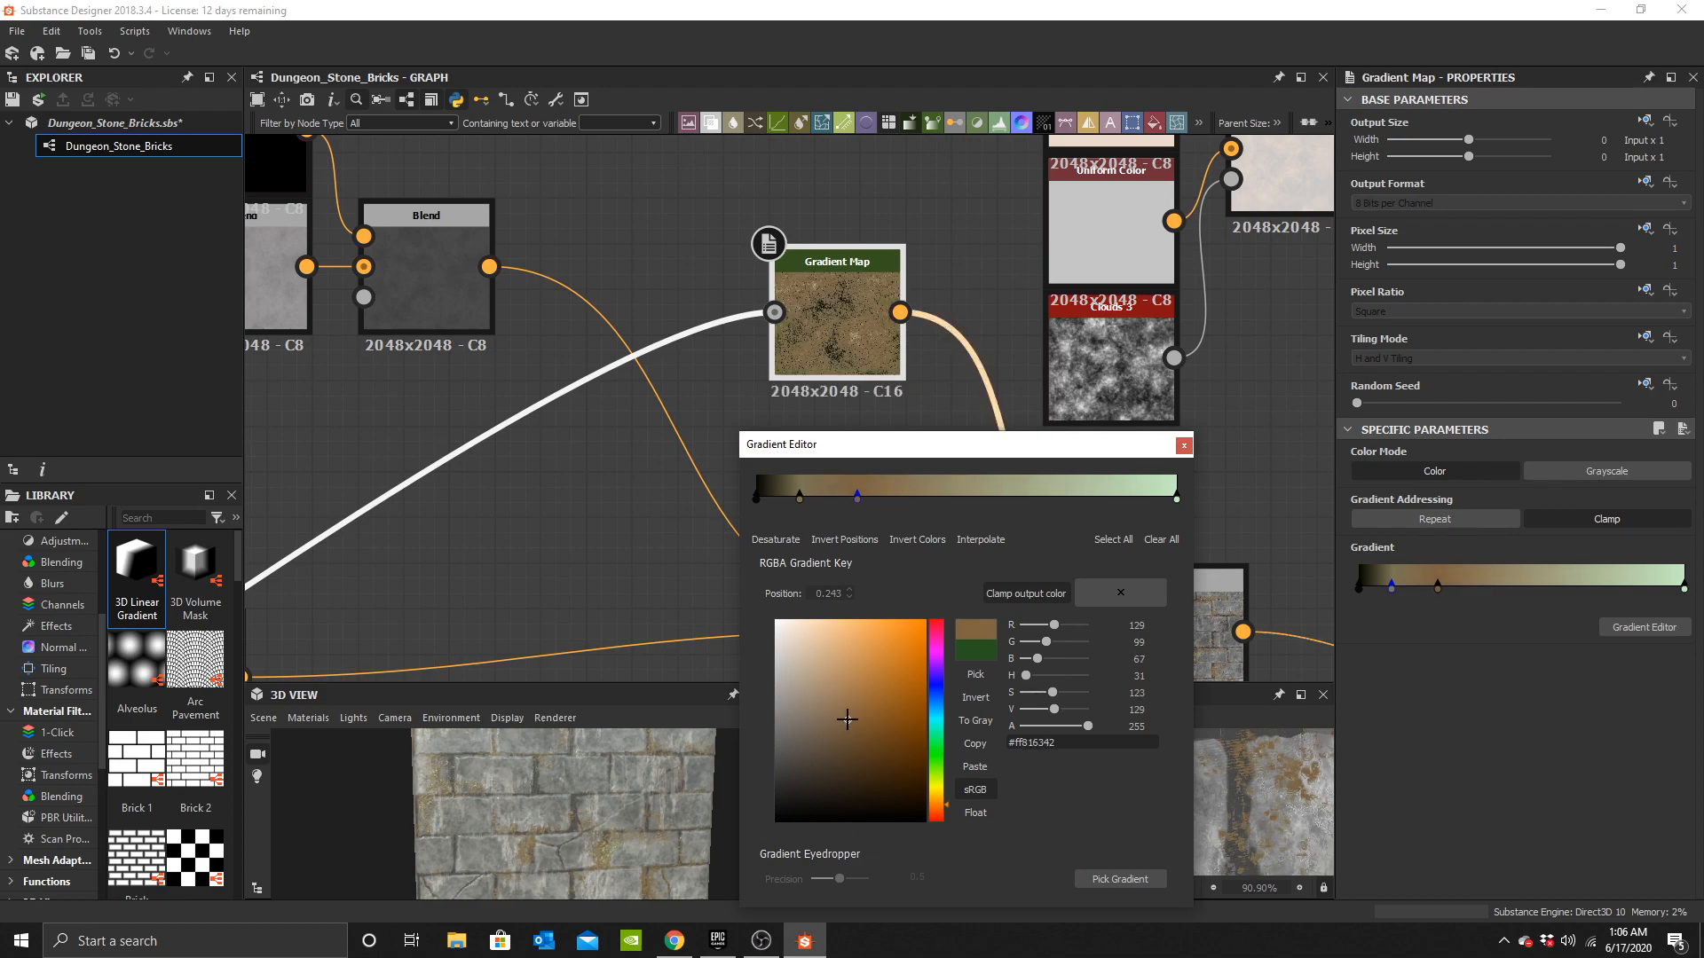
pyautogui.scroll(8, 525, 817)
pyautogui.moveTo(614, 827); pyautogui.dragTo(600, 829, button='middle')
pyautogui.scroll(-3, 613, 836)
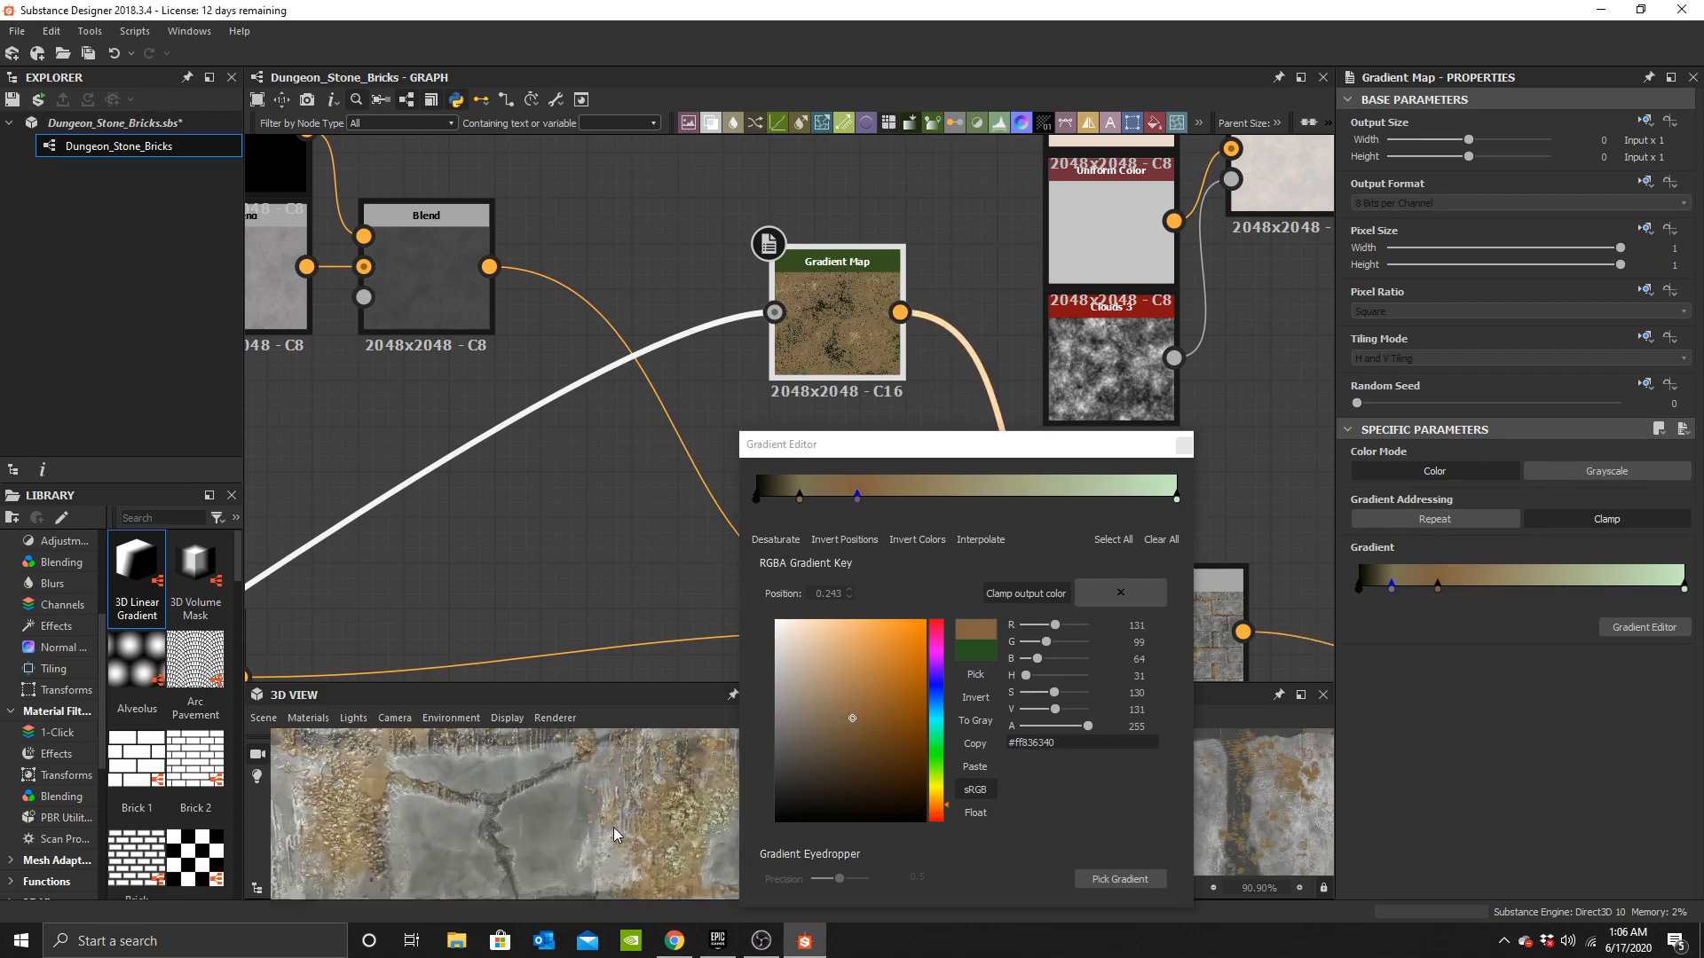
pyautogui.moveTo(624, 844); pyautogui.dragTo(583, 785)
pyautogui.scroll(-5, 559, 847)
pyautogui.click(1185, 443)
# Pan through the graph to the Mortar and brick height frames while checking the 3D preview.
pyautogui.scroll(3, 555, 812)
pyautogui.scroll(-6, 900, 373)
pyautogui.moveTo(710, 655); pyautogui.dragTo(620, 610, button='middle')
pyautogui.moveTo(555, 794); pyautogui.dragTo(543, 827)
pyautogui.moveTo(543, 827); pyautogui.dragTo(639, 797, button='middle')
pyautogui.scroll(-3, 648, 781)
pyautogui.moveTo(634, 844); pyautogui.dragTo(634, 856)
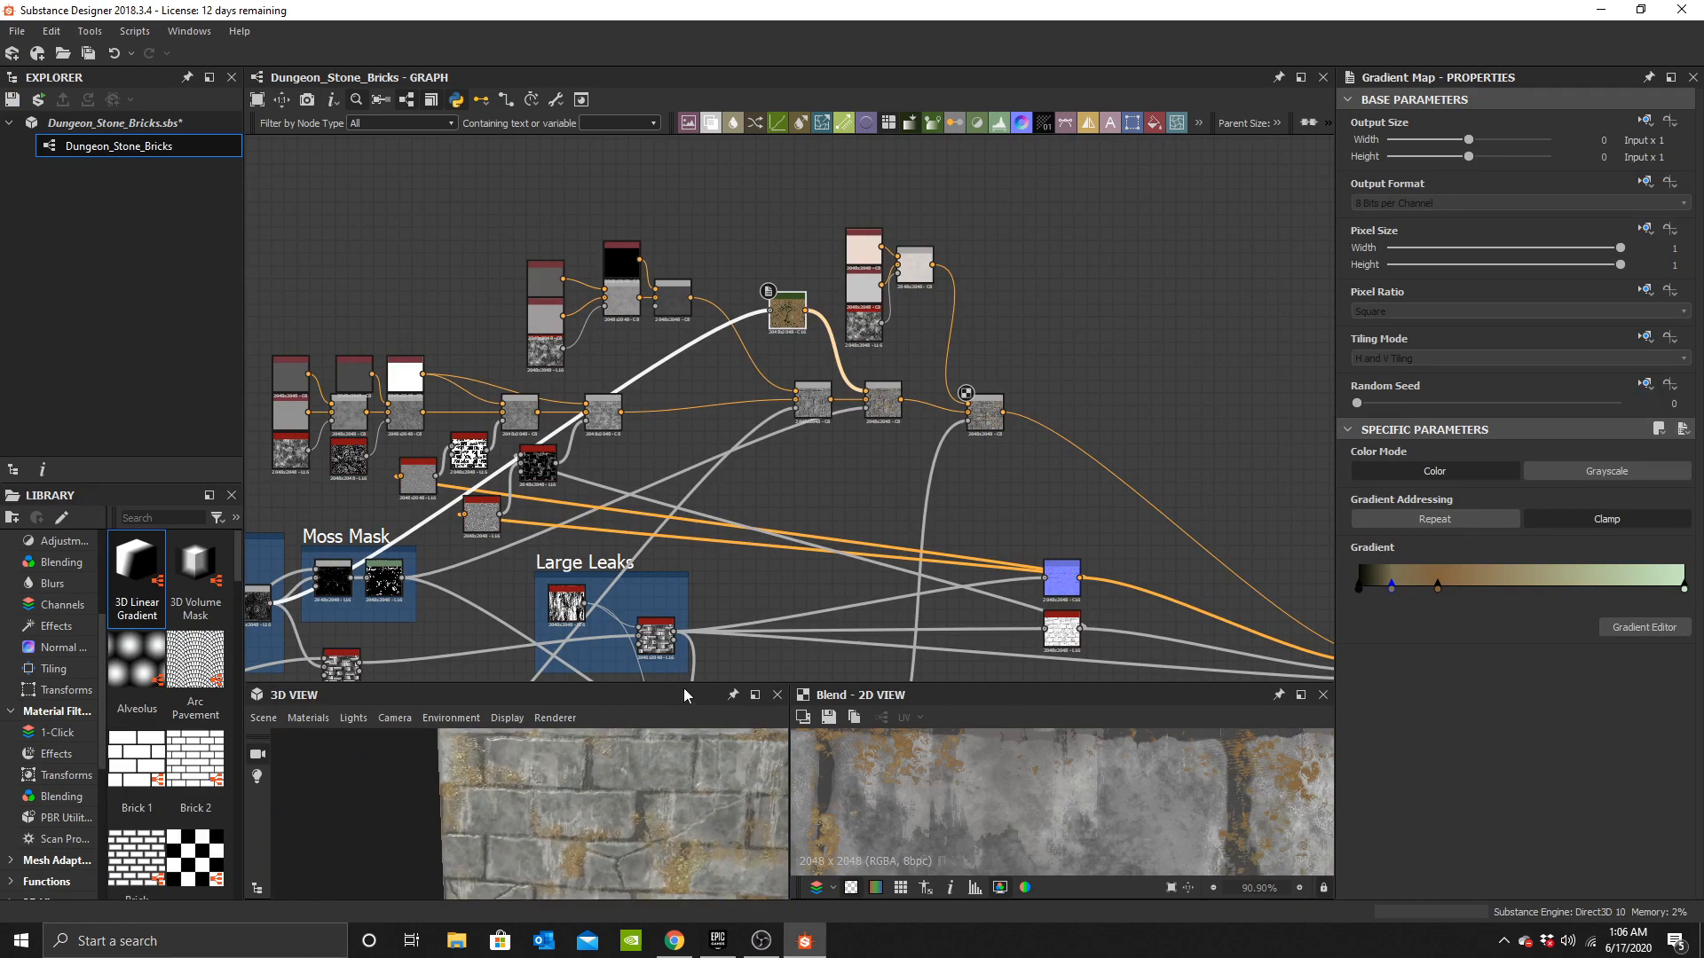
pyautogui.scroll(-1, 892, 525)
pyautogui.moveTo(1194, 627); pyautogui.dragTo(957, 447, button='middle')
pyautogui.scroll(1, 1103, 463)
pyautogui.scroll(2, 625, 792)
pyautogui.moveTo(625, 793); pyautogui.dragTo(561, 813, button='middle')
pyautogui.moveTo(624, 797); pyautogui.dragTo(557, 812)
pyautogui.moveTo(616, 429); pyautogui.dragTo(1238, 276, button='middle')
pyautogui.moveTo(764, 388); pyautogui.dragTo(1145, 420, button='middle')
pyautogui.scroll(3, 753, 474)
pyautogui.moveTo(833, 470); pyautogui.dragTo(872, 253, button='middle')
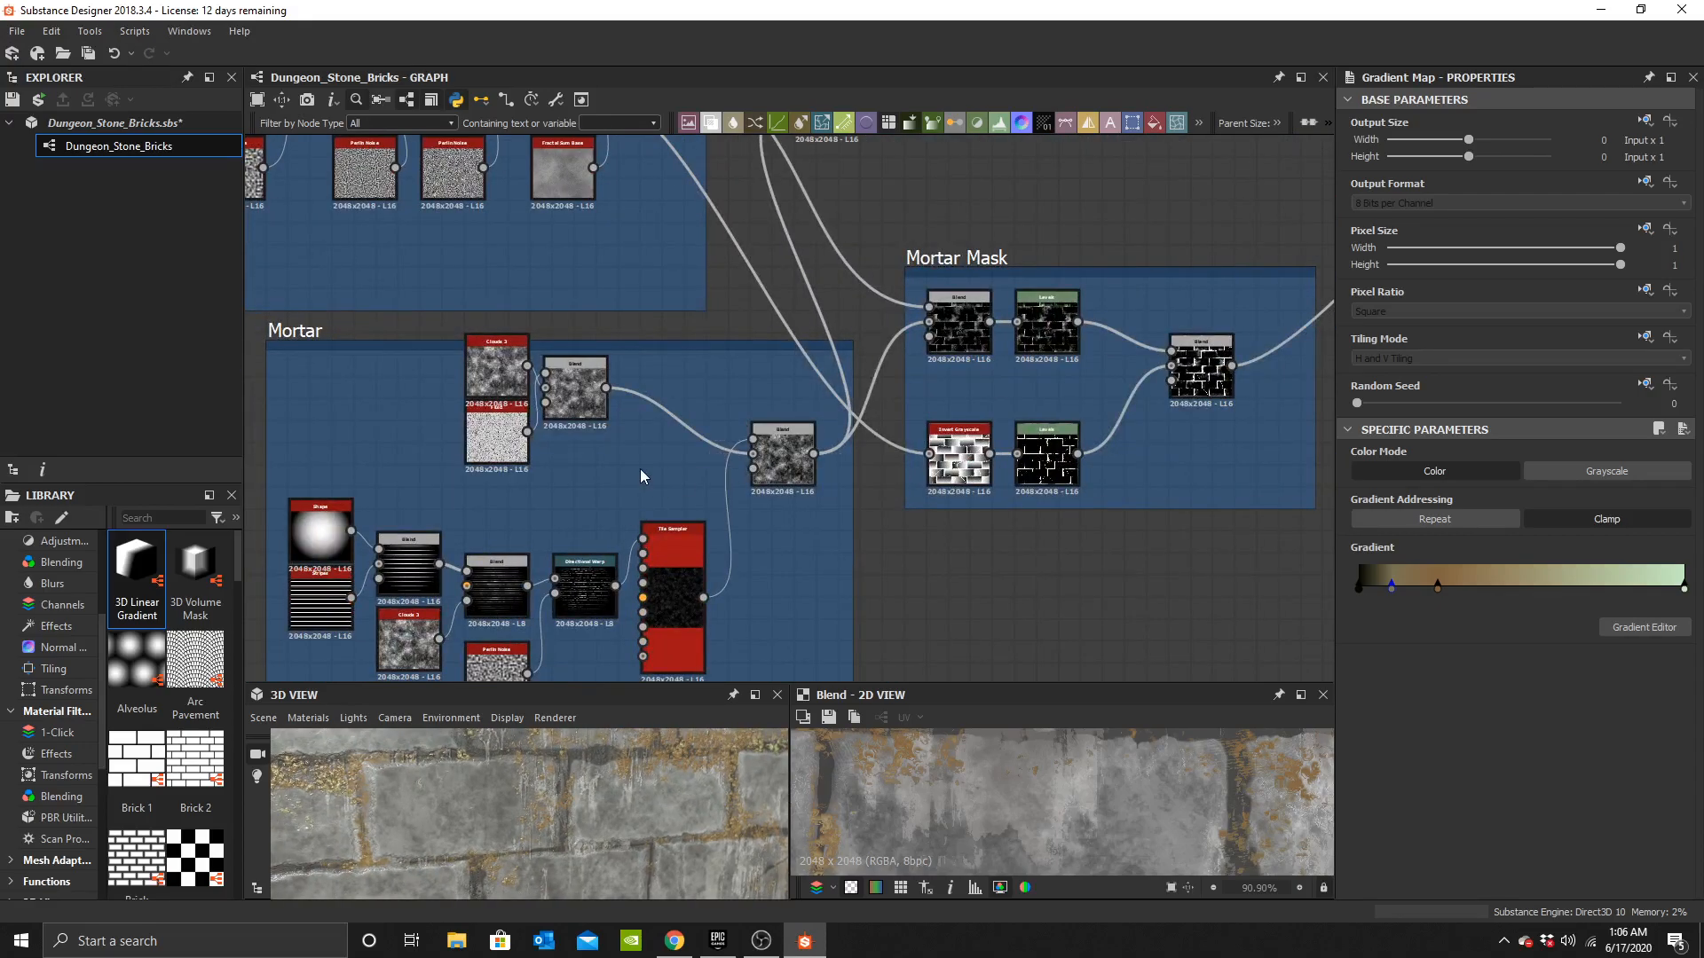
pyautogui.moveTo(649, 482); pyautogui.dragTo(904, 570, button='middle')
pyautogui.moveTo(654, 790); pyautogui.dragTo(573, 781)
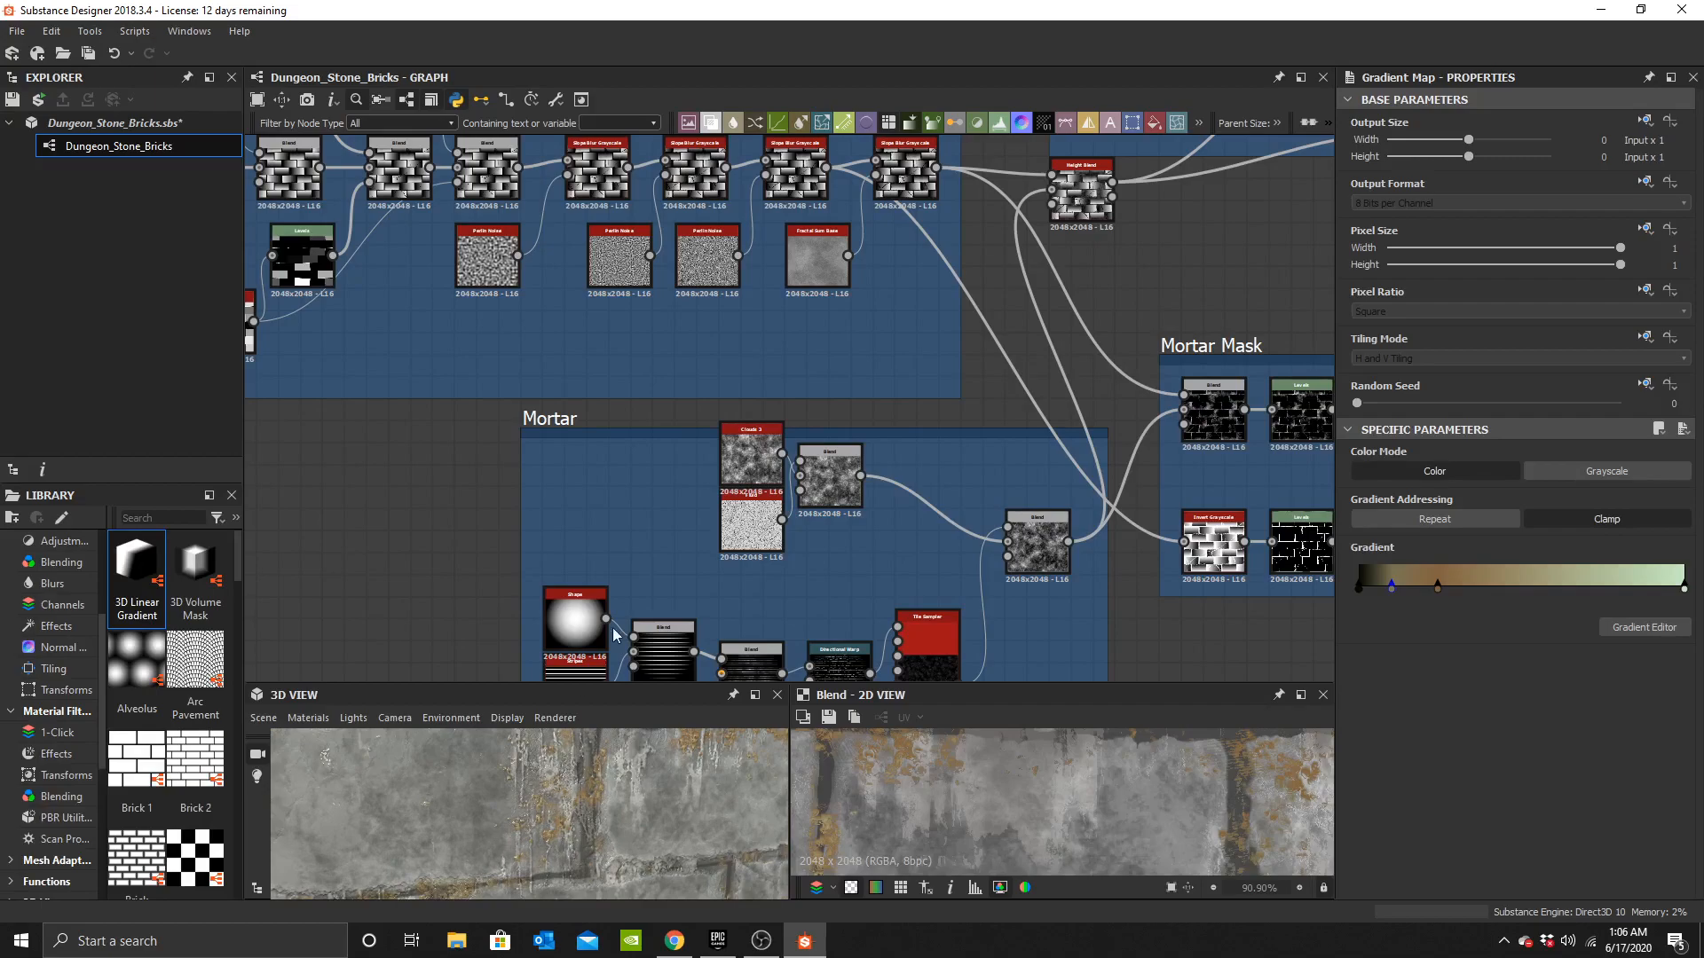
pyautogui.scroll(-2, 654, 369)
pyautogui.moveTo(654, 369); pyautogui.dragTo(238, 532, button='middle')
pyautogui.moveTo(510, 437); pyautogui.dragTo(1116, 481, button='middle')
pyautogui.moveTo(407, 401); pyautogui.dragTo(717, 406, button='middle')
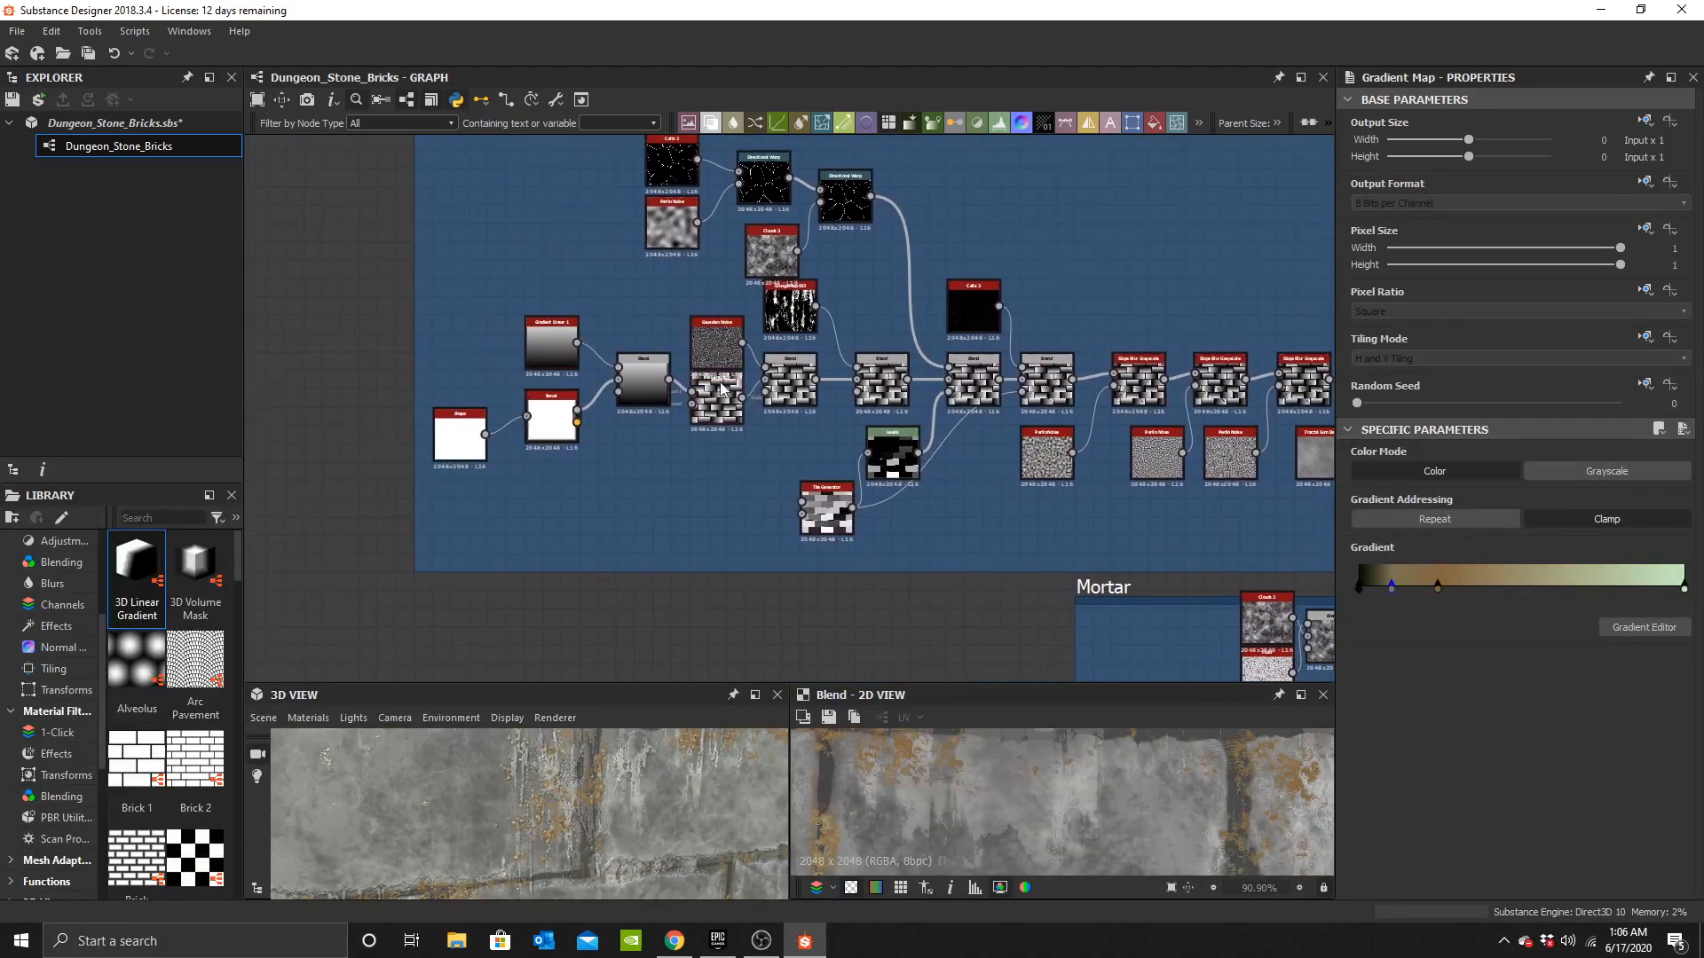
pyautogui.scroll(6, 750, 363)
pyautogui.moveTo(1009, 467); pyautogui.dragTo(1287, 461, button='middle')
pyautogui.moveTo(716, 434); pyautogui.dragTo(328, 393, button='middle')
pyautogui.moveTo(574, 466); pyautogui.dragTo(722, 571, button='middle')
pyautogui.scroll(-2, 742, 453)
pyautogui.moveTo(743, 454); pyautogui.dragTo(691, 492, button='middle')
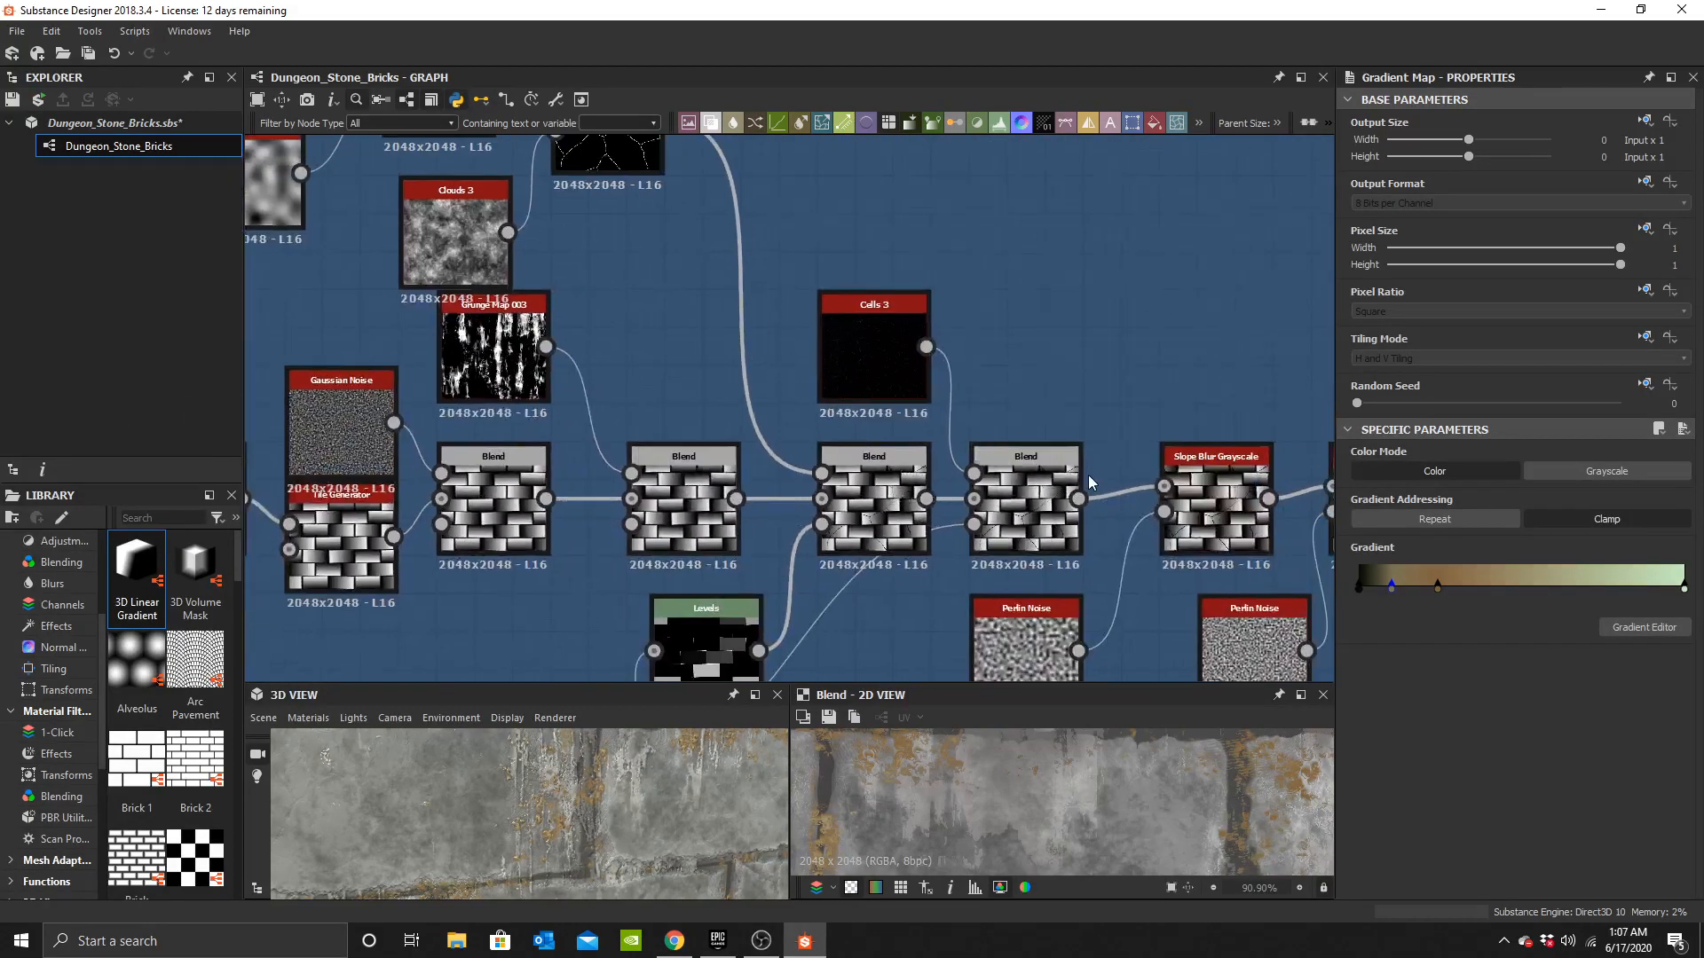
pyautogui.scroll(2, 1089, 468)
# Set the Subtract Blend's opacity under Cells 3 in the brick height chain to 0.5.
pyautogui.click(927, 439)
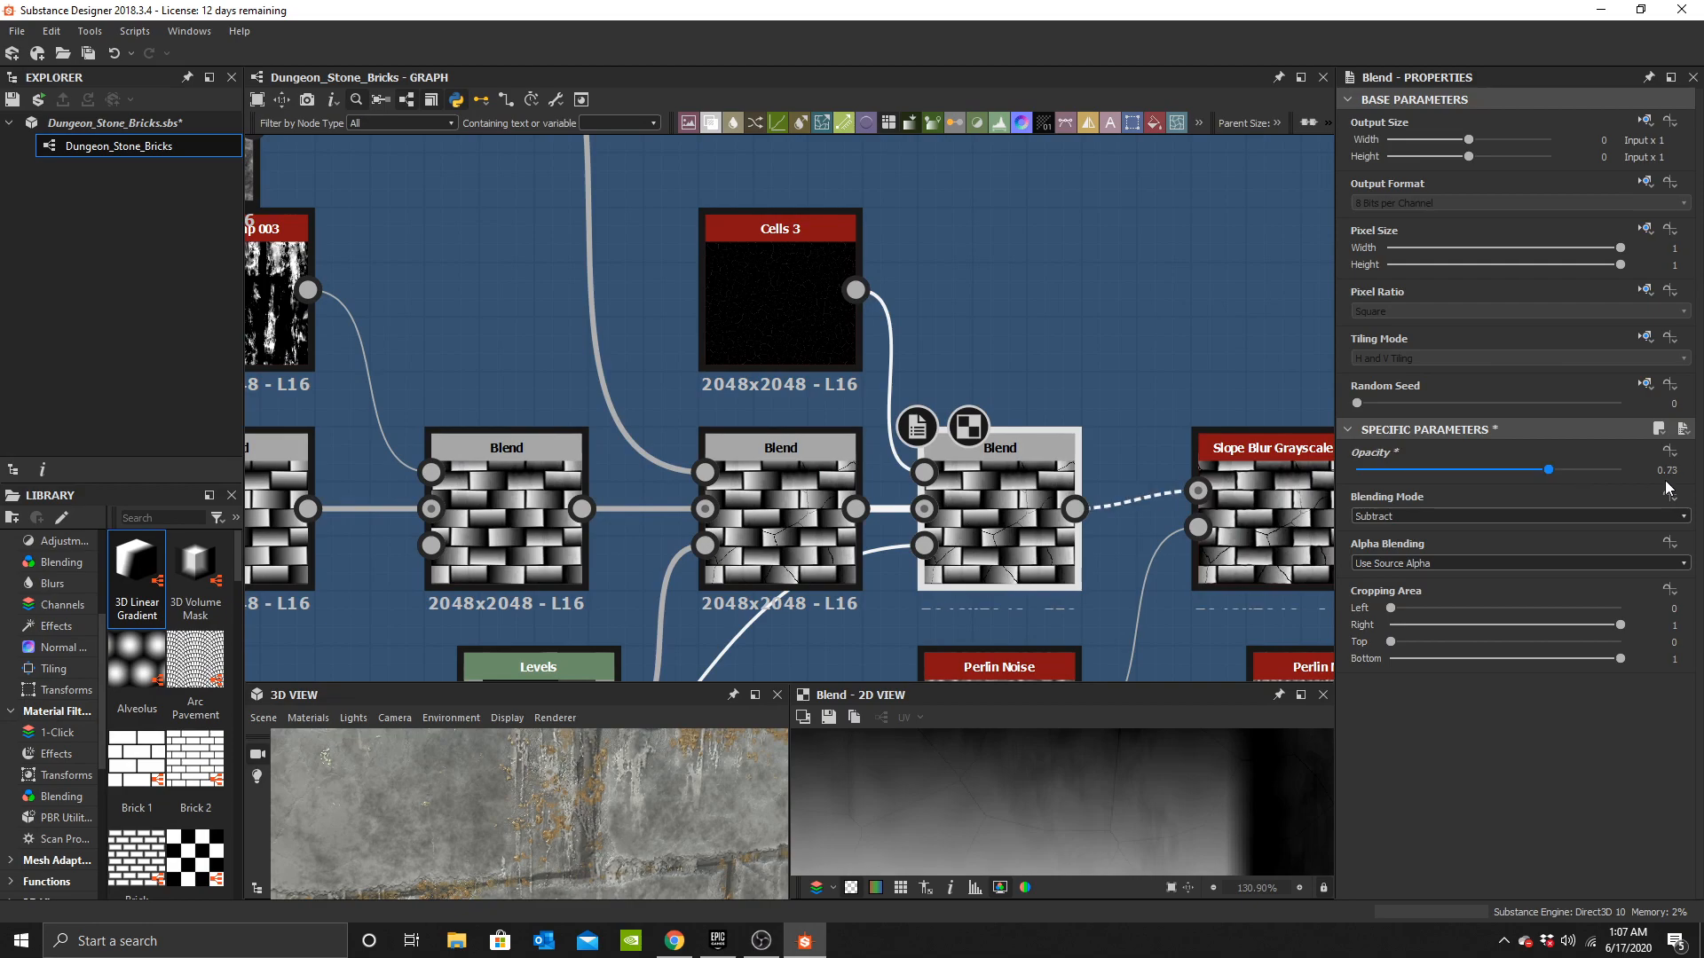
pyautogui.moveTo(1635, 488); pyautogui.dragTo(1640, 490)
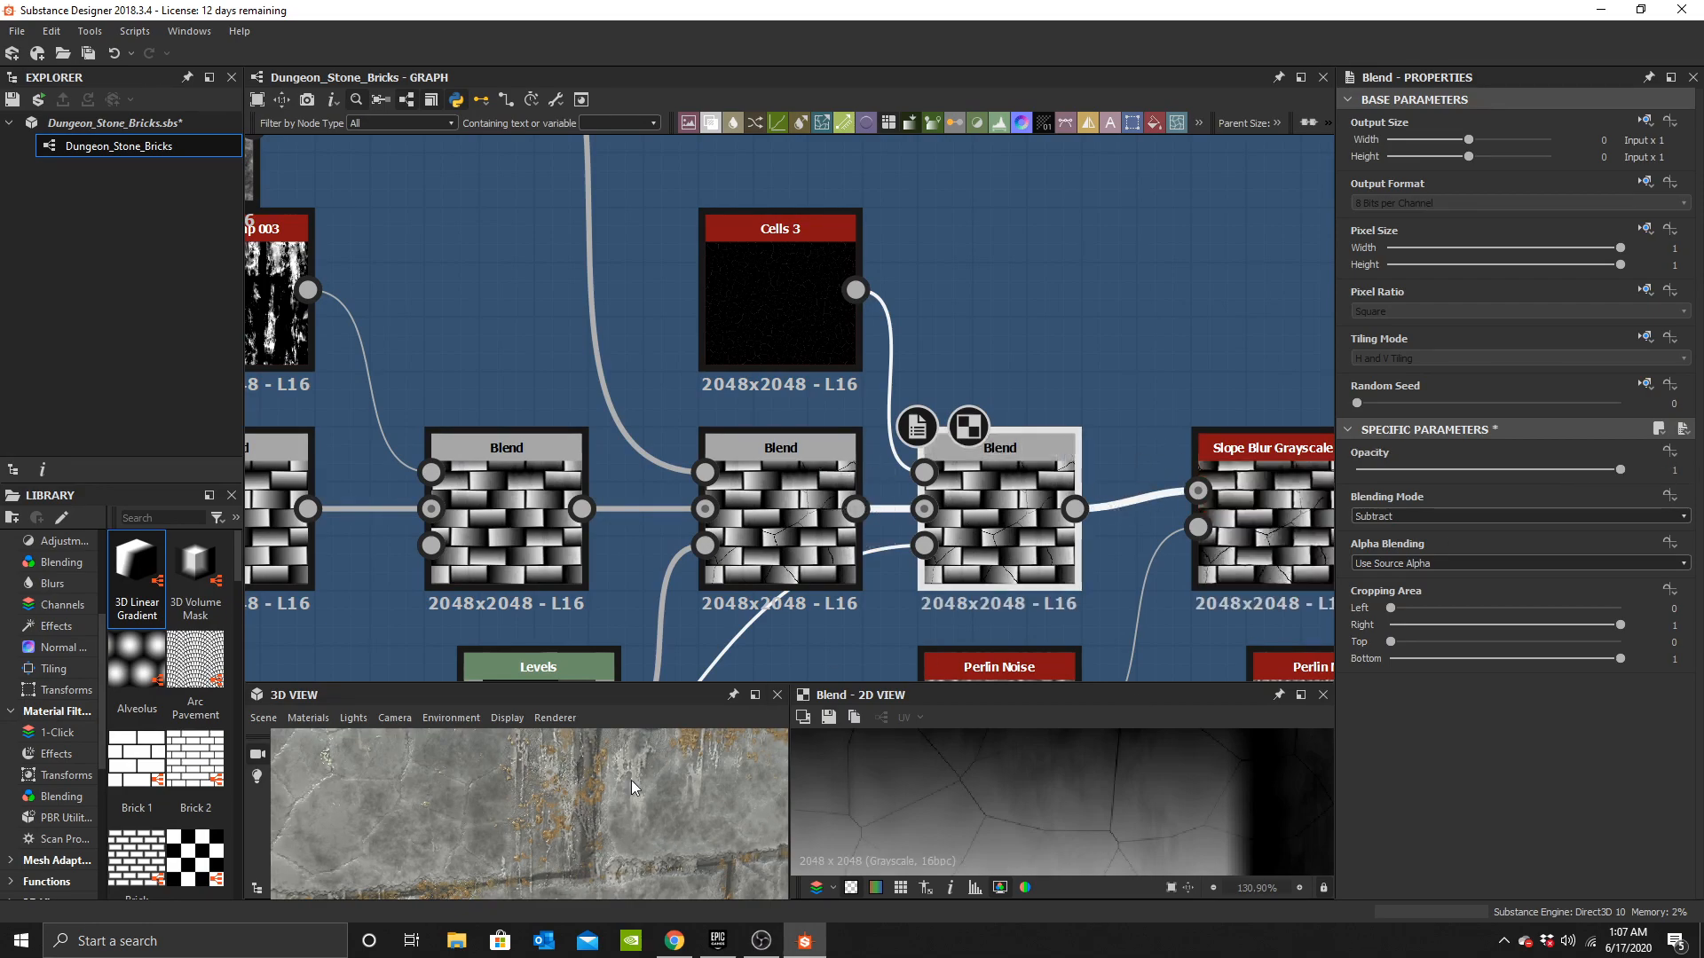
pyautogui.scroll(-5, 559, 816)
pyautogui.moveTo(565, 822)
pyautogui.mouseDown()
pyautogui.moveTo(535, 791)
pyautogui.moveTo(460, 823)
pyautogui.moveTo(490, 807)
pyautogui.moveTo(532, 821)
pyautogui.mouseUp()
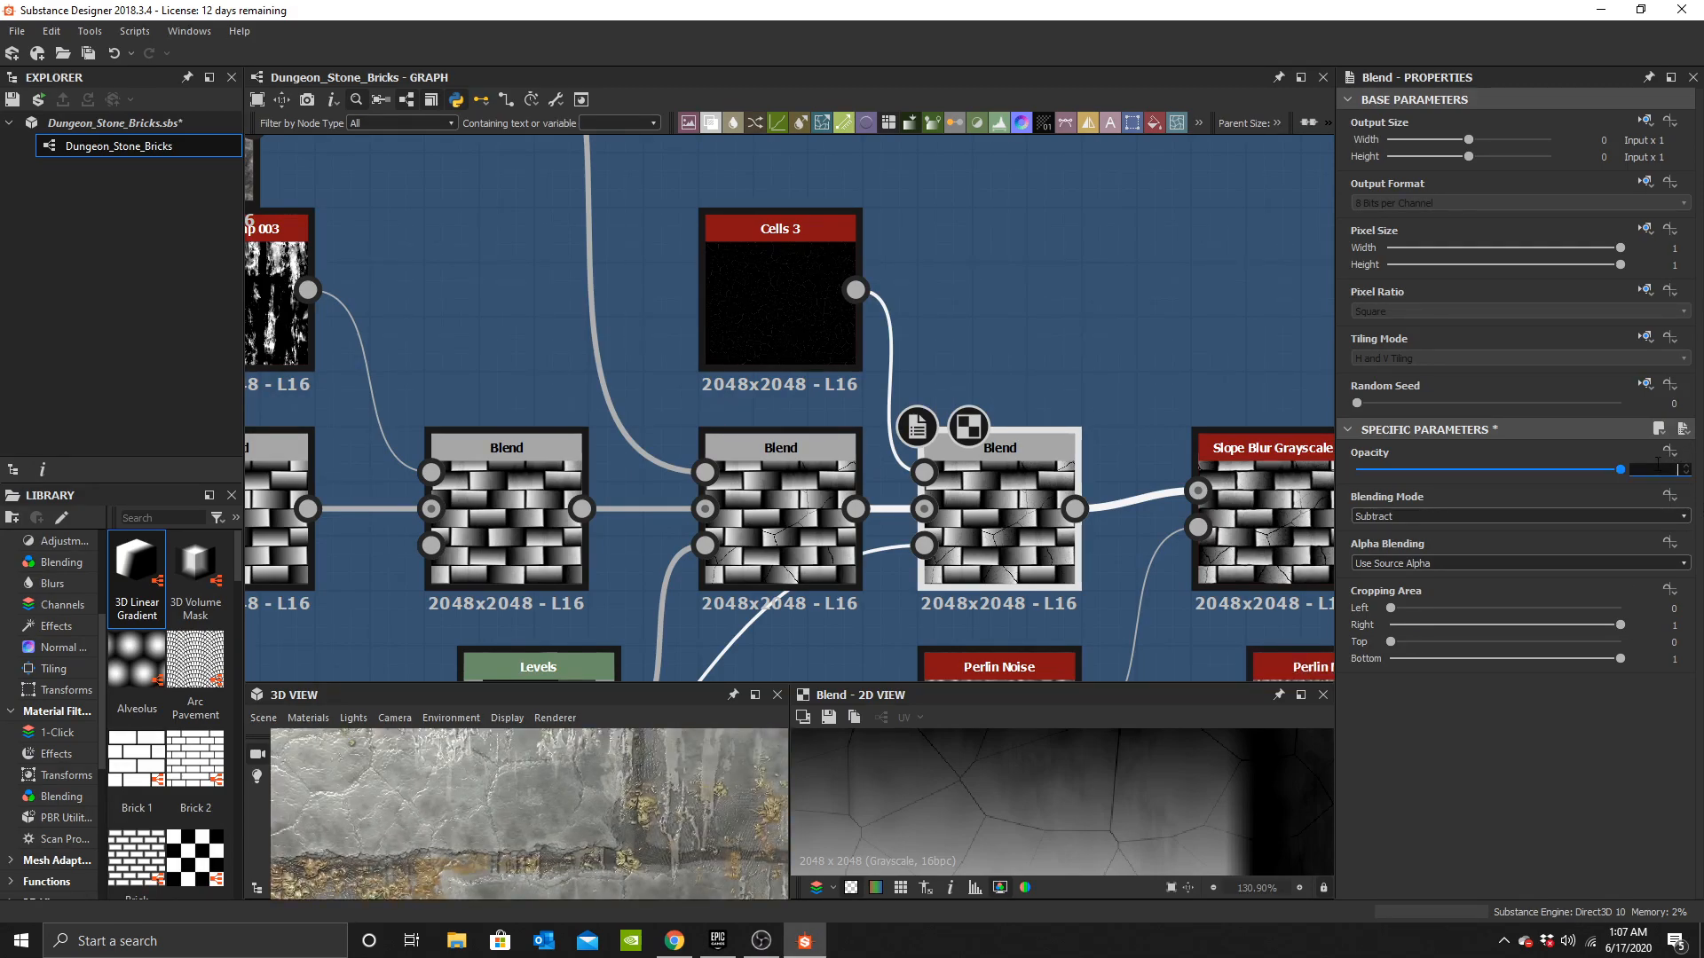
pyautogui.press('Return')
pyautogui.moveTo(584, 804); pyautogui.dragTo(531, 827)
pyautogui.scroll(-3, 1010, 410)
pyautogui.scroll(3, 653, 748)
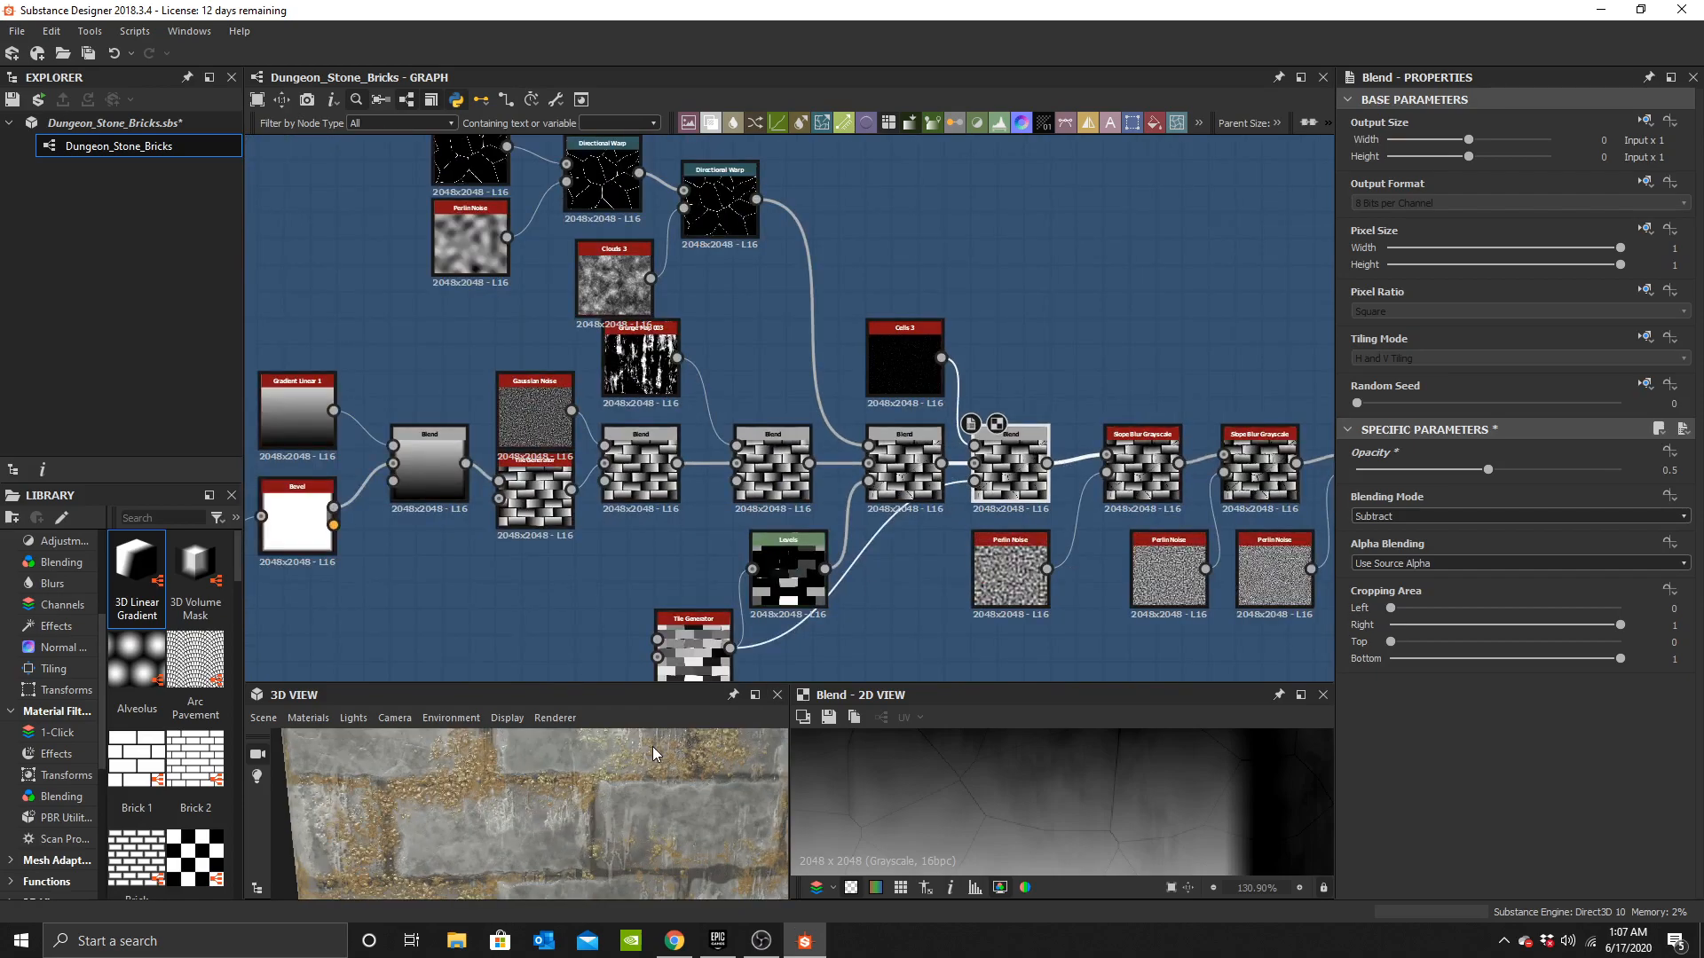
# Navigate to the Base Material output node and inspect its parameters.
pyautogui.scroll(-1, 1100, 467)
pyautogui.moveTo(1169, 465); pyautogui.dragTo(480, 377, button='middle')
pyautogui.scroll(-2, 1056, 403)
pyautogui.moveTo(1056, 403); pyautogui.dragTo(300, 386, button='middle')
pyautogui.moveTo(1094, 374); pyautogui.dragTo(825, 418, button='middle')
pyautogui.scroll(3, 826, 419)
pyautogui.moveTo(765, 402); pyautogui.dragTo(940, 398)
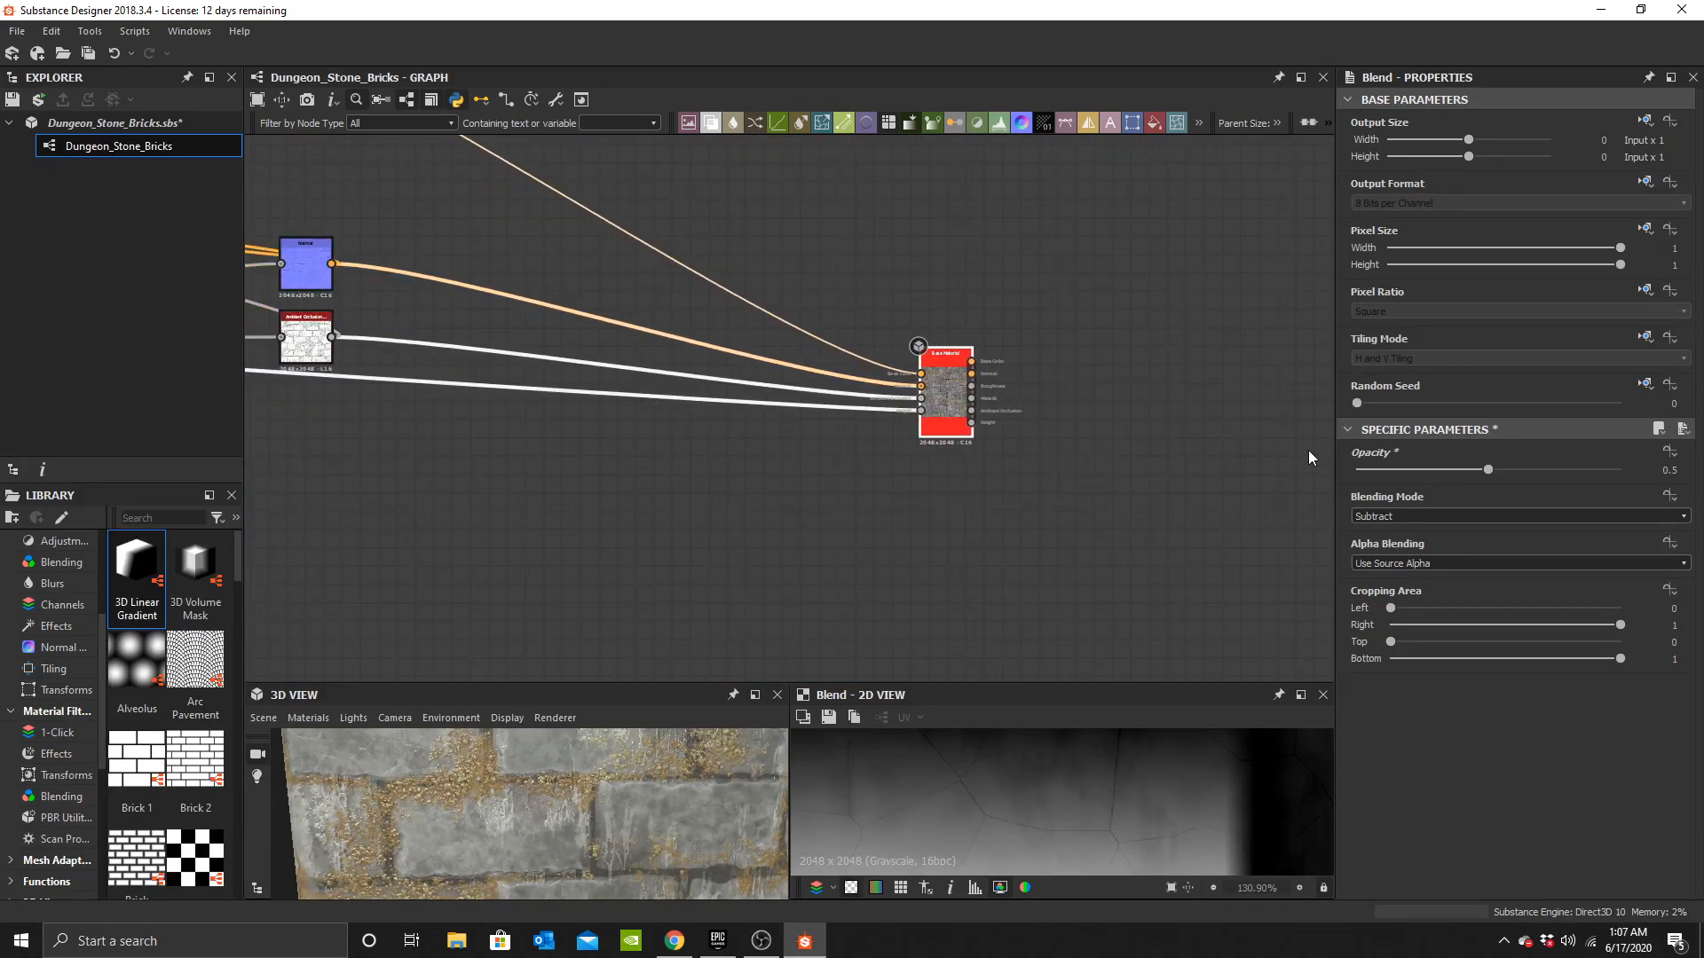
pyautogui.scroll(-2, 1441, 467)
pyautogui.click(1507, 735)
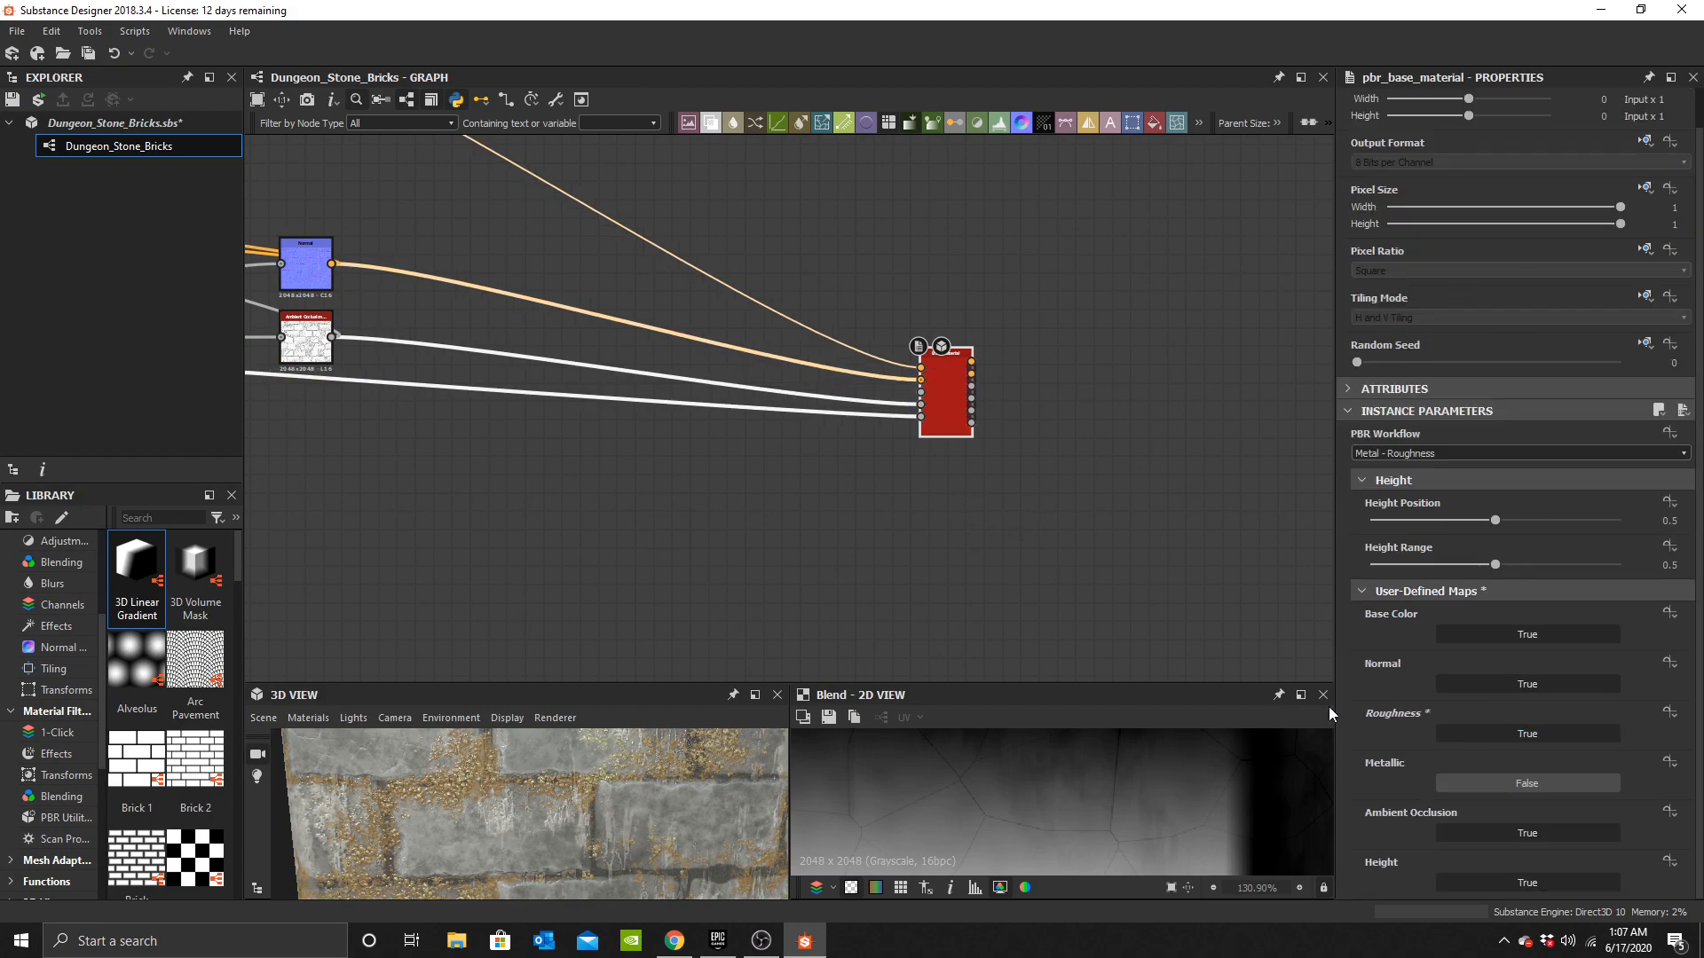
pyautogui.scroll(2, 882, 408)
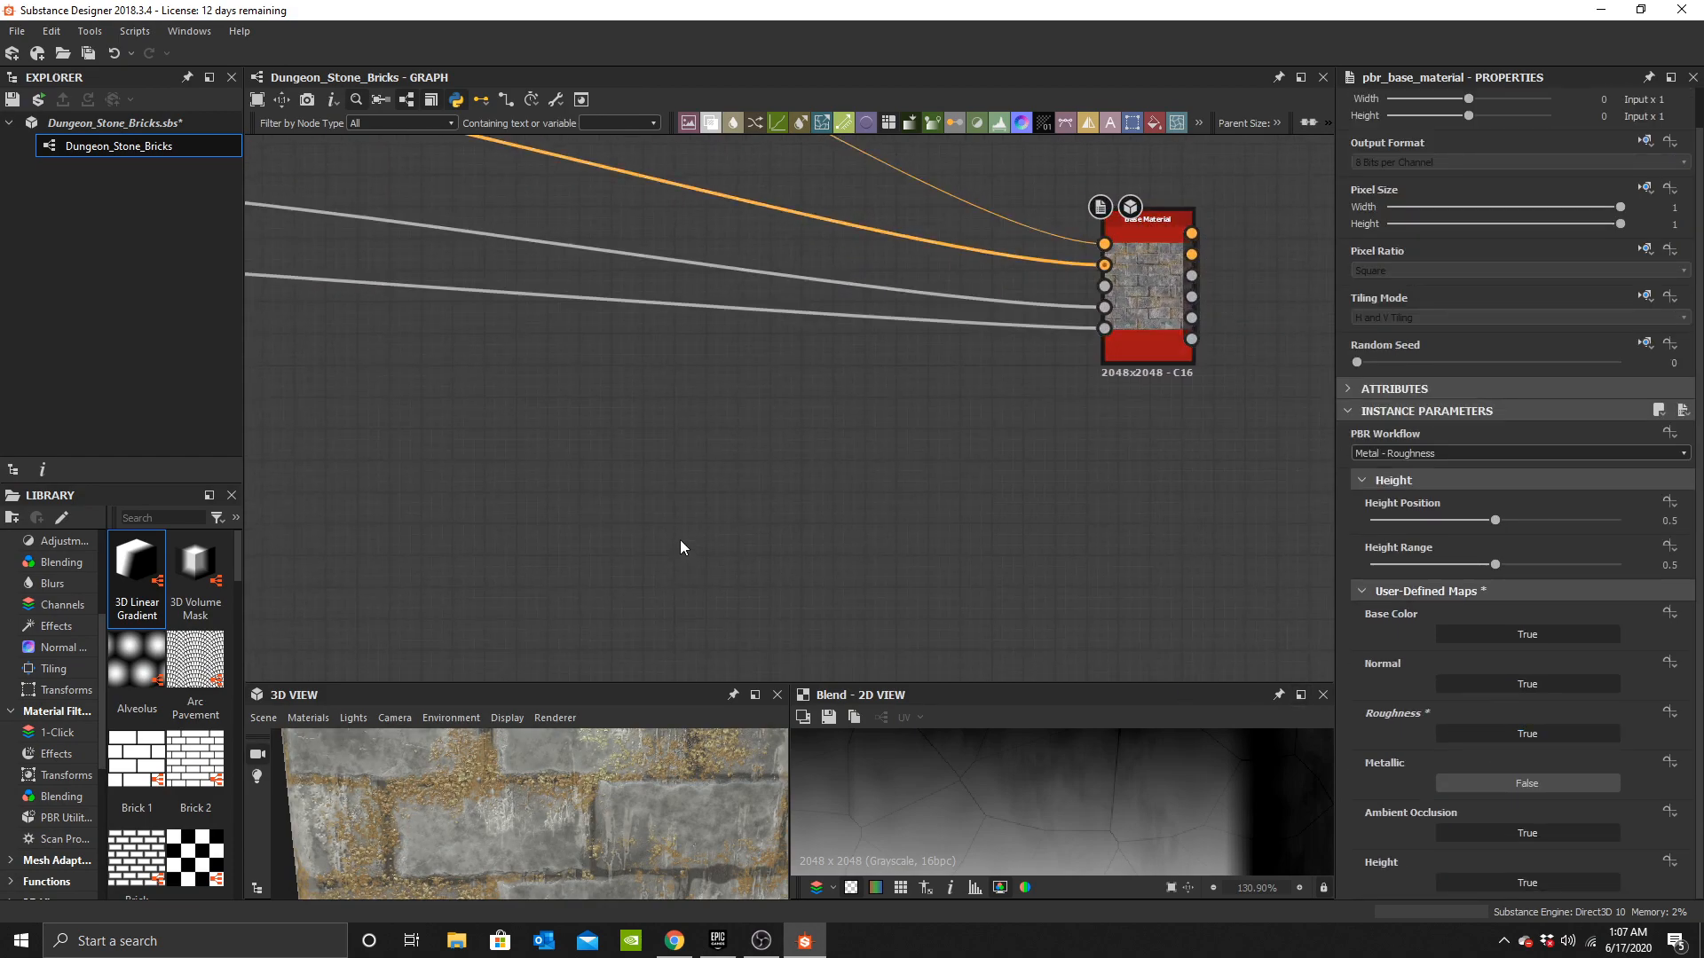
# Add a Uniform Color node near the Base Material node and switch it to grayscale.
pyautogui.press('space')
pyautogui.write('u')
pyautogui.click(743, 399)
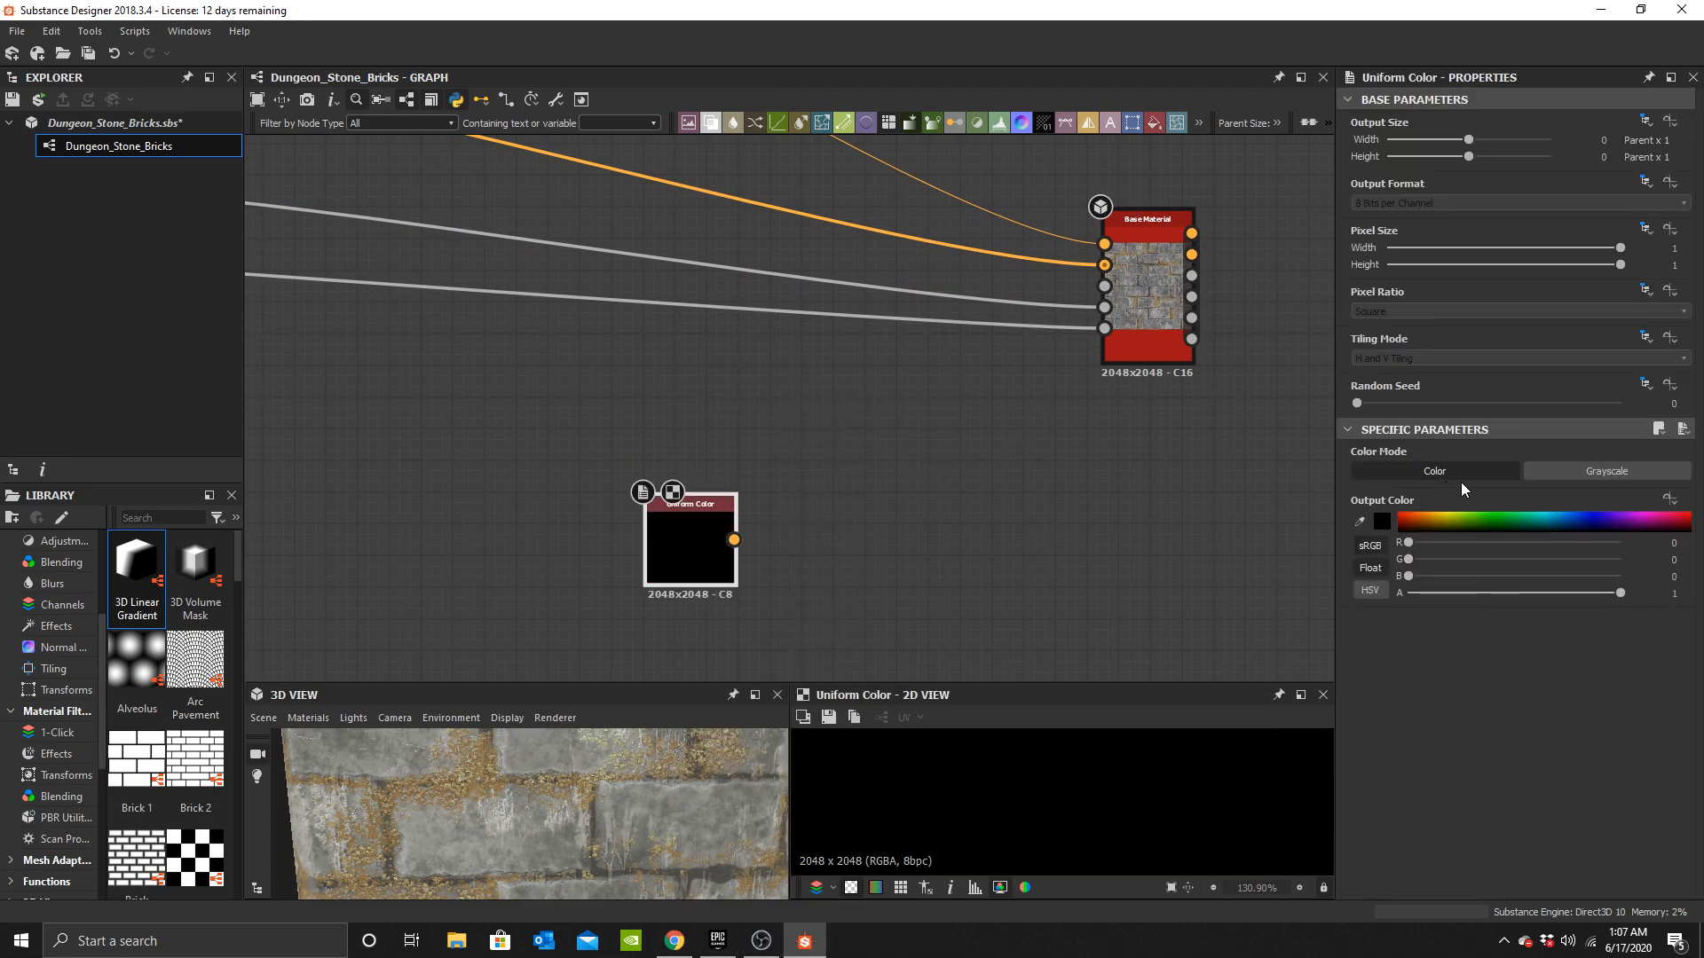
pyautogui.scroll(3, 745, 509)
pyautogui.click(726, 563)
pyautogui.moveTo(1153, 332); pyautogui.dragTo(581, 554, button='middle')
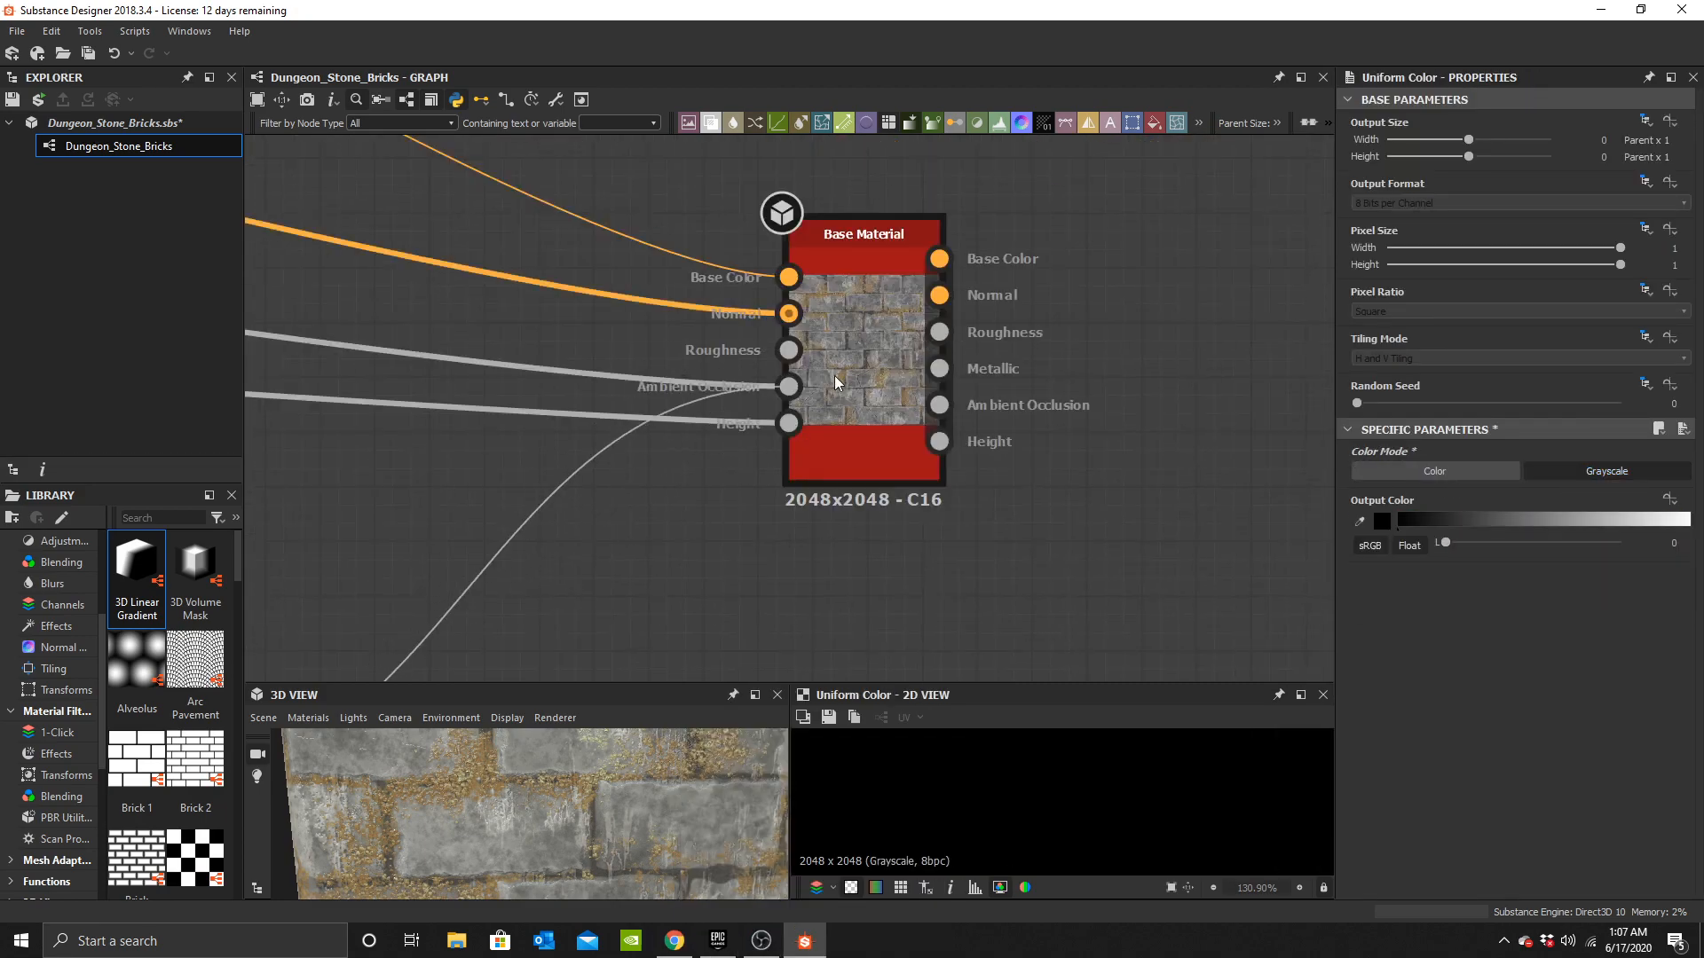
# Add a Blend node wired into the Base Material, fed by the grayscale Uniform Color and a duplicate of it.
pyautogui.moveTo(631, 469); pyautogui.dragTo(825, 301, button='middle')
pyautogui.scroll(-3, 824, 312)
pyautogui.moveTo(667, 464); pyautogui.dragTo(958, 336, button='middle')
pyautogui.moveTo(861, 362); pyautogui.dragTo(398, 493)
pyautogui.scroll(-4, 715, 456)
pyautogui.scroll(5, 716, 456)
pyautogui.press('space')
pyautogui.write('b')
pyautogui.click(830, 400)
pyautogui.scroll(2, 610, 506)
pyautogui.moveTo(525, 488); pyautogui.dragTo(660, 498)
pyautogui.hotkey('ctrl', 'd')
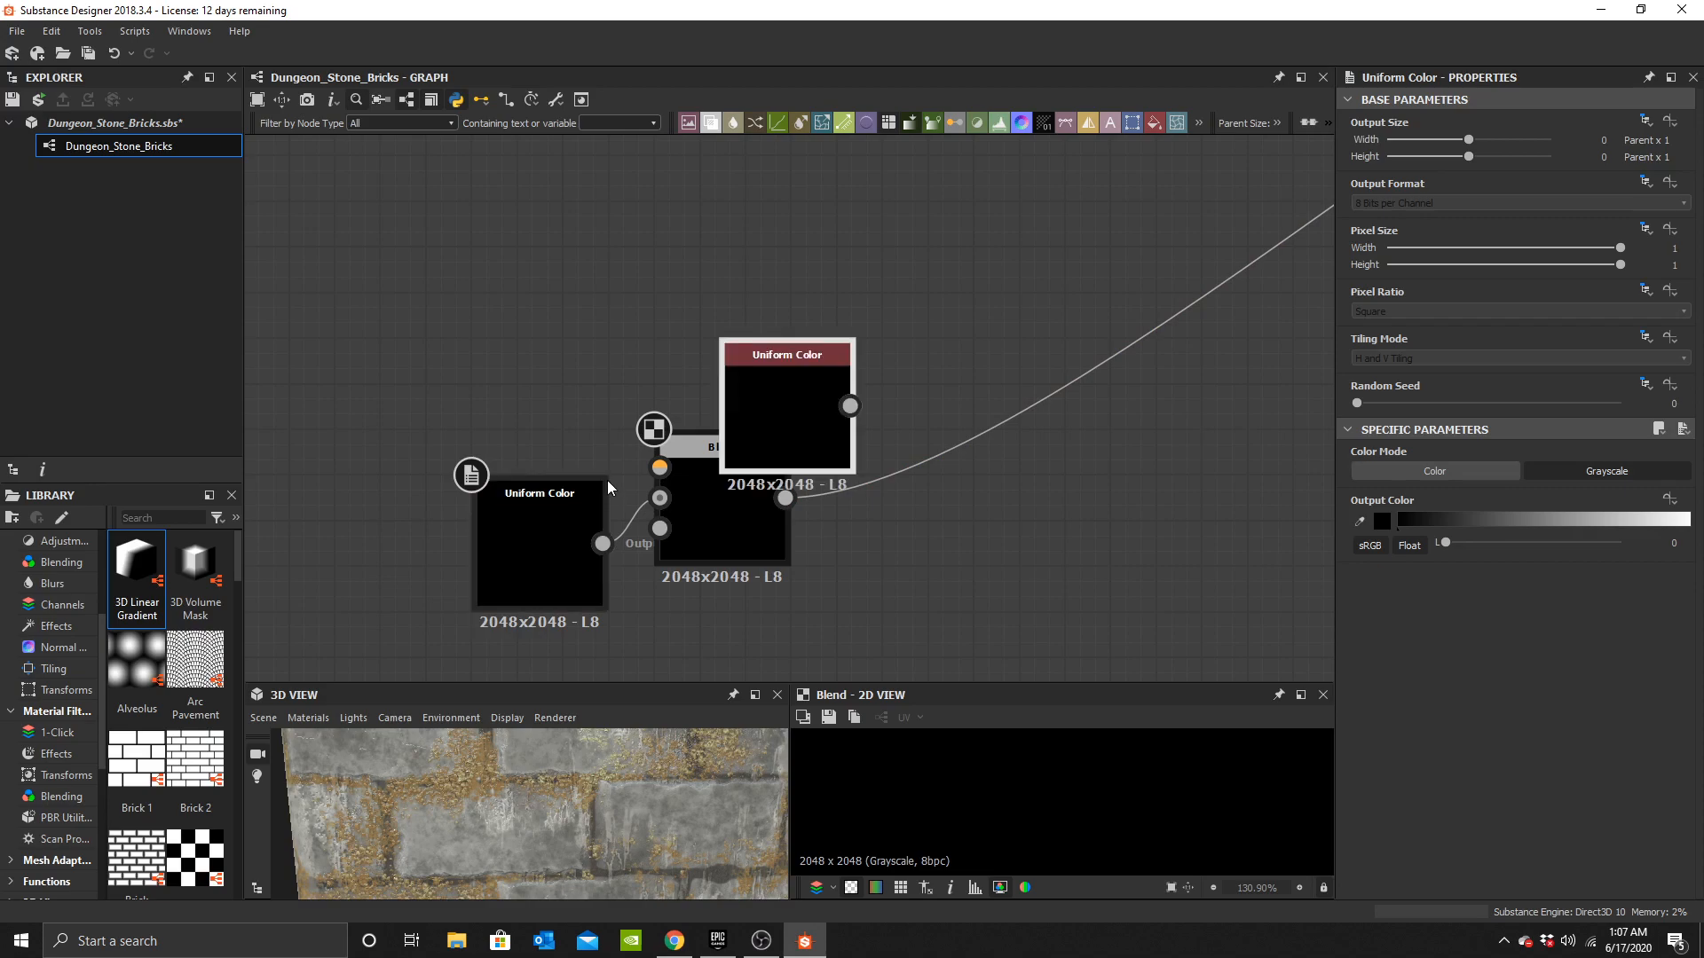
pyautogui.moveTo(765, 406); pyautogui.dragTo(561, 405)
pyautogui.moveTo(705, 473); pyautogui.dragTo(751, 472)
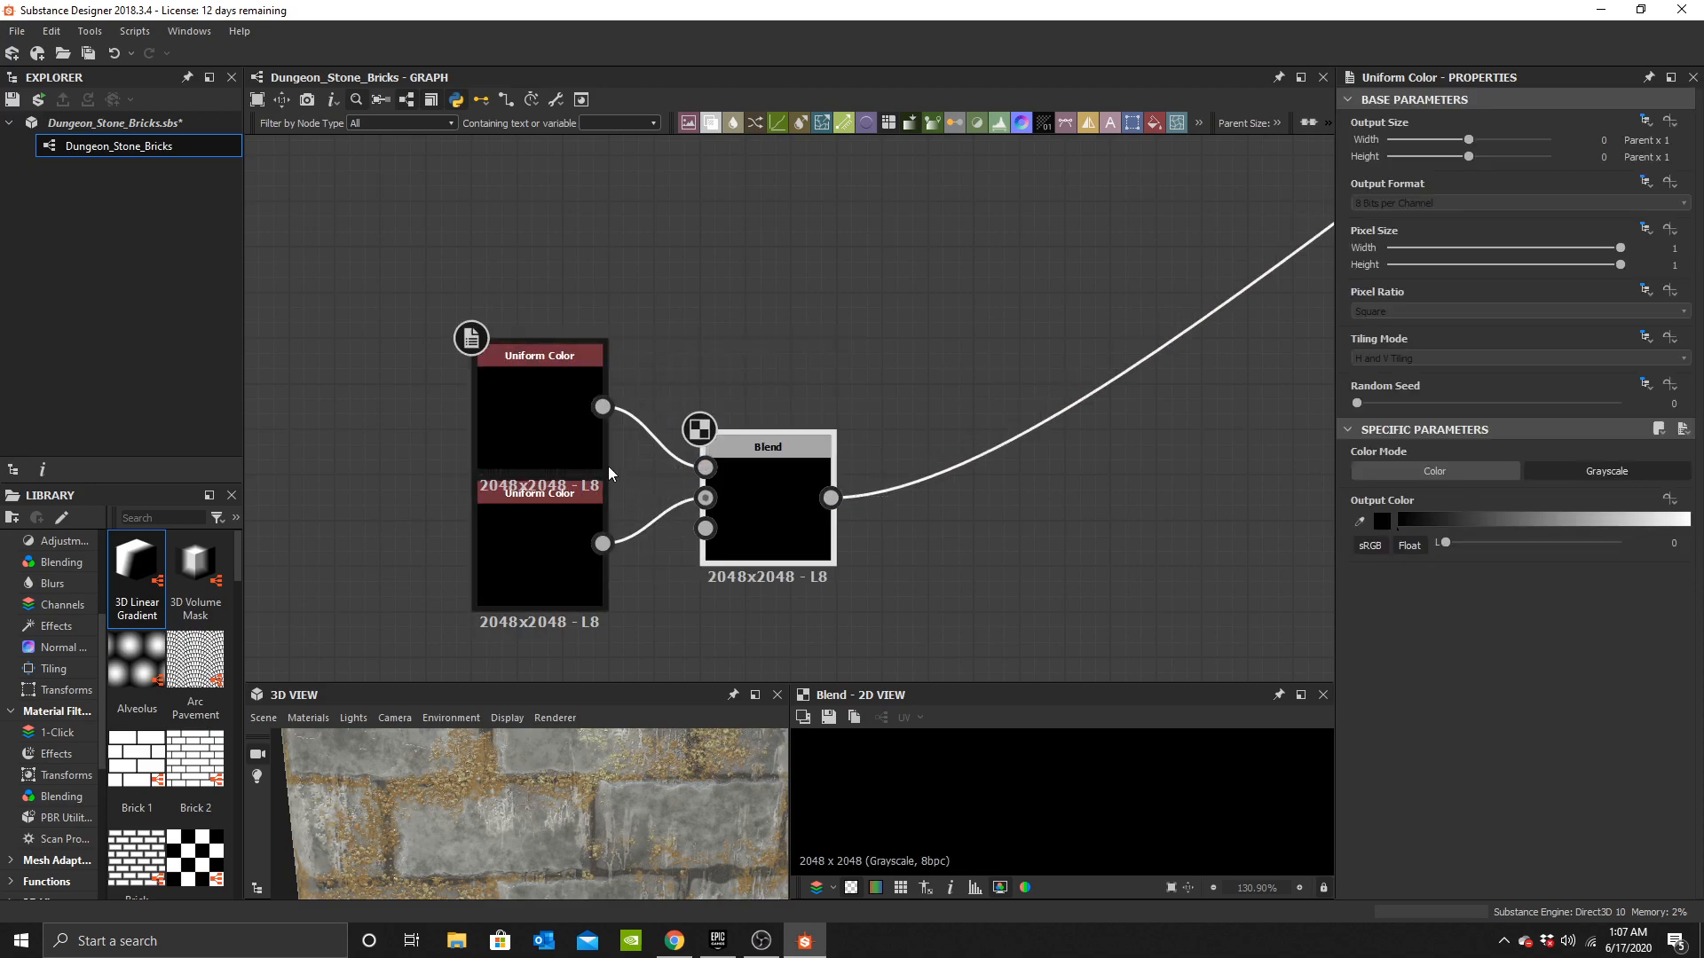
# Connect the Mortar Mask output to the new Blend's opacity input.
pyautogui.scroll(-5, 534, 440)
pyautogui.moveTo(534, 440); pyautogui.dragTo(894, 438, button='middle')
pyautogui.moveTo(563, 350); pyautogui.dragTo(750, 436, button='middle')
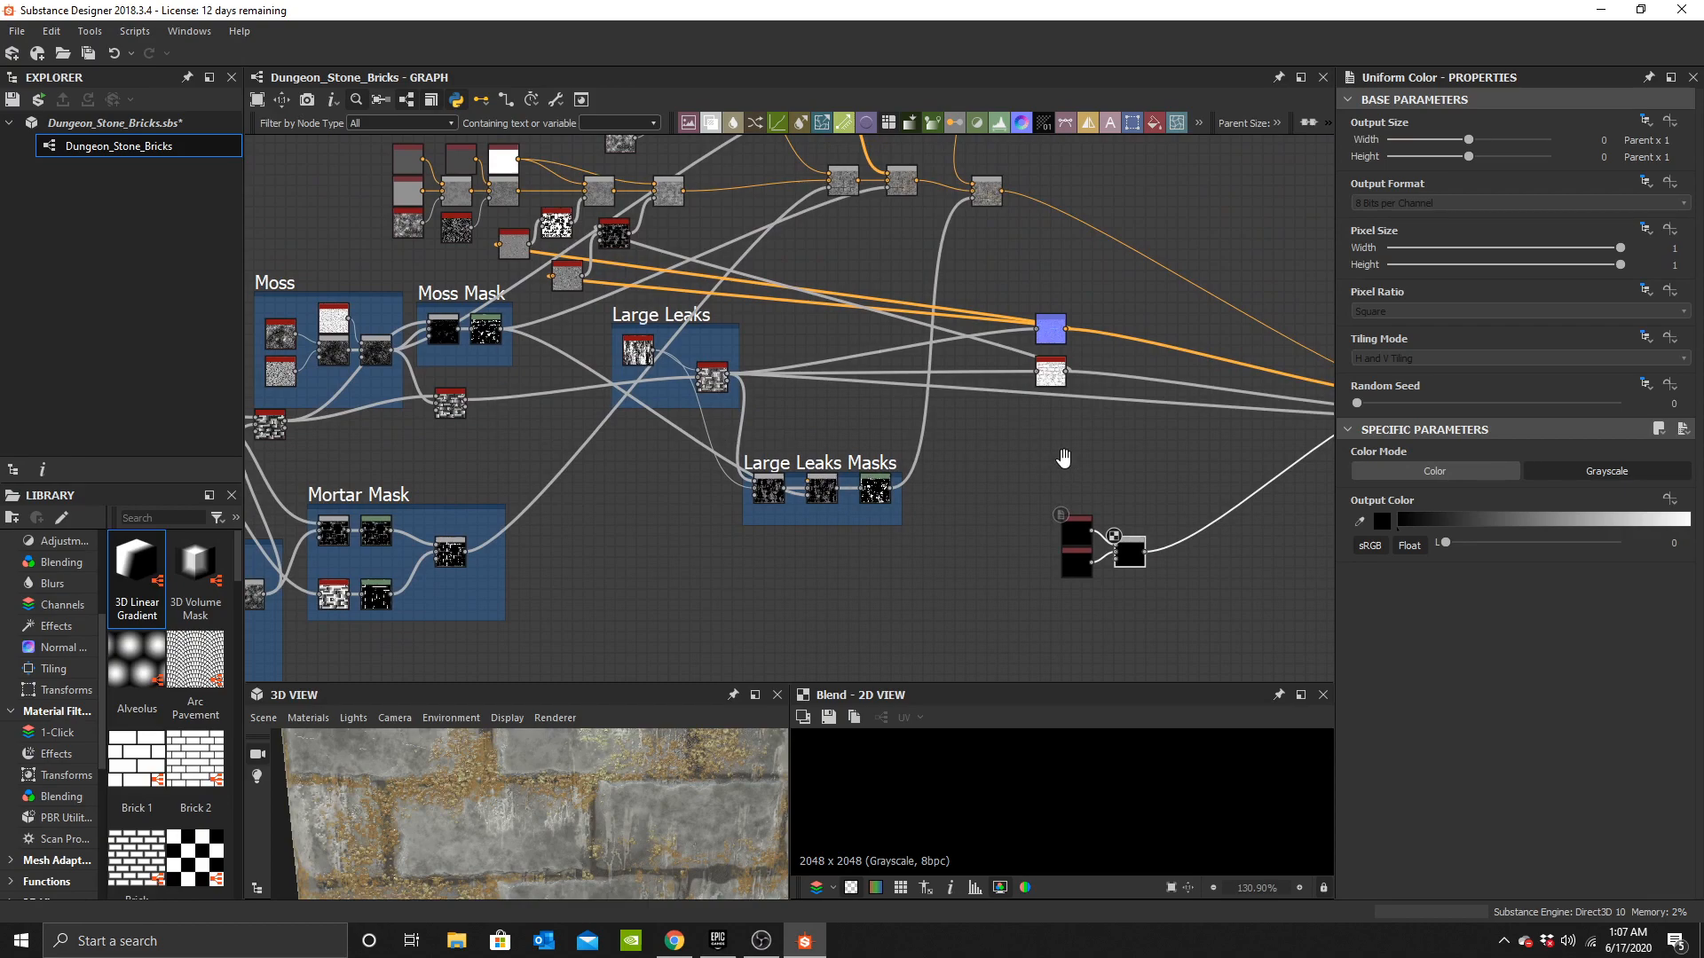
pyautogui.moveTo(1066, 460); pyautogui.dragTo(973, 419, button='middle')
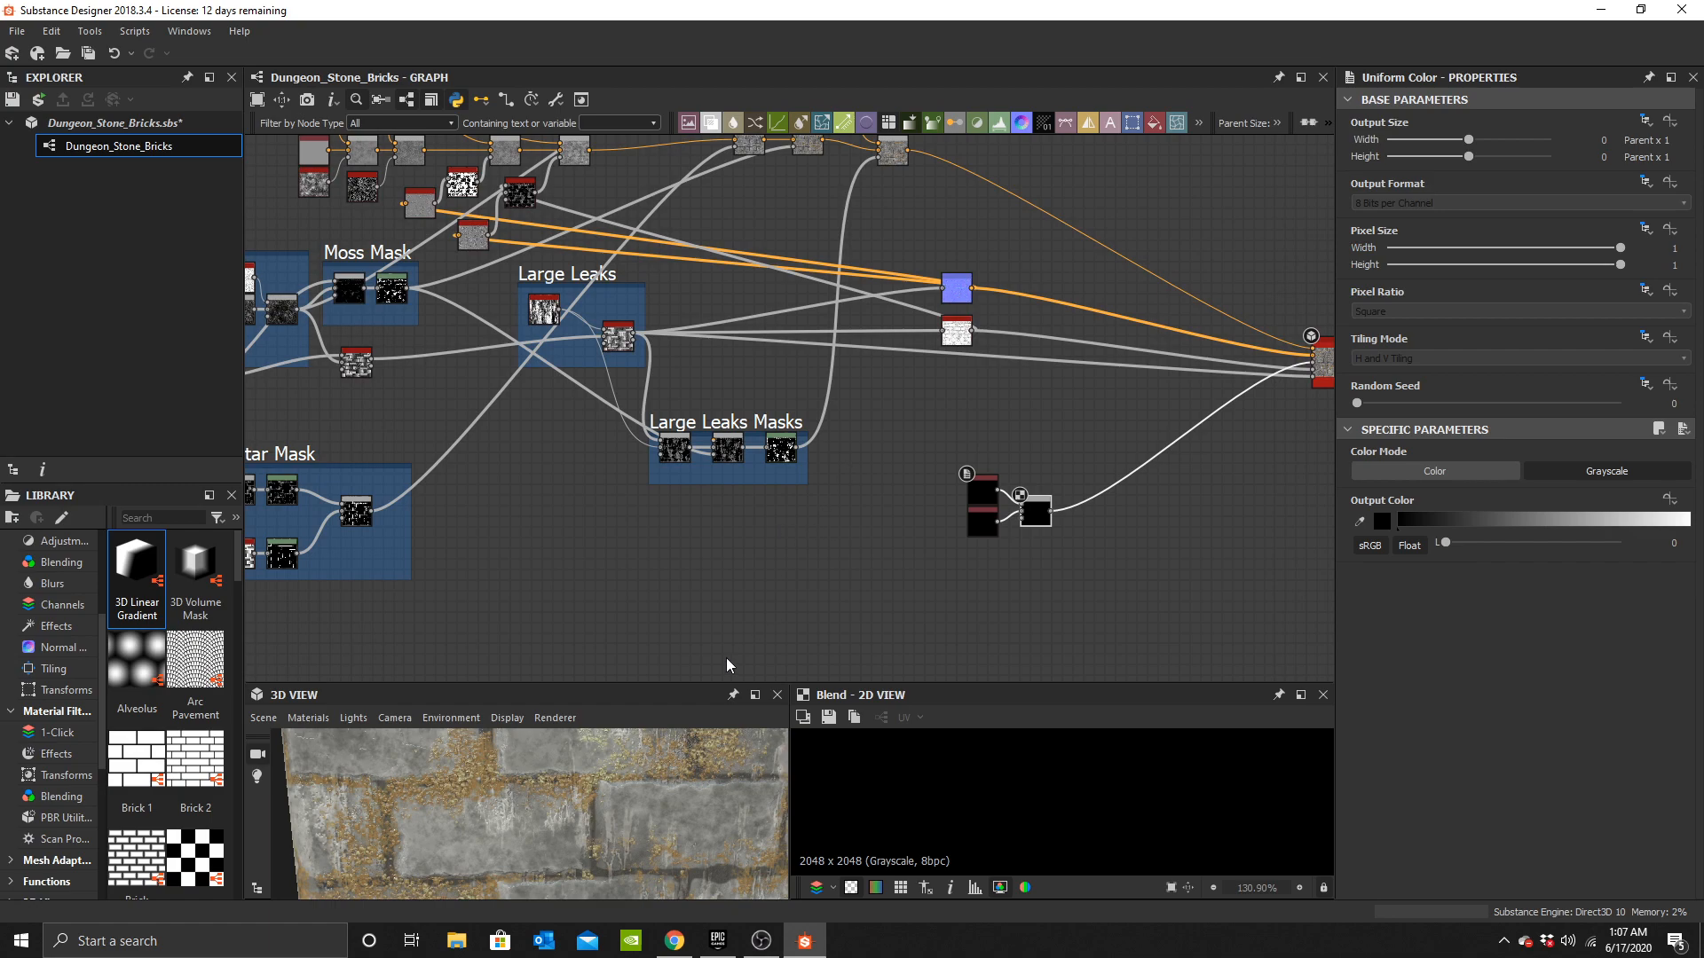
pyautogui.scroll(-3, 579, 804)
pyautogui.scroll(4, 562, 832)
pyautogui.moveTo(562, 832); pyautogui.dragTo(579, 850, button='middle')
pyautogui.moveTo(677, 431); pyautogui.dragTo(741, 327, button='middle')
pyautogui.scroll(-3, 551, 820)
pyautogui.moveTo(551, 820); pyautogui.dragTo(611, 728)
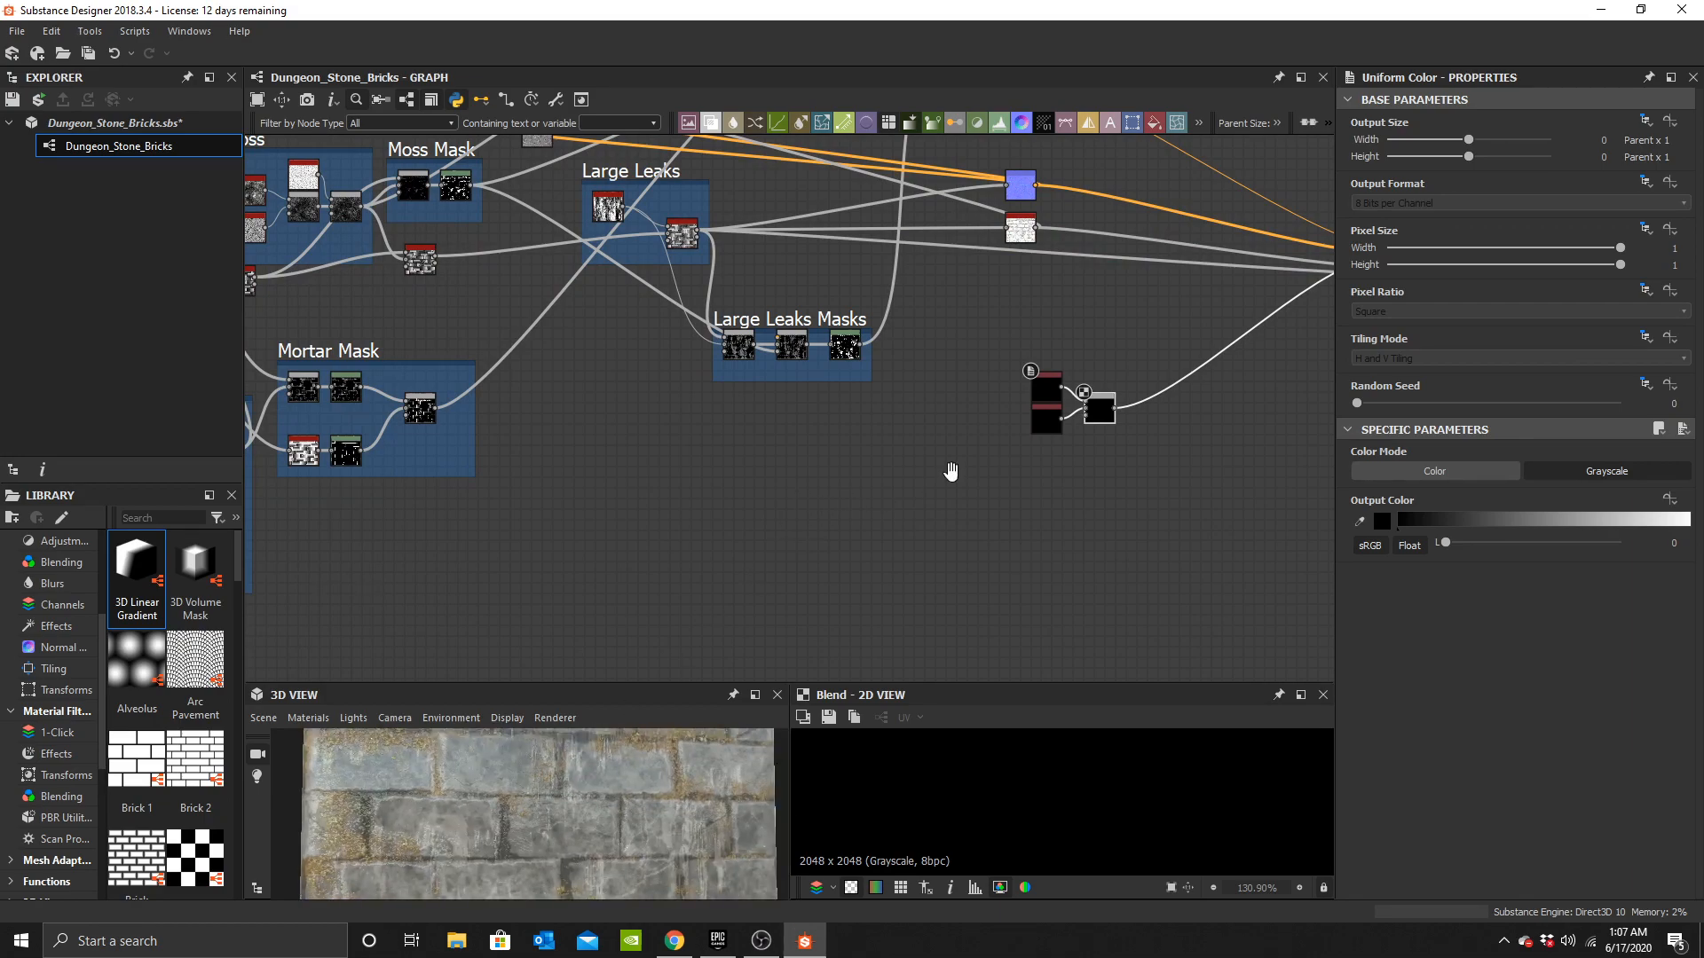
pyautogui.moveTo(953, 472); pyautogui.dragTo(843, 471, button='middle')
pyautogui.scroll(1, 844, 471)
pyautogui.scroll(-2, 538, 797)
pyautogui.moveTo(538, 796); pyautogui.dragTo(541, 816)
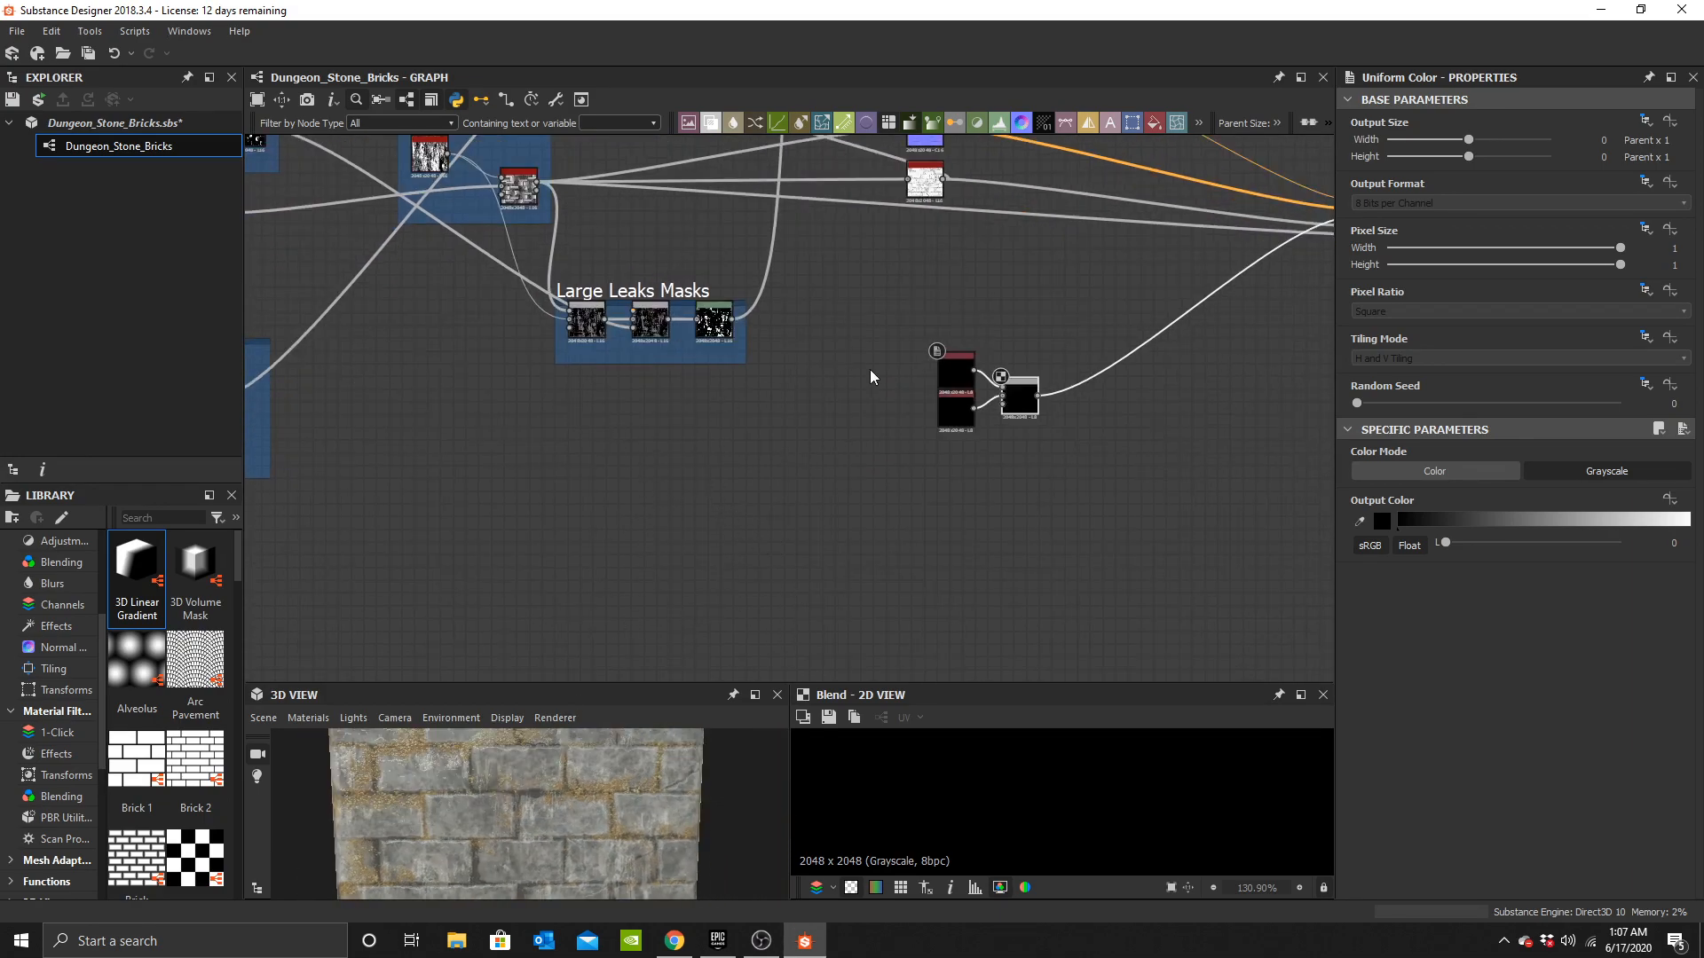
pyautogui.scroll(-3, 866, 369)
pyautogui.moveTo(761, 421); pyautogui.dragTo(875, 406, button='middle')
pyautogui.scroll(1, 451, 358)
pyautogui.moveTo(441, 477); pyautogui.dragTo(751, 502, button='middle')
pyautogui.scroll(2, 981, 436)
pyautogui.moveTo(607, 430); pyautogui.dragTo(701, 476, button='middle')
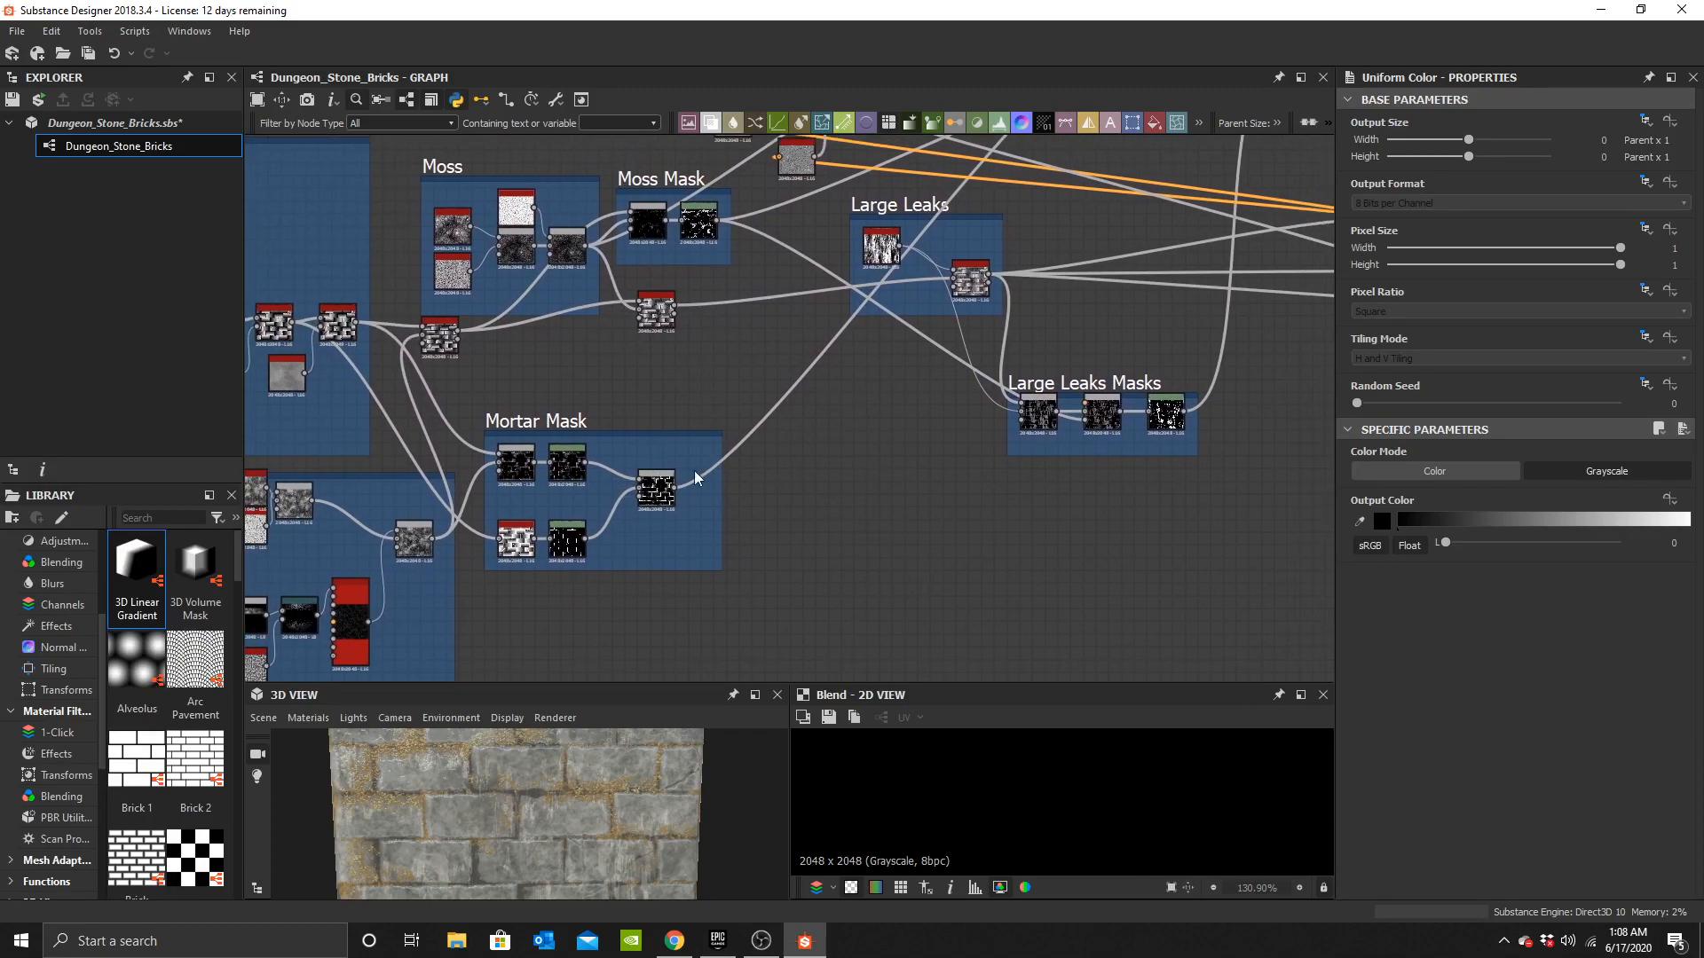
pyautogui.click(689, 492)
pyautogui.moveTo(1116, 458); pyautogui.dragTo(514, 438, button='middle')
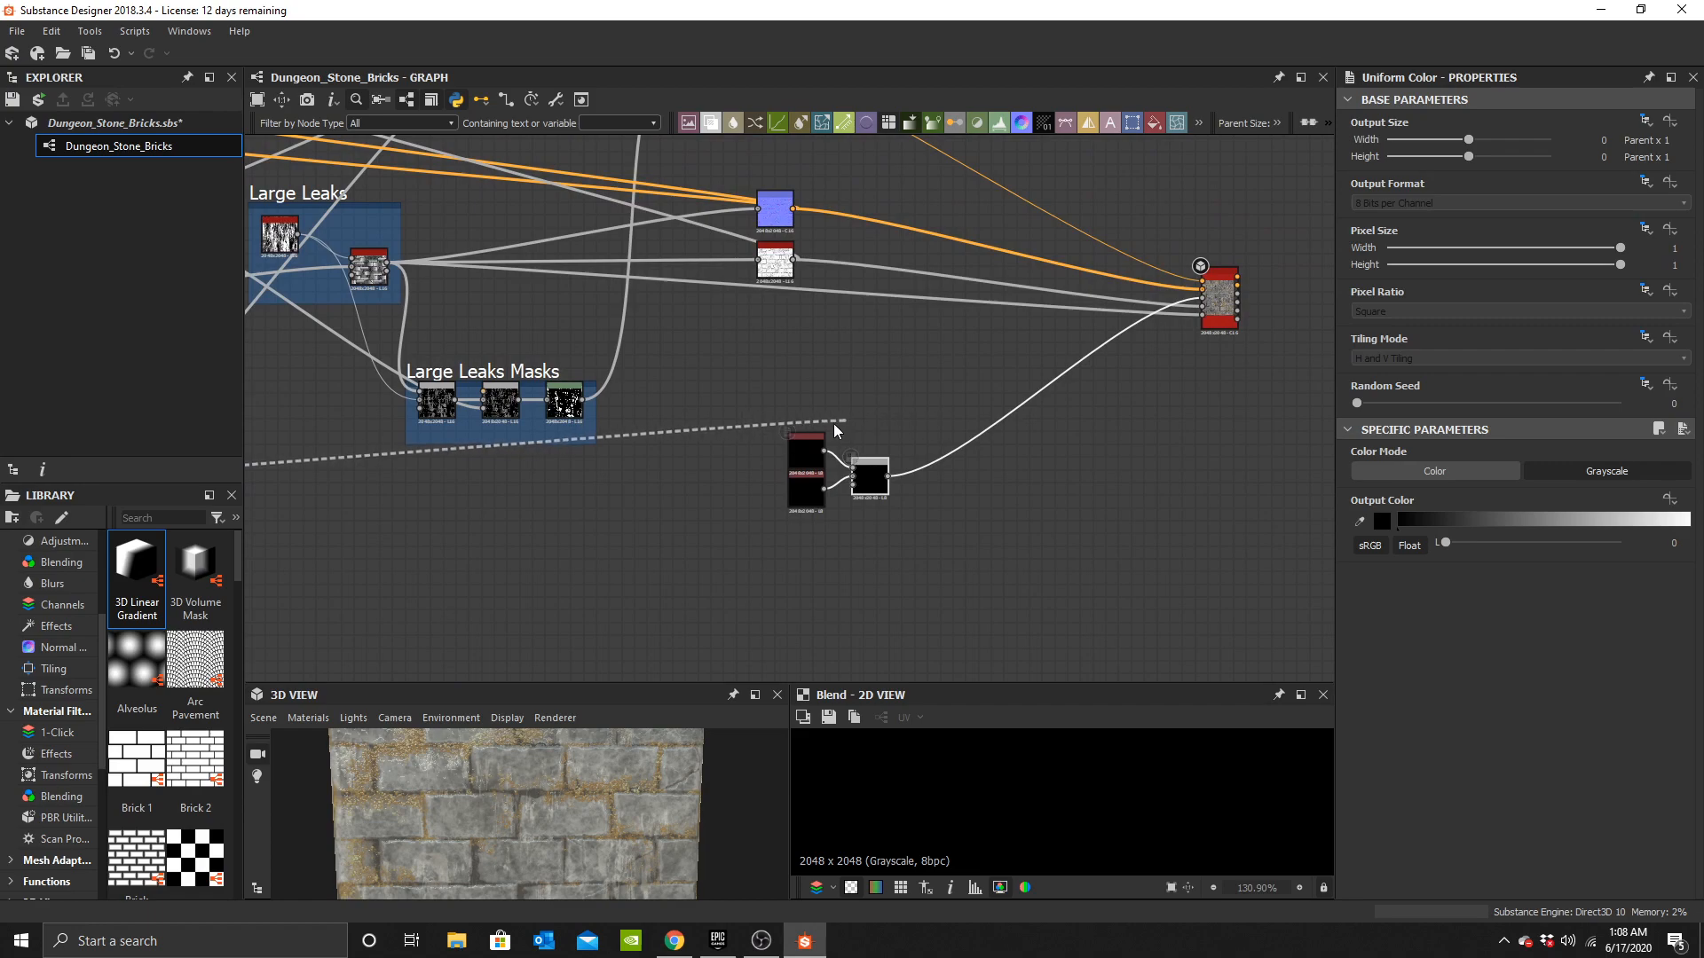
pyautogui.scroll(4, 806, 497)
pyautogui.click(941, 489)
pyautogui.scroll(-3, 625, 478)
pyautogui.moveTo(625, 477); pyautogui.dragTo(929, 449, button='middle')
pyautogui.moveTo(619, 448); pyautogui.dragTo(902, 490, button='middle')
pyautogui.scroll(-4, 755, 373)
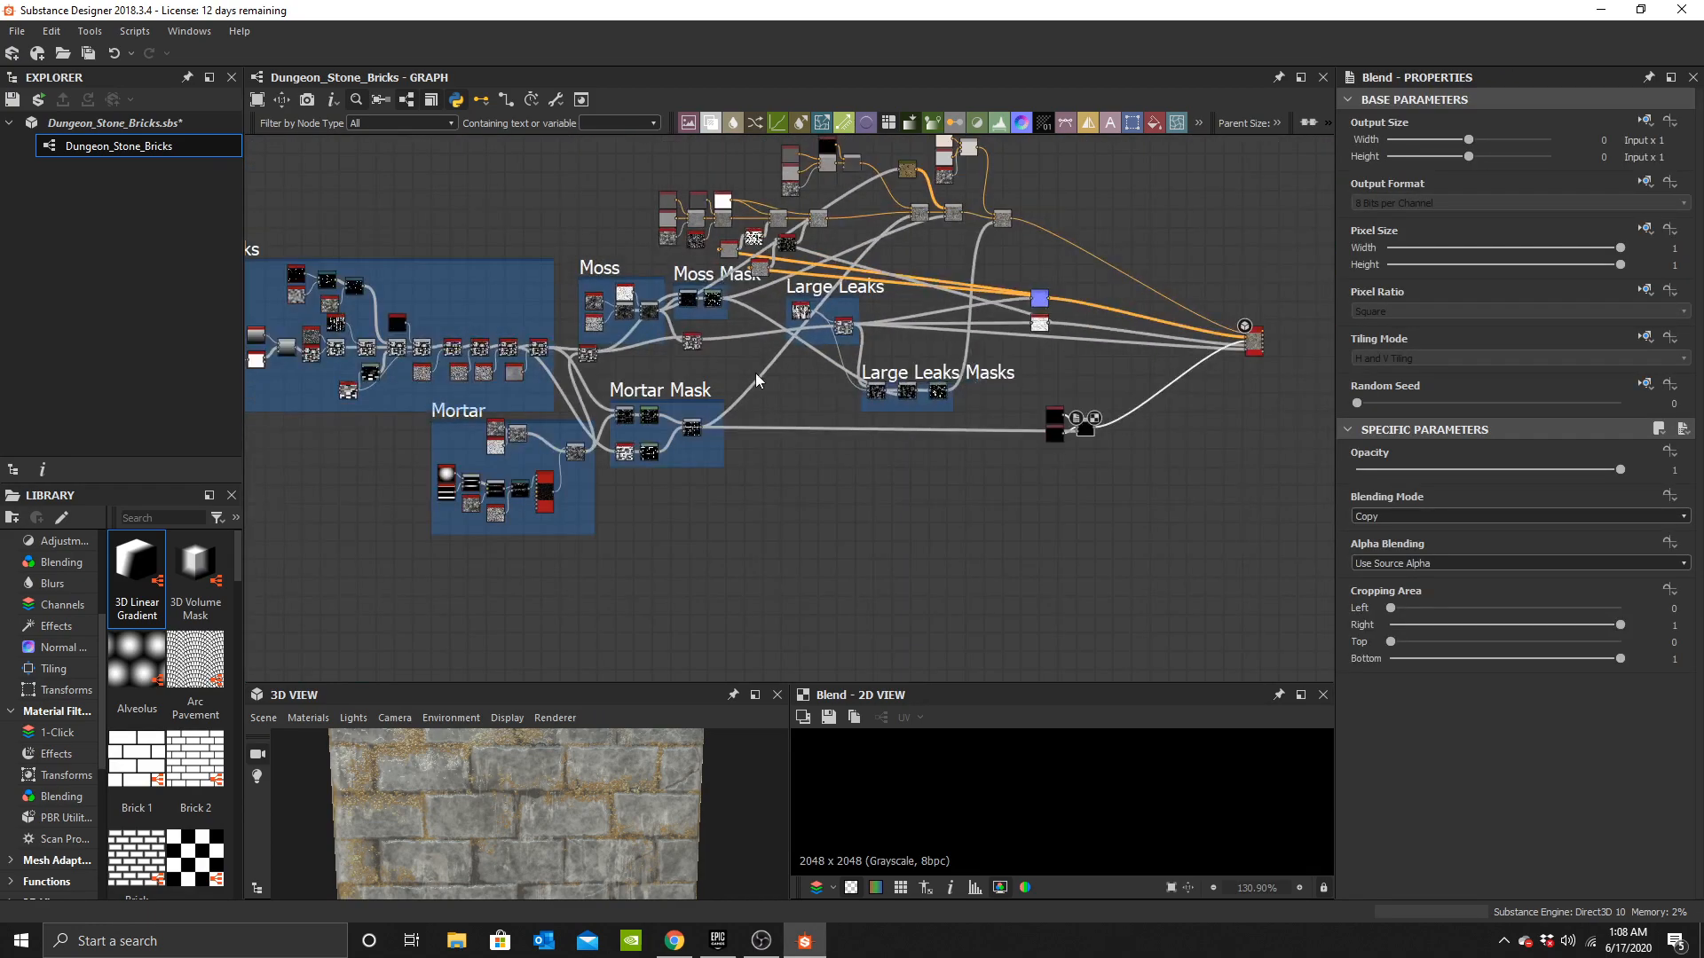
# Set the foreground Uniform Color's grayscale value to about 0.64.
pyautogui.moveTo(754, 373); pyautogui.dragTo(737, 433, button='middle')
pyautogui.scroll(4, 817, 548)
pyautogui.moveTo(1083, 457); pyautogui.dragTo(583, 589, button='middle')
pyautogui.scroll(4, 582, 589)
pyautogui.moveTo(722, 404); pyautogui.dragTo(577, 378, button='middle')
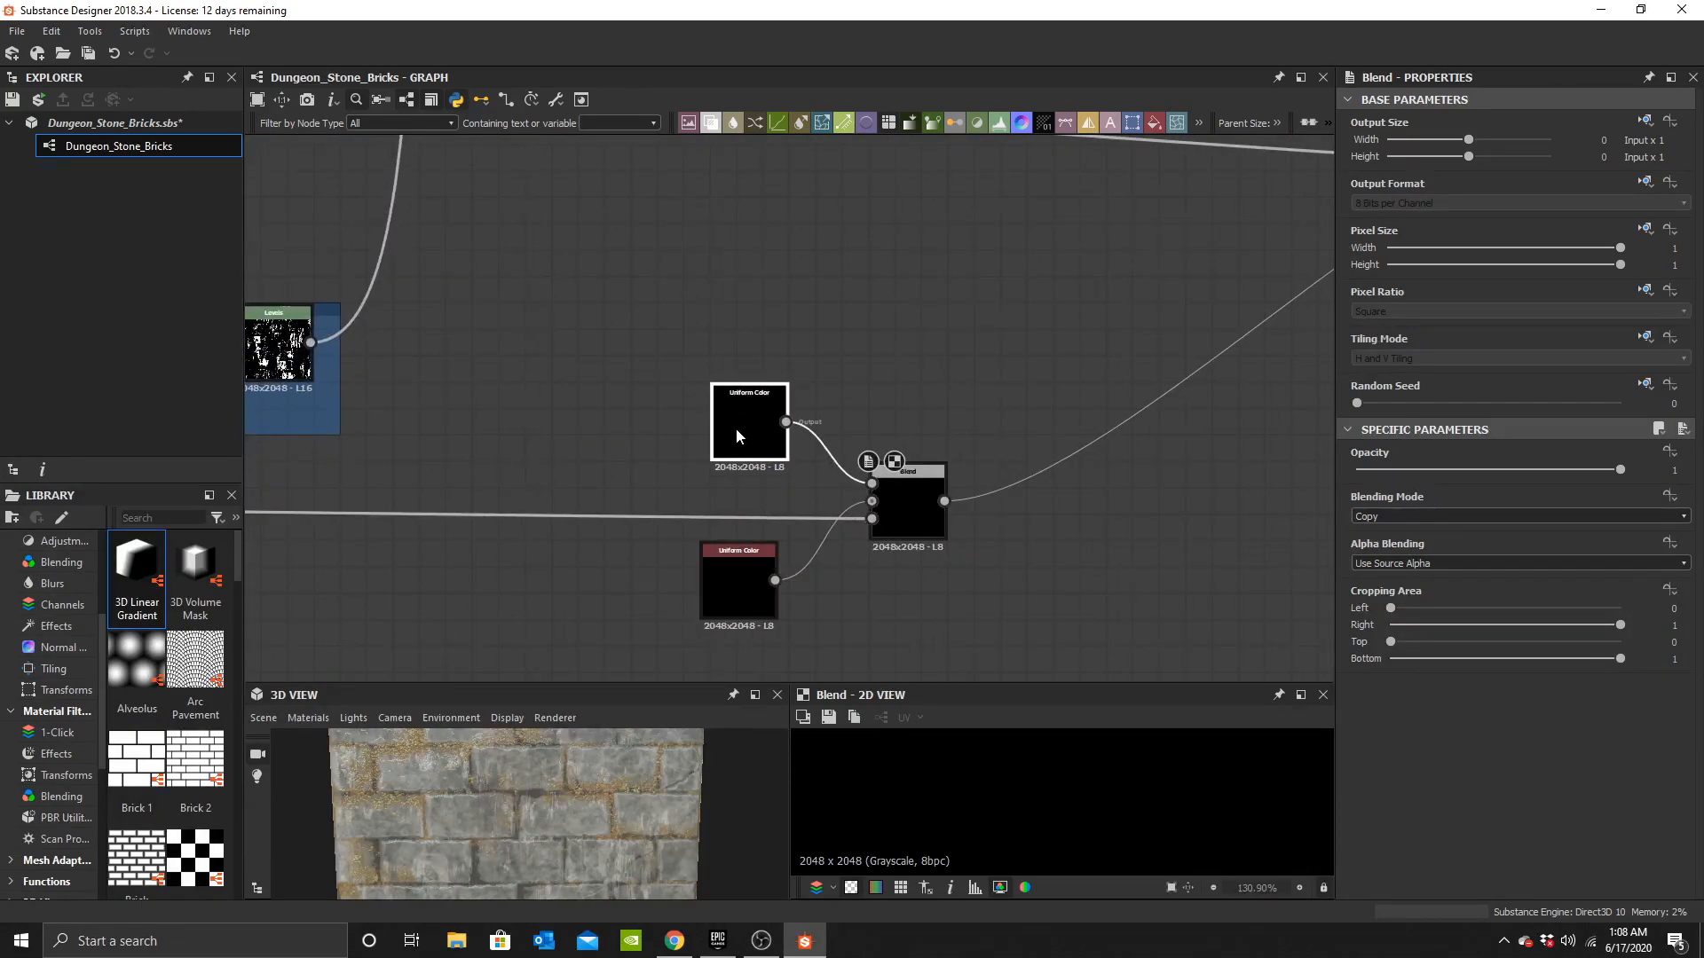
pyautogui.click(723, 400)
pyautogui.click(1381, 521)
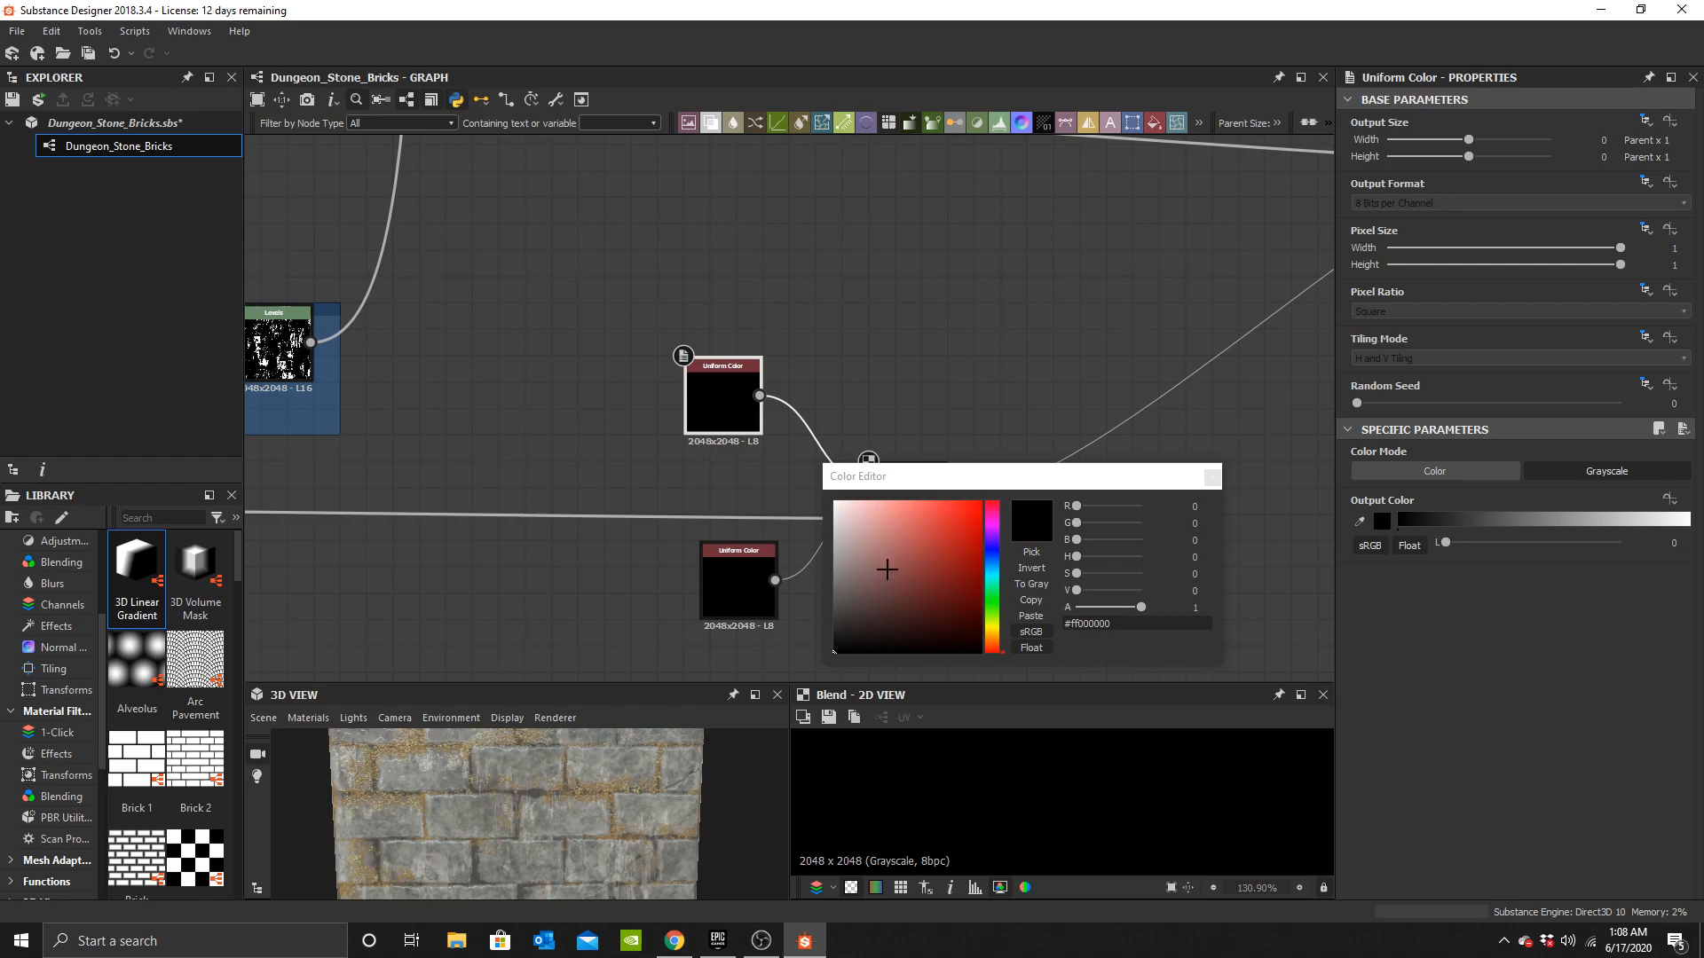
pyautogui.moveTo(846, 579); pyautogui.dragTo(815, 555)
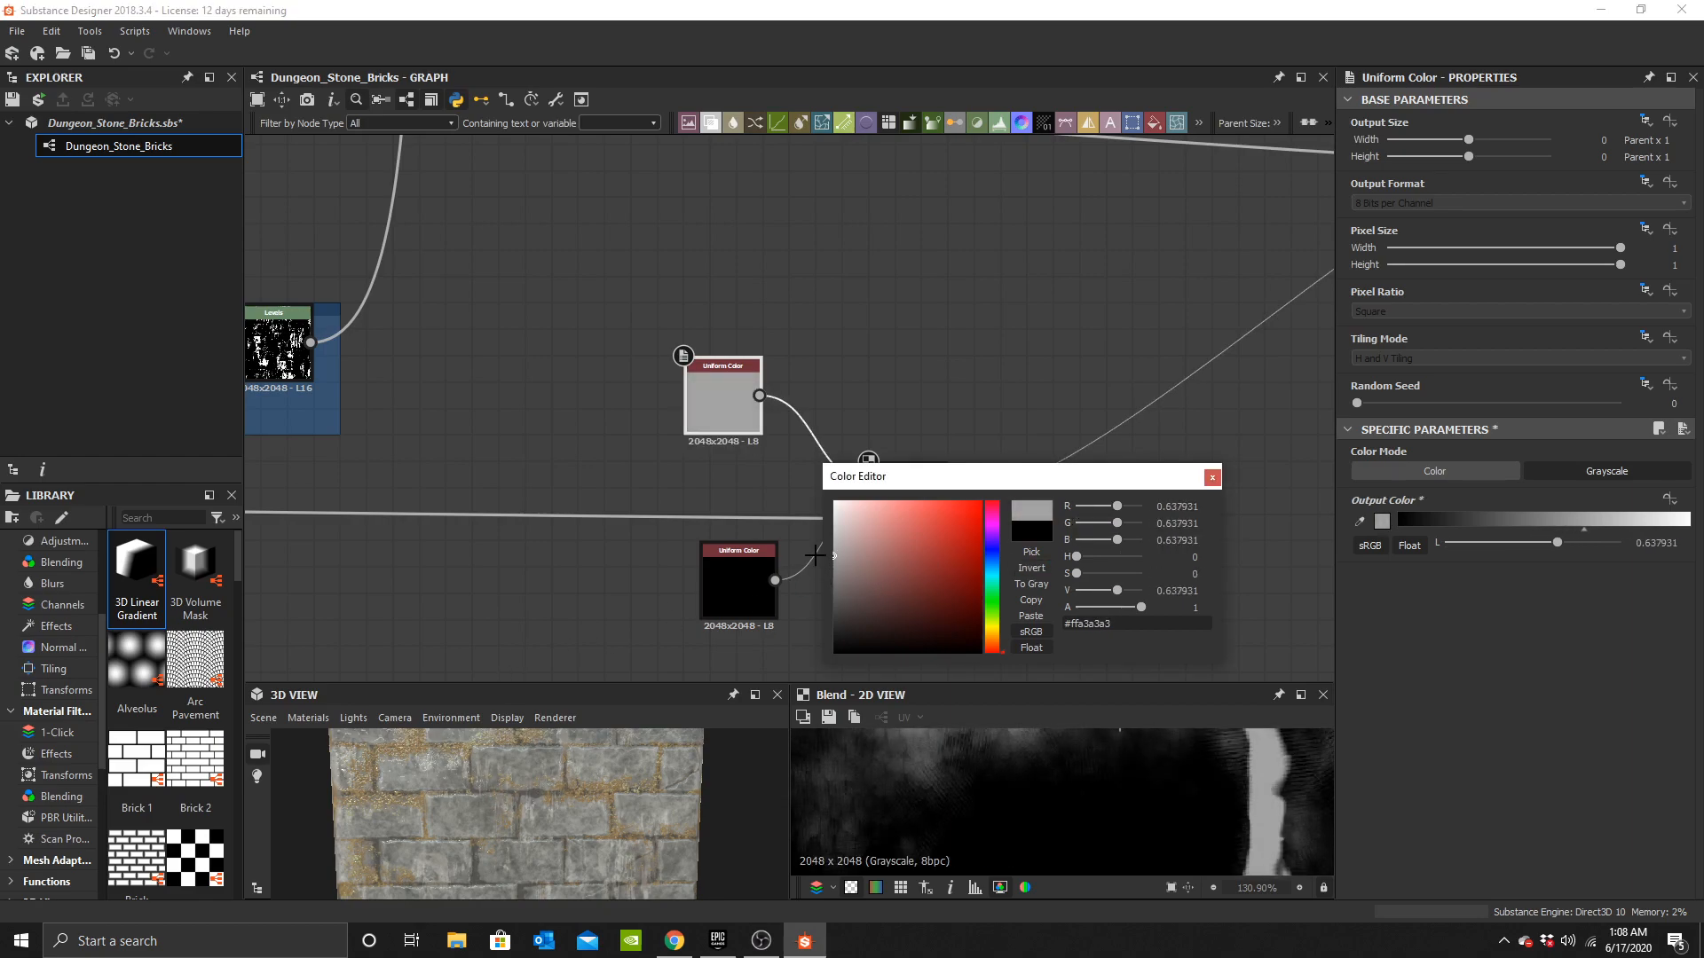
pyautogui.click(1211, 479)
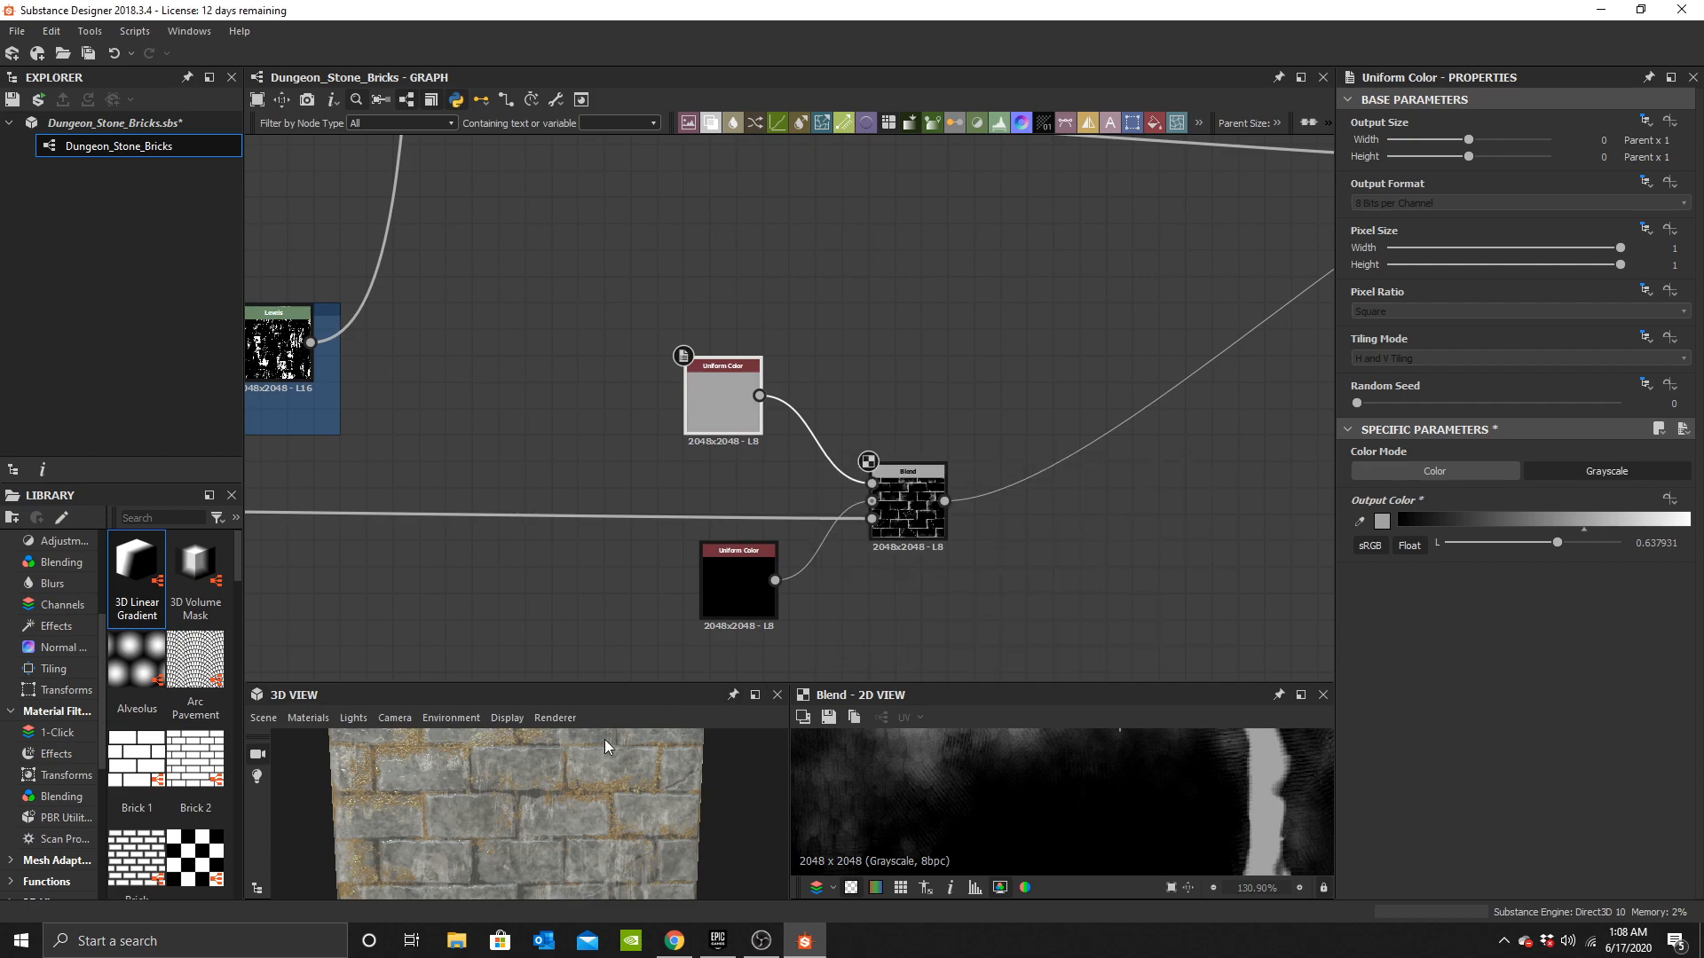
# Set the background Uniform Color's grayscale value to about 0.38.
pyautogui.moveTo(583, 838); pyautogui.dragTo(631, 798)
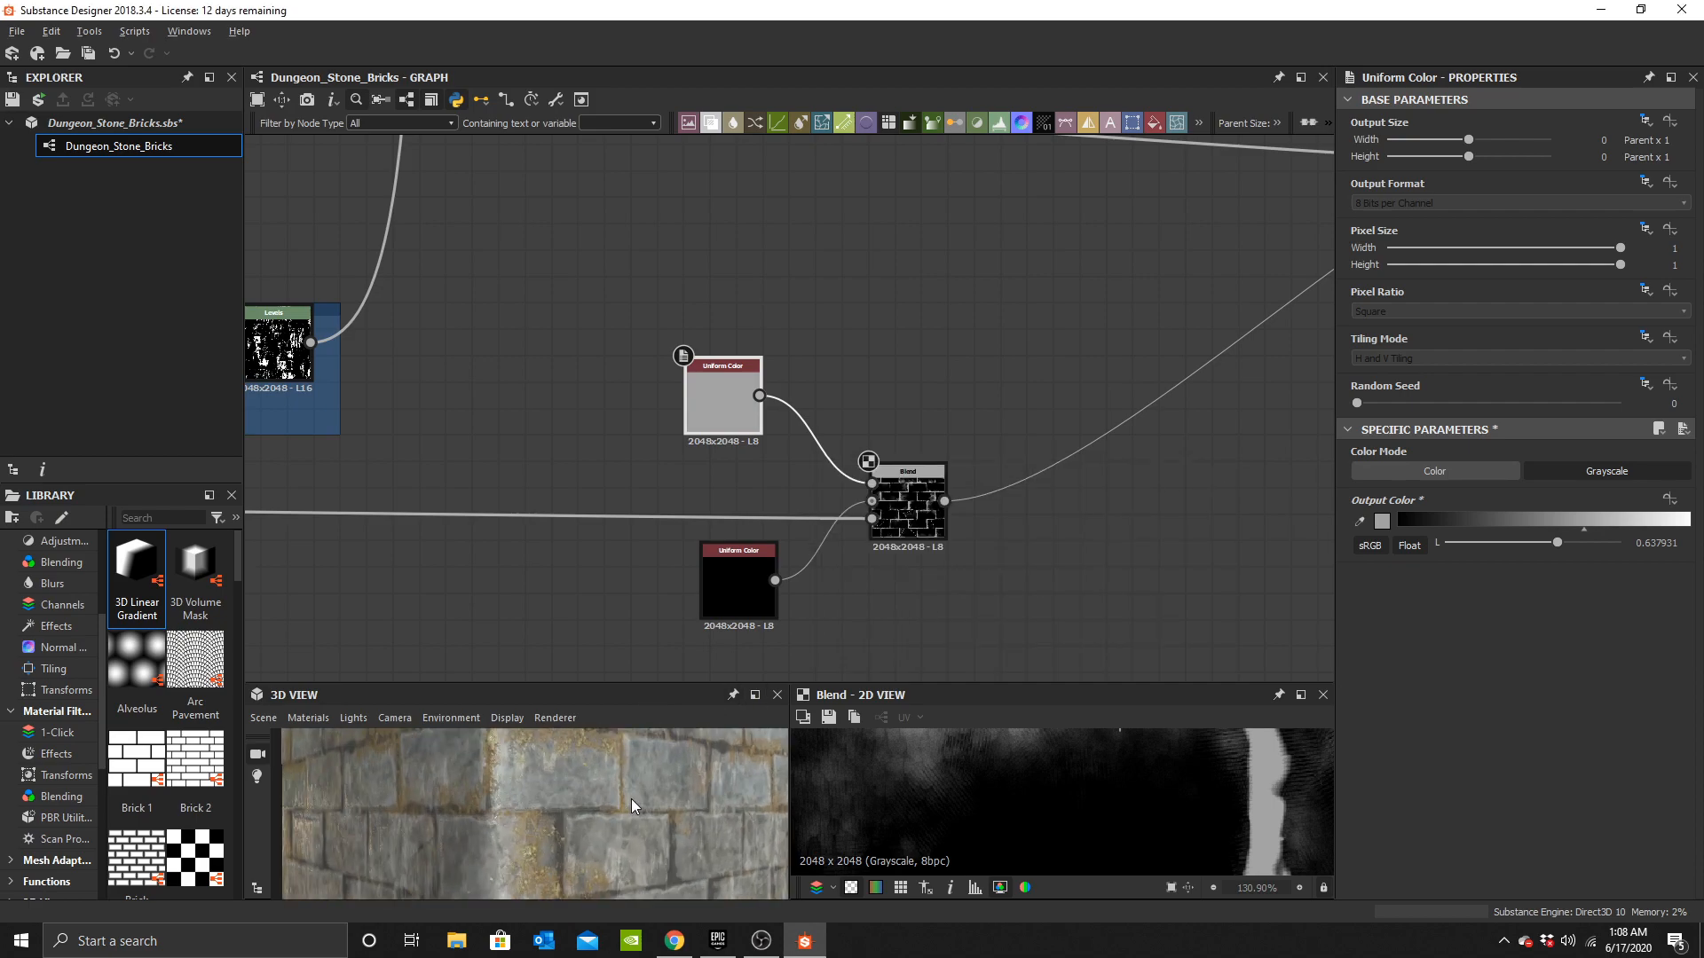
pyautogui.click(1382, 521)
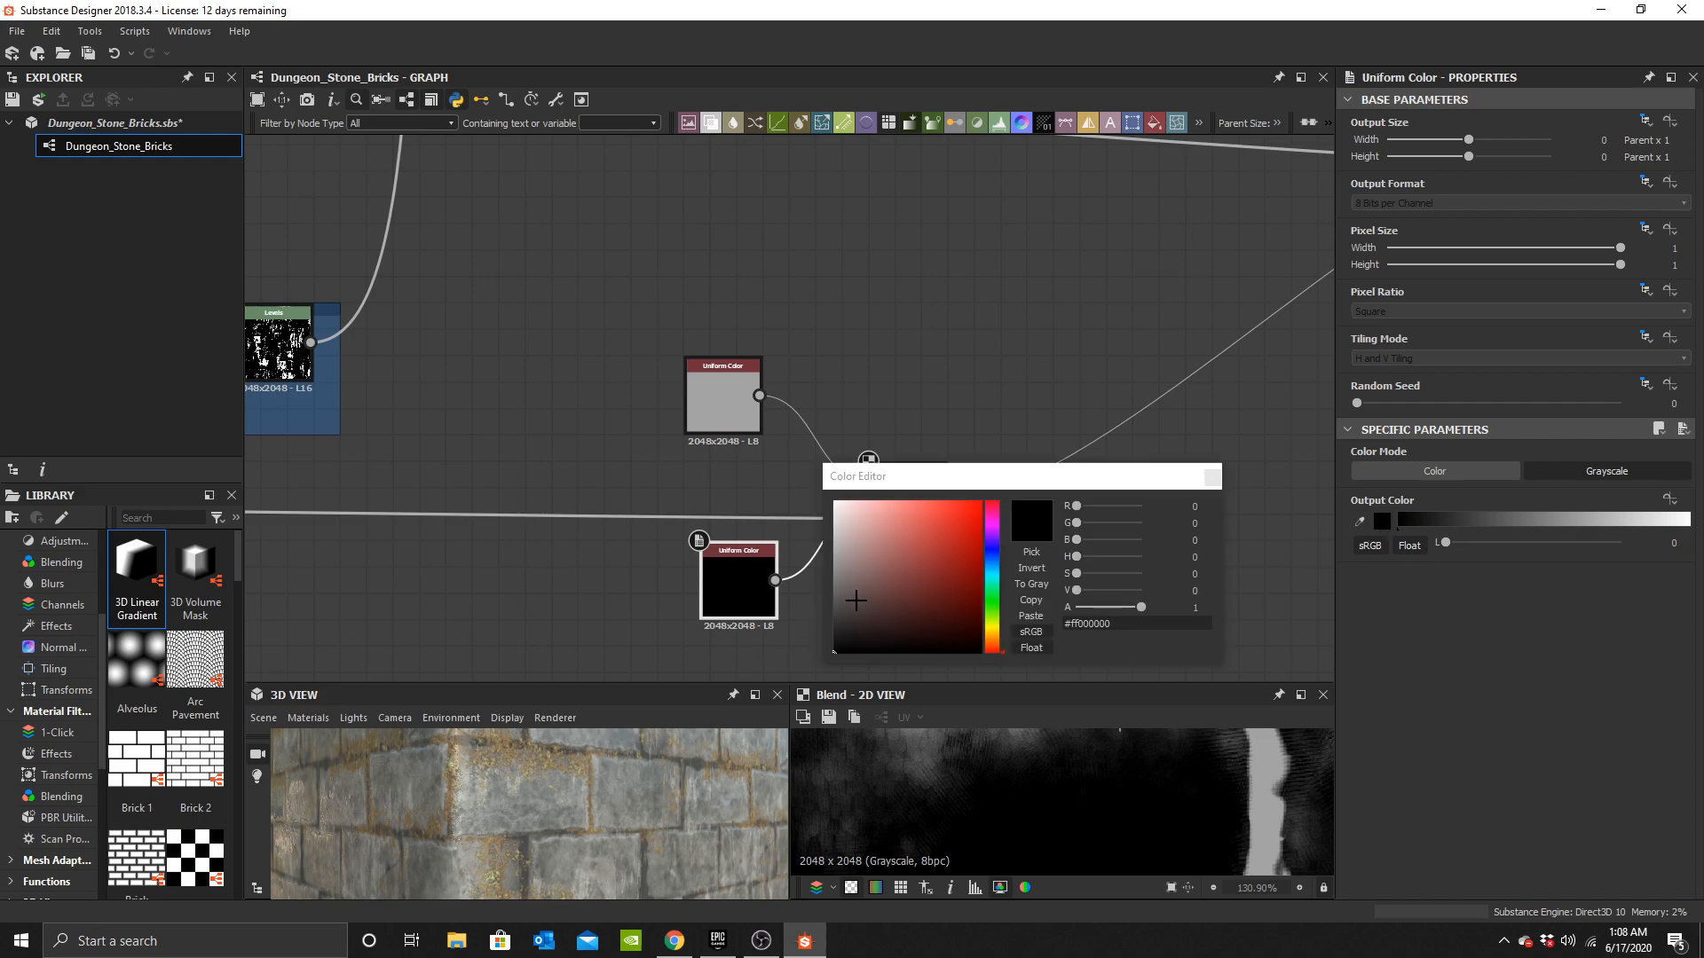
pyautogui.click(839, 595)
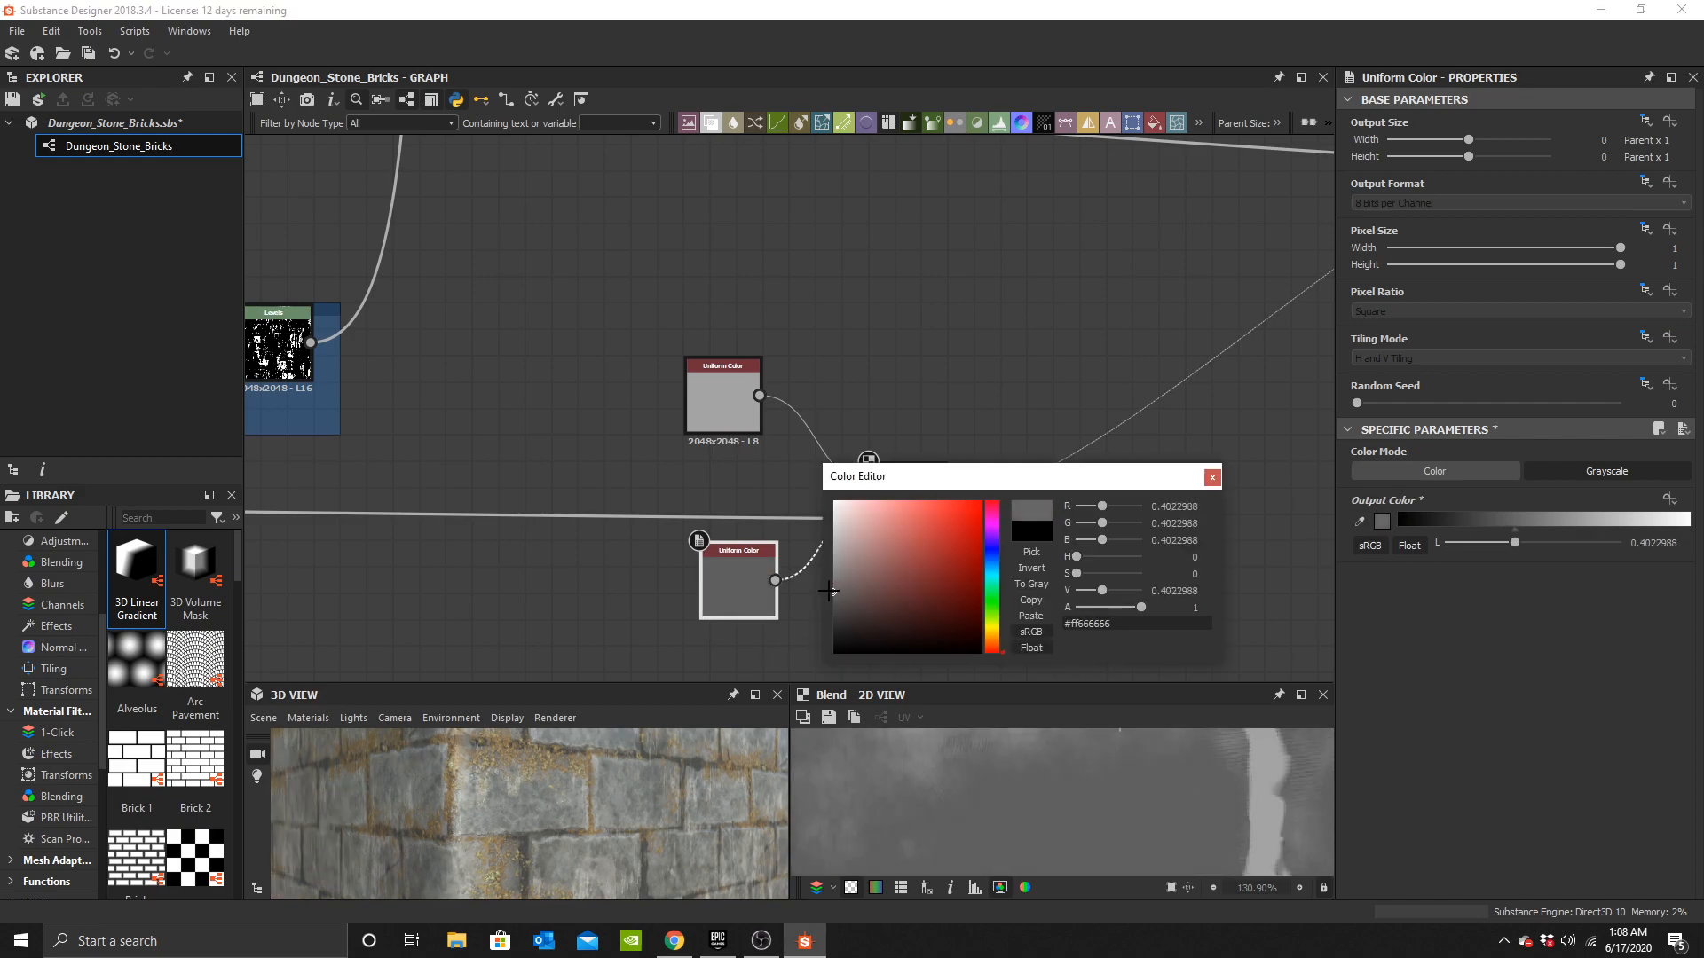
pyautogui.scroll(-3, 647, 811)
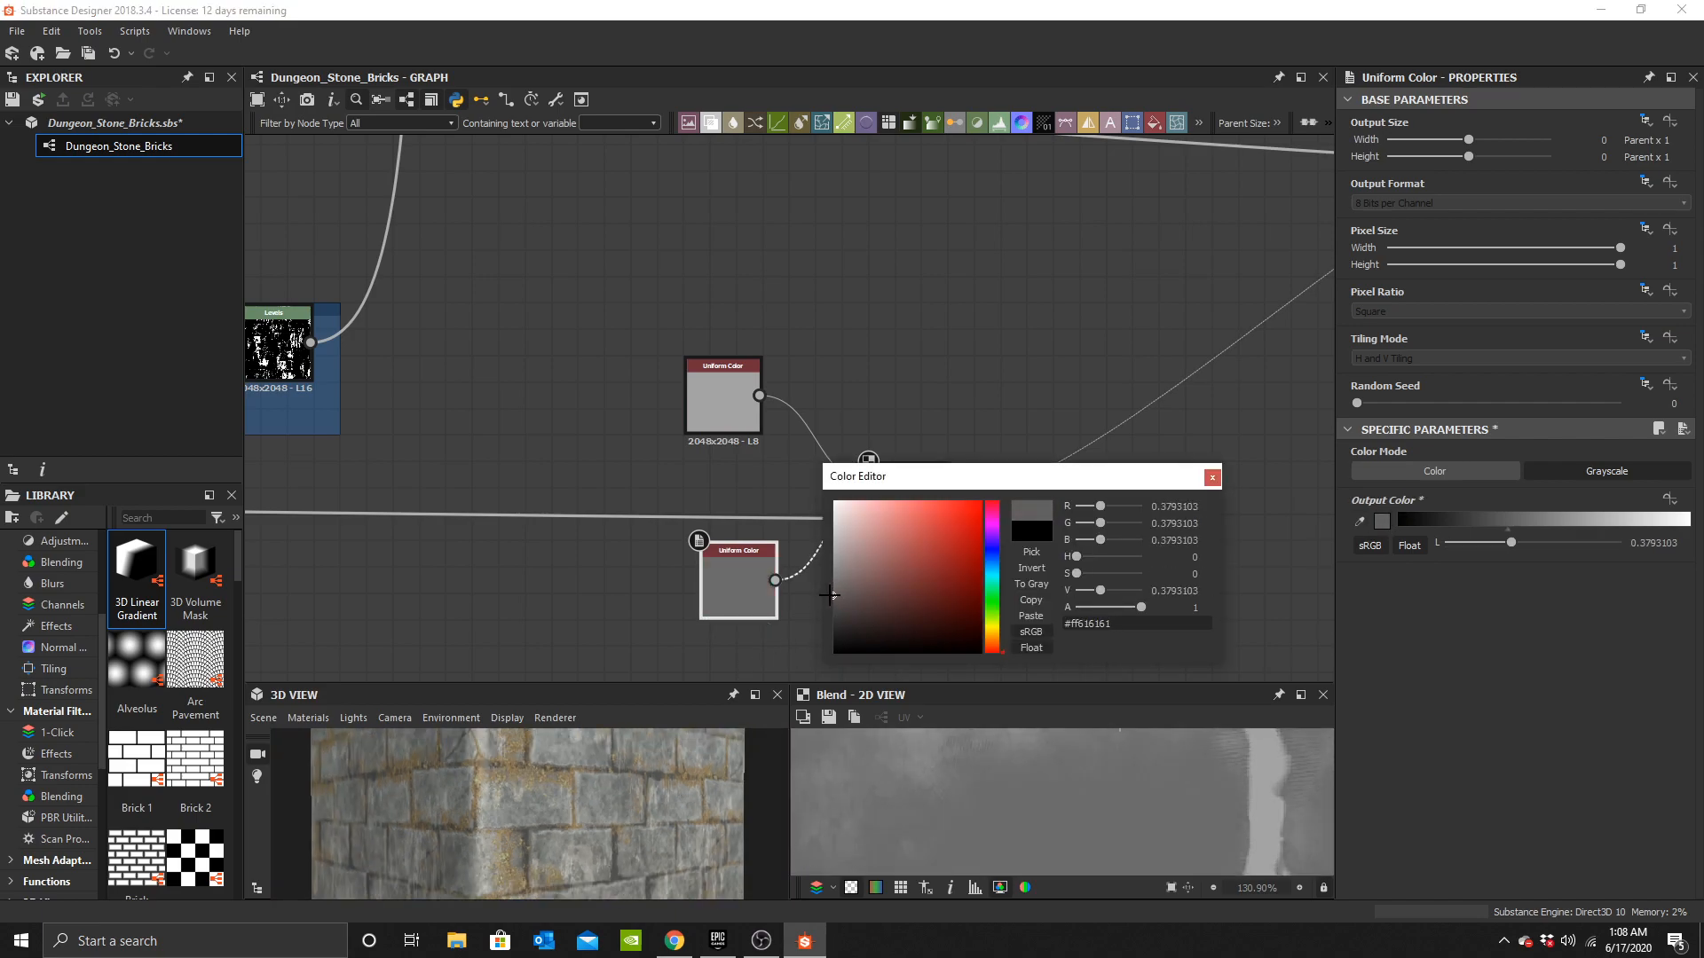
pyautogui.click(1211, 476)
# Add a second Blend fed by the darker Uniform Color and a pasted copy of it.
pyautogui.moveTo(738, 594); pyautogui.dragTo(800, 446, button='middle')
pyautogui.moveTo(800, 447); pyautogui.dragTo(653, 537)
pyautogui.scroll(1, 765, 551)
pyautogui.click(764, 547)
pyautogui.press('space')
pyautogui.write('b')
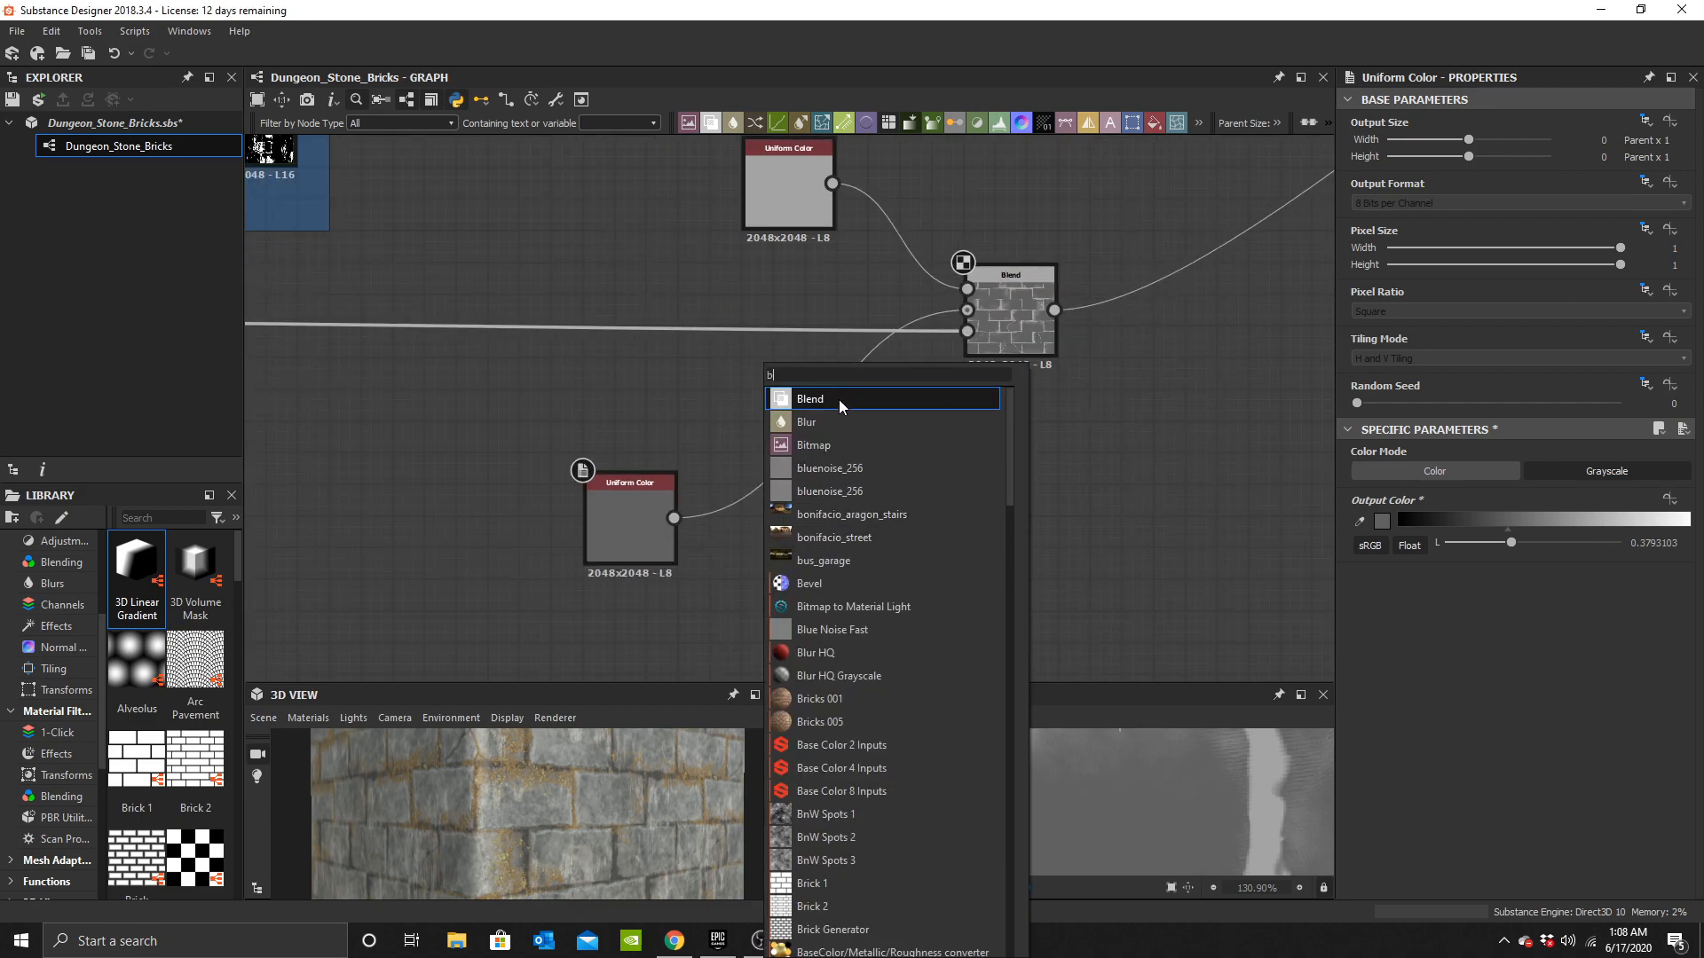
pyautogui.click(839, 399)
pyautogui.moveTo(709, 518)
pyautogui.keyDown('shift'); pyautogui.mouseDown()
pyautogui.moveTo(800, 532)
pyautogui.moveTo(729, 508)
pyautogui.mouseUp(); pyautogui.keyUp('shift')
pyautogui.click(620, 521)
pyautogui.hotkey('ctrl', 'c')
pyautogui.hotkey('ctrl', 'v')
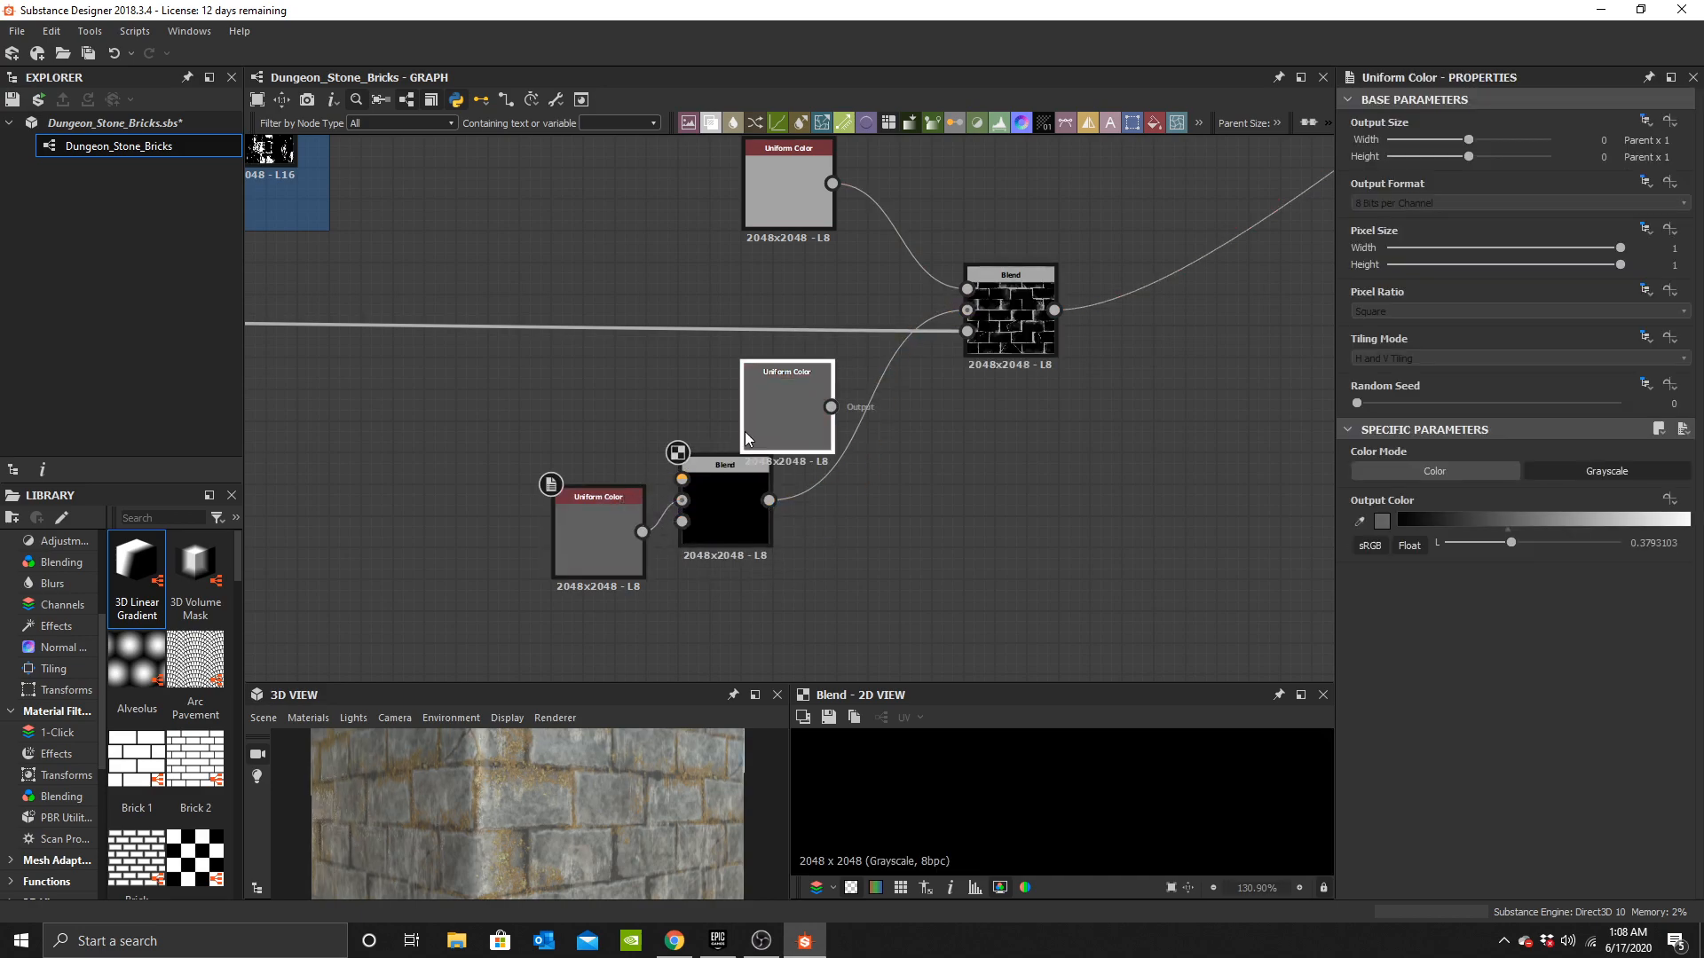
pyautogui.moveTo(792, 272); pyautogui.dragTo(843, 478, button='middle')
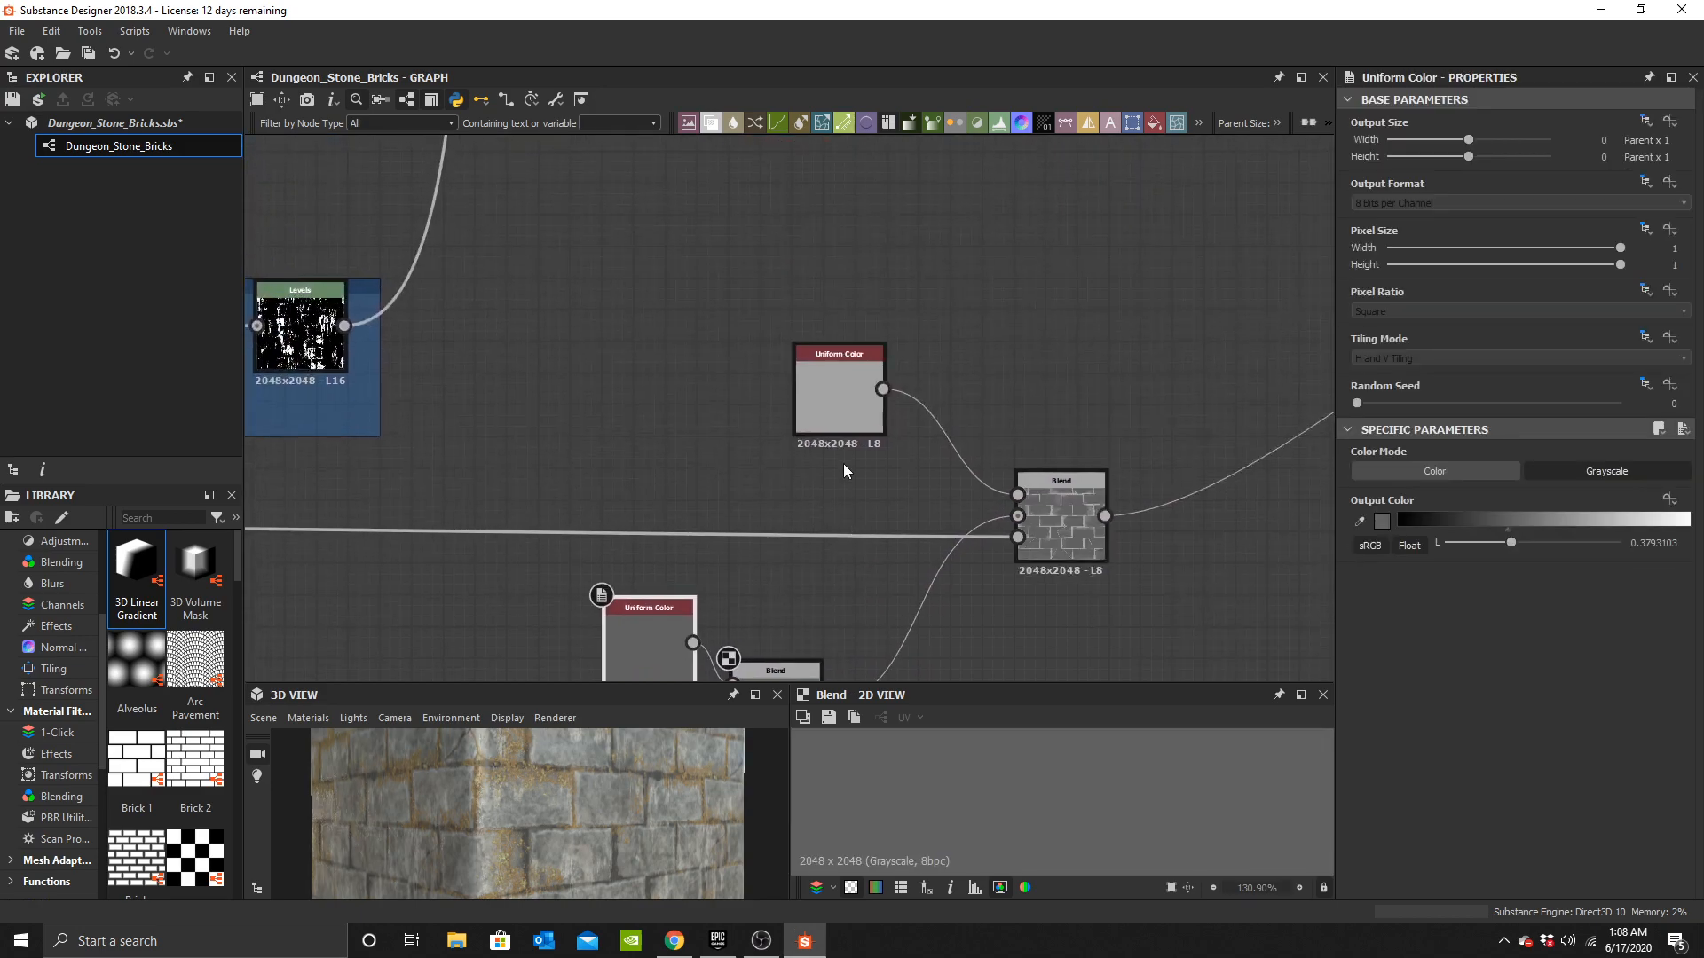
# Add a third Blend fed by the lighter Uniform Color and a pasted copy of it.
pyautogui.press('space')
pyautogui.write('b')
pyautogui.click(919, 371)
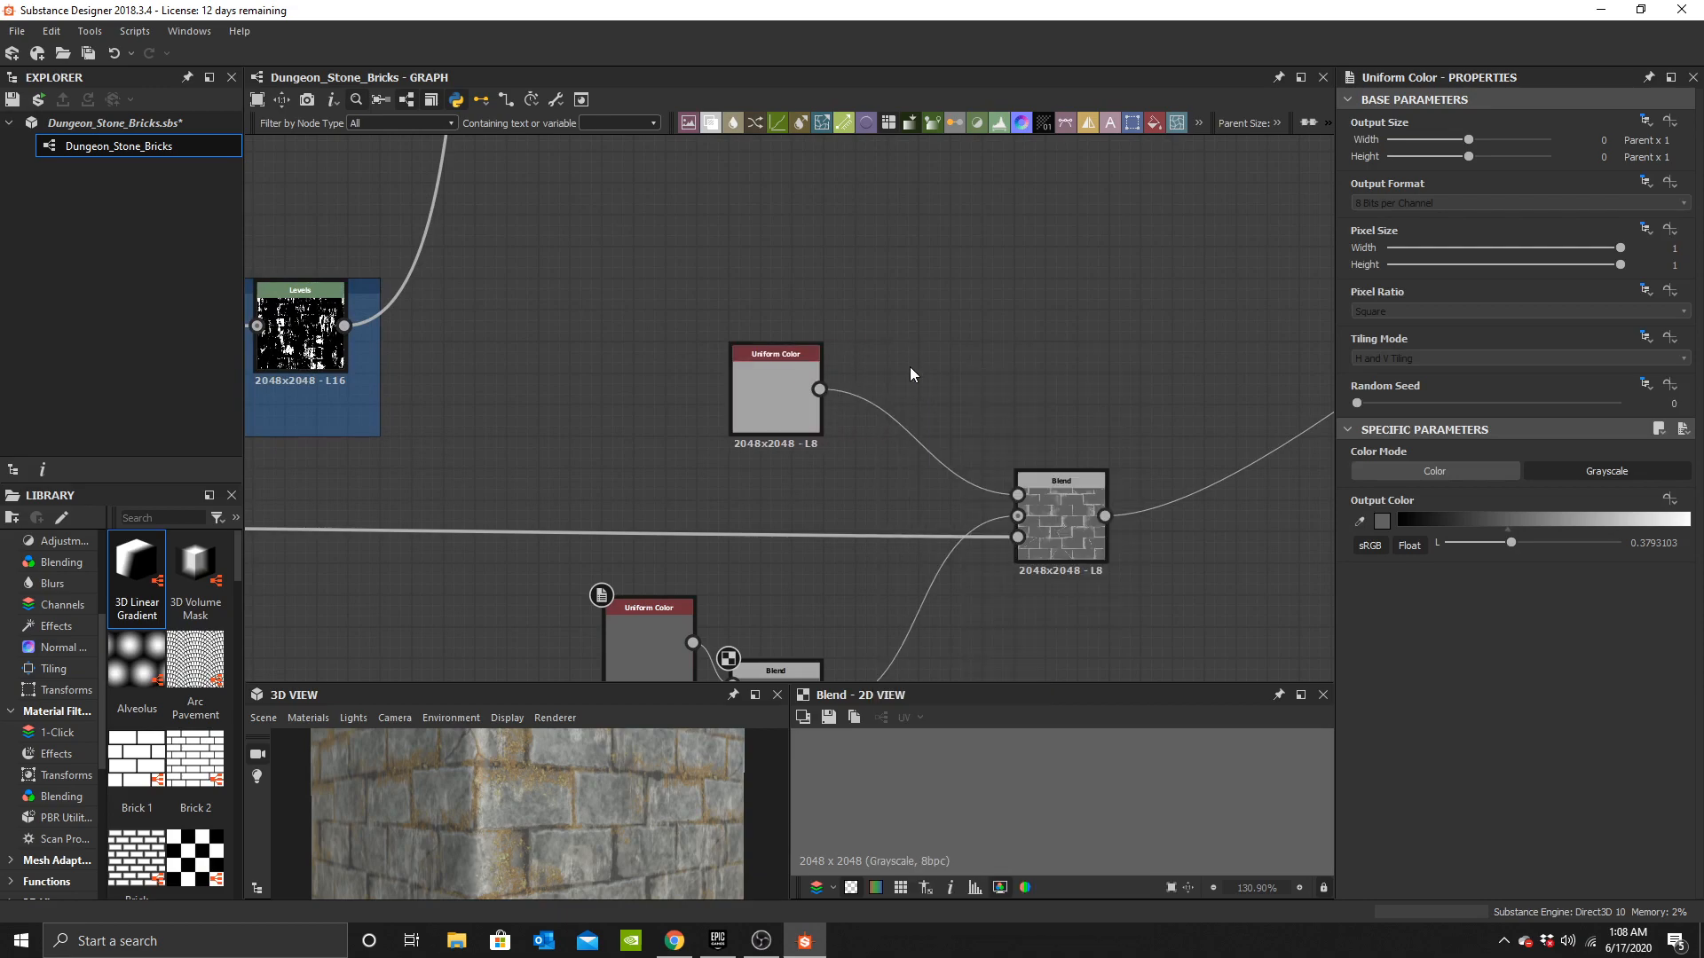
pyautogui.moveTo(770, 393); pyautogui.dragTo(643, 392)
pyautogui.moveTo(867, 332); pyautogui.dragTo(736, 358)
pyautogui.click(653, 382)
pyautogui.hotkey('ctrl', 'c')
pyautogui.hotkey('ctrl', 'v')
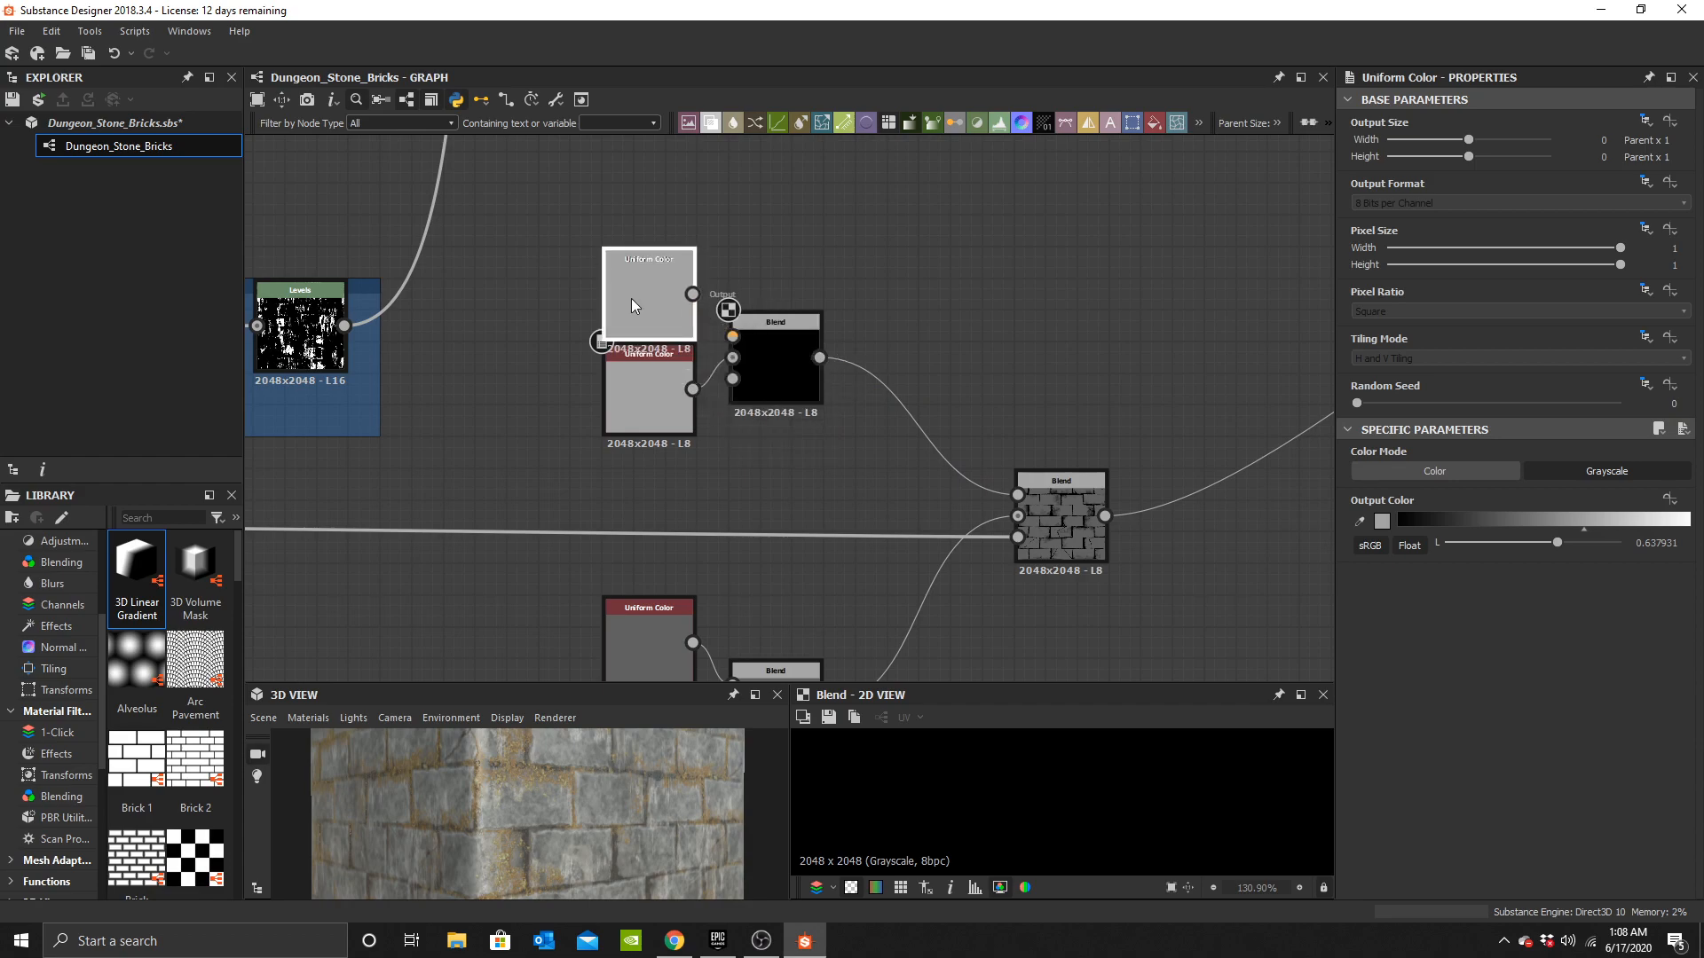
pyautogui.moveTo(692, 294); pyautogui.dragTo(732, 337)
# Add a Clouds 3 node and connect it to the opacity inputs of the two new Blends.
pyautogui.moveTo(495, 459); pyautogui.dragTo(643, 440, button='middle')
pyautogui.click(646, 439)
pyautogui.press('space')
pyautogui.write('clou')
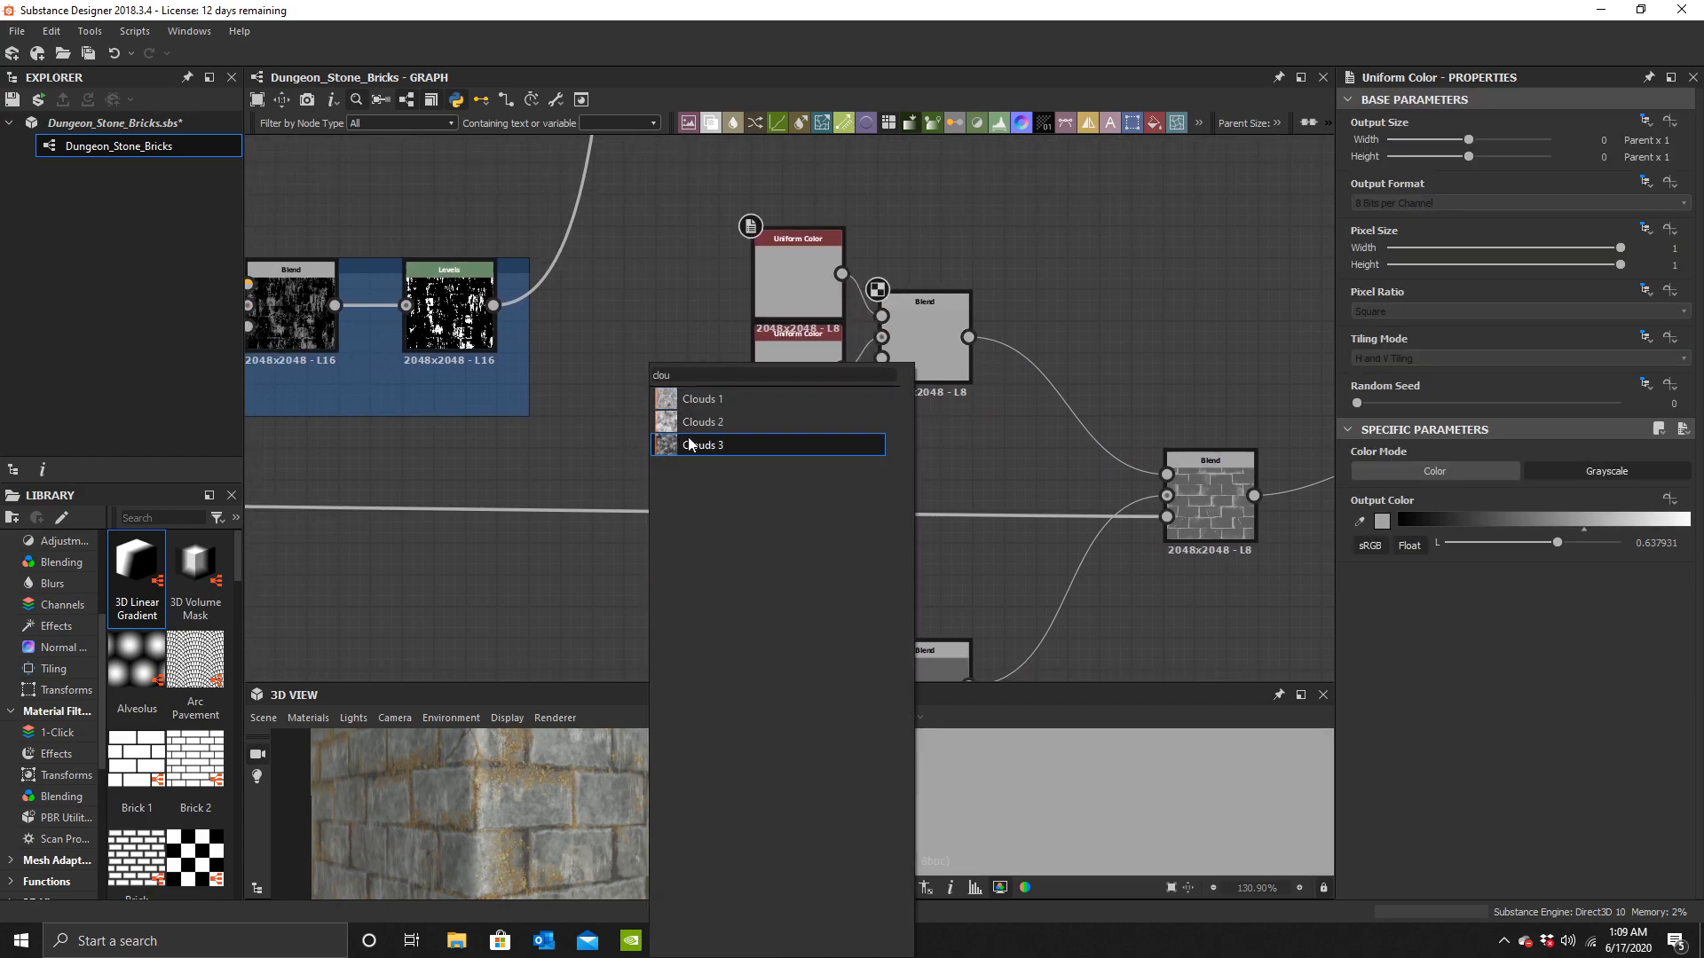
pyautogui.click(702, 445)
pyautogui.moveTo(879, 373); pyautogui.dragTo(882, 358)
pyautogui.moveTo(697, 434); pyautogui.dragTo(684, 347, button='middle')
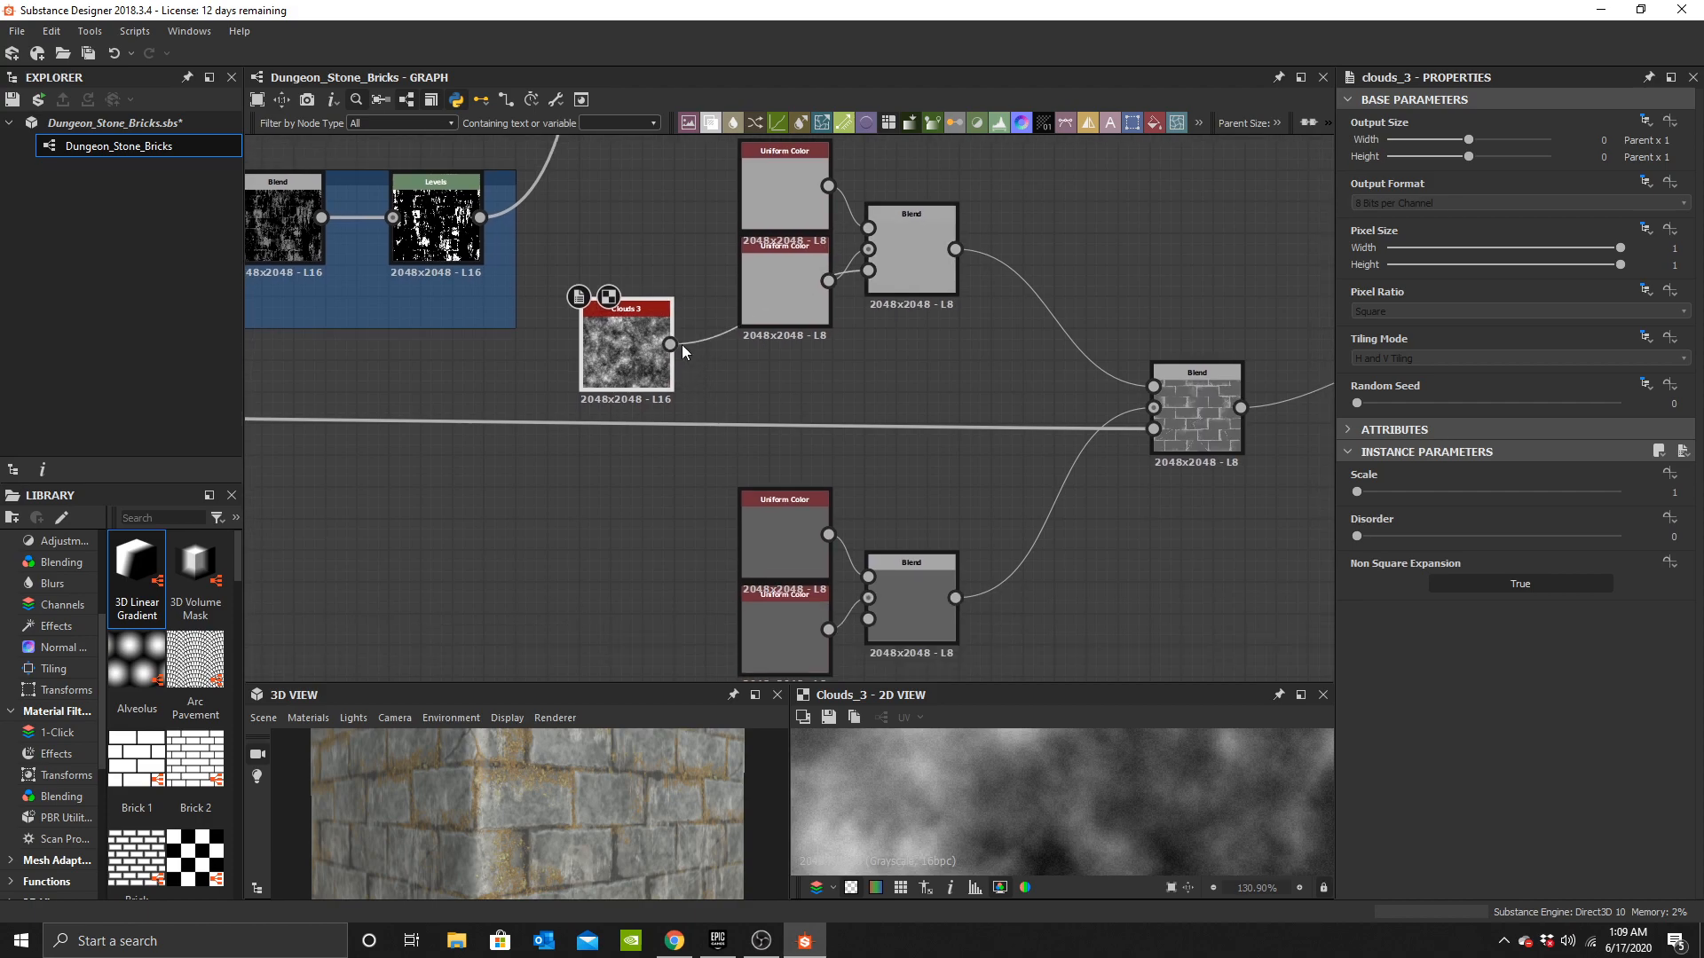
pyautogui.scroll(5, 616, 407)
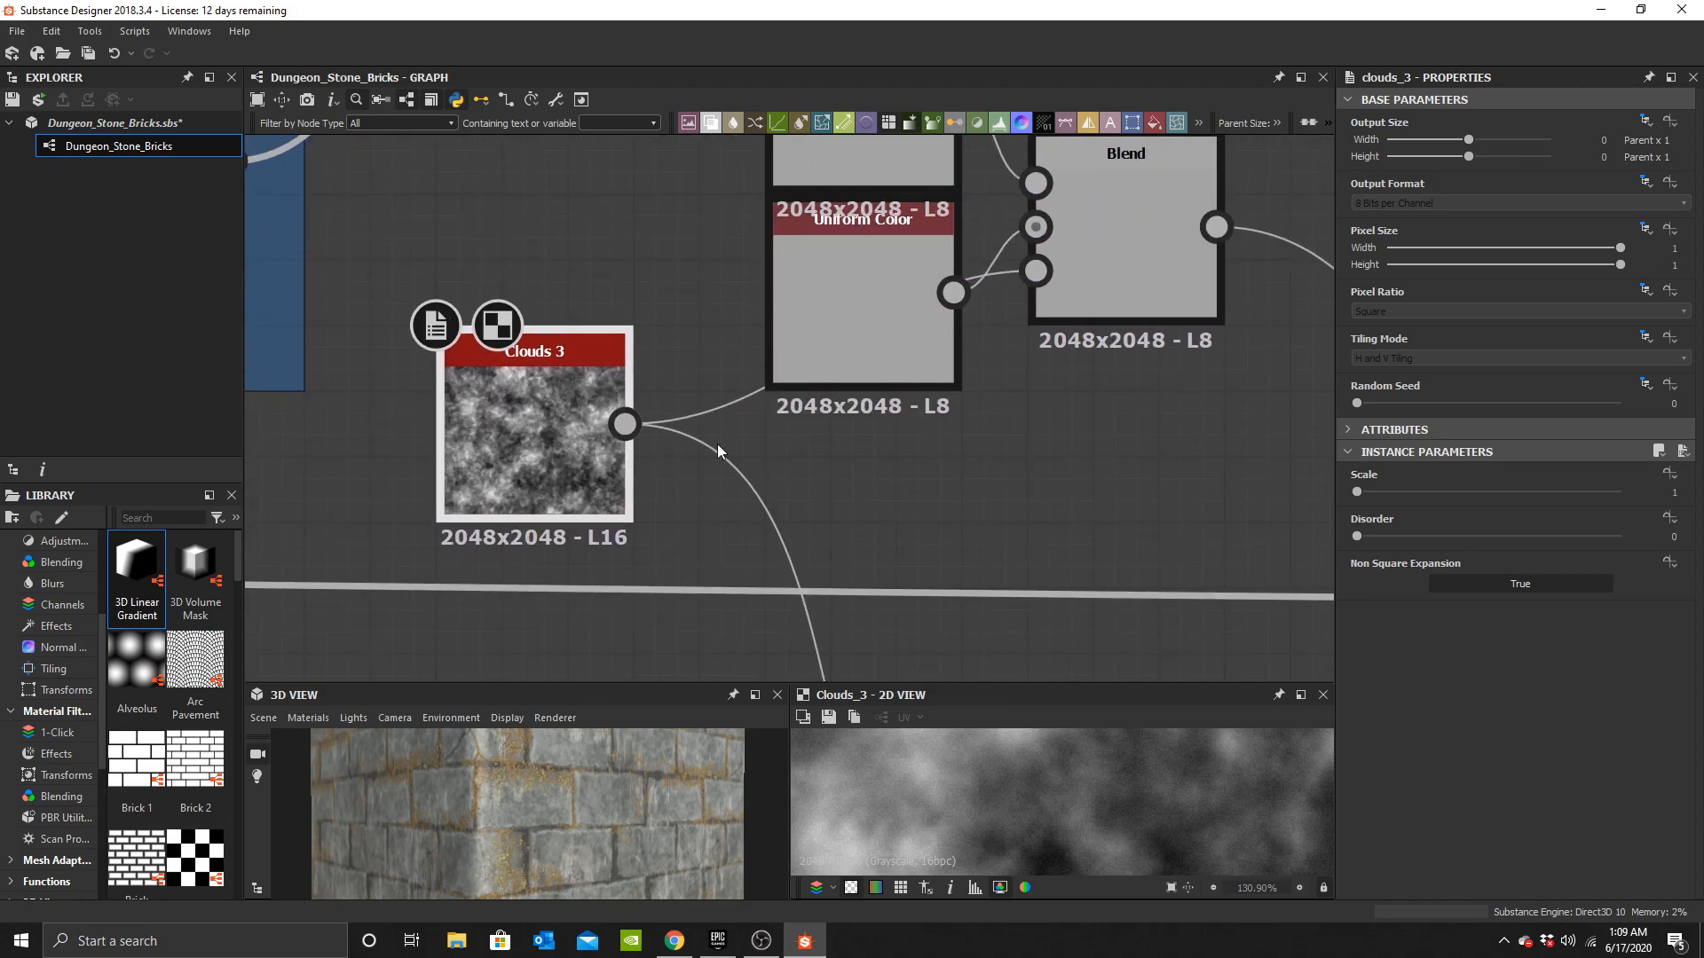
# Set the lighter pair's copied Uniform Color to about 0.51.
pyautogui.click(745, 282)
pyautogui.click(1381, 521)
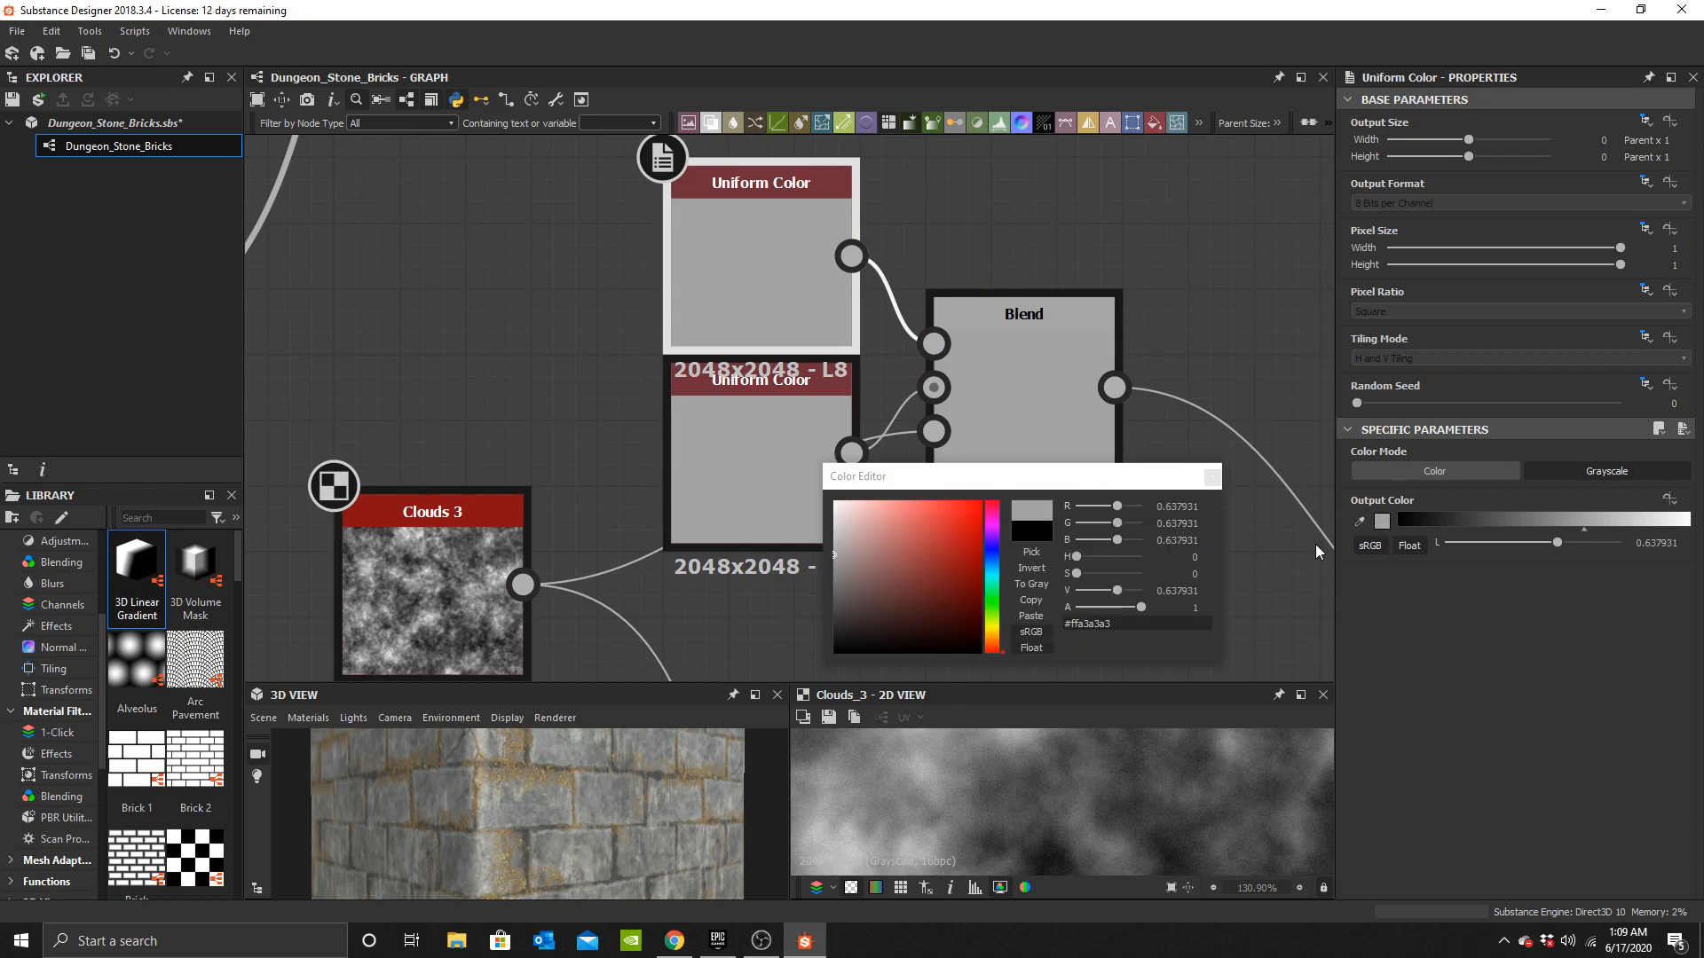
pyautogui.moveTo(839, 546)
pyautogui.mouseDown()
pyautogui.moveTo(887, 568)
pyautogui.moveTo(834, 576)
pyautogui.mouseUp()
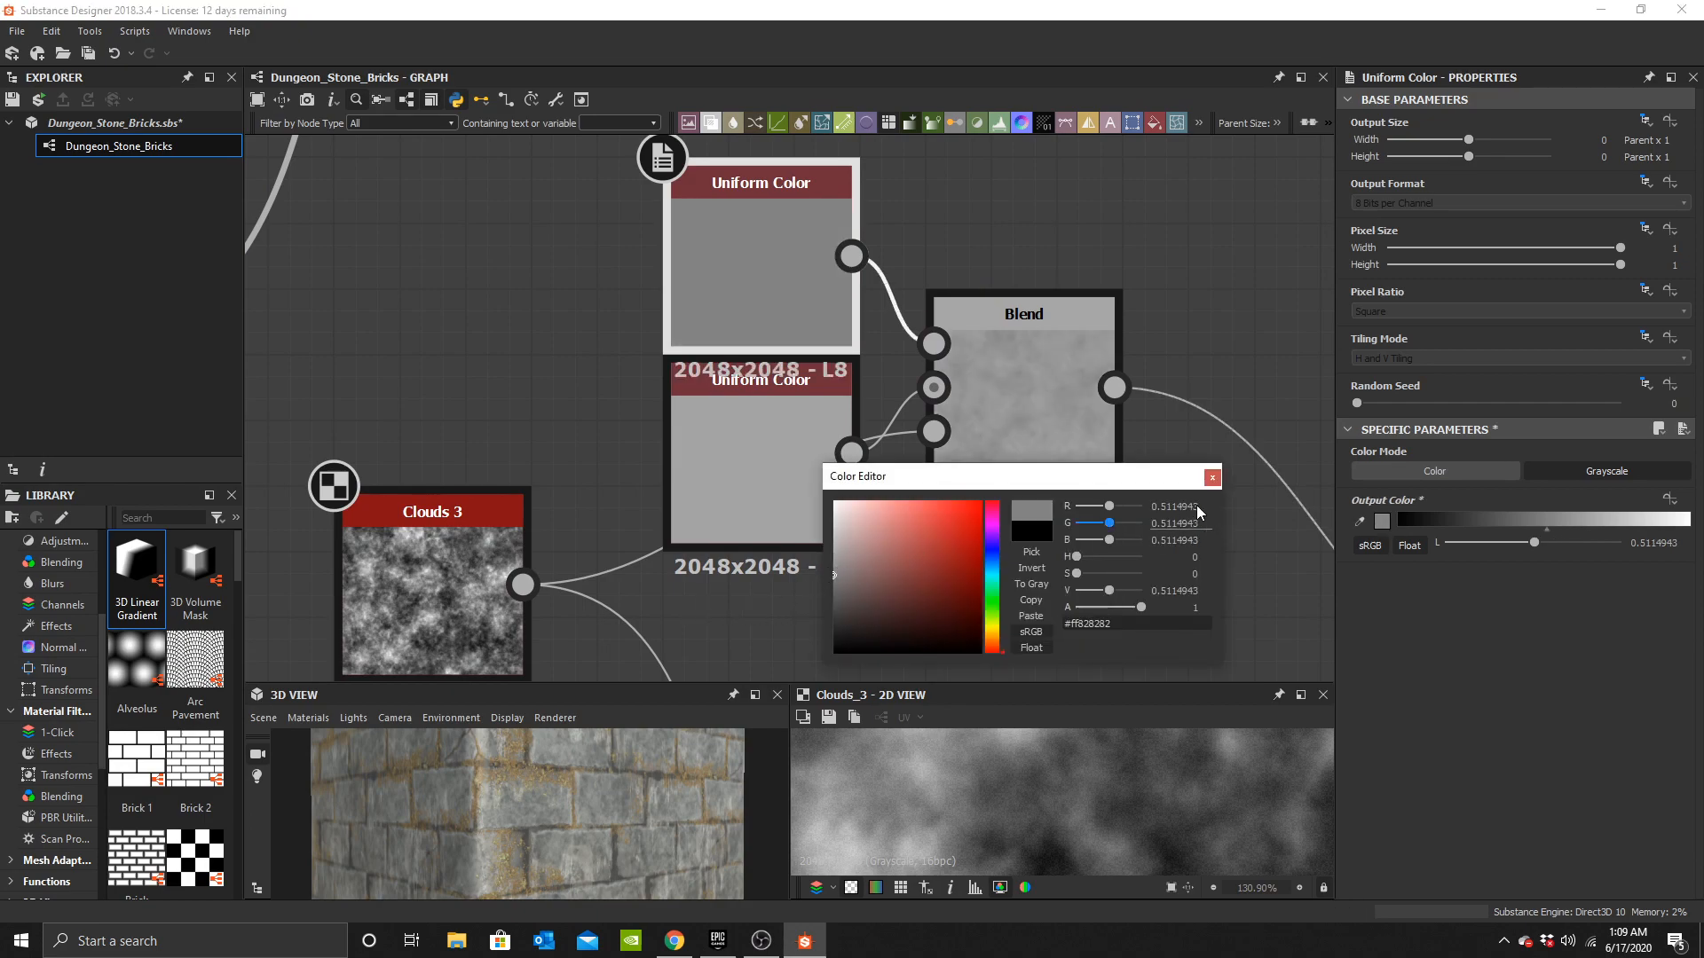
pyautogui.click(1213, 479)
# Set the darker pair's copied Uniform Color to 0.5.
pyautogui.moveTo(1013, 551); pyautogui.dragTo(989, 190, button='middle')
pyautogui.click(863, 399)
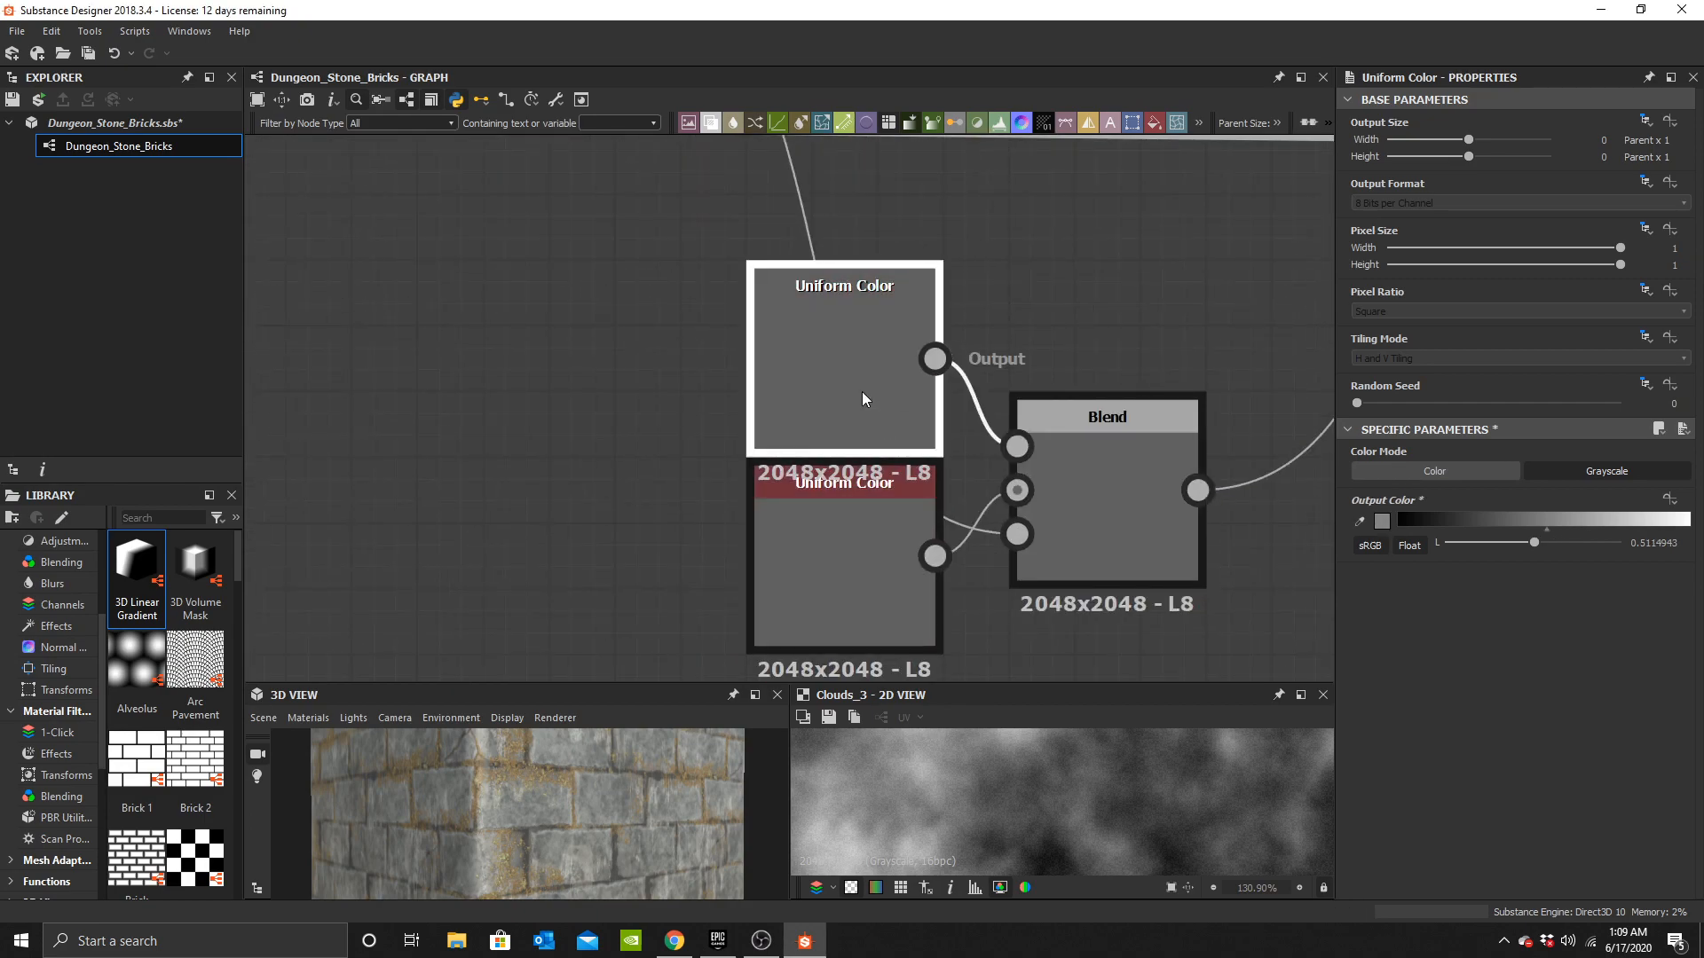
pyautogui.click(1381, 521)
pyautogui.click(844, 575)
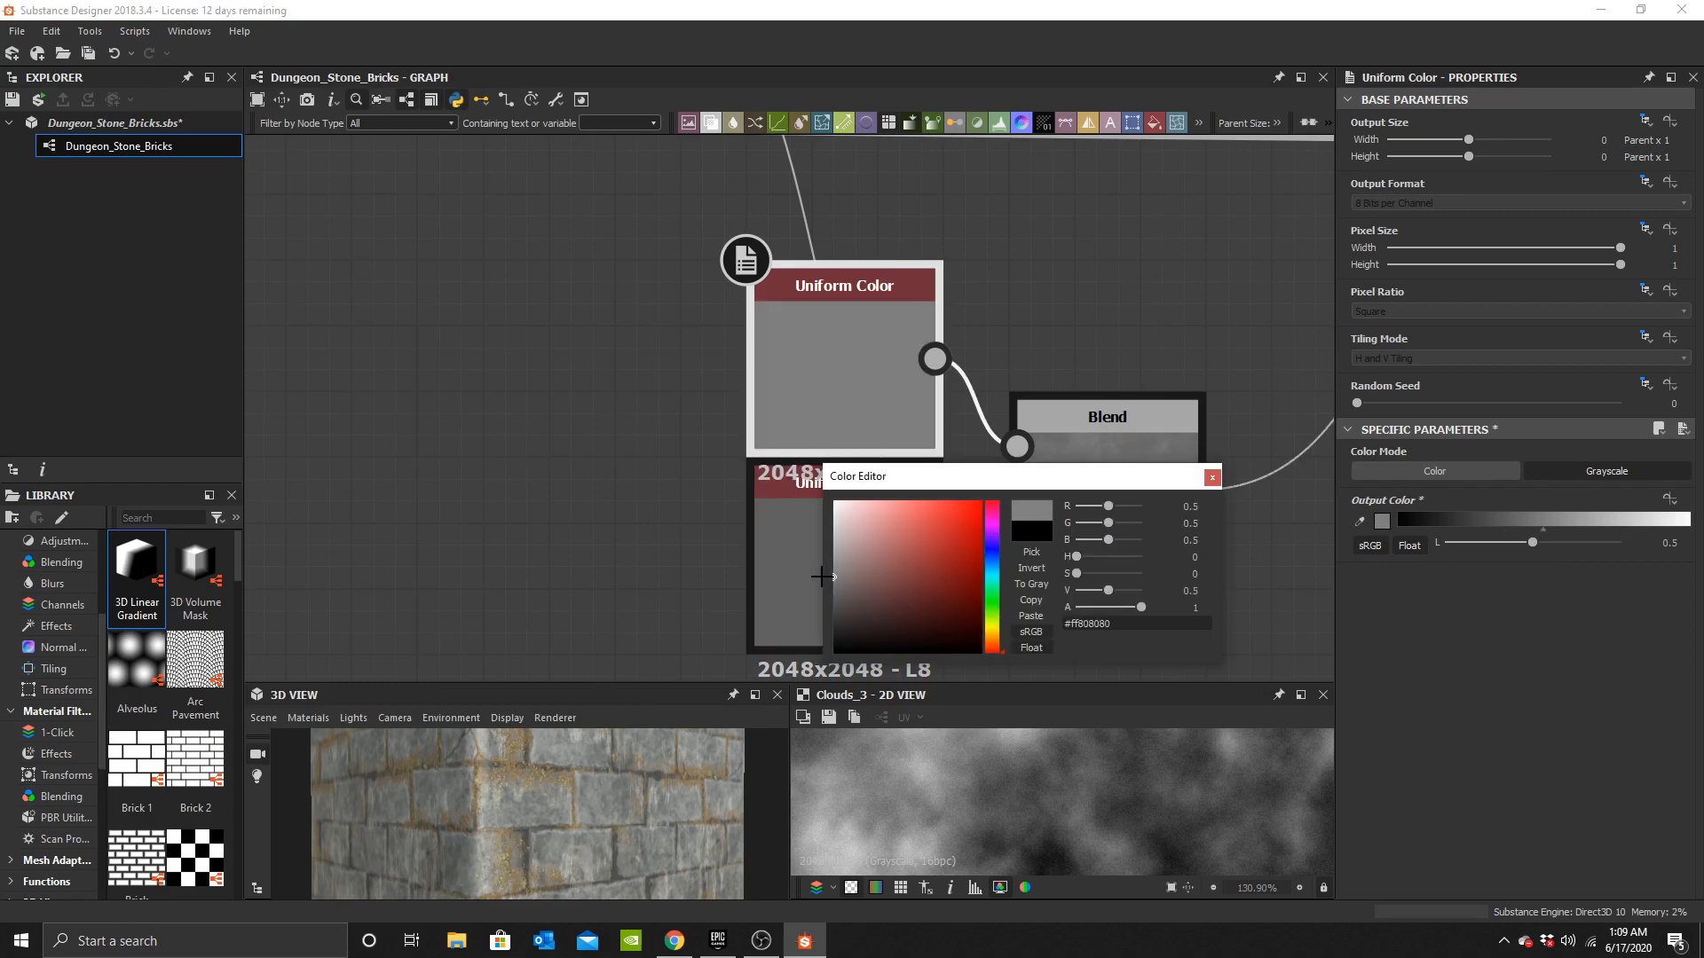
pyautogui.click(1212, 477)
# Add another Blend node after the Clouds-masked Blend of the darker pair.
pyautogui.scroll(-3, 1148, 456)
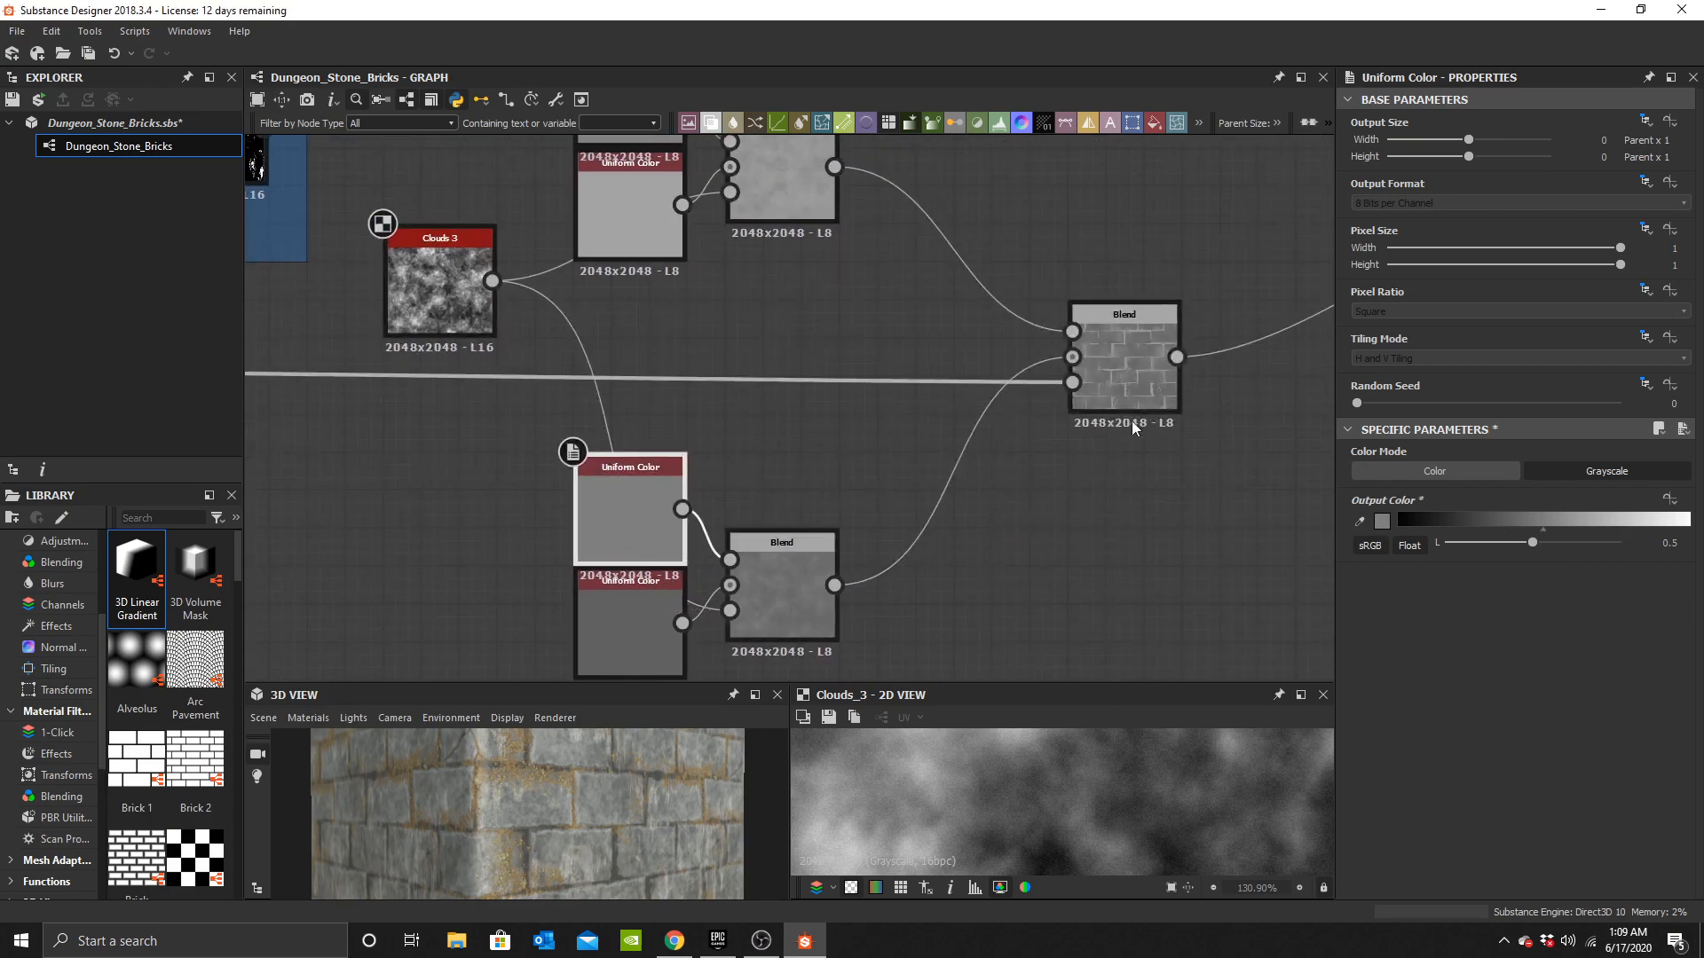
pyautogui.doubleClick(1143, 390)
pyautogui.scroll(-5, 1159, 811)
pyautogui.moveTo(1202, 380); pyautogui.dragTo(1213, 230, button='middle')
pyautogui.moveTo(487, 341); pyautogui.dragTo(658, 501)
pyautogui.click(775, 535)
pyautogui.press('space')
pyautogui.click(835, 397)
pyautogui.scroll(2, 806, 524)
pyautogui.moveTo(746, 576); pyautogui.dragTo(791, 470)
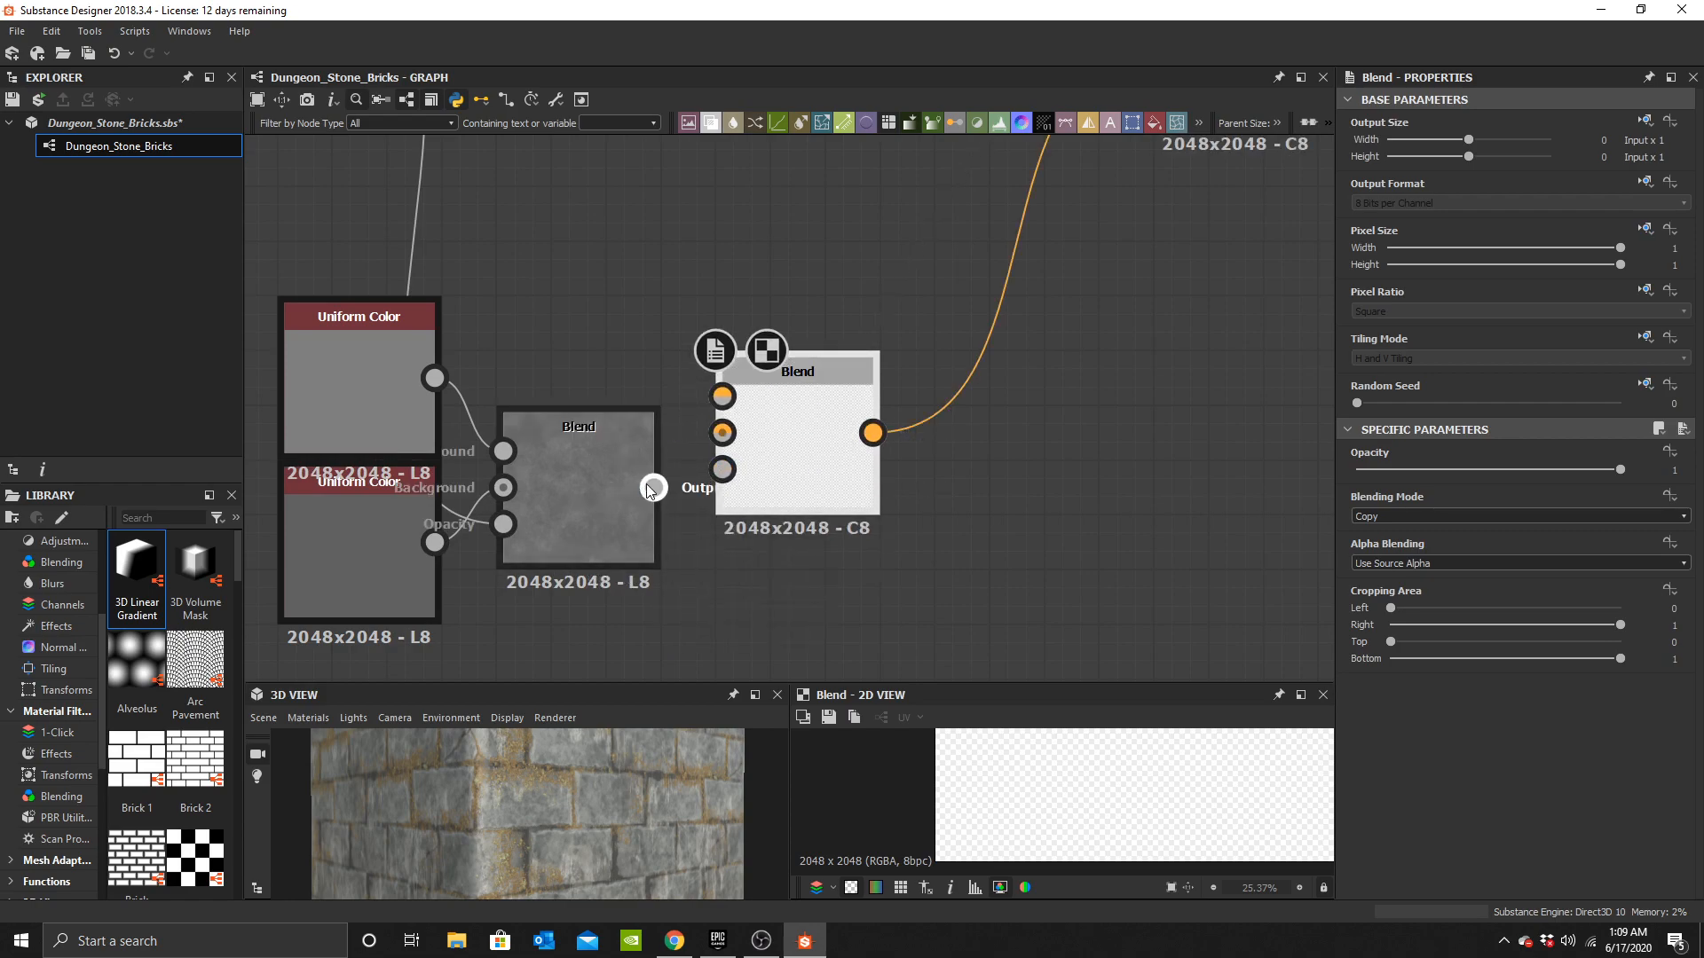
# Connect the Edge Damages mask to the new Blend's opacity and the Clouds-masked Blend to its background.
pyautogui.scroll(-6, 826, 458)
pyautogui.moveTo(864, 426); pyautogui.dragTo(1218, 471, button='middle')
pyautogui.moveTo(470, 391); pyautogui.dragTo(913, 483, button='middle')
pyautogui.scroll(-4, 757, 494)
pyautogui.moveTo(627, 456); pyautogui.dragTo(680, 486, button='middle')
pyautogui.scroll(4, 931, 260)
pyautogui.moveTo(931, 260); pyautogui.dragTo(770, 303, button='middle')
pyautogui.scroll(4, 785, 390)
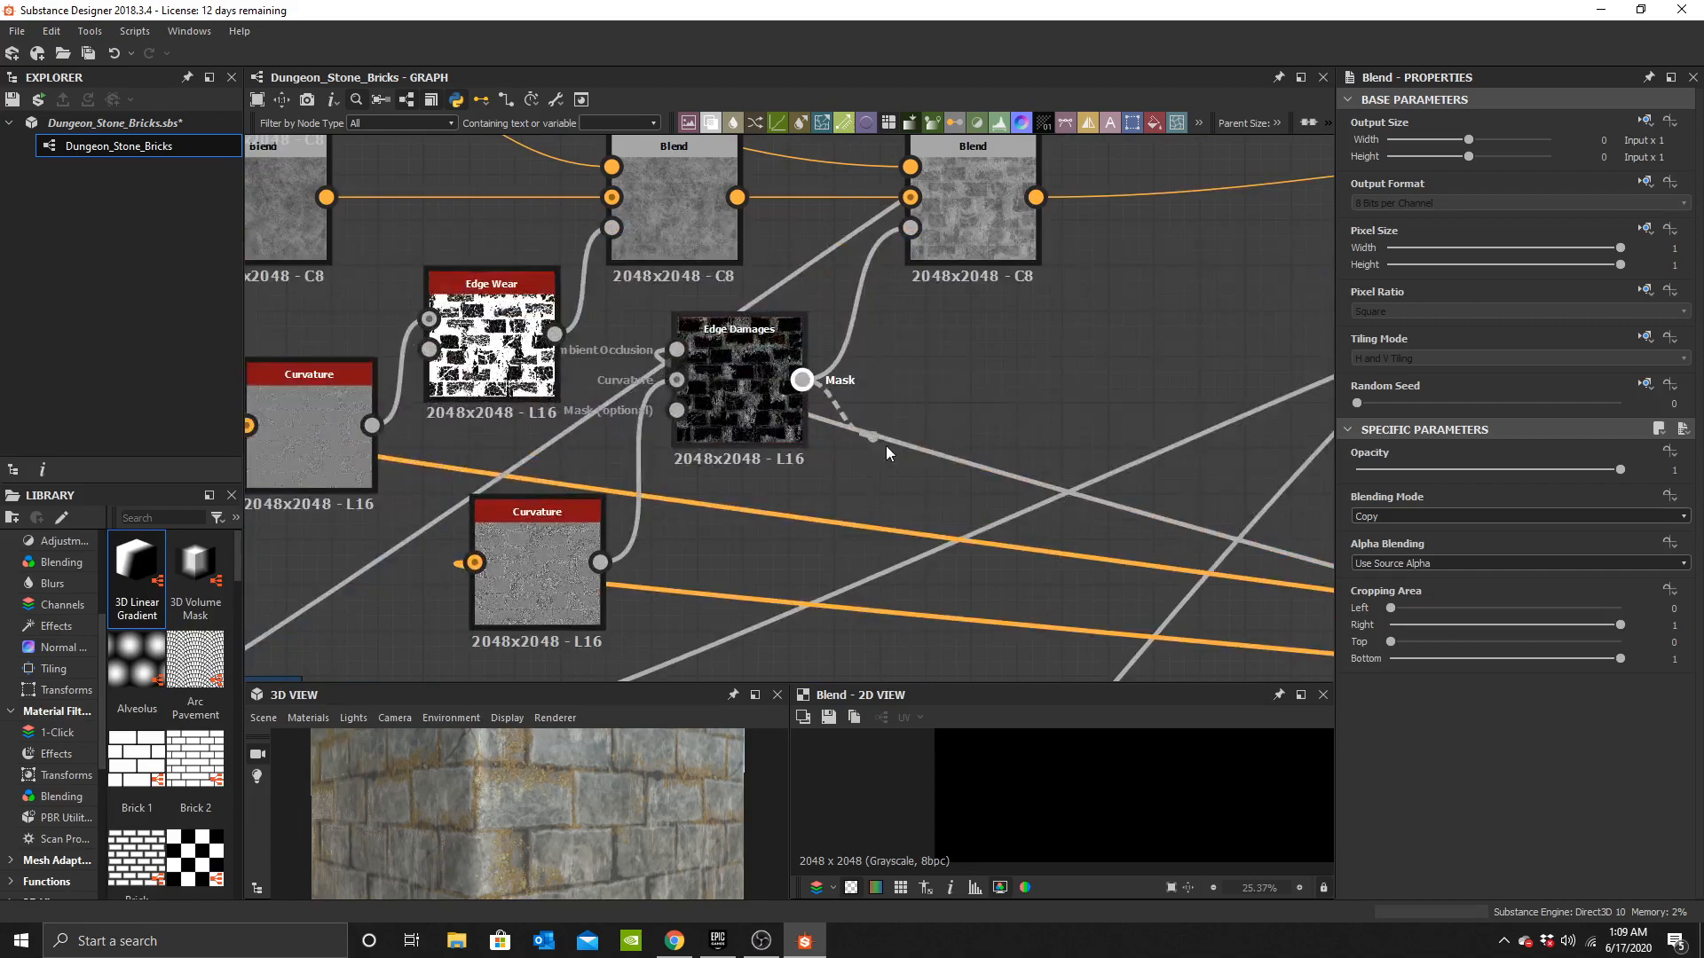
pyautogui.moveTo(909, 639); pyautogui.dragTo(910, 403, button='middle')
pyautogui.moveTo(982, 562); pyautogui.dragTo(722, 385, button='middle')
pyautogui.scroll(-4, 968, 536)
pyautogui.moveTo(1100, 523); pyautogui.dragTo(623, 227, button='middle')
pyautogui.moveTo(846, 478); pyautogui.dragTo(662, 160, button='middle')
pyautogui.scroll(3, 723, 405)
pyautogui.scroll(3, 816, 318)
pyautogui.click(812, 480)
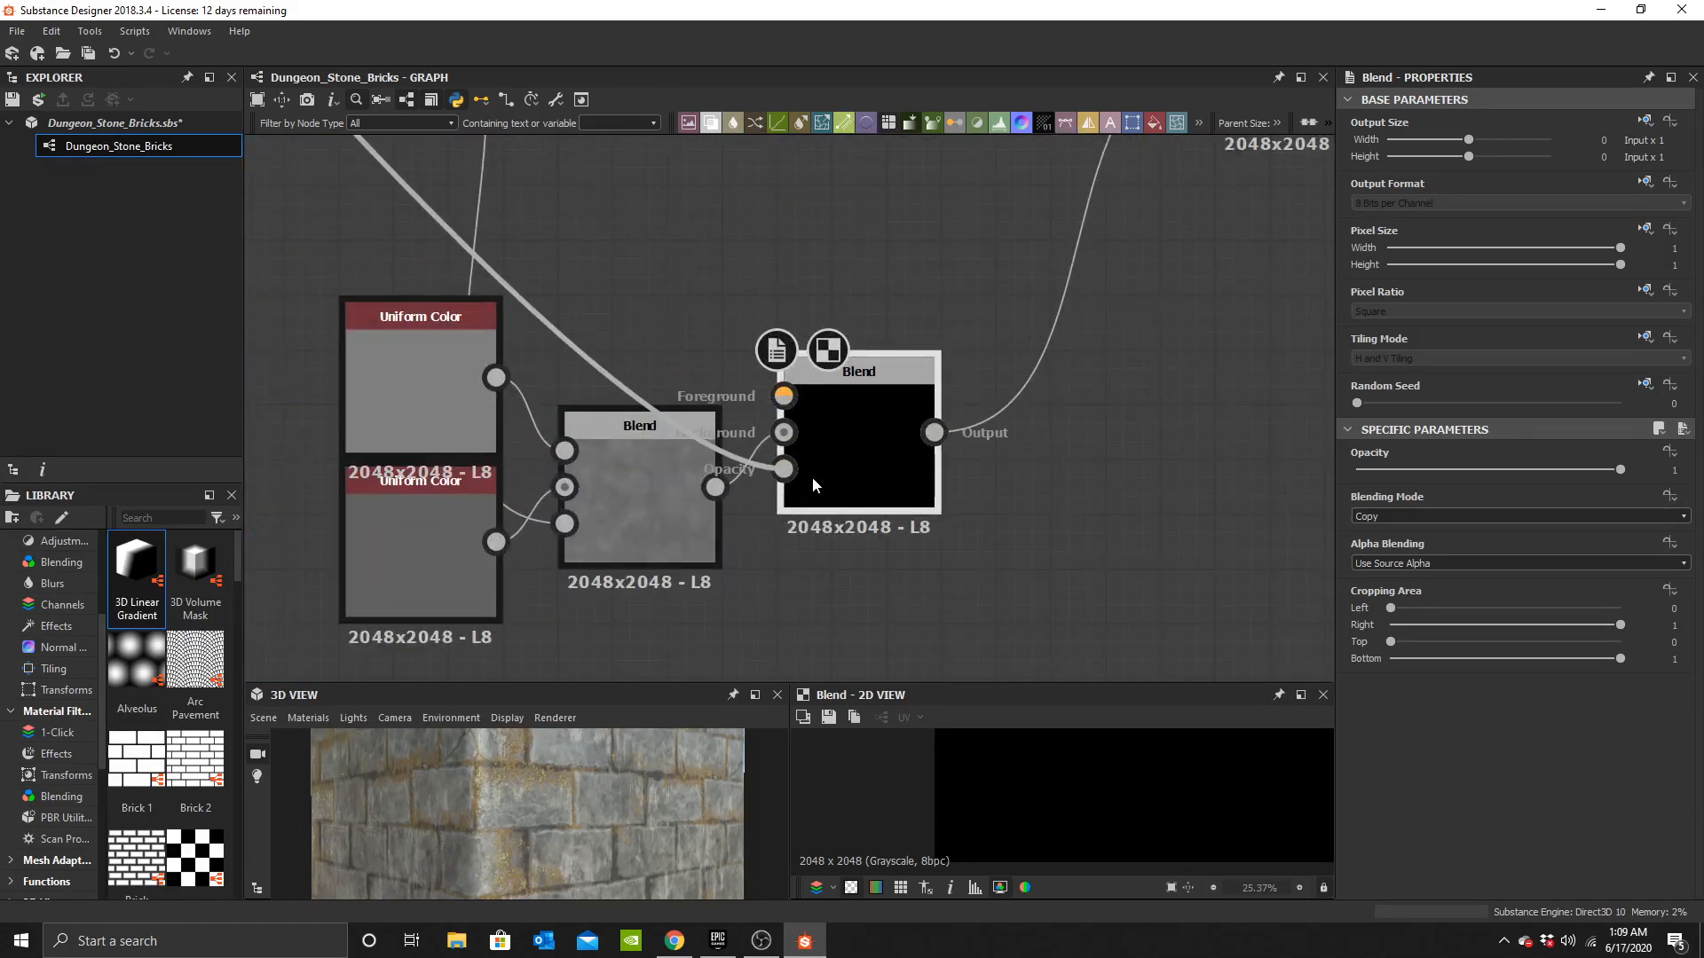
pyautogui.moveTo(668, 402); pyautogui.dragTo(791, 433, button='middle')
# Duplicate a Uniform Color node and place the copy above the new Blend.
pyautogui.click(577, 408)
pyautogui.hotkey('ctrl', 'c')
pyautogui.hotkey('ctrl', 'v')
pyautogui.moveTo(809, 380); pyautogui.dragTo(907, 426)
pyautogui.moveTo(623, 814); pyautogui.dragTo(658, 785)
pyautogui.scroll(-3, 603, 796)
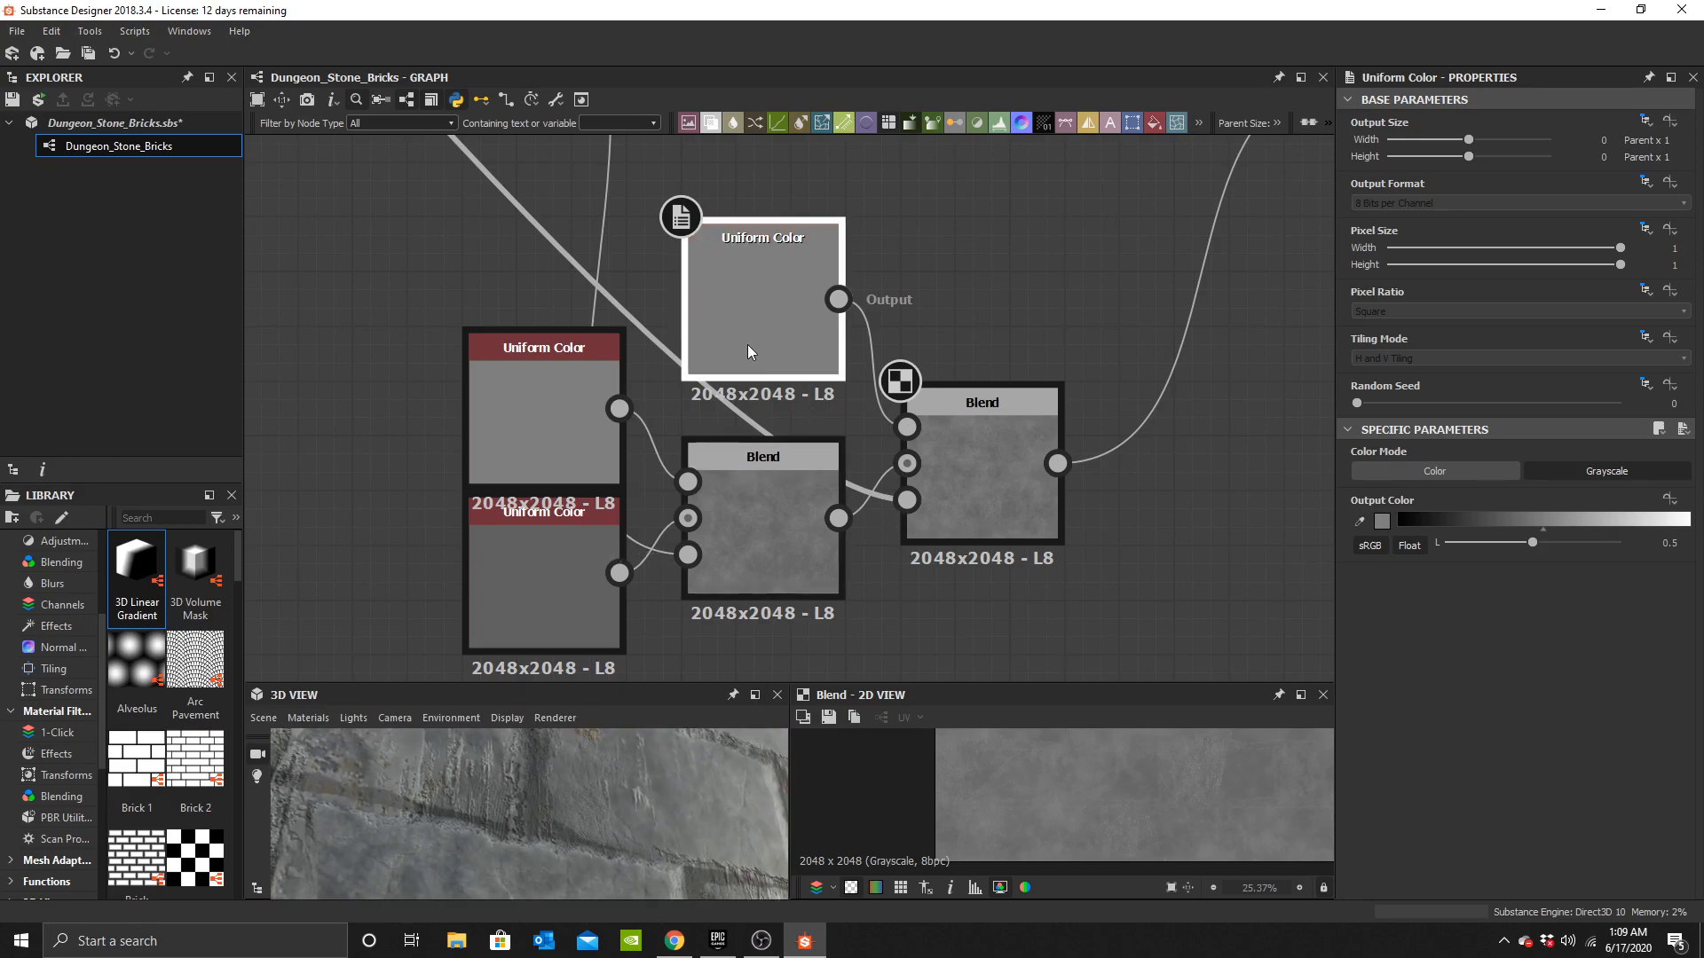
# Set the copied Uniform Color's output value to about 0.39.
pyautogui.click(1381, 521)
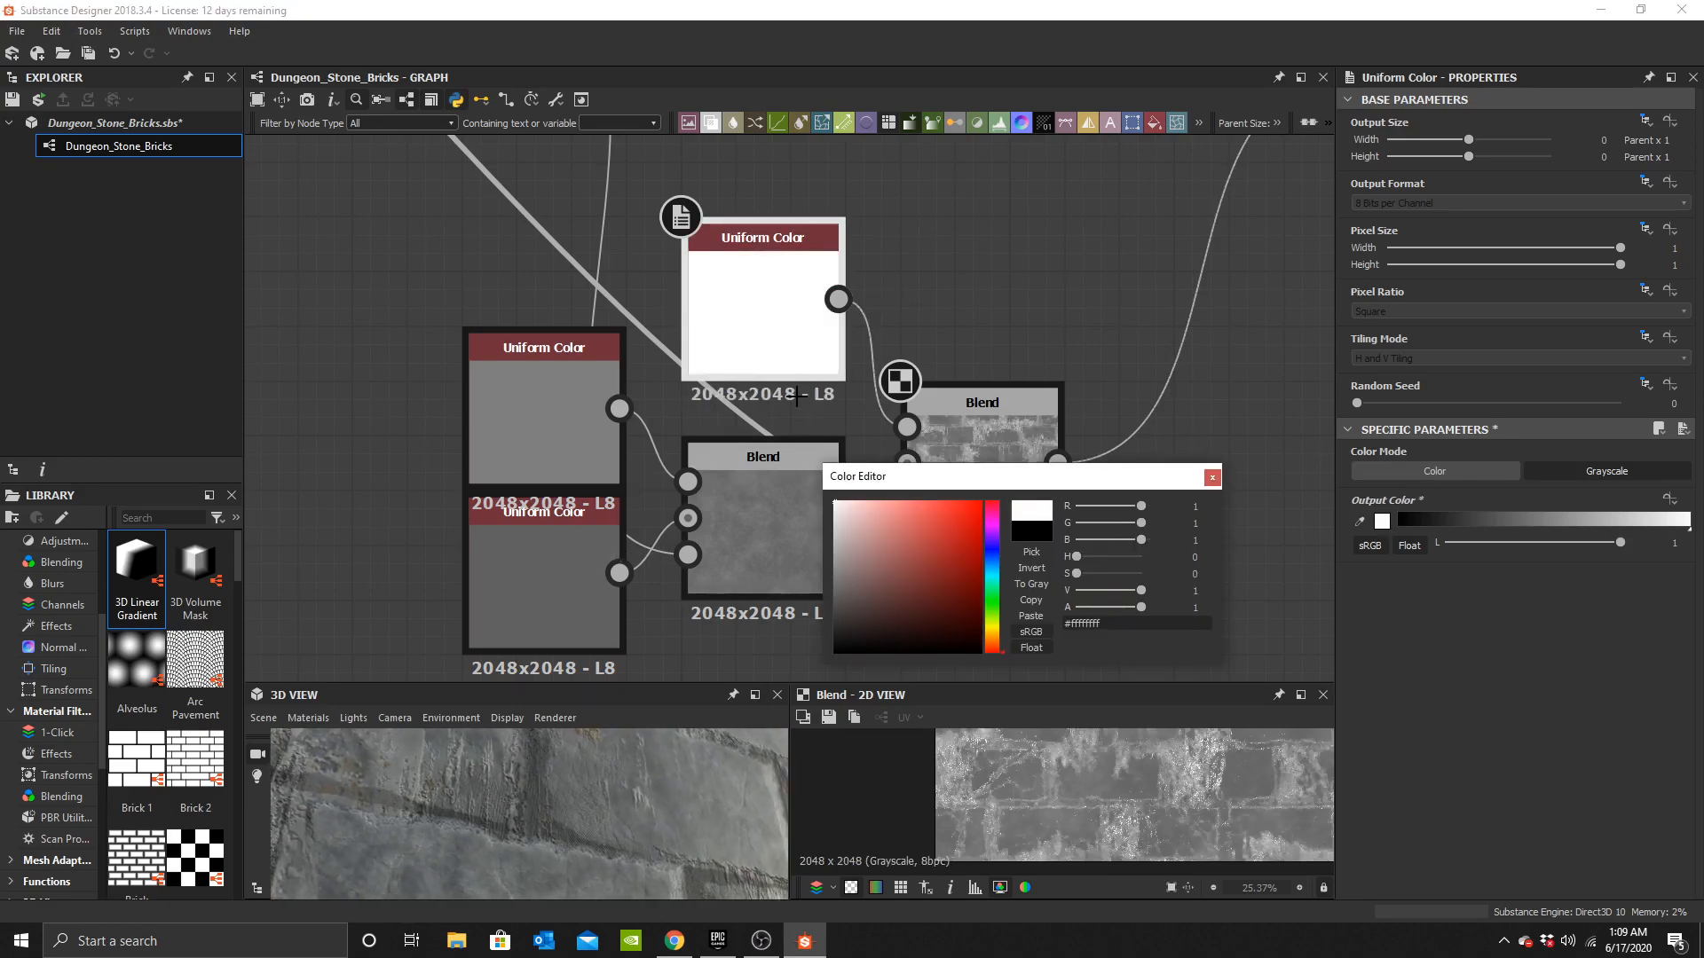
pyautogui.moveTo(796, 396); pyautogui.dragTo(838, 766)
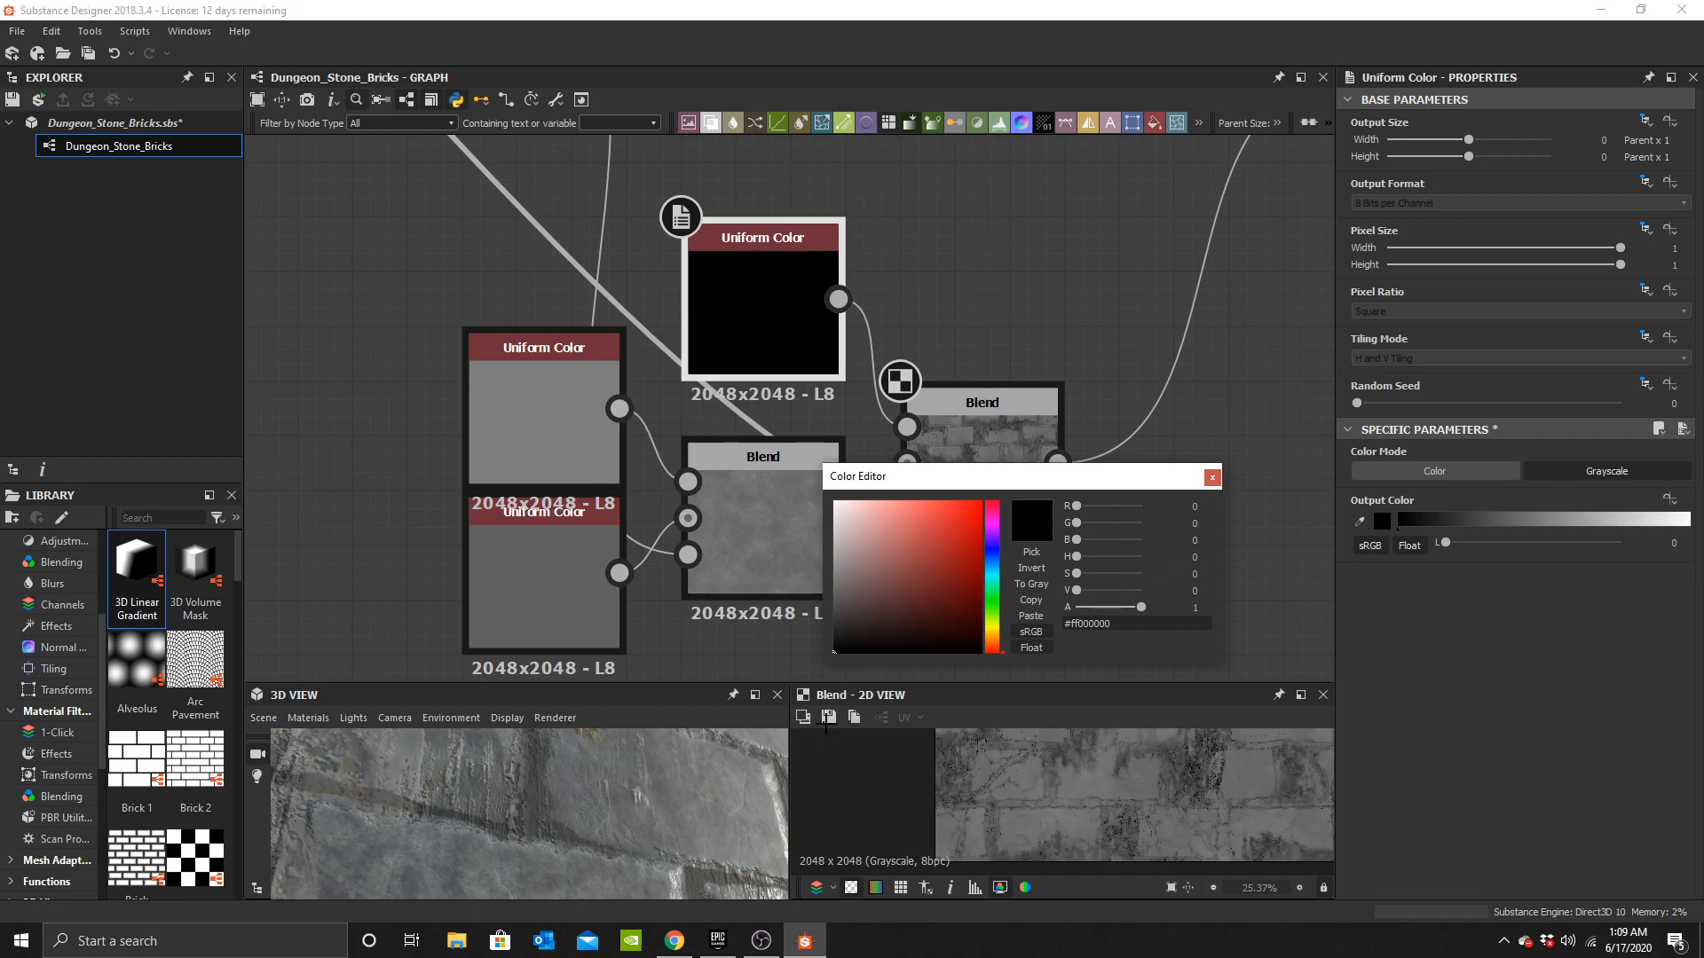
pyautogui.moveTo(815, 612); pyautogui.dragTo(791, 366)
pyautogui.moveTo(837, 521)
pyautogui.mouseDown()
pyautogui.moveTo(796, 592)
pyautogui.moveTo(711, 381)
pyautogui.mouseUp()
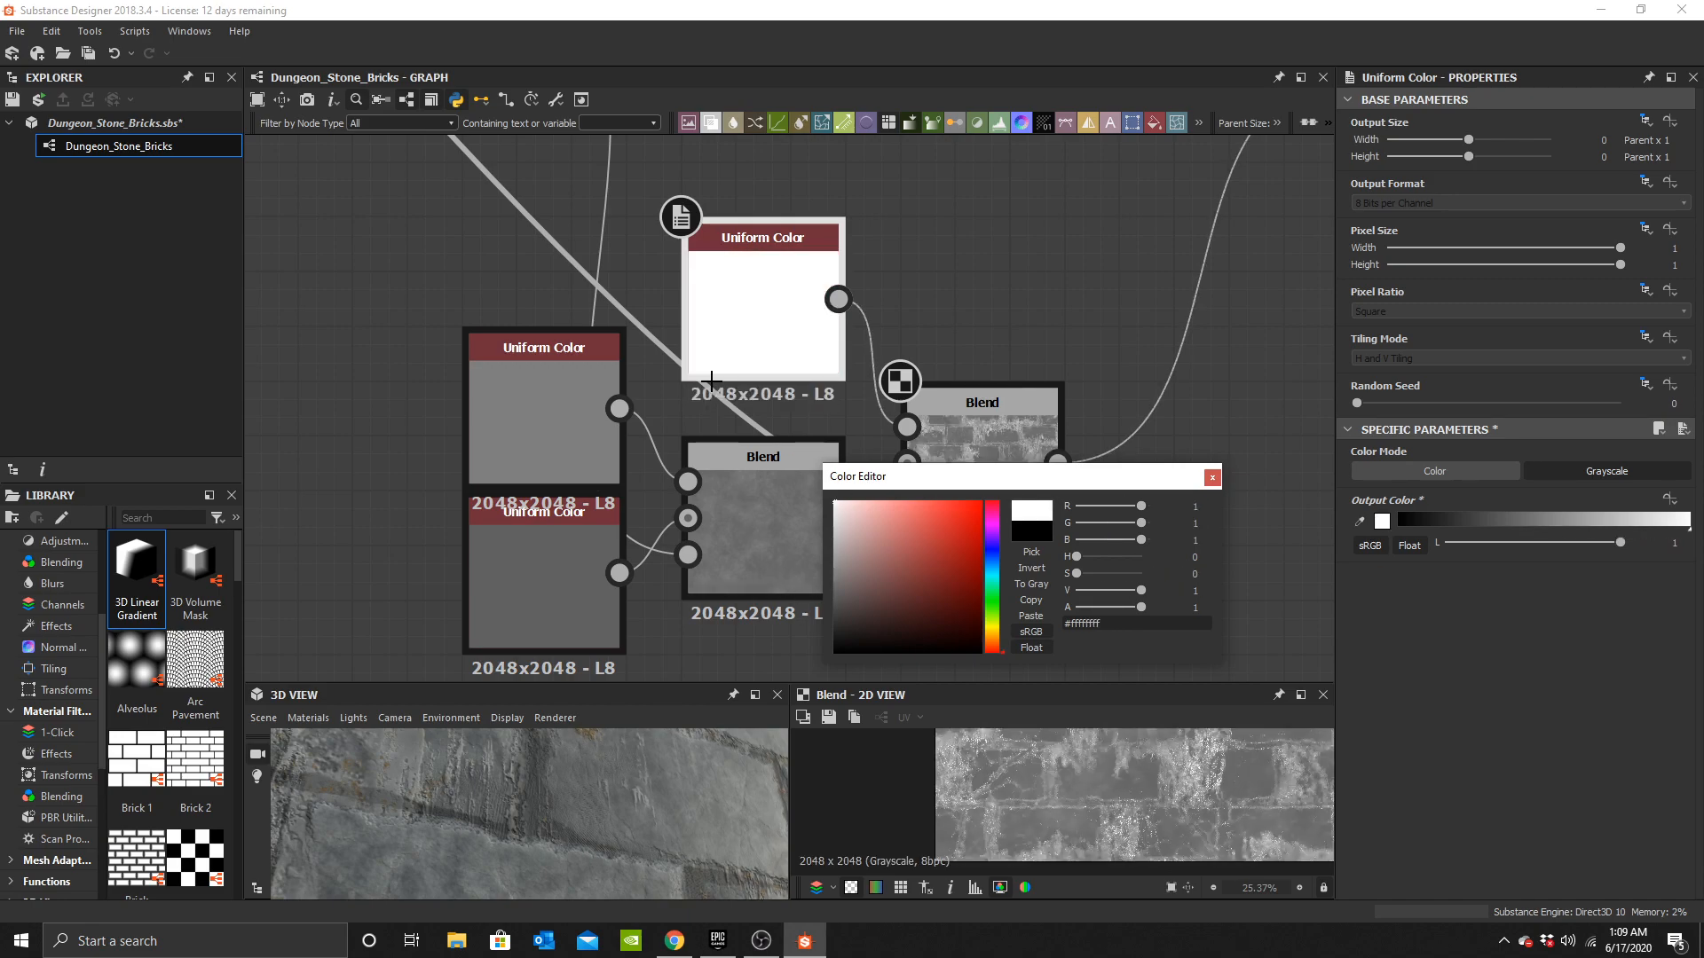
pyautogui.moveTo(719, 545)
pyautogui.mouseDown()
pyautogui.moveTo(701, 561)
pyautogui.moveTo(713, 642)
pyautogui.mouseUp()
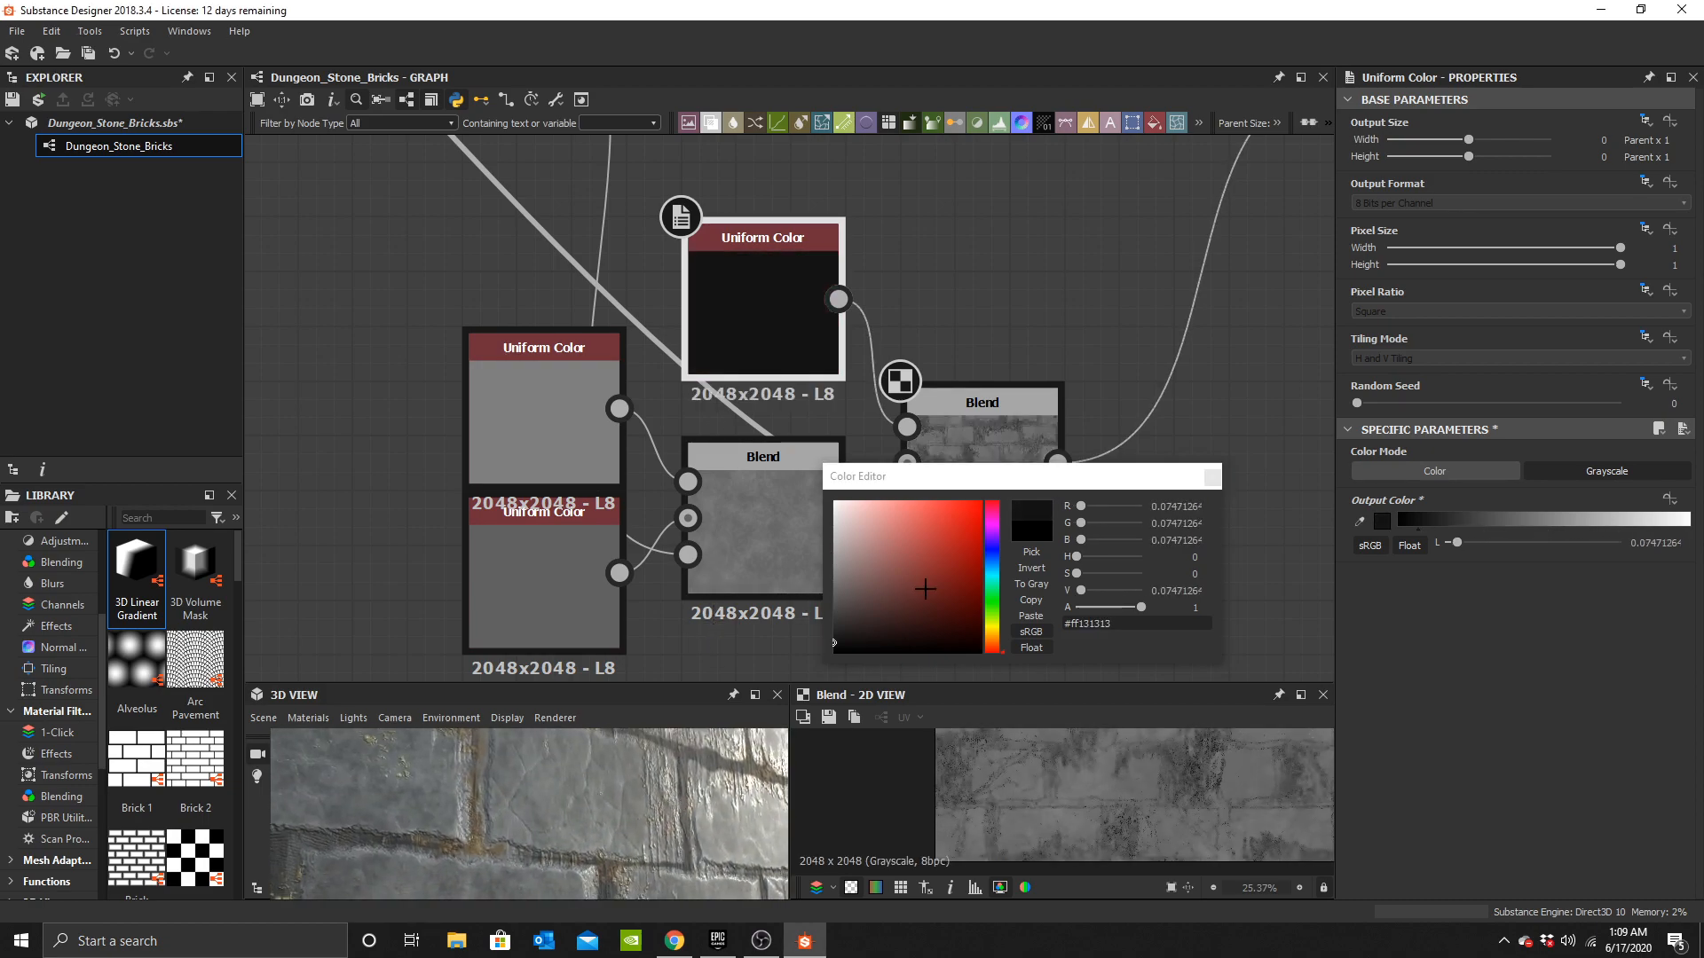
pyautogui.click(836, 579)
pyautogui.moveTo(836, 579); pyautogui.dragTo(807, 593)
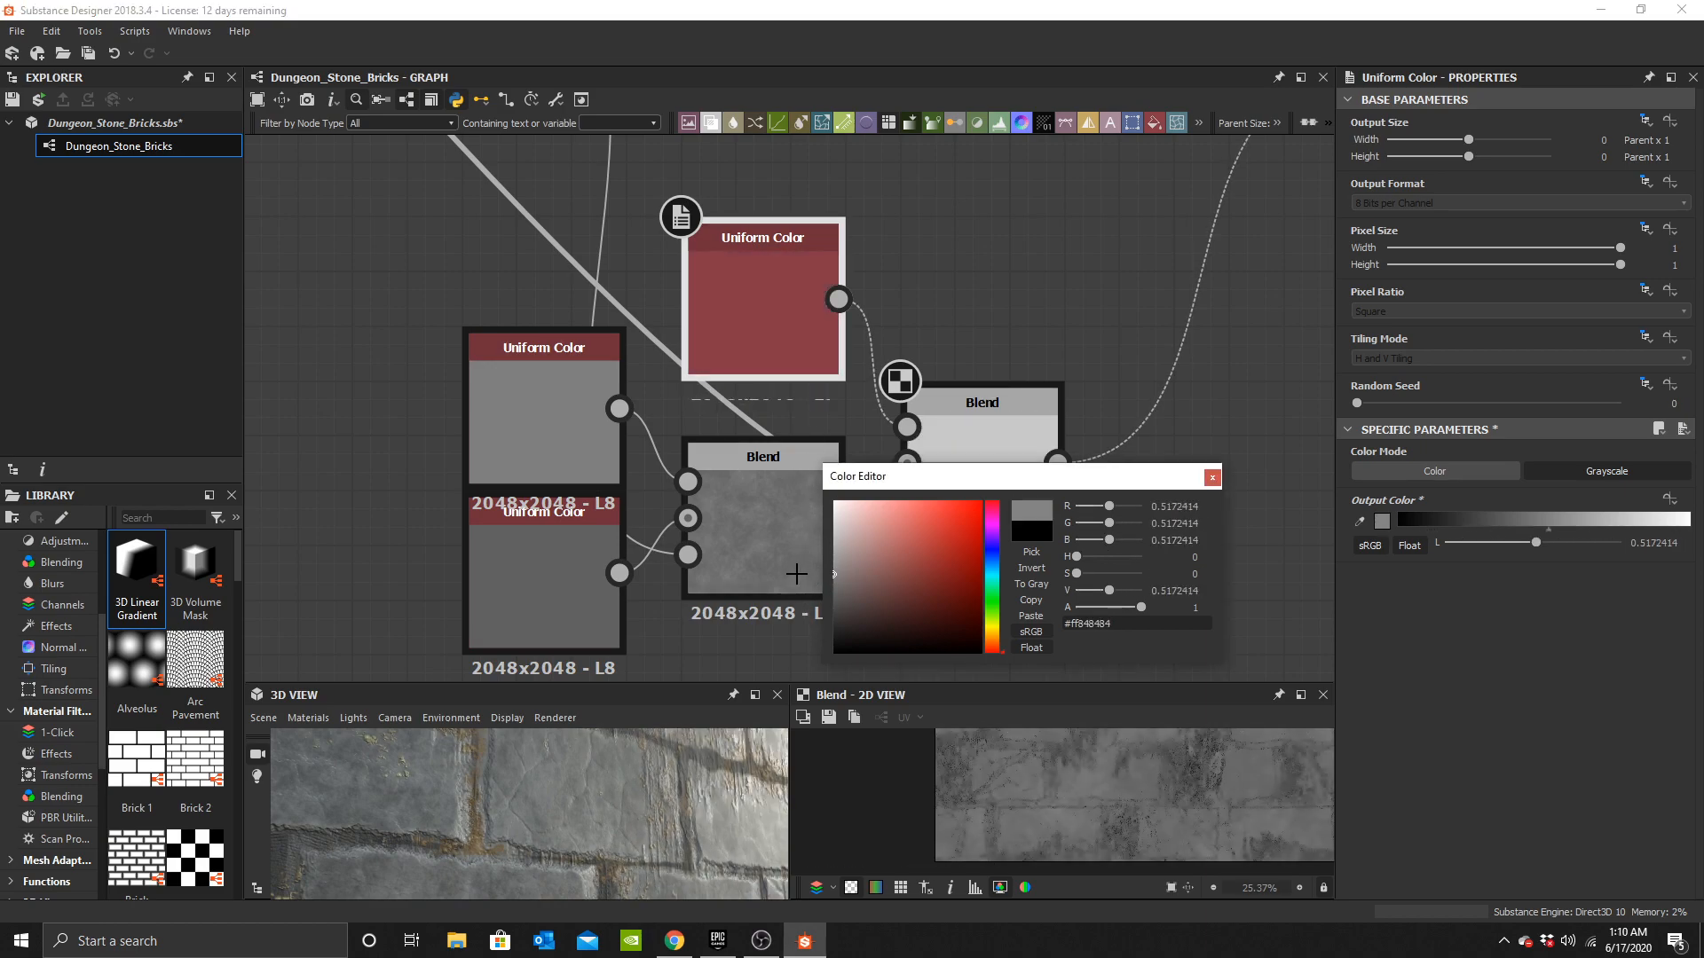
pyautogui.moveTo(662, 818); pyautogui.dragTo(655, 826)
pyautogui.click(1212, 478)
pyautogui.scroll(-5, 589, 790)
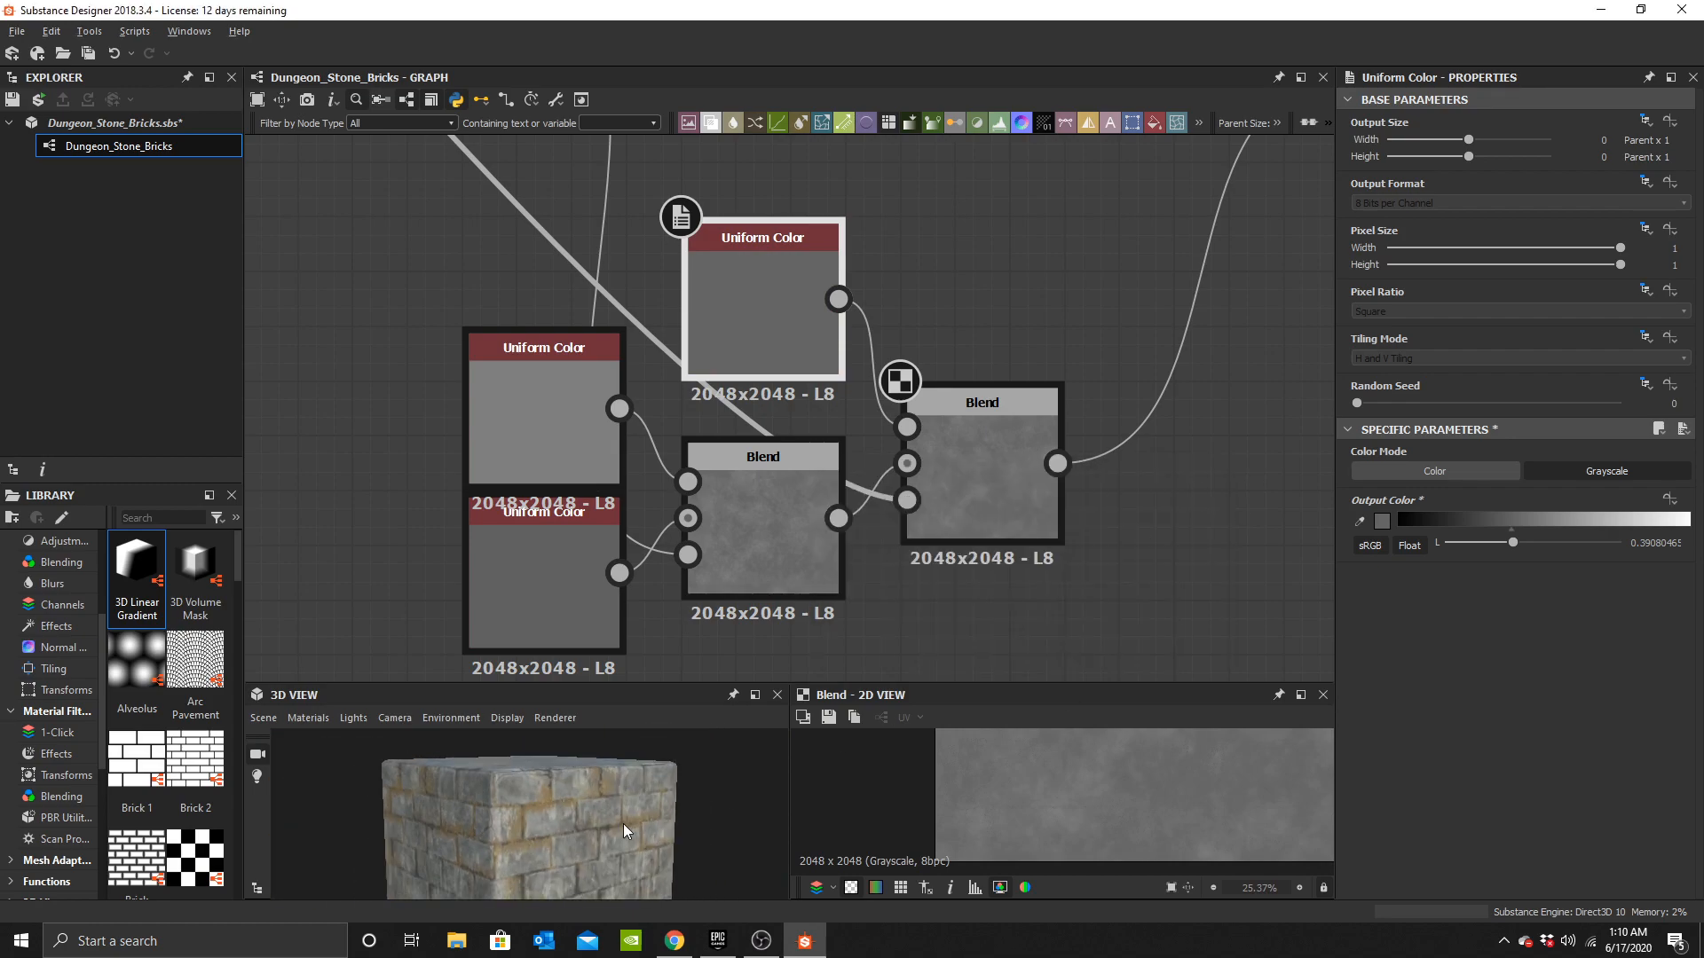
# Add another Blend node after the Edge Damages Blend.
pyautogui.scroll(-4, 896, 371)
pyautogui.moveTo(1046, 326); pyautogui.dragTo(725, 509, button='middle')
pyautogui.scroll(2, 896, 373)
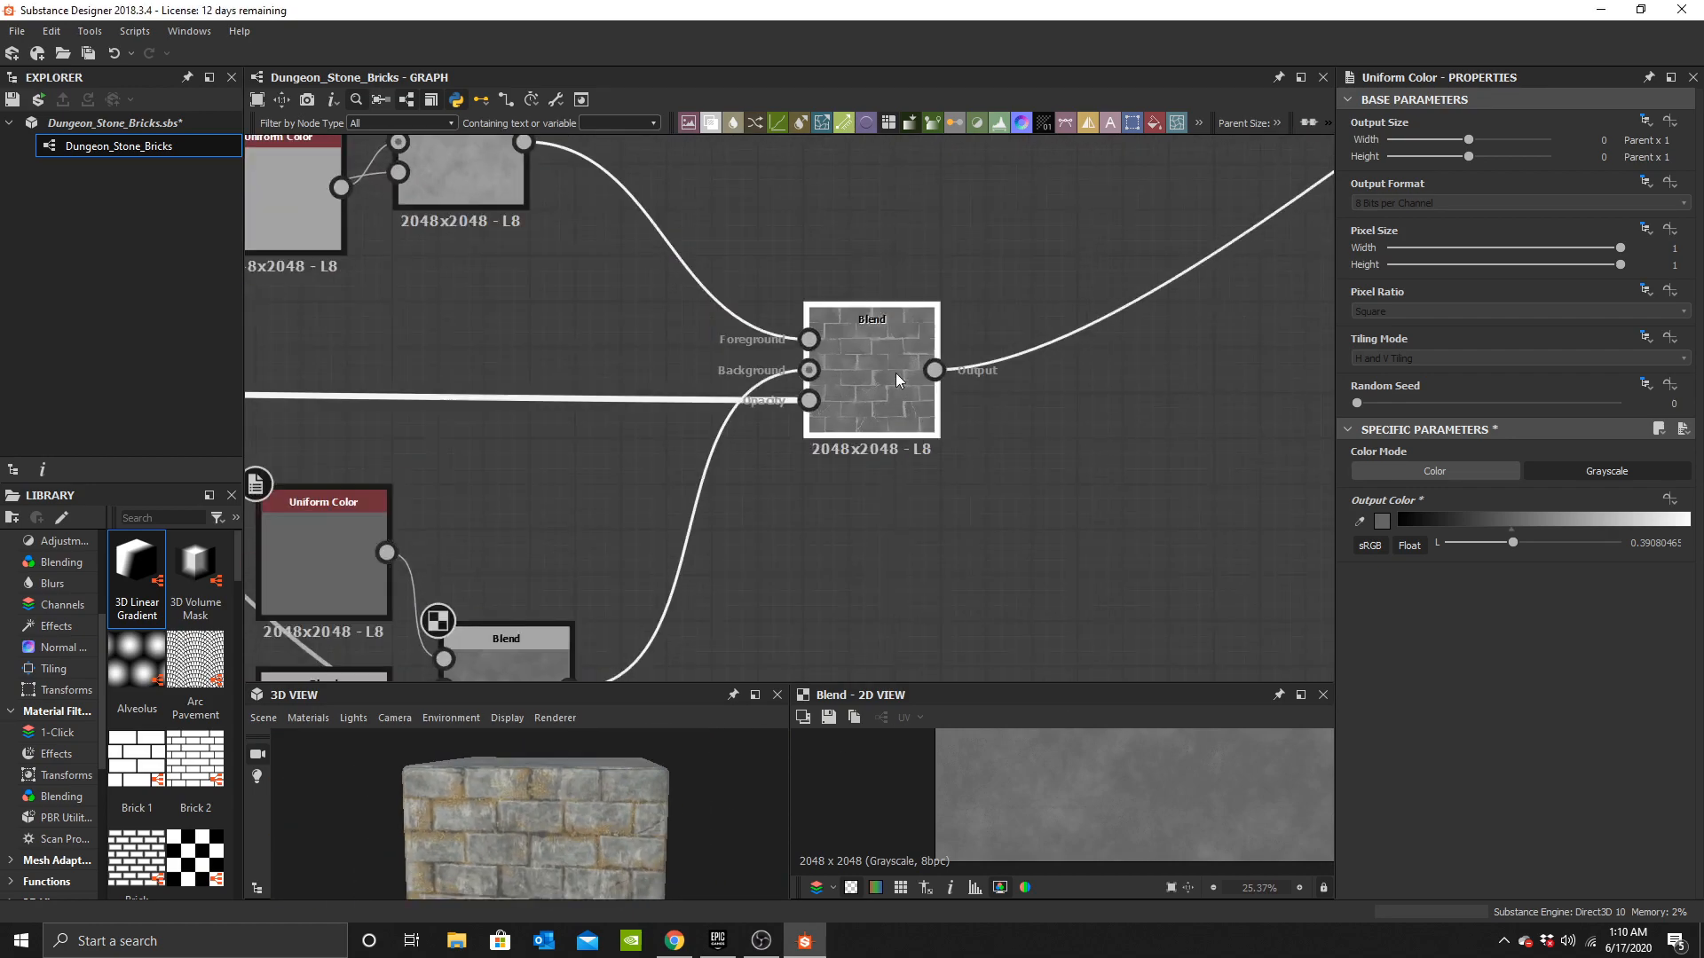
pyautogui.click(896, 378)
pyautogui.scroll(3, 823, 427)
pyautogui.click(848, 522)
pyautogui.press('space')
pyautogui.write('b')
pyautogui.click(969, 399)
pyautogui.scroll(2, 915, 463)
pyautogui.moveTo(914, 463); pyautogui.dragTo(1028, 350)
pyautogui.keyDown('shift'); pyautogui.moveTo(692, 409); pyautogui.dragTo(831, 409); pyautogui.keyUp('shift')
pyautogui.moveTo(1036, 343); pyautogui.dragTo(1132, 253)
pyautogui.scroll(-4, 893, 409)
pyautogui.scroll(-5, 805, 421)
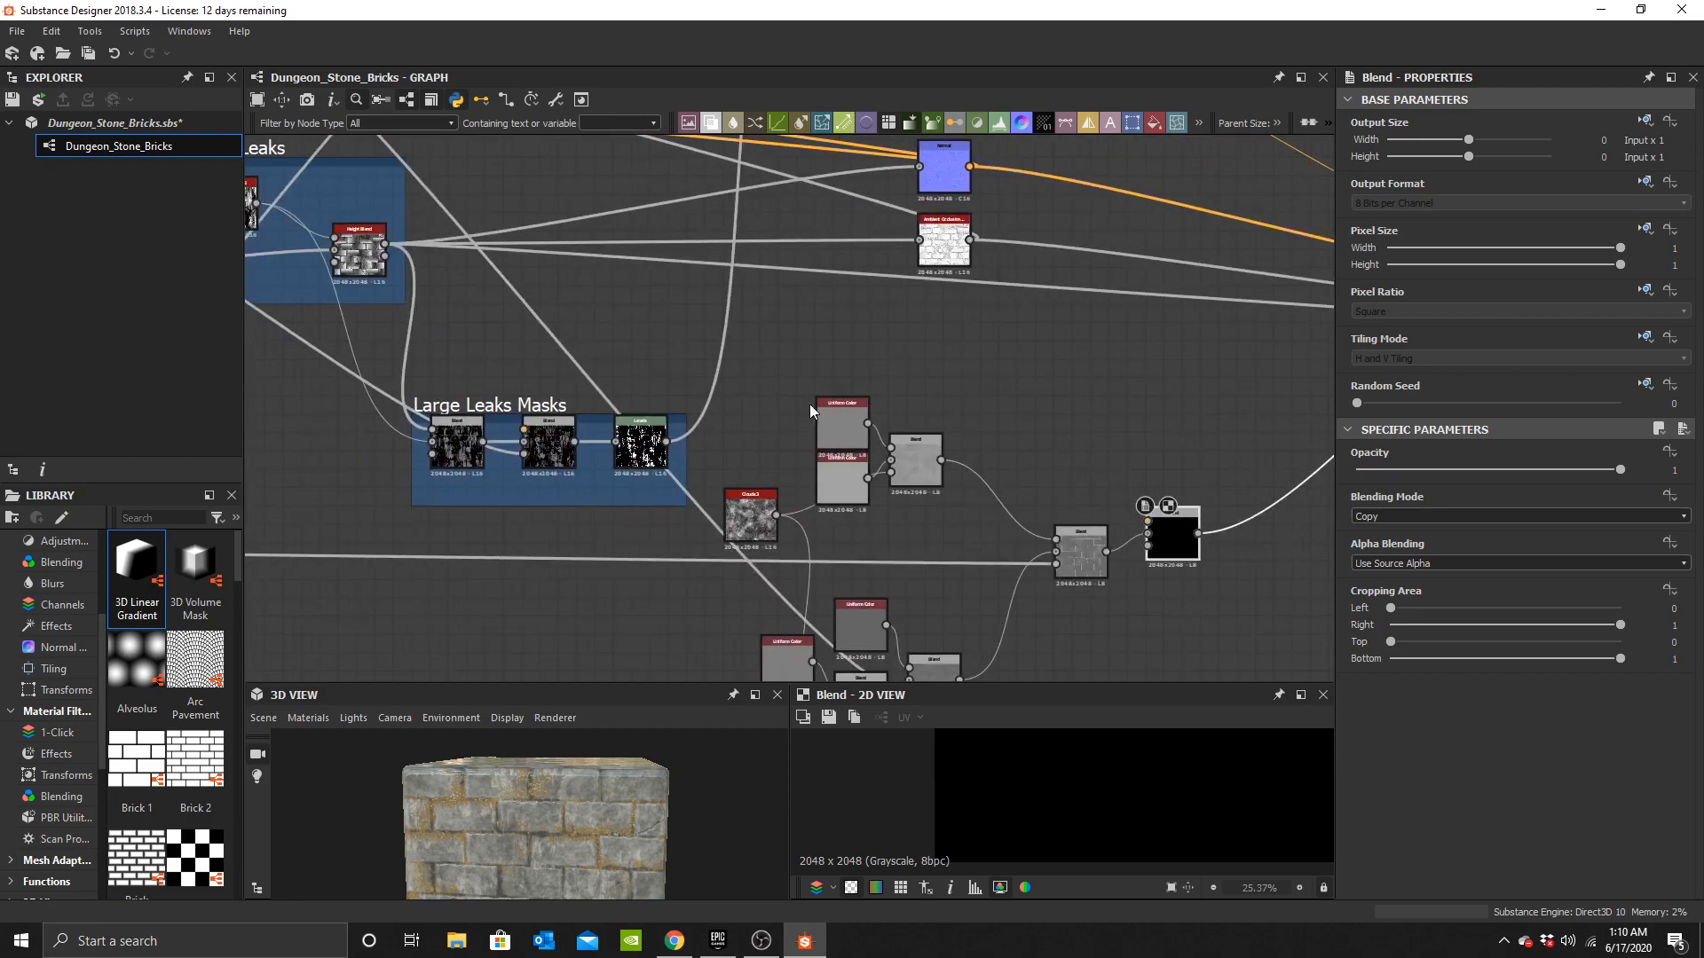
# Add a further Blend node above the previous Blend in the roughness chain.
pyautogui.scroll(2, 826, 207)
pyautogui.moveTo(825, 207); pyautogui.dragTo(1029, 162, button='middle')
pyautogui.click(616, 287)
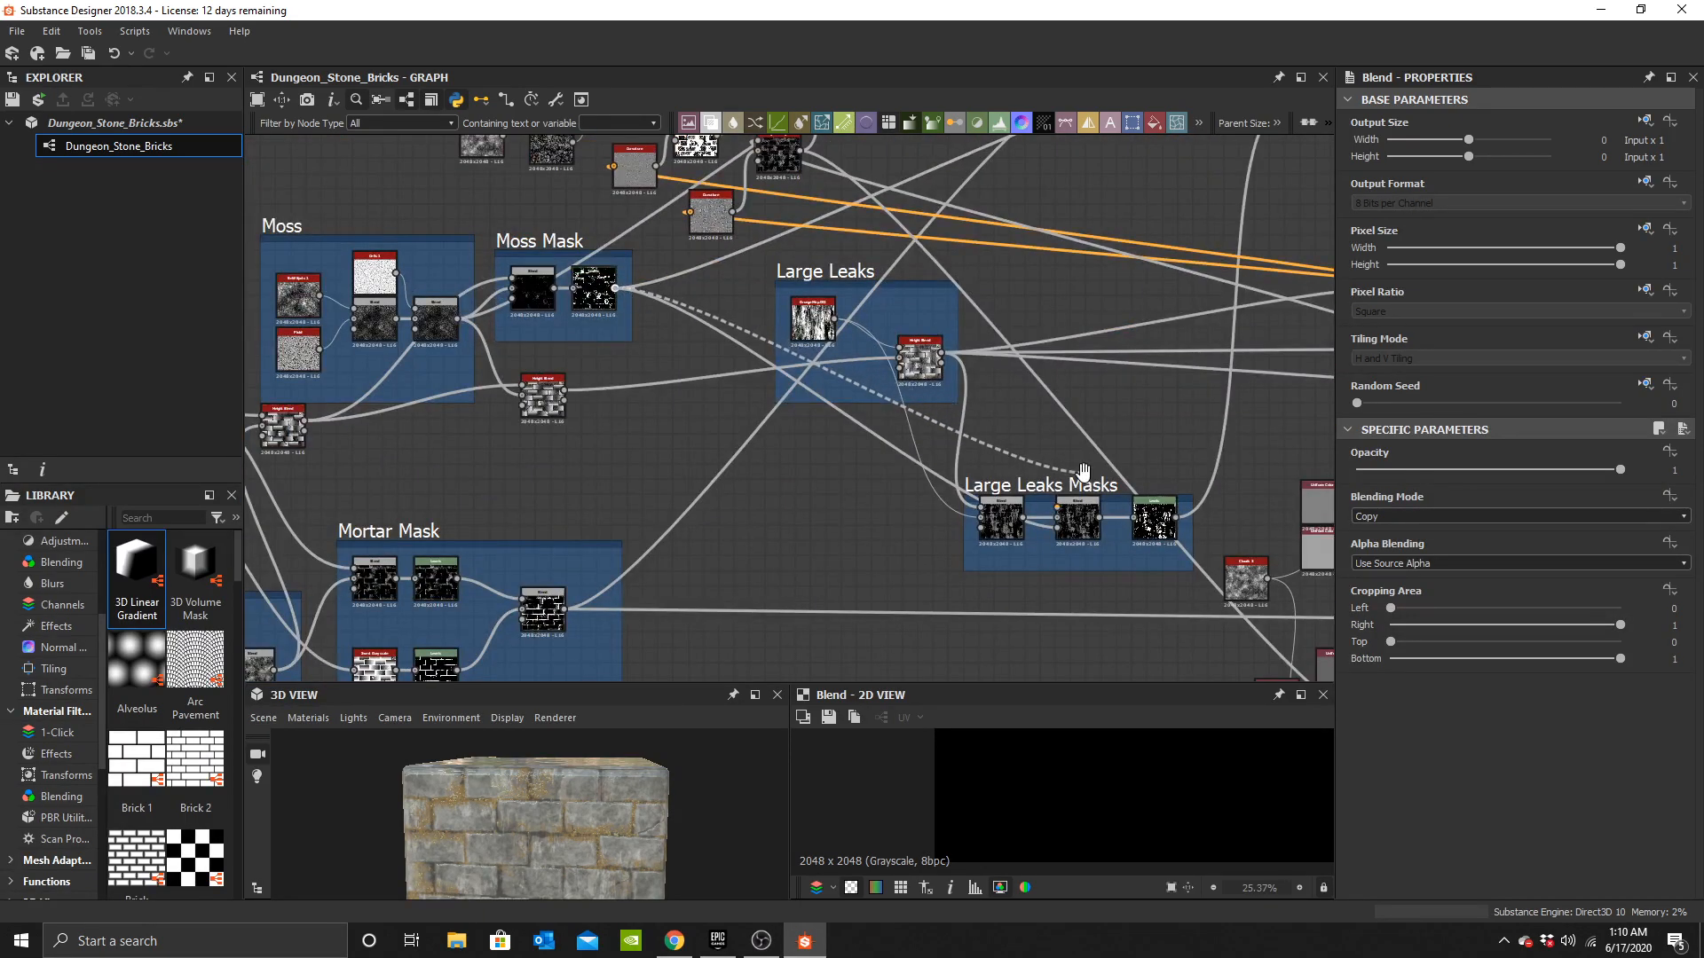
pyautogui.moveTo(1101, 488); pyautogui.dragTo(356, 328, button='middle')
pyautogui.moveTo(866, 452); pyautogui.dragTo(911, 453)
pyautogui.scroll(-2, 812, 470)
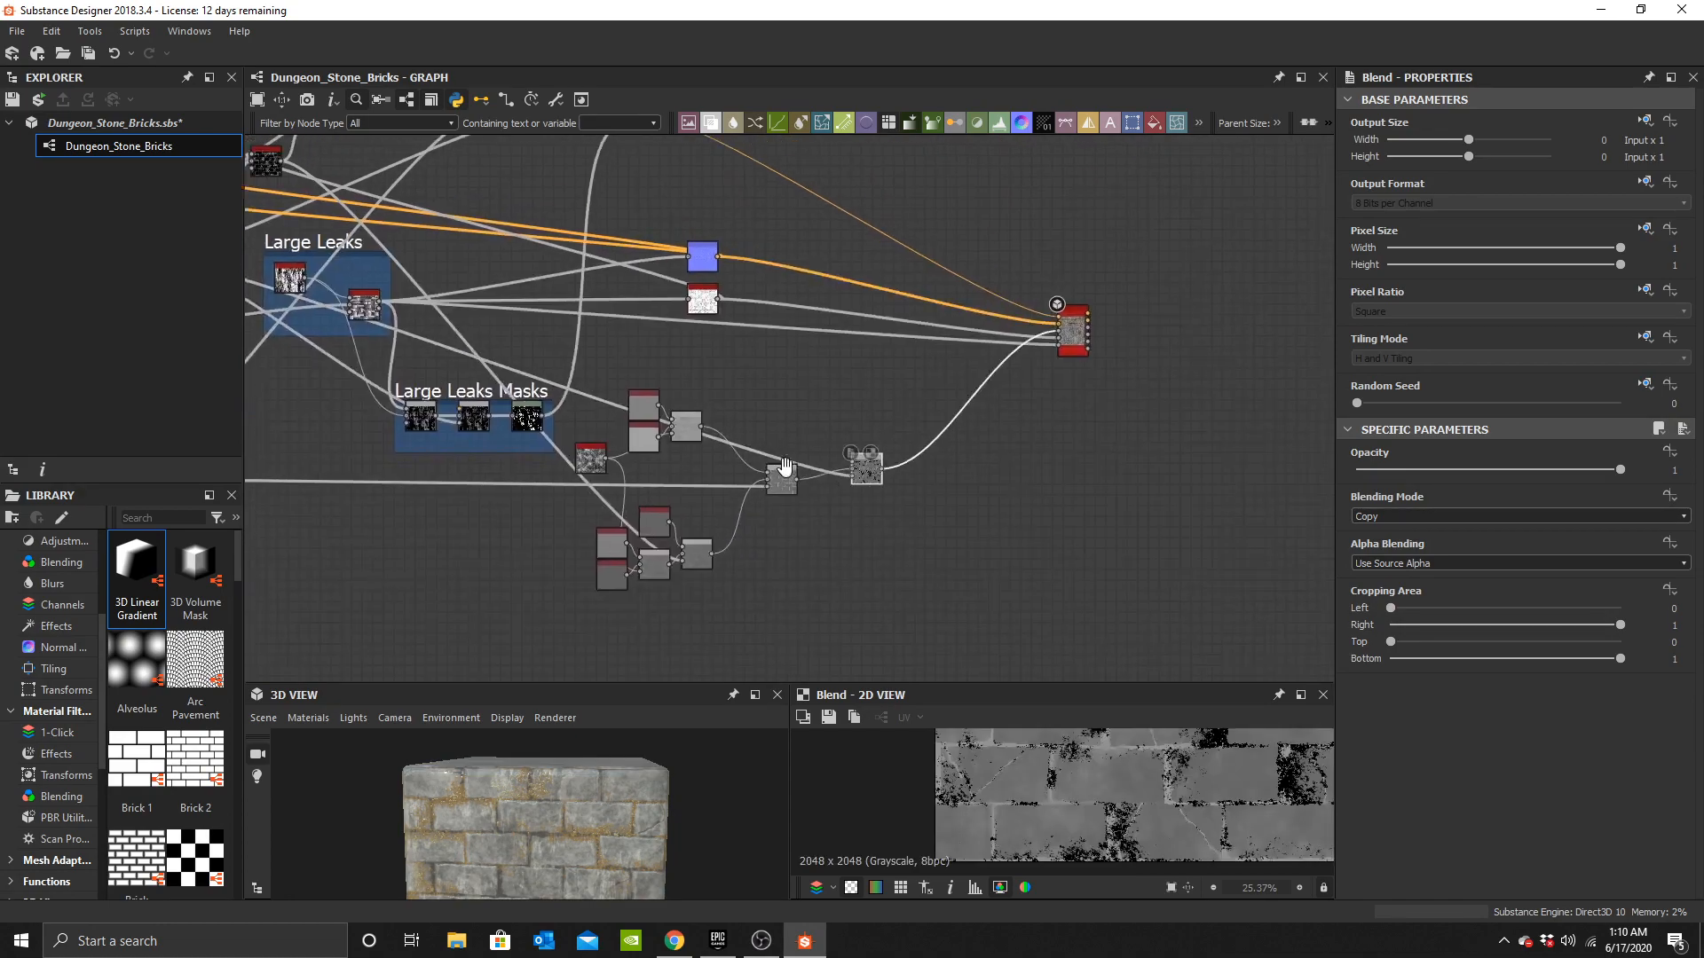
pyautogui.scroll(5, 788, 444)
pyautogui.click(766, 462)
pyautogui.press('space')
pyautogui.click(846, 431)
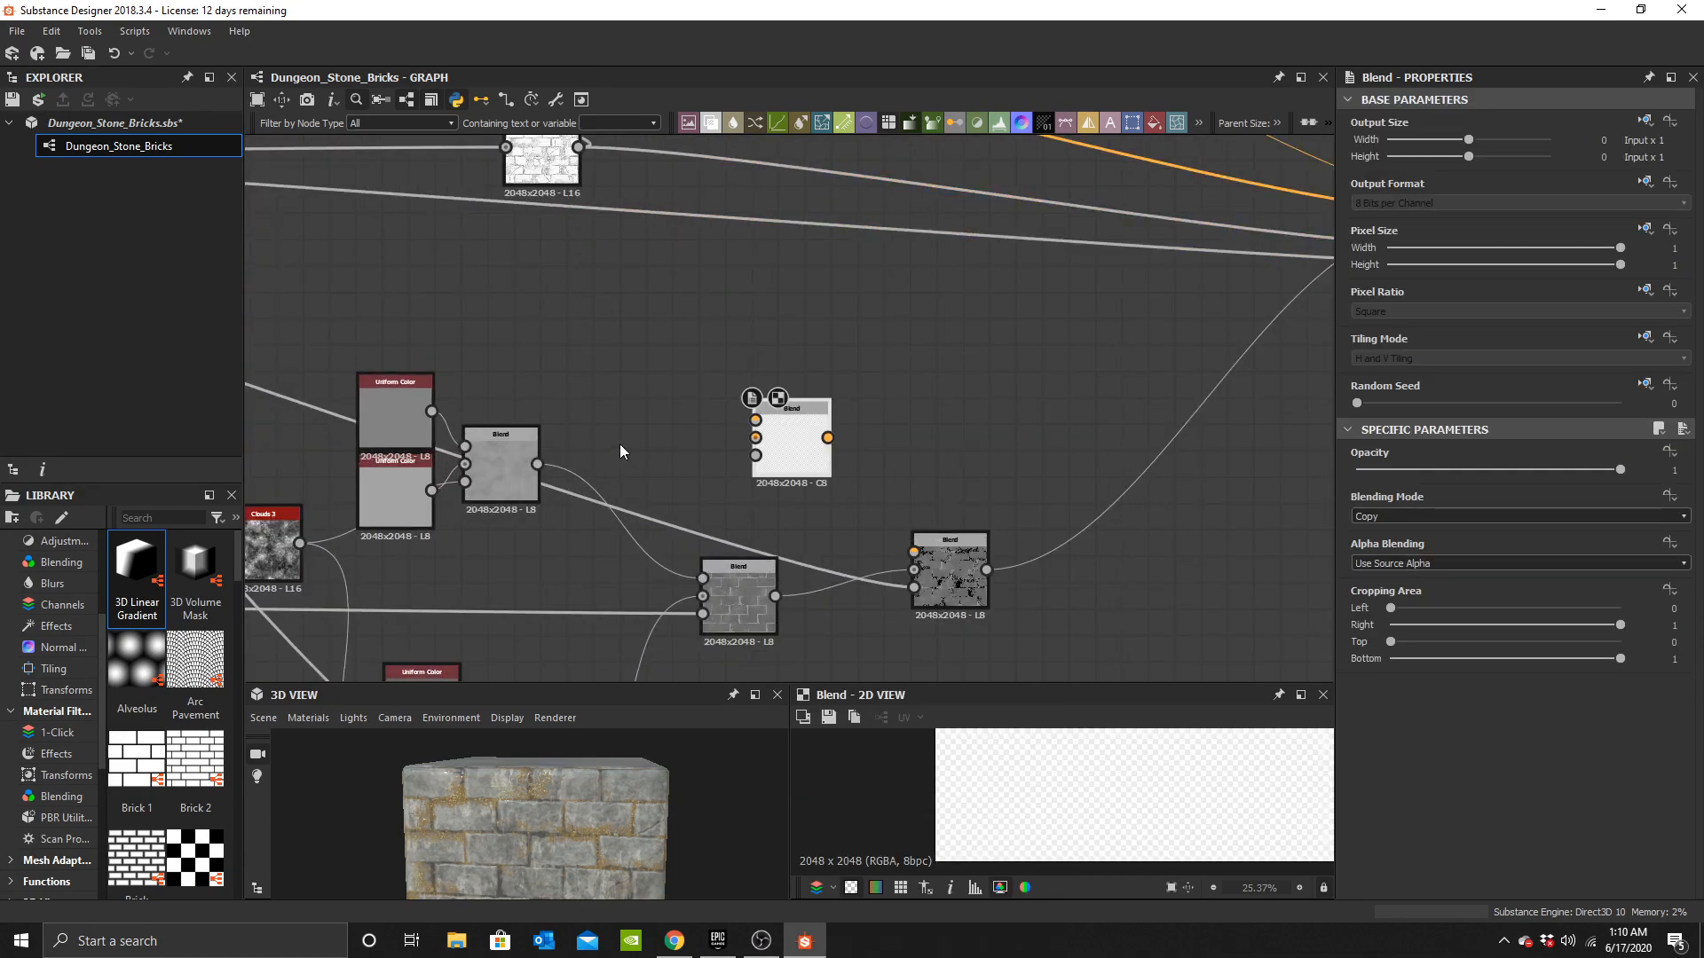
# Wire a duplicated Uniform Color pair and the Large Leaks mask into the new Blend, feeding its output into the following Blend.
pyautogui.scroll(-3, 577, 426)
pyautogui.moveTo(474, 413); pyautogui.dragTo(1004, 391, button='middle')
pyautogui.scroll(-1, 510, 336)
pyautogui.moveTo(497, 333); pyautogui.dragTo(774, 399, button='middle')
pyautogui.scroll(2, 618, 342)
pyautogui.click(599, 327)
pyautogui.moveTo(1291, 582); pyautogui.dragTo(678, 489, button='middle')
pyautogui.moveTo(1044, 486); pyautogui.dragTo(815, 540, button='middle')
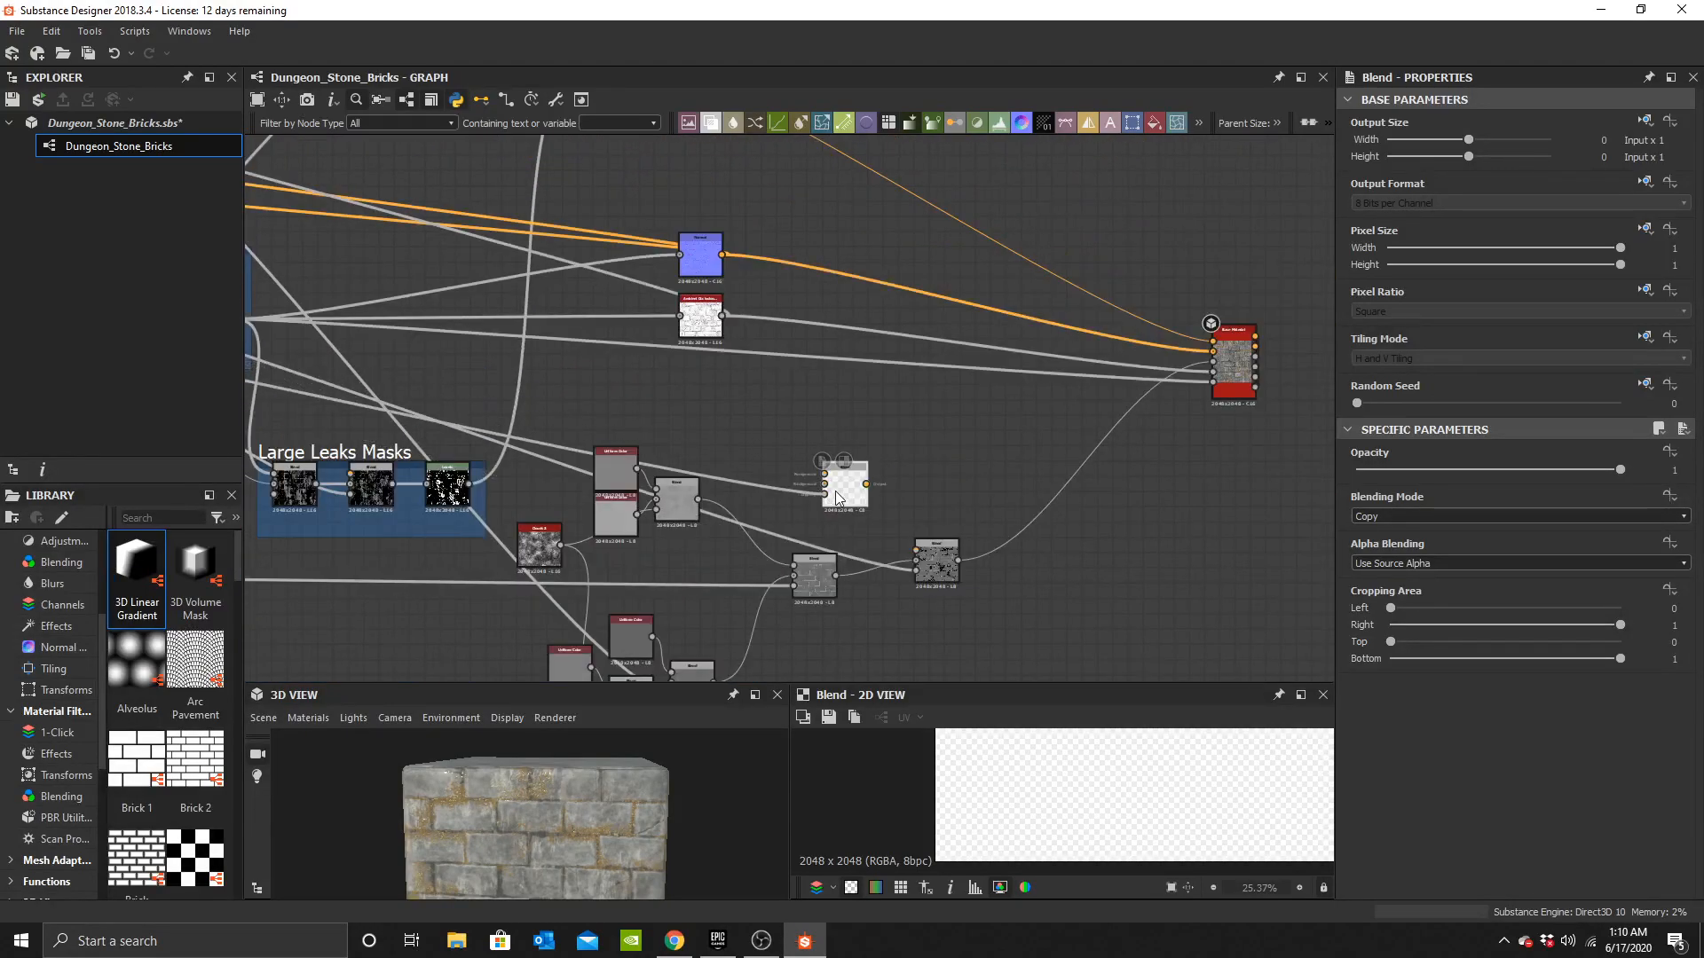
pyautogui.click(929, 554)
pyautogui.scroll(2, 786, 523)
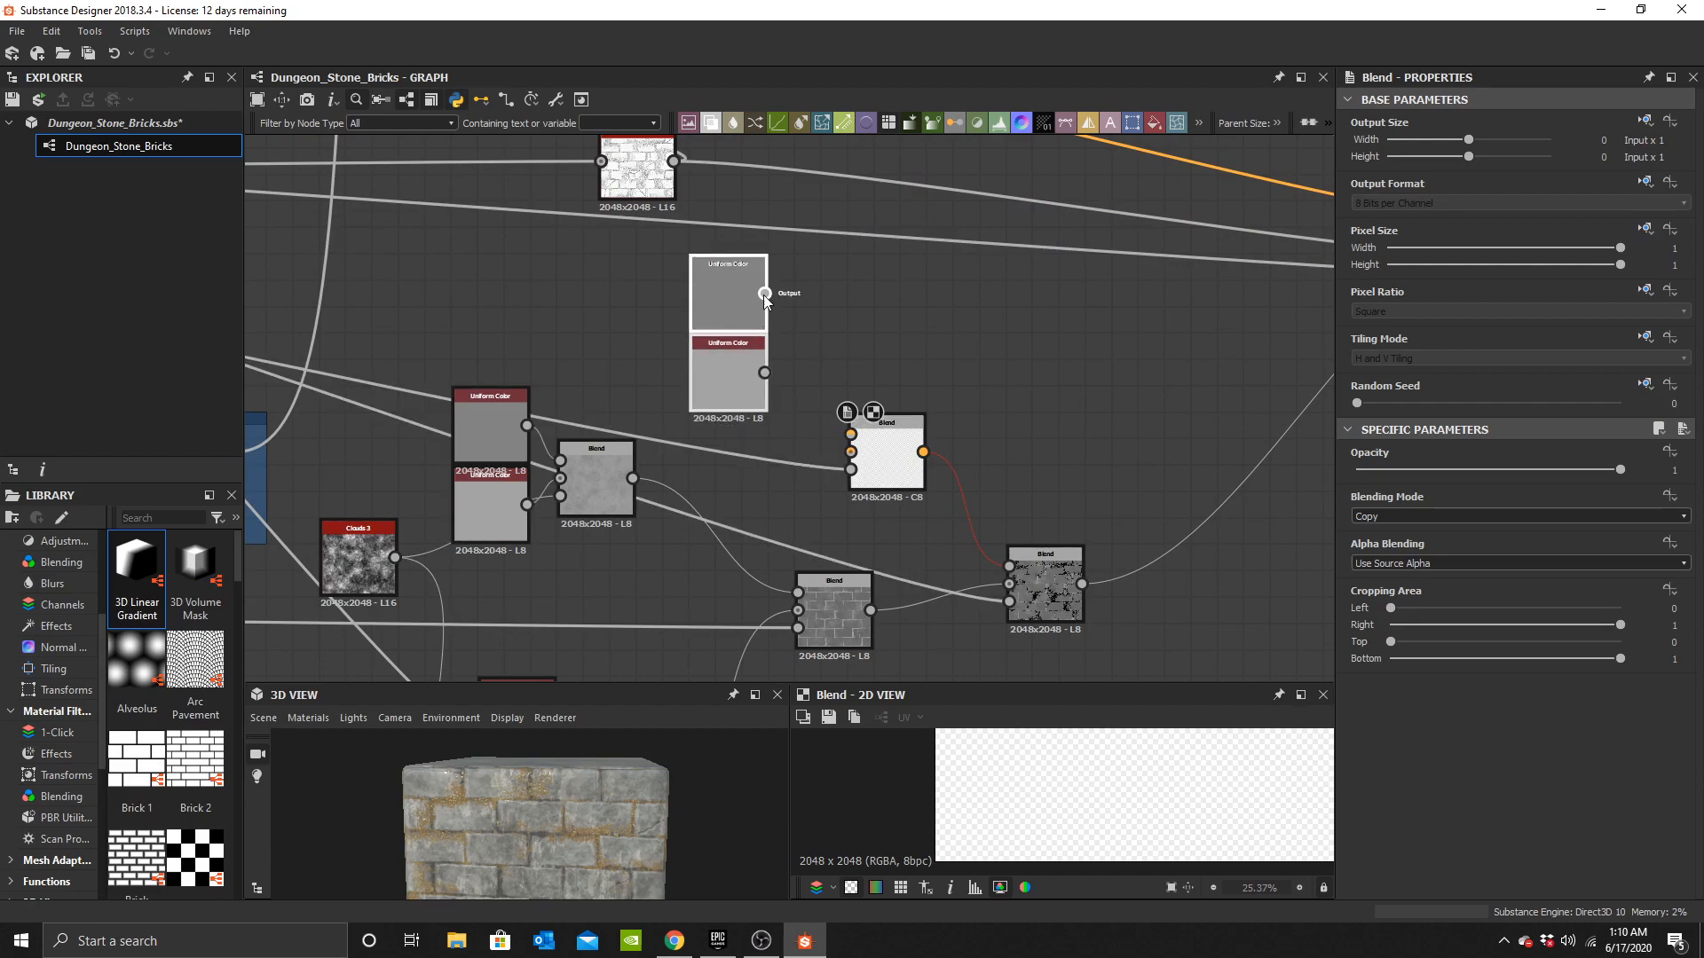
pyautogui.moveTo(865, 447); pyautogui.dragTo(869, 450)
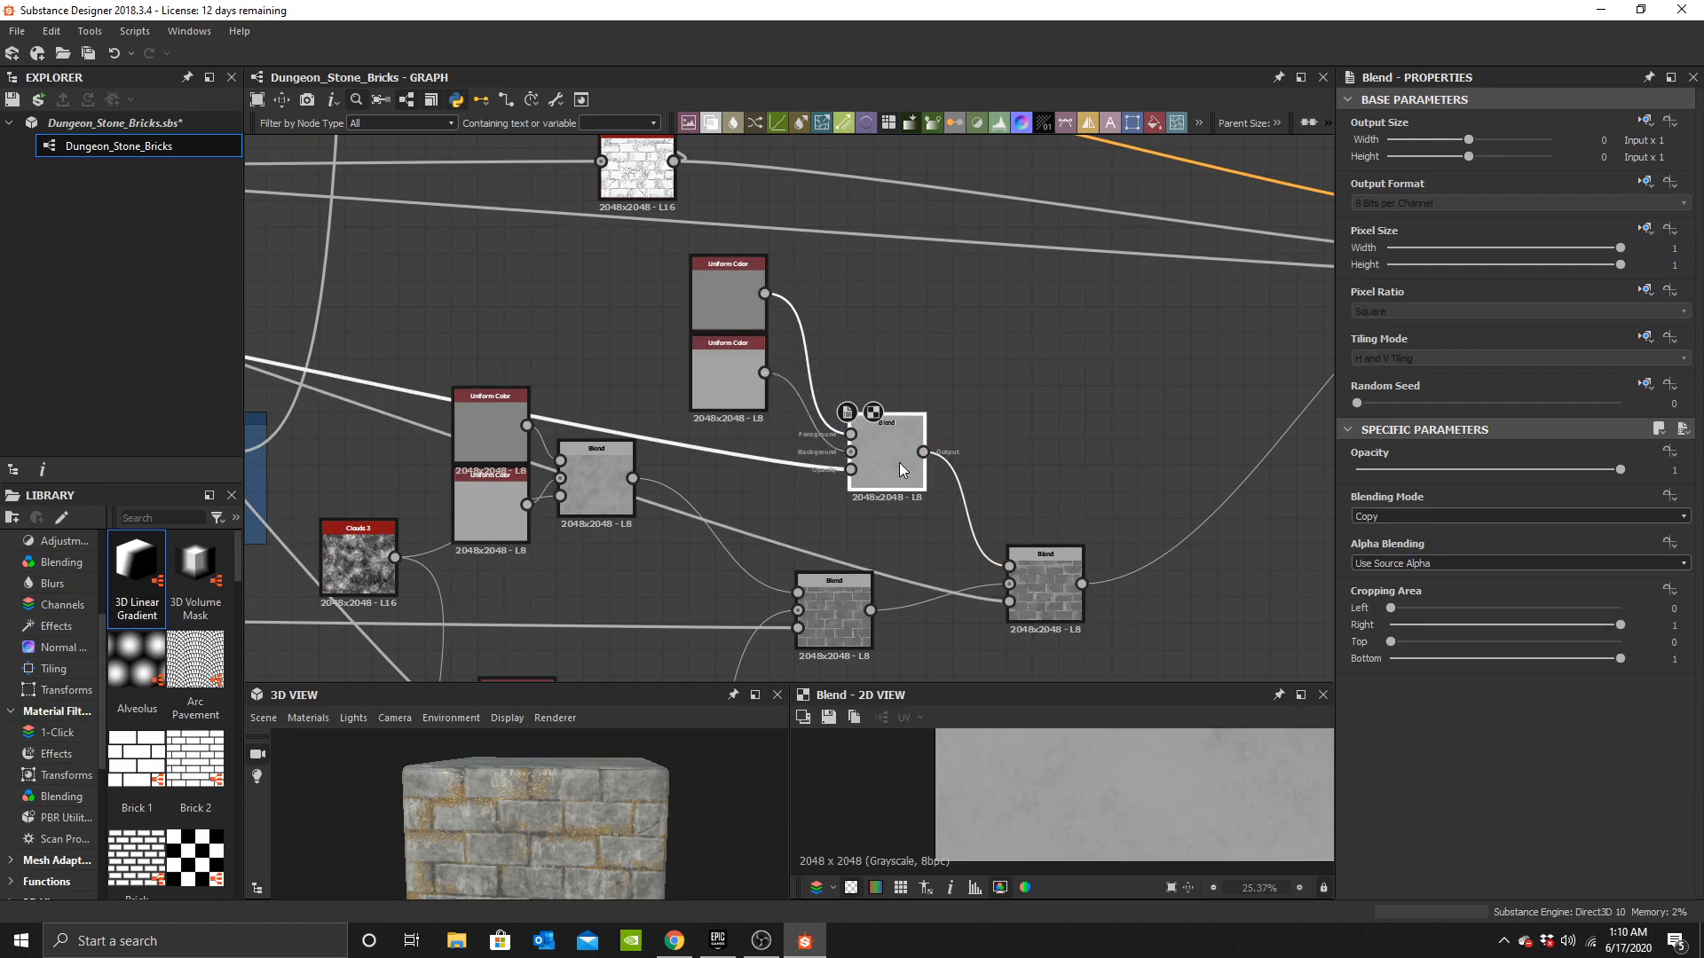
pyautogui.moveTo(1019, 551); pyautogui.dragTo(1046, 423, button='middle')
pyautogui.scroll(5, 594, 792)
pyautogui.moveTo(594, 791)
pyautogui.mouseDown()
pyautogui.moveTo(626, 760)
pyautogui.moveTo(591, 780)
pyautogui.moveTo(596, 795)
pyautogui.mouseUp()
pyautogui.moveTo(768, 266); pyautogui.dragTo(813, 369, button='middle')
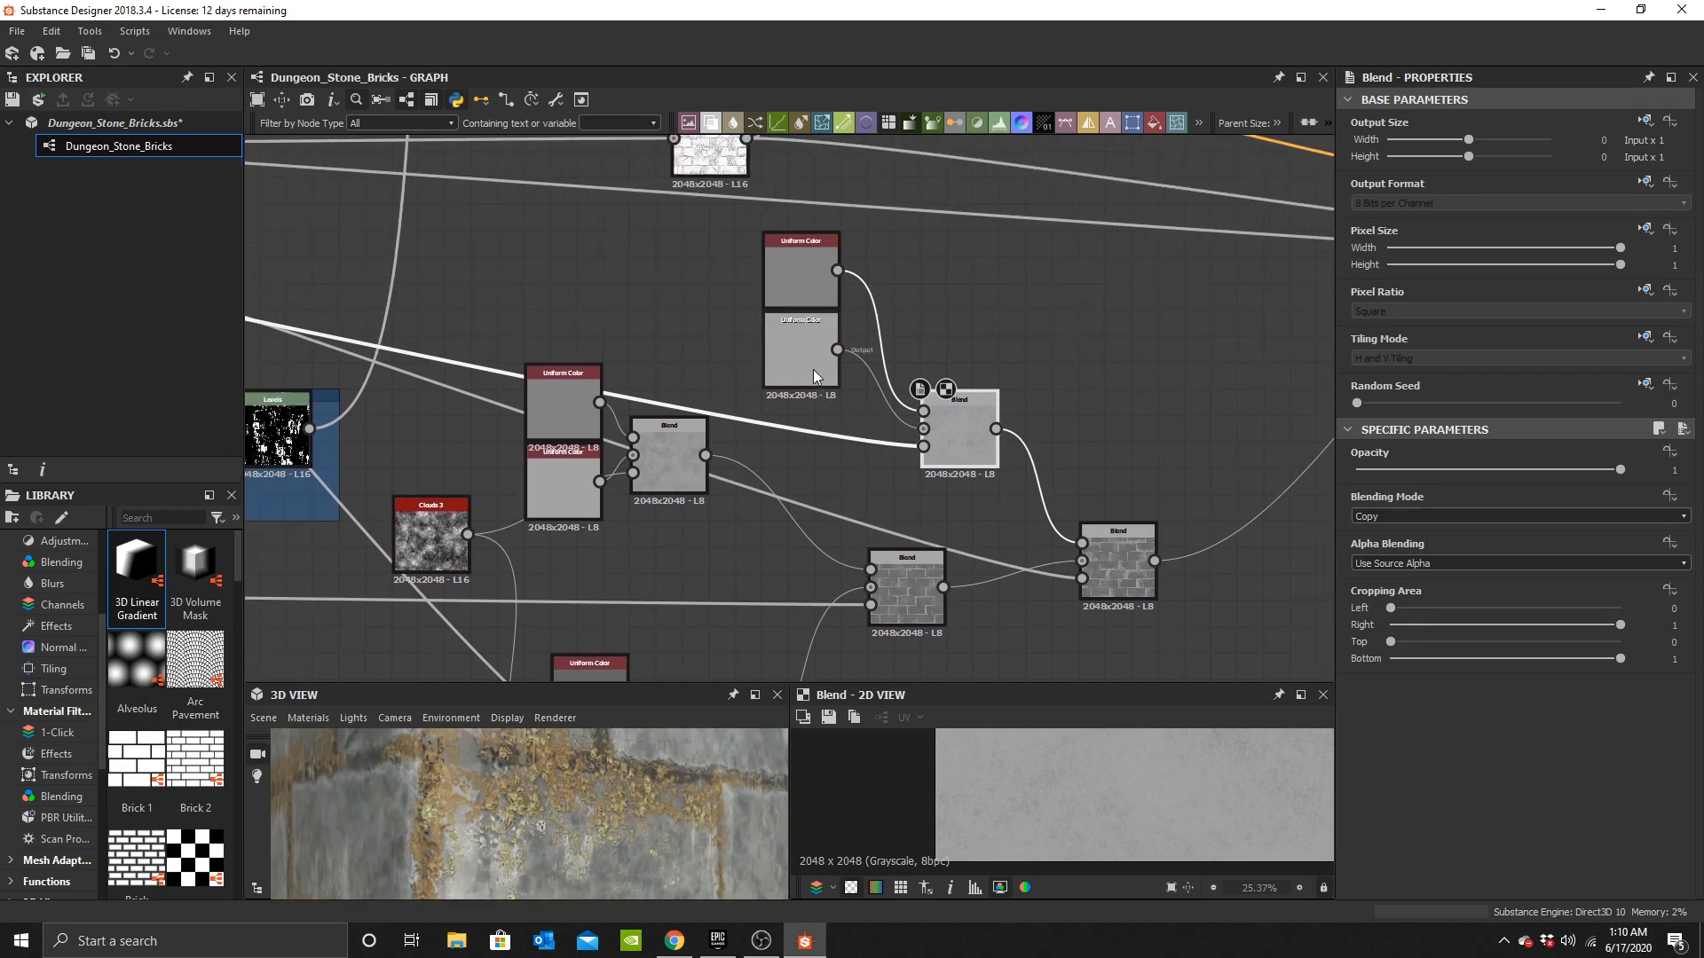
# Set the upper Uniform Color of the new pair to white.
pyautogui.click(813, 369)
pyautogui.click(880, 622)
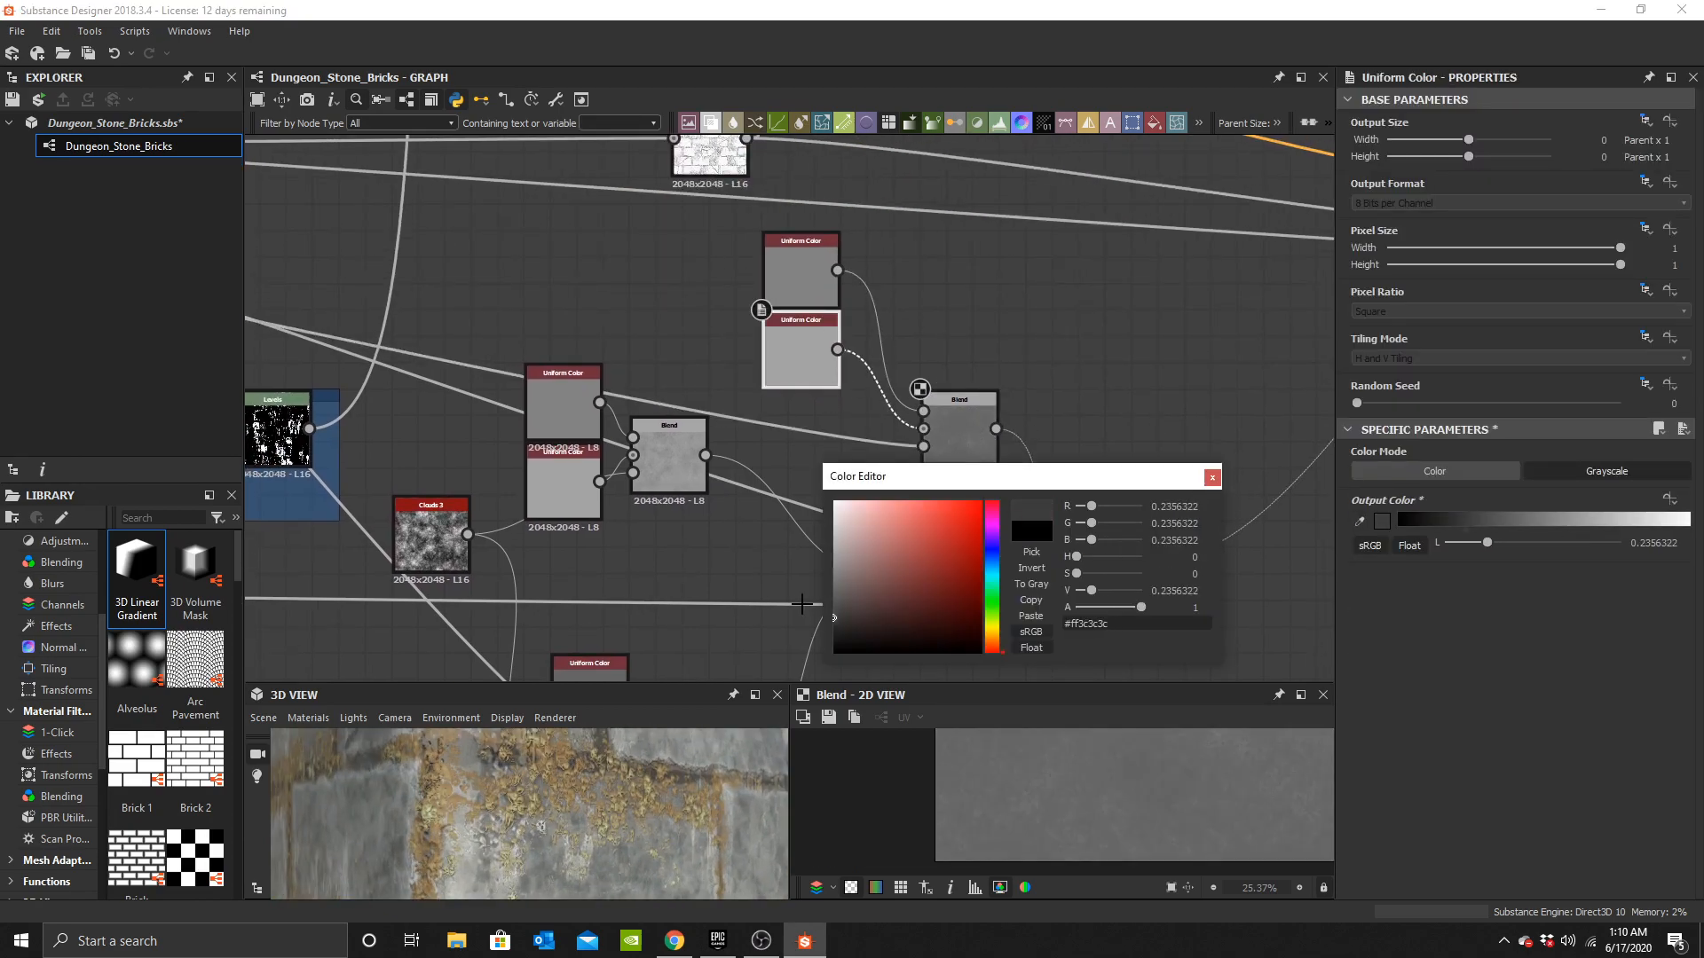
pyautogui.doubleClick(816, 294)
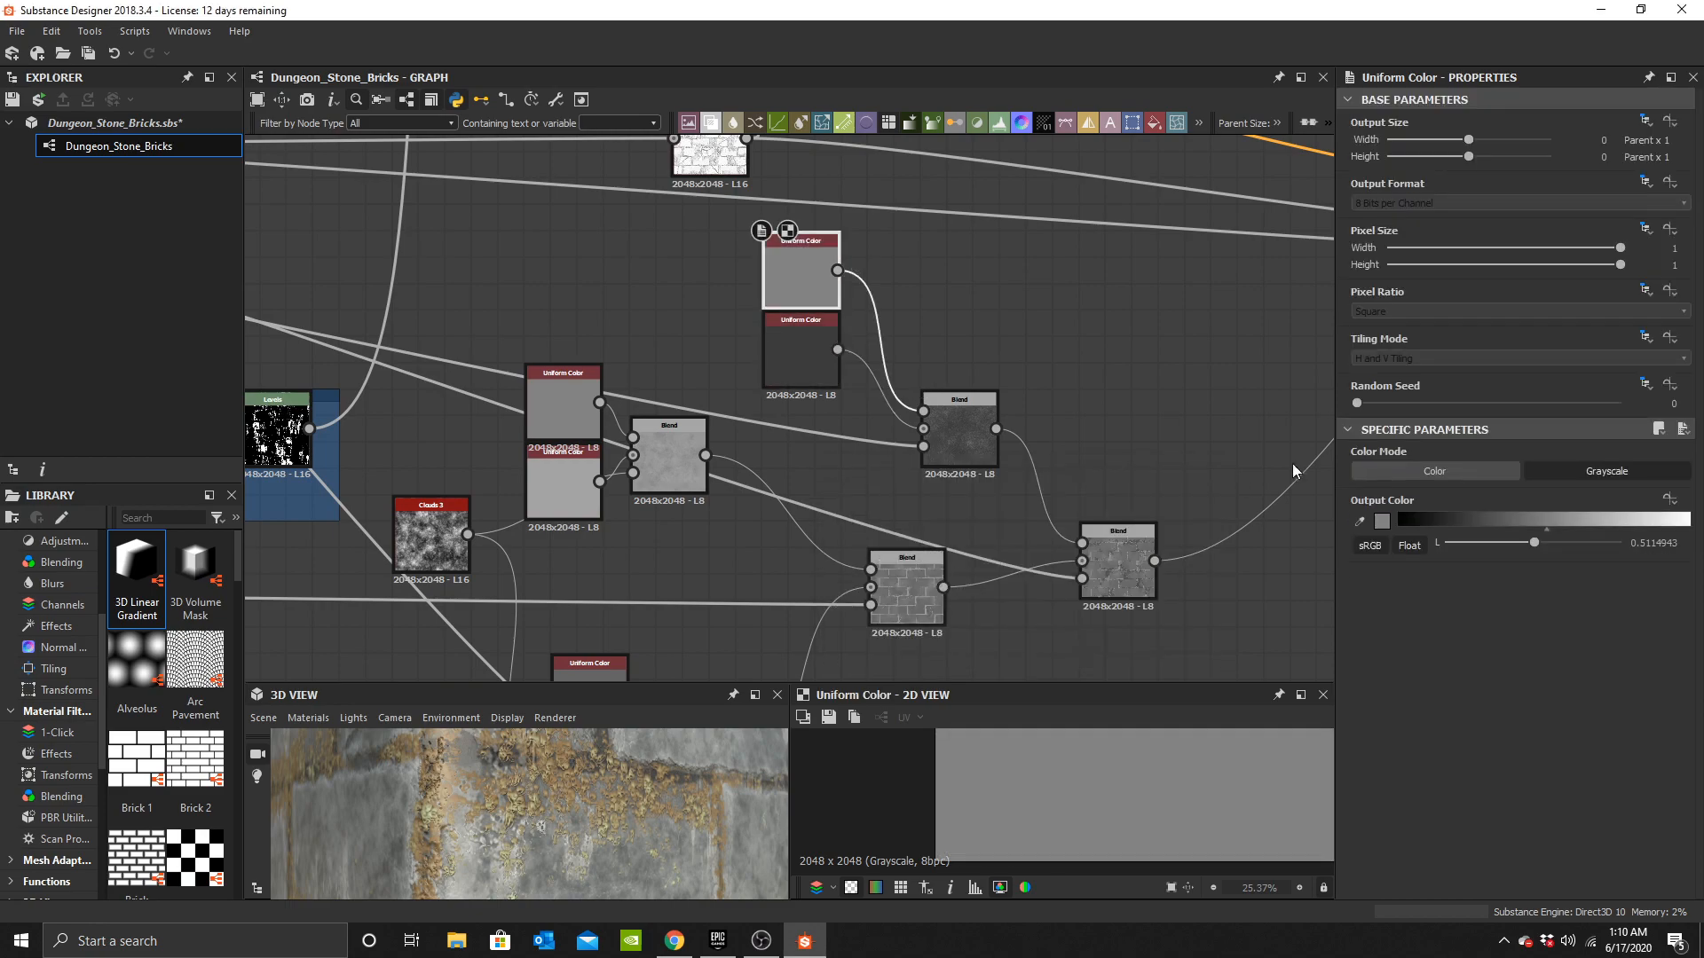
pyautogui.click(1383, 529)
pyautogui.moveTo(944, 578); pyautogui.dragTo(784, 500)
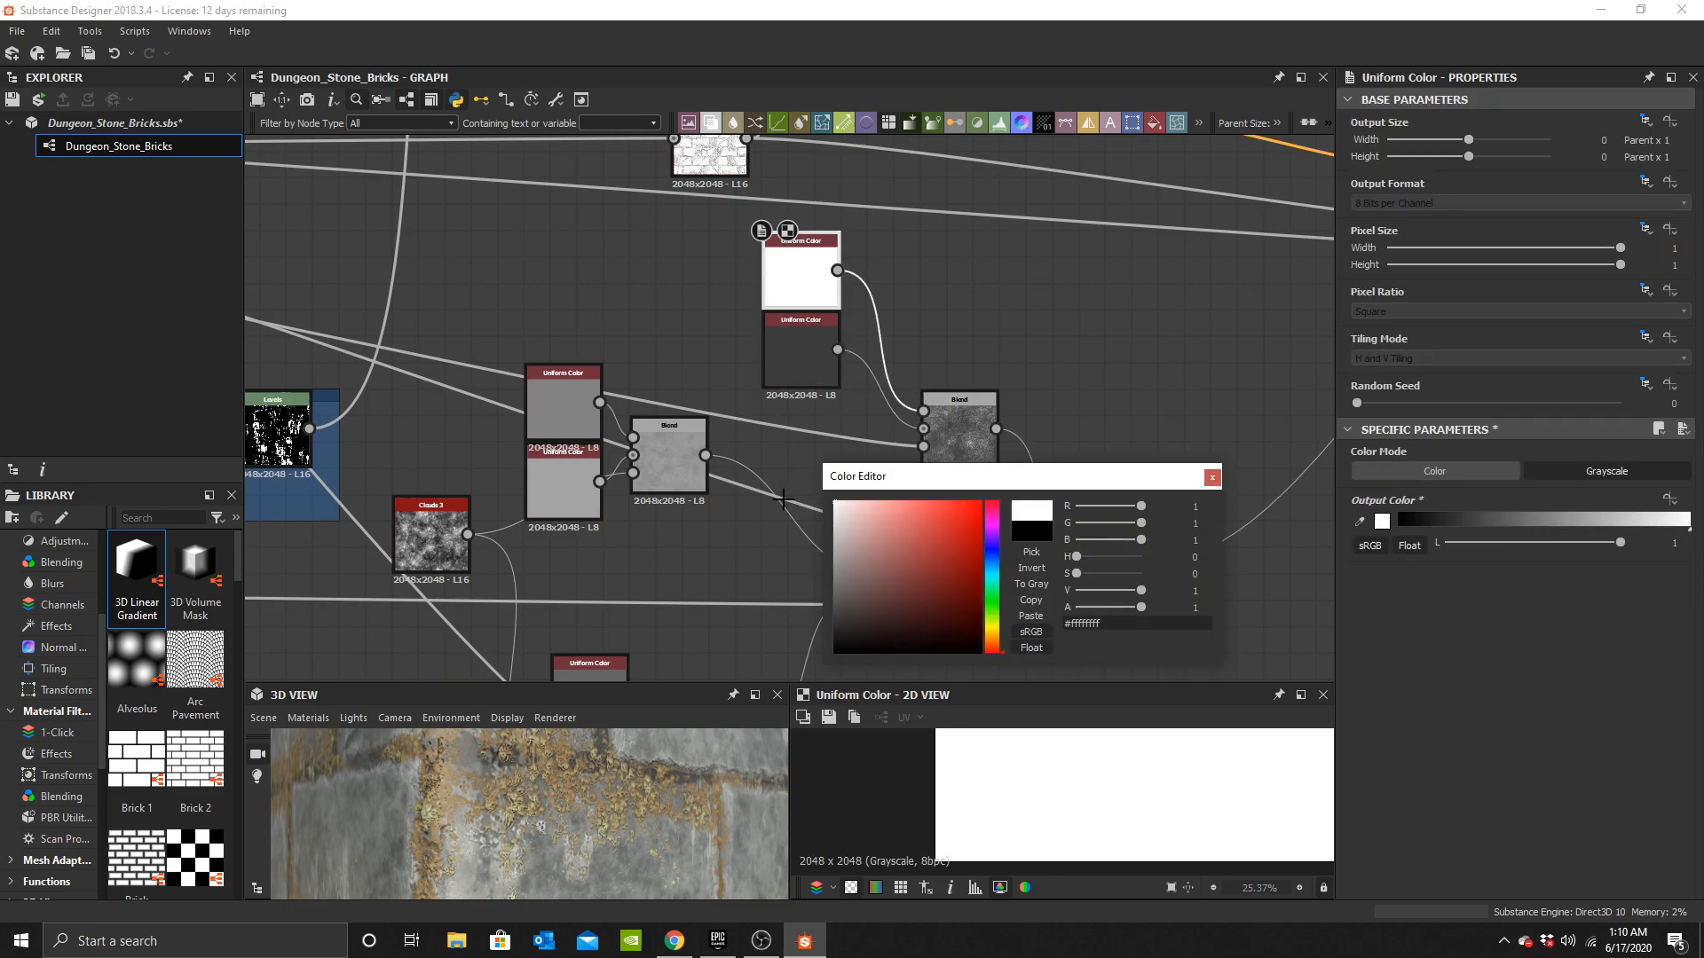
# Set the lower Uniform Color of the new pair to about 0.22, previewing the Blend.
pyautogui.doubleClick(953, 429)
pyautogui.moveTo(636, 854); pyautogui.dragTo(657, 804)
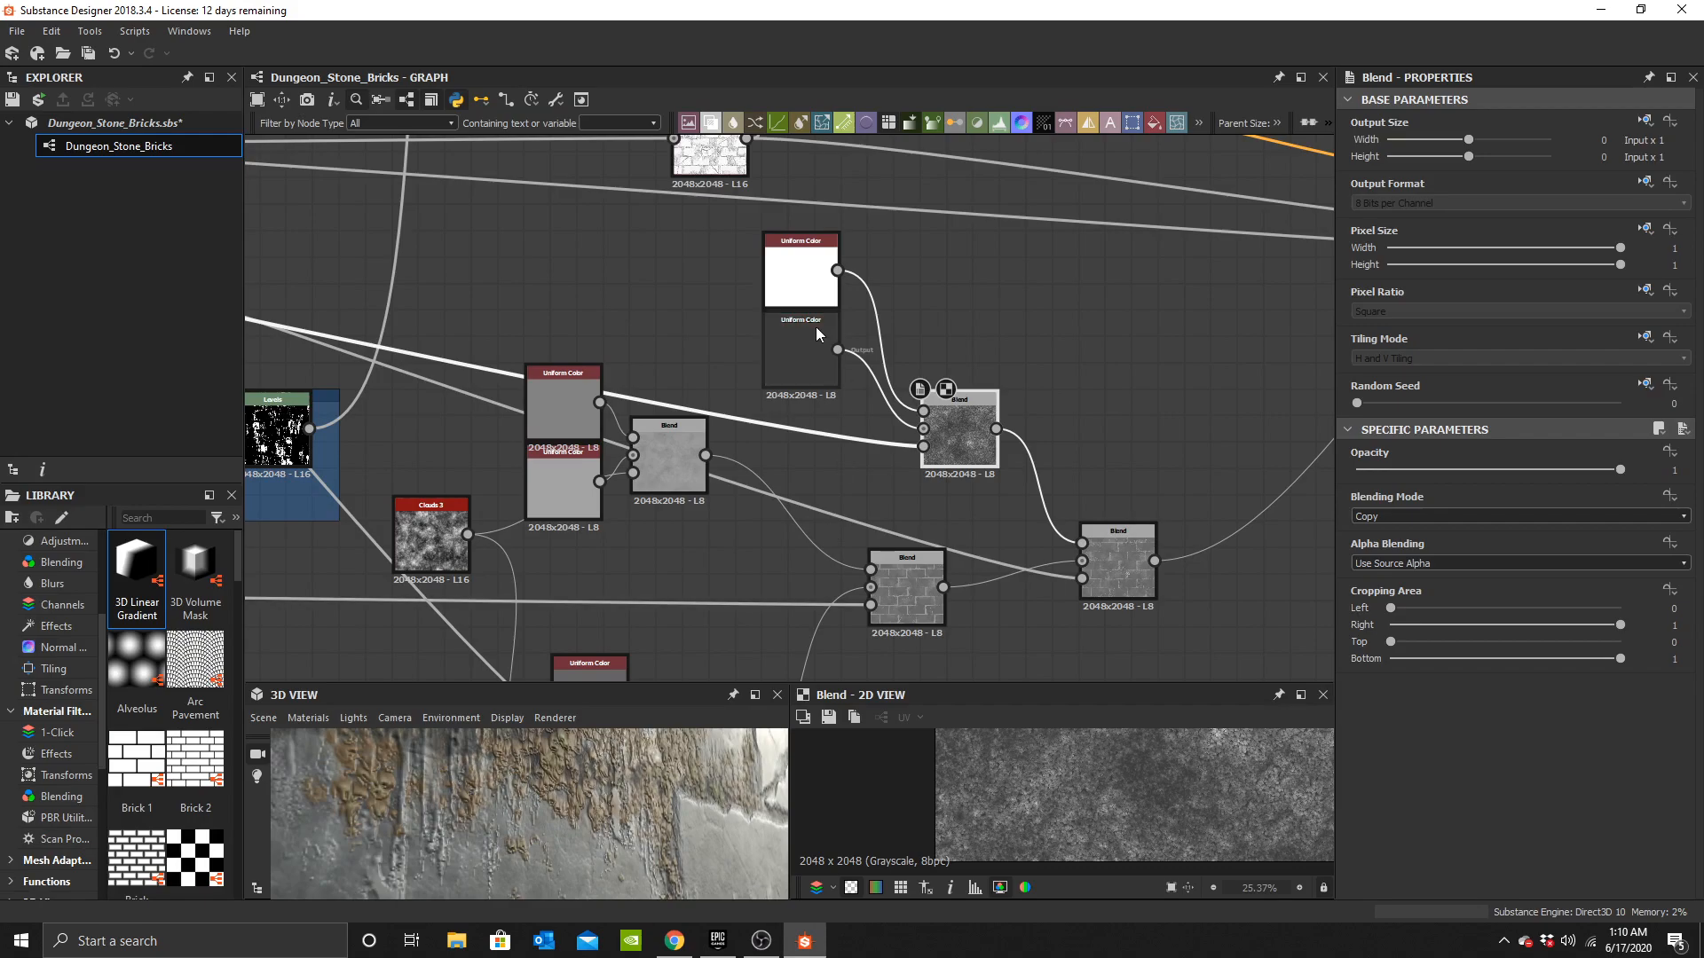
pyautogui.click(819, 337)
pyautogui.click(1382, 521)
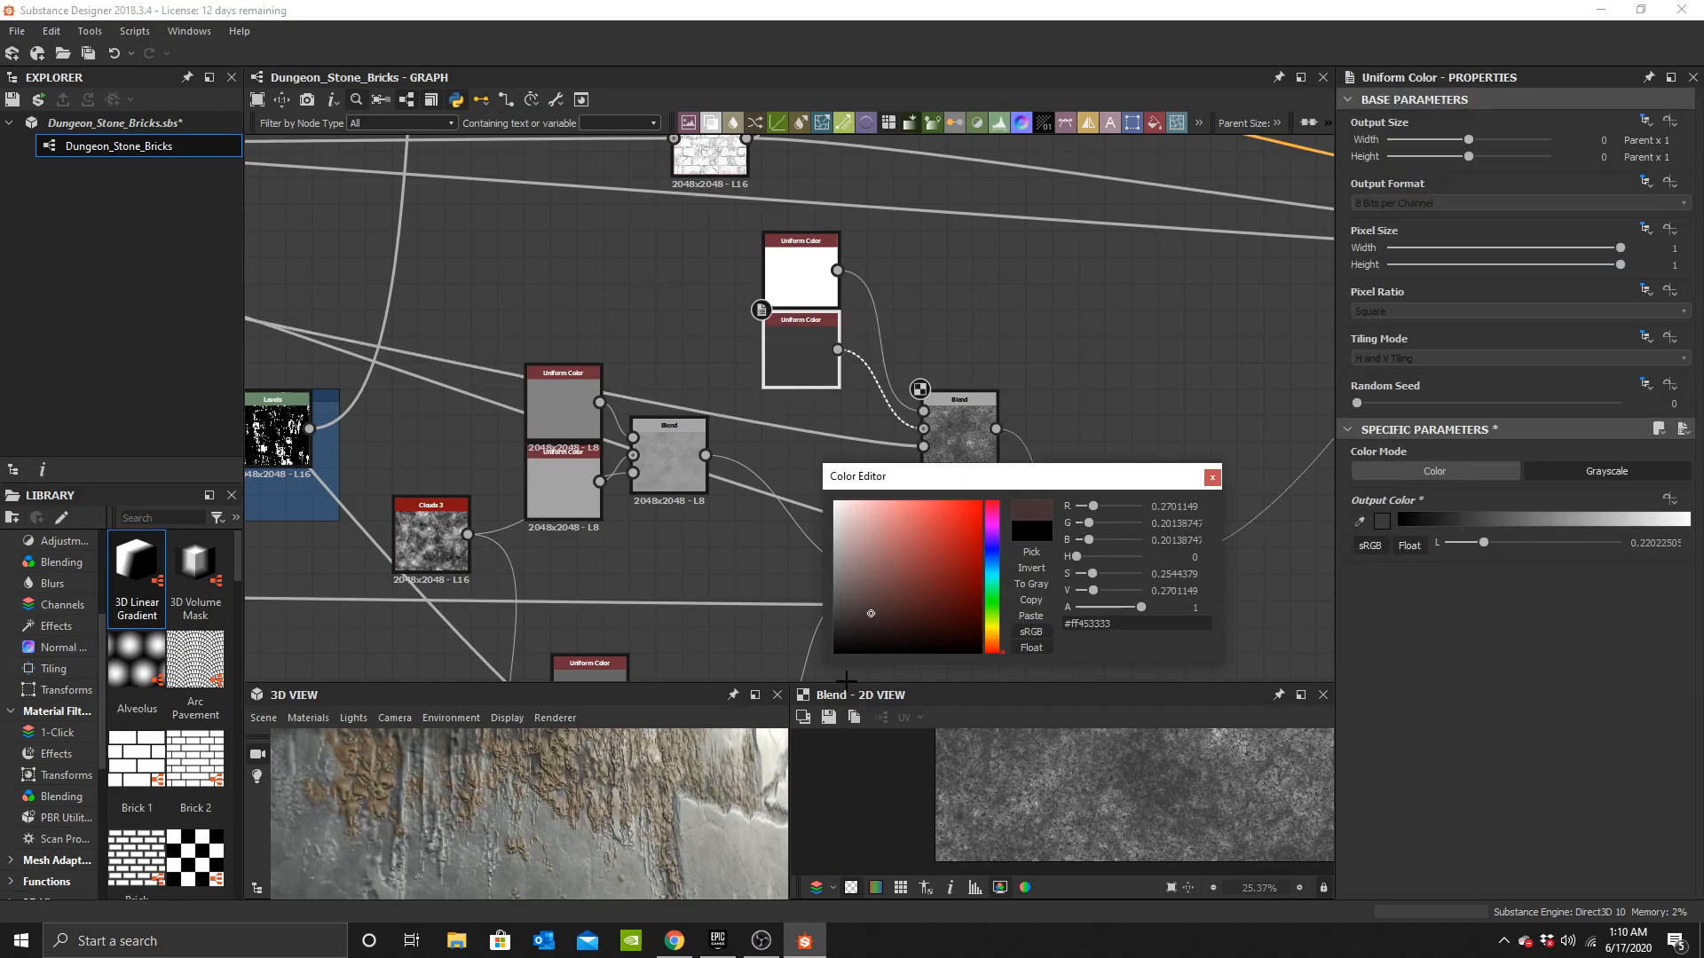
pyautogui.moveTo(836, 653); pyautogui.dragTo(835, 654)
pyautogui.moveTo(801, 502); pyautogui.dragTo(777, 549)
# Set the upper Uniform Color of the new pair to about 0.60.
pyautogui.doubleClick(799, 258)
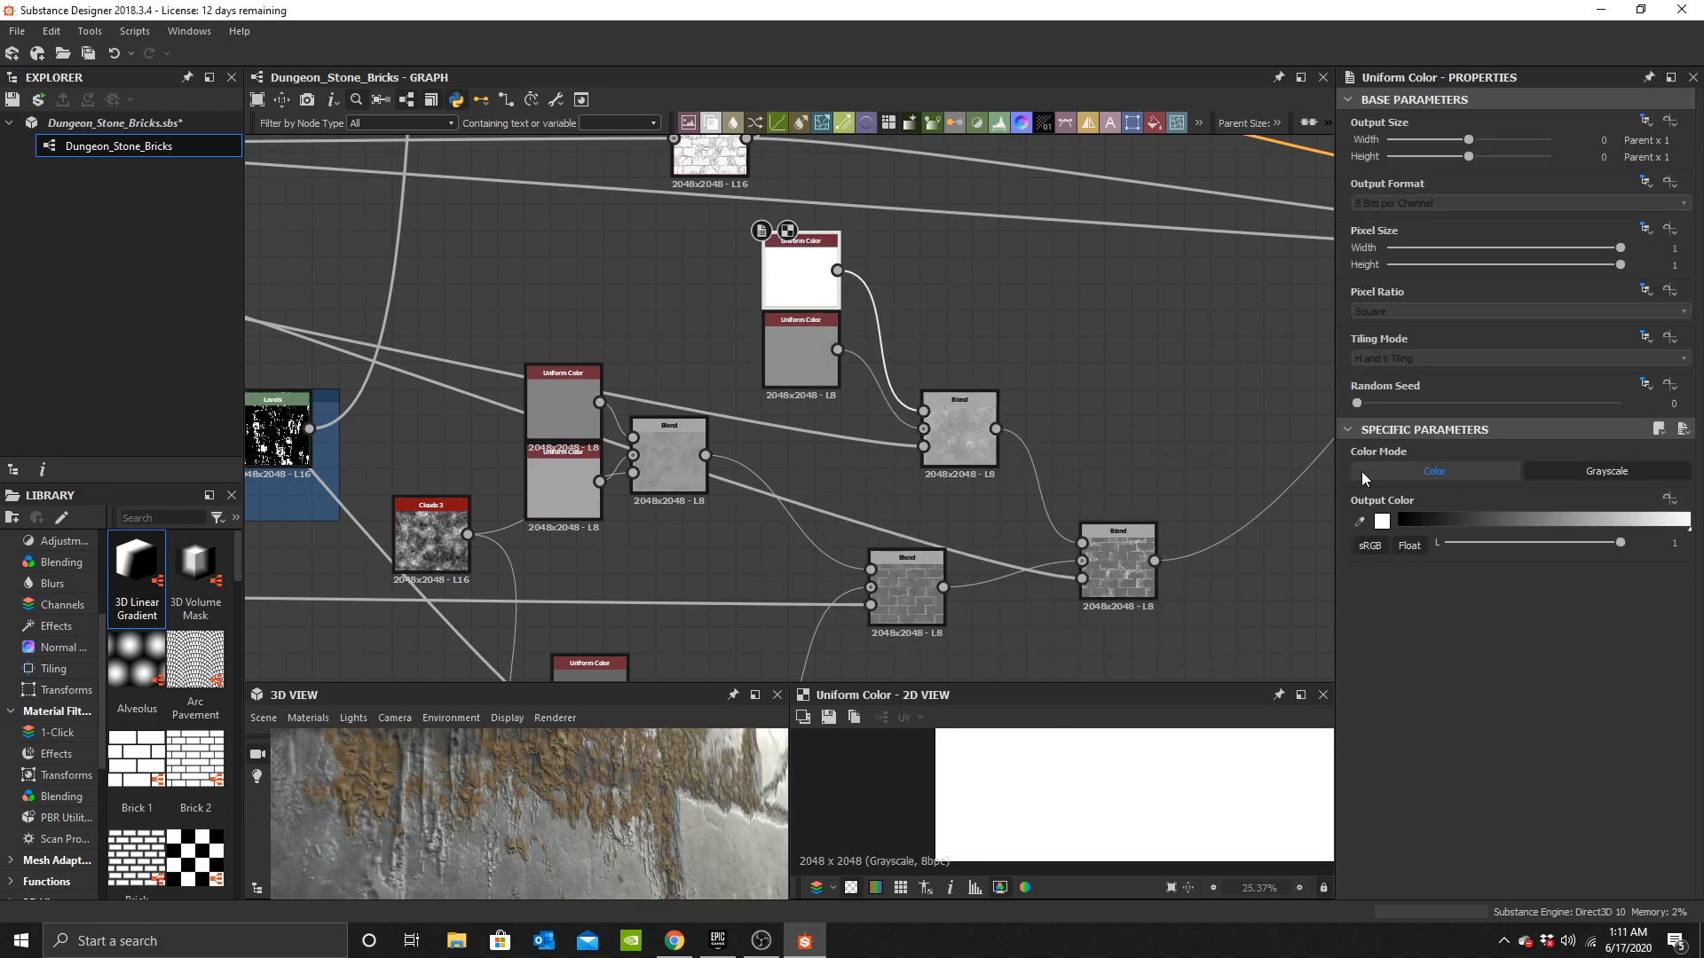
pyautogui.click(1382, 522)
pyautogui.moveTo(828, 621); pyautogui.dragTo(791, 559)
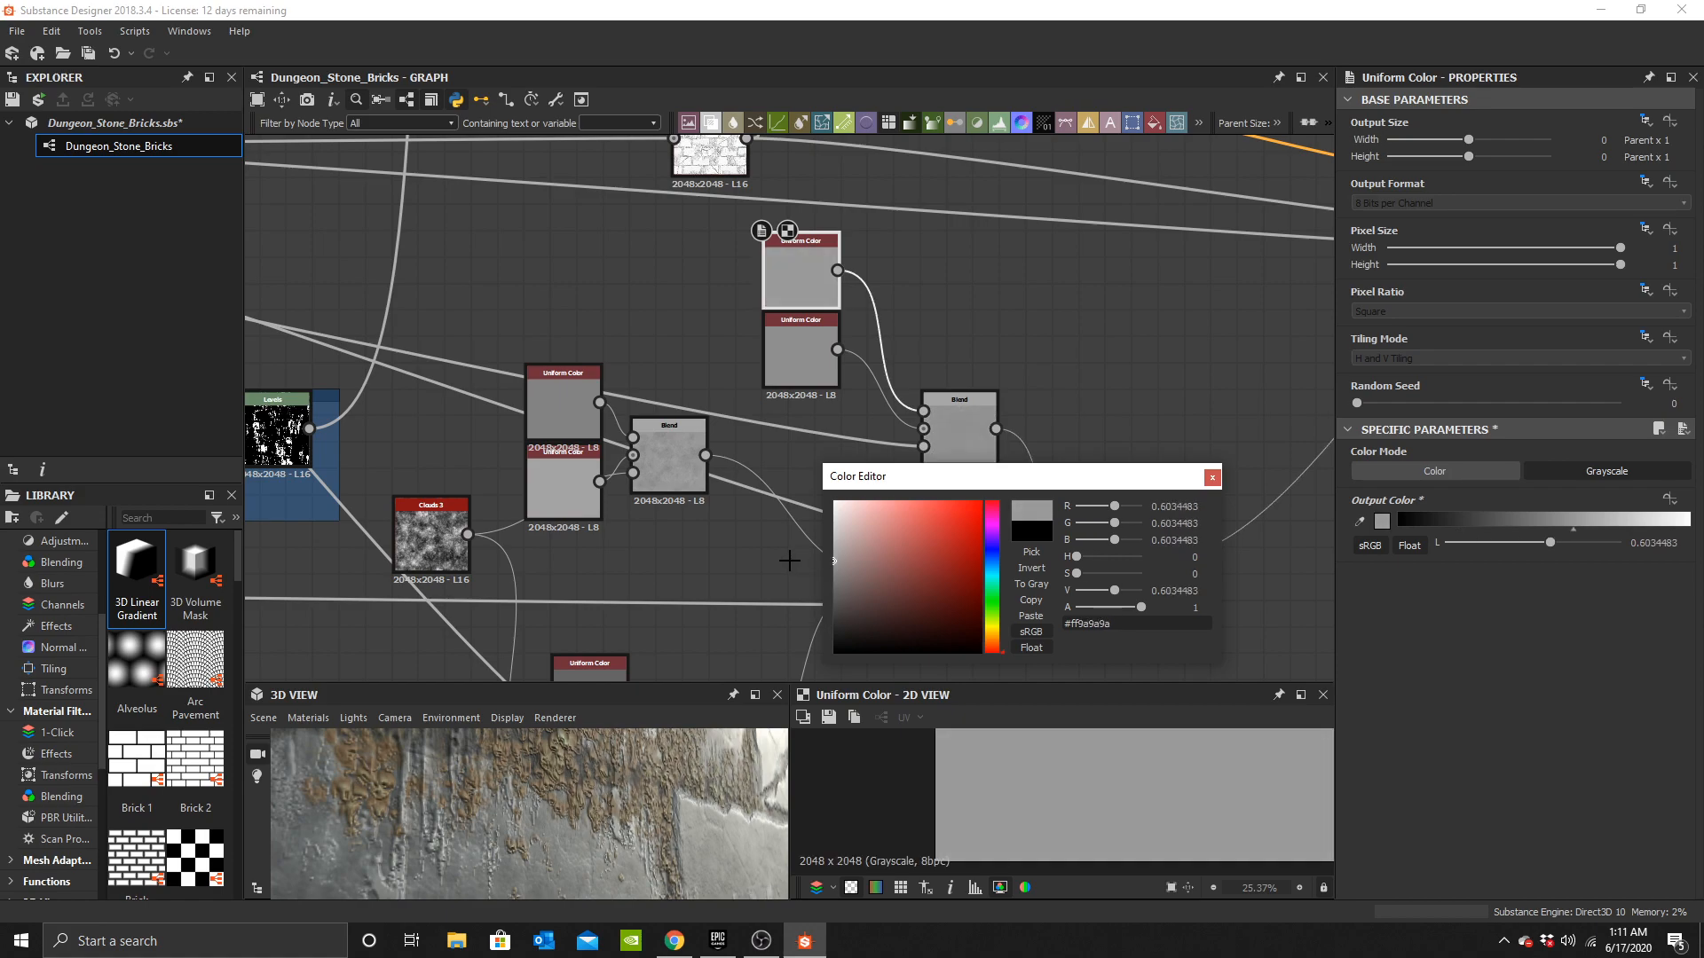
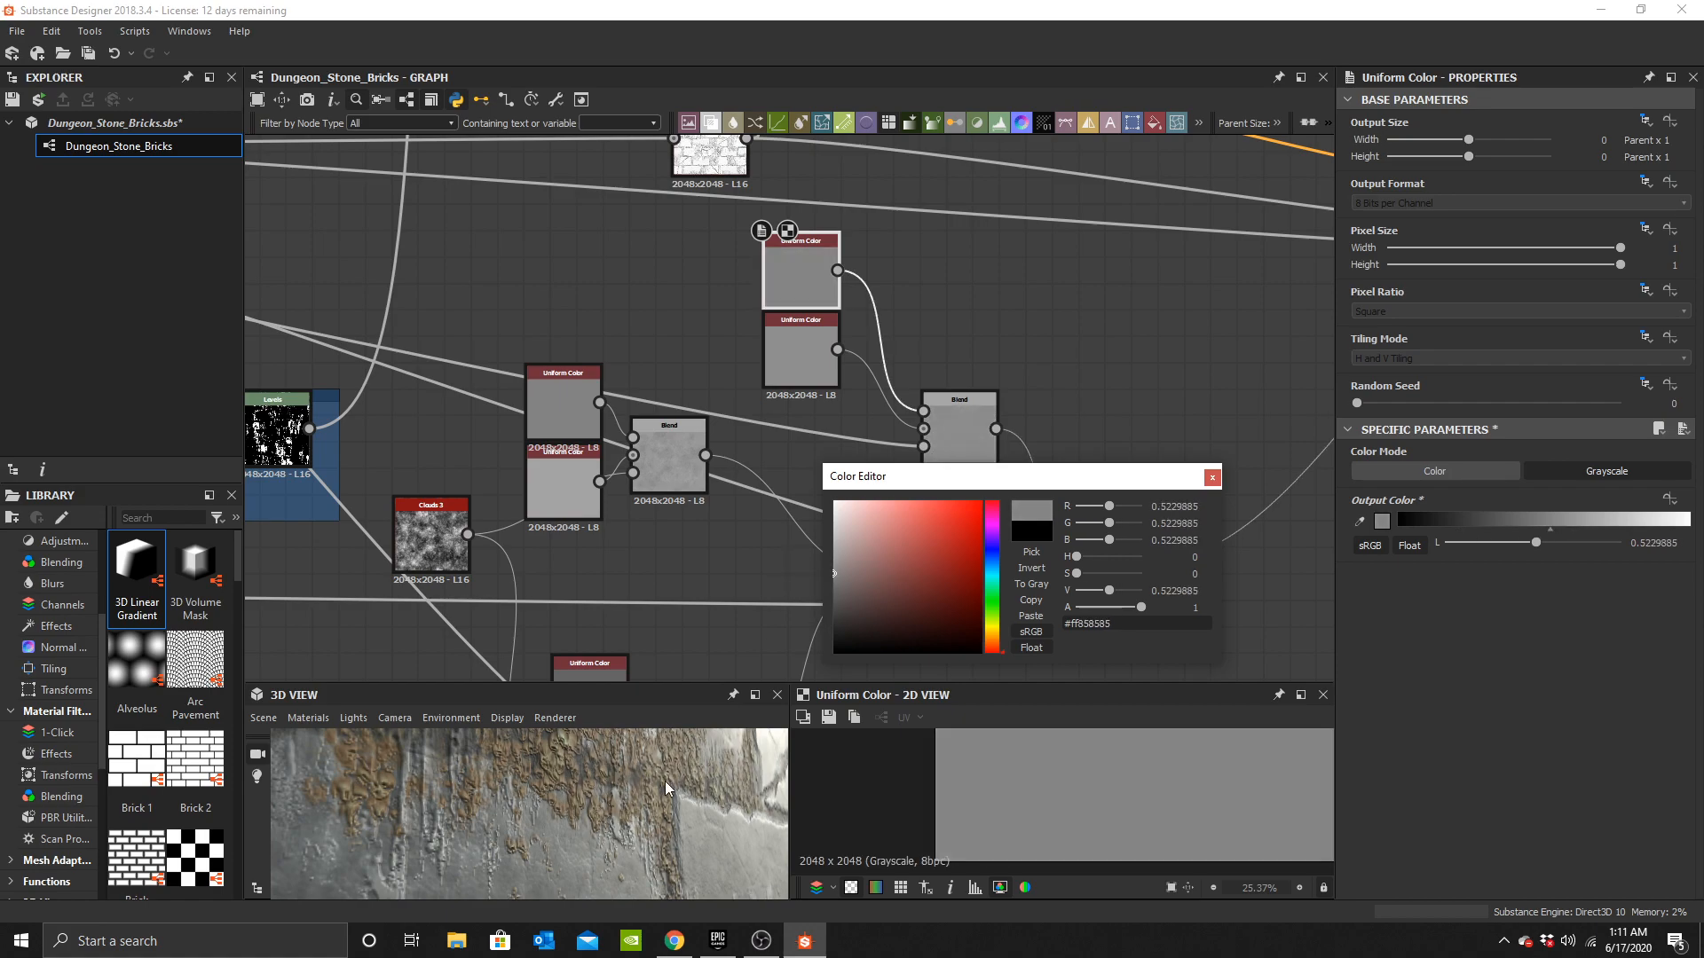
# Close the color editor and add a new Blend node beside the existing Blend node.
pyautogui.scroll(-8, 661, 786)
pyautogui.moveTo(641, 807)
pyautogui.mouseDown()
pyautogui.moveTo(657, 838)
pyautogui.moveTo(471, 829)
pyautogui.moveTo(503, 844)
pyautogui.moveTo(526, 800)
pyautogui.moveTo(658, 818)
pyautogui.mouseUp()
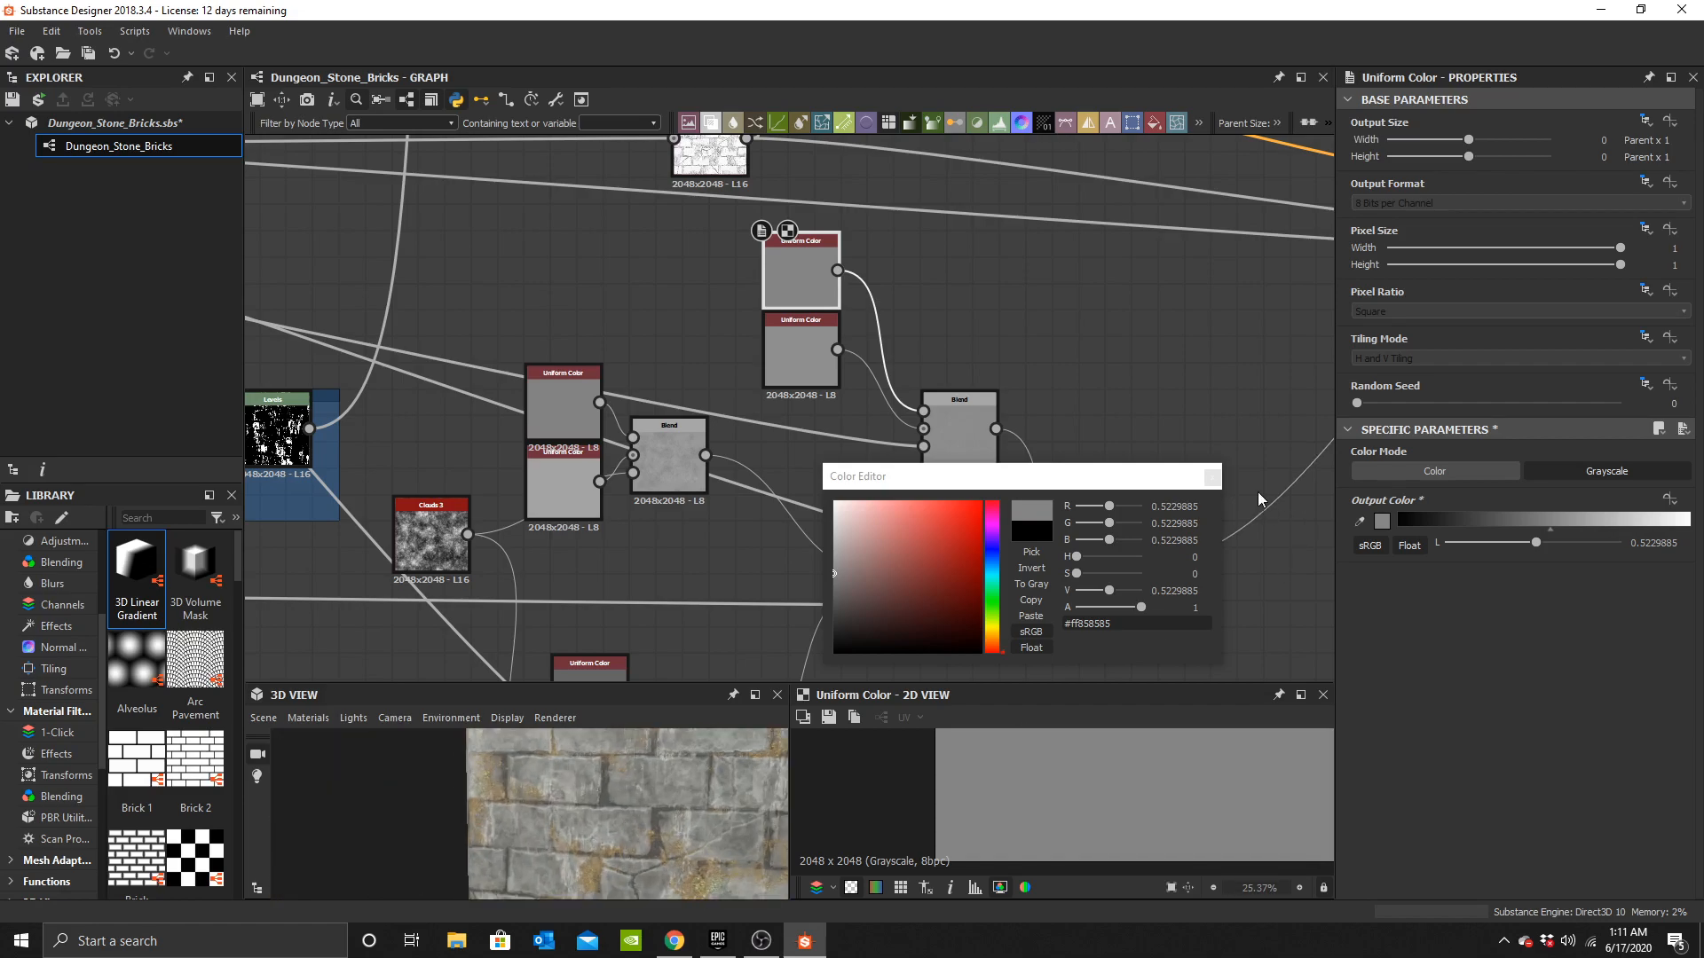
pyautogui.click(1212, 478)
pyautogui.moveTo(1179, 595); pyautogui.dragTo(843, 479, button='middle')
pyautogui.scroll(2, 847, 474)
pyautogui.press('space')
pyautogui.write('b')
pyautogui.click(912, 391)
pyautogui.scroll(2, 861, 453)
pyautogui.moveTo(827, 461); pyautogui.dragTo(850, 435)
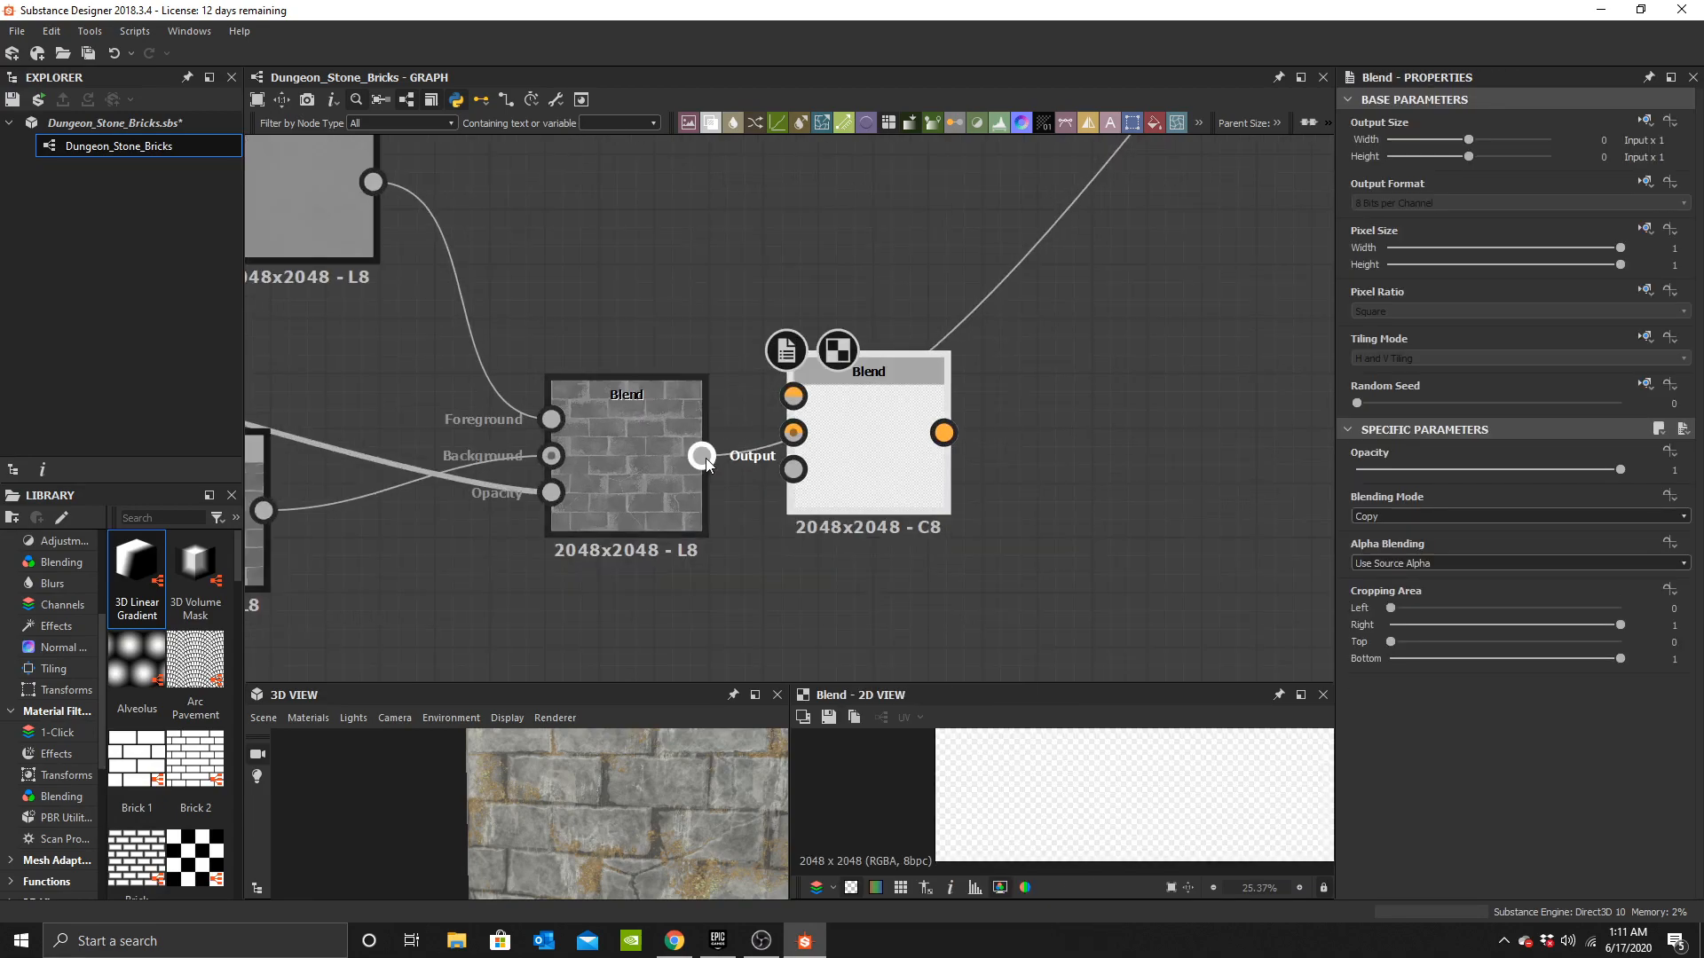
# Connect the existing Blend's output into the new Blend node.
pyautogui.moveTo(702, 456); pyautogui.dragTo(932, 406)
pyautogui.scroll(-7, 796, 393)
pyautogui.moveTo(857, 460); pyautogui.dragTo(1029, 621, button='middle')
pyautogui.moveTo(639, 308); pyautogui.dragTo(963, 446, button='middle')
# Link a mask from the Large Leaks Masks group into the new Blend's opacity input.
pyautogui.scroll(3, 734, 484)
pyautogui.moveTo(781, 596); pyautogui.dragTo(601, 204, button='middle')
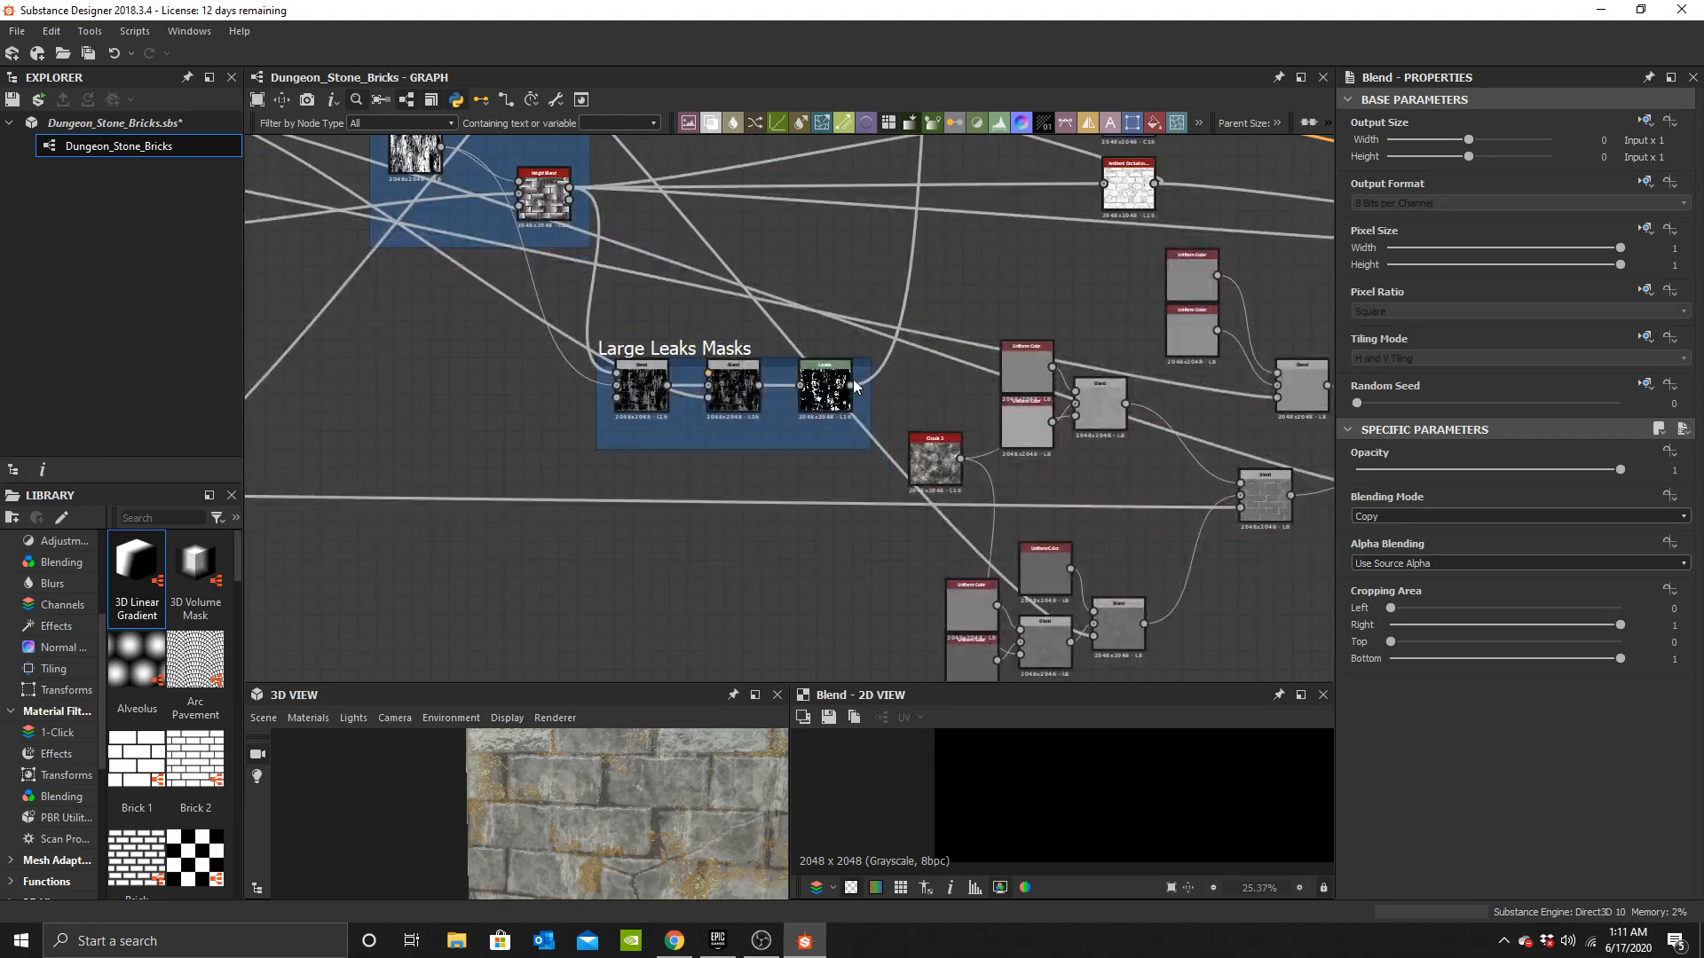
pyautogui.moveTo(574, 453); pyautogui.dragTo(292, 435, button='middle')
pyautogui.moveTo(1056, 431); pyautogui.dragTo(477, 420, button='middle')
pyautogui.click(634, 441)
pyautogui.moveTo(659, 440); pyautogui.dragTo(732, 440)
pyautogui.moveTo(640, 392); pyautogui.dragTo(761, 419, button='middle')
pyautogui.scroll(3, 761, 419)
pyautogui.moveTo(666, 809); pyautogui.dragTo(537, 806)
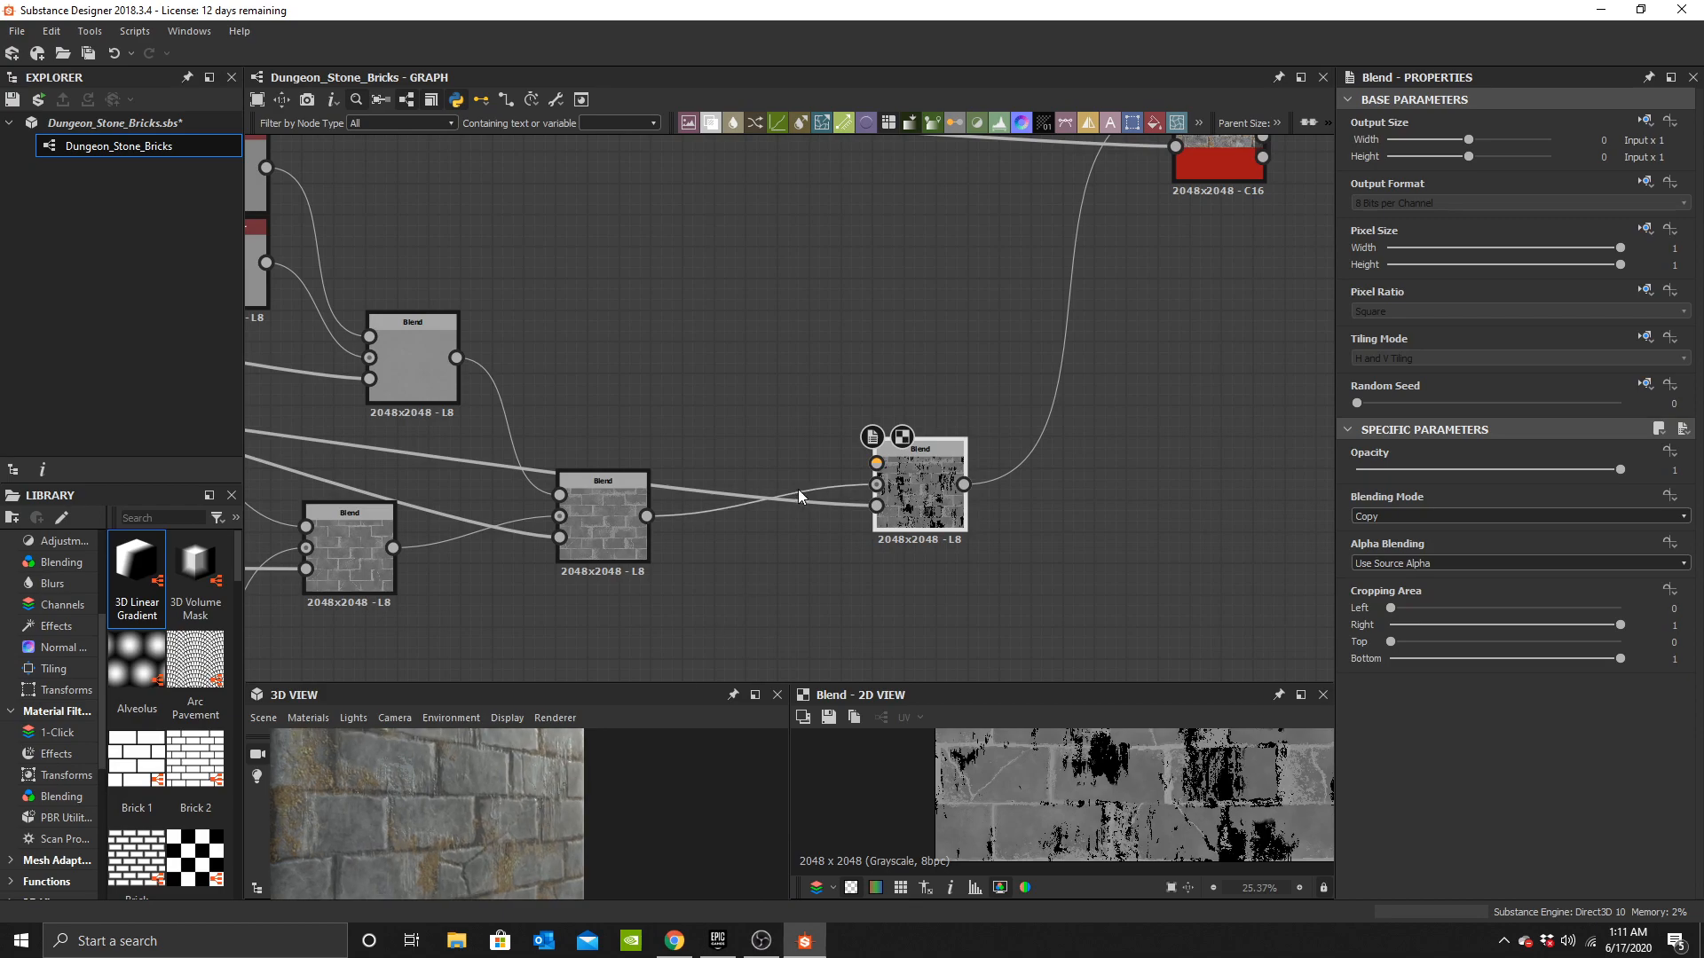
# Add a Uniform Color node and connect it to the new Blend's foreground input.
pyautogui.press('space')
pyautogui.write('uniform')
pyautogui.click(754, 402)
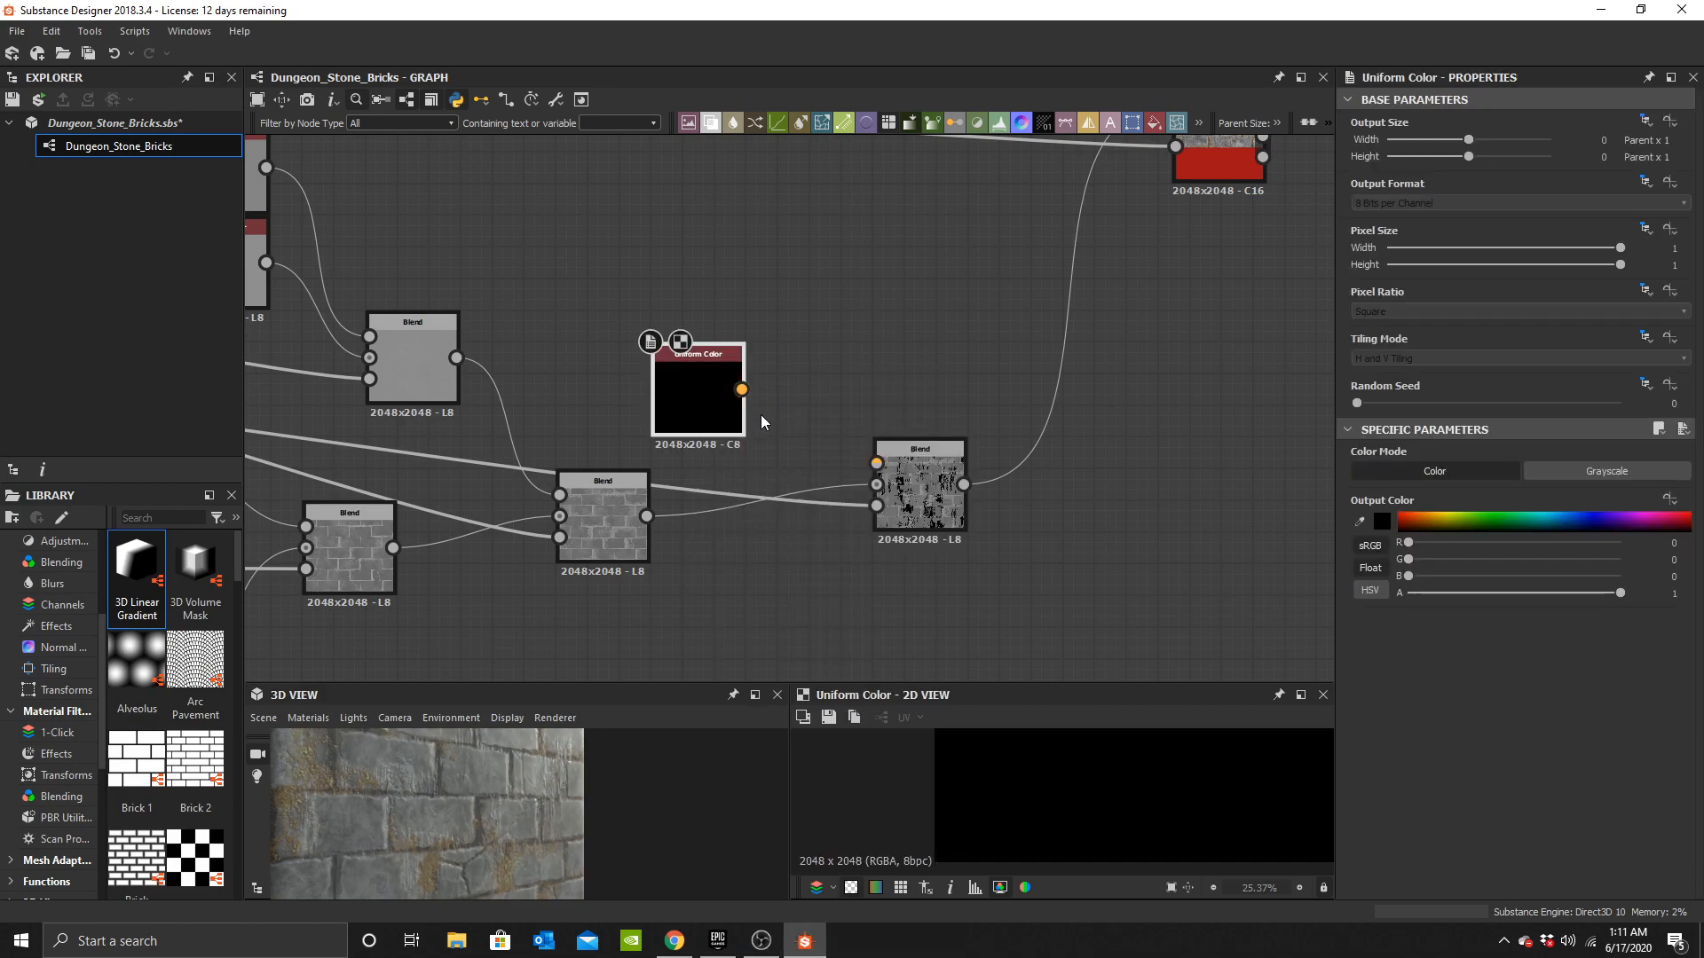
pyautogui.moveTo(742, 389); pyautogui.dragTo(876, 462)
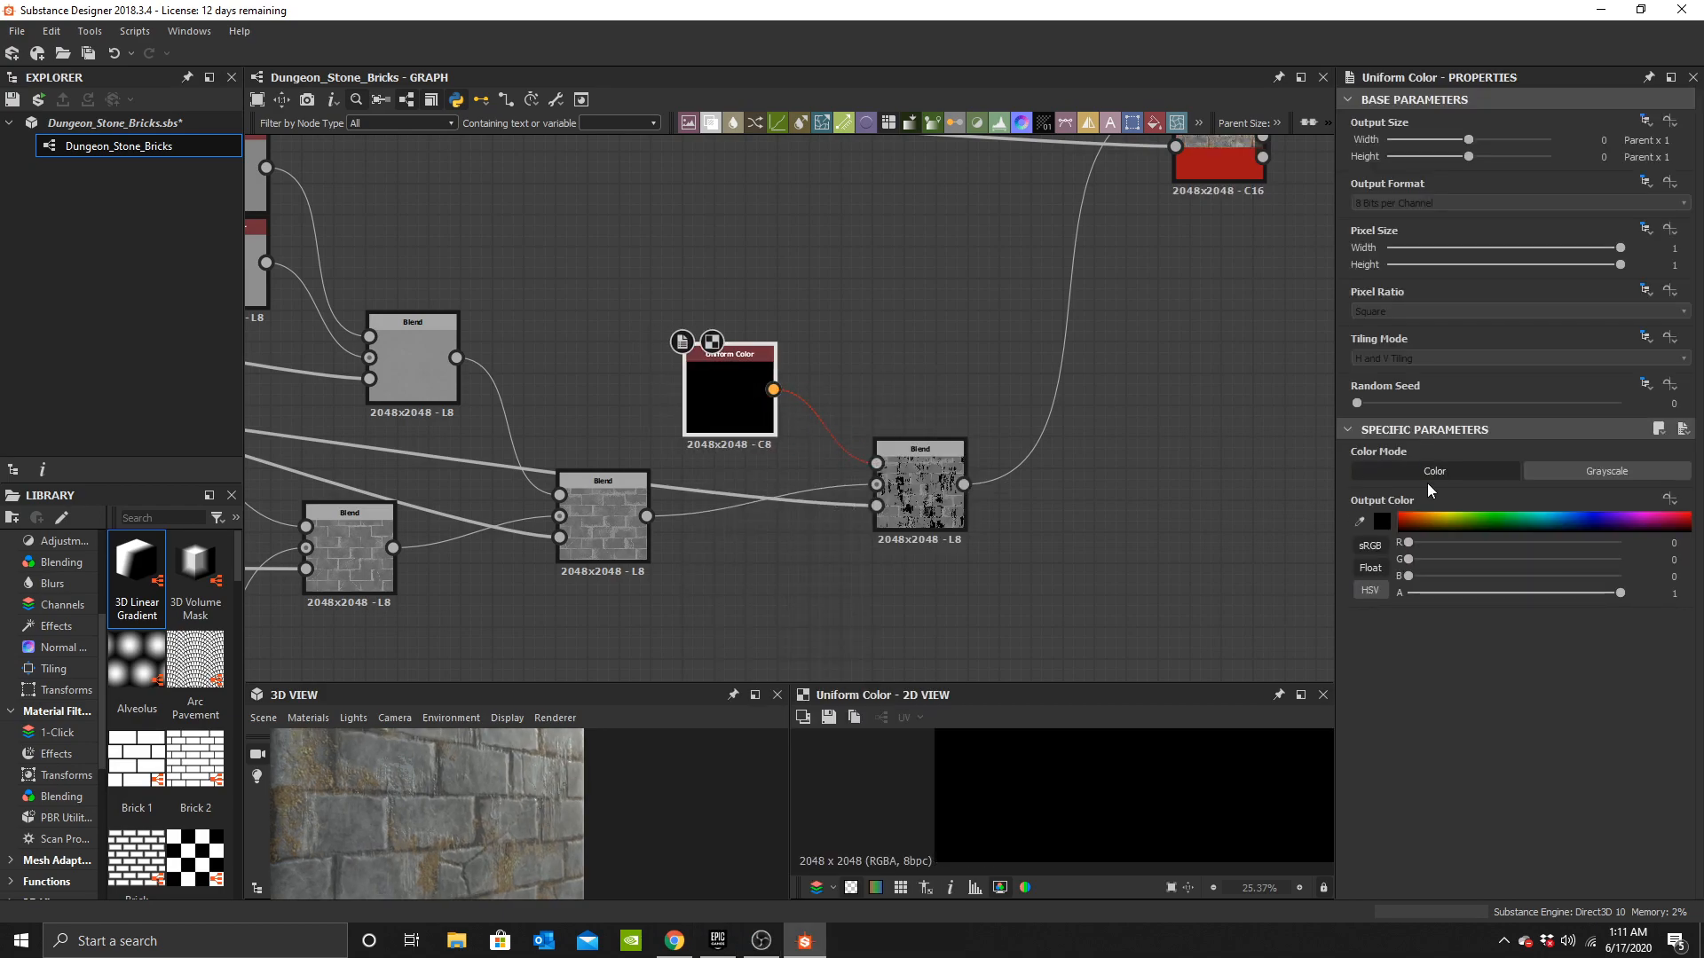
# Switch the Uniform Color to grayscale and pick a mid gray (#696969) for it.
pyautogui.click(1555, 475)
pyautogui.click(1382, 521)
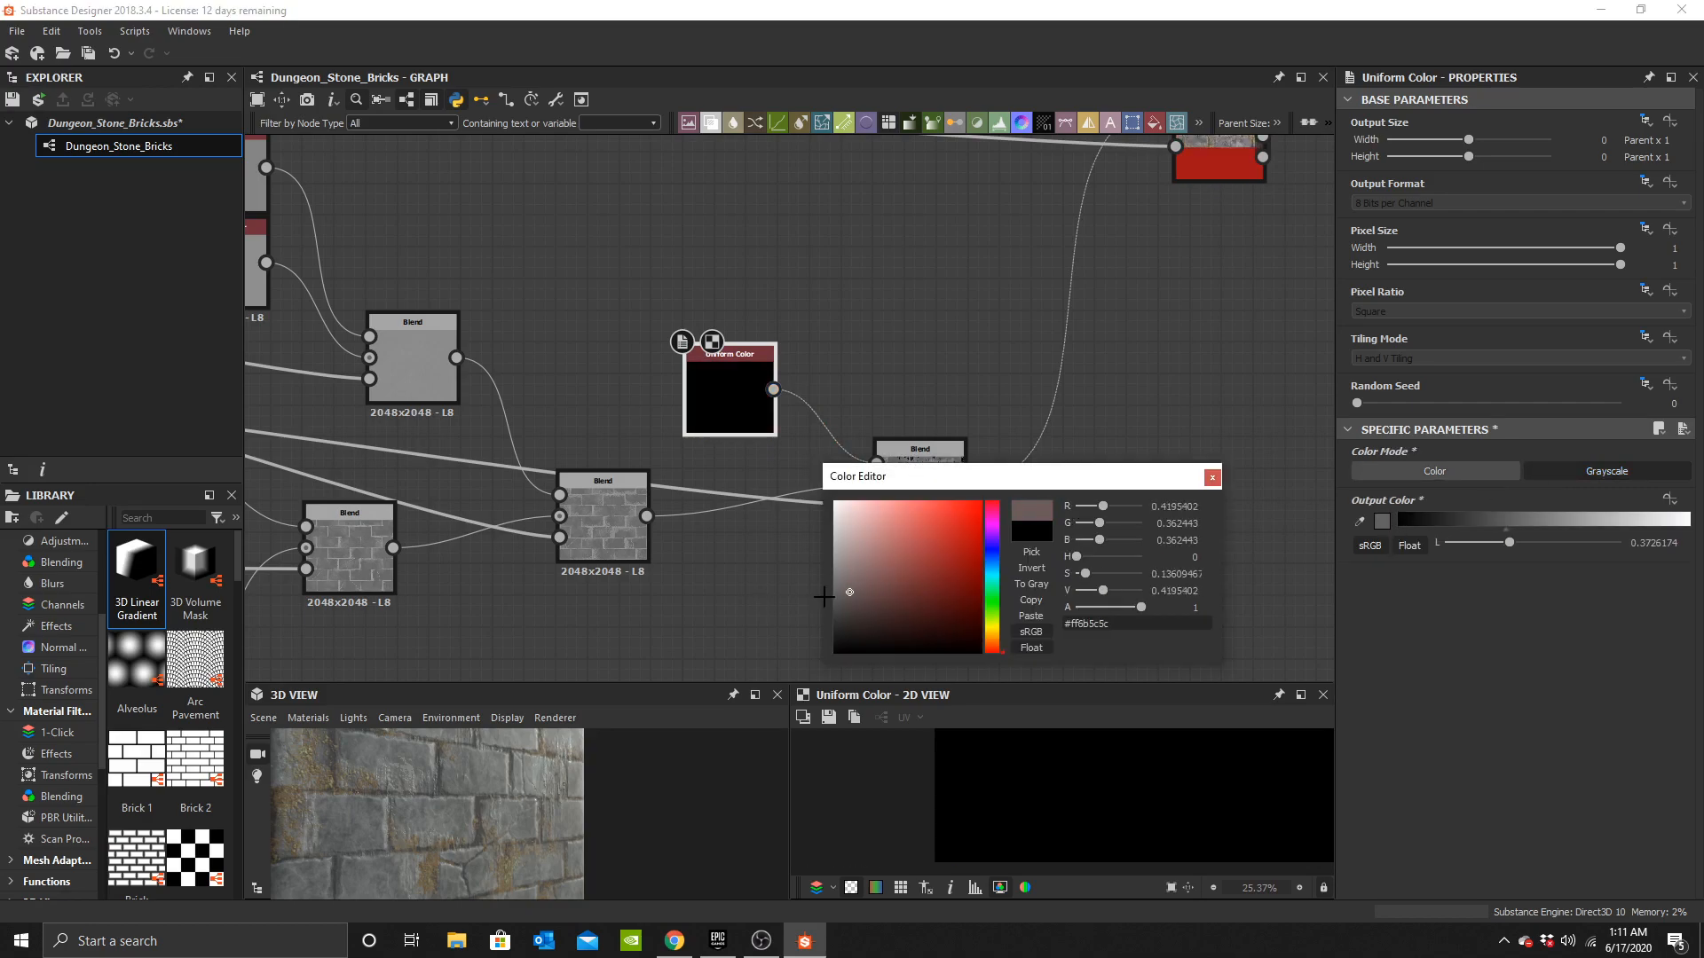
pyautogui.moveTo(832, 594); pyautogui.dragTo(808, 603)
pyautogui.moveTo(785, 531)
pyautogui.mouseDown()
pyautogui.moveTo(774, 635)
pyautogui.moveTo(762, 601)
pyautogui.mouseUp()
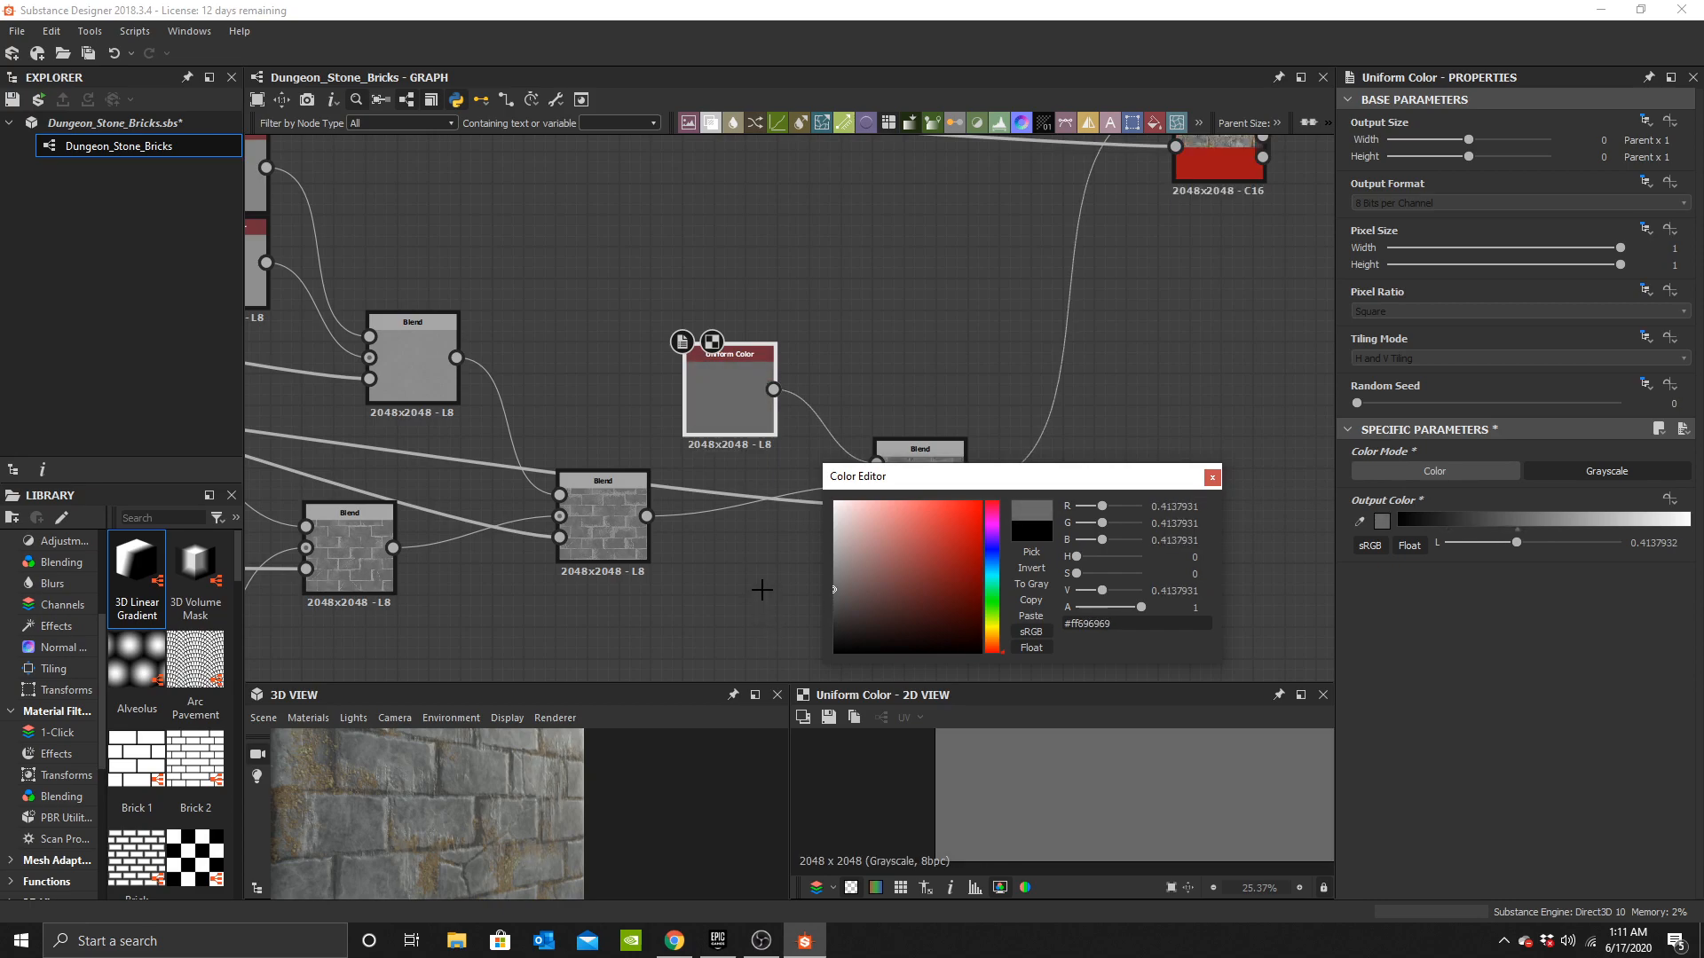
pyautogui.click(1212, 478)
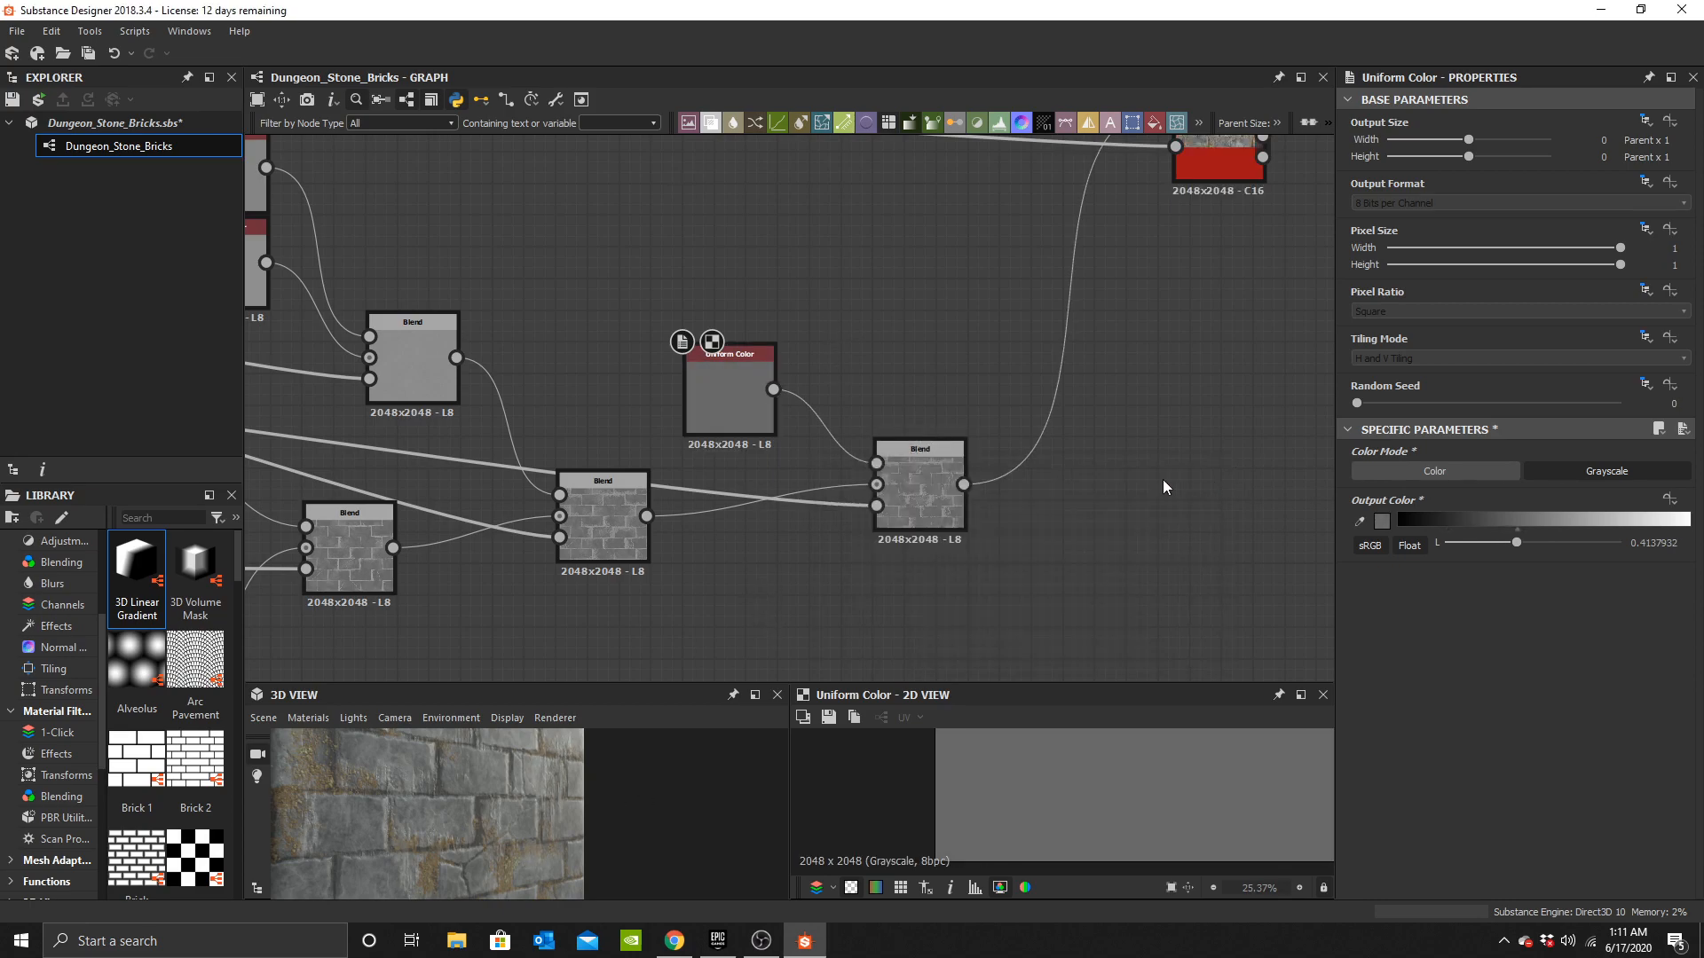
# Set the new Blend's opacity to 0.5.
pyautogui.doubleClick(930, 482)
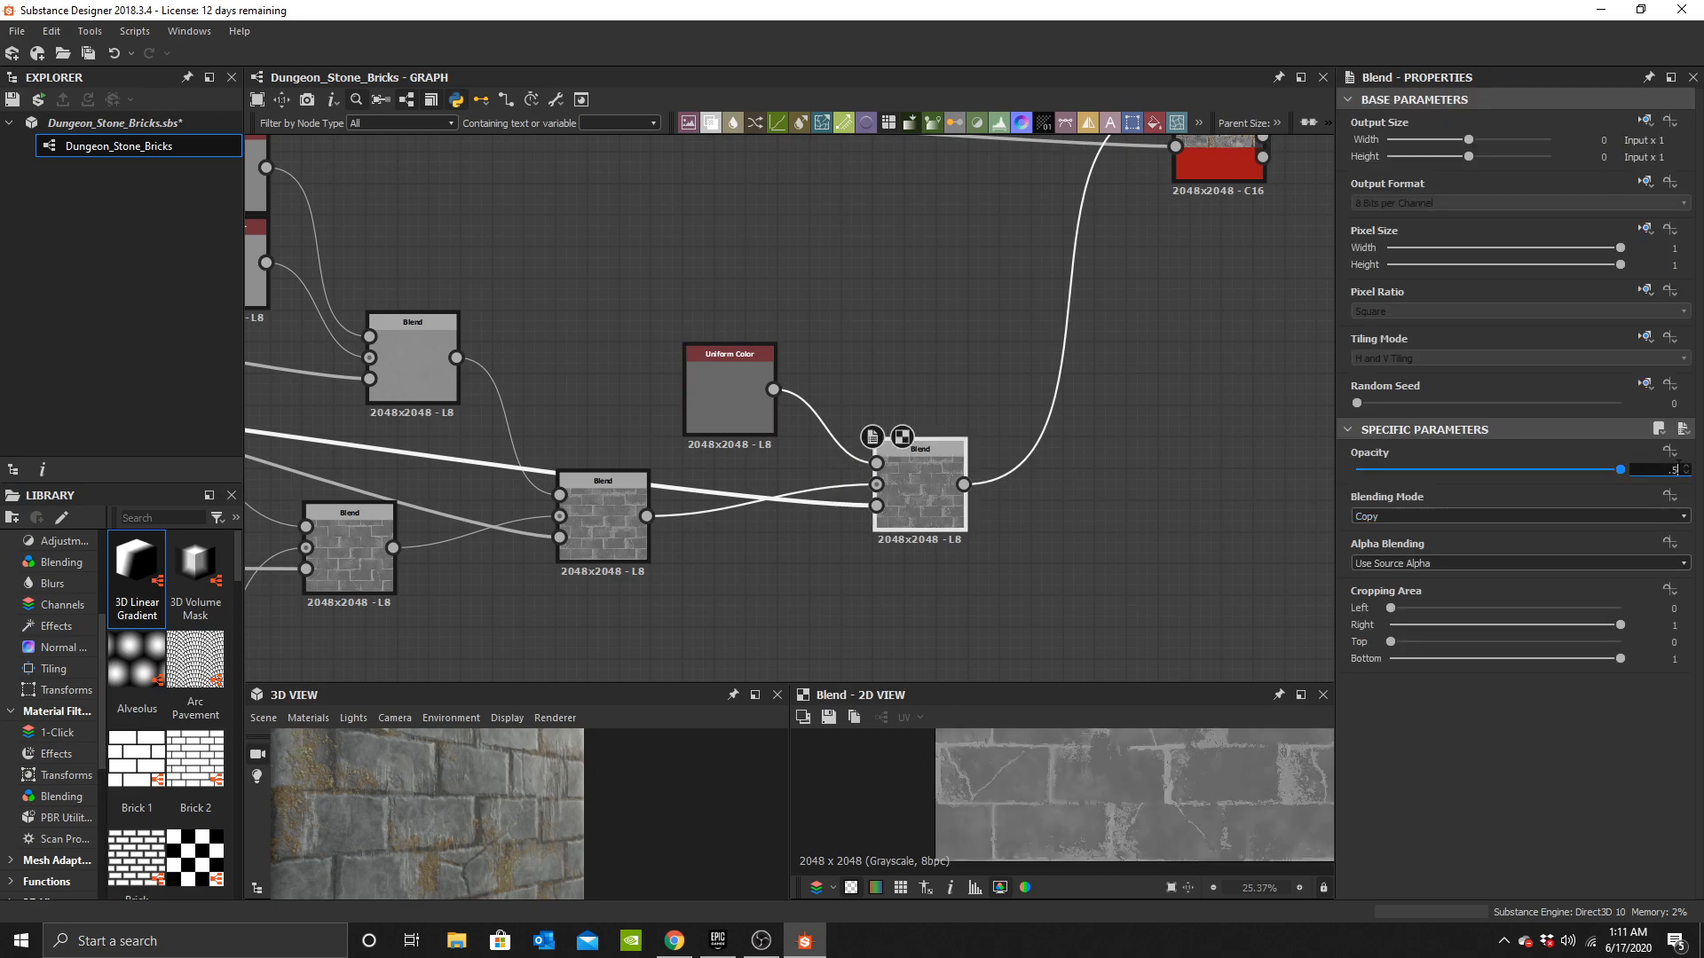
pyautogui.moveTo(599, 723); pyautogui.dragTo(691, 627)
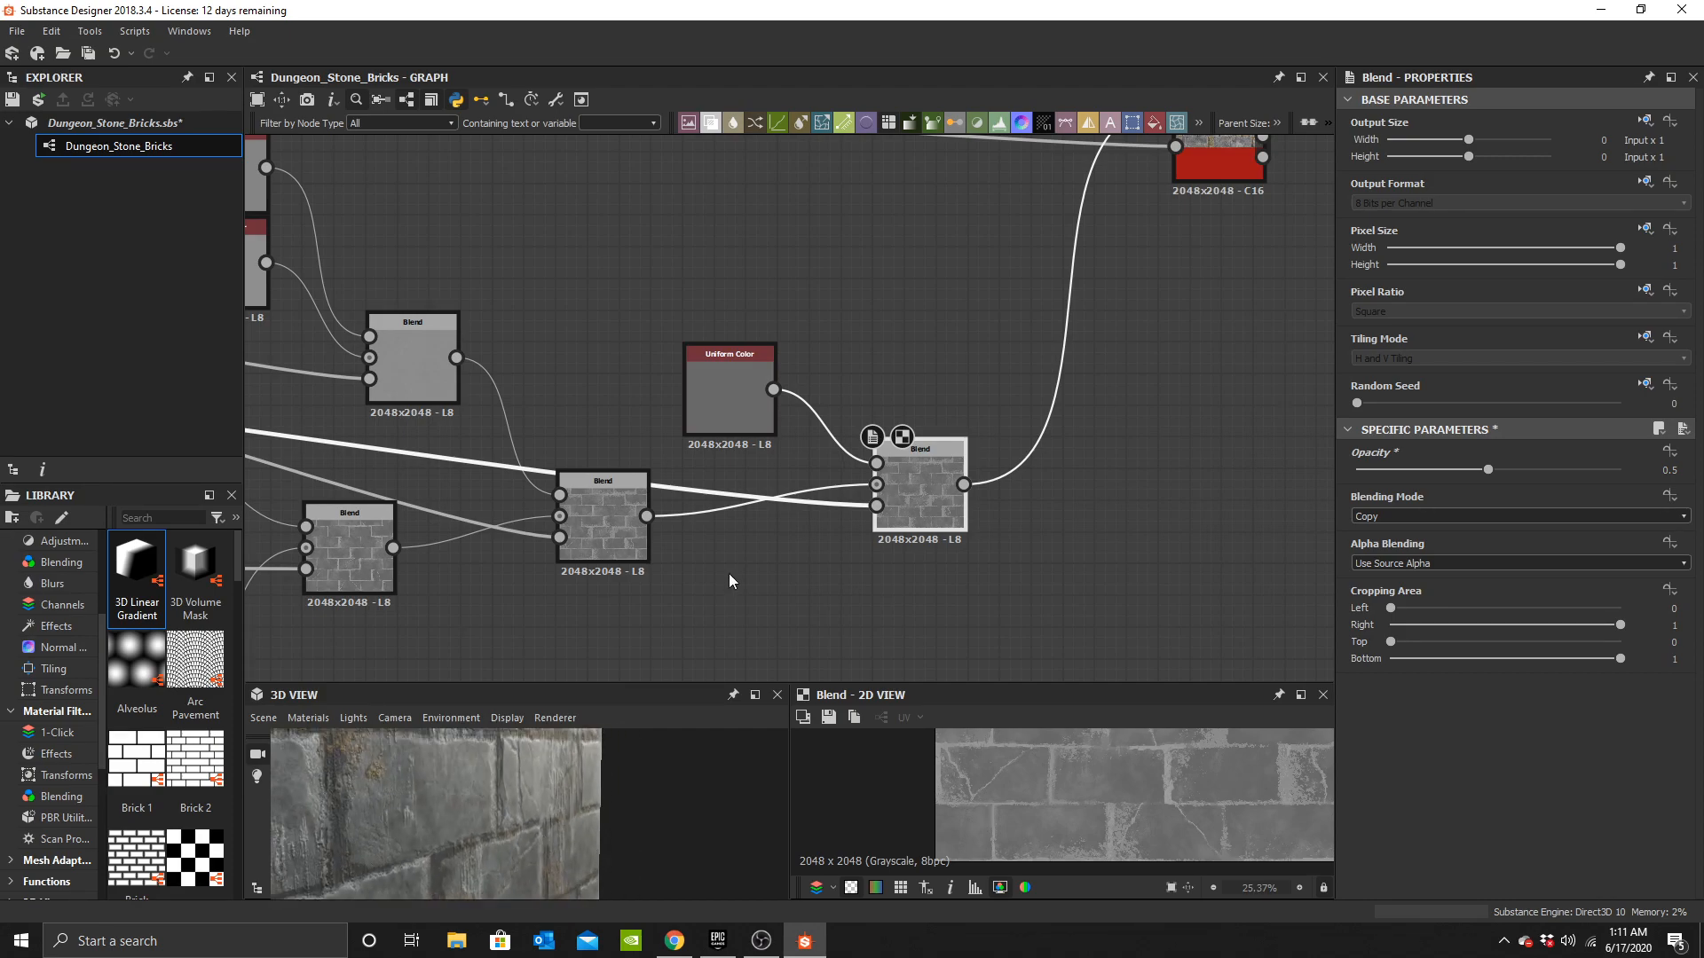
# Darken the Uniform Color to a darker gray (#535353).
pyautogui.click(1382, 521)
pyautogui.moveTo(858, 551)
pyautogui.mouseDown()
pyautogui.moveTo(812, 552)
pyautogui.moveTo(791, 507)
pyautogui.moveTo(780, 654)
pyautogui.moveTo(772, 642)
pyautogui.mouseUp()
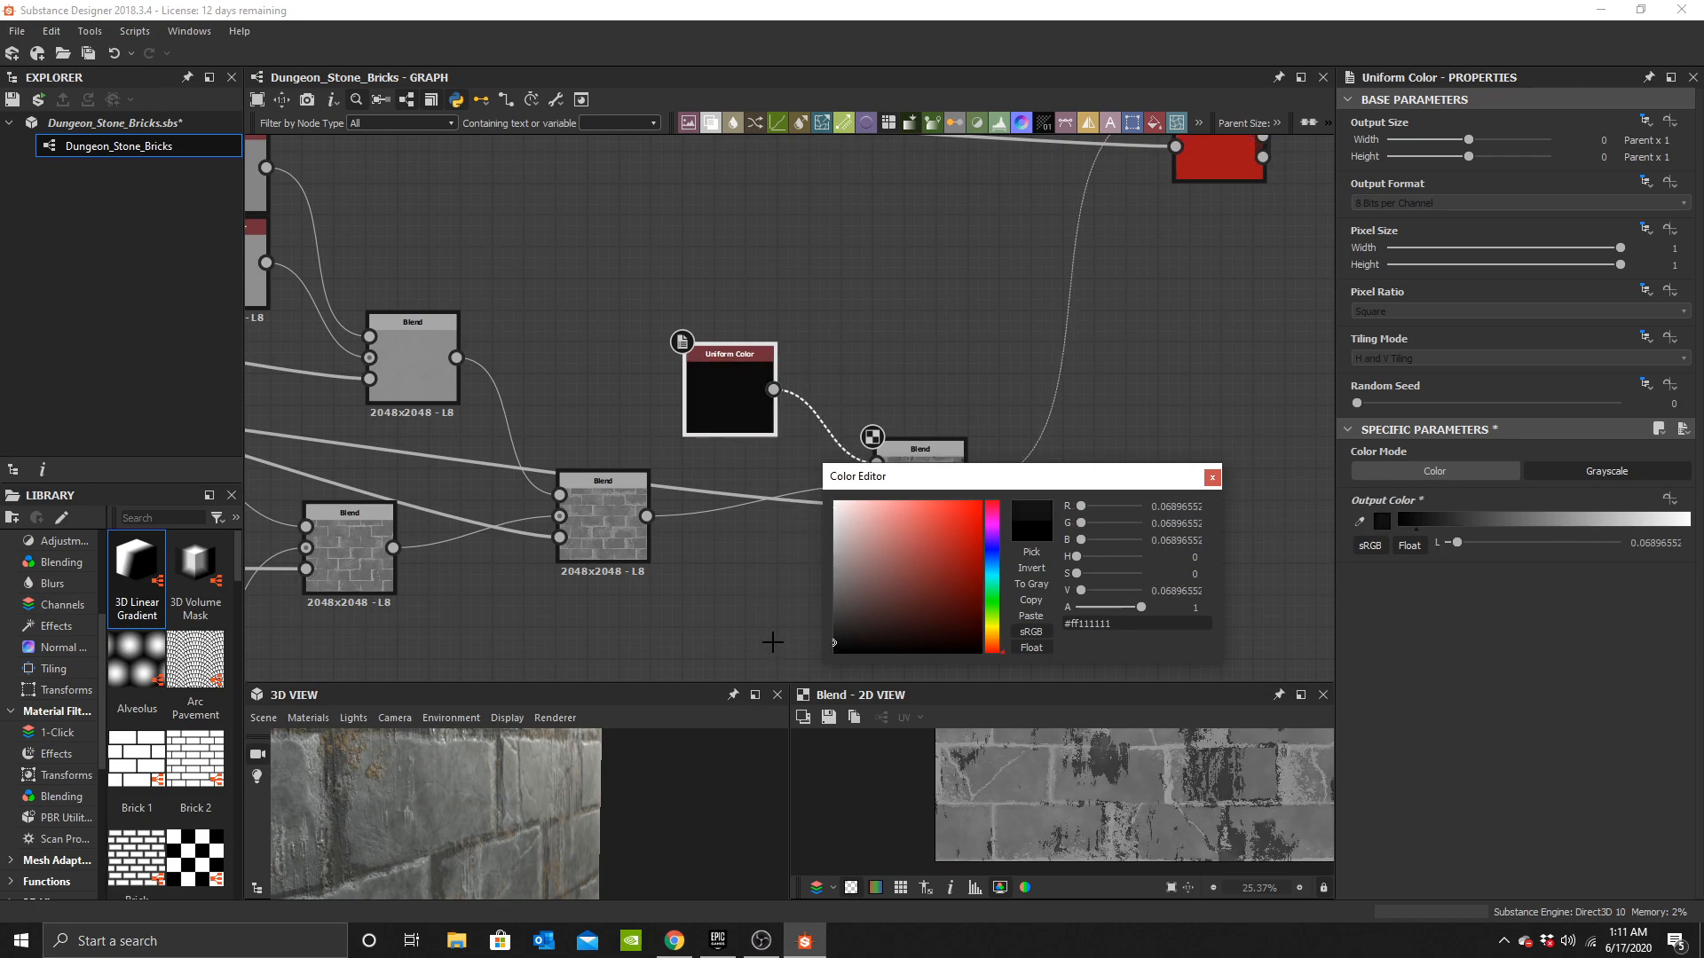
pyautogui.moveTo(446, 823); pyautogui.dragTo(701, 776)
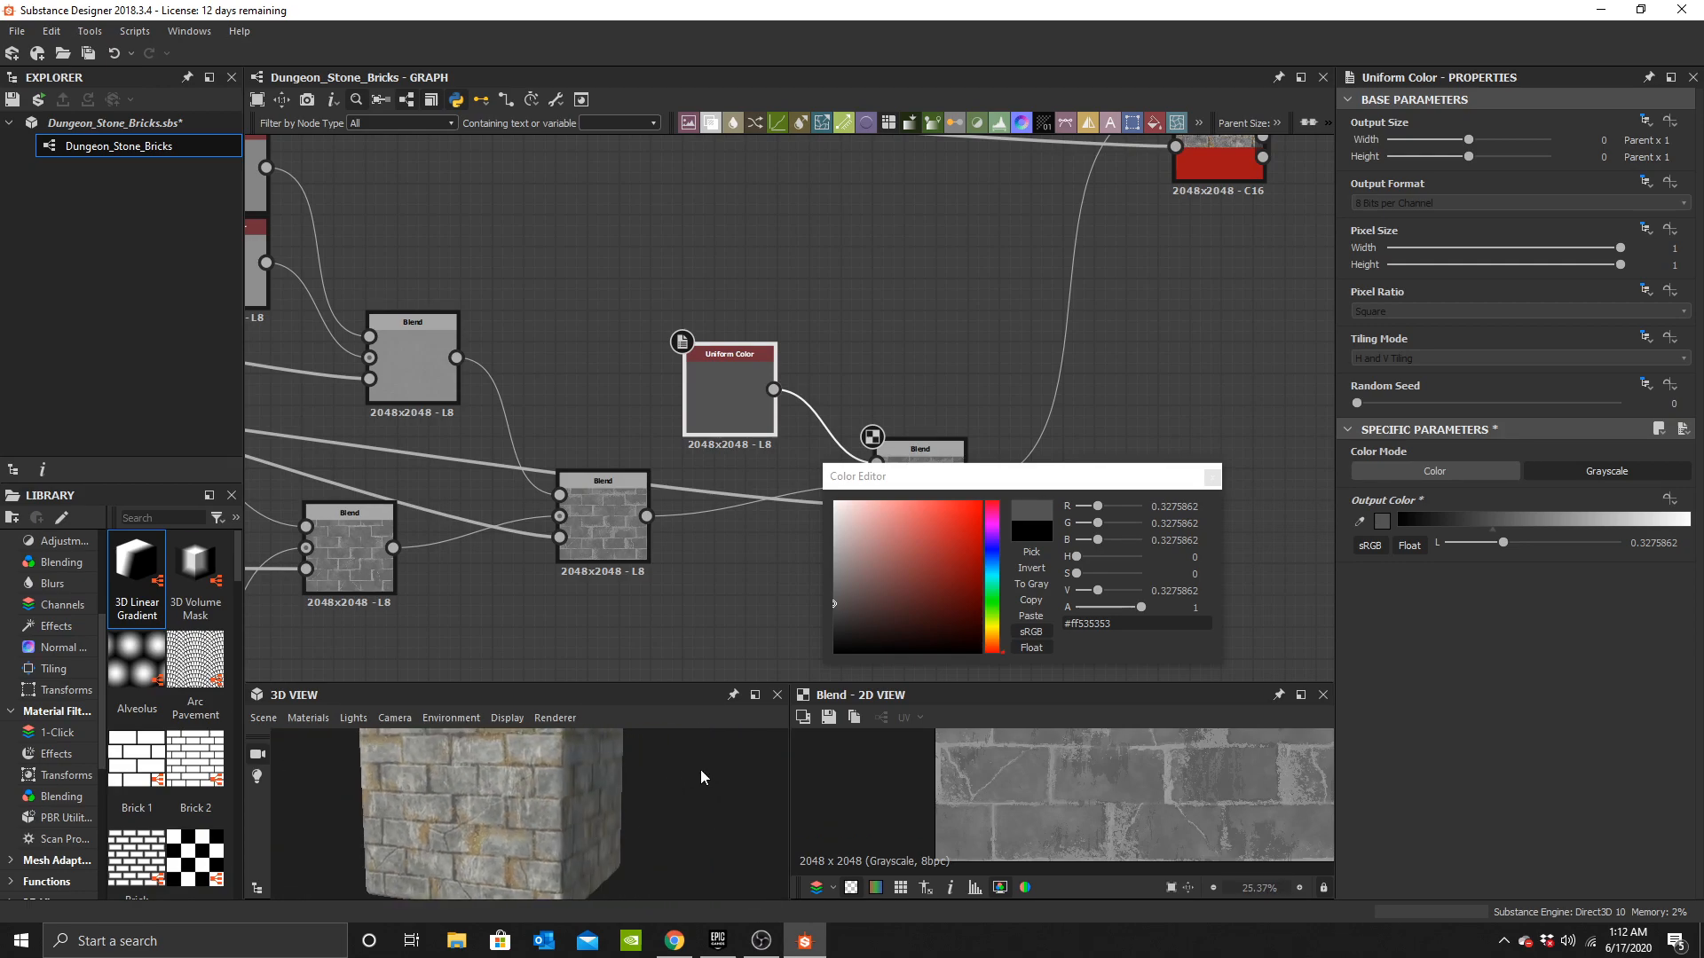
pyautogui.click(1215, 476)
# Add a Dirt node to the graph near the Normal node.
pyautogui.scroll(-3, 796, 409)
pyautogui.moveTo(796, 409); pyautogui.dragTo(680, 525, button='middle')
pyautogui.moveTo(944, 371); pyautogui.dragTo(1129, 371)
pyautogui.moveTo(708, 362); pyautogui.dragTo(799, 487, button='middle')
pyautogui.press('space')
pyautogui.write('dirt')
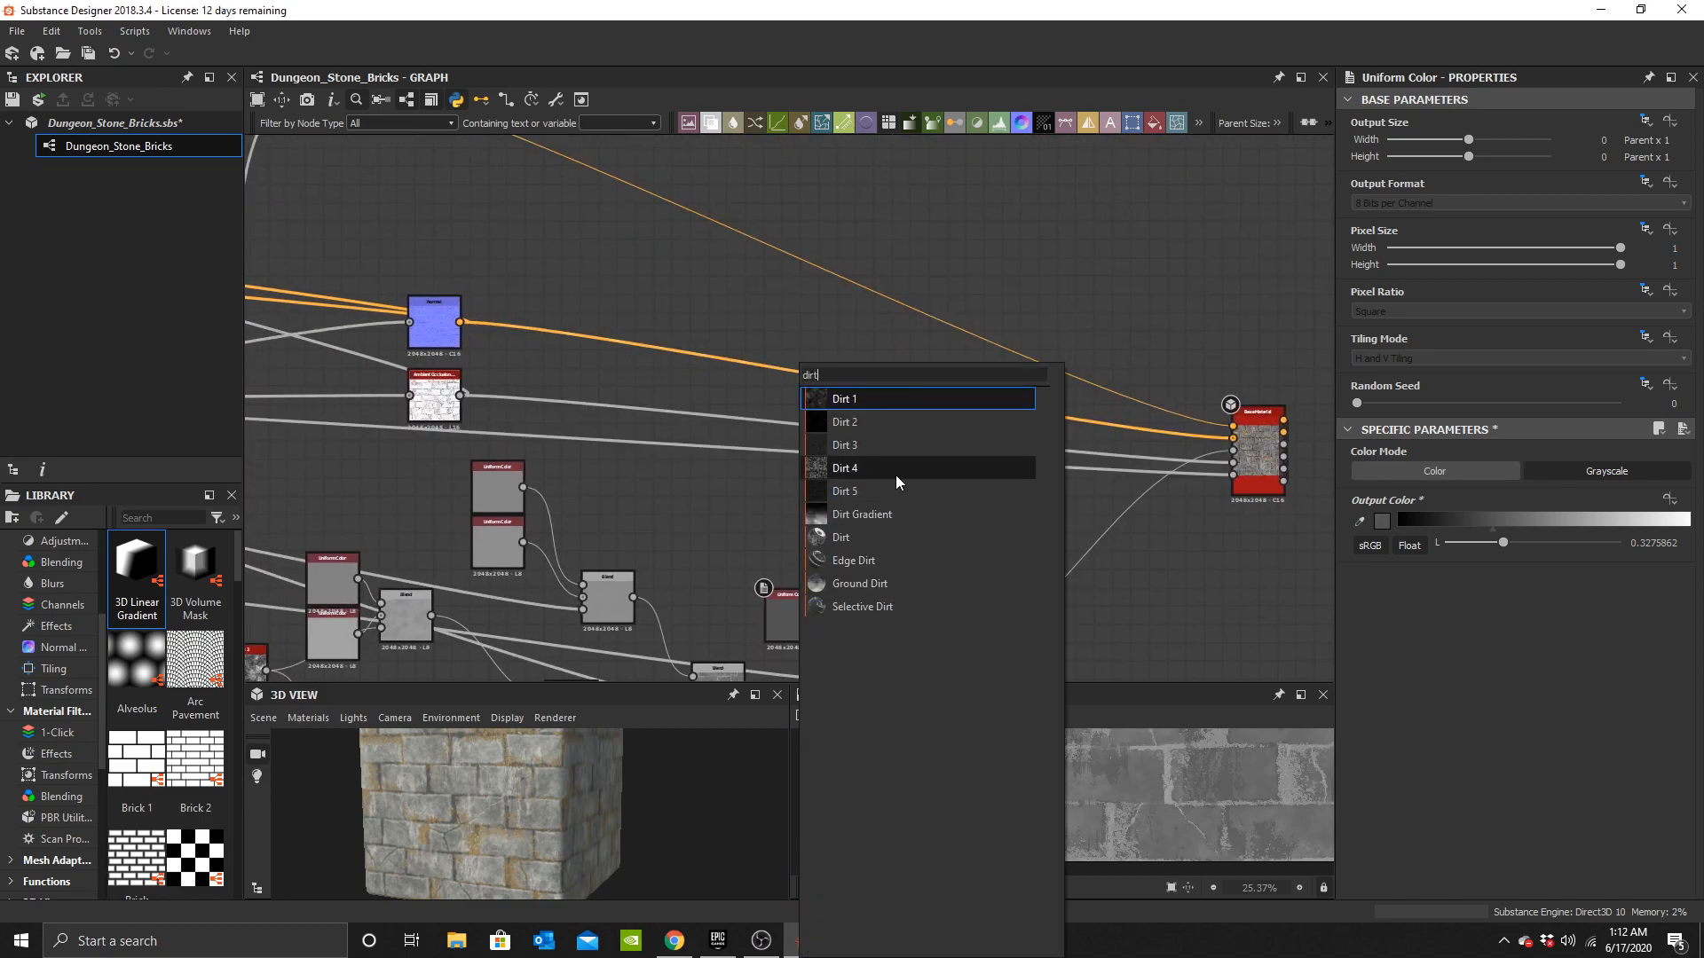
pyautogui.click(859, 538)
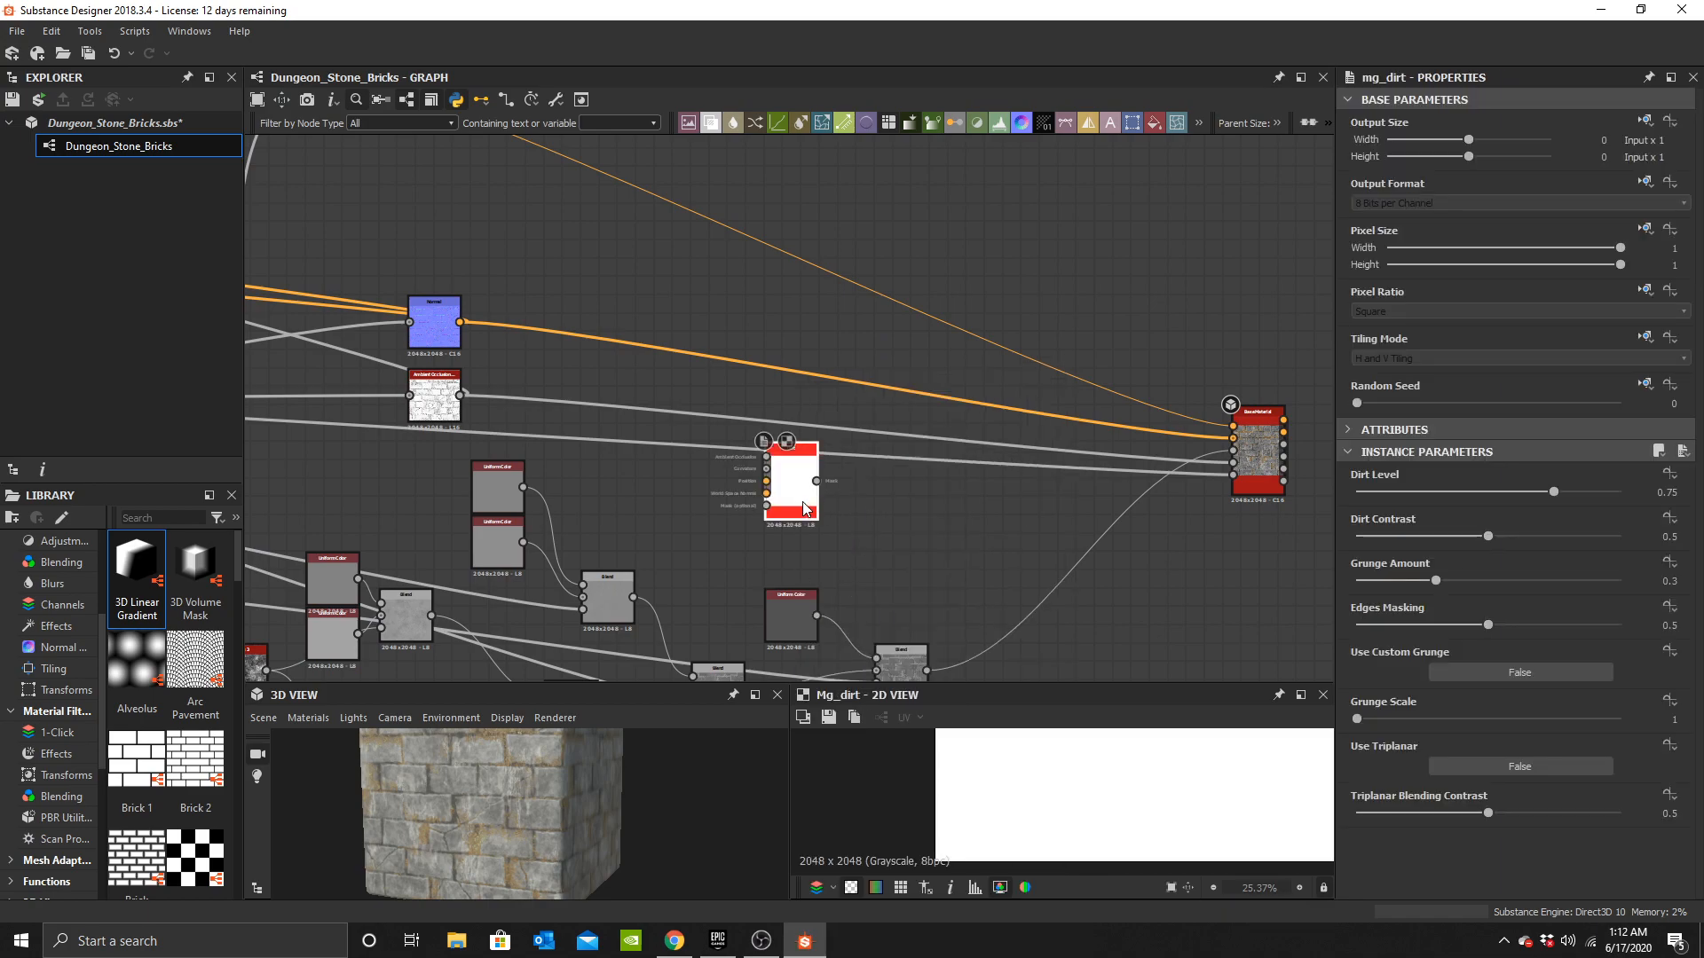
# Position the Dirt node and link the Normal output to its curvature input.
pyautogui.moveTo(495, 331); pyautogui.dragTo(653, 418, button='middle')
pyautogui.scroll(3, 650, 426)
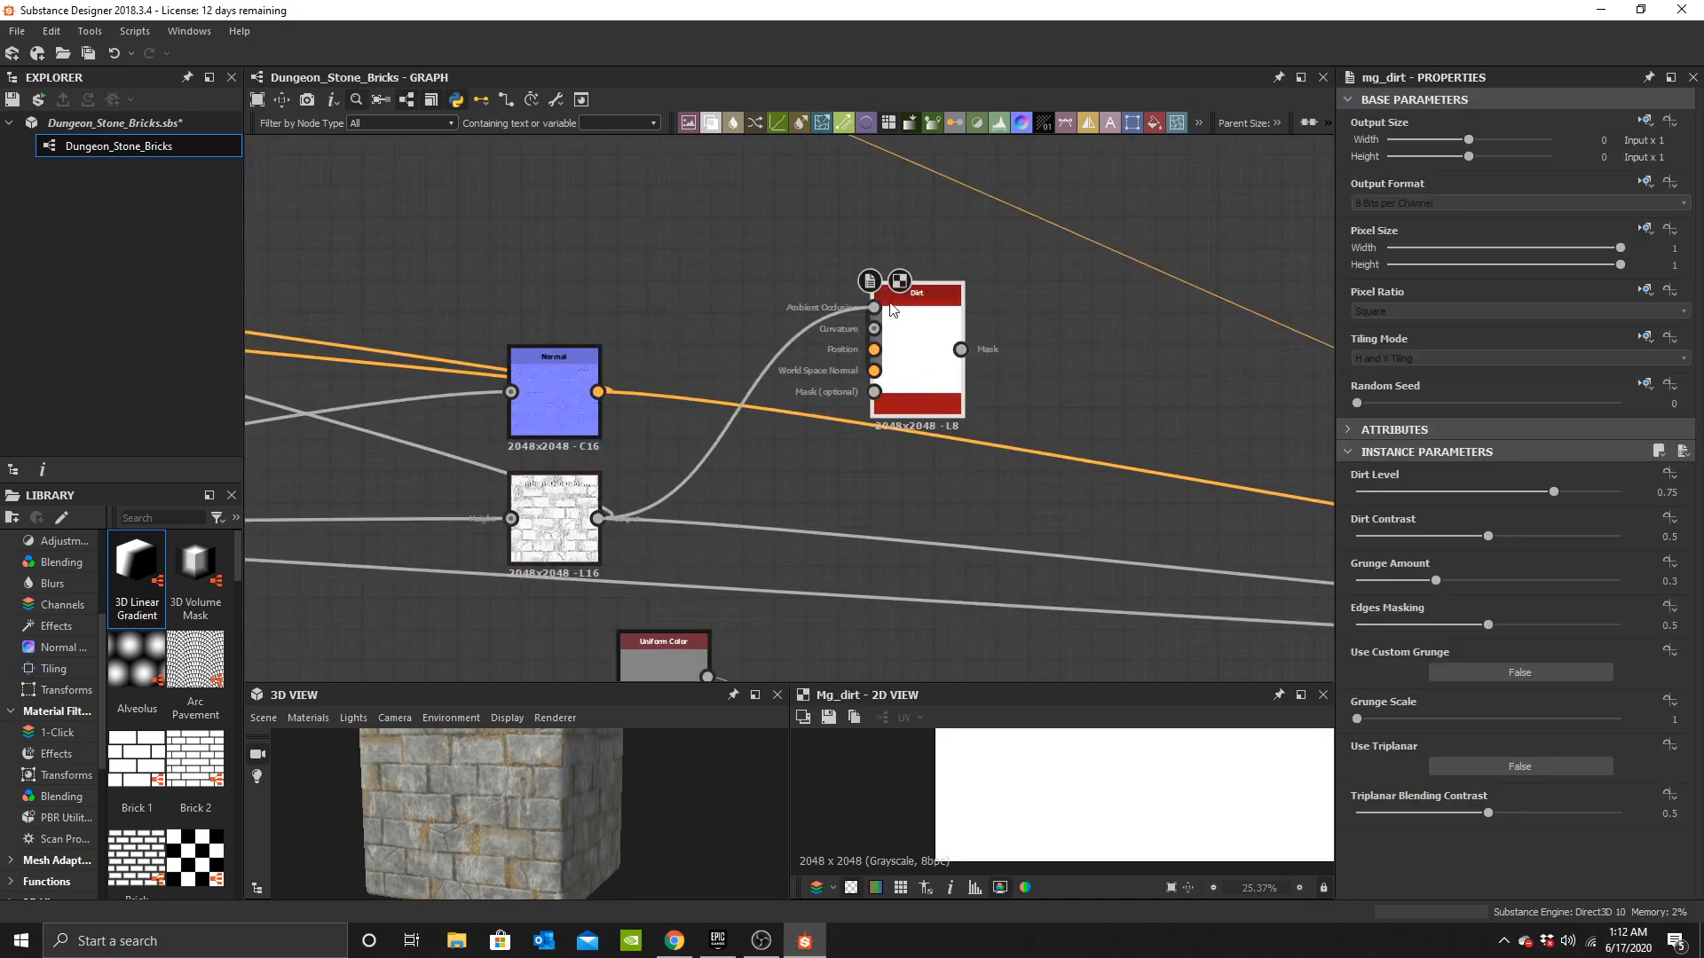
pyautogui.scroll(-2, 603, 390)
pyautogui.scroll(3, 611, 392)
pyautogui.moveTo(557, 390); pyautogui.dragTo(920, 310)
pyautogui.hotkey('ctrl', 'z')
pyautogui.click(732, 344)
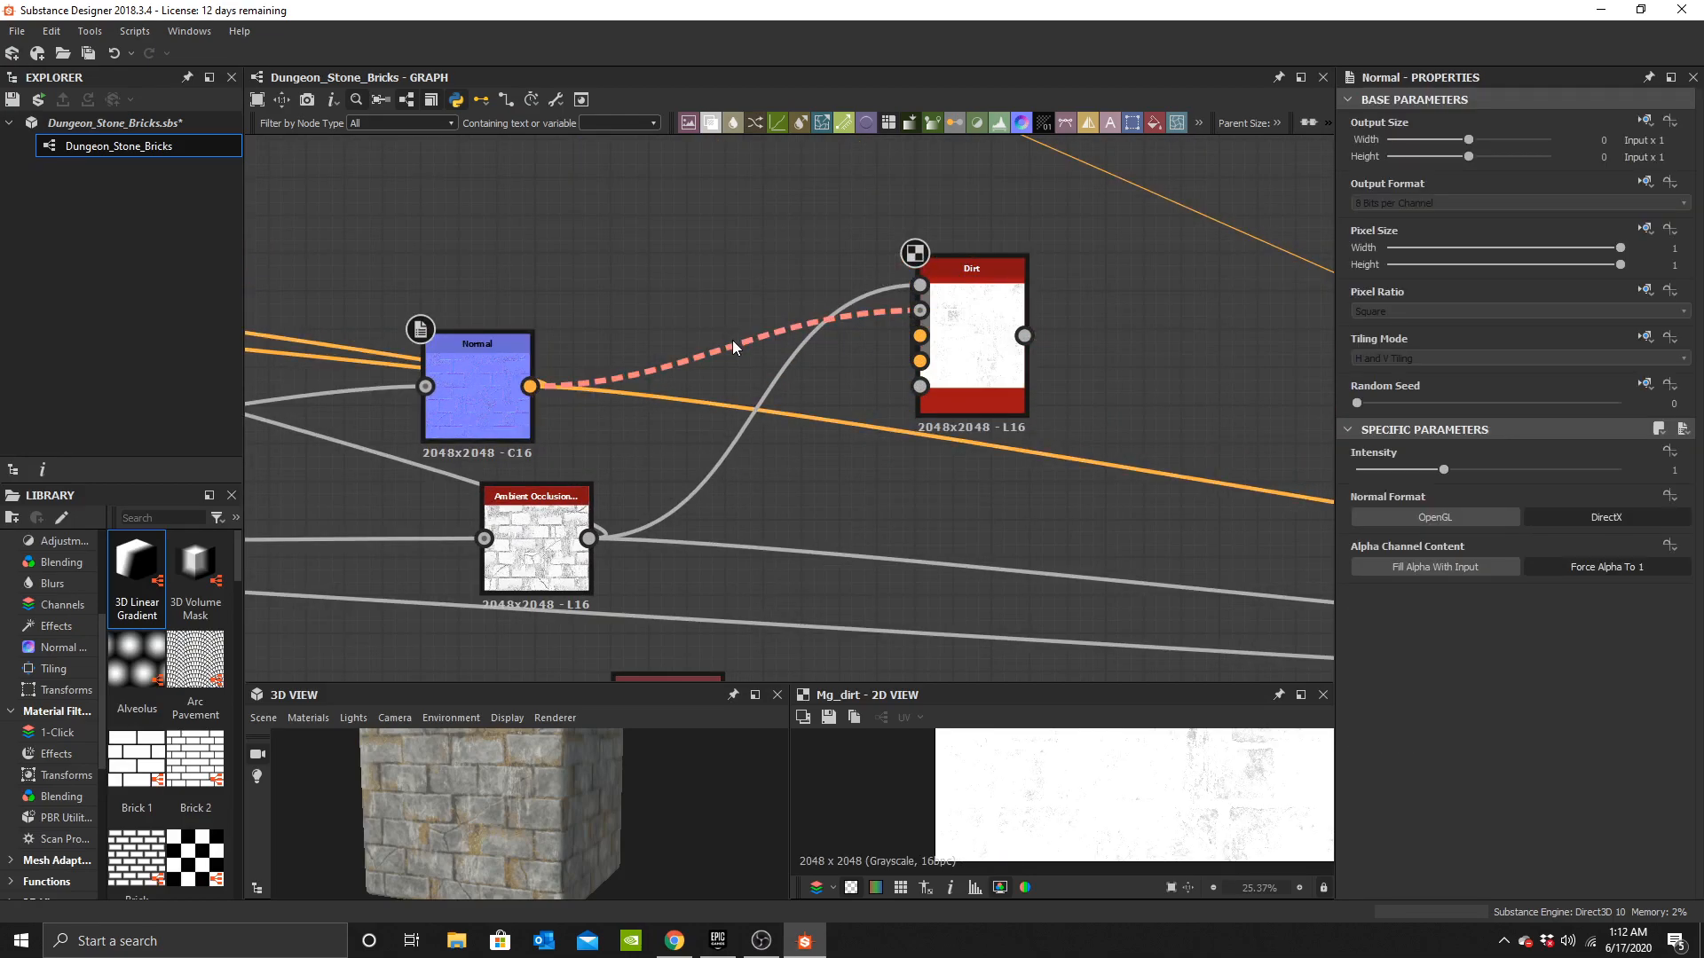
# Insert a Curvature node on the link between the Normal node and the Dirt node.
pyautogui.press('space')
pyautogui.write('curv')
pyautogui.click(800, 396)
pyautogui.moveTo(722, 323); pyautogui.dragTo(677, 213)
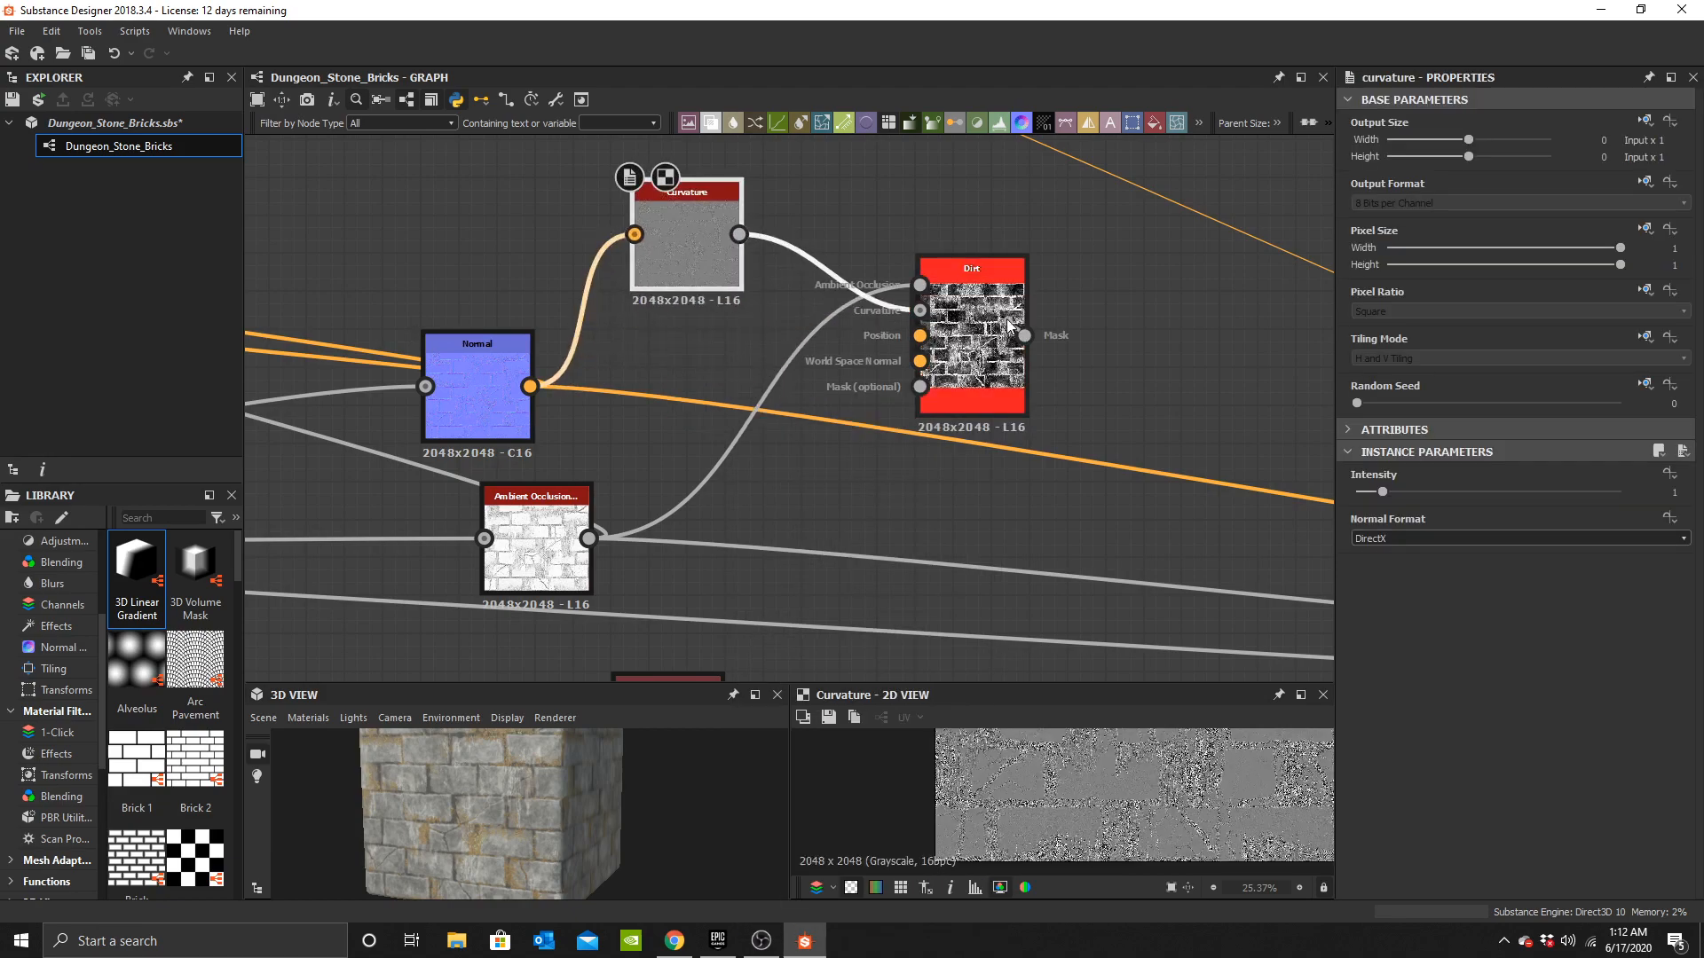
# Add a Blend node after the base color chain and use the Dirt mask as its opacity.
pyautogui.moveTo(980, 321); pyautogui.dragTo(941, 245)
pyautogui.doubleClick(941, 245)
pyautogui.scroll(-4, 833, 213)
pyautogui.moveTo(833, 213); pyautogui.dragTo(817, 511, button='middle')
pyautogui.click(810, 382)
pyautogui.press('space')
pyautogui.write('b')
pyautogui.click(855, 394)
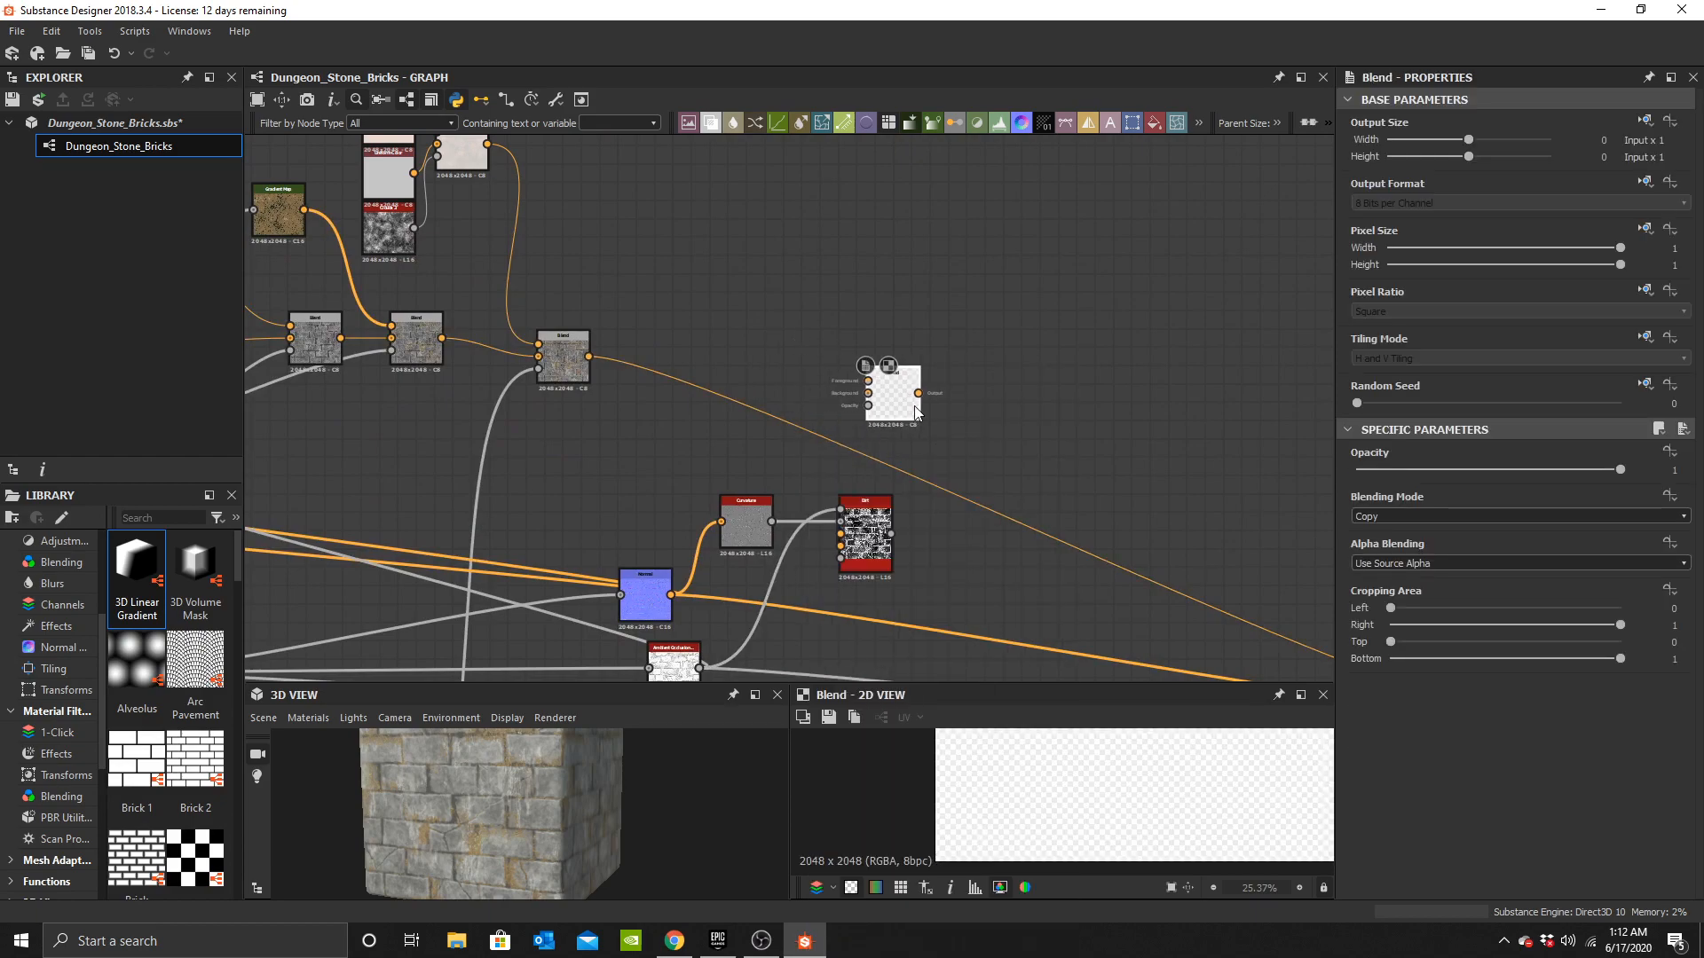
pyautogui.moveTo(876, 400); pyautogui.dragTo(934, 420)
pyautogui.scroll(2, 899, 521)
pyautogui.moveTo(886, 537); pyautogui.dragTo(923, 387)
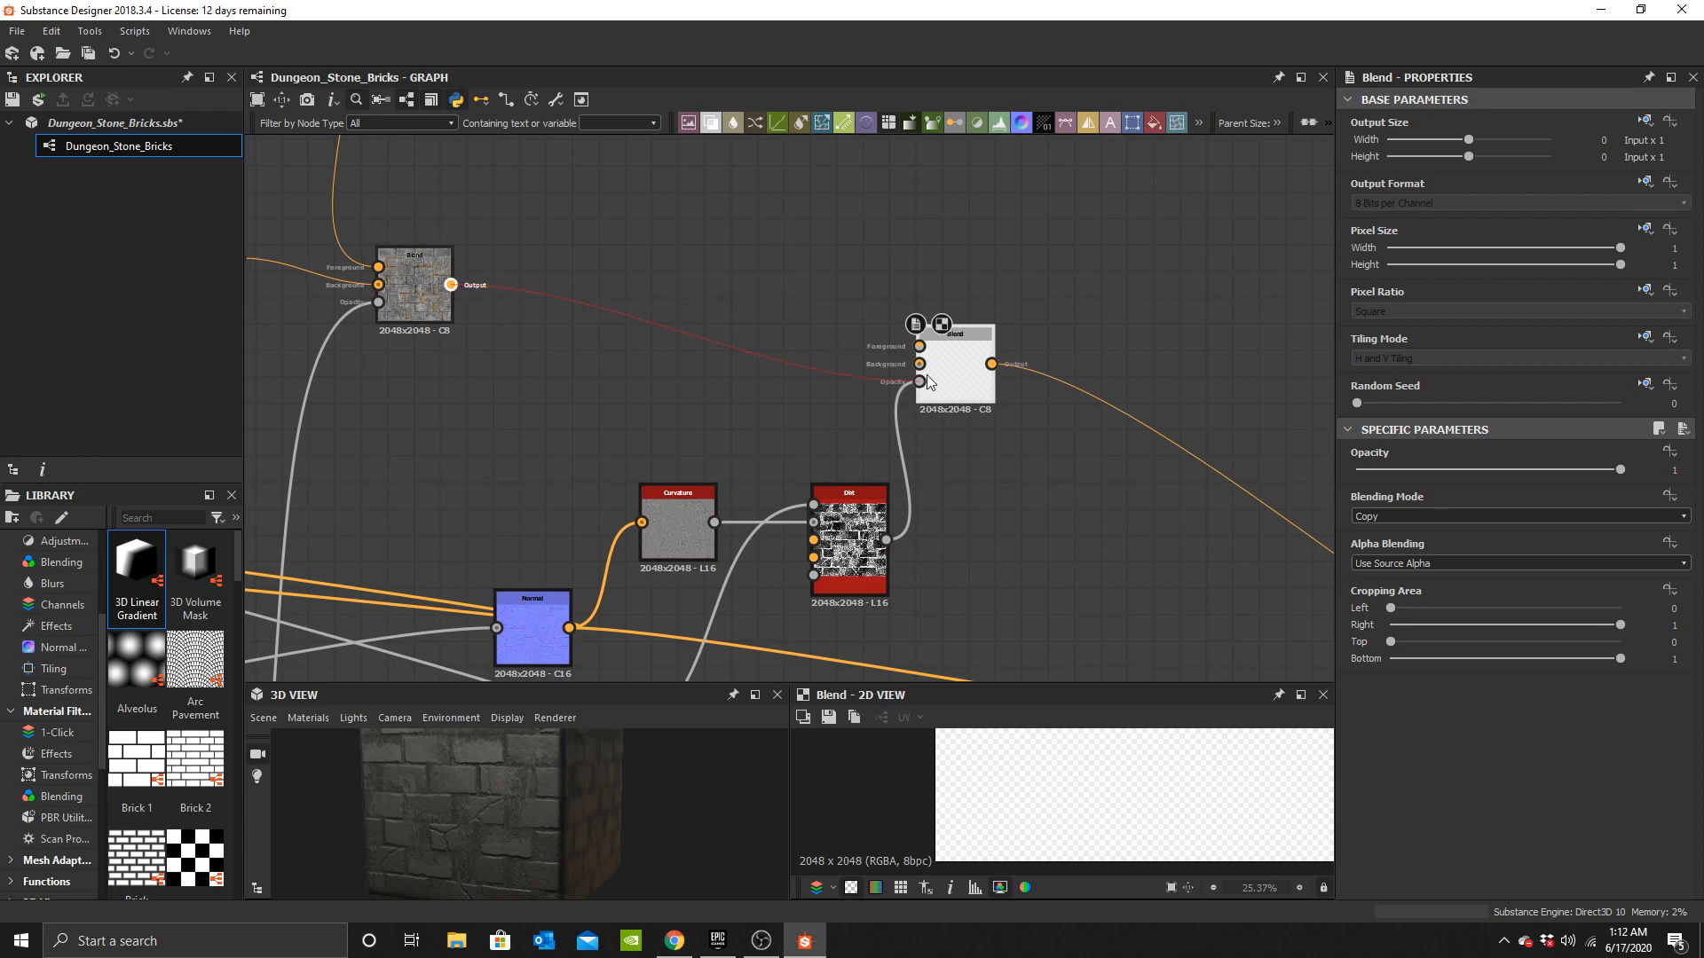
# Add a Uniform Color node as the foreground of the dirt Blend.
pyautogui.moveTo(712, 293); pyautogui.dragTo(717, 350, button='middle')
pyautogui.click(718, 334)
pyautogui.press('space')
pyautogui.write('un')
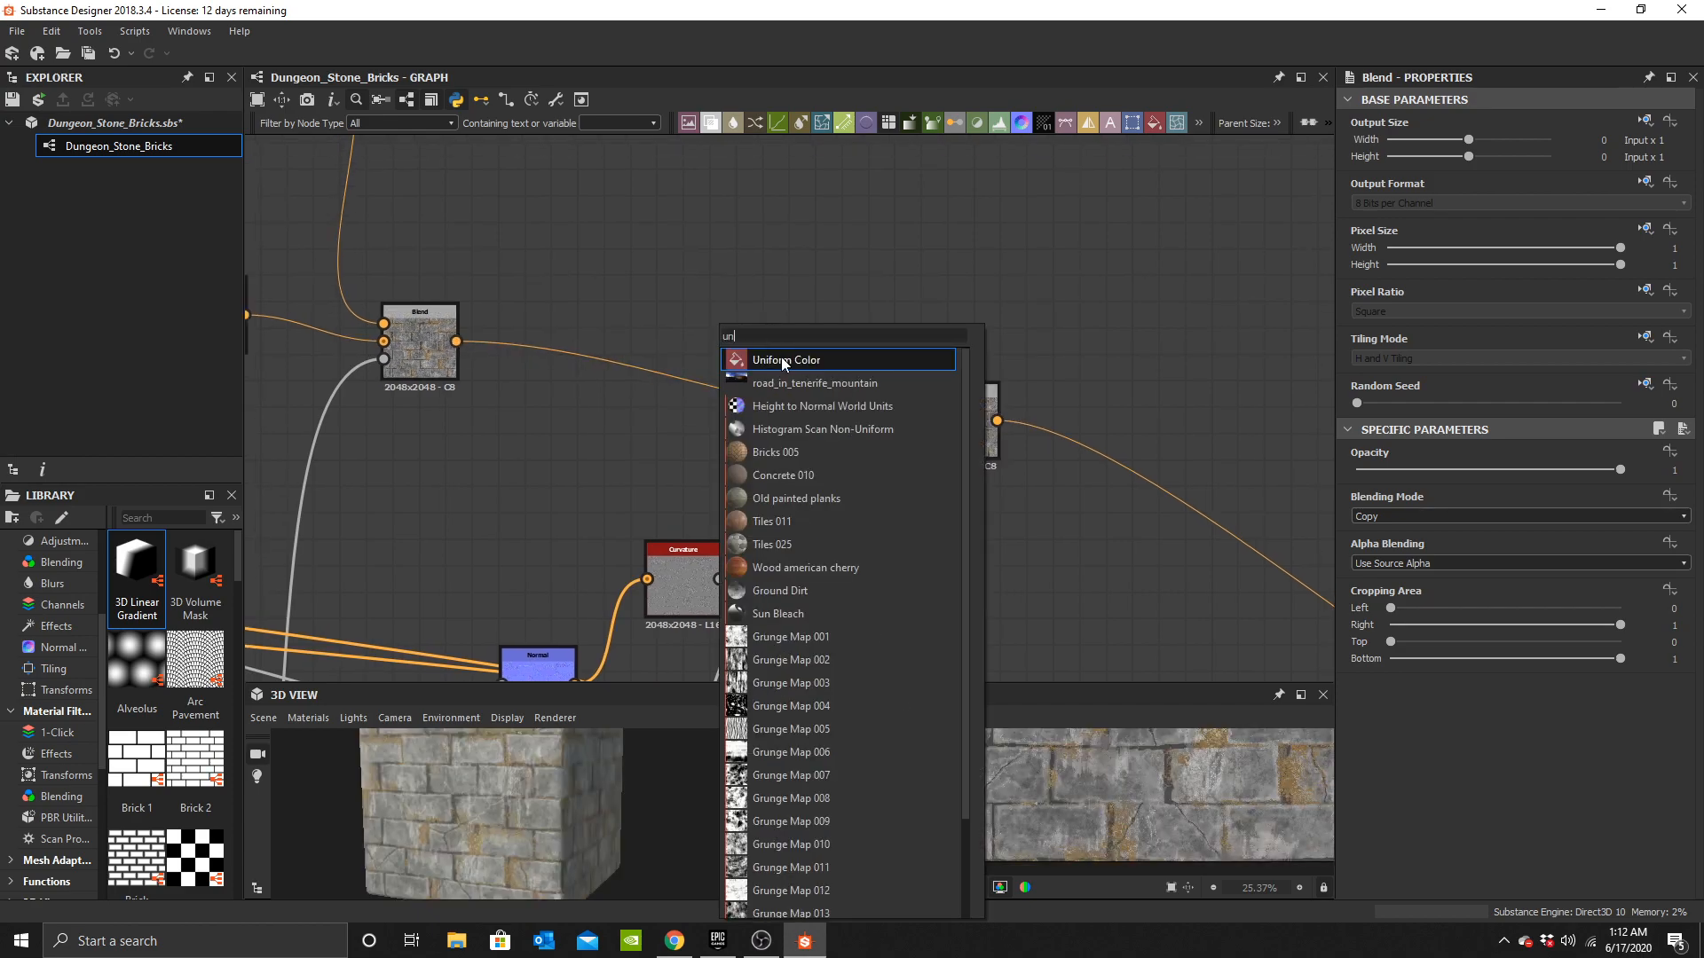
pyautogui.click(782, 361)
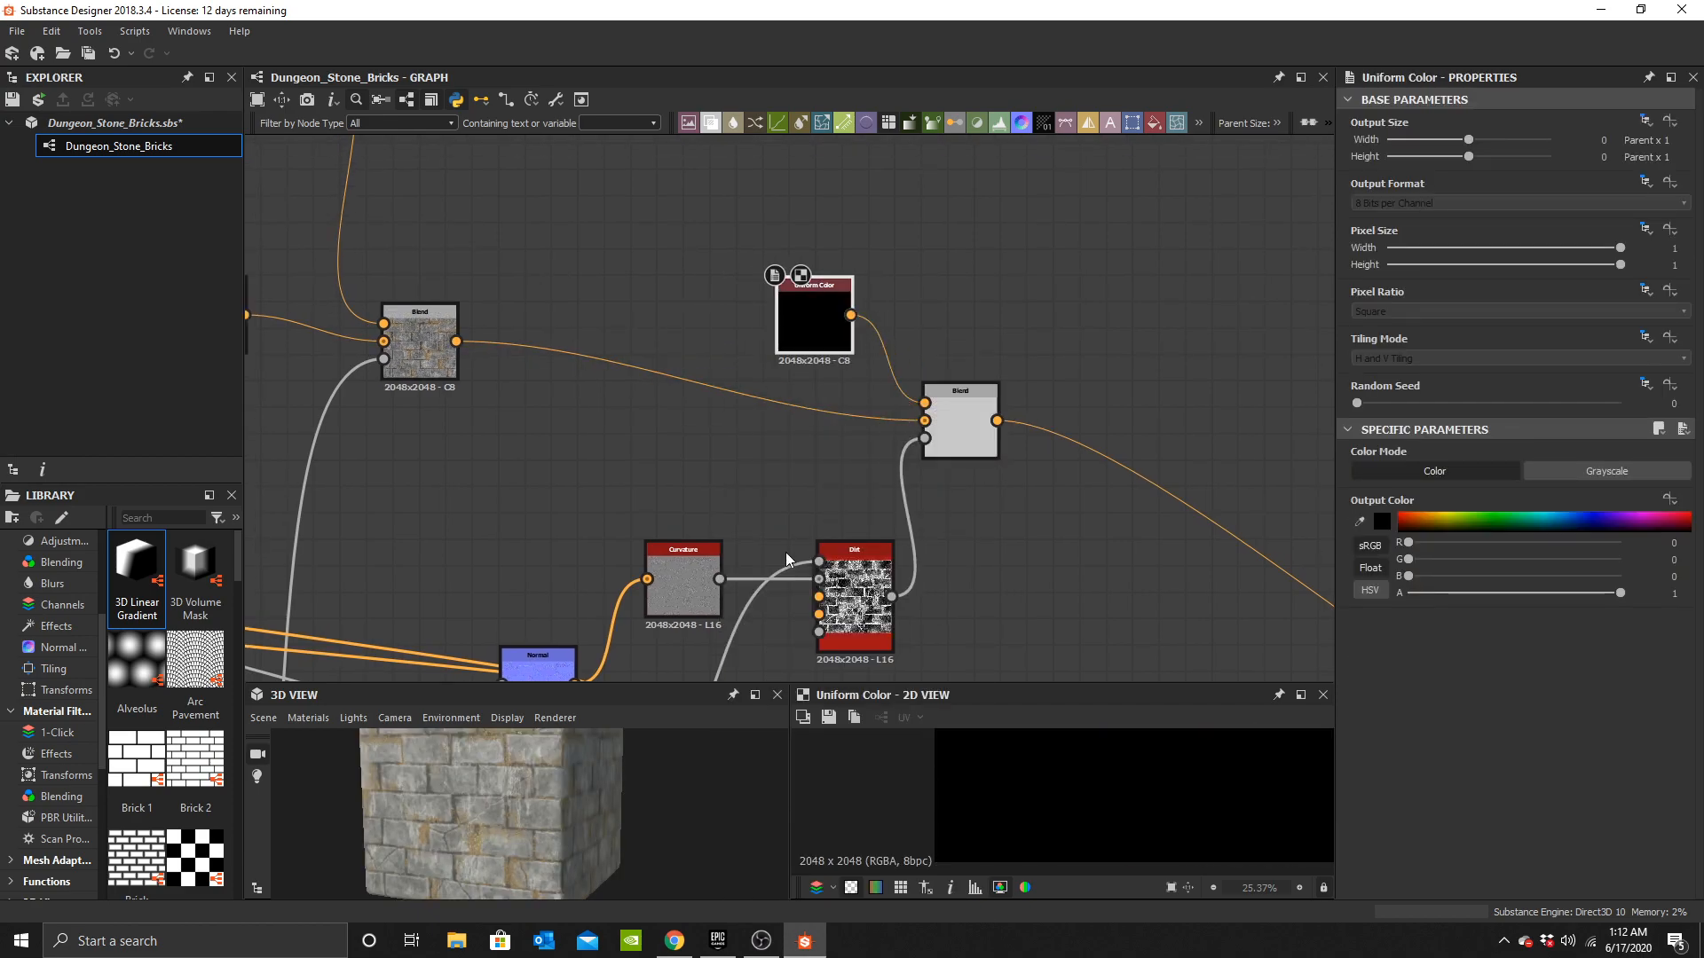
# Set the Uniform Color to a dark reddish brown (#3F1D14).
pyautogui.scroll(5, 556, 806)
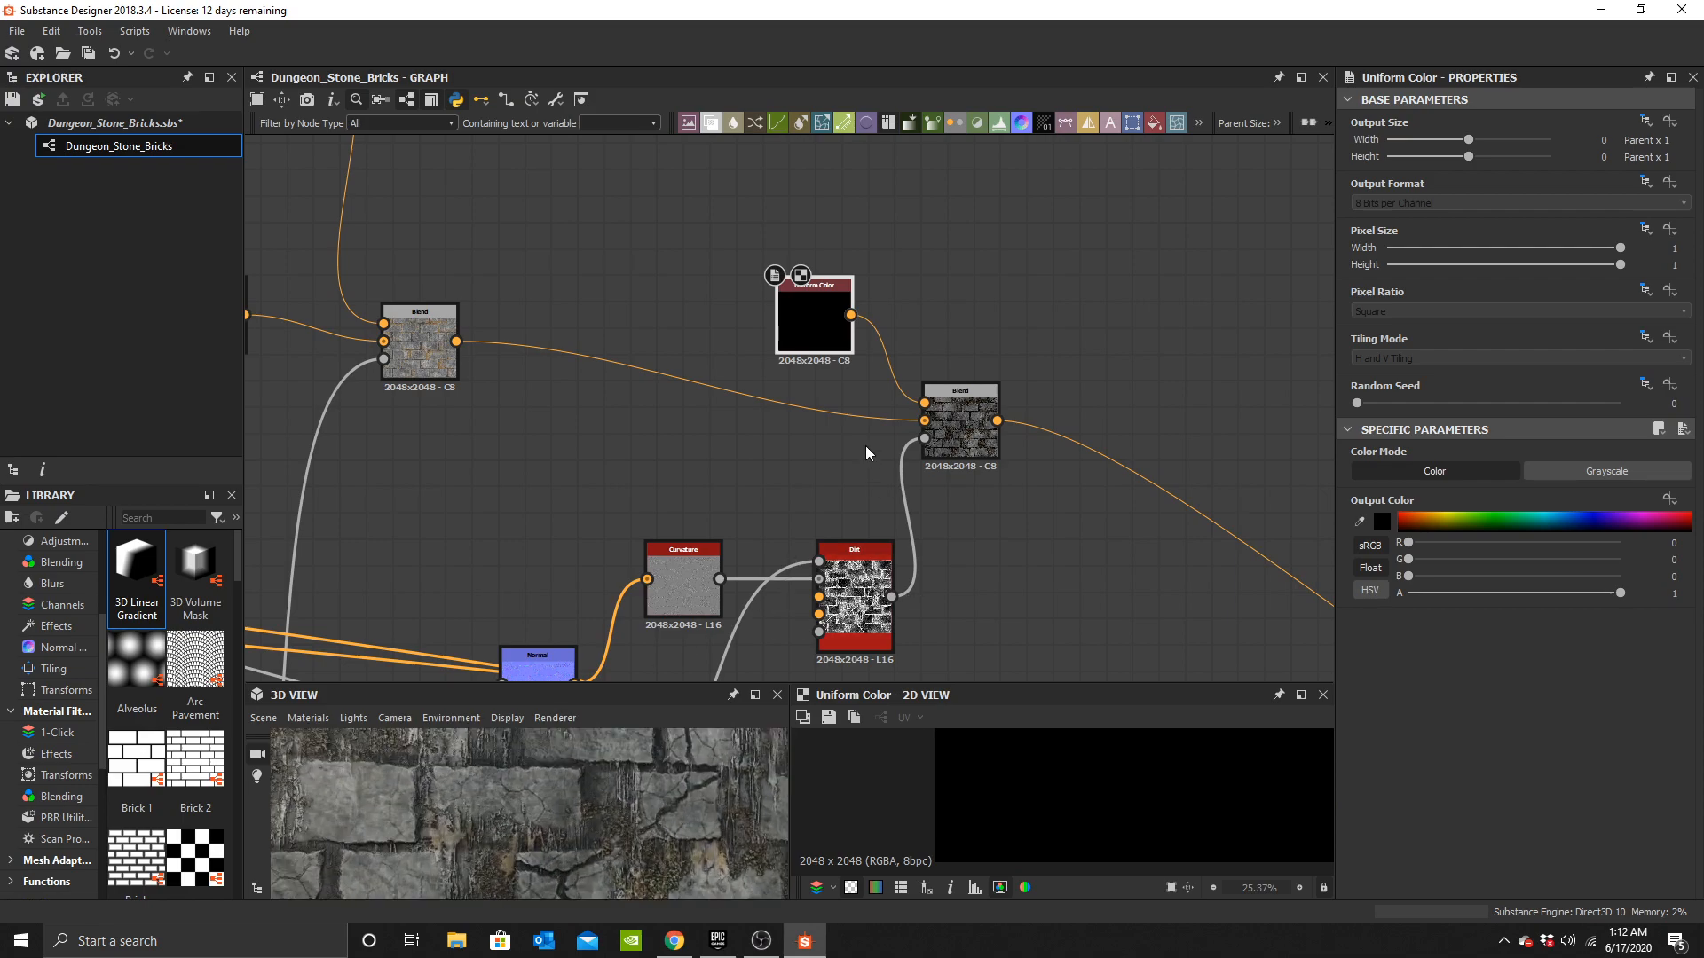
pyautogui.click(1388, 523)
pyautogui.click(932, 612)
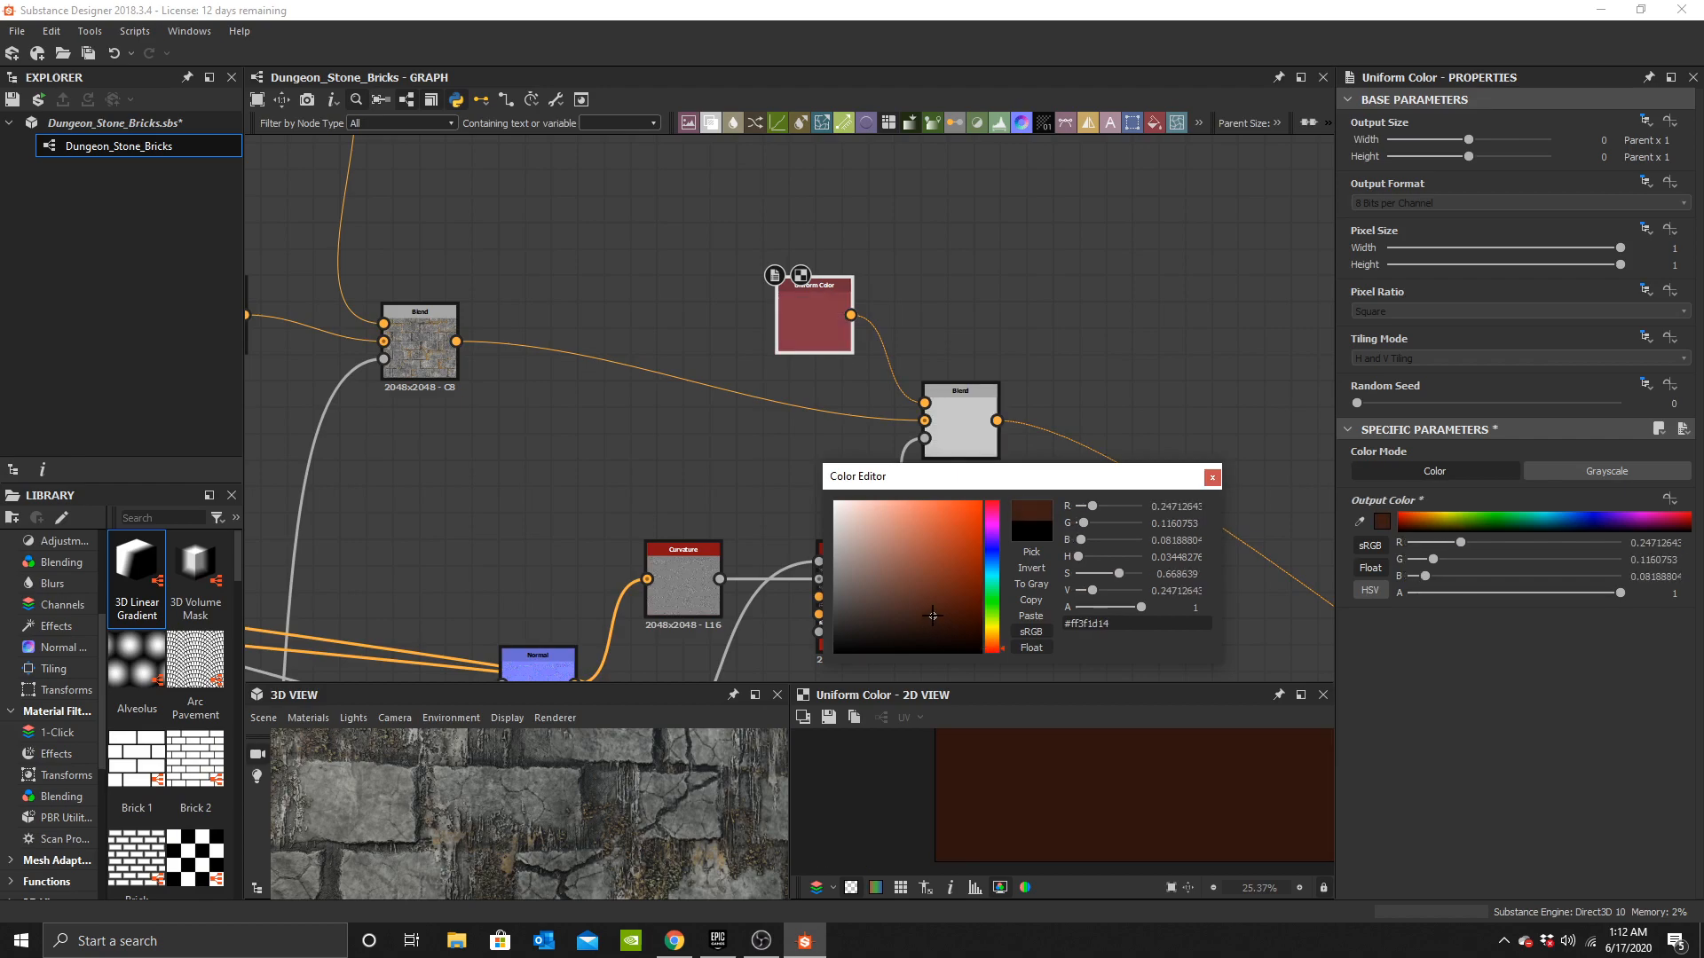
pyautogui.click(1212, 478)
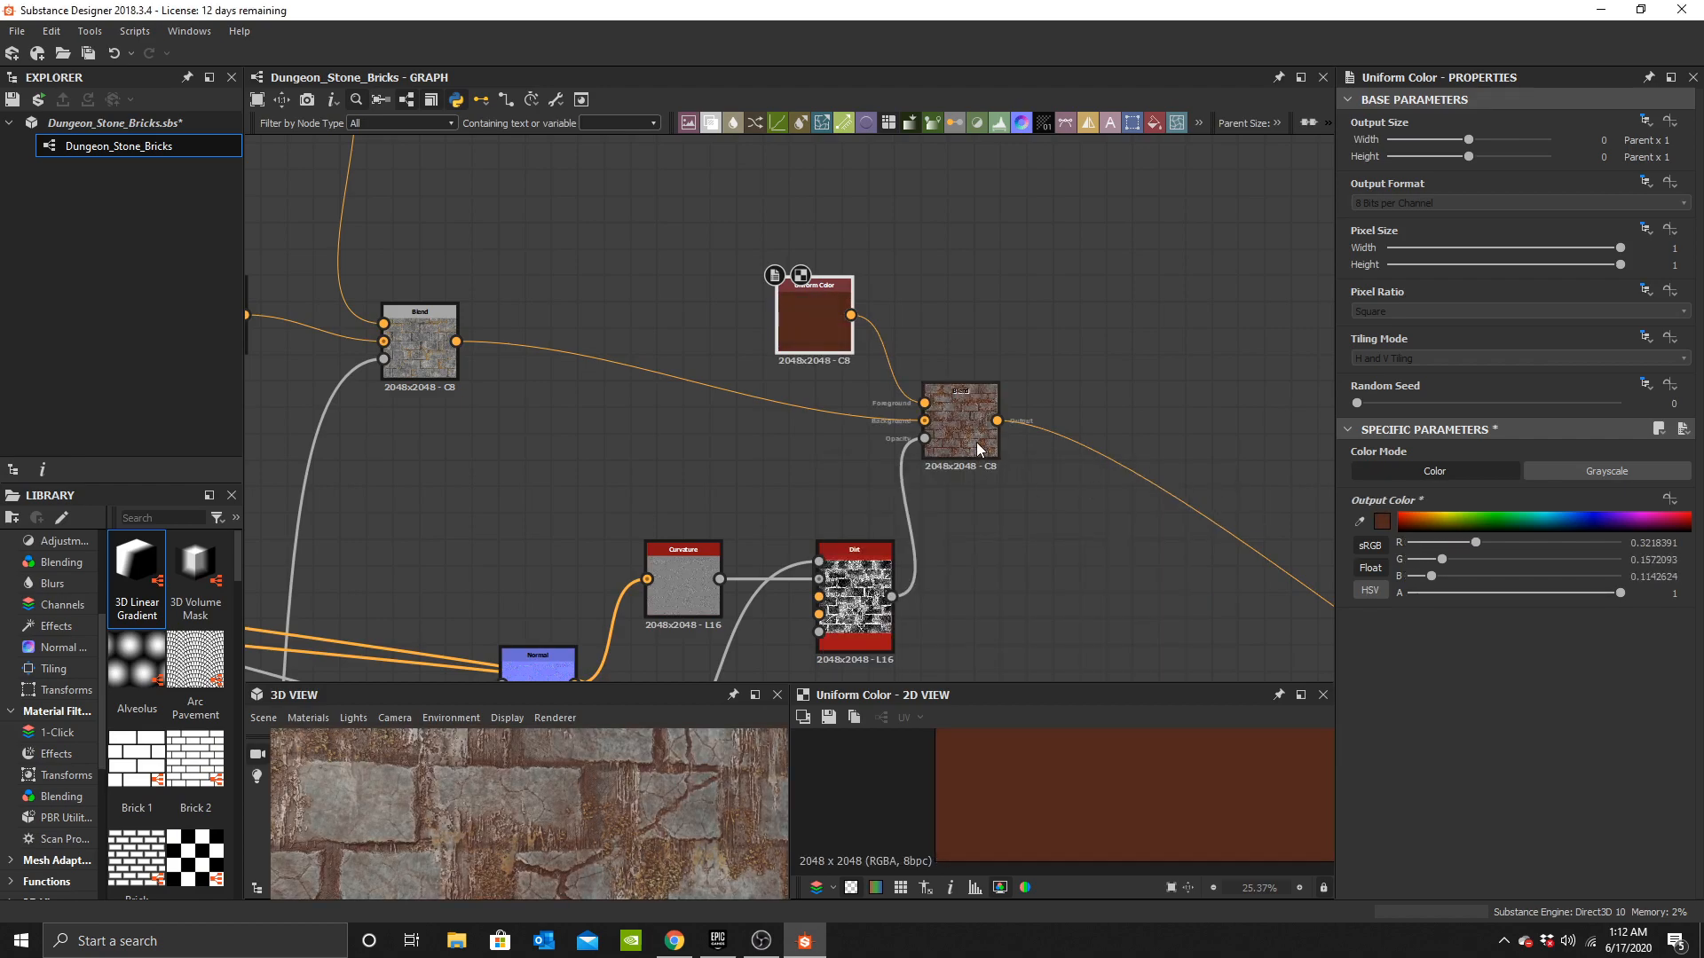
# Set the dirt Blend's opacity to 0.25.
pyautogui.click(960, 420)
pyautogui.moveTo(1406, 477); pyautogui.dragTo(1401, 475)
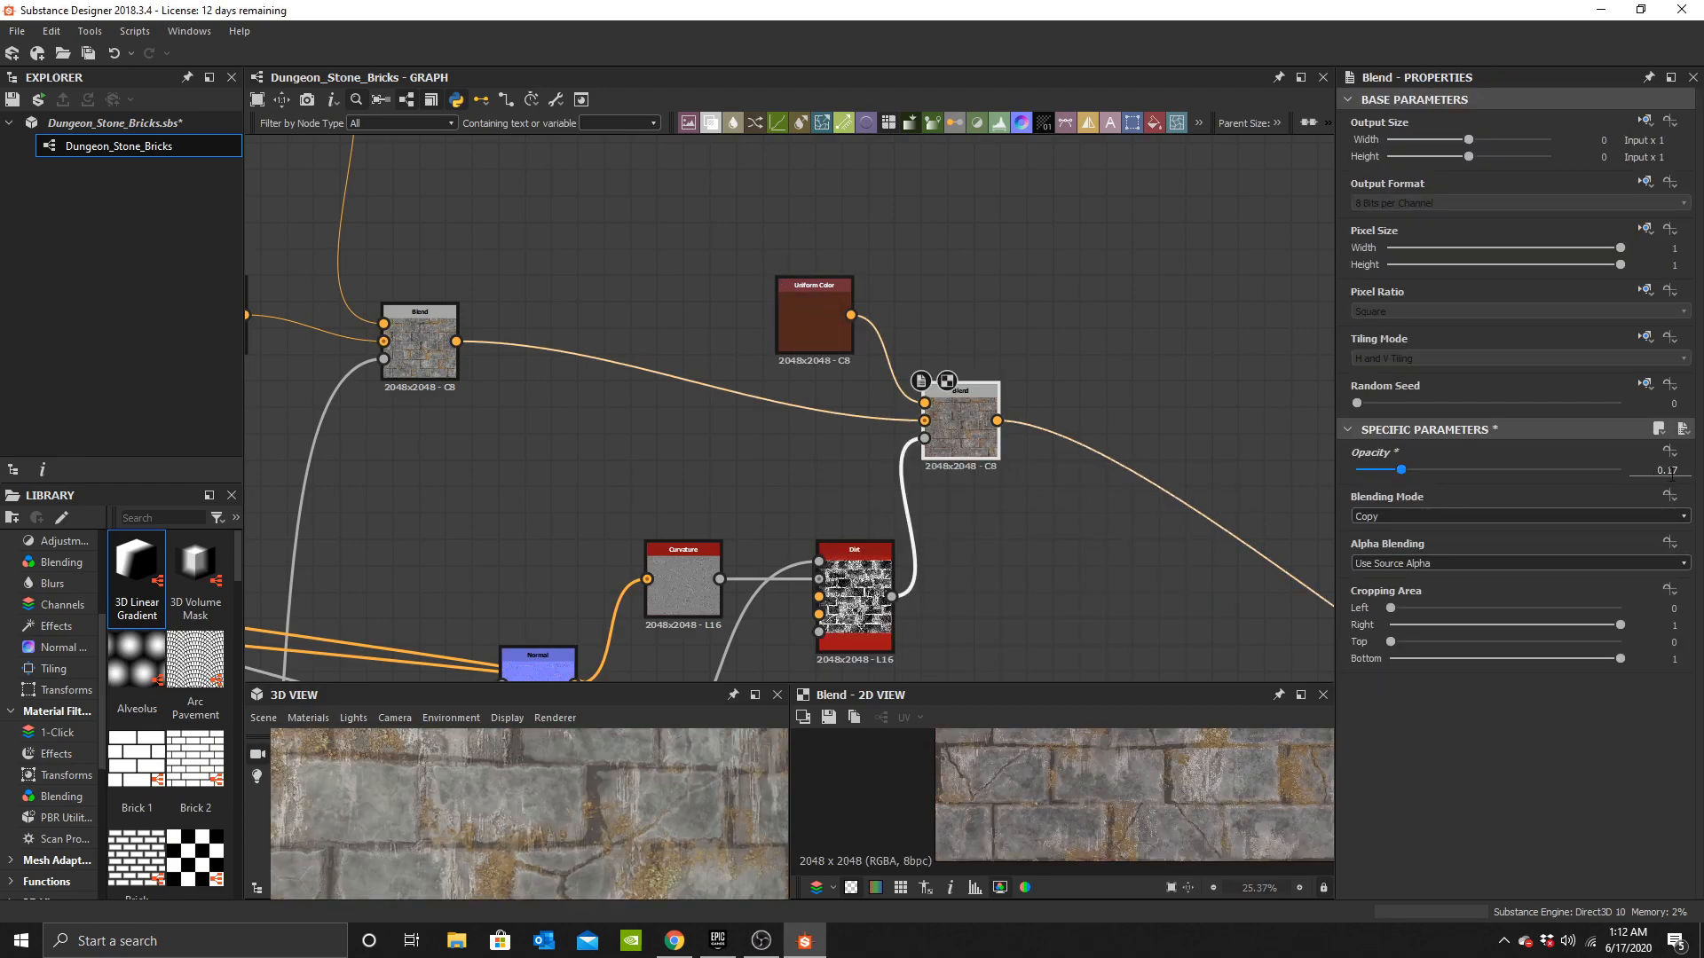
pyautogui.press('BackSpace')
pyautogui.write('0.25')
pyautogui.press('Return')
# Inspect the blended texture in the 3D and 2D views.
pyautogui.scroll(-5, 584, 820)
pyautogui.scroll(5, 583, 833)
pyautogui.moveTo(673, 845); pyautogui.dragTo(615, 835)
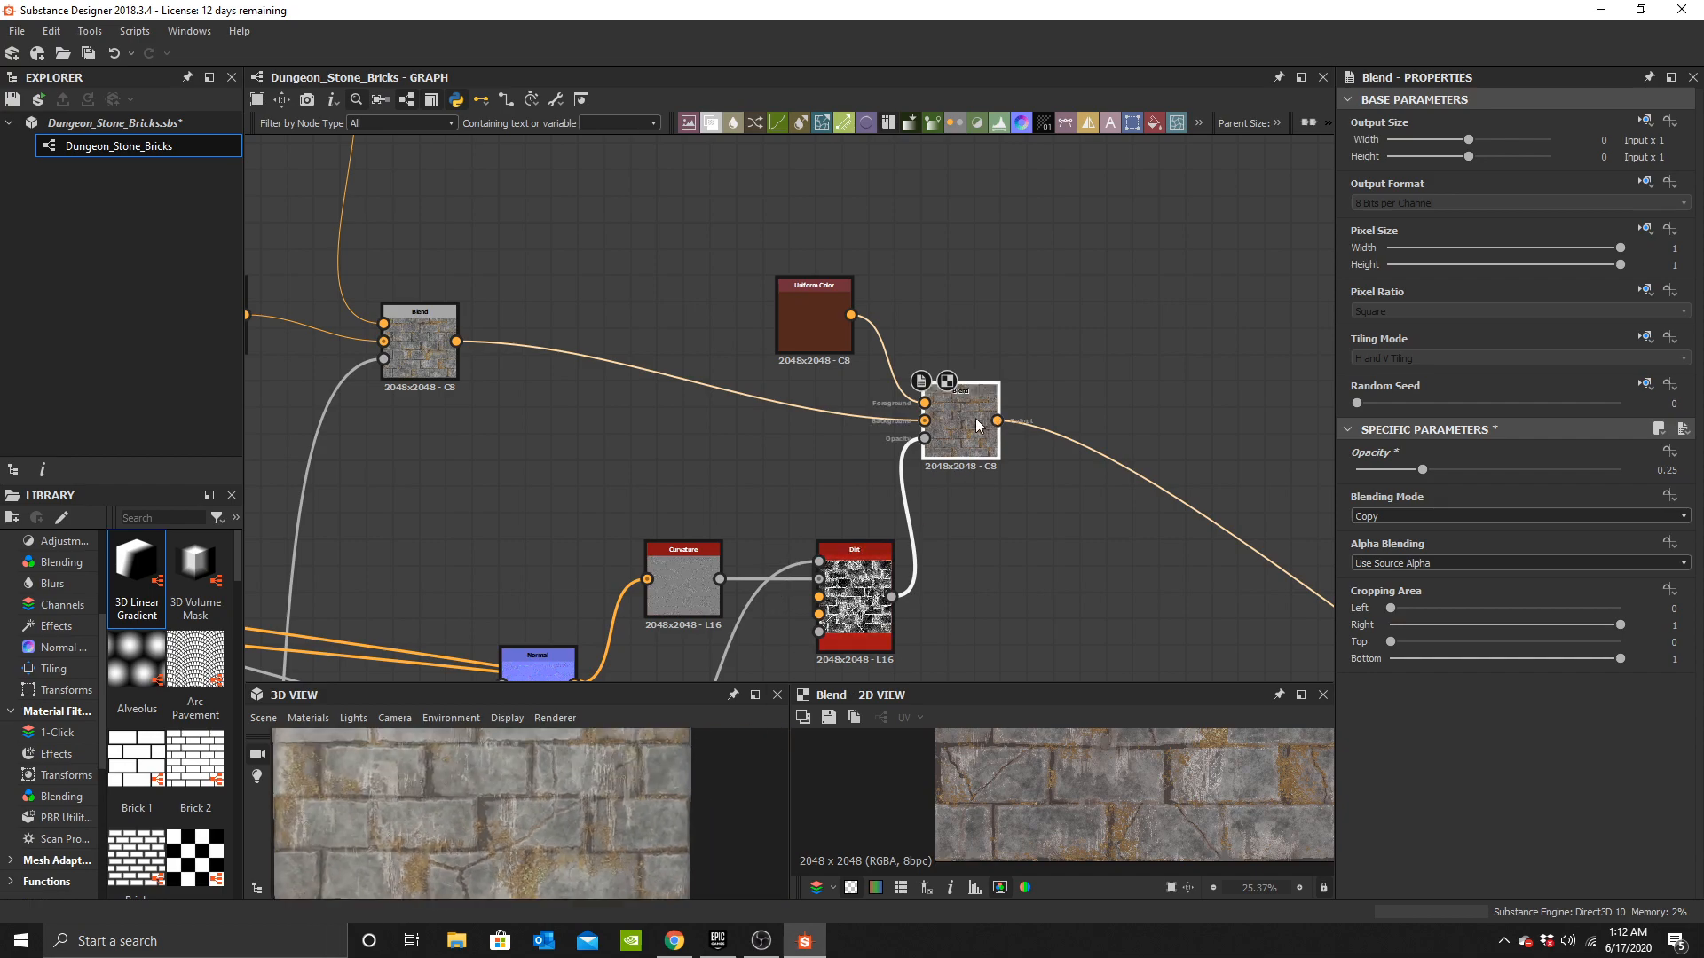
pyautogui.scroll(1, 1111, 763)
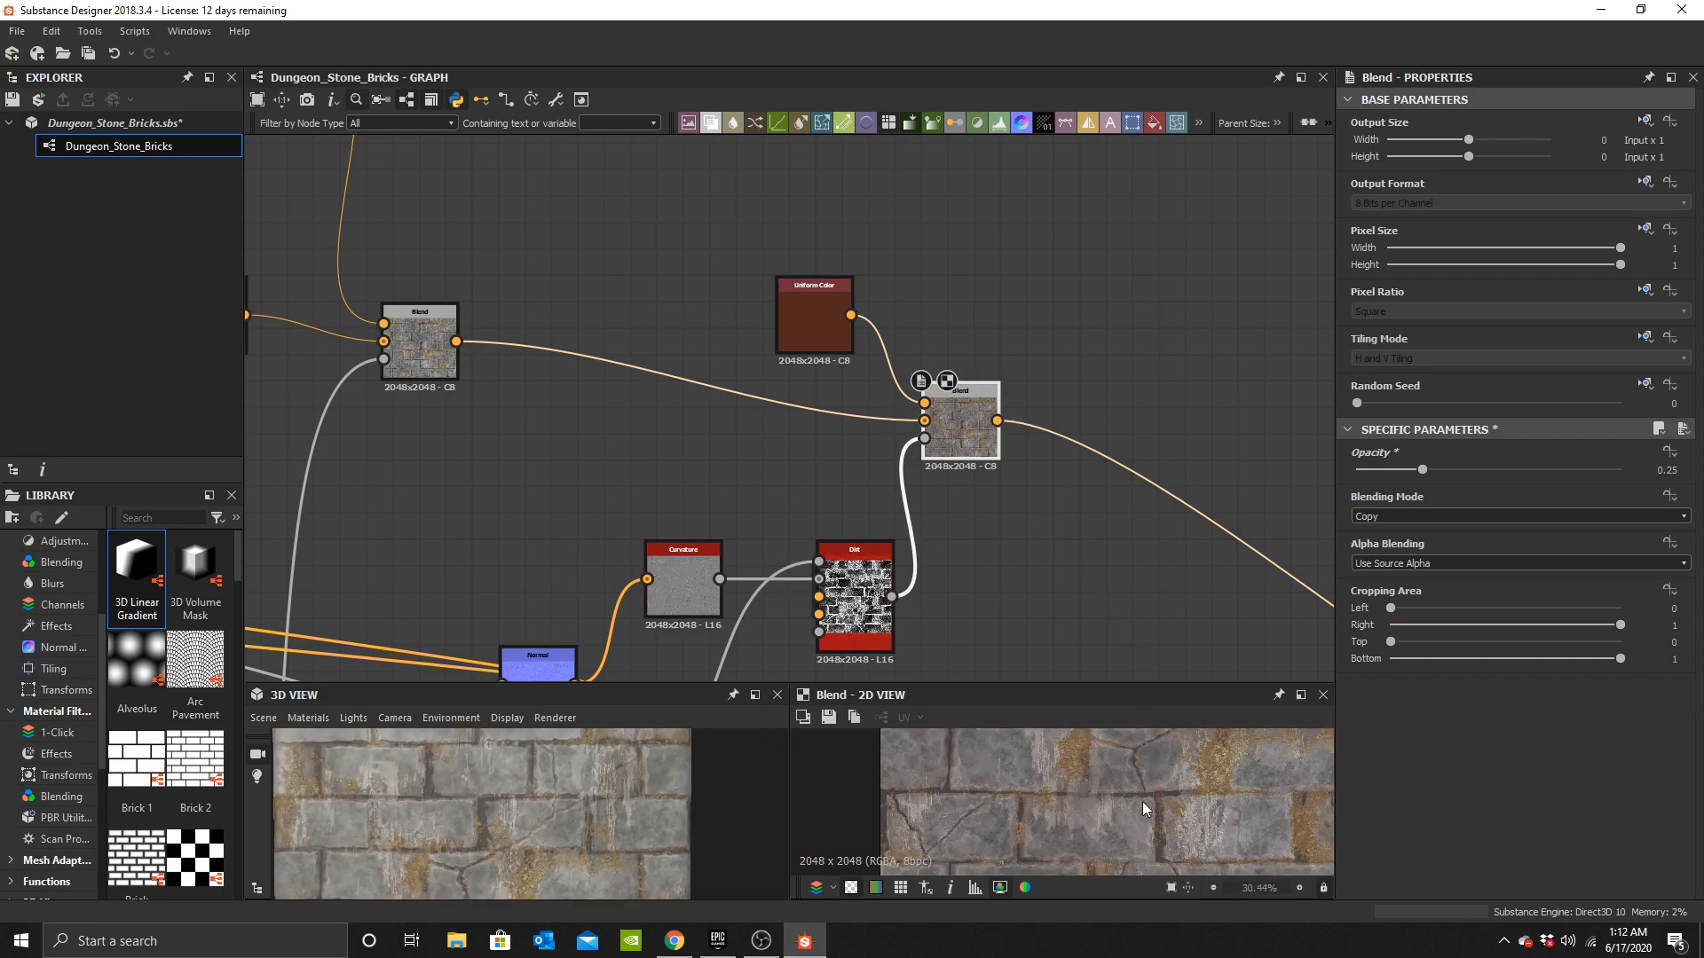
pyautogui.moveTo(1137, 800); pyautogui.dragTo(1035, 796, button='middle')
pyautogui.moveTo(1101, 747); pyautogui.dragTo(1135, 859, button='middle')
pyautogui.scroll(4, 536, 835)
pyautogui.moveTo(536, 835); pyautogui.dragTo(609, 847)
pyautogui.scroll(-4, 498, 376)
# Set the lower Uniform Color feeding the earlier Blend to white.
pyautogui.moveTo(428, 320); pyautogui.dragTo(875, 464, button='middle')
pyautogui.scroll(3, 781, 430)
pyautogui.moveTo(781, 430); pyautogui.dragTo(1105, 432, button='middle')
pyautogui.scroll(2, 754, 377)
pyautogui.doubleClick(843, 367)
pyautogui.scroll(4, 639, 387)
pyautogui.moveTo(776, 221); pyautogui.dragTo(932, 276, button='middle')
pyautogui.click(583, 440)
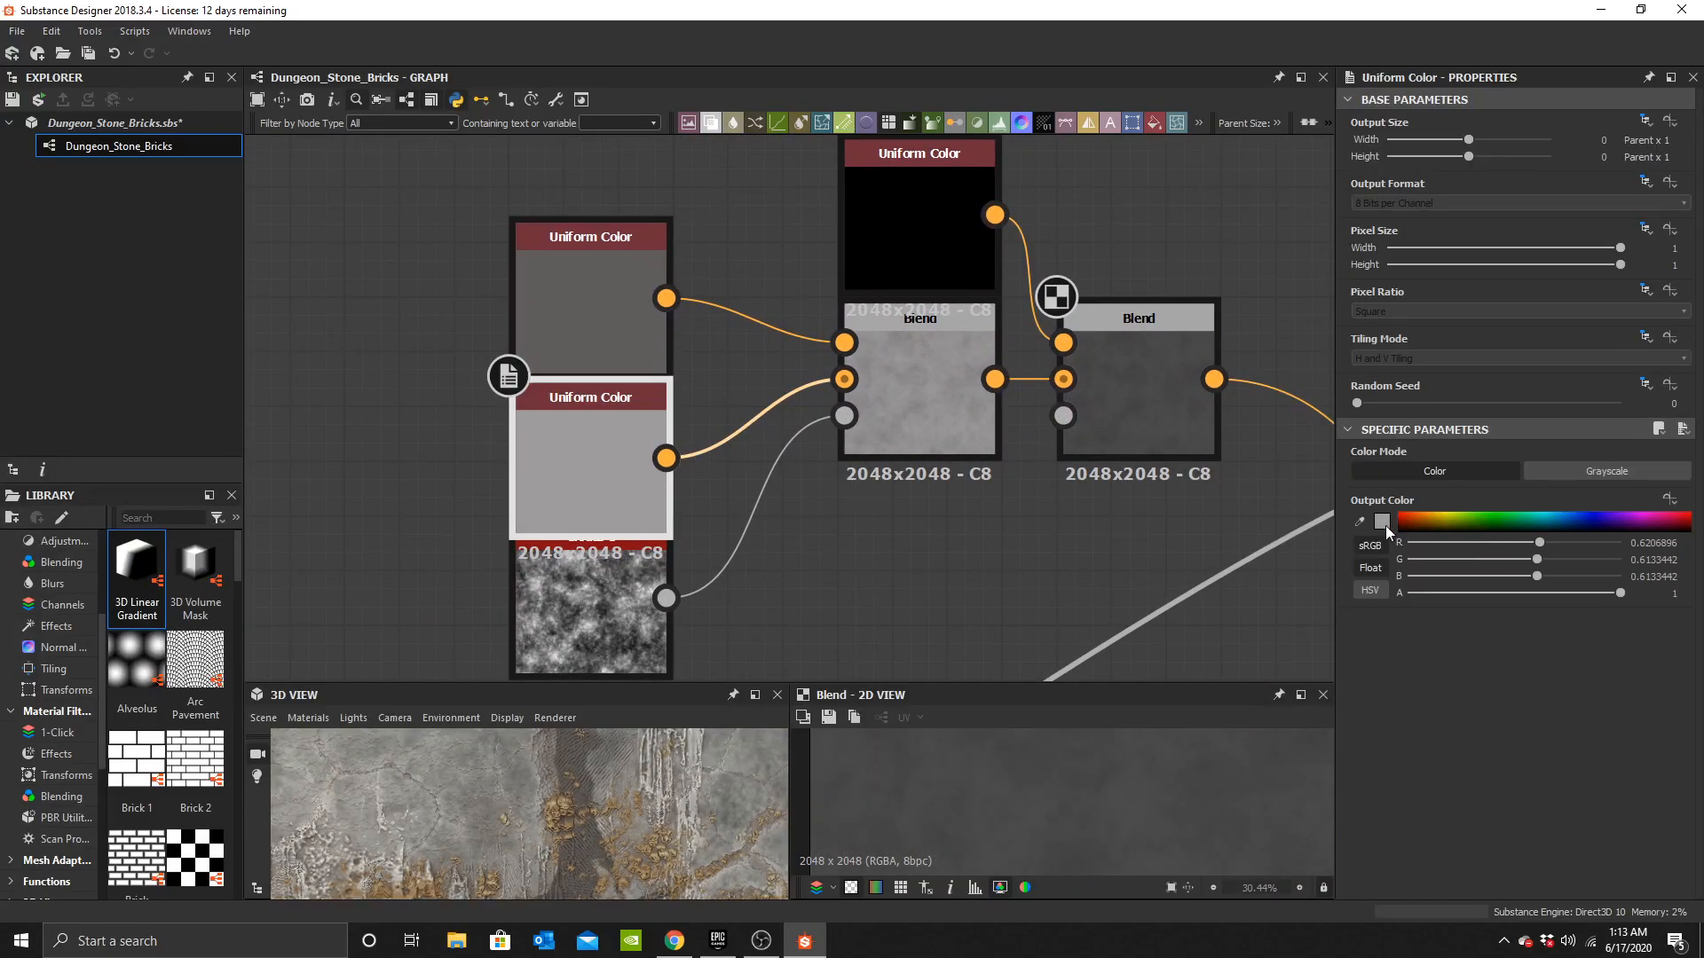
pyautogui.click(1386, 526)
pyautogui.moveTo(847, 529); pyautogui.dragTo(823, 494)
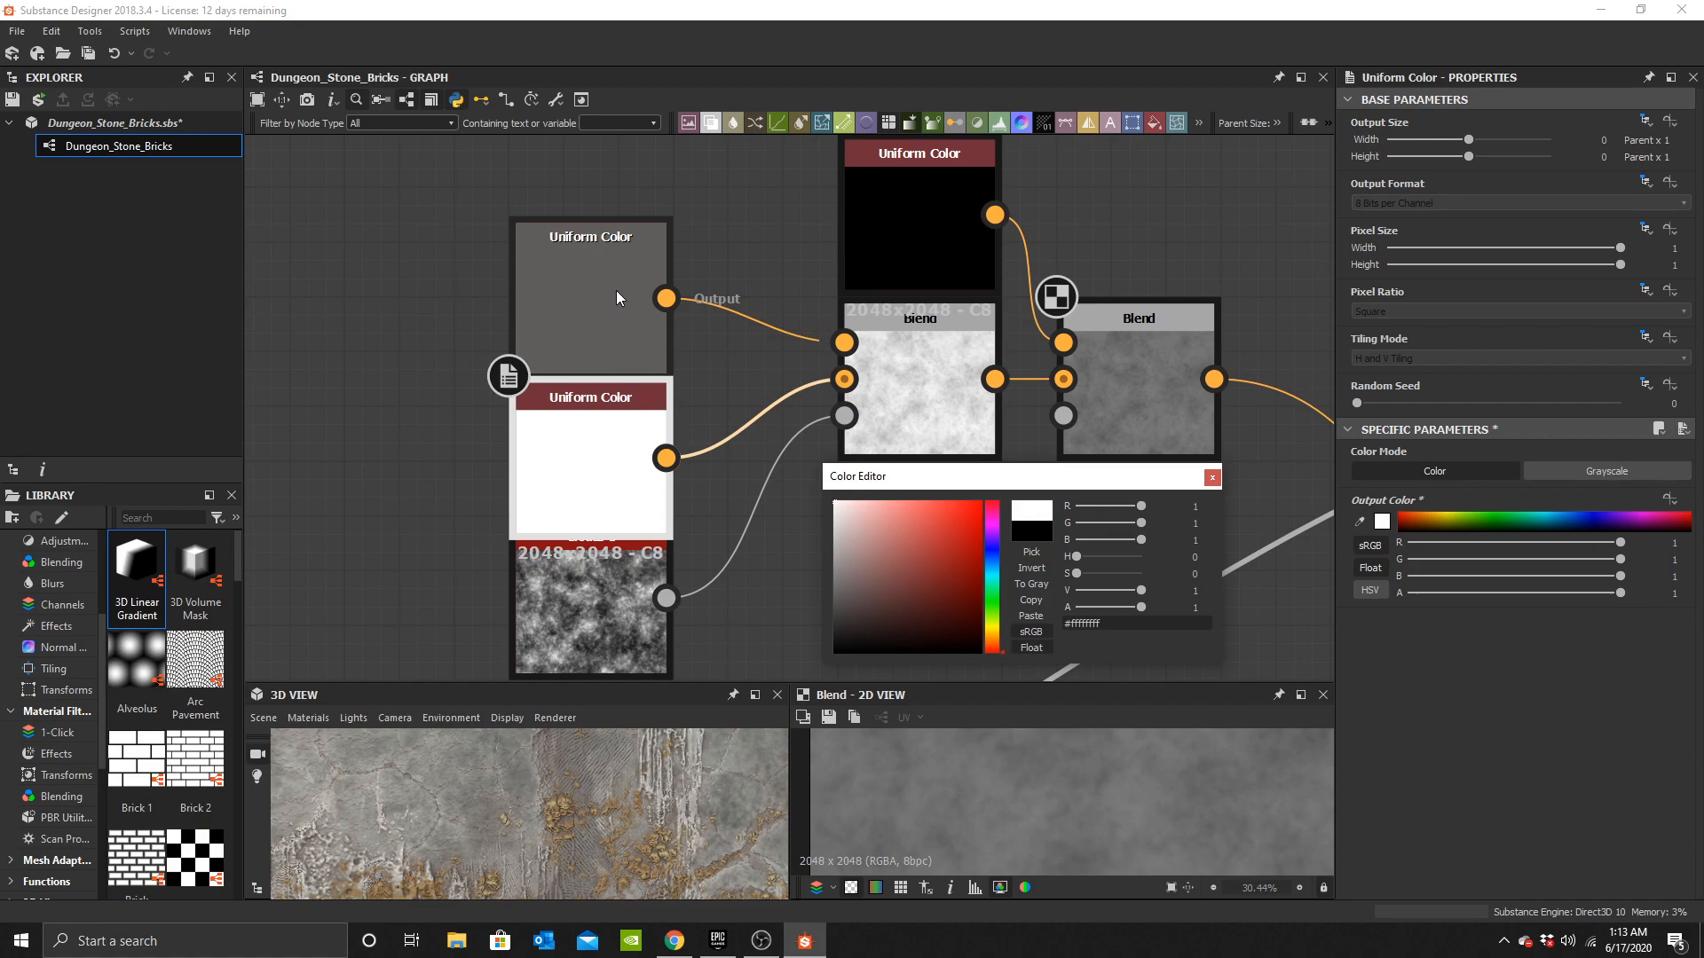
# Set the upper Uniform Color feeding that Blend to black.
pyautogui.click(590, 296)
pyautogui.click(1384, 523)
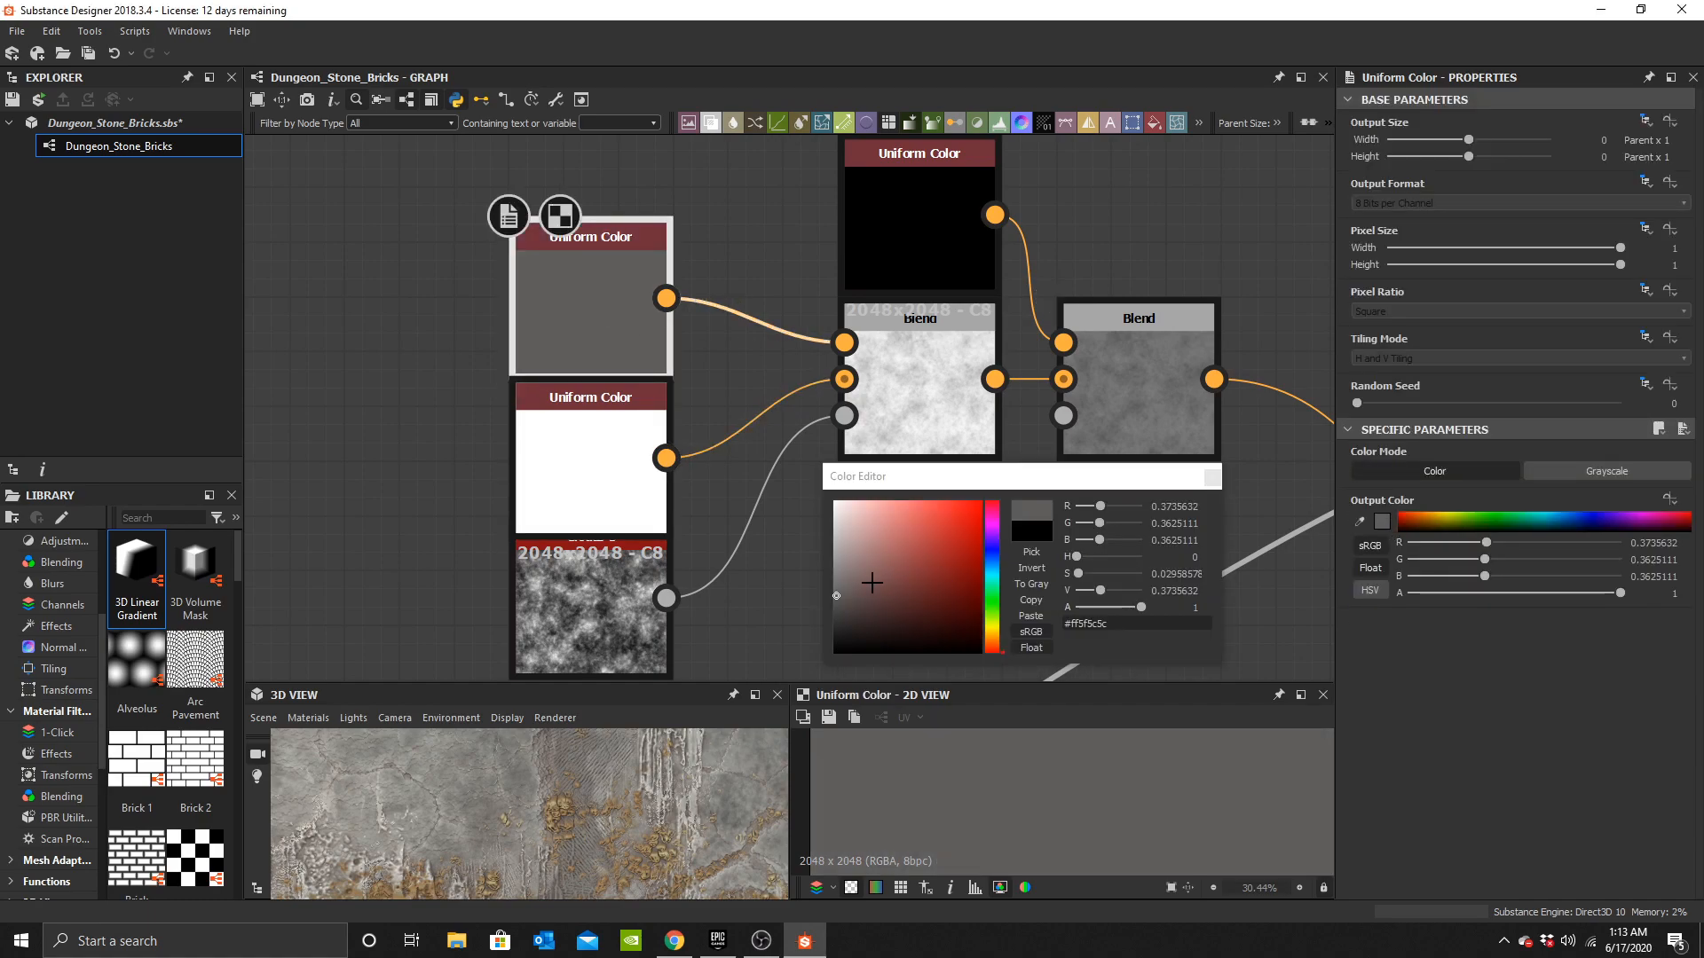
pyautogui.moveTo(874, 583); pyautogui.dragTo(834, 653)
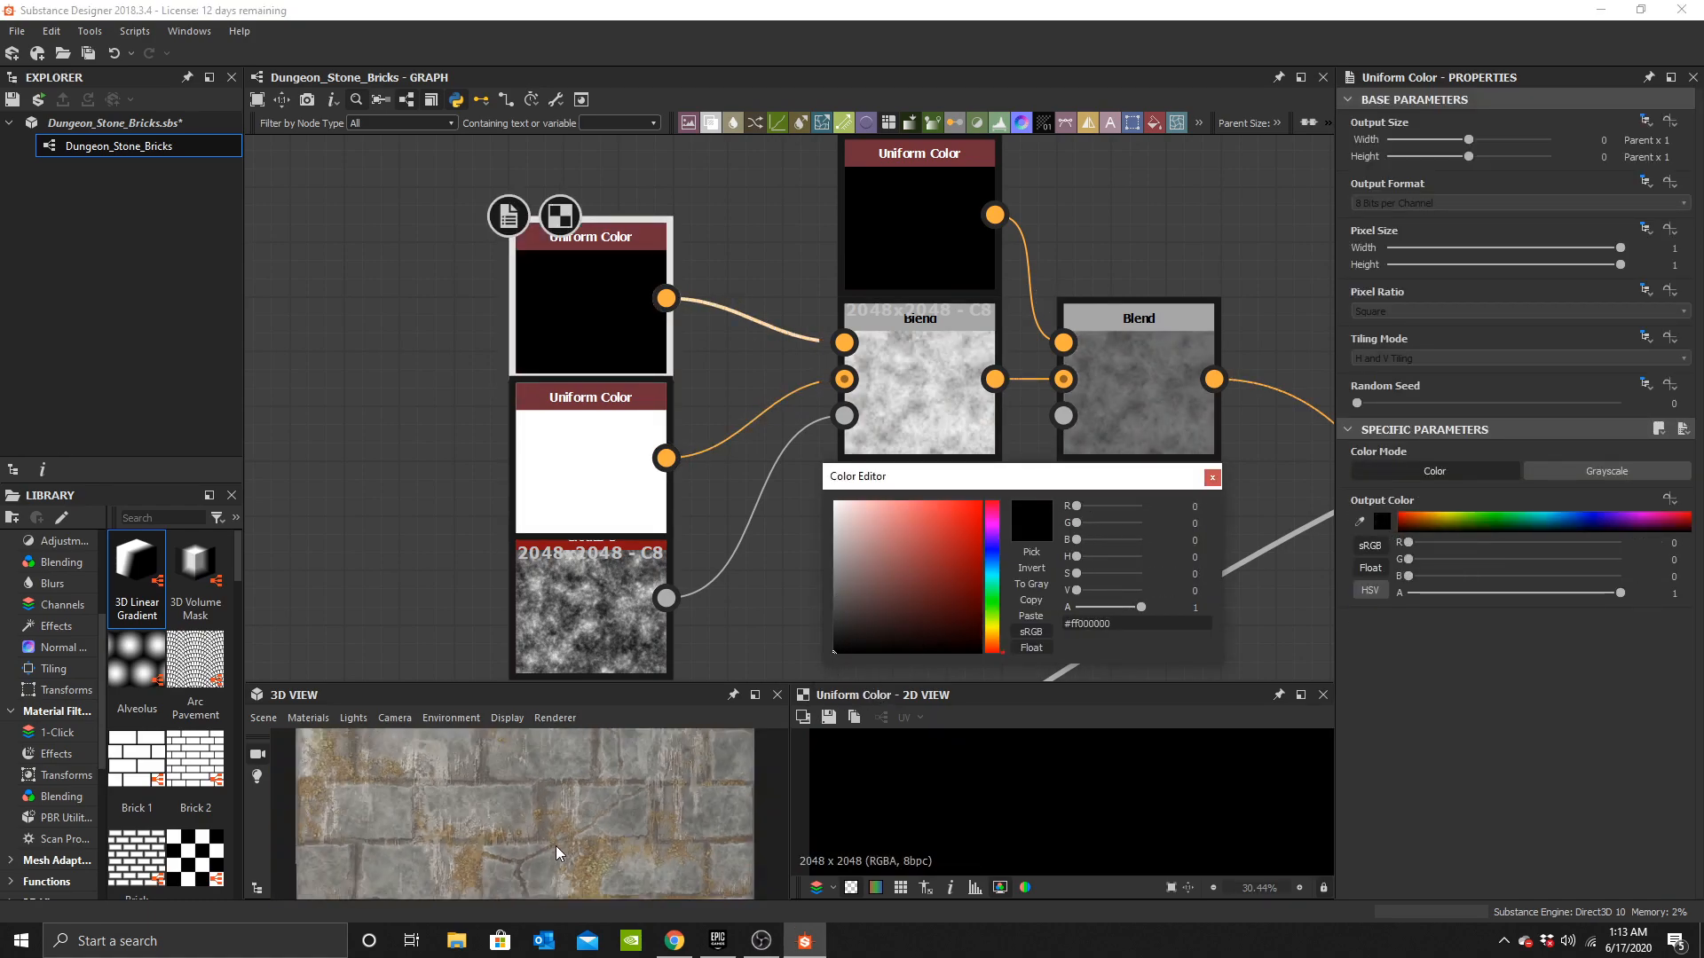
pyautogui.click(1212, 478)
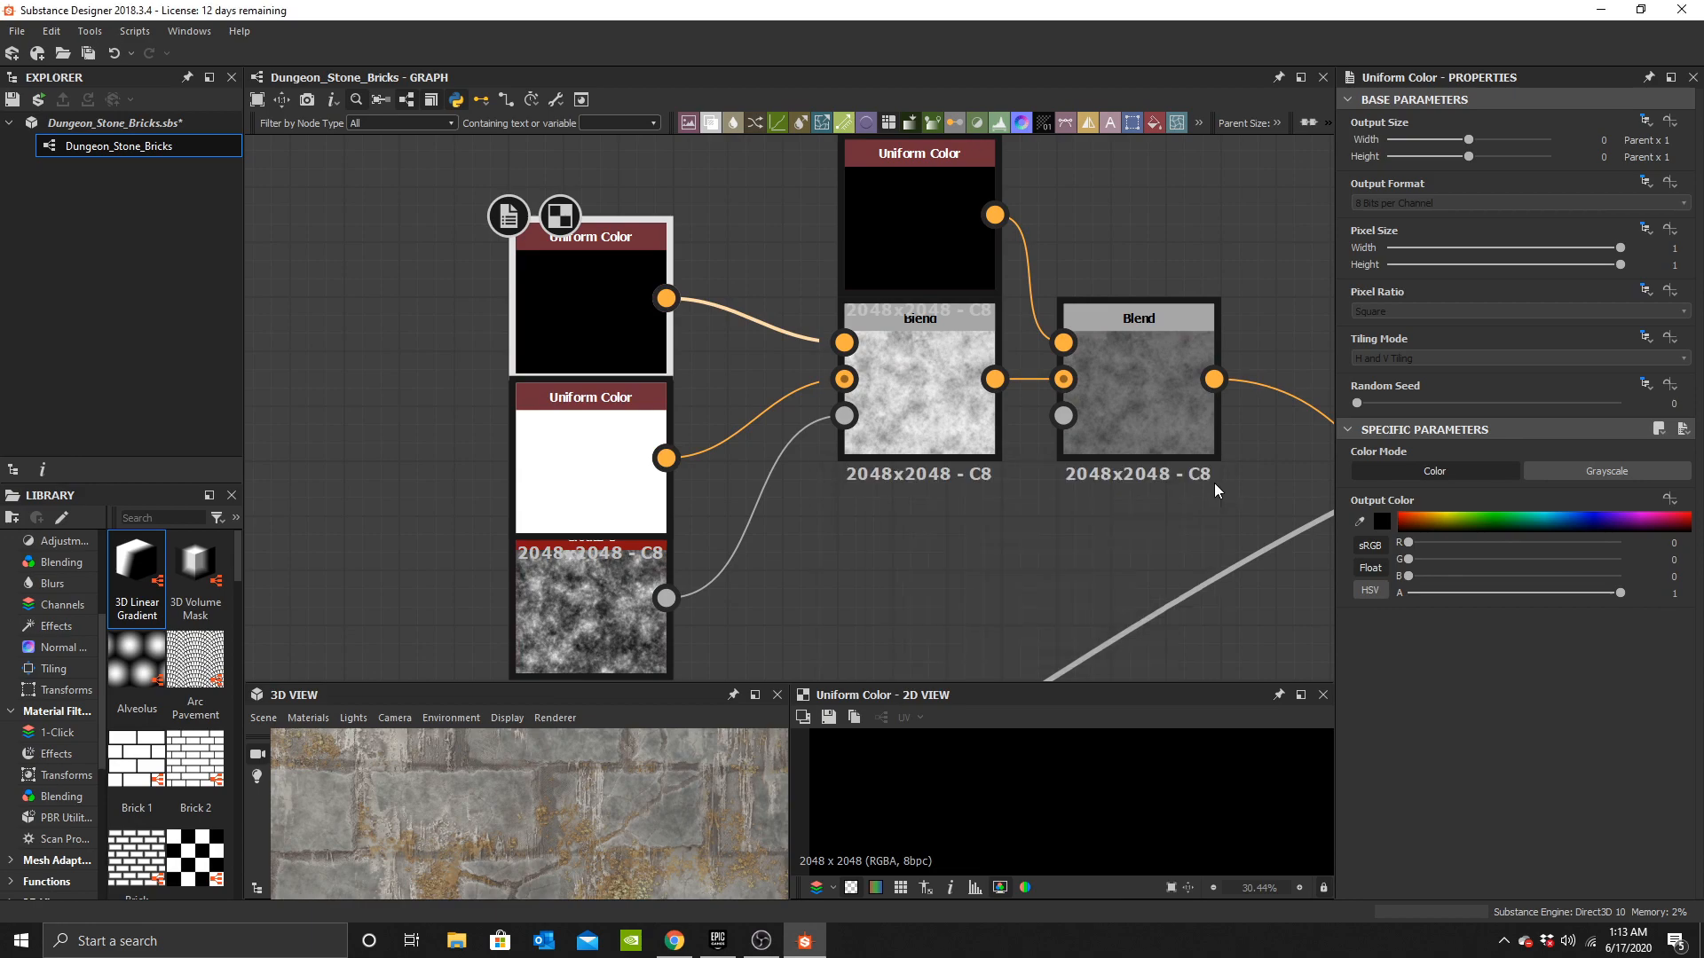
# Search the node library for noise and add a Fractal Sum Base node to the graph.
pyautogui.moveTo(1214, 481); pyautogui.dragTo(728, 477, button='middle')
pyautogui.click(688, 419)
pyautogui.press('space')
pyautogui.write('noise')
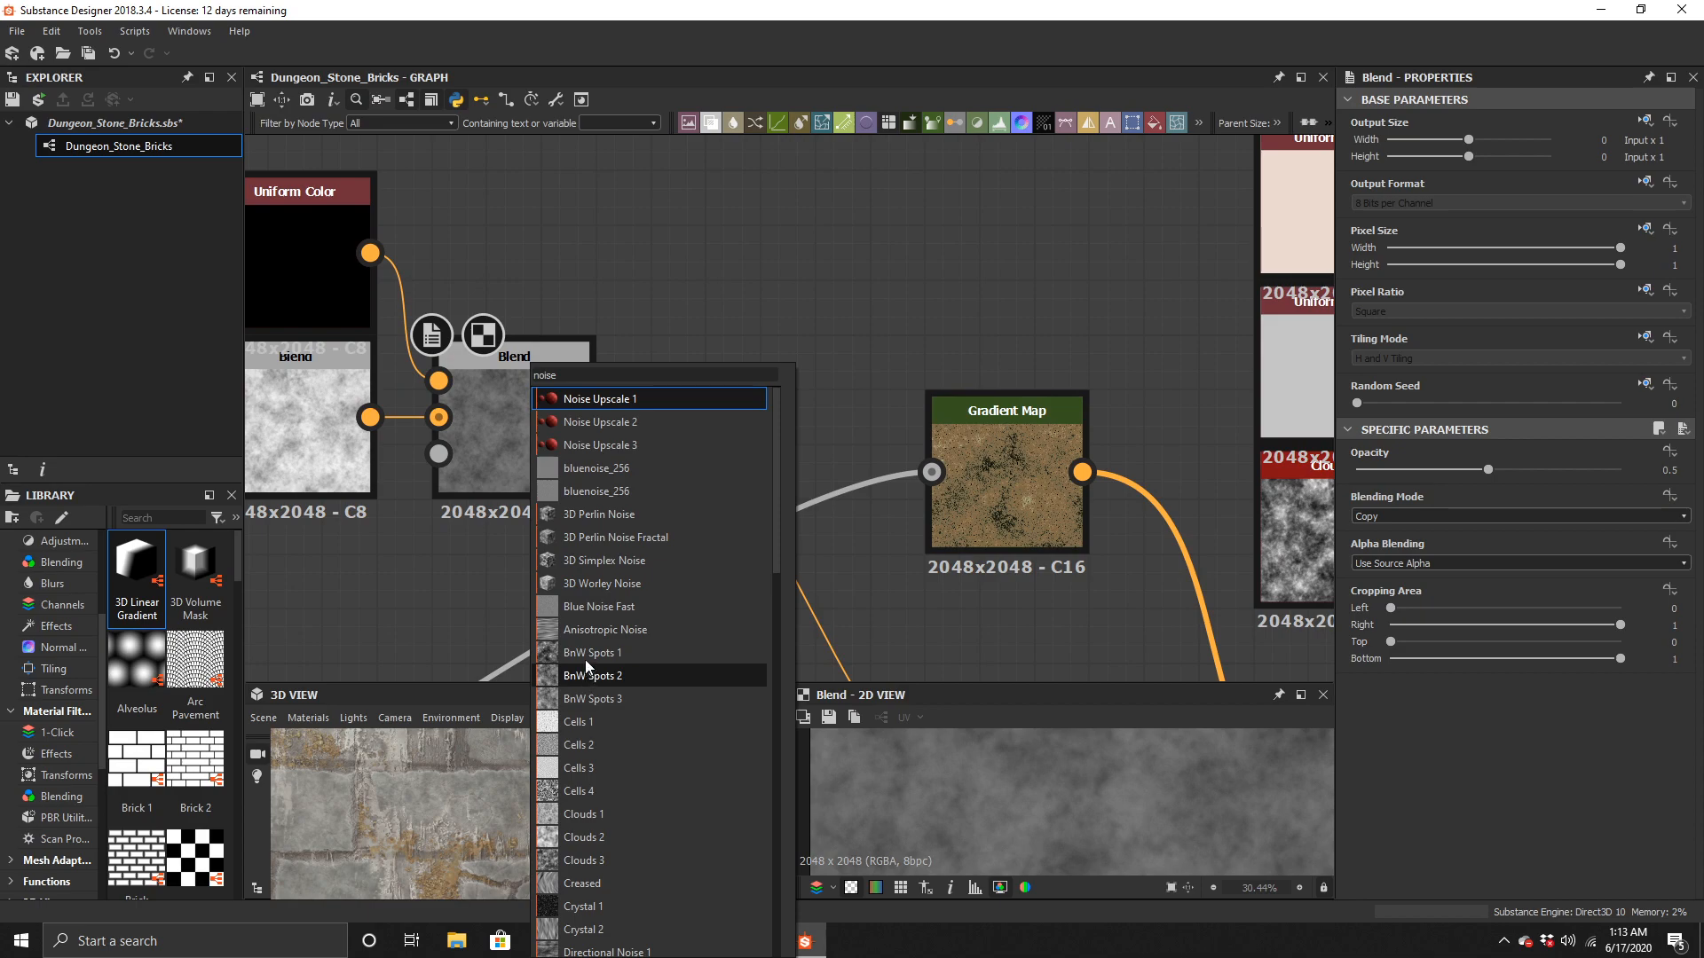
pyautogui.scroll(-10, 604, 755)
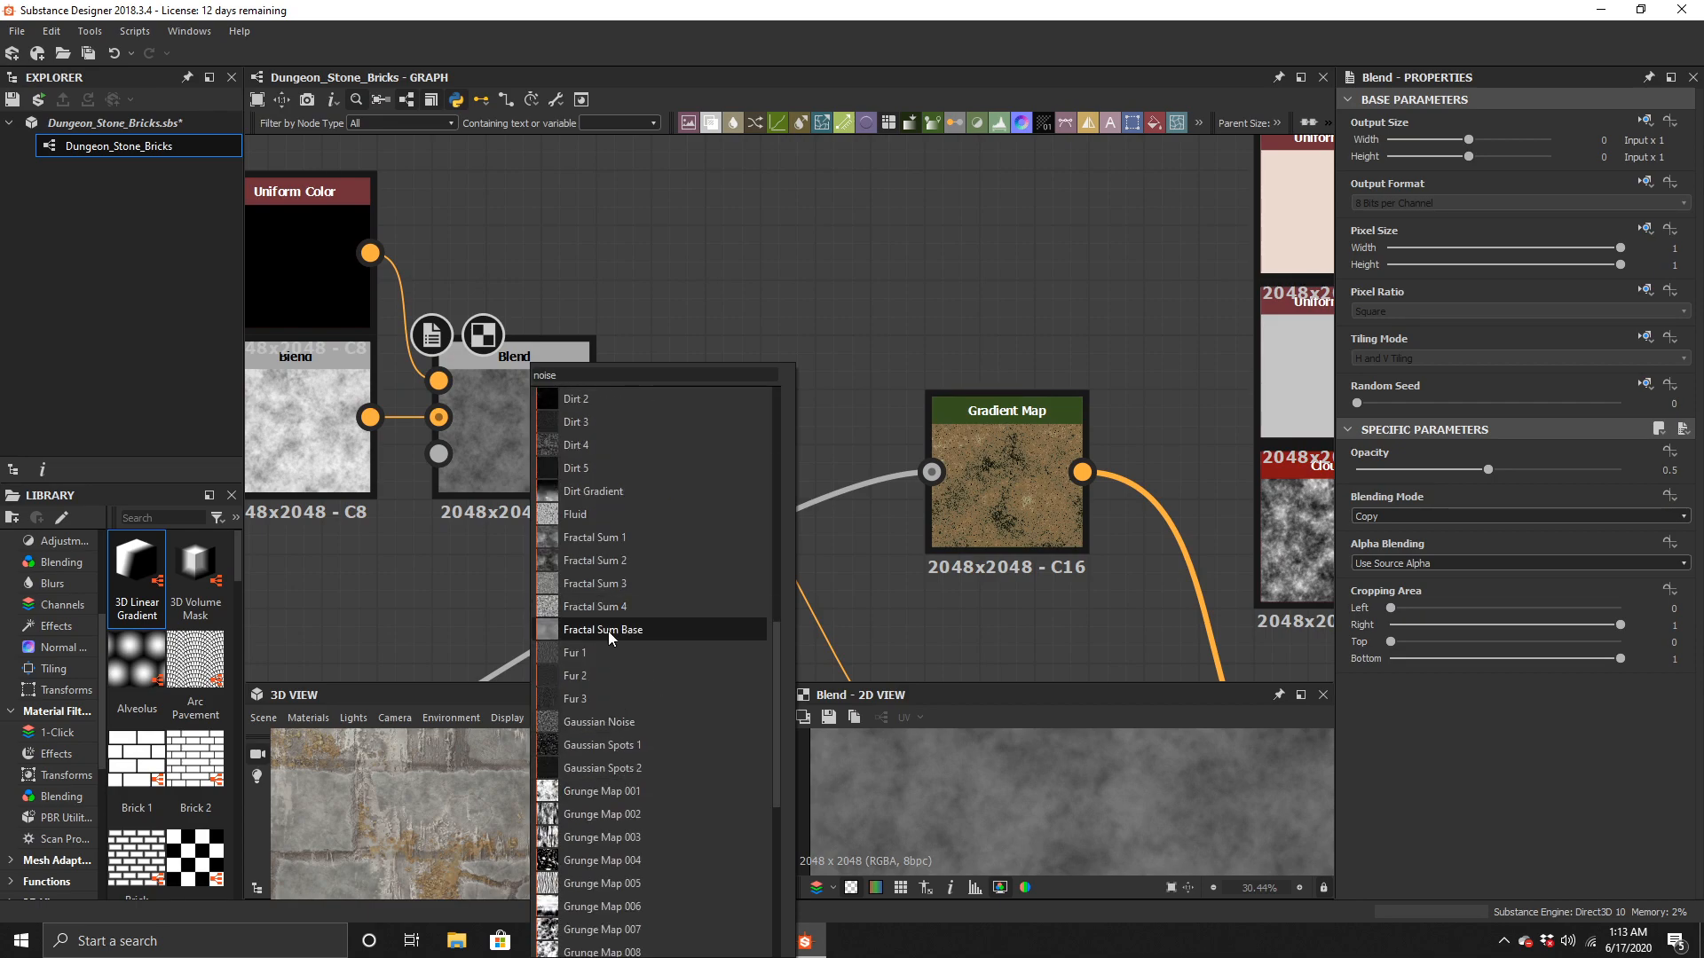
pyautogui.click(608, 631)
pyautogui.moveTo(651, 619); pyautogui.dragTo(811, 514, button='middle')
pyautogui.moveTo(742, 436); pyautogui.dragTo(494, 546)
# Insert a new Blend after the color Blend chain, with the previous Blend as background and Fractal Sum Base as opacity.
pyautogui.click(789, 446)
pyautogui.press('space')
pyautogui.click(873, 407)
pyautogui.moveTo(750, 451); pyautogui.dragTo(907, 392)
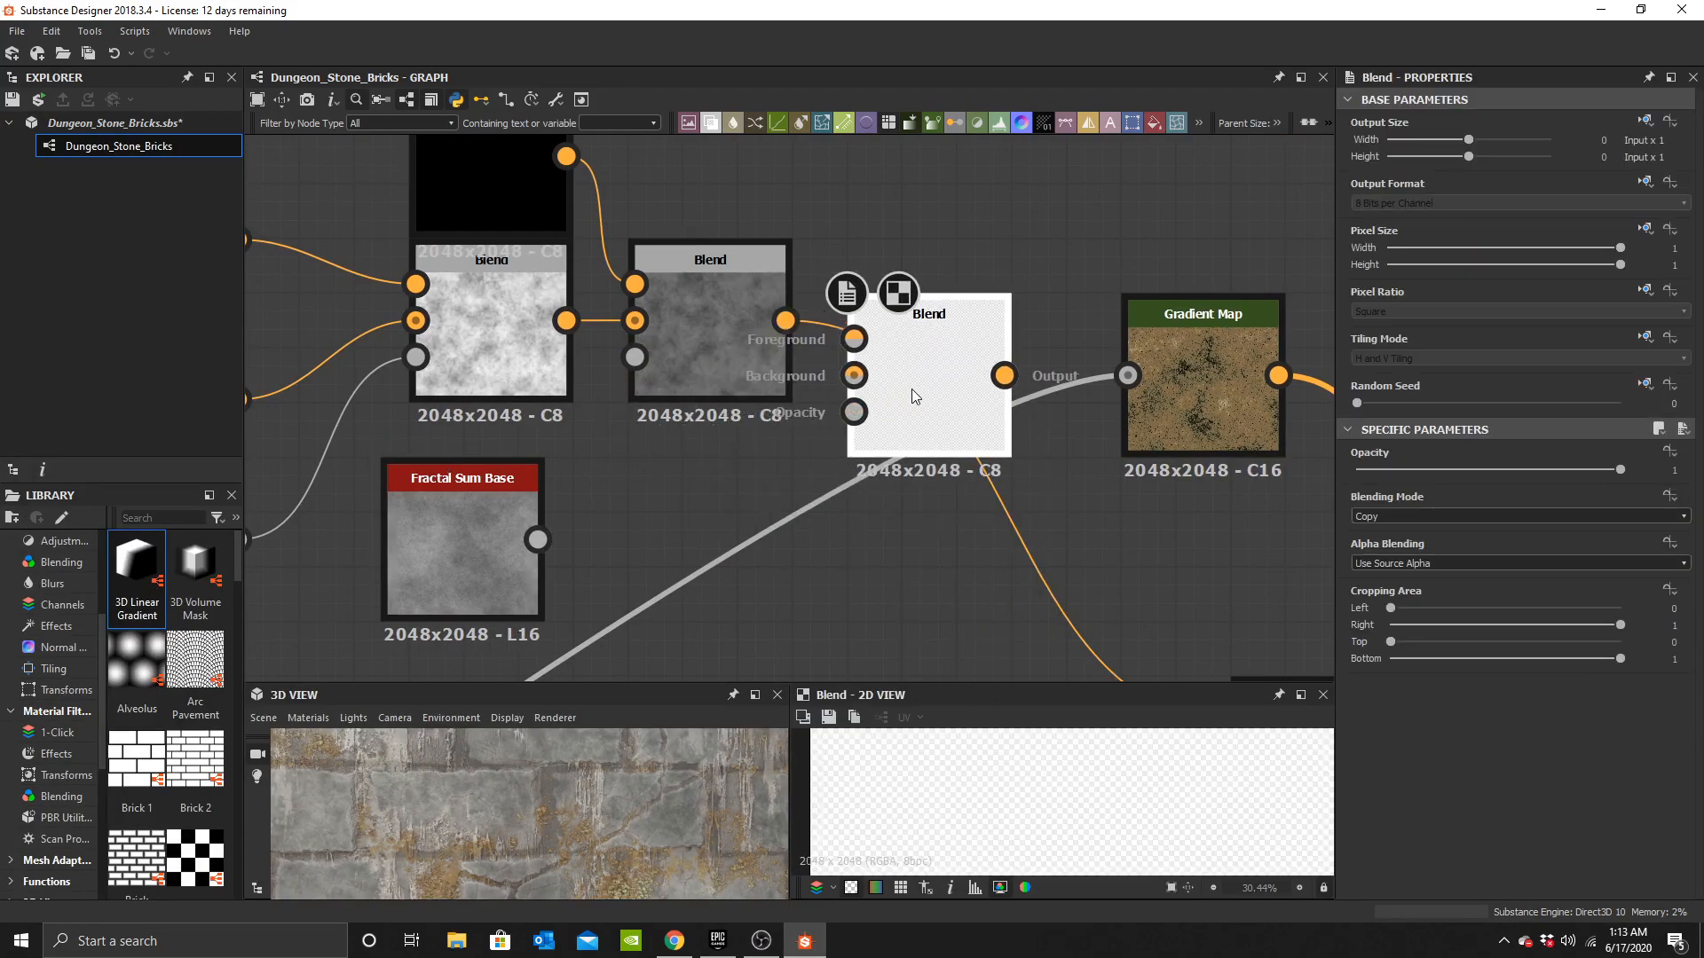
pyautogui.moveTo(785, 321); pyautogui.dragTo(855, 376)
pyautogui.moveTo(834, 293); pyautogui.dragTo(878, 341, button='middle')
pyautogui.moveTo(610, 204); pyautogui.dragTo(979, 385)
pyautogui.moveTo(578, 593); pyautogui.dragTo(917, 481)
# Duplicate the black Uniform Color node and connect the copy to the new Blend's foreground.
pyautogui.scroll(5, 568, 853)
pyautogui.scroll(4, 568, 853)
pyautogui.moveTo(668, 573); pyautogui.dragTo(658, 636, button='middle')
pyautogui.hotkey('ctrl', 'c')
pyautogui.hotkey('ctrl', 'v')
pyautogui.moveTo(827, 352); pyautogui.dragTo(781, 184)
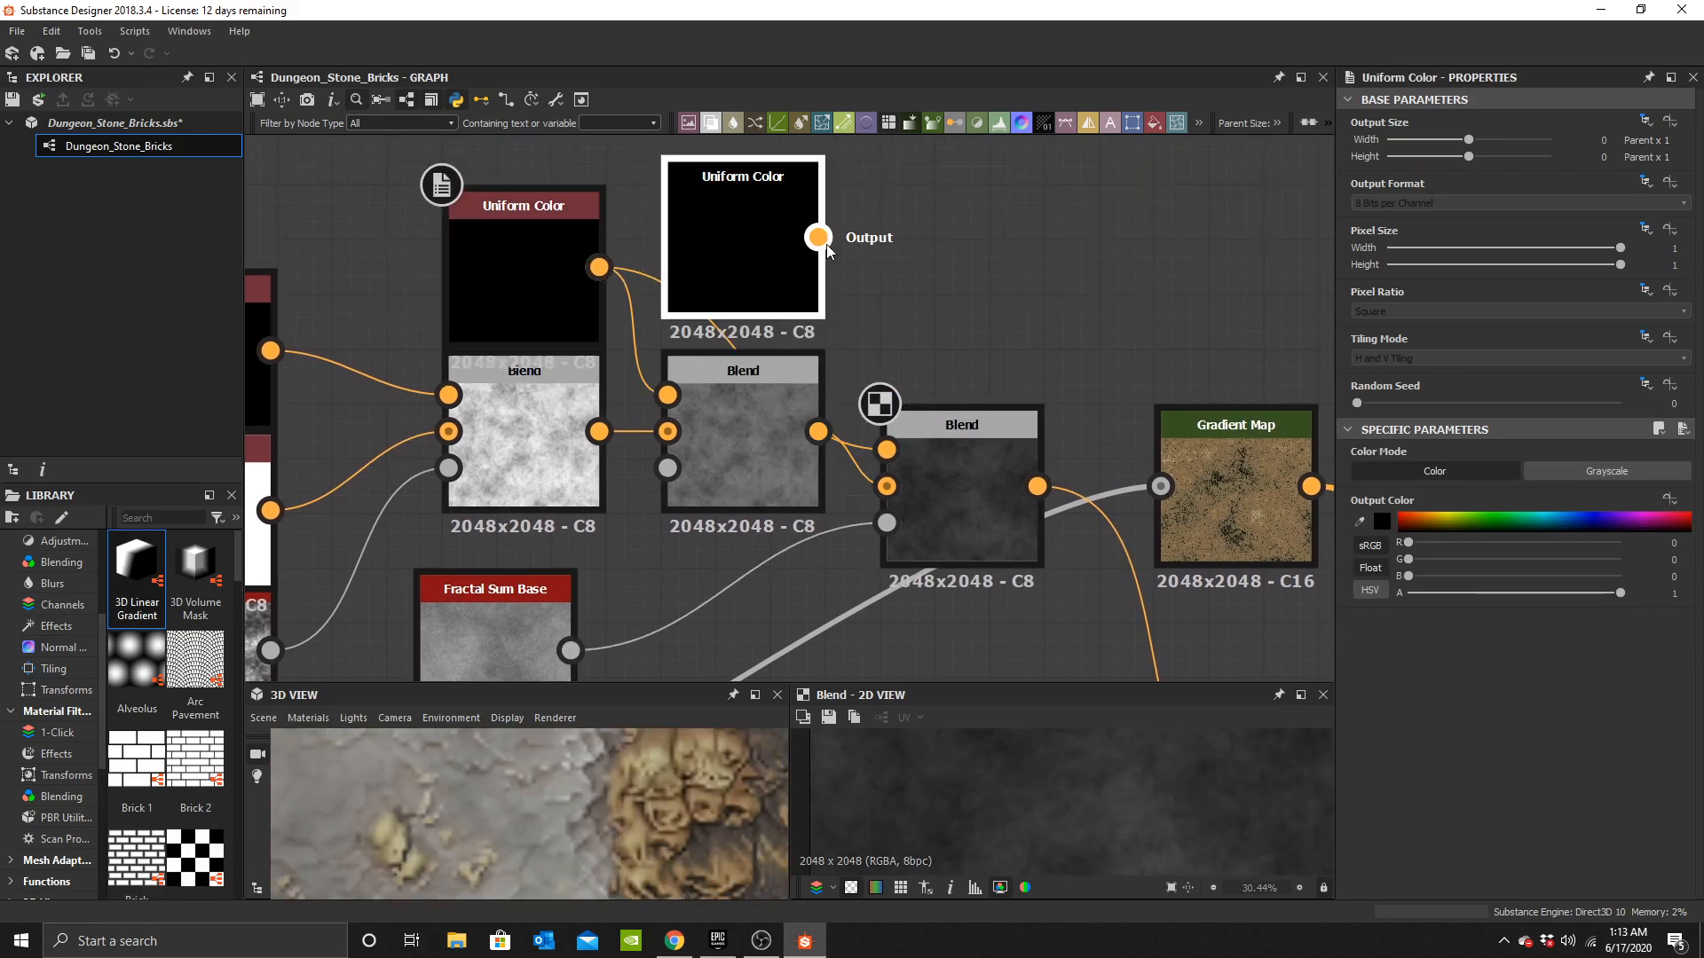
# Set the duplicated Uniform Color's output color to white.
pyautogui.doubleClick(787, 207)
pyautogui.click(1385, 523)
pyautogui.moveTo(877, 568); pyautogui.dragTo(831, 498)
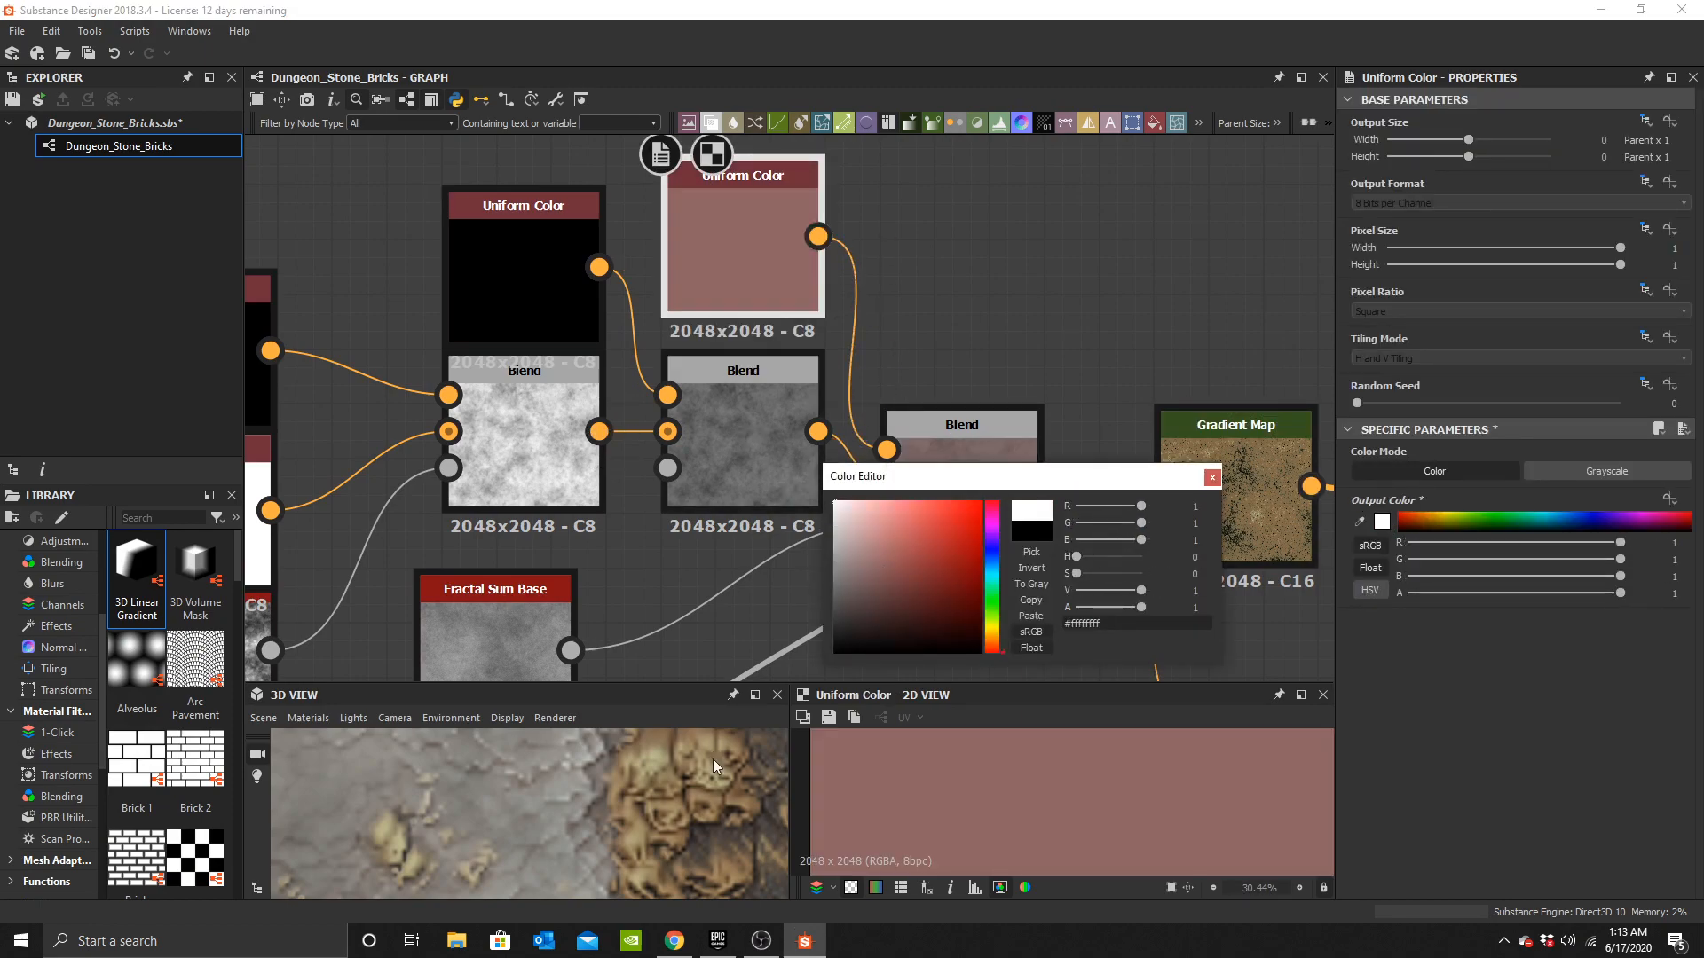
pyautogui.scroll(-5, 666, 827)
pyautogui.moveTo(665, 827); pyautogui.dragTo(722, 810)
pyautogui.click(1212, 478)
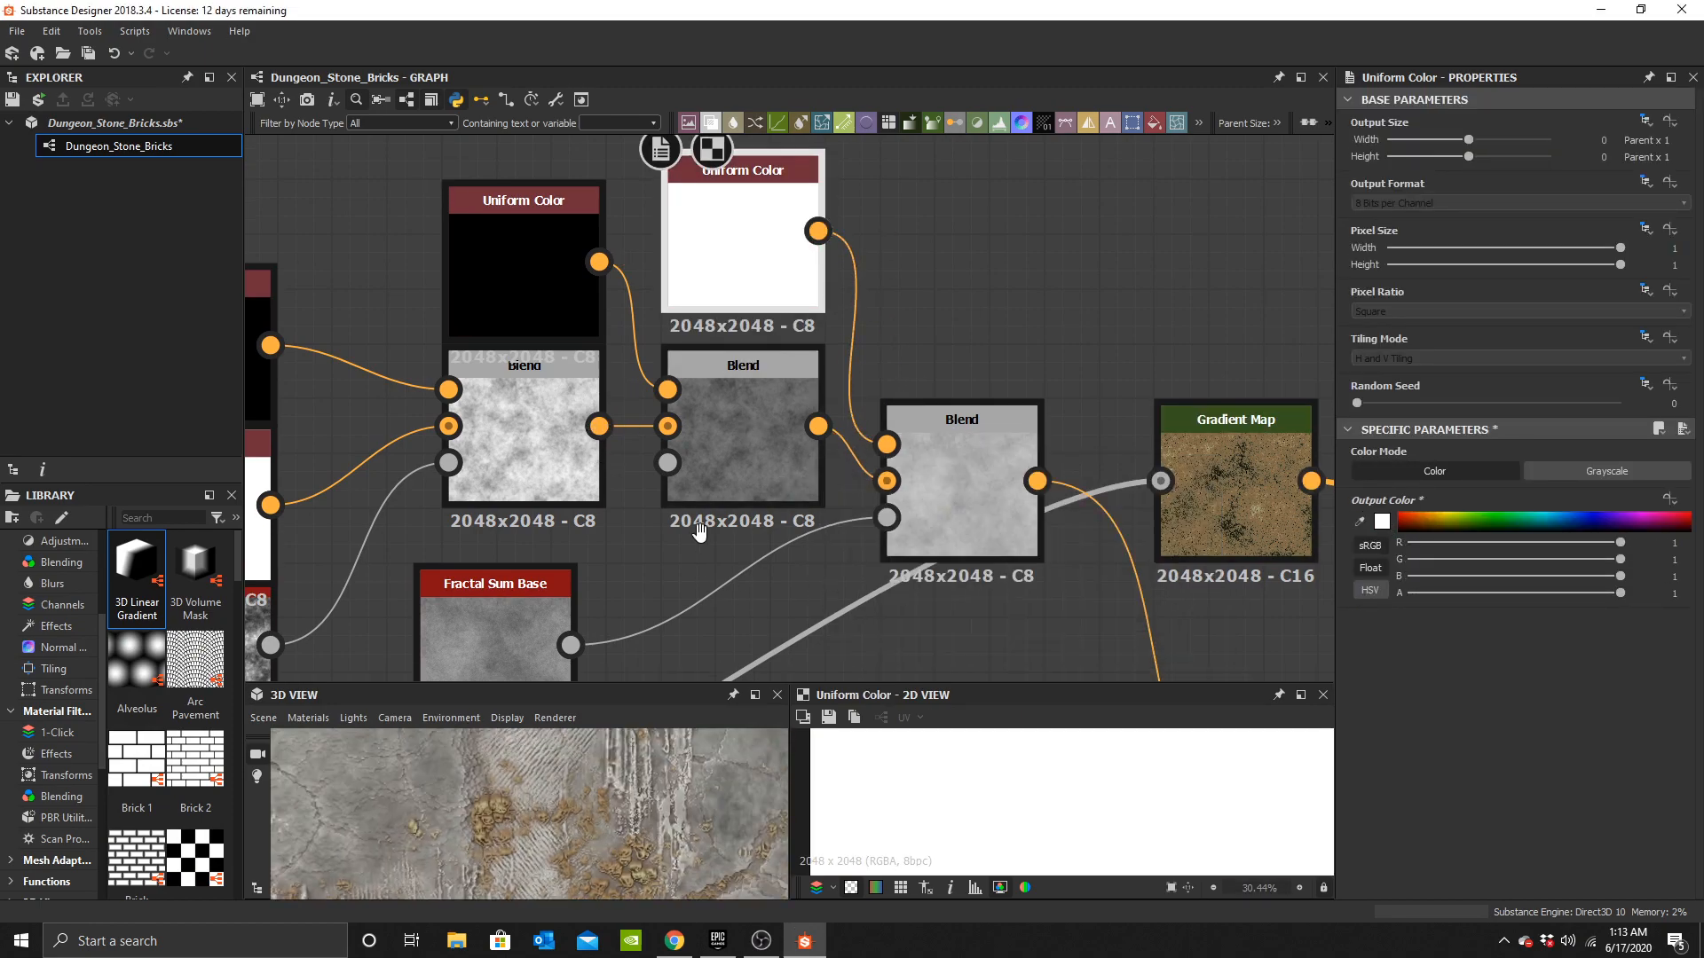
# Preview the Fractal Sum Base node and set the new Blend's opacity to 0.1.
pyautogui.moveTo(469, 623); pyautogui.dragTo(583, 490, button='middle')
pyautogui.doubleClick(582, 489)
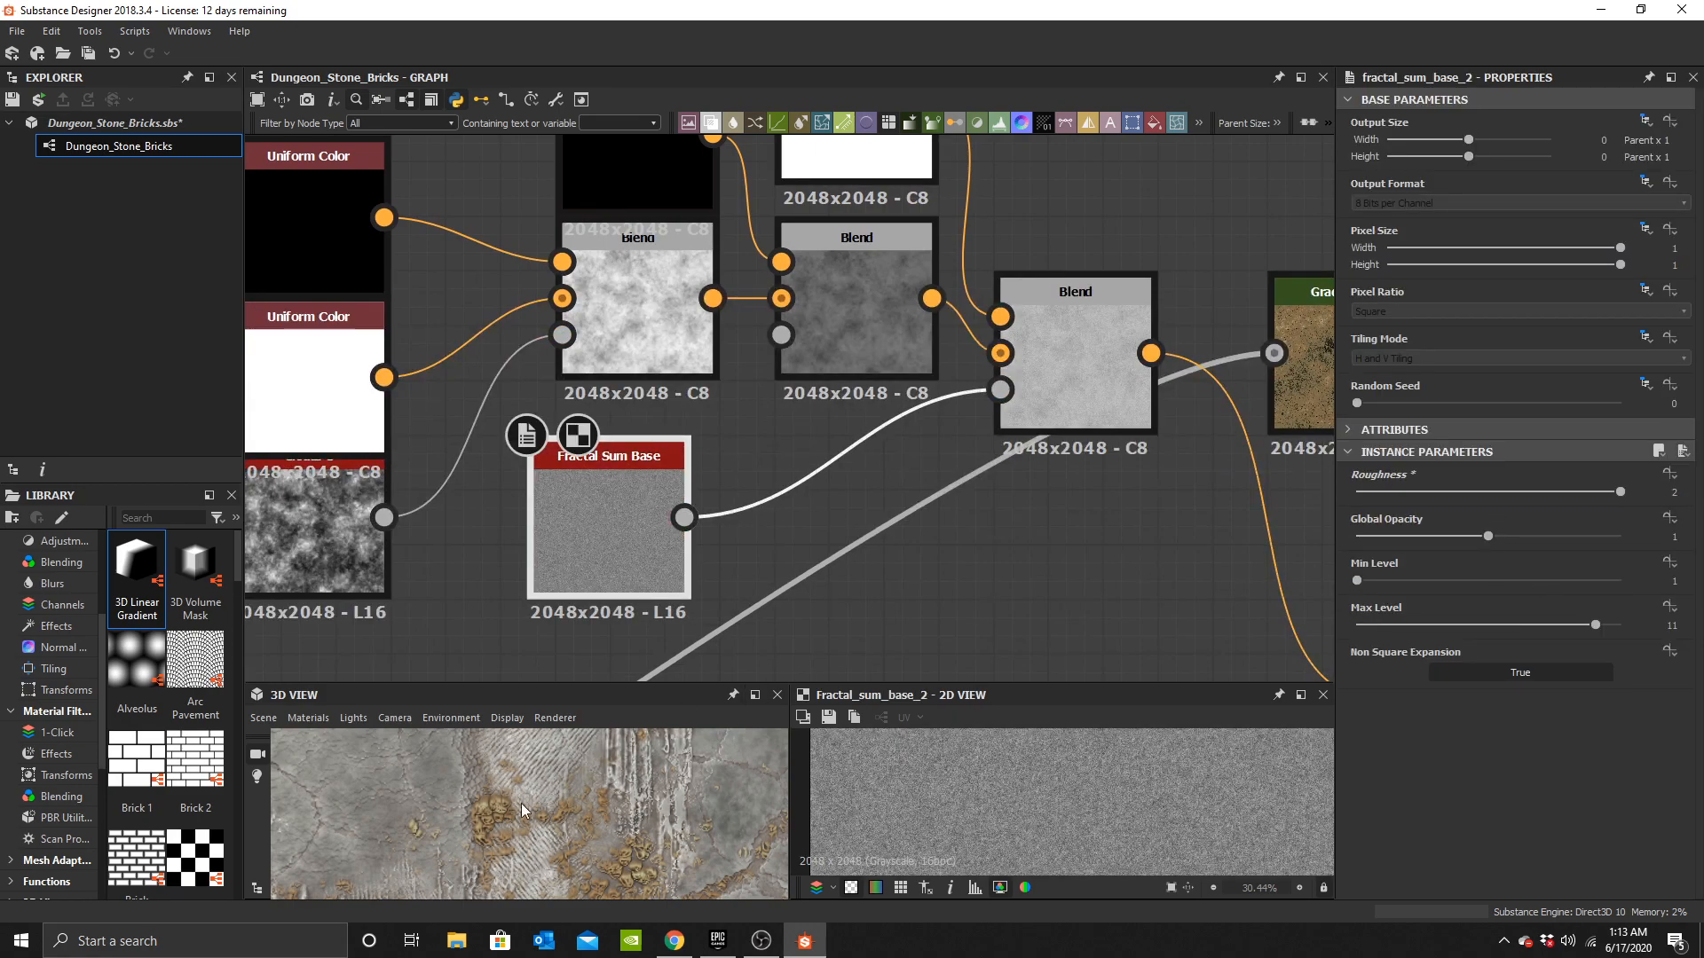
pyautogui.click(1049, 315)
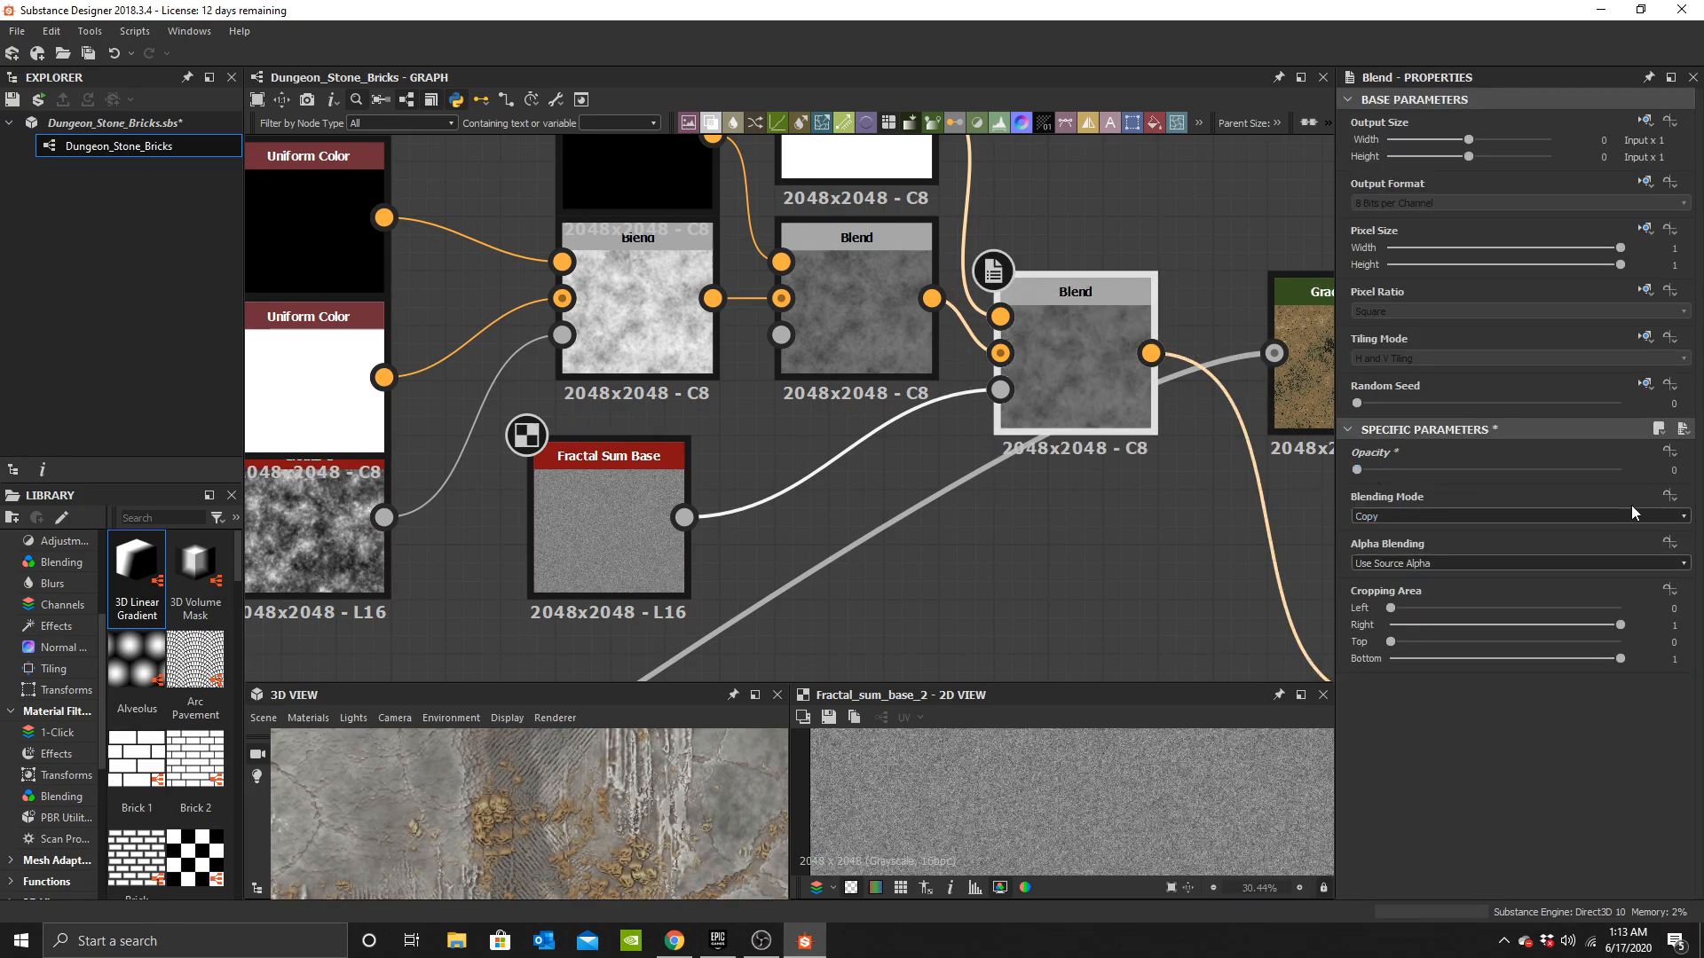
pyautogui.write('0.1')
pyautogui.press('Return')
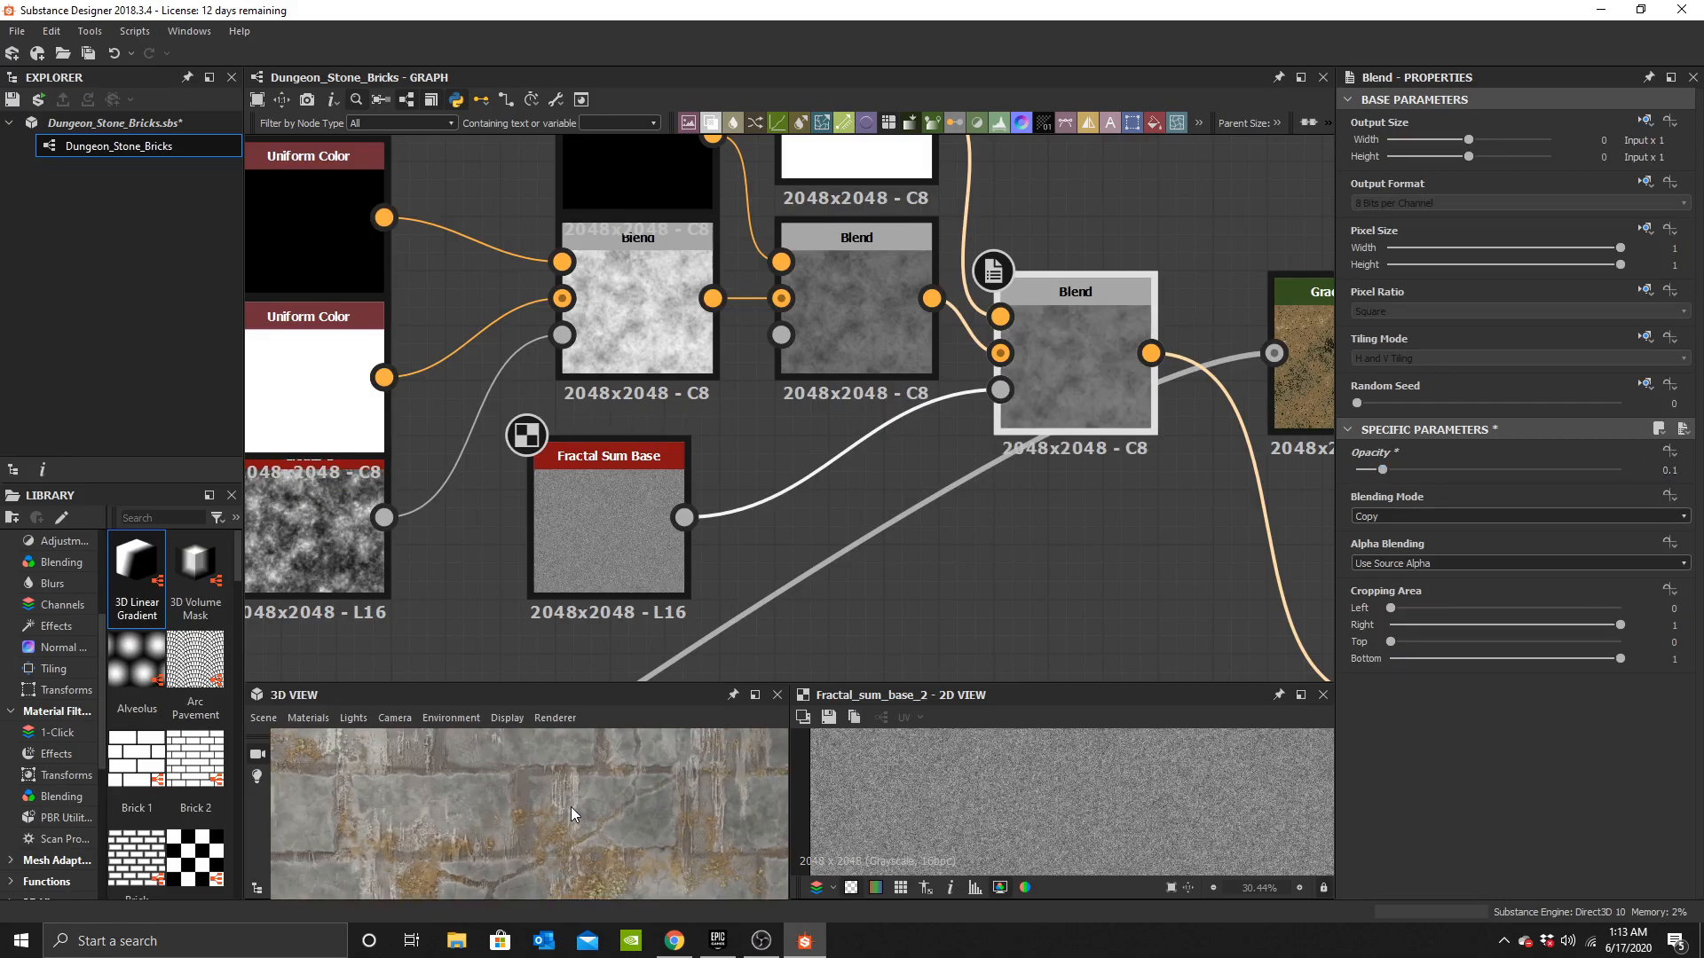
# Set the earlier black-and-white Blend's opacity to about 0.72.
pyautogui.moveTo(744, 291); pyautogui.dragTo(744, 375, button='middle')
pyautogui.click(839, 389)
pyautogui.moveTo(1521, 471); pyautogui.dragTo(1546, 470)
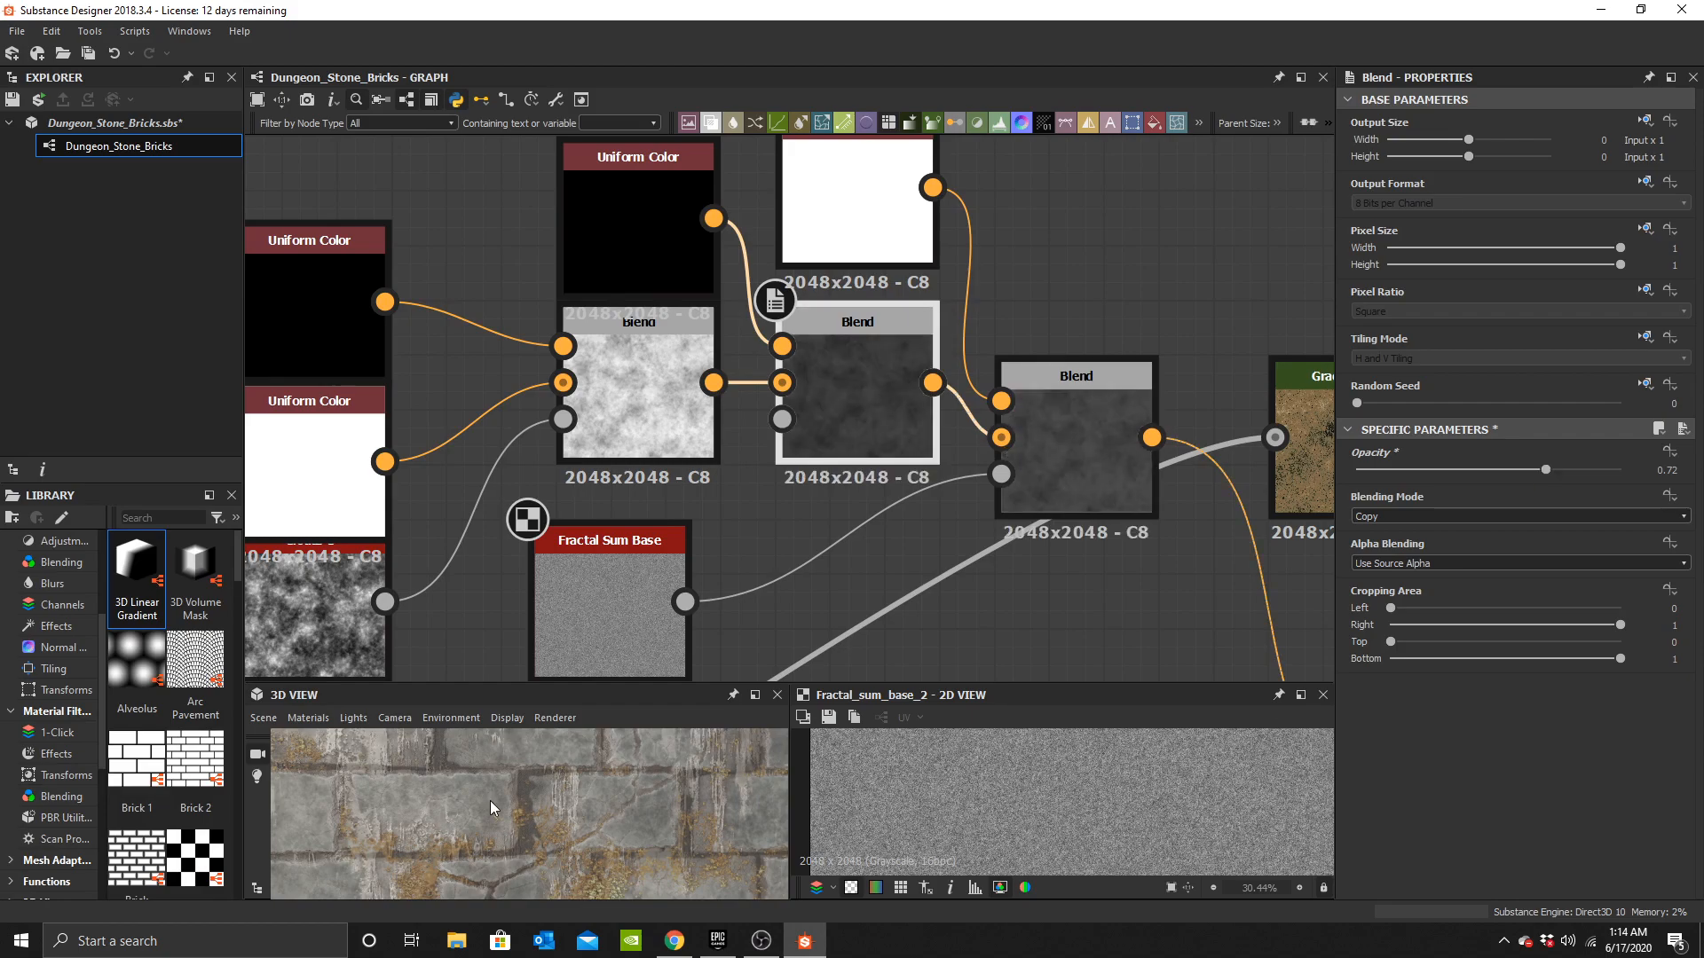
# Inspect the material in the 3D view and the dirt Blend's output in the graph.
pyautogui.scroll(-5, 551, 826)
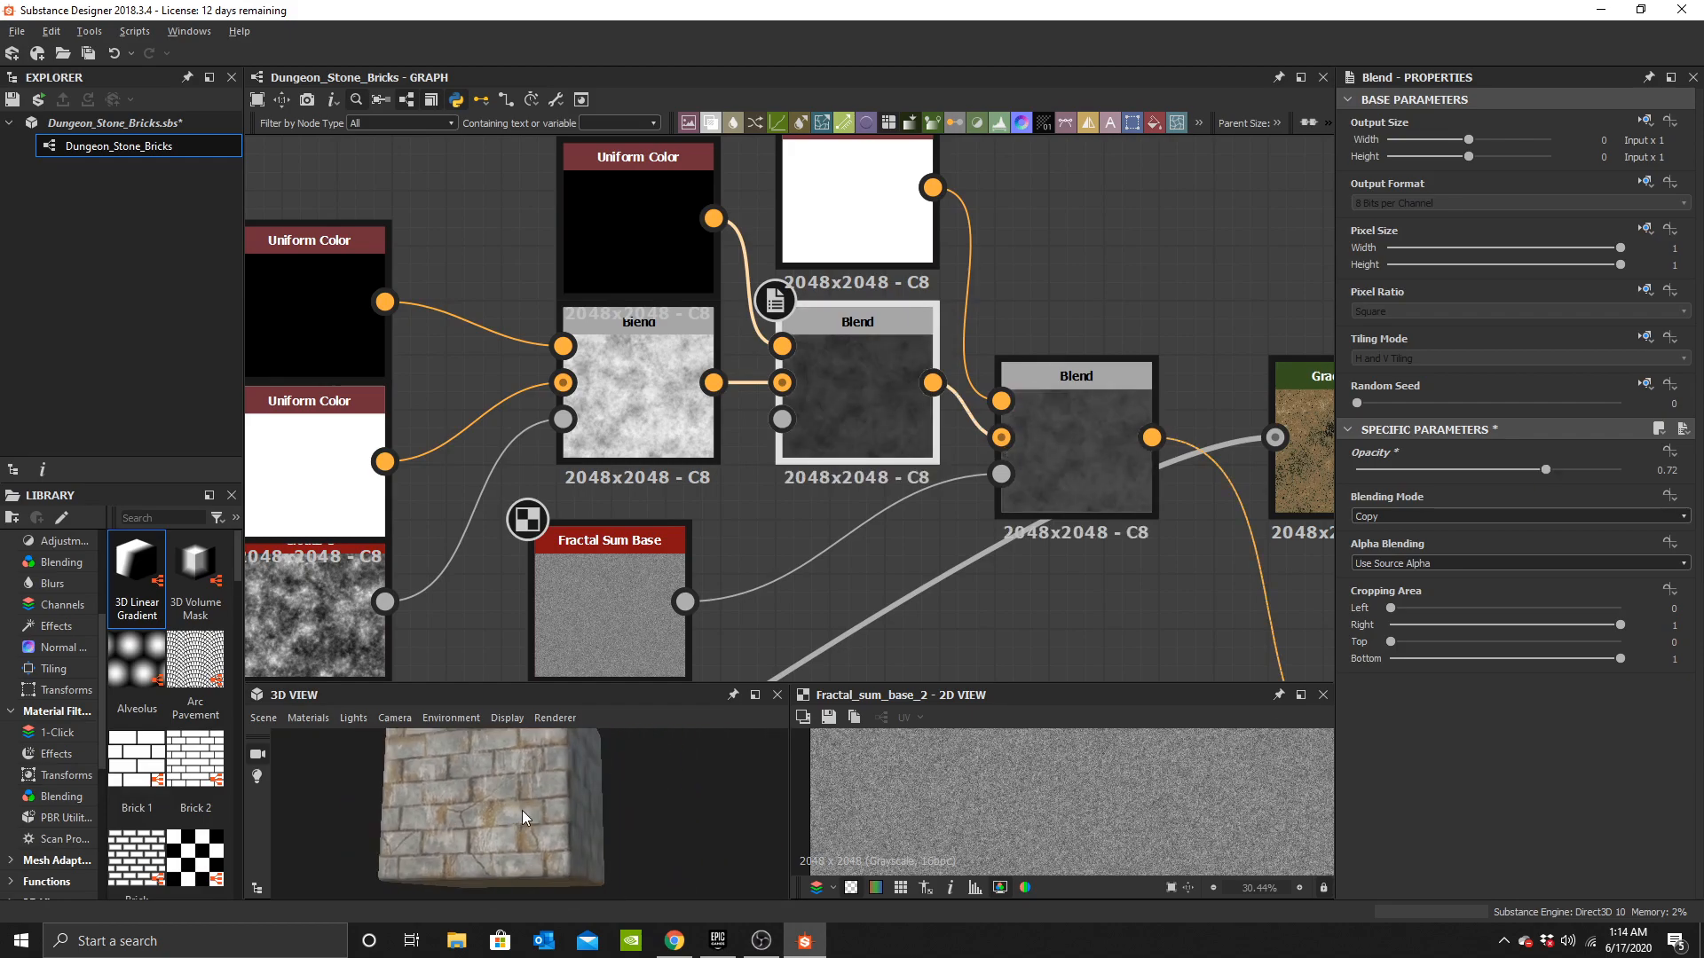
pyautogui.moveTo(523, 811); pyautogui.dragTo(520, 838)
pyautogui.scroll(-4, 1021, 517)
pyautogui.moveTo(1020, 517); pyautogui.dragTo(782, 394, button='middle')
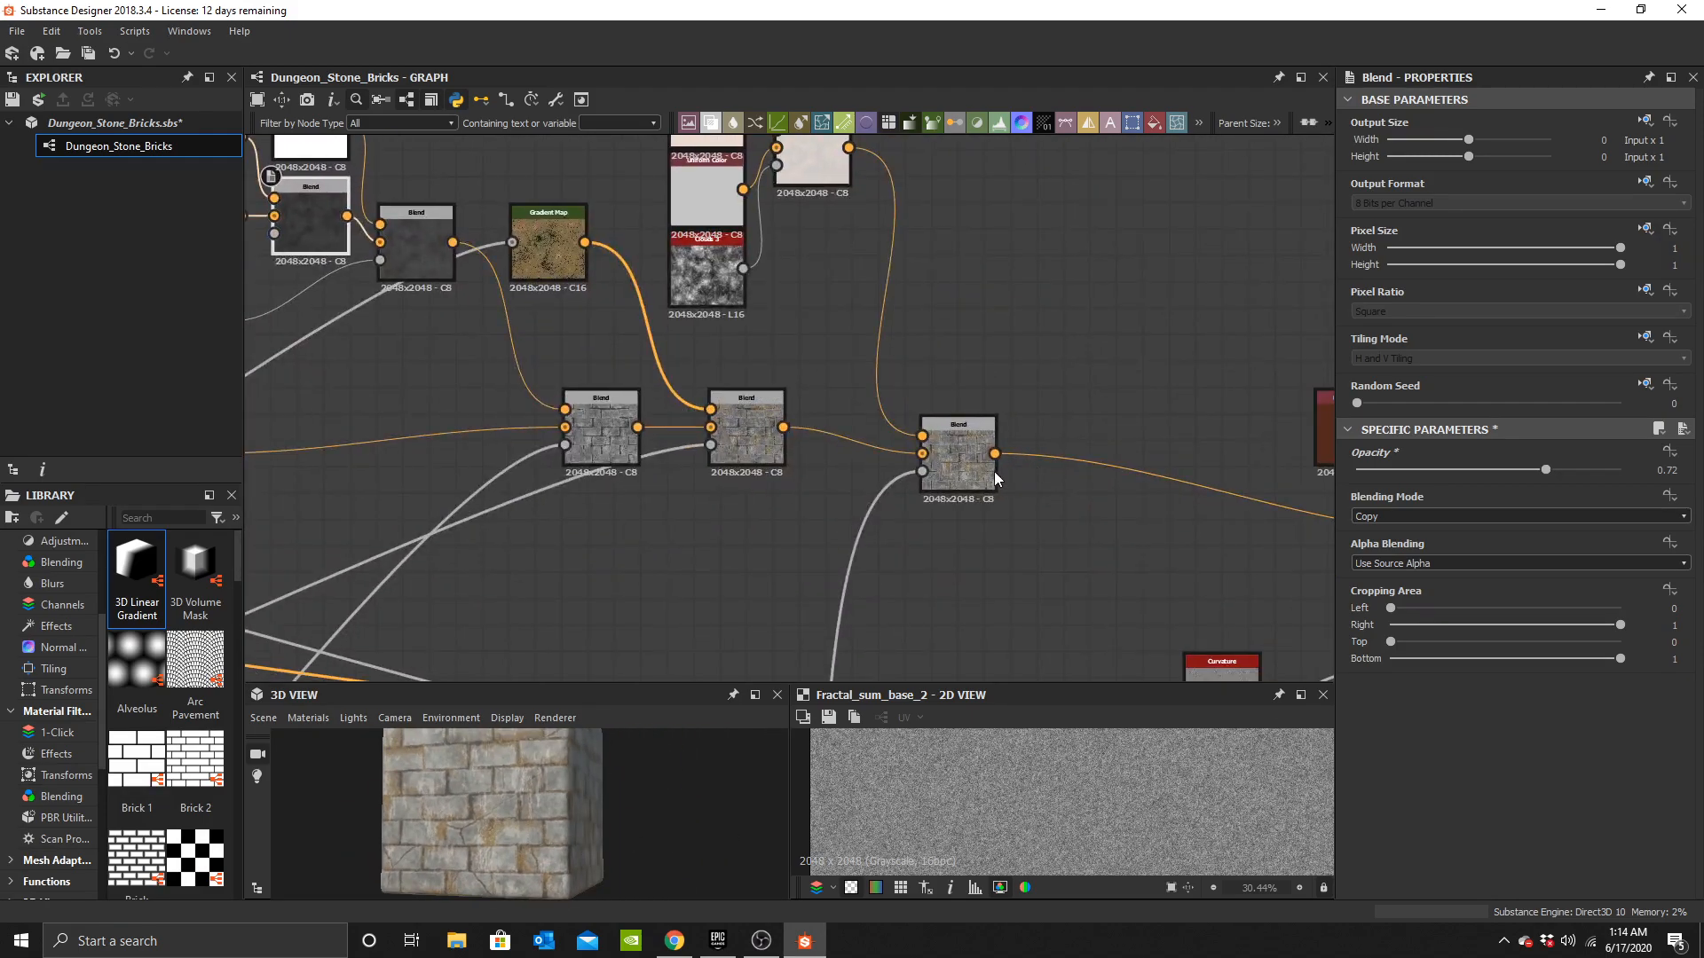
pyautogui.doubleClick(963, 477)
pyautogui.moveTo(963, 477); pyautogui.dragTo(567, 406, button='middle')
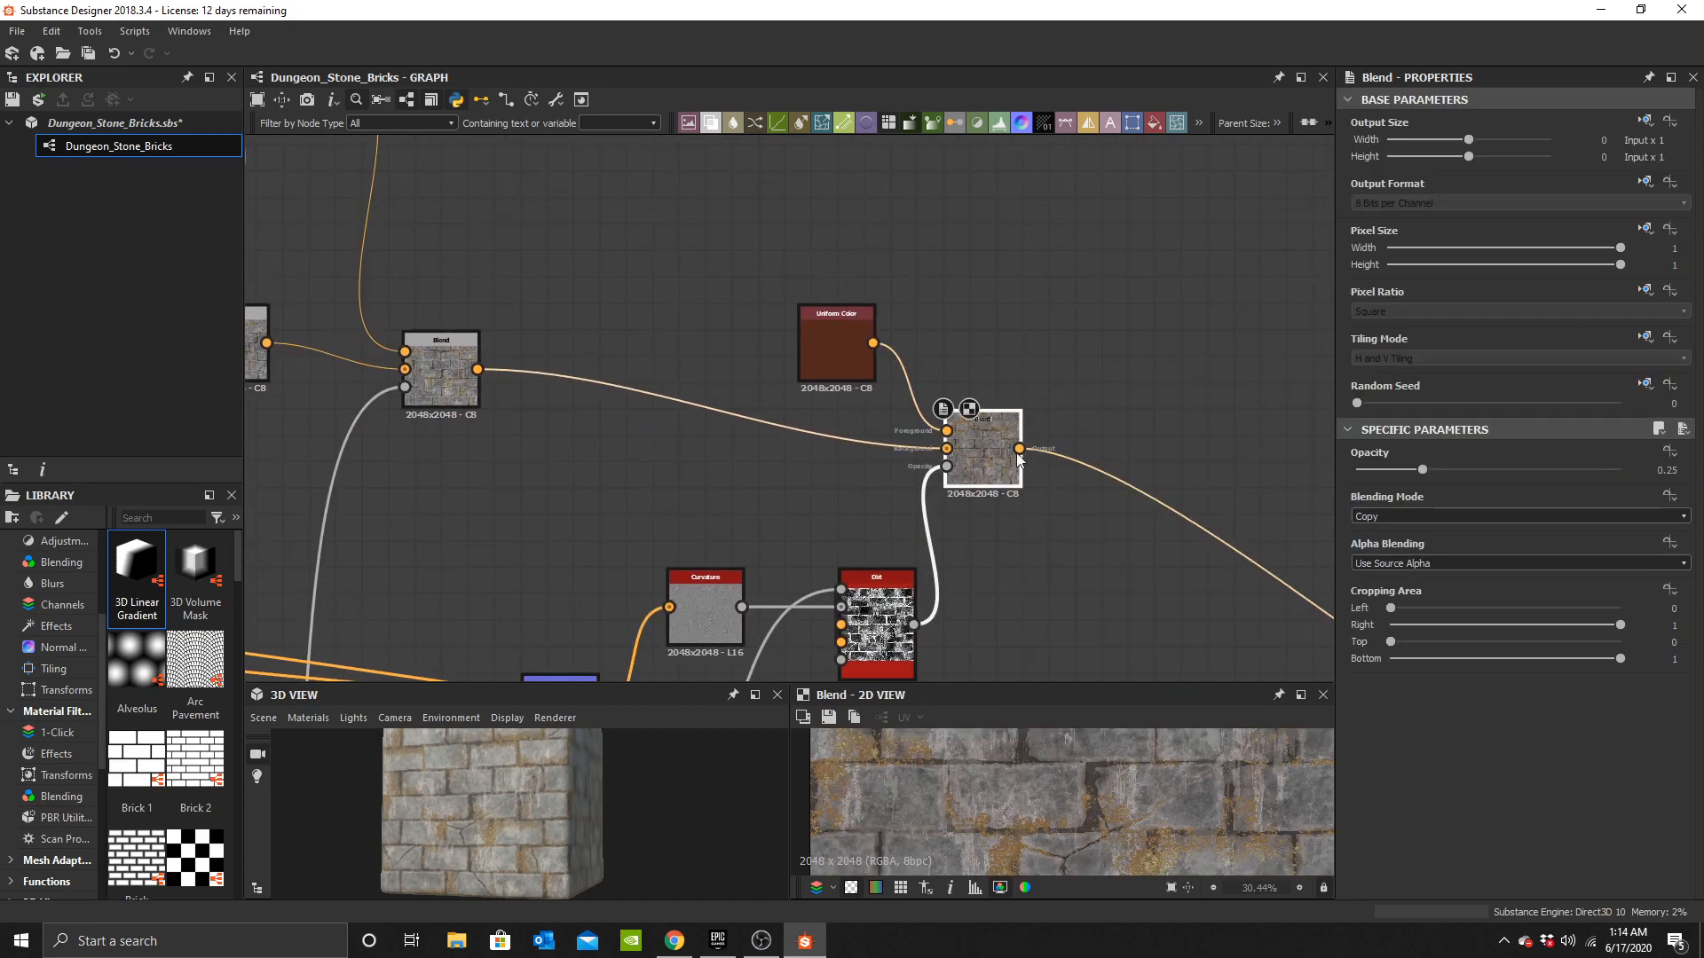
pyautogui.moveTo(1005, 453); pyautogui.dragTo(849, 444, button='middle')
pyautogui.scroll(3, 817, 435)
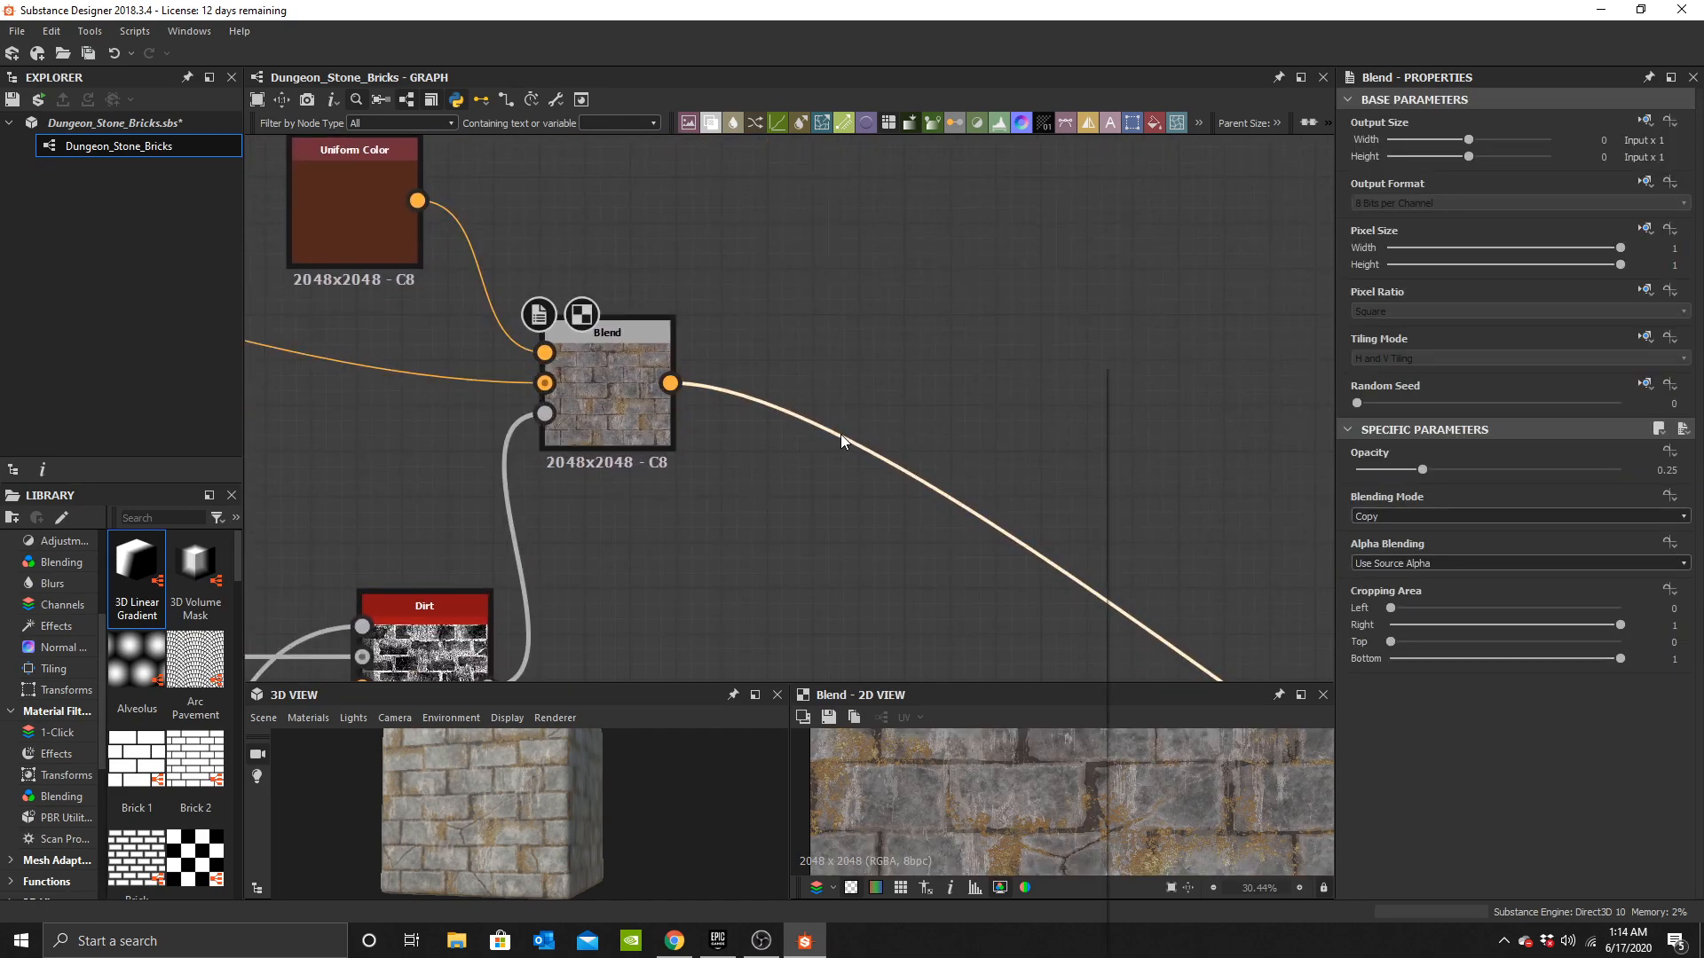
# Insert a Sharpen node after the dirt Blend in the color chain.
pyautogui.press('space')
pyautogui.write('shar')
pyautogui.click(913, 401)
pyautogui.scroll(6, 556, 800)
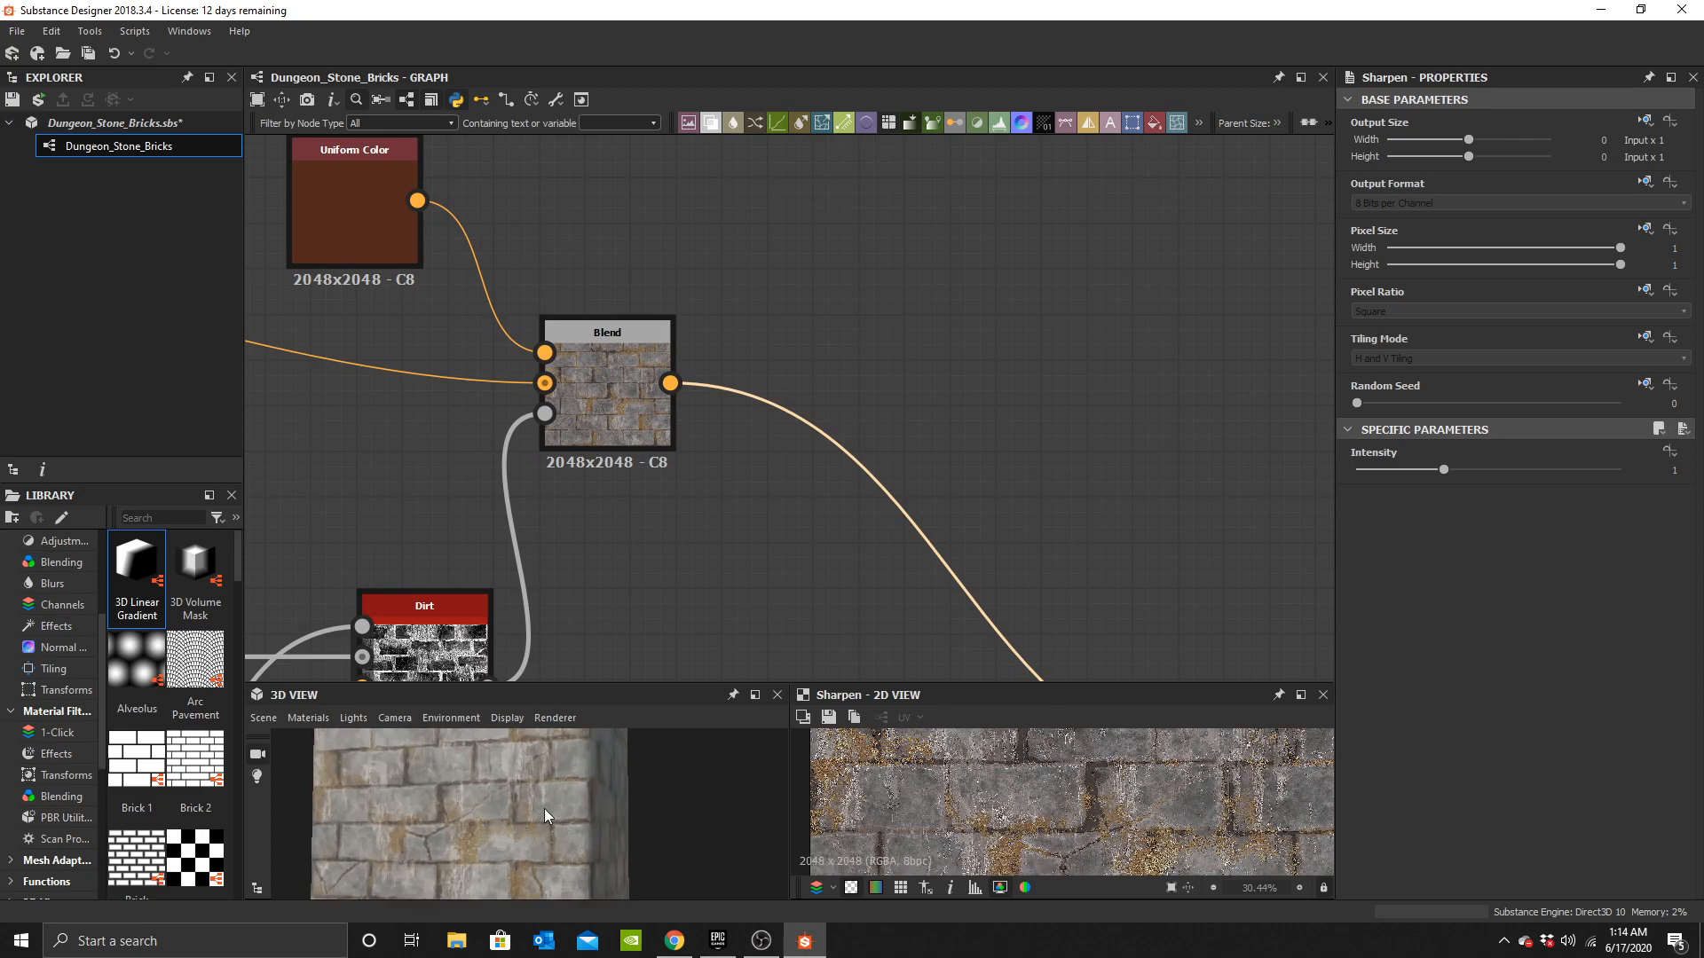
pyautogui.scroll(-4, 959, 528)
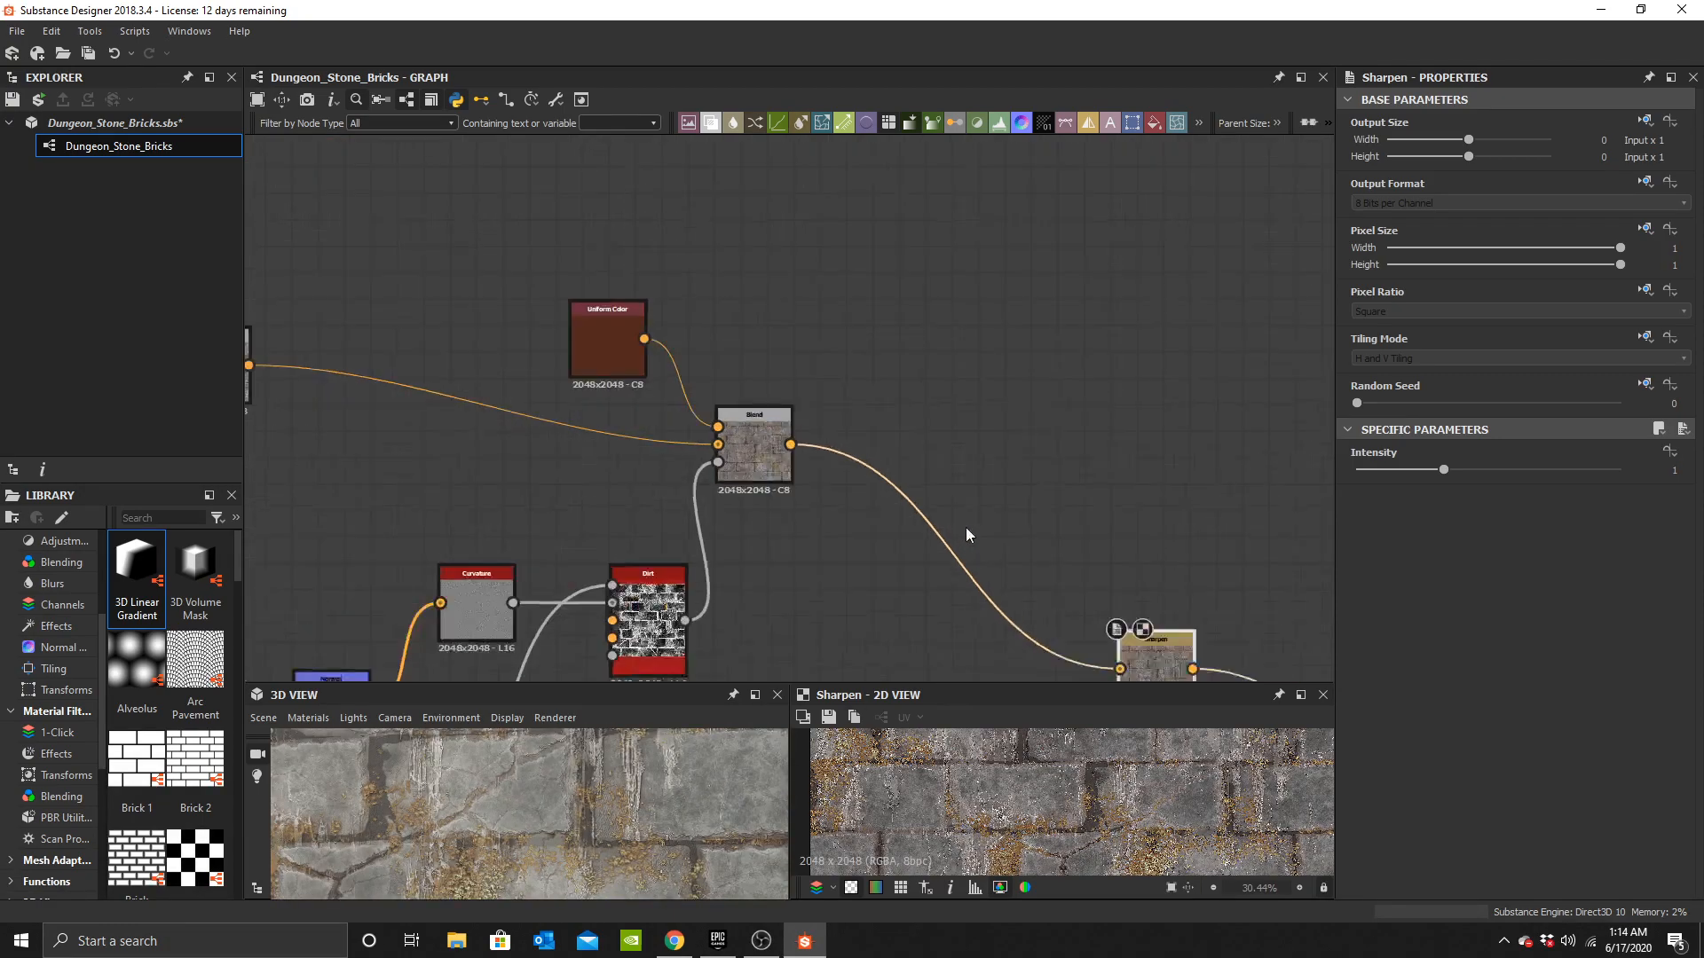
pyautogui.scroll(3, 1027, 776)
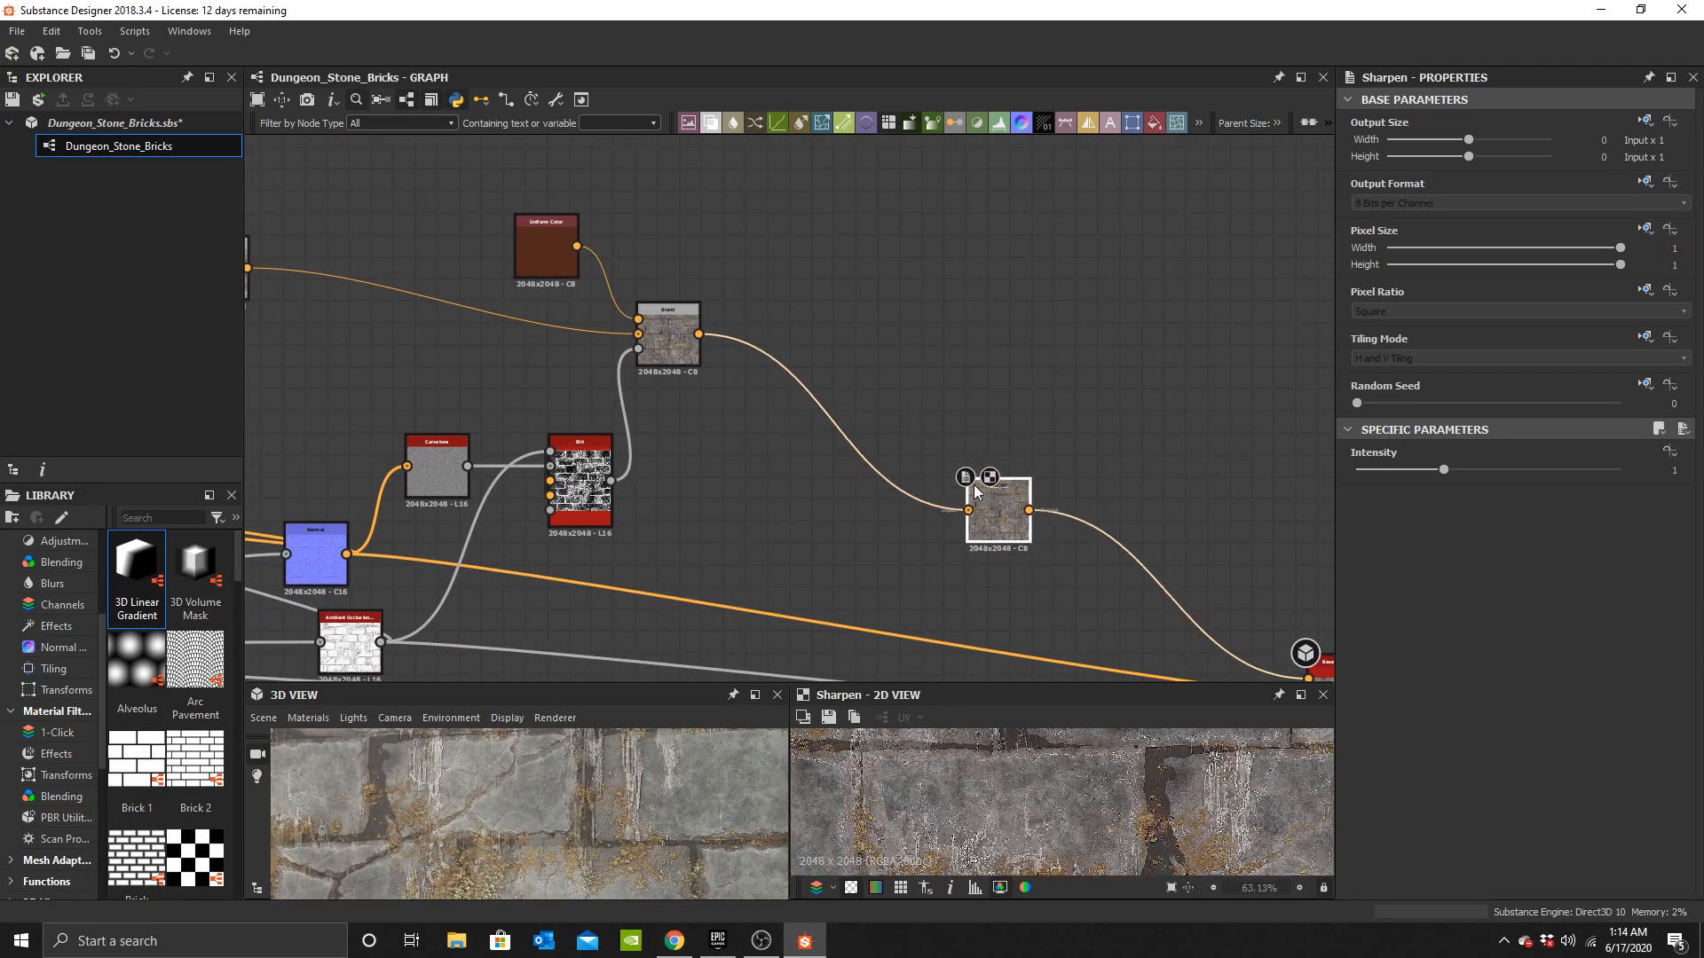
pyautogui.moveTo(626, 841); pyautogui.dragTo(536, 859, button='middle')
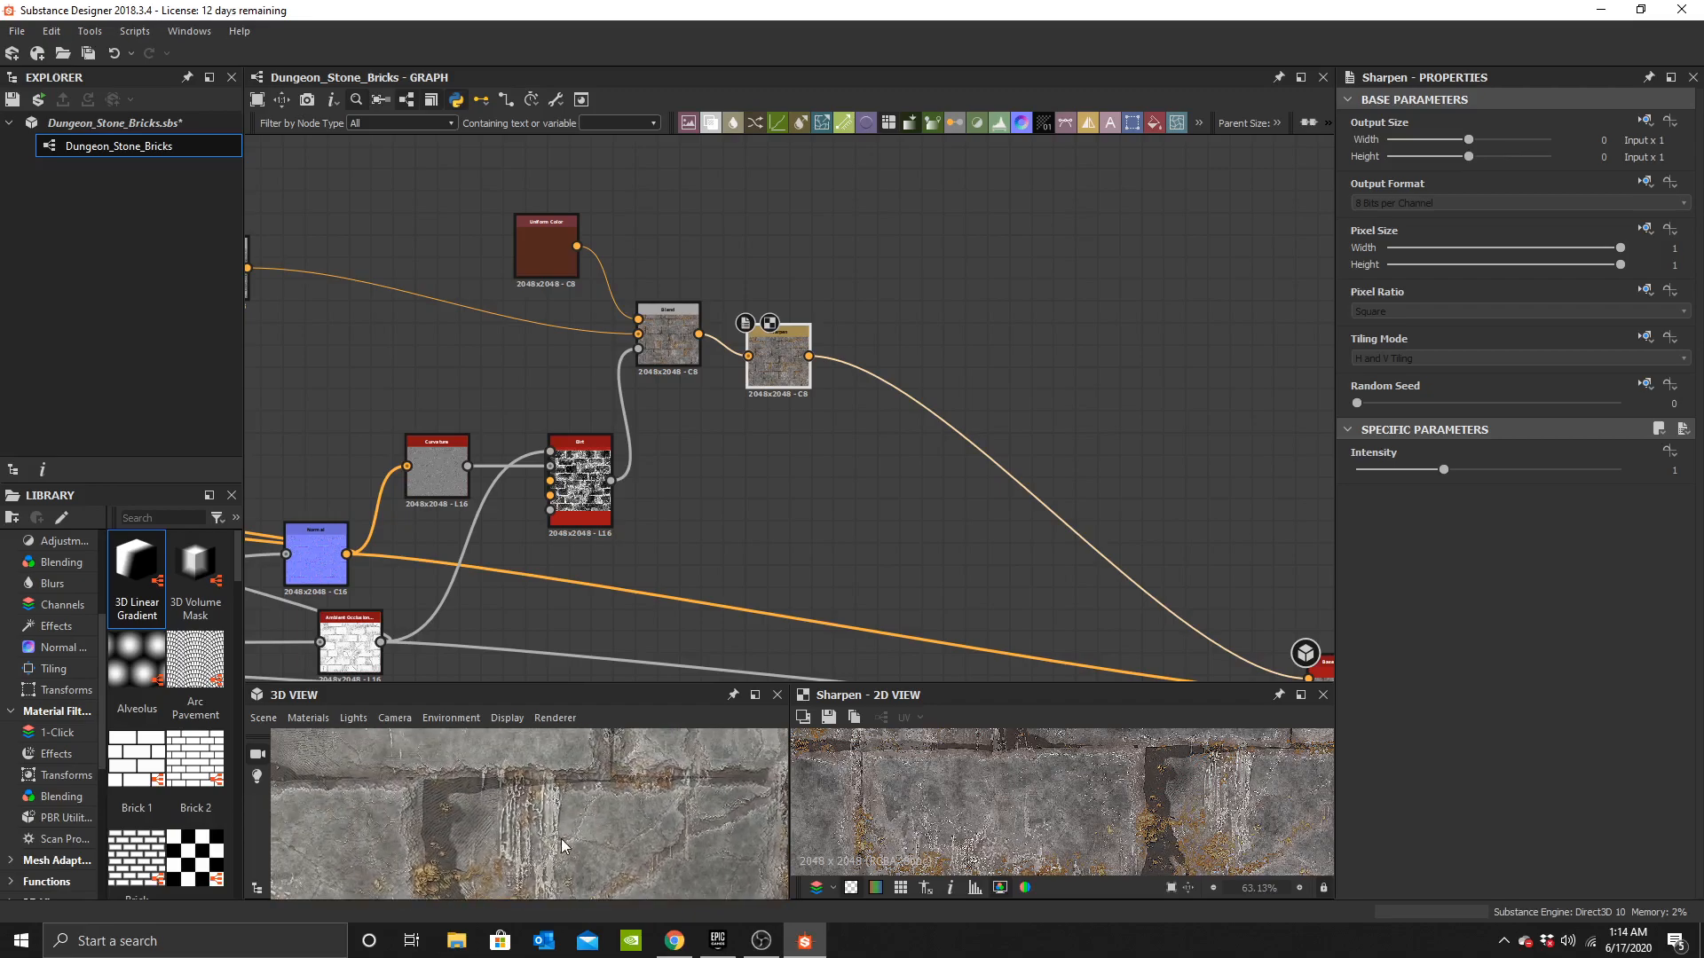
# Inspect the grayscale Blend chain and its output in the 2D and 3D views.
pyautogui.scroll(-5, 568, 839)
pyautogui.moveTo(579, 832); pyautogui.dragTo(605, 859)
pyautogui.scroll(-3, 564, 865)
pyautogui.scroll(-3, 1012, 528)
pyautogui.moveTo(1012, 528); pyautogui.dragTo(707, 242, button='middle')
pyautogui.scroll(1, 669, 444)
pyautogui.scroll(3, 801, 492)
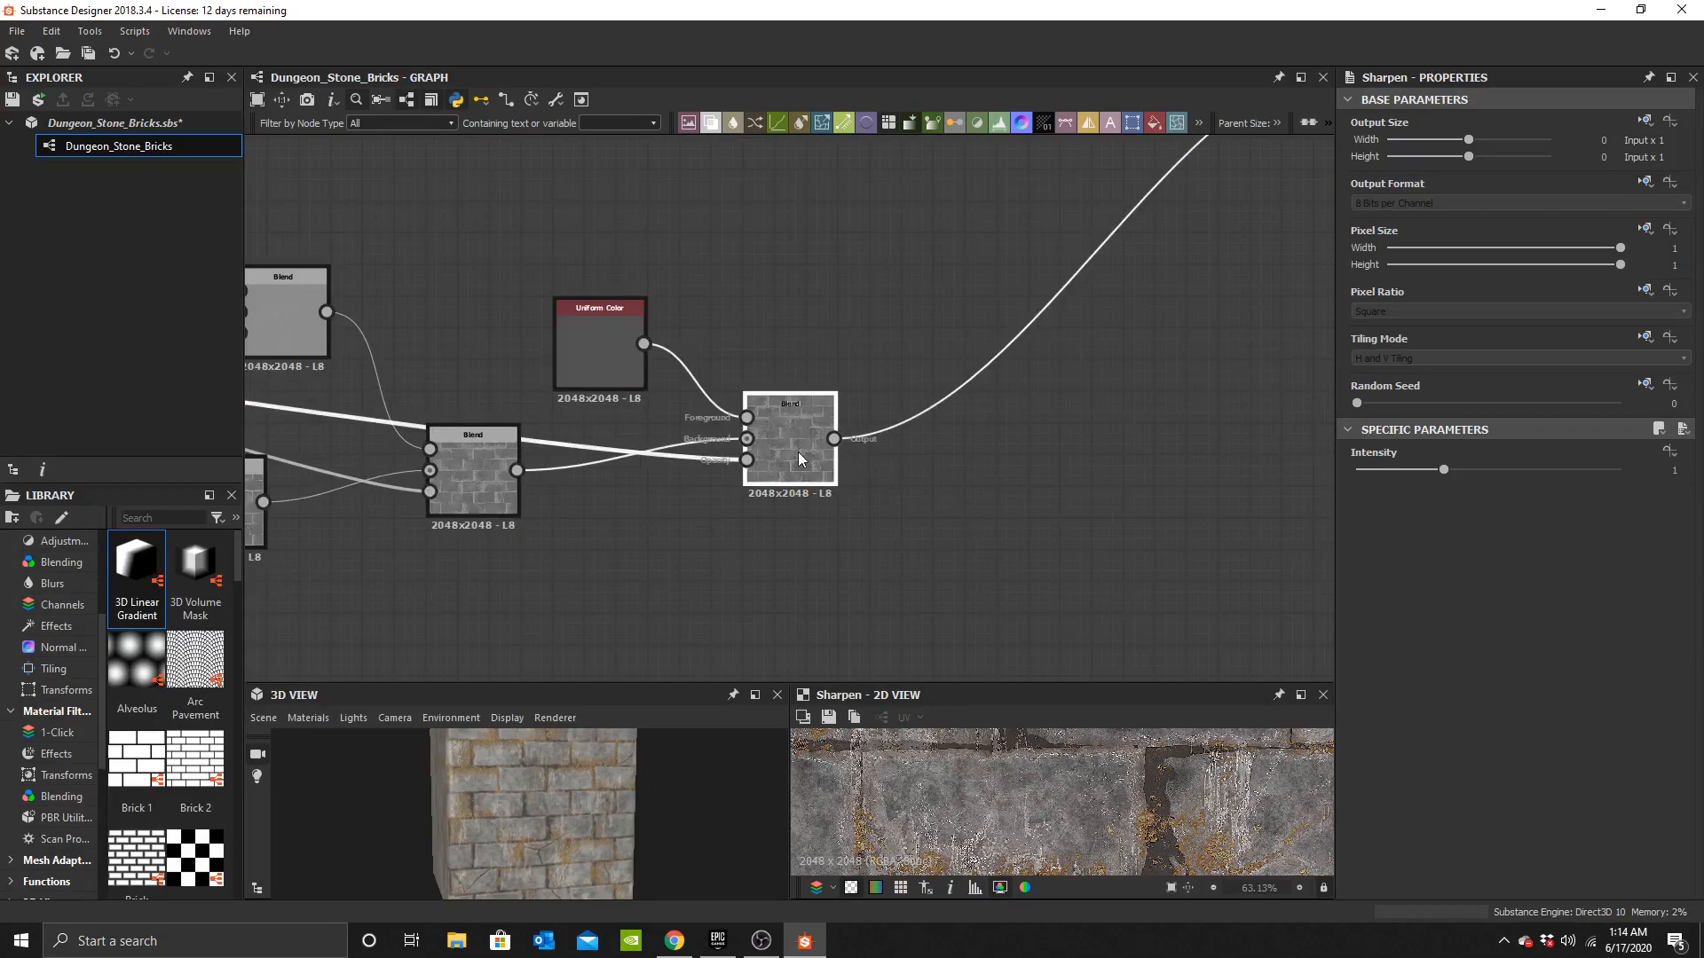
pyautogui.click(797, 451)
pyautogui.moveTo(1109, 783); pyautogui.dragTo(1137, 767, button='middle')
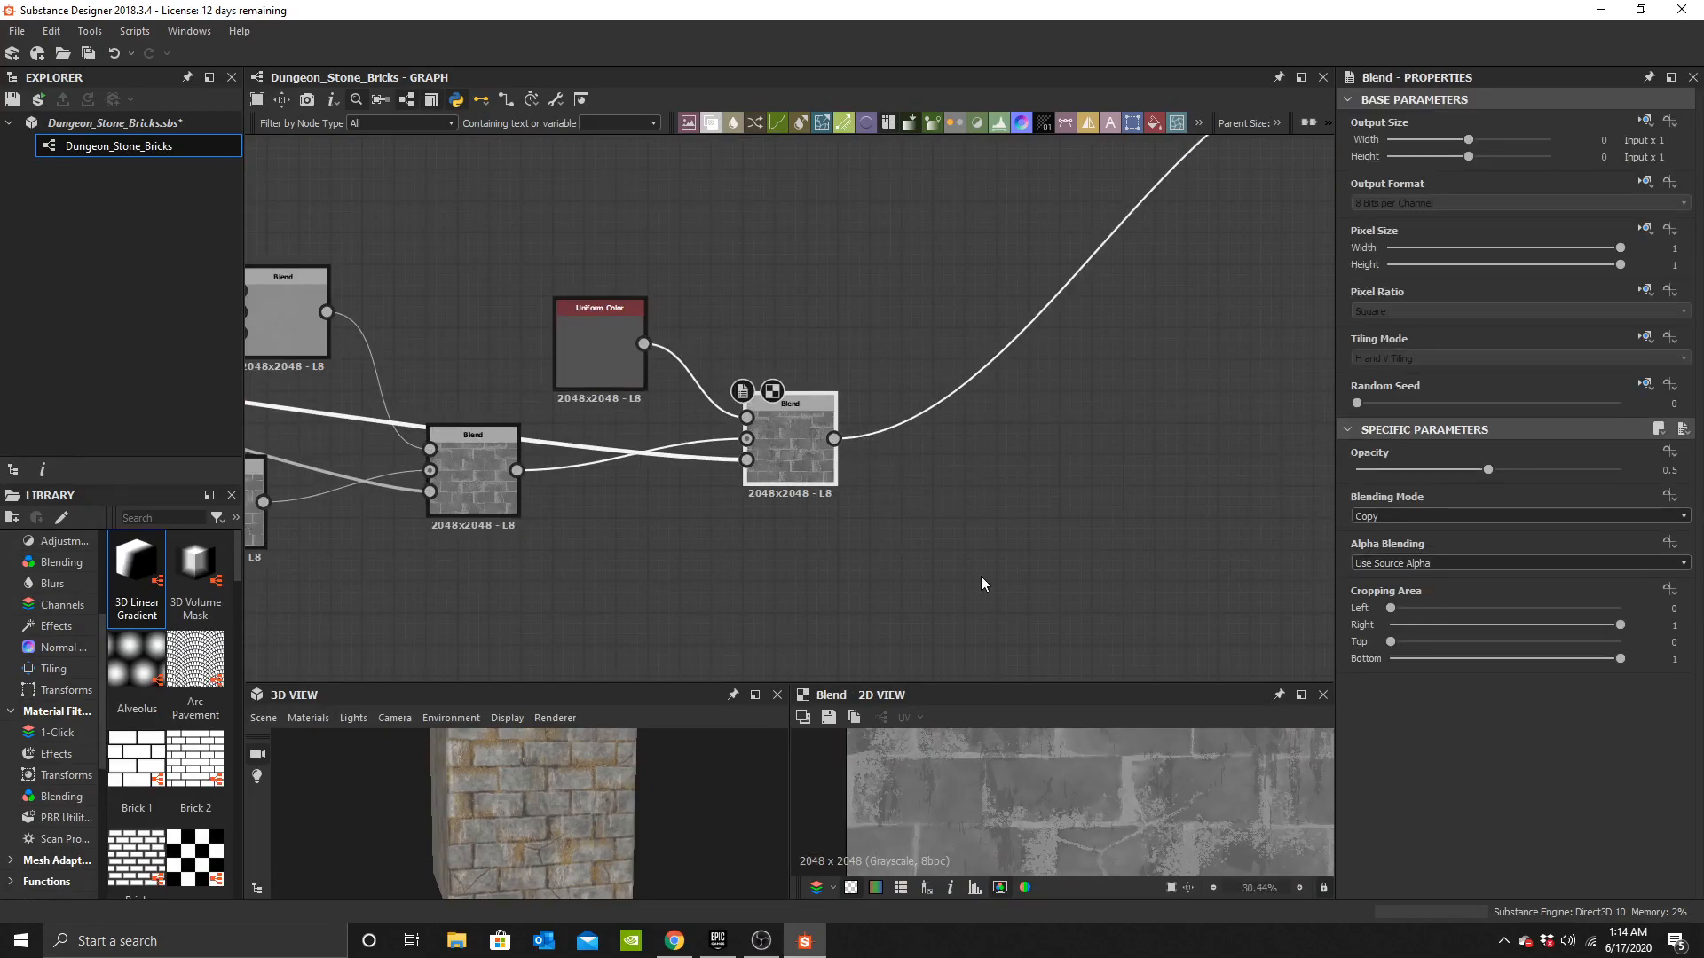
pyautogui.moveTo(961, 464); pyautogui.dragTo(770, 461, button='middle')
pyautogui.click(769, 461)
pyautogui.scroll(-3, 575, 352)
pyautogui.scroll(3, 576, 352)
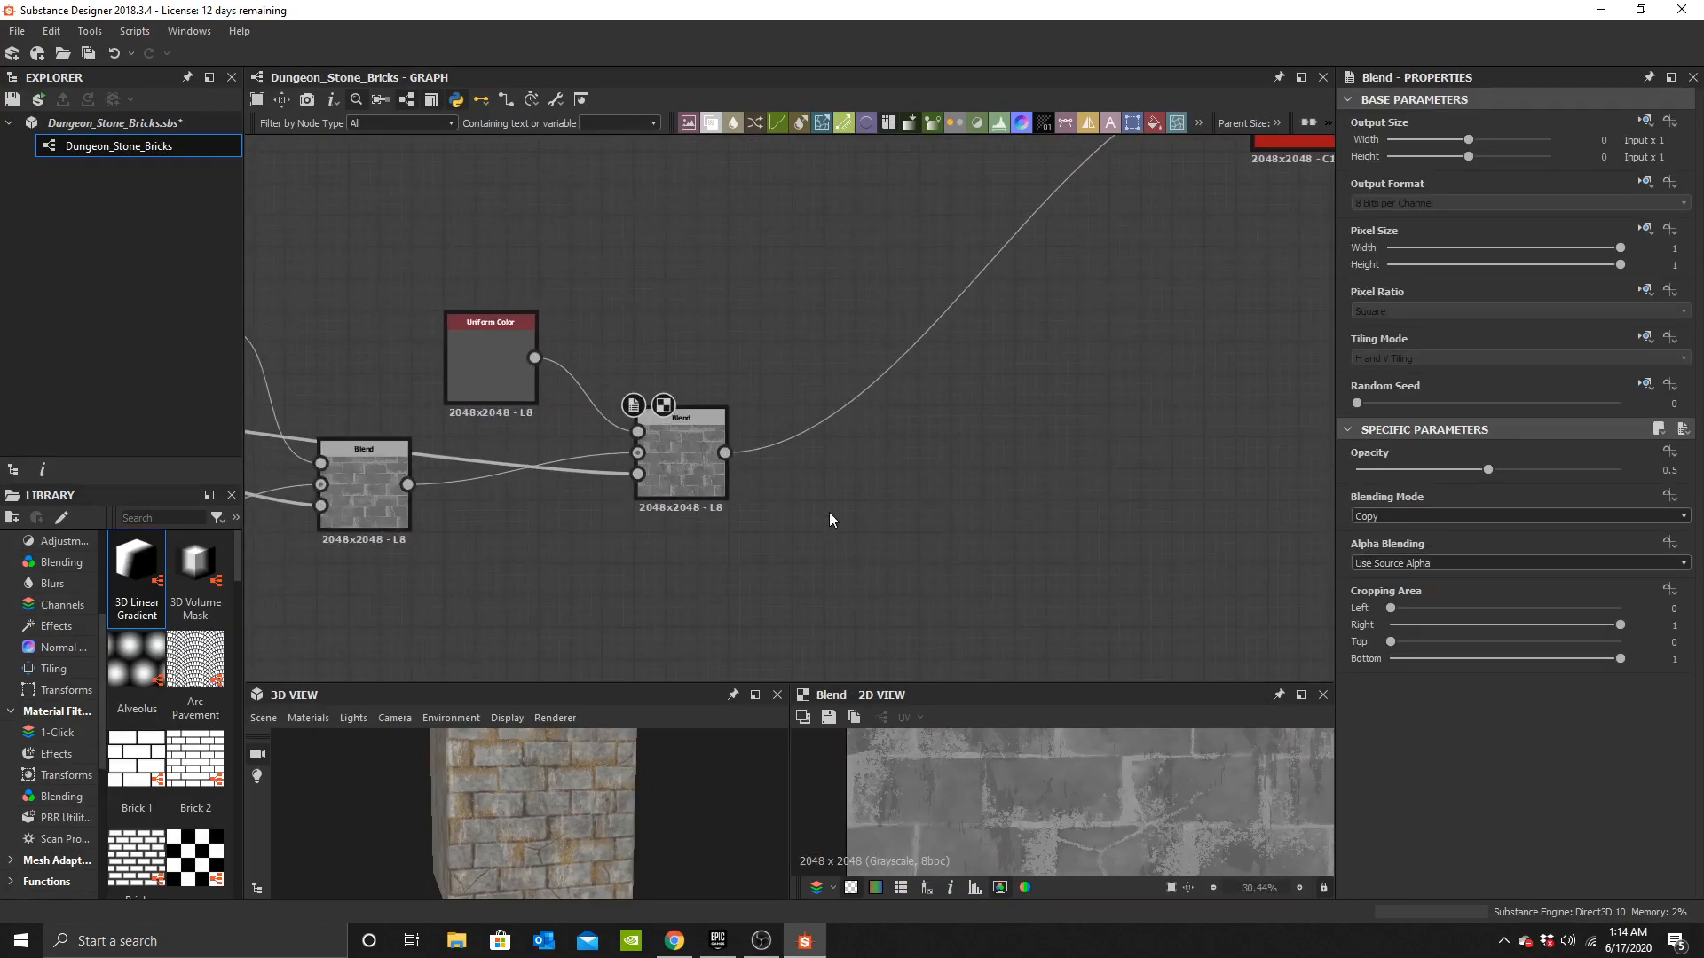
# Add a Blend after the last grayscale Blend and wire it into the material output node.
pyautogui.press('space')
pyautogui.write('b')
pyautogui.click(859, 403)
pyautogui.scroll(5, 849, 445)
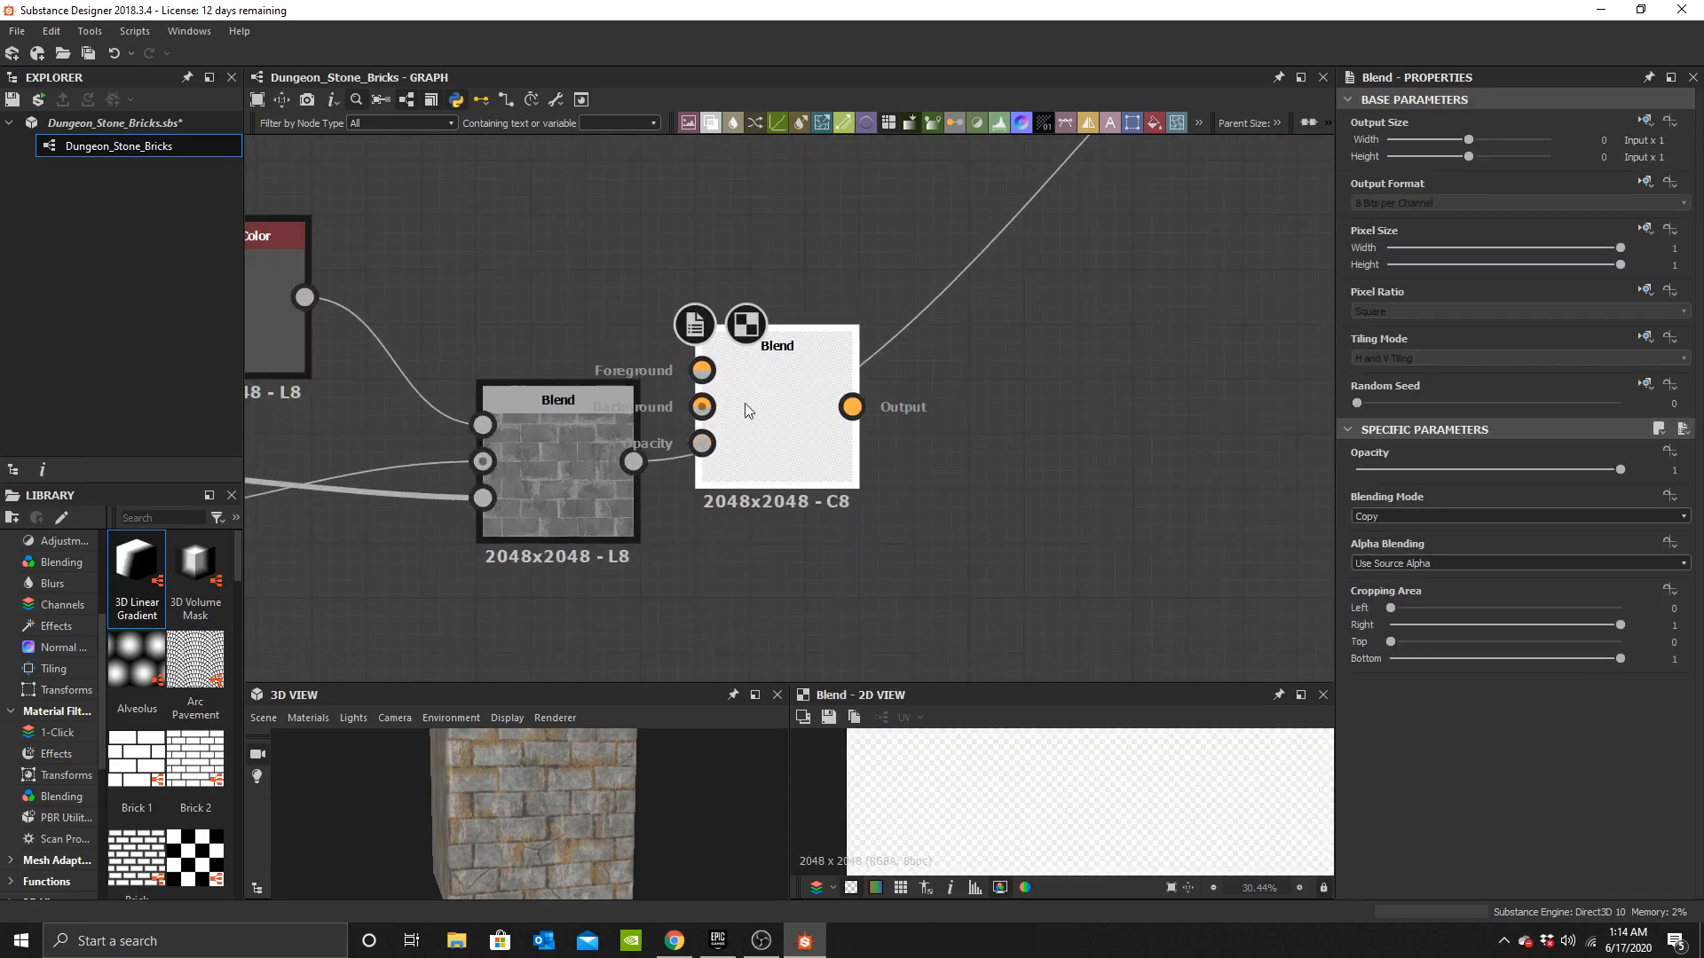
pyautogui.moveTo(601, 480); pyautogui.dragTo(700, 393)
pyautogui.moveTo(796, 418); pyautogui.dragTo(922, 417)
pyautogui.scroll(-6, 837, 366)
pyautogui.moveTo(839, 391); pyautogui.dragTo(833, 590, button='middle')
pyautogui.moveTo(809, 530); pyautogui.dragTo(620, 506, button='middle')
pyautogui.click(801, 424)
pyautogui.scroll(3, 612, 393)
pyautogui.click(799, 400)
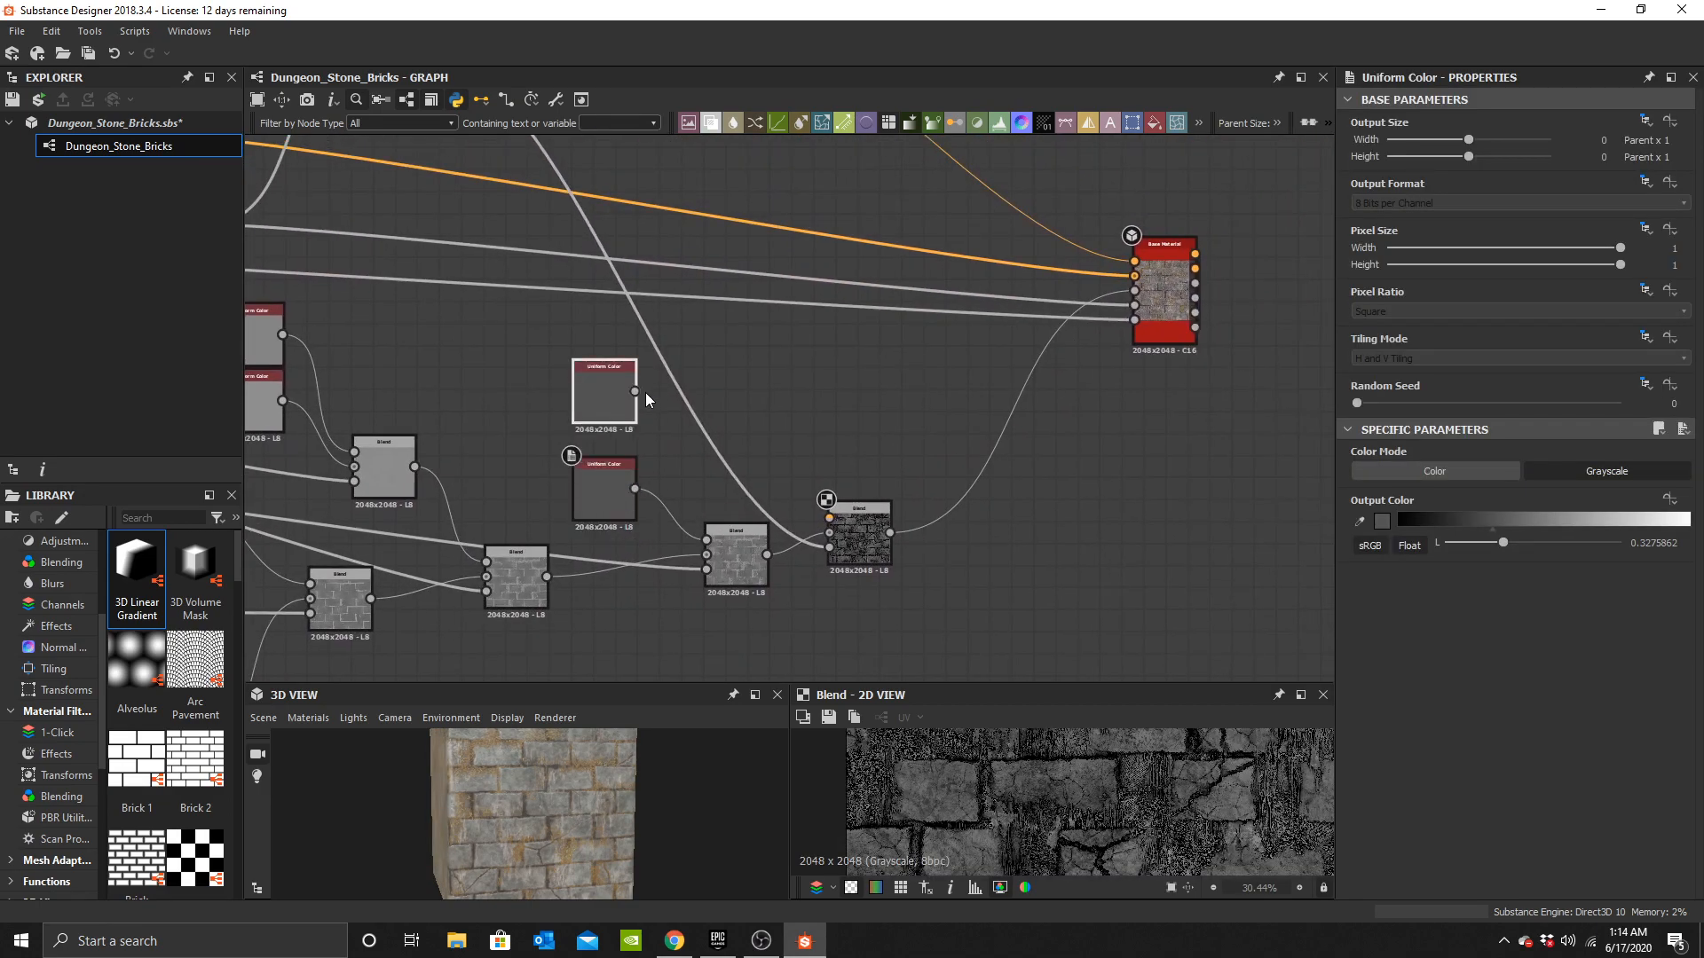
# Set the upper Uniform Color feeding the new grayscale Blend to white.
pyautogui.click(593, 371)
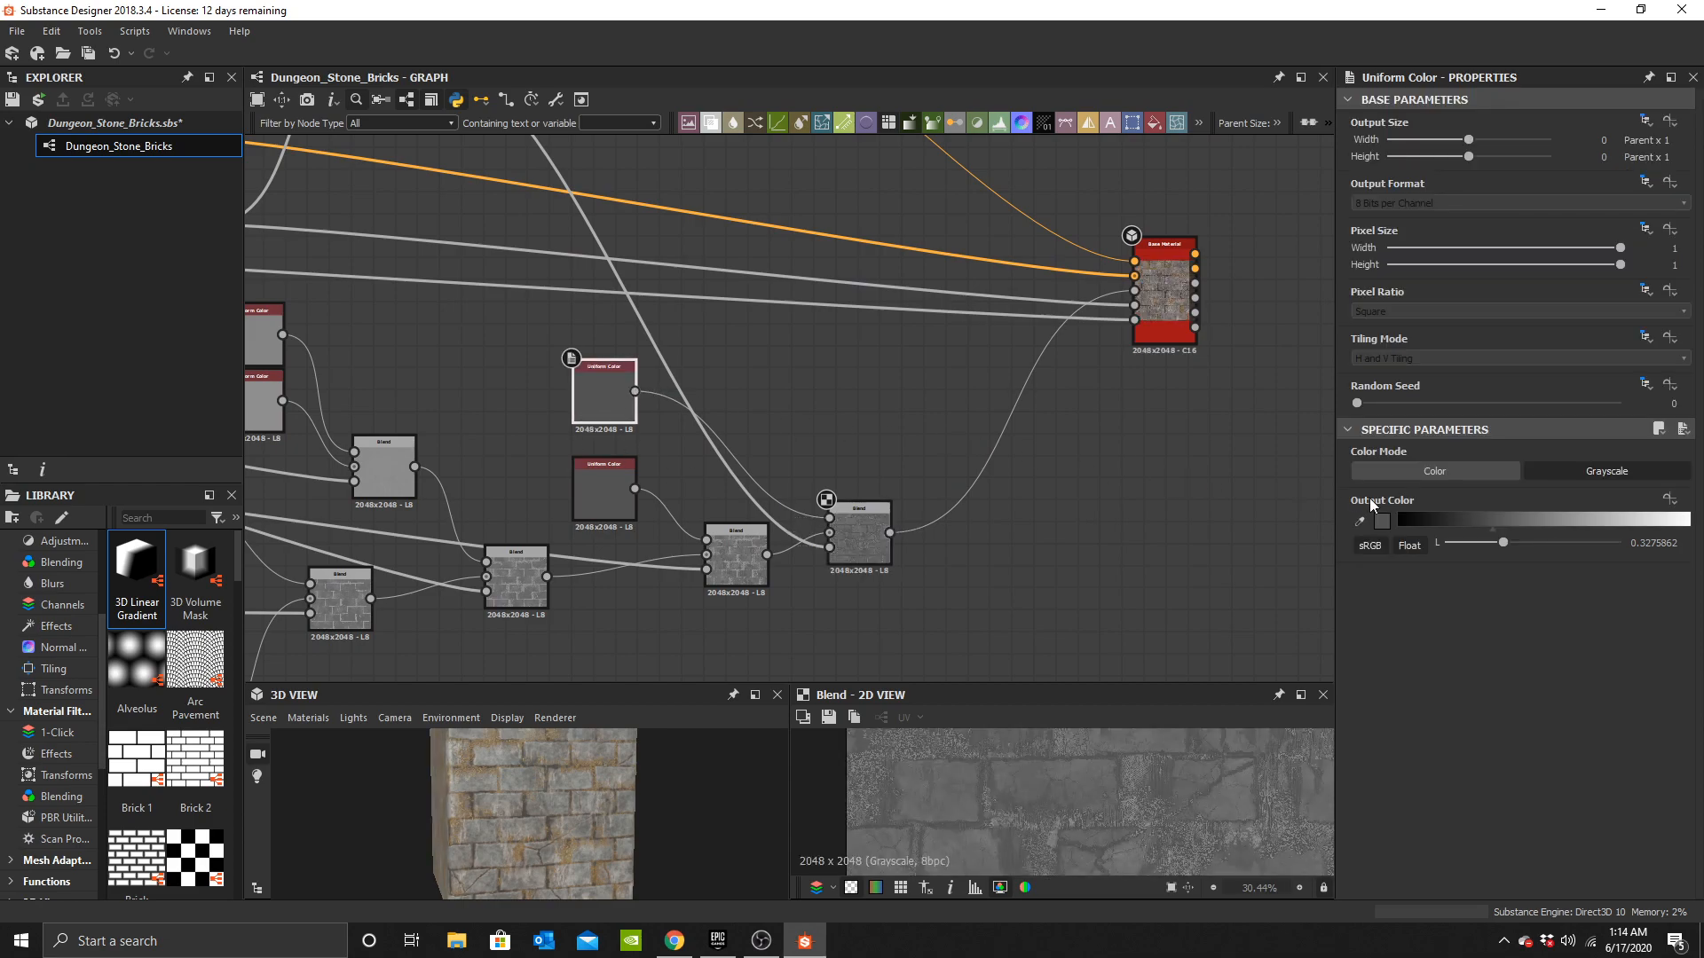
pyautogui.click(1381, 521)
pyautogui.moveTo(1098, 539); pyautogui.dragTo(1299, 539)
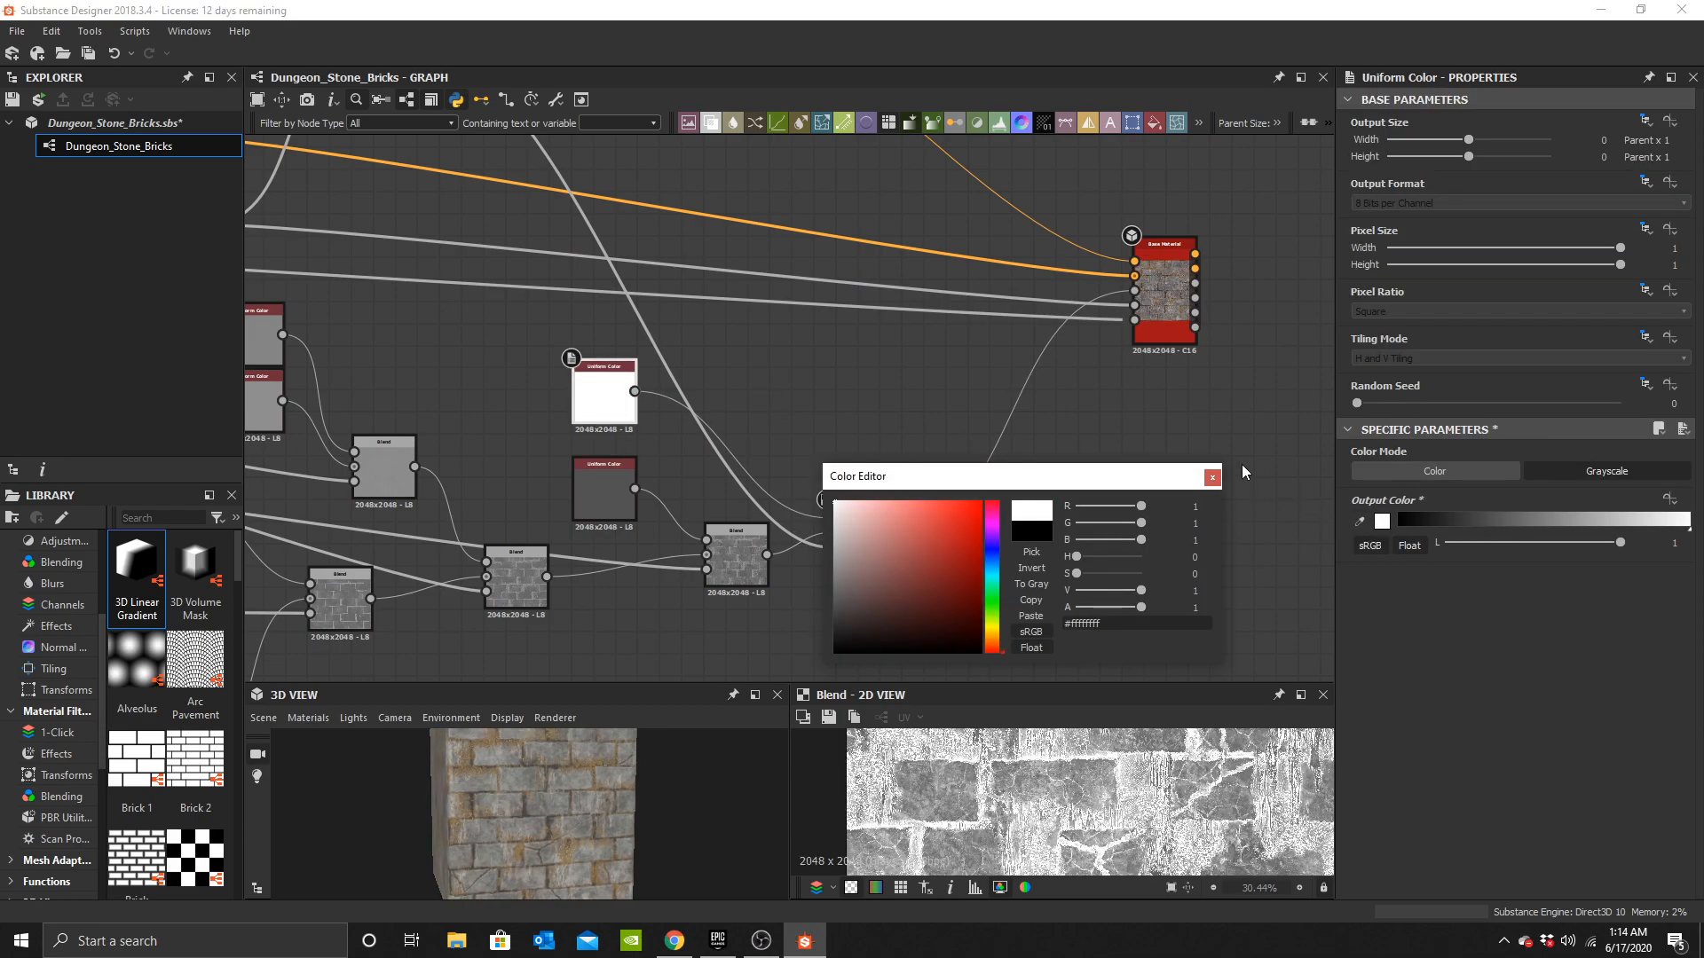
pyautogui.click(1213, 478)
# Set the new grayscale Blend's opacity to 0.25.
pyautogui.scroll(5, 589, 853)
pyautogui.moveTo(589, 852); pyautogui.dragTo(683, 803)
pyautogui.scroll(2, 833, 539)
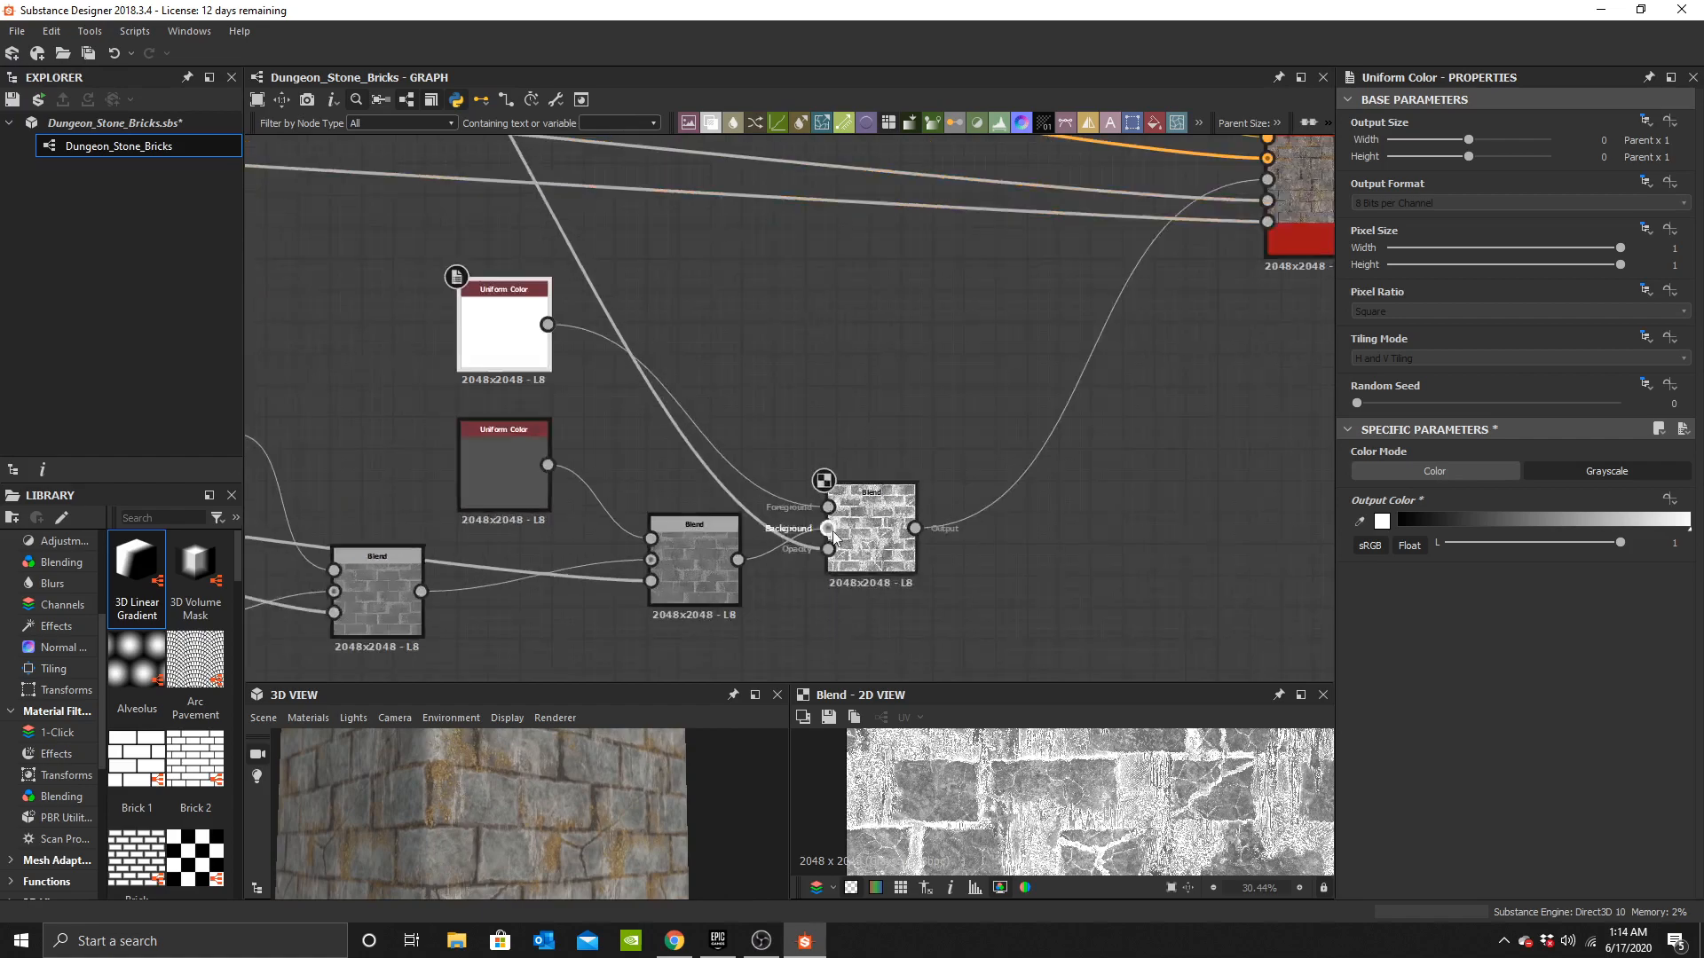
pyautogui.click(874, 532)
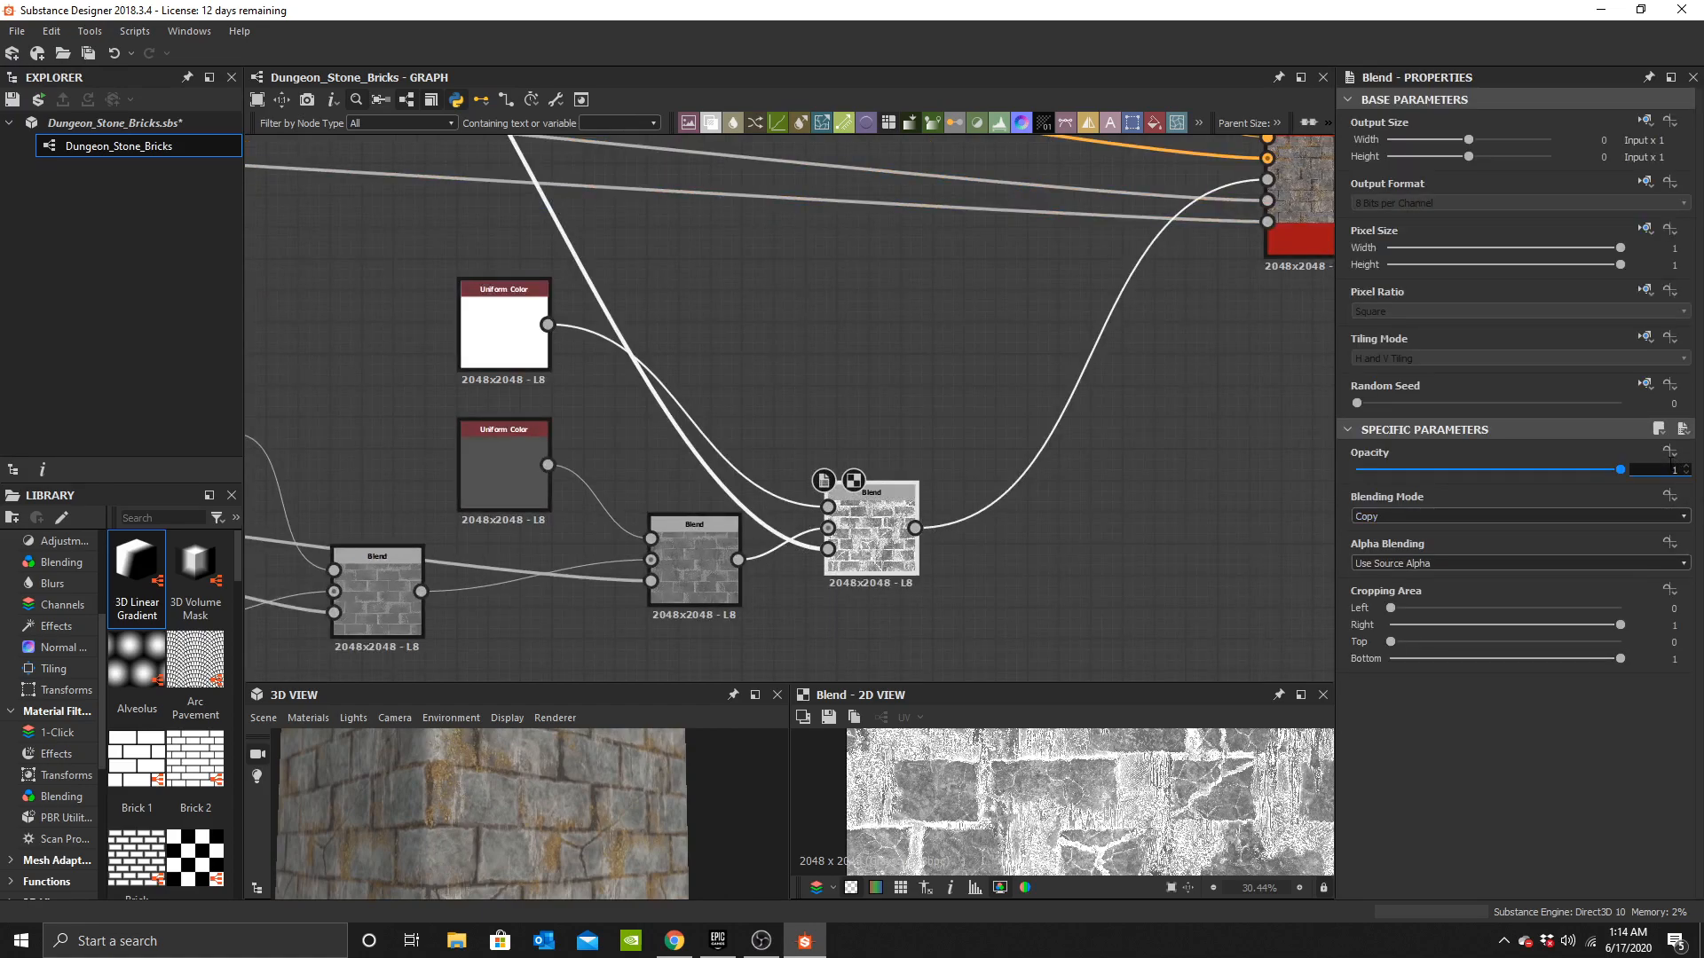
pyautogui.write('0.25')
pyautogui.press('Return')
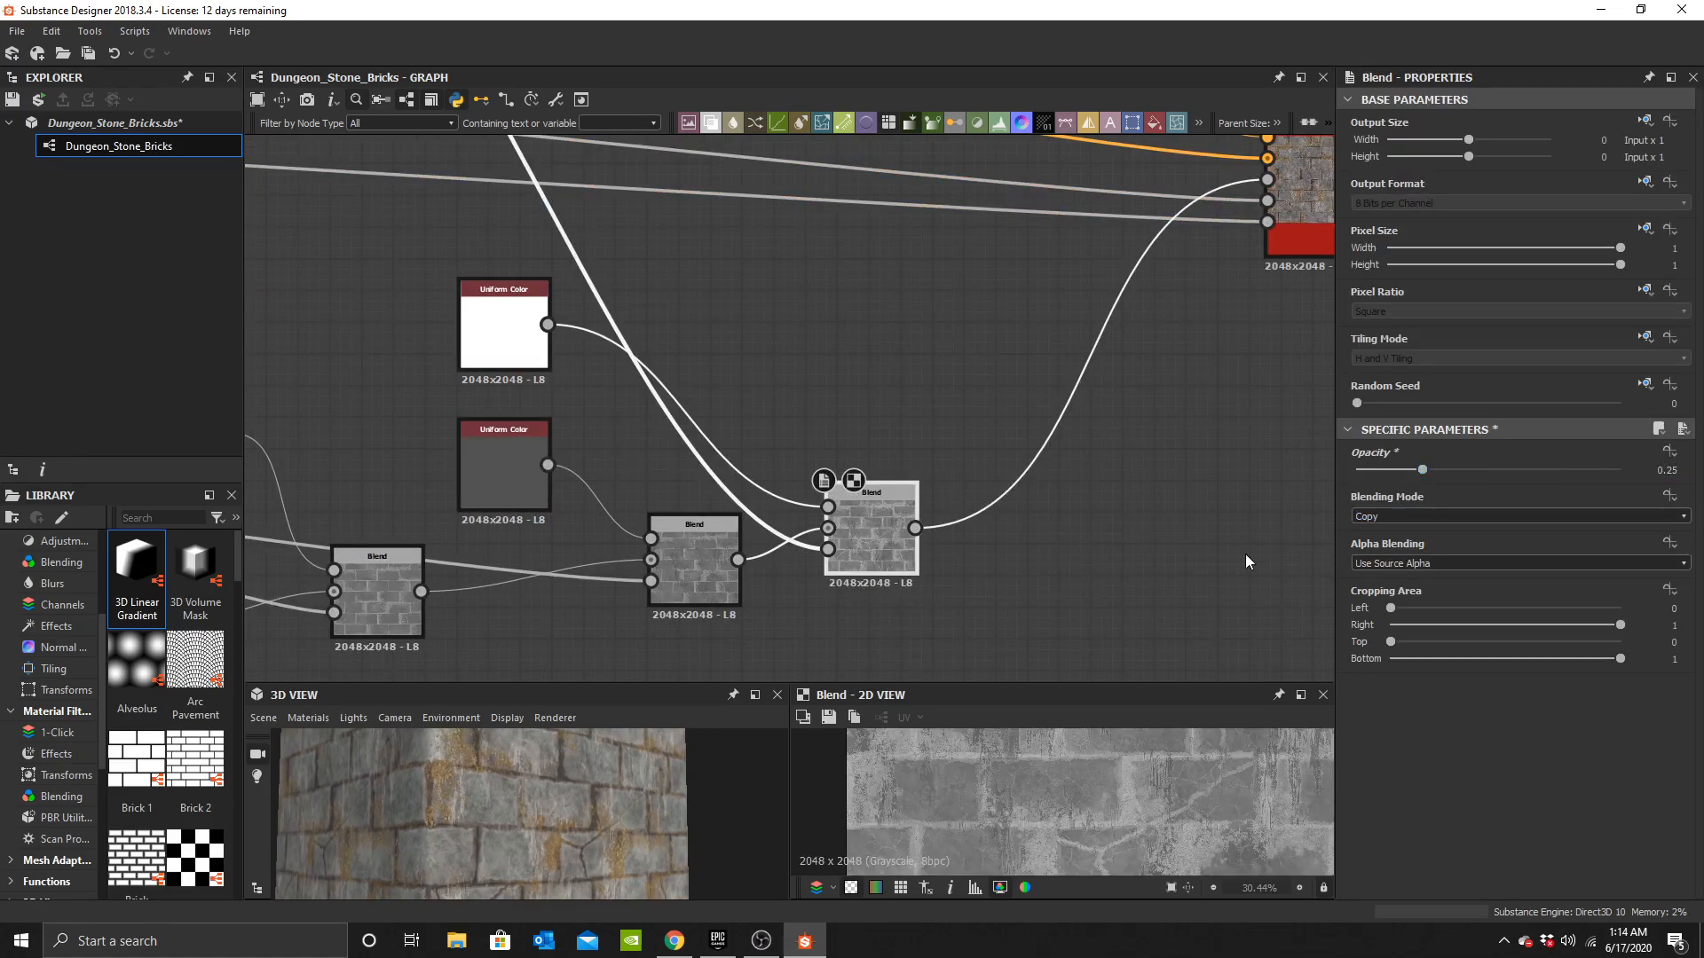
# Set the lower Uniform Color feeding the grayscale Blends to dark gray, about 0.26.
pyautogui.moveTo(638, 486); pyautogui.dragTo(1112, 452, button='middle')
pyautogui.scroll(-3, 1100, 455)
pyautogui.moveTo(639, 790); pyautogui.dragTo(700, 795)
pyautogui.moveTo(757, 357); pyautogui.dragTo(1054, 189, button='middle')
pyautogui.scroll(1, 772, 285)
pyautogui.moveTo(852, 390); pyautogui.dragTo(758, 337, button='middle')
pyautogui.scroll(2, 757, 396)
pyautogui.click(743, 583)
pyautogui.click(1383, 523)
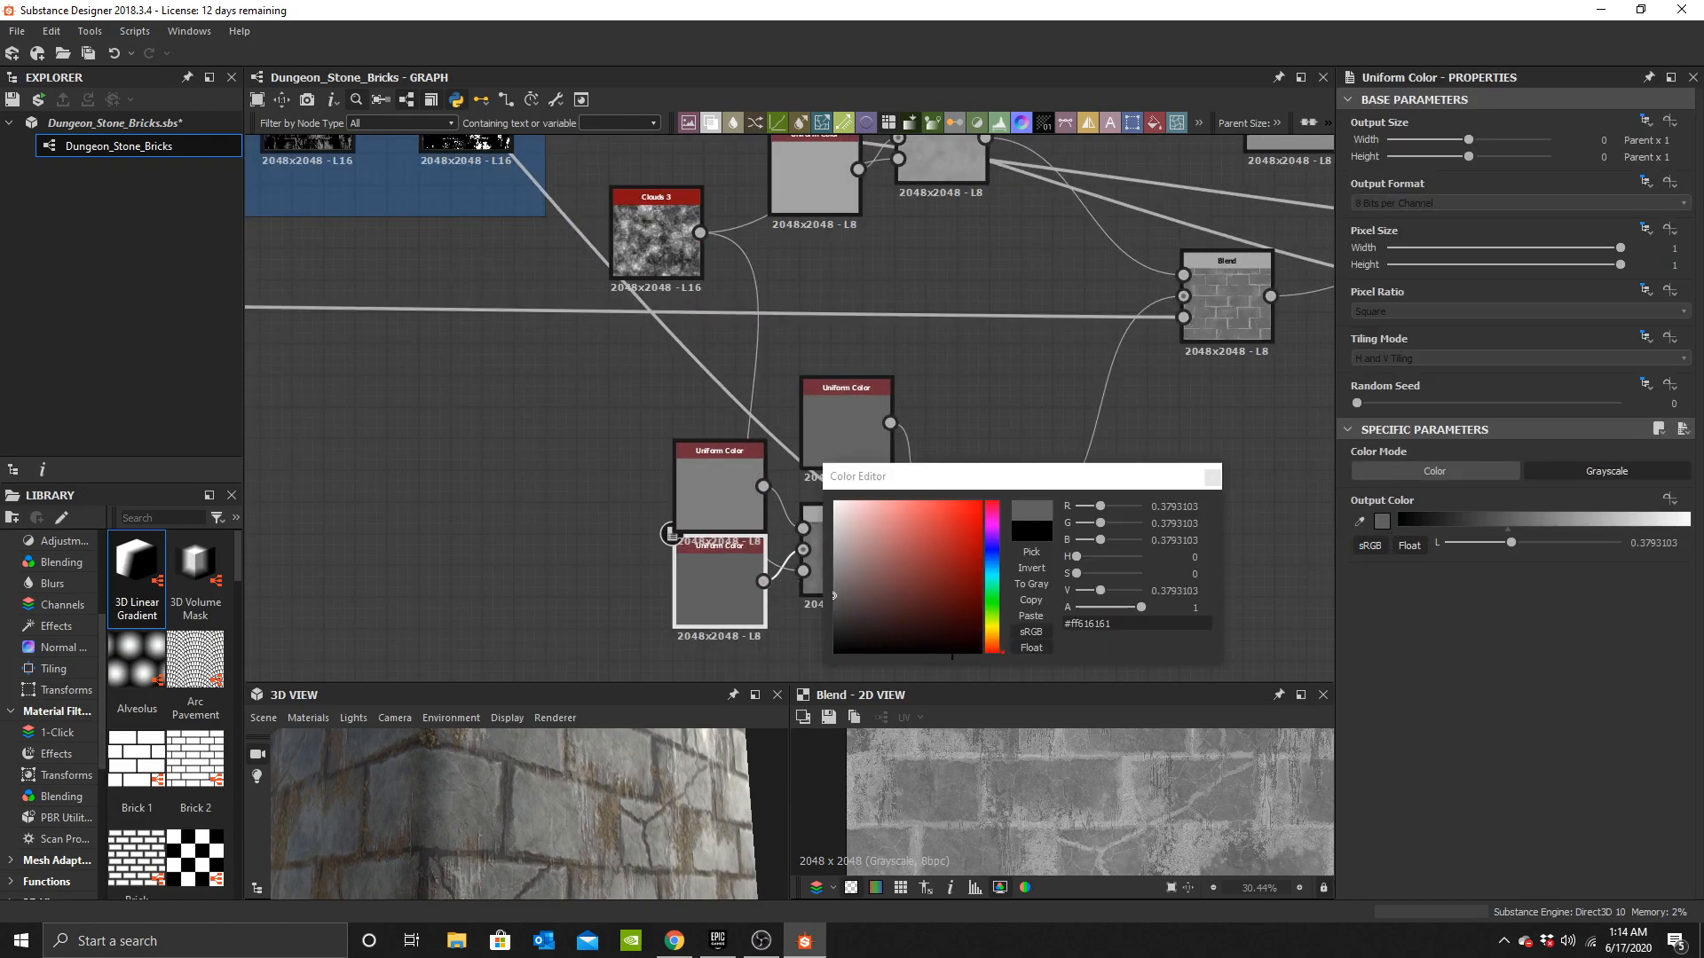
pyautogui.moveTo(834, 618); pyautogui.dragTo(832, 613)
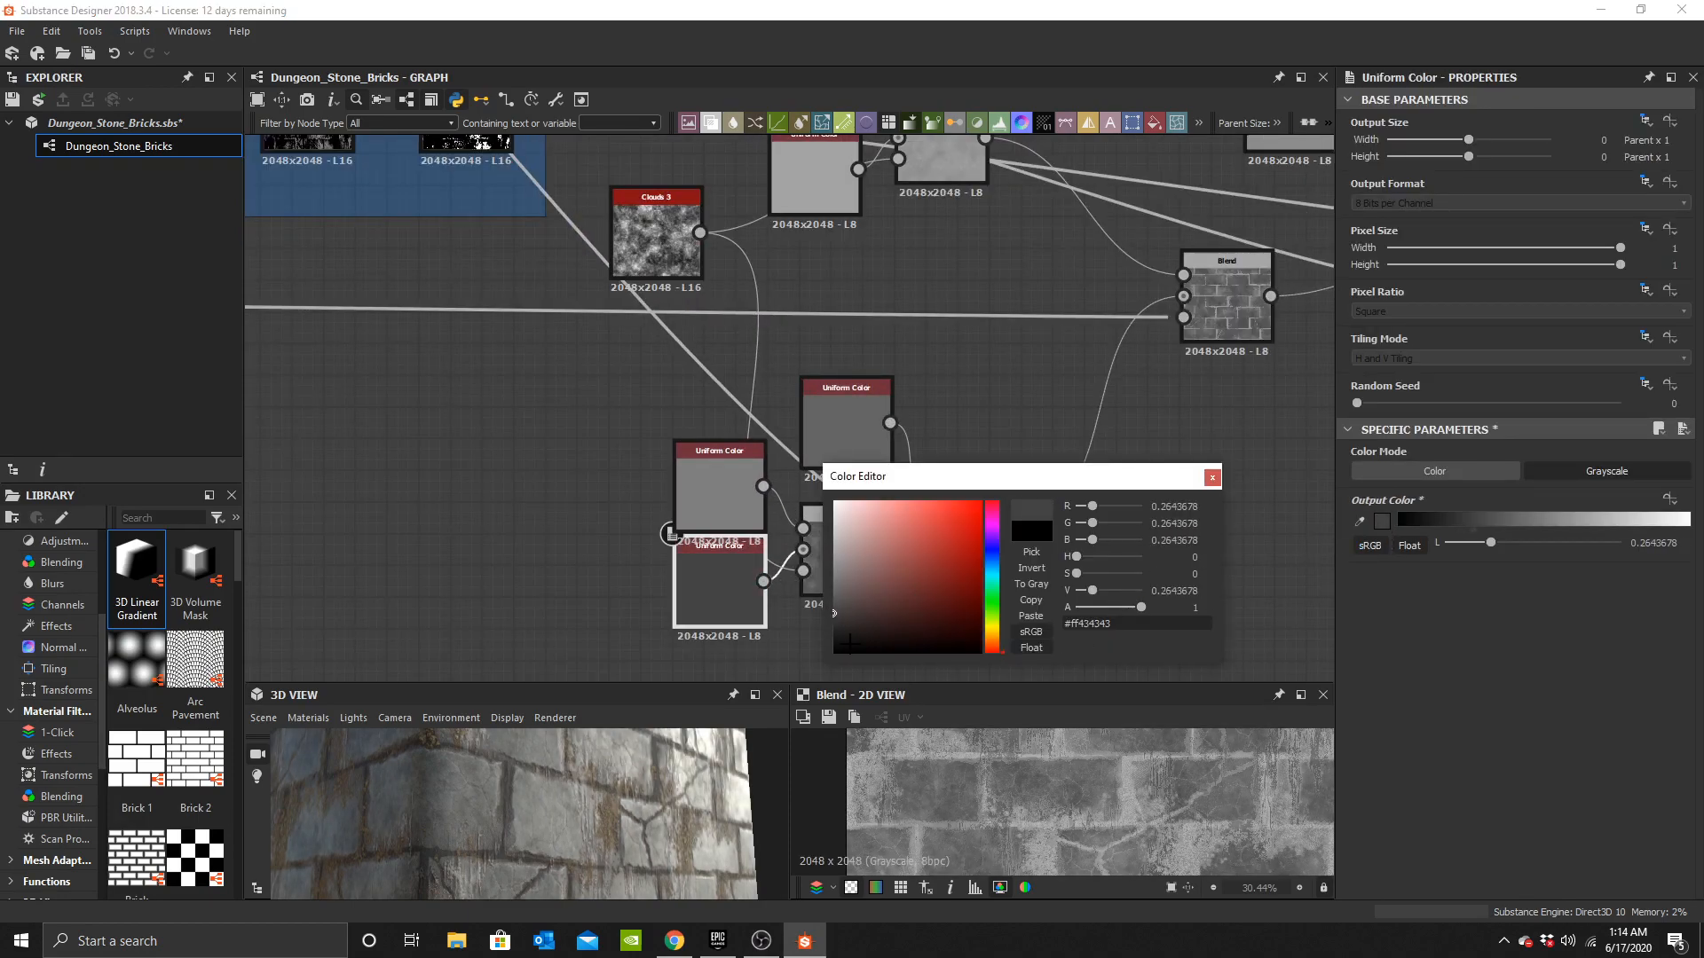
pyautogui.scroll(-3, 624, 785)
pyautogui.moveTo(625, 785); pyautogui.dragTo(563, 794)
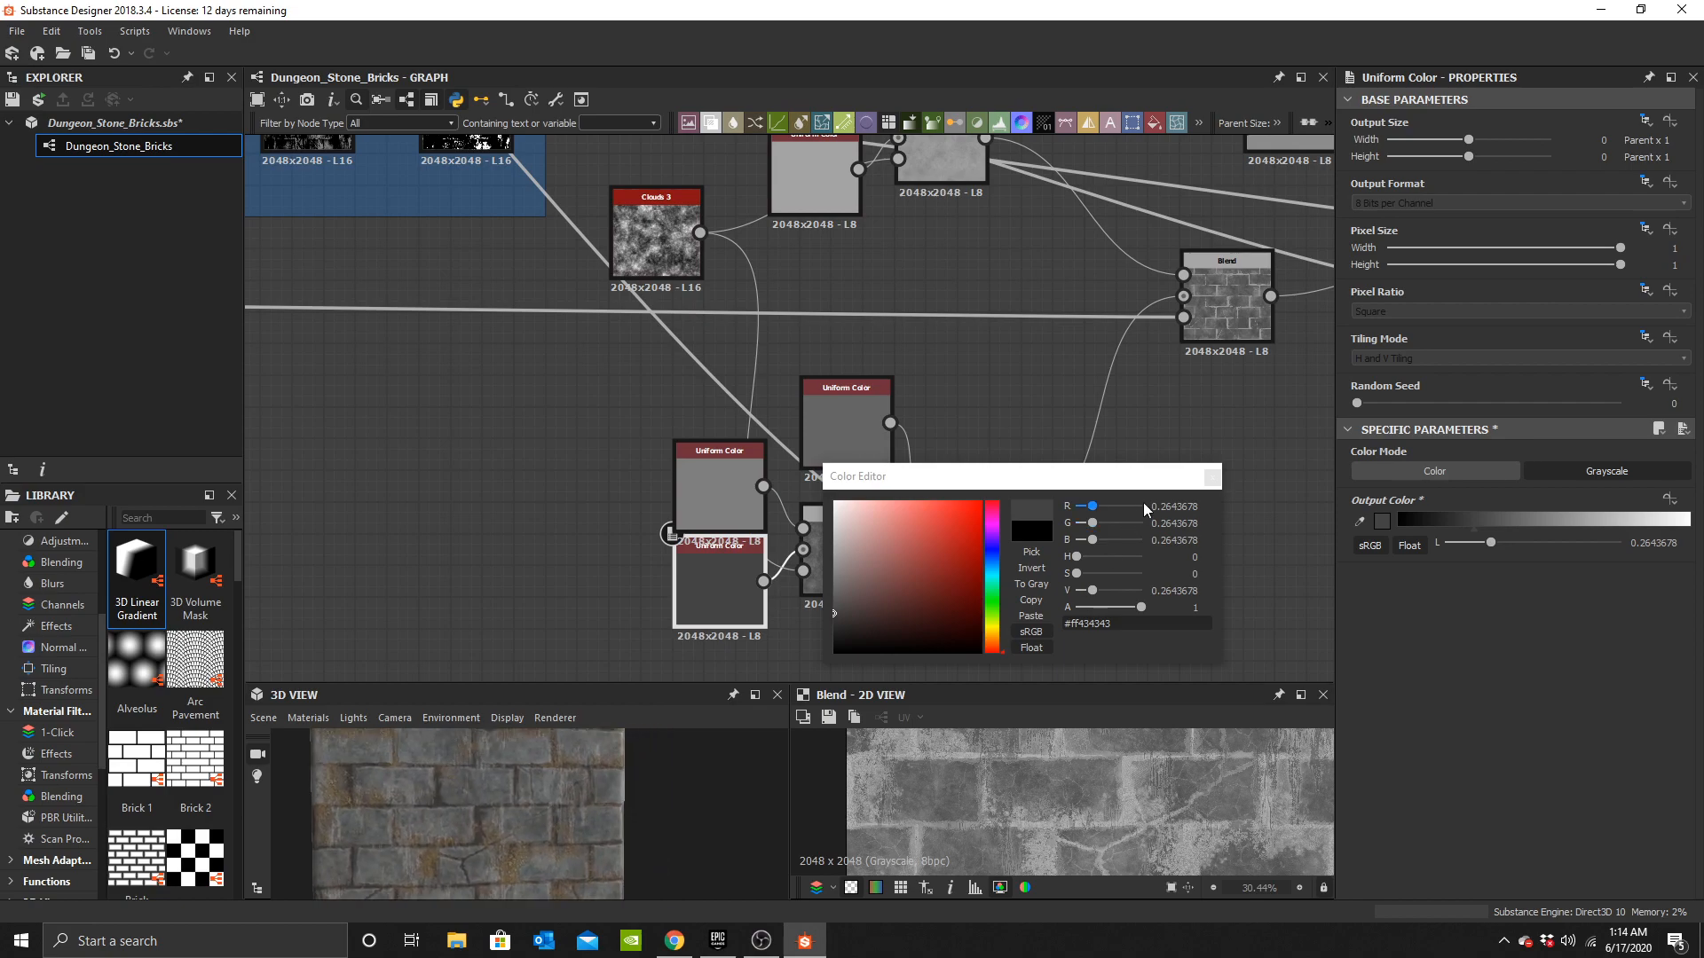
pyautogui.click(1212, 480)
# Add another Blend after the 0.25-opacity grayscale Blend, feeding that Blend in as background.
pyautogui.scroll(-4, 1198, 337)
pyautogui.moveTo(1198, 337); pyautogui.dragTo(399, 461, button='middle')
pyautogui.scroll(4, 793, 423)
pyautogui.doubleClick(774, 395)
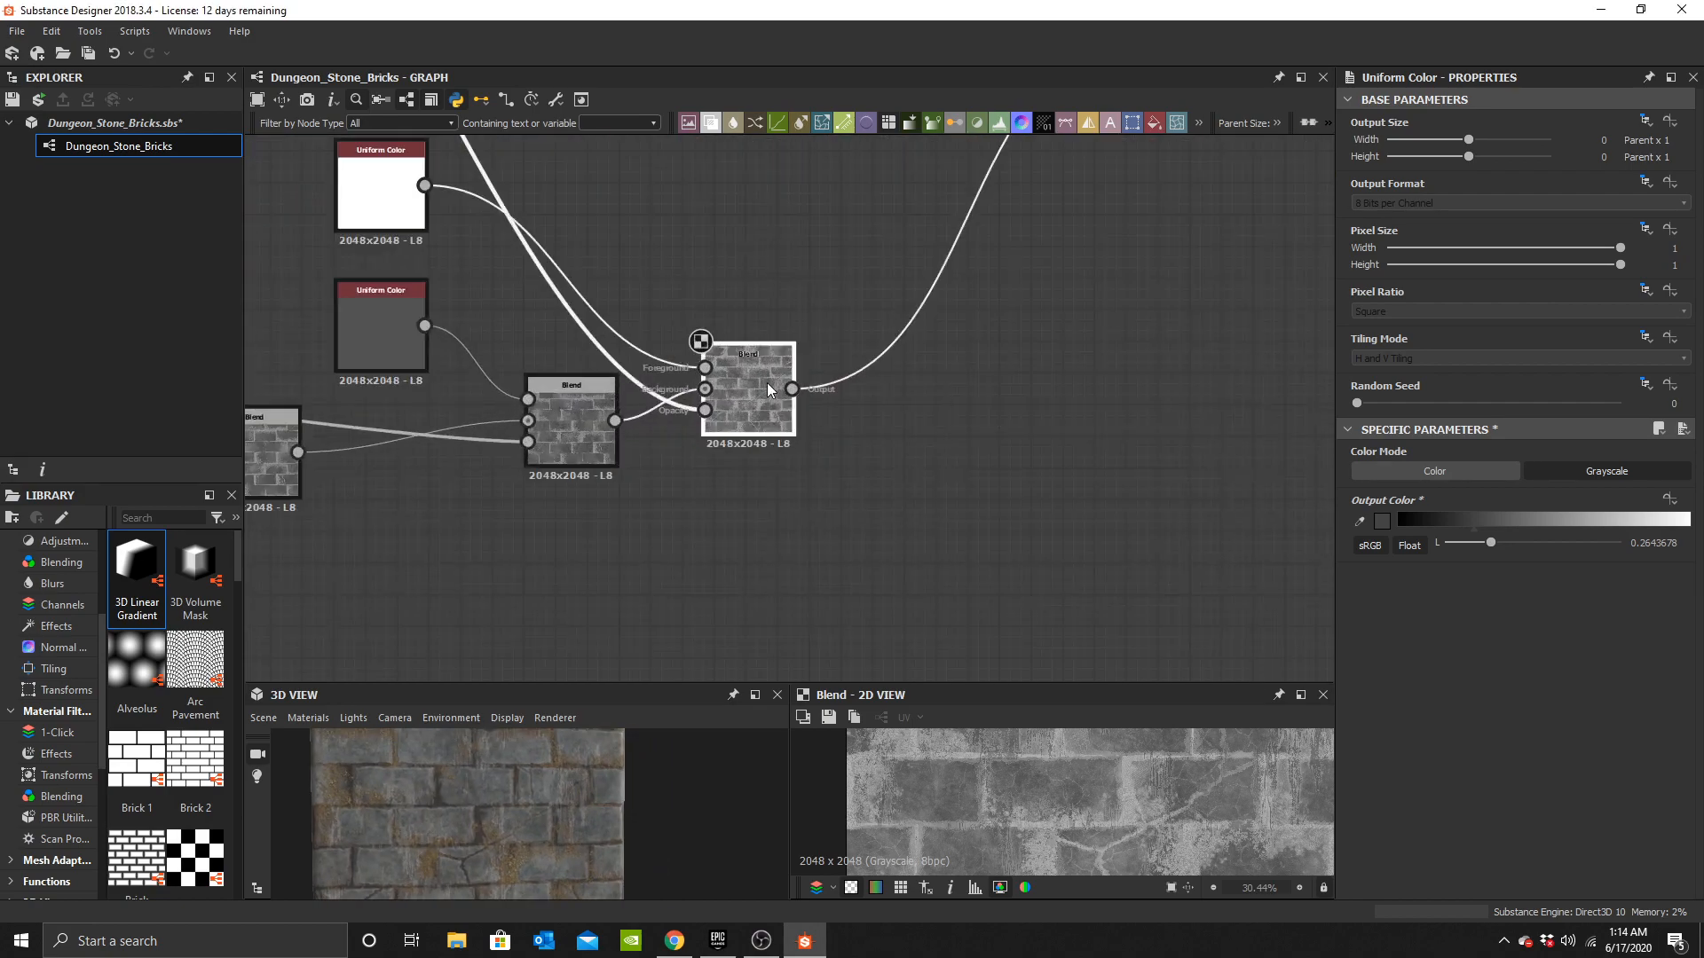
pyautogui.scroll(-6, 1175, 806)
pyautogui.scroll(3, 1172, 806)
pyautogui.moveTo(863, 431); pyautogui.dragTo(720, 489, button='middle')
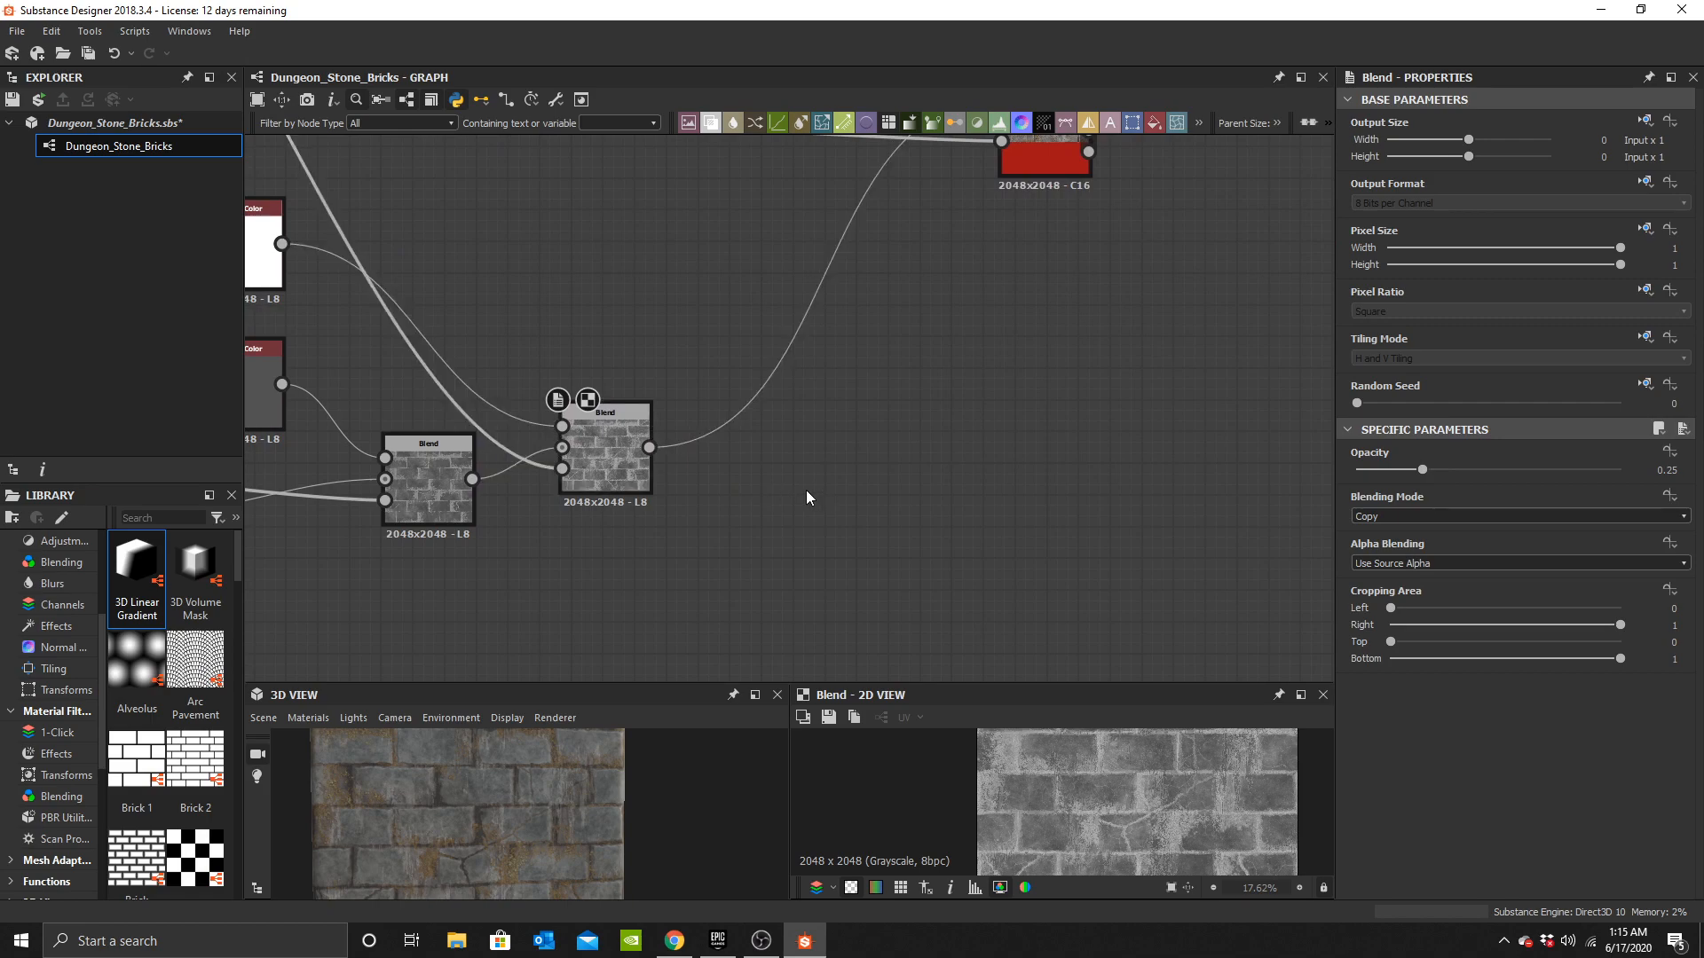
pyautogui.press('space')
# Search for and add a Fluid node below the newest Blend.
pyautogui.press('space')
pyautogui.write('b')
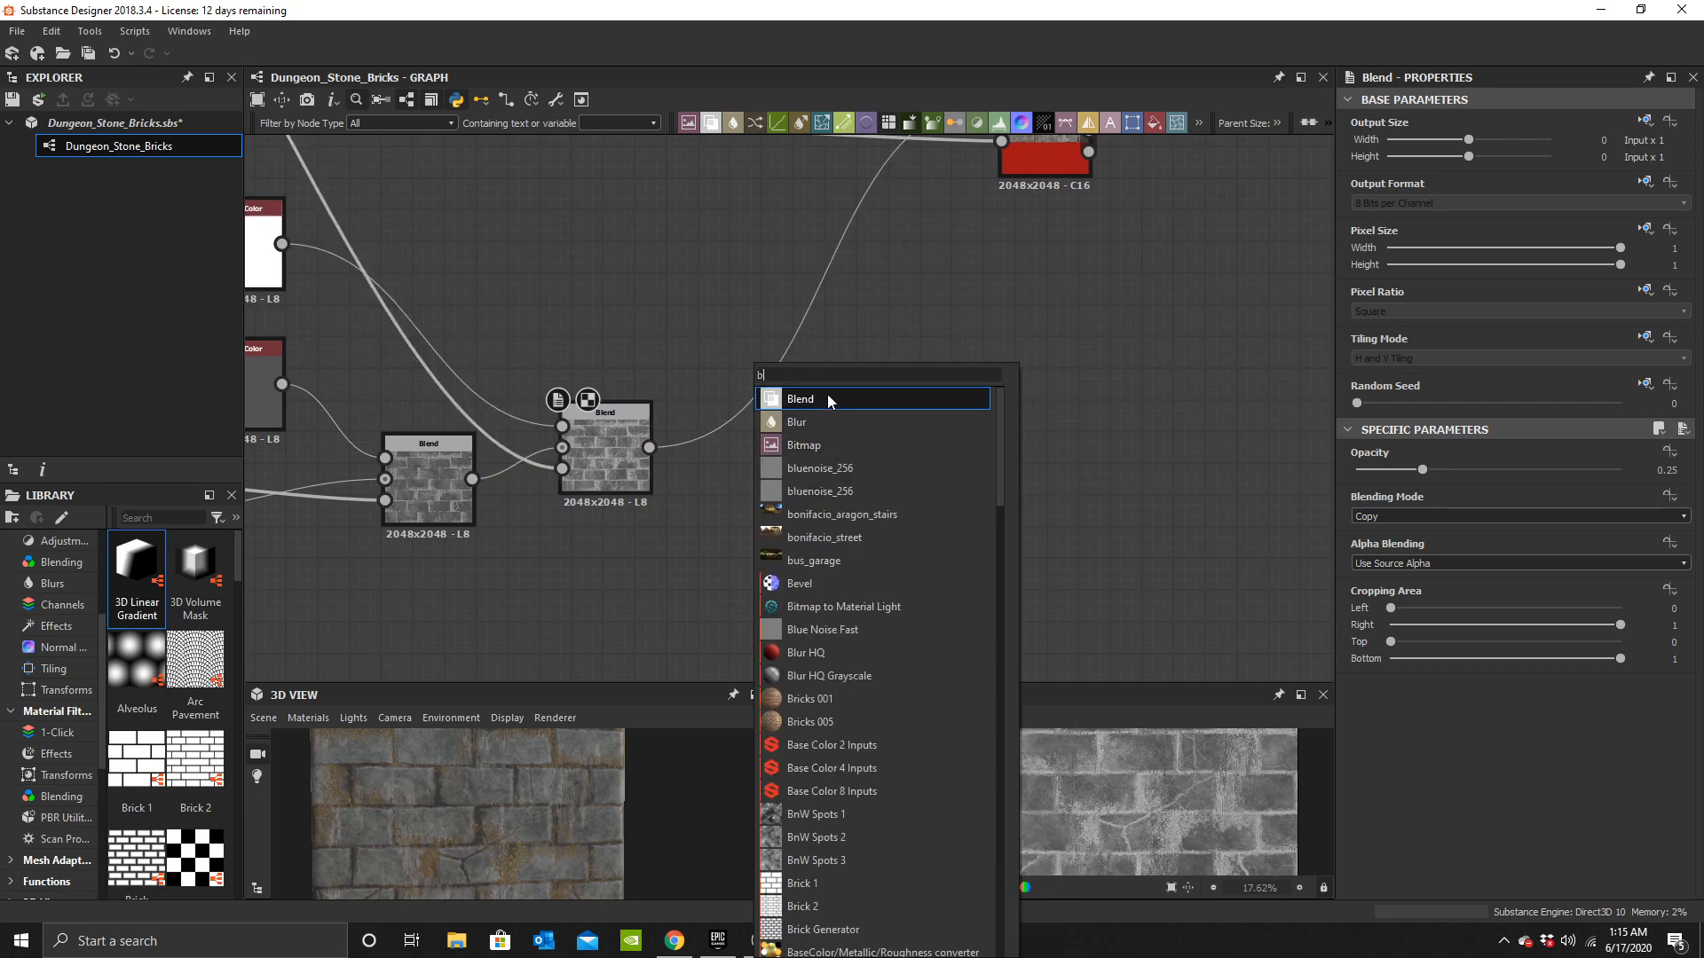
pyautogui.click(825, 399)
pyautogui.scroll(4, 754, 448)
pyautogui.moveTo(528, 444); pyautogui.dragTo(671, 405)
pyautogui.moveTo(756, 447); pyautogui.dragTo(864, 379, button='middle')
pyautogui.click(711, 555)
pyautogui.press('space')
pyautogui.write('fluid')
pyautogui.press('Return')
pyautogui.moveTo(637, 539); pyautogui.dragTo(733, 418, button='middle')
pyautogui.moveTo(797, 486); pyautogui.dragTo(669, 494)
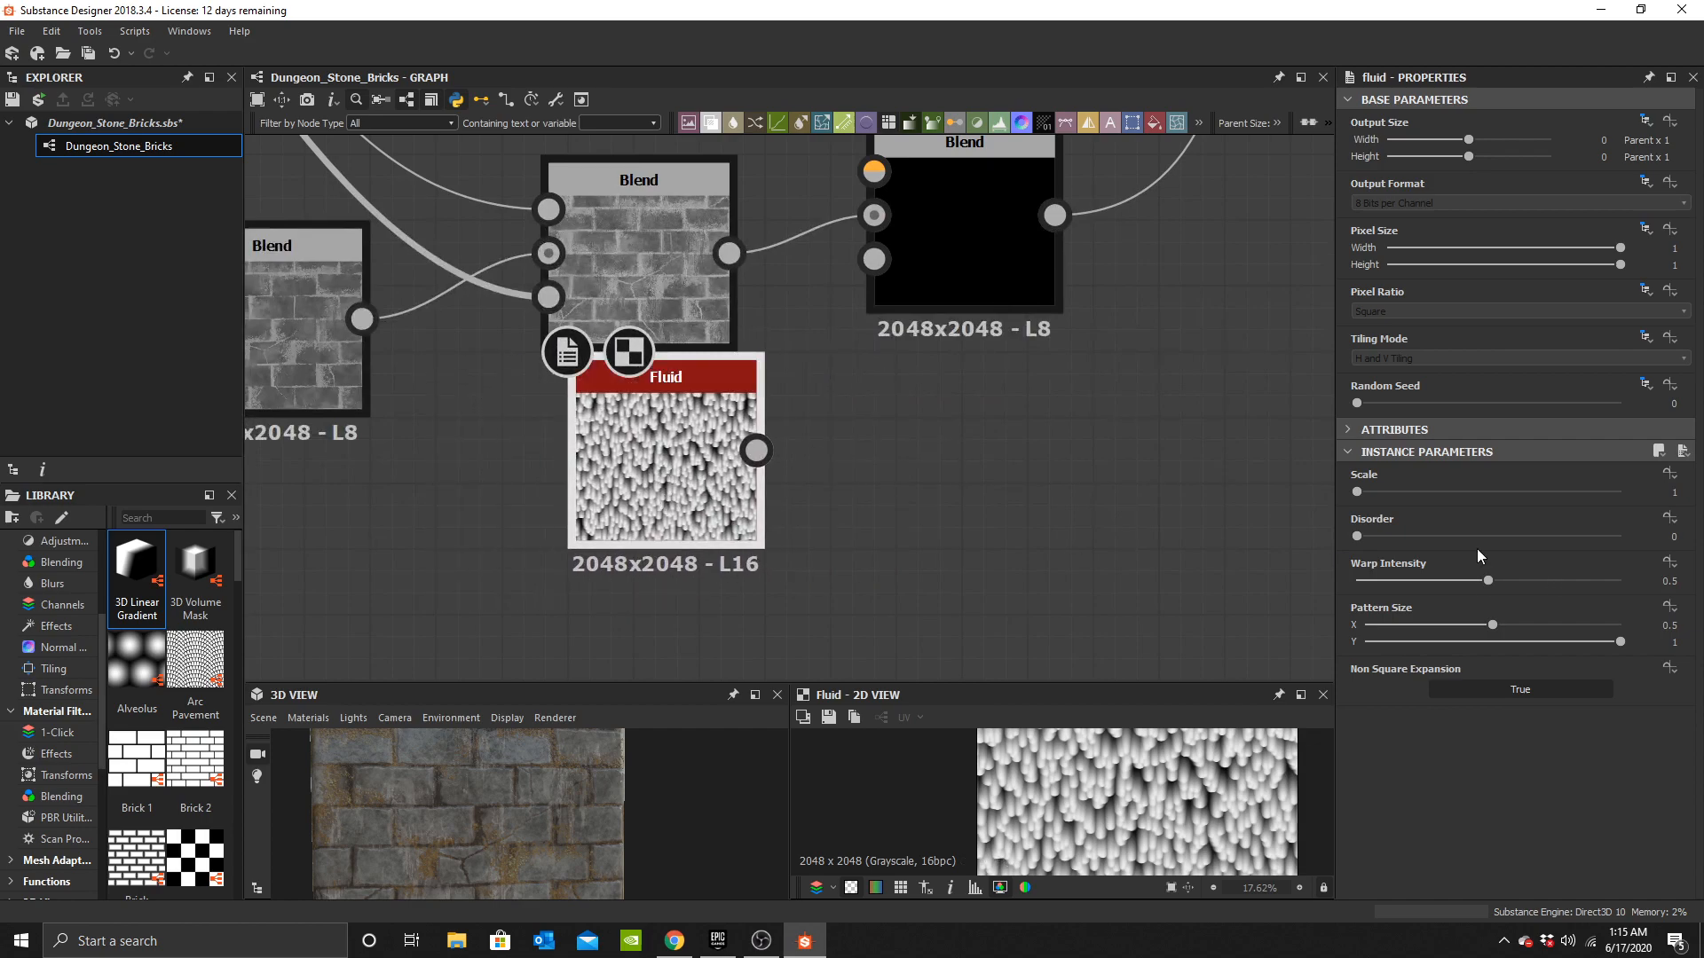
# Set the Fluid node's scale to 3 and its pattern size Y to 0.02.
pyautogui.click(1429, 492)
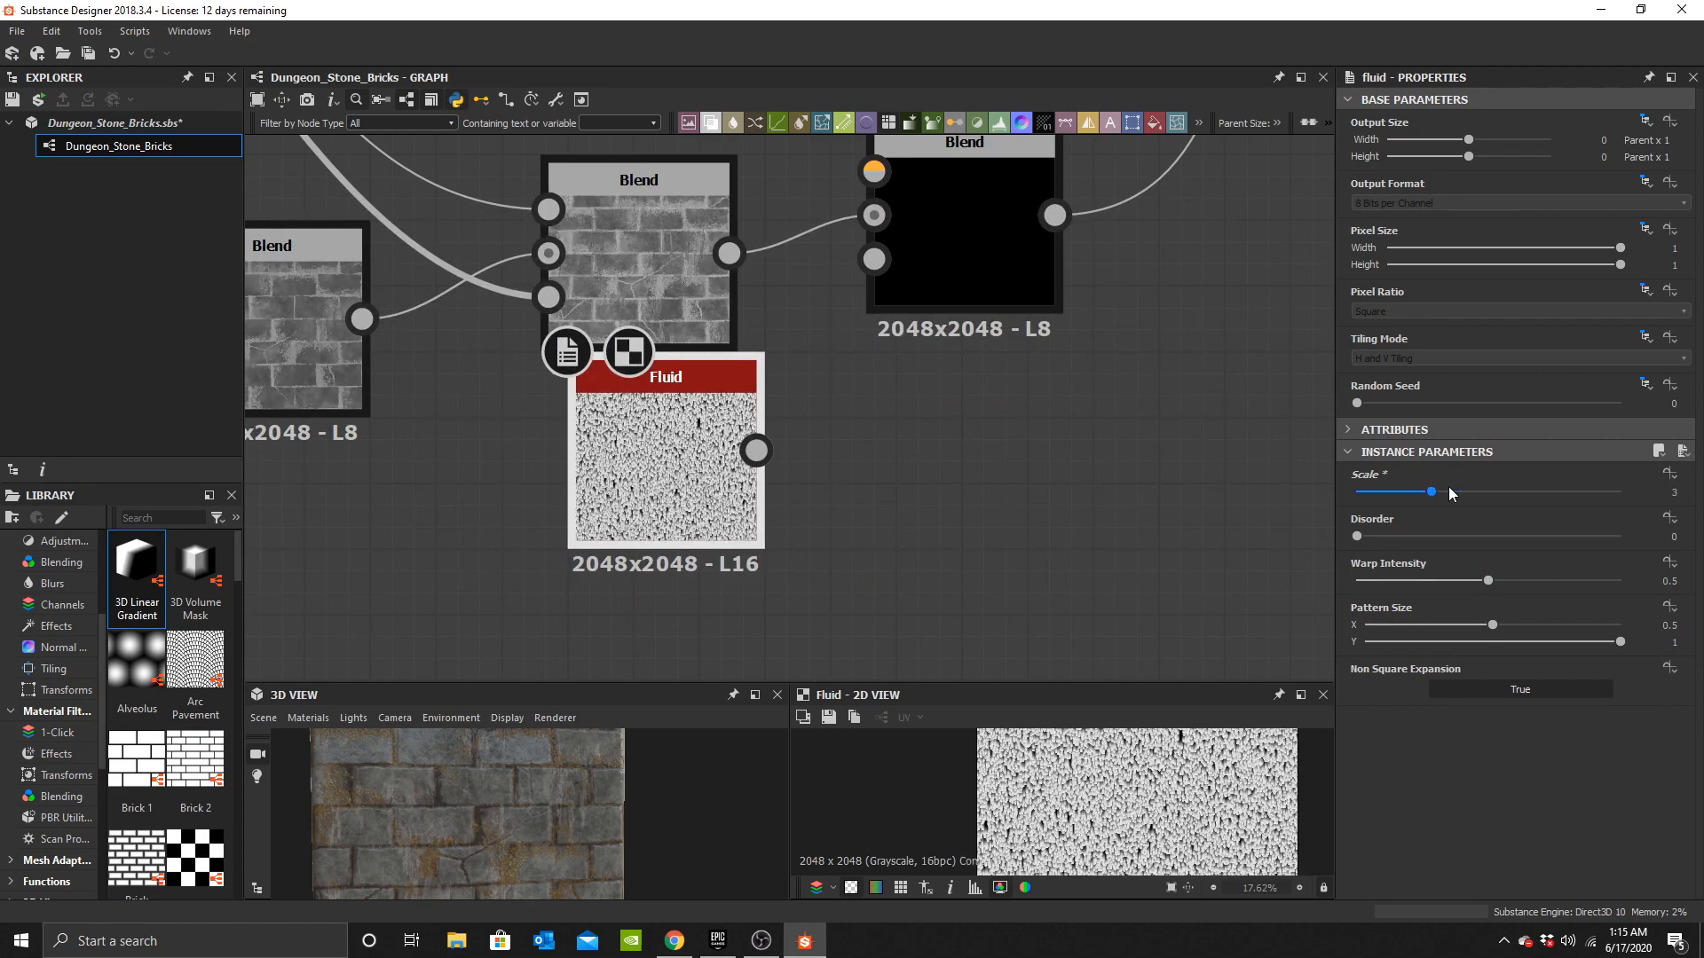
pyautogui.moveTo(1406, 625)
pyautogui.mouseDown()
pyautogui.moveTo(1492, 626)
pyautogui.moveTo(1368, 643)
pyautogui.moveTo(1374, 657)
pyautogui.mouseUp()
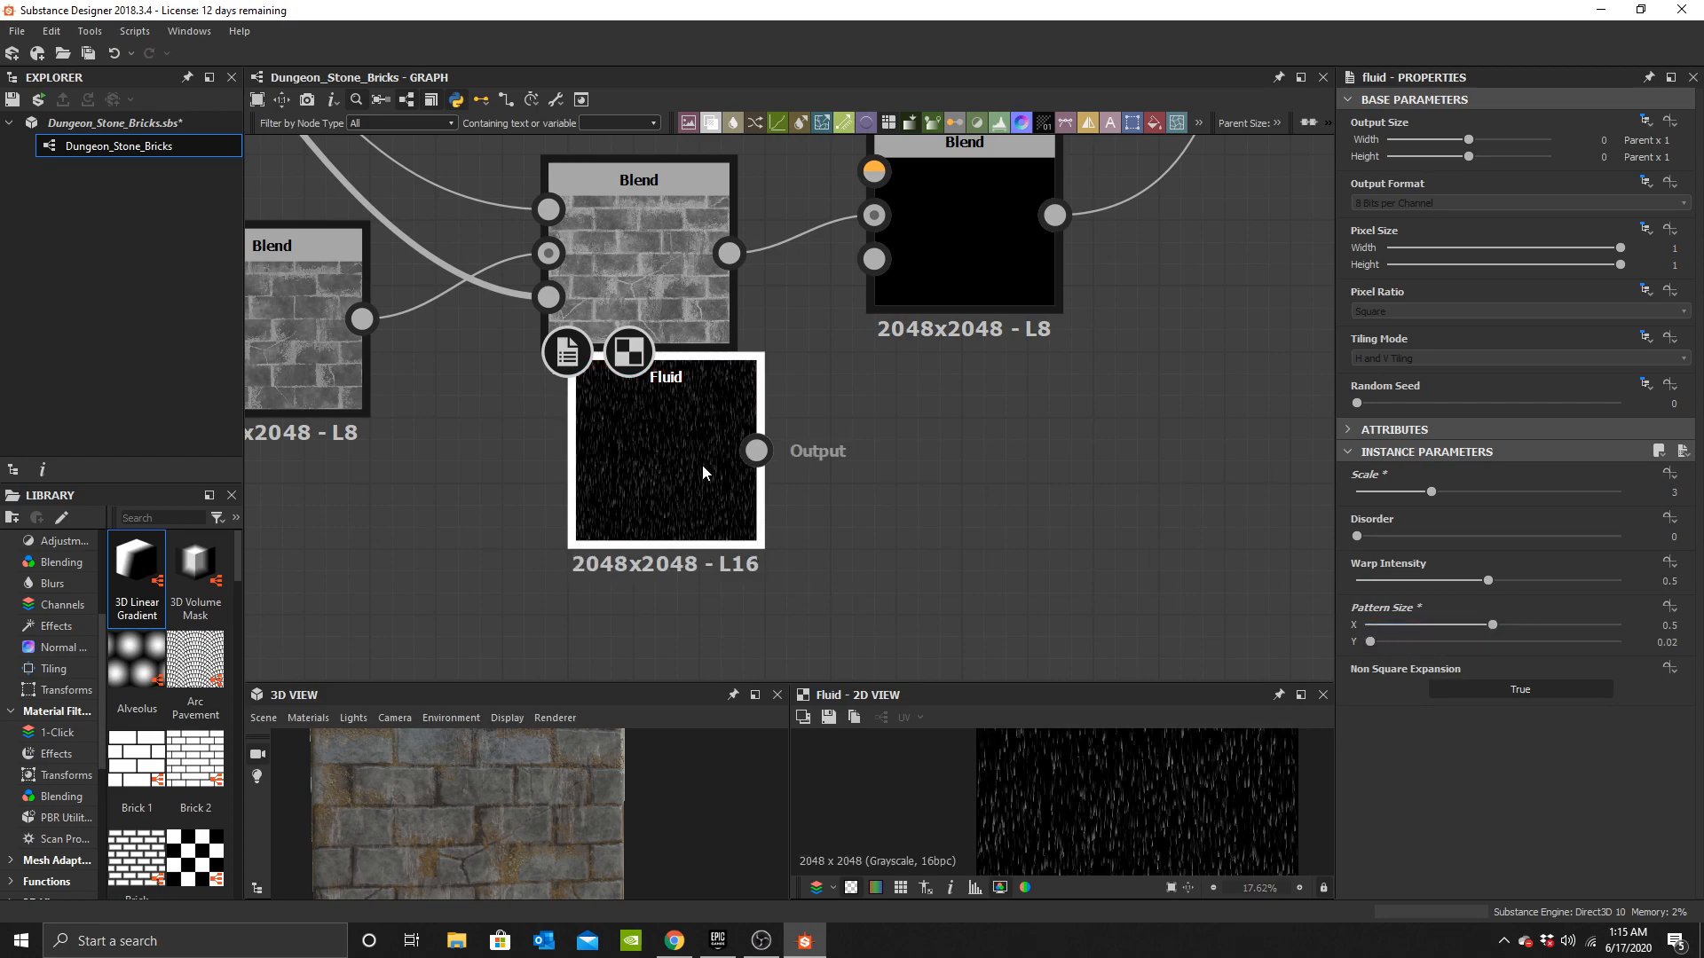
pyautogui.moveTo(702, 472); pyautogui.dragTo(688, 498)
# Reposition the Fluid and the newest Blend nodes next to each other in the graph.
pyautogui.moveTo(903, 338); pyautogui.dragTo(874, 259)
pyautogui.moveTo(733, 481); pyautogui.dragTo(920, 350, button='middle')
pyautogui.moveTo(916, 344); pyautogui.dragTo(754, 542)
pyautogui.click(827, 492)
pyautogui.press('space')
pyautogui.write('b')
pyautogui.click(883, 423)
pyautogui.hotkey('ctrl', 'z')
# Add a Blend beside the Fluid node and connect the Fluid output to its foreground input.
pyautogui.press('space')
pyautogui.write('b')
pyautogui.click(946, 396)
pyautogui.moveTo(930, 447); pyautogui.dragTo(928, 369, button='middle')
pyautogui.moveTo(924, 373); pyautogui.dragTo(1056, 374)
pyautogui.moveTo(745, 440); pyautogui.dragTo(893, 395)
pyautogui.moveTo(887, 418); pyautogui.dragTo(920, 286, button='middle')
# Search for and add a Clouds 3 node, connecting it to the Fluid Blend's opacity input.
pyautogui.press('space')
pyautogui.write('clou')
pyautogui.click(707, 440)
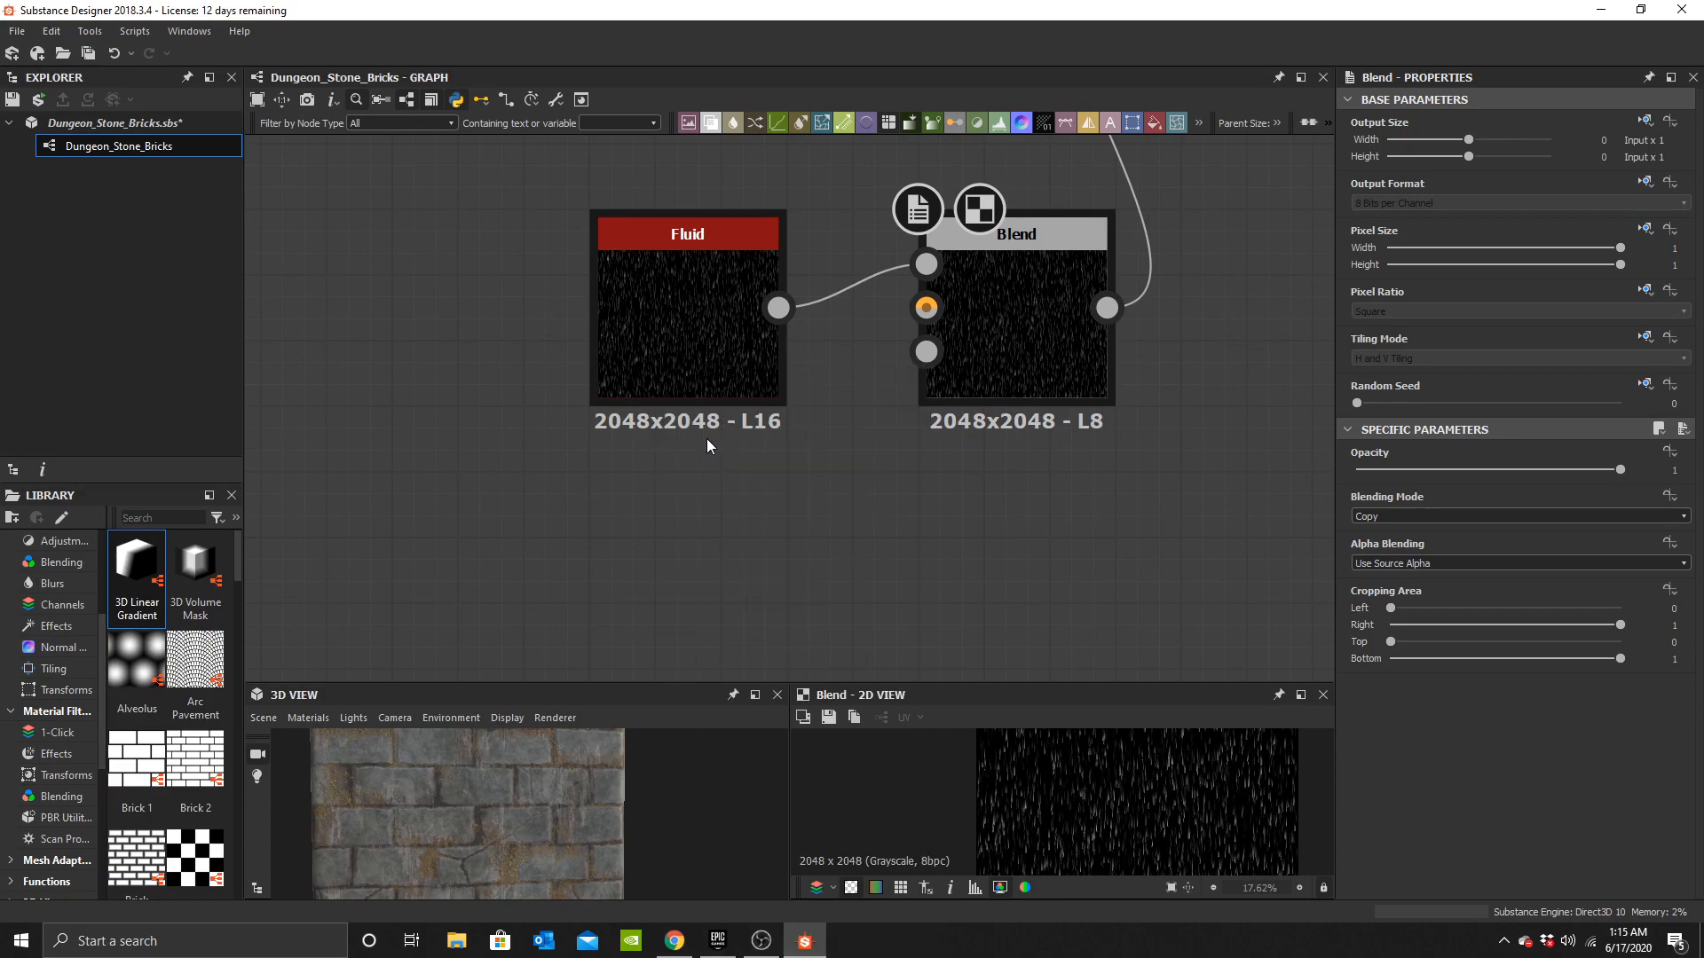
pyautogui.moveTo(1052, 344); pyautogui.dragTo(981, 387)
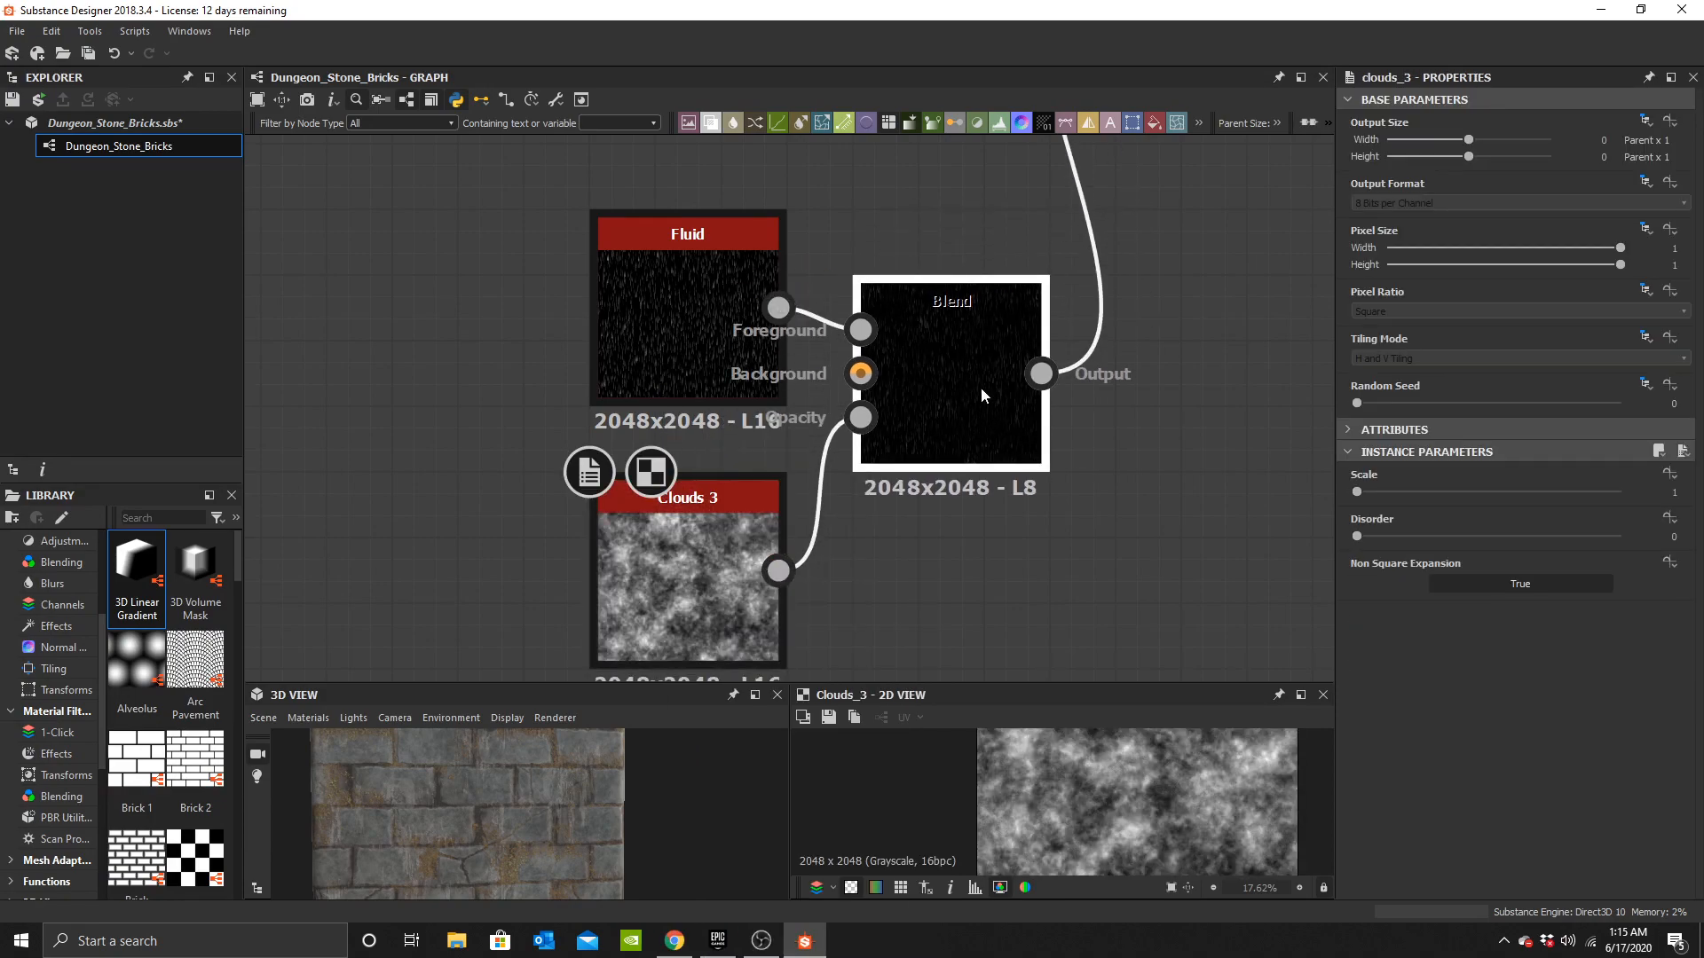
pyautogui.doubleClick(981, 387)
pyautogui.scroll(-5, 923, 378)
pyautogui.scroll(2, 869, 227)
pyautogui.moveTo(869, 227); pyautogui.dragTo(821, 560, button='middle')
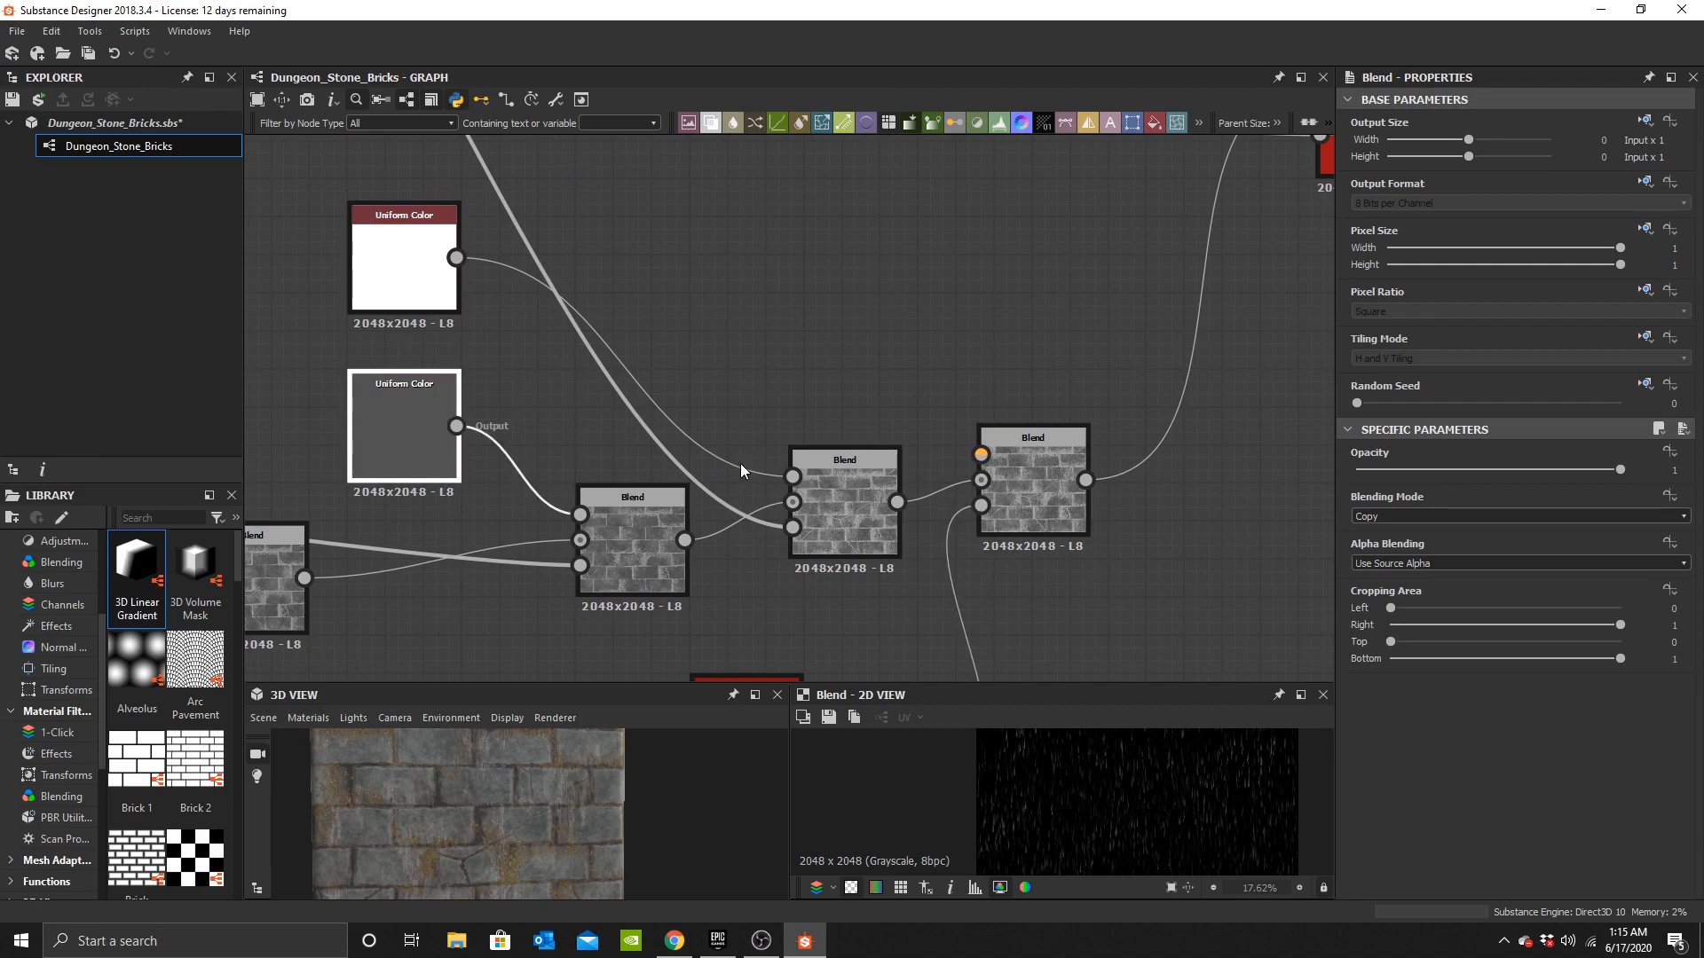
# Duplicate a Uniform Color, feed it into the leak Blend's foreground, and set its color to black.
pyautogui.hotkey('ctrl', 'd')
pyautogui.moveTo(450, 763); pyautogui.dragTo(639, 798)
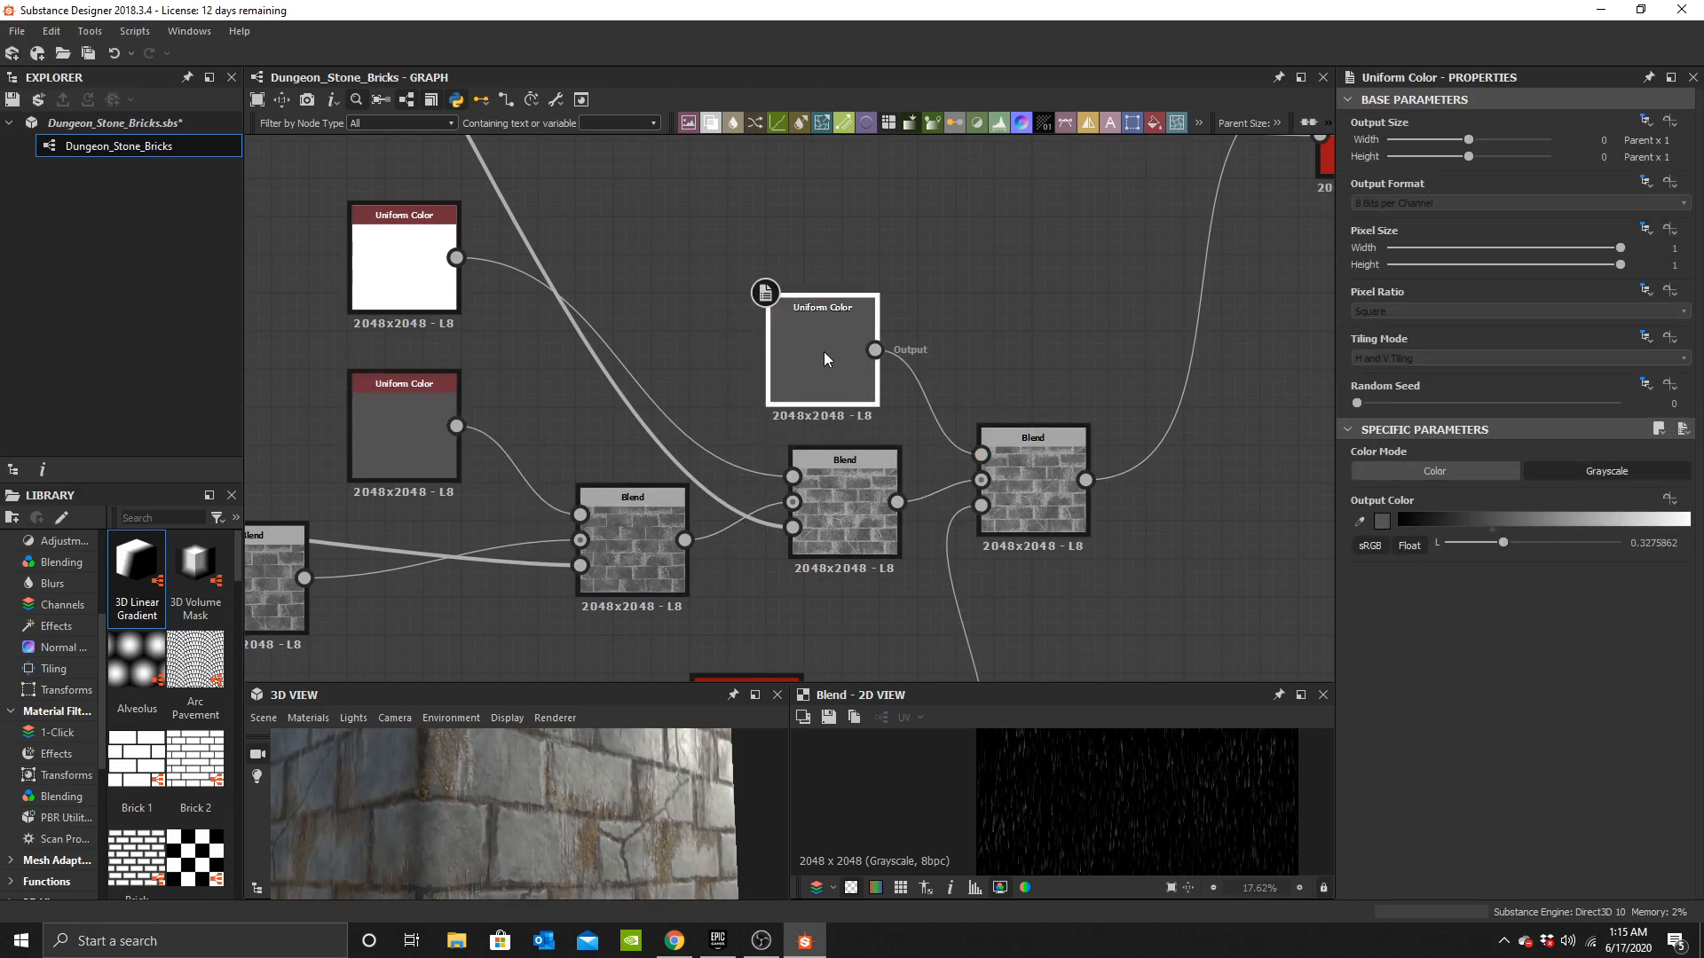
pyautogui.doubleClick(824, 355)
pyautogui.click(1377, 521)
pyautogui.moveTo(874, 559); pyautogui.dragTo(732, 763)
pyautogui.moveTo(641, 795); pyautogui.dragTo(616, 852)
pyautogui.click(1212, 478)
# Navigate the graph to the base color Blend chain ahead of the Sharpen node.
pyautogui.scroll(-3, 575, 866)
pyautogui.scroll(-3, 1012, 435)
pyautogui.moveTo(991, 381); pyautogui.dragTo(661, 494, button='middle')
pyautogui.scroll(-3, 665, 488)
pyautogui.moveTo(487, 266); pyautogui.dragTo(635, 396, button='middle')
pyautogui.scroll(4, 635, 396)
pyautogui.moveTo(632, 302); pyautogui.dragTo(895, 396)
pyautogui.moveTo(676, 360); pyautogui.dragTo(848, 495, button='middle')
pyautogui.scroll(3, 818, 487)
pyautogui.click(789, 447)
pyautogui.press('space')
pyautogui.write('bb')
pyautogui.click(857, 396)
pyautogui.press('Delete')
# Add a Blend before Sharpen, feeding the previous color Blend as background and the leak mask Blend as opacity.
pyautogui.press('space')
pyautogui.write('b')
pyautogui.click(871, 382)
pyautogui.scroll(1, 834, 429)
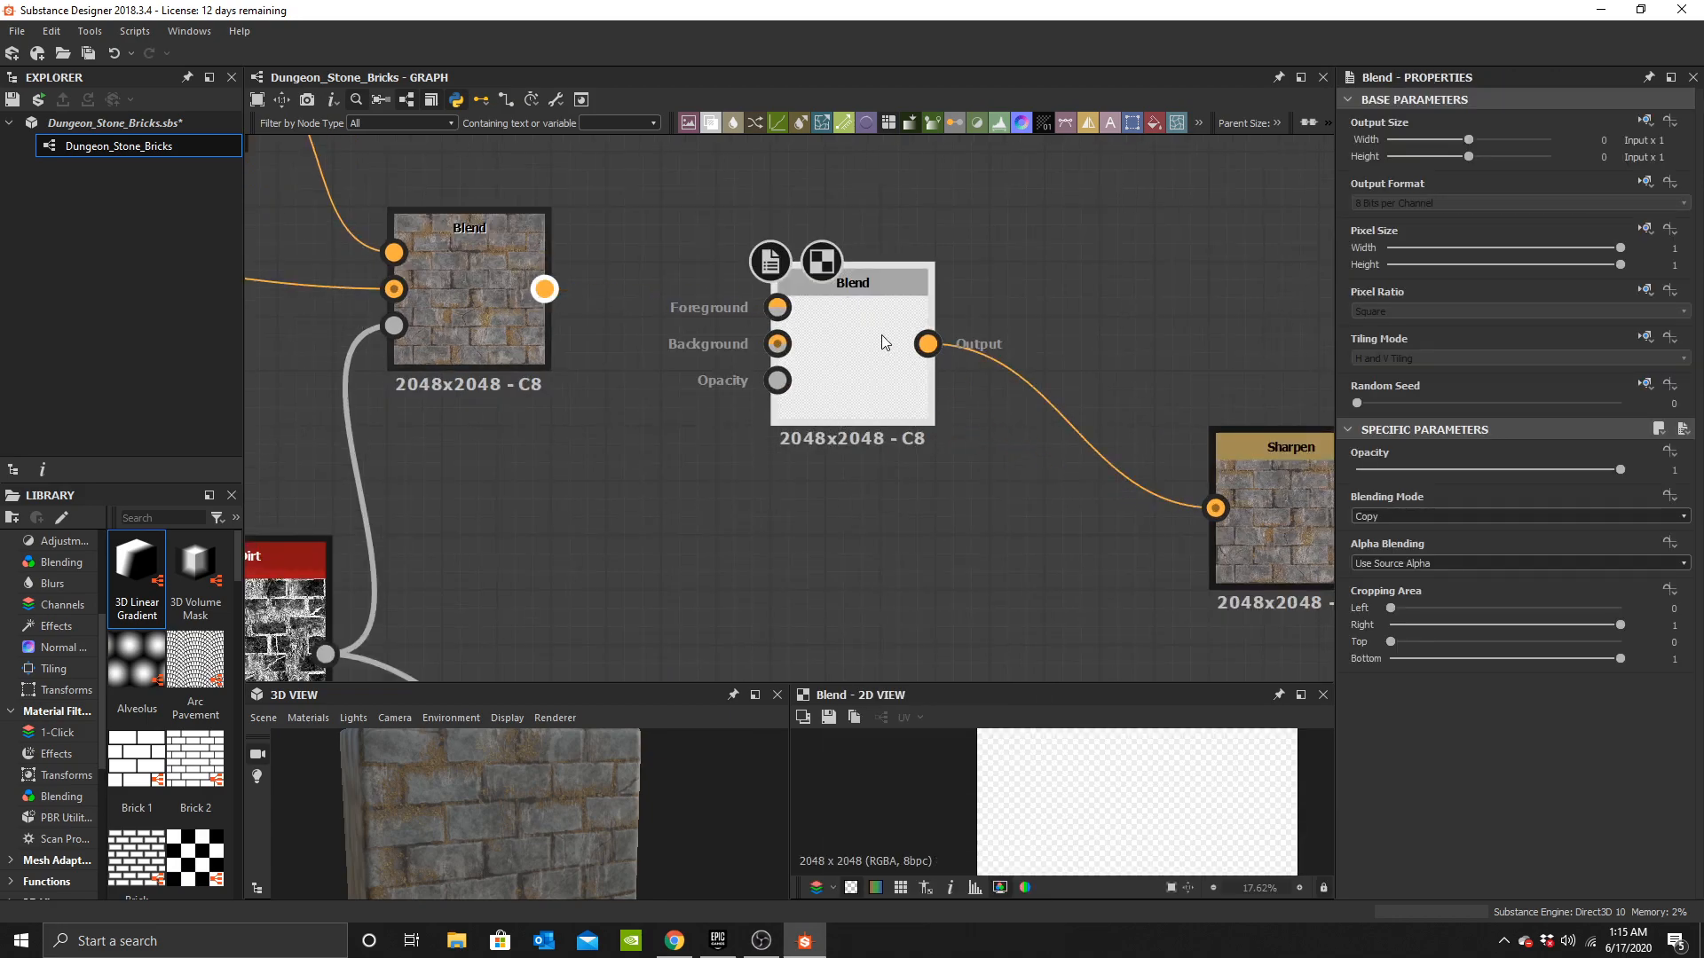
pyautogui.moveTo(544, 289); pyautogui.dragTo(777, 344)
pyautogui.scroll(-5, 861, 475)
pyautogui.moveTo(907, 554); pyautogui.dragTo(926, 464, button='middle')
pyautogui.moveTo(930, 169); pyautogui.dragTo(926, 454, button='middle')
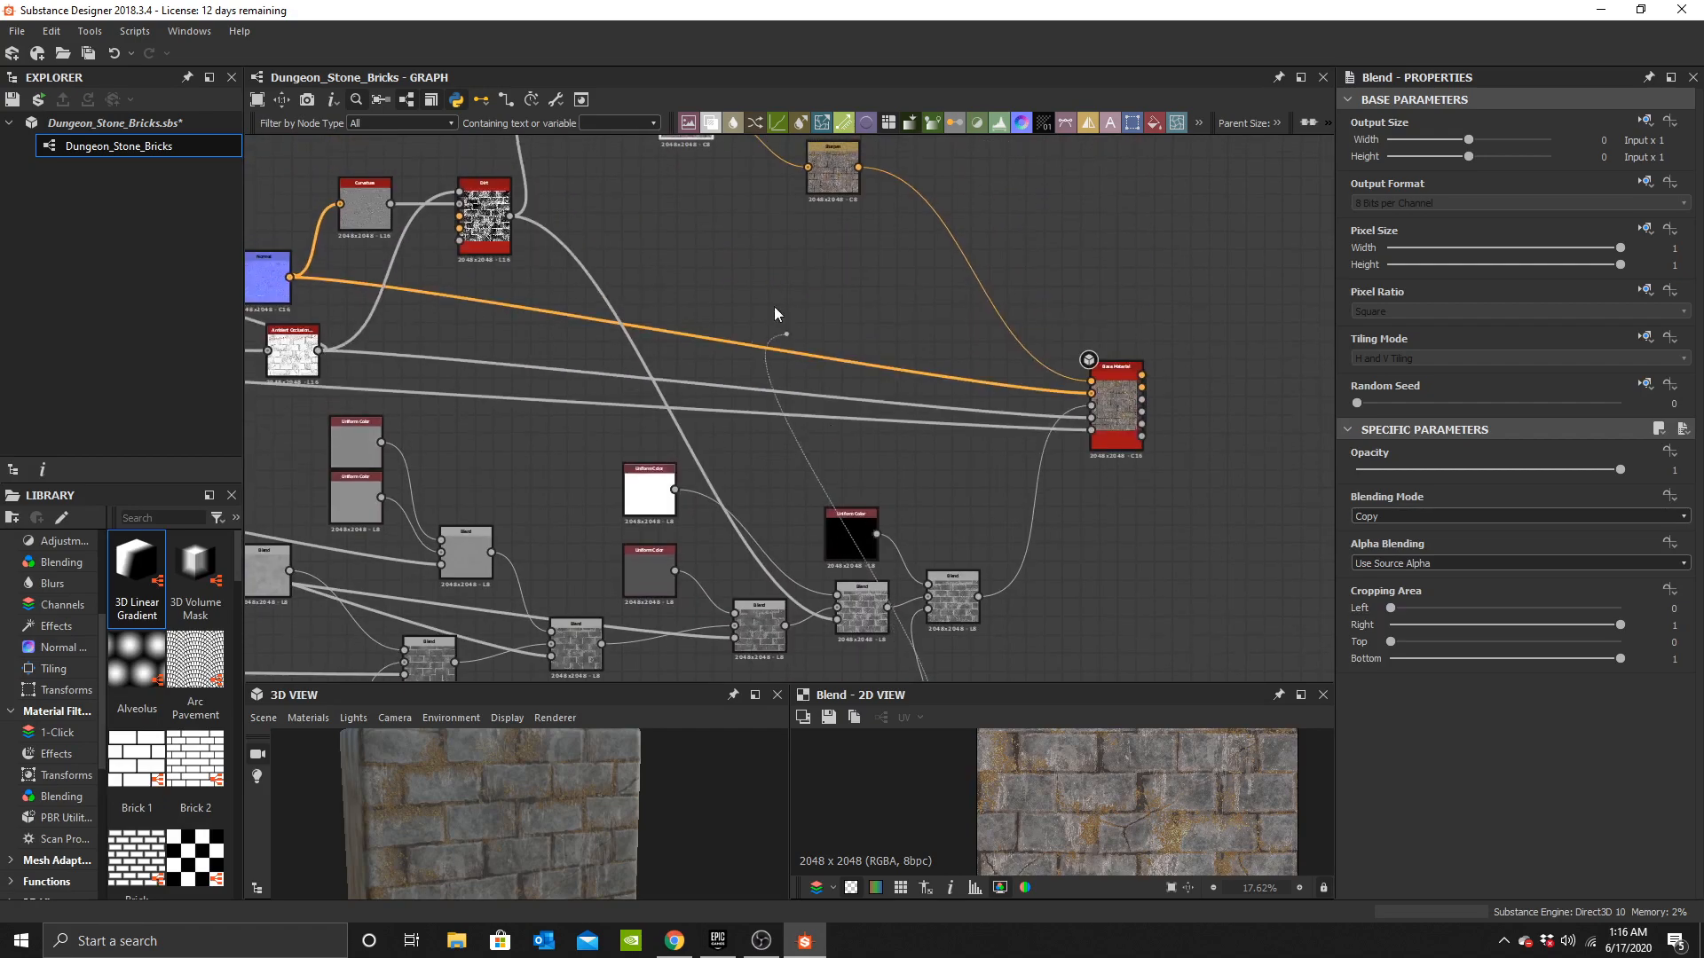
pyautogui.moveTo(678, 180); pyautogui.dragTo(742, 425, button='middle')
pyautogui.scroll(3, 711, 365)
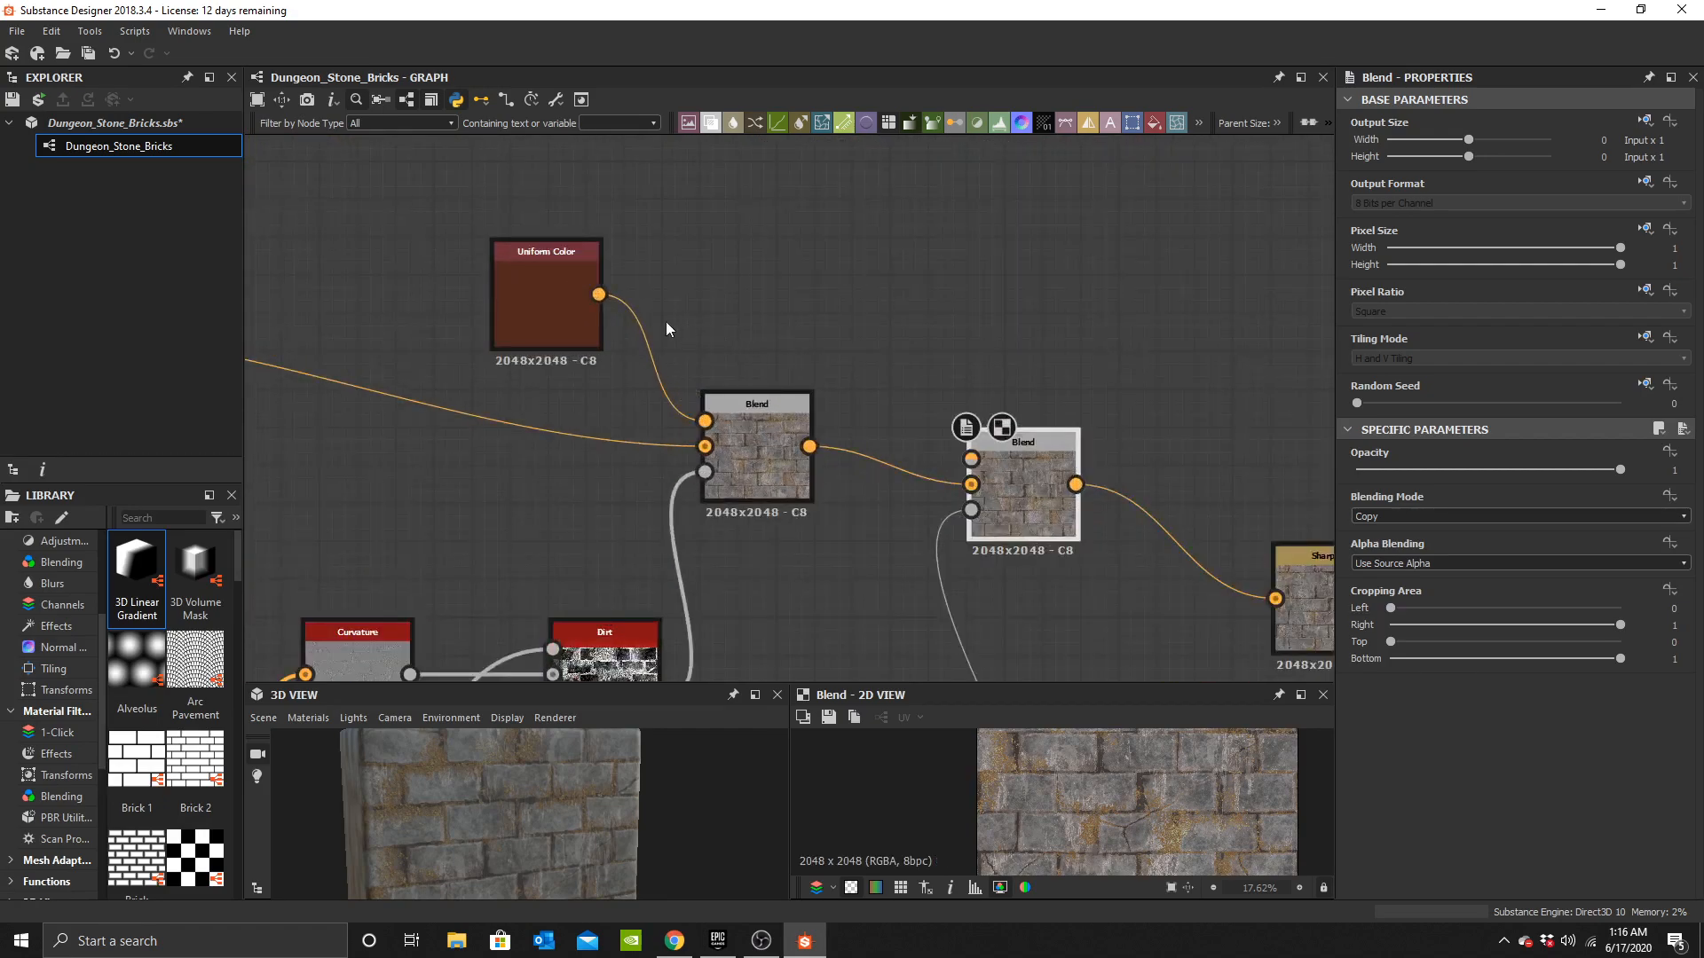
# Duplicate the brown Uniform Color and connect it to the new color Blend's foreground.
pyautogui.hotkey('ctrl', 'd')
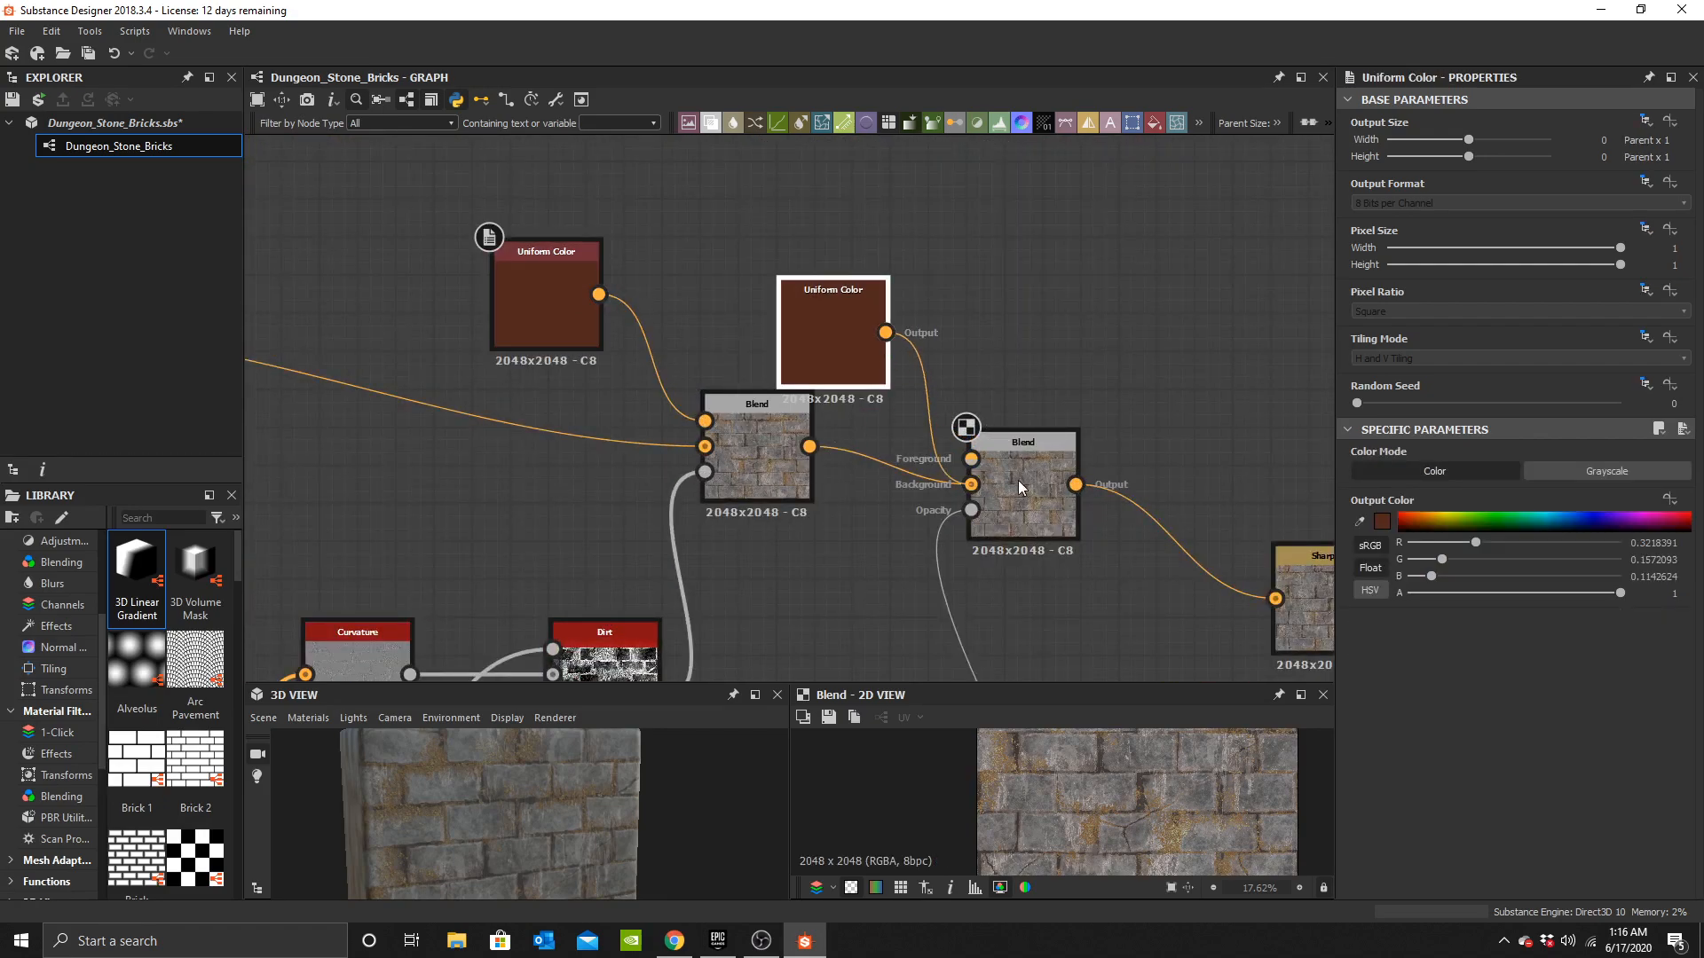
pyautogui.scroll(-3, 1009, 477)
pyautogui.scroll(-2, 1001, 482)
pyautogui.scroll(5, 1031, 513)
pyautogui.scroll(-5, 924, 407)
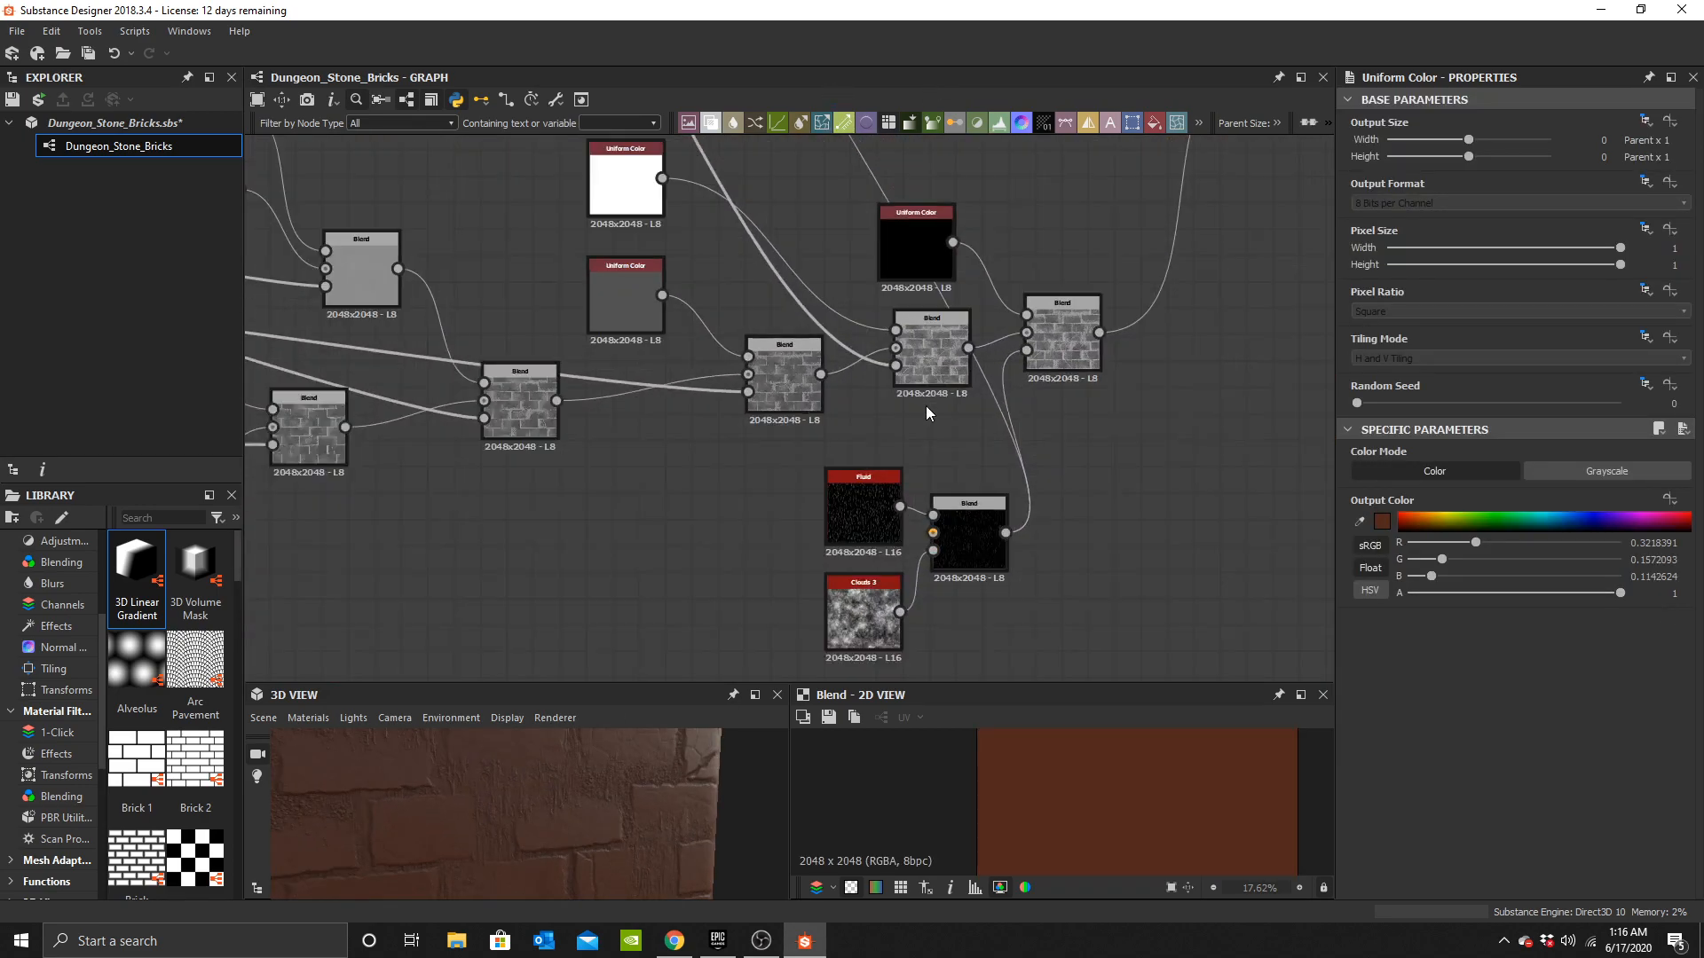
pyautogui.scroll(5, 913, 401)
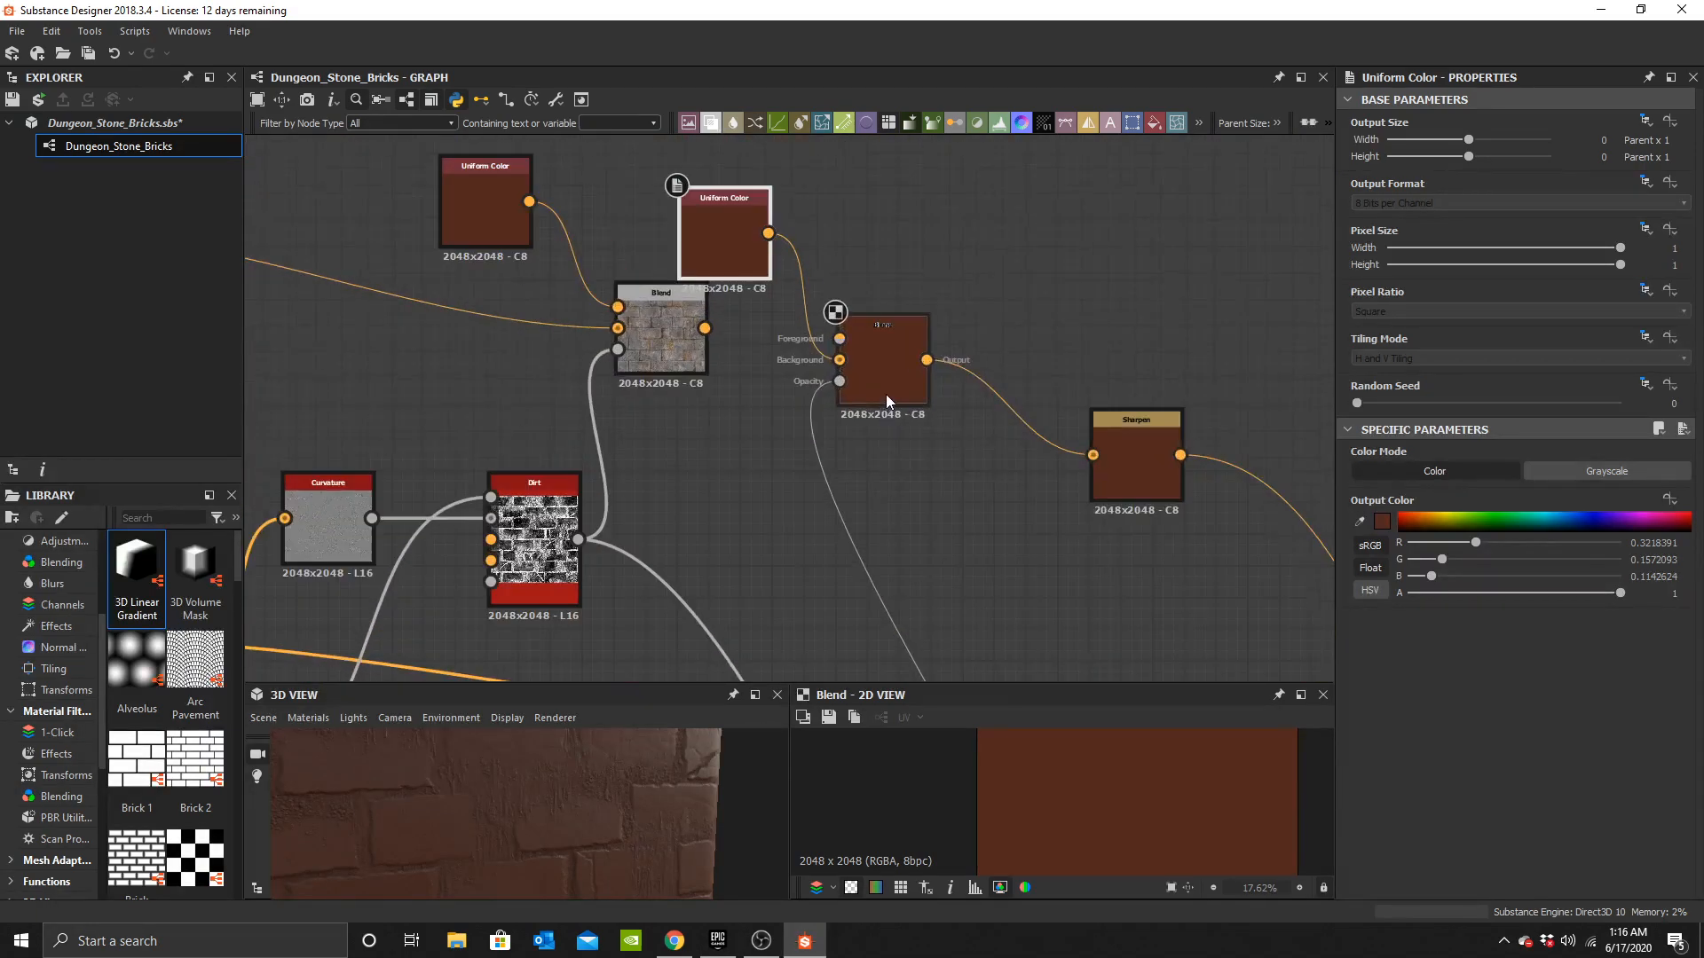
pyautogui.moveTo(777, 210); pyautogui.dragTo(864, 337)
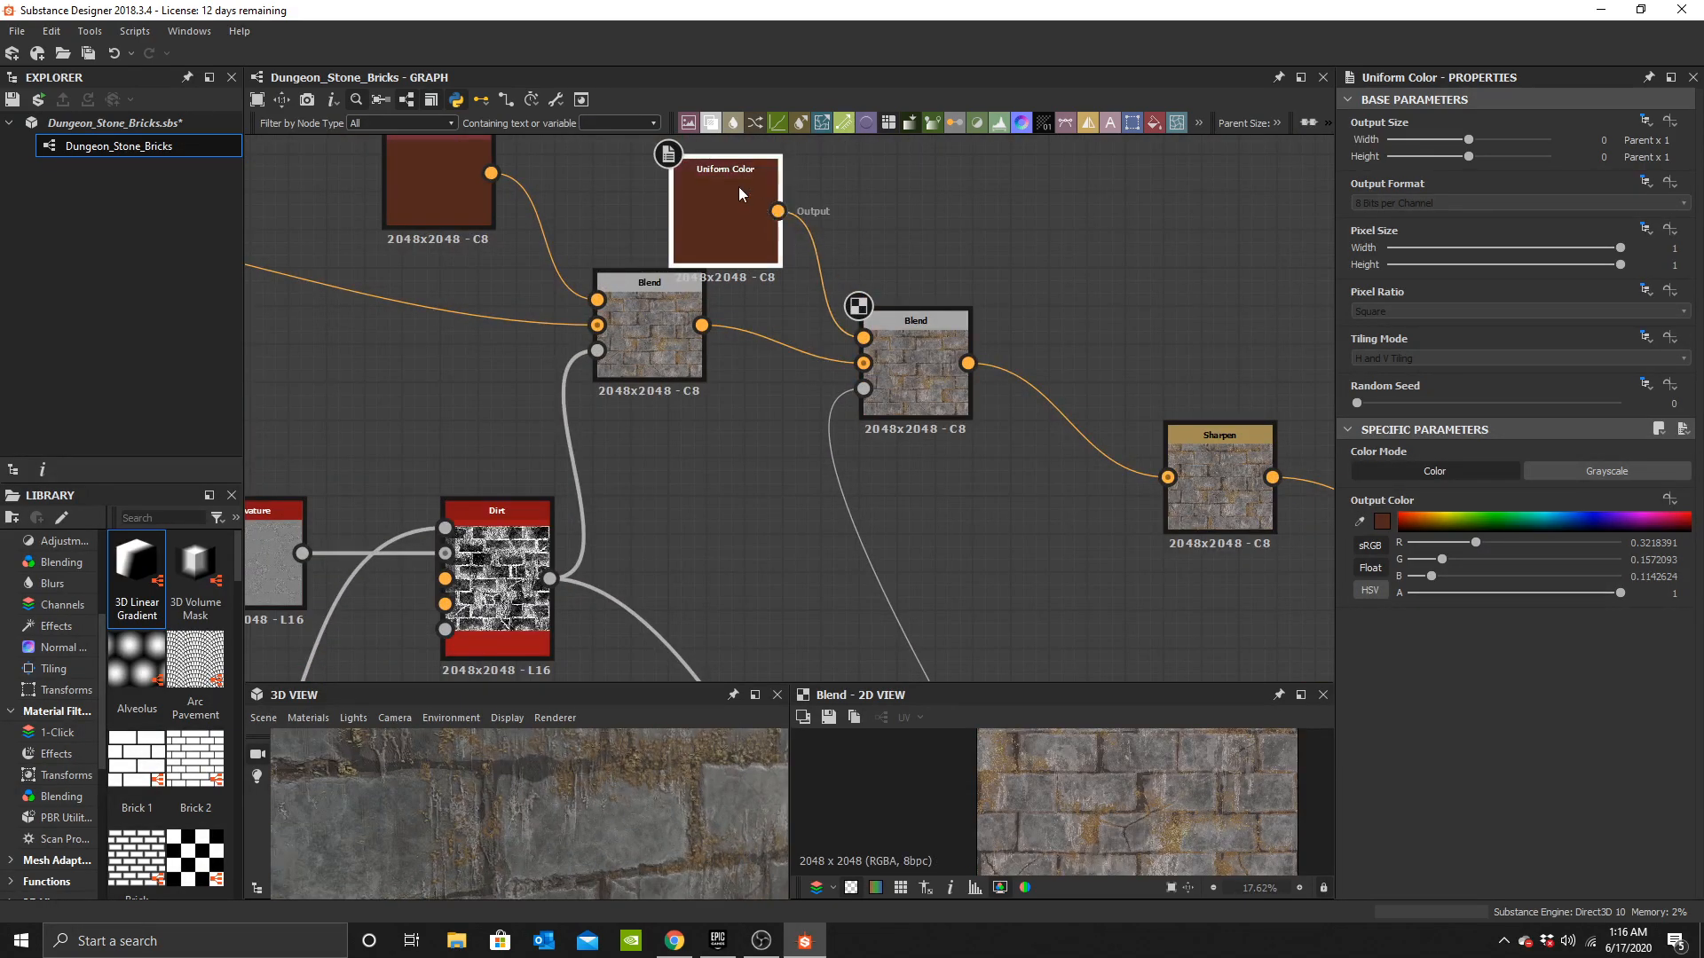
# Set the duplicated Uniform Color to a dark olive green, #1f2906.
pyautogui.moveTo(738, 187); pyautogui.dragTo(807, 182)
pyautogui.doubleClick(808, 182)
pyautogui.click(1381, 521)
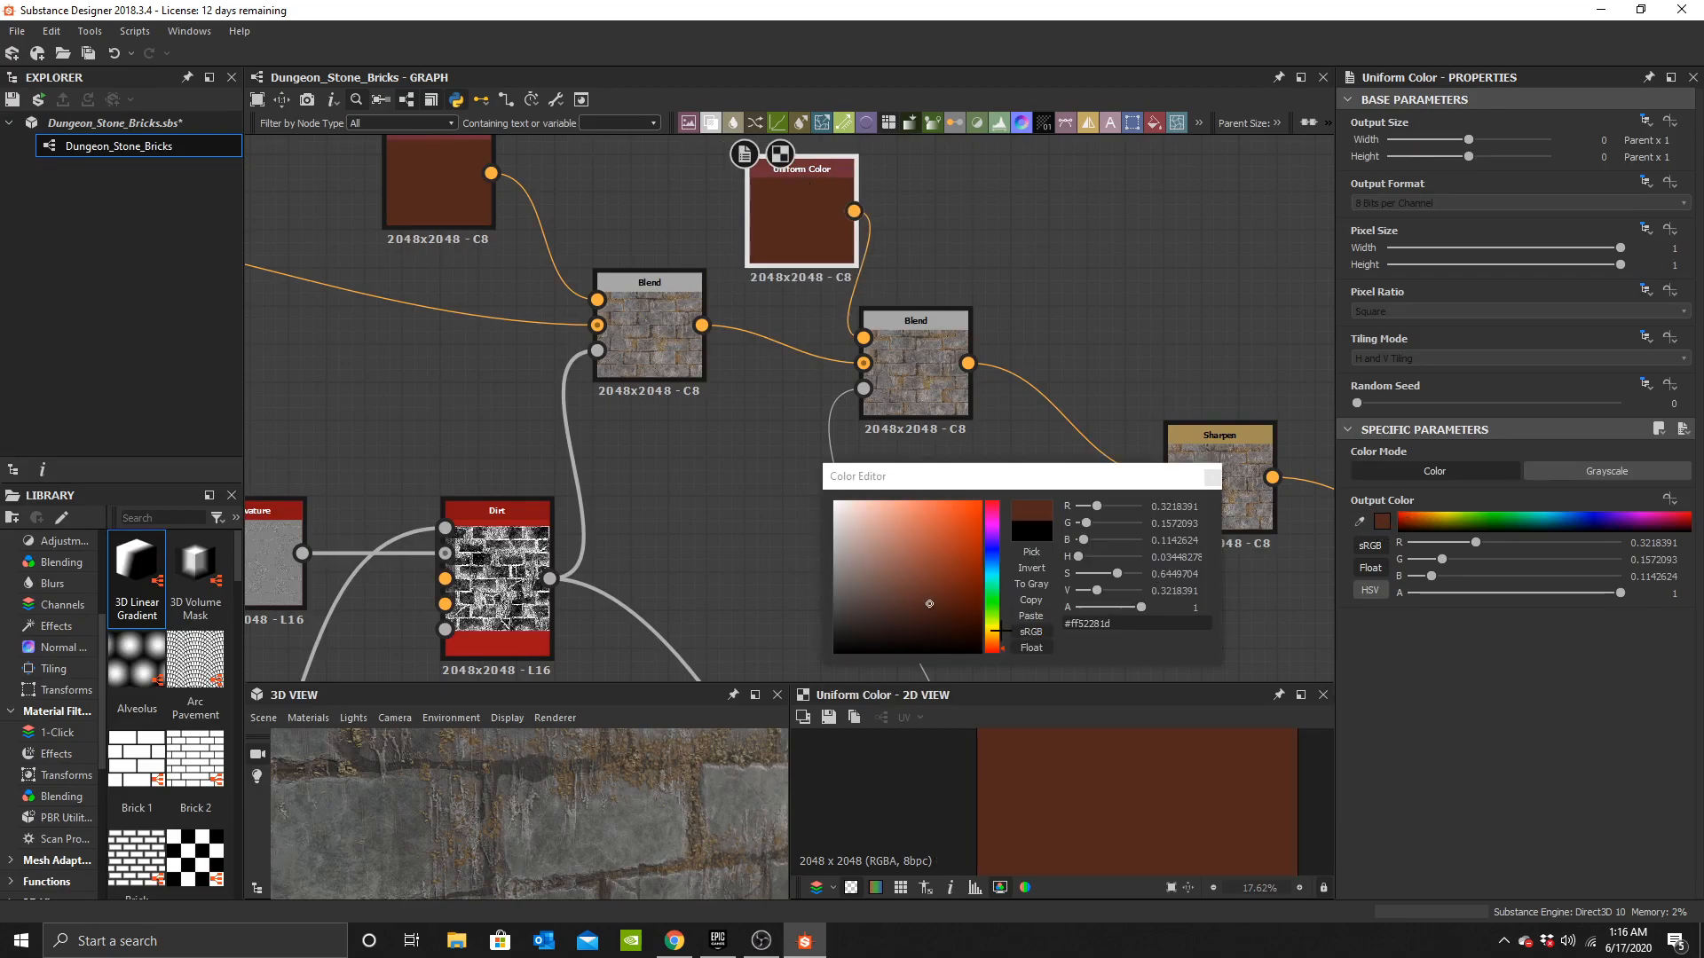
pyautogui.moveTo(995, 631); pyautogui.dragTo(995, 621)
pyautogui.click(958, 629)
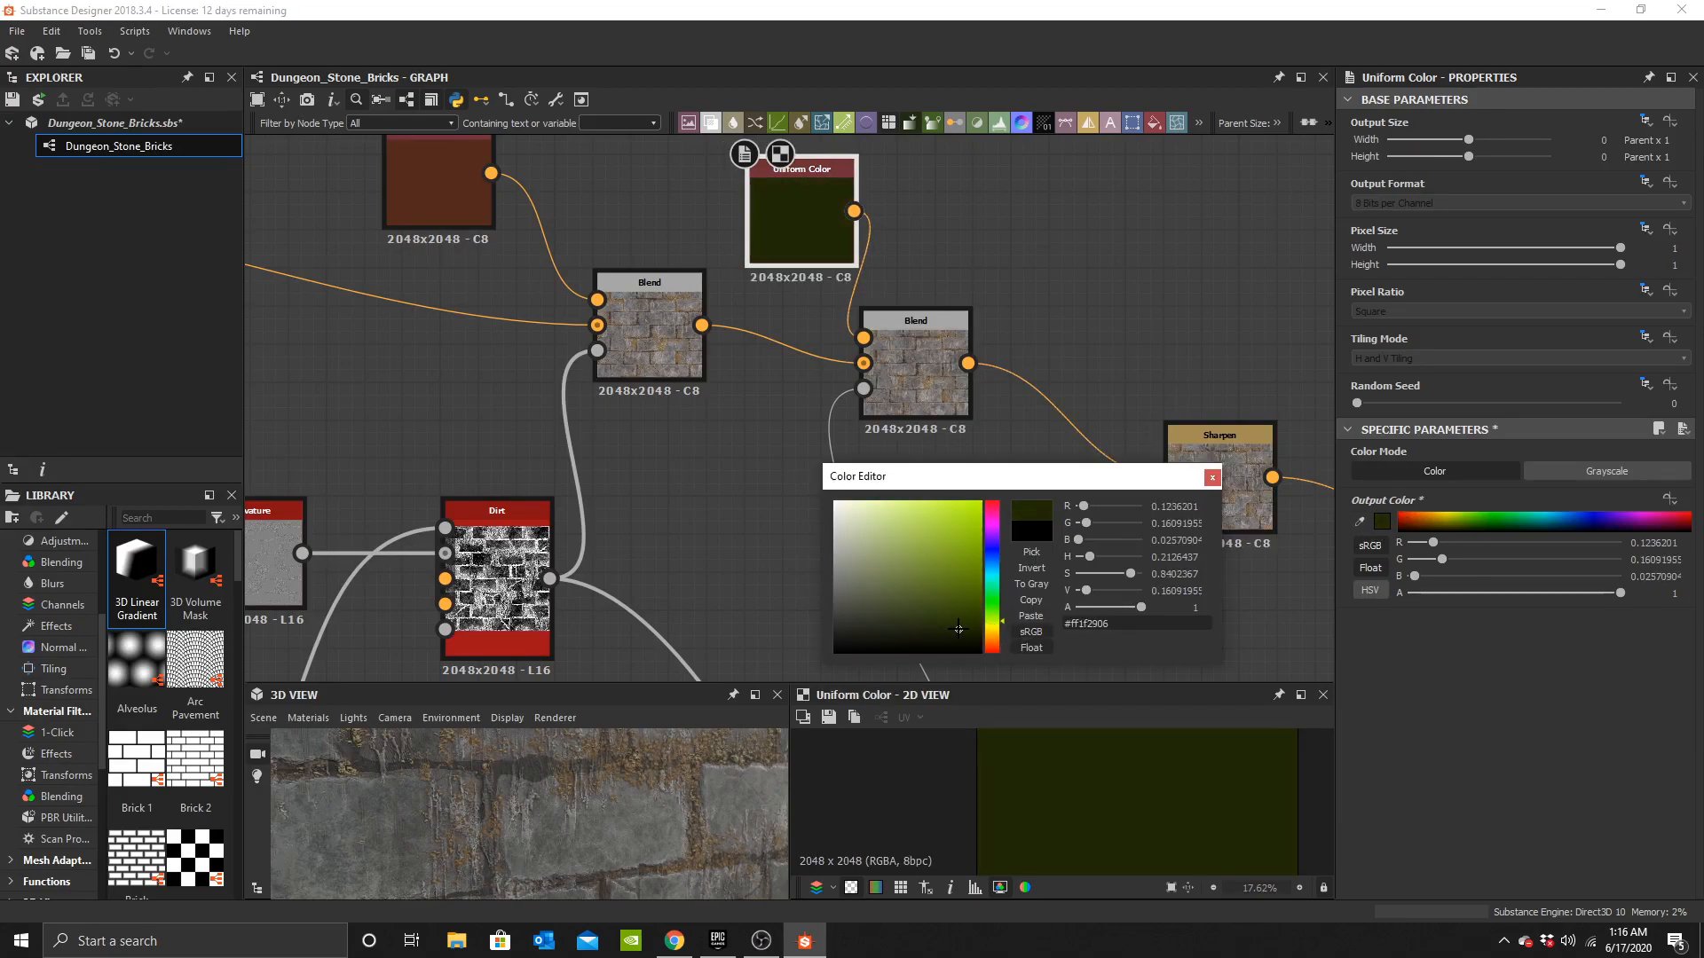
pyautogui.scroll(3, 578, 823)
pyautogui.moveTo(605, 820); pyautogui.dragTo(438, 829, button='middle')
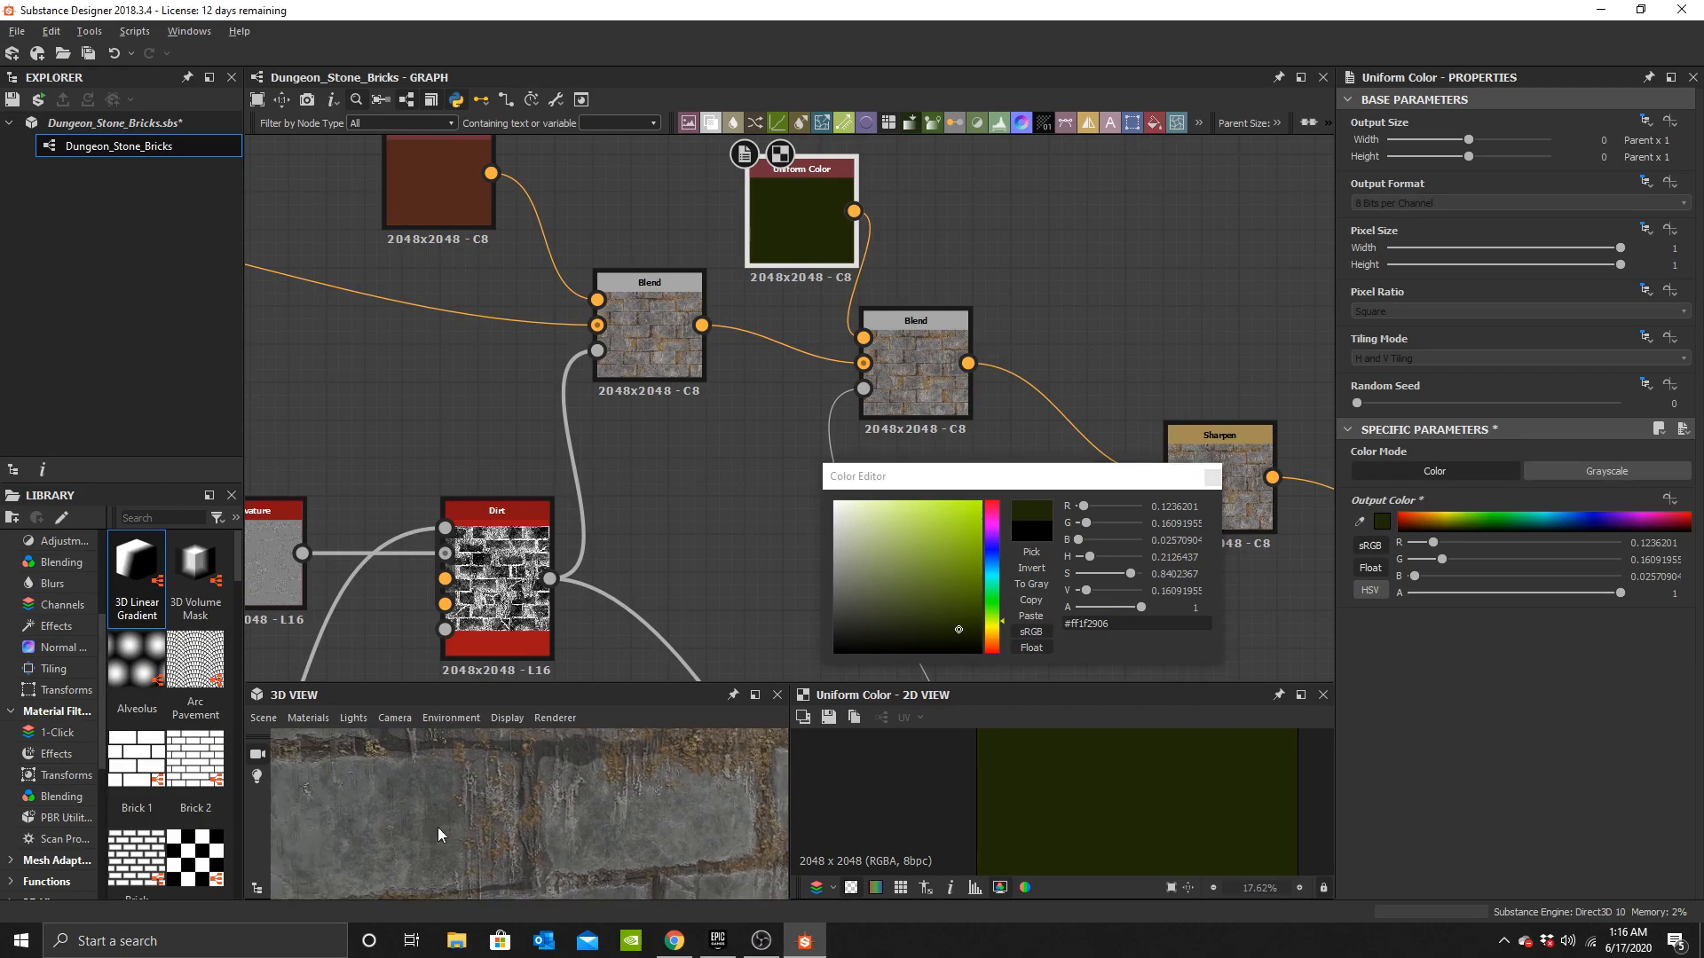
pyautogui.scroll(4, 476, 825)
pyautogui.scroll(-7, 498, 822)
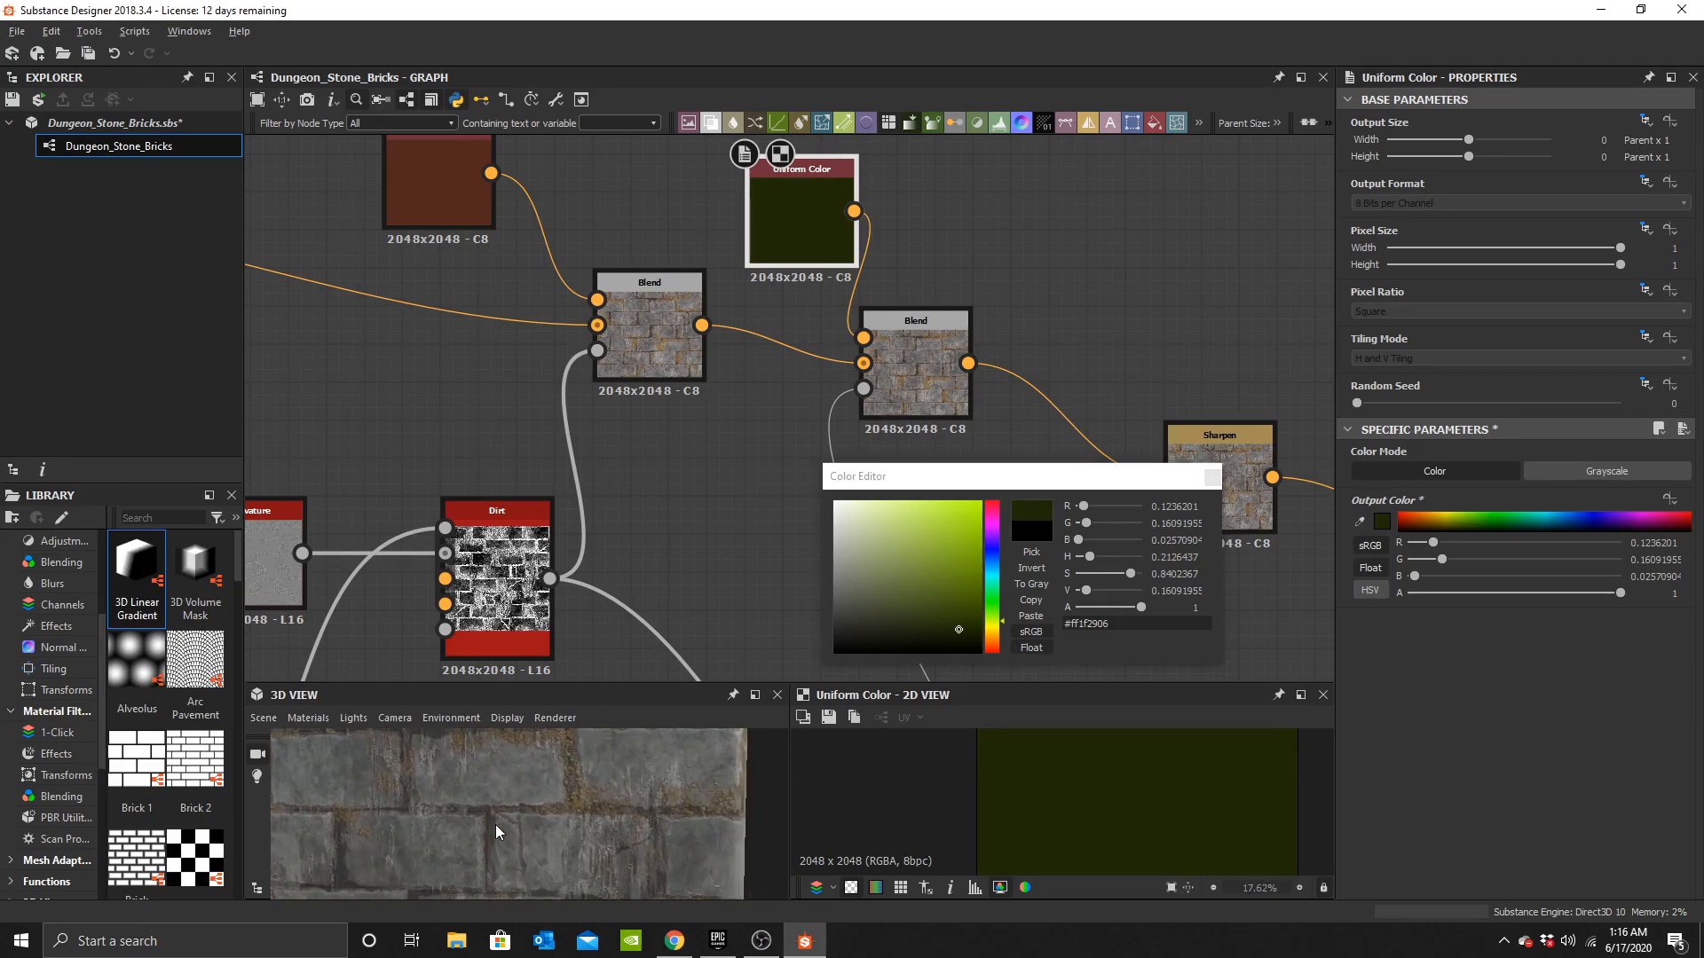
pyautogui.scroll(-2, 497, 831)
pyautogui.click(1211, 477)
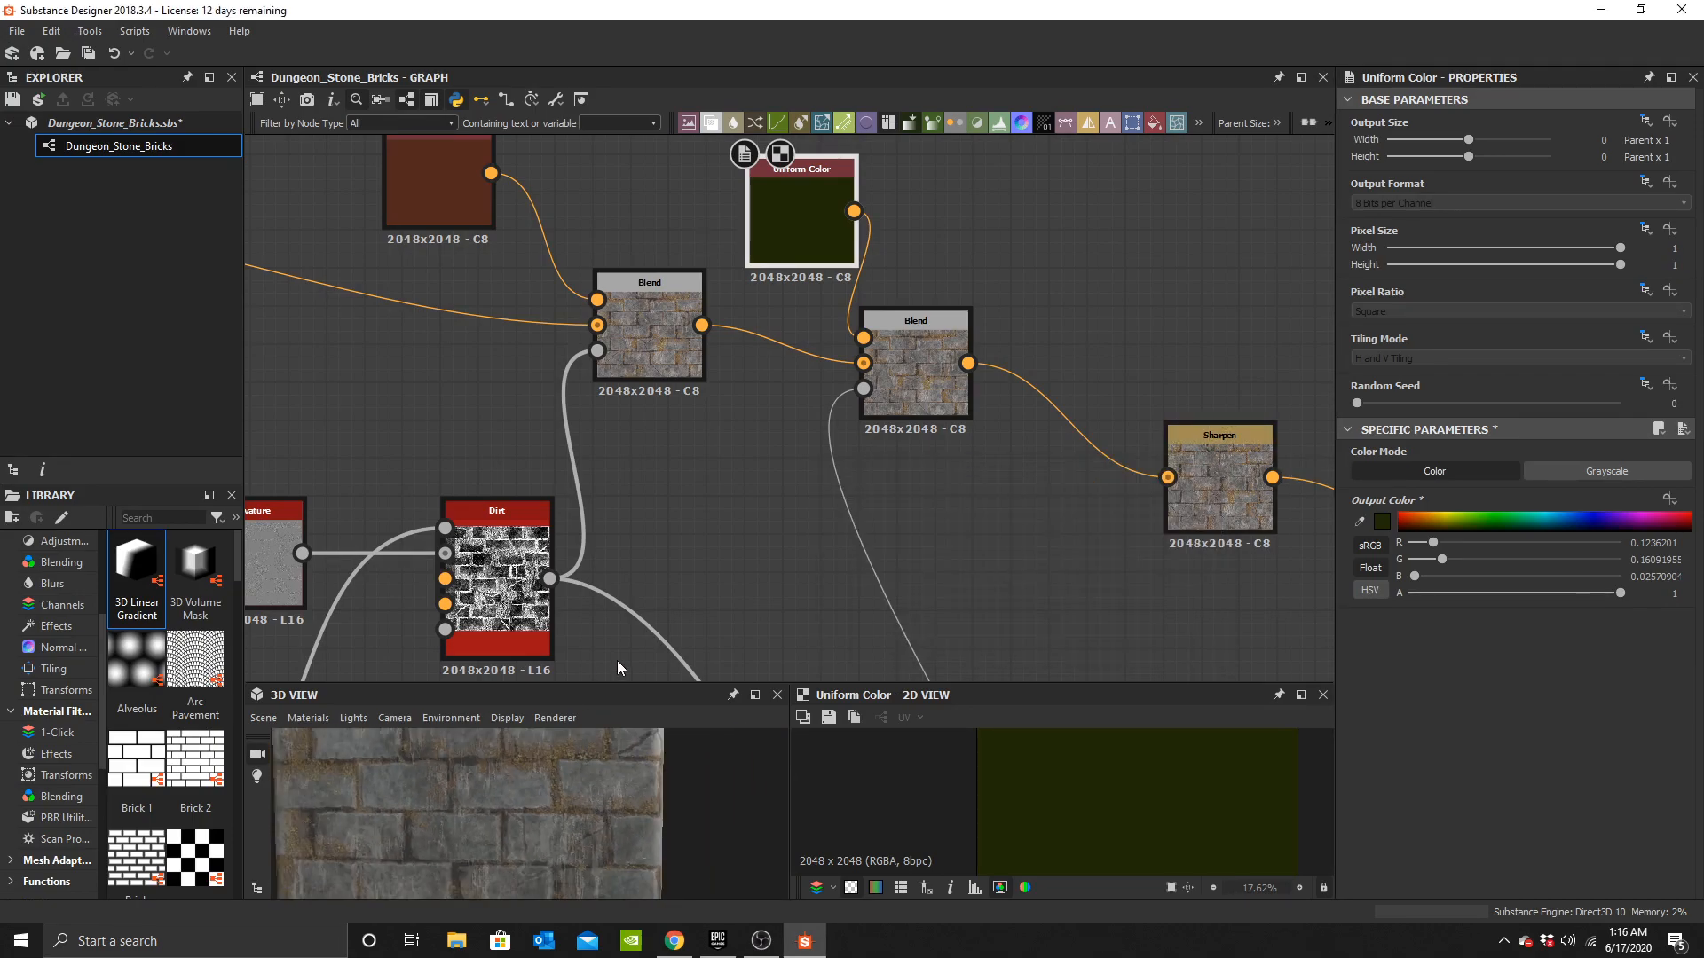
# Create output nodes for the PBR Base Material, declining nodes for hidden connectors.
pyautogui.scroll(-5, 1032, 458)
pyautogui.moveTo(1296, 603); pyautogui.dragTo(958, 426, button='middle')
pyautogui.scroll(4, 907, 449)
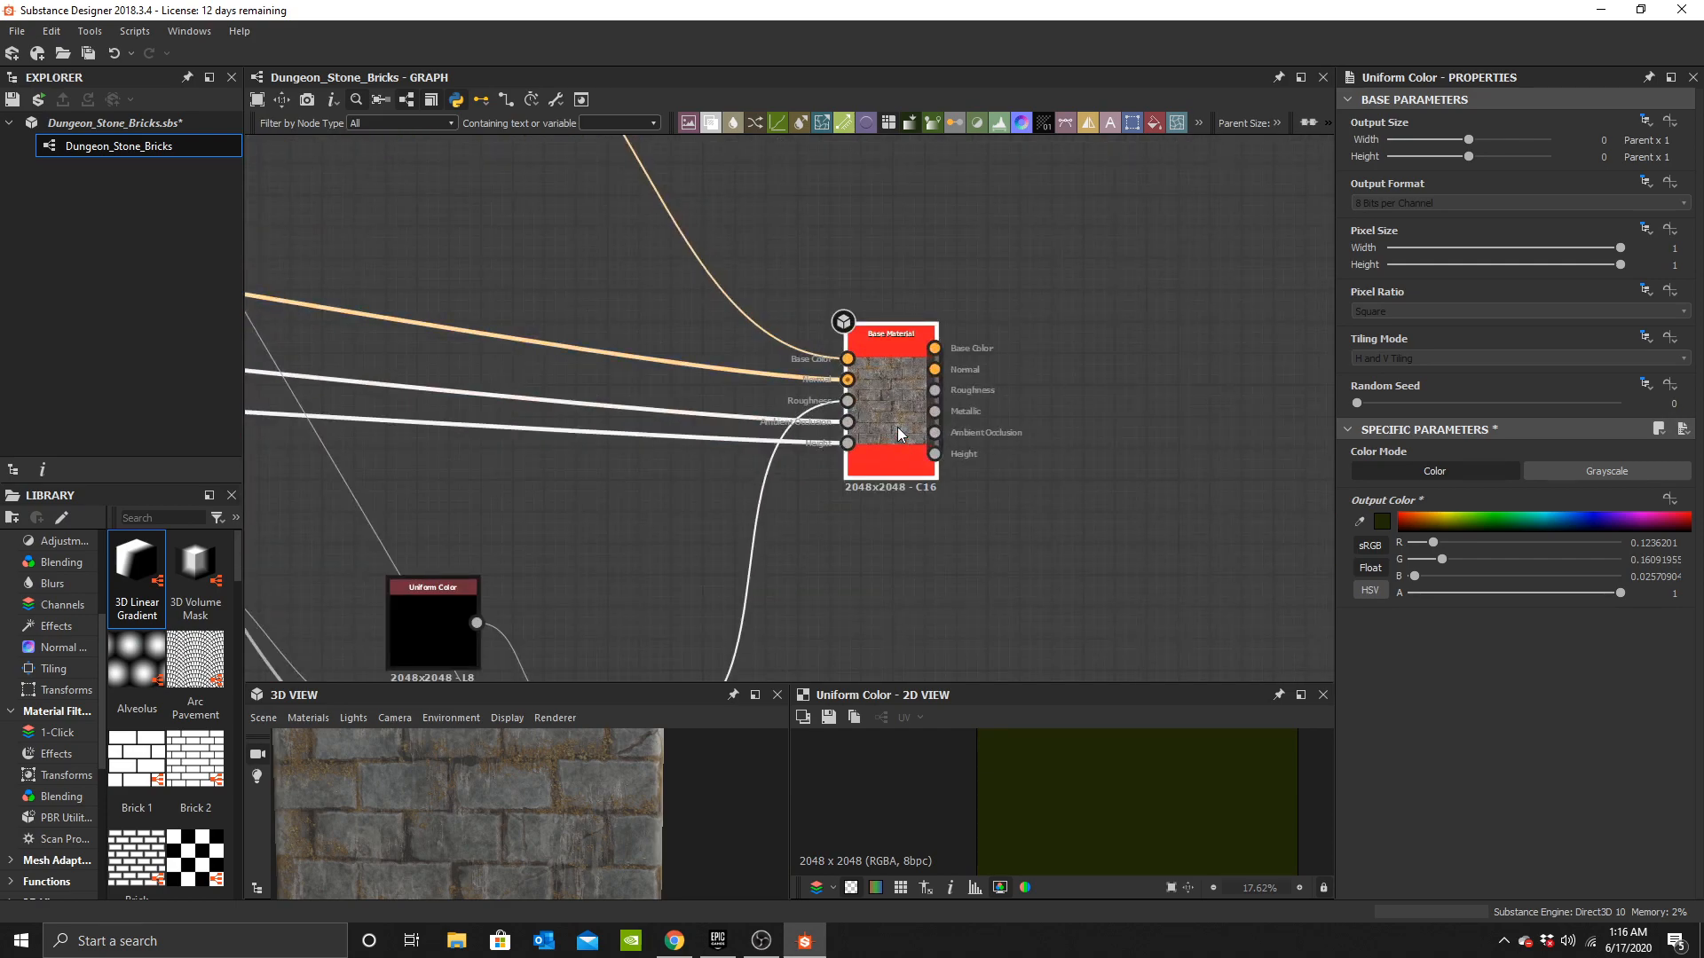
pyautogui.rightClick(897, 427)
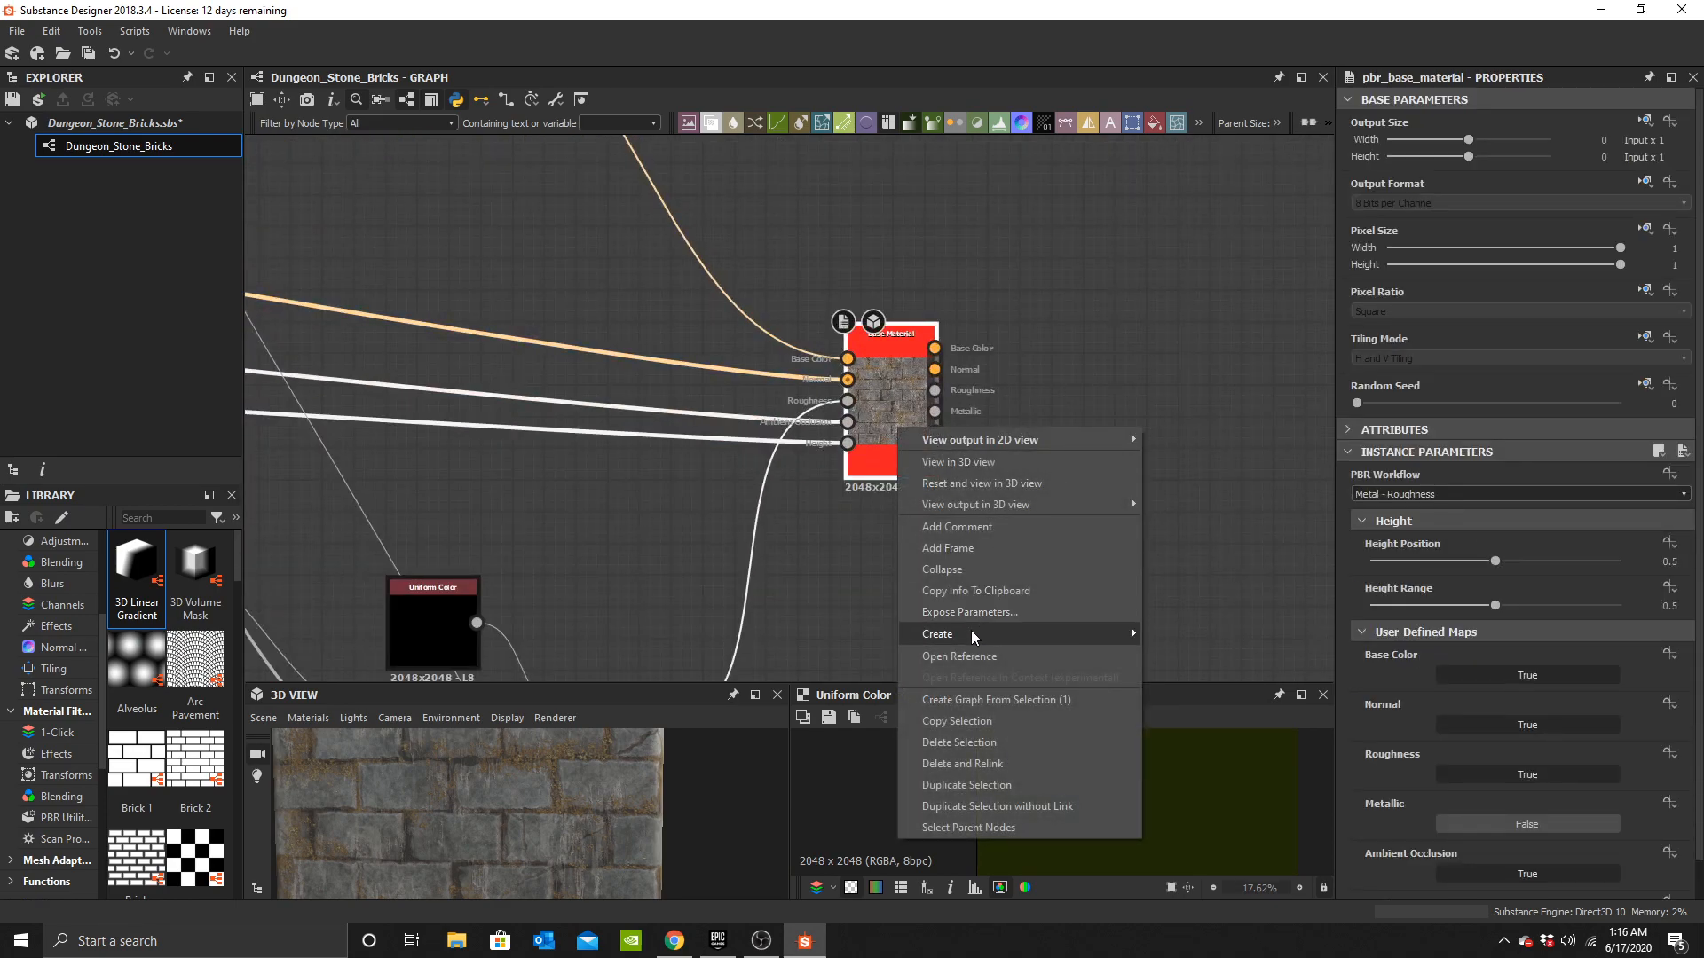
pyautogui.moveTo(971, 630)
pyautogui.click(1193, 655)
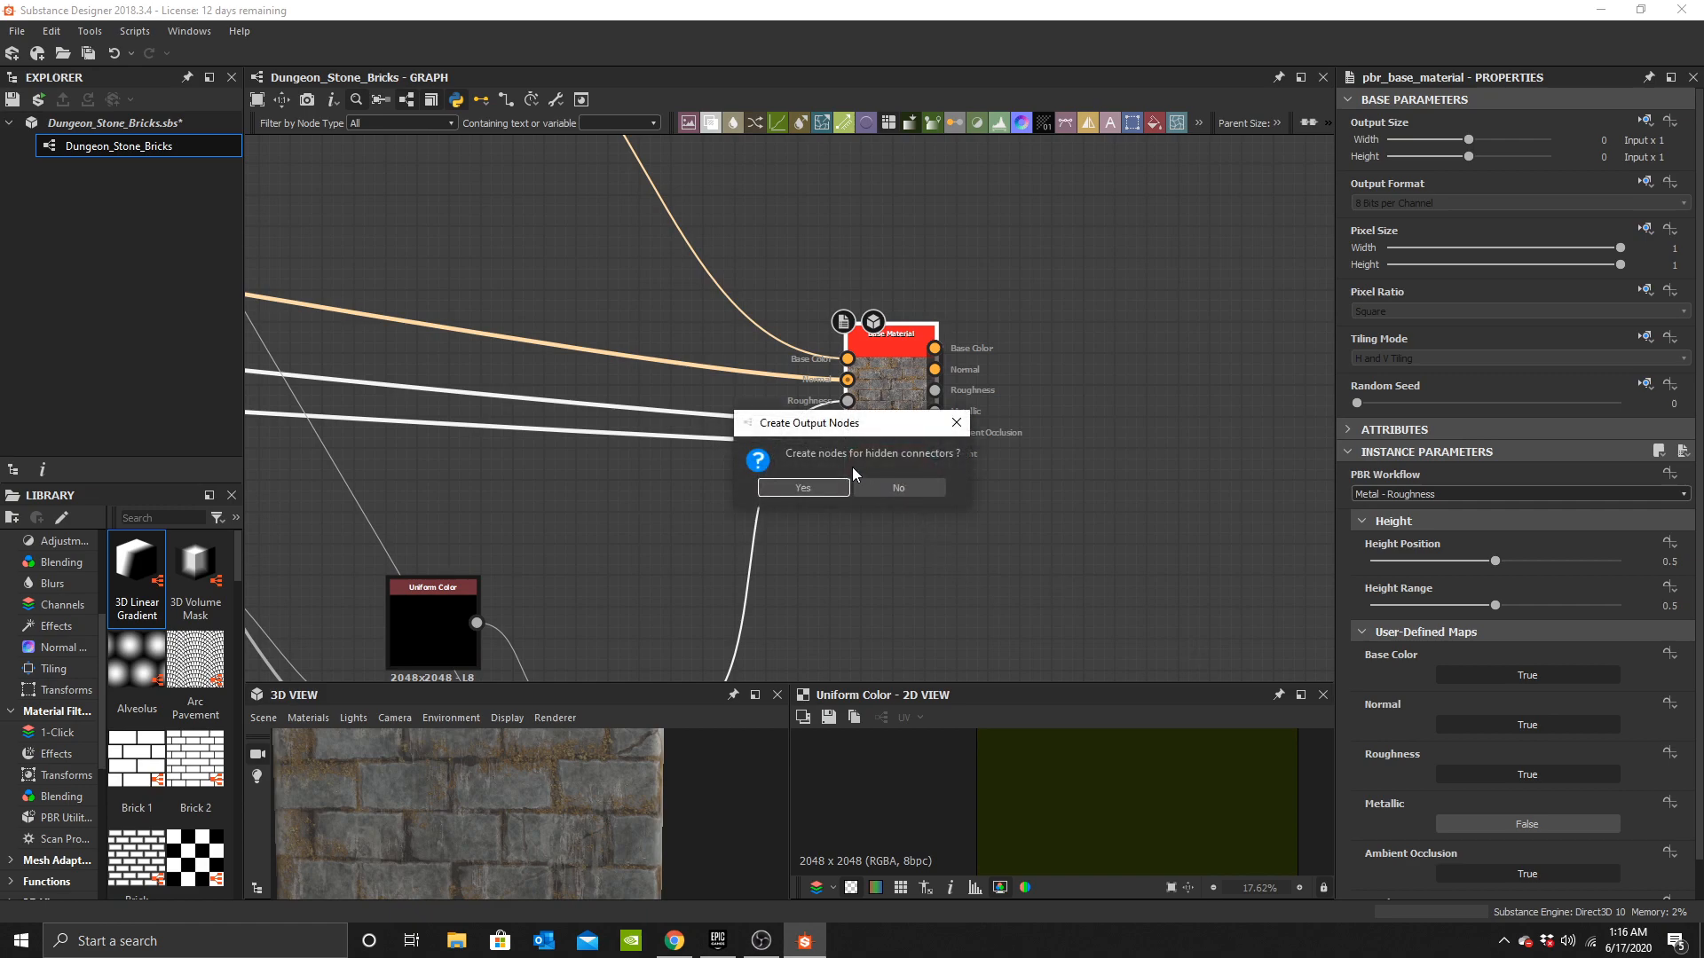
pyautogui.click(897, 488)
pyautogui.scroll(-3, 915, 620)
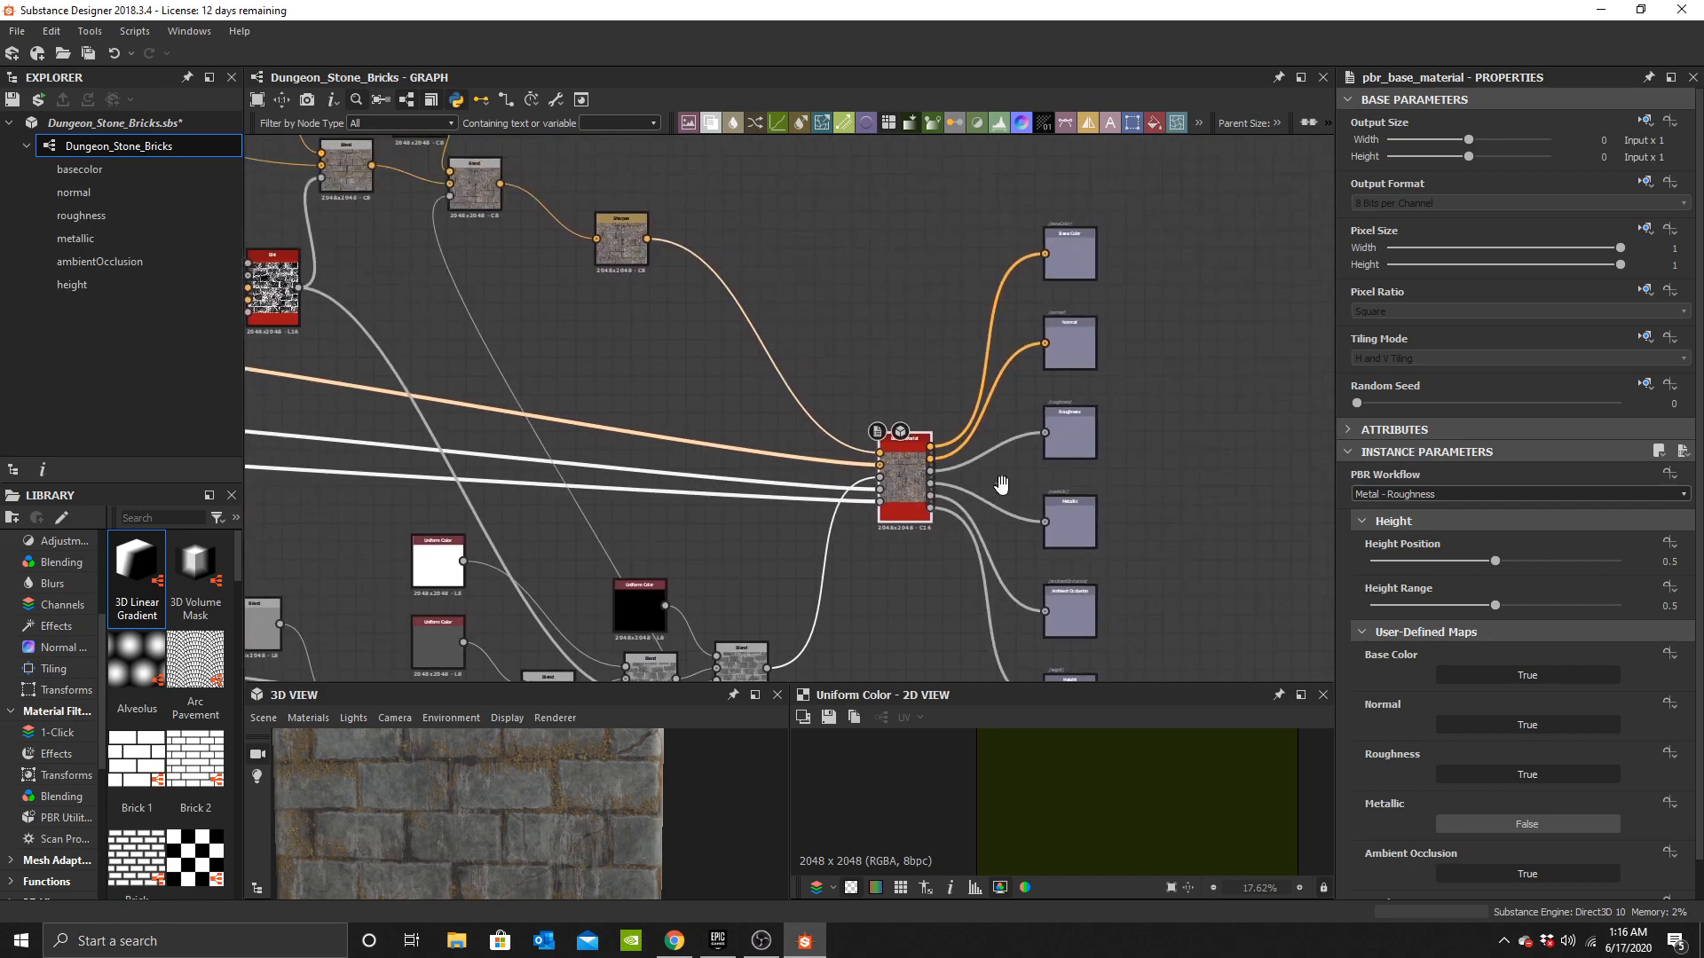
# Preview each new output node: base color, normal, roughness, metallic, ambient occlusion and height.
pyautogui.click(1063, 262)
pyautogui.click(1078, 346)
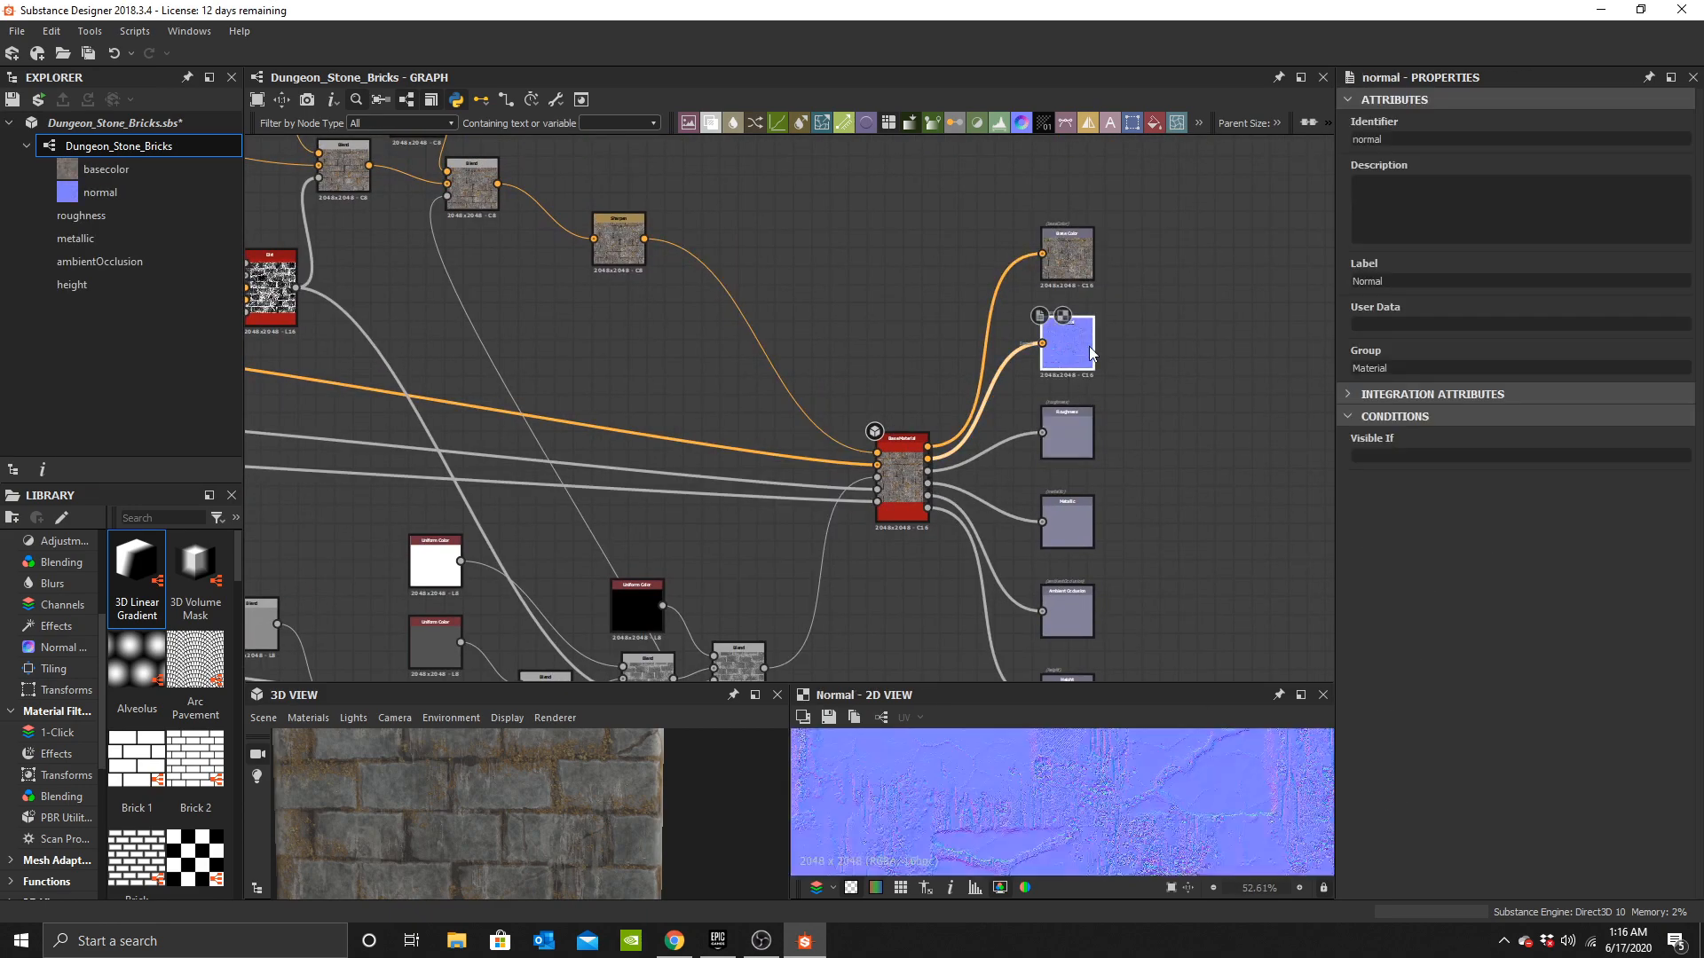
pyautogui.click(1078, 428)
pyautogui.click(1088, 514)
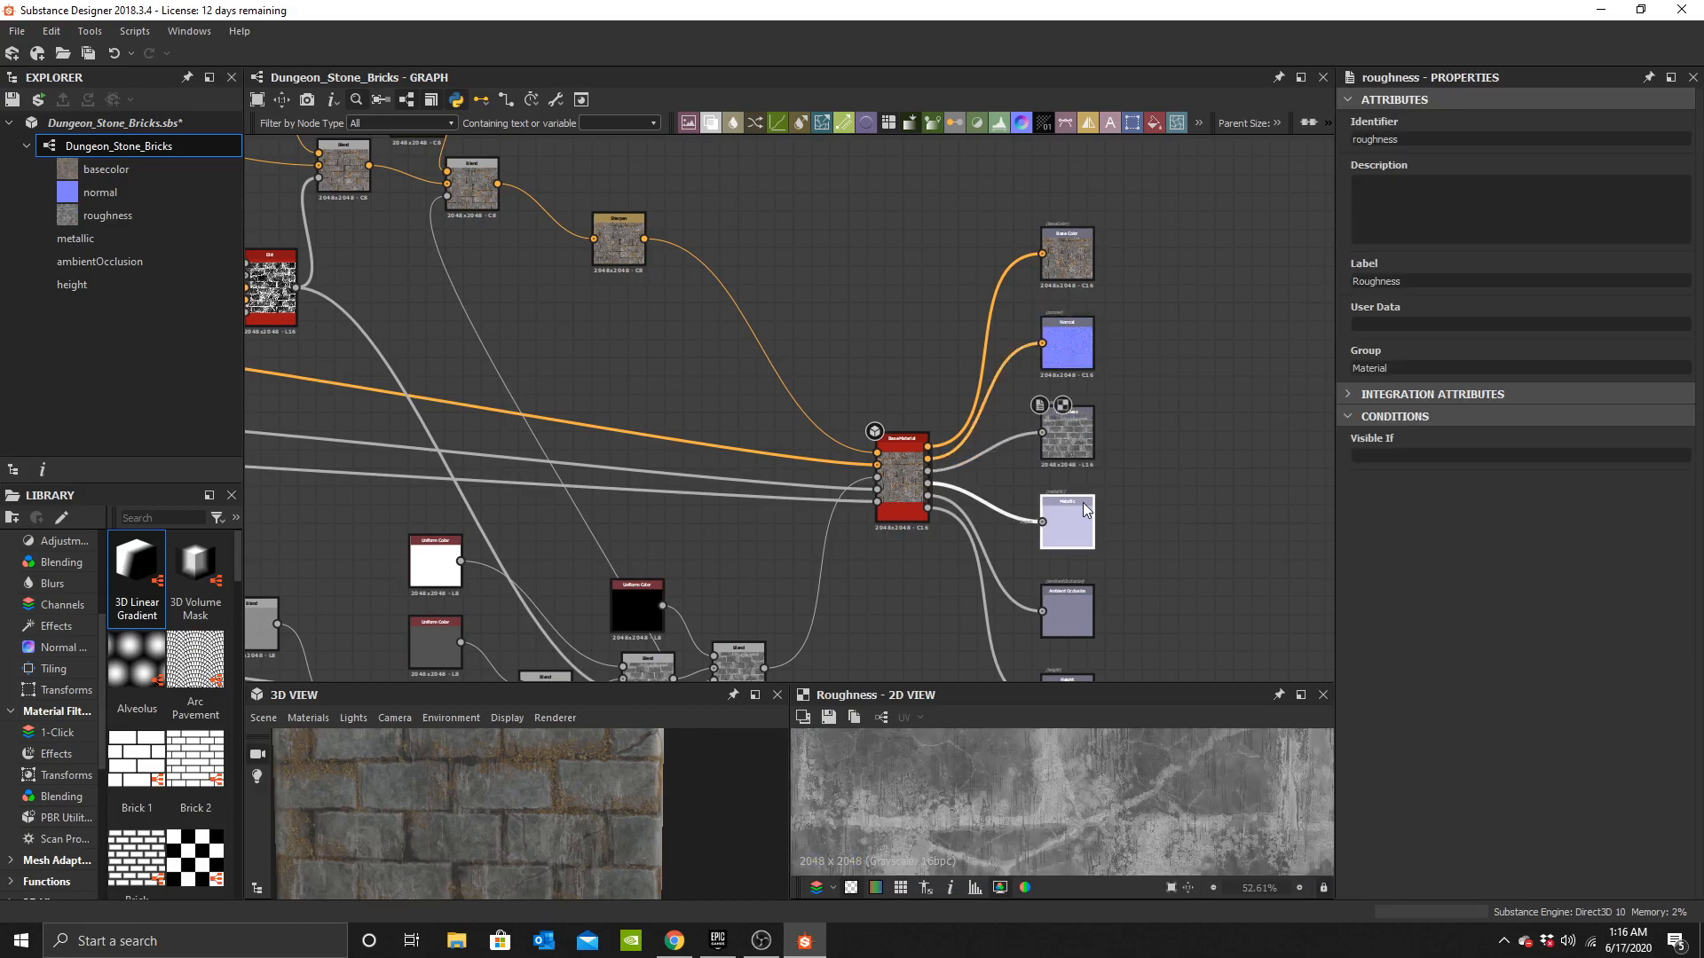
pyautogui.click(1083, 596)
pyautogui.moveTo(1083, 597); pyautogui.dragTo(1027, 376, button='middle')
pyautogui.click(1021, 501)
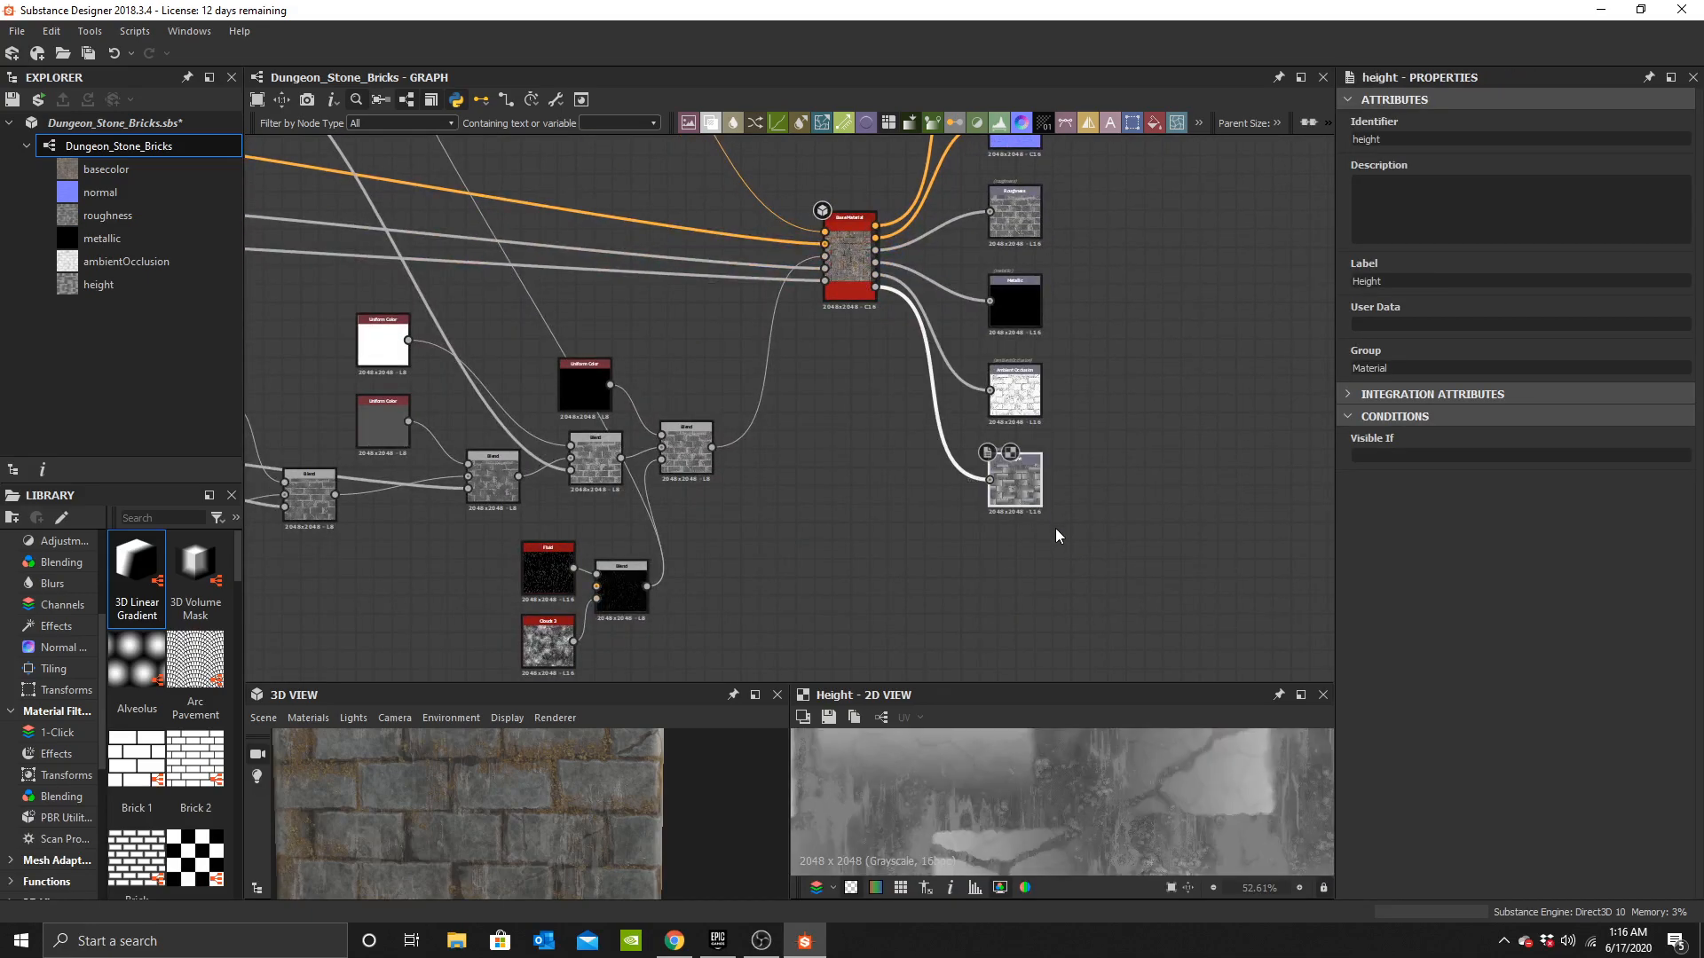
# Examine the finished brick material up close and on the cube in the enlarged 3D view.
pyautogui.moveTo(623, 683); pyautogui.dragTo(648, 90)
pyautogui.moveTo(787, 438); pyautogui.dragTo(1241, 440)
pyautogui.scroll(-3, 856, 609)
pyautogui.moveTo(851, 673); pyautogui.dragTo(812, 580)
pyautogui.scroll(5, 776, 674)
pyautogui.scroll(3, 776, 601)
pyautogui.scroll(-3, 848, 573)
pyautogui.scroll(5, 811, 581)
pyautogui.scroll(-5, 845, 571)
pyautogui.moveTo(787, 677); pyautogui.dragTo(844, 469)
pyautogui.scroll(6, 843, 466)
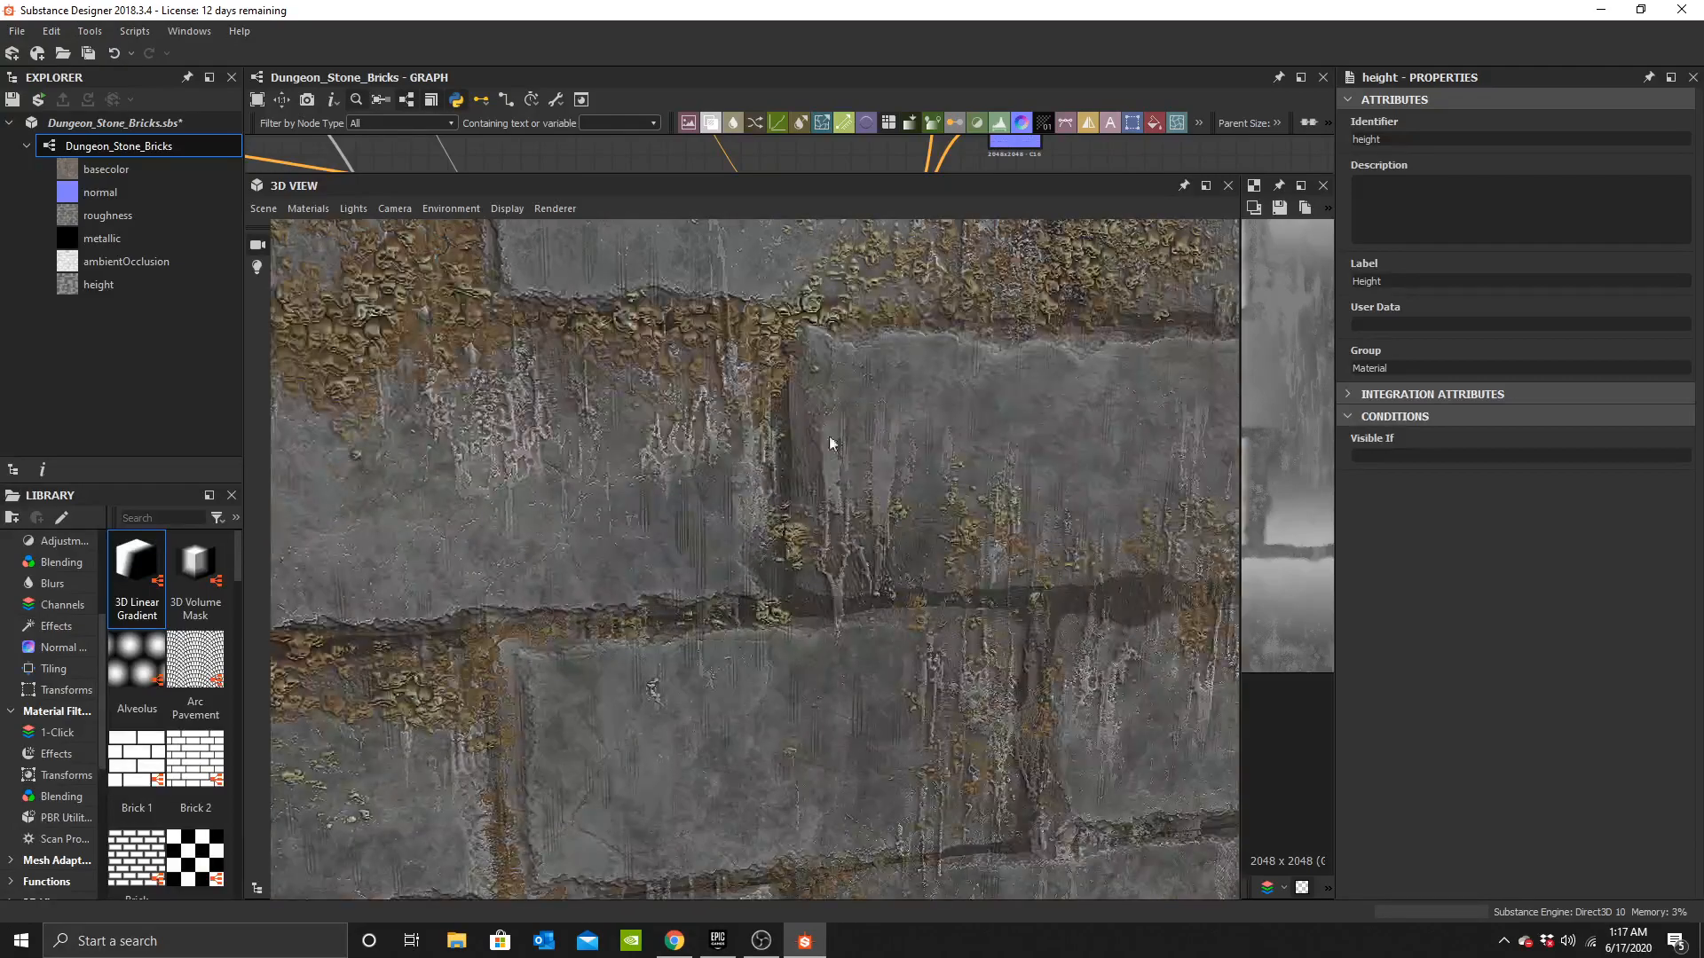
pyautogui.scroll(-5, 842, 549)
pyautogui.moveTo(743, 520); pyautogui.dragTo(755, 711)
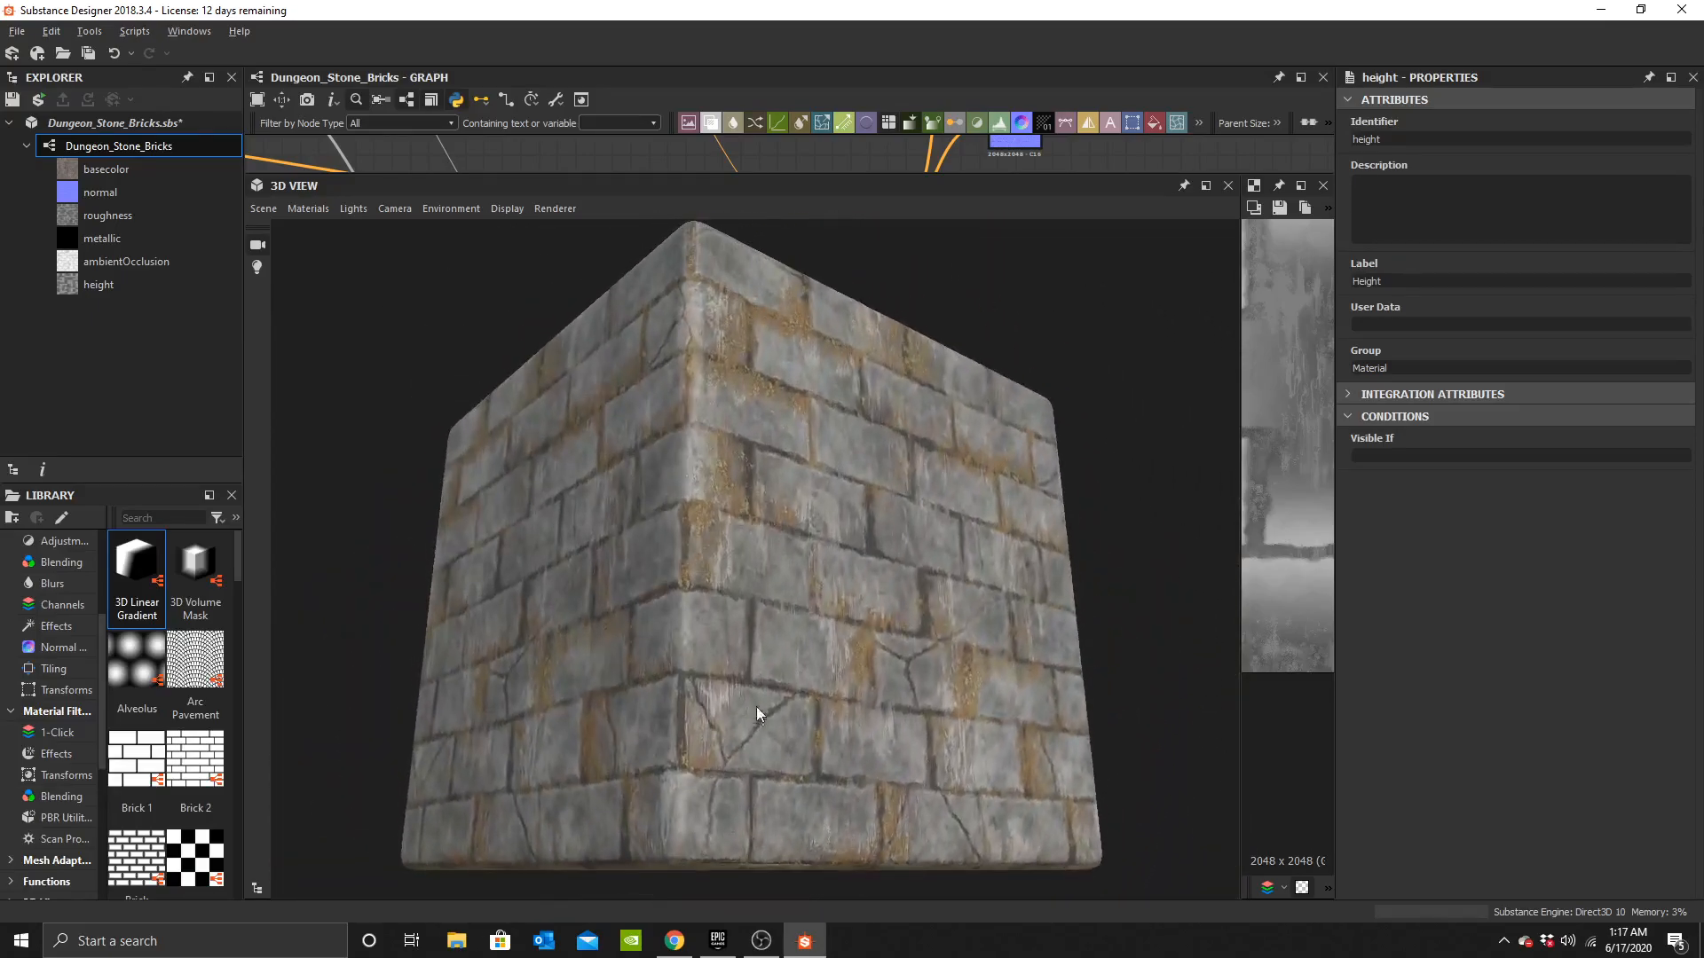
pyautogui.scroll(6, 806, 575)
pyautogui.moveTo(805, 575); pyautogui.dragTo(773, 536)
pyautogui.scroll(4, 755, 590)
pyautogui.scroll(2, 779, 534)
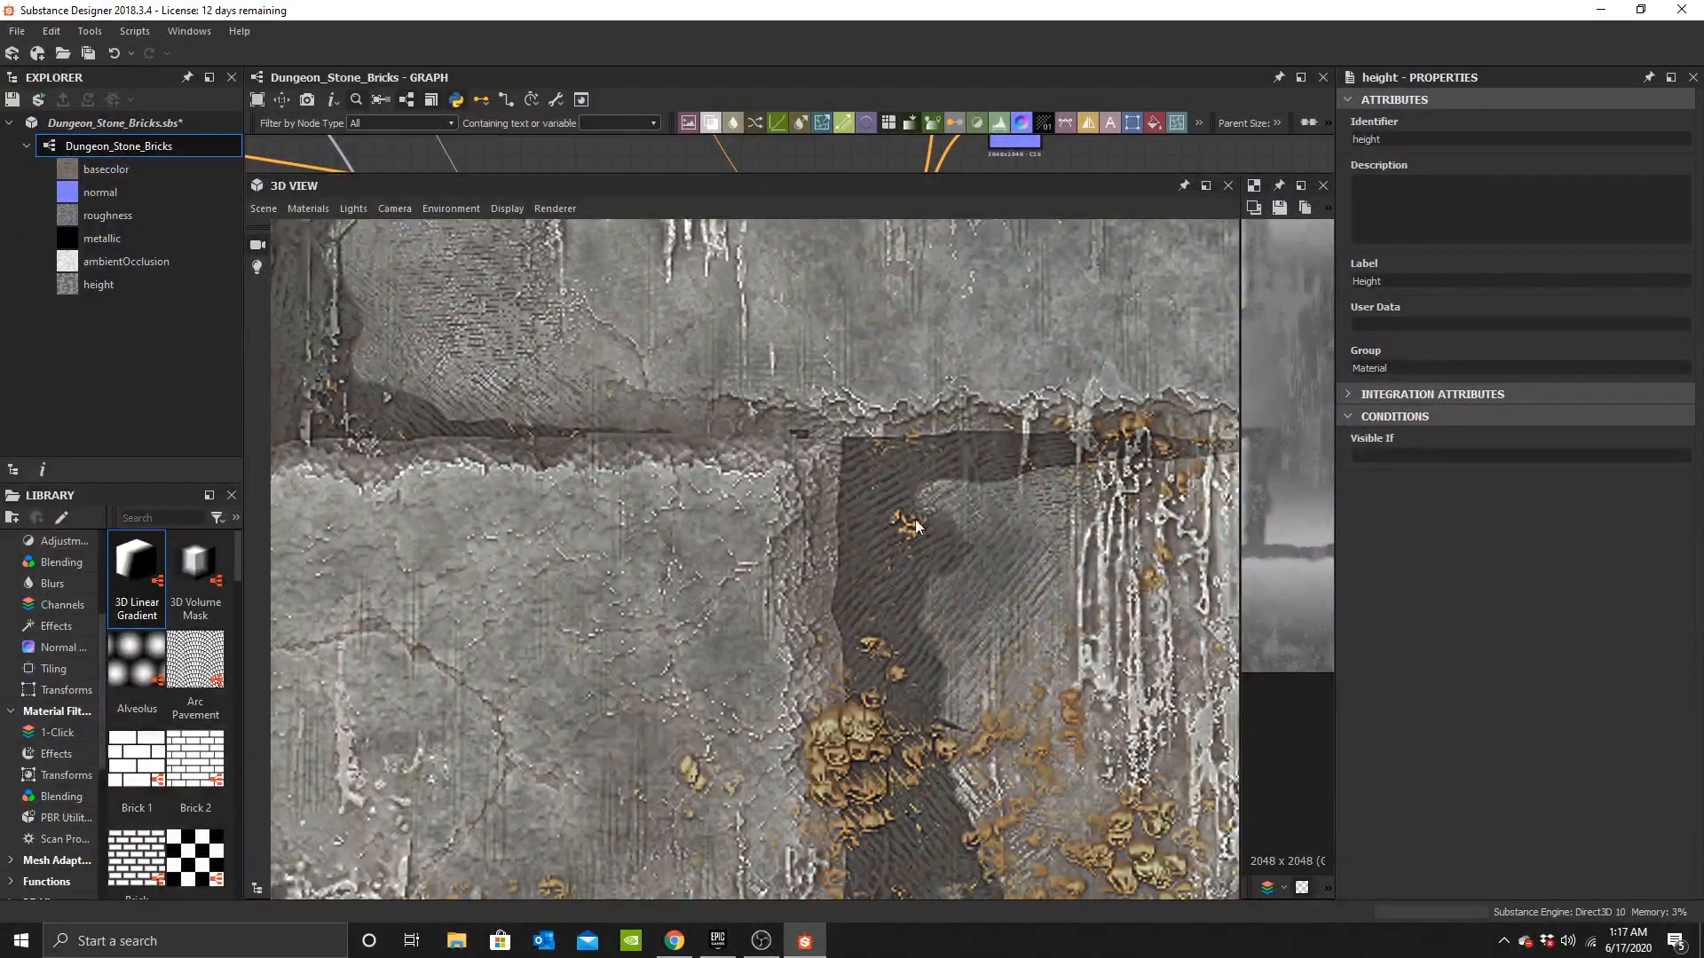
pyautogui.scroll(-5, 811, 584)
pyautogui.moveTo(812, 584); pyautogui.dragTo(707, 606)
pyautogui.moveTo(790, 465); pyautogui.dragTo(874, 562)
pyautogui.moveTo(728, 486); pyautogui.dragTo(677, 538)
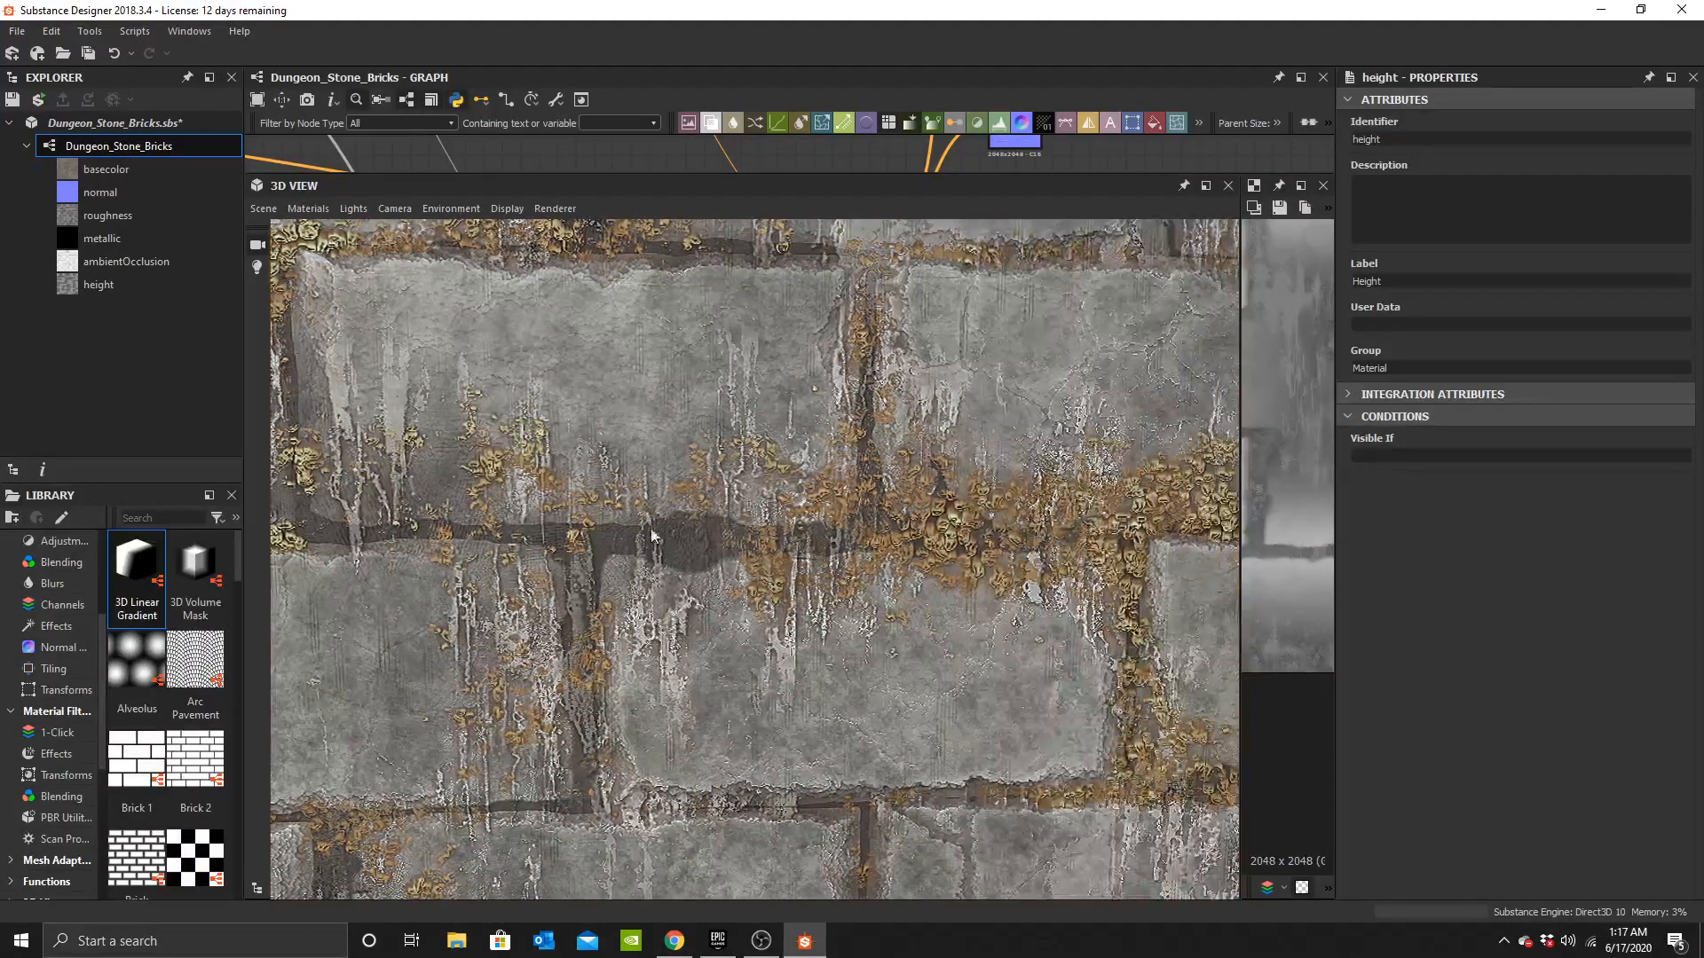
pyautogui.moveTo(846, 388); pyautogui.dragTo(923, 680)
# Export all material outputs as PNG files to the 3rd Person Barbarian Game Assets folder.
pyautogui.click(559, 99)
pyautogui.click(600, 144)
pyautogui.click(753, 703)
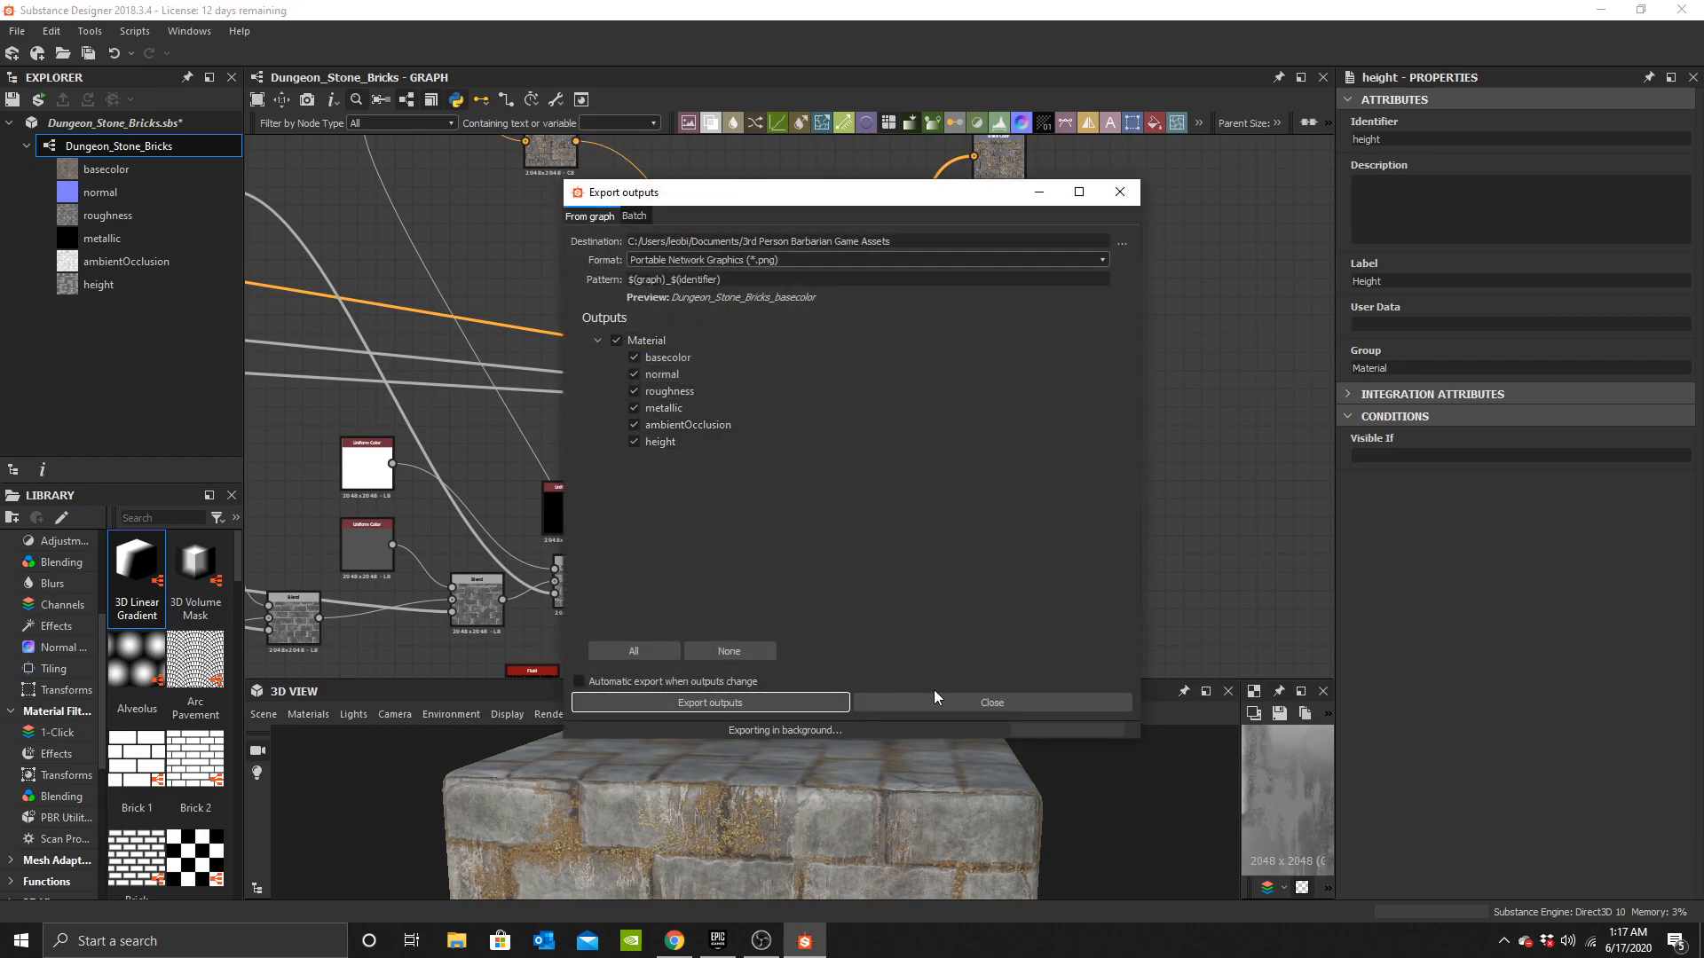